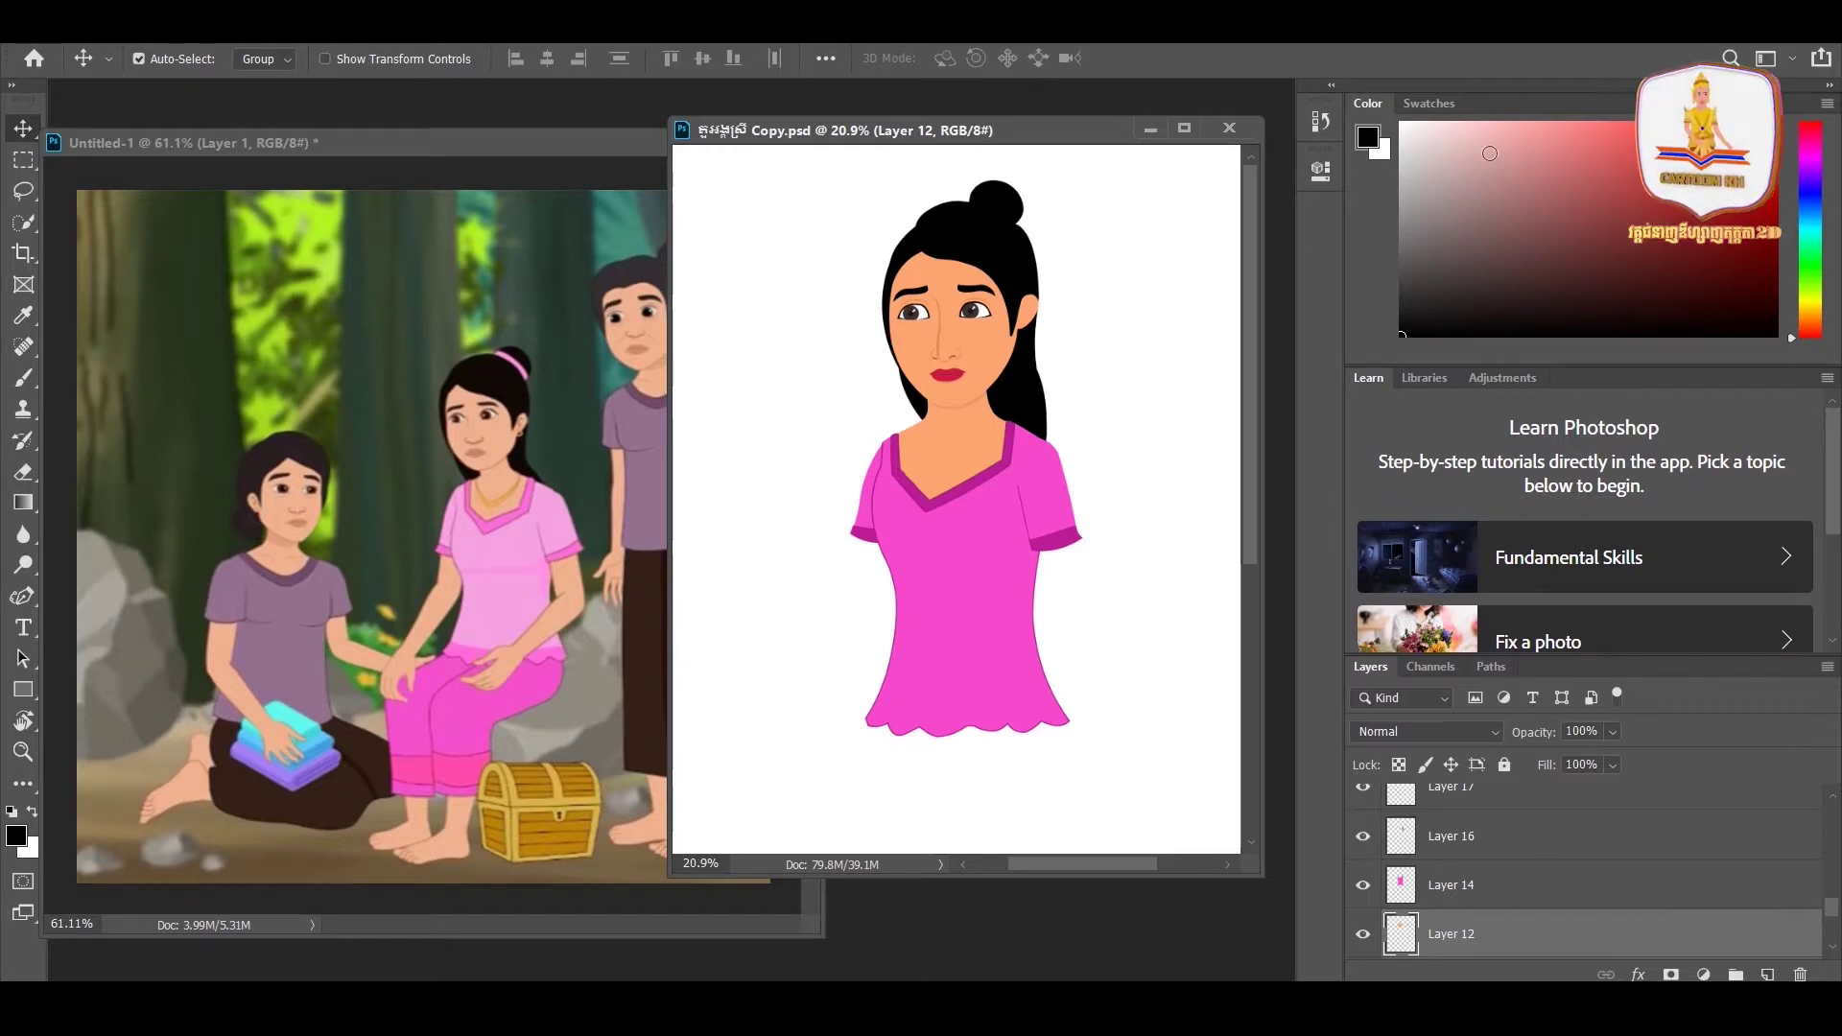
- Move the character document window to the right and save the document
left_click_drag(1089, 138, 1064, 136)
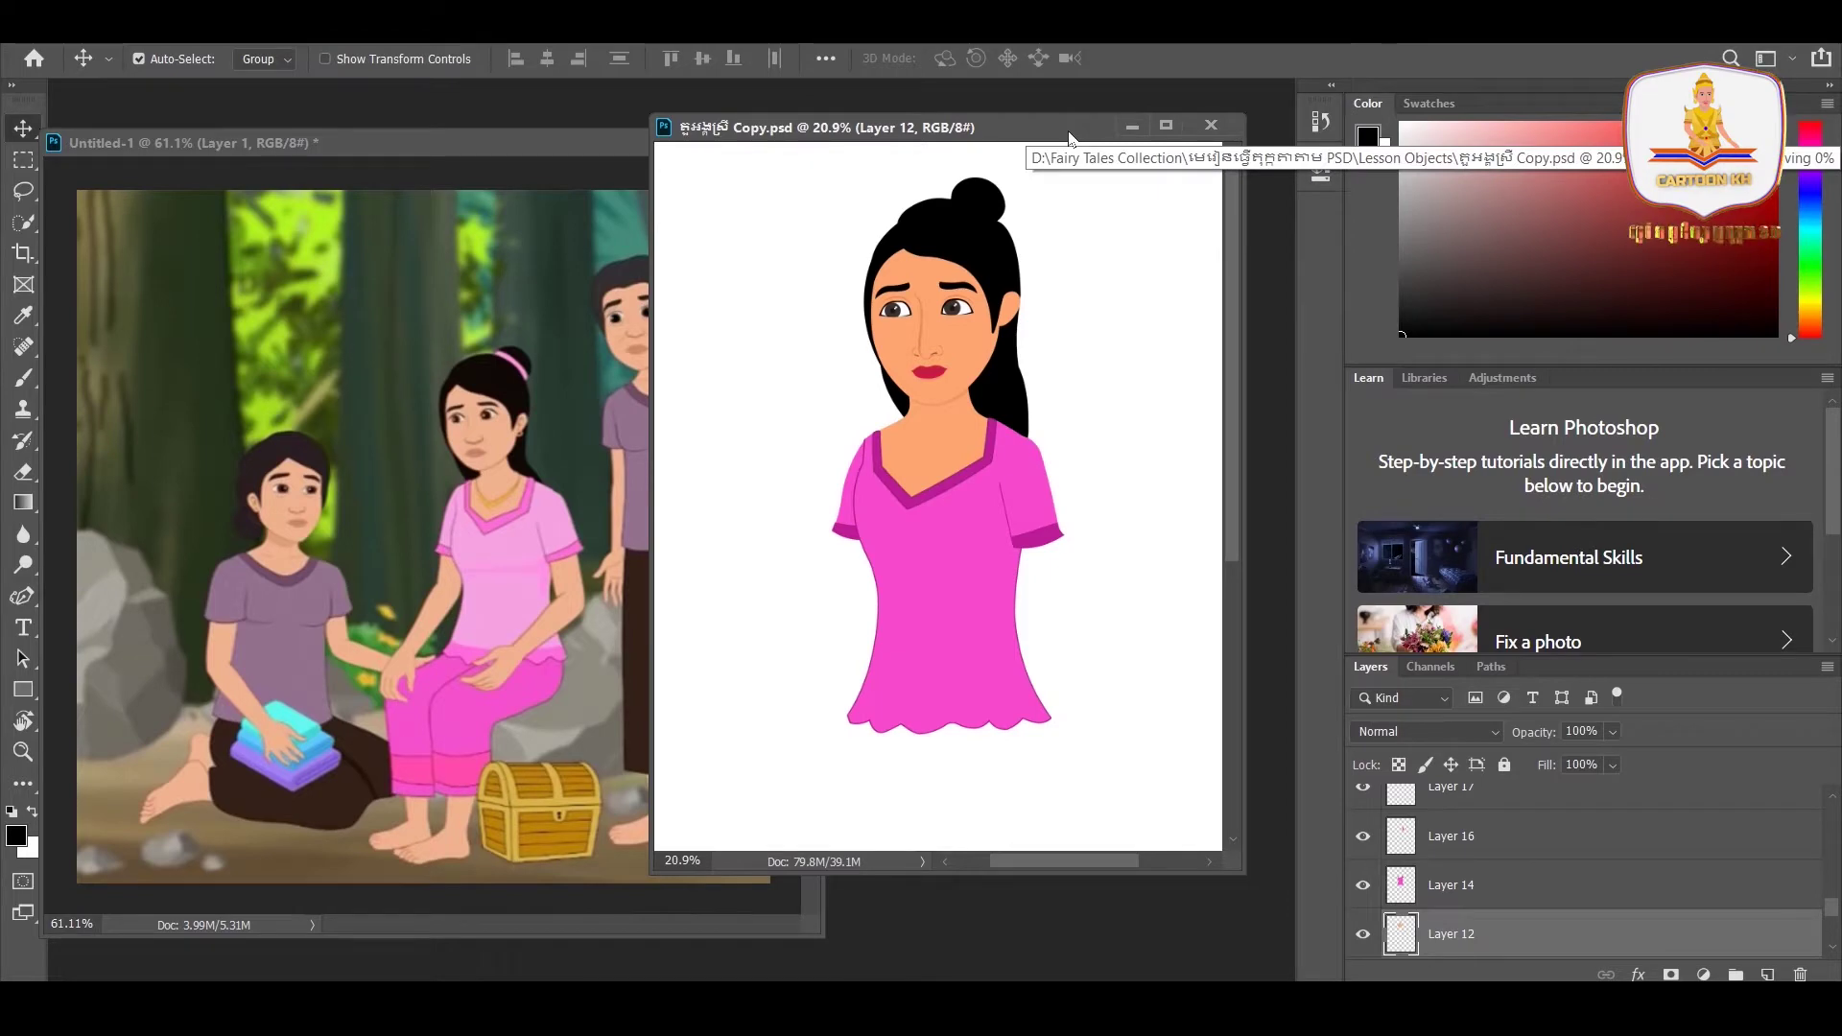
left_click_drag(1070, 137, 1107, 133)
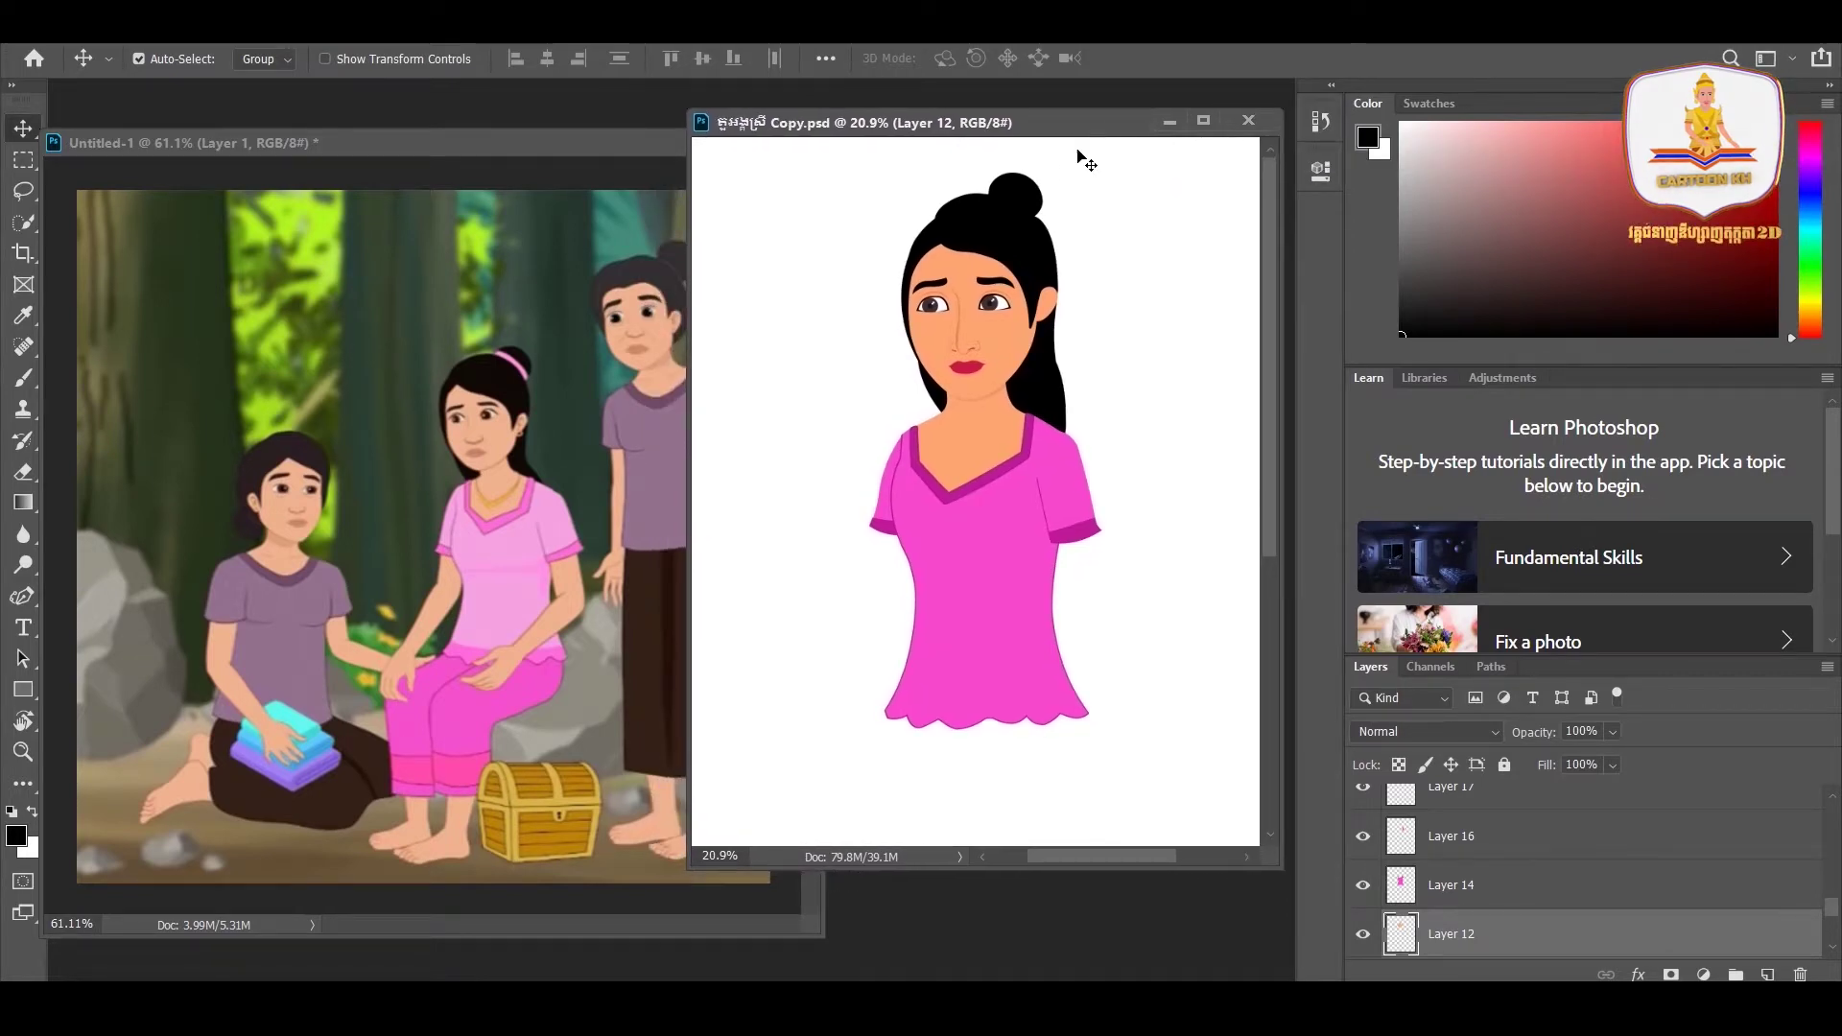
key("ctrl+s")
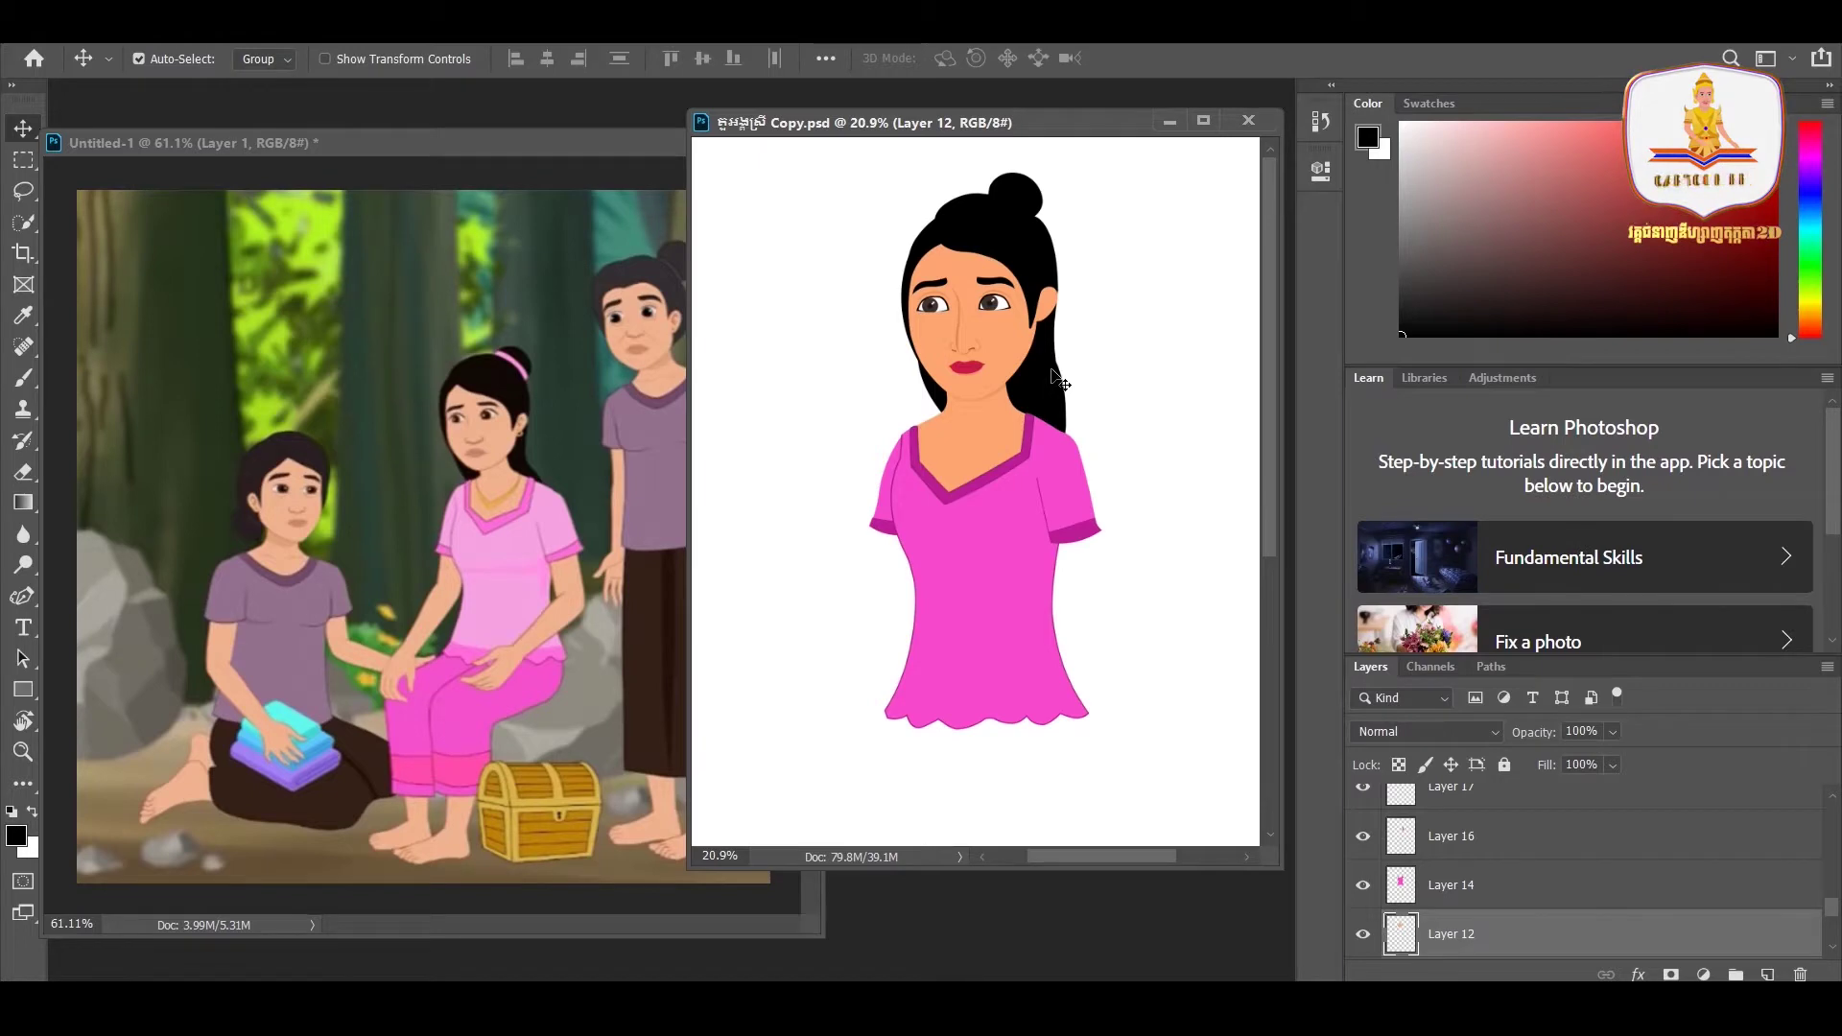
- Select and then deselect the character's layers, and toggle between the forest scene and character documents
scroll(947, 397, "down", 2)
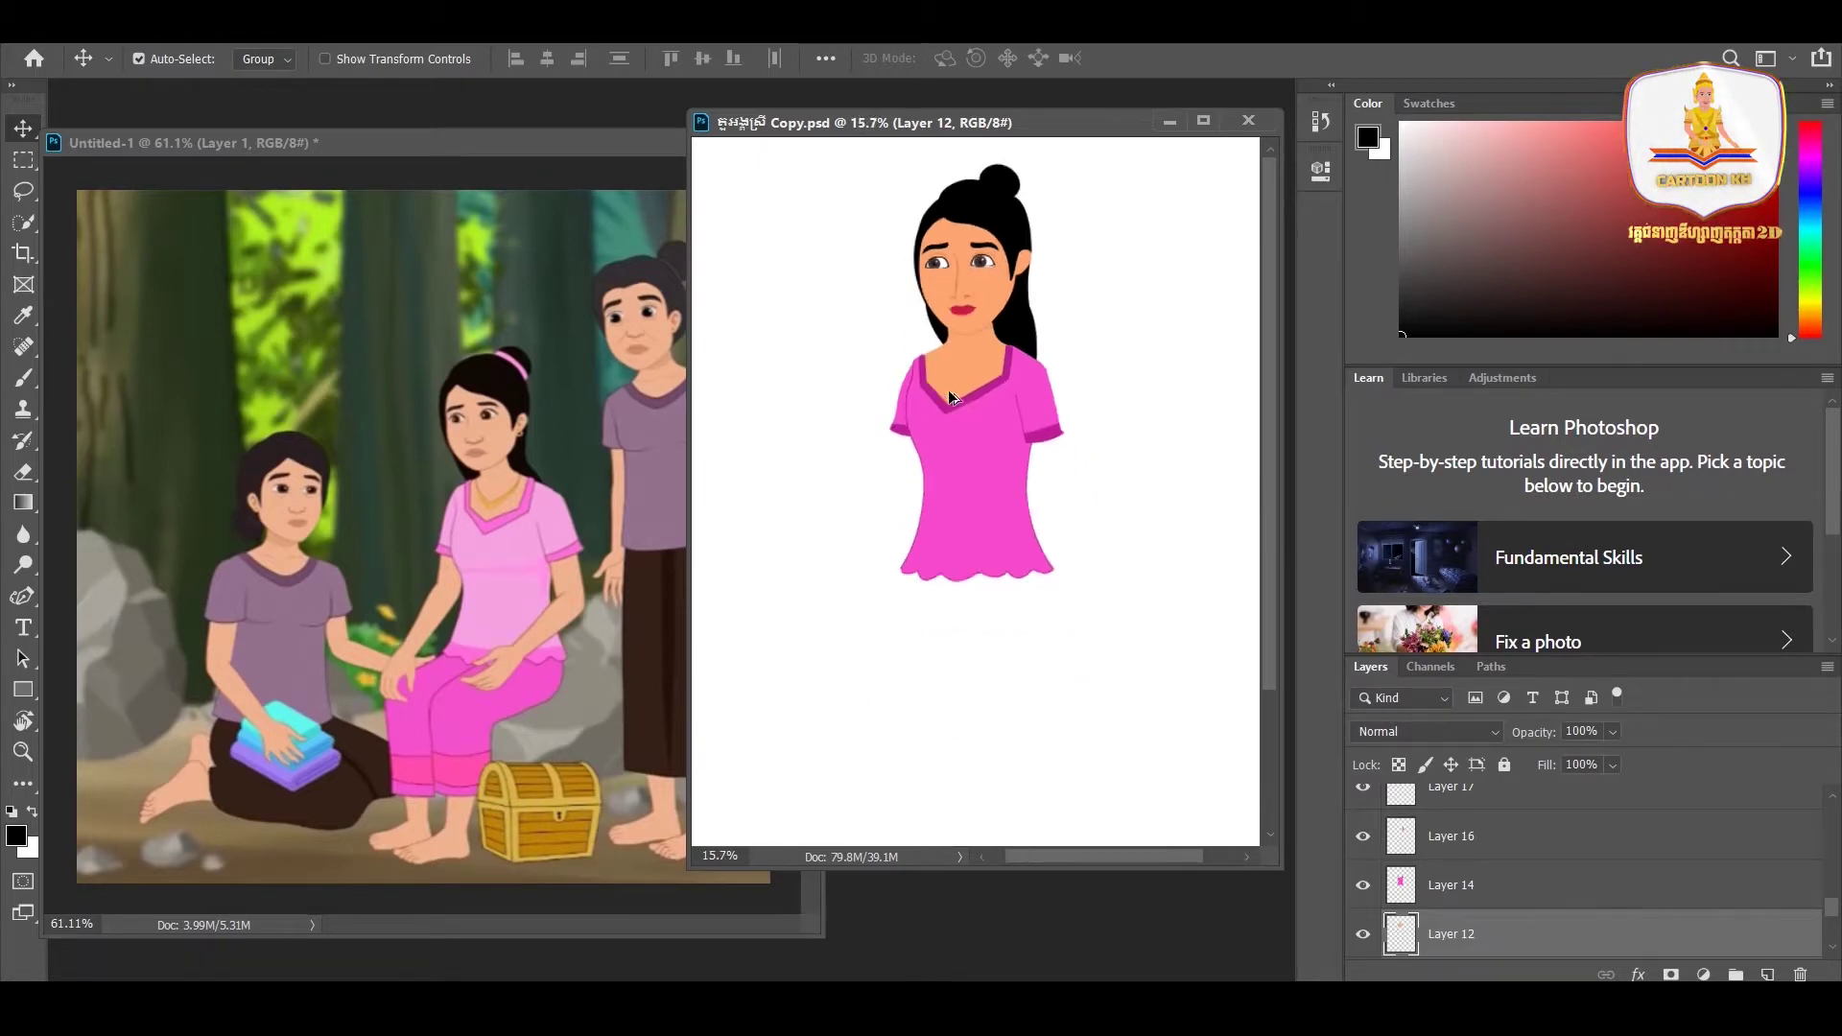
left_click_drag(1055, 695, 798, 159)
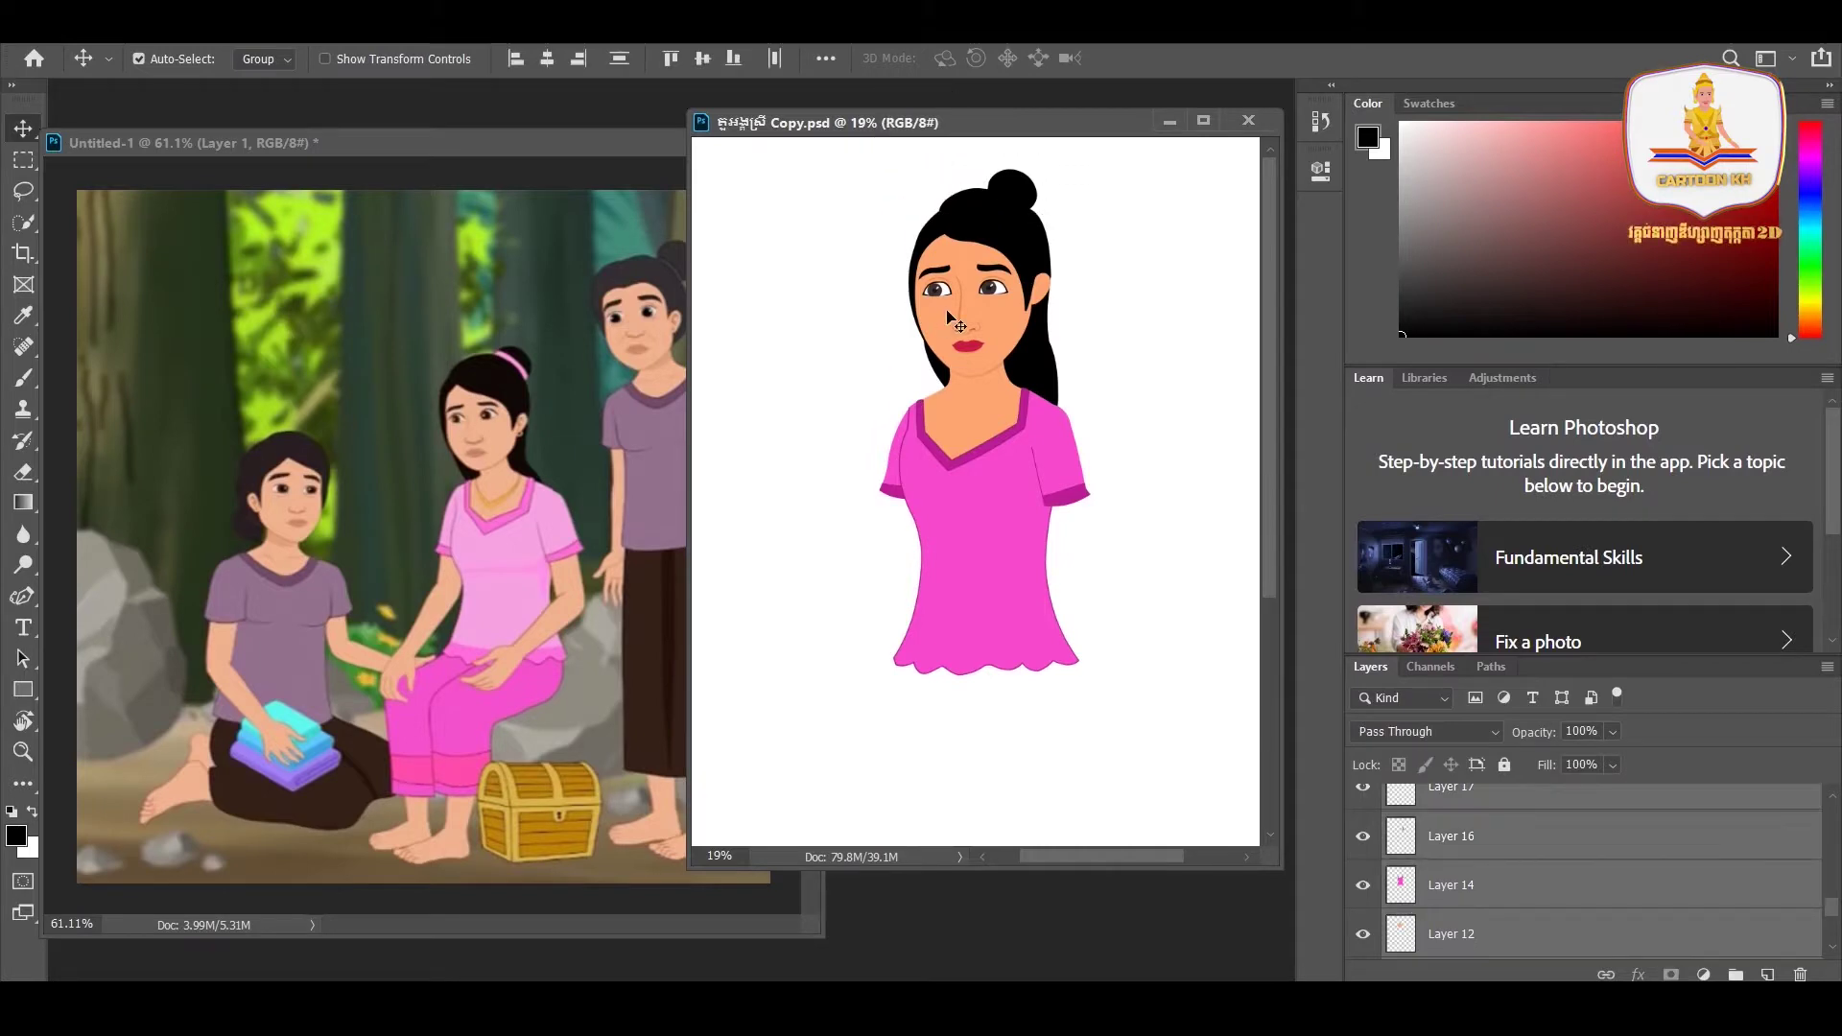
left_click_drag(877, 127, 950, 130)
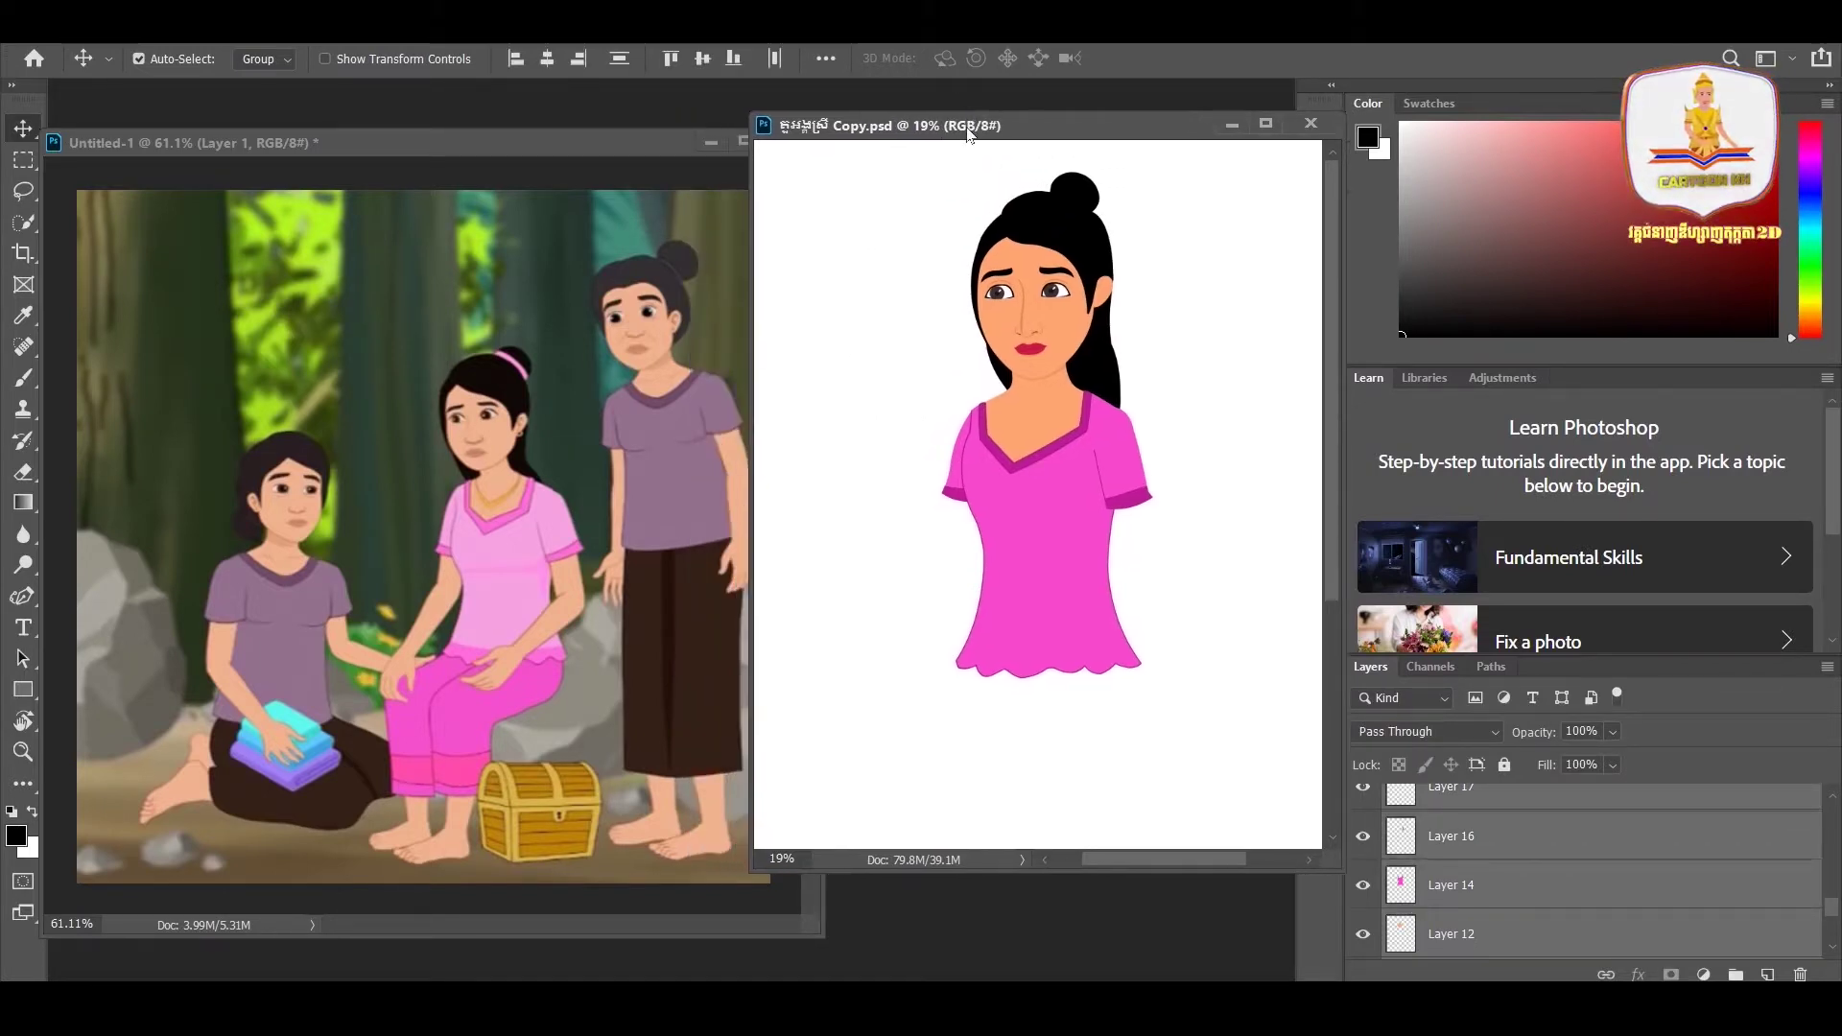
left_click(935, 302)
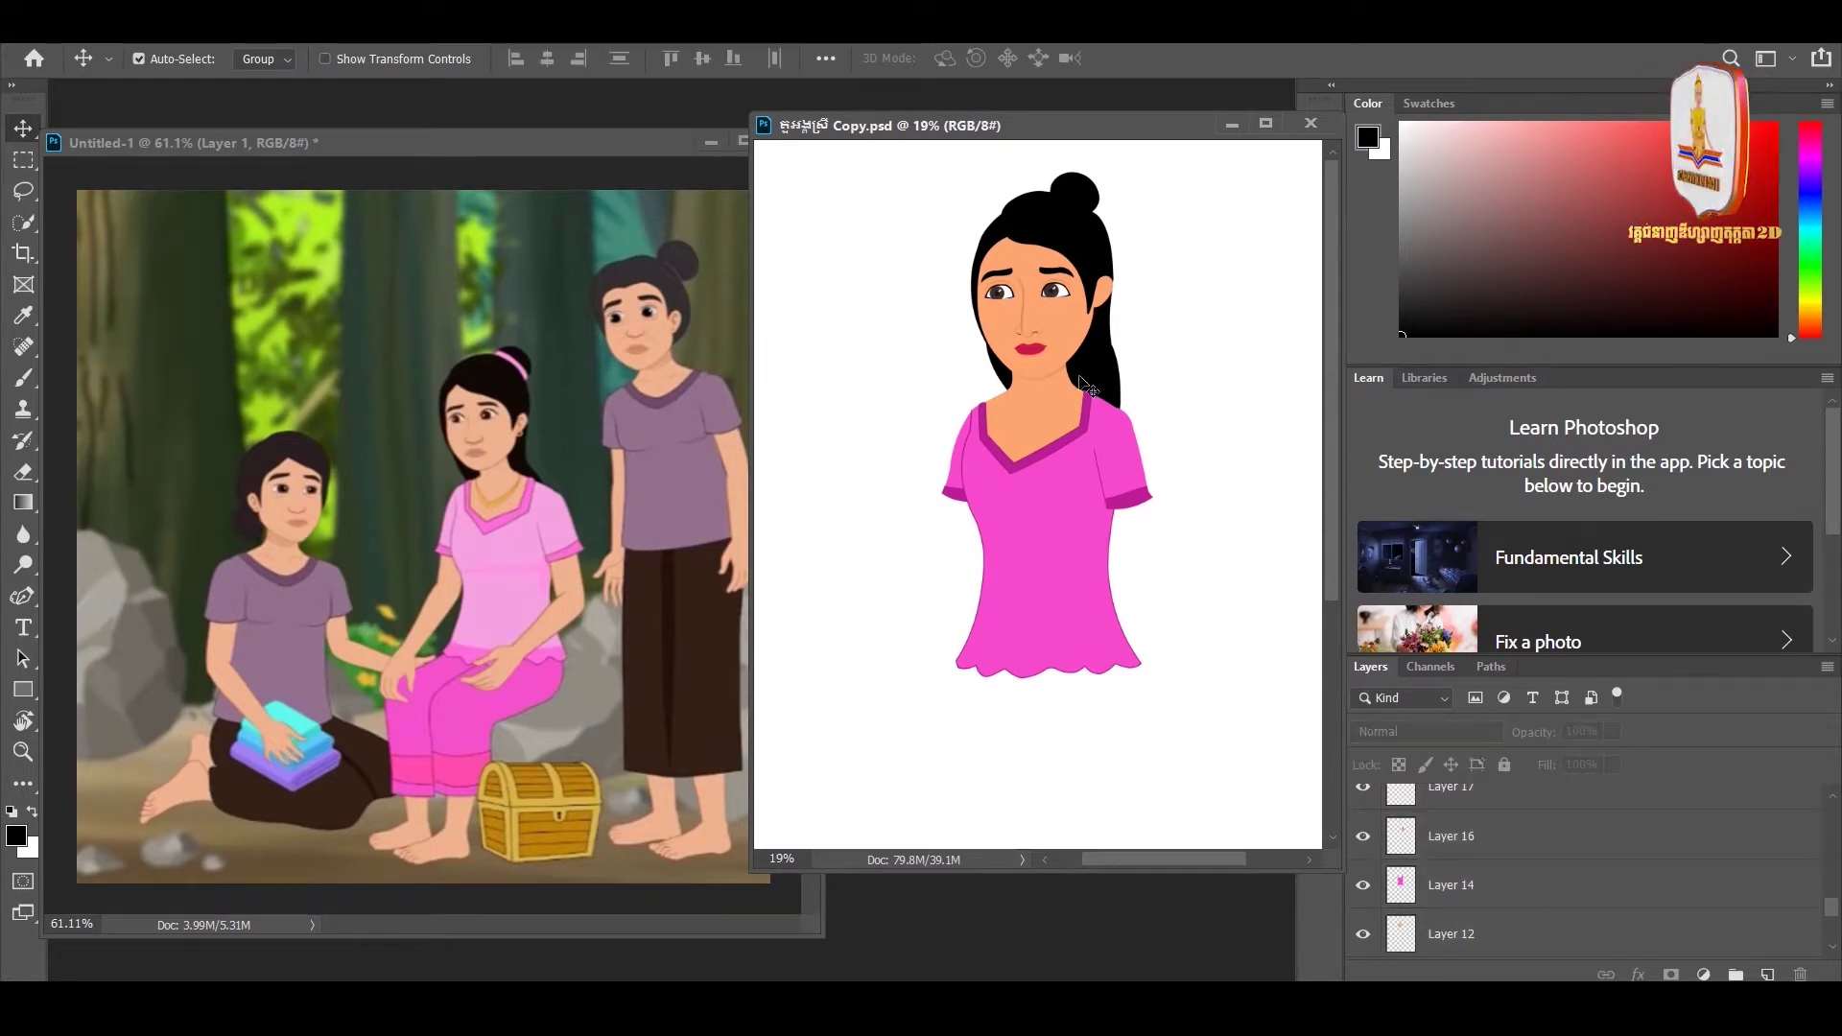
left_click(519, 515)
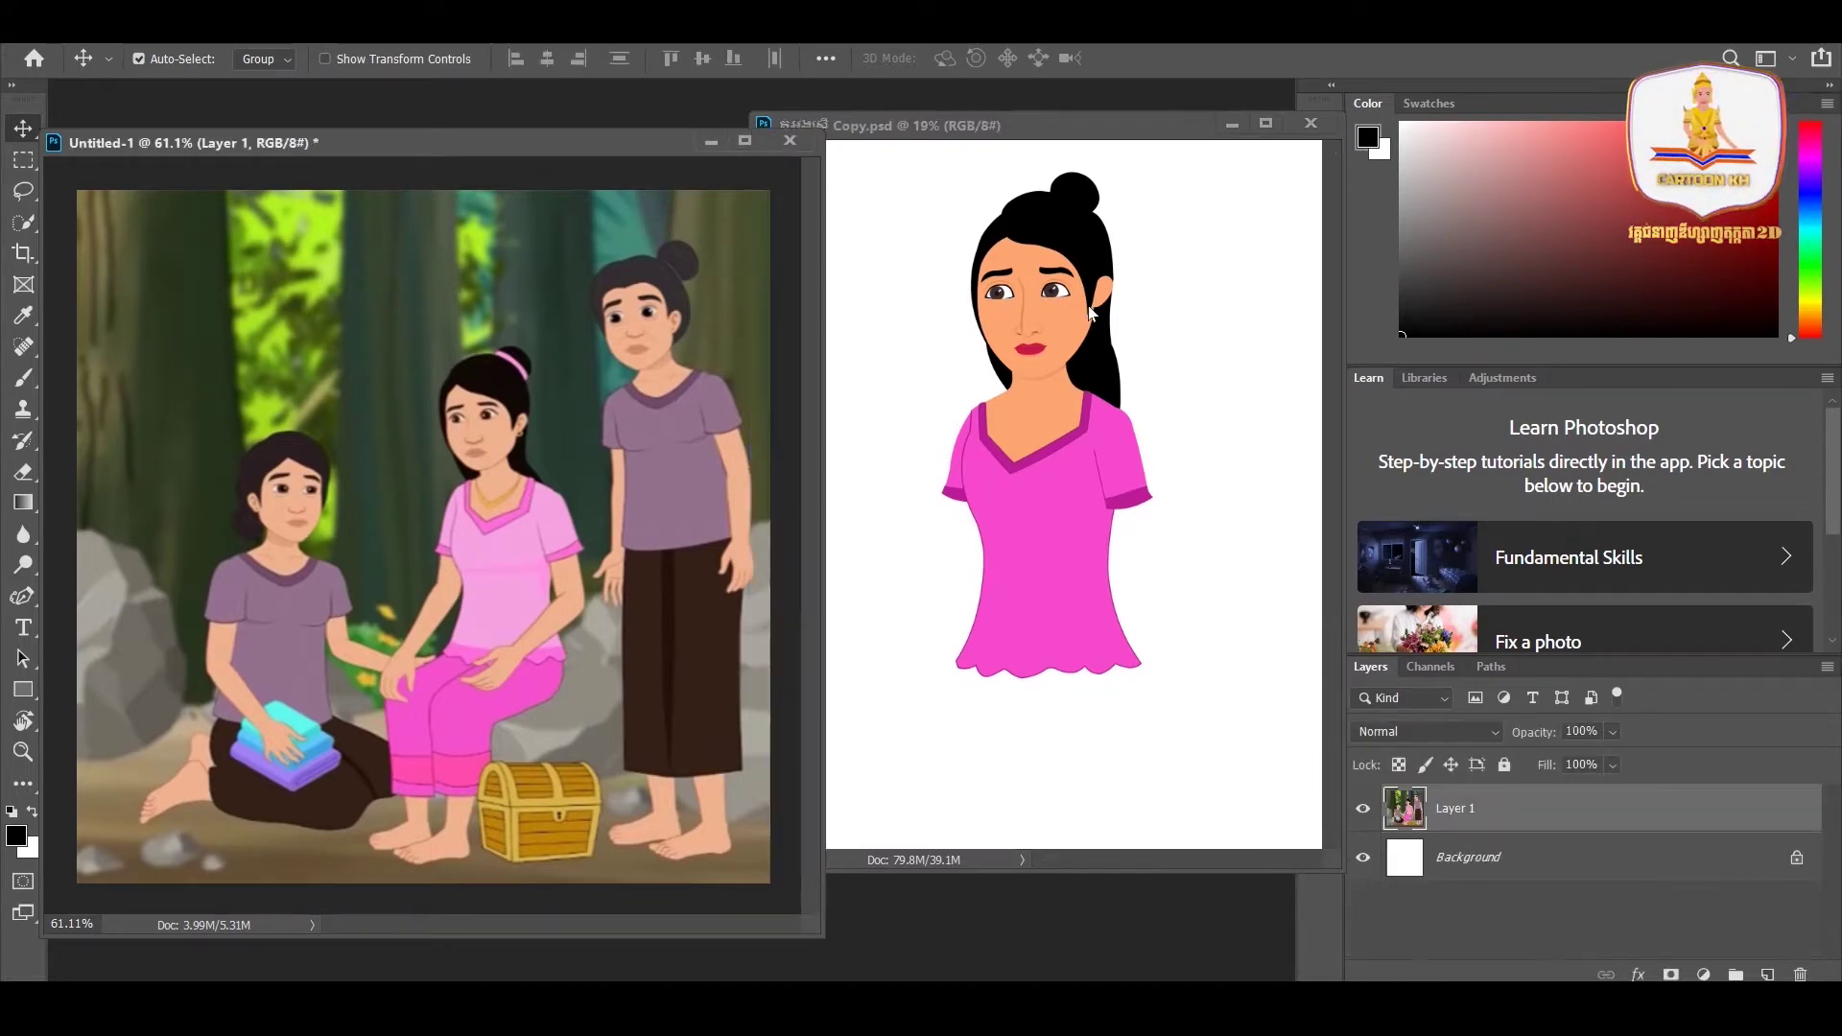
left_click(923, 329)
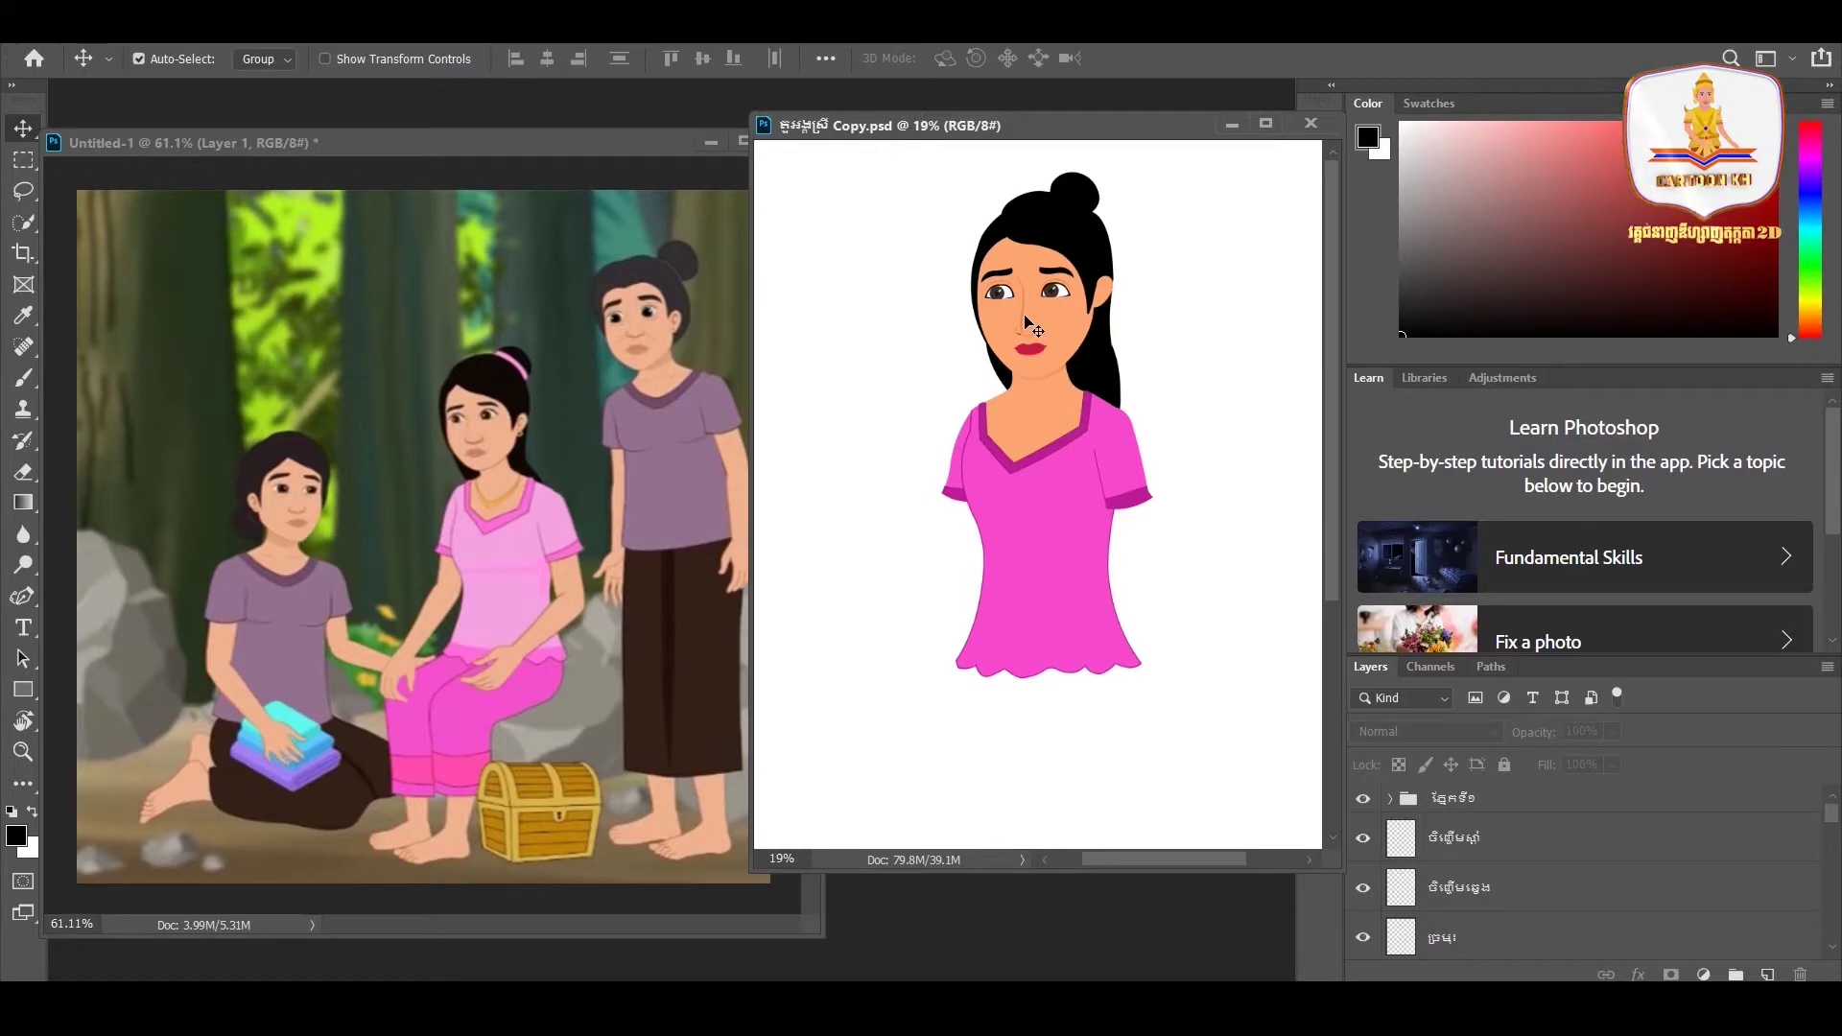
- Zoom in on the character's face and make Layer 1 the active layer
scroll(1026, 319, "up", 2)
scroll(1015, 340, "up", 1)
scroll(1005, 353, "up", 1)
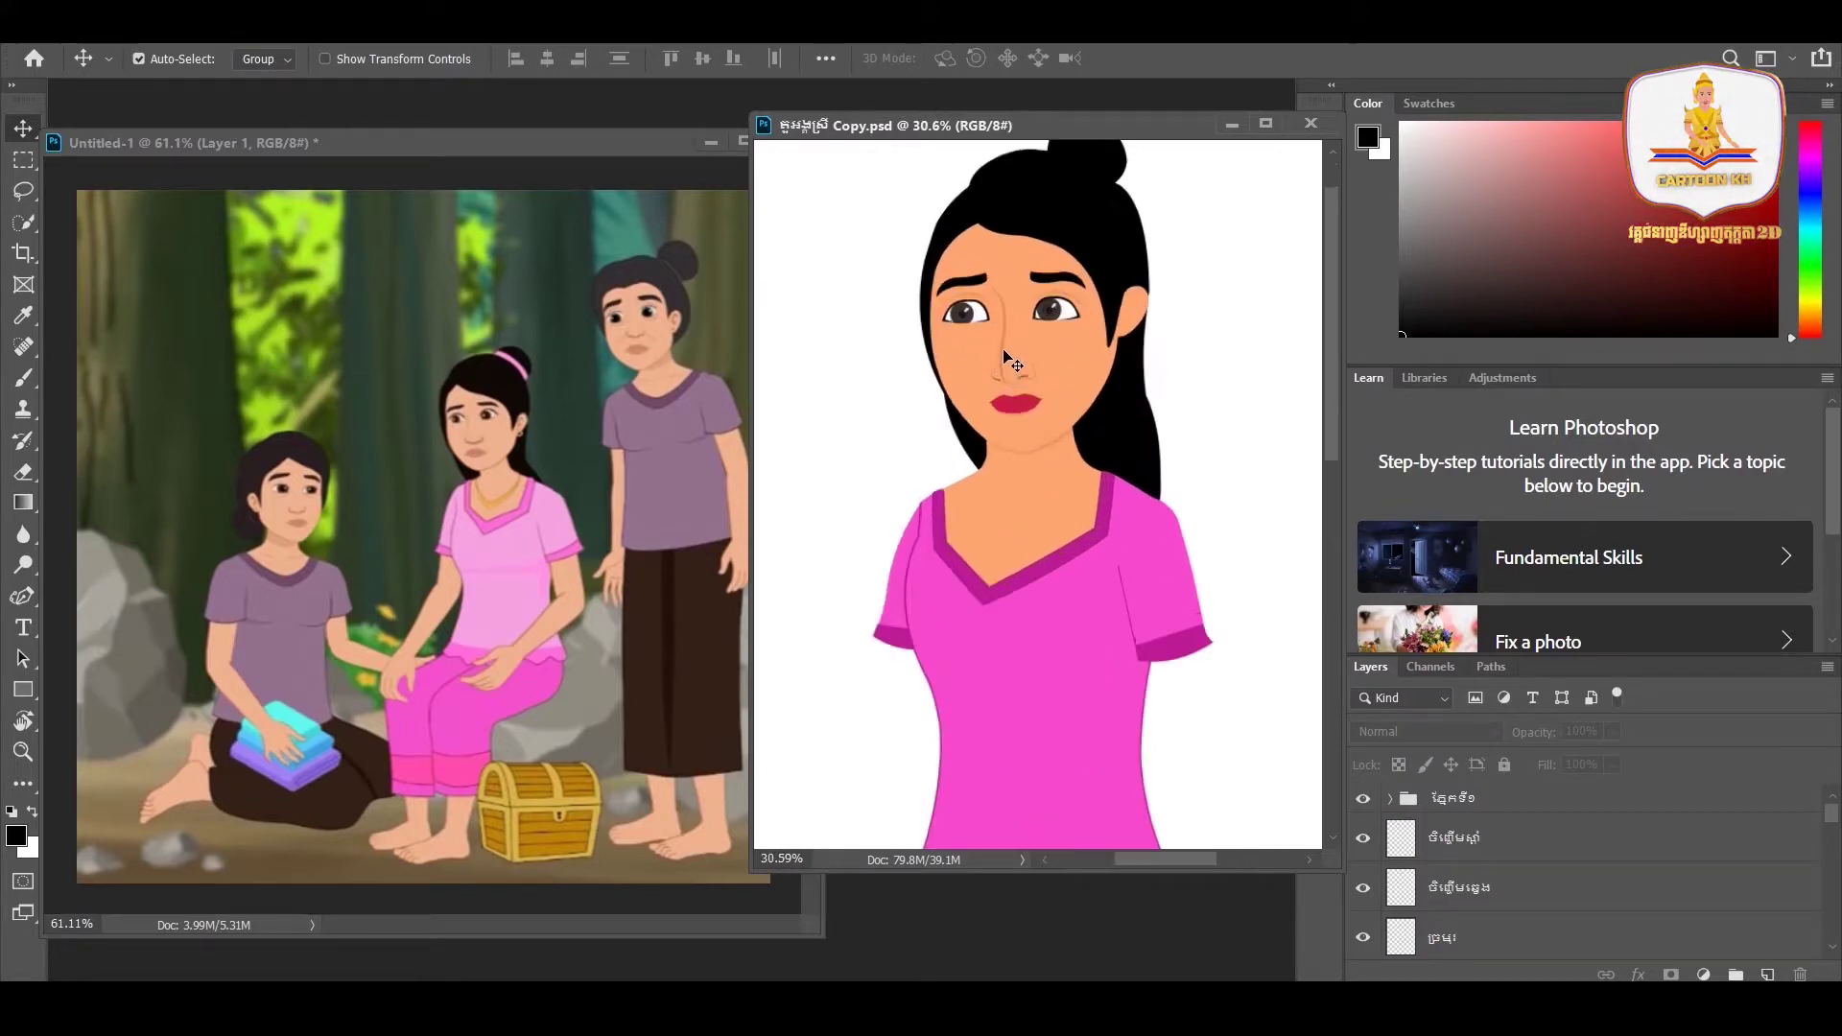
scroll(998, 370, "up", 1)
scroll(989, 398, "up", 1)
scroll(977, 425, "up", 1)
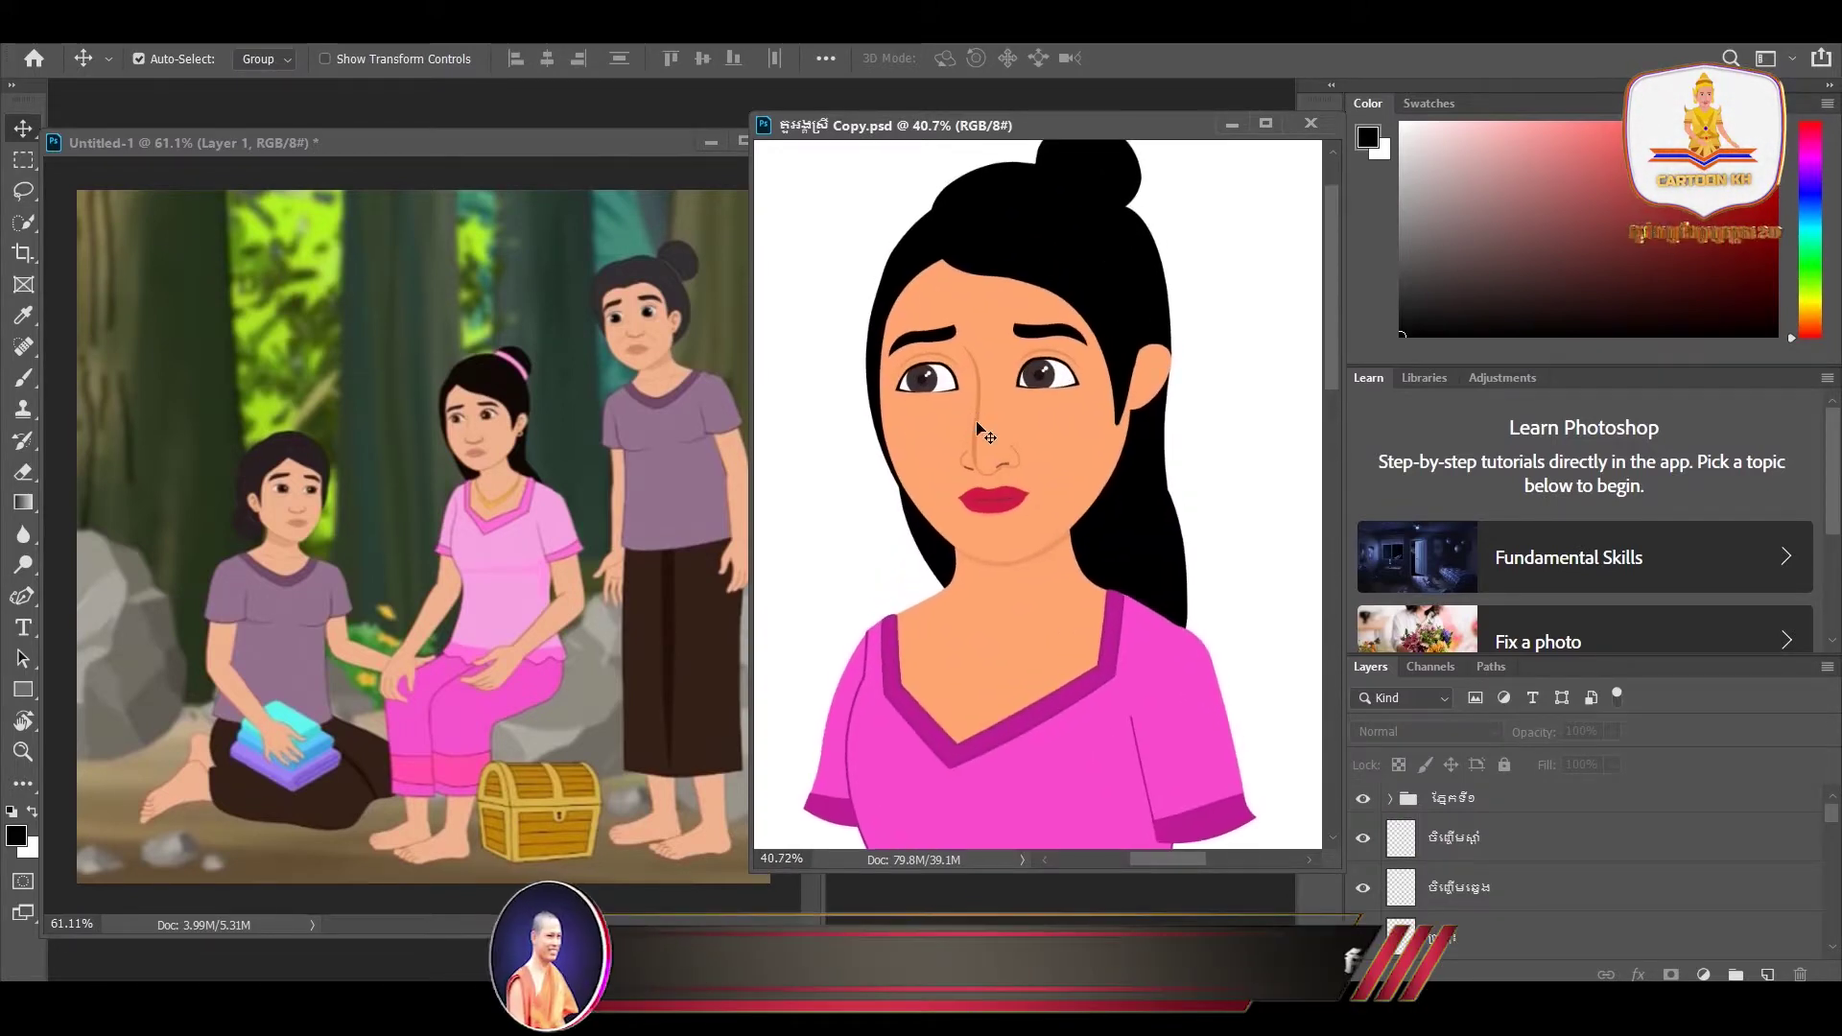
scroll(980, 431, "down", 1)
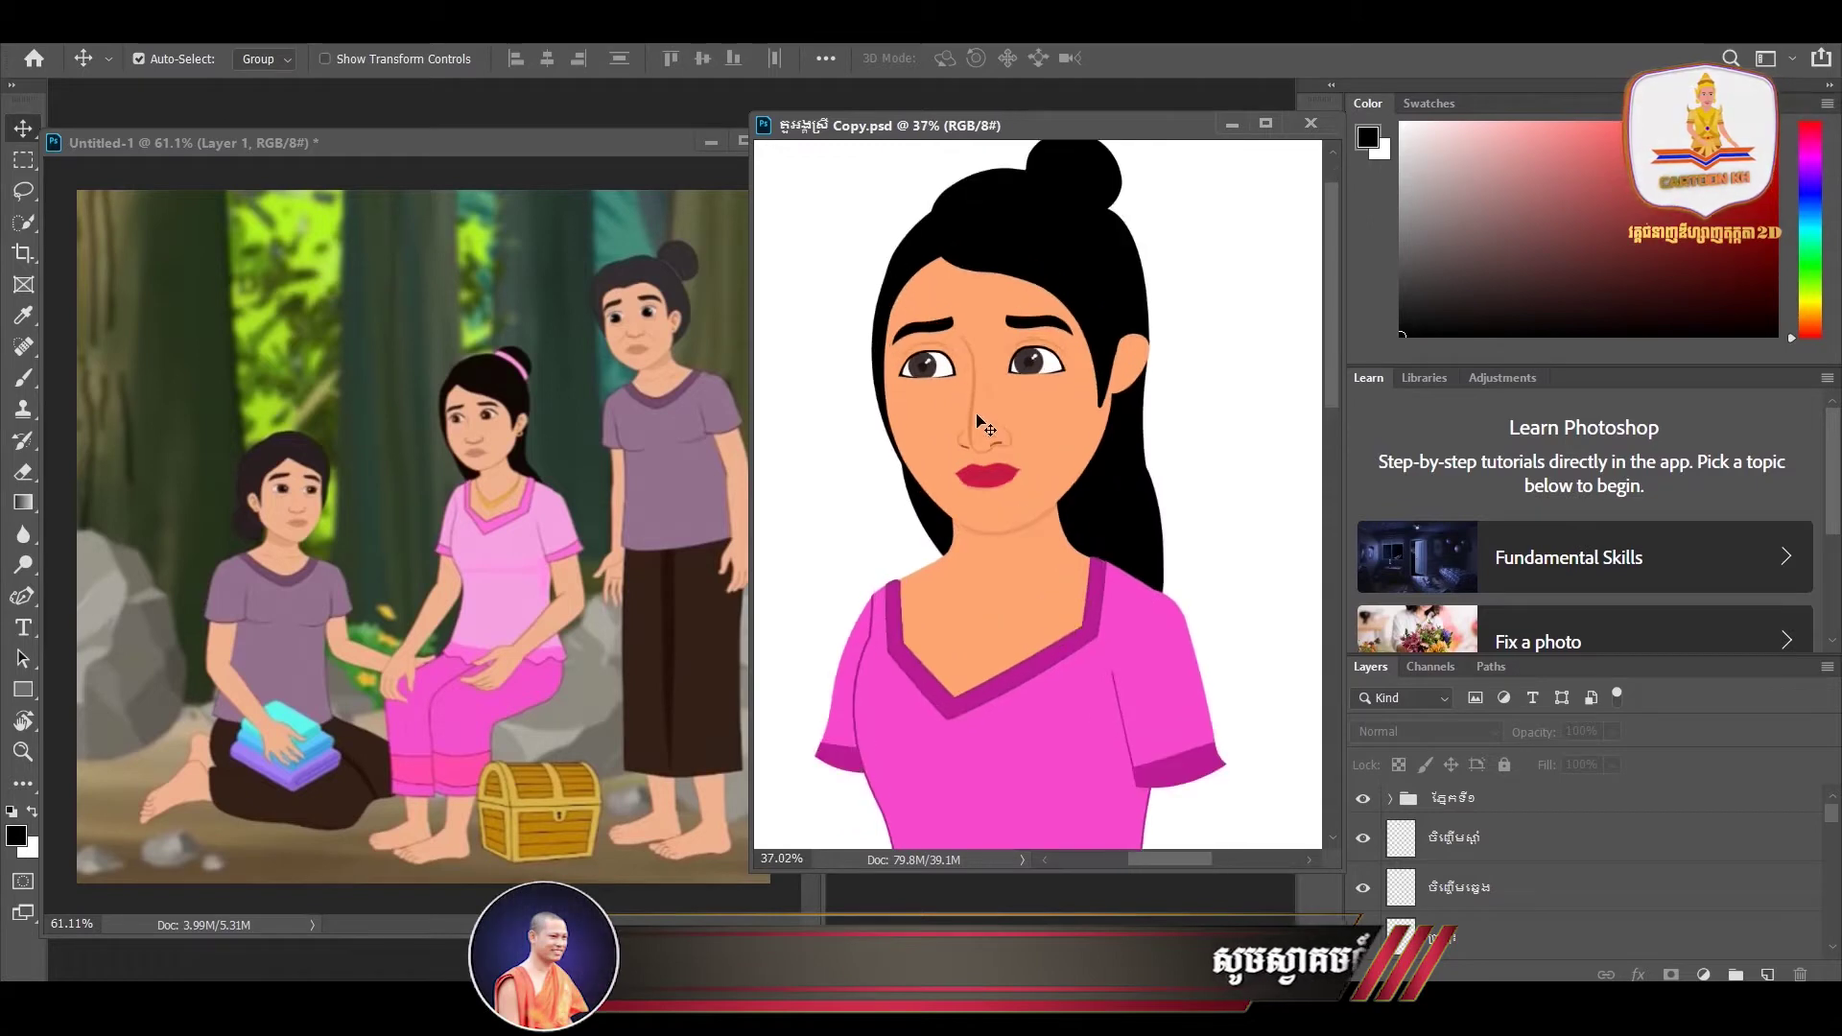
left_click_drag(967, 405, 964, 434)
scroll(1017, 451, "up", 4)
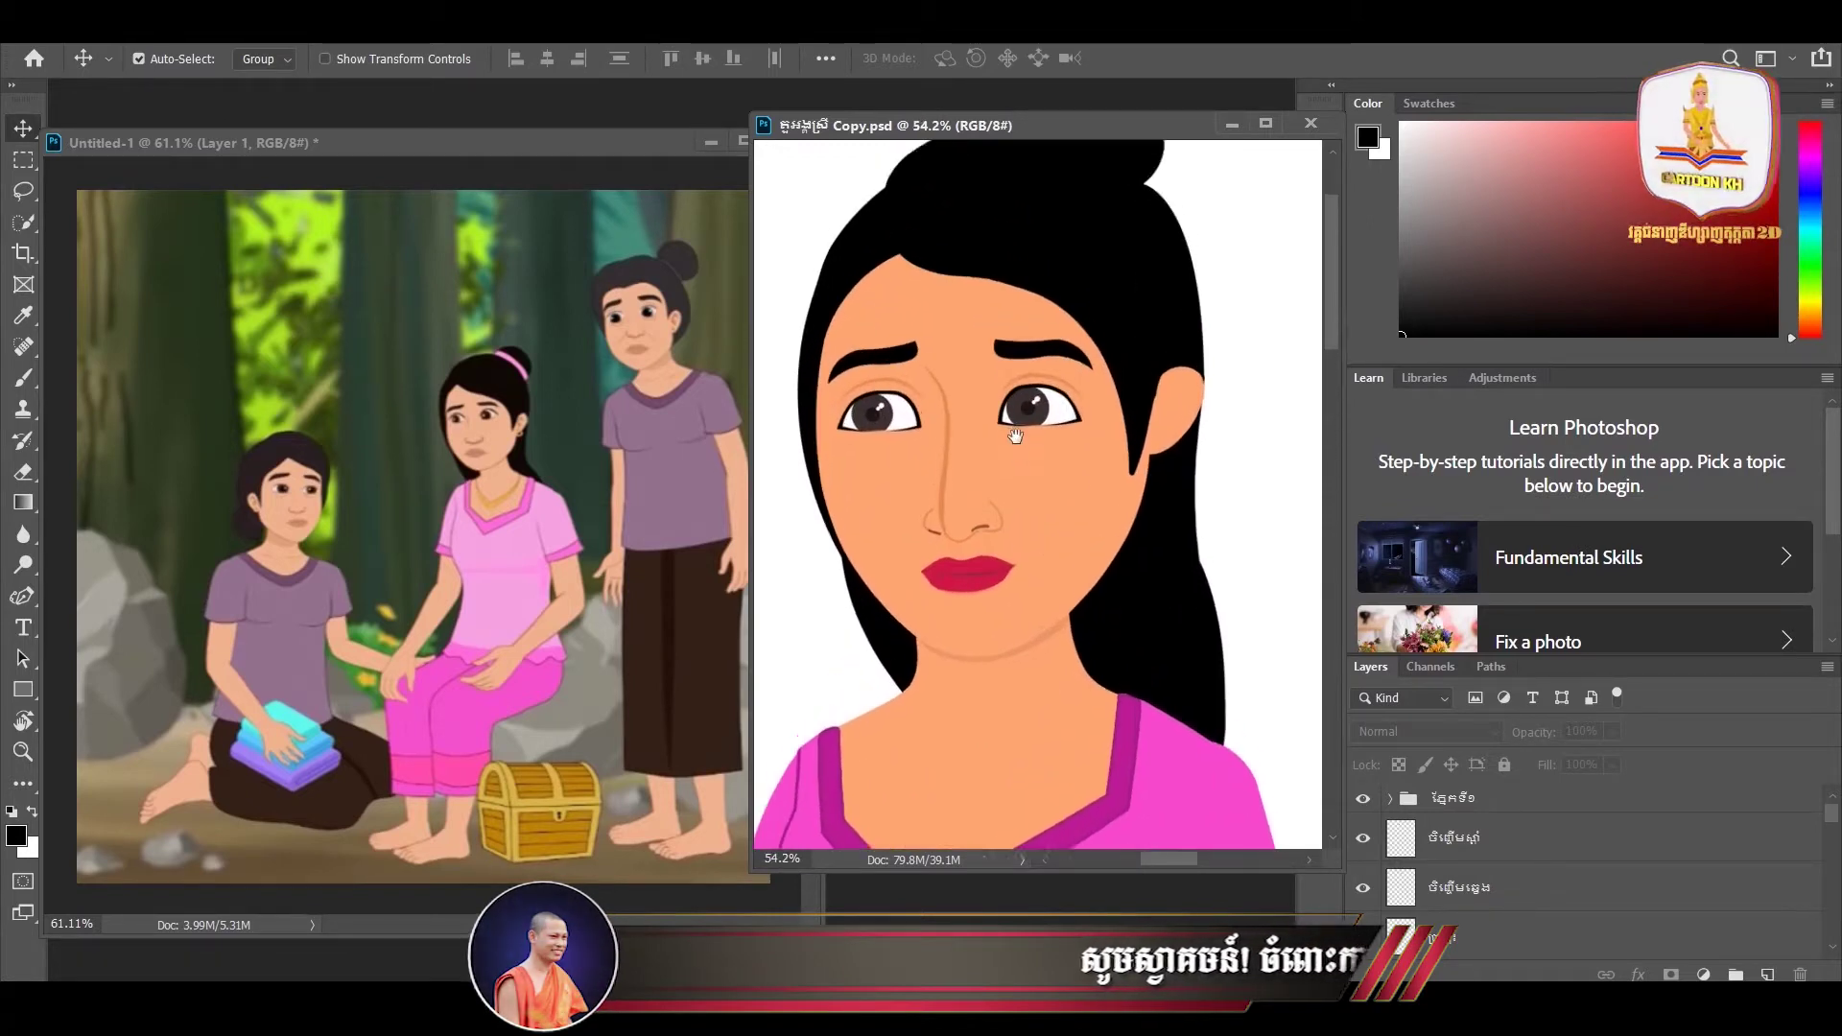
scroll(1022, 461, "down", 1)
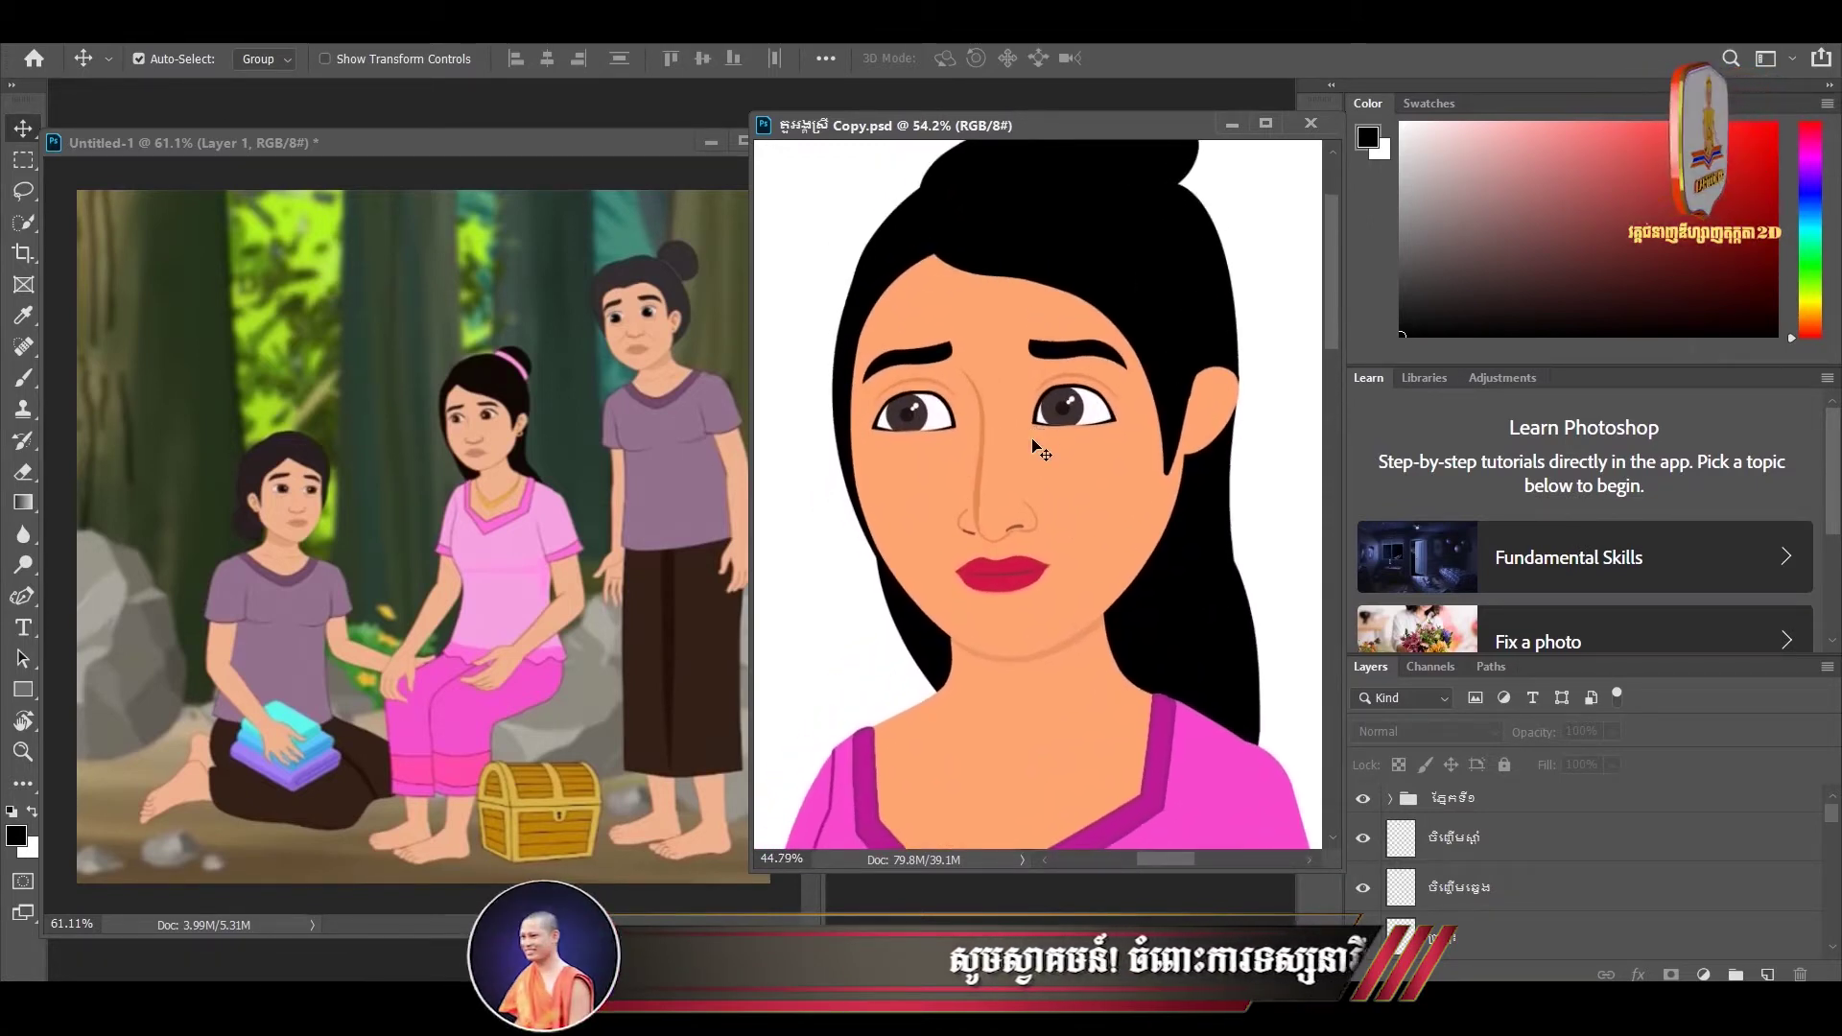
scroll(1023, 451, "down", 1)
left_click_drag(975, 460, 971, 427)
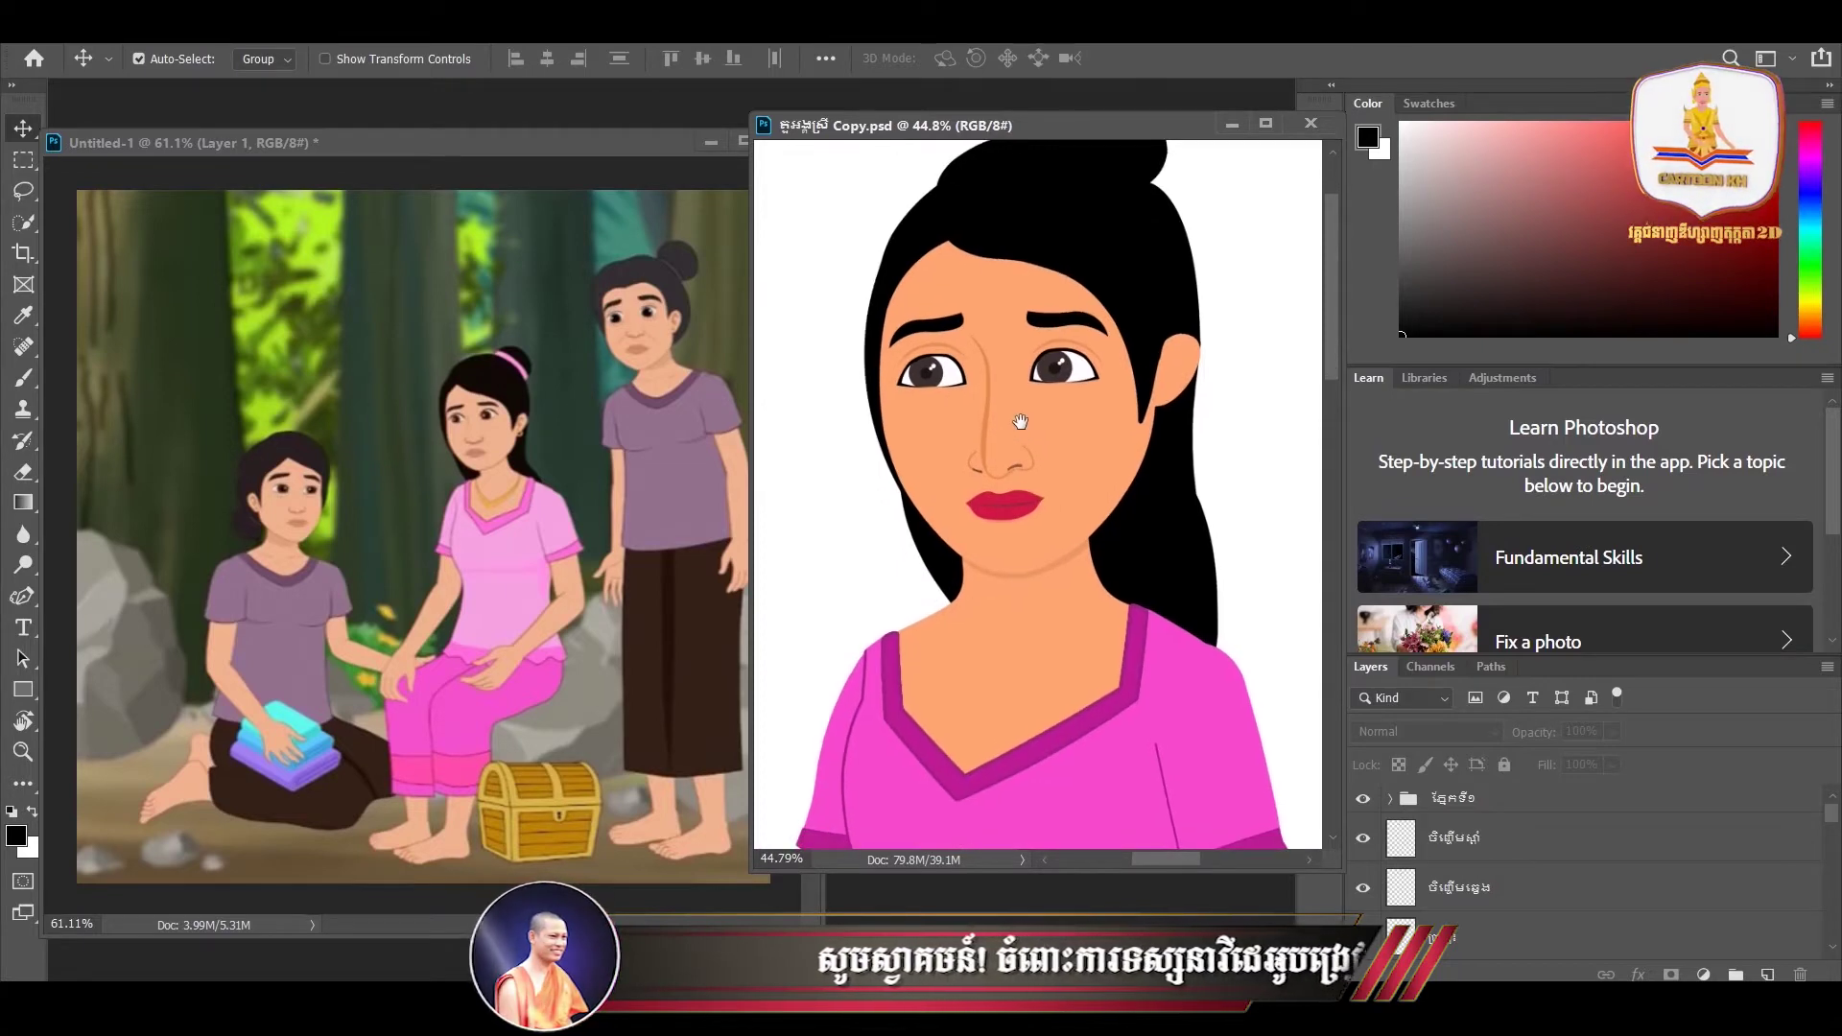
left_click(978, 427)
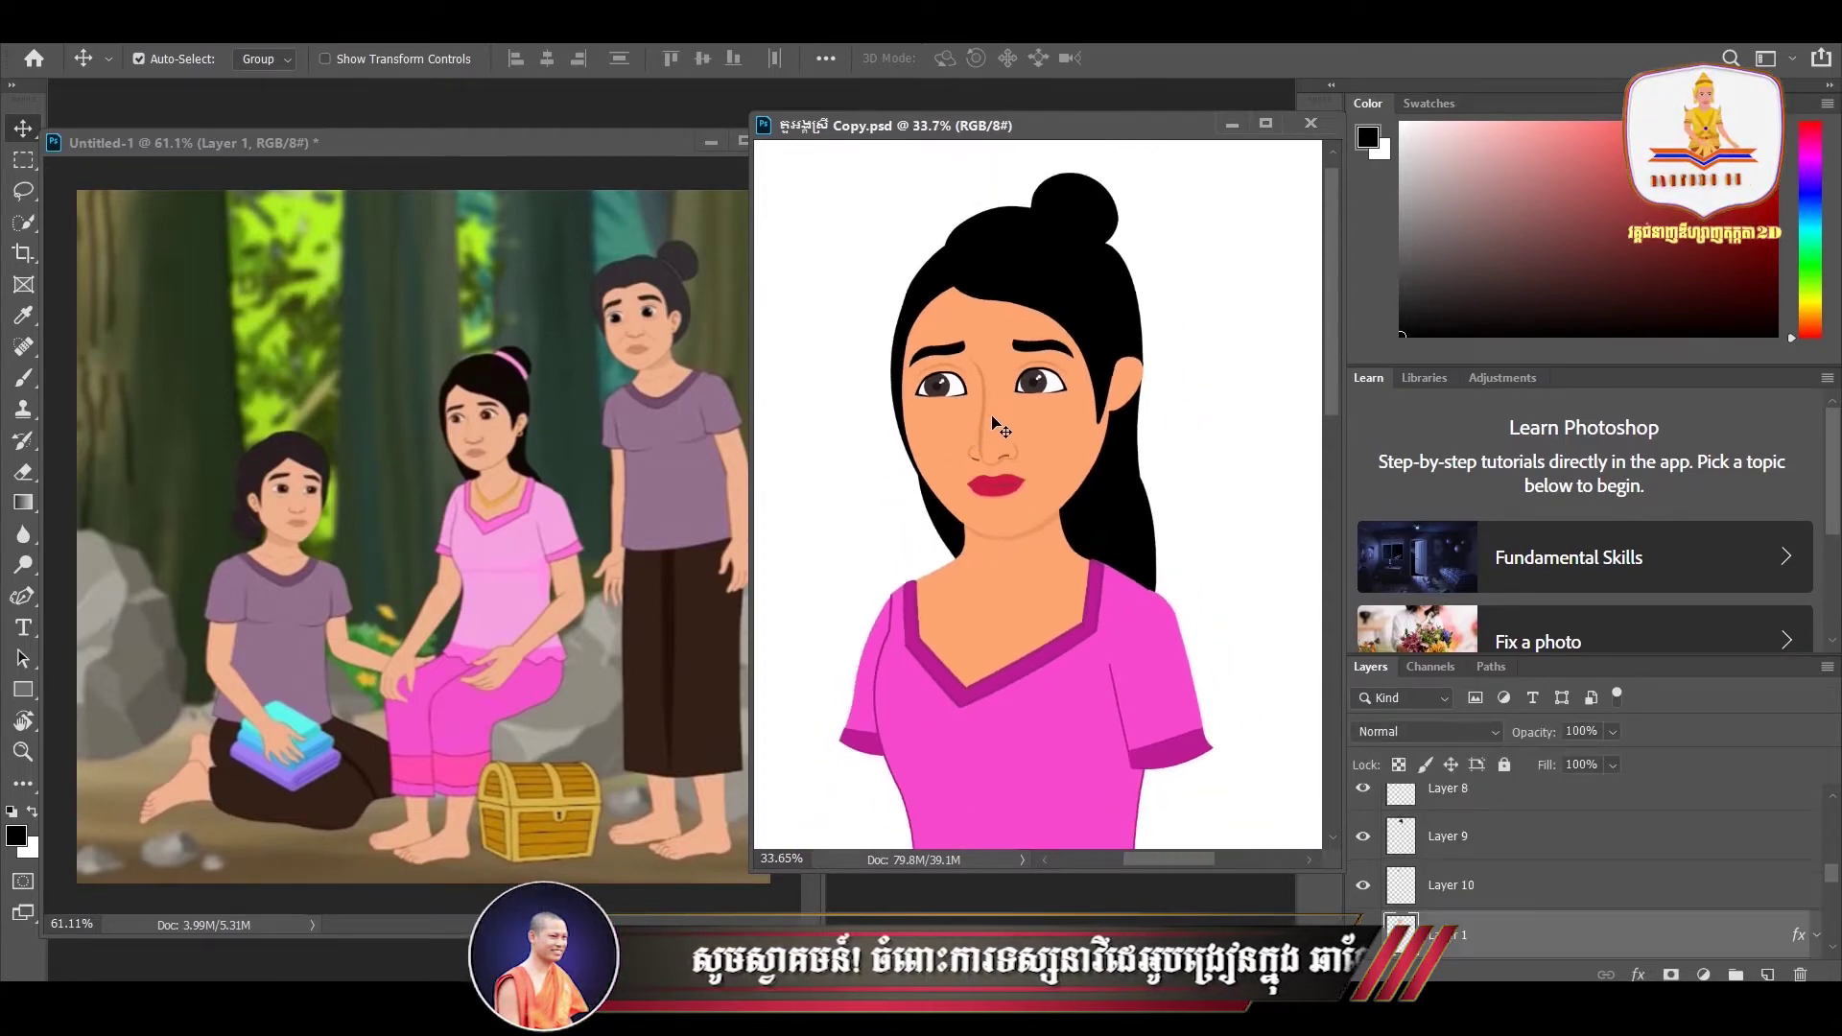
left_click_drag(979, 417, 983, 485)
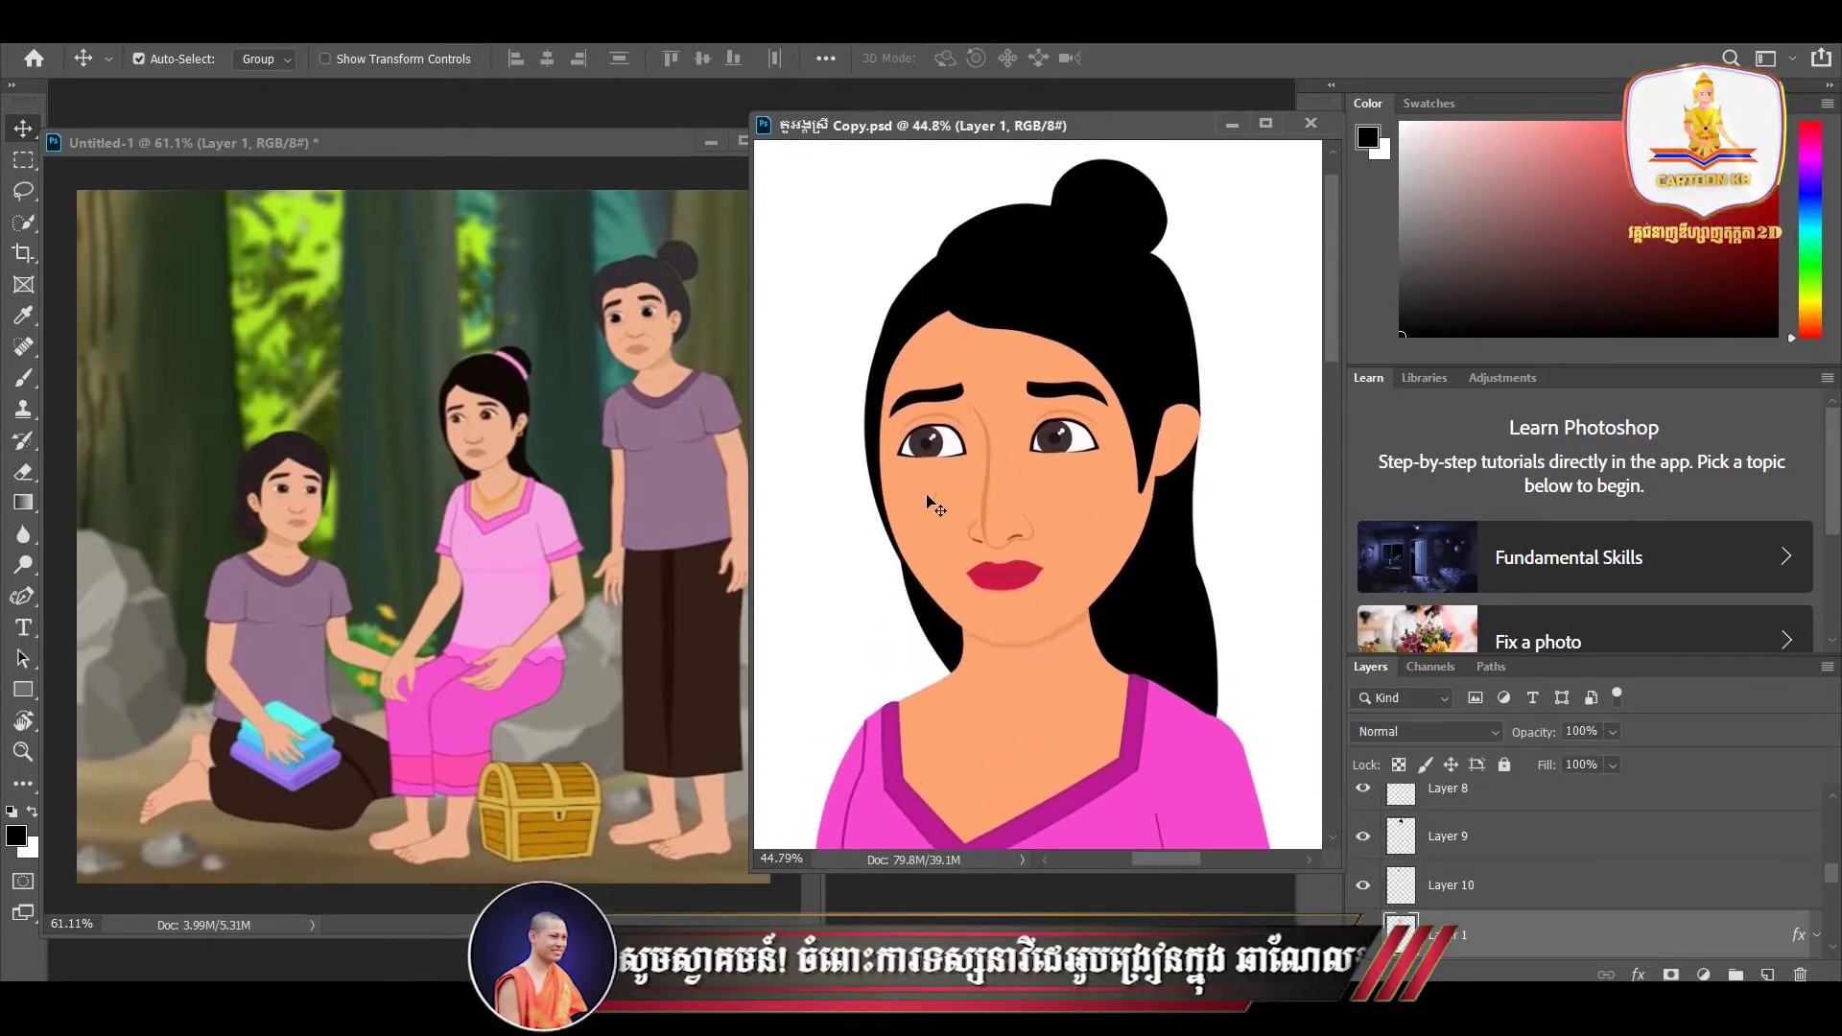
- Frame the hair bun, select Layer 9 and add new empty Layer 19 above it
left_click(491, 451)
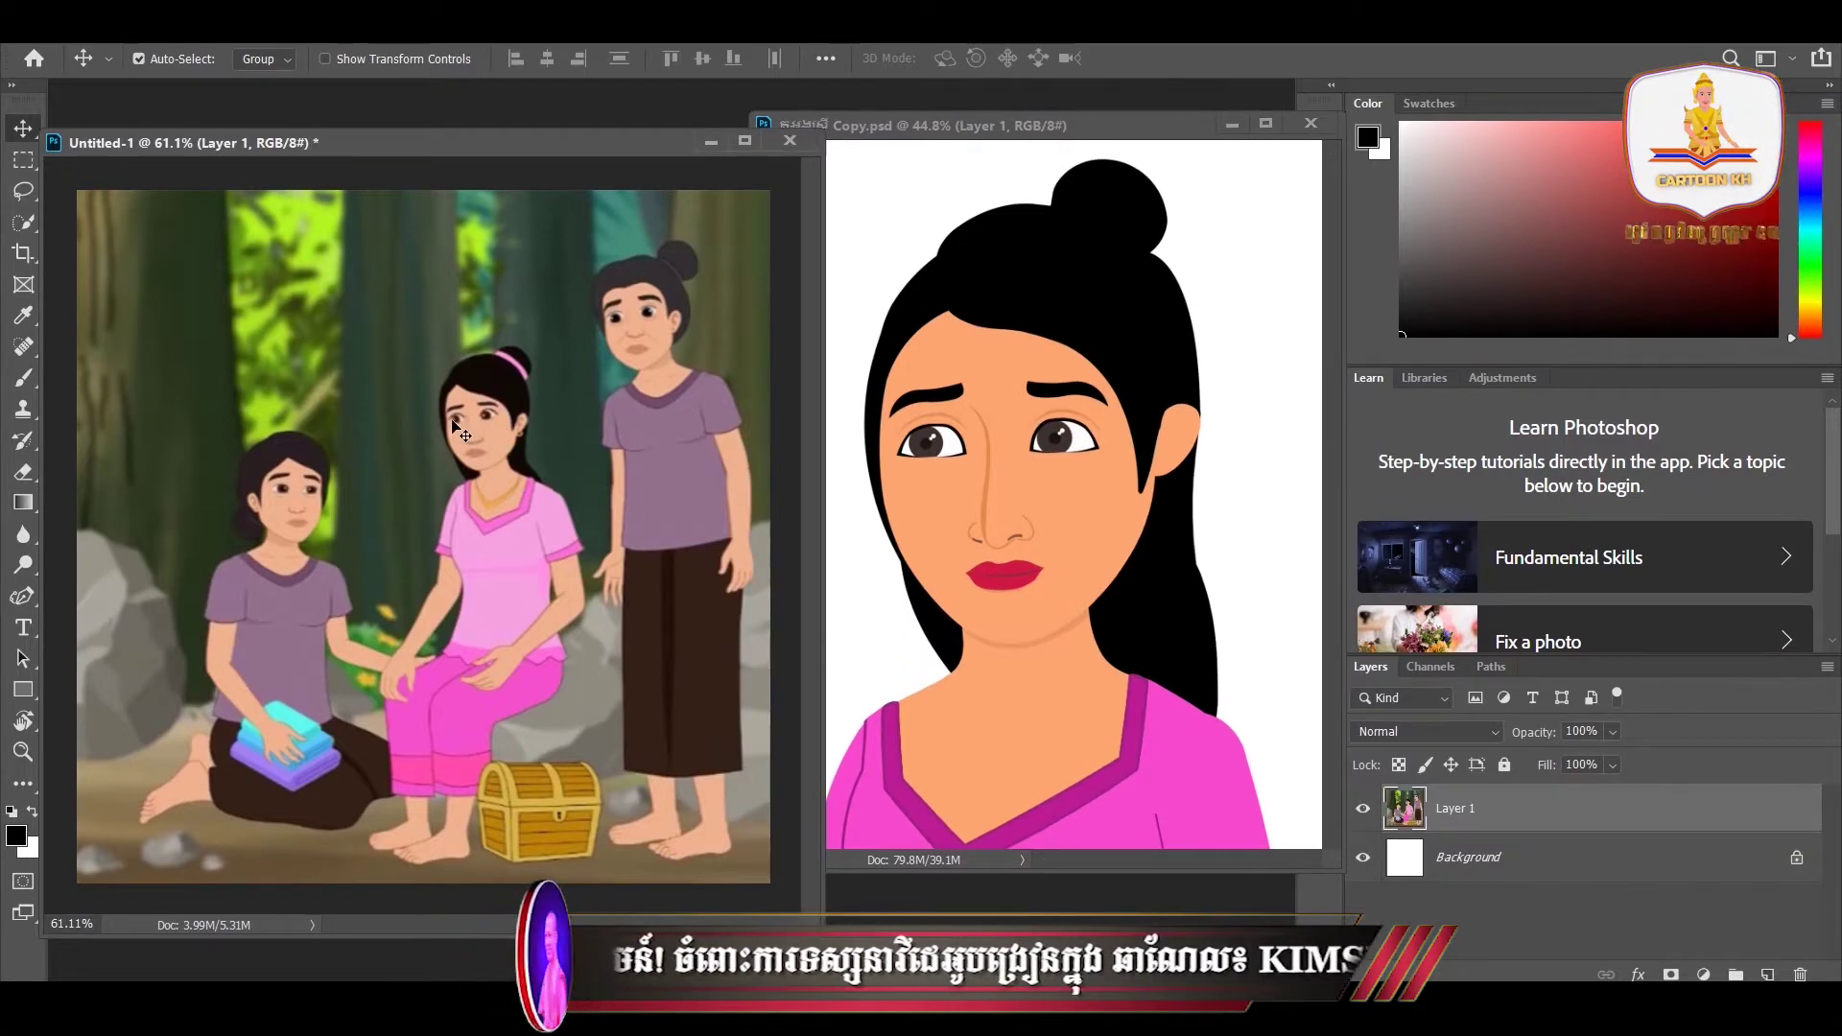
left_click(1147, 417)
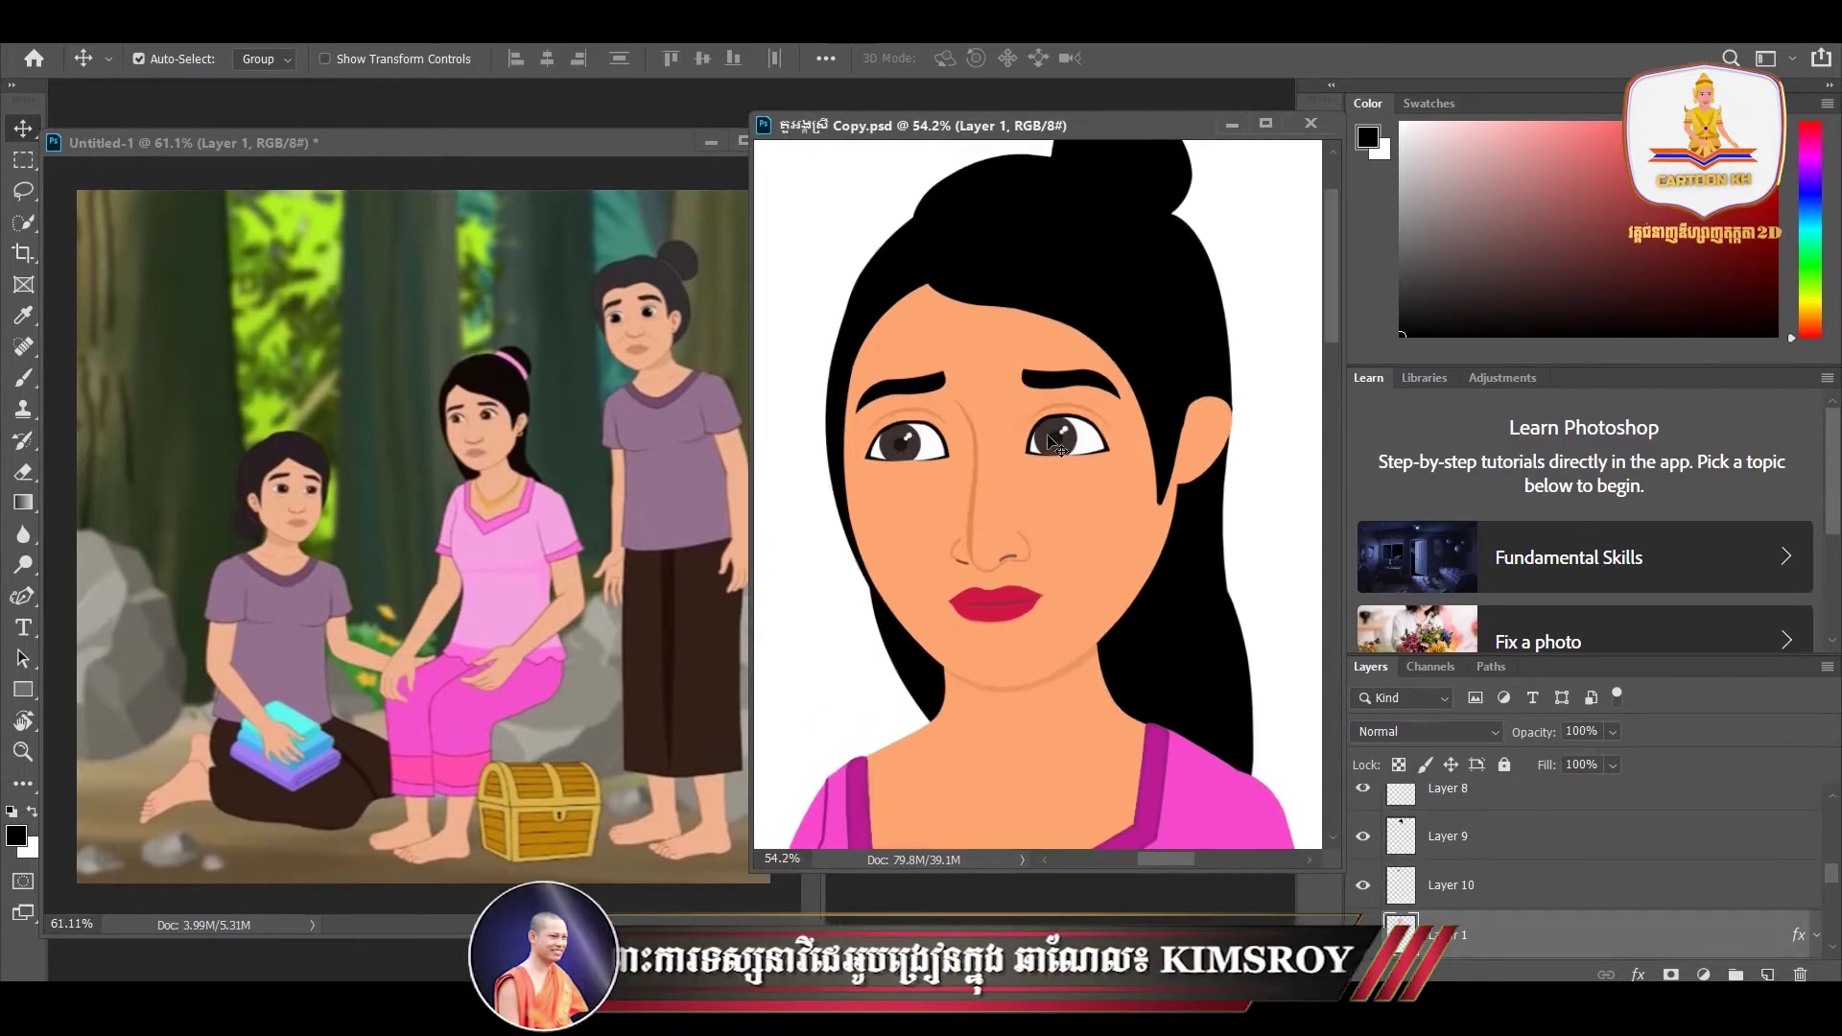
scroll(1032, 464, "up", 1)
scroll(1033, 465, "up", 1)
scroll(1032, 464, "down", 1)
left_click_drag(1032, 460, 1037, 387)
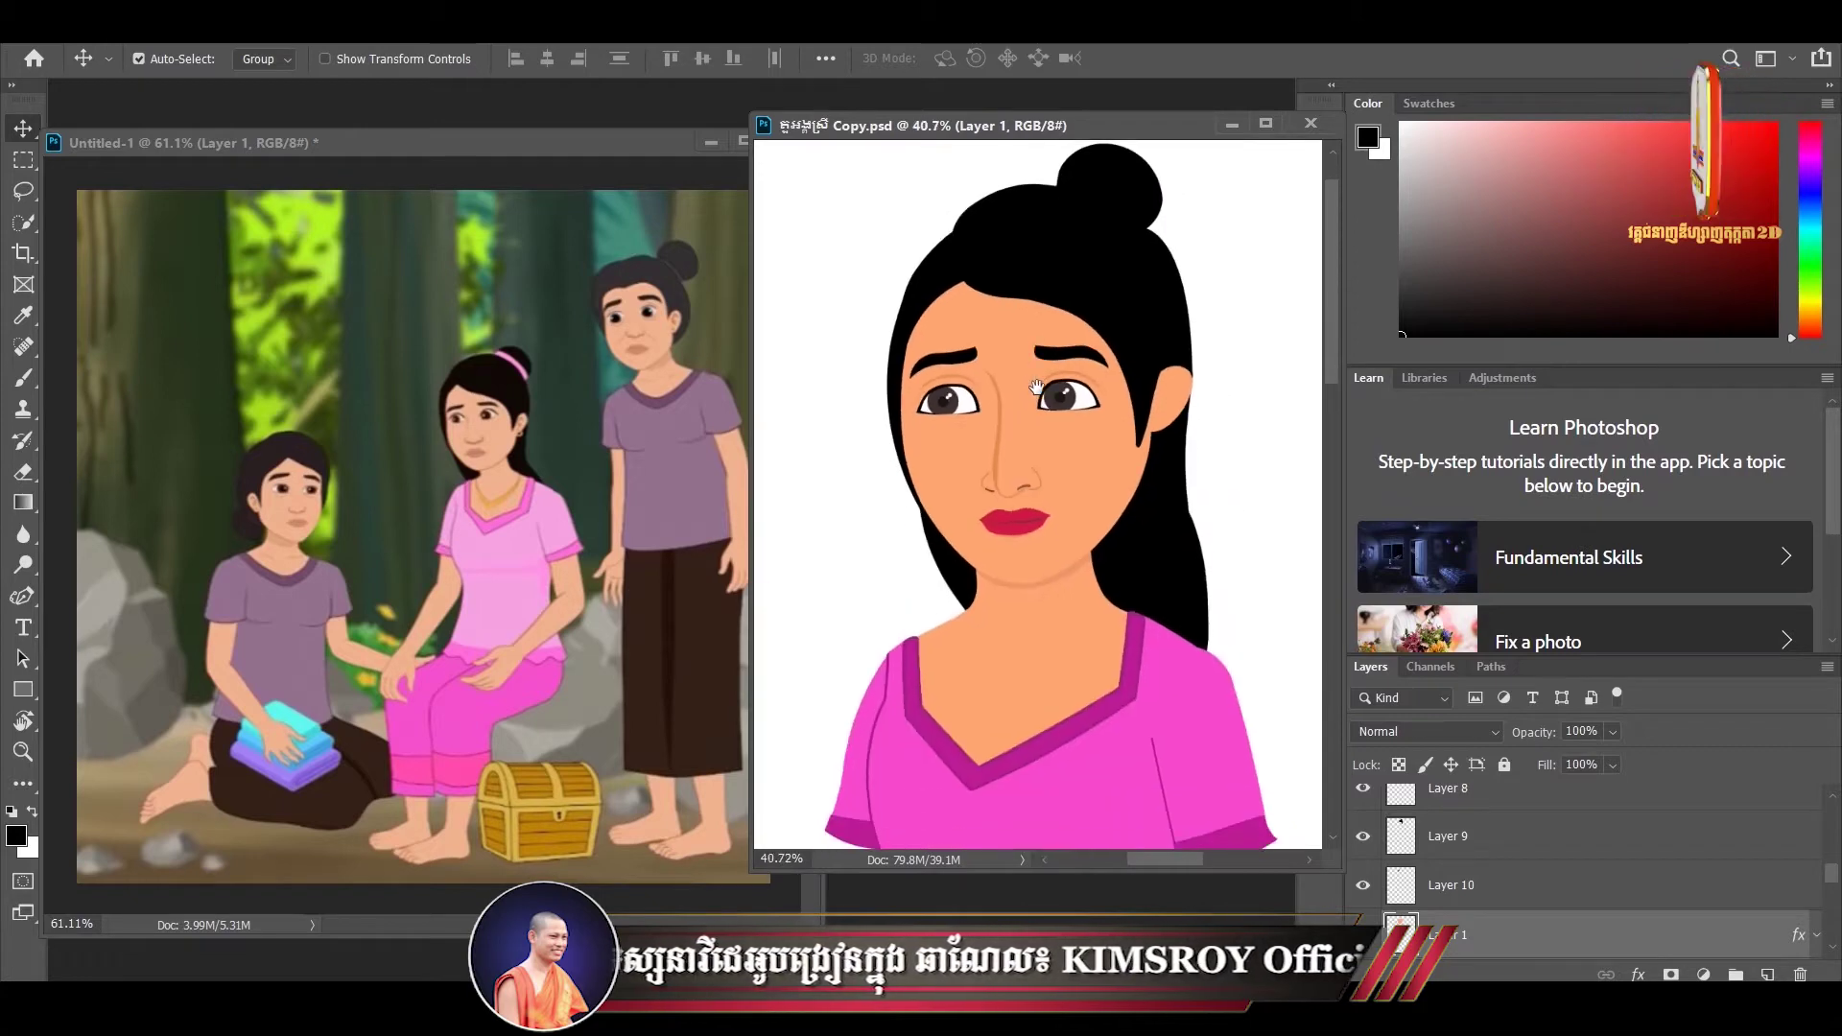
scroll(1038, 394, "down", 2)
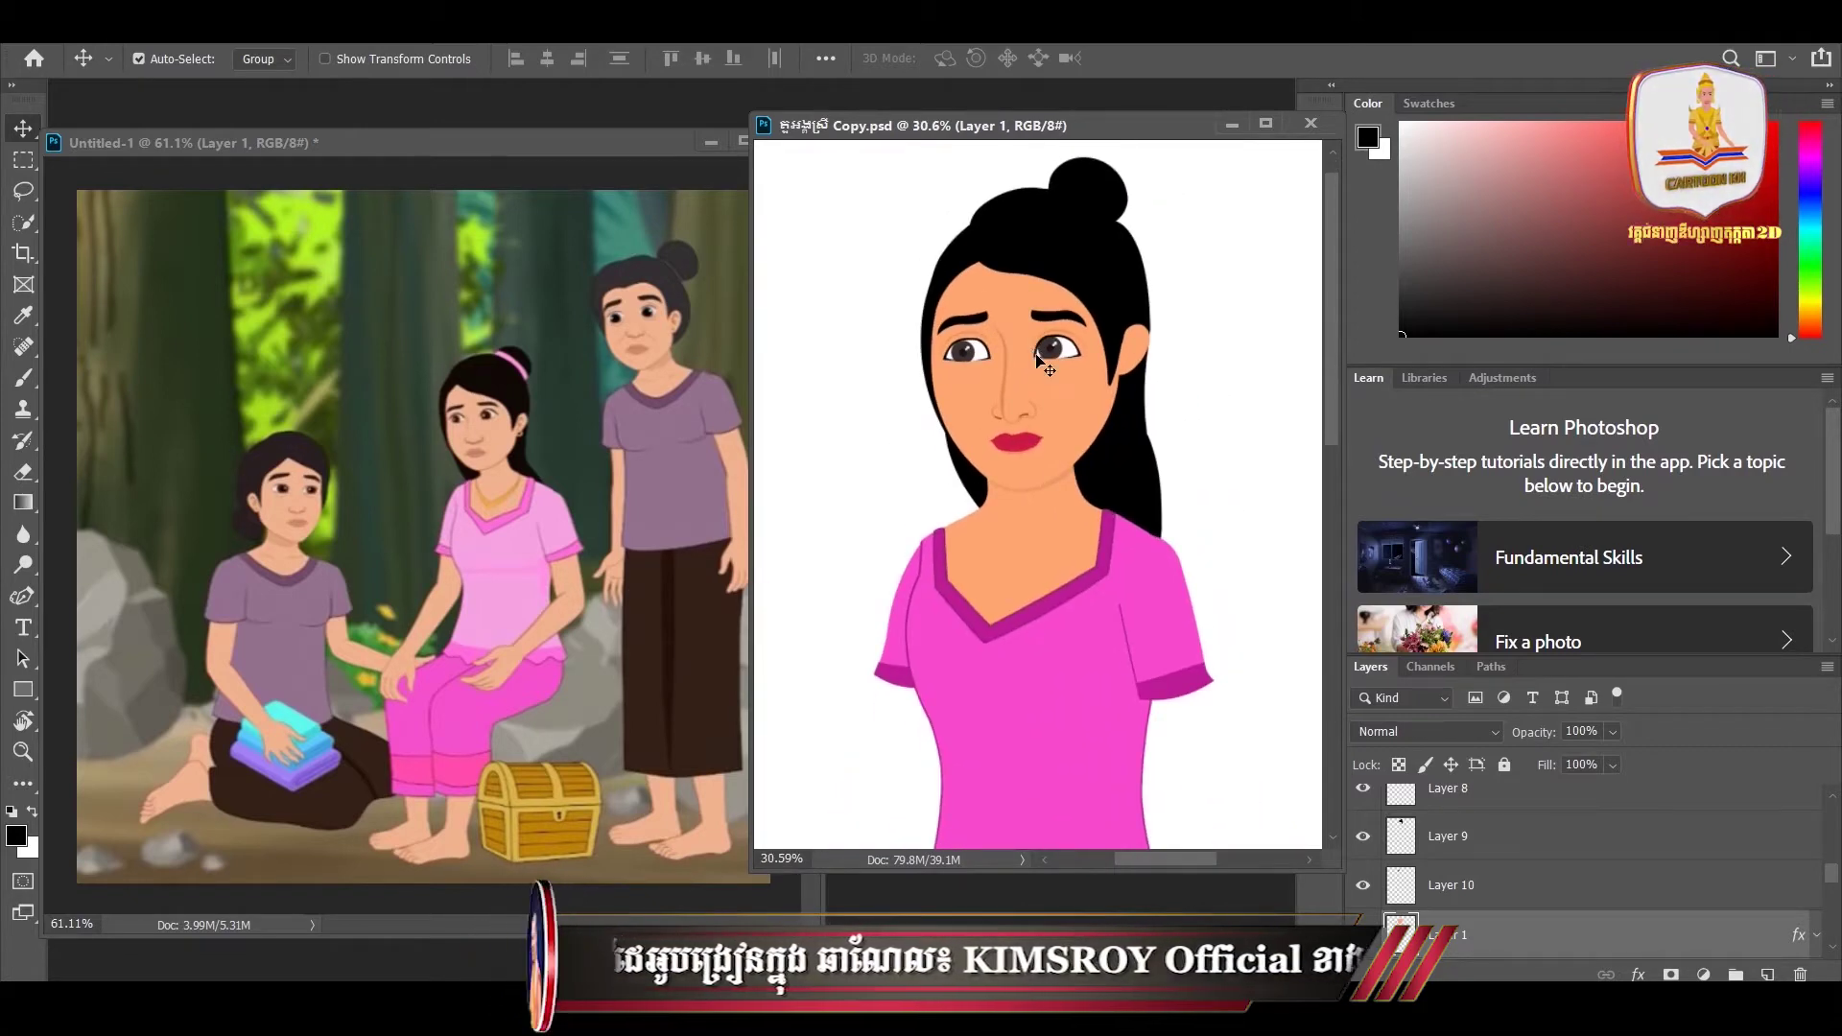
scroll(1038, 363, "up", 1)
scroll(1042, 412, "up", 1)
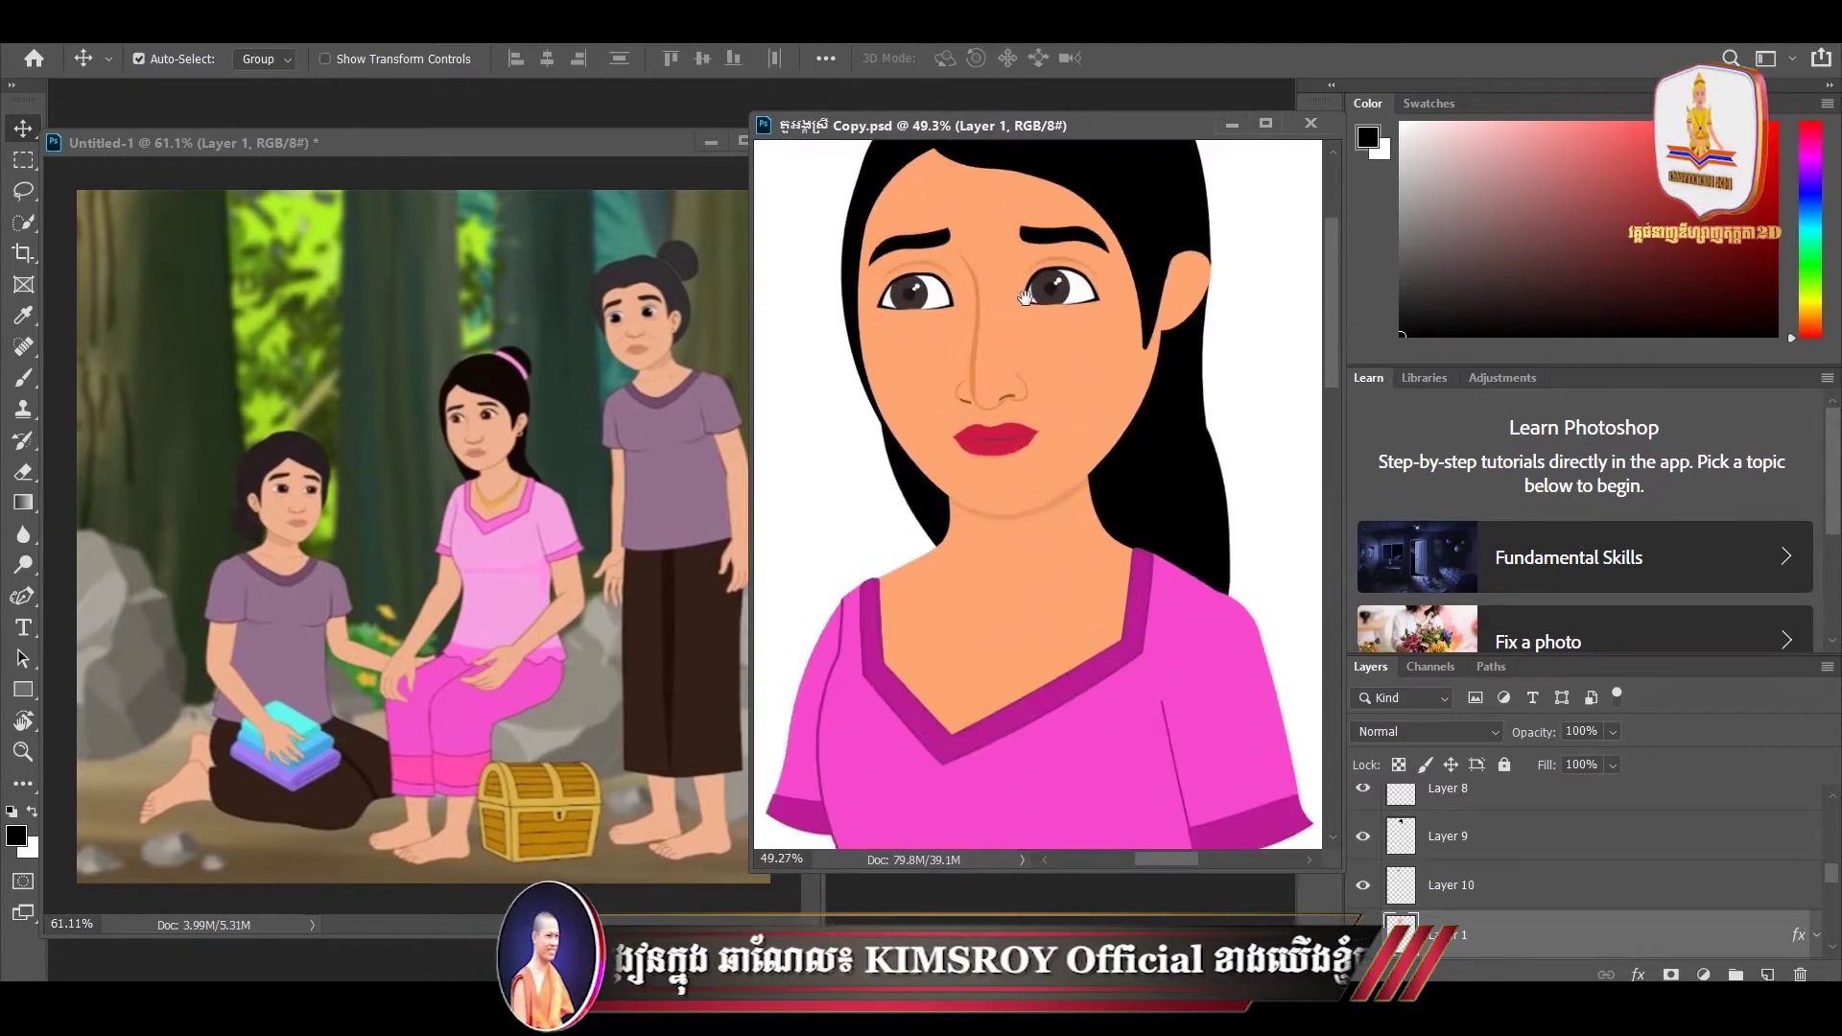
scroll(1046, 475, "up", 1)
scroll(1048, 475, "up", 1)
left_click_drag(1056, 413, 1047, 489)
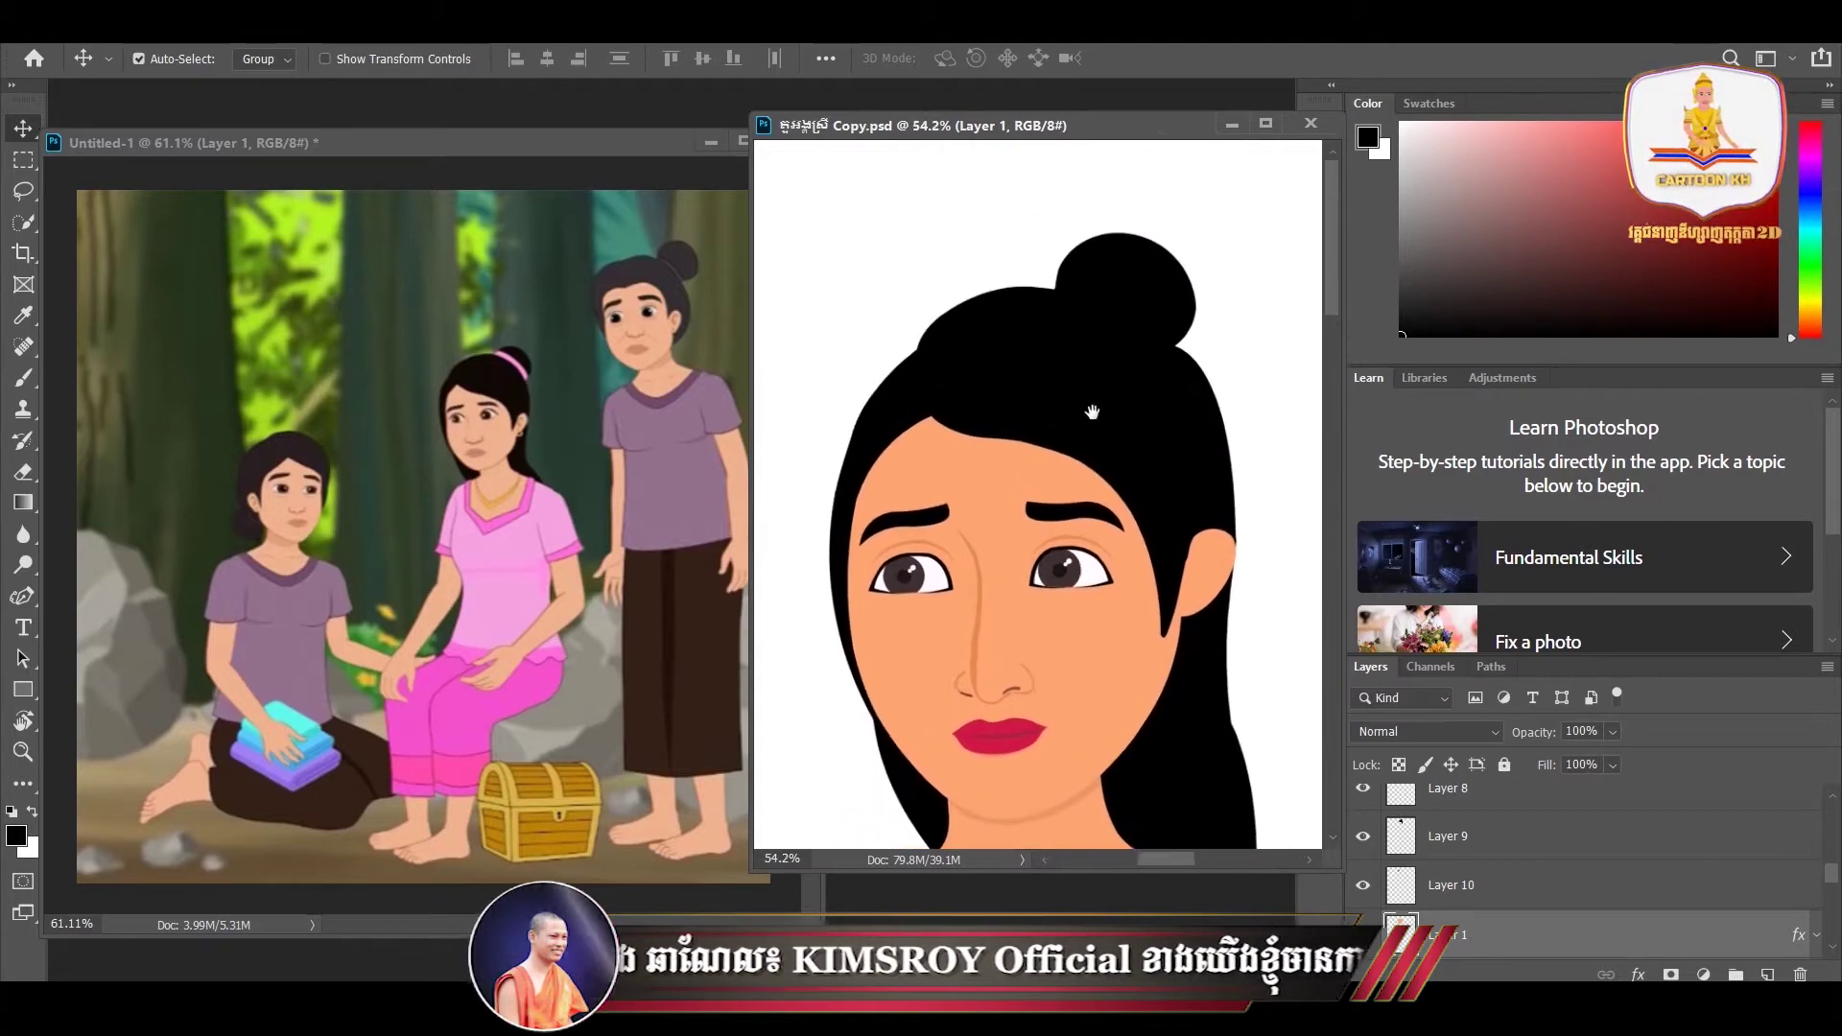
left_click(1128, 320)
left_click_drag(1128, 319, 1099, 308)
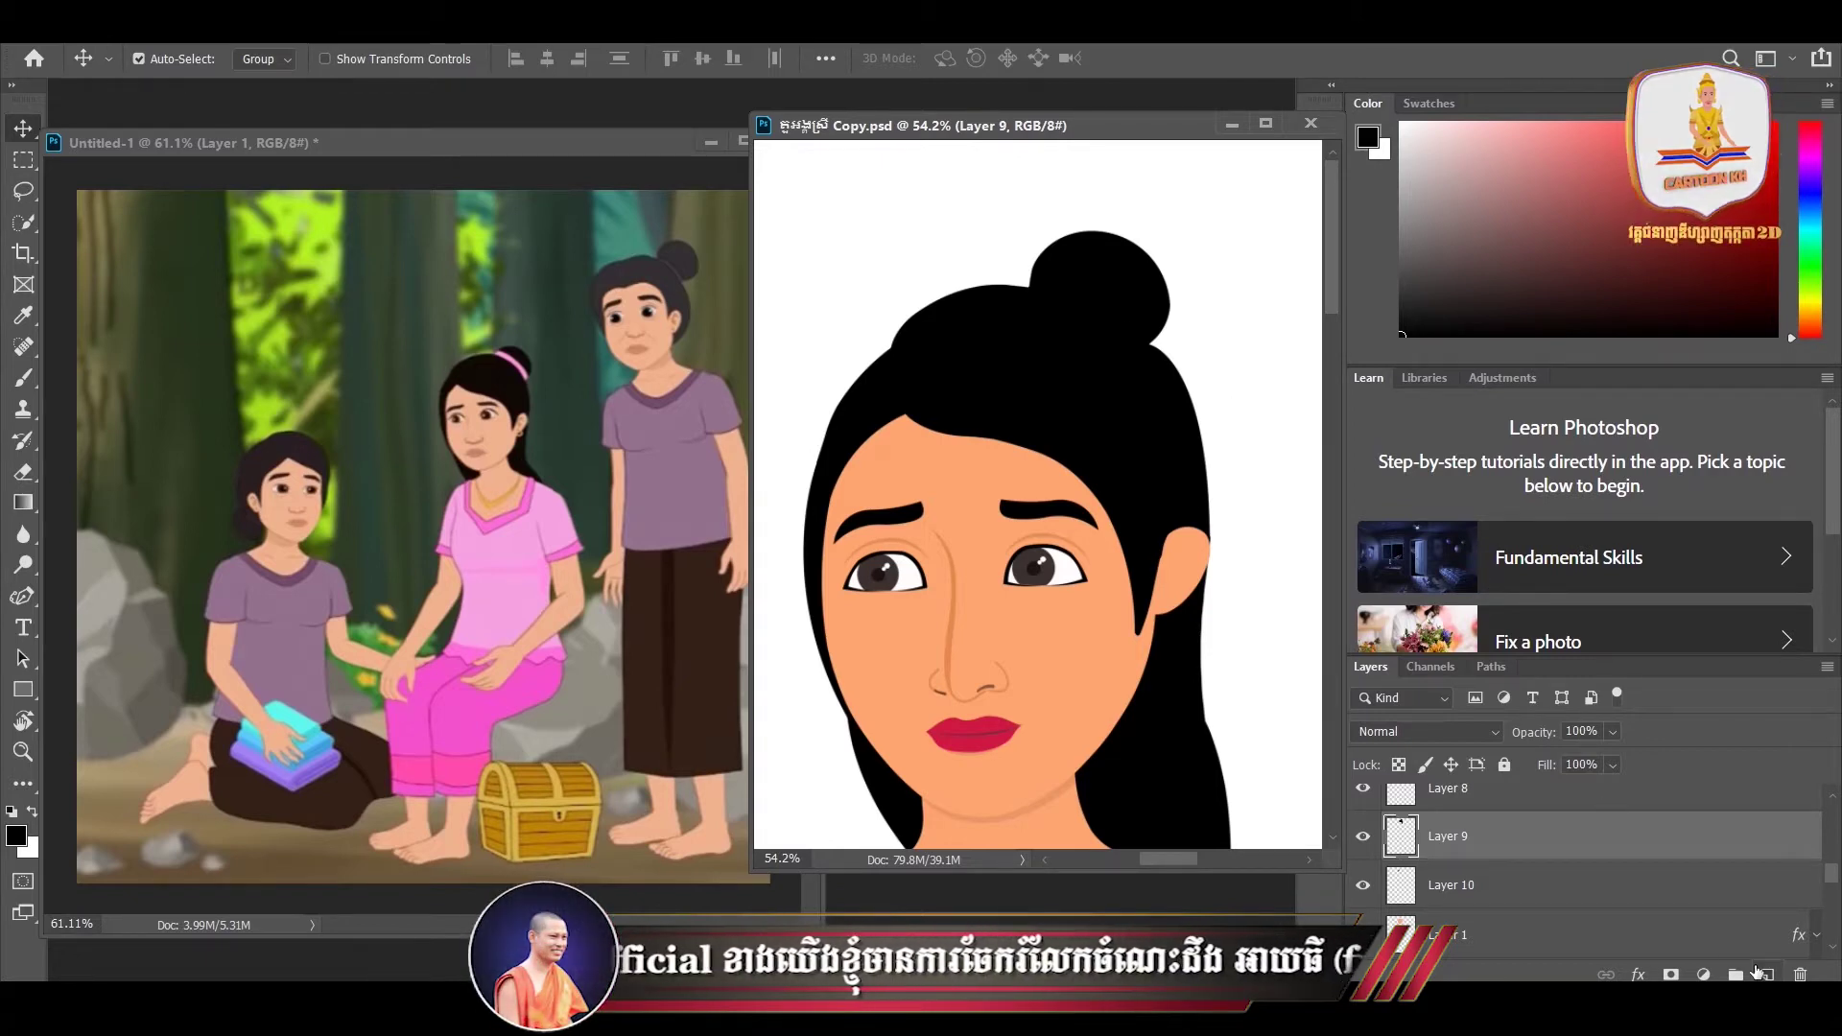
left_click(1769, 975)
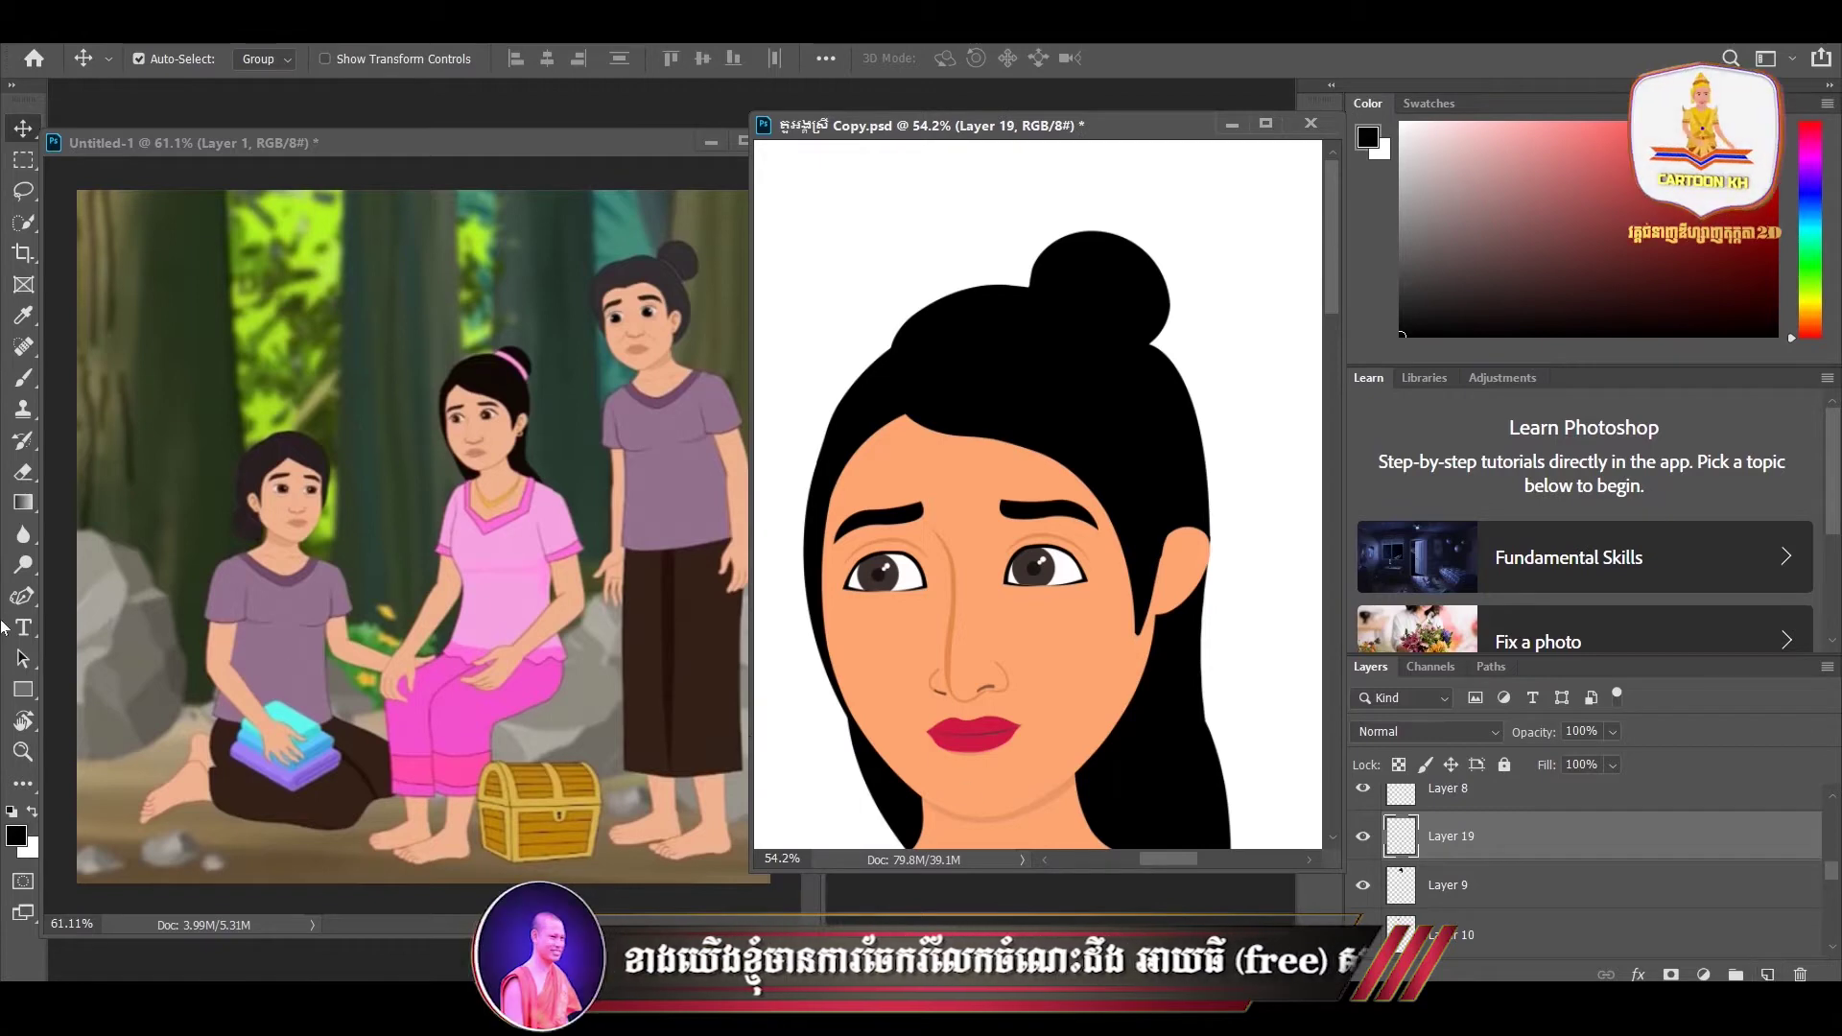
- Set the Pen Tool to path mode and start the band path at the bun's edge
left_click(23, 596)
left_click(105, 597)
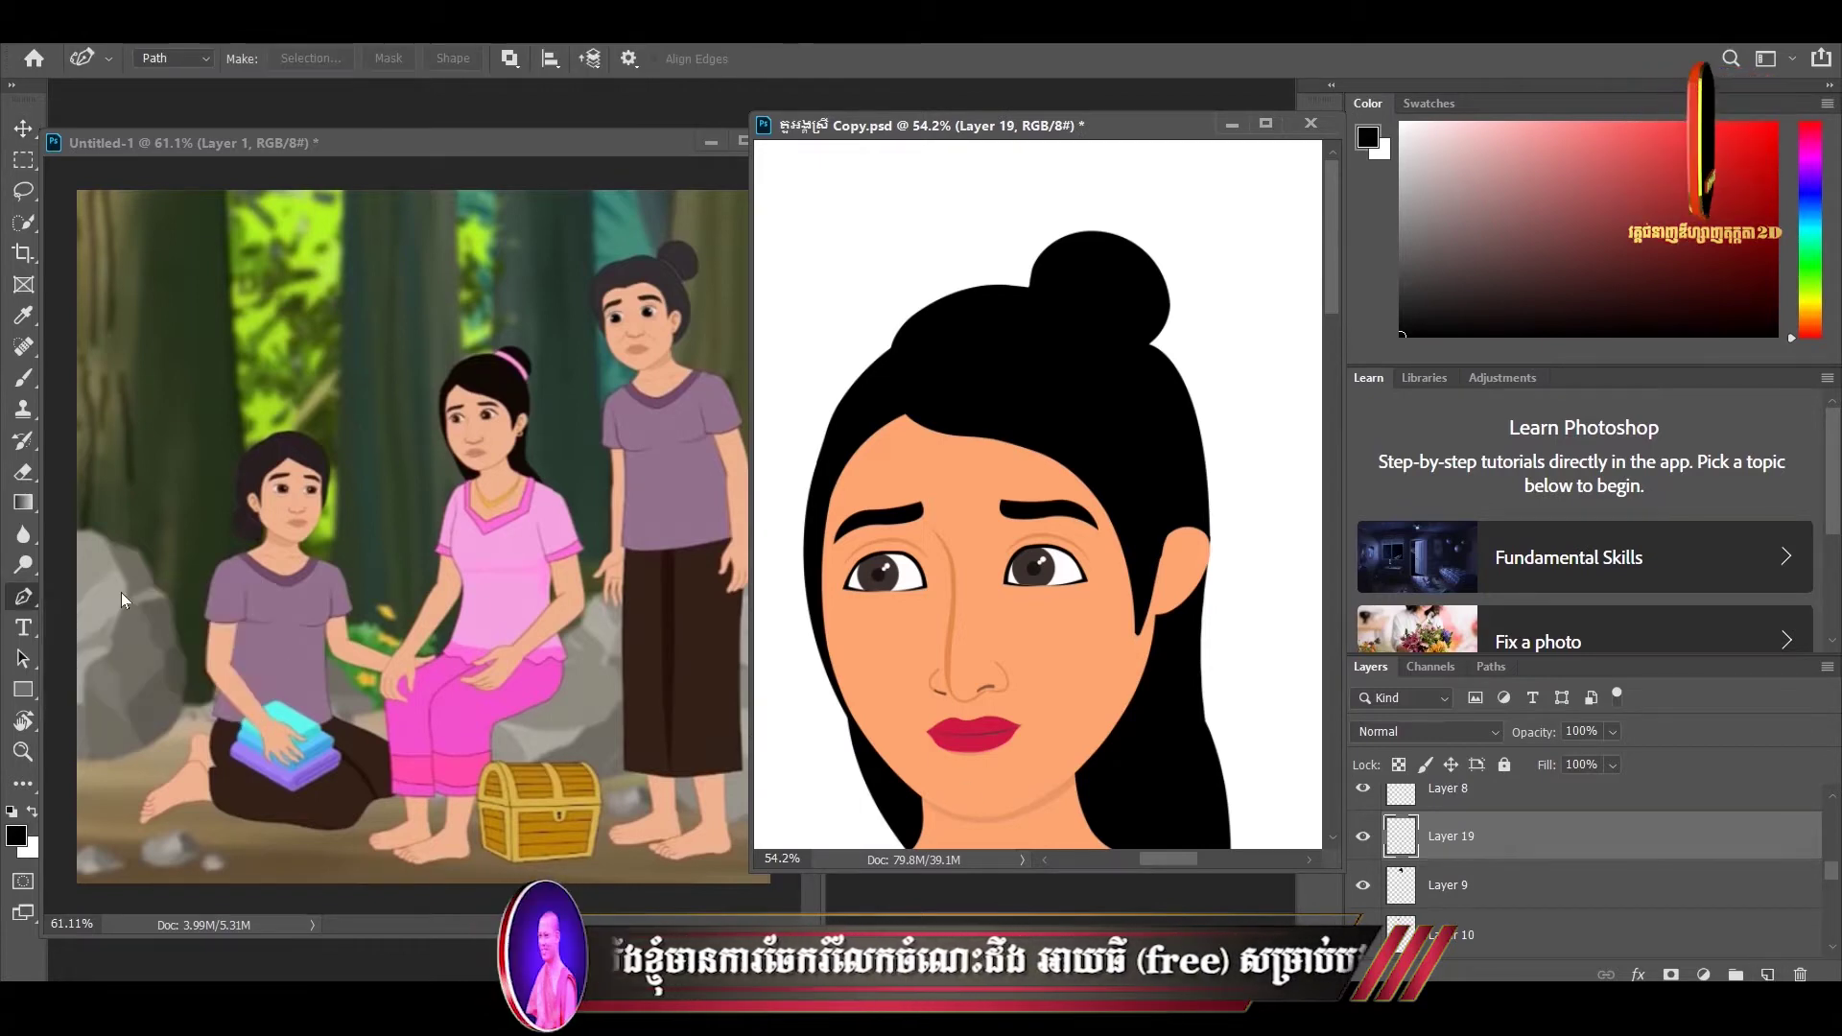
scroll(936, 428, "up", 3)
left_click_drag(936, 428, 802, 515)
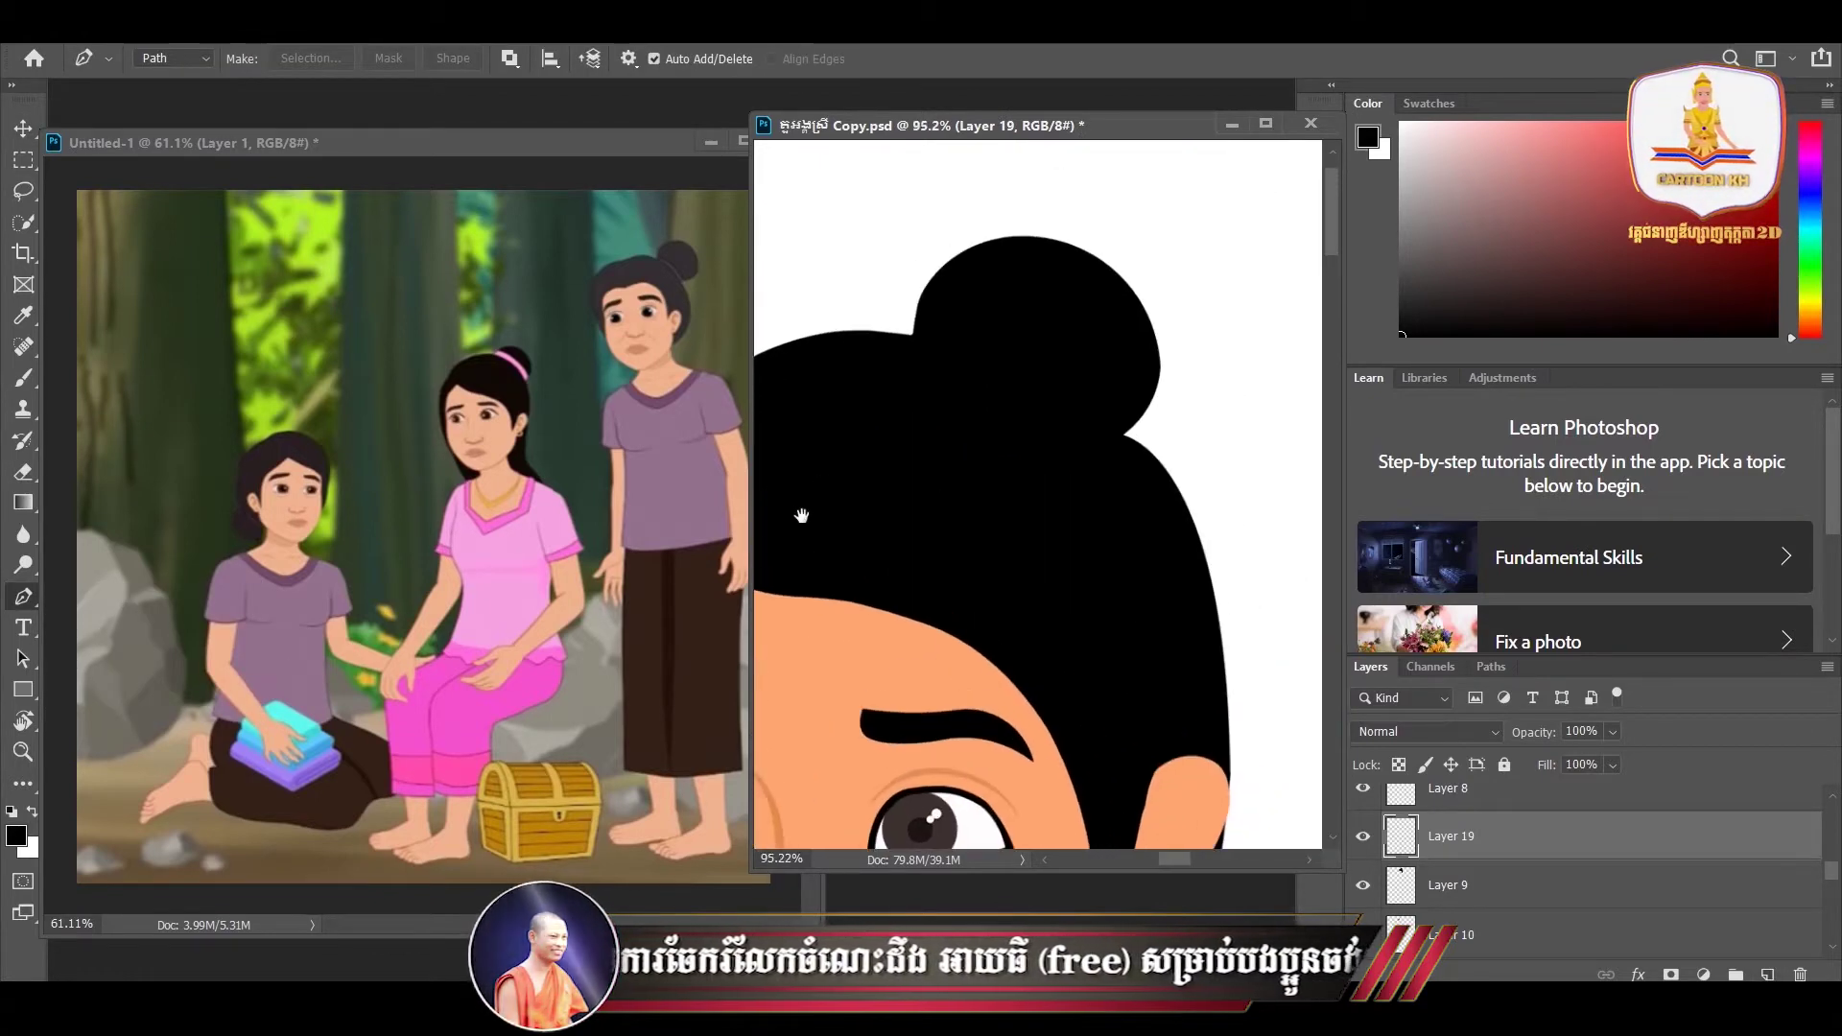
scroll(929, 348, "up", 2)
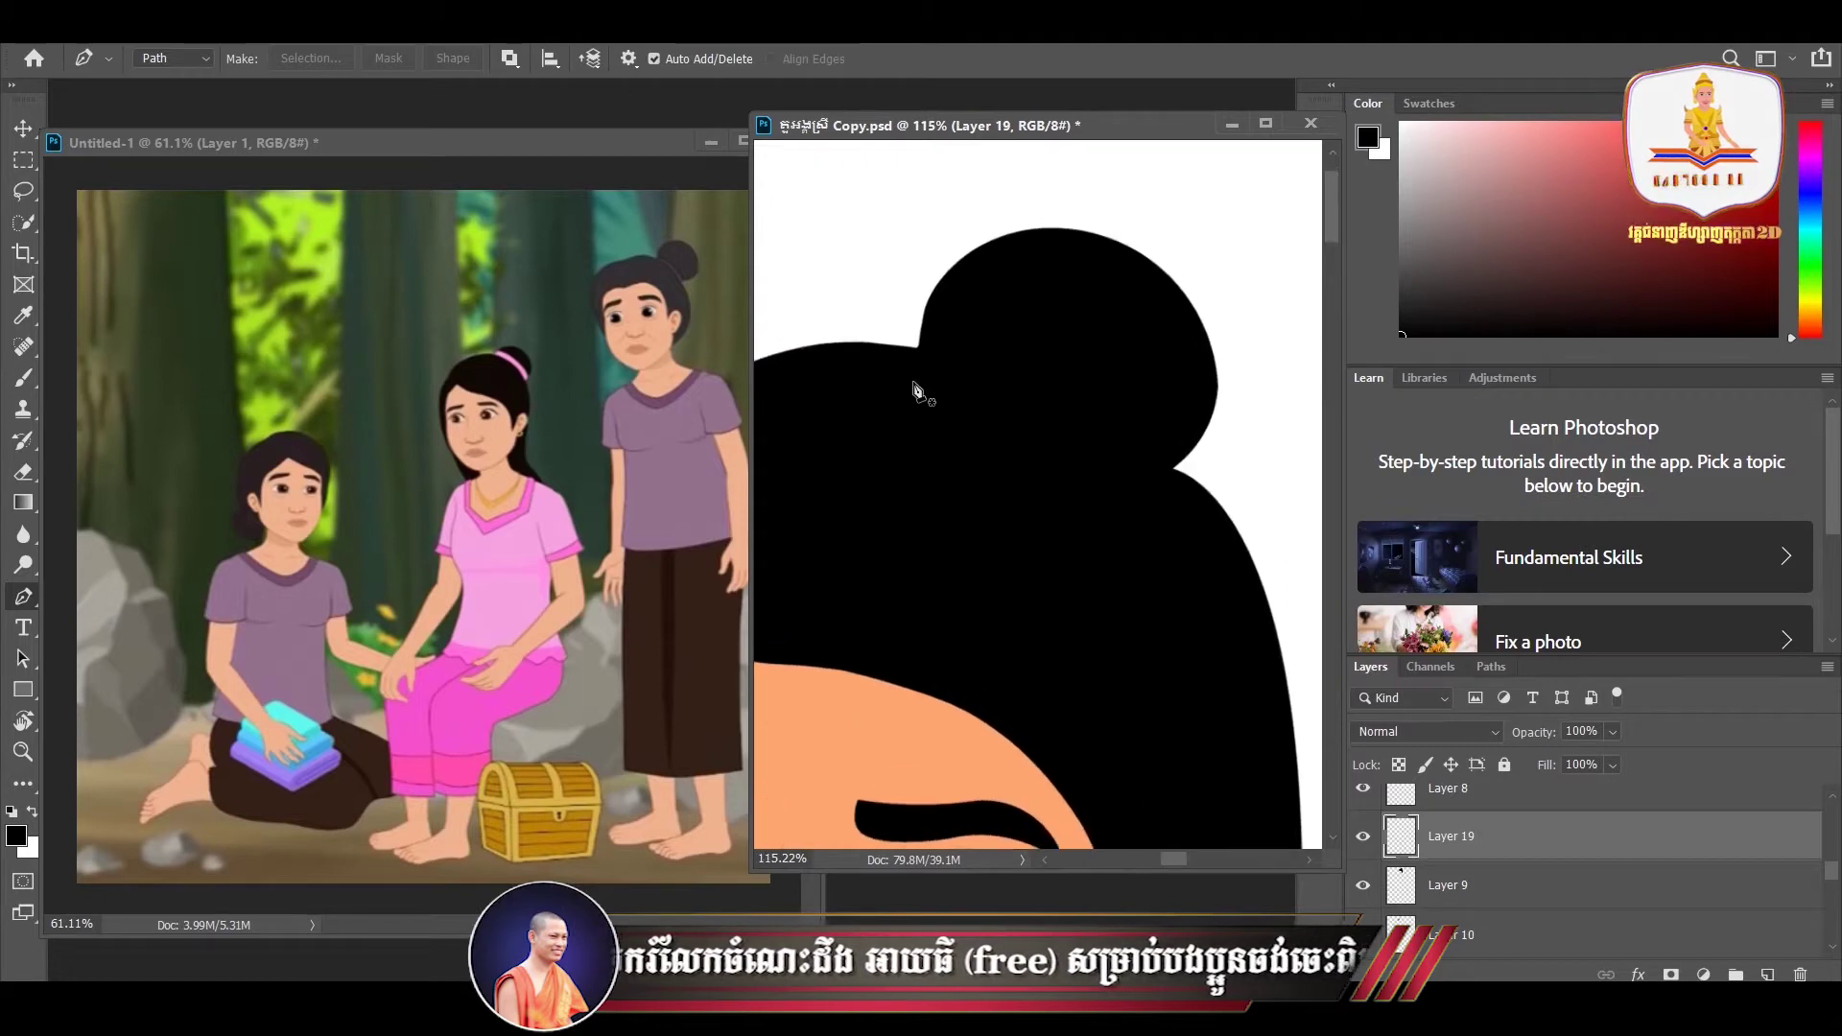
left_click(925, 335)
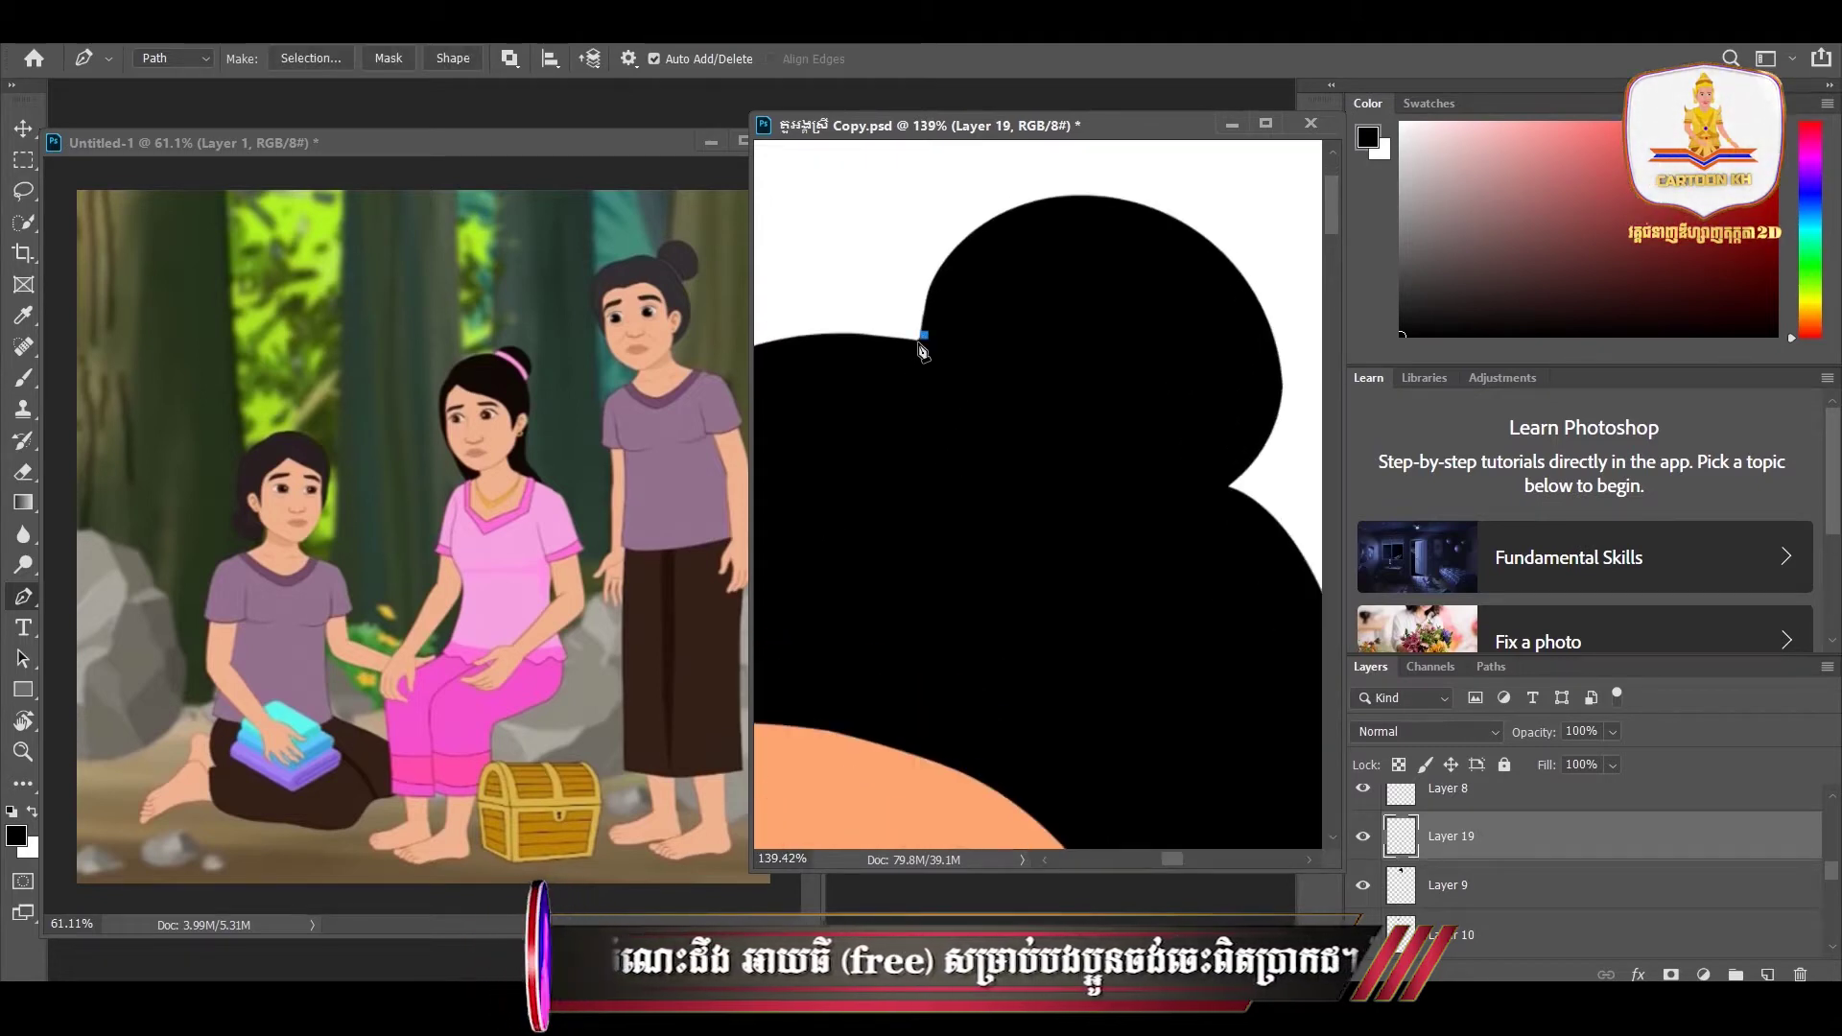
key("ctrl+z")
left_click(920, 343)
left_click_drag(1054, 458, 1005, 420)
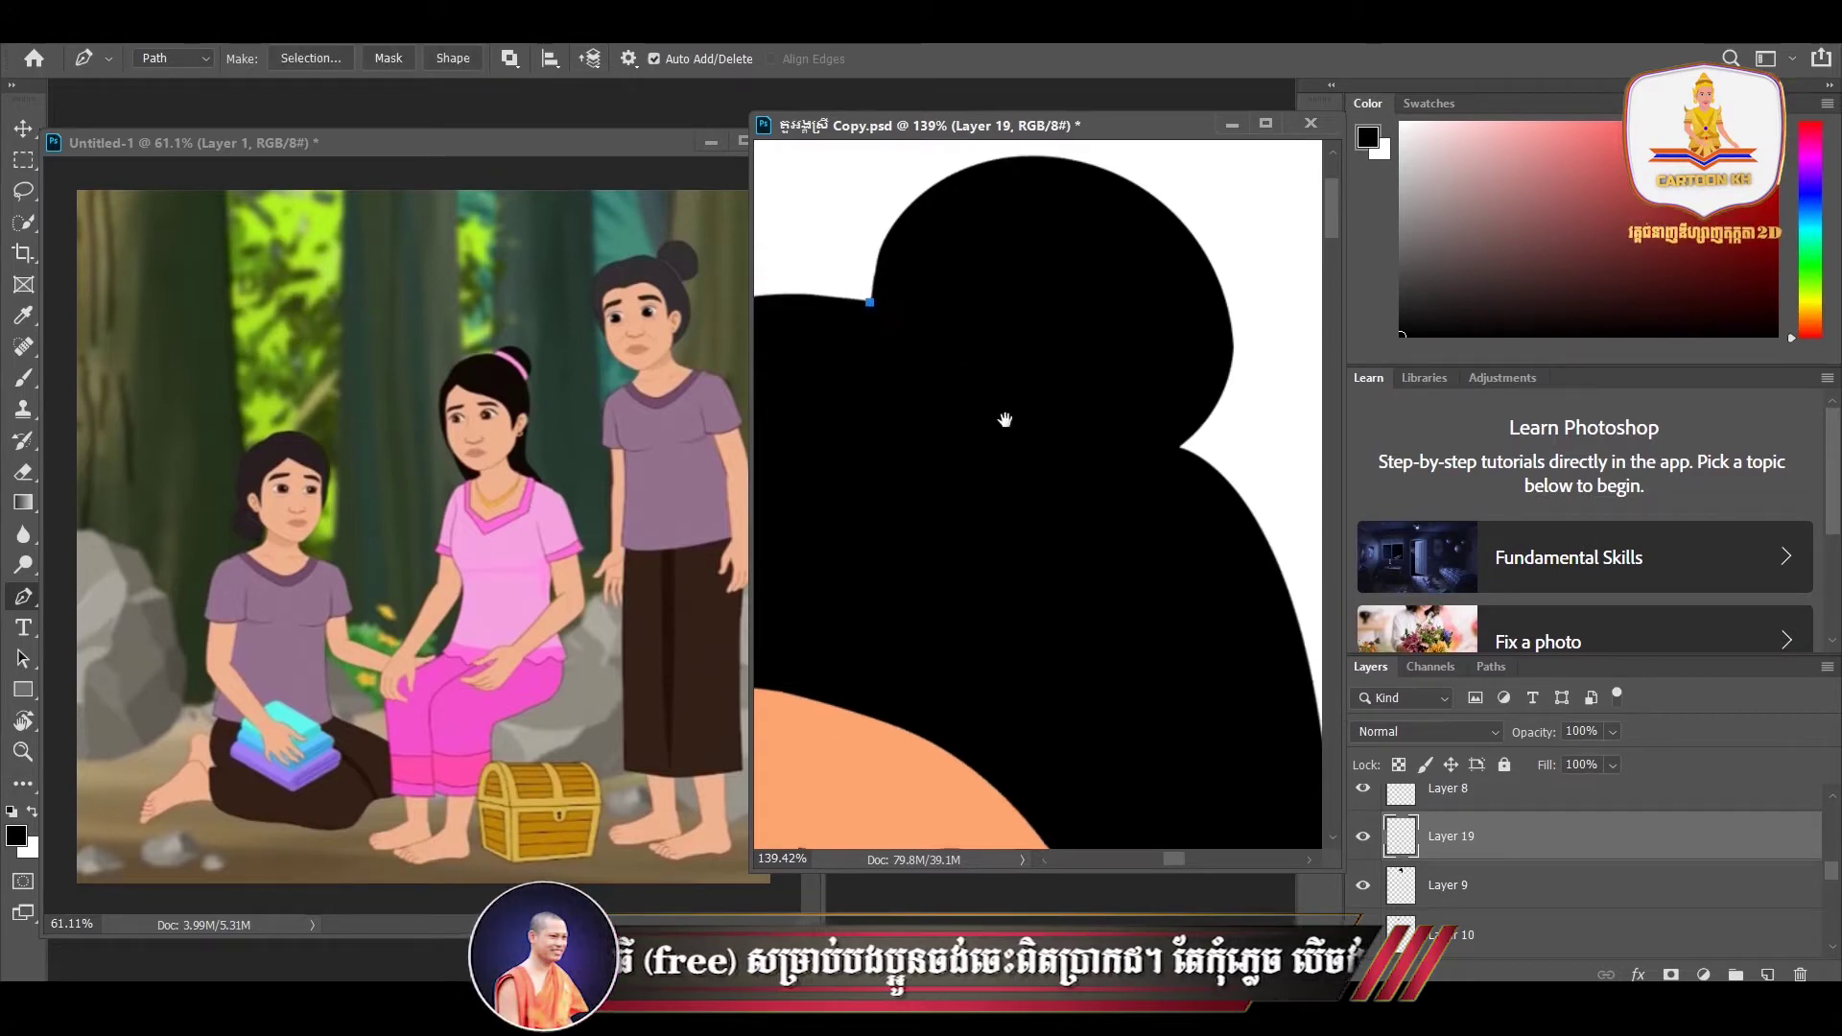
left_click_drag(1179, 450, 1214, 485)
- Add curved anchors along the bun's base and close the band path at its start point
scroll(1187, 468, "up", 4)
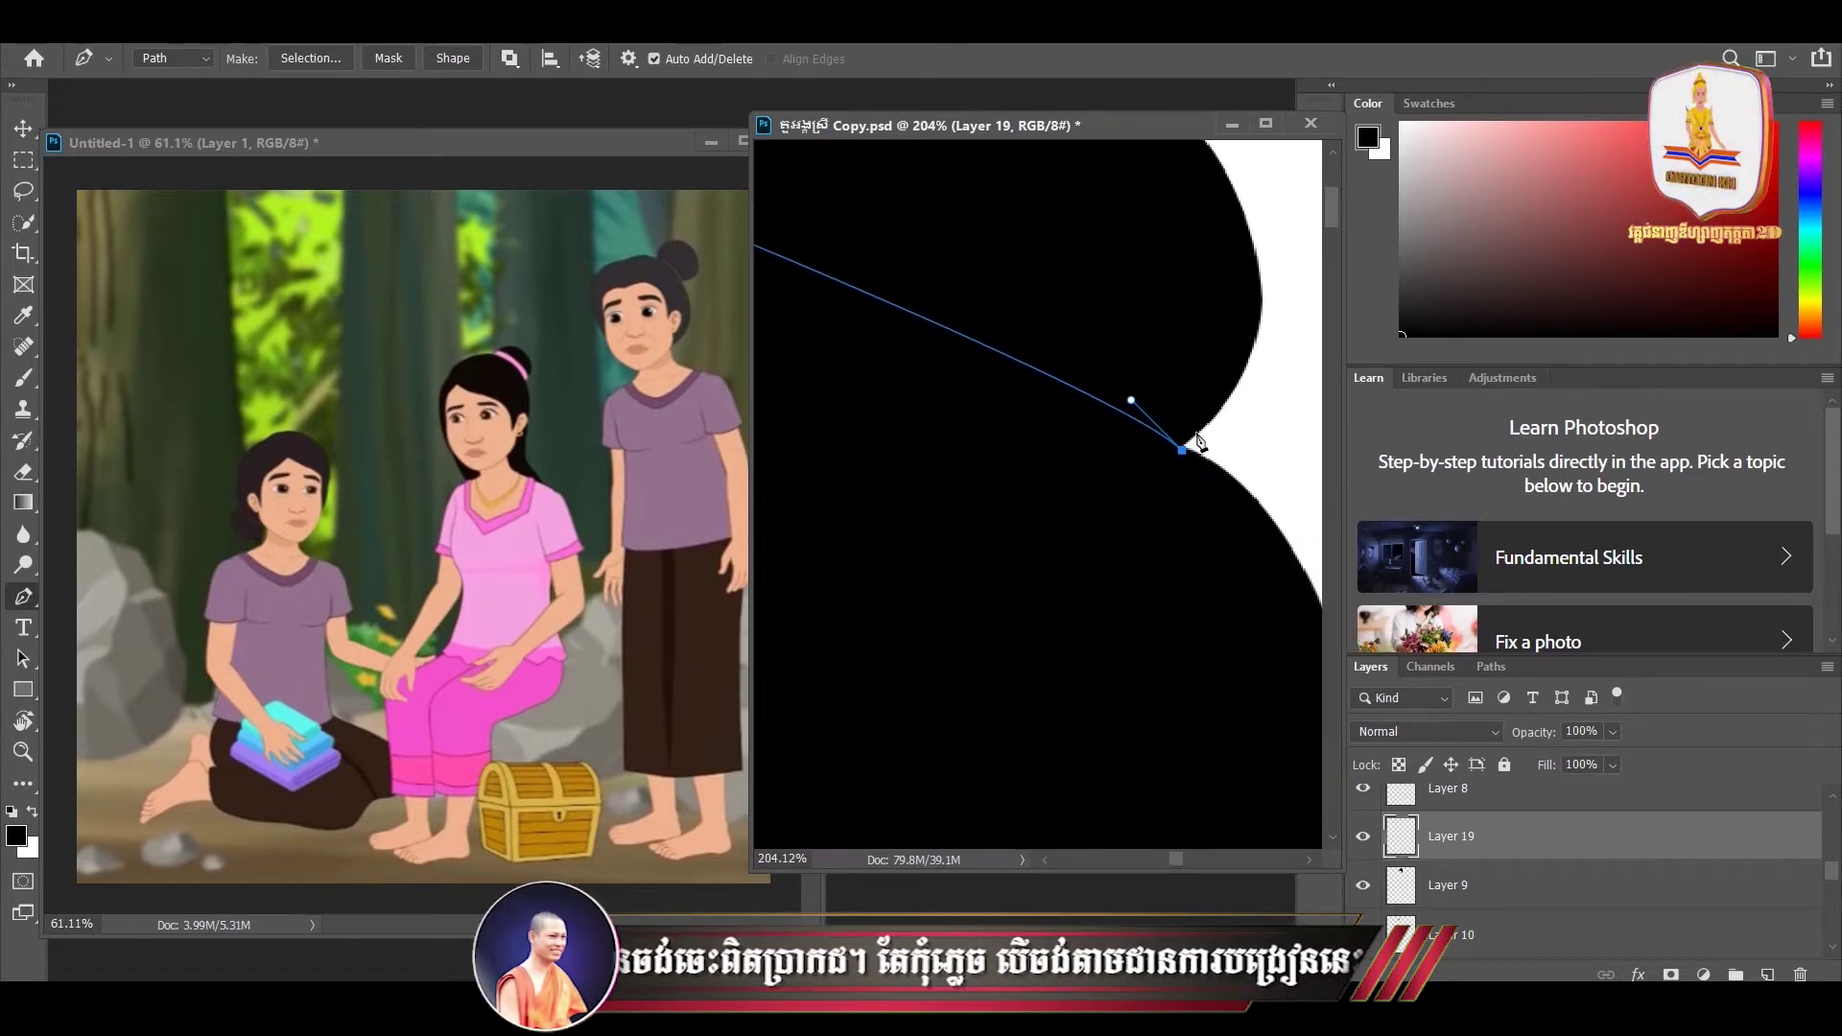
left_click_drag(1200, 438, 1180, 442)
scroll(1201, 443, "down", 3)
mouse_move(909, 305)
left_mouse_down()
mouse_move(785, 309)
mouse_move(881, 257)
left_mouse_up()
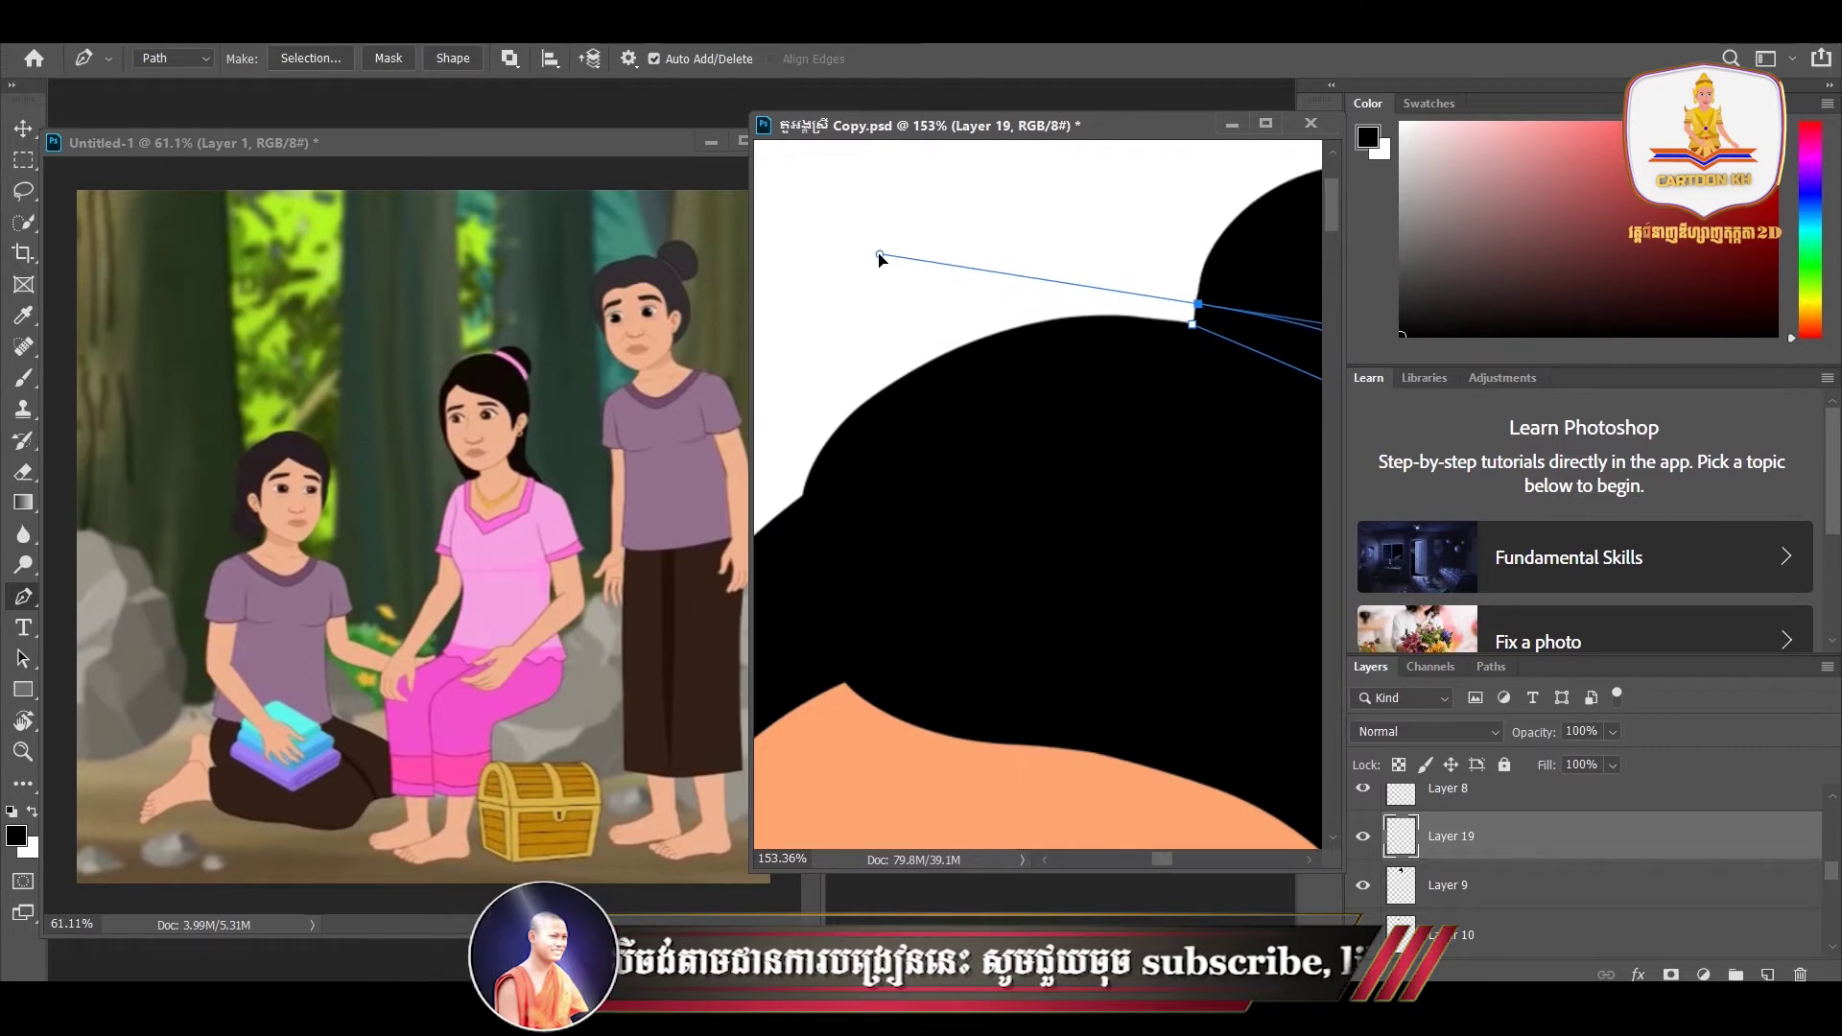
left_click(1264, 125)
key("Tab")
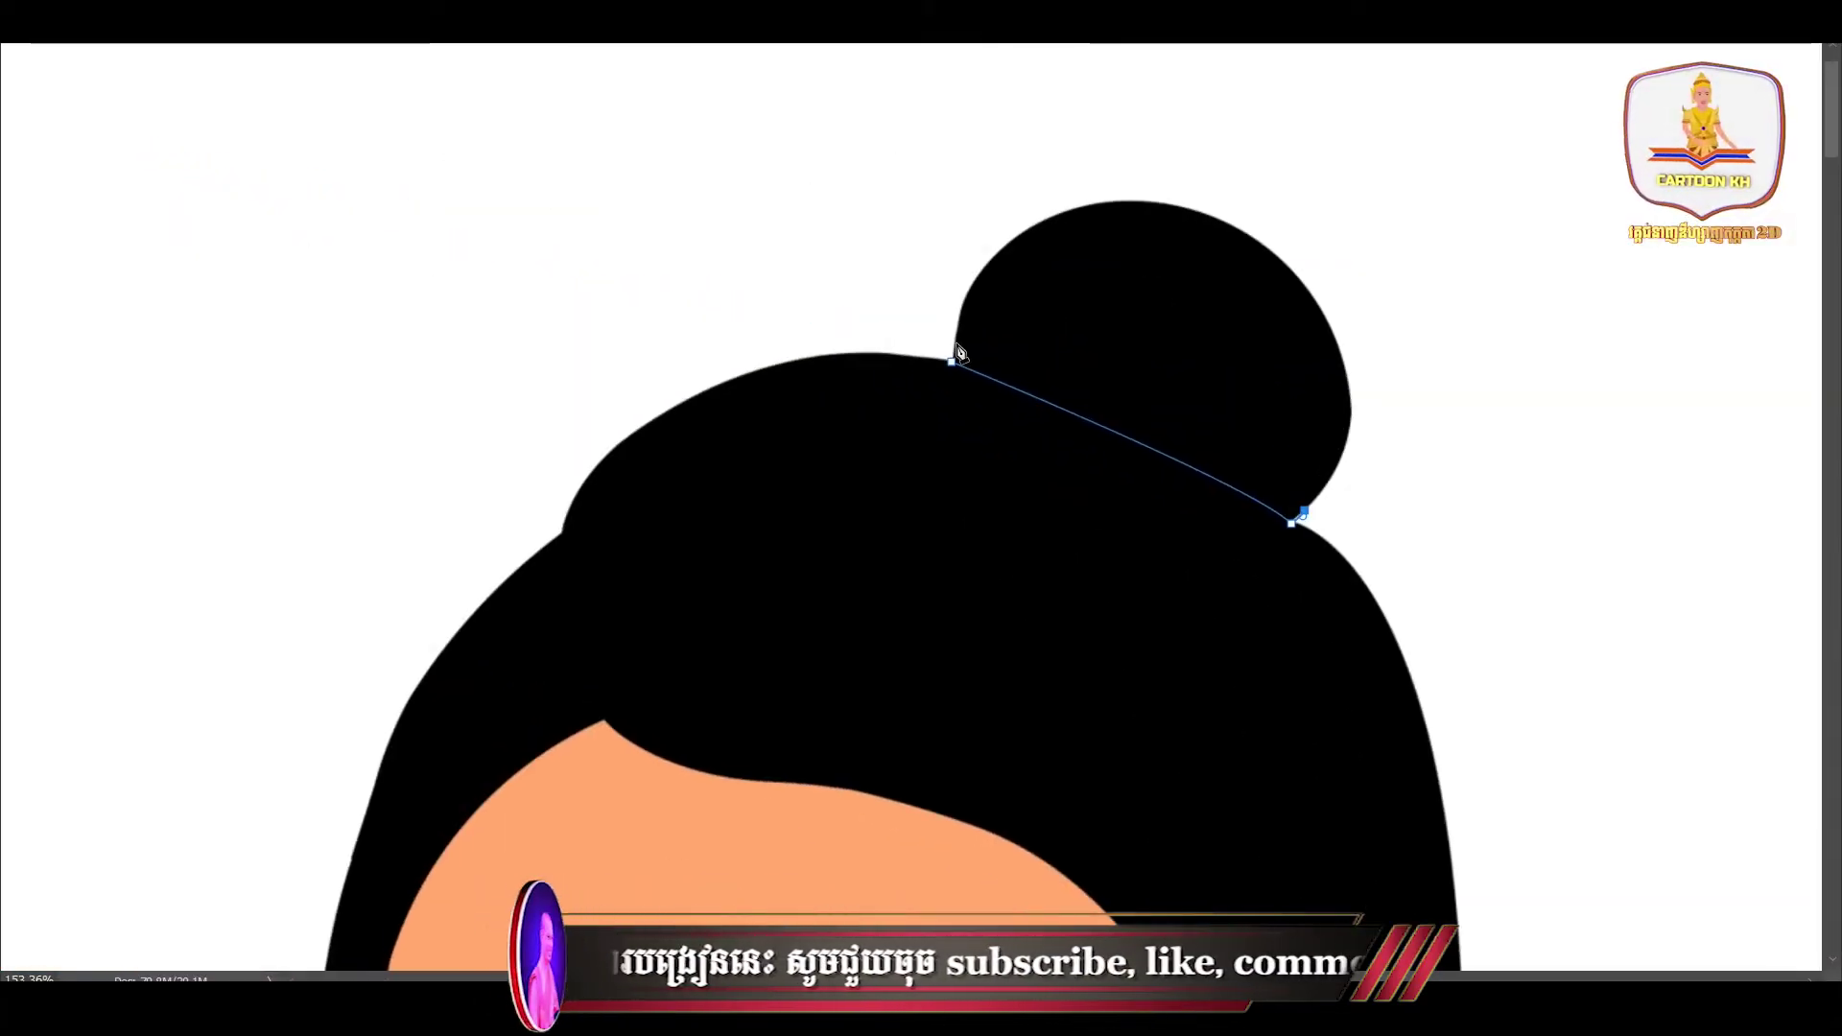
left_click_drag(957, 343, 736, 287)
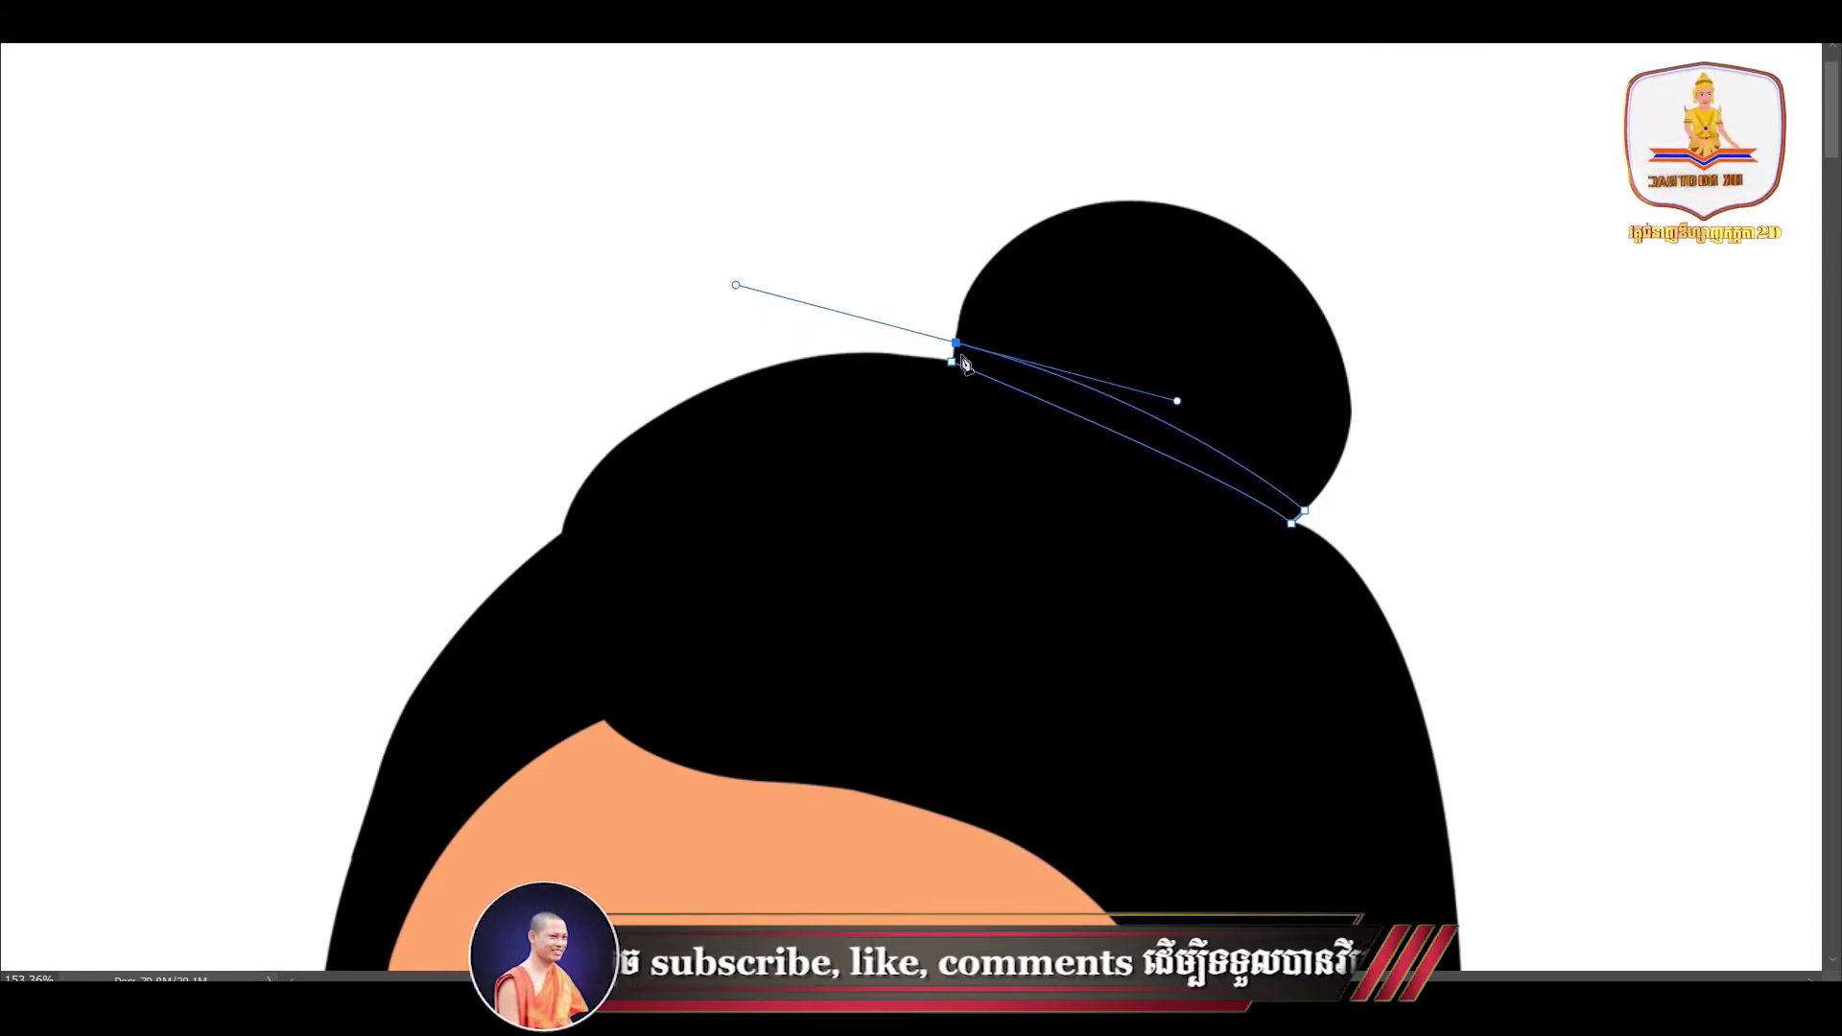
scroll(964, 363, "up", 5)
left_click(952, 334, "alt")
left_click(945, 370)
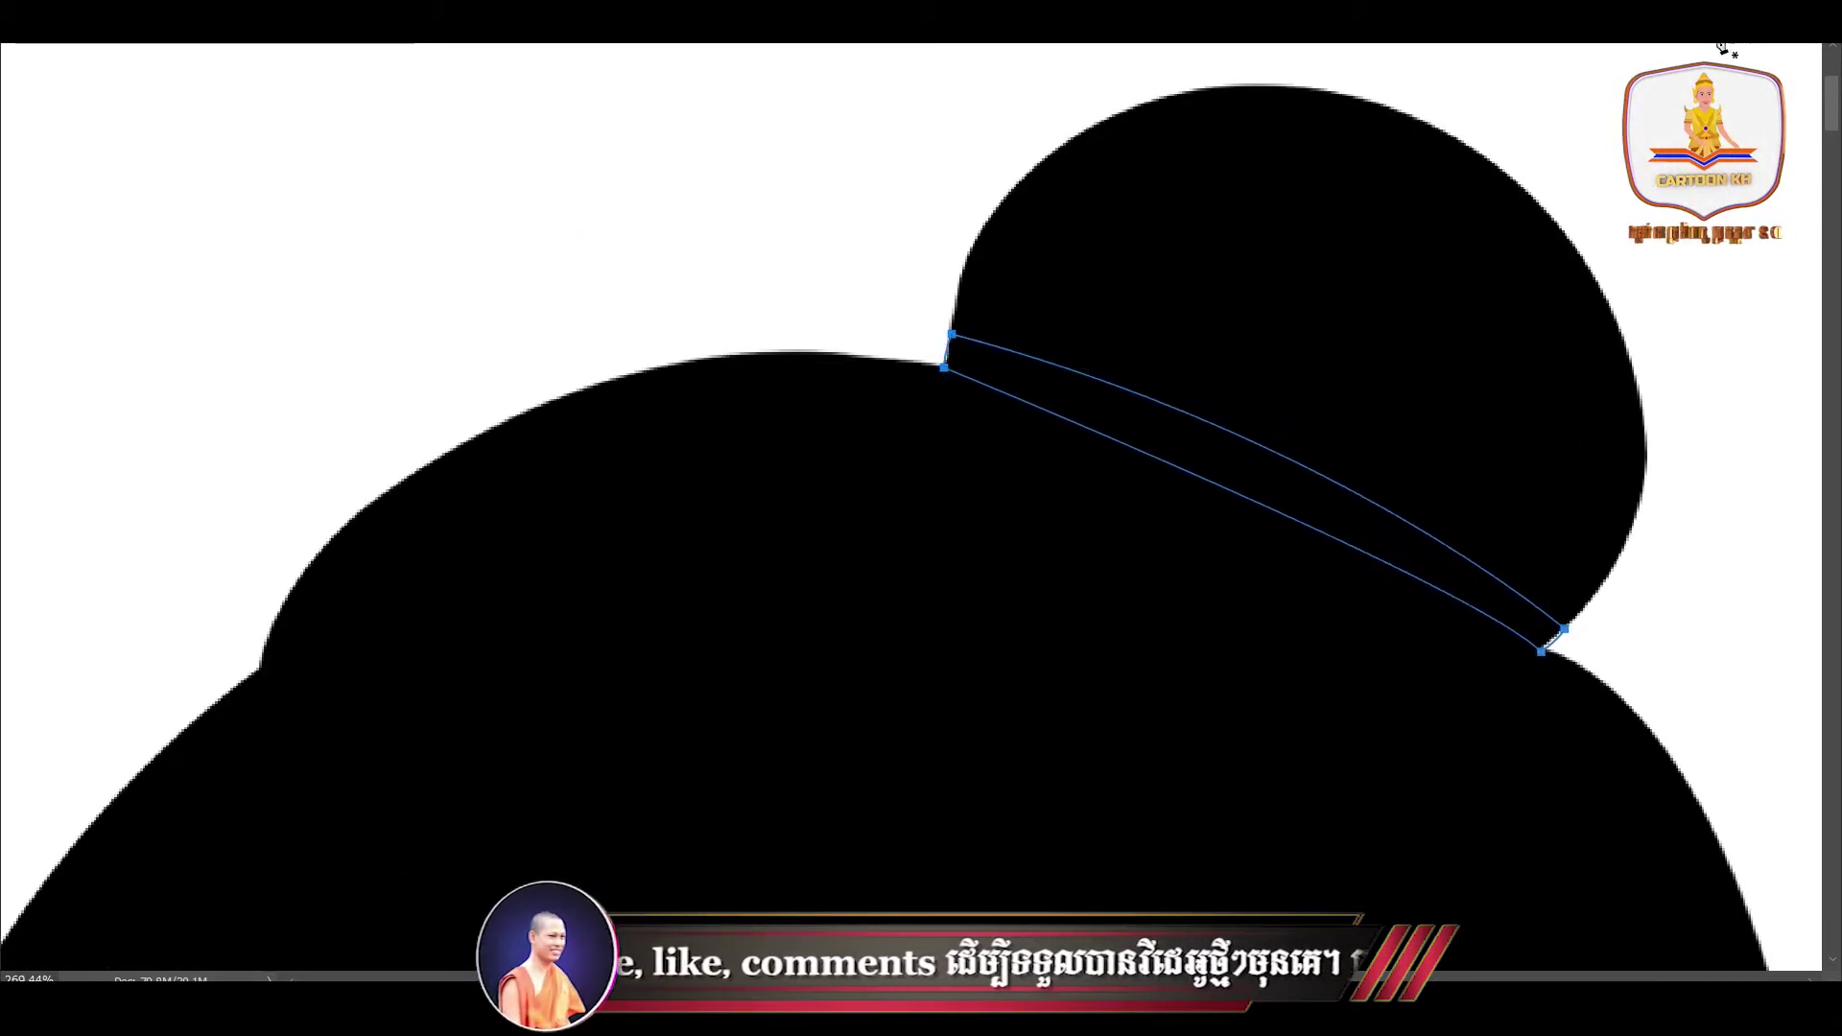
key("f")
left_click_drag(1058, 555, 633, 458)
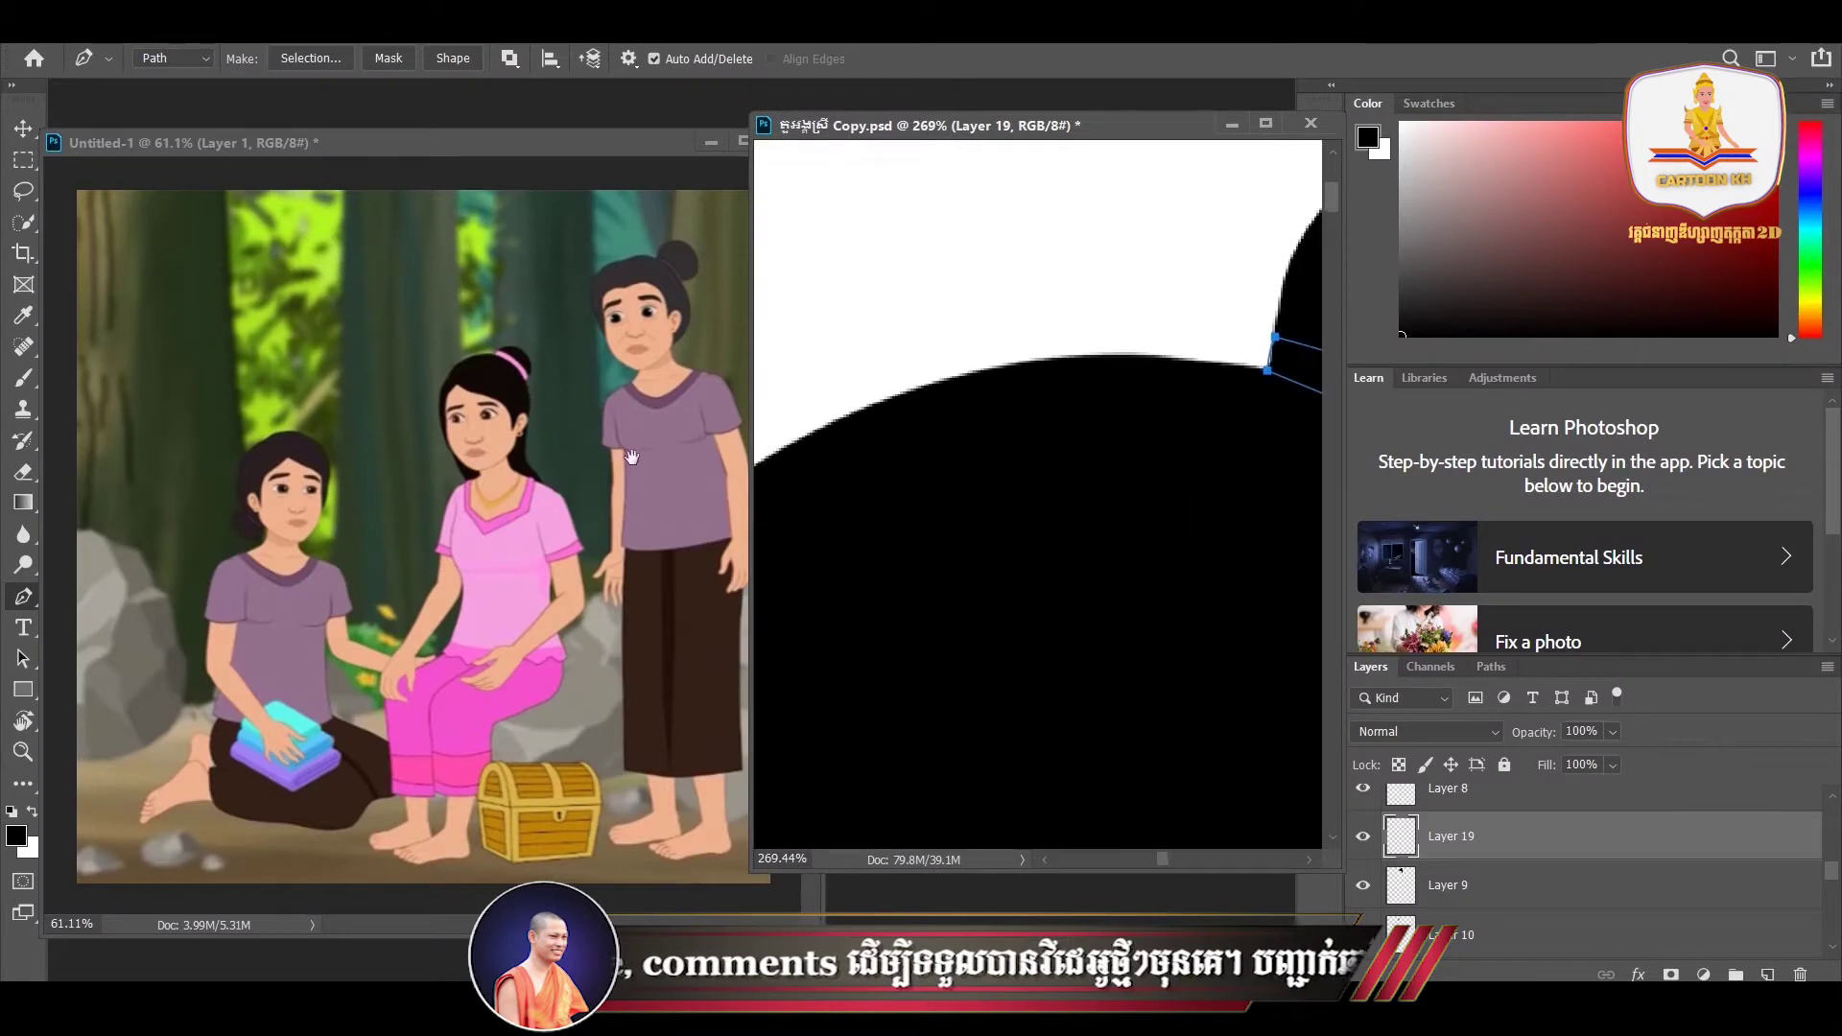
mouse_move(985, 514)
left_mouse_down()
mouse_move(602, 486)
mouse_move(902, 485)
left_mouse_up()
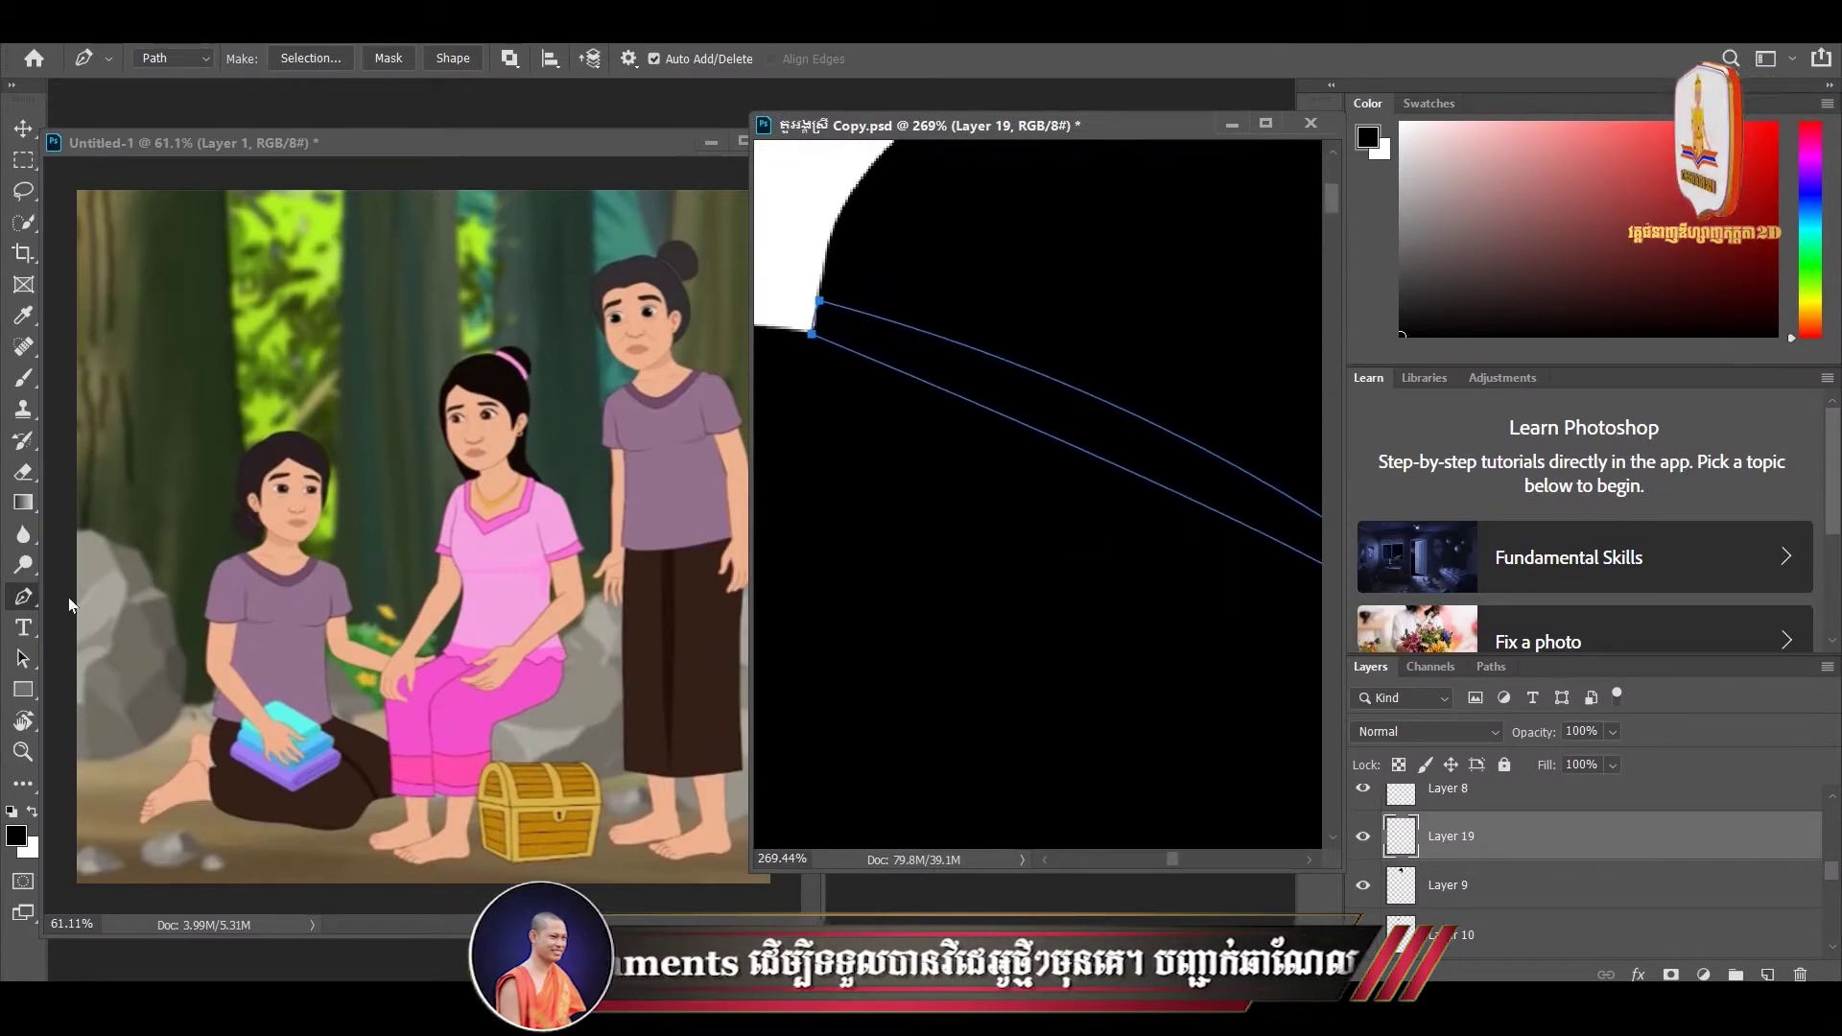
right_click(16, 606)
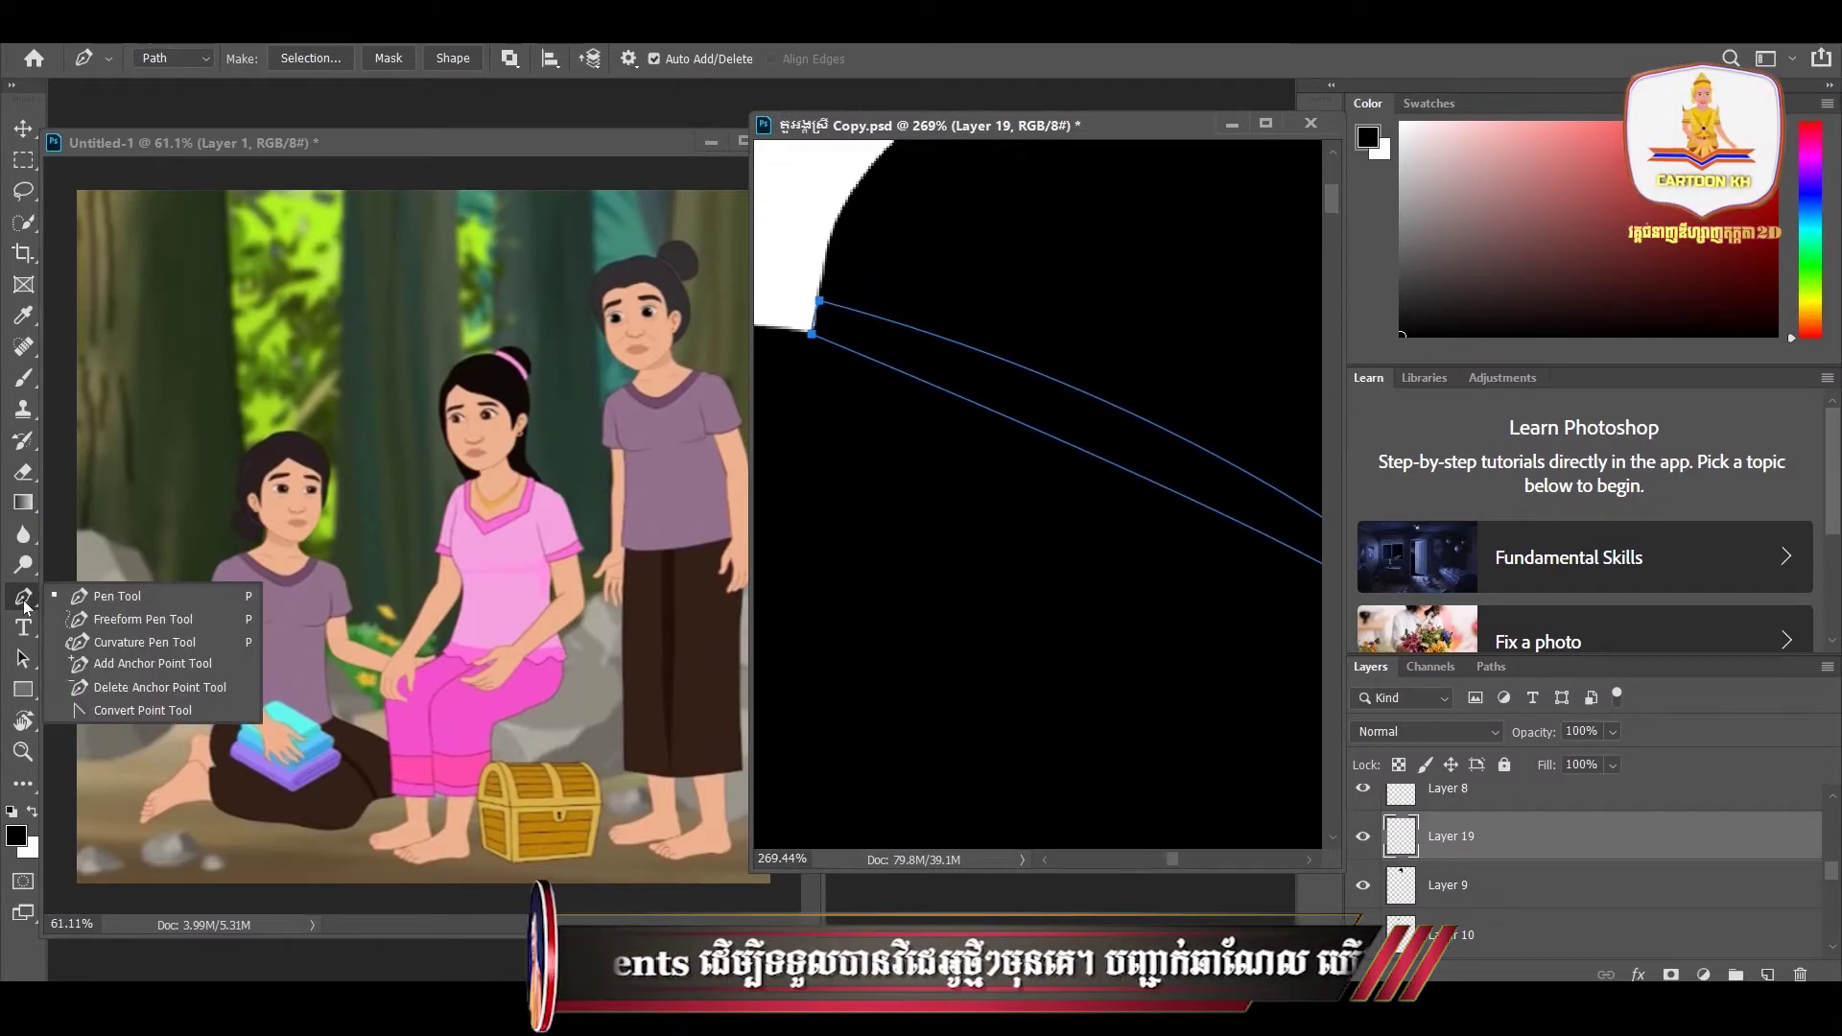
- Reshape the band's upper and lower curves with the Curvature Pen Tool to follow the bun
left_click(93, 642)
left_click(1025, 441)
left_click(1211, 476)
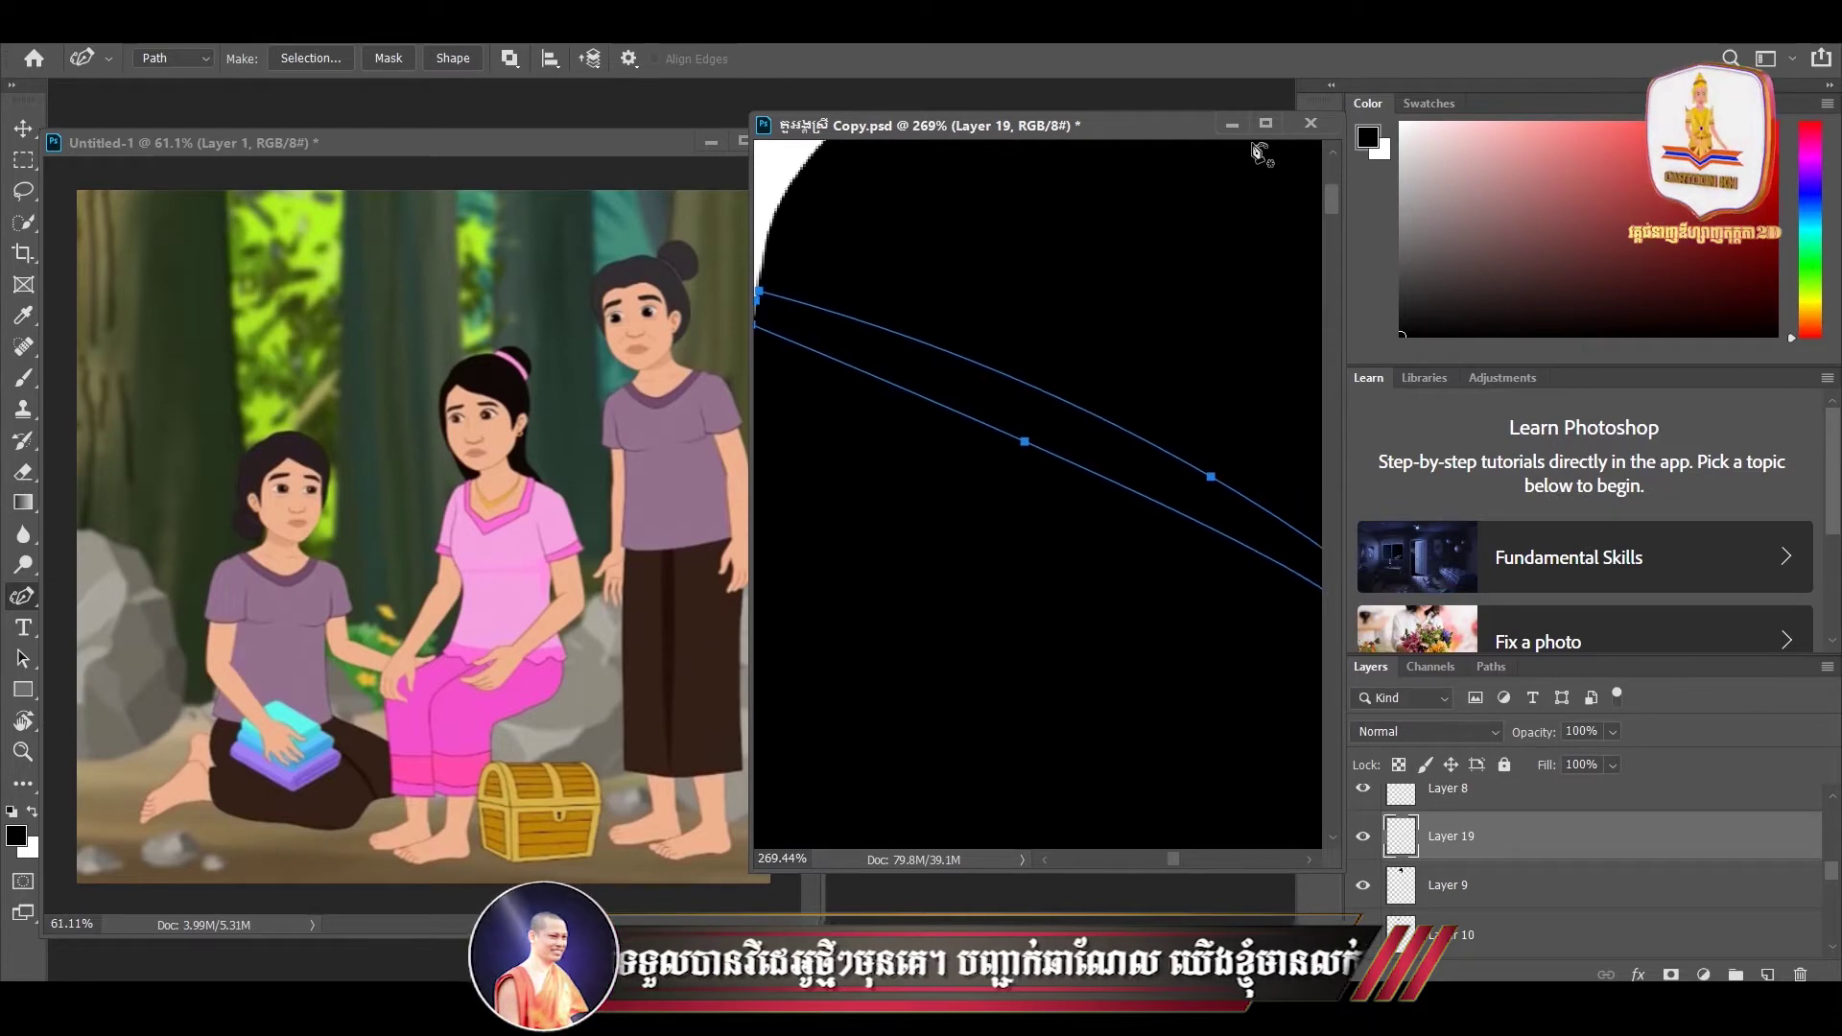
left_click(1266, 123)
key("Tab")
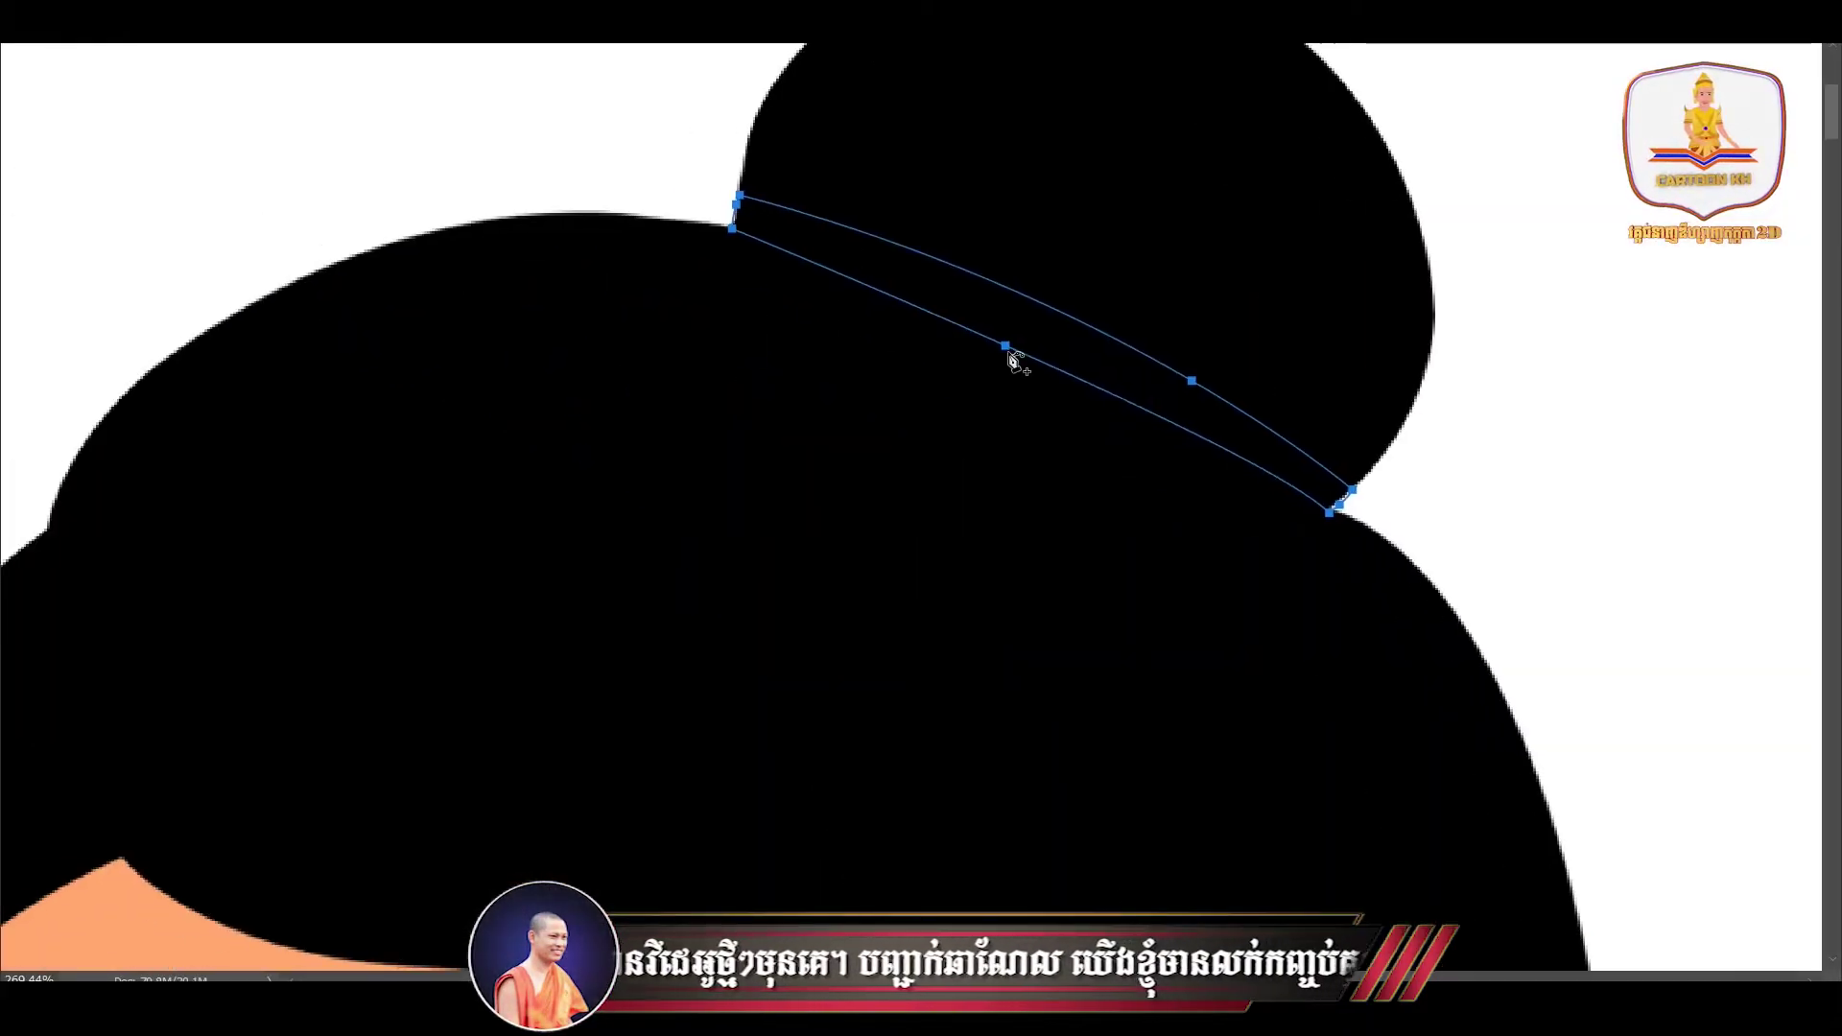
left_click_drag(1007, 347, 1013, 341)
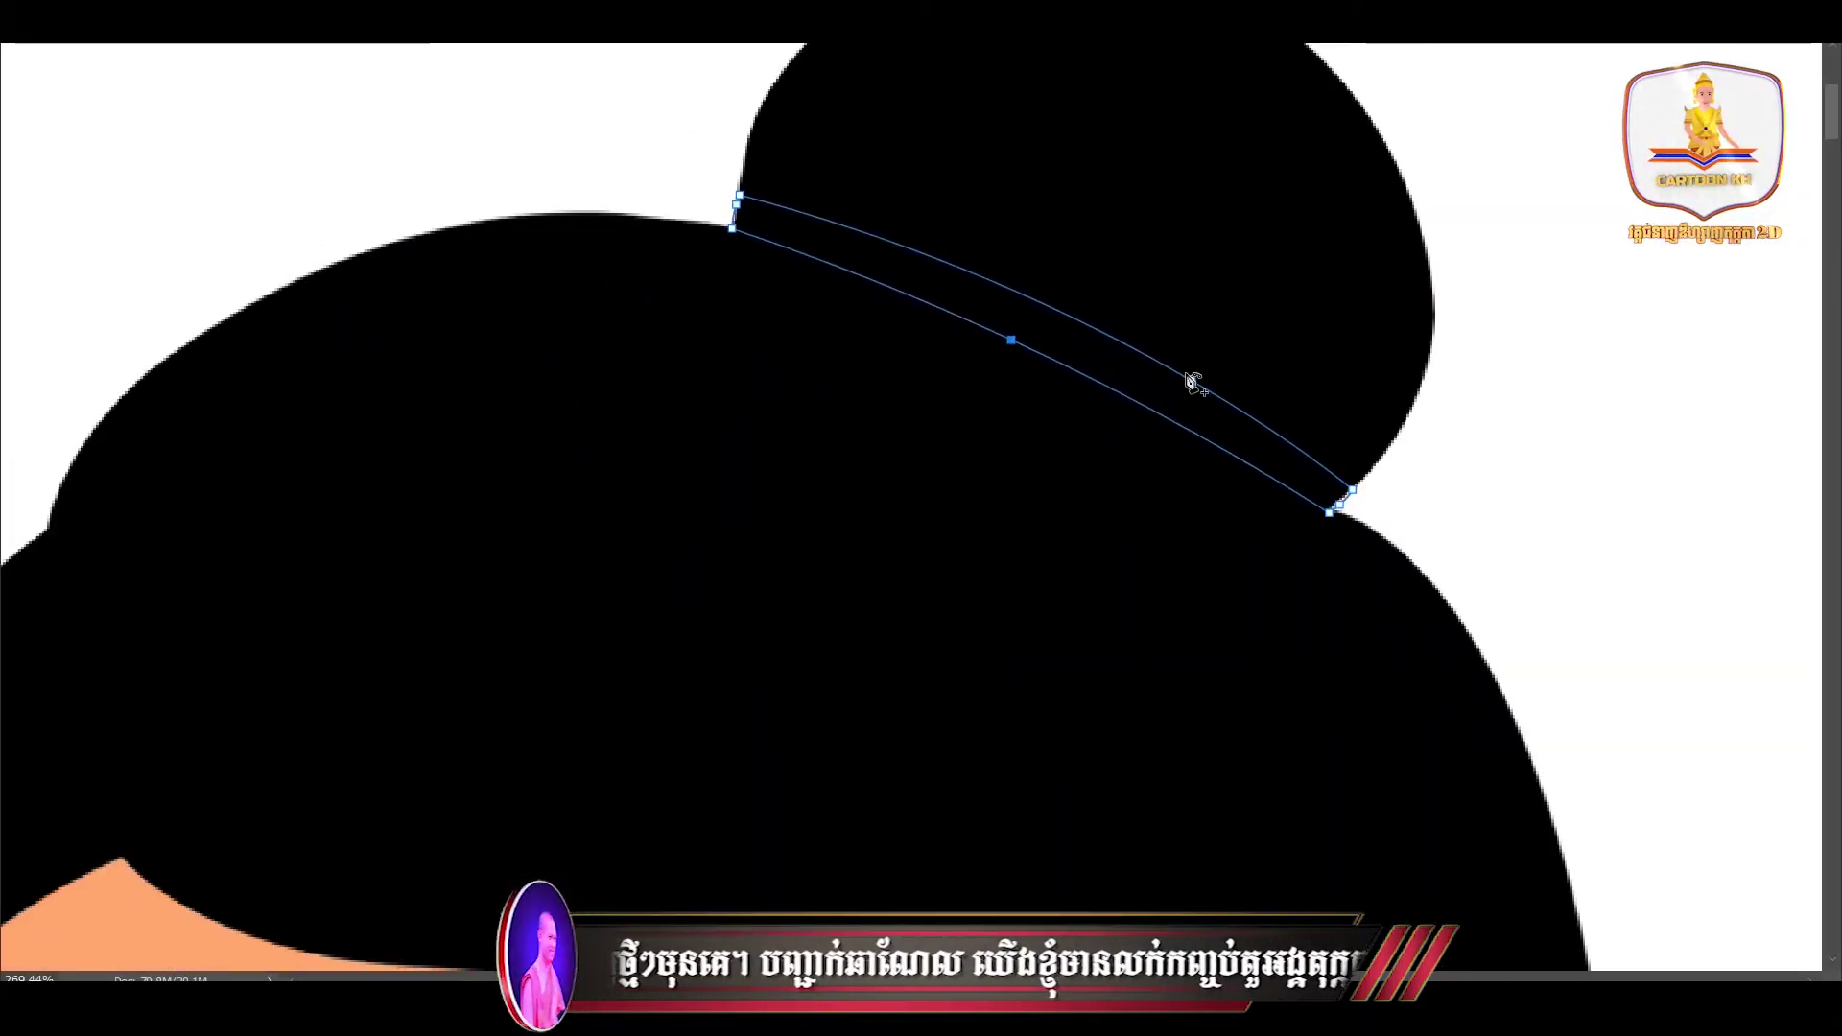
mouse_move(1192, 381)
left_mouse_down()
mouse_move(1102, 318)
mouse_move(1041, 337)
left_mouse_up()
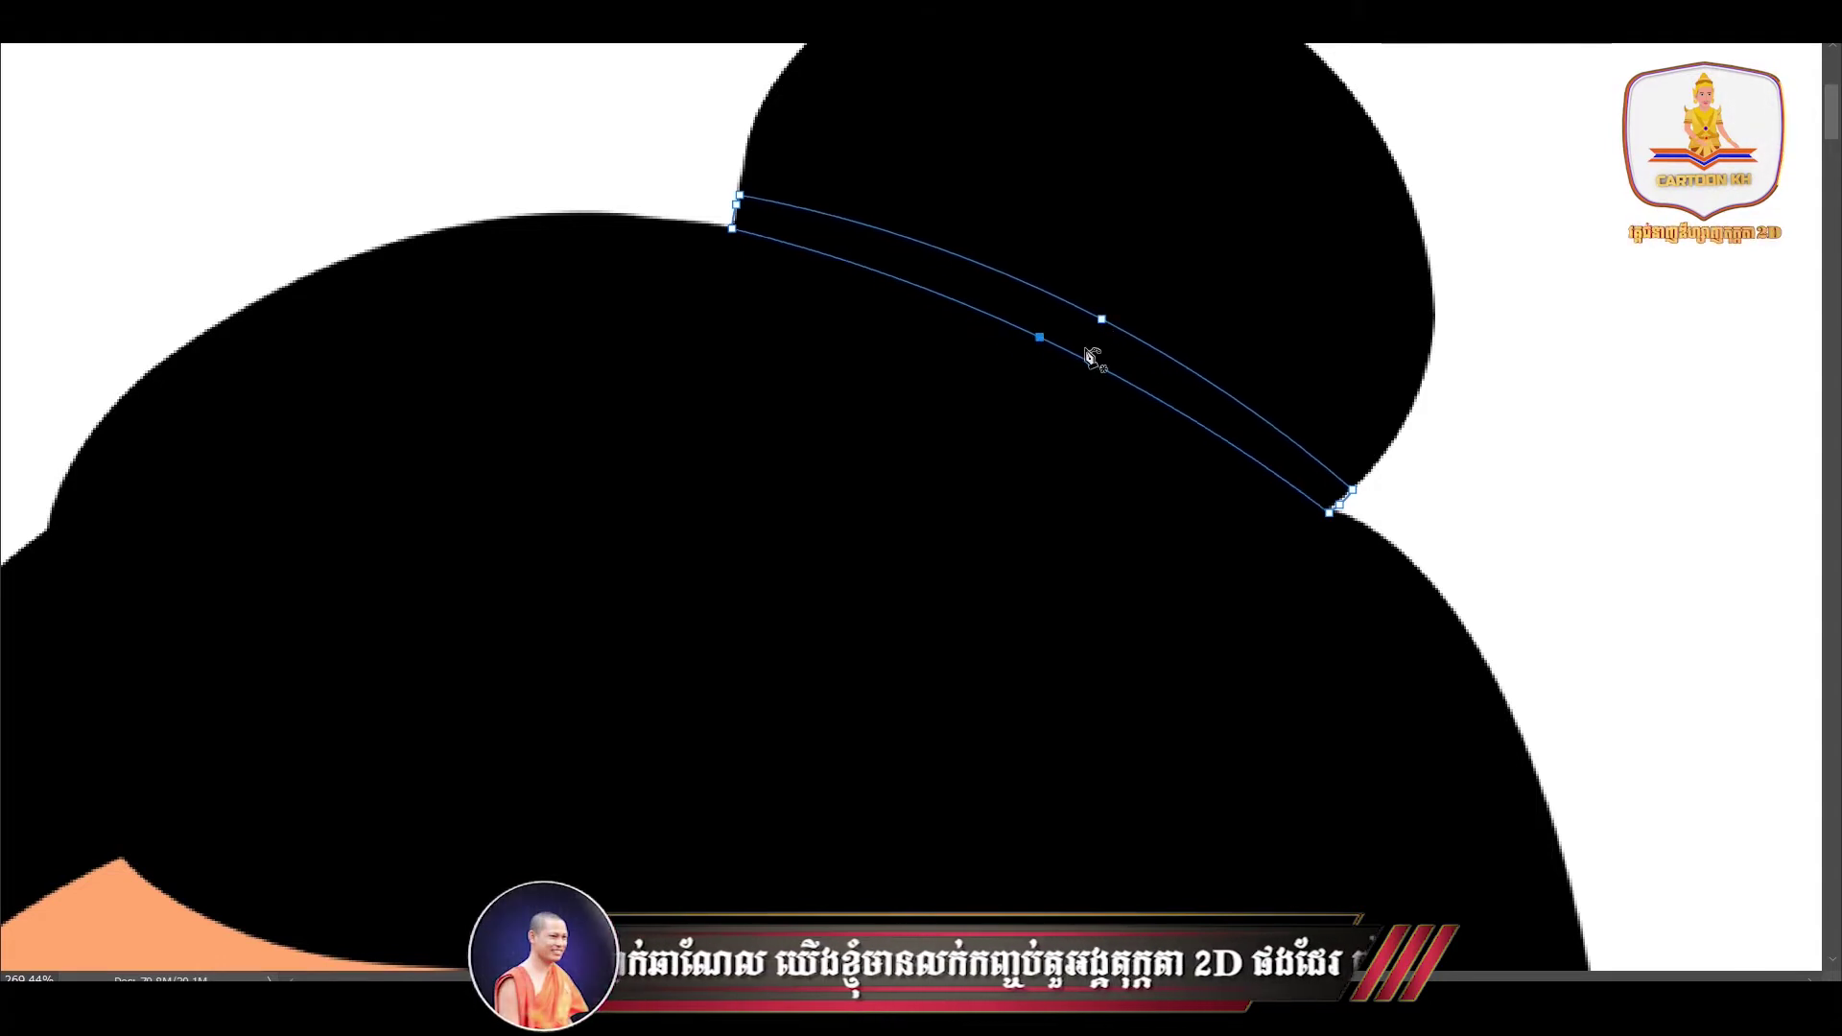
left_click(1332, 509)
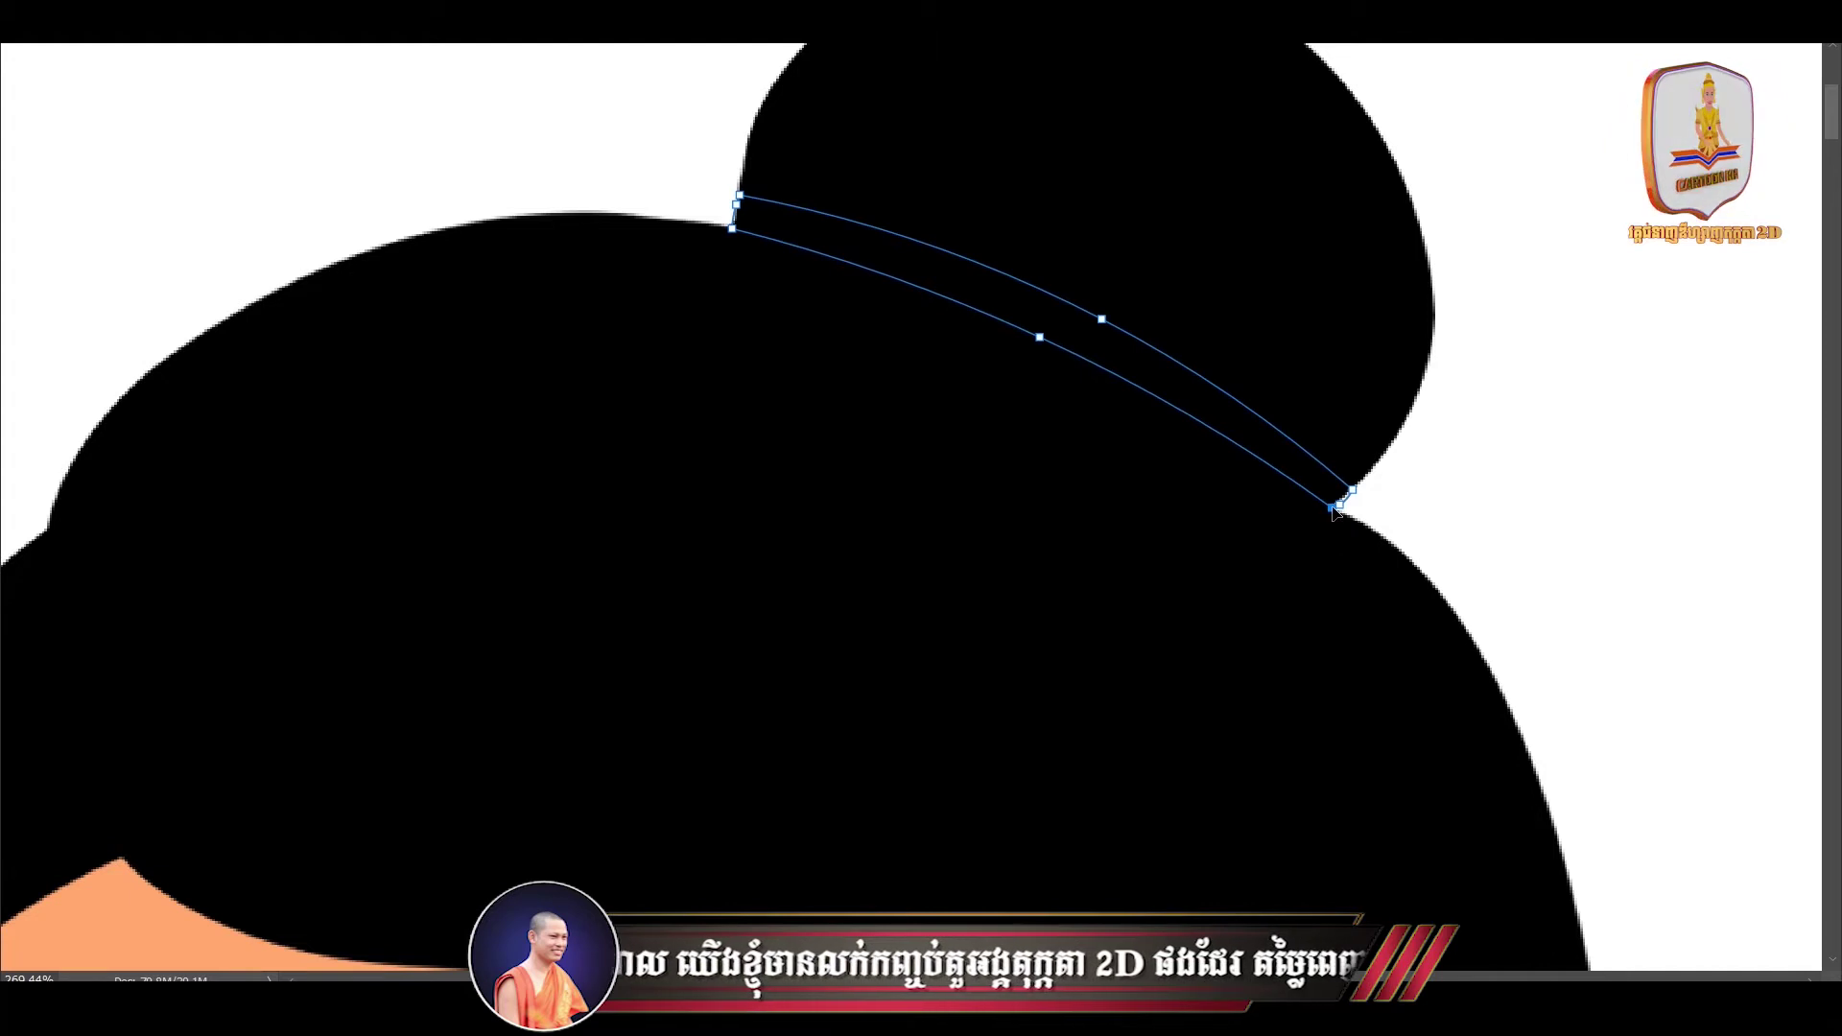
left_click_drag(1352, 496, 1350, 484)
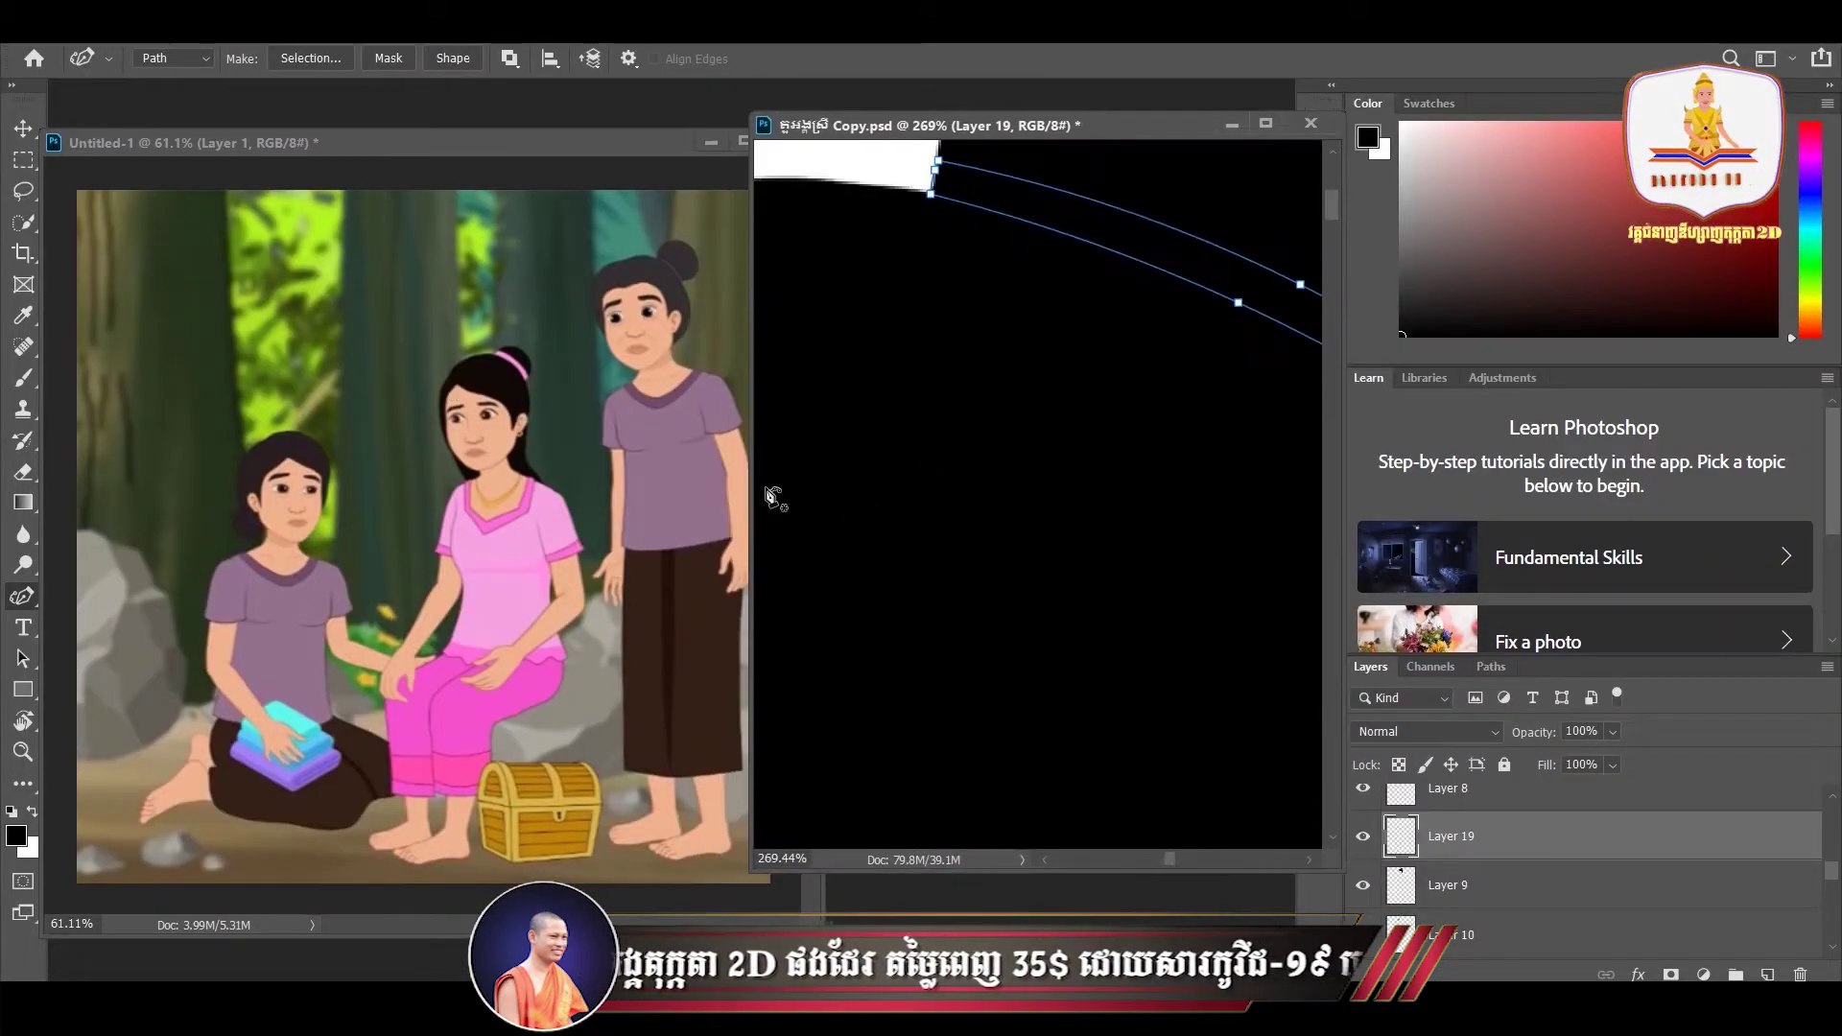
- Zoom out to show the bun and face, and load the band path as a selection
scroll(772, 496, "down", 1)
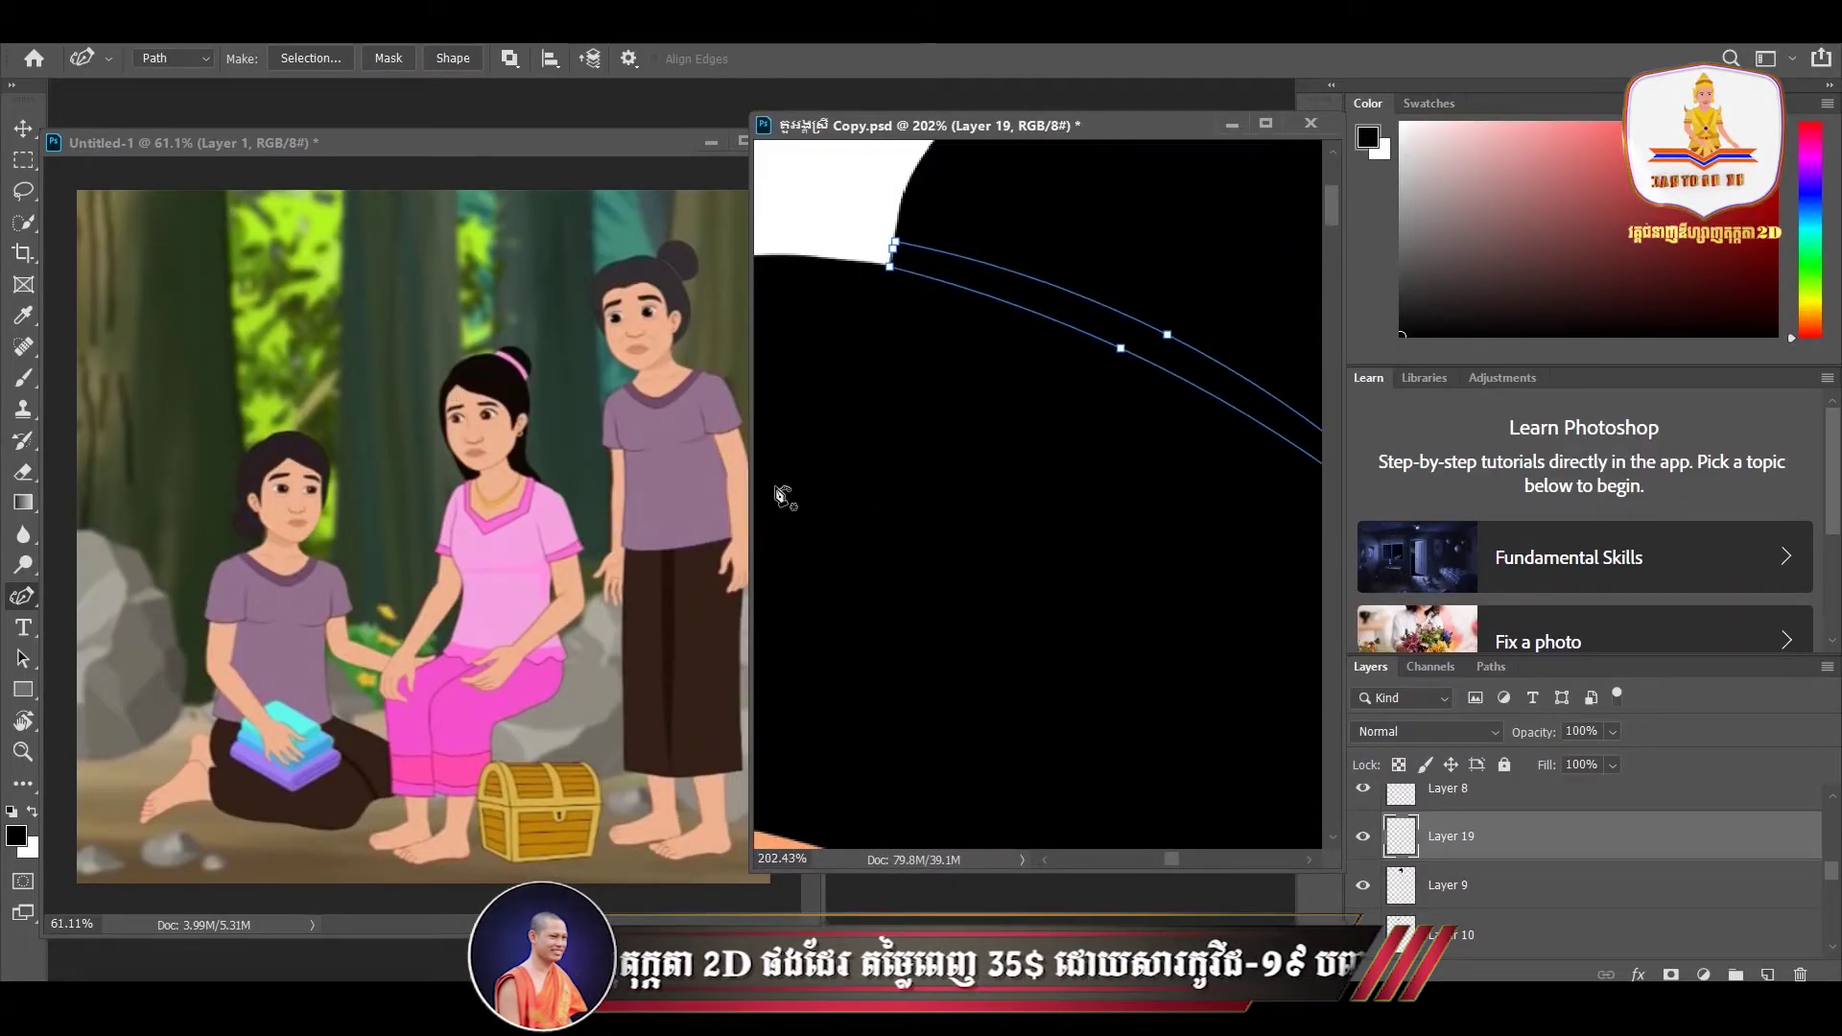
scroll(774, 493, "down", 1)
scroll(902, 451, "down", 3)
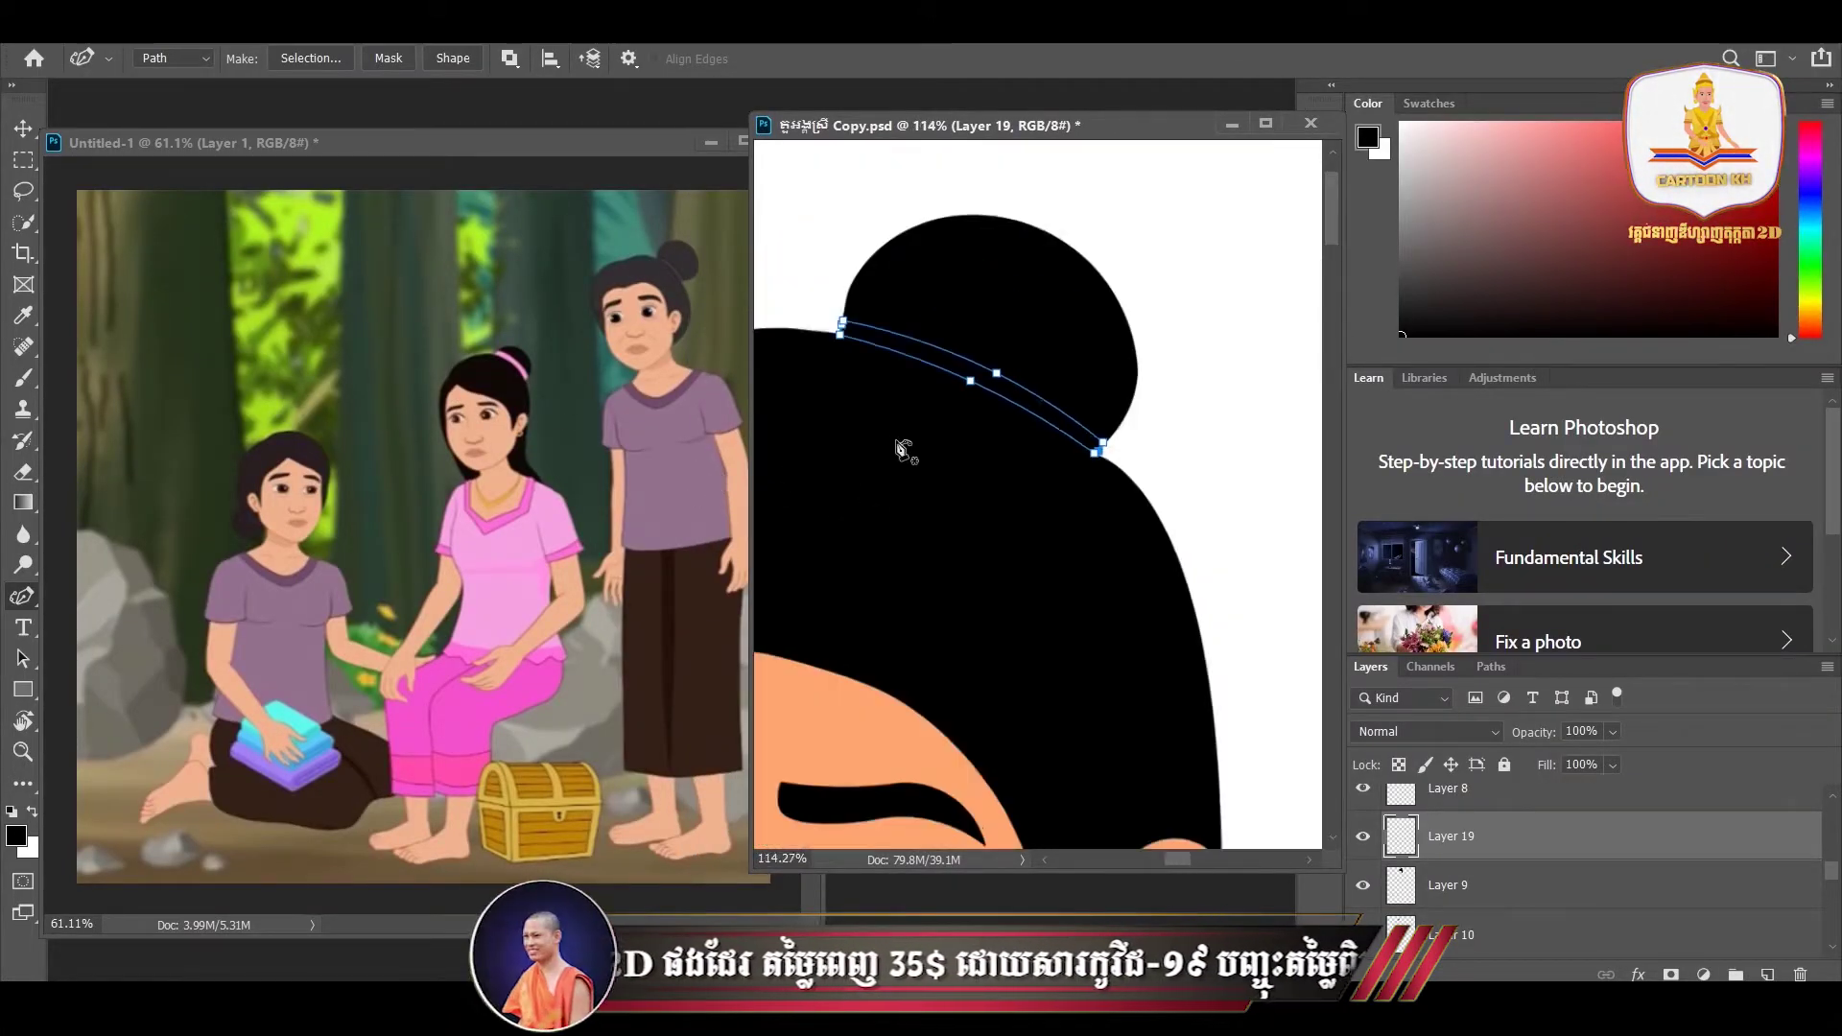
left_click_drag(936, 472, 1010, 437)
key("ctrl+Return")
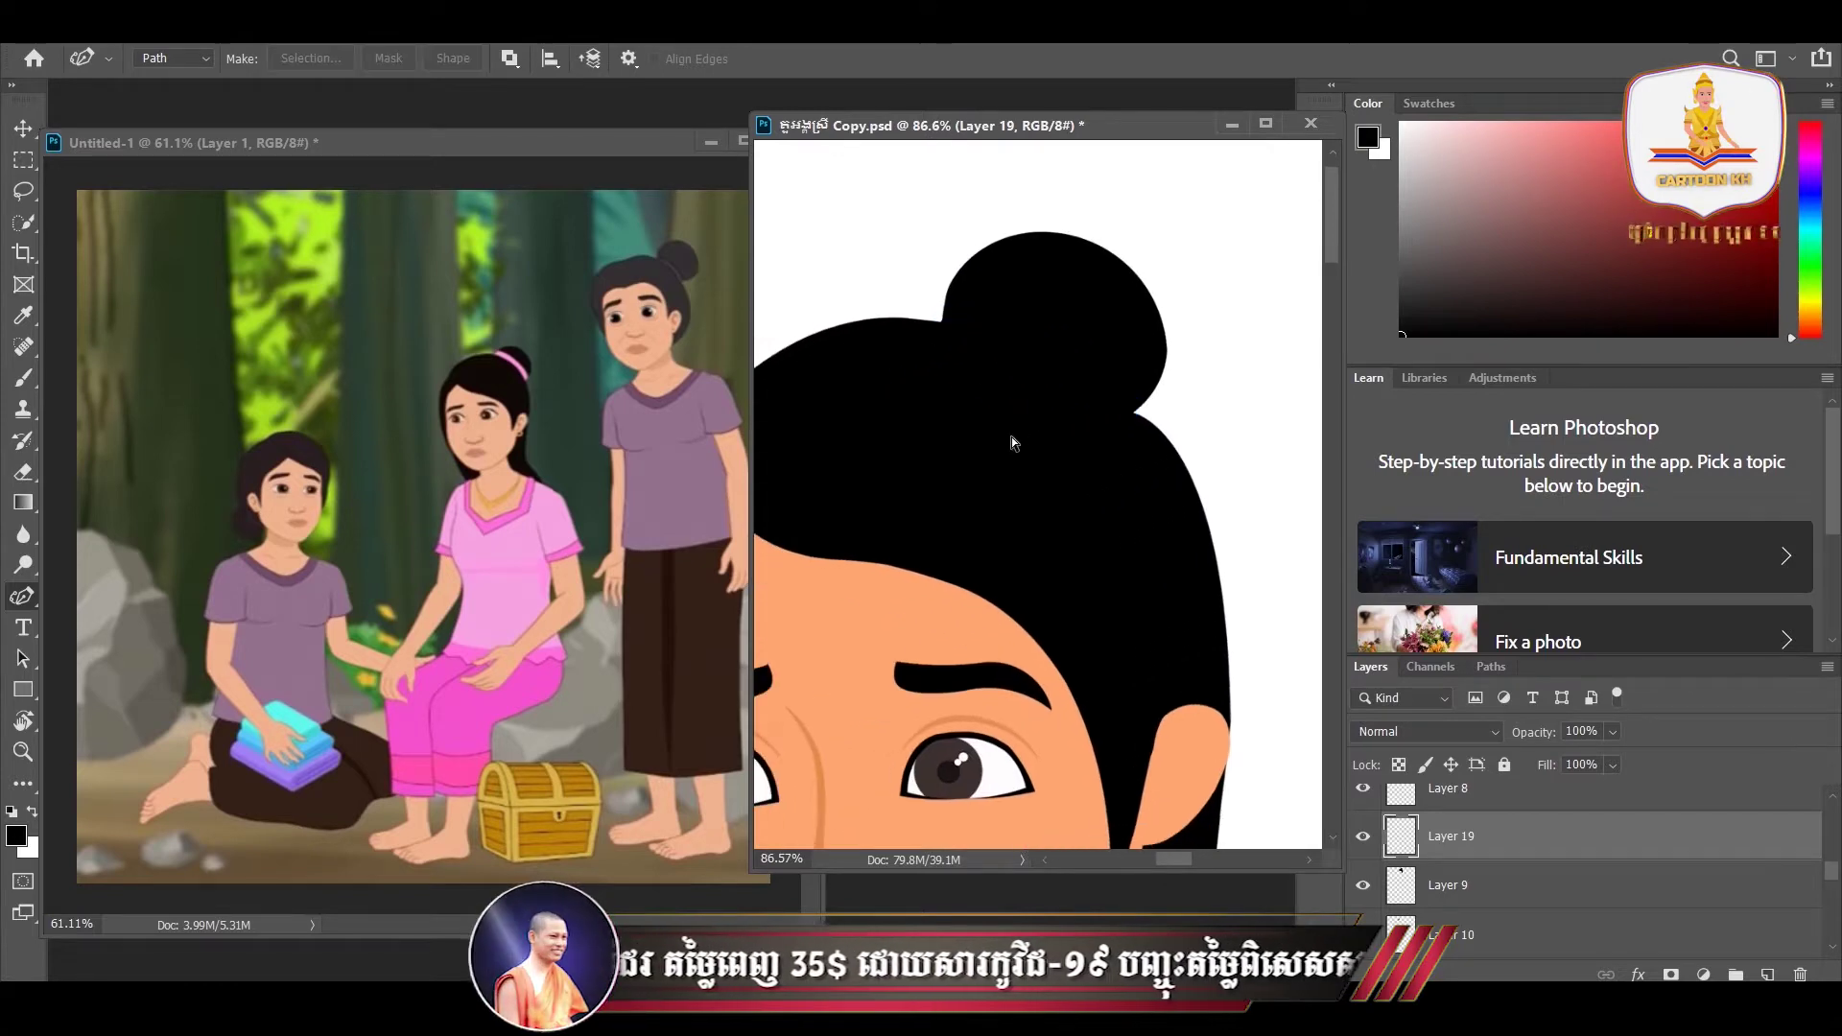
left_click(29, 847)
left_click_drag(885, 628, 783, 452)
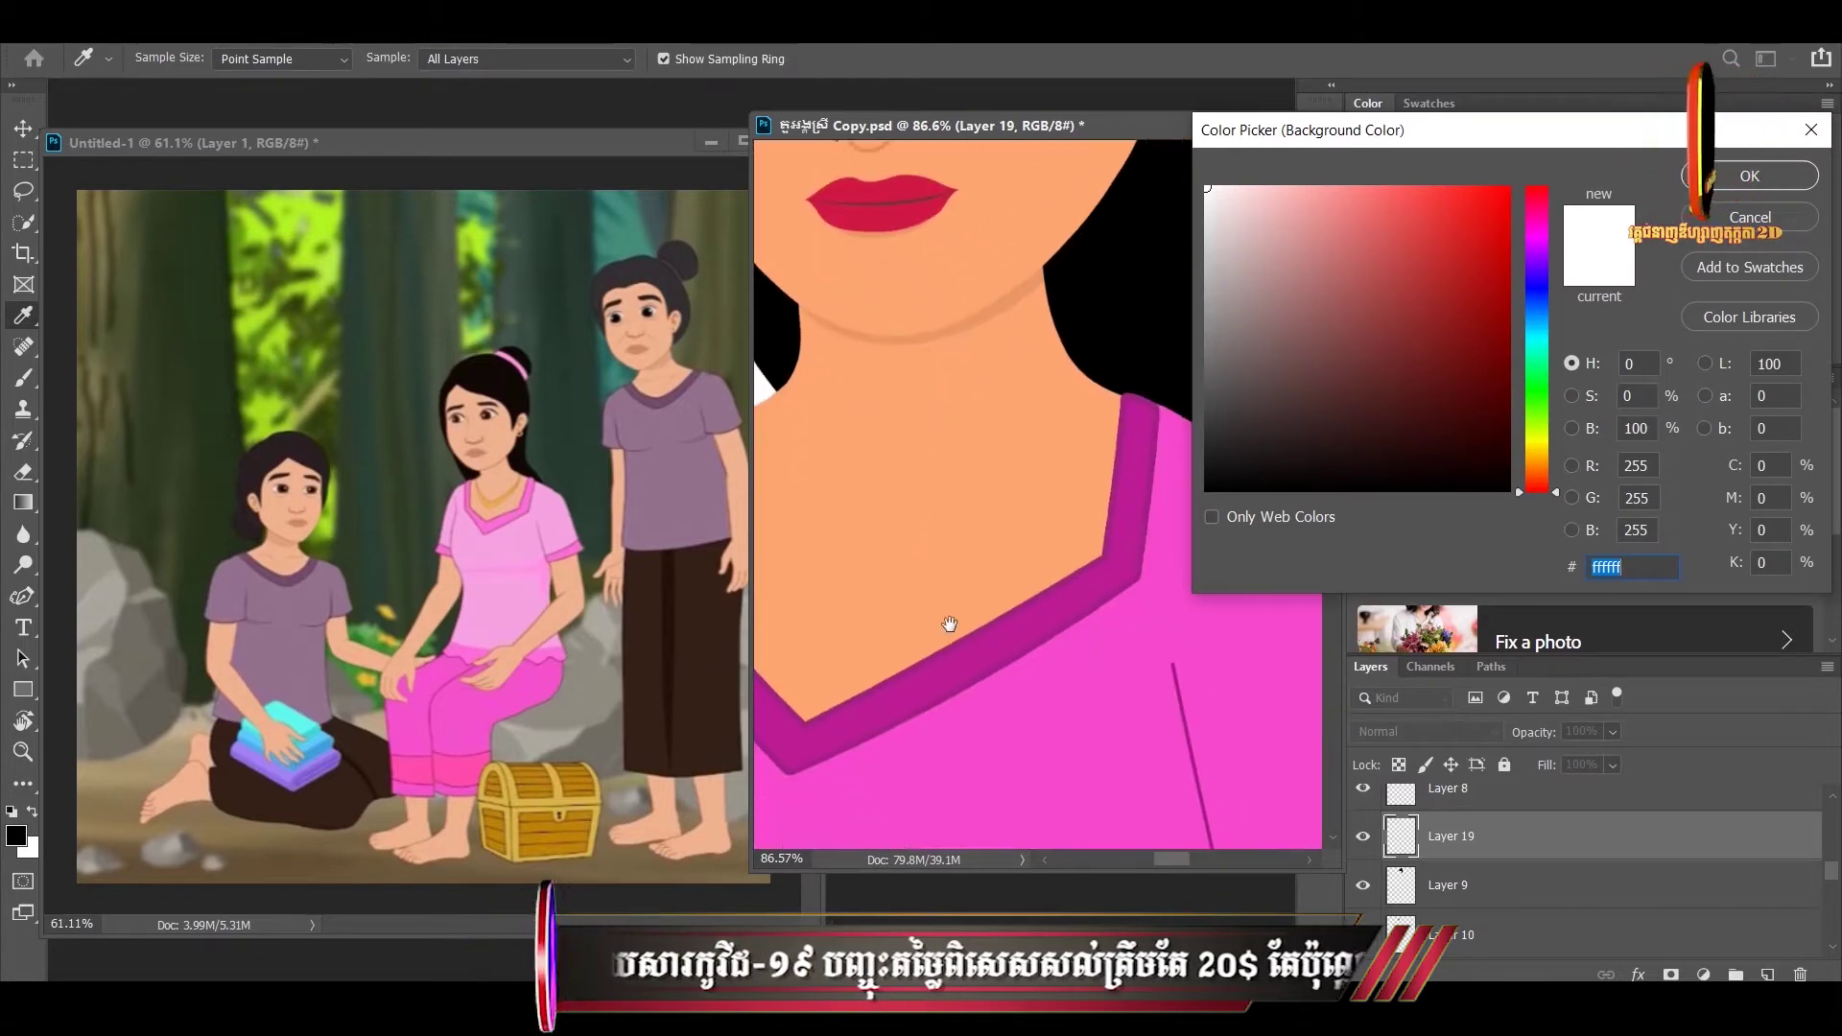
- Sample the top's pink f749cc as the background colour and fill the band selection with it
left_click_drag(946, 625, 866, 549)
left_click(950, 620)
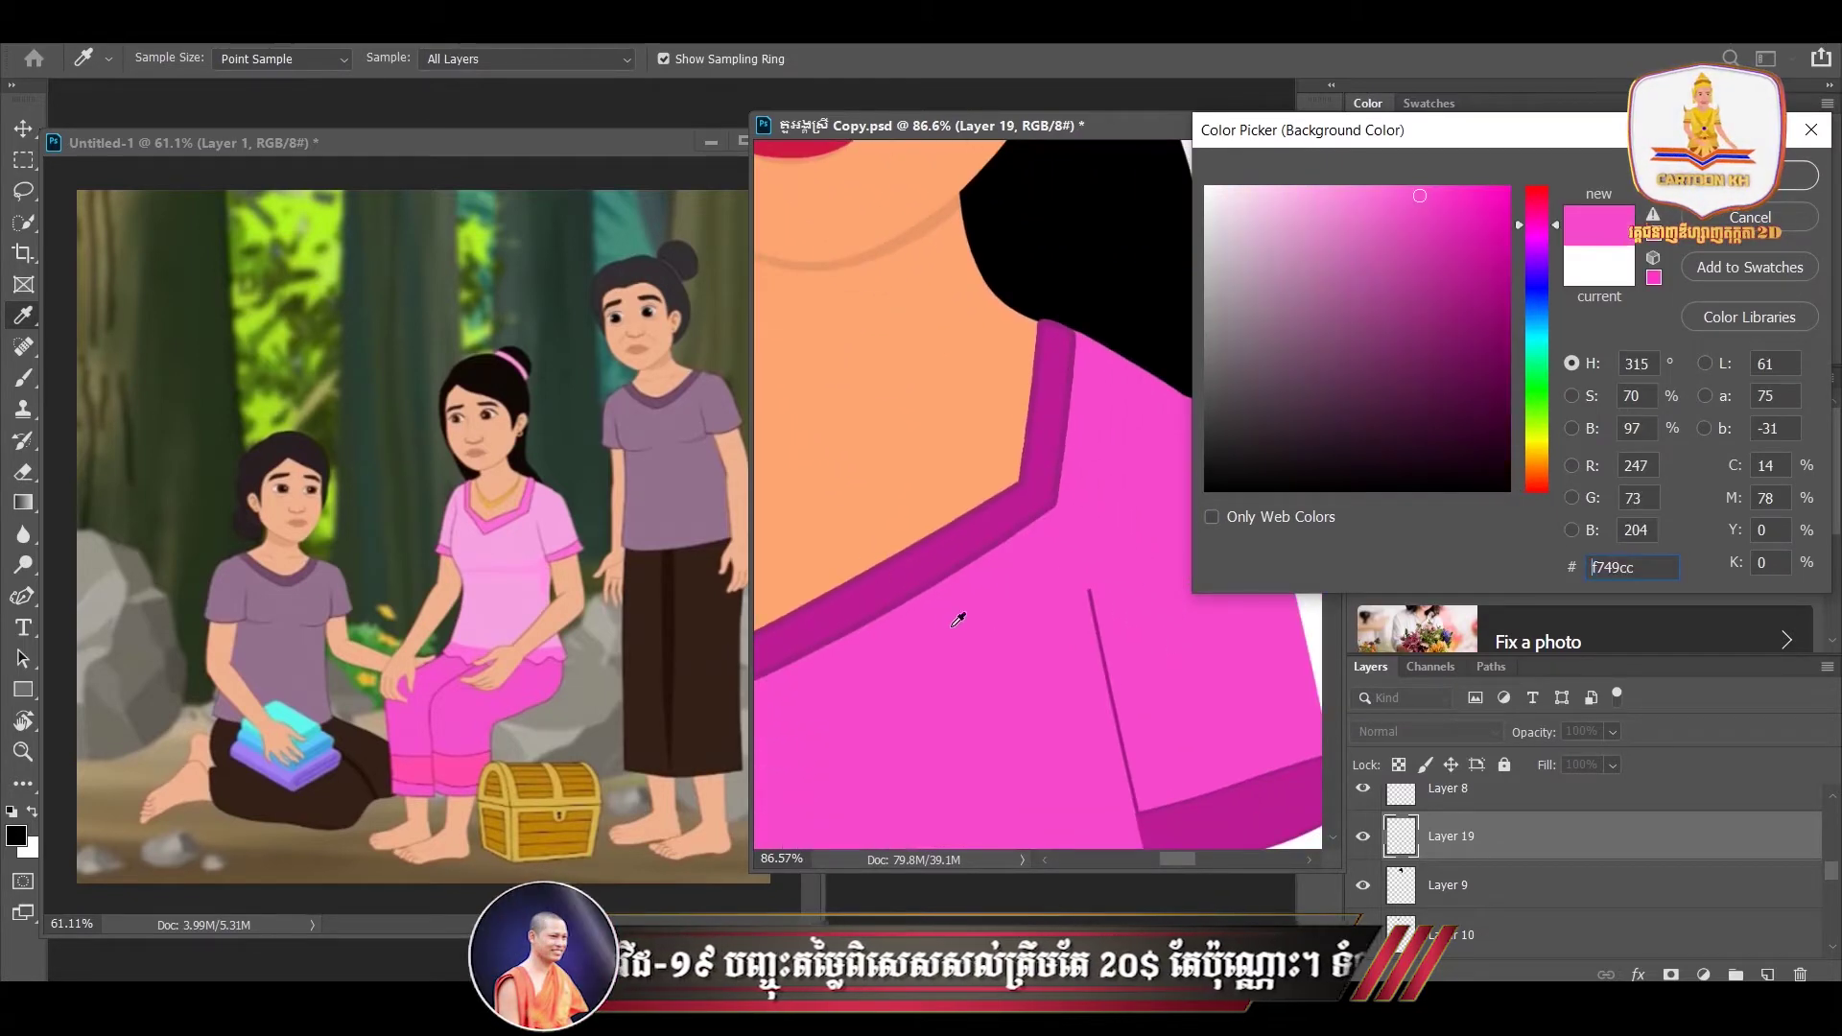
left_click(1806, 176)
key("p")
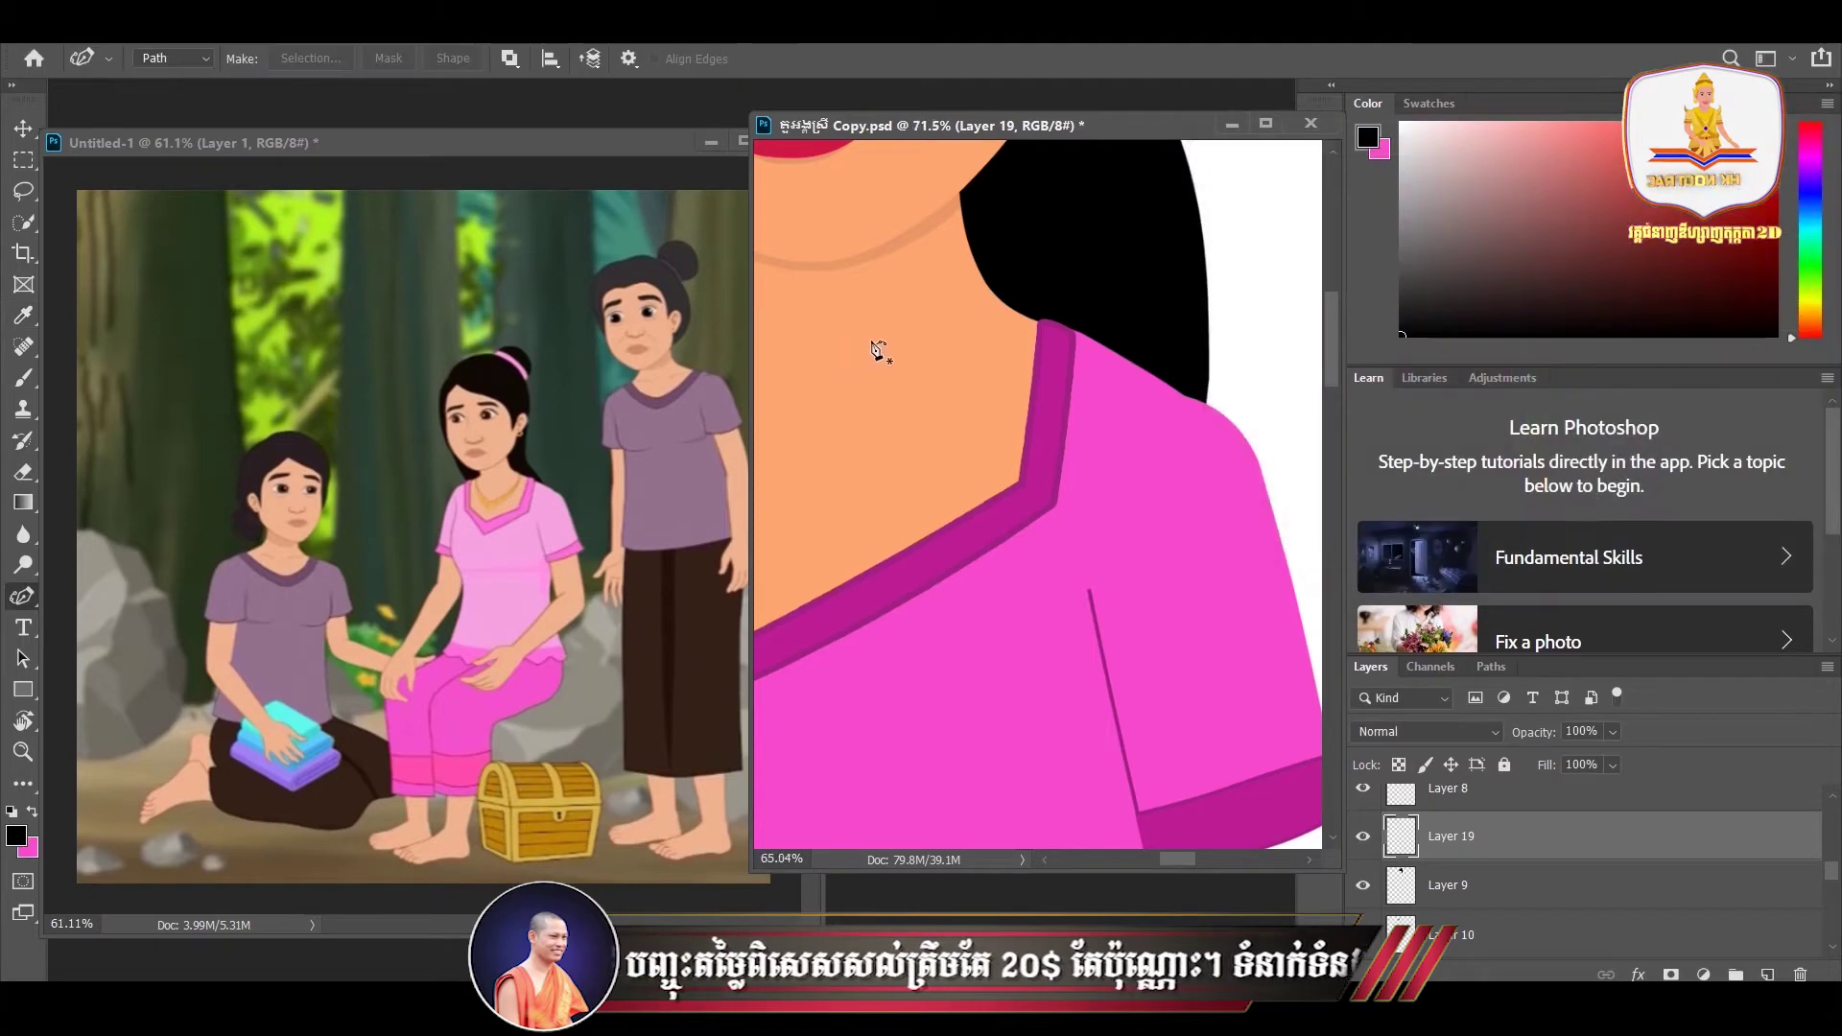
scroll(880, 351, "down", 2)
mouse_move(1007, 199)
left_mouse_down()
mouse_move(1024, 386)
mouse_move(1005, 386)
left_mouse_up()
key("ctrl+BackSpace")
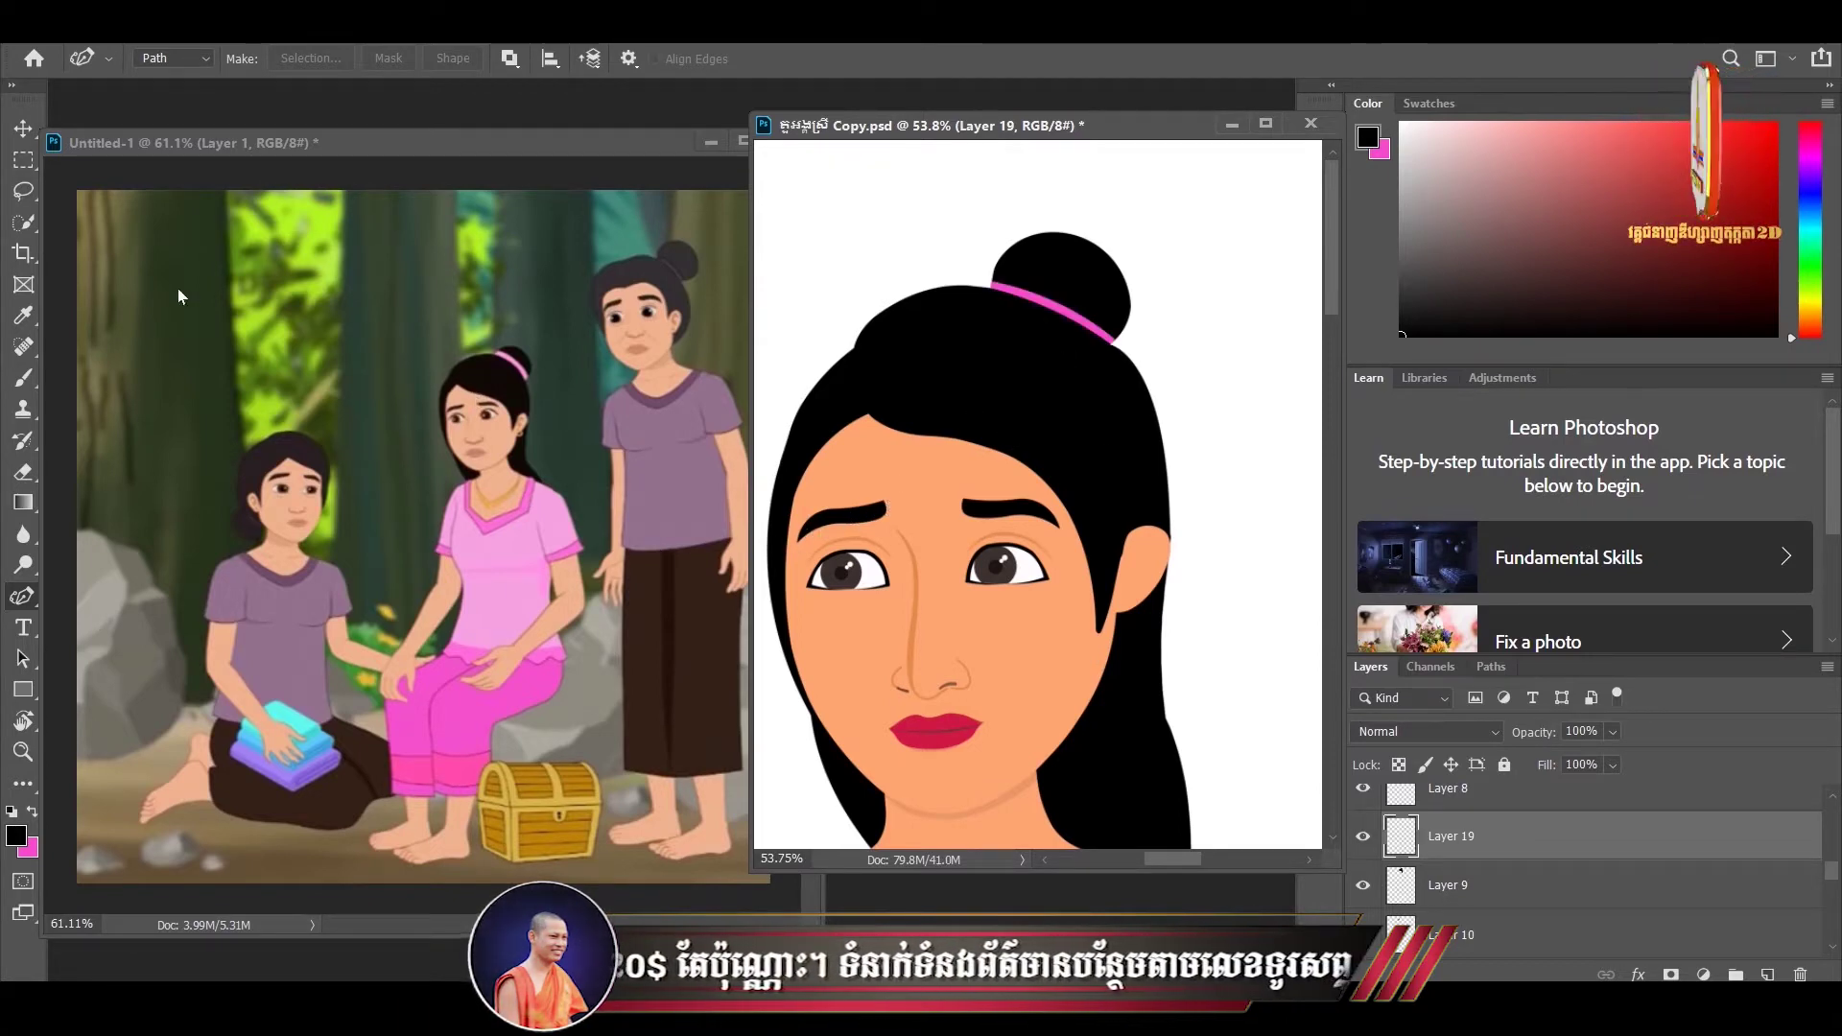
- Make Layer 1, which holds the ear, active and zoom in on the character's ear
left_click(23, 128)
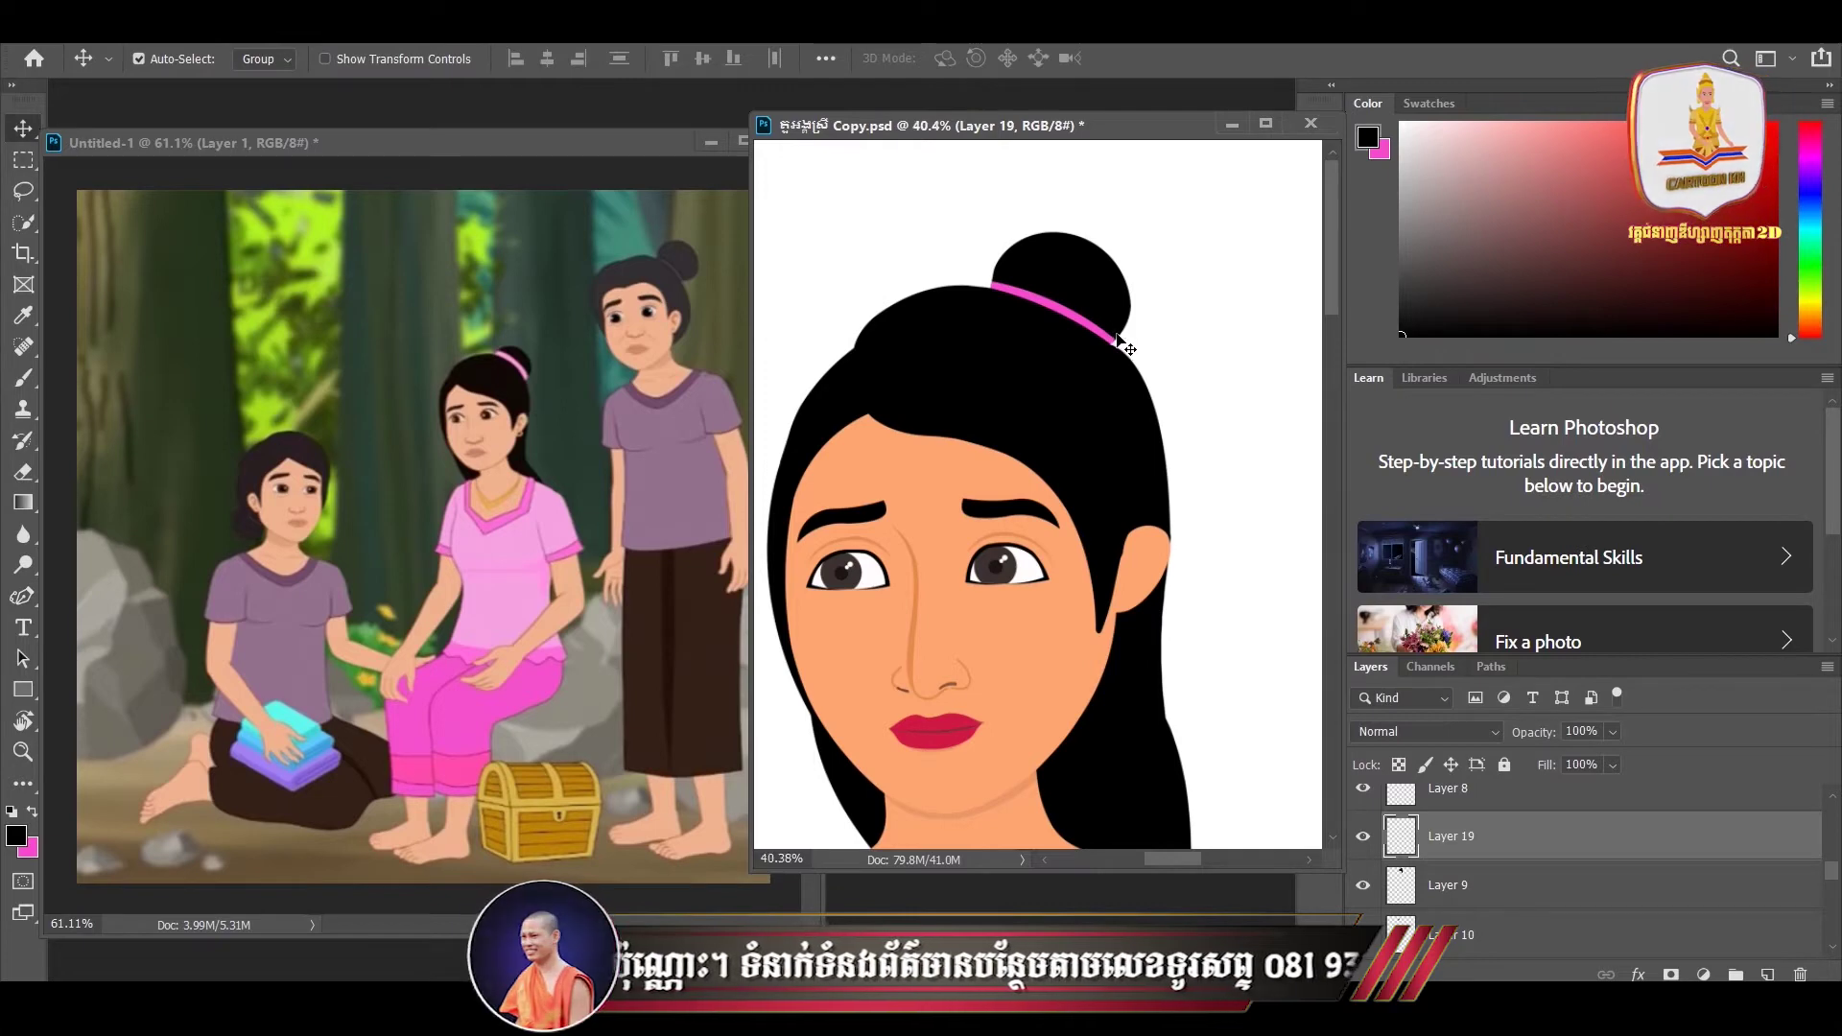
scroll(1116, 343, "down", 5)
scroll(1104, 326, "down", 2)
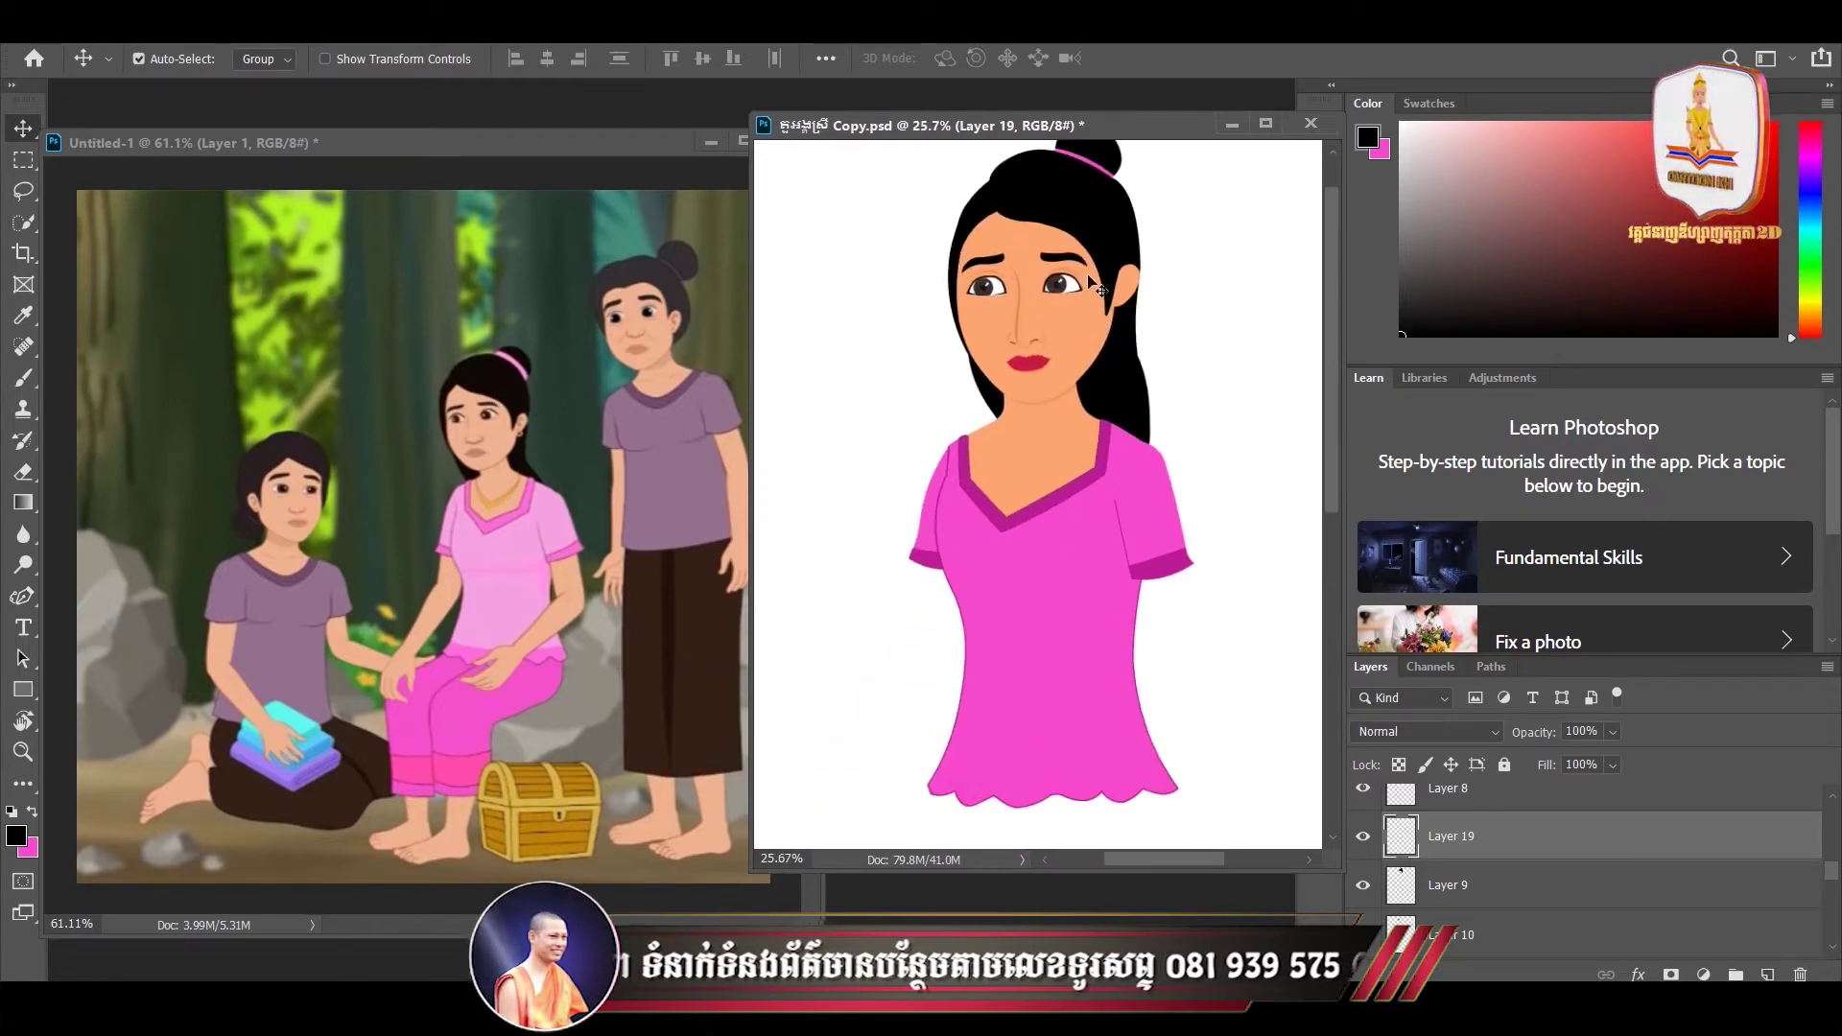
left_click_drag(1096, 335, 1111, 394)
scroll(1097, 307, "up", 1)
scroll(1084, 340, "up", 1)
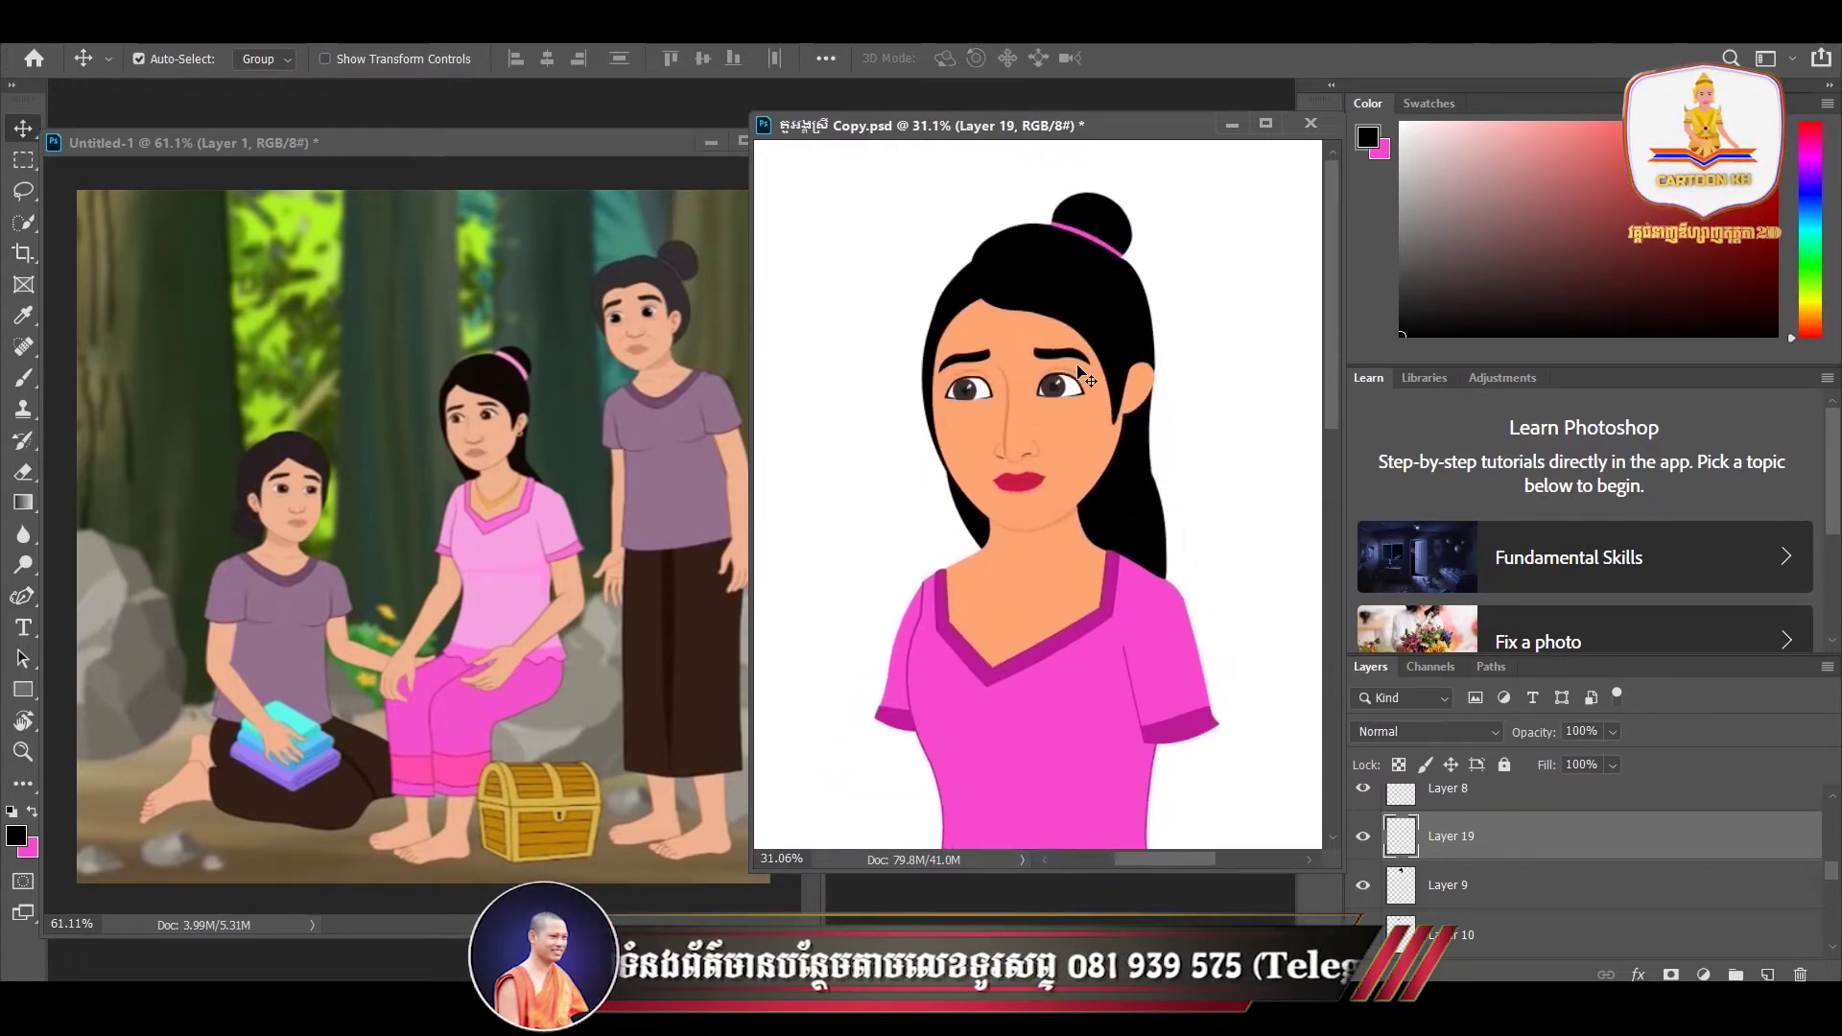
scroll(1070, 374, "up", 1)
scroll(1059, 408, "up", 1)
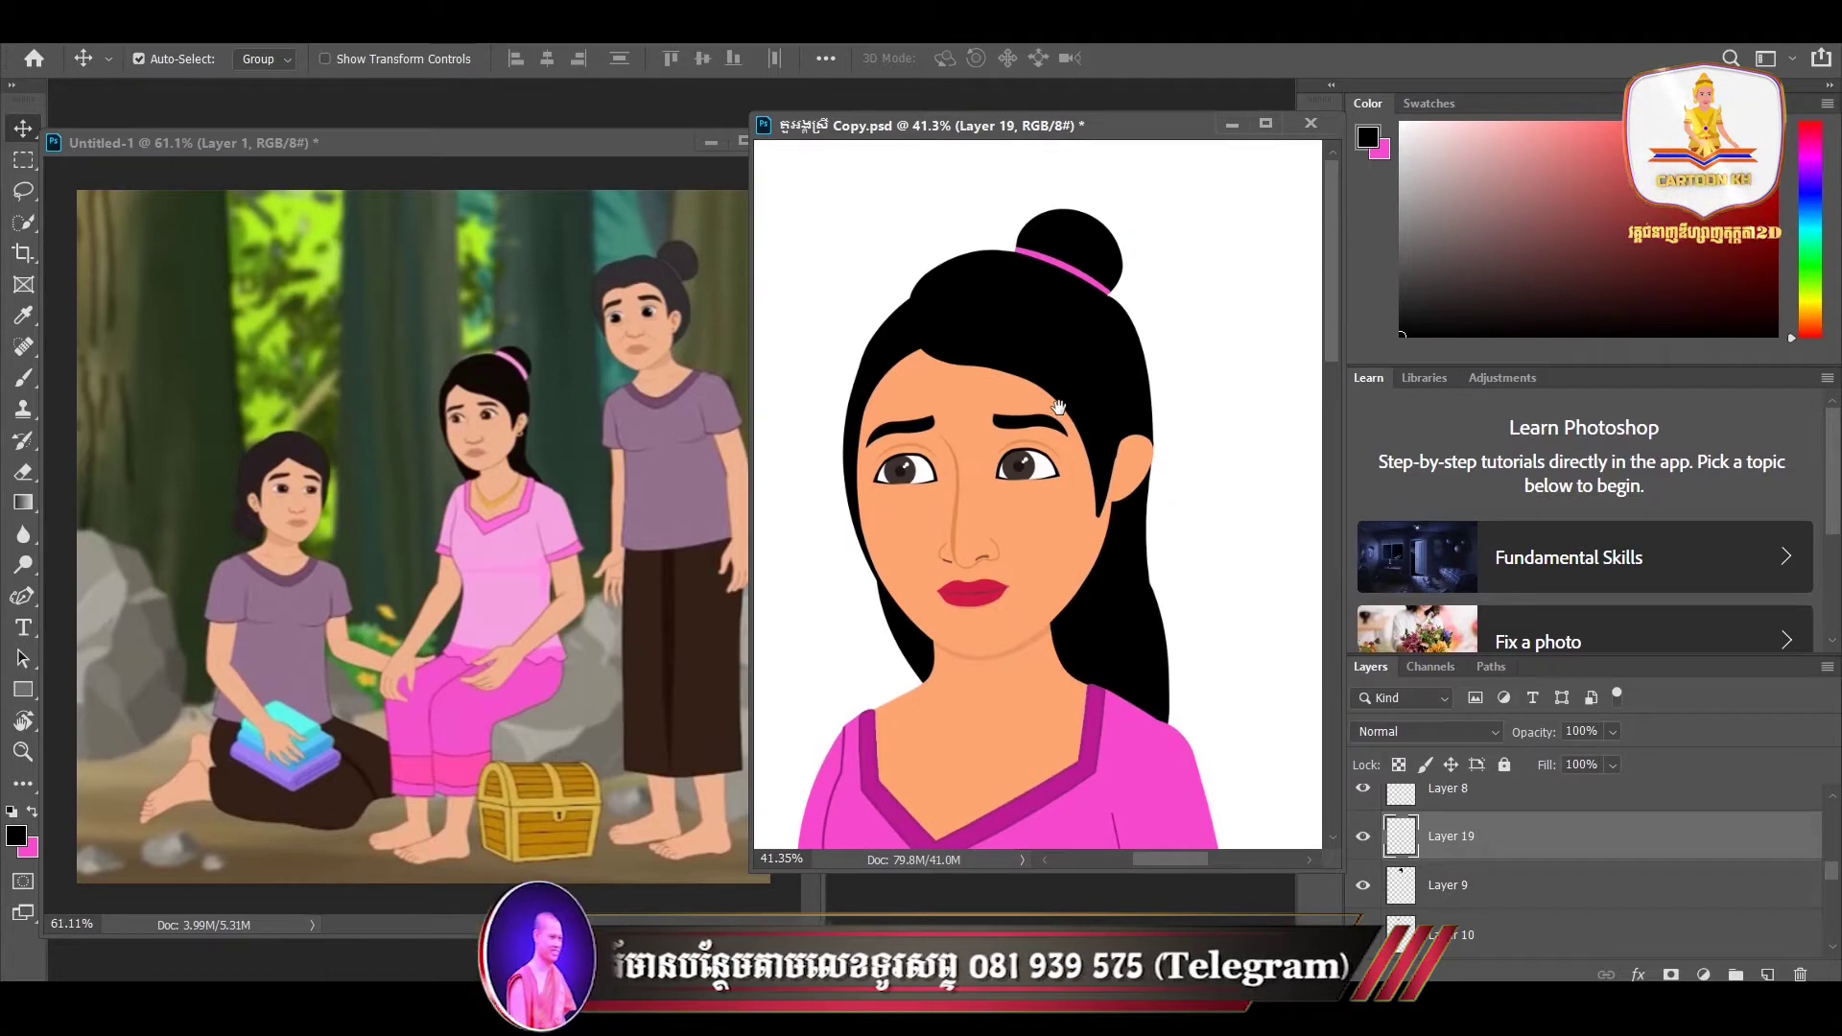
scroll(1065, 393, "up", 1)
scroll(1074, 379, "up", 1)
scroll(1072, 376, "up", 1)
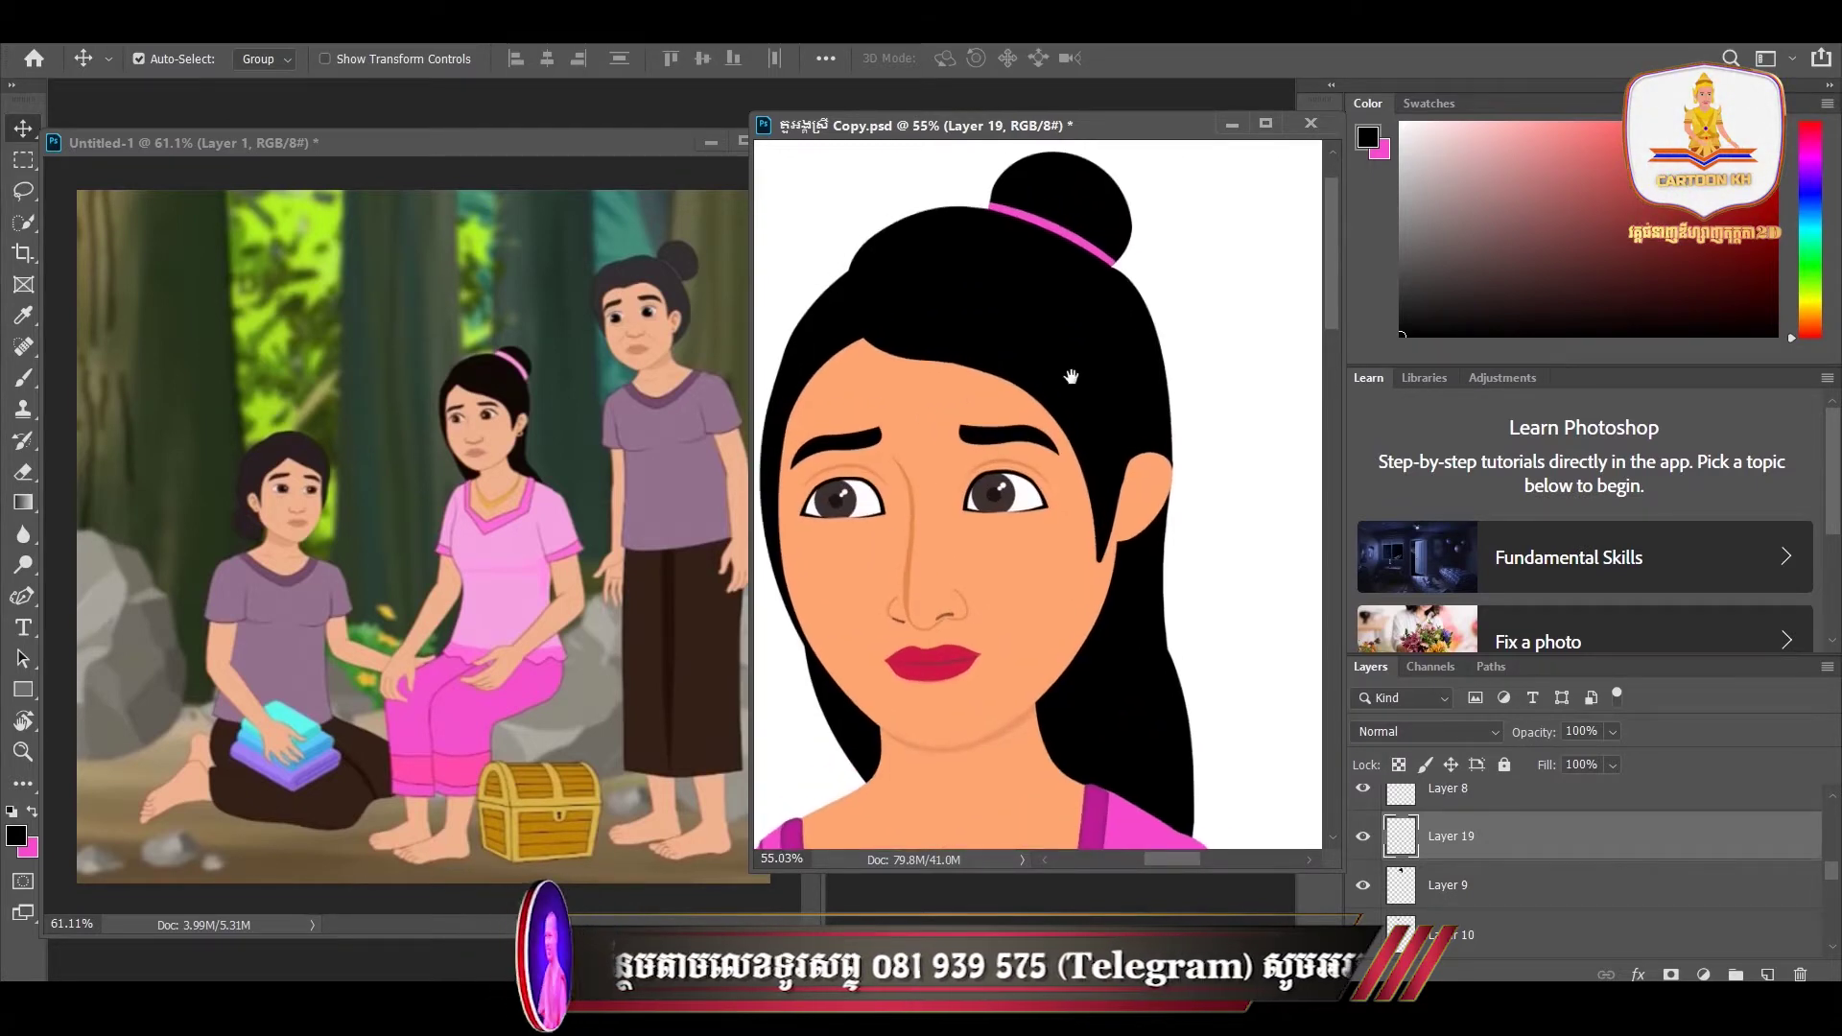
left_click(1149, 495)
scroll(1152, 485, "up", 2)
scroll(1156, 475, "up", 1)
scroll(1161, 465, "up", 1)
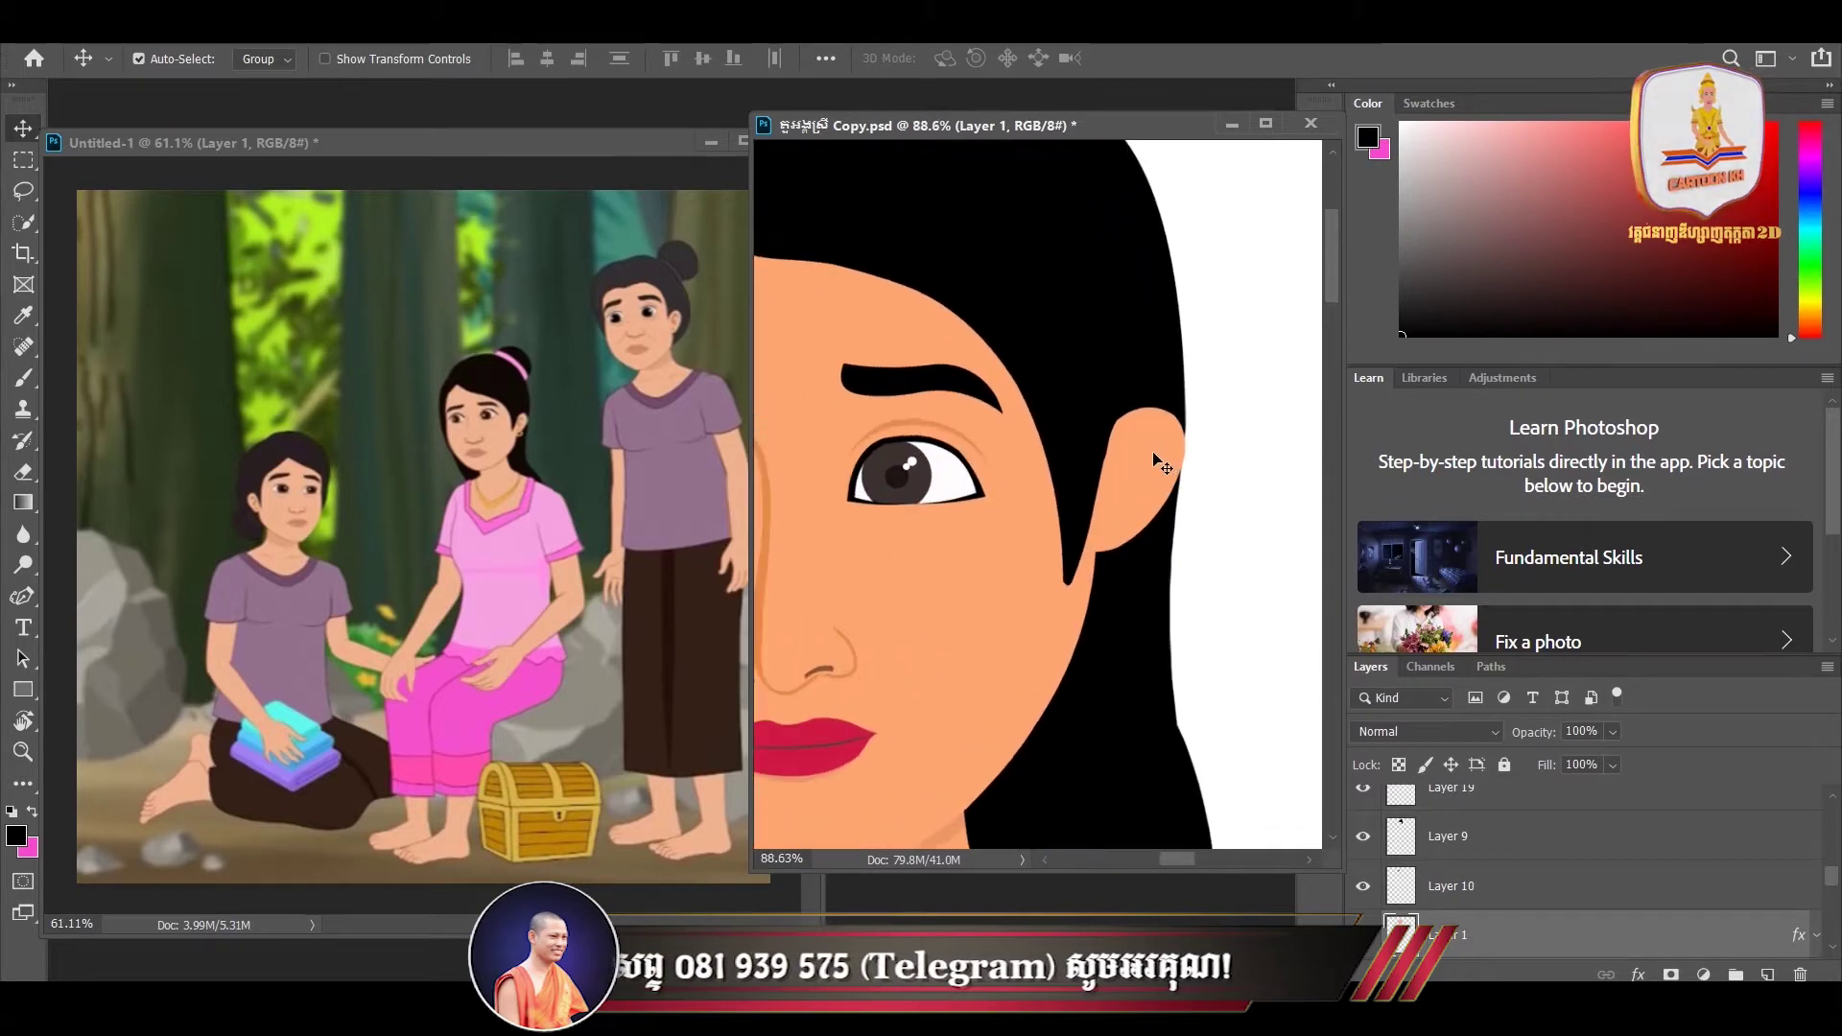
left_click_drag(1154, 458, 1149, 431)
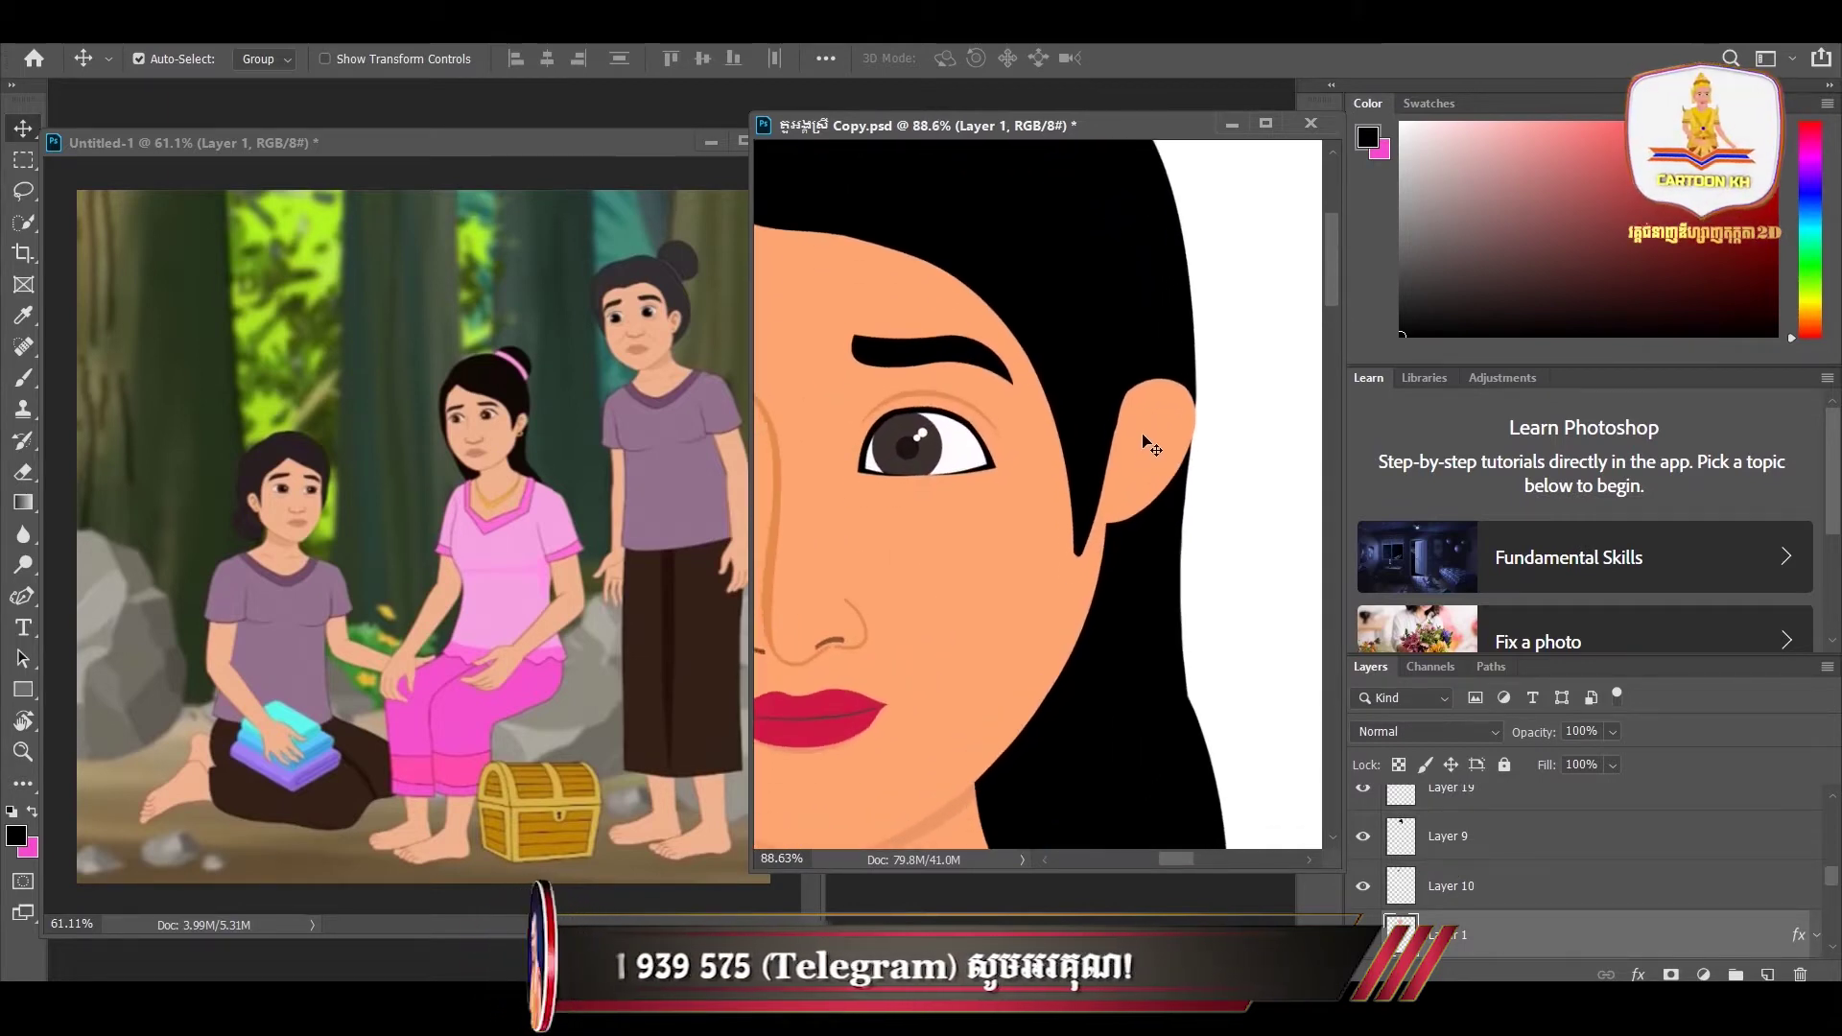
scroll(1151, 447, "up", 1)
scroll(1149, 451, "up", 1)
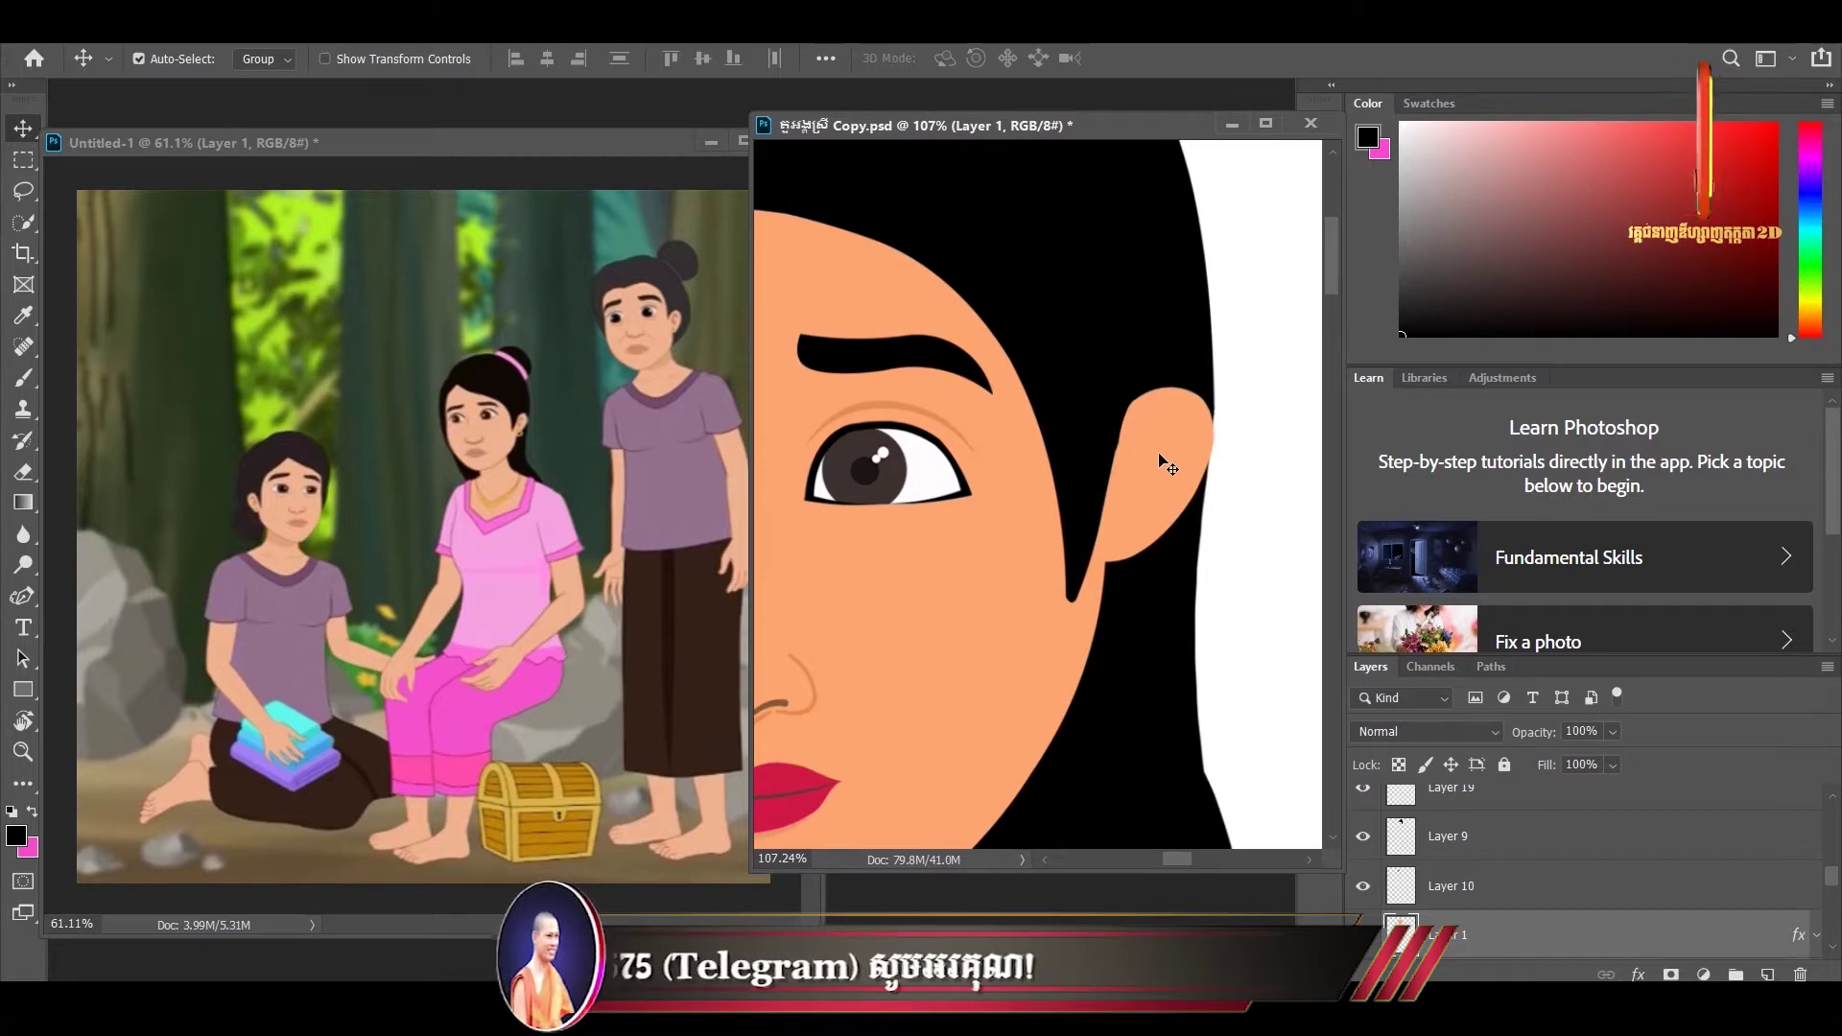
- Add new Layer 20 and draw a rough inner-ear path with the standard Pen Tool
left_click(1765, 975)
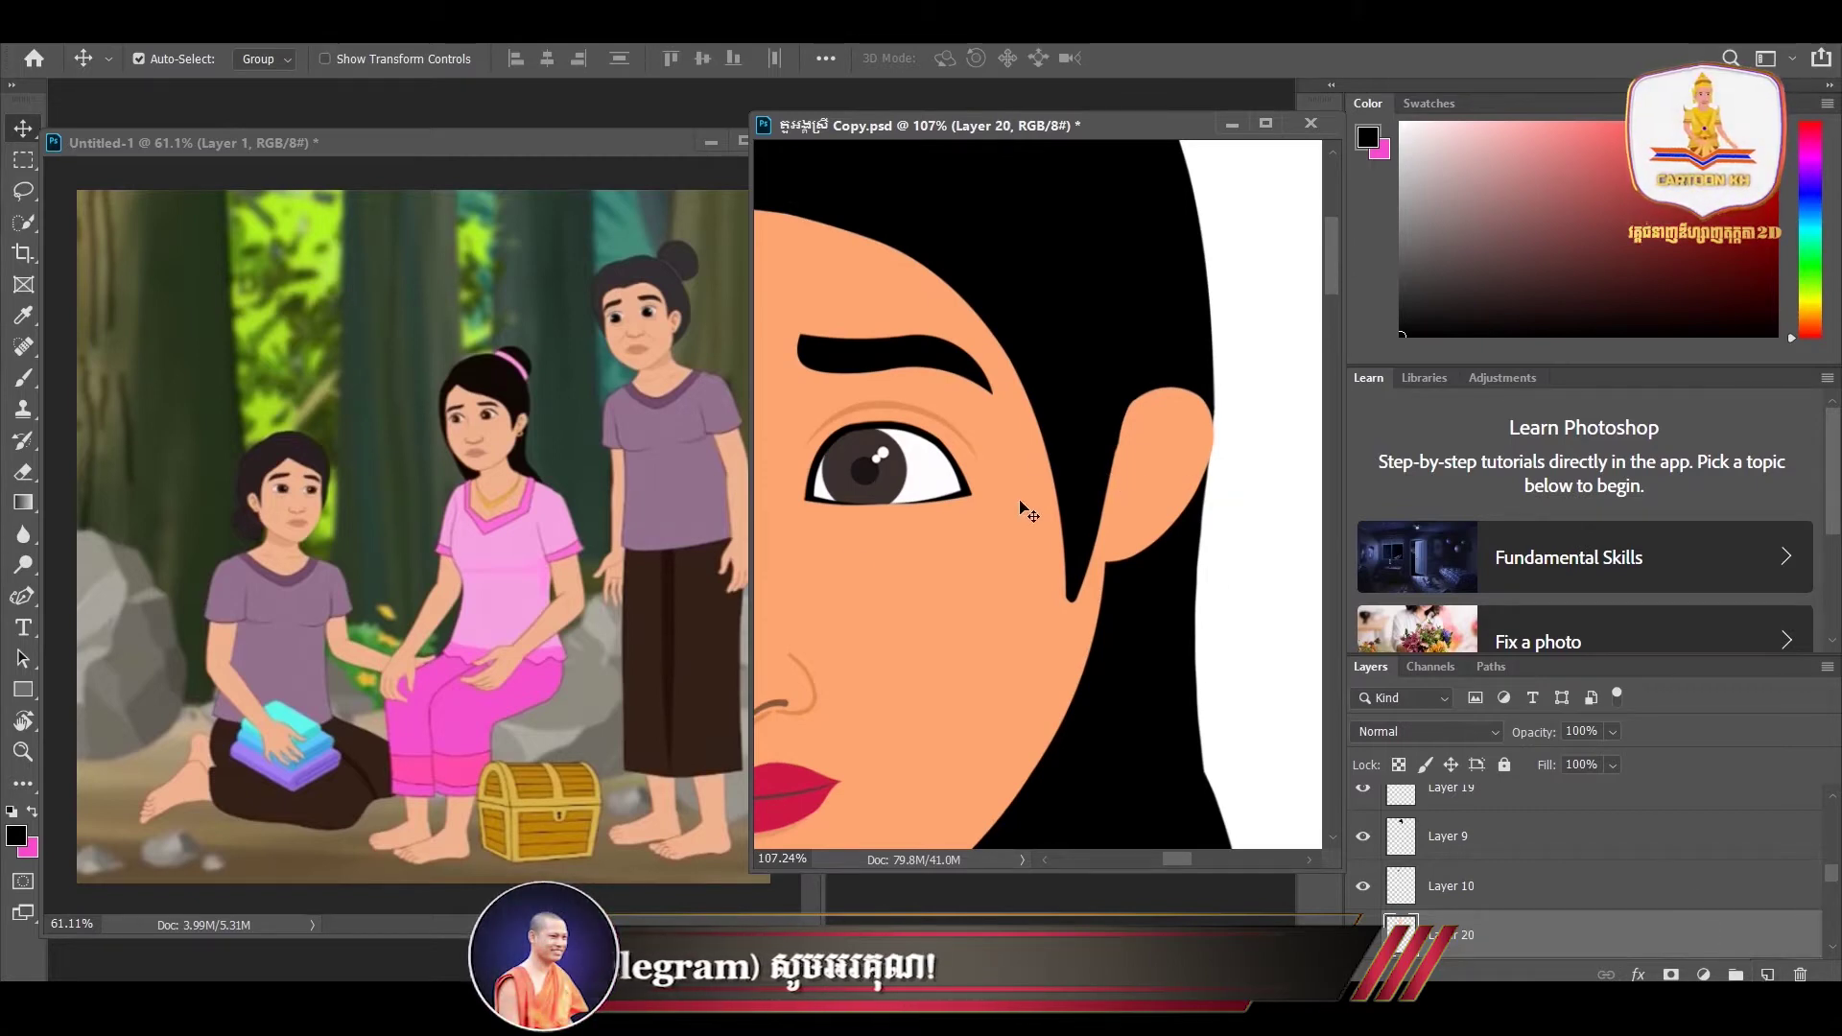
left_click(30, 607)
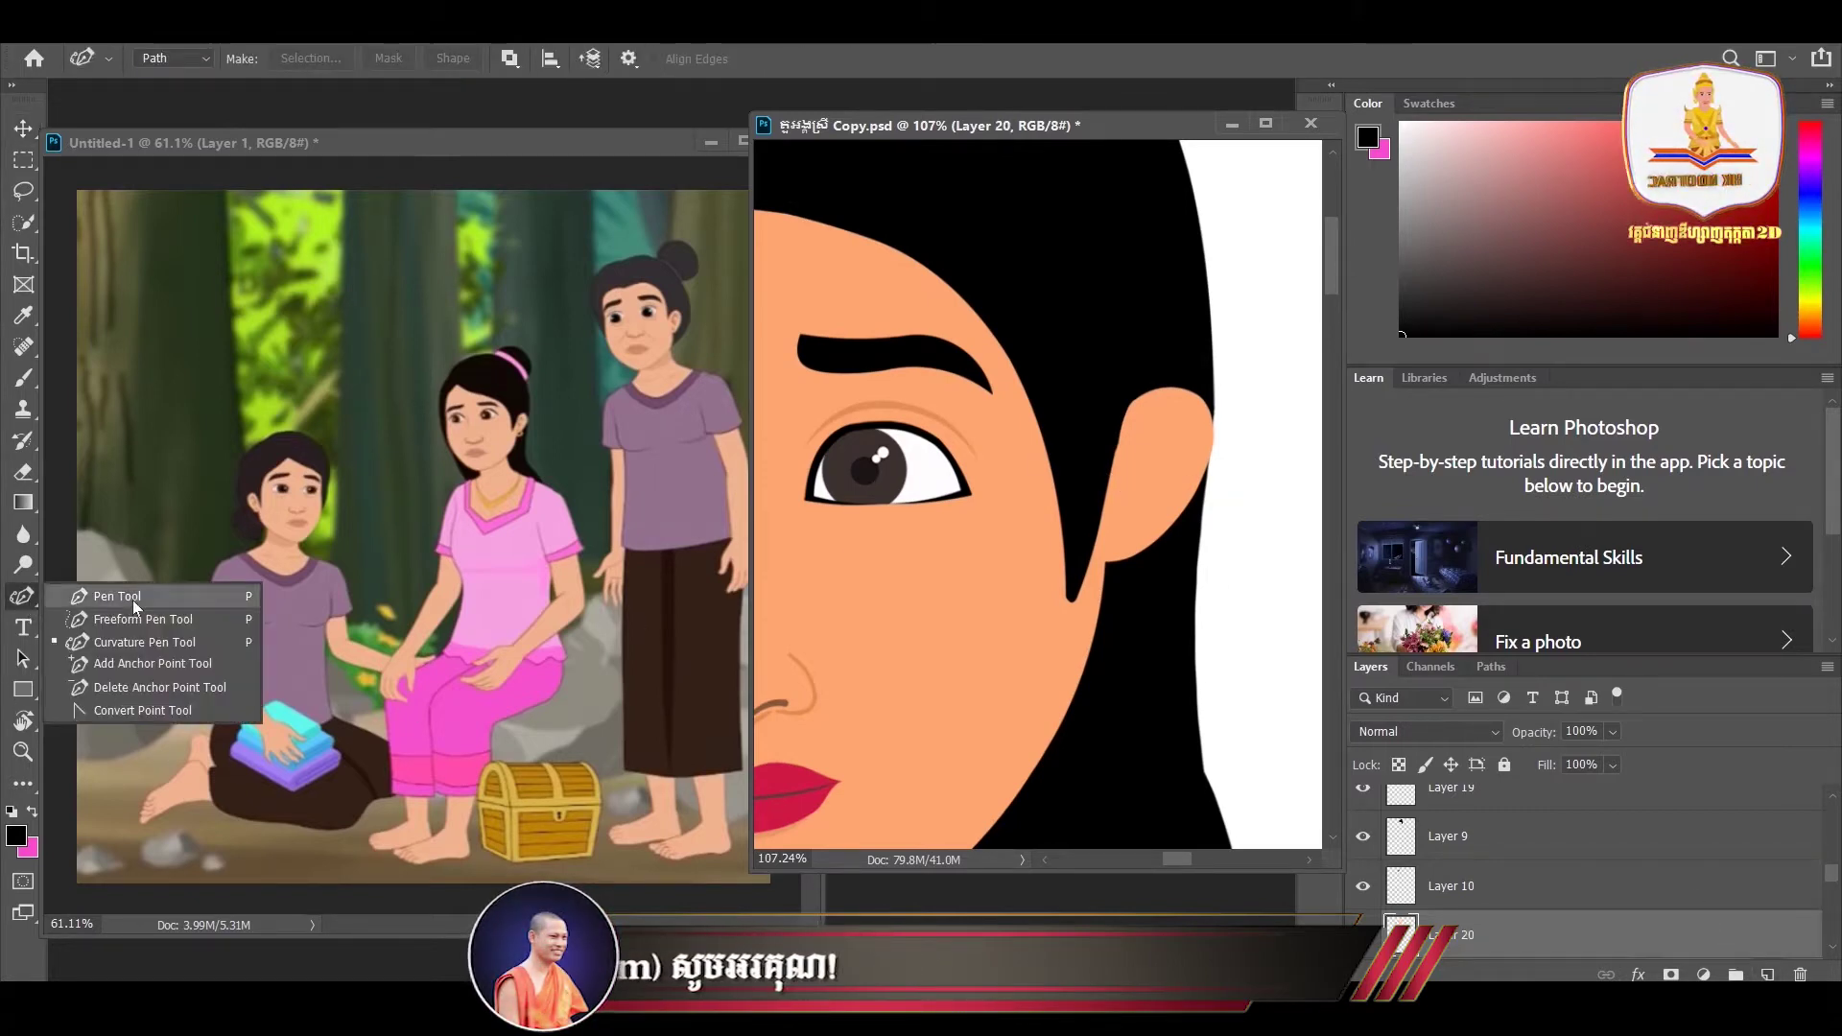
left_click(96, 592)
scroll(1120, 544, "up", 1)
scroll(1103, 518, "up", 1)
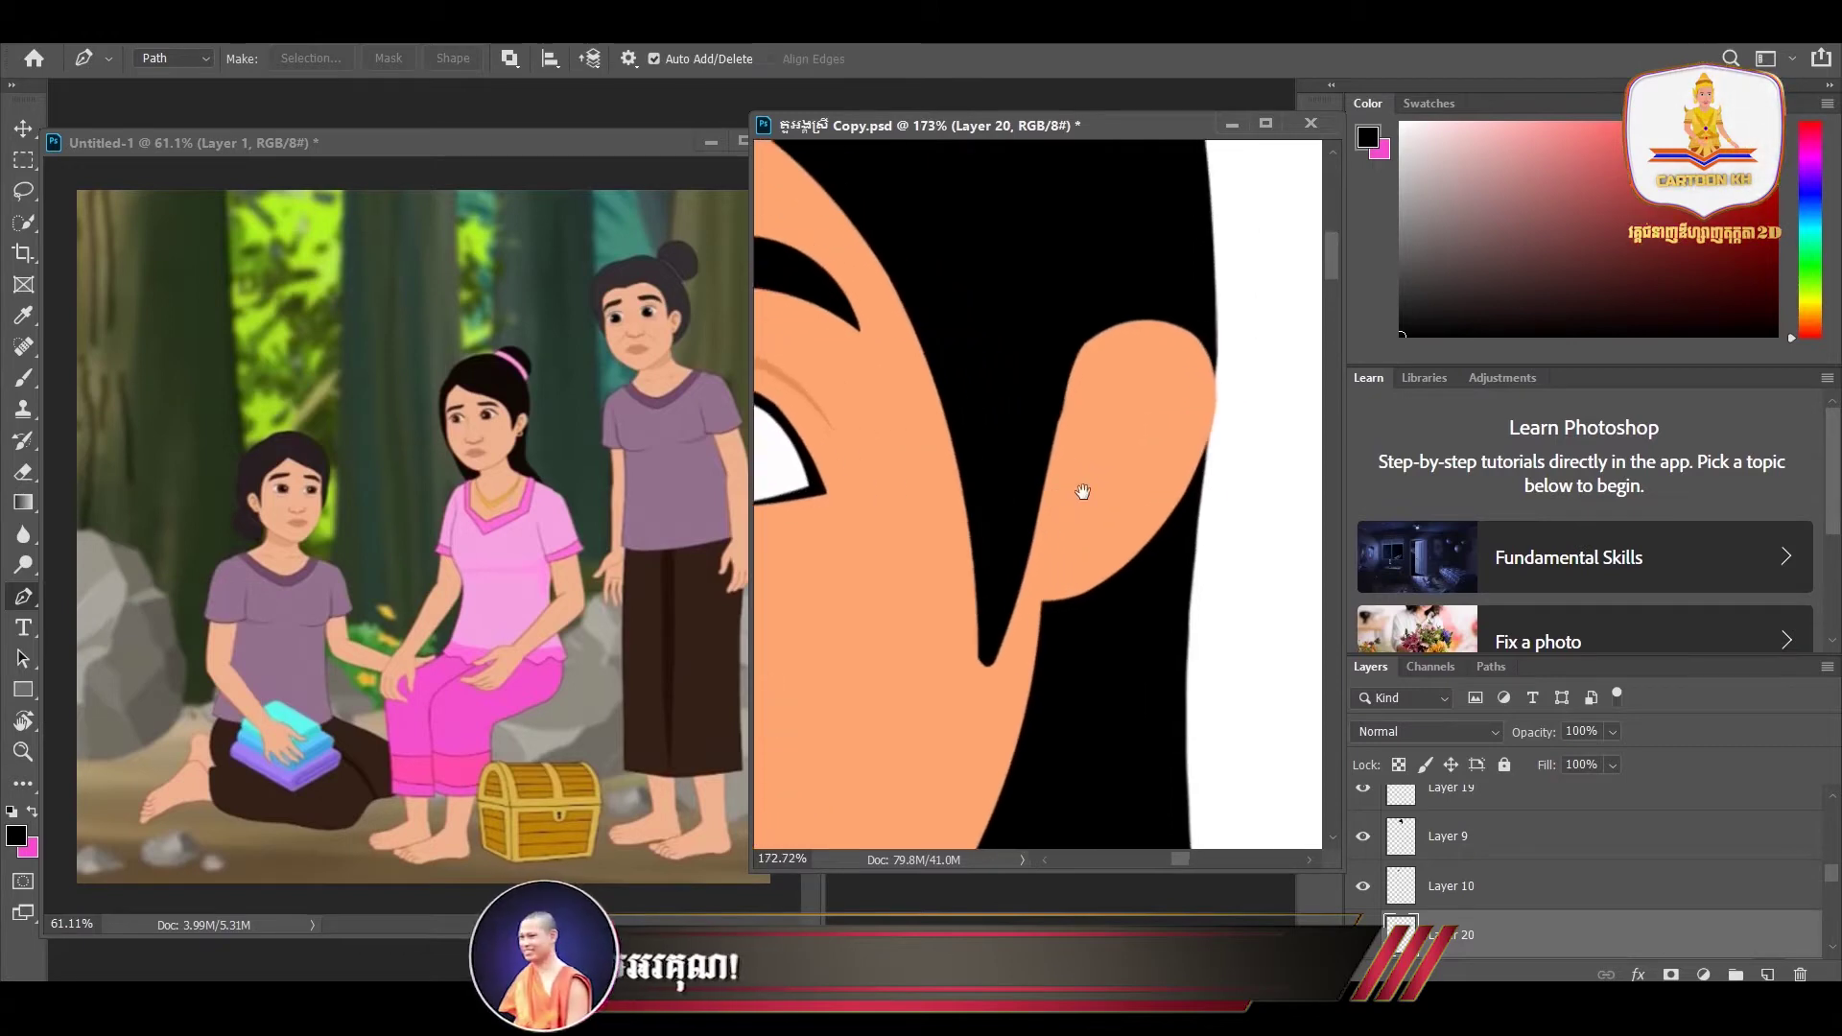
left_click(1105, 421)
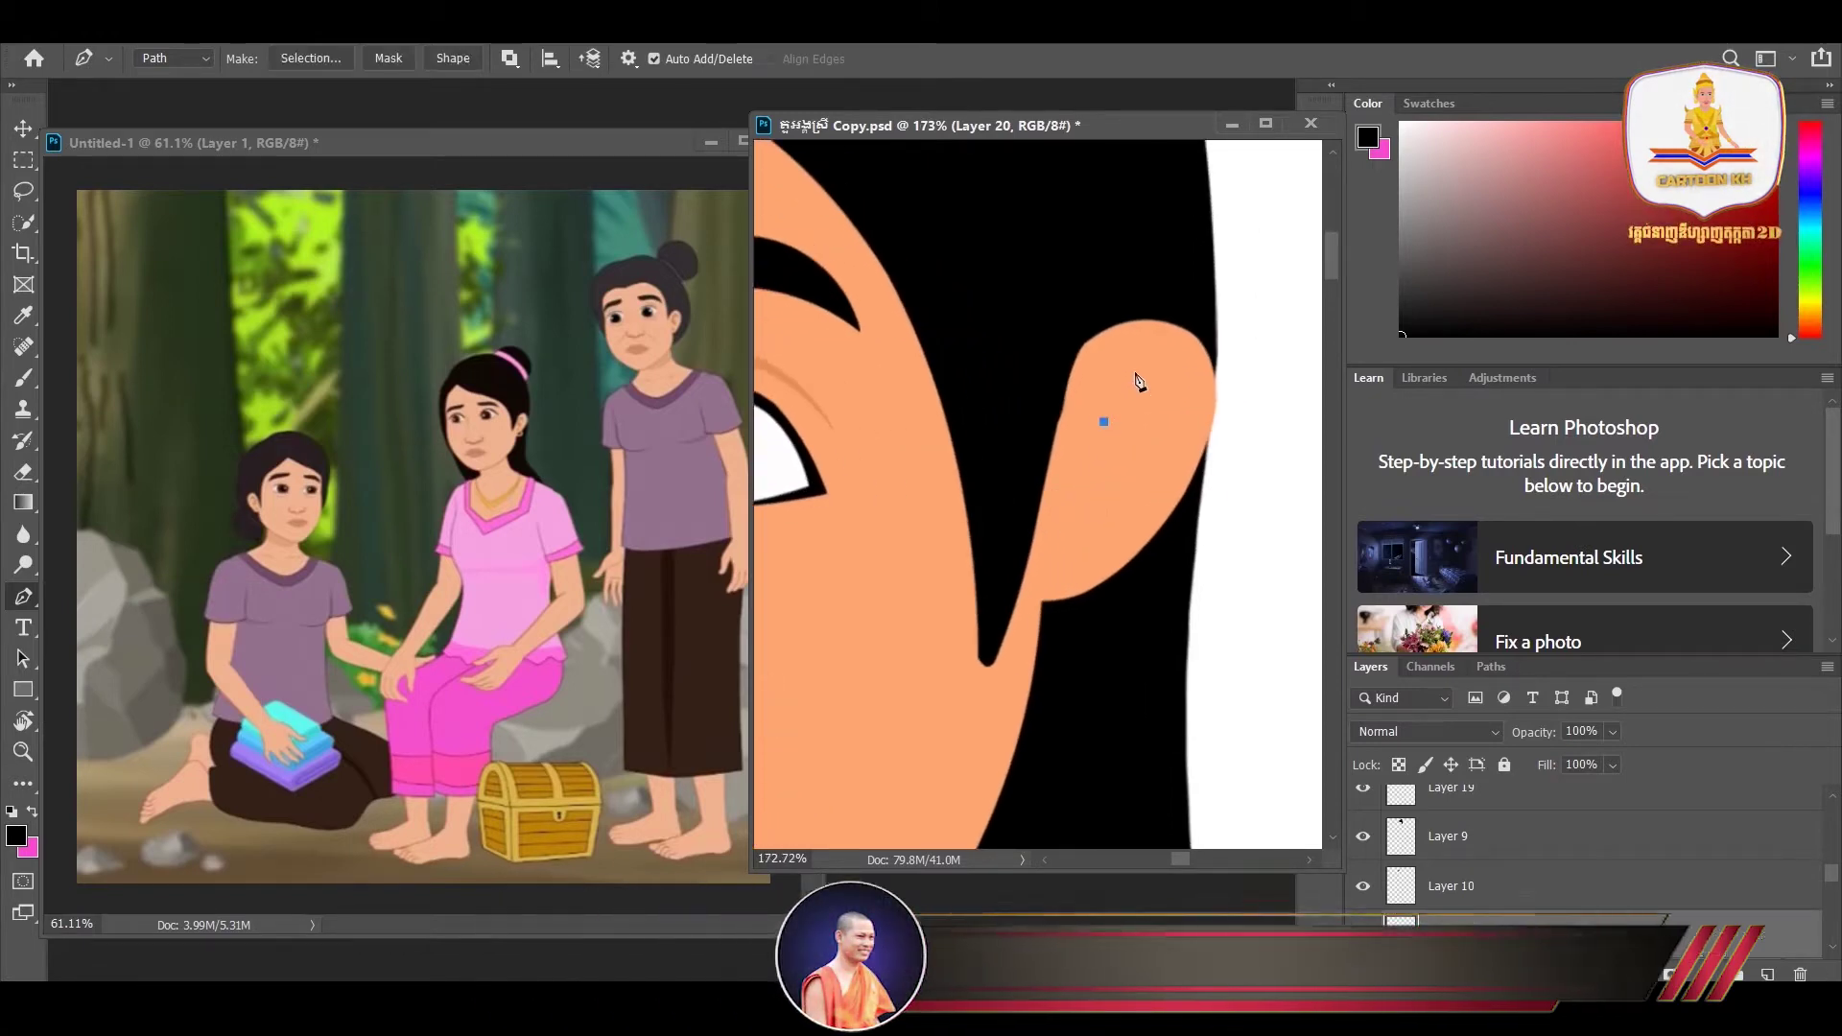
mouse_move(1179, 390)
left_mouse_down()
mouse_move(1202, 438)
mouse_move(1233, 447)
left_mouse_up()
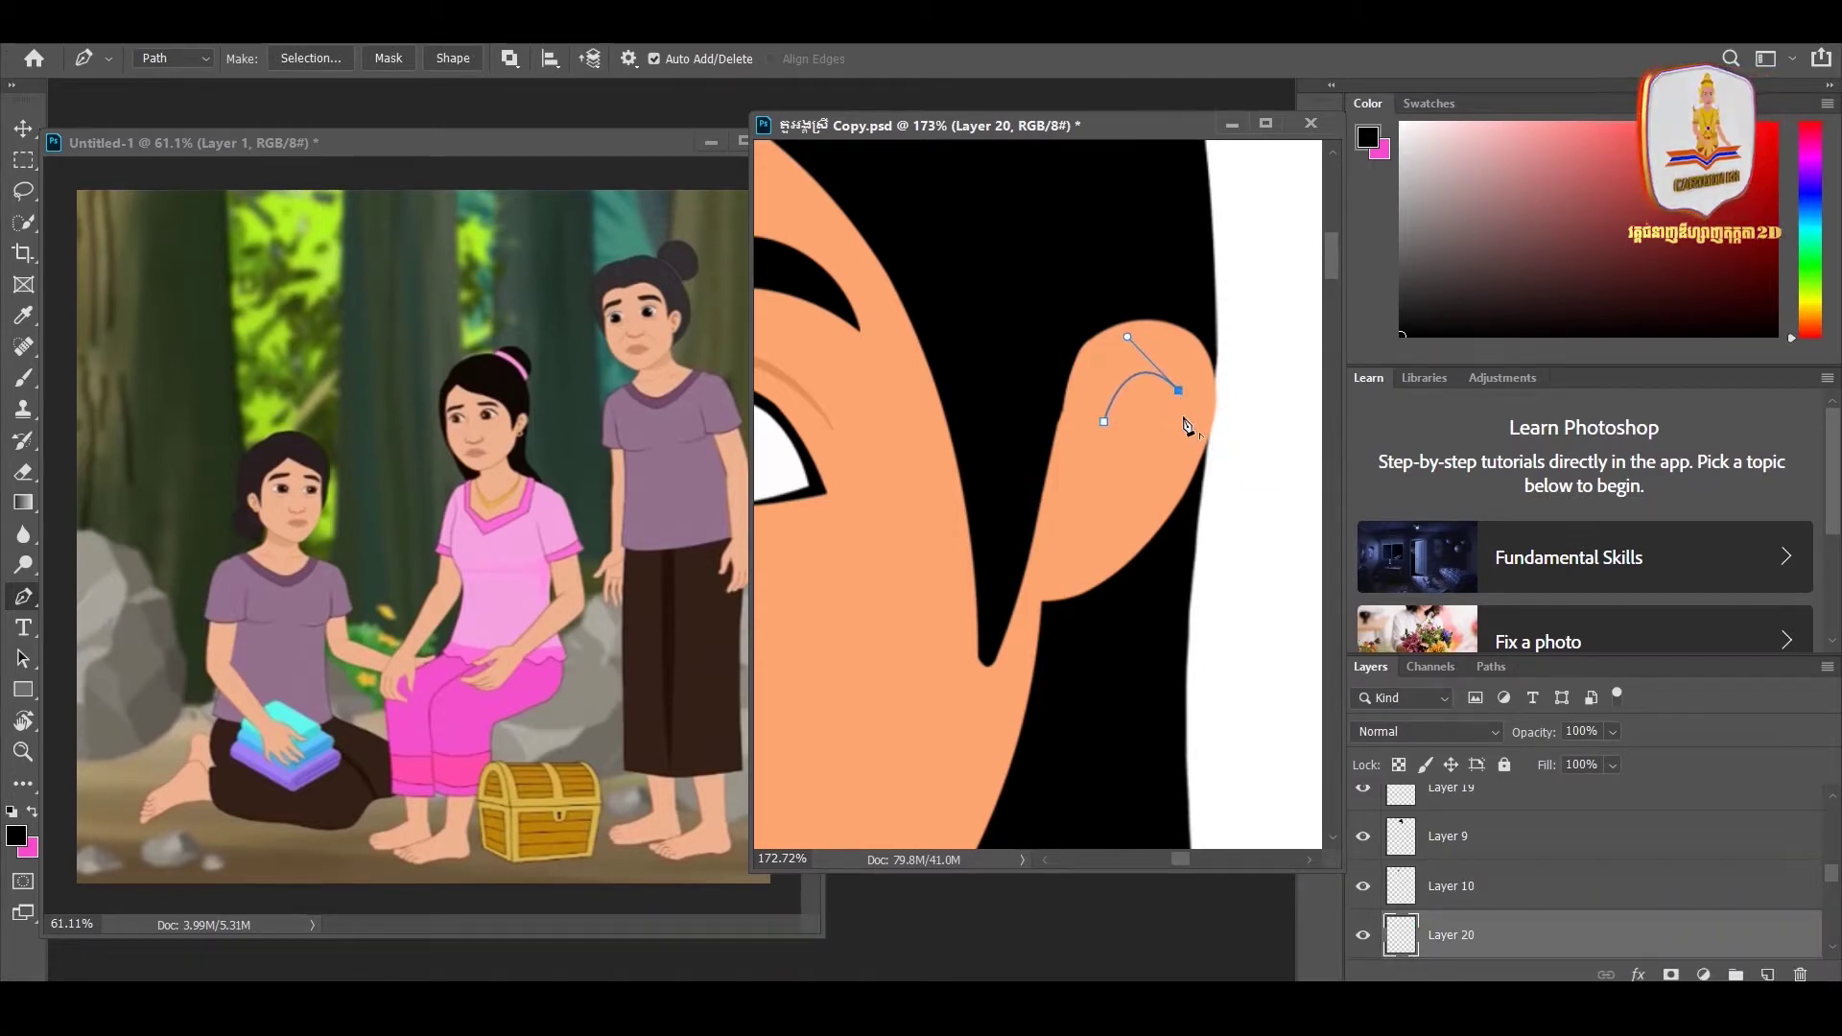
left_click_drag(1093, 562, 1025, 607)
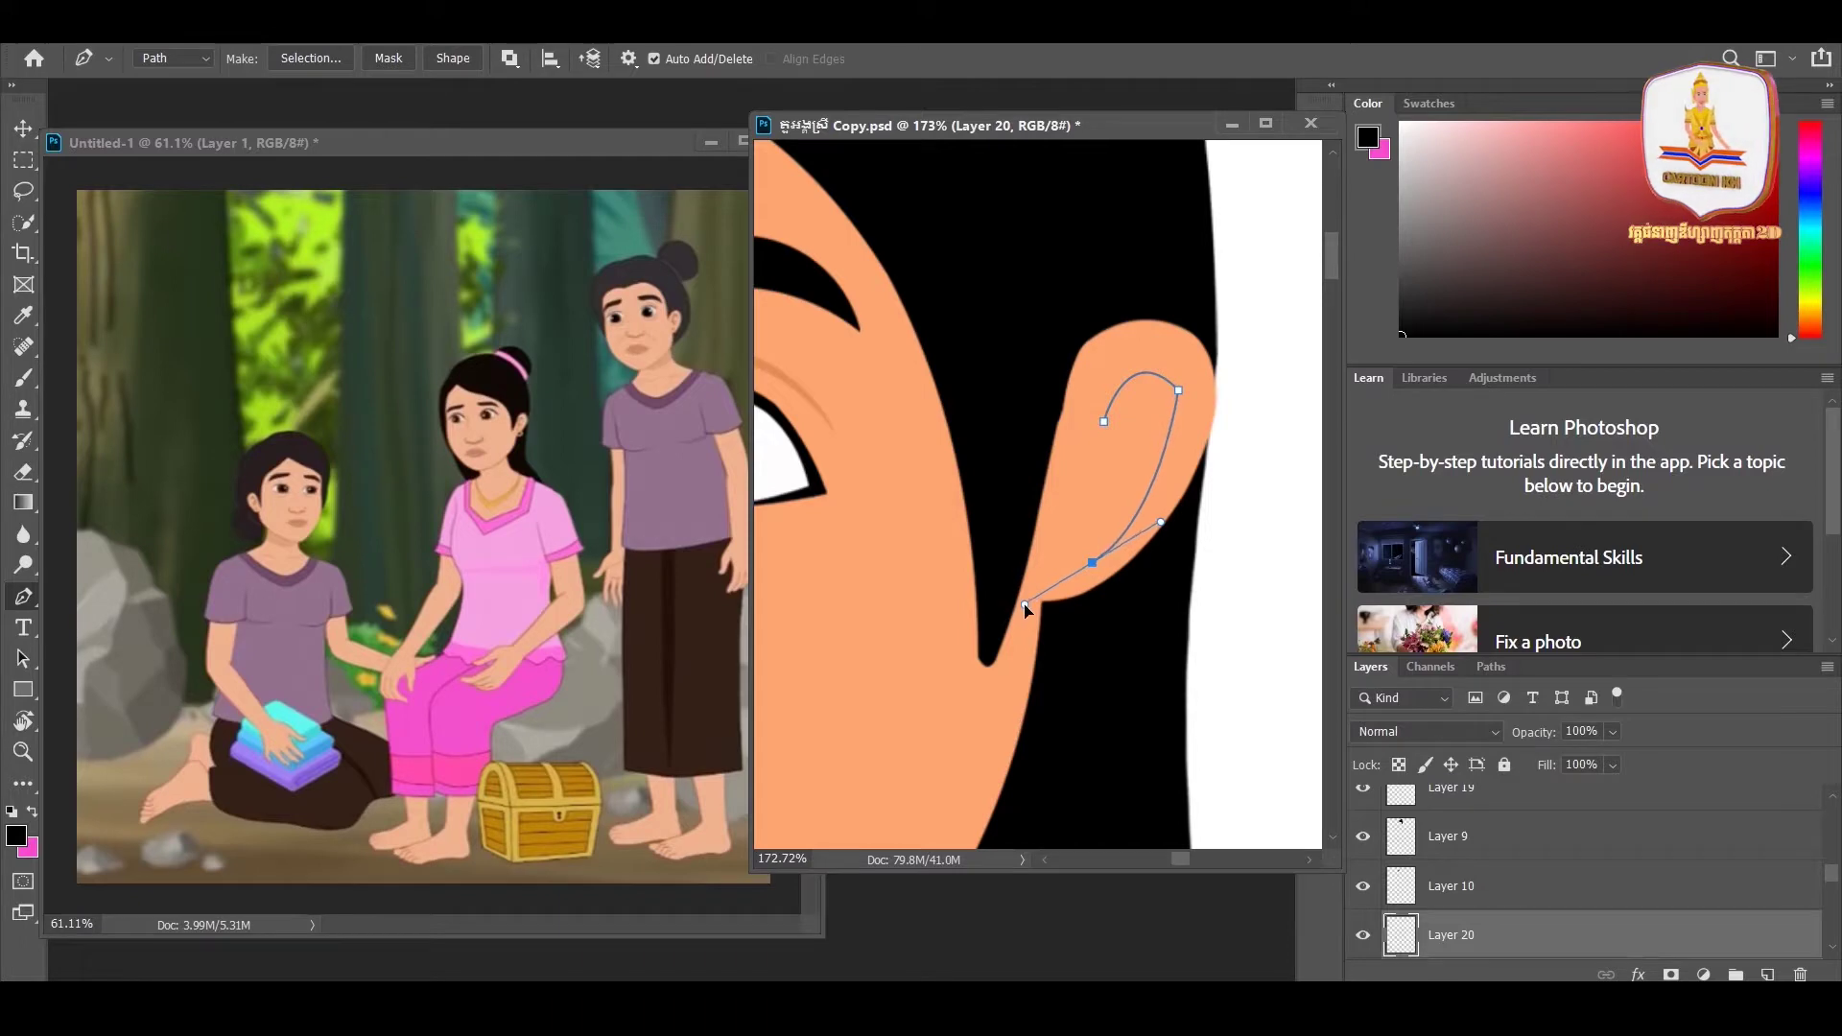
left_click_drag(1089, 523, 1099, 507)
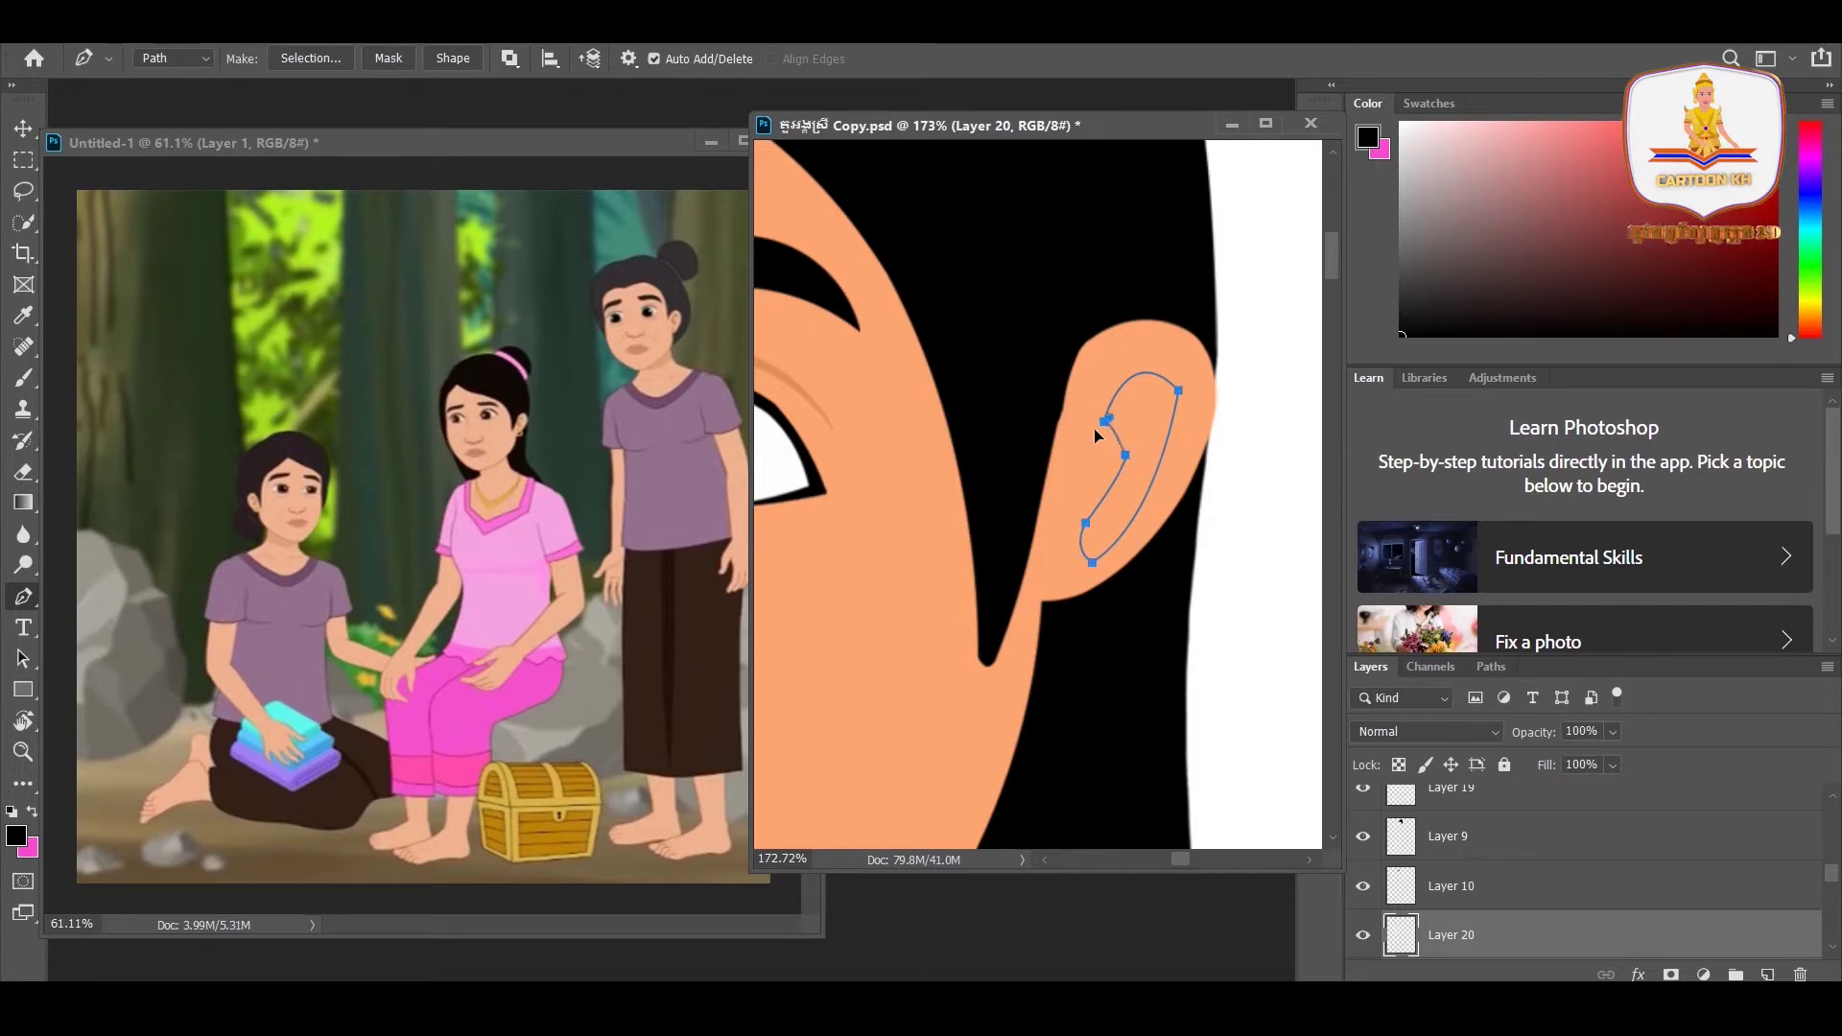
- Reshape the inner-ear path with the Curvature Pen Tool, widening and rounding its curve
right_click(19, 603)
left_click(115, 640)
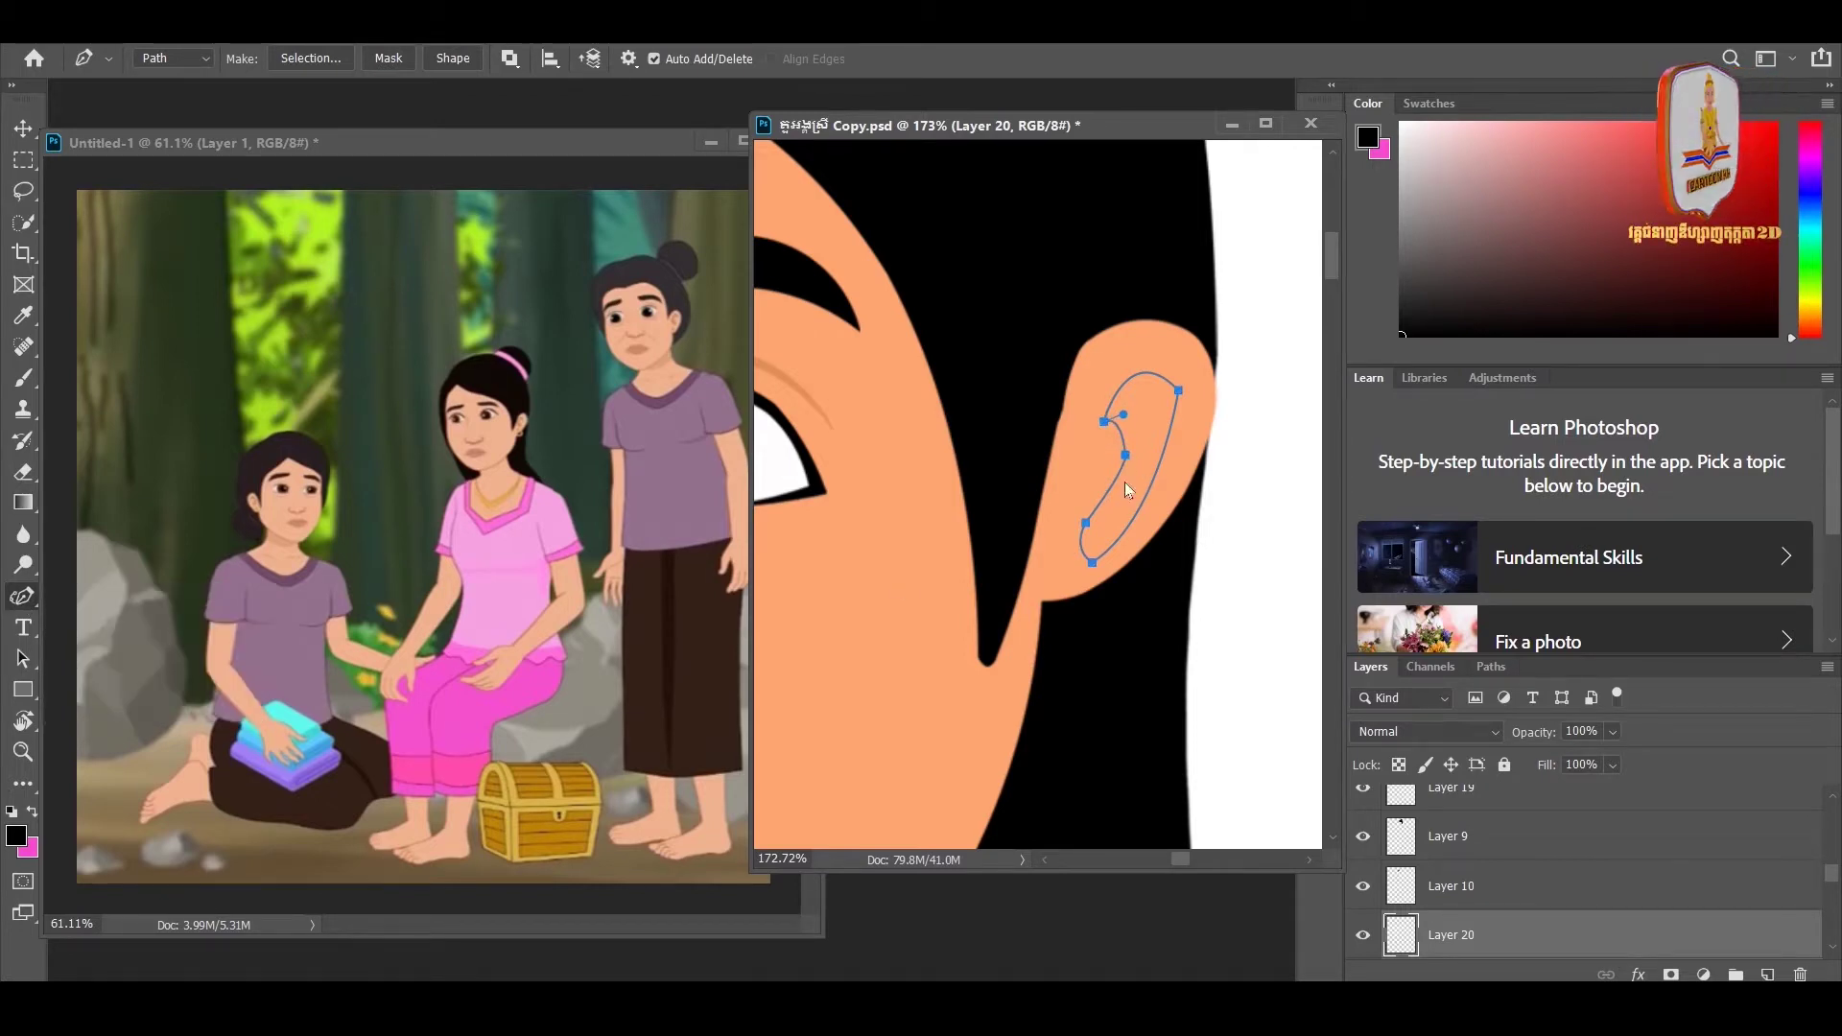
scroll(1128, 489, "up", 2)
scroll(1093, 466, "up", 2)
left_click_drag(1139, 480, 1151, 487)
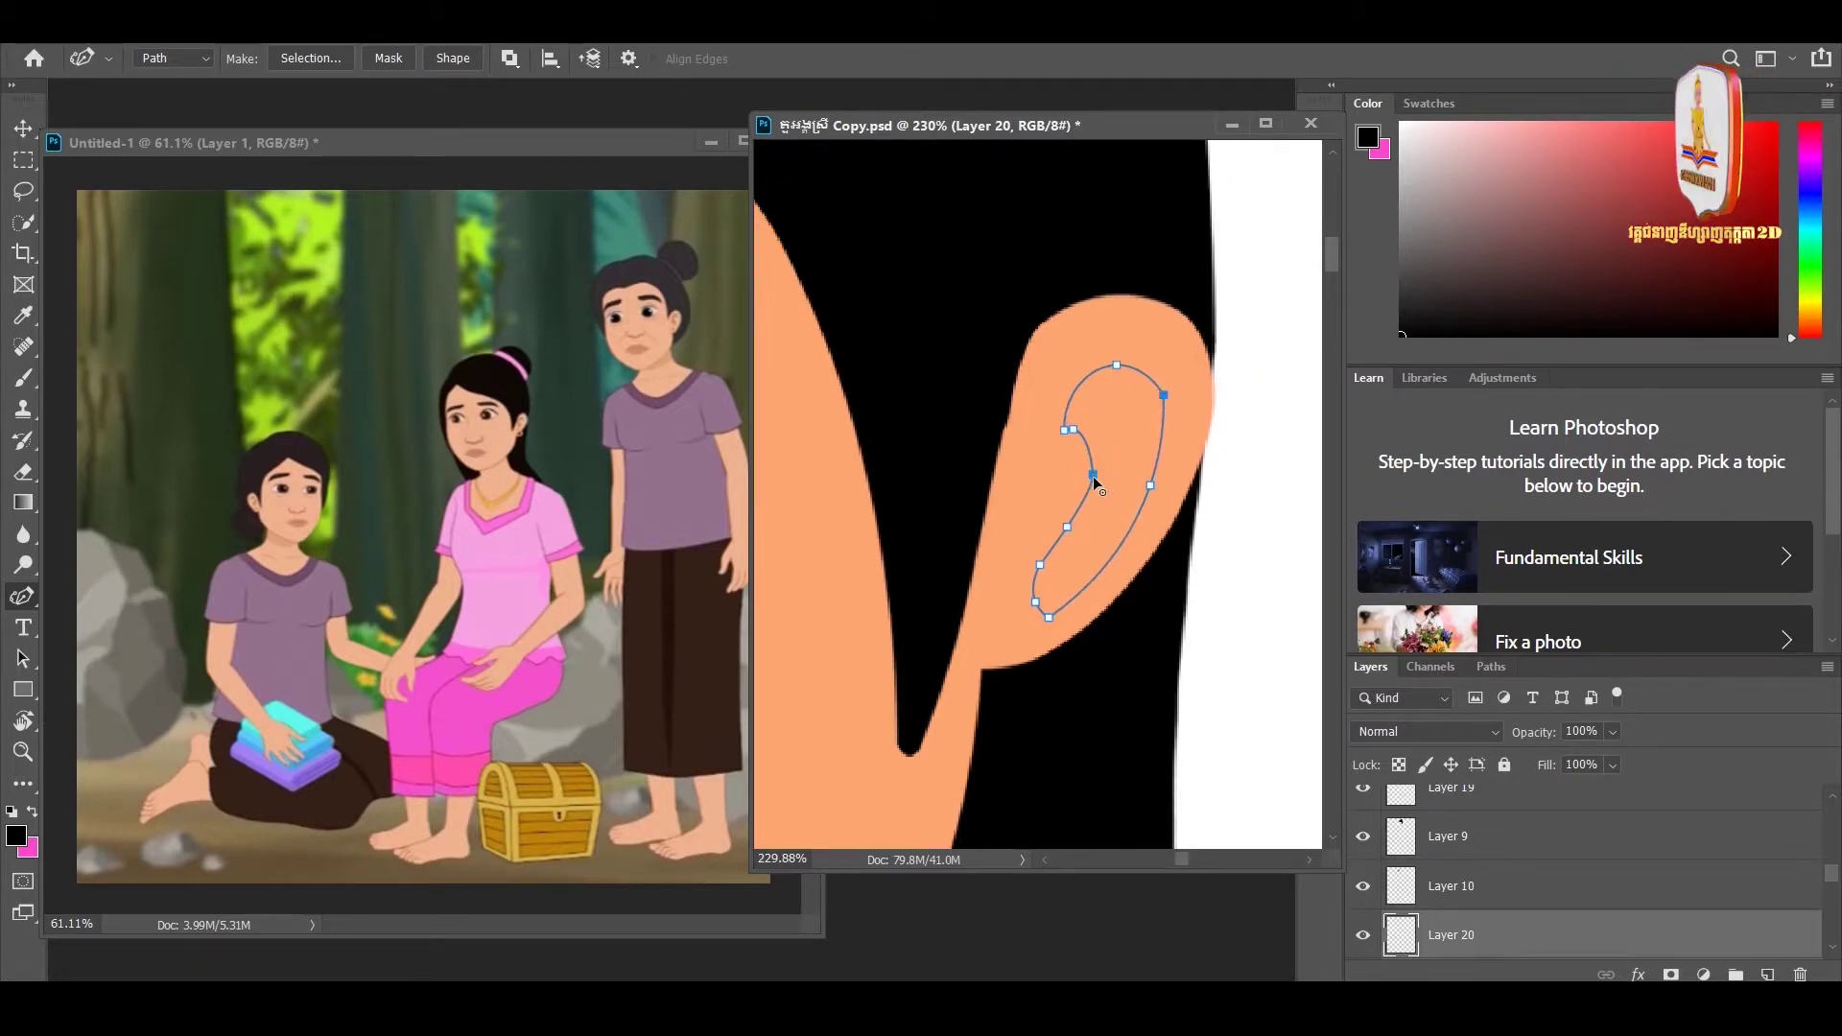
mouse_move(1092, 474)
left_mouse_down()
mouse_move(1120, 474)
mouse_move(1046, 572)
left_mouse_up()
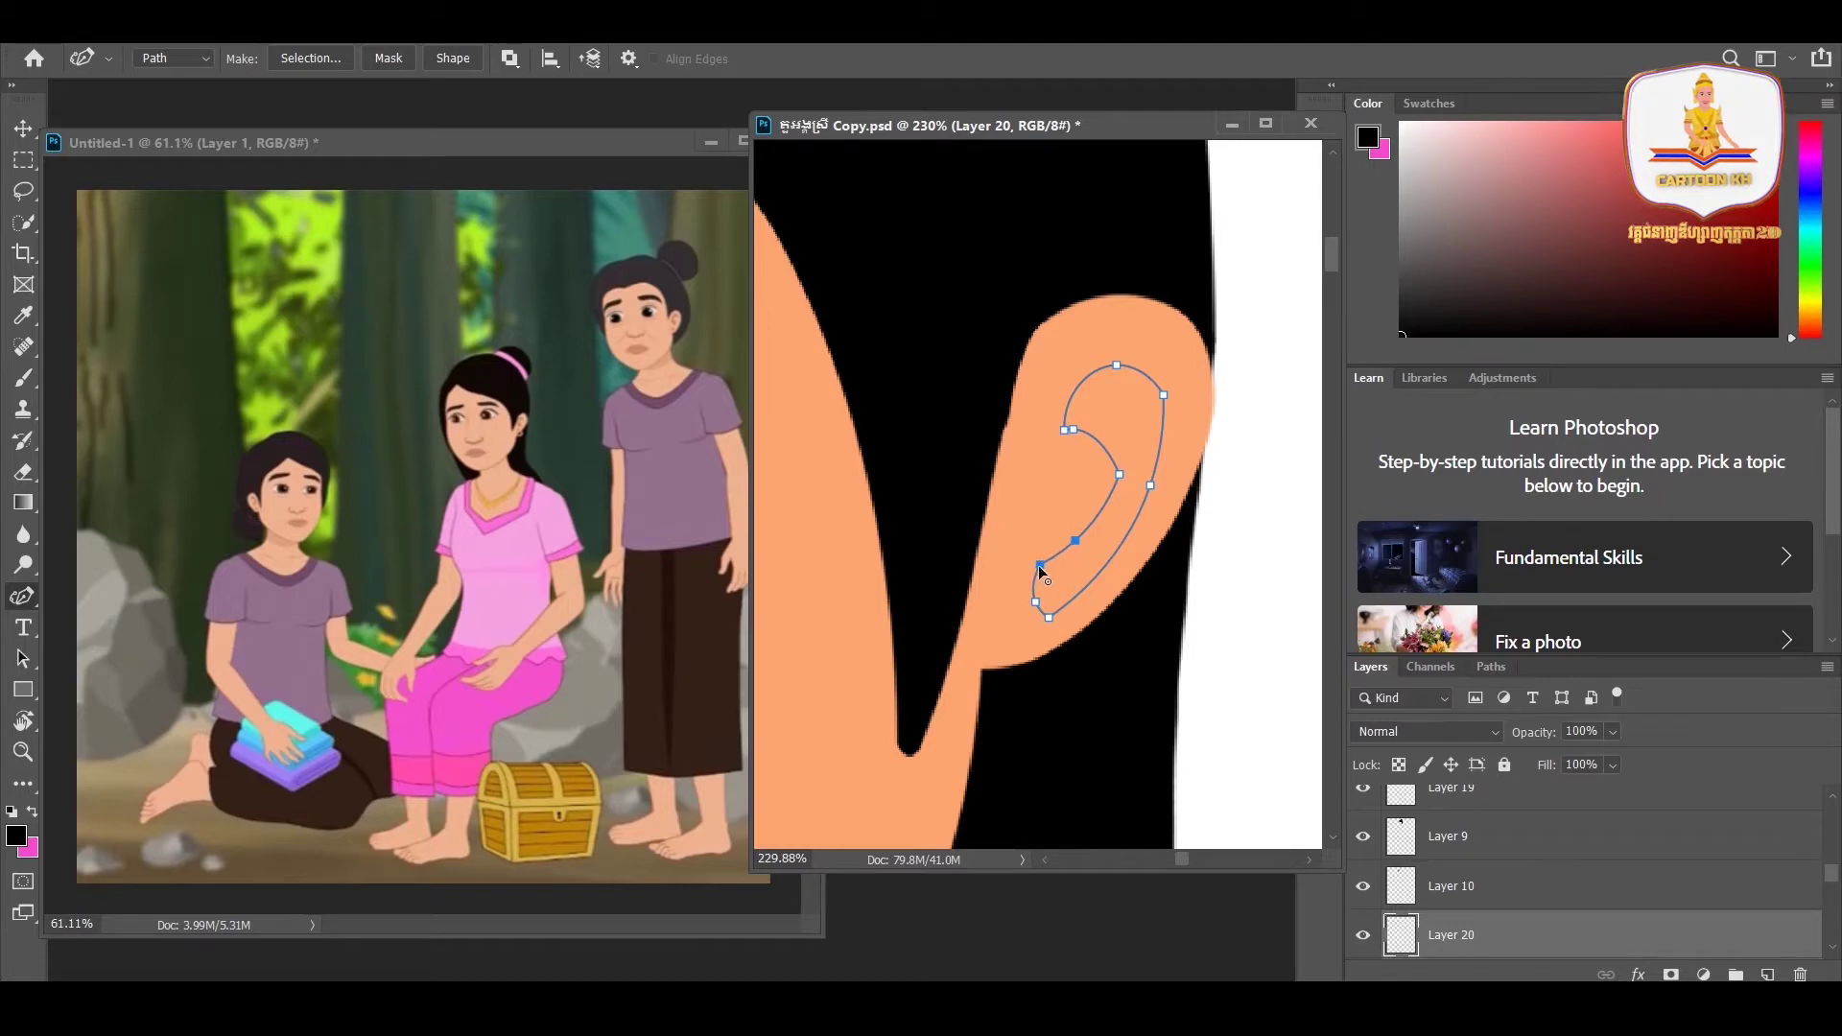
left_click(1041, 619)
left_click_drag(1046, 571, 1083, 547)
left_click(1073, 429)
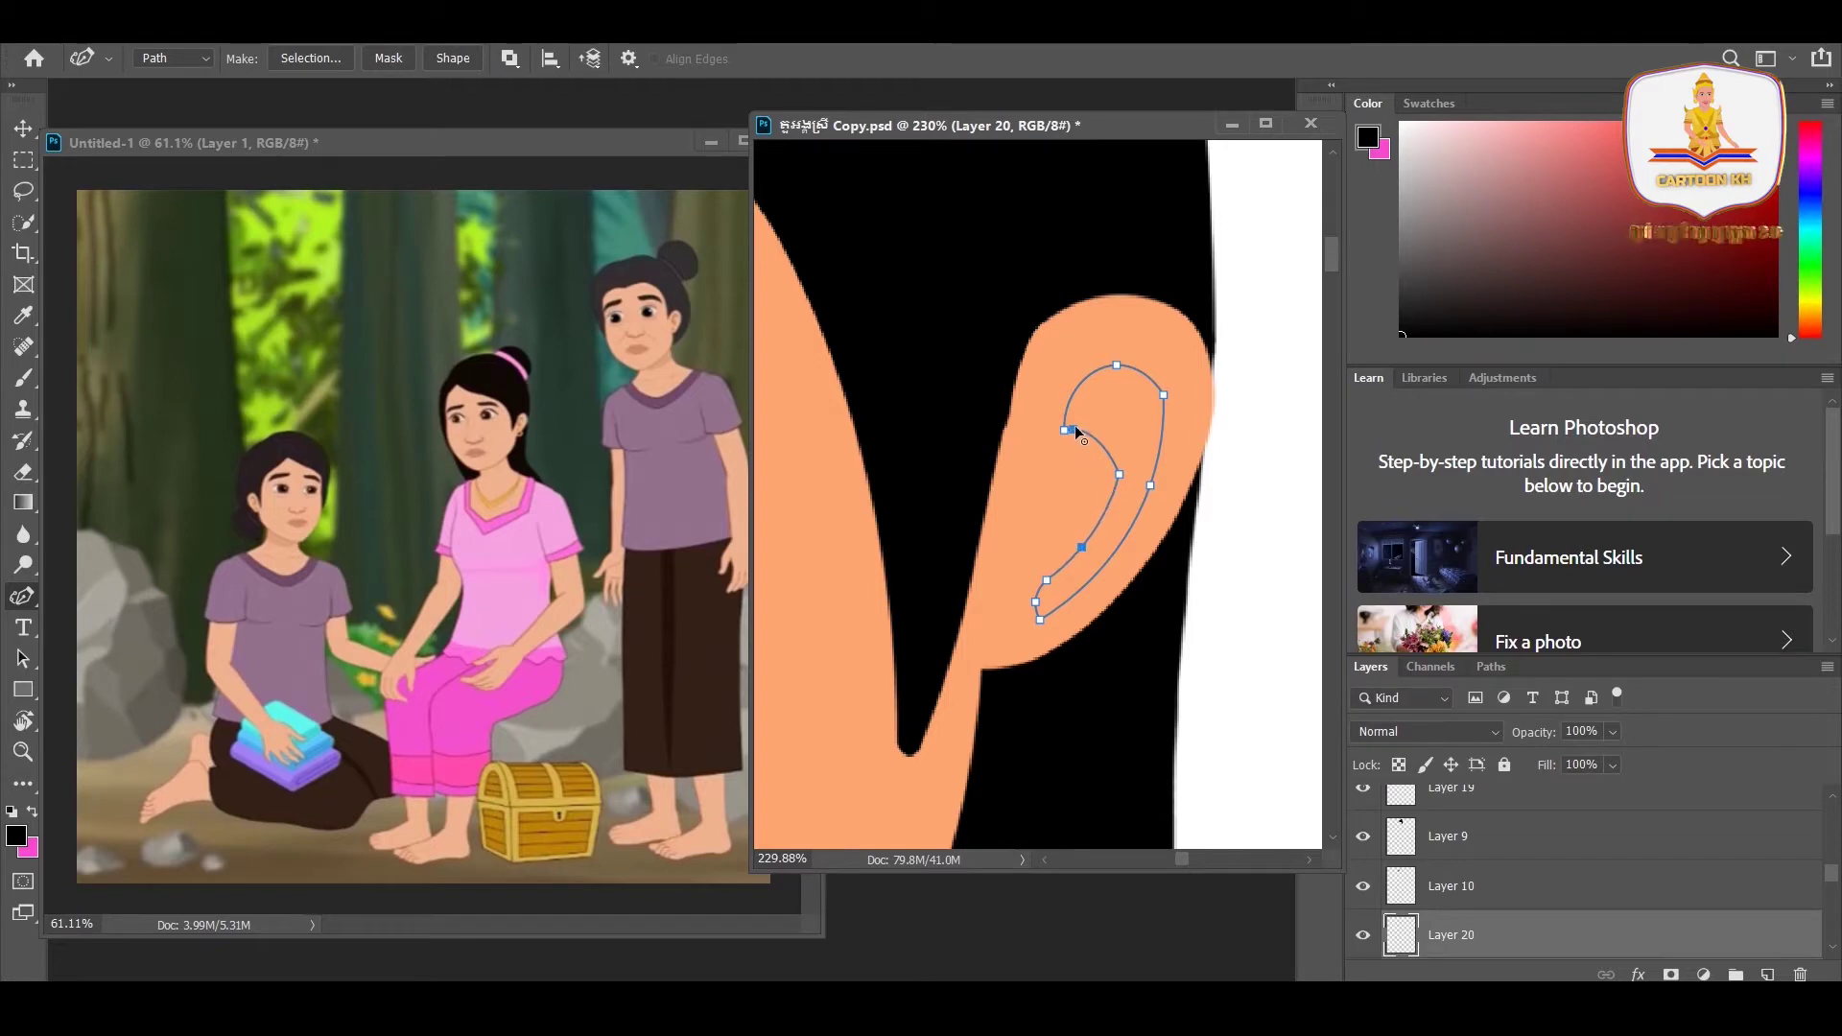
mouse_move(1074, 427)
left_mouse_down()
mouse_move(1057, 433)
mouse_move(1091, 434)
left_mouse_up()
left_click_drag(1116, 365, 1165, 414)
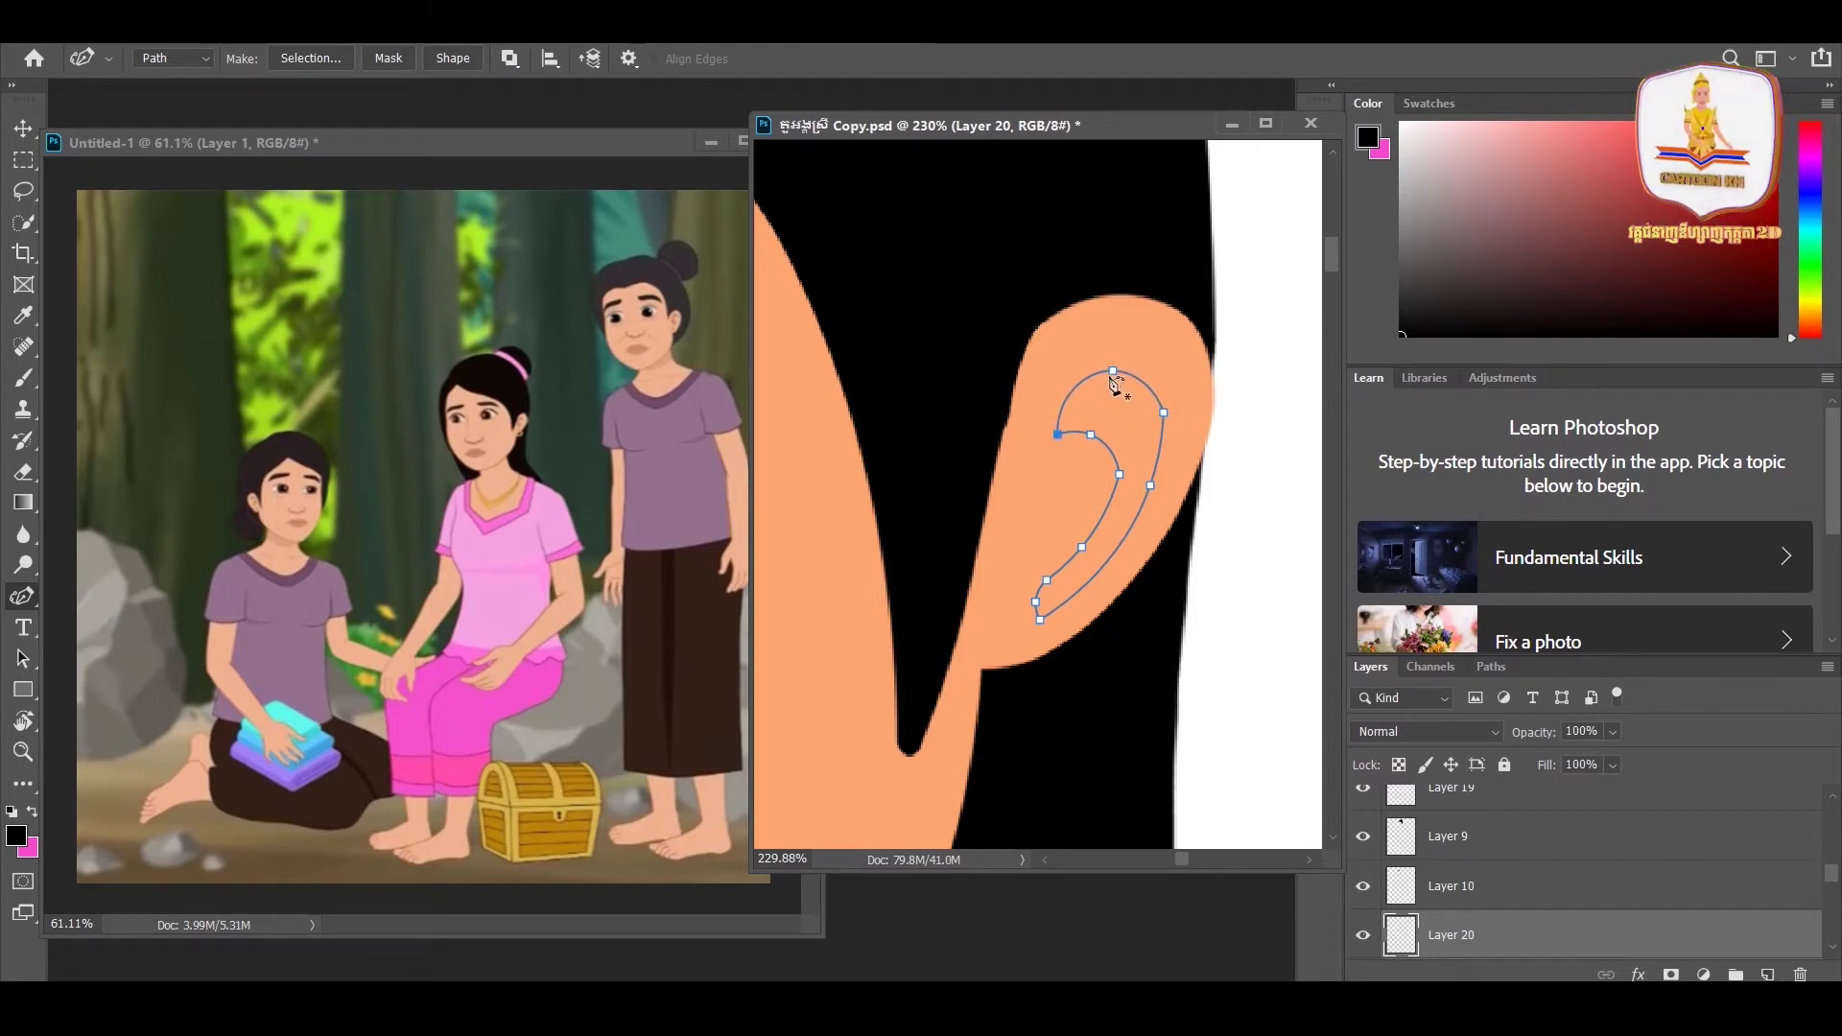
left_click_drag(1120, 373, 1164, 426)
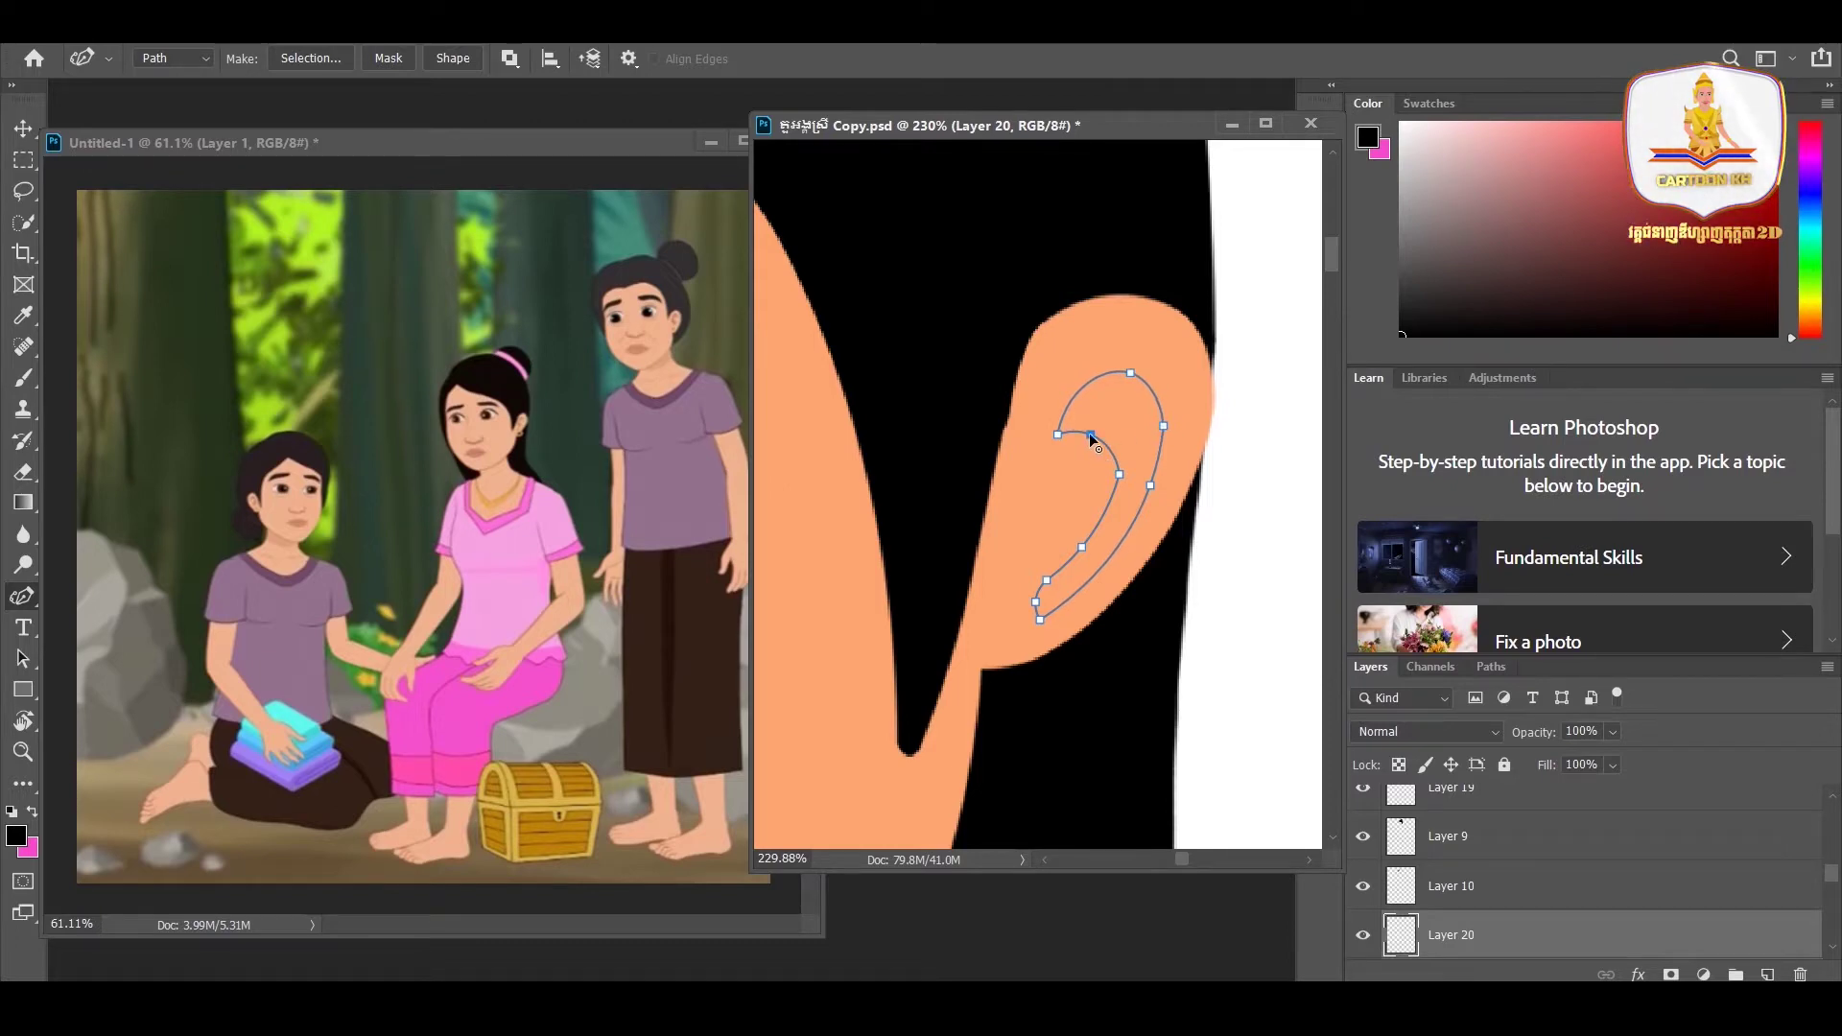
left_click_drag(1057, 435, 1113, 477)
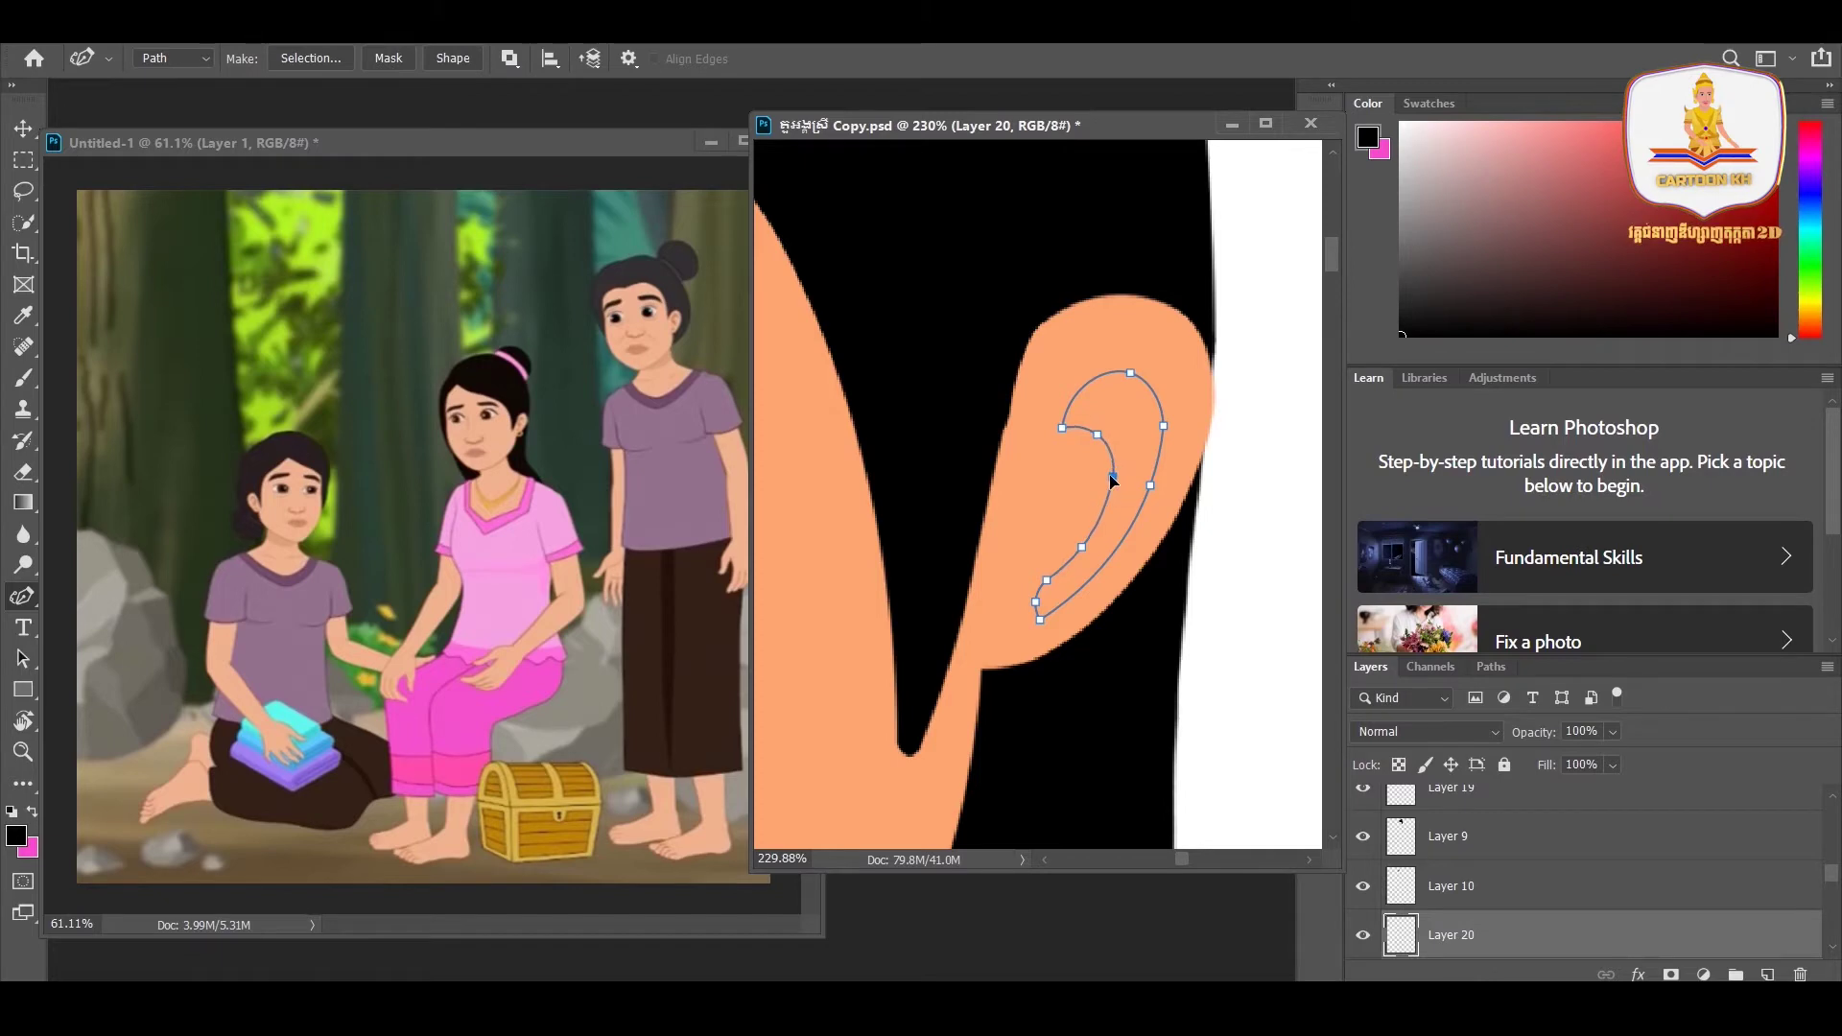
- Fine-tune the upper-left, right and bottom anchors, then load the ear outline as a selection
left_click(1062, 428)
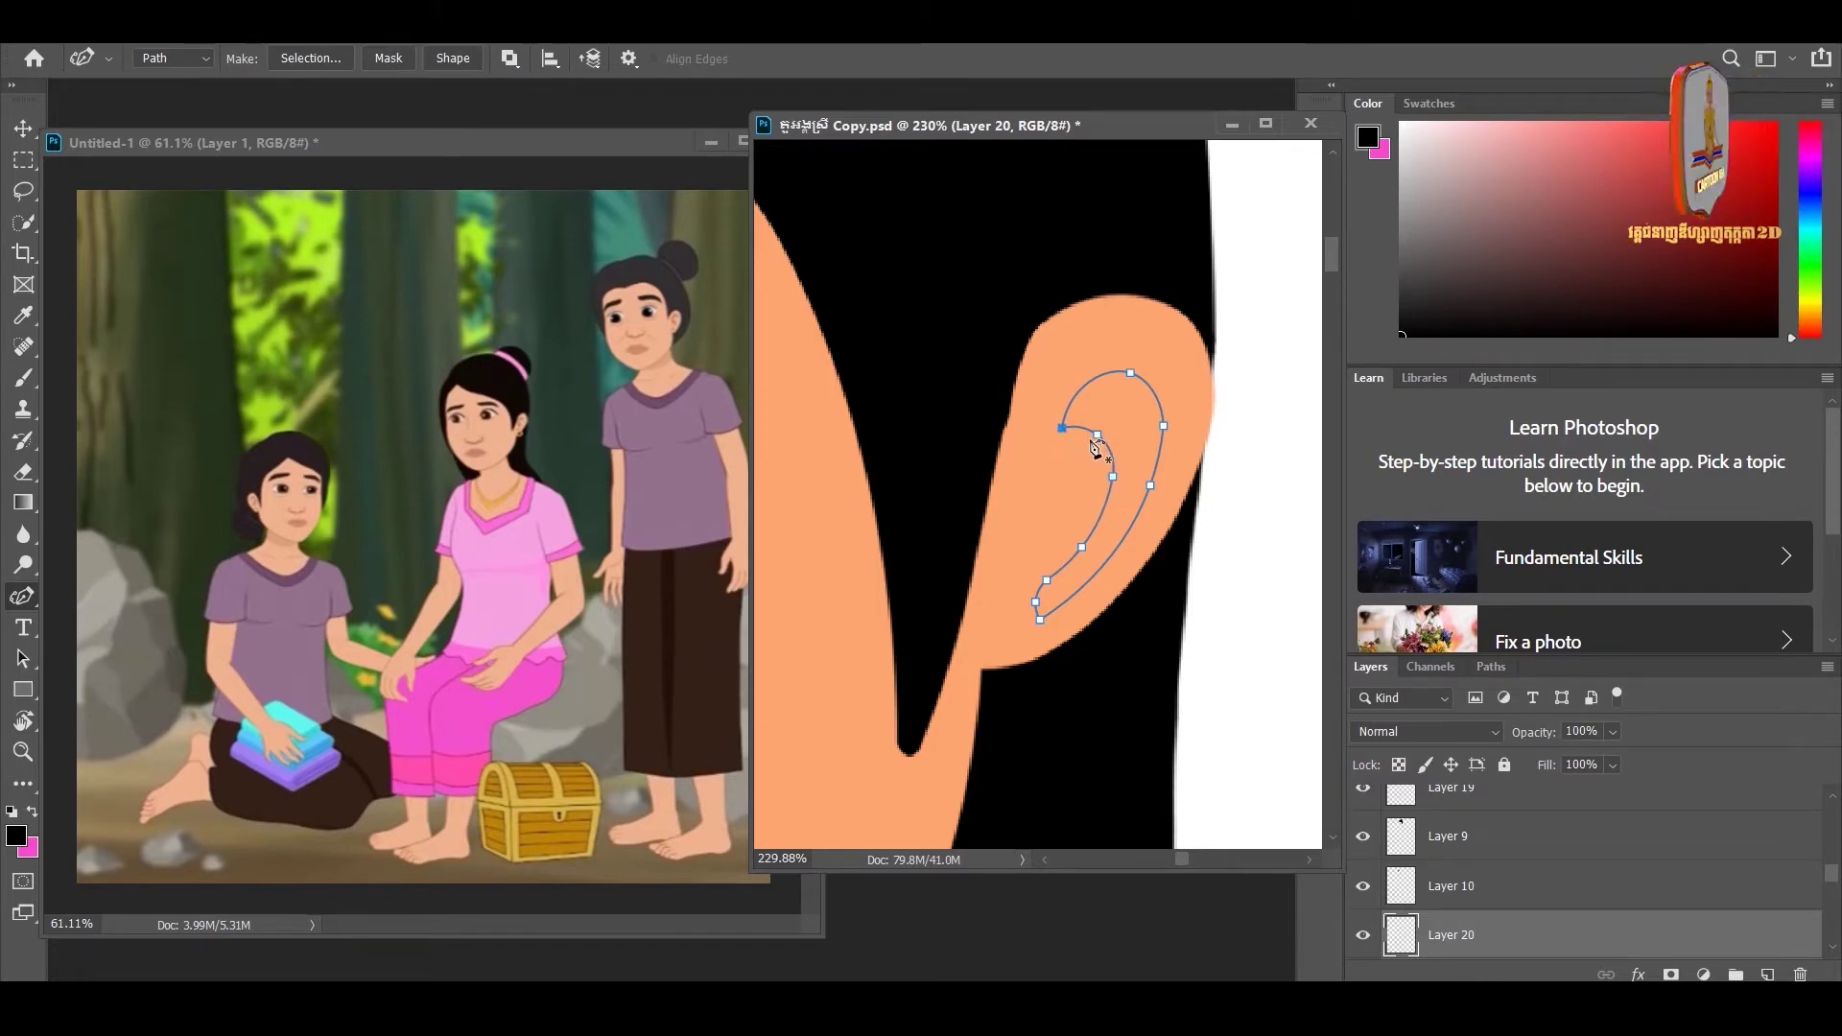
scroll(1097, 441, "down", 2)
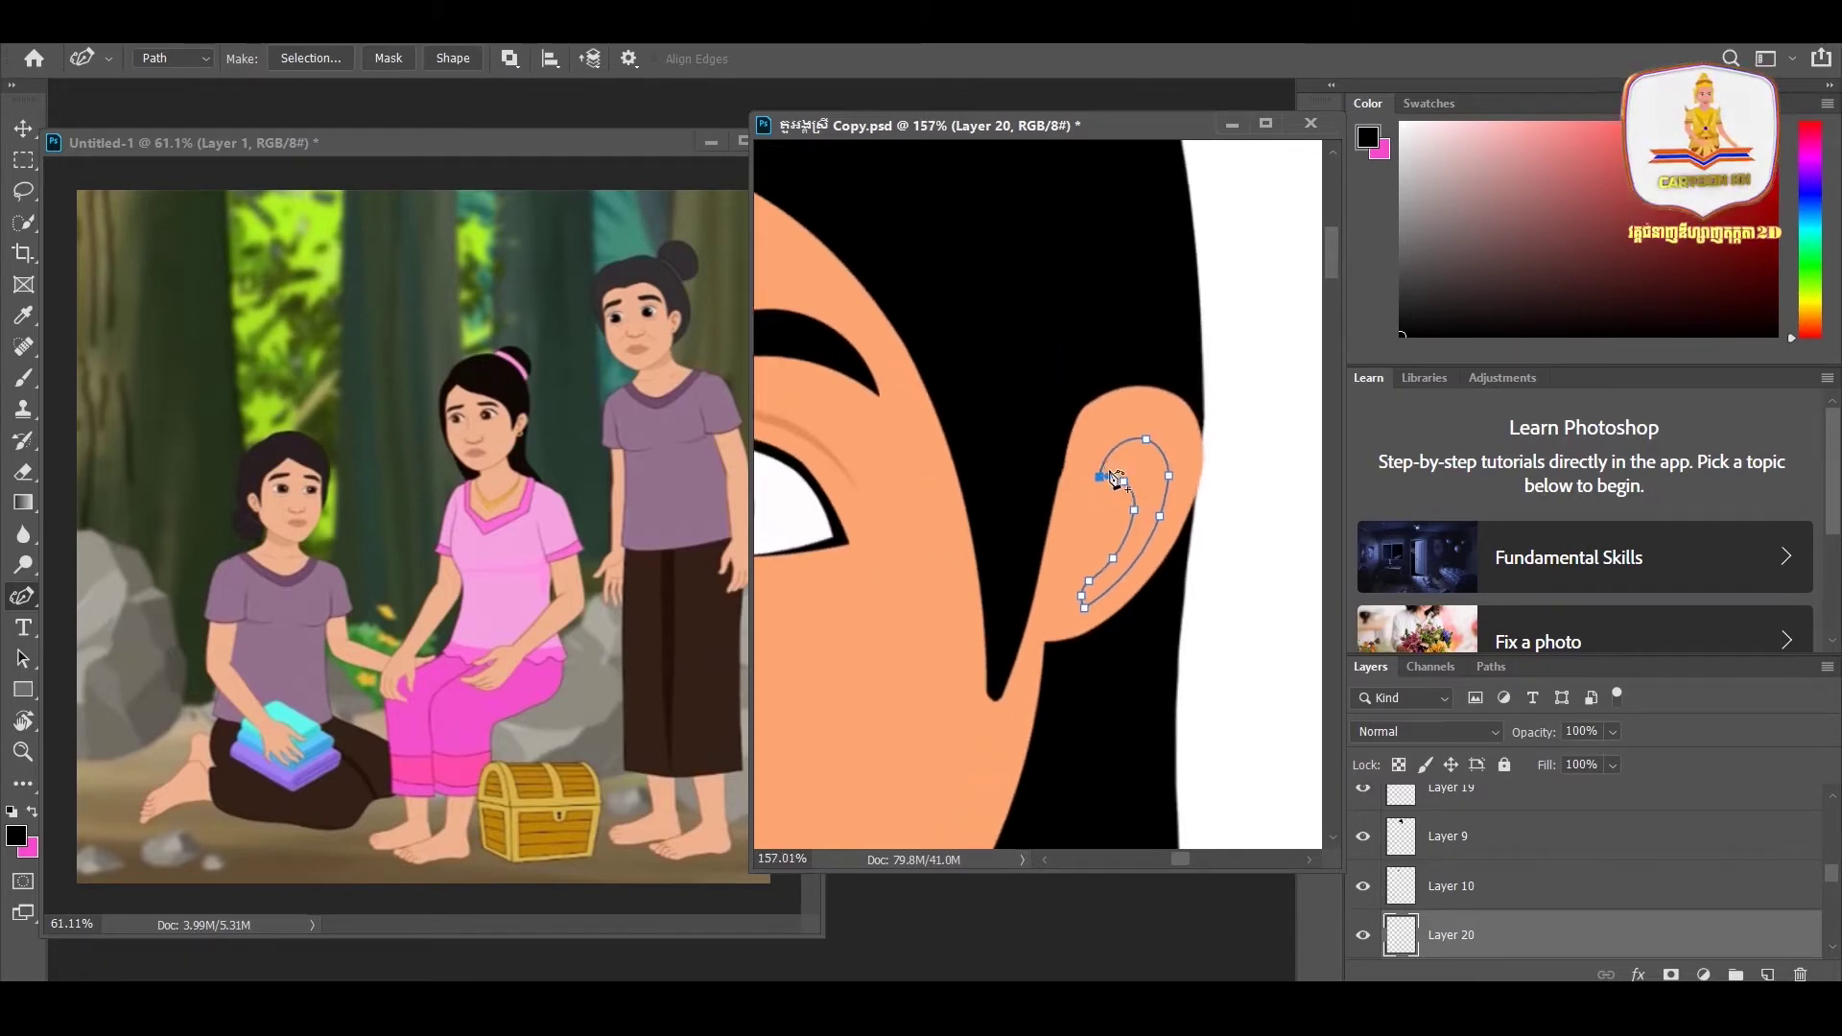
scroll(1099, 485, "up", 1)
scroll(1098, 485, "up", 2)
scroll(1094, 461, "up", 1)
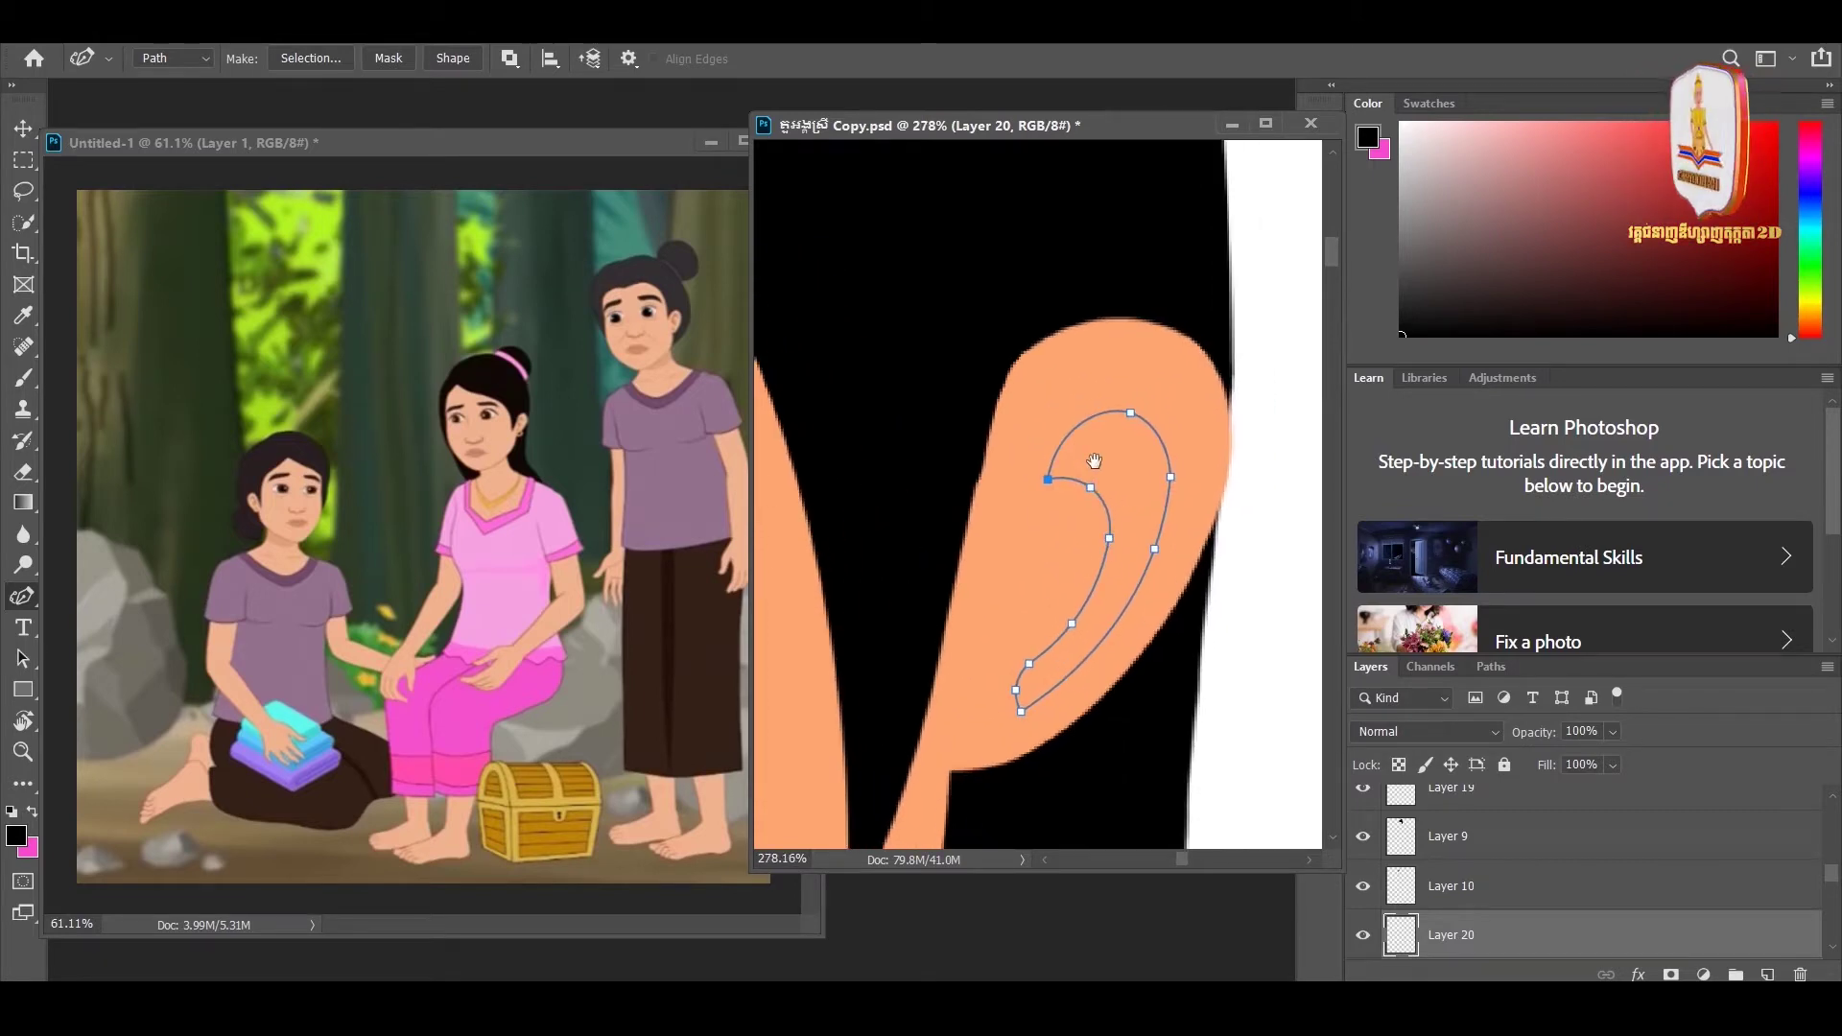
left_click_drag(1171, 477, 1168, 487)
left_click_drag(1048, 479, 1052, 484)
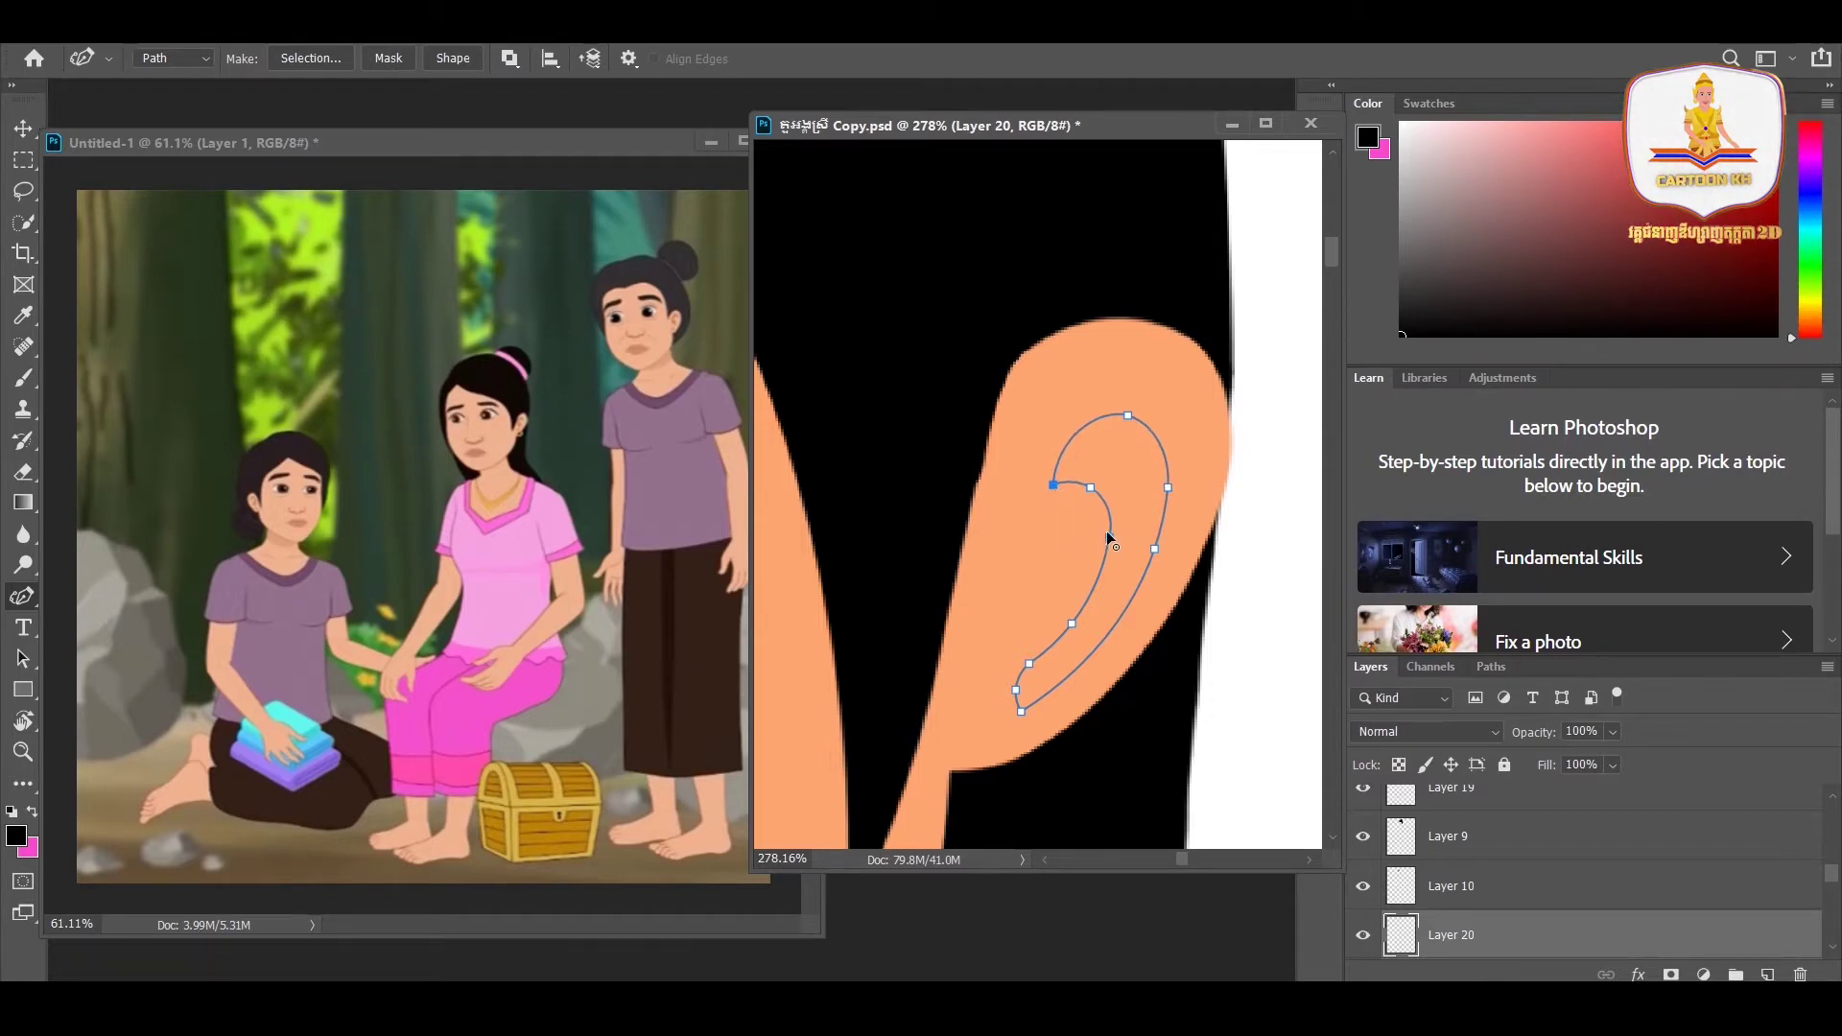
left_click_drag(1074, 626, 1077, 634)
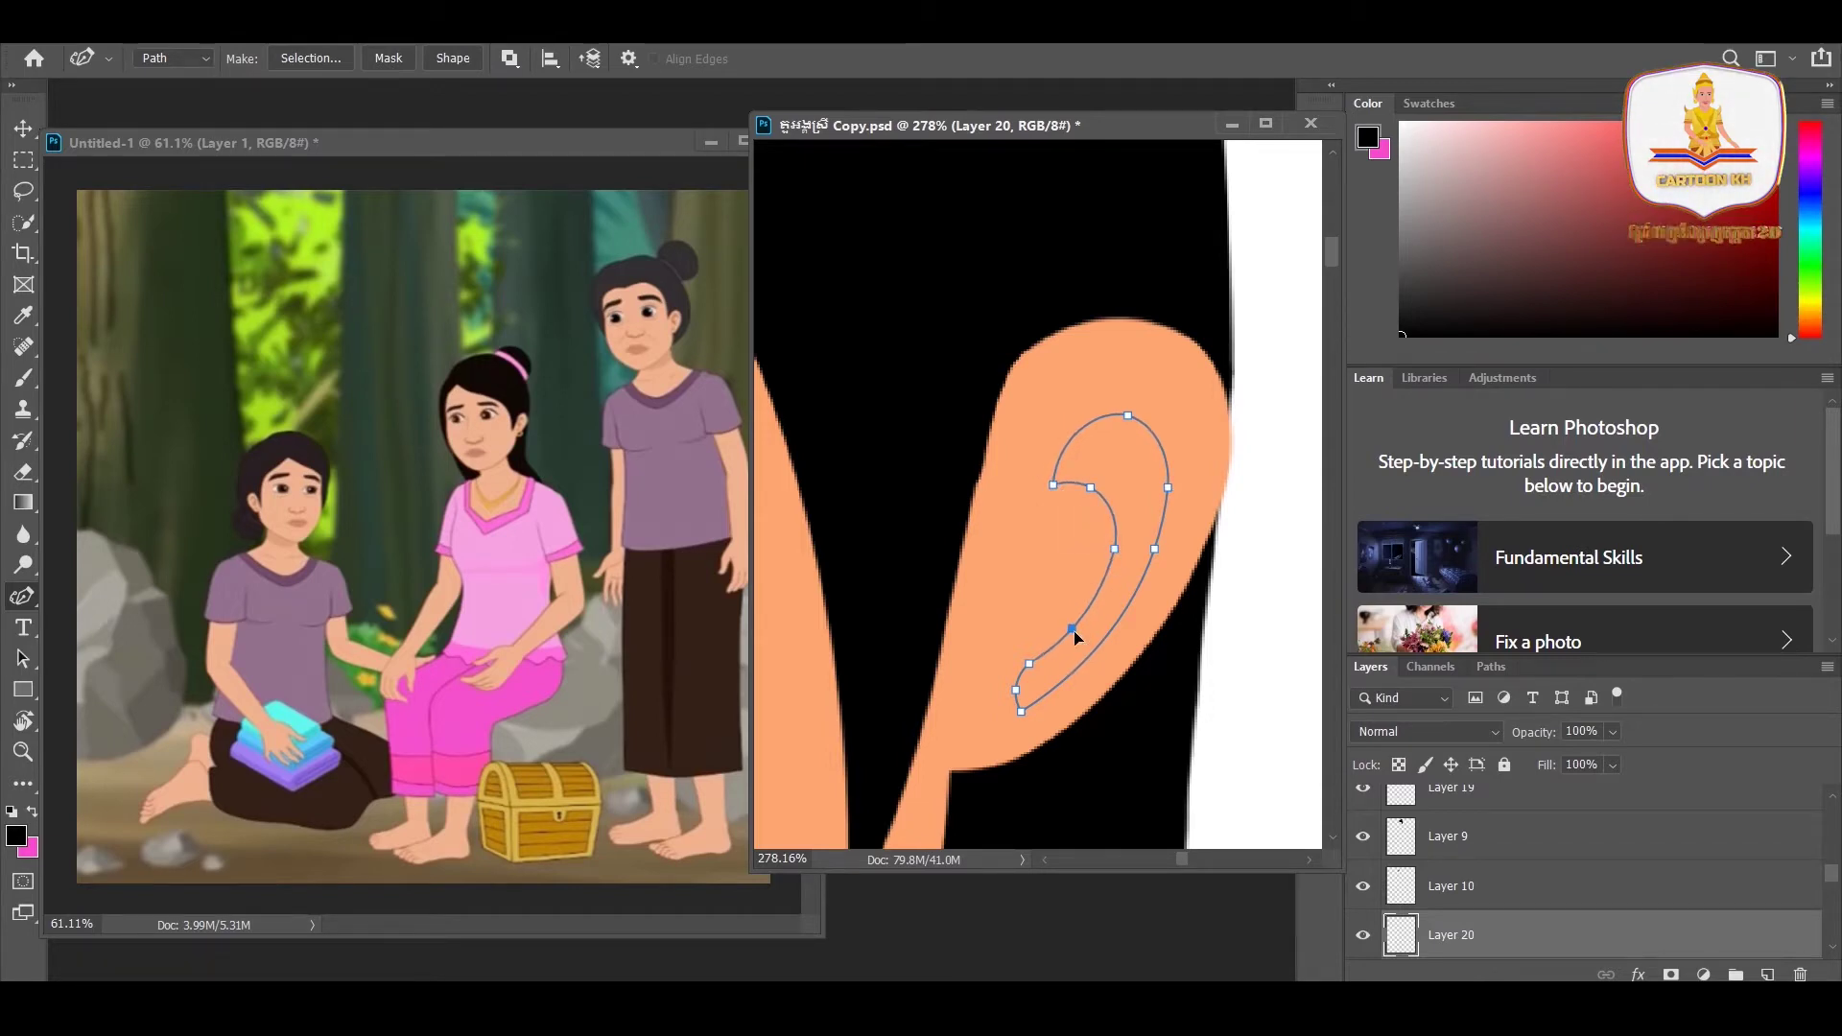
scroll(1068, 648, "down", 3)
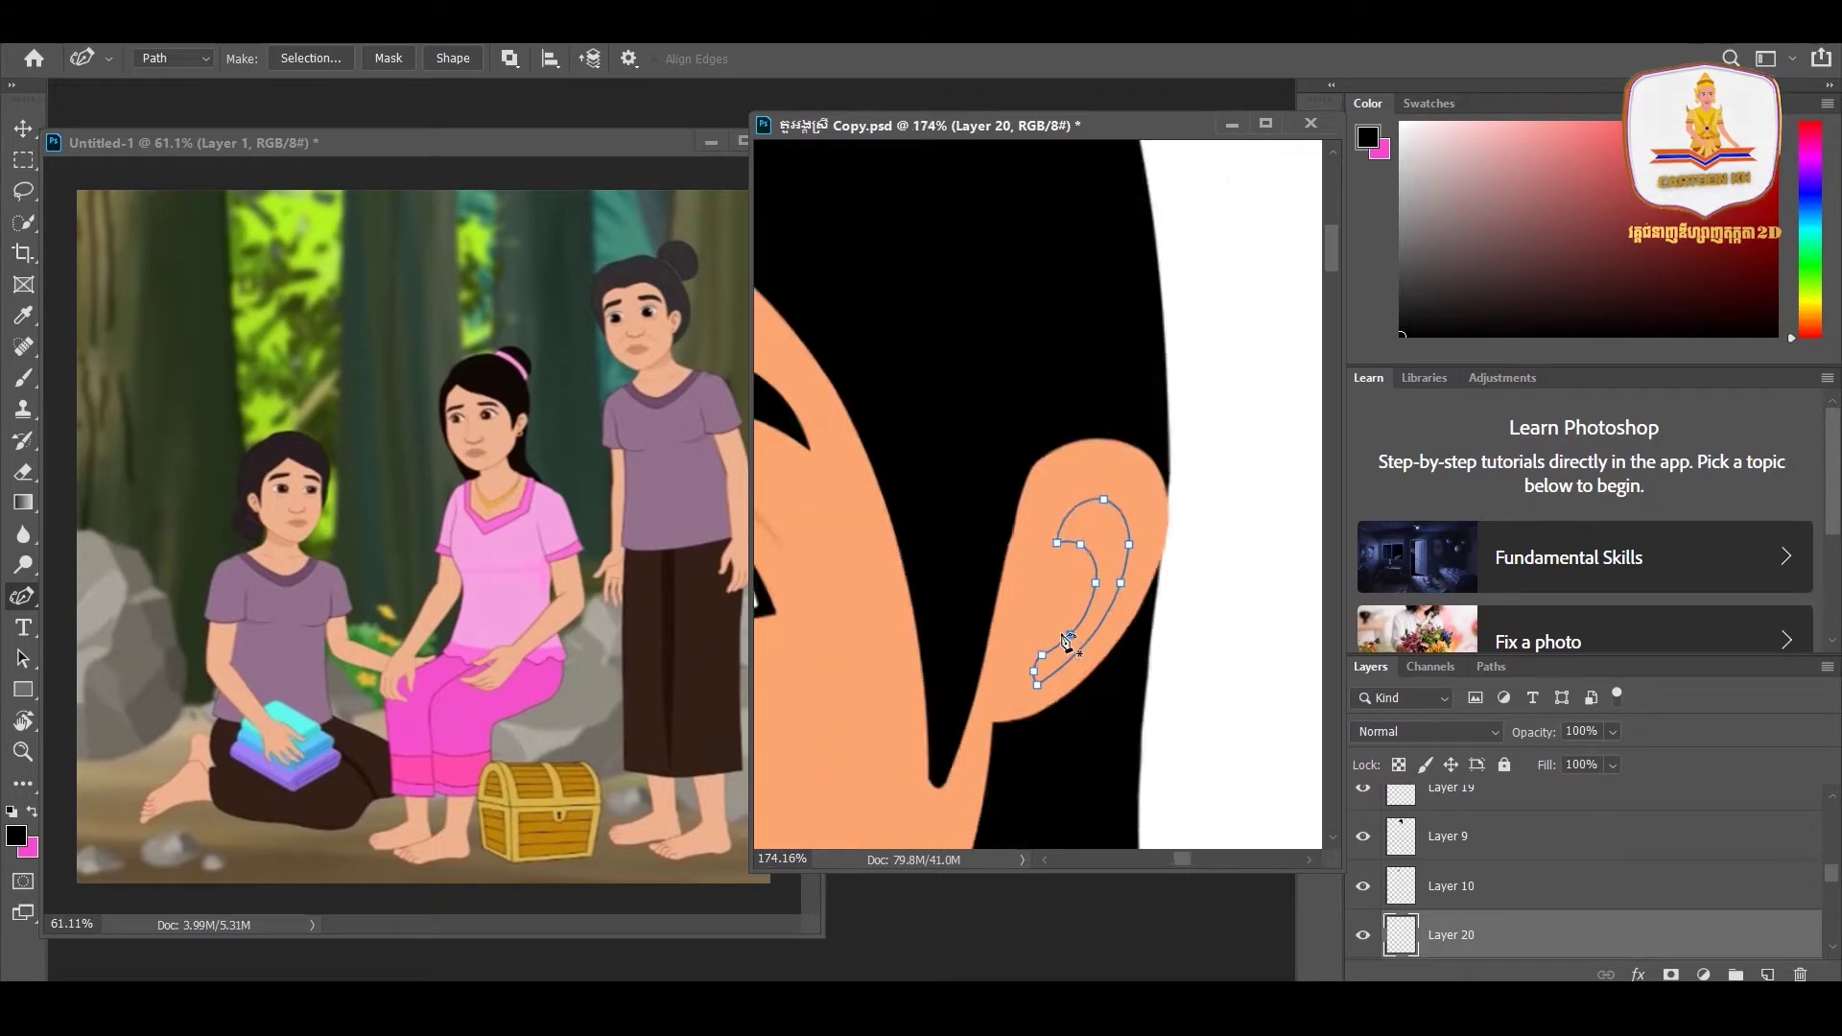
scroll(1068, 648, "down", 2)
scroll(1075, 595, "down", 1)
key("ctrl+Return")
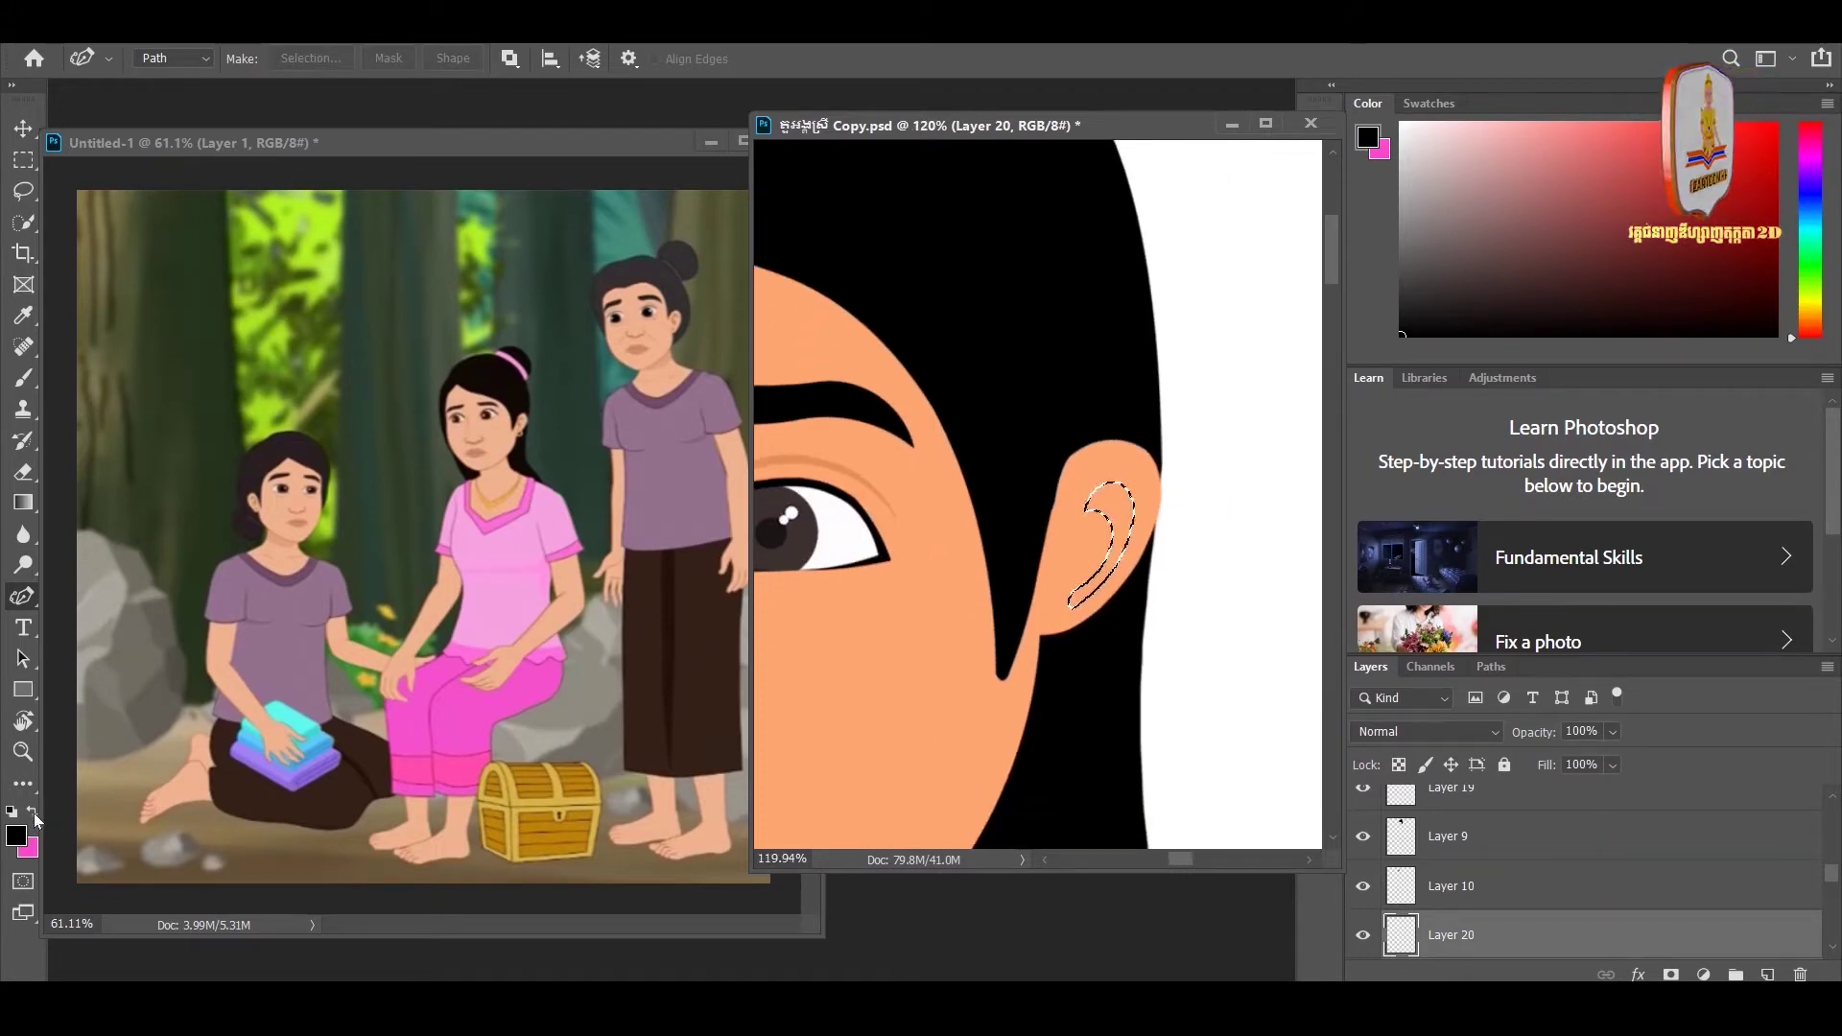
- Fill the inner-ear shape on Layer 20 with black and lower its opacity to 12%
left_click(34, 811)
key("ctrl+BackSpace")
key("ctrl+d")
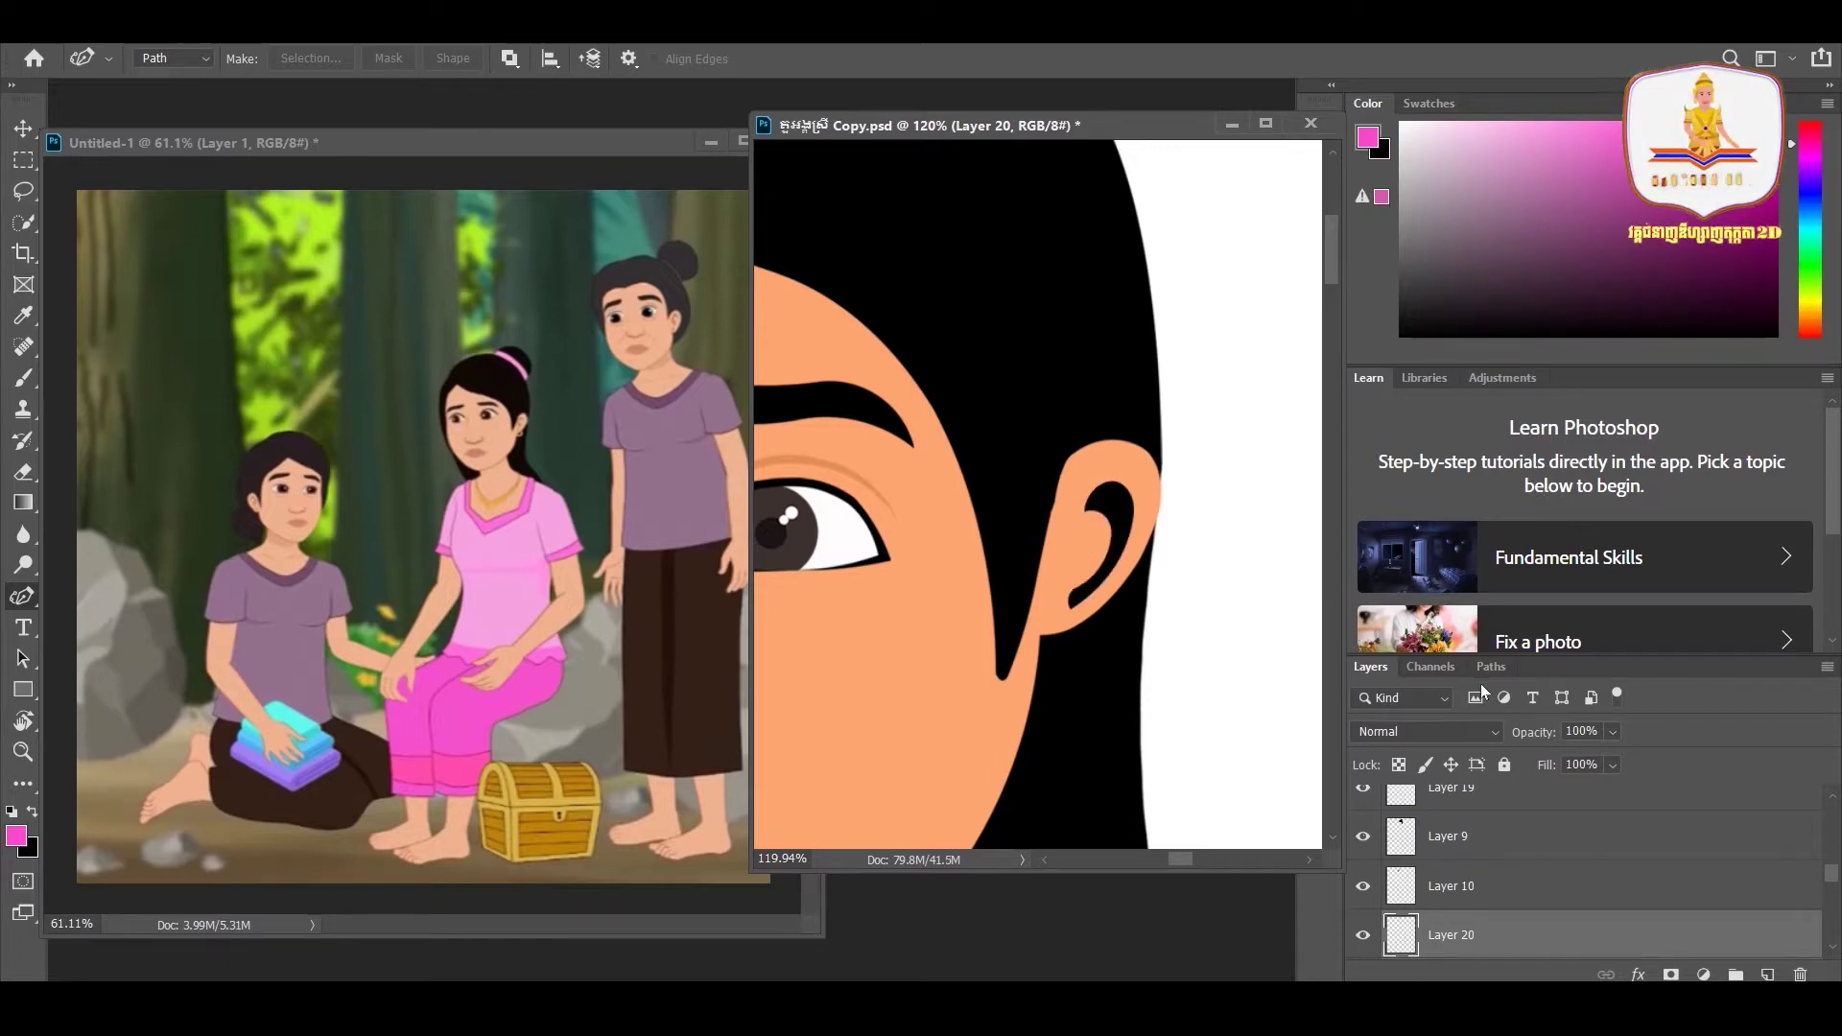
left_click_drag(1638, 757, 1541, 774)
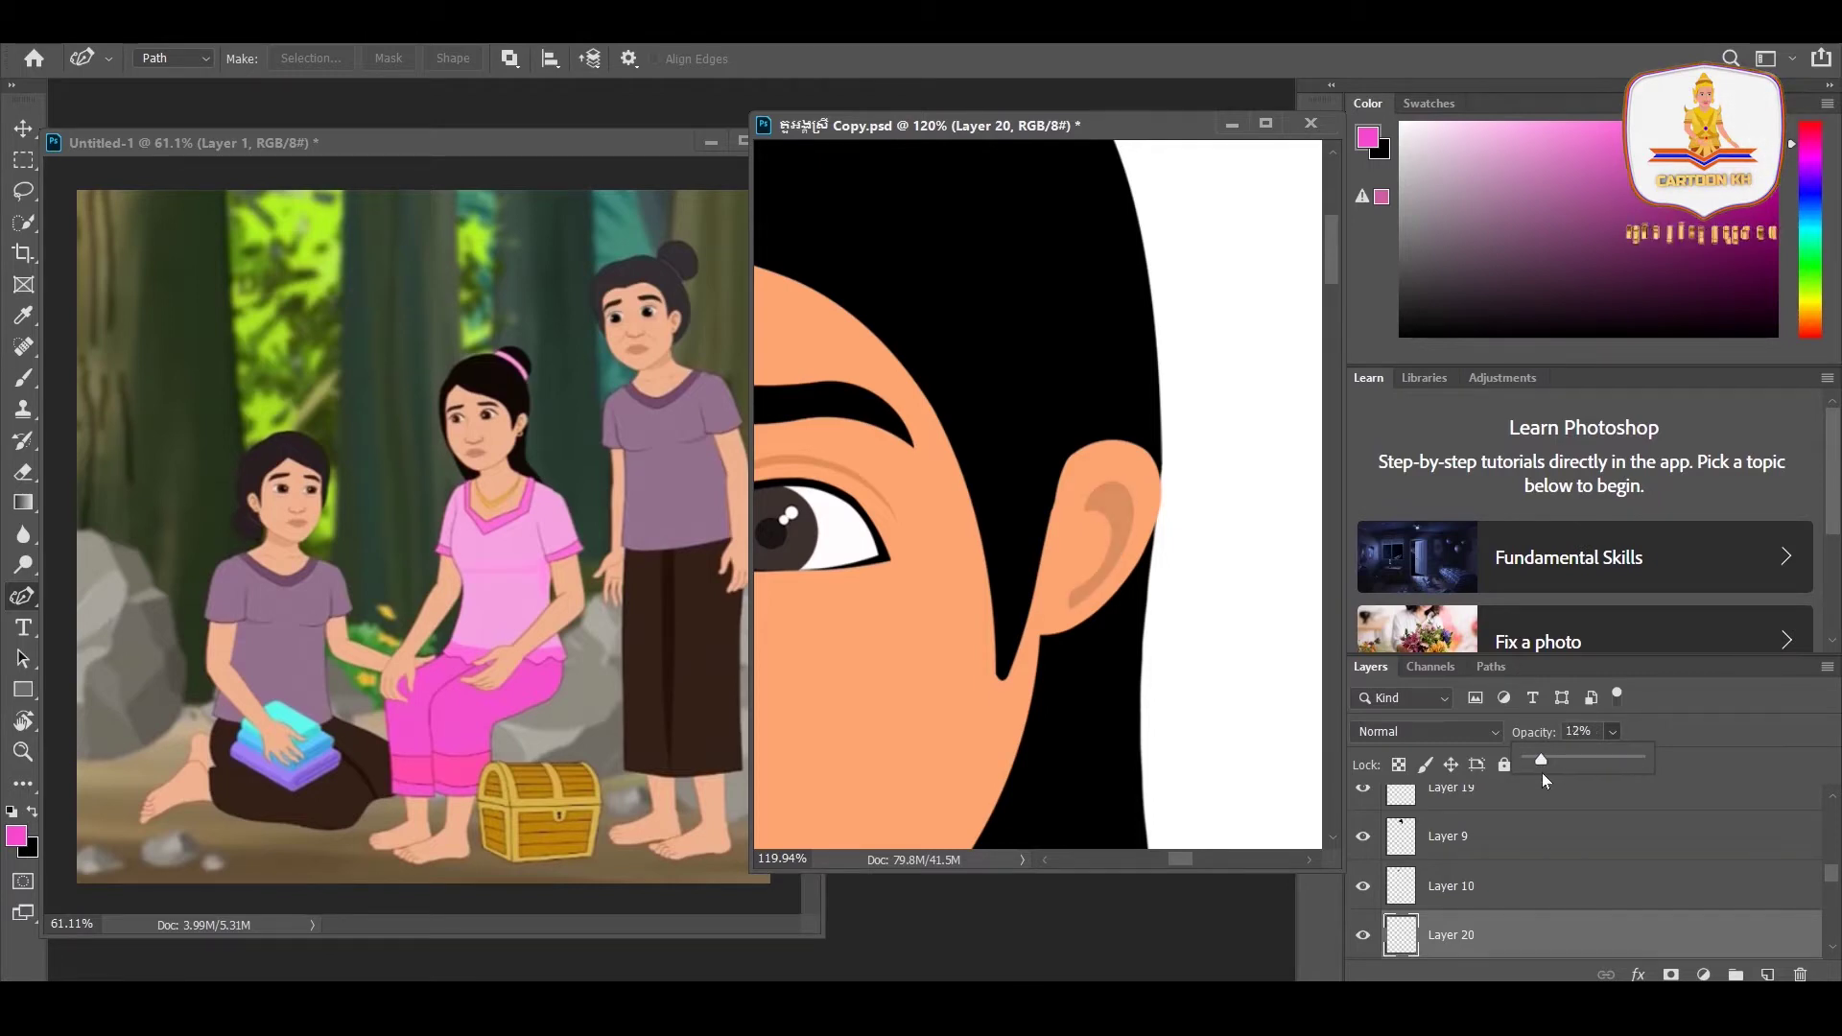
left_click(1661, 733)
left_click(23, 127)
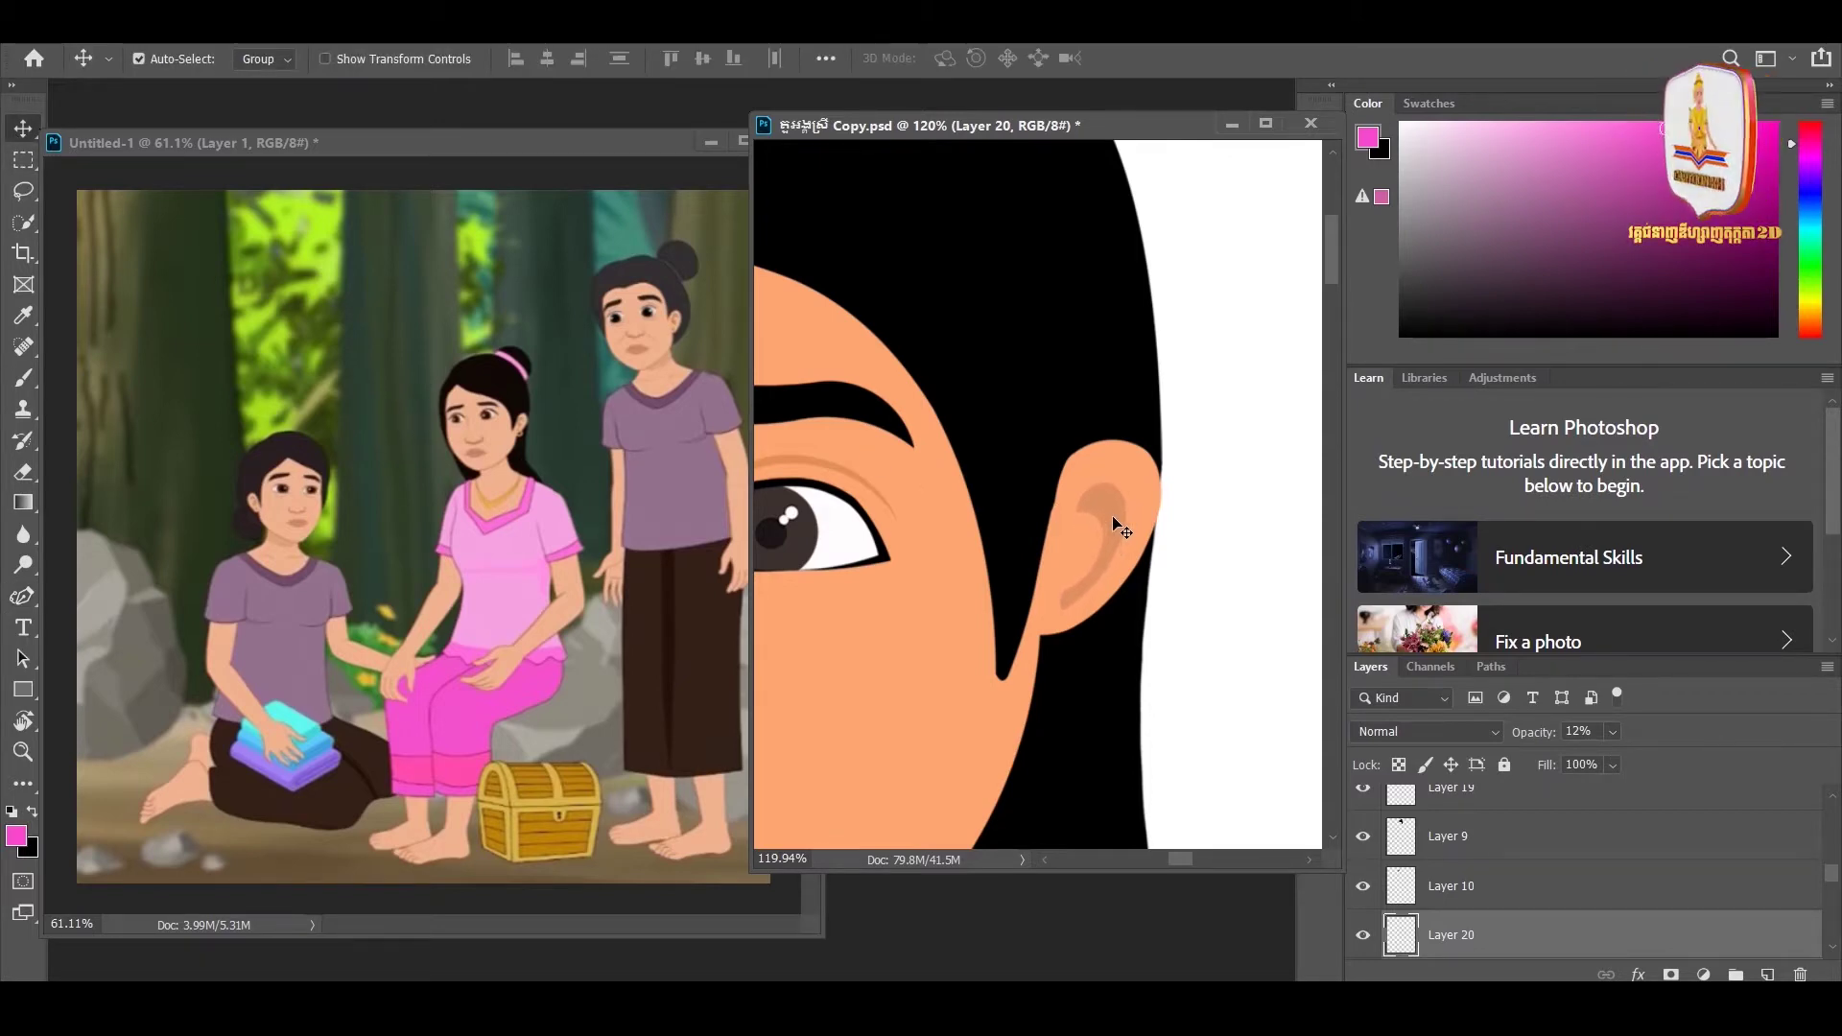
- Zoom out to view the whole character
scroll(1053, 544, "down", 2)
scroll(1050, 539, "down", 2)
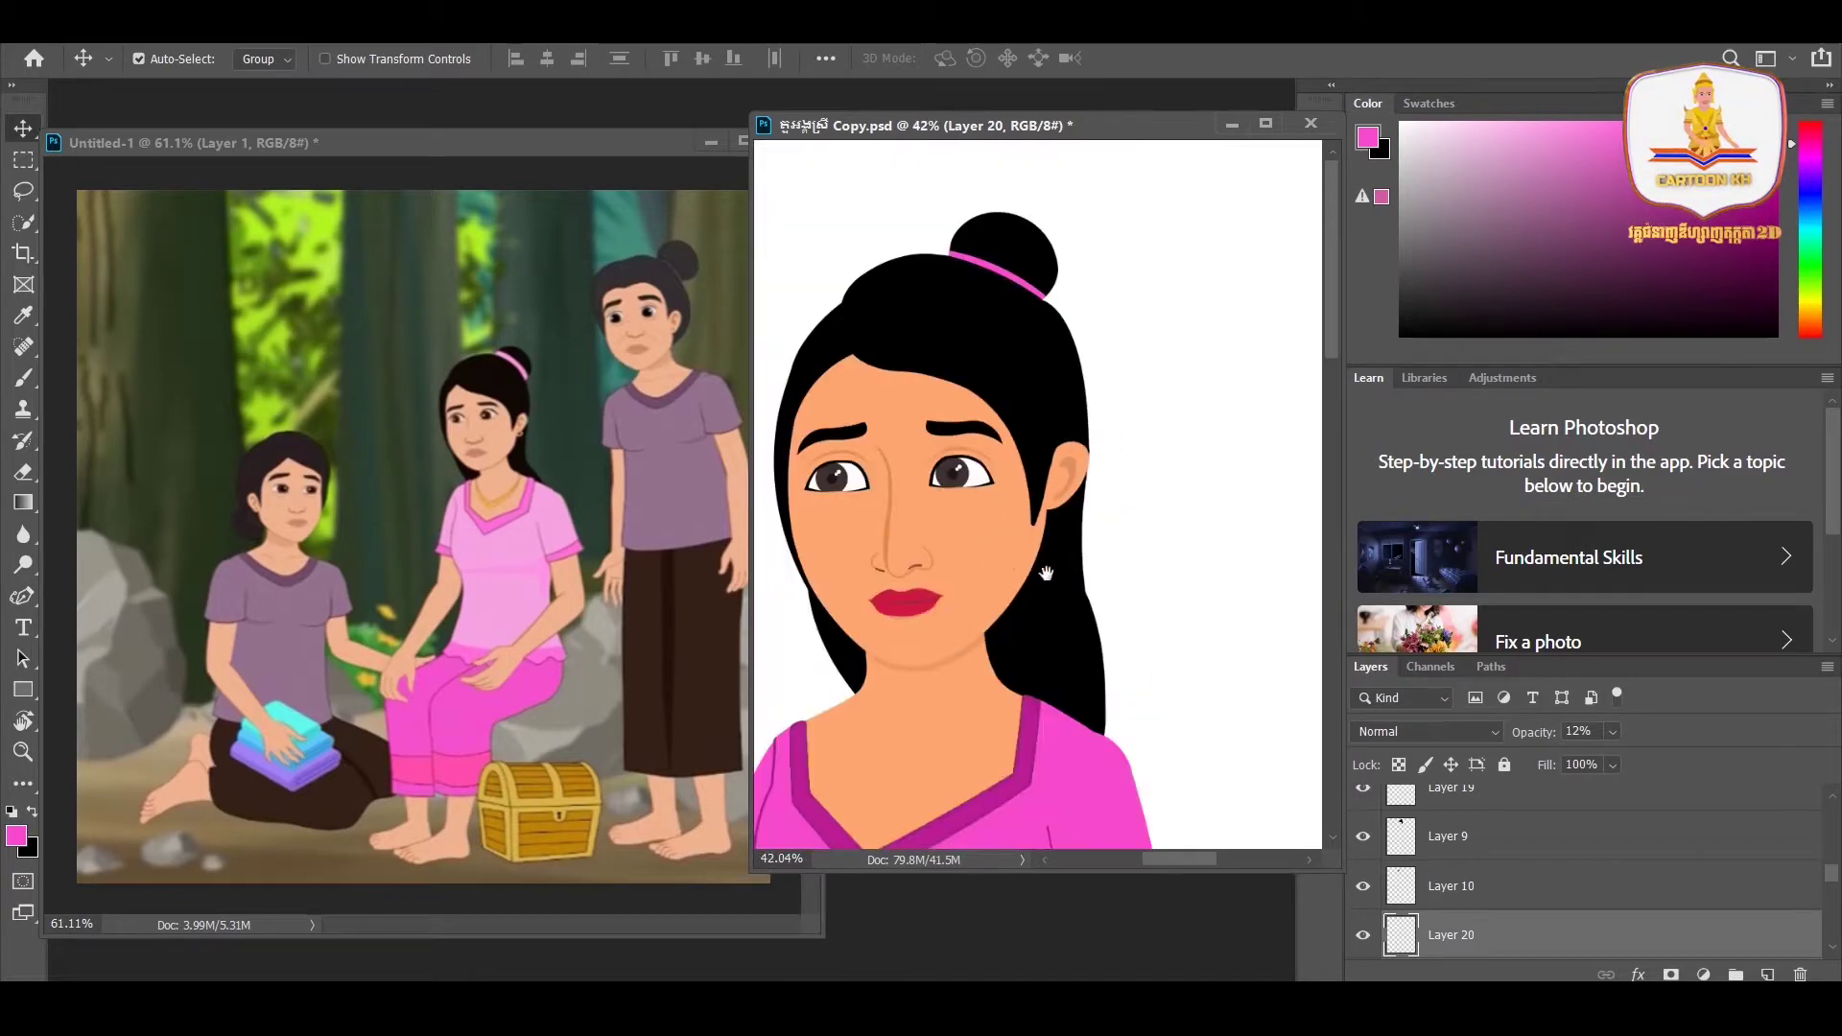
scroll(1068, 437, "up", 2)
scroll(1068, 437, "down", 1)
scroll(1066, 442, "down", 2)
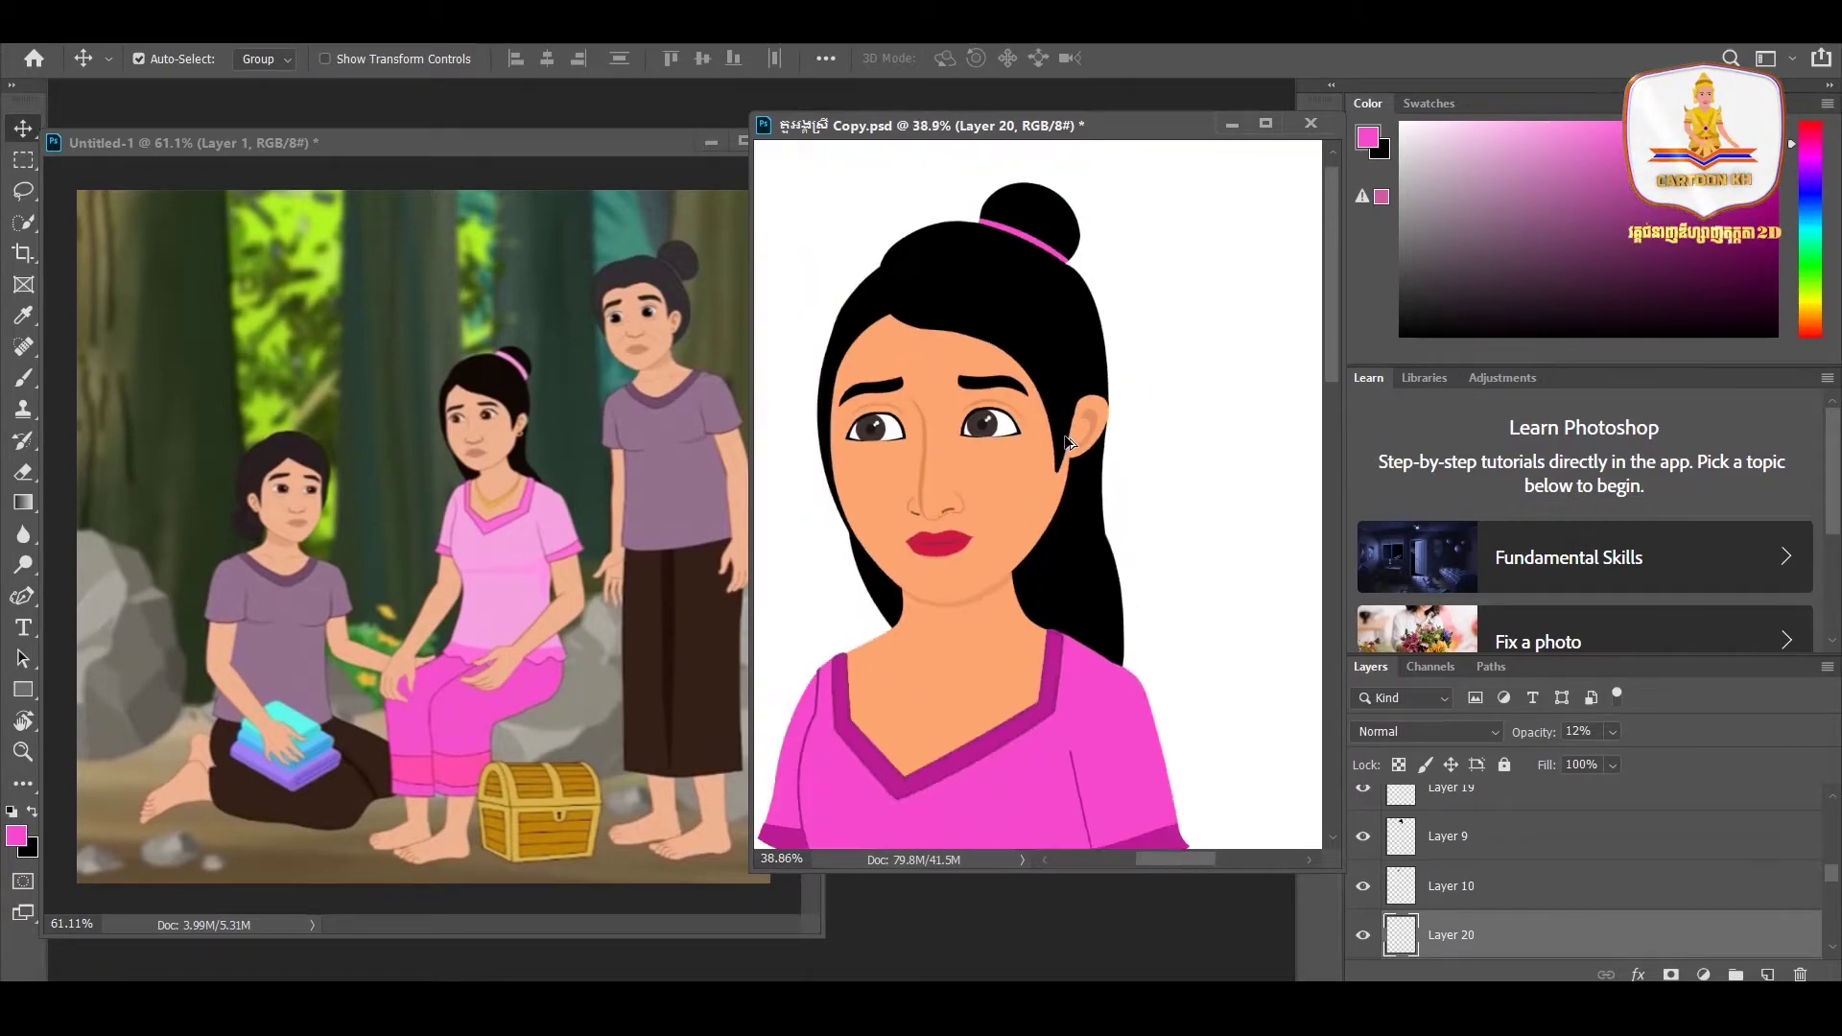
scroll(1074, 432, "down", 1)
- Zoom into the Untitled-1 girl's earring and necklace, then refresh the Windows desktop
left_click(532, 493)
scroll(485, 417, "up", 2)
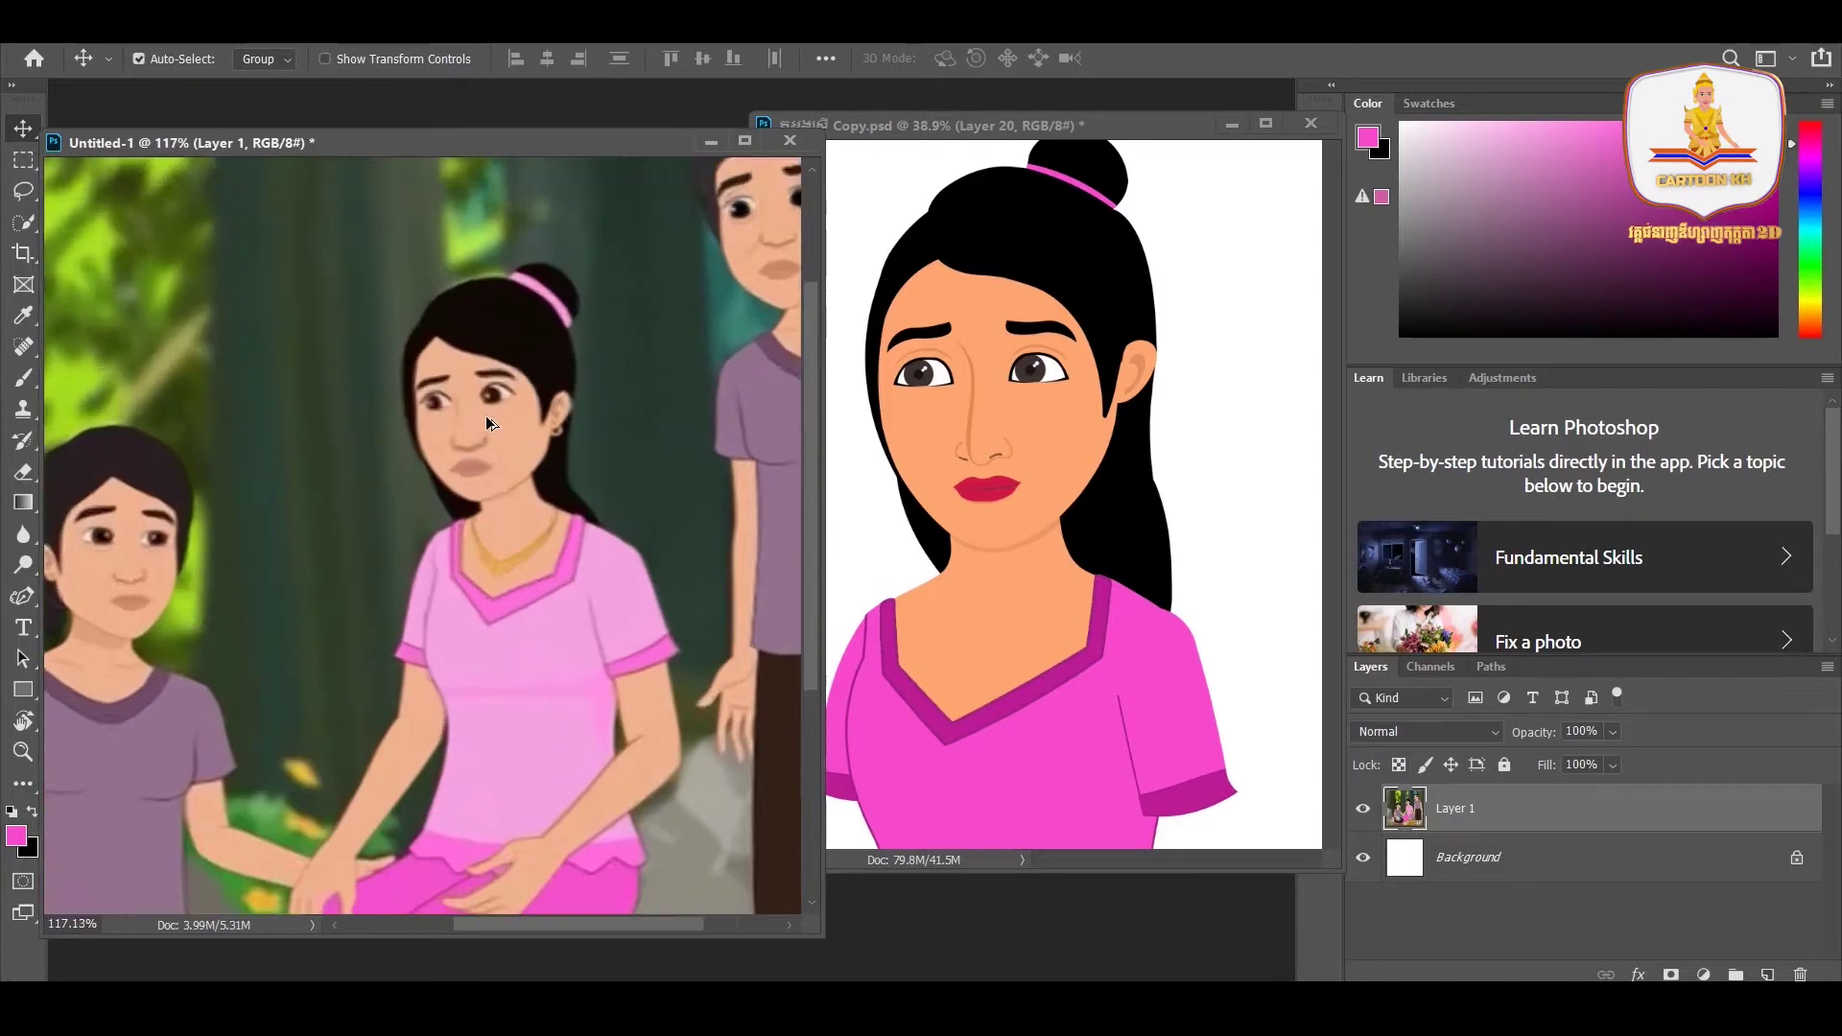
scroll(485, 417, "up", 2)
scroll(486, 418, "up", 2)
scroll(535, 446, "up", 1)
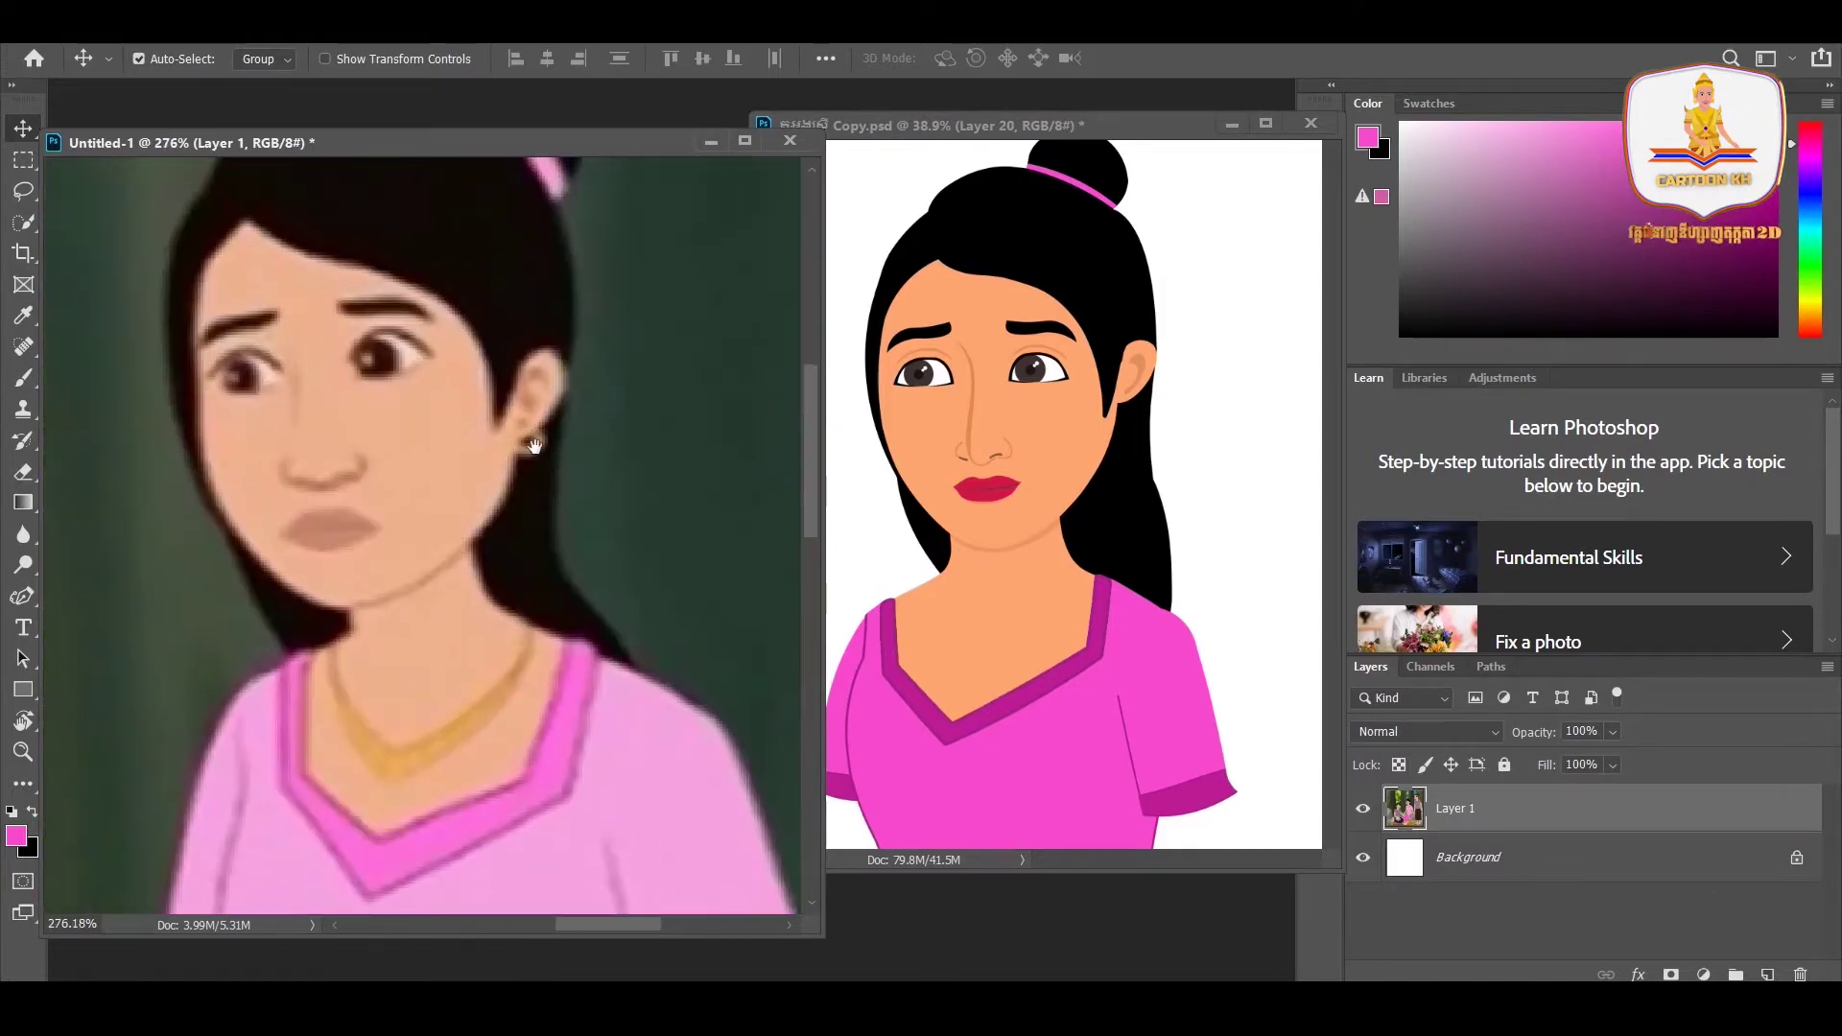
scroll(536, 453, "up", 1)
scroll(536, 453, "down", 1)
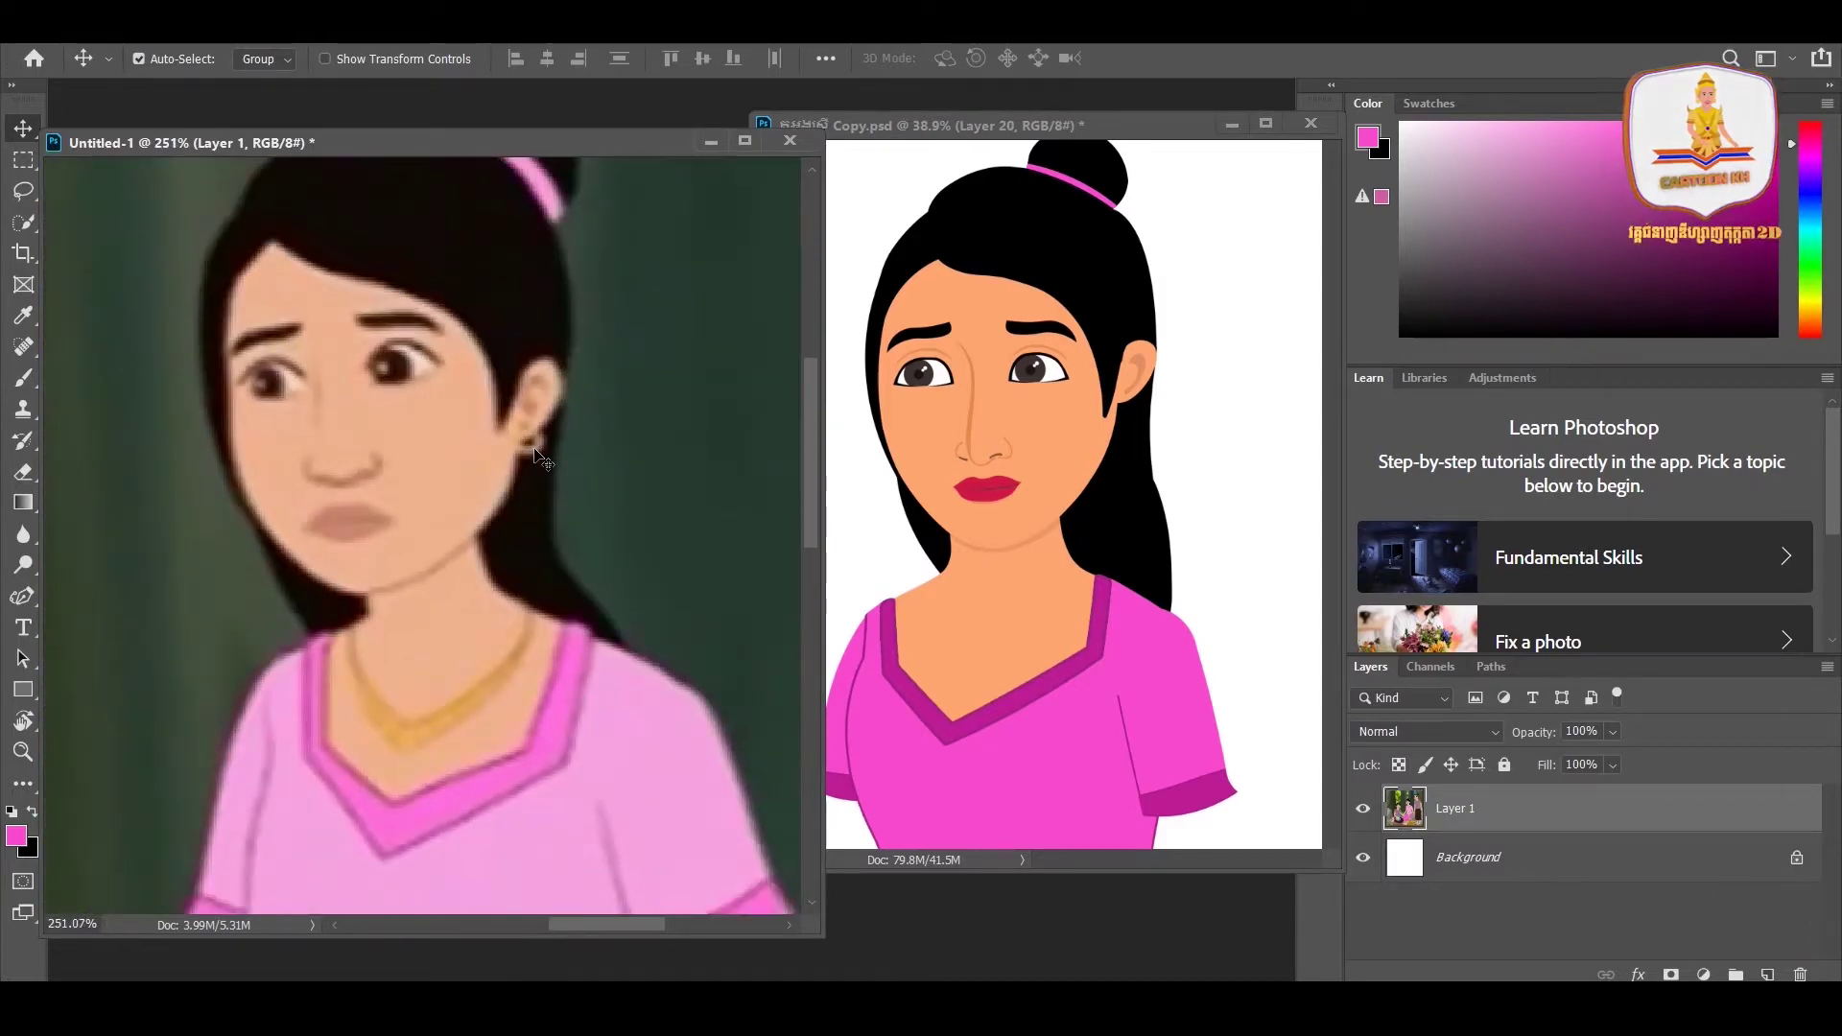
scroll(535, 453, "down", 1)
scroll(534, 449, "down", 1)
scroll(530, 443, "down", 1)
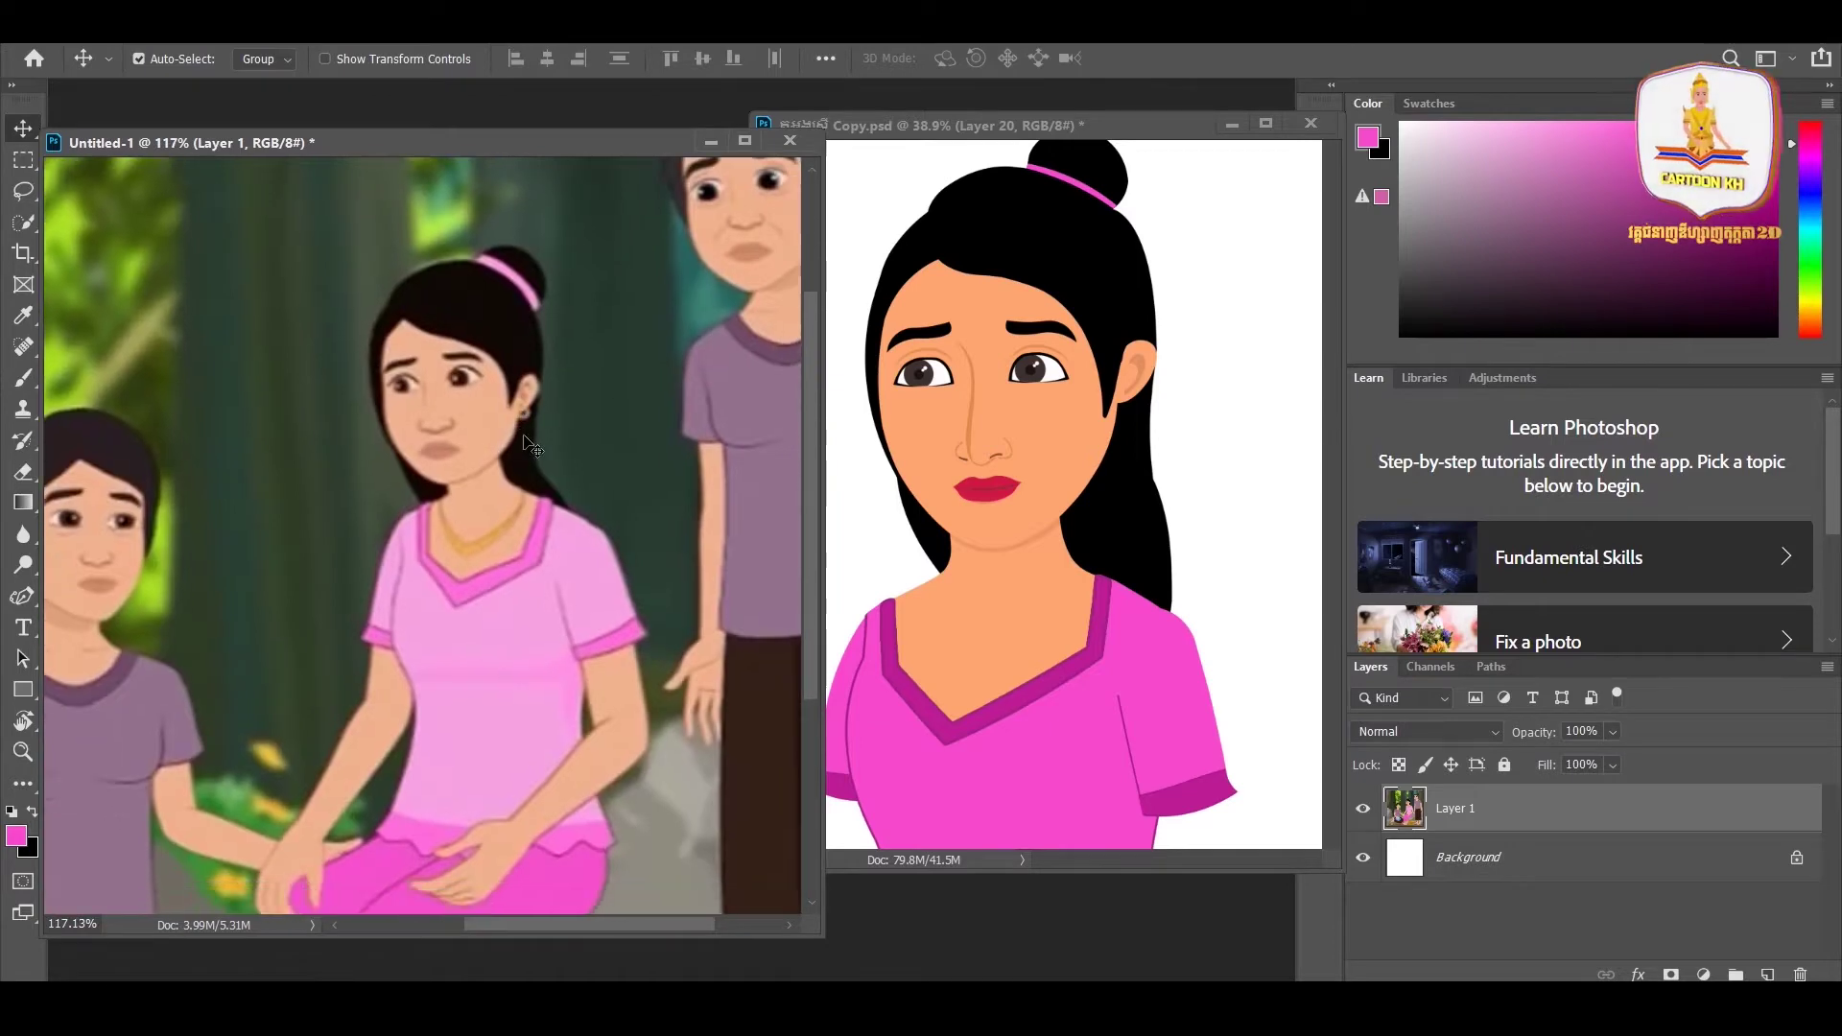
scroll(527, 436, "down", 1)
scroll(526, 437, "up", 2)
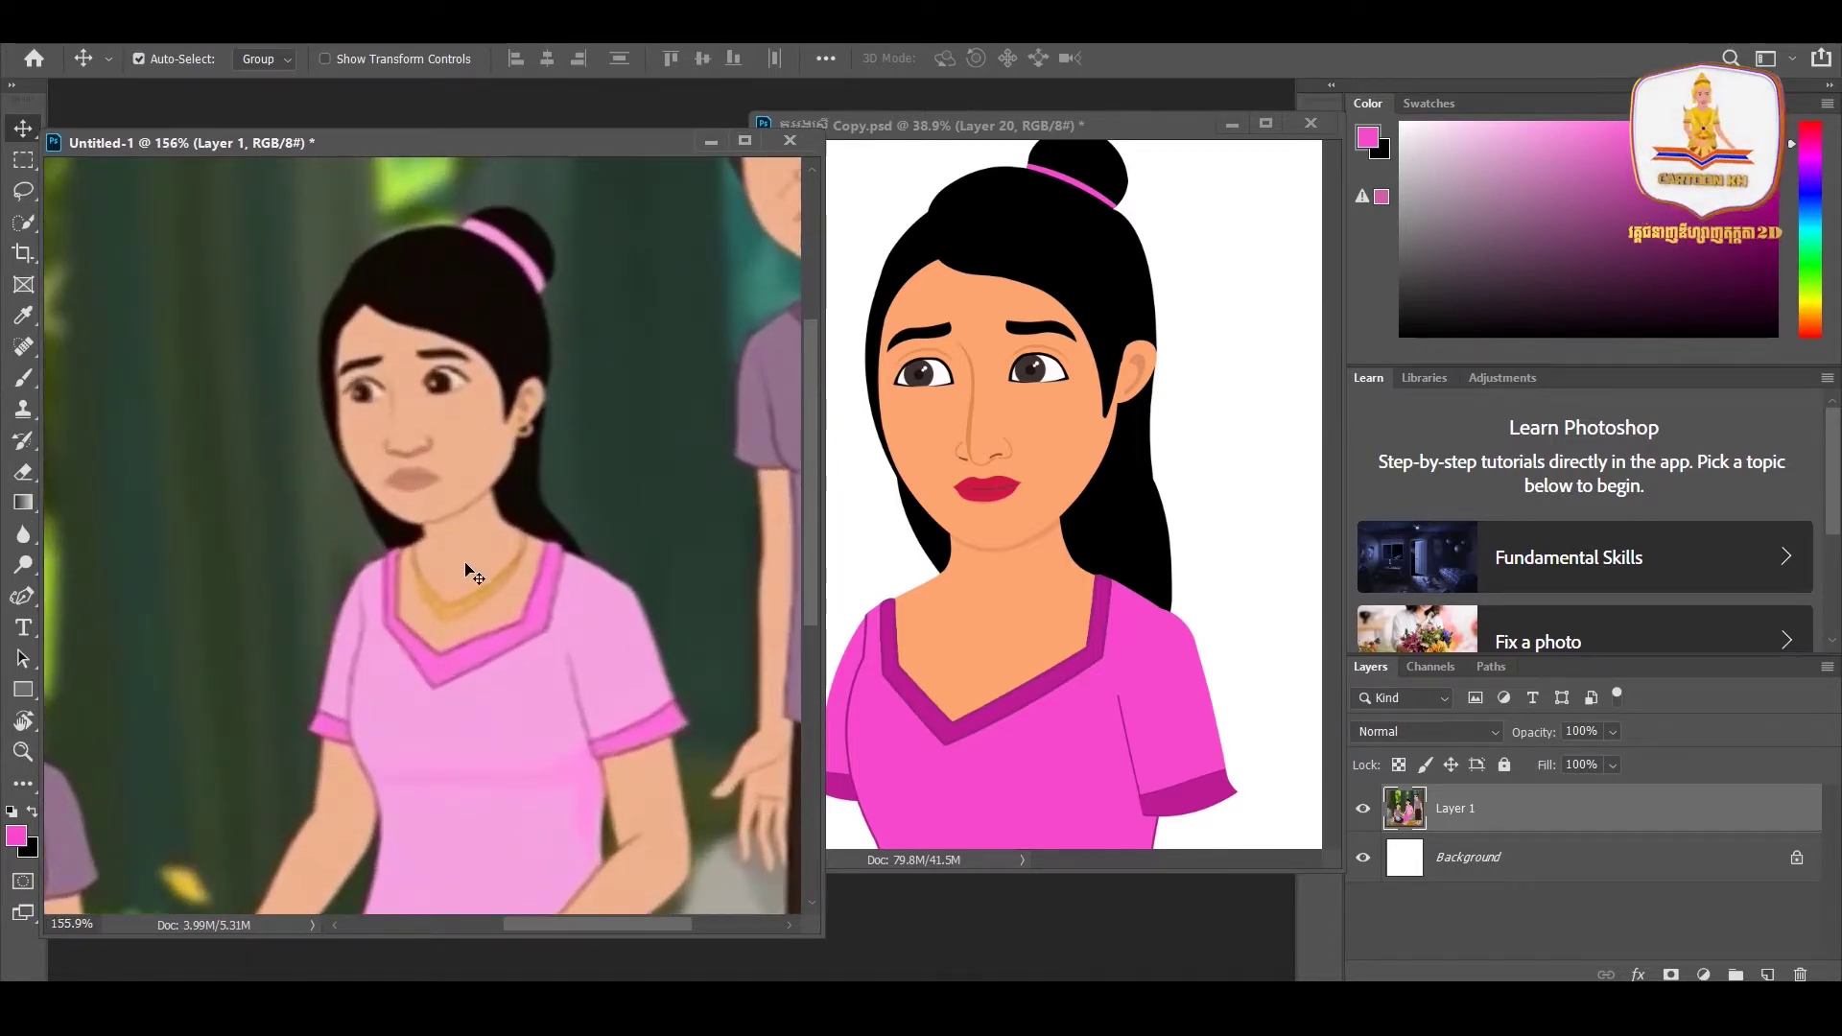
scroll(492, 588, "up", 1)
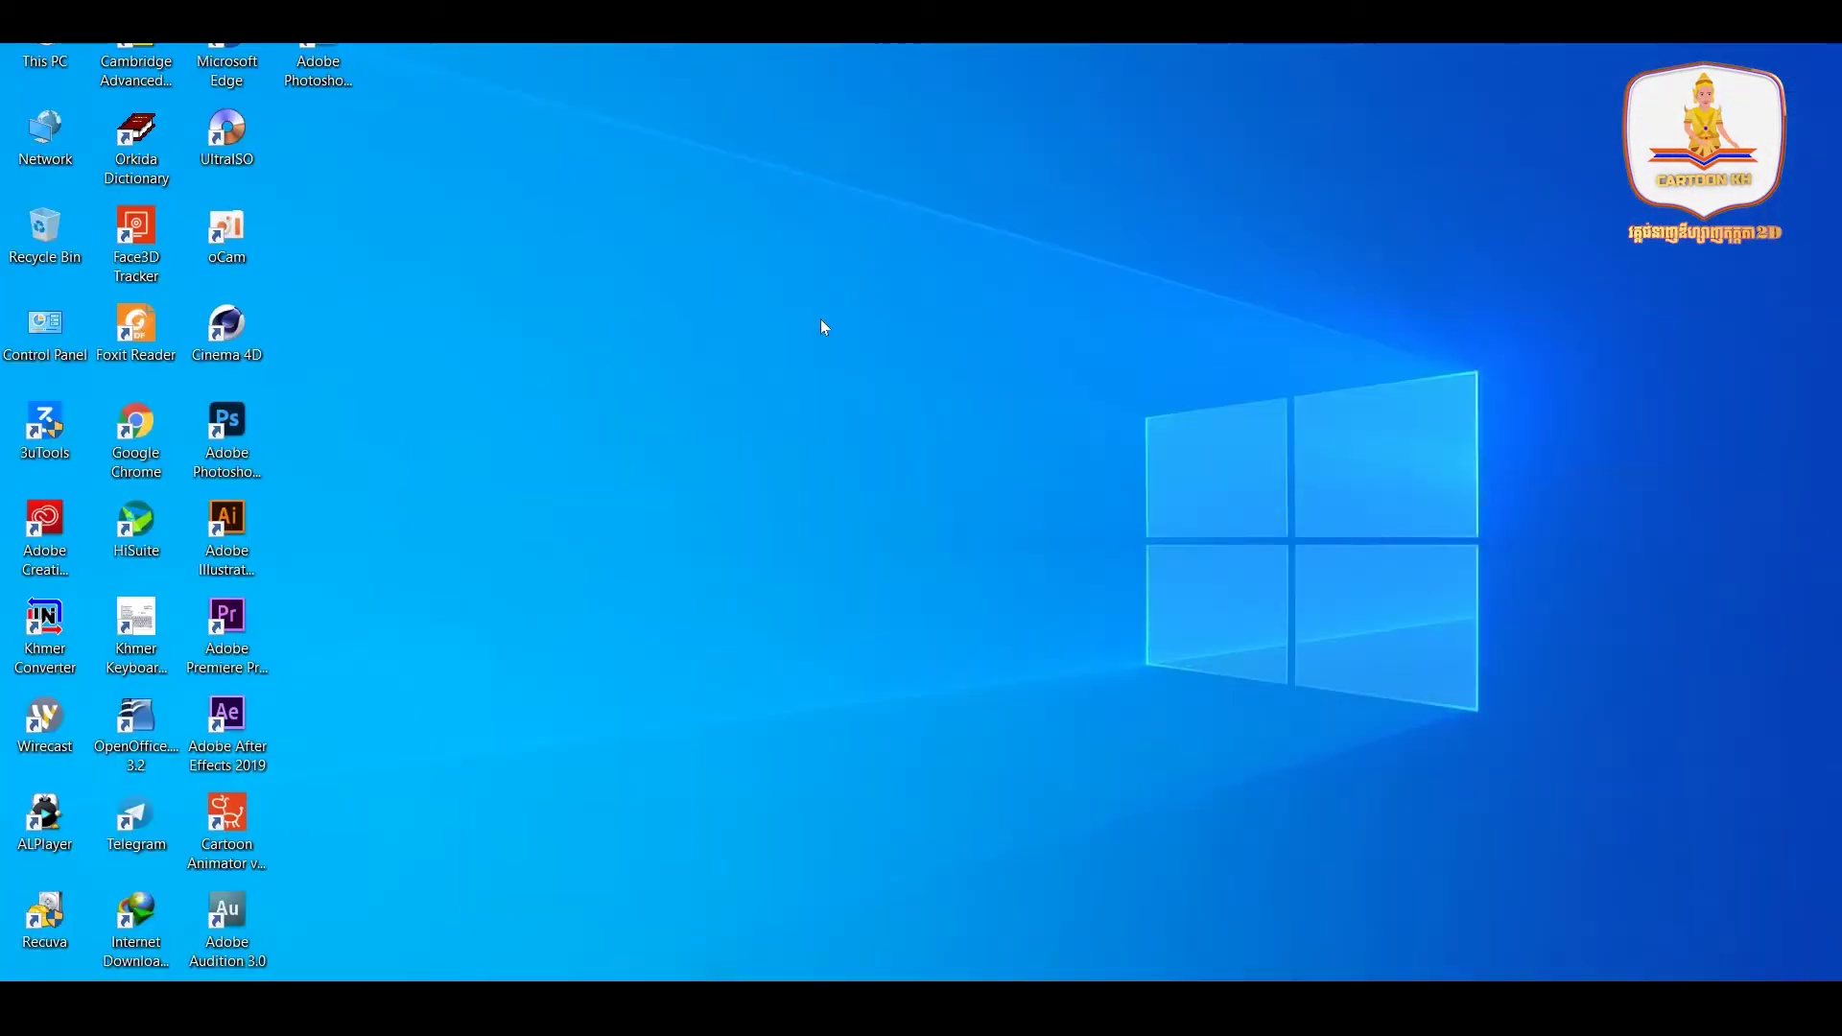
right_click(722, 265)
left_click(768, 331)
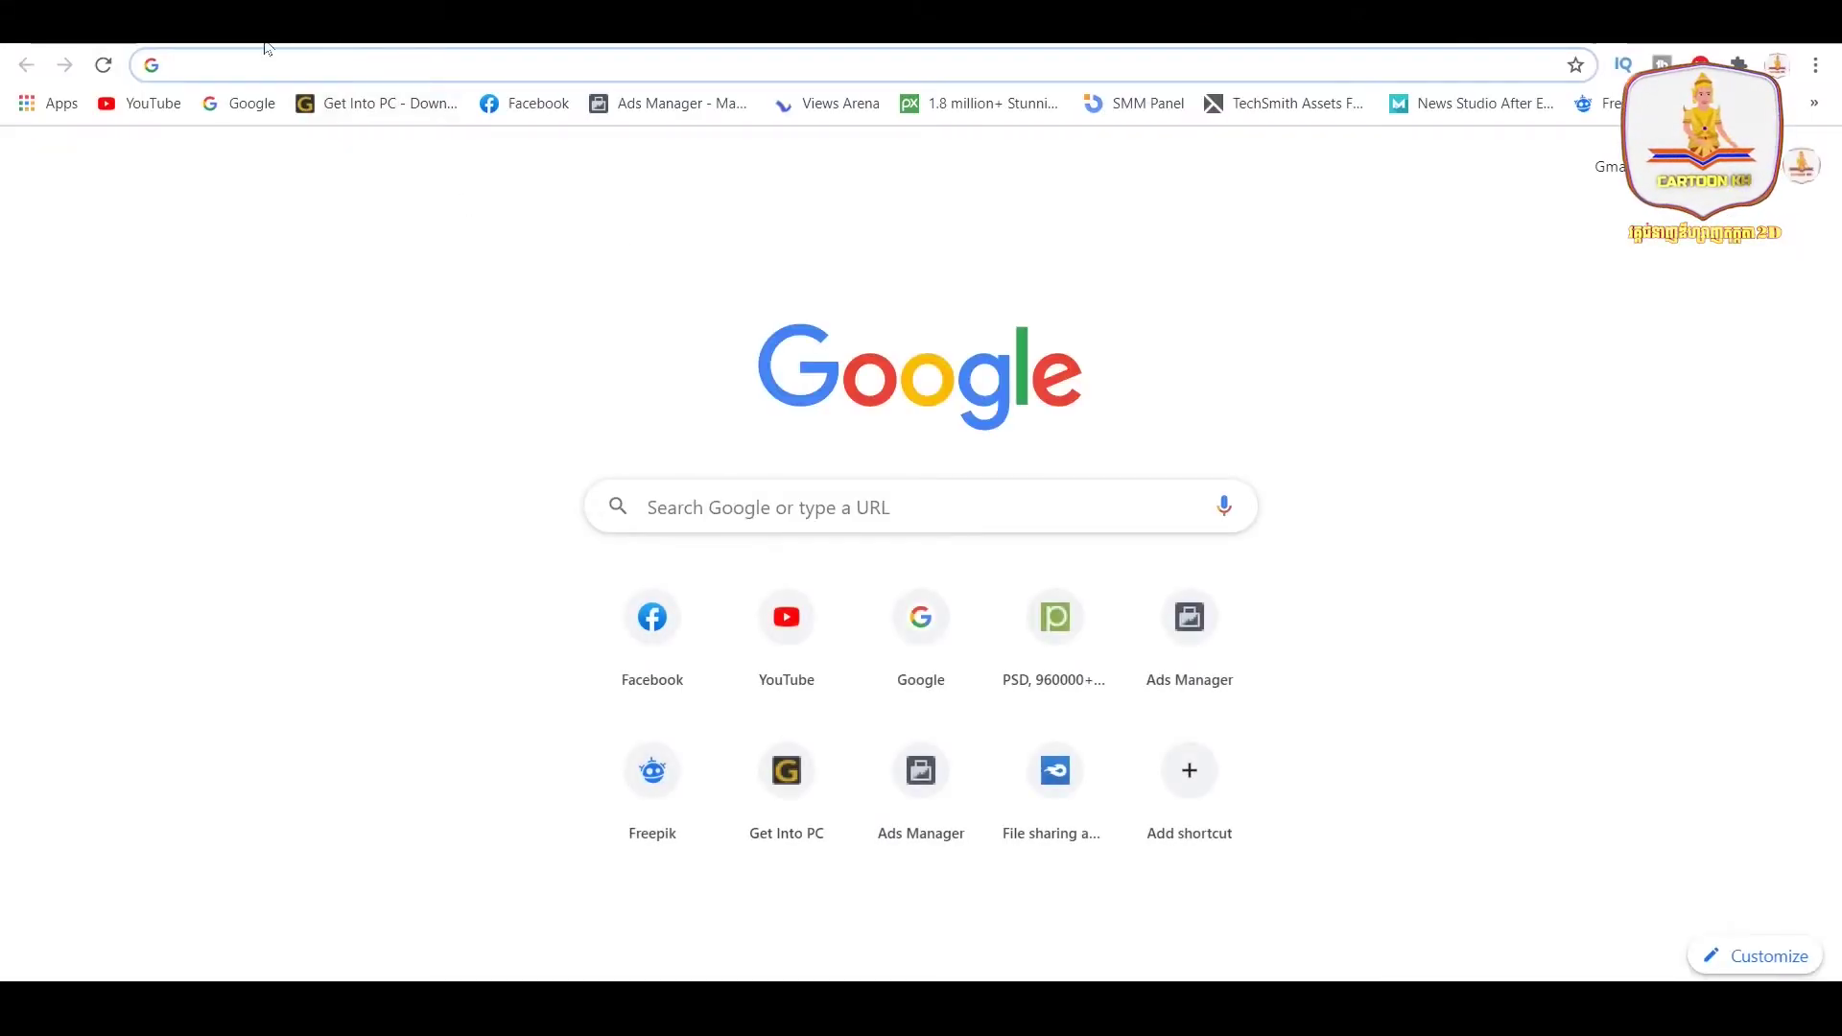
- Go to pngtree.com in Chrome, dropping the autocompleted /free-psd ending
left_click(245, 102)
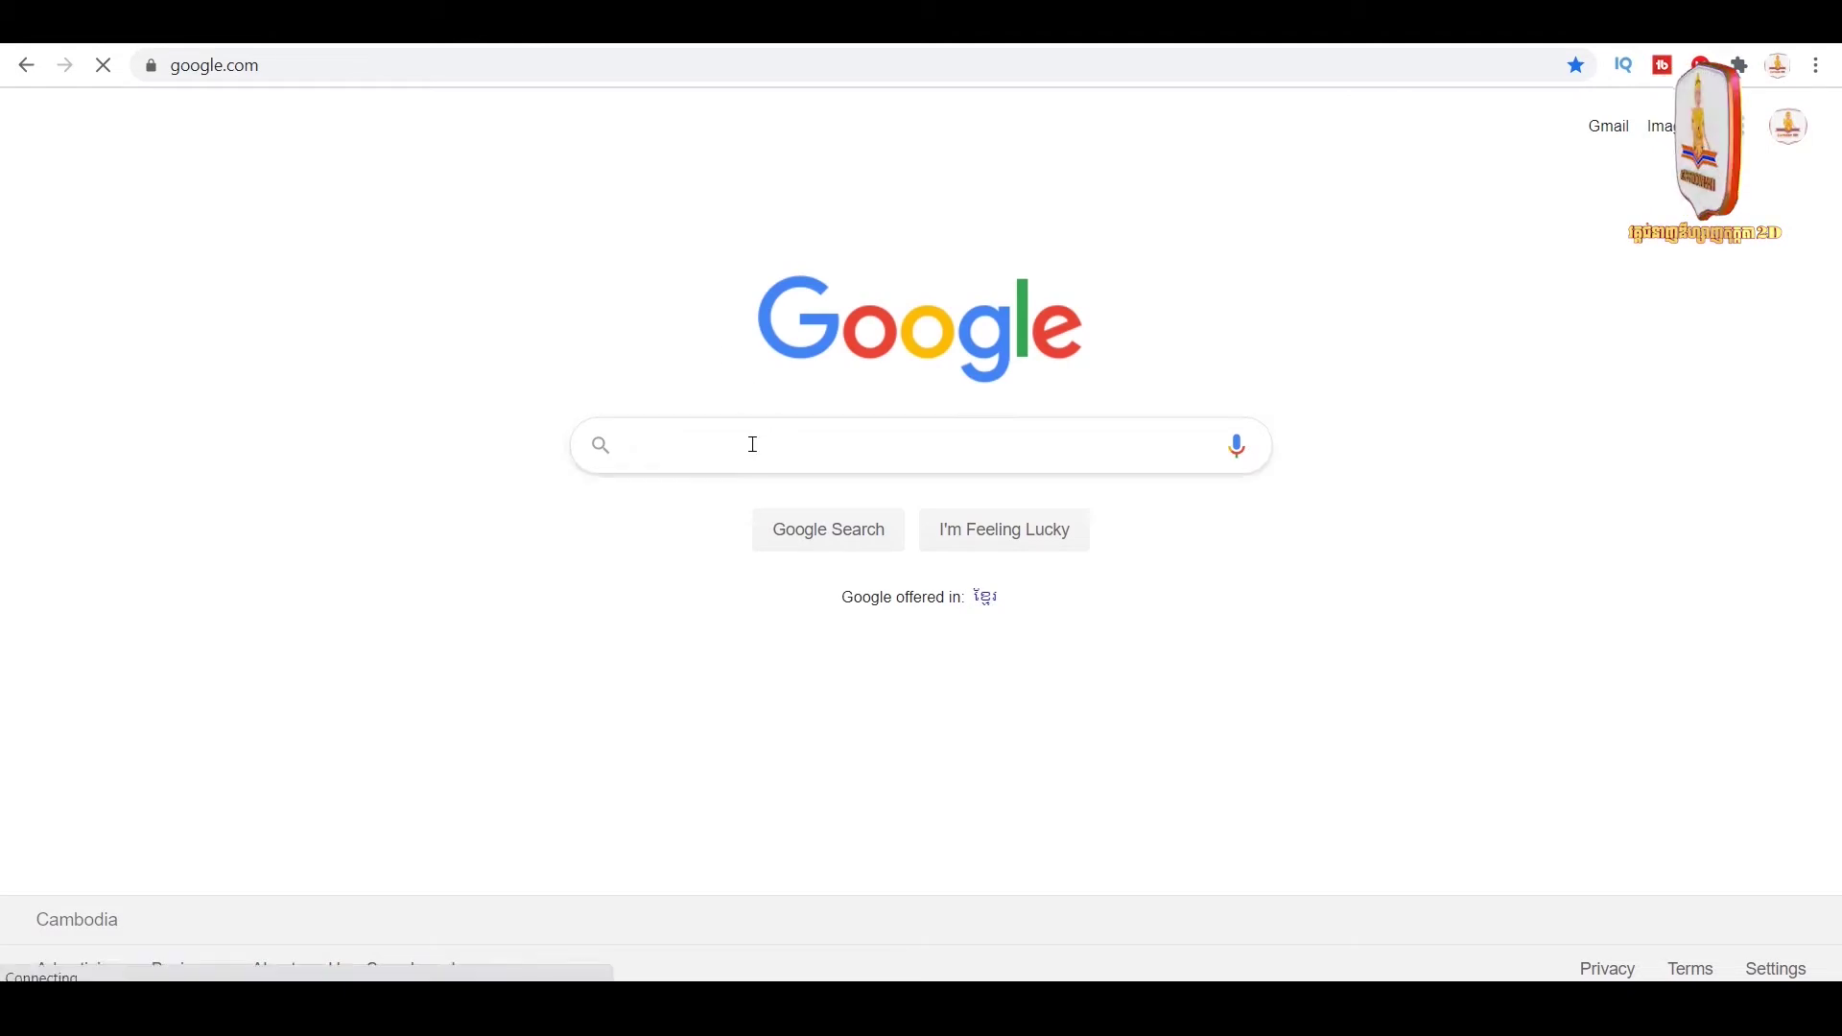
left_click(272, 69)
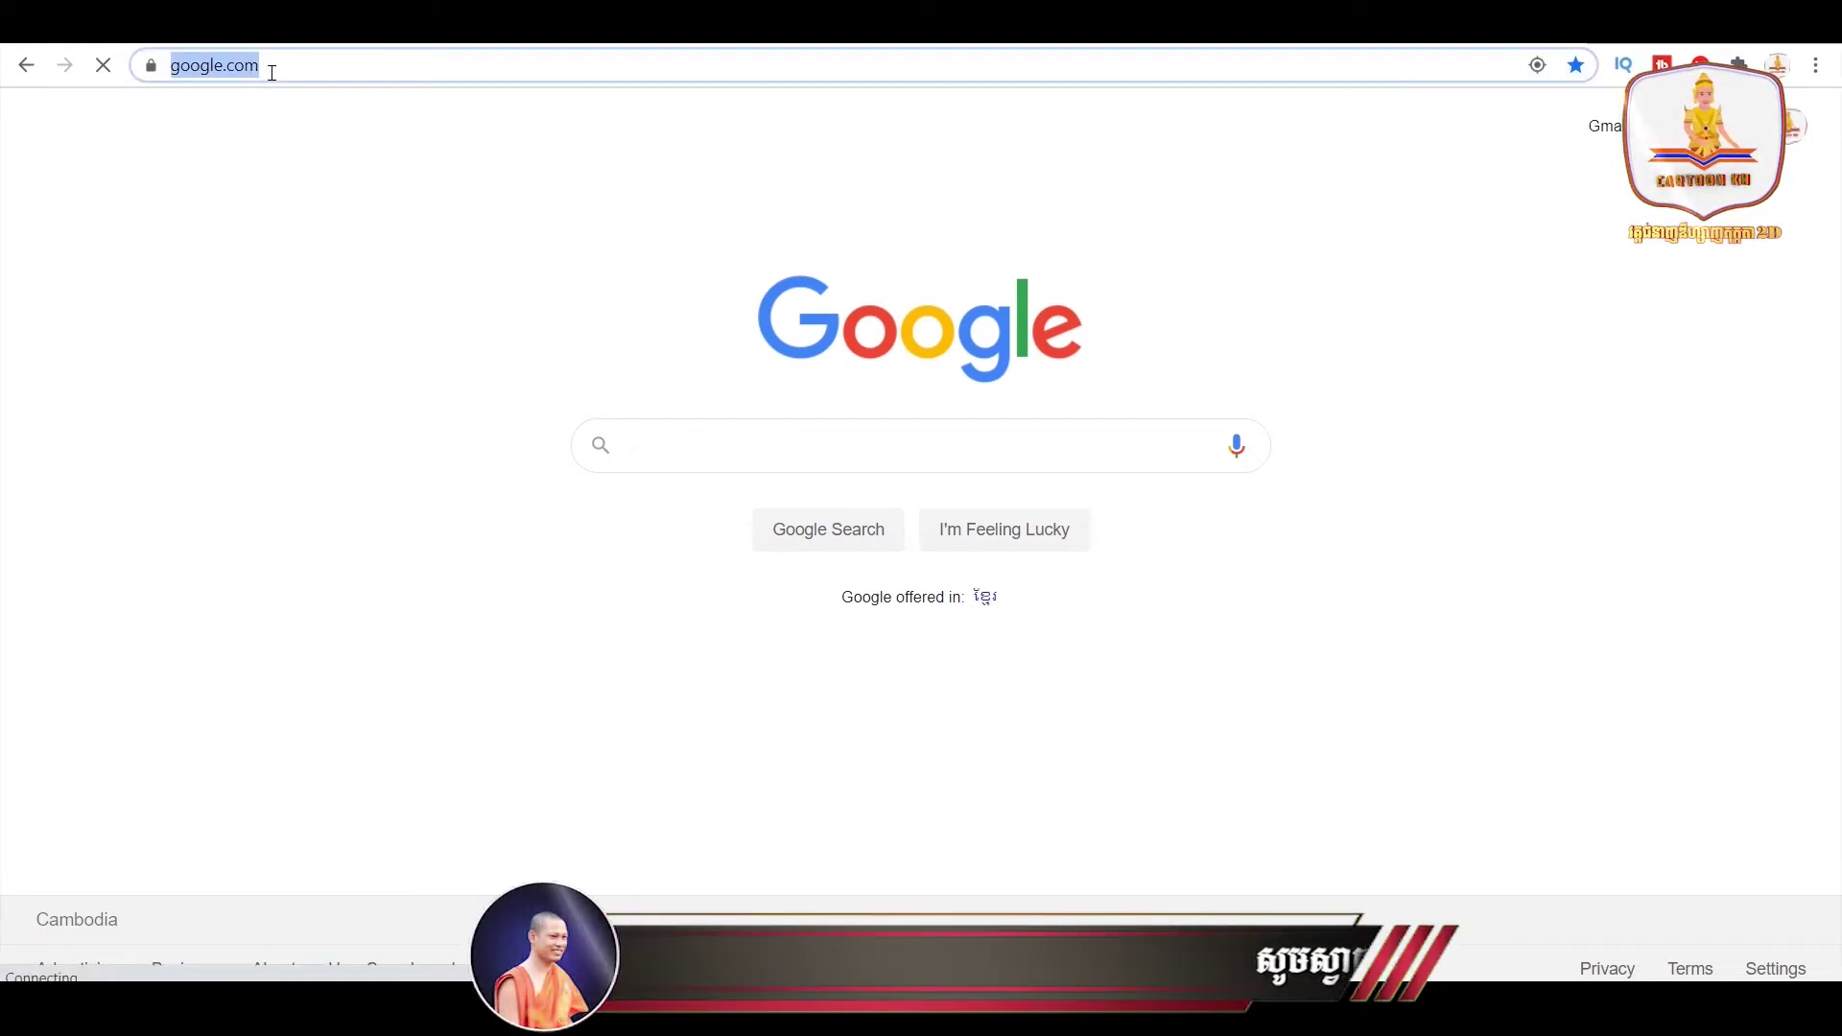
type("pngtre")
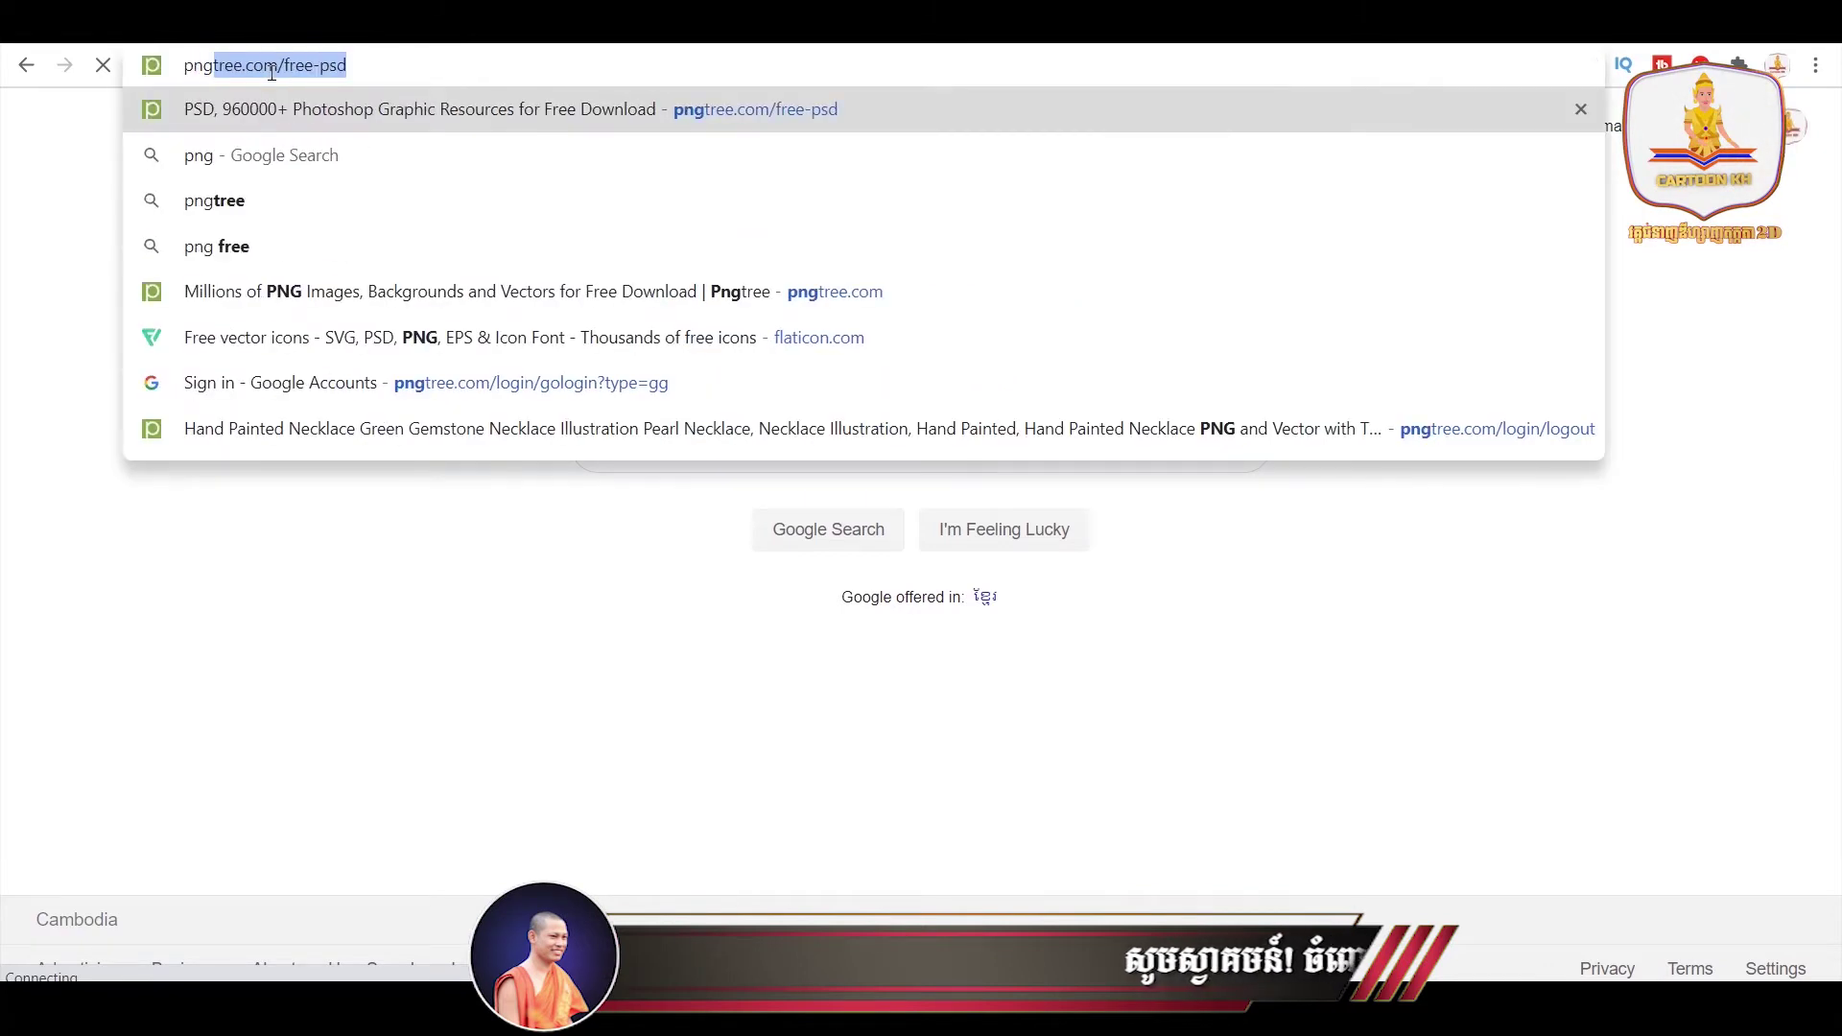
type("e")
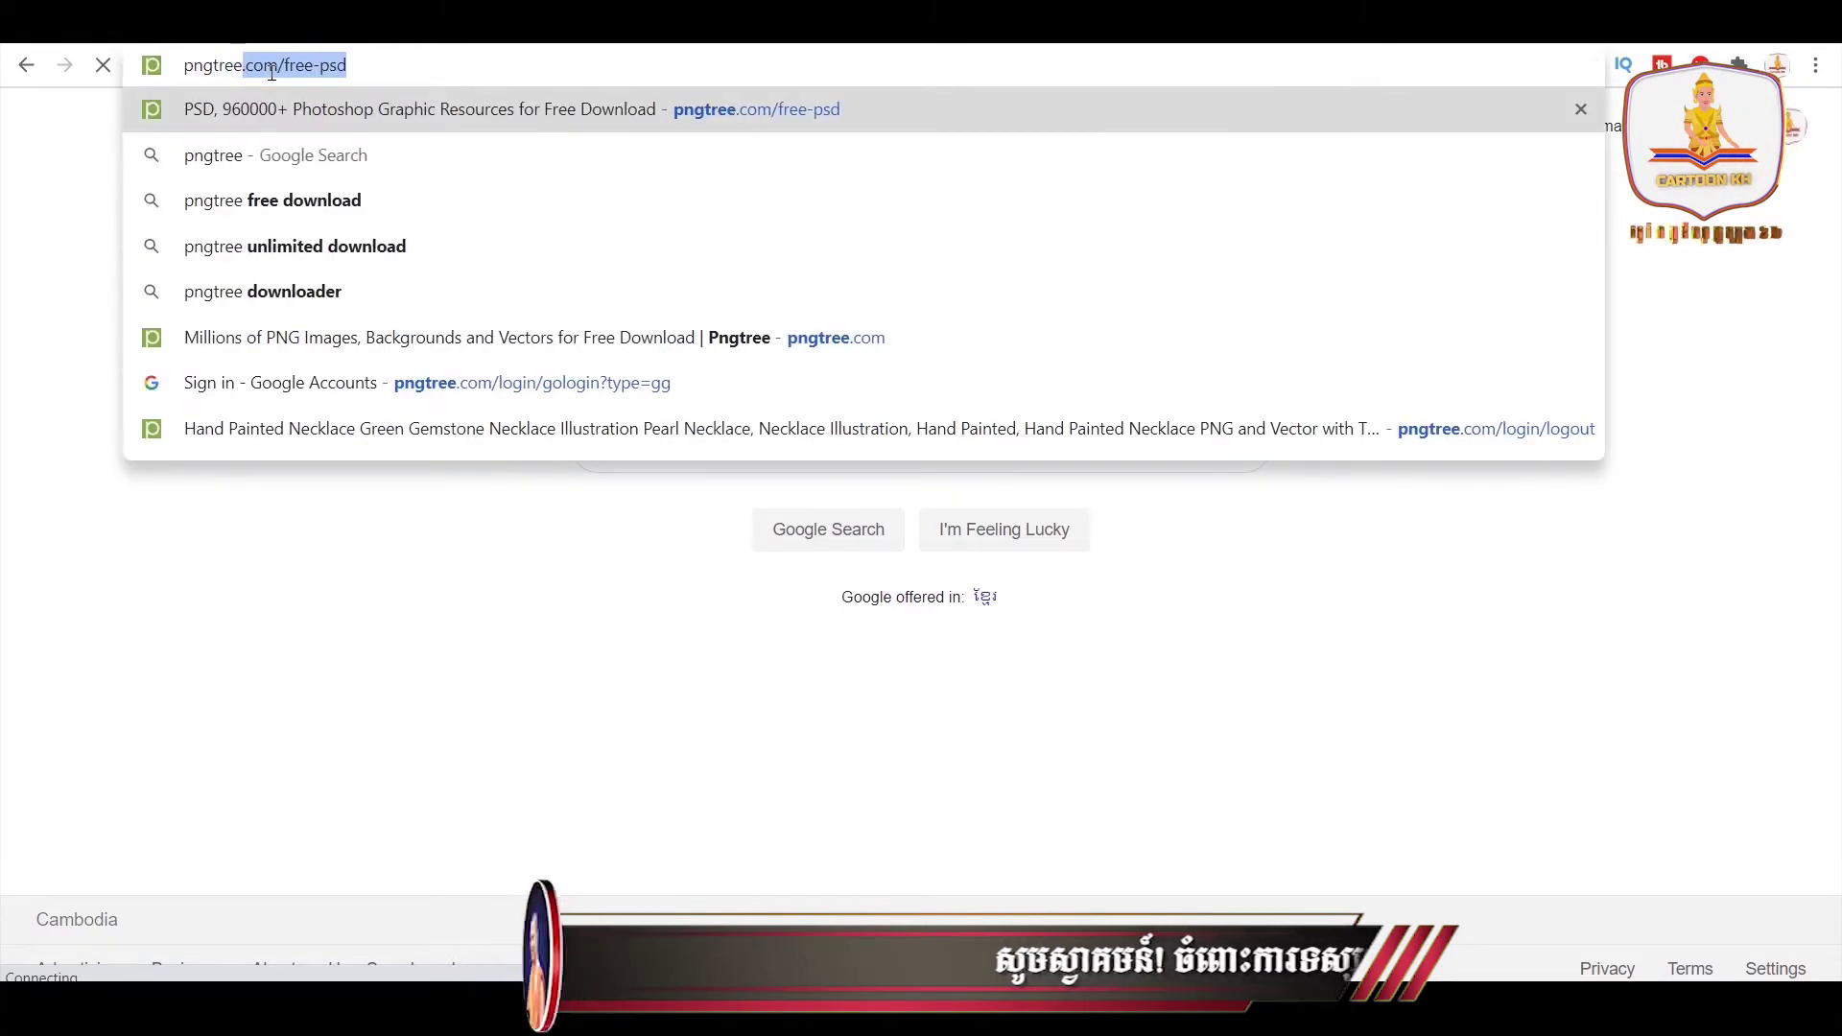
type(".com")
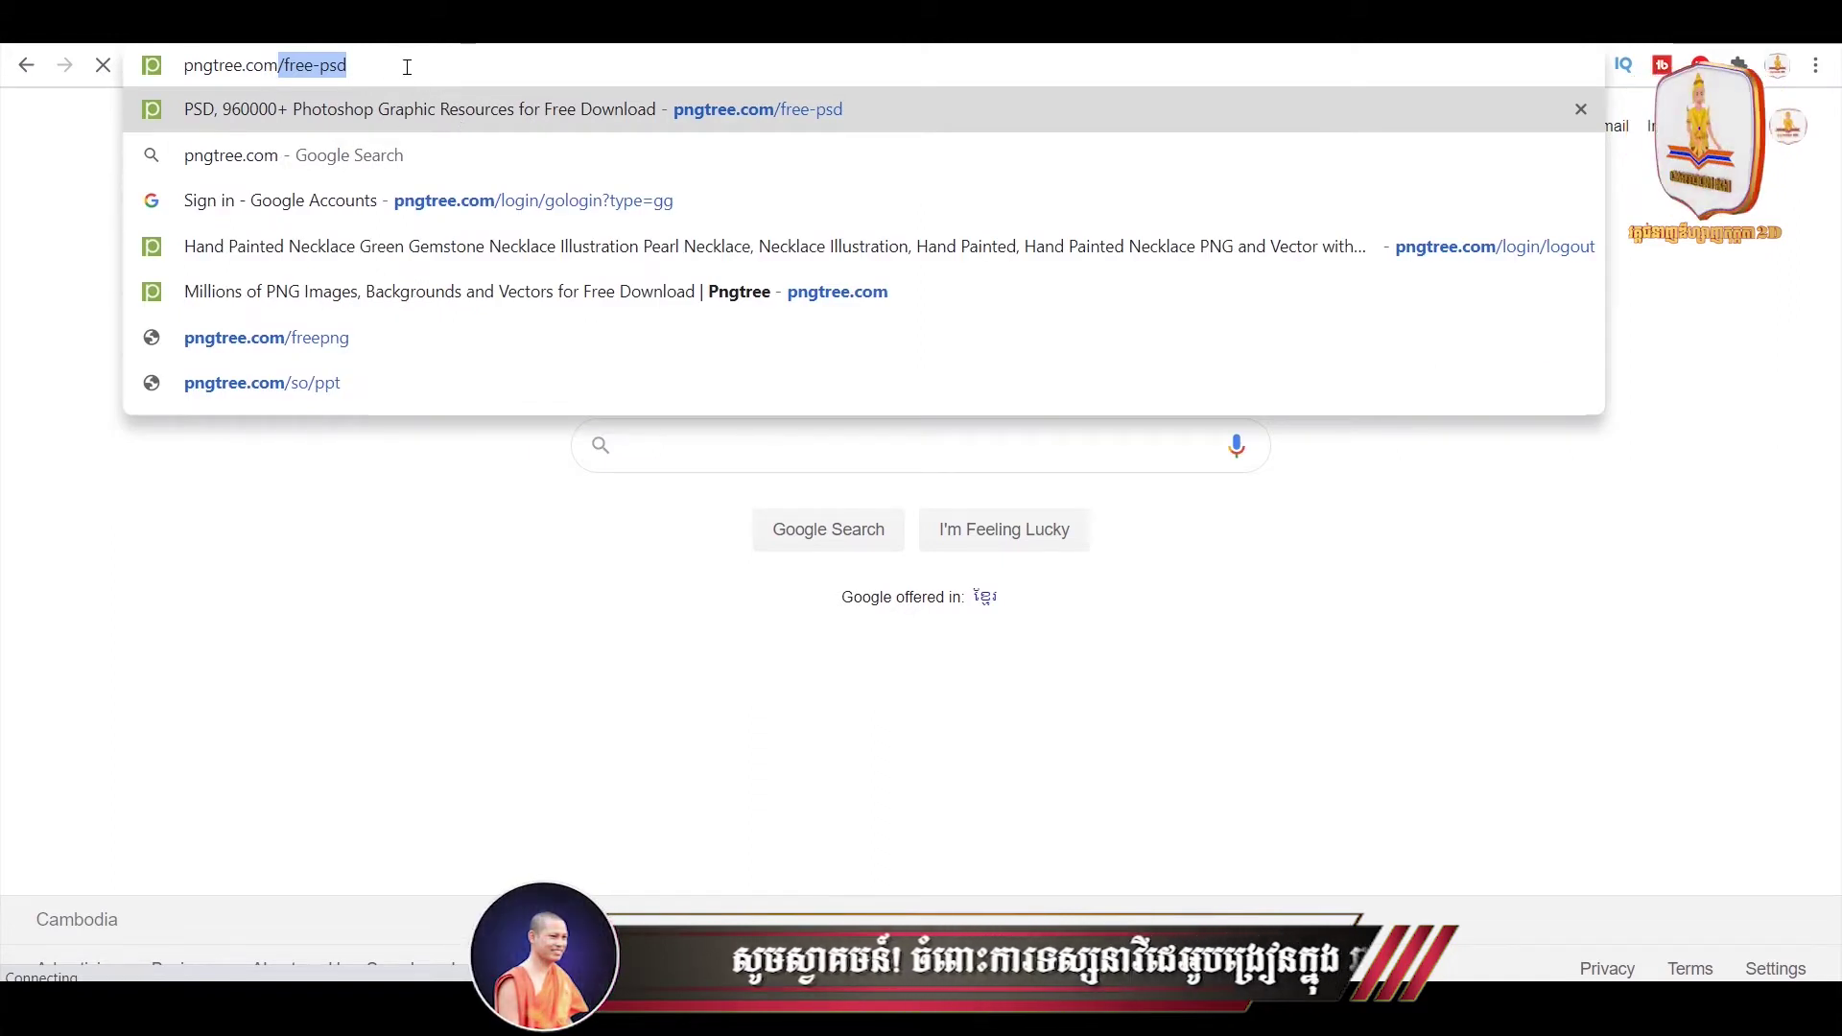
key("Delete")
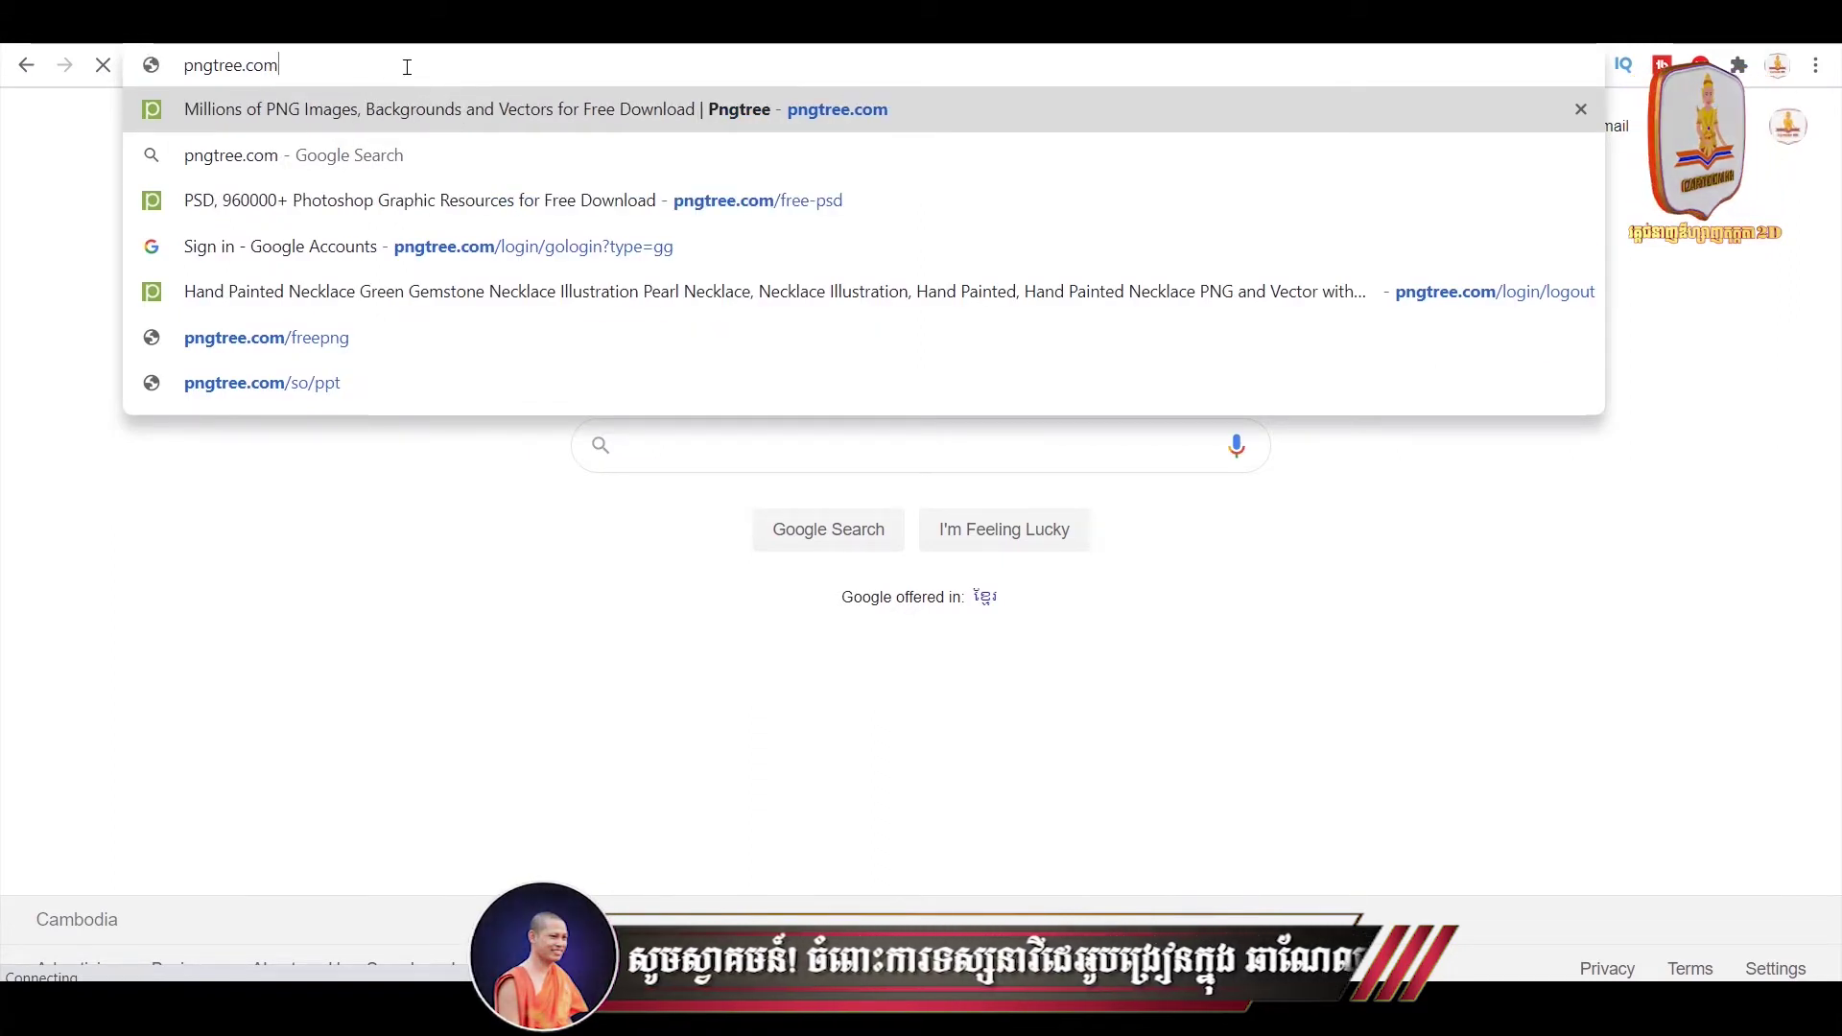
key("Return")
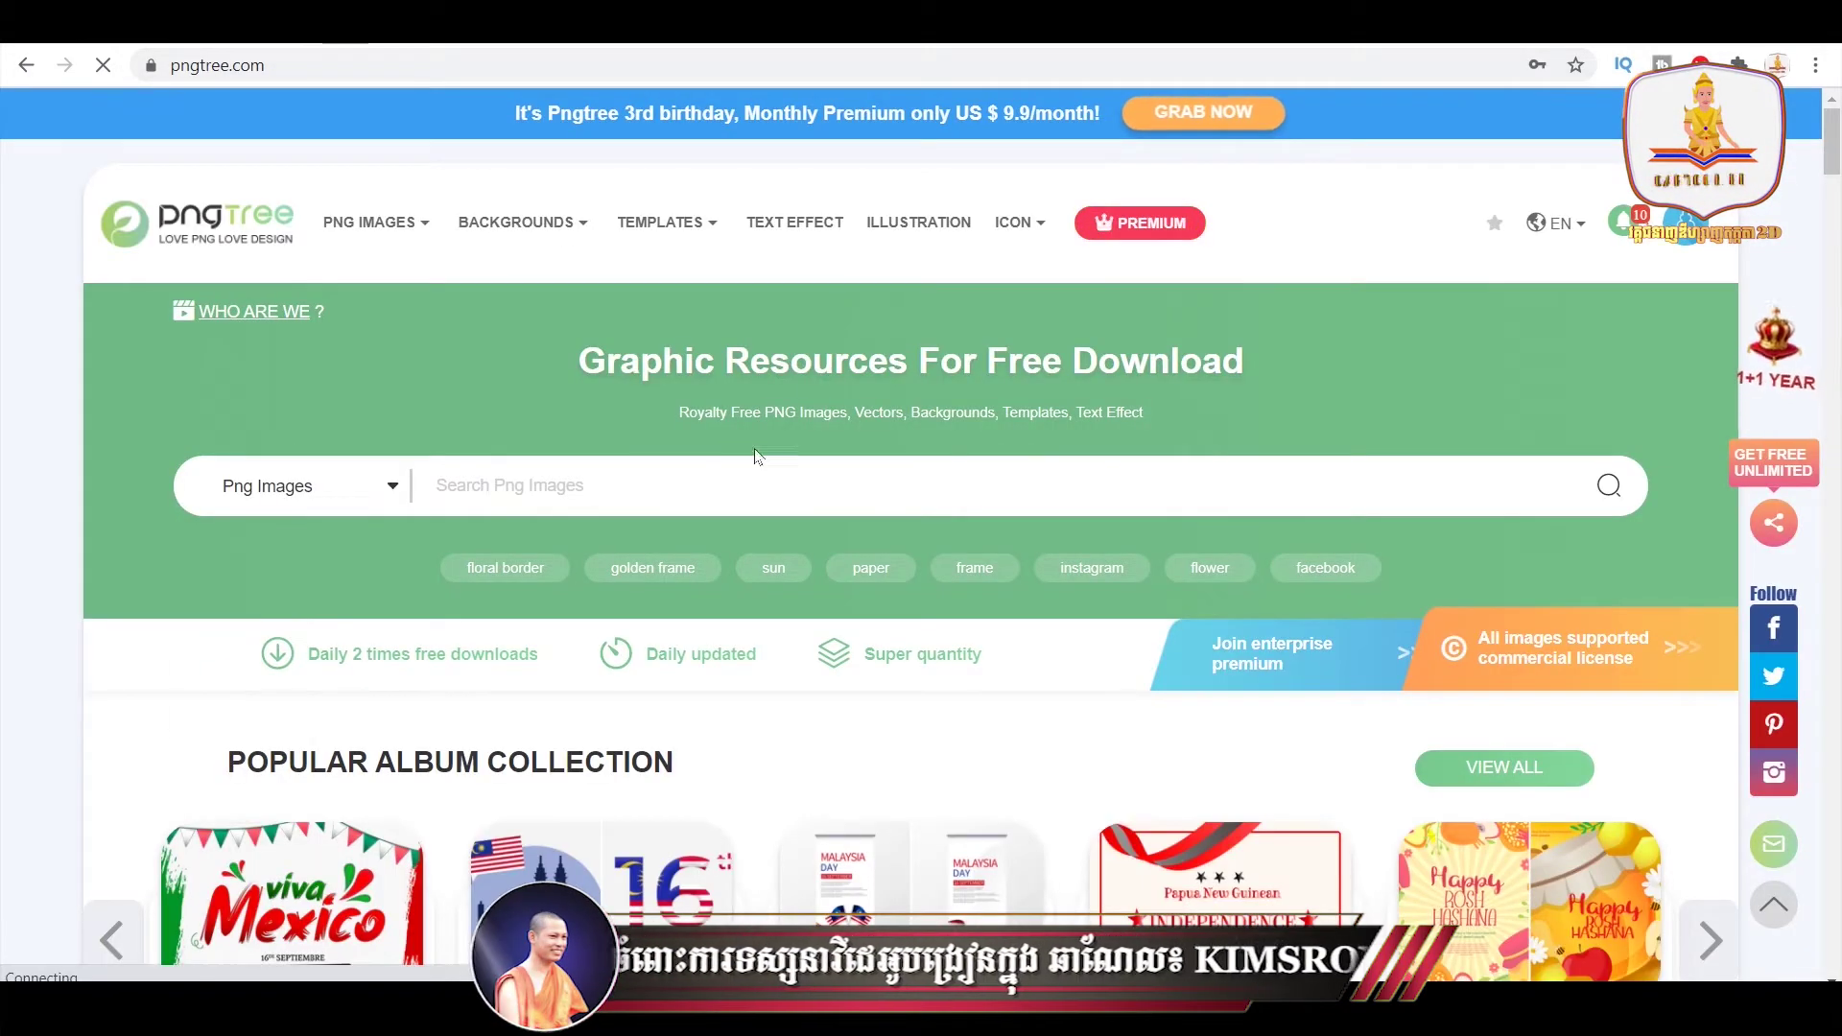
- Search Pngtree PNG images for 'earring' and scroll through the first results page
left_click(652, 484)
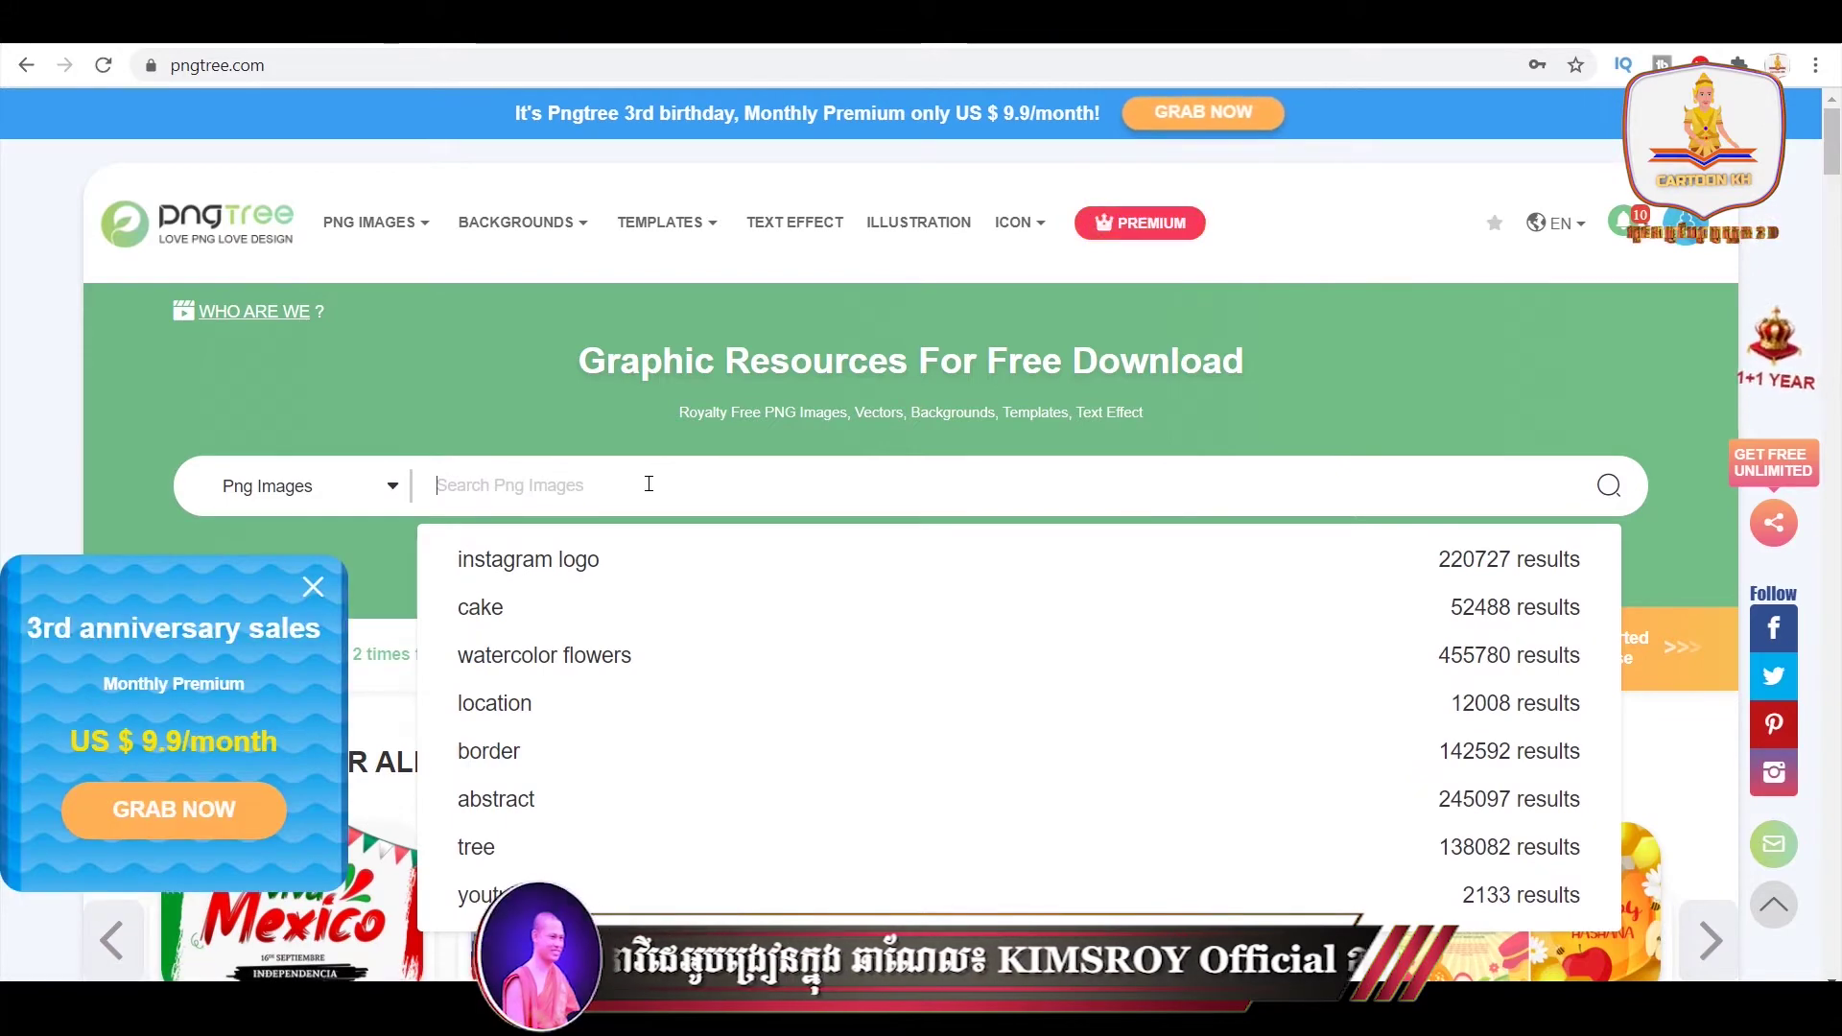
type("earring")
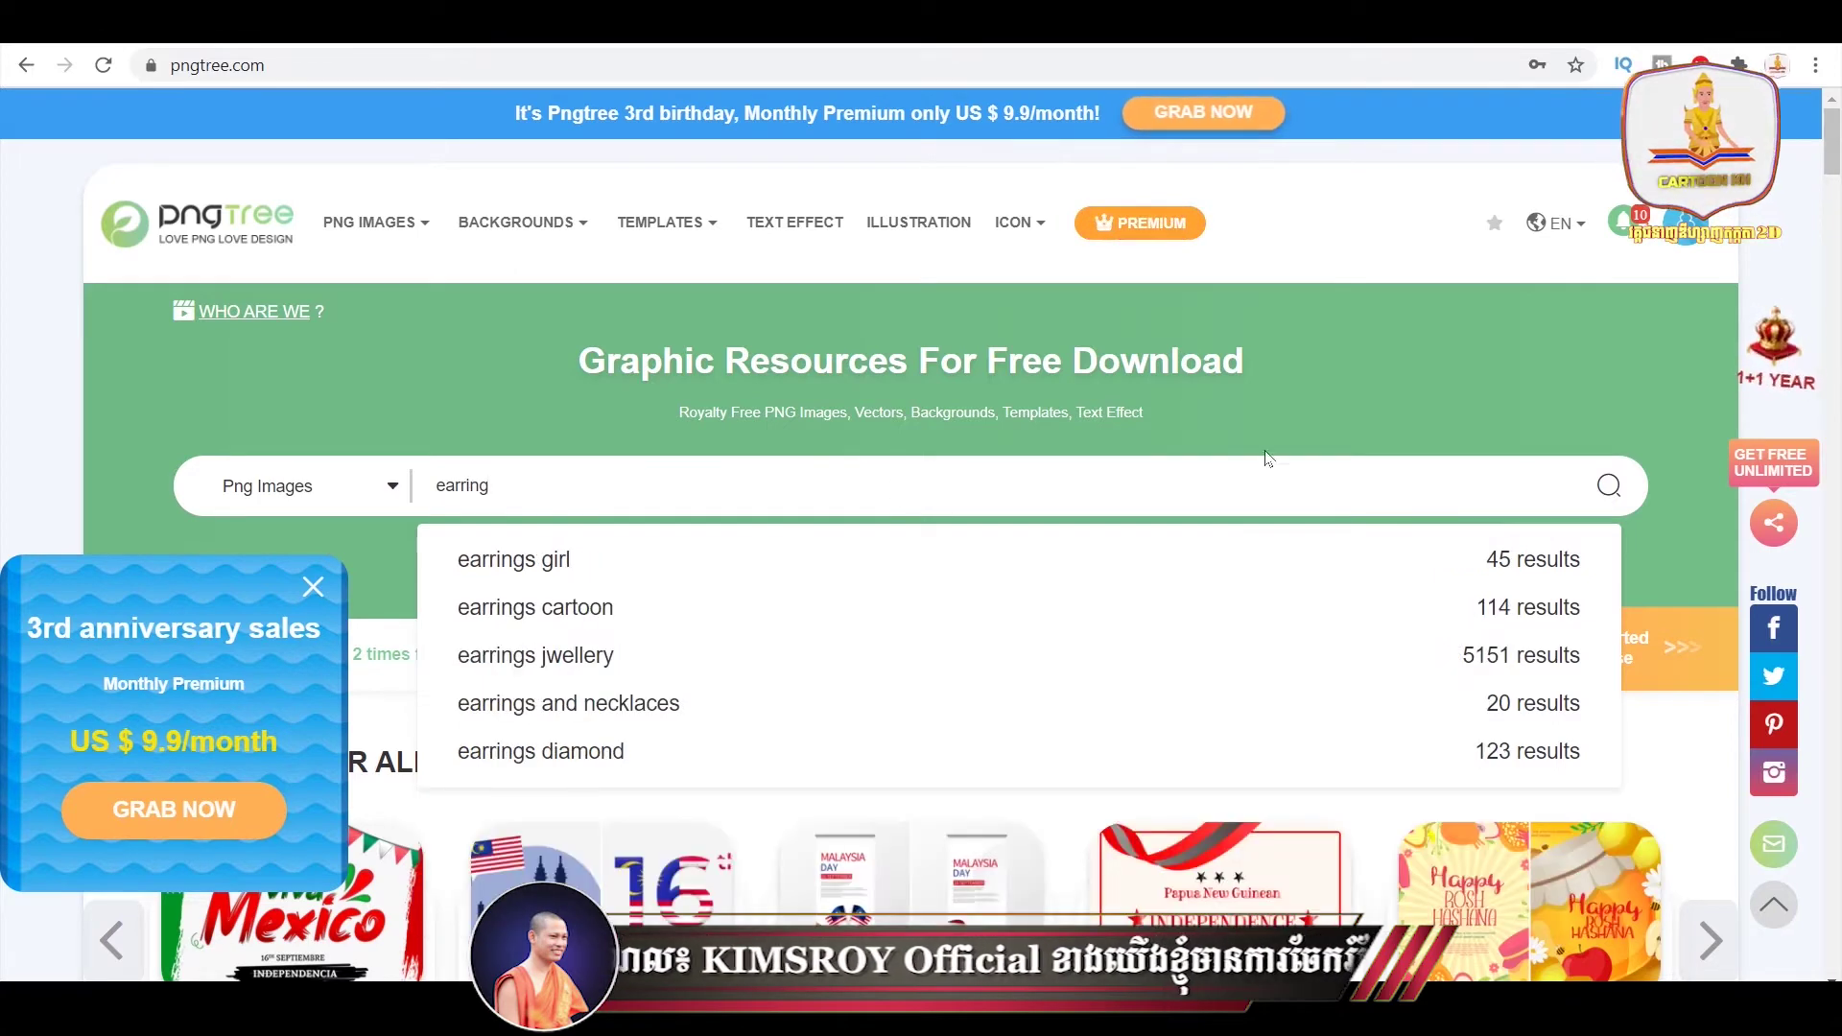
left_click(1610, 486)
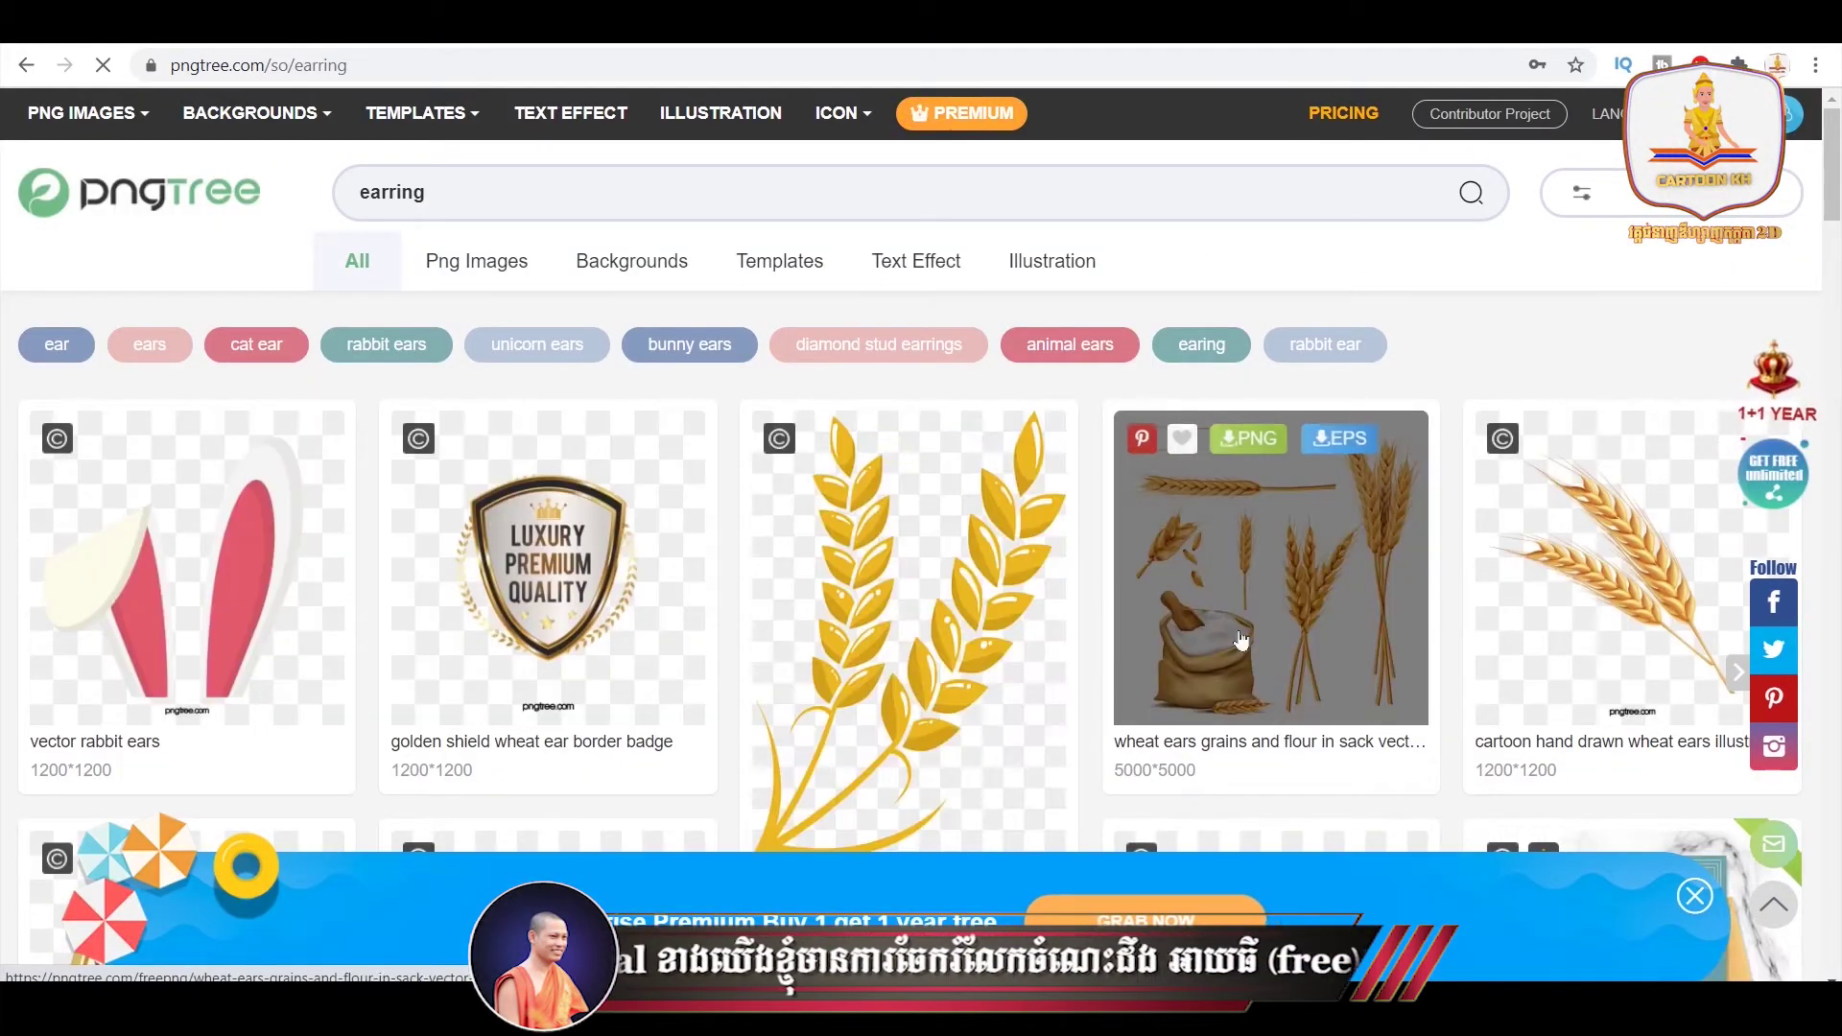
scroll(915, 638, "down", 10)
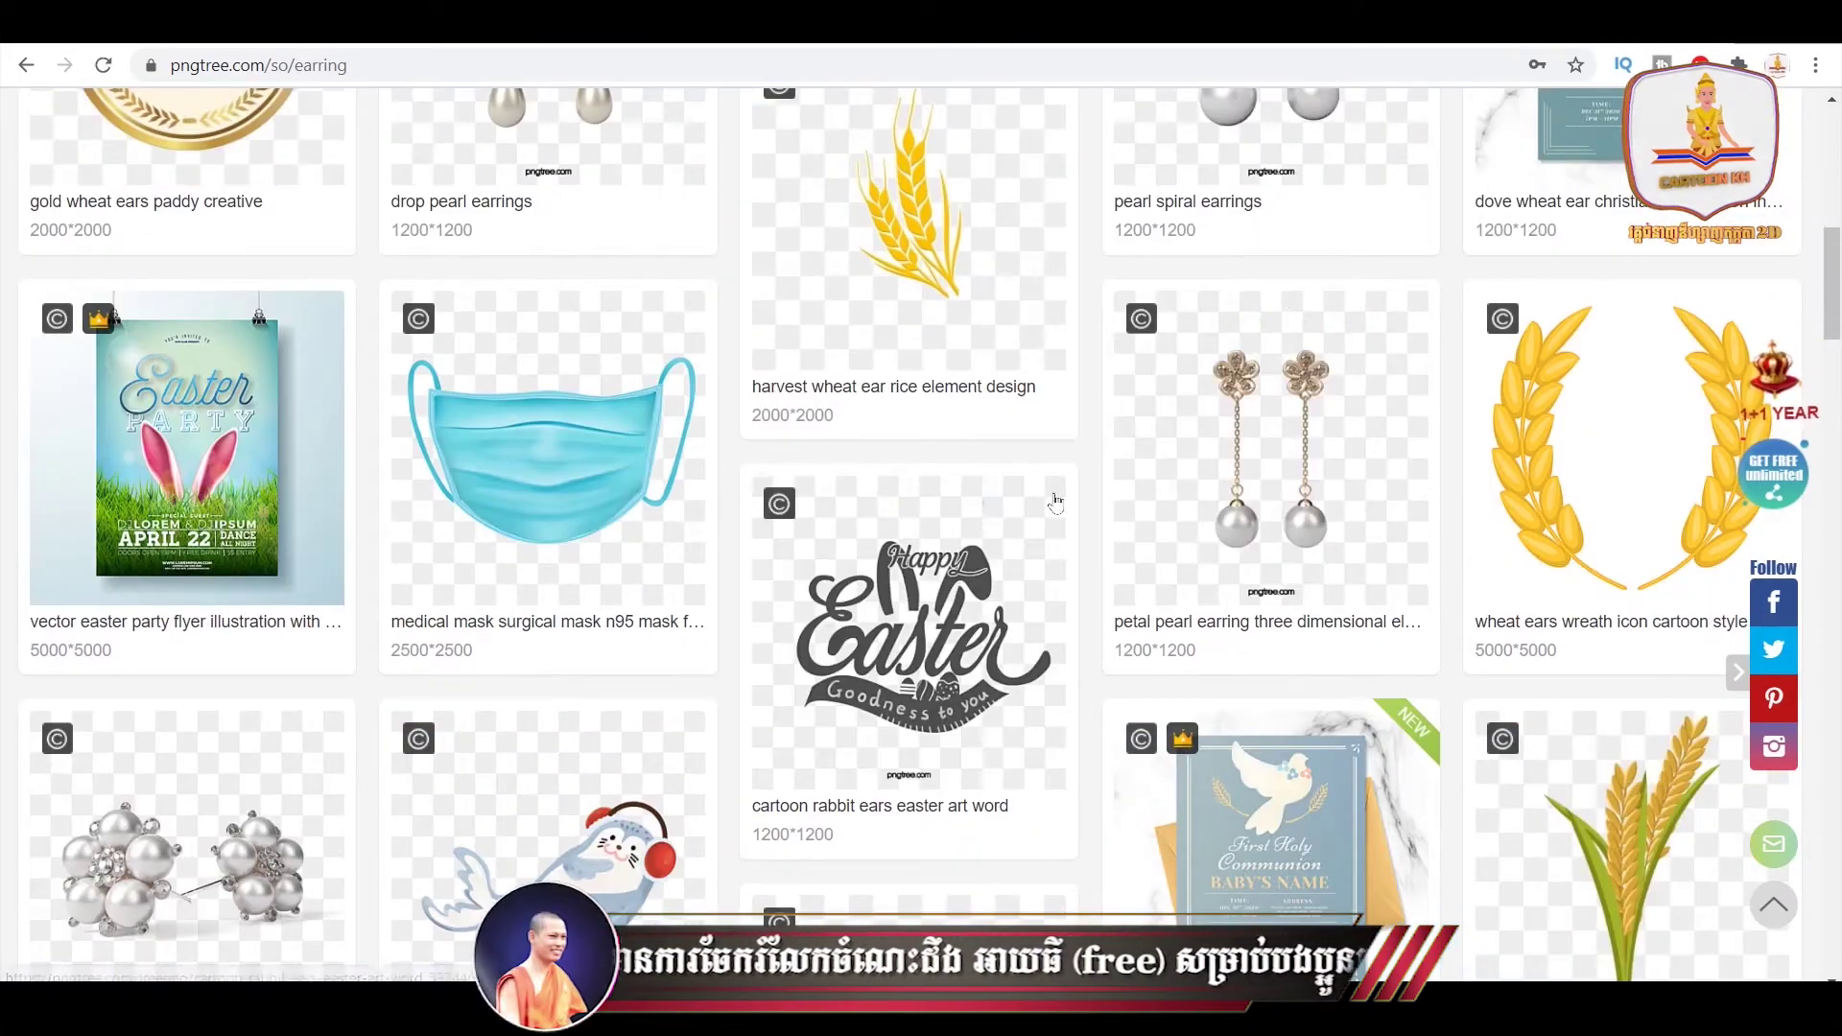
scroll(1247, 501, "down", 5)
scroll(1209, 509, "down", 5)
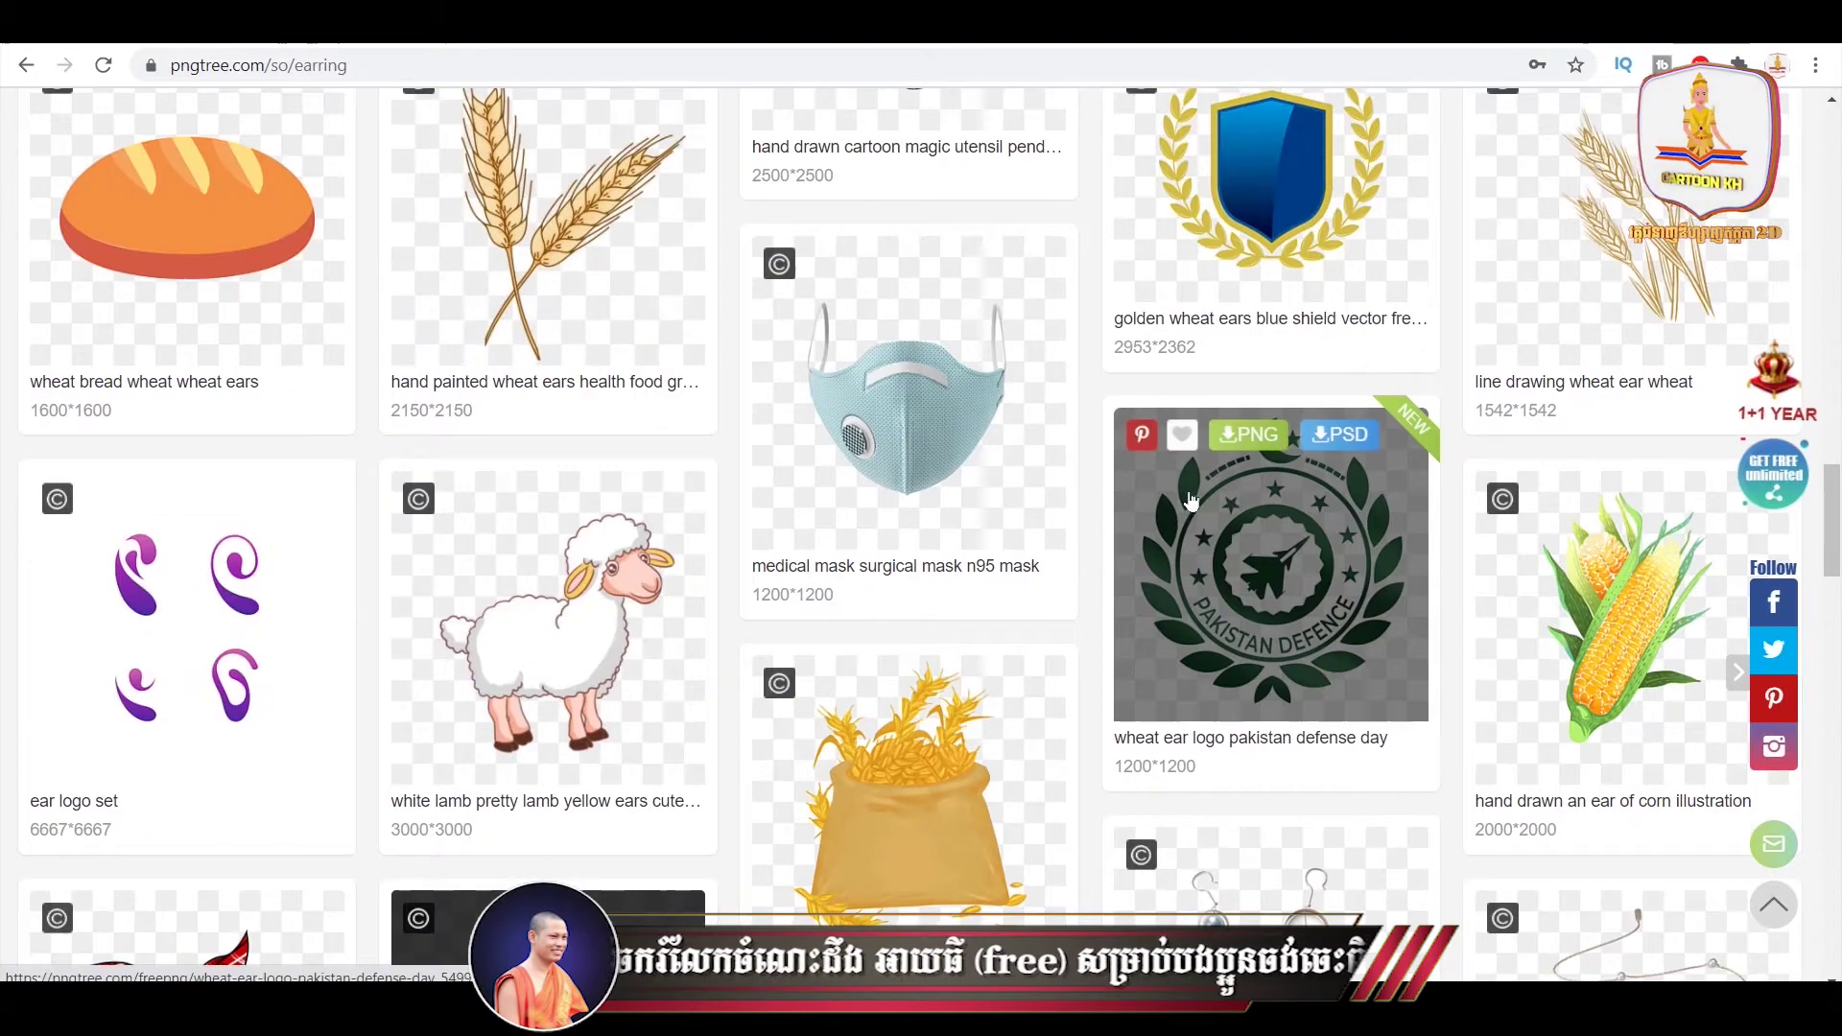
scroll(1170, 513, "down", 5)
scroll(928, 526, "down", 6)
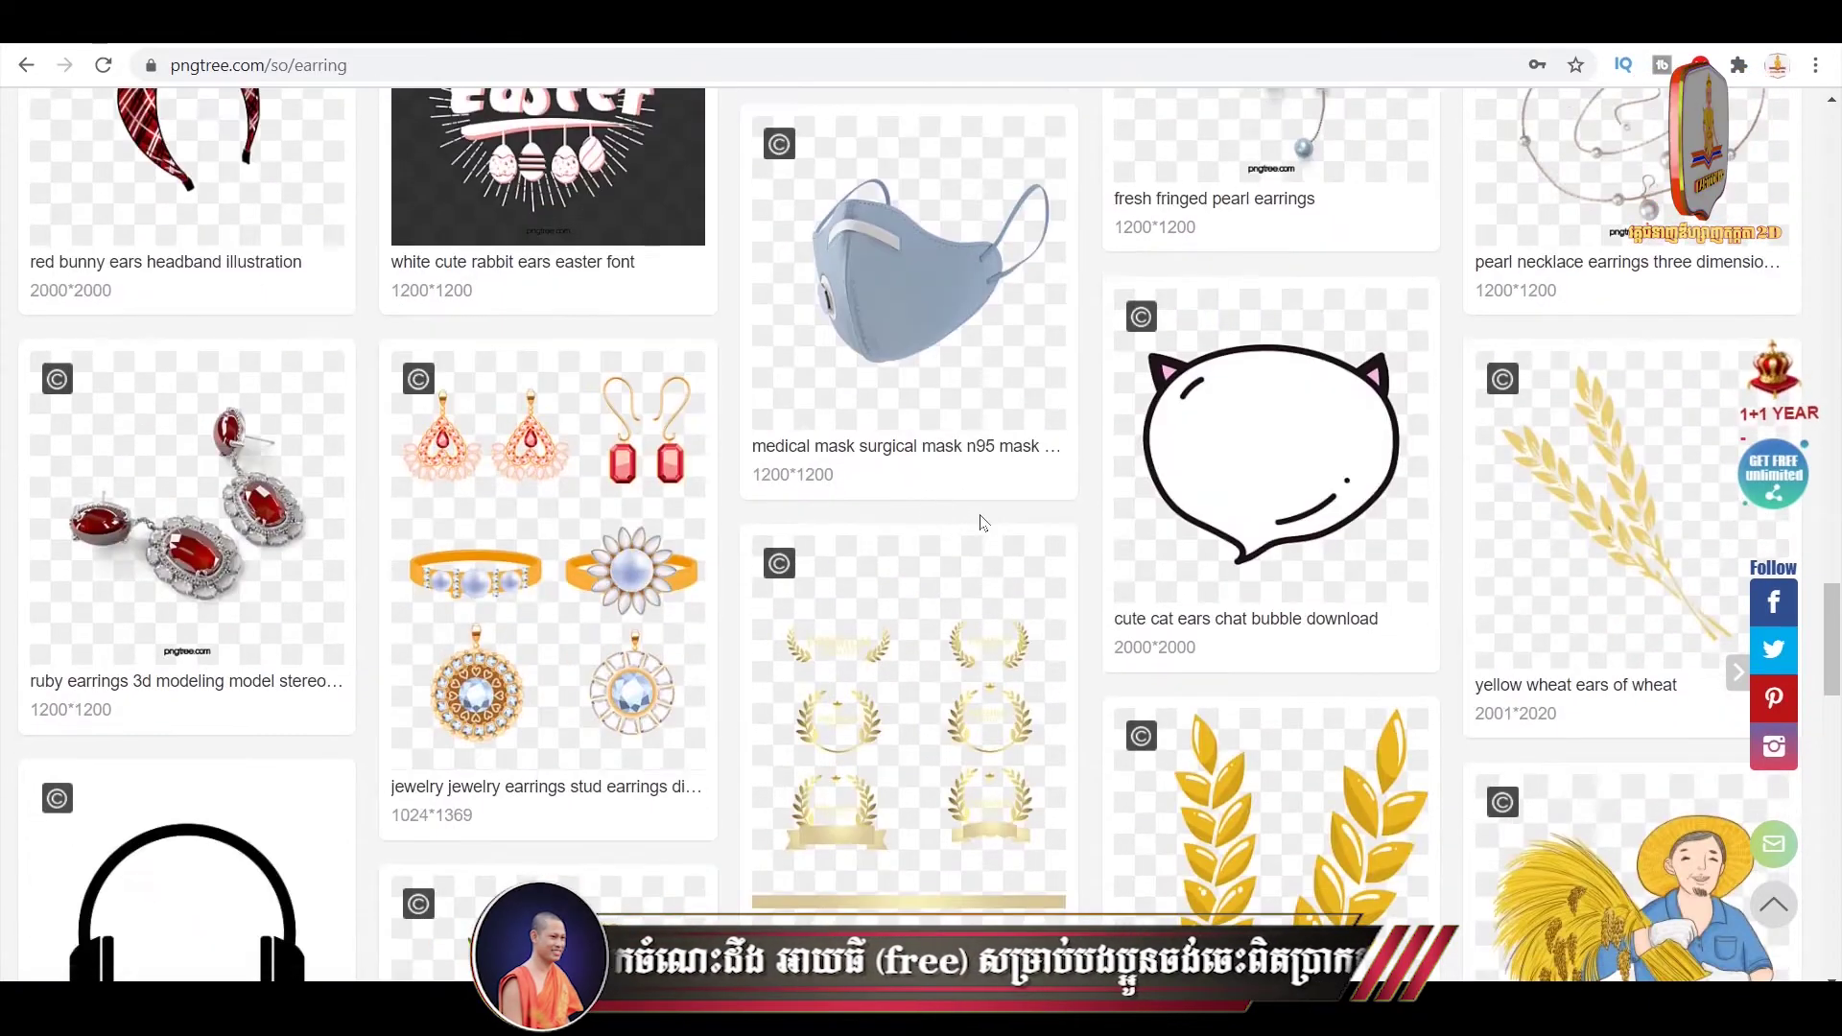
scroll(985, 523, "down", 5)
scroll(811, 521, "up", 5)
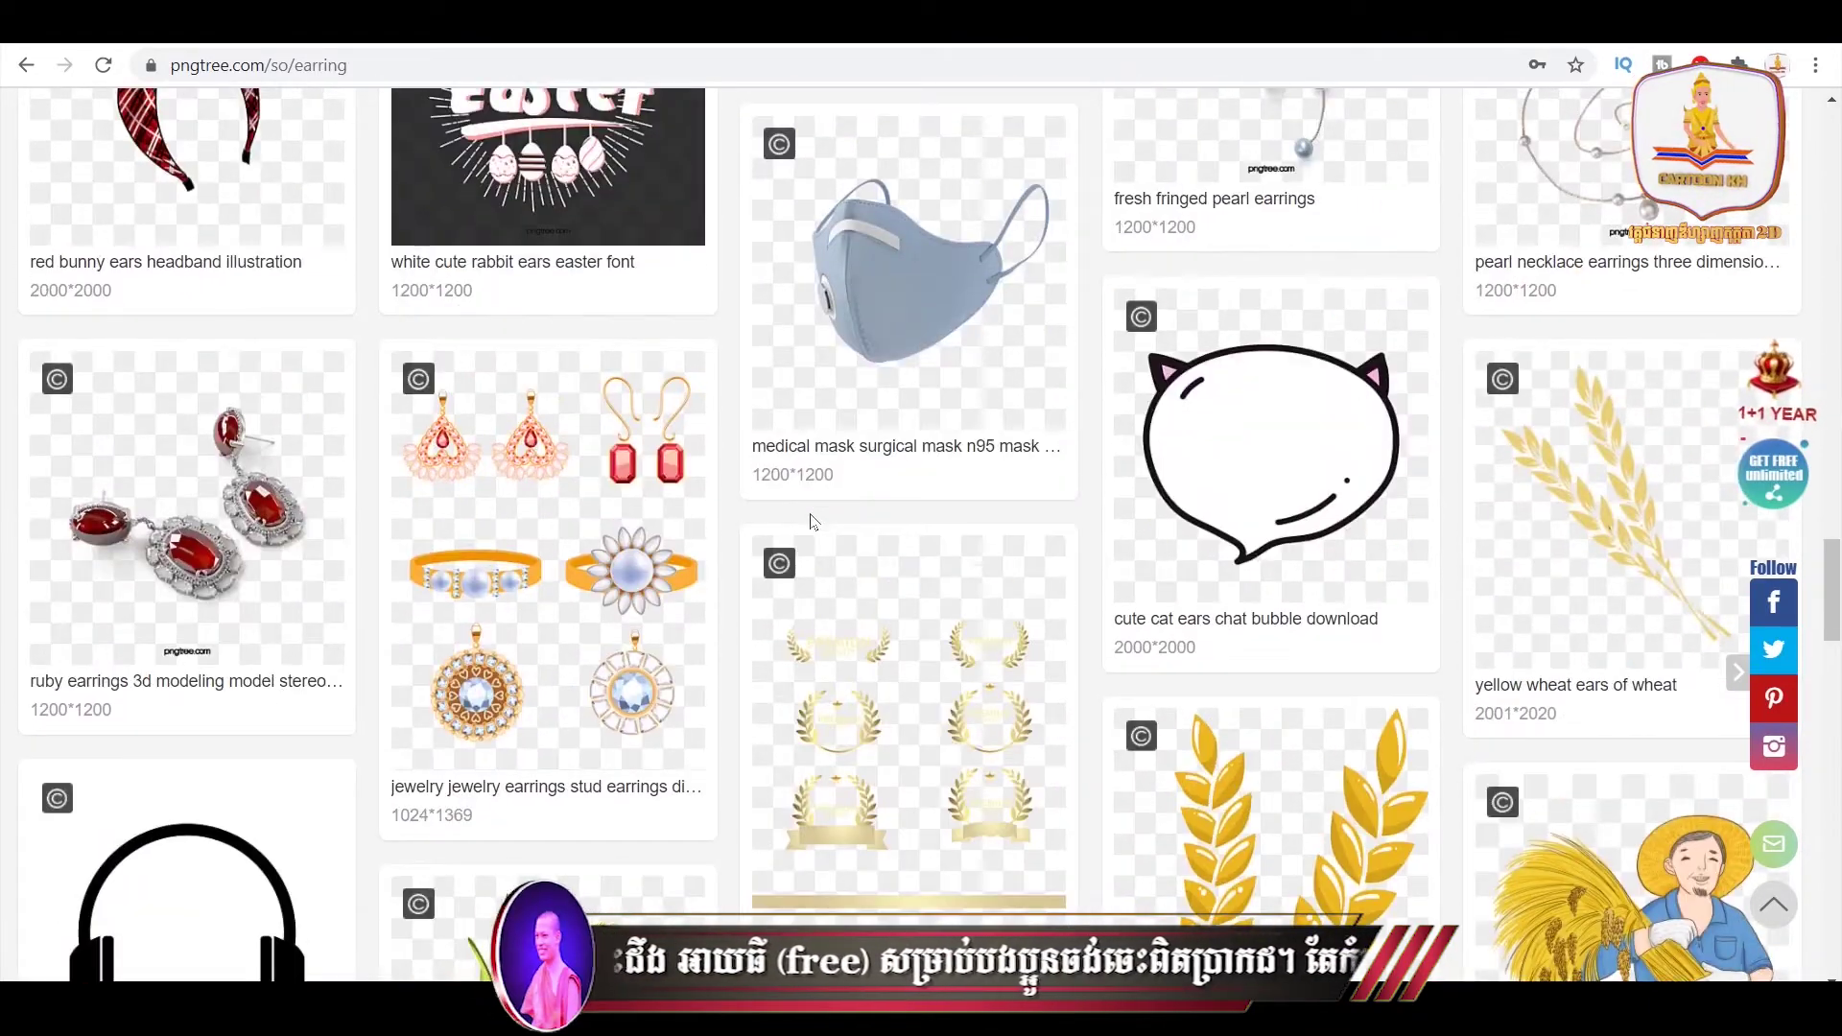
scroll(691, 460, "down", 5)
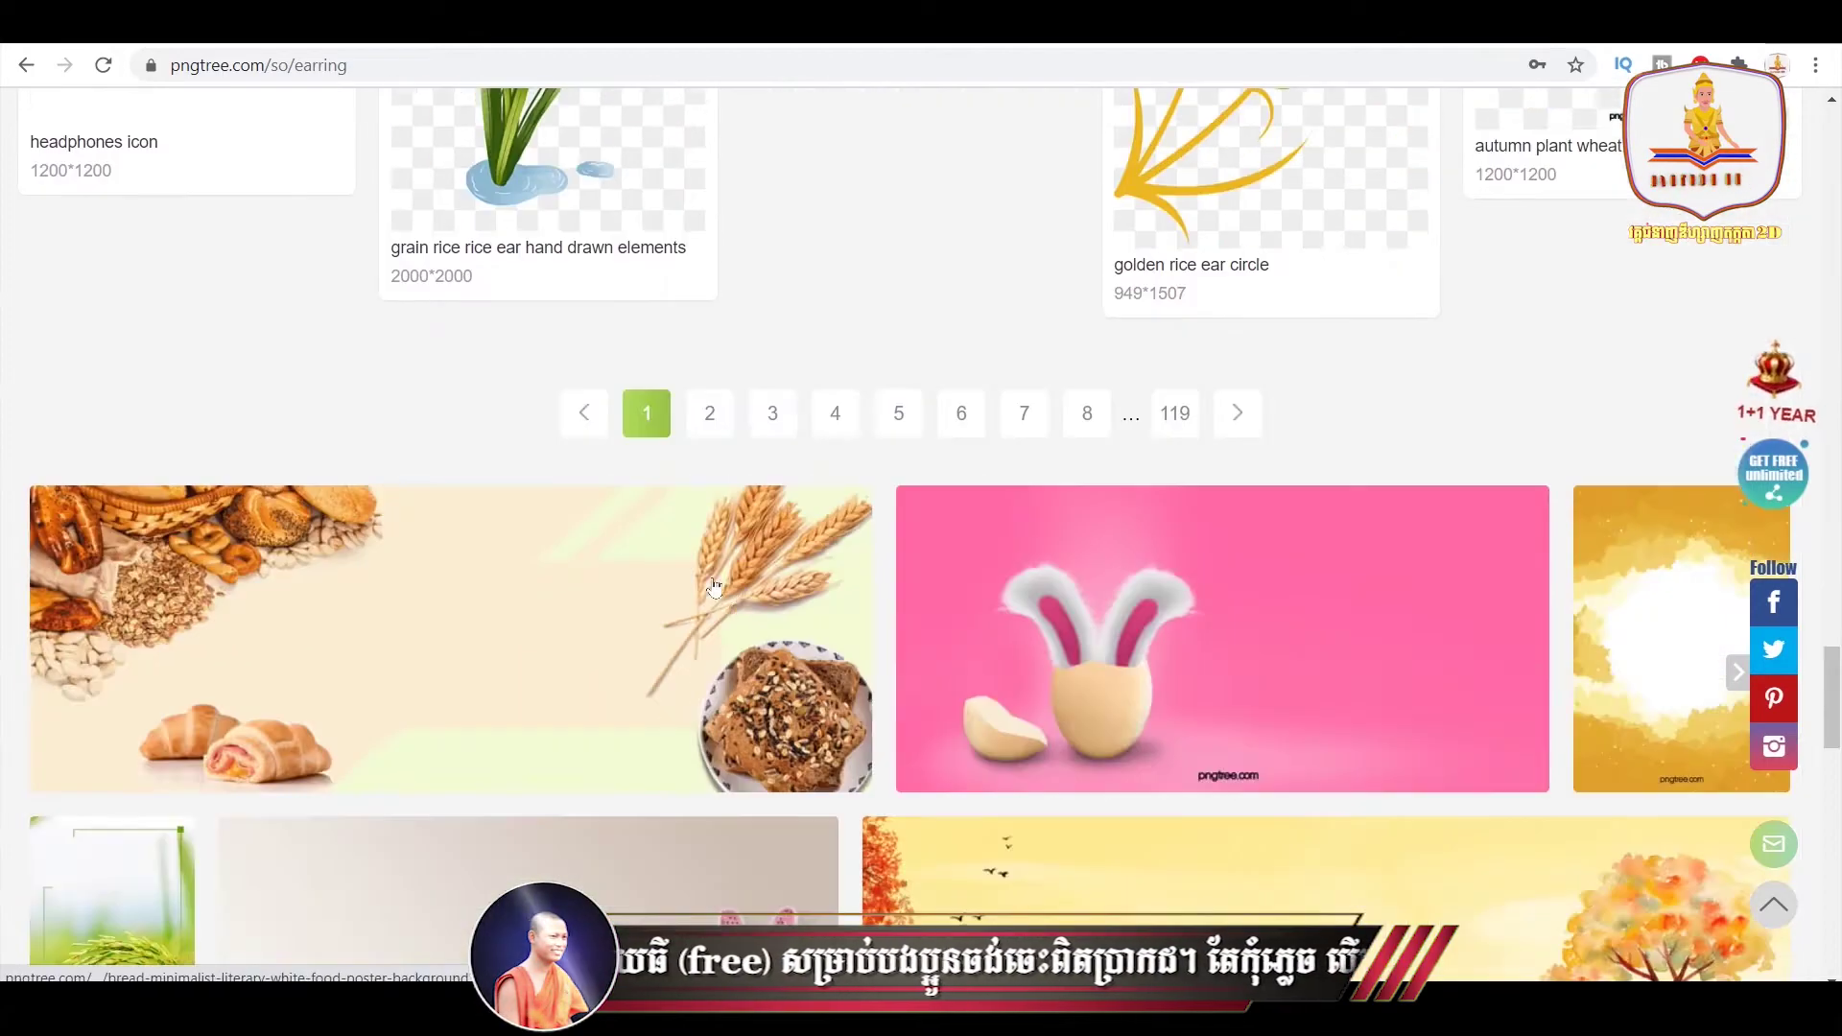
- Go to page 2 of the earring results and scroll through it
left_click(712, 415)
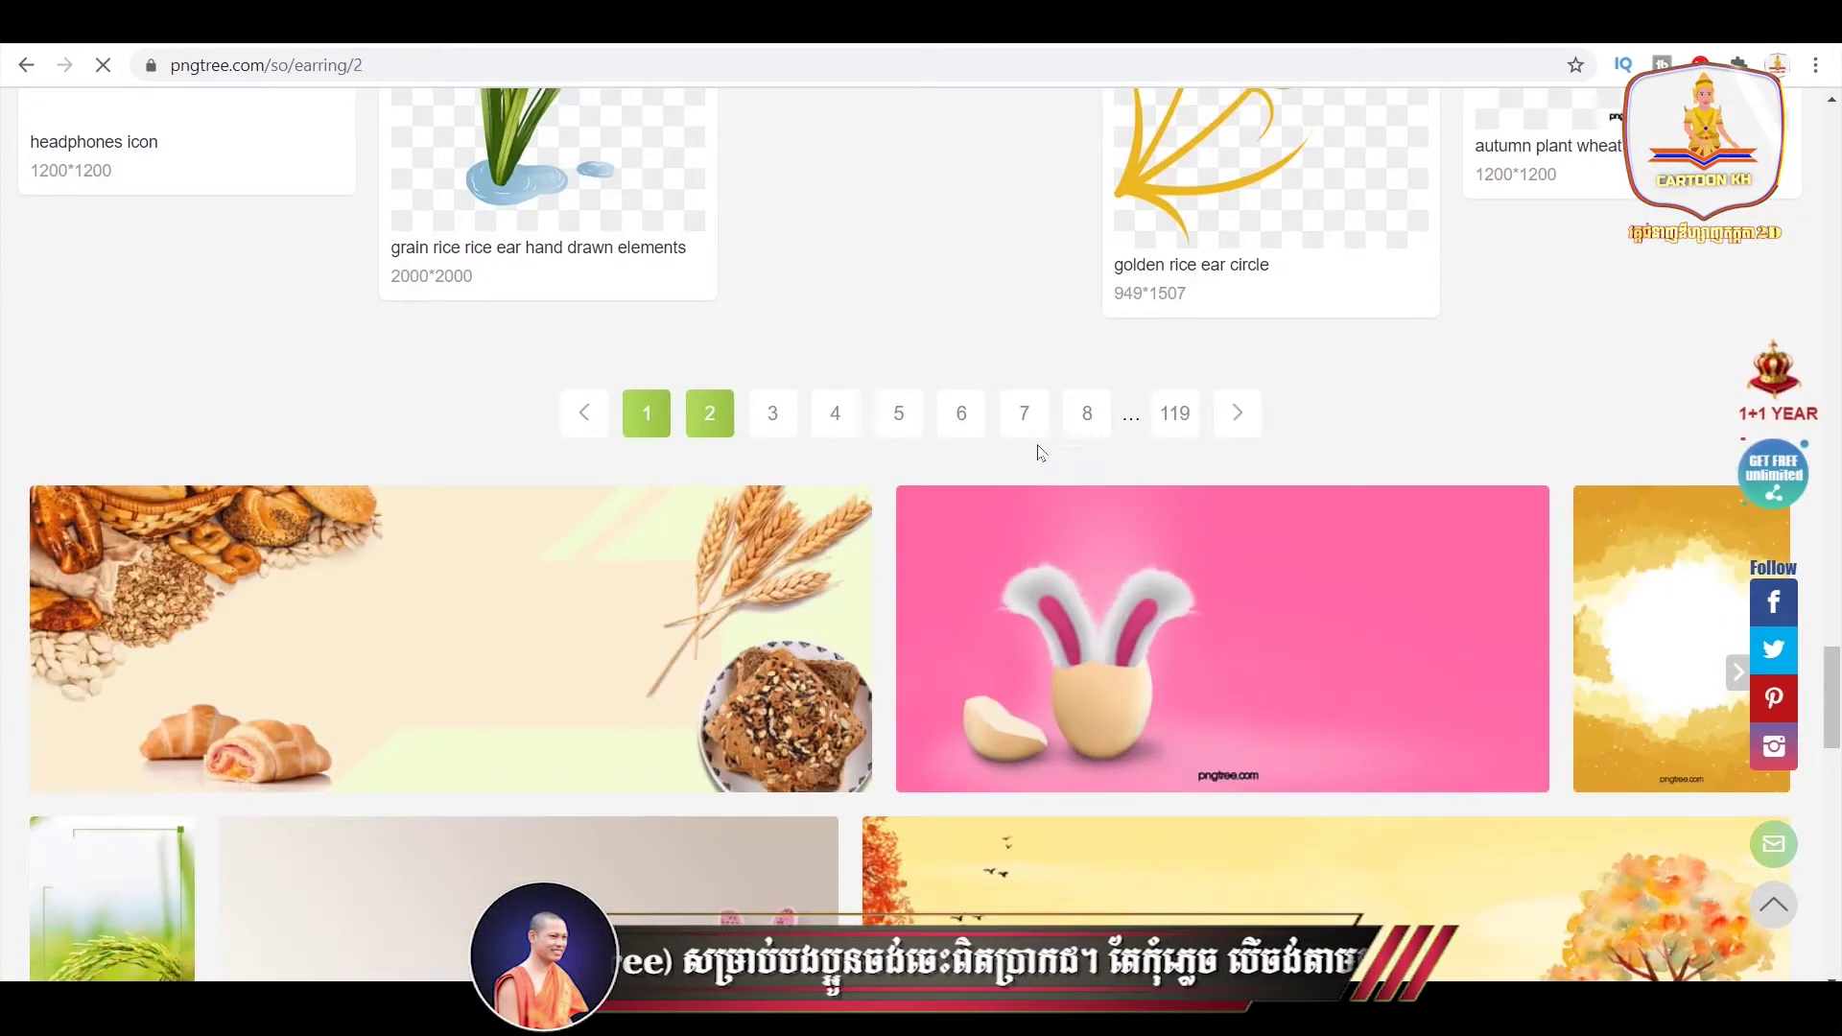
scroll(1056, 508, "down", 10)
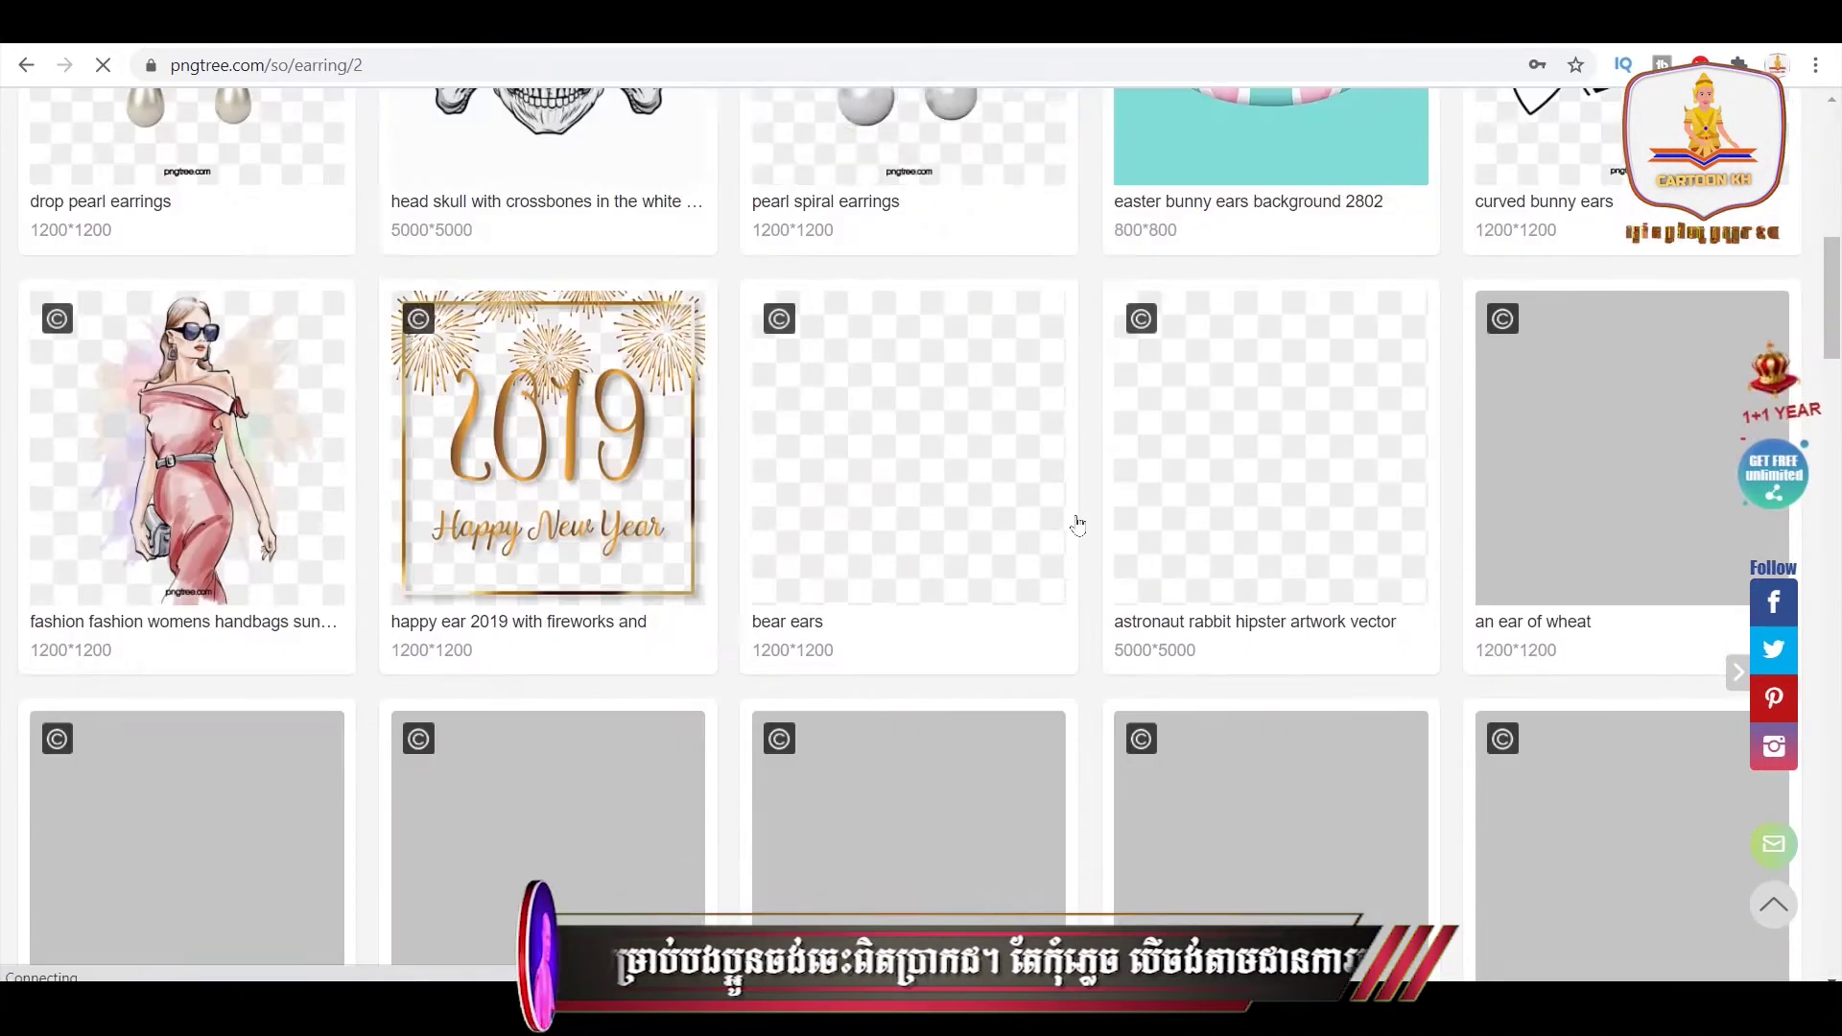
scroll(1039, 513, "up", 5)
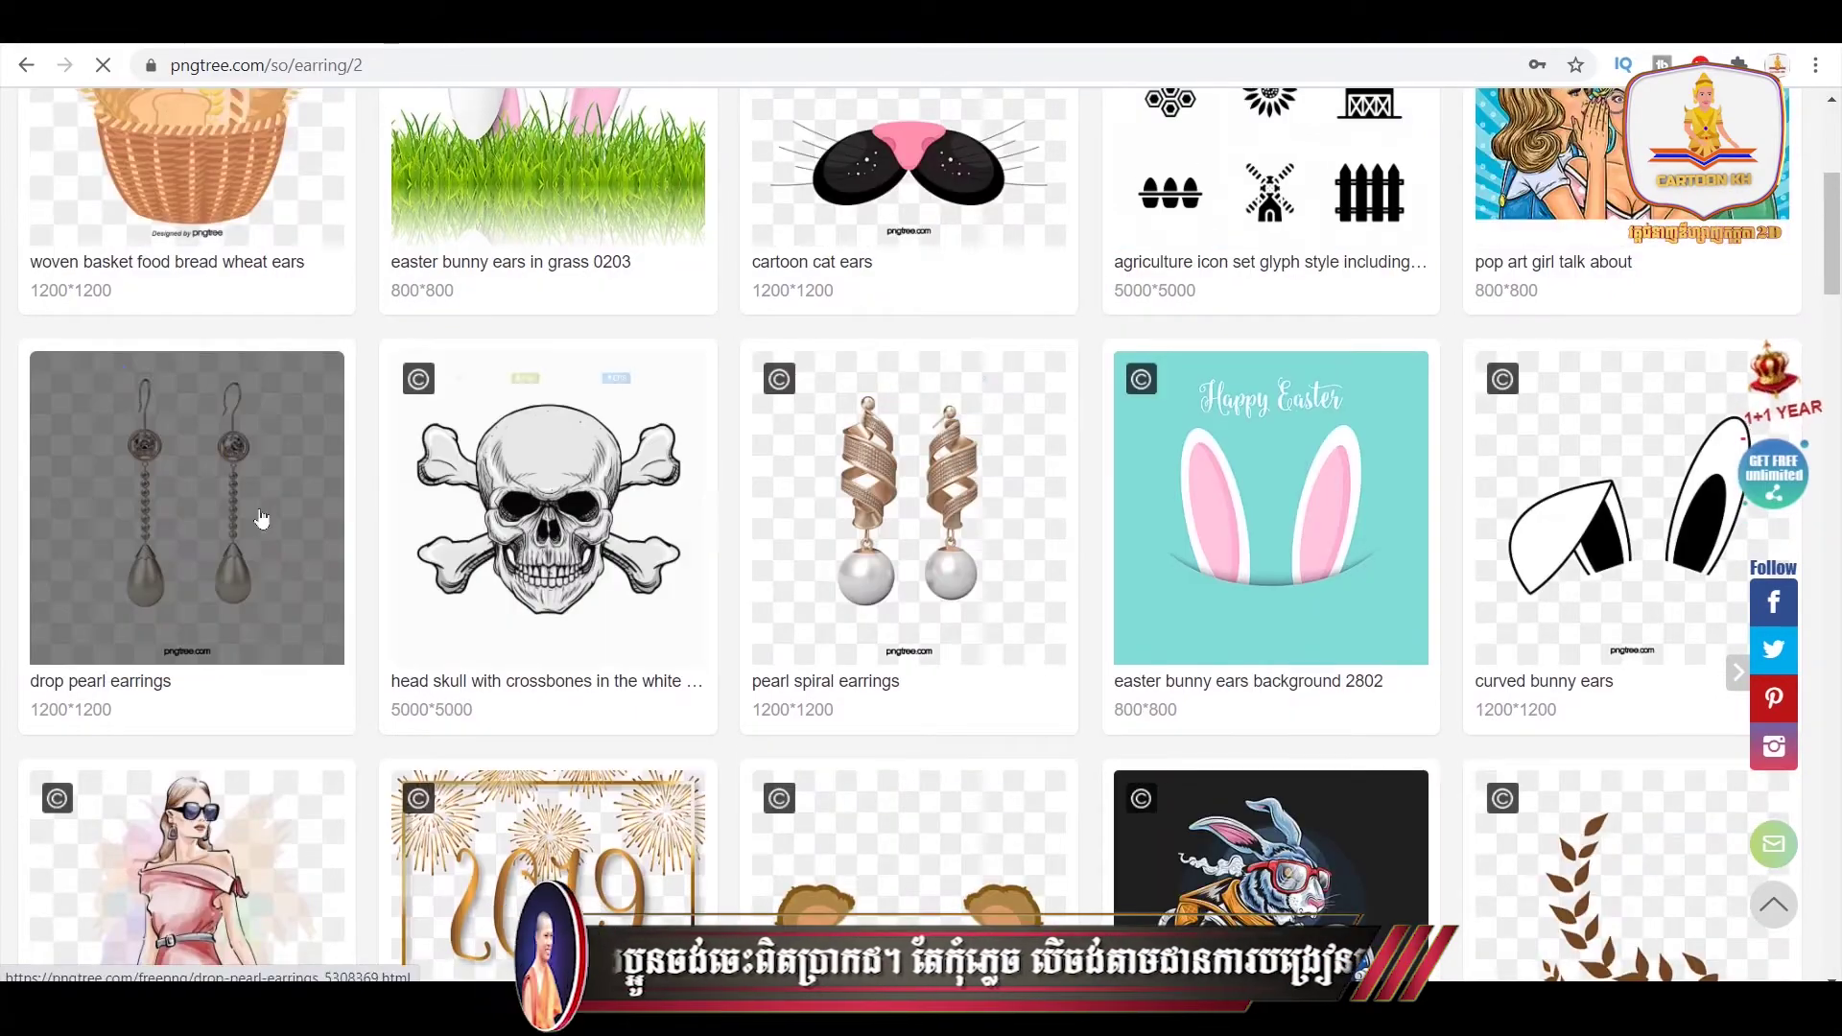
scroll(1178, 538, "down", 5)
scroll(1175, 538, "down", 5)
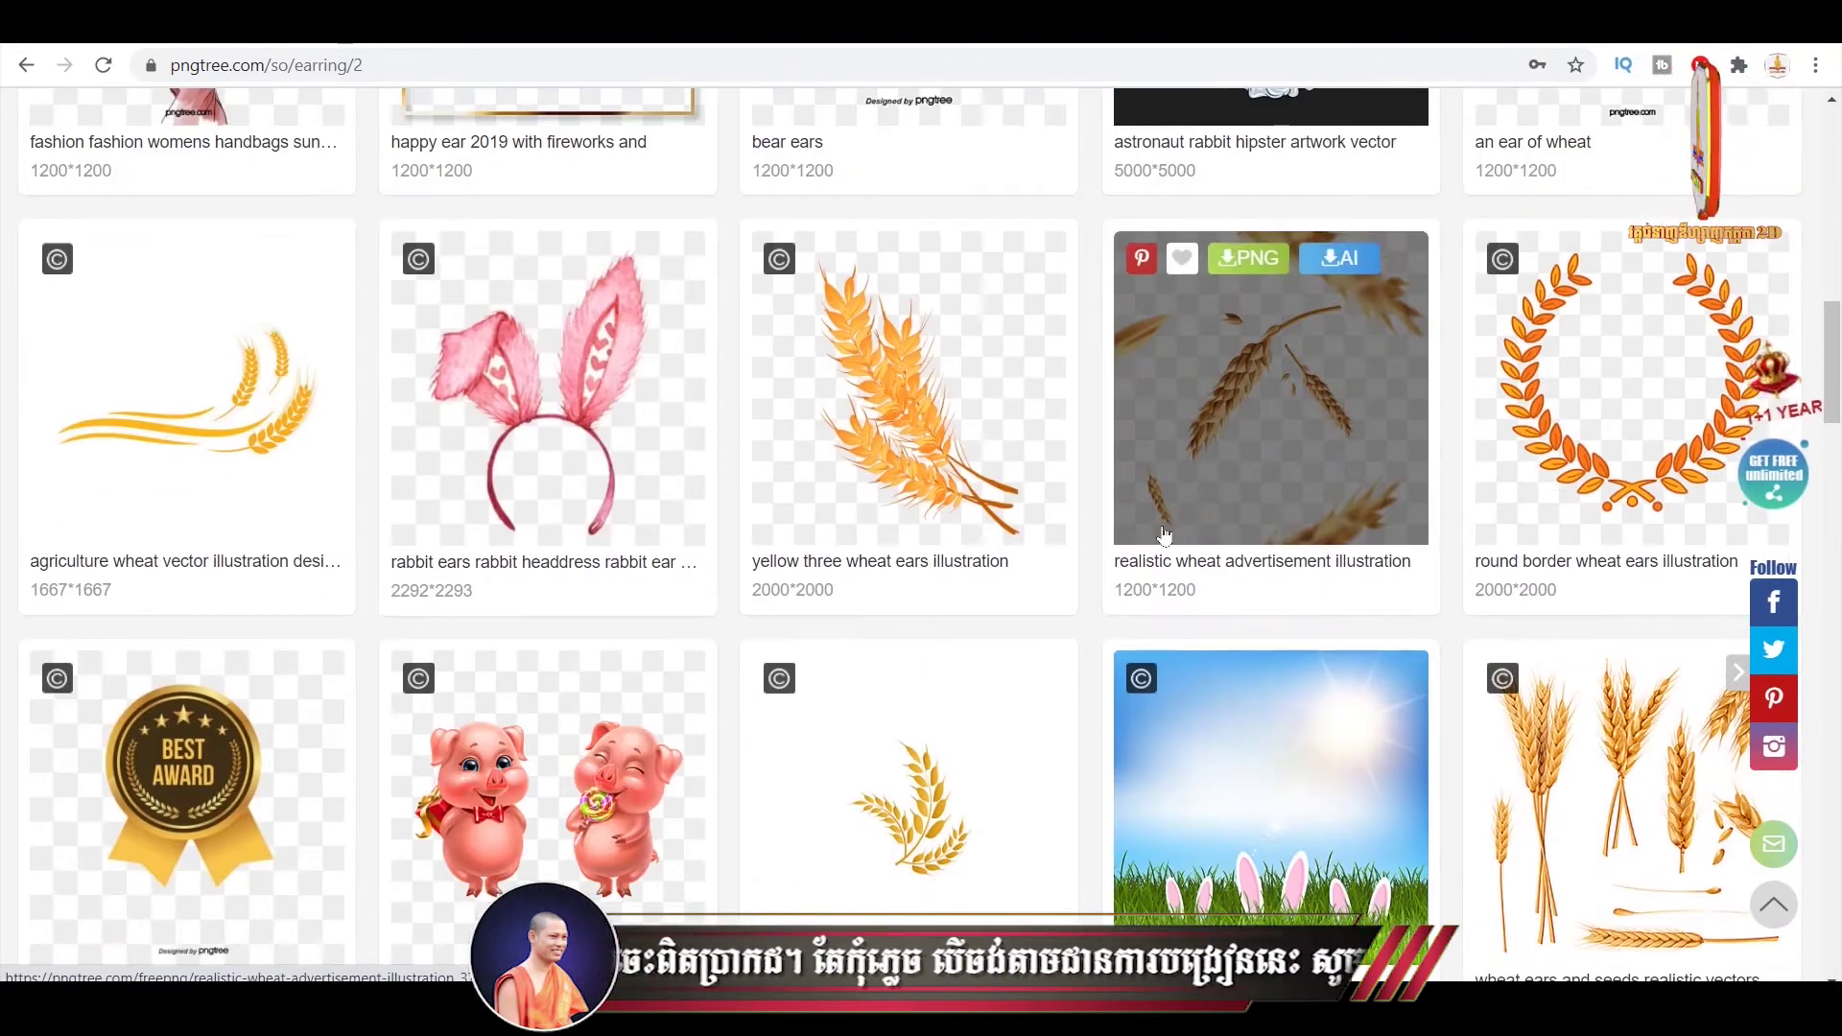
scroll(1166, 535, "down", 5)
scroll(1161, 536, "down", 5)
scroll(1156, 535, "down", 5)
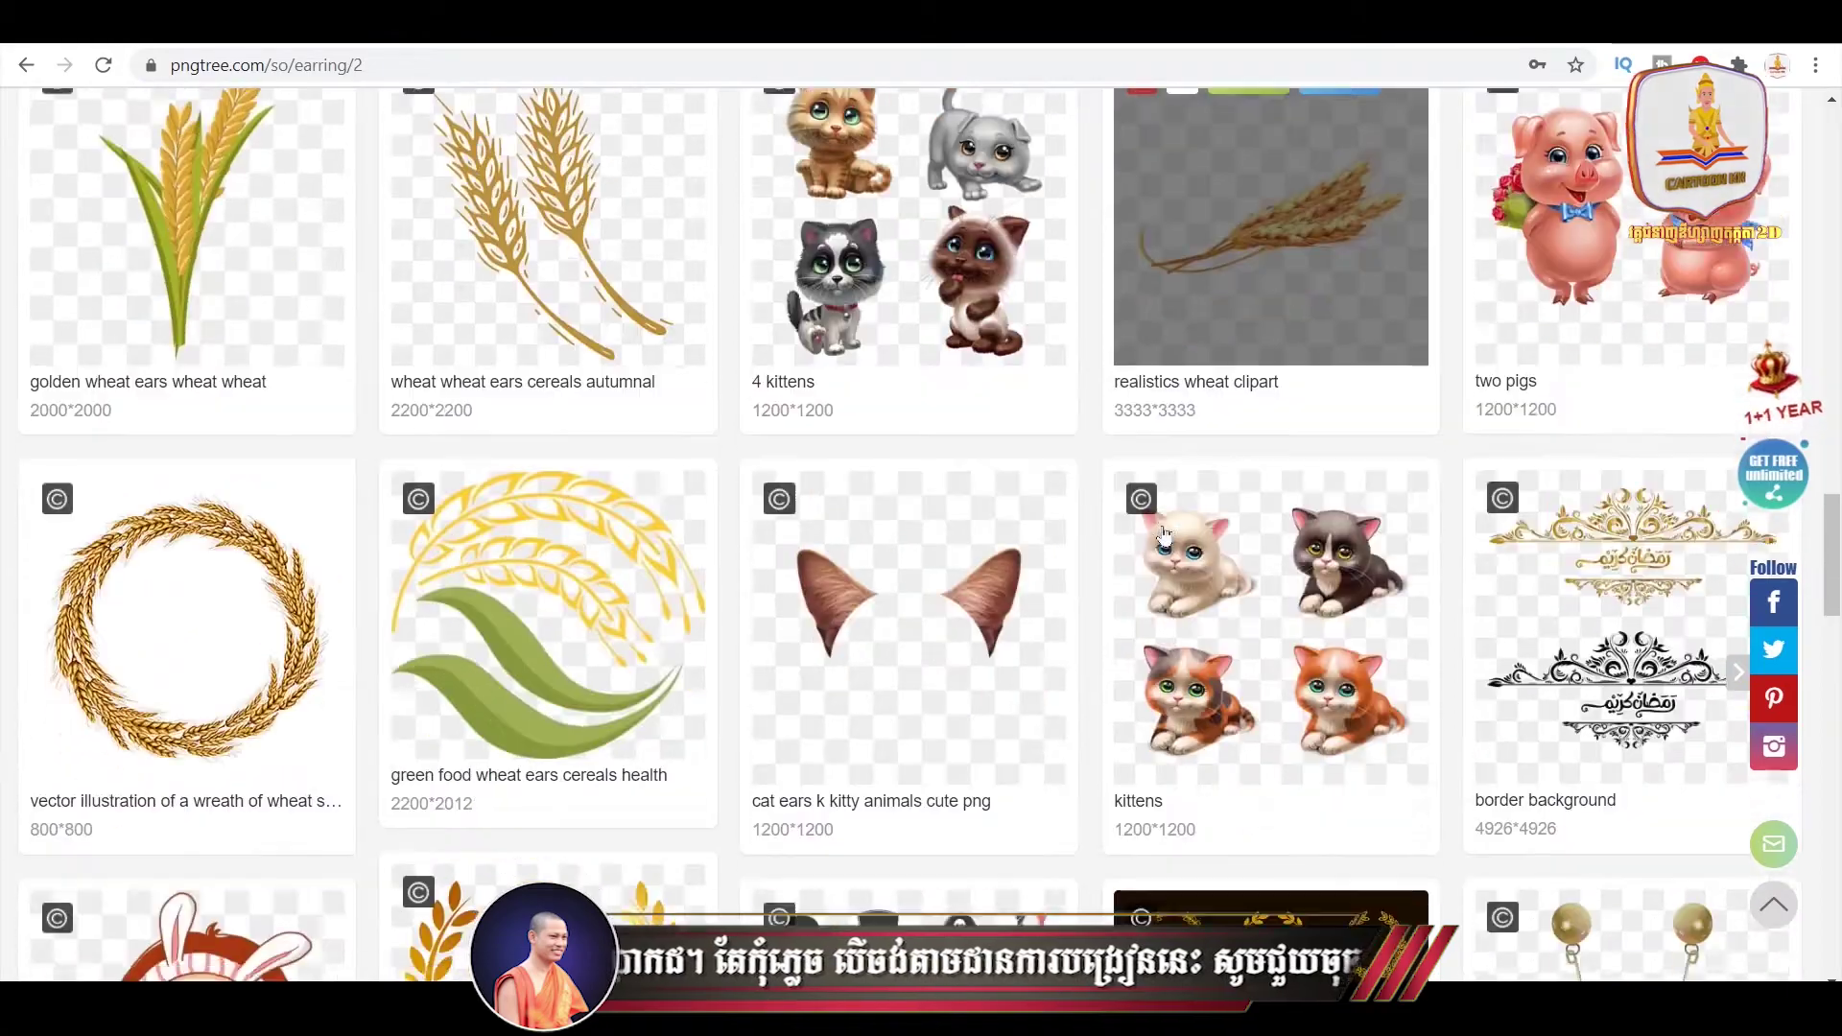
scroll(1103, 538, "down", 5)
scroll(1055, 537, "down", 10)
scroll(1007, 537, "up", 4)
scroll(953, 537, "up", 6)
scroll(998, 547, "up", 10)
scroll(1094, 556, "up", 4)
scroll(1189, 566, "down", 8)
scroll(1277, 576, "down", 2)
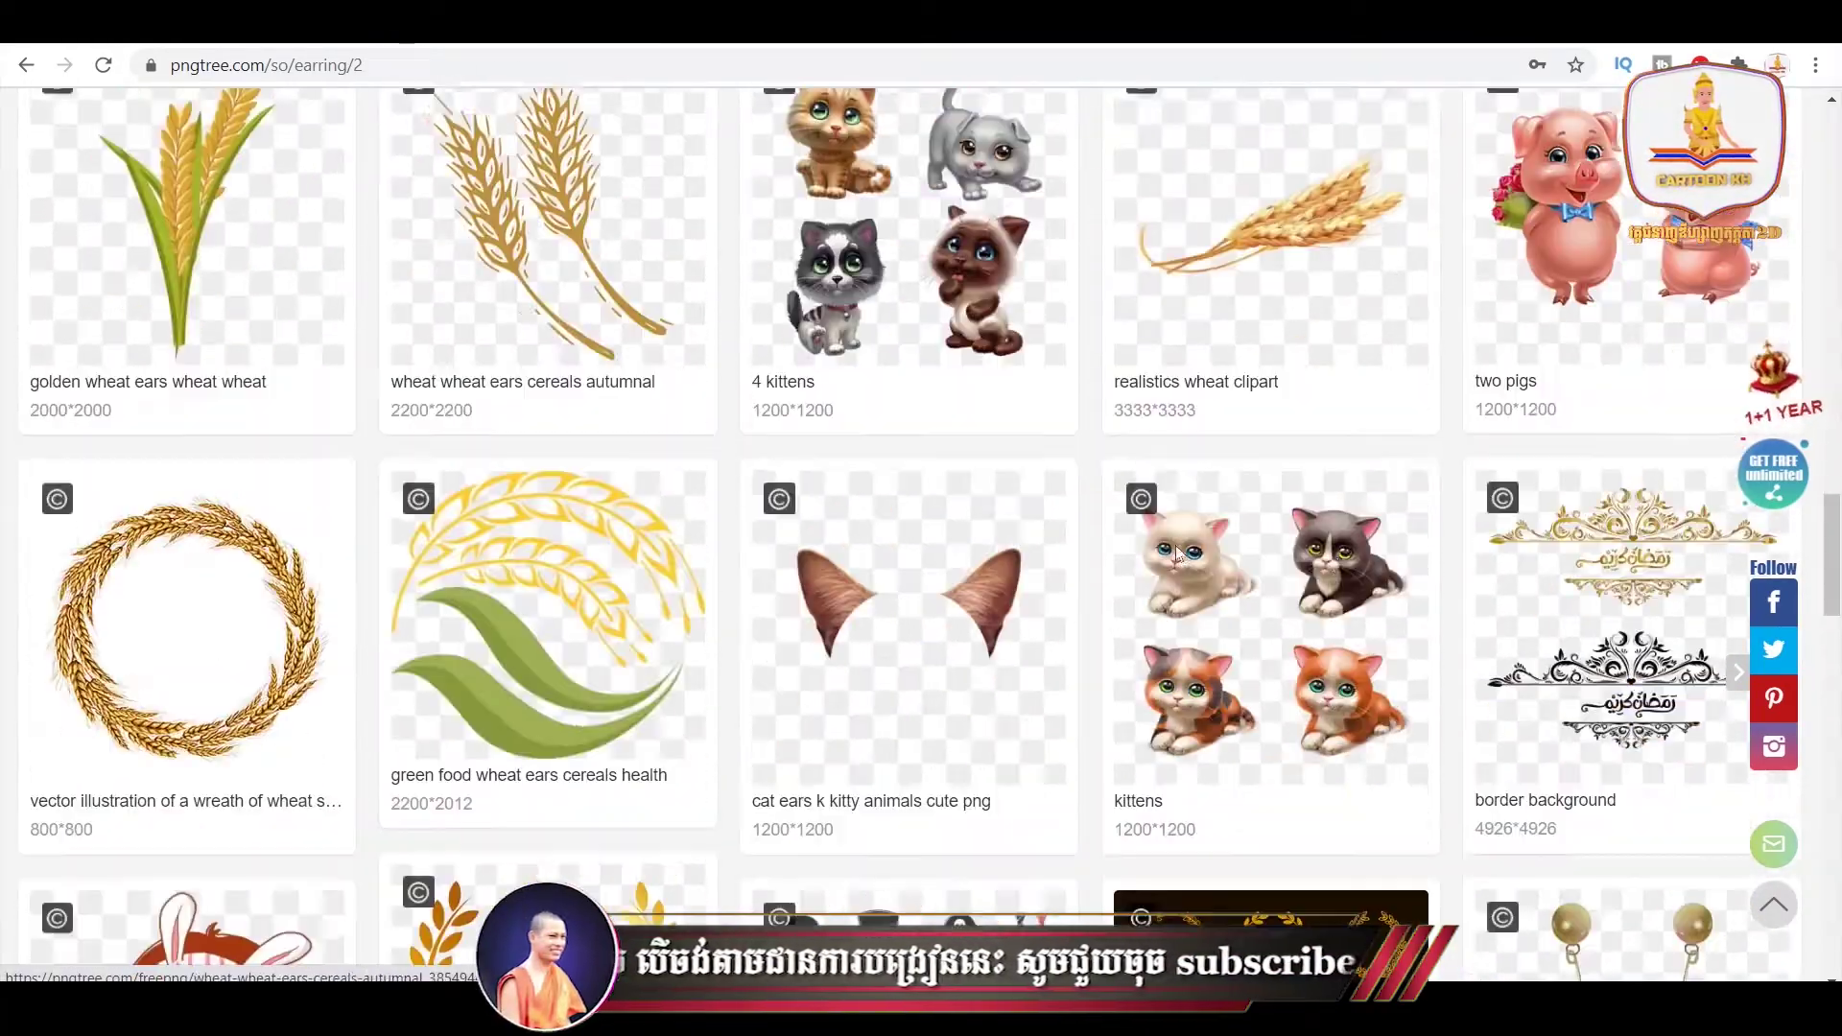
scroll(1320, 582, "down", 10)
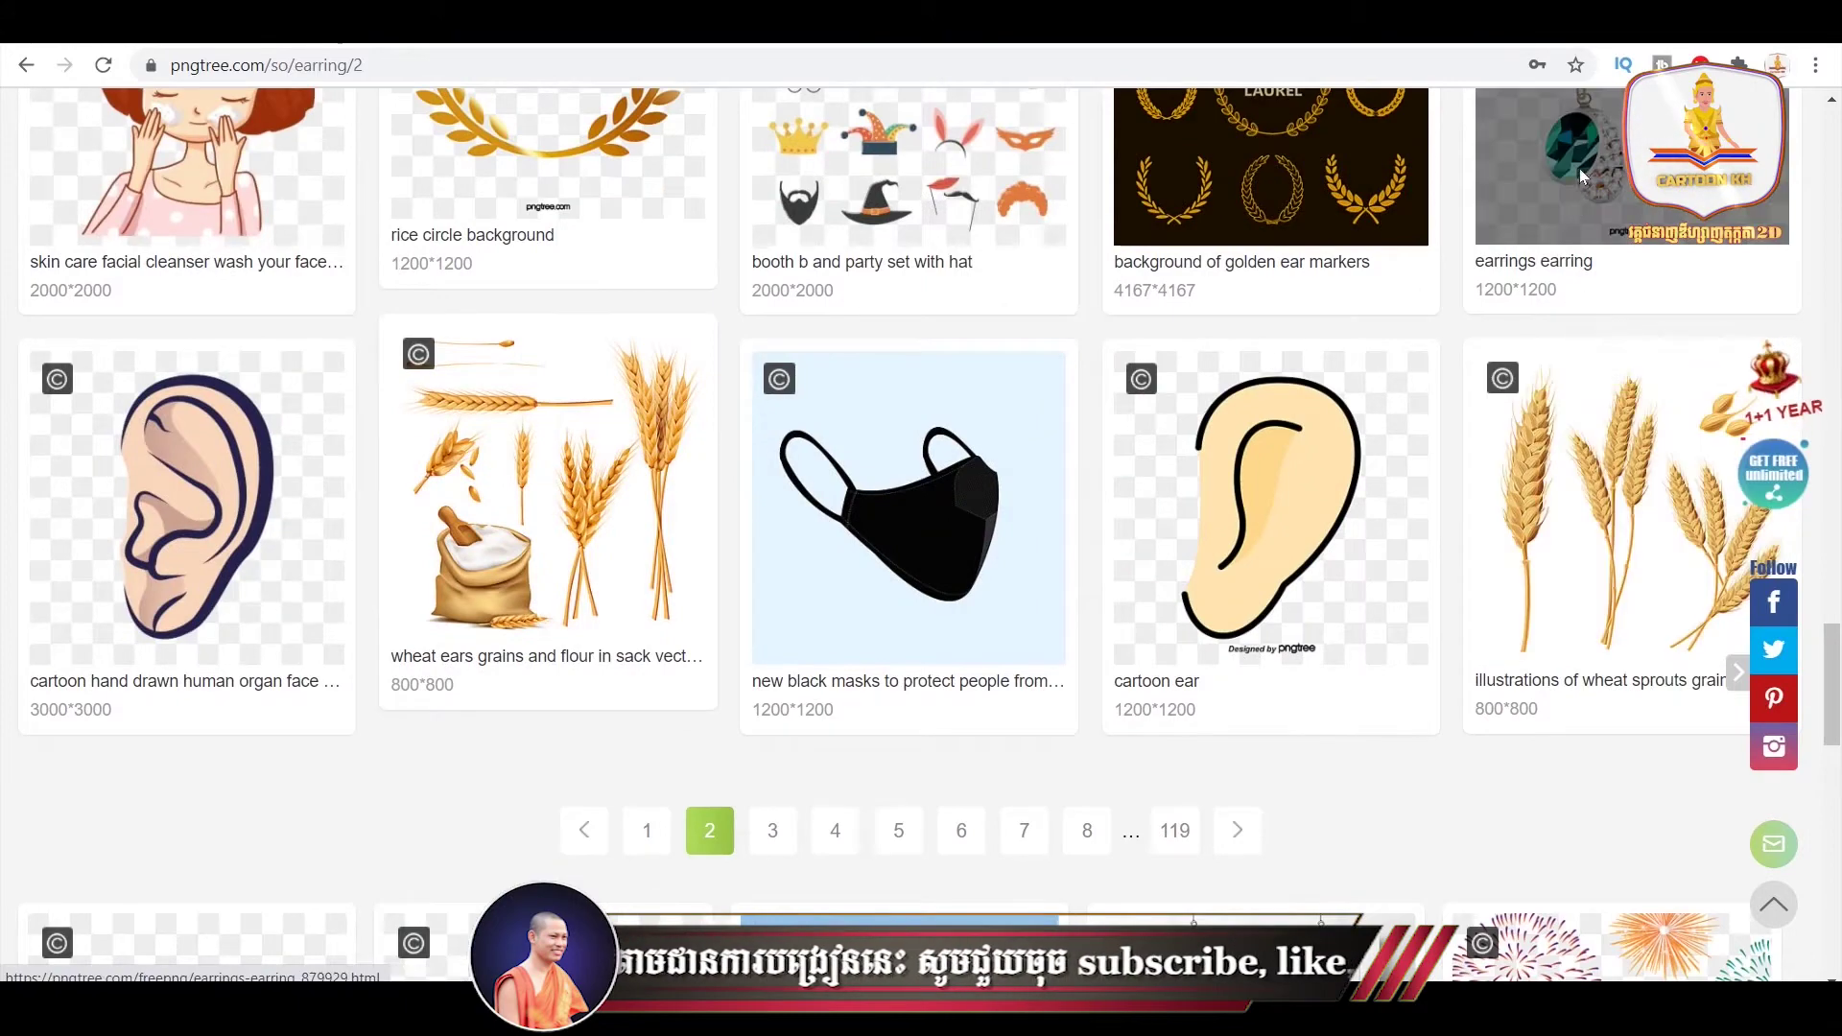
- Preview the Earrings image's detail page, then return to the results
left_click(633, 452)
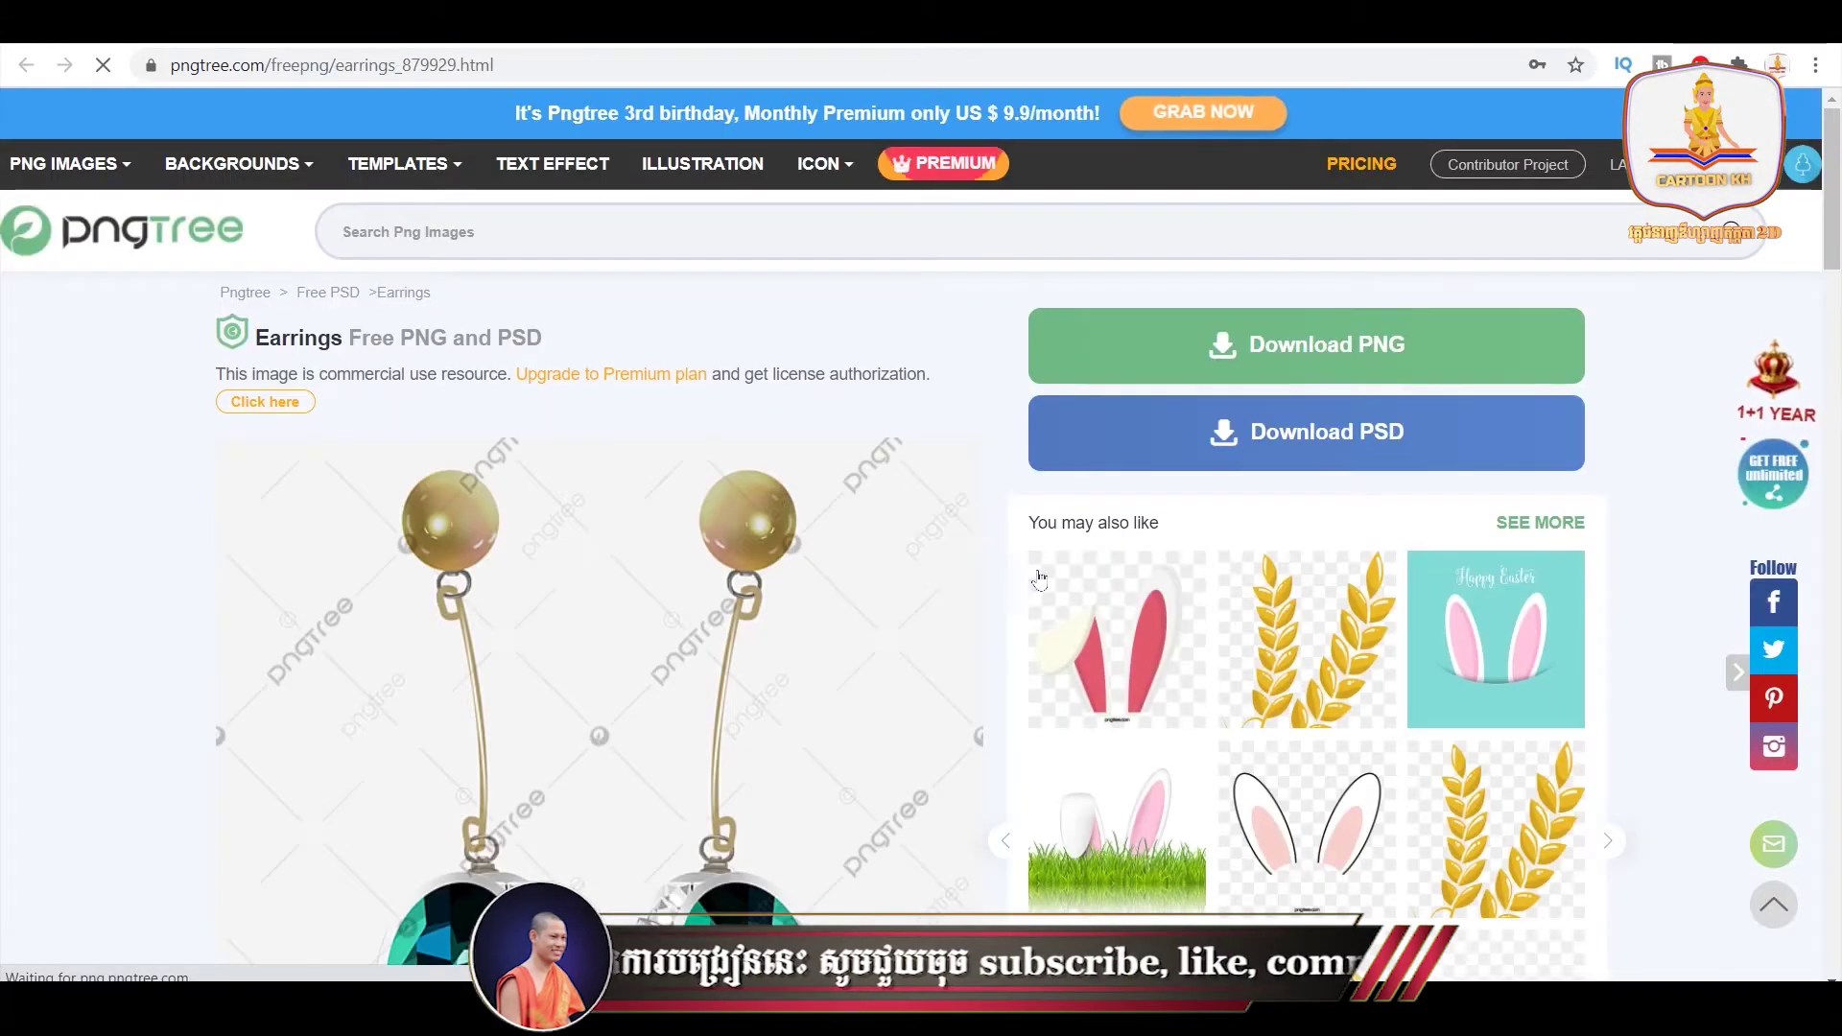
scroll(1162, 629, "down", 5)
scroll(1163, 628, "down", 1)
scroll(1162, 629, "down", 2)
scroll(1162, 628, "up", 5)
scroll(1162, 629, "up", 3)
key("alt+Left")
scroll(362, 439, "up", 10)
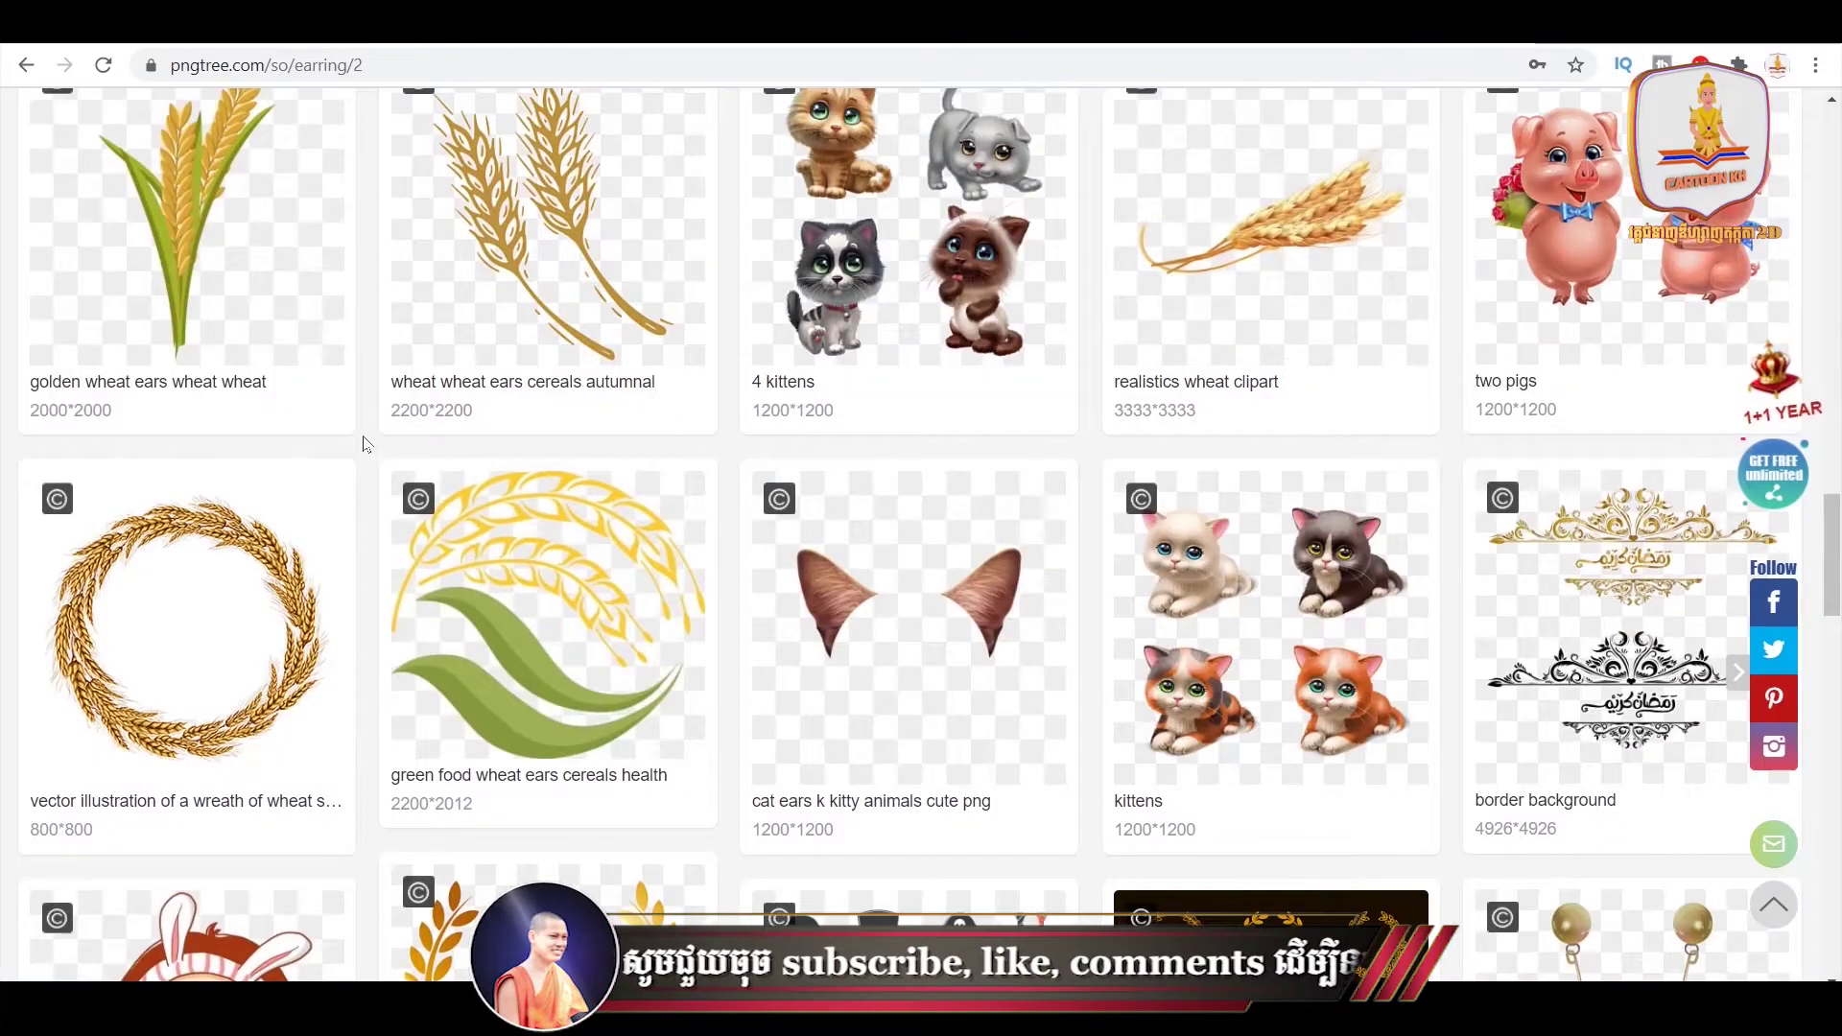
scroll(348, 429, "up", 5)
scroll(347, 429, "up", 6)
scroll(329, 451, "up", 5)
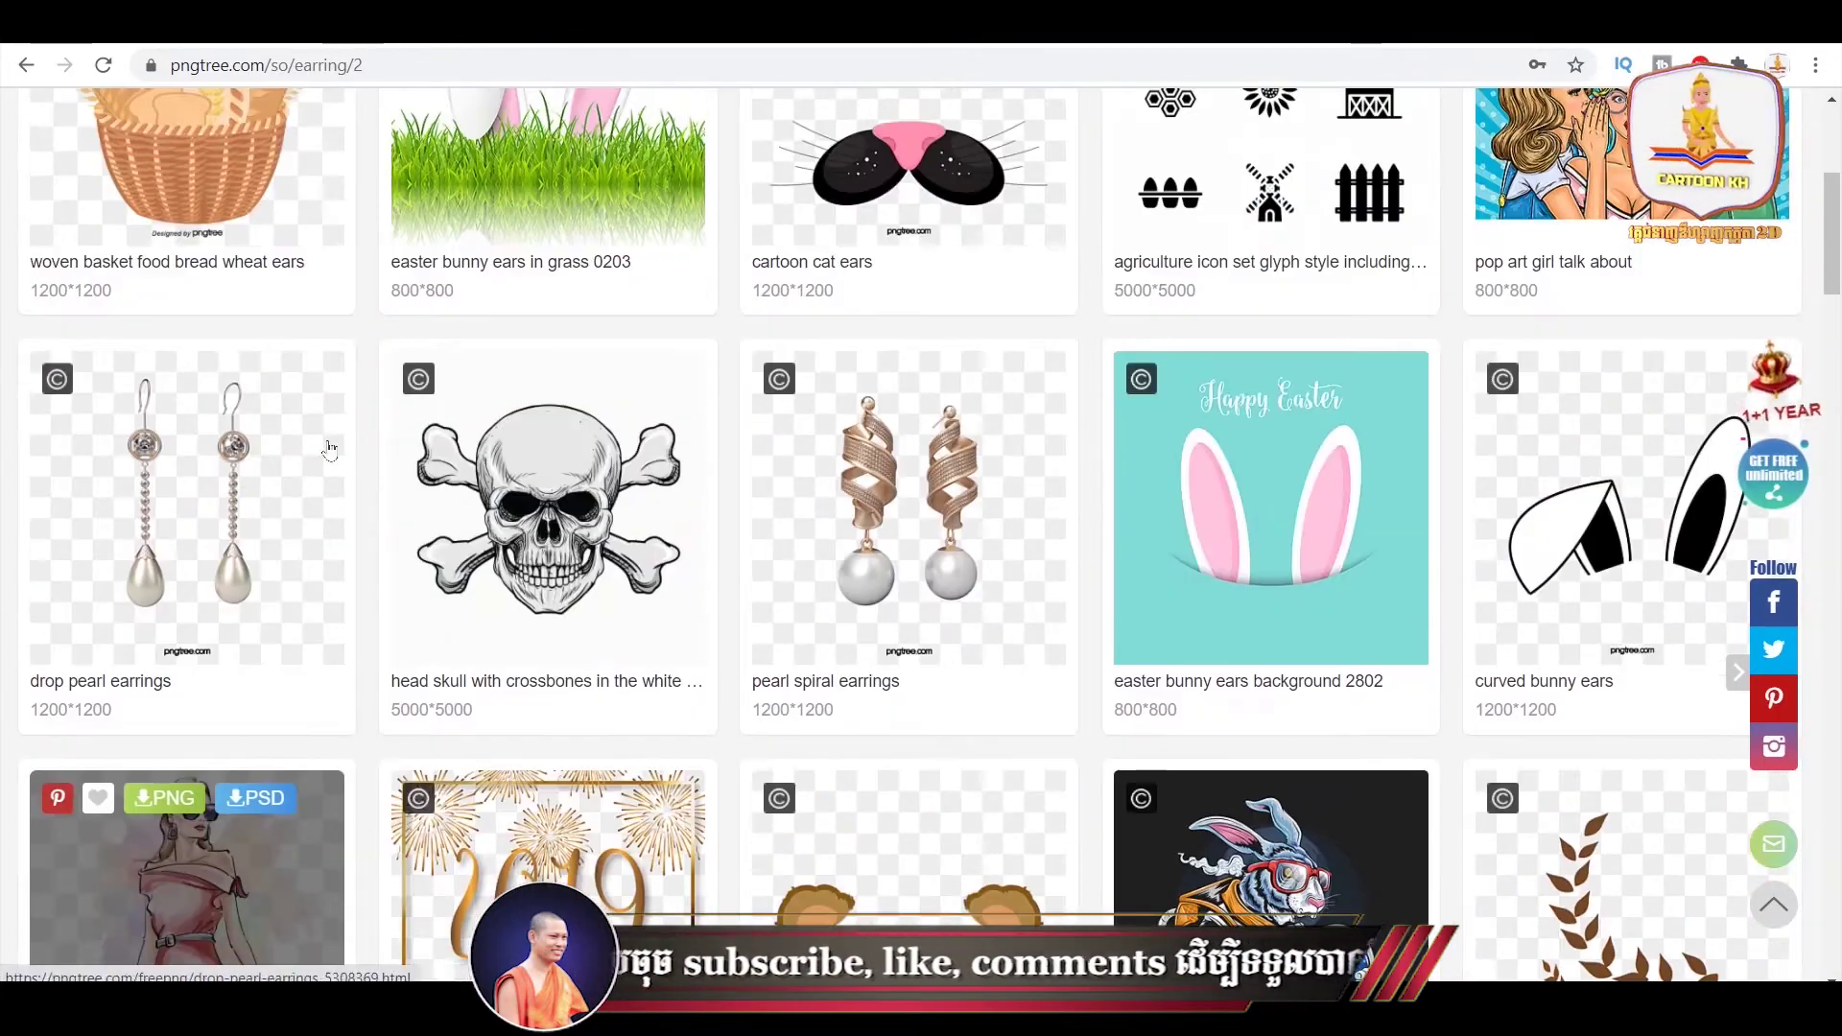
- Preview the Drop Pearl Earrings page, then return to the page-2 results' page numbers
left_click(231, 484)
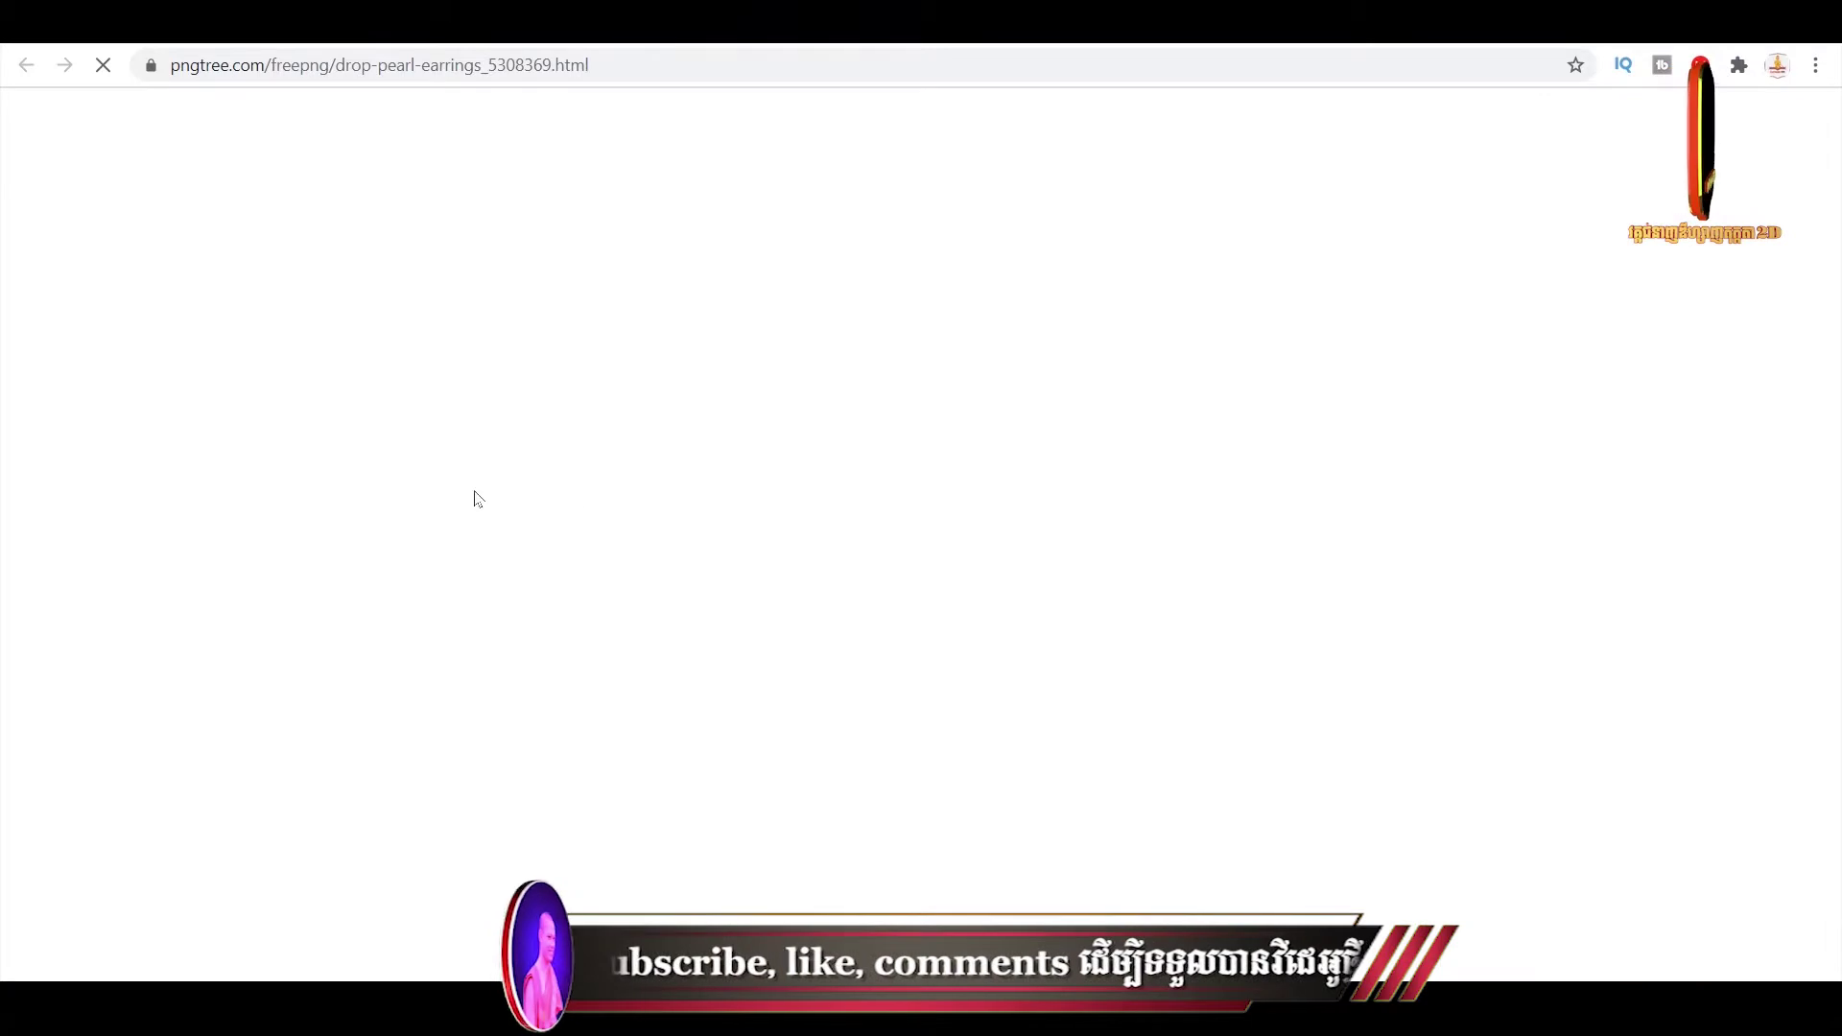
scroll(729, 506, "down", 5)
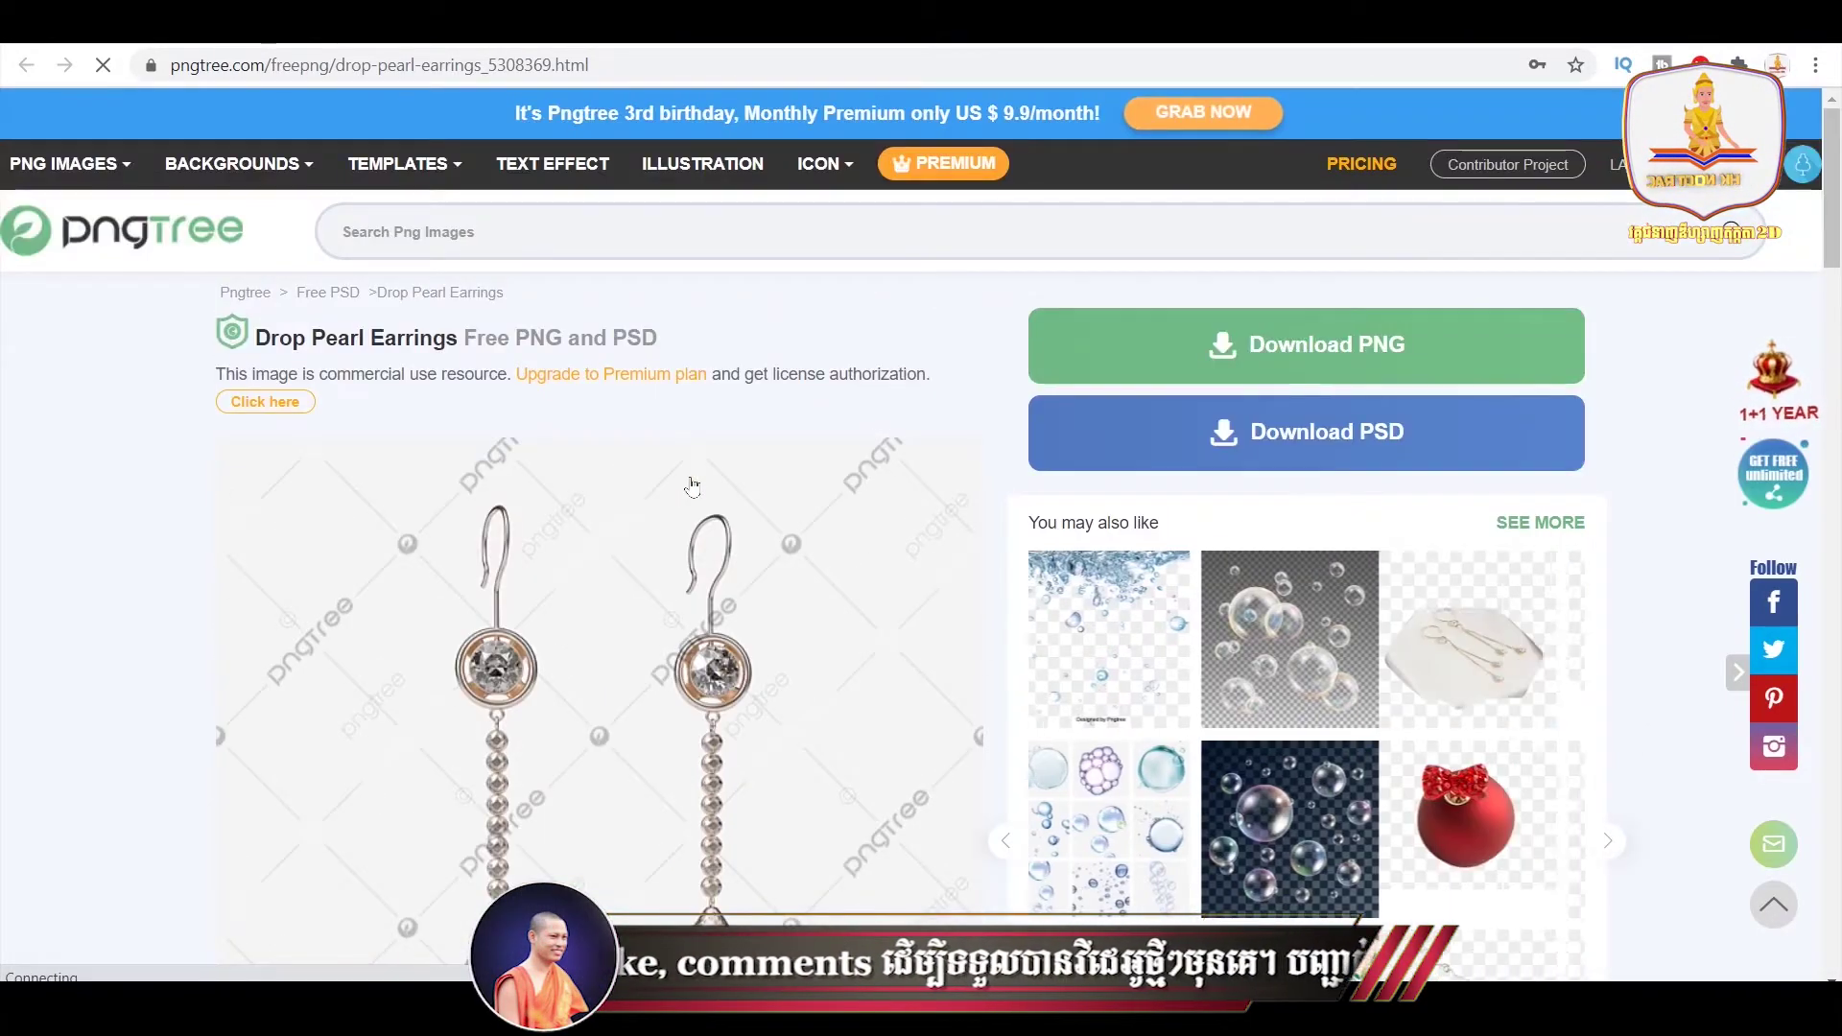
scroll(691, 486, "down", 5)
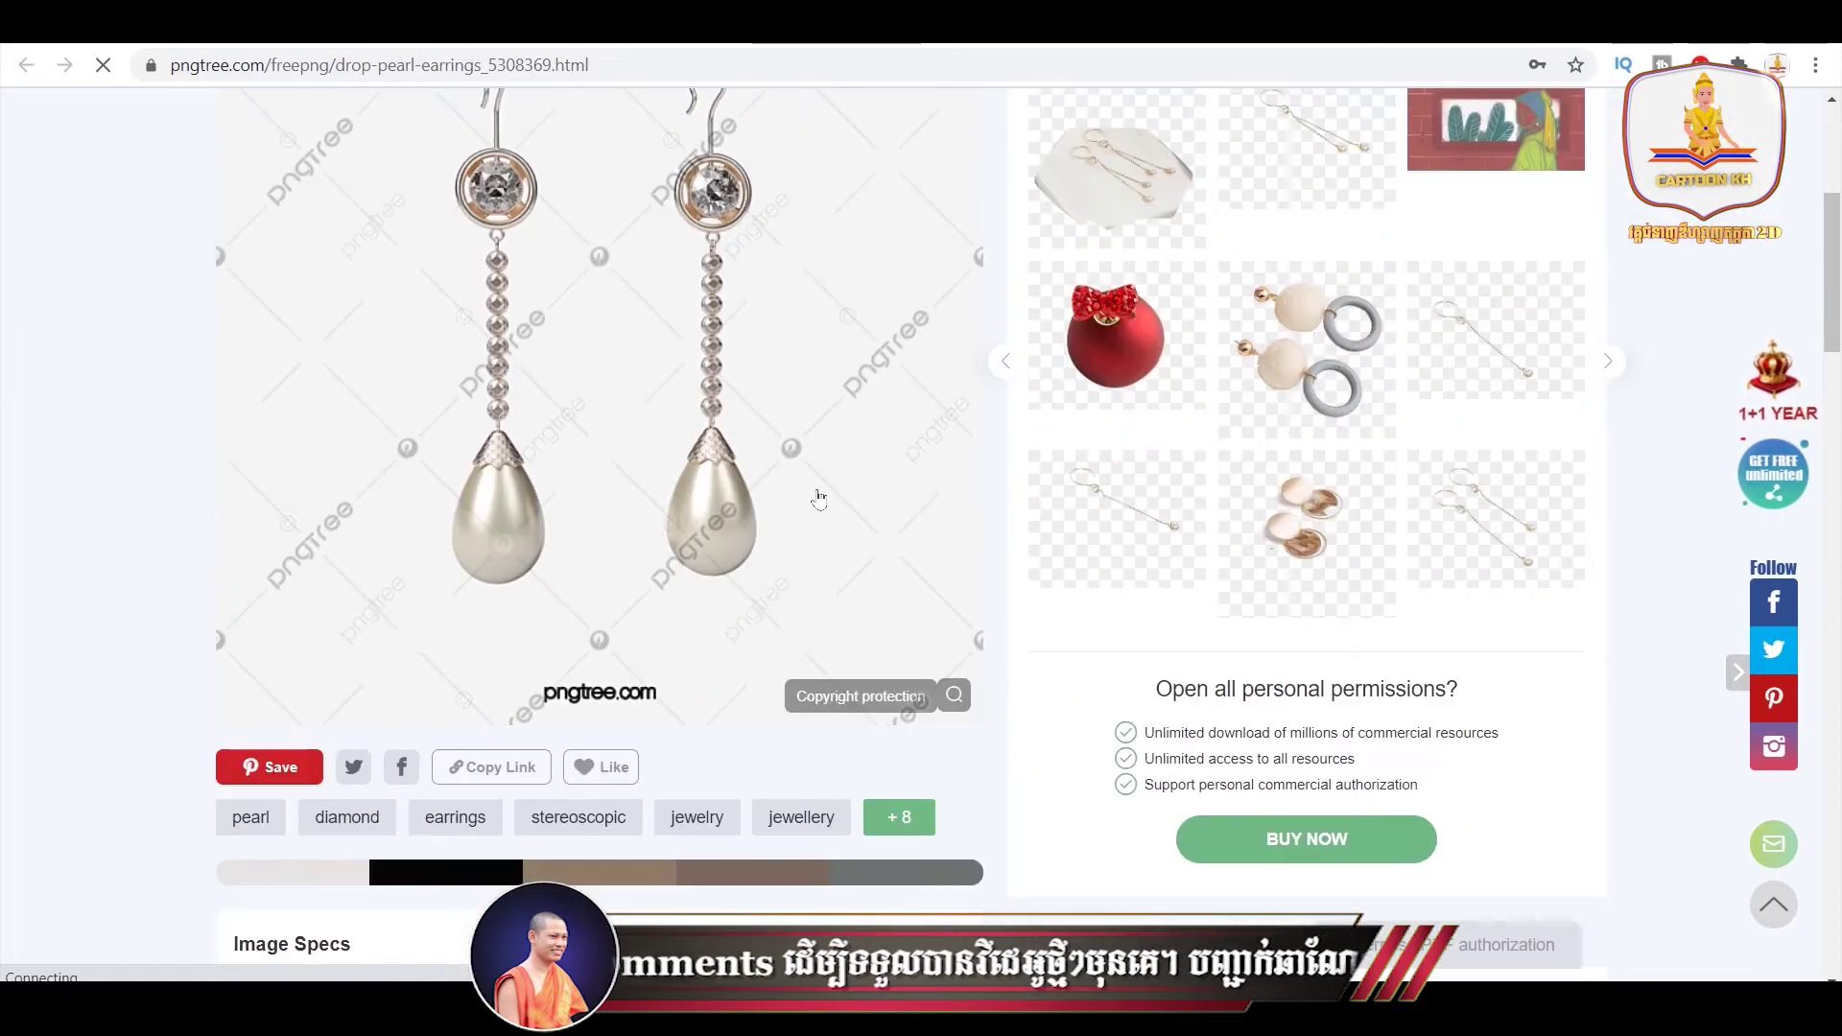
key("alt+Left")
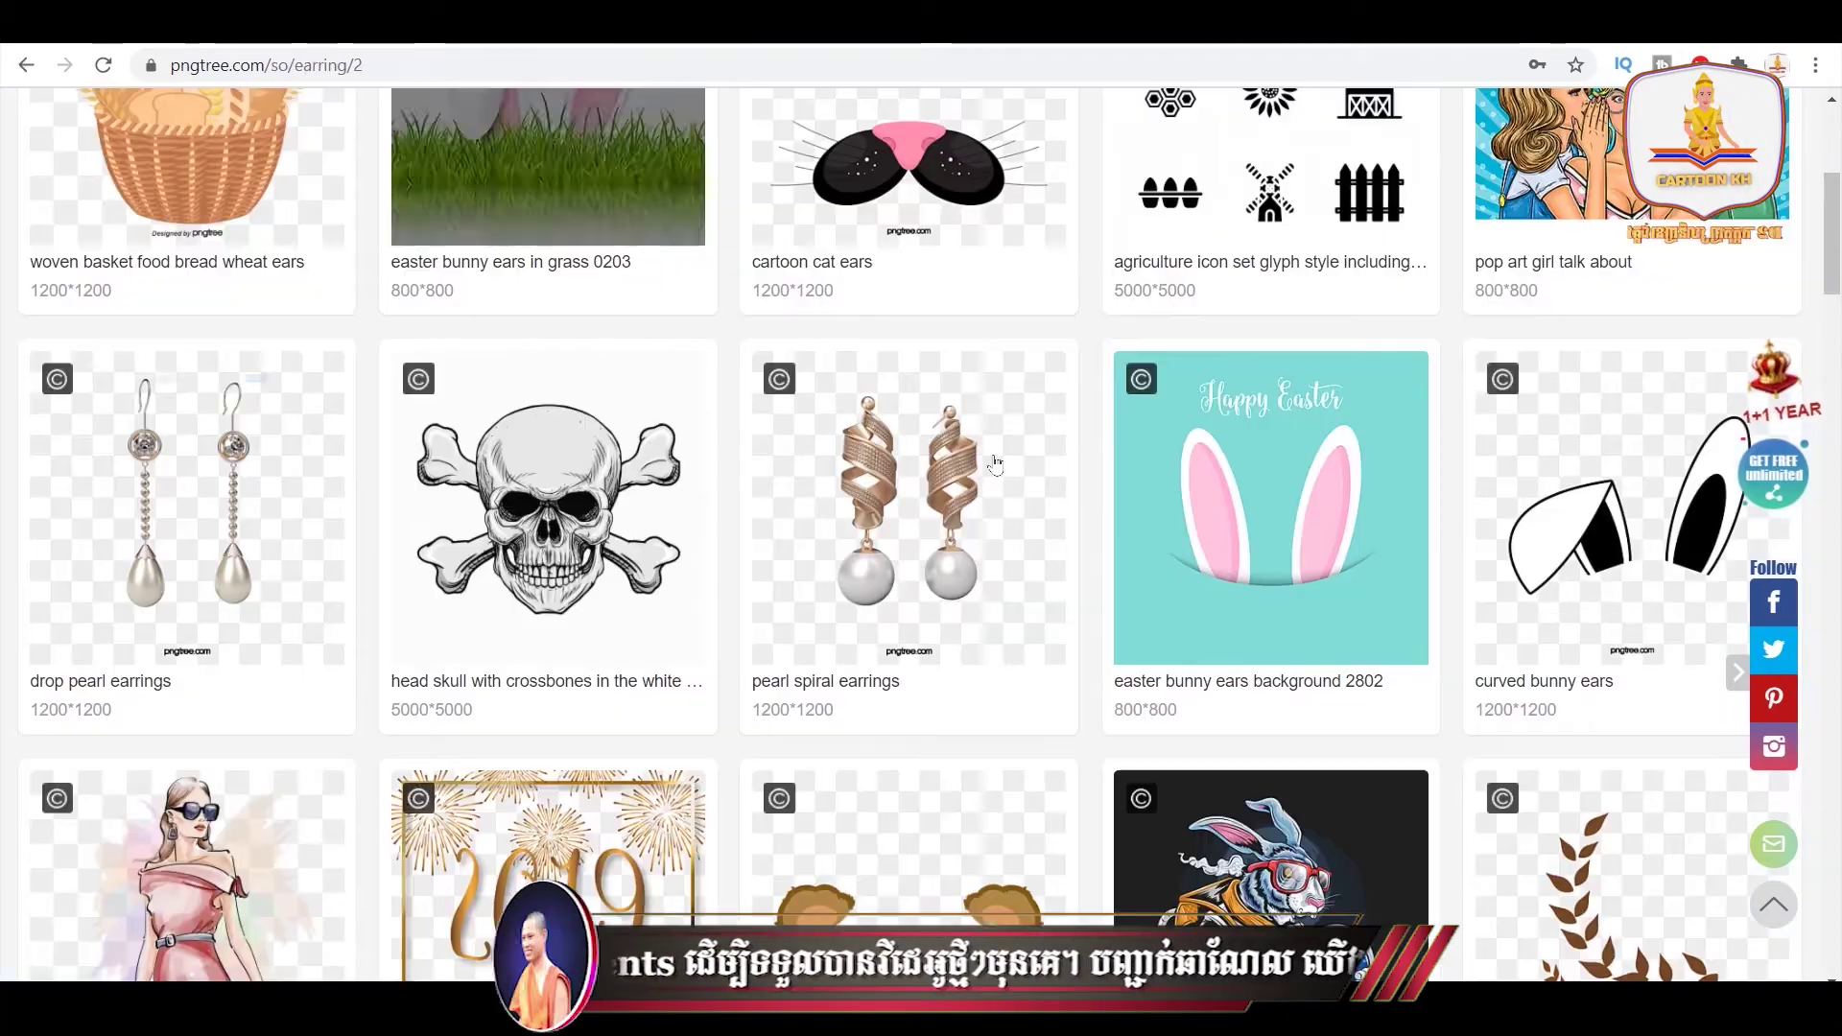
scroll(876, 521, "down", 5)
scroll(876, 521, "down", 5)
scroll(876, 521, "down", 5)
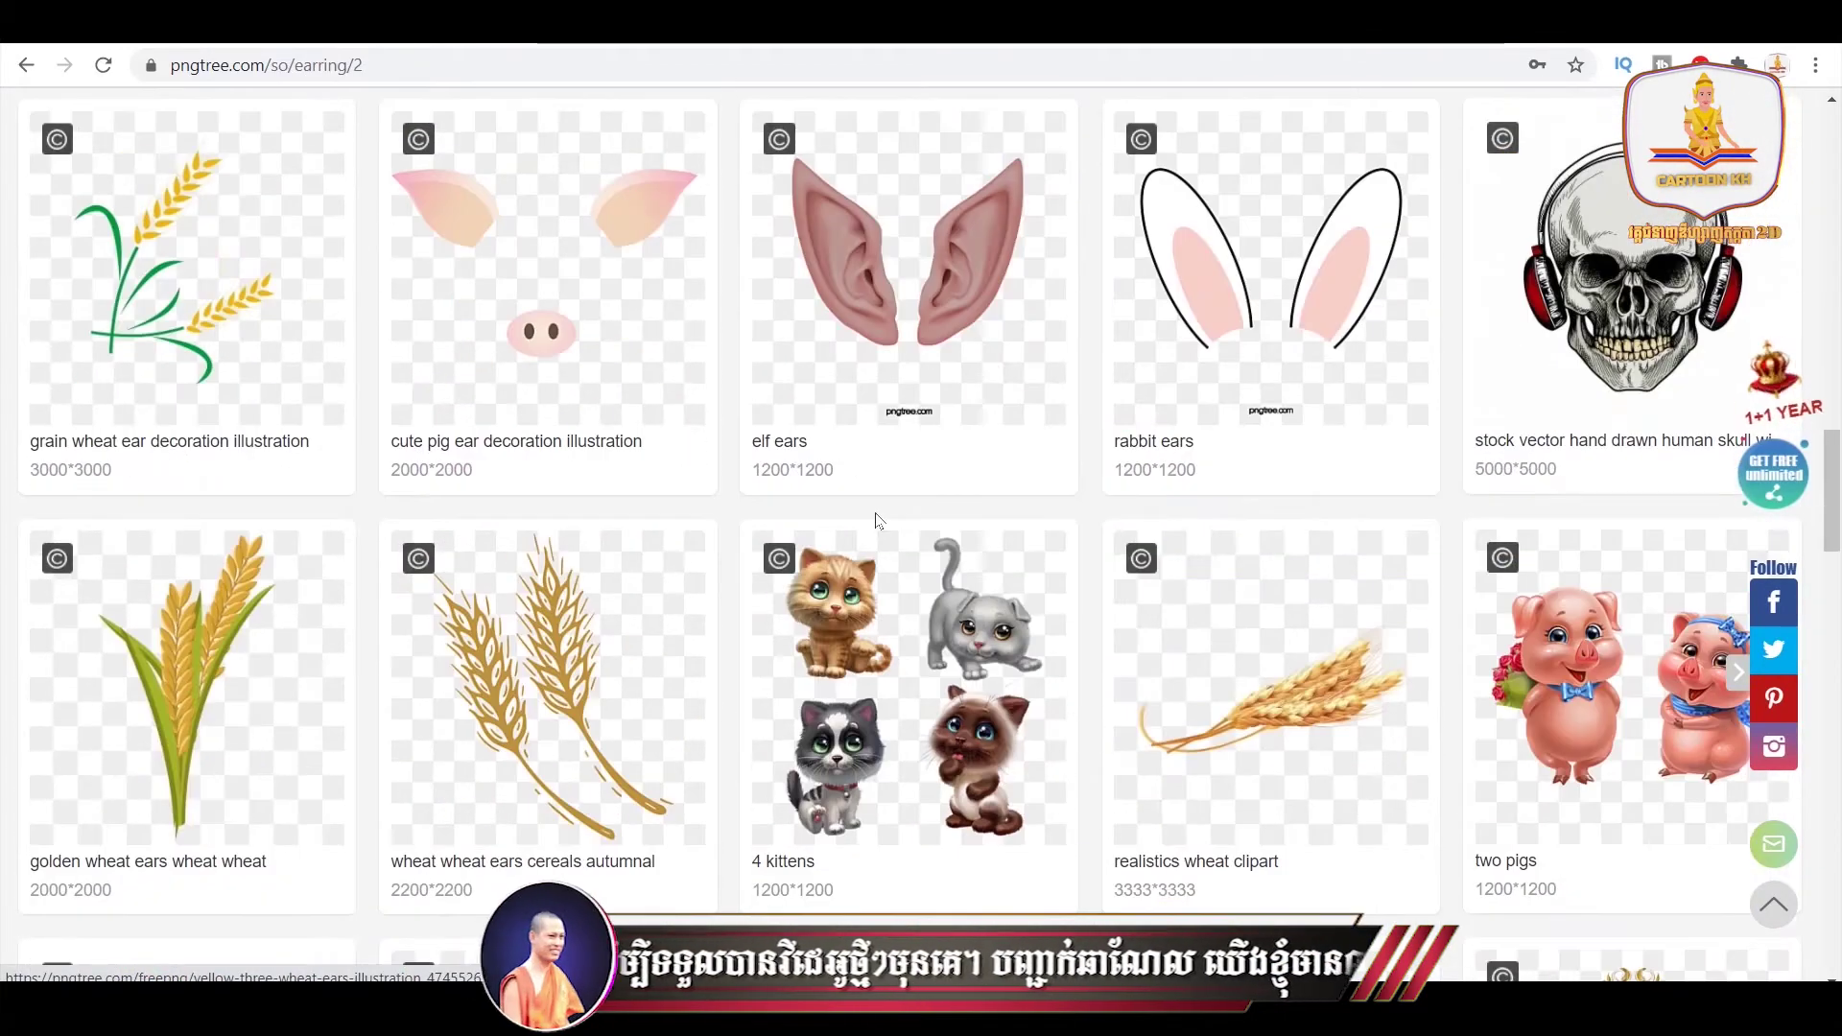
scroll(876, 521, "down", 5)
scroll(876, 521, "down", 5)
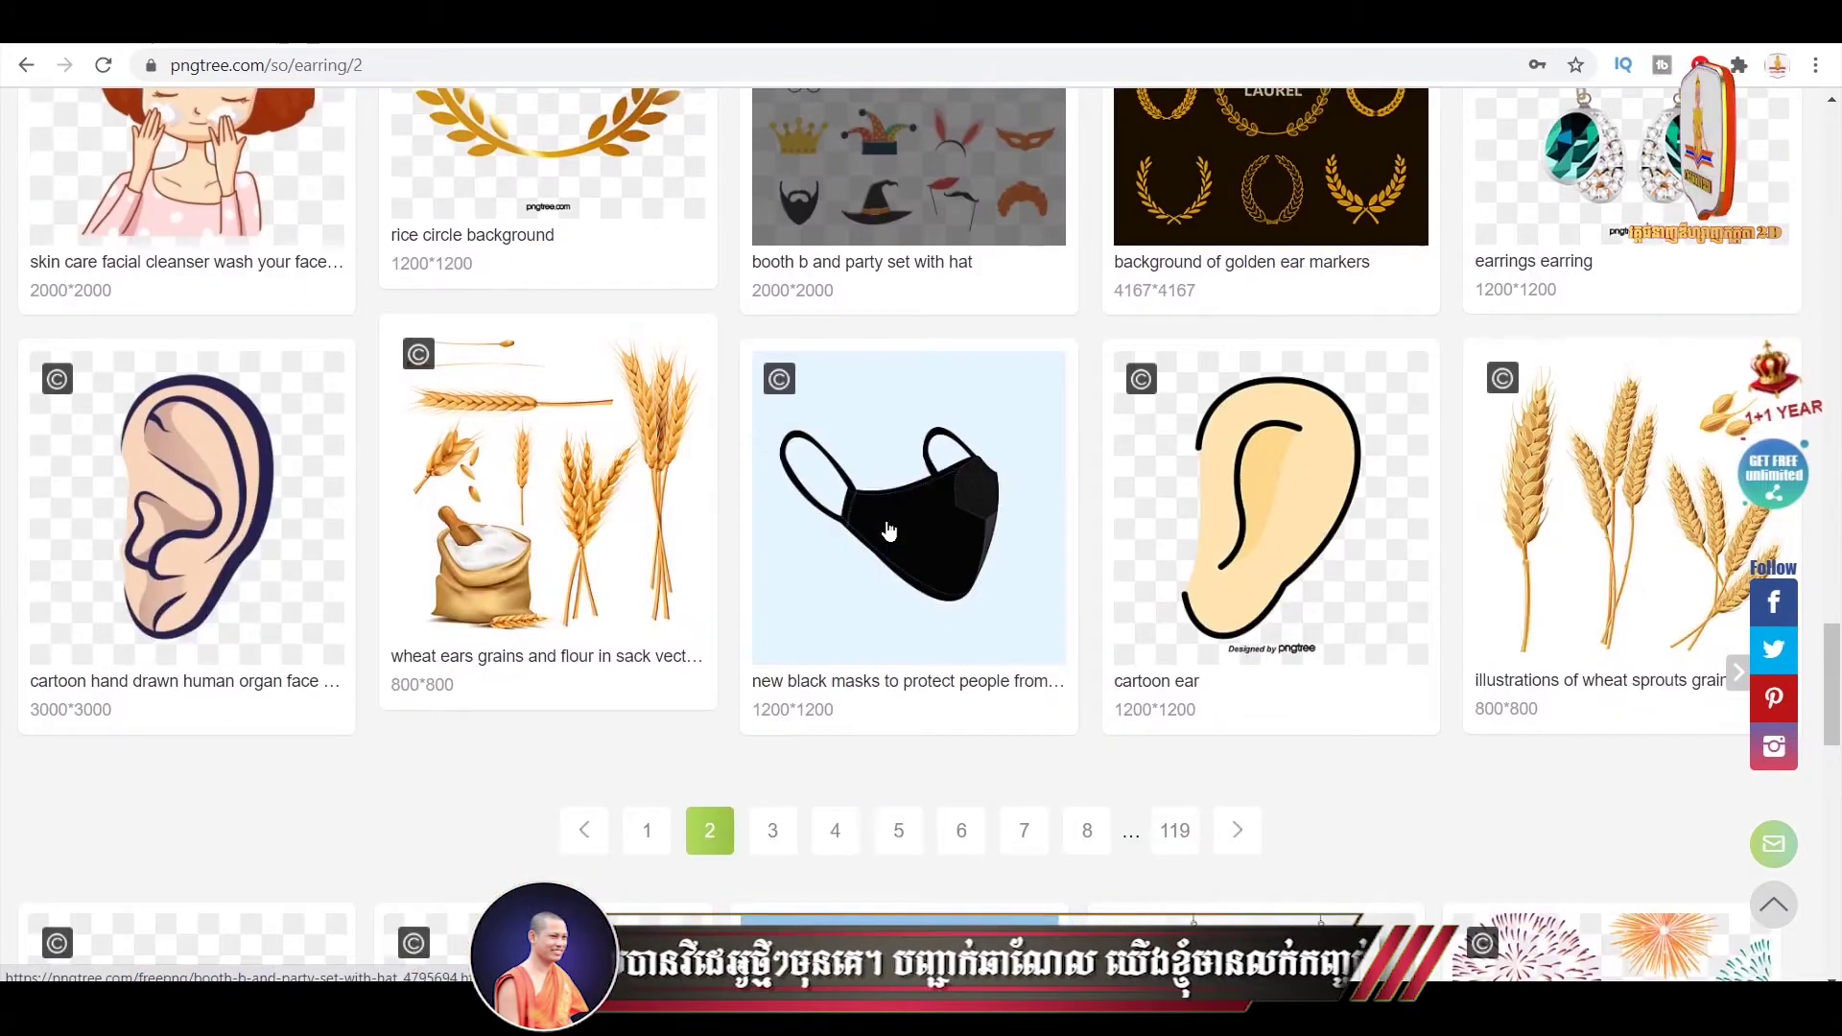
- Go to page 3 of the earring results and scroll through it
left_click(782, 831)
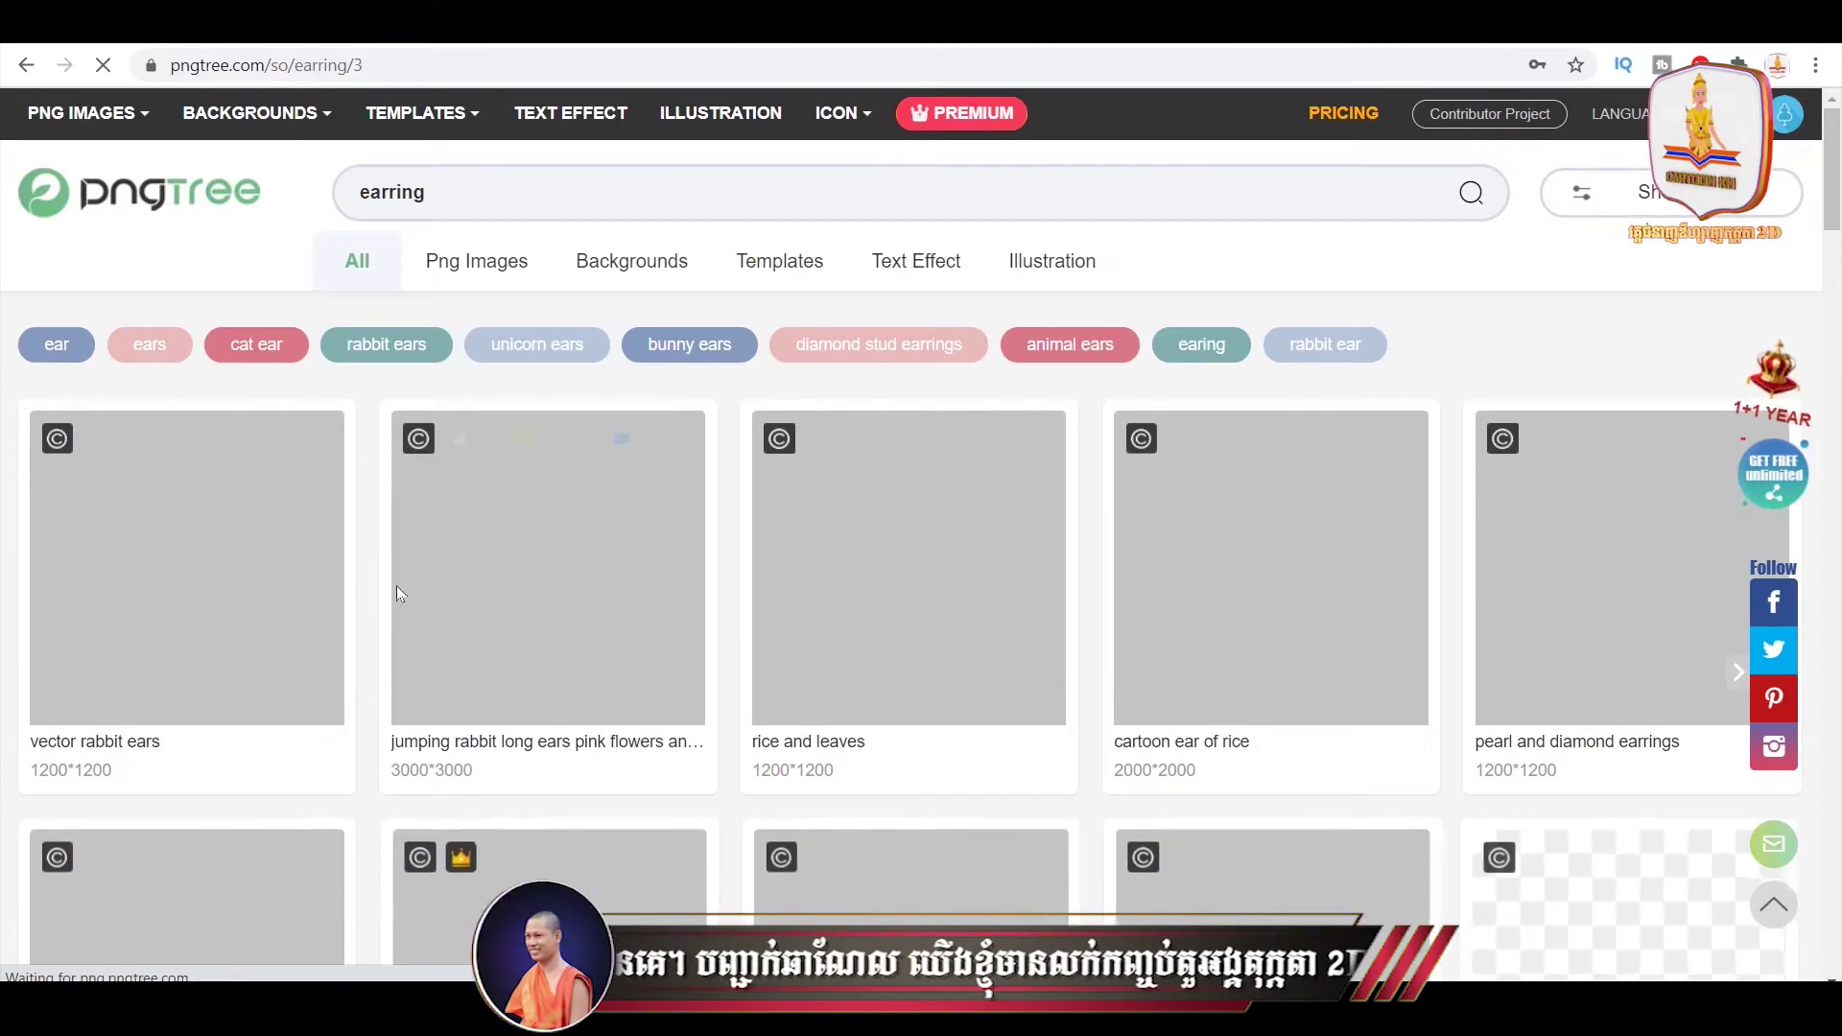
scroll(573, 607, "down", 5)
scroll(858, 628, "down", 5)
mouse_move(908, 475)
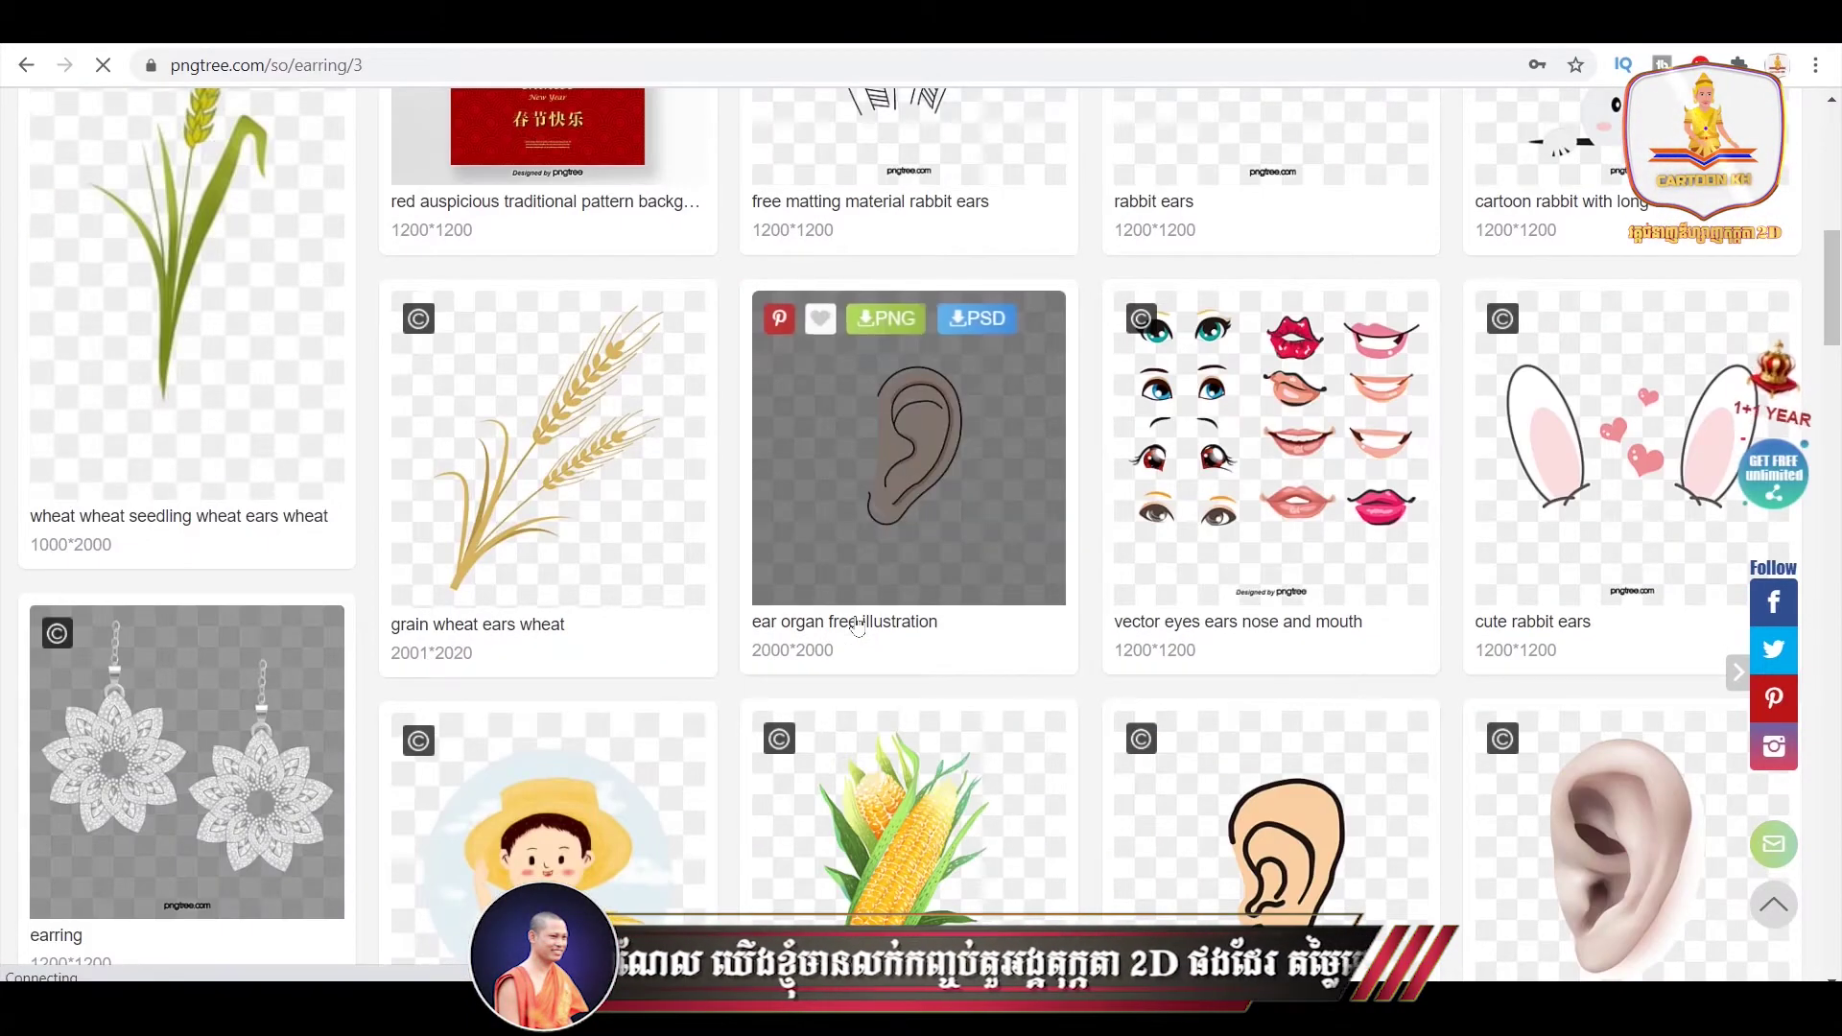
scroll(858, 629, "down", 5)
scroll(858, 629, "down", 5)
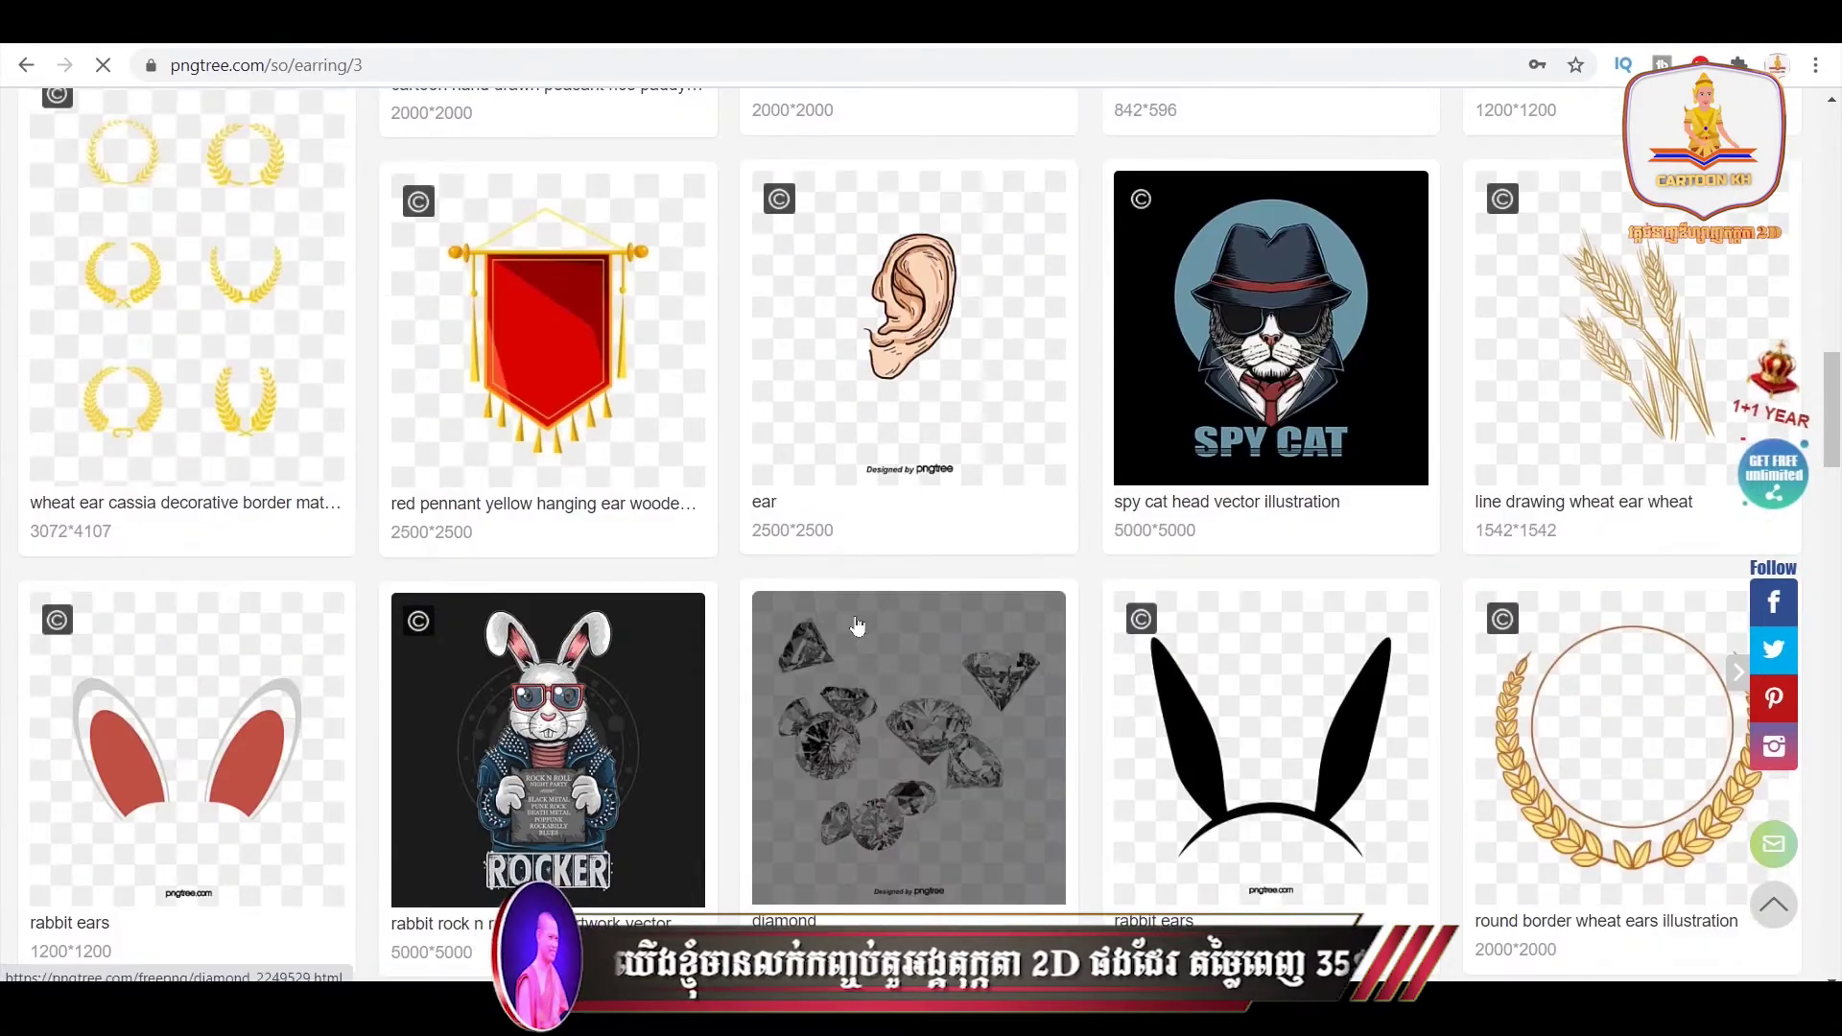
scroll(858, 626, "down", 5)
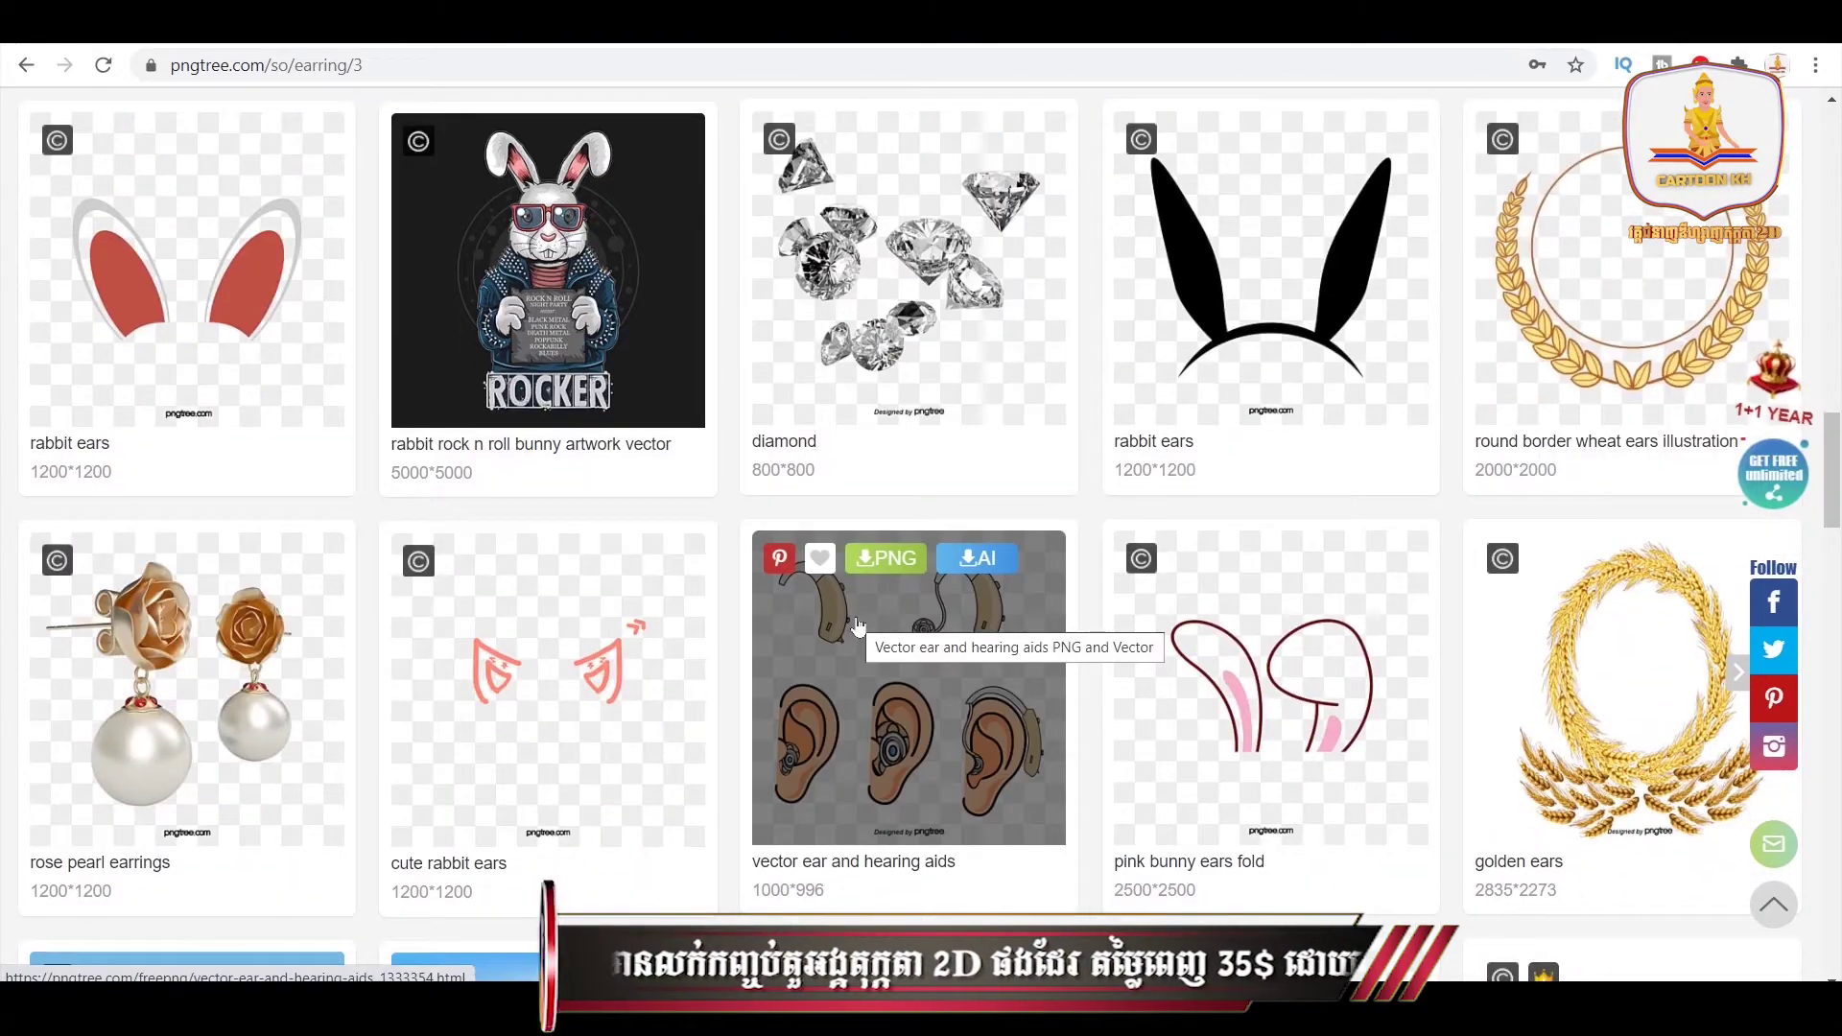
scroll(545, 601, "down", 5)
scroll(556, 599, "down", 5)
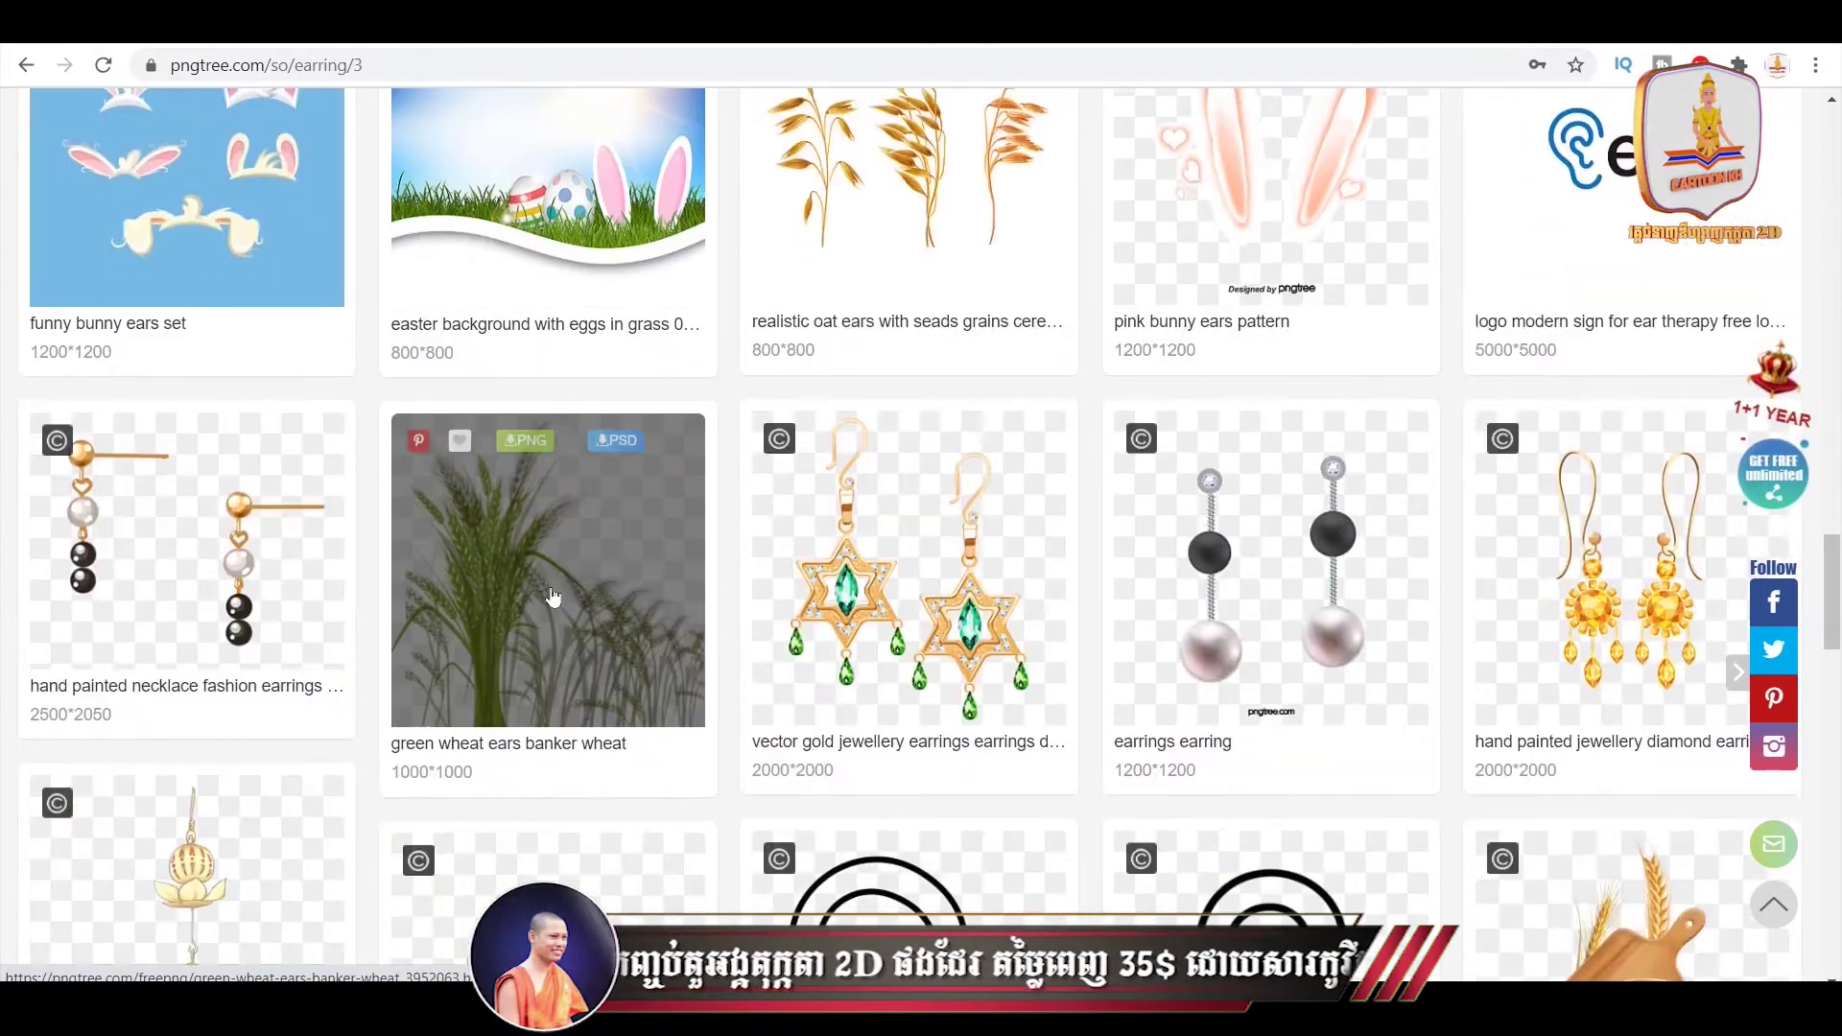
scroll(863, 595, "down", 5)
scroll(486, 559, "up", 5)
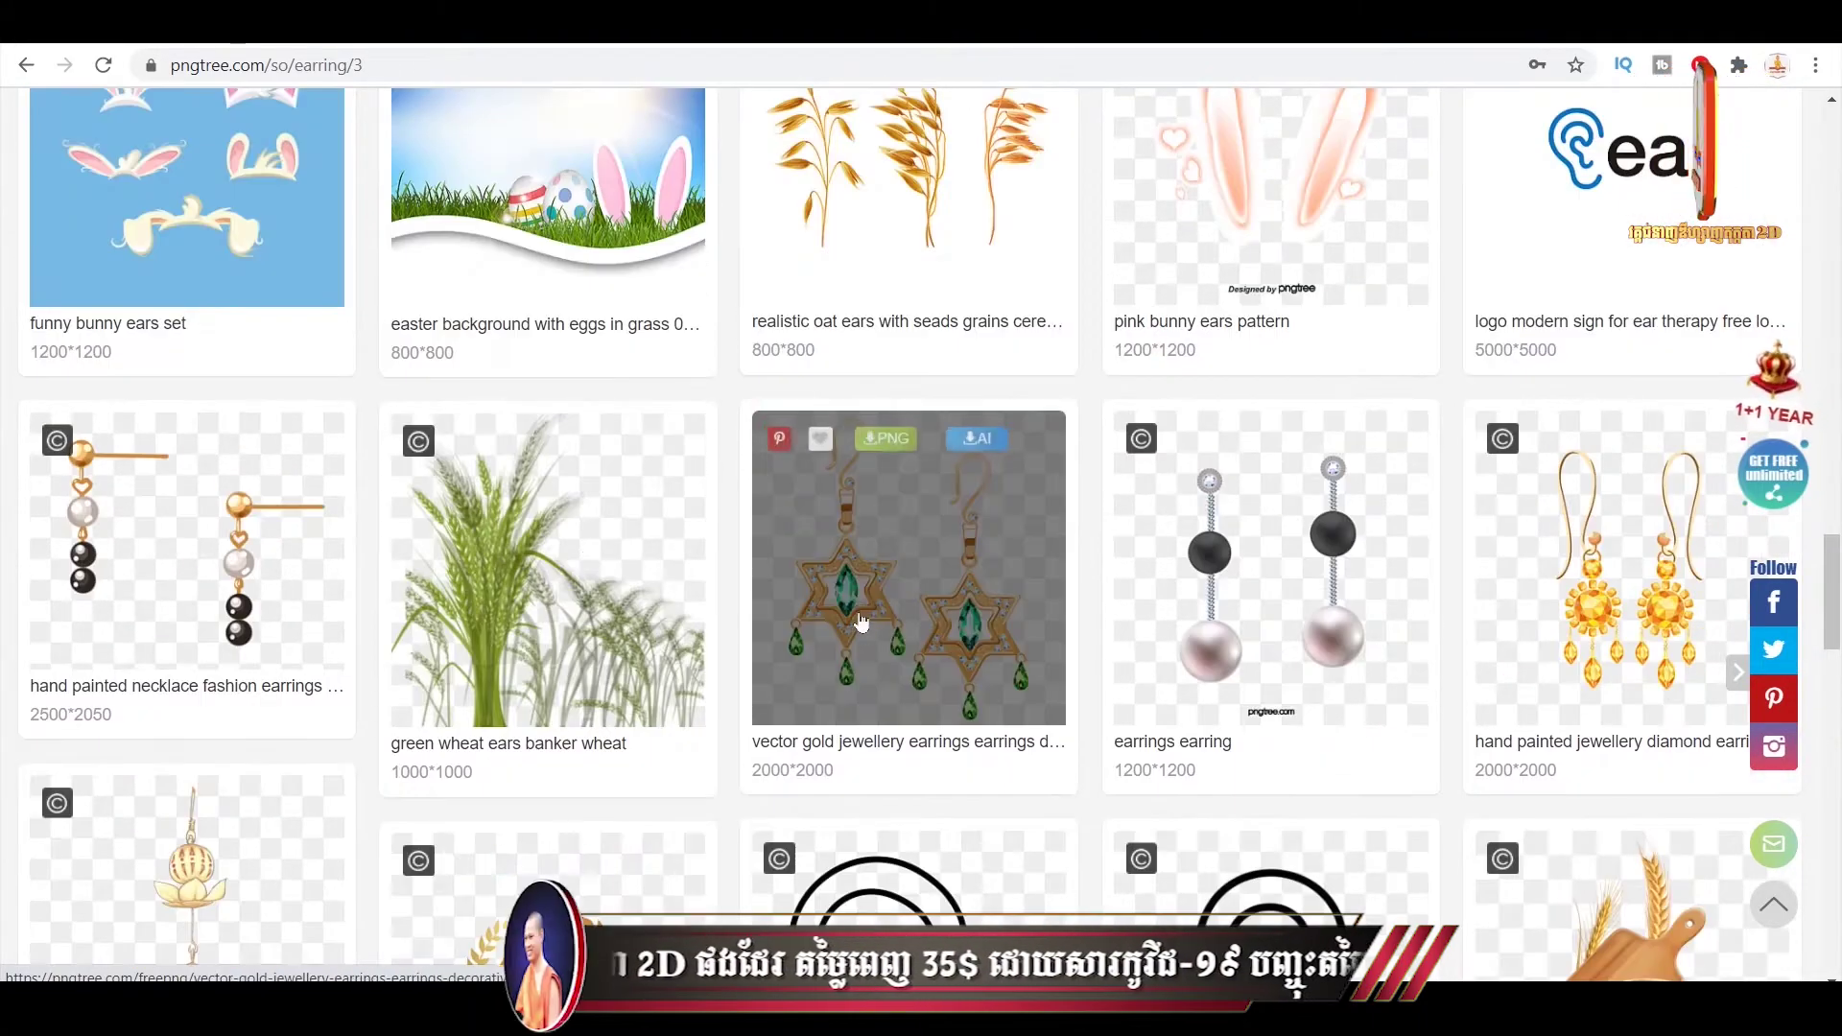
- Open the green star gem earrings page, then the red flower gemstone earrings from it
left_click(865, 618)
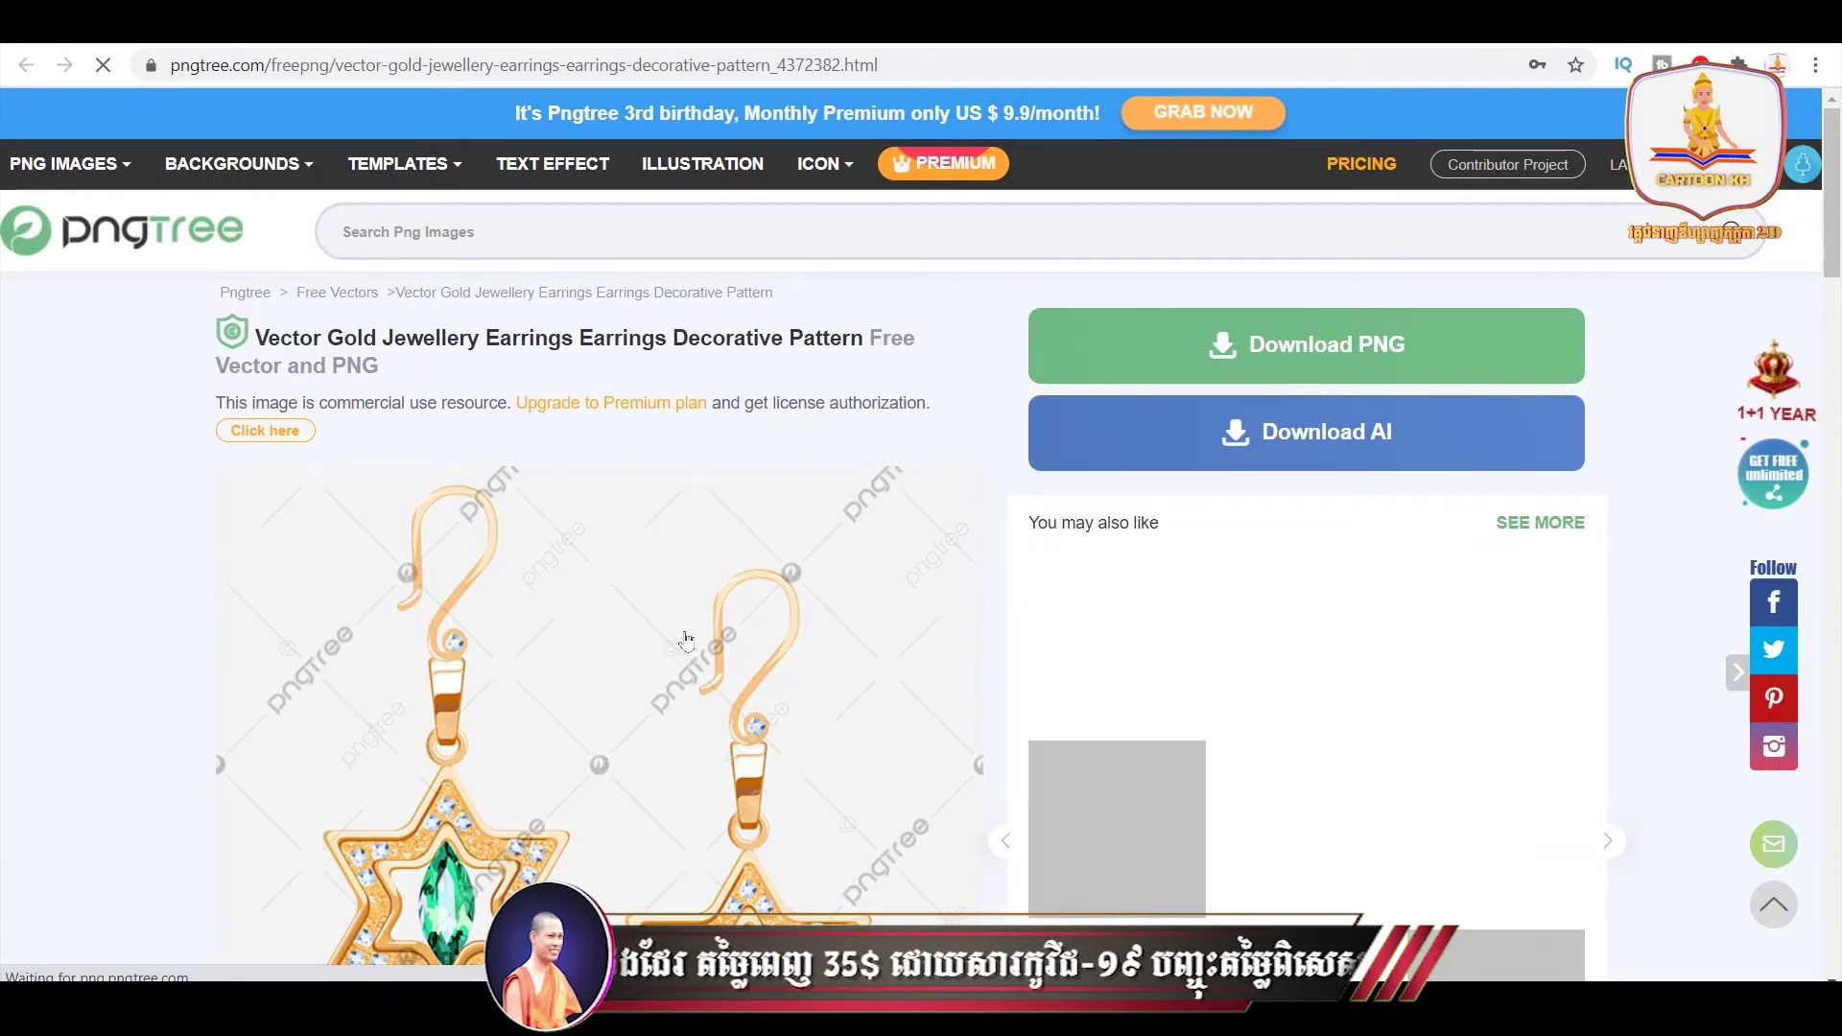
scroll(662, 638, "down", 5)
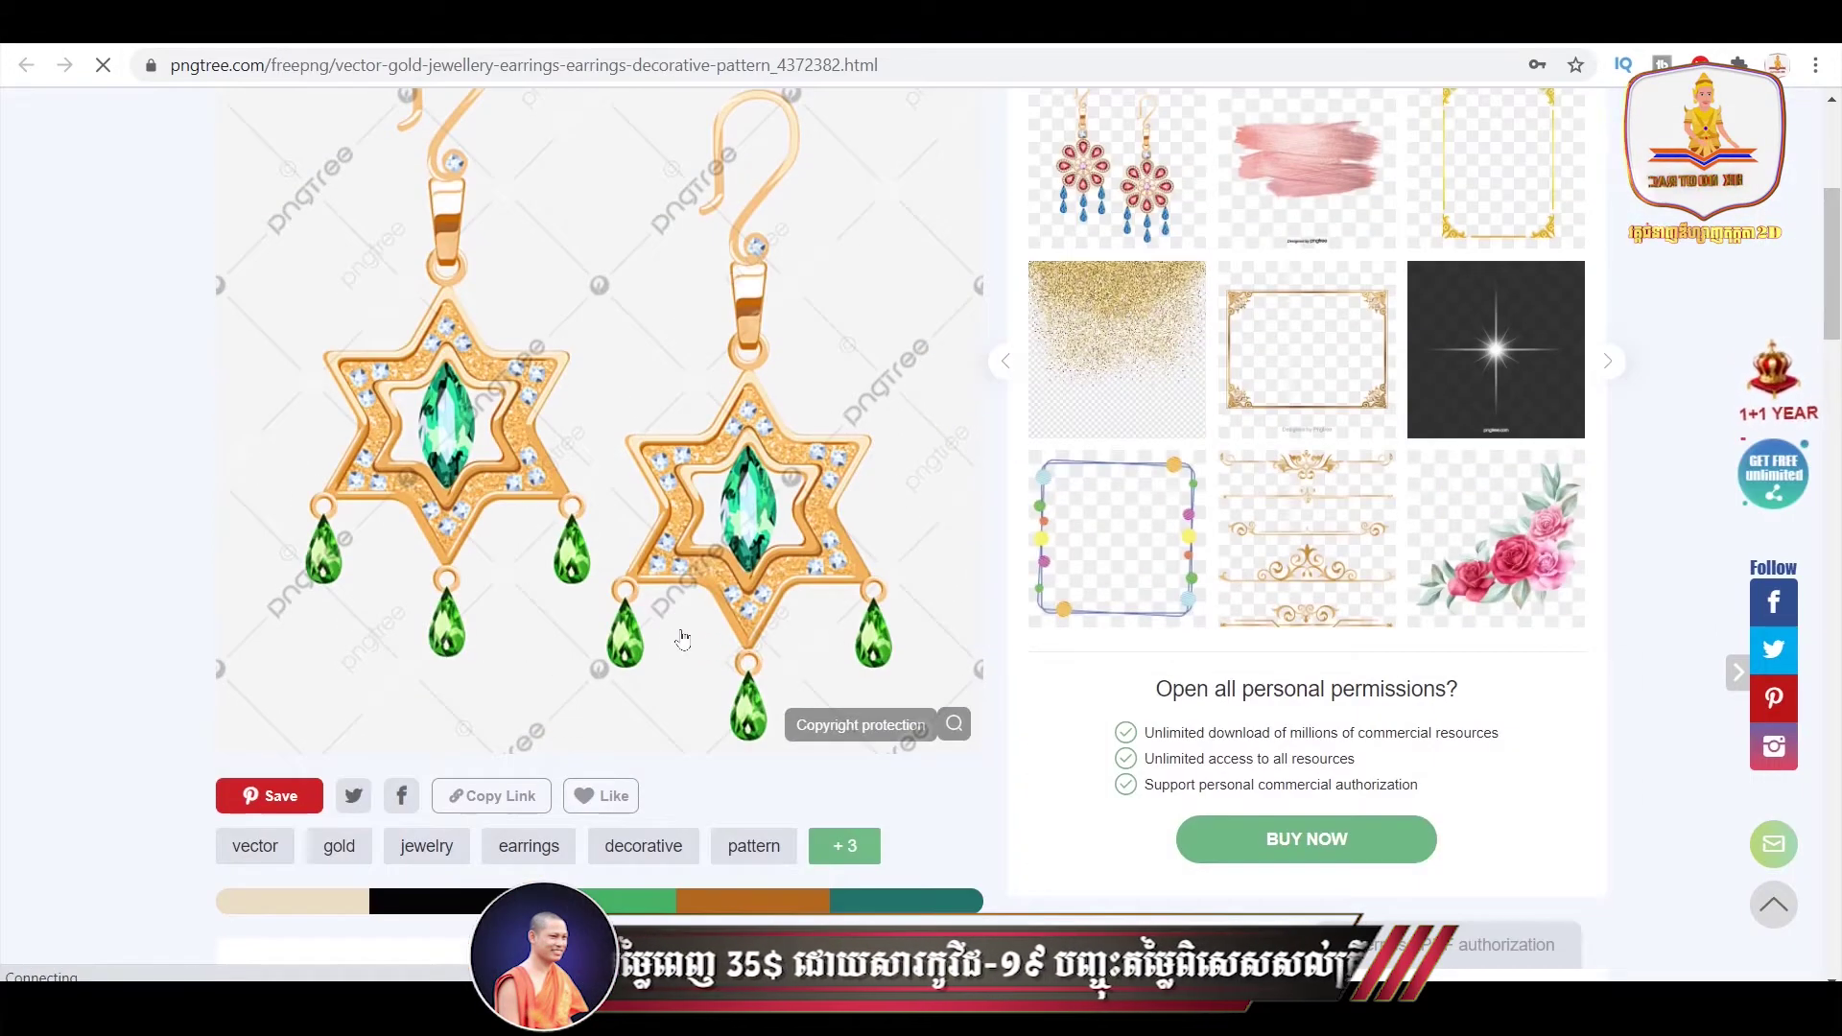
scroll(682, 640, "up", 5)
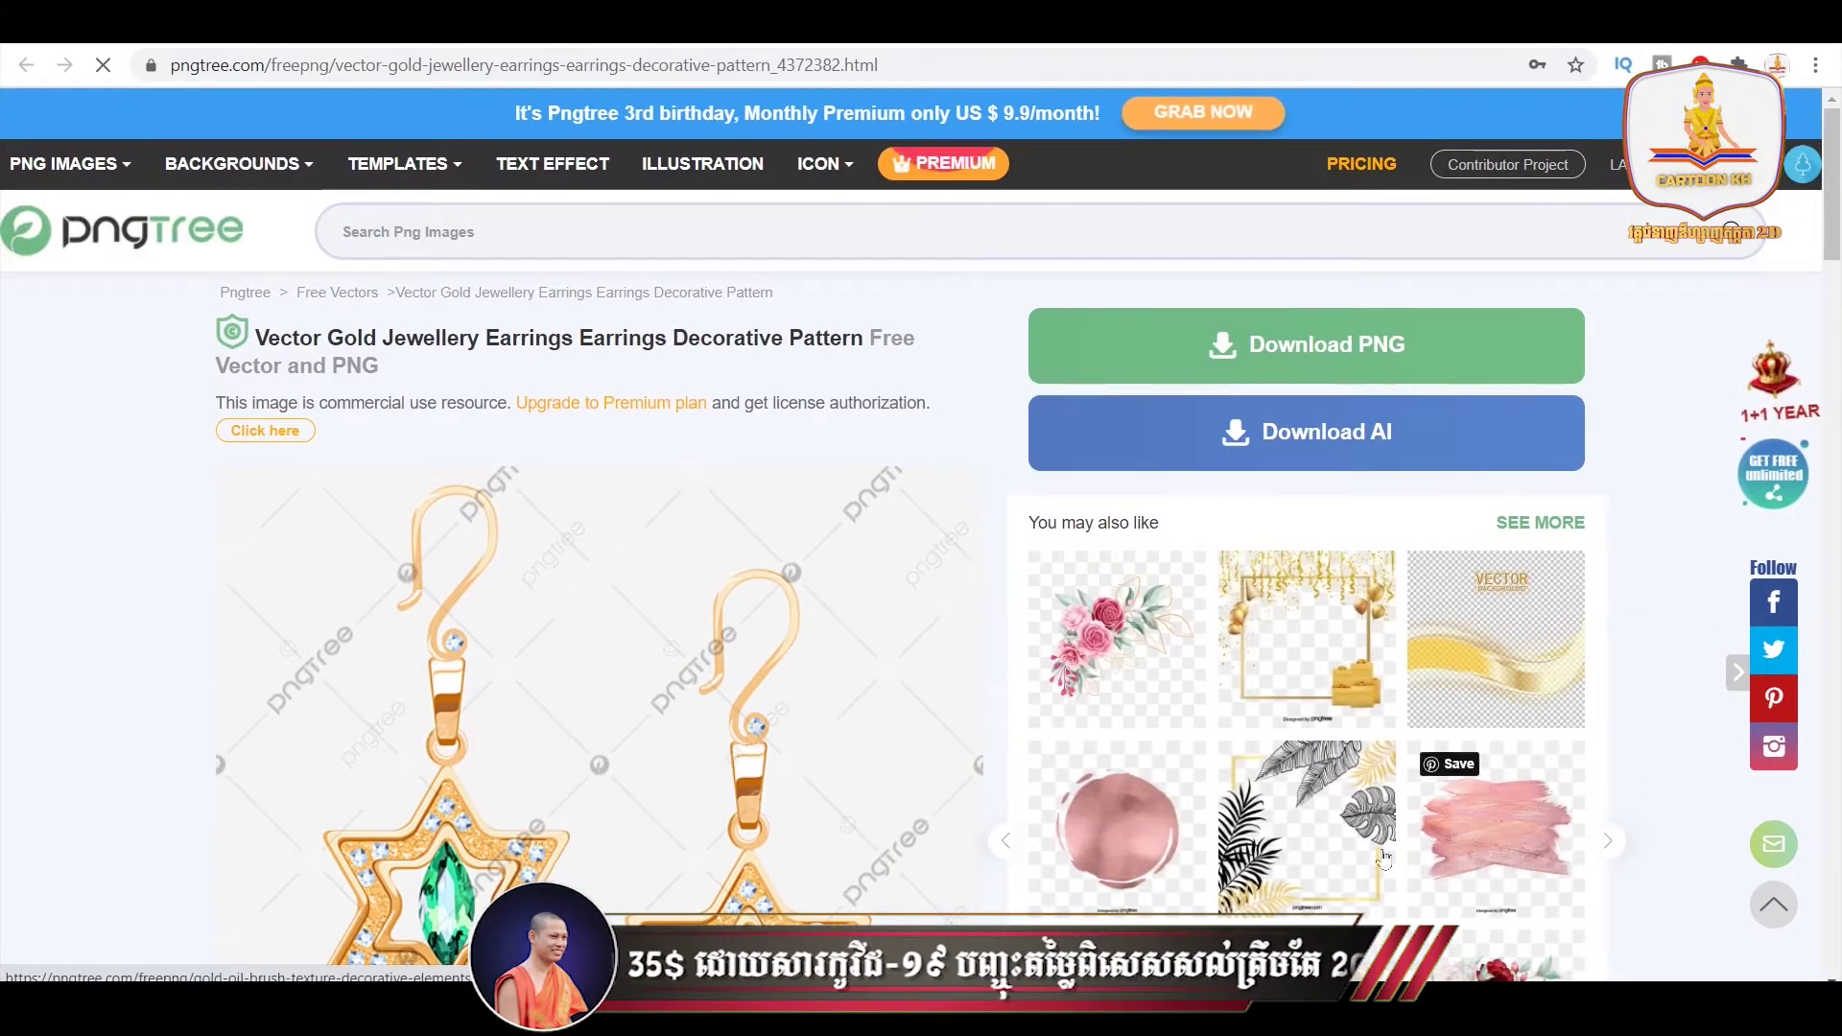
left_click(1100, 643)
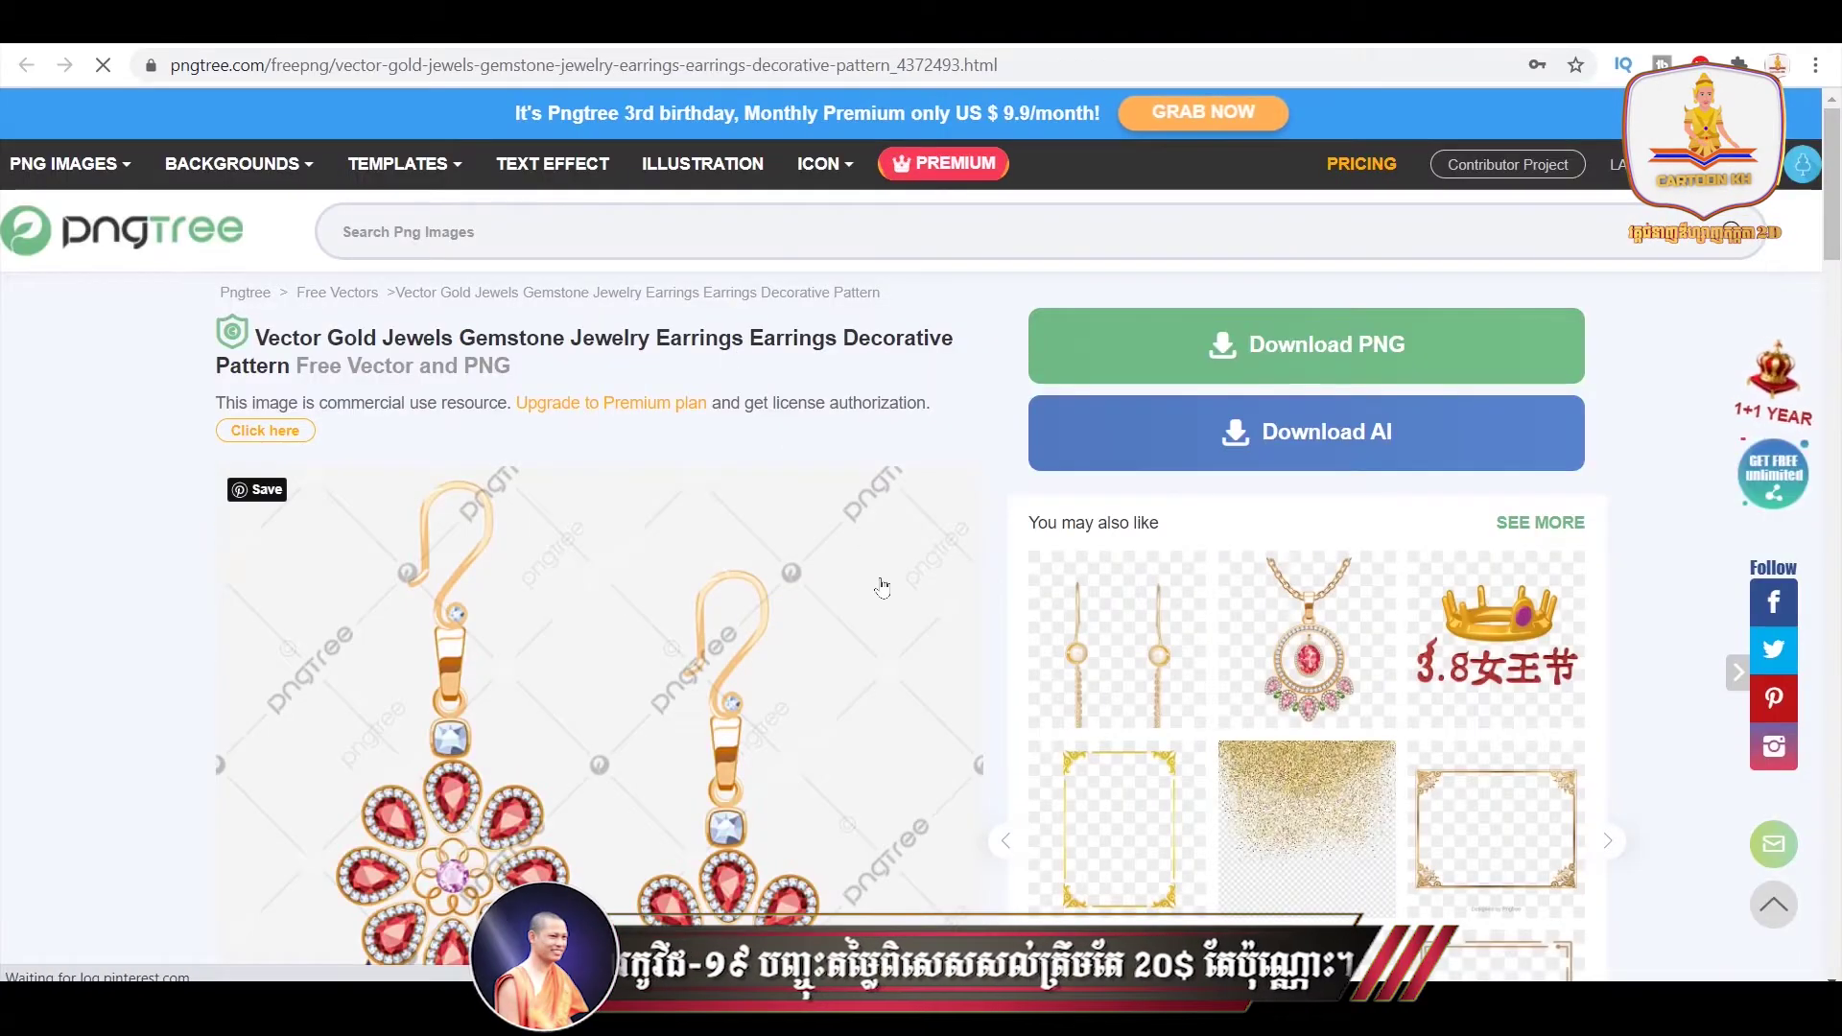
- Preview the red flower gemstone earrings and bring up the Download PNG prompt
scroll(882, 587, "down", 5)
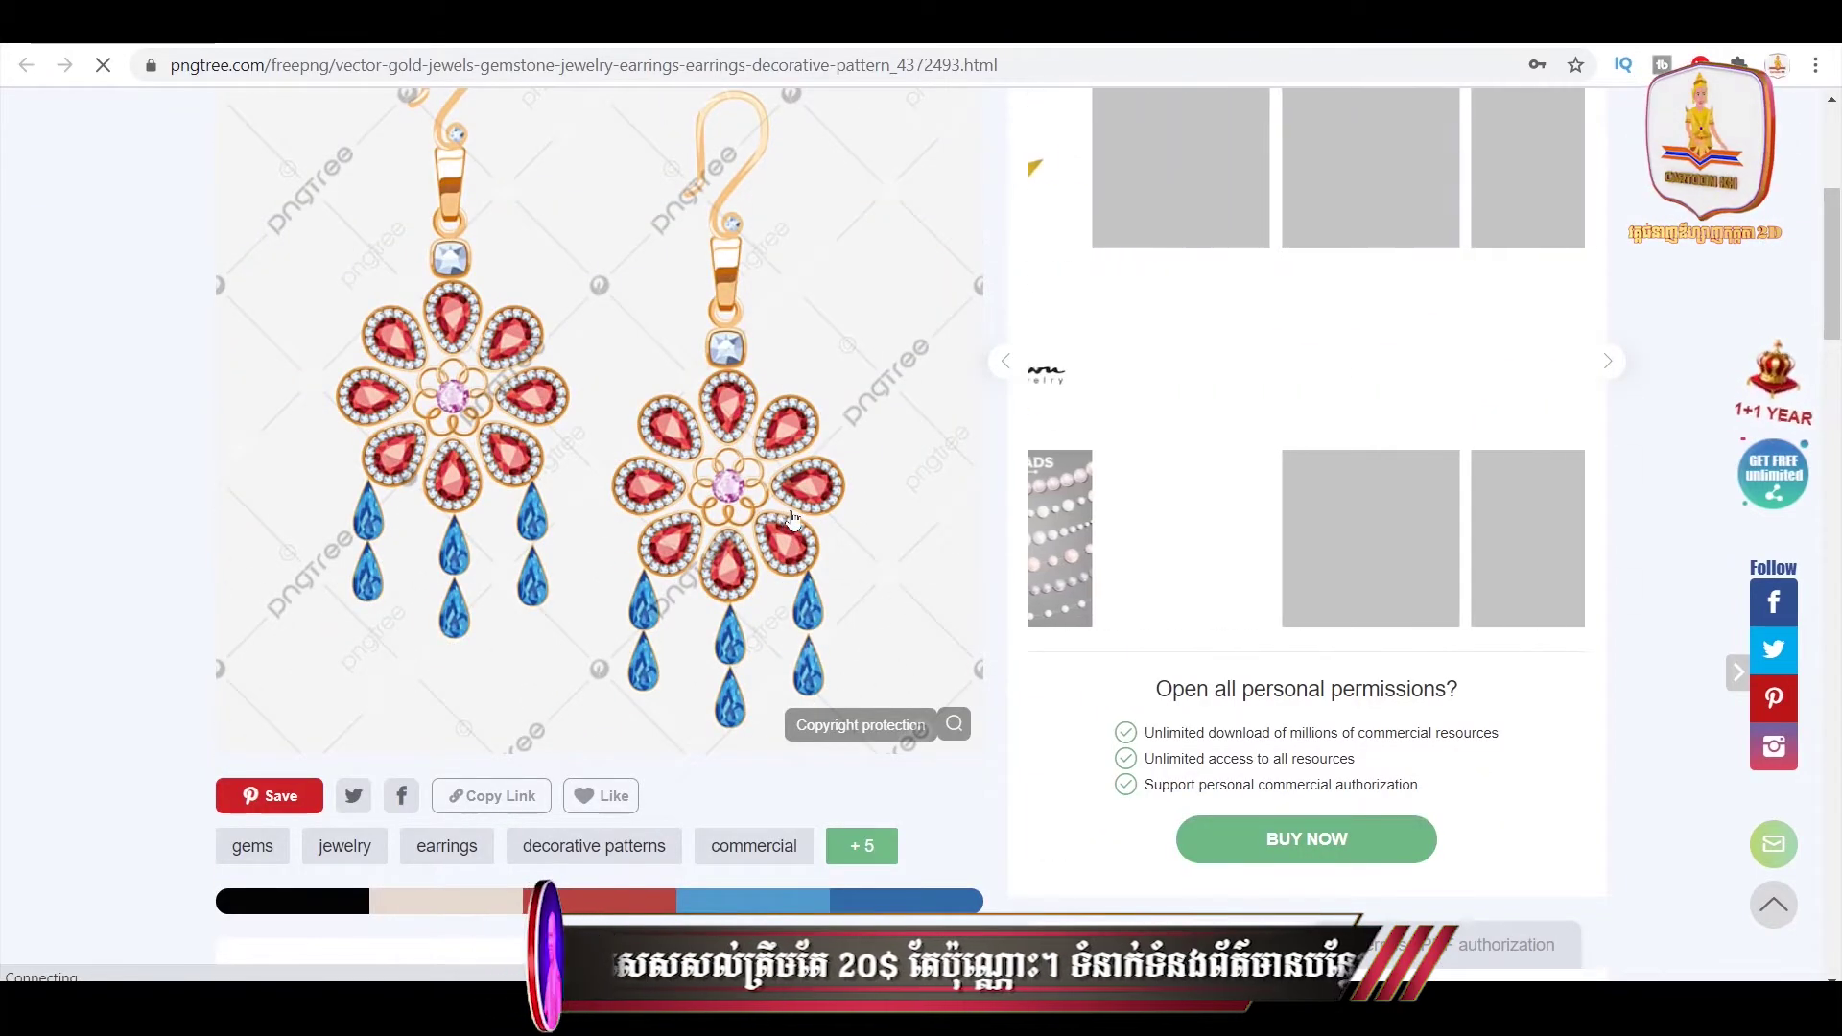
scroll(769, 510, "up", 5)
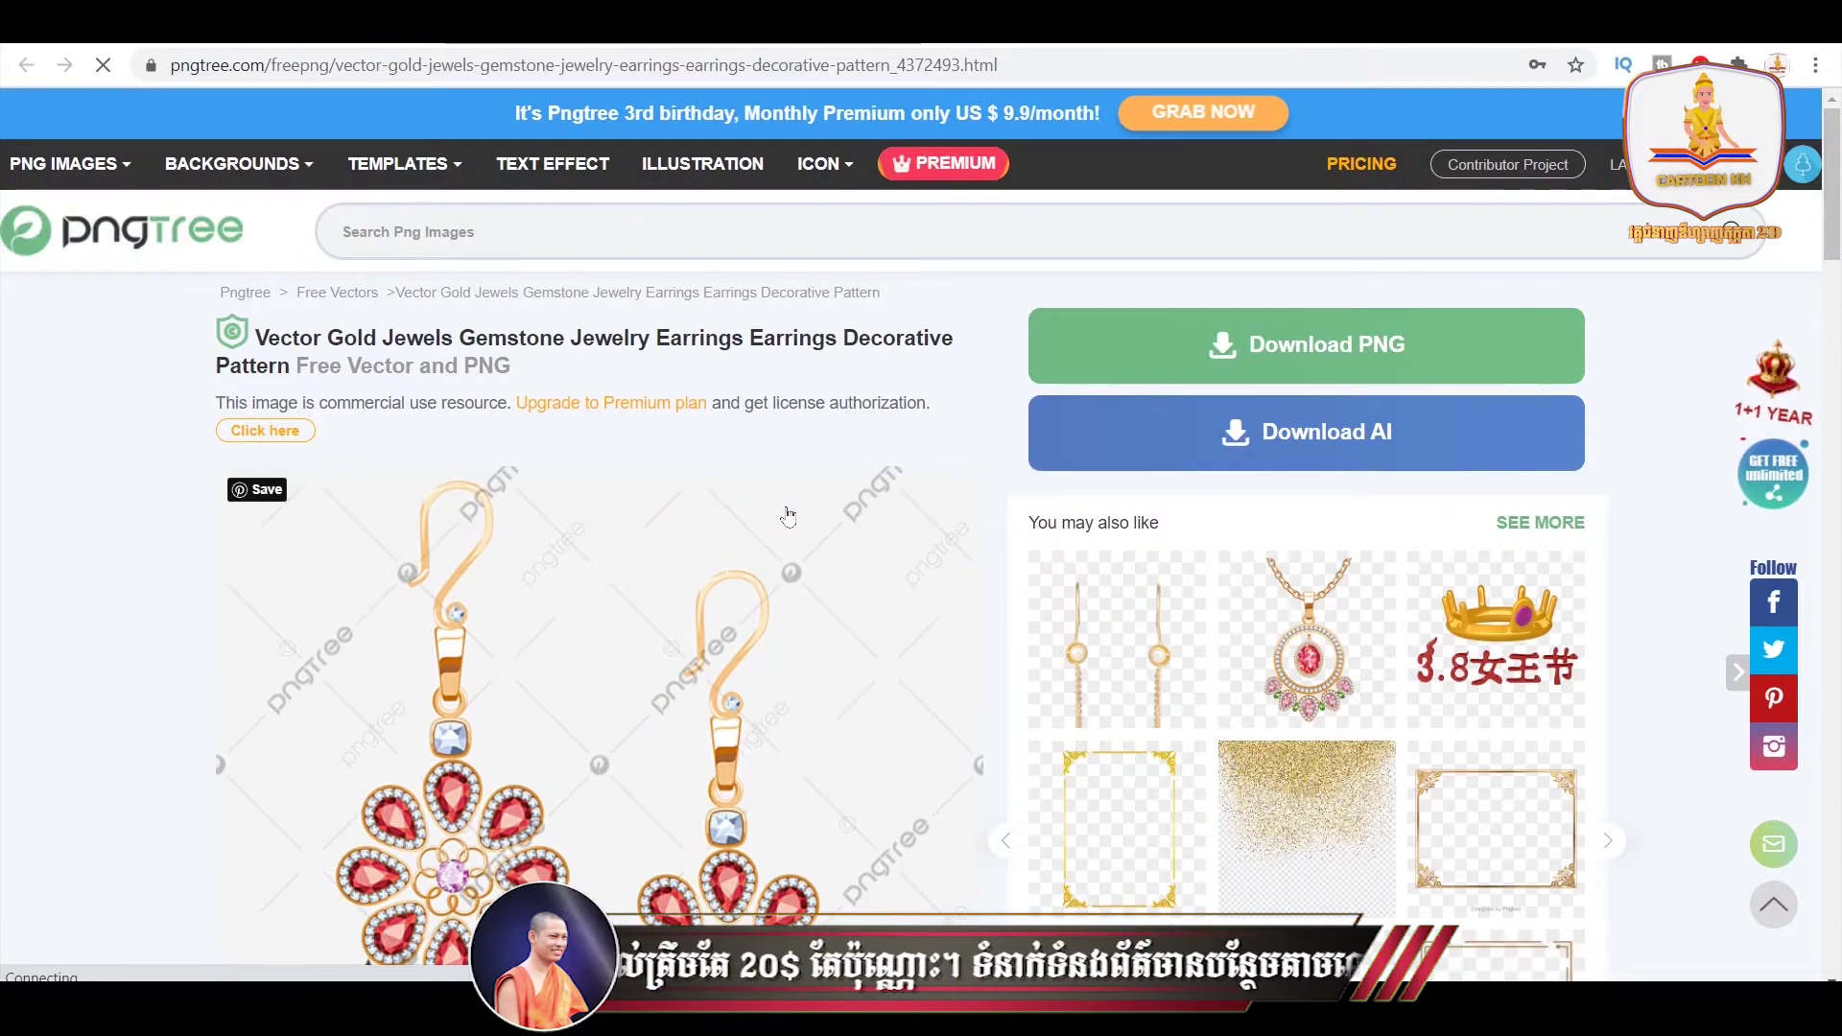
scroll(776, 515, "down", 5)
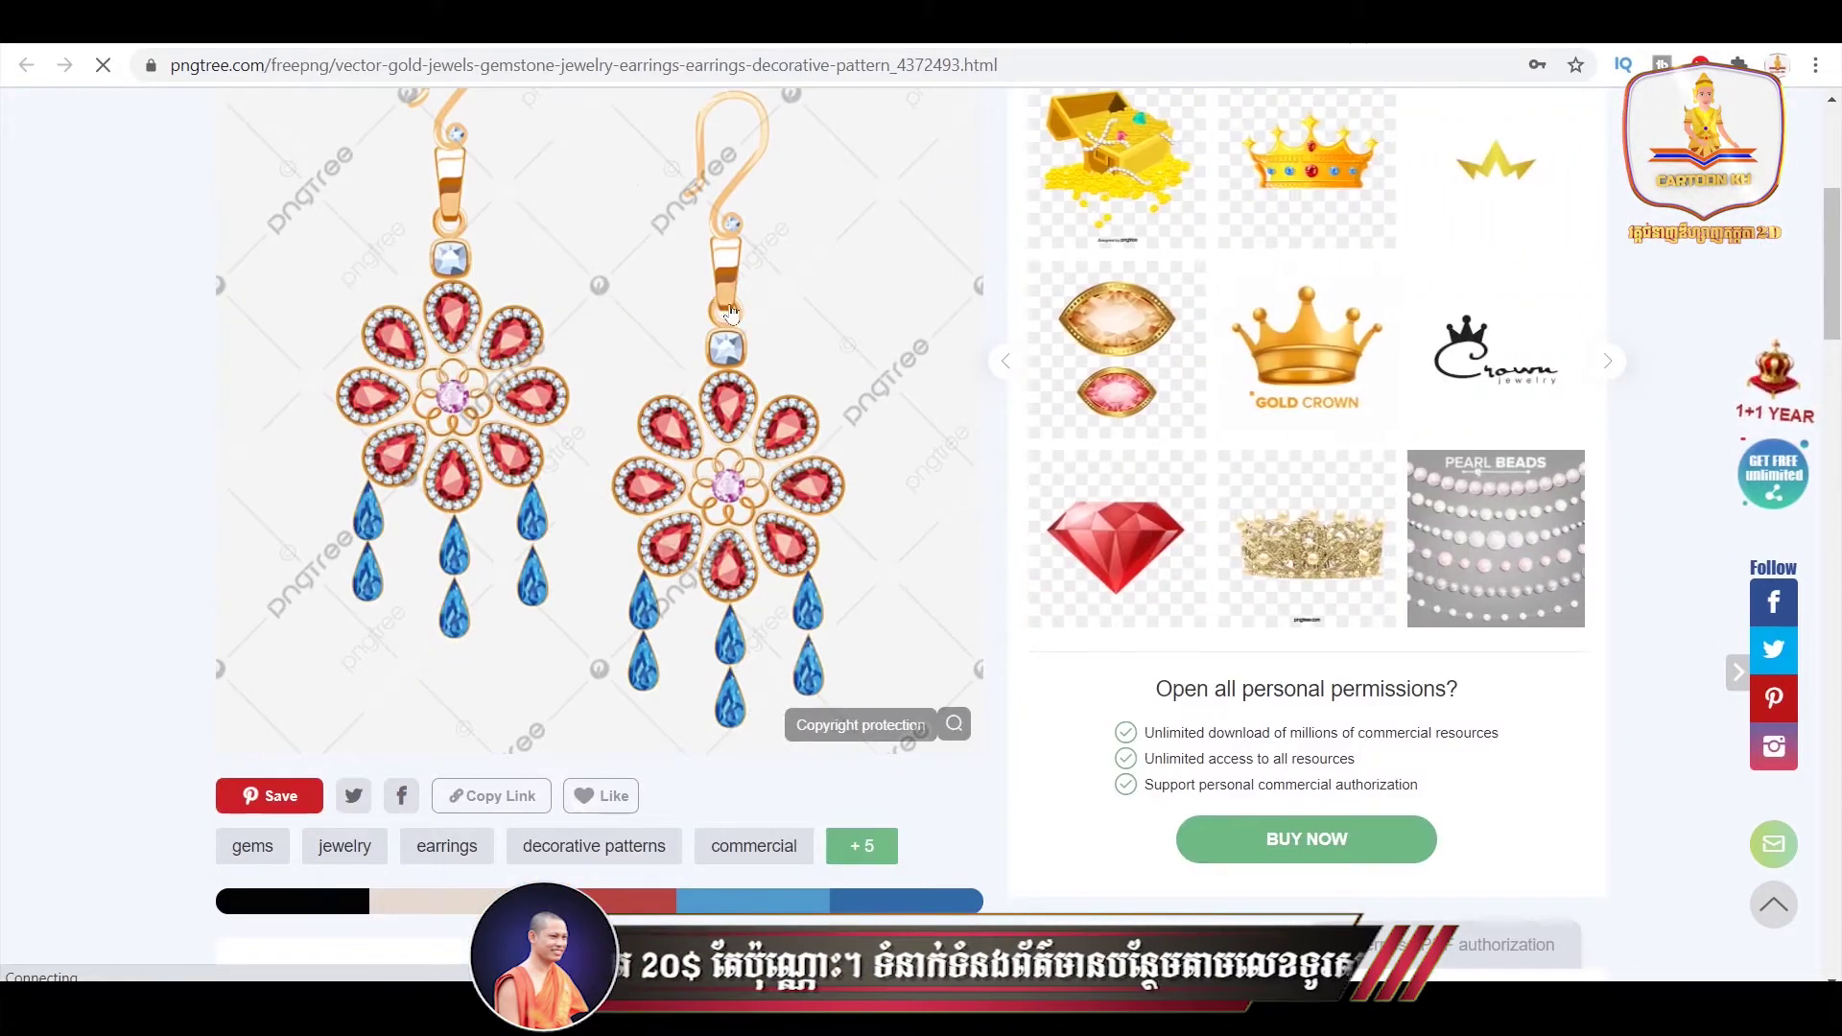
scroll(732, 311, "up", 5)
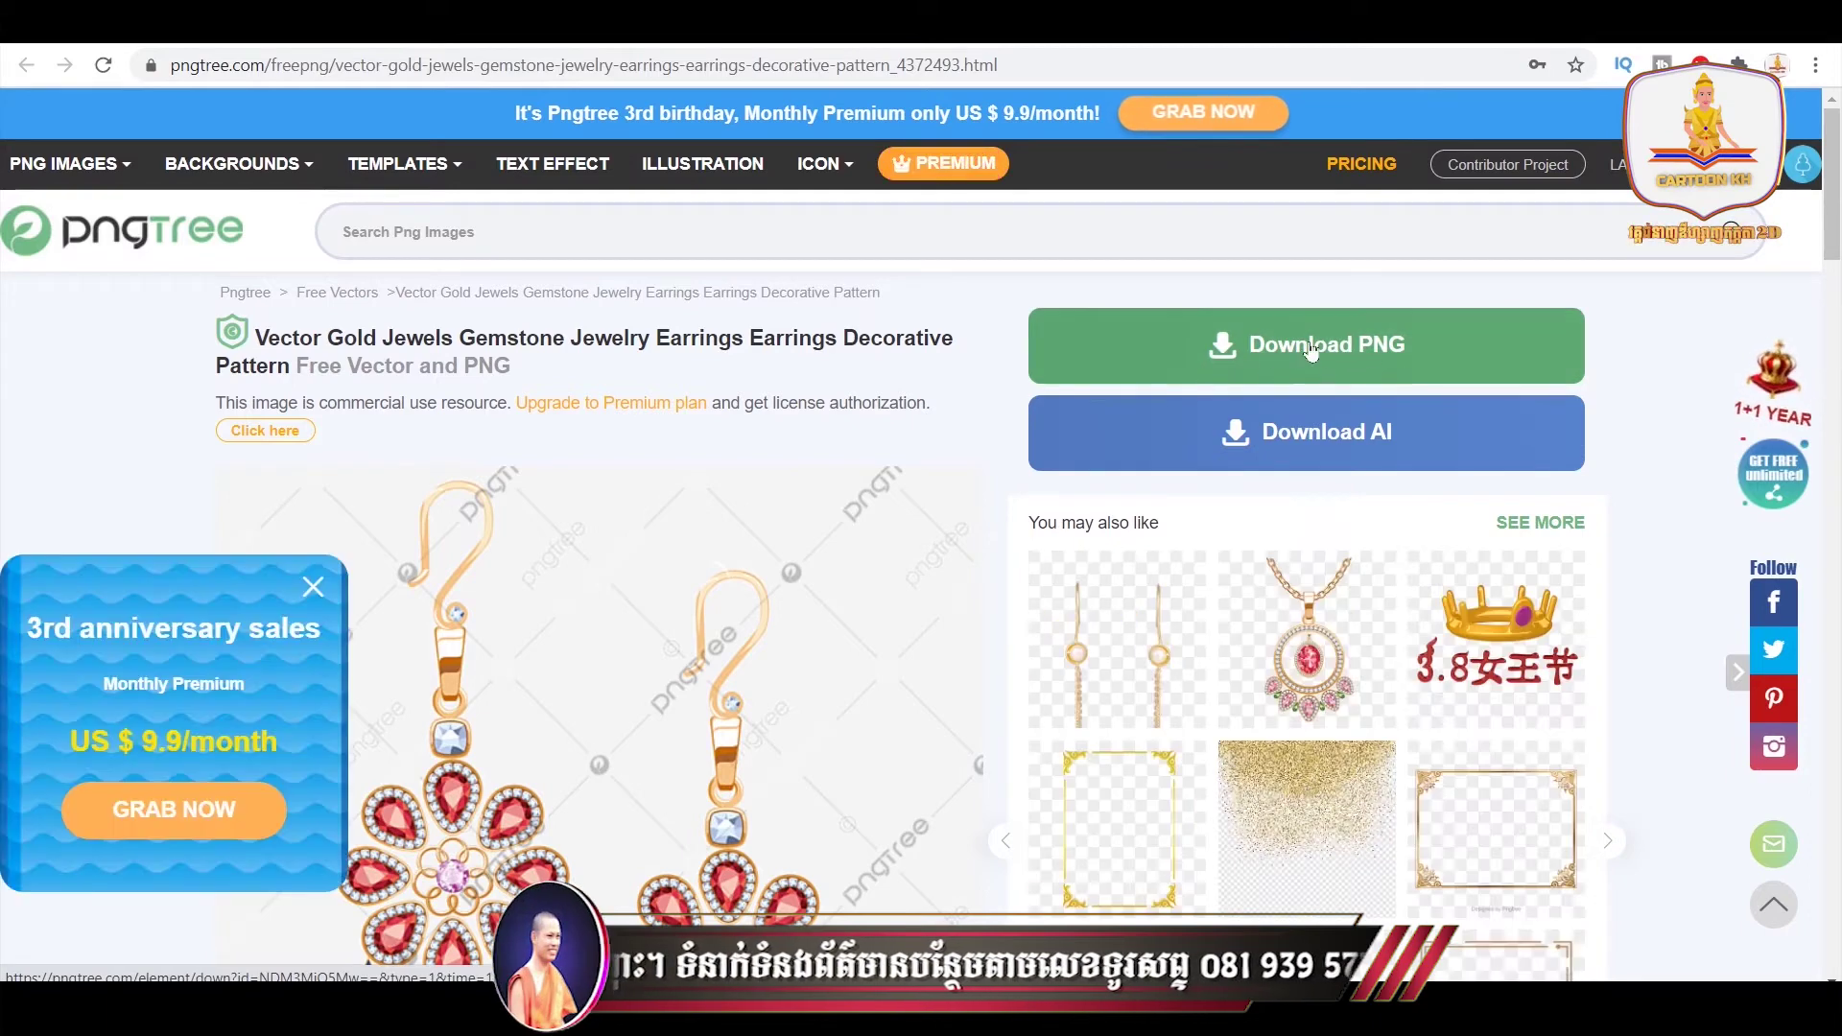
left_click(1347, 350)
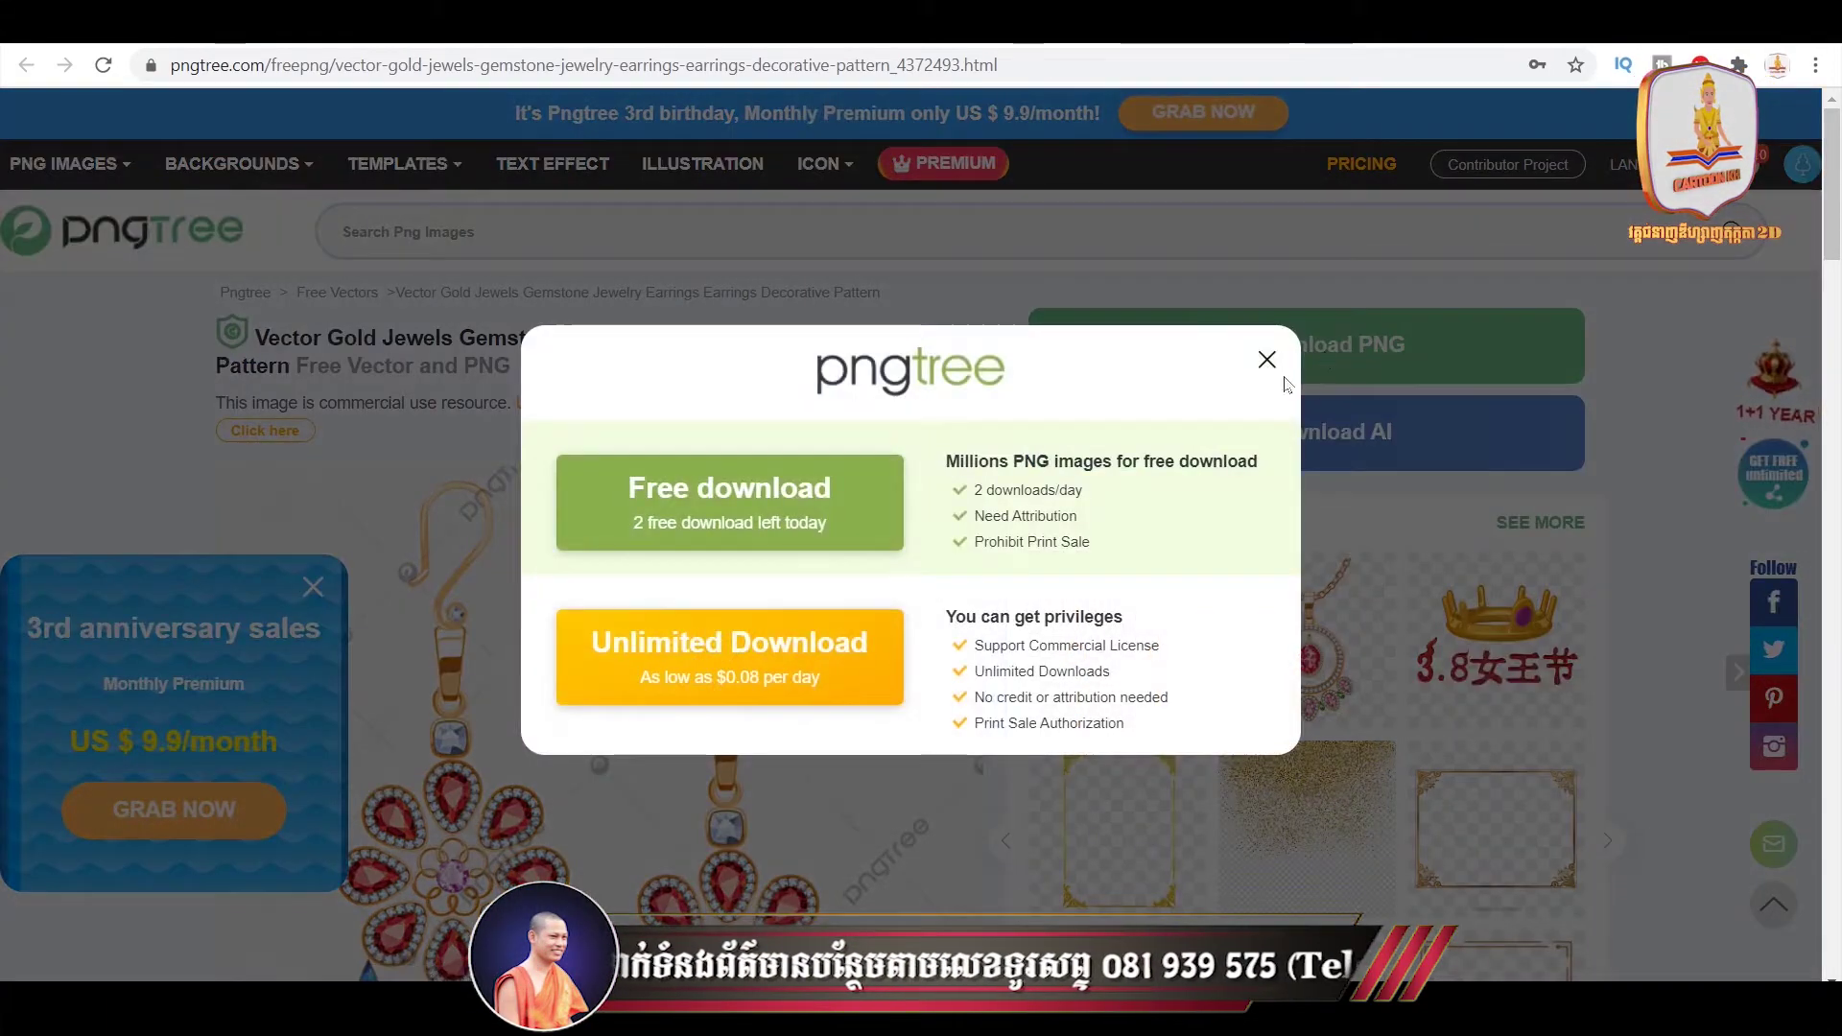
- Download the flower earrings PNG for free and go back to the earring search results
left_click(880, 499)
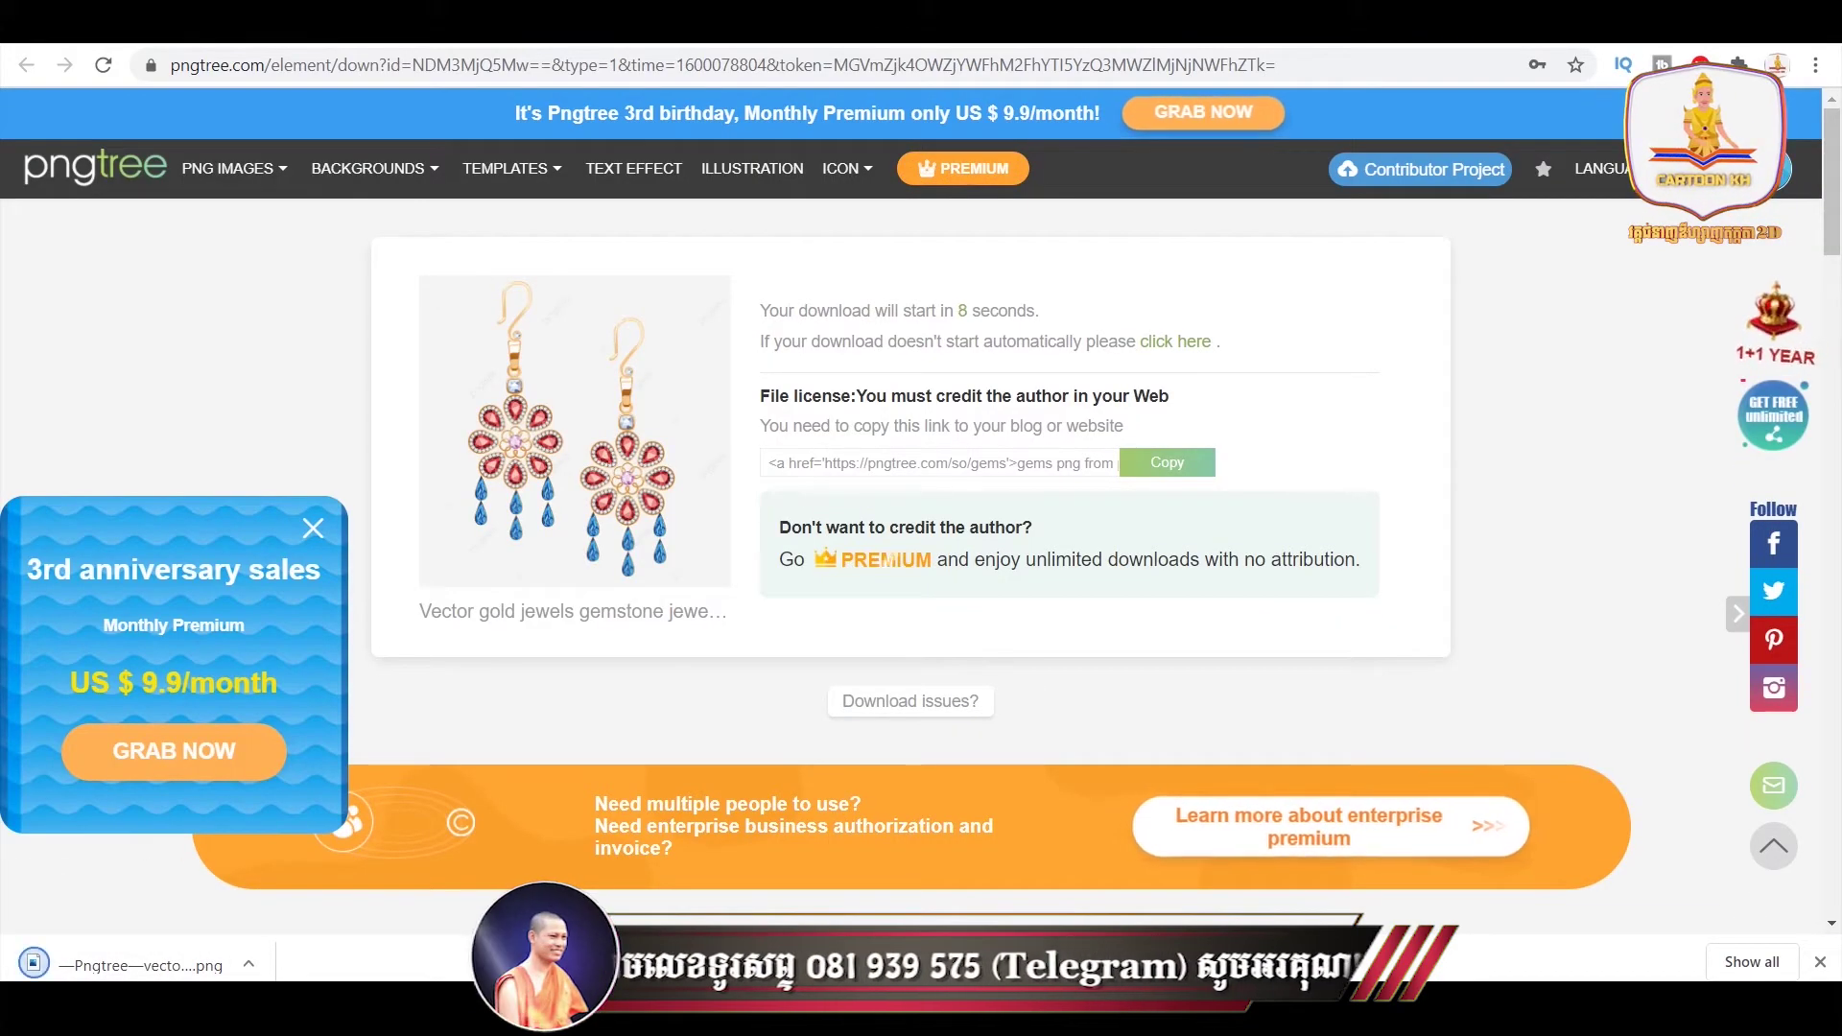
key("alt+Left")
key("alt+Right")
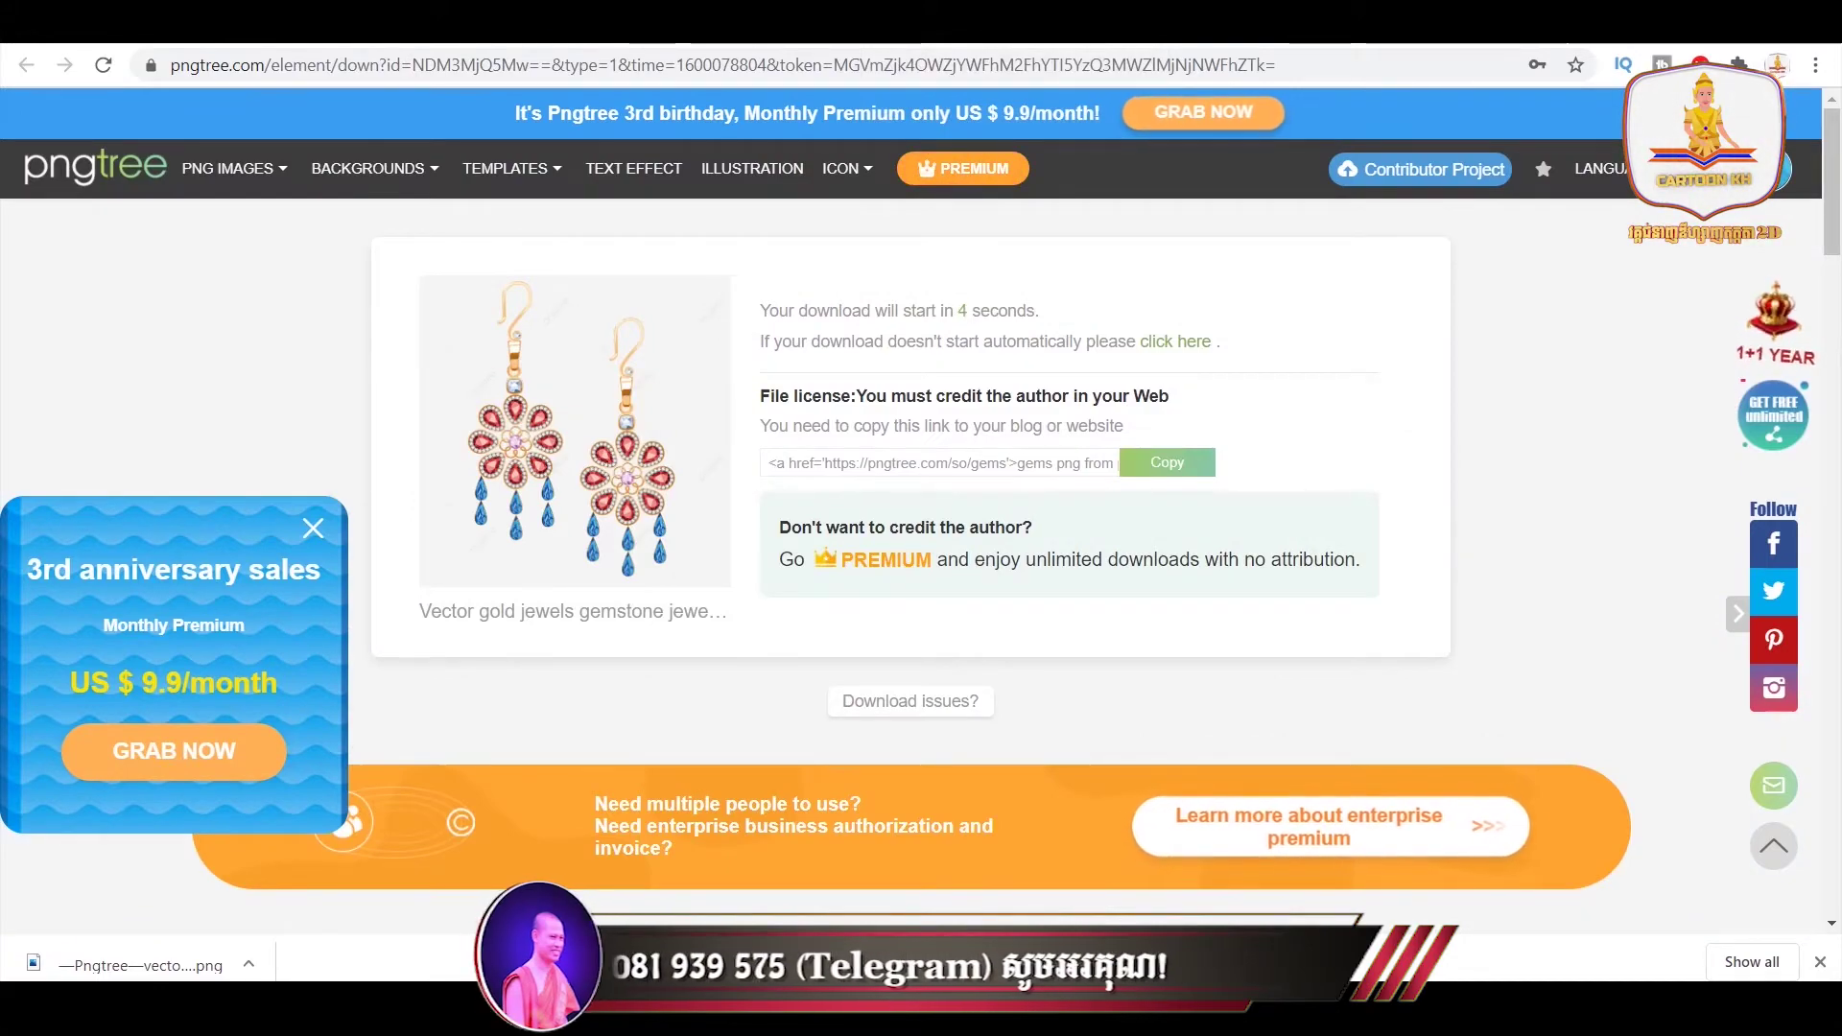
key("alt+Left")
key("alt+Left")
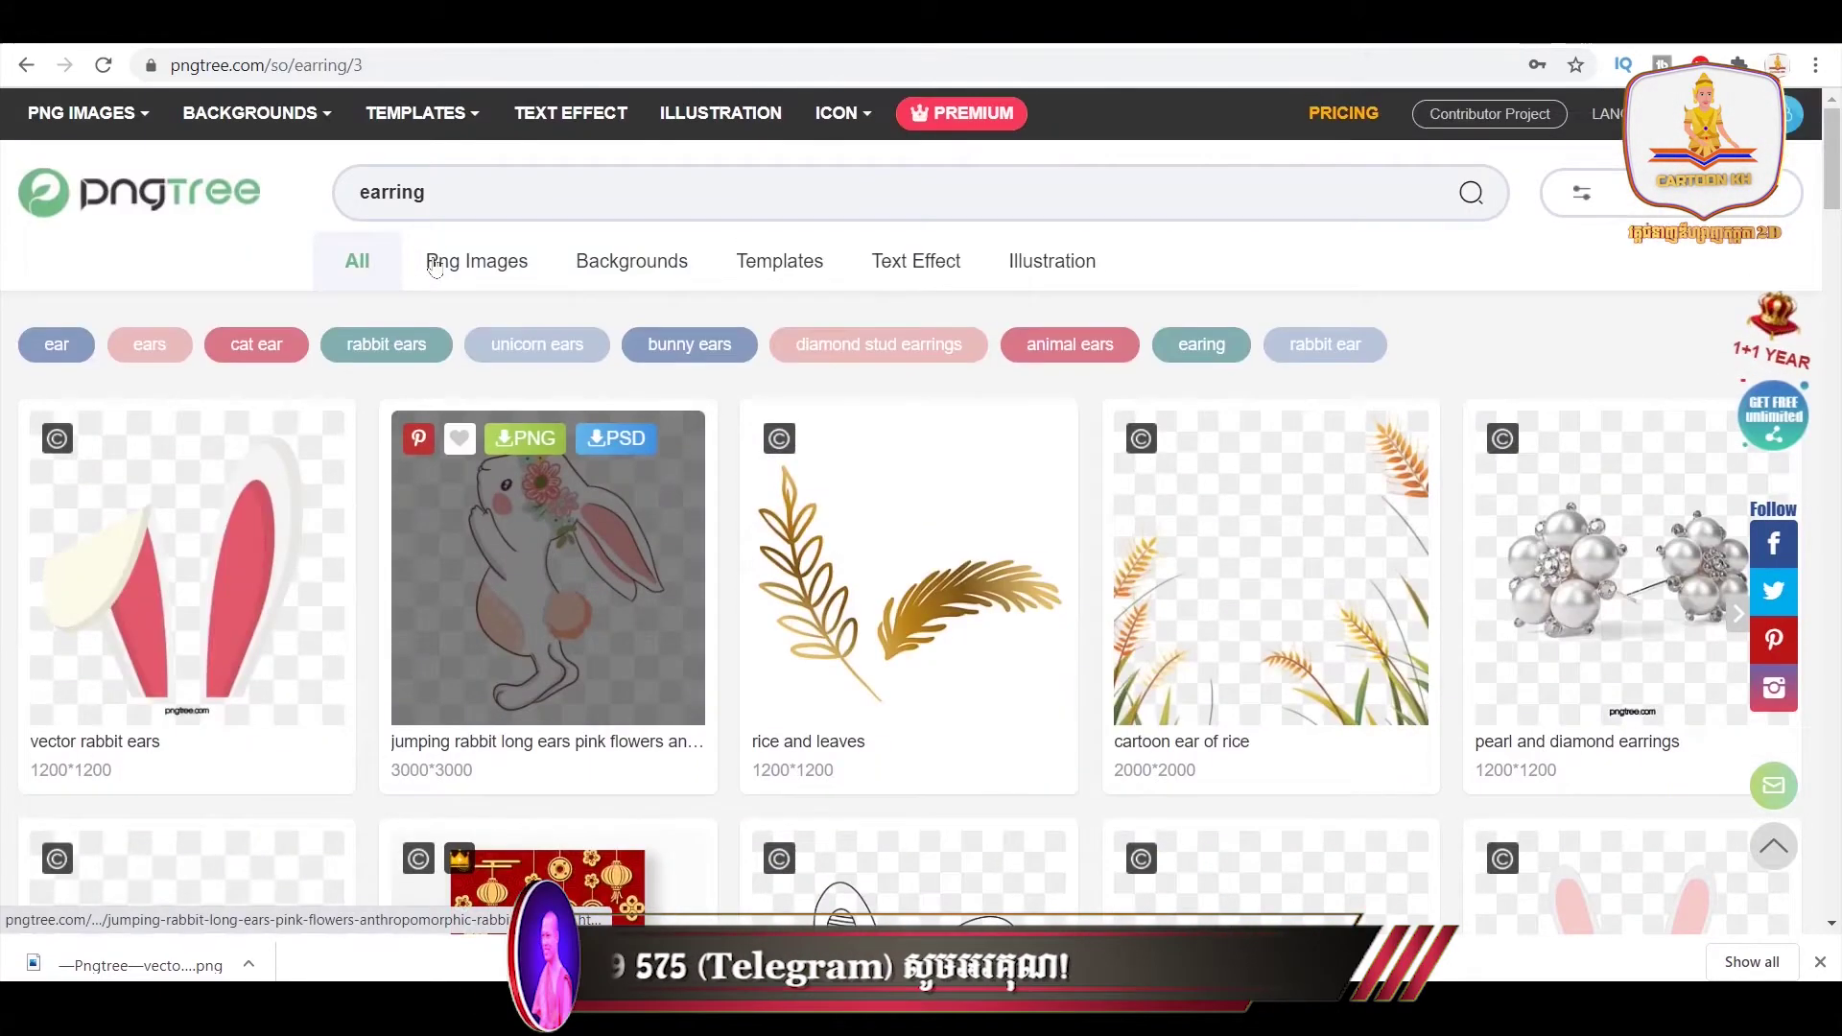
left_click(441, 197)
type("neckla")
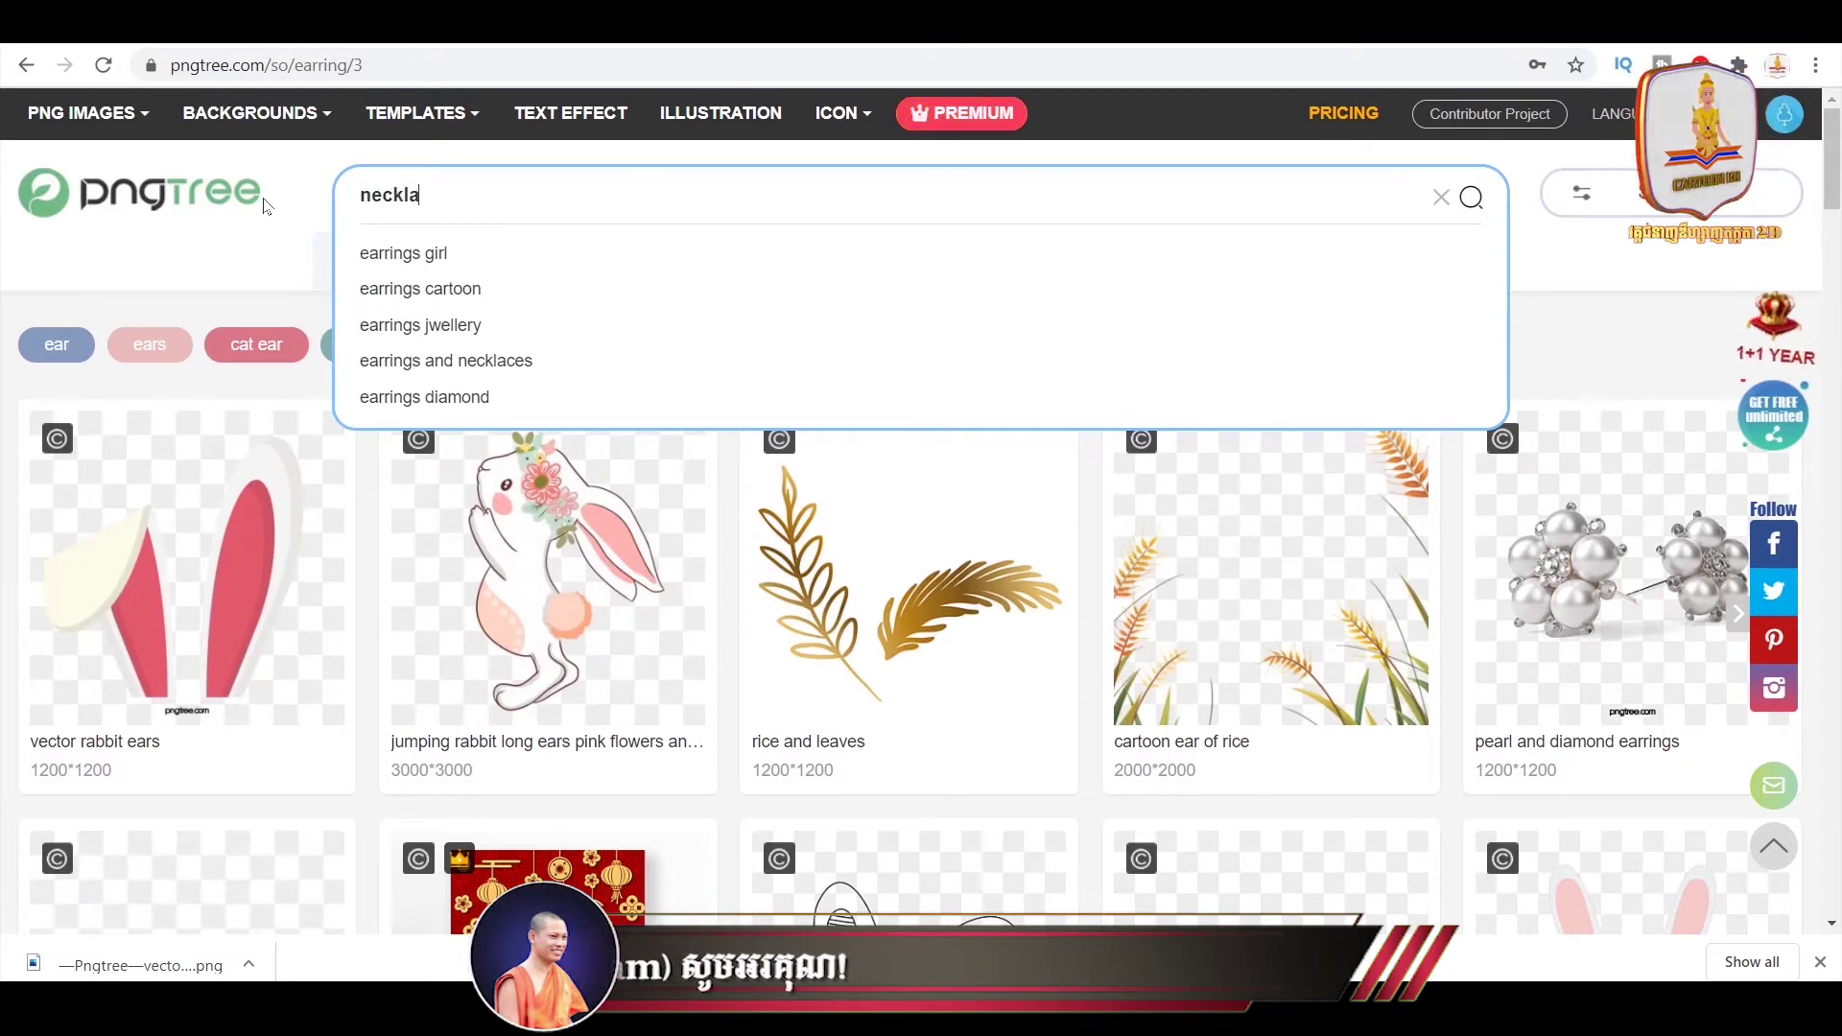
- Search Pngtree for 'necklace' and scroll through the results
type("ce")
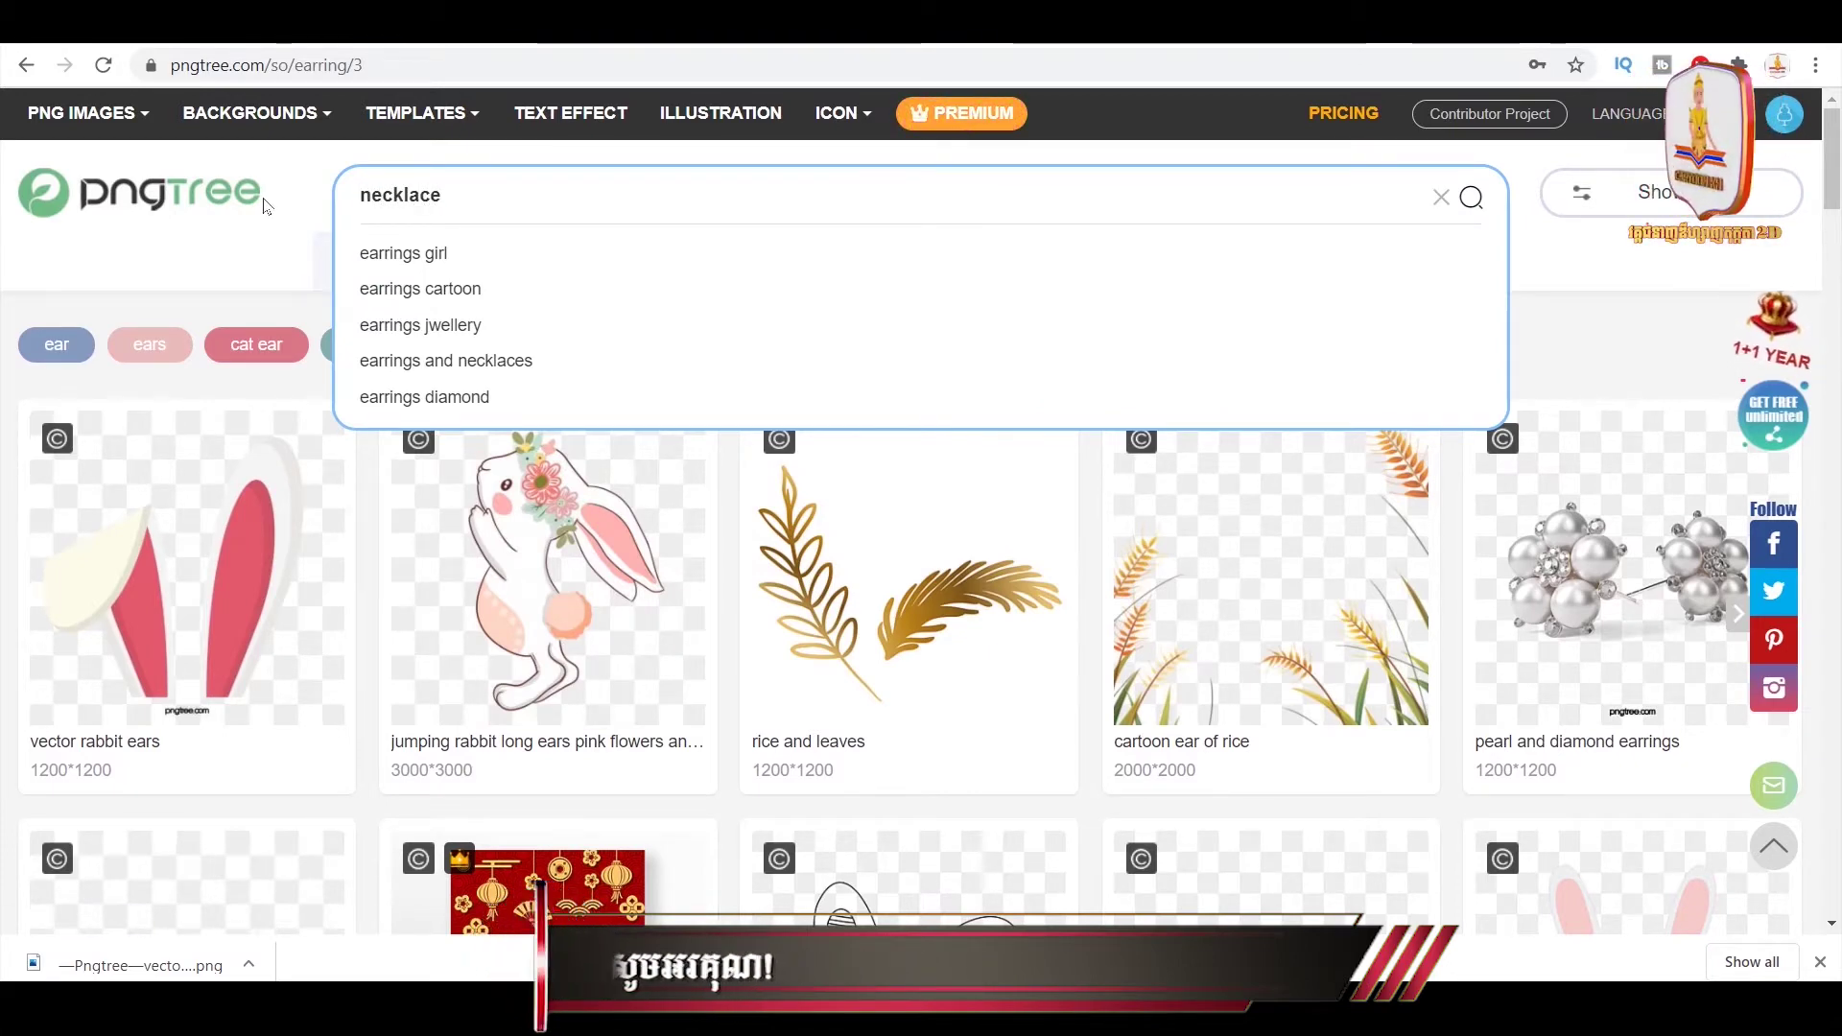
key("Return")
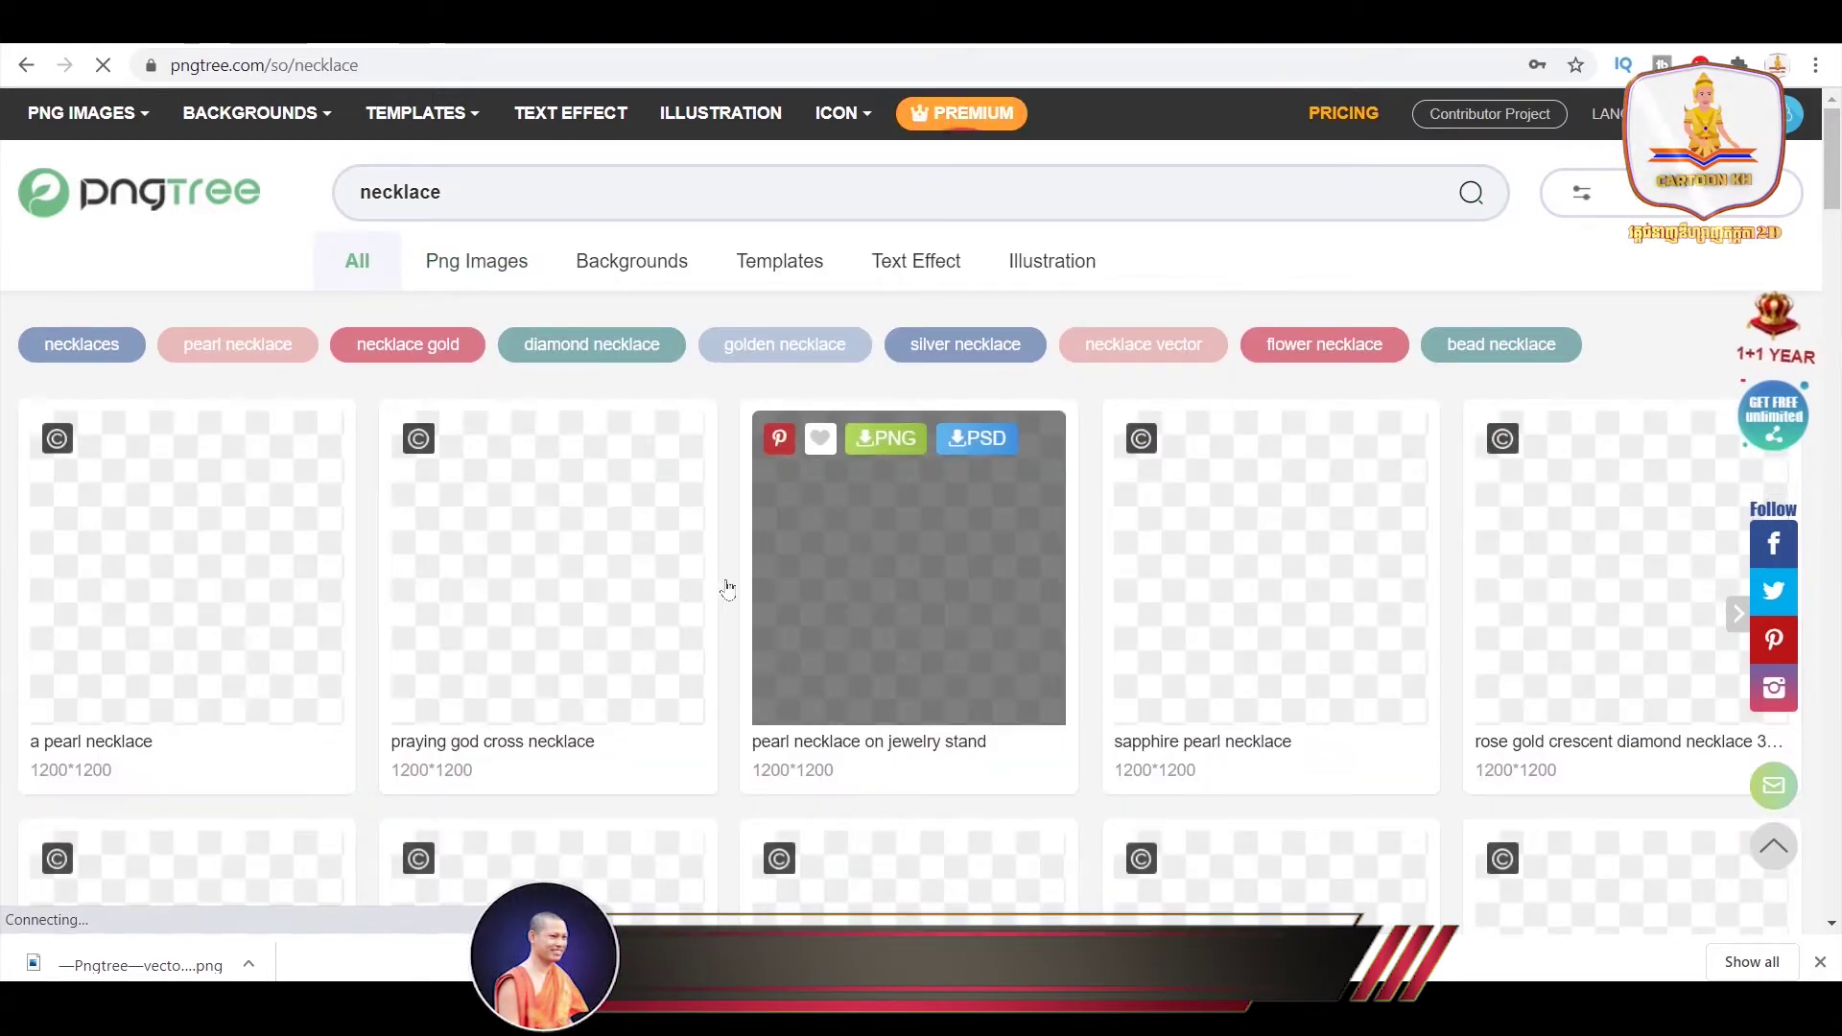
mouse_move(908, 568)
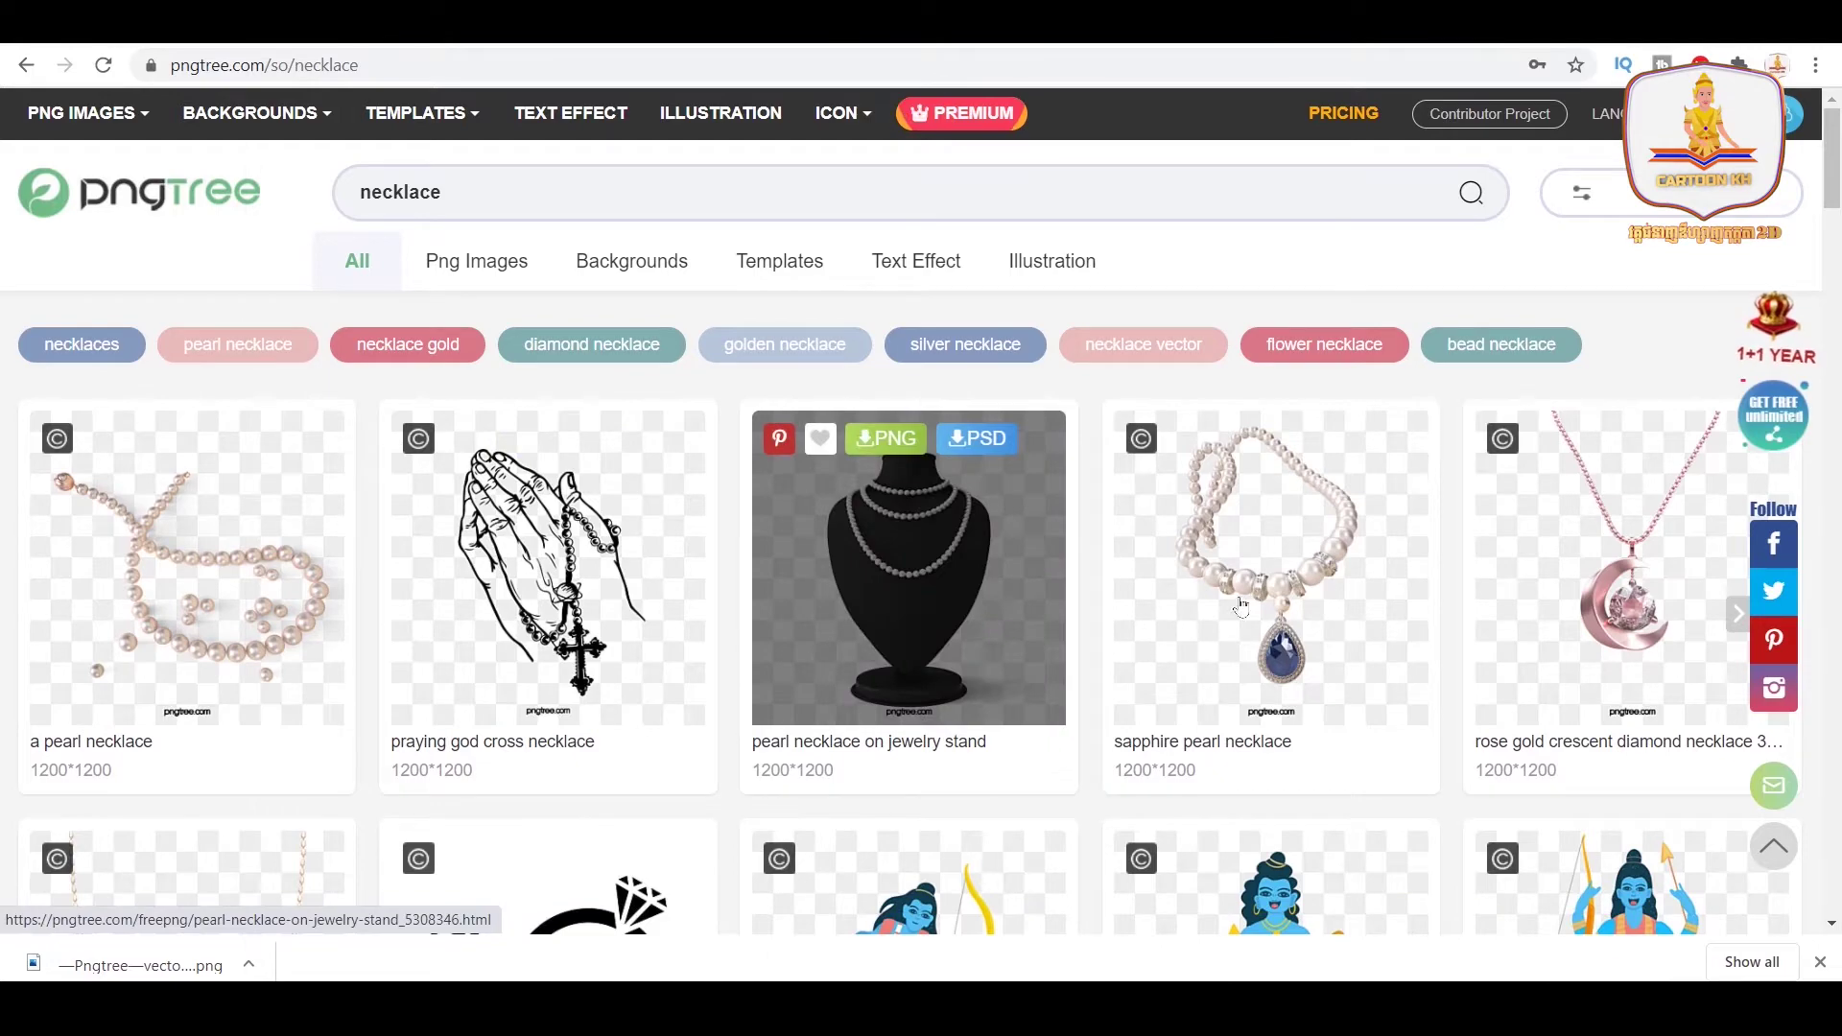
scroll(849, 603, "down", 5)
scroll(921, 606, "down", 5)
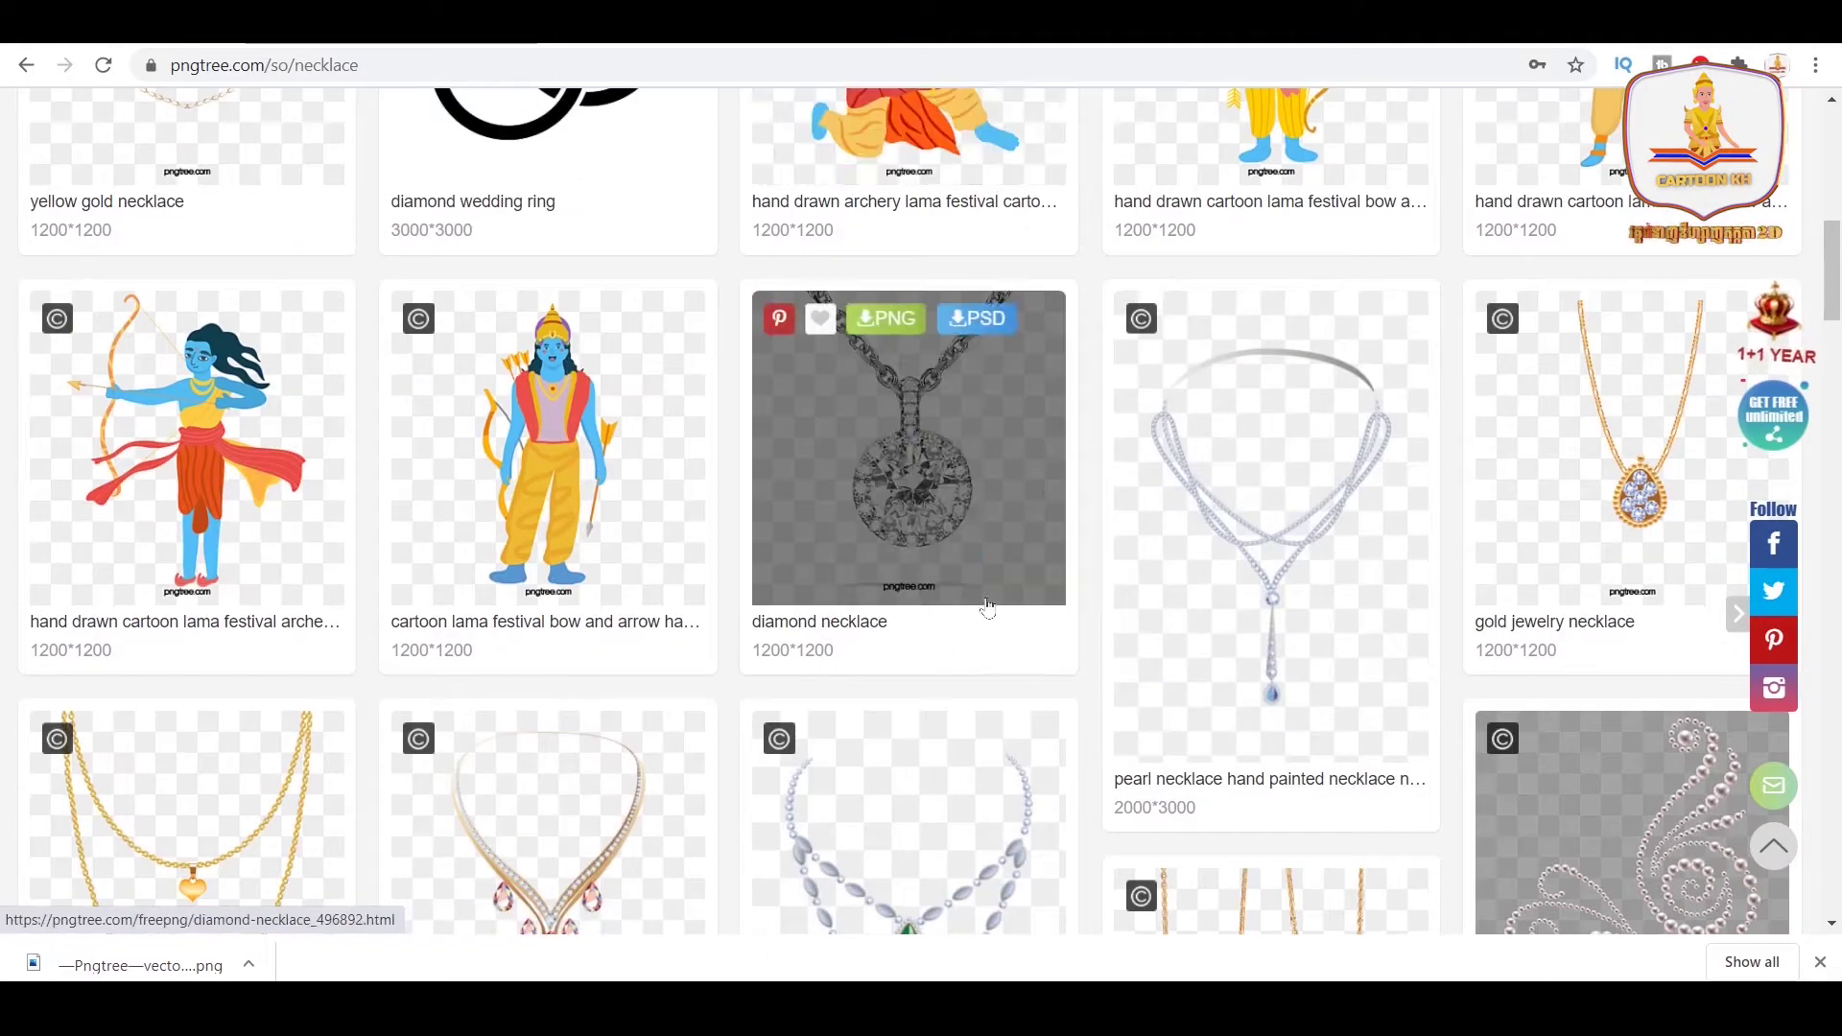
scroll(1069, 619, "down", 5)
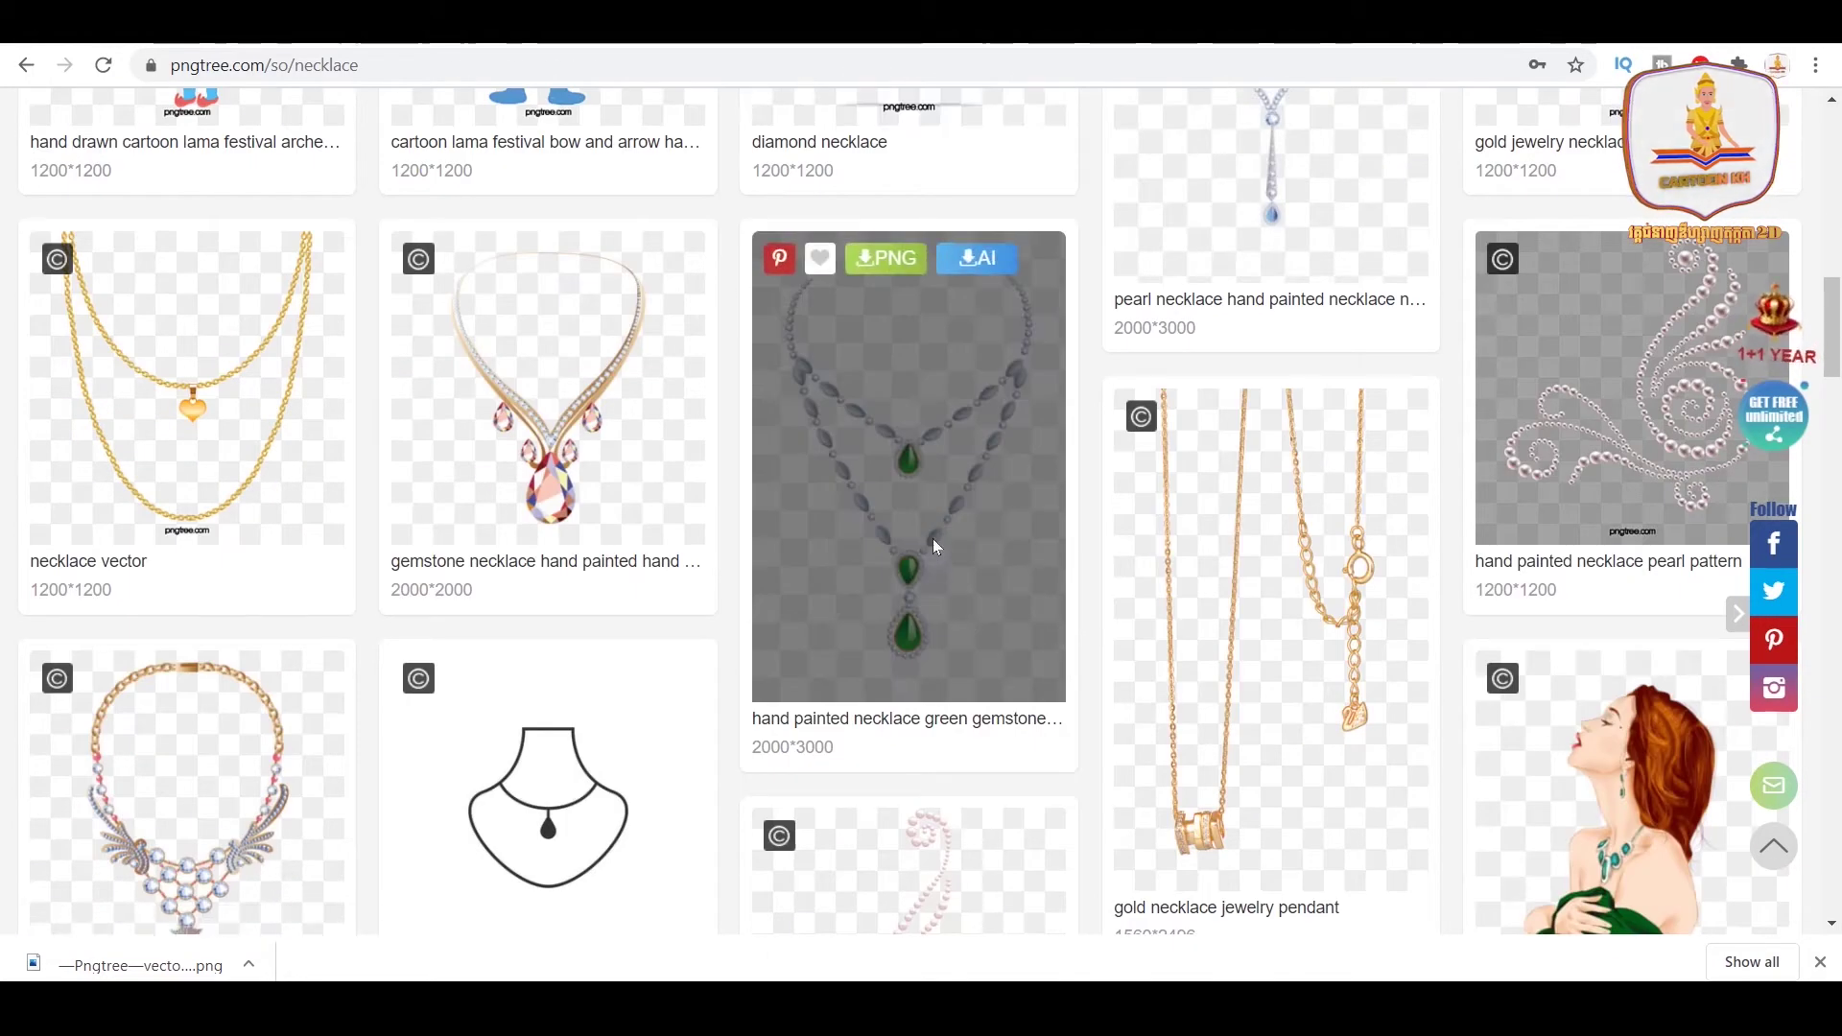
- Download the hand painted green gemstone necklace PNG for free
left_click(933, 538)
scroll(757, 607, "down", 5)
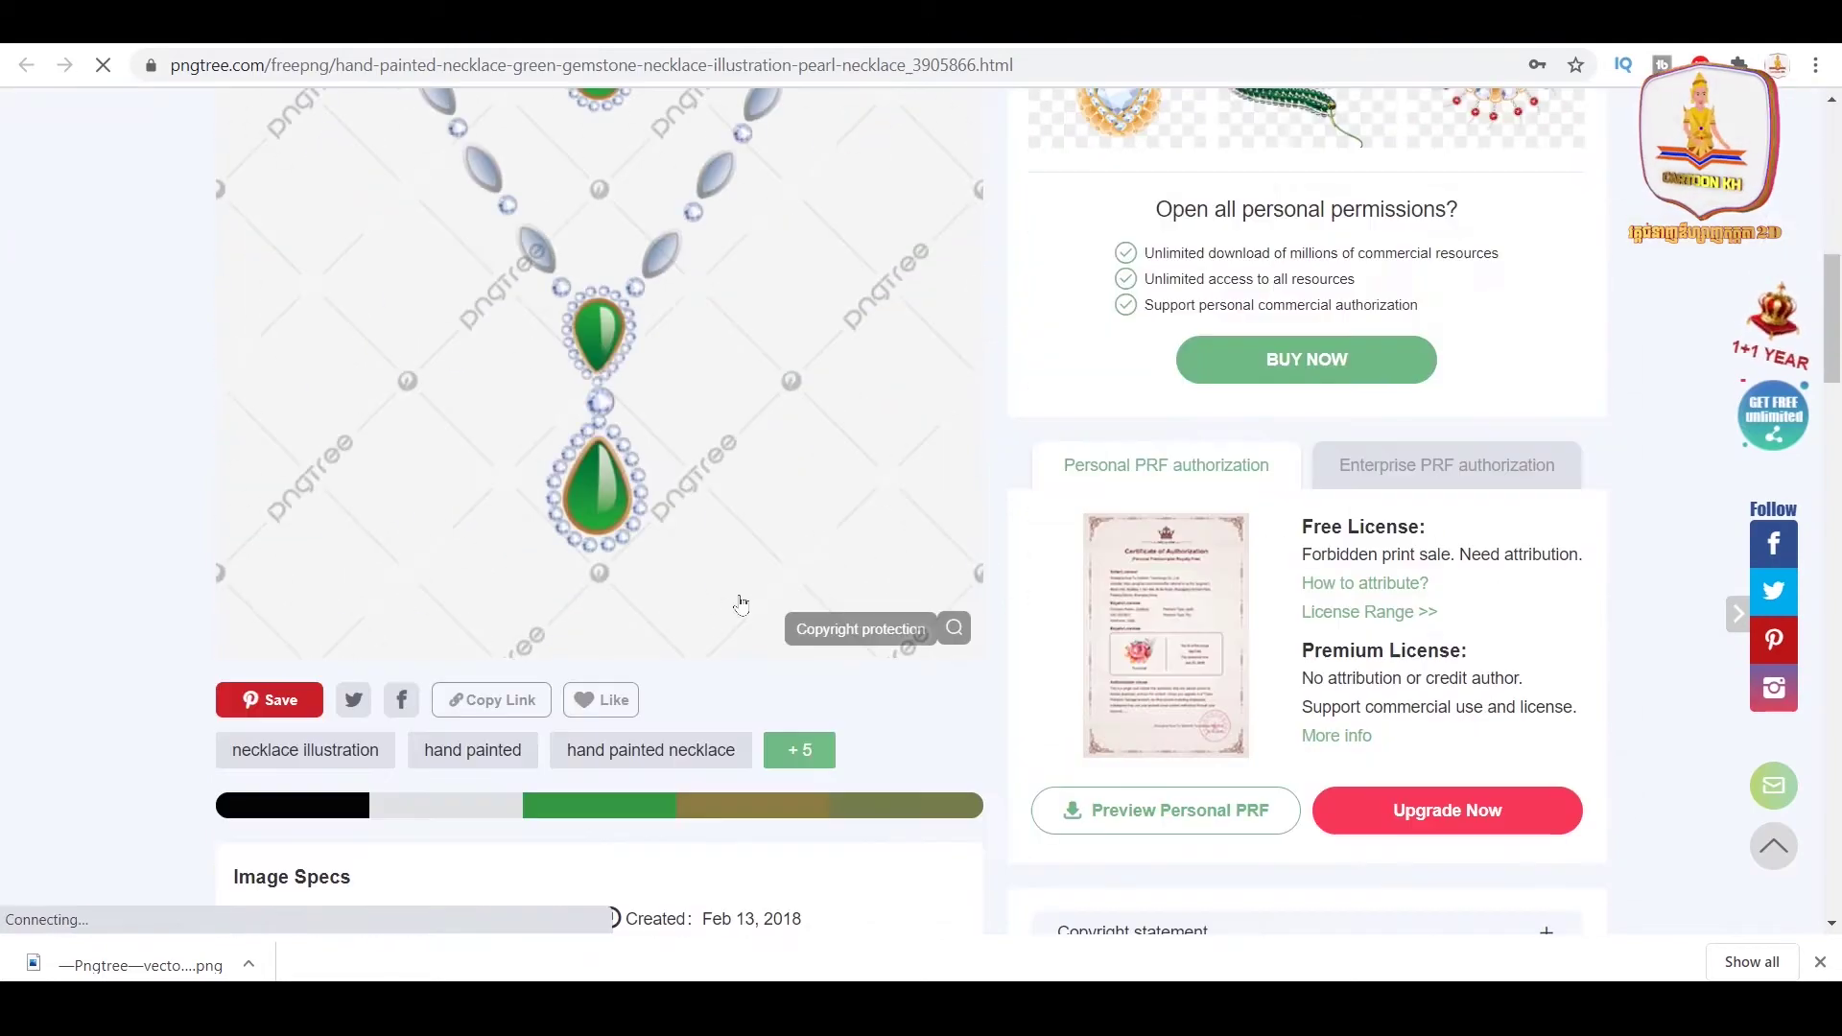
scroll(604, 435, "up", 5)
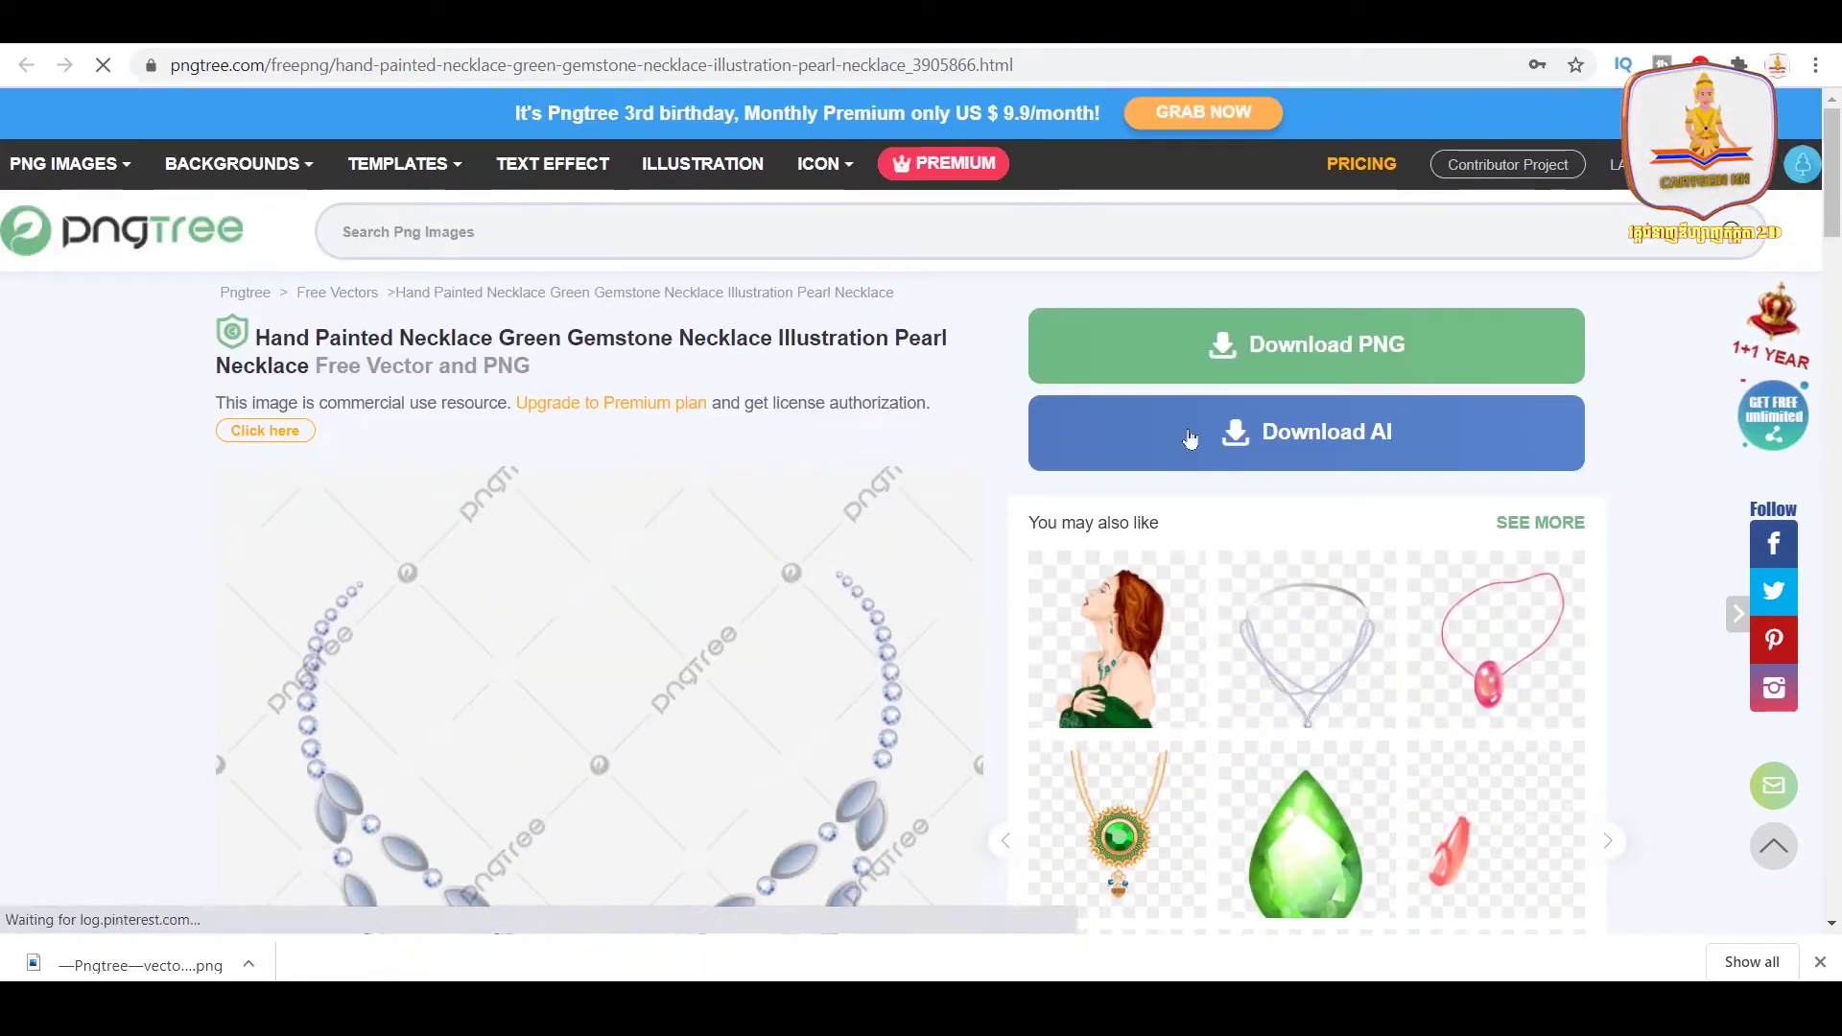
left_click(1398, 351)
left_click(832, 465)
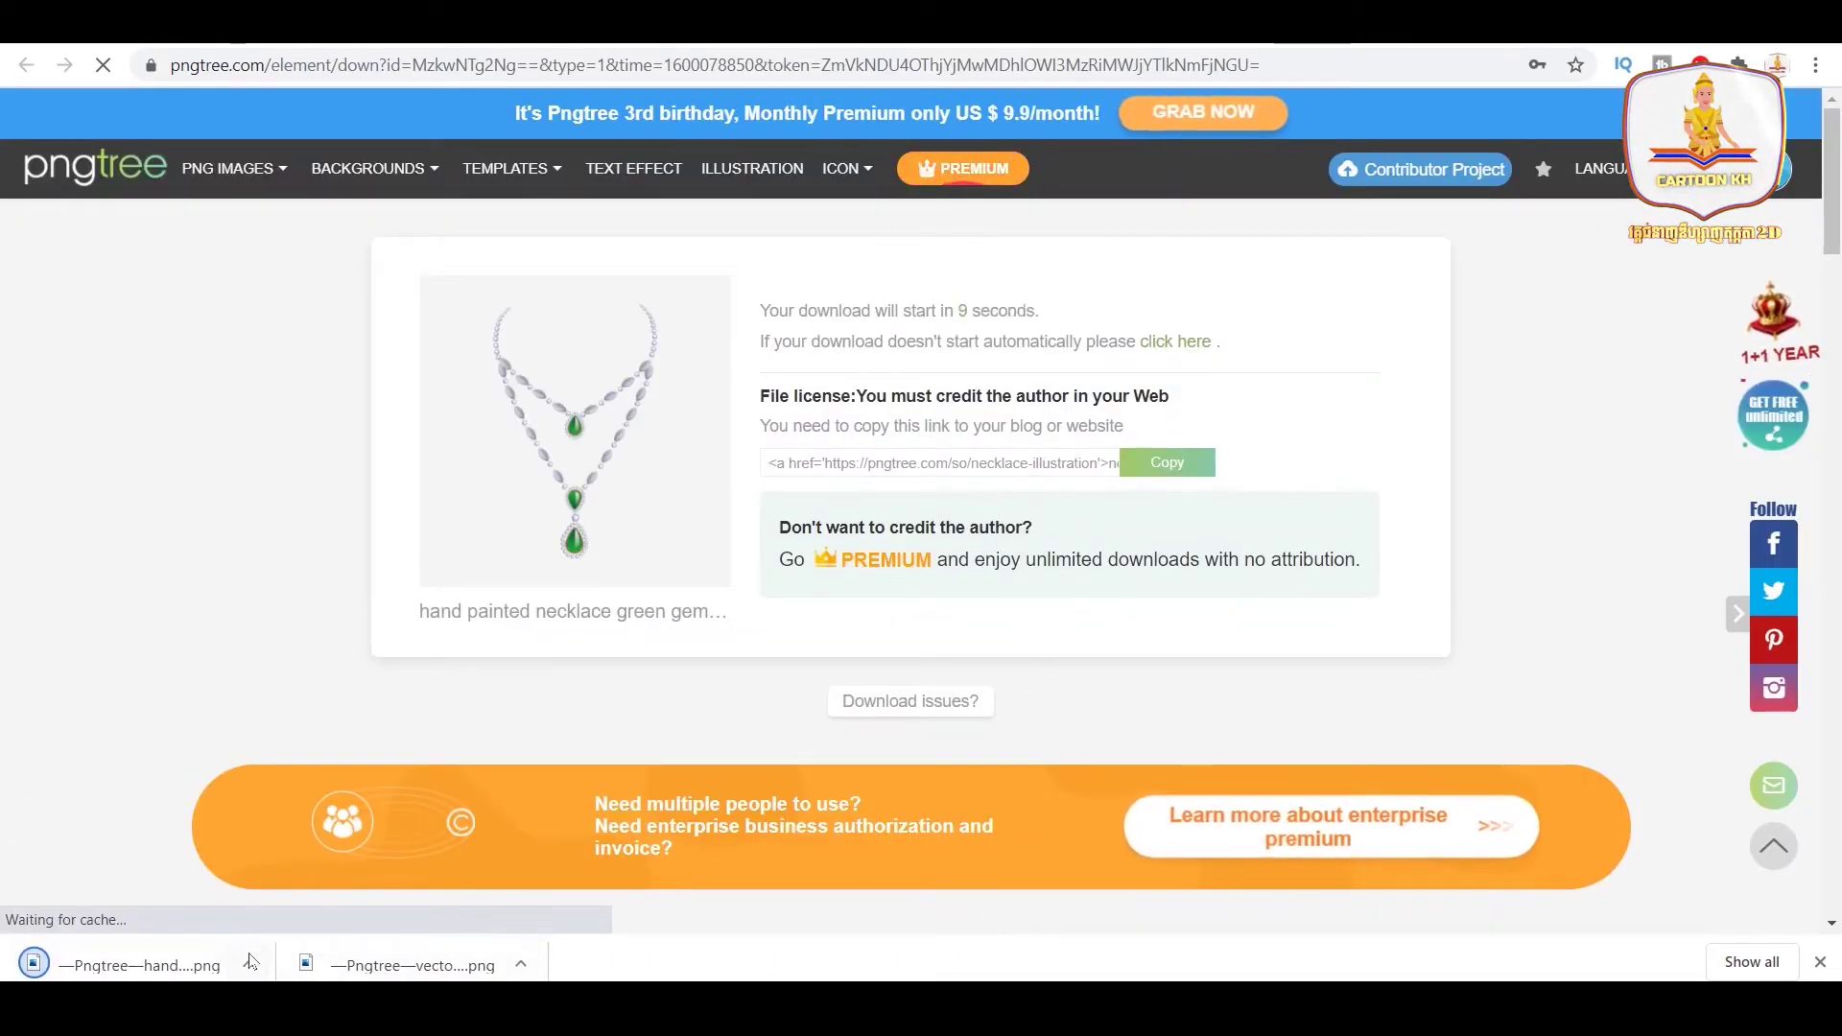
- Show the downloads in their folder and drag both jewellery PNGs into Photoshop
left_click(250, 966)
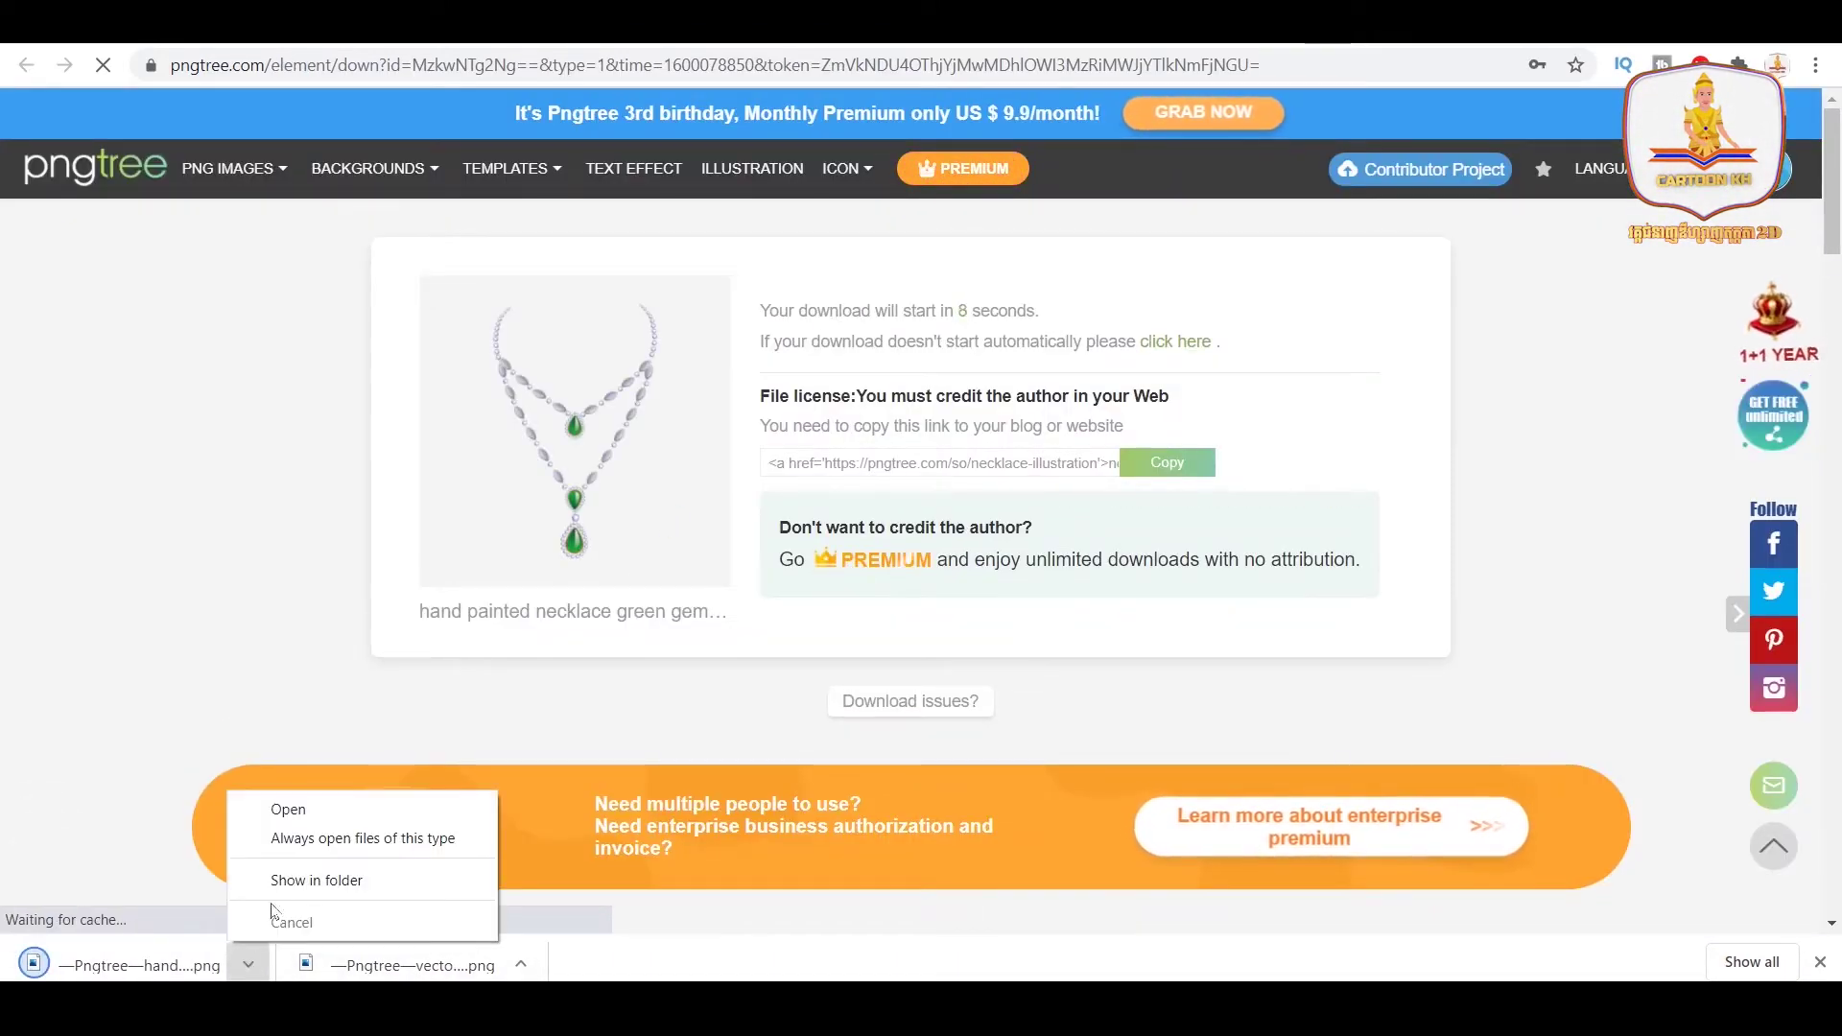
left_click(338, 880)
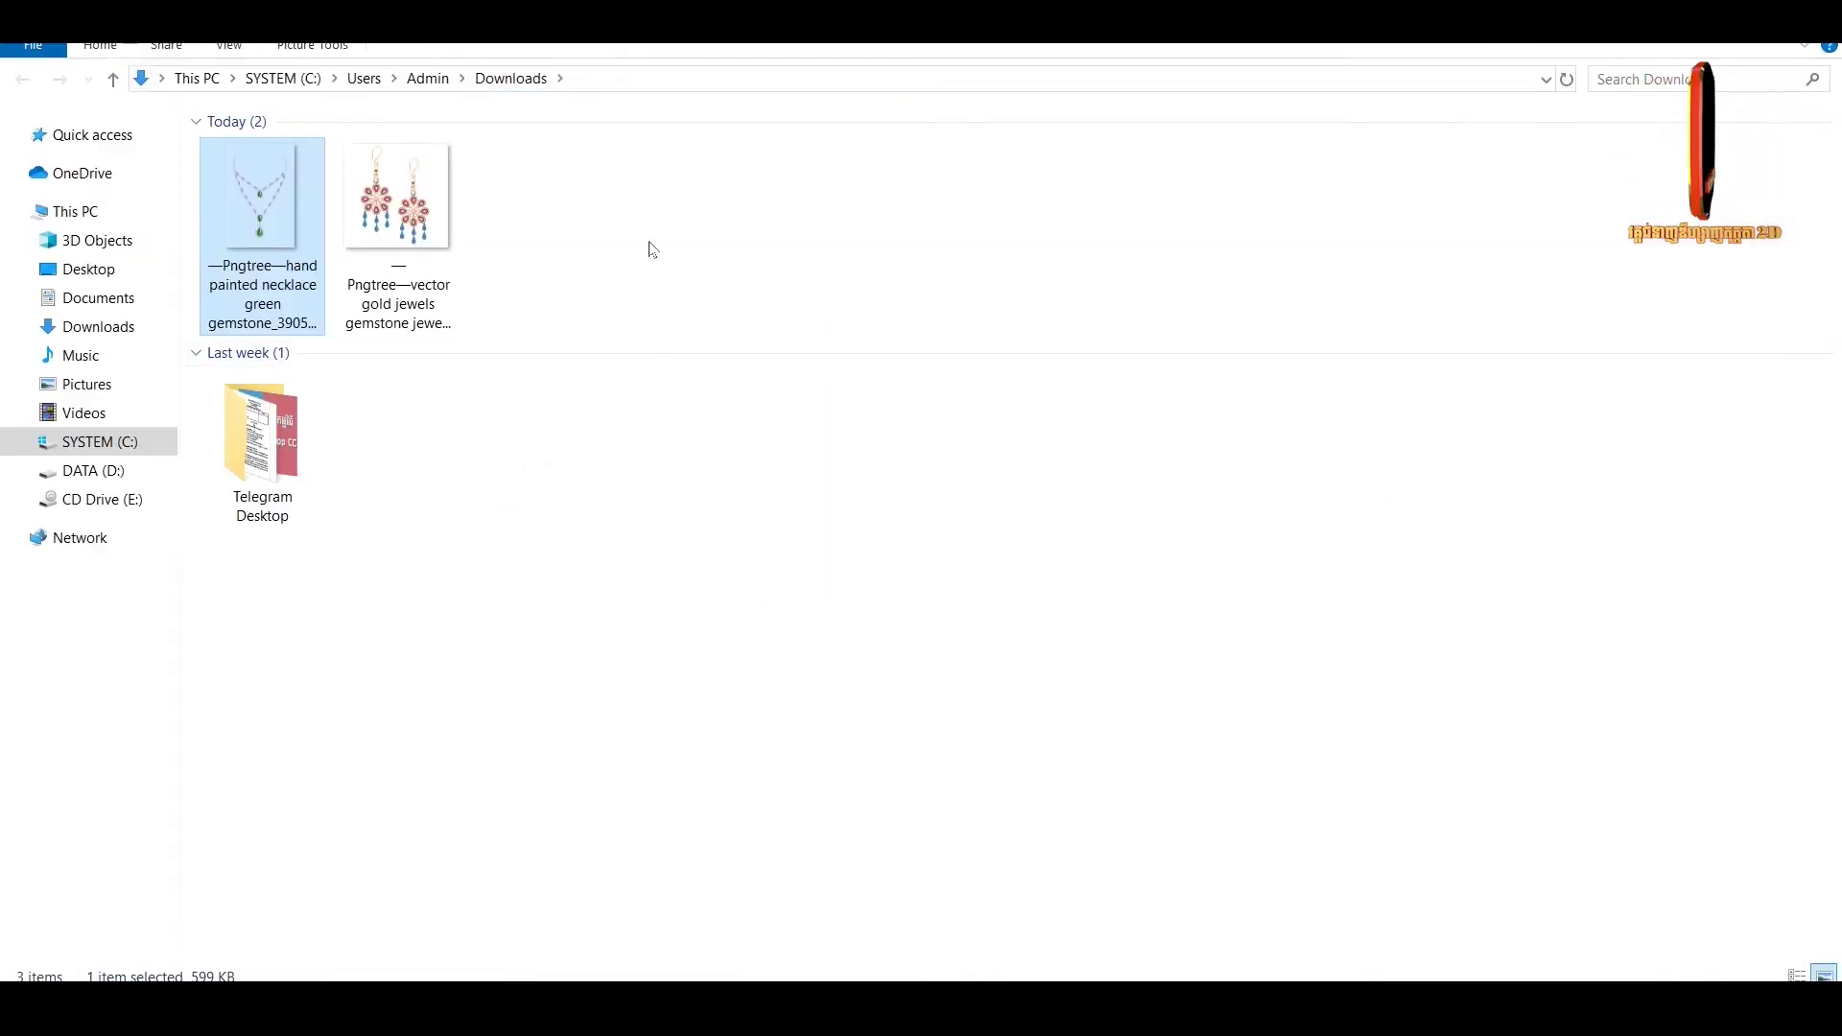
mouse_move(651, 228)
left_mouse_down()
mouse_move(283, 236)
mouse_move(1378, 959)
left_mouse_up()
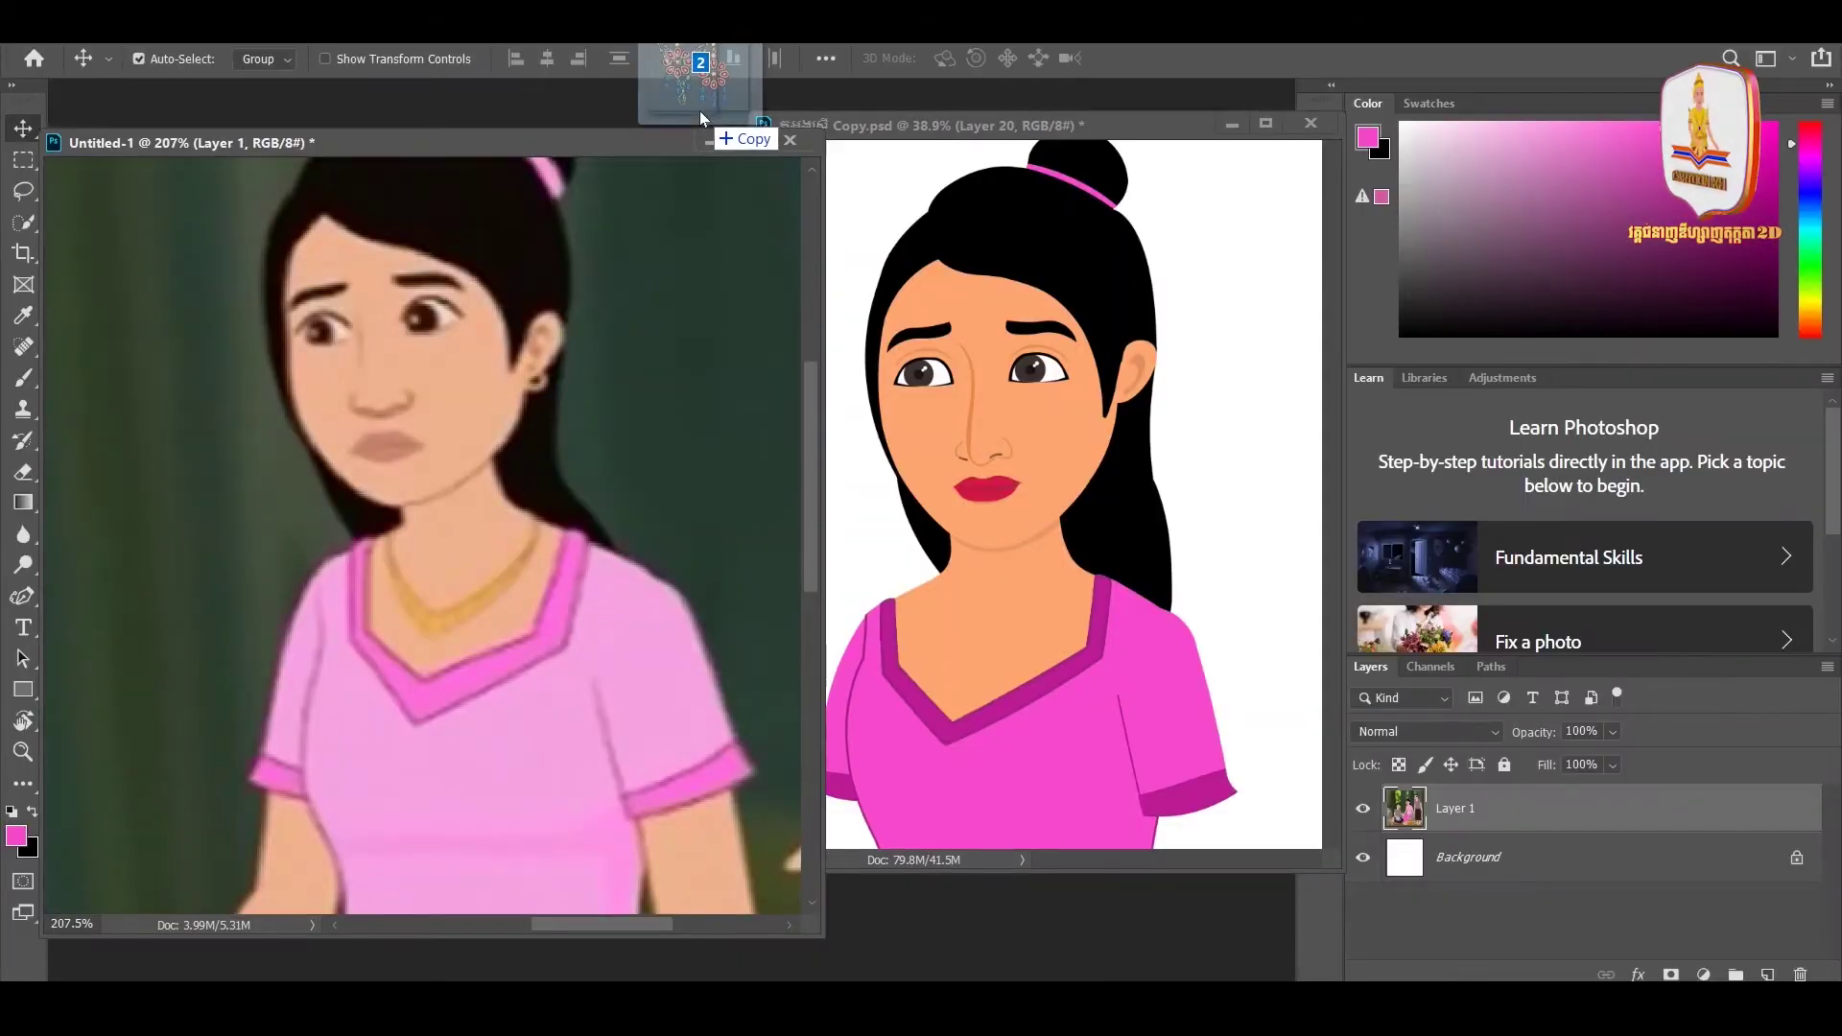
left_click_drag(1378, 960, 699, 112)
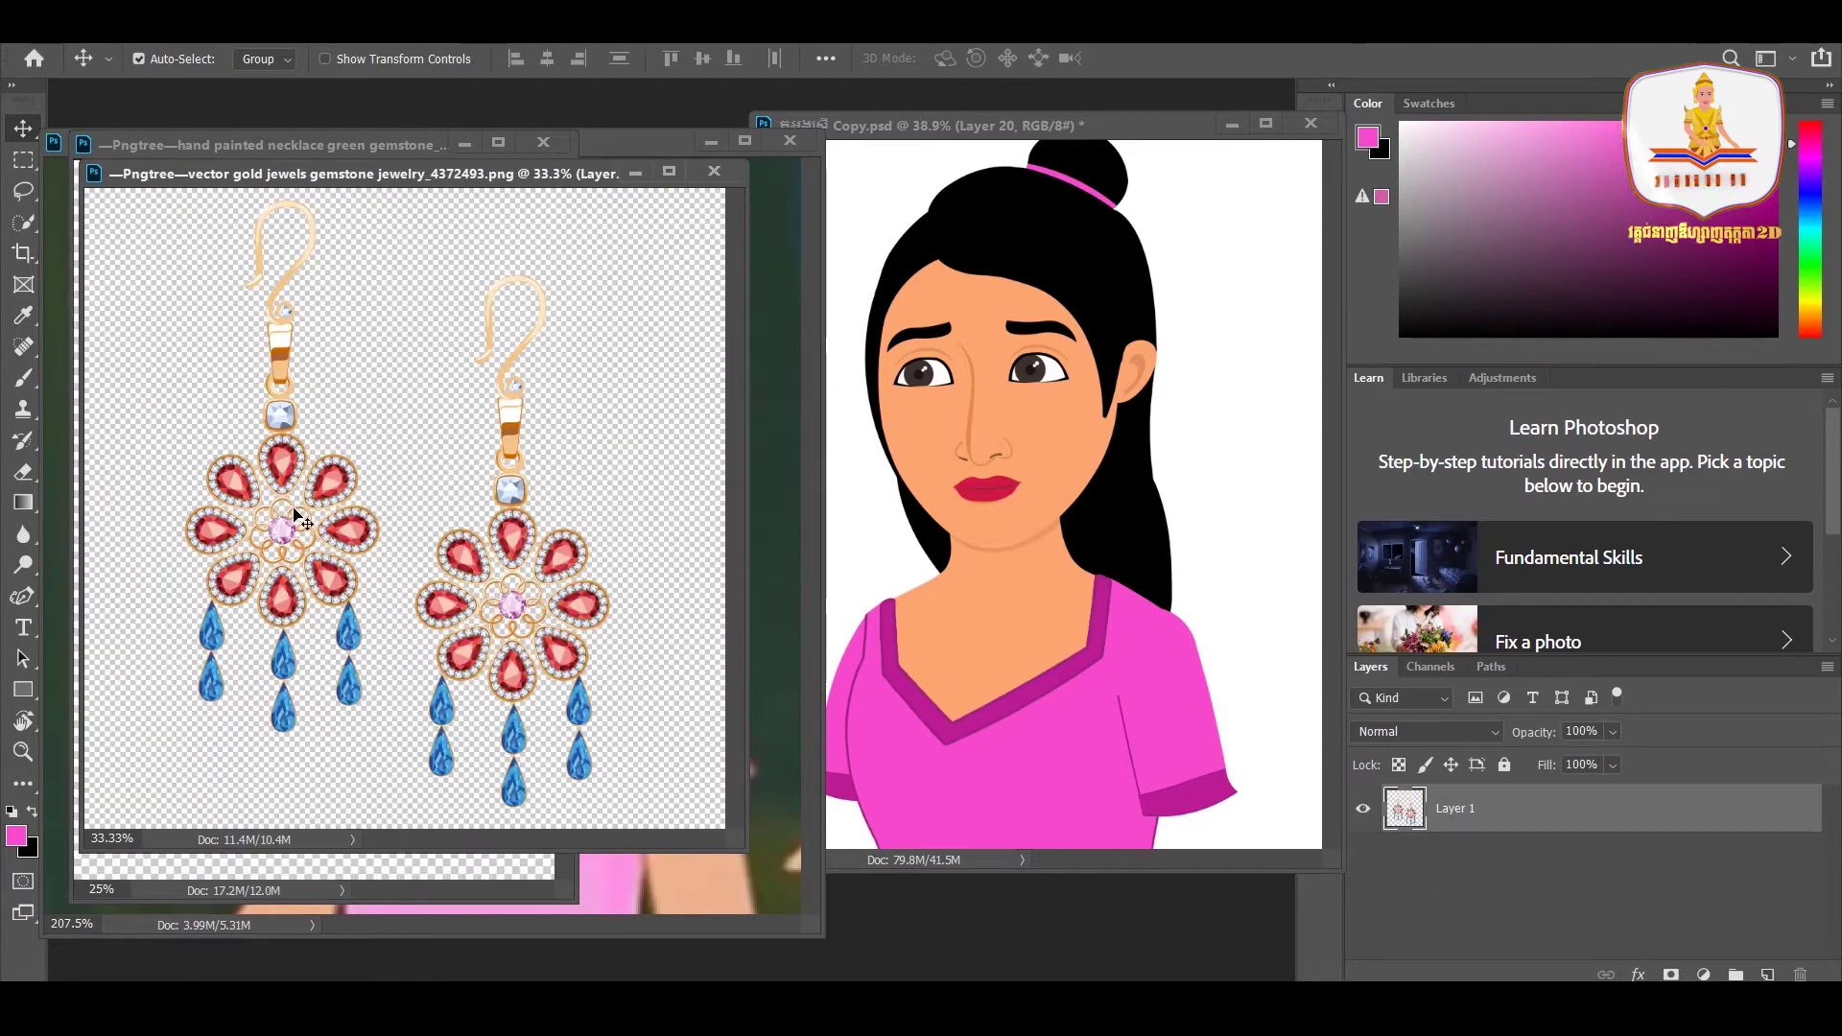
- Select the right flower earring with a rectangular marquee and move it onto the woman's image
left_click_drag(298, 479, 305, 491)
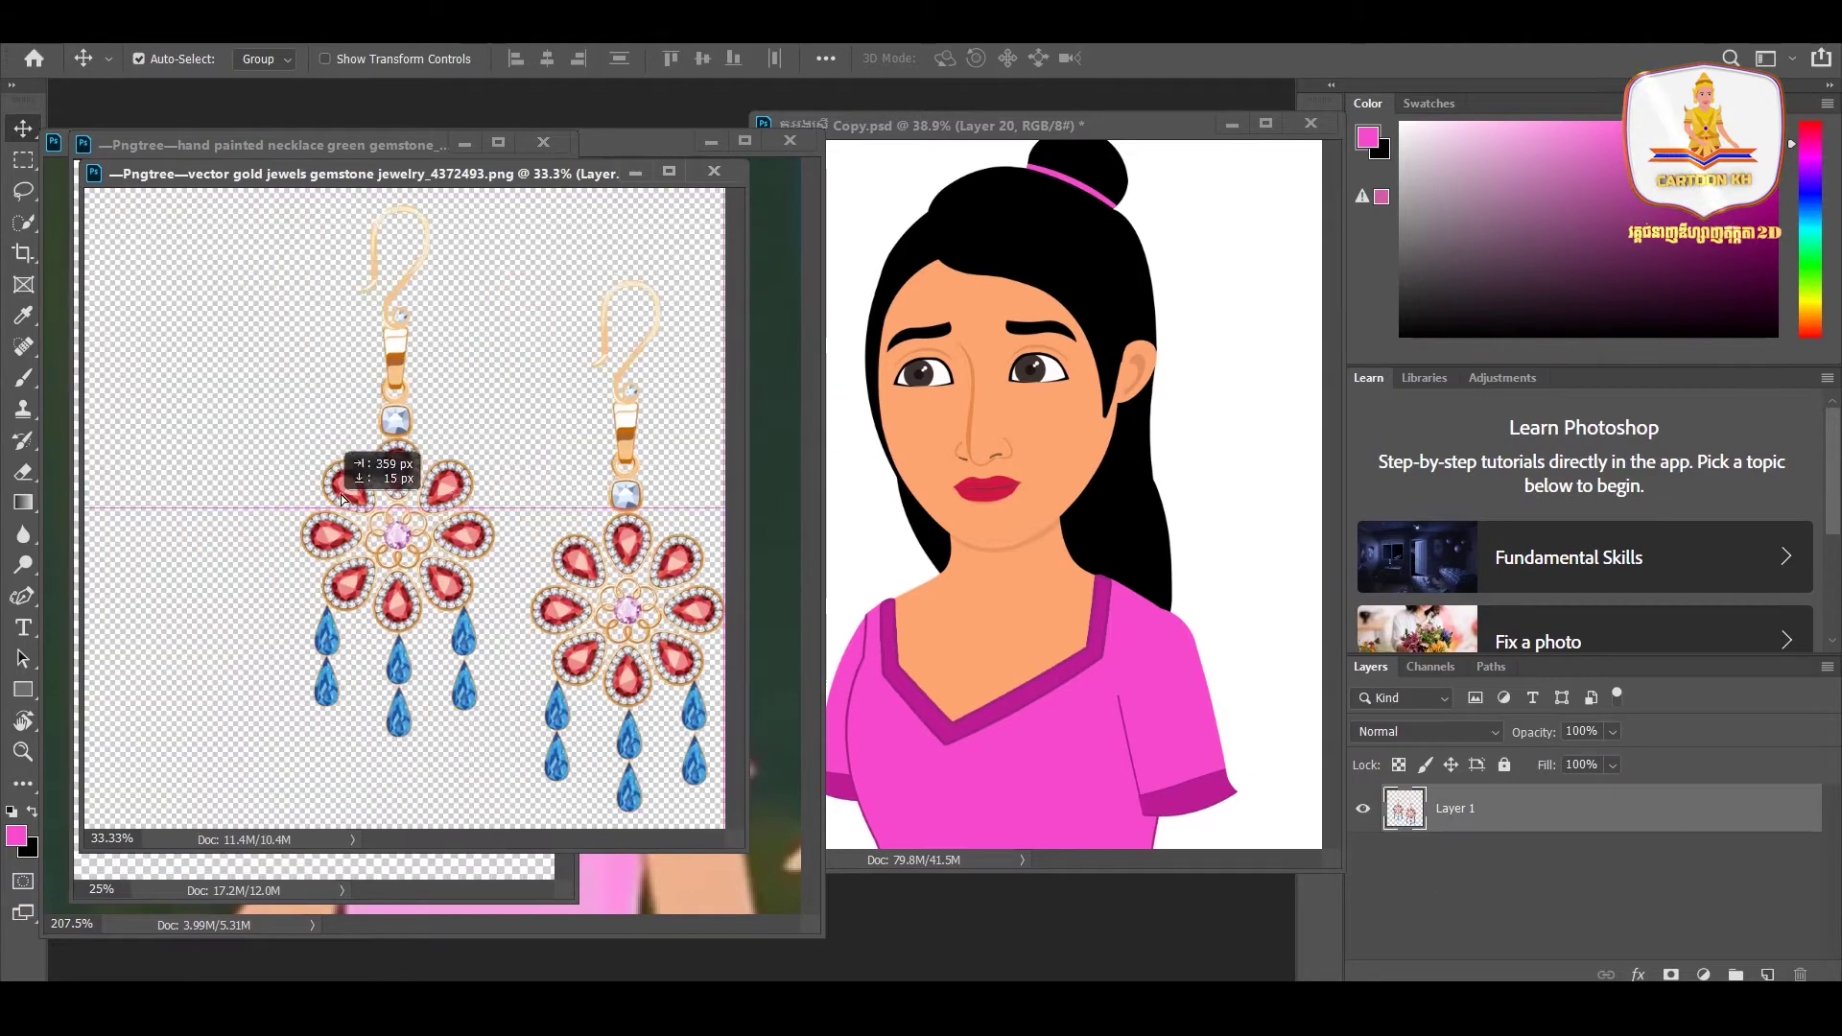
left_click_drag(523, 566, 491, 569)
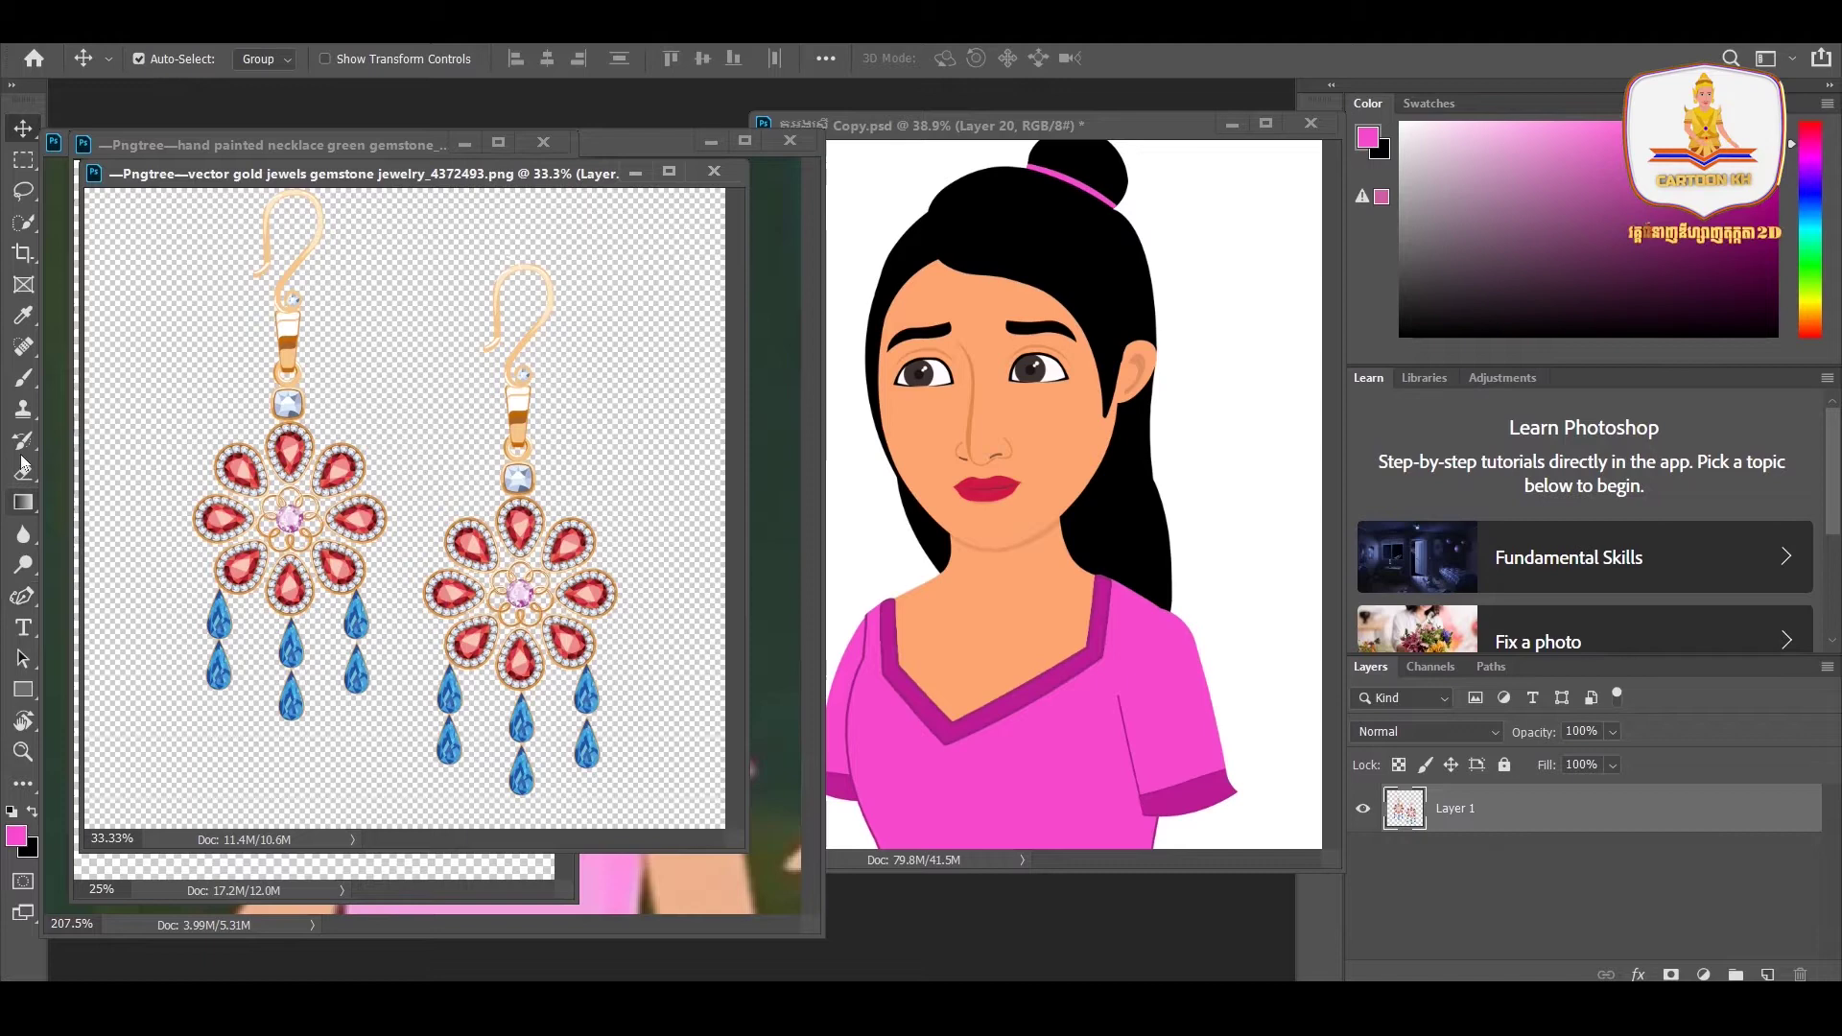
left_click(27, 163)
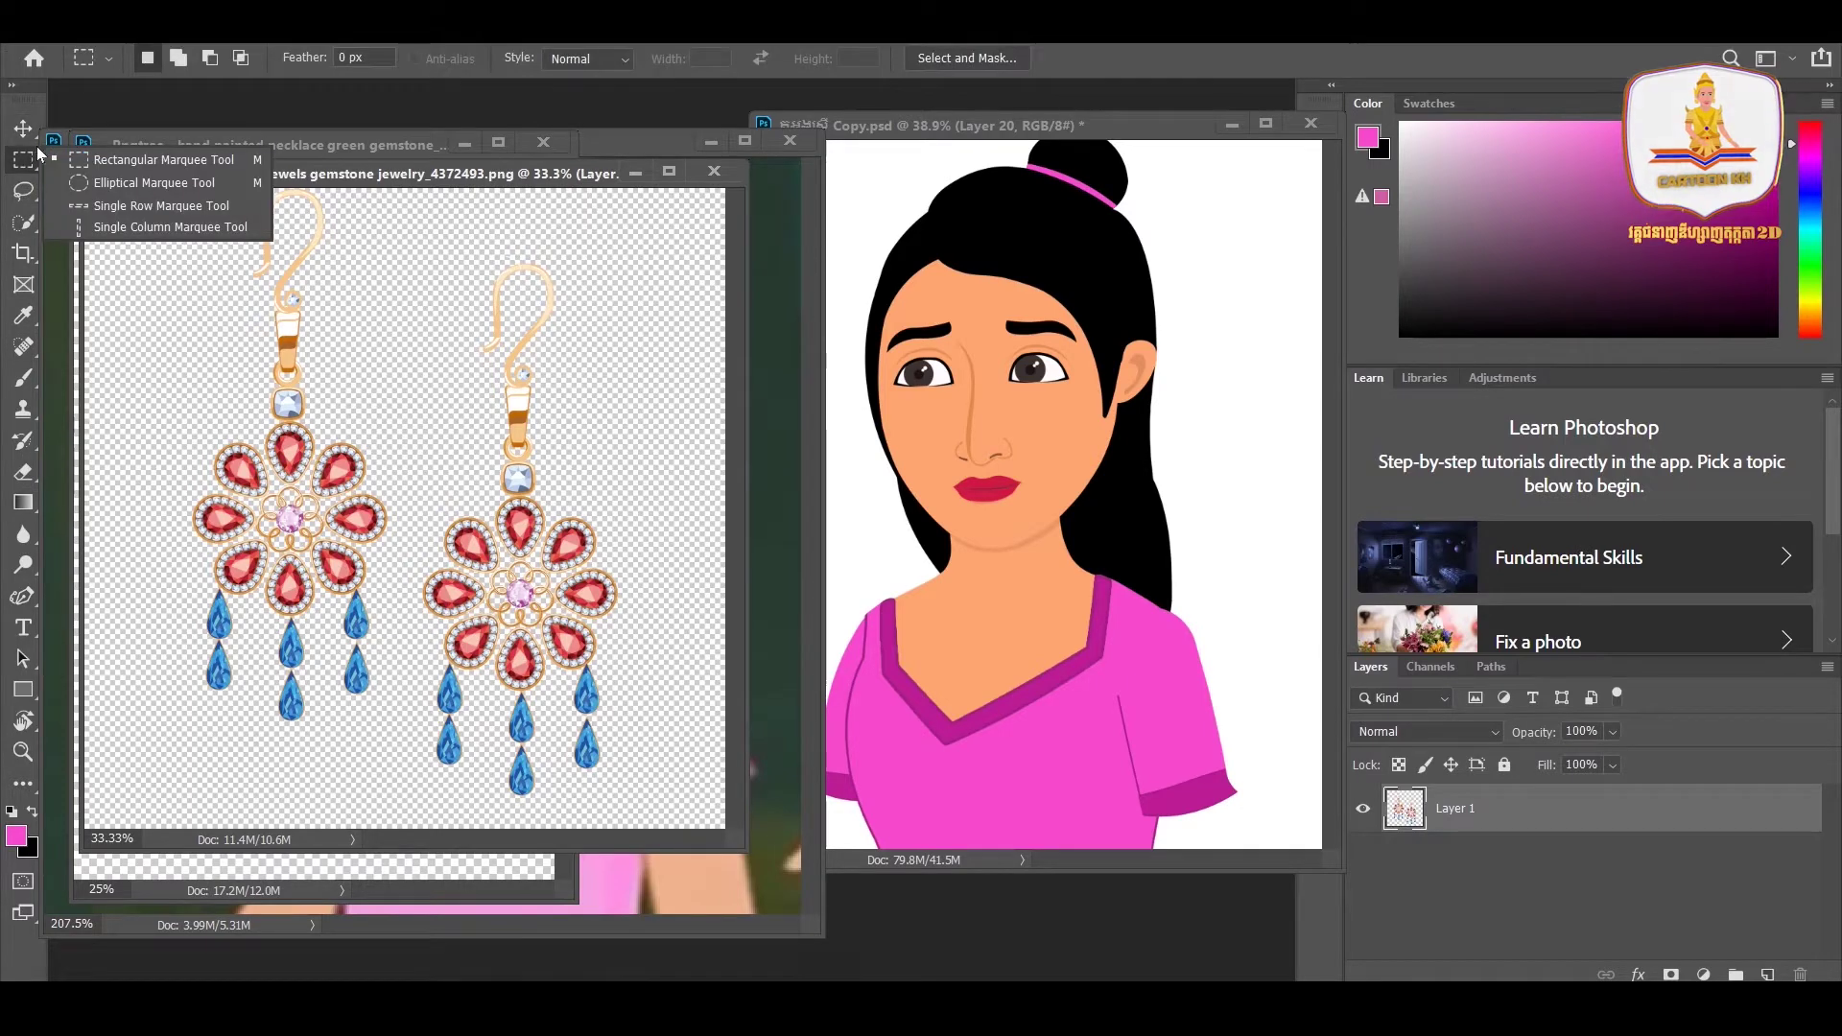
left_click(101, 156)
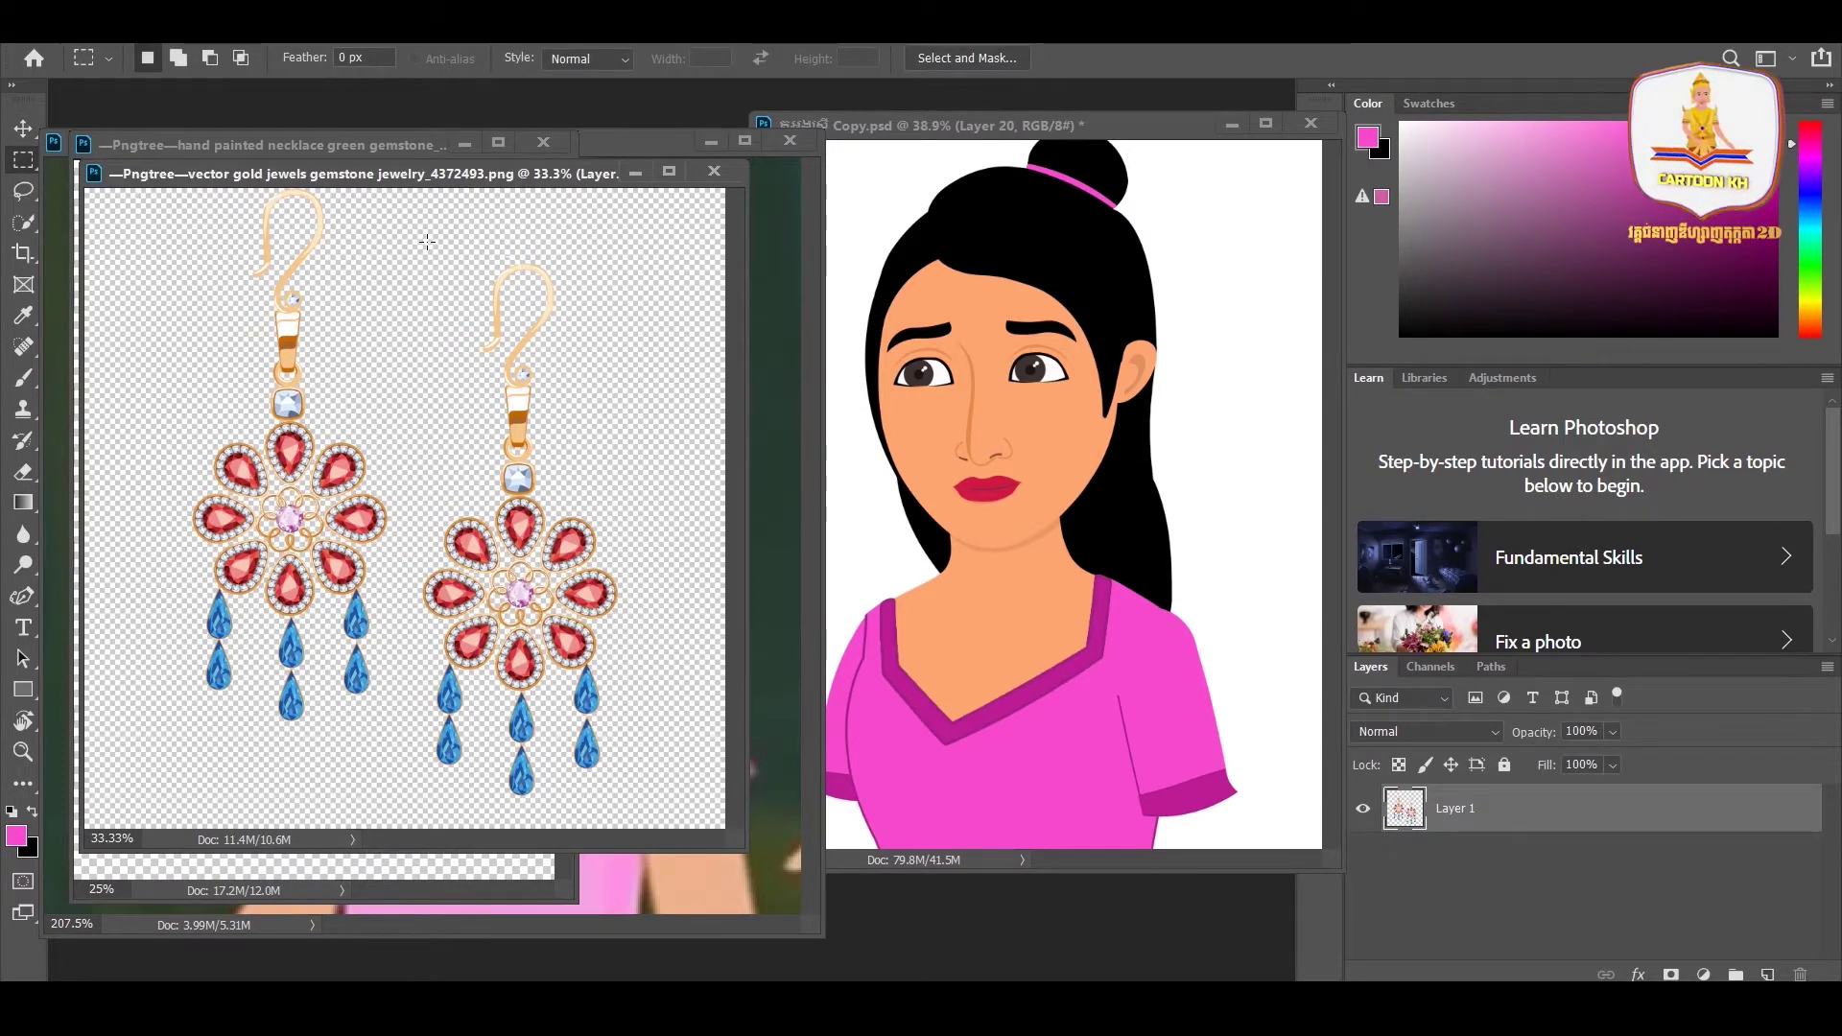
left_click_drag(504, 492, 638, 804)
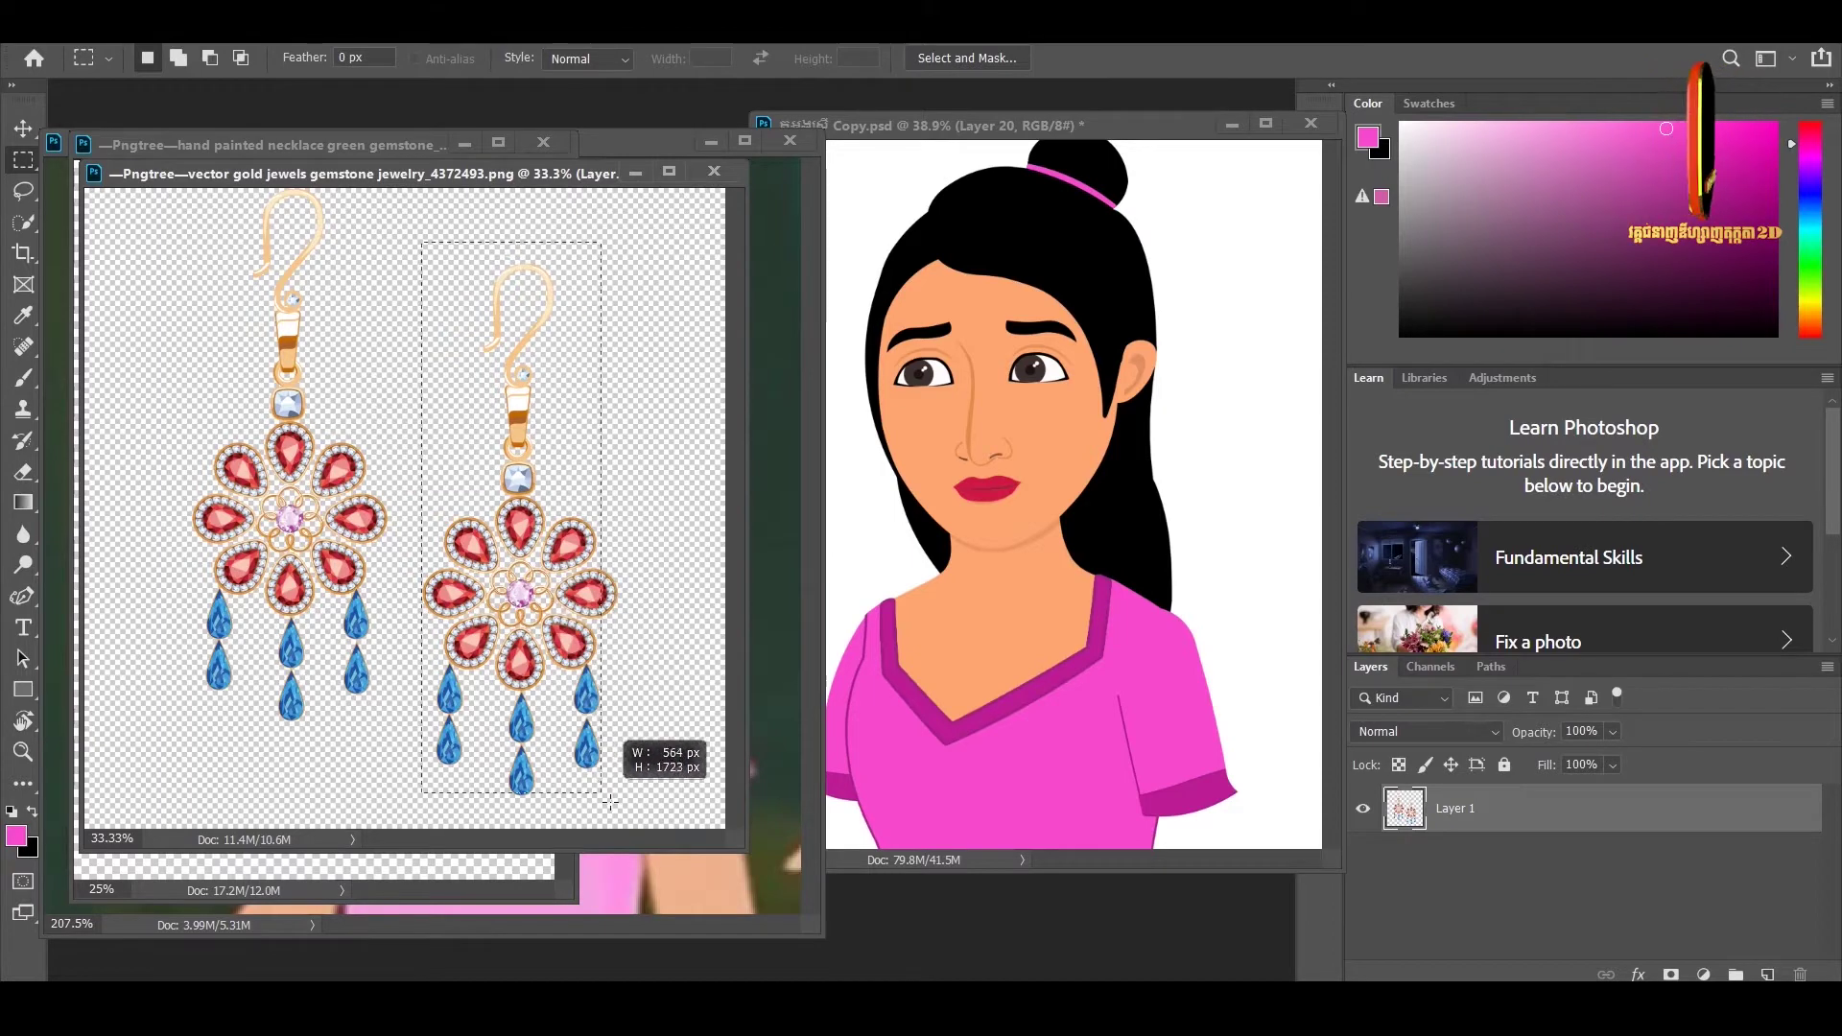
left_click_drag(637, 815, 635, 809)
key("v")
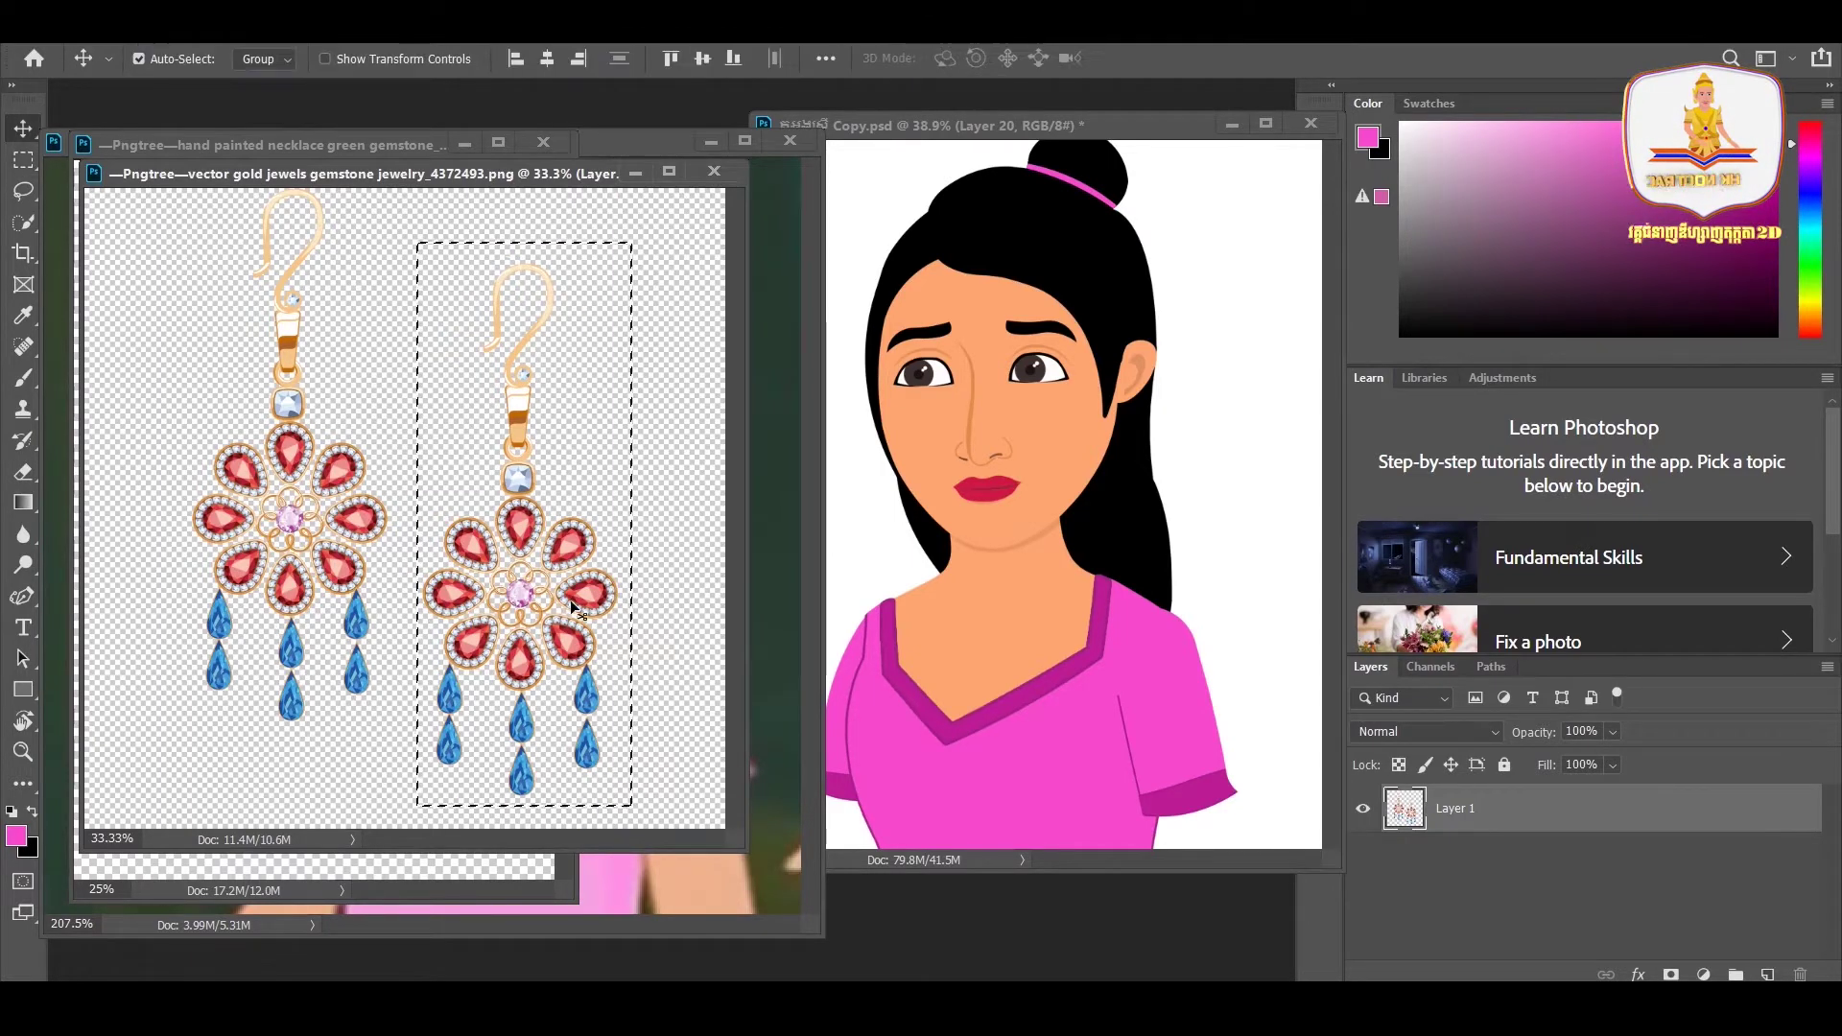
mouse_move(584, 588)
left_mouse_down()
mouse_move(1096, 511)
mouse_move(1092, 614)
left_mouse_up()
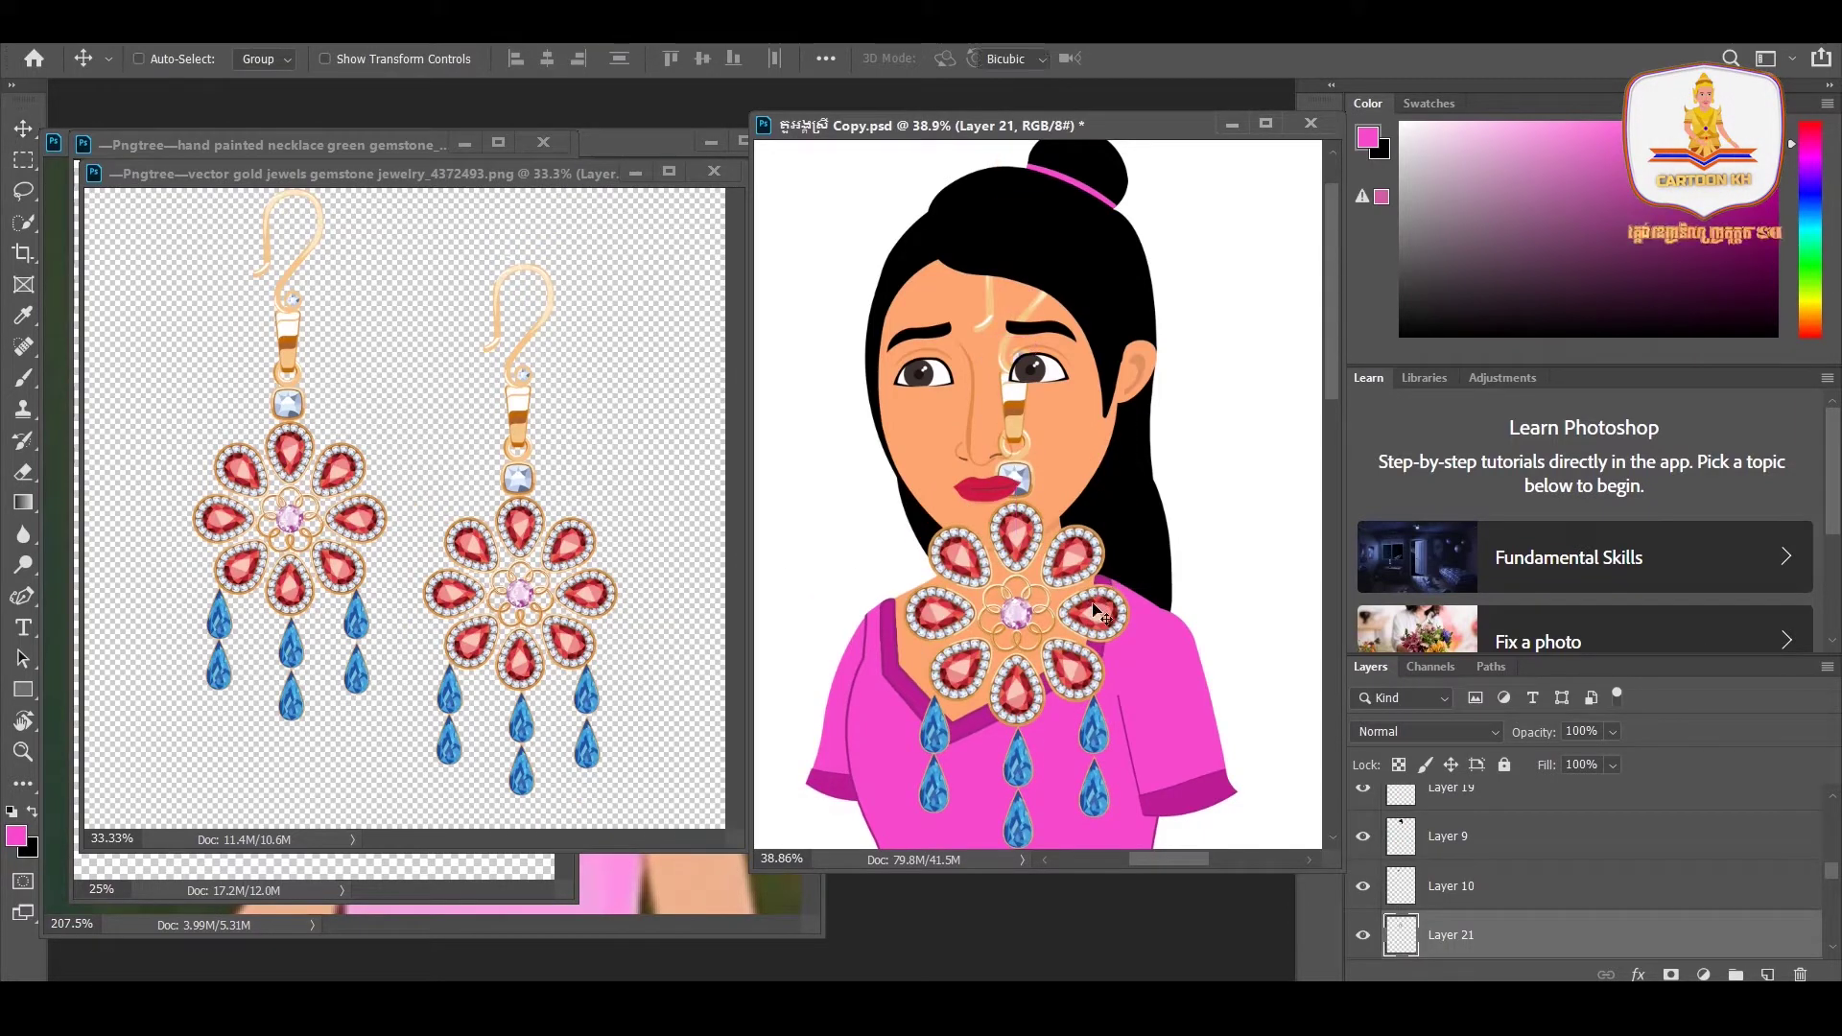
- Scale the earring down to about 10.6% and position it beside the ear
key("ctrl+t")
left_click_drag(1130, 221, 1003, 566)
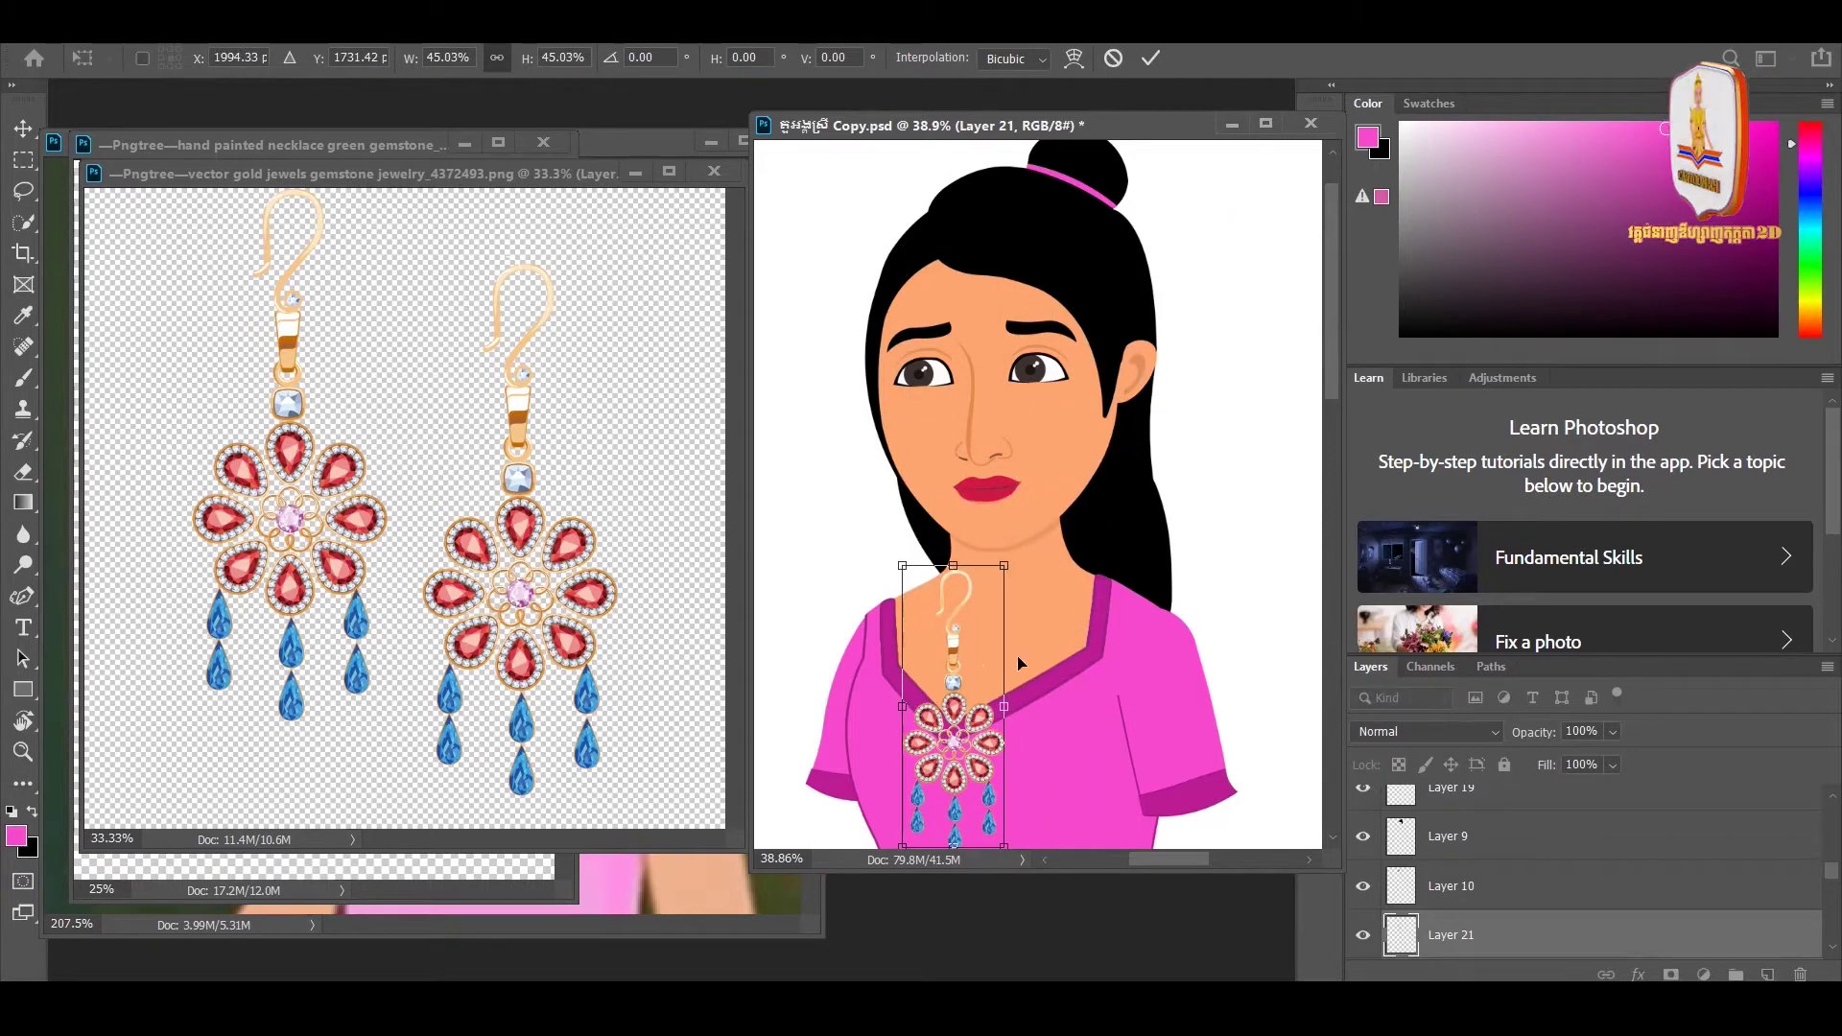
left_click_drag(983, 707, 1202, 396)
left_click_drag(1224, 253, 1113, 468)
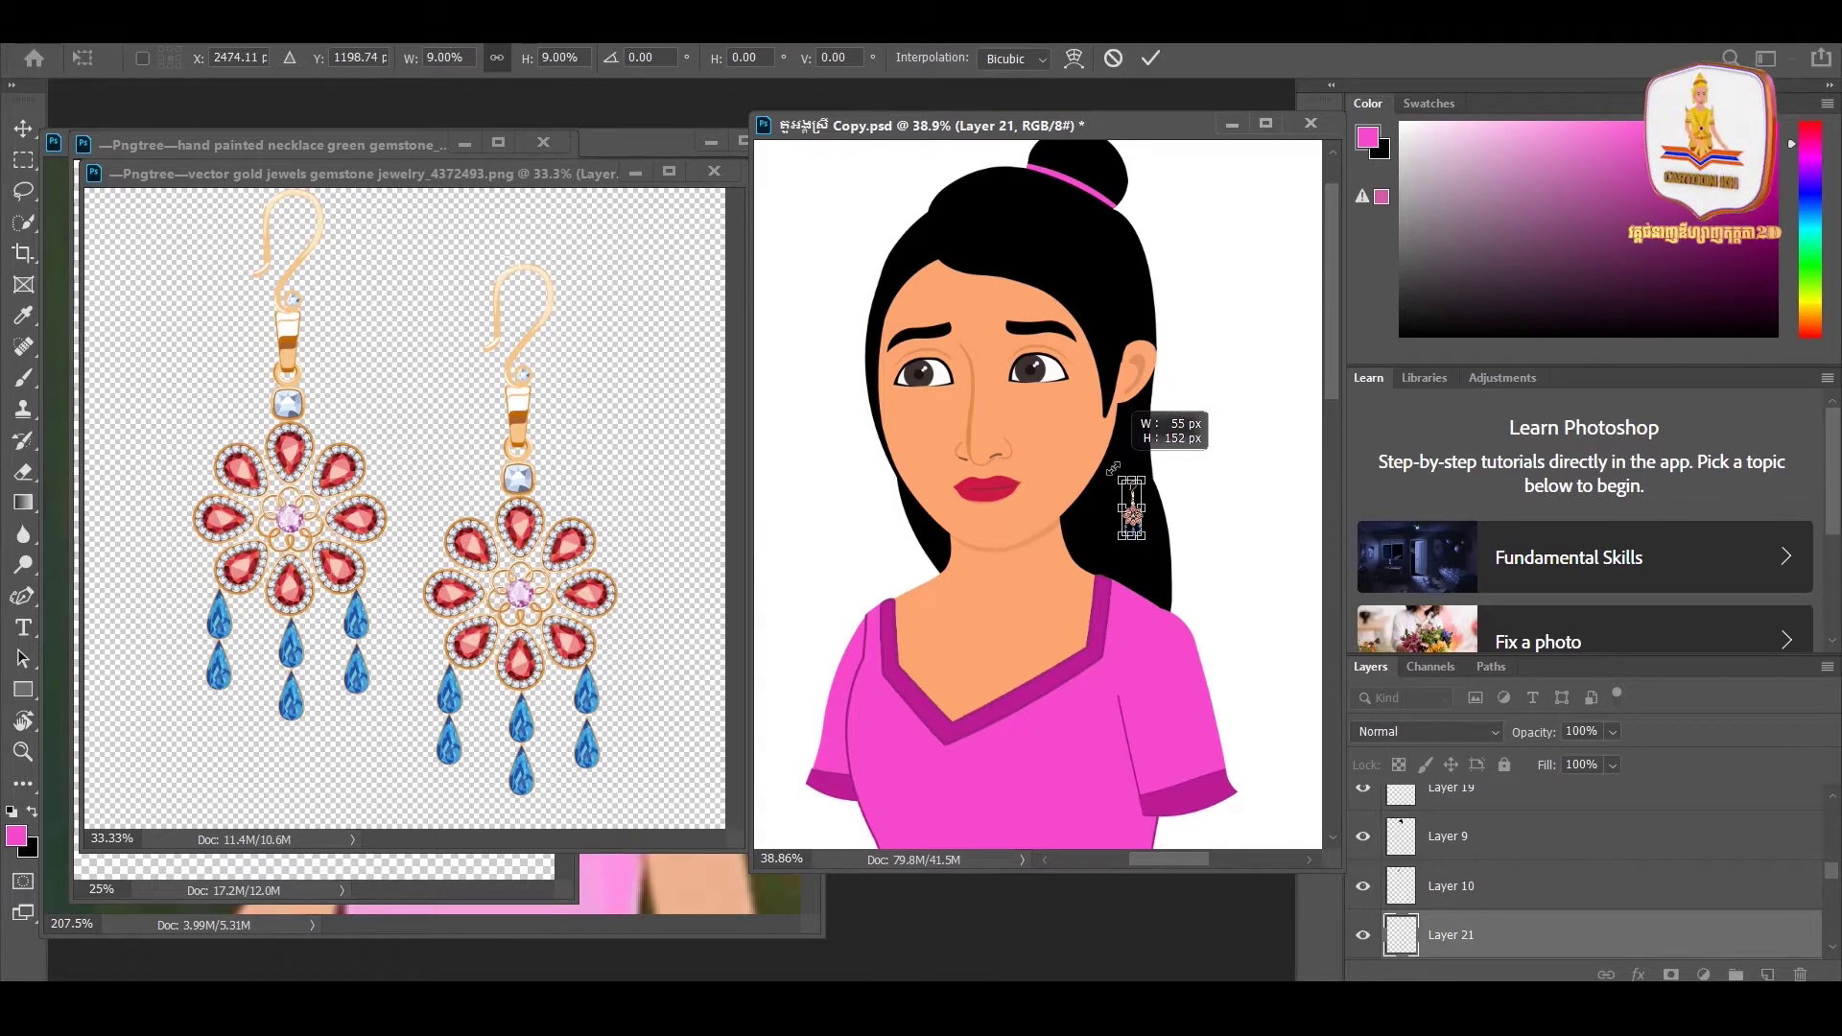
left_click_drag(1113, 468, 1118, 458)
key("Return")
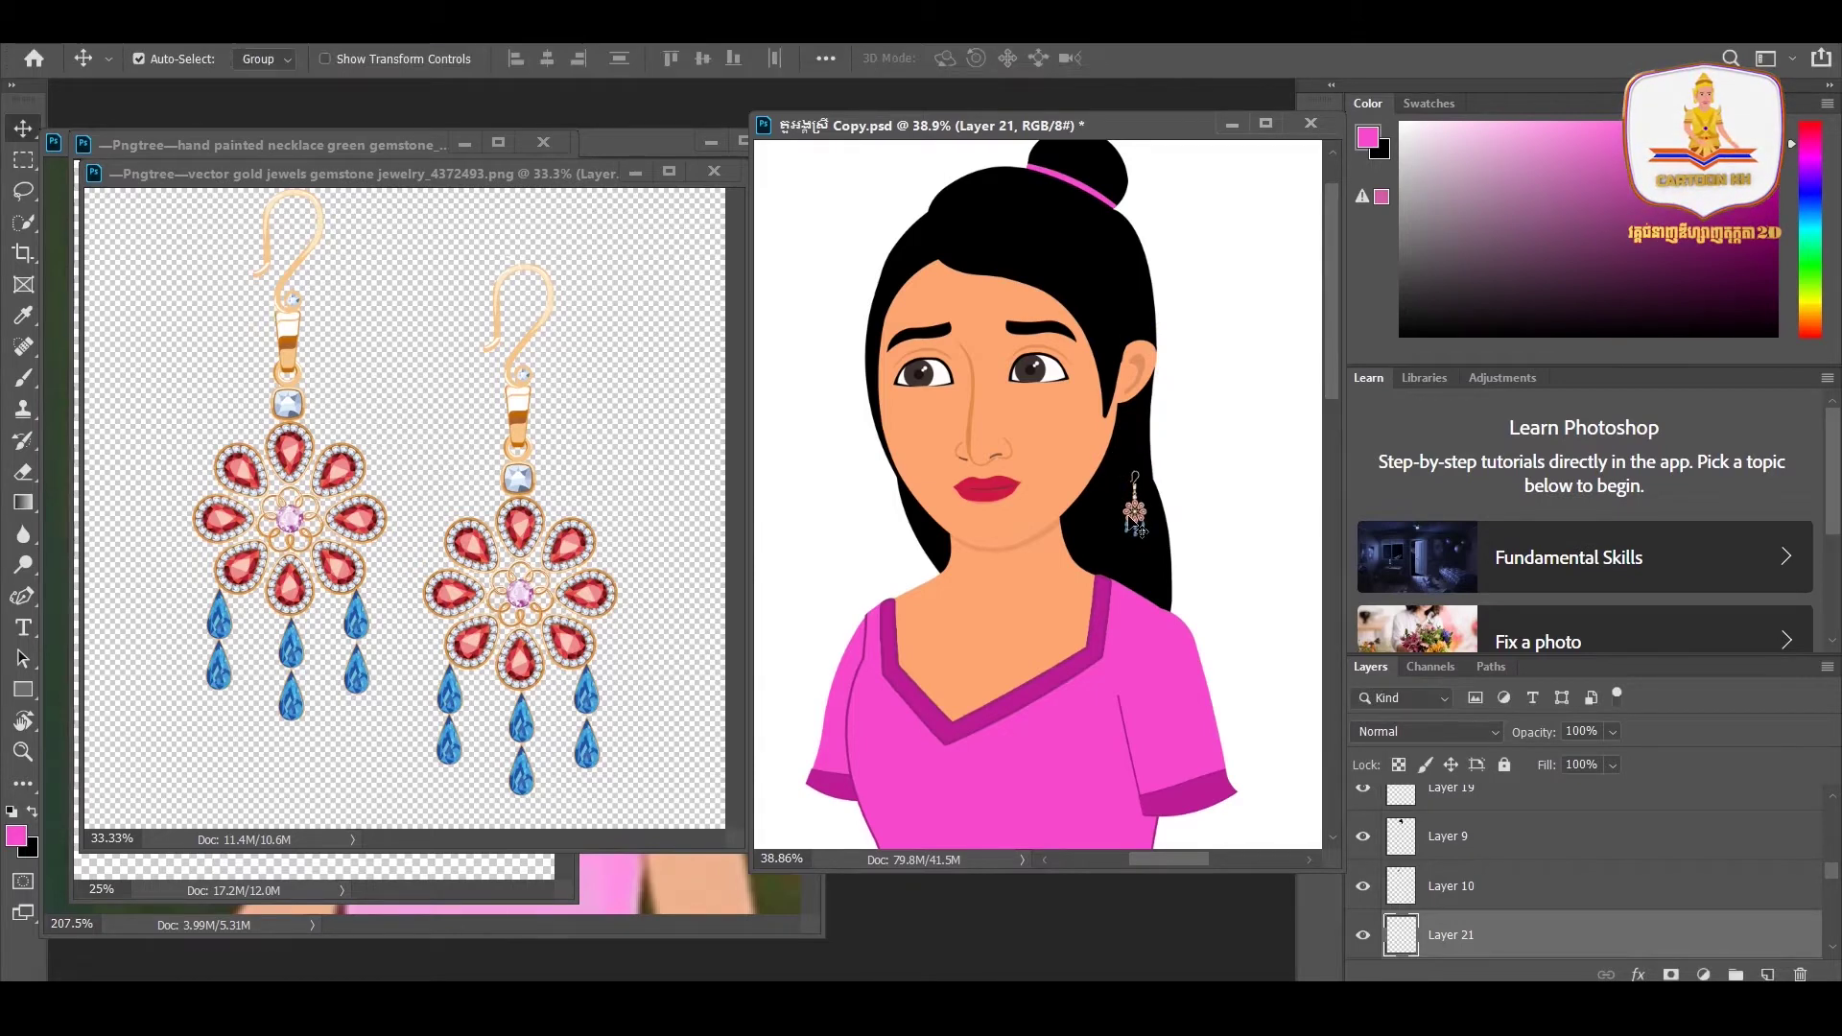
- Position the flower earring precisely on the woman's earlobe
scroll(1139, 528, "up", 3)
left_click_drag(1150, 618, 1125, 505)
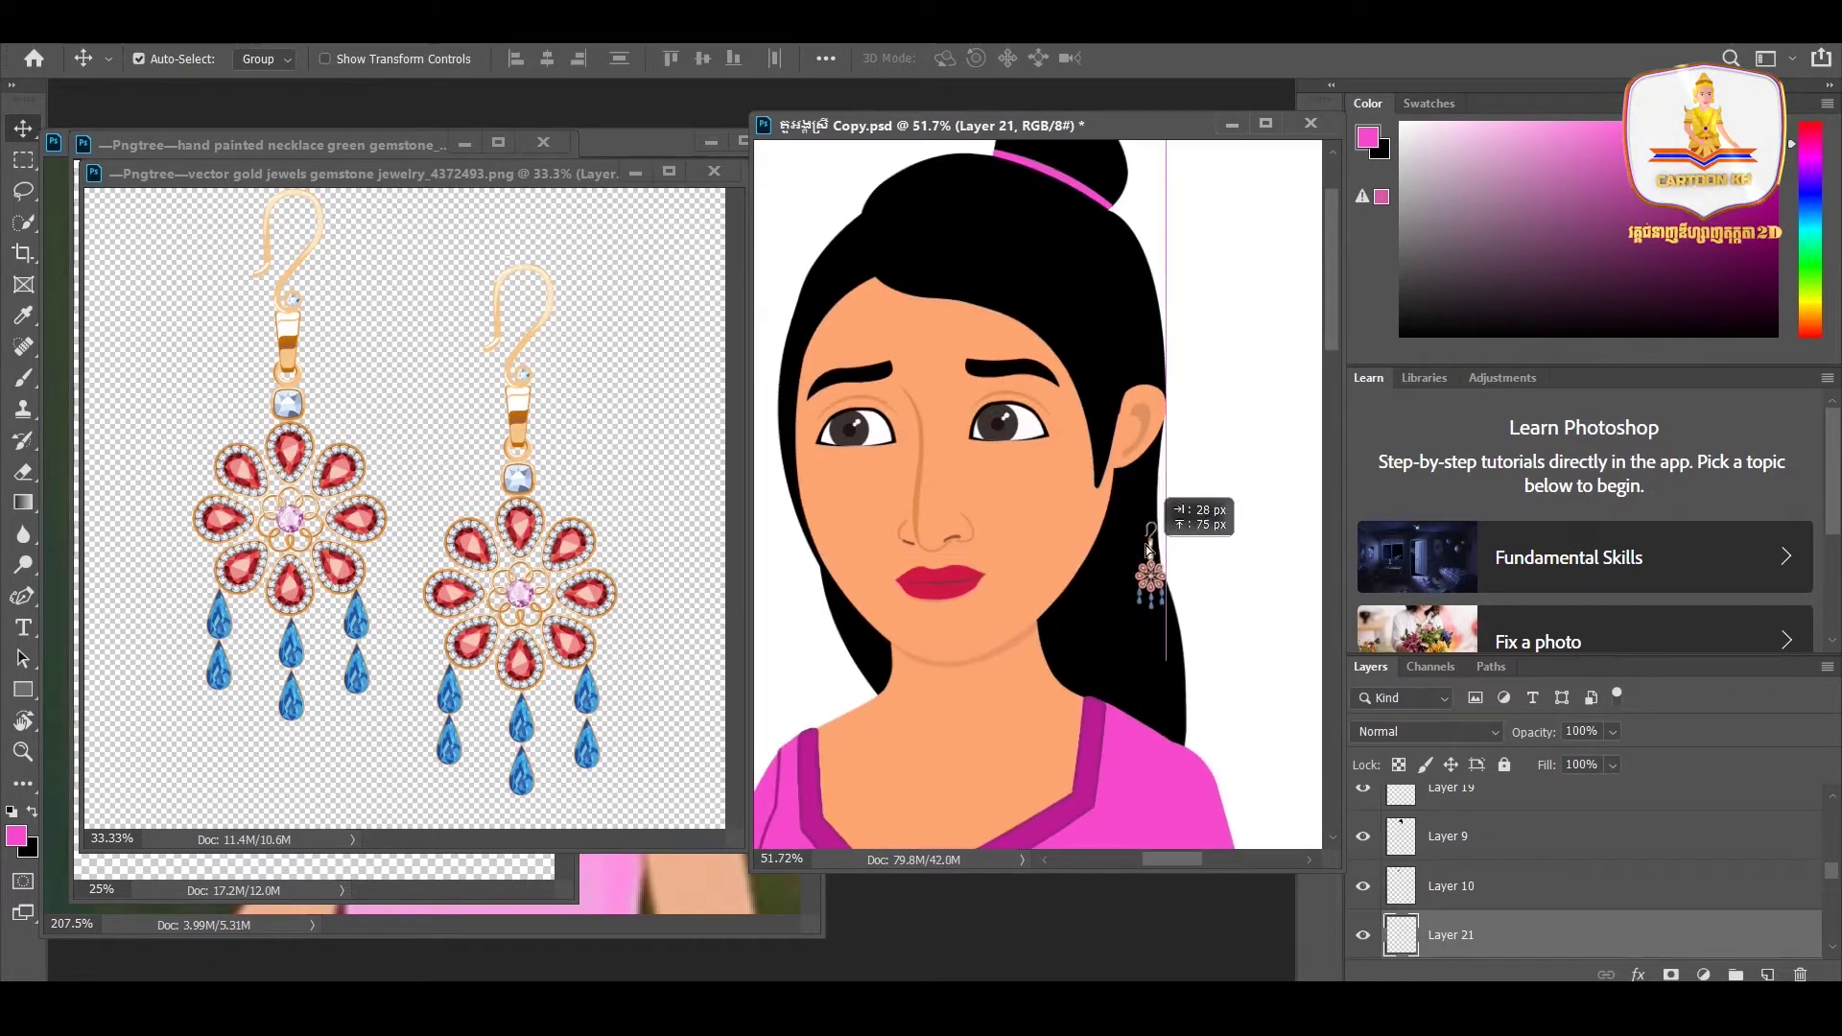
scroll(1126, 506, "up", 3)
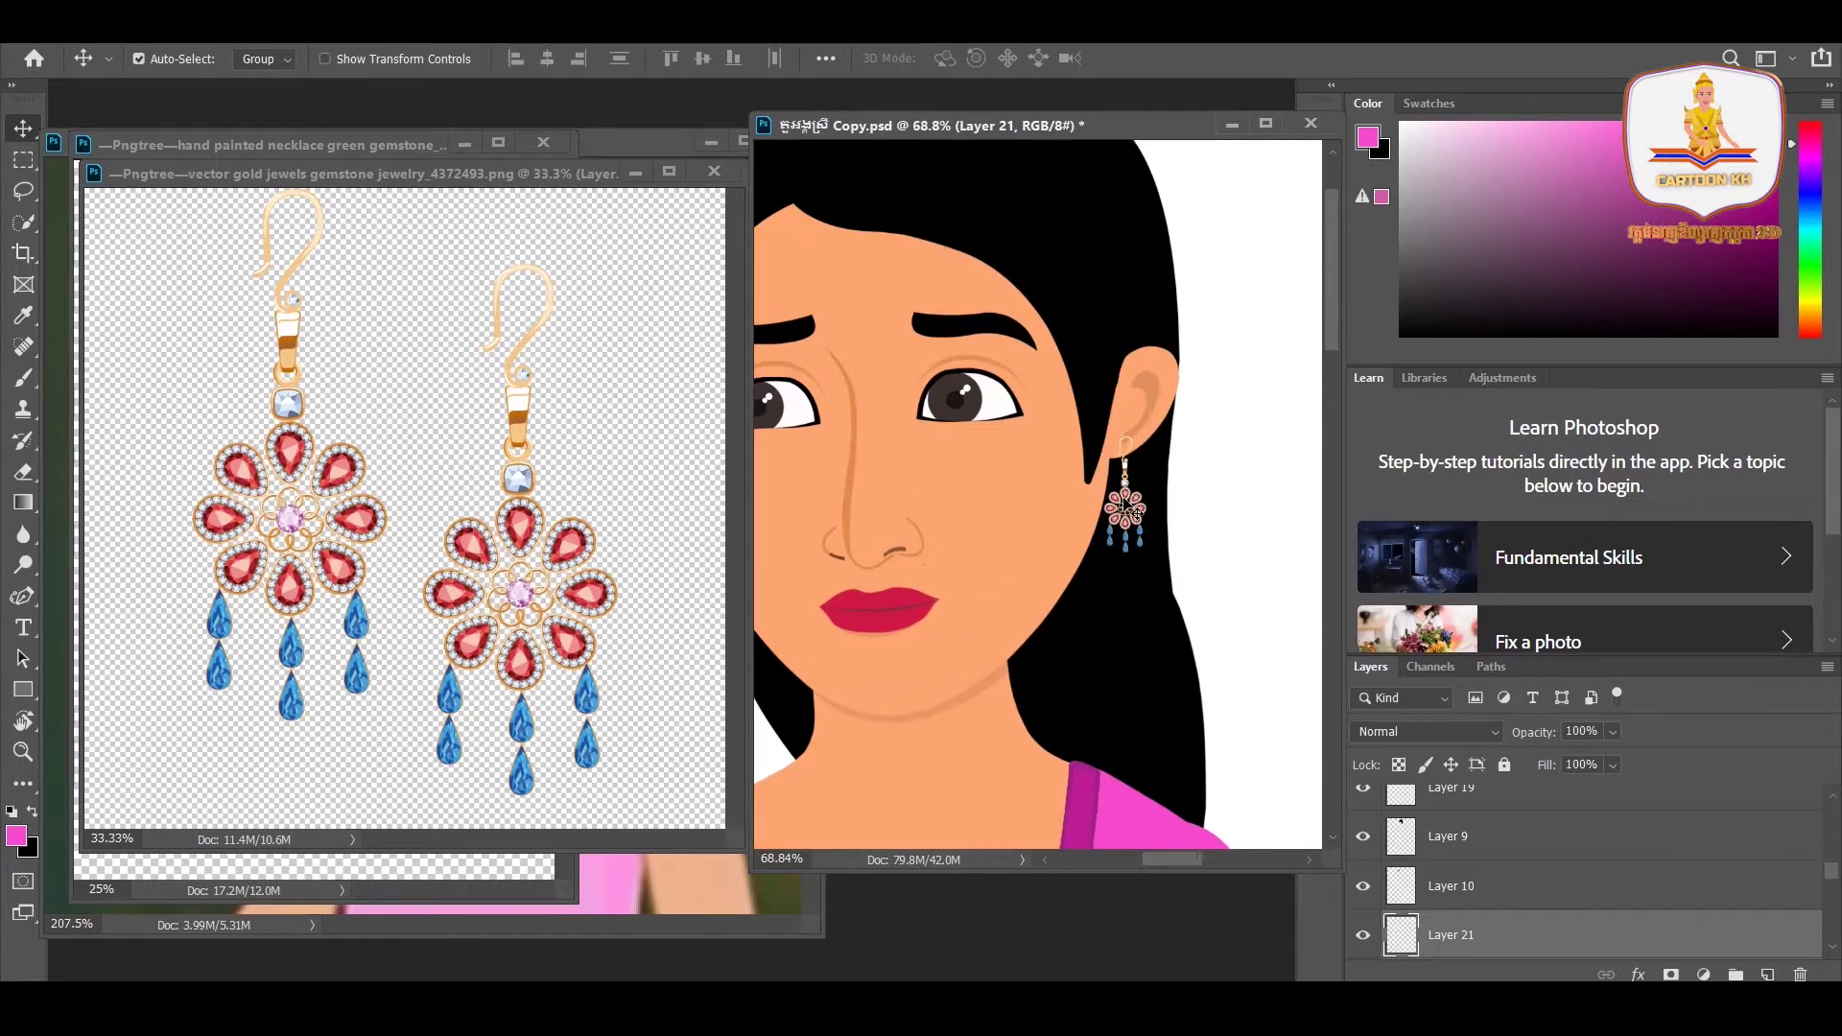
scroll(1128, 506, "up", 3)
scroll(1128, 494, "up", 2)
scroll(1123, 495, "up", 2)
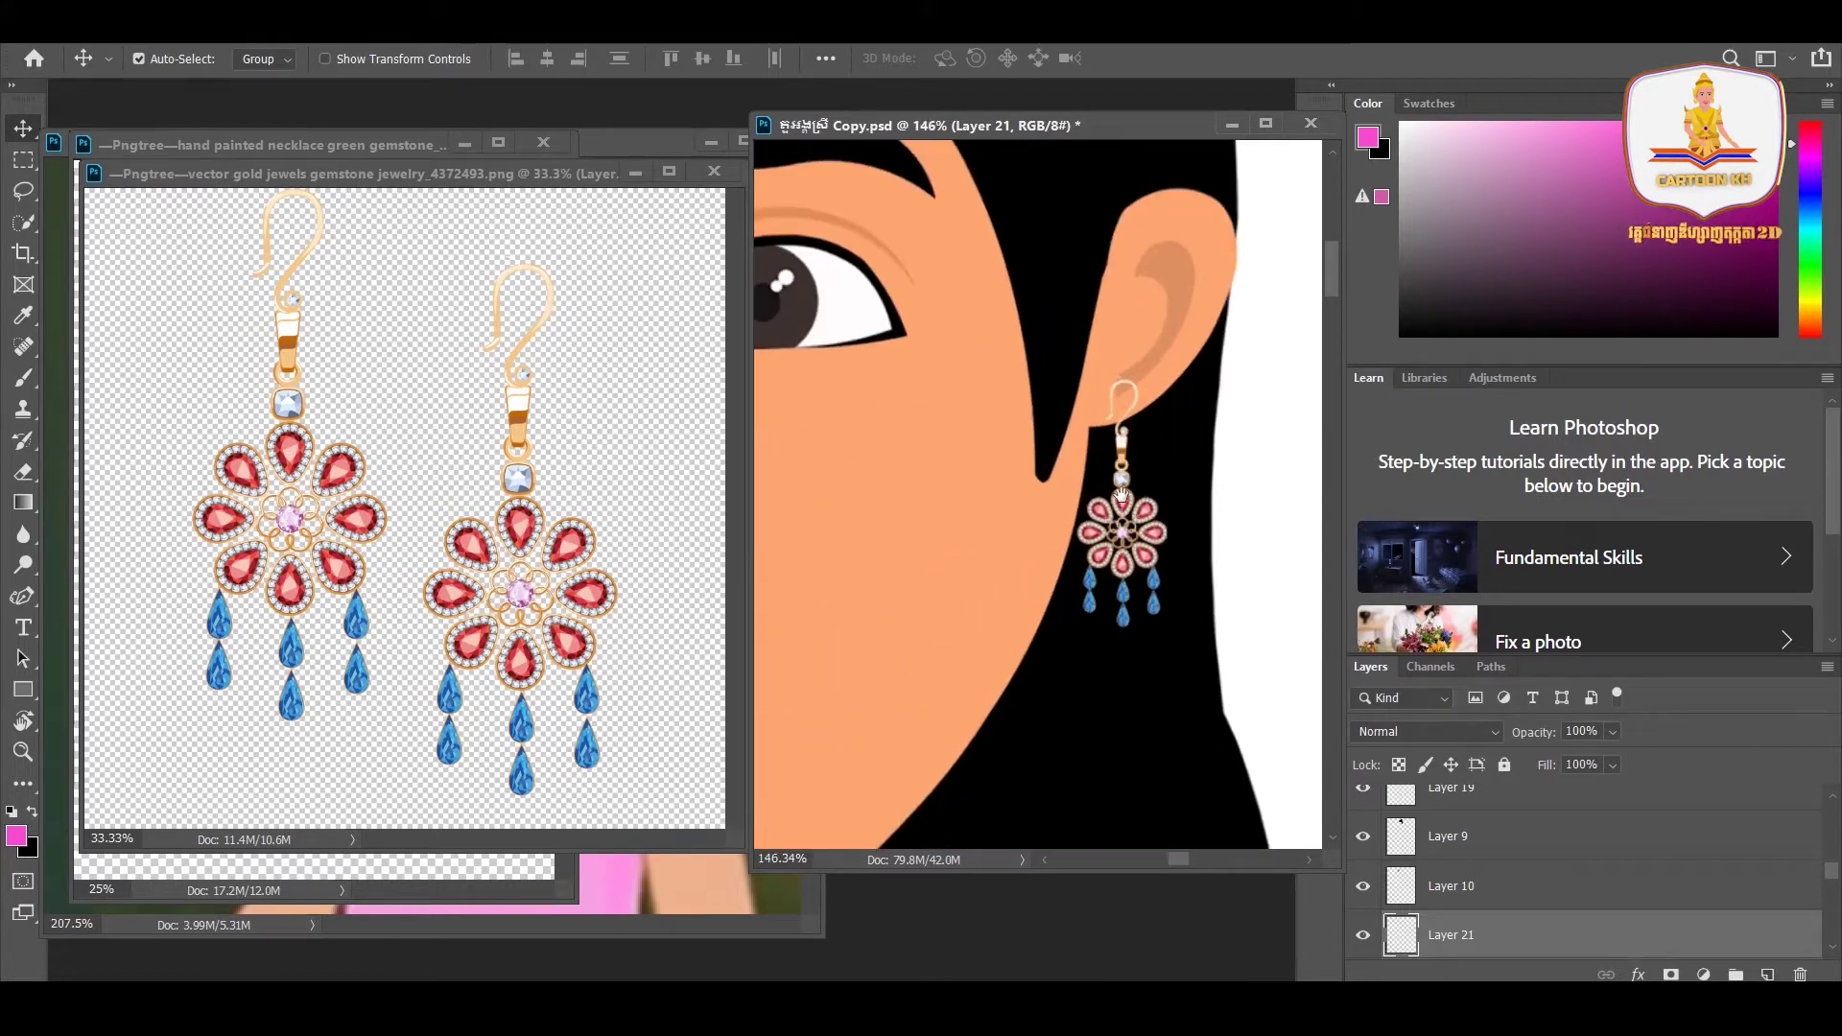
left_click_drag(1128, 506, 1132, 490)
scroll(1131, 492, "down", 3)
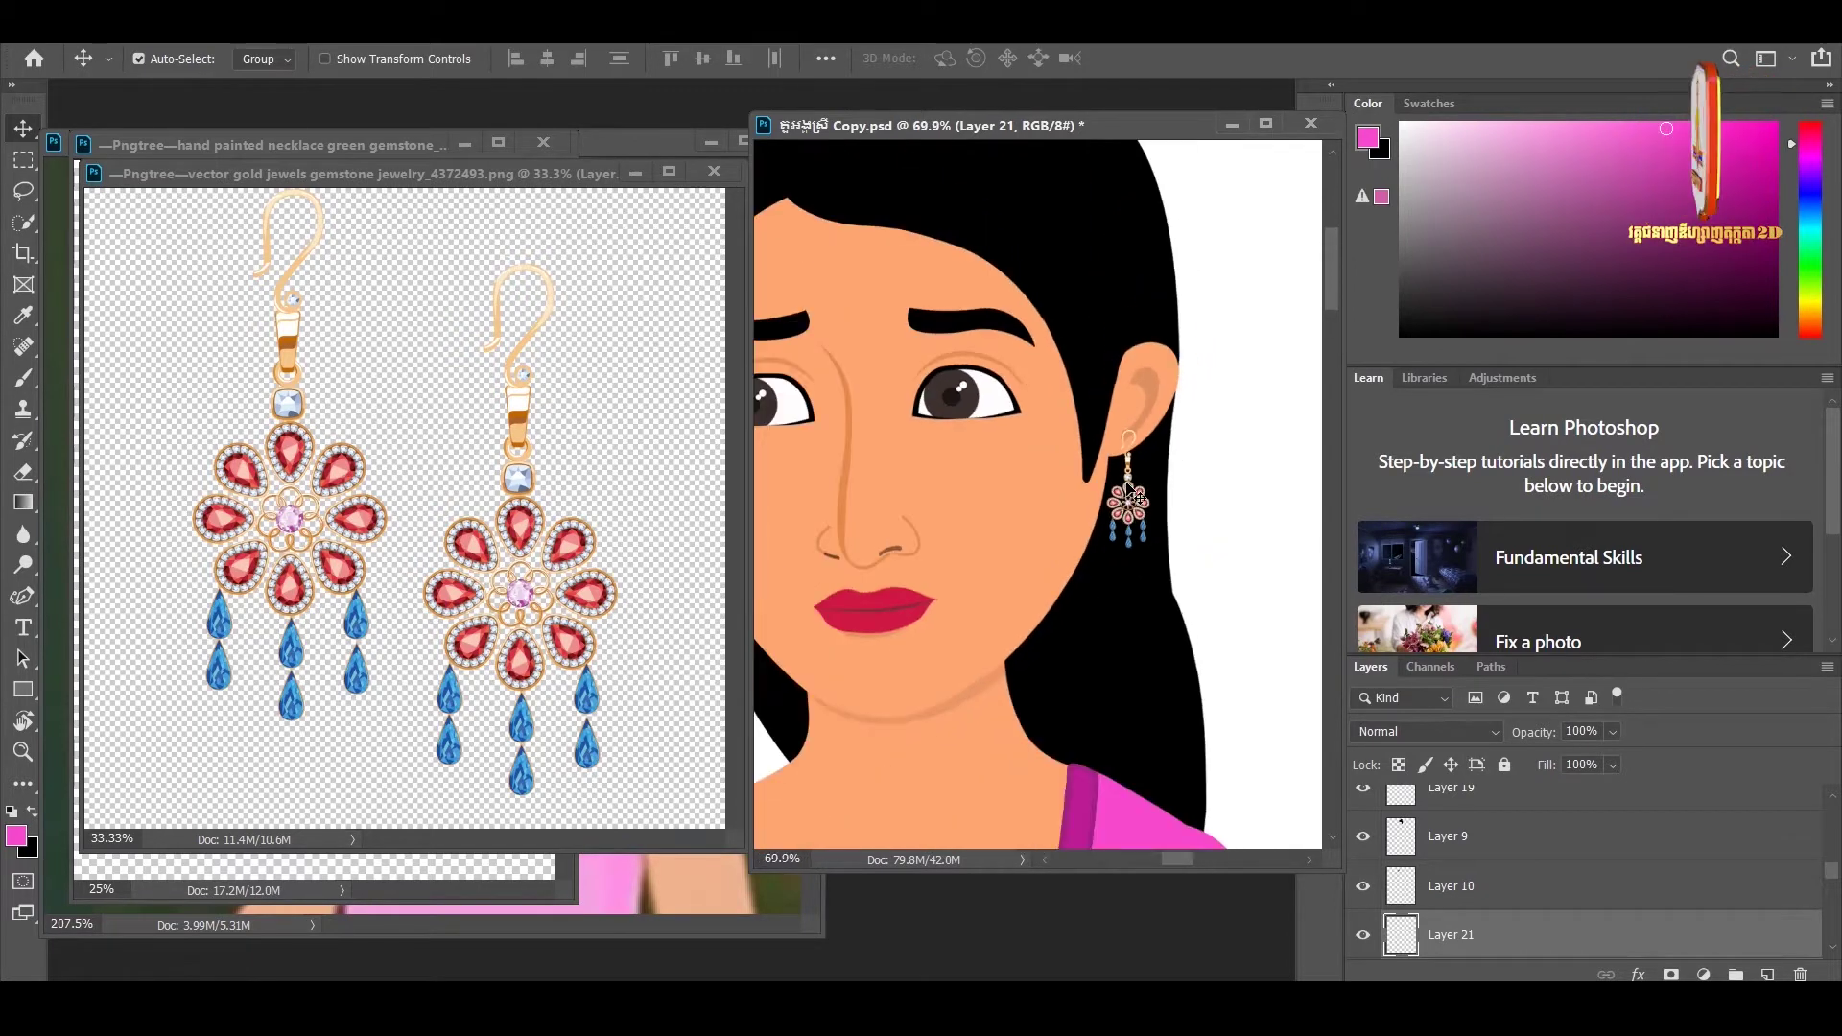
scroll(1127, 475, "down", 2)
scroll(1119, 455, "up", 1)
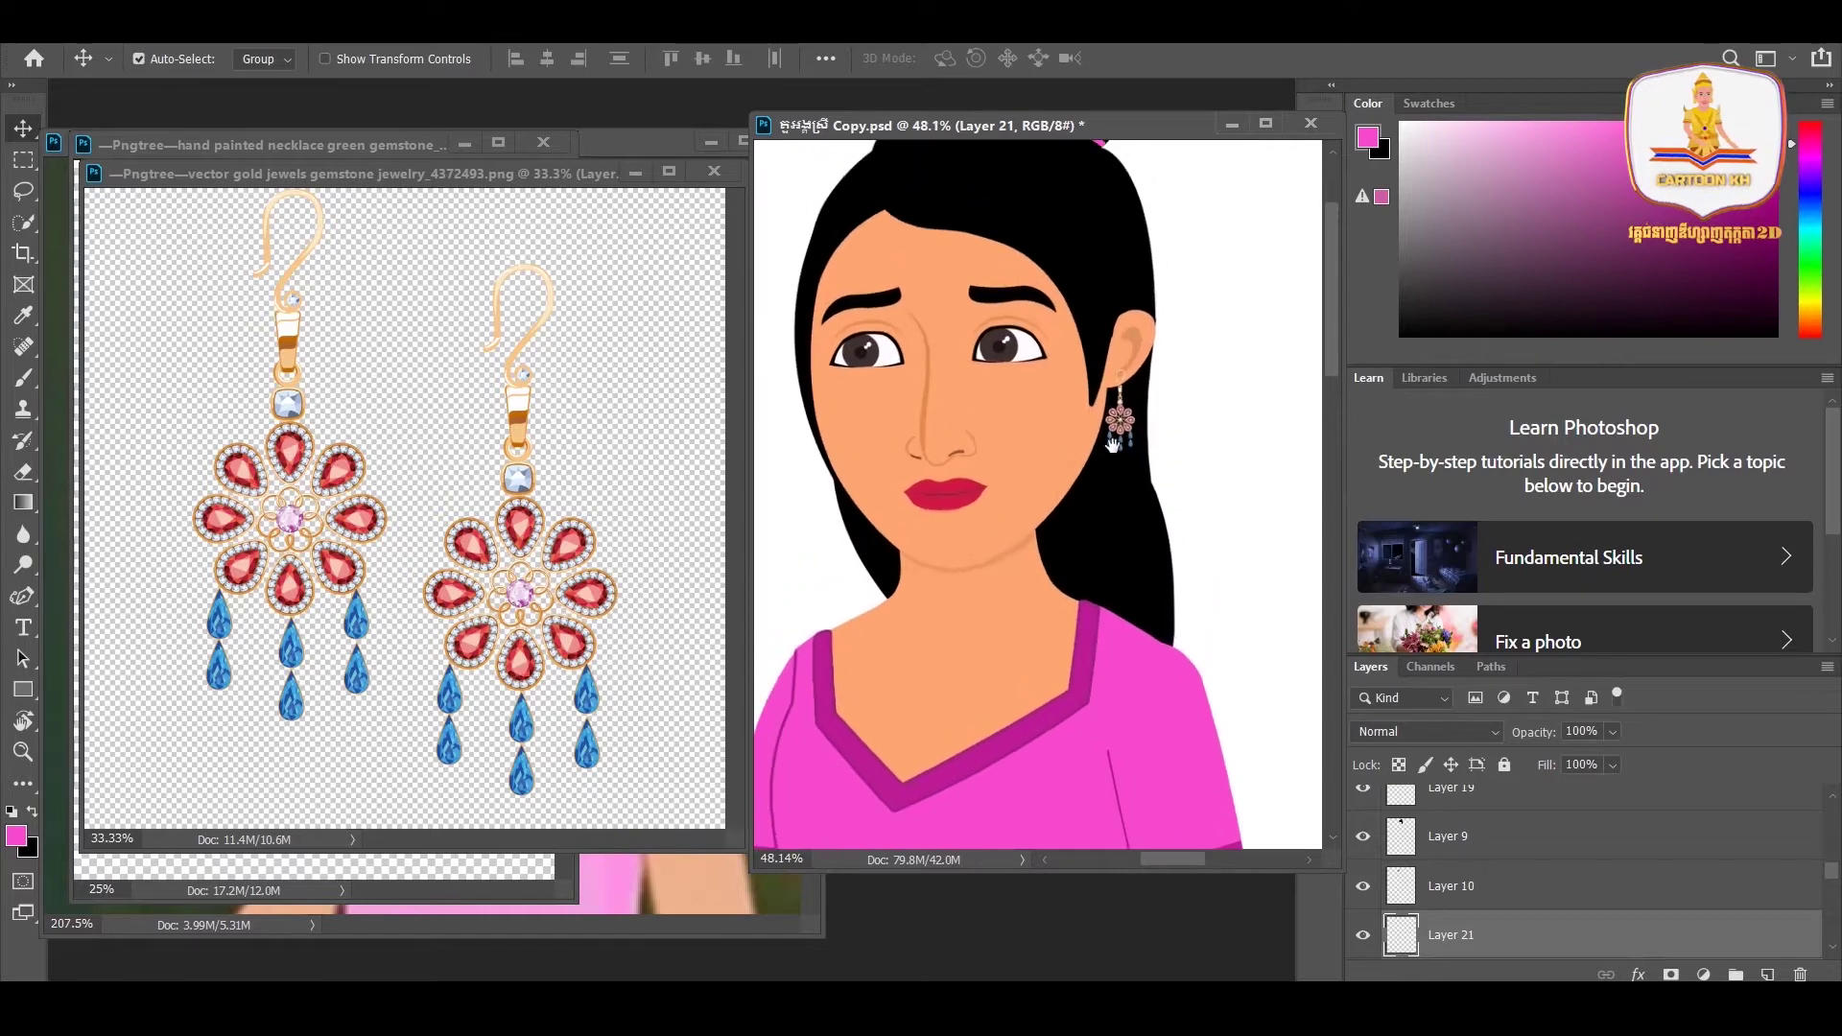
scroll(1118, 455, "up", 2)
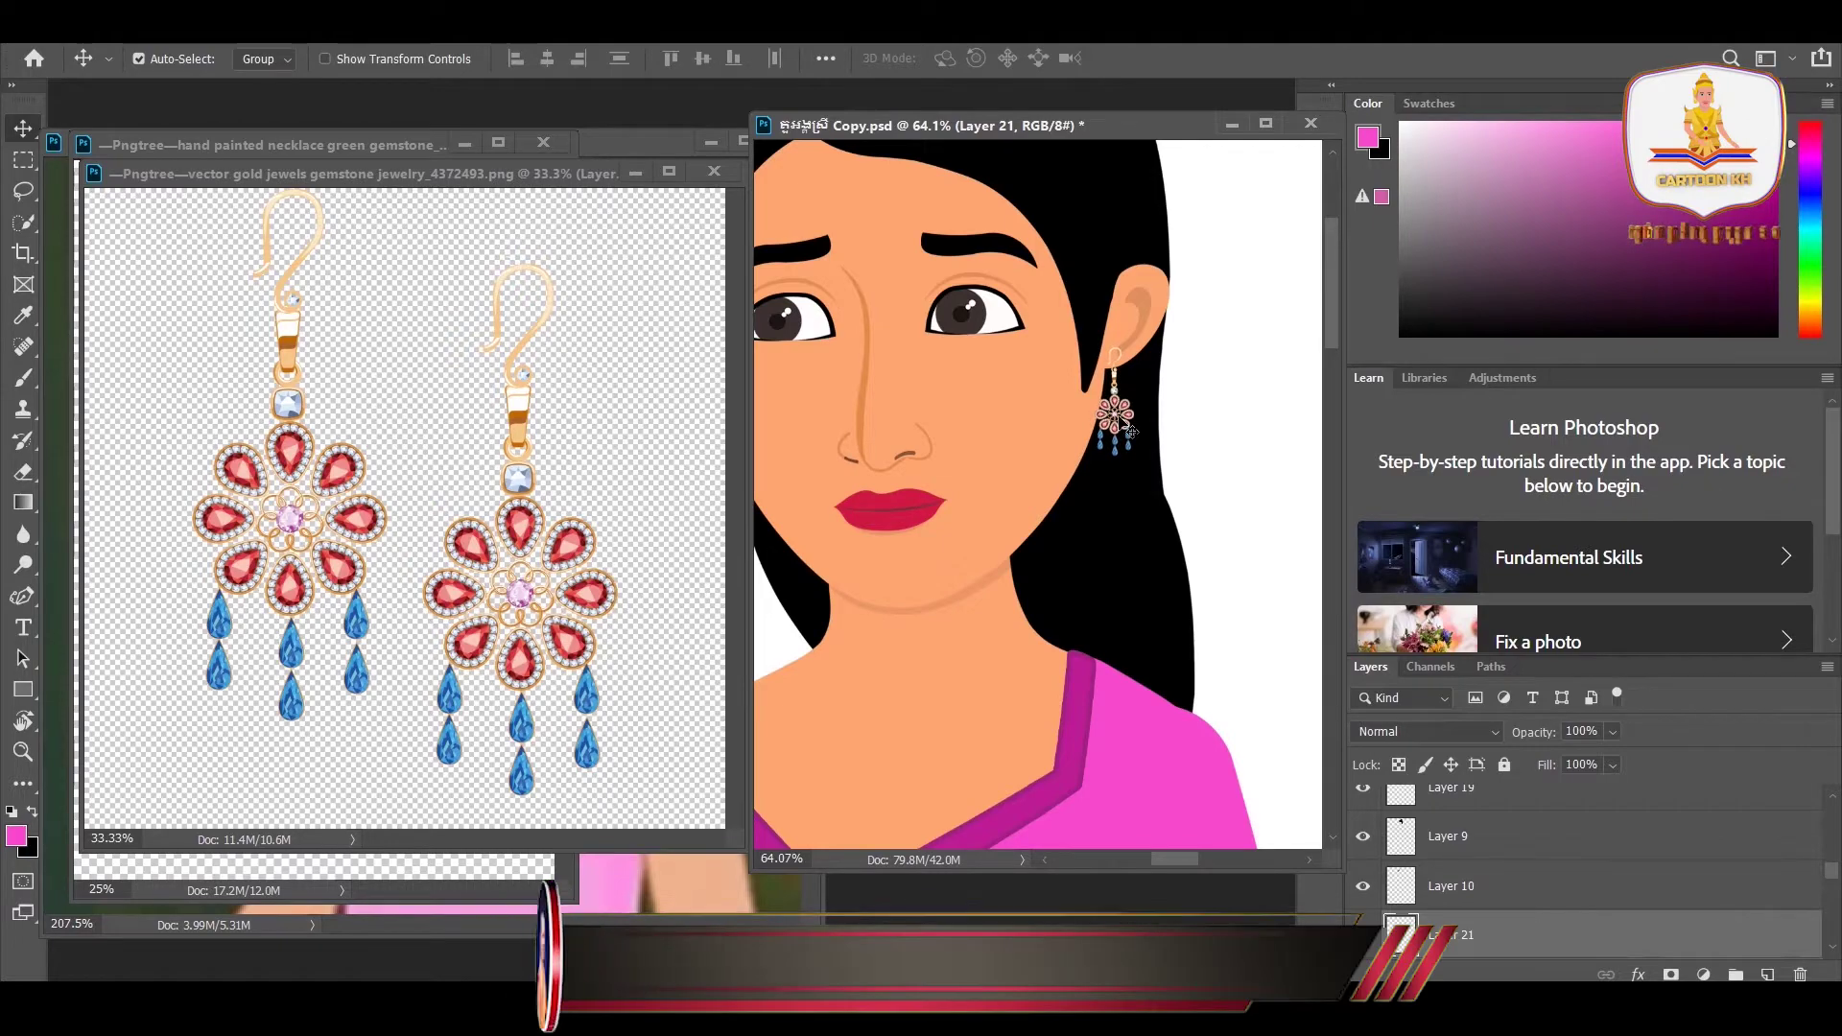
scroll(1125, 422, "up", 1)
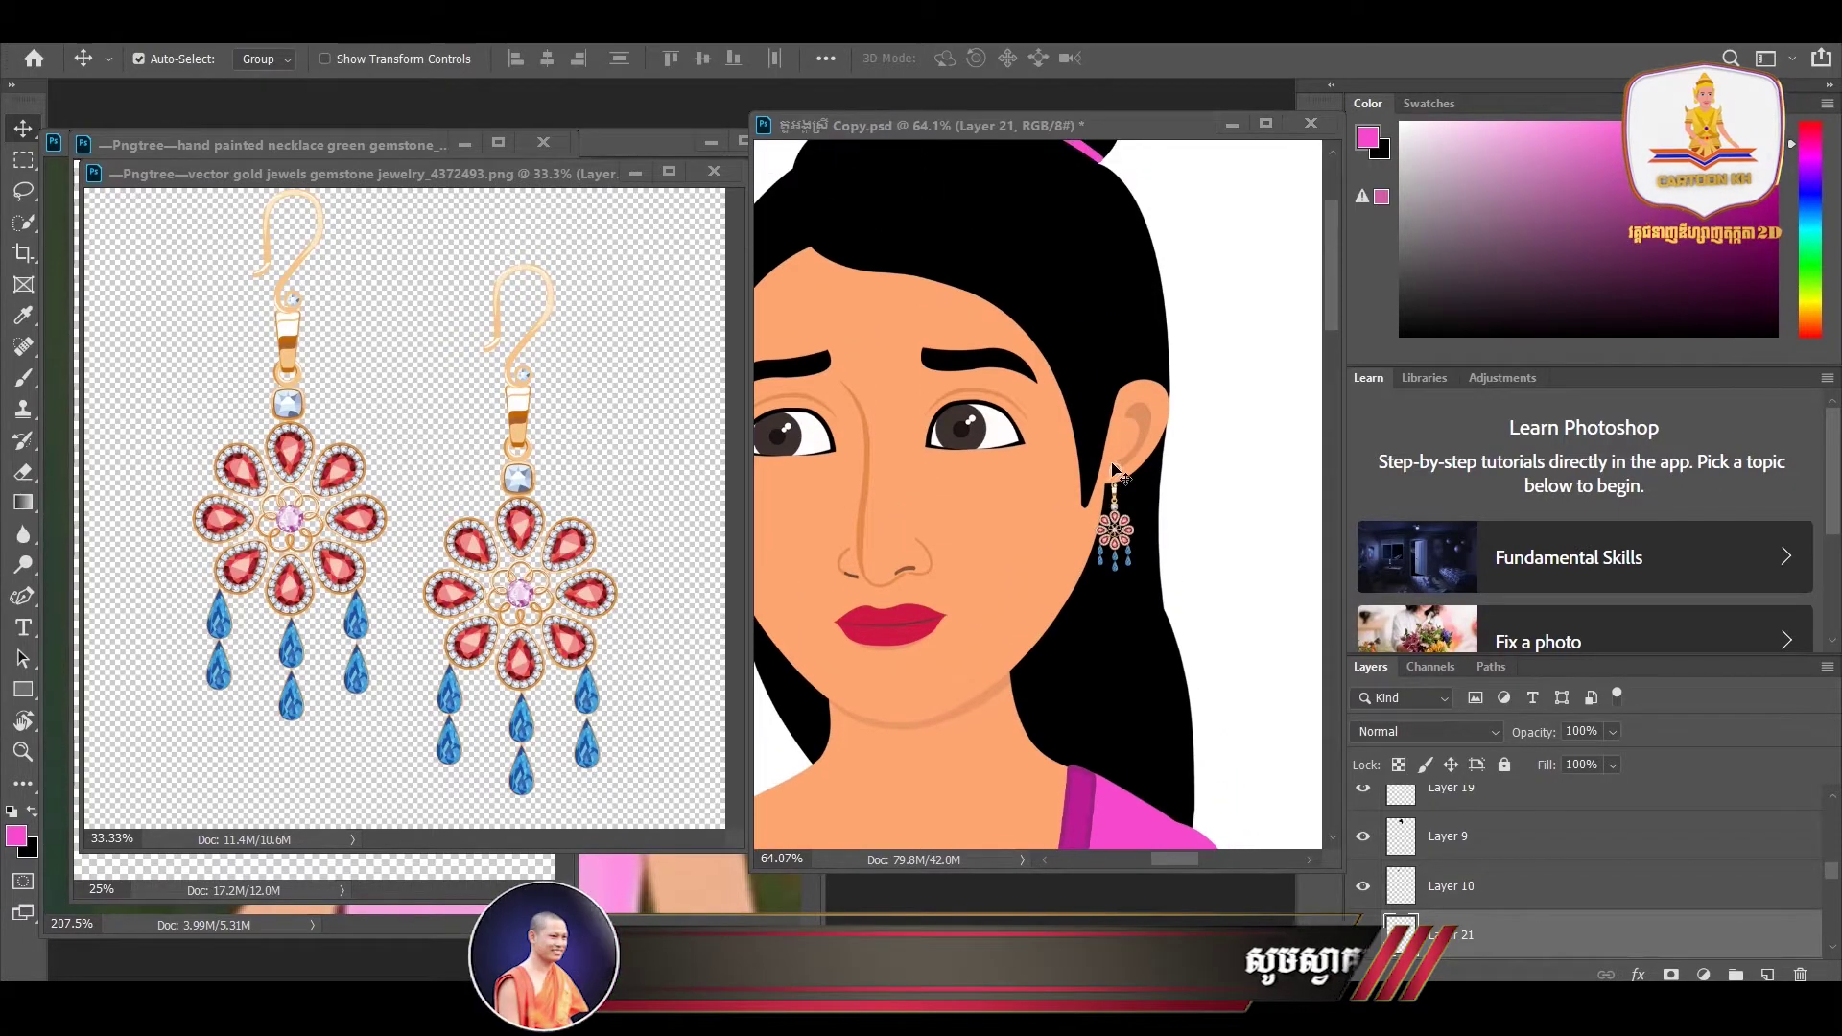
key("super")
key("super")
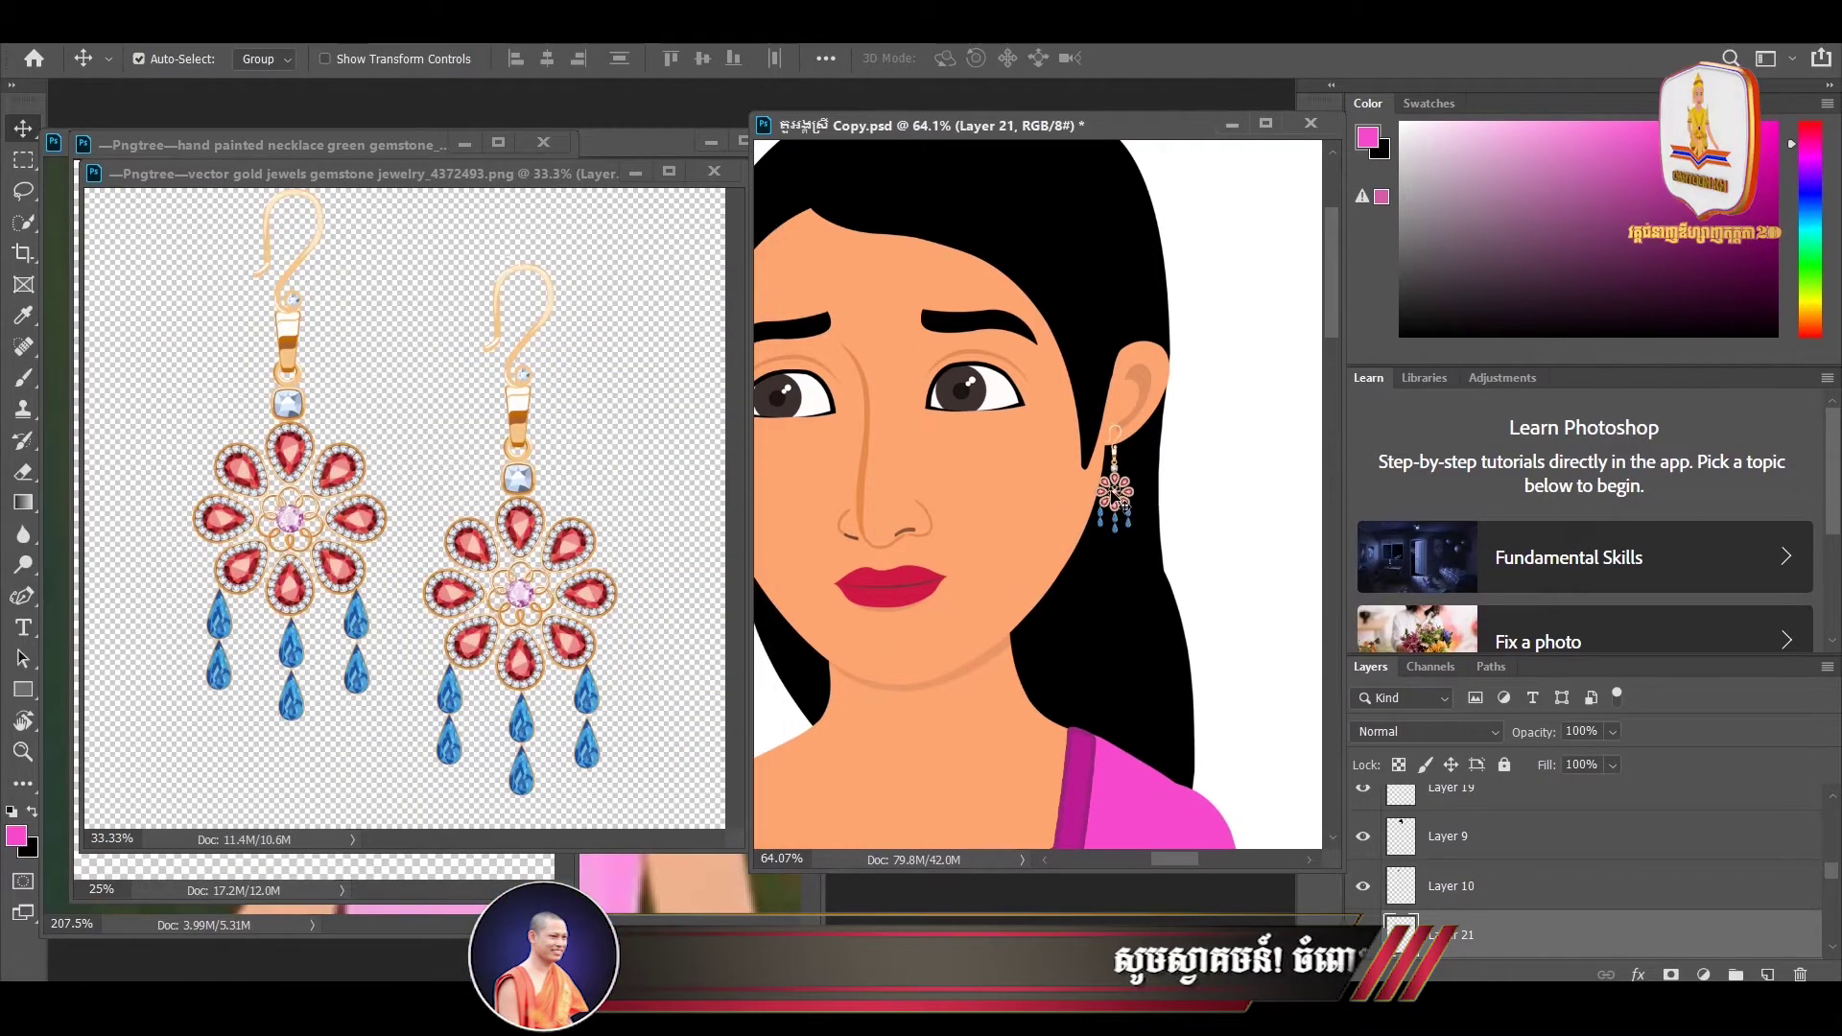
scroll(1116, 494, "up", 1)
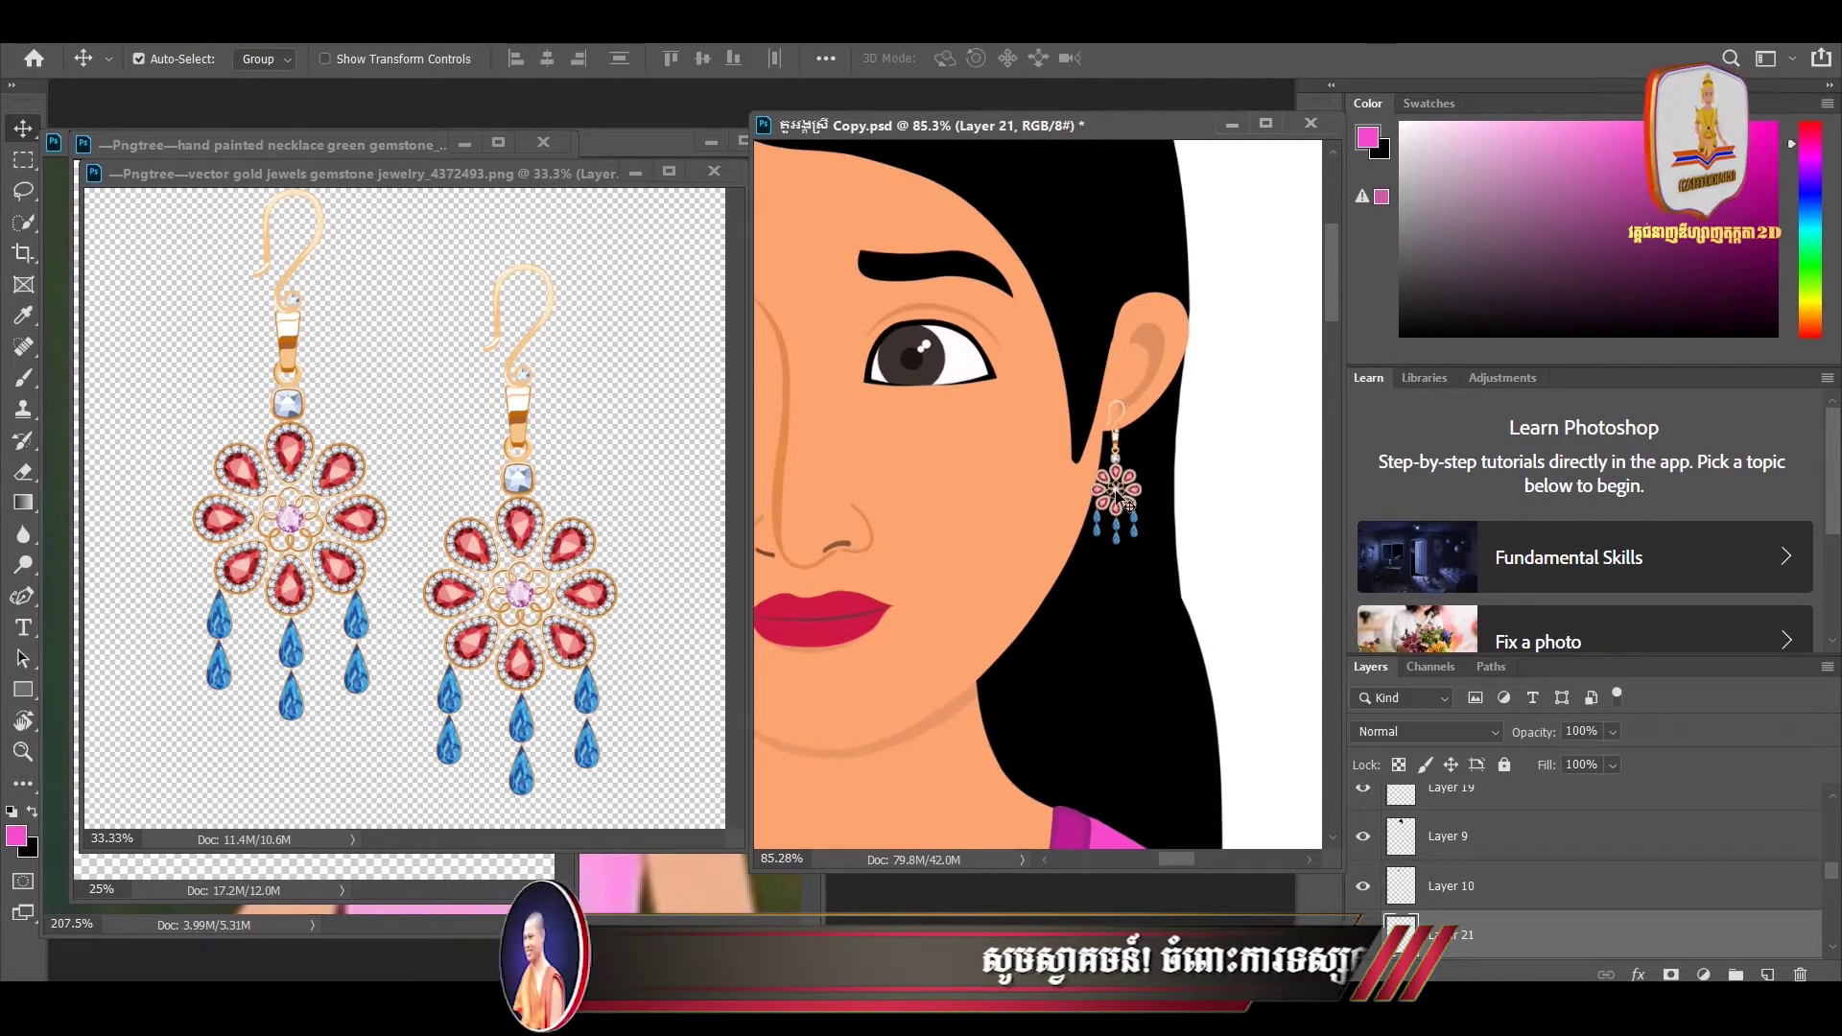
left_click_drag(1118, 494, 1121, 496)
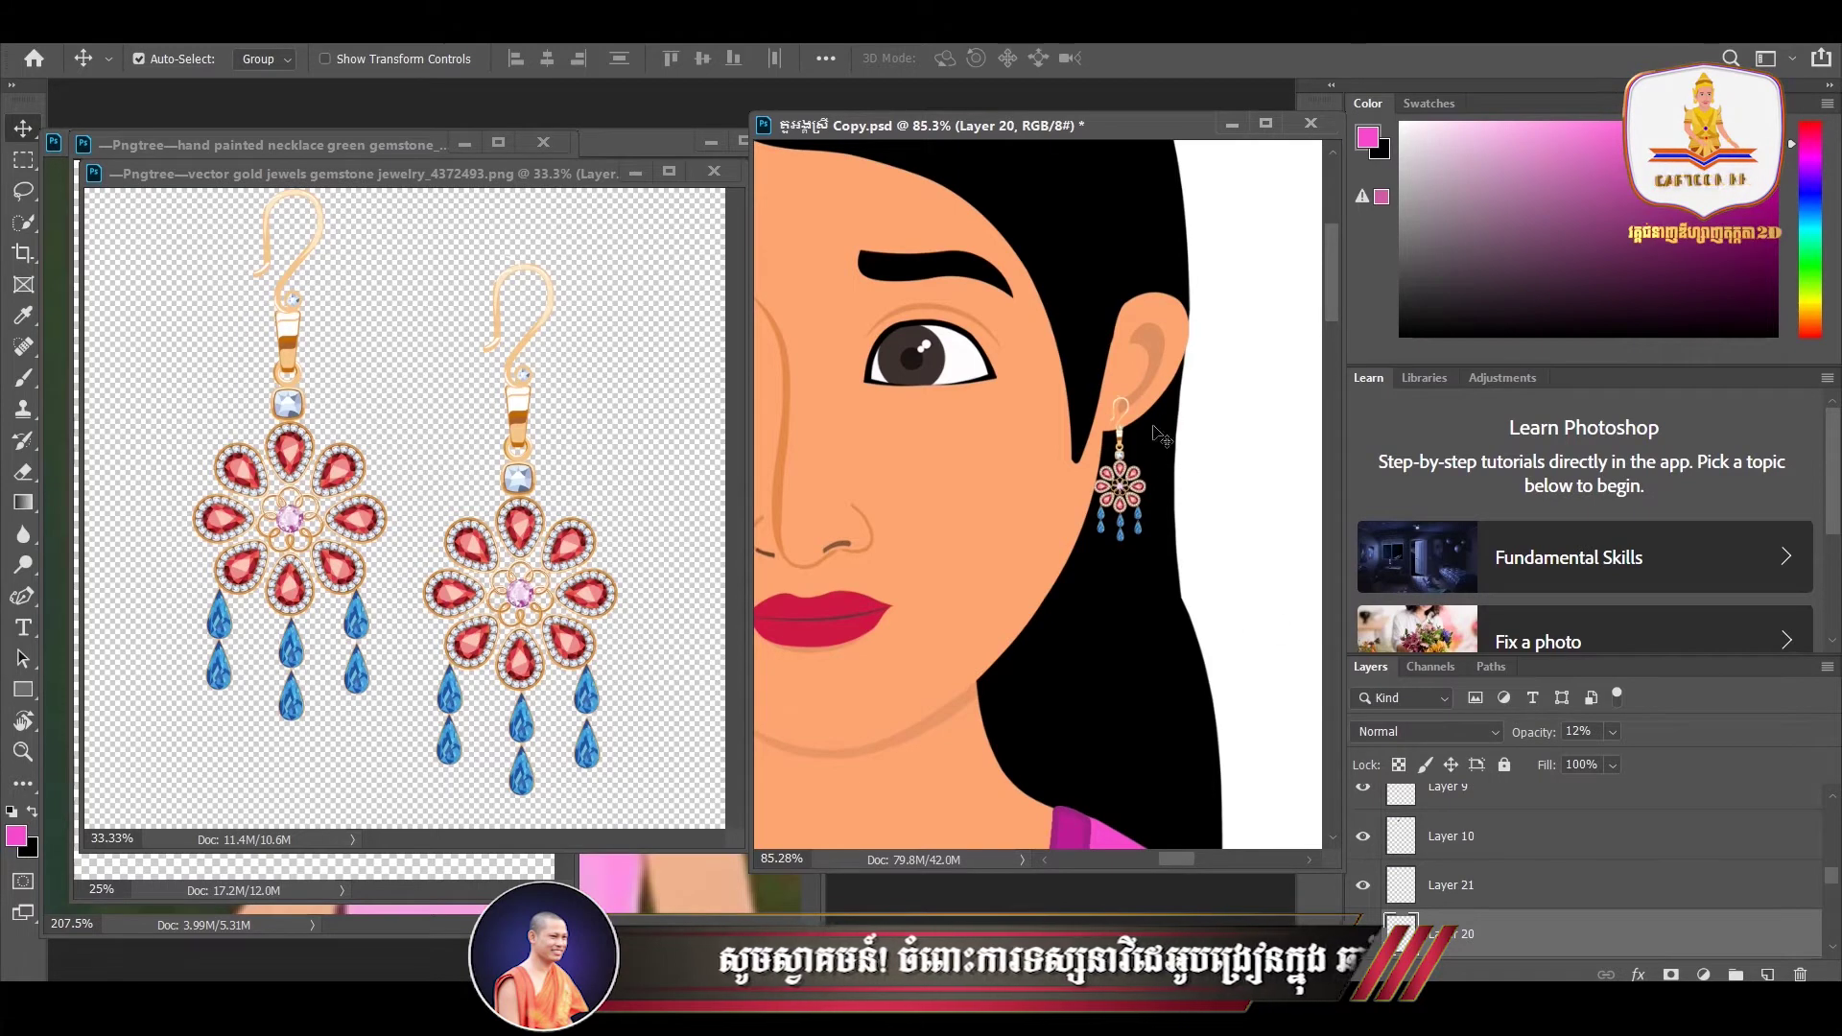
- Stack Layer 20 above the earring's Layer 21 and close the gold jewels earring file
key("alt+bracketright")
key("alt+bracketleft")
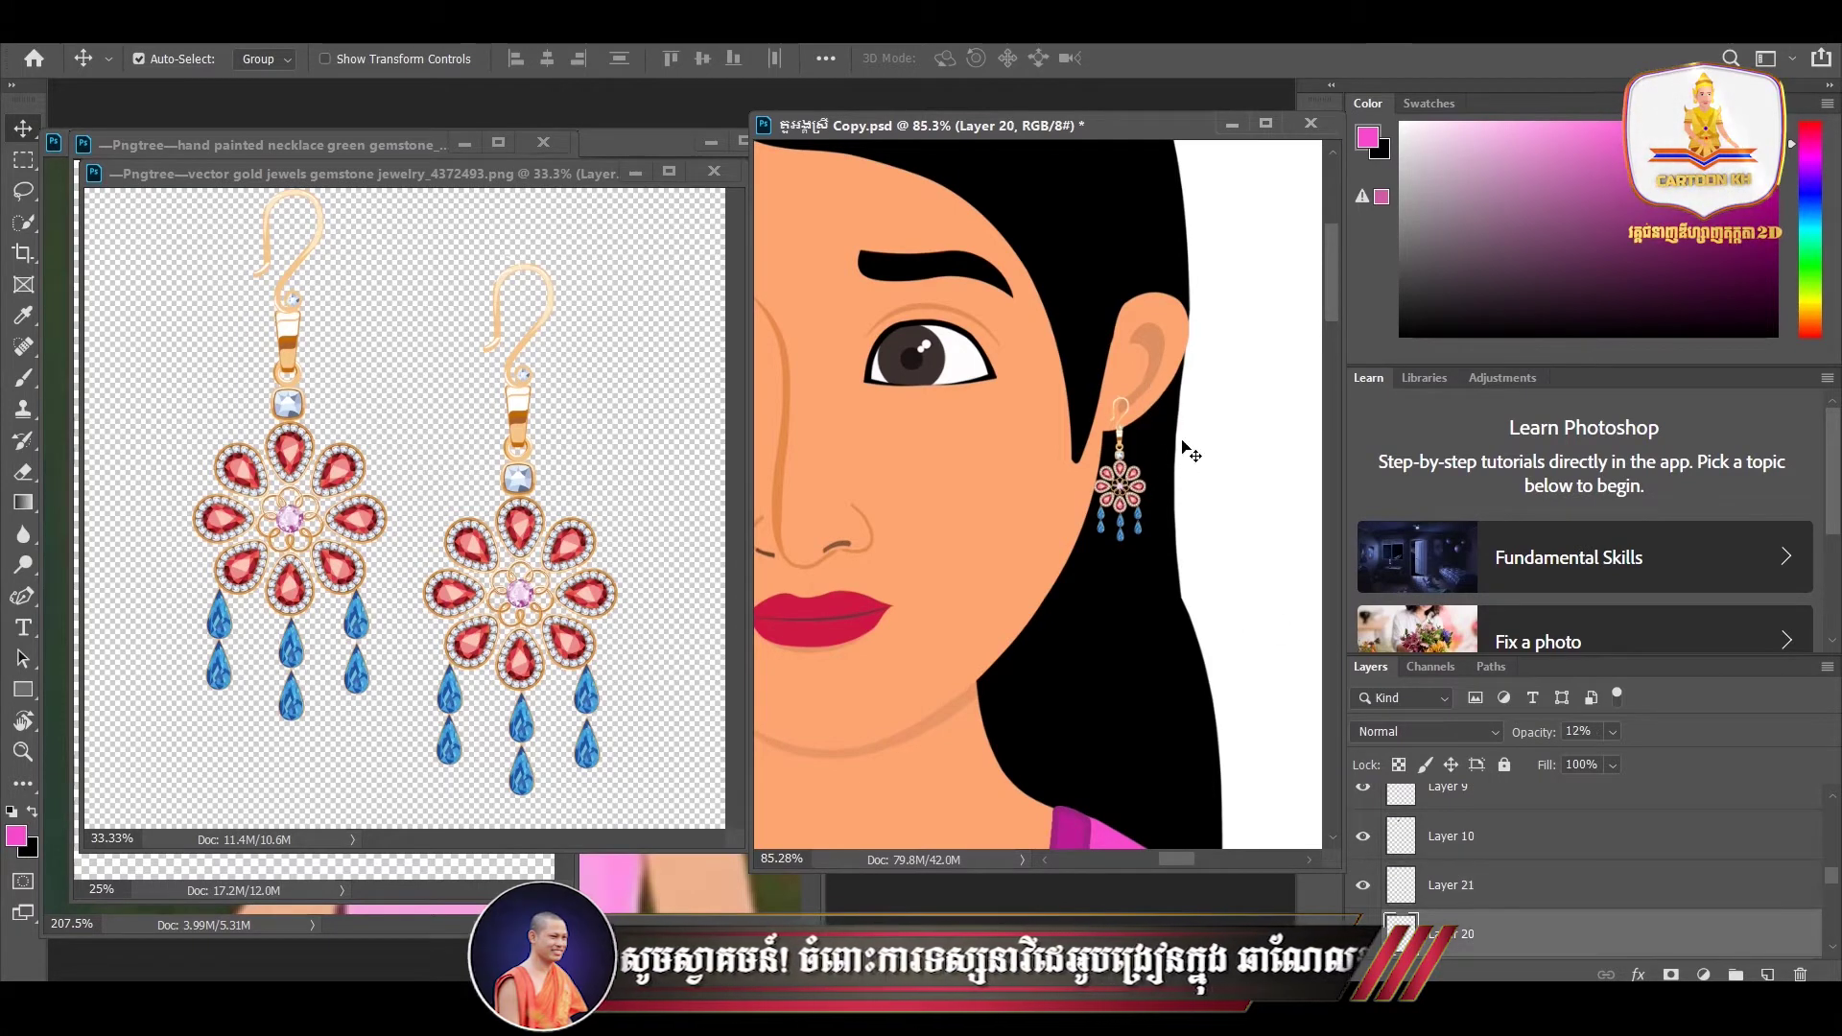
left_click_drag(1457, 934, 1446, 880)
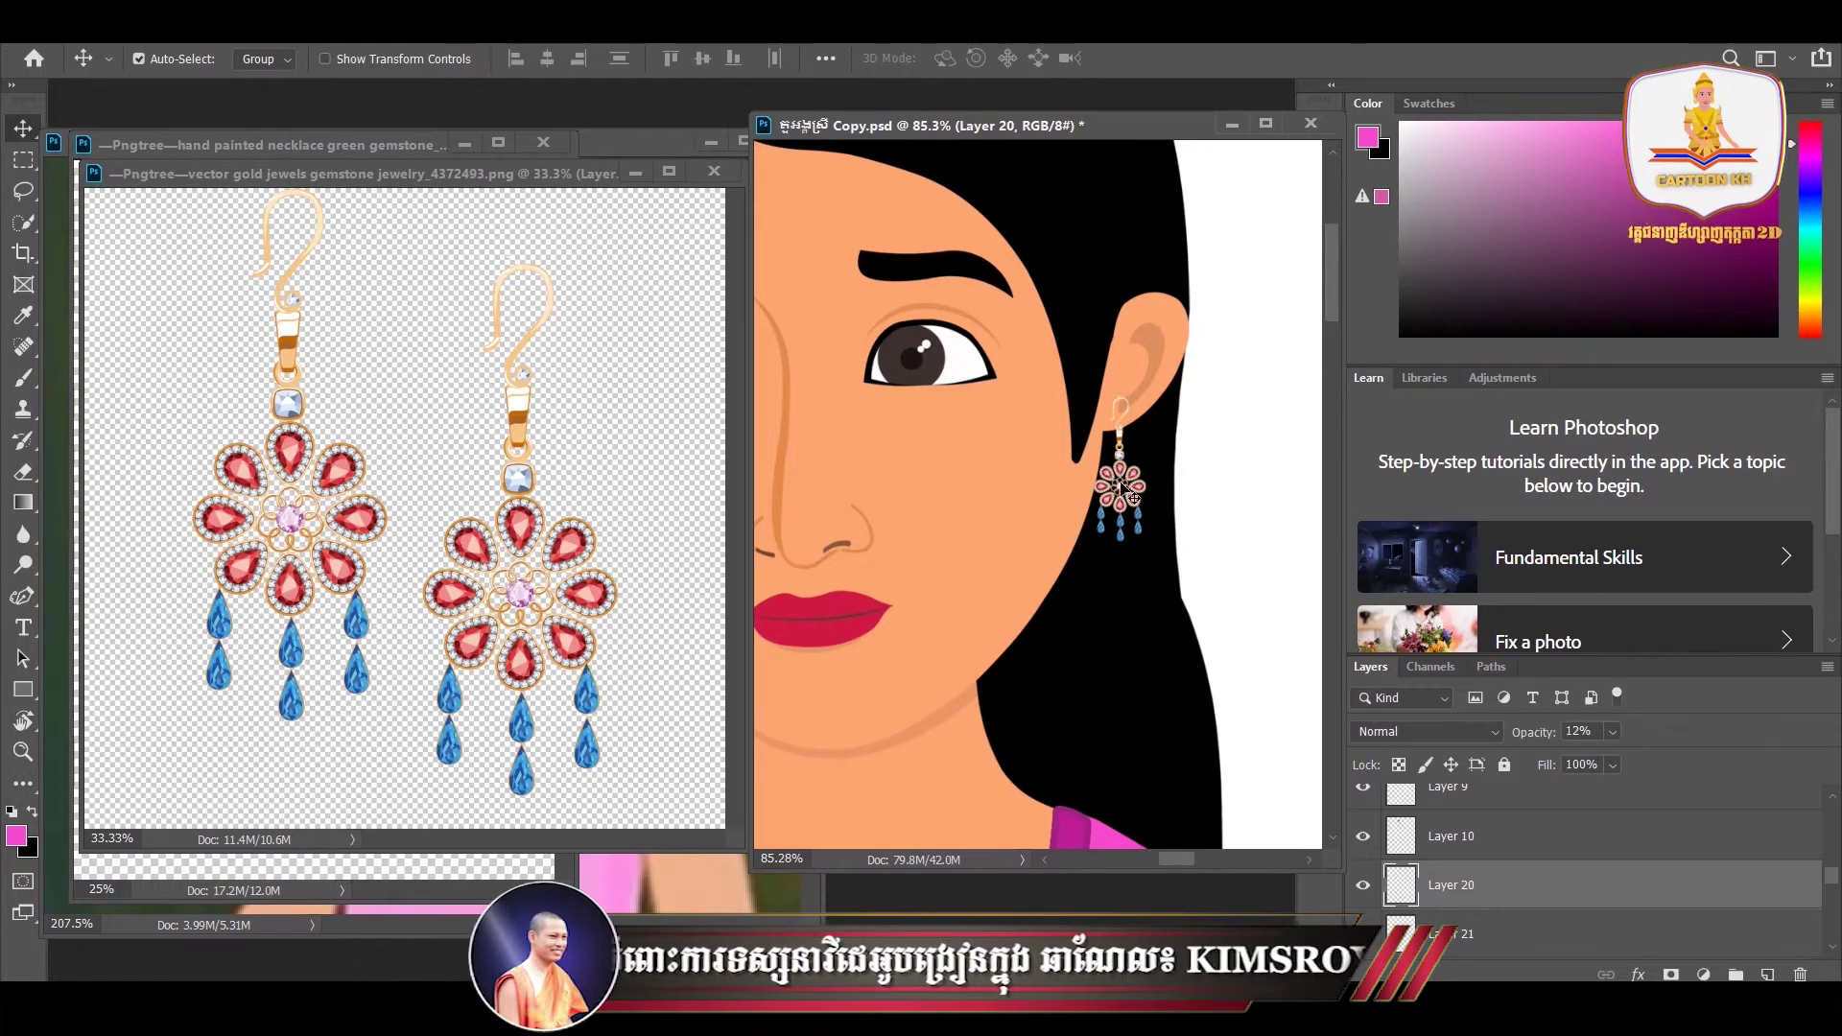
key("alt+bracketleft")
scroll(1125, 525, "down", 4)
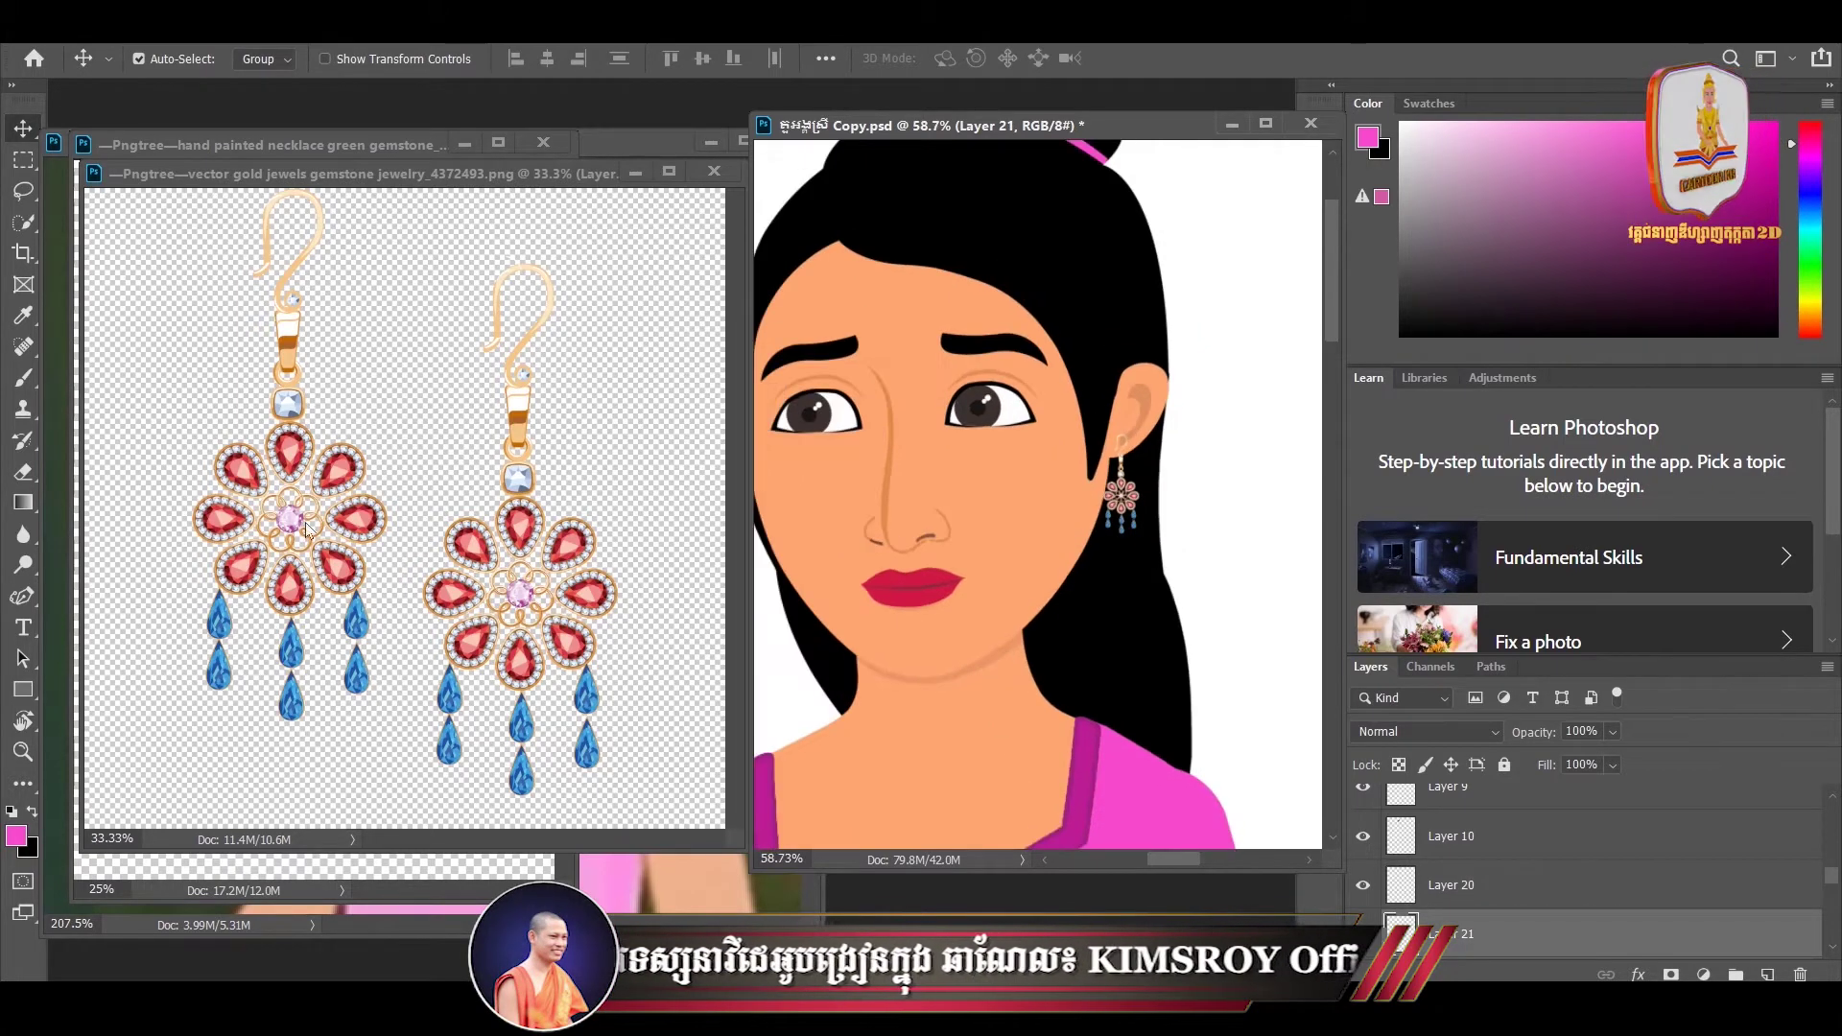
left_click(488, 504)
- Discard the earring file, copy the necklace into the portrait, and close its source
left_click(714, 170)
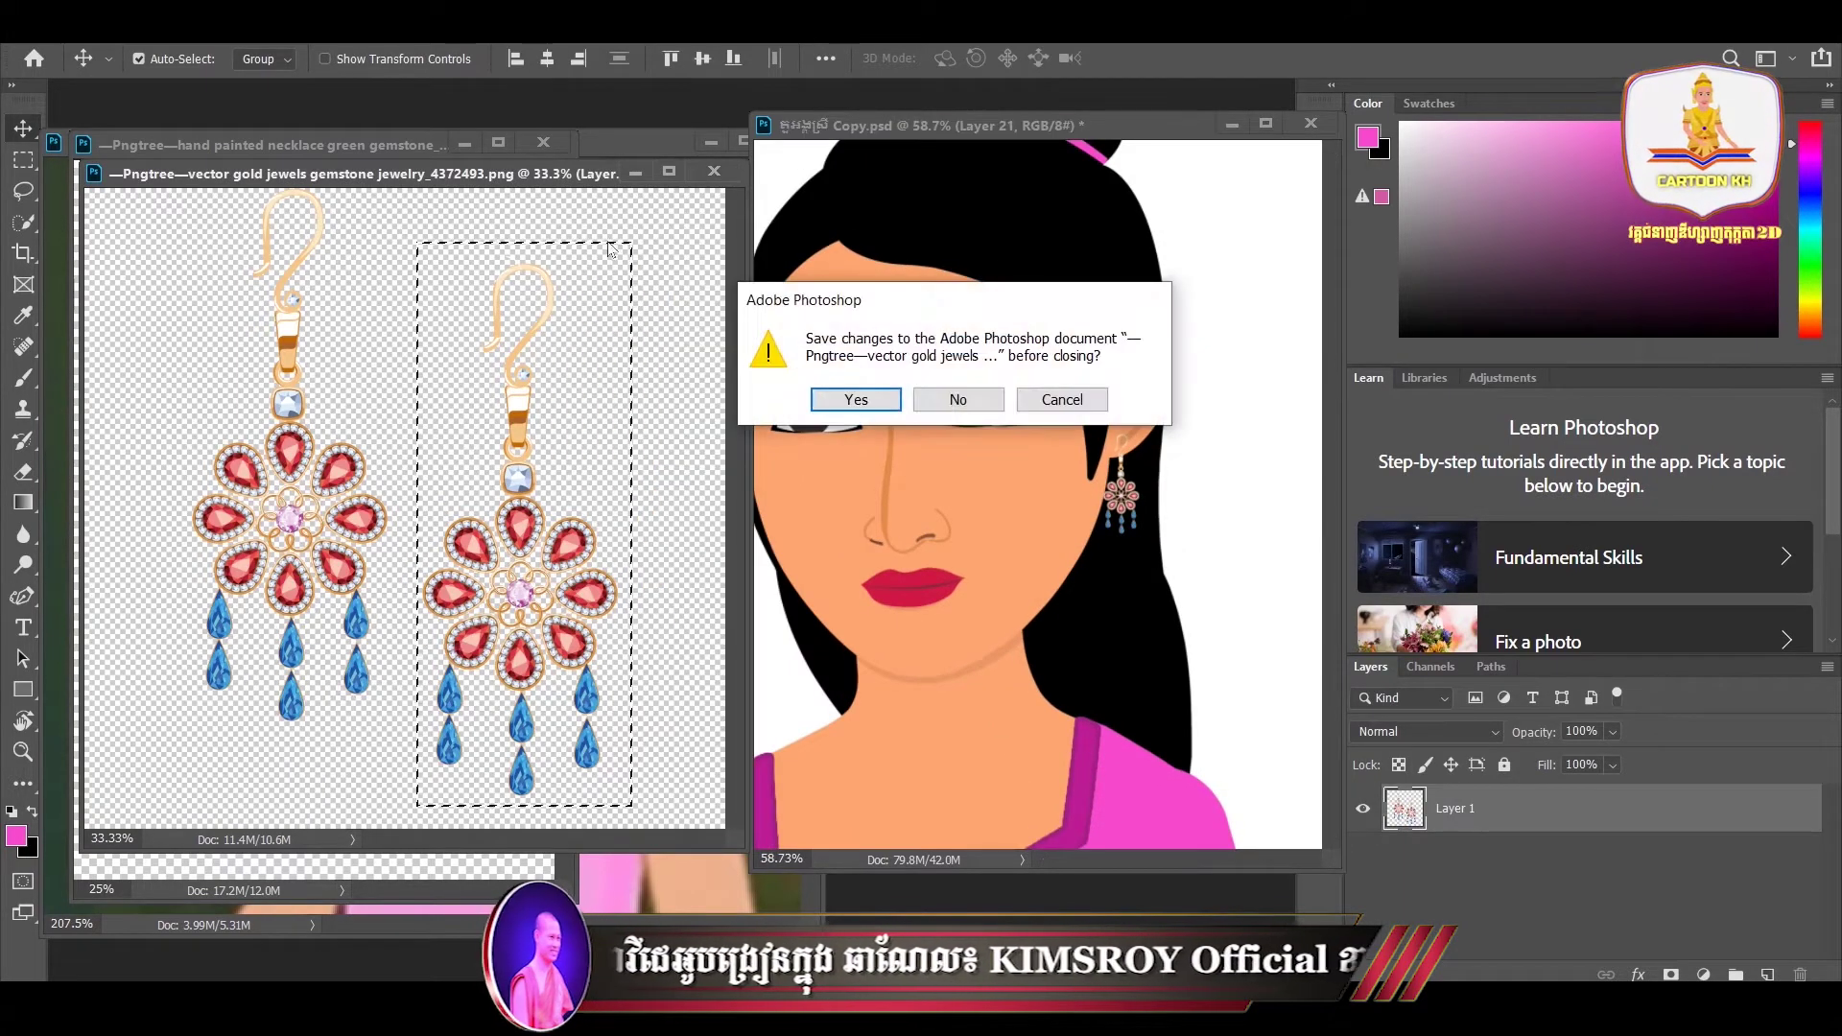
left_click(958, 399)
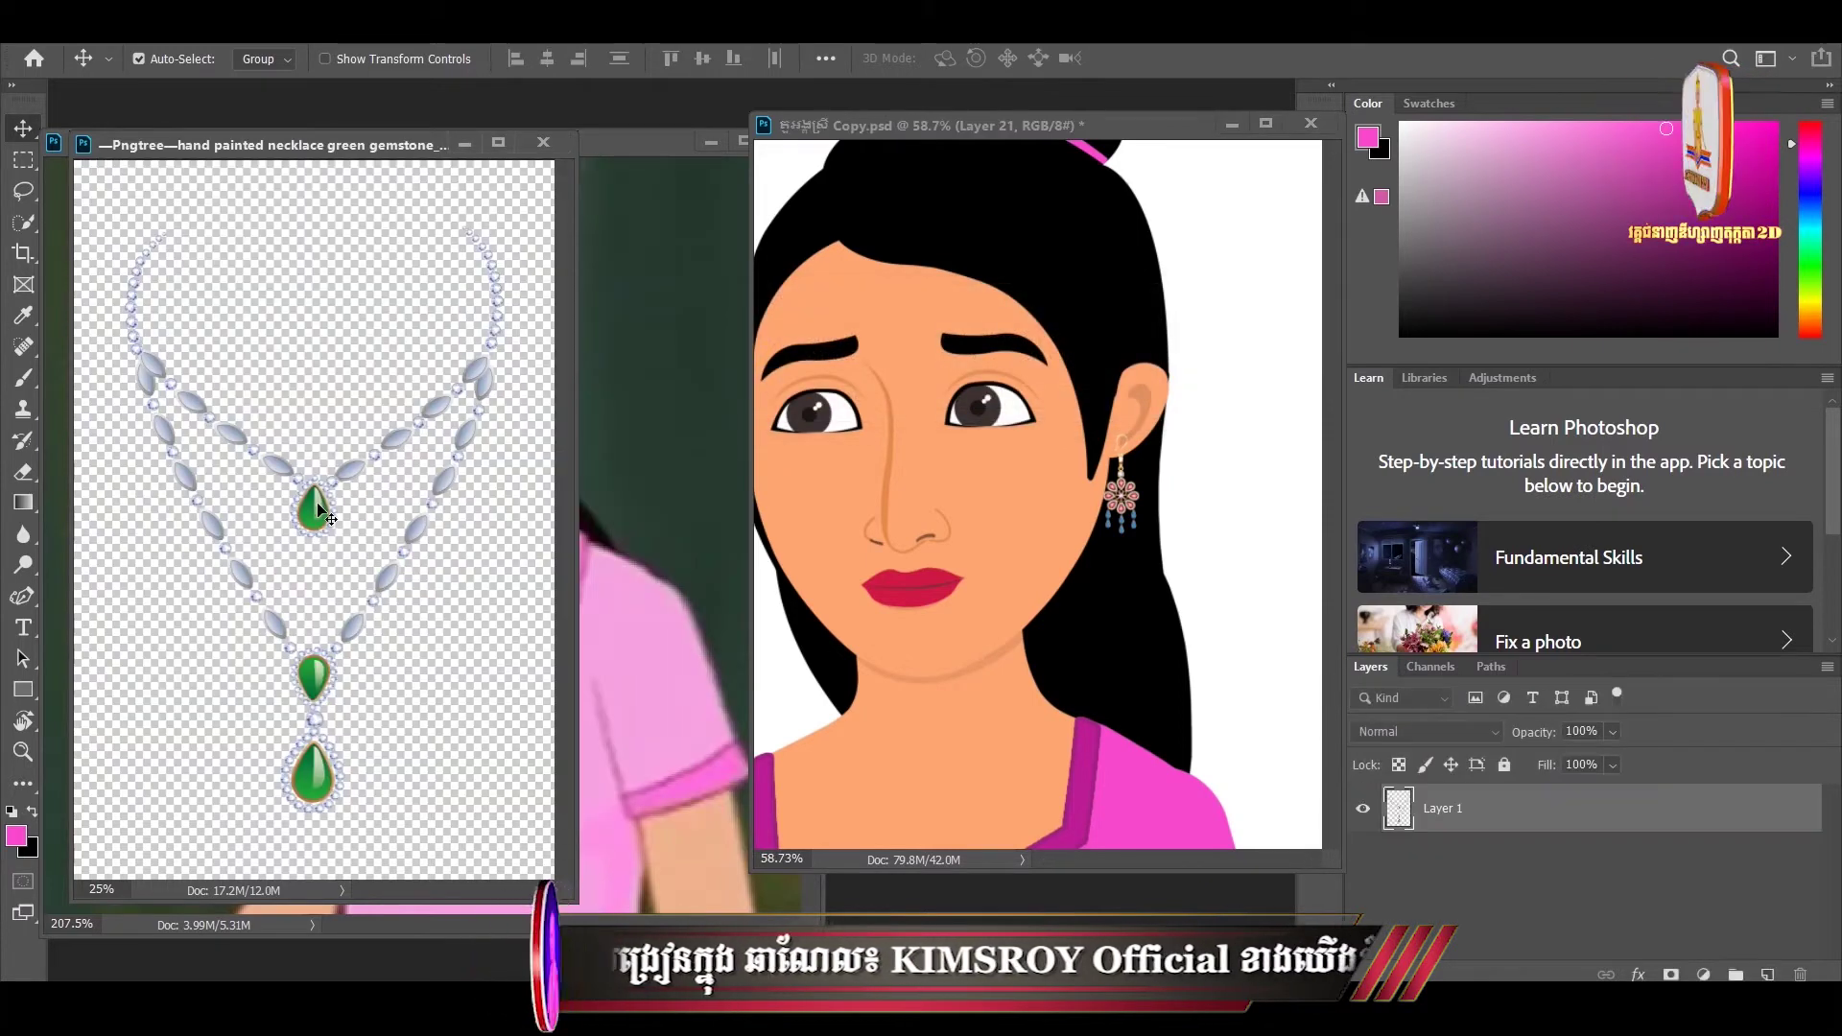
left_click_drag(804, 494, 925, 526)
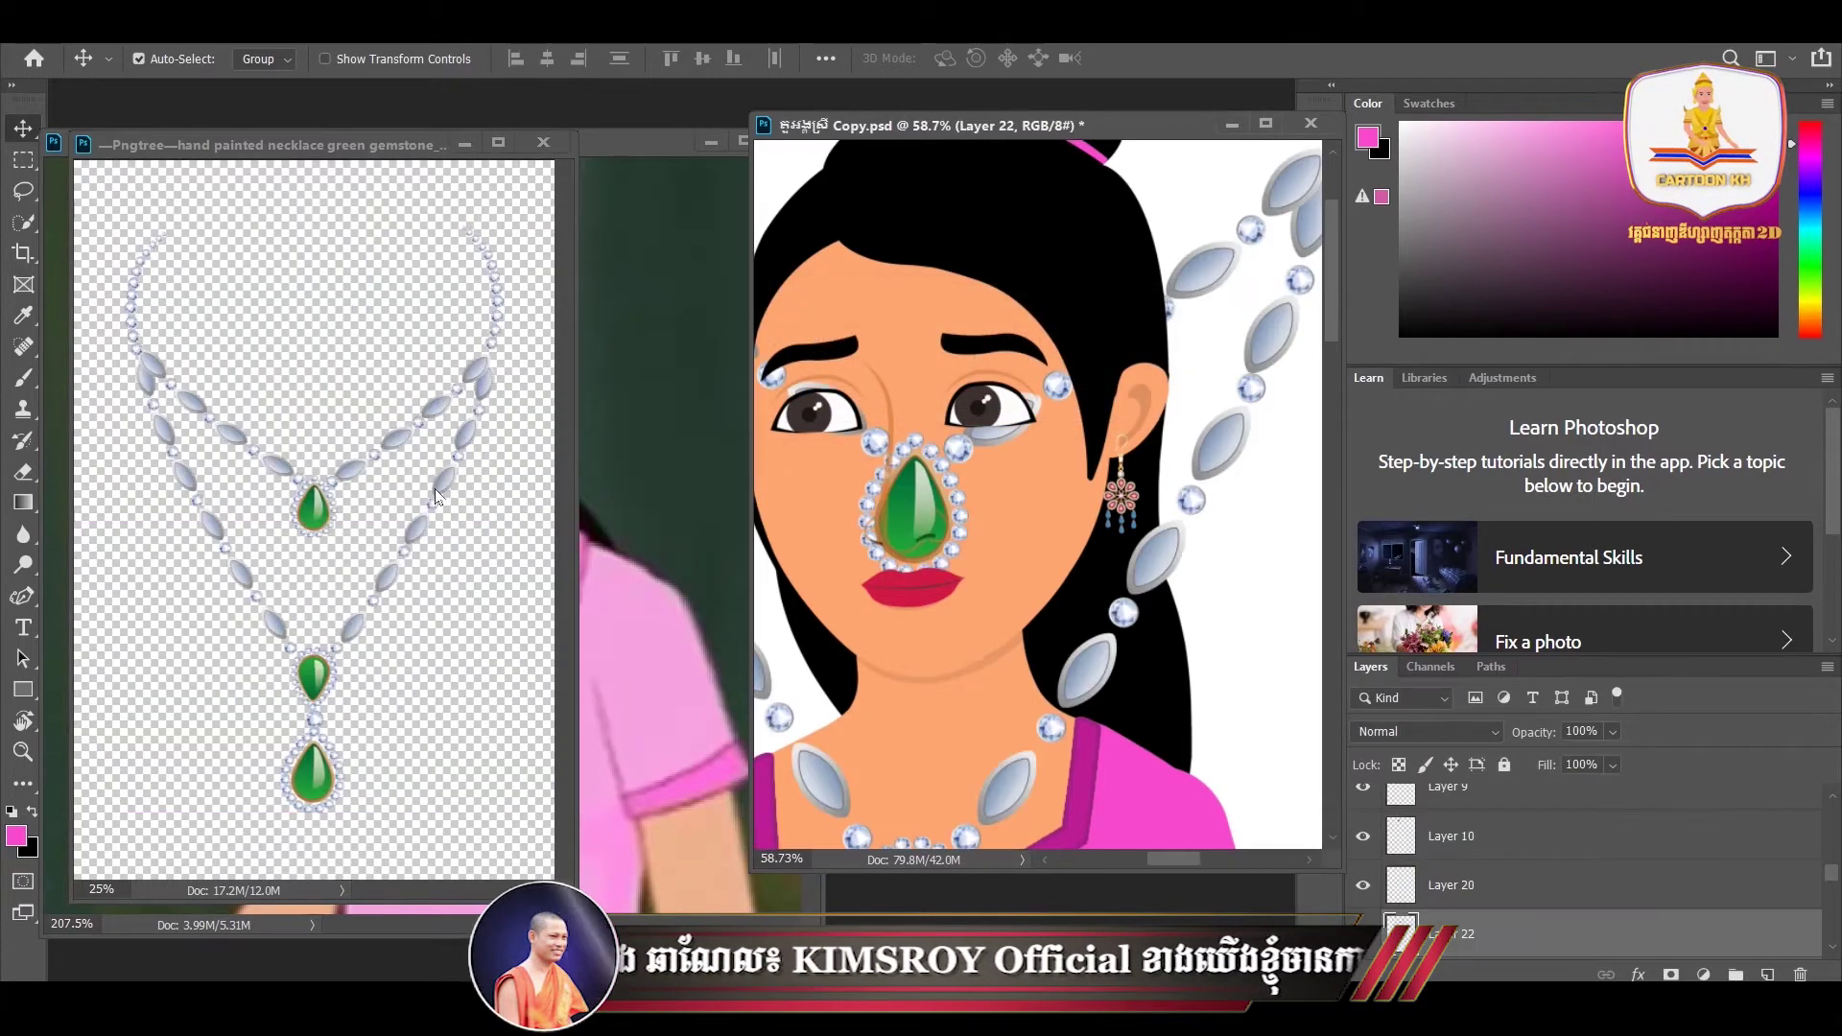
left_click(543, 144)
- Scale the necklace down to about 16% of its size
scroll(1067, 478, "down", 3)
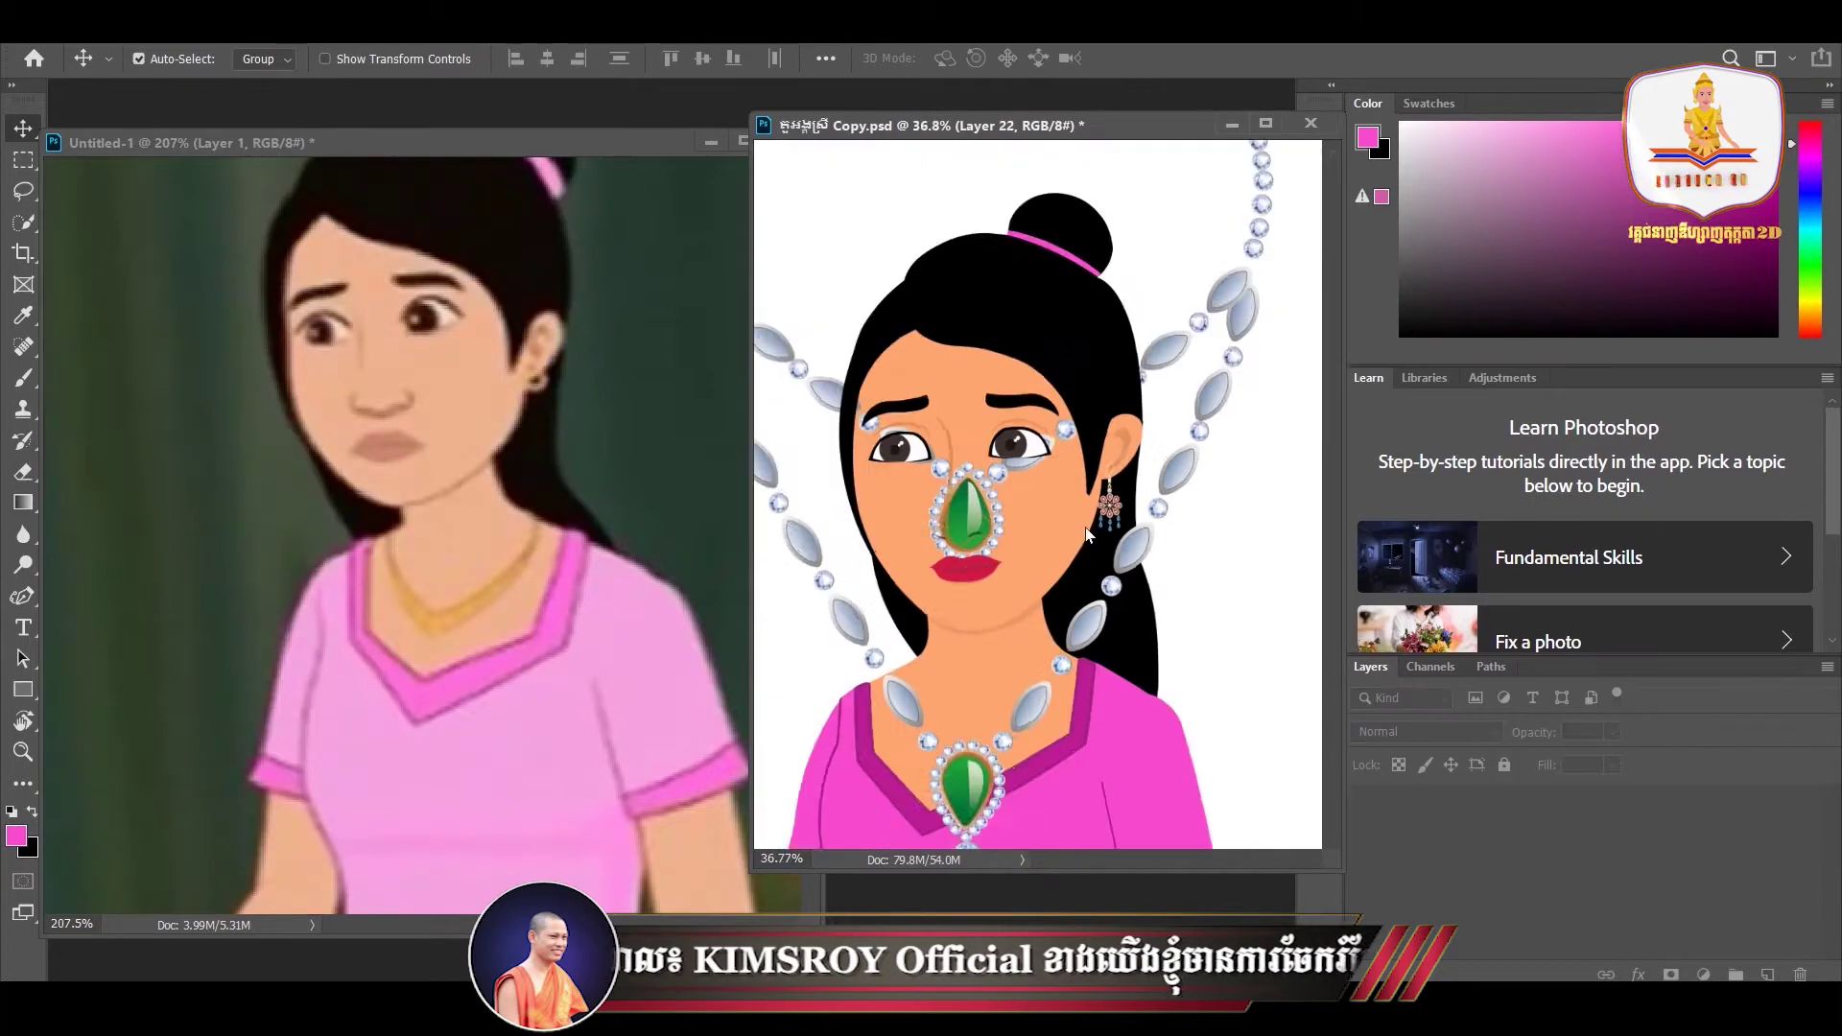
scroll(1097, 520, "down", 3)
scroll(1113, 326, "down", 3)
left_click_drag(1086, 359, 1067, 640)
key("ctrl+t")
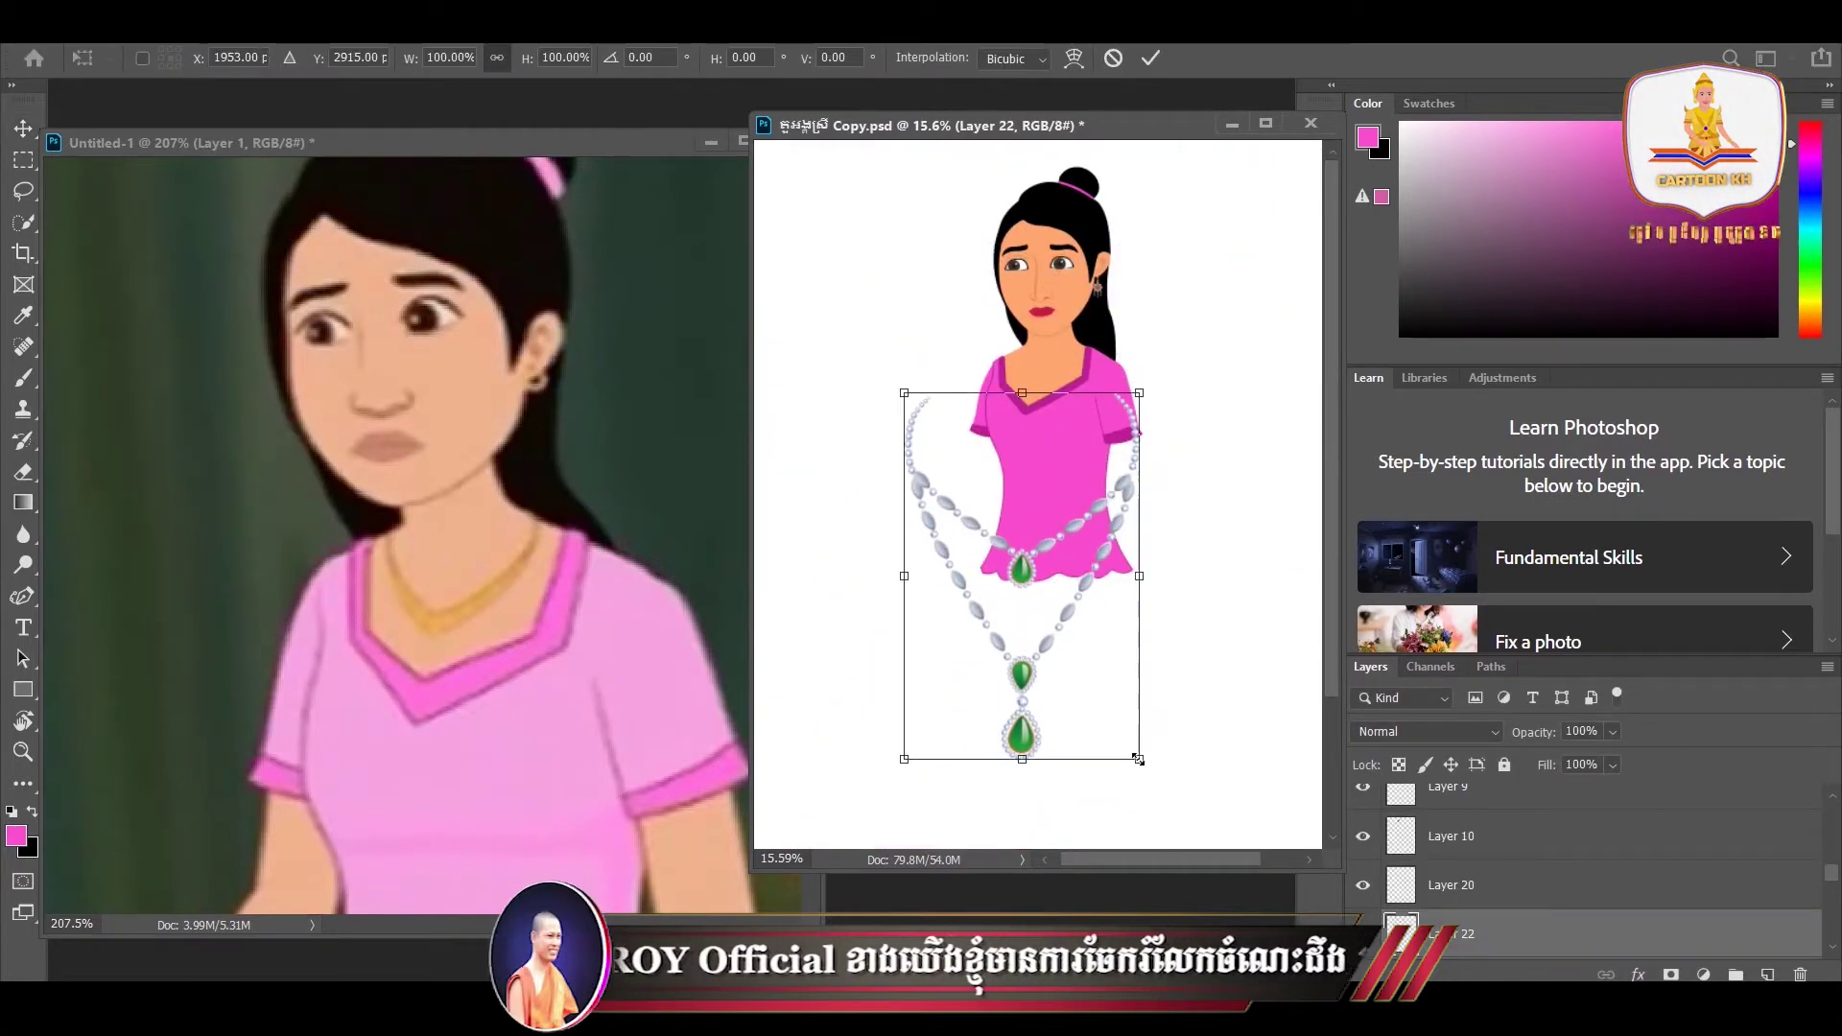
left_click_drag(1139, 759, 940, 452)
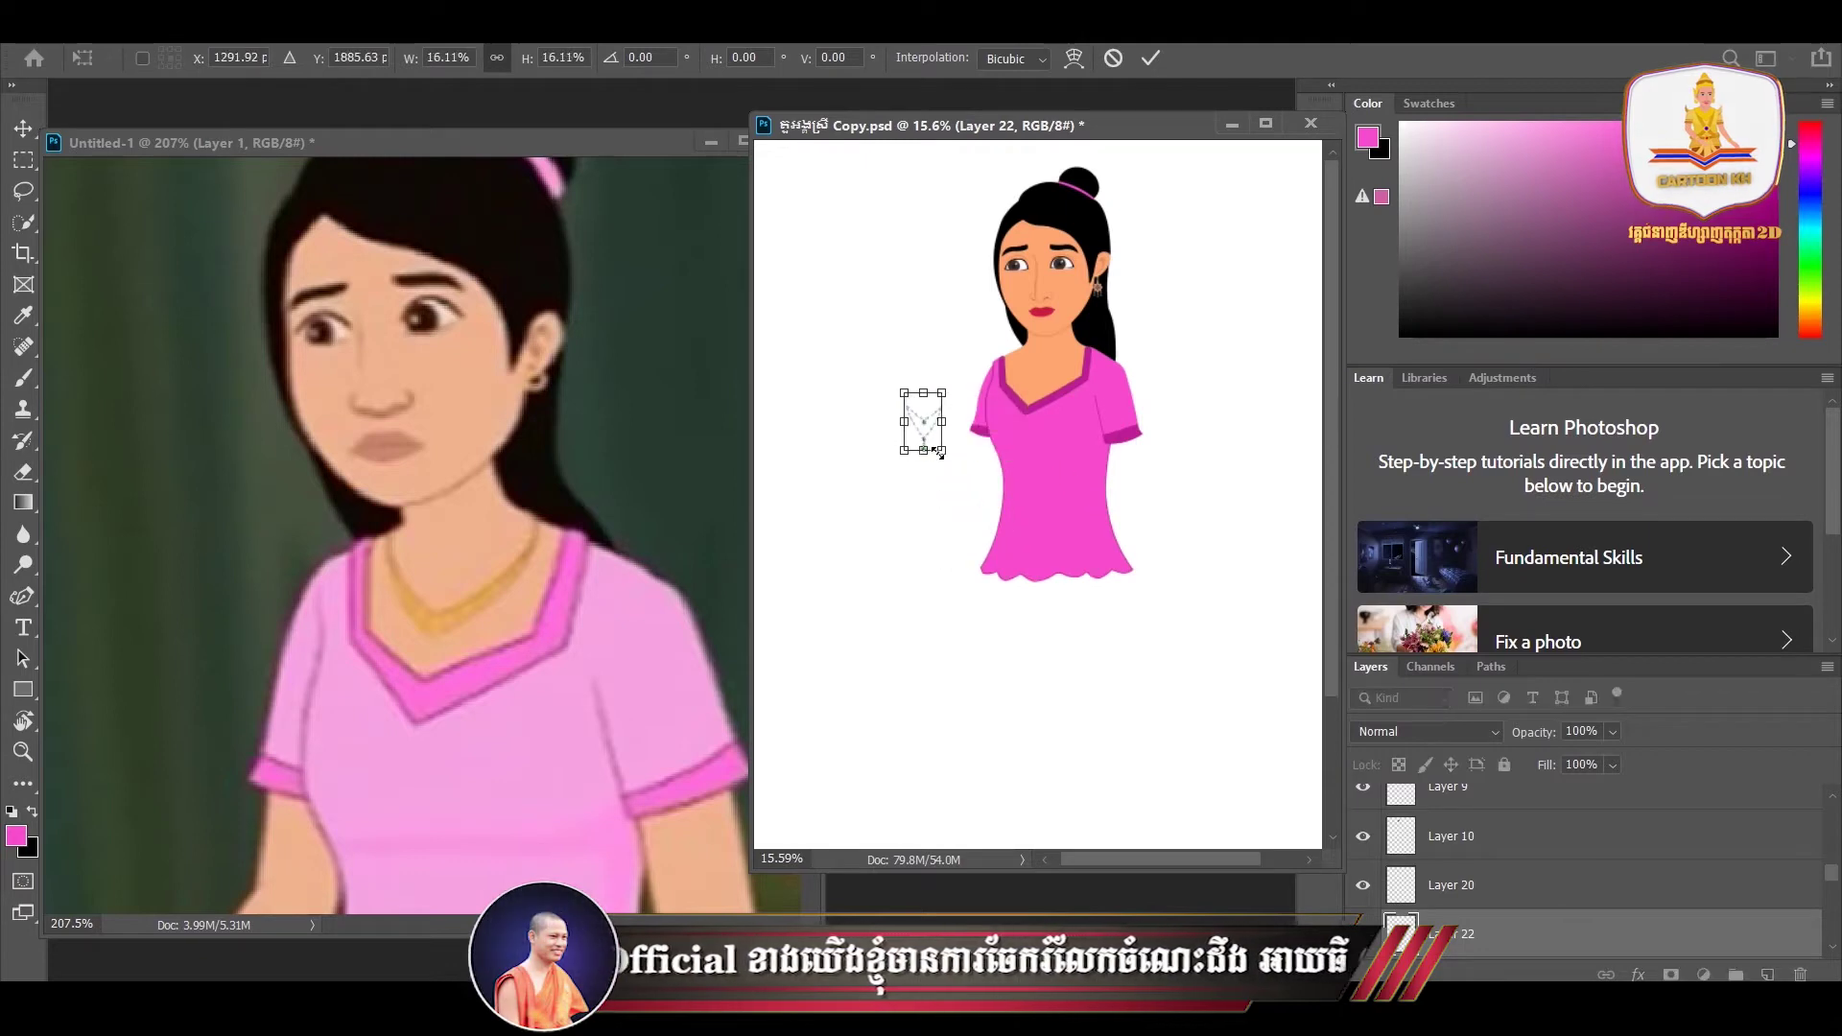
key("Return")
- Set the necklace on the woman's neck and enlarge the canvas around the face
scroll(926, 432, "up", 2)
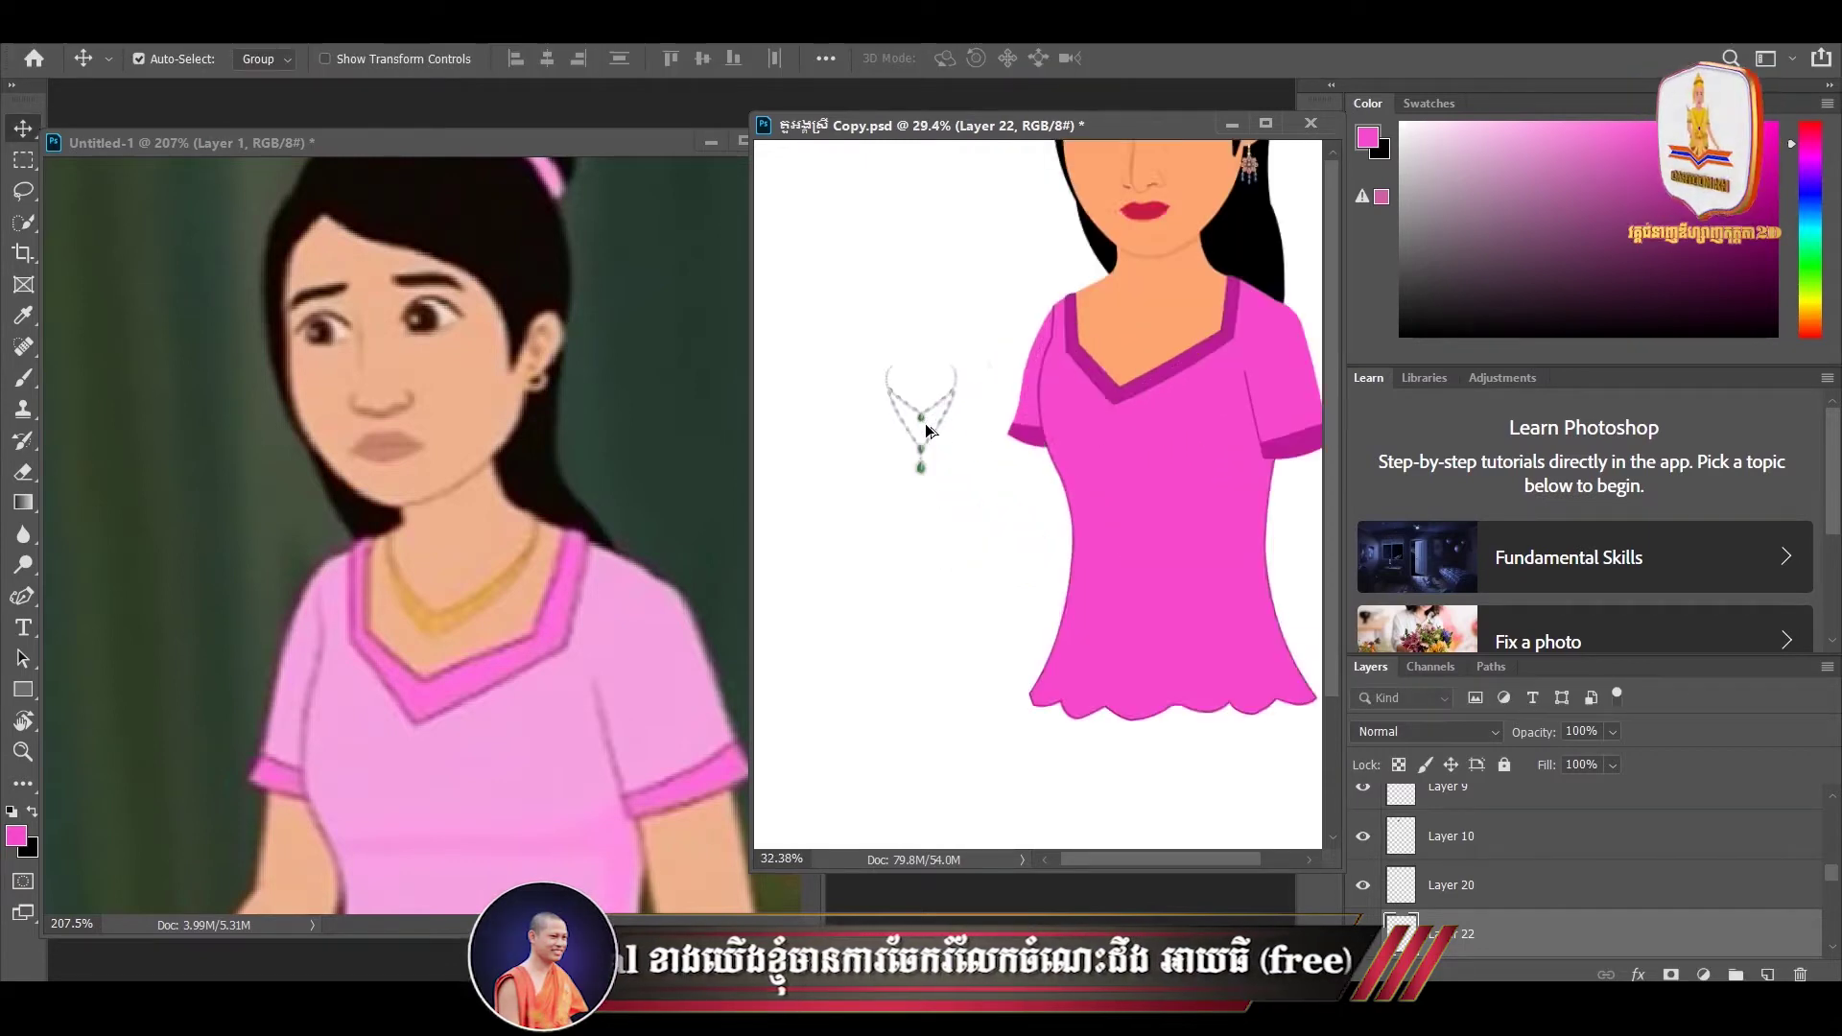
scroll(936, 413, "up", 2)
scroll(922, 442, "up", 2)
scroll(875, 467, "up", 1)
left_click_drag(875, 467, 1280, 293)
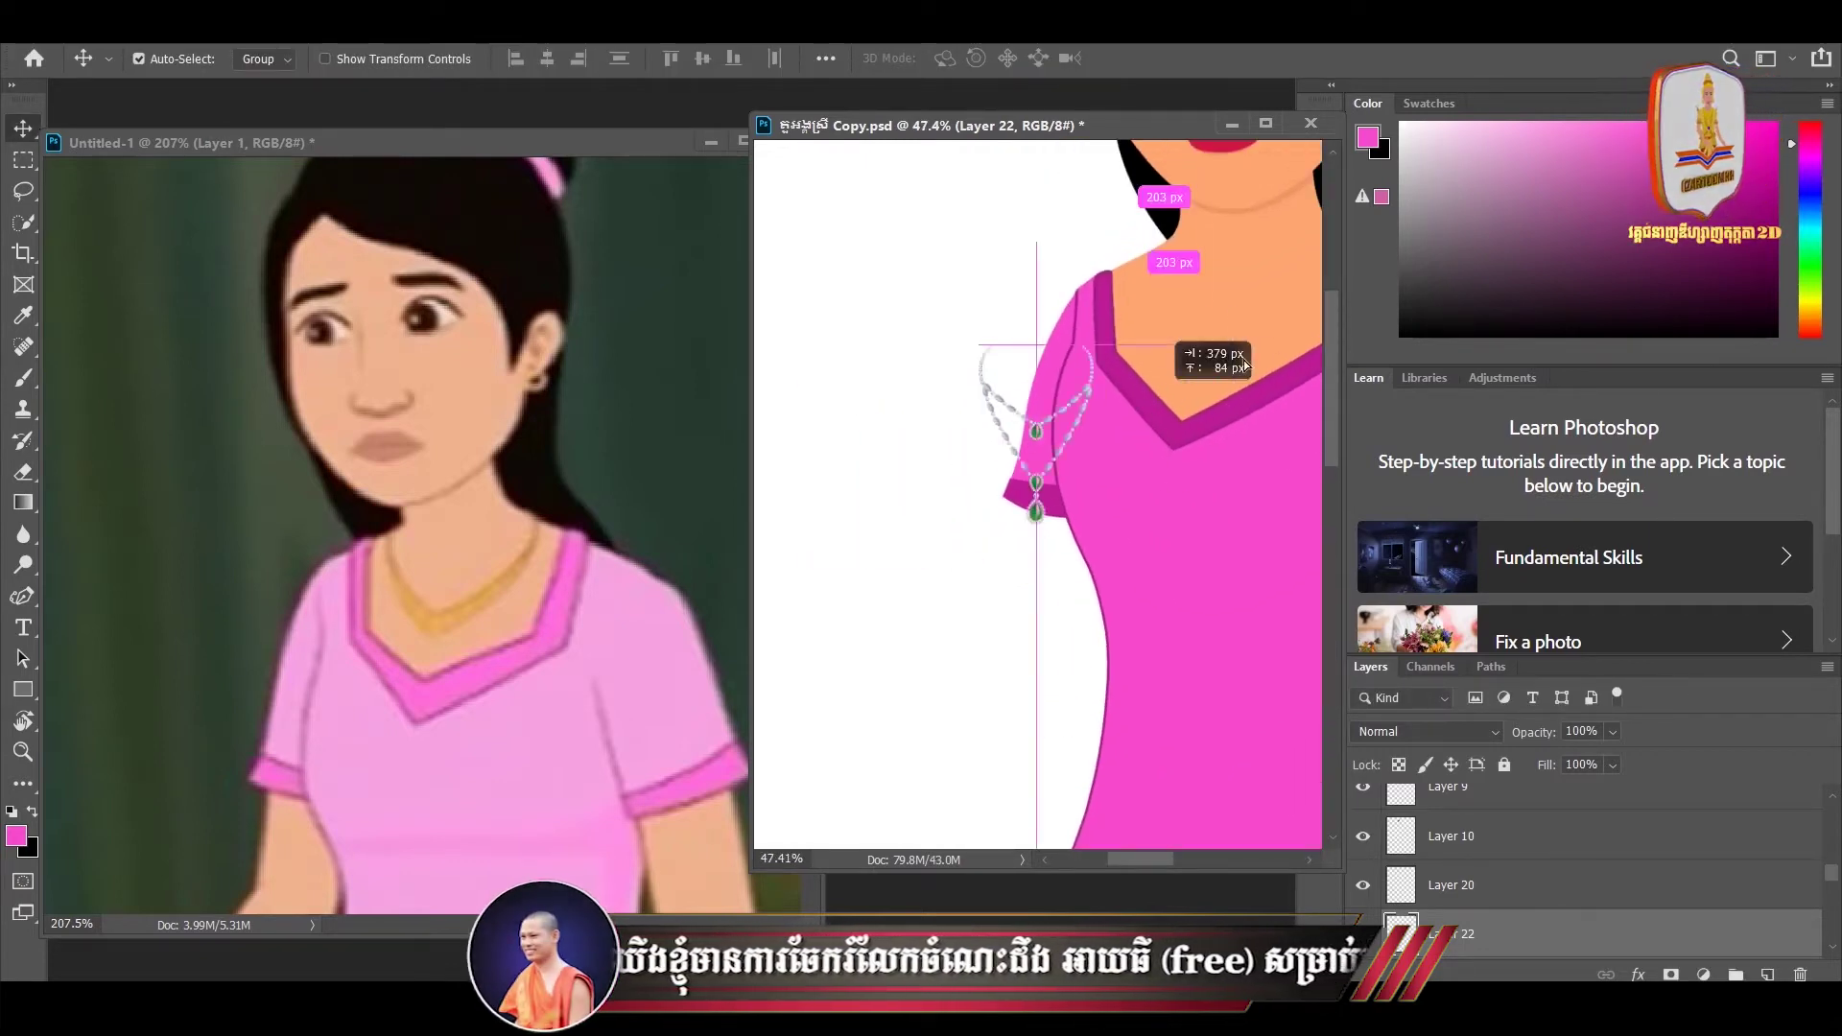
left_click(1269, 123)
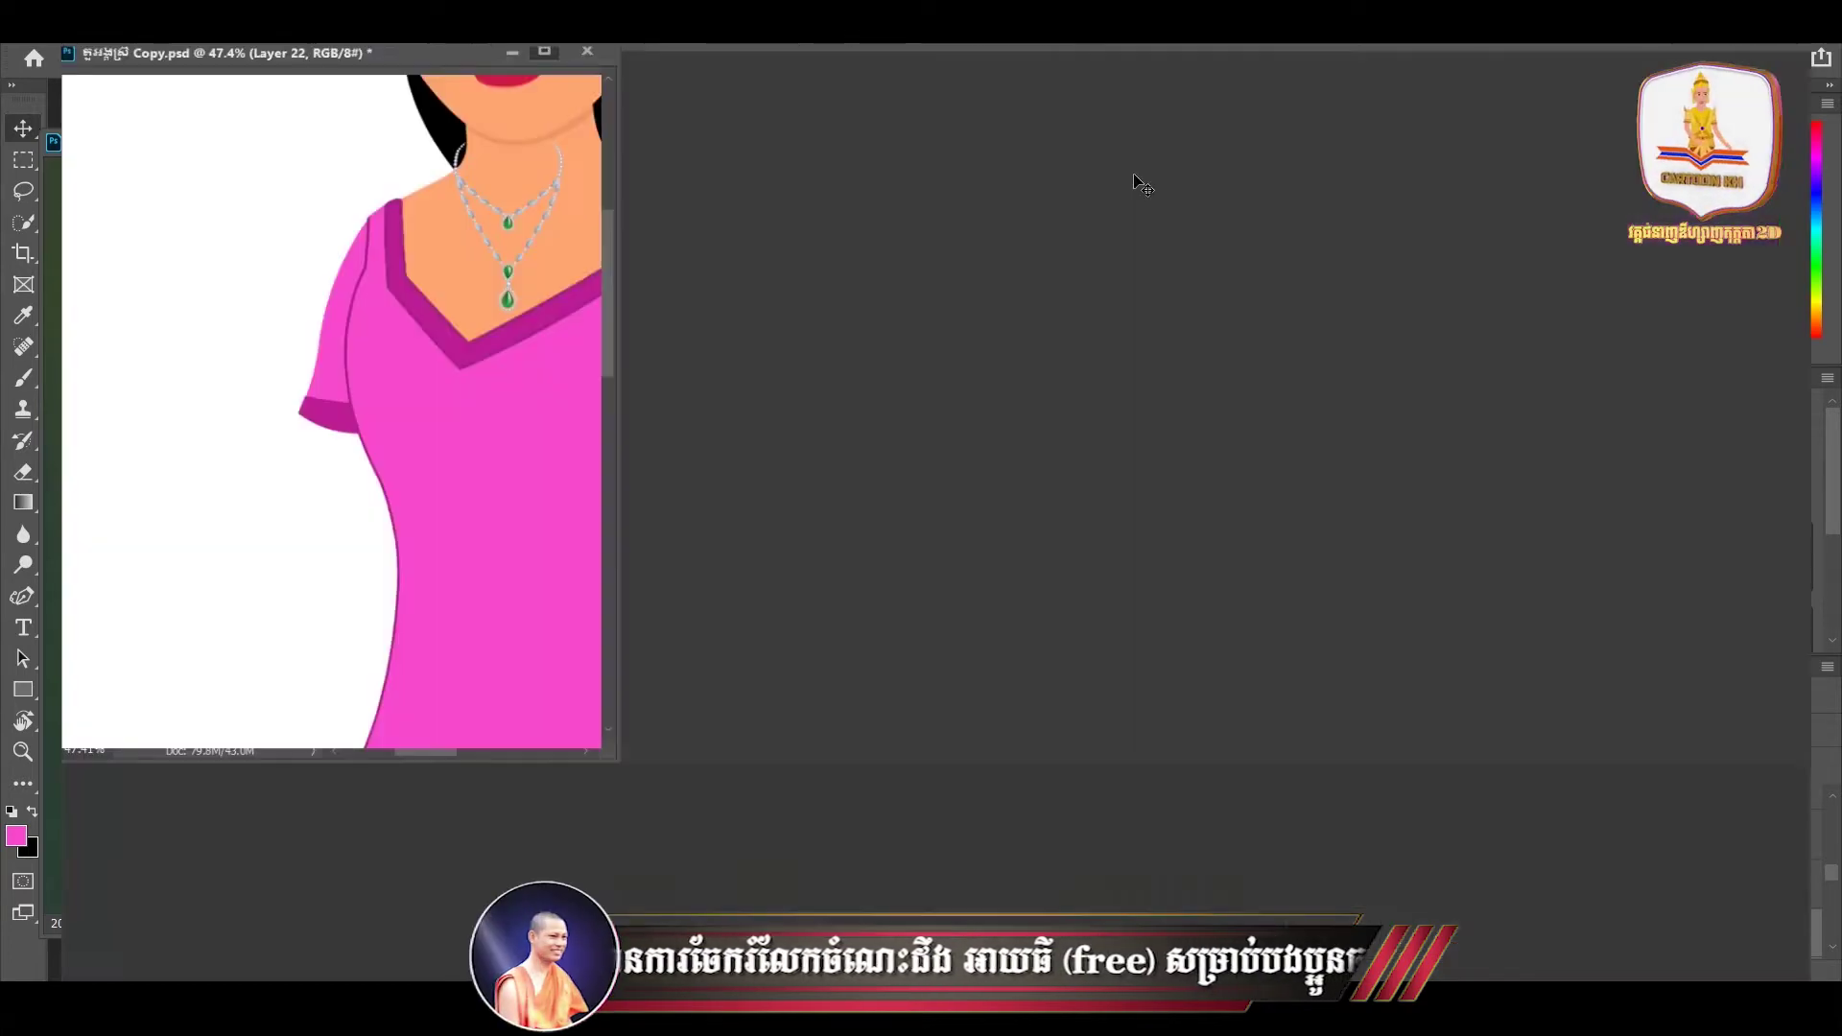
key("Tab")
scroll(711, 308, "up", 1)
scroll(667, 272, "up", 1)
mouse_move(667, 273)
left_mouse_down()
mouse_move(793, 581)
mouse_move(816, 555)
left_mouse_up()
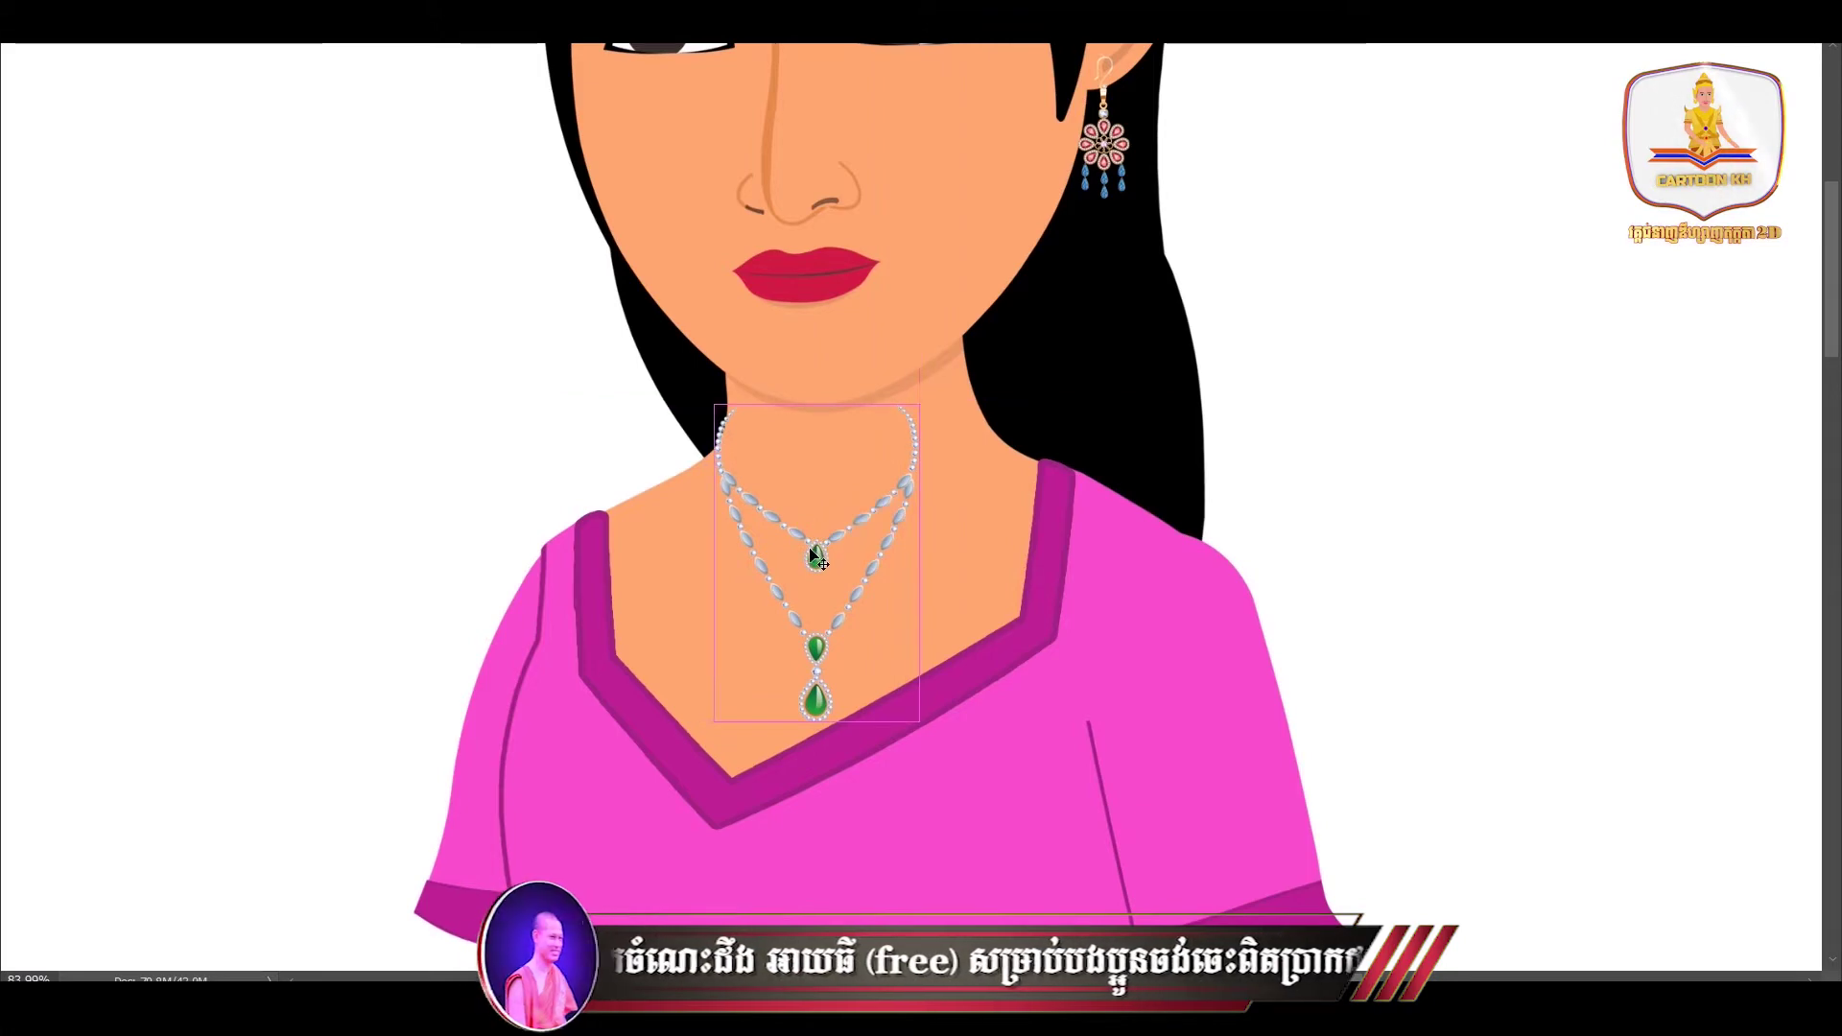
- Resize and position the necklace, then warp its corners and strands outward
left_click_drag(927, 740, 934, 784)
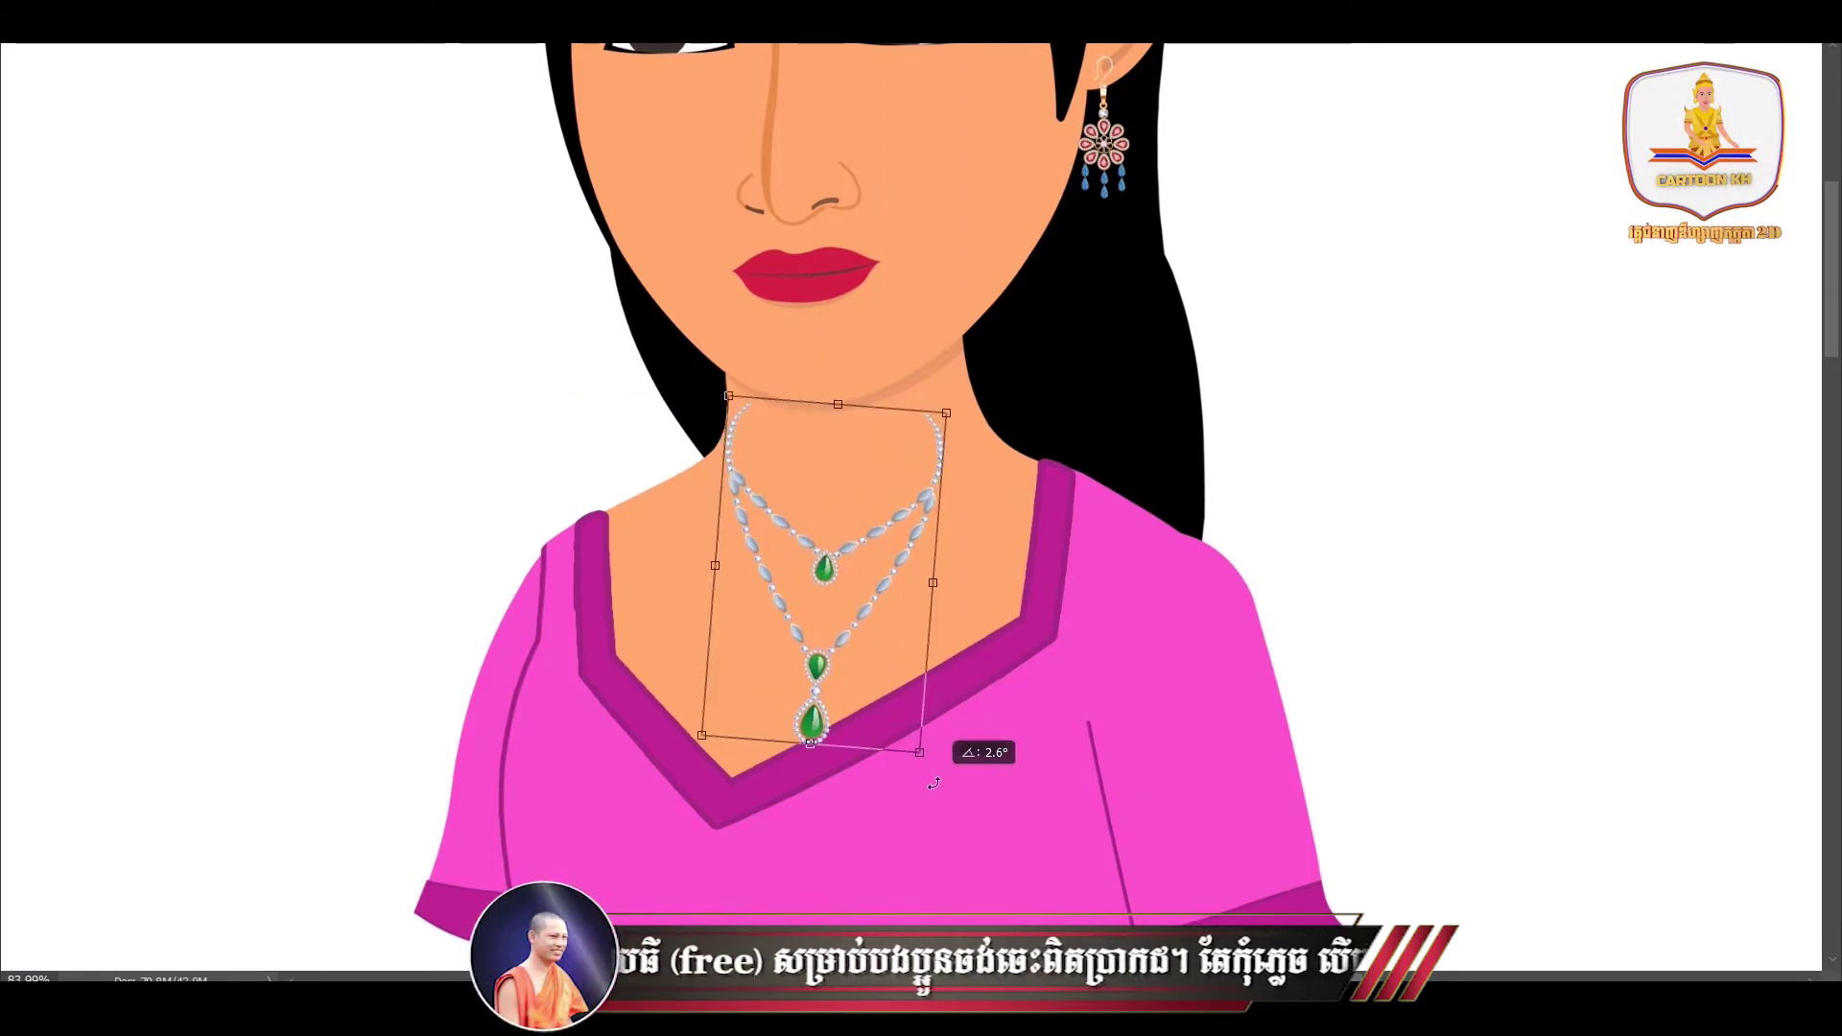
left_click_drag(827, 570, 823, 556)
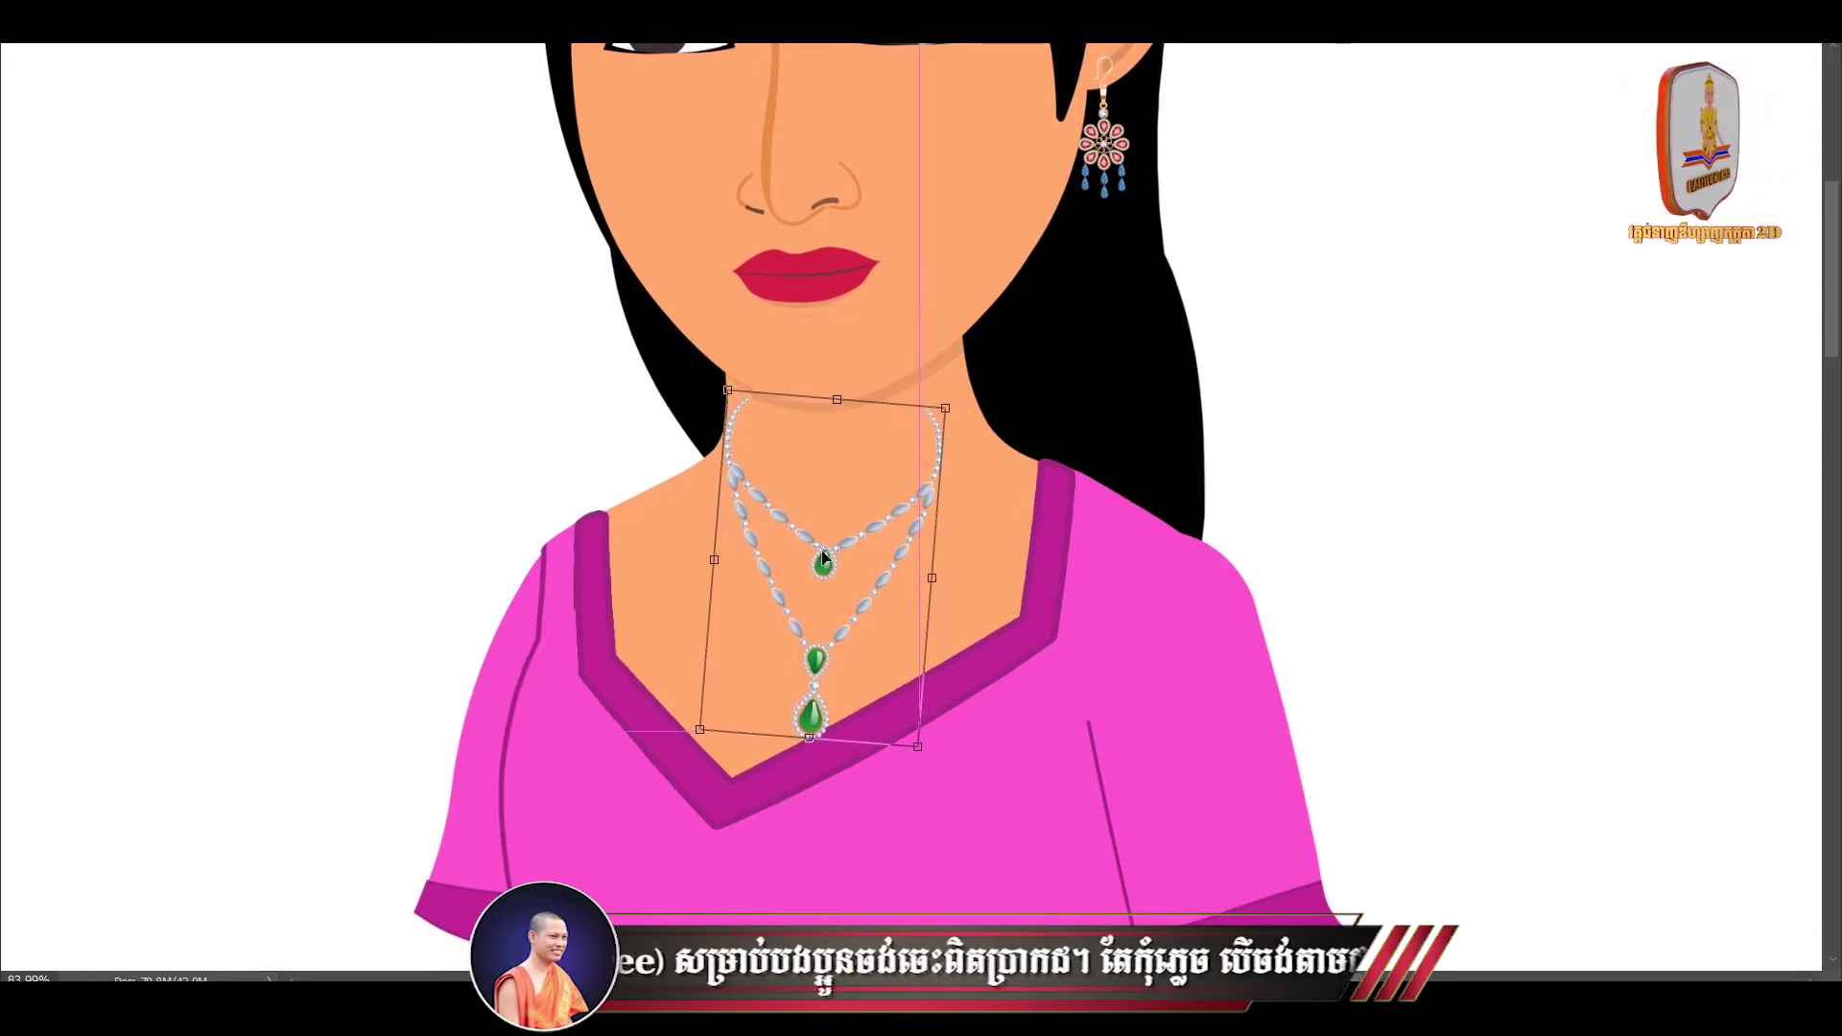
right_click(824, 557)
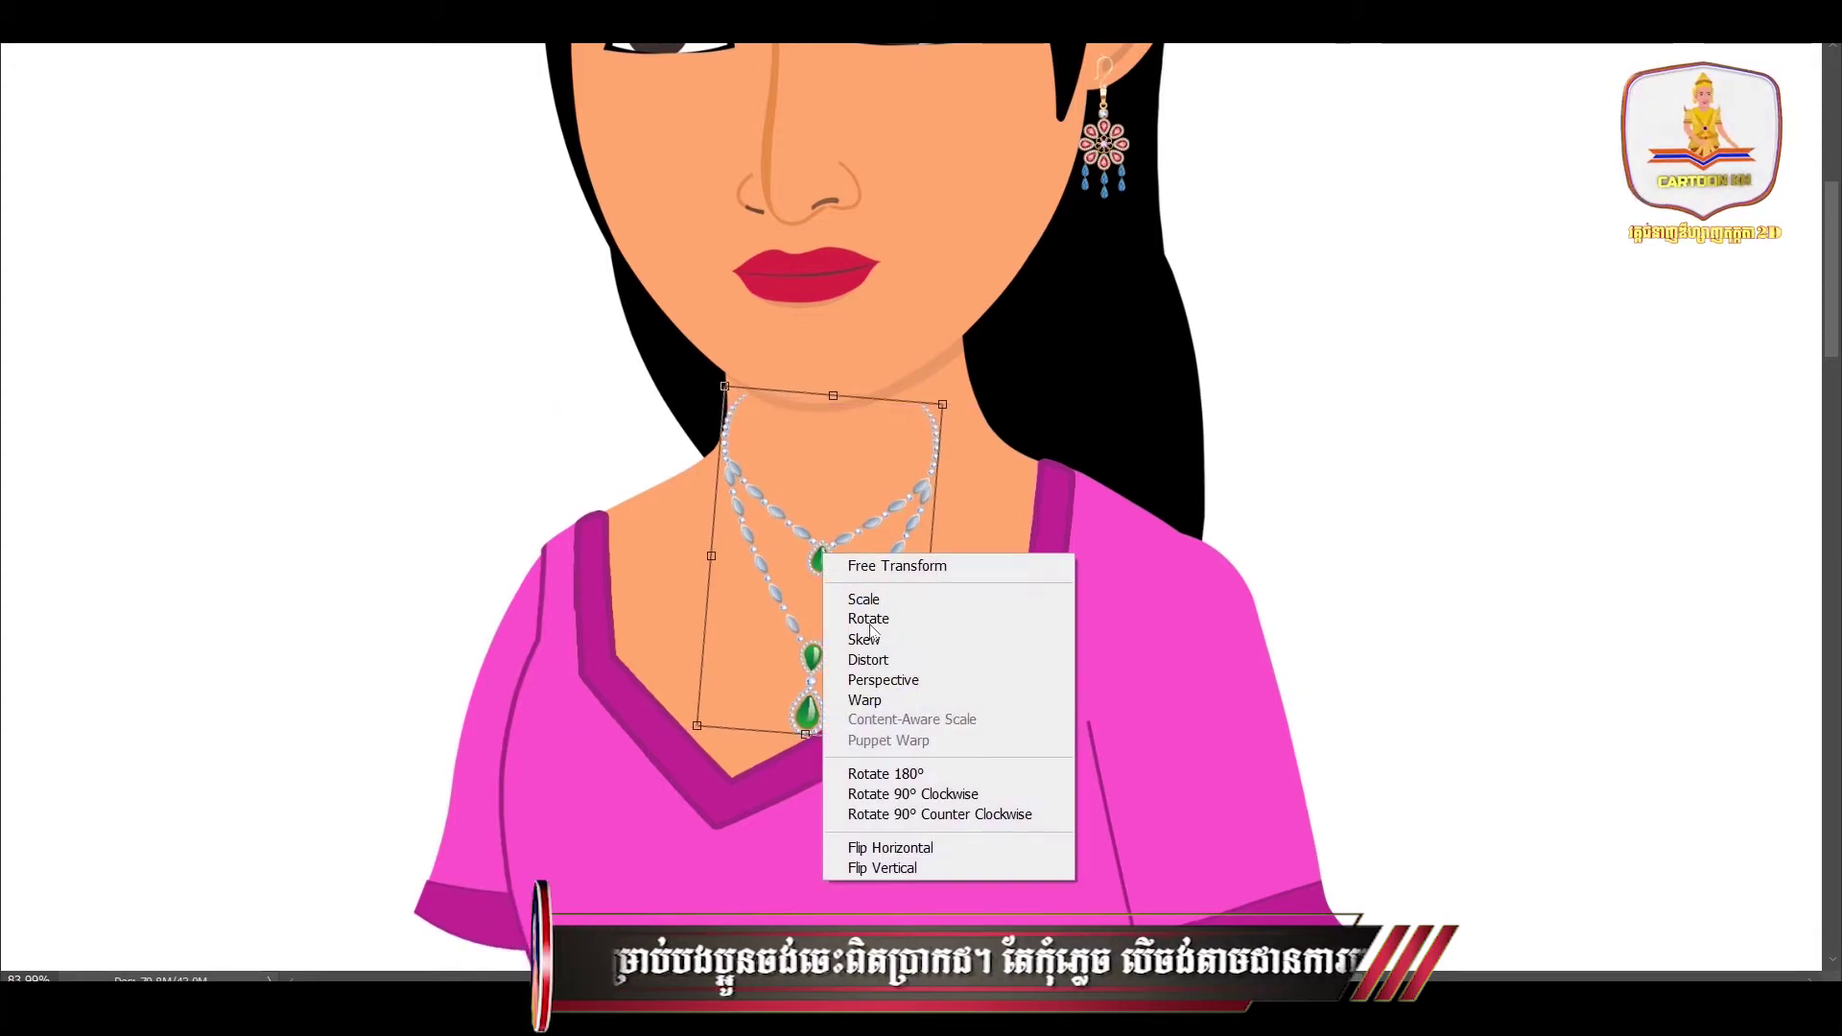
left_click(907, 705)
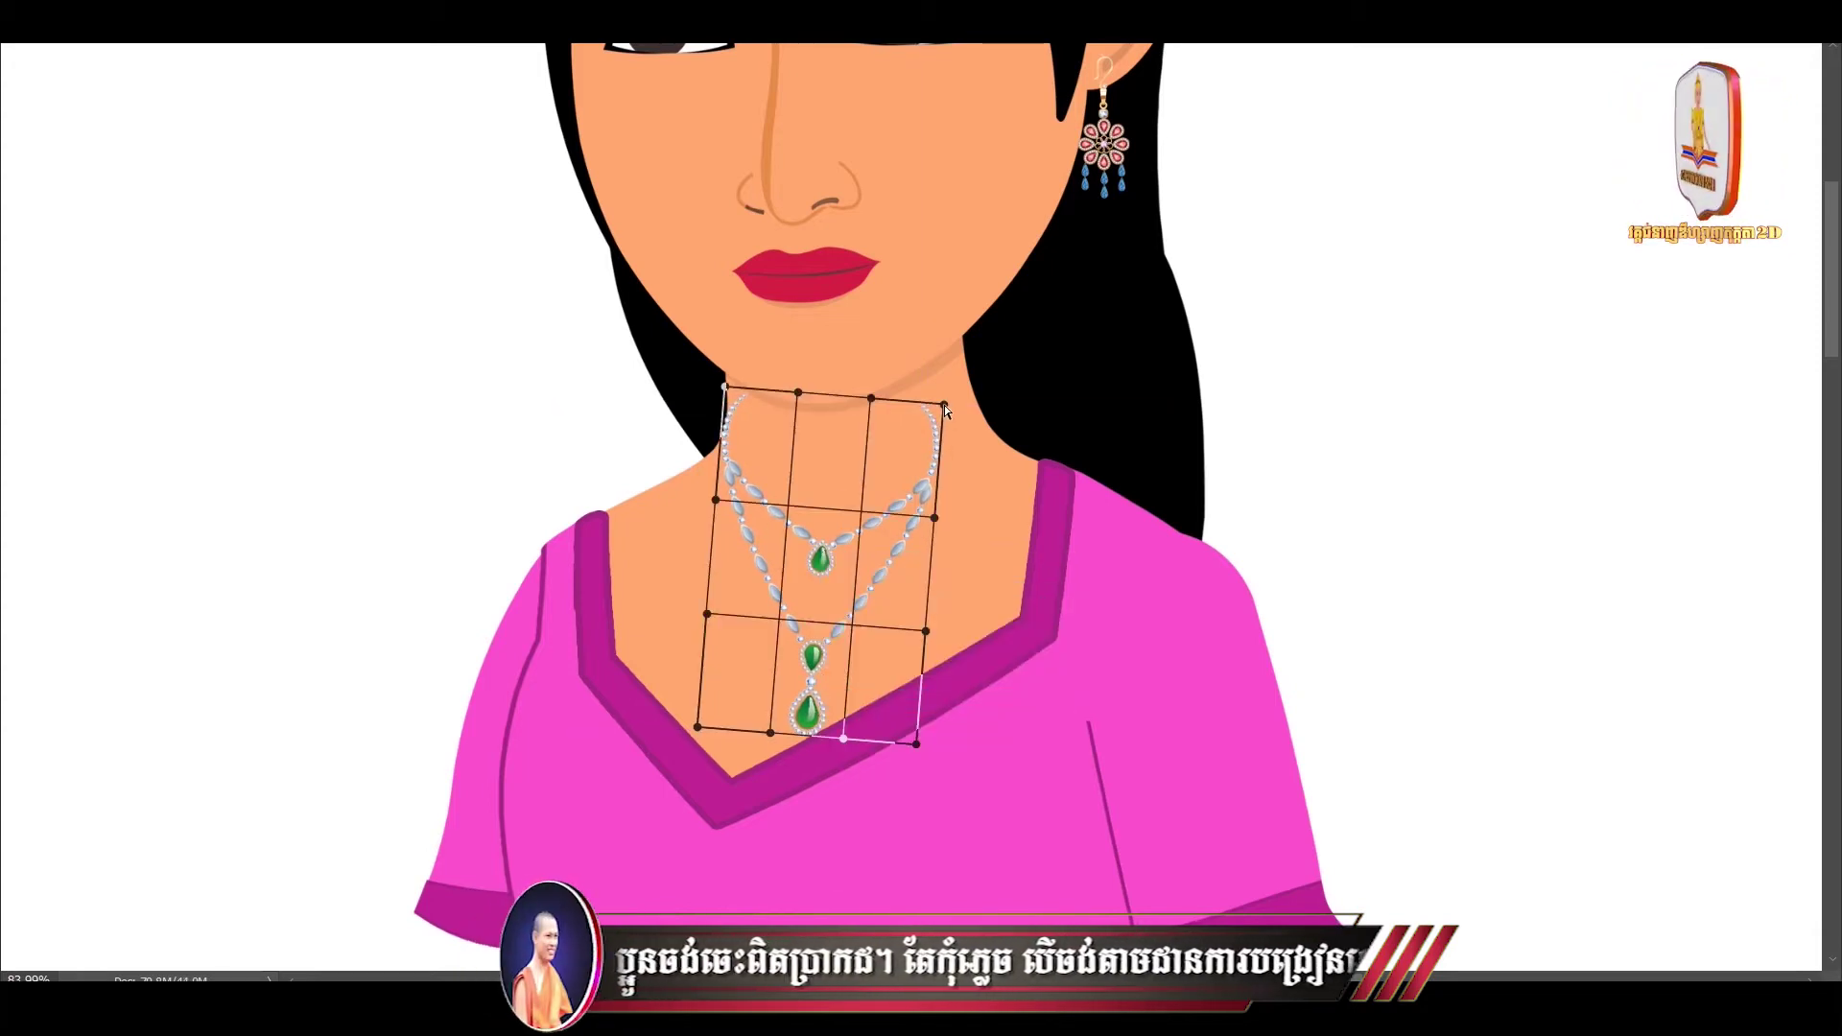
left_click_drag(945, 405, 998, 363)
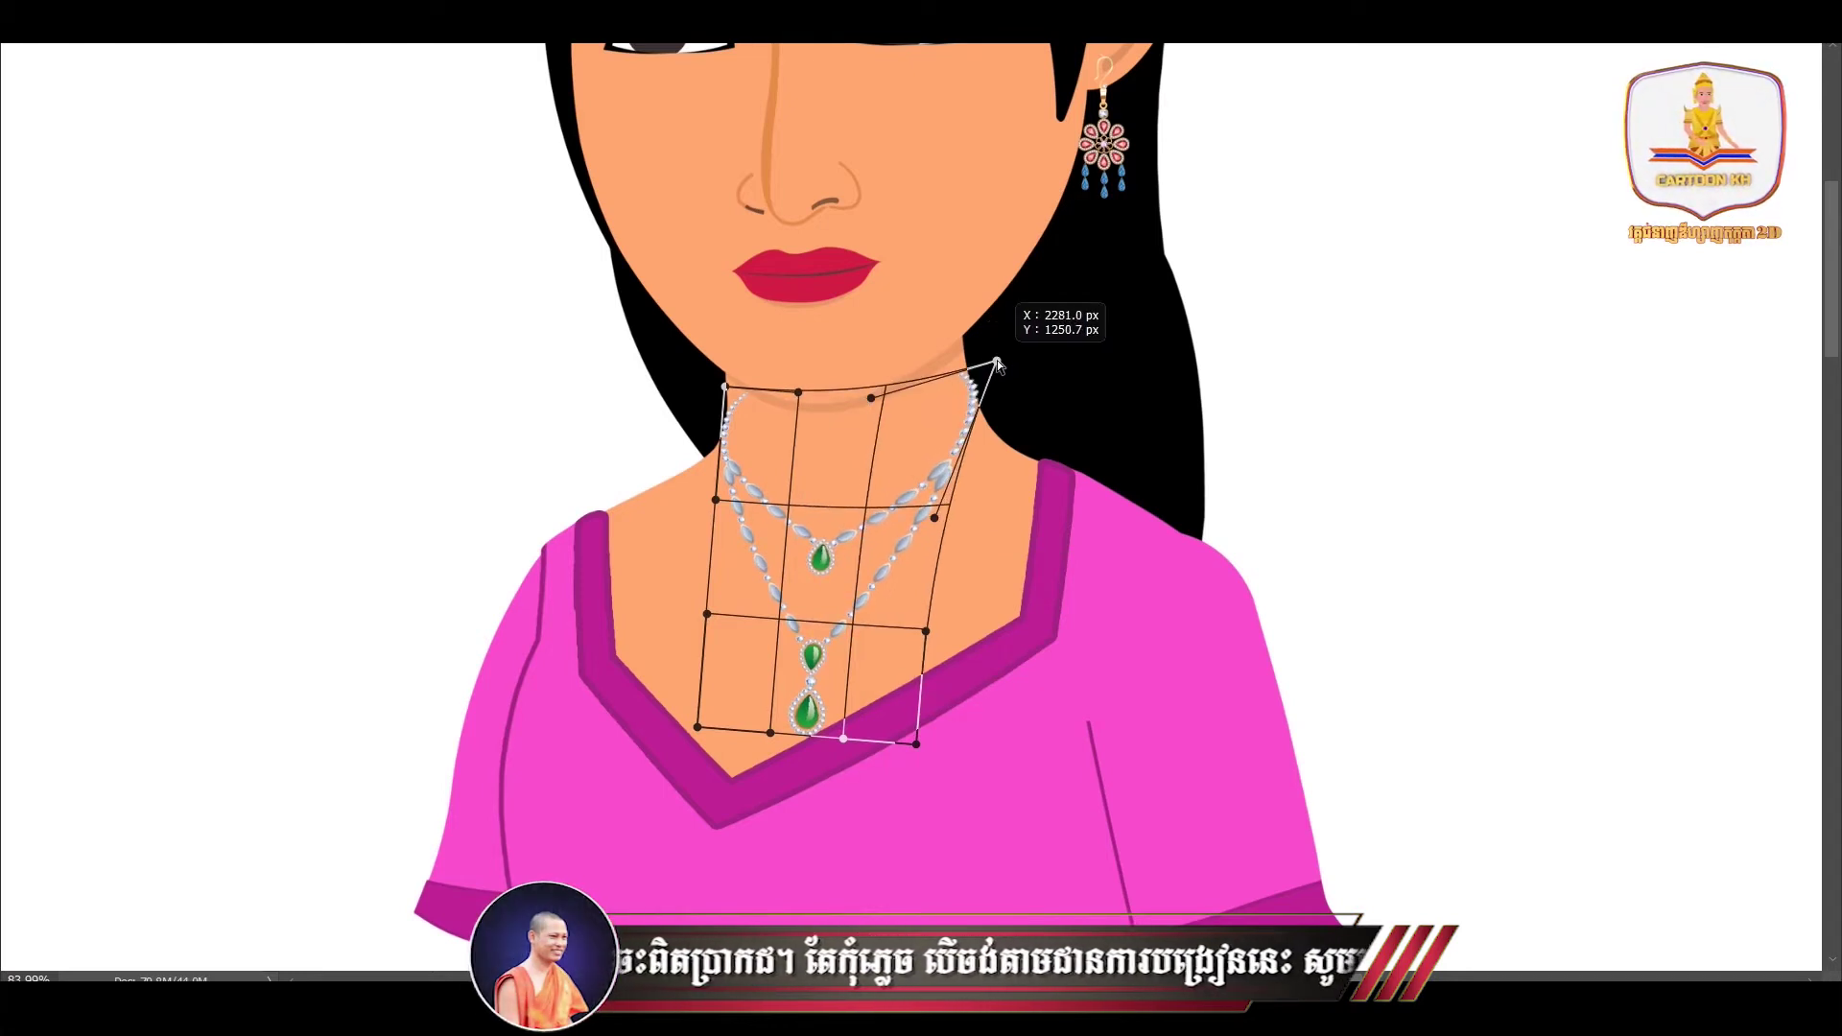
left_click_drag(711, 386, 710, 381)
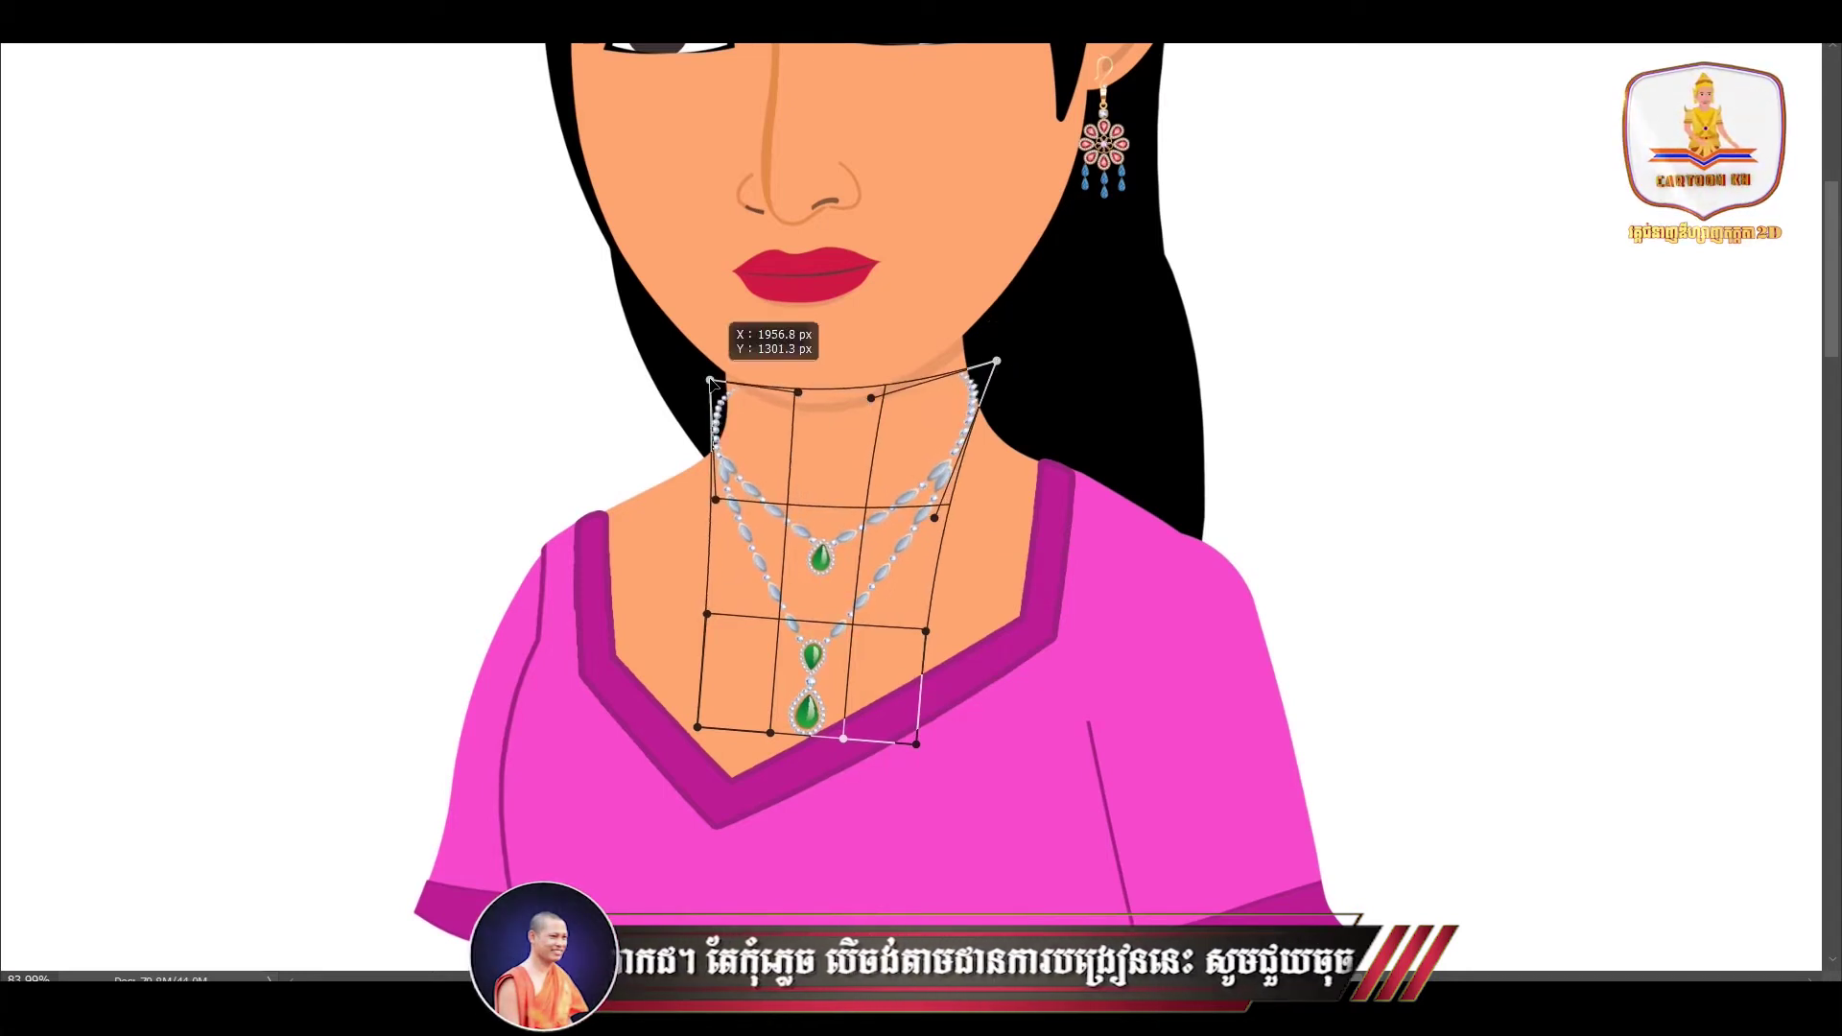
left_click_drag(938, 519, 974, 533)
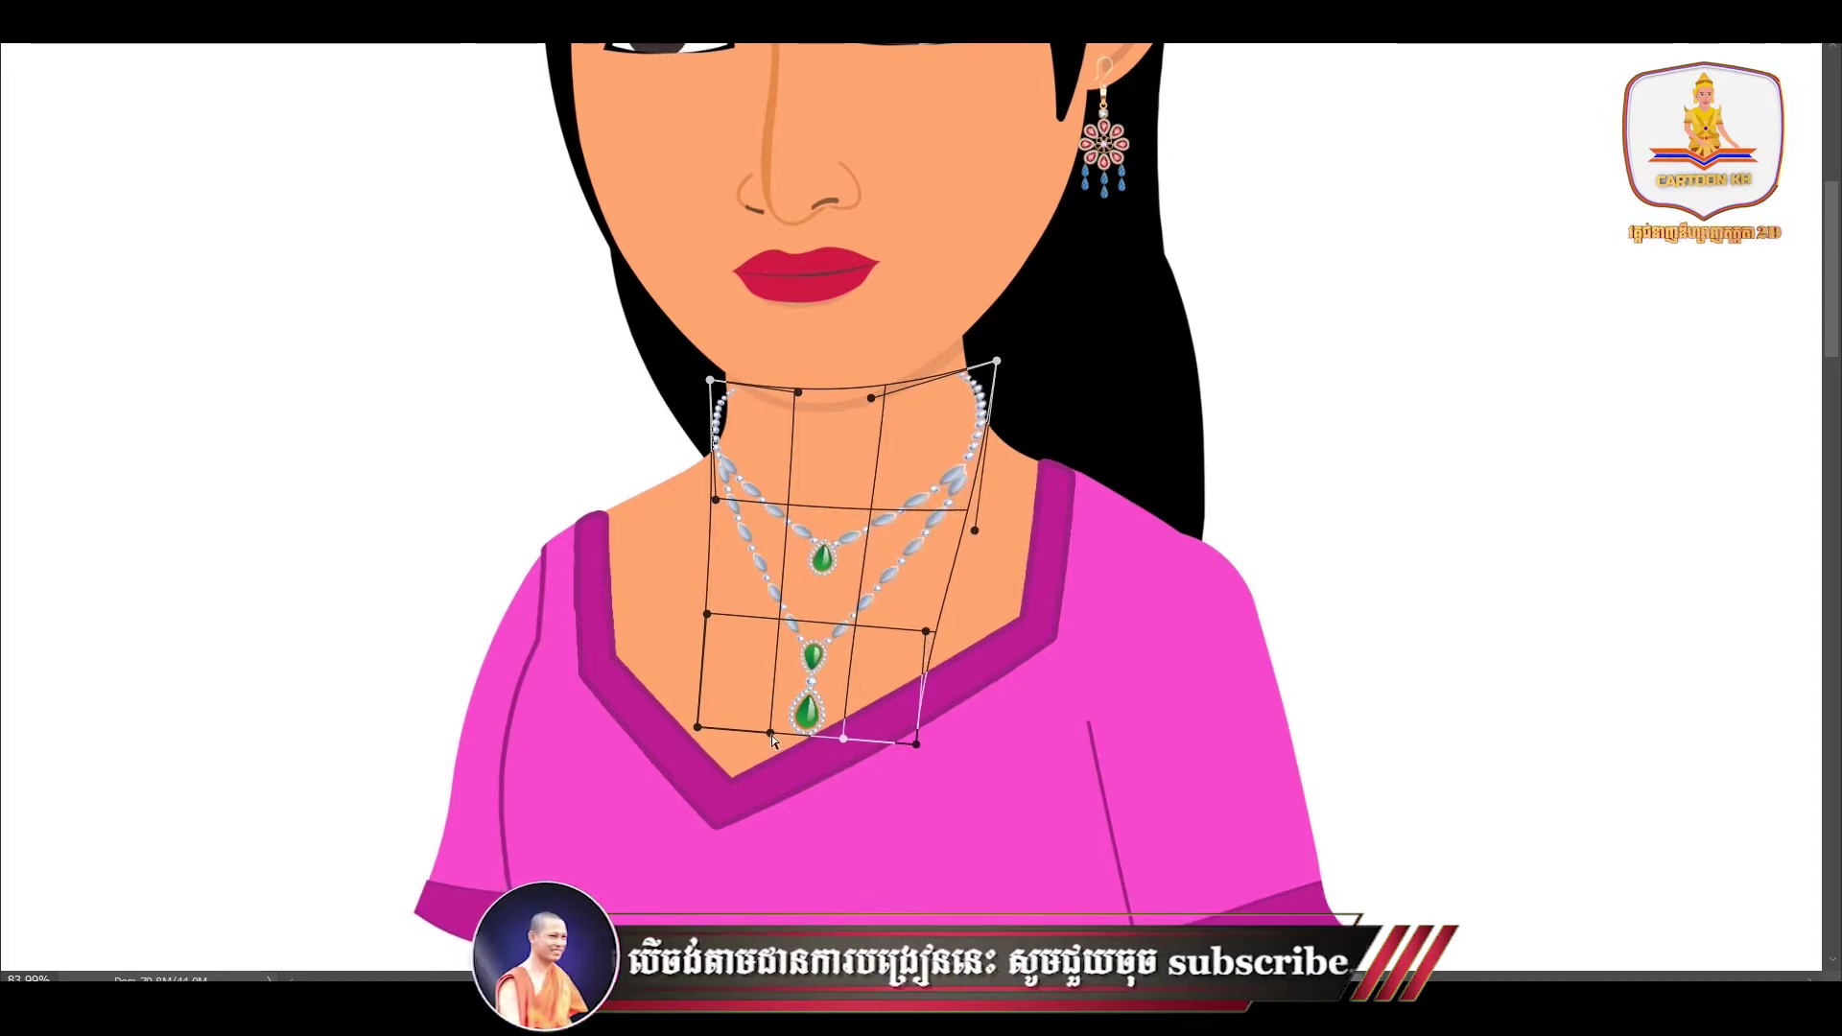
left_click_drag(771, 736, 738, 734)
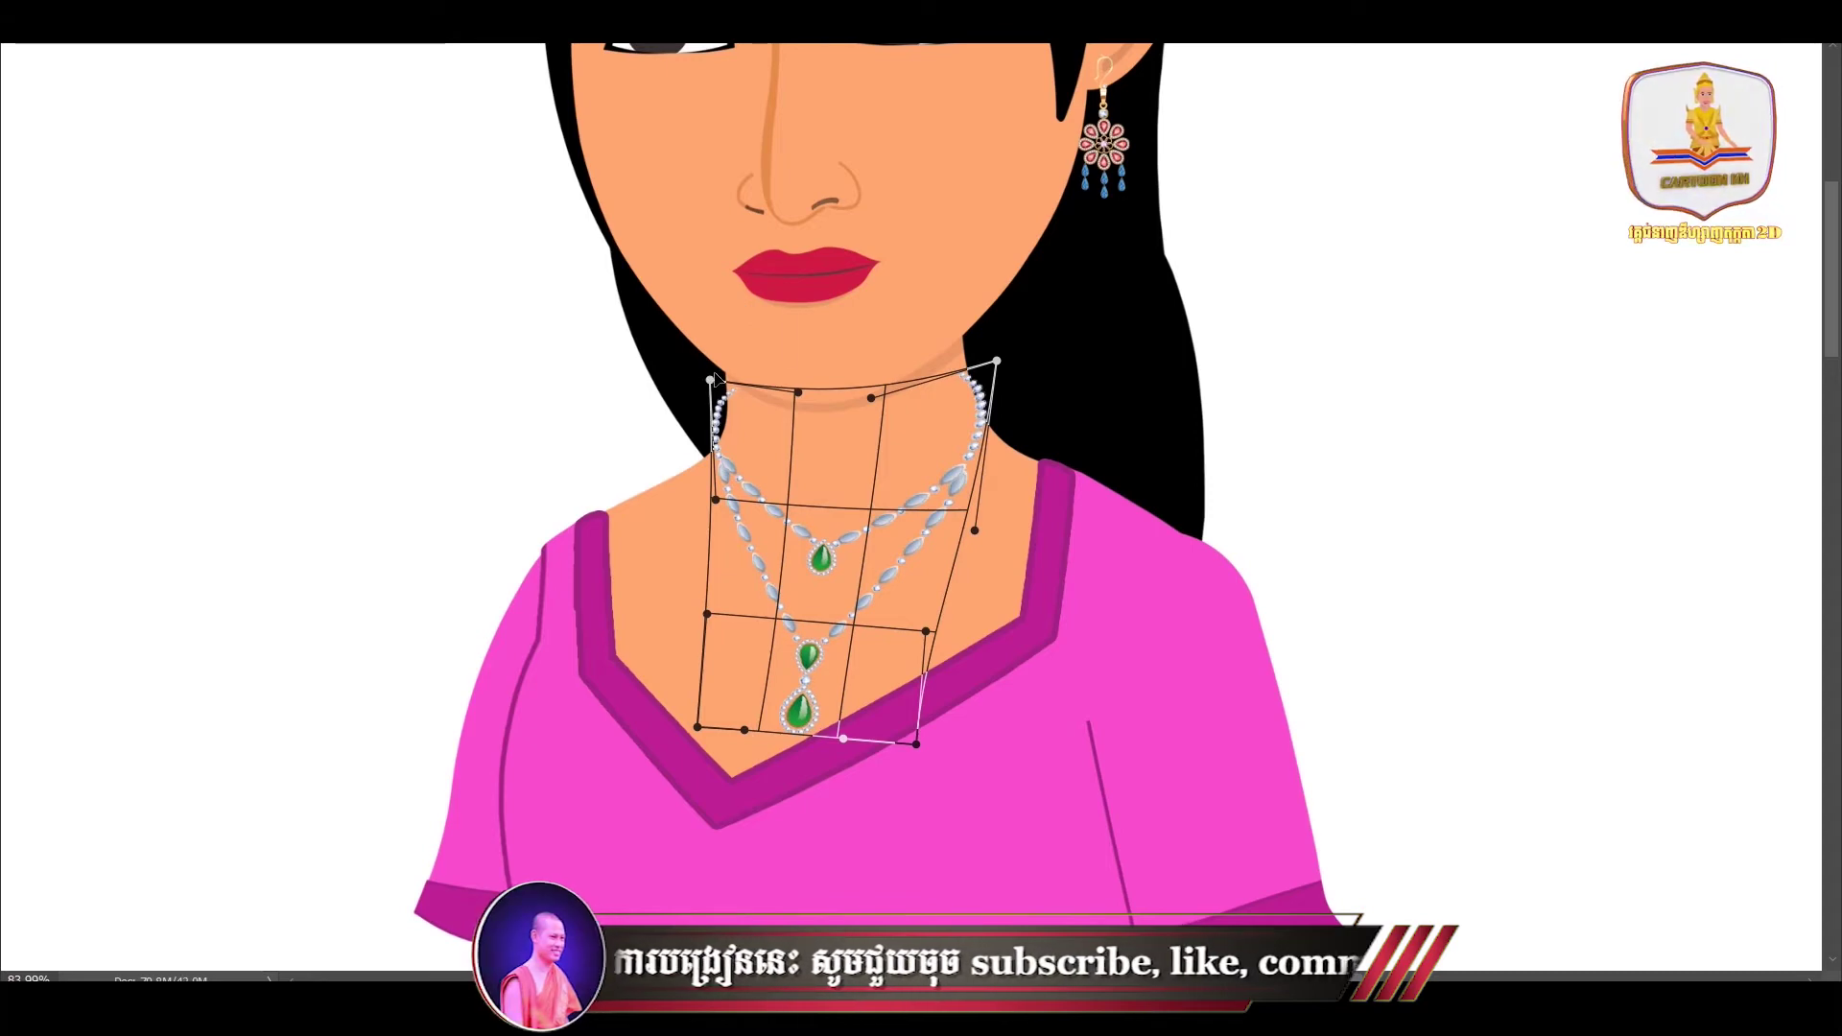
- Bend the necklace's upper edge and lower right corner along the neck and apply the warp
scroll(715, 379, "up", 3)
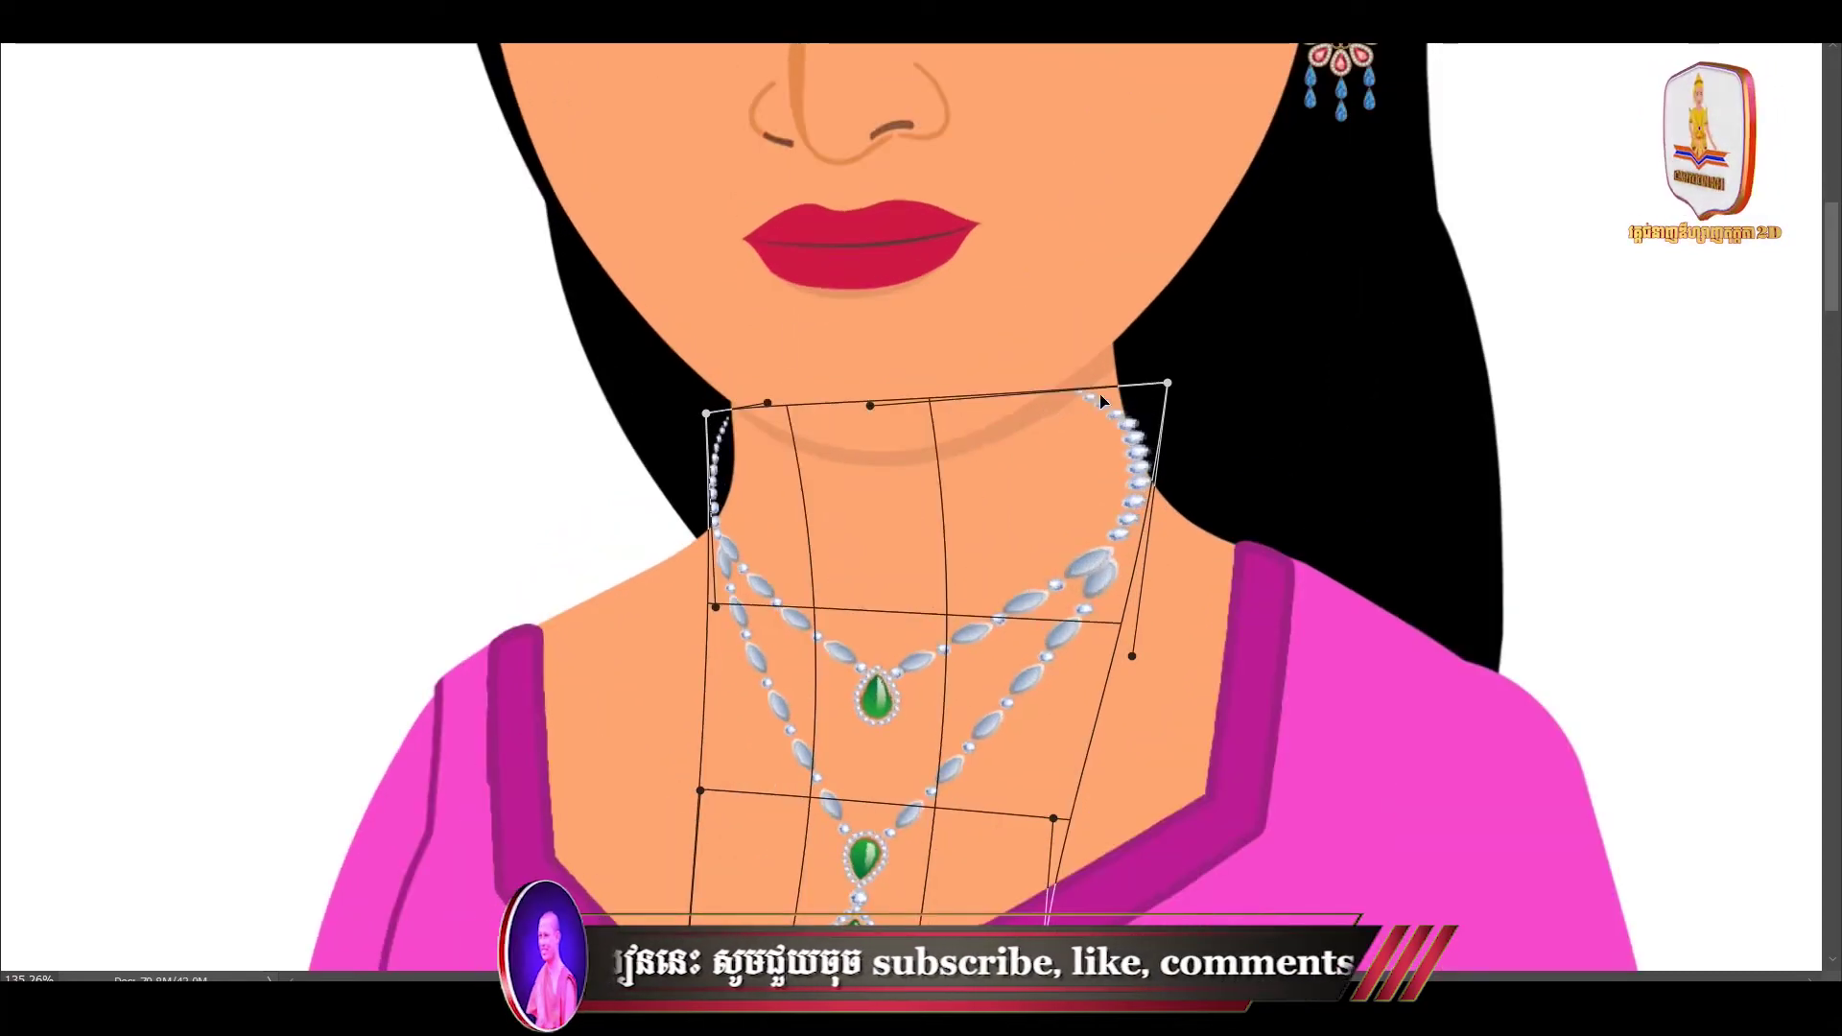
left_click_drag(1163, 386, 1177, 375)
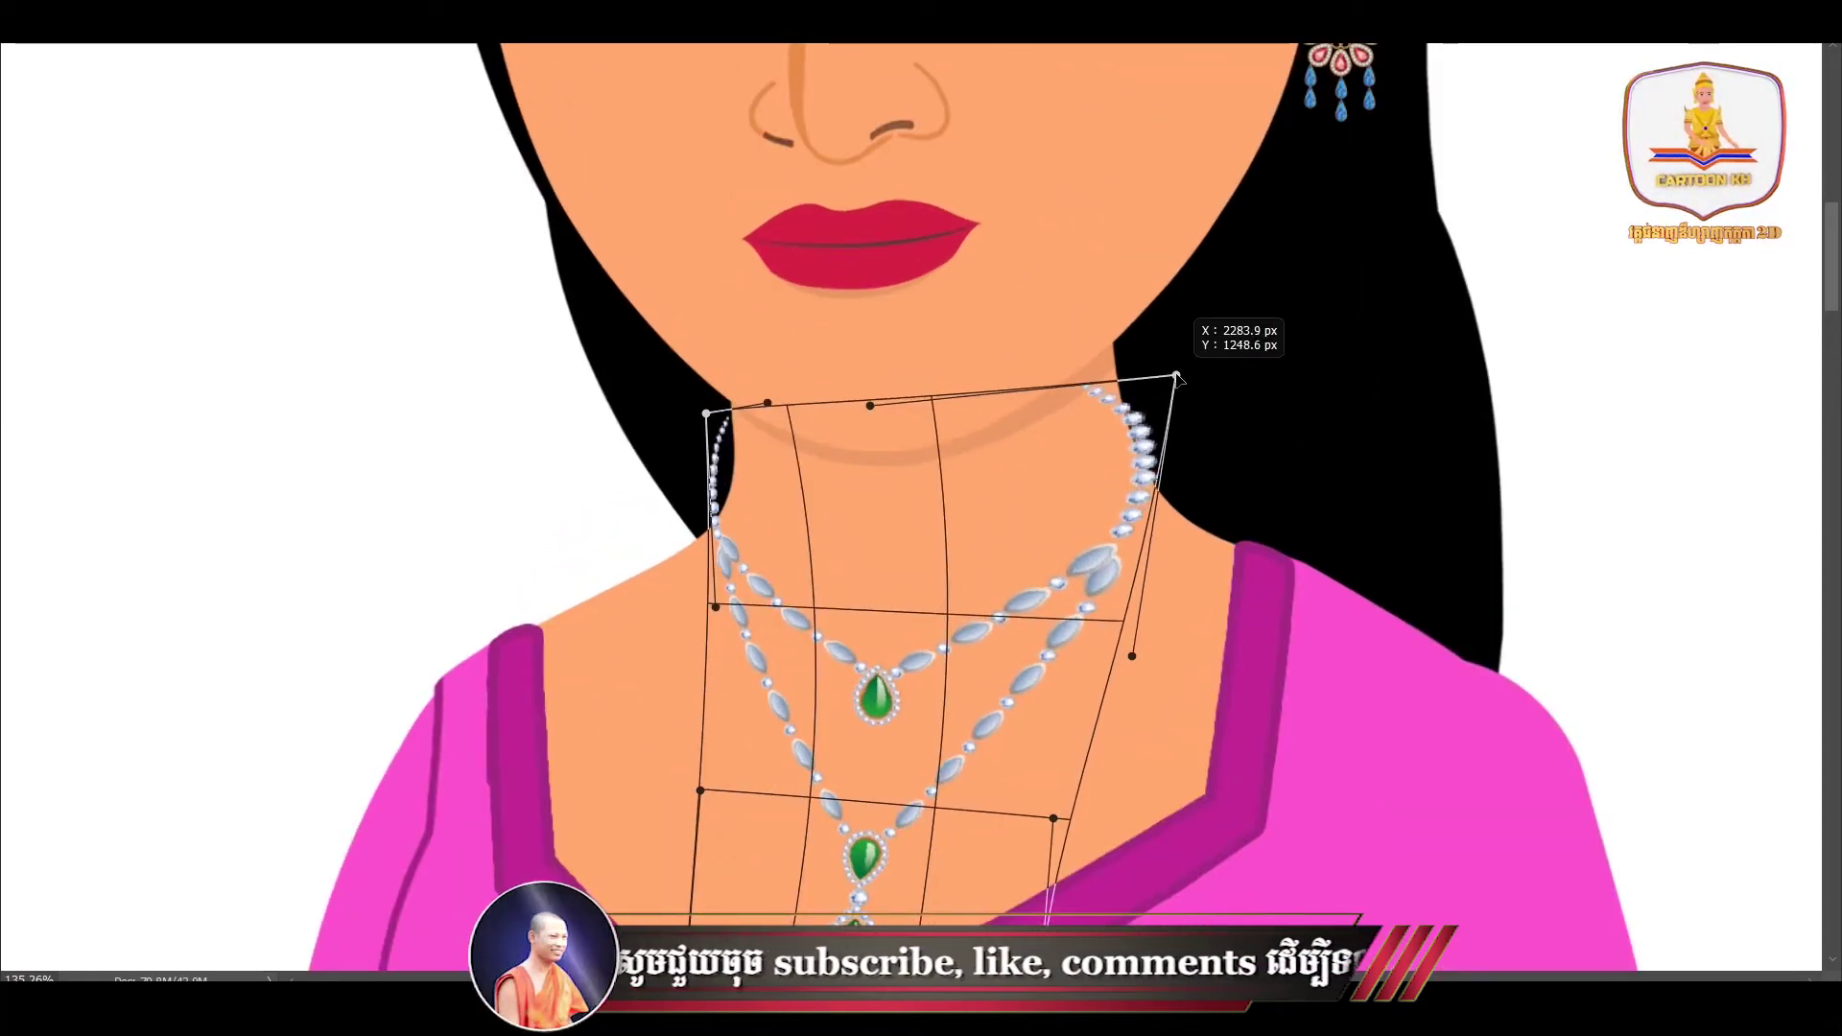
left_click_drag(881, 406, 970, 404)
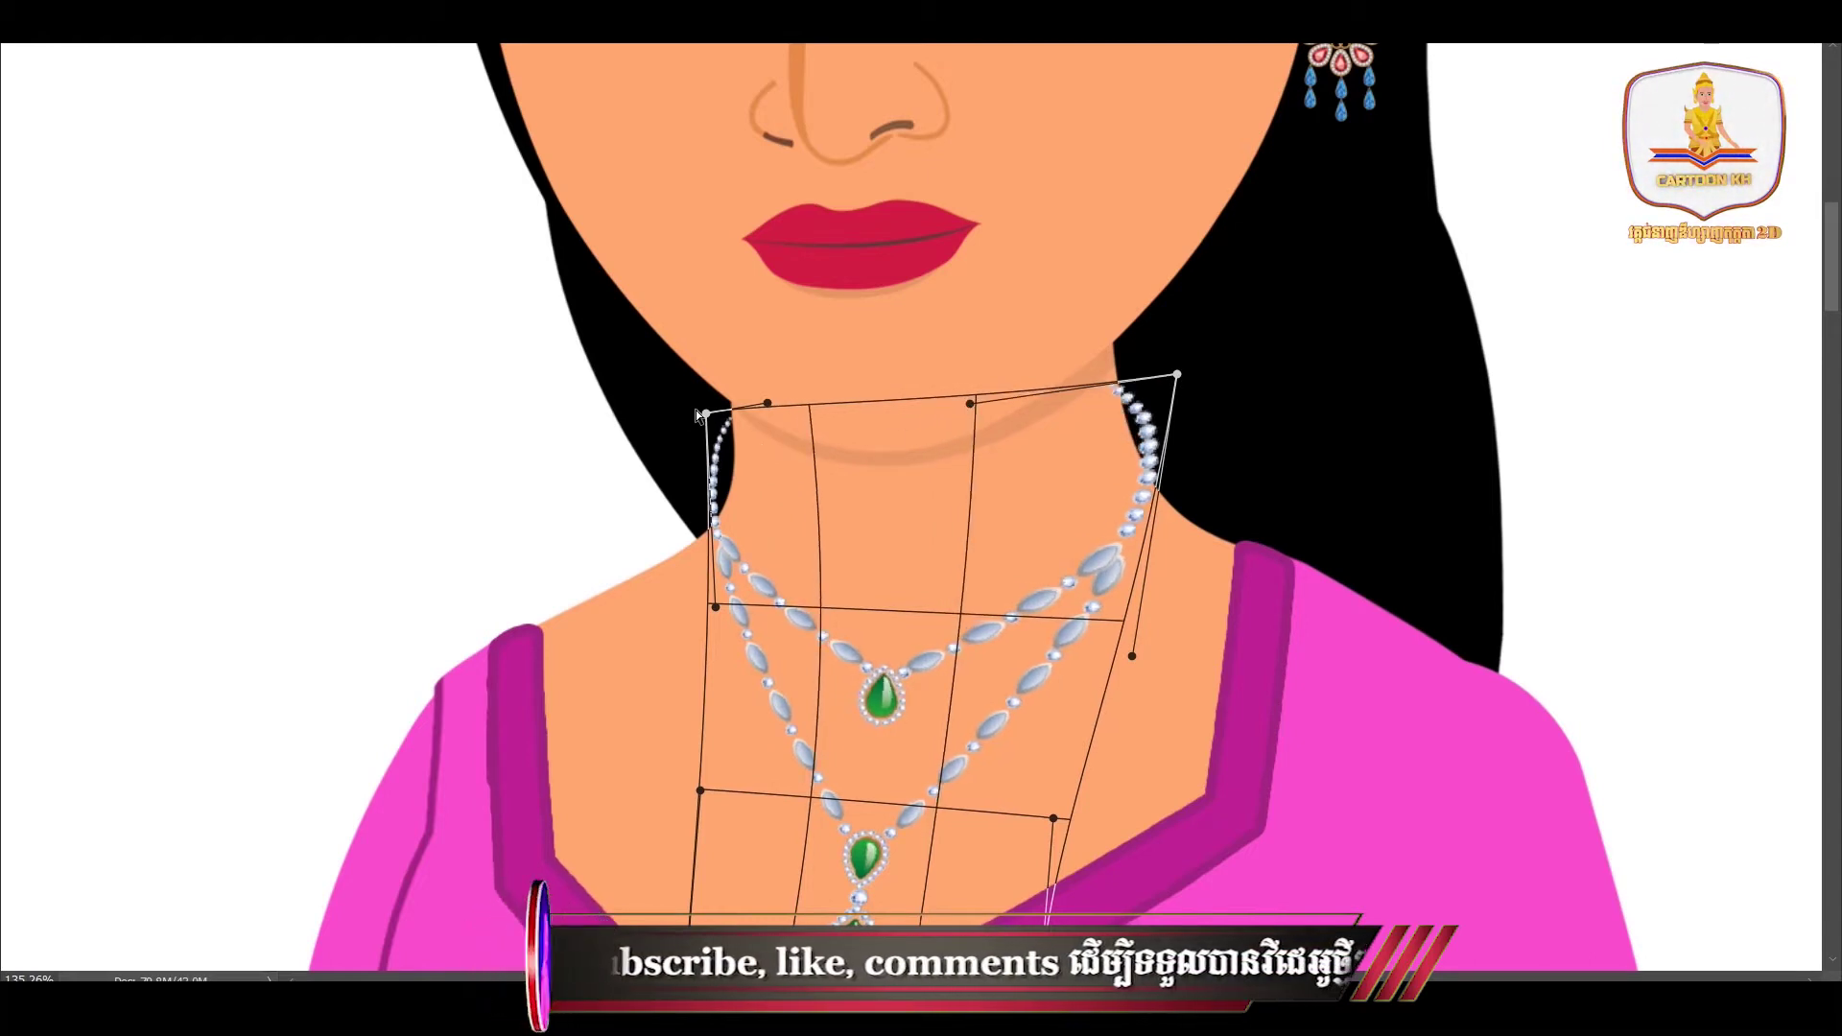
scroll(794, 469, "down", 3)
scroll(795, 469, "down", 3)
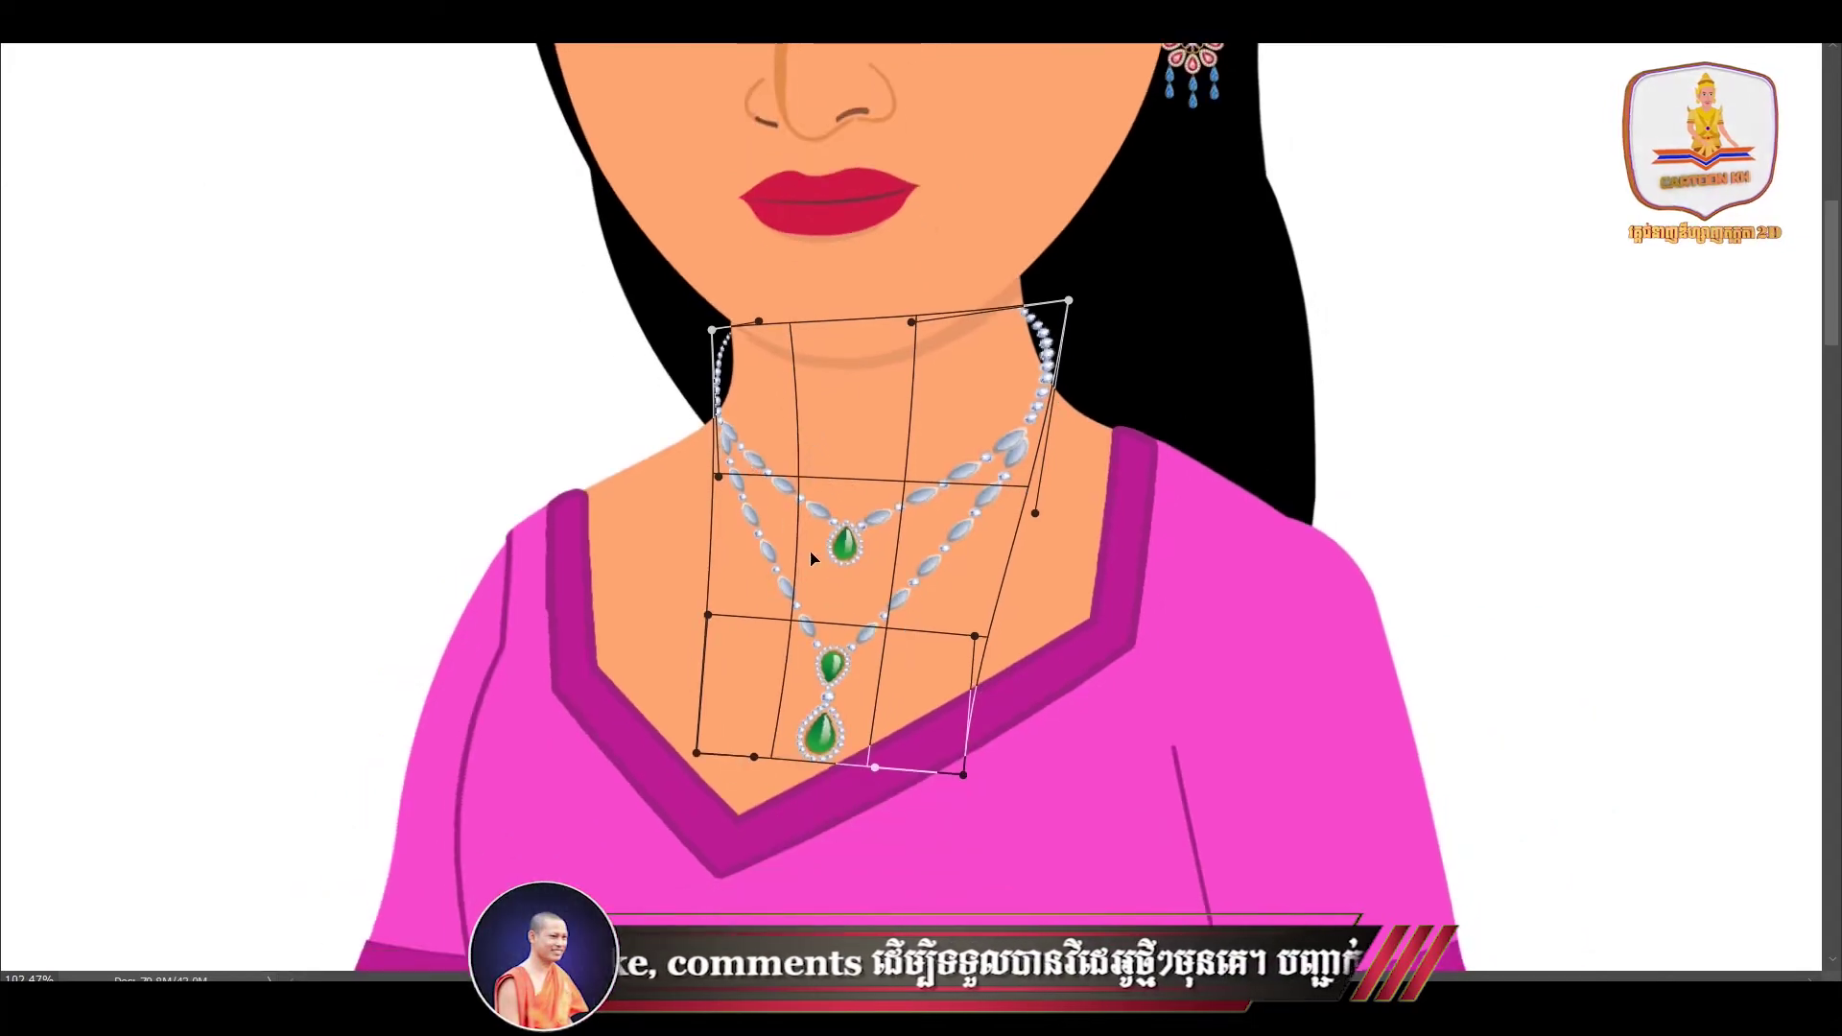
left_click_drag(964, 775, 991, 748)
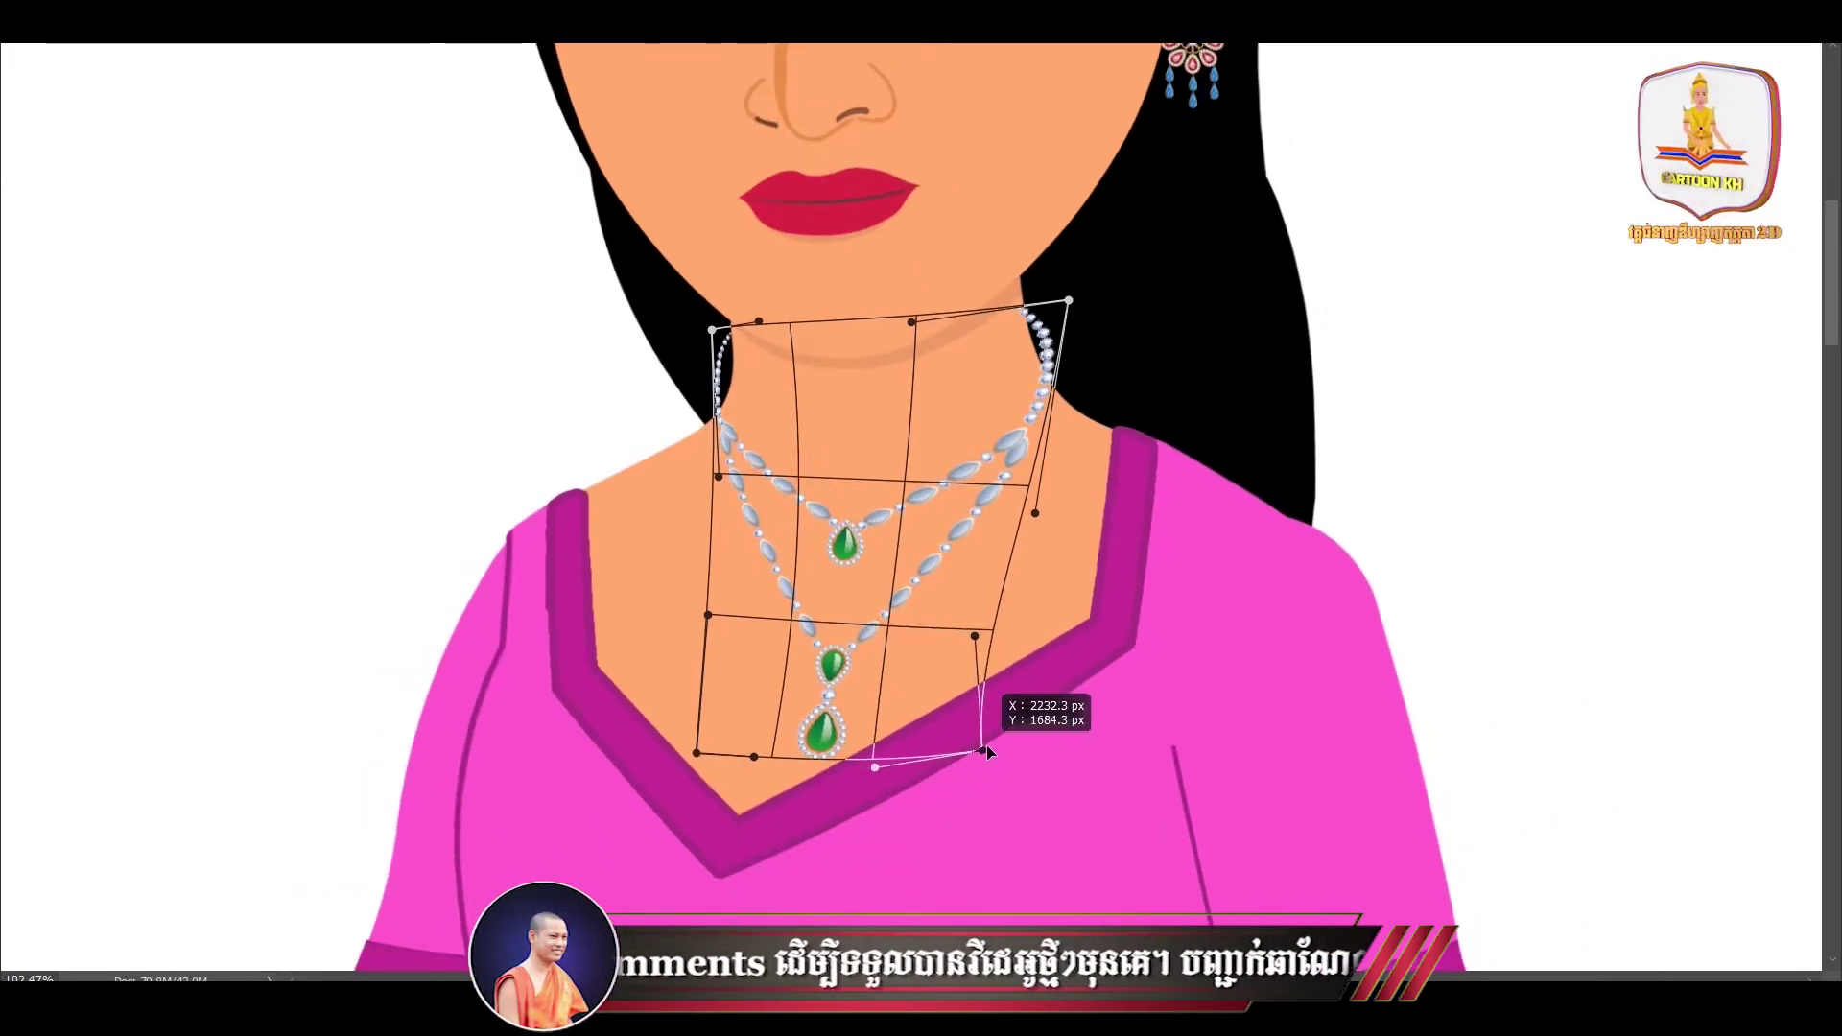
key("Return")
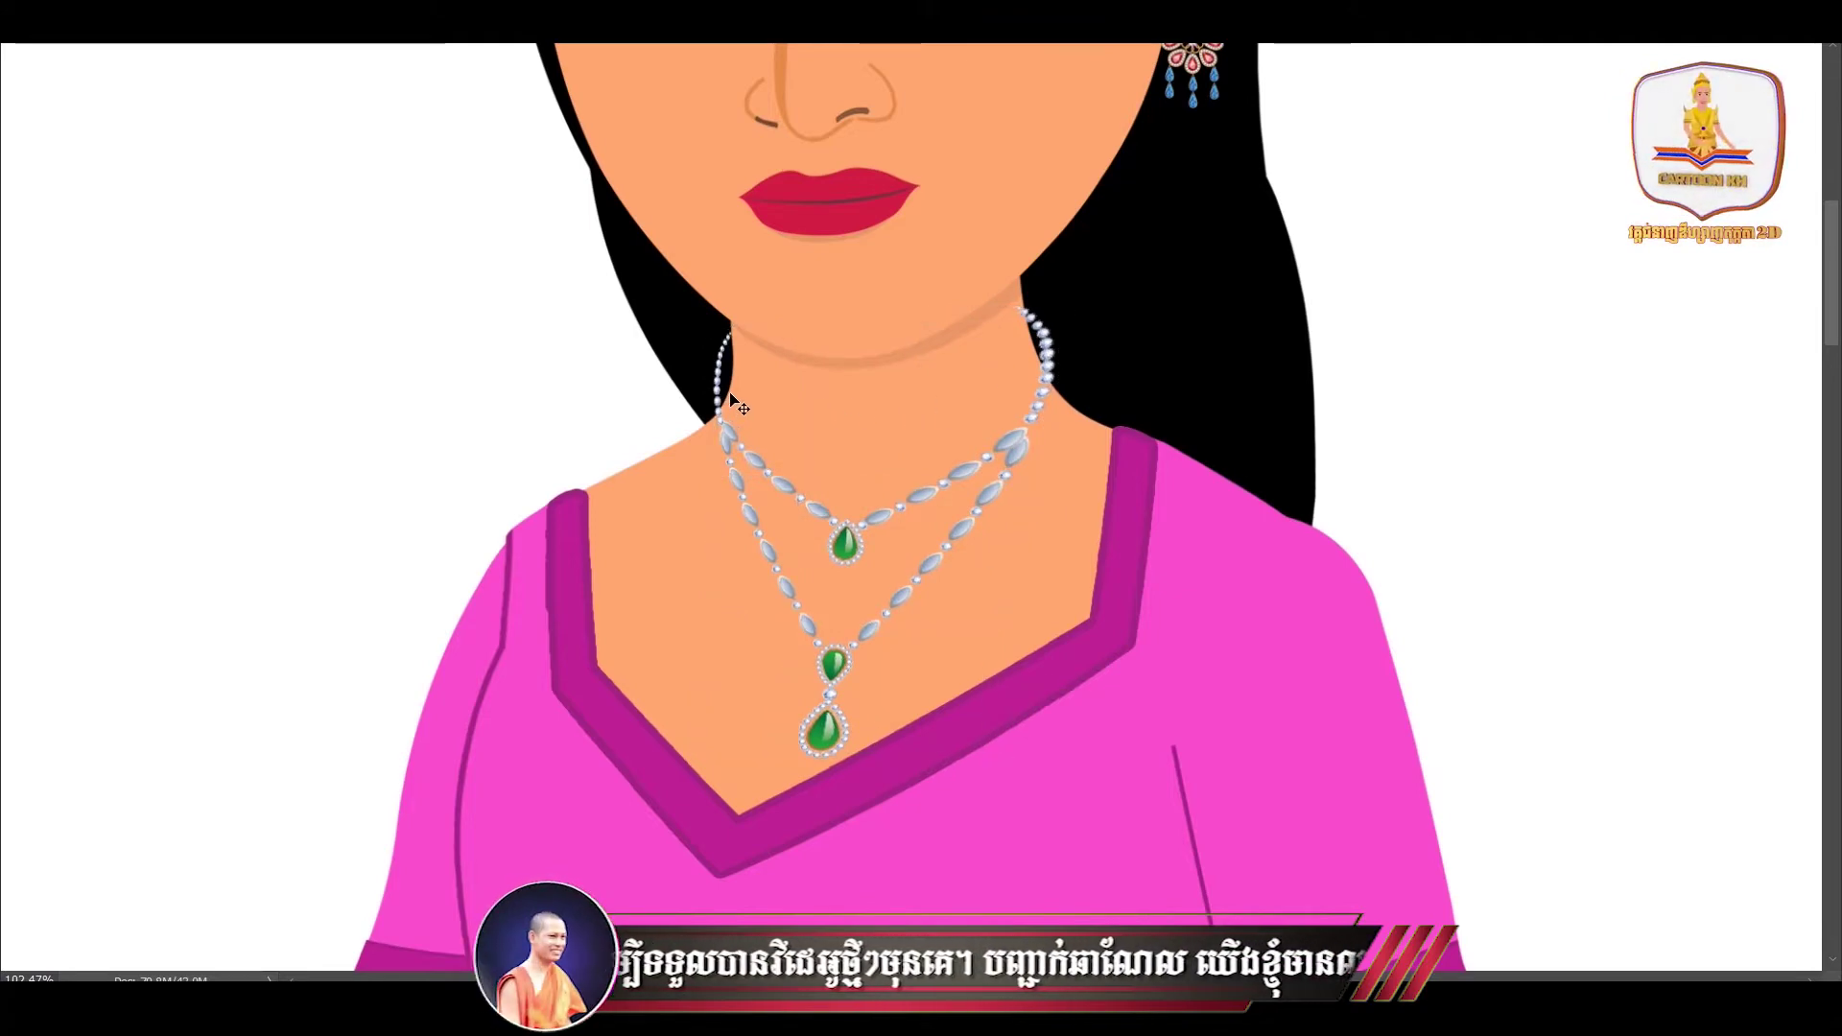
- Recentre the view and reposition the necklace slightly on the neck
scroll(740, 390, "up", 5)
left_click_drag(1097, 708, 810, 436)
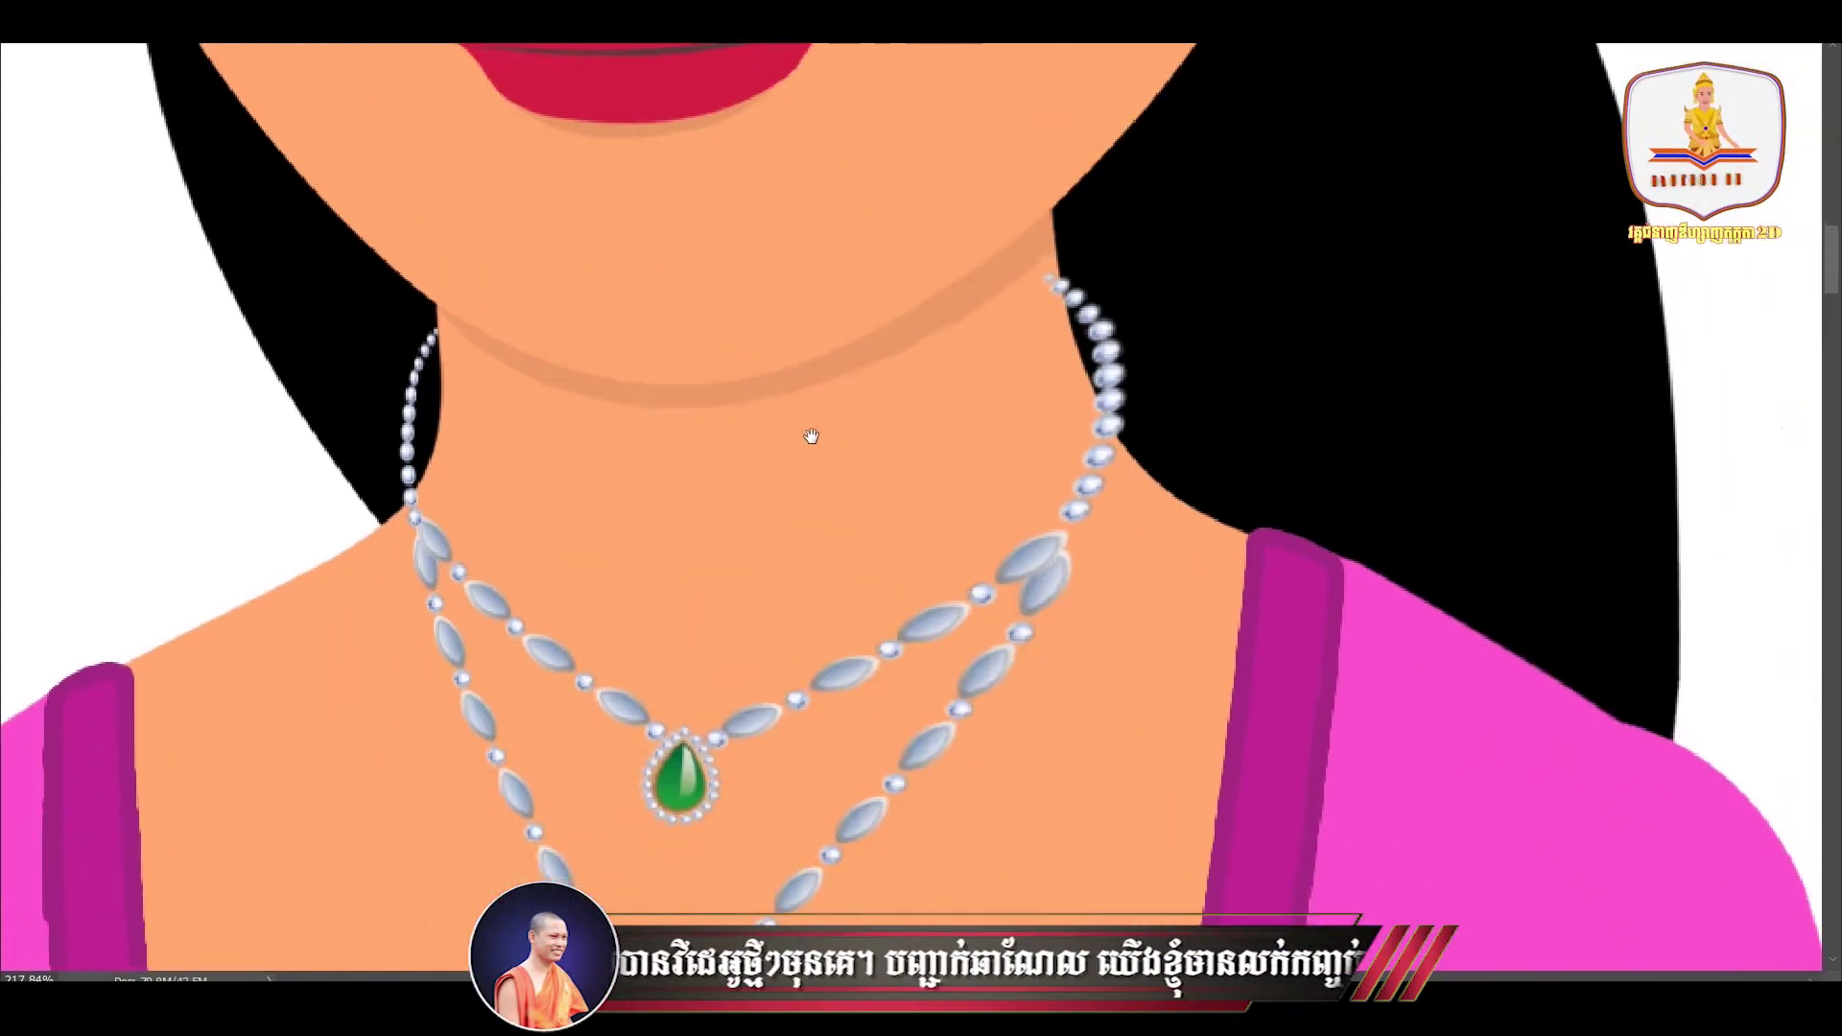
left_click_drag(1066, 422, 1028, 382)
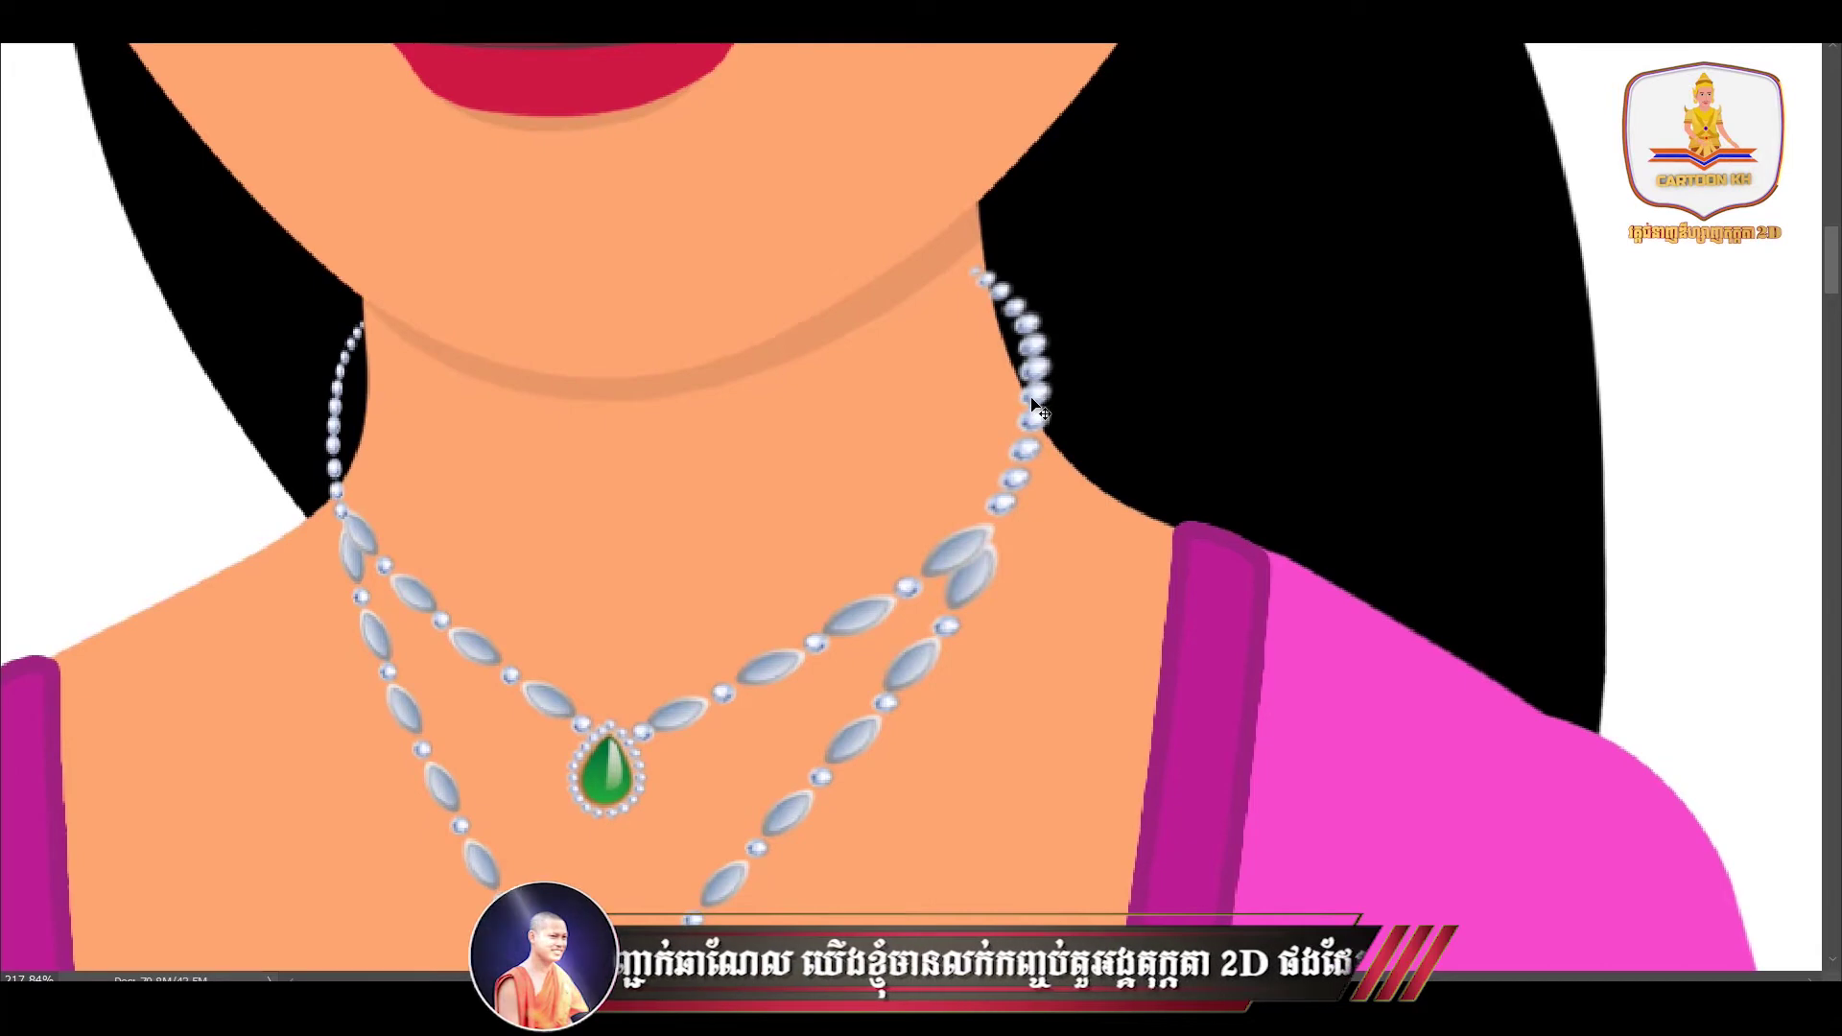
scroll(1035, 408, "down", 3)
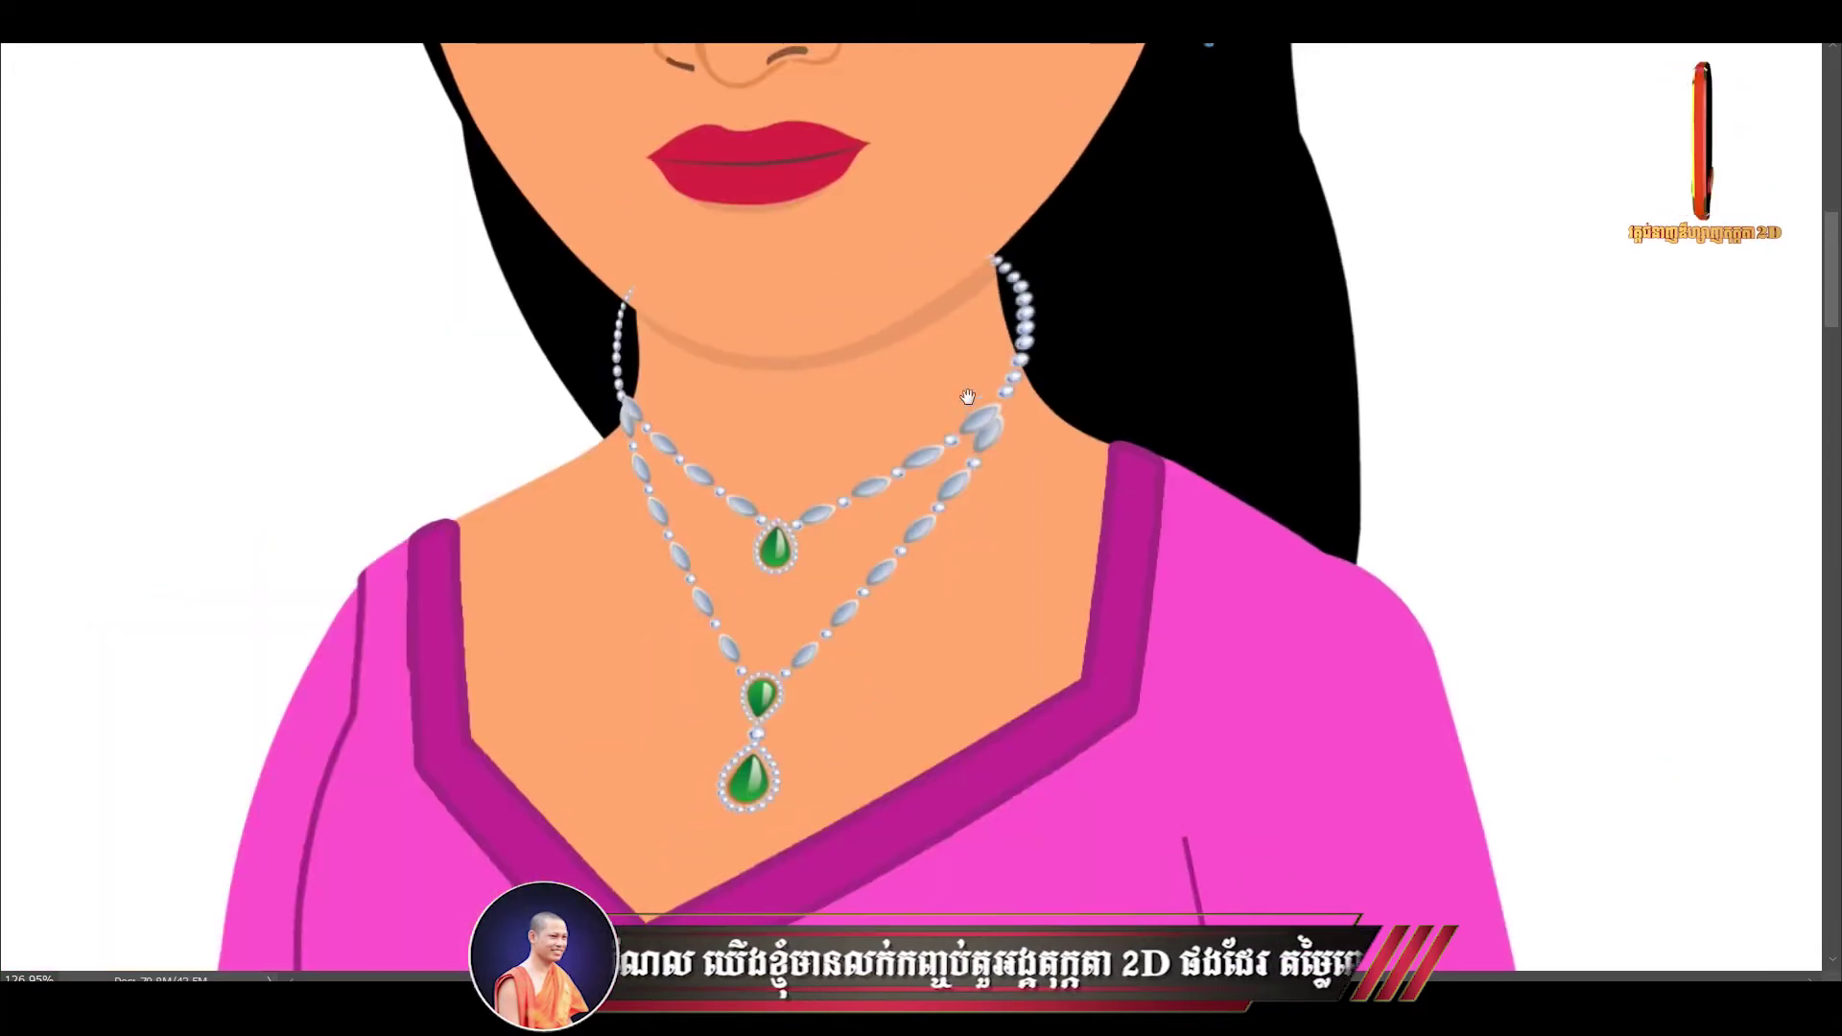
left_click_drag(967, 396, 971, 413)
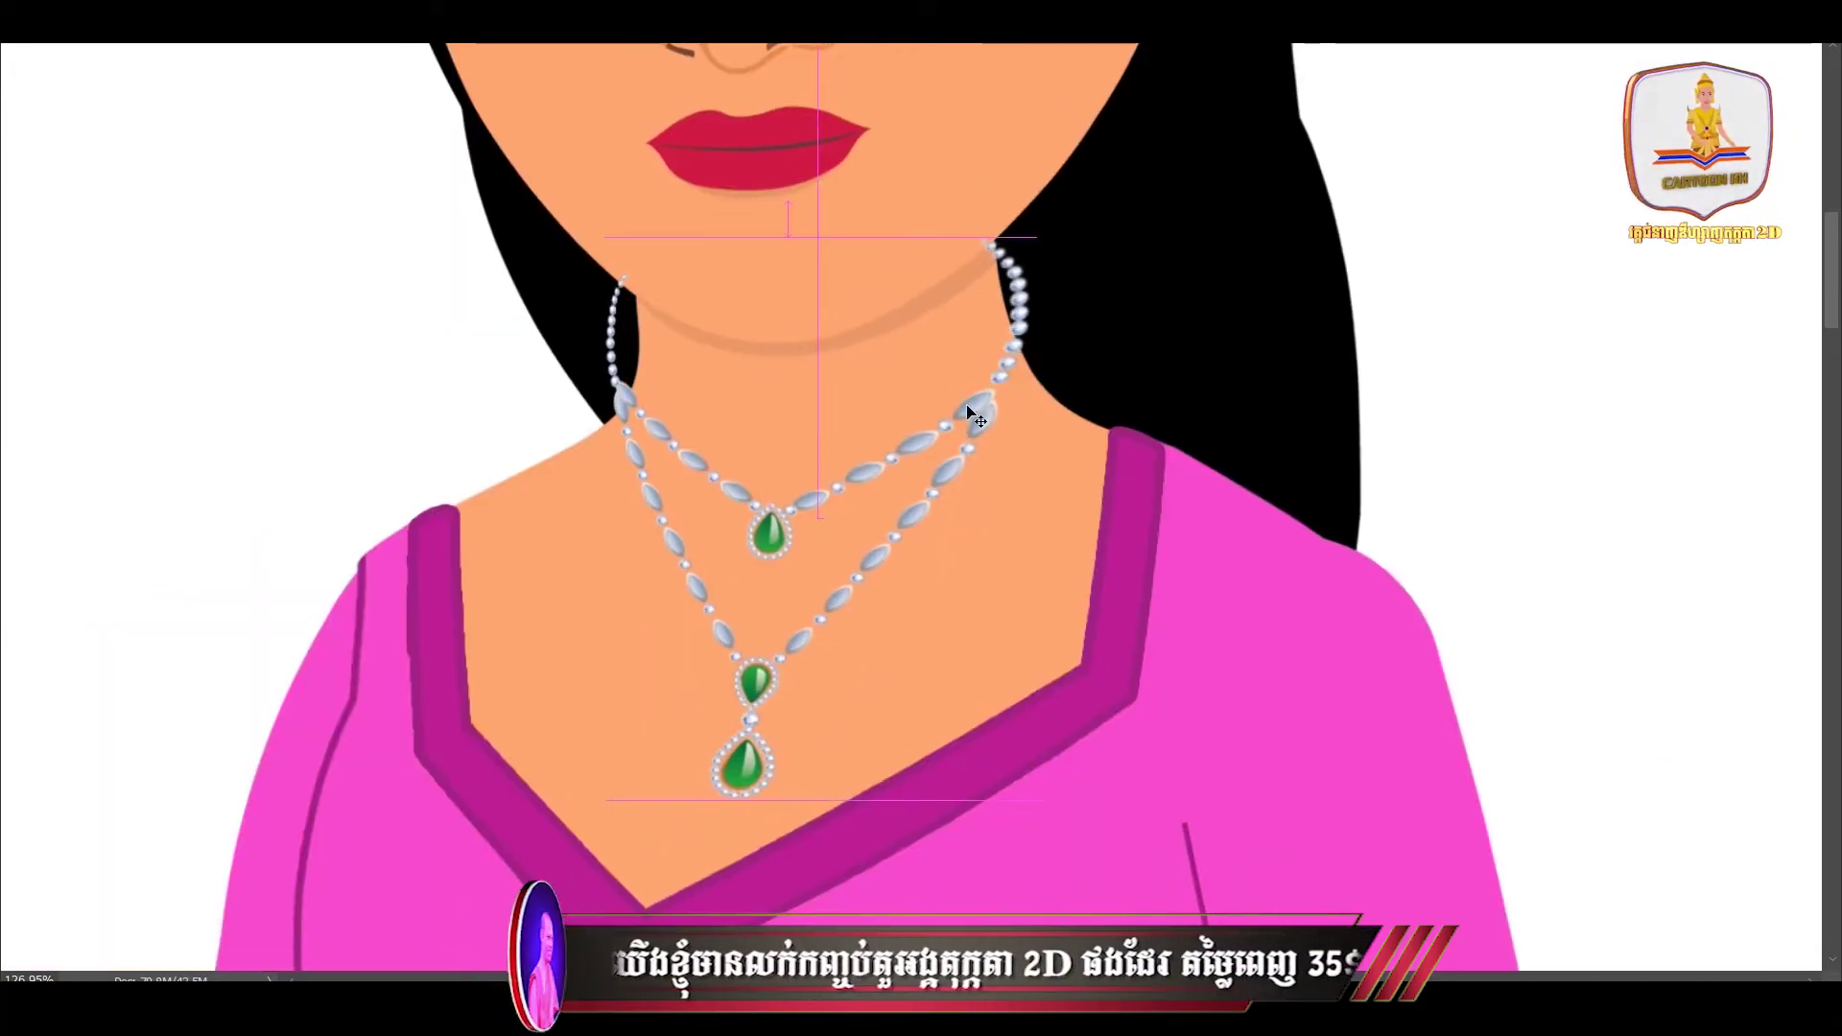
- Rotate the necklace about 1.8°, shrink it to 342.6 × 452.3 px, and nudge it right
key("ctrl+t")
left_click_drag(1080, 210, 1091, 216)
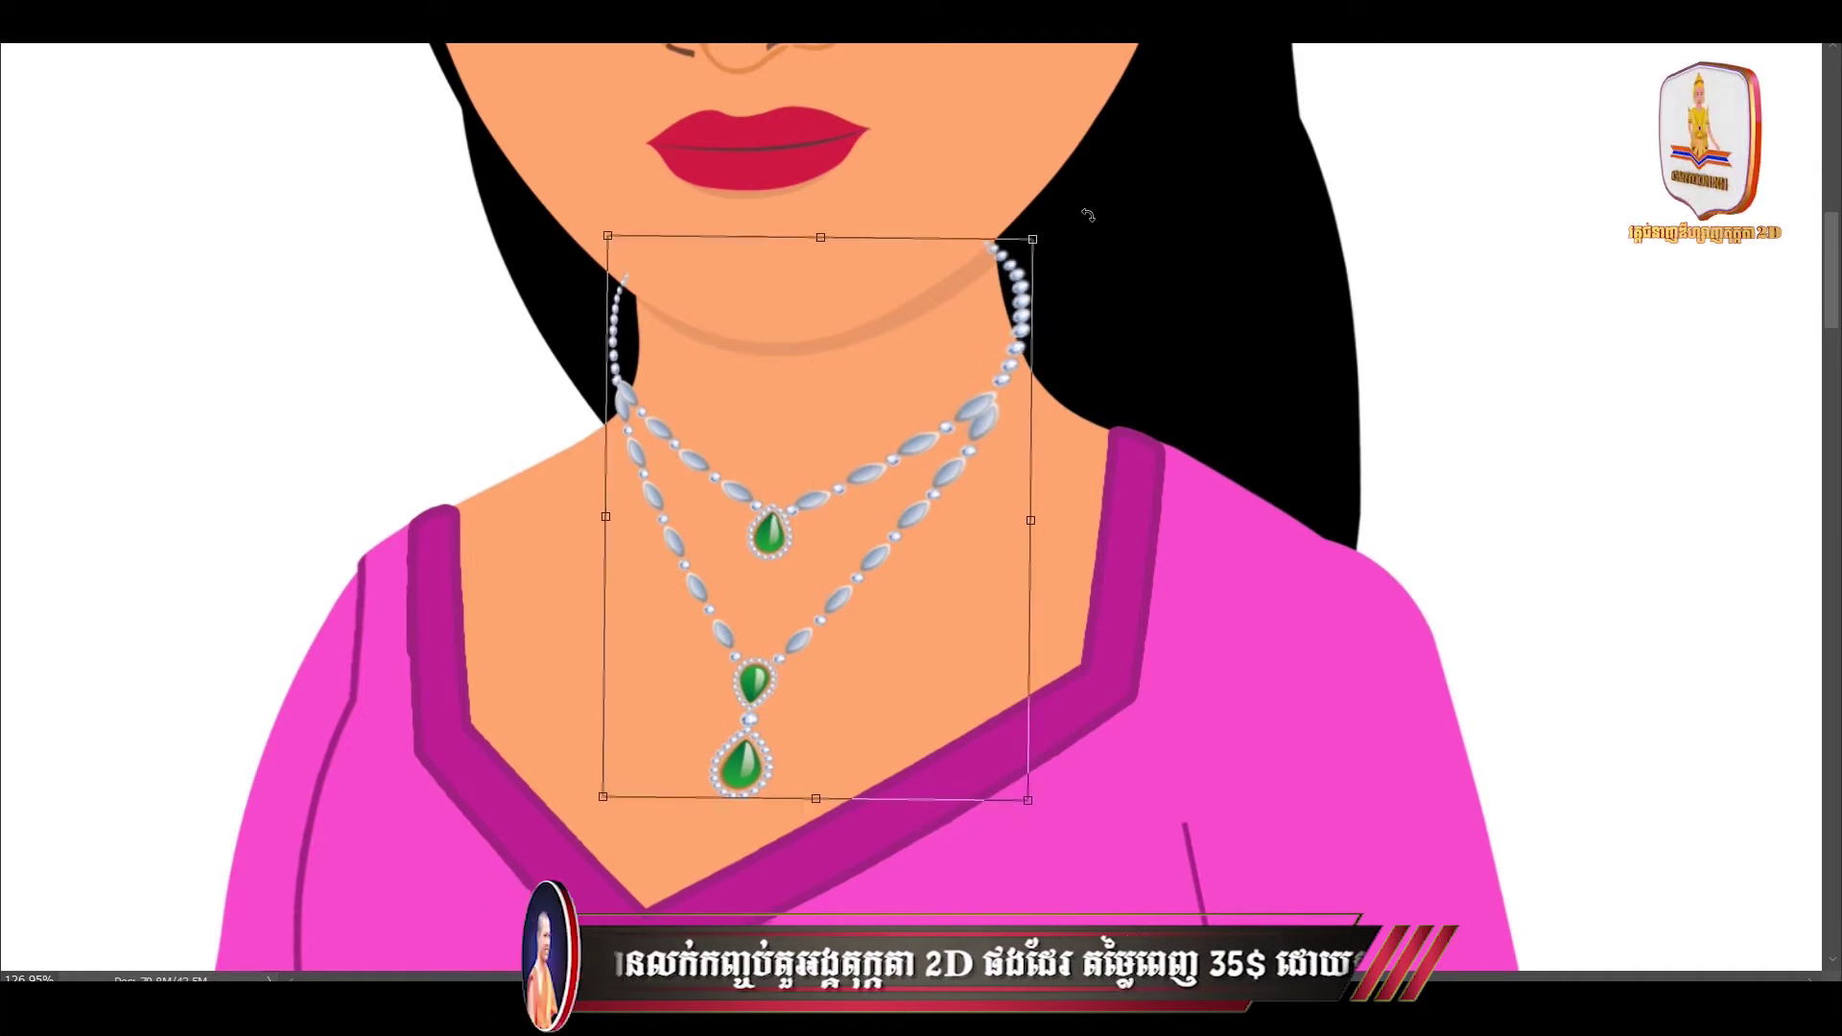
left_click_drag(1091, 216, 1091, 216)
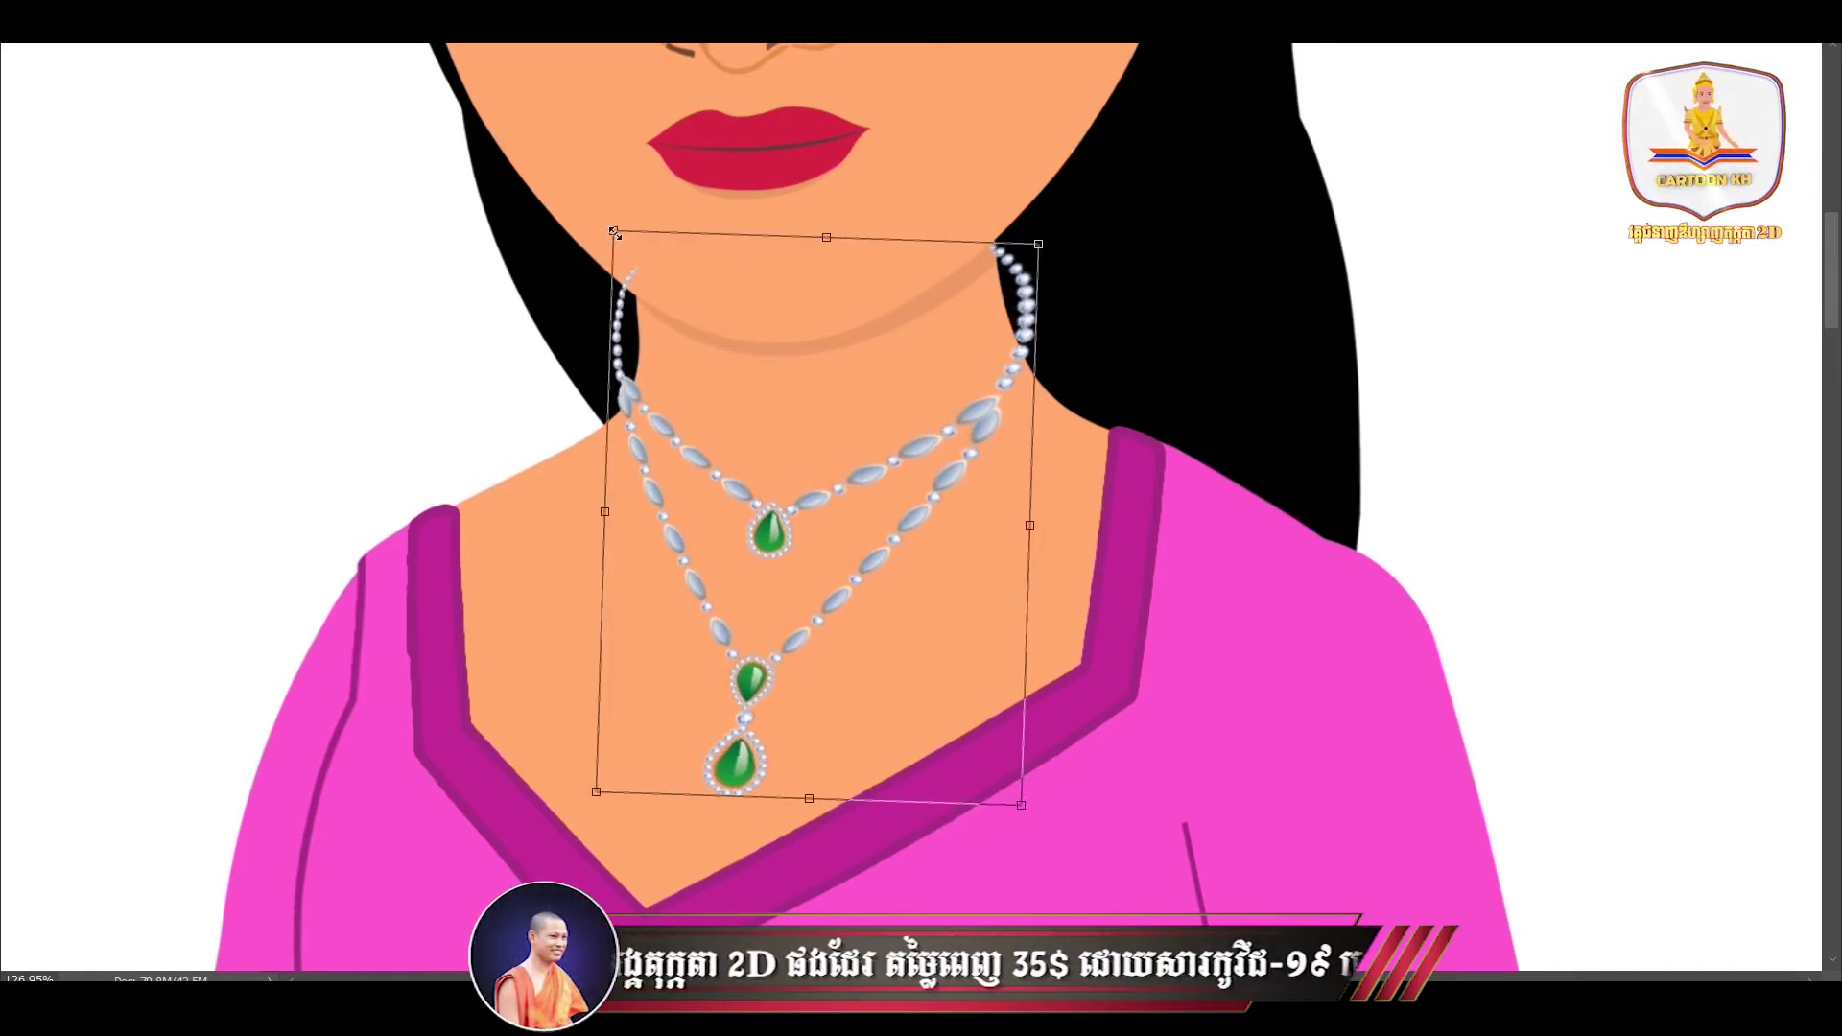
left_click_drag(615, 234, 622, 246)
key("Return")
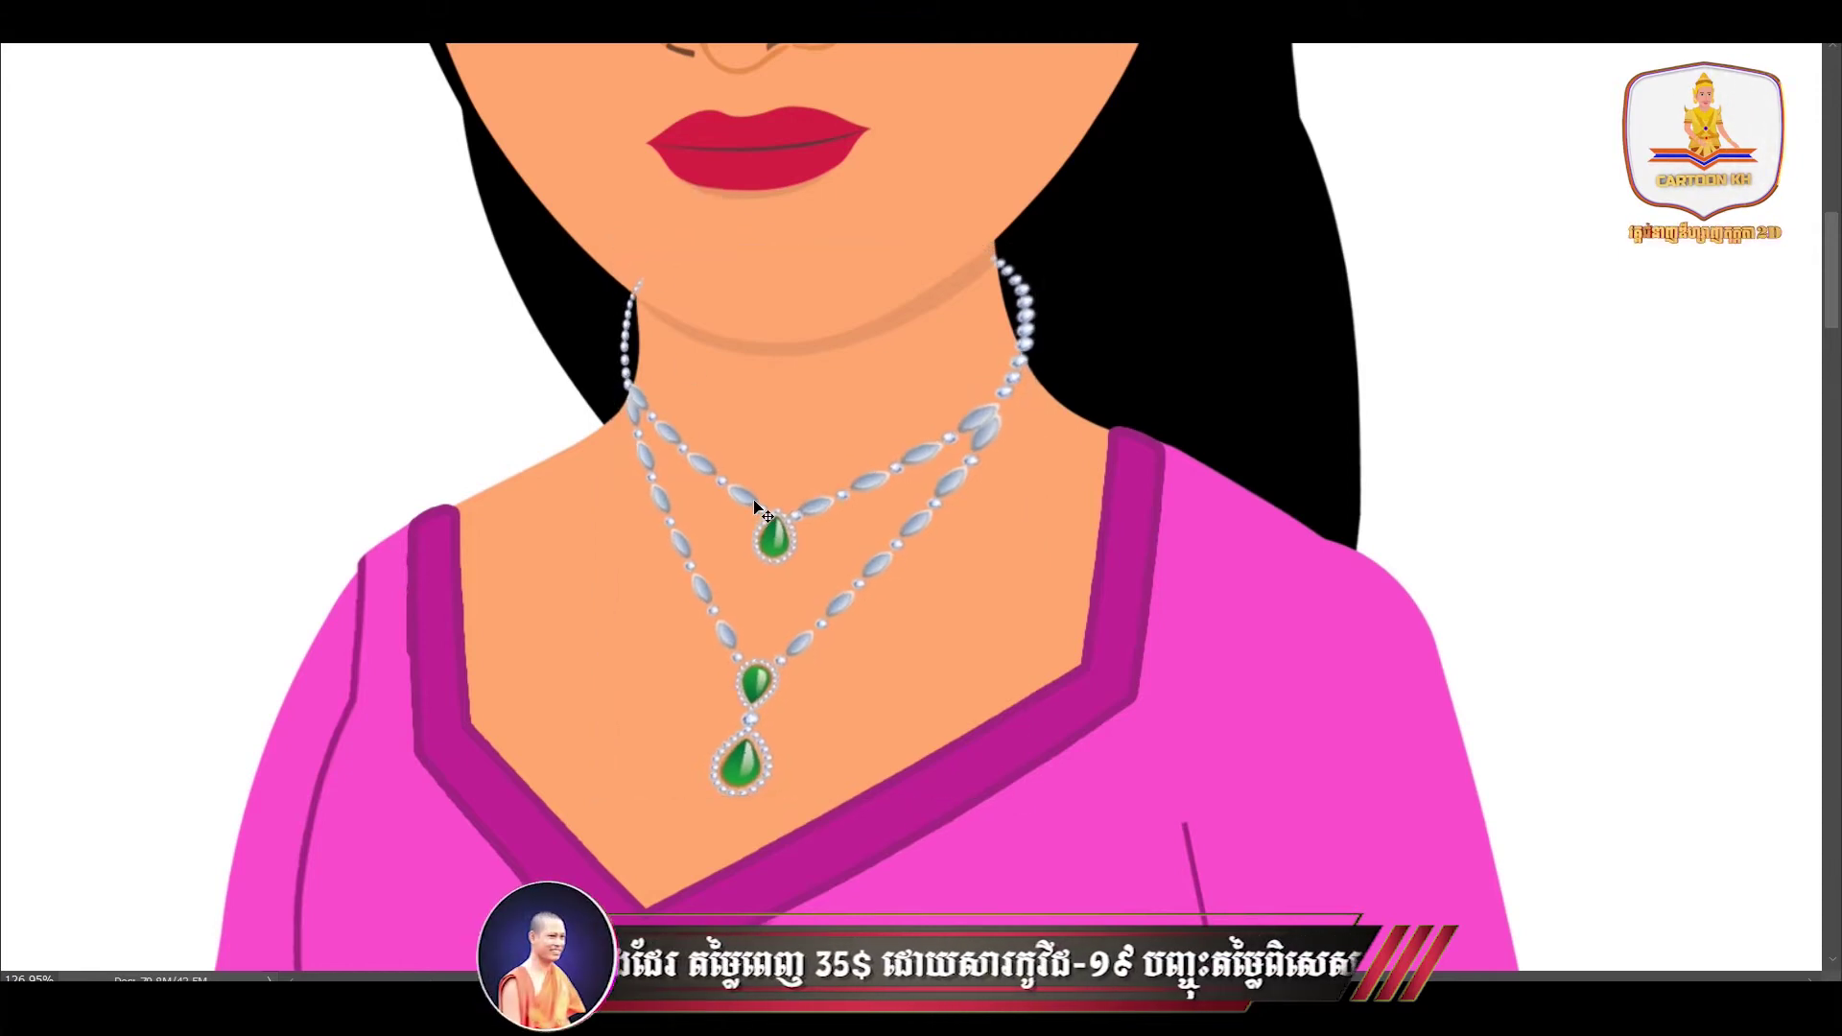
key("Right")
key("Right")
key("Right")
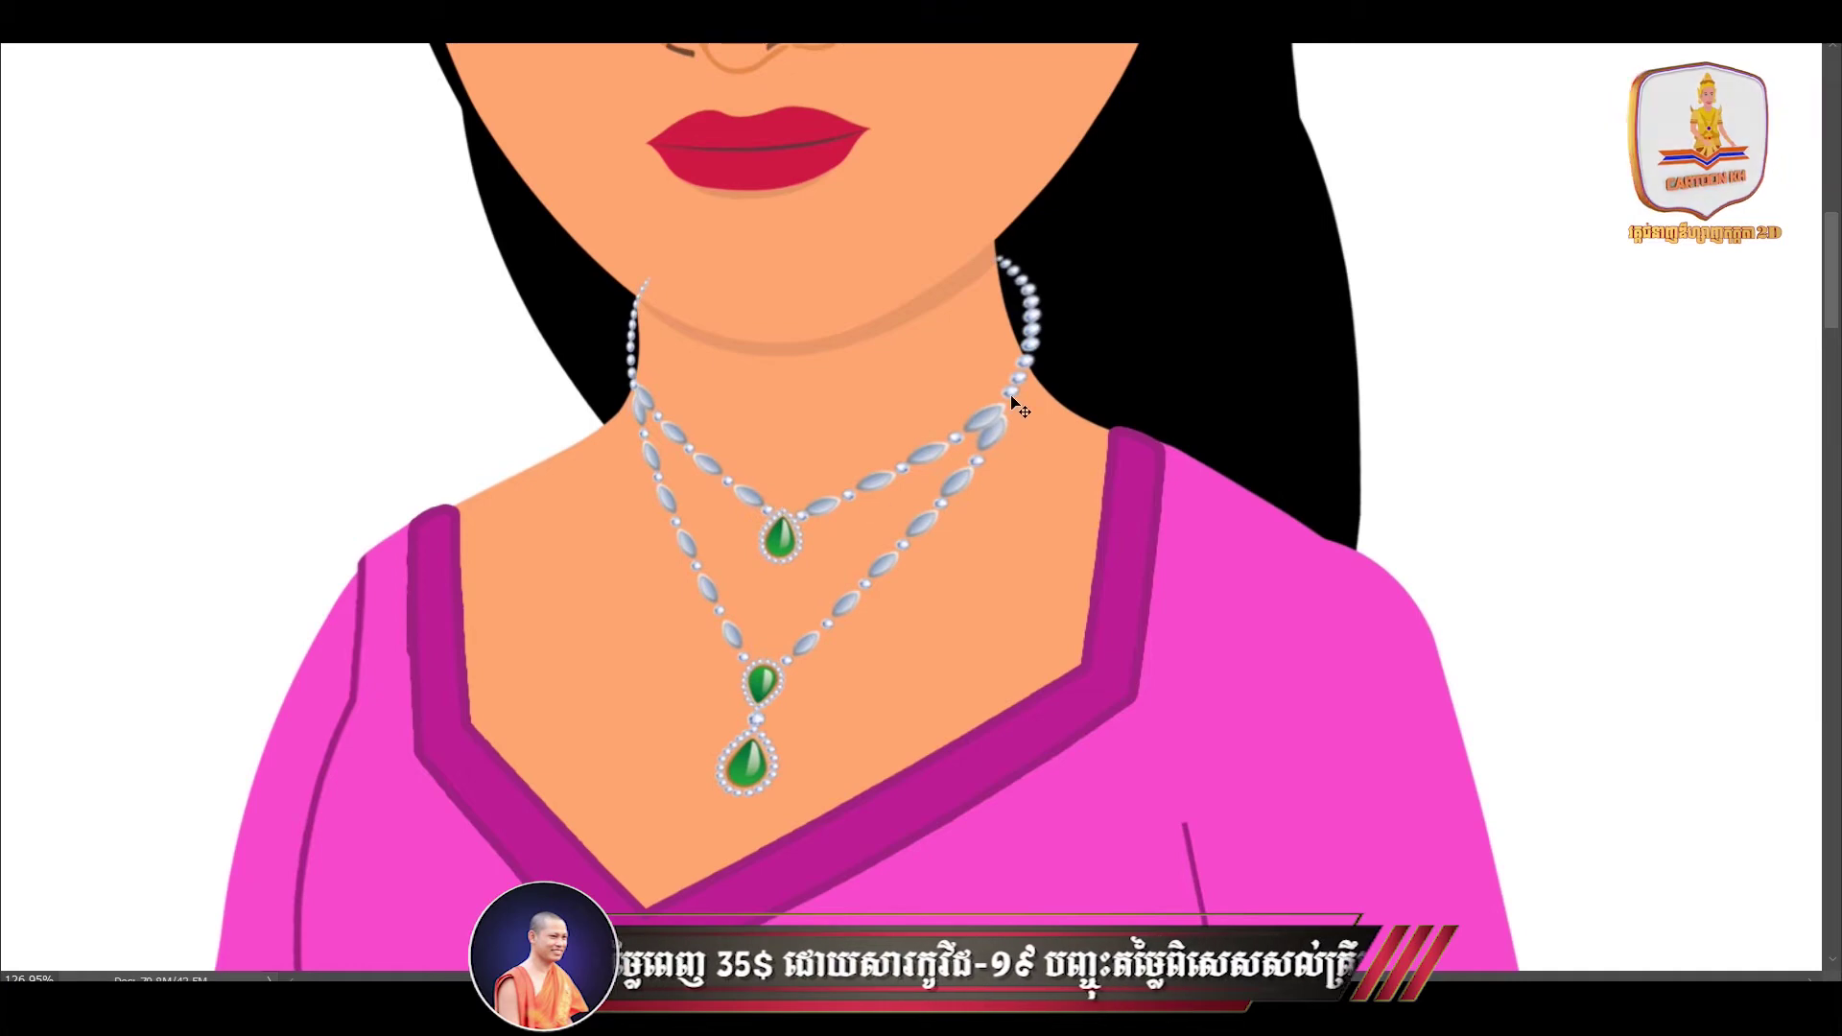
- Delete the top pearls of the right necklace strand where it meets the hair
scroll(1031, 372, "up", 2)
scroll(988, 413, "up", 2)
left_click_drag(989, 413, 982, 427)
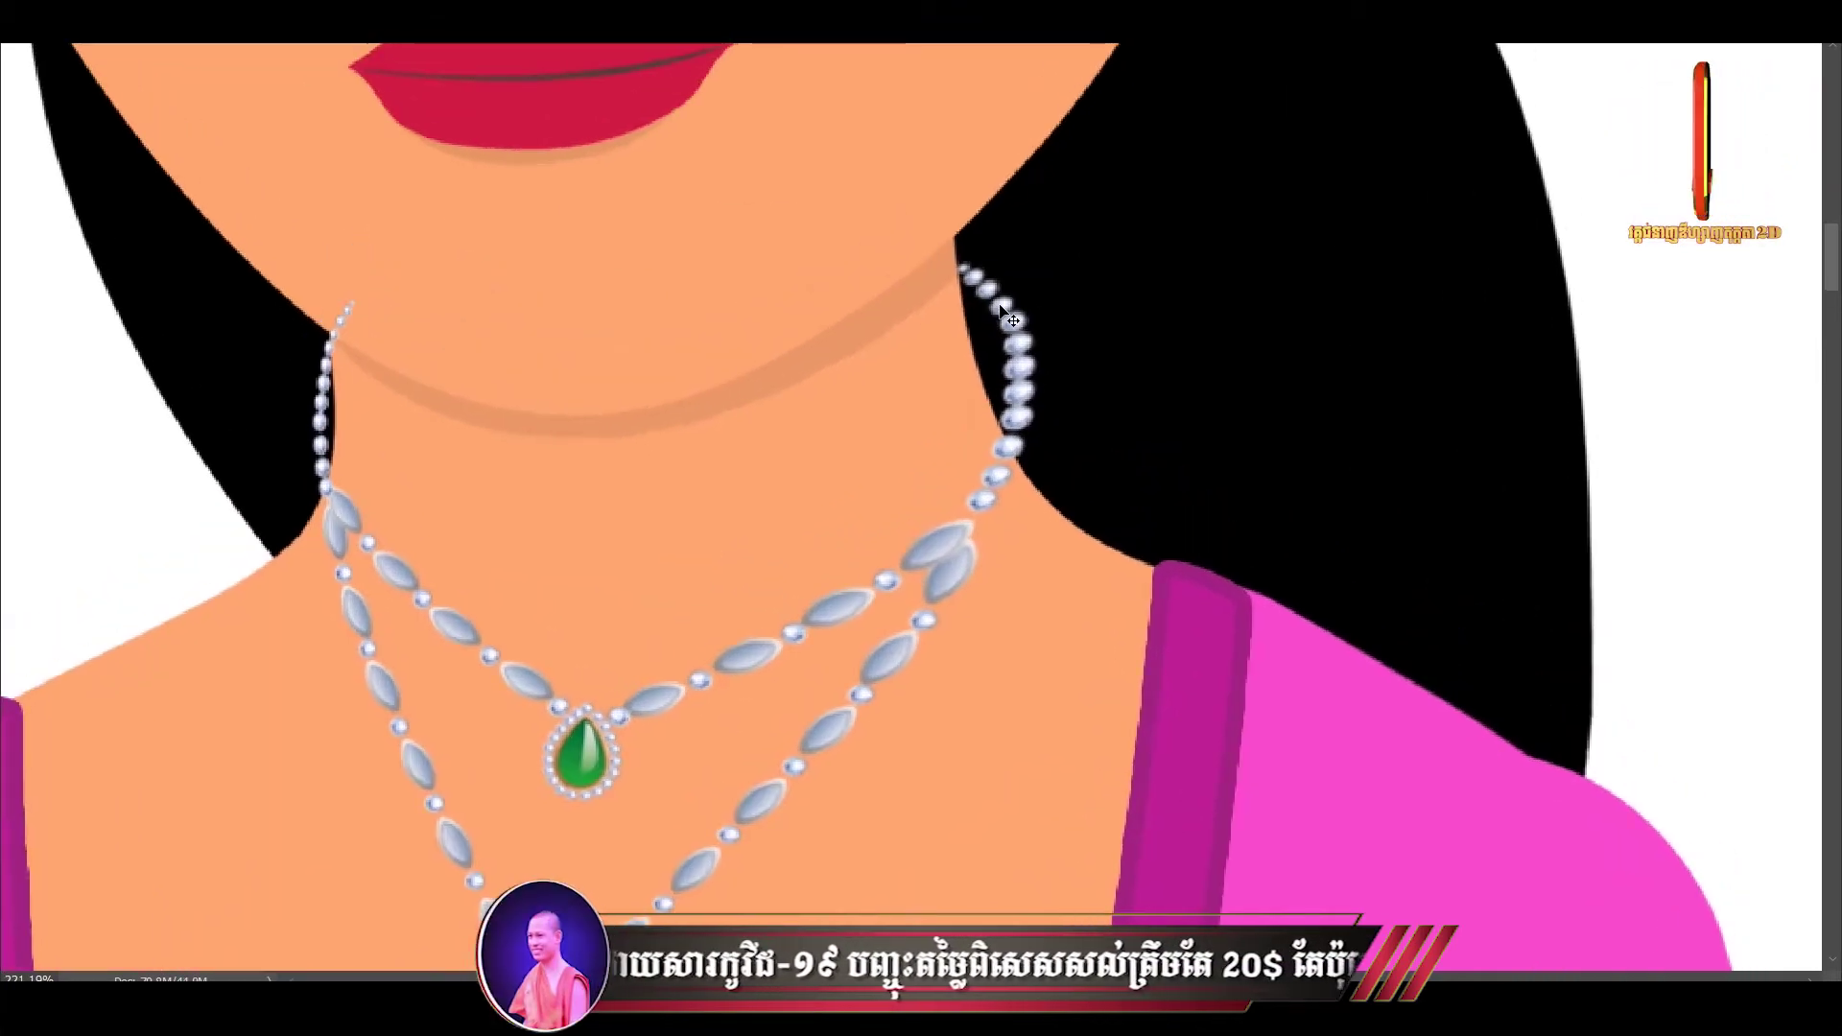
left_click_drag(932, 239, 1058, 429)
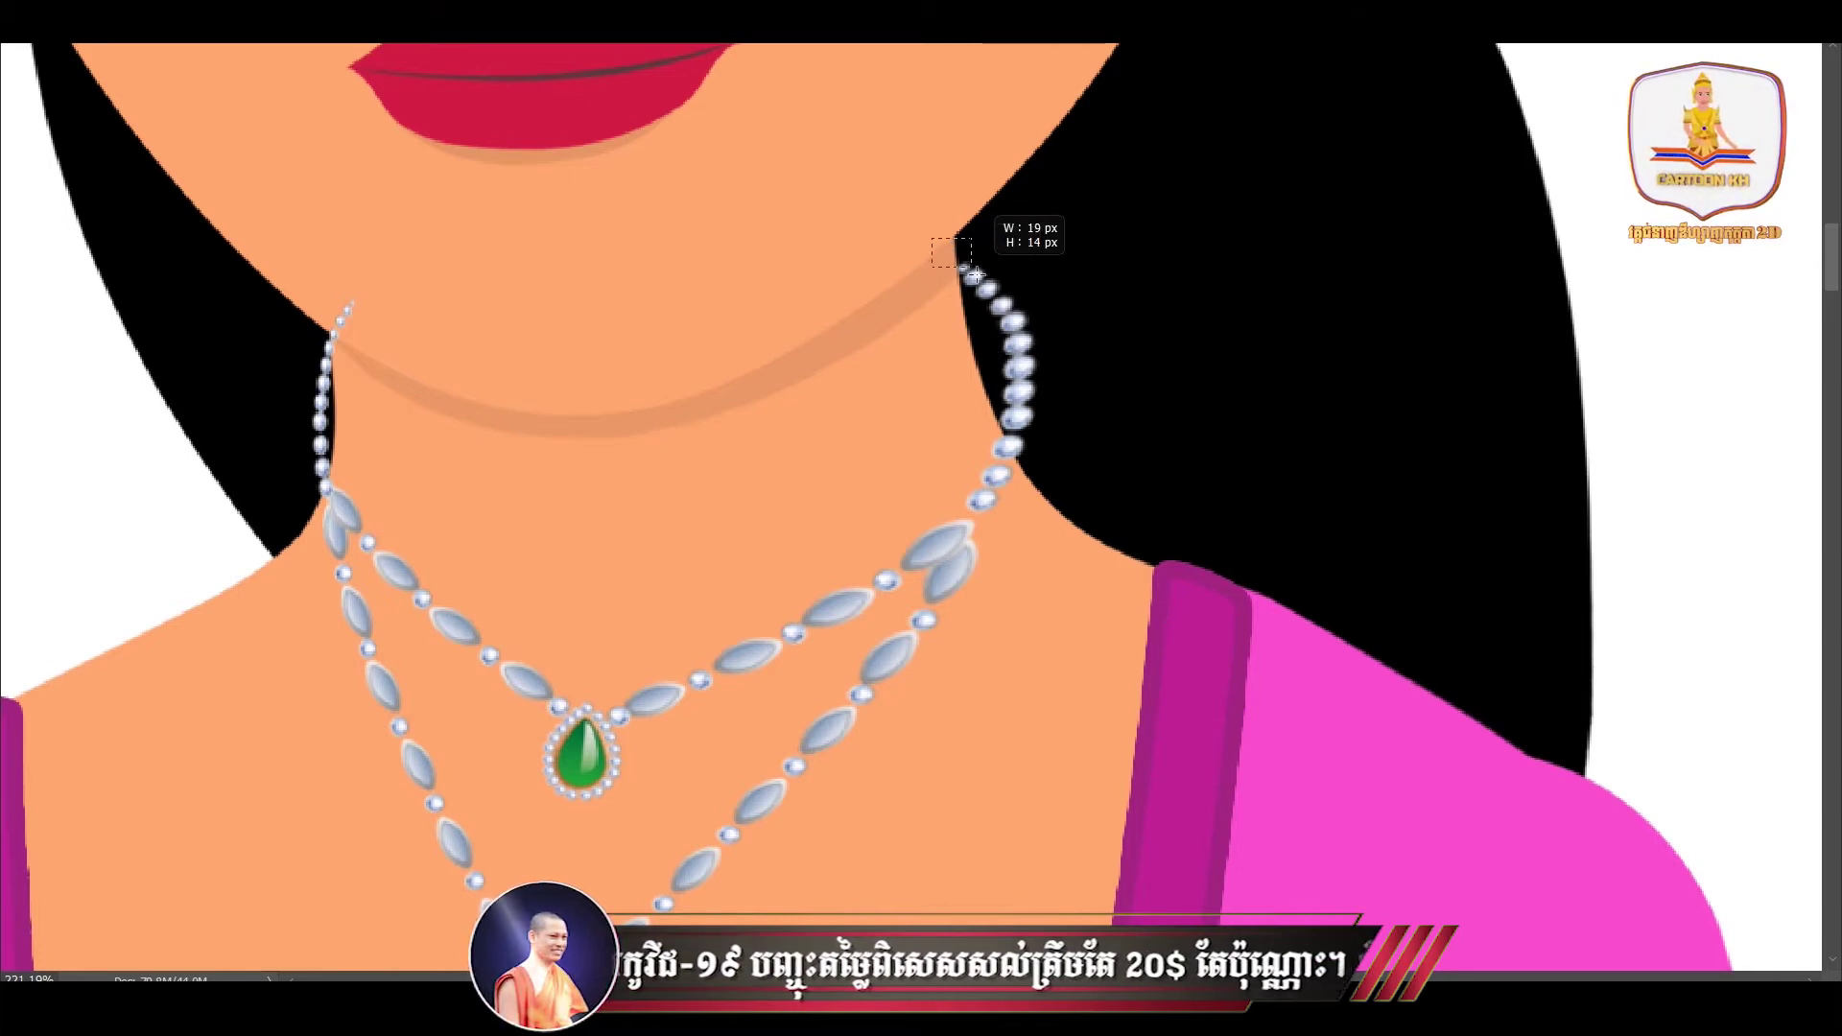
left_click_drag(1058, 429, 1061, 431)
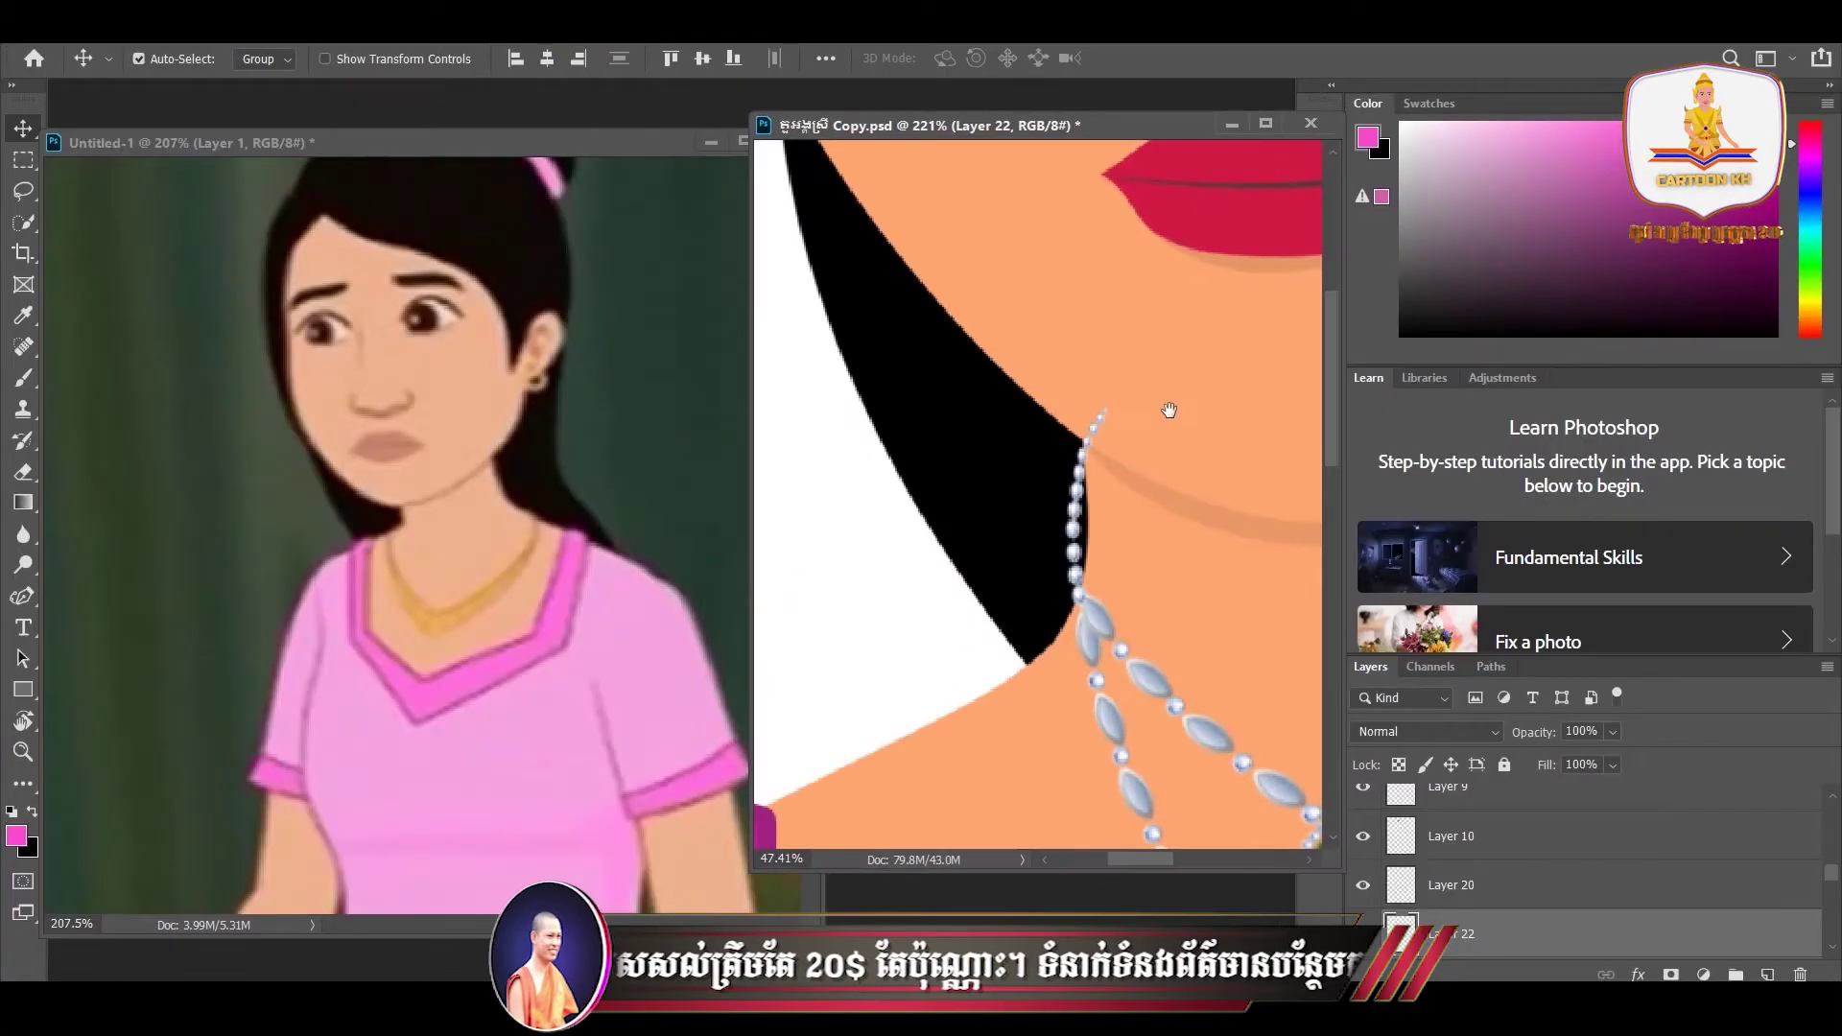
mouse_move(1081, 576)
left_mouse_down()
mouse_move(1080, 455)
mouse_move(1073, 470)
left_mouse_up()
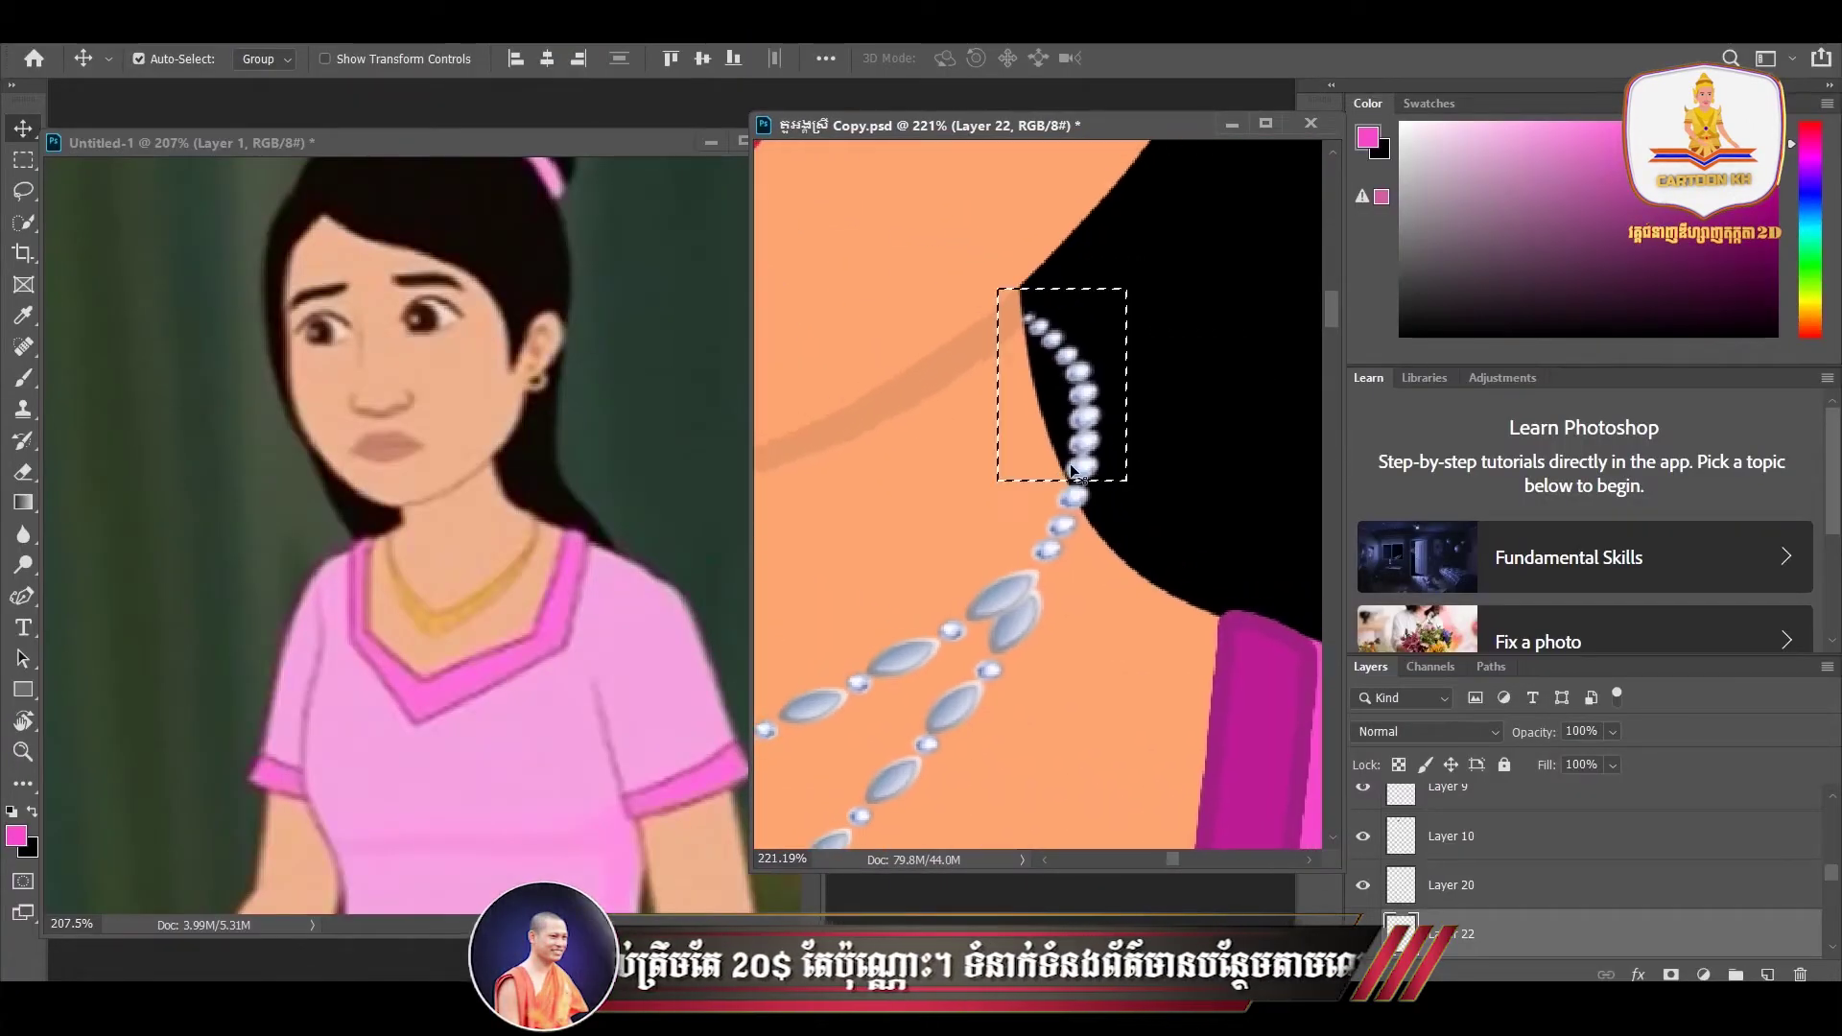
left_click(23, 159)
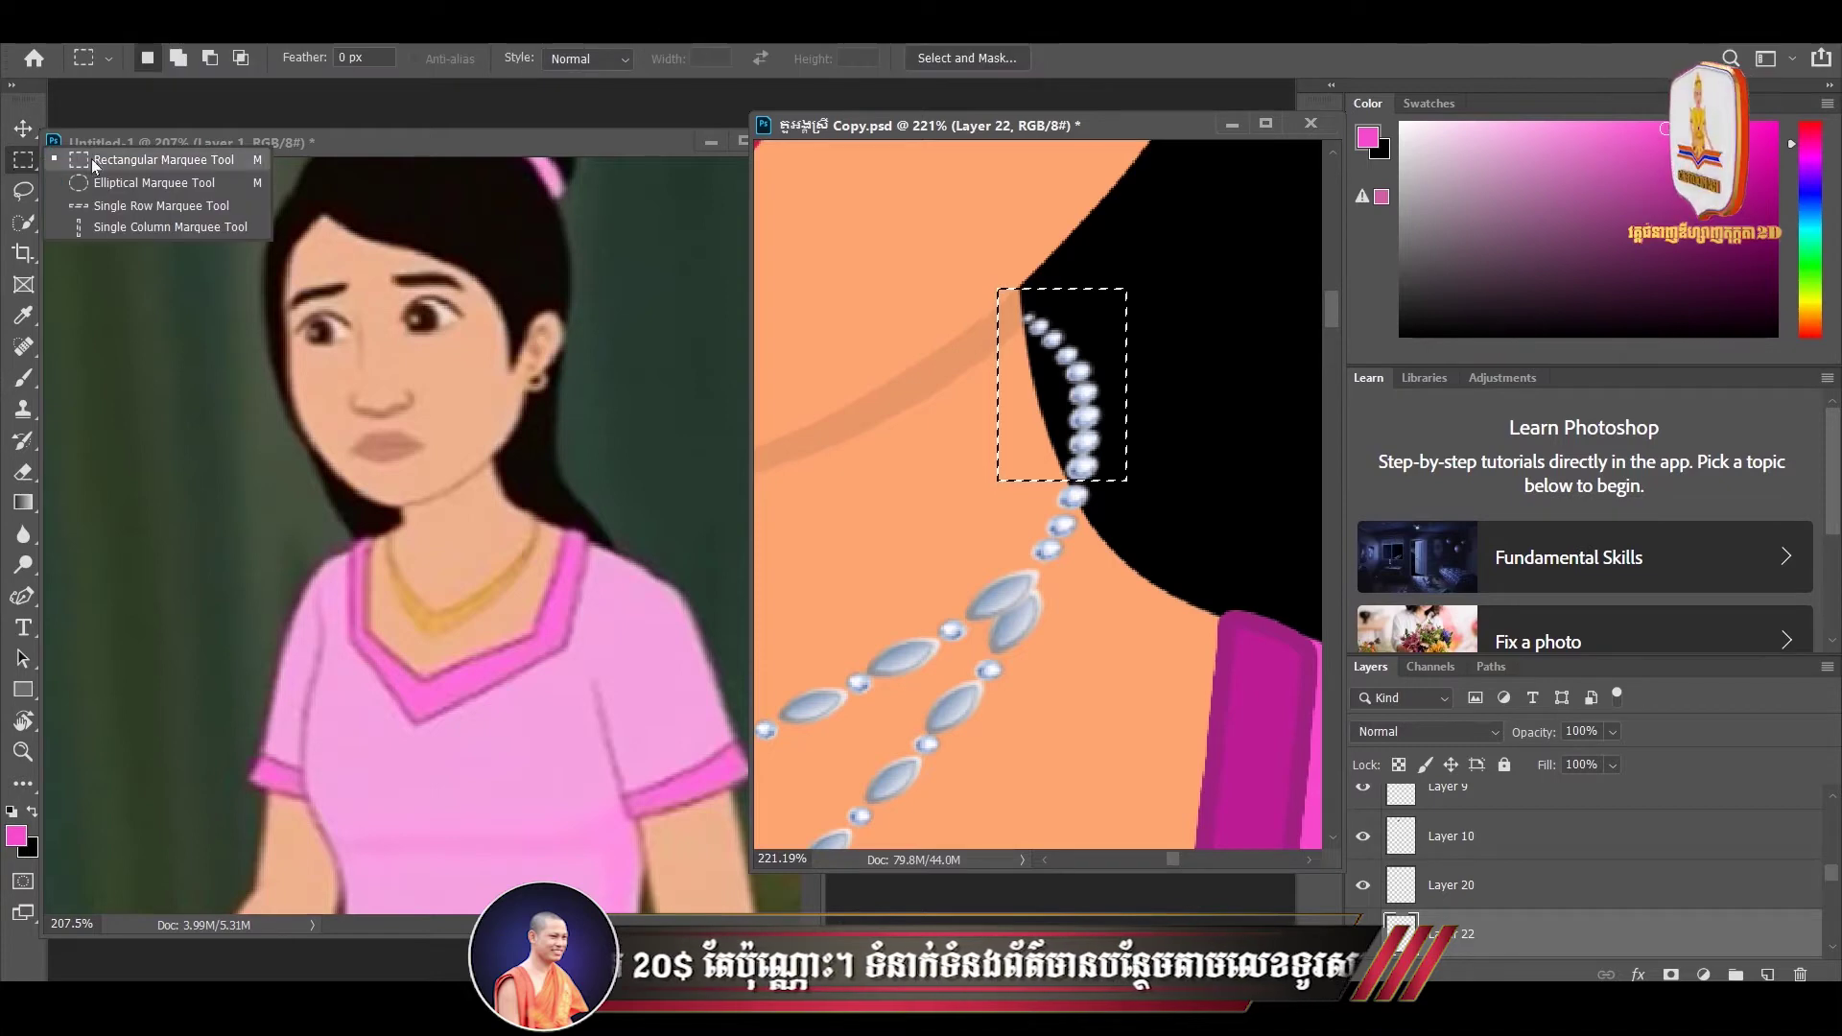
left_click(144, 164)
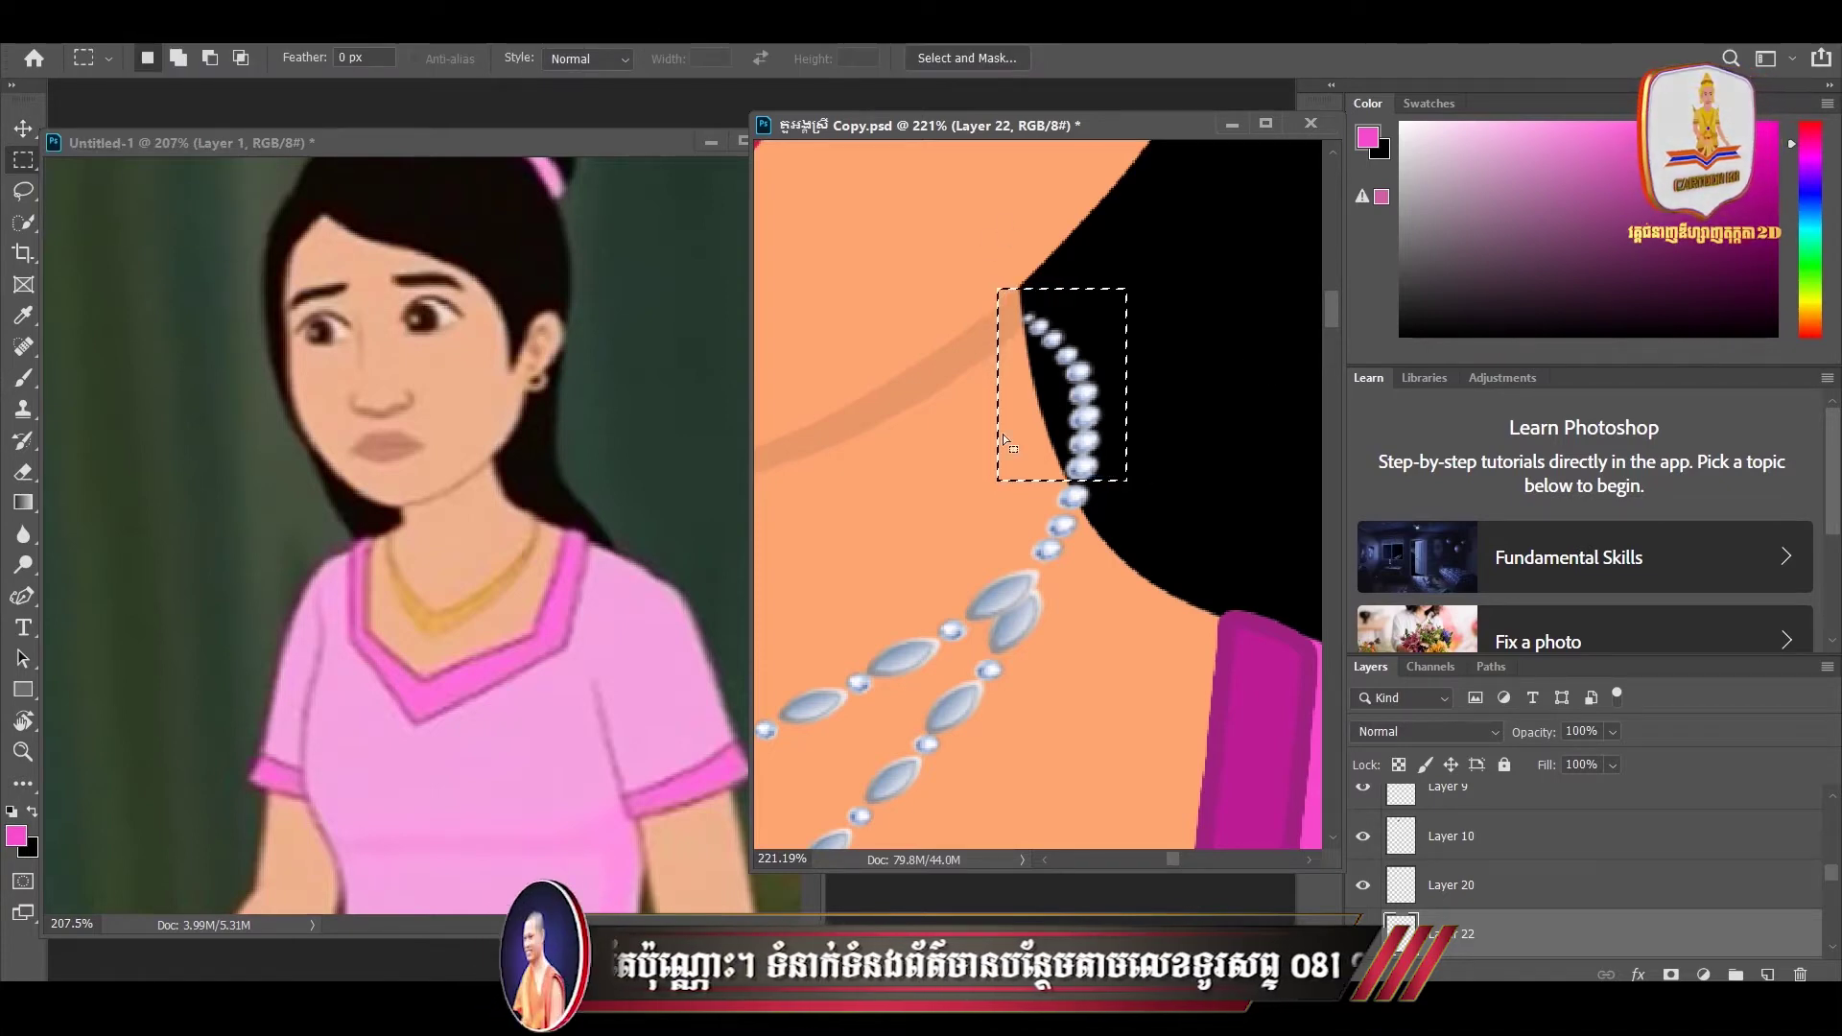
key("v")
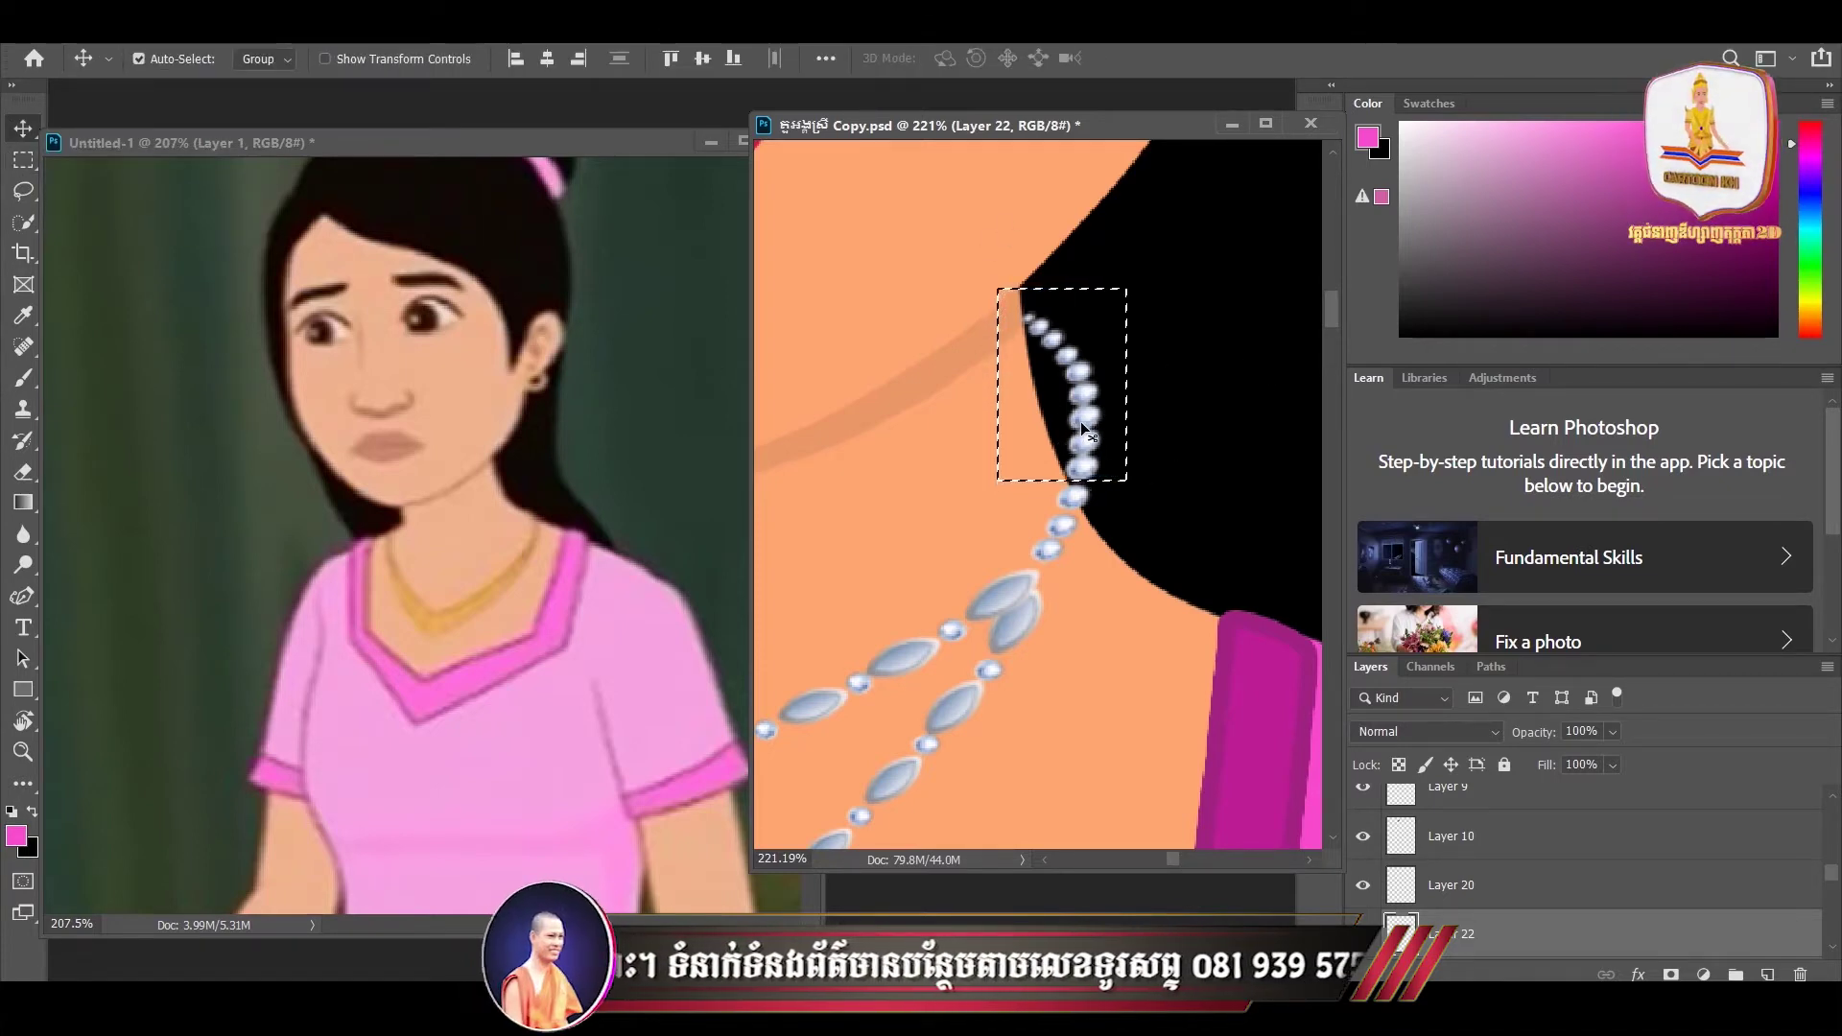
key("Delete")
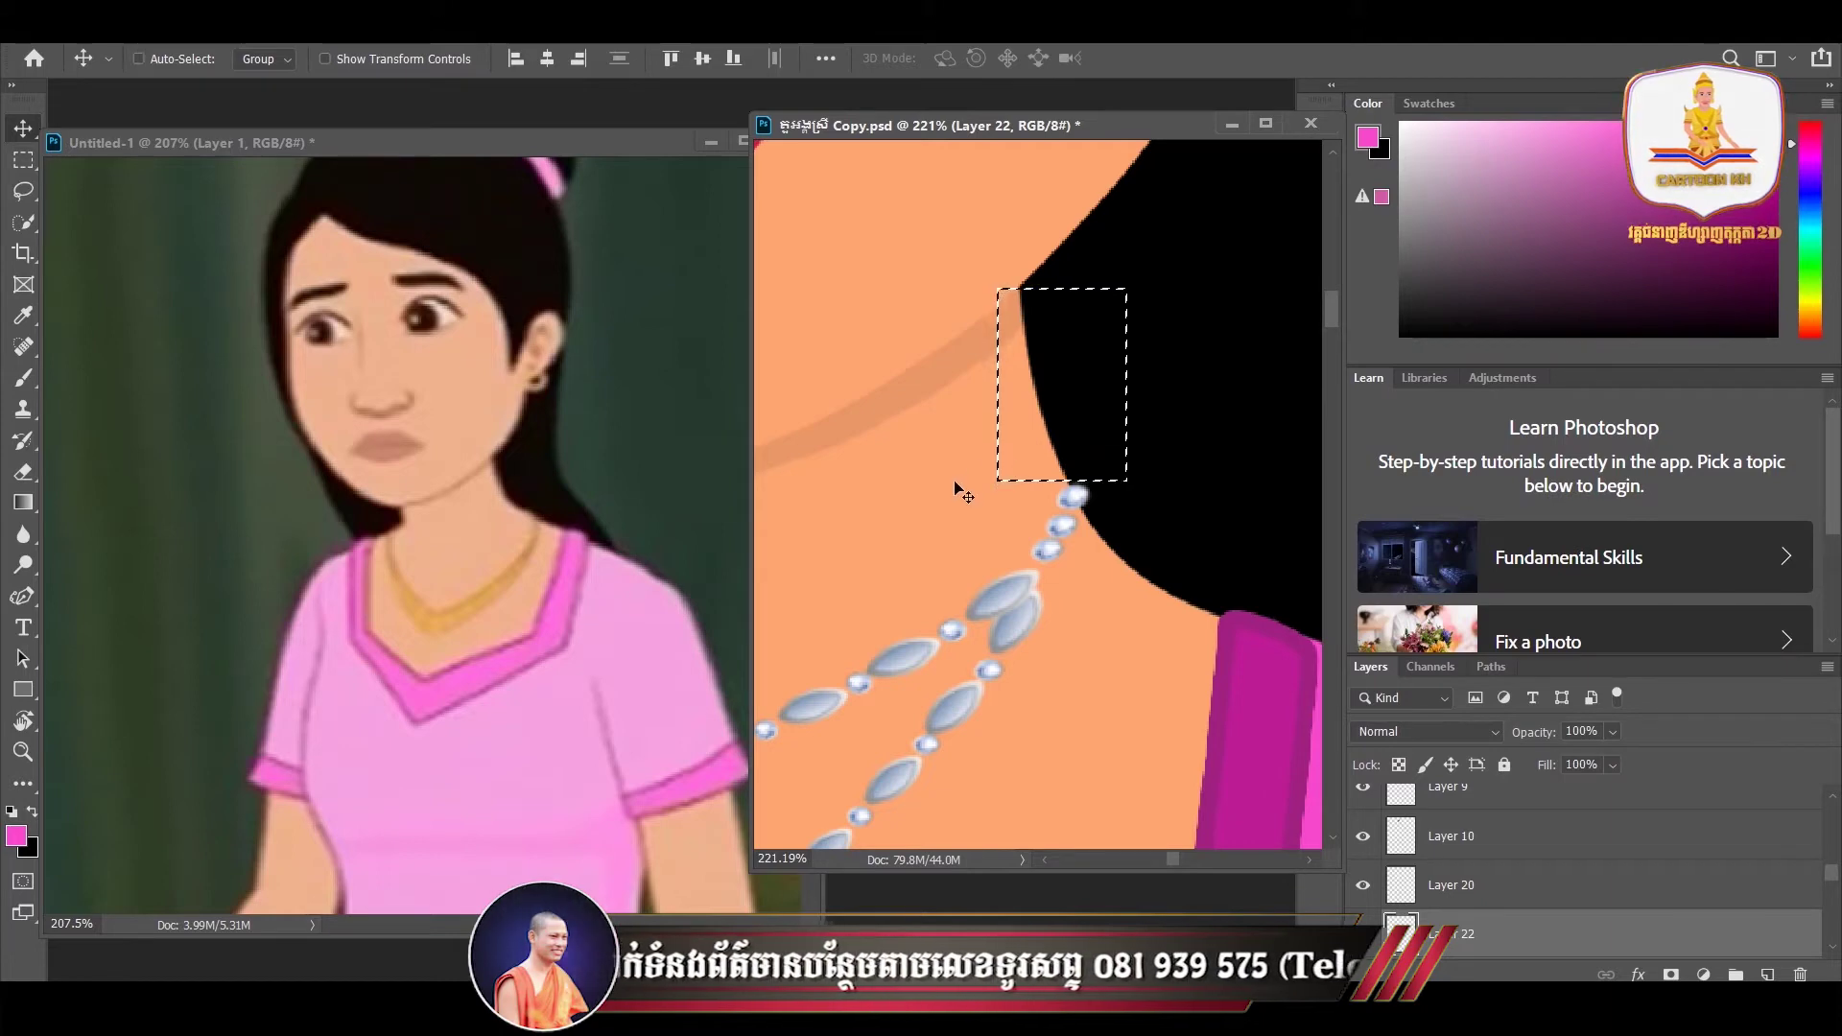
key("ctrl+d")
scroll(962, 497, "down", 5)
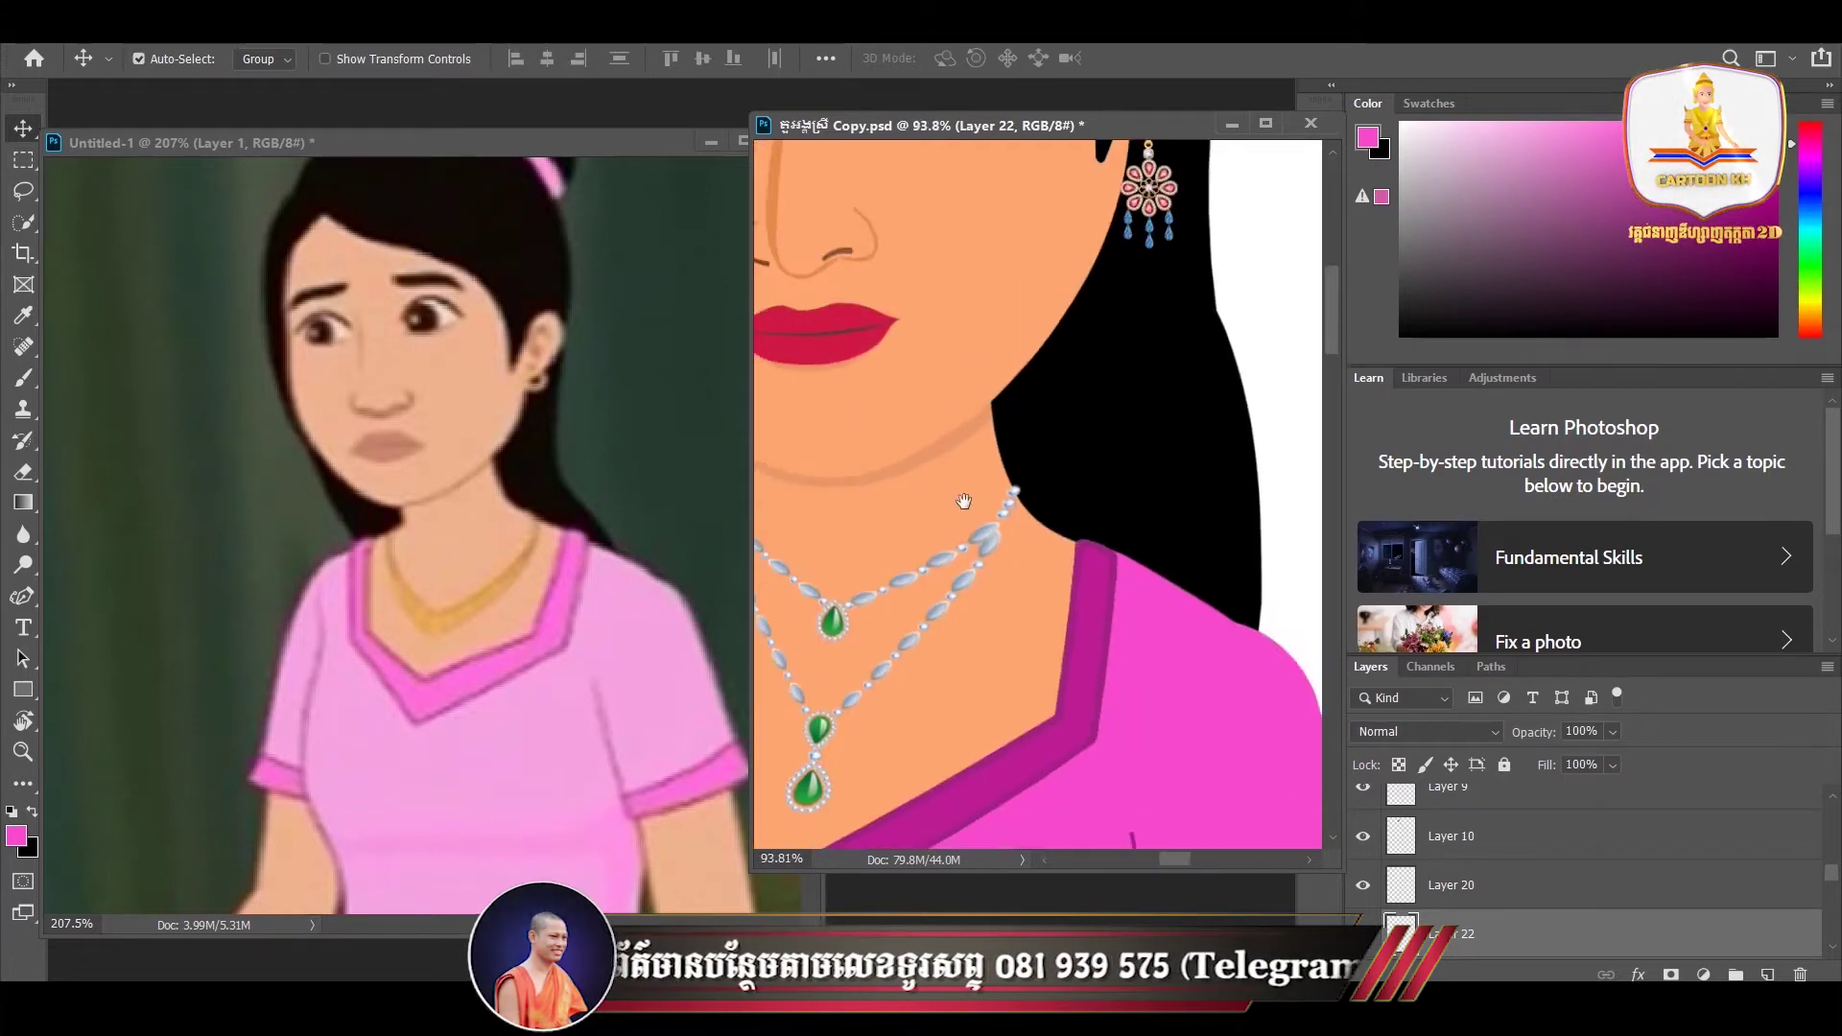
- Delete the left strand's top pearls so the necklace ends at the hairline
scroll(963, 497, "up", 5)
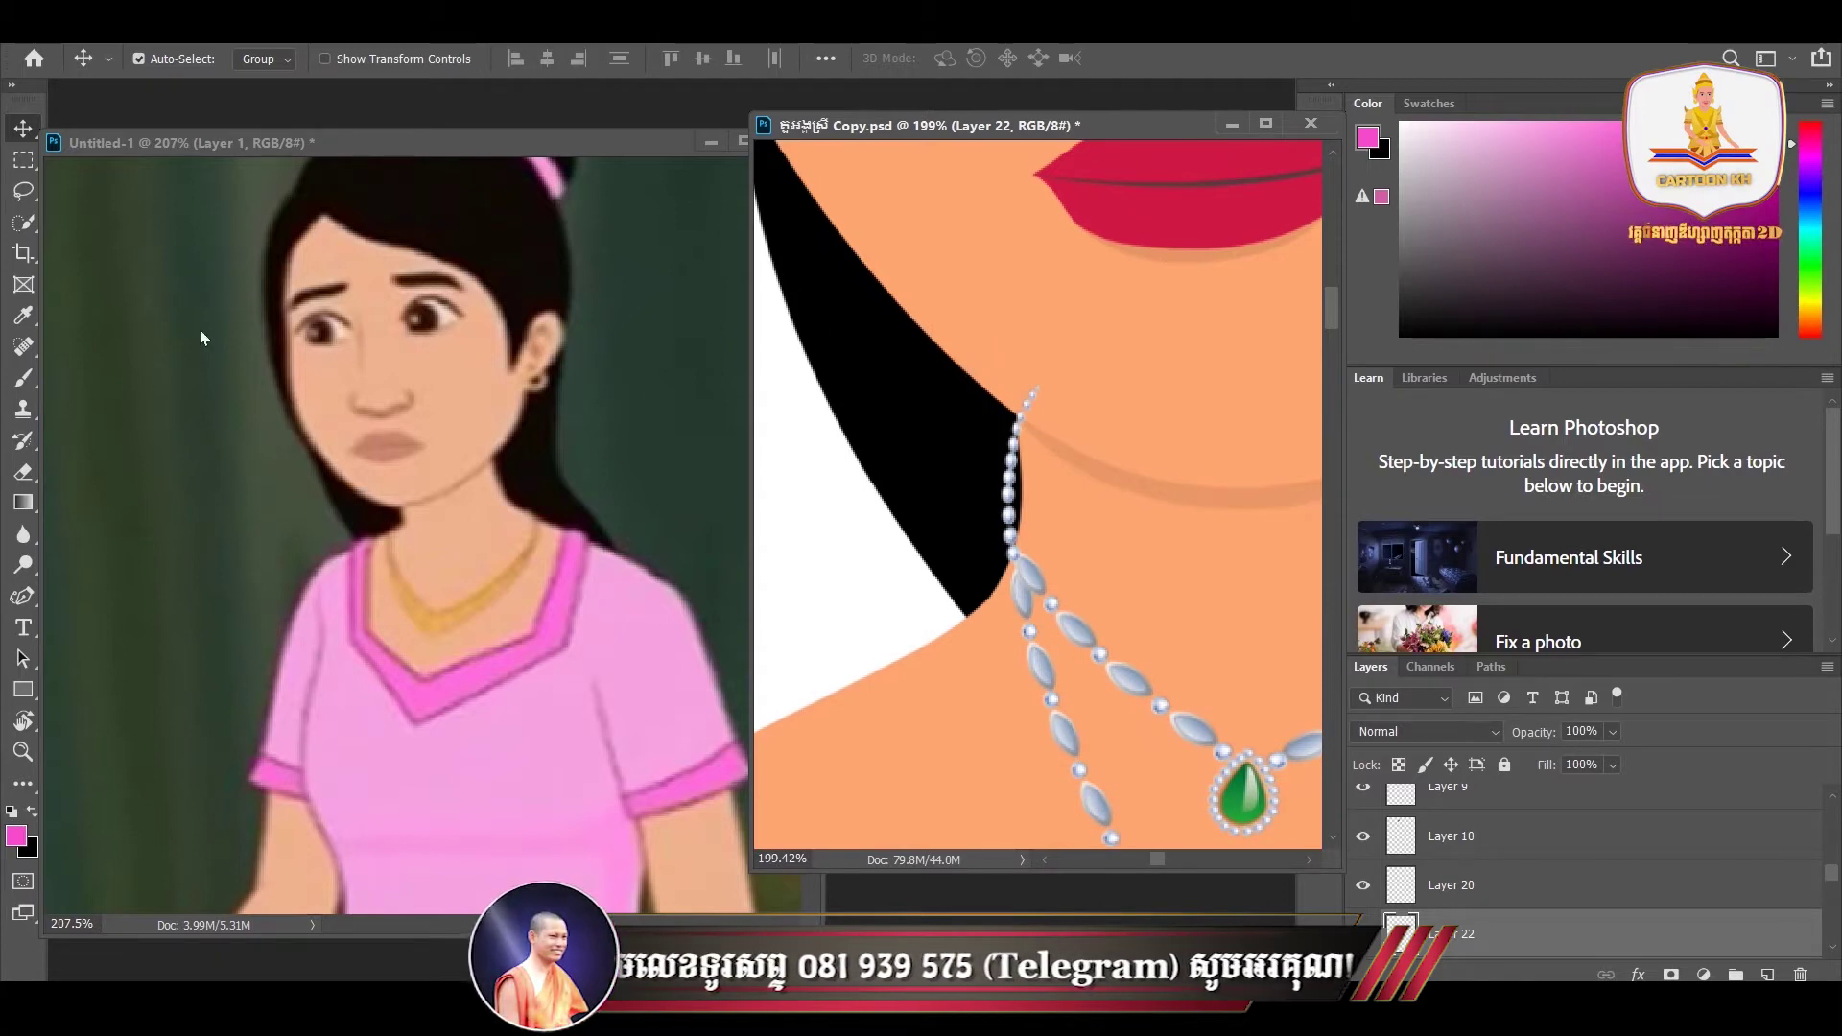
left_click(23, 160)
left_click_drag(930, 311, 1084, 543)
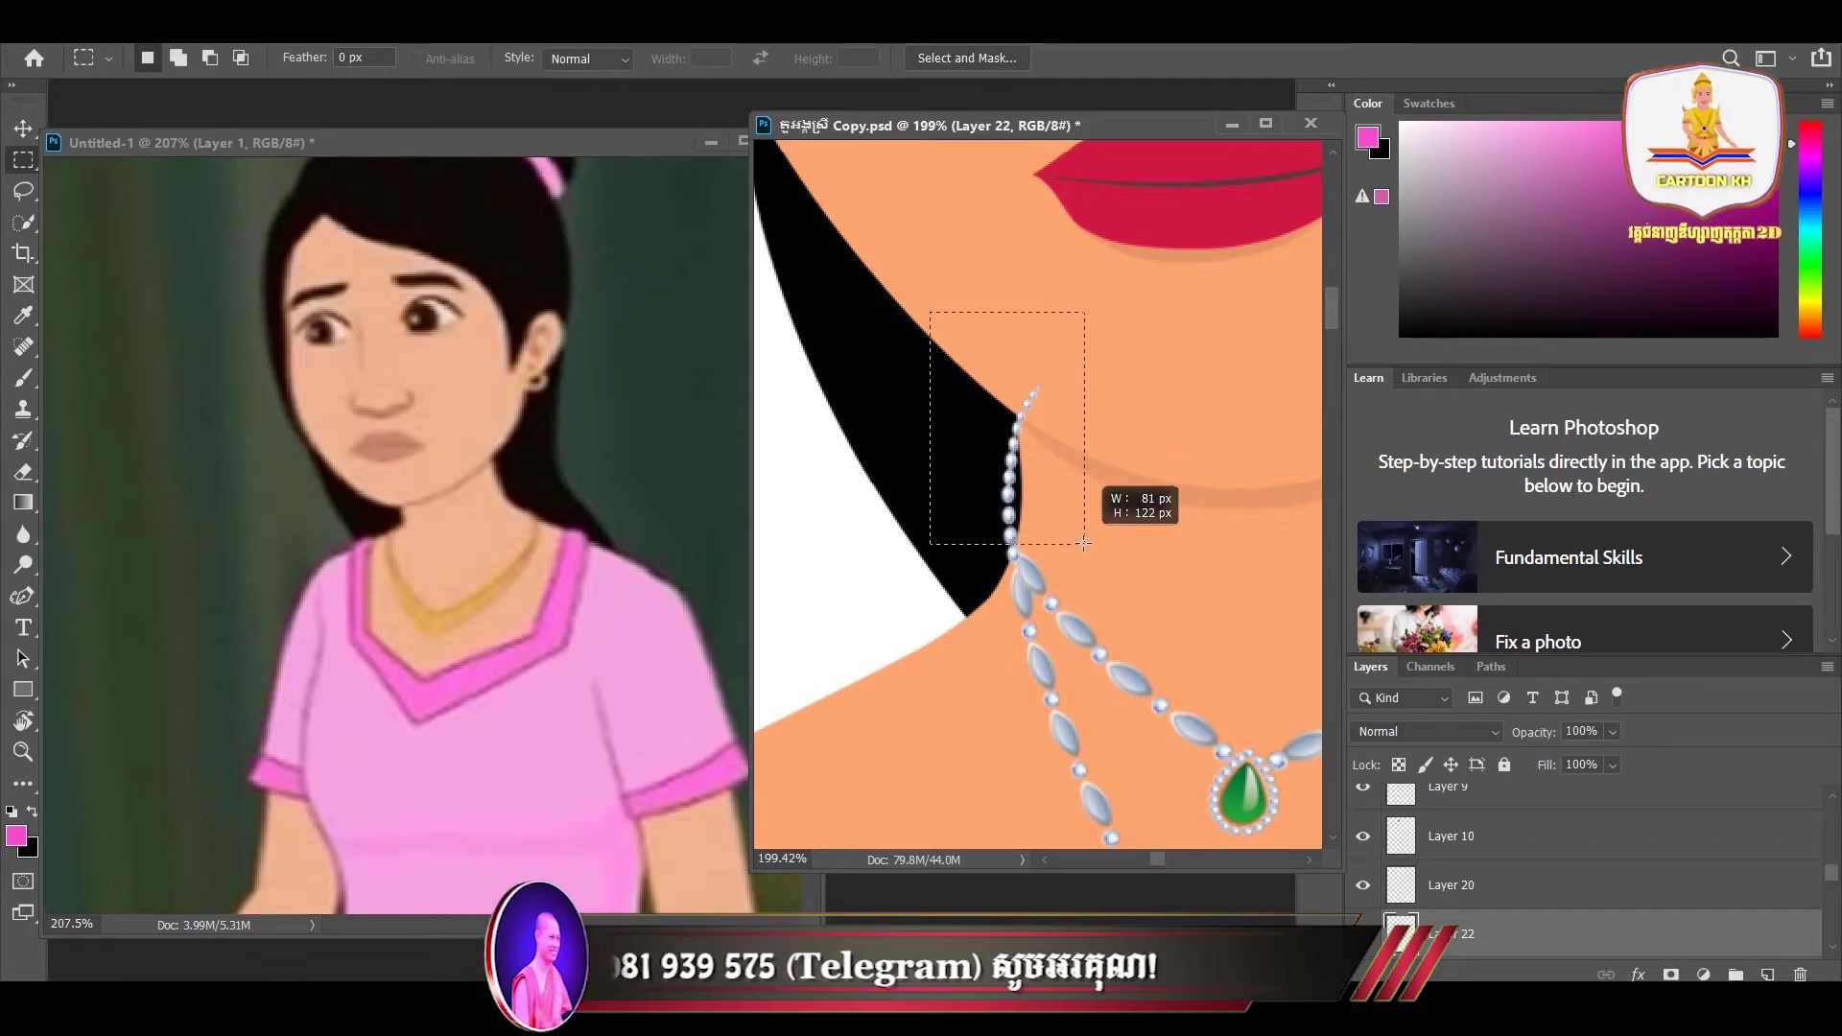
key("v")
key("Delete")
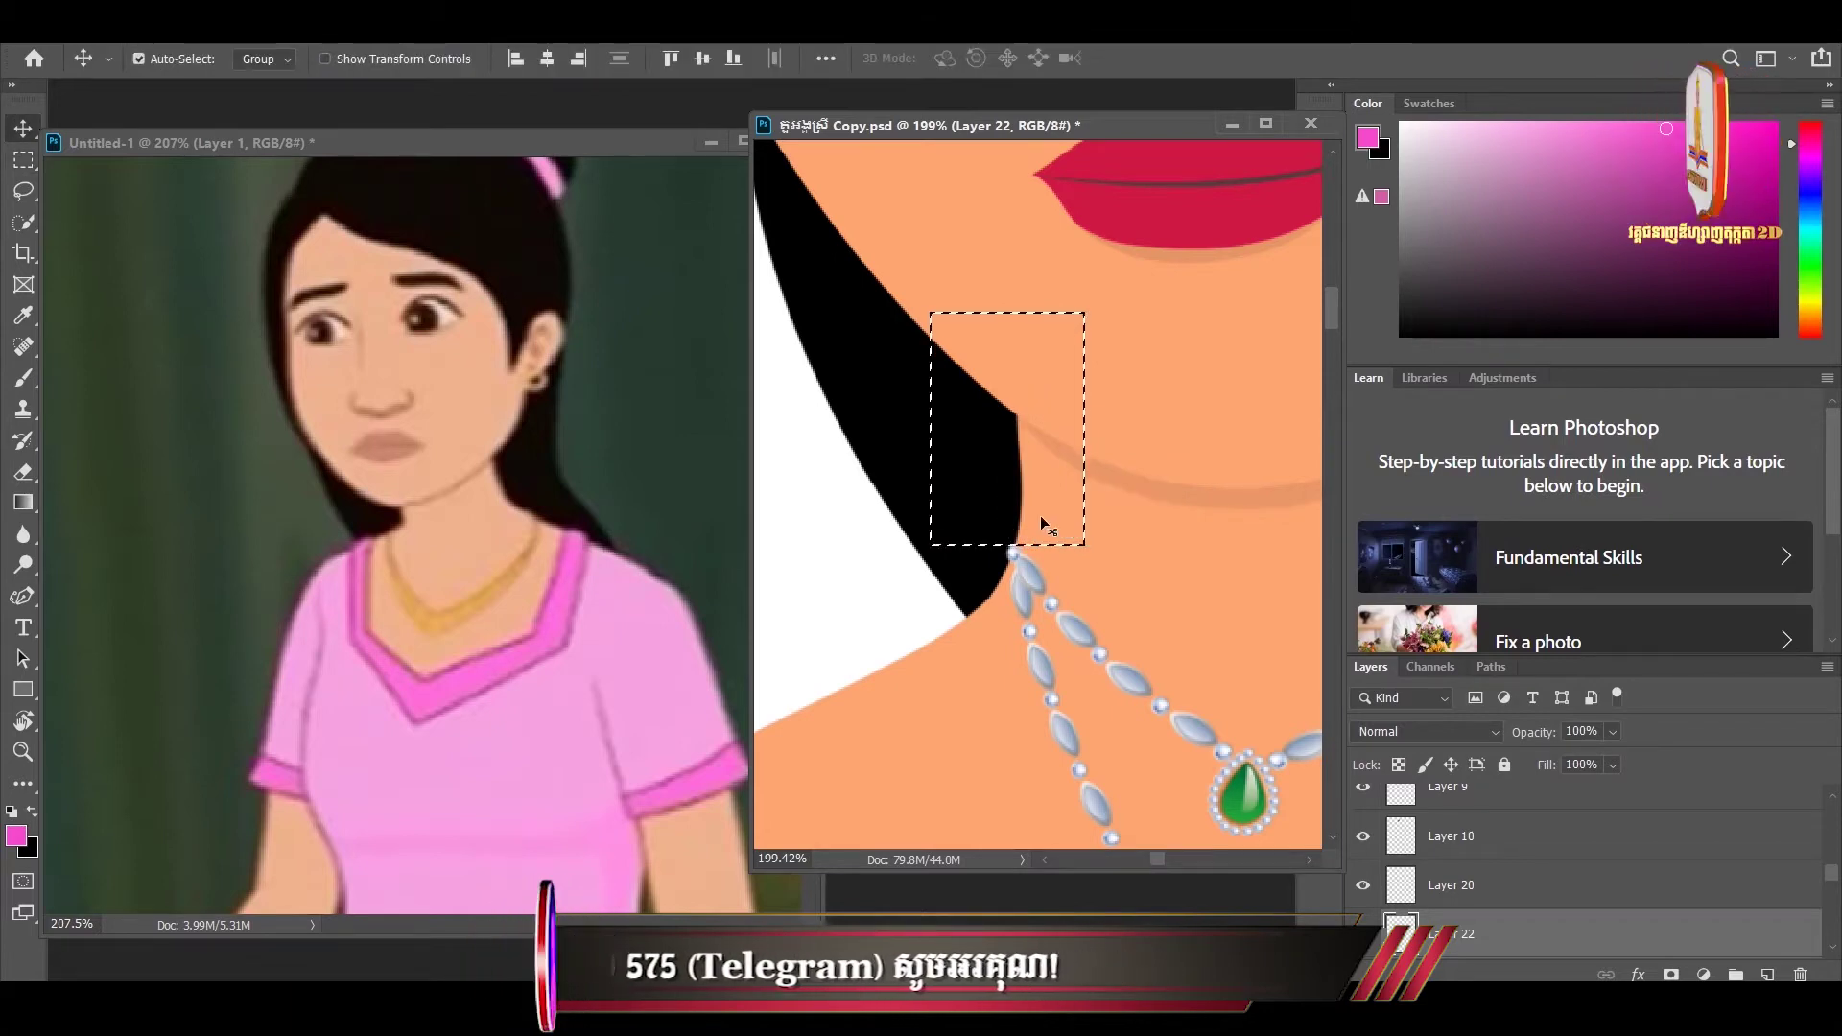
key("ctrl+d")
scroll(1025, 505, "down", 3)
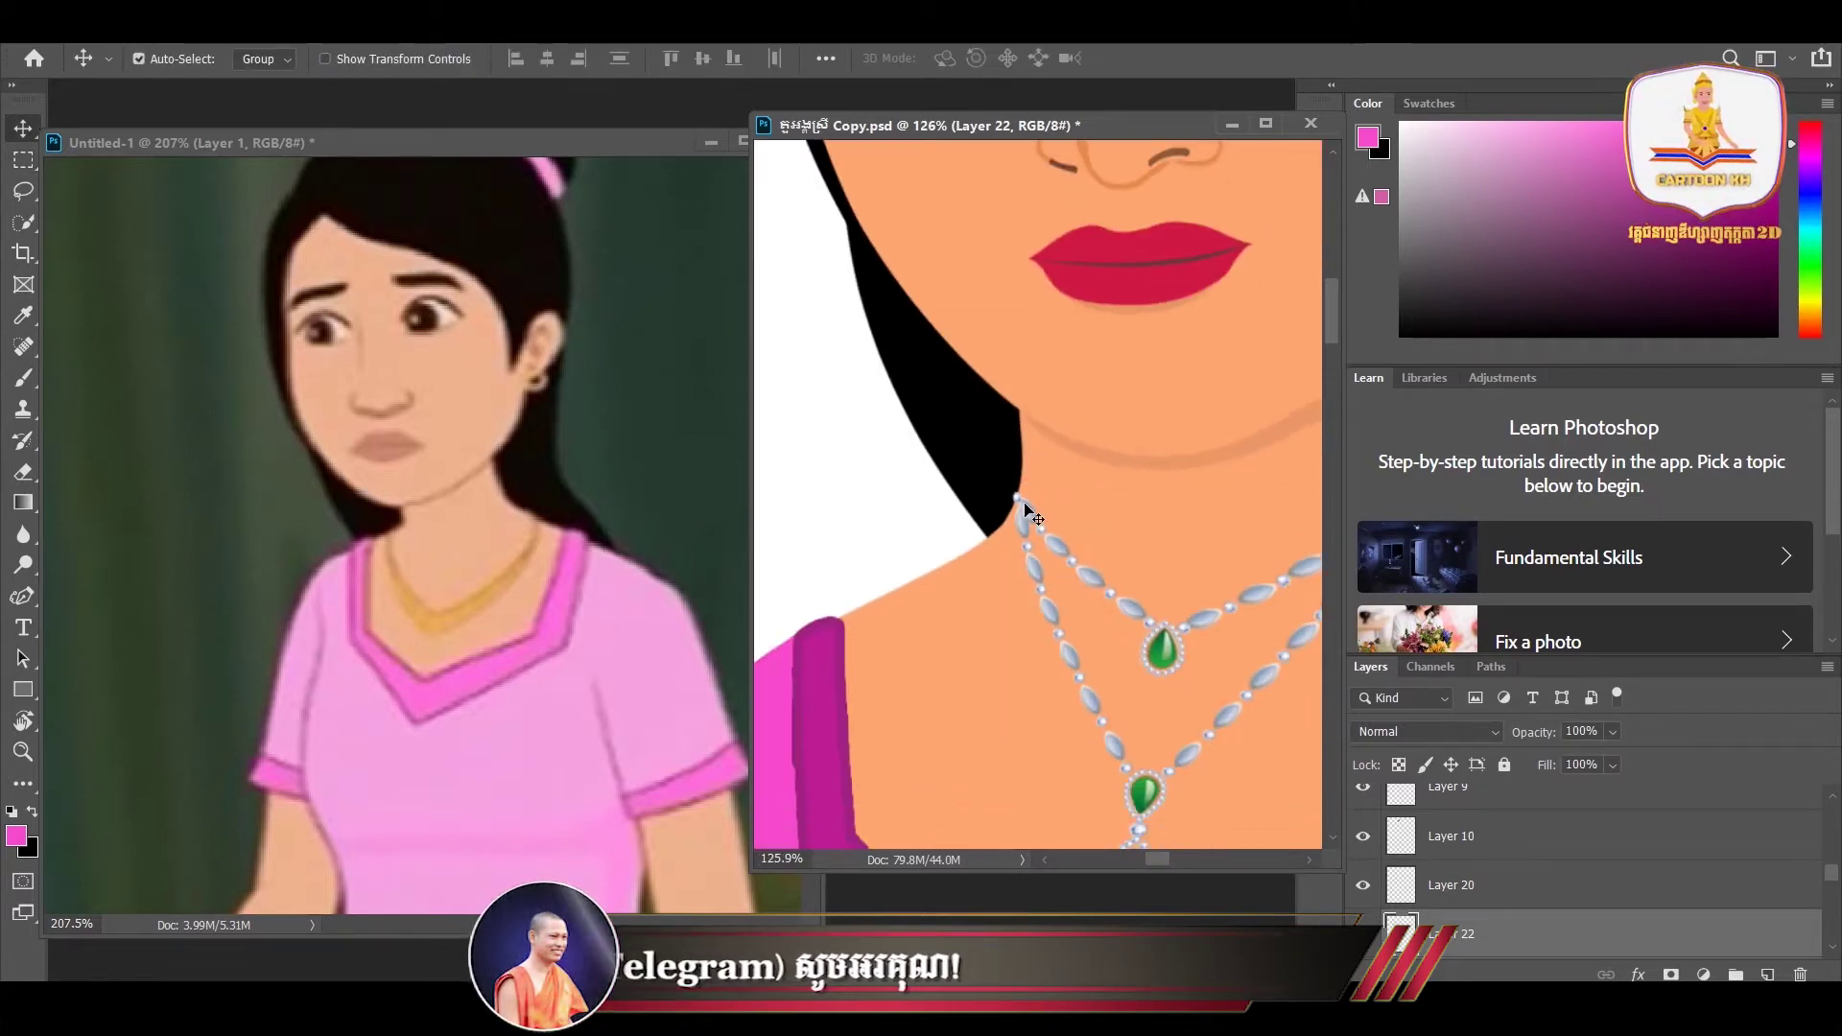
scroll(1025, 504, "down", 3)
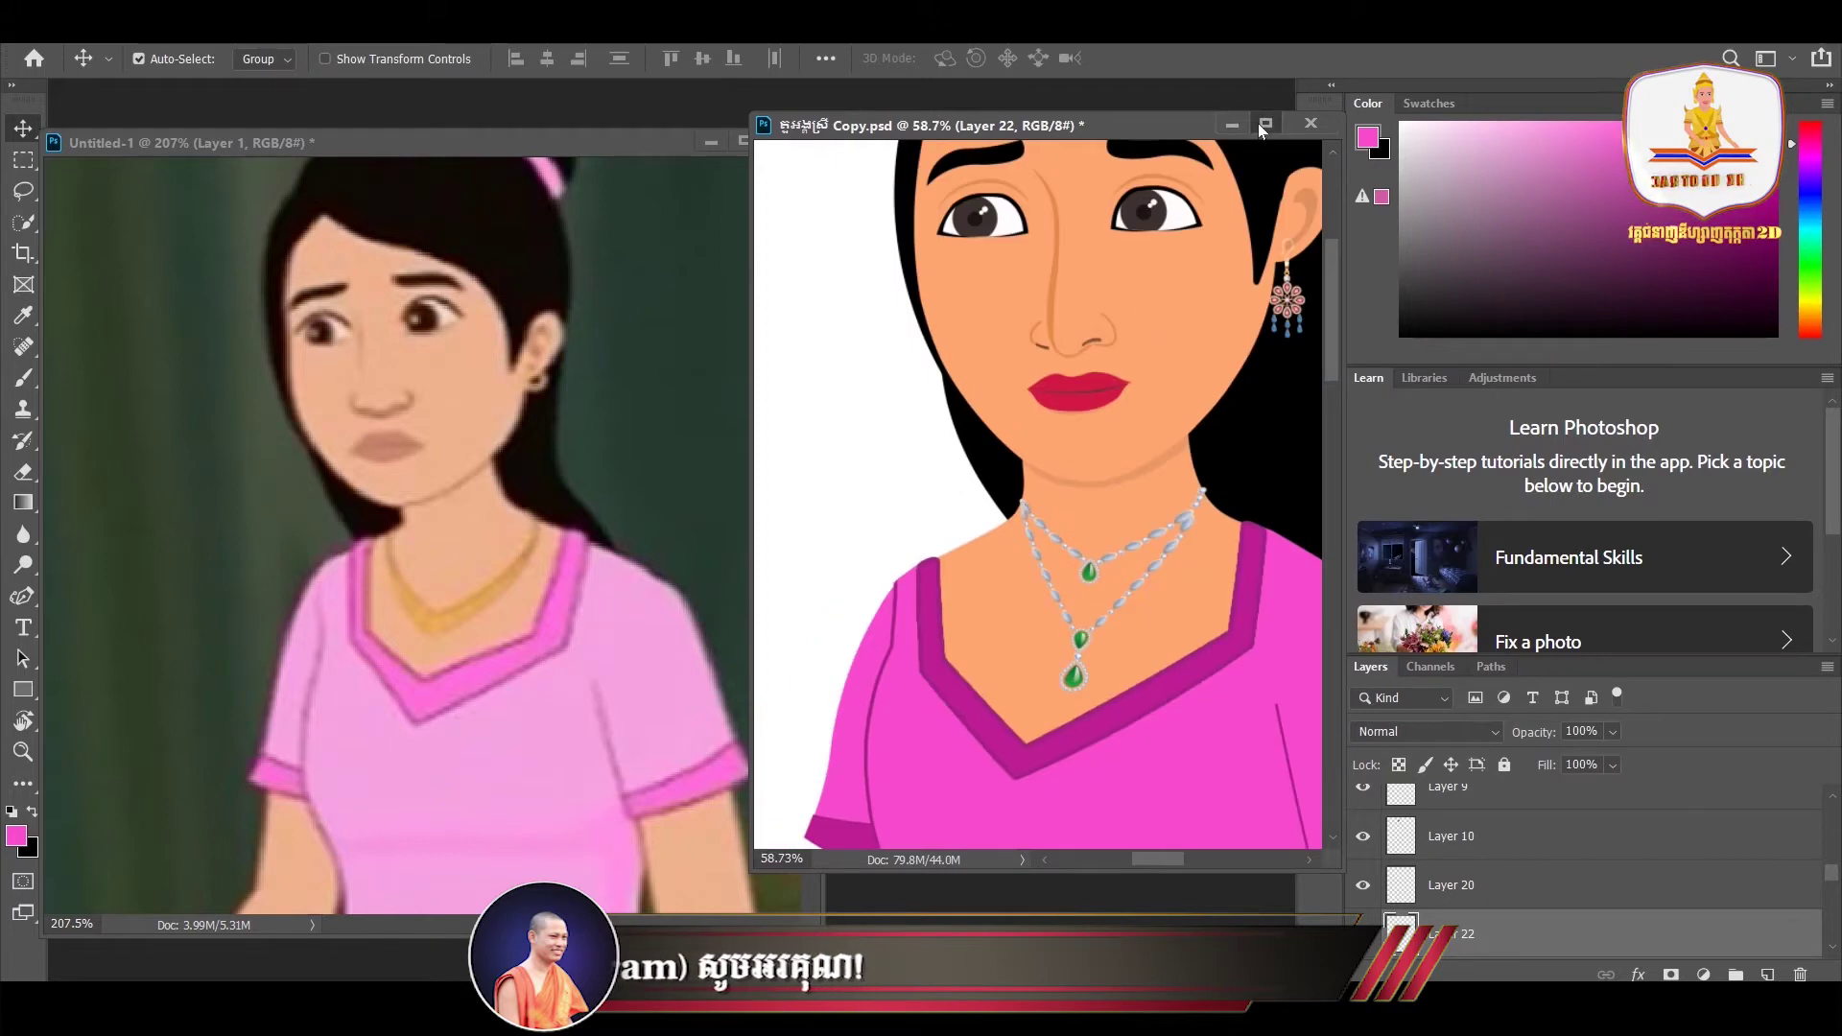
- Frame the whole character, save Copy.psd, and bring the forest reference scene forward
left_click(1266, 125)
key("Tab")
scroll(1069, 390, "up", 2)
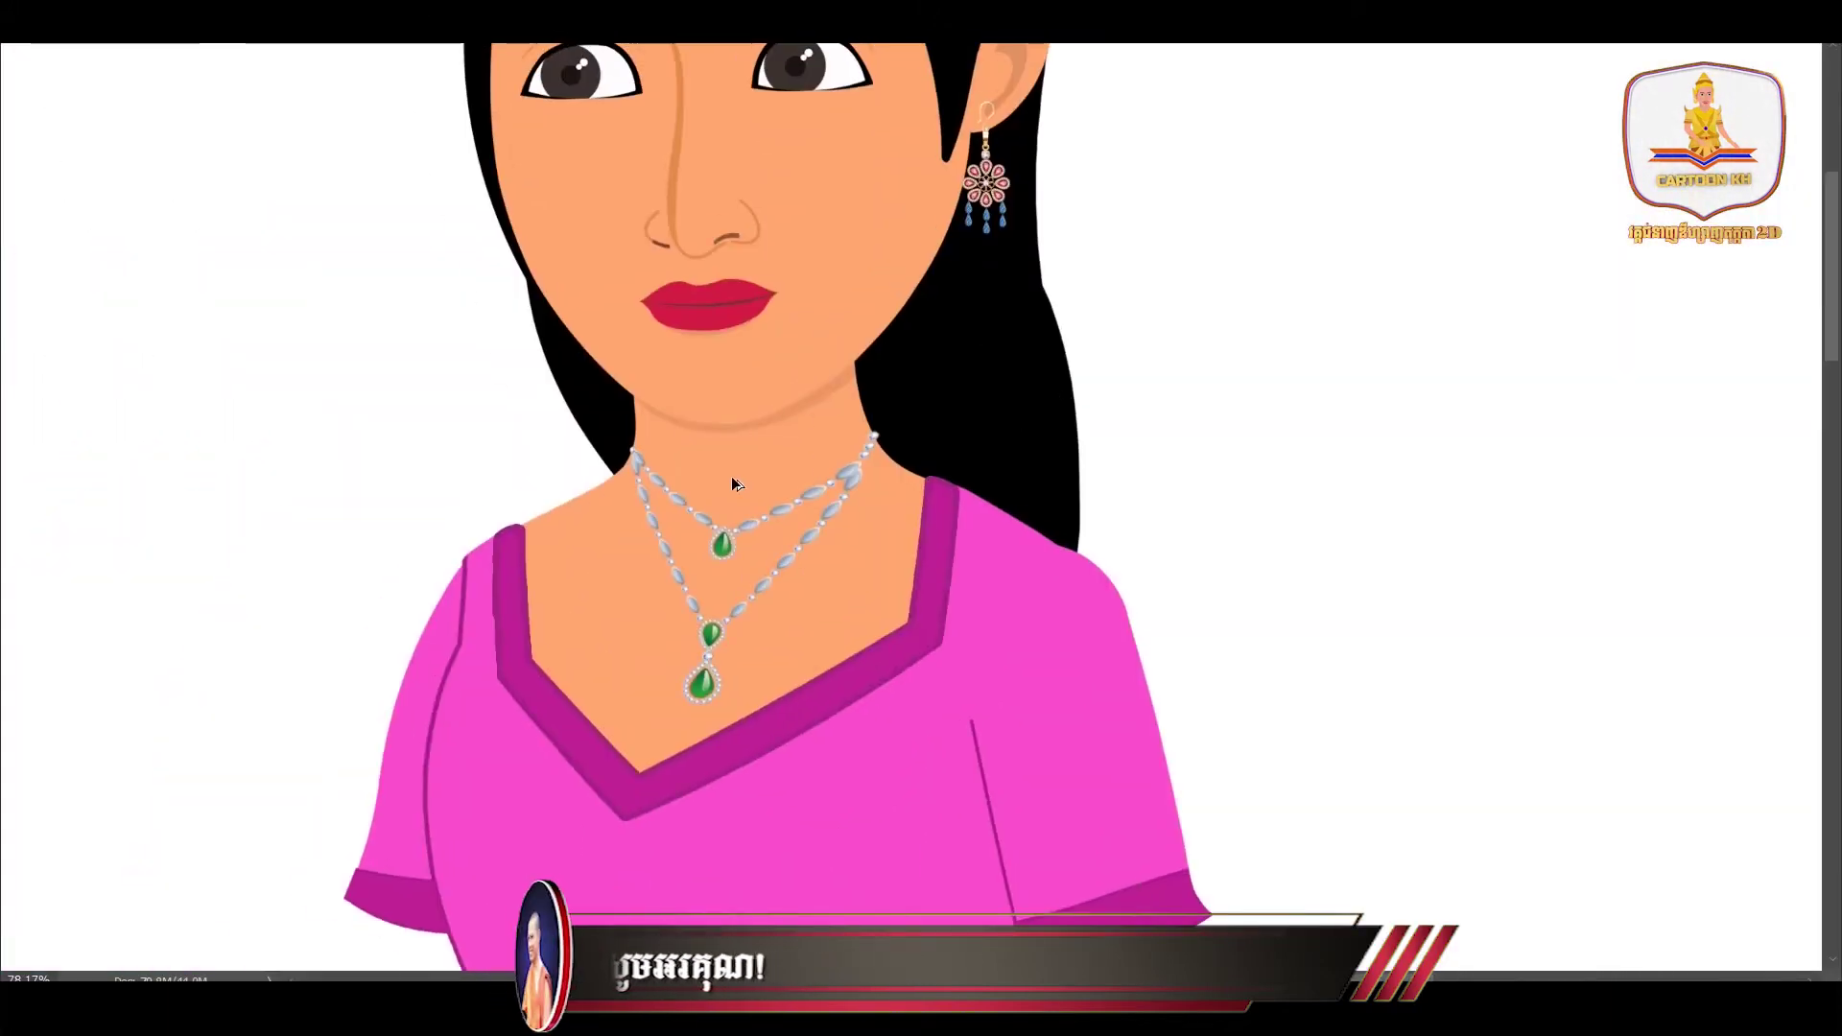
scroll(734, 483, "up", 3)
scroll(745, 485, "up", 2)
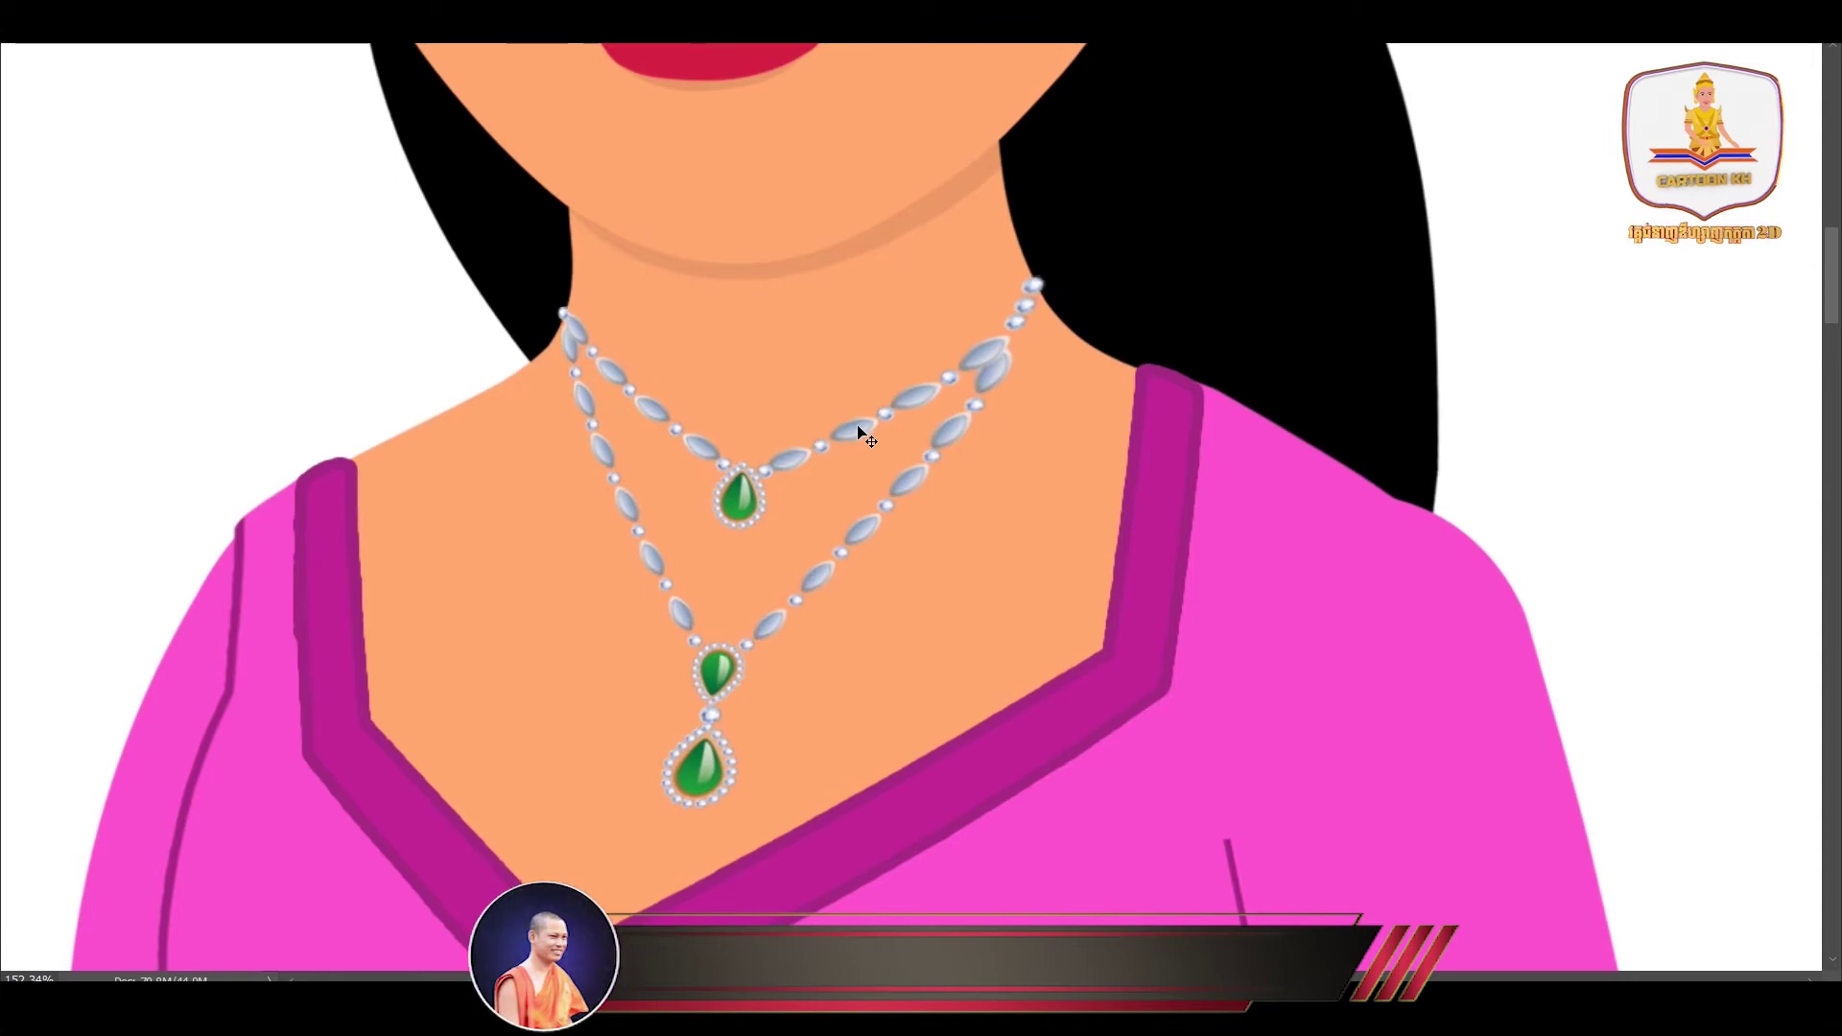
scroll(859, 431, "down", 5)
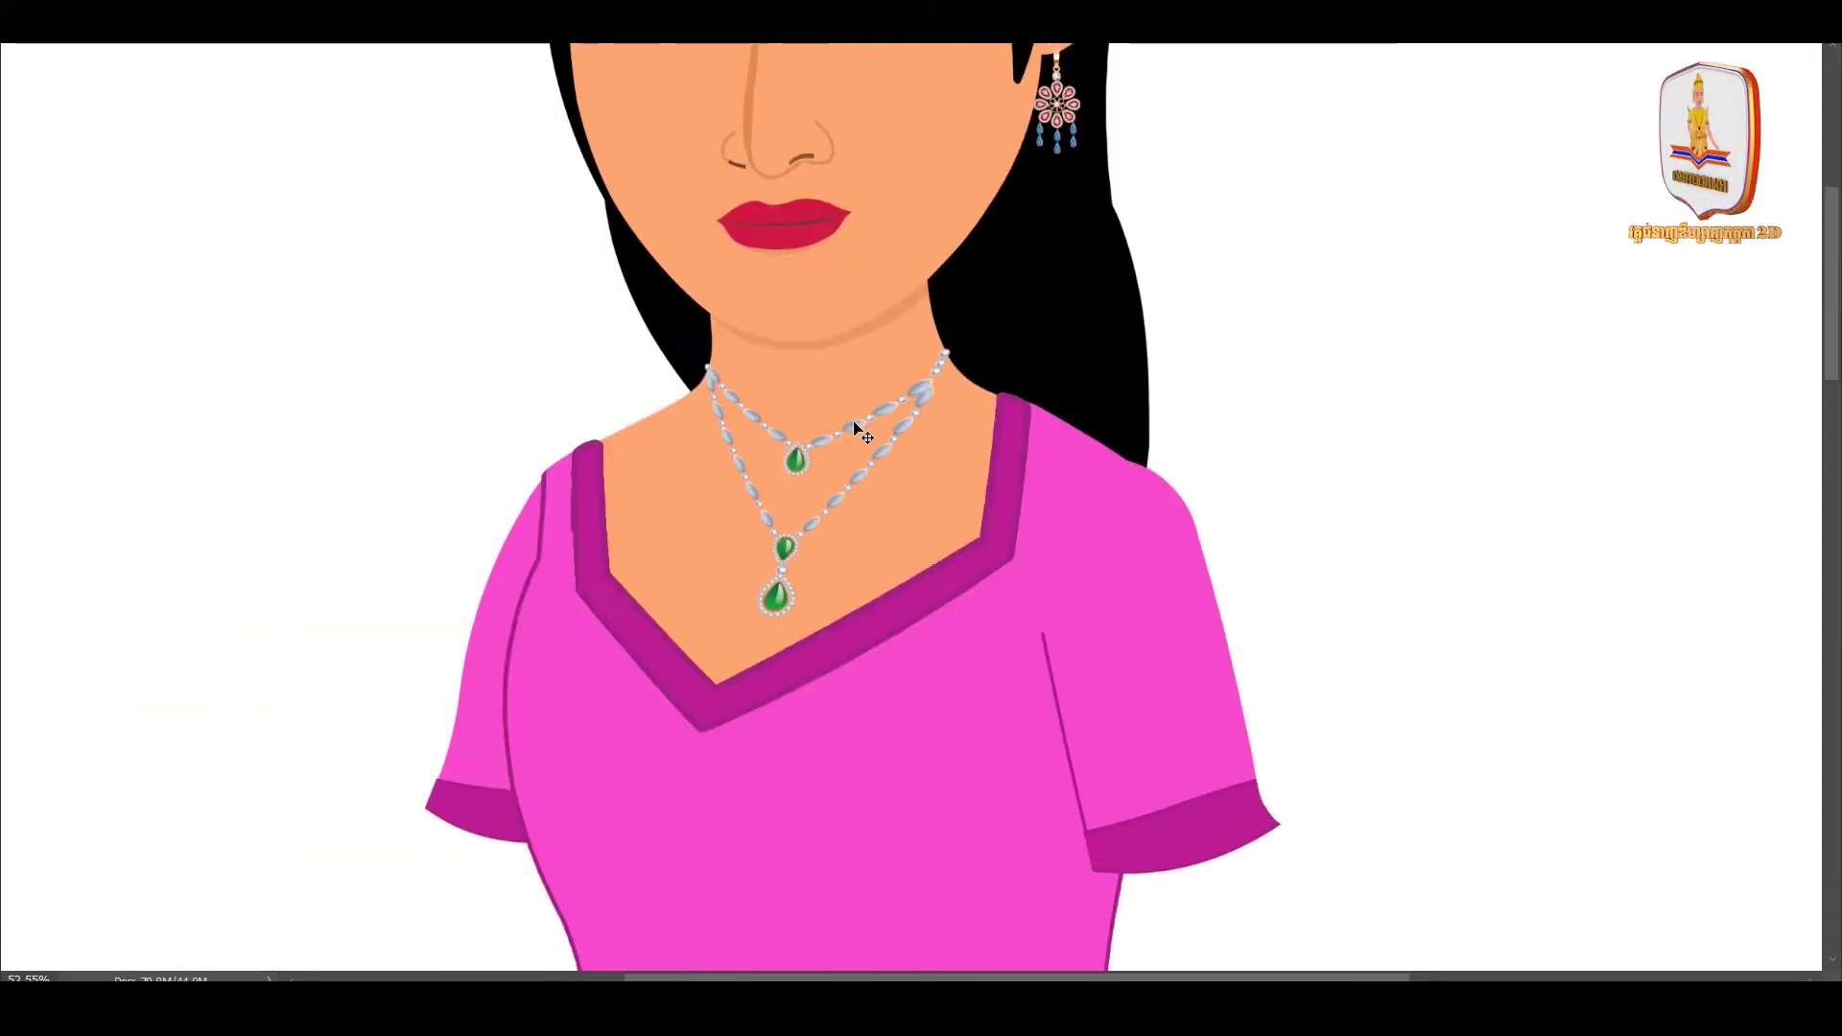
scroll(859, 431, "down", 3)
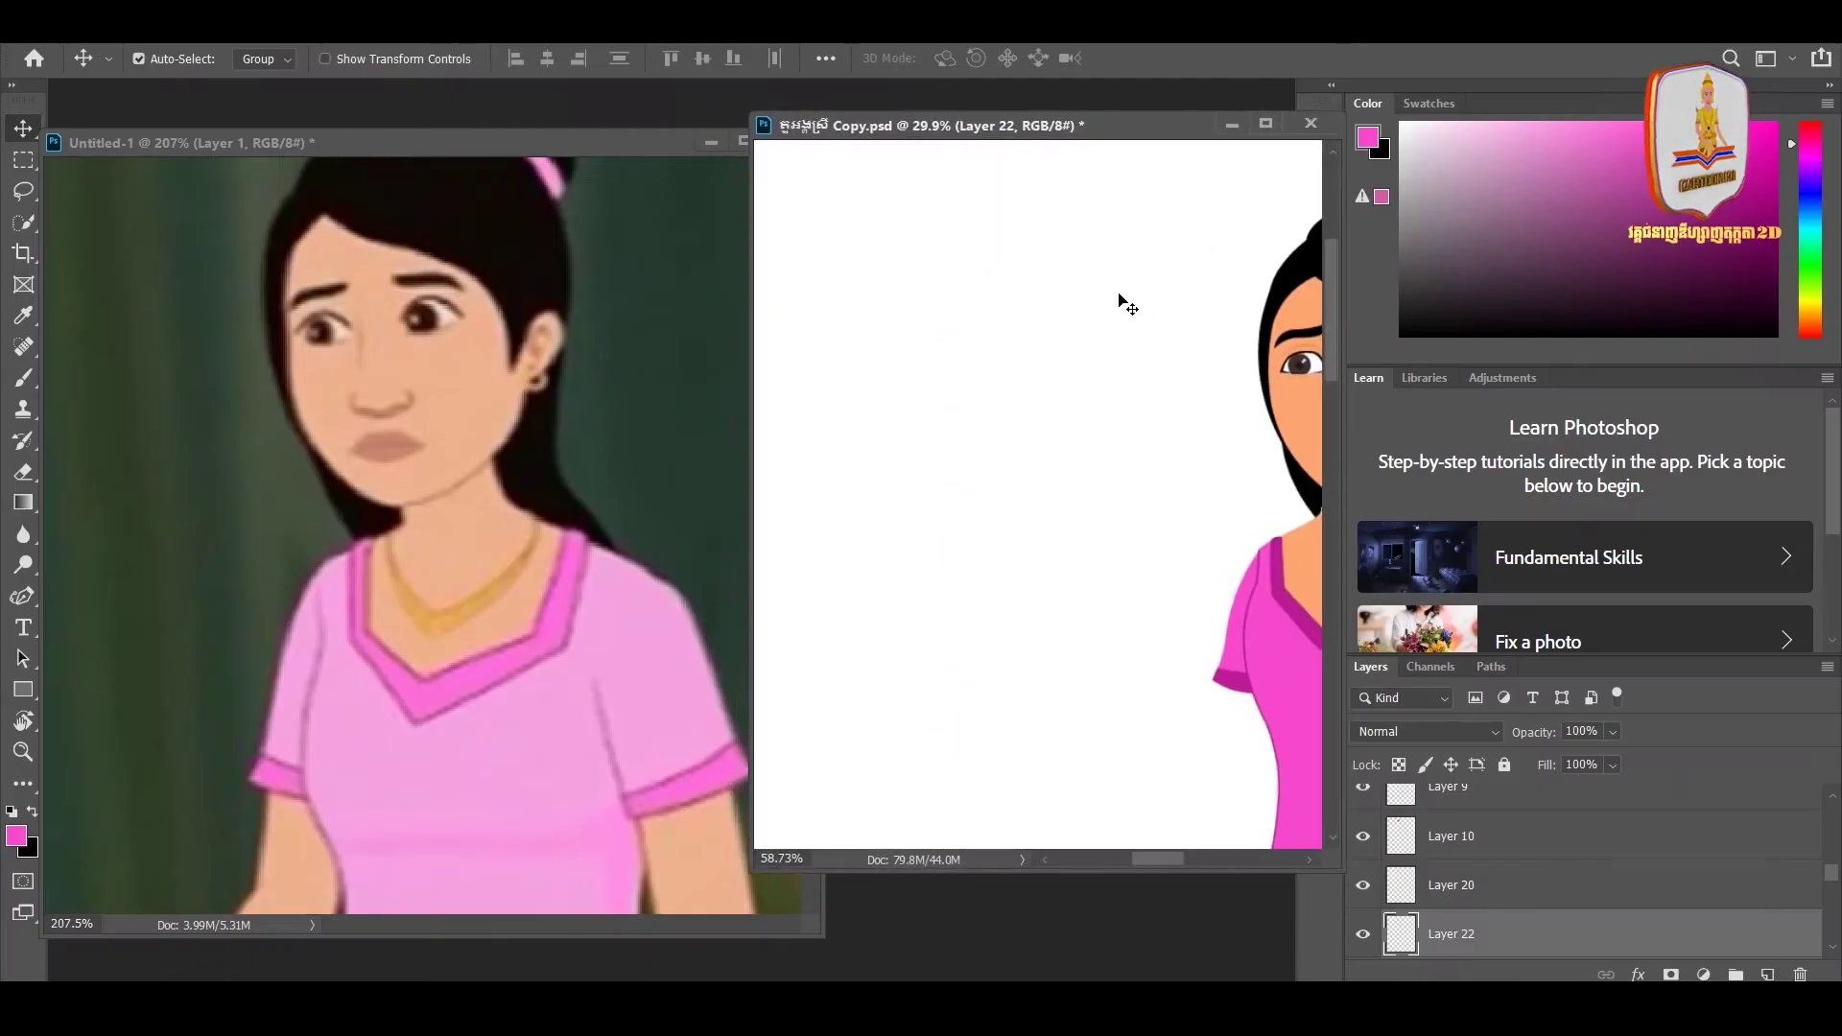
left_click_drag(1110, 378, 926, 381)
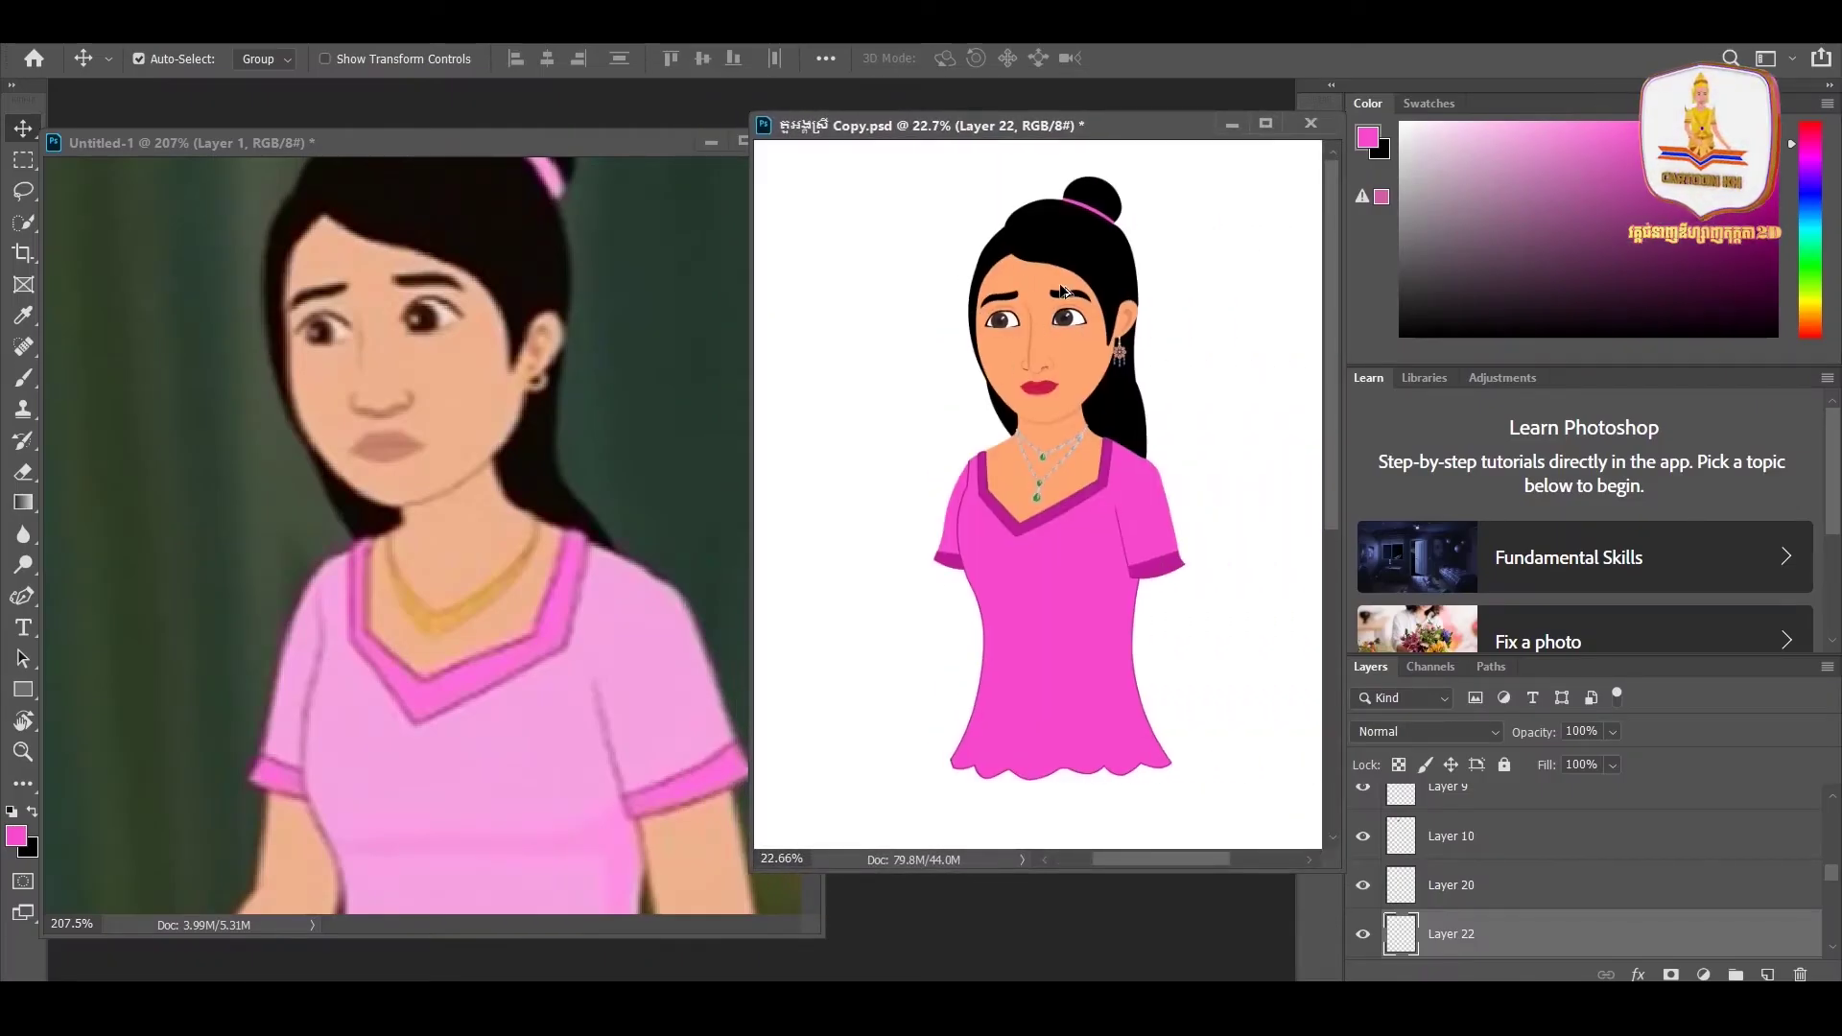
key("ctrl+s")
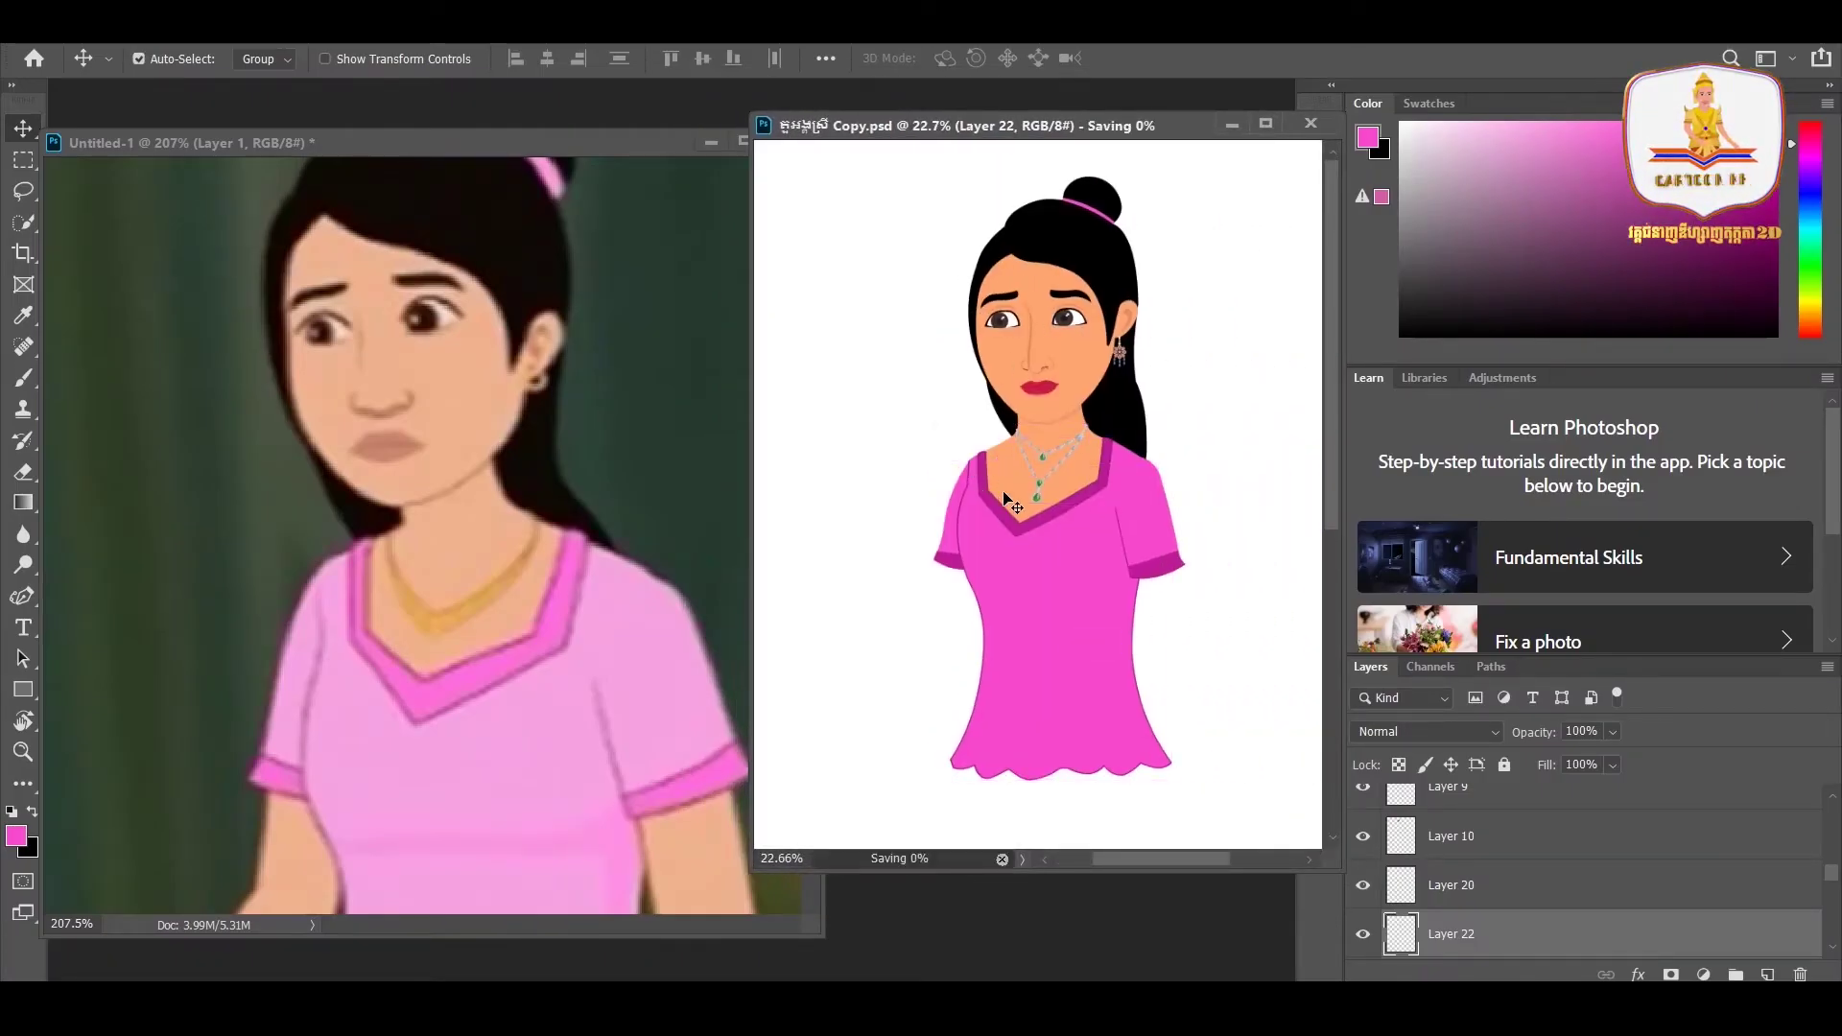
scroll(966, 505, "down", 2)
left_click(482, 530)
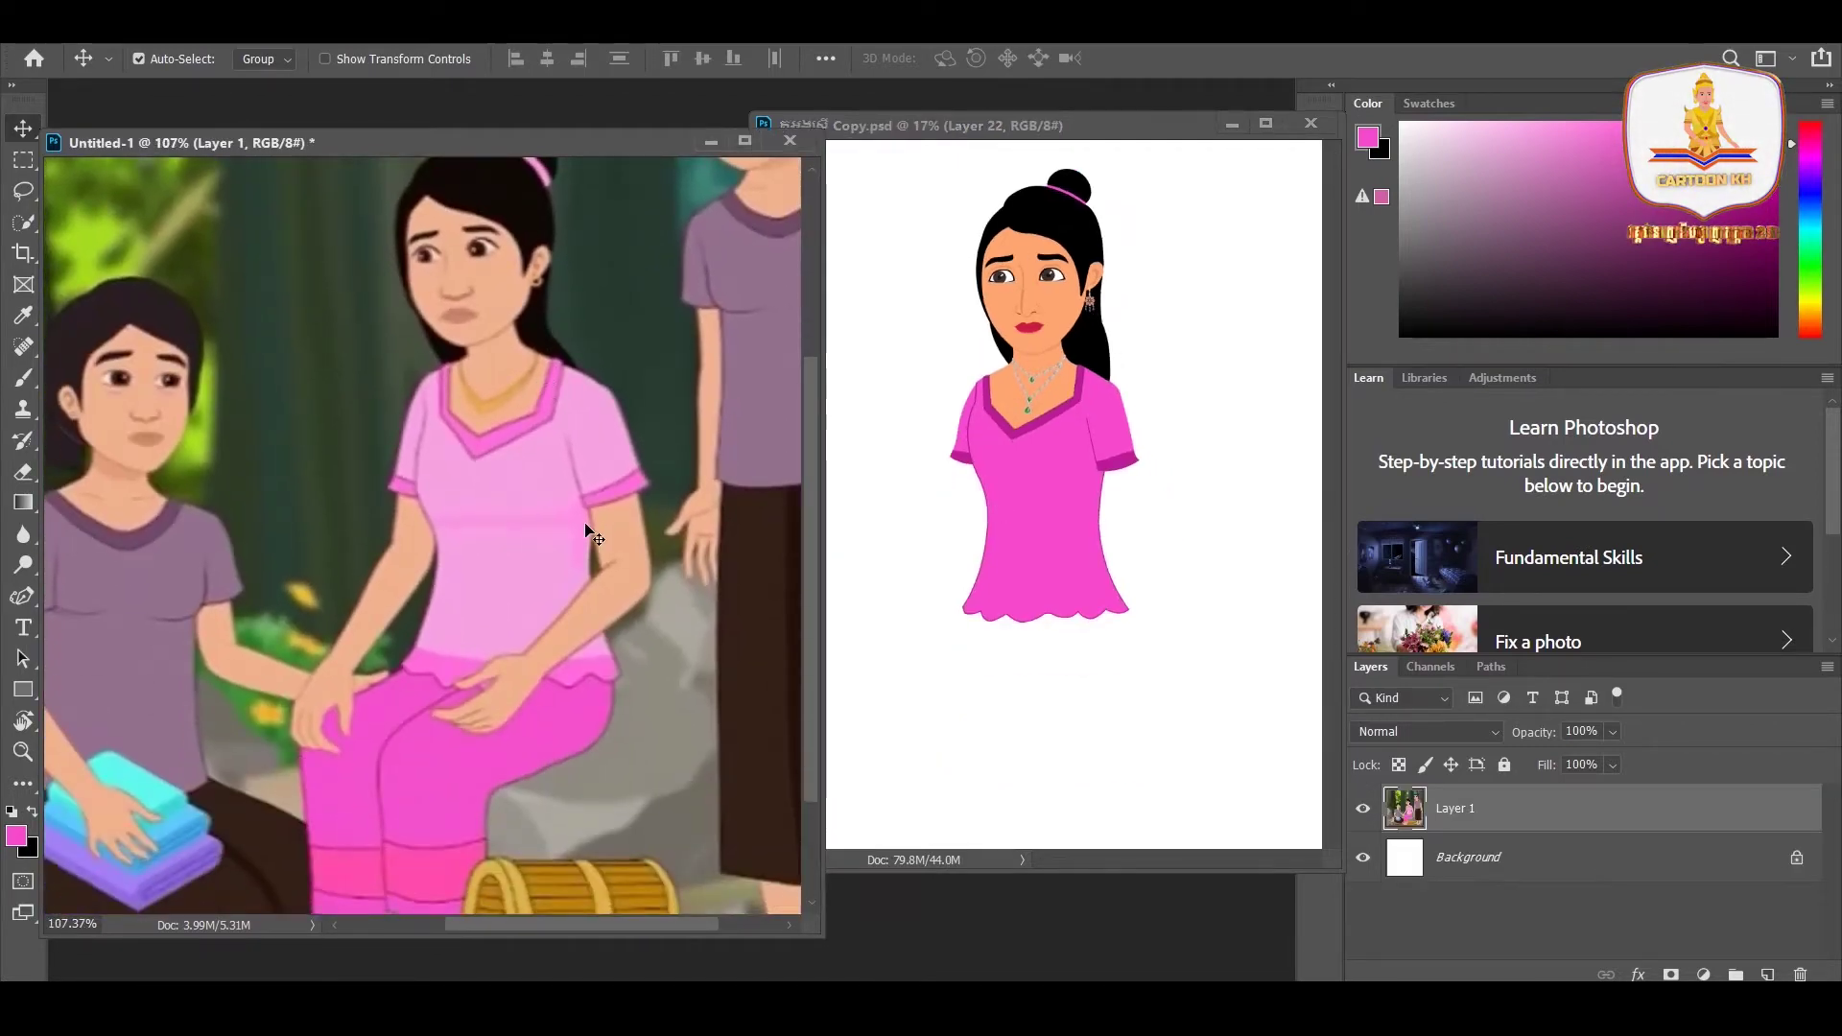
mouse_move(589, 527)
left_mouse_down()
mouse_move(554, 492)
mouse_move(499, 519)
mouse_move(523, 523)
left_mouse_up()
scroll(543, 534, "up", 1)
scroll(471, 525, "up", 1)
scroll(535, 527, "down", 2)
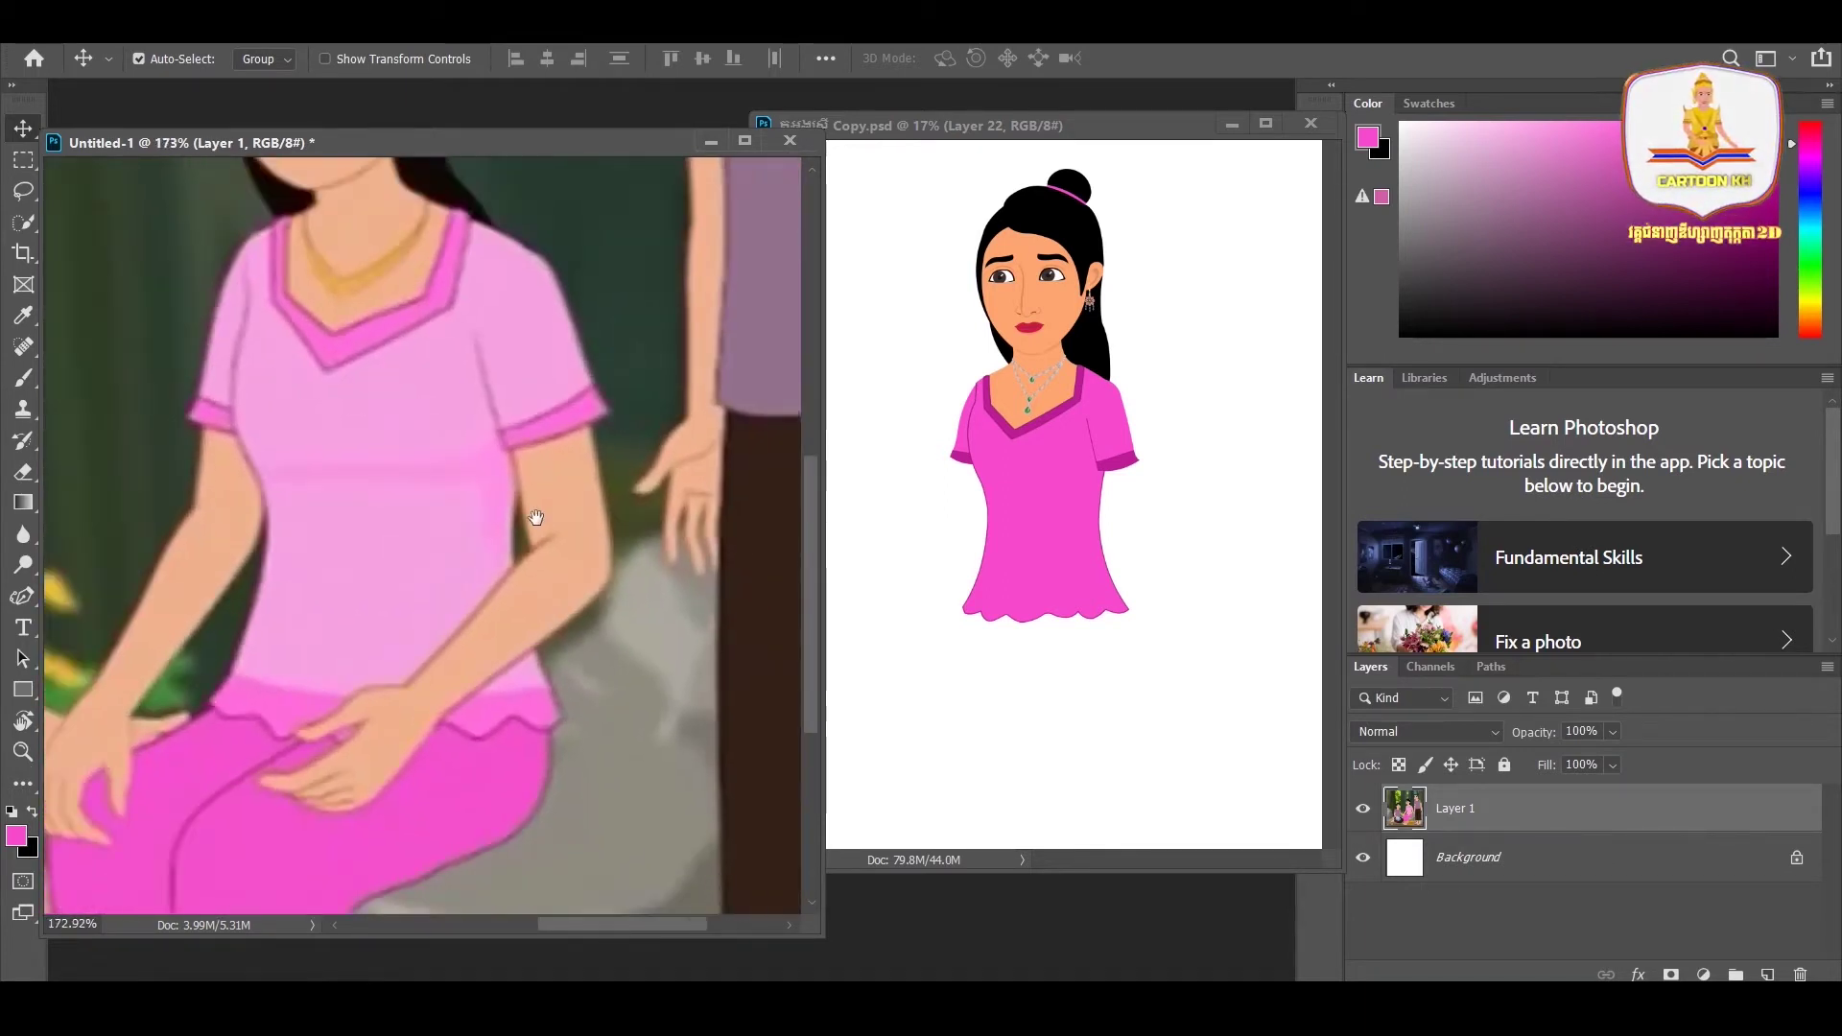
scroll(540, 521, "up", 1)
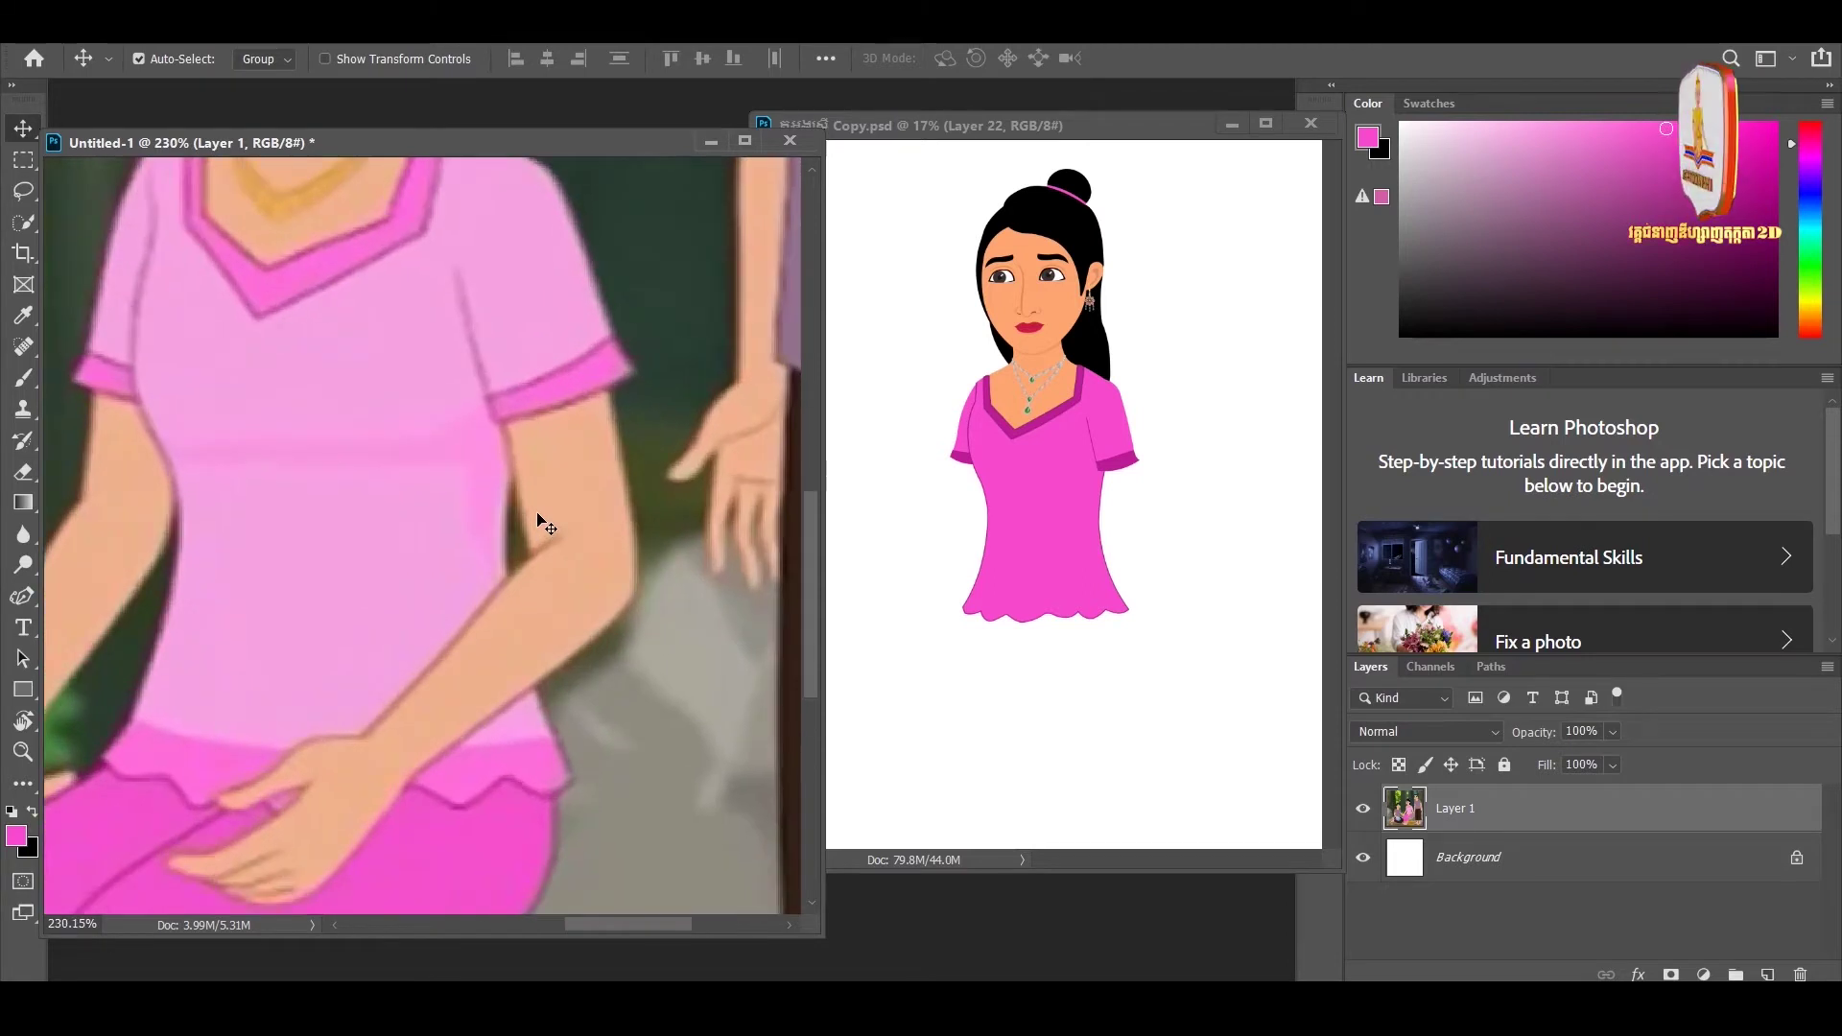
scroll(417, 513, "down", 1)
scroll(443, 508, "down", 1)
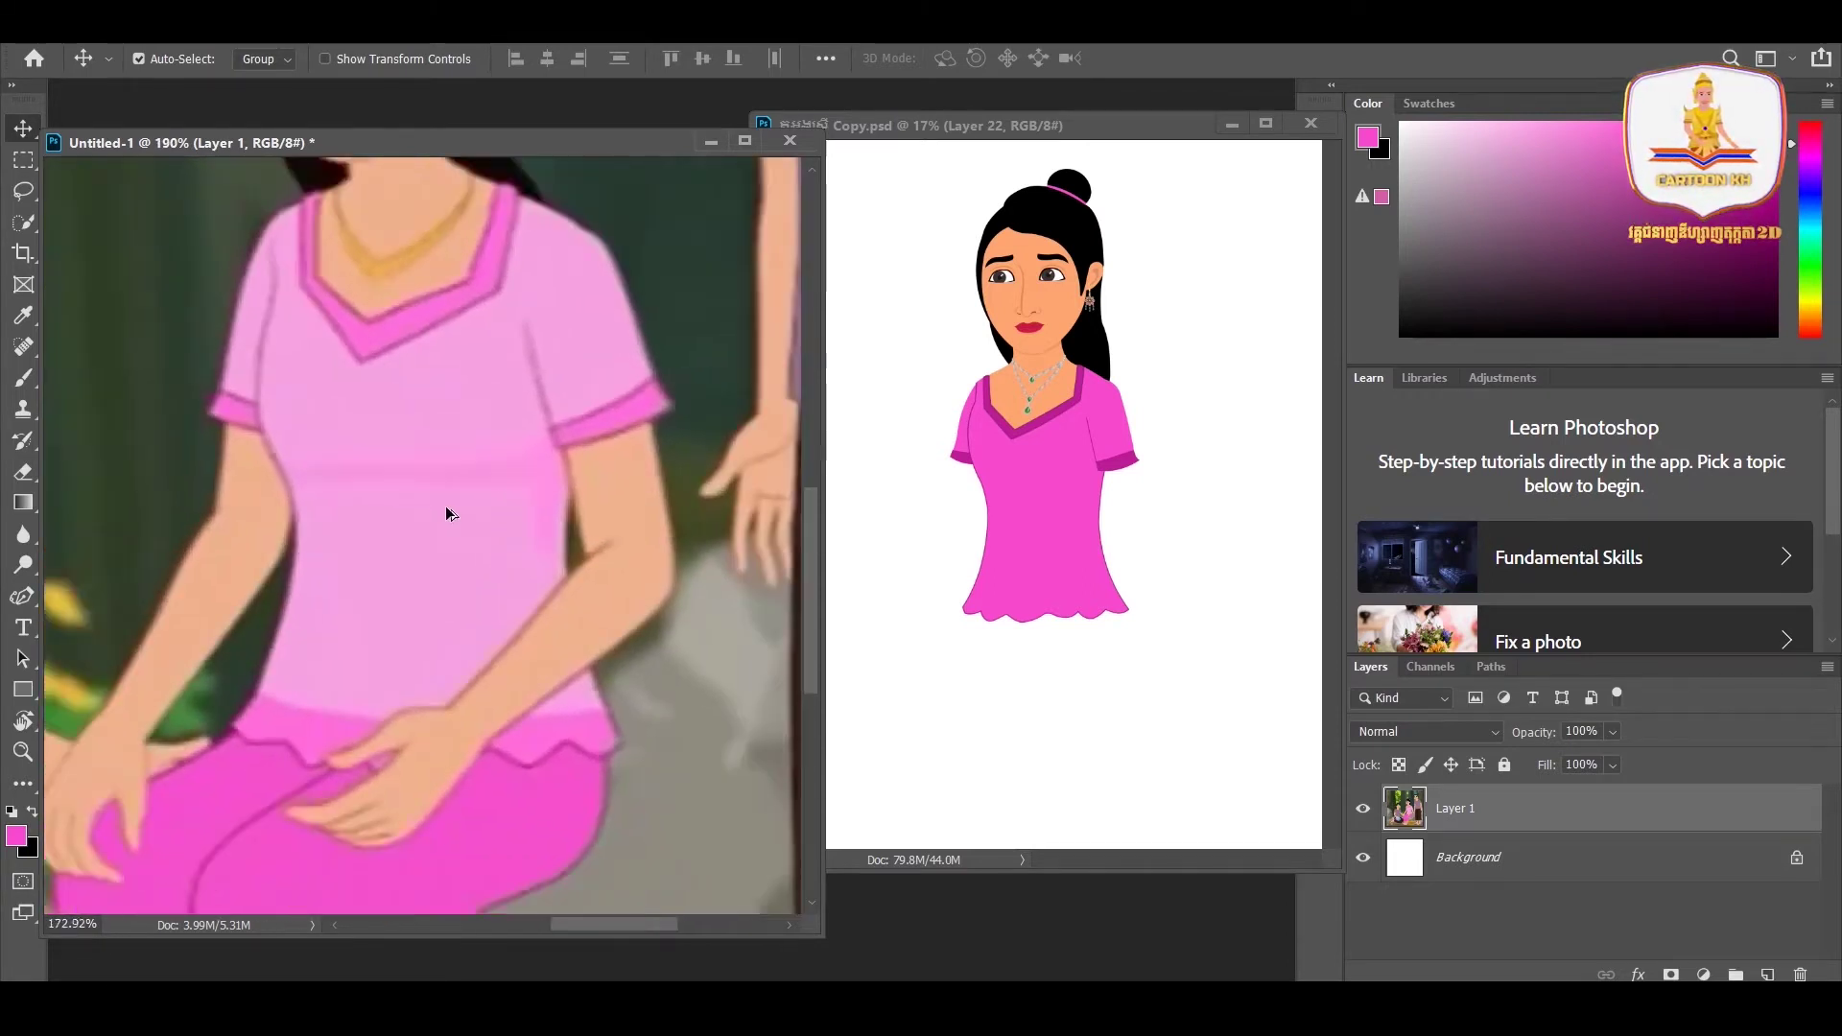
left_click_drag(445, 505, 491, 519)
scroll(518, 526, "up", 1)
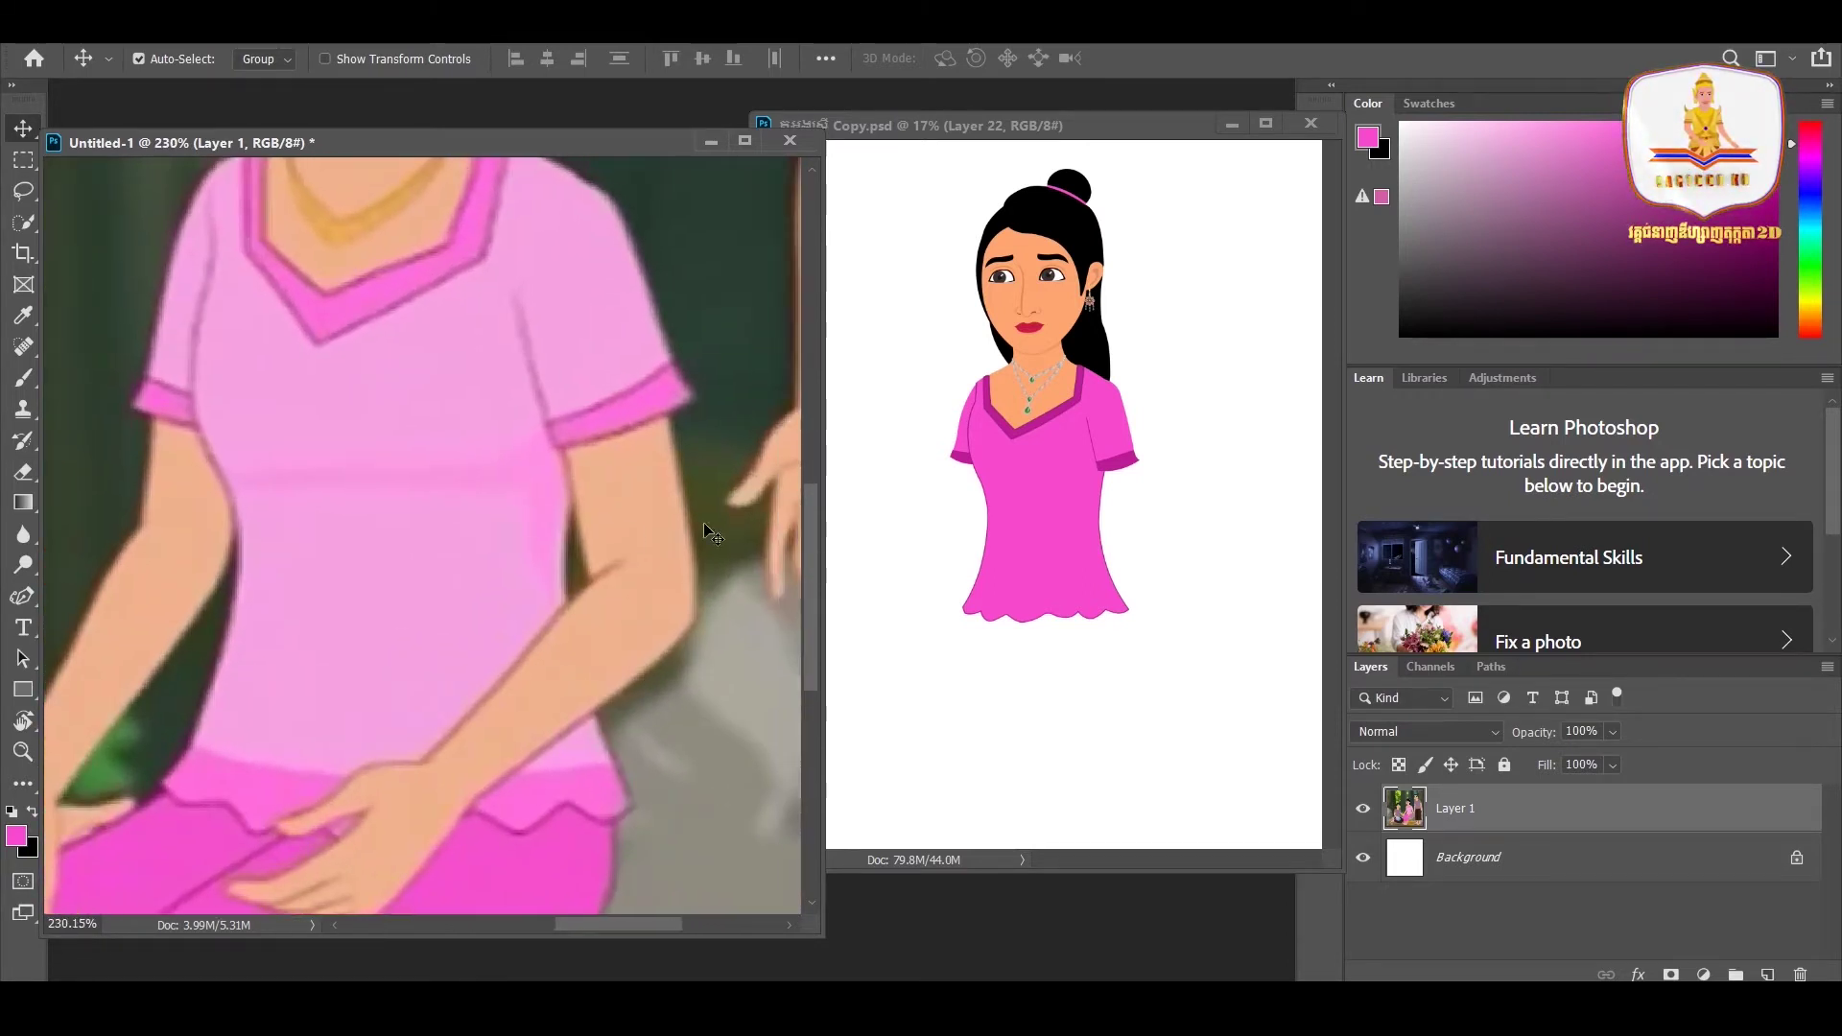
left_click(1123, 493)
scroll(1152, 538, "up", 1)
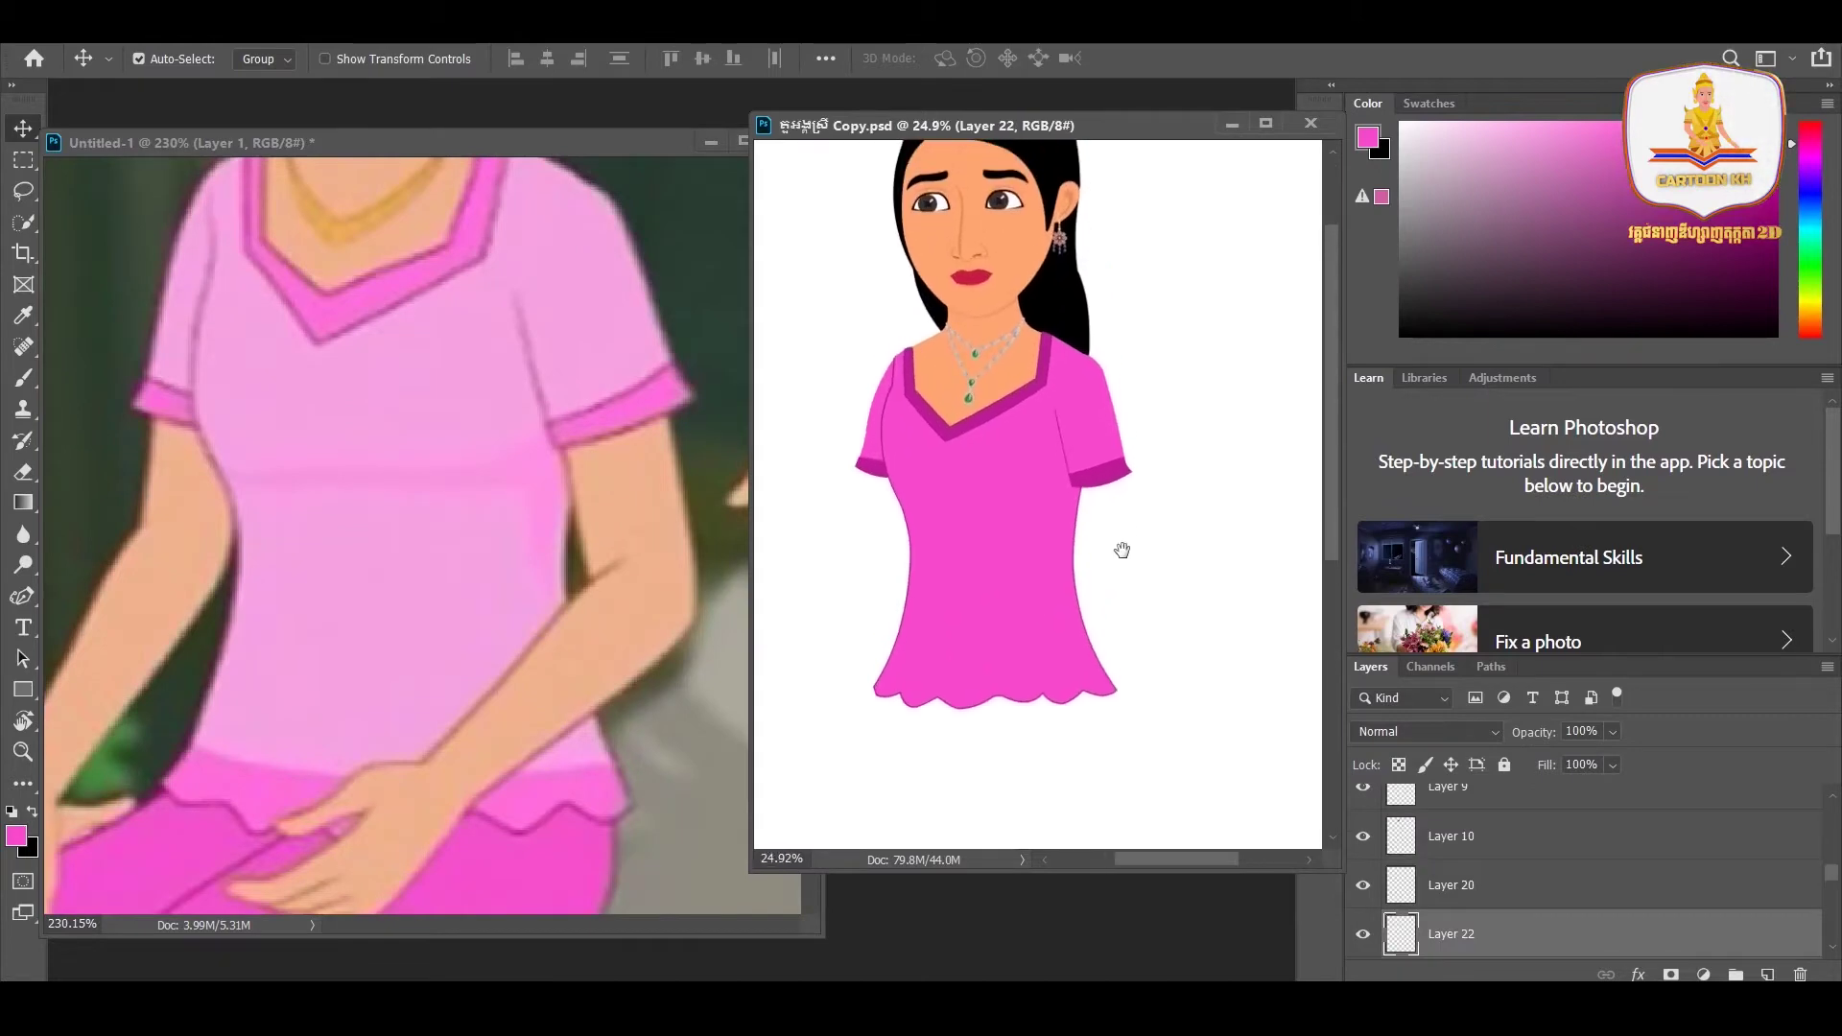
- Draw a closed arm-shaped Pen path just below the right-hand sleeve
scroll(1121, 547, "up", 1)
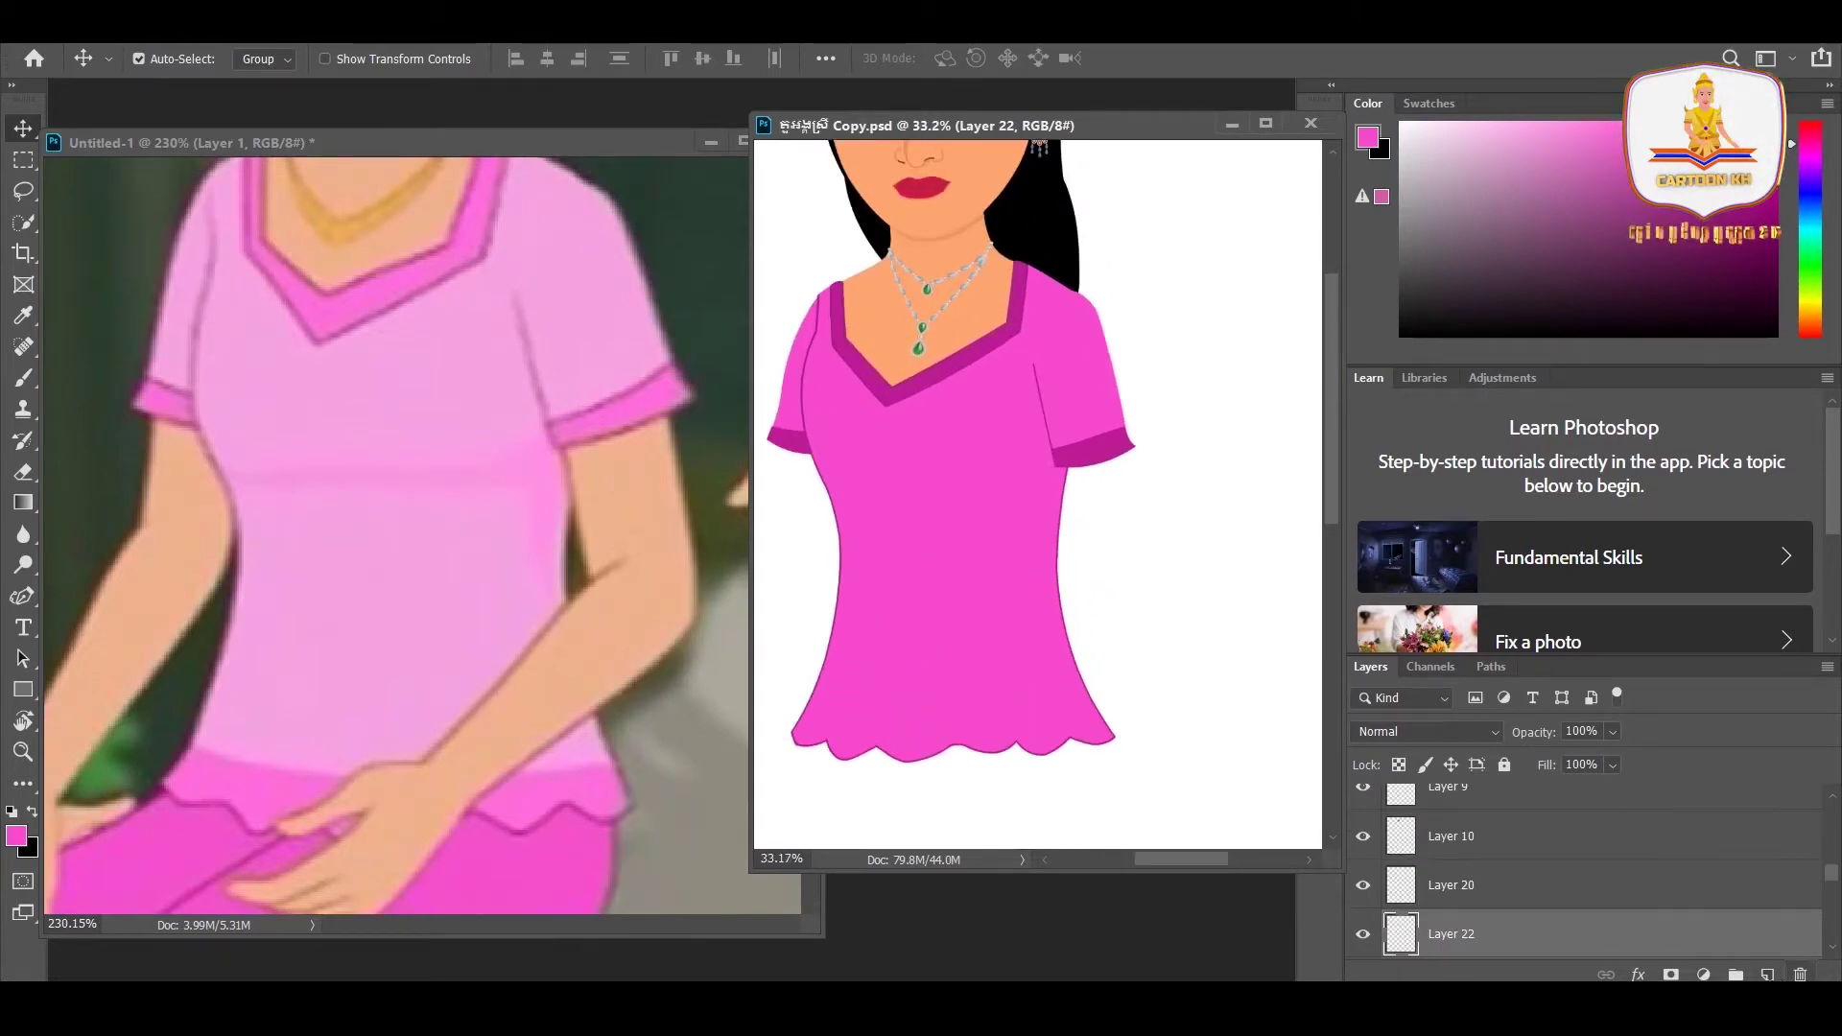
left_click_drag(1127, 576, 1060, 543)
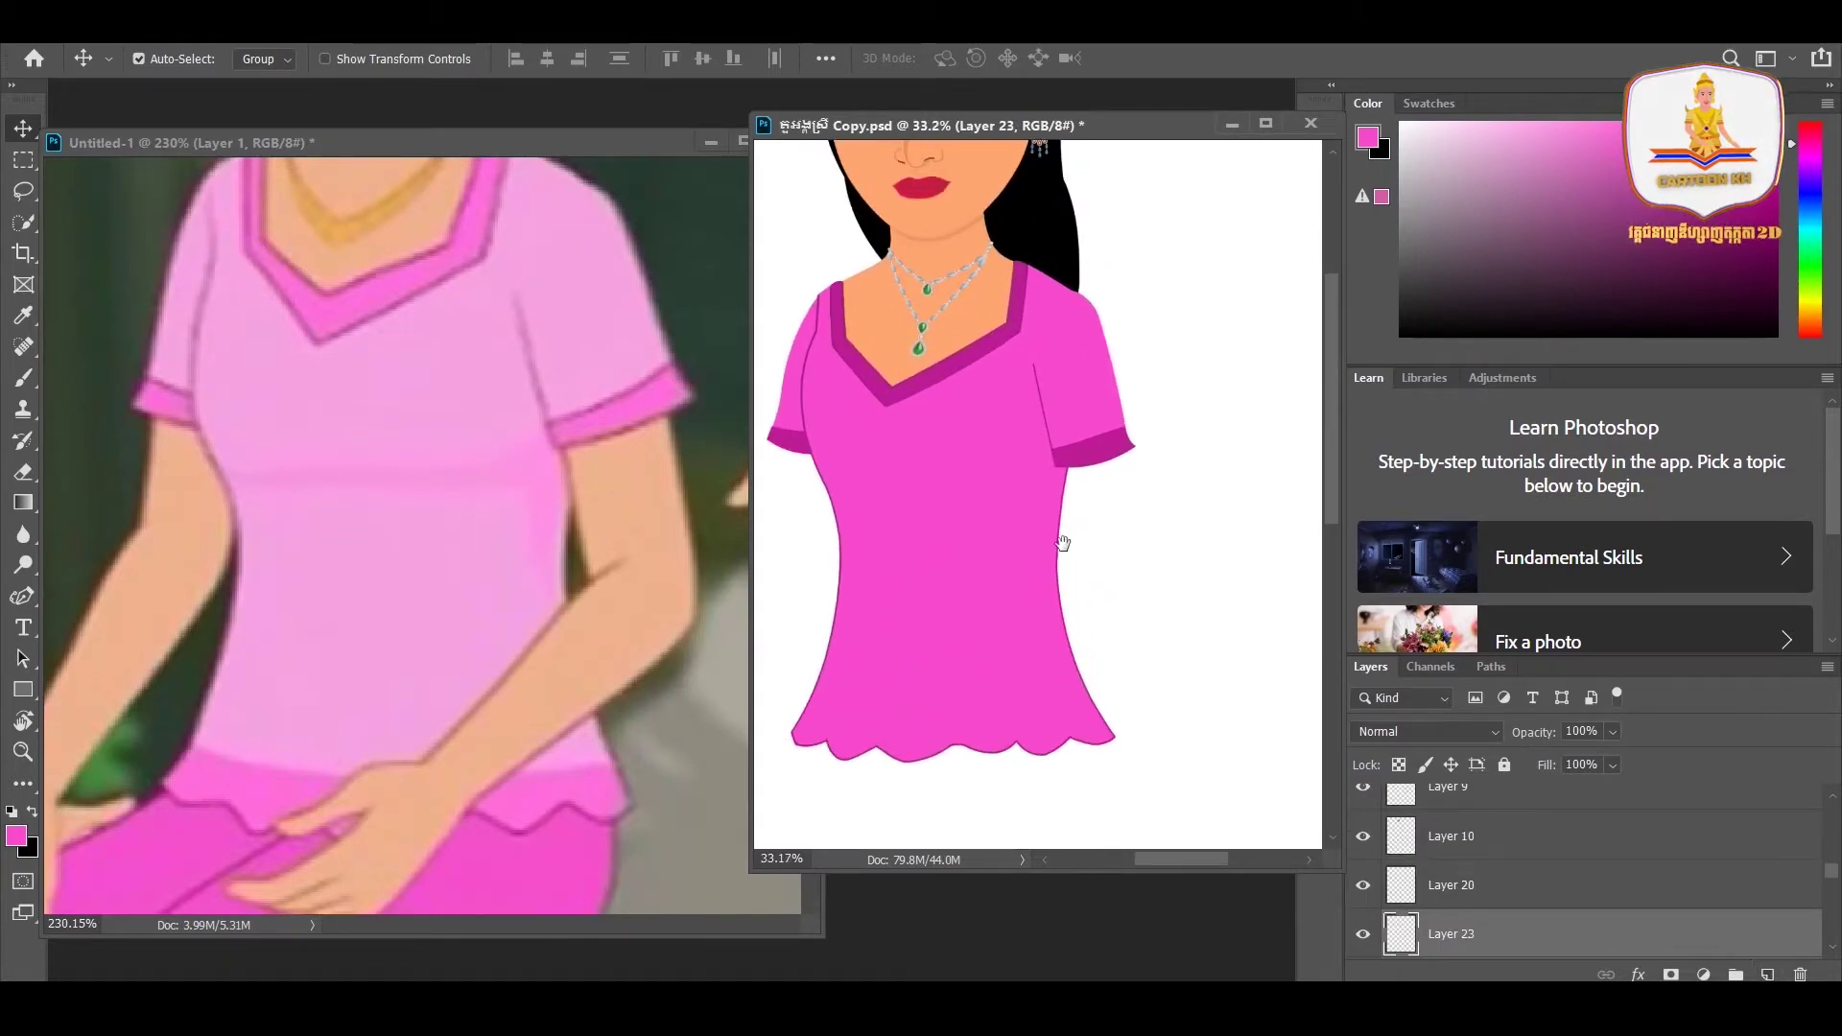
left_click(23, 601)
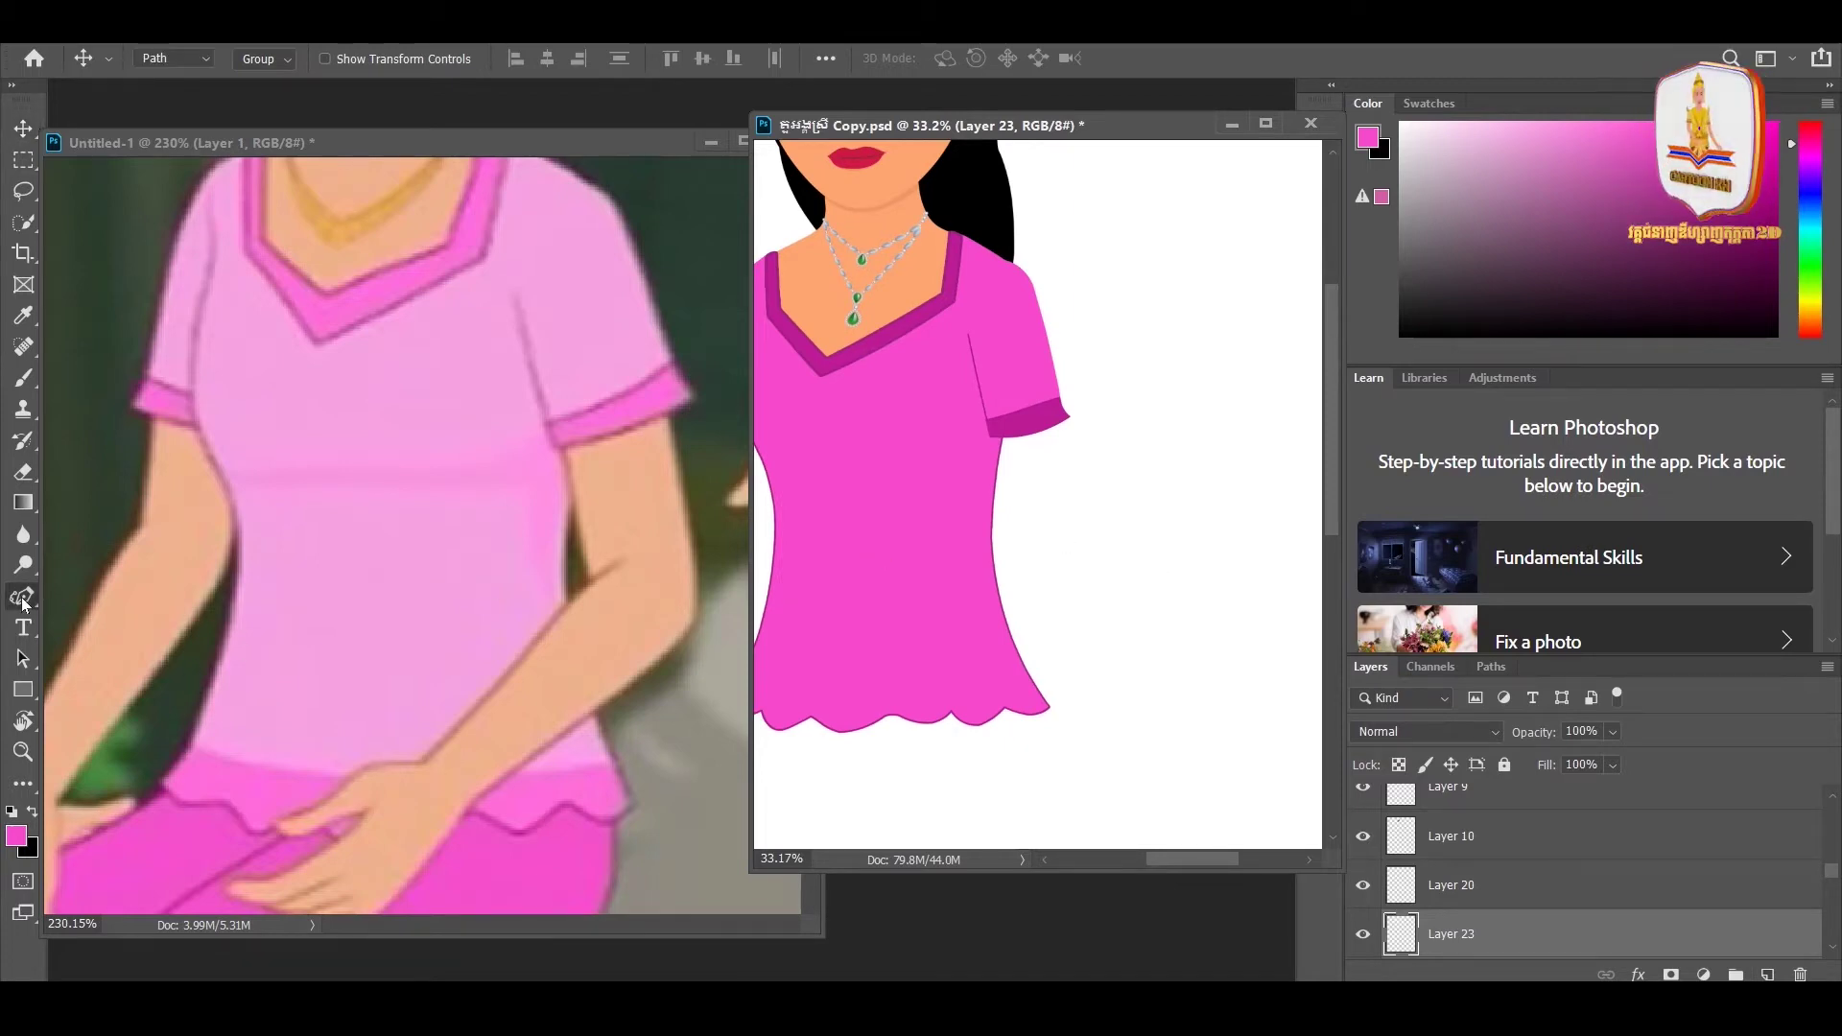
left_click(114, 597)
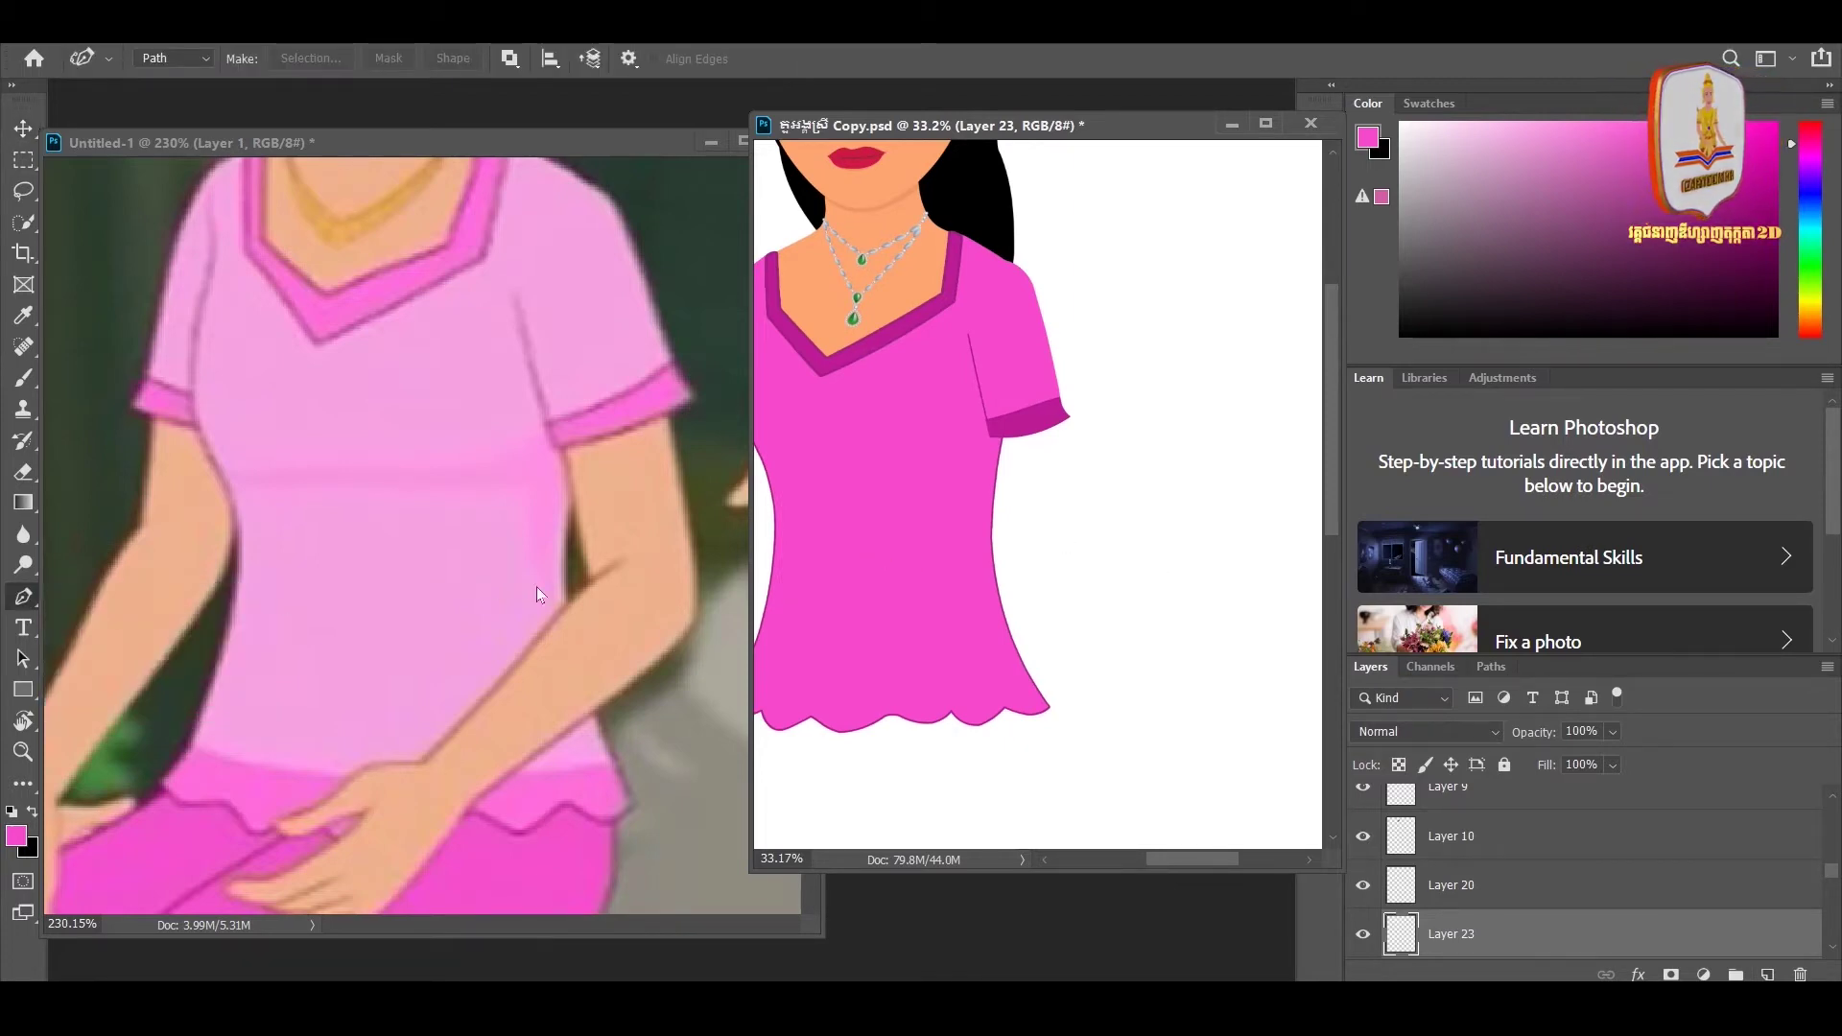
scroll(1138, 534, "up", 1)
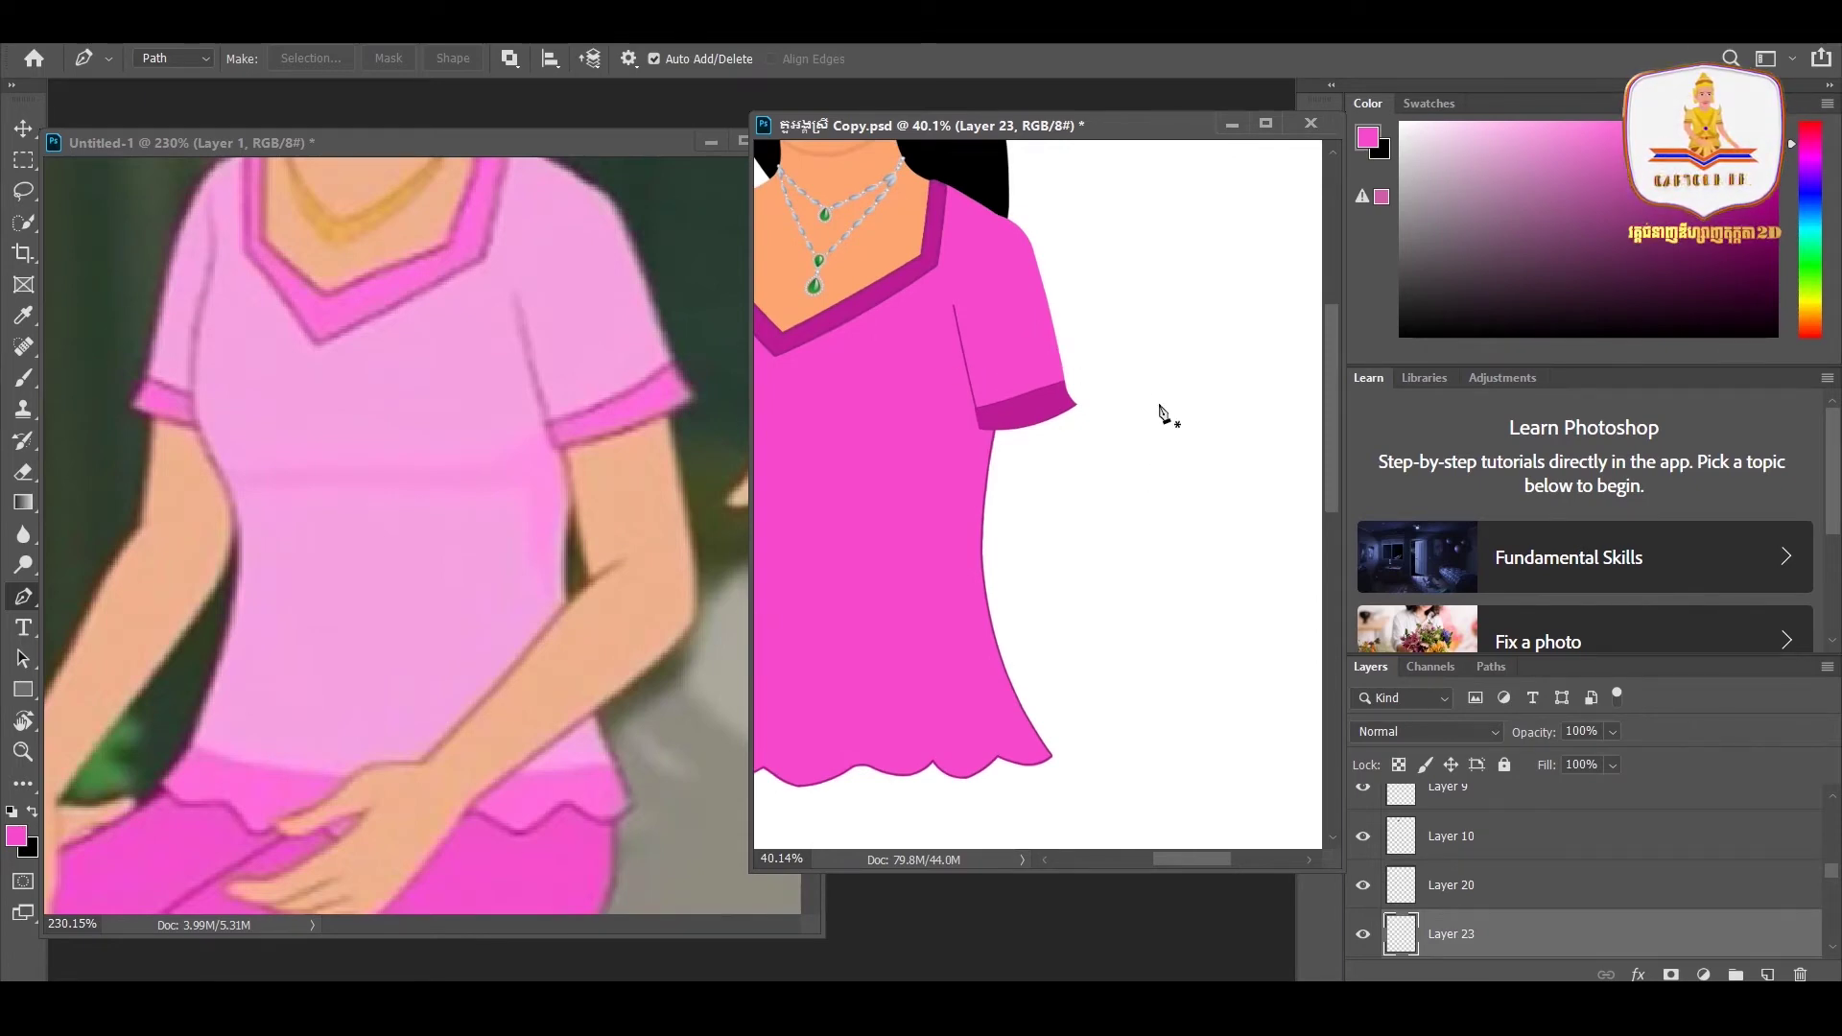
left_click(1098, 346)
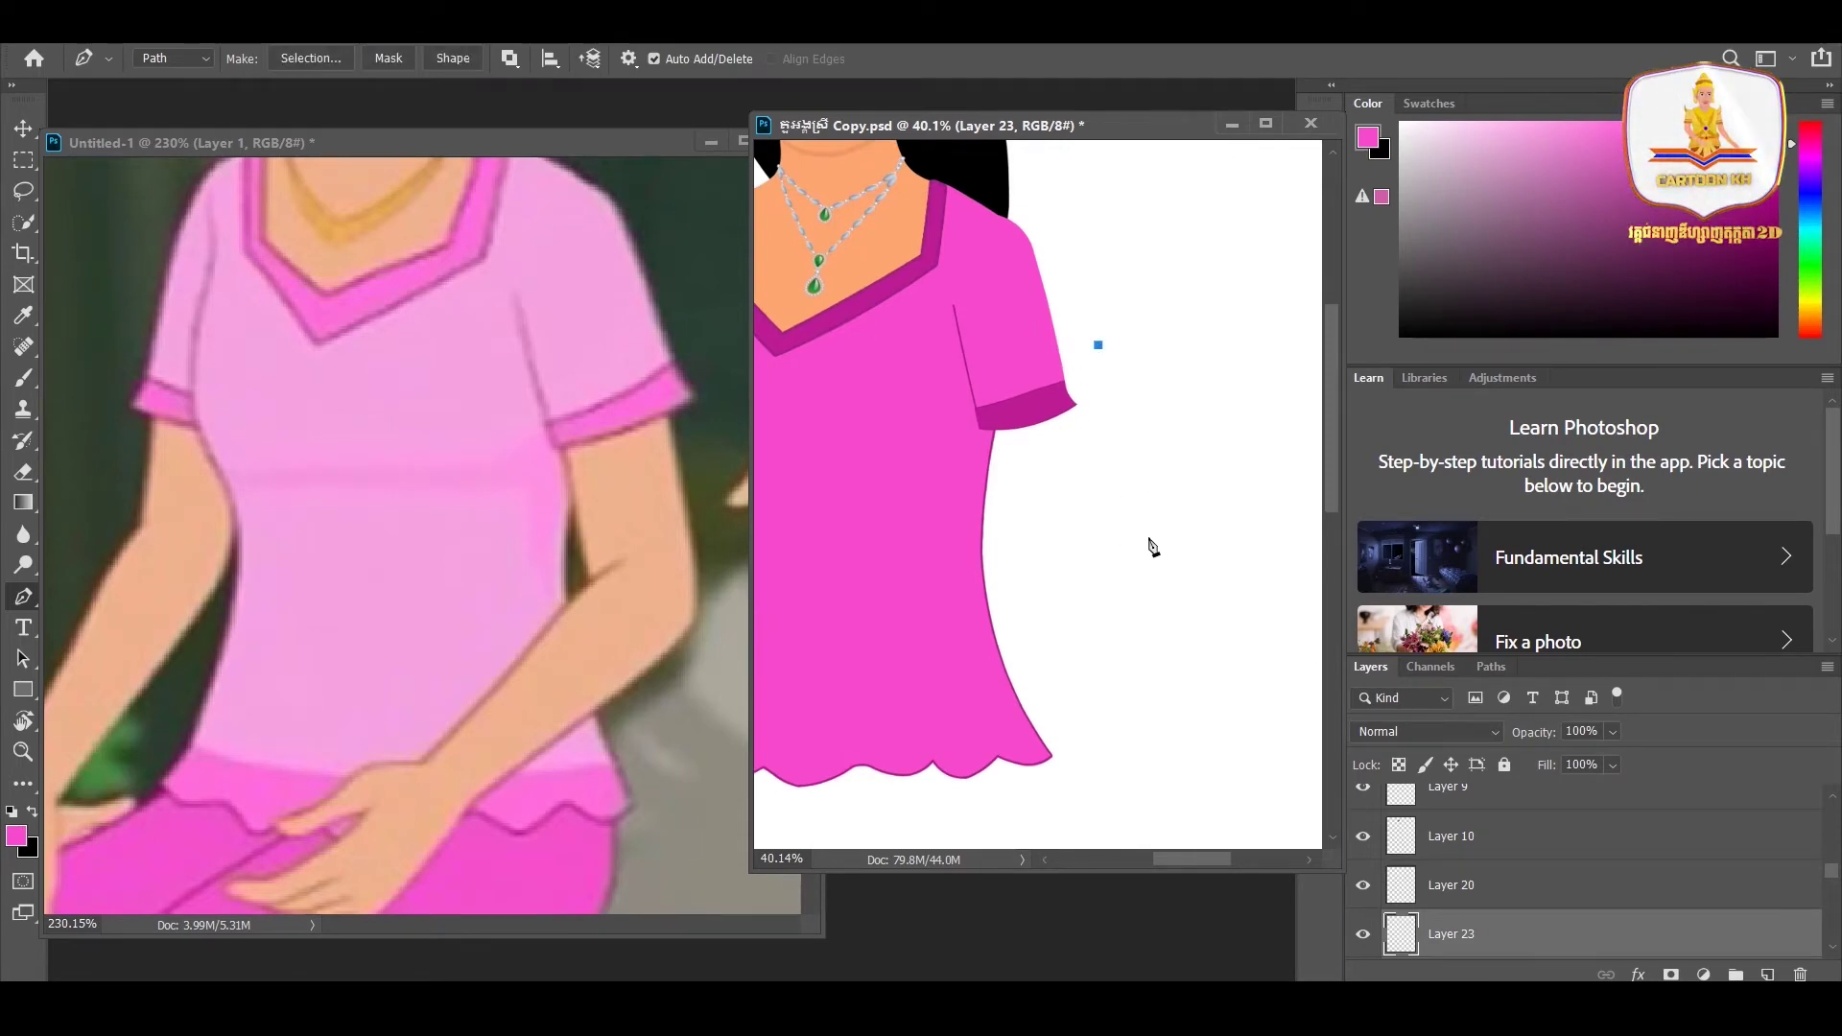
left_click_drag(1147, 545, 1163, 587)
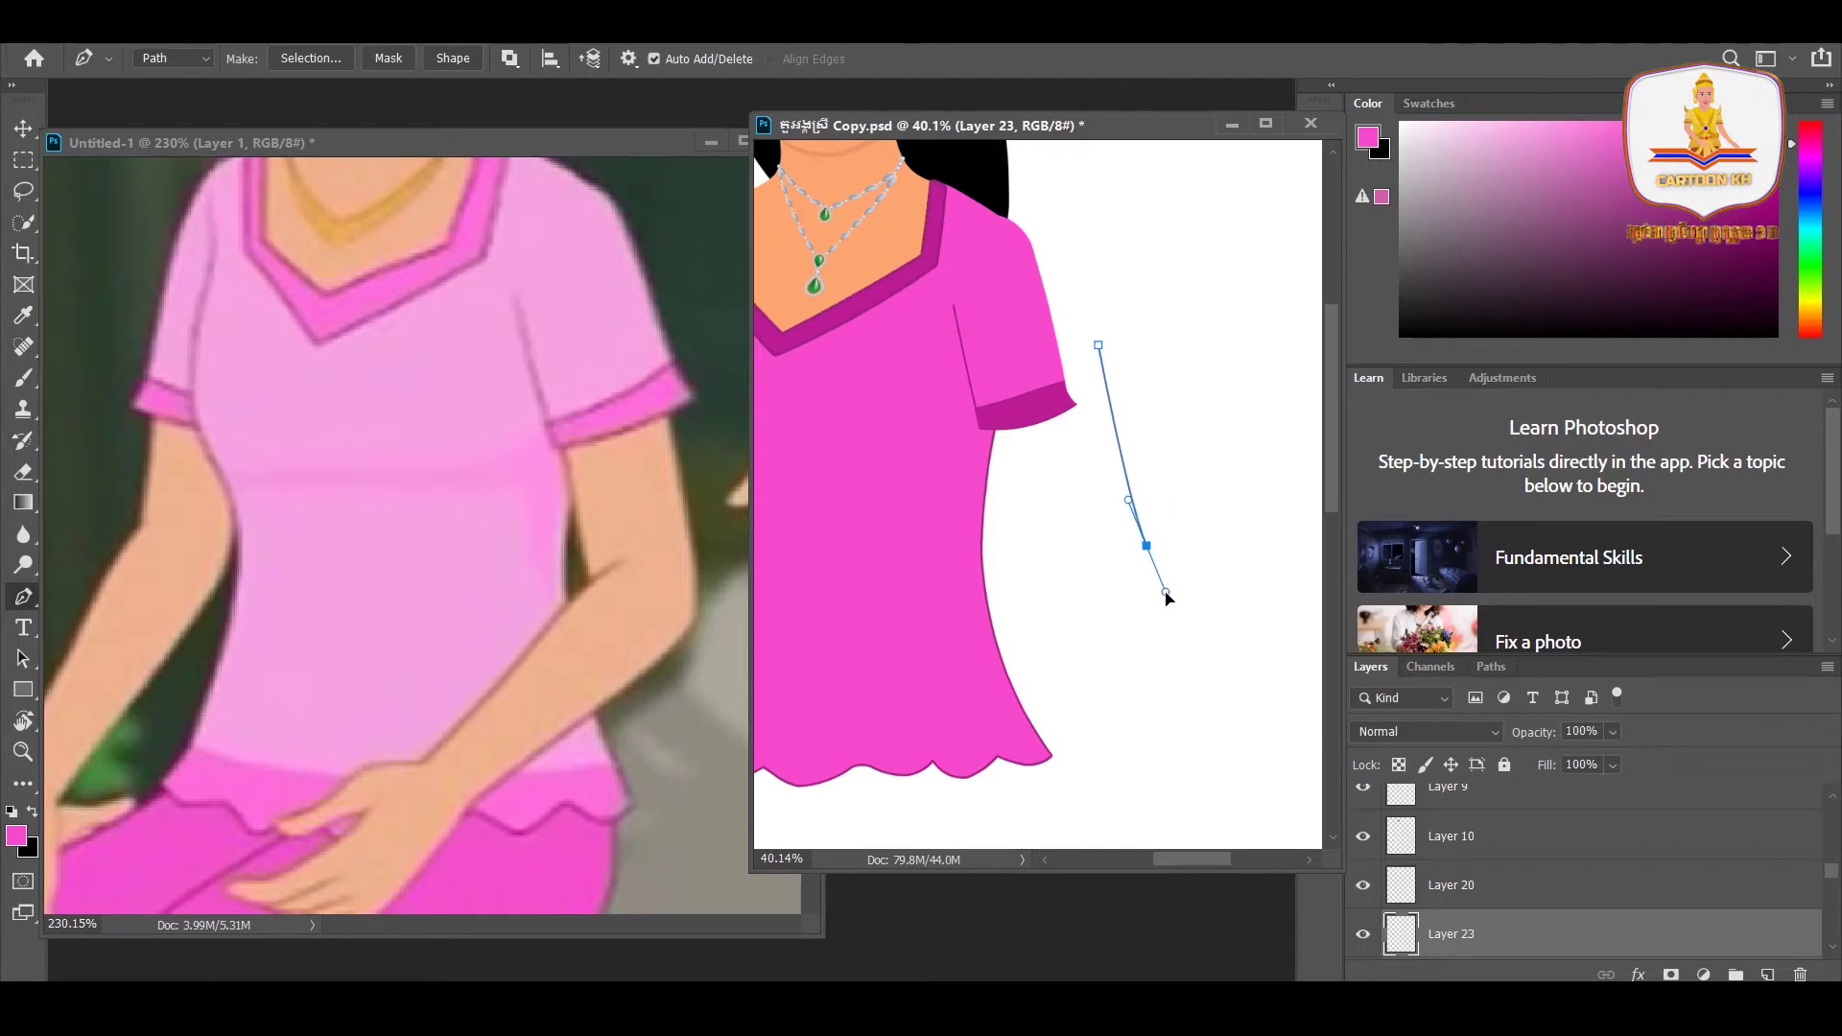
left_click_drag(1197, 540, 1206, 520)
left_click(1198, 541, "alt")
left_click_drag(1154, 319, 1138, 281)
left_click(1153, 320, "alt")
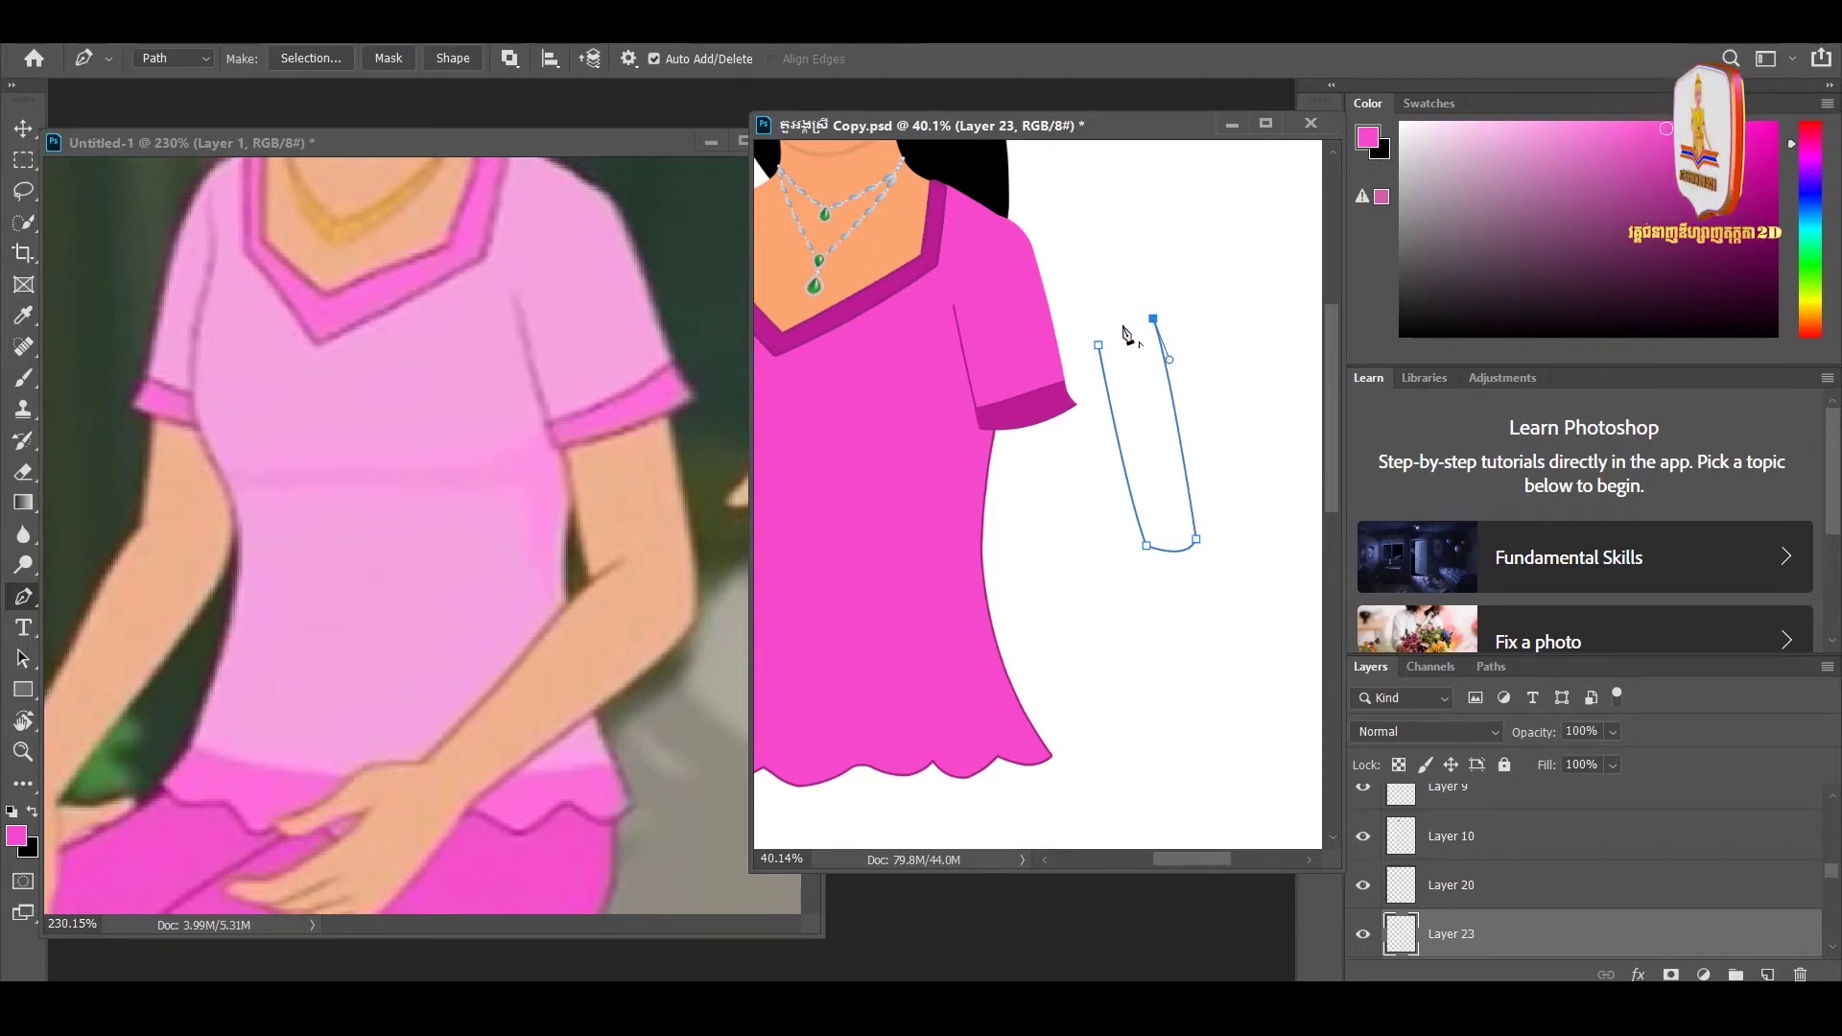
left_click_drag(1100, 347, 1111, 383)
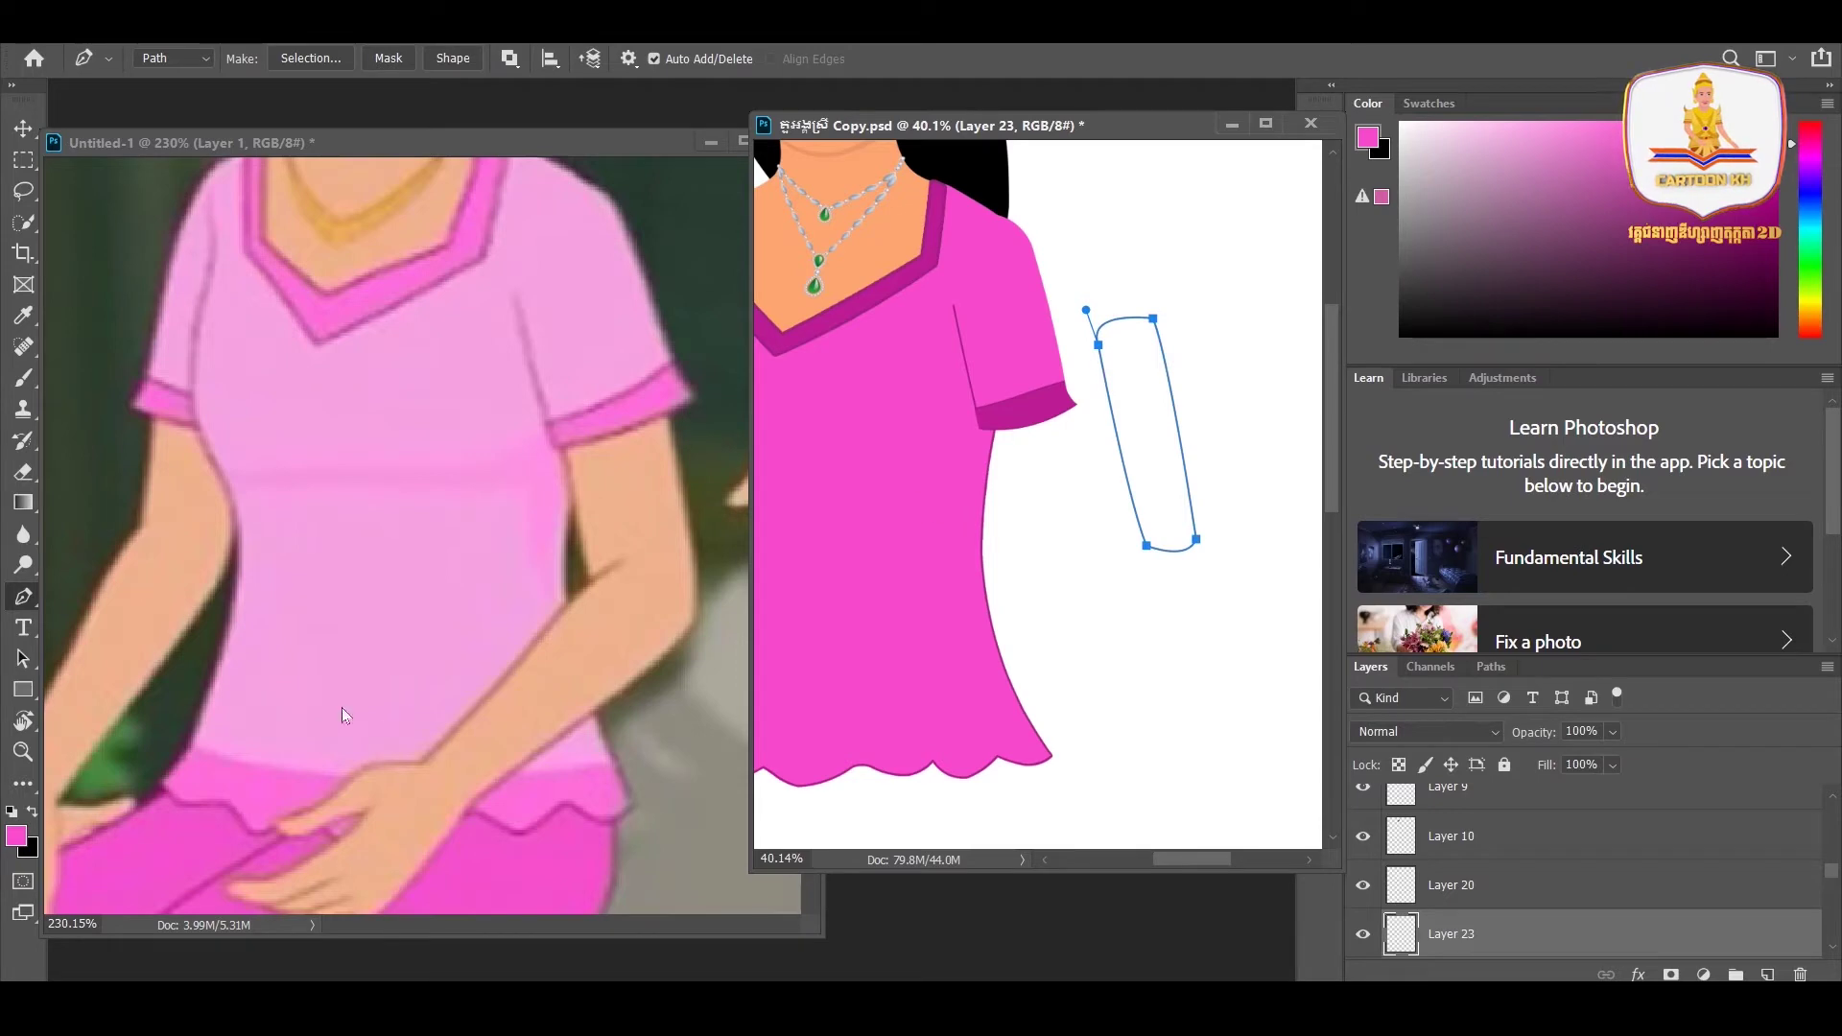
- Reshape the arm path's bottom, top and left side with the Curvature Pen
left_click_drag(18, 602, 101, 641)
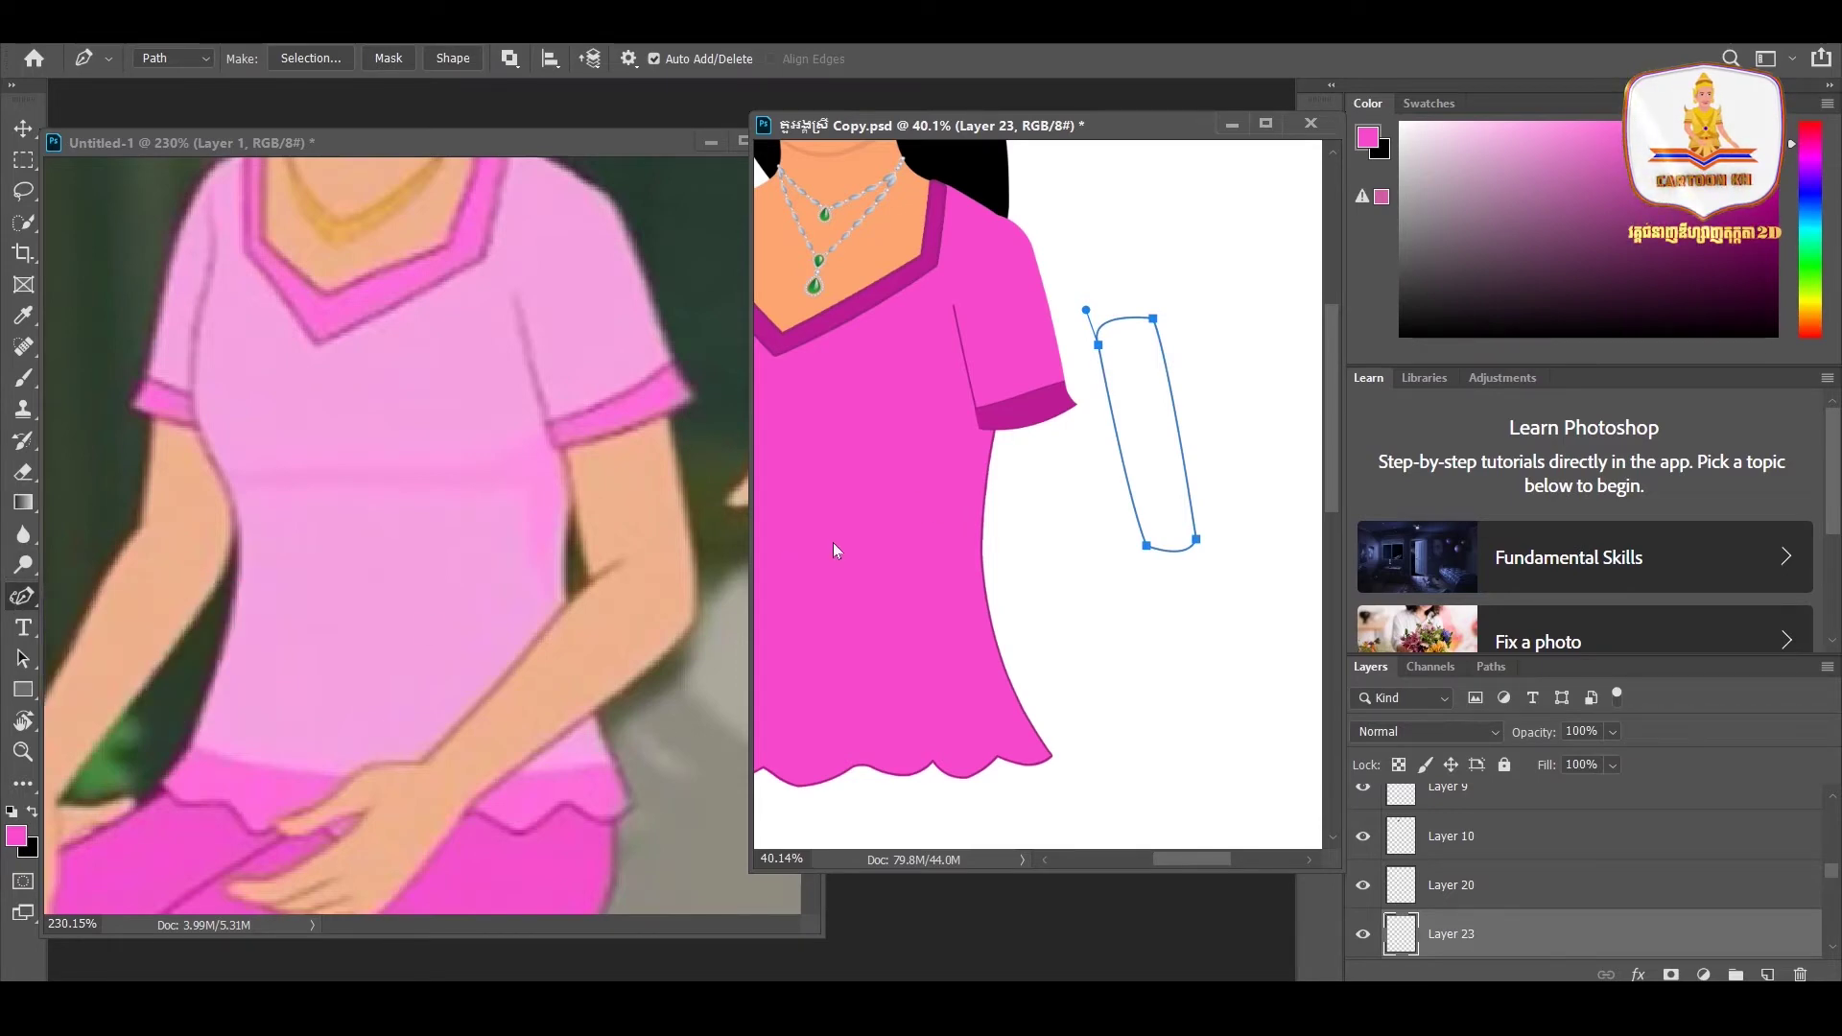
scroll(1118, 547, "up", 1)
scroll(1053, 566, "up", 1)
scroll(1046, 556, "up", 1)
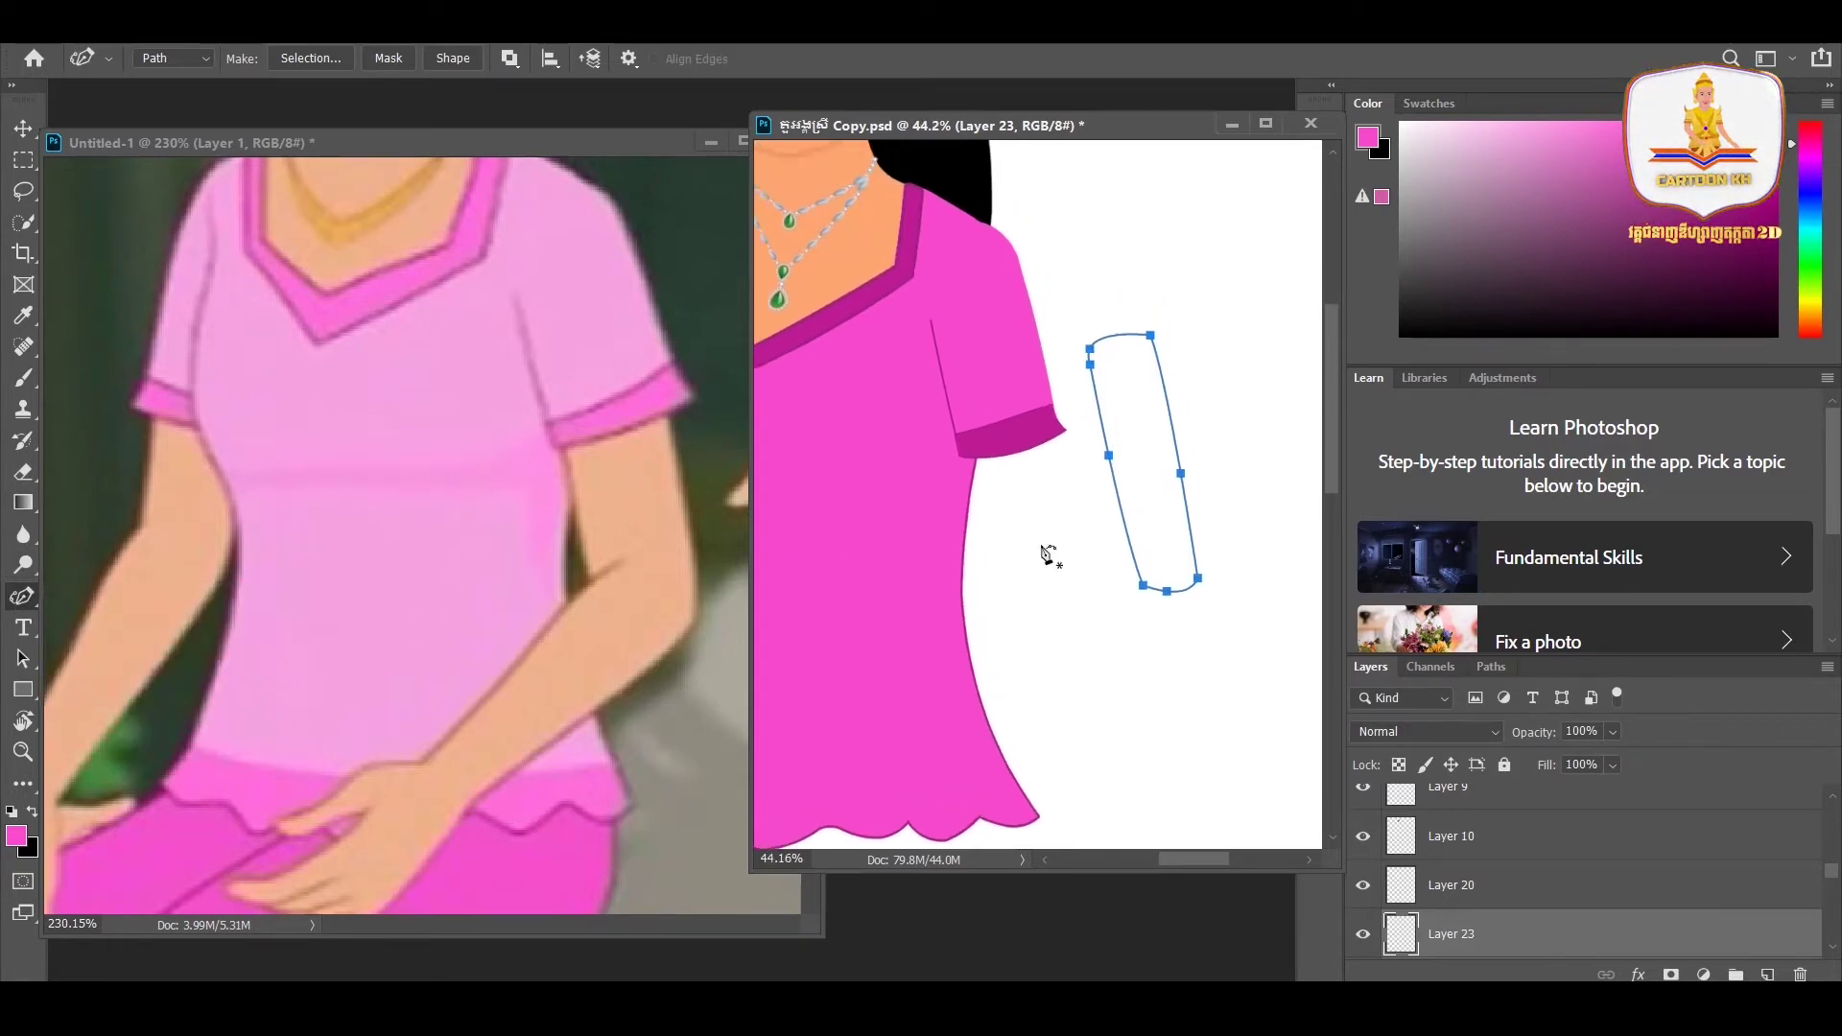
left_click(1108, 459)
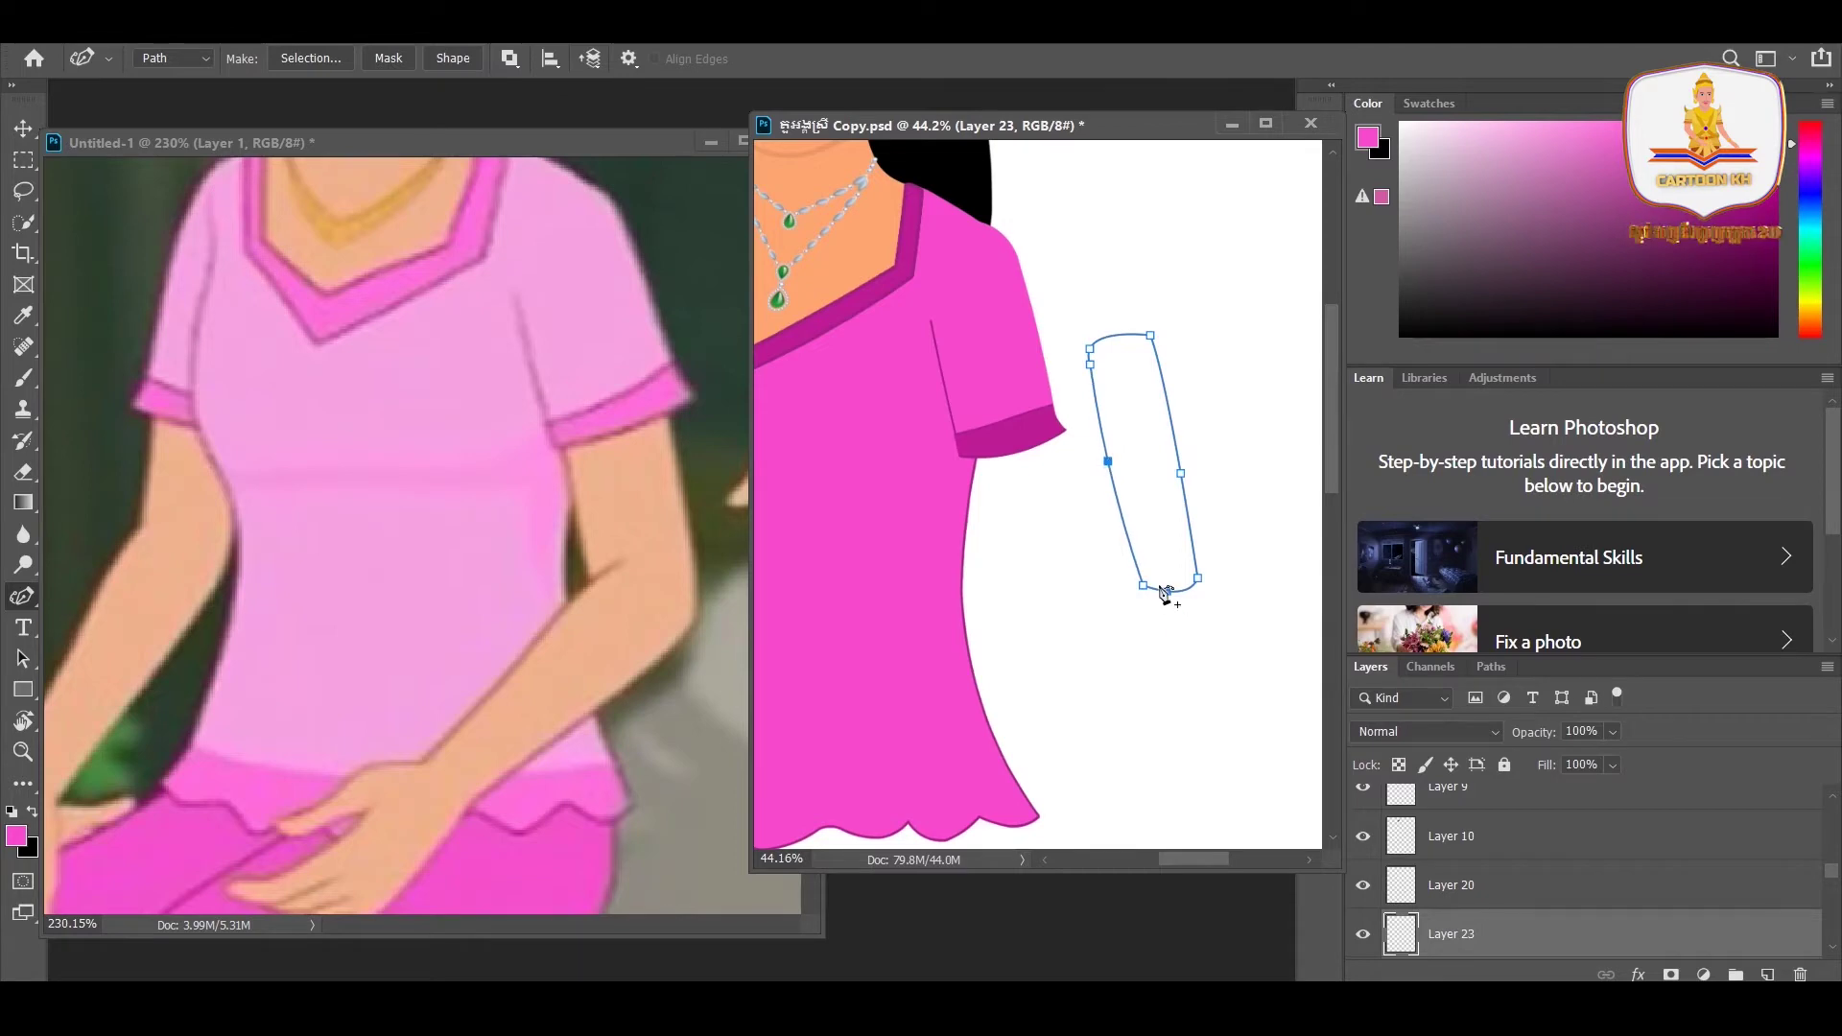
left_click_drag(1197, 579, 1198, 561)
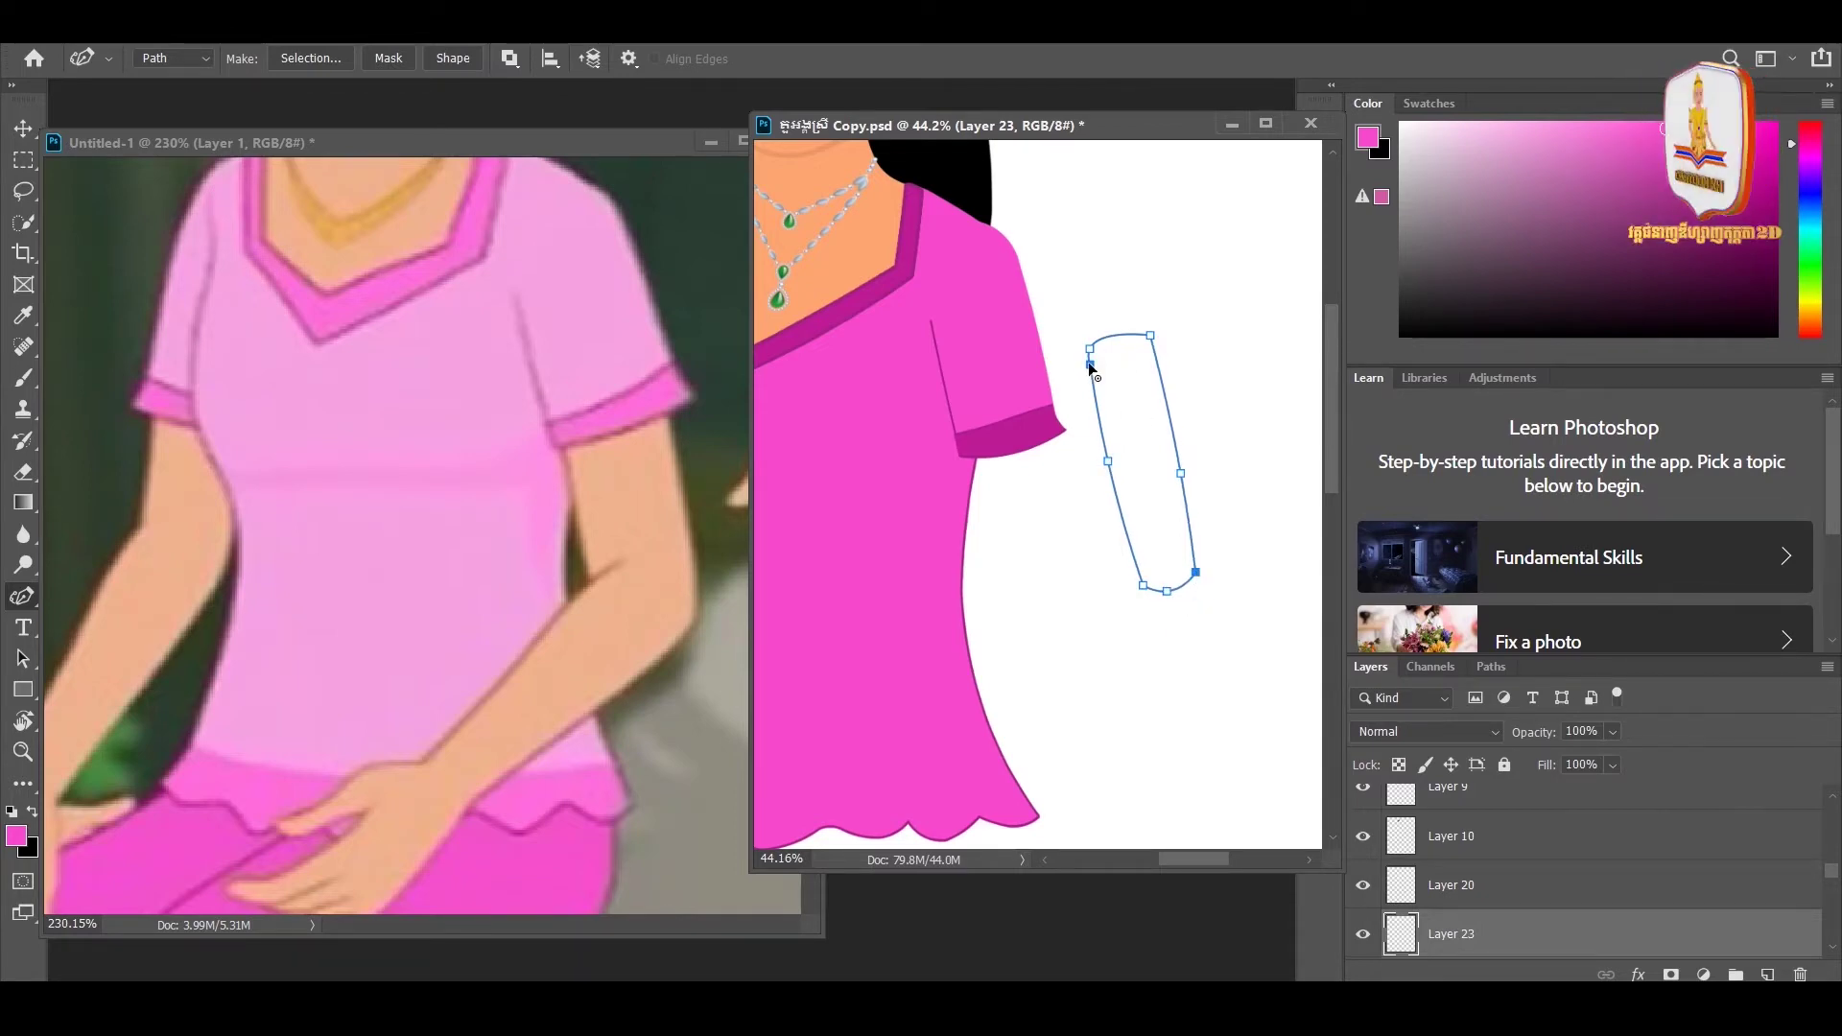
left_click_drag(1090, 349, 1145, 340)
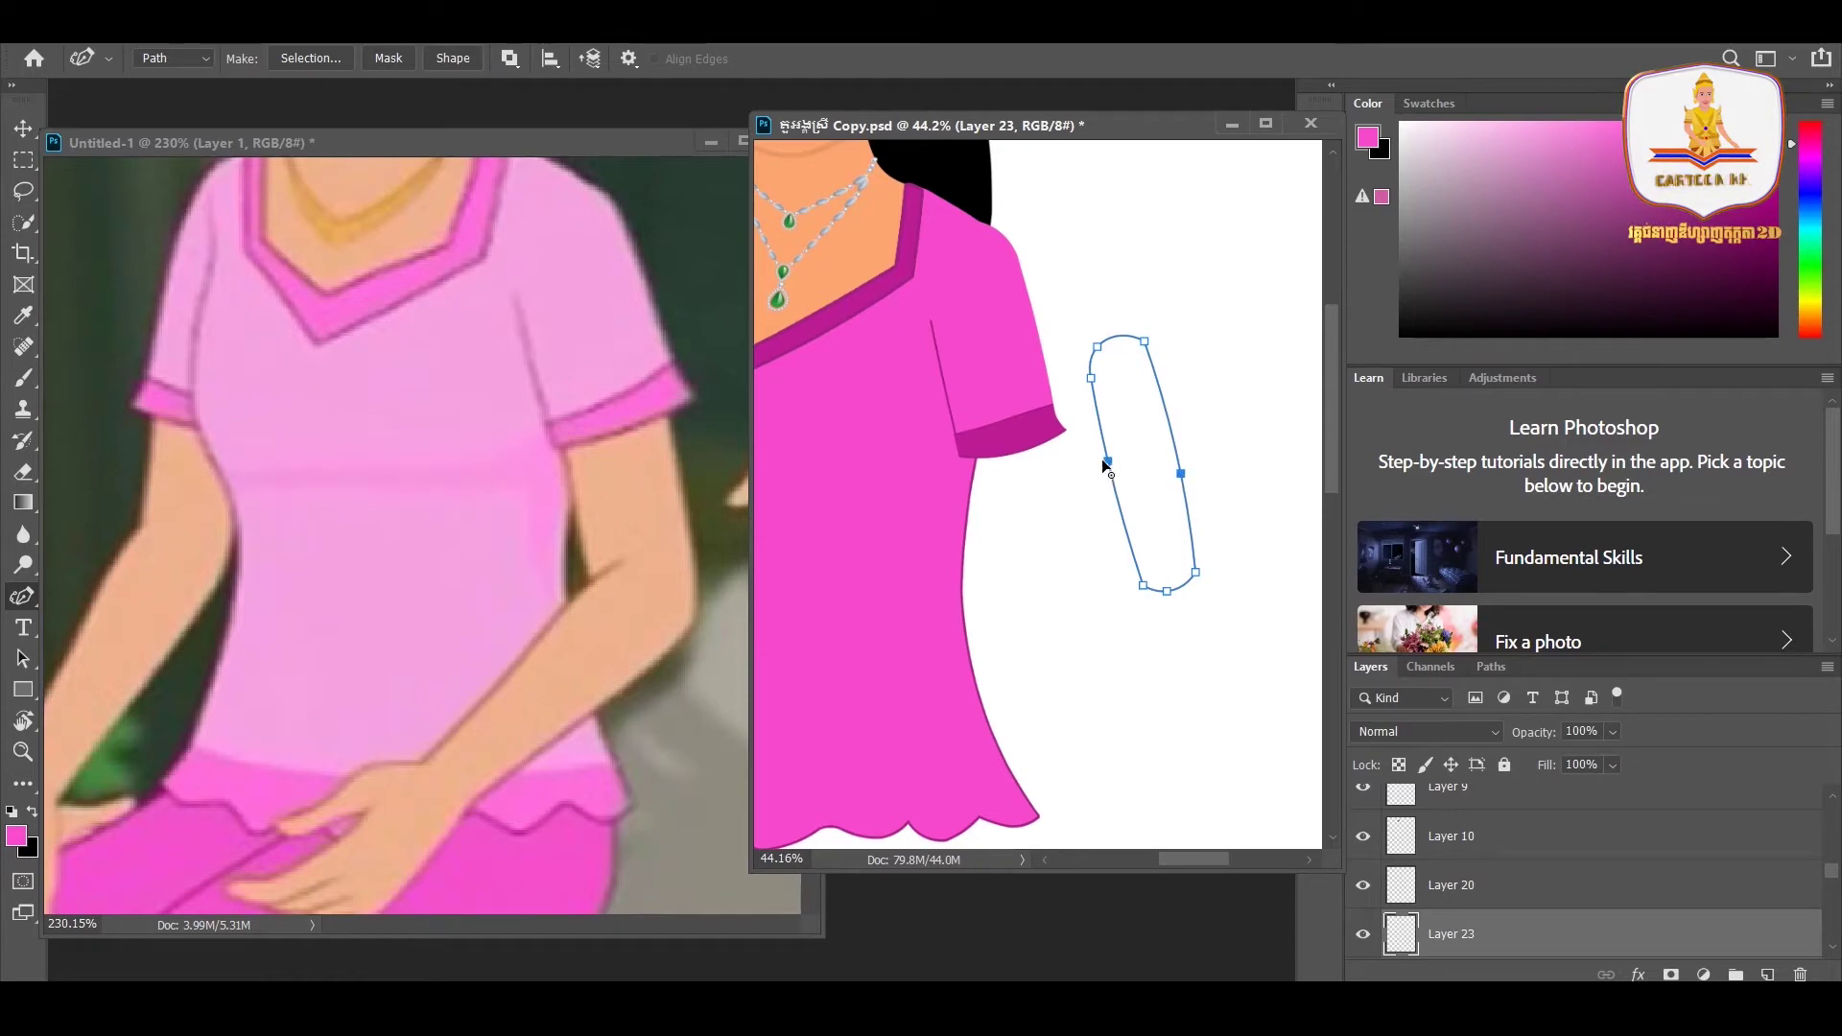
left_click_drag(1108, 461, 1105, 457)
- Fine-tune the arm path's corner points and convert it into a selection
left_click(1091, 379)
left_click_drag(1092, 379, 1089, 383)
left_click(1141, 582)
left_click_drag(1141, 580, 1135, 585)
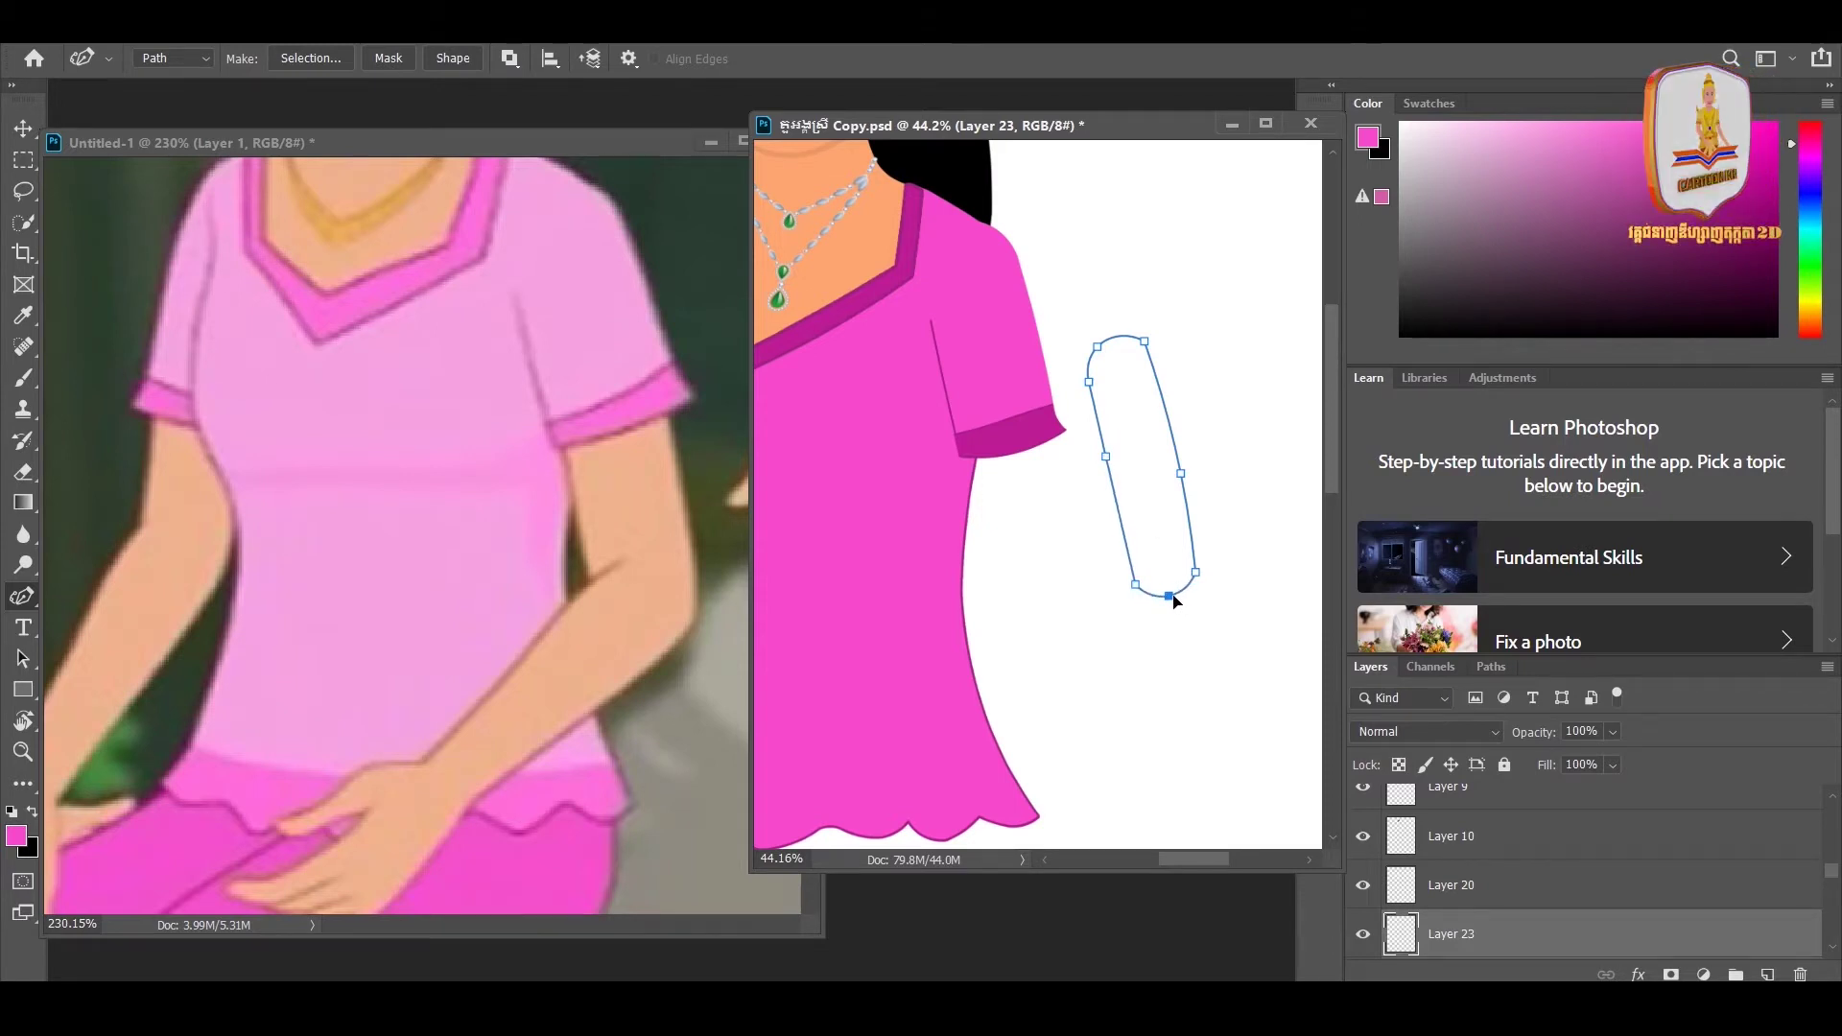
left_click(1168, 592)
left_click_drag(1144, 341, 1149, 349)
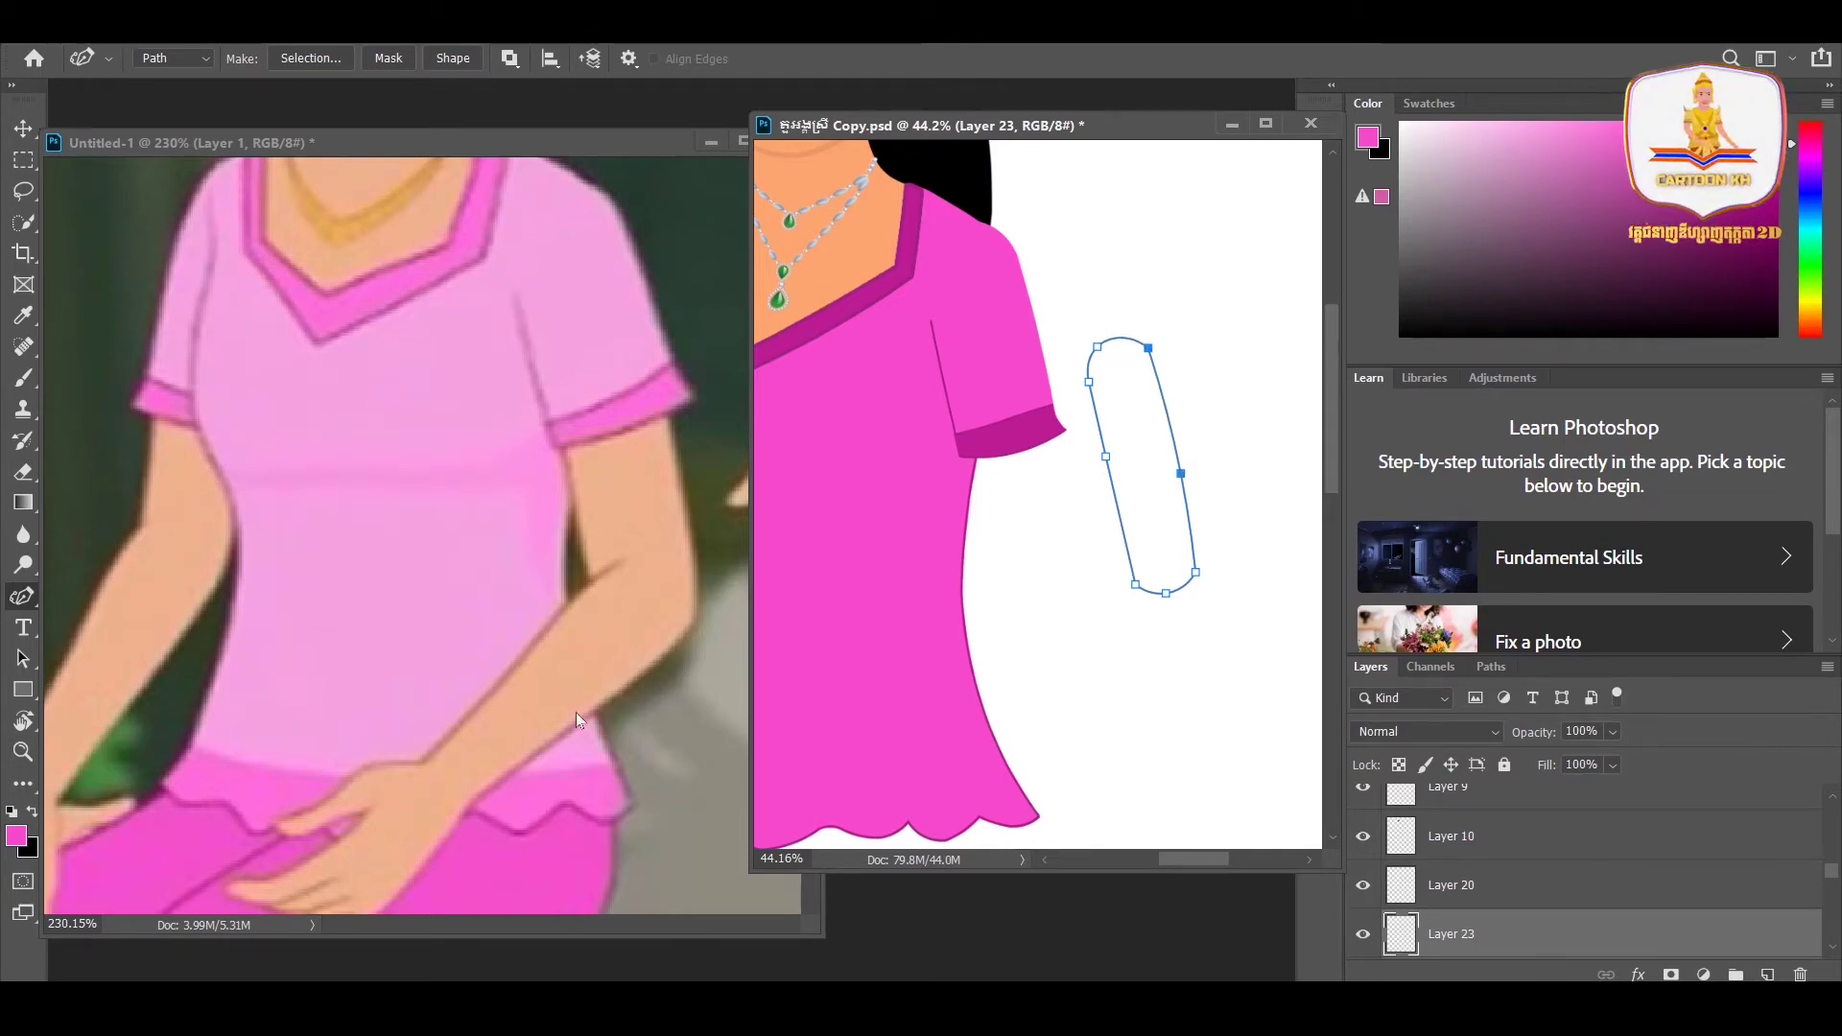
key("ctrl+Return")
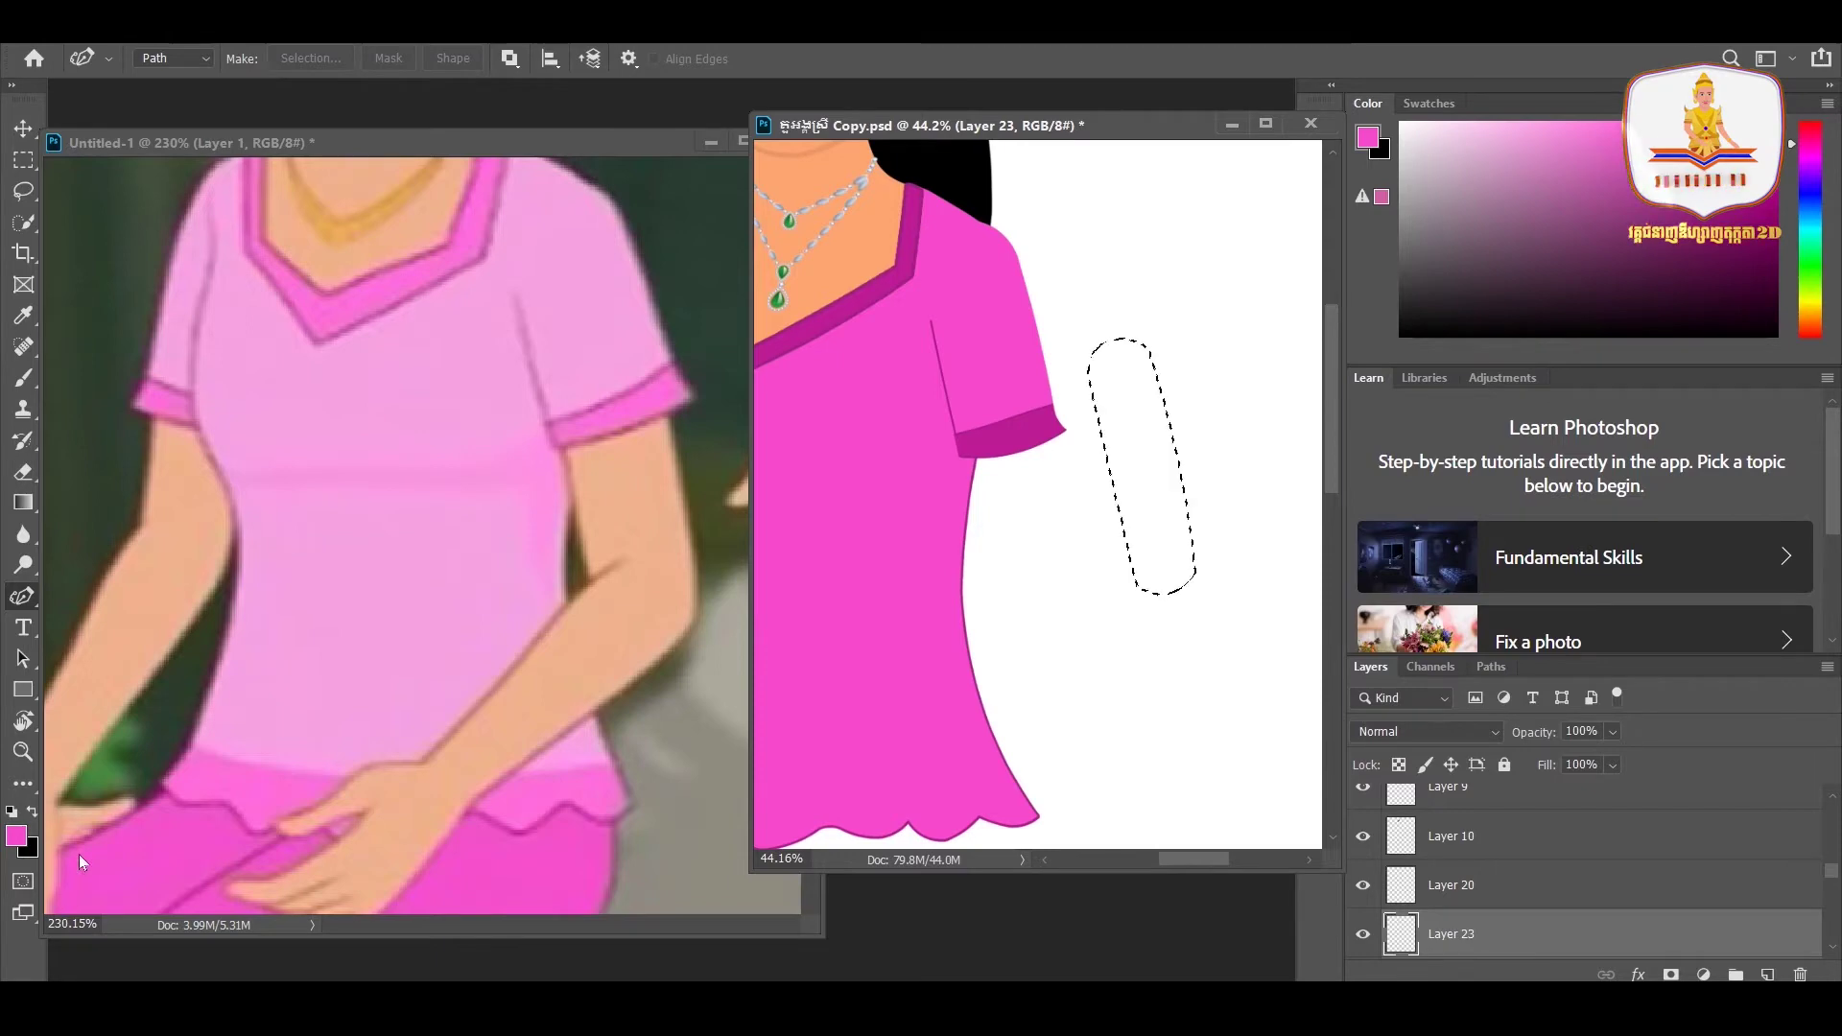
- Arrange the hand drawings document beside the character document for colour reference
left_click(1372, 1008)
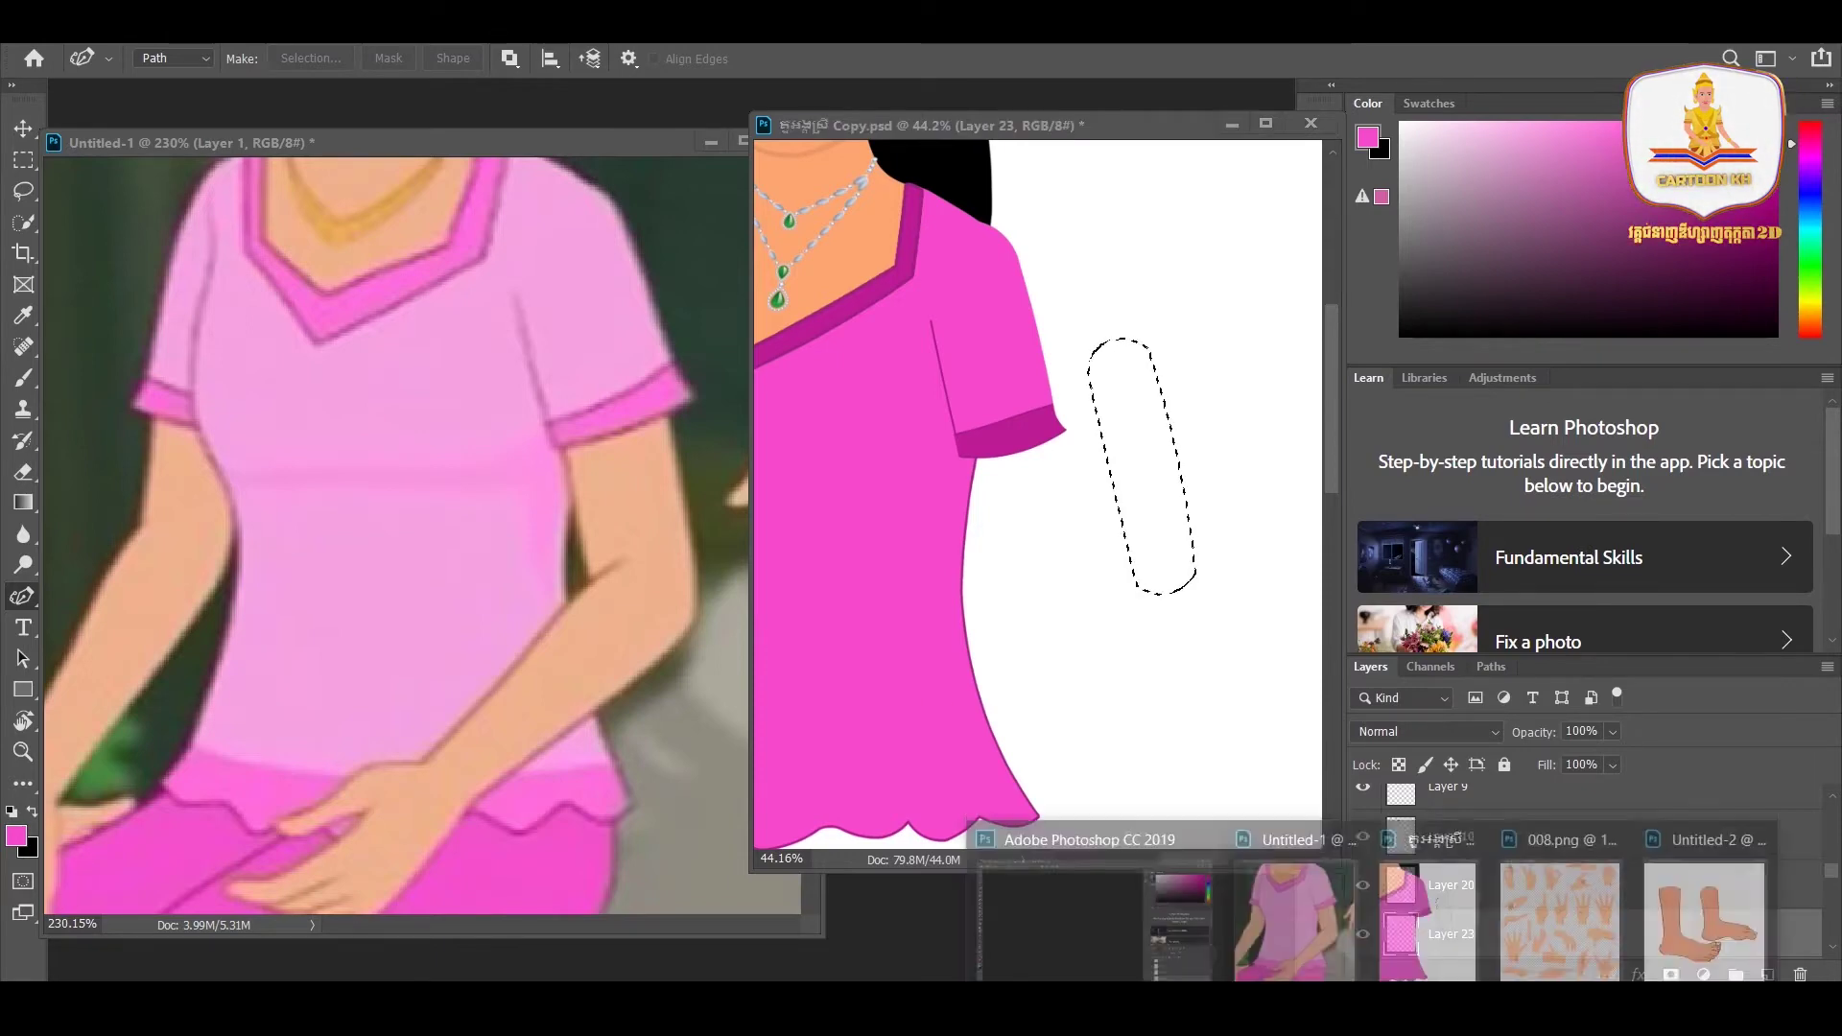
left_click(1586, 957)
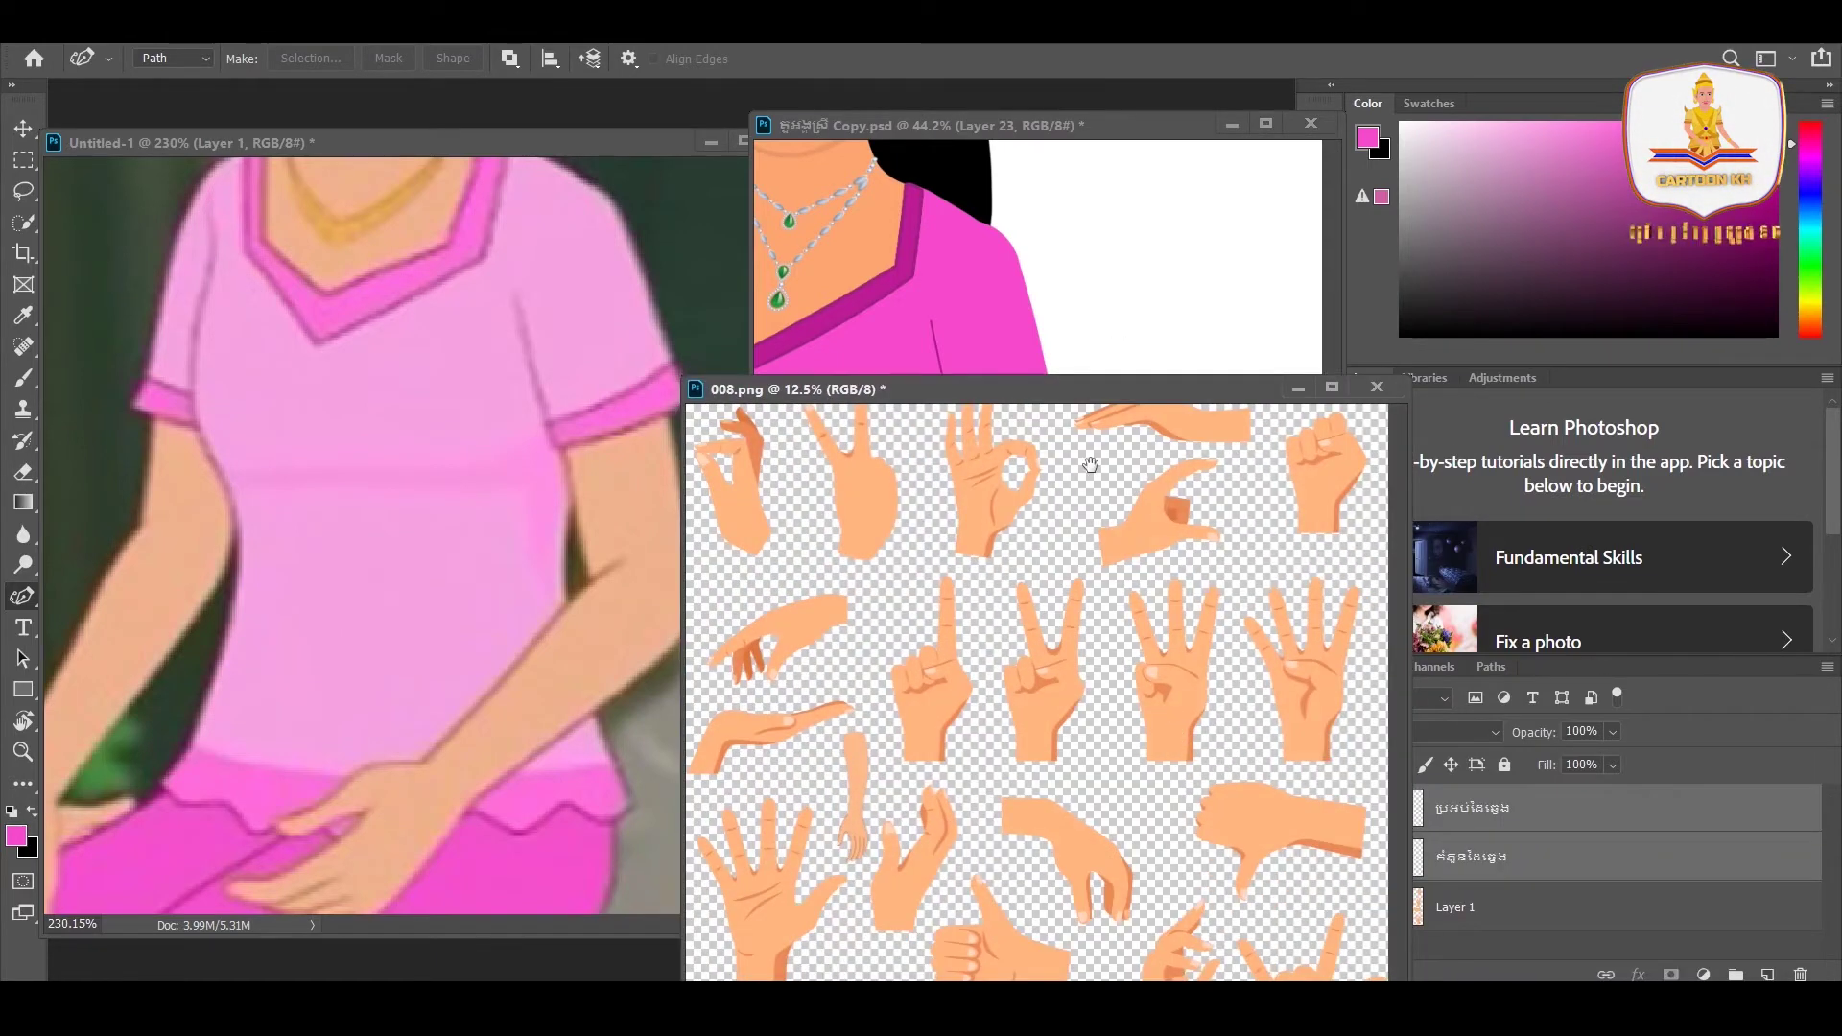
left_click_drag(1101, 388, 626, 355)
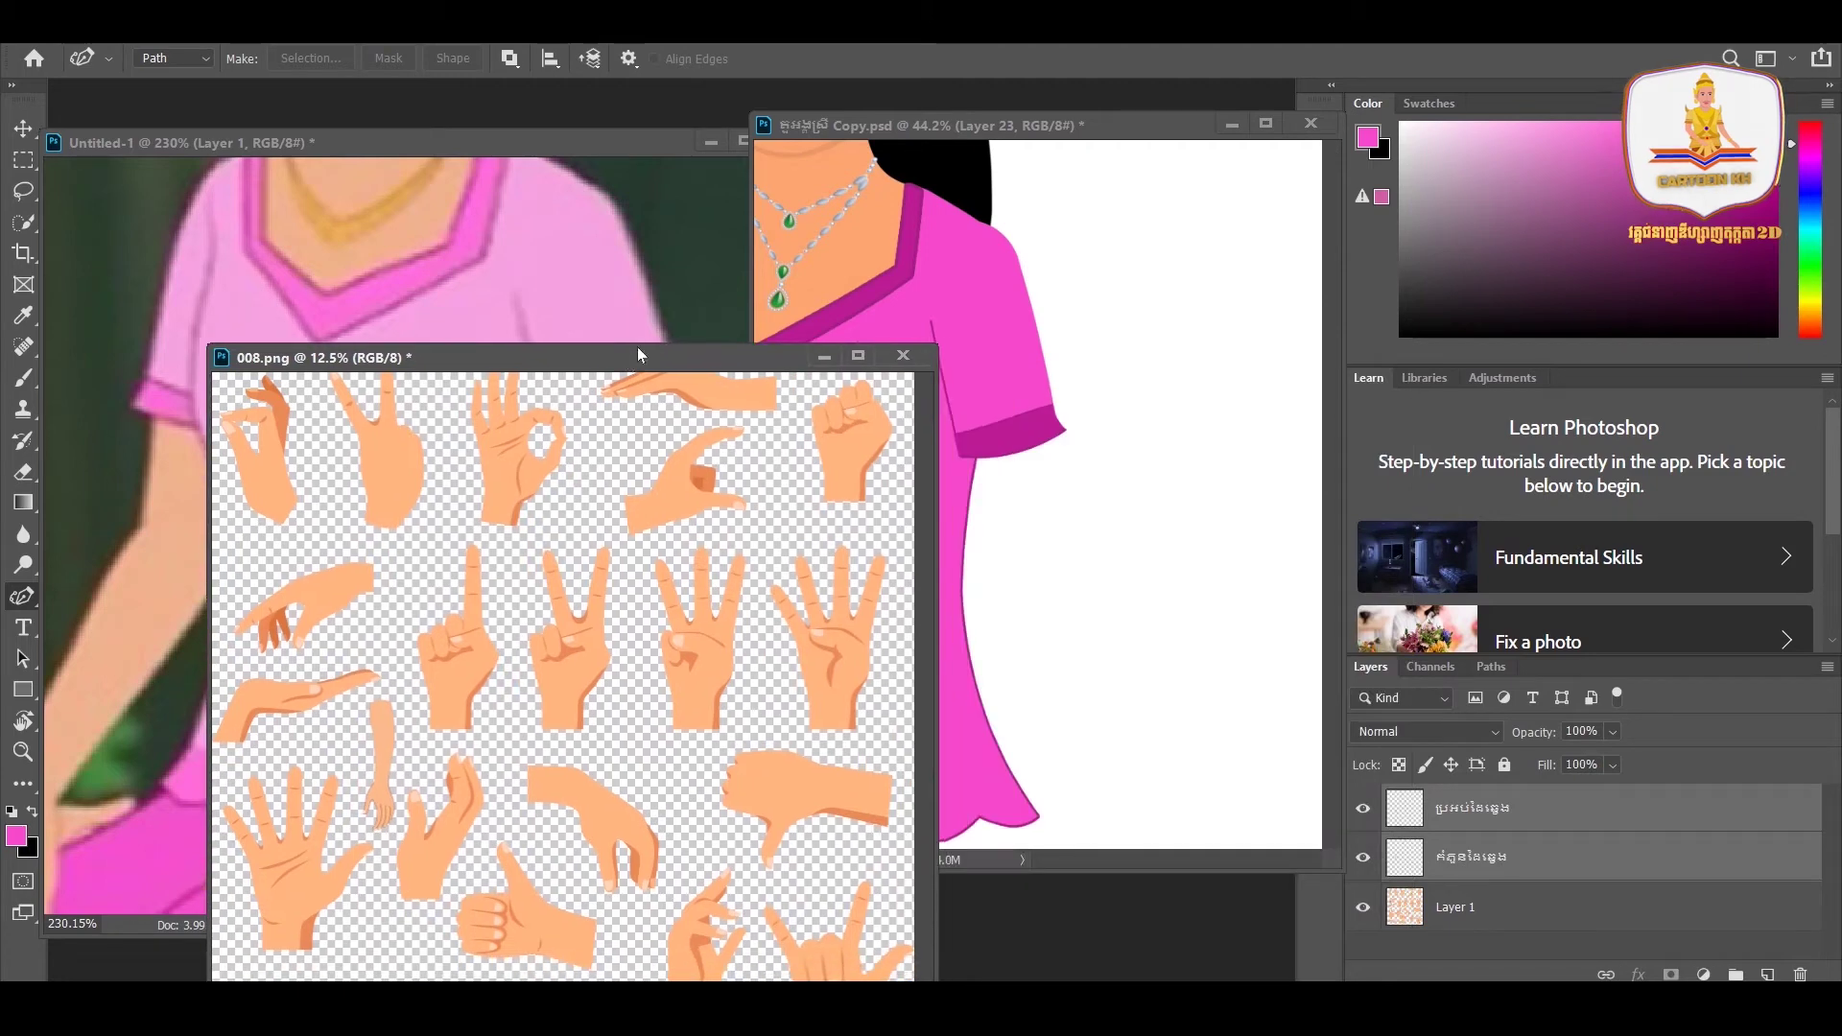
left_click_drag(1148, 123, 1356, 125)
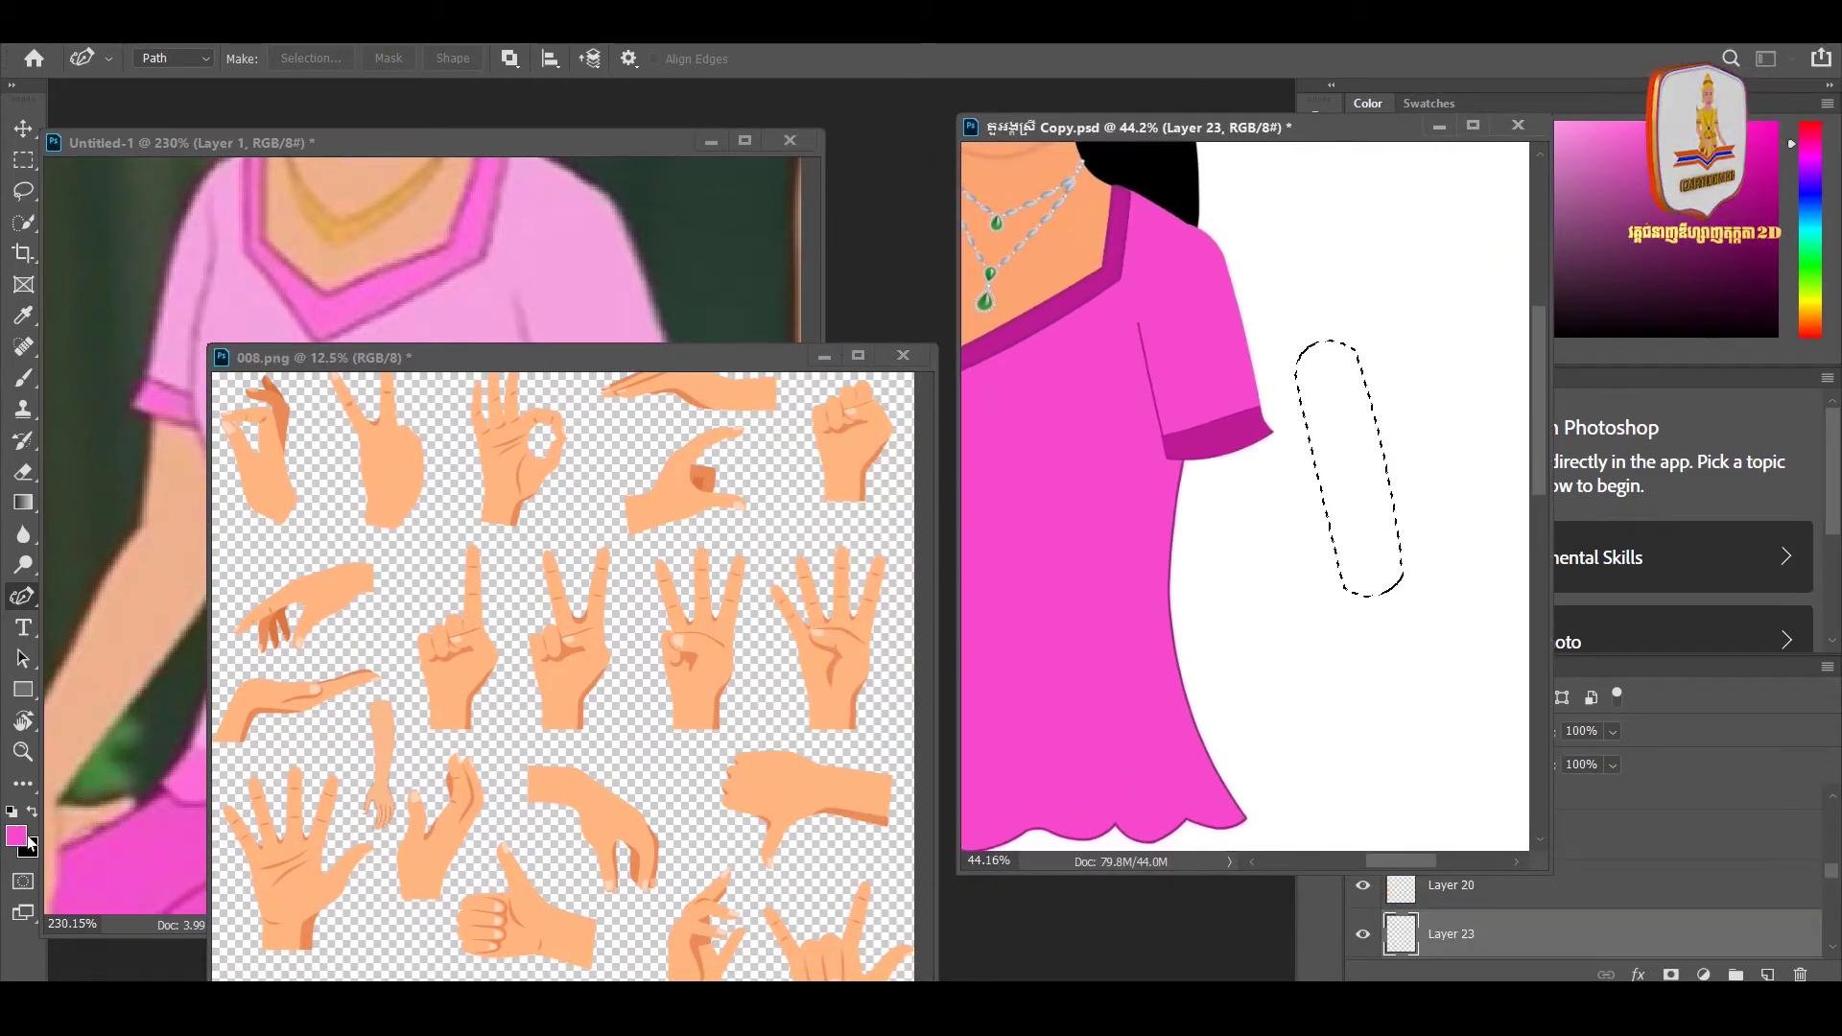
- Fill the arm selection with peach skin tone ffb680 and deselect
left_click(28, 852)
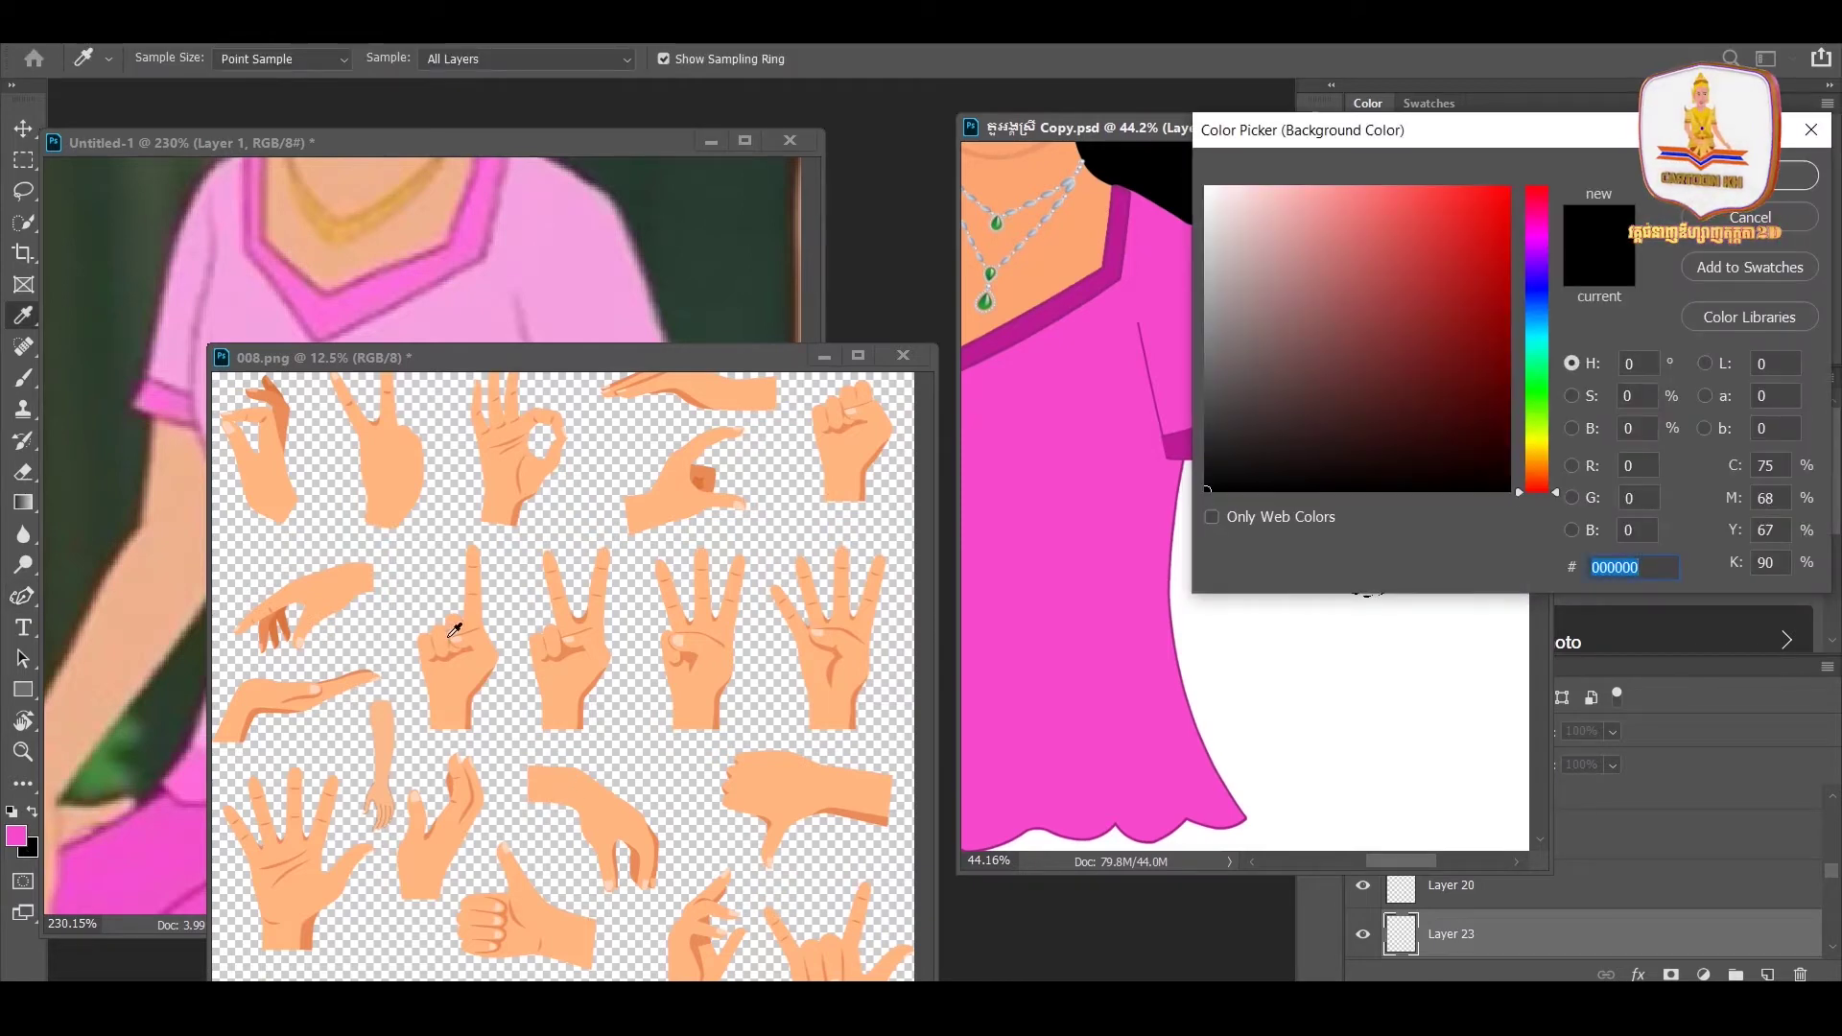
left_click(616, 815)
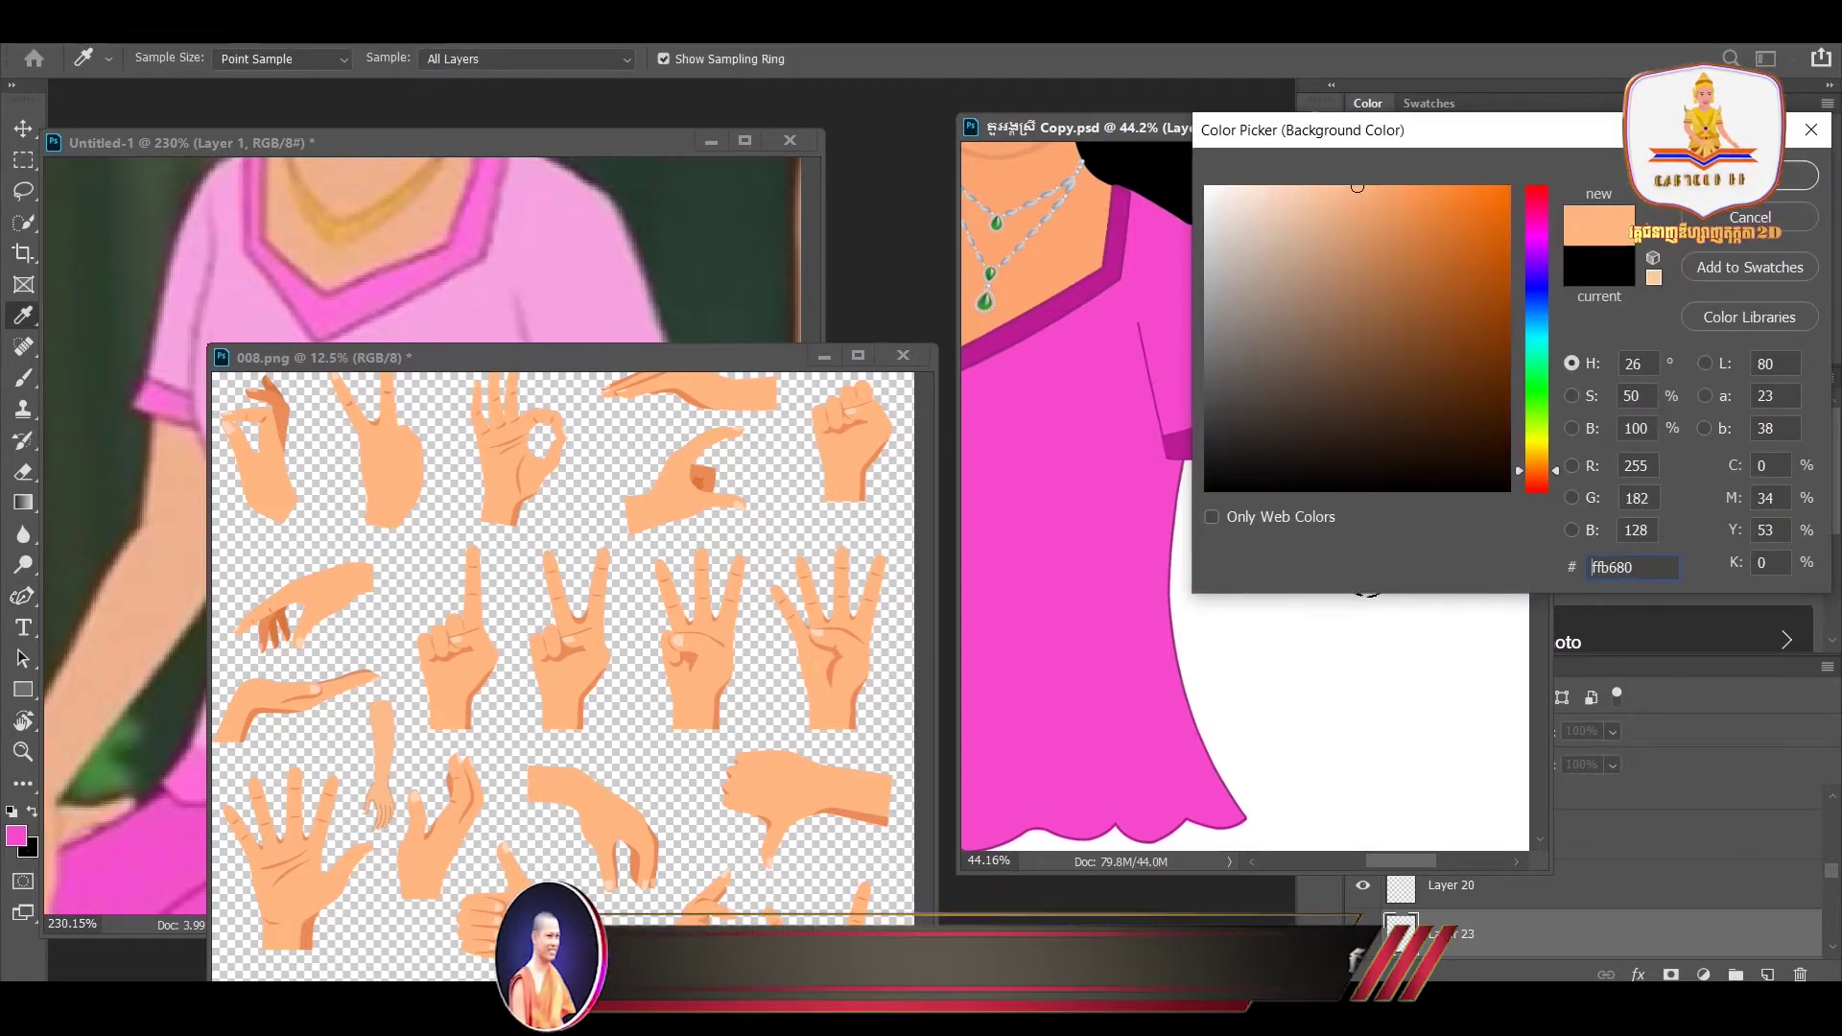
left_click(1751, 176)
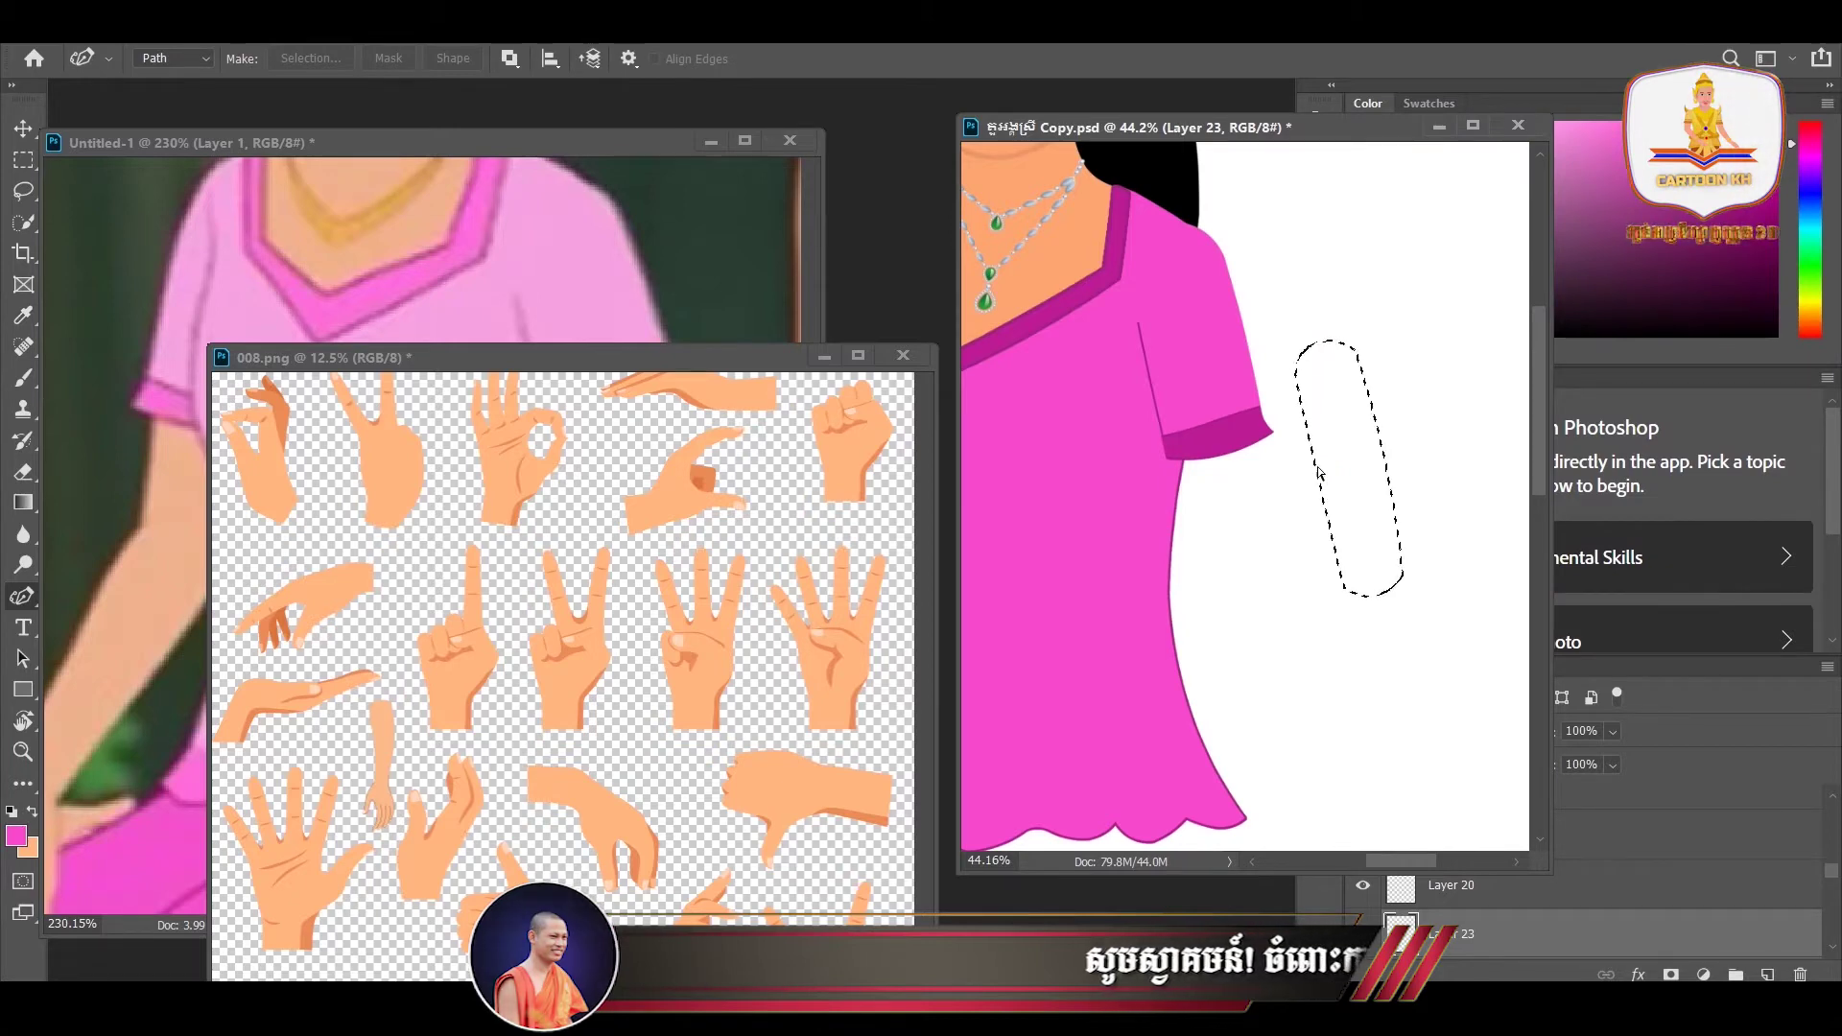
key("ctrl+BackSpace")
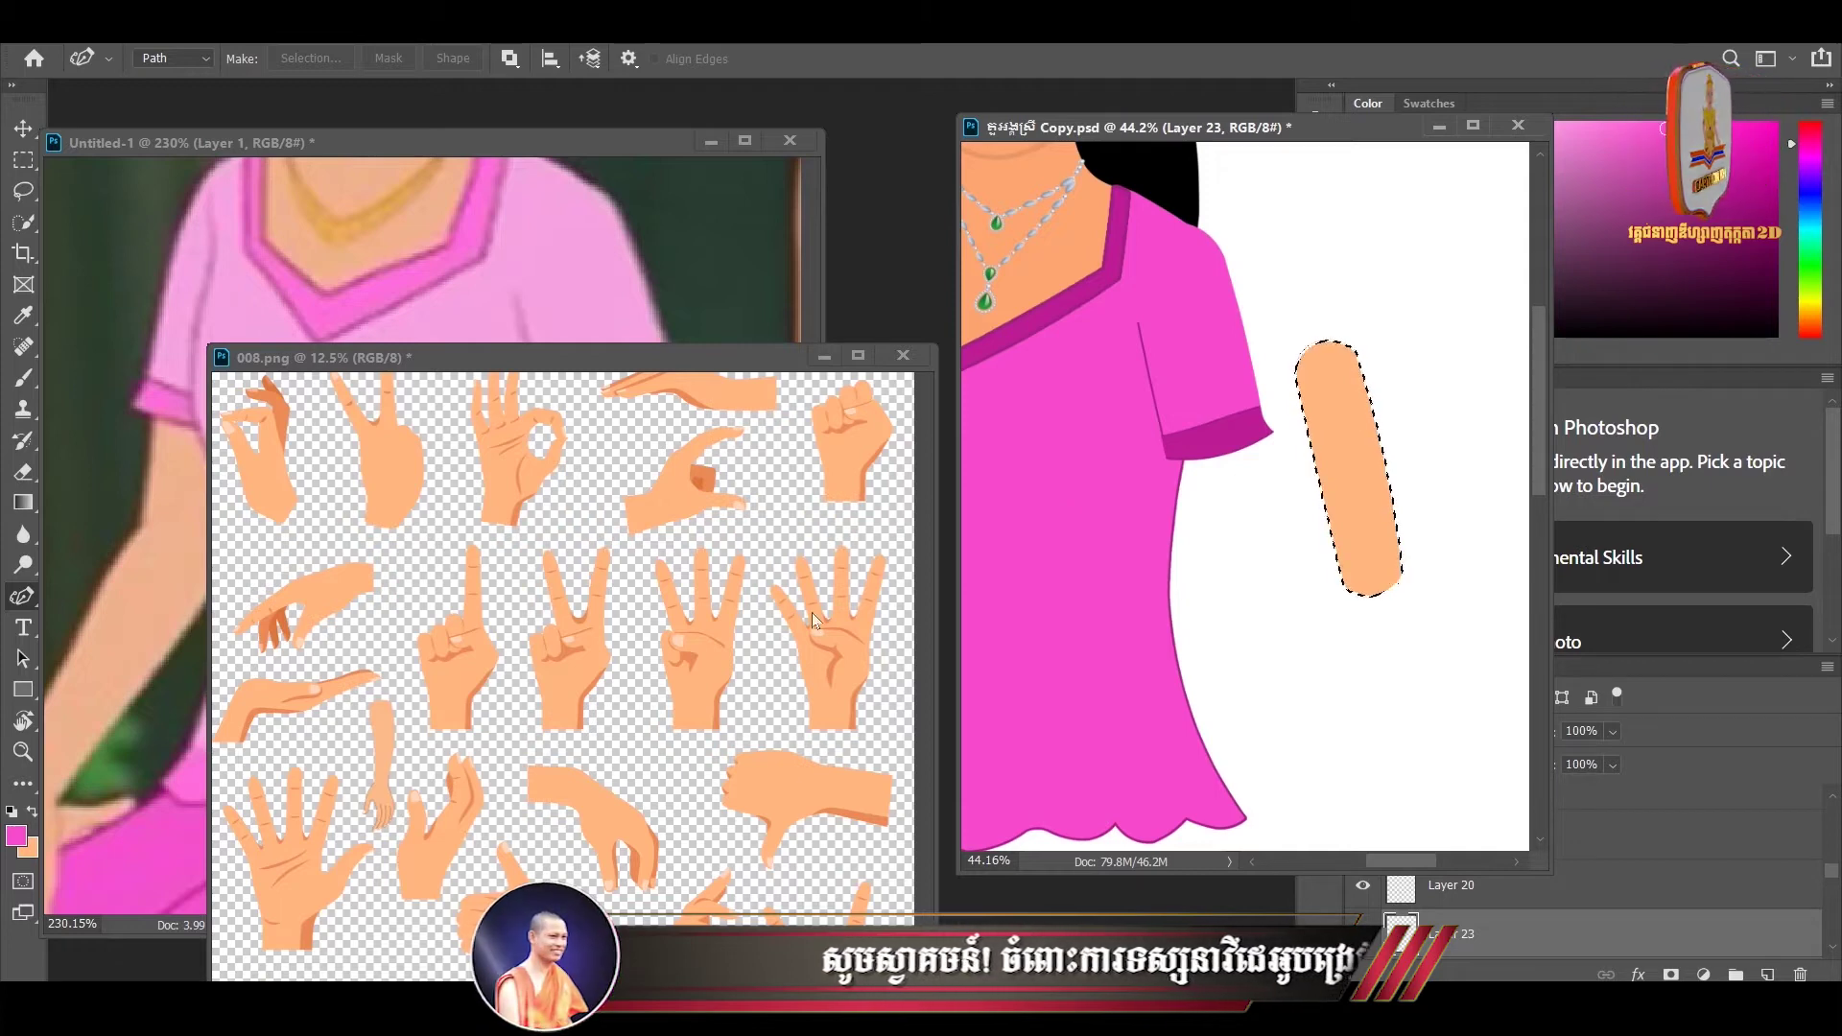
key("ctrl+d")
- Move the peach arm layer onto the sleeve and close the 008.png hand reference
key("v")
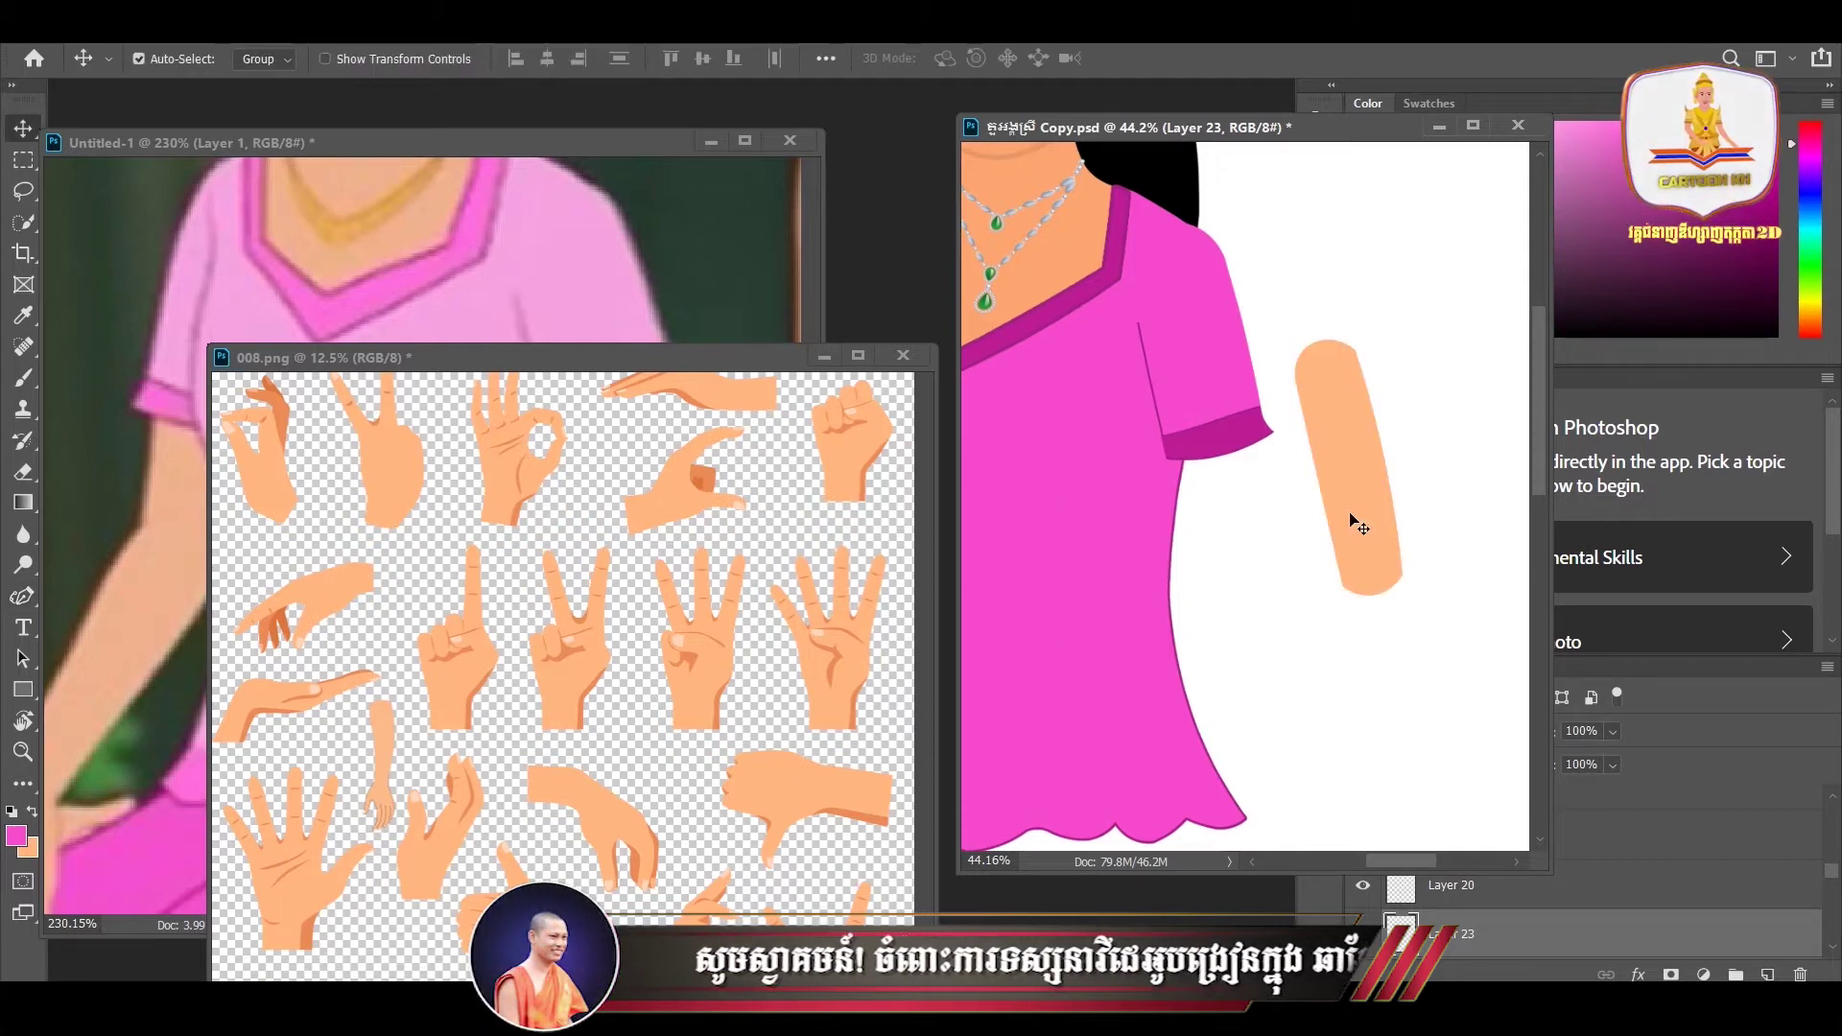
left_click_drag(1358, 523, 1231, 546)
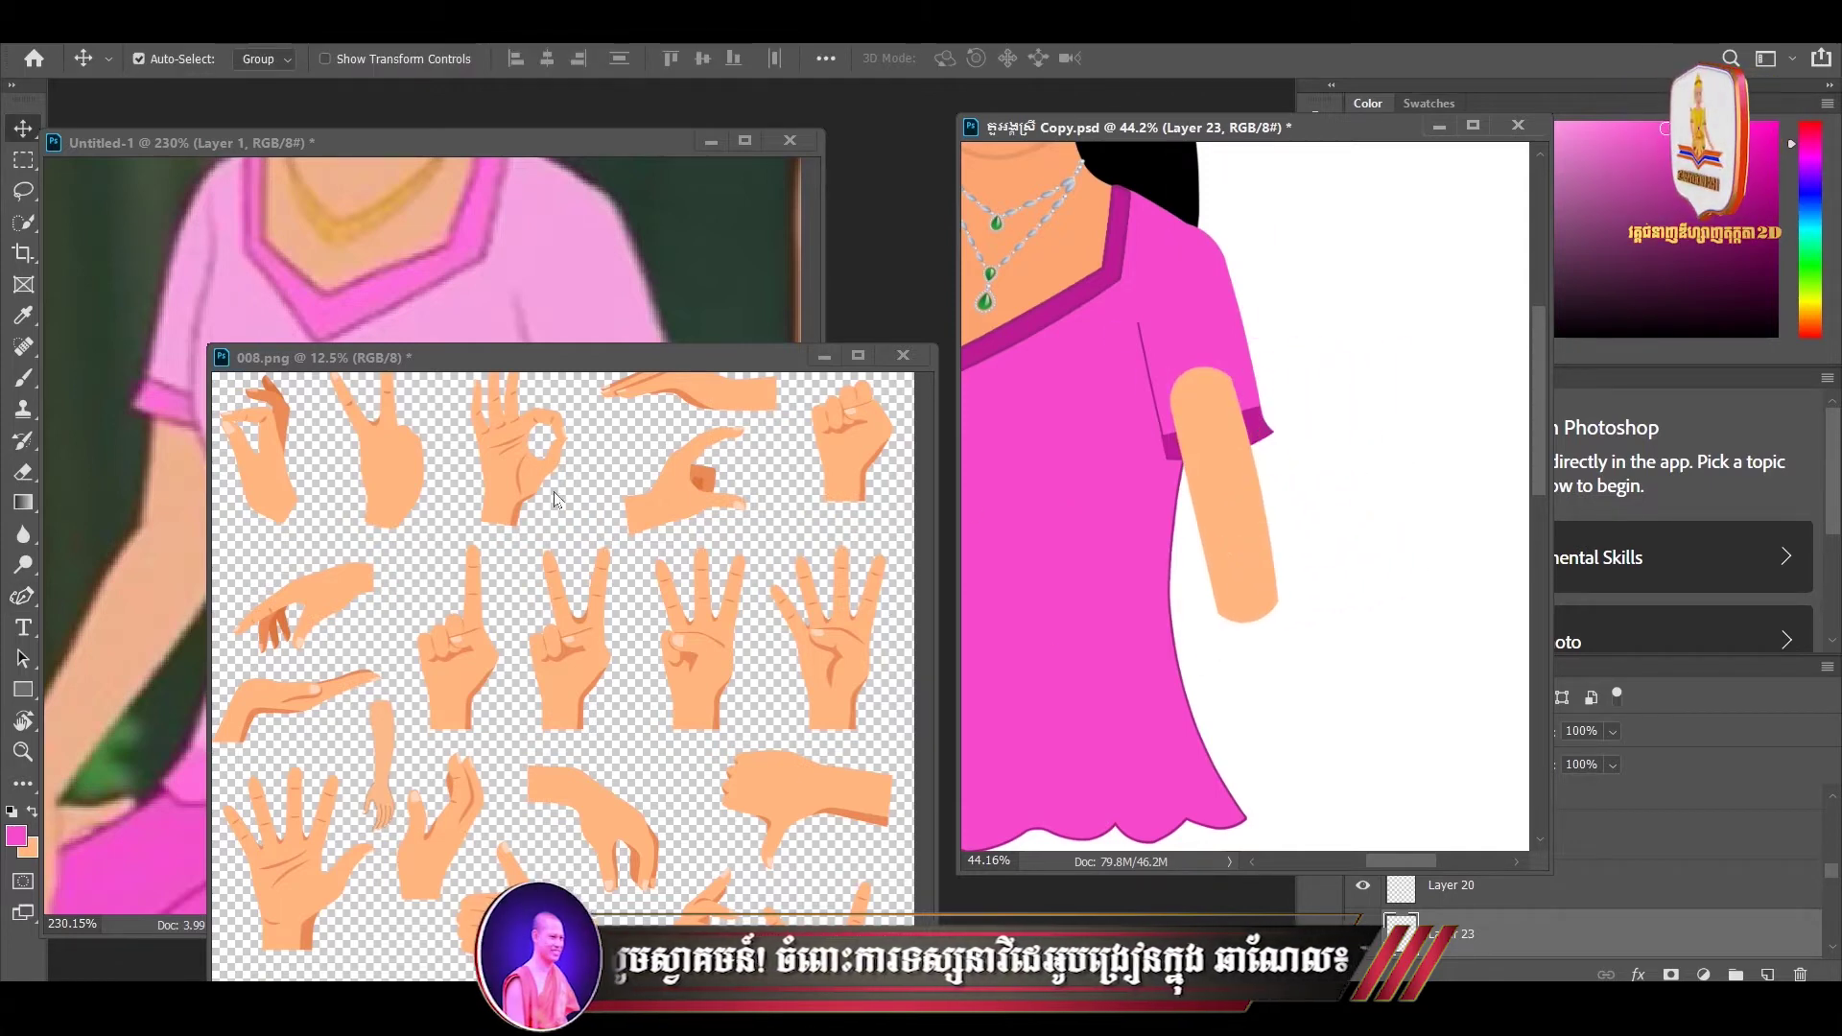
left_click(825, 356)
scroll(1182, 503, "down", 2)
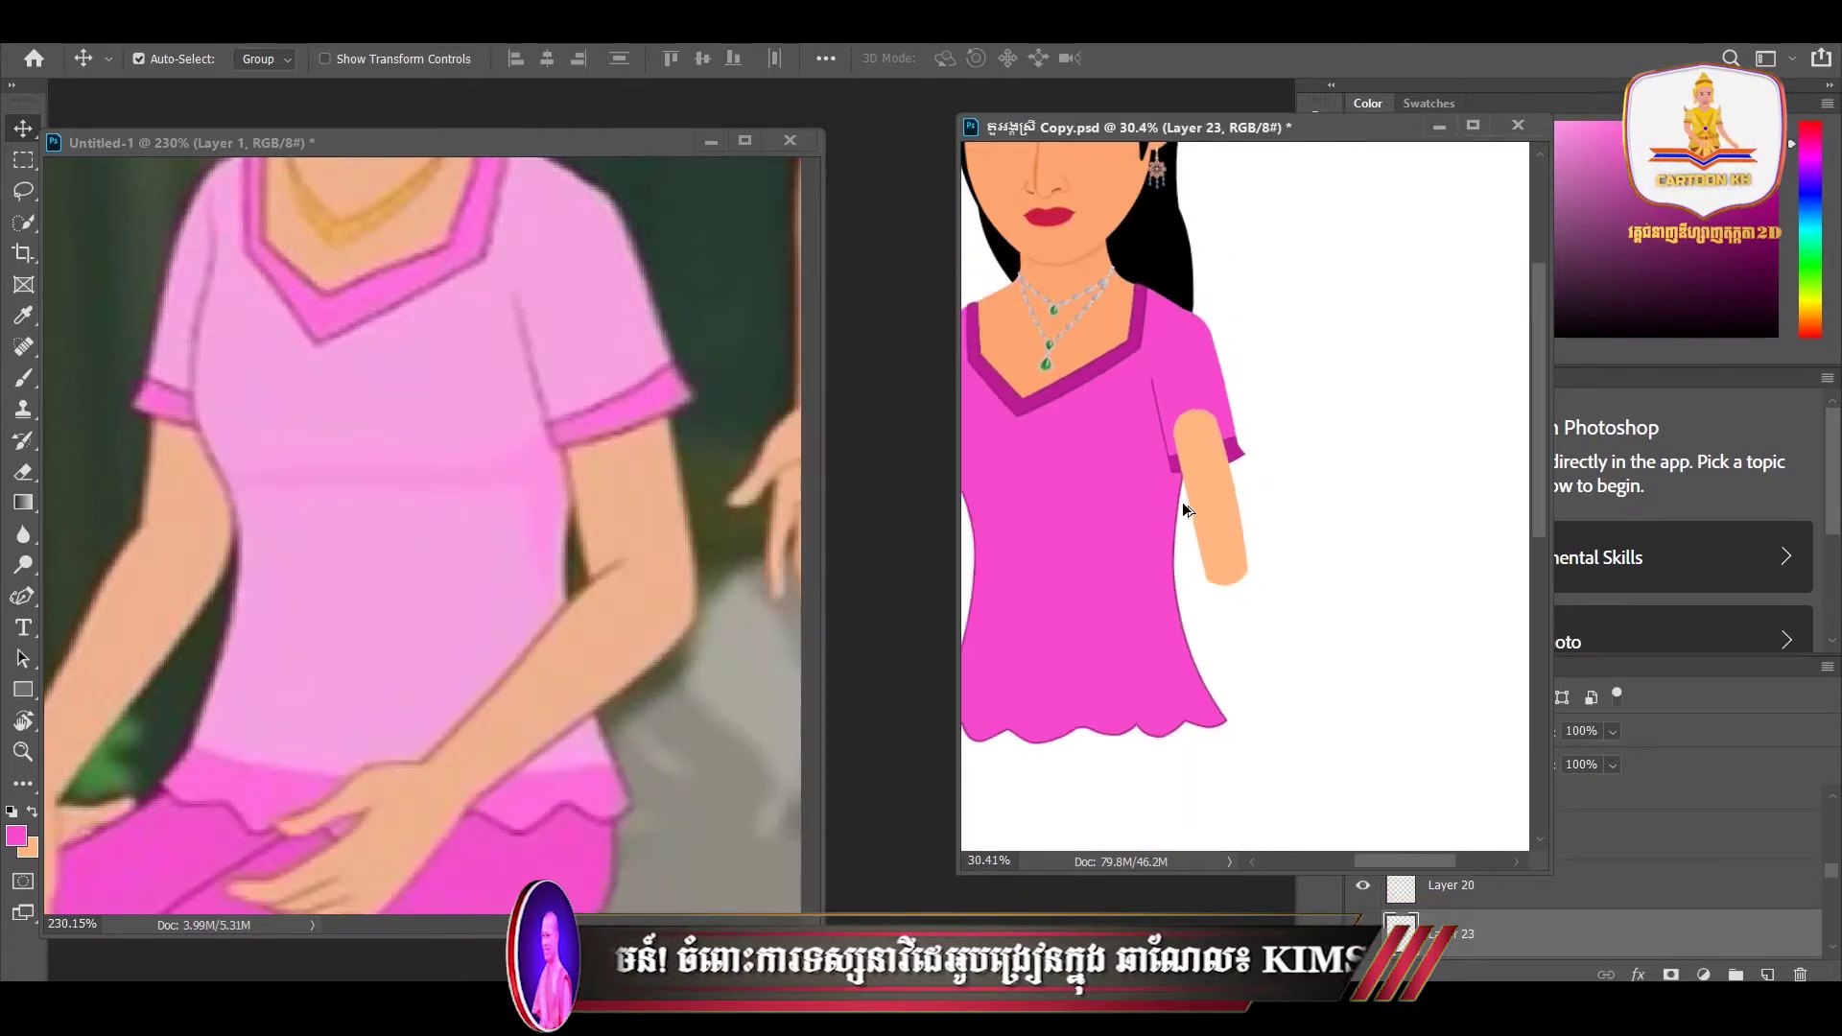
scroll(1182, 503, "down", 1)
scroll(1182, 503, "down", 1)
- Nudge the peach arm shape left and up until it sits just below the sleeve
left_click_drag(1290, 459, 1392, 412)
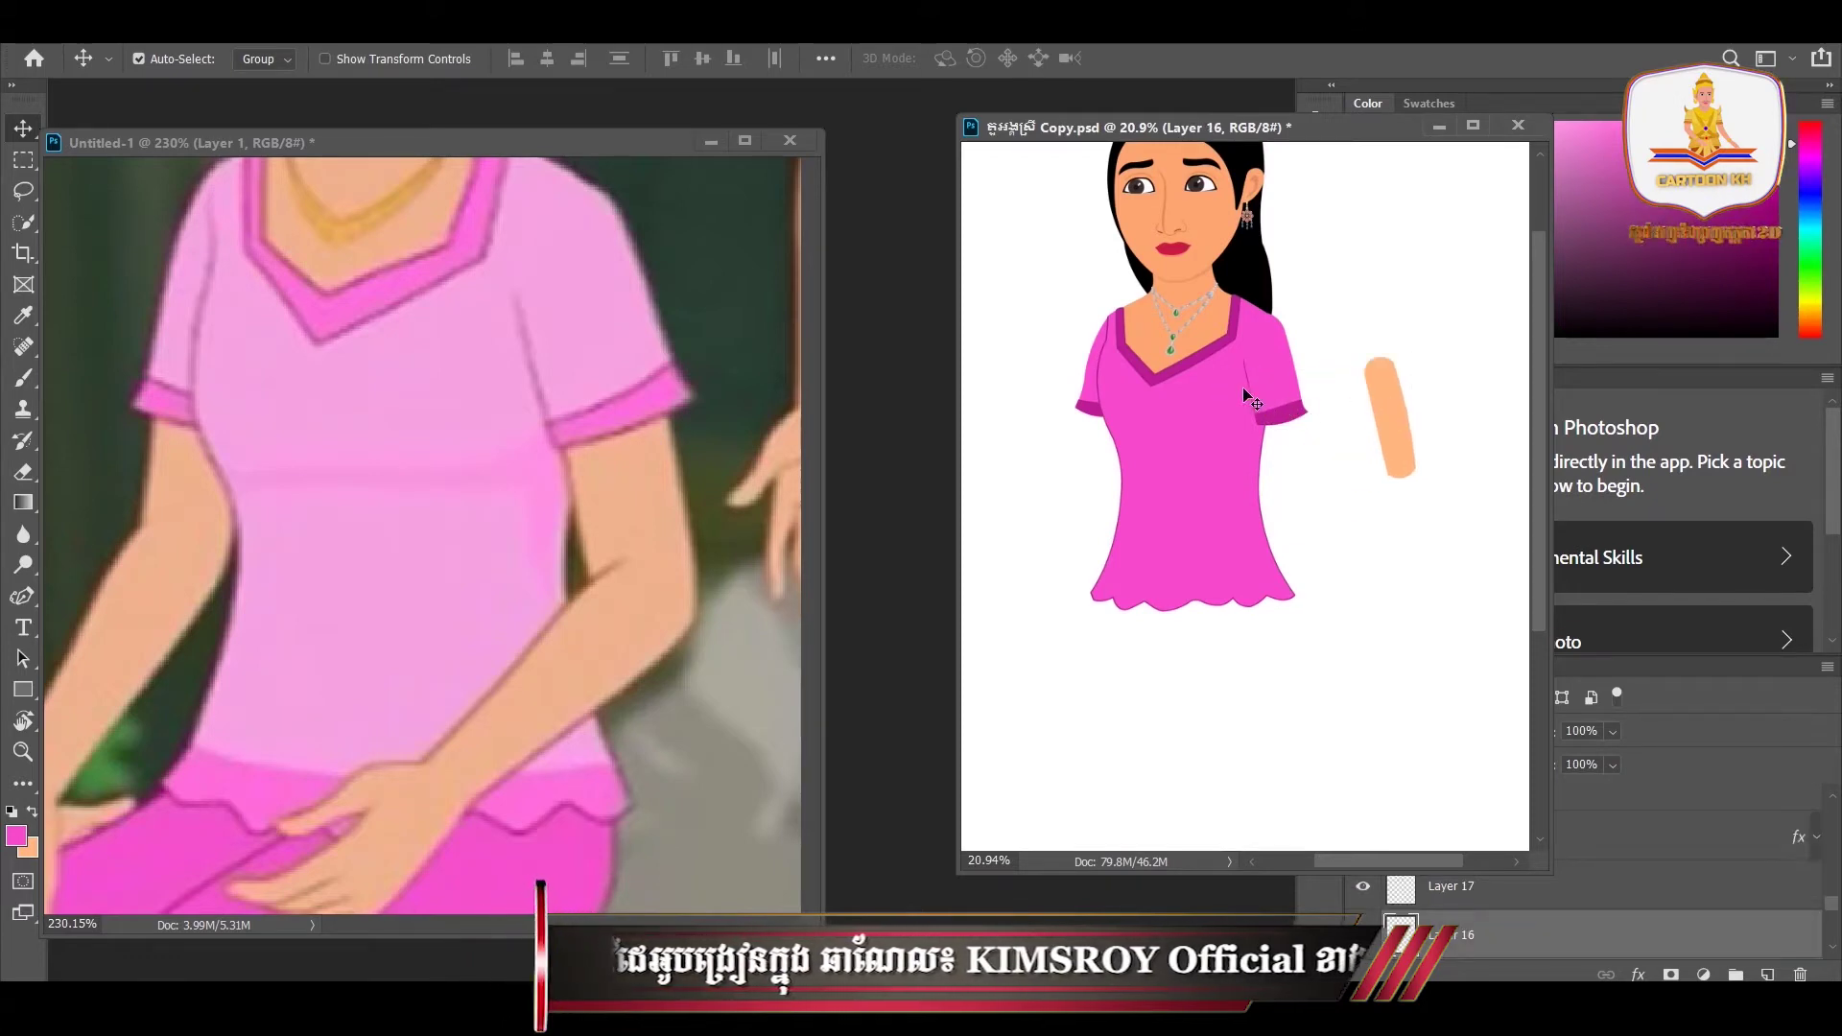
left_click_drag(1392, 430, 1353, 441)
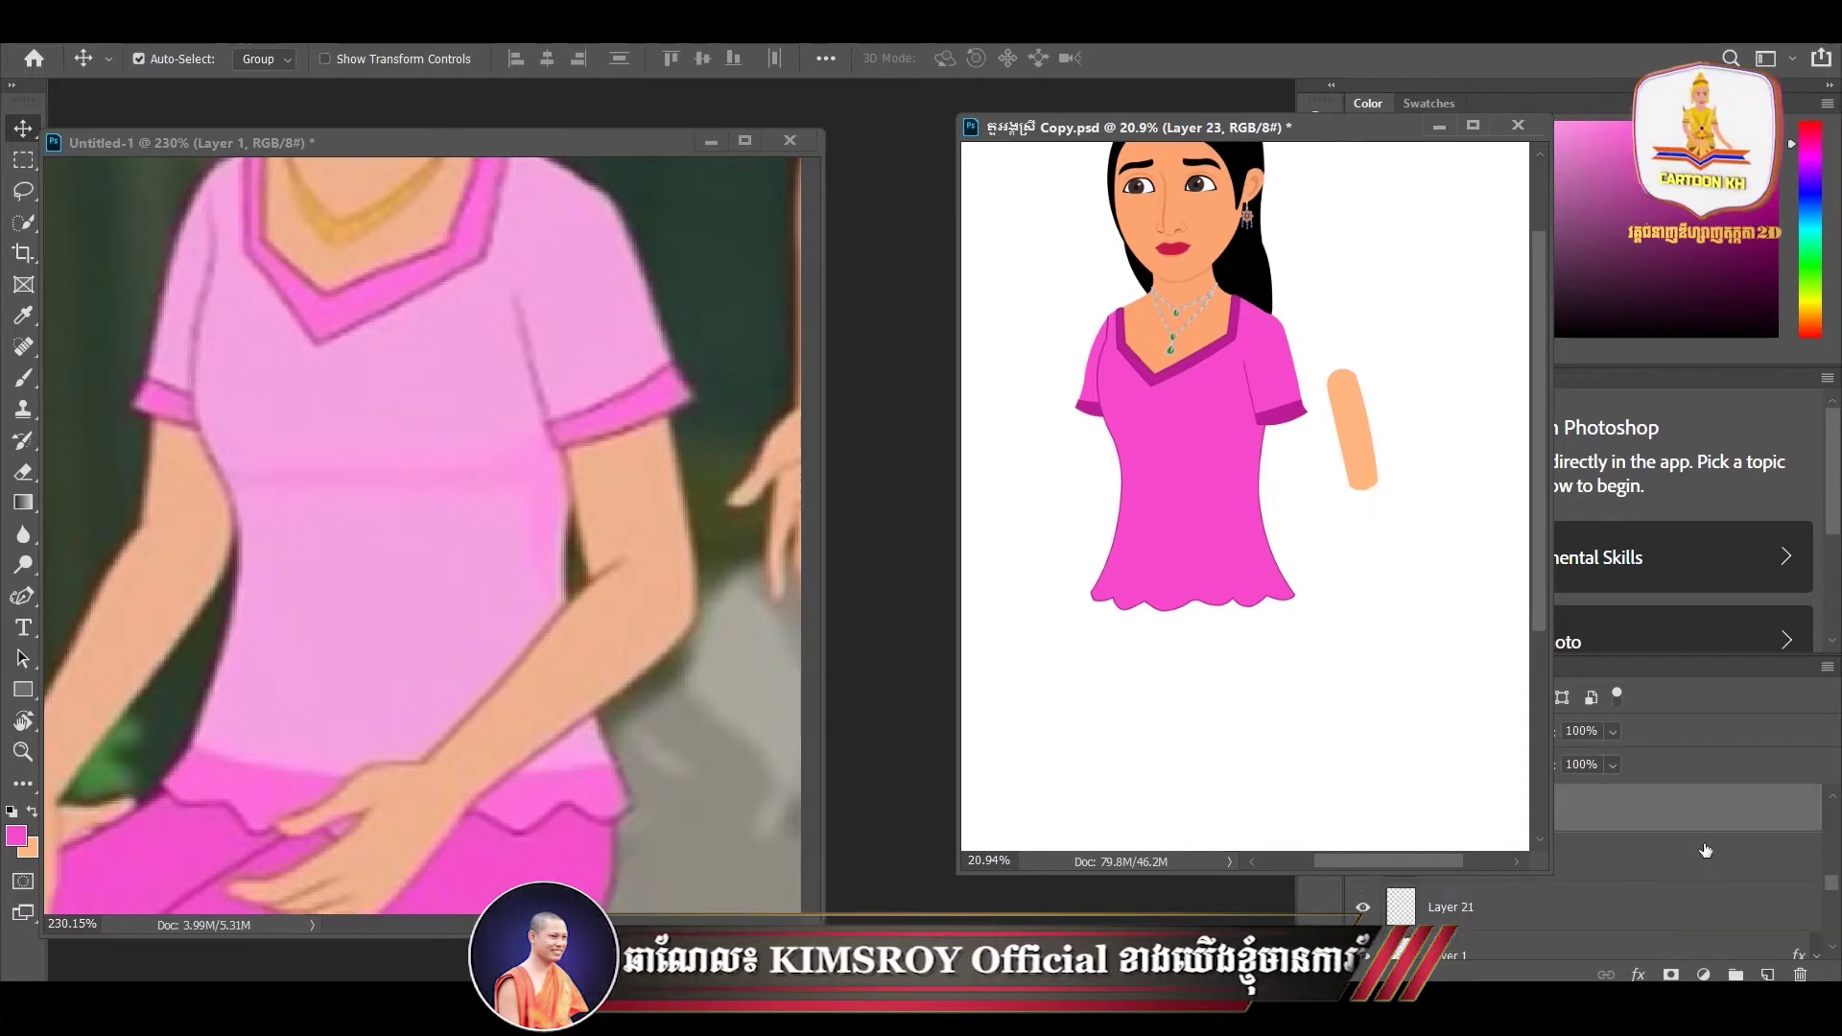
left_click_drag(1401, 902, 1654, 975)
left_click_drag(1340, 463, 1286, 451)
scroll(1291, 494, "up", 3)
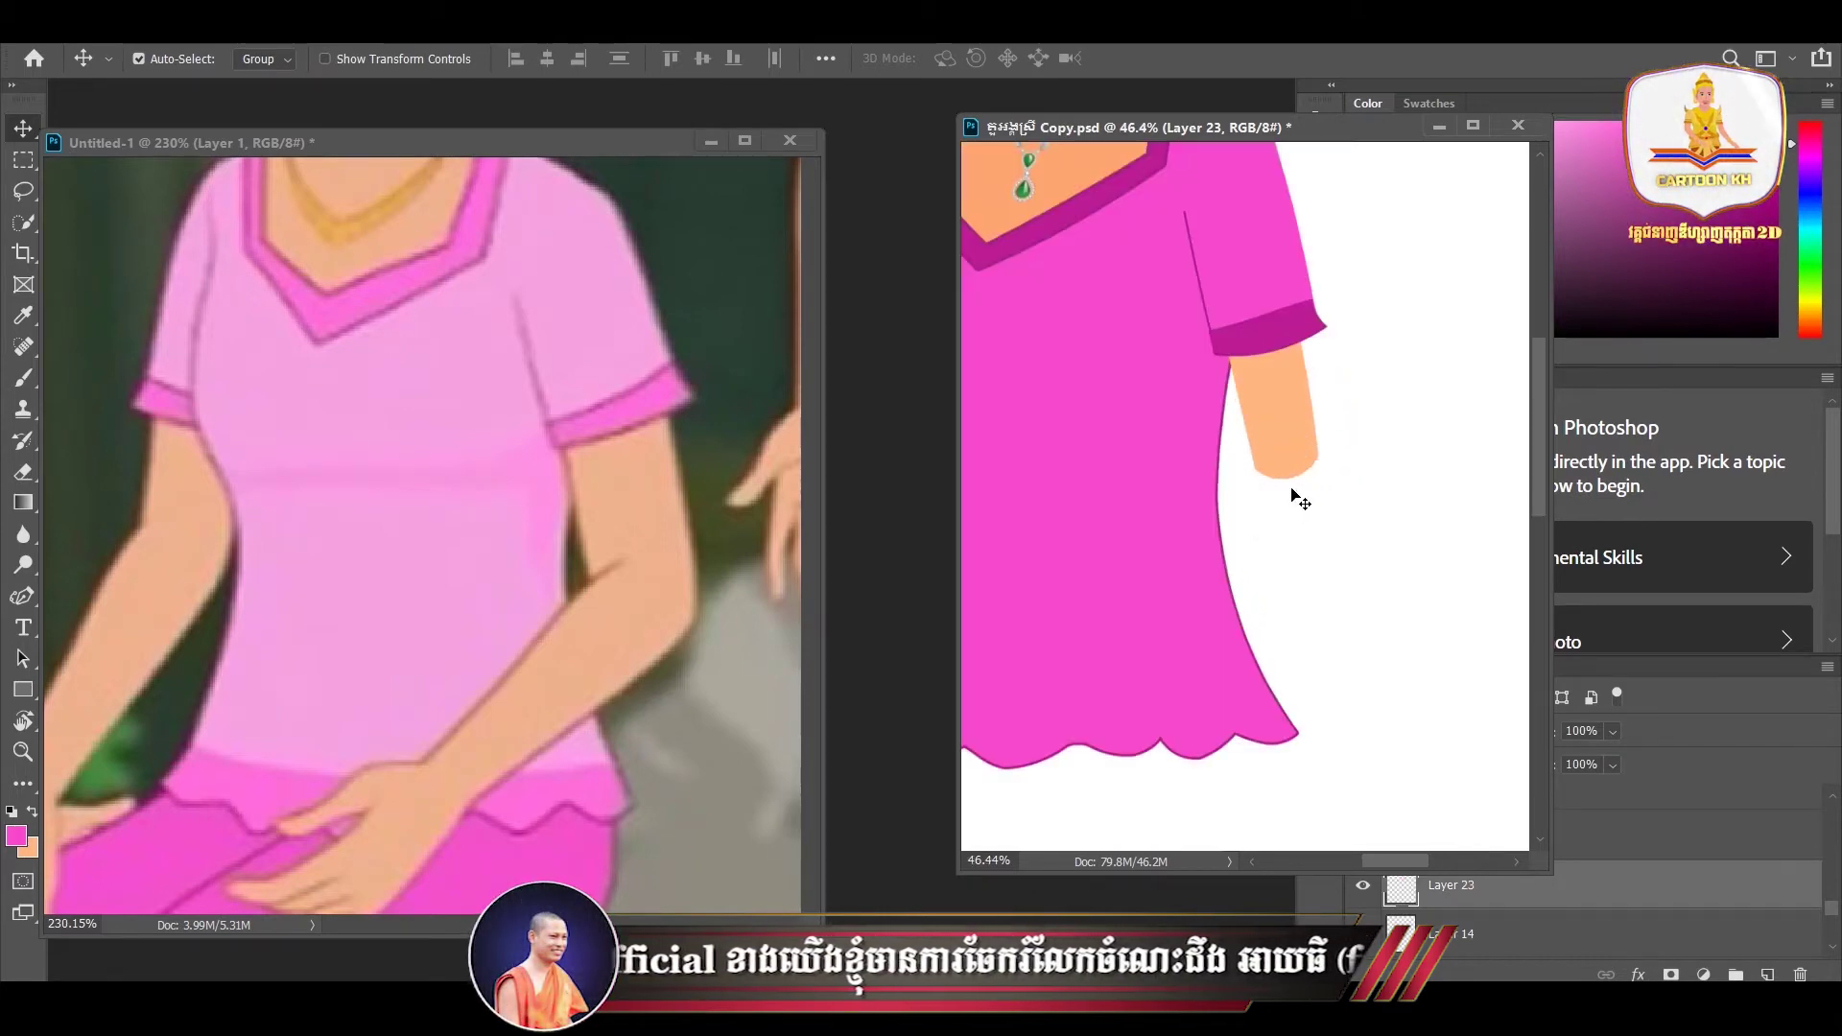
scroll(1281, 422, "up", 2)
left_click_drag(1271, 408, 1209, 509)
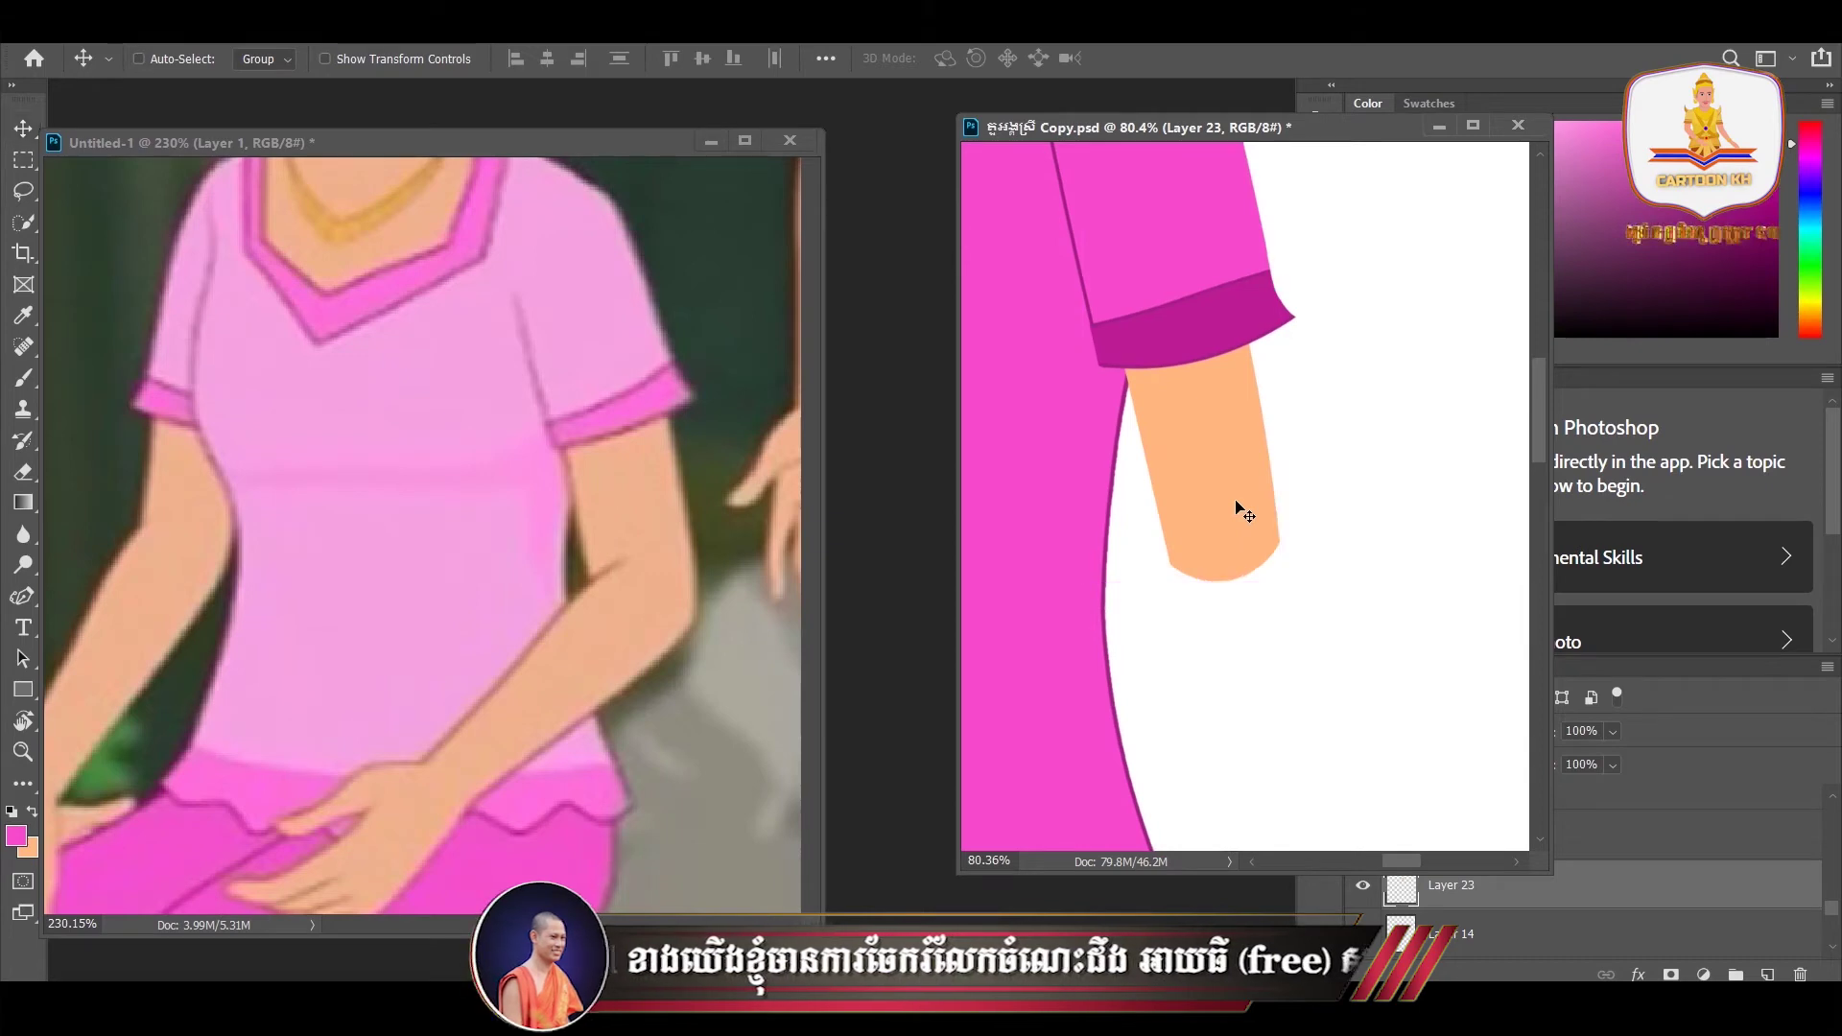
key("ctrl+t")
- Enlarge the peach arm slightly and shift it left under the sleeve
scroll(1236, 504, "down", 2)
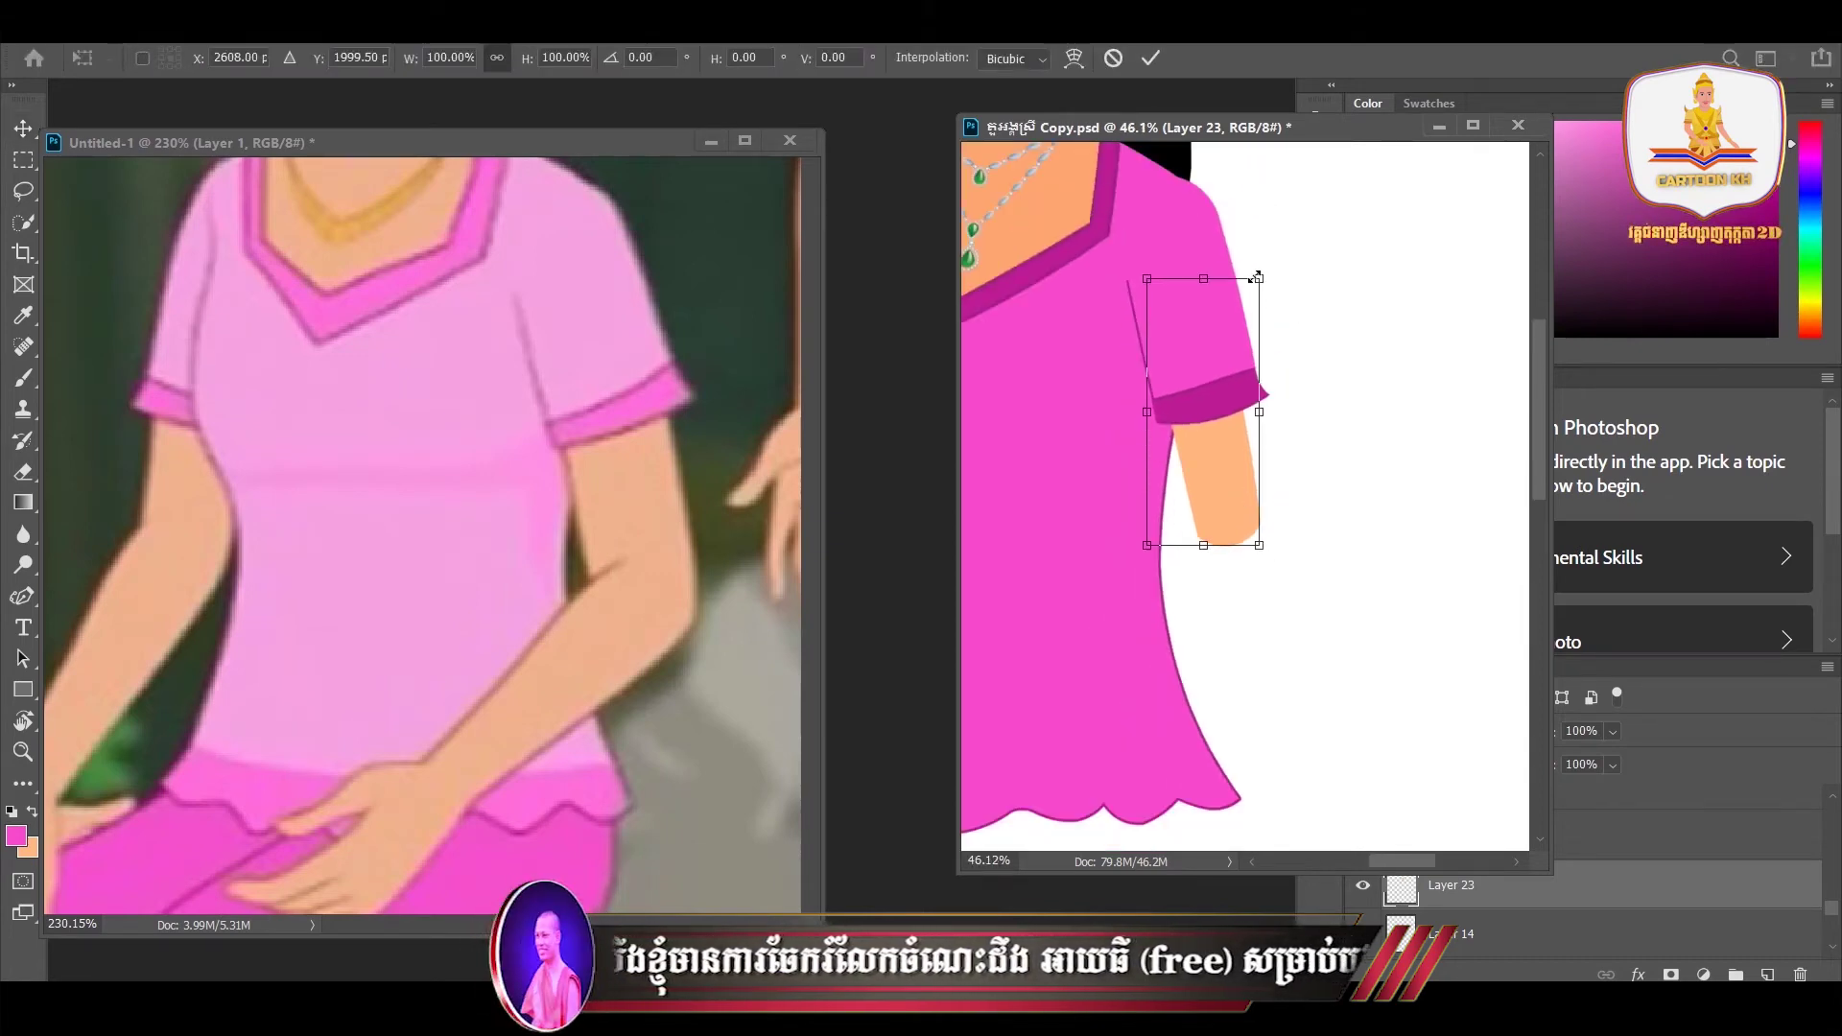
left_click_drag(1259, 276, 1282, 247)
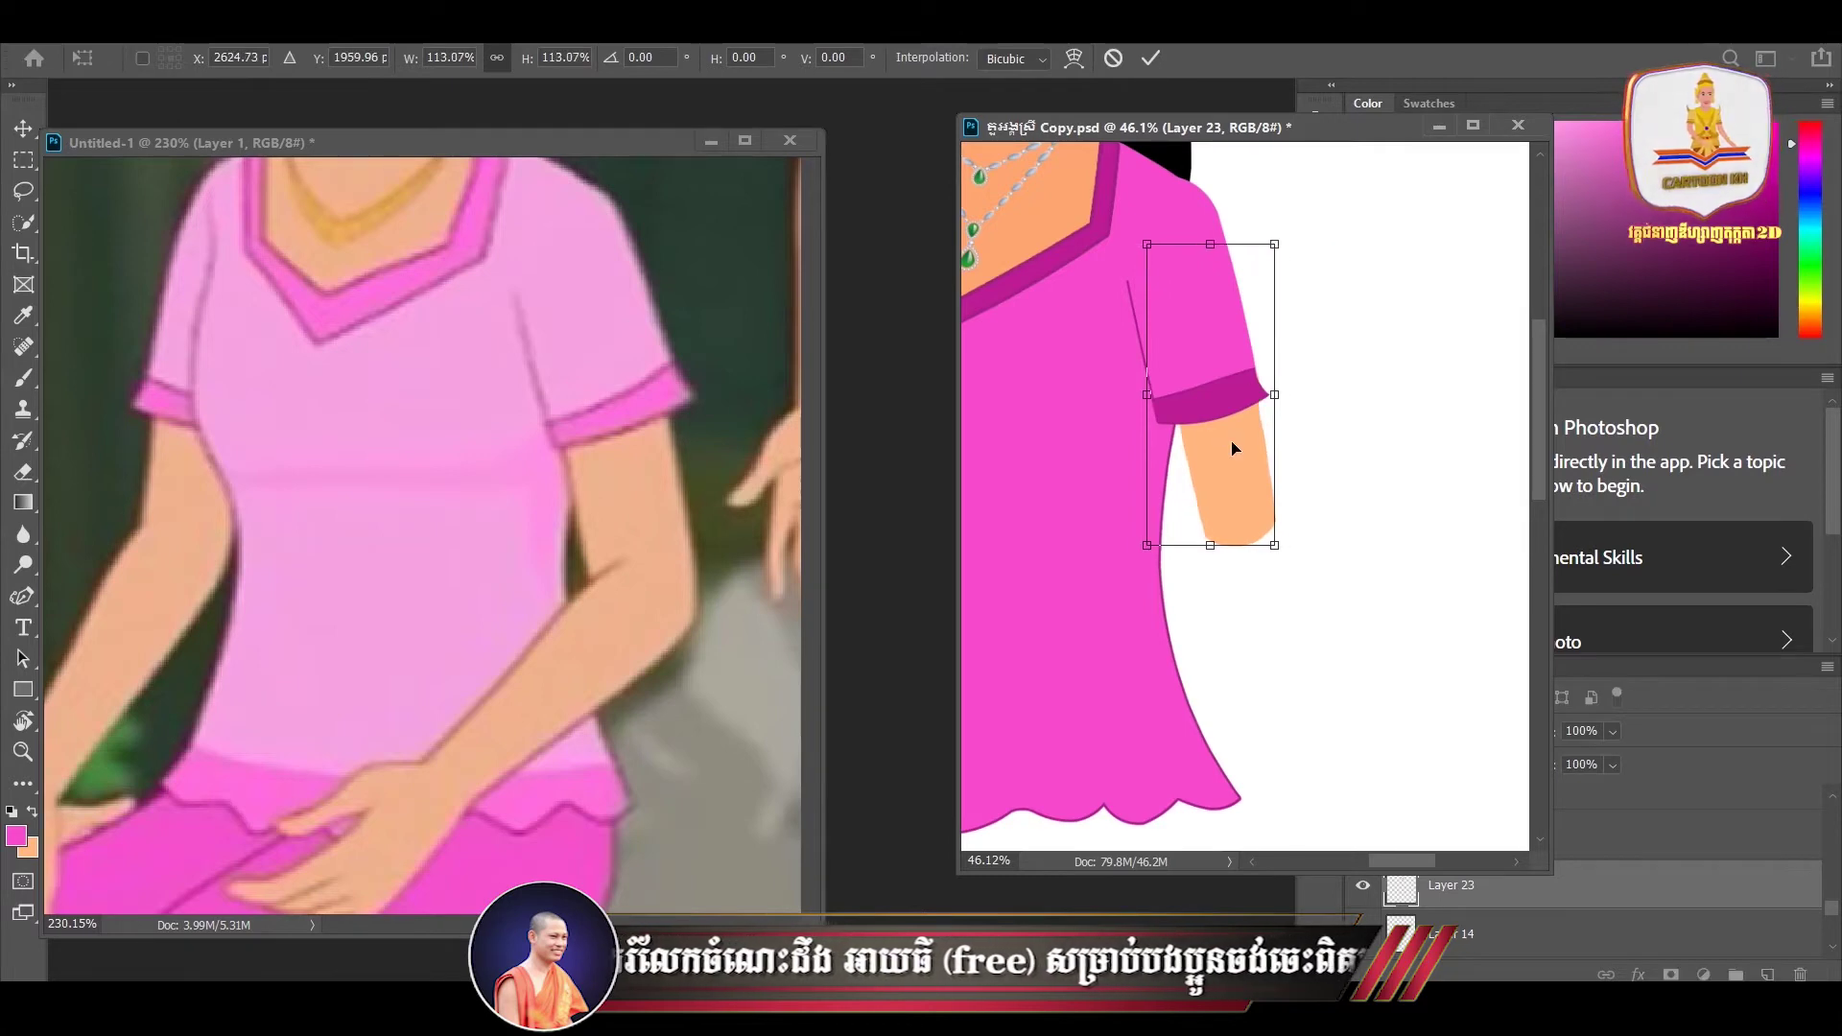
key("Return")
left_click_drag(1238, 501, 1225, 498)
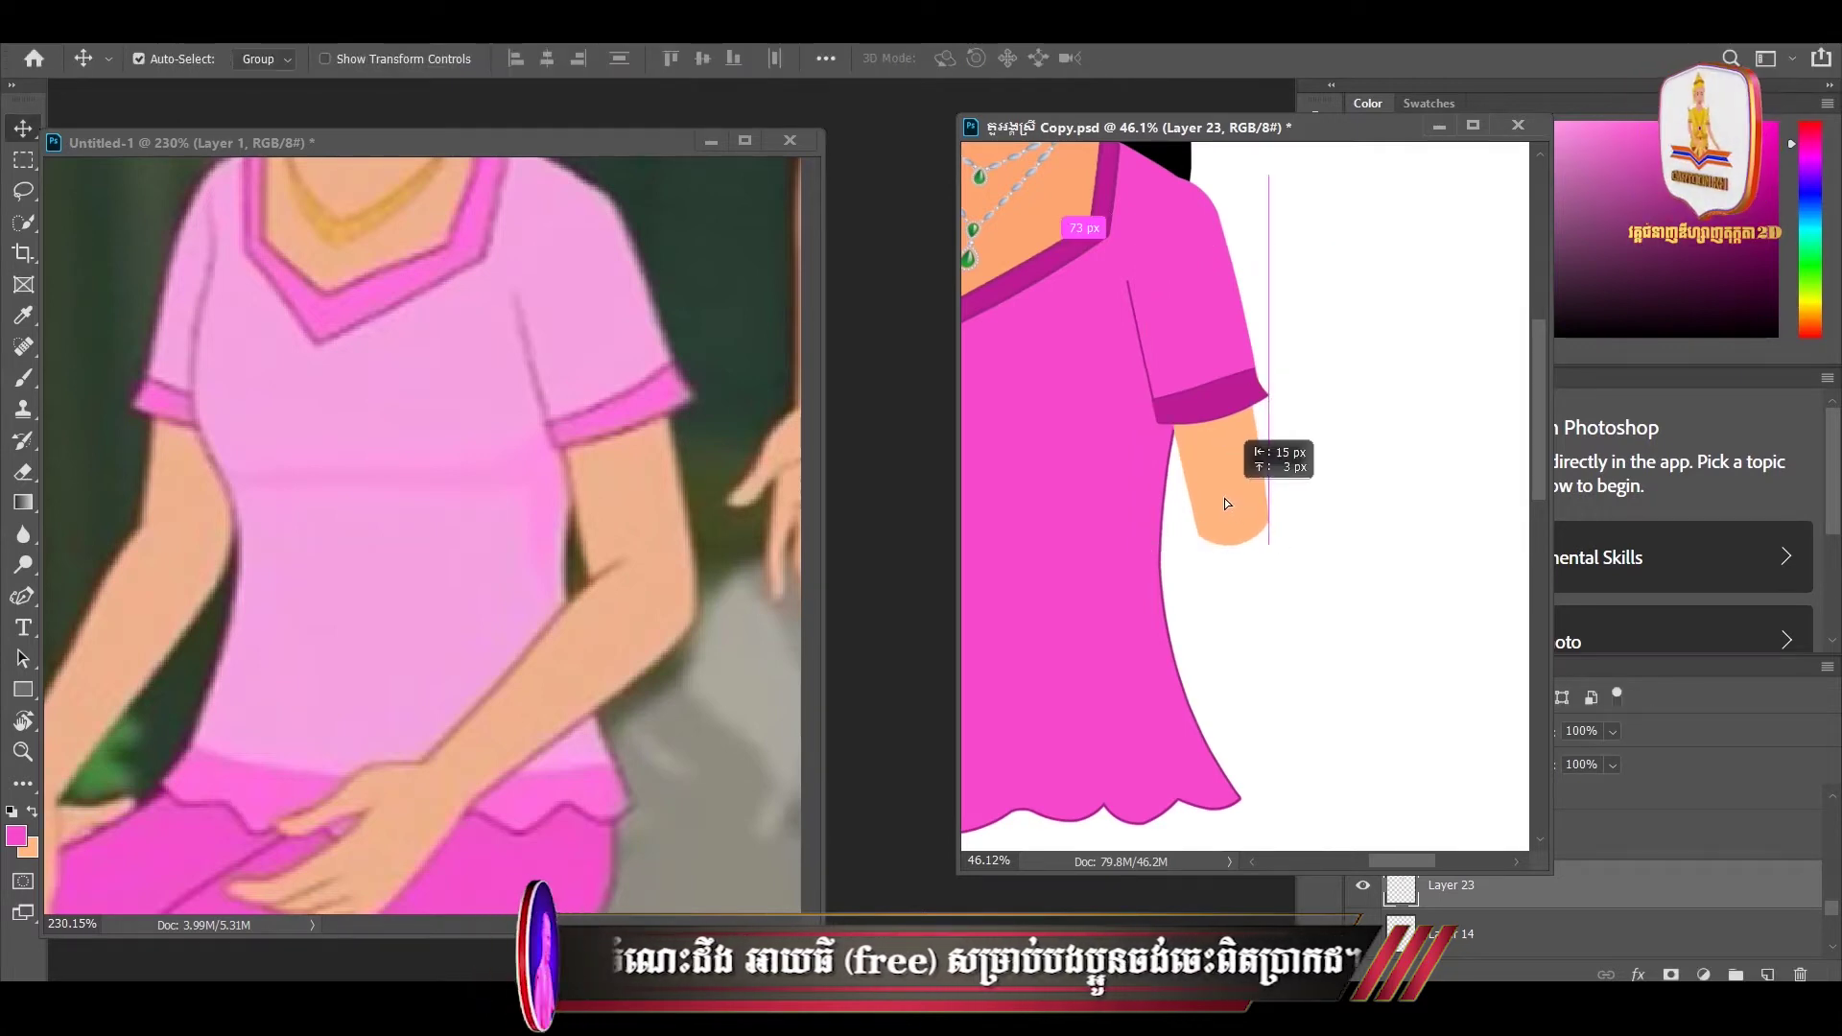
key("ctrl+y")
key("ctrl+y")
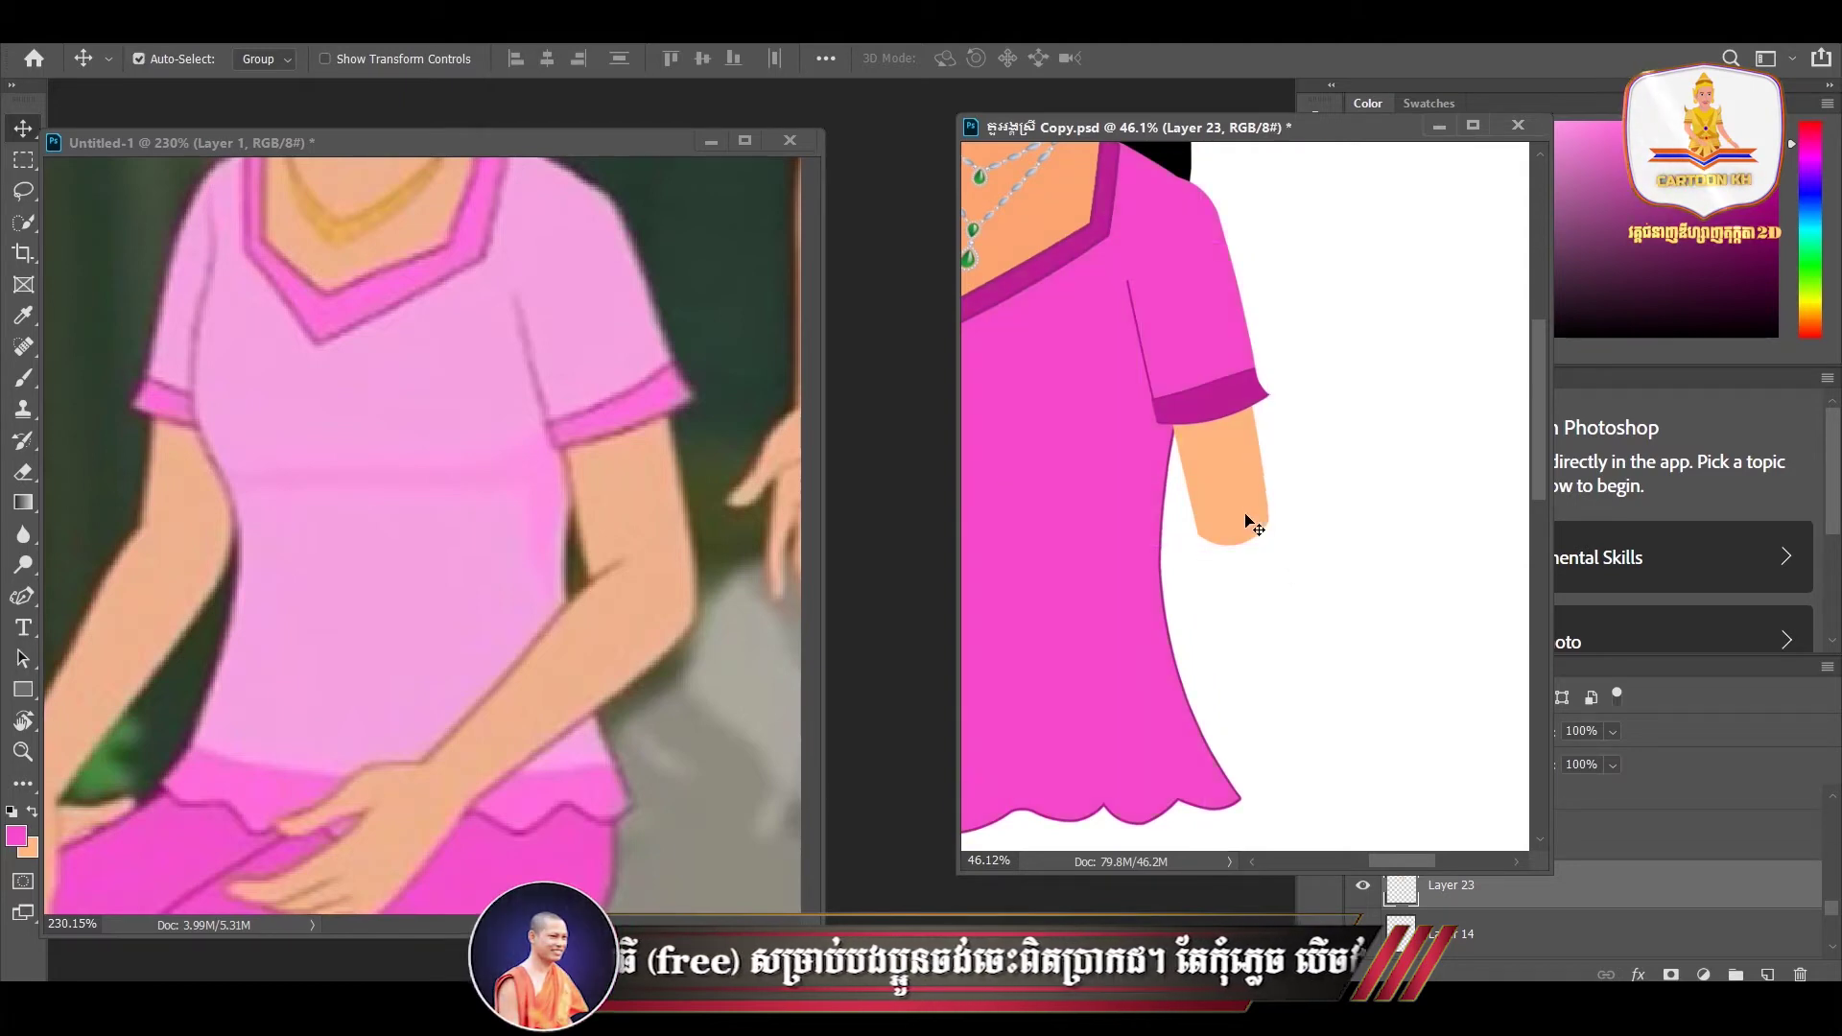
- Scale the arm up to about 111% with Free Transform
key("ctrl+t")
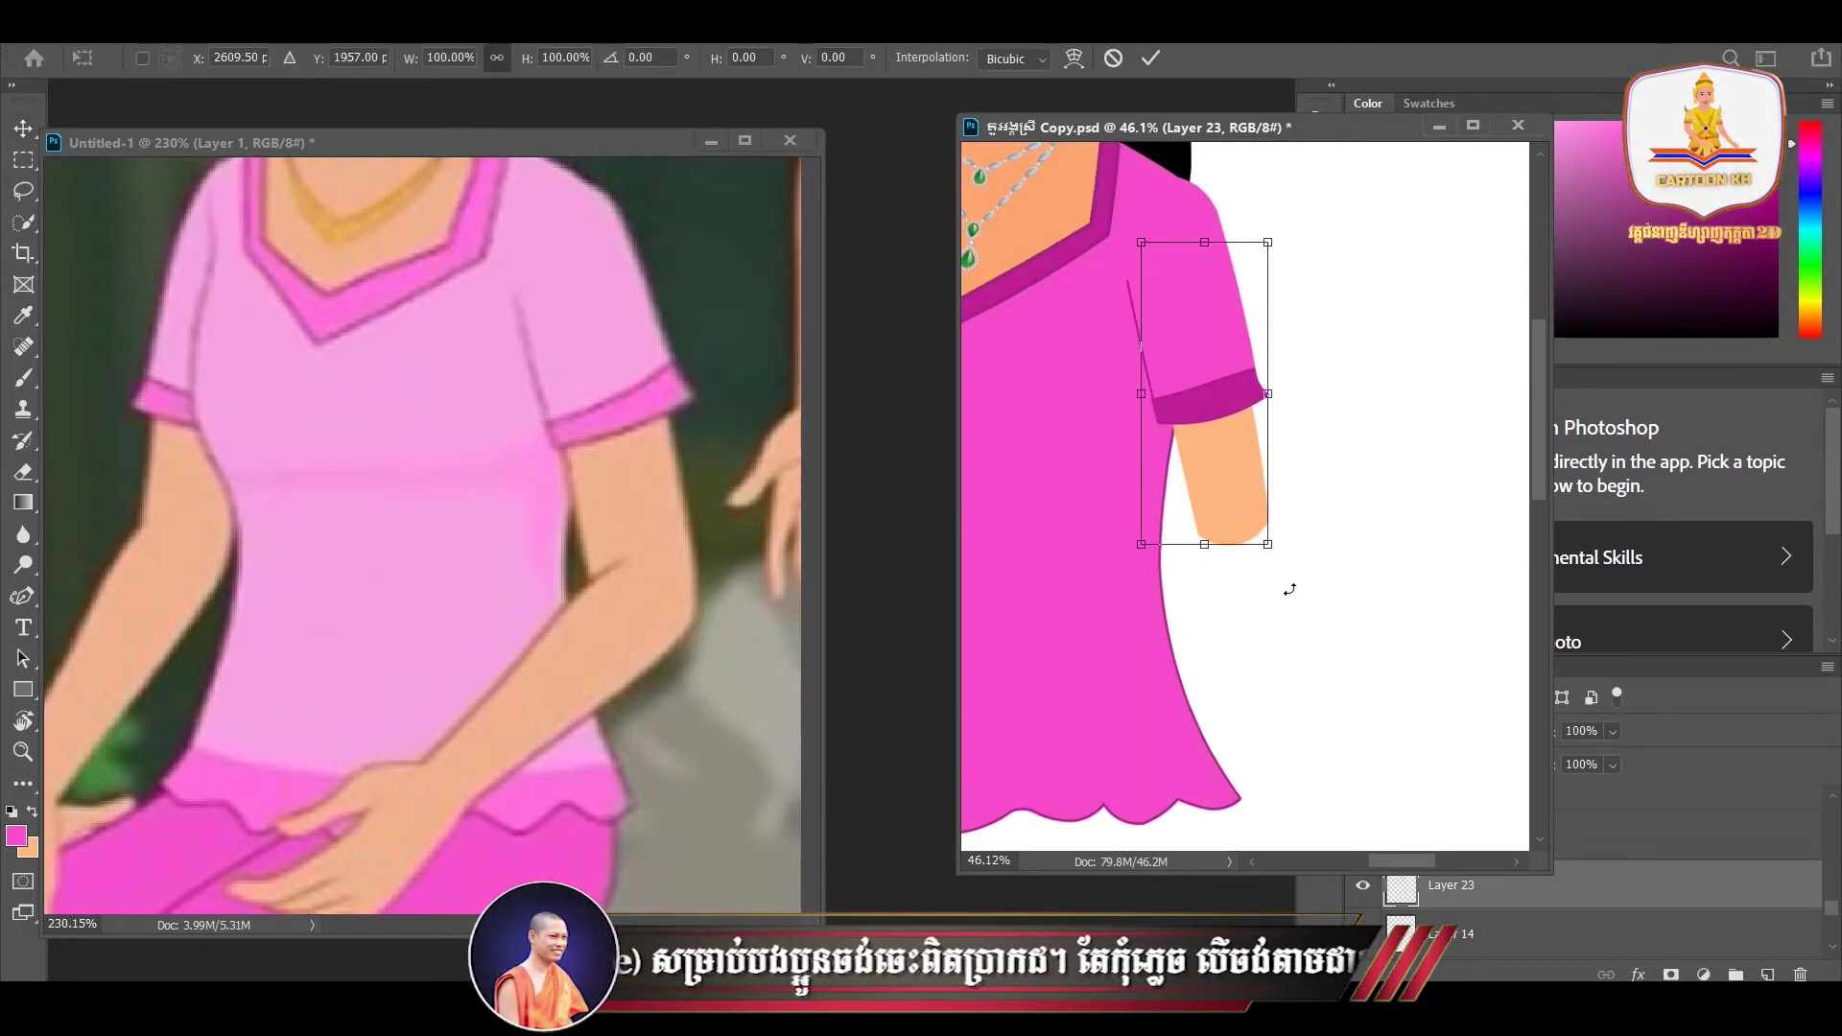
left_click_drag(1293, 589, 1295, 589)
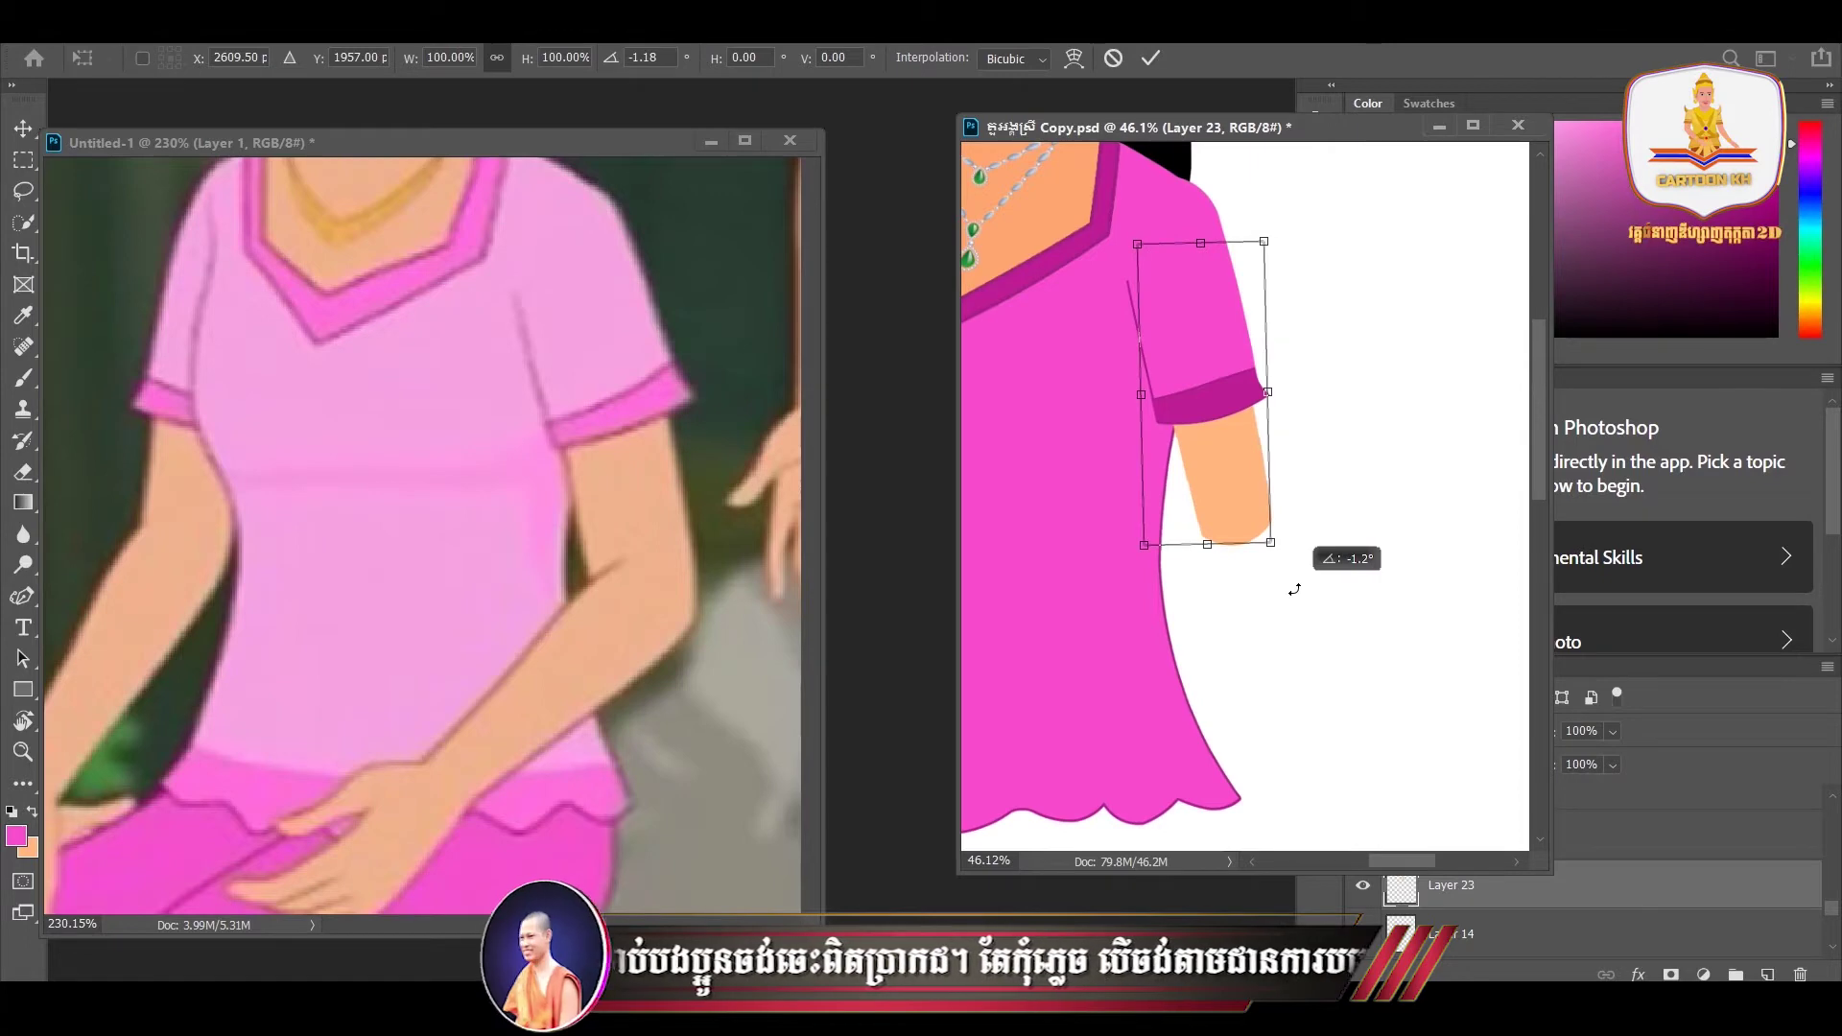
key("Return")
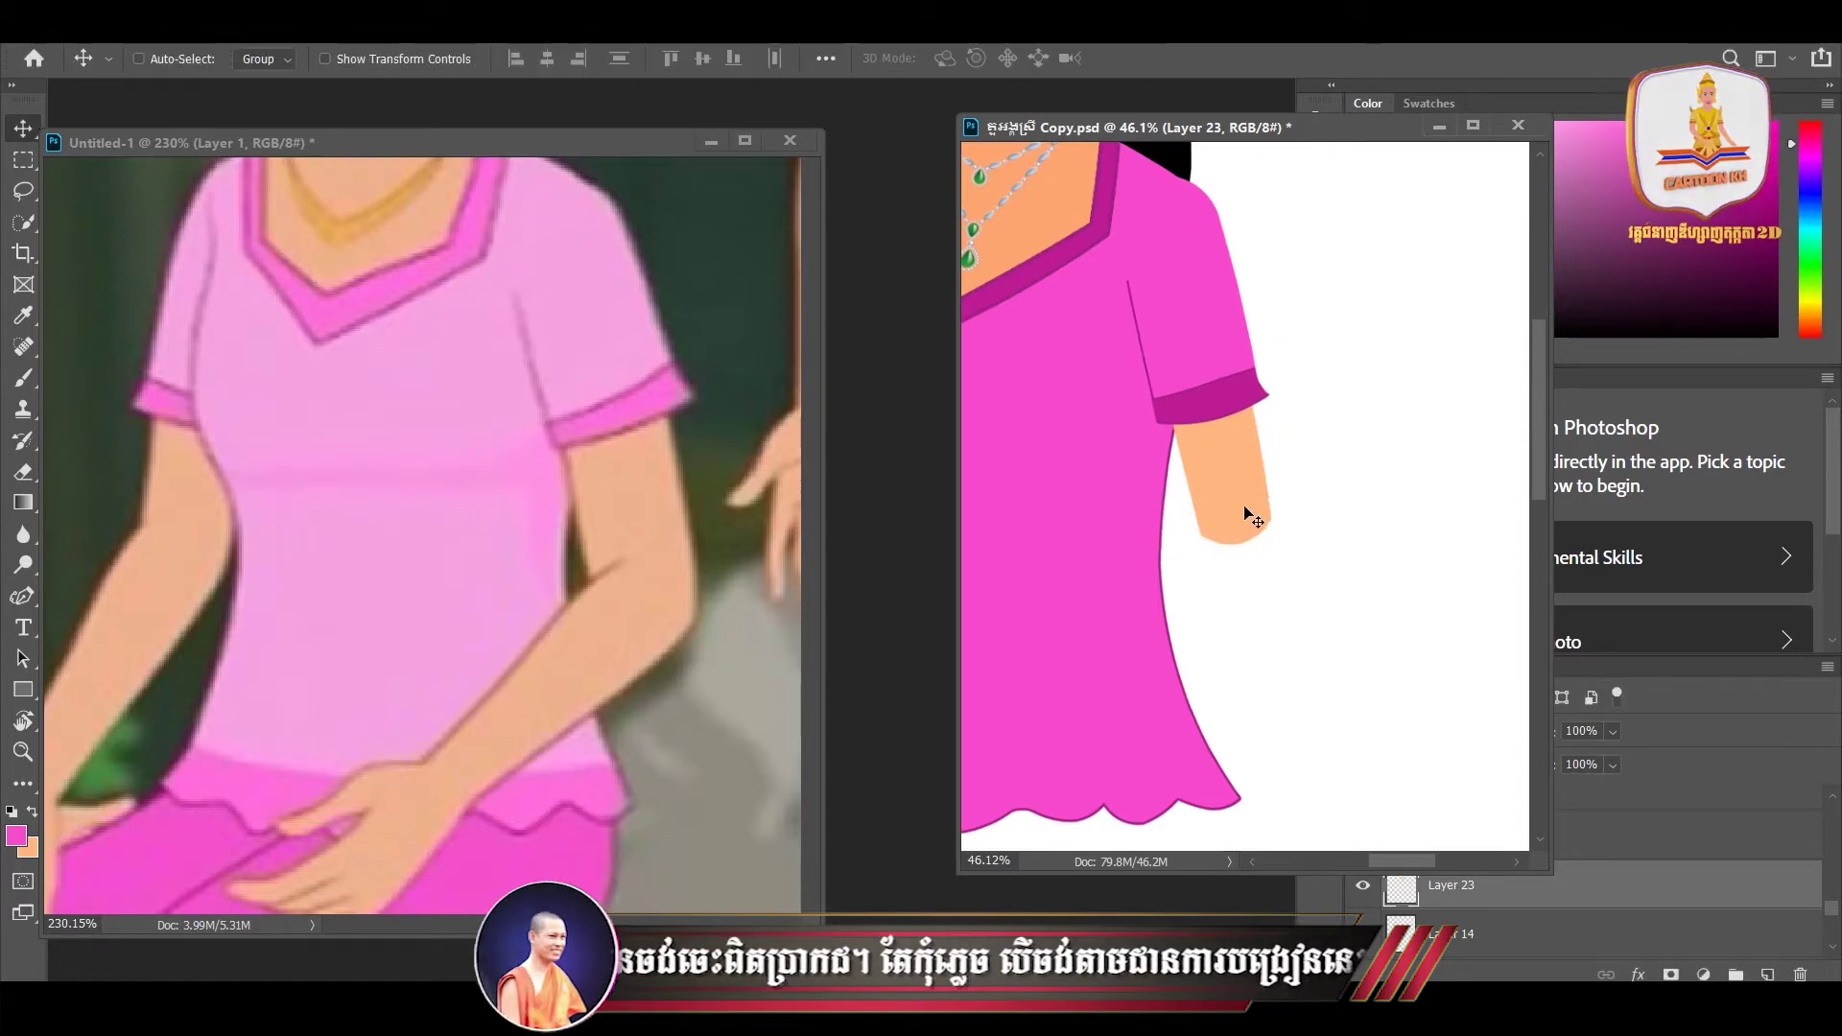
key("ctrl+t")
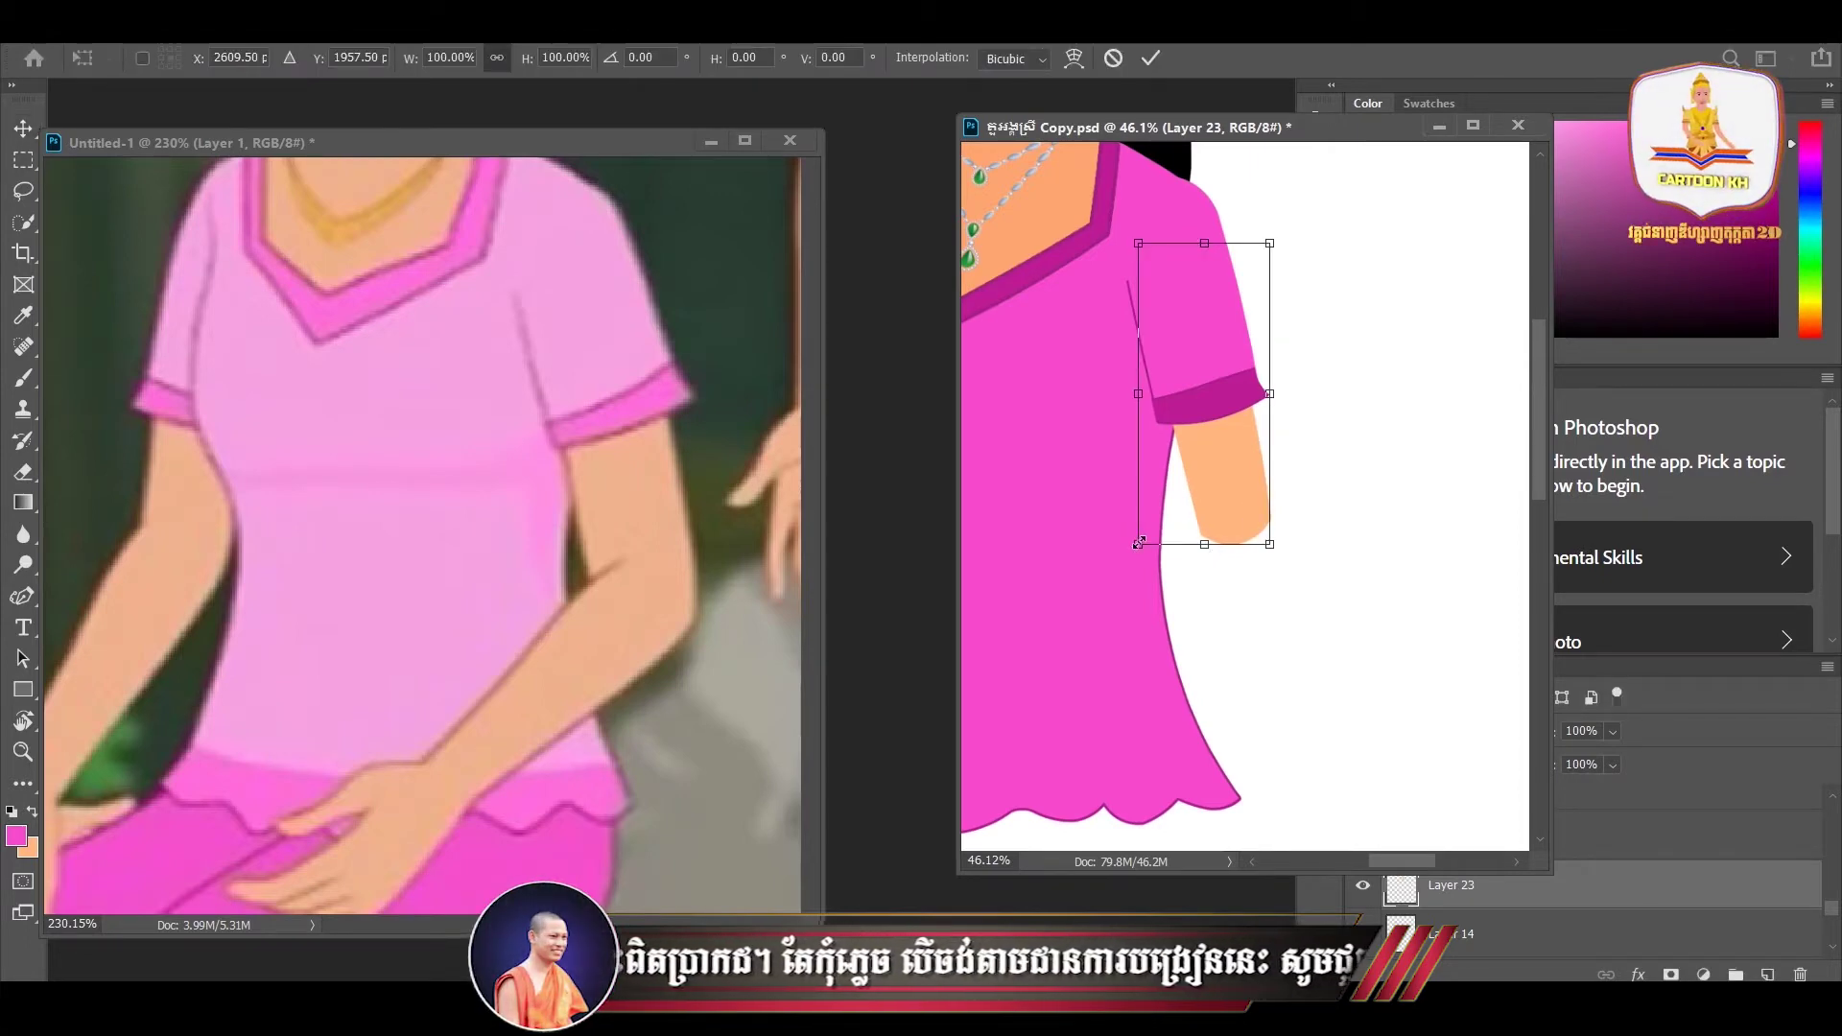
left_click_drag(1137, 544, 1123, 577)
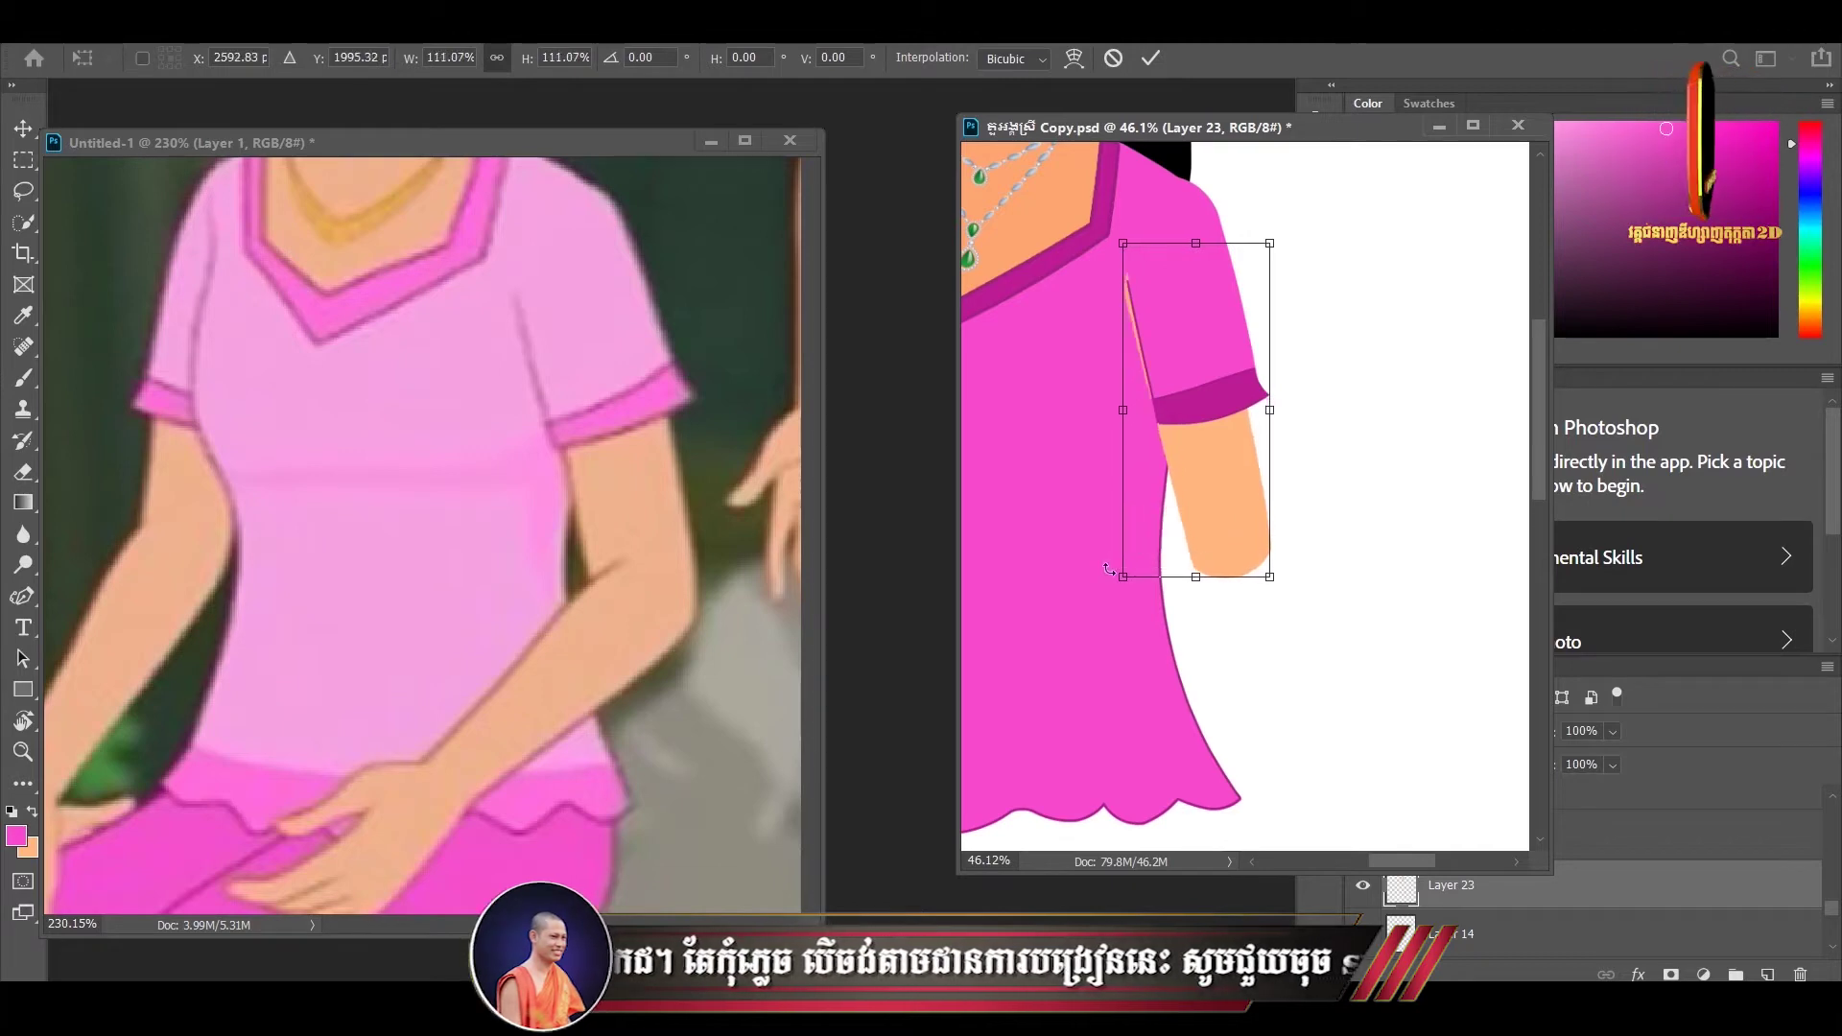
key("Return")
- Nudge the arm into place with the right, up and left arrow keys
key("Right")
key("Right")
key("Right")
key("Right")
key("Right")
key("Right")
key("Right")
key("Right")
key("Up")
key("Up")
key("Up")
key("Up")
key("Up")
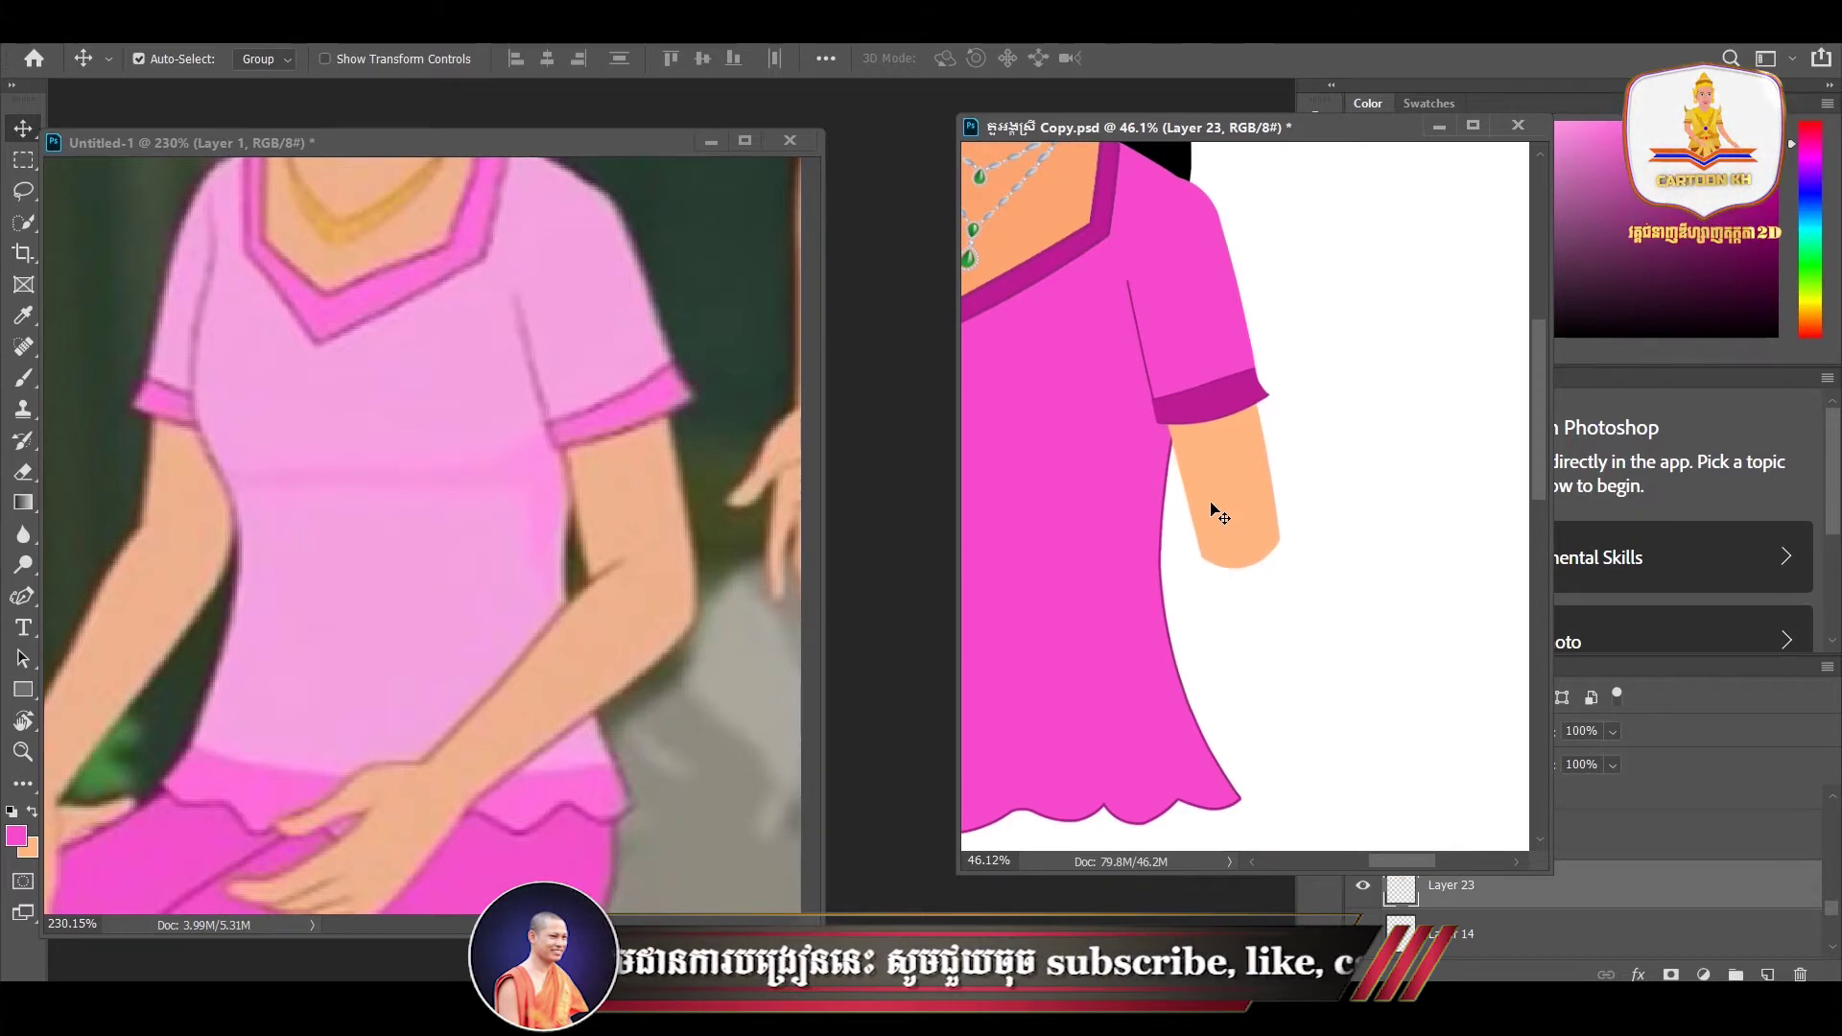
key("Left")
key("Left")
key("Left")
scroll(1226, 523, "down", 5)
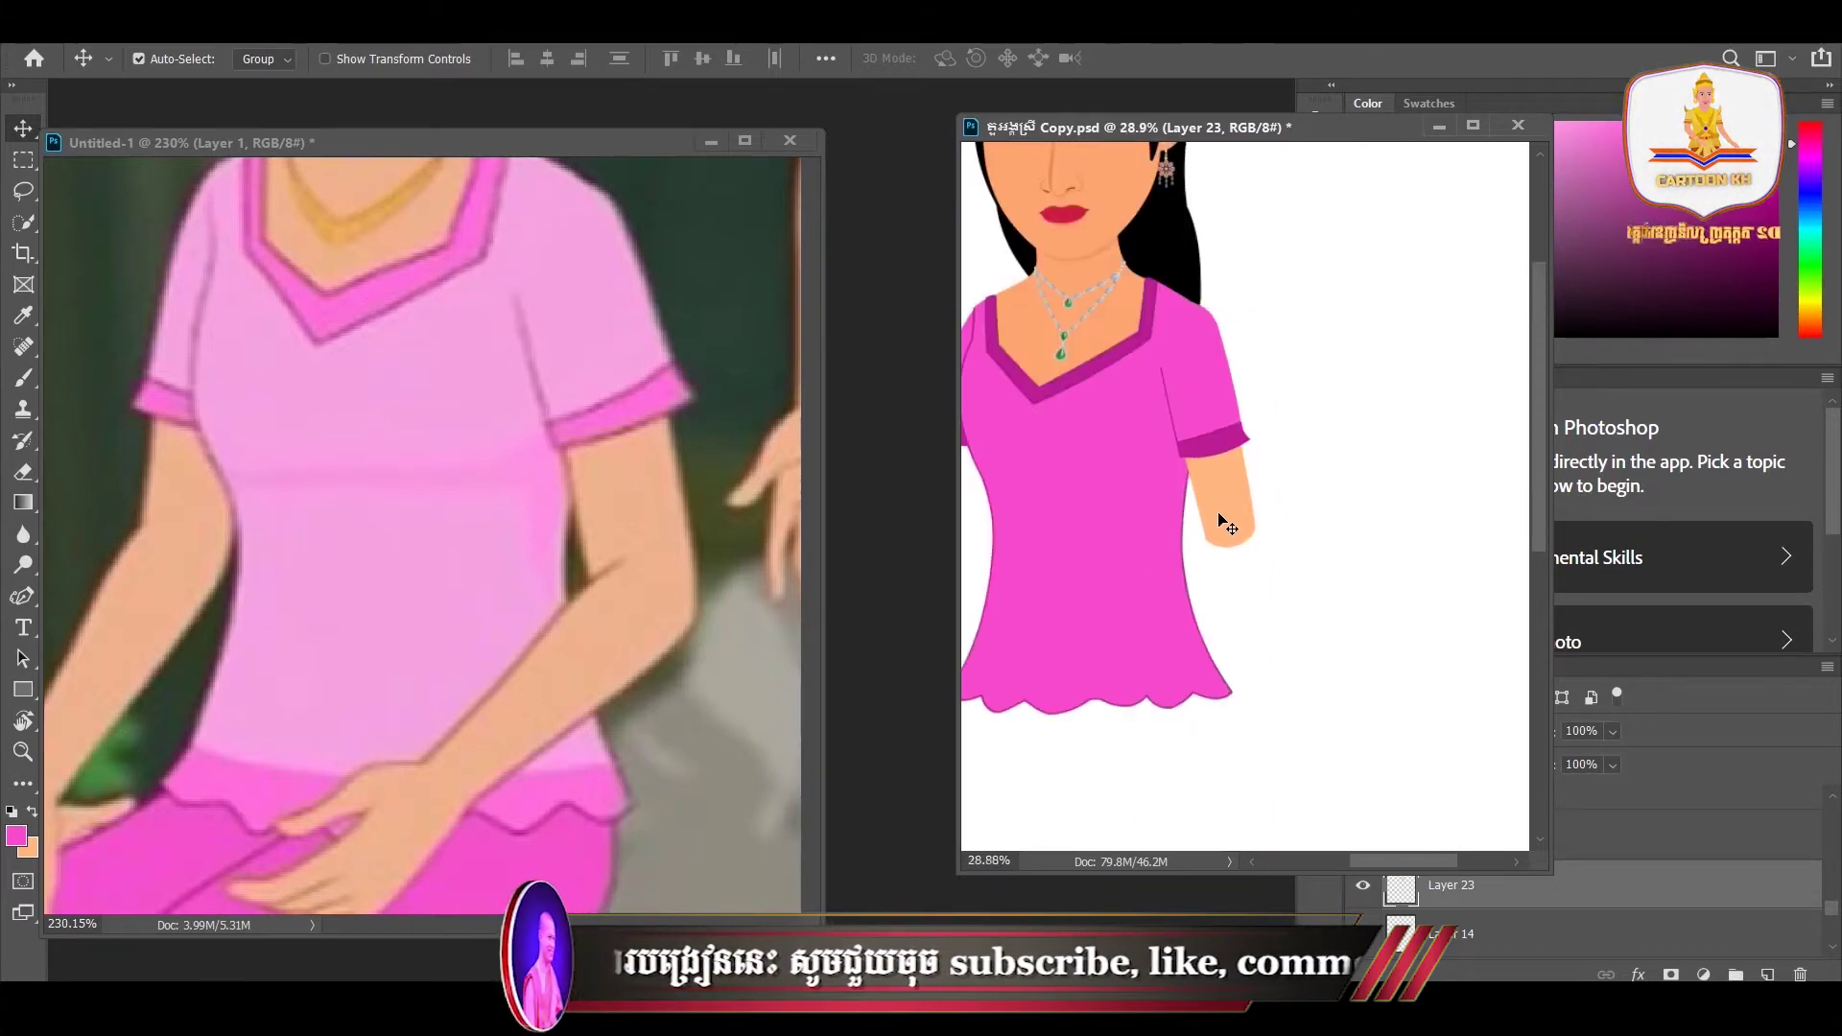
scroll(1253, 488, "up", 2)
- Rotate the arm about 1.85° to match the sleeve, then compare against the reference picture
key("ctrl+t")
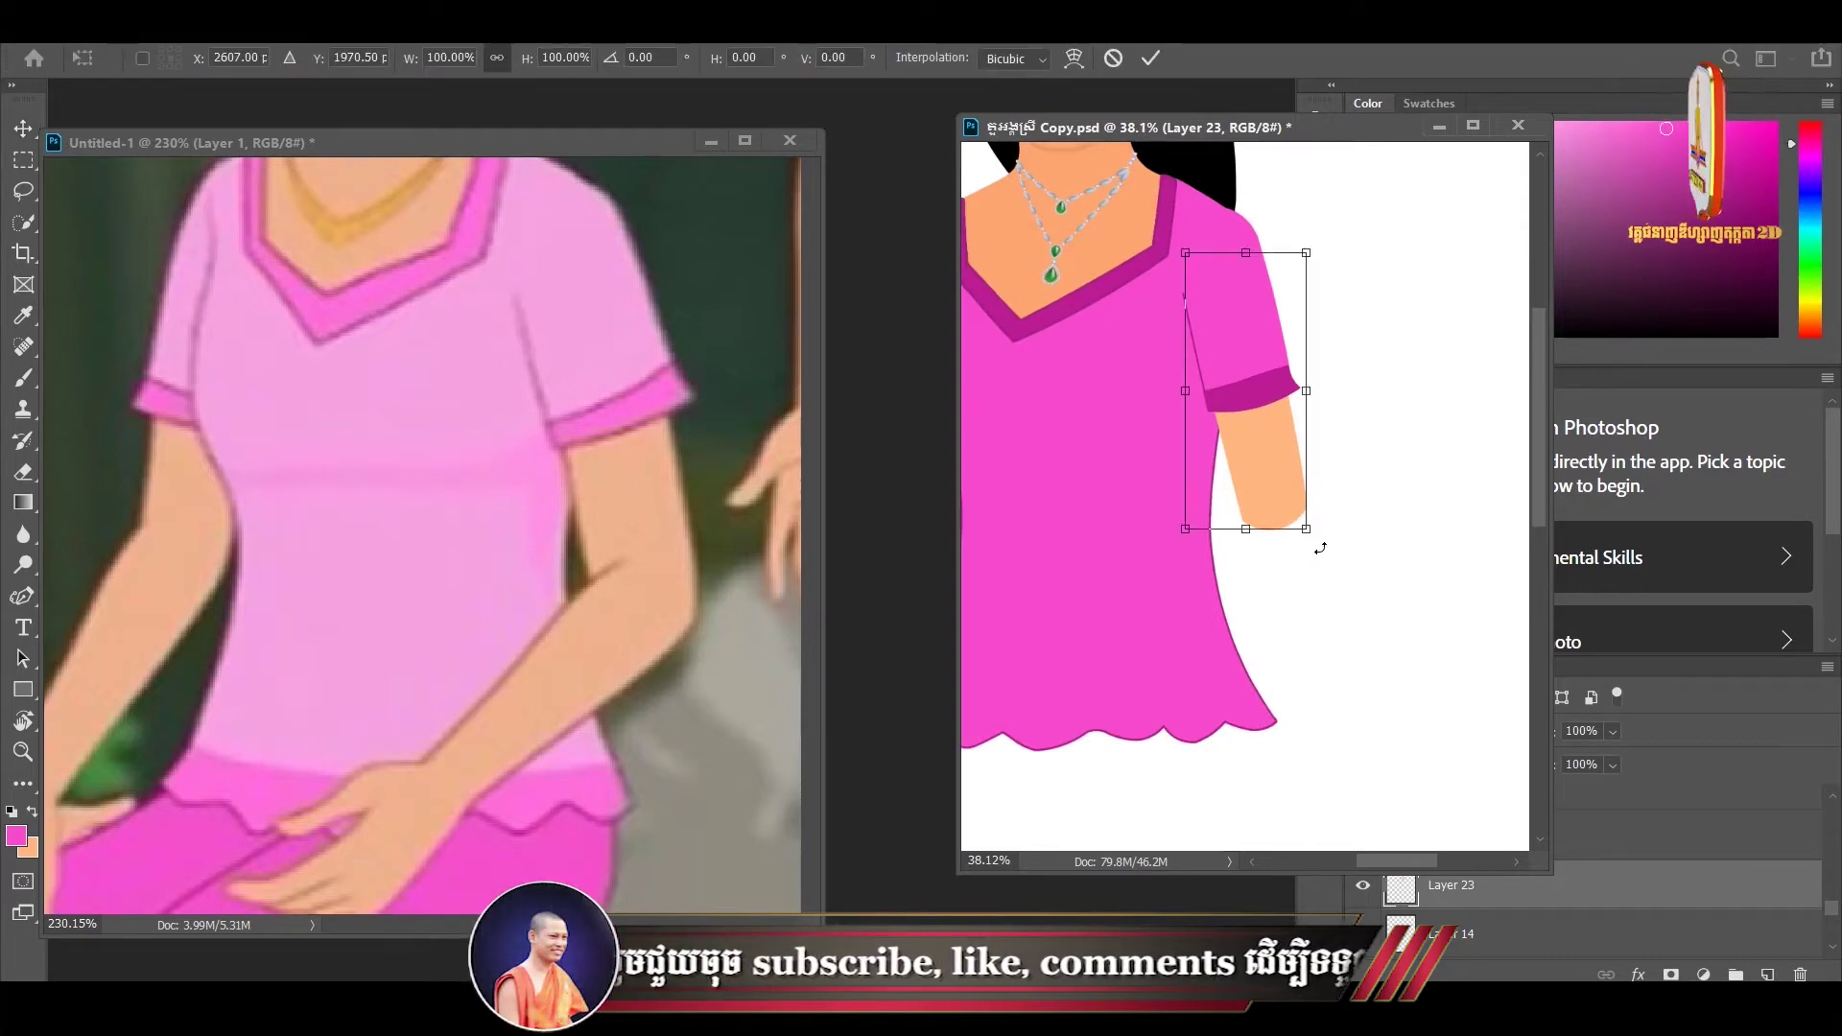
left_click_drag(1320, 548, 1317, 537)
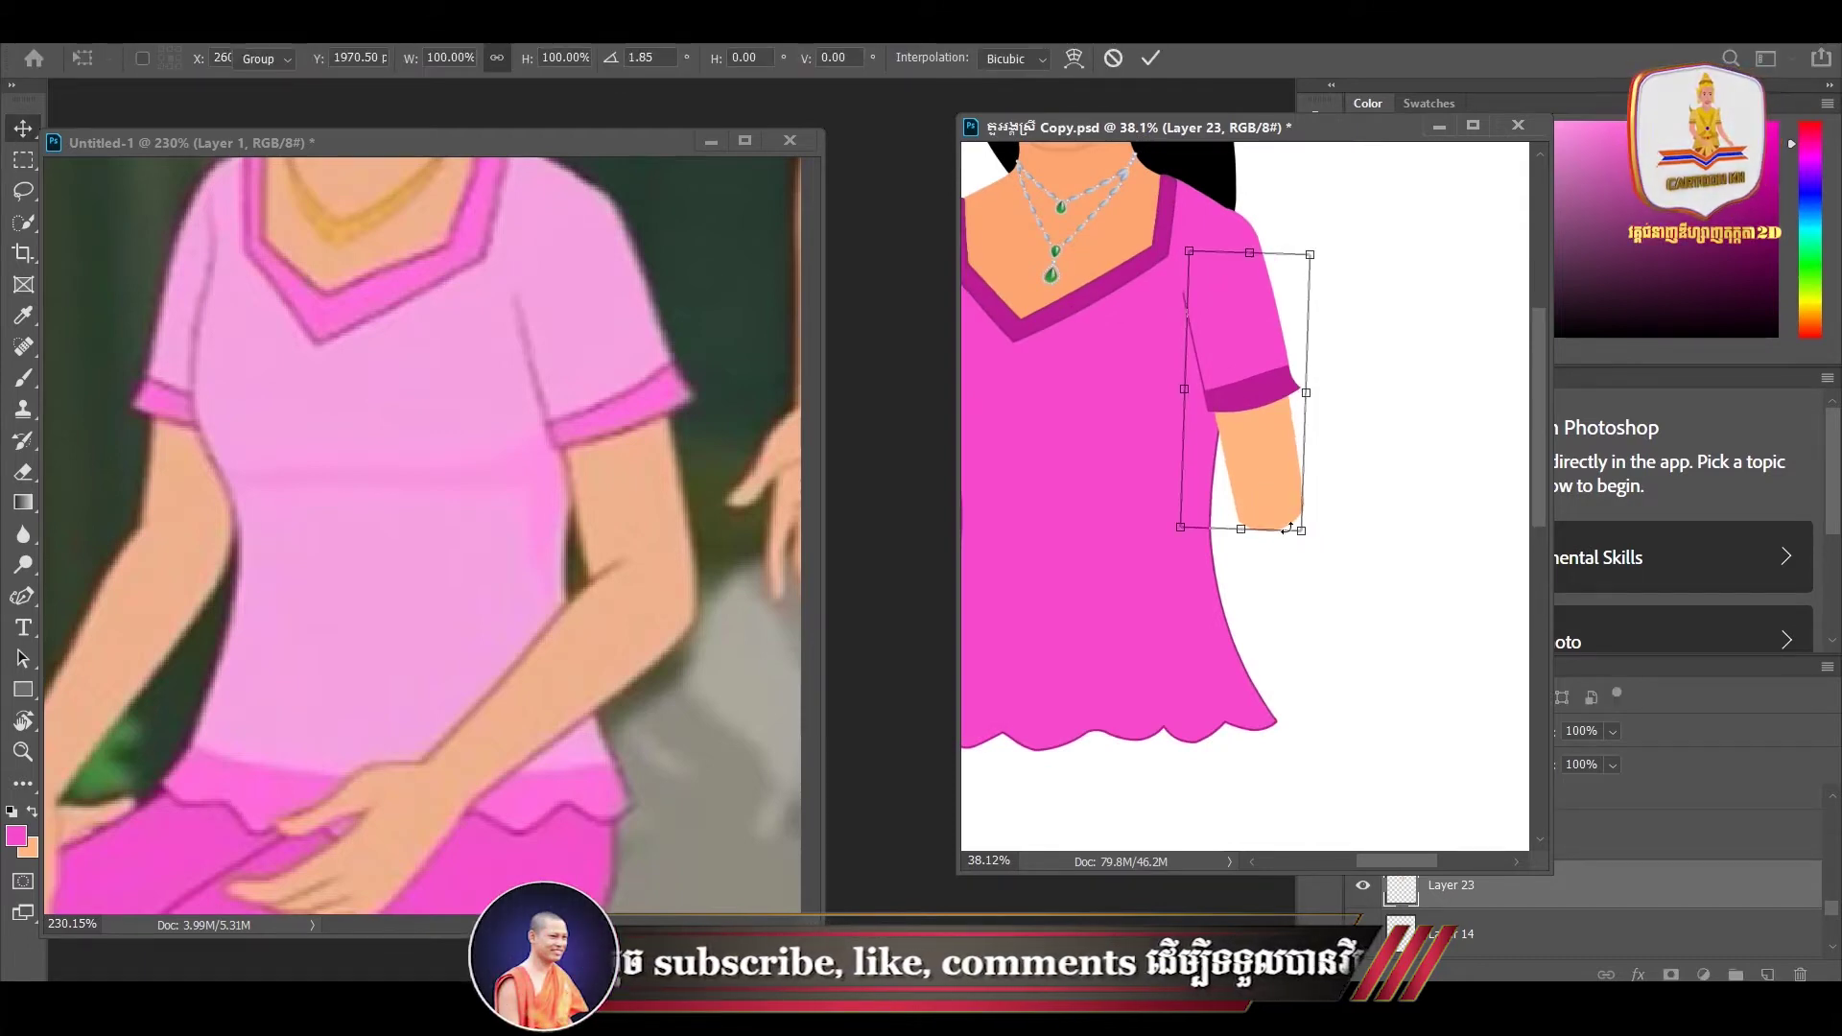
key("Return")
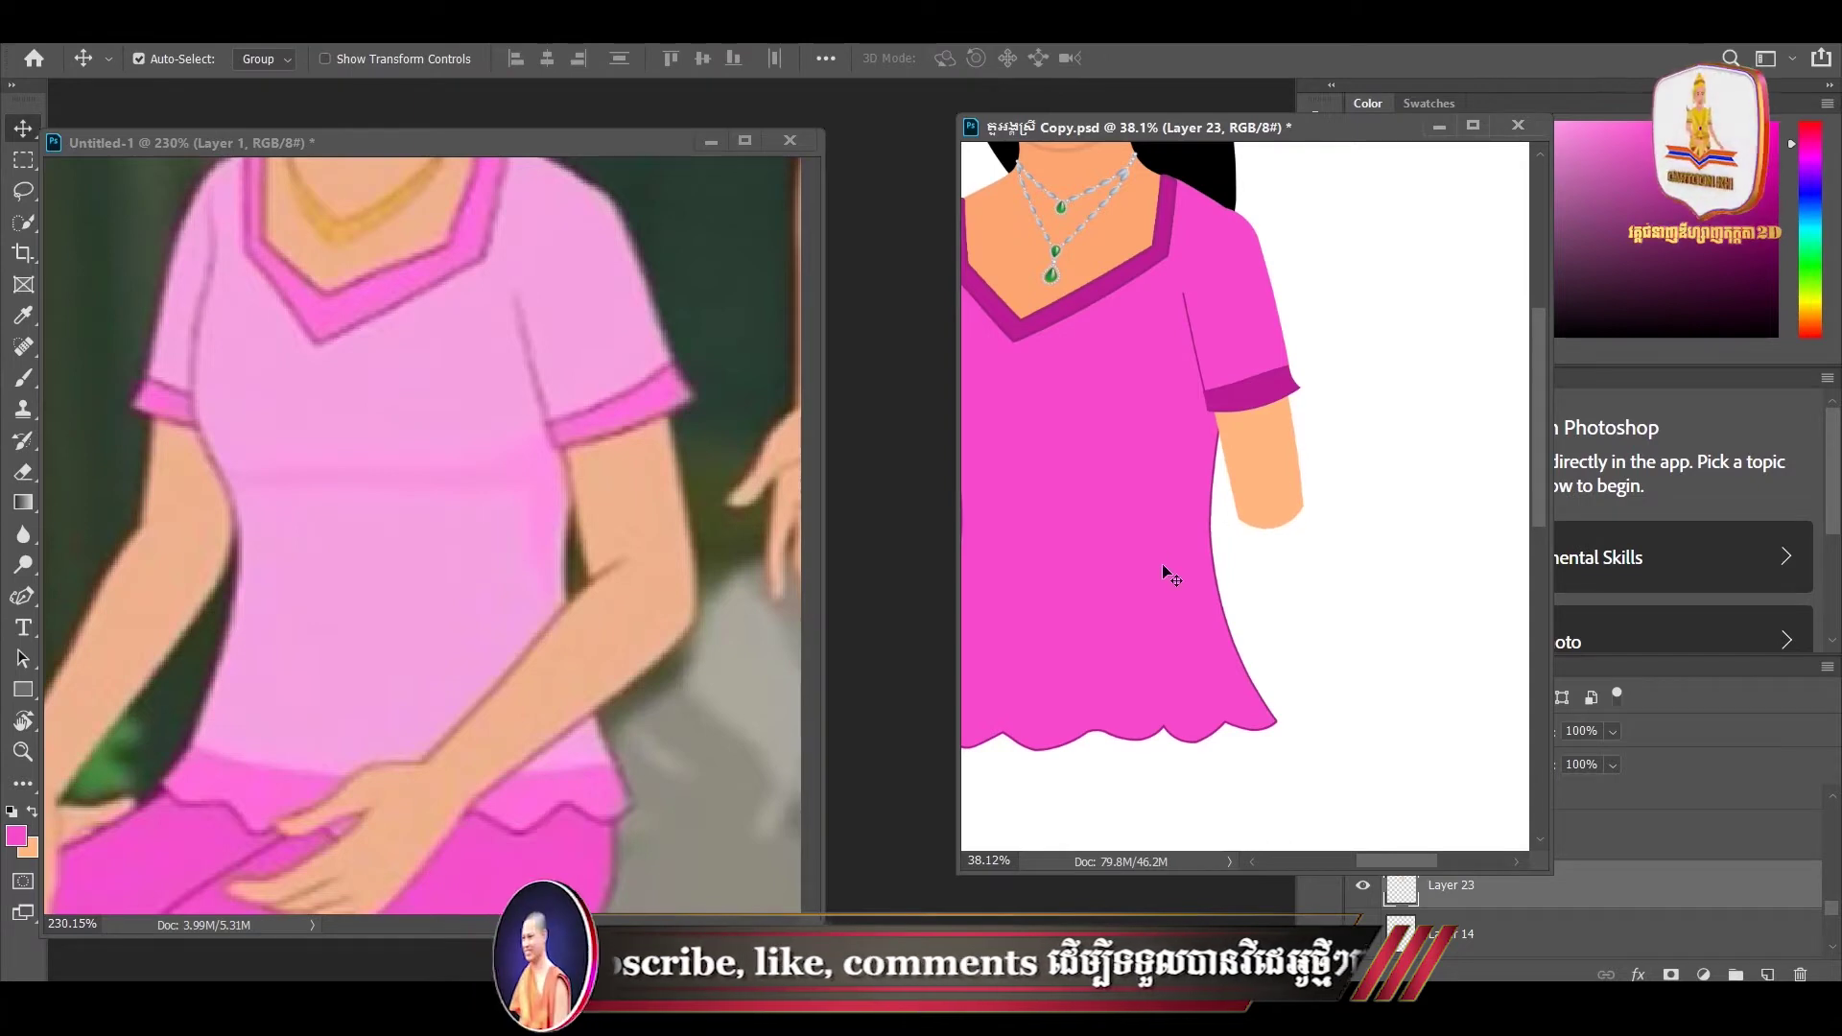
scroll(1161, 562, "down", 2)
left_click_drag(1227, 547, 1181, 629)
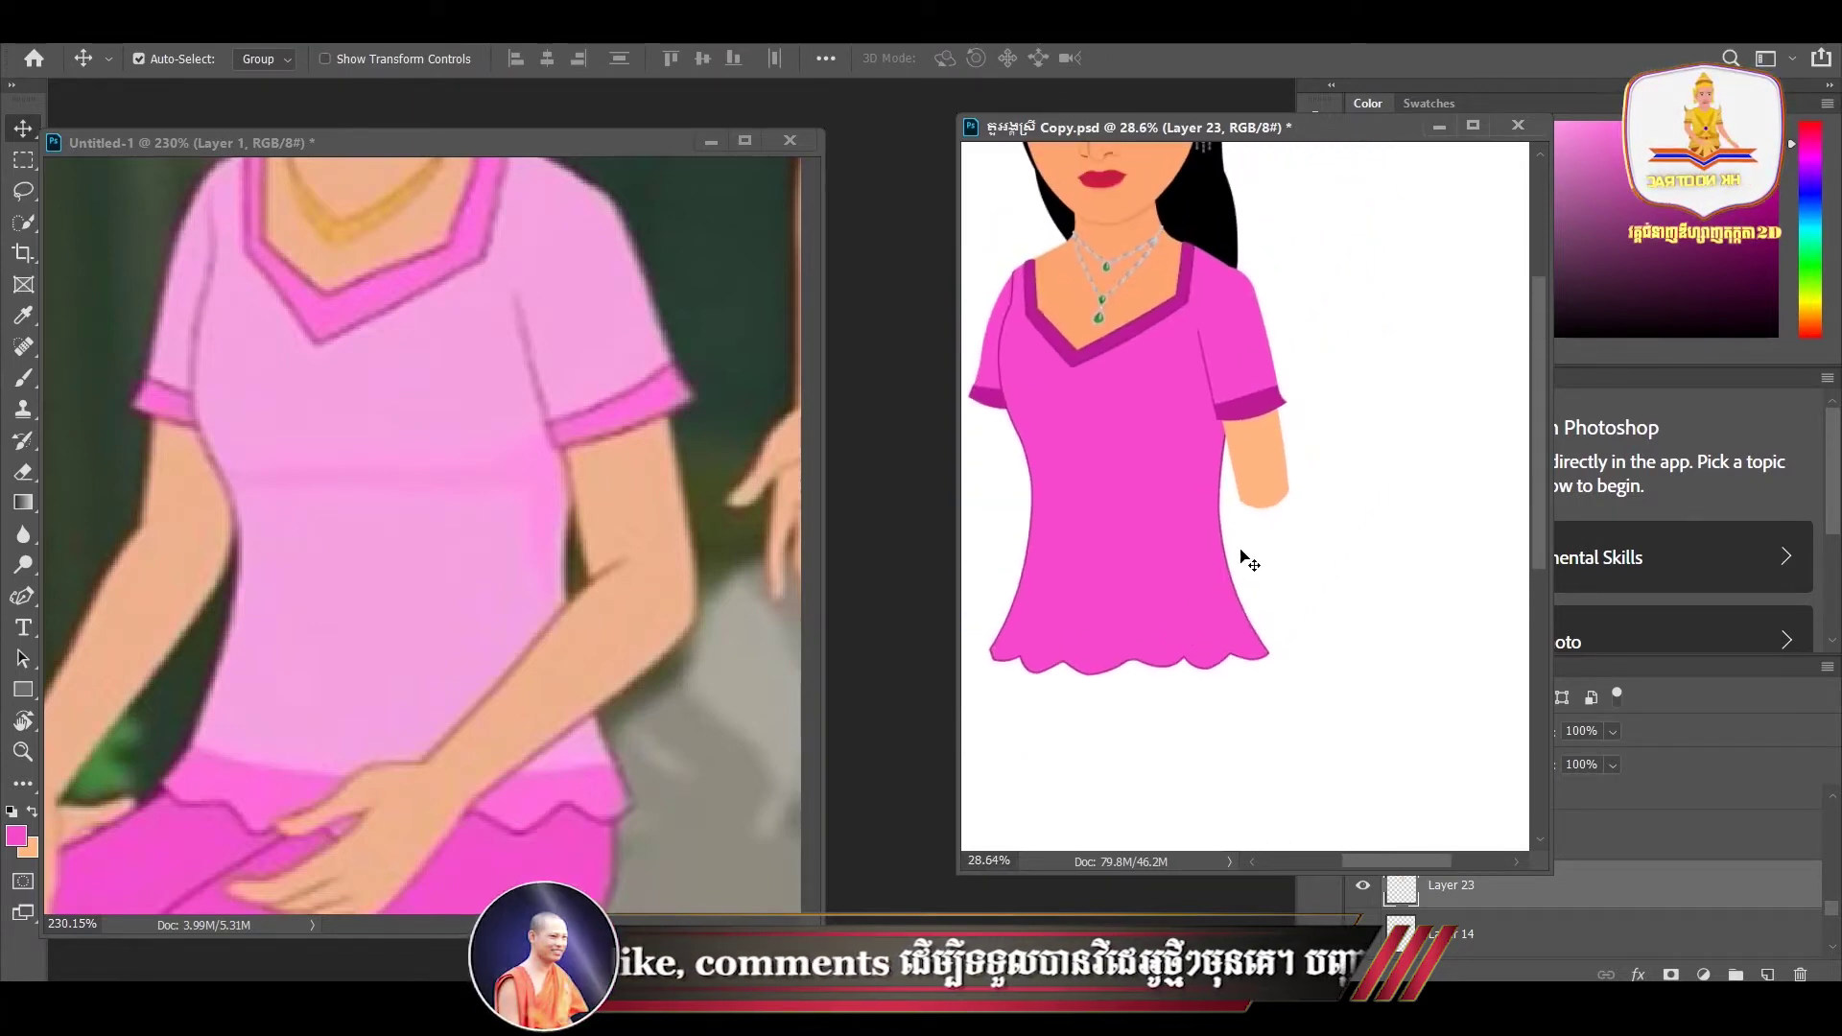
left_click(567, 646)
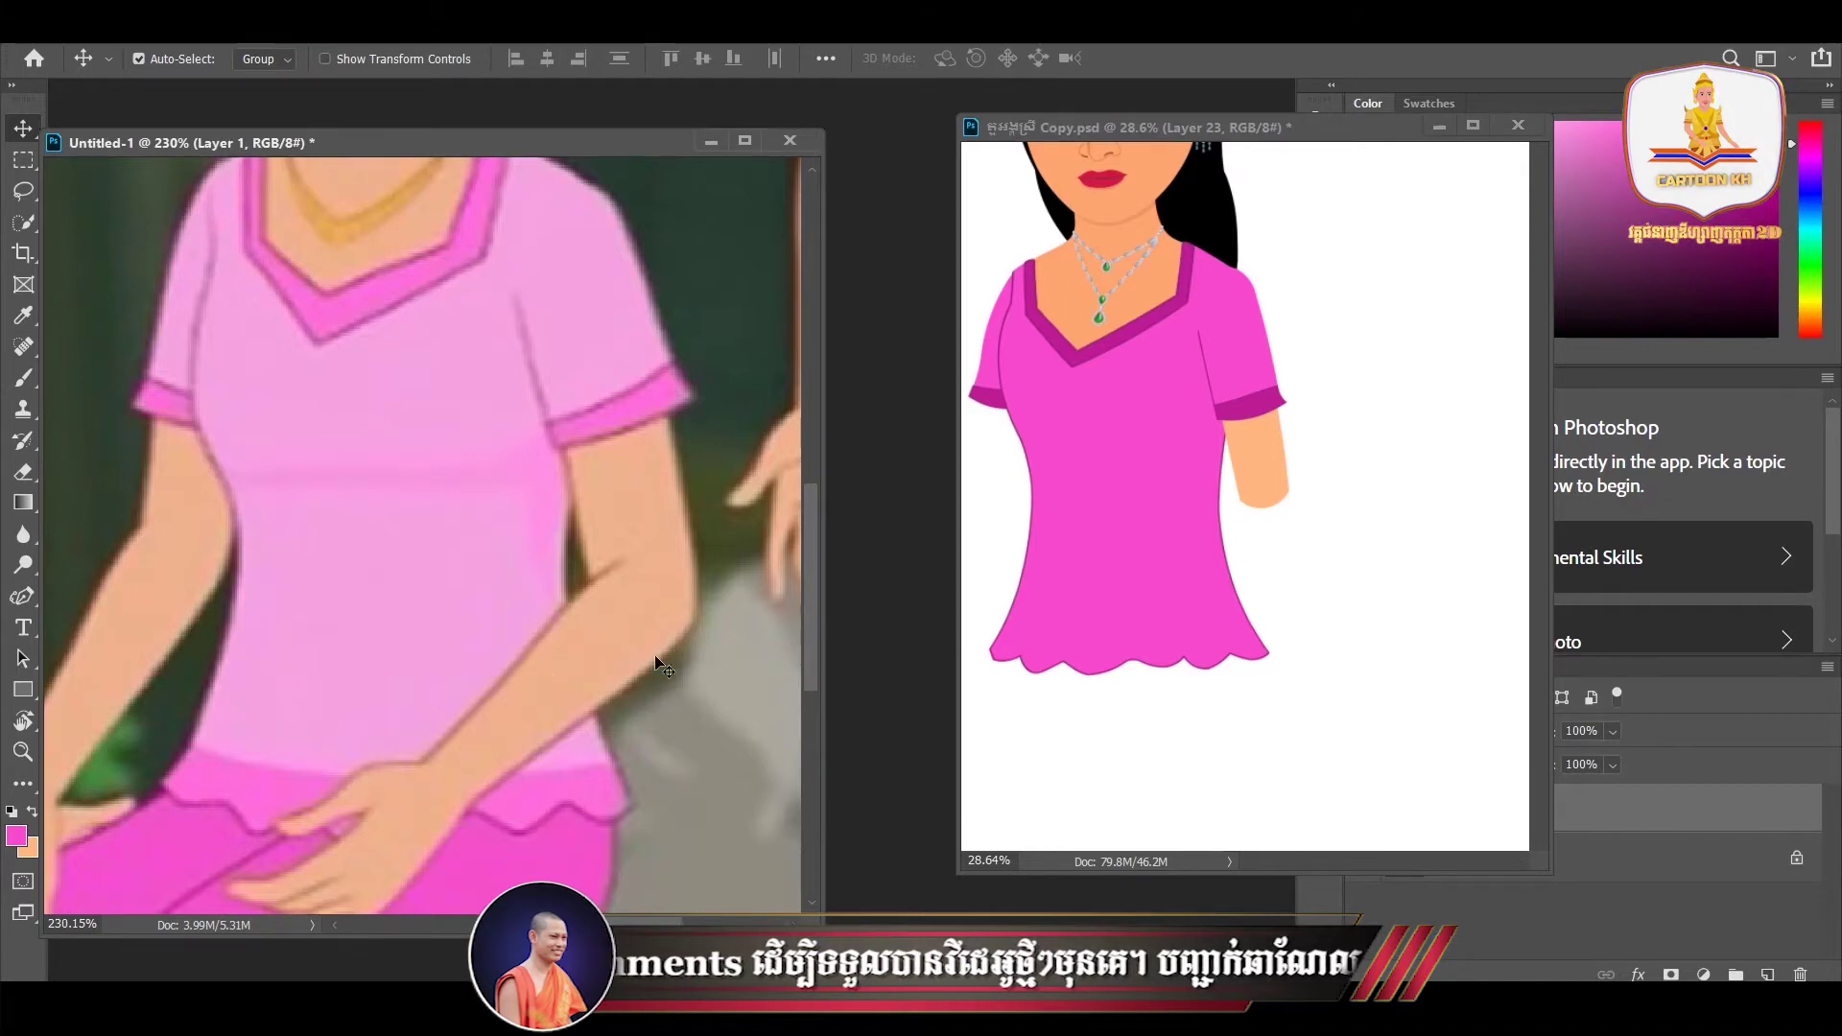
left_click(1287, 531)
left_click_drag(1287, 531, 1196, 519)
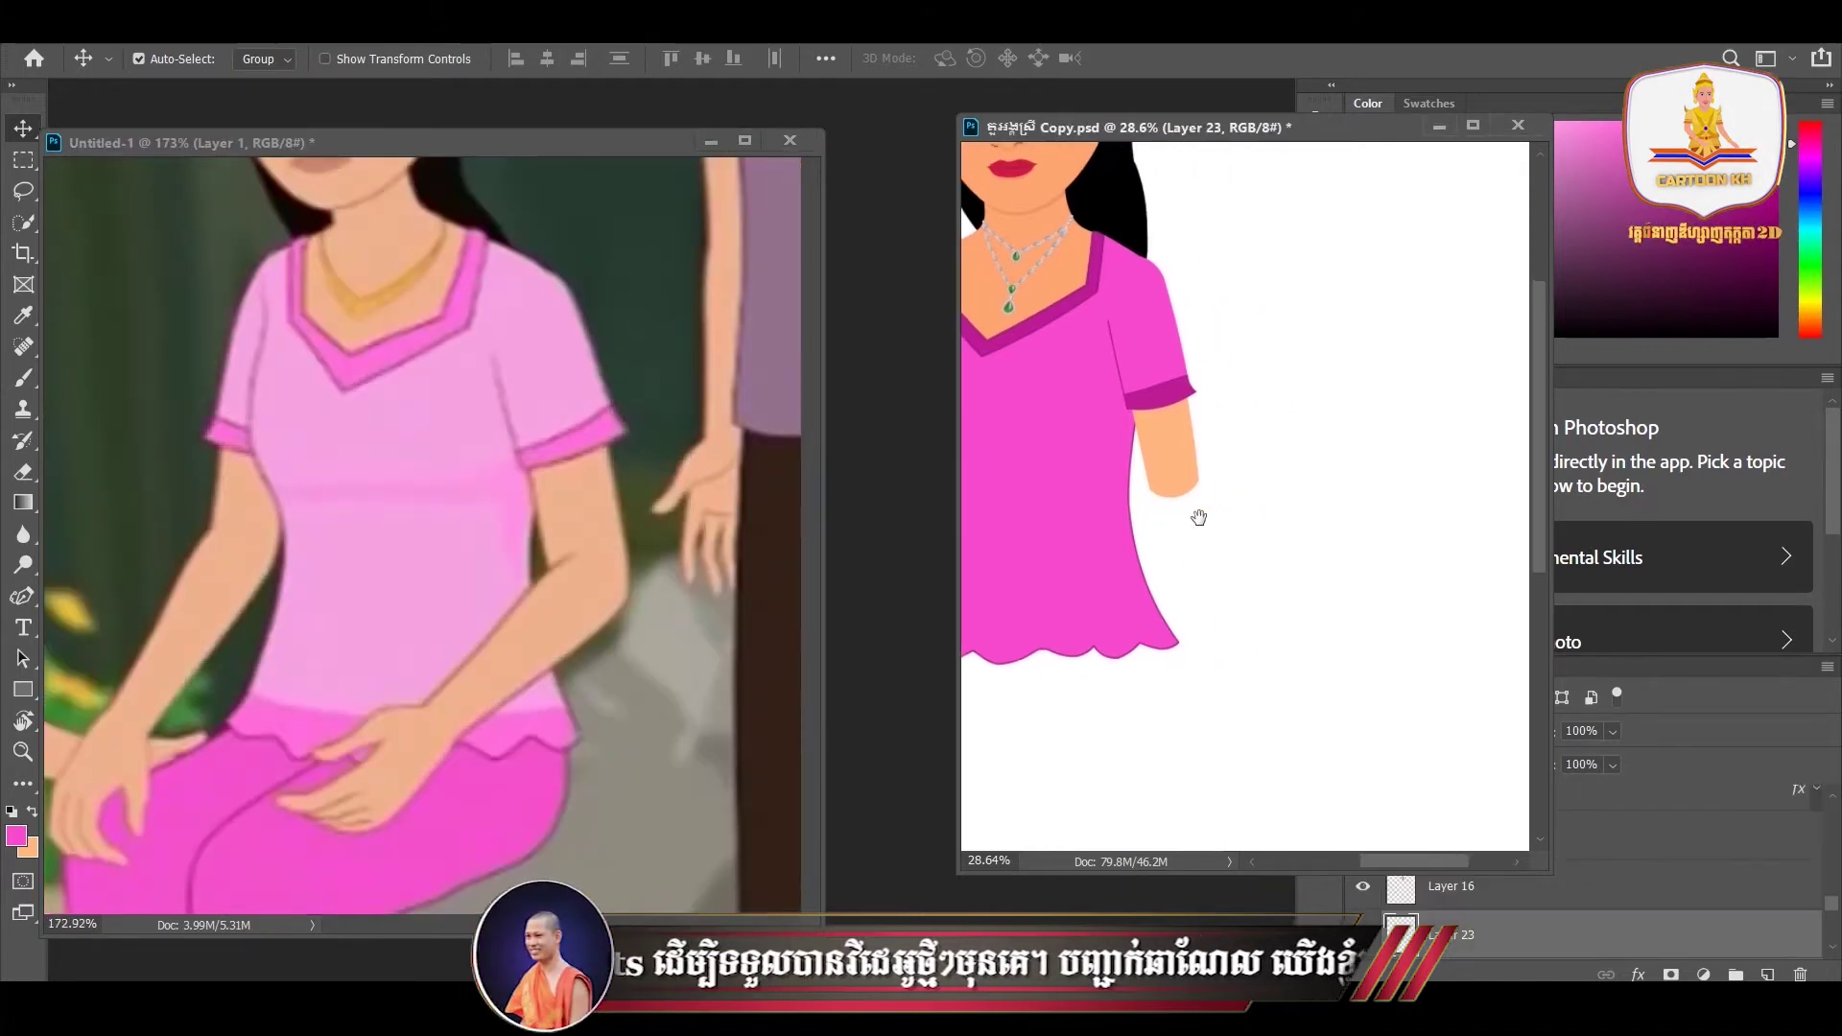
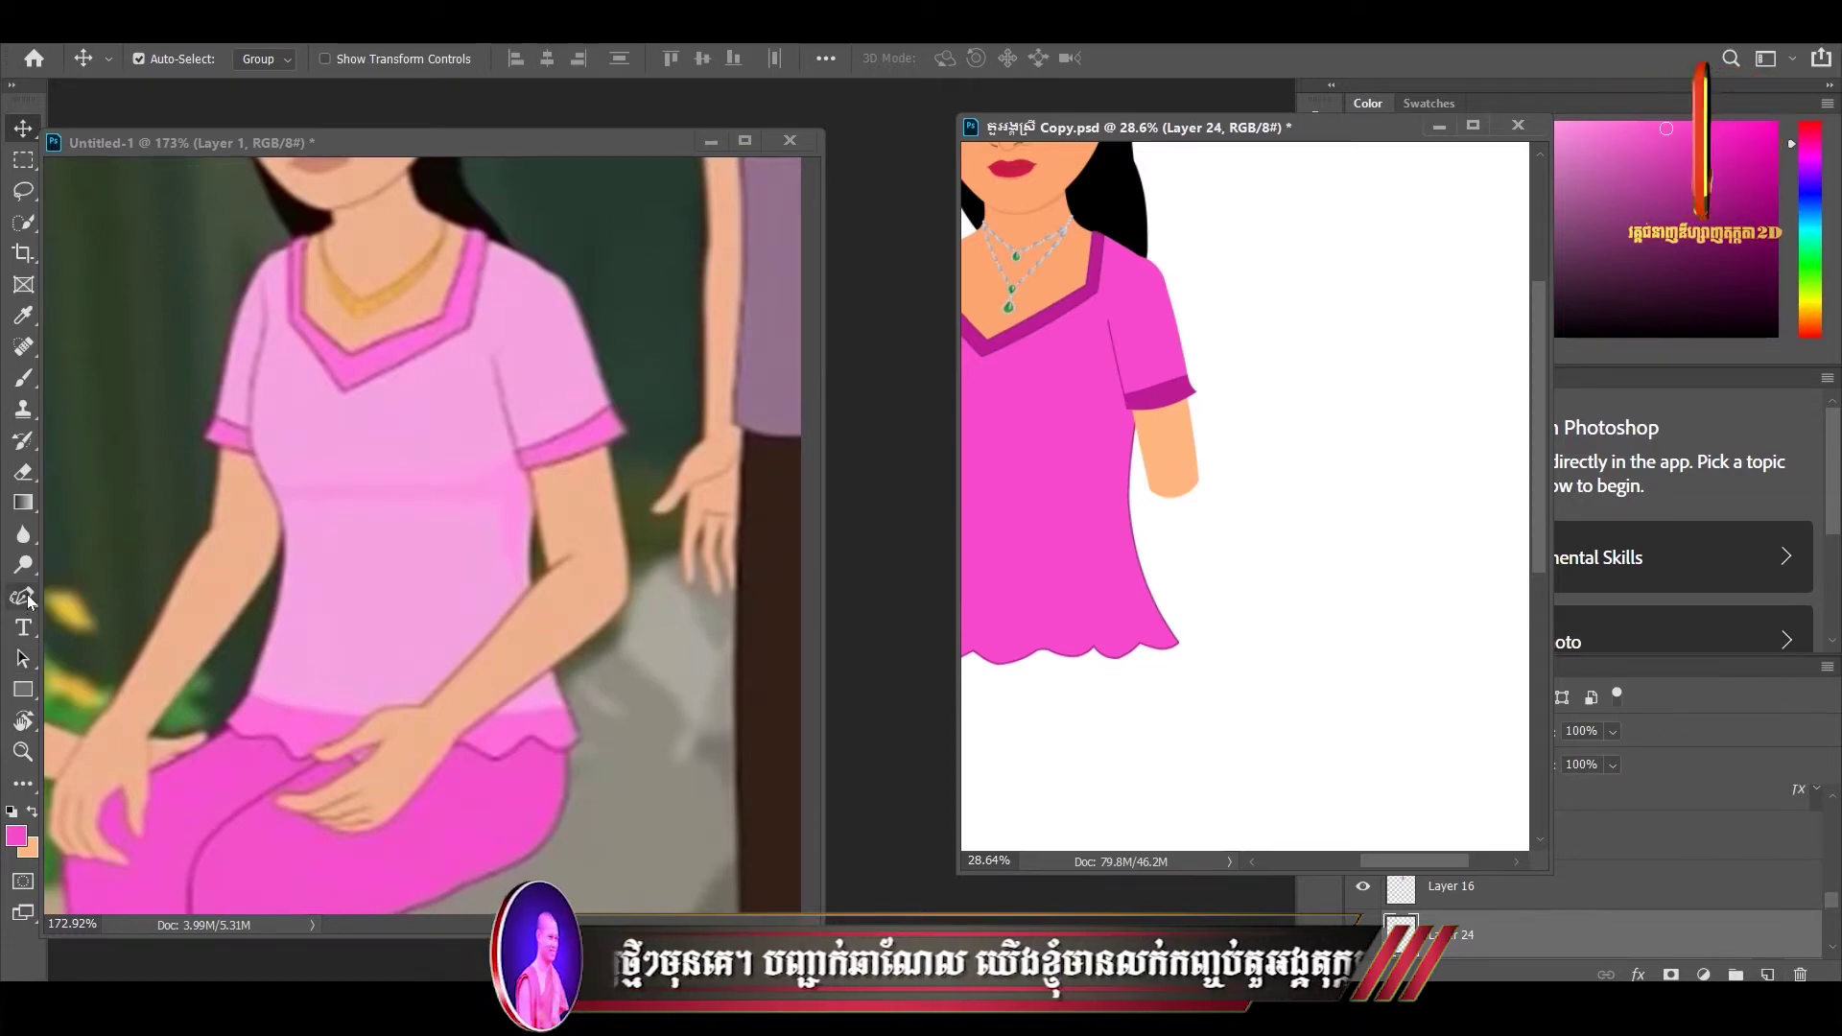
- Select the Pen Tool and bring the arm and blouse edge into view
left_click_drag(23, 596, 95, 605)
left_click(95, 598)
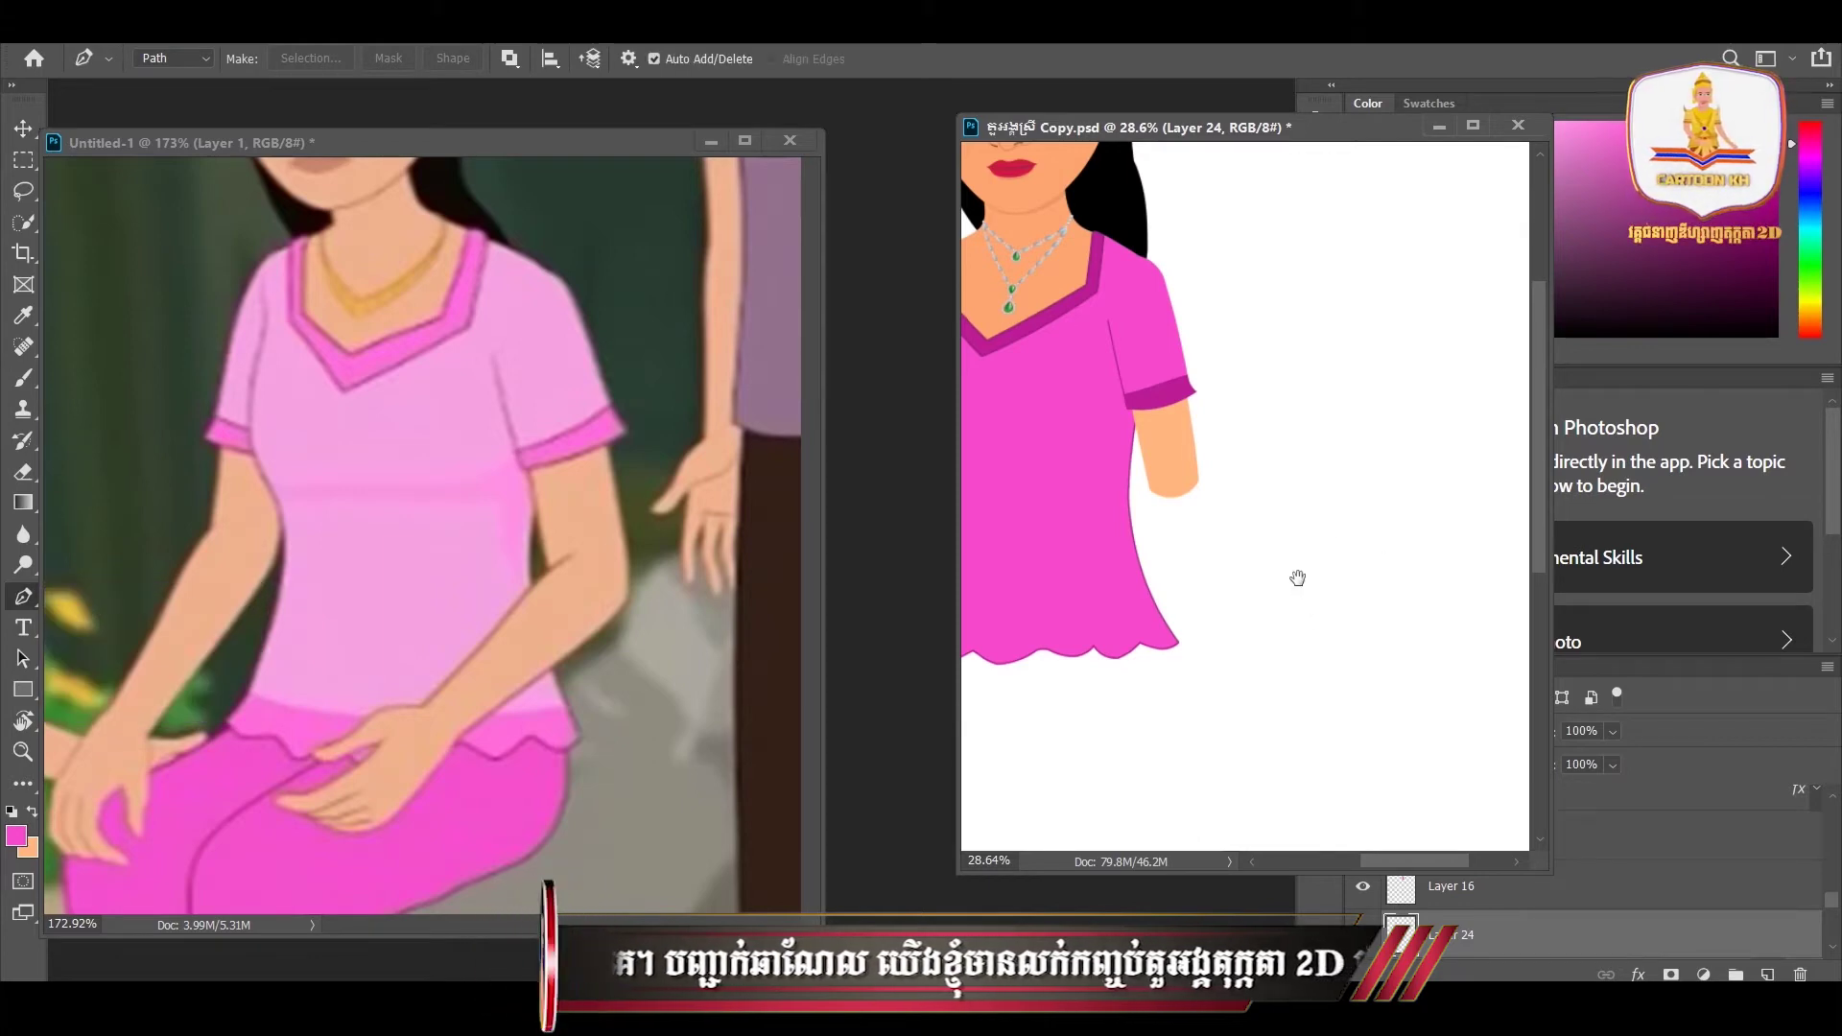
scroll(1301, 583, "up", 2)
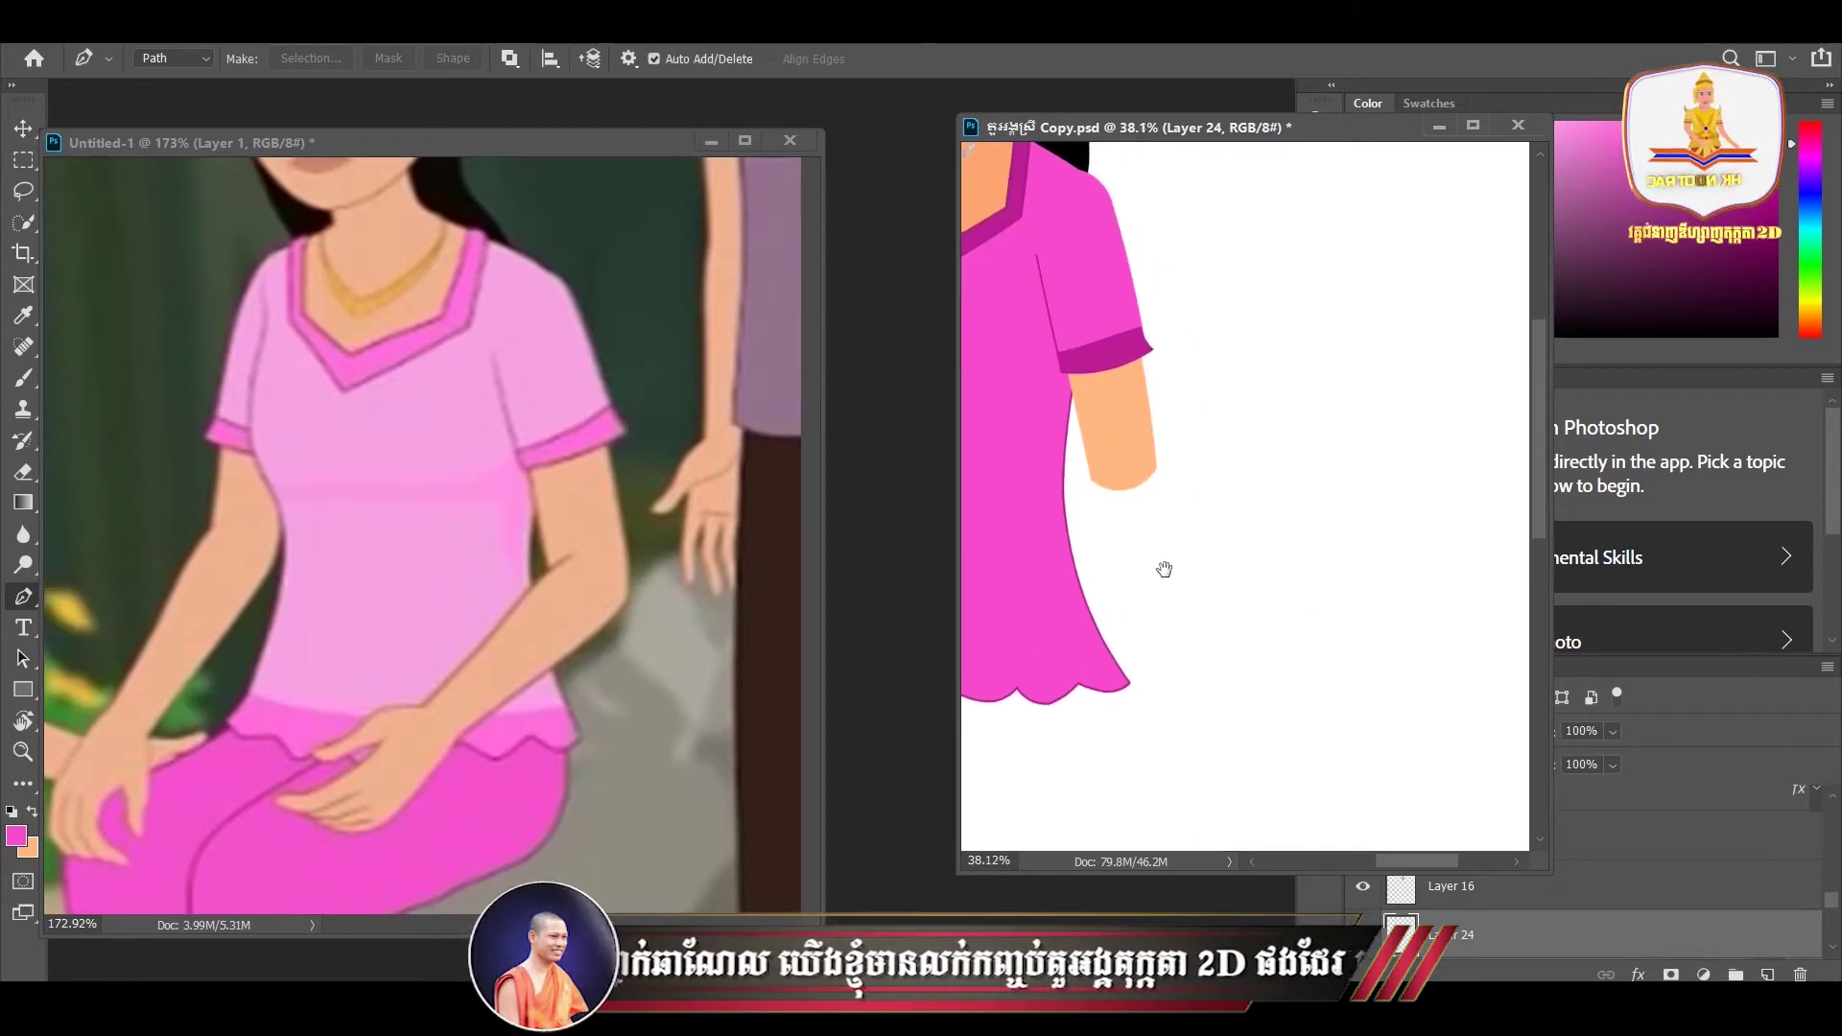
left_click_drag(1139, 572, 1292, 564)
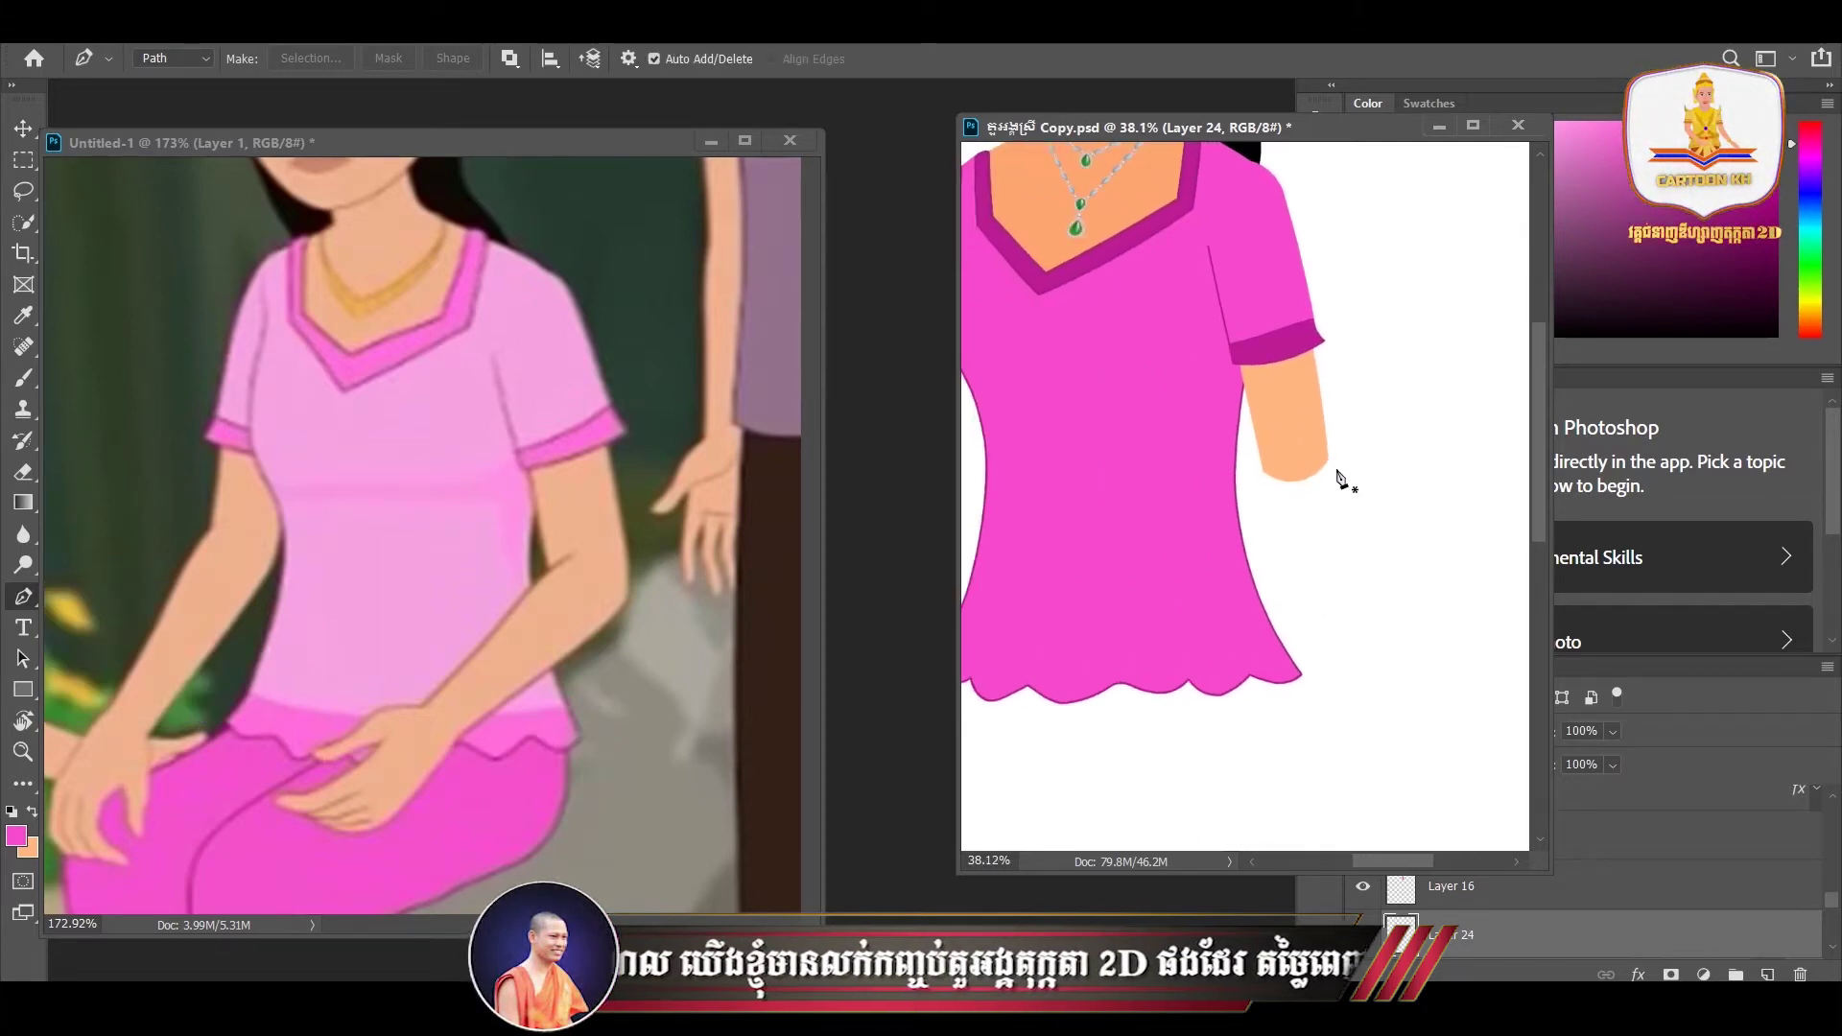
scroll(1315, 484, "down", 1)
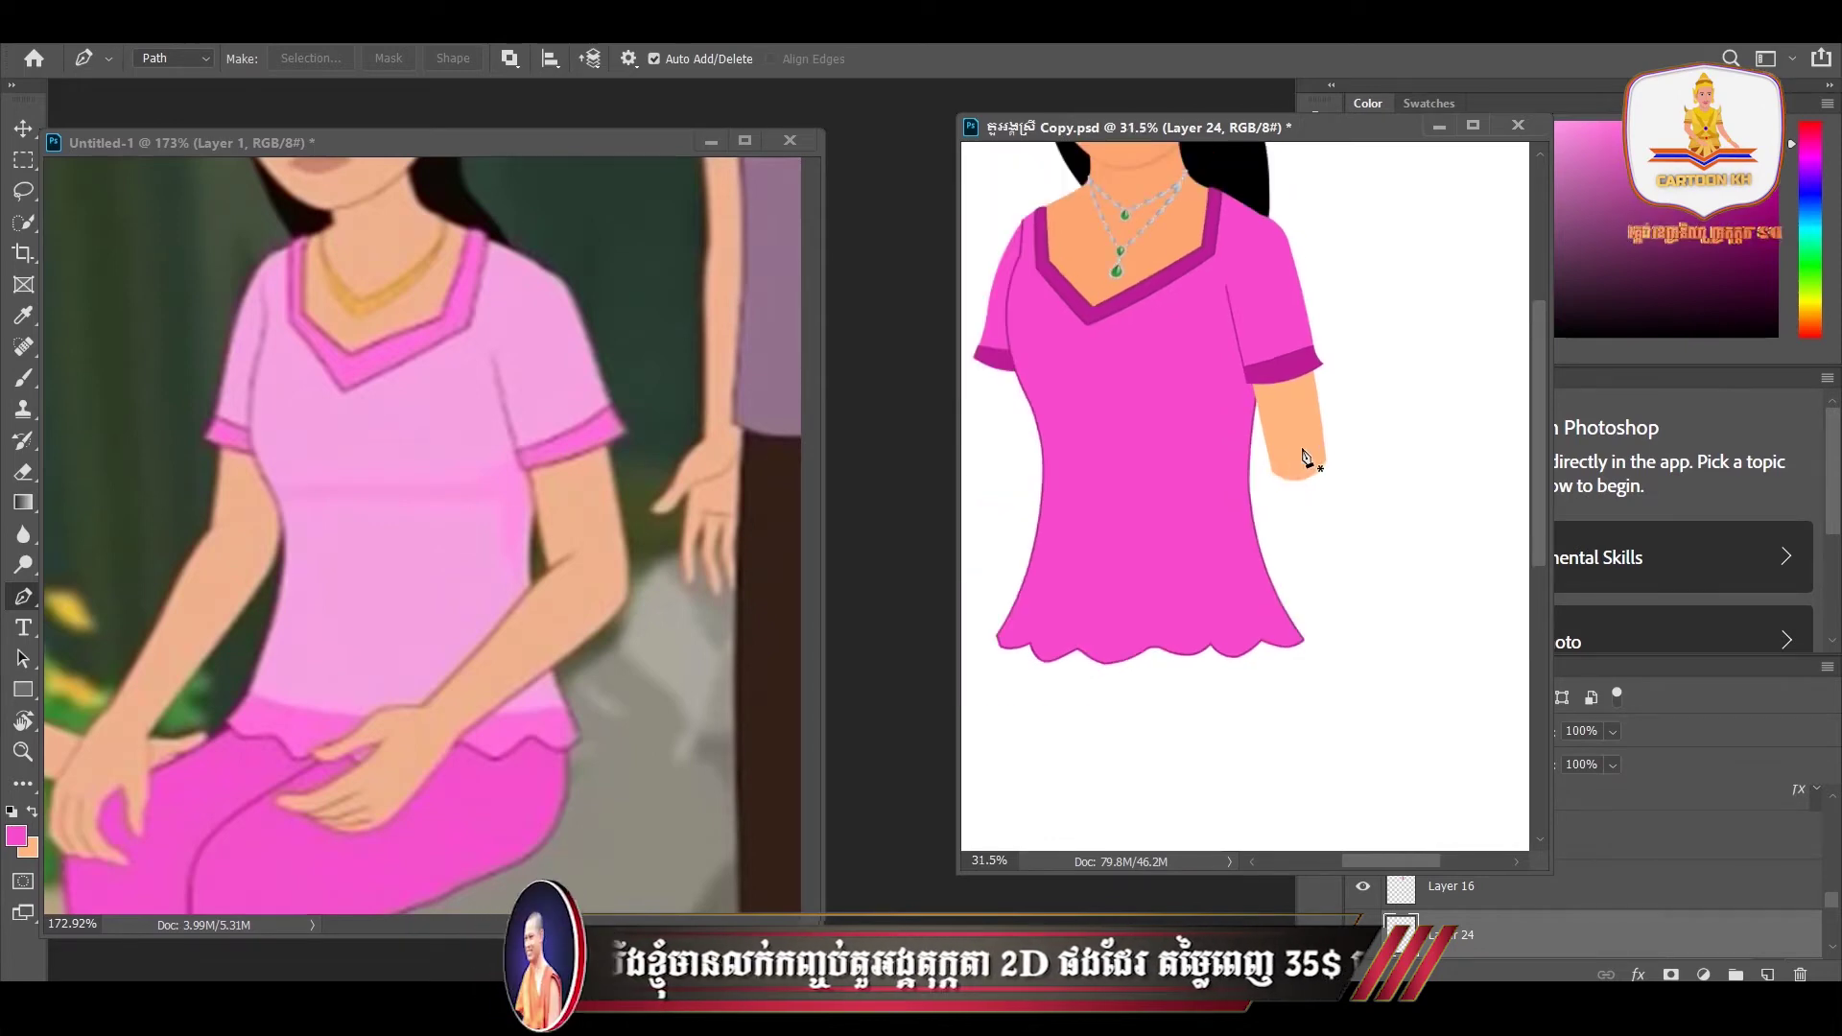
- Draw a closed curved path outlining the forearm from the arm's end down across the blouse
left_click(1293, 443)
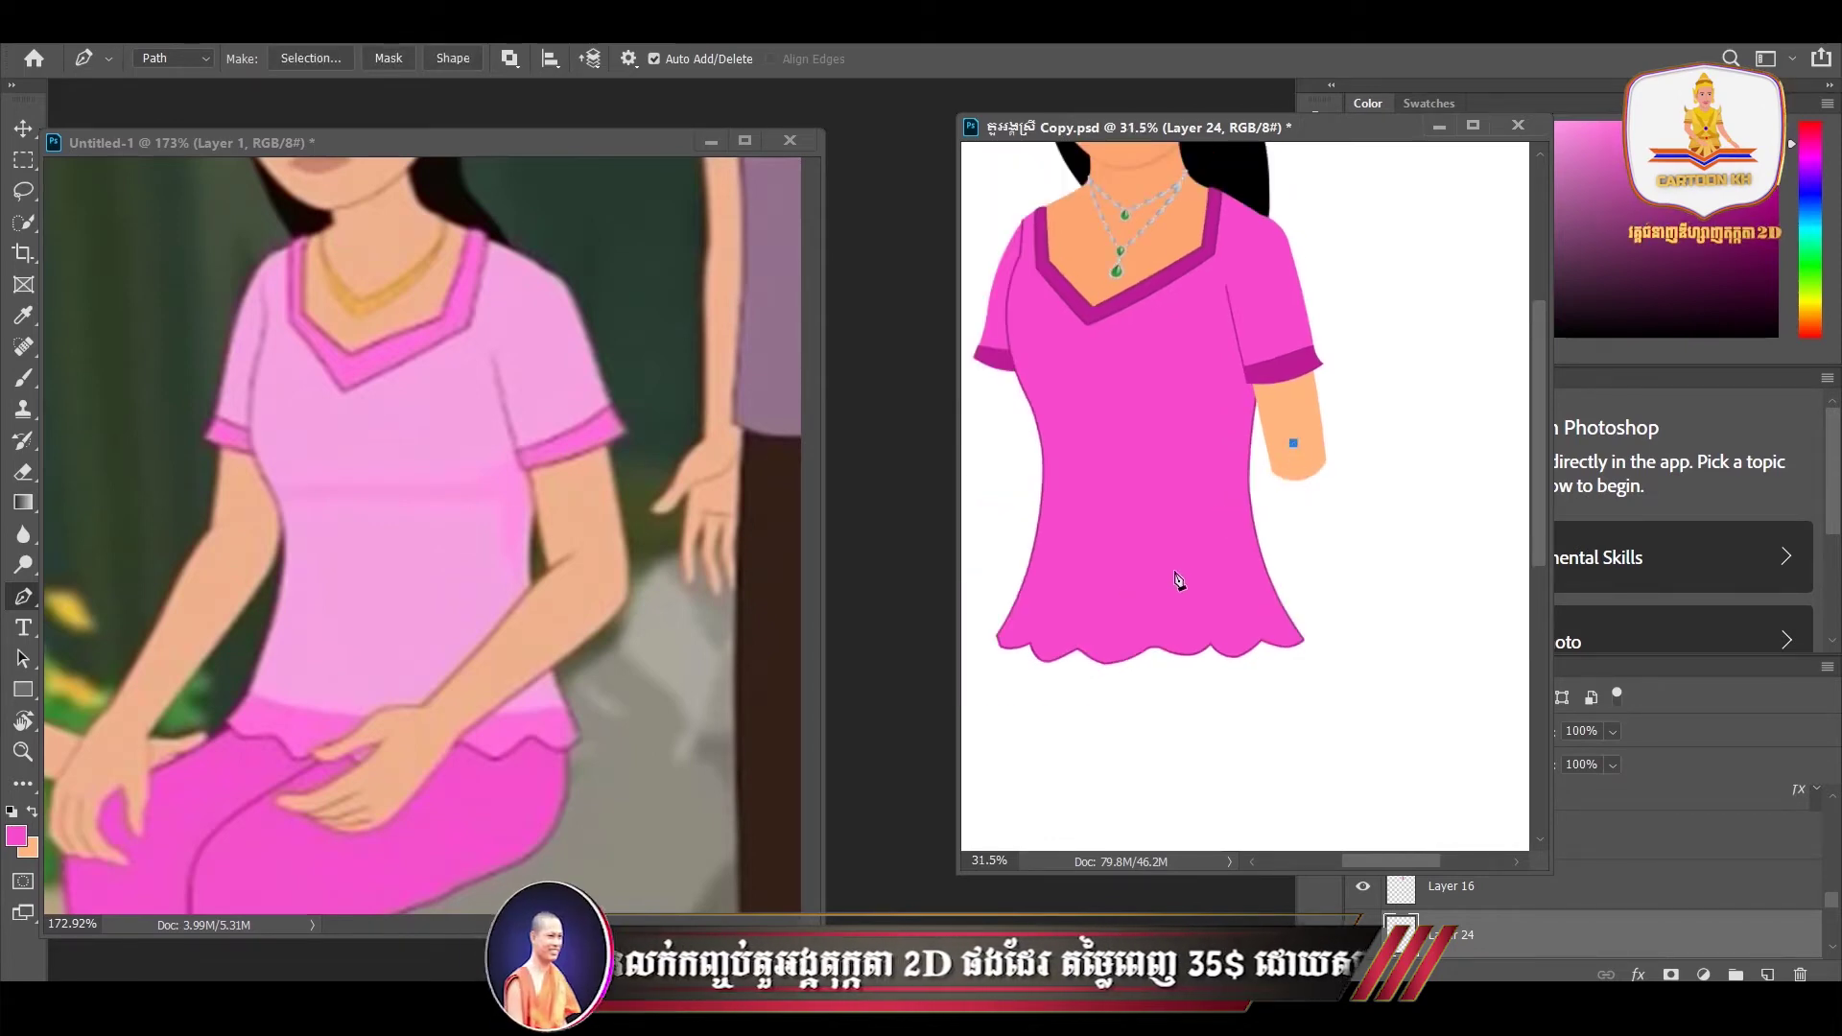
left_click_drag(1224, 521, 1215, 545)
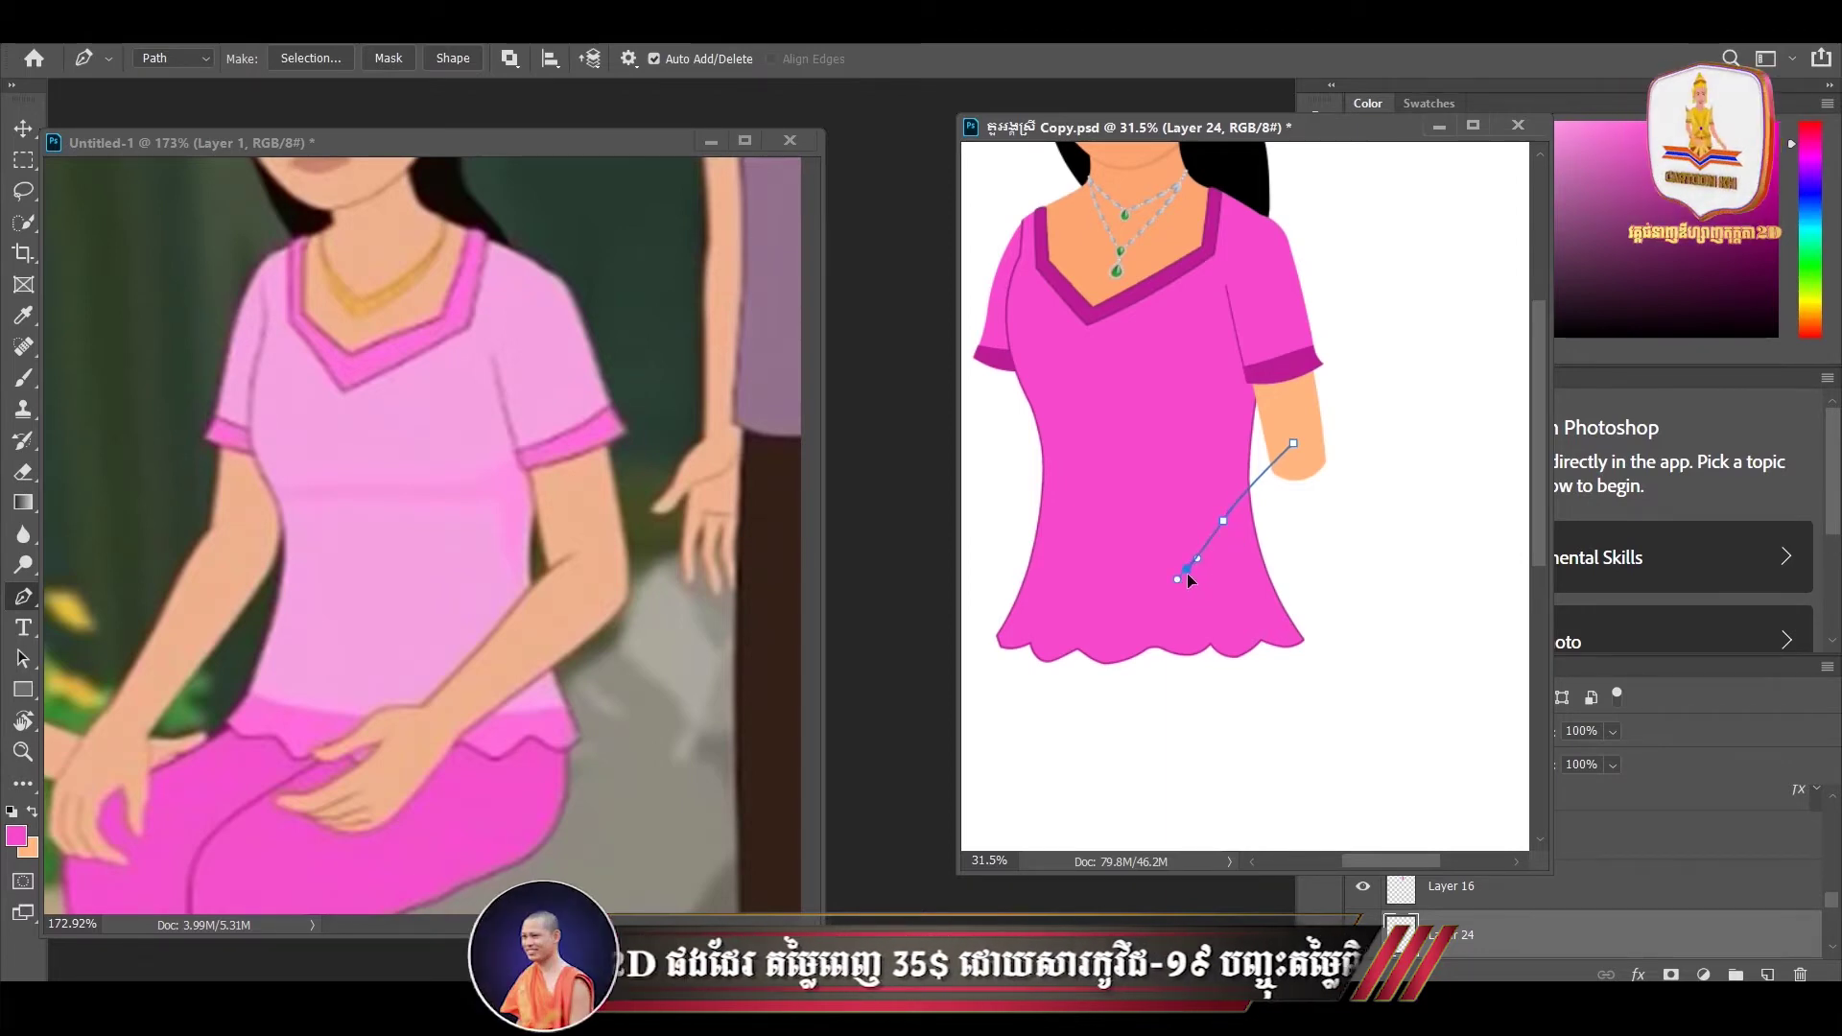
left_click_drag(1217, 594, 1237, 590)
left_click(1217, 593)
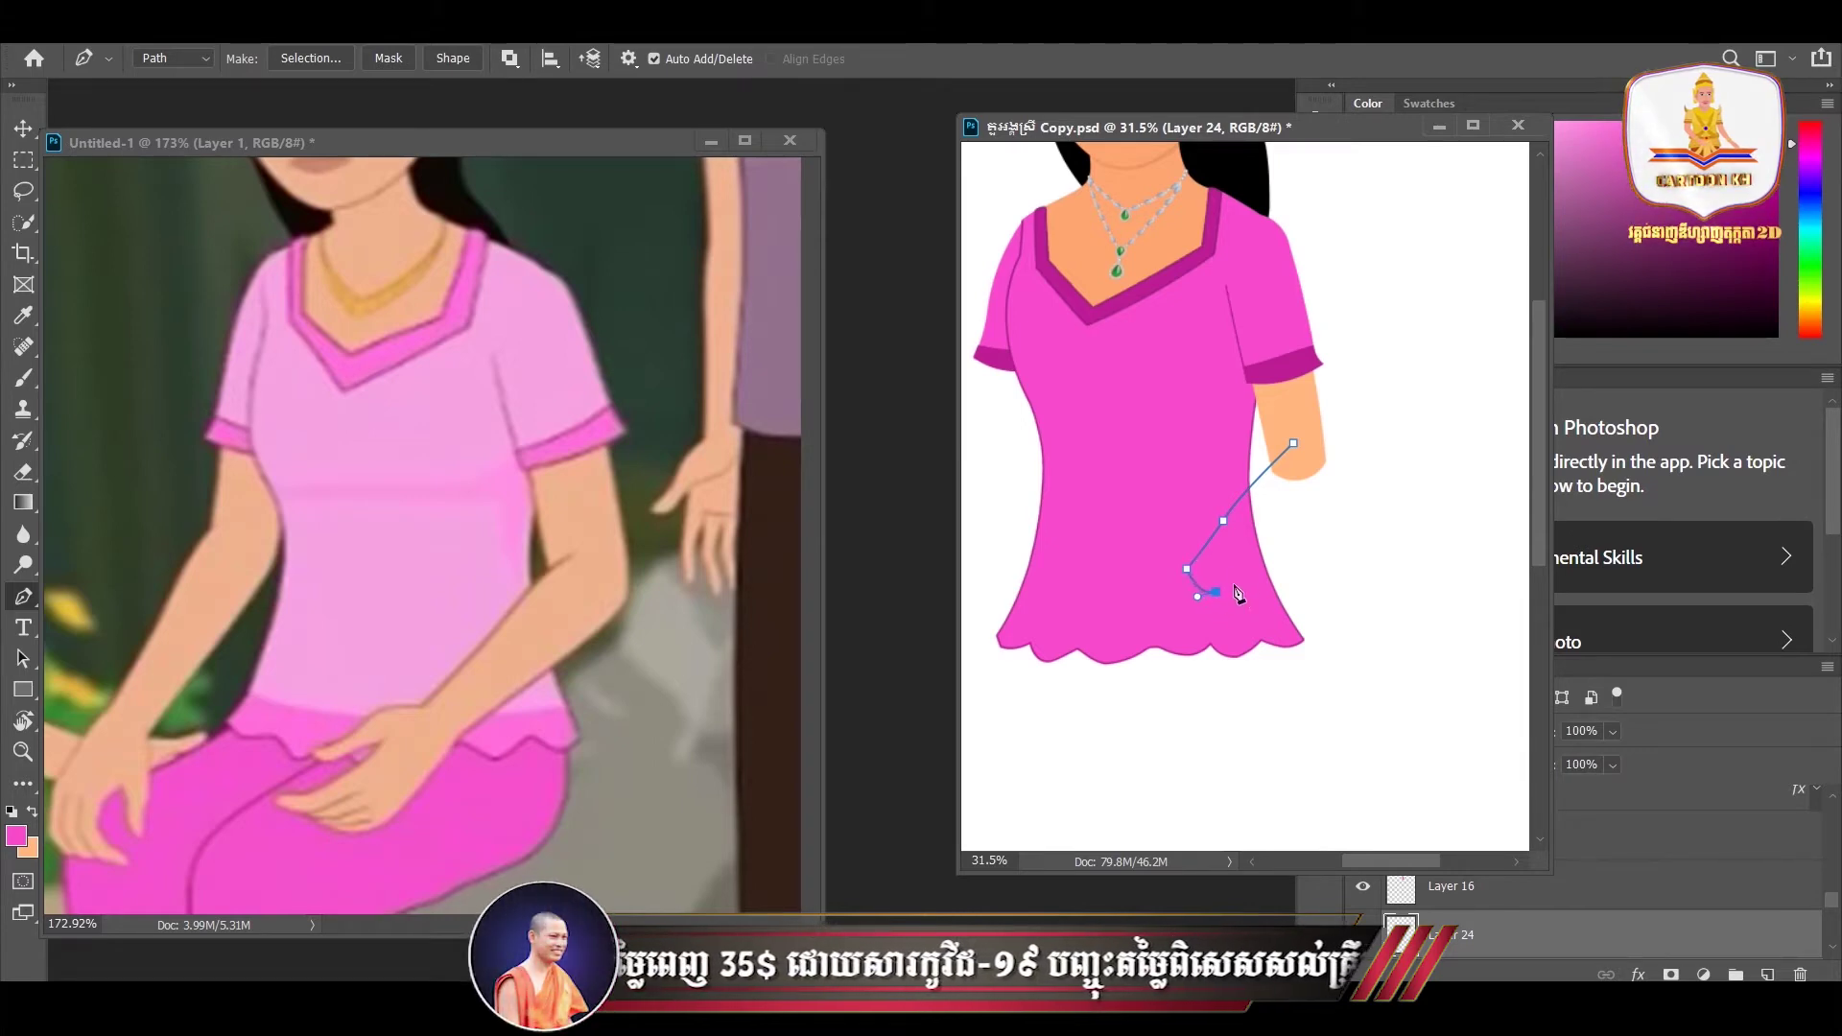
left_click_drag(1288, 509, 1296, 499)
left_click(1288, 509)
left_click_drag(1328, 450, 1324, 424)
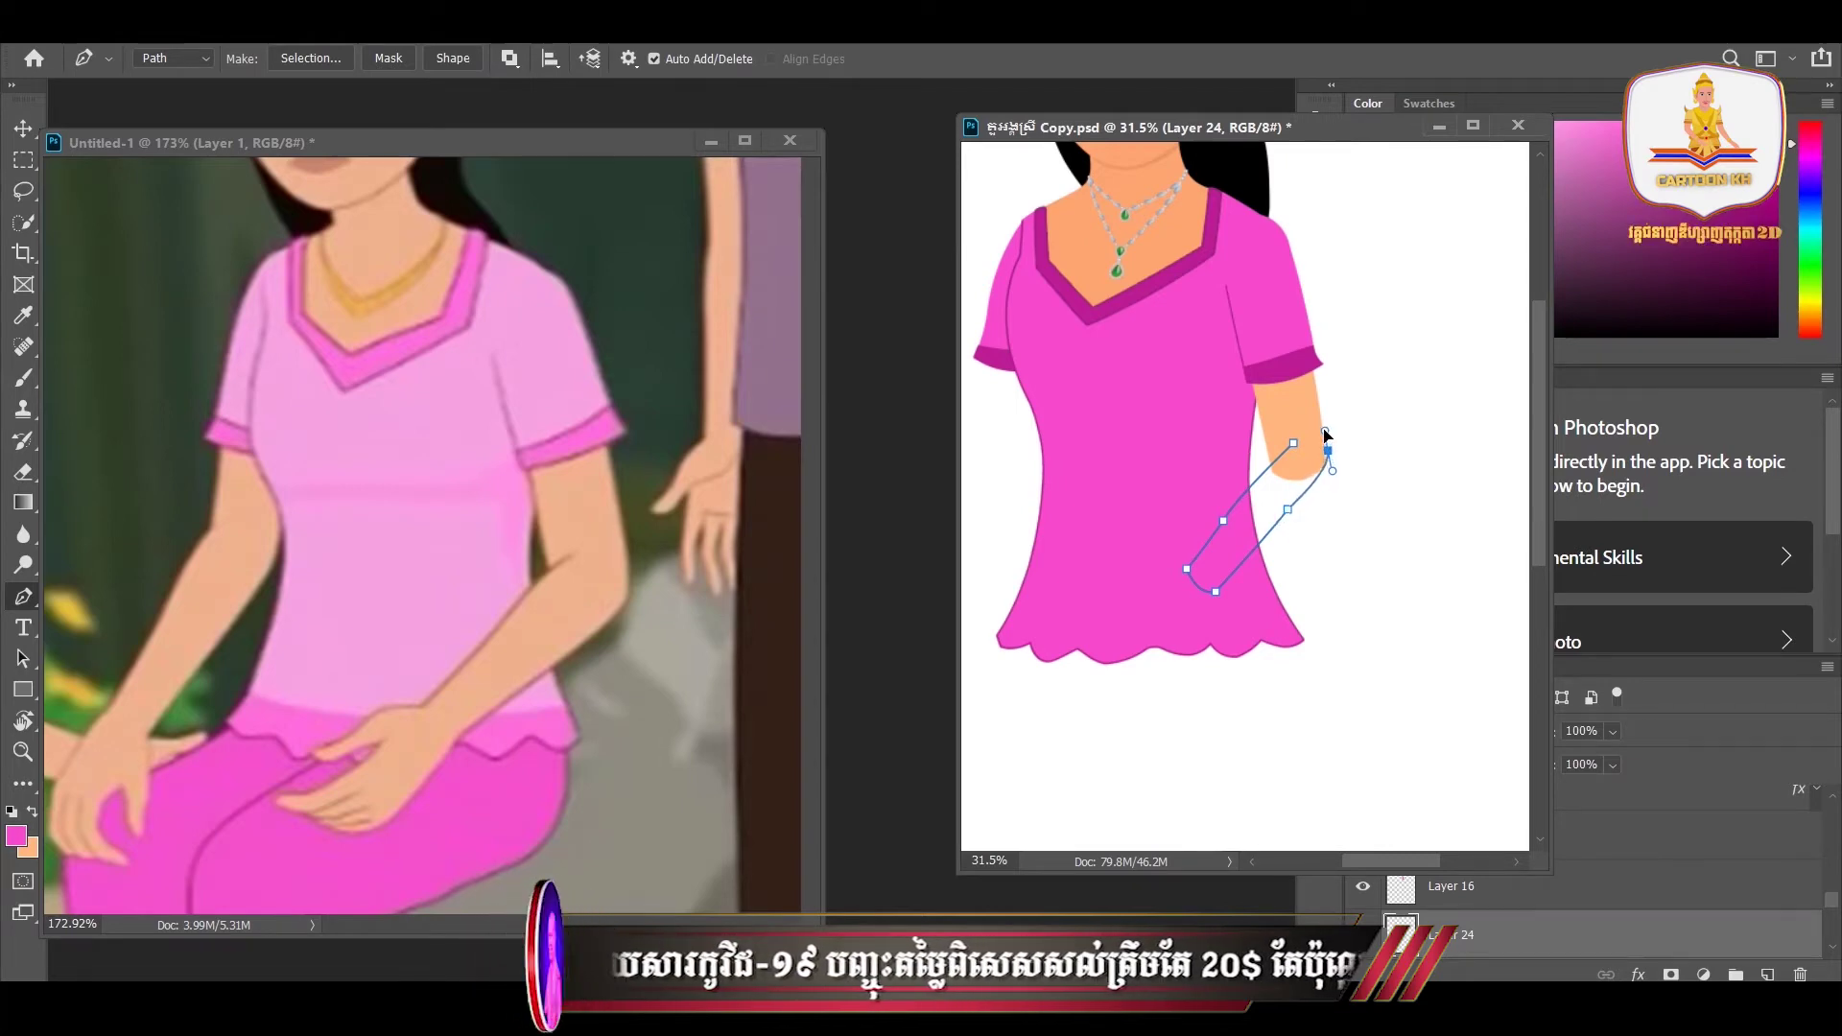
left_click(1328, 451)
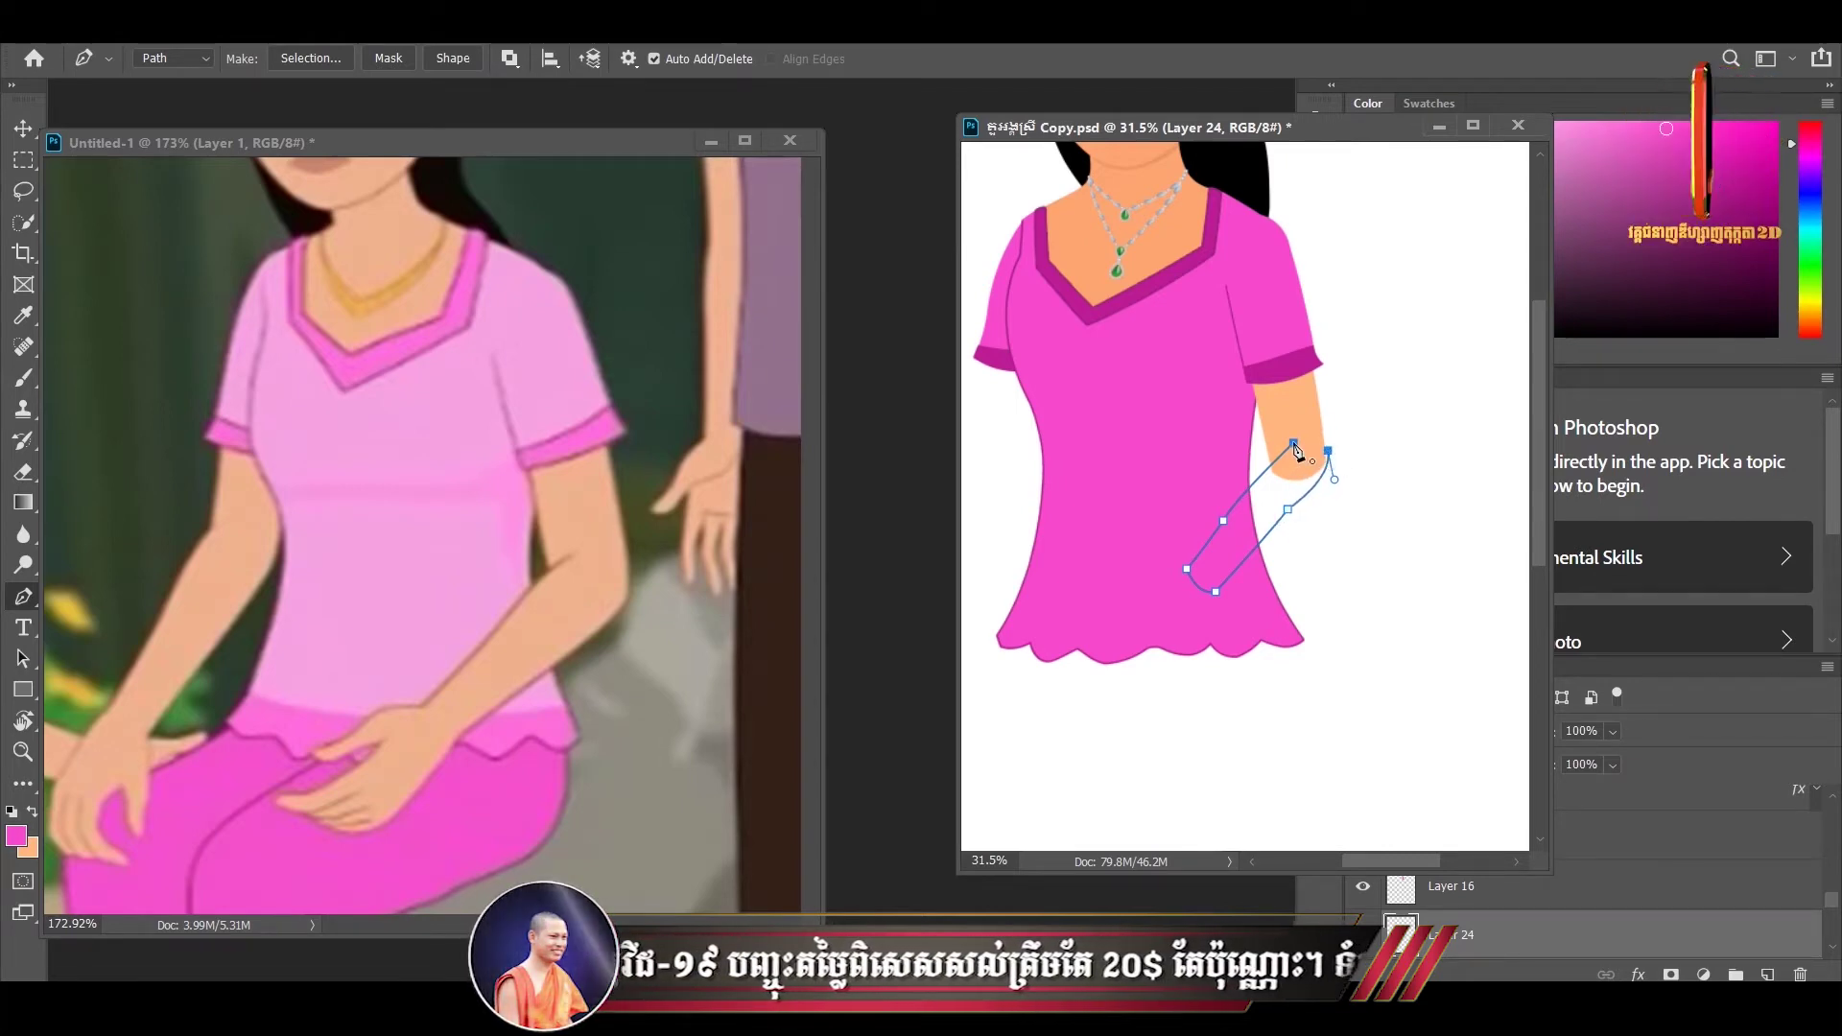
left_click_drag(1295, 444, 1286, 456)
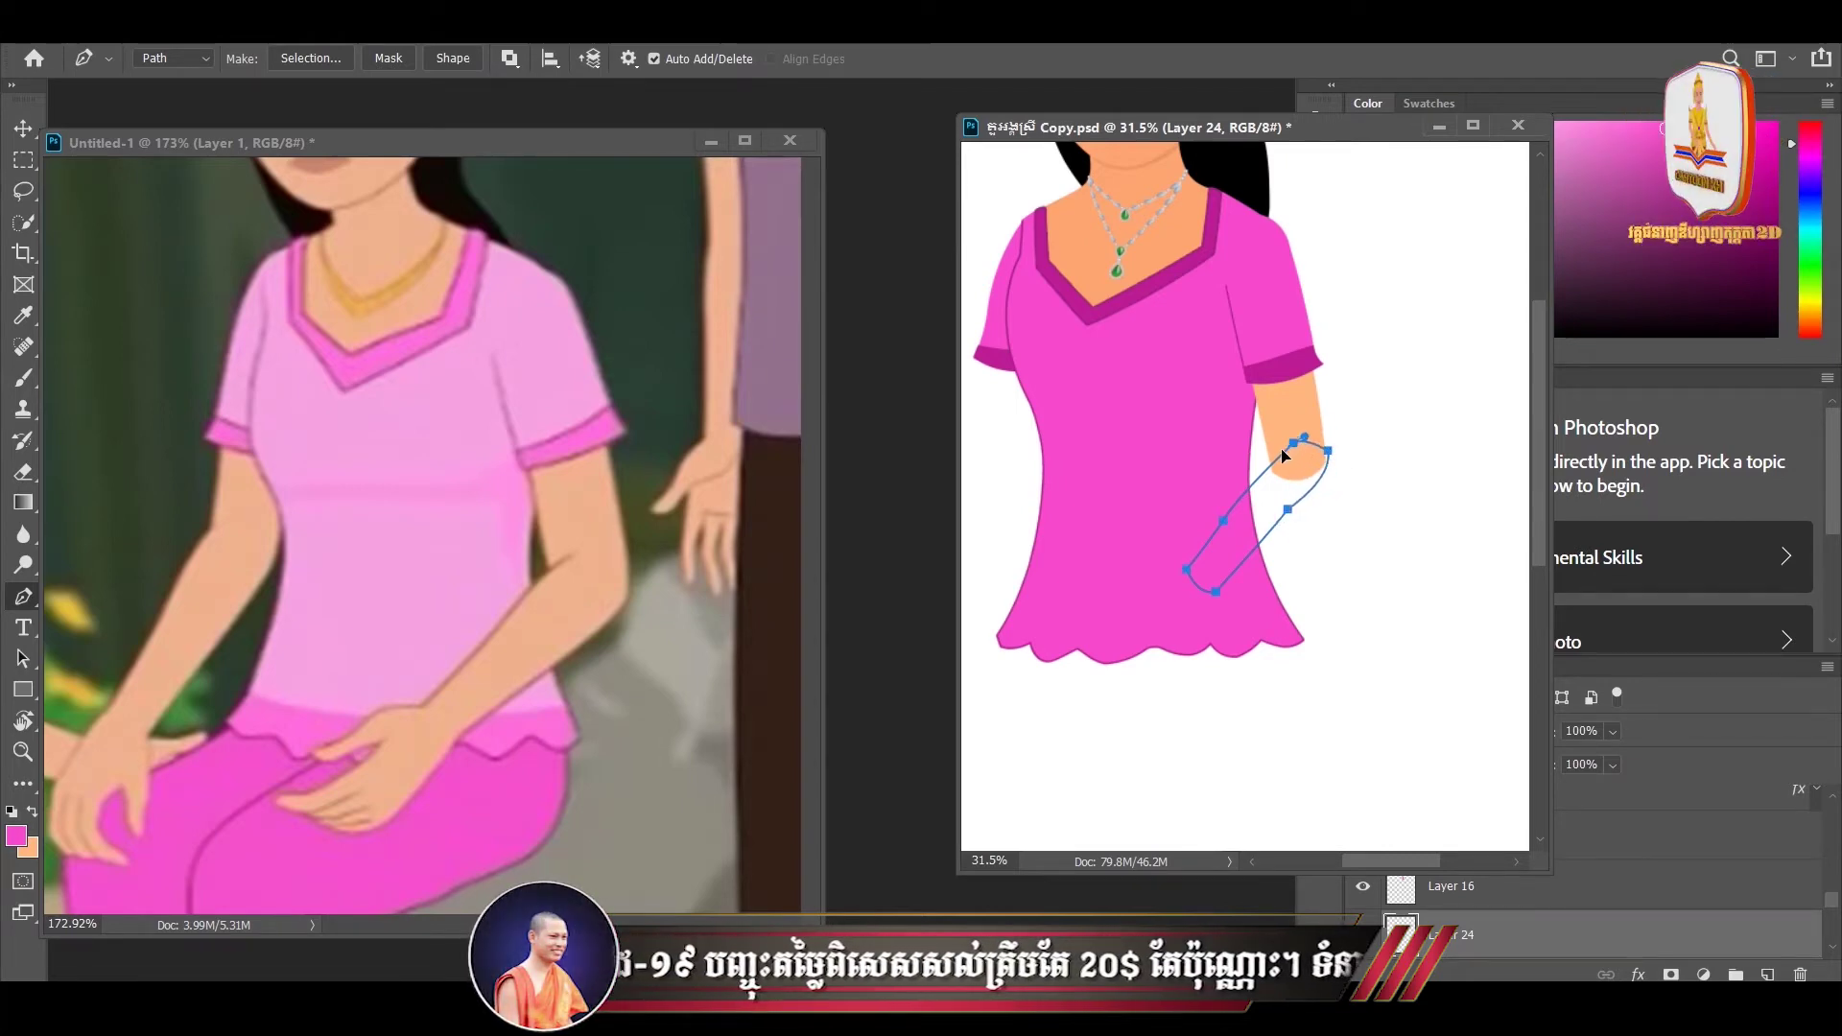
- Switch to the Add Anchor Point Tool
right_click(23, 595)
left_click(134, 643)
scroll(1324, 552, "up", 2)
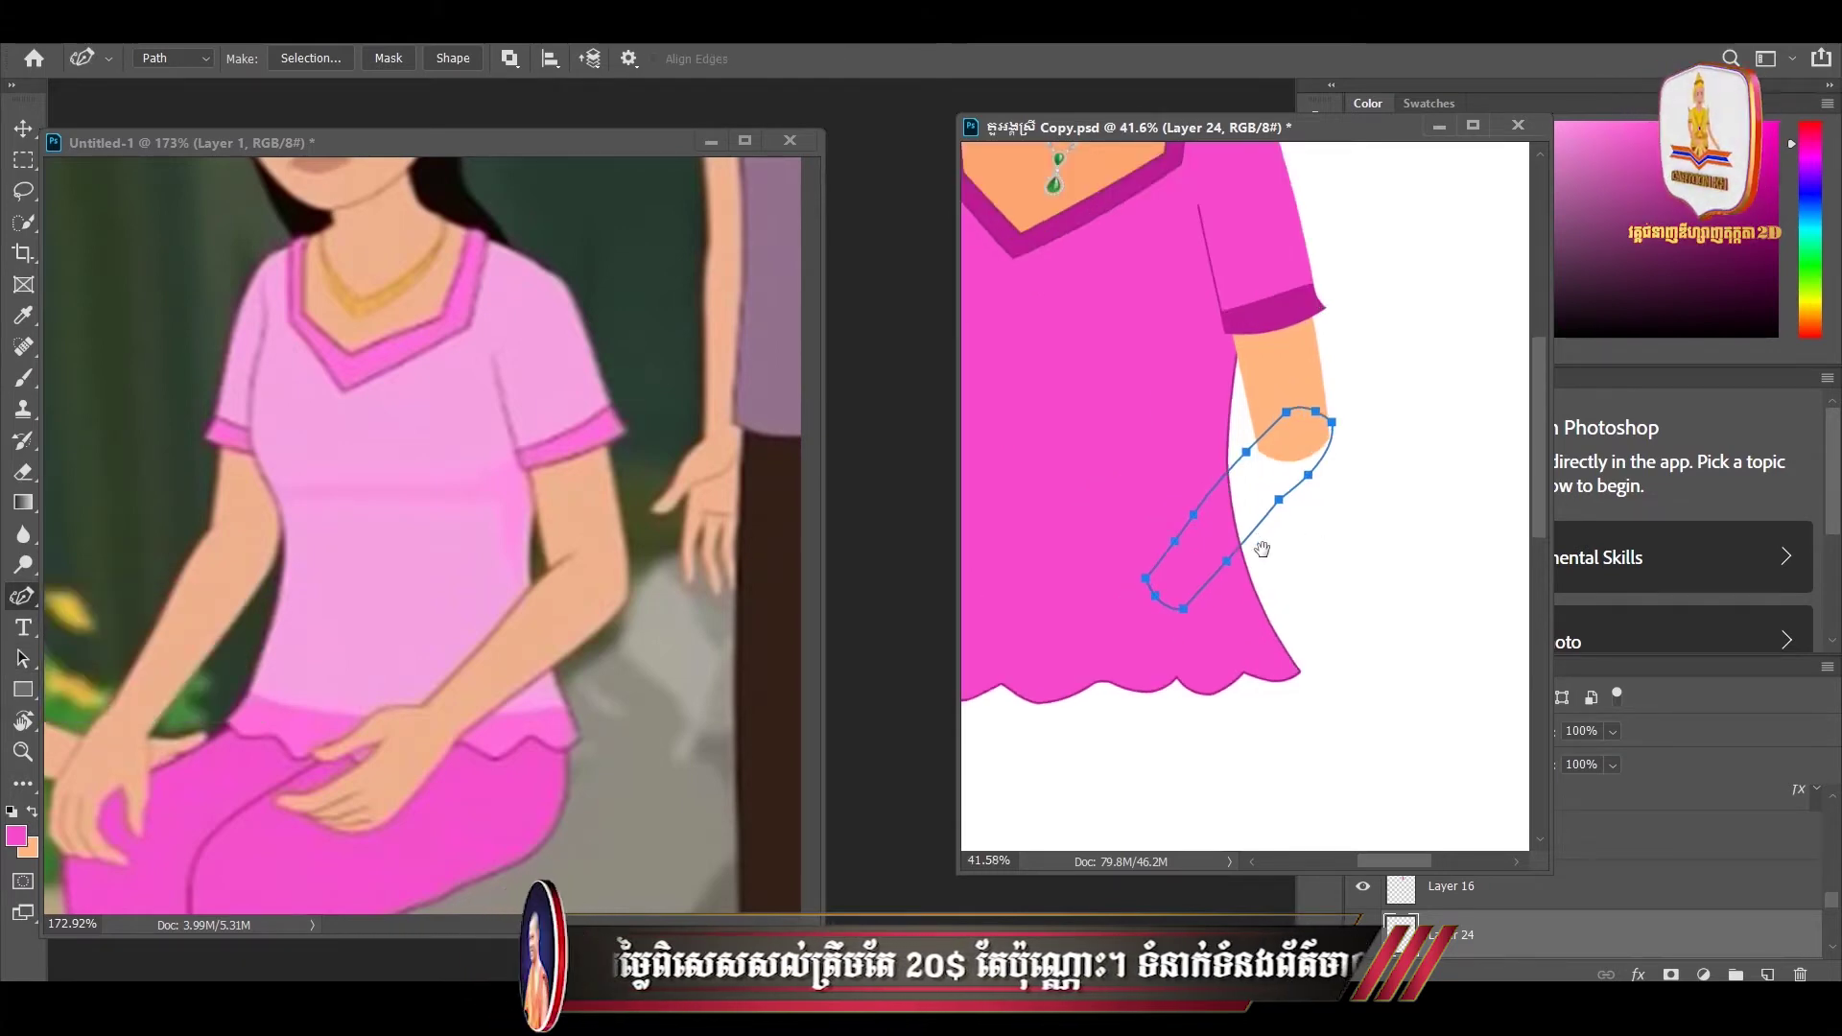
- Add an anchor and reshape the arm-end and lower forearm points of the path
left_click(1208, 554)
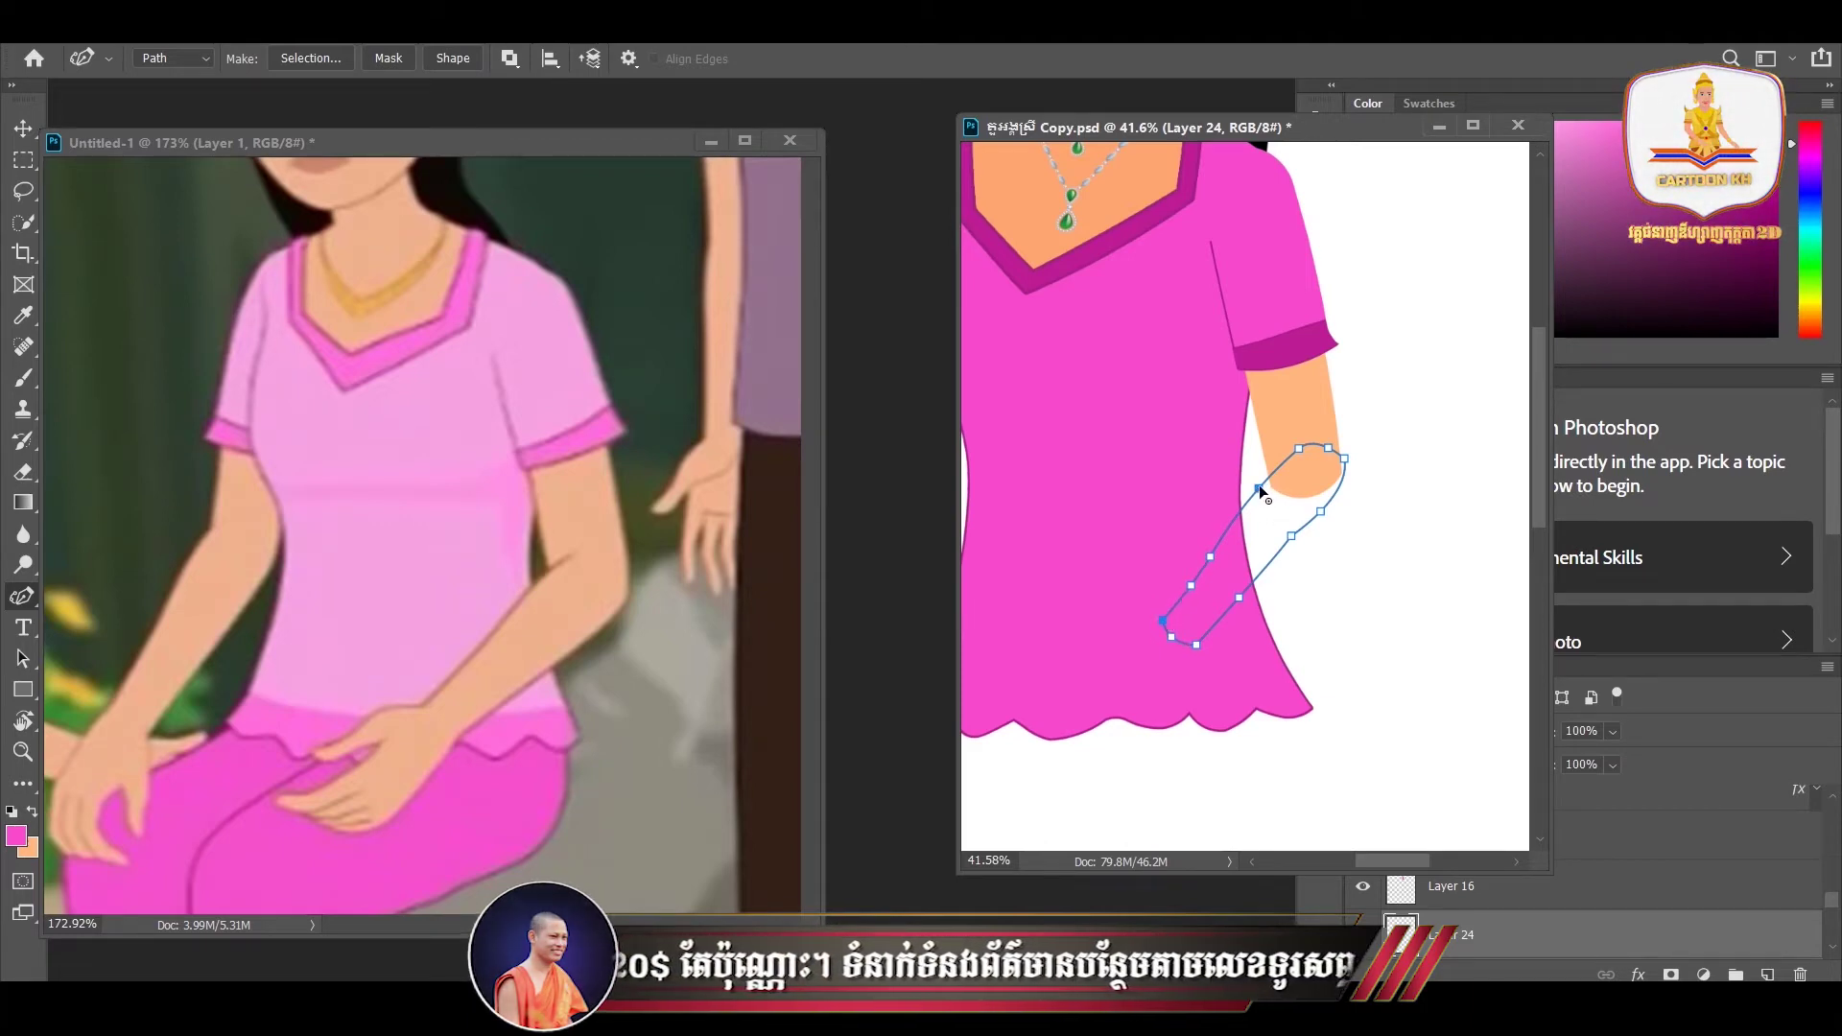
left_click(1294, 450, "ctrl")
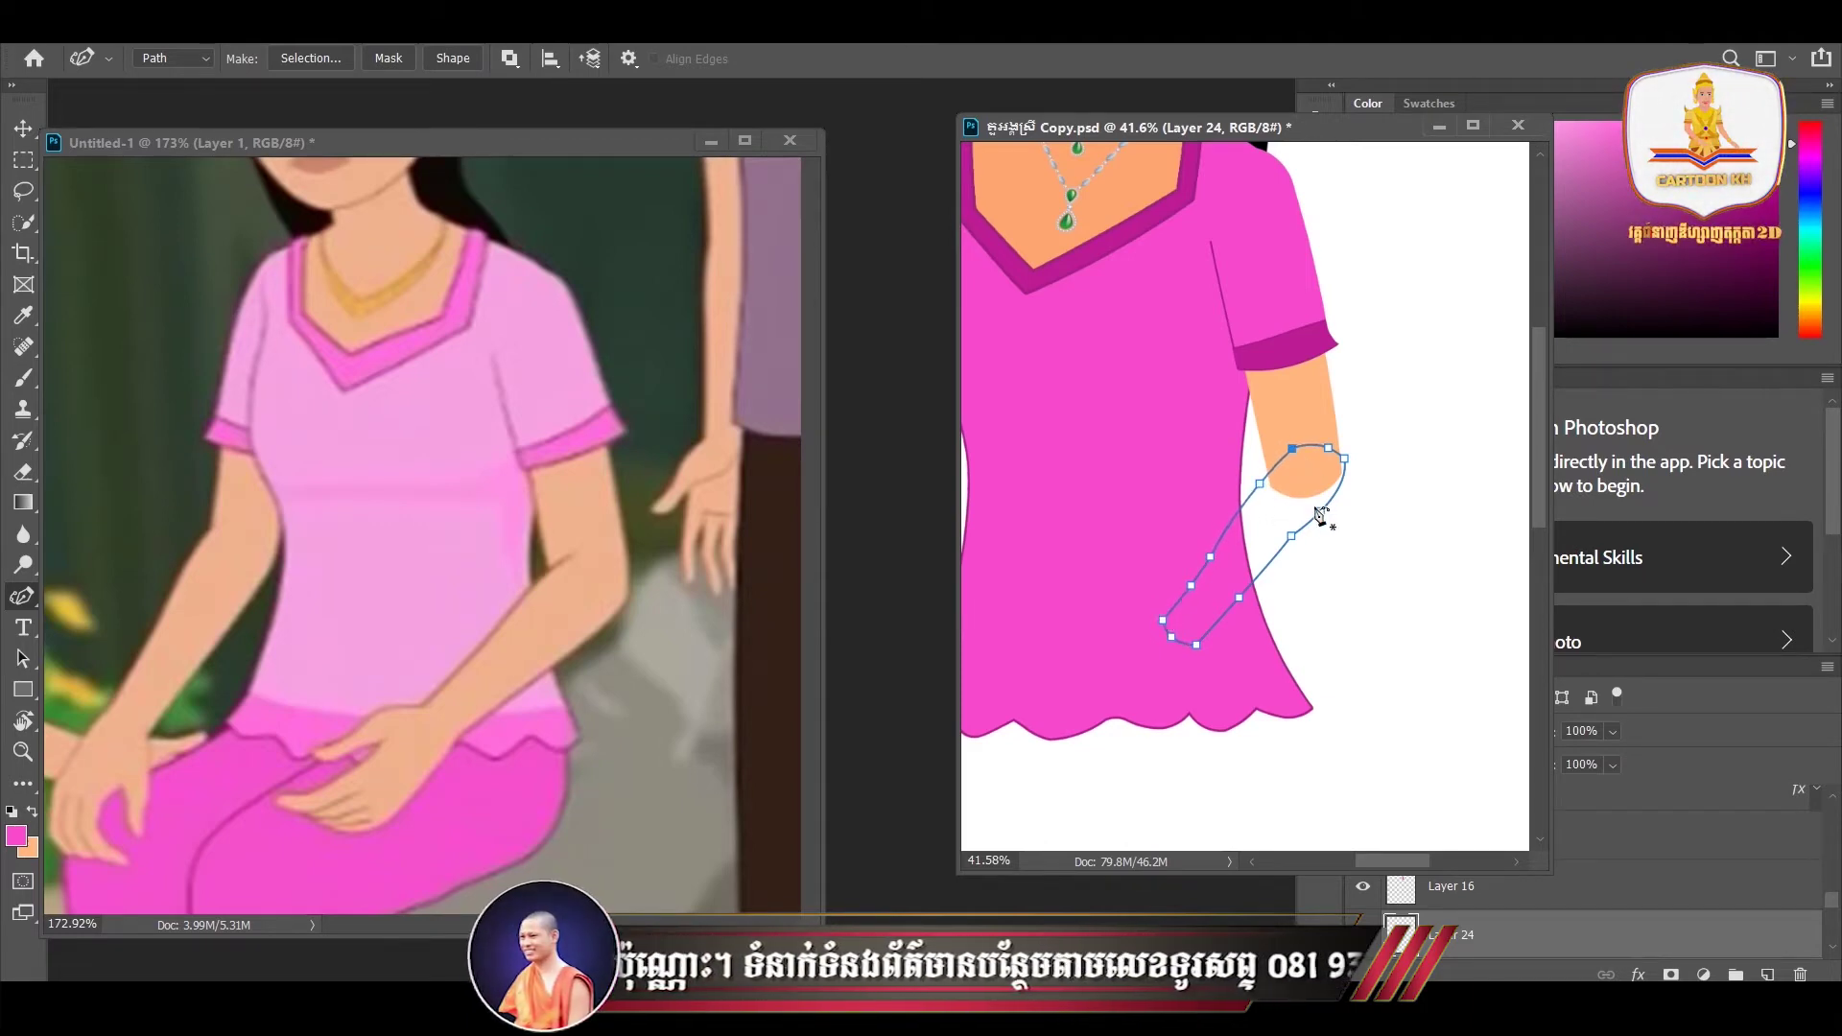
left_click_drag(1293, 535, 1291, 545)
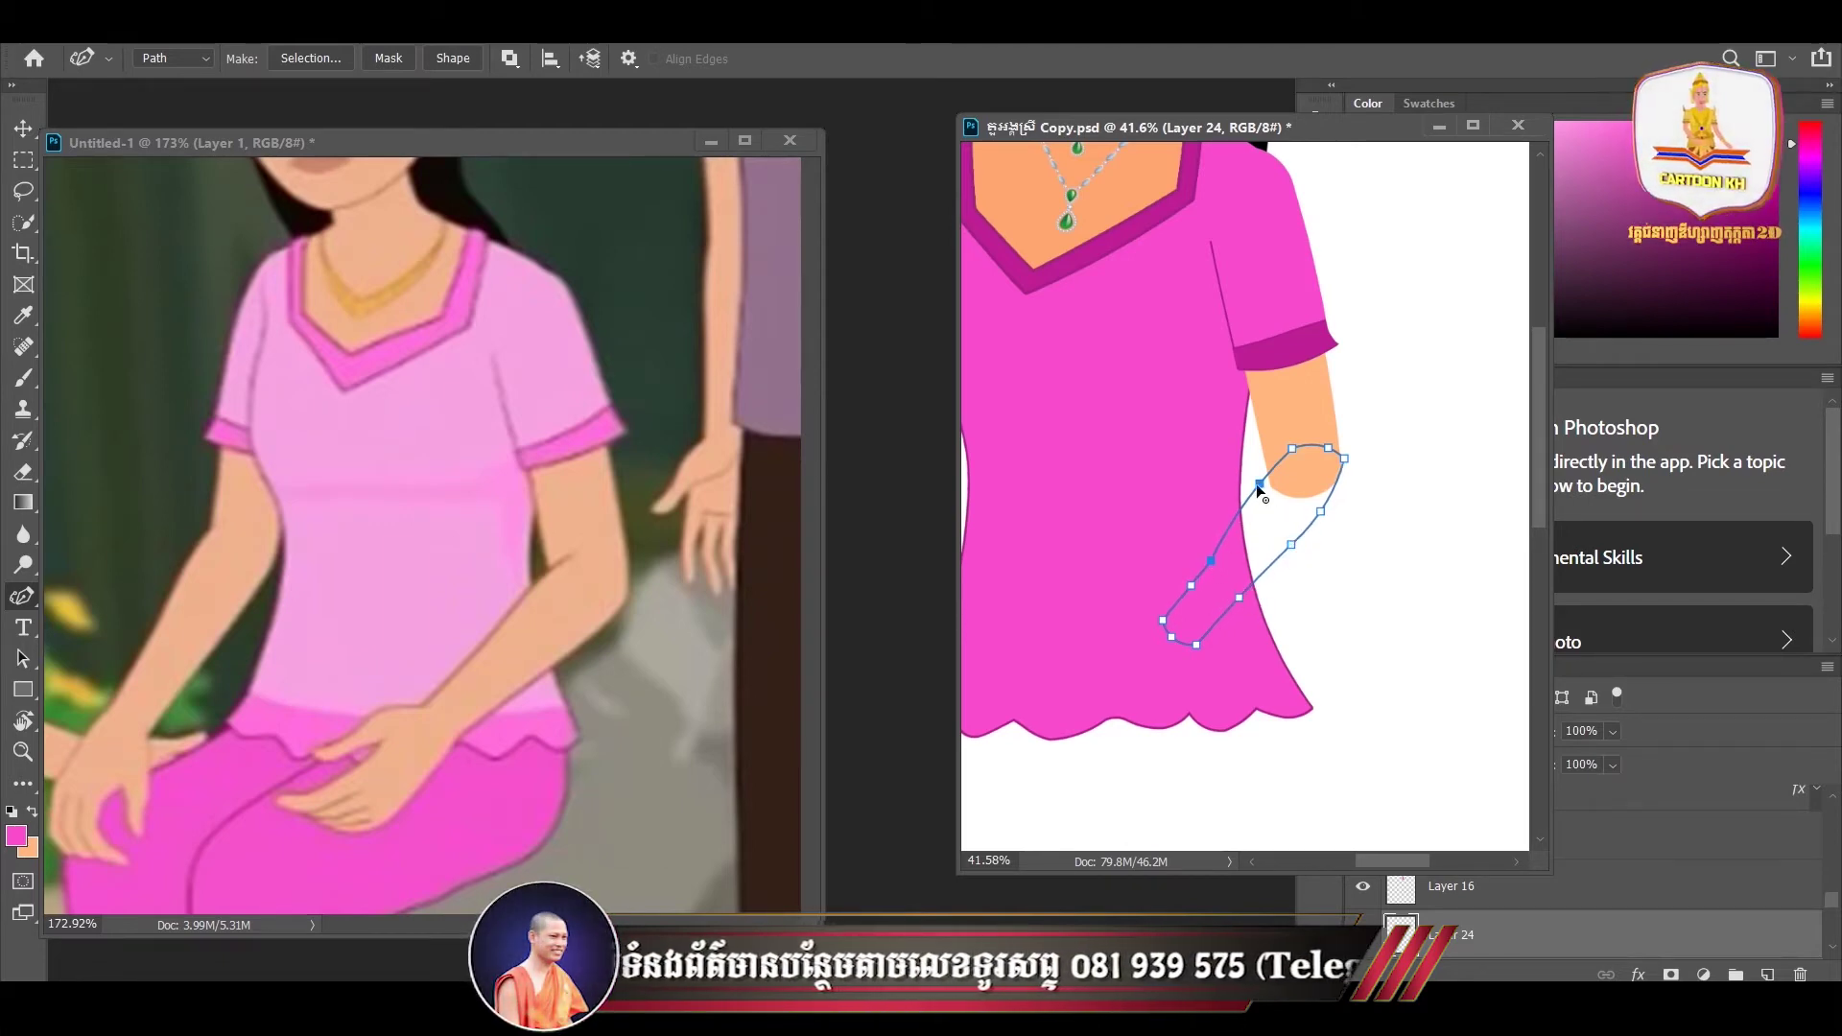
left_click(1191, 586, "ctrl")
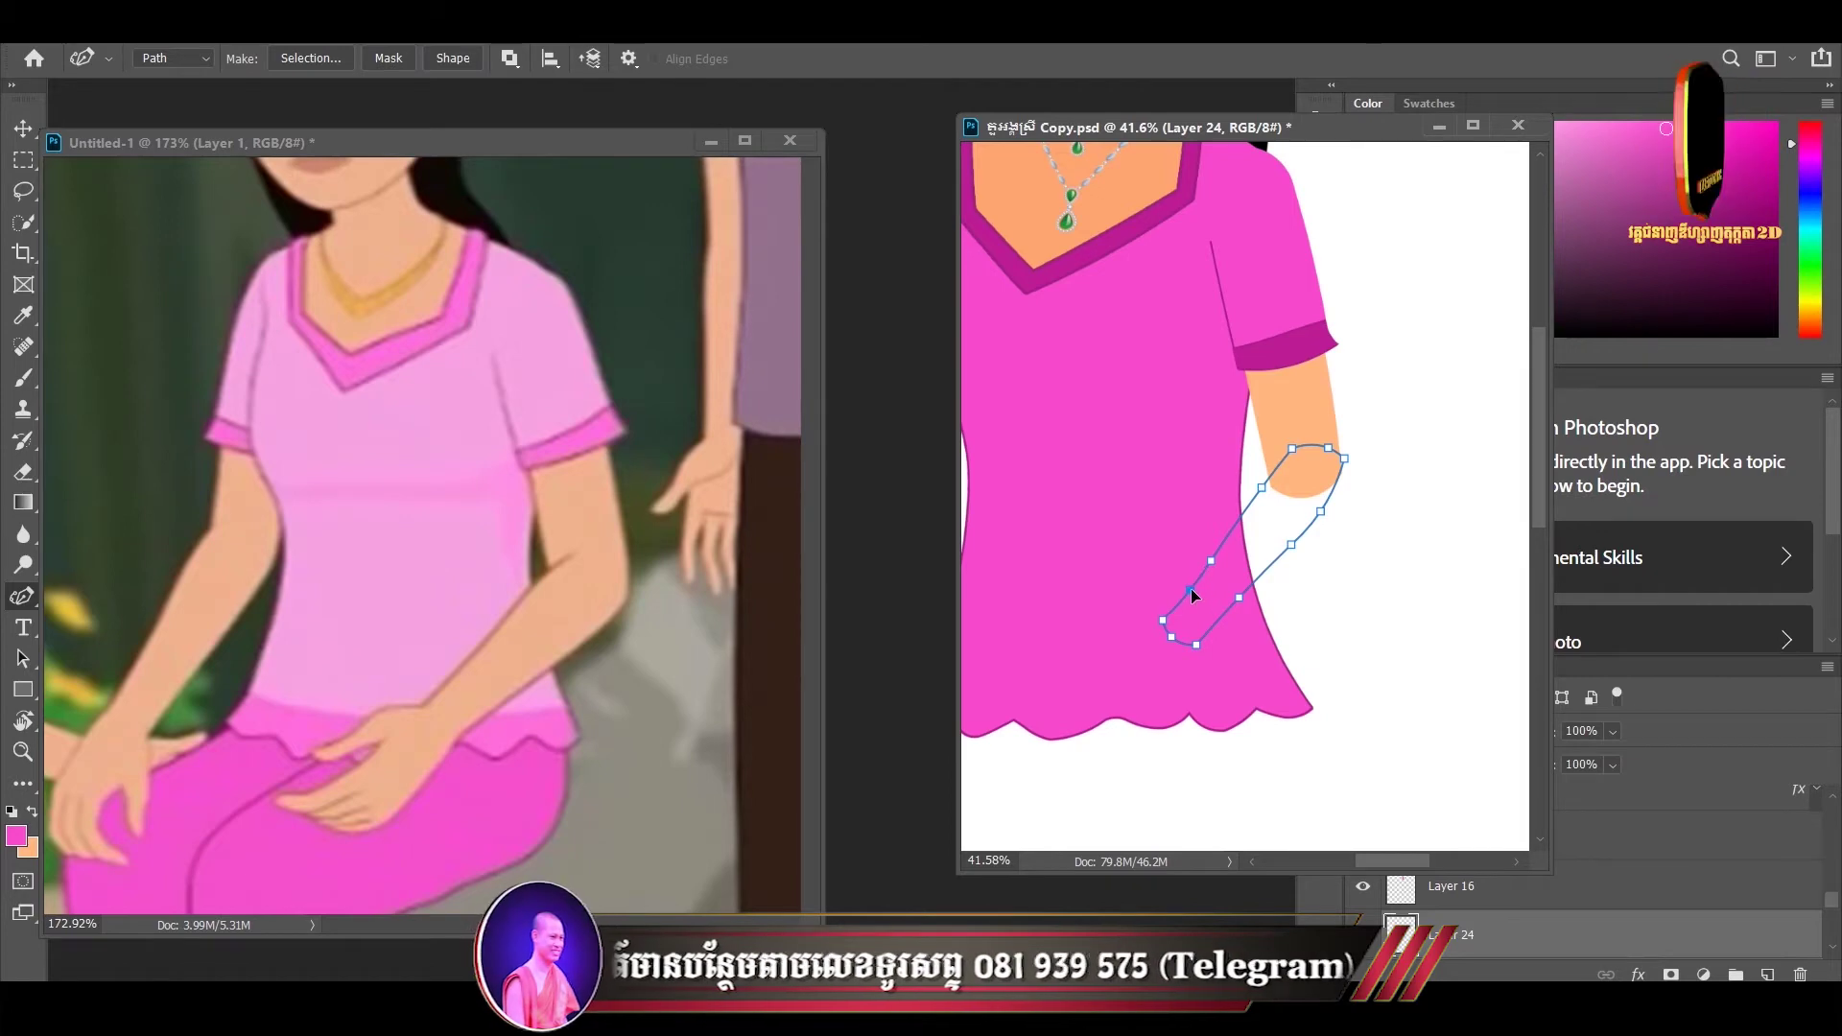
left_click(1163, 621, "ctrl")
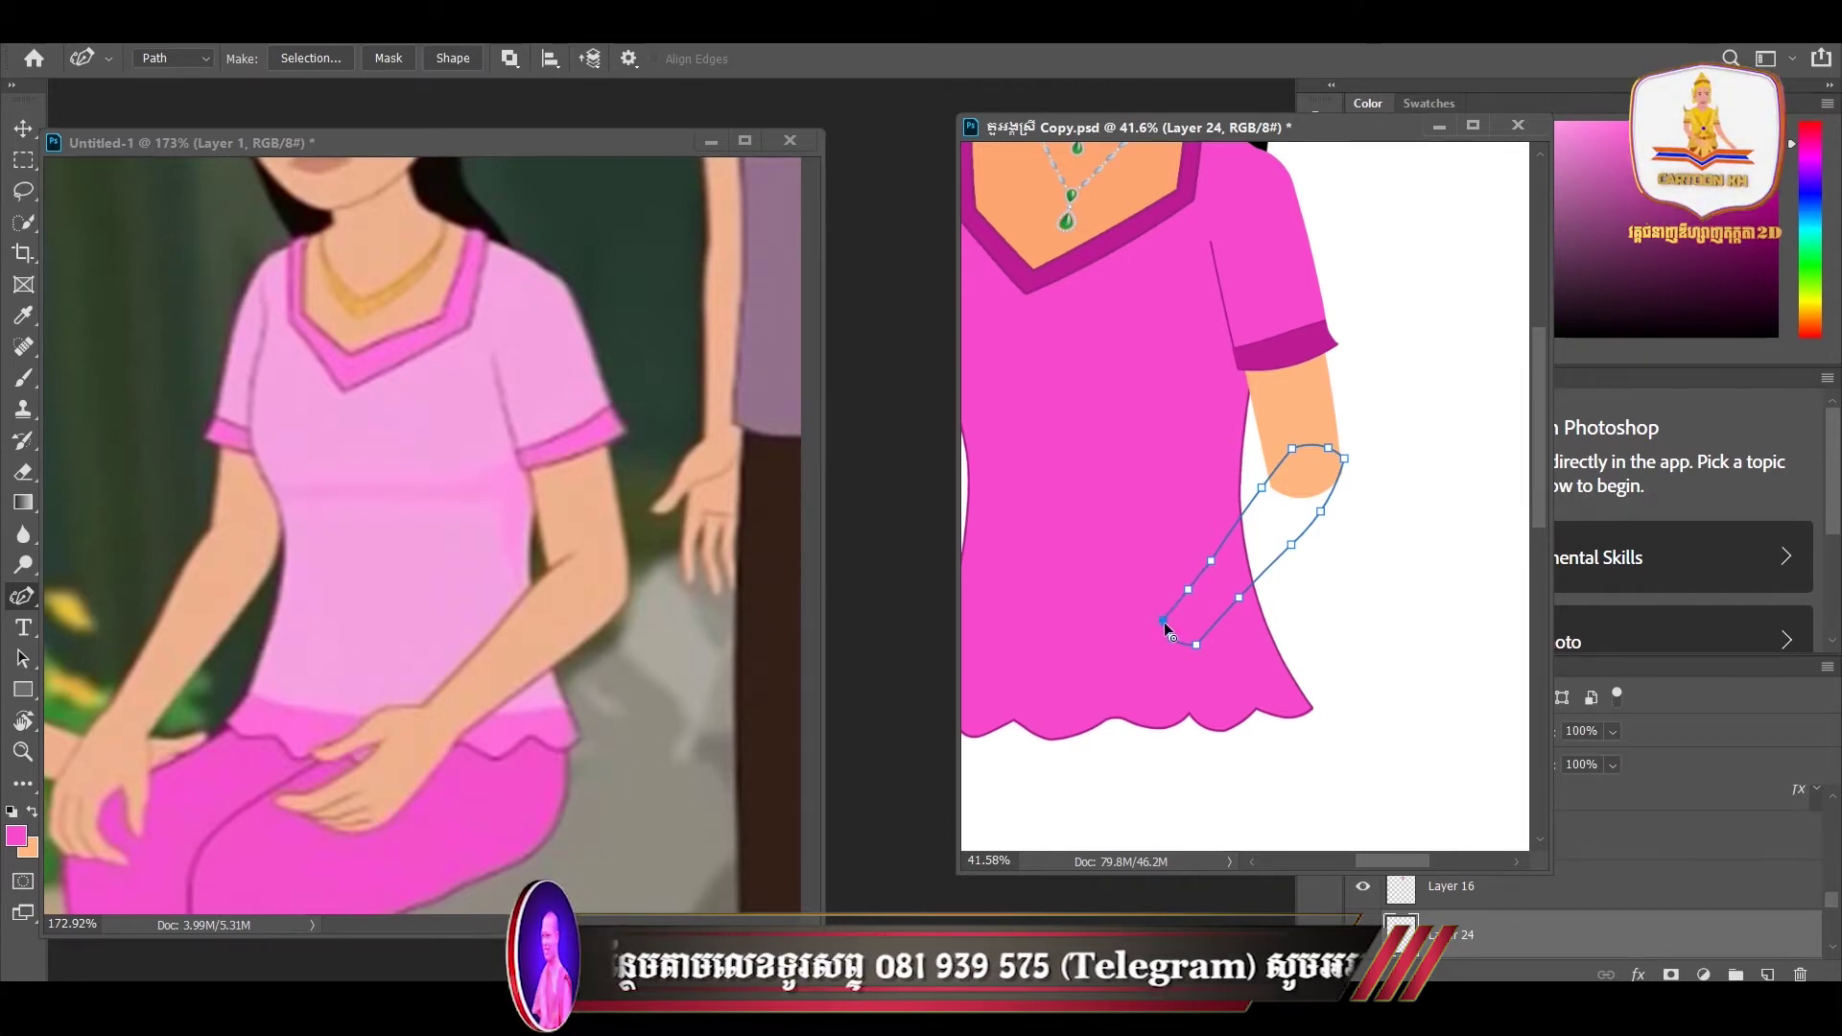
left_click(1186, 592, "ctrl")
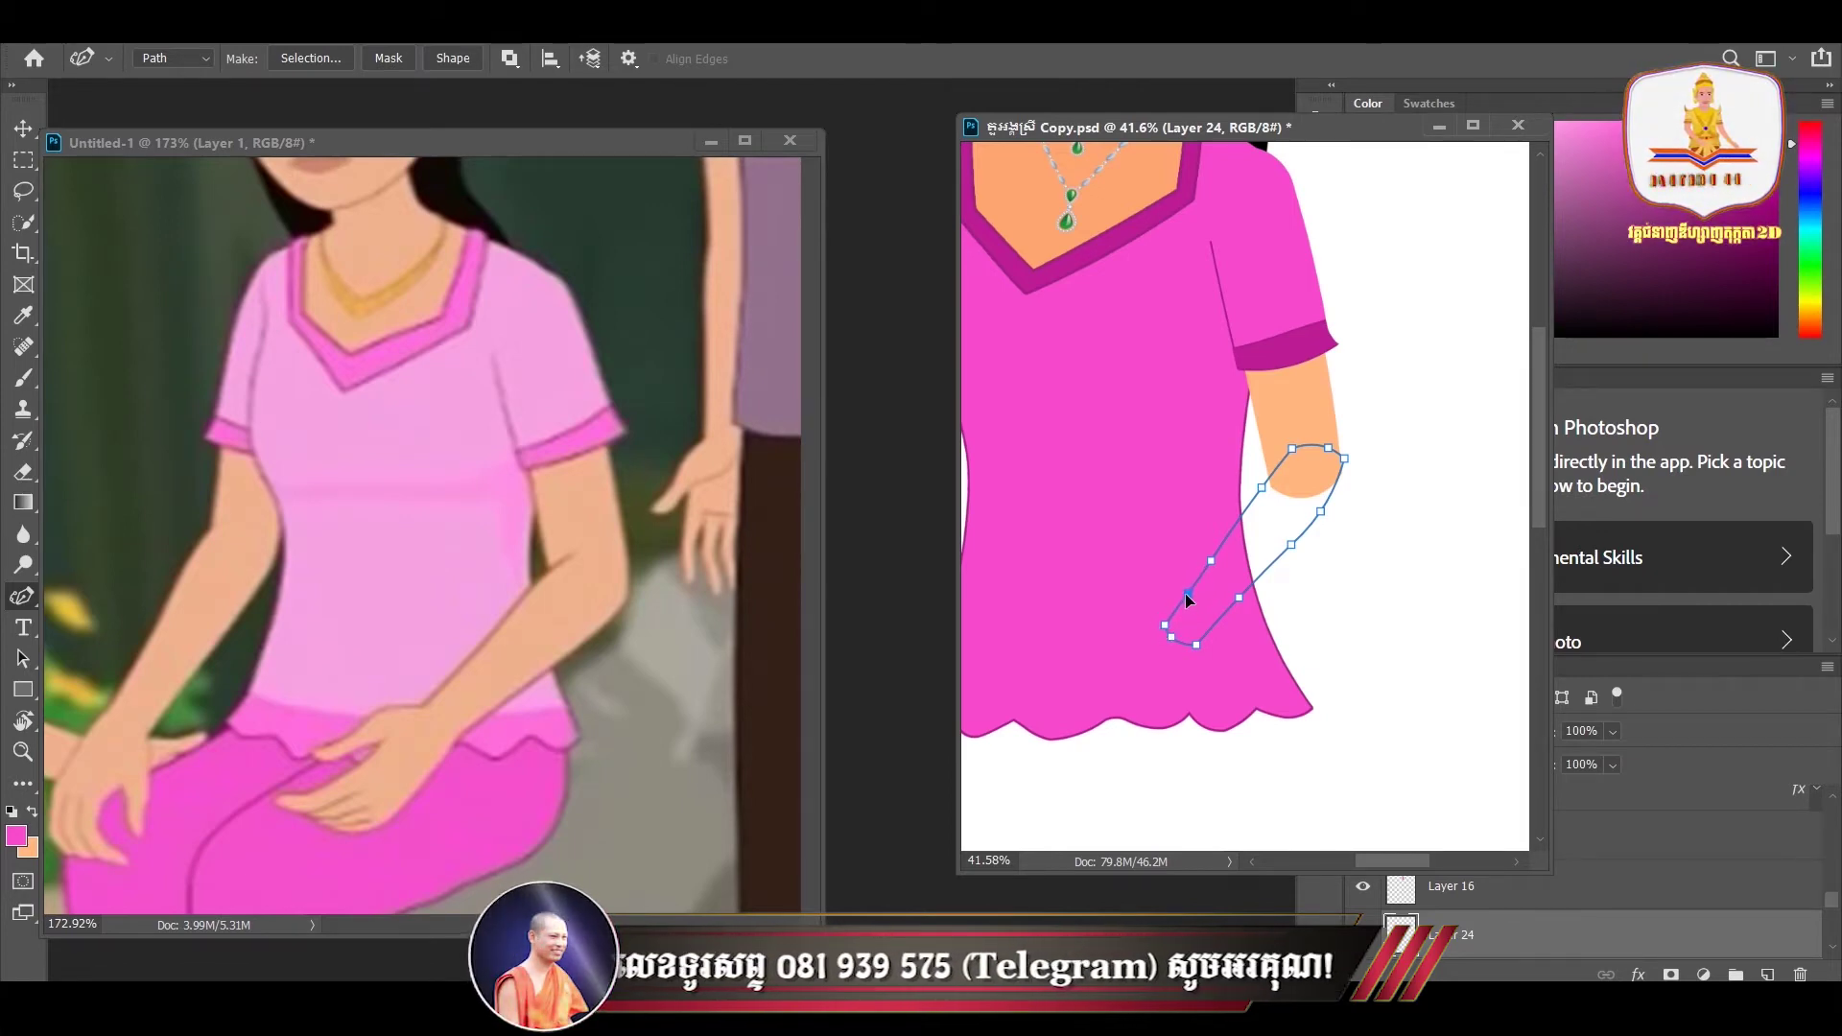
scroll(1357, 609, "up", 2)
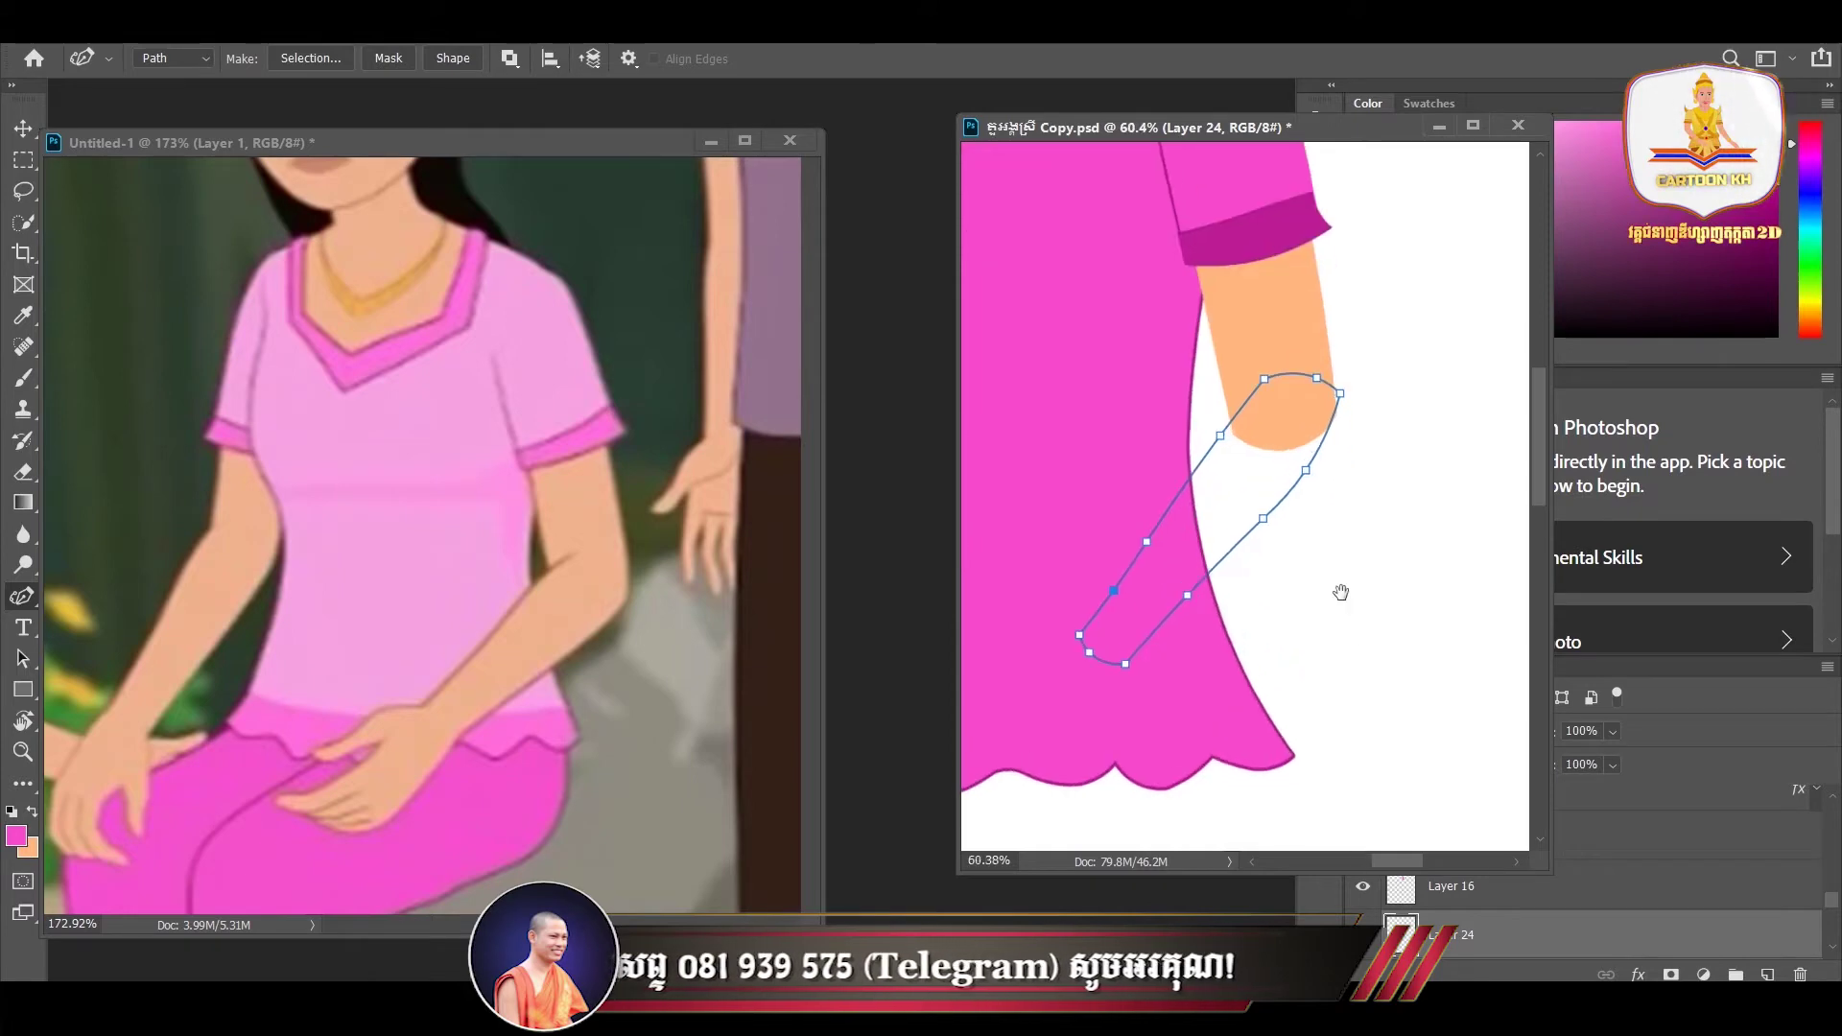
scroll(1340, 589, "up", 2)
- Round the joint at the top, refine the inner-edge points, and convert the path to a selection
left_click(1378, 432, "ctrl+shift")
left_click_drag(1378, 432, 1374, 446)
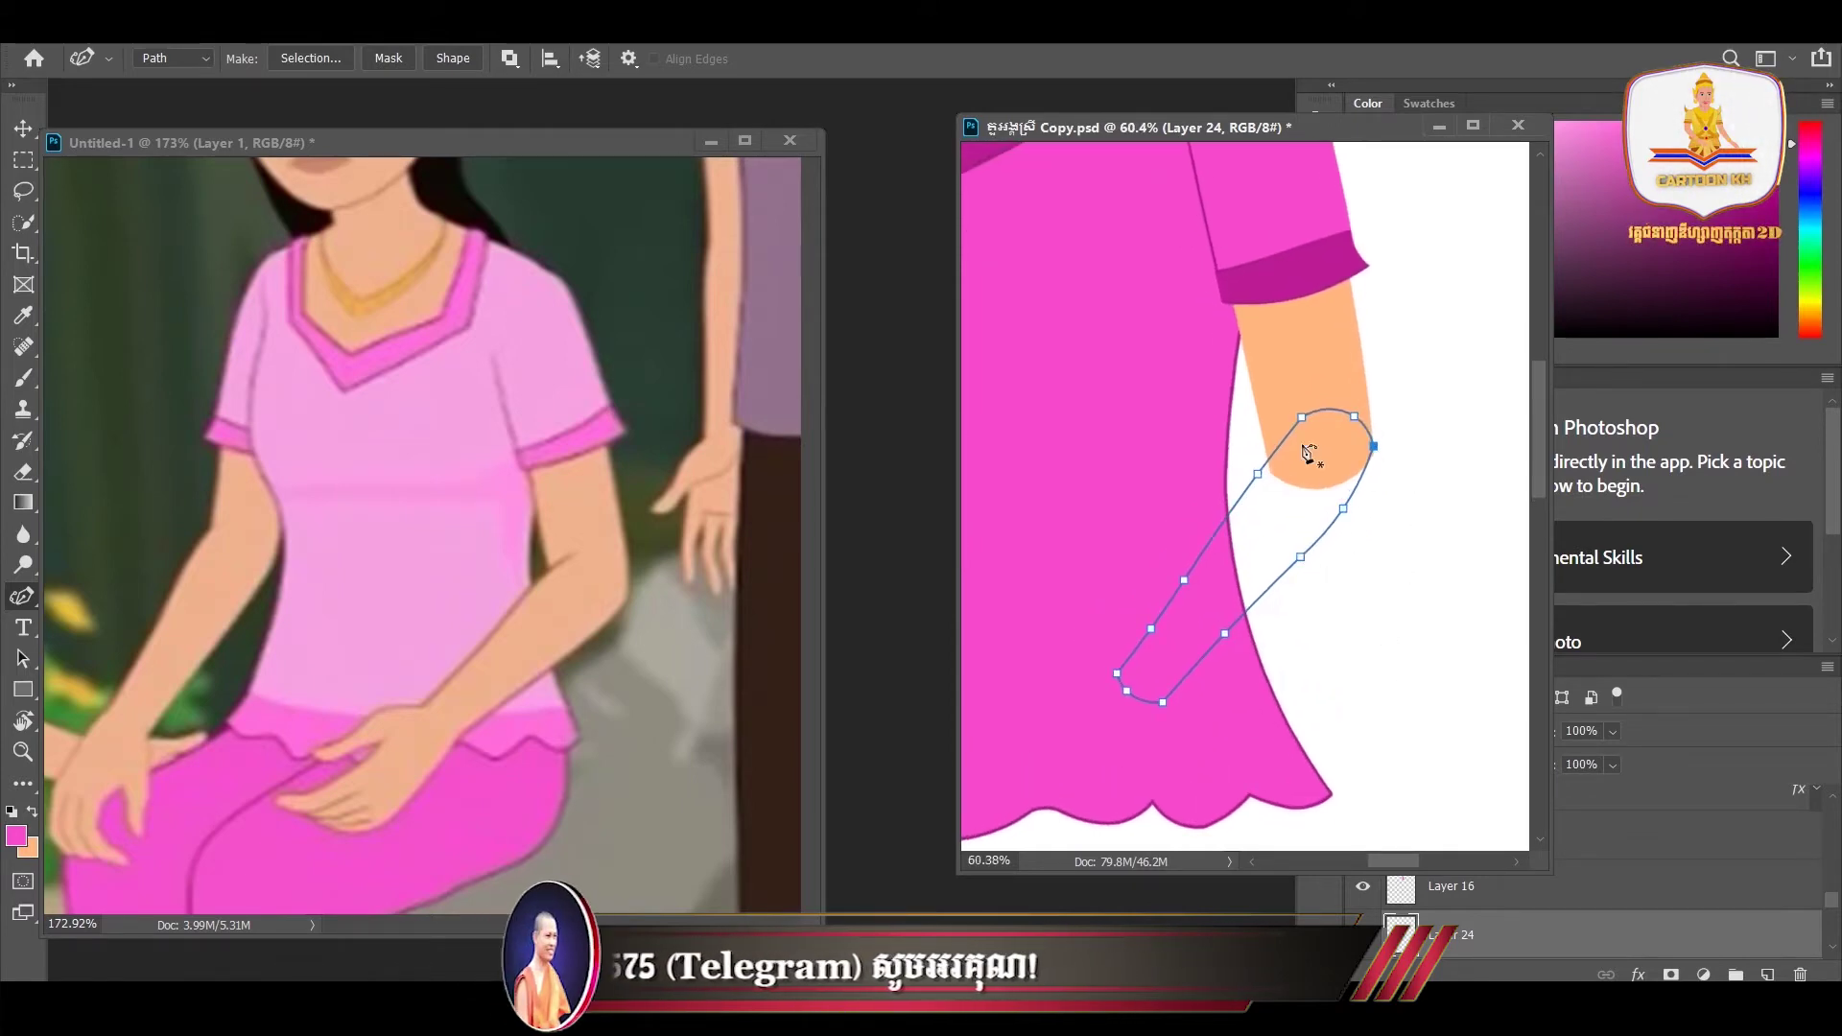
left_click(1302, 420, "ctrl")
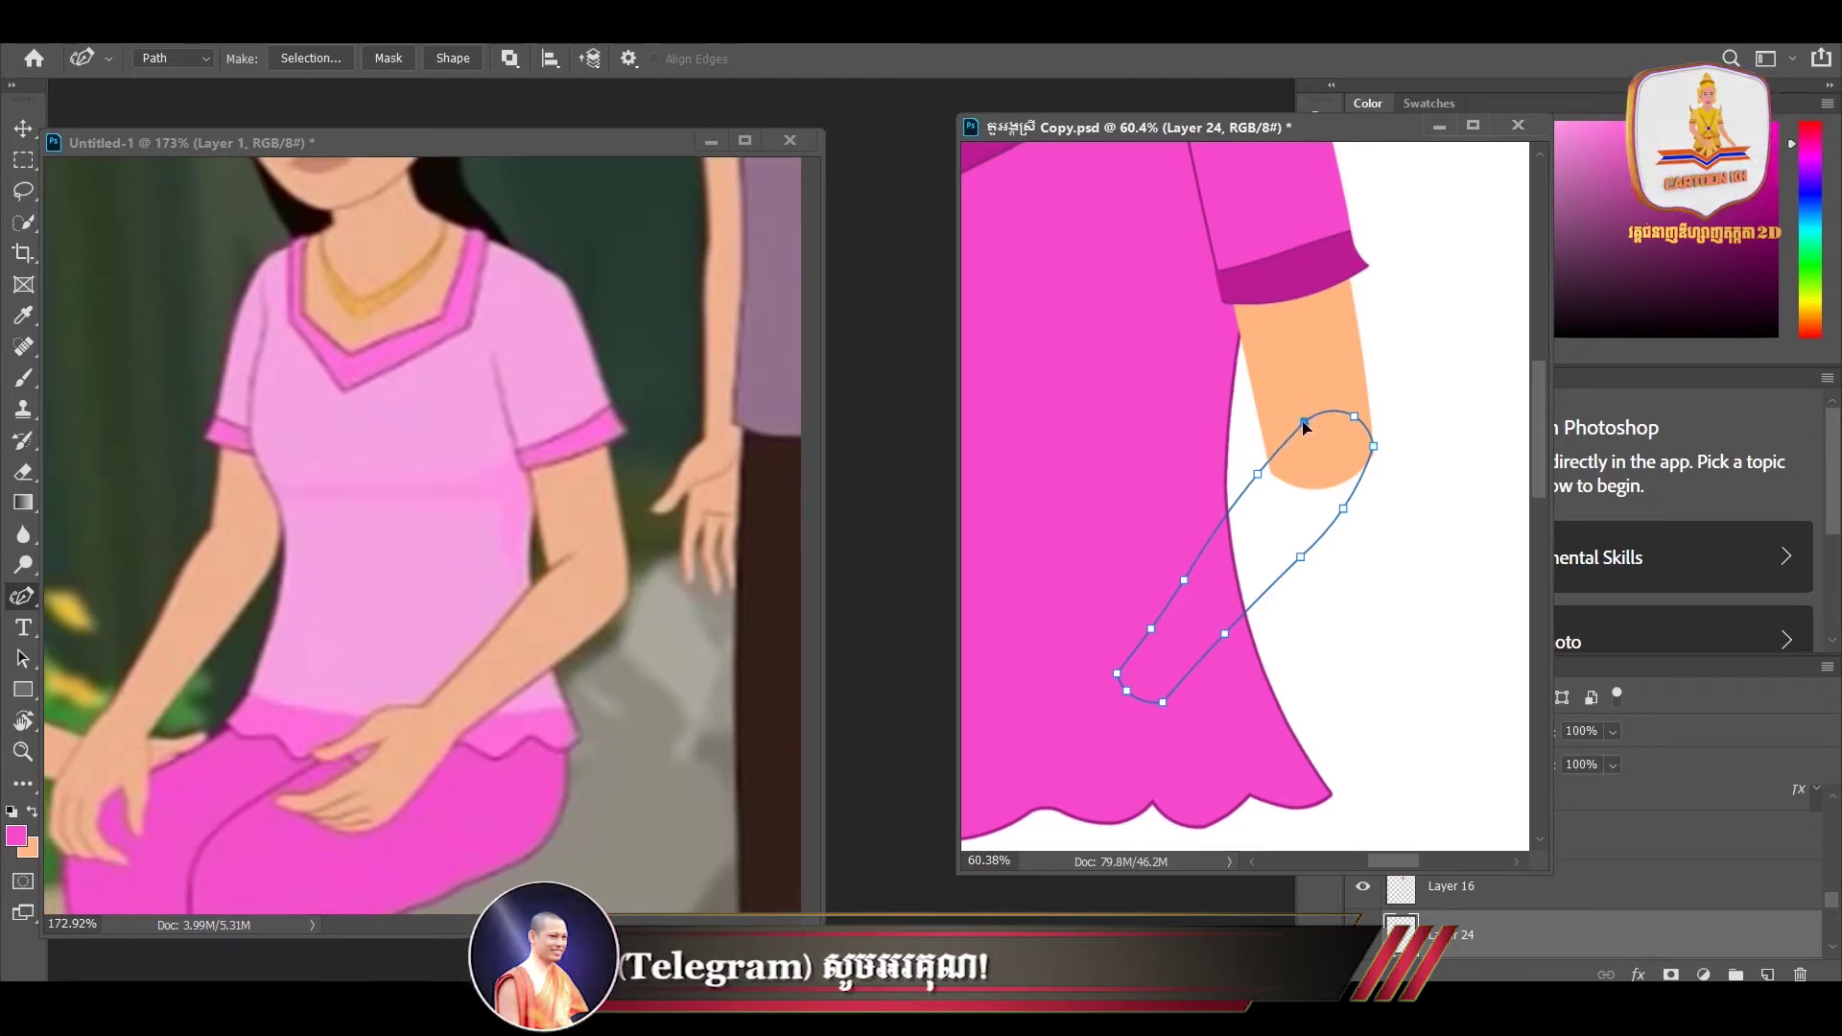
left_click(1257, 476, "ctrl")
left_click(1184, 581, "ctrl")
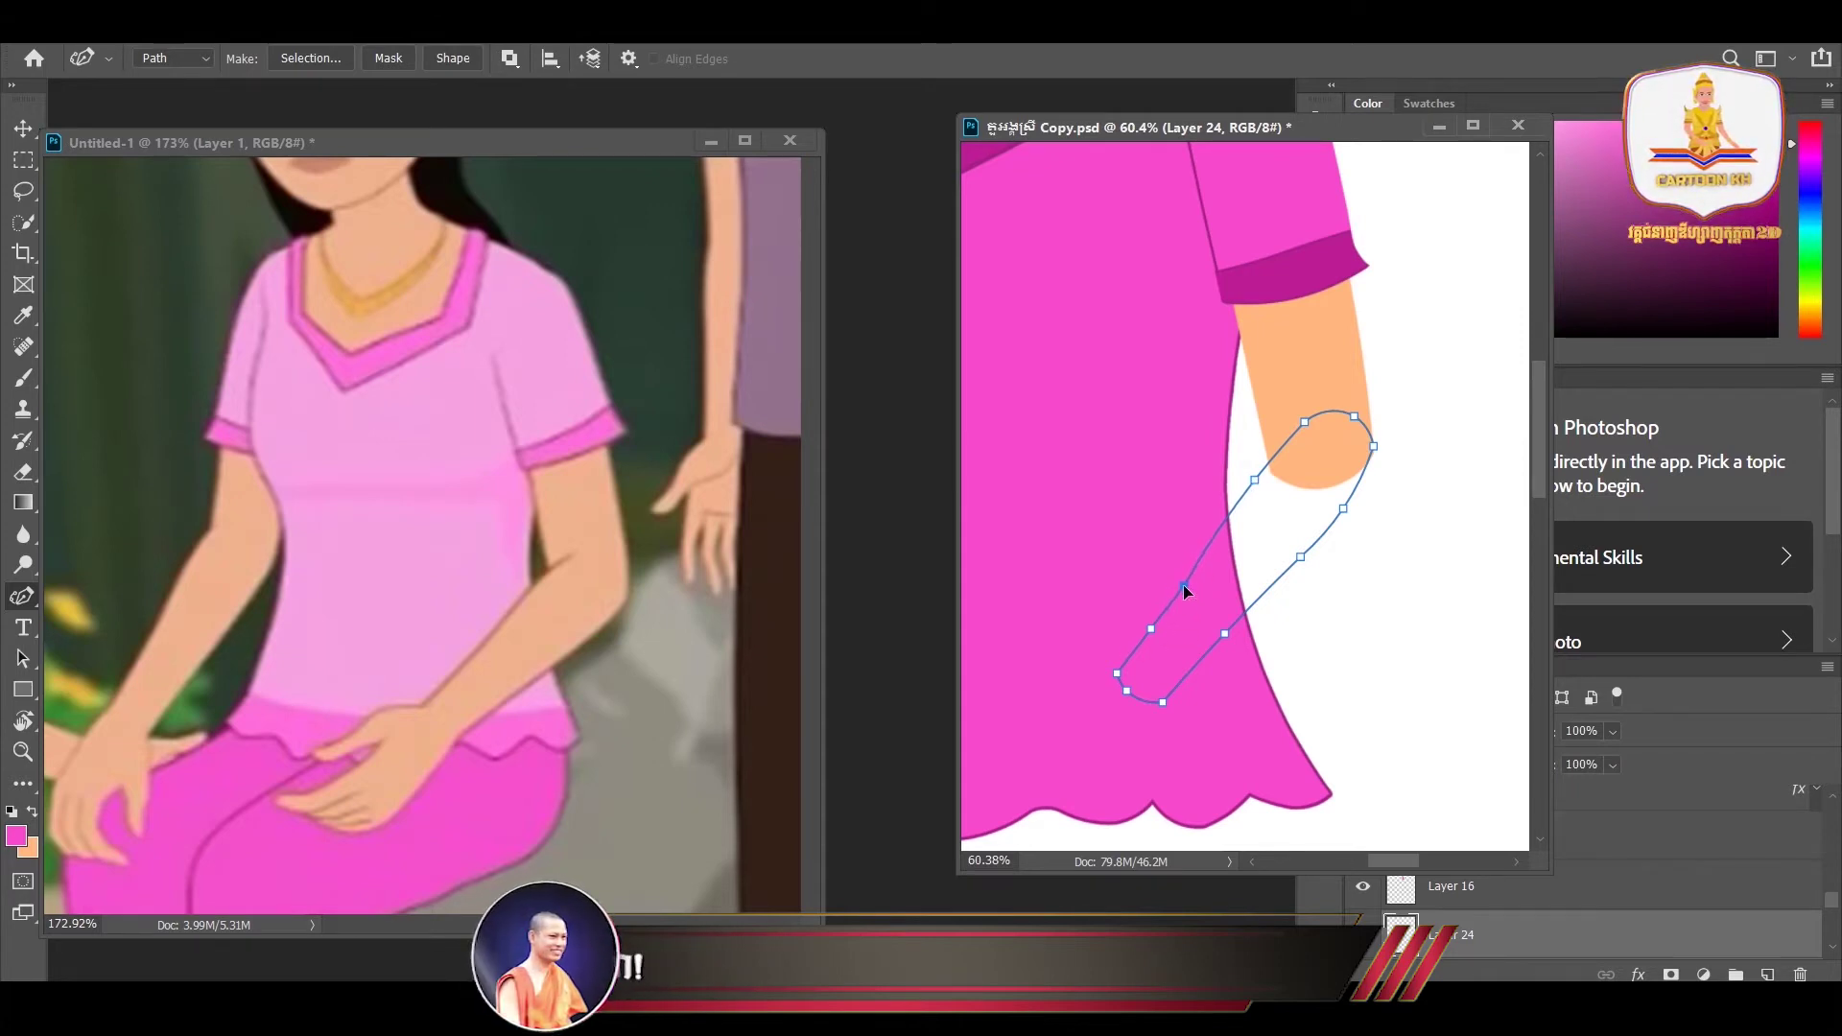
left_click(1151, 629, "ctrl")
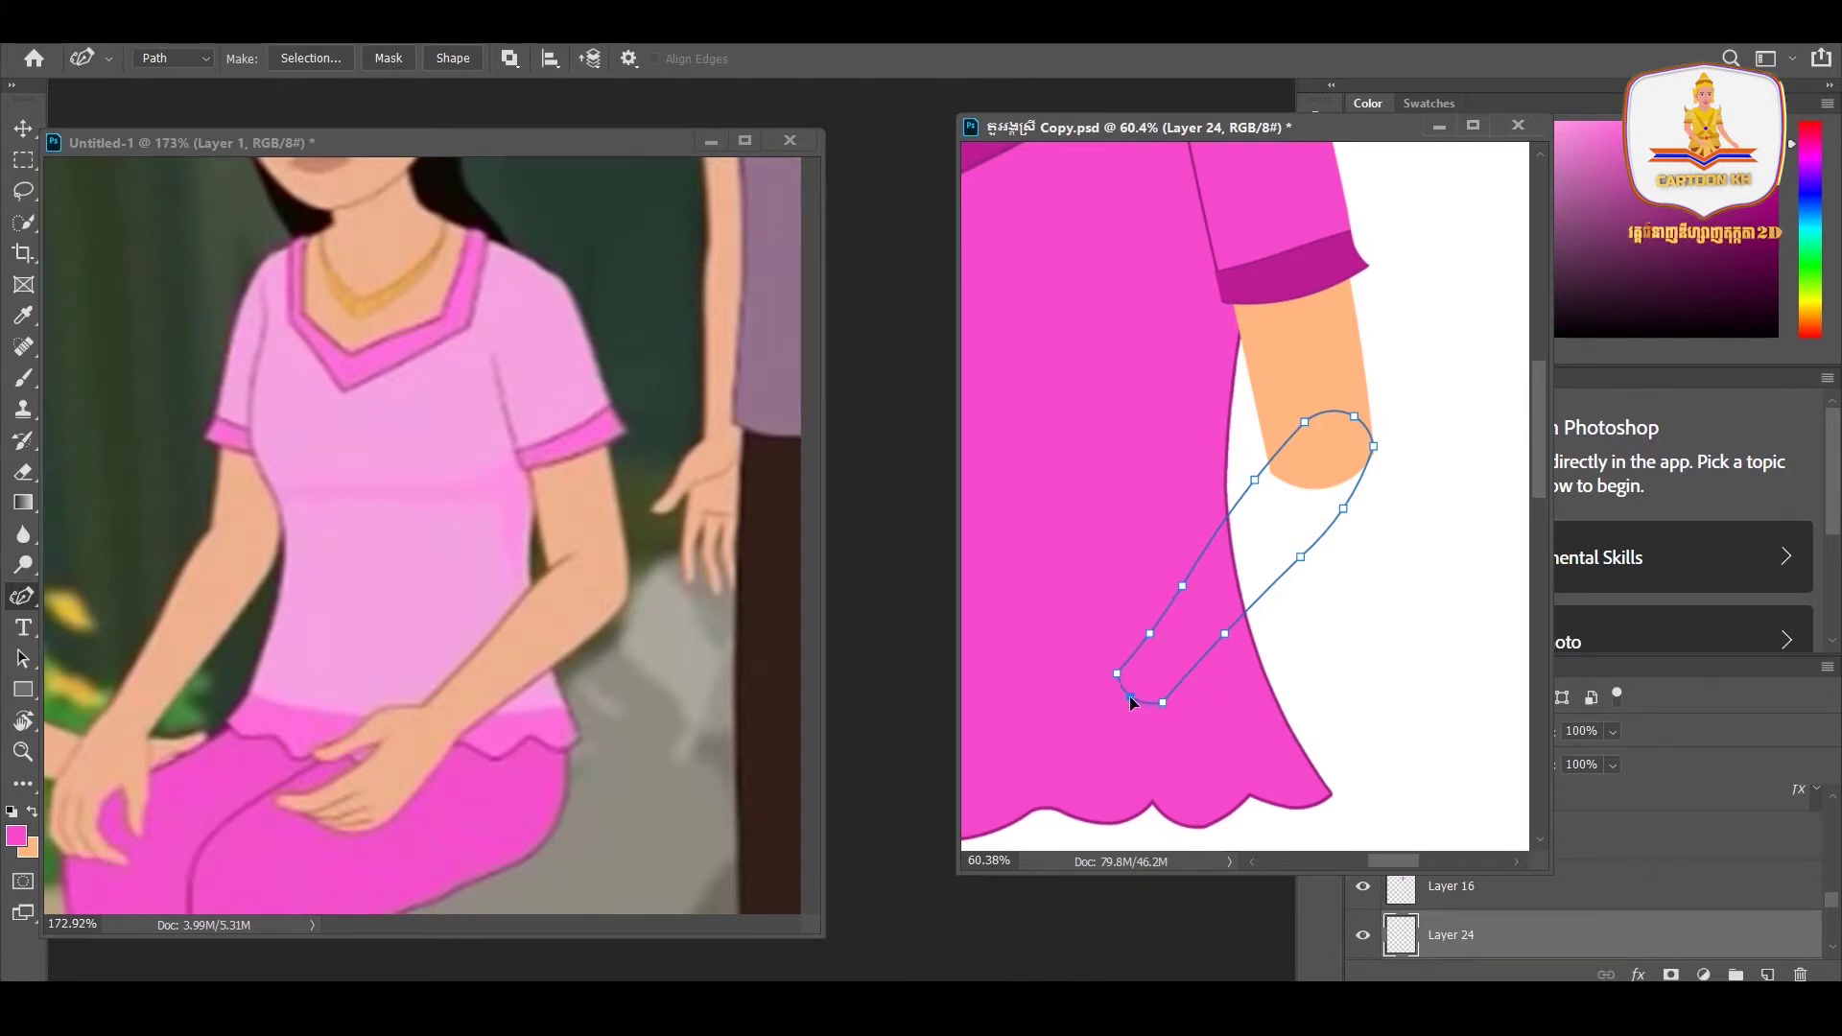
left_click(1117, 674, "ctrl")
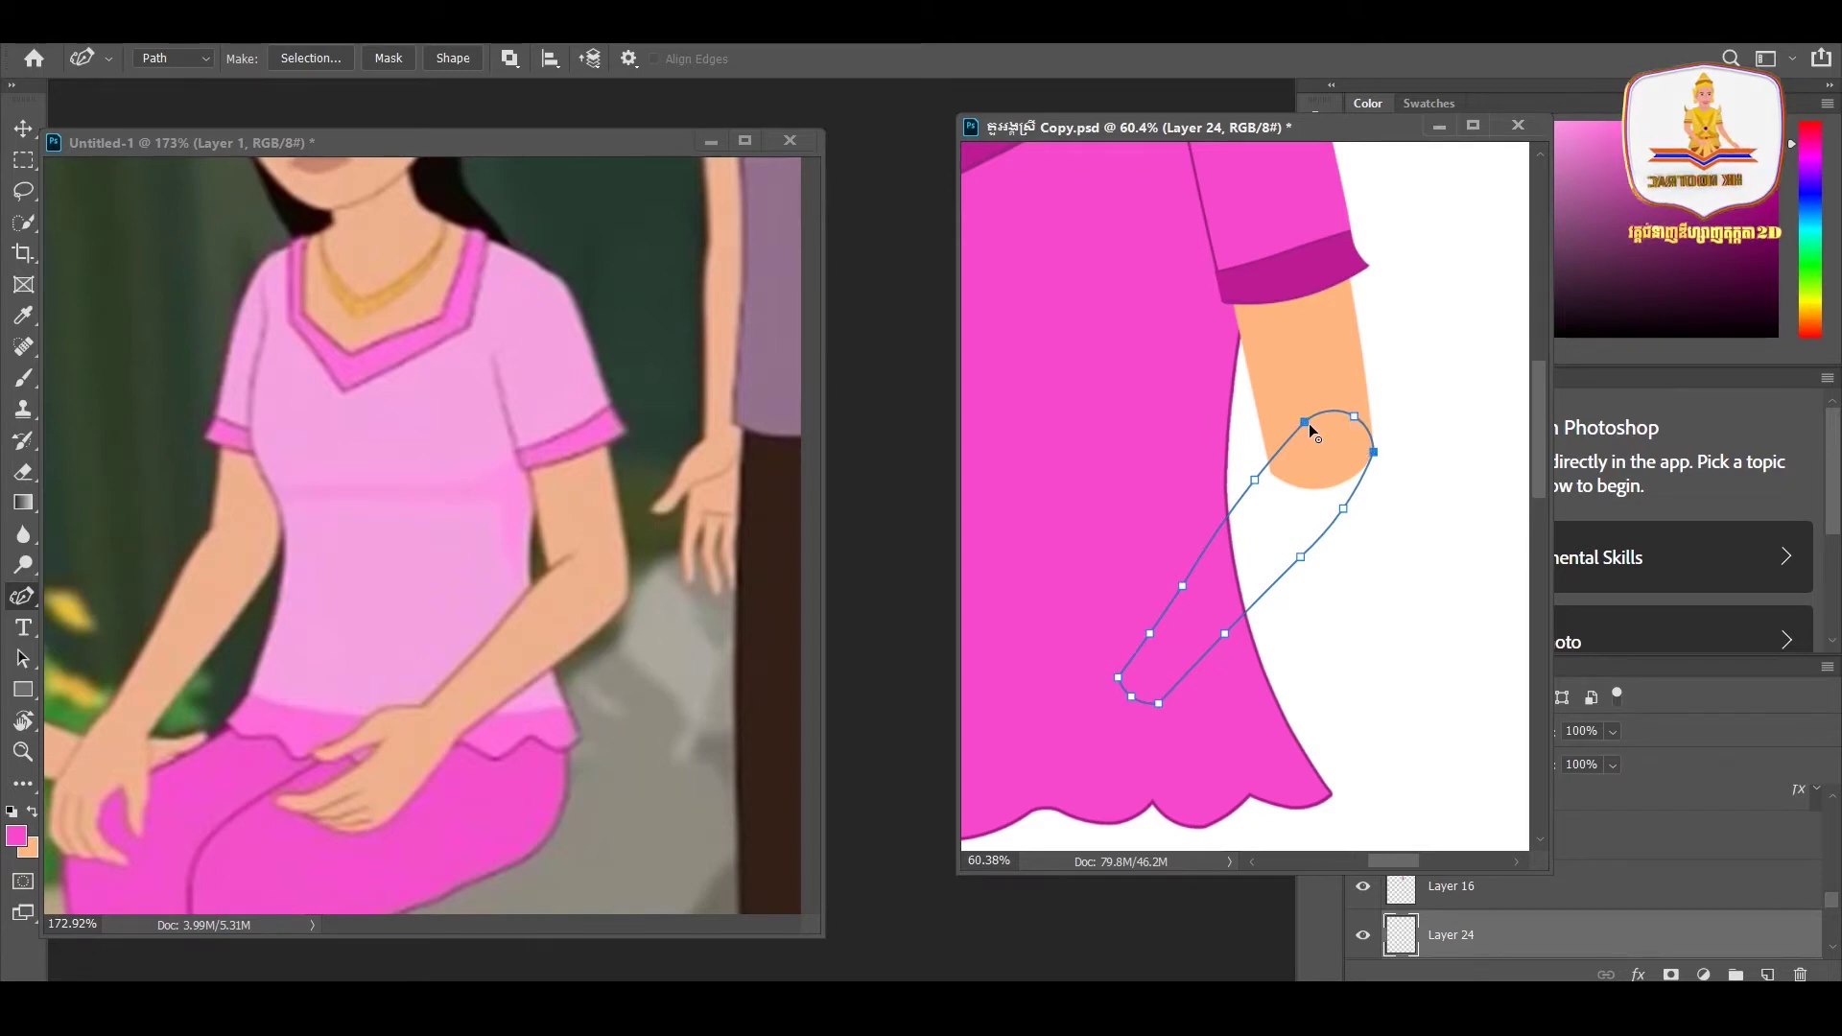
key("ctrl+Return")
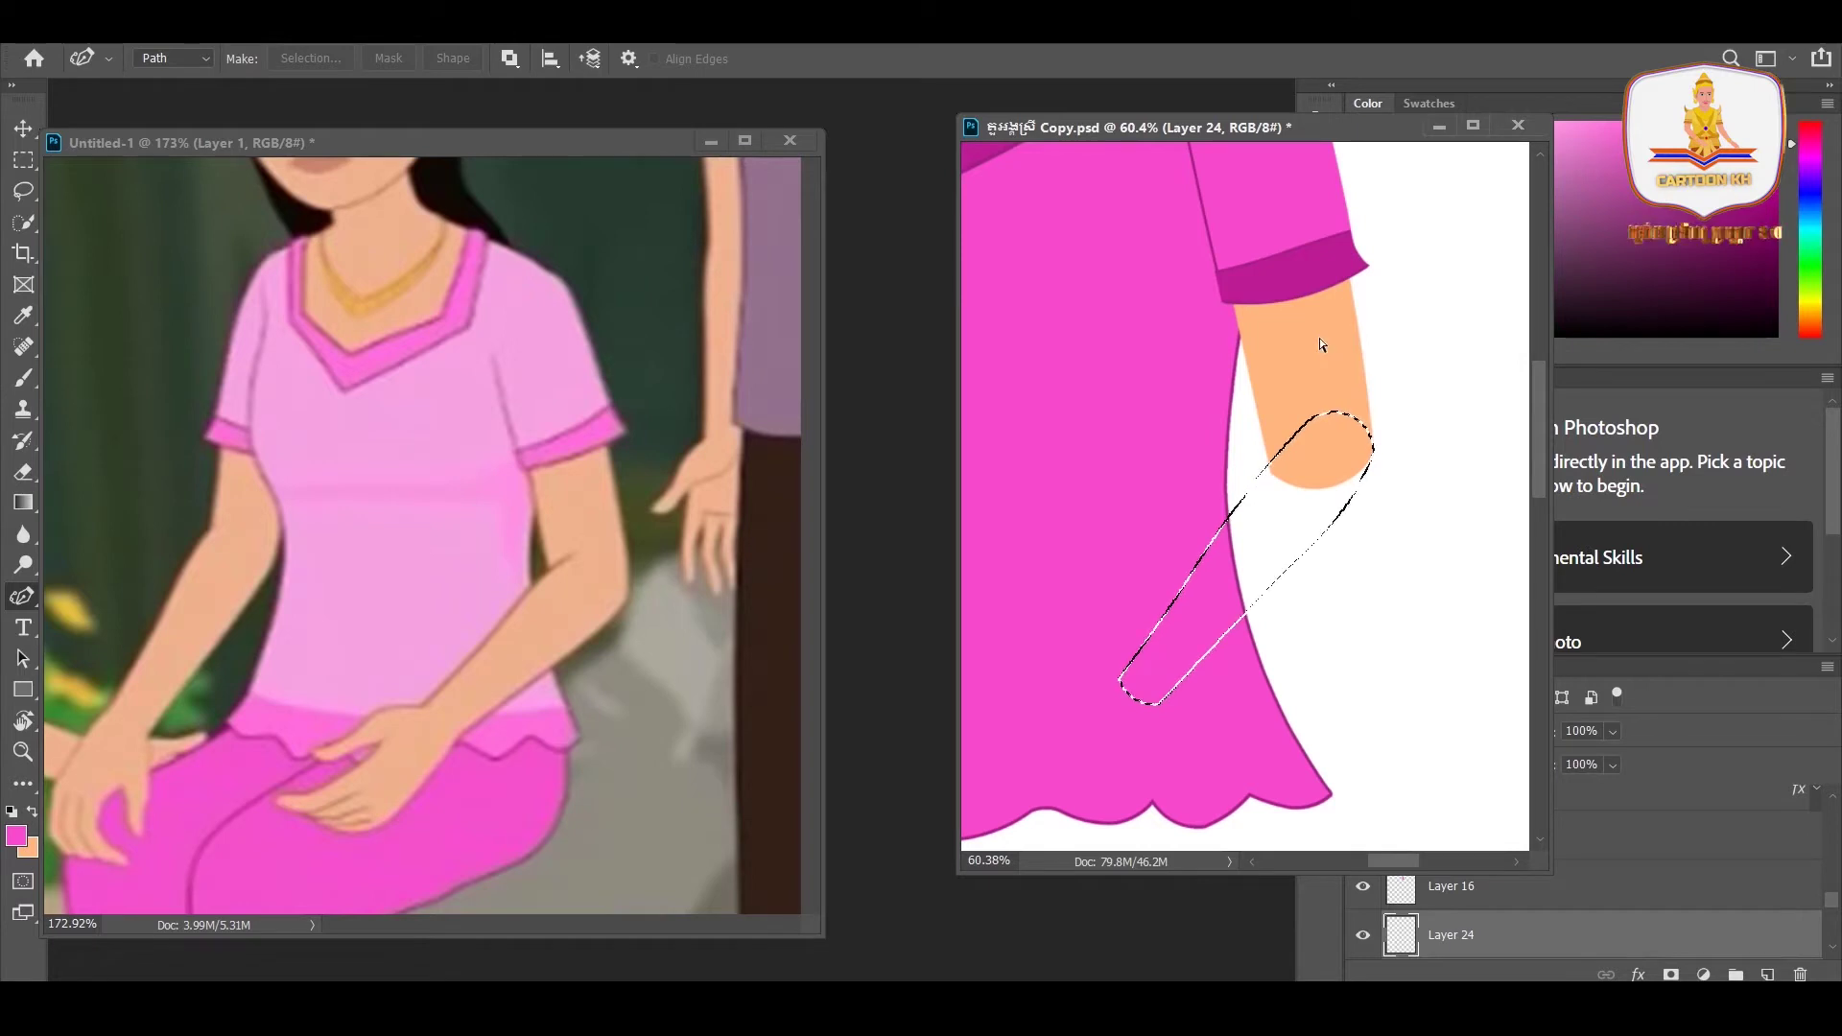
- Fill the forearm selection with the peach skin colour, deselect, and switch to the Move tool
key("ctrl+BackSpace")
key("ctrl+d")
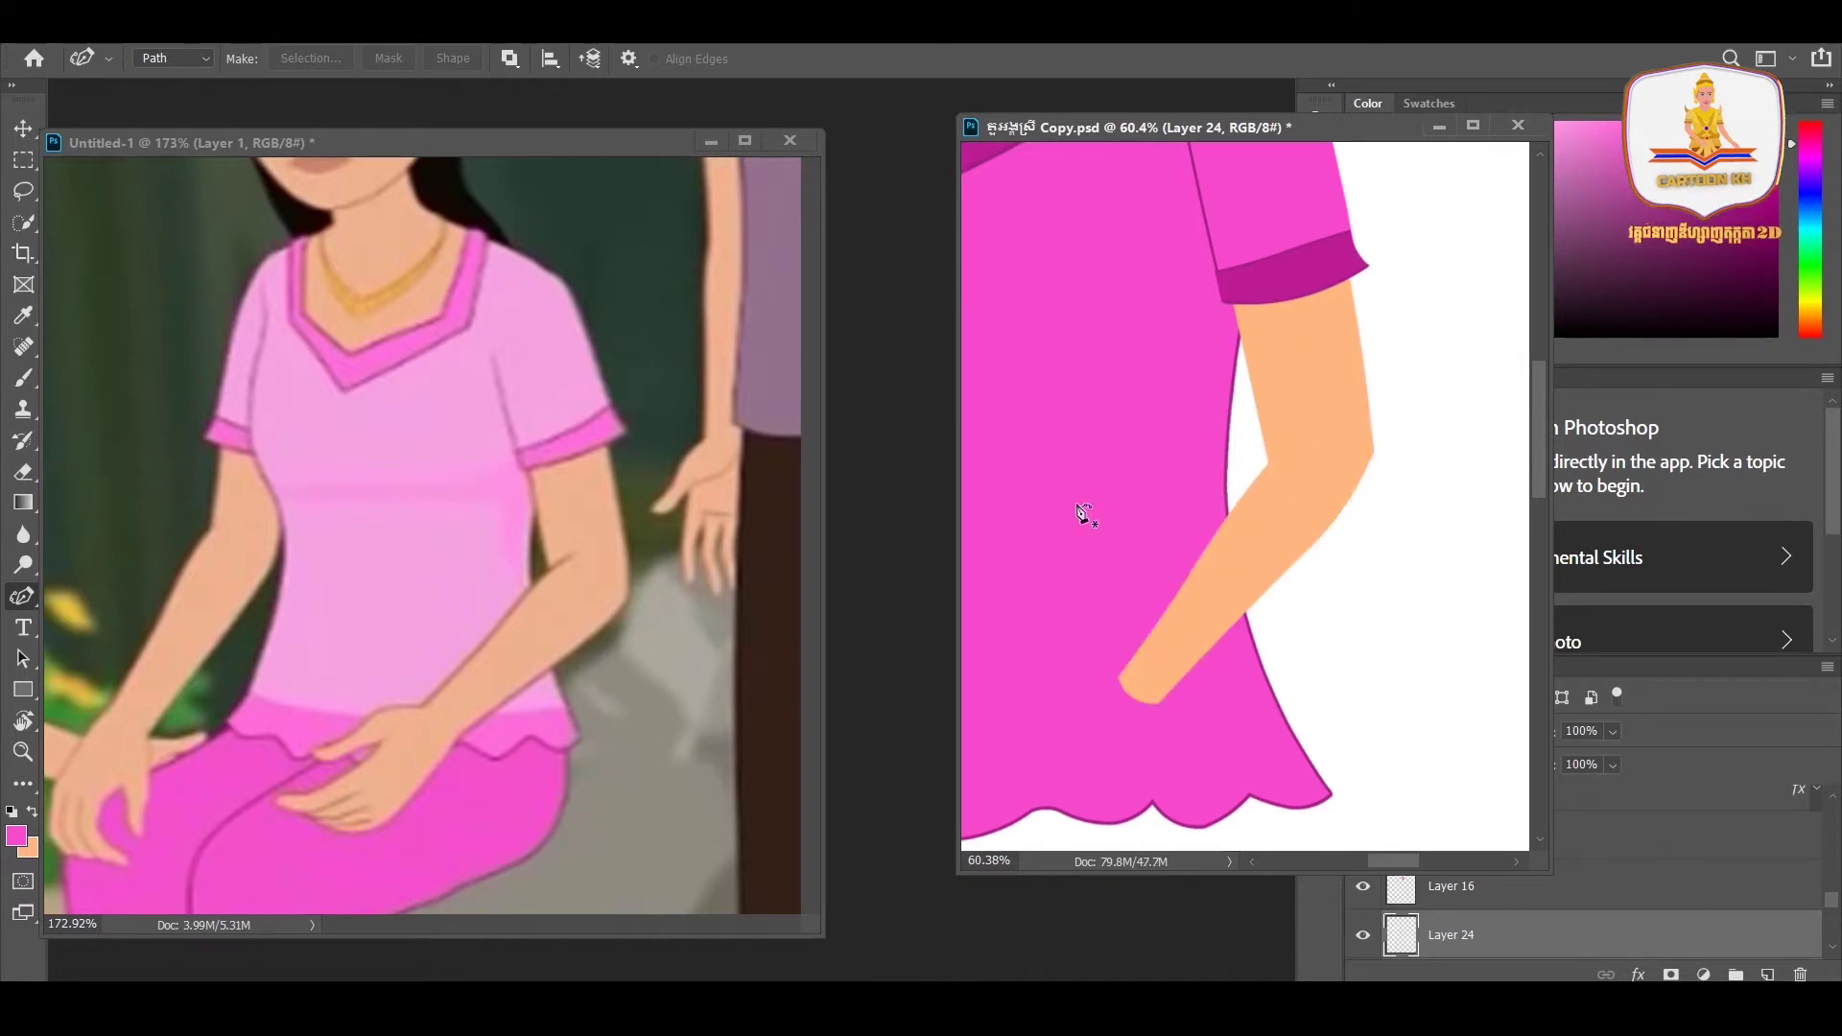
left_click(23, 128)
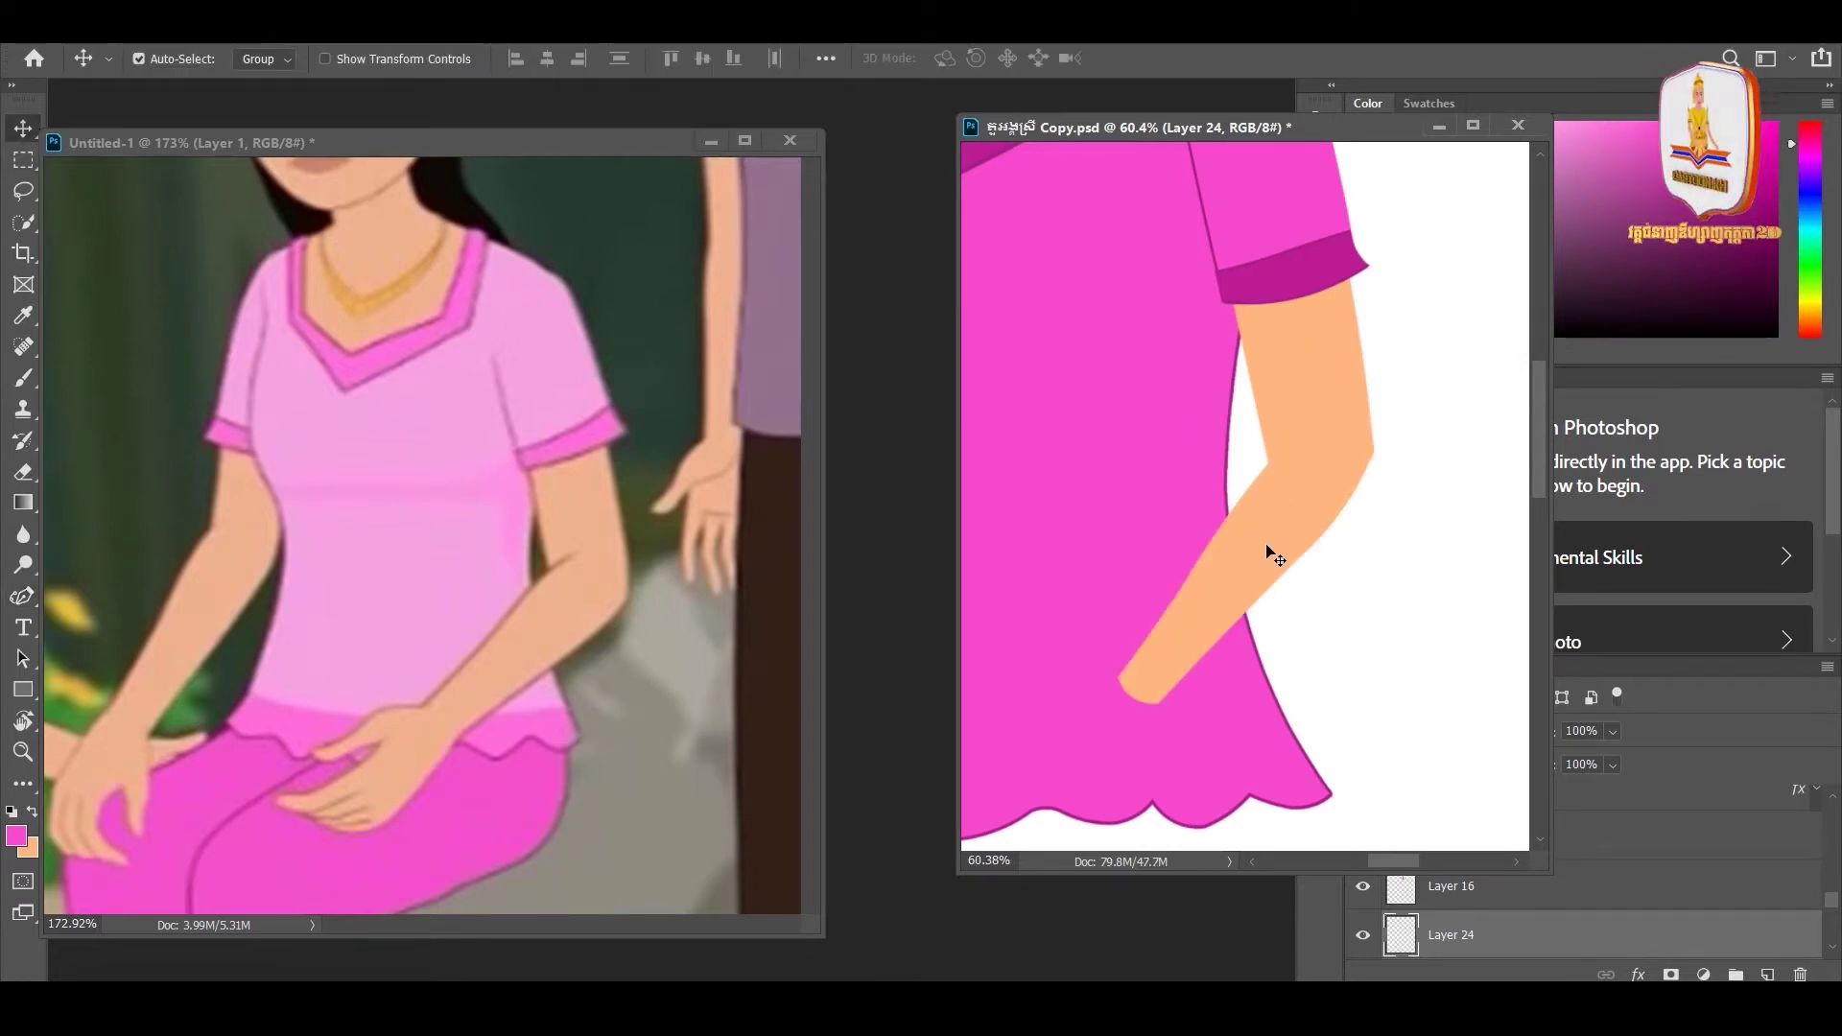
scroll(1248, 543, "down", 4)
scroll(1224, 533, "up", 3)
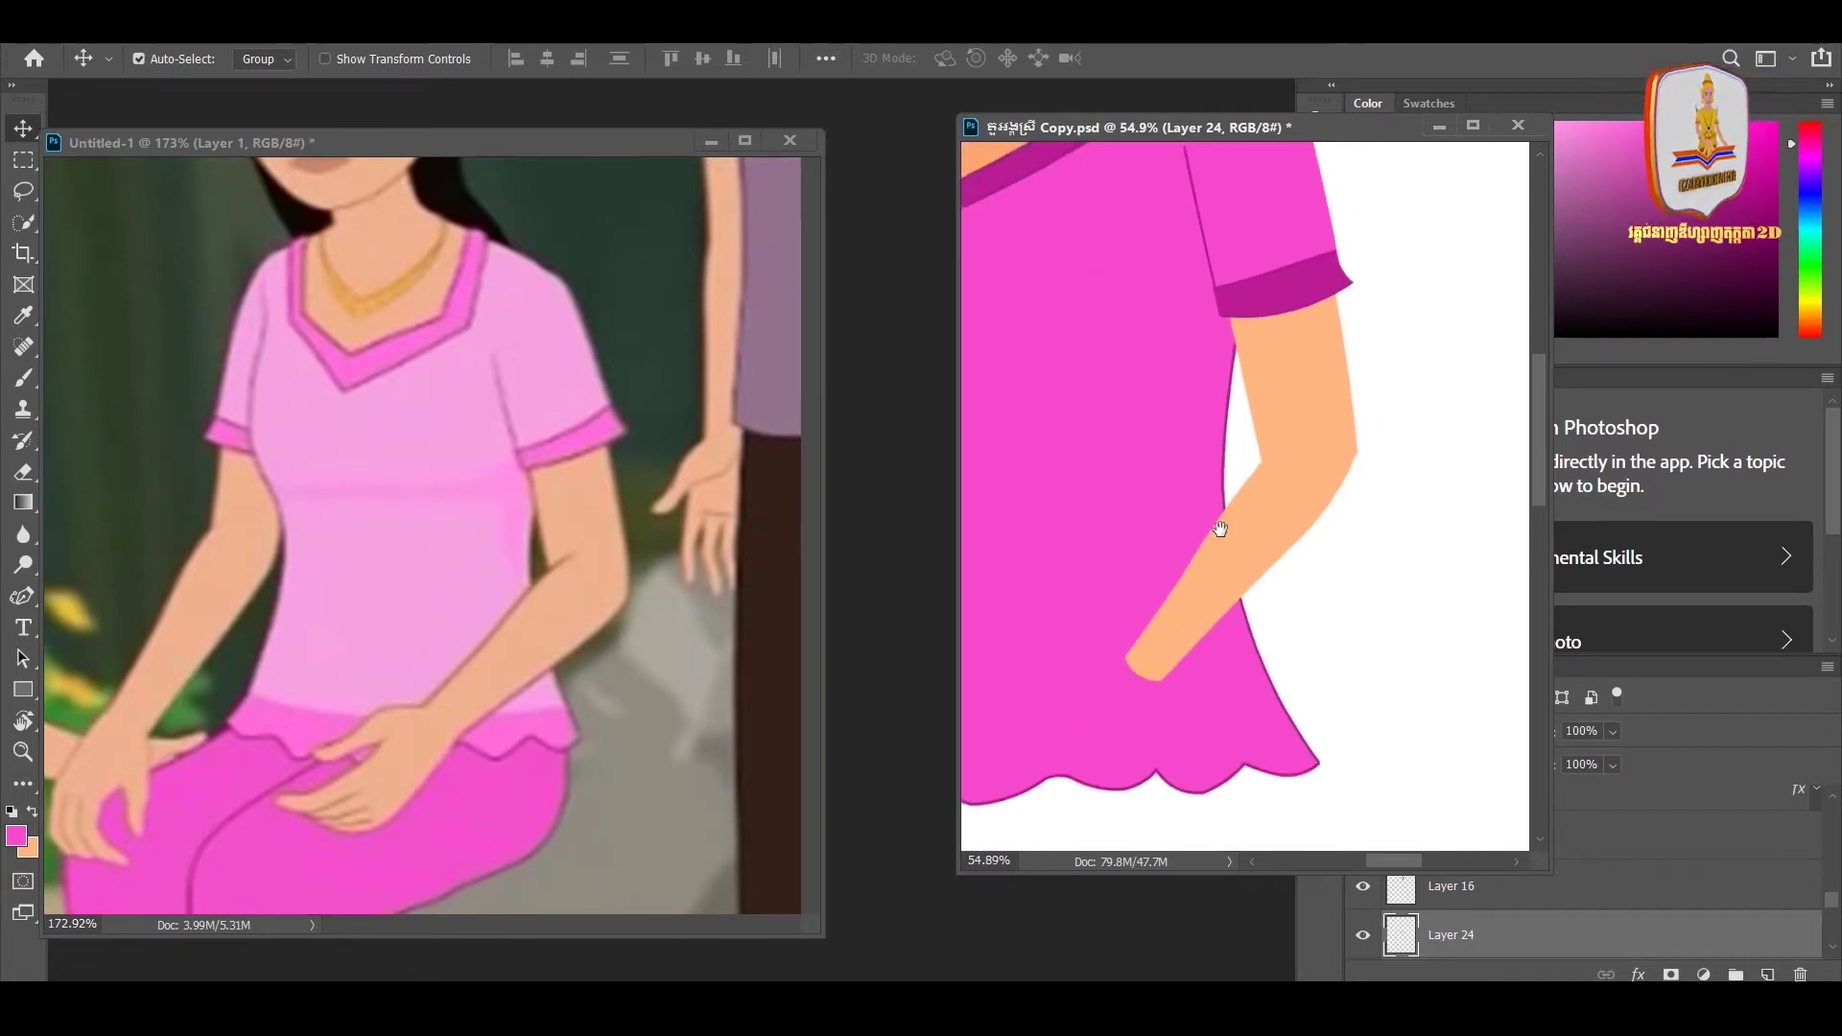
left_click_drag(1219, 530, 1194, 507)
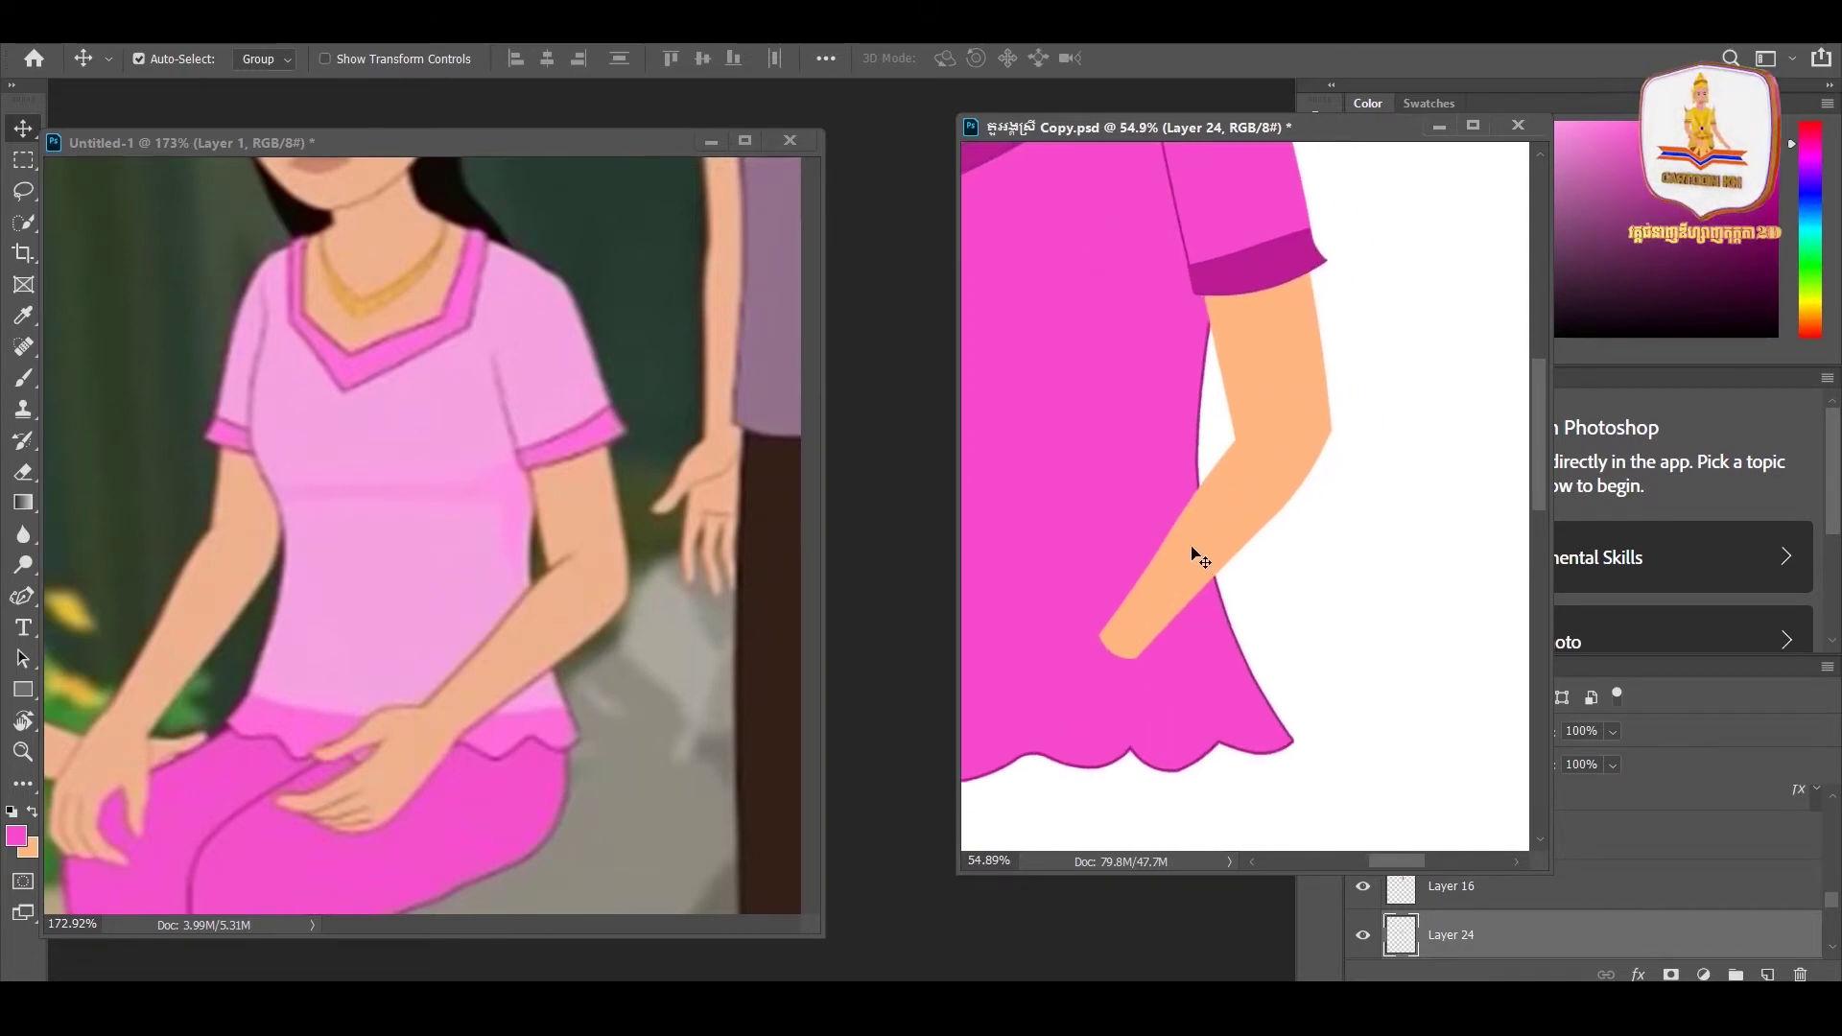
left_click(1224, 528, "ctrl")
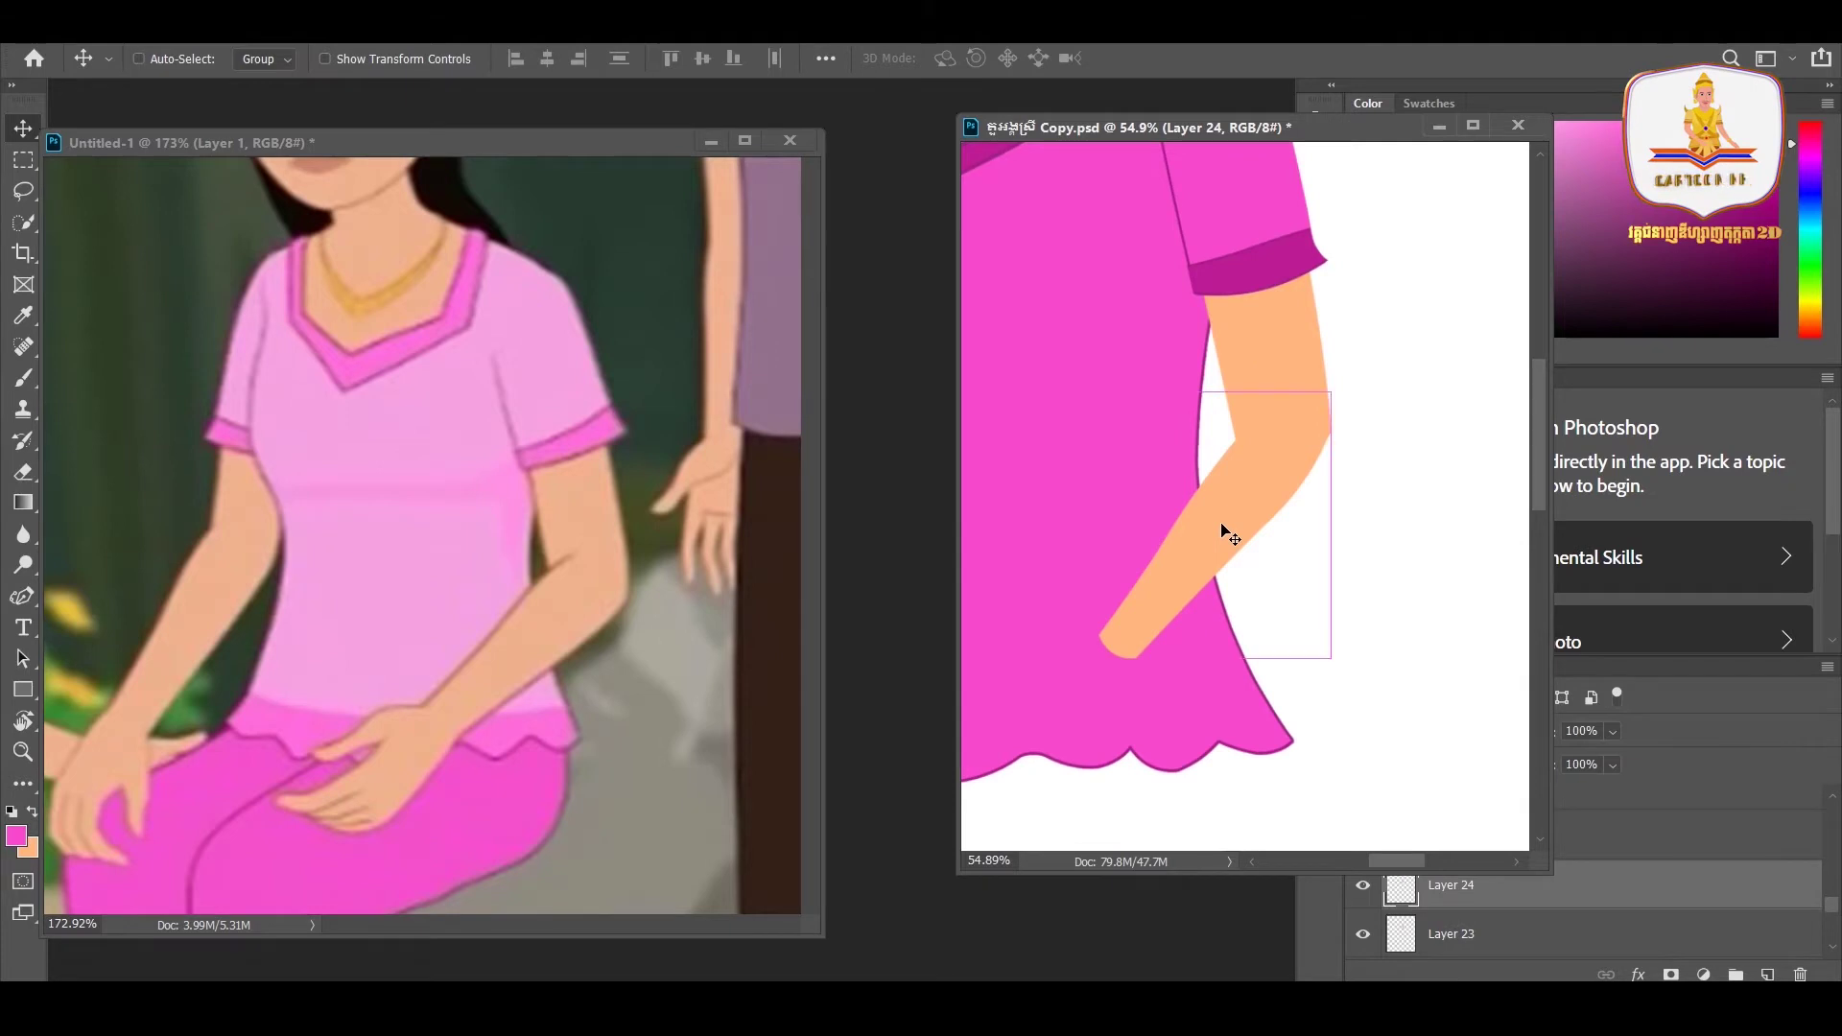
- Scale the forearm to about 123% and lower it to join the upper arm
key("ctrl+t")
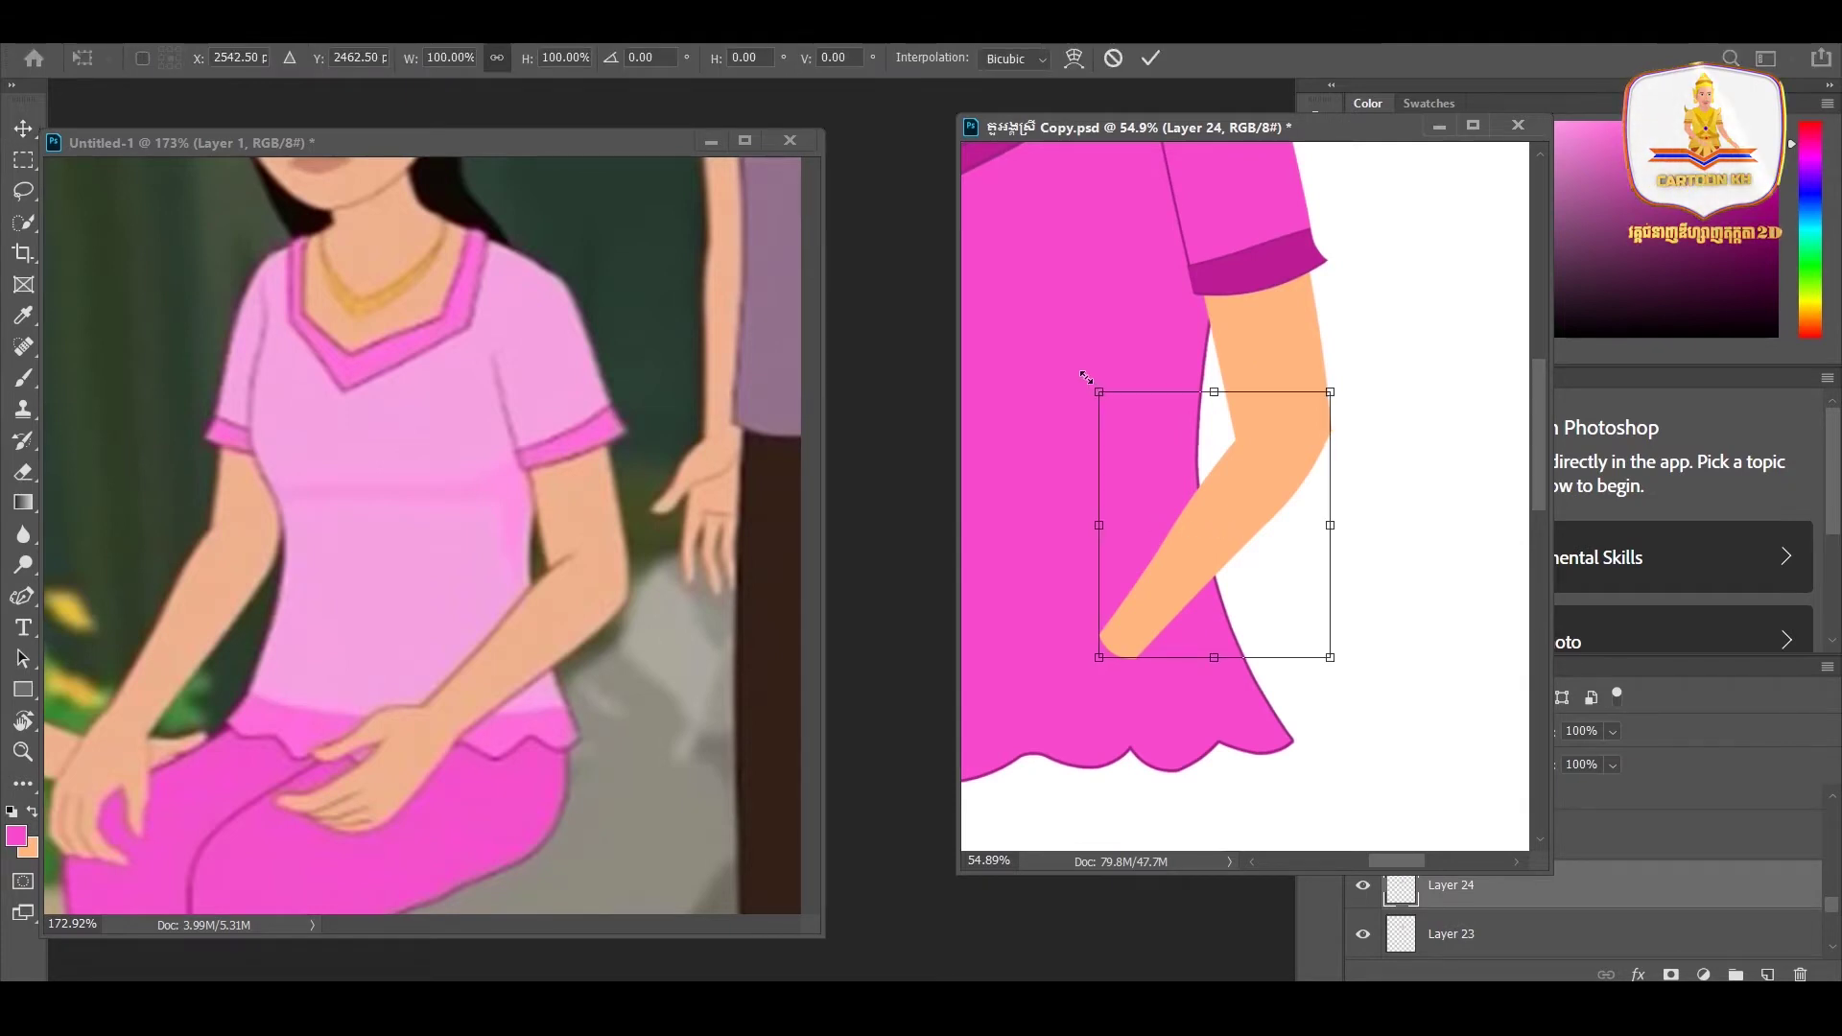
left_click_drag(1089, 381, 1041, 290)
left_click_drag(1183, 498, 1184, 565)
key("Return")
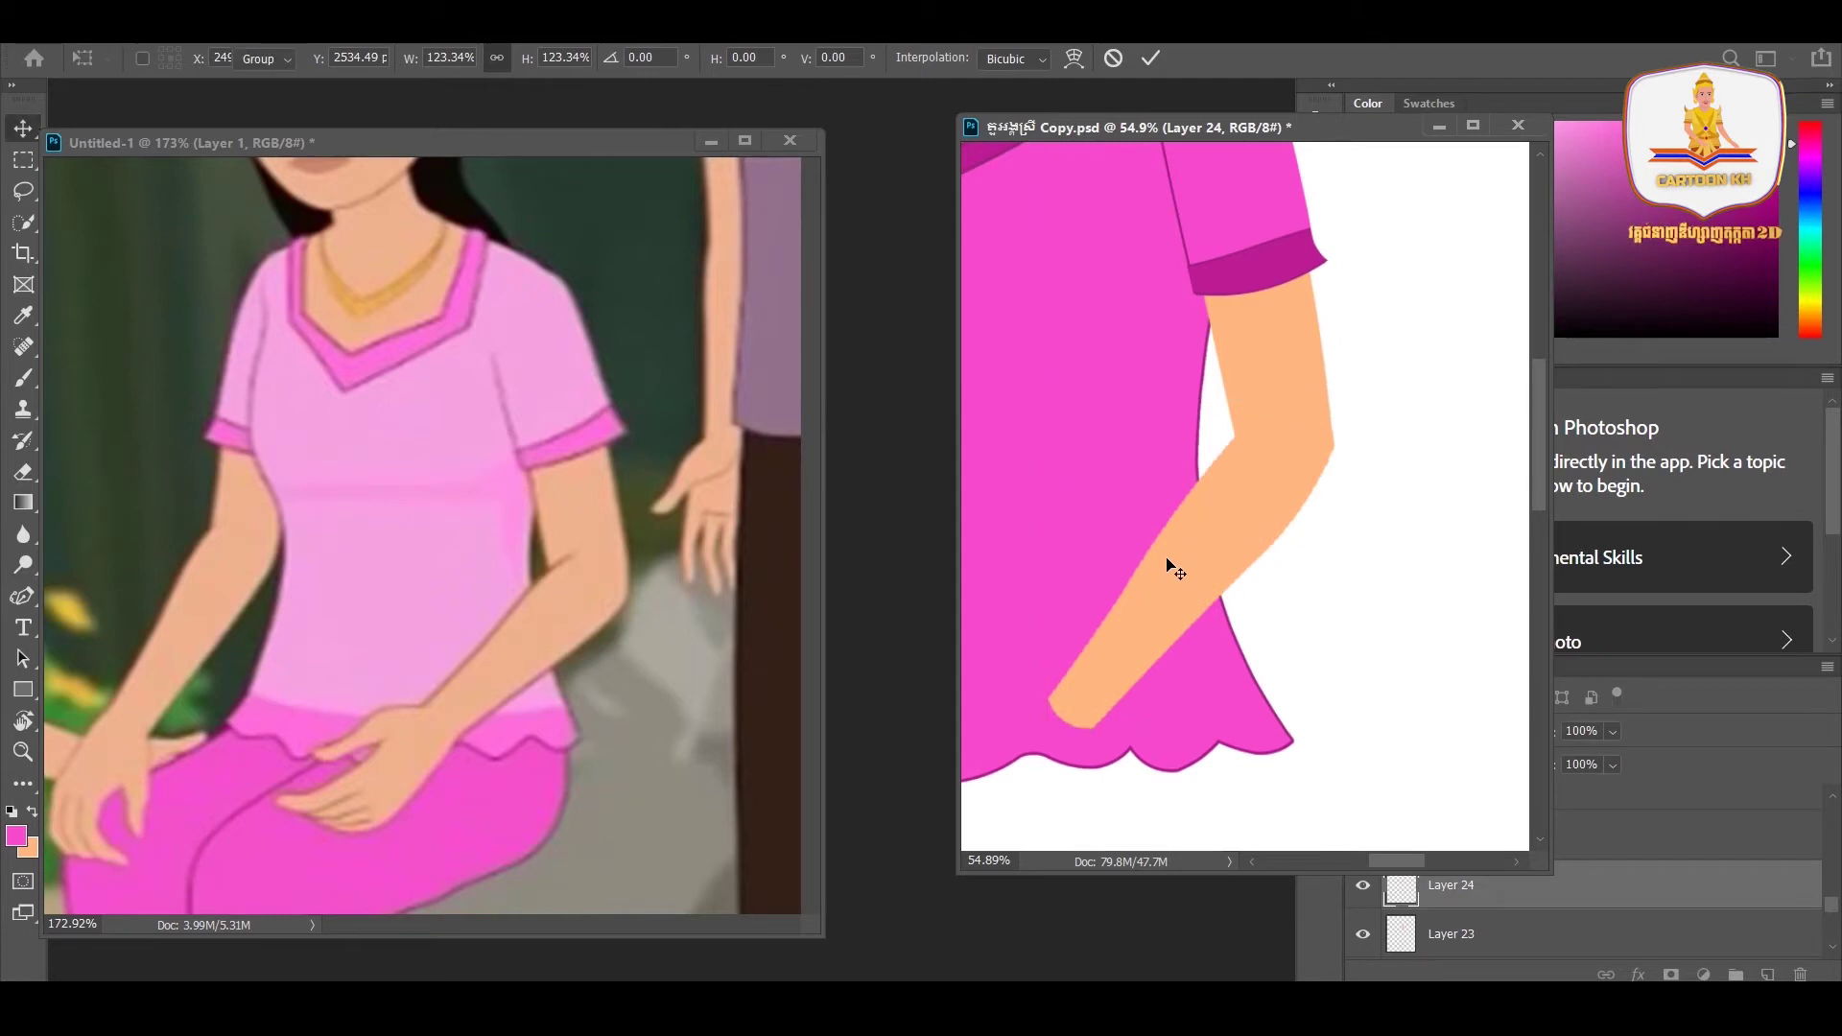
- Pan to centre the blouse and bring the hands reference sheet forward
scroll(1175, 569, "down", 2)
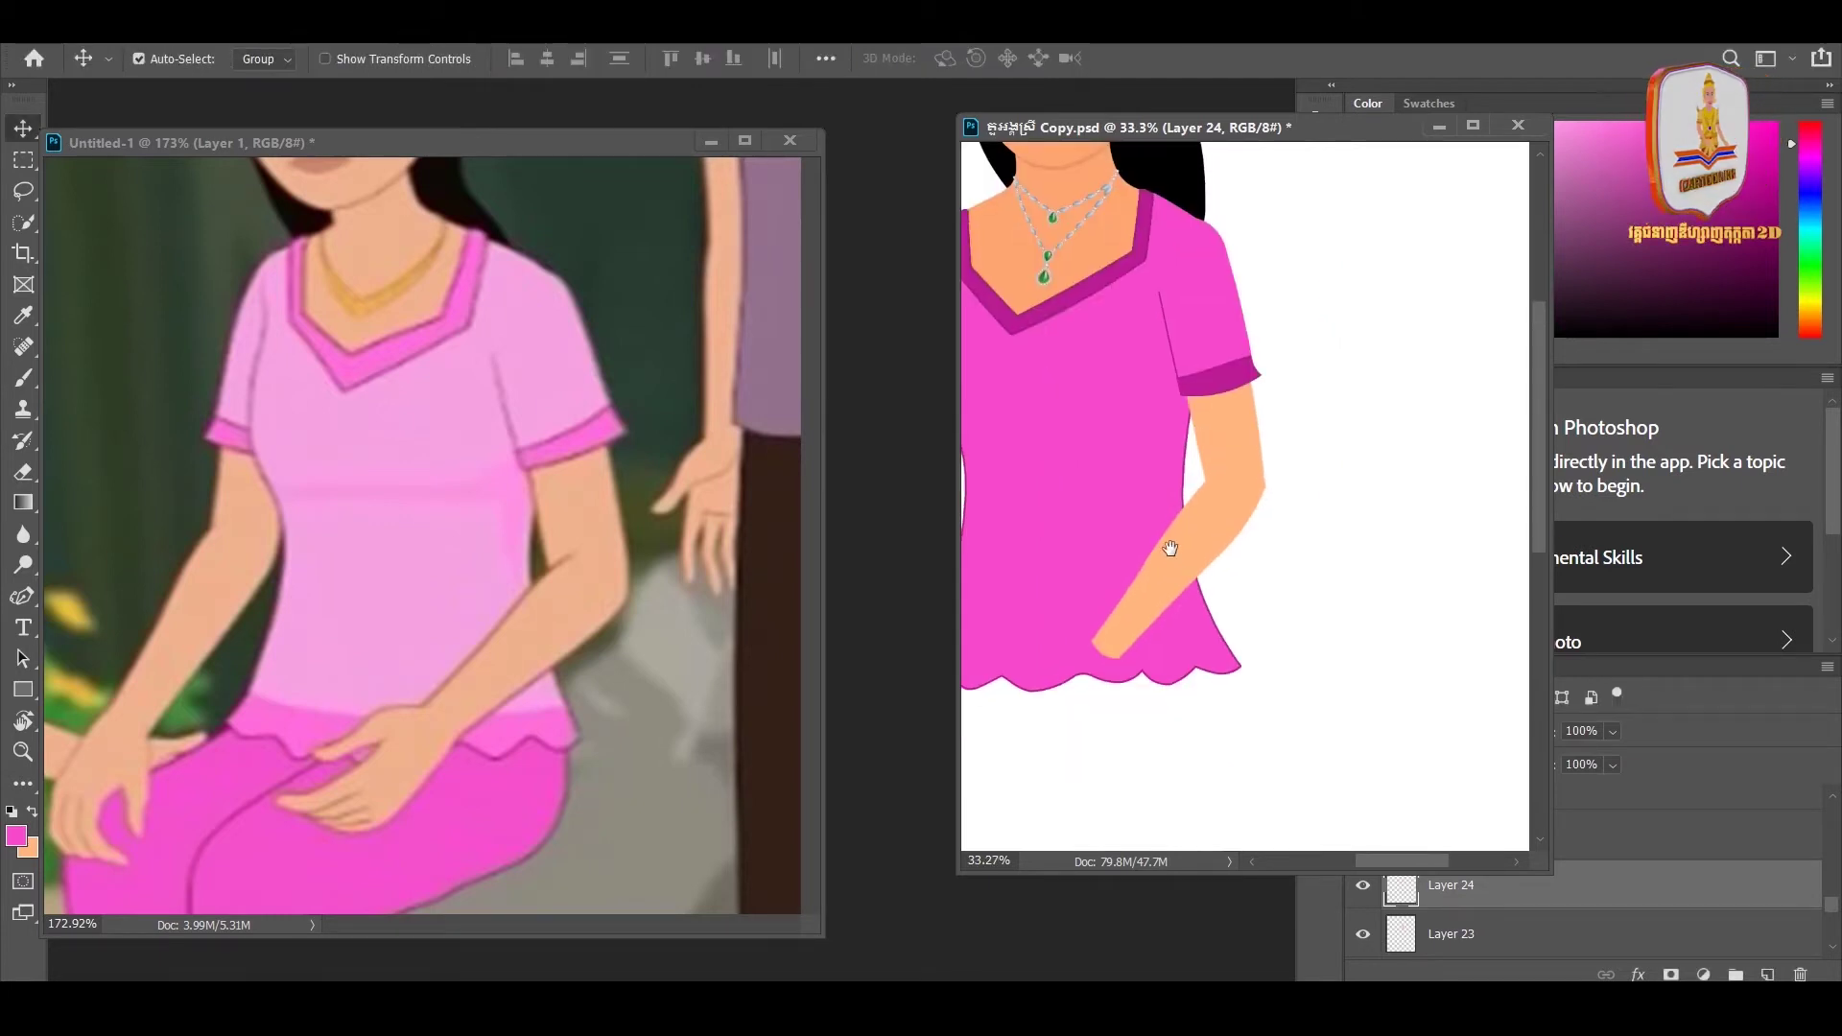
scroll(1172, 545, "up", 2)
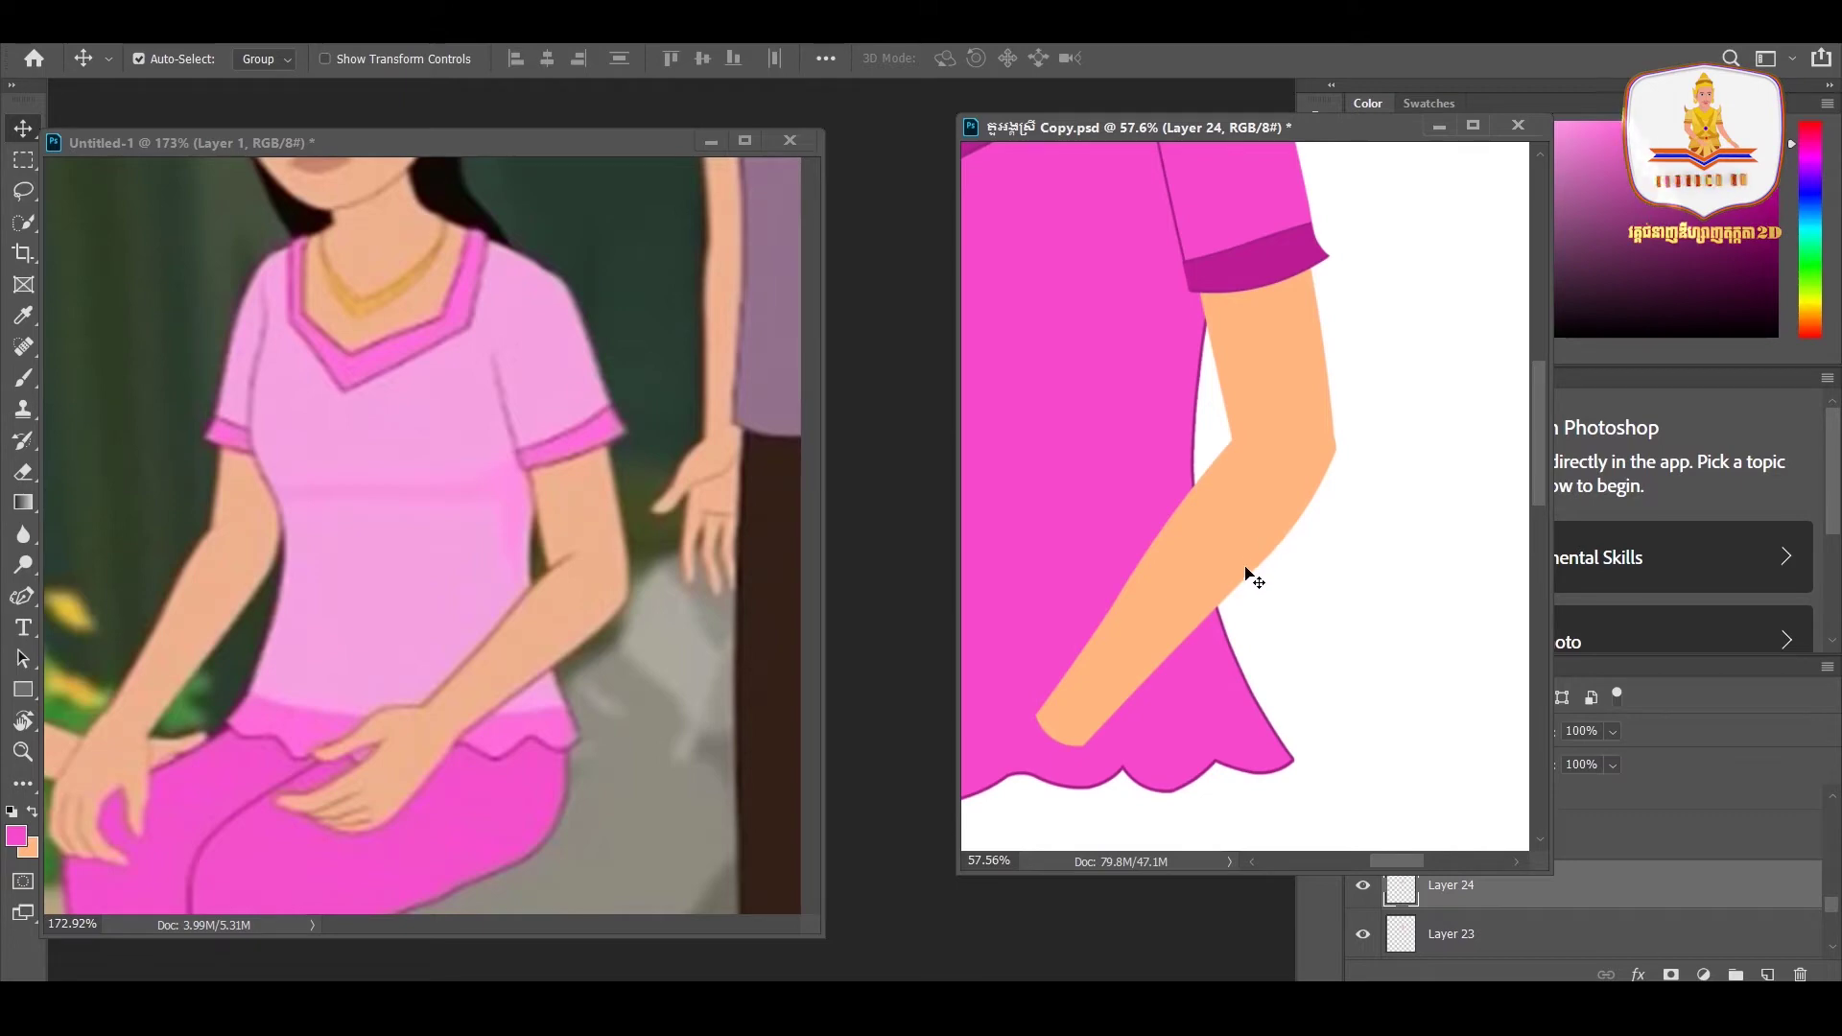
scroll(1245, 573, "down", 5)
left_click_drag(1232, 606, 1293, 480)
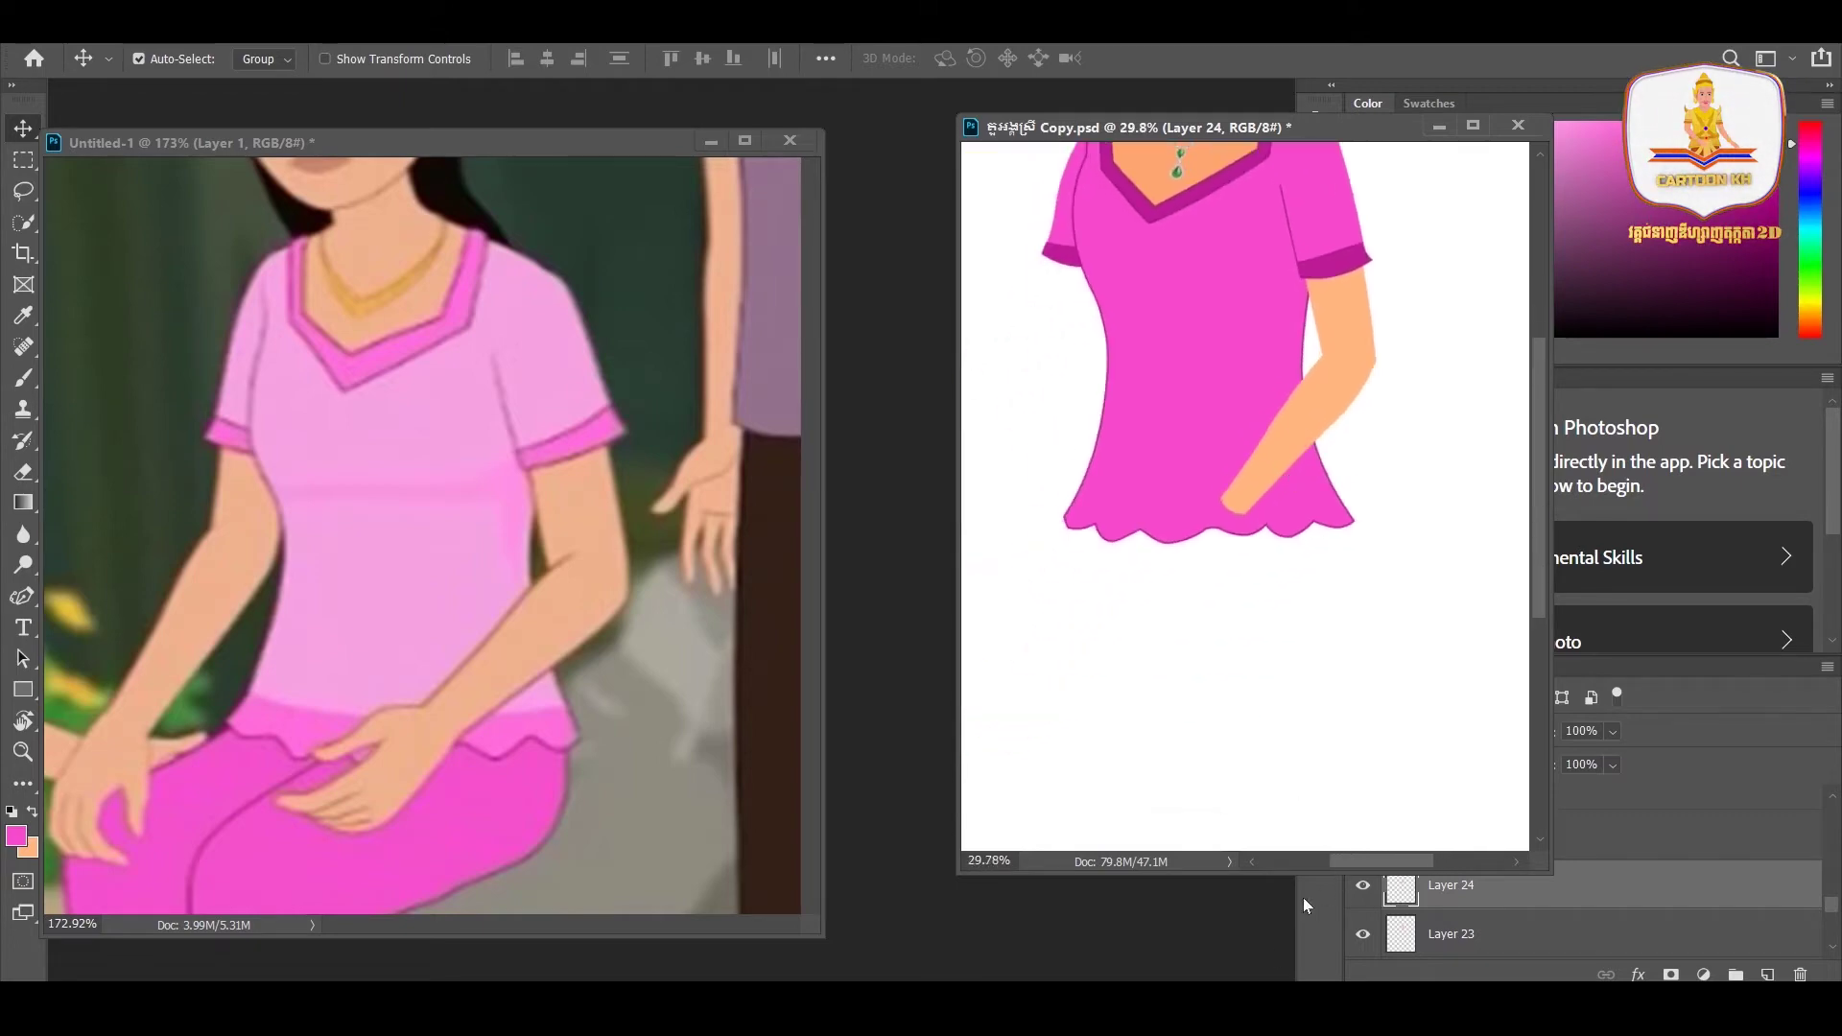
left_click(1569, 916)
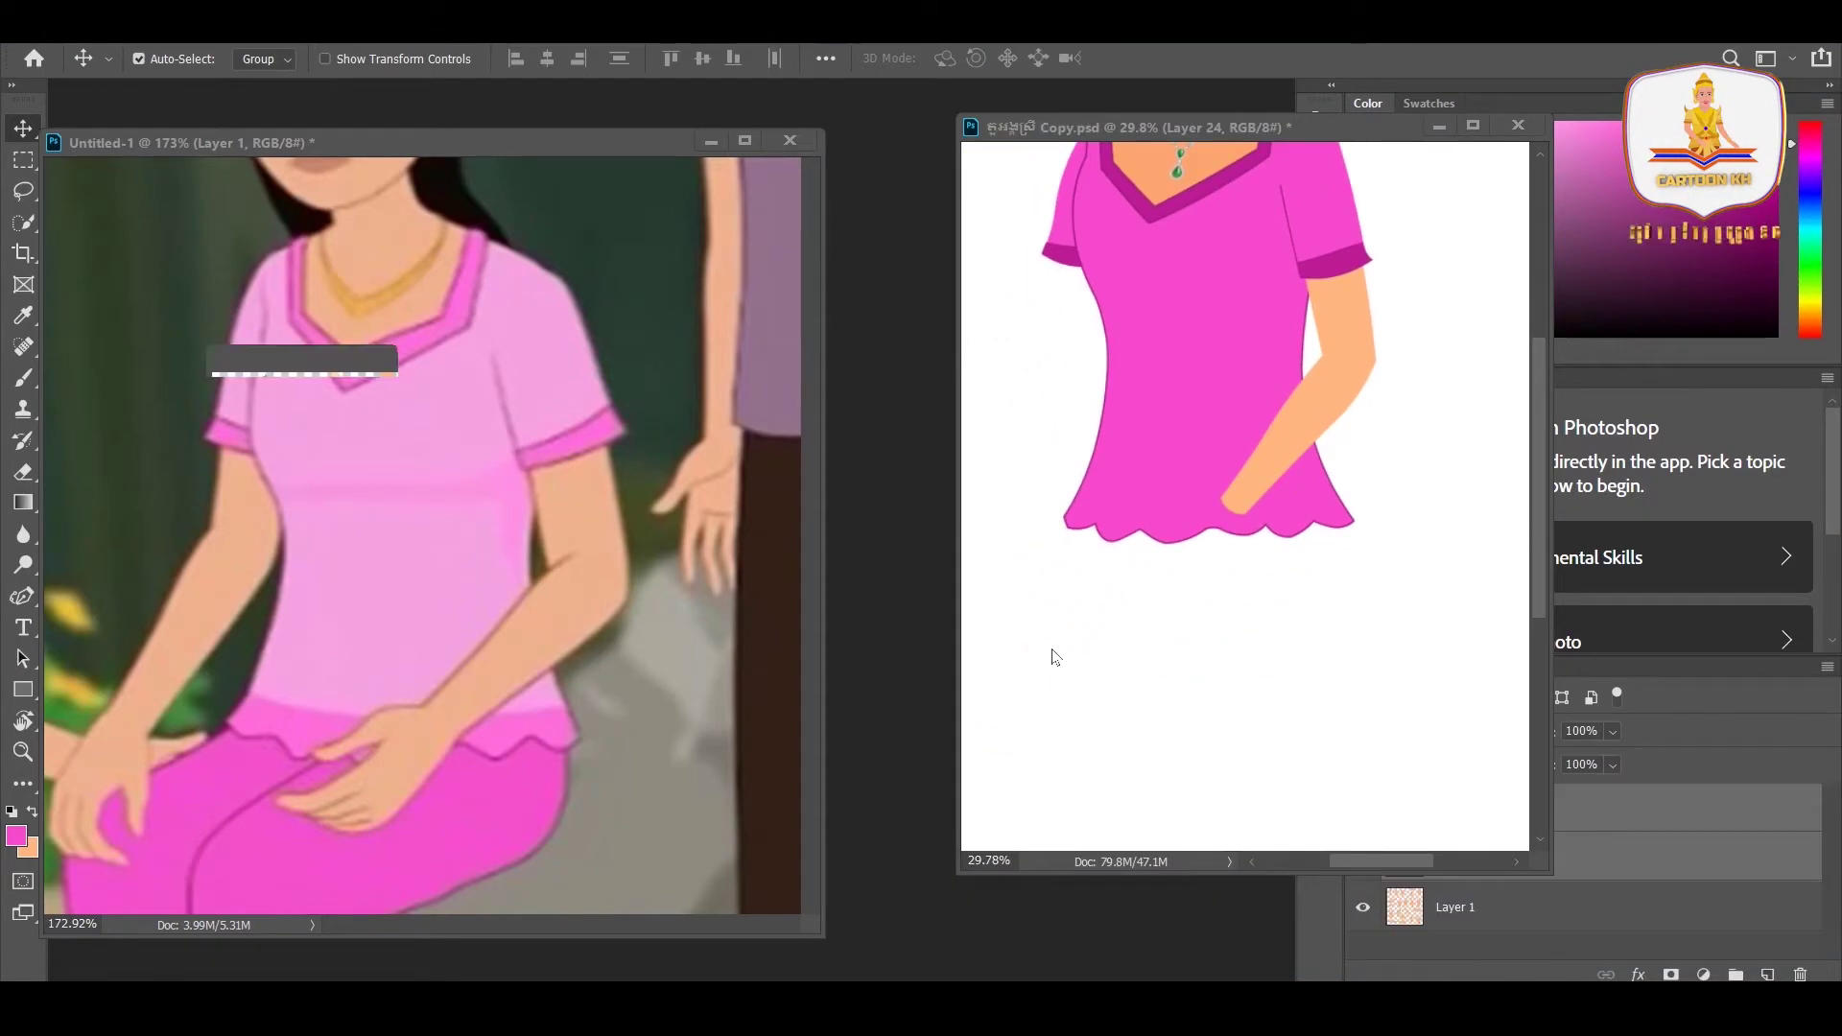
- Zoom the hands reference sheet and move its window up and right
scroll(580, 605, "down", 2)
scroll(615, 624, "down", 2)
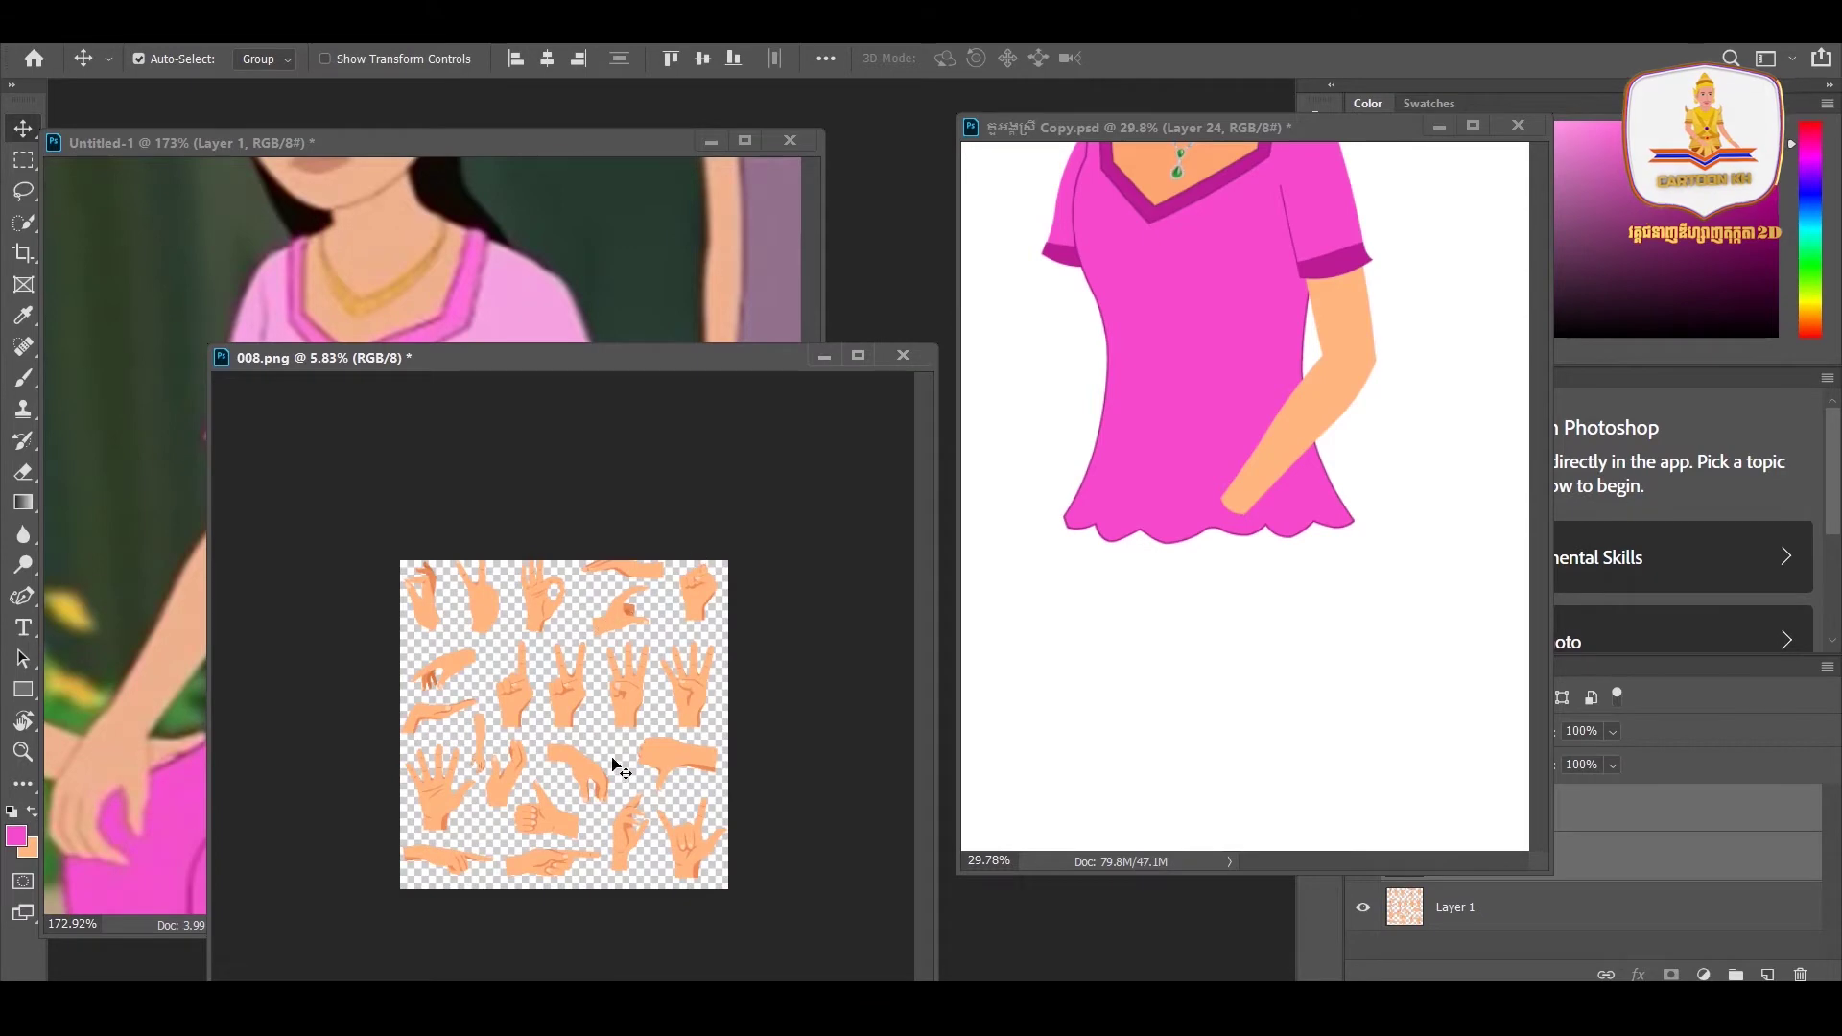
scroll(663, 603, "up", 1)
scroll(608, 716, "up", 1)
mouse_move(677, 358)
left_mouse_down()
mouse_move(746, 330)
mouse_move(814, 112)
mouse_move(786, 148)
left_mouse_up()
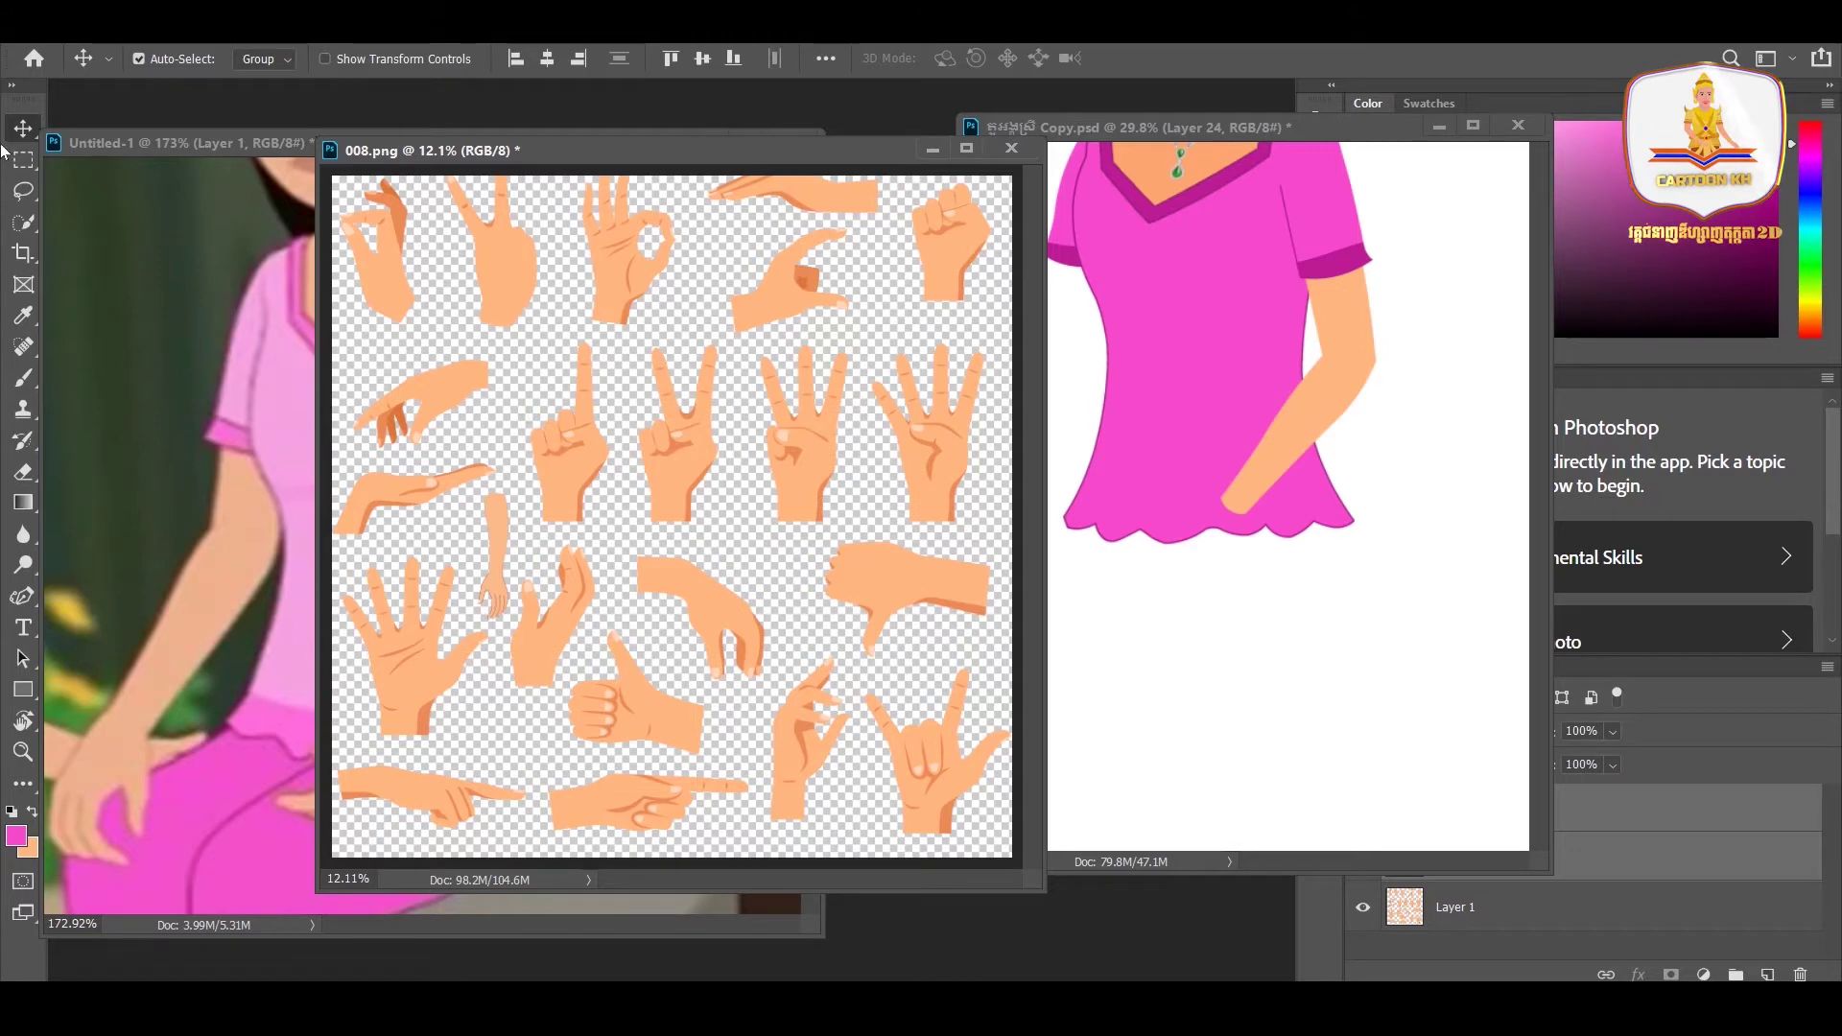
key("m")
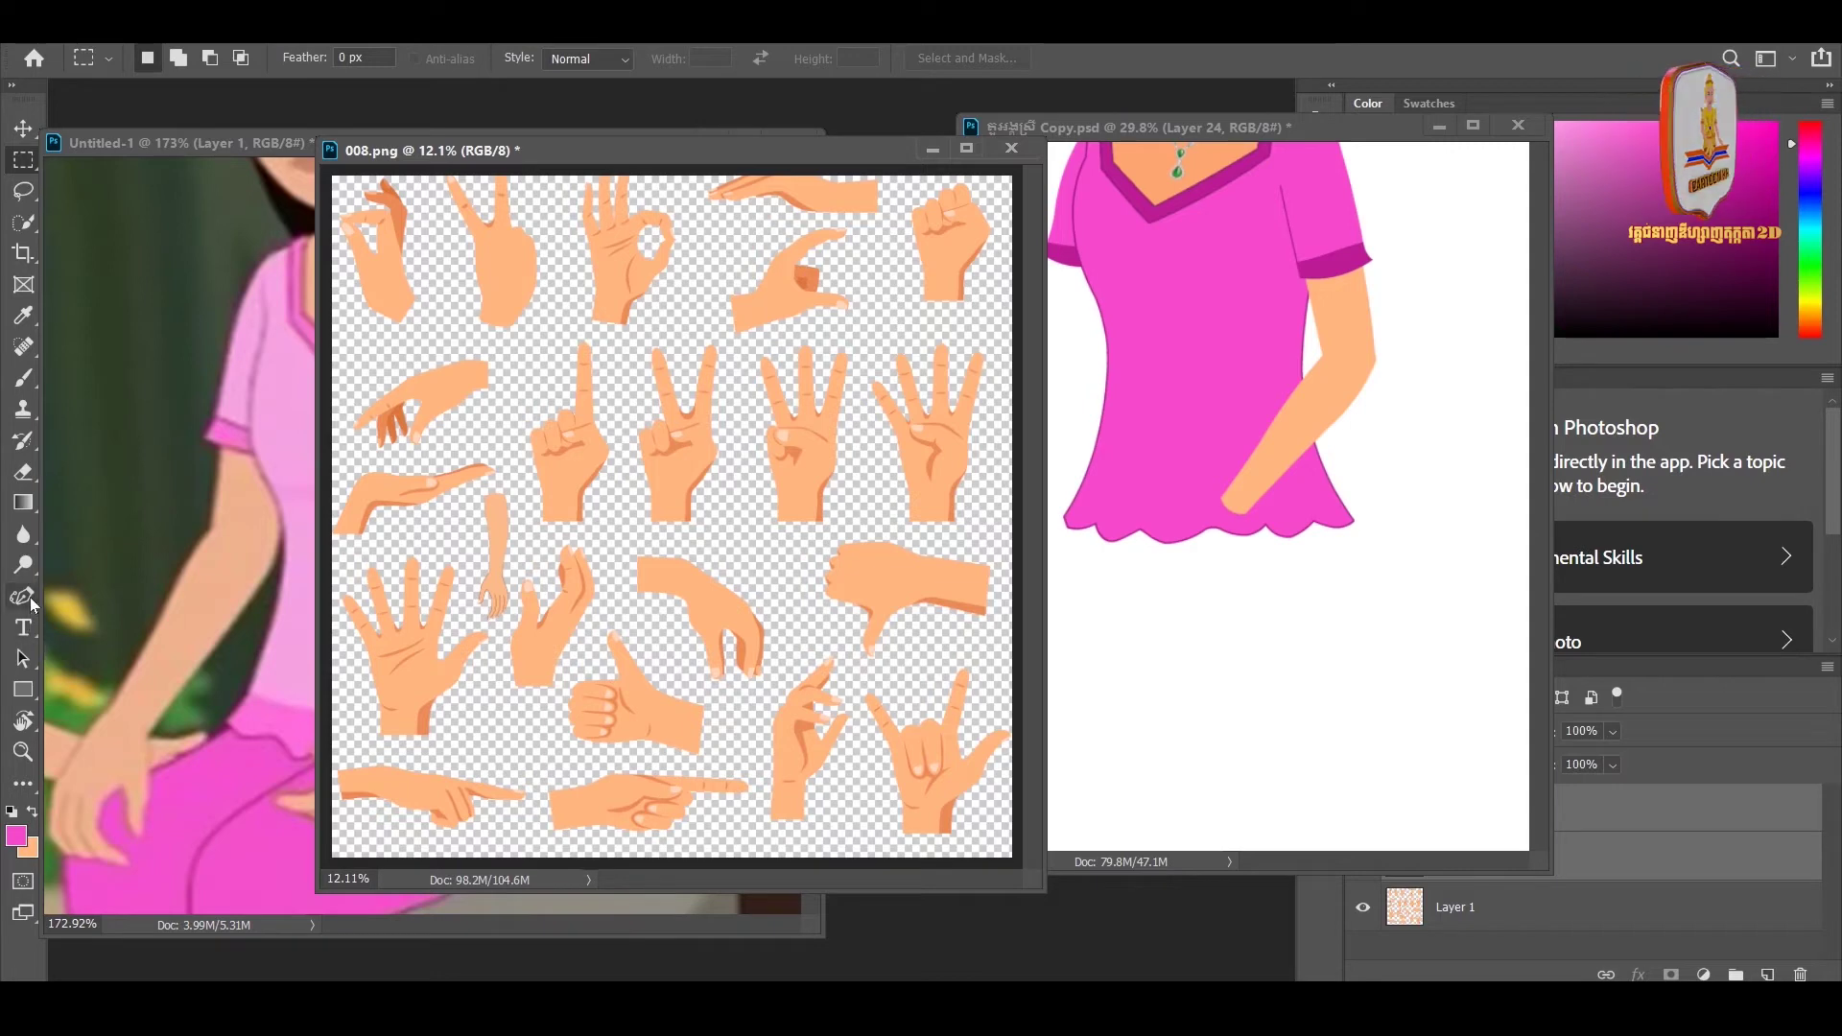
- Trace the pinching hand with the Pen Tool, make it a selection, and select Layer 1
left_click(23, 596)
left_click(115, 596)
left_click(773, 841)
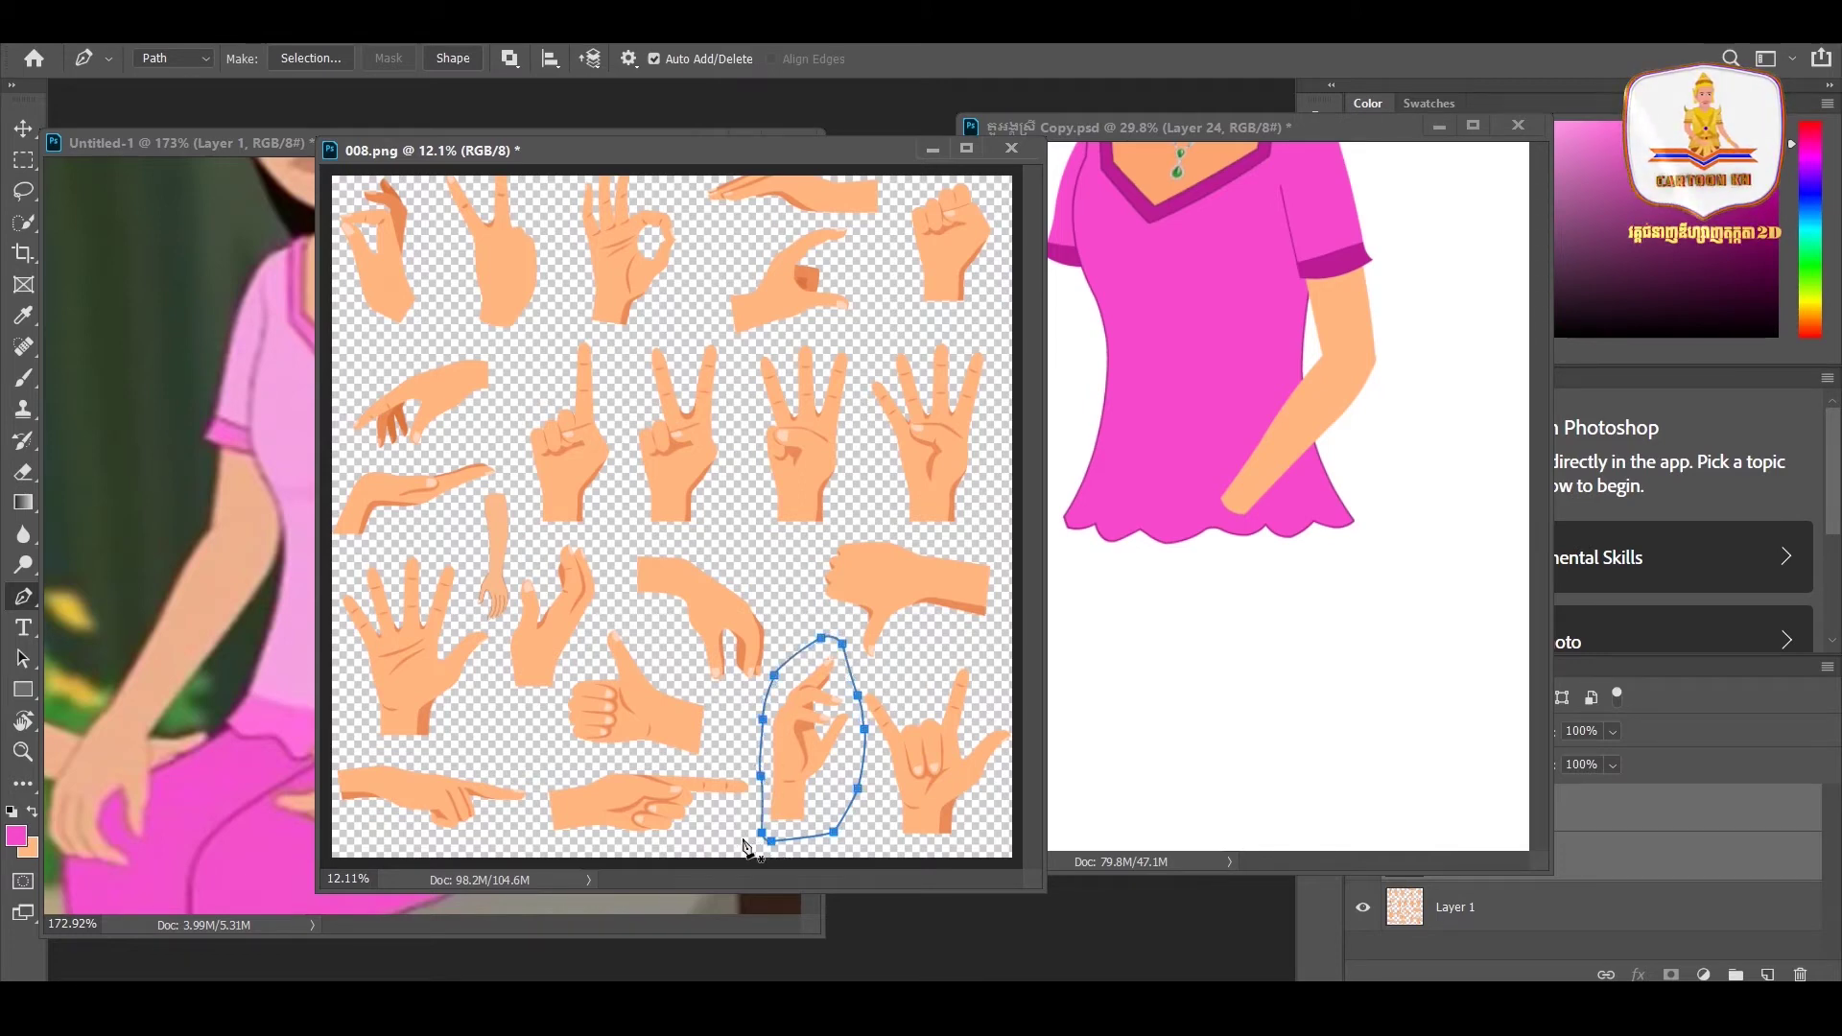
key("ctrl+Return")
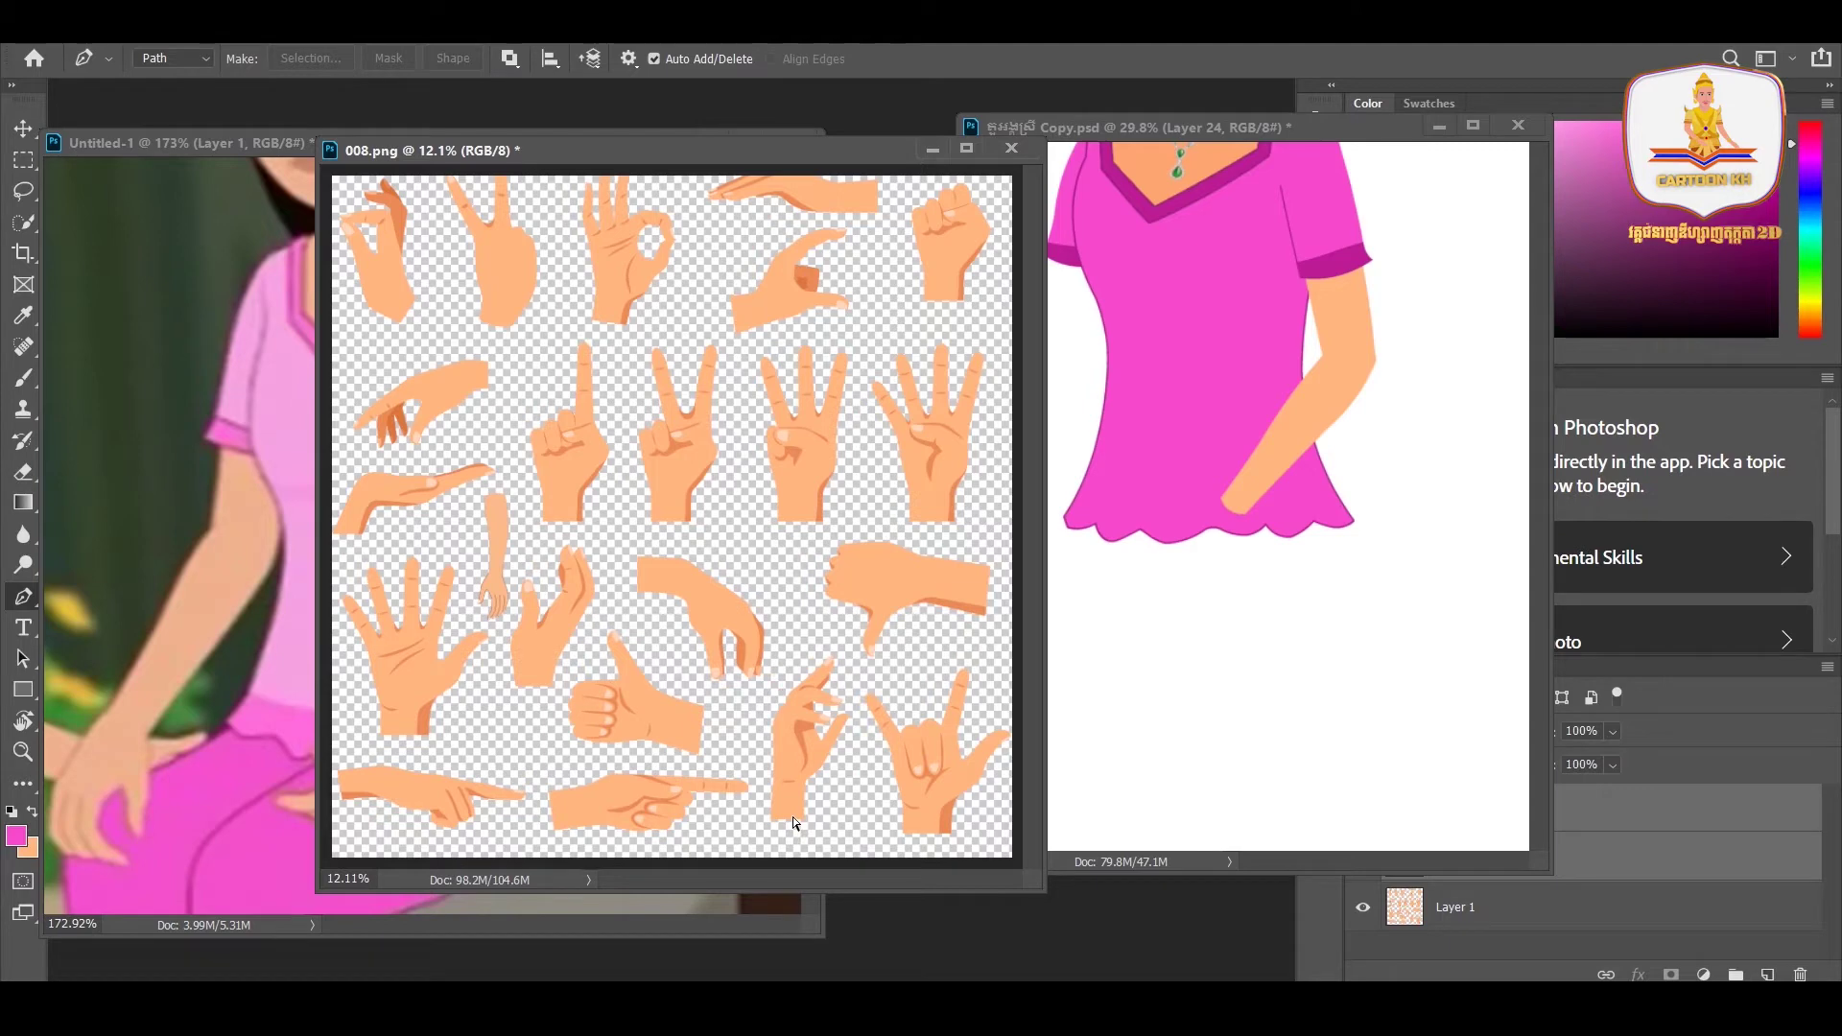
left_click(23, 128)
mouse_move(804, 777)
left_mouse_down()
mouse_move(902, 737)
mouse_move(857, 739)
left_mouse_up()
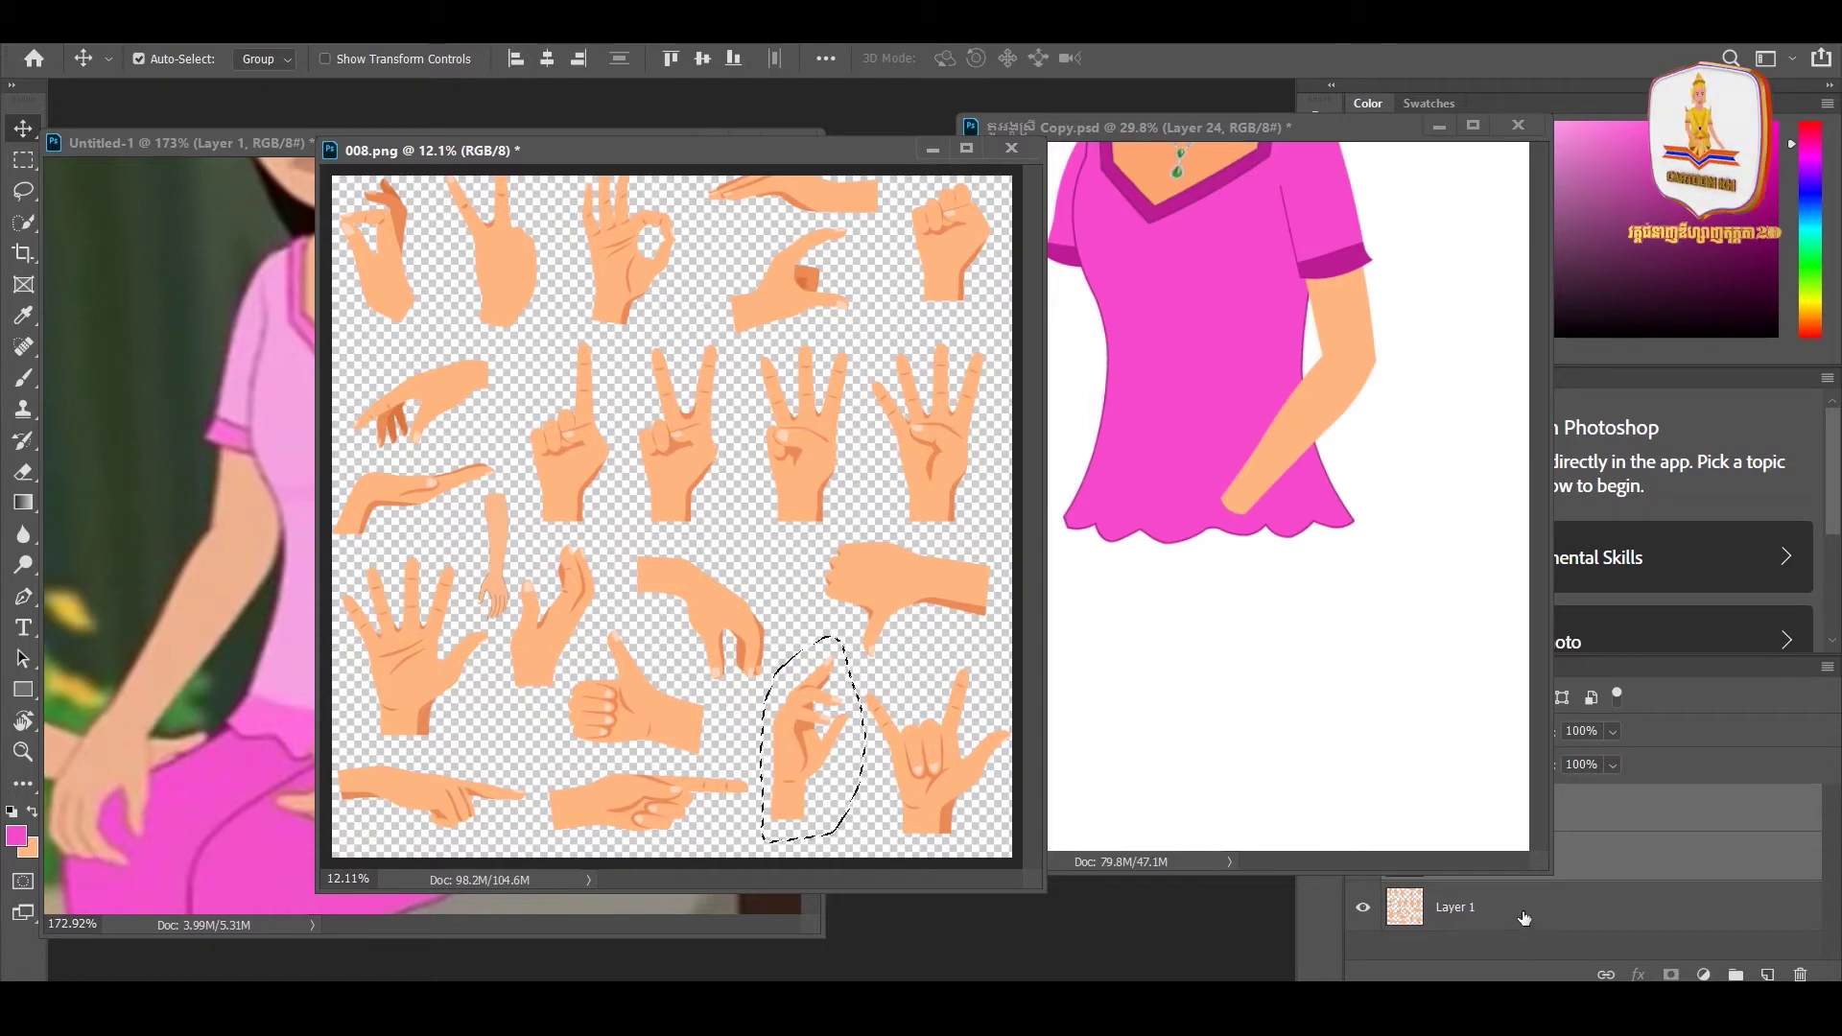
left_click(1371, 912)
left_click(1367, 910)
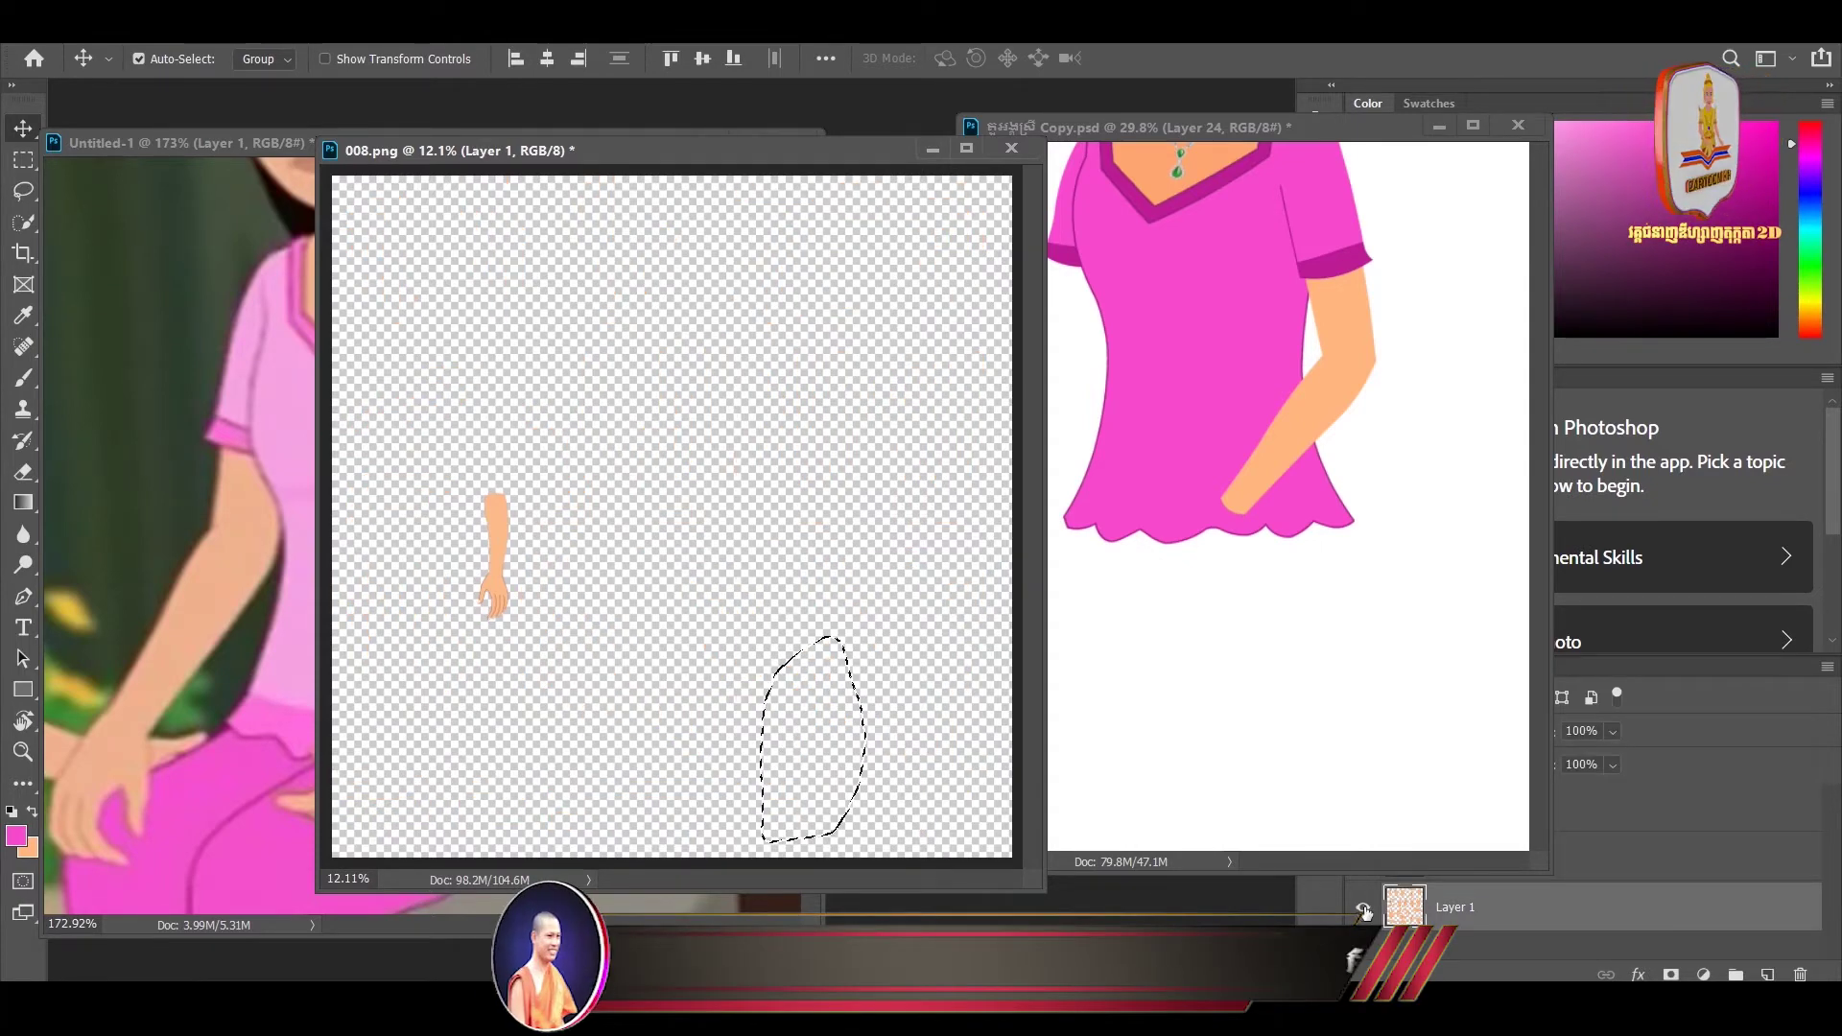
- Drag the hand into Copy.psd, rotate it to about -166° and shrink it to about 39%
left_click_drag(769, 729, 1180, 608)
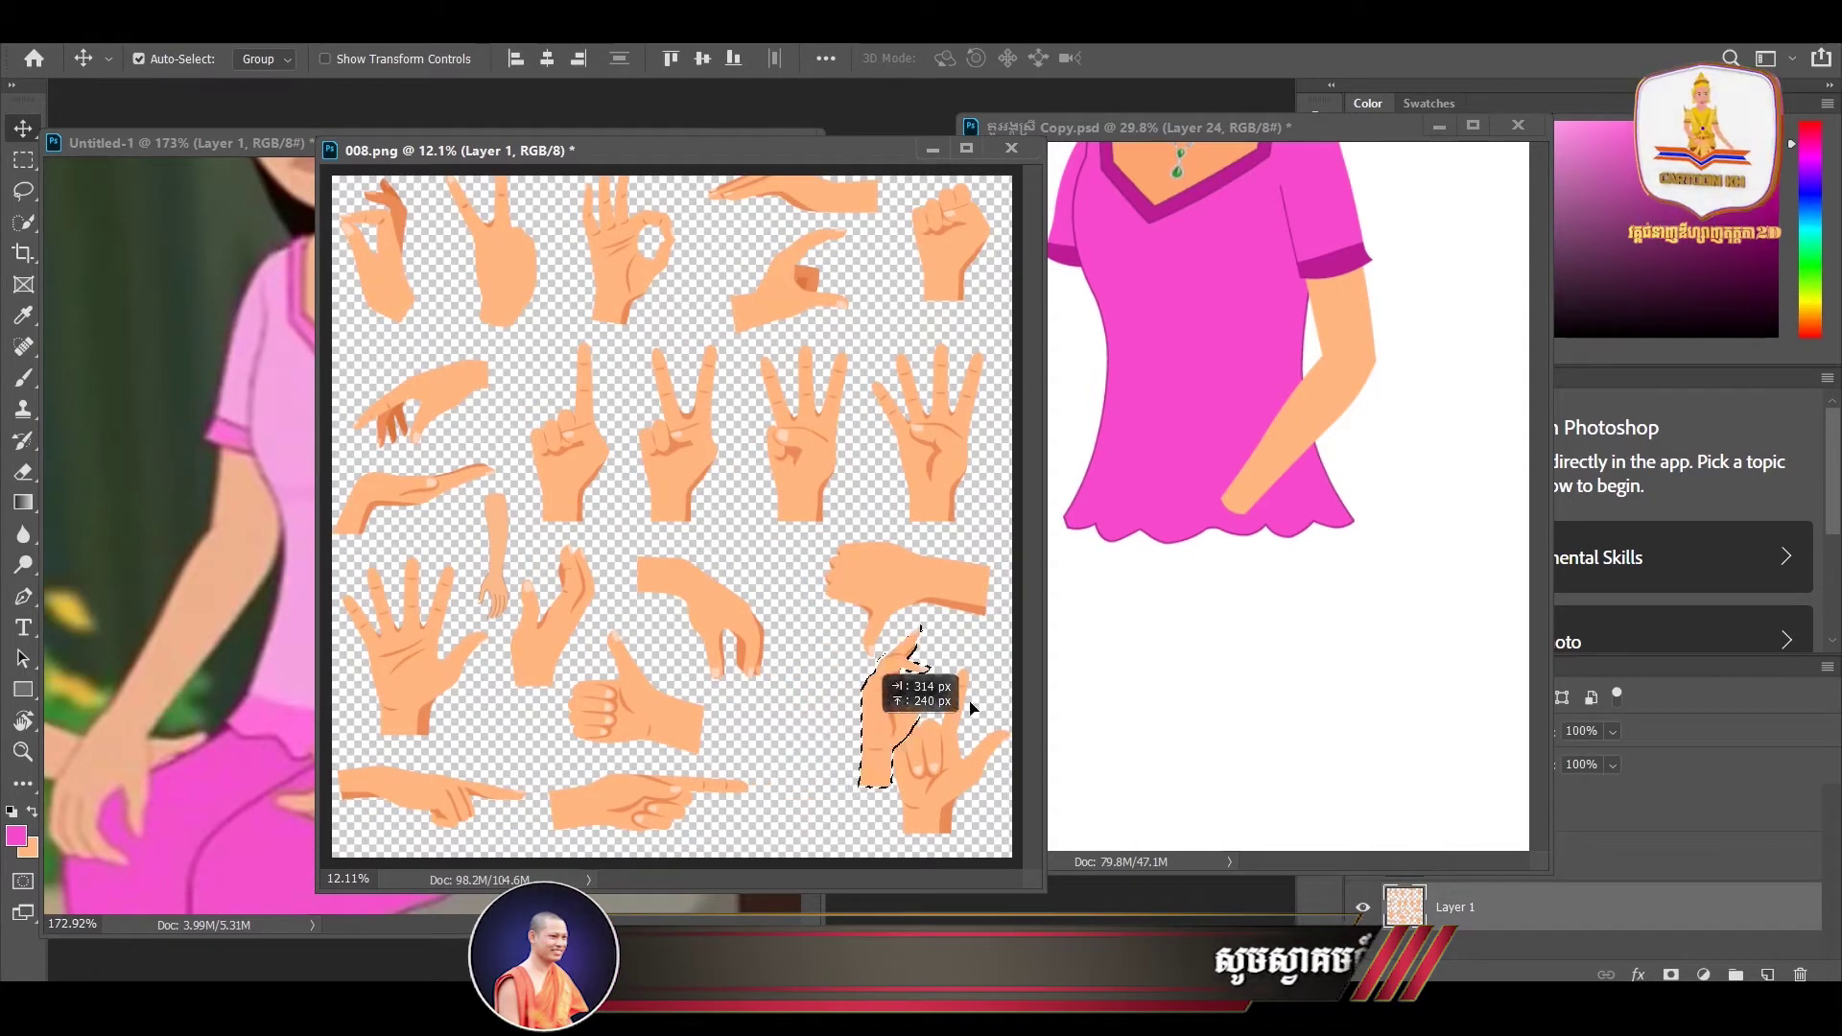
left_click_drag(1179, 608, 1254, 672)
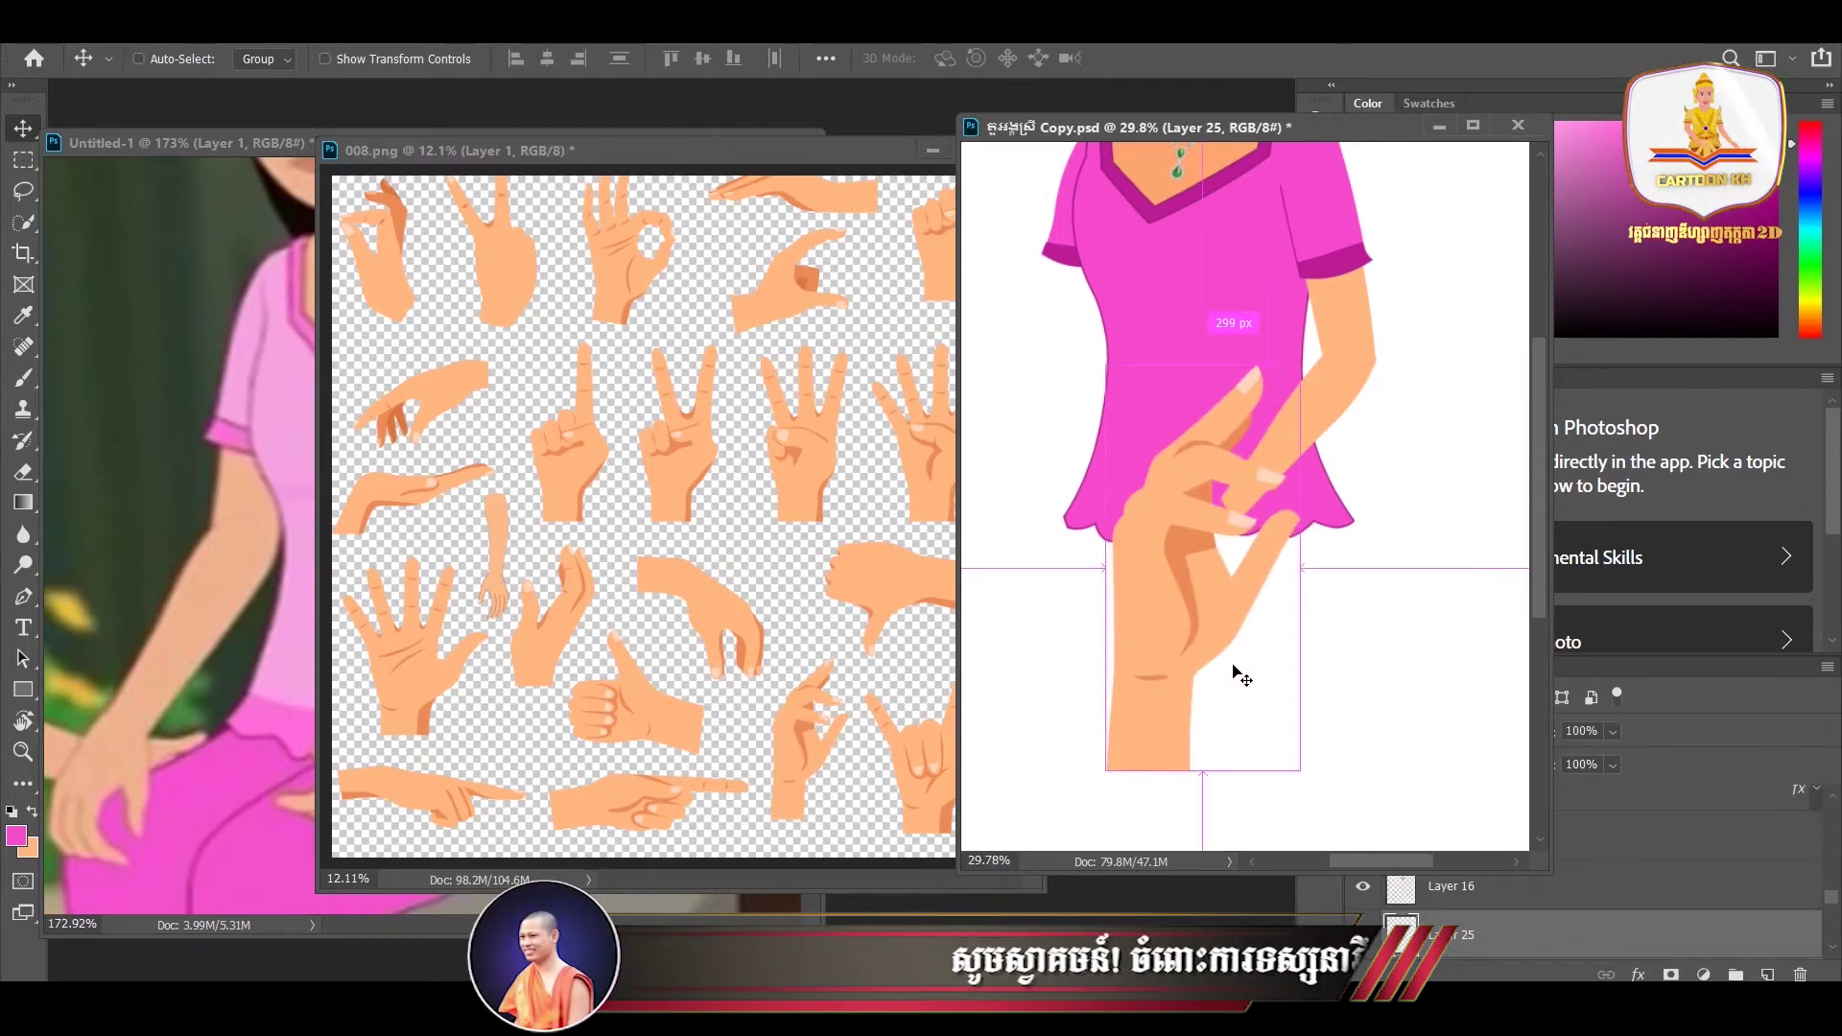
key("ctrl+t")
left_click_drag(1311, 788, 1184, 368)
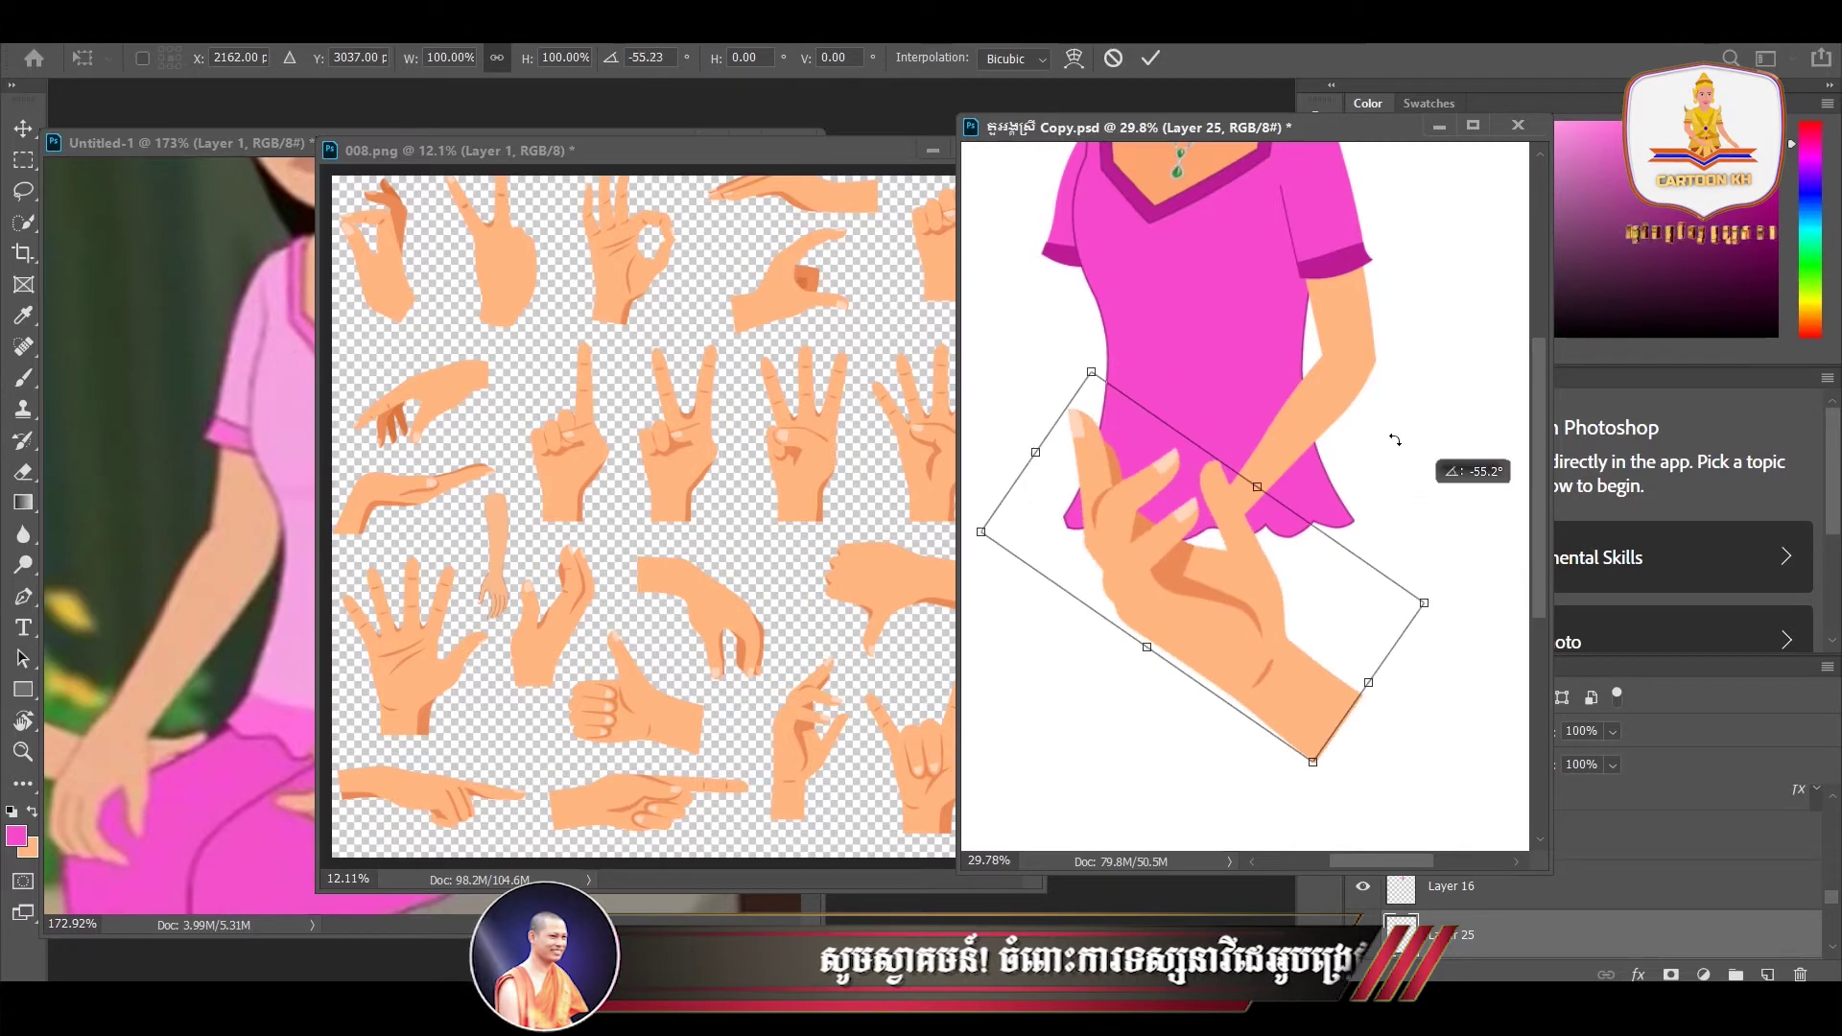
left_click_drag(1184, 367, 1156, 372)
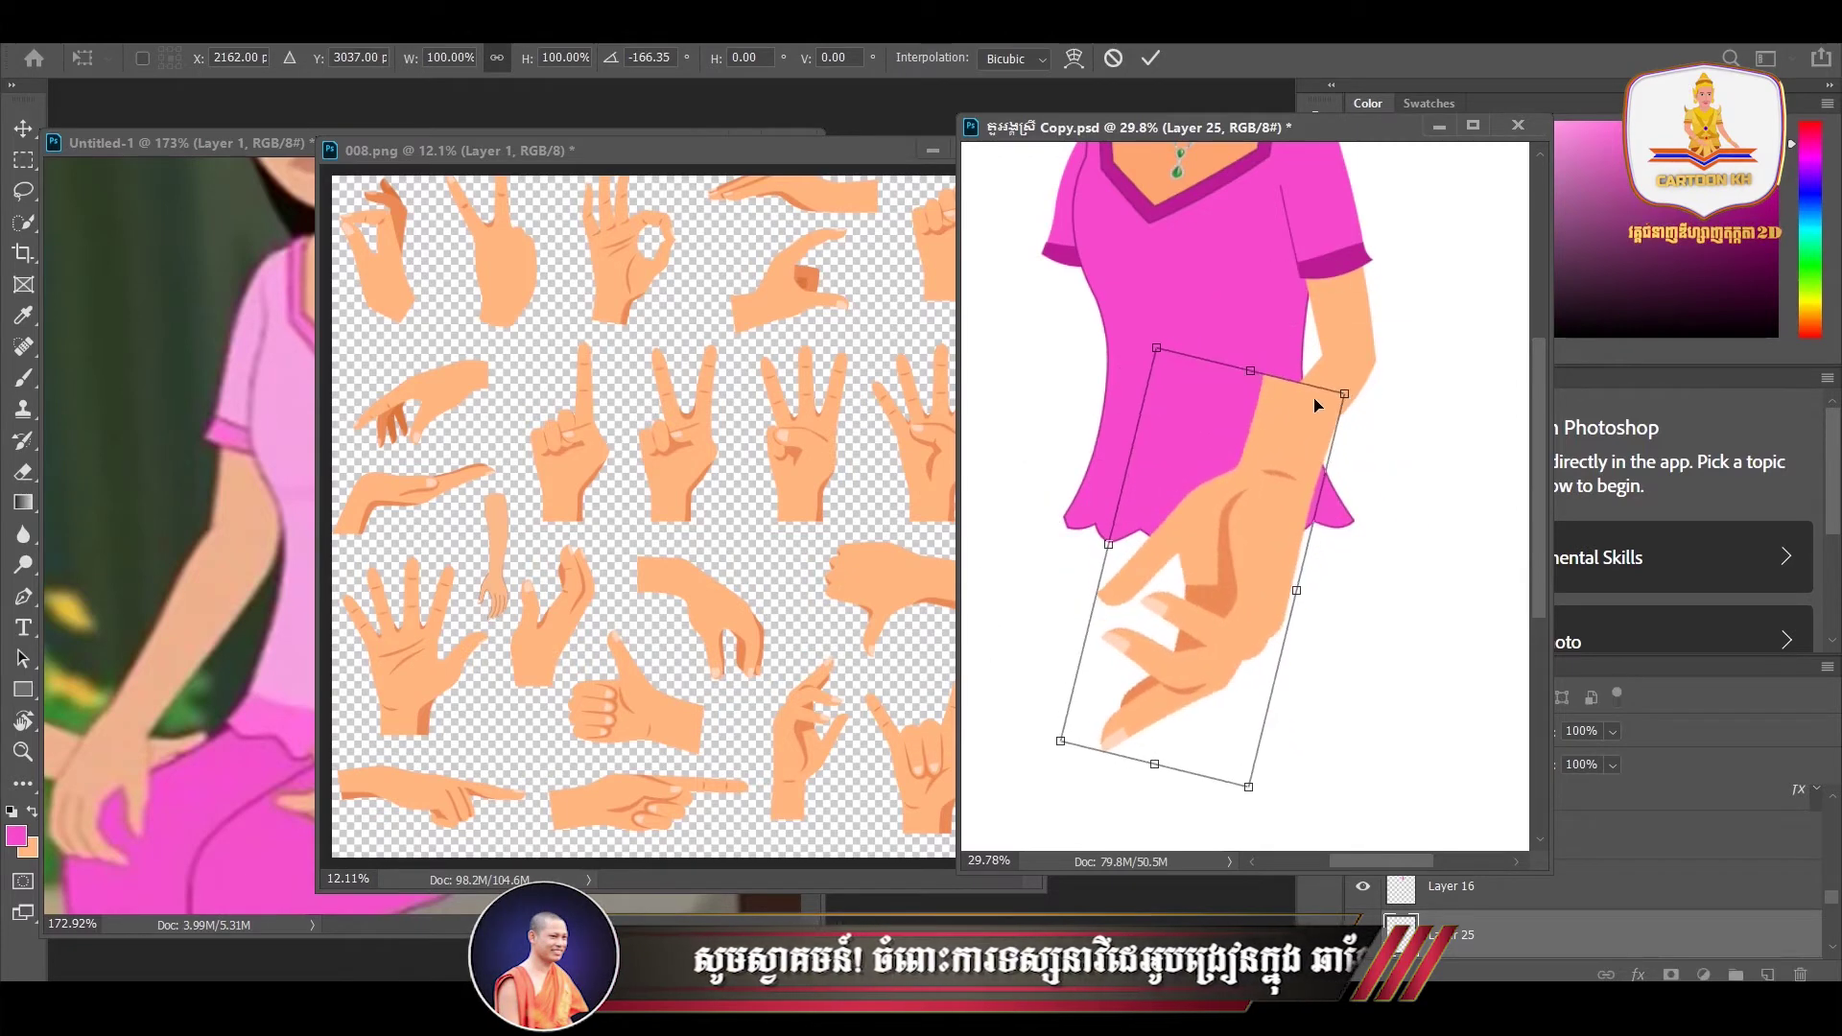
mouse_move(1343, 399)
left_mouse_down()
mouse_move(1188, 588)
mouse_move(1229, 564)
mouse_move(1255, 521)
mouse_move(1236, 523)
left_mouse_up()
left_click_drag(1214, 624, 1181, 583)
- Flip the hand horizontally, rotate and shrink it to about 38% at the wrist, and apply
right_click(1180, 583)
left_click(1248, 878)
mouse_move(1261, 640)
left_mouse_down()
mouse_move(1190, 624)
mouse_move(1243, 573)
left_mouse_up()
left_click_drag(1224, 677, 1183, 683)
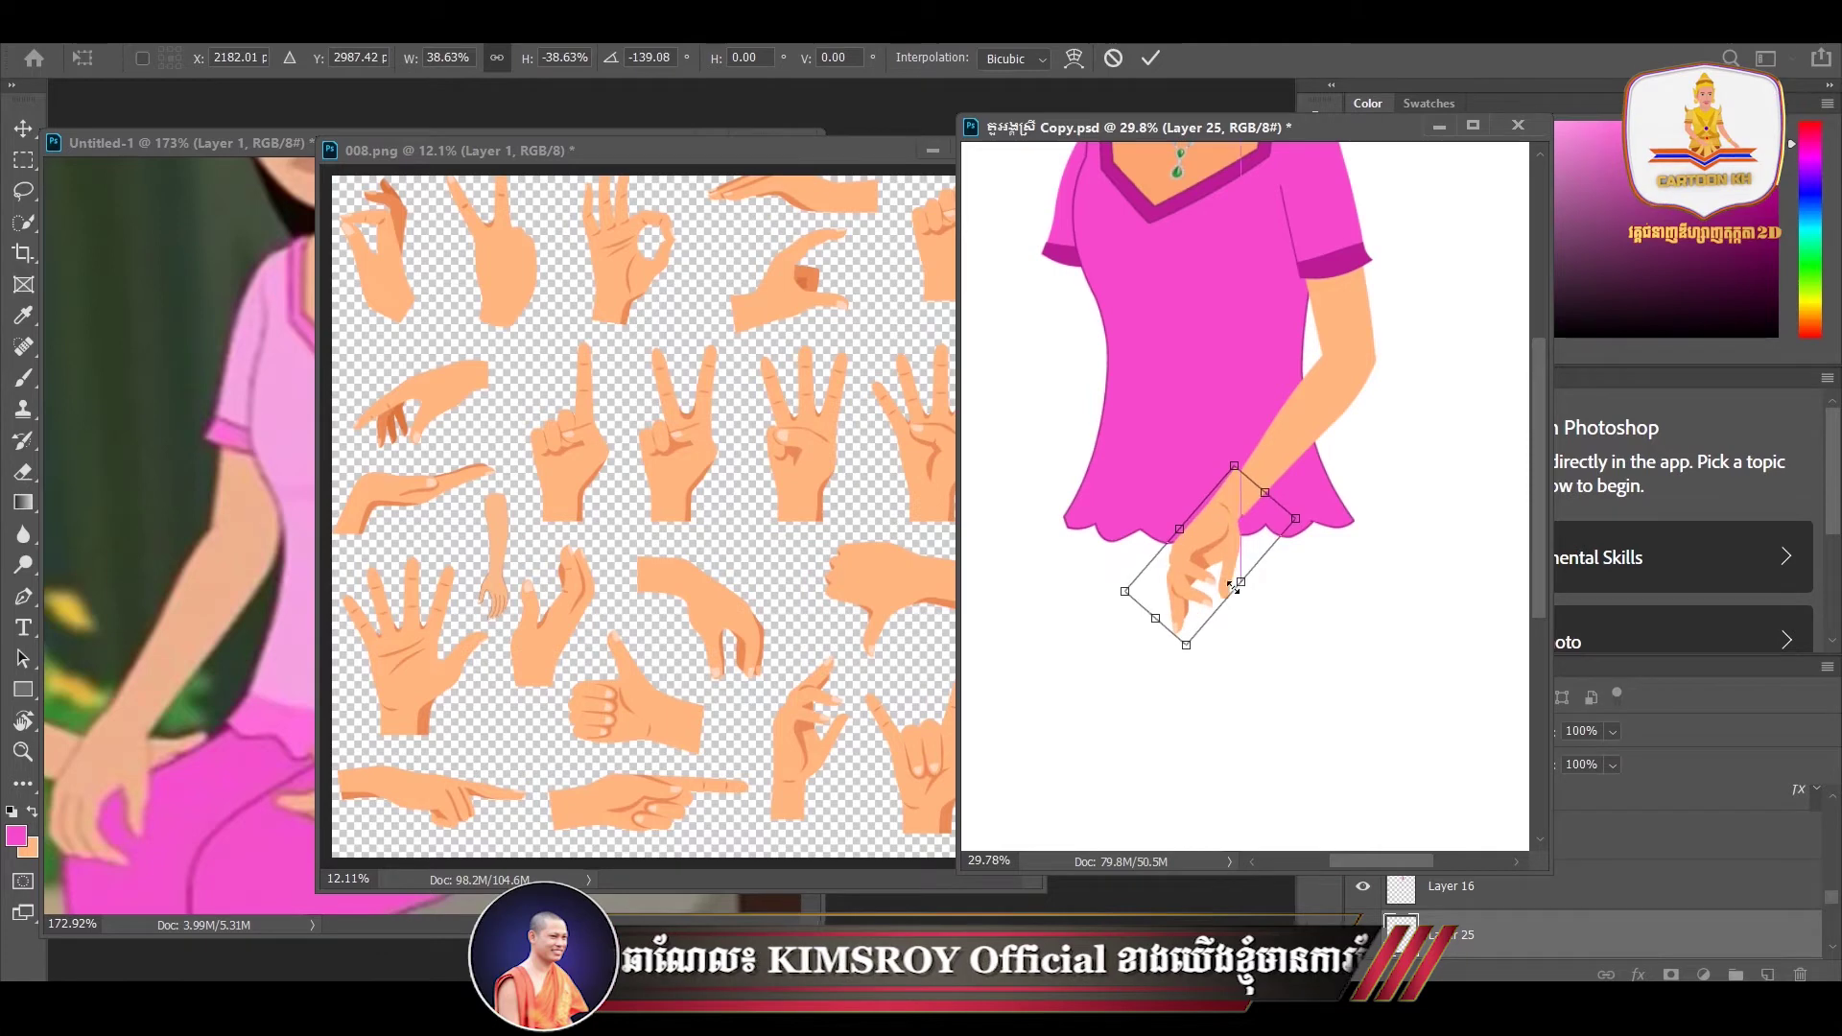
left_click_drag(1235, 584, 1228, 557)
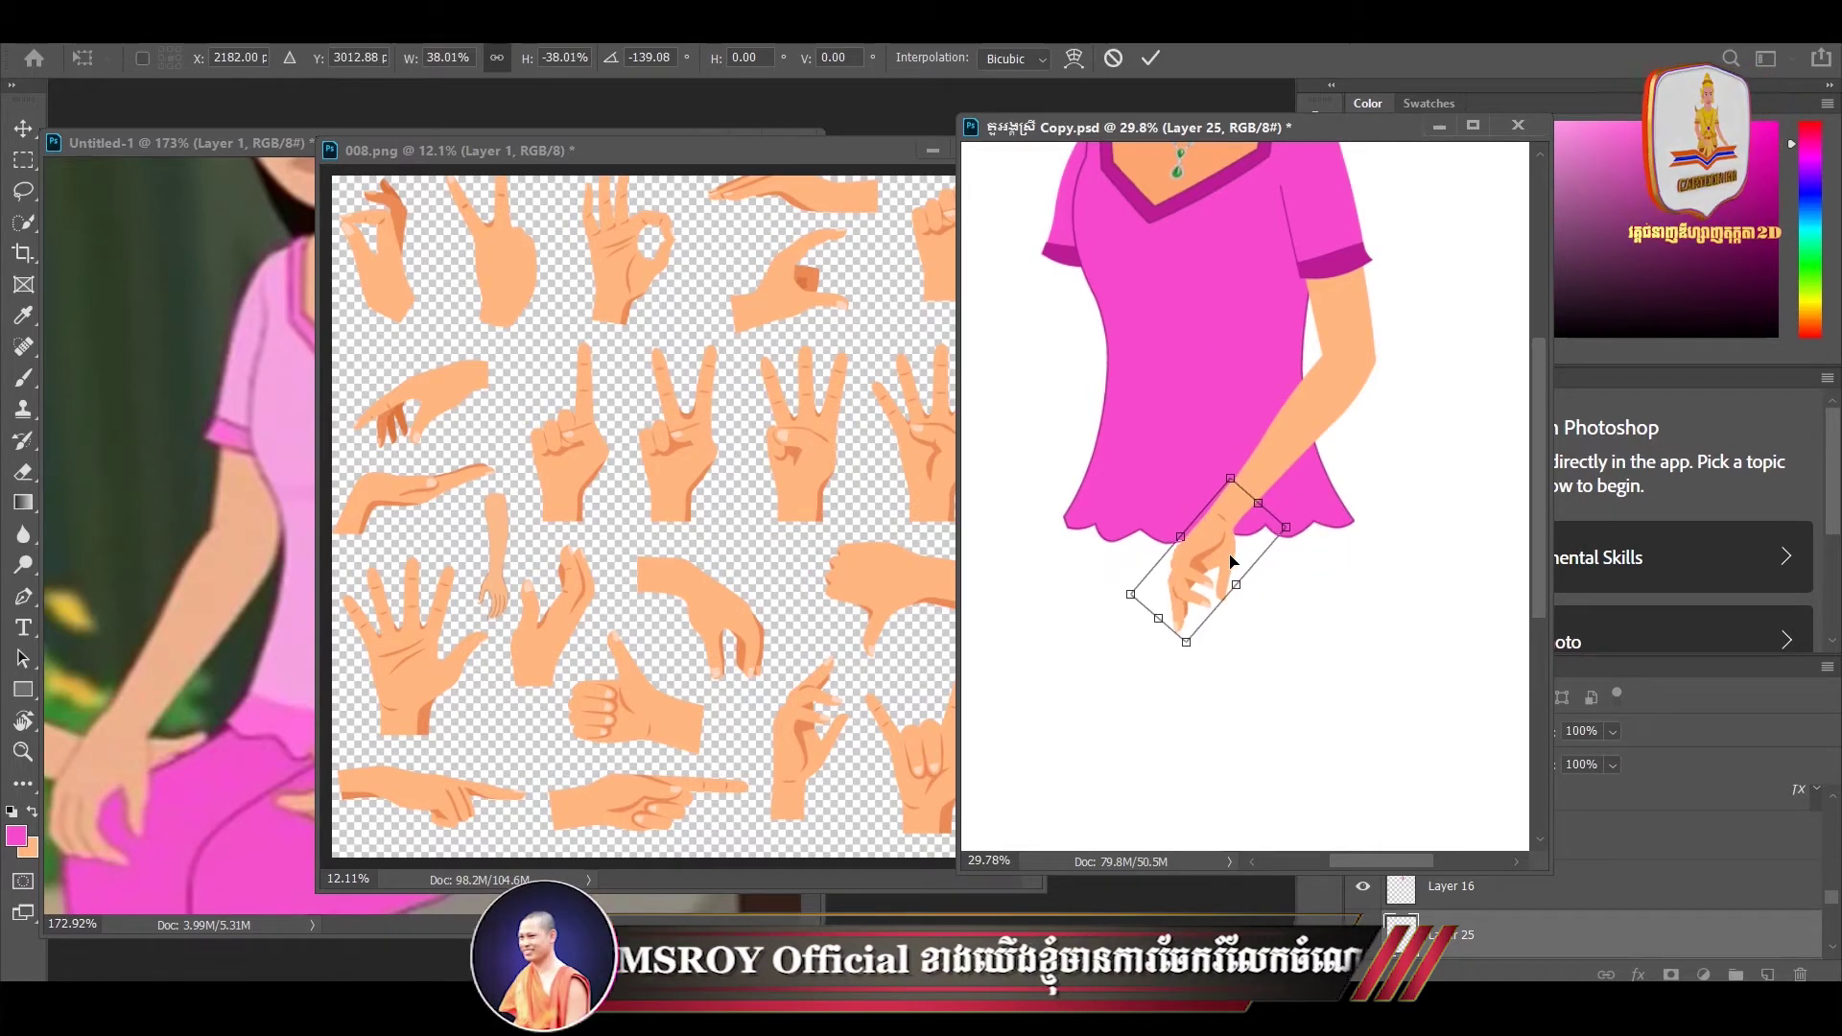
key("Return")
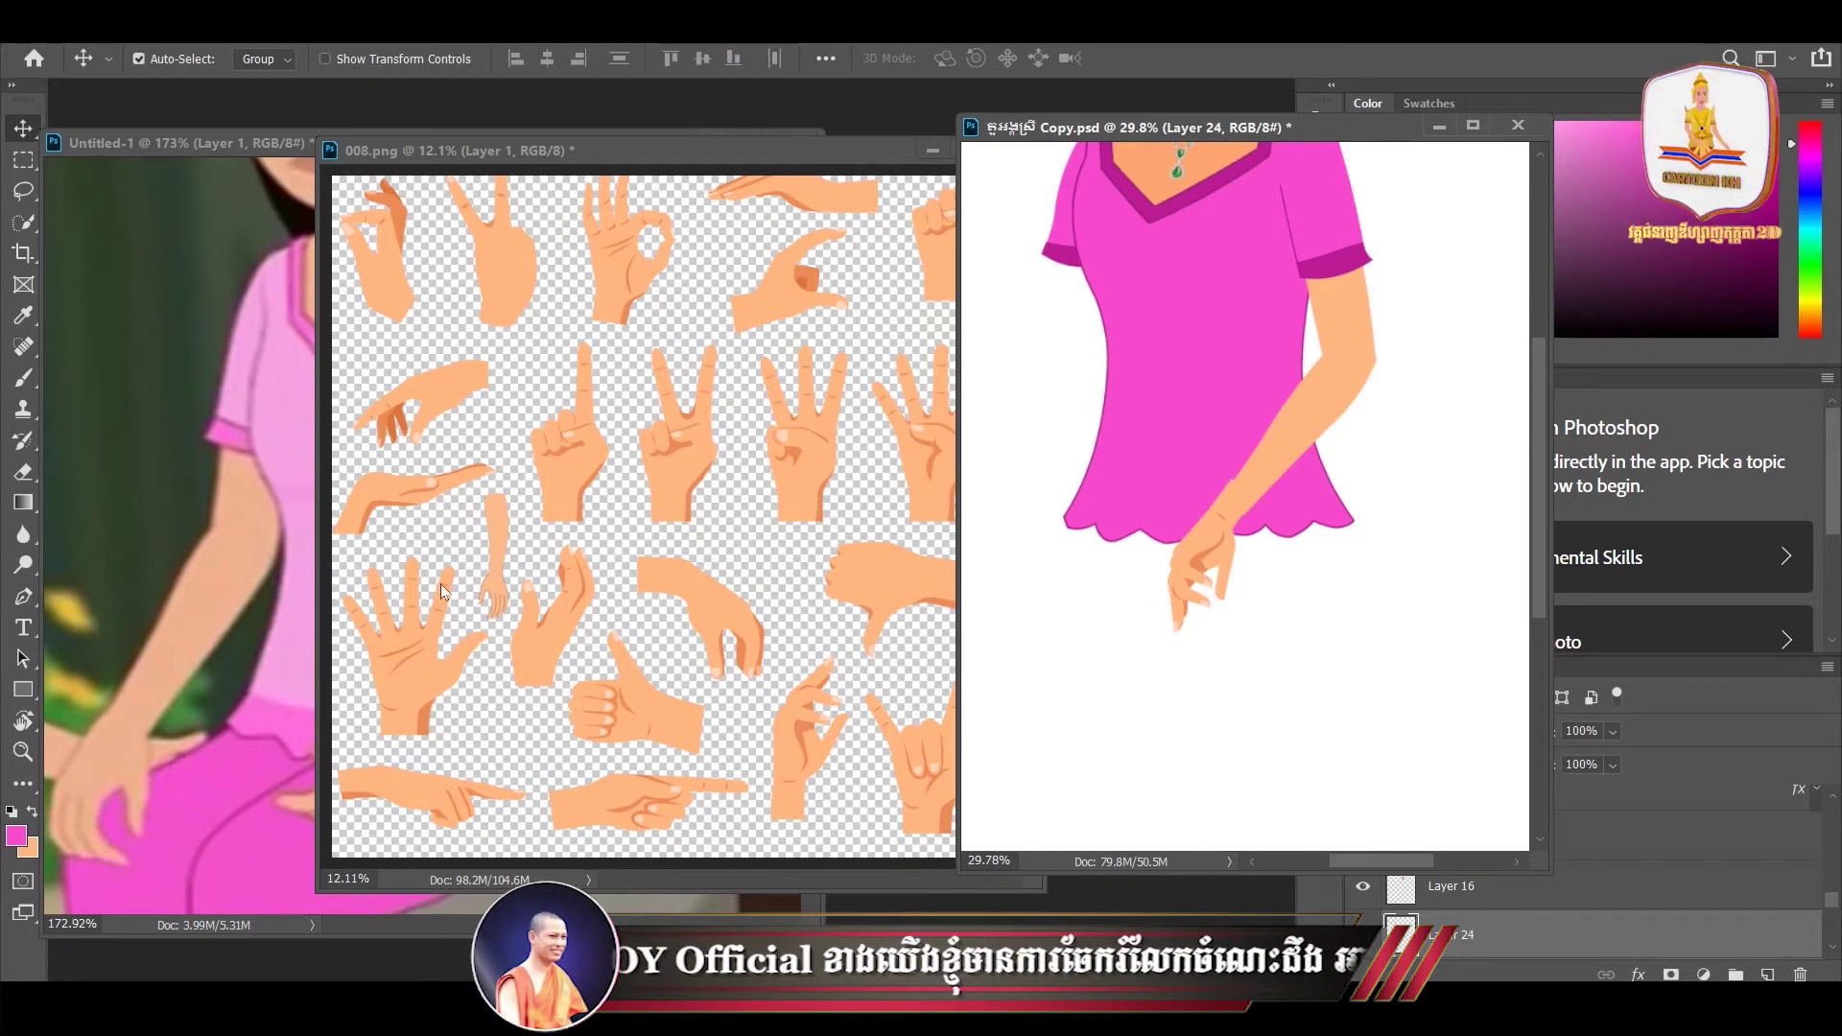
- Undo the hand placement and move the loose arm fragment aside on 008.png
key("ctrl+z")
left_click(442, 590)
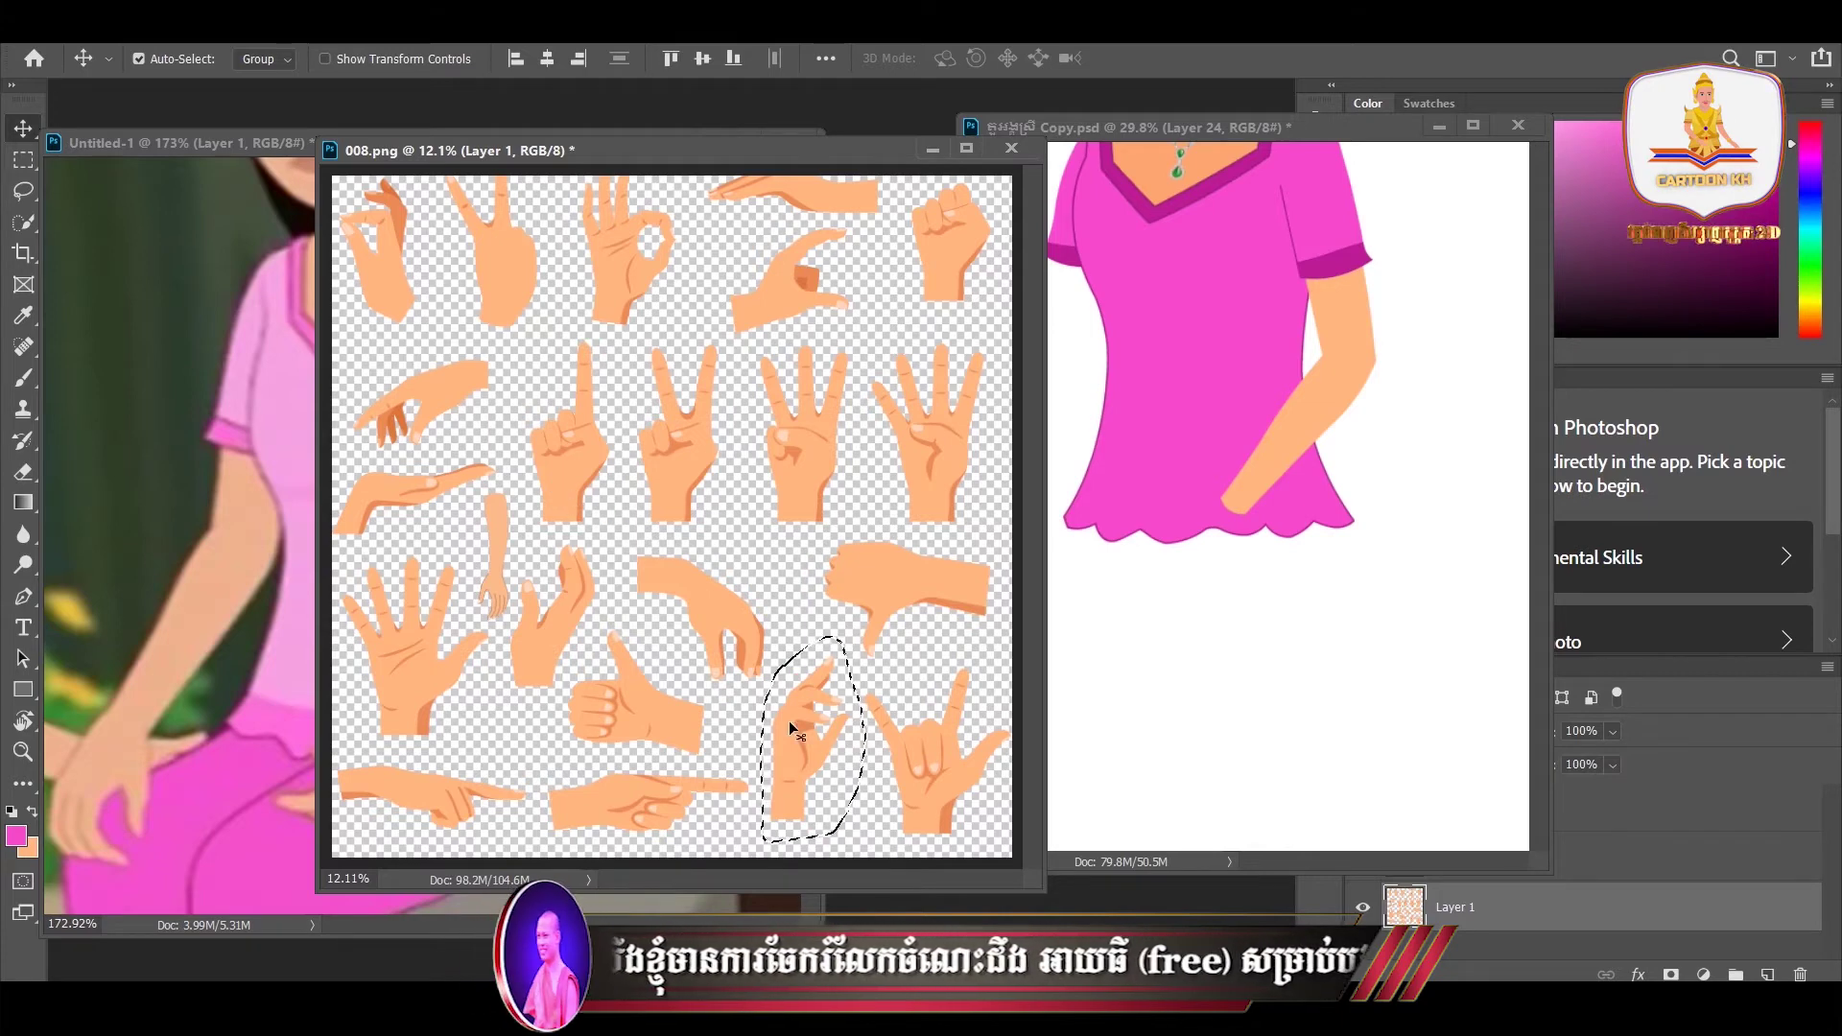
left_click_drag(491, 539, 532, 525)
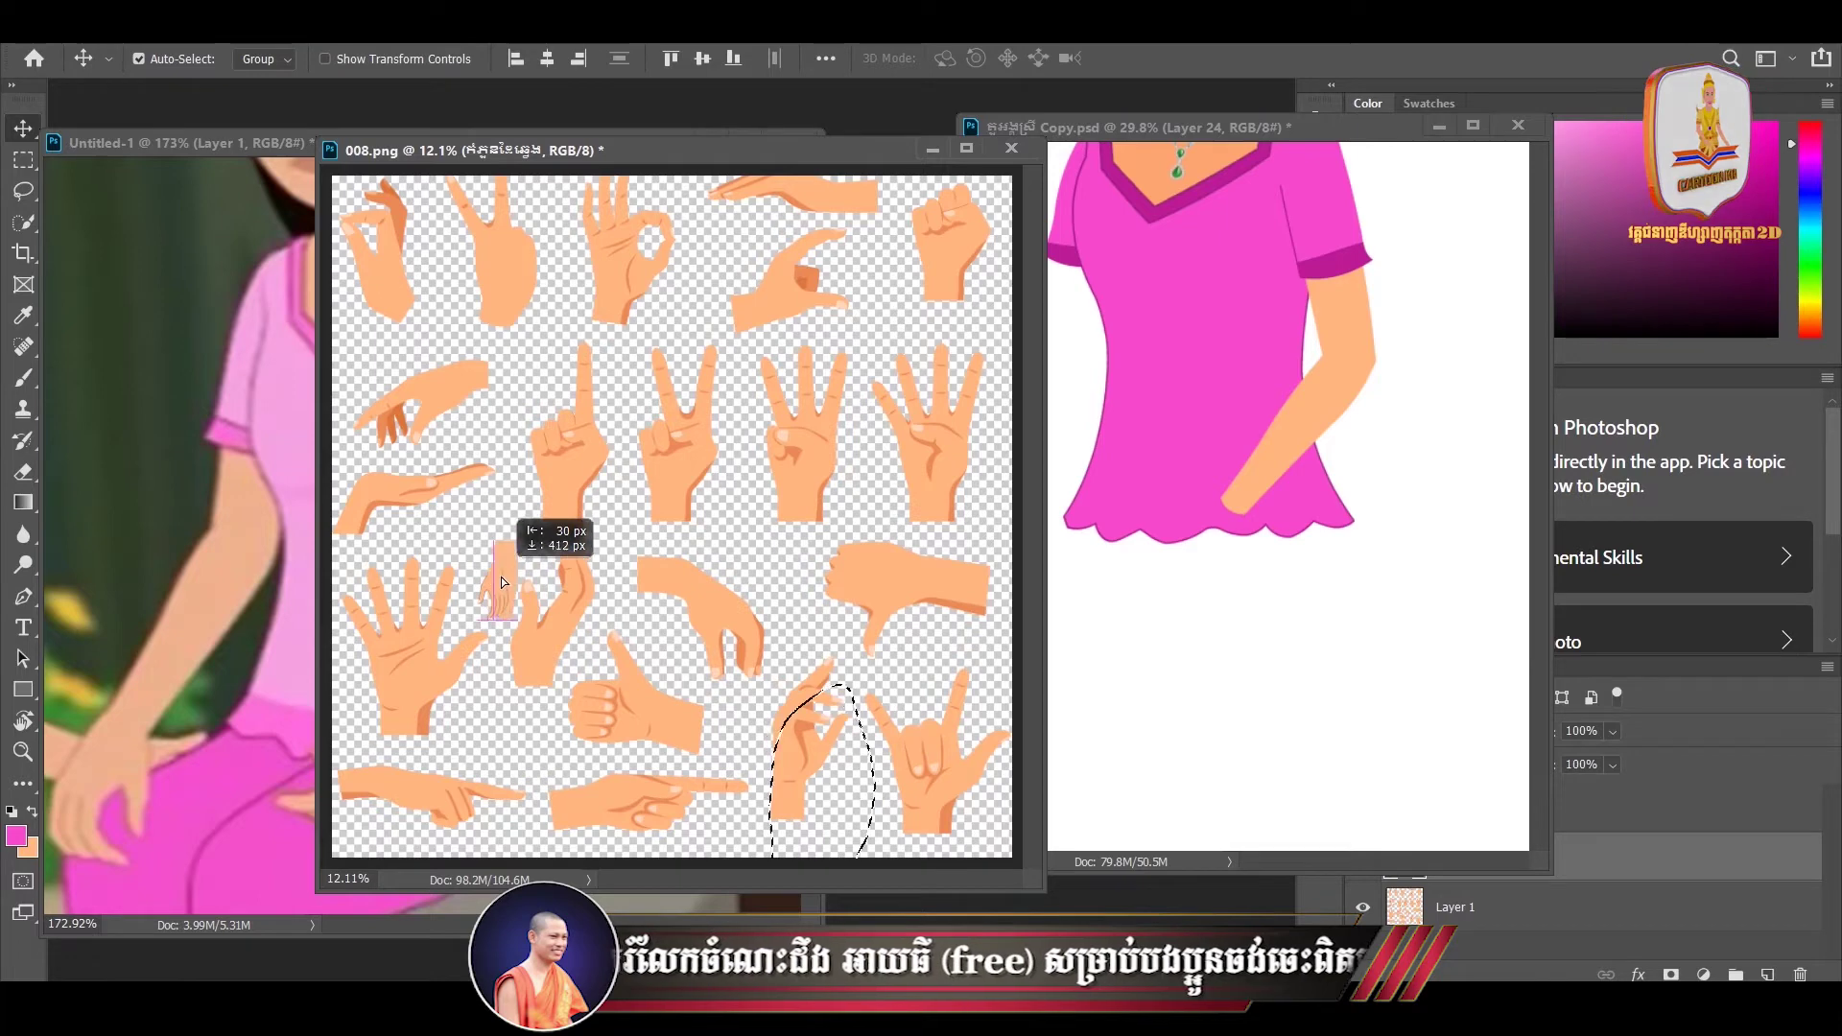
mouse_move(532, 526)
left_mouse_down()
mouse_move(576, 680)
mouse_move(764, 561)
left_mouse_up()
left_click(398, 490)
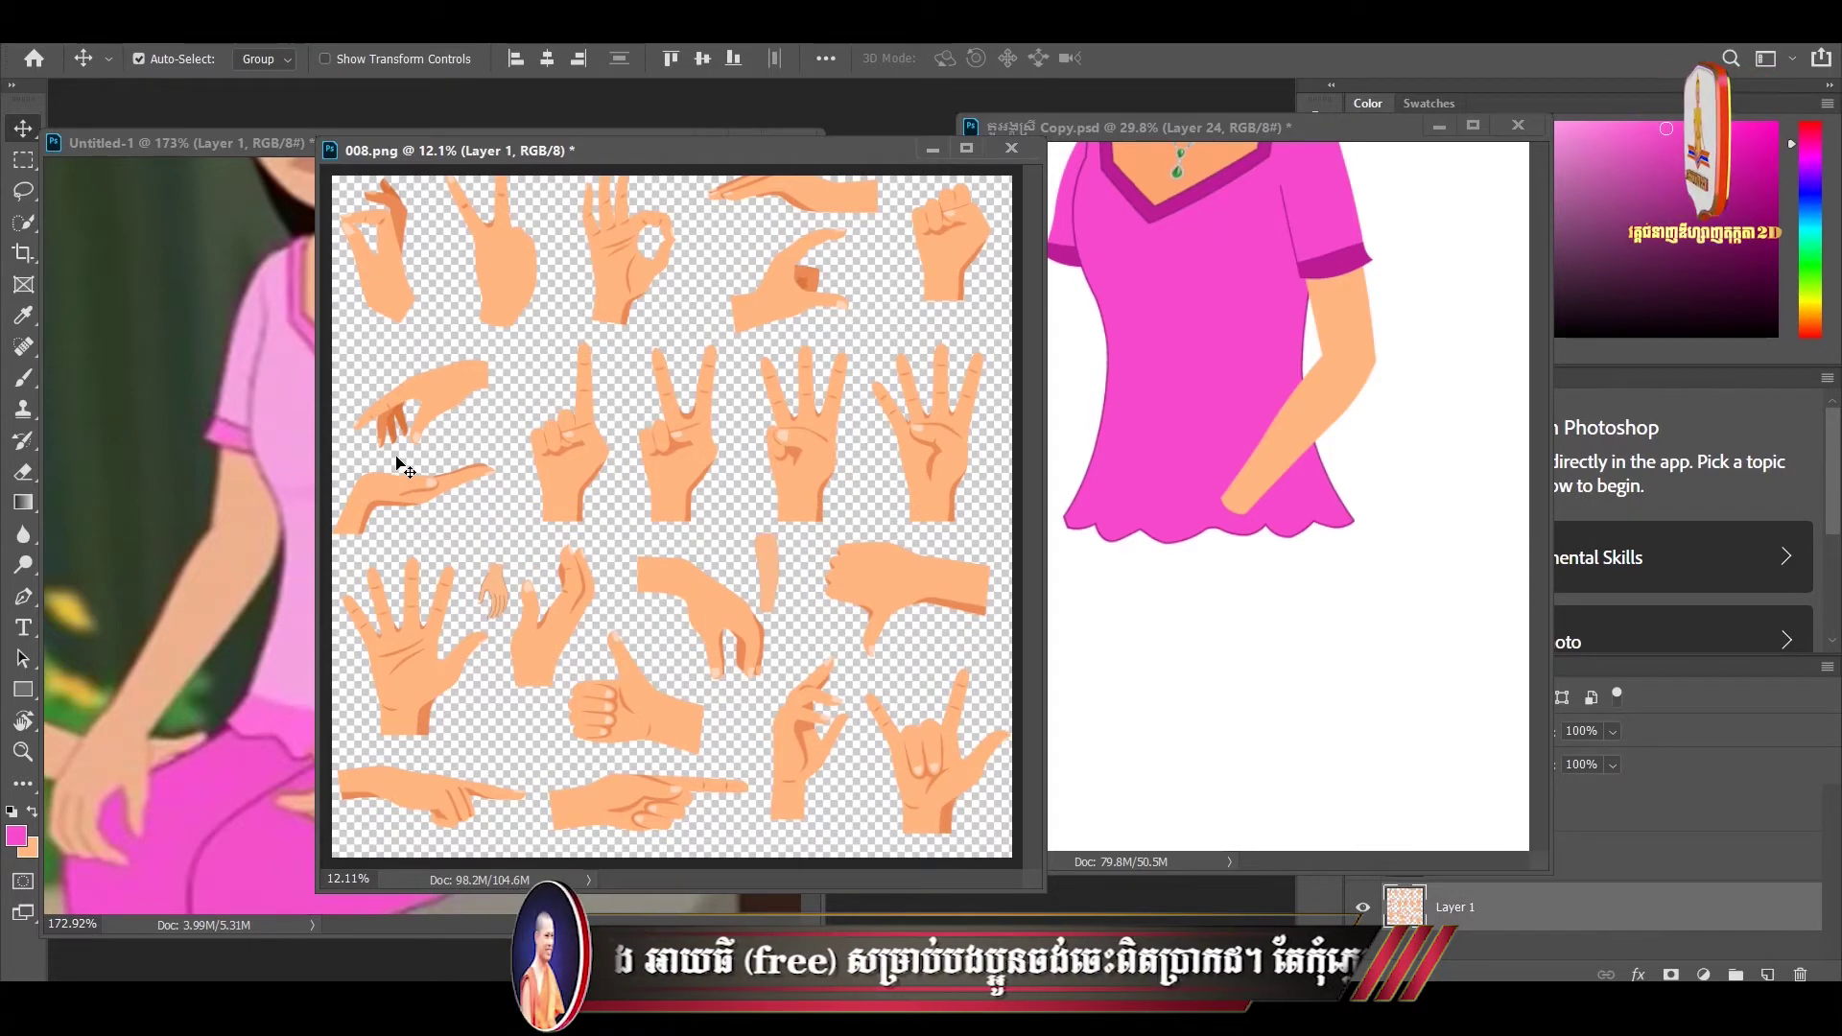
- Drag the pinching hand layer into the figure document and start transforming it
scroll(625, 561, "down", 2)
scroll(624, 559, "up", 2)
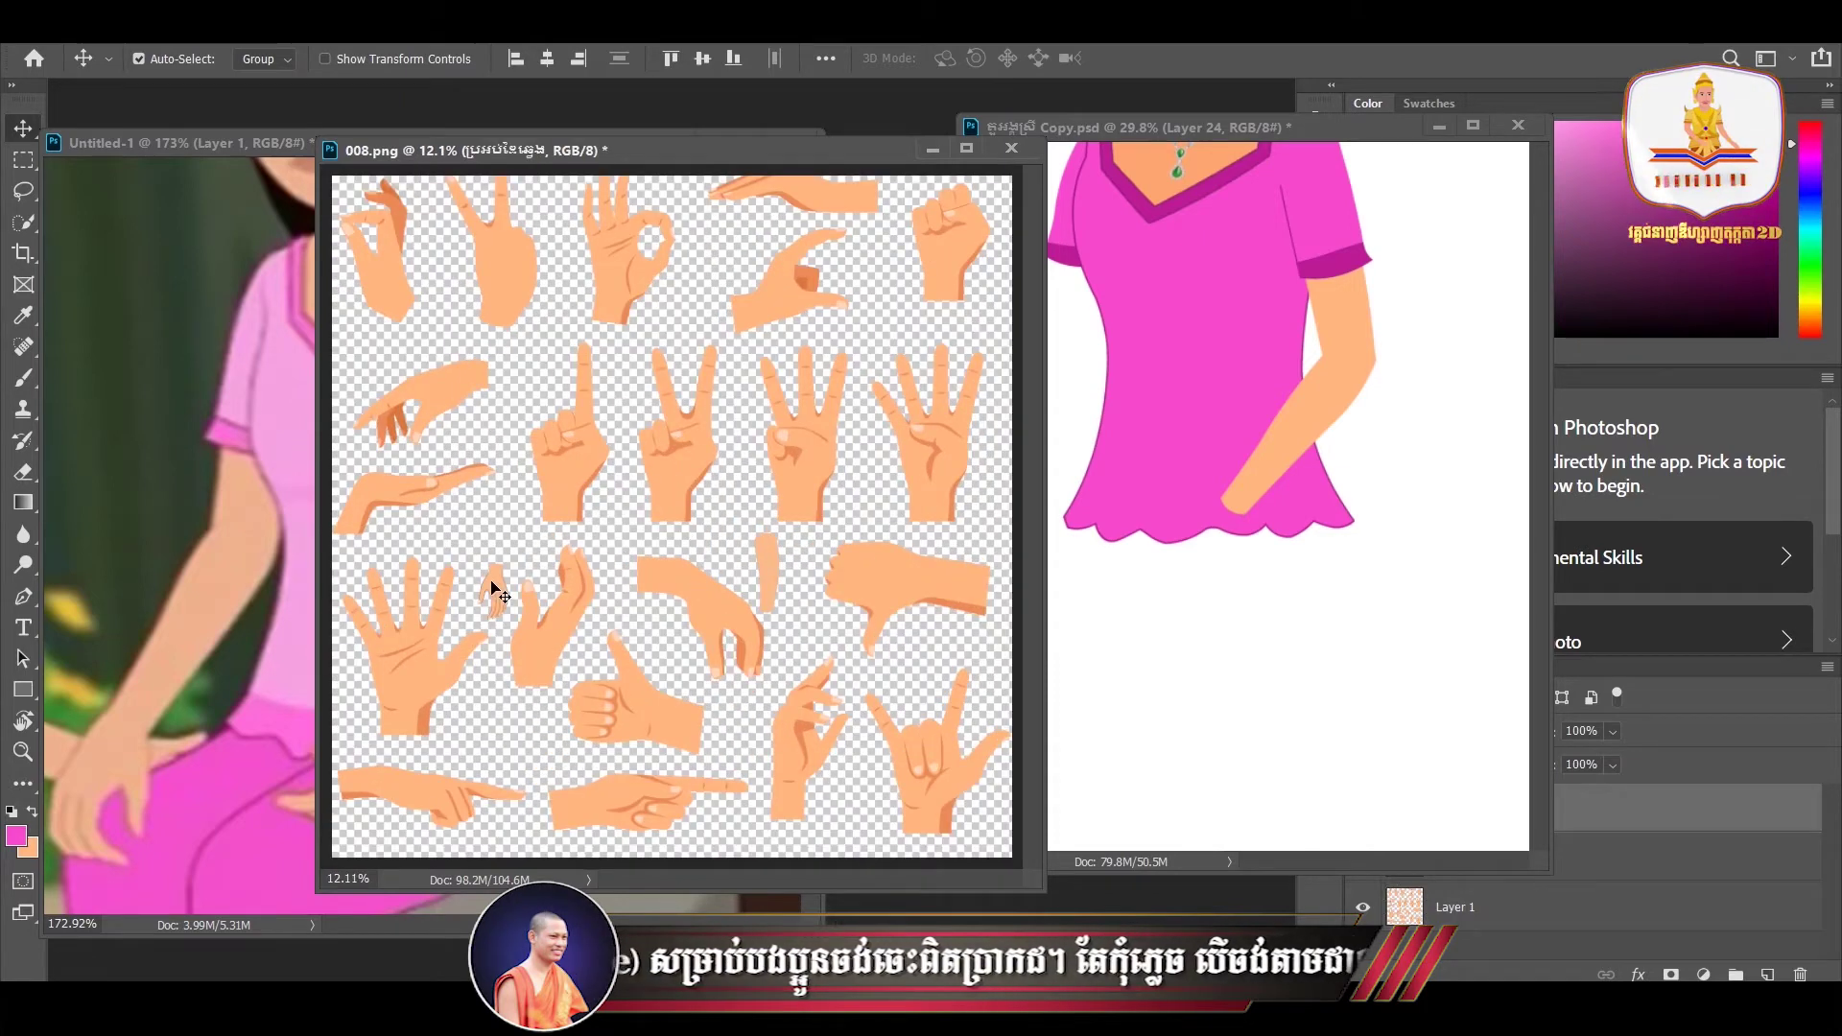
mouse_move(497, 595)
left_mouse_down()
mouse_move(1199, 605)
mouse_move(1231, 566)
left_mouse_up()
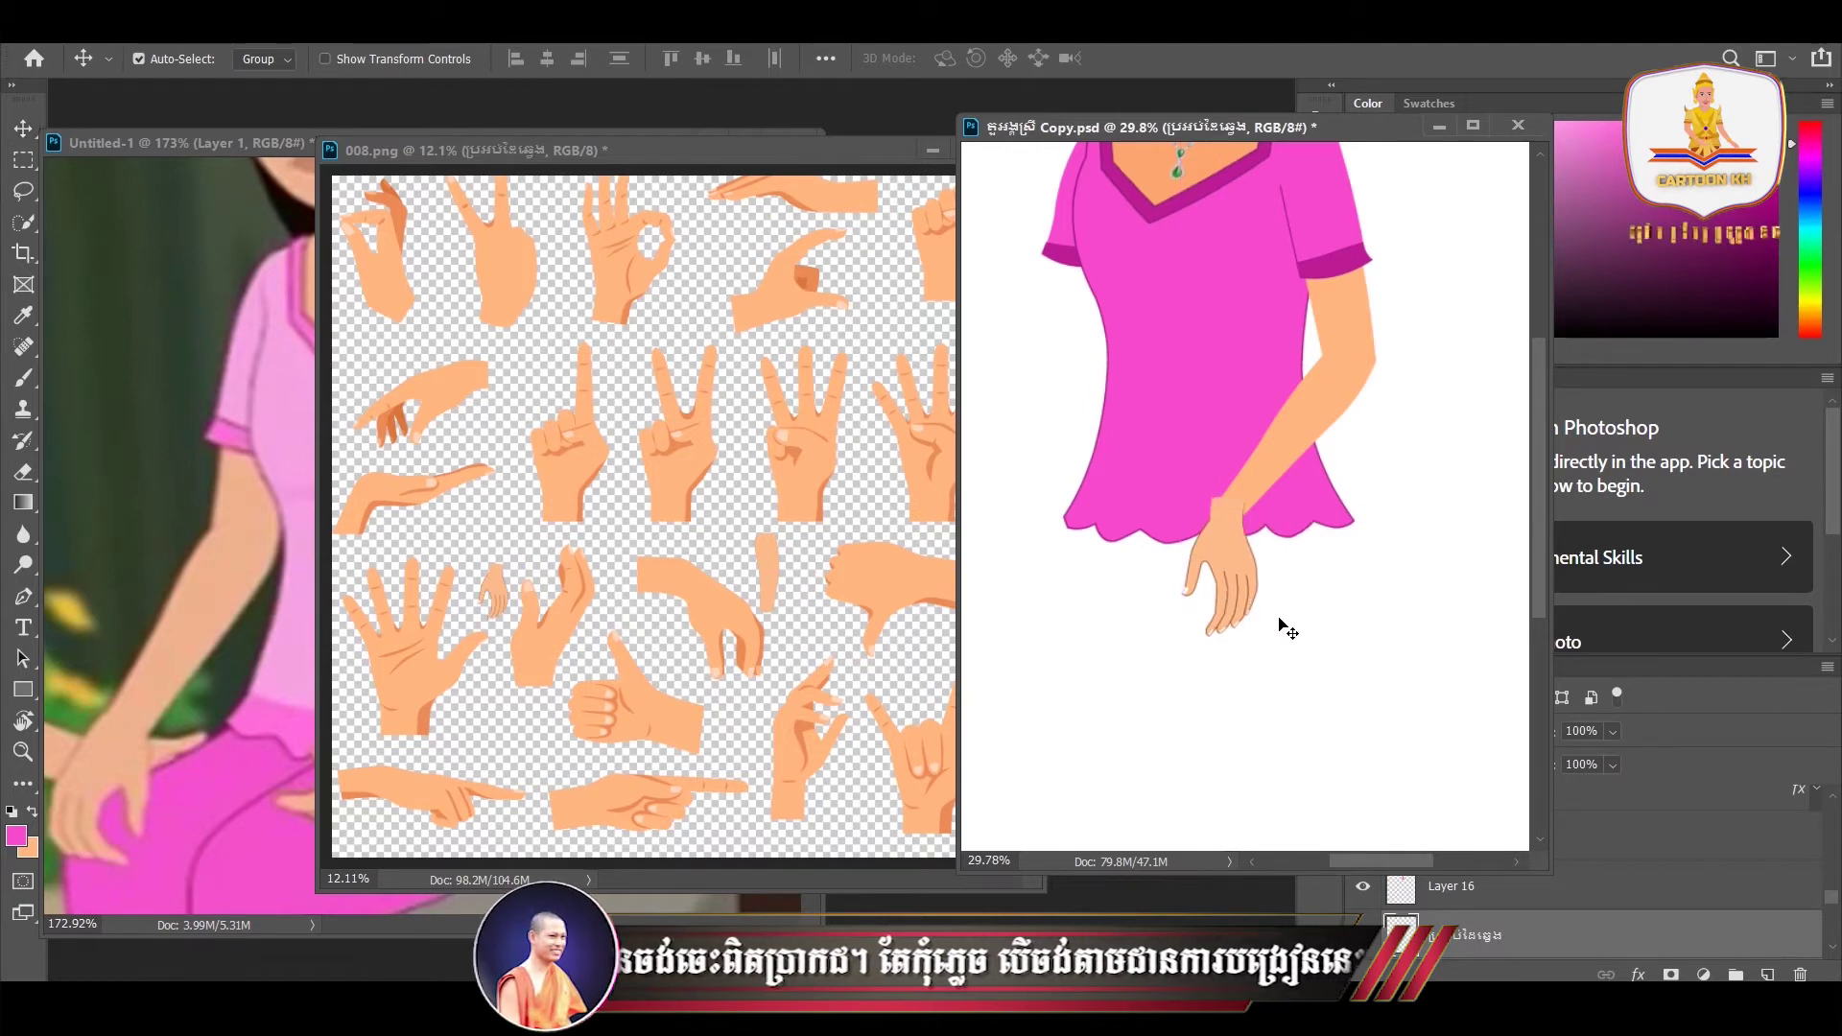
key("ctrl+t")
- Commit the hand placement and bring the figure's arm into view
key("Return")
scroll(1266, 614, "down", 1)
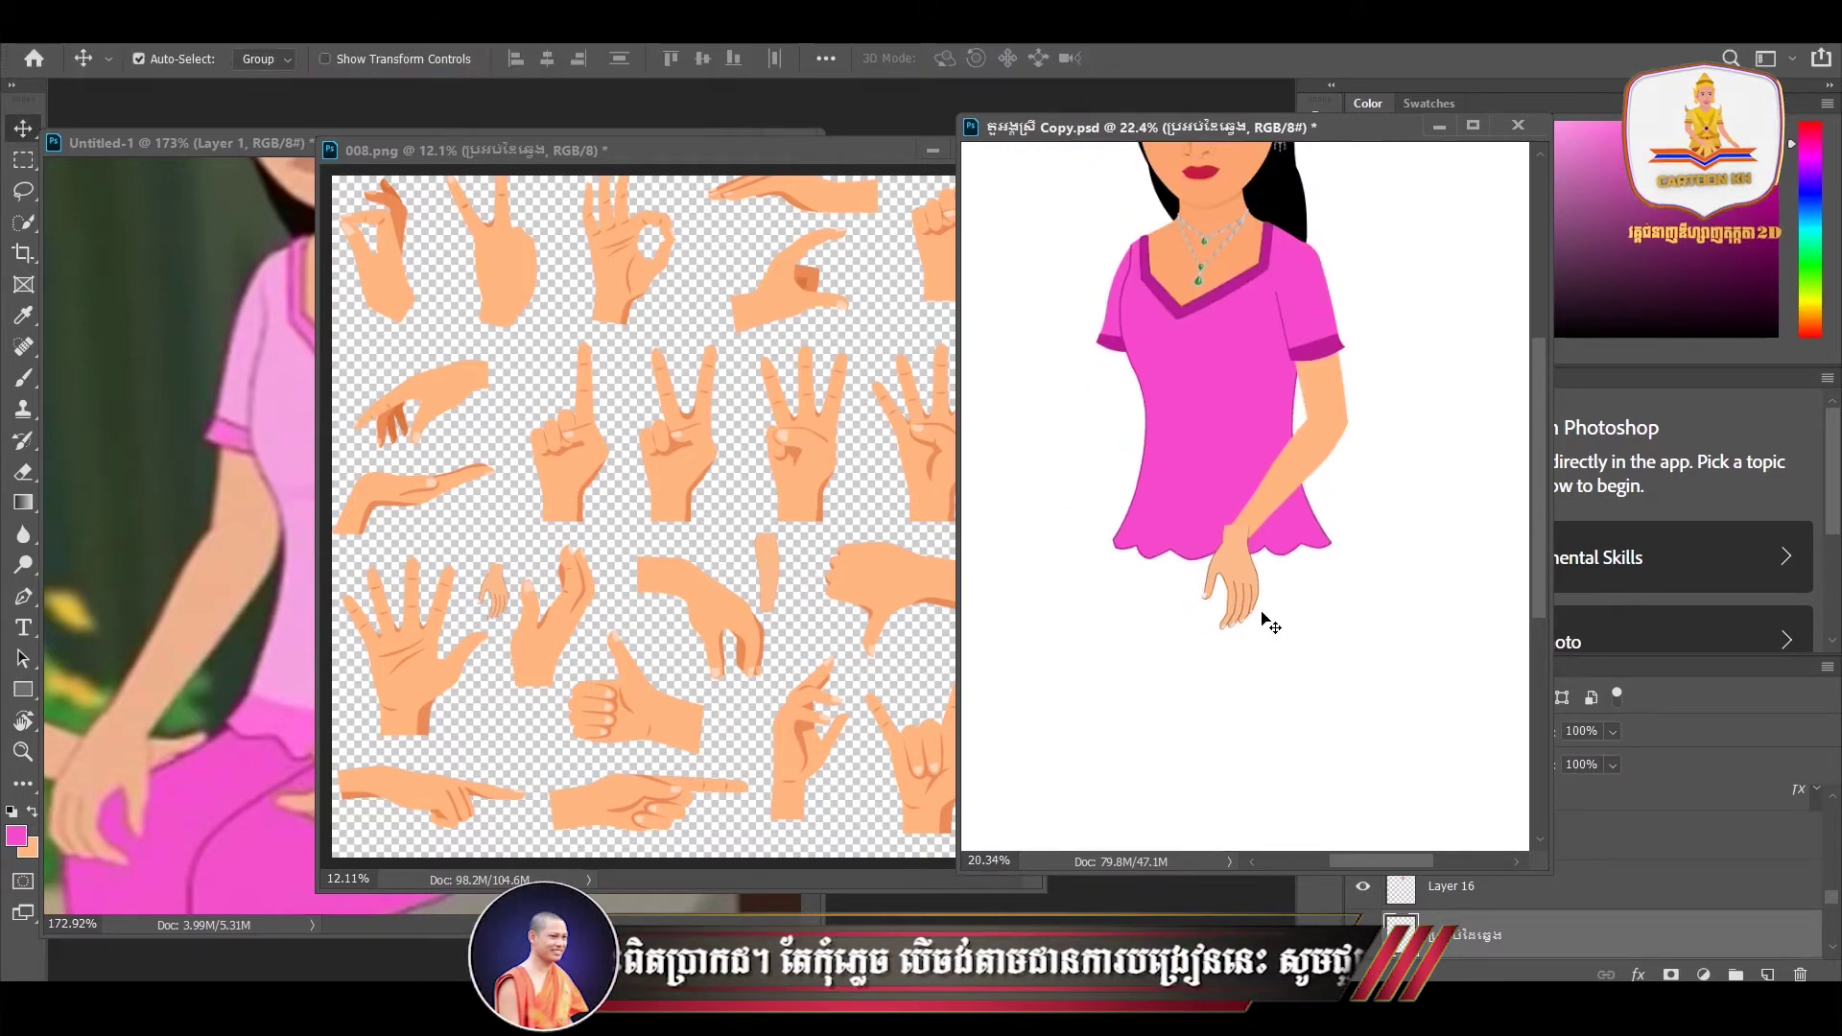
scroll(1265, 615, "down", 1)
left_click_drag(1162, 624, 1136, 625)
scroll(1135, 624, "up", 1)
scroll(1199, 561, "up", 1)
scroll(1200, 558, "up", 1)
scroll(1199, 557, "up", 1)
- Rotate the forearm layer to about -30° and shift it slightly
left_click(1238, 499)
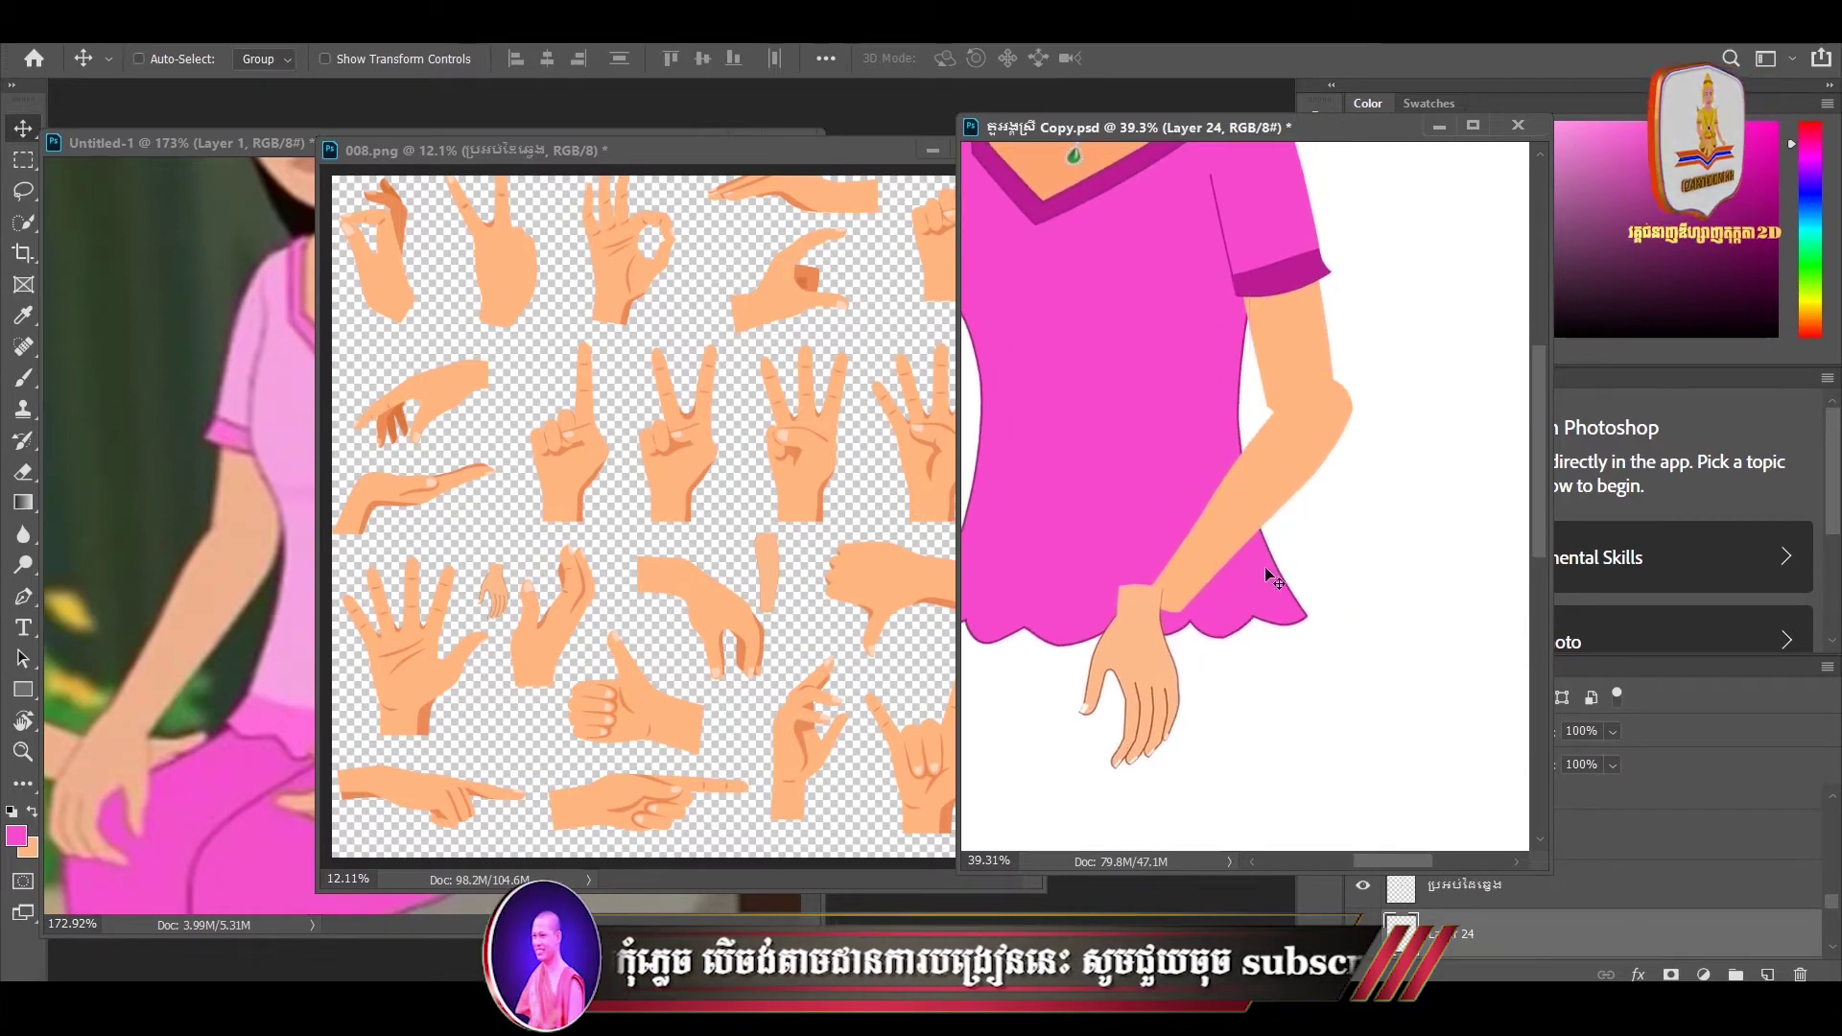
key("ctrl+t")
left_click_drag(1355, 353, 1271, 321)
left_click_drag(1272, 434, 1304, 432)
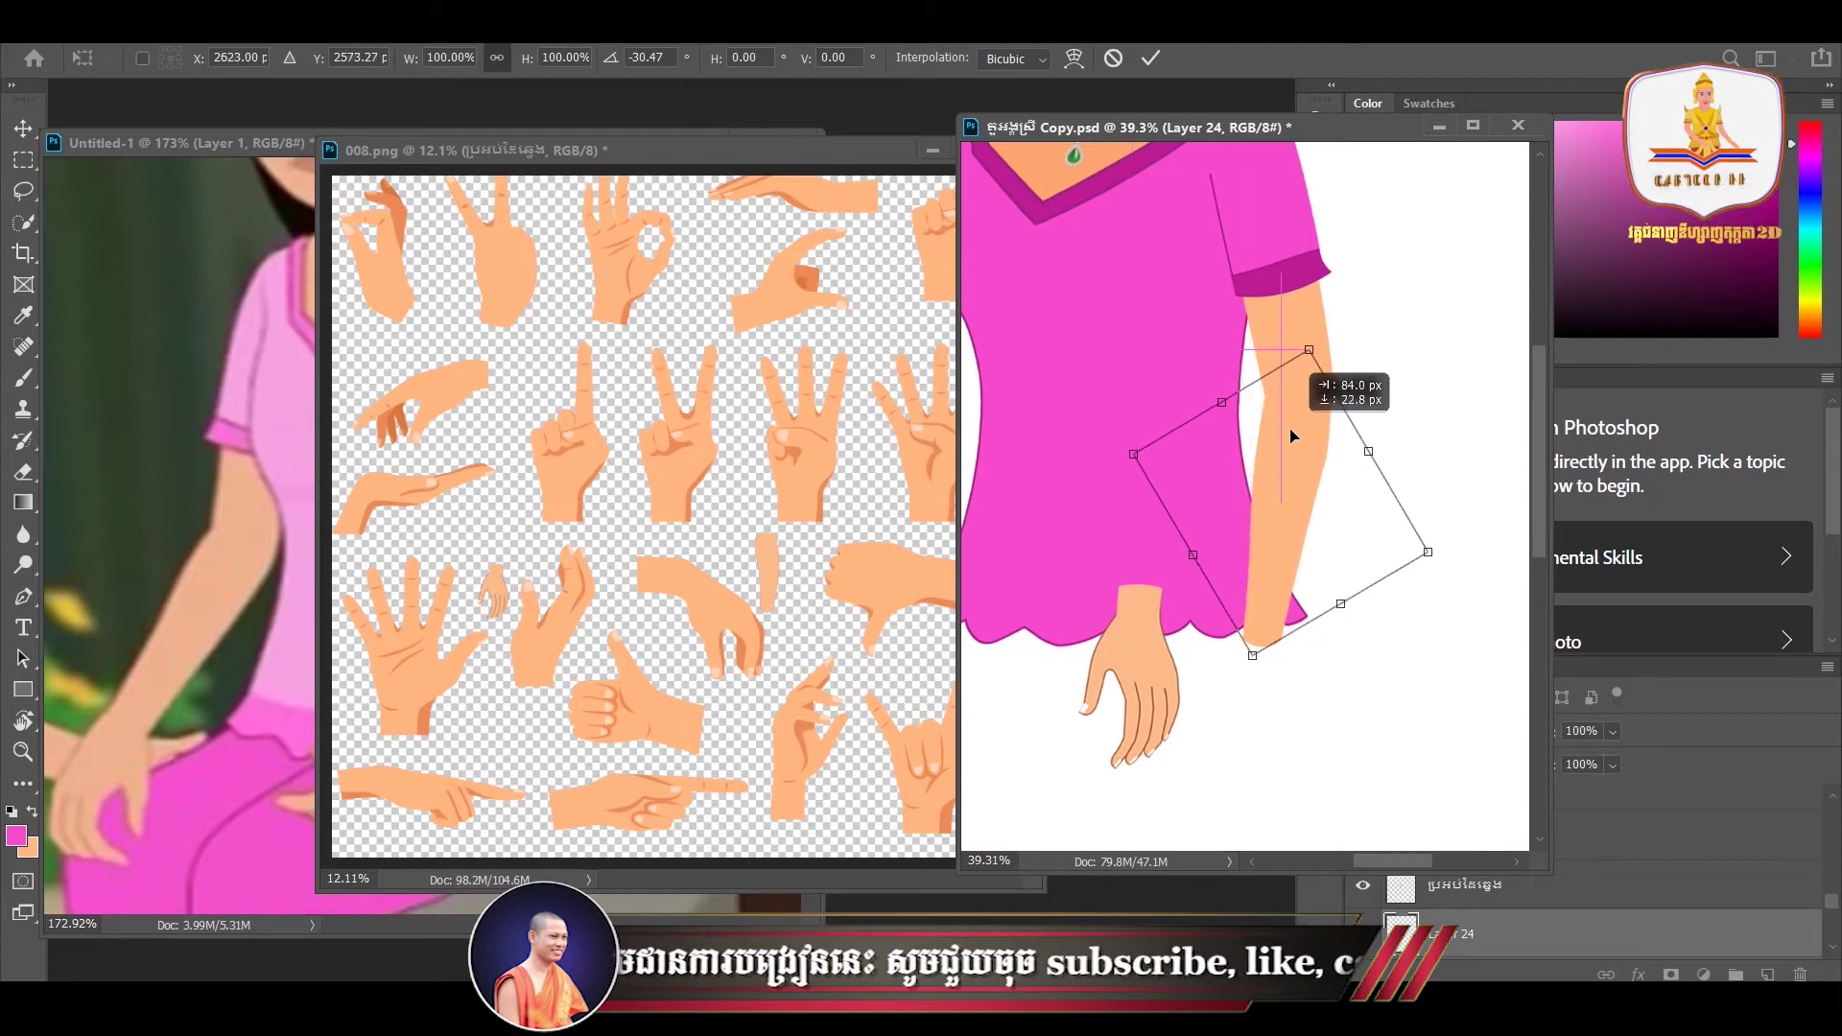
key("Return")
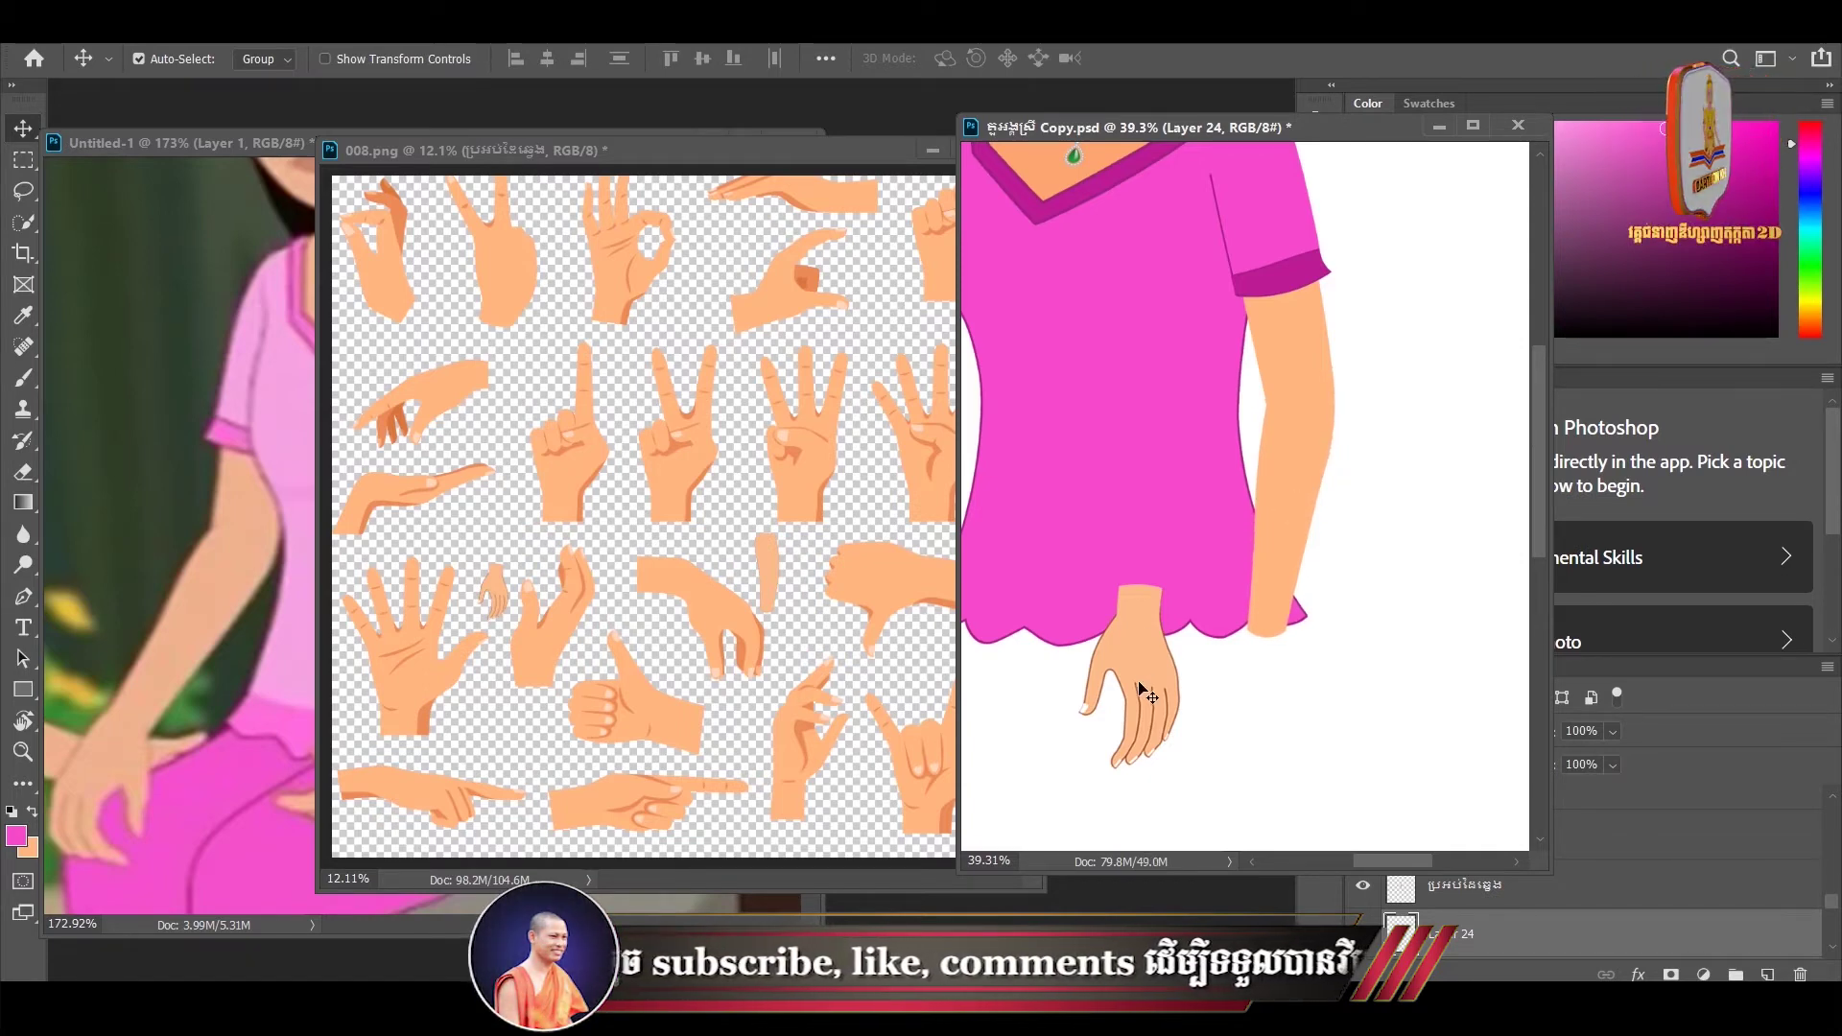
- Move the hand to the arm's end, scale it to 87.5%, and check its visibility
left_click_drag(1140, 685, 1267, 717)
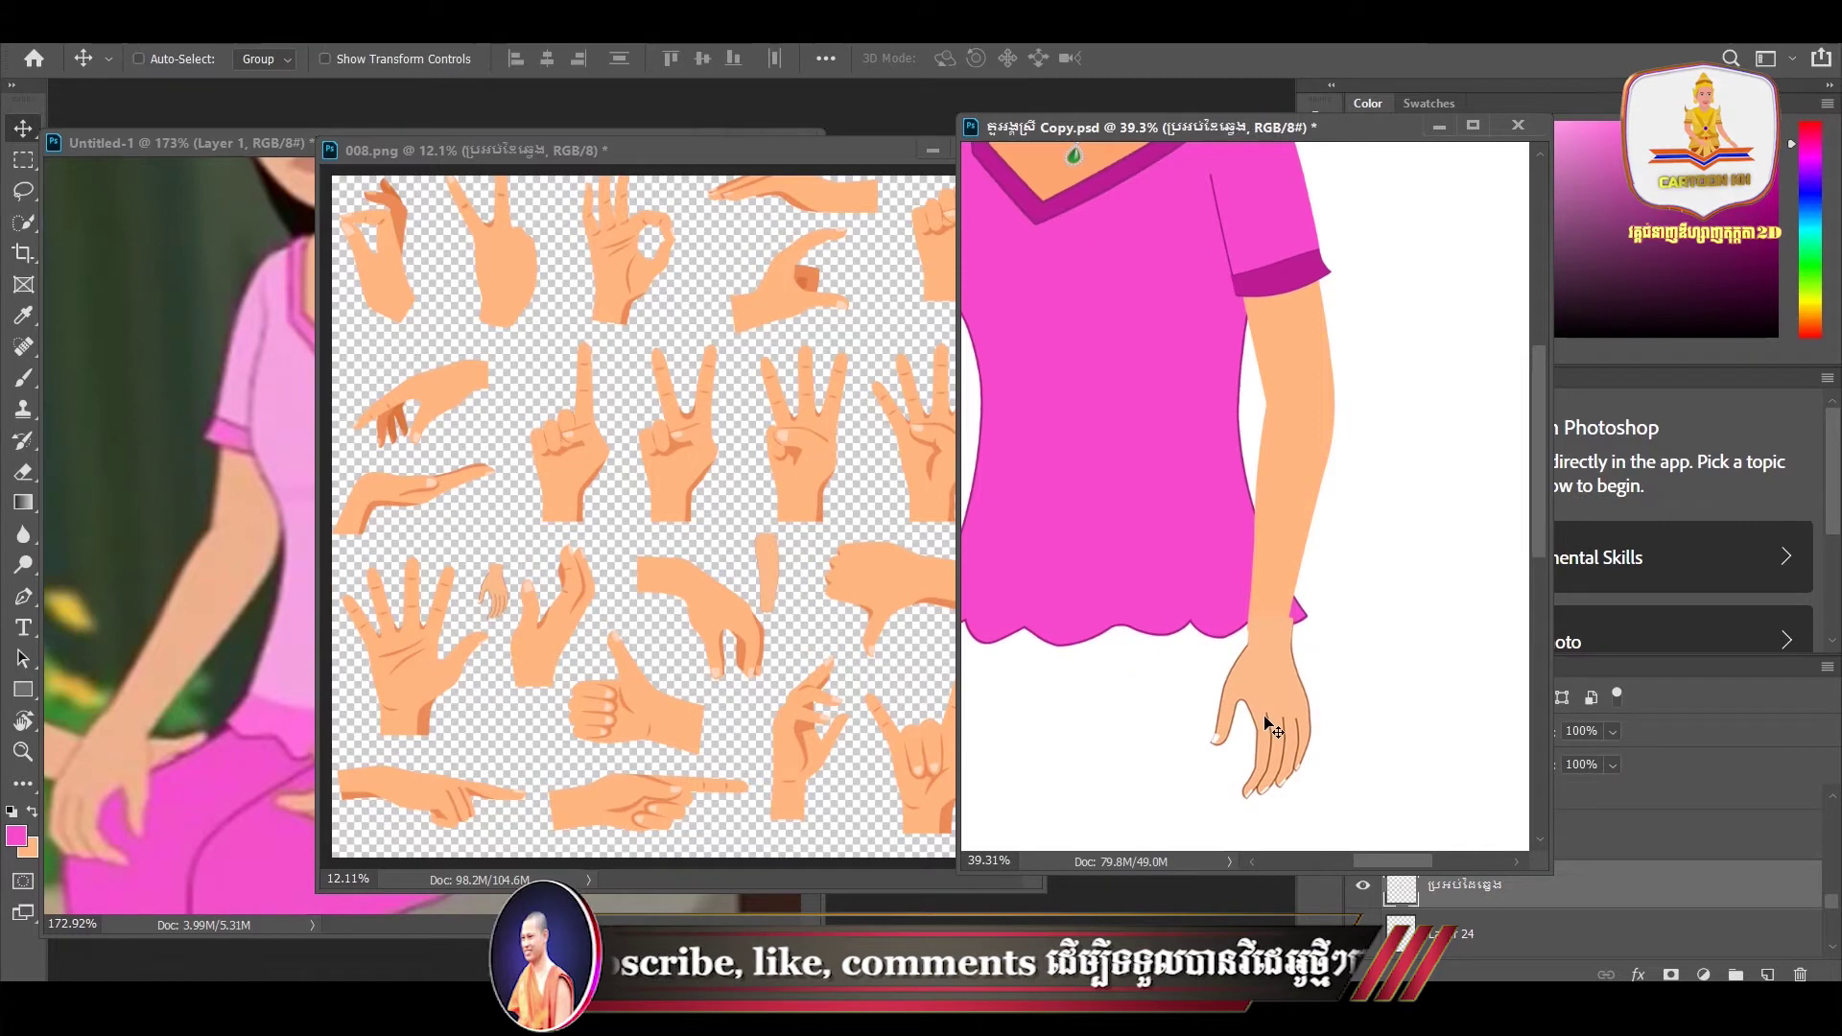
key("ctrl+t")
left_click_drag(1307, 619, 1251, 644)
key("Return")
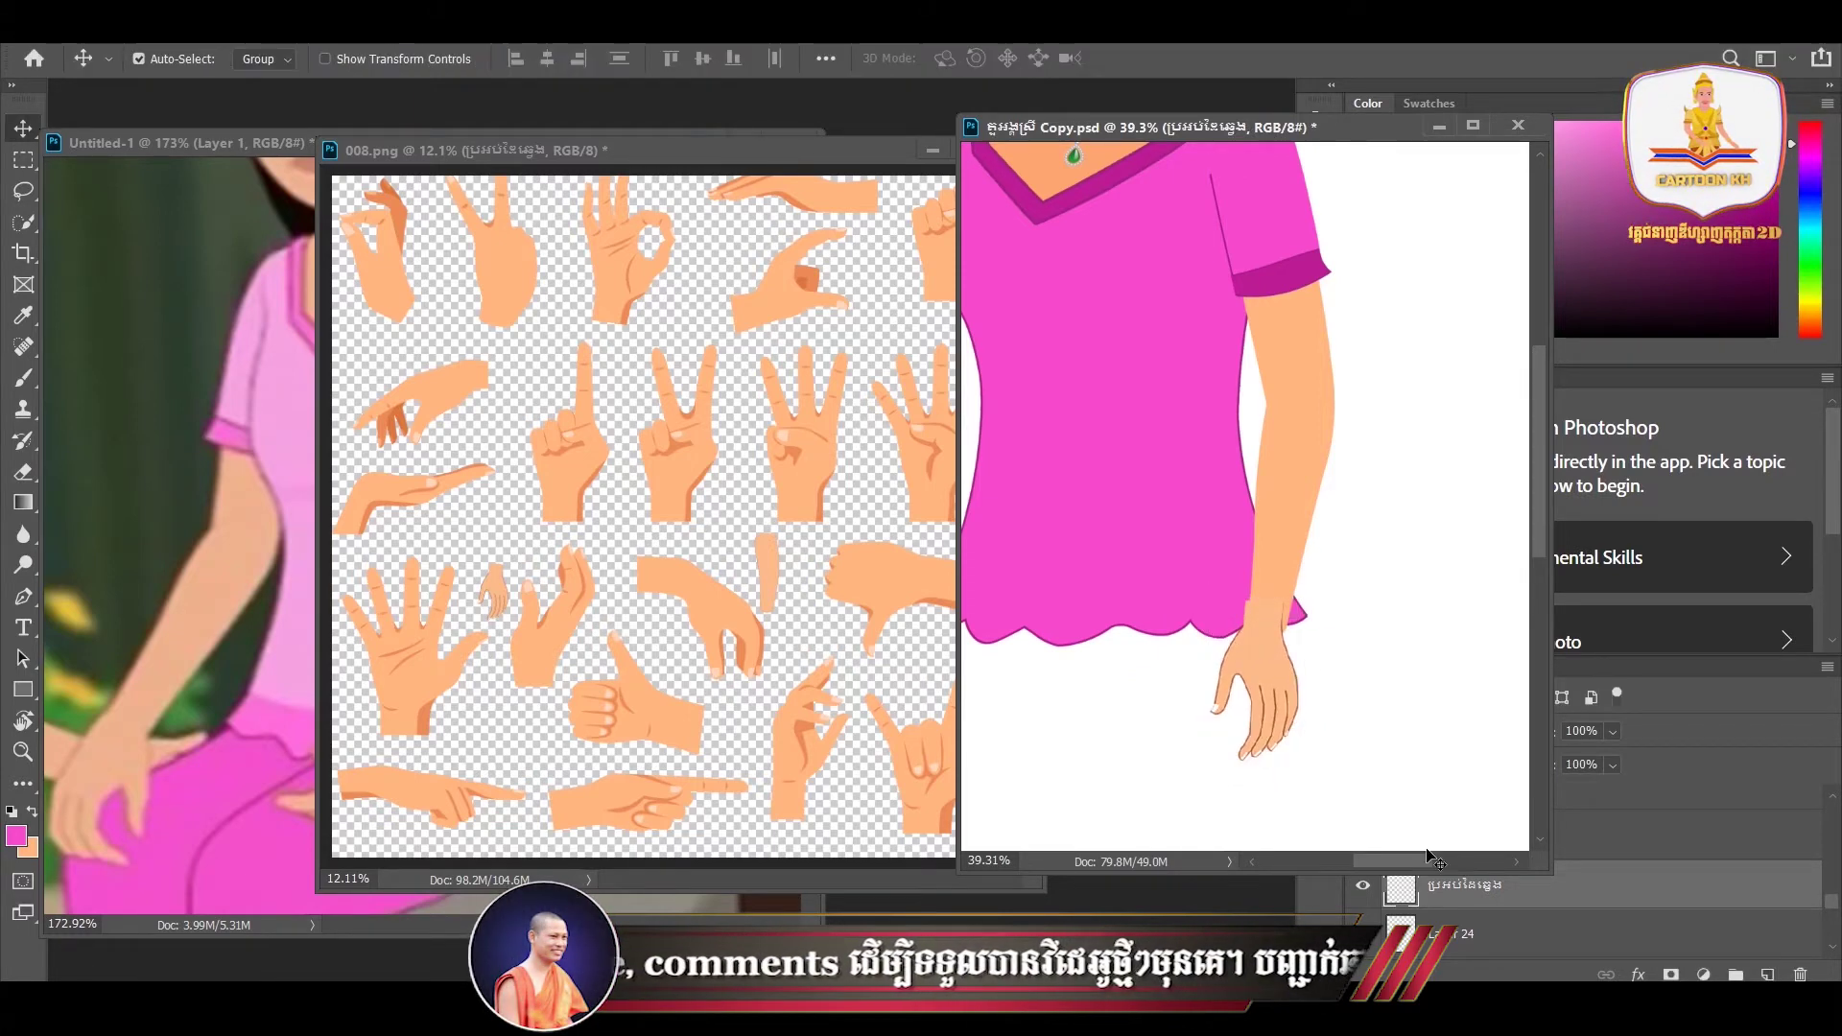
left_click(1364, 886)
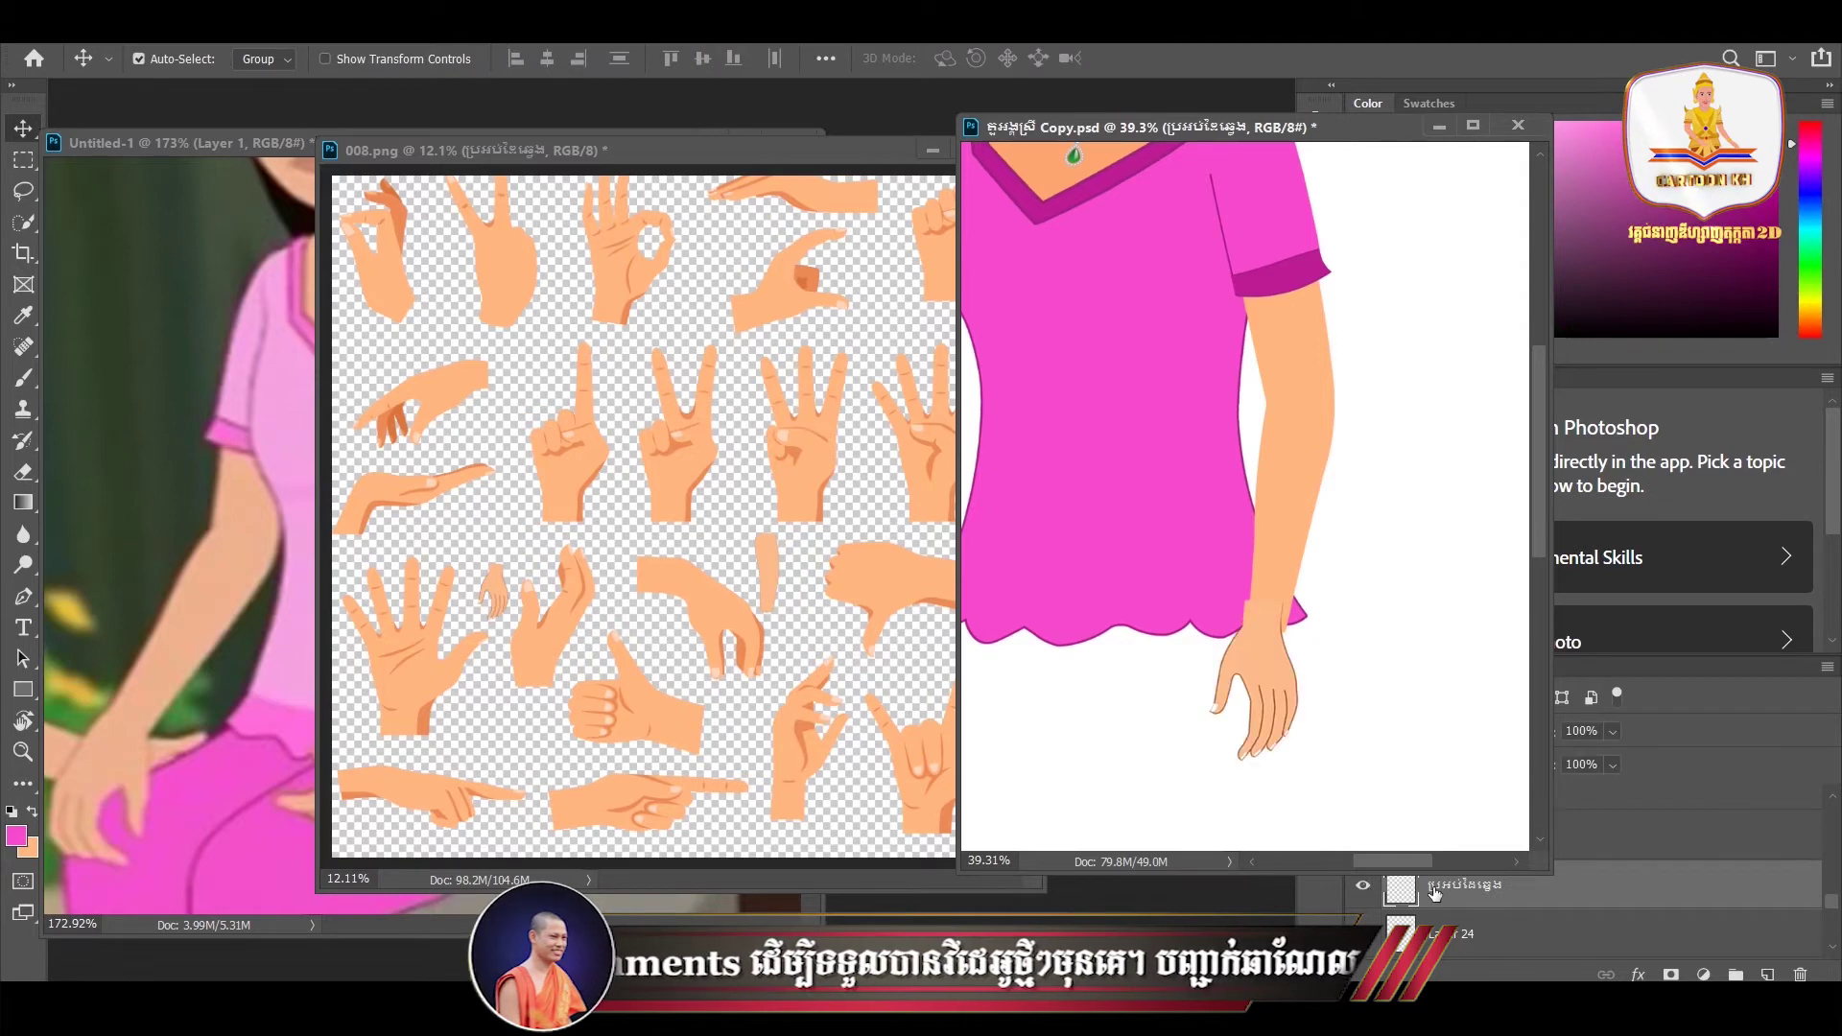
left_click(1360, 888)
left_click(1359, 888)
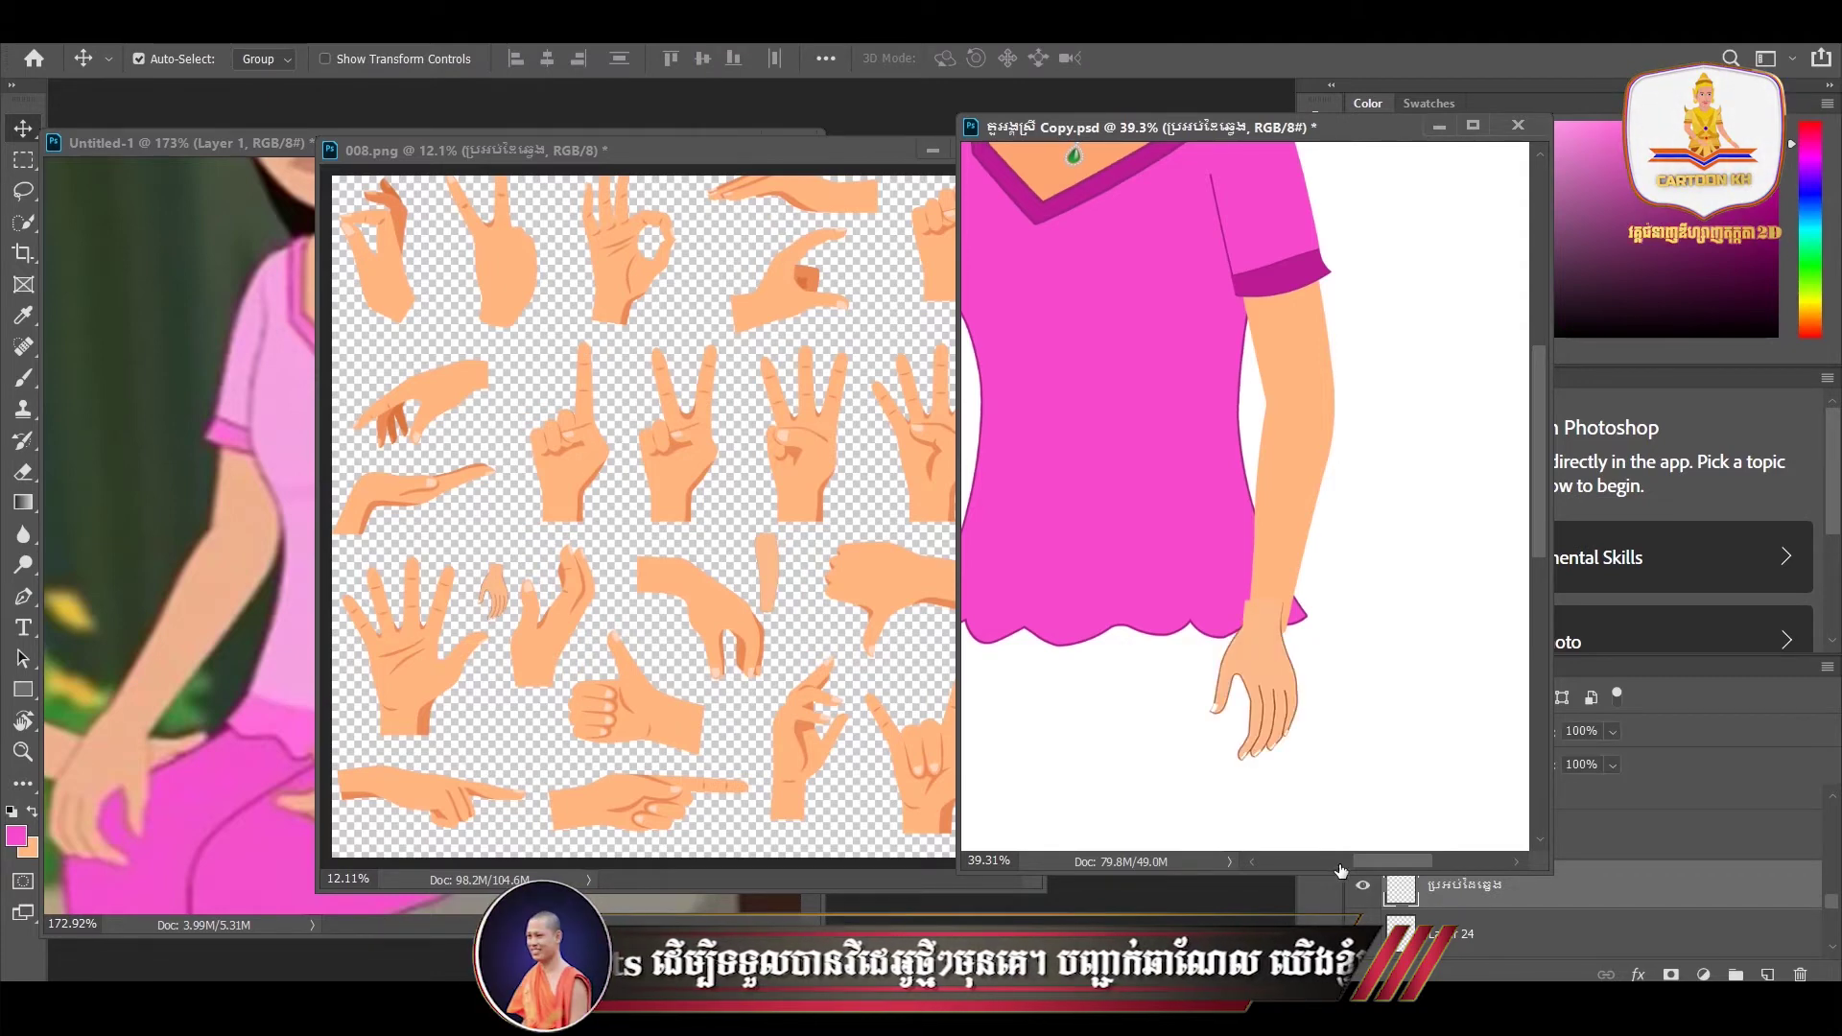
- Nudge the hand onto the wrist below the blouse hem and move the sheet window aside
left_click_drag(1276, 666, 1283, 675)
left_click(1293, 397)
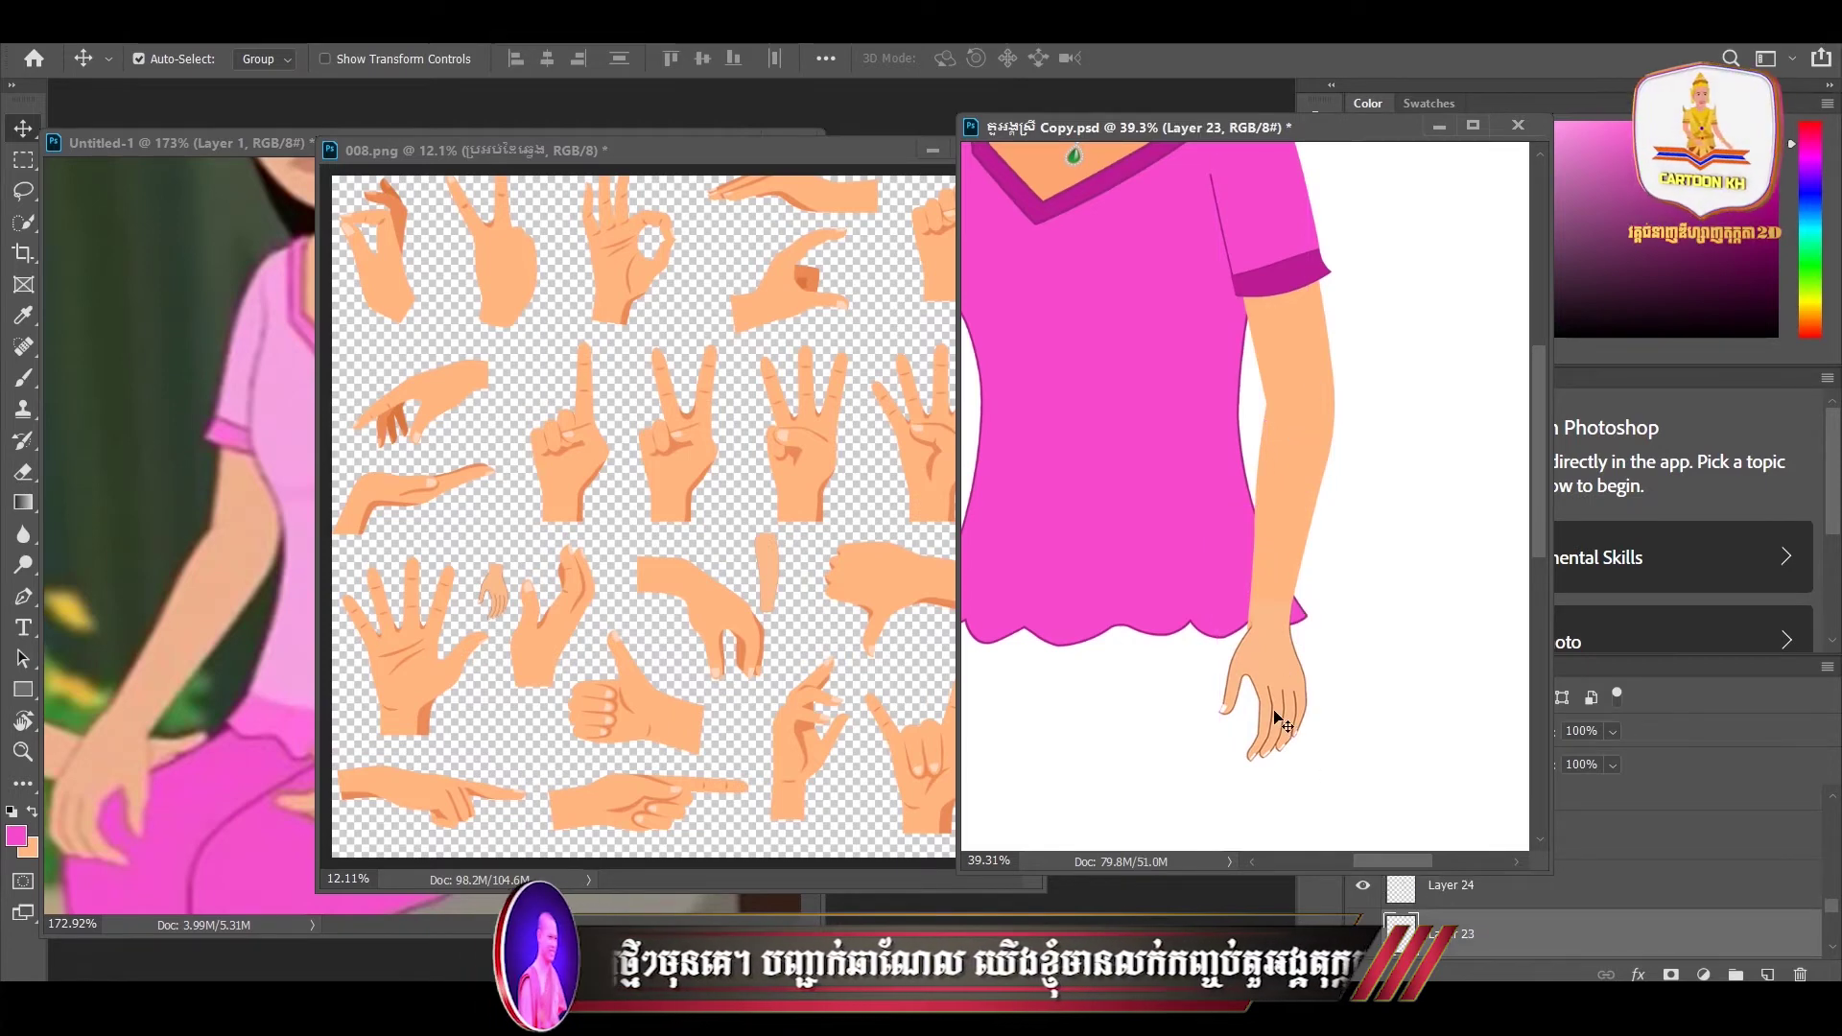
left_click_drag(1280, 720, 1228, 758)
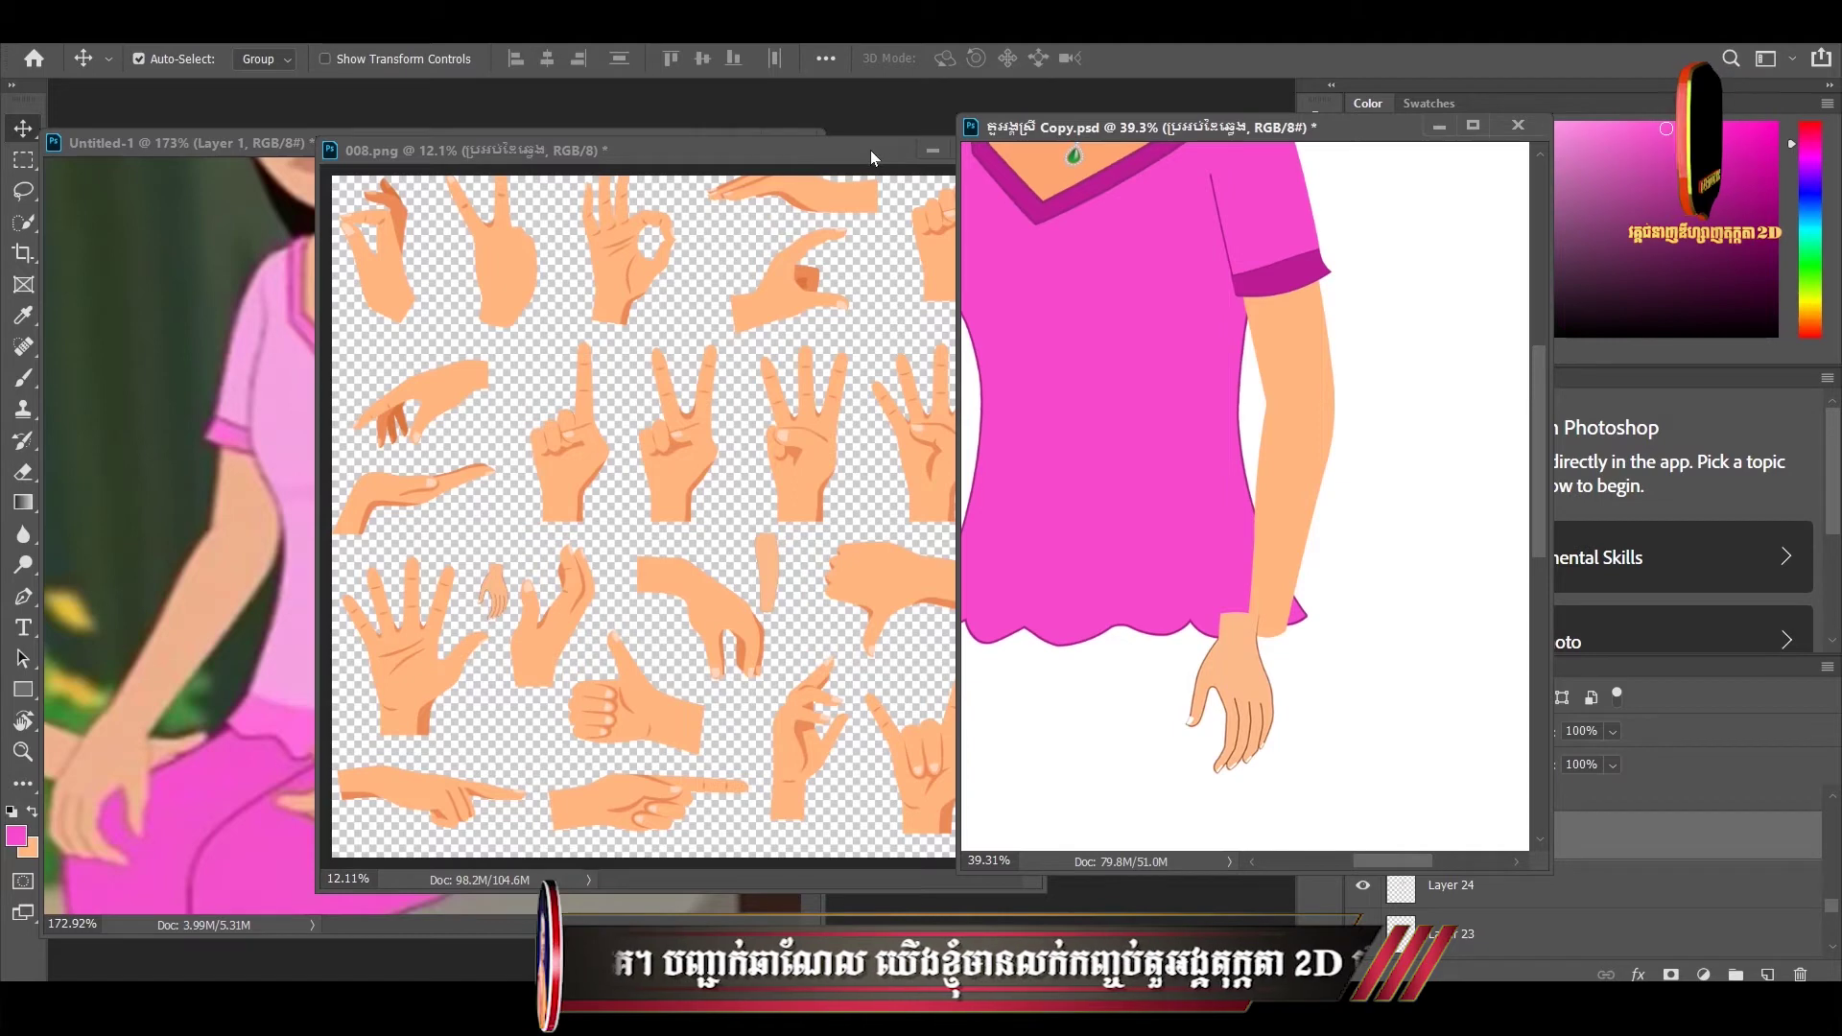
left_click_drag(871, 150, 774, 170)
- Close 008.png without saving and move the Copy.psd window left
left_click(914, 170)
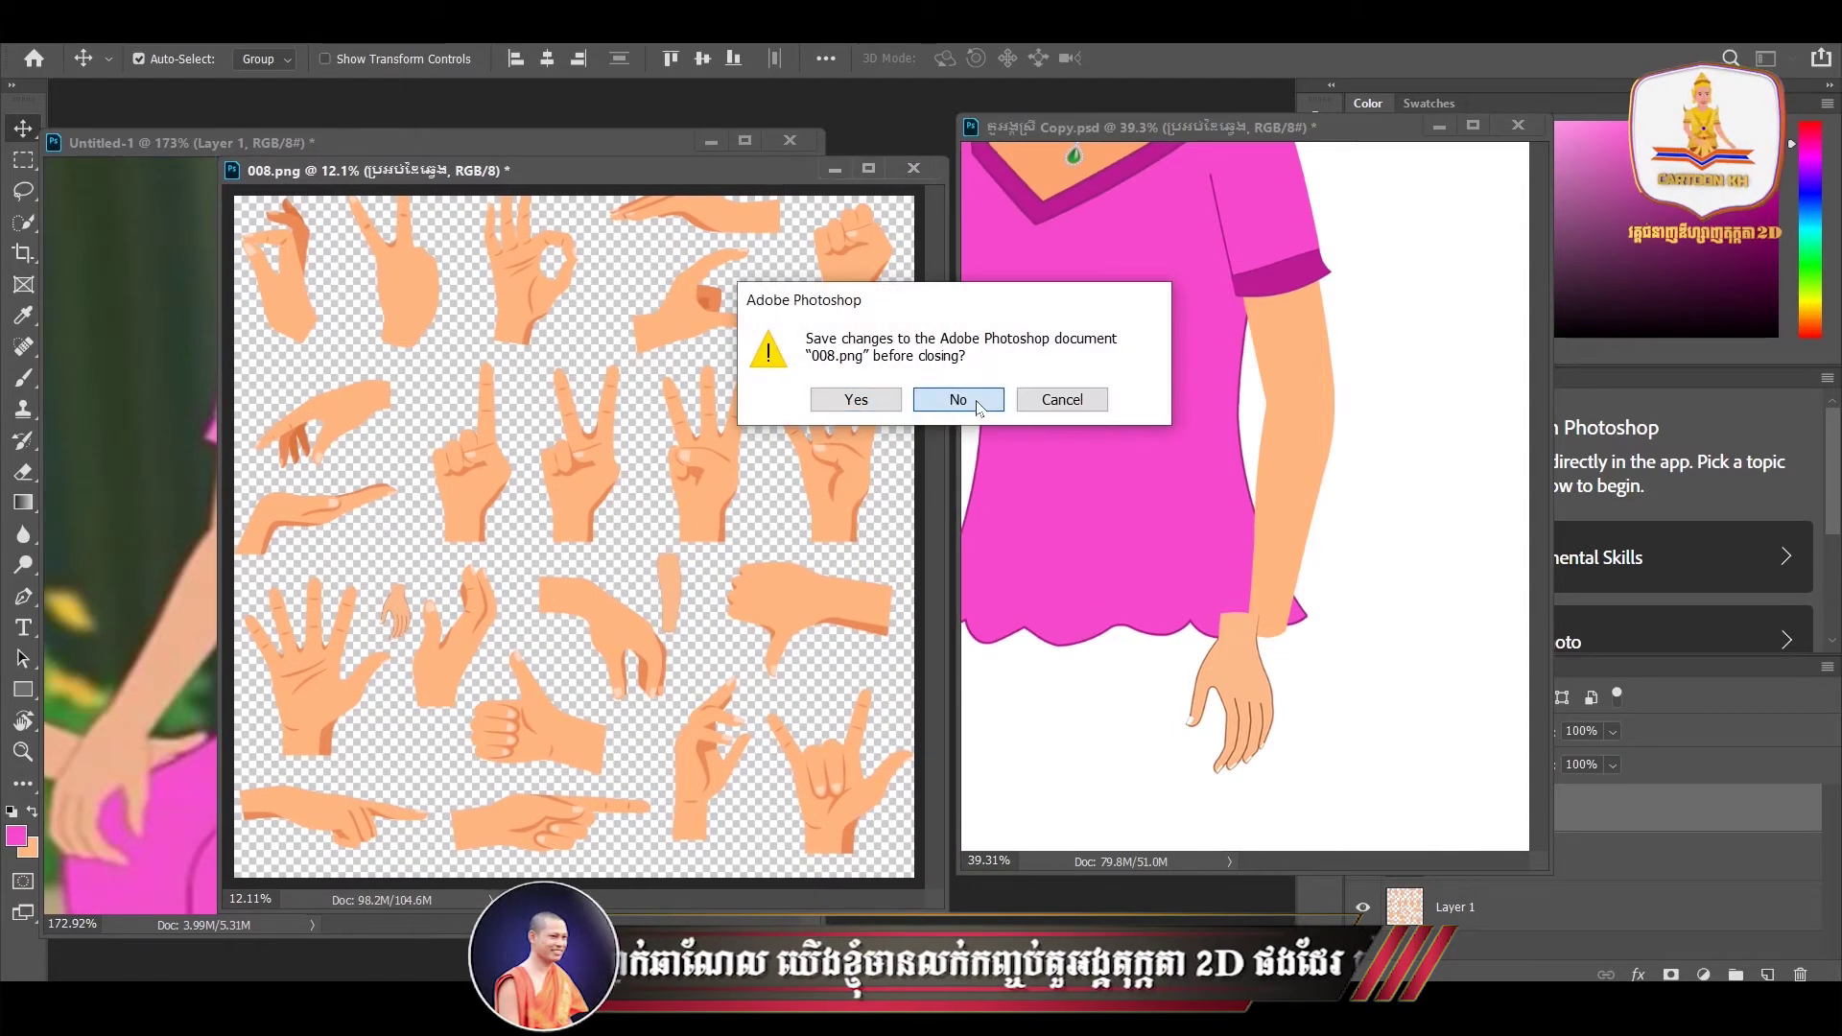
left_click(958, 399)
left_click_drag(1146, 126, 785, 137)
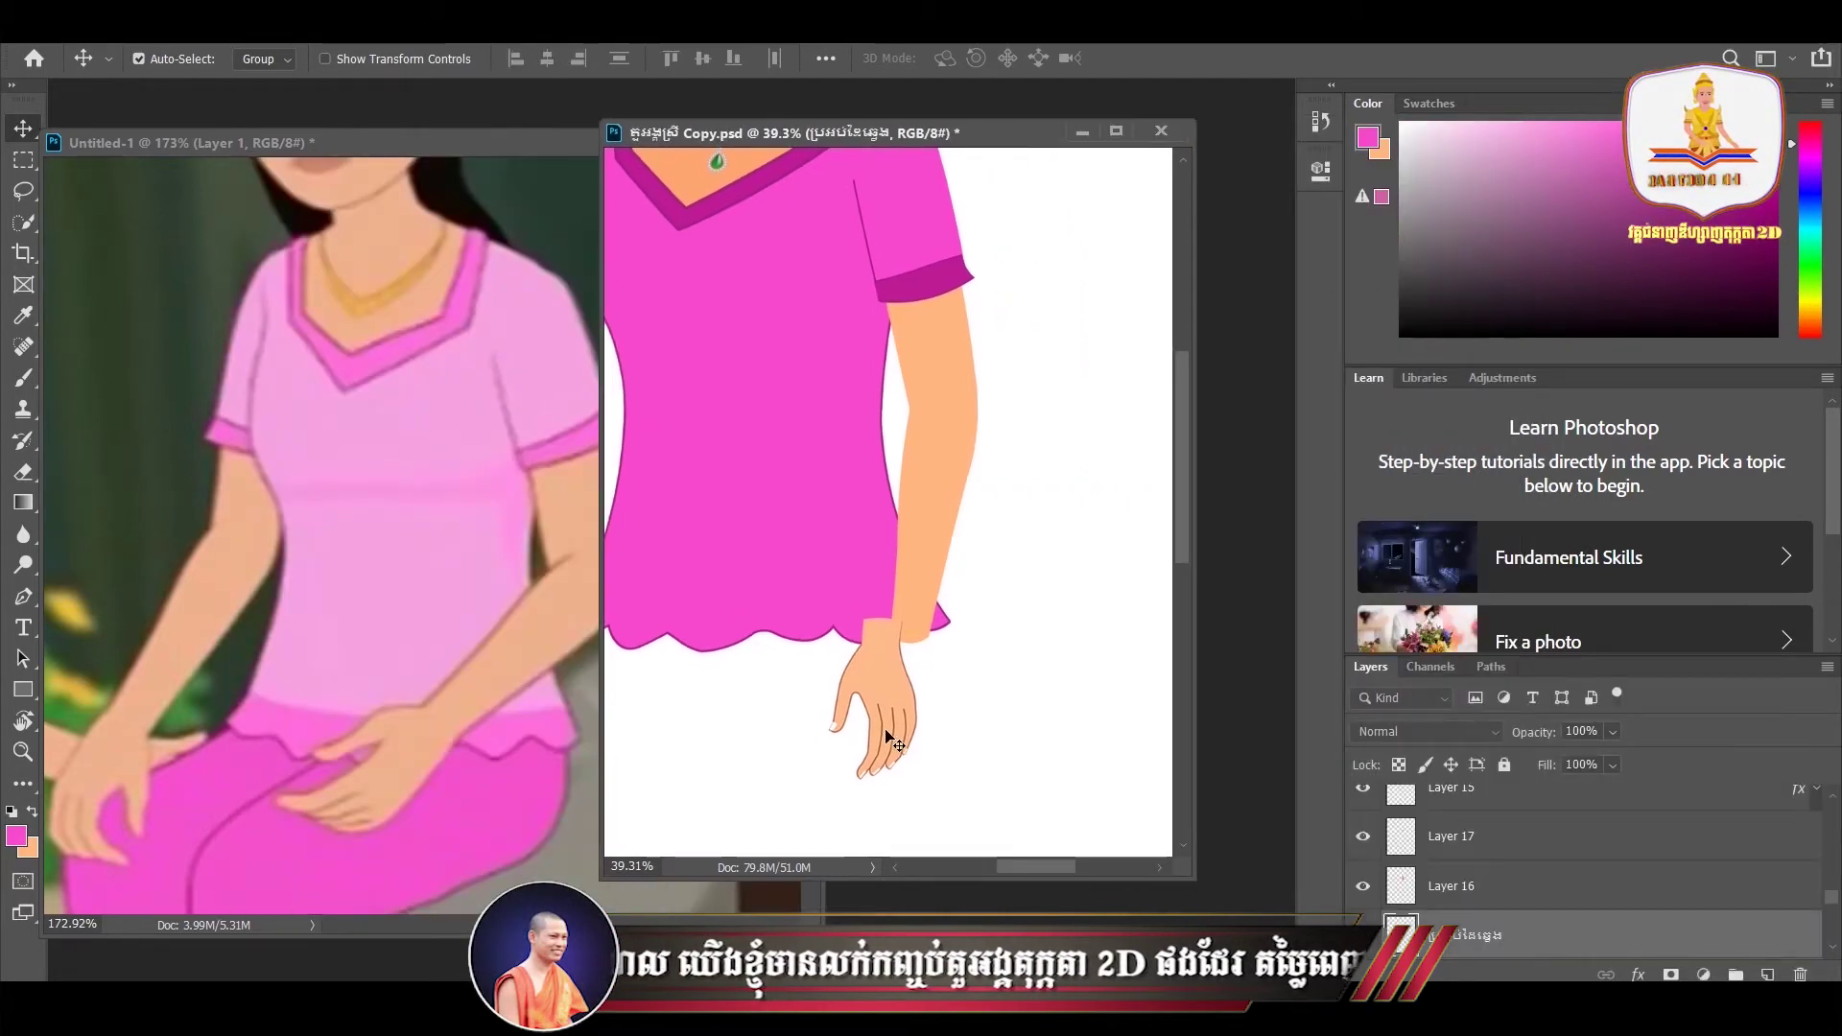
- Open the Layer Style settings for the arm layer, Layer 24
scroll(893, 743, "up", 2)
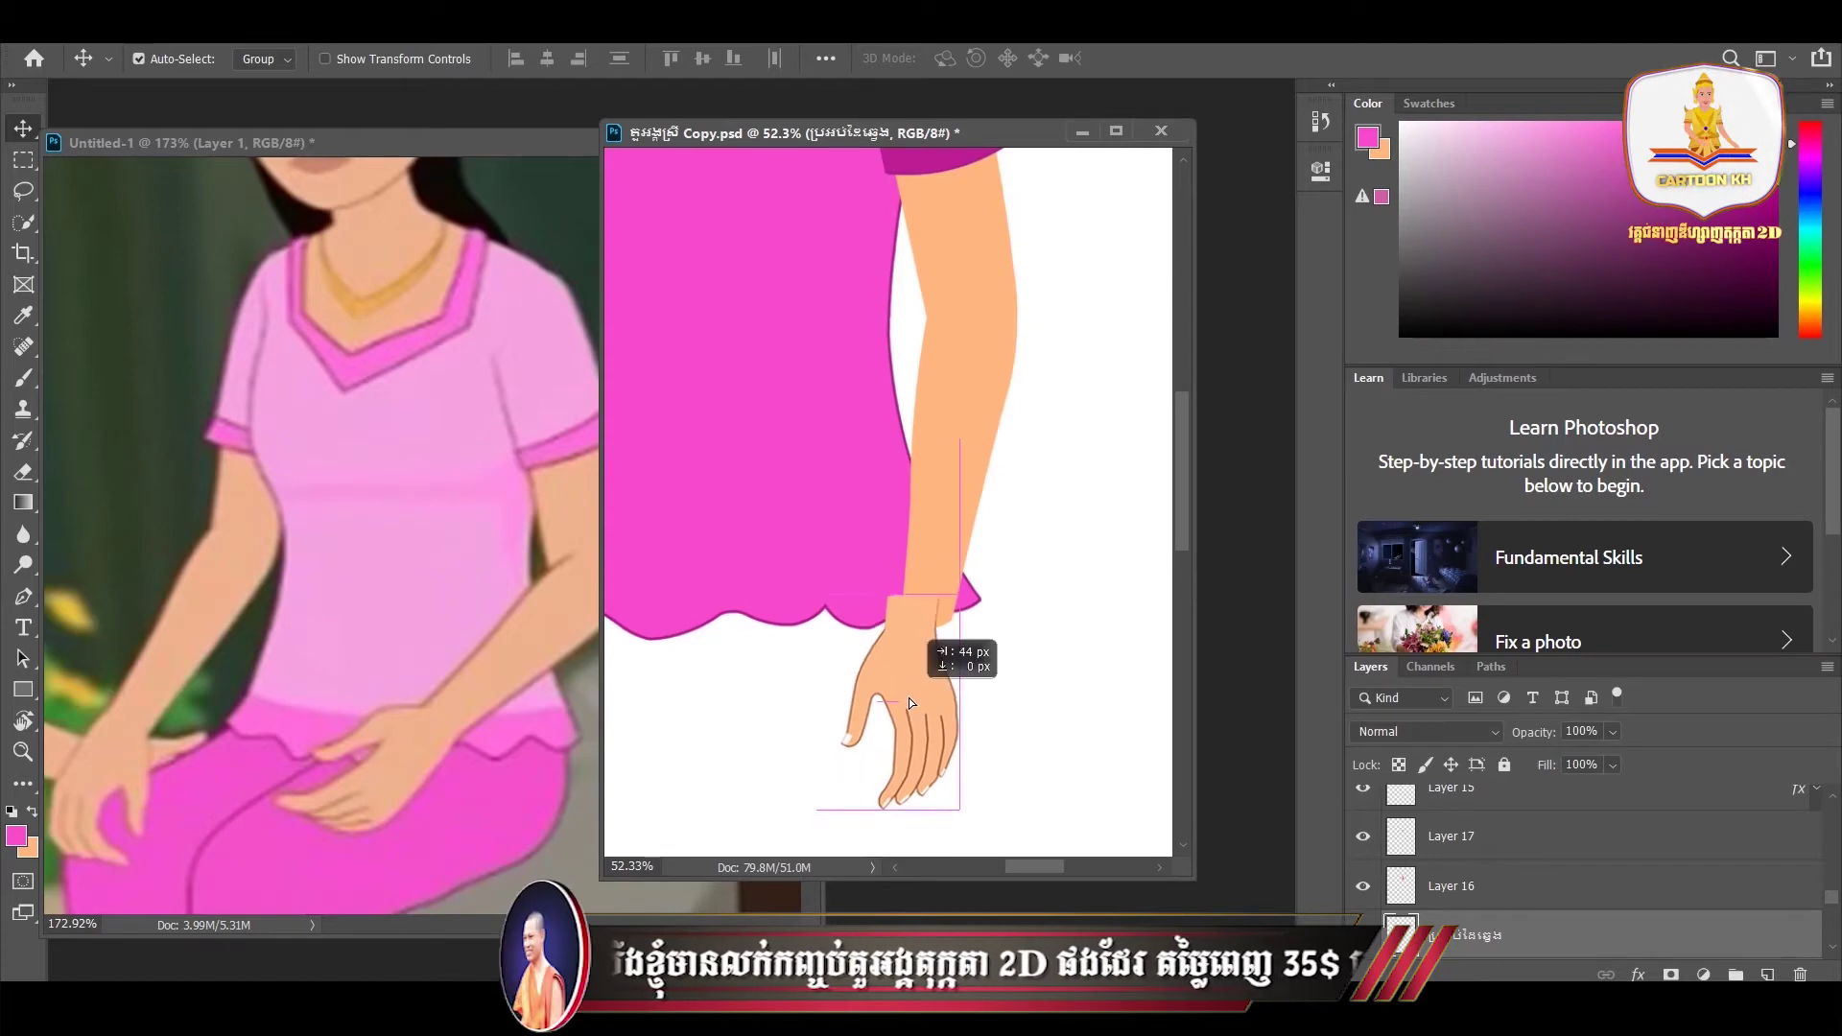
key("ctrl+shift+alt+n")
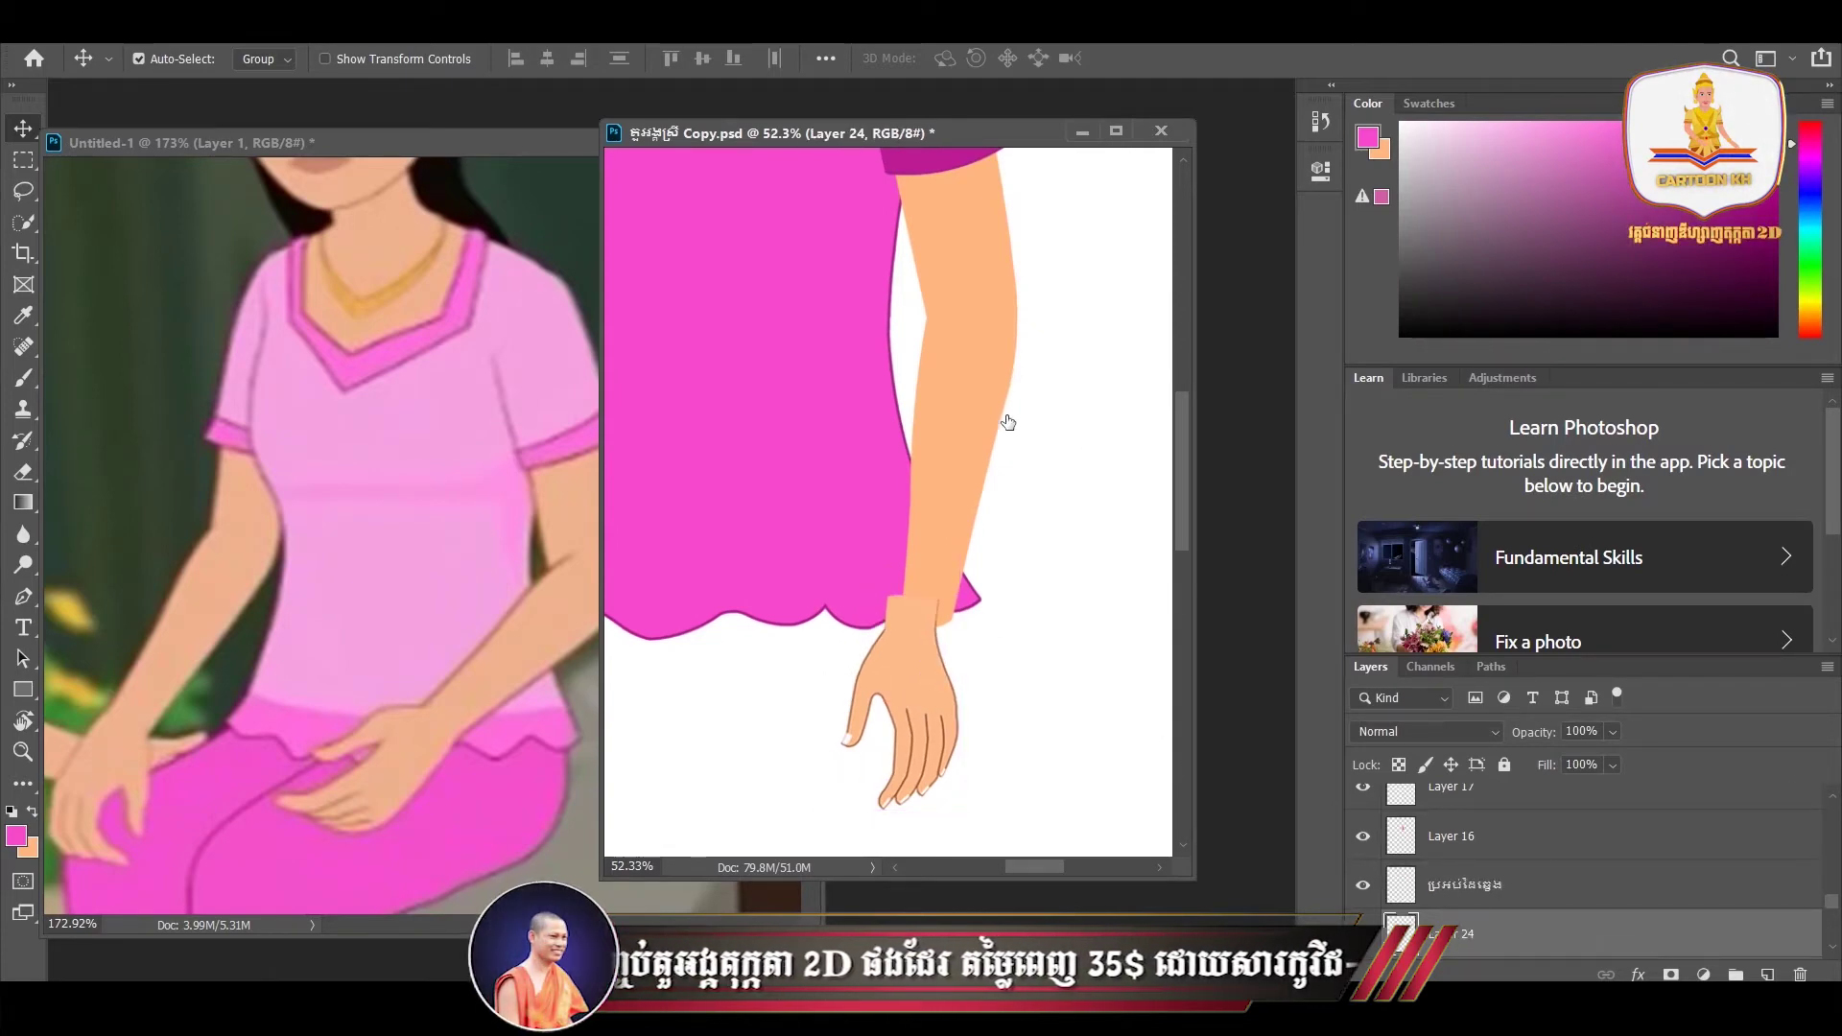
key("space")
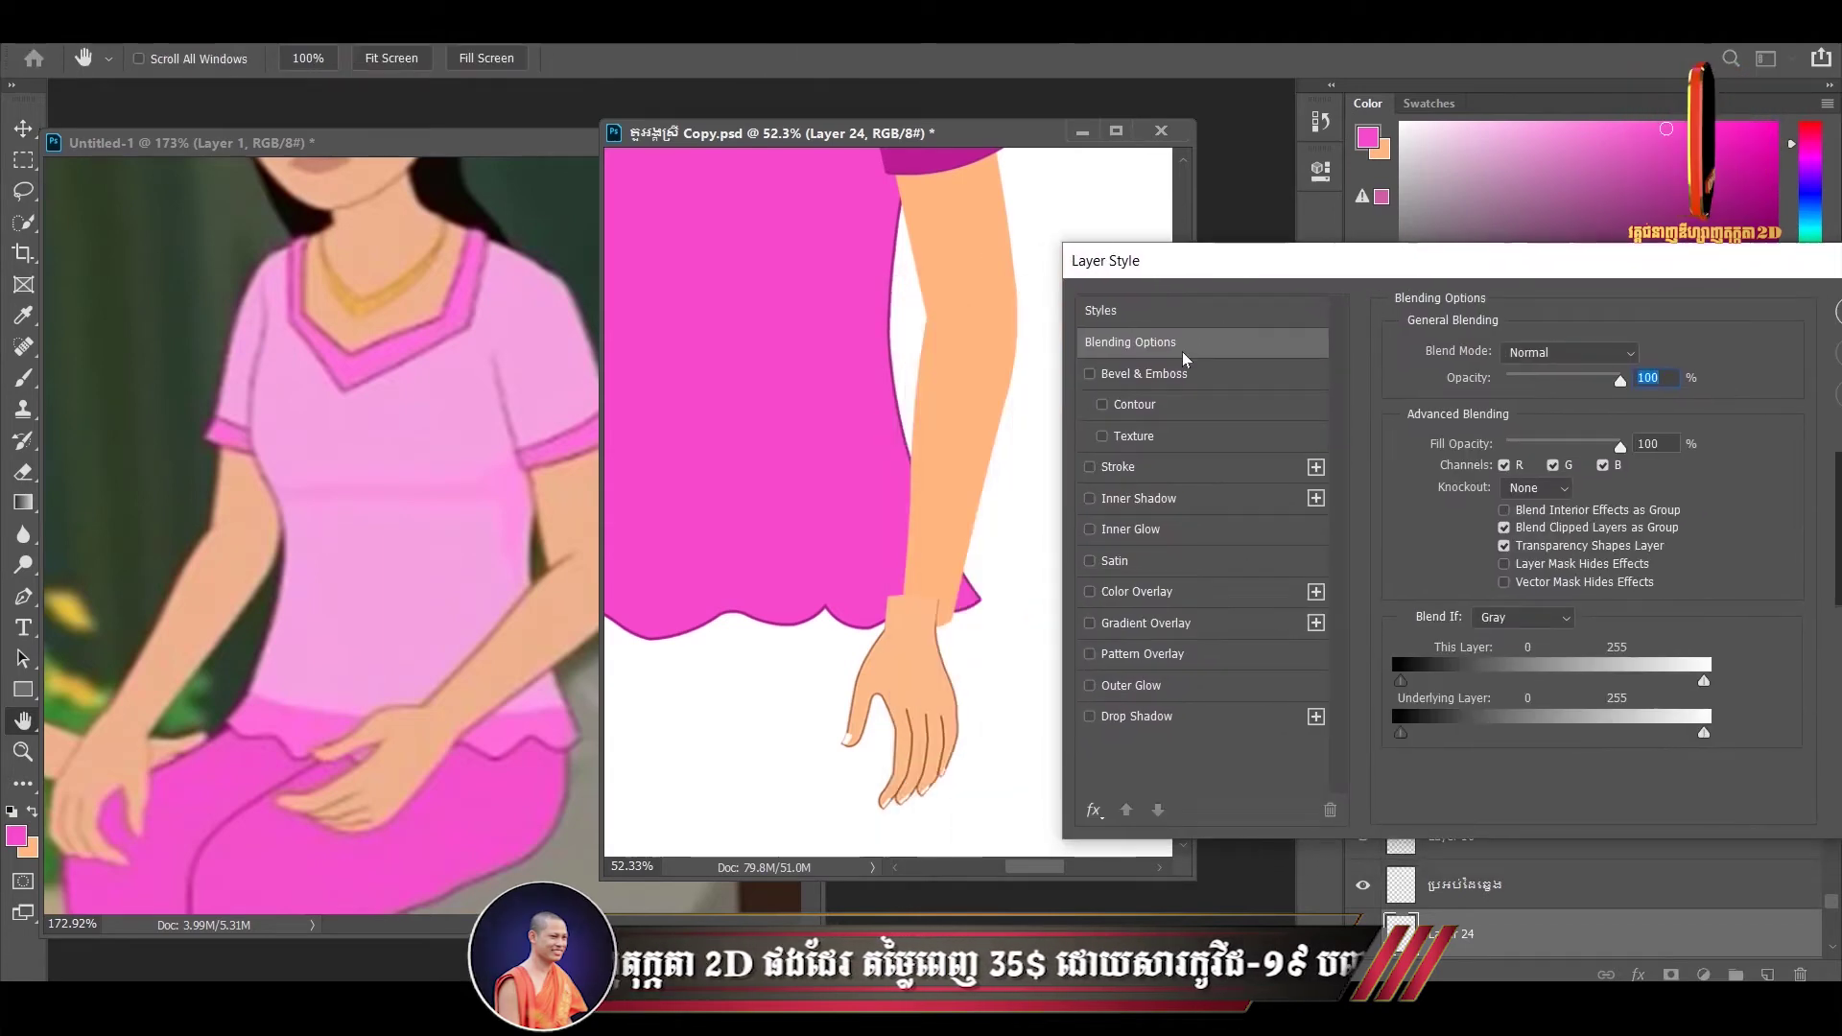
- Give Layer 24 a Color Overlay sampled from the hand's fcba8a skin tone
left_click(1117, 591)
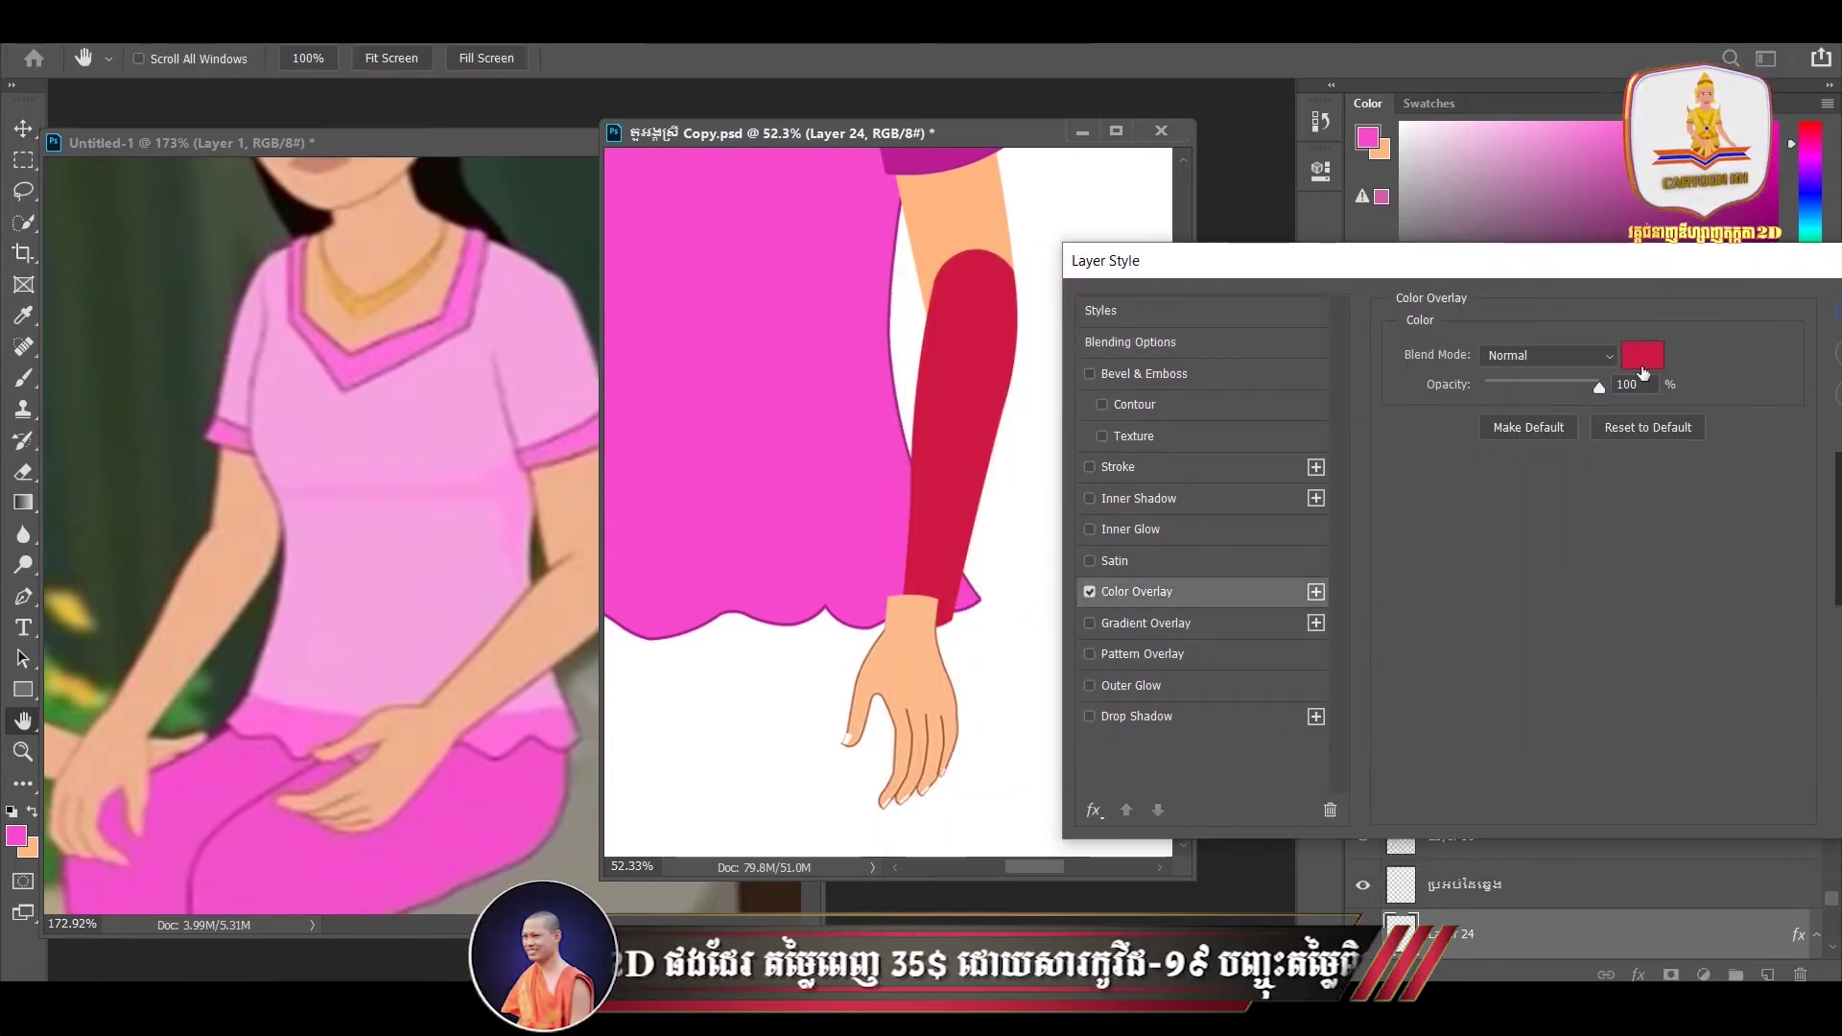
left_click(1643, 372)
left_click(921, 662)
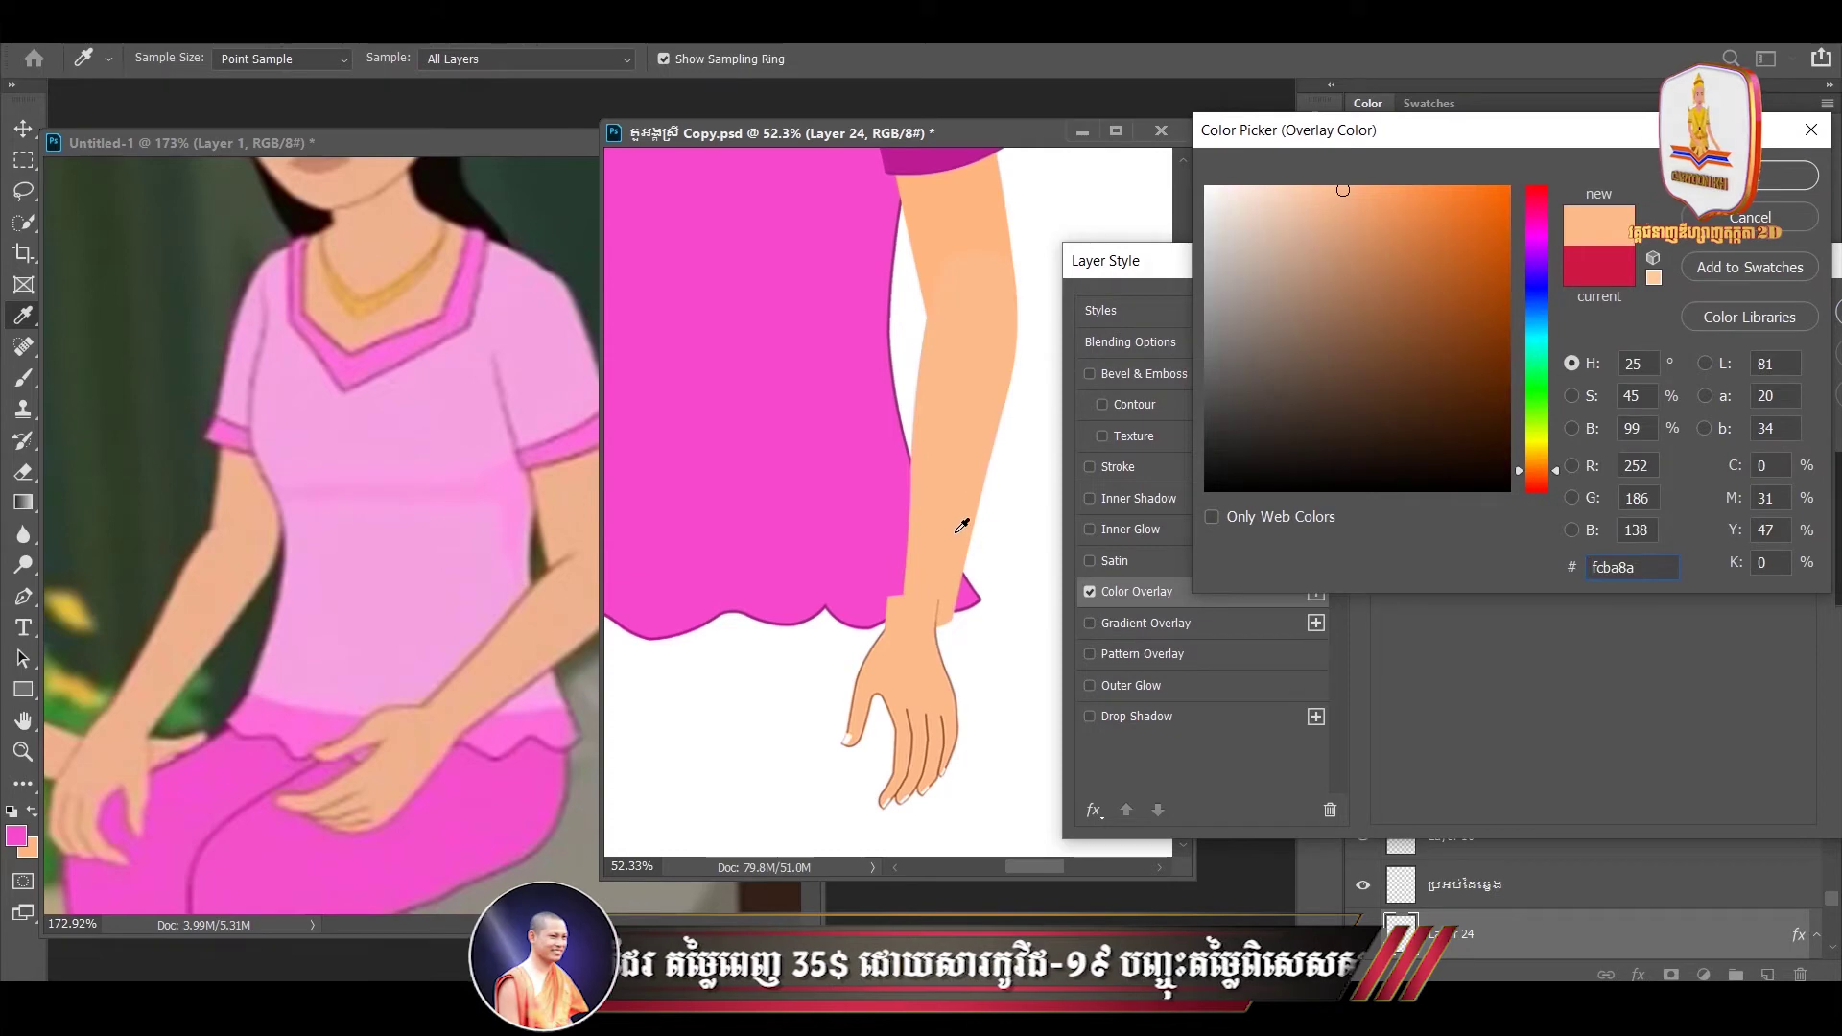
left_click(1750, 176)
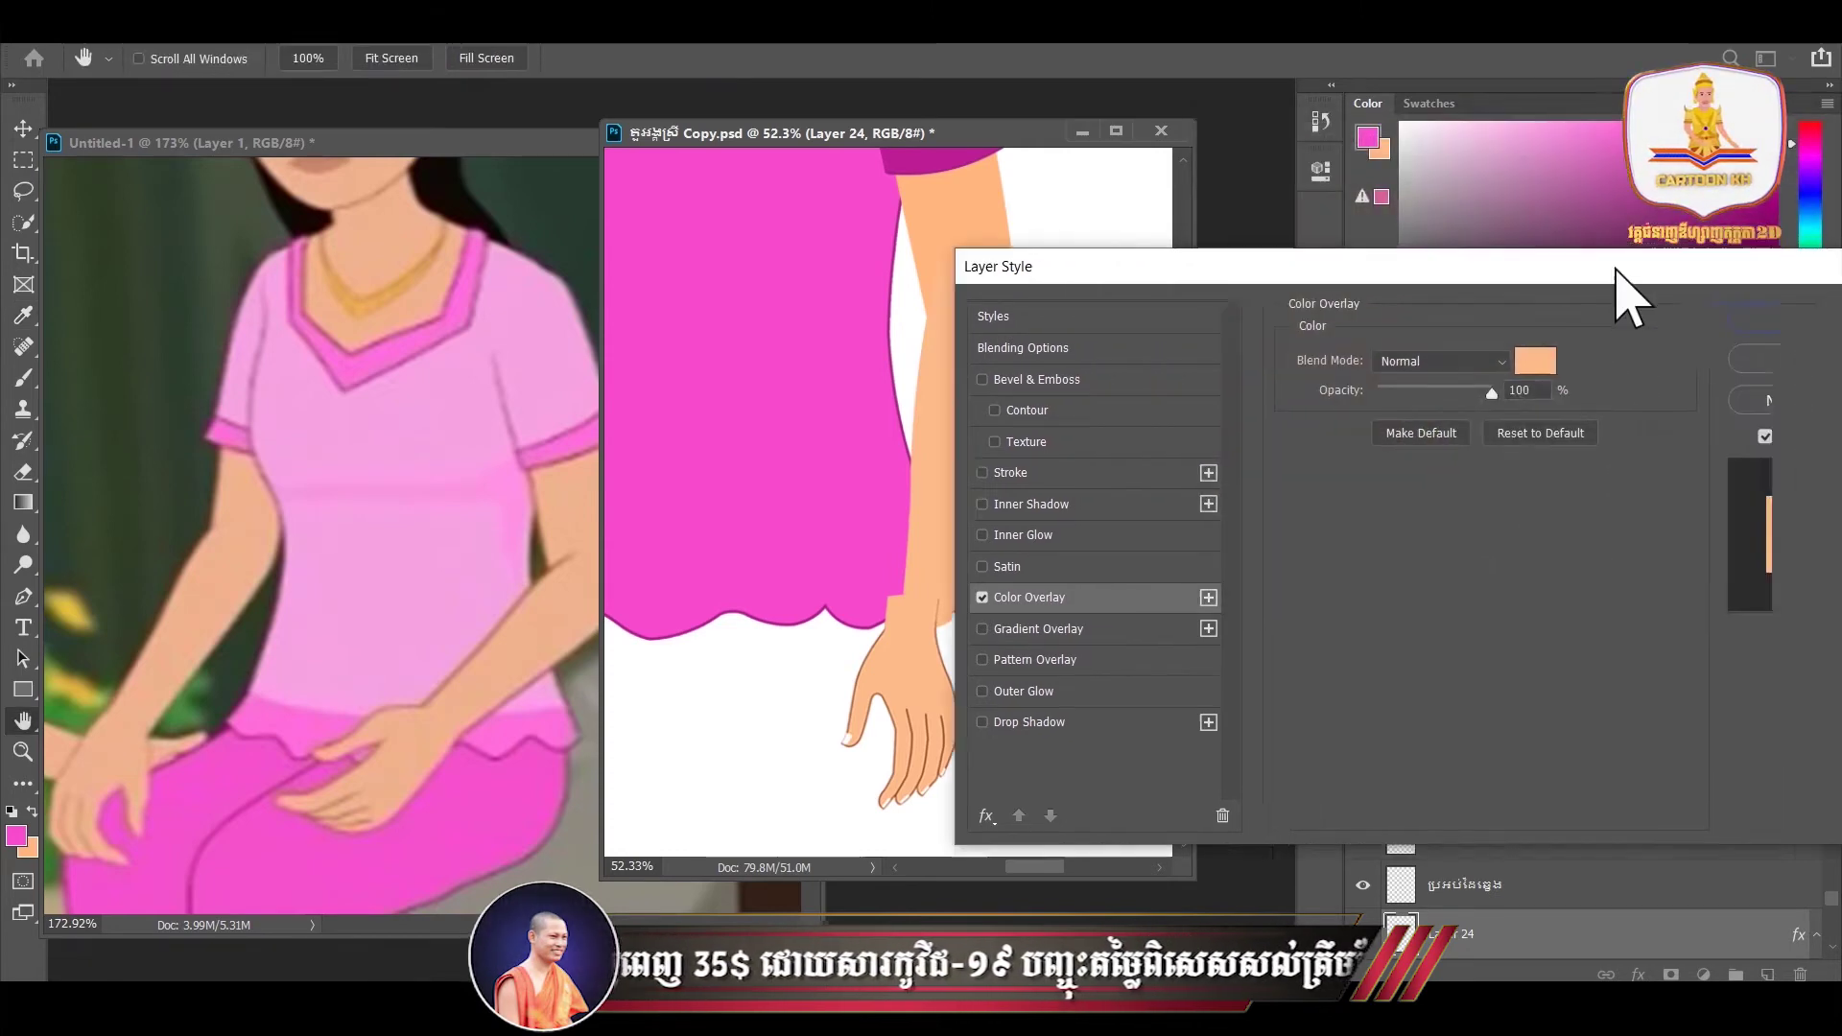
left_click_drag(1624, 273, 1455, 282)
key("Return")
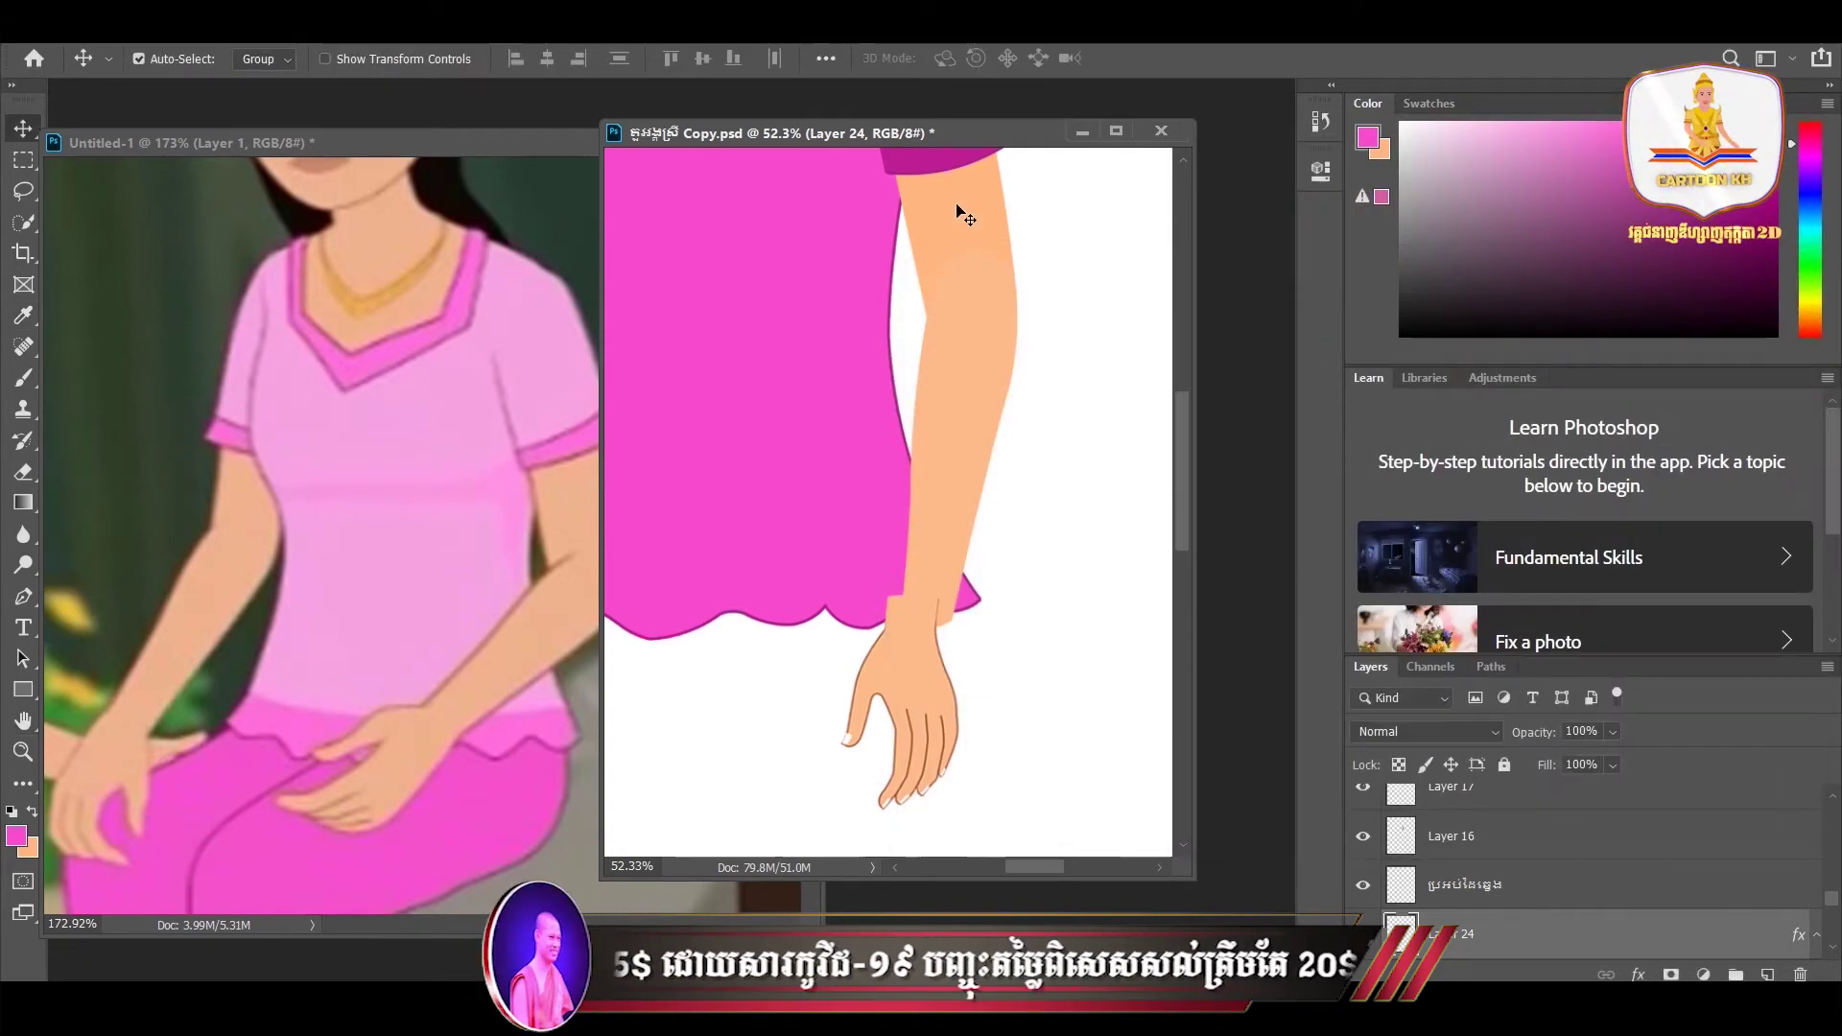
- Apply the same skin-tone overlay to Layer 23, then maximize the canvas and hide panels
key("alt+bracketleft")
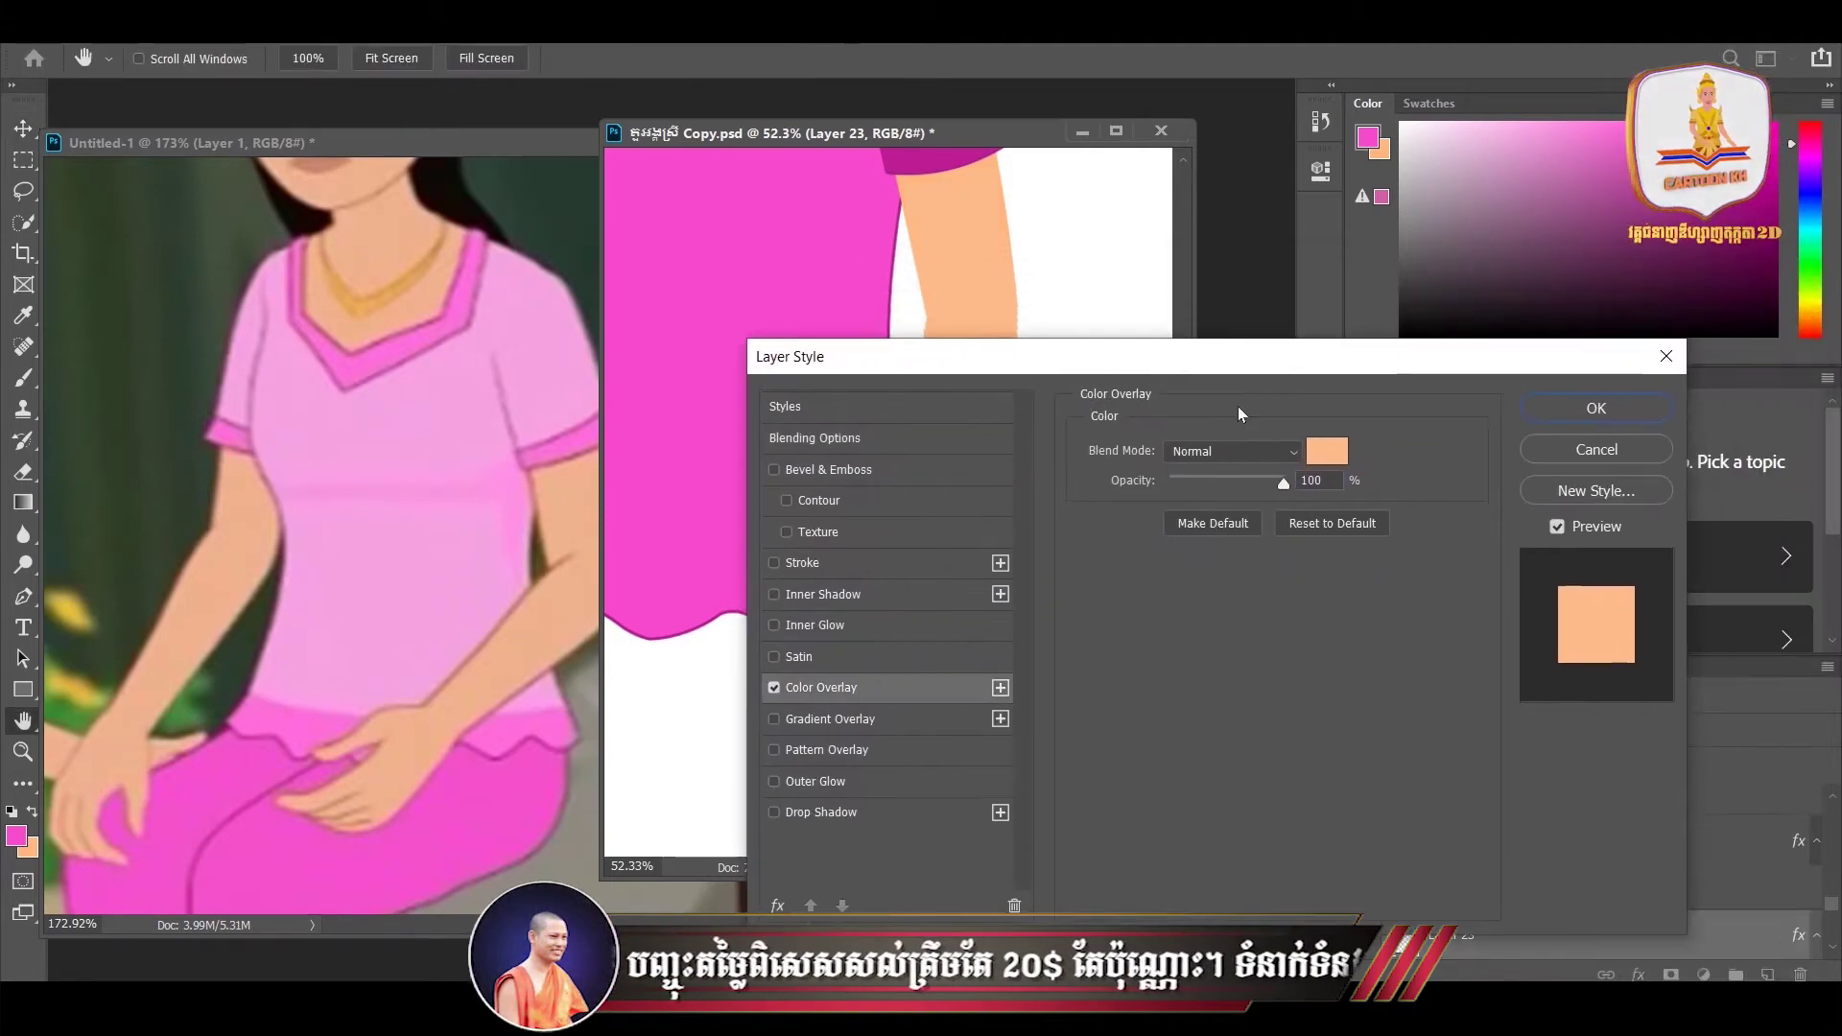
key("Return")
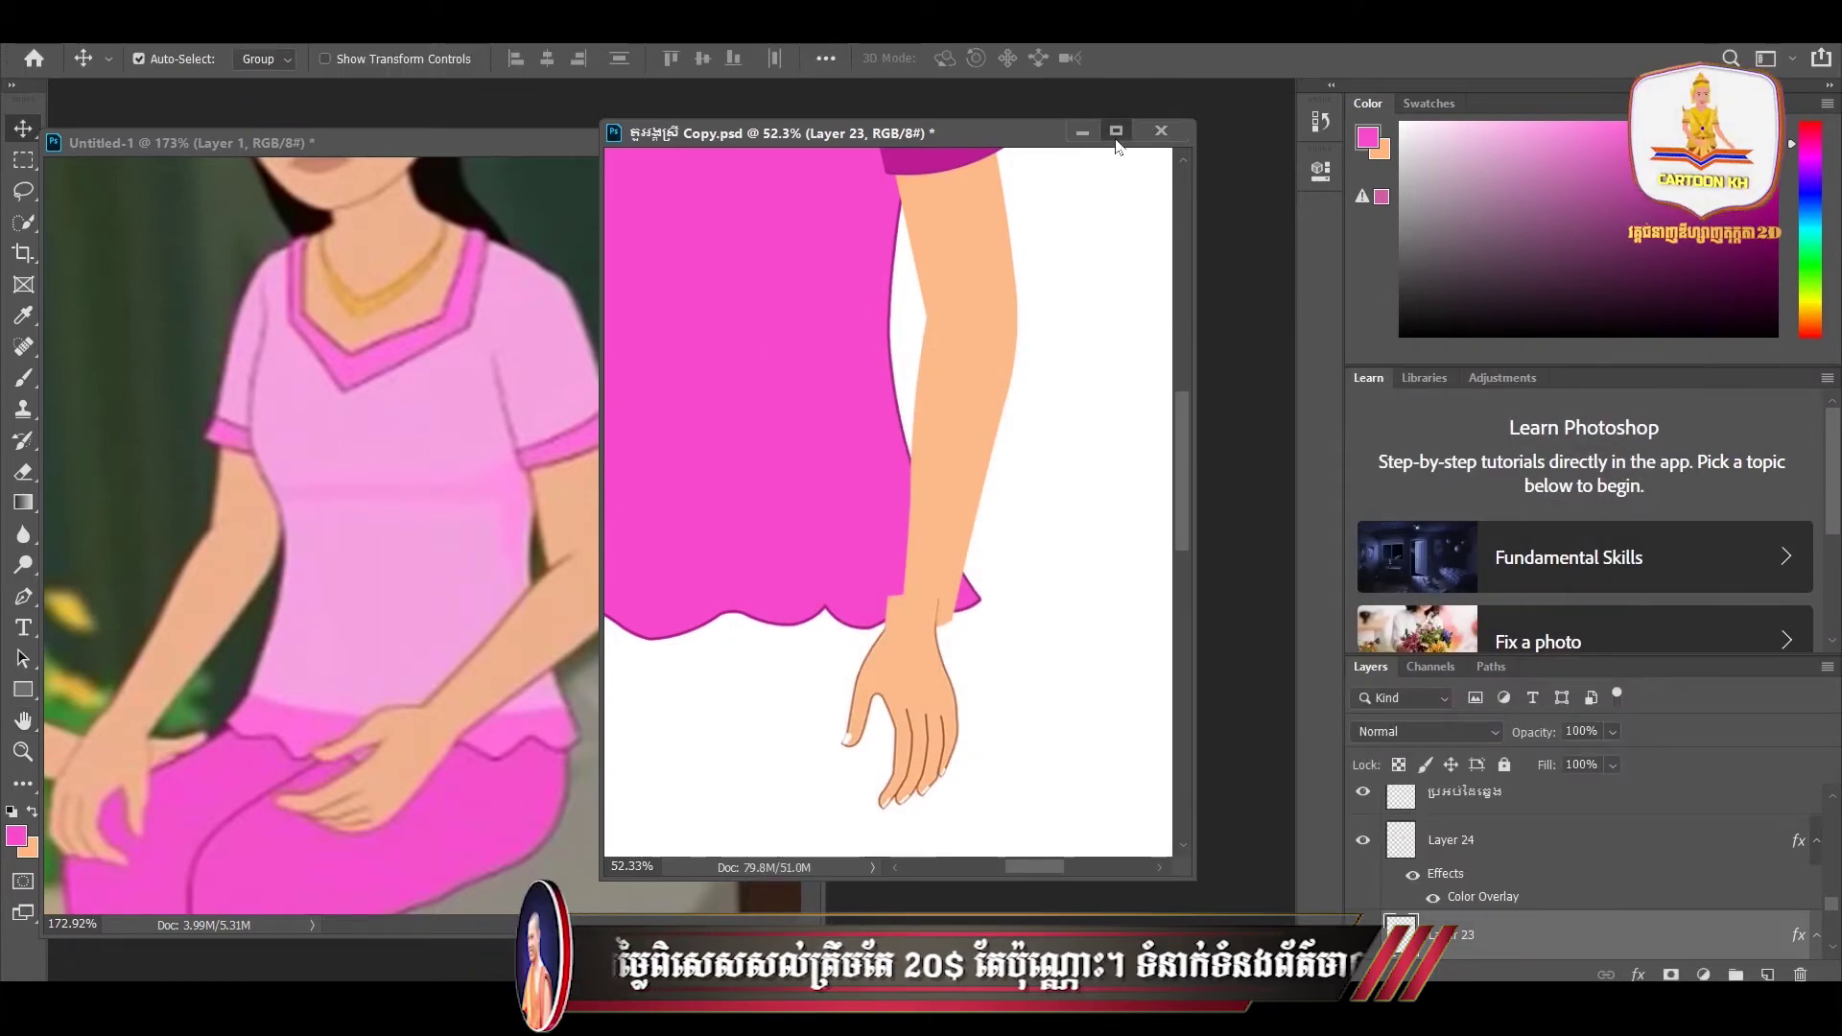
left_click(1116, 131)
key("Tab")
- Nudge the hand slightly to sit at the end of the wrist
scroll(806, 361, "down", 3)
scroll(944, 470, "up", 1)
left_click_drag(989, 681, 995, 679)
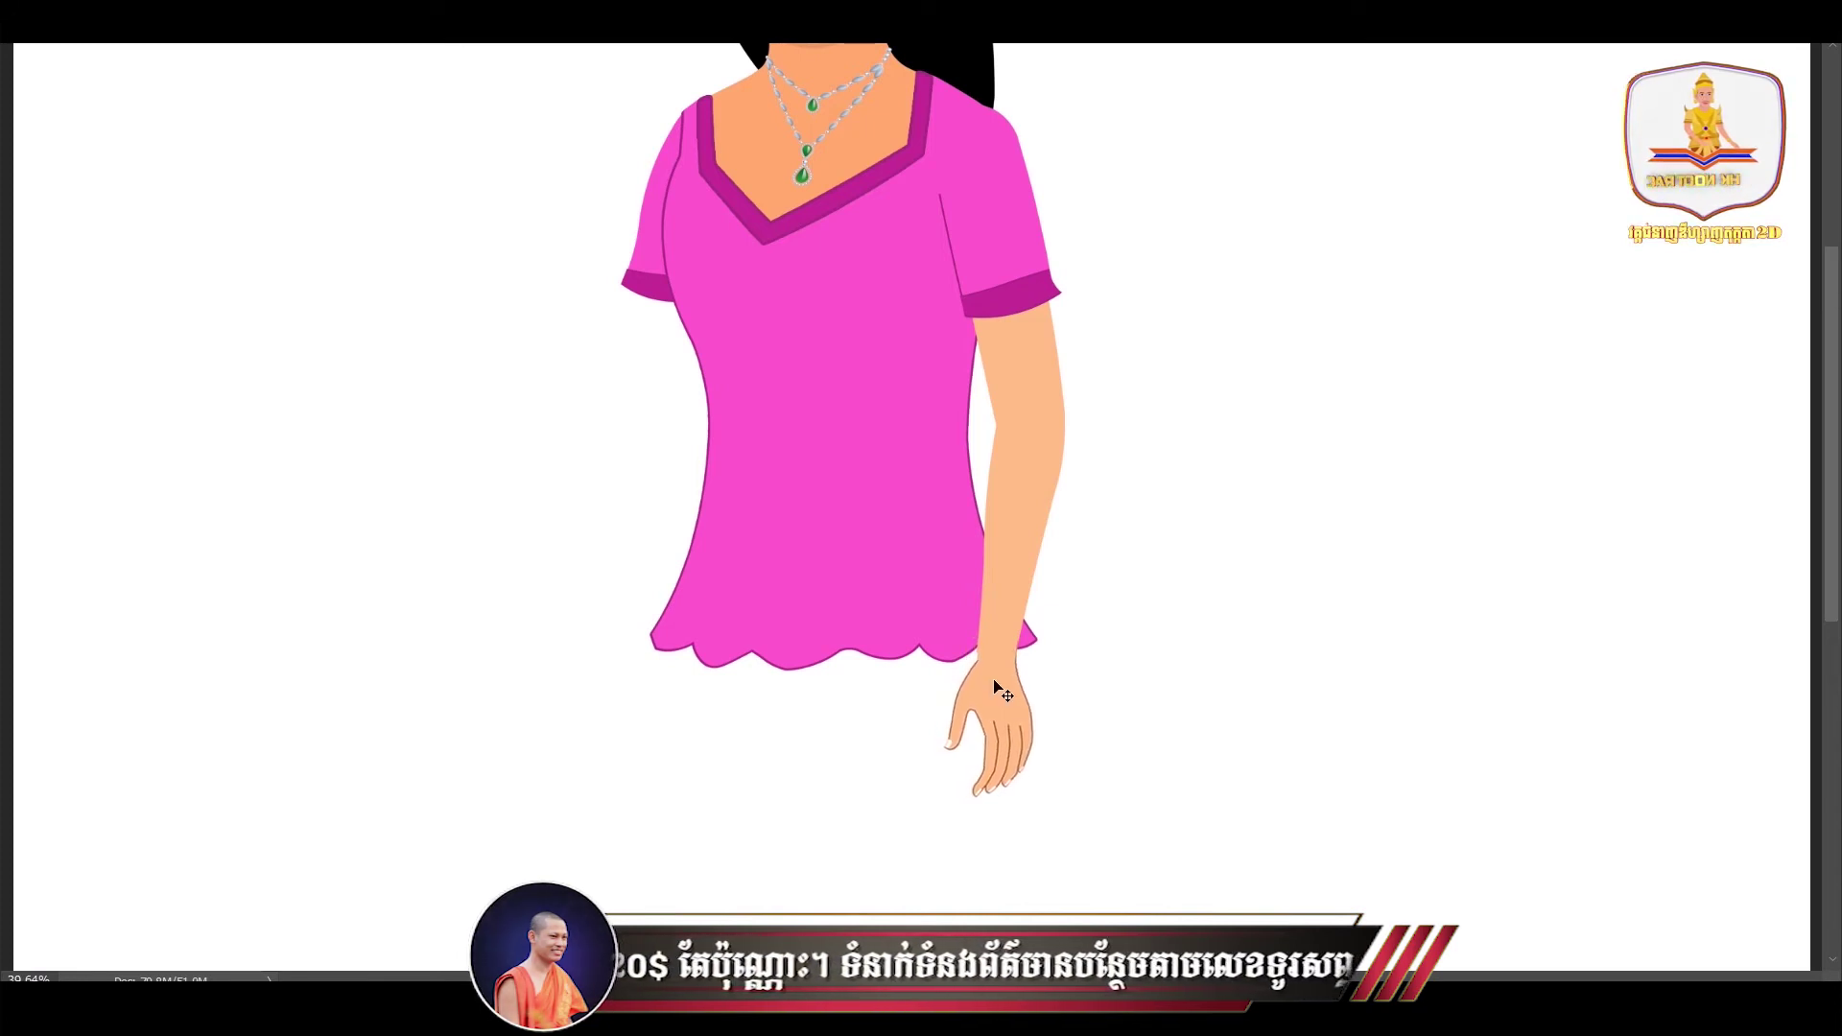
left_click_drag(994, 680, 995, 683)
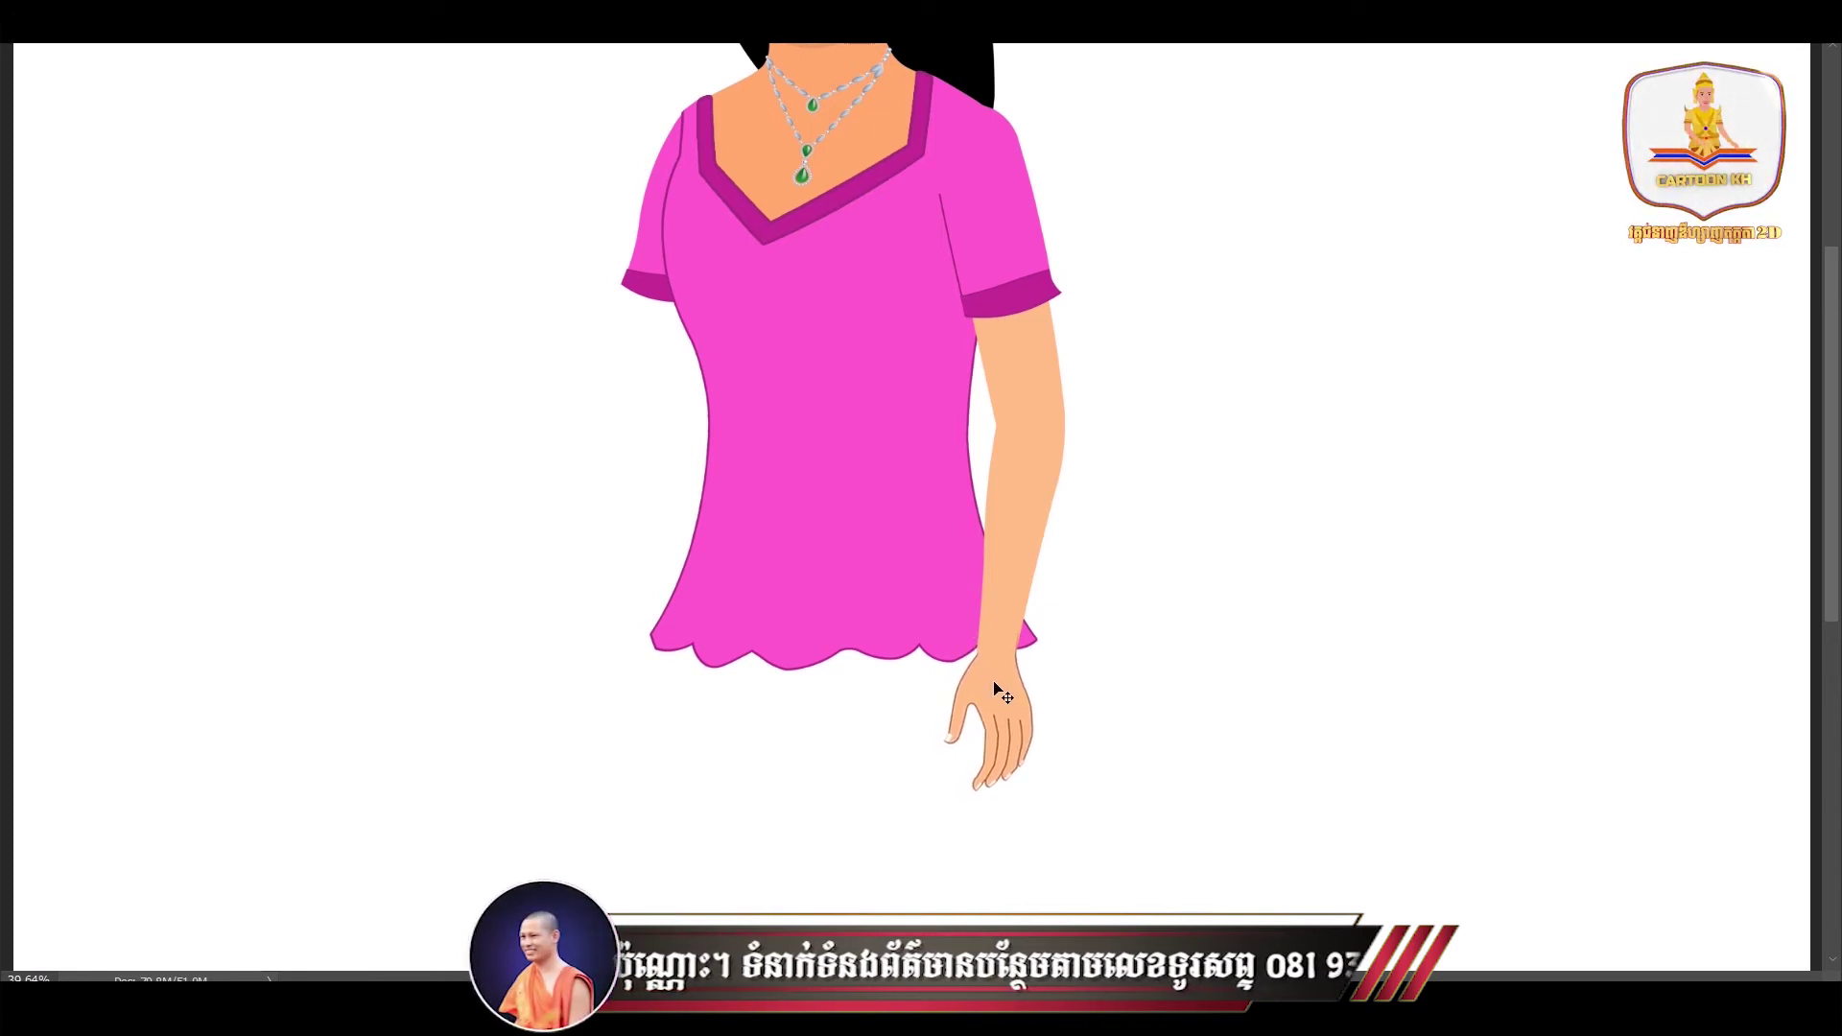
scroll(995, 683, "up", 2)
scroll(998, 679, "up", 2)
scroll(1005, 672, "up", 1)
- Enlarge the hand slightly and nudge it left and down
key("ctrl+t")
left_click_drag(1072, 557, 1077, 546)
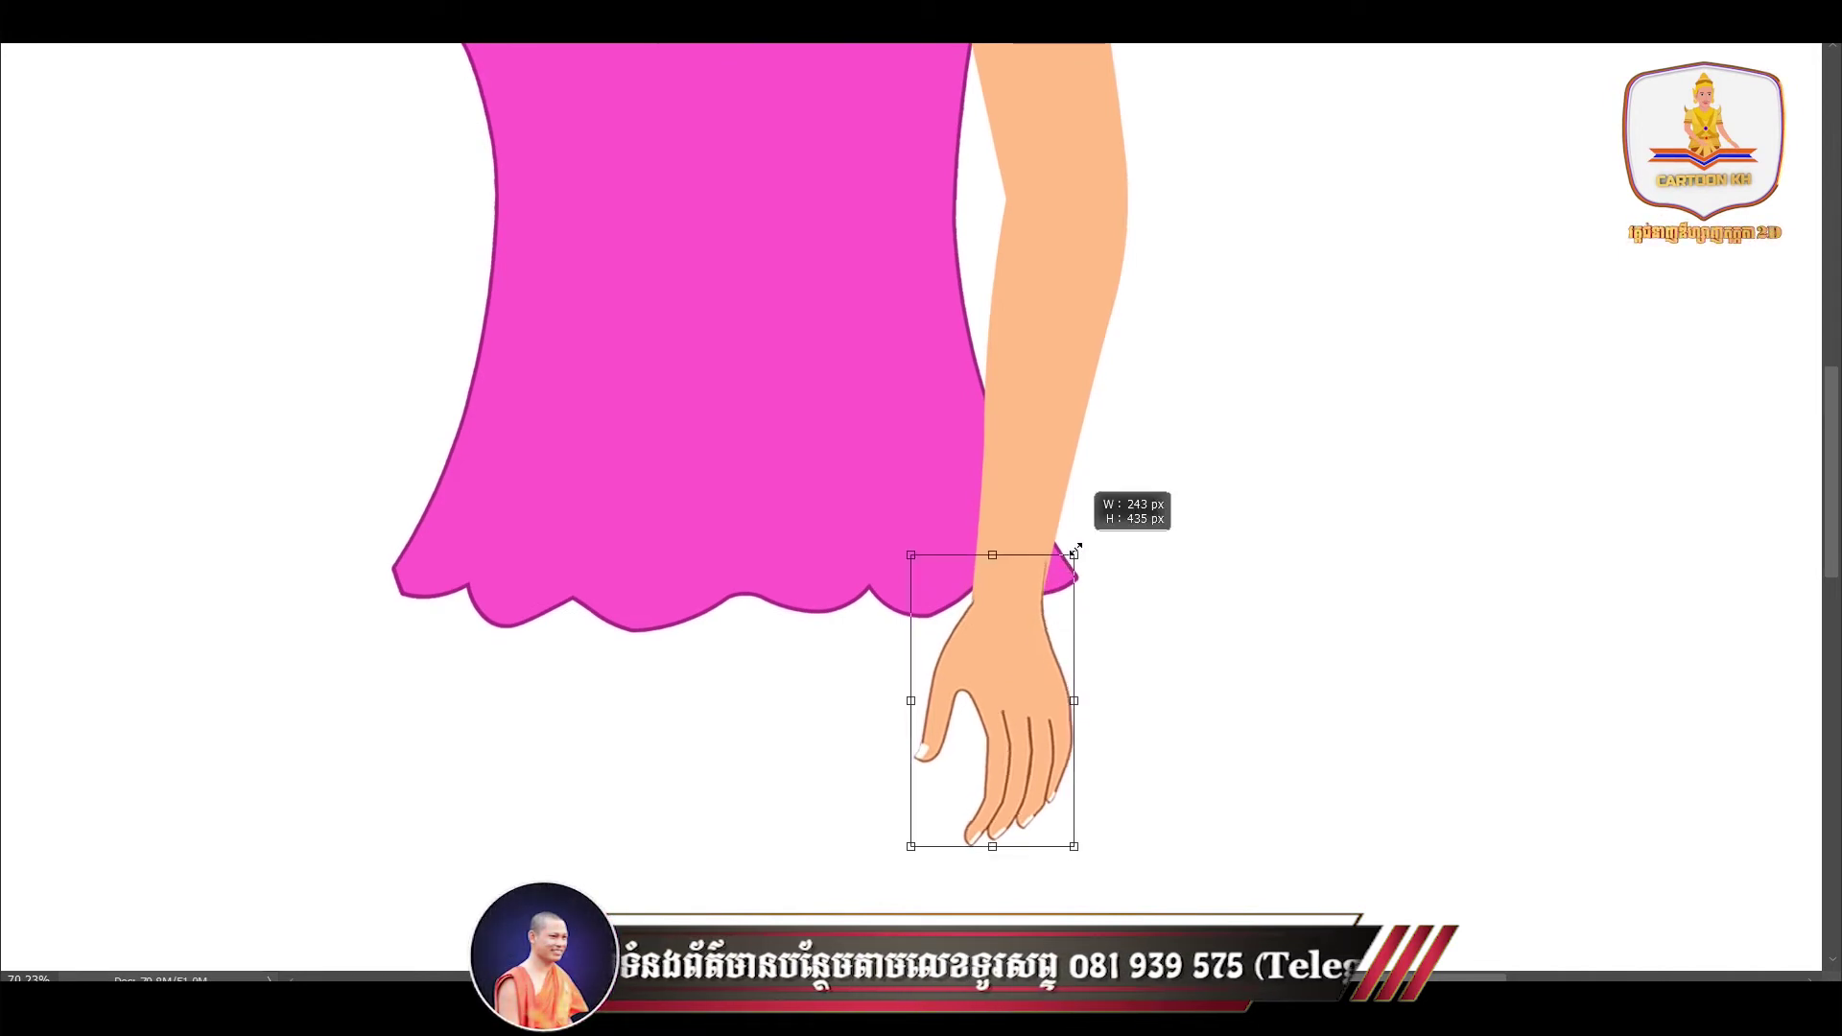
key("Return")
key("Left")
key("Down")
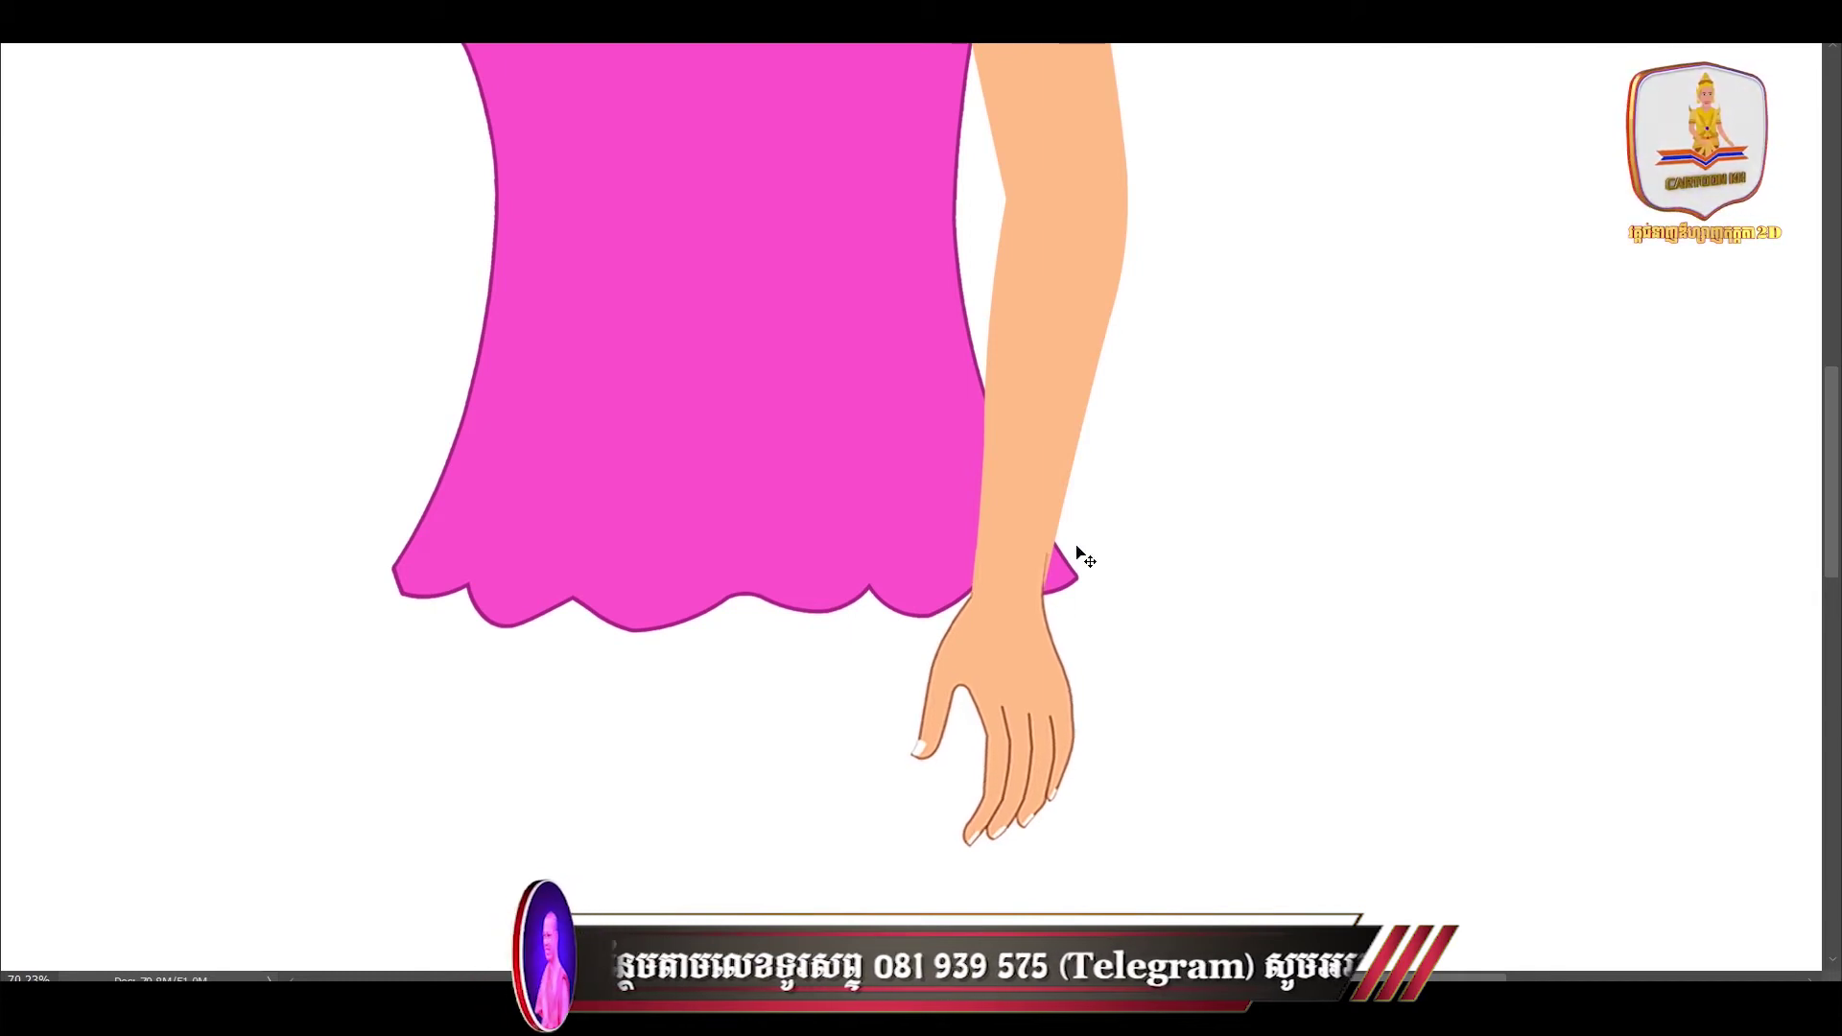
- Rotate the hand slightly clockwise, enlarge it a bit more, and shift it left
key("ctrl+t")
left_click_drag(1094, 874, 1085, 870)
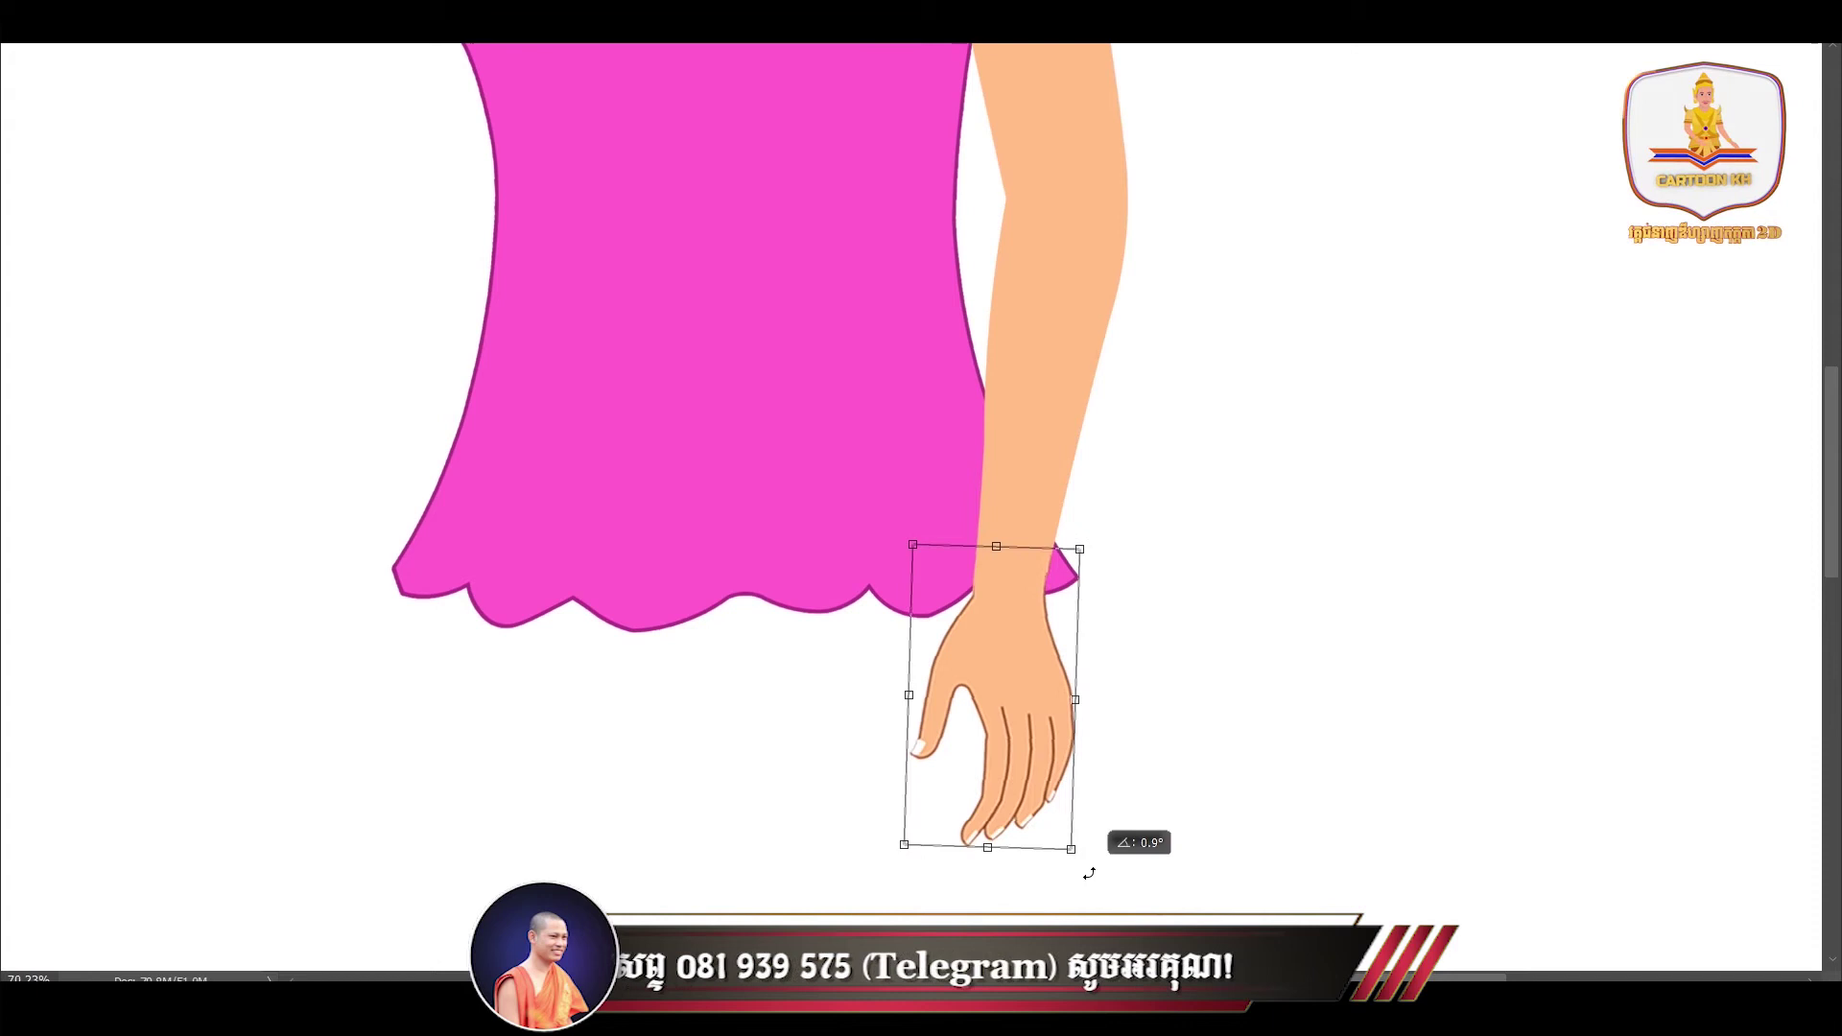
left_click_drag(914, 545, 907, 531)
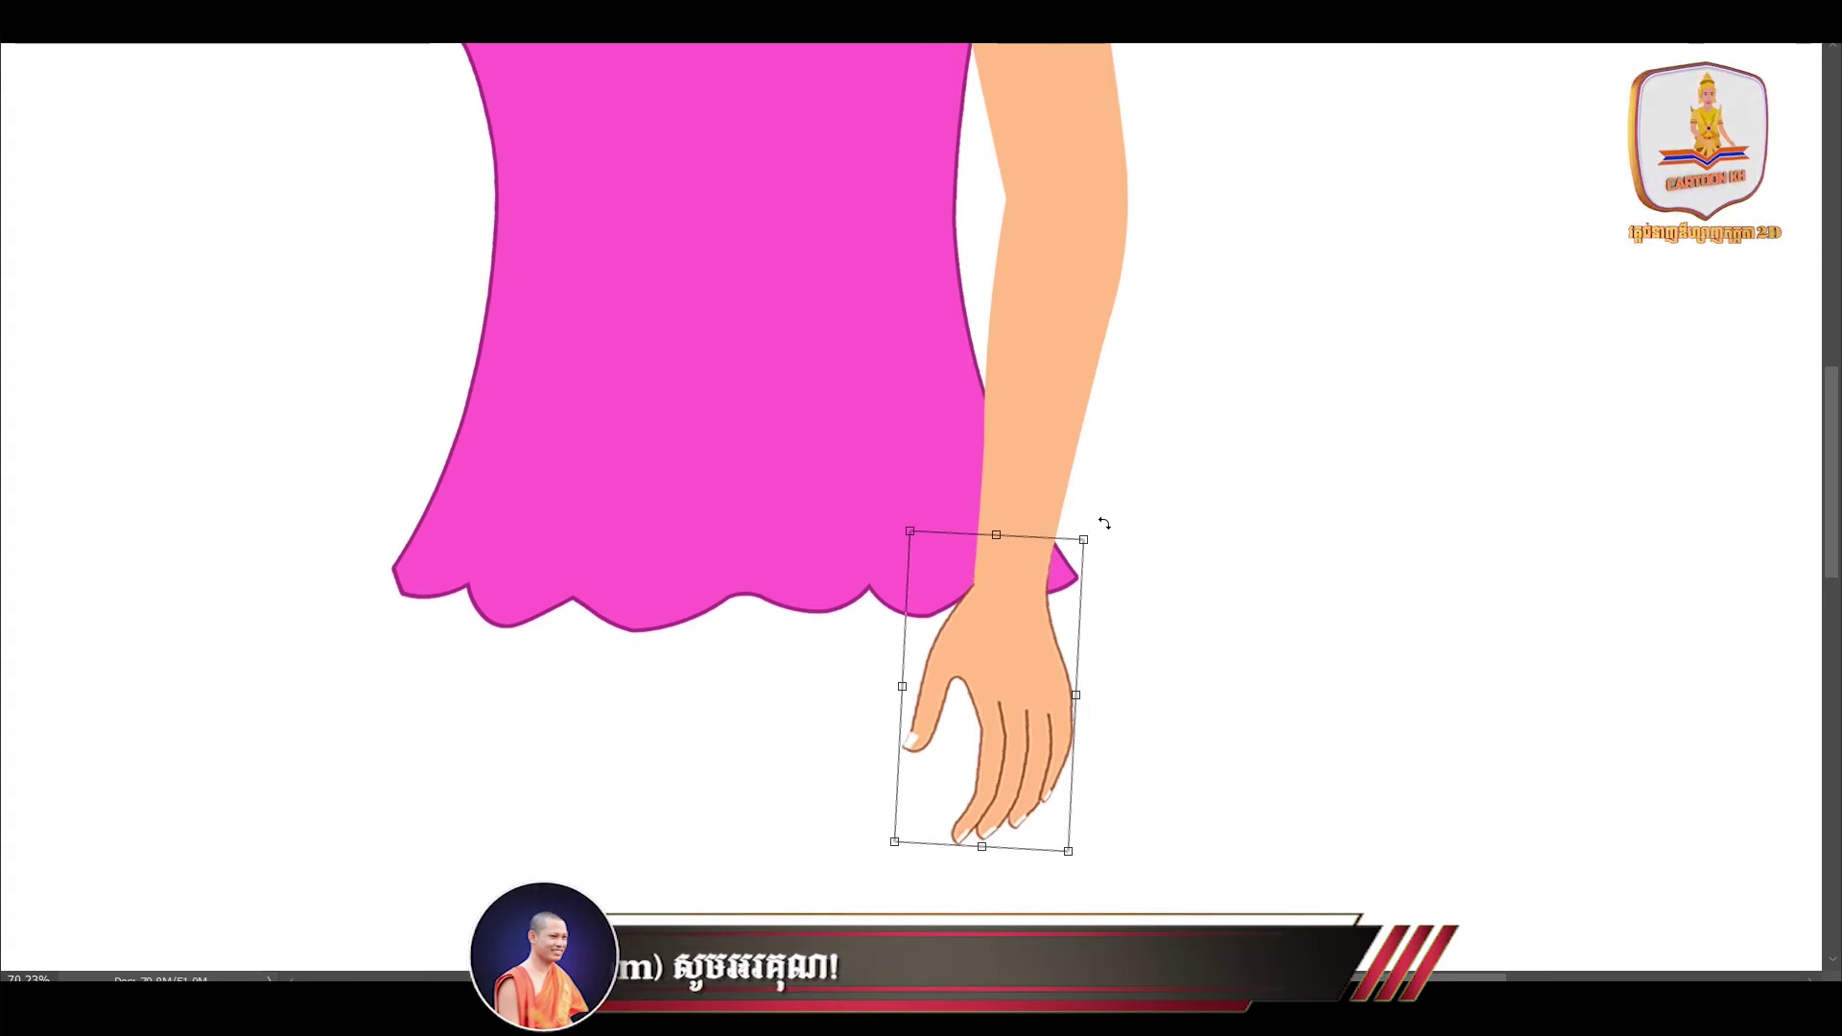
key("Return")
left_click_drag(1014, 631, 1009, 630)
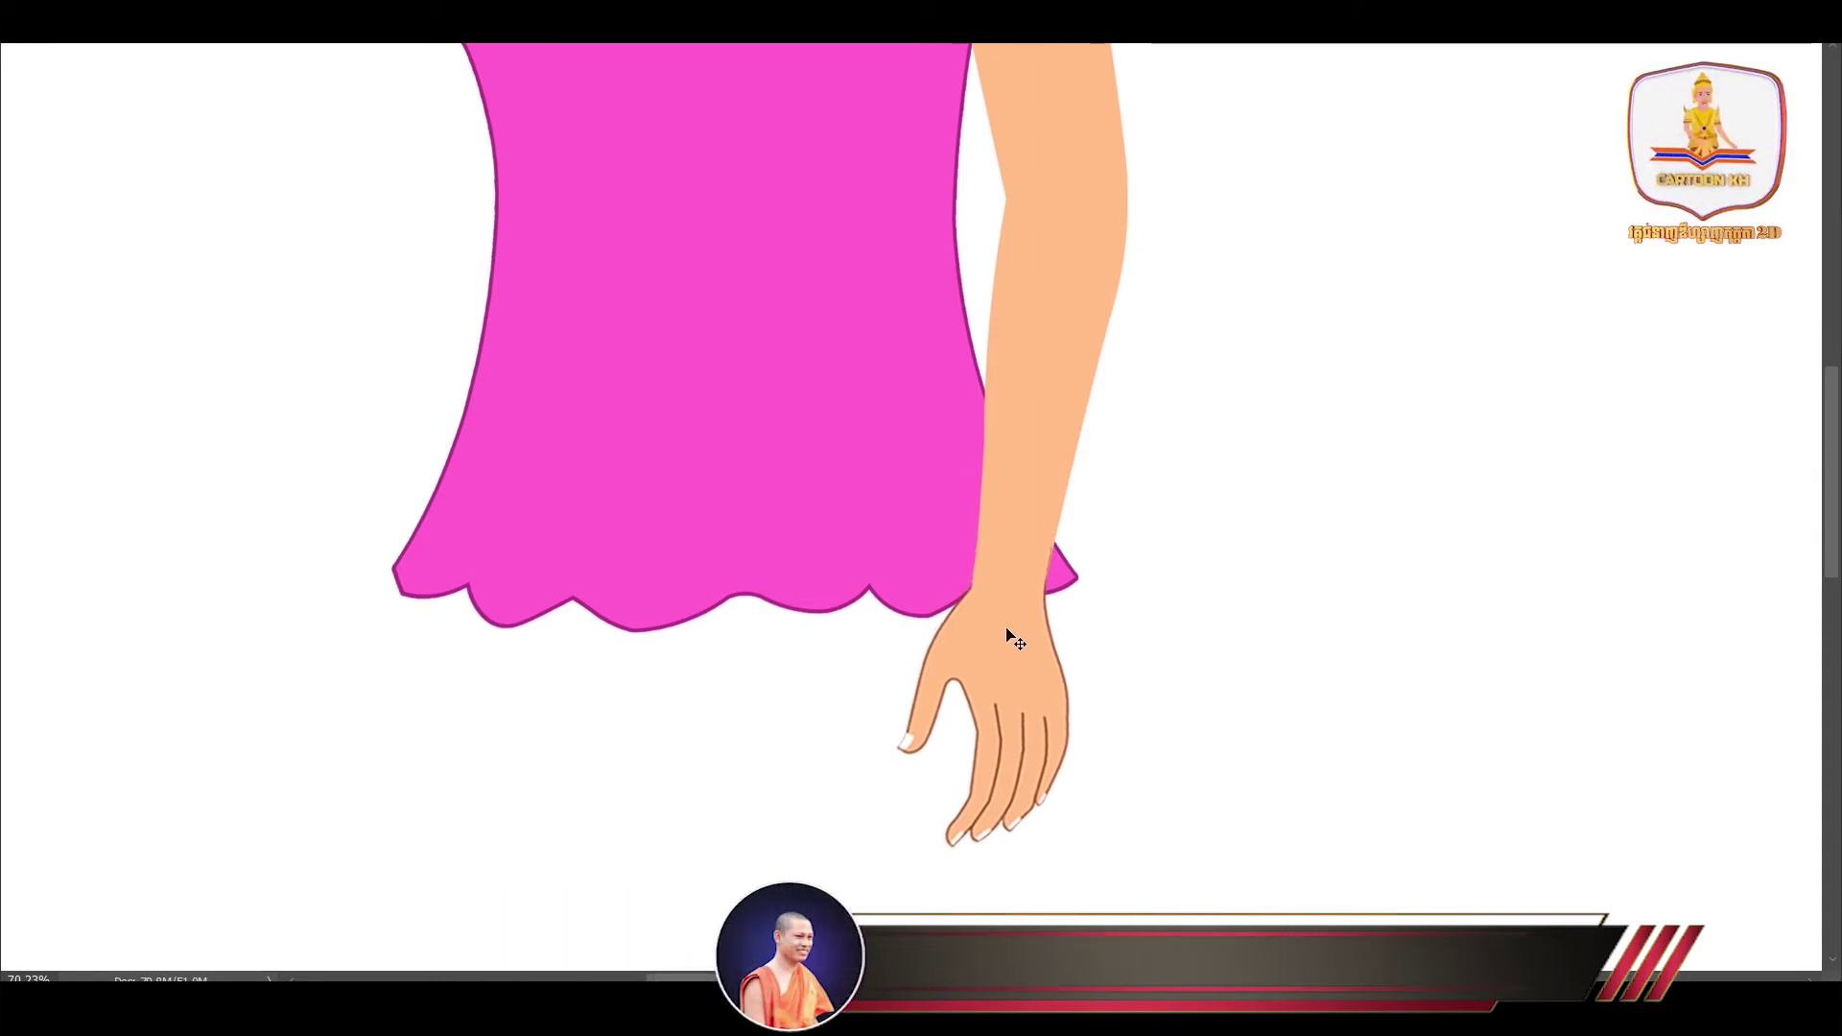
key("ctrl+0")
scroll(860, 478, "up", 2)
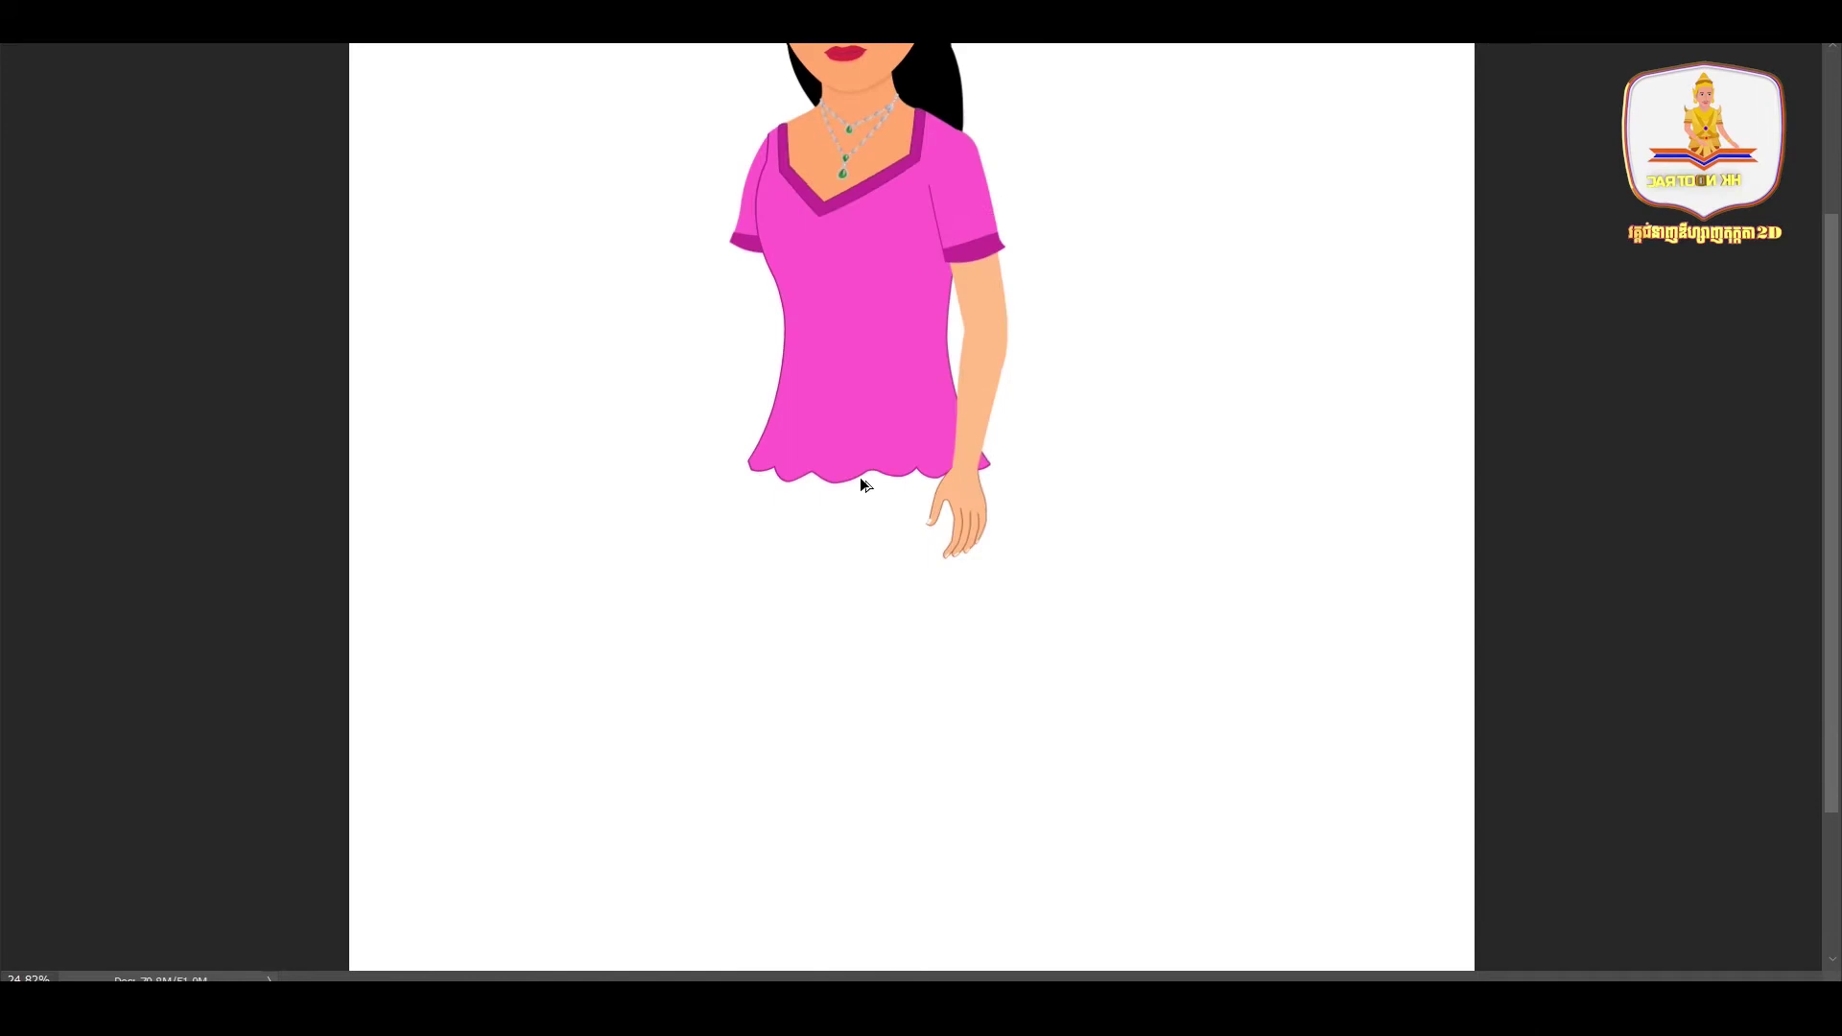
- Recentre the character in the view and save the document
scroll(872, 485, "up", 2)
scroll(892, 588, "up", 2)
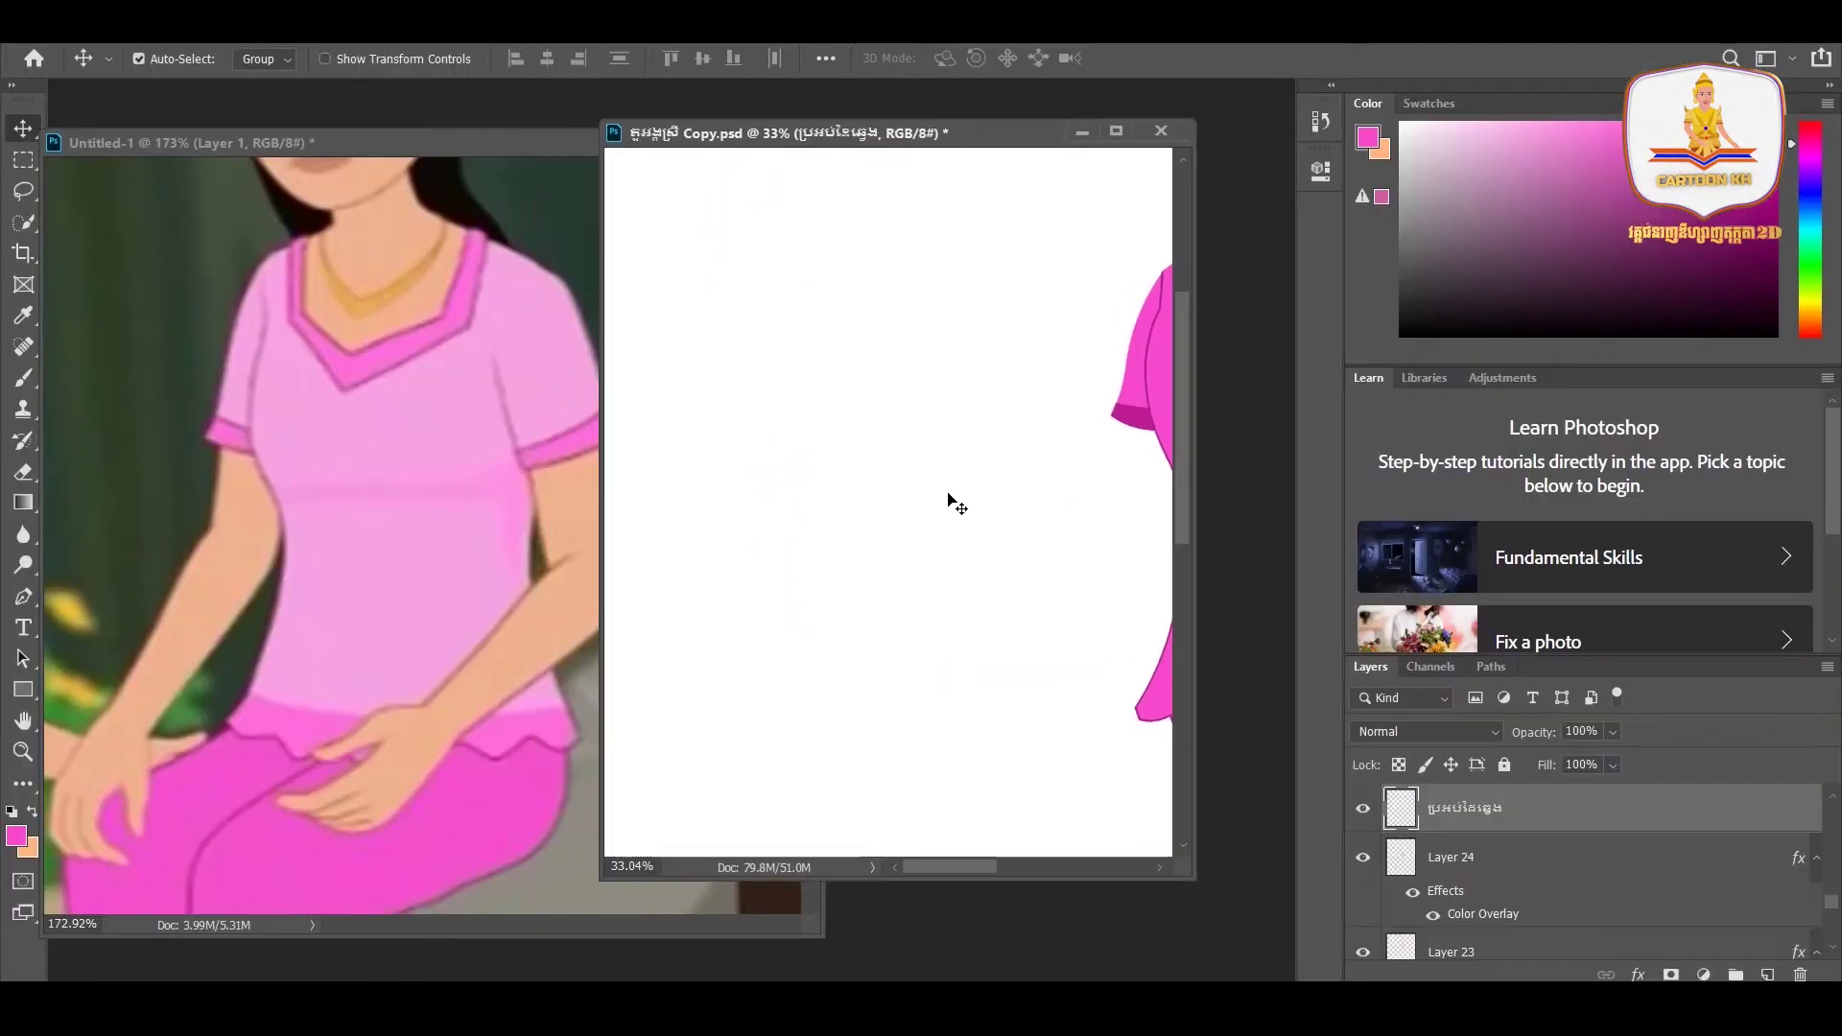
scroll(1020, 514, "down", 2)
left_click_drag(1020, 514, 938, 511)
key("ctrl+s")
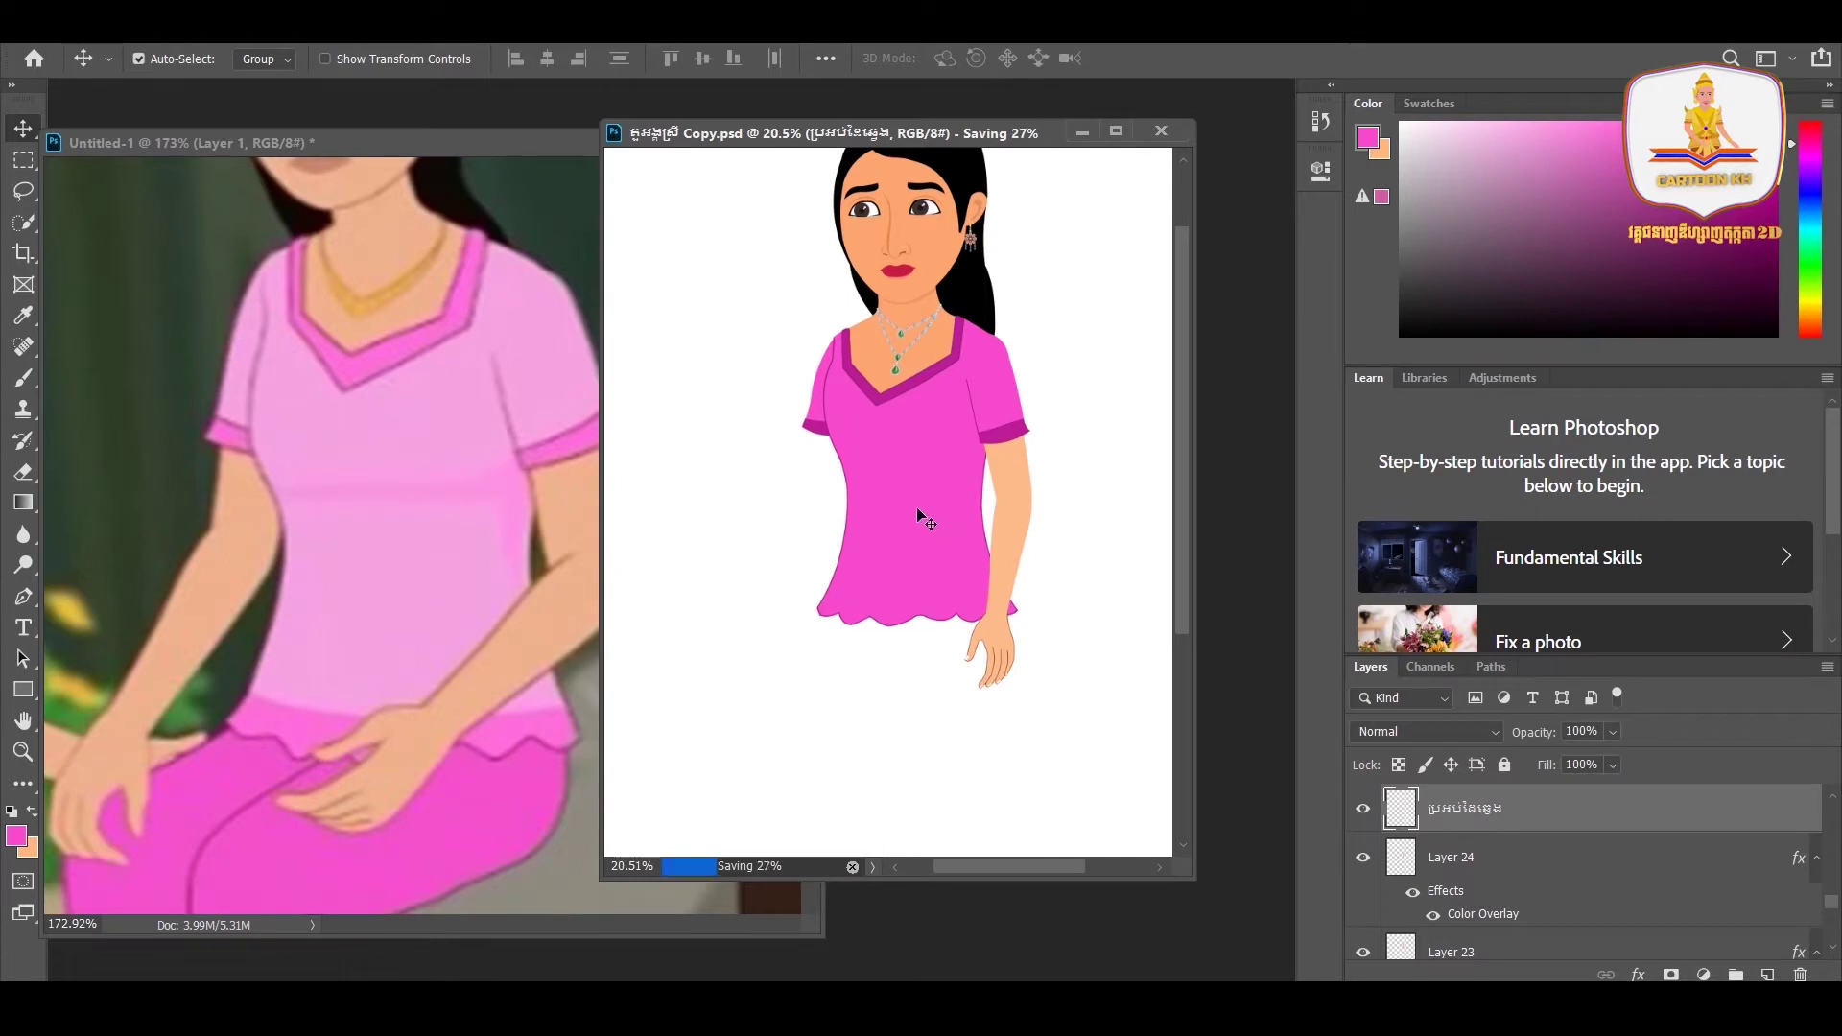
- Zoom in on the Untitled-1 reference, then bring Copy.psd forward and zoom in
scroll(919, 470, "down", 2)
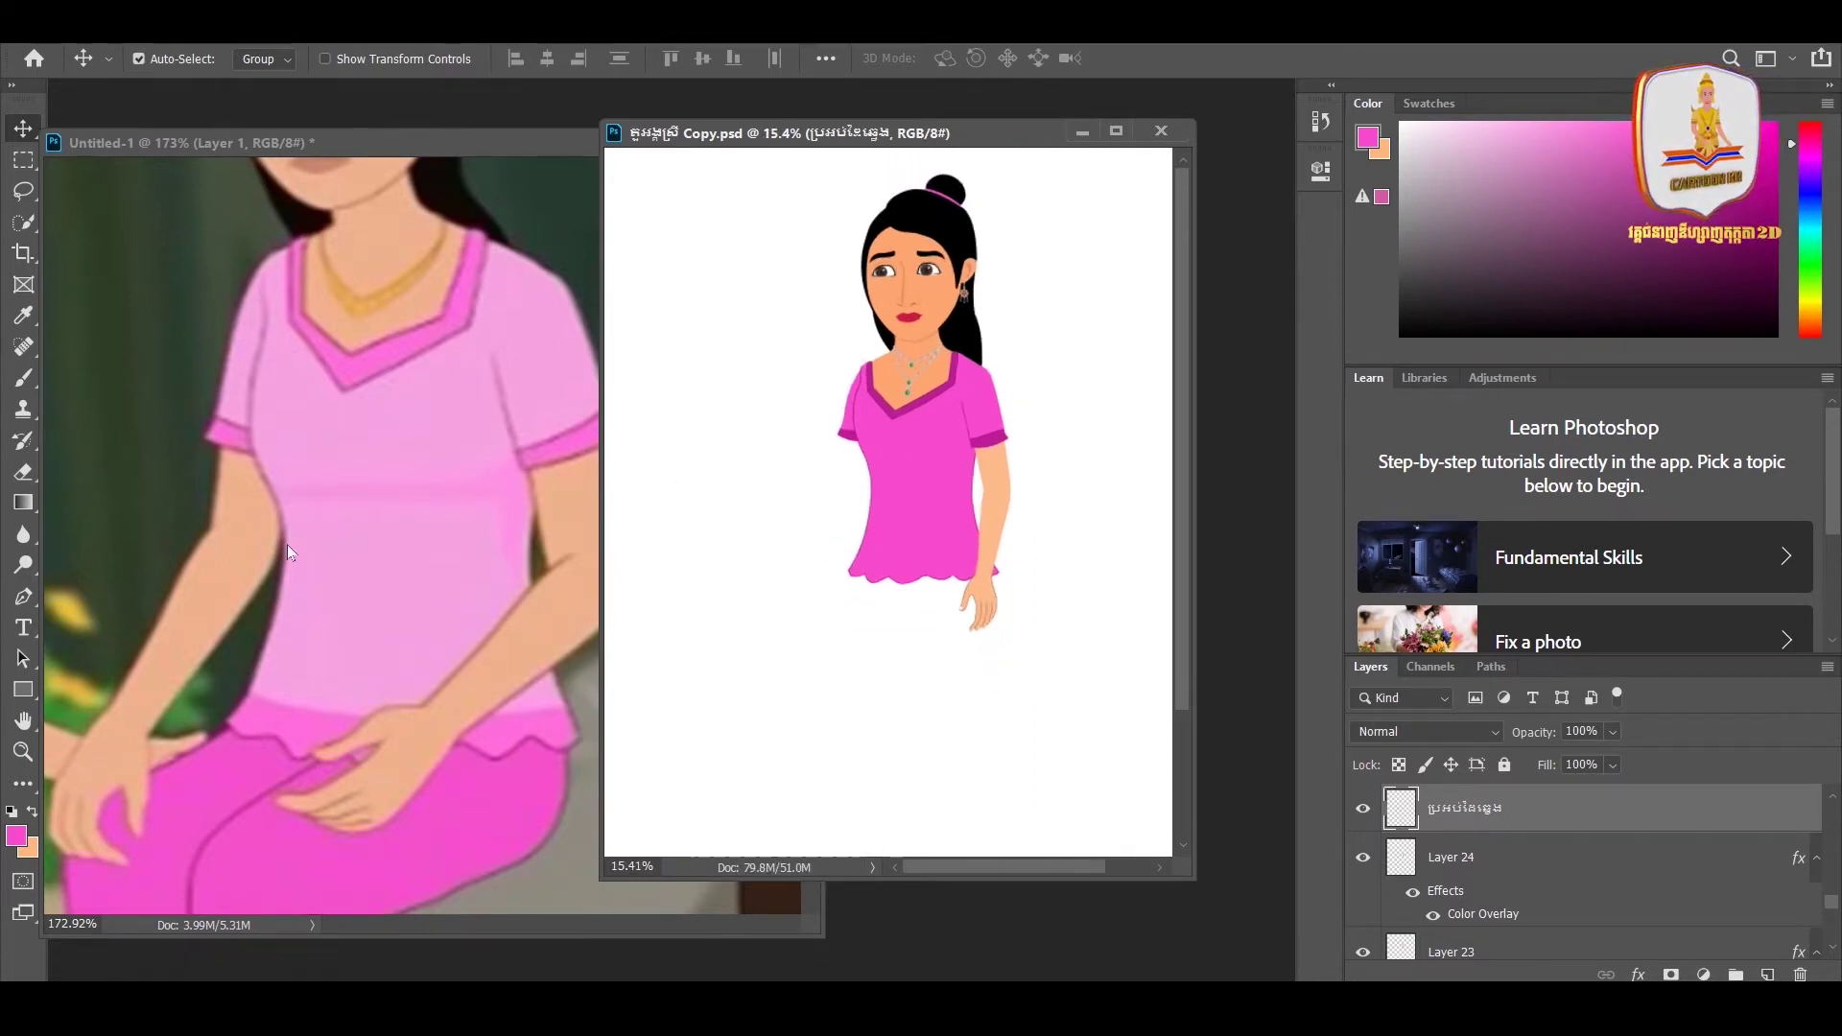
left_click(250, 531)
scroll(1025, 583, "up", 2)
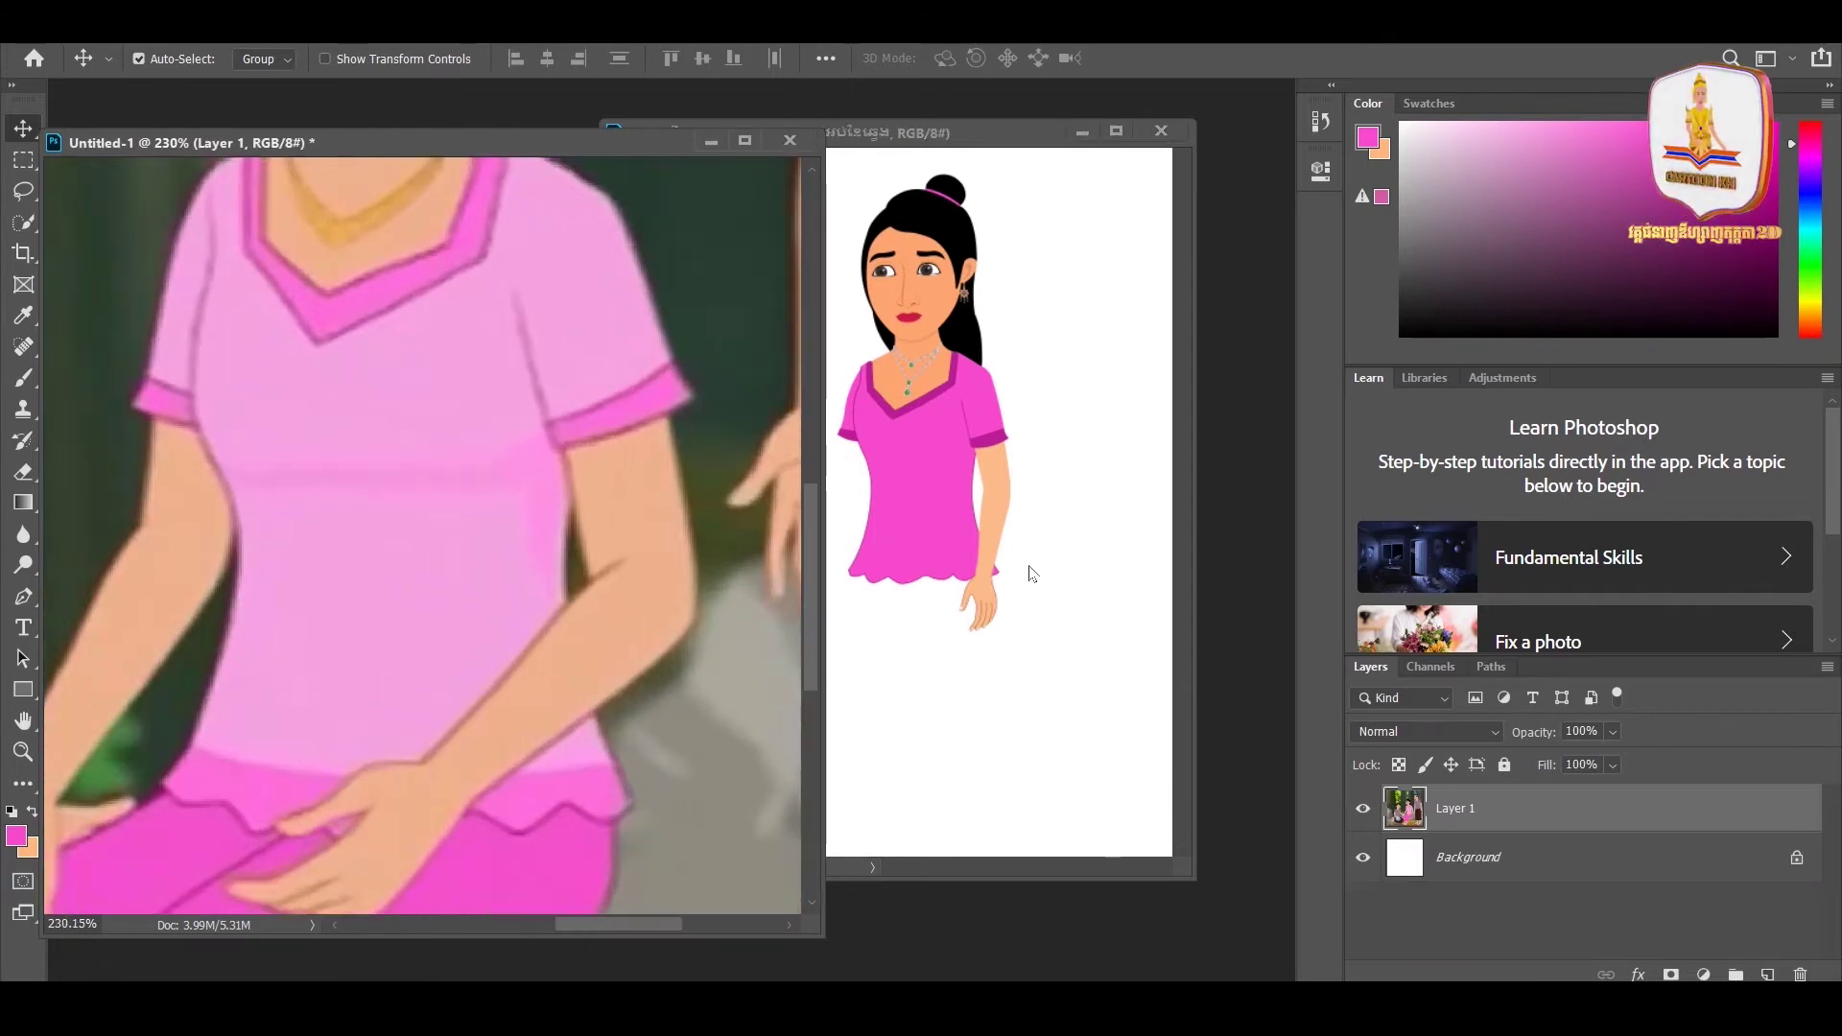
left_click(1031, 557)
scroll(1032, 557, "up", 1)
scroll(1028, 543, "up", 1)
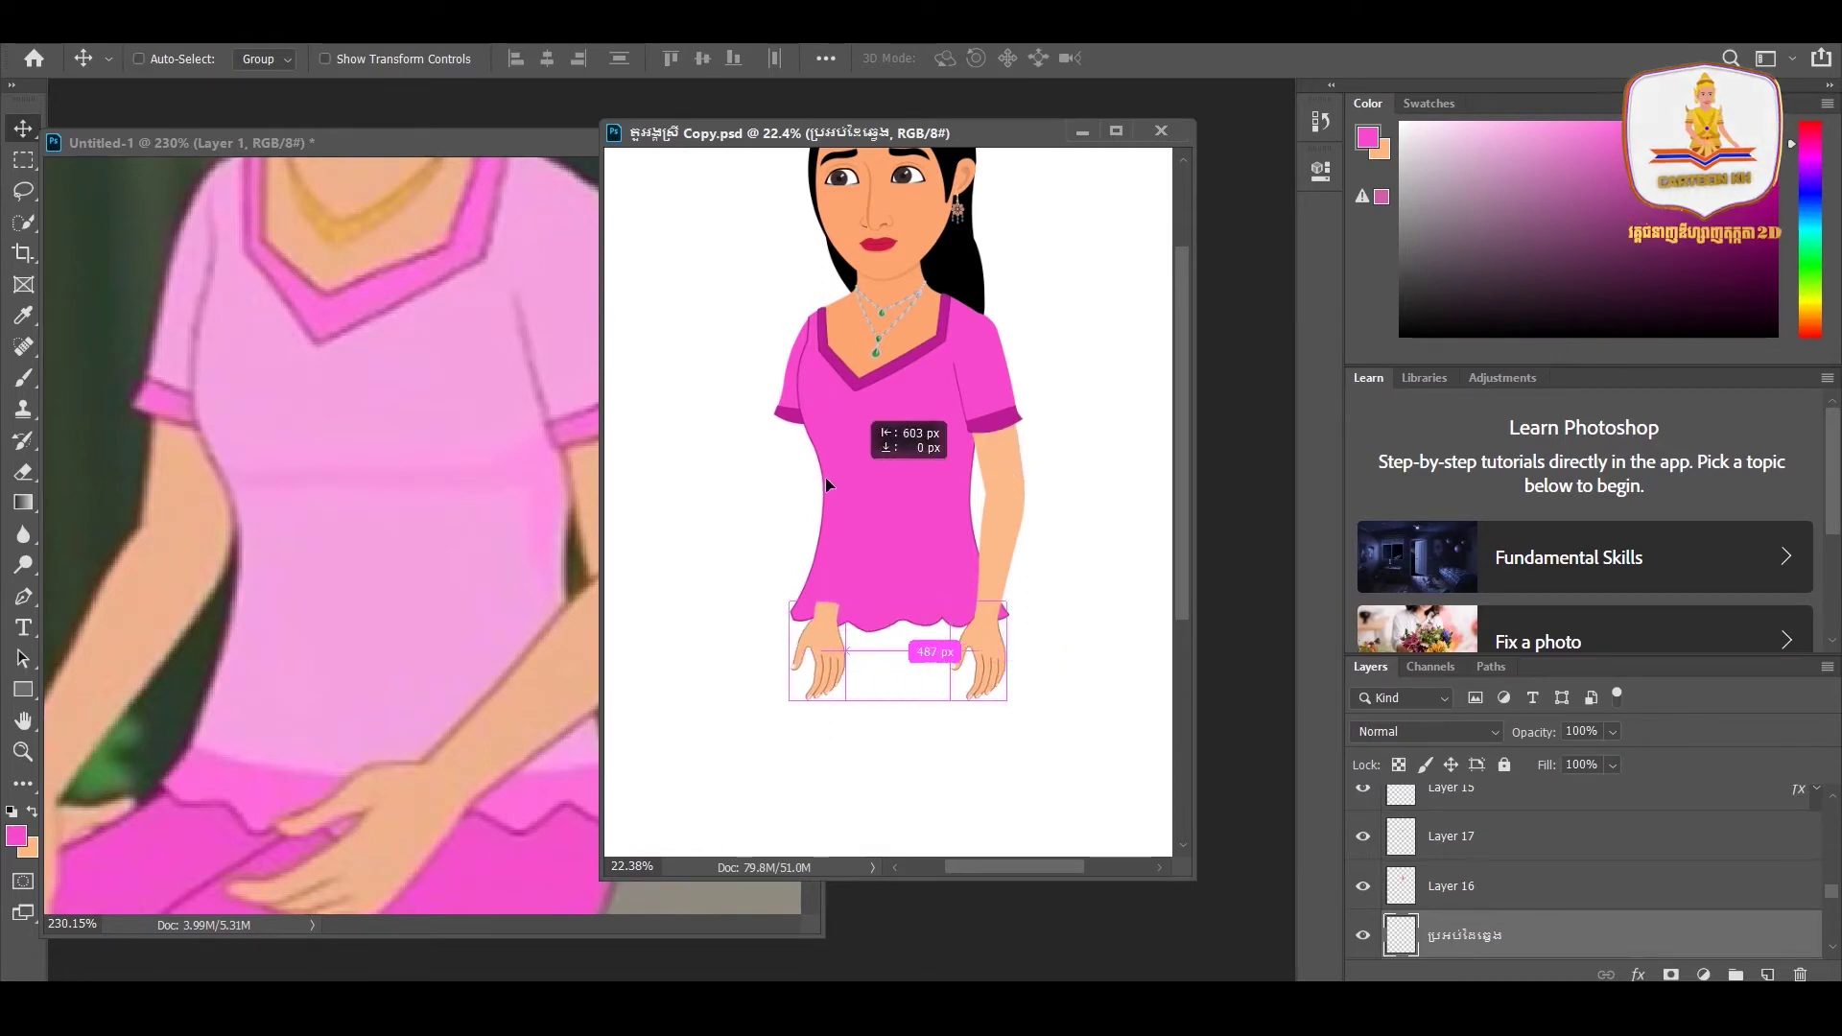
- Try moving the arm piece left and outward, undoing both attempts
left_click_drag(1005, 471, 810, 476)
key("ctrl+z")
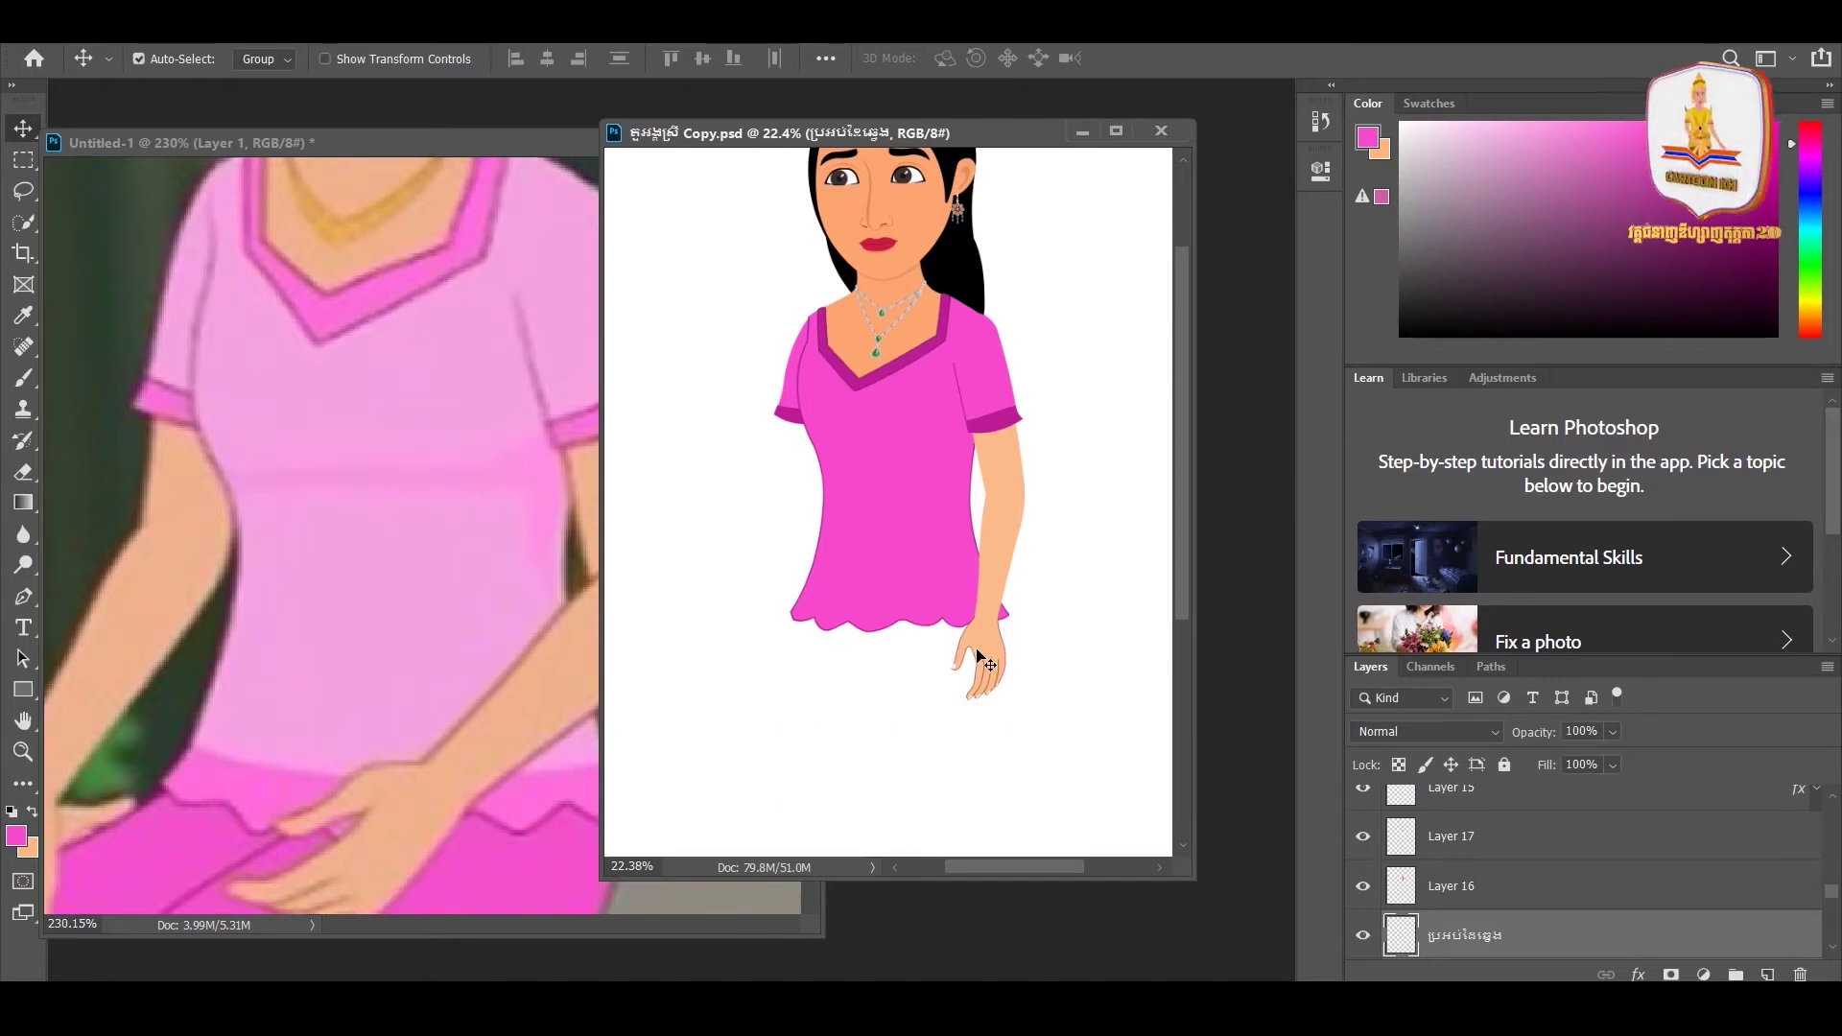
left_click(1000, 551)
left_click_drag(1071, 471, 1091, 470)
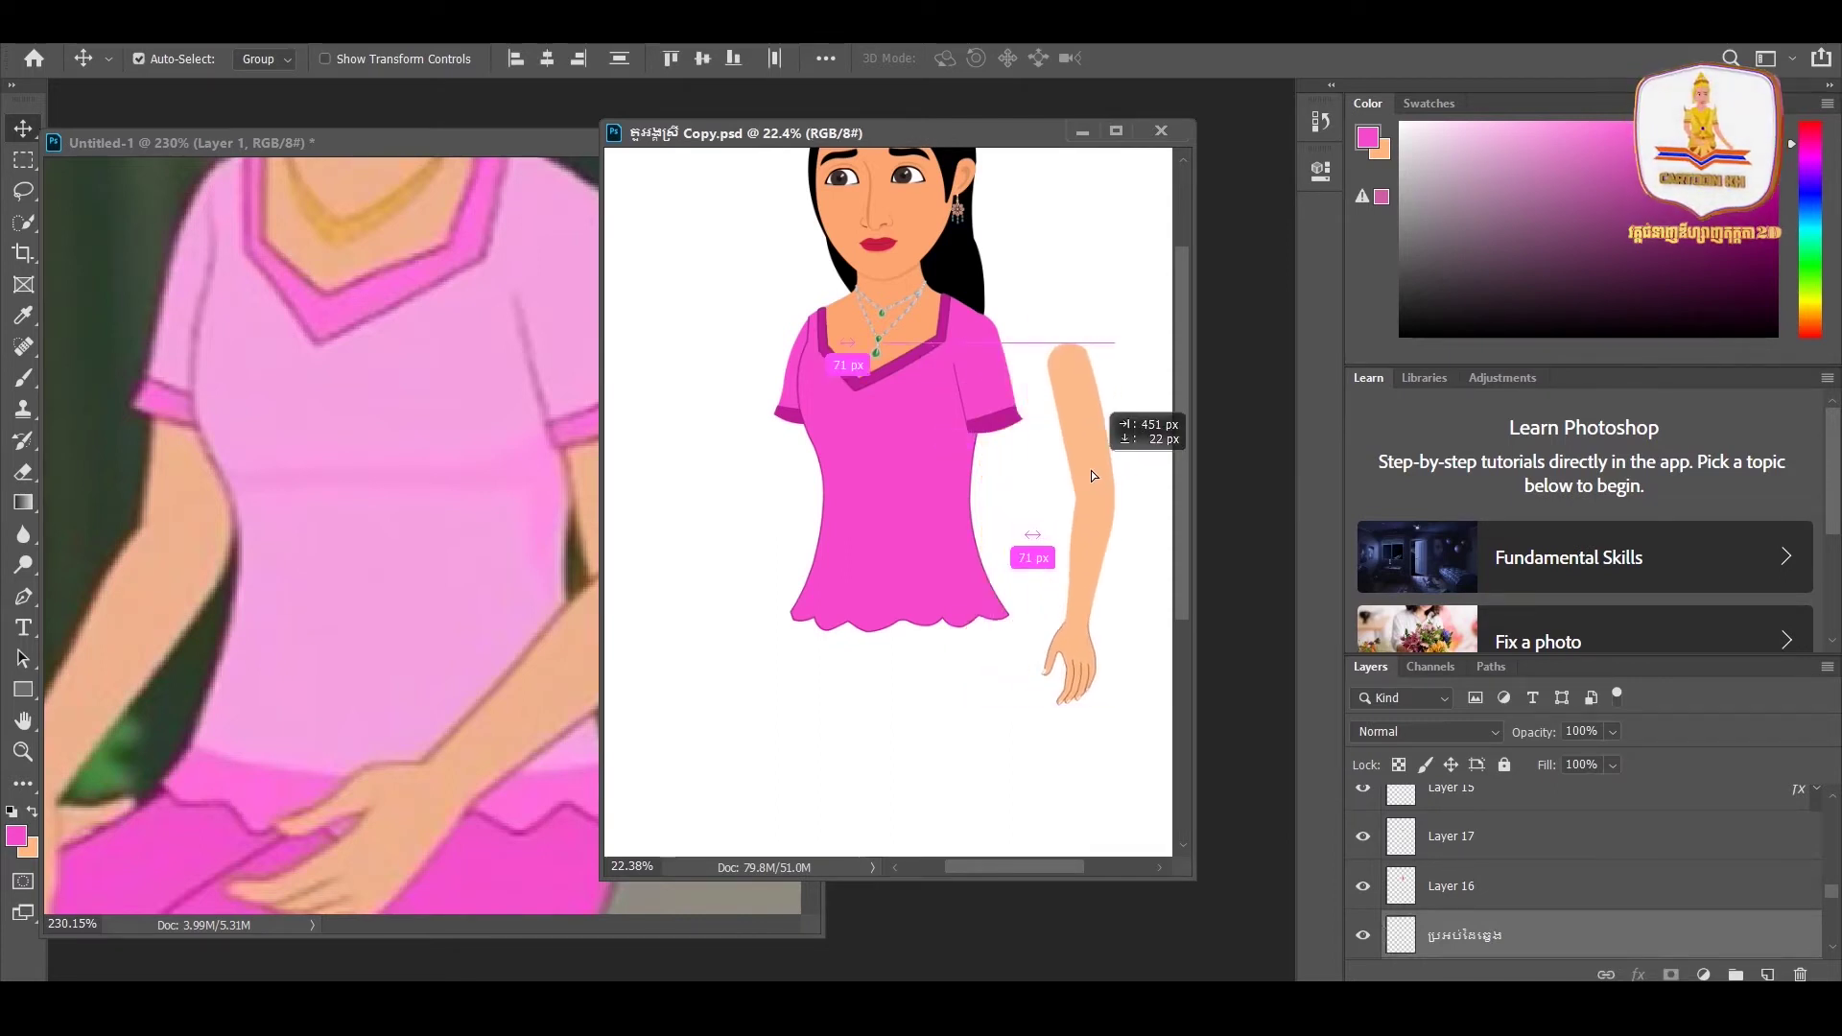
key("ctrl+z")
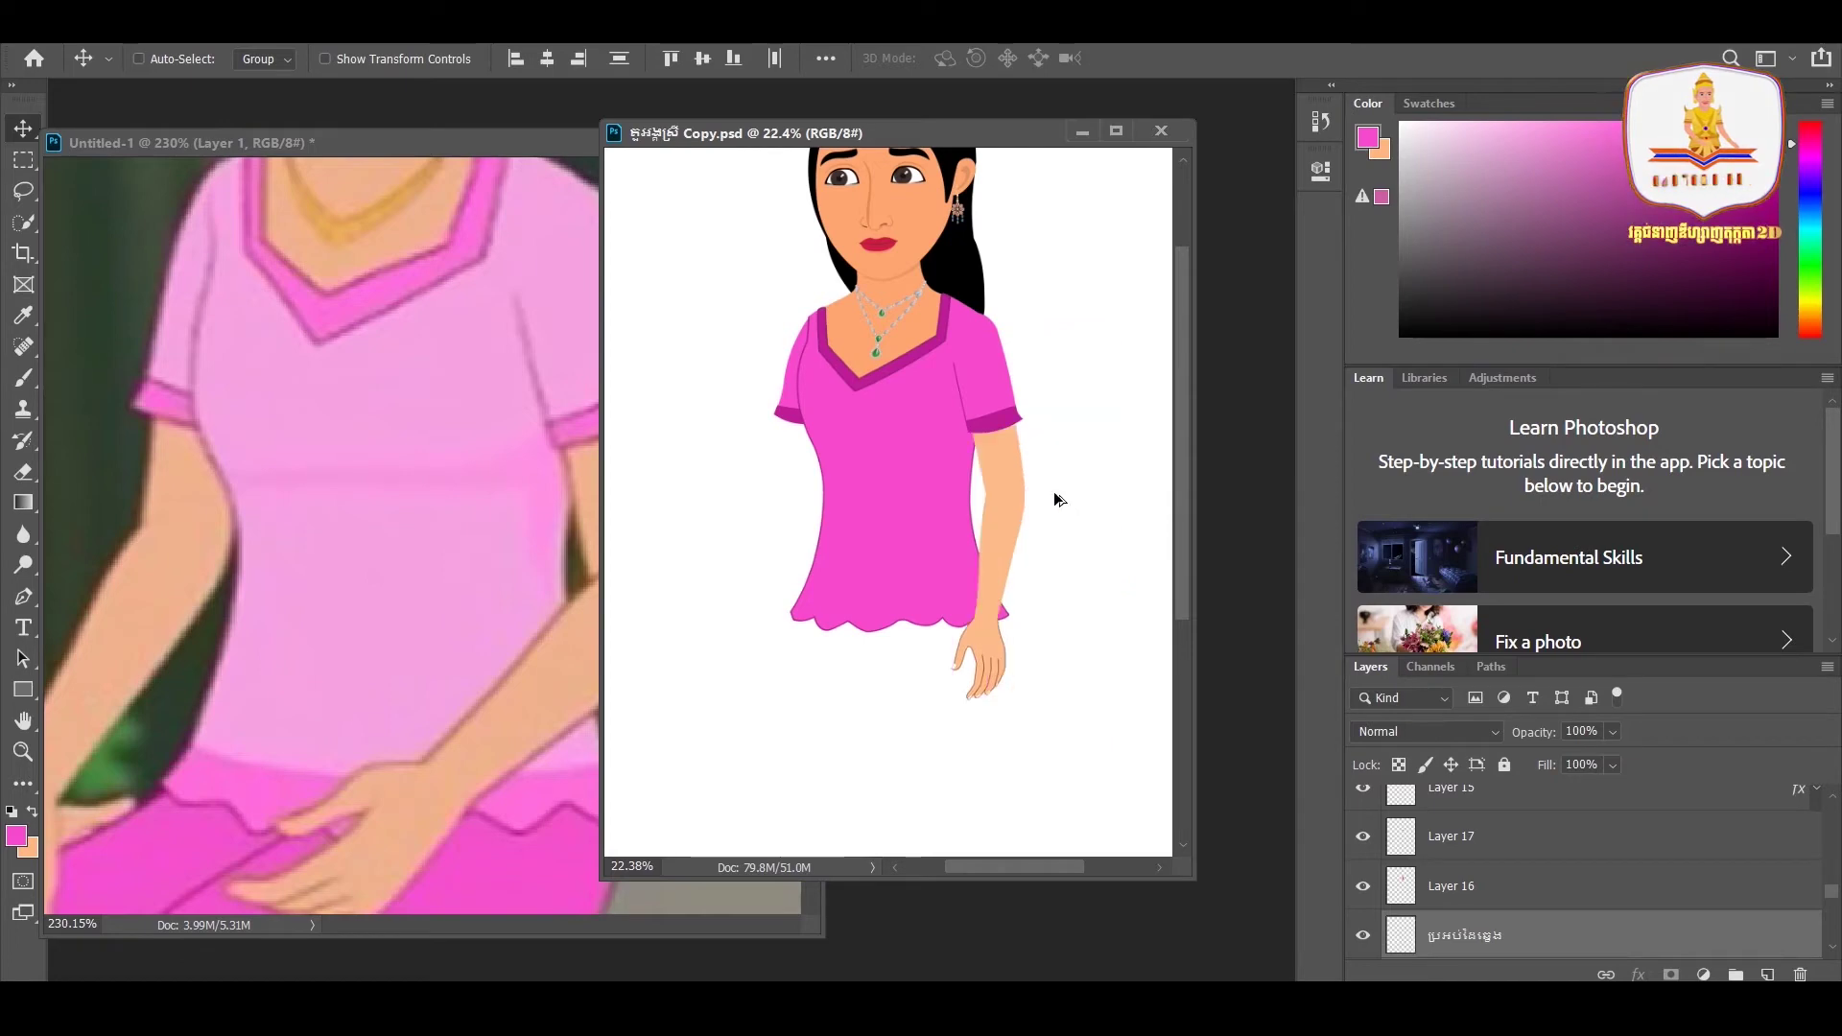
- Alt-drag a copy of the arm to the figure's left side and test mirroring it
left_click_drag(1013, 491, 793, 494)
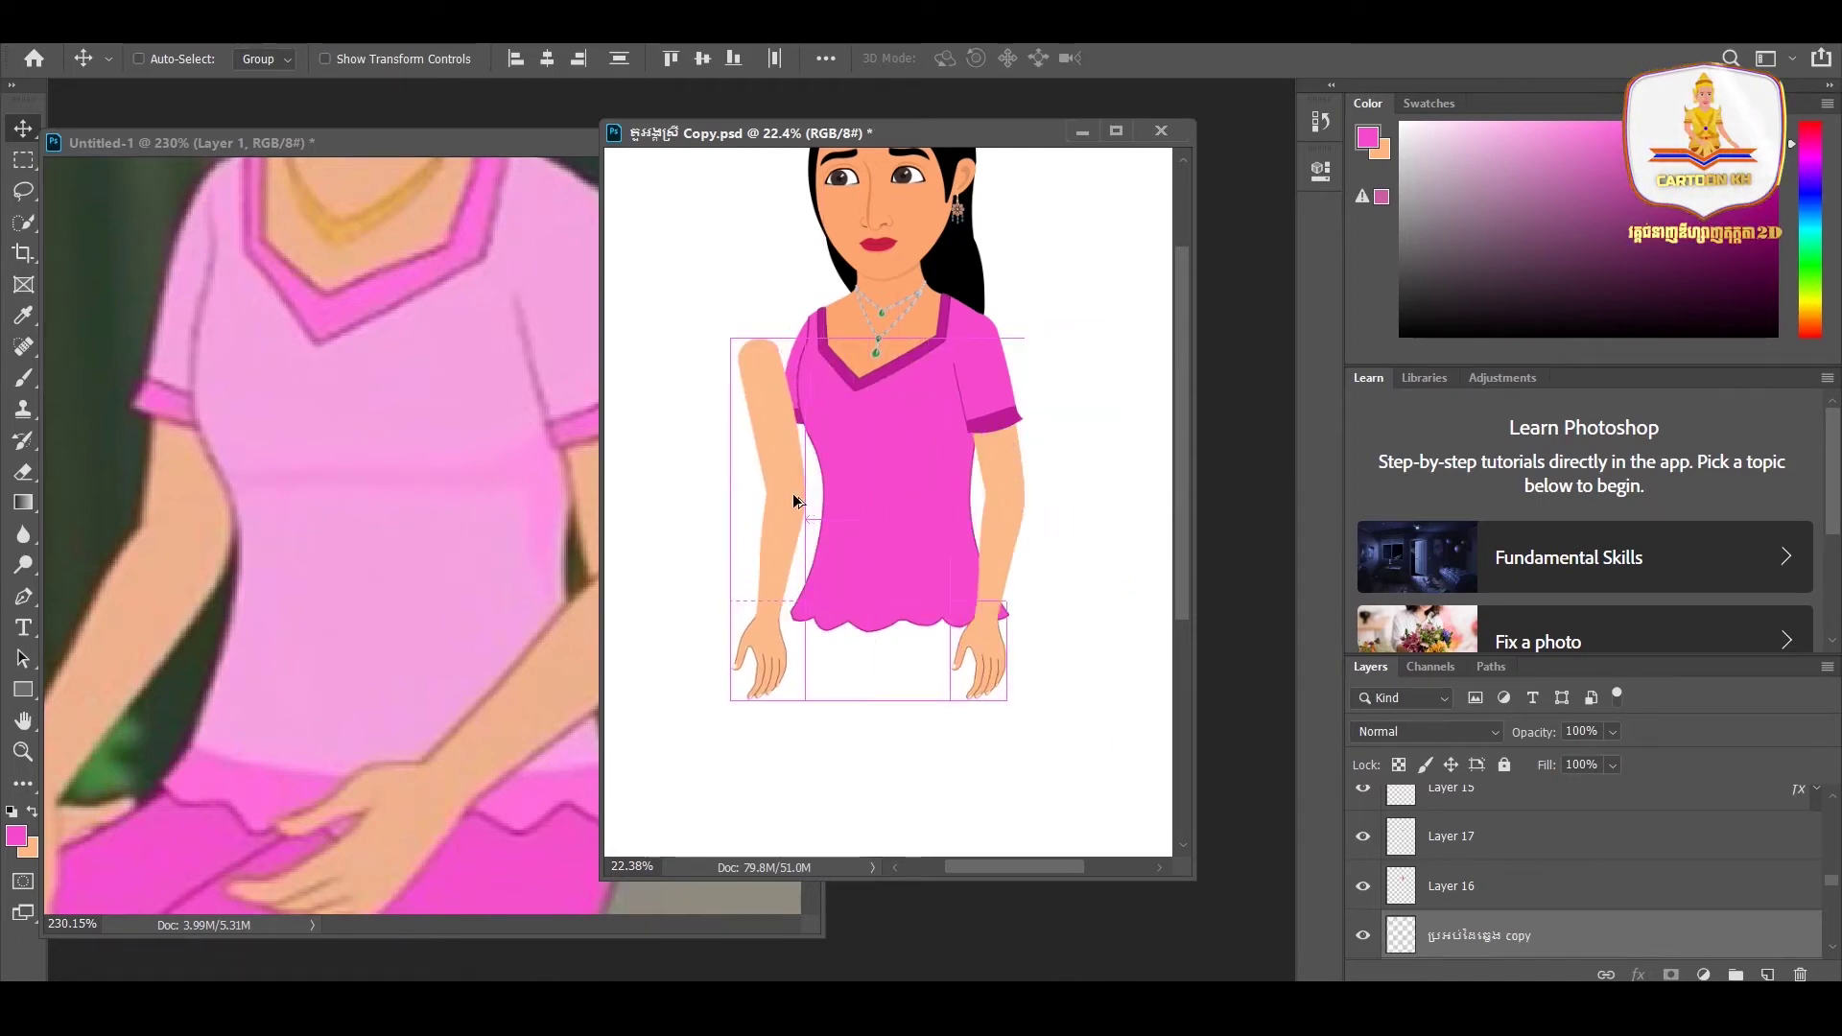
key("ctrl+t")
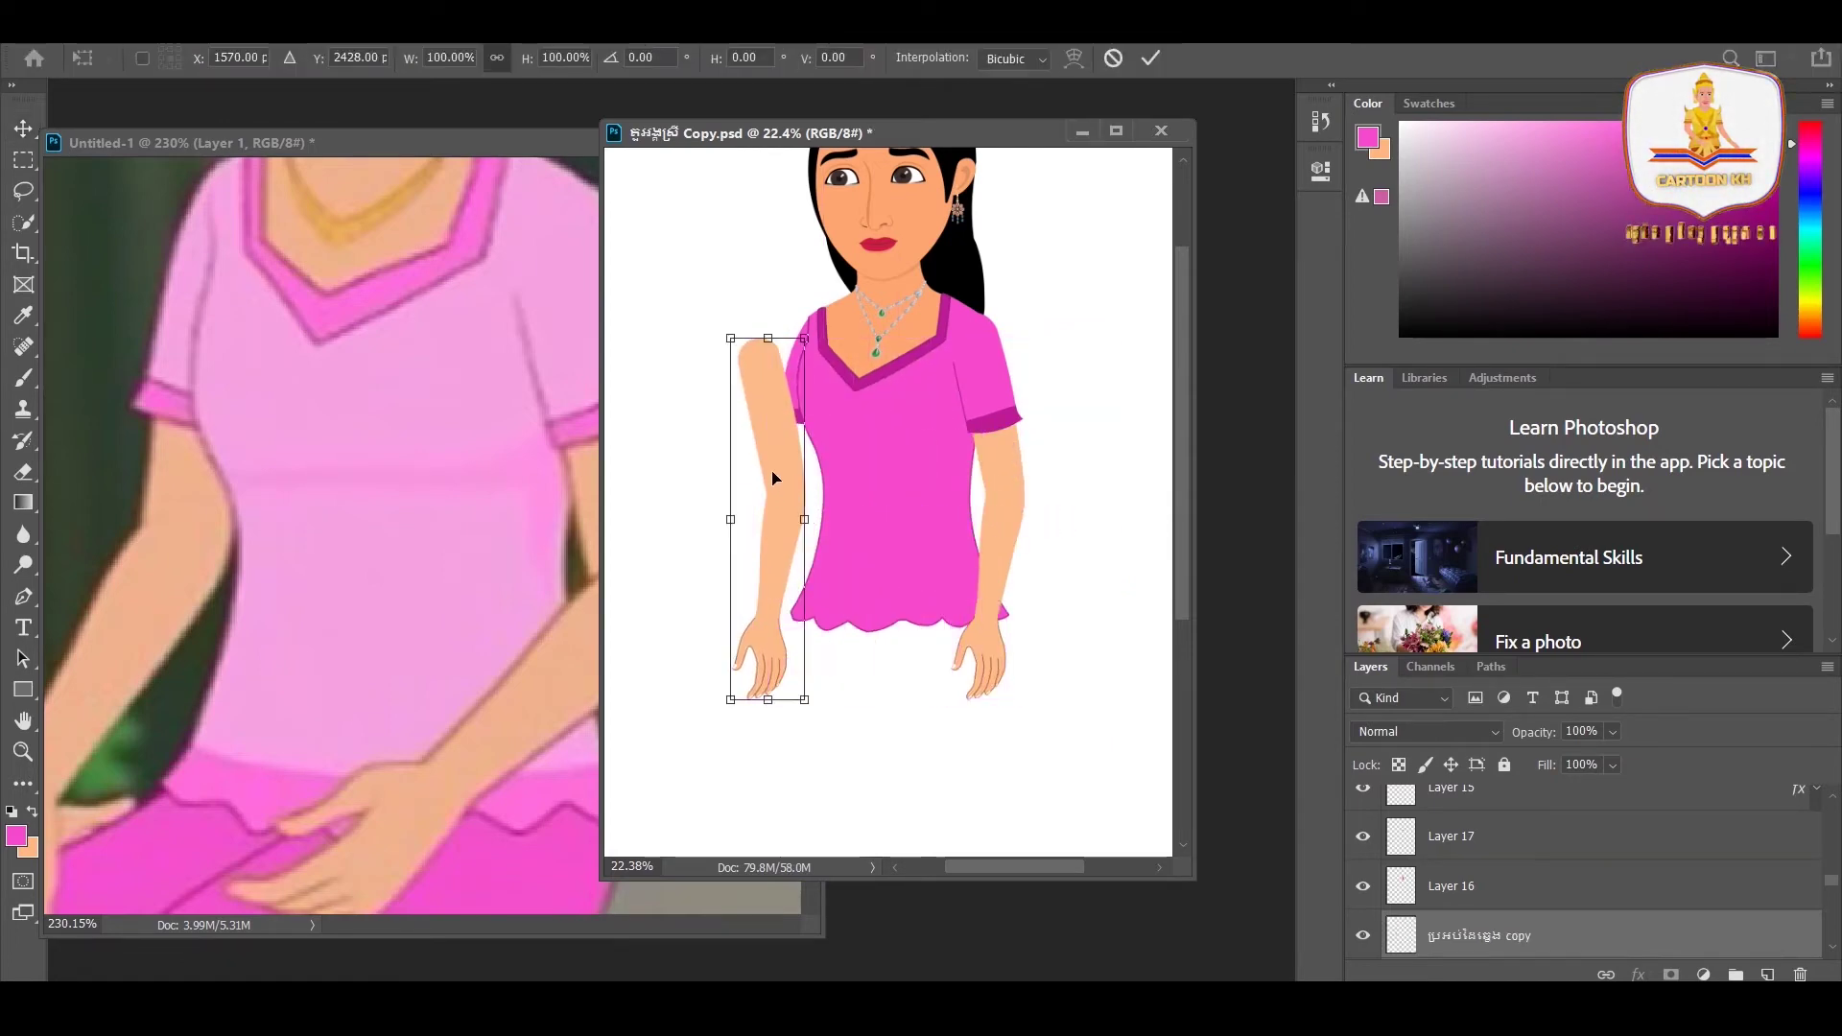
right_click(774, 470)
left_click(844, 765)
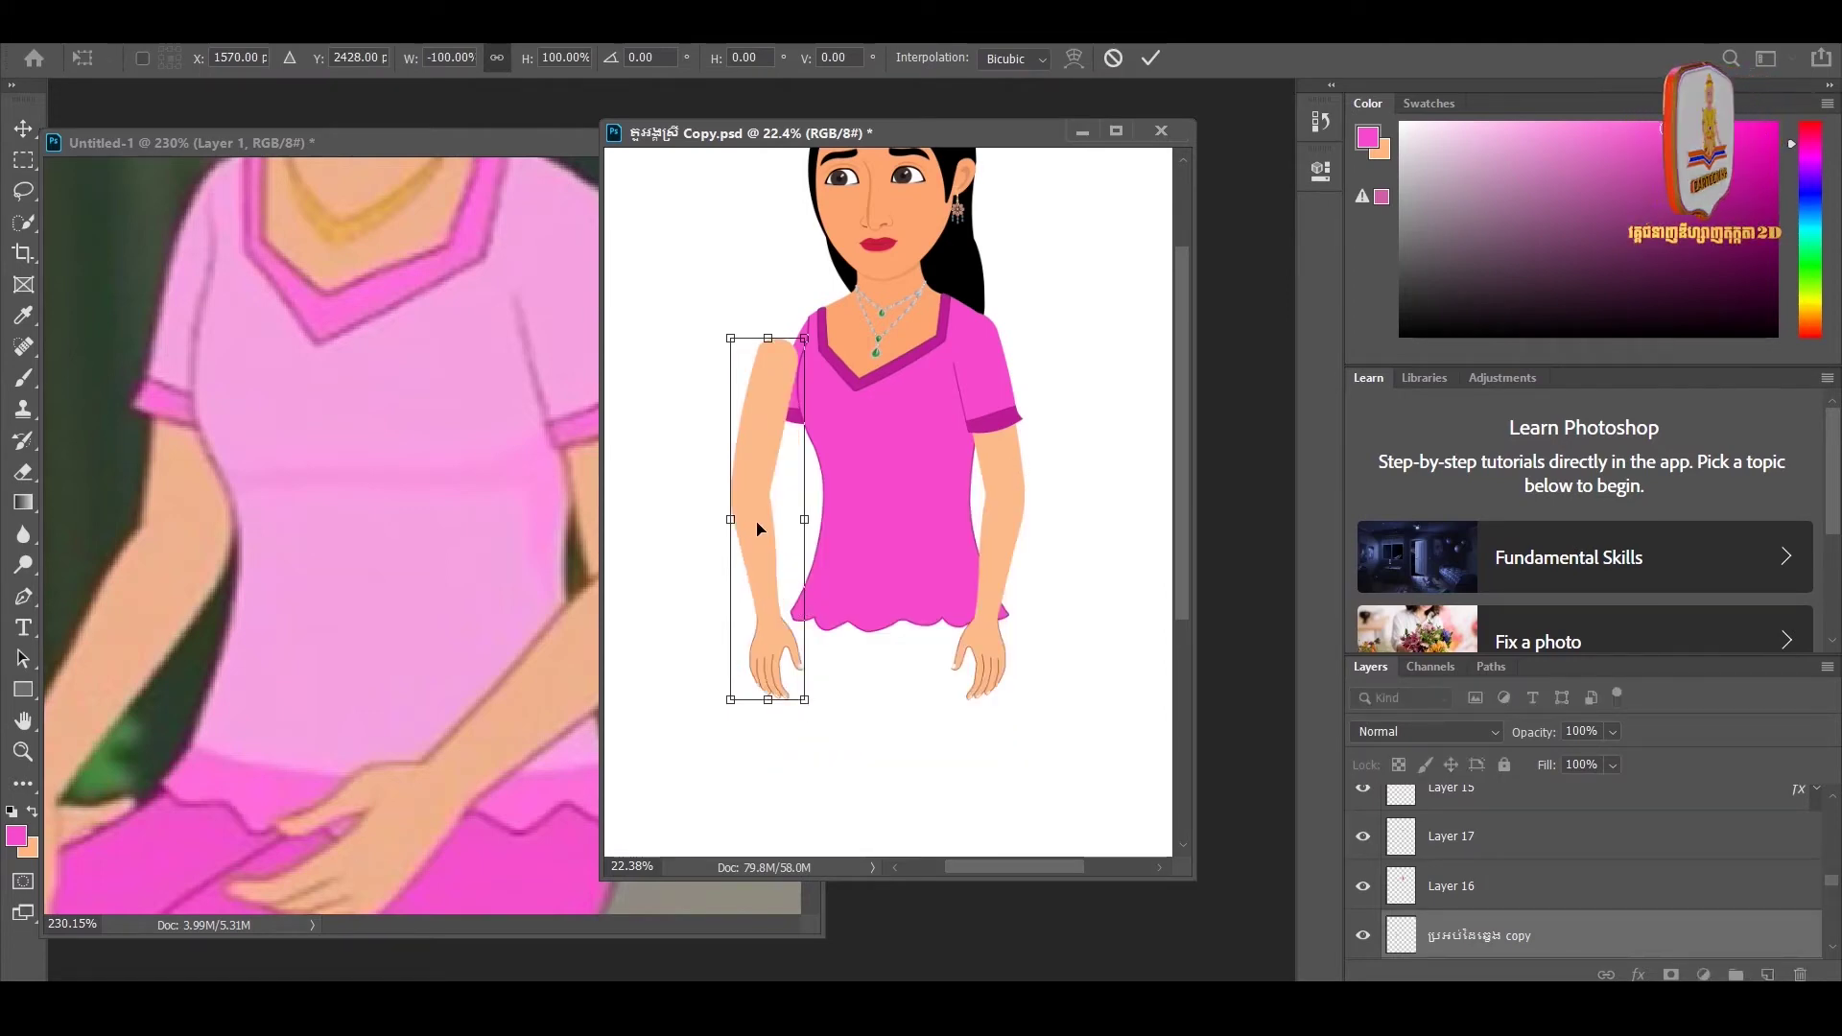
key("ctrl+z")
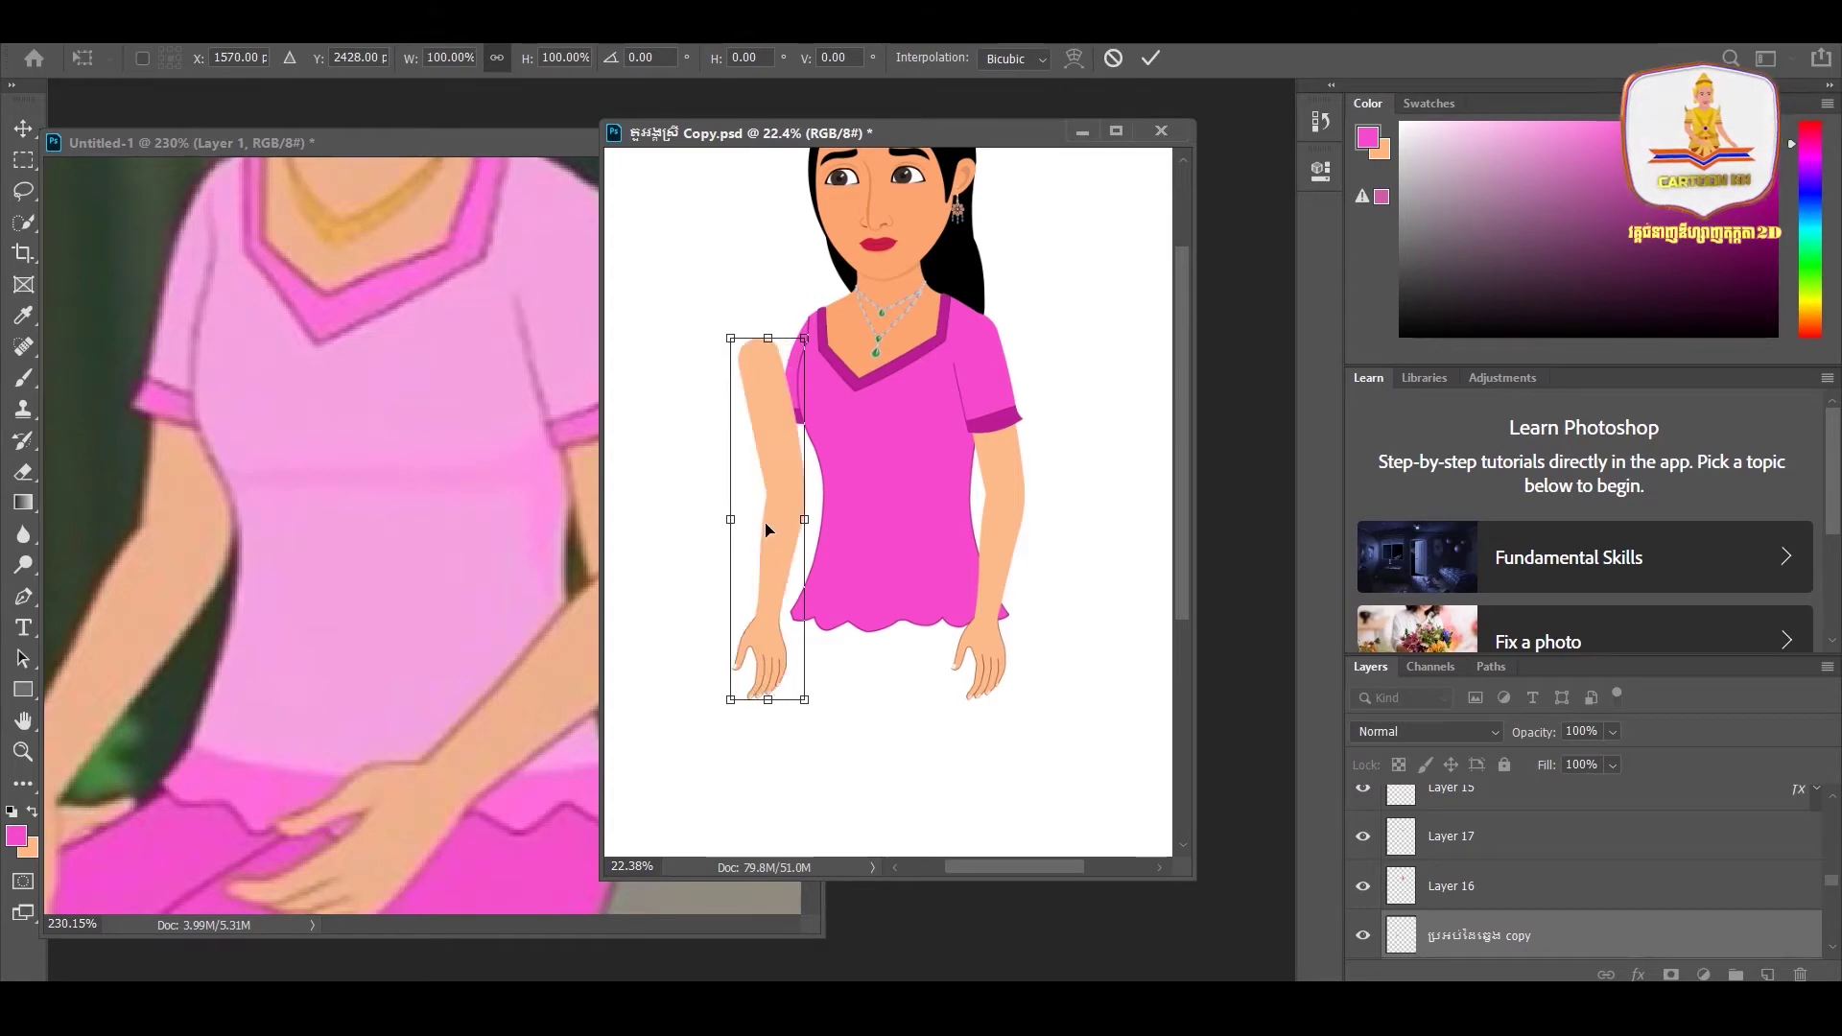
- Position the copied arm slightly left, then select the Layer 23 copy and Layer 24 copy layers
left_click_drag(799, 454, 814, 718)
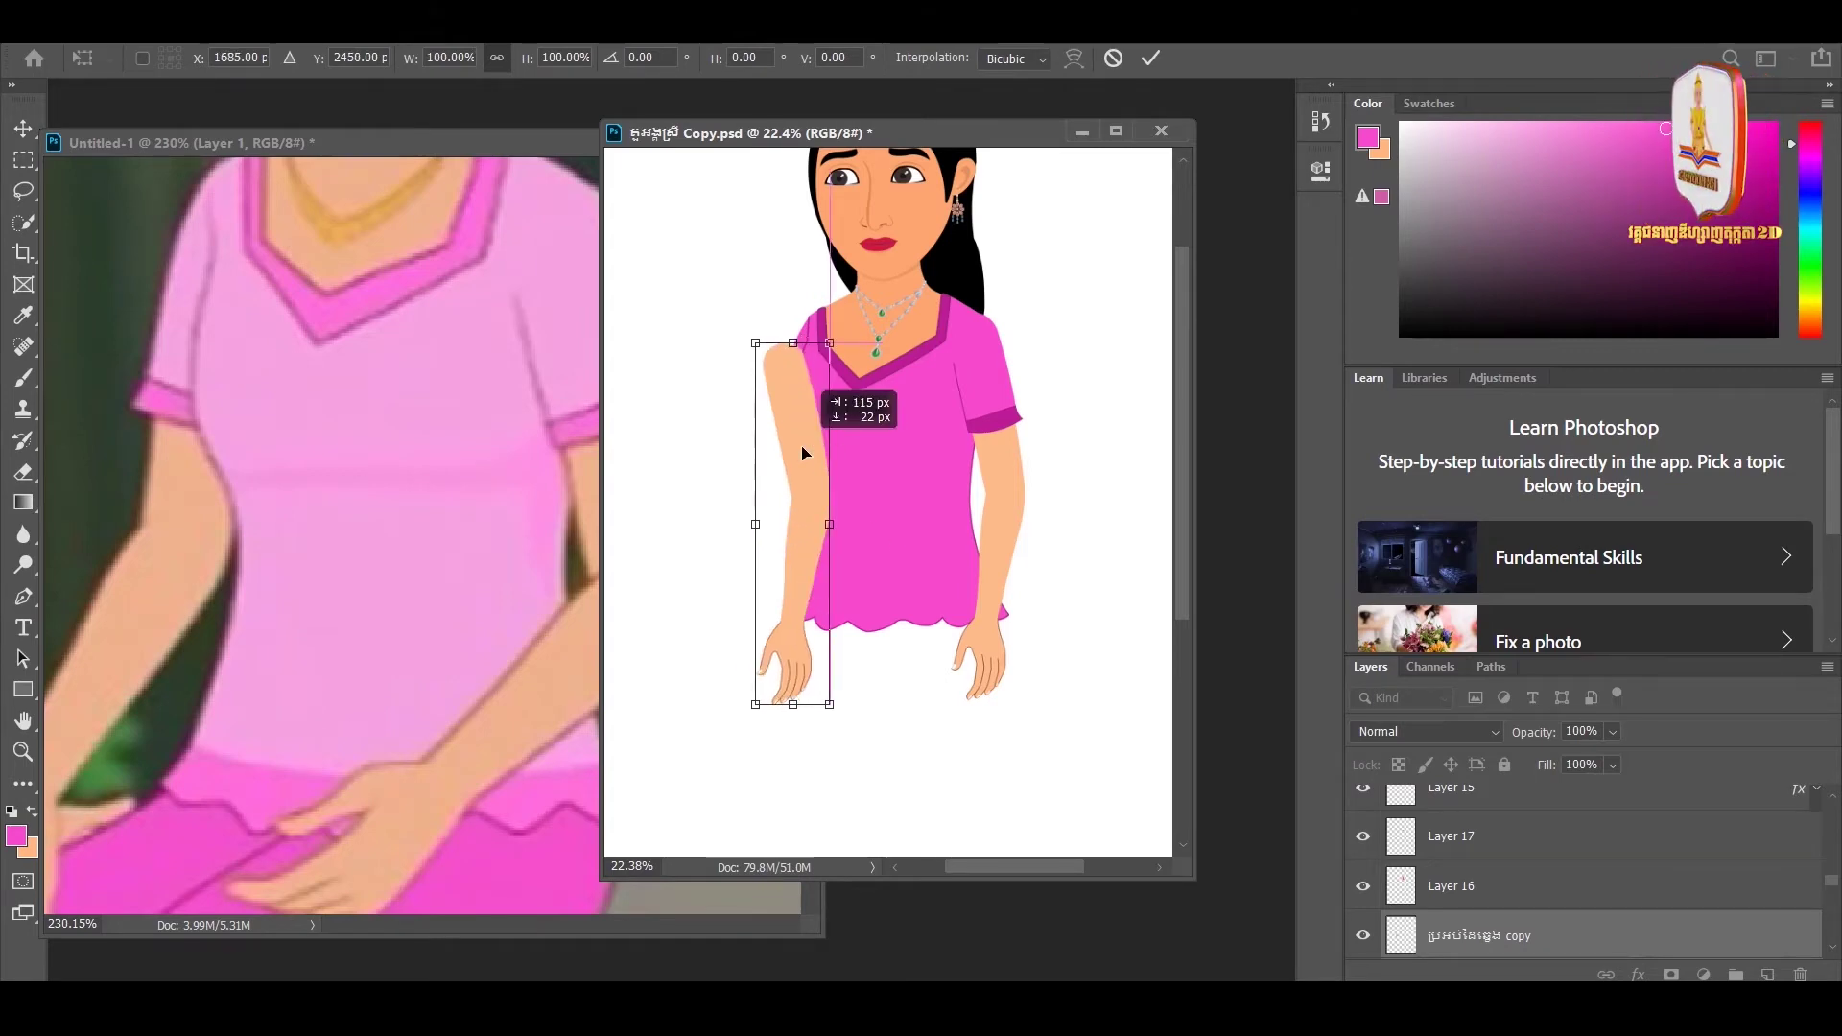
key("ctrl+z")
left_click_drag(806, 555, 790, 539)
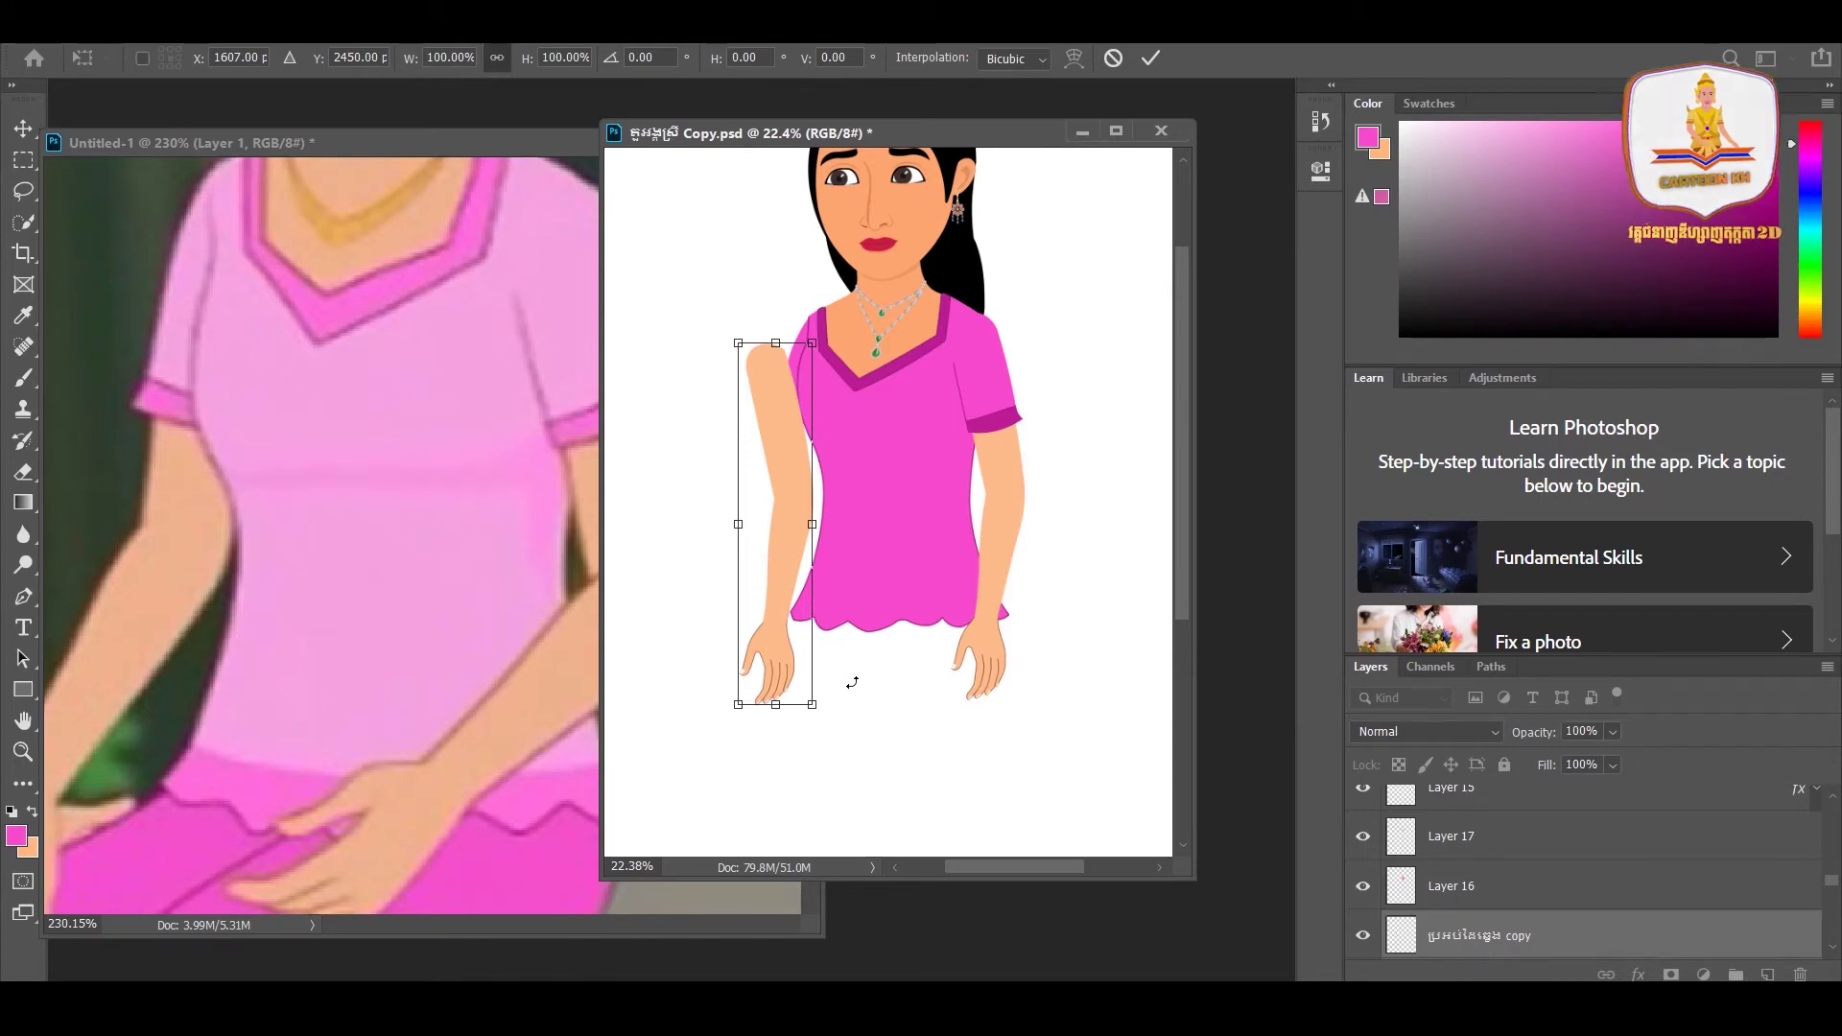
key("Return")
left_click(821, 475)
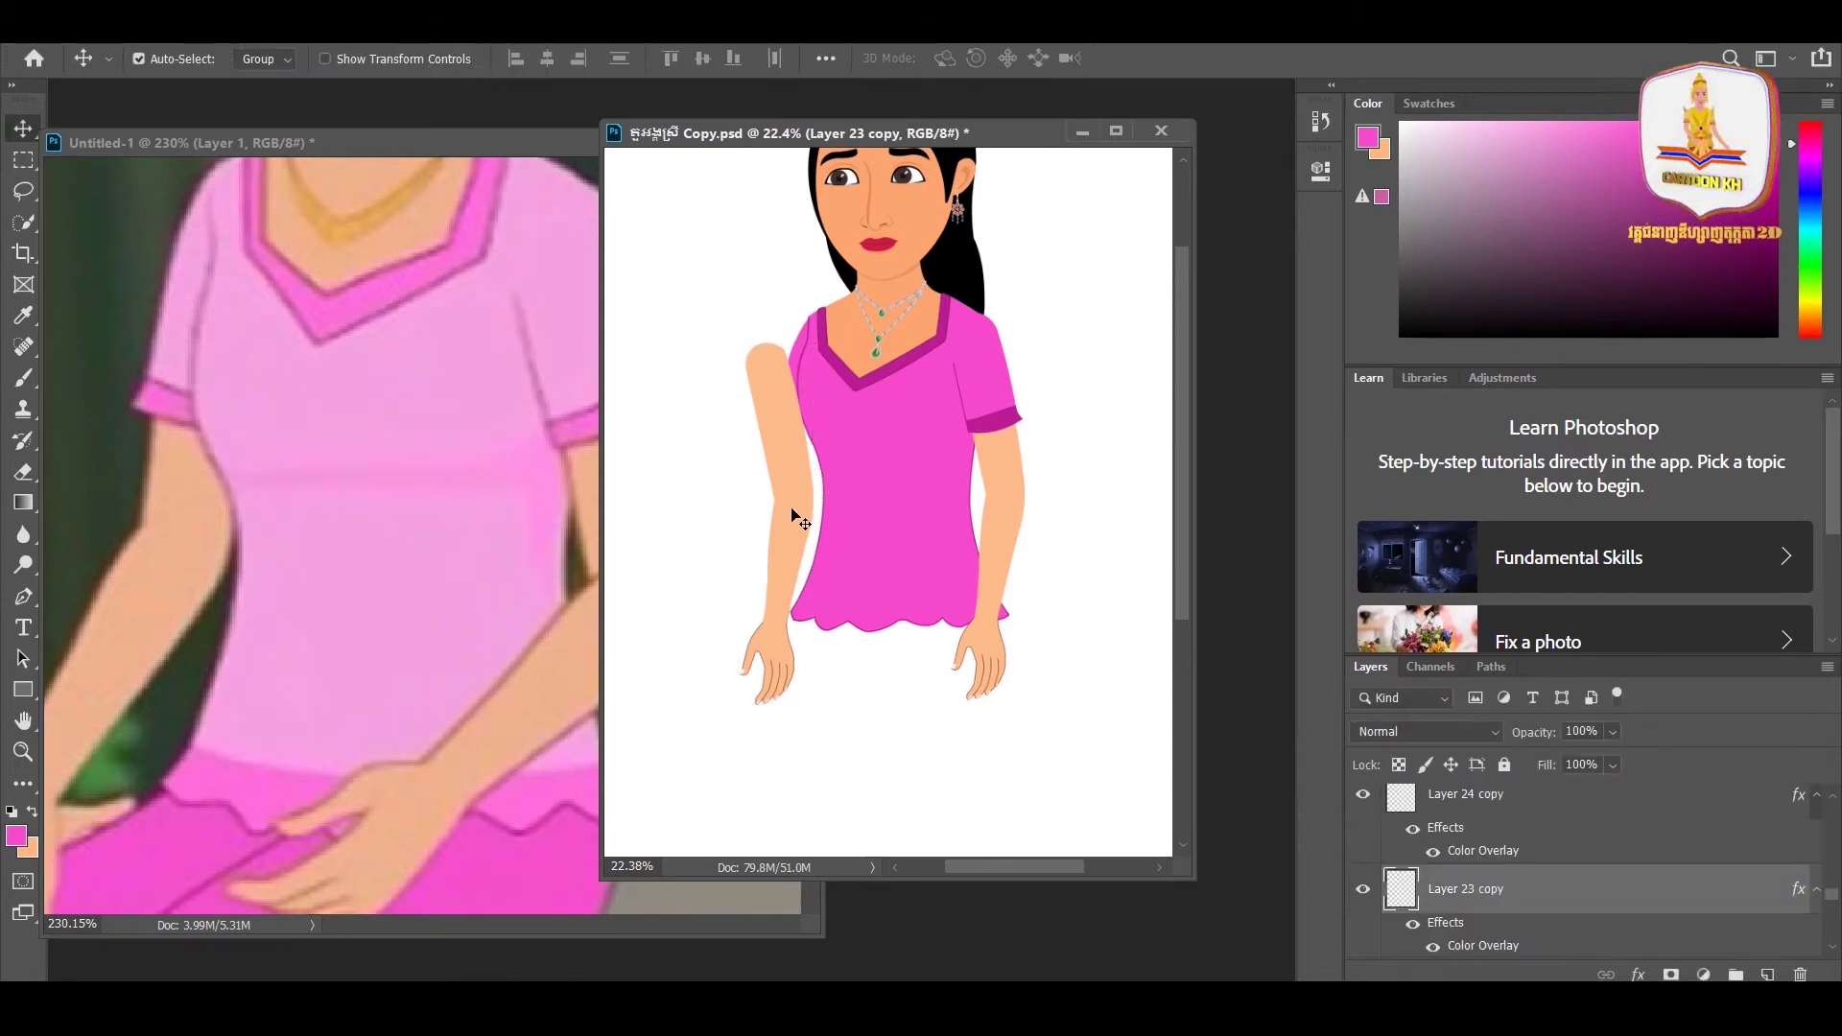
left_click(801, 542, "shift")
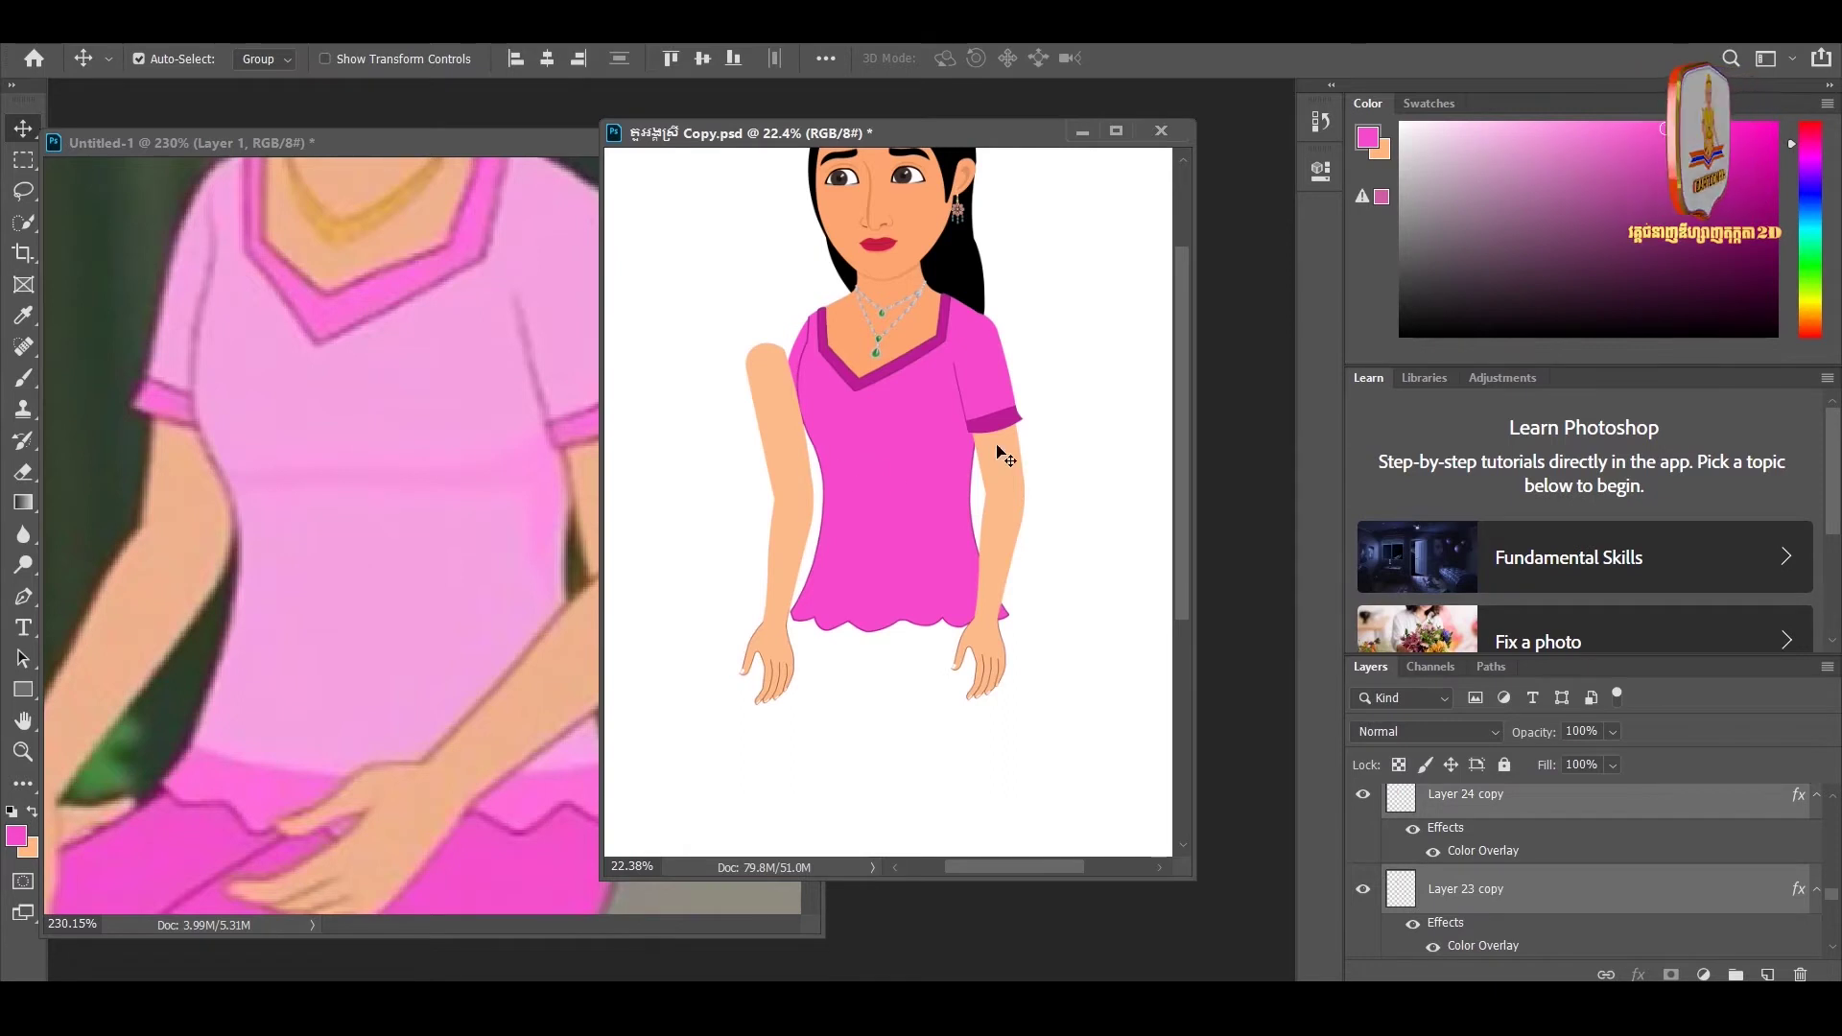
- Raise the left arm pieces and rotate the arm about 27° outward from the shoulder
left_click_drag(794, 454, 780, 441)
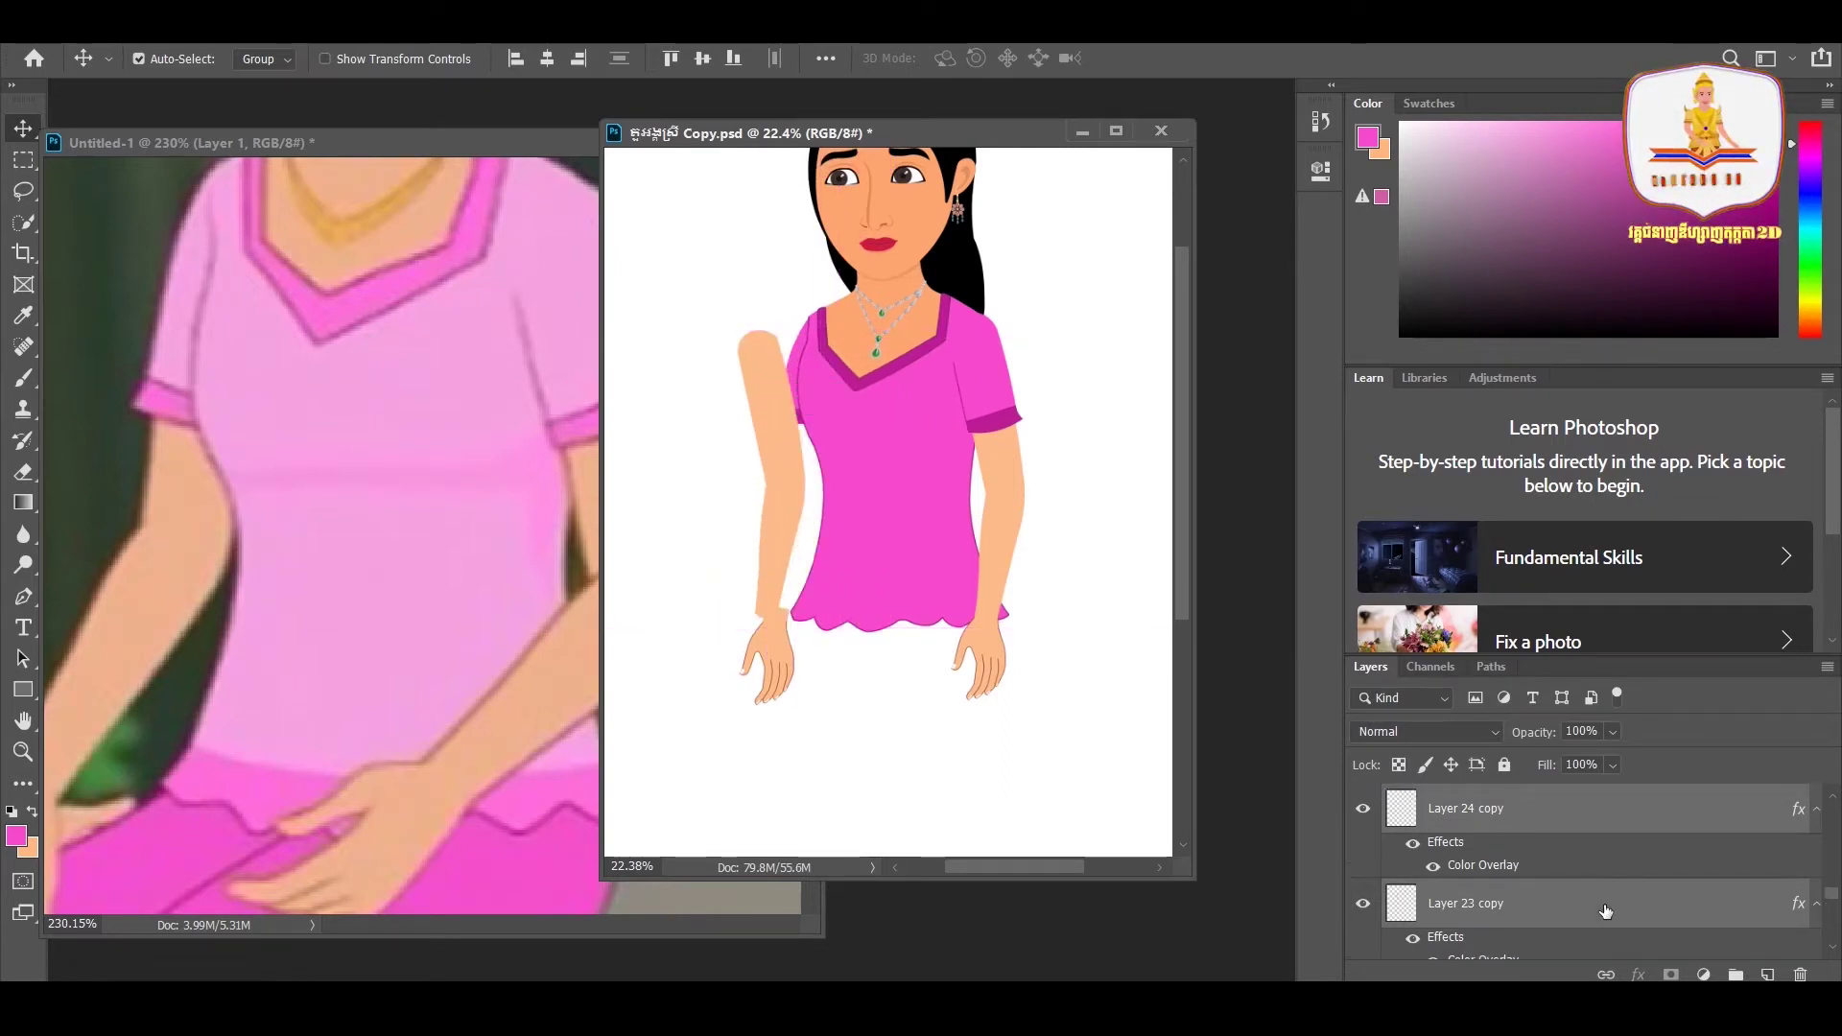
mouse_move(1468, 794)
left_mouse_down()
mouse_move(1468, 945)
mouse_move(1586, 911)
left_mouse_up()
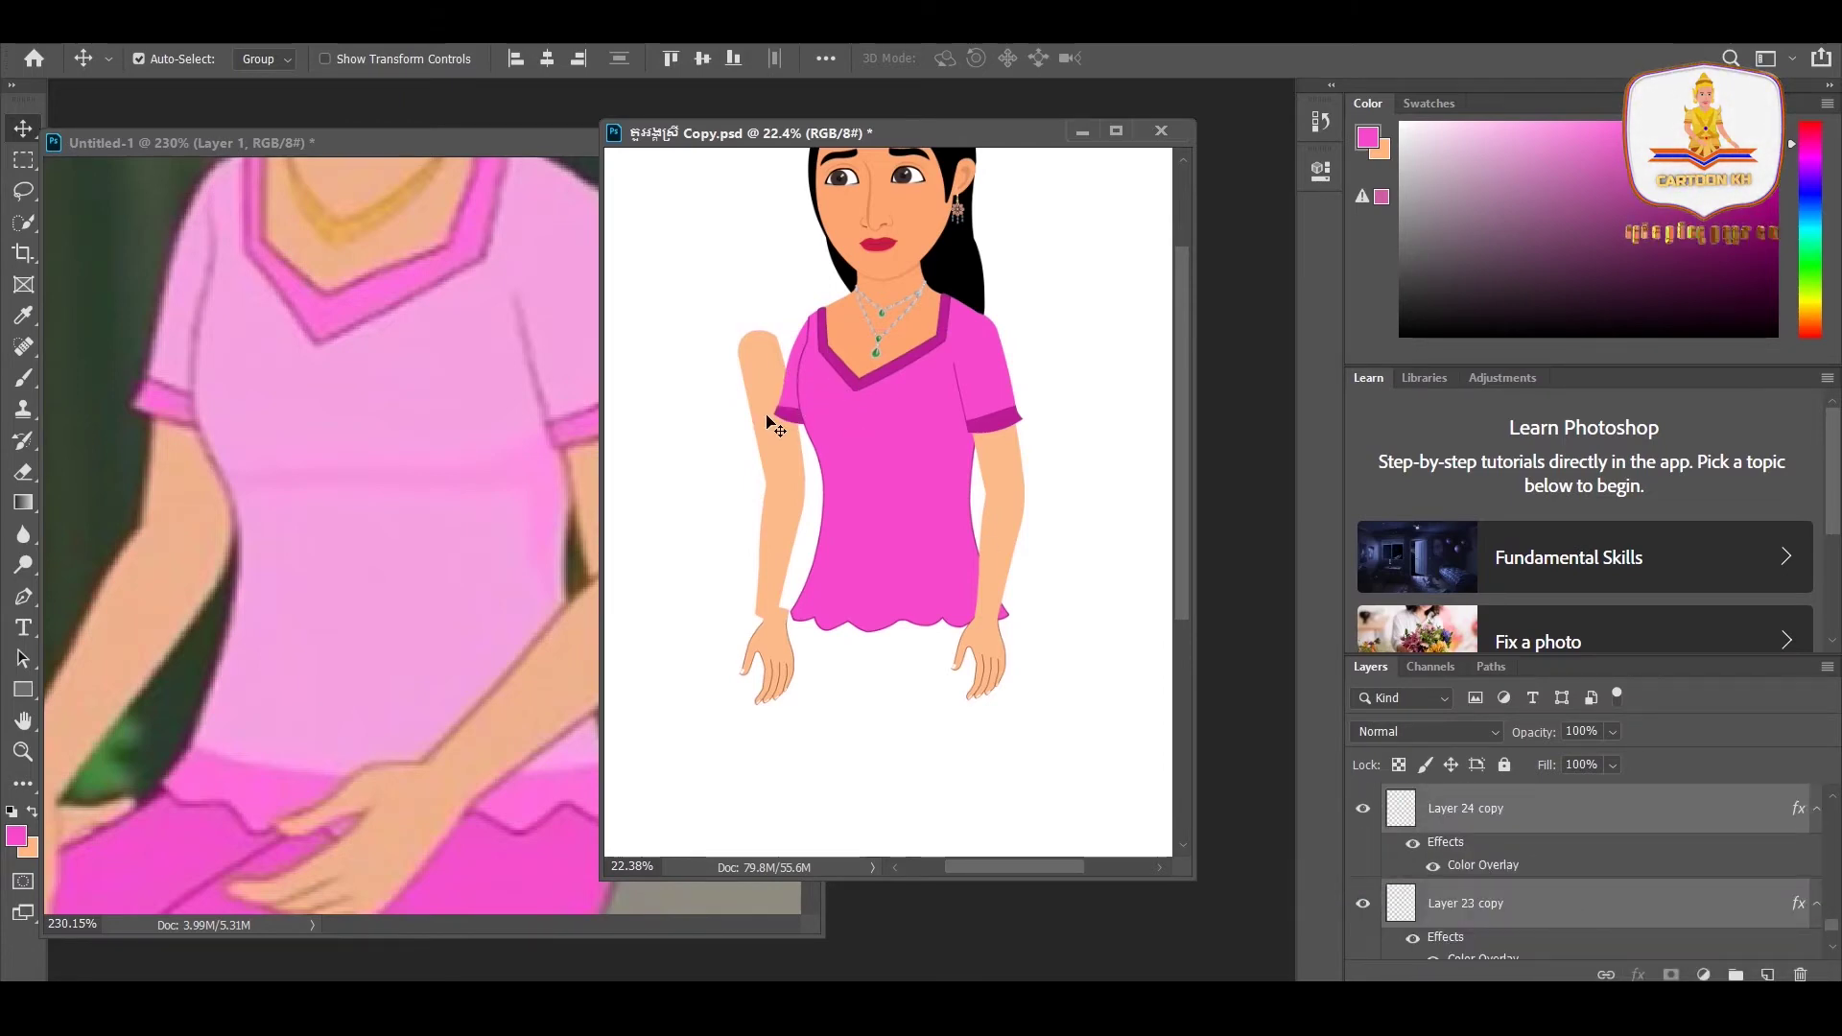
left_click_drag(783, 430, 766, 419)
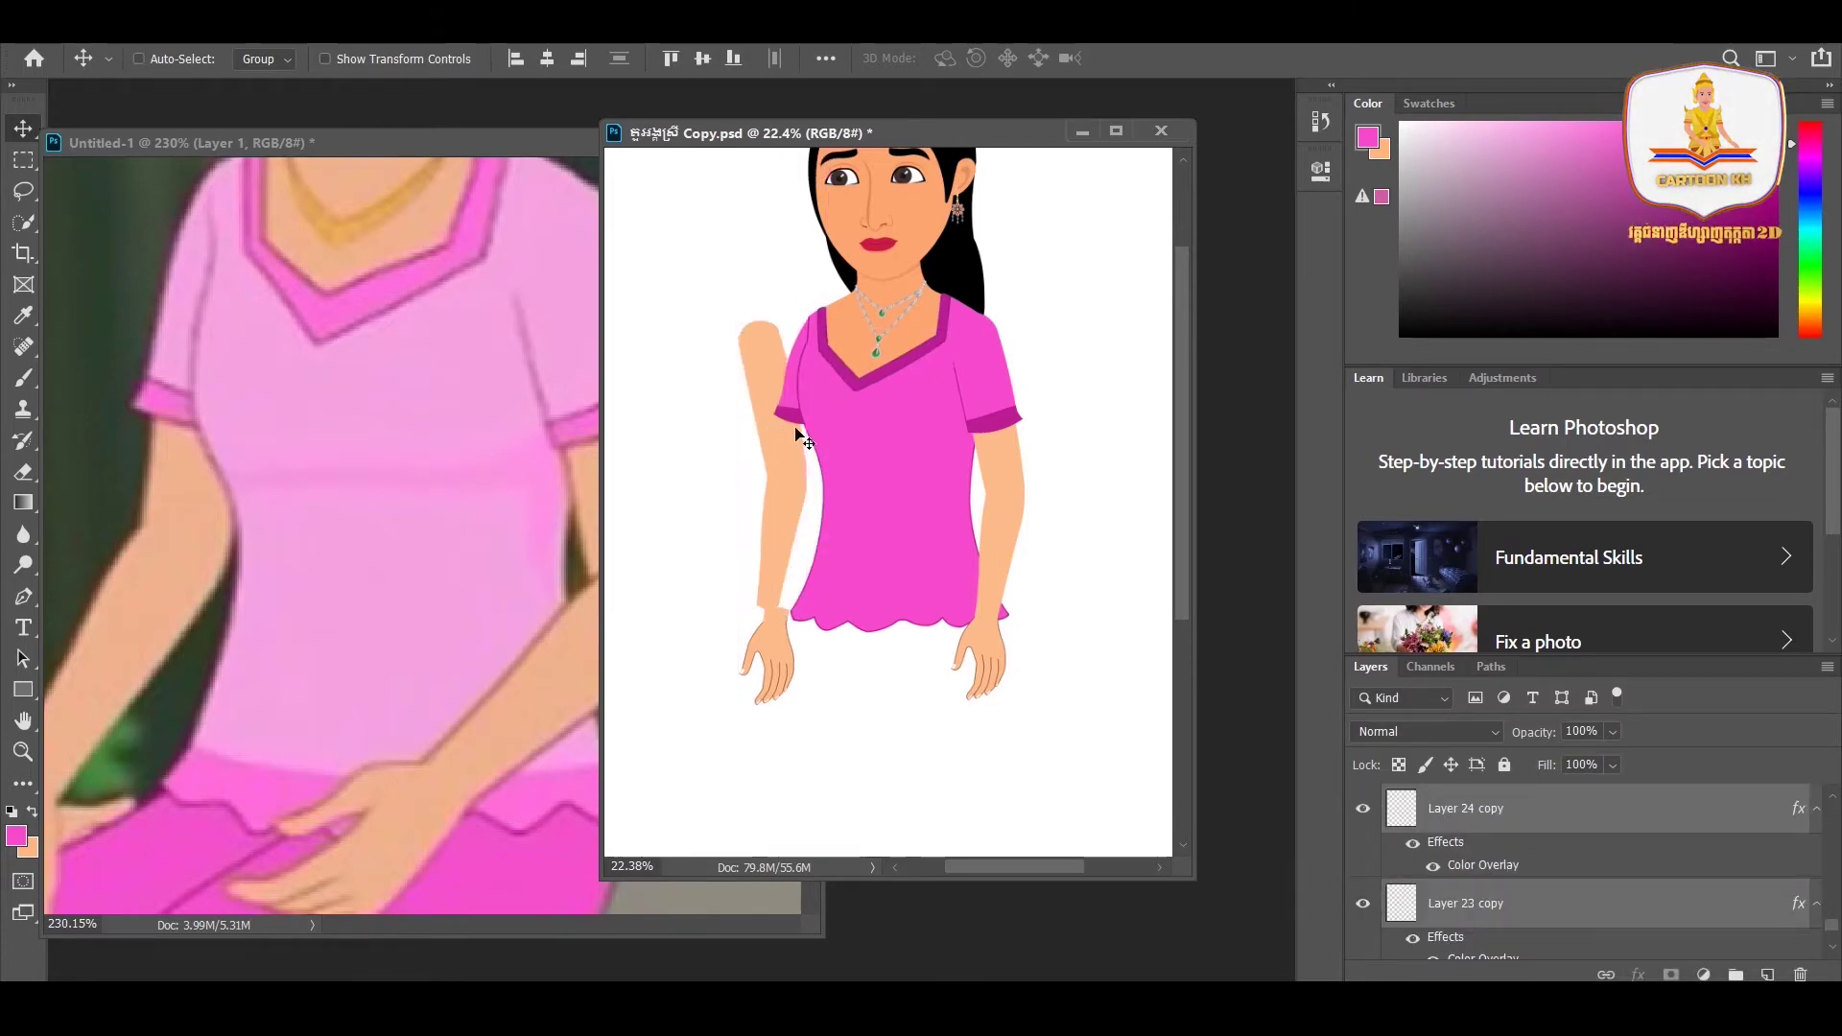
key("ctrl+t")
left_click_drag(815, 313, 857, 352)
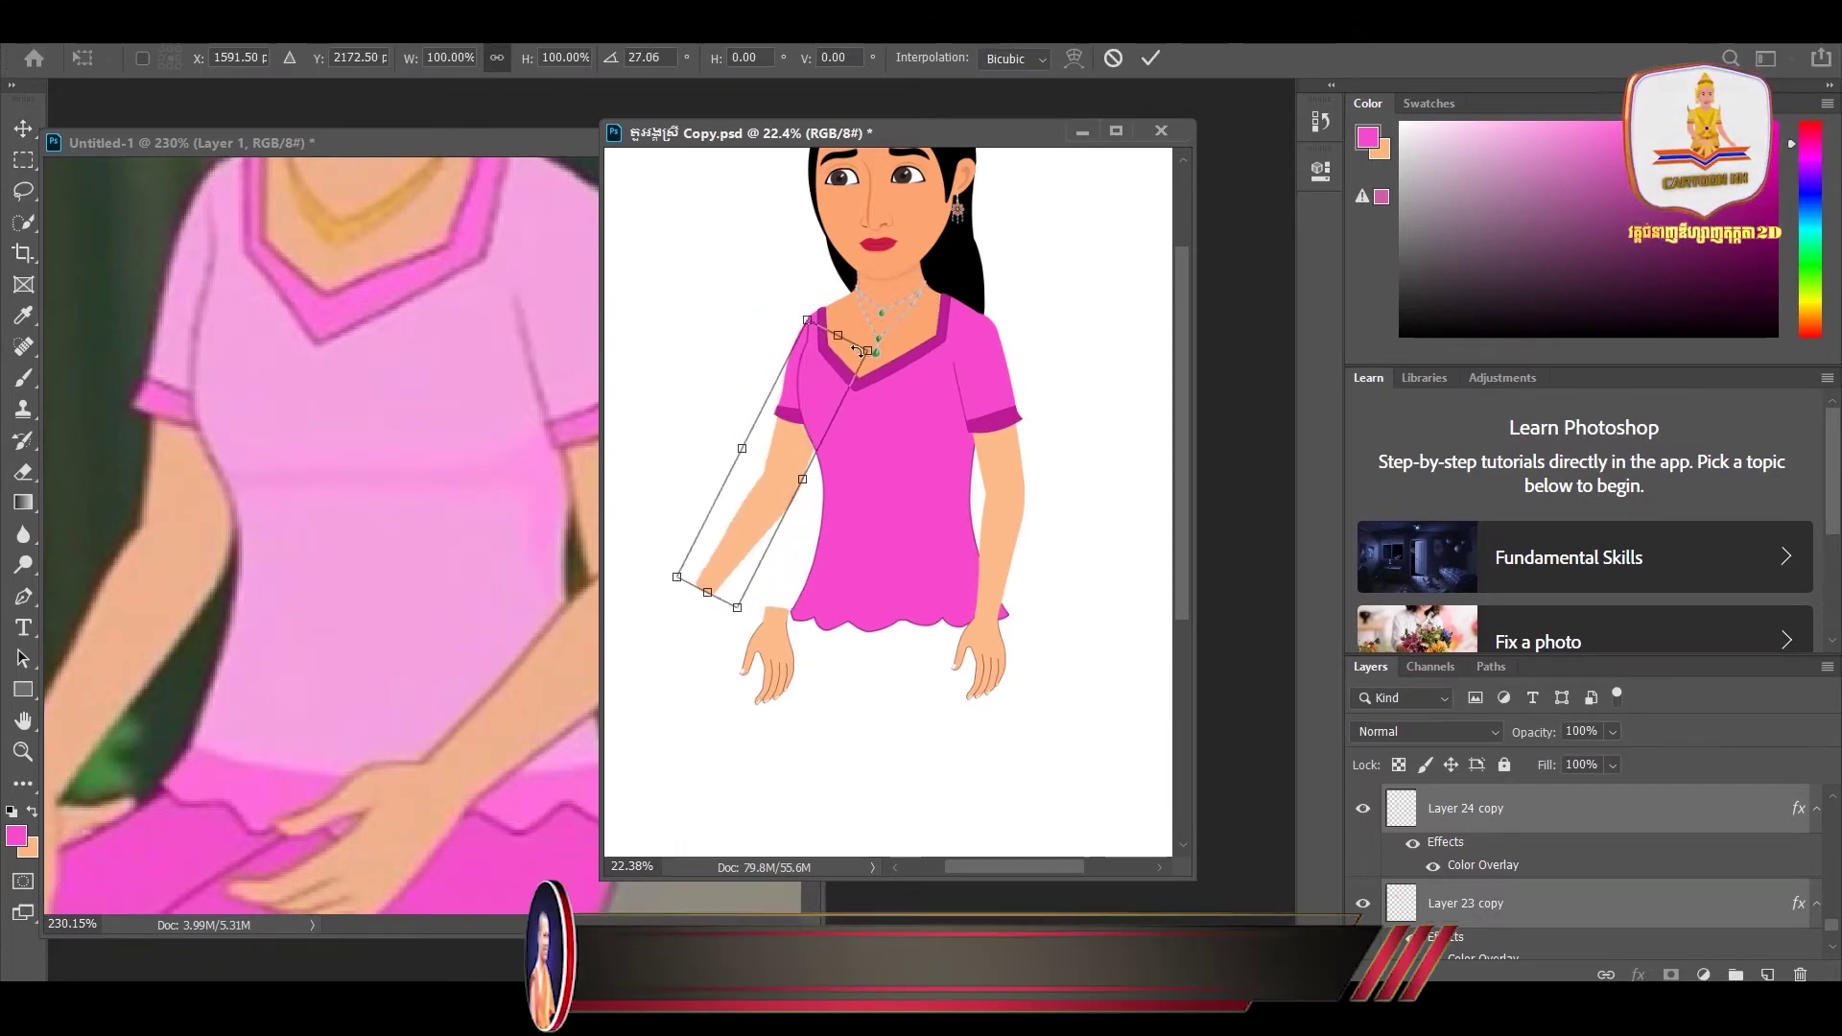
key("Return")
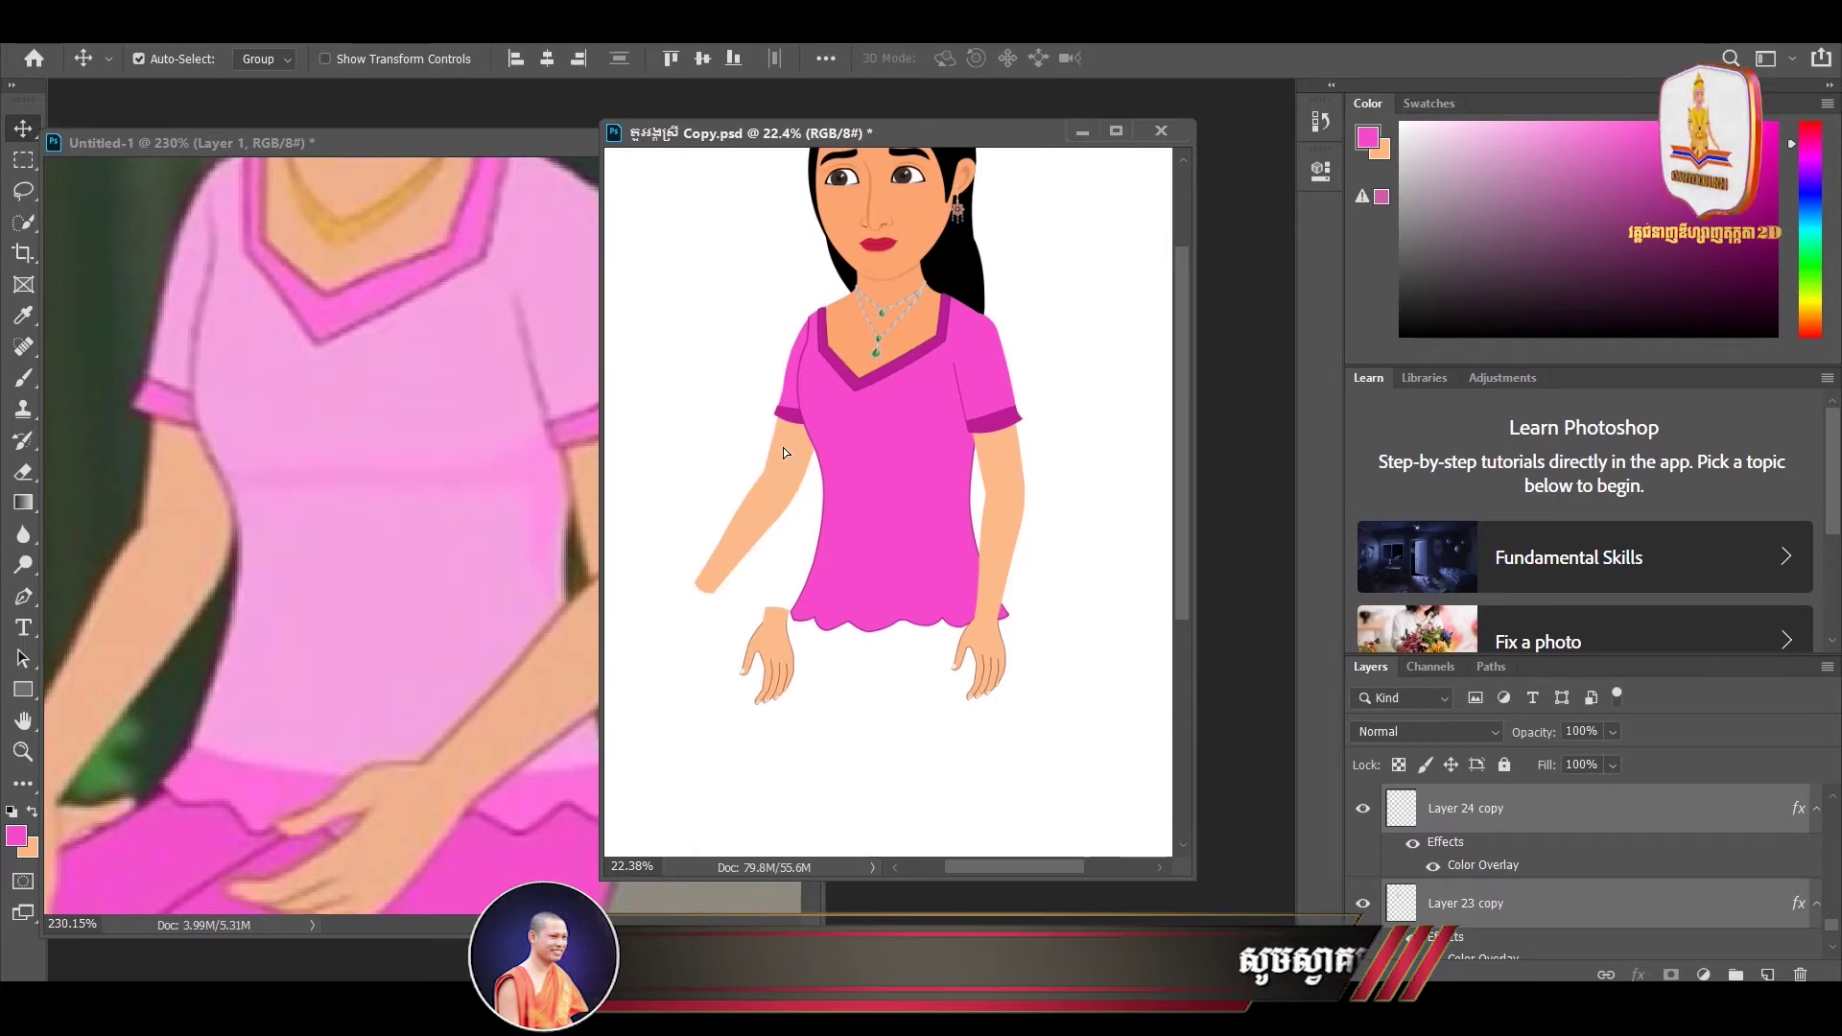
- Reposition the angled arm at the shoulder and attach the loose hand to its wrist
left_click_drag(785, 451, 783, 446)
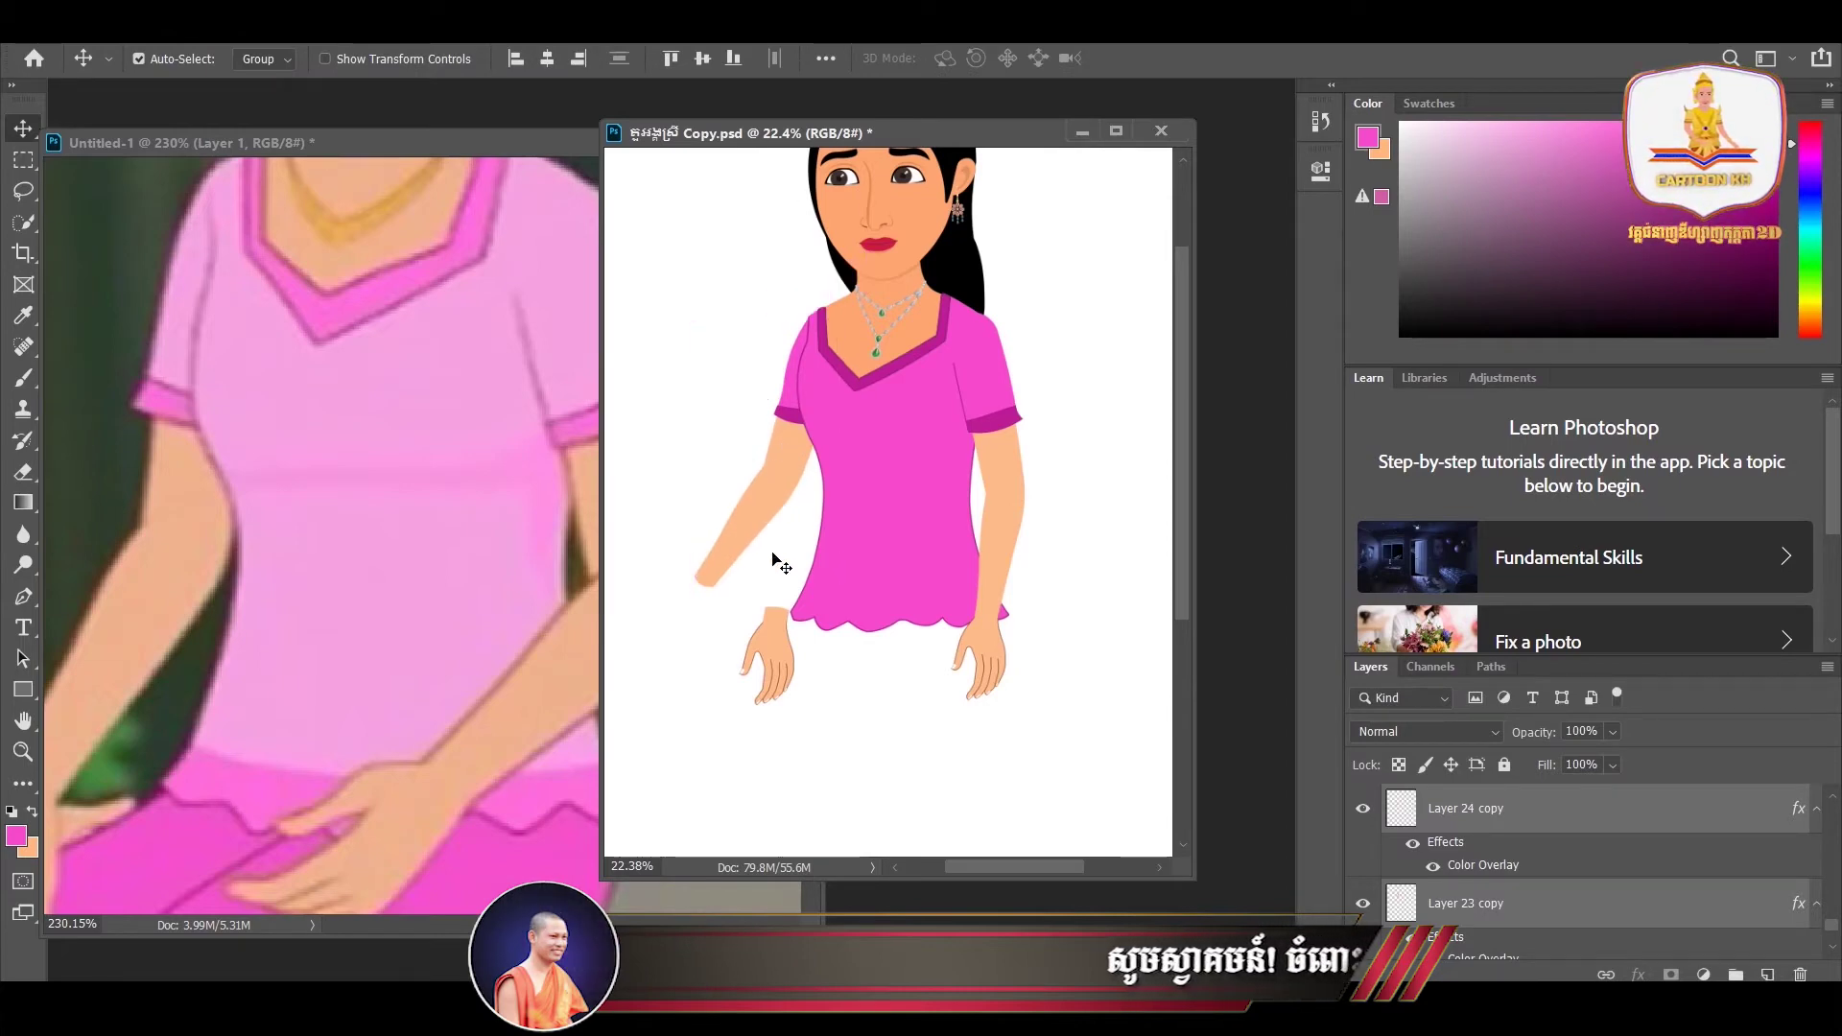
left_click_drag(765, 585, 938, 557)
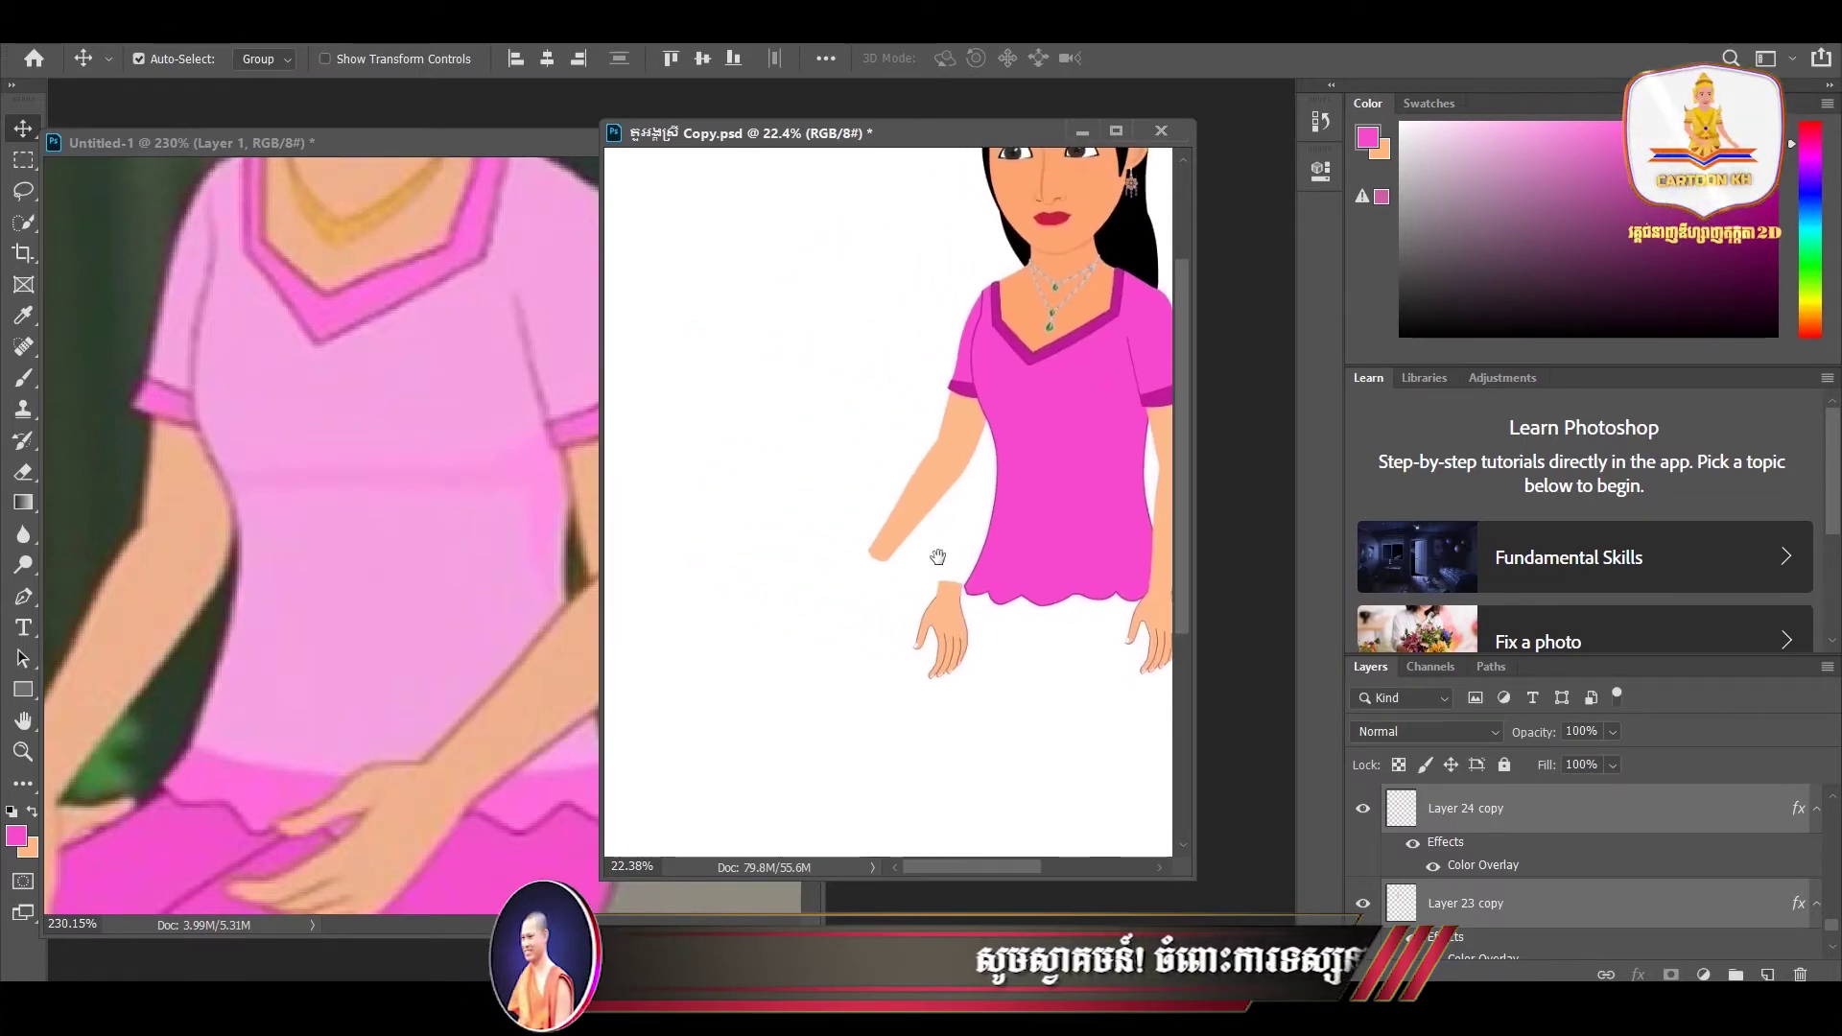
left_click_drag(938, 637, 875, 590)
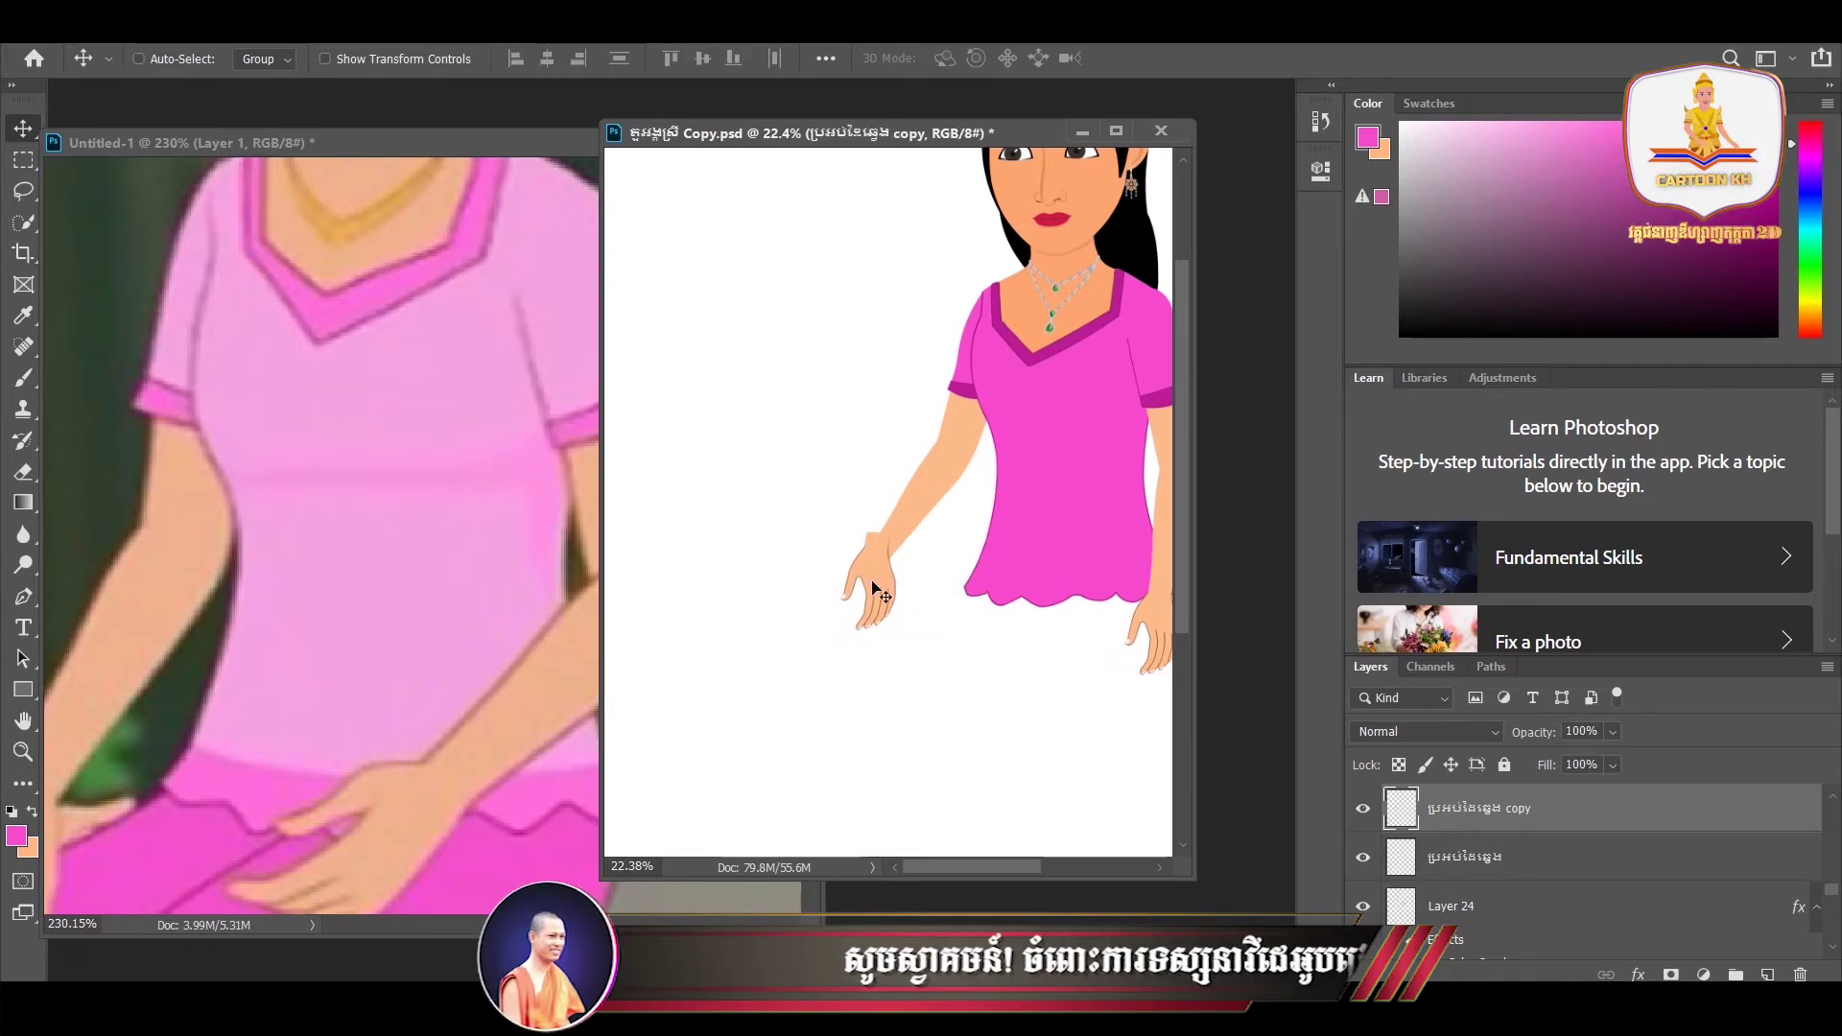
- Flip the hand horizontally and rotate it about 40° along the forearm
key("ctrl+t")
right_click(873, 586)
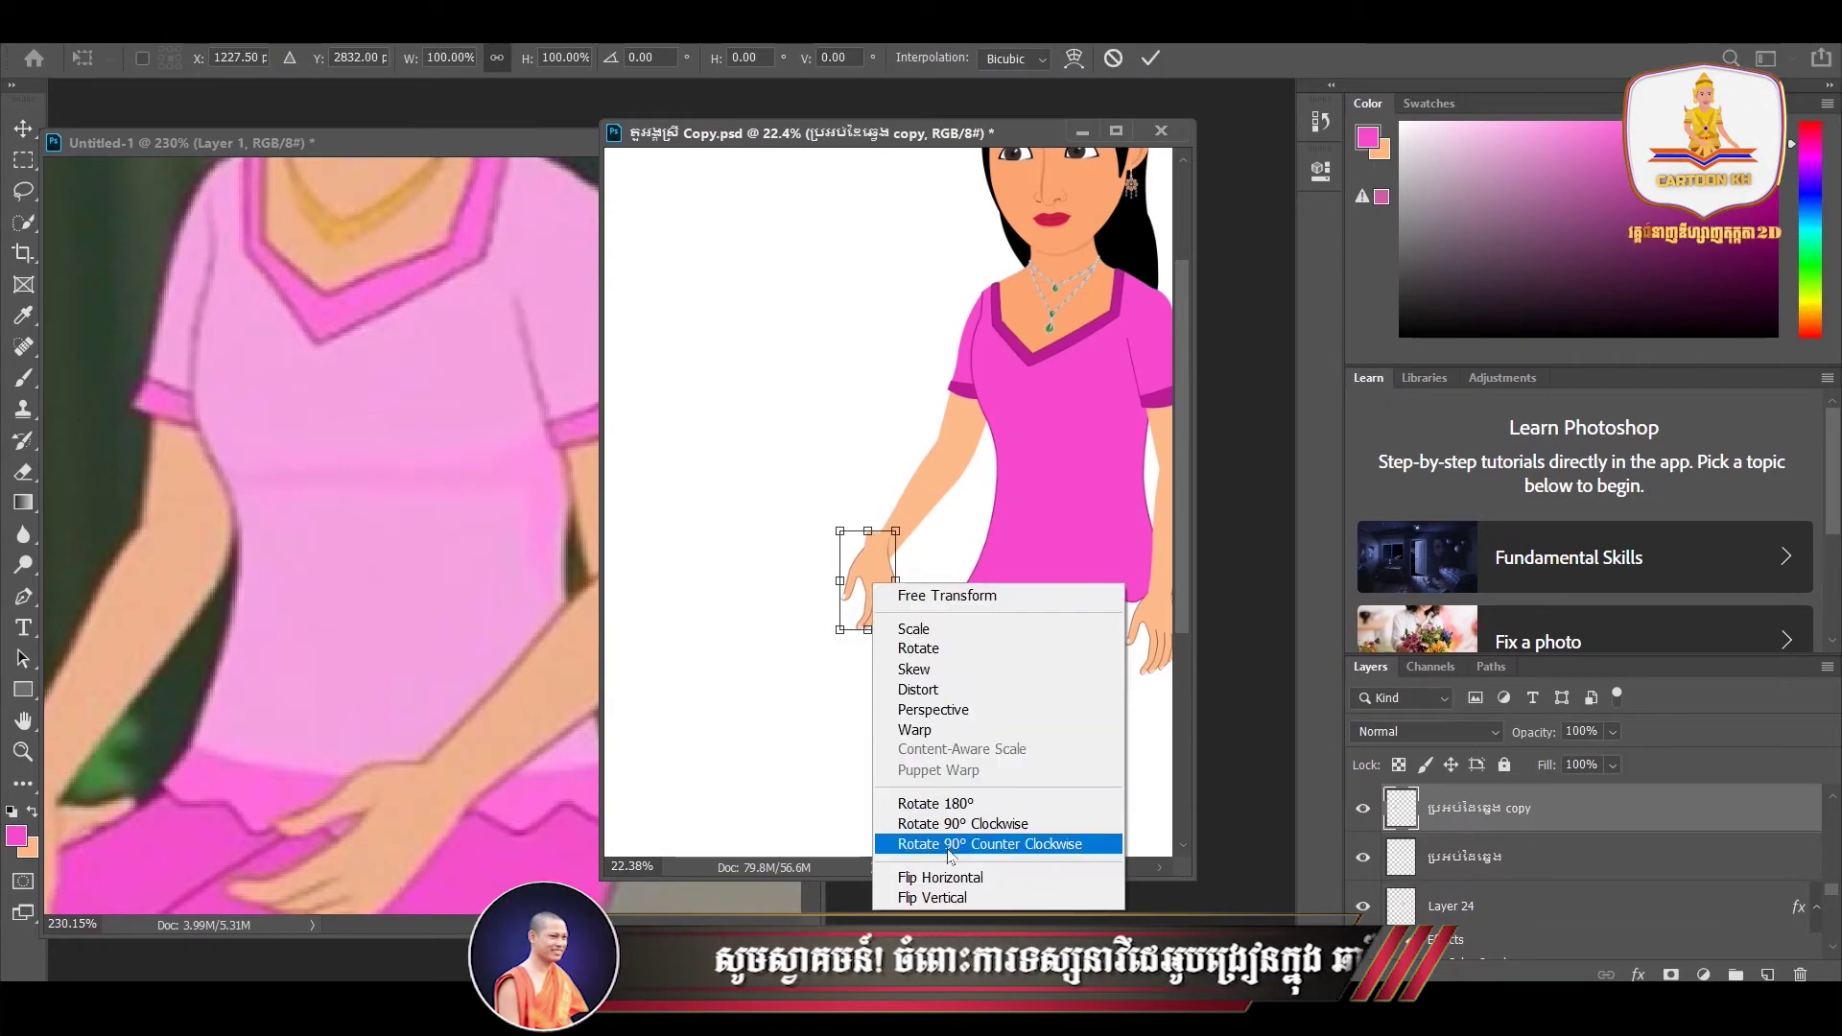
left_click(947, 877)
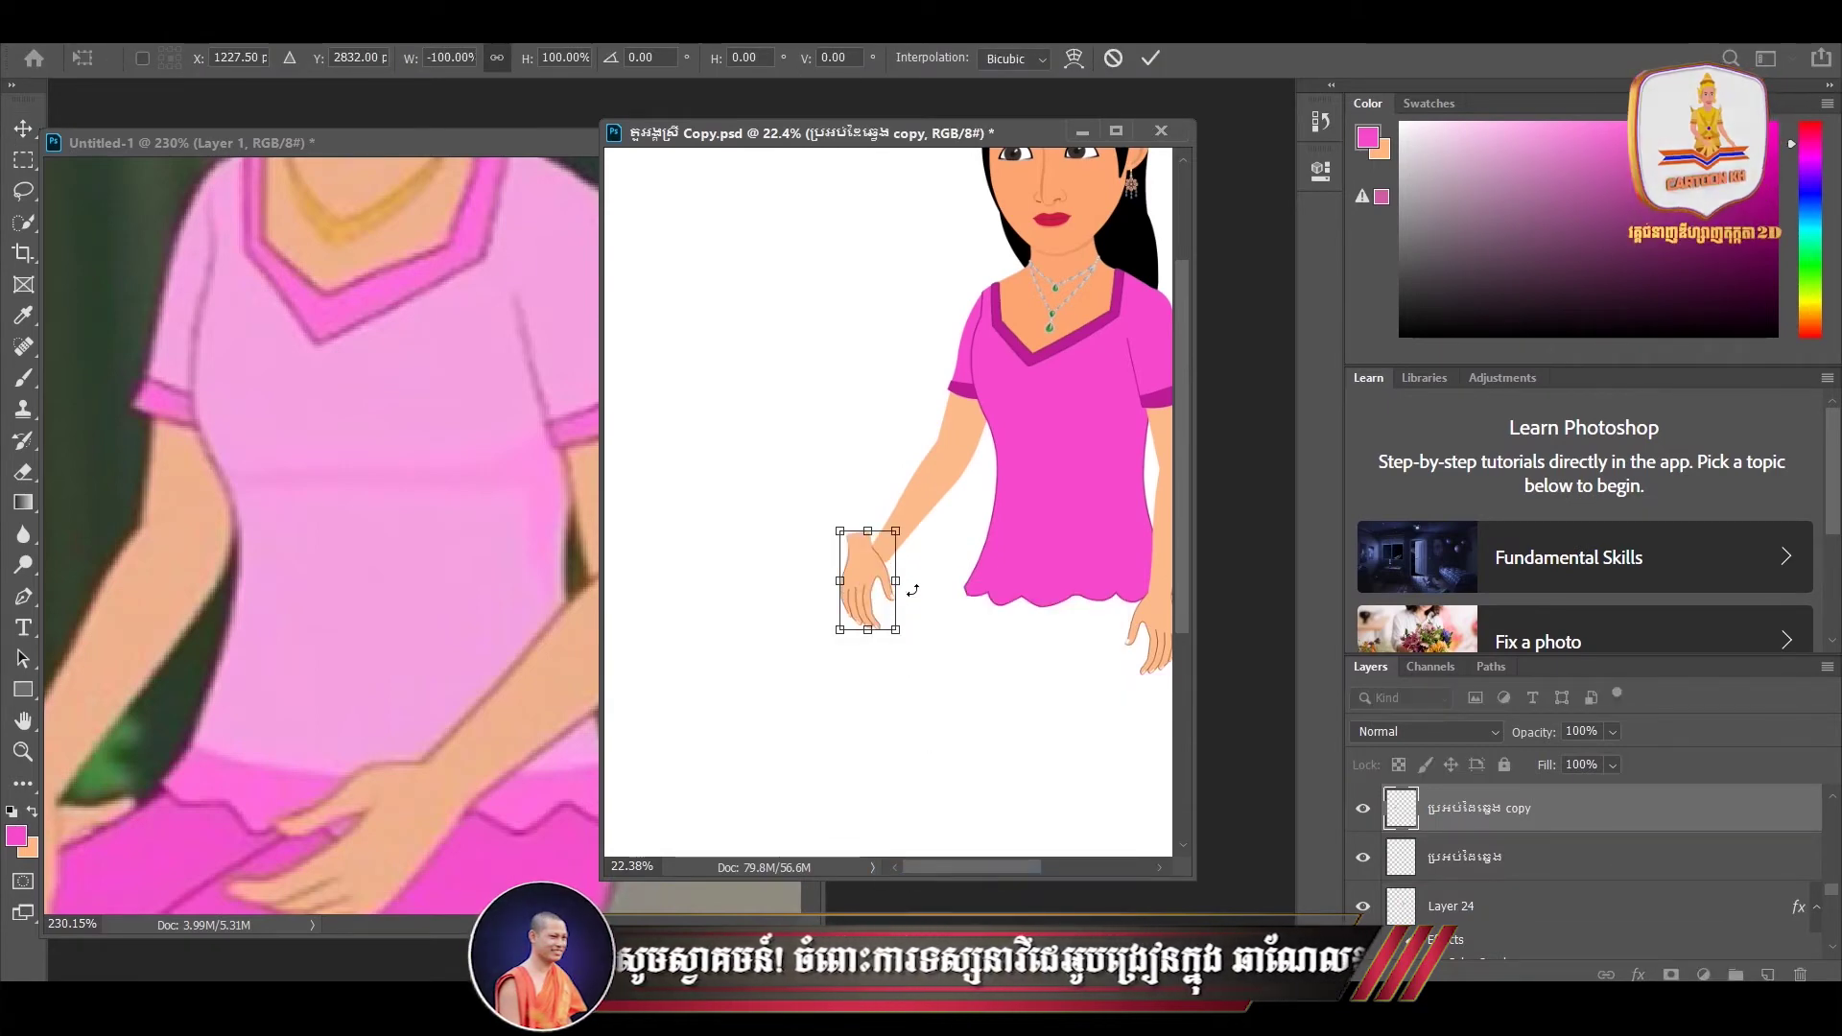
scroll(888, 605, "down", 3)
left_click_drag(912, 519, 865, 526)
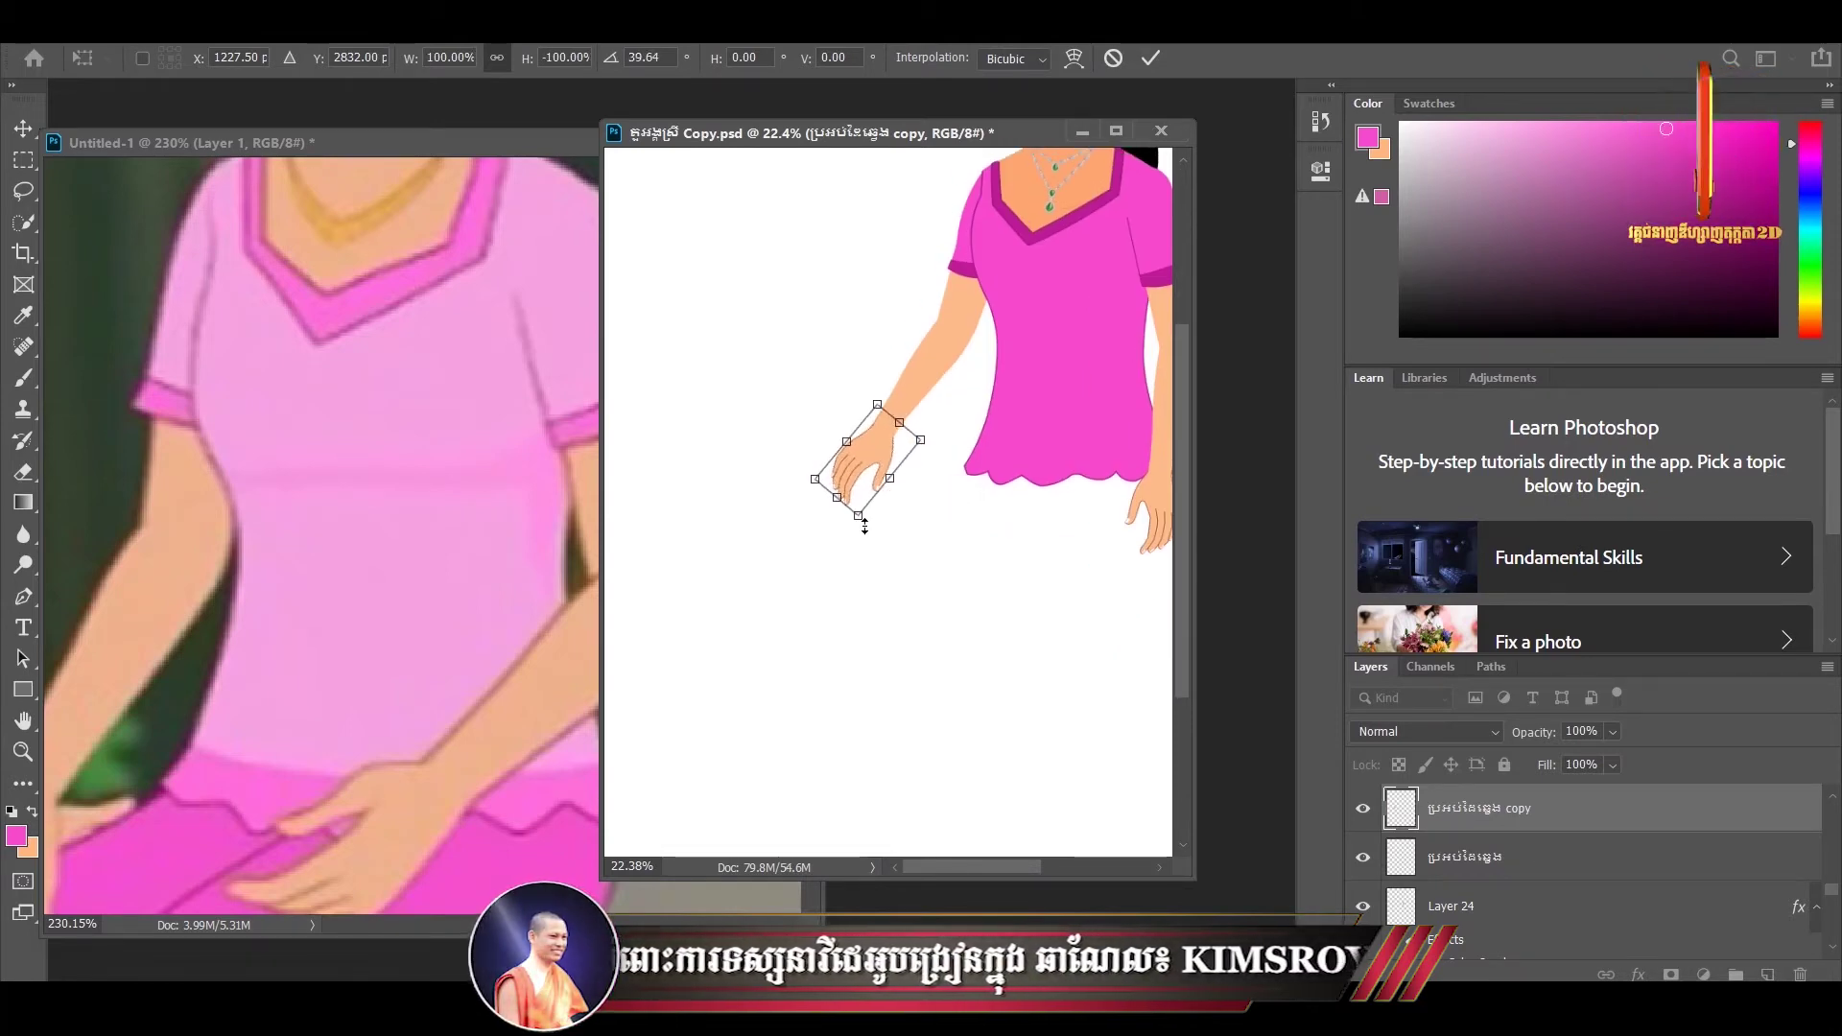
key("Return")
scroll(910, 427, "up", 5)
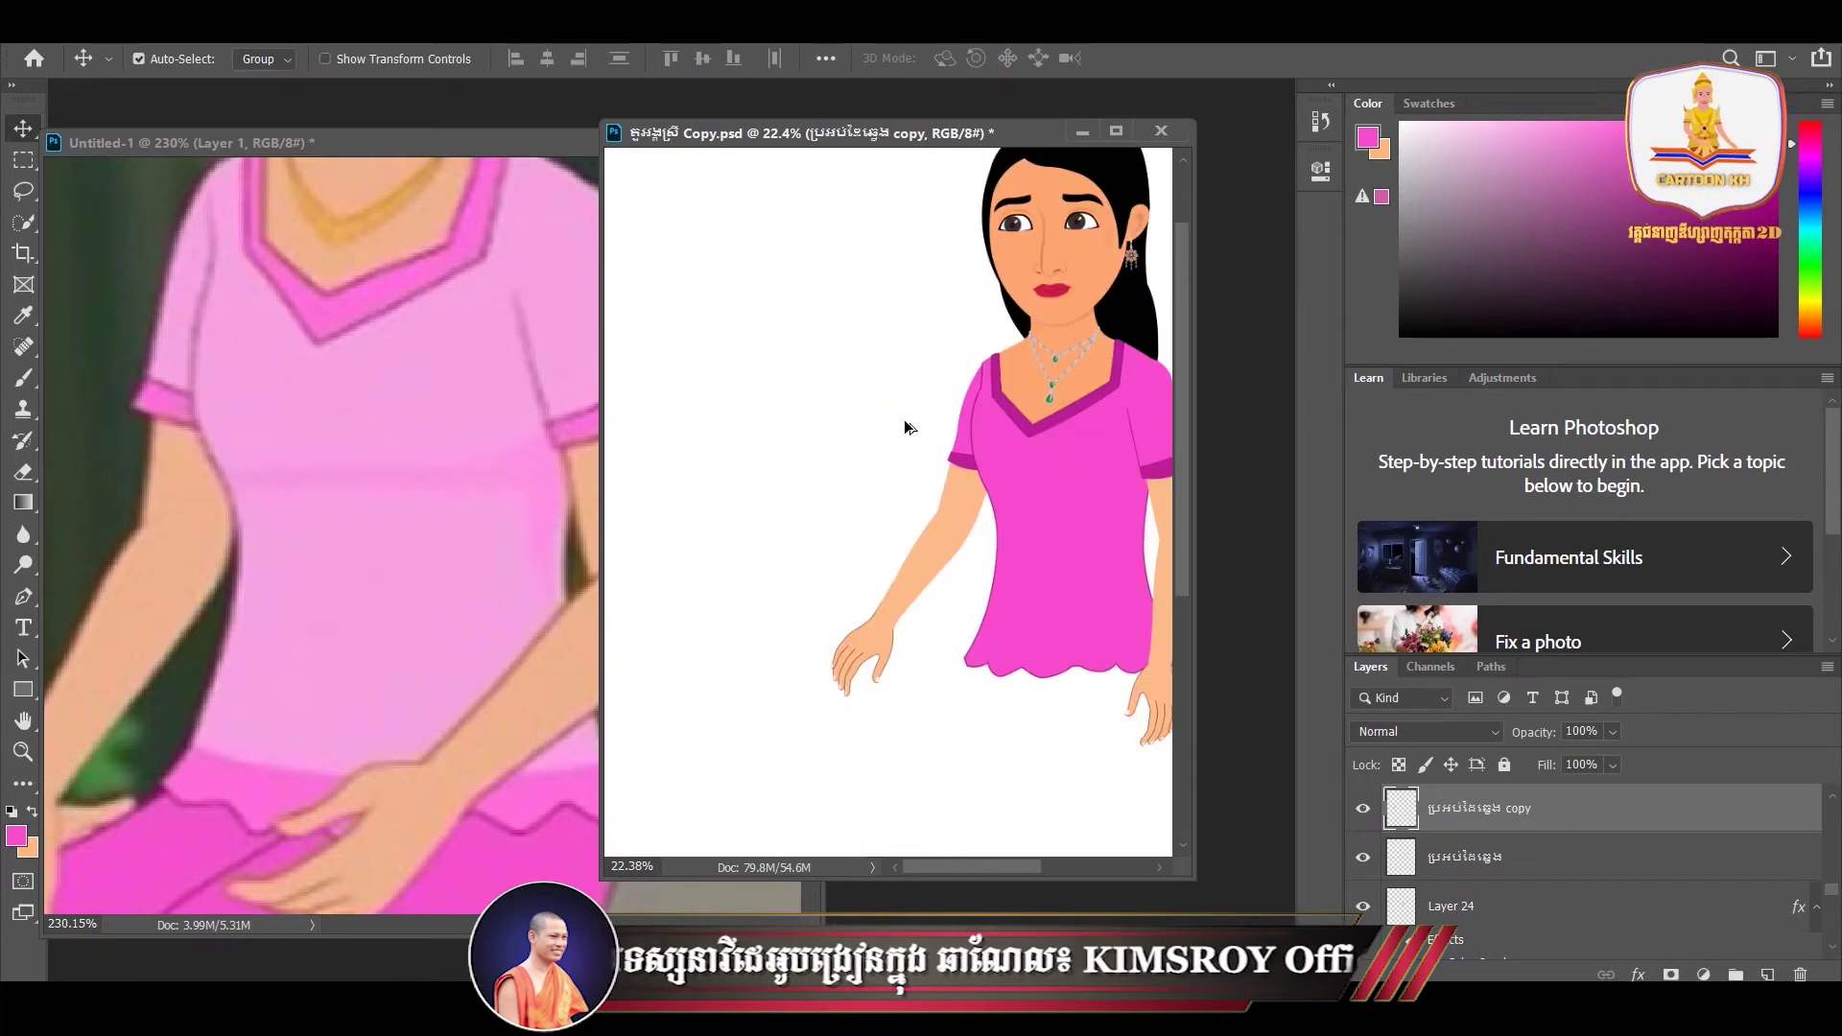
scroll(838, 436, "down", 2)
scroll(782, 588, "up", 3)
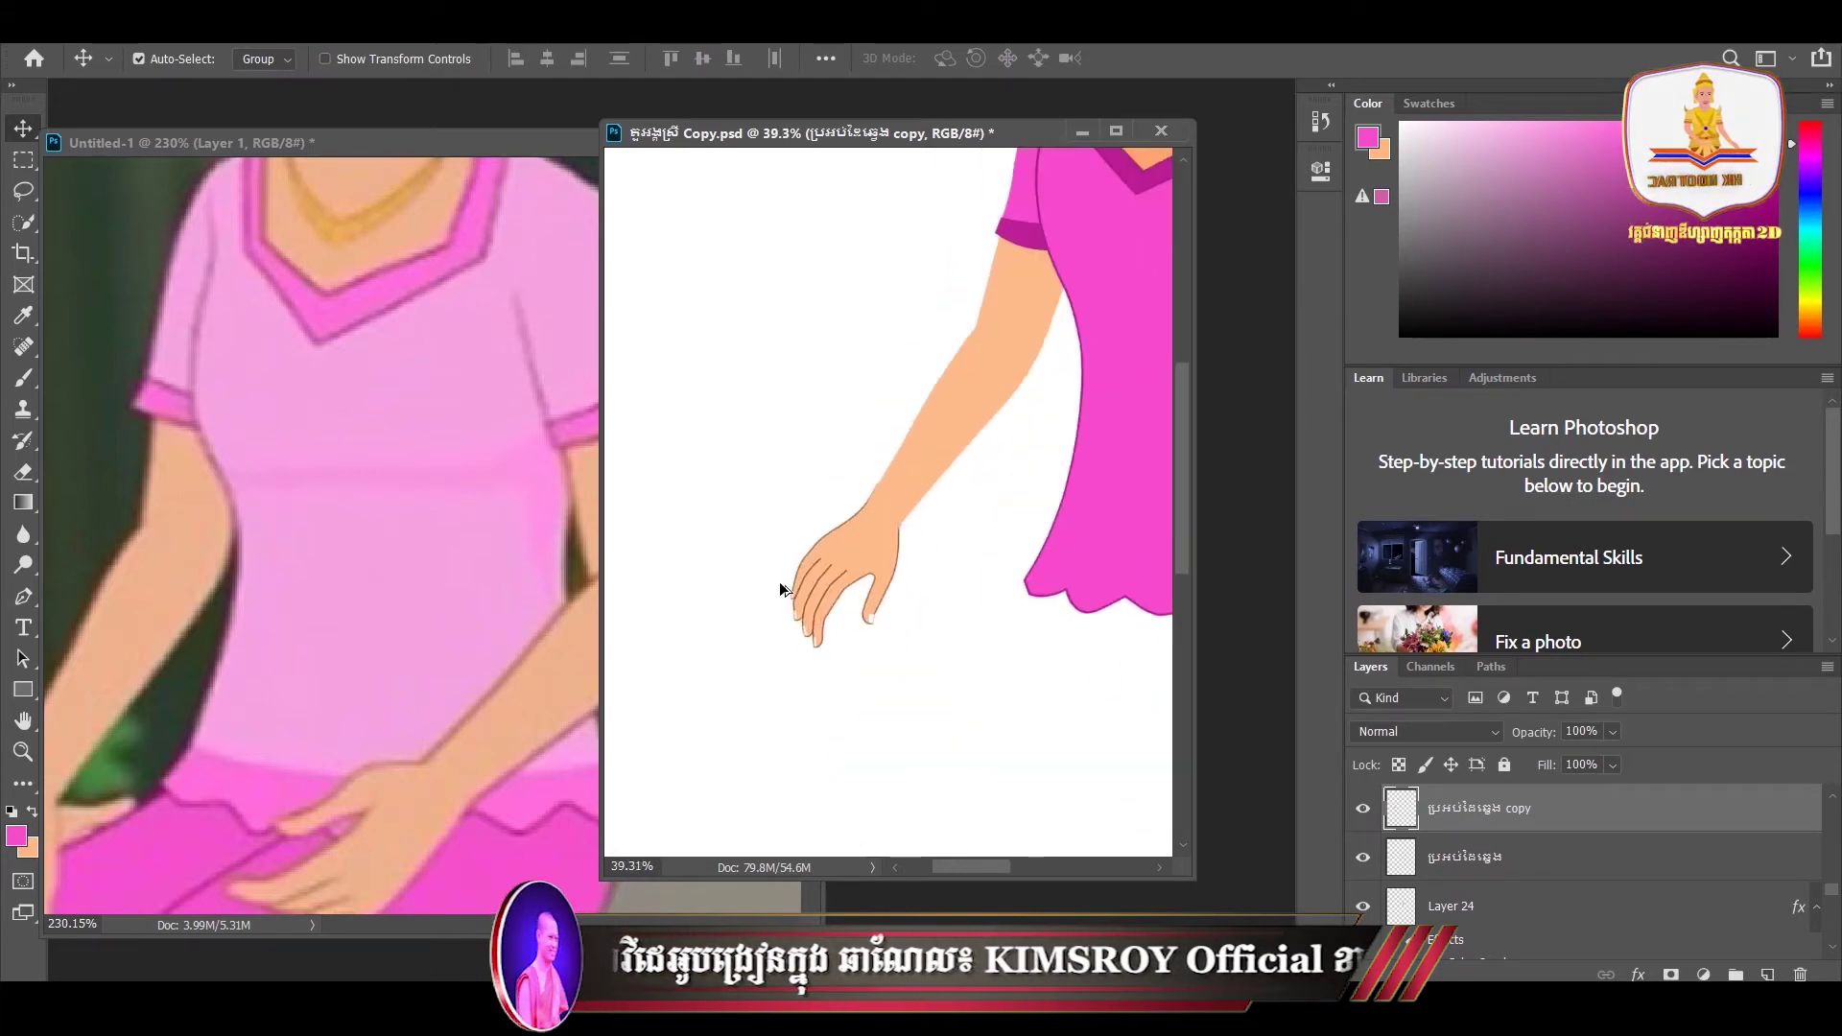
scroll(781, 588, "up", 1)
- Tilt the hand about 1.4° and nudge it right and up onto the wrist
key("ctrl+t")
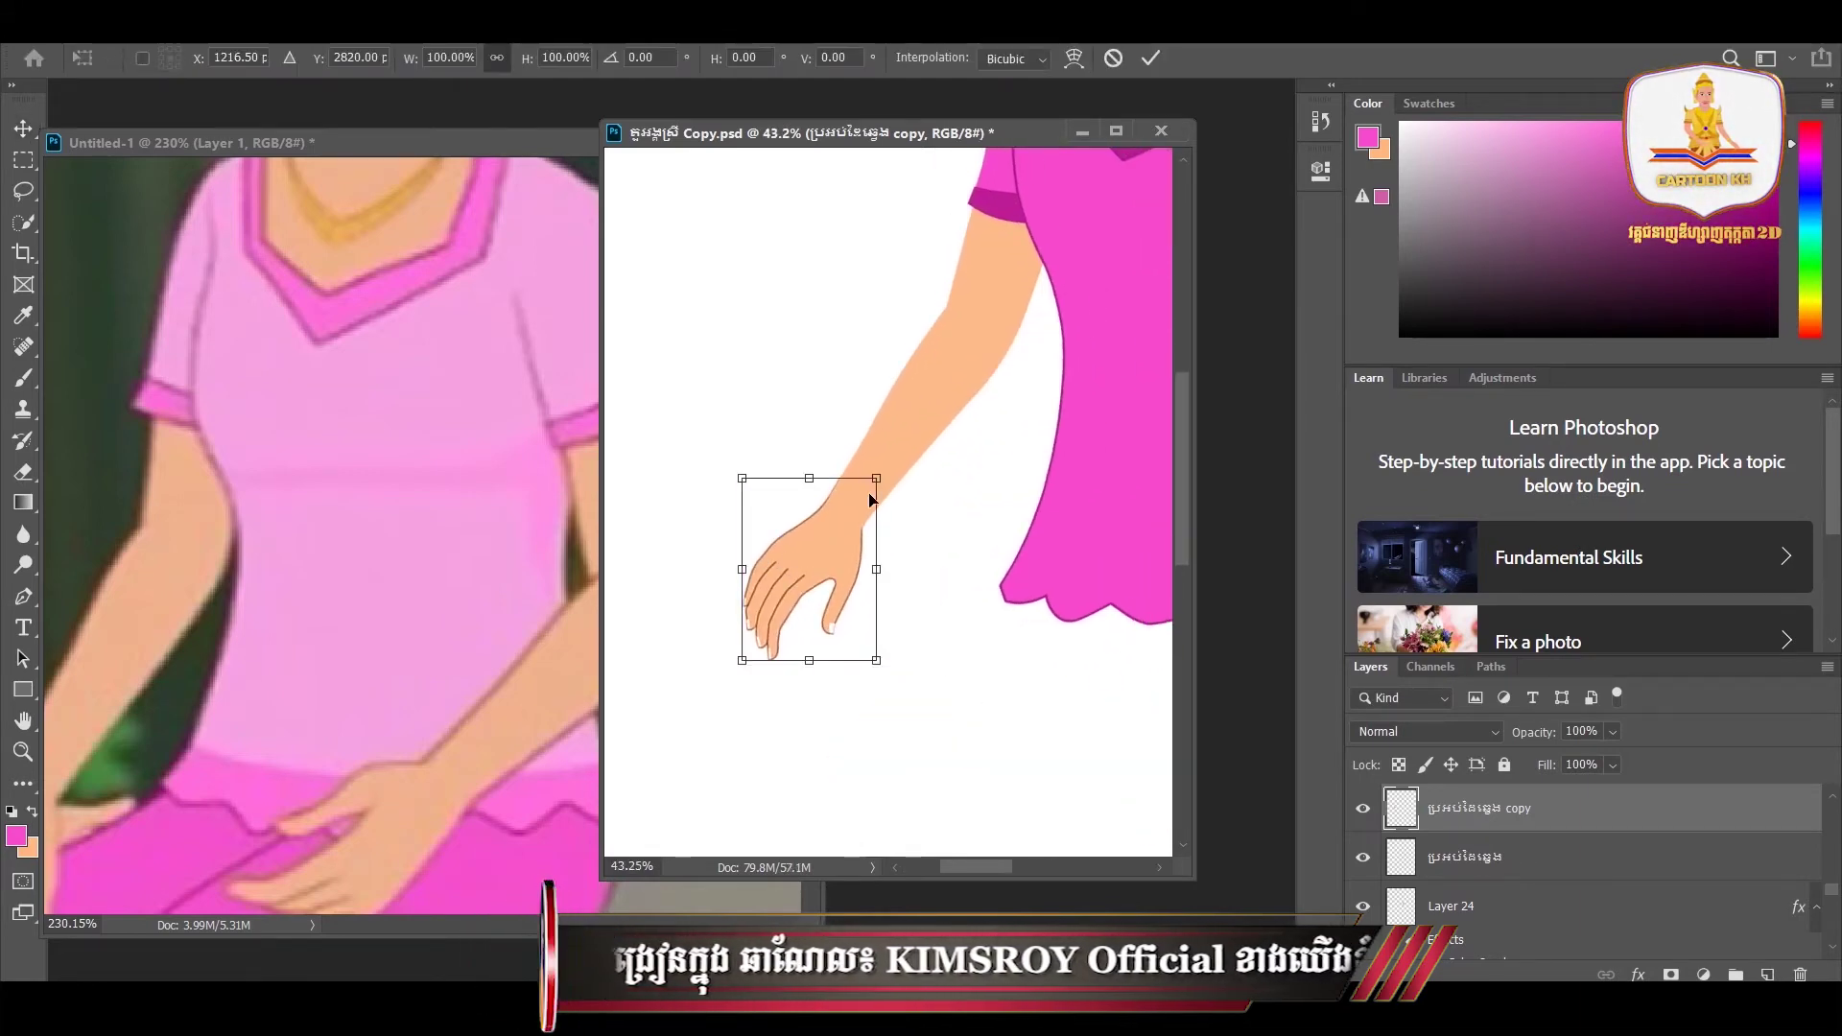
left_click_drag(879, 464, 884, 462)
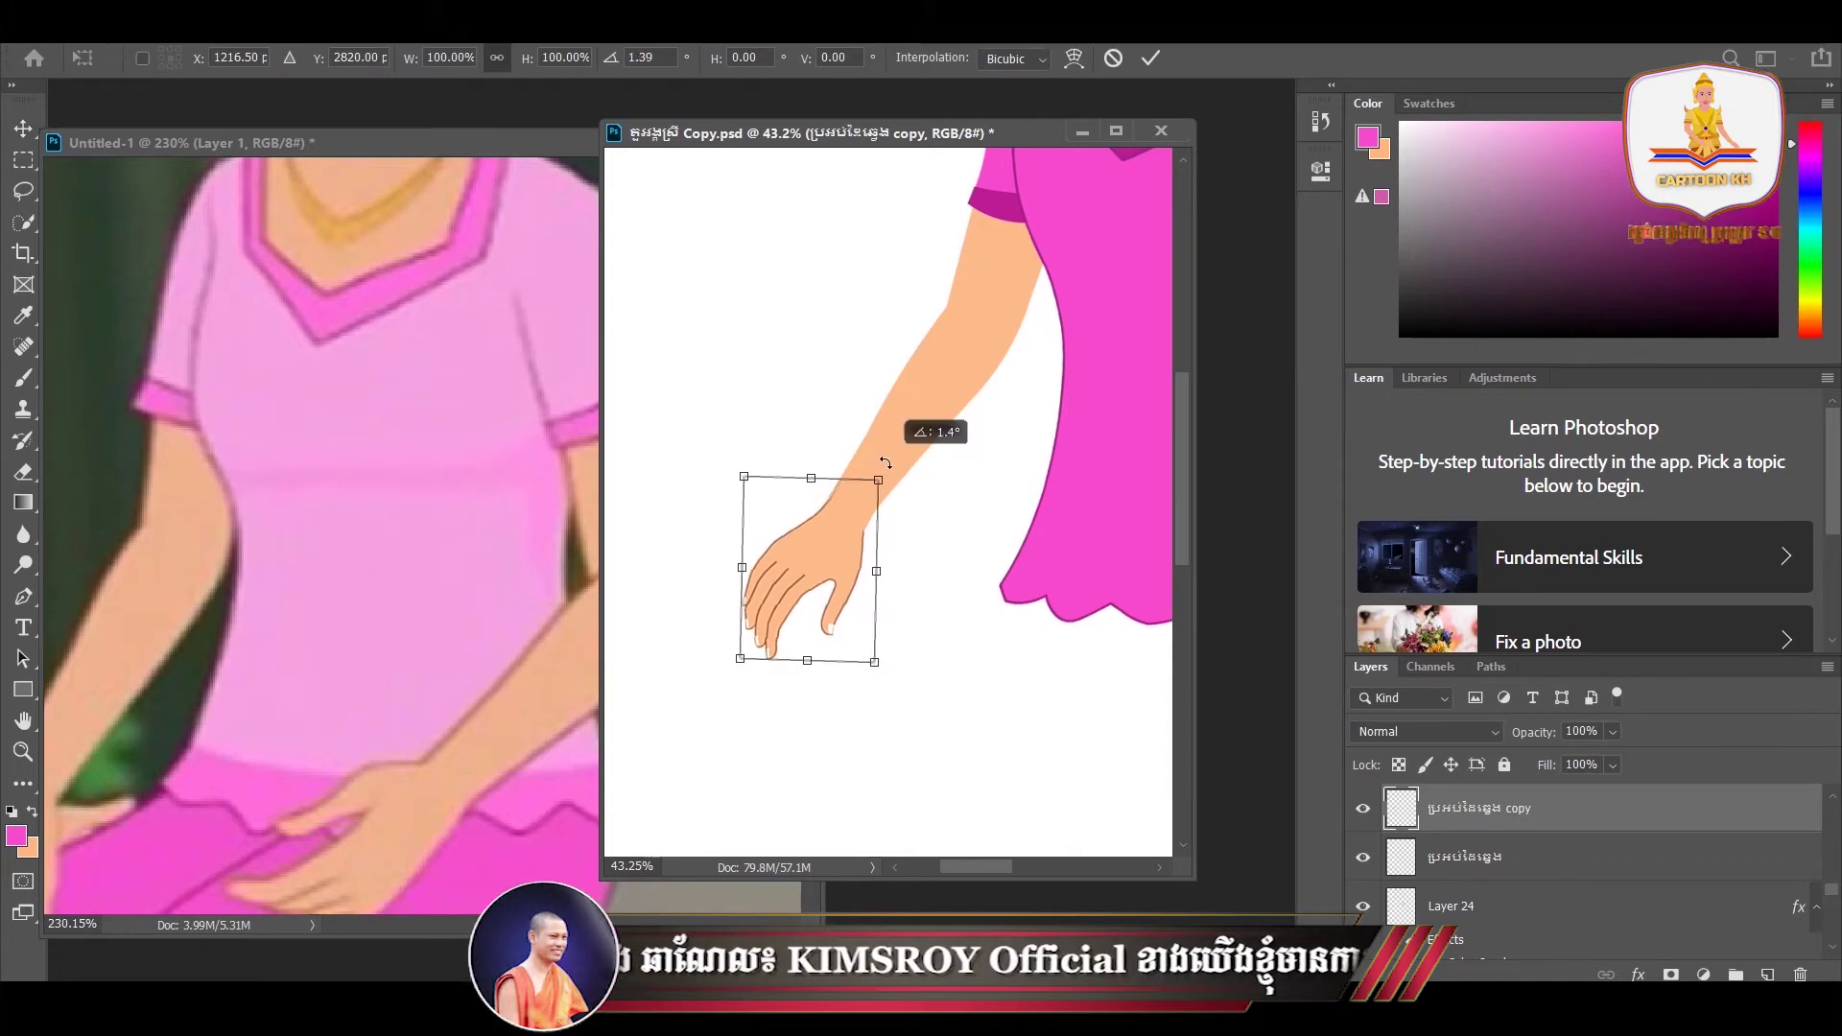
key("Return")
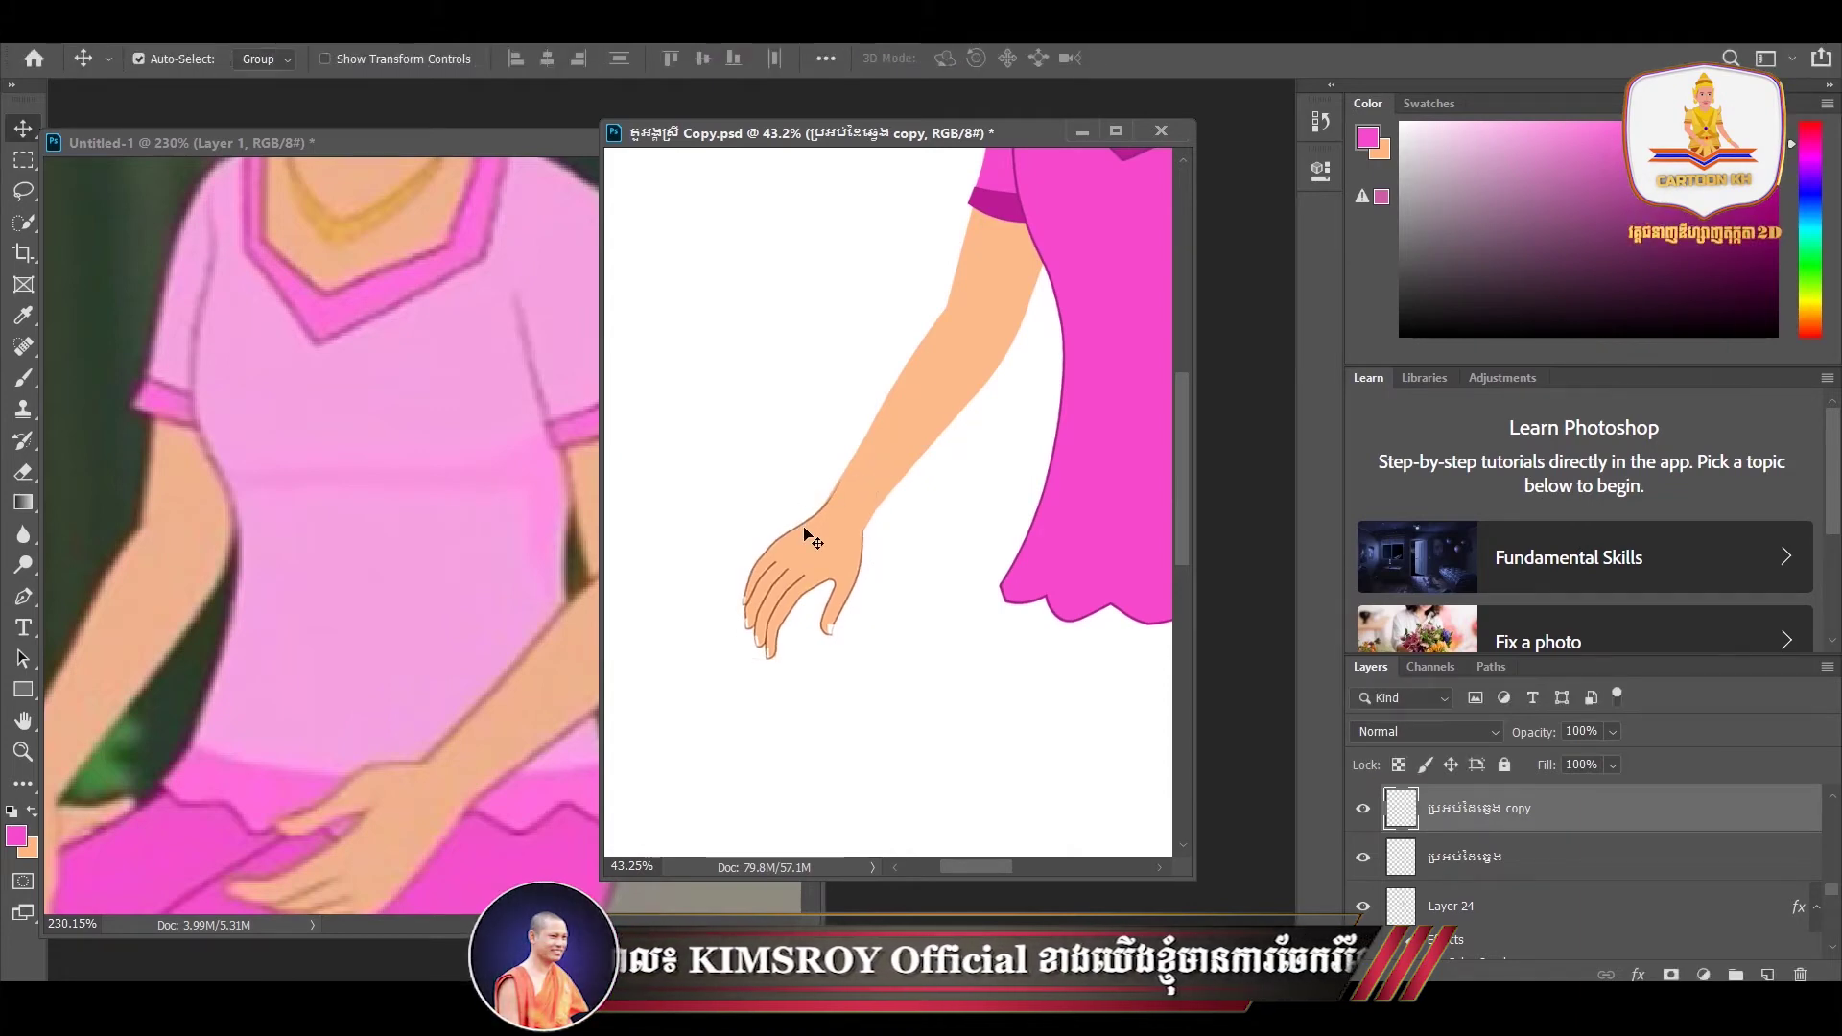
key("Left")
key("Left")
key("Left")
key("Right")
key("Right")
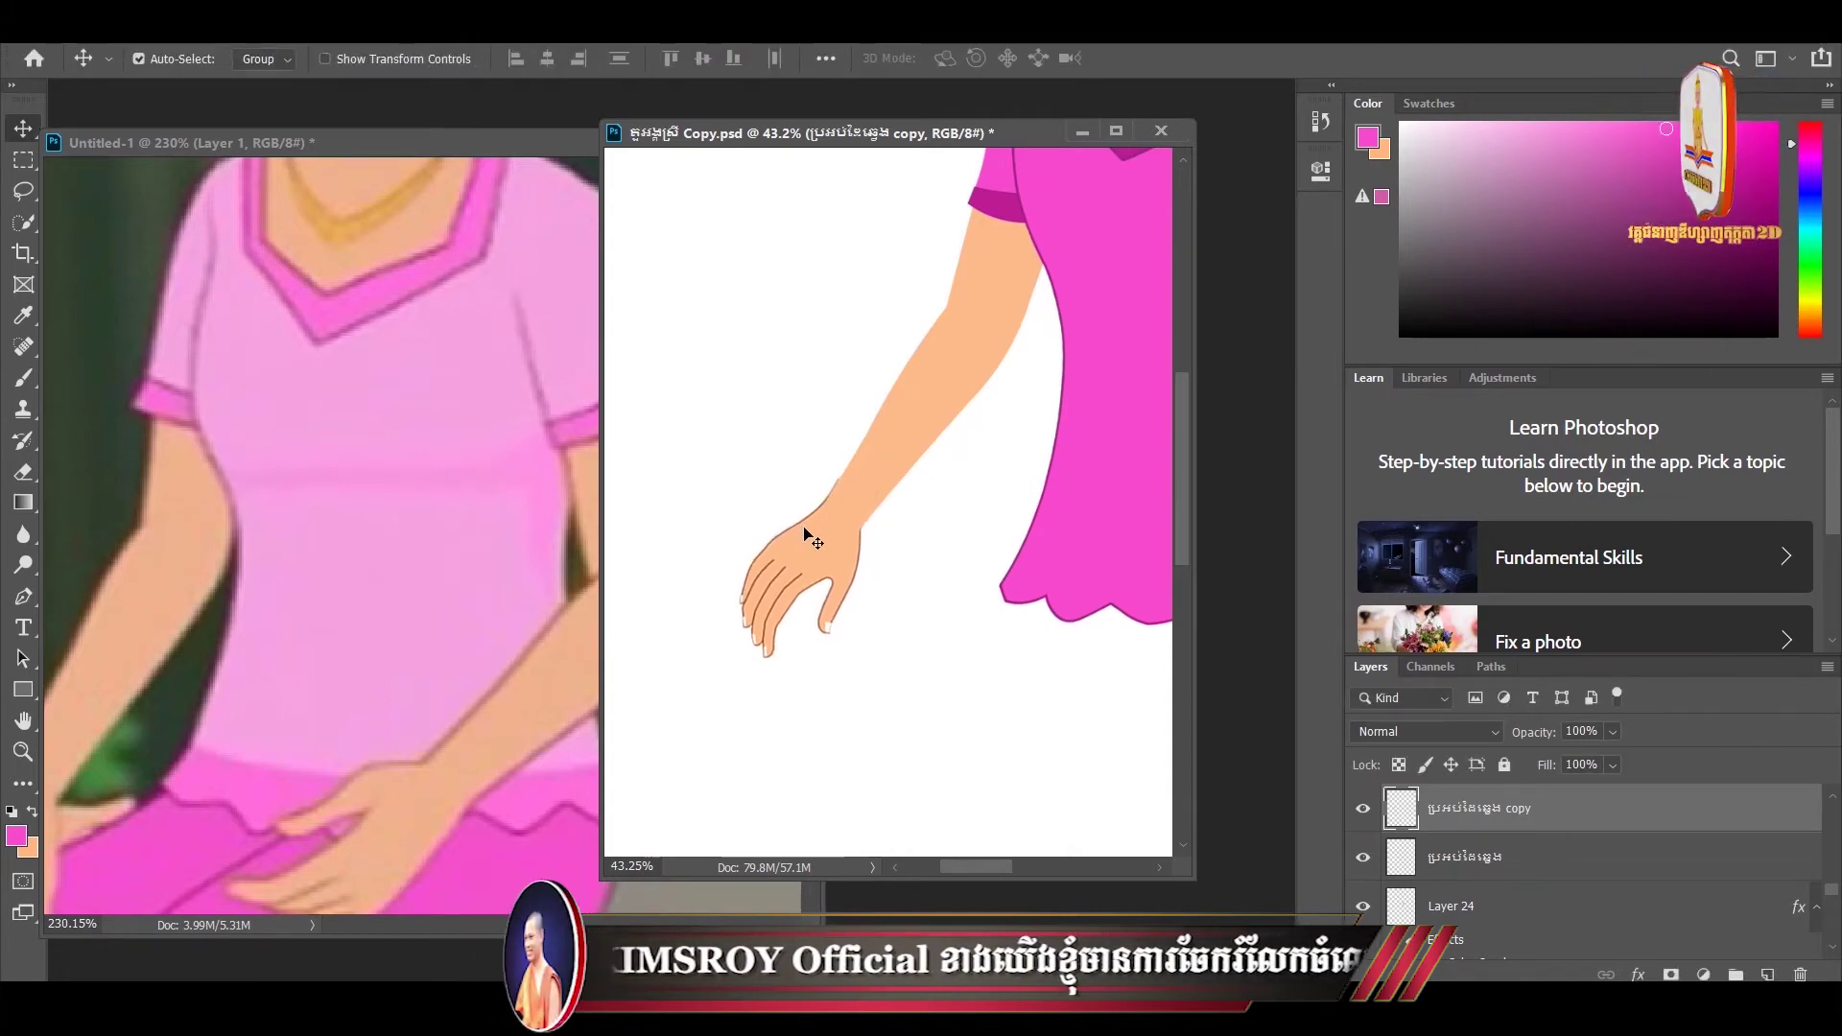
key("Up")
key("Up")
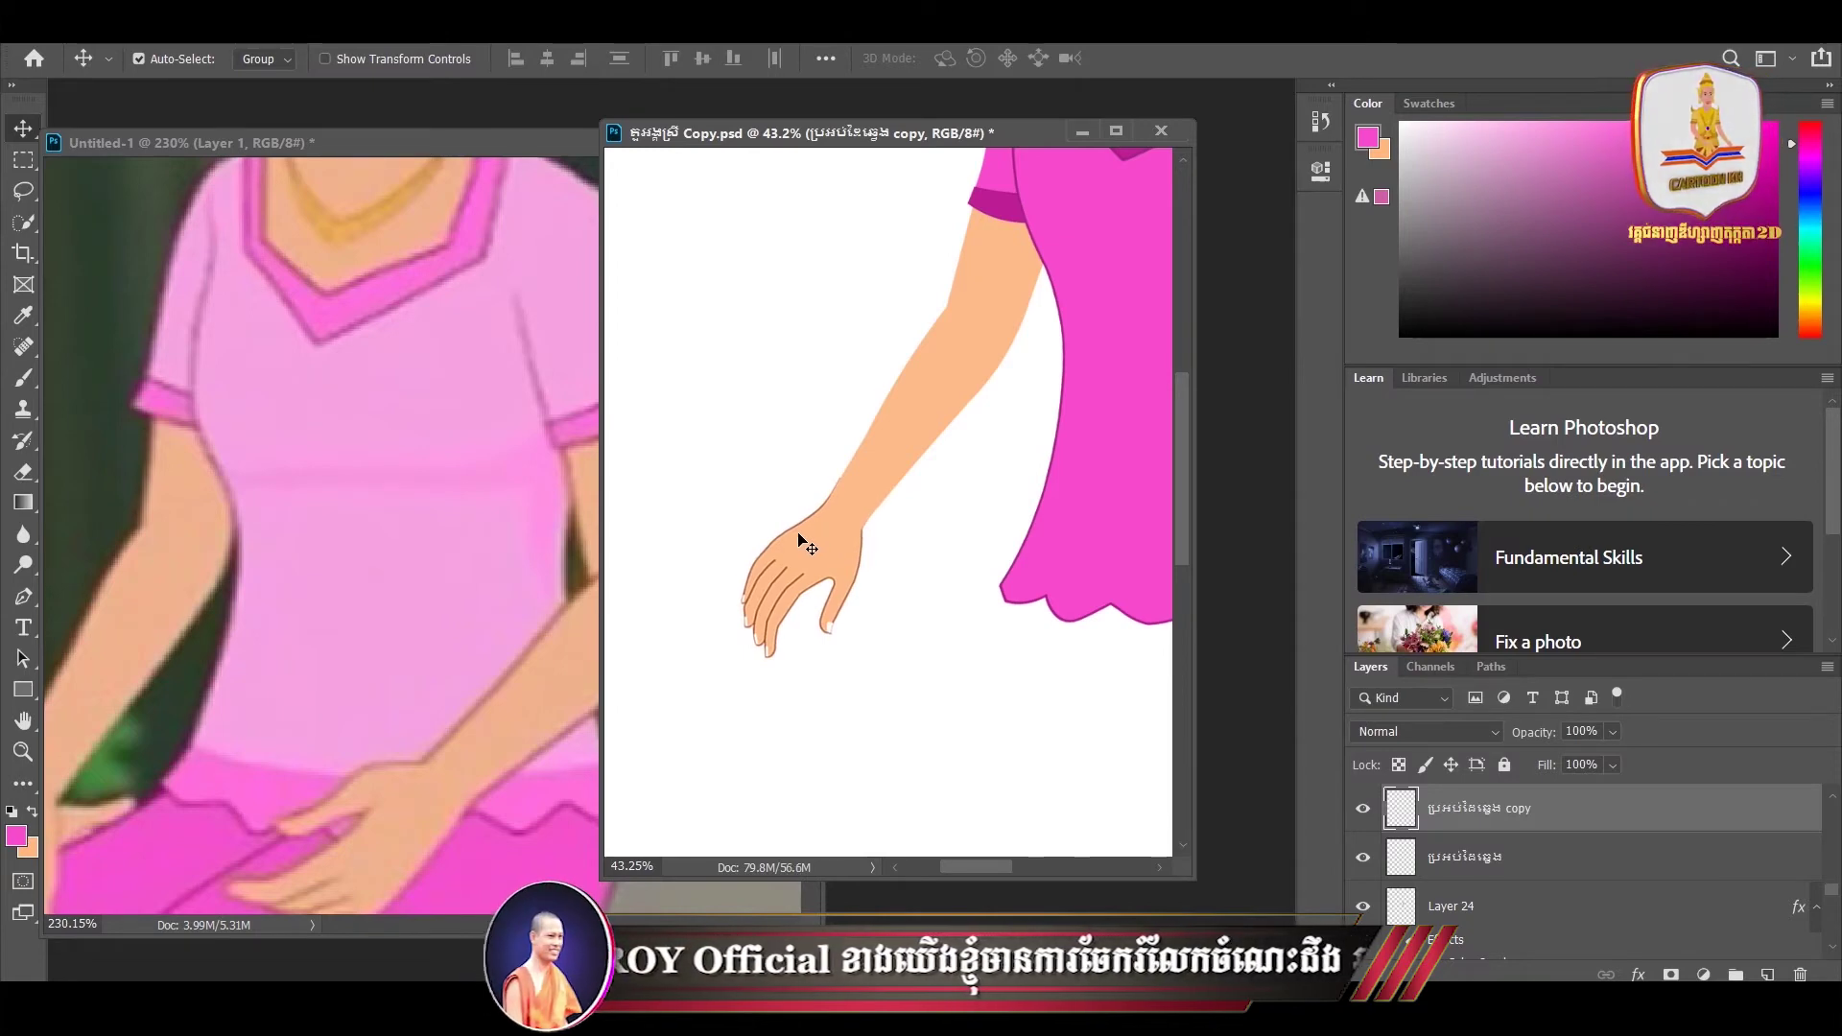
scroll(806, 544, "down", 3)
scroll(803, 534, "down", 3)
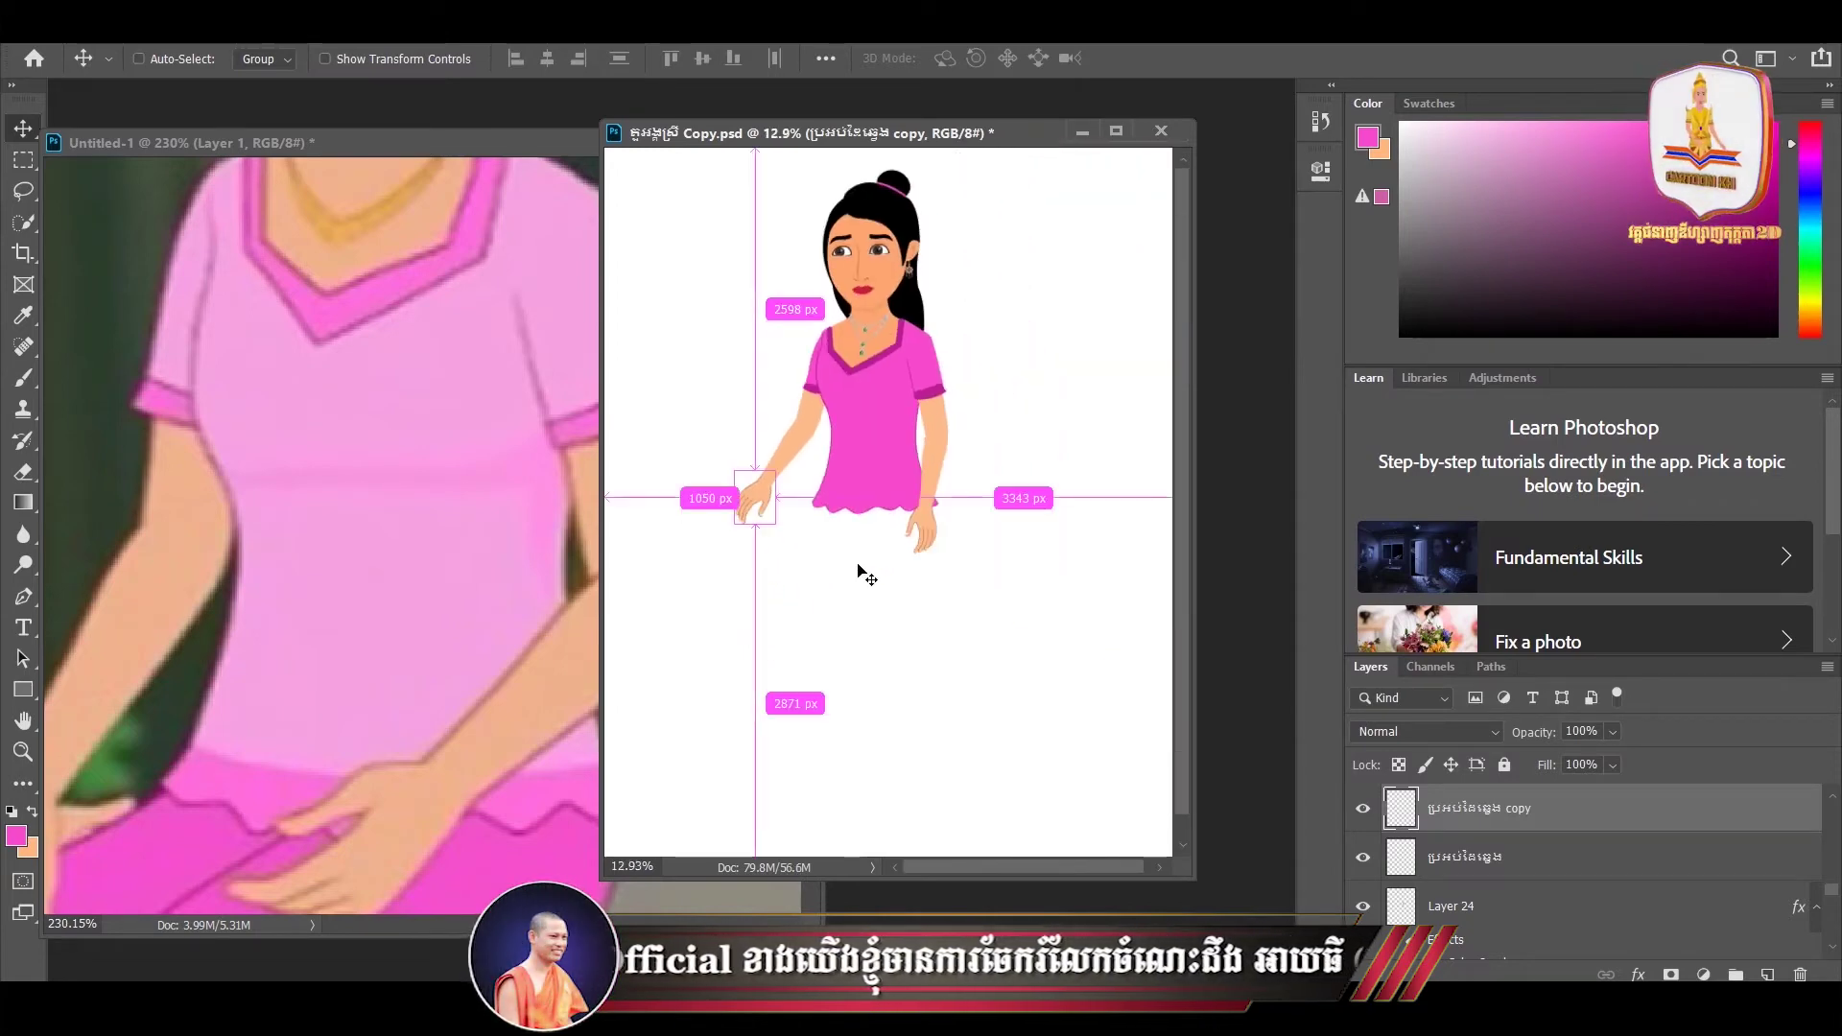
- Save the character file and recentre the view on the figure
key("ctrl+s")
scroll(916, 595, "down", 2)
scroll(917, 595, "down", 2)
scroll(906, 556, "up", 2)
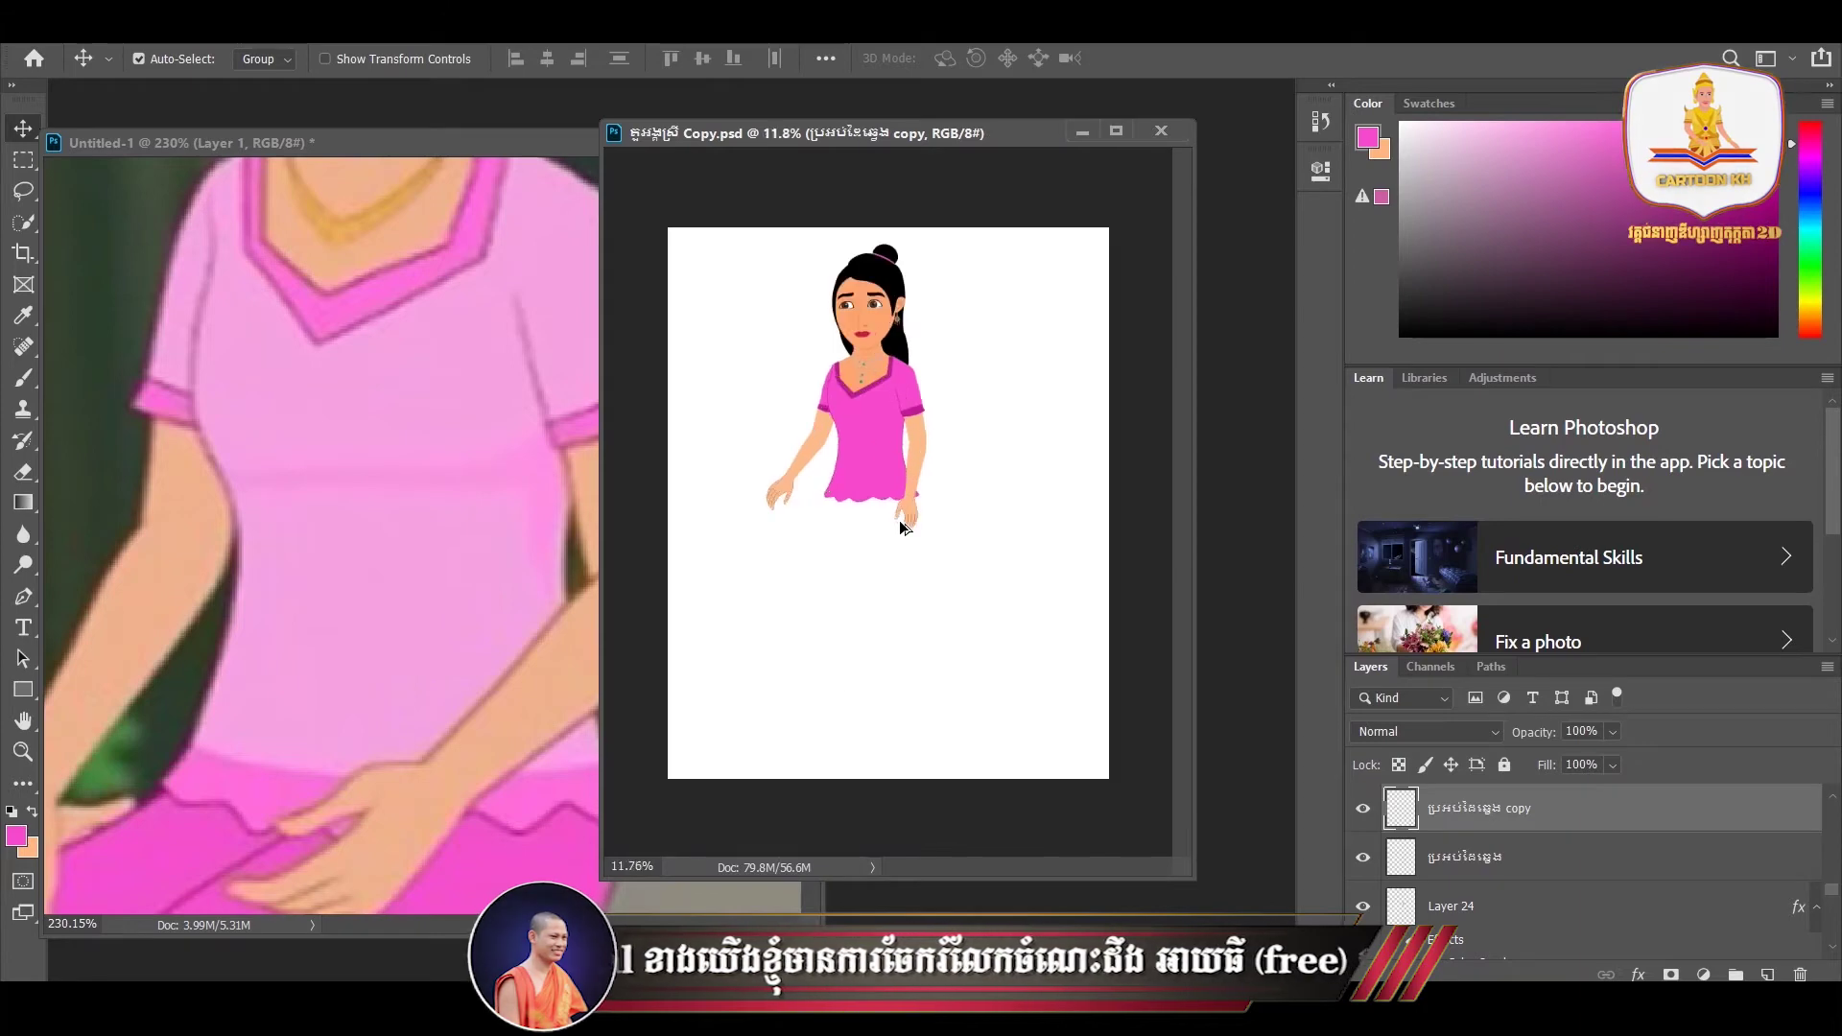
scroll(902, 528, "up", 1)
left_click_drag(902, 527, 902, 567)
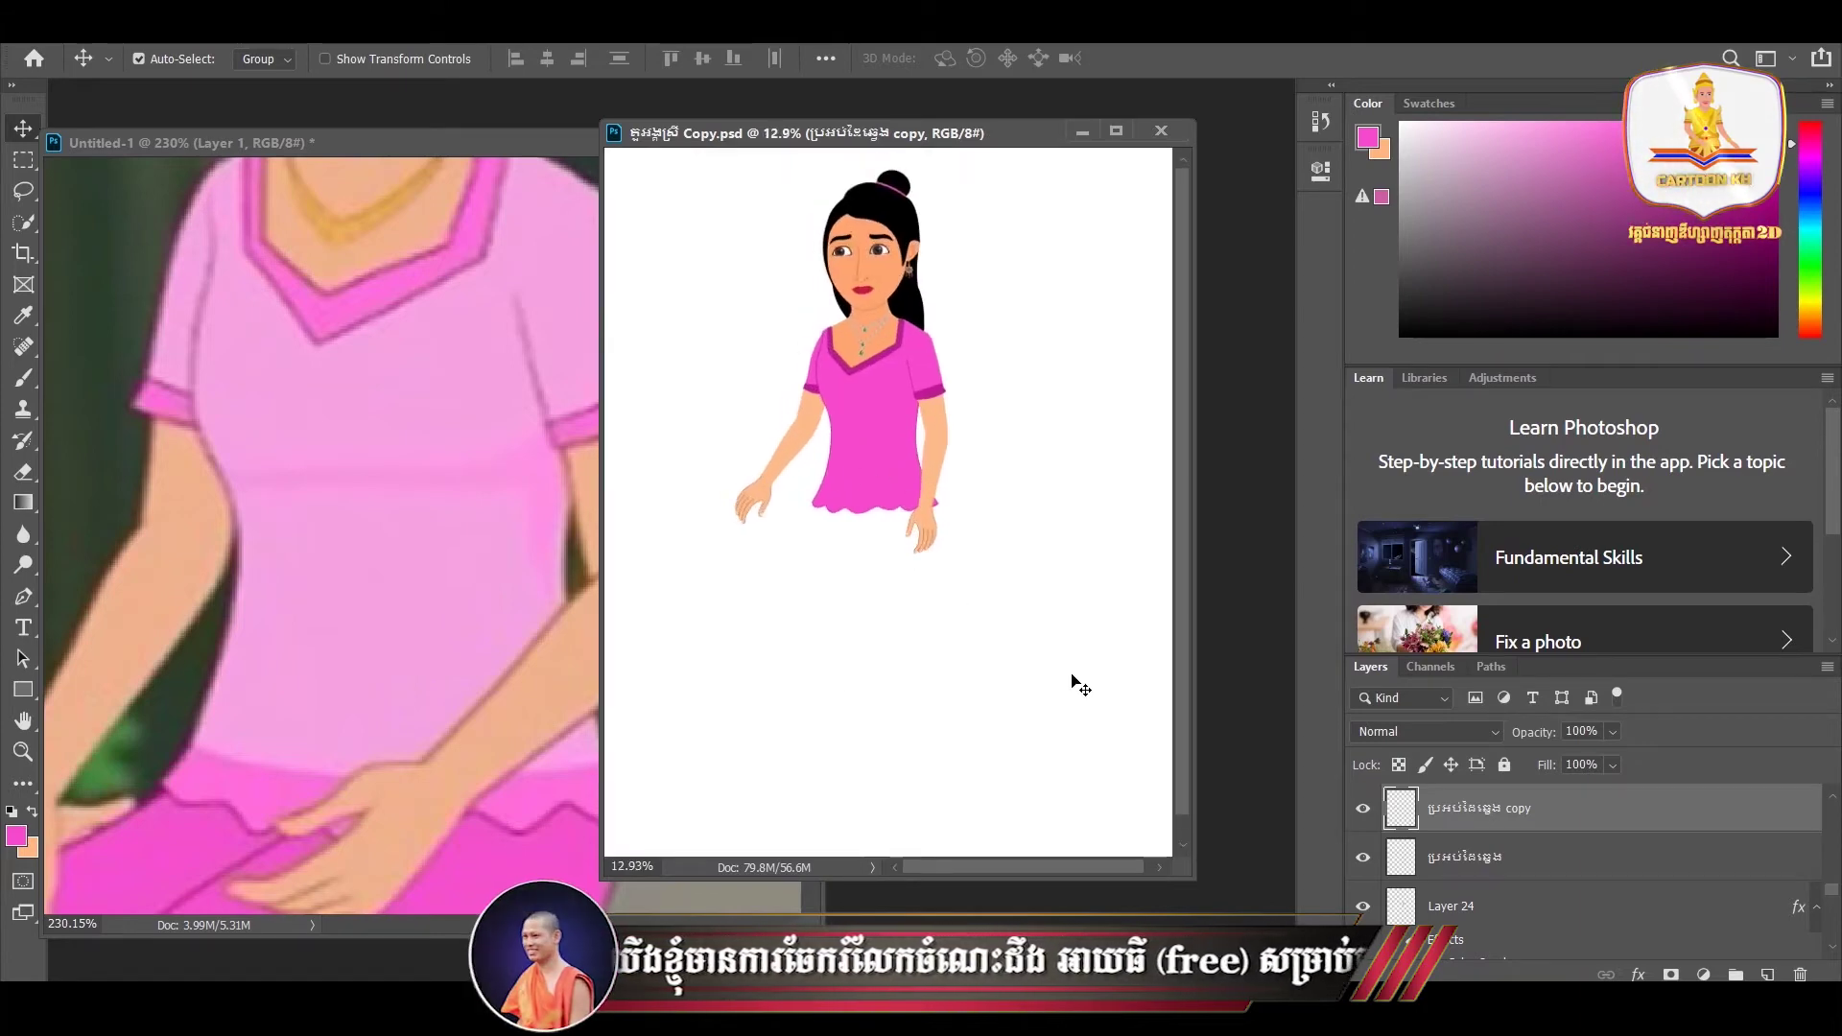
scroll(943, 597, "up", 1)
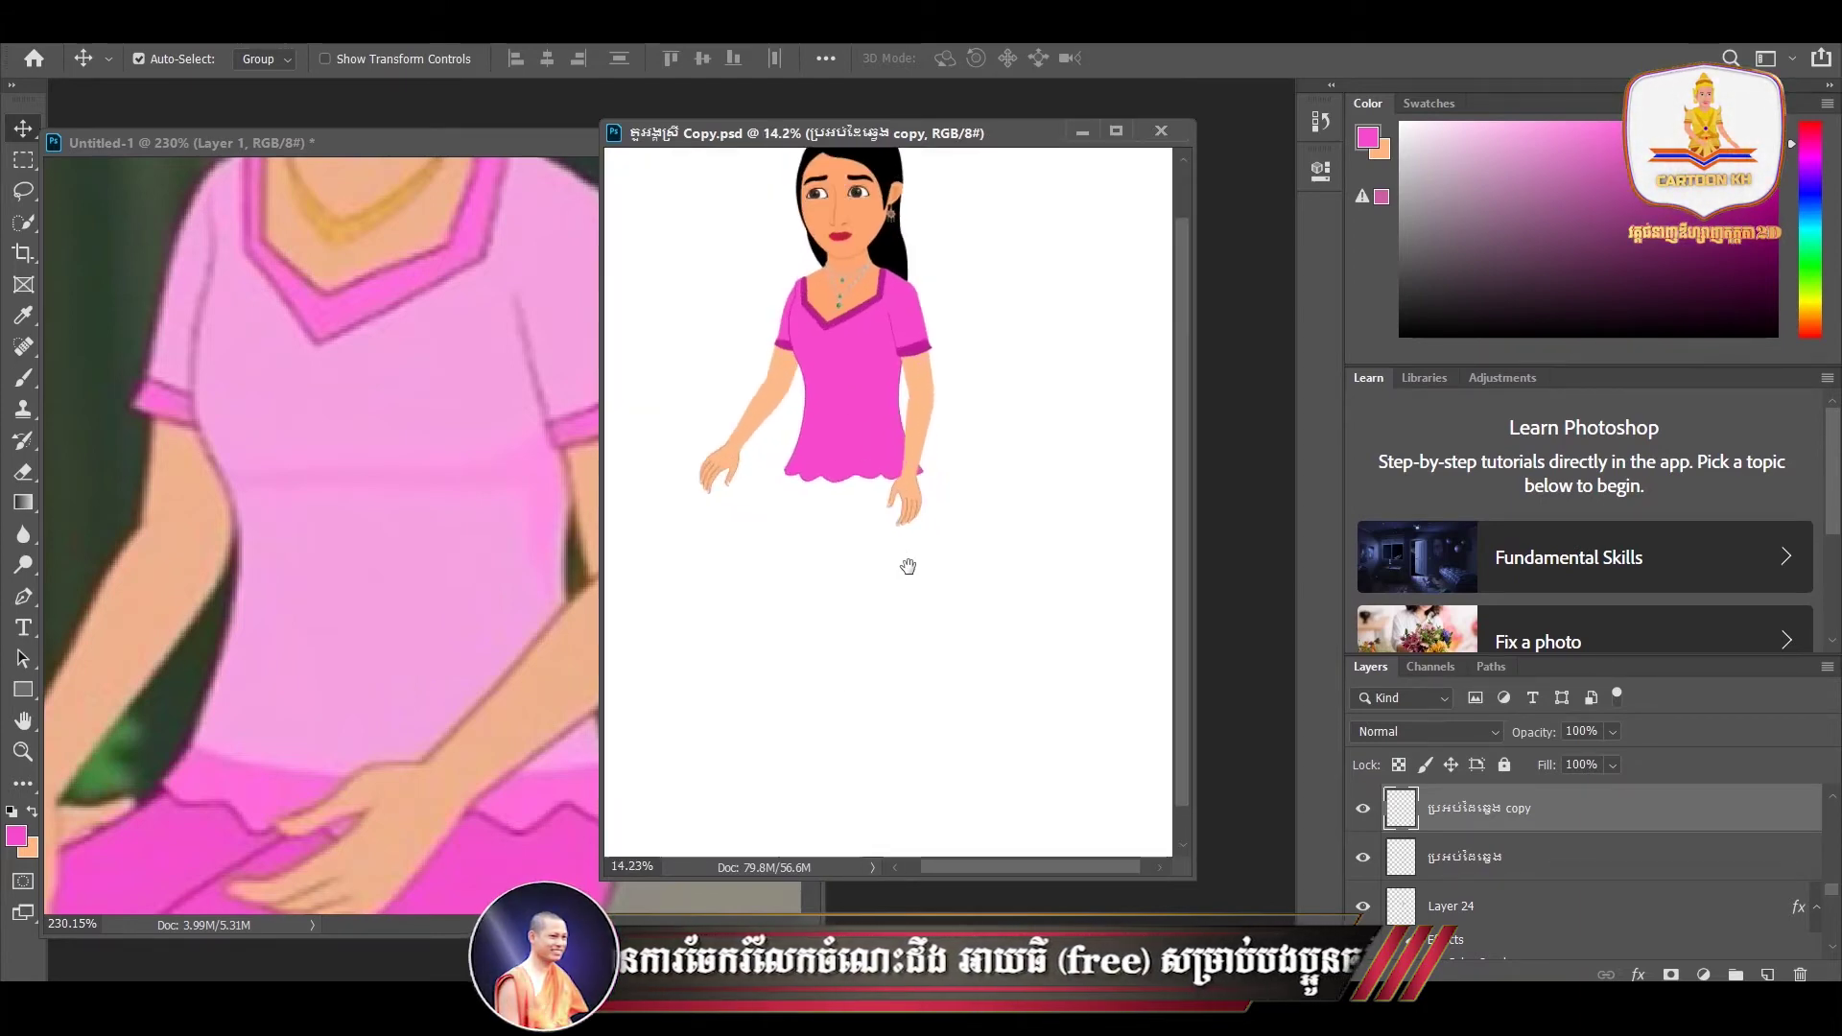
left_click_drag(901, 547, 954, 635)
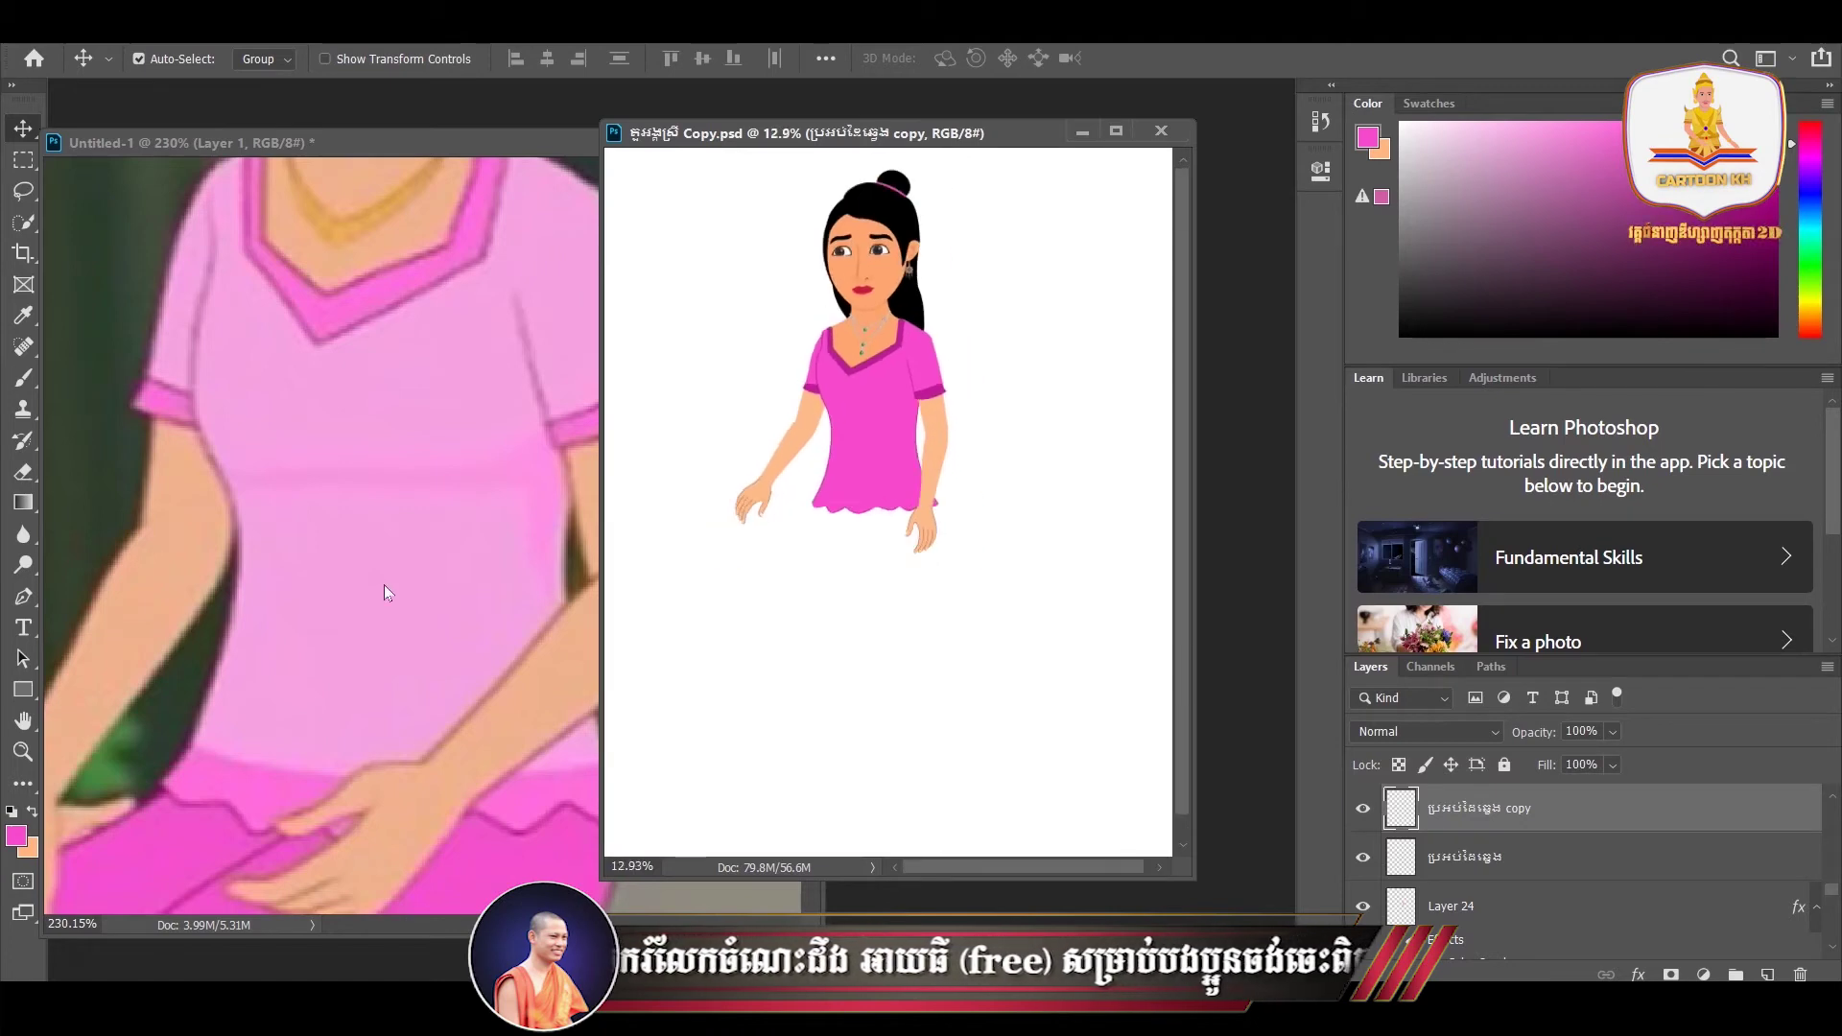
- Study the reference woman's pink trousers, then return to the character document's figure
left_click(388, 587)
scroll(389, 591, "down", 3)
scroll(389, 589, "down", 1)
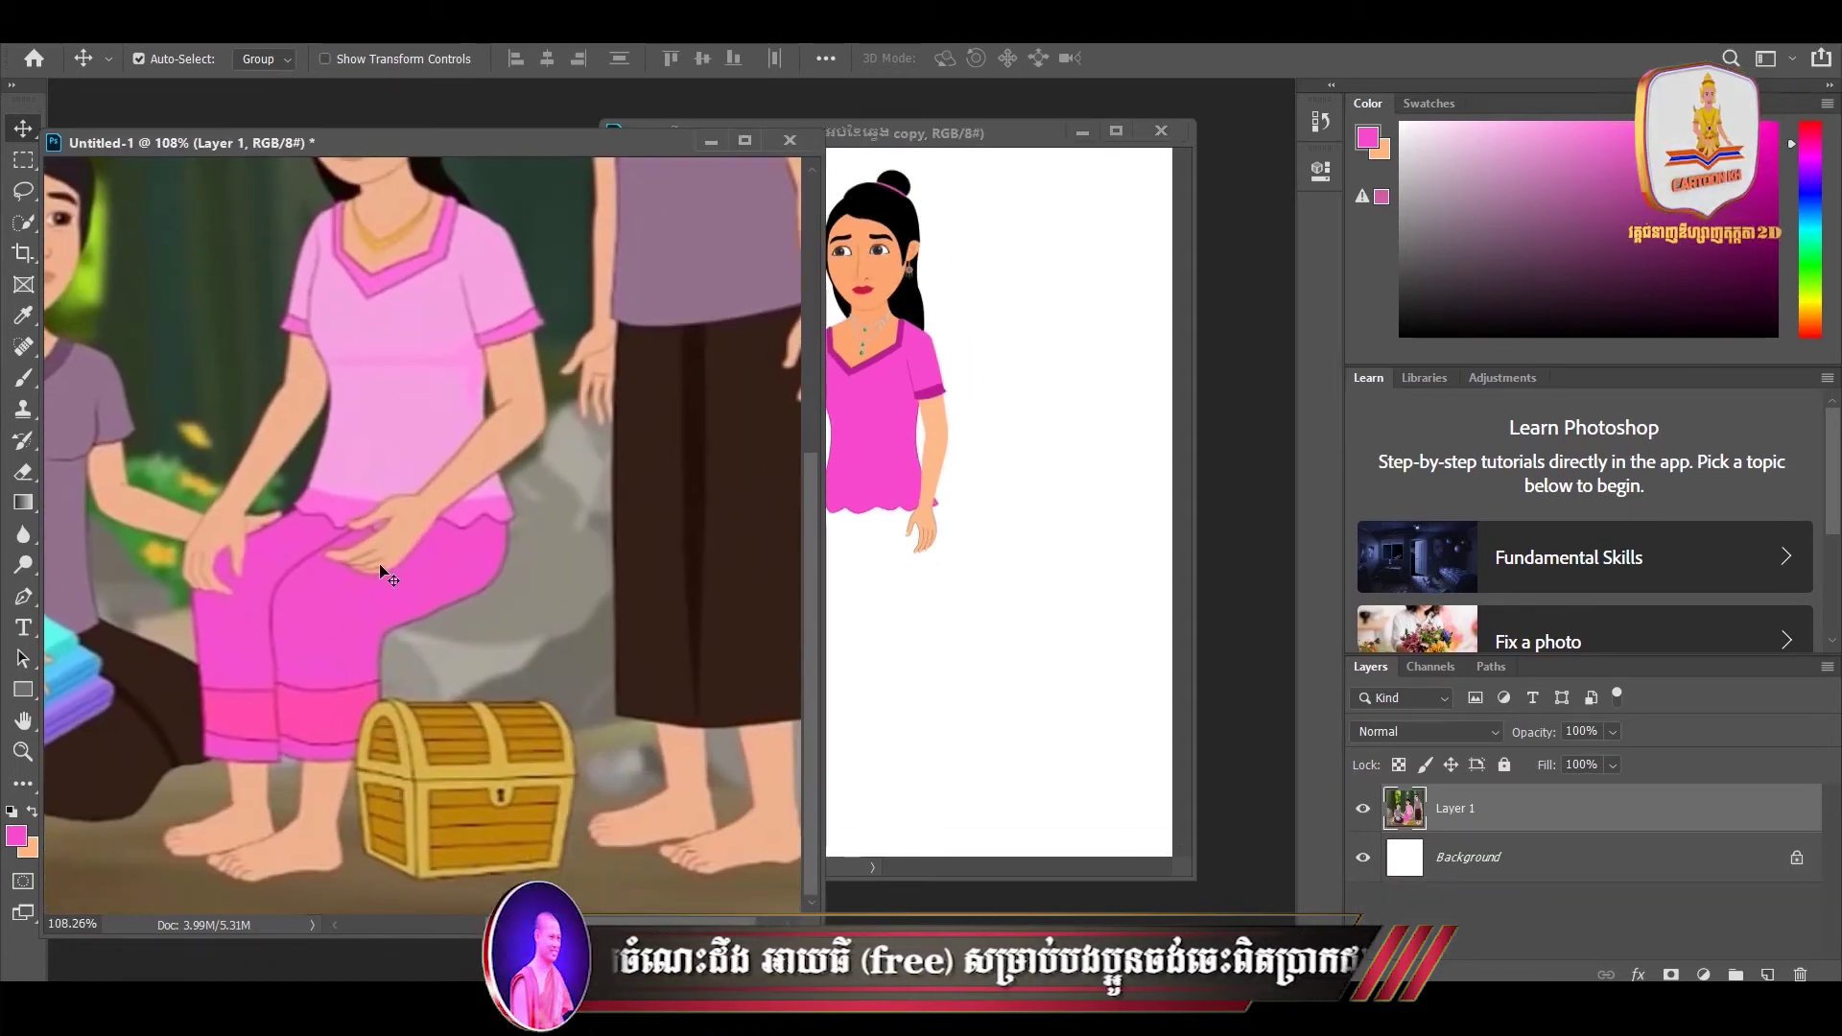
scroll(347, 612, "up", 2)
left_click_drag(360, 609, 409, 579)
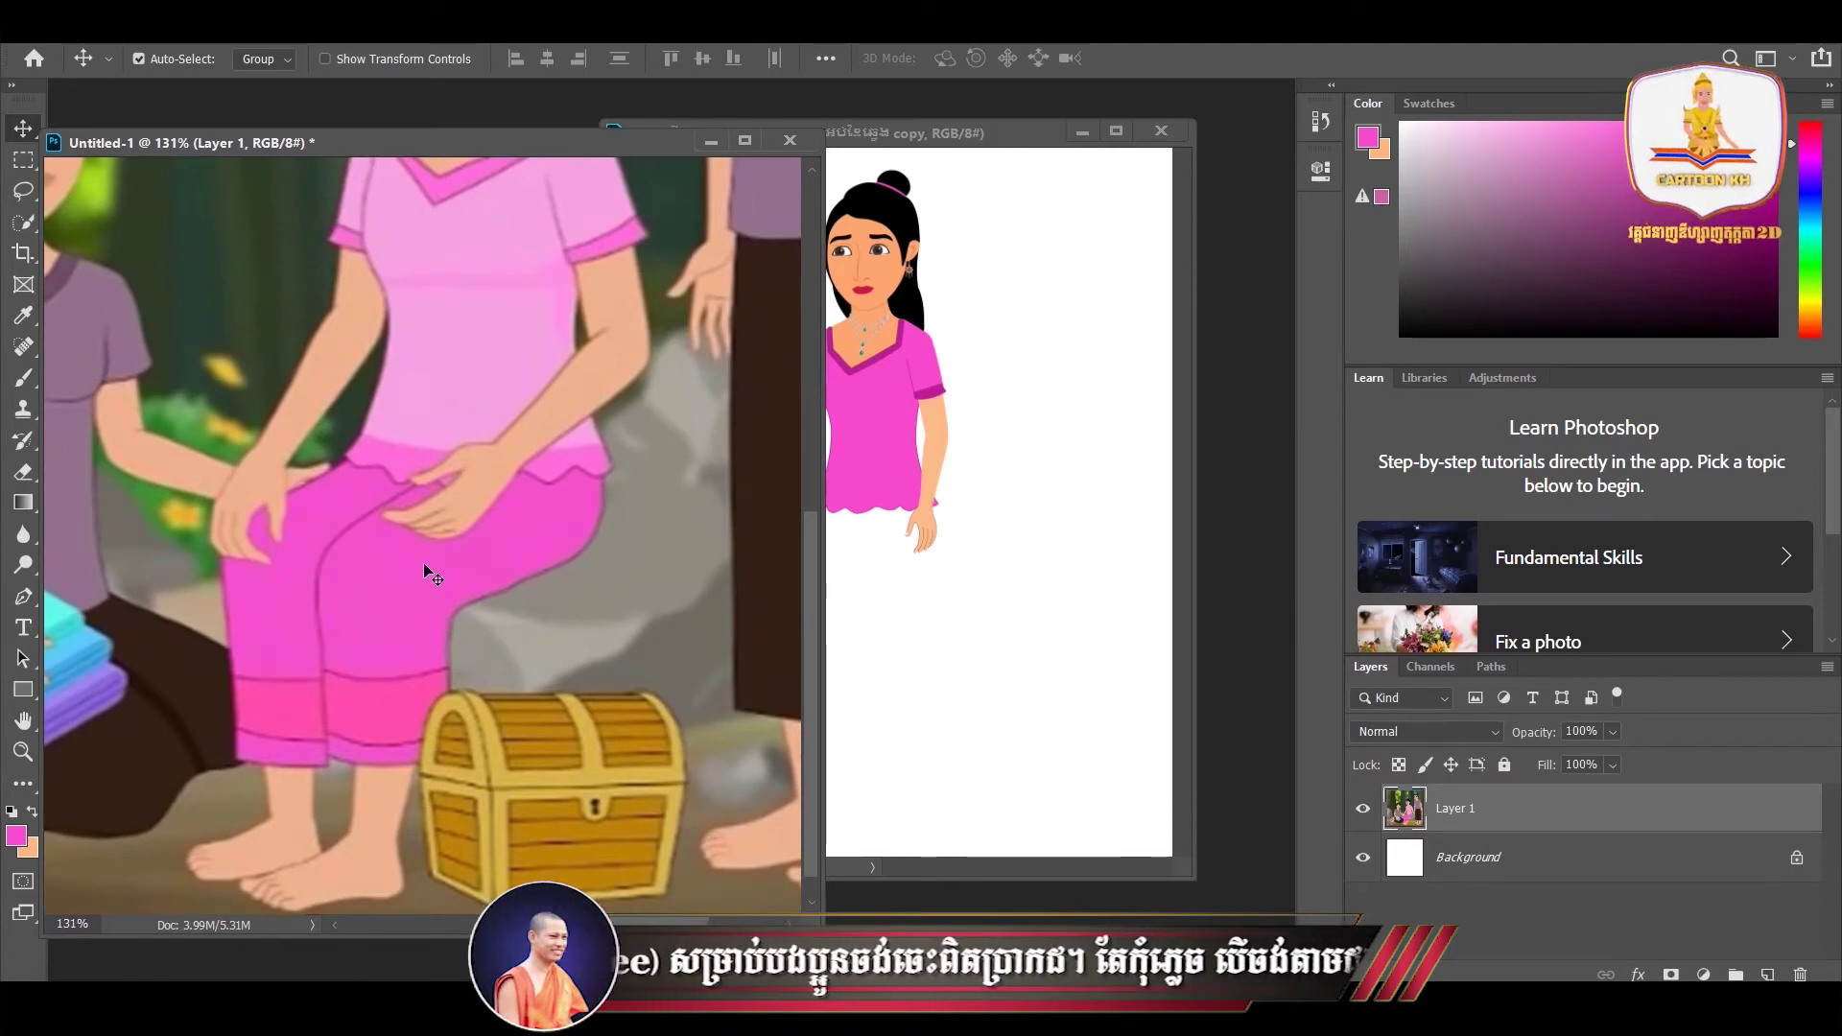
scroll(426, 582, "down", 3)
left_click_drag(442, 576, 428, 561)
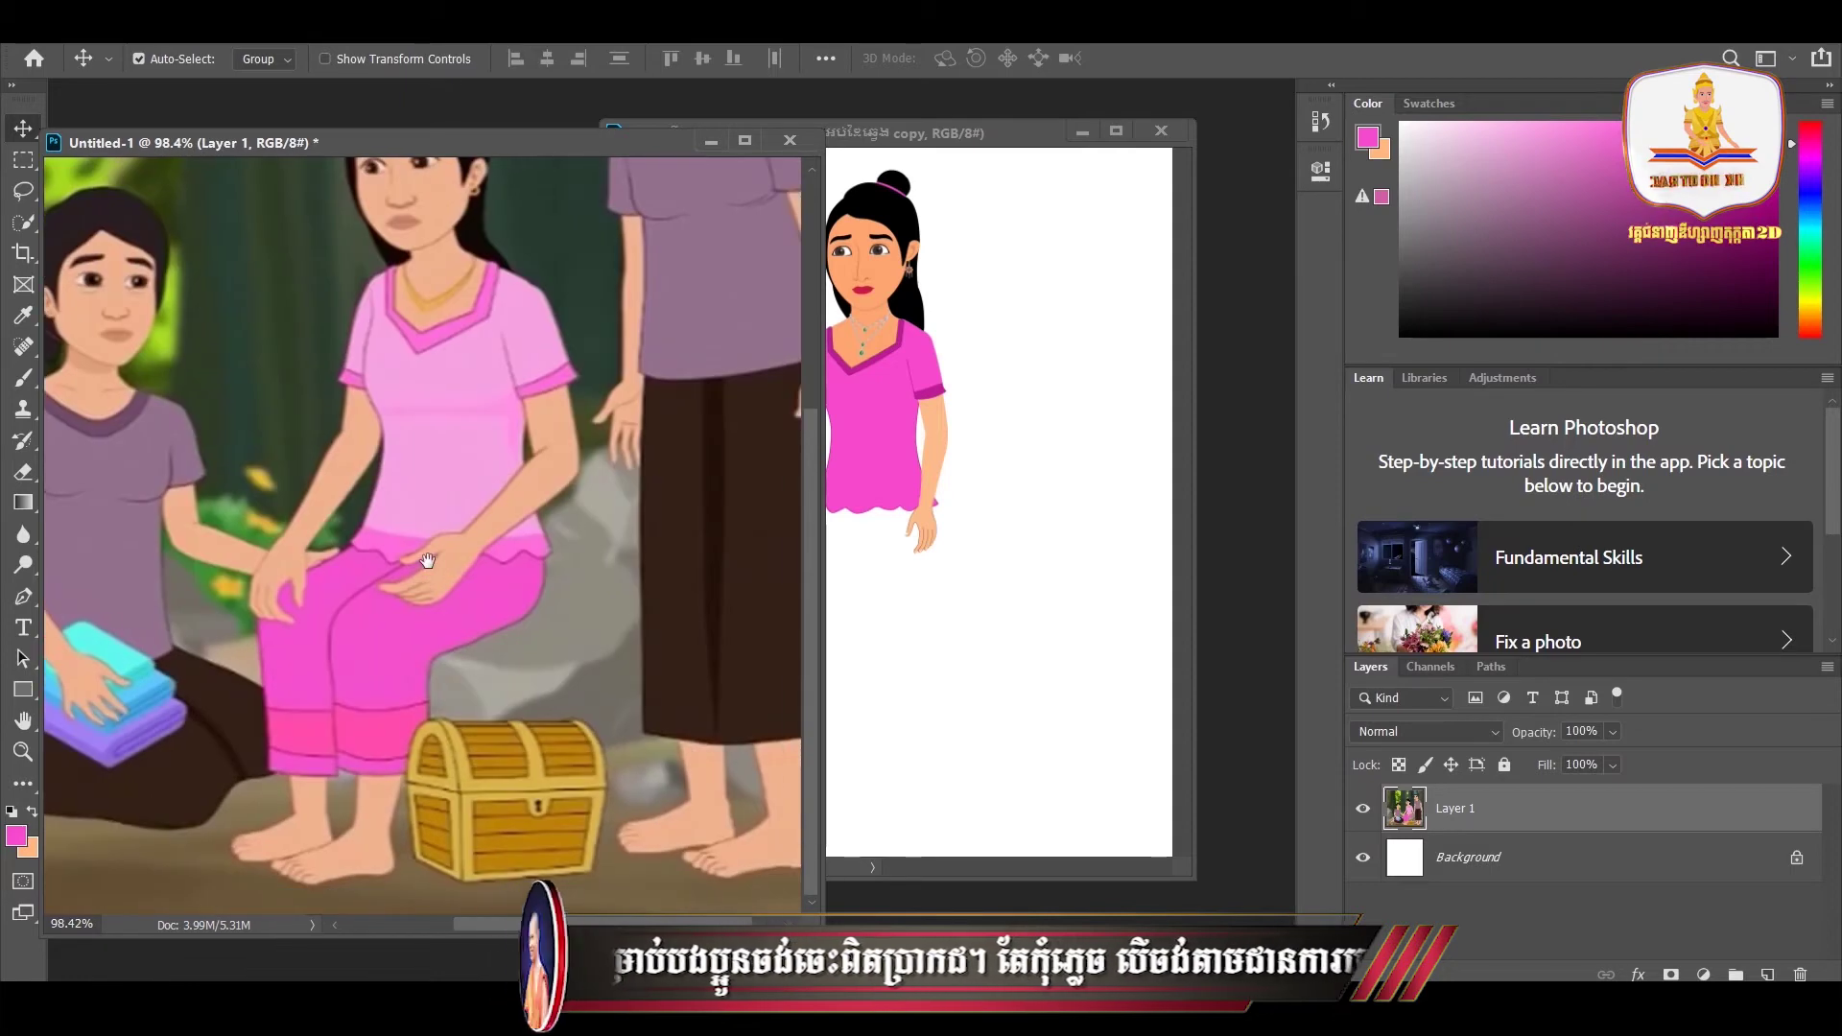
left_click(945, 612)
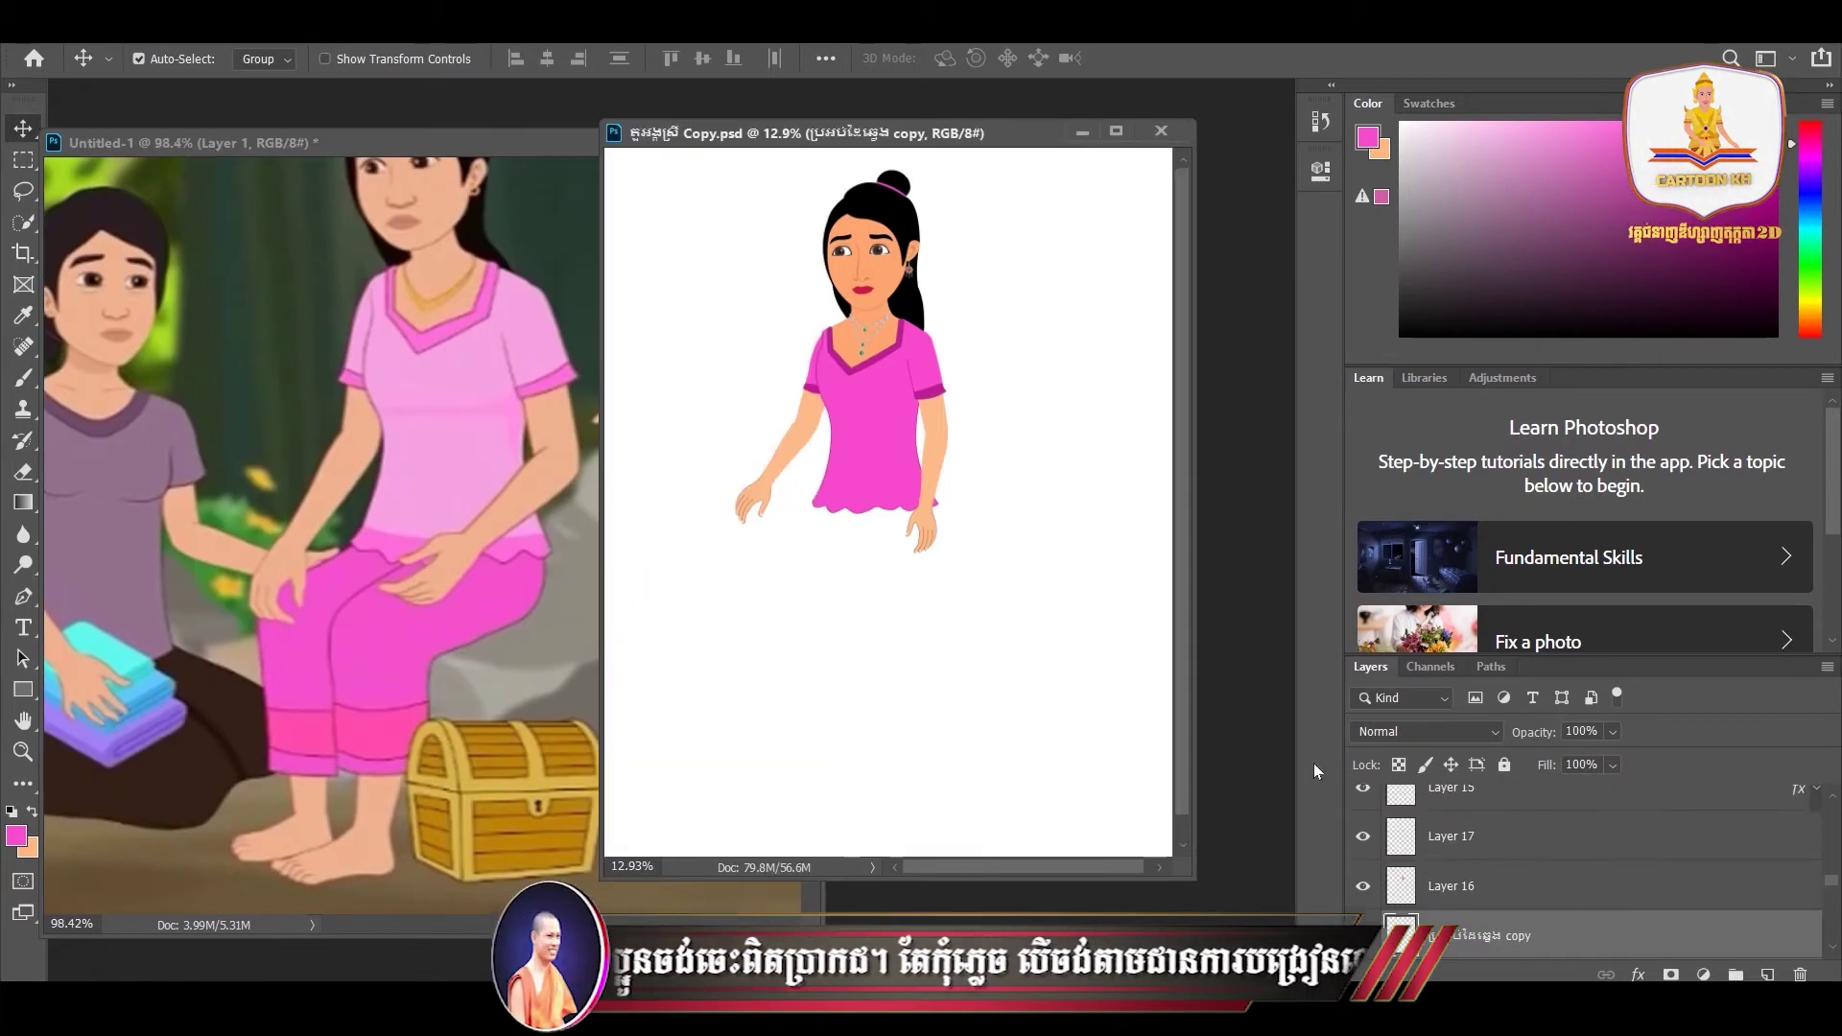
left_click(859, 504)
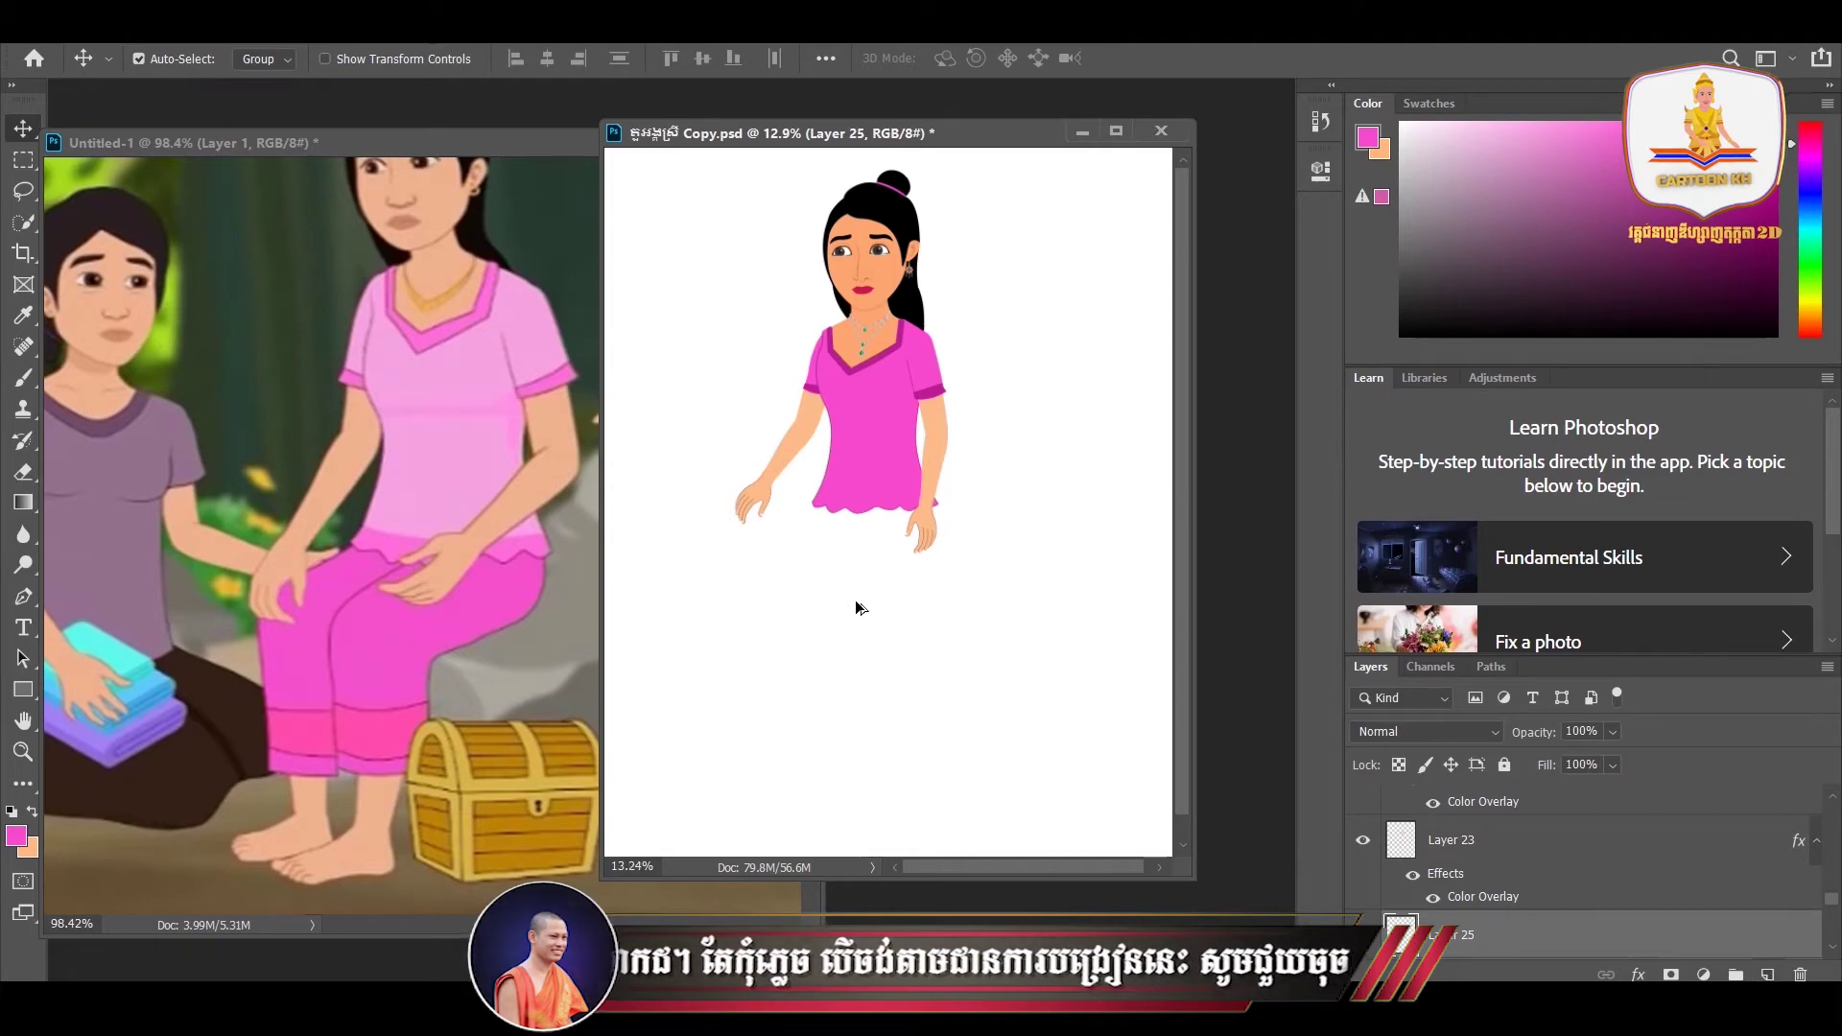
- Glance at the reference picture and come back to the character document
scroll(861, 607, "down", 1)
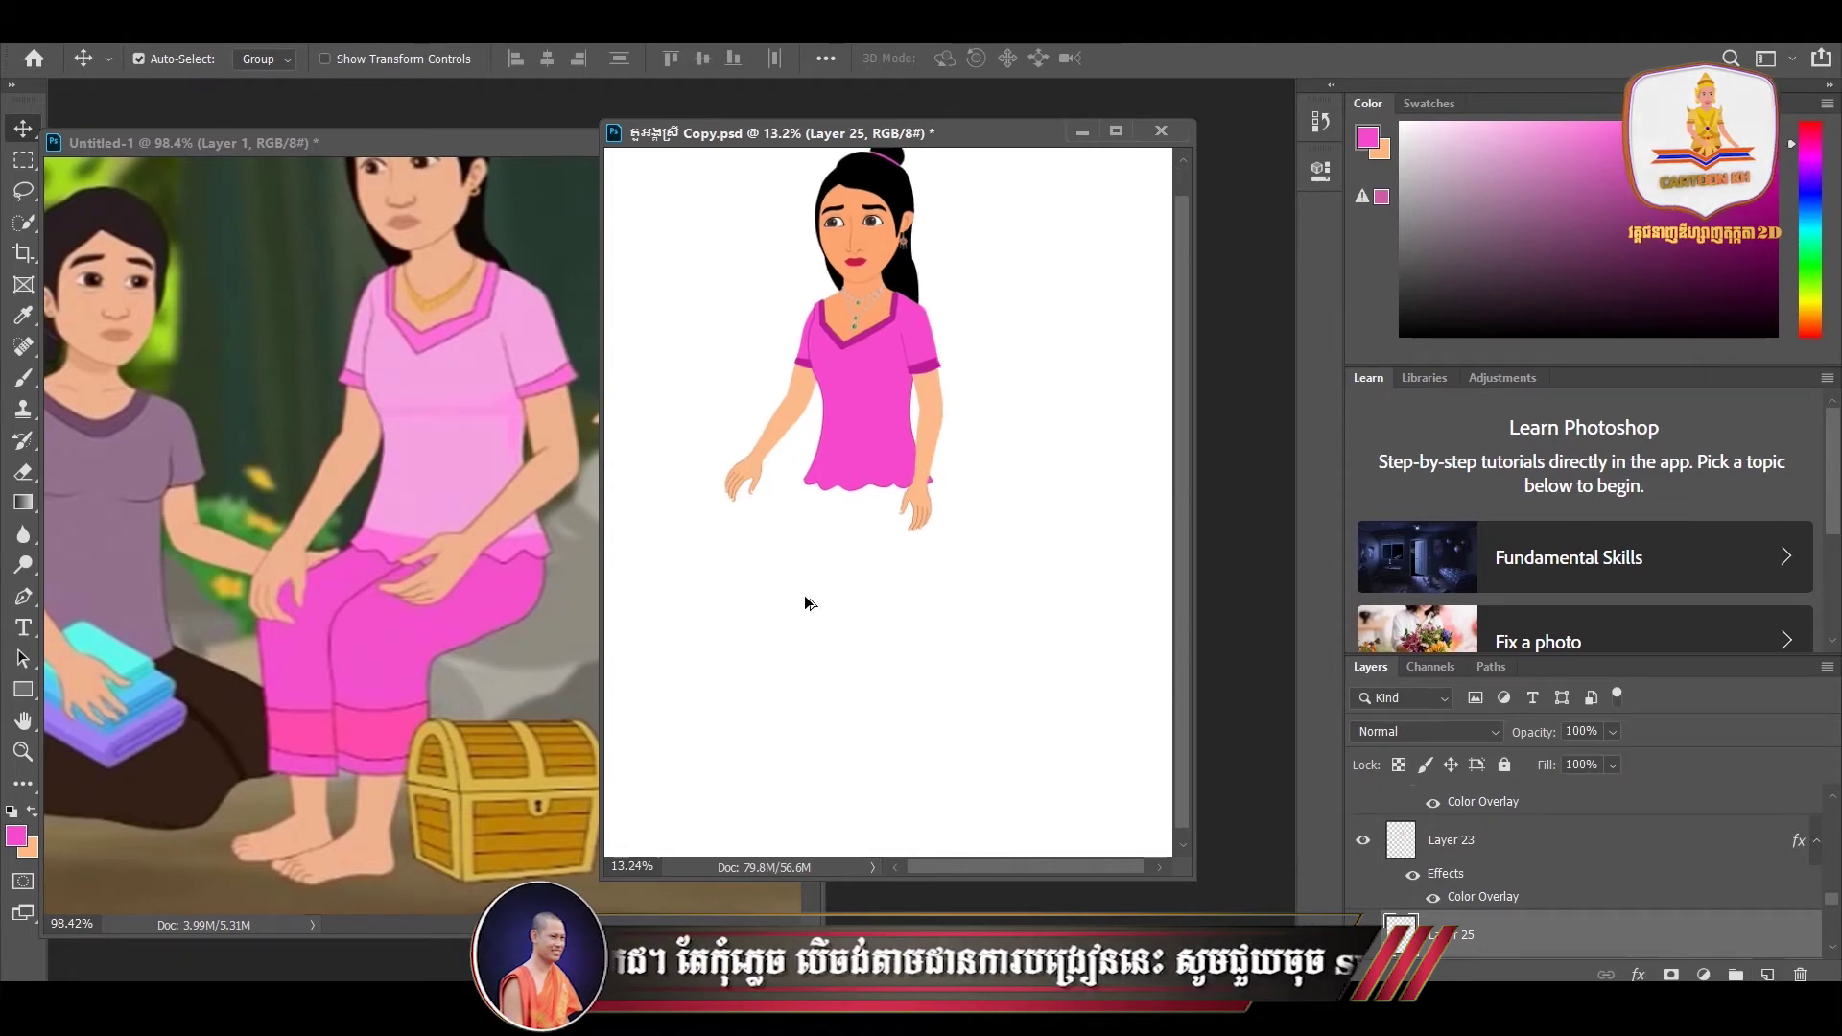
left_click(338, 653)
left_click(879, 521)
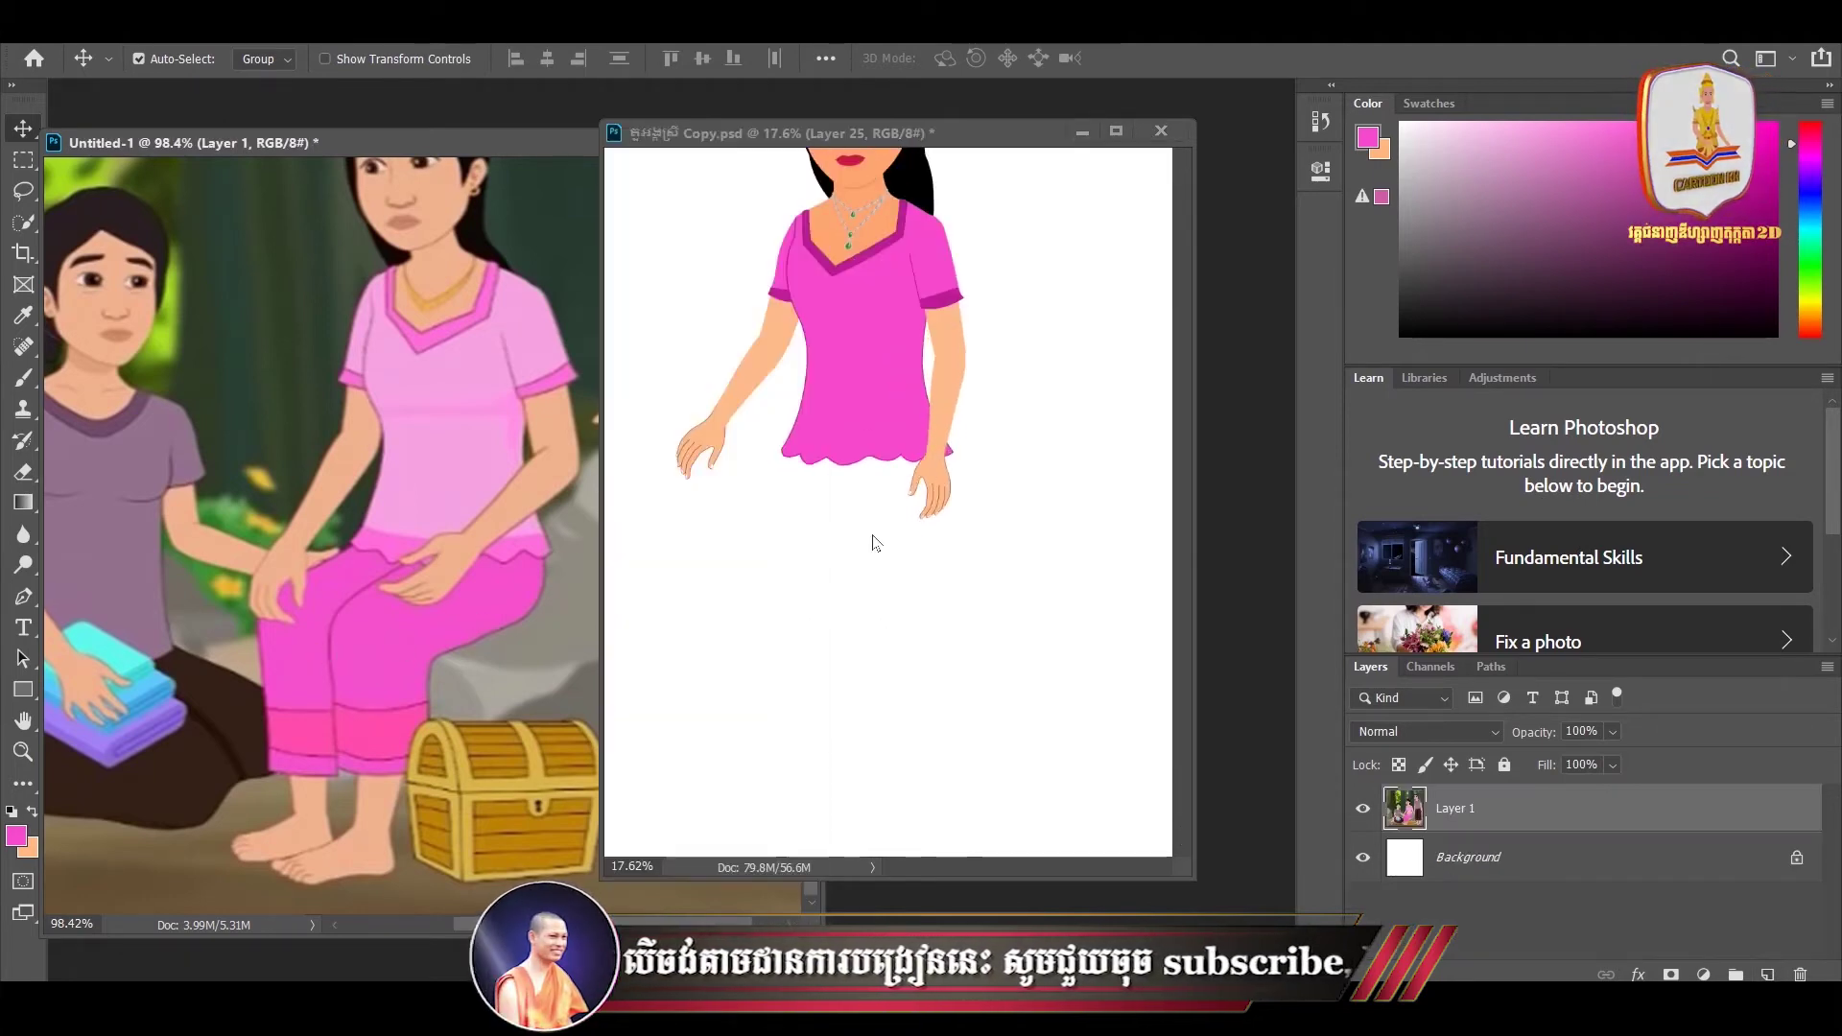
scroll(824, 552, "up", 1)
scroll(833, 523, "up", 1)
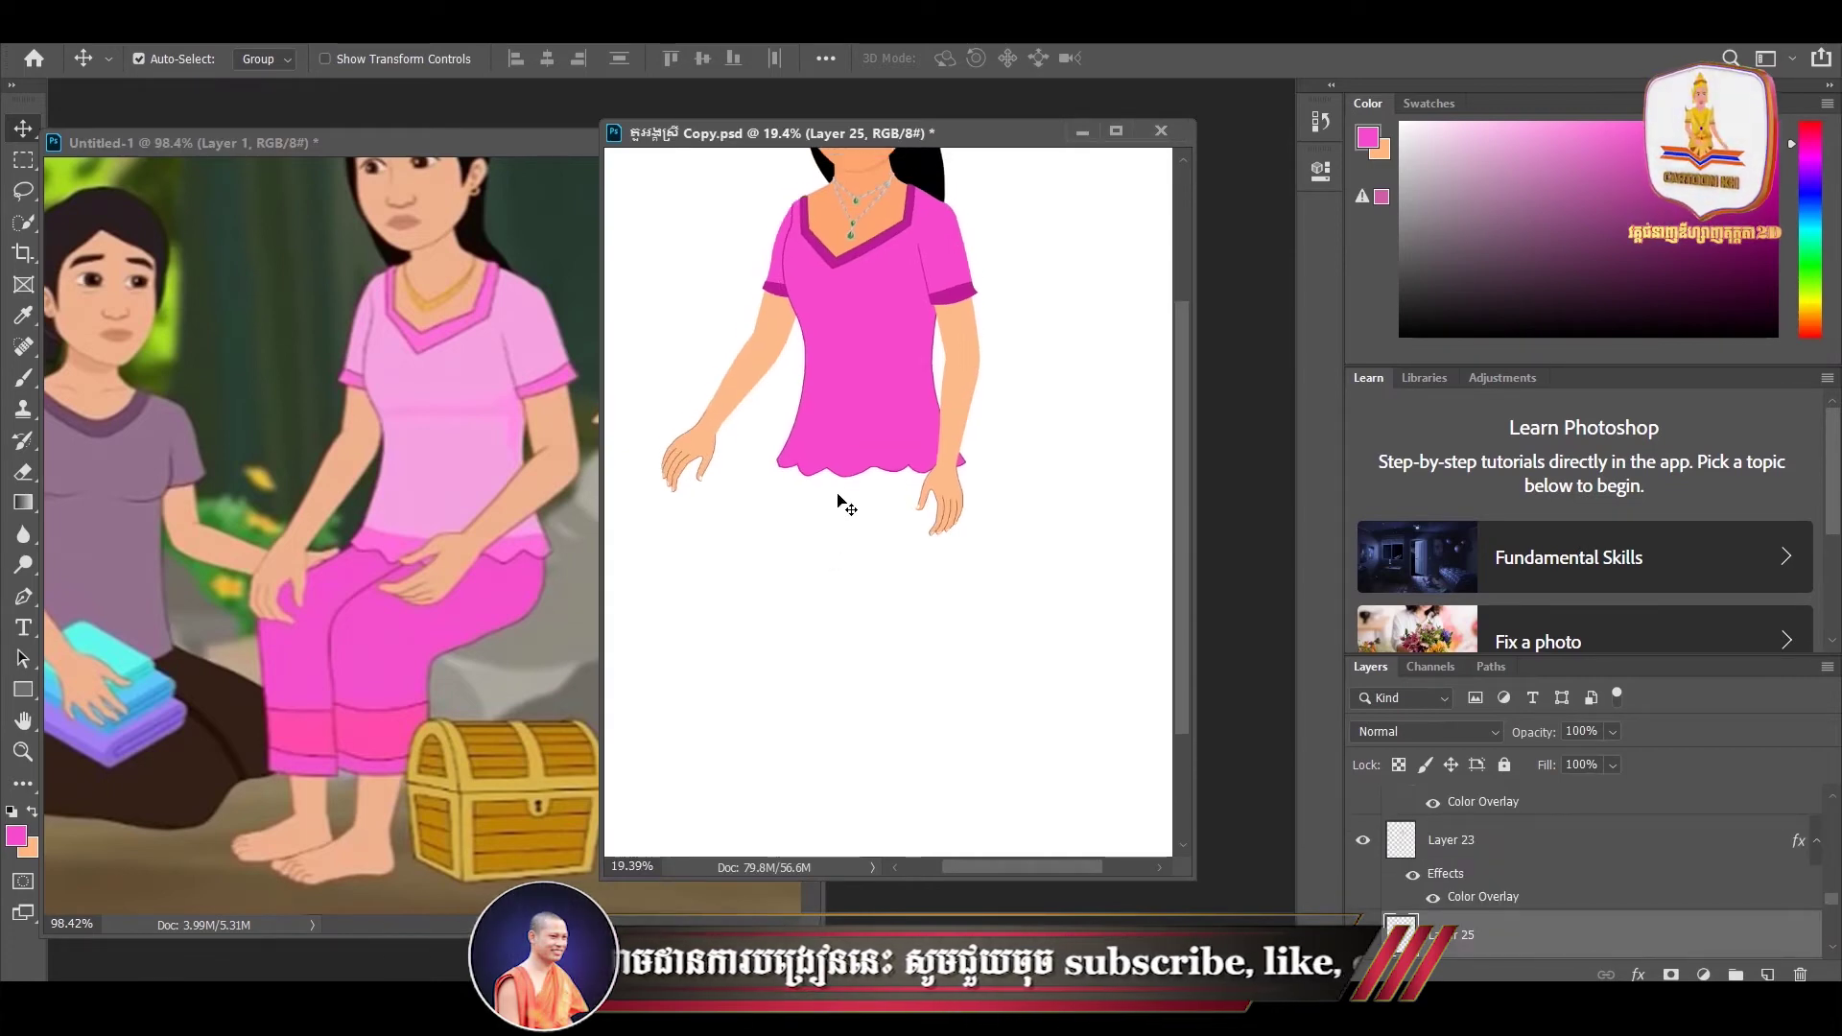
- With the Pen tool, outline the trouser leg from the blouse hem down to its bottom and back
left_click(23, 597)
left_click(96, 605)
scroll(870, 508, "up", 1)
left_click_drag(870, 509, 907, 487)
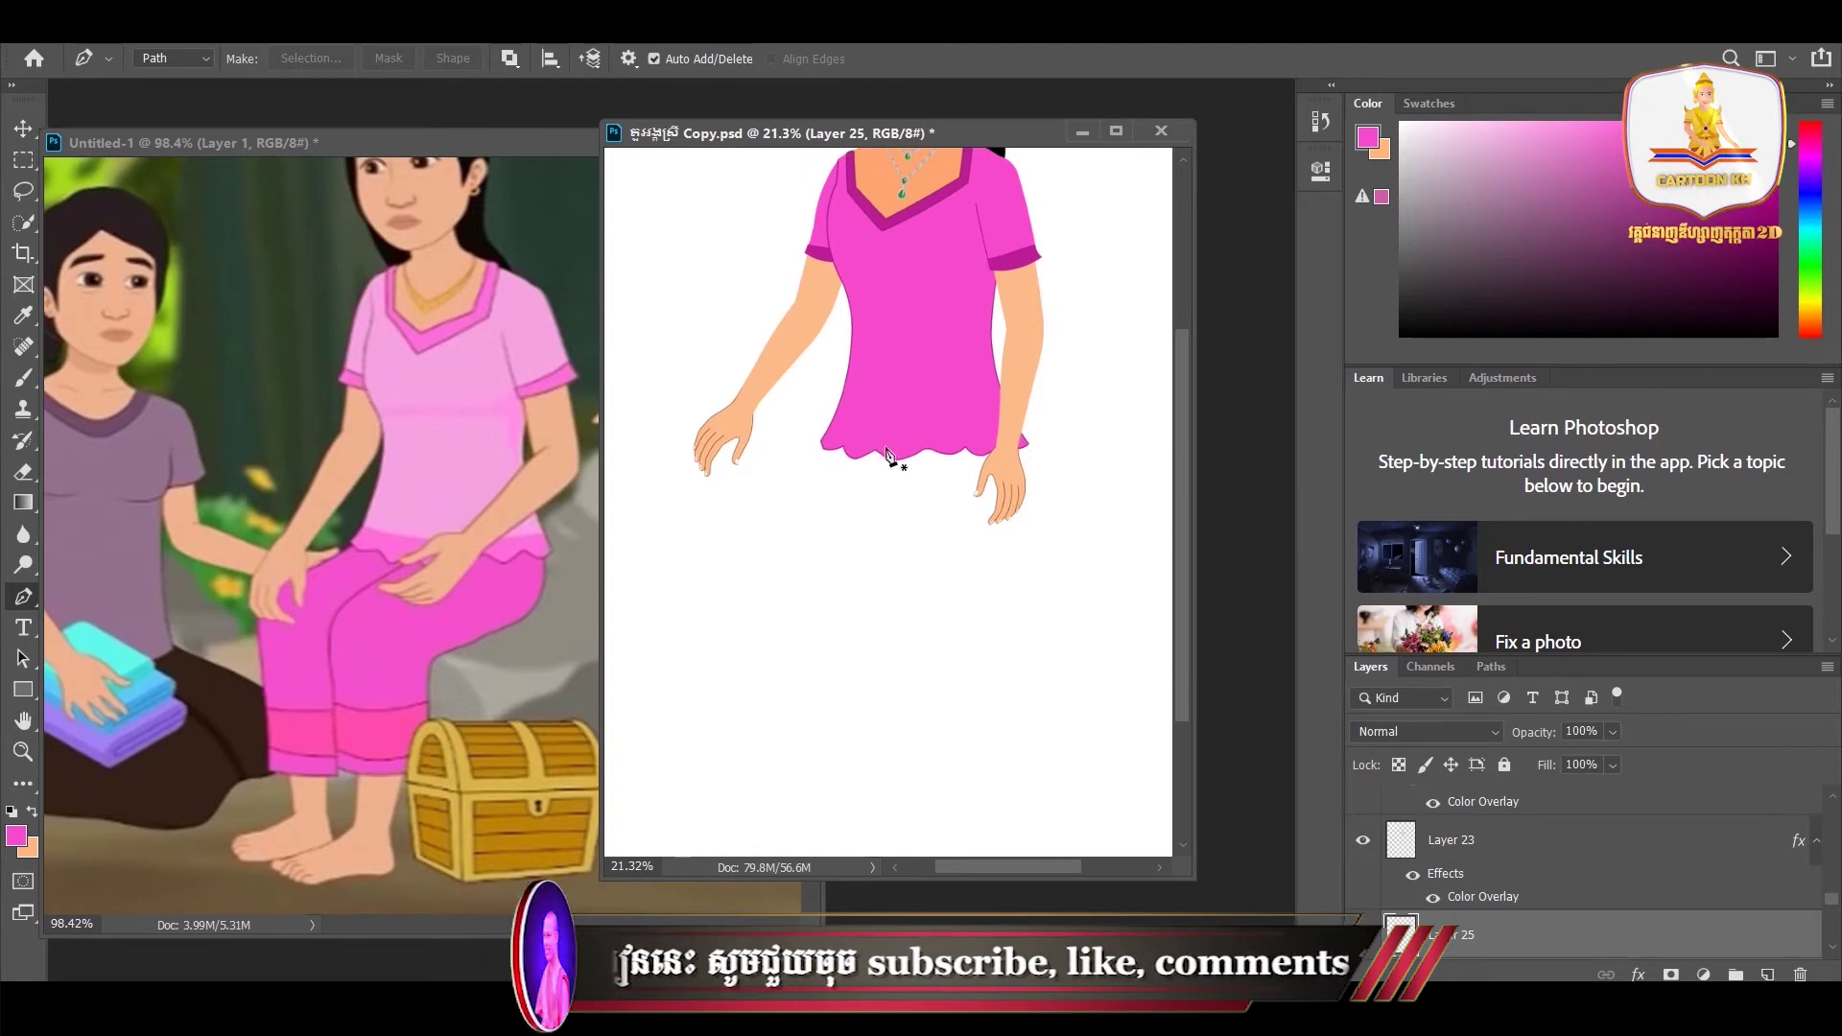
left_click(838, 439)
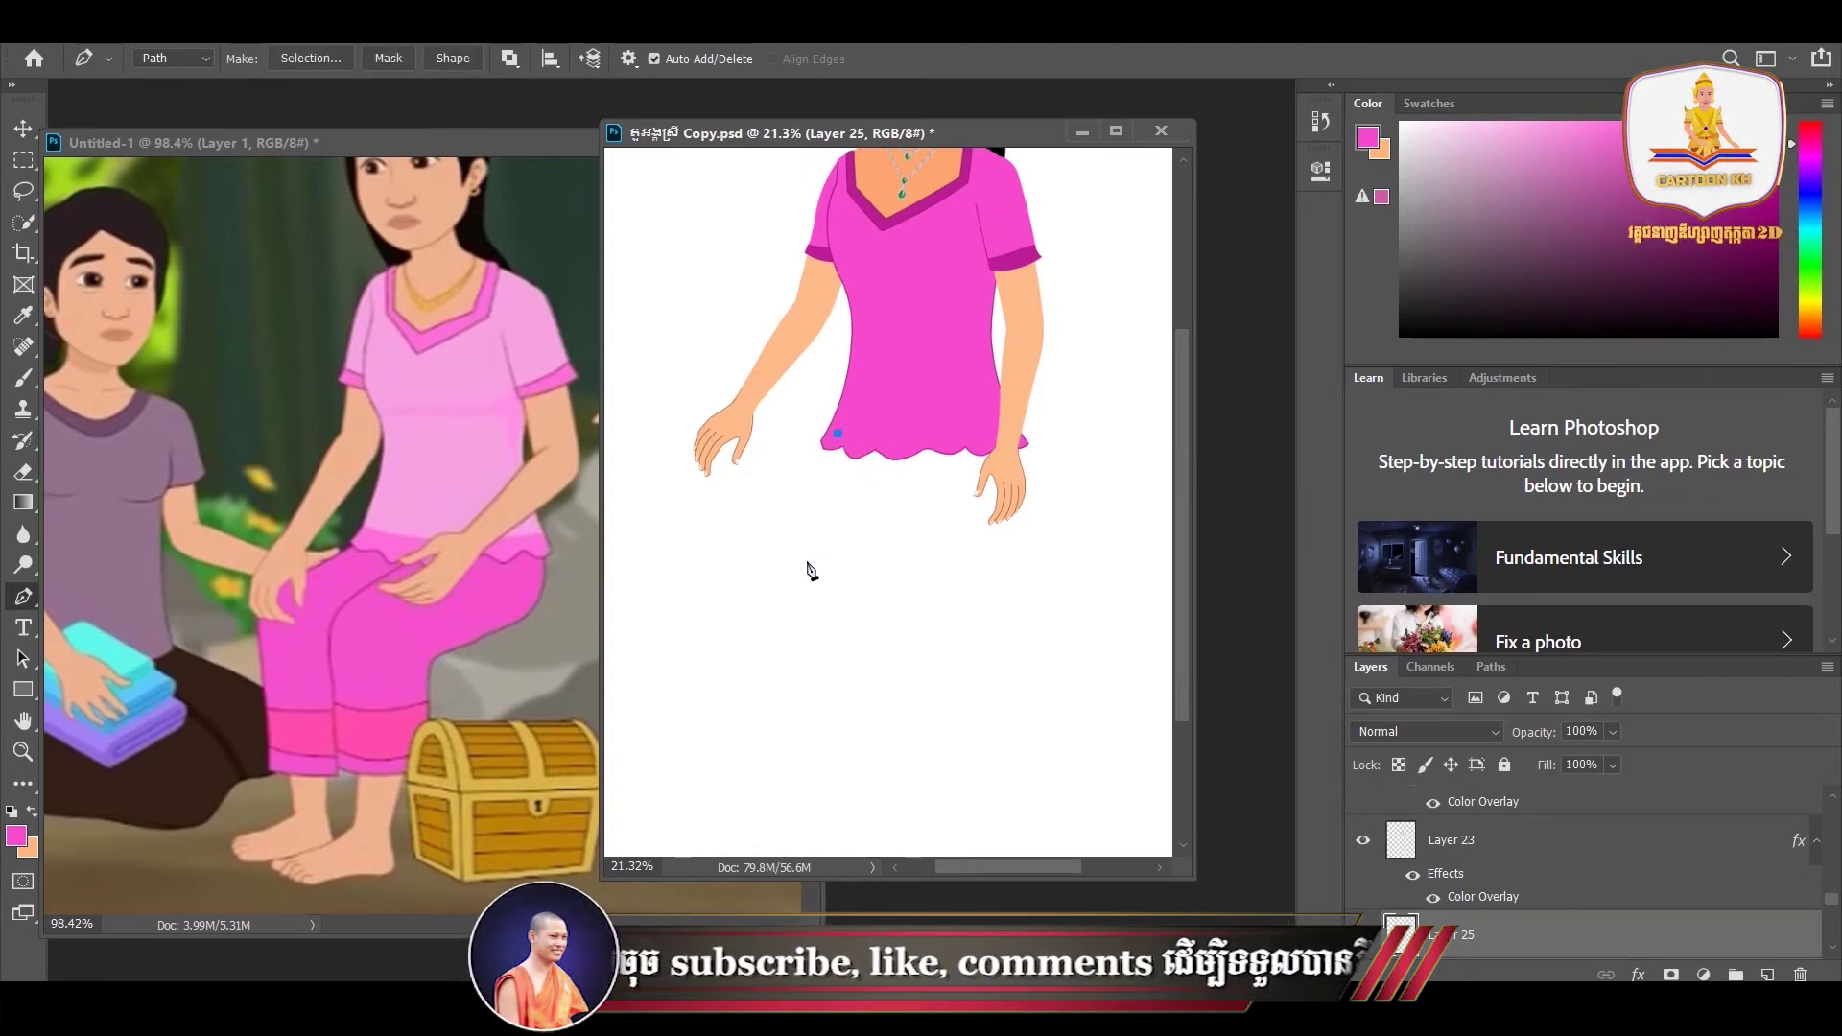
scroll(809, 693, "down", 1)
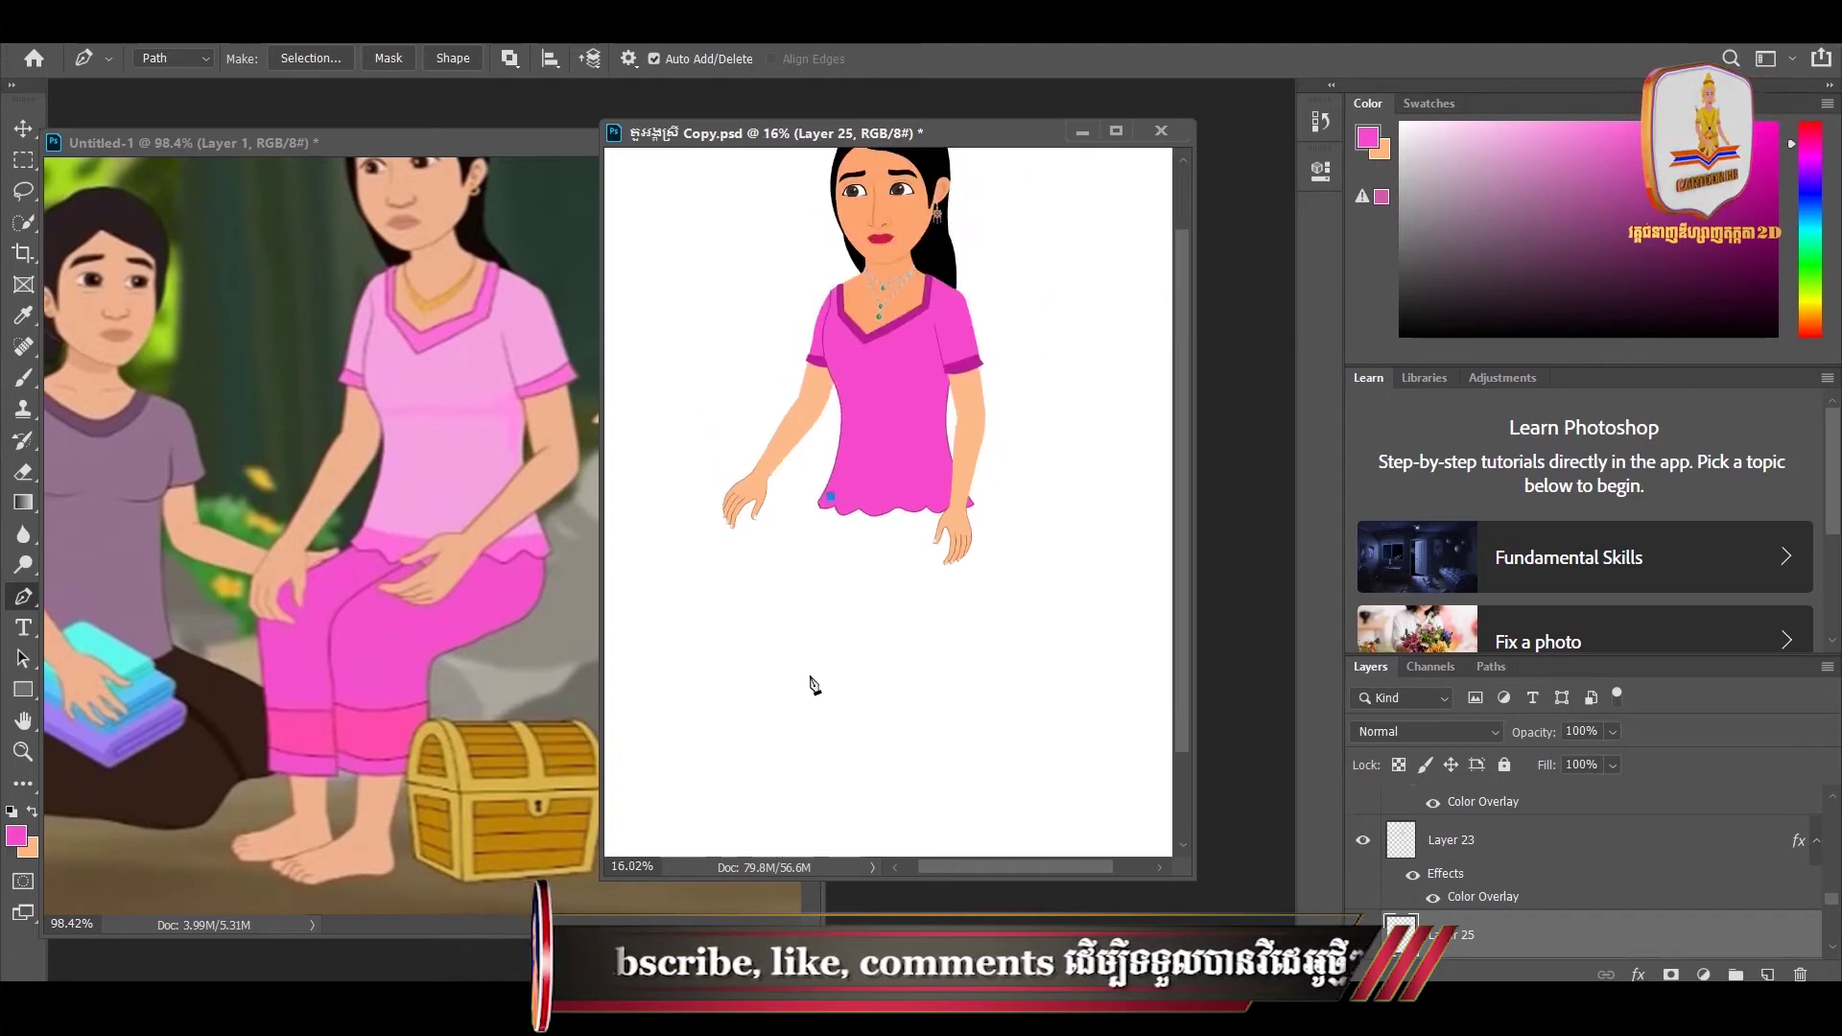
scroll(805, 734, "down", 1)
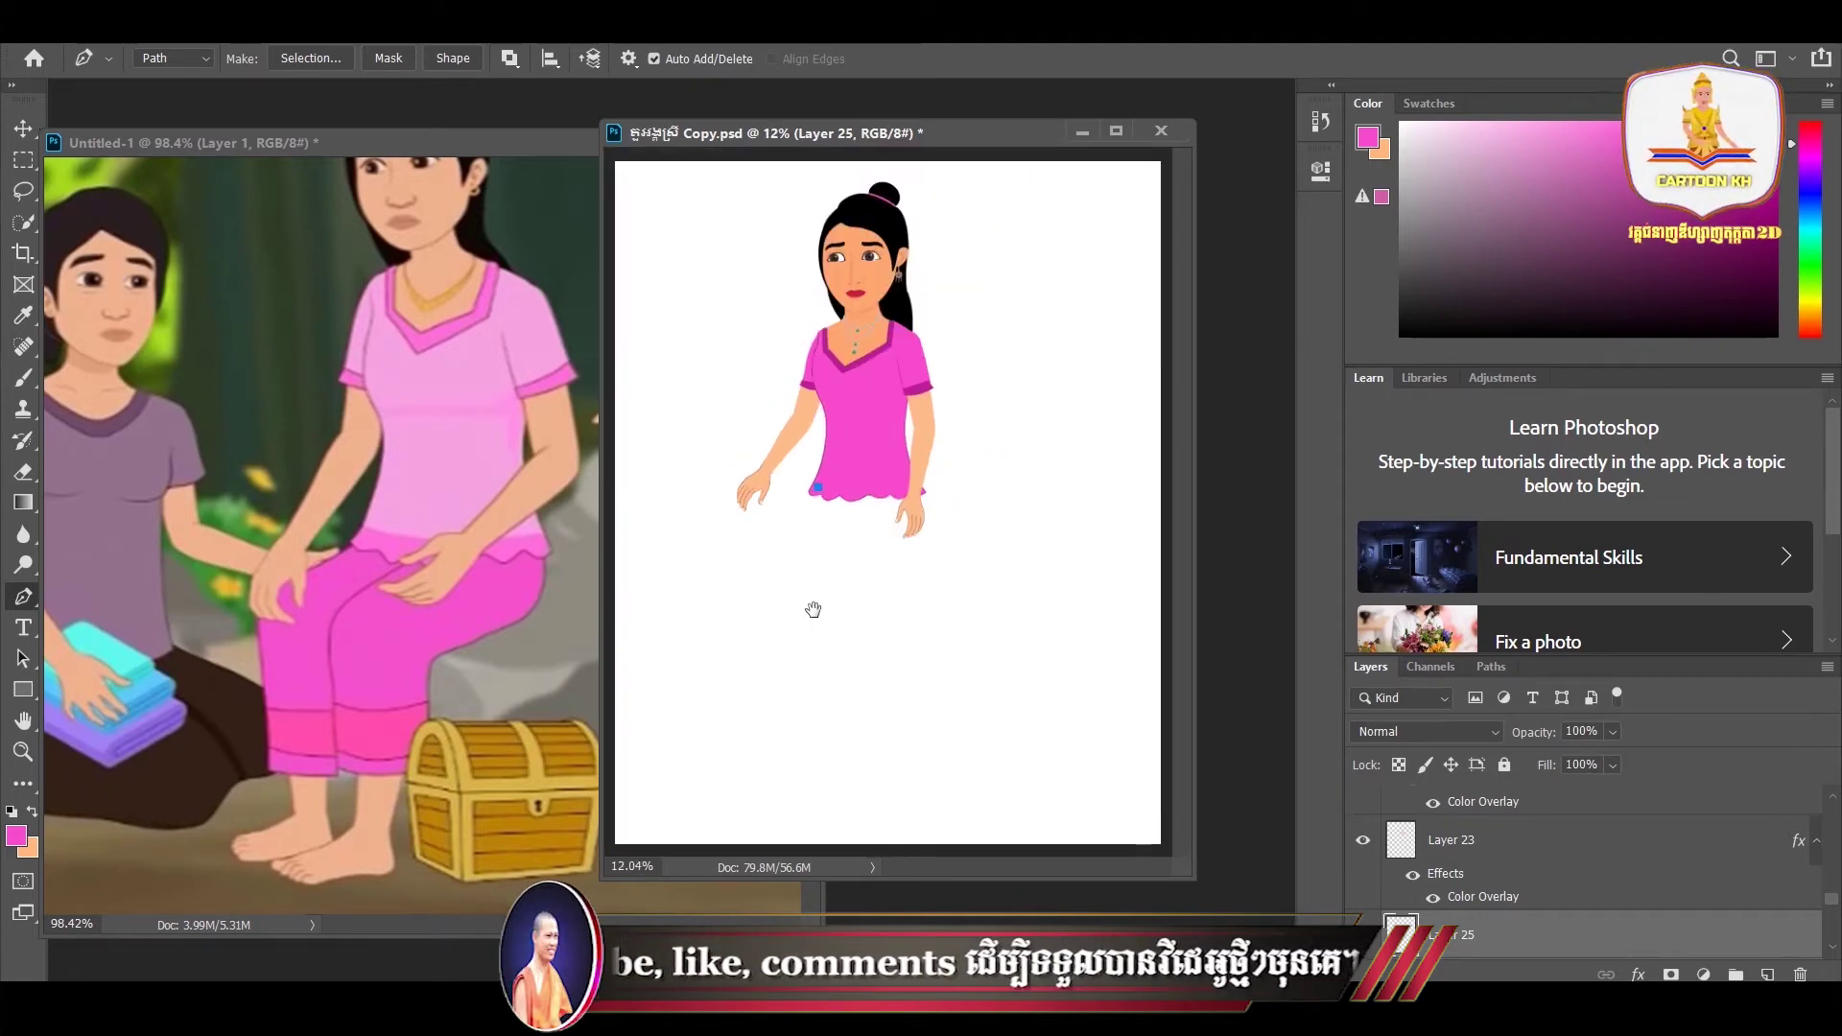
left_click_drag(799, 704, 793, 789)
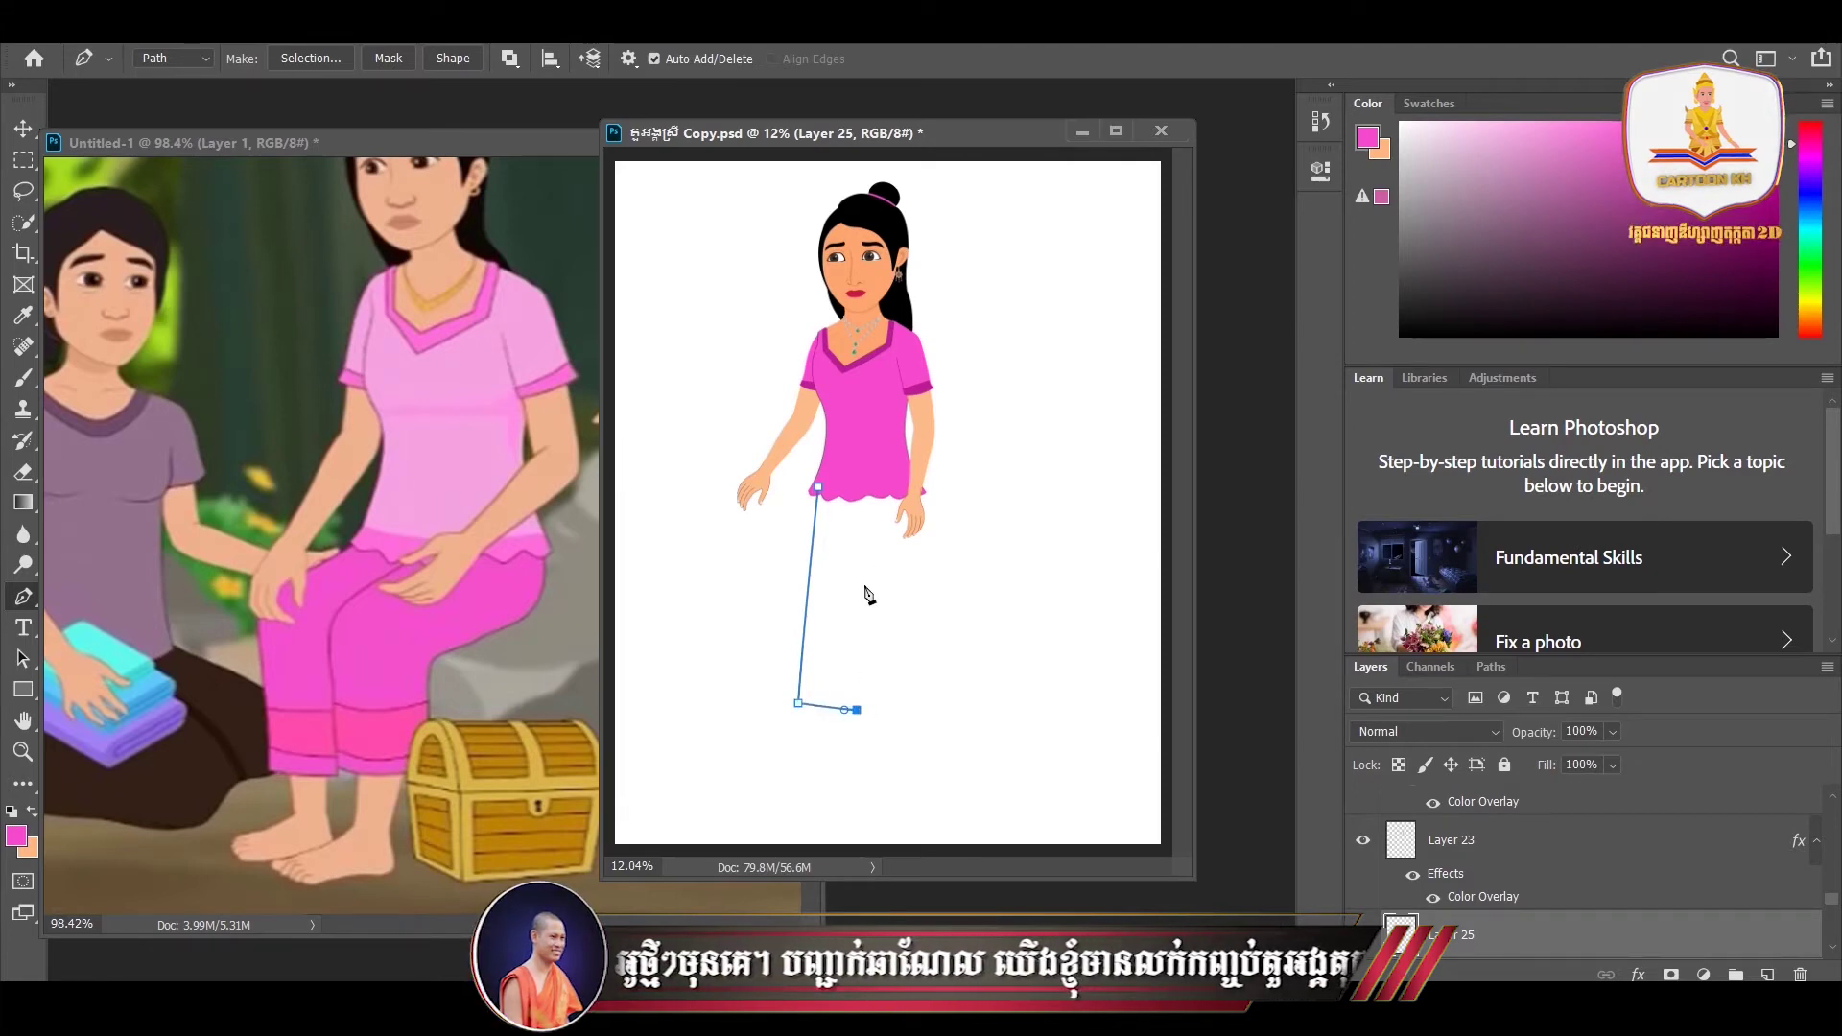
left_click(871, 487)
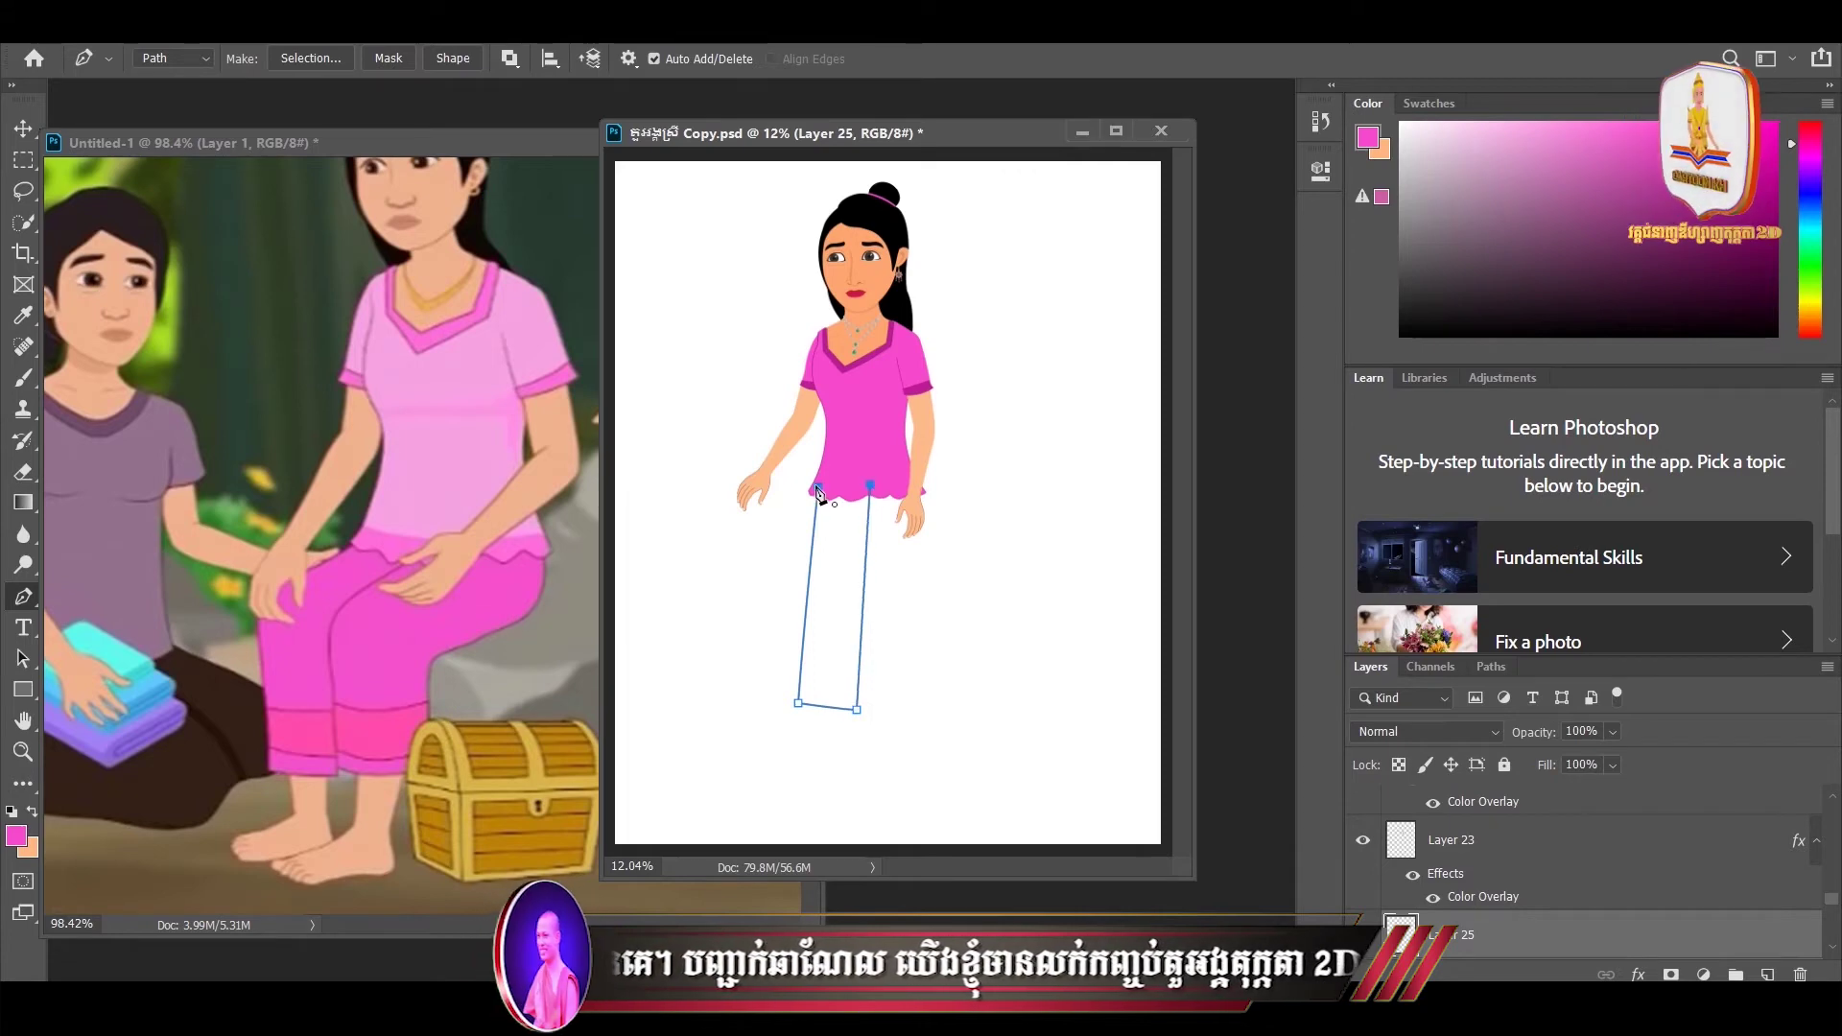
scroll(820, 543, "up", 3)
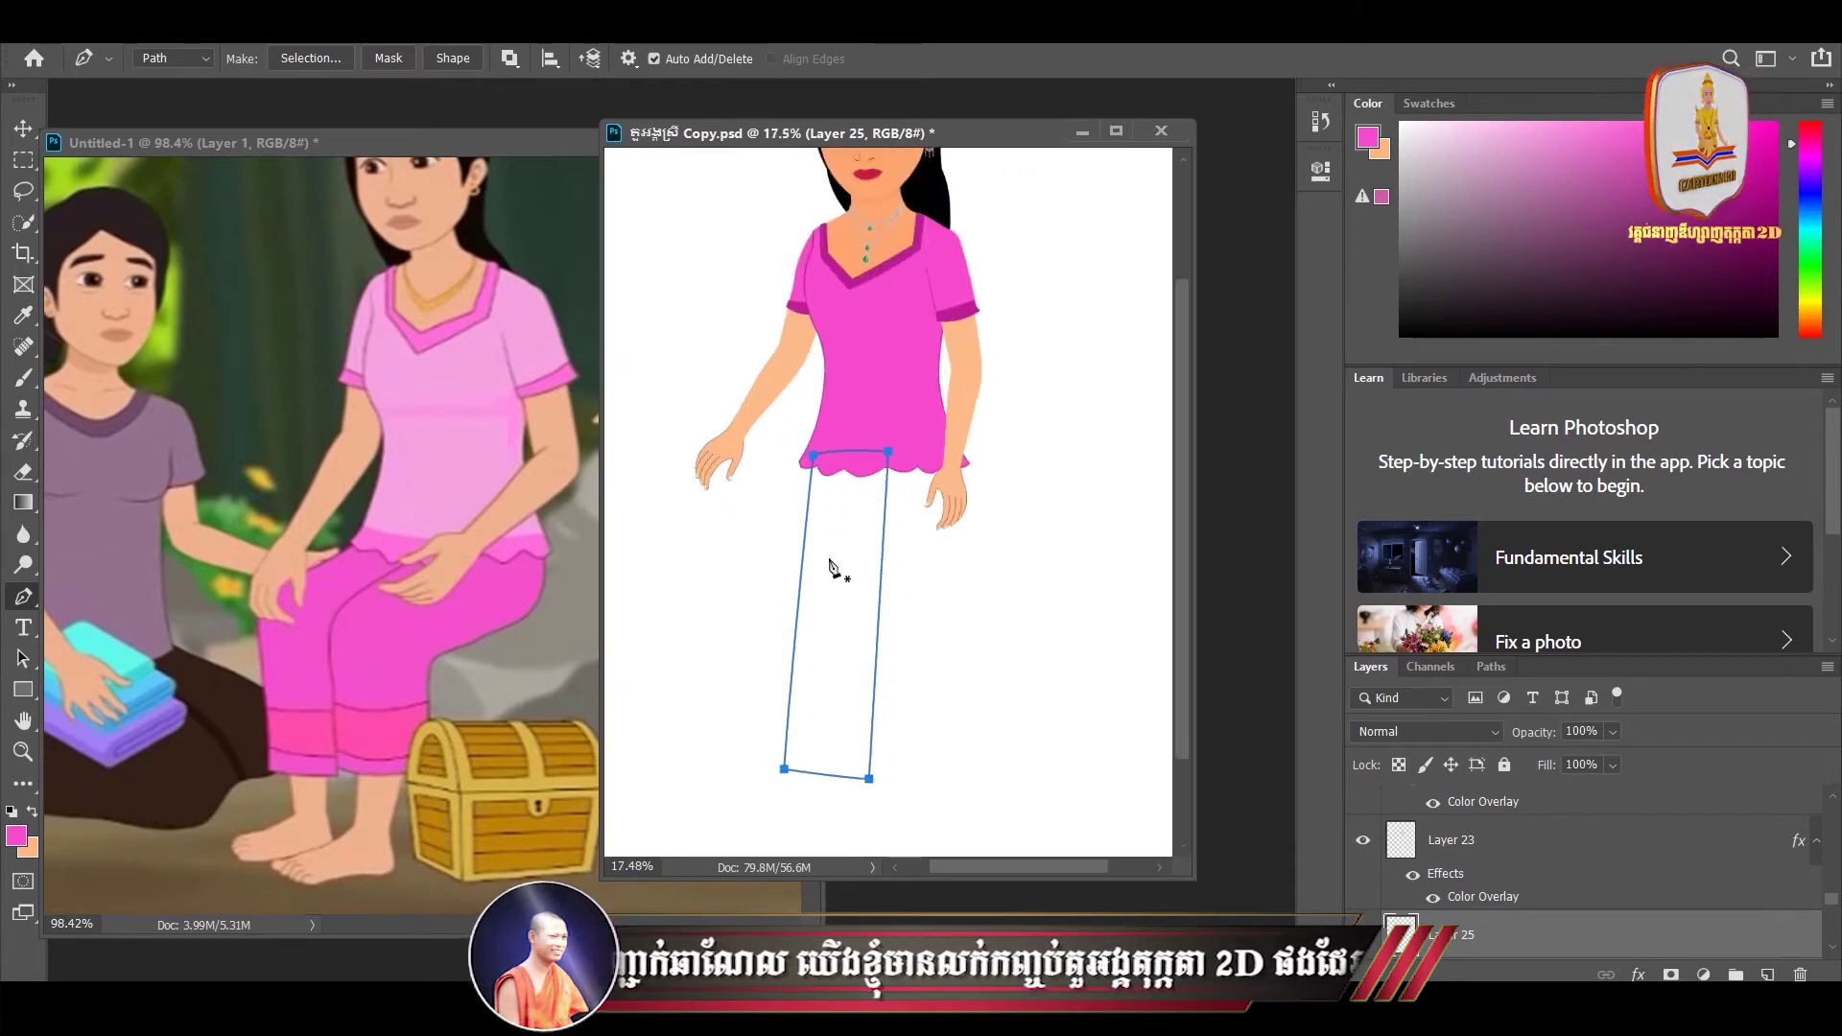
scroll(839, 542, "up", 1)
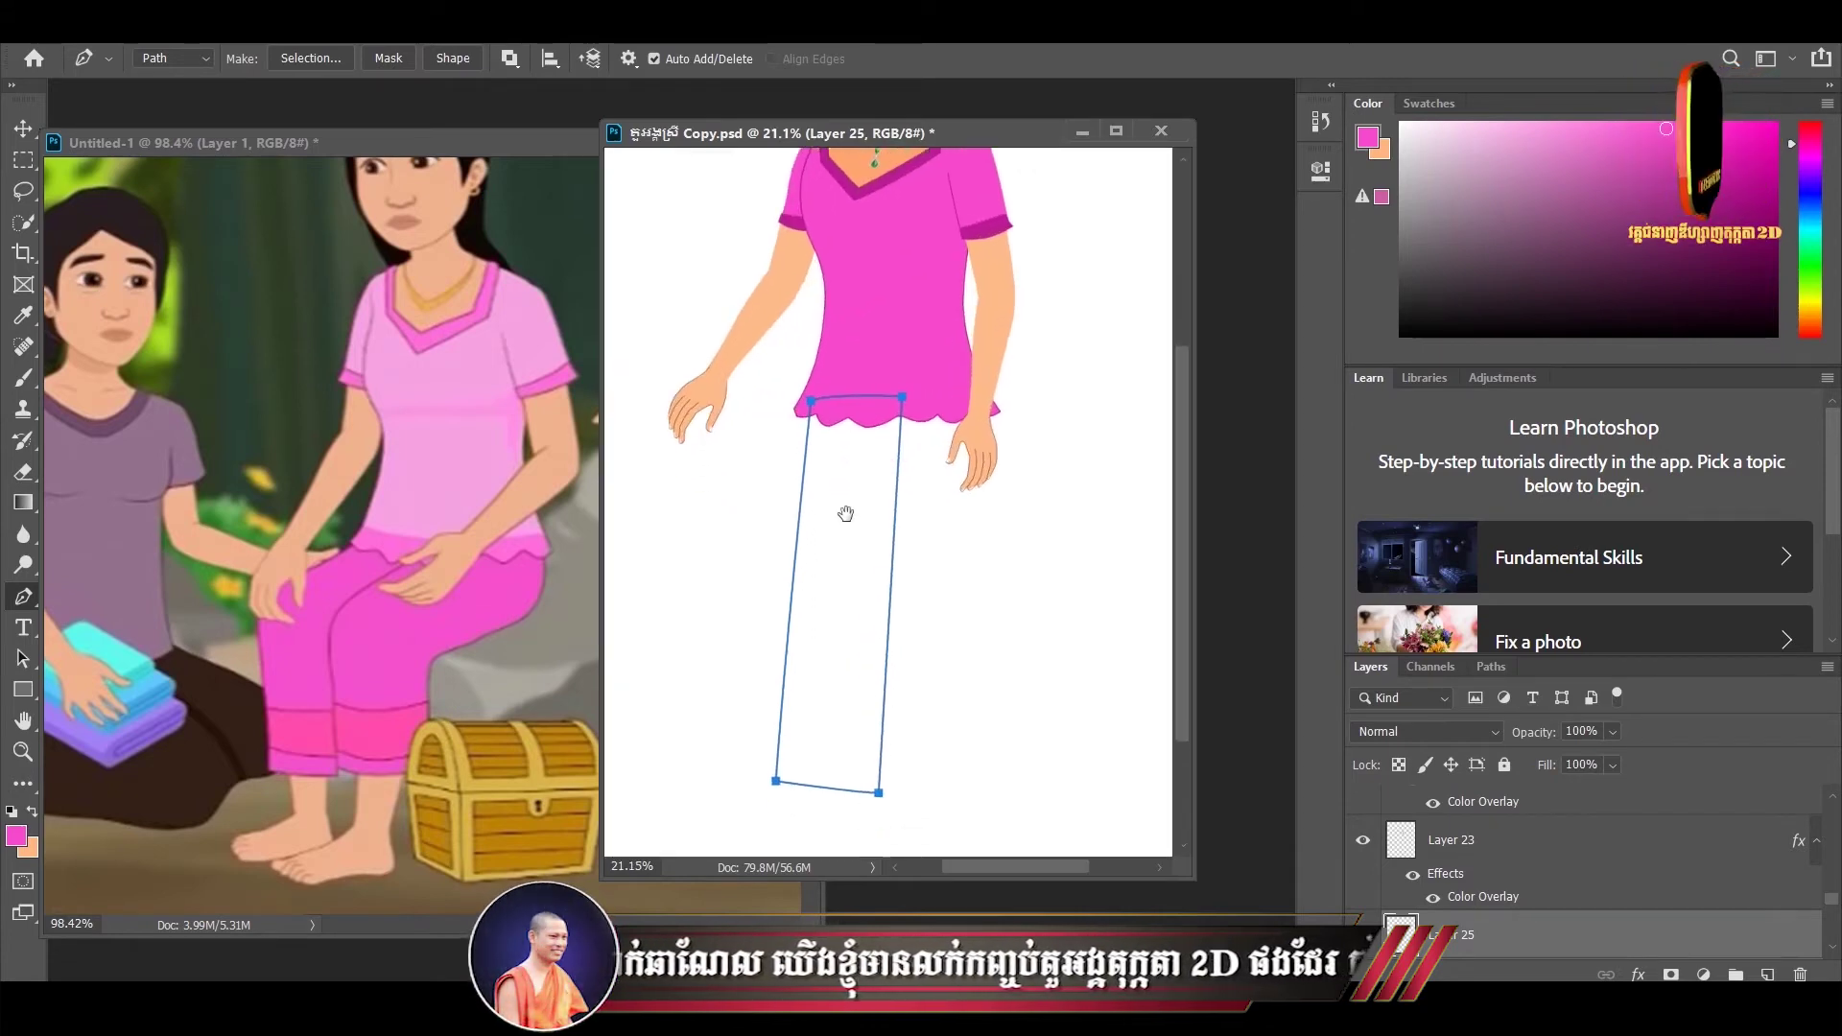
- With the Curvature Pen, reshape the leg outline's corners, edges and curved hem
right_click(31, 596)
left_click(86, 641)
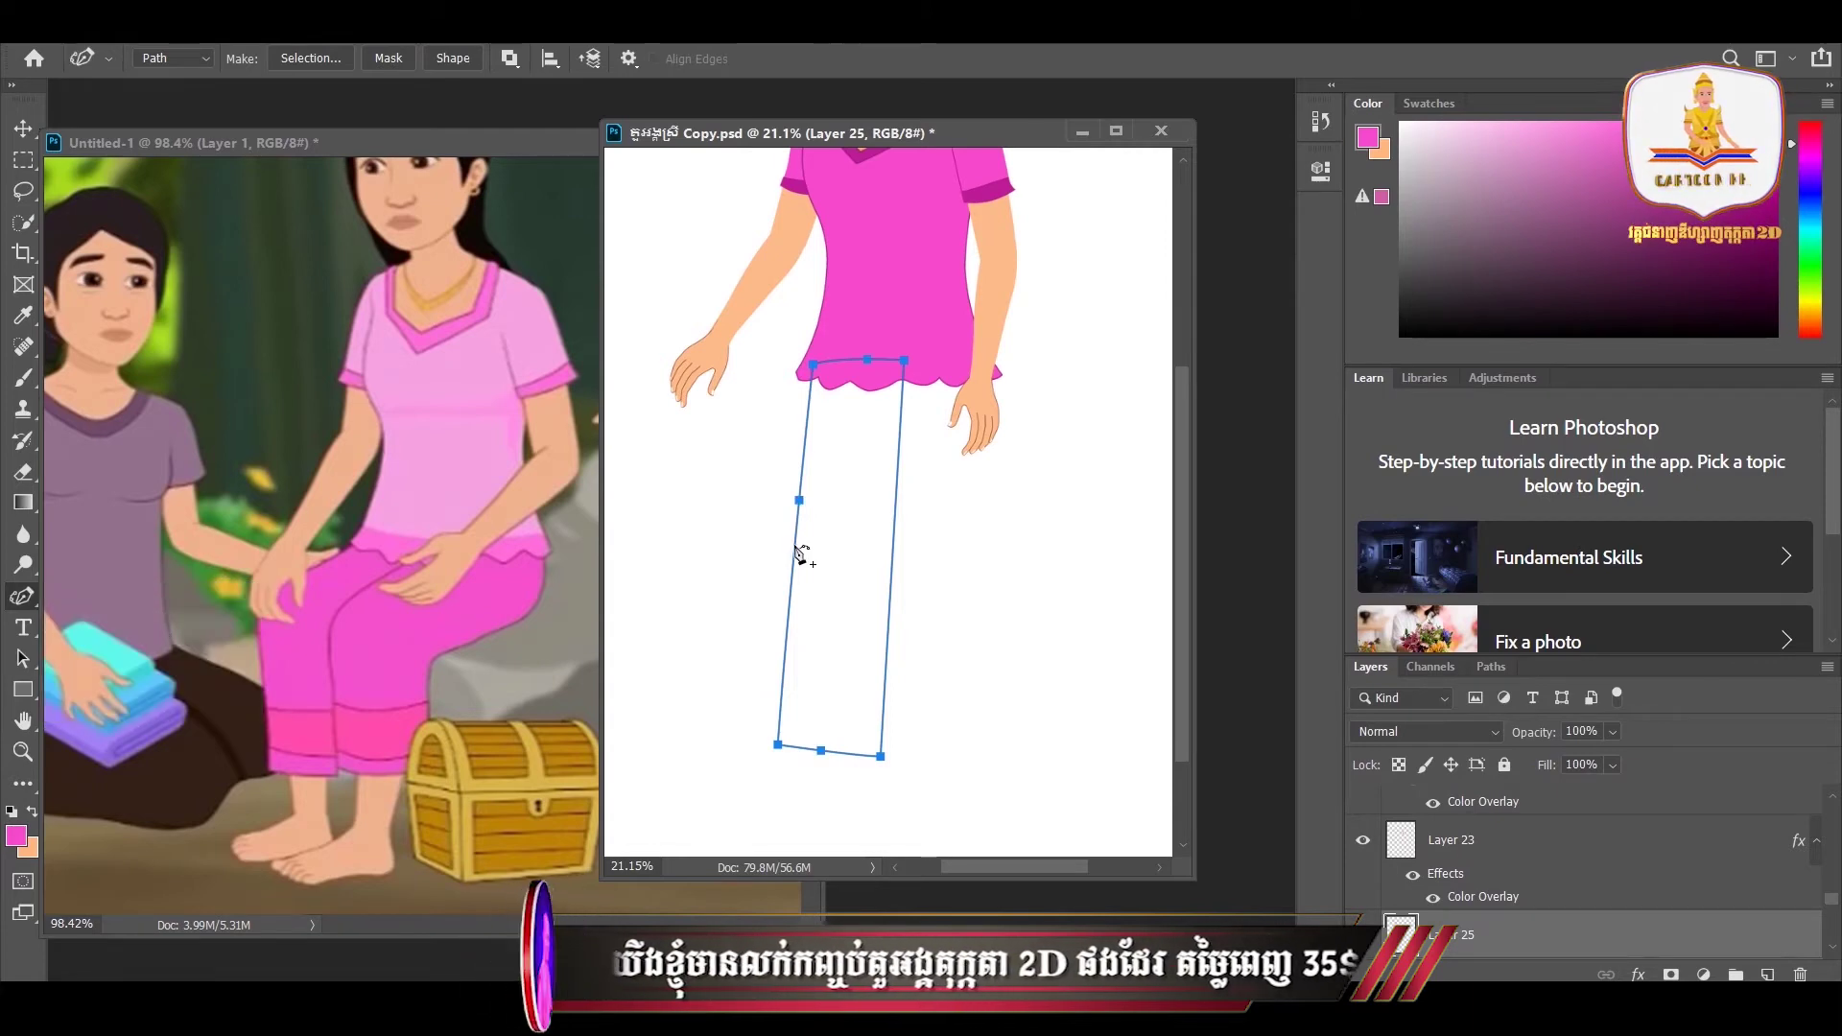
left_click_drag(800, 501, 795, 501)
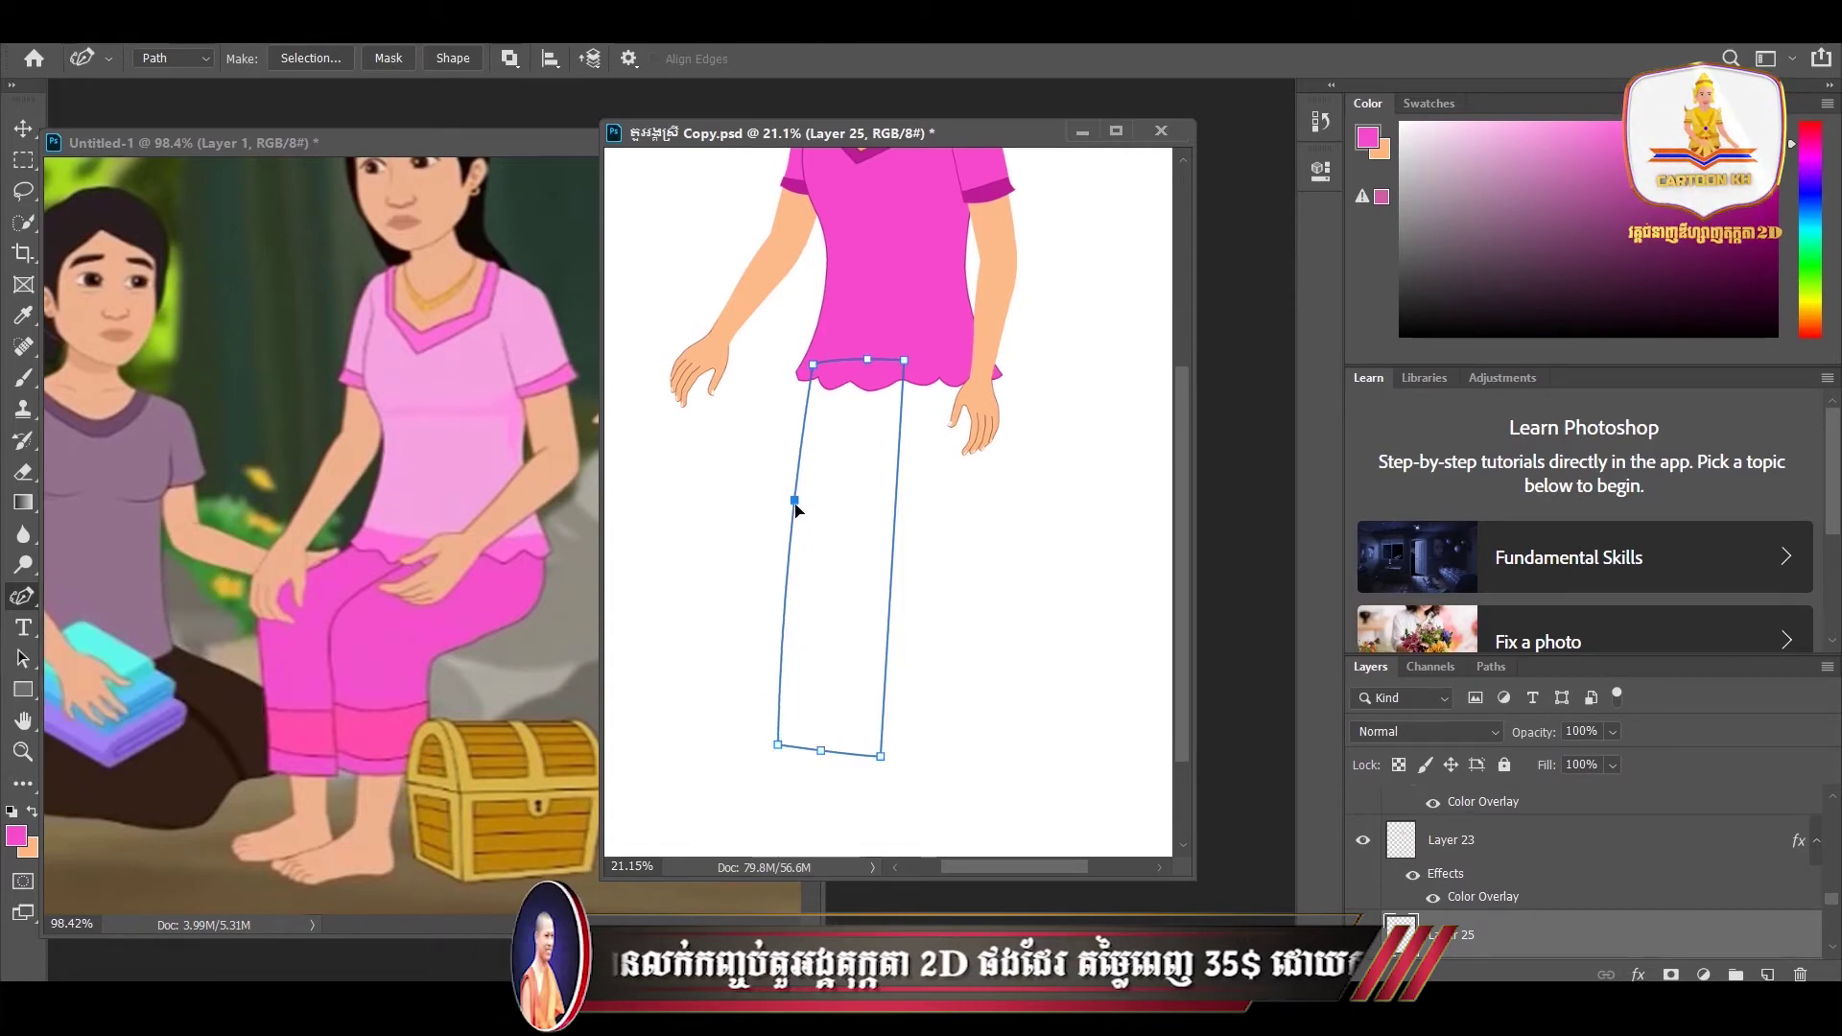
left_click_drag(904, 361, 903, 366)
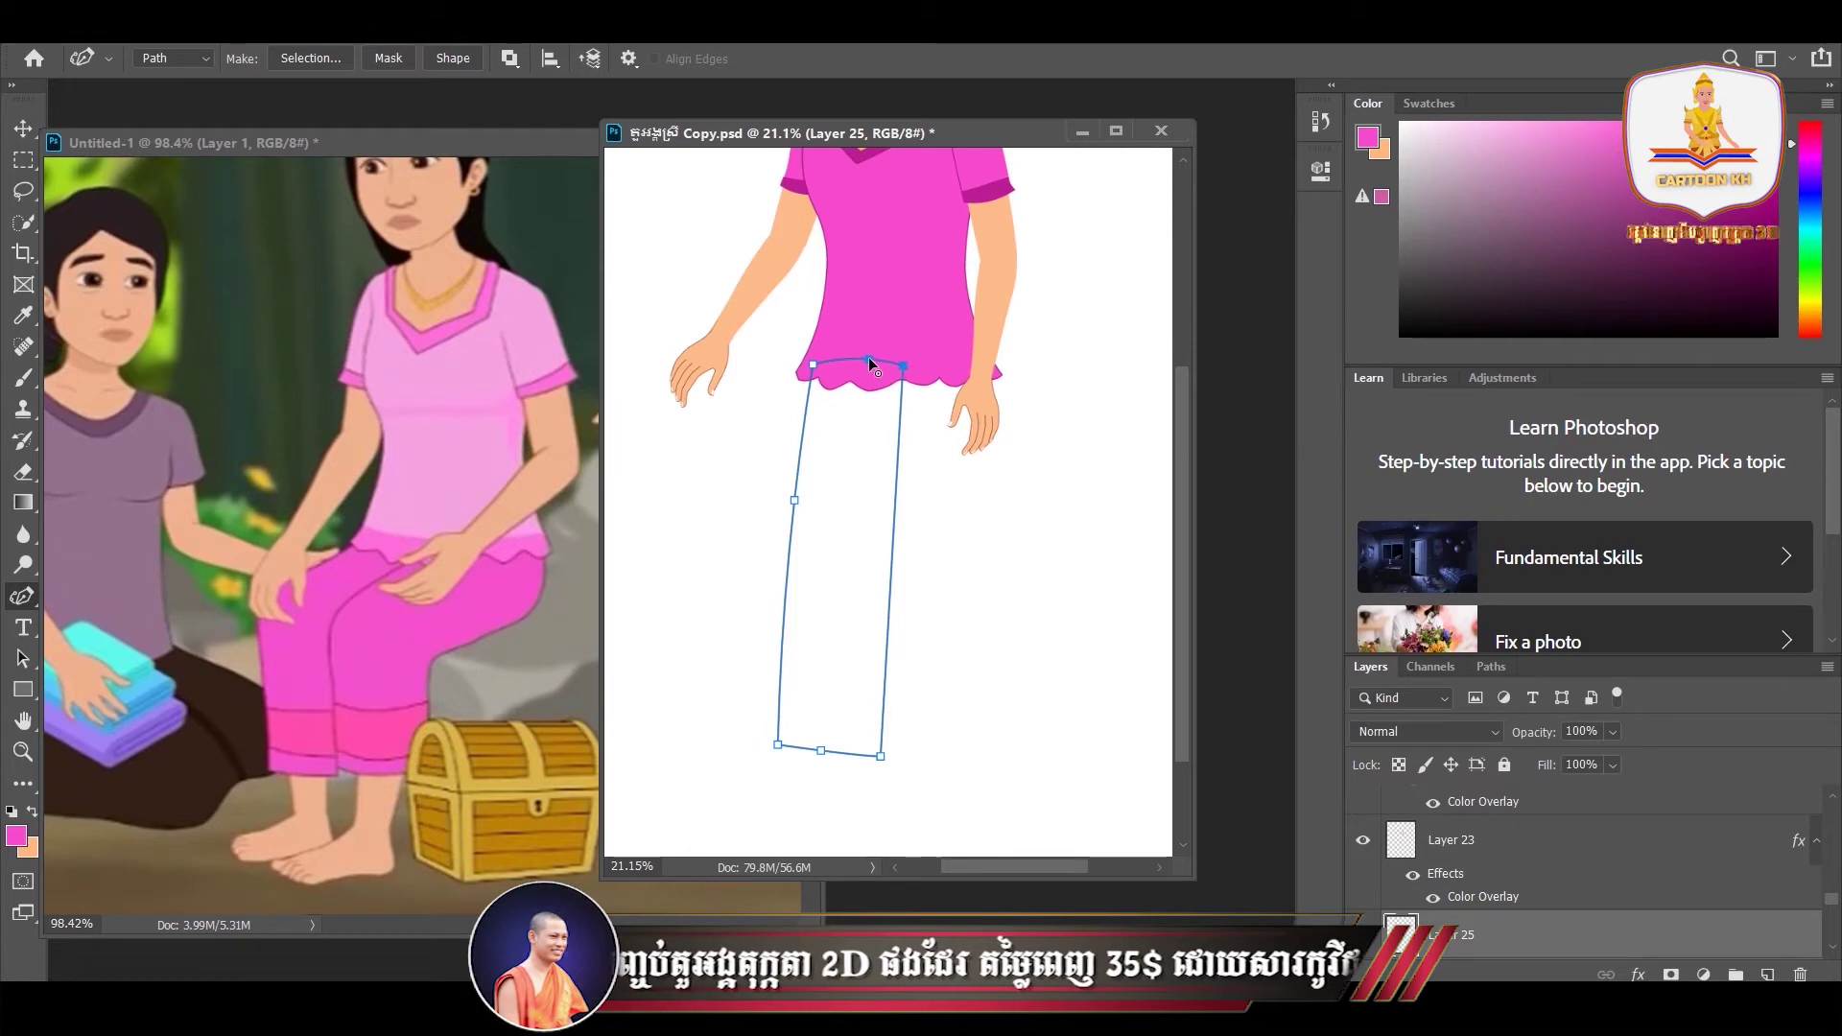
left_click(866, 366)
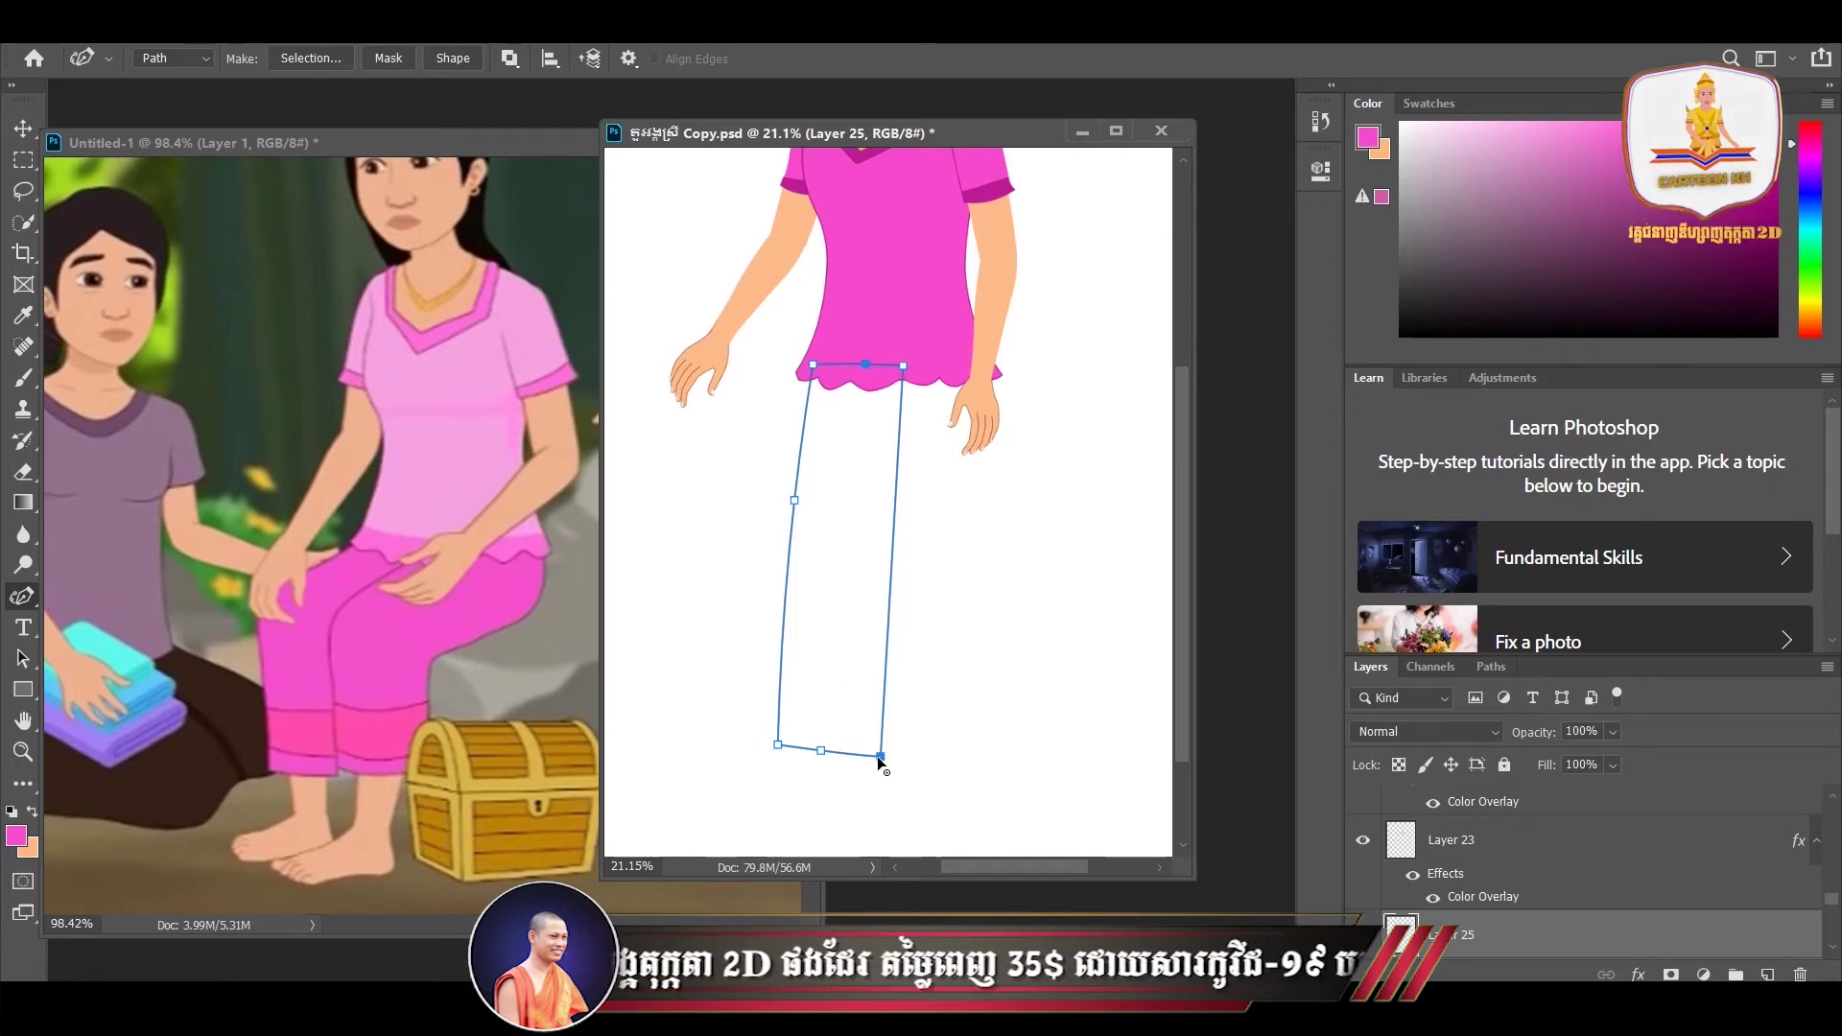
left_click_drag(881, 757, 825, 750)
left_click(777, 744)
left_click_drag(813, 371, 804, 373)
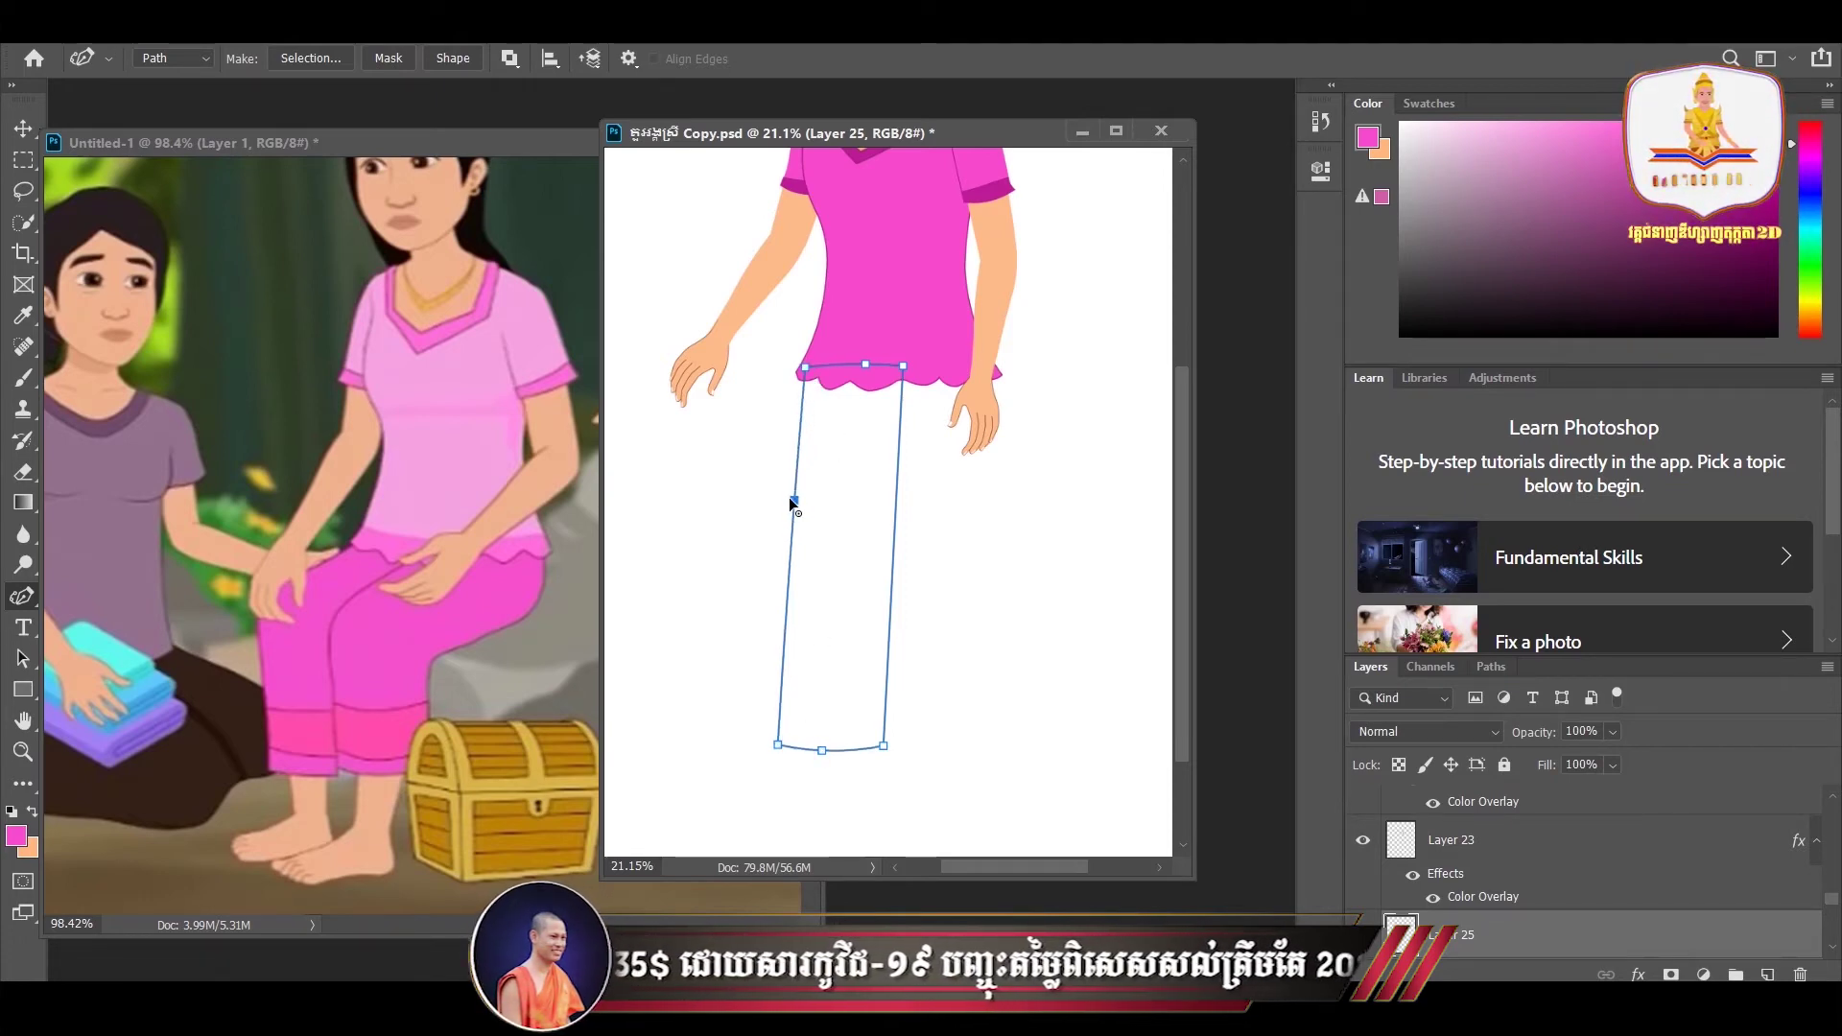
left_click_drag(793, 502, 791, 502)
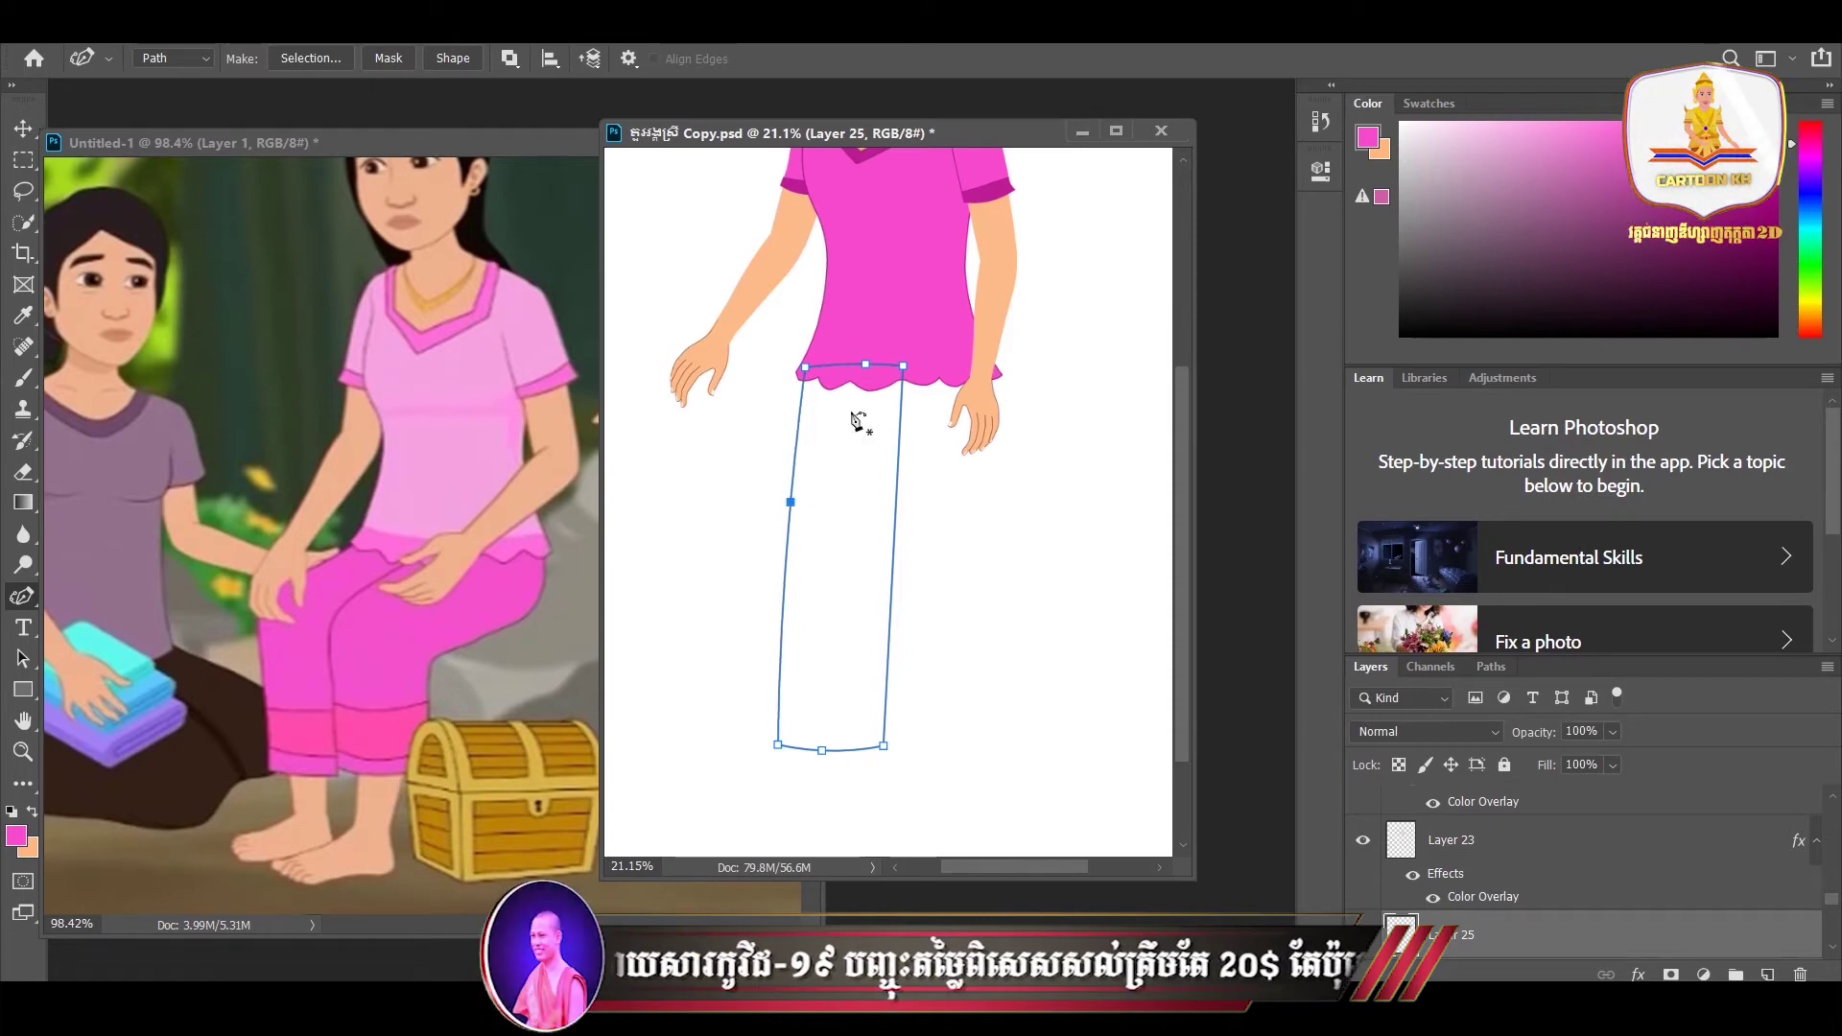
left_click_drag(902, 369, 897, 374)
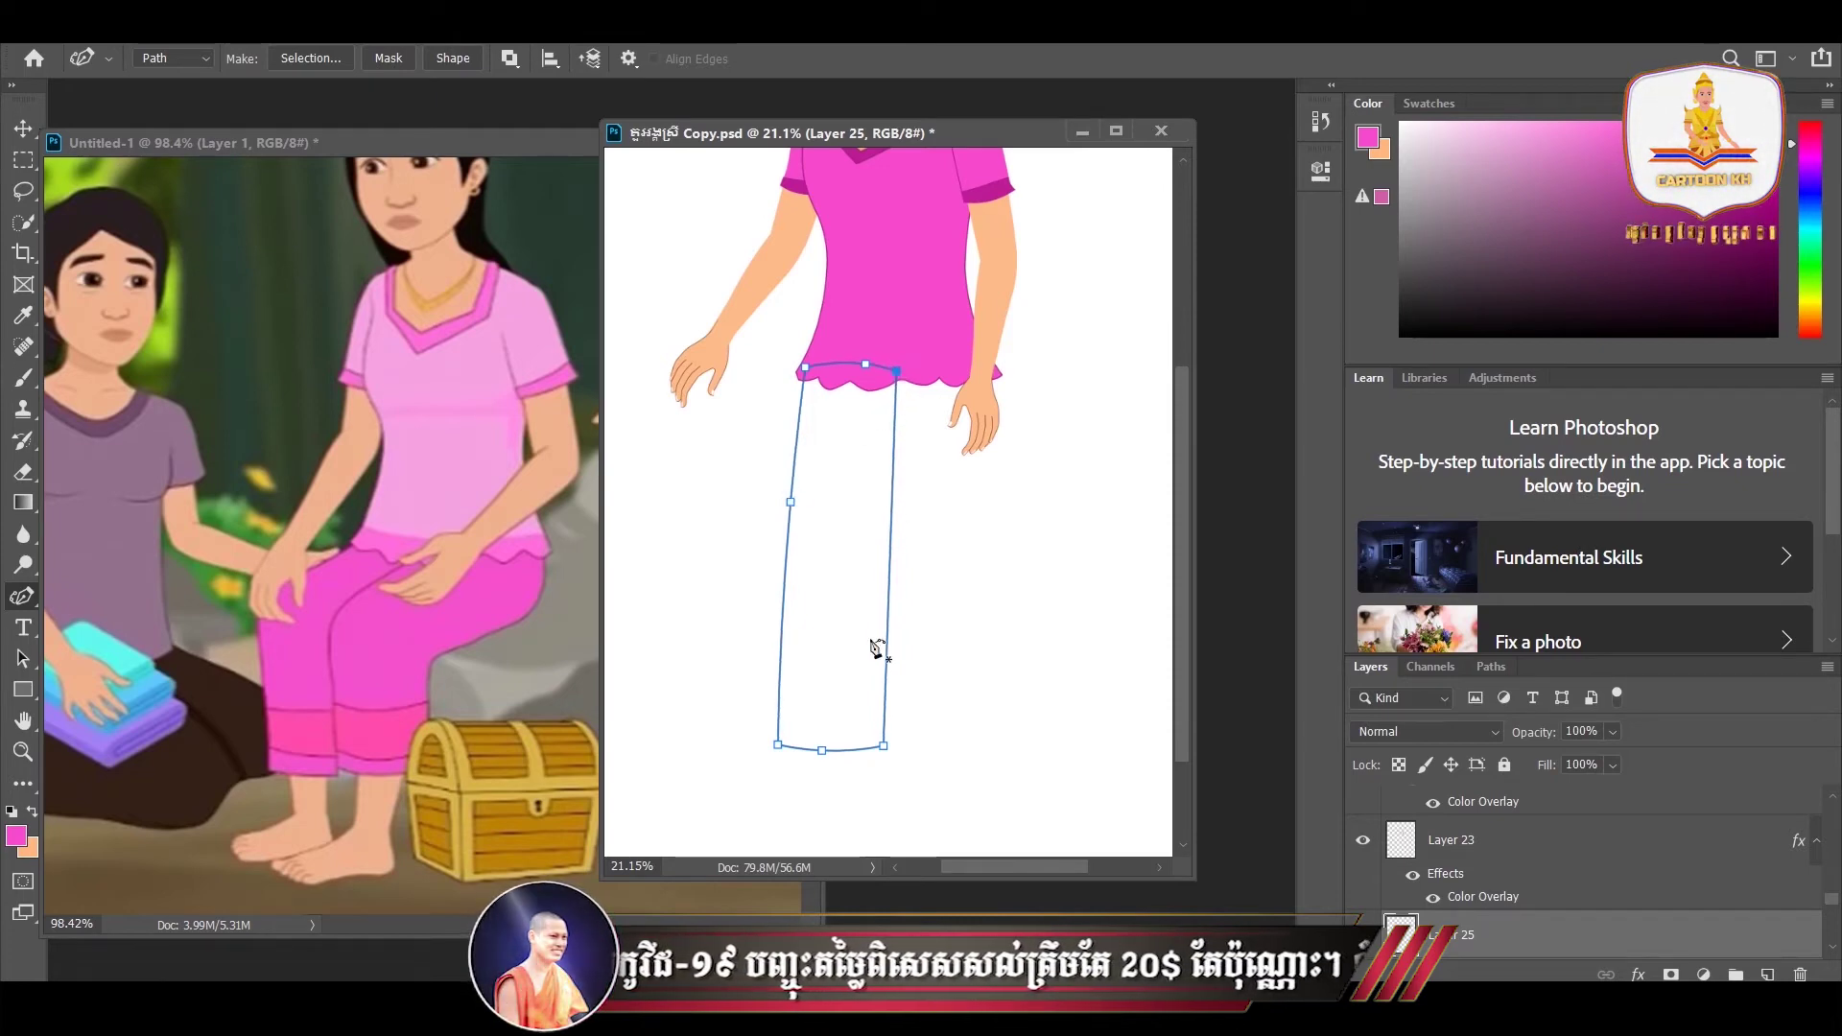
- Turn the path into a selection and fill it with a pink sampled from the reference trousers
key("Return")
left_click(29, 849)
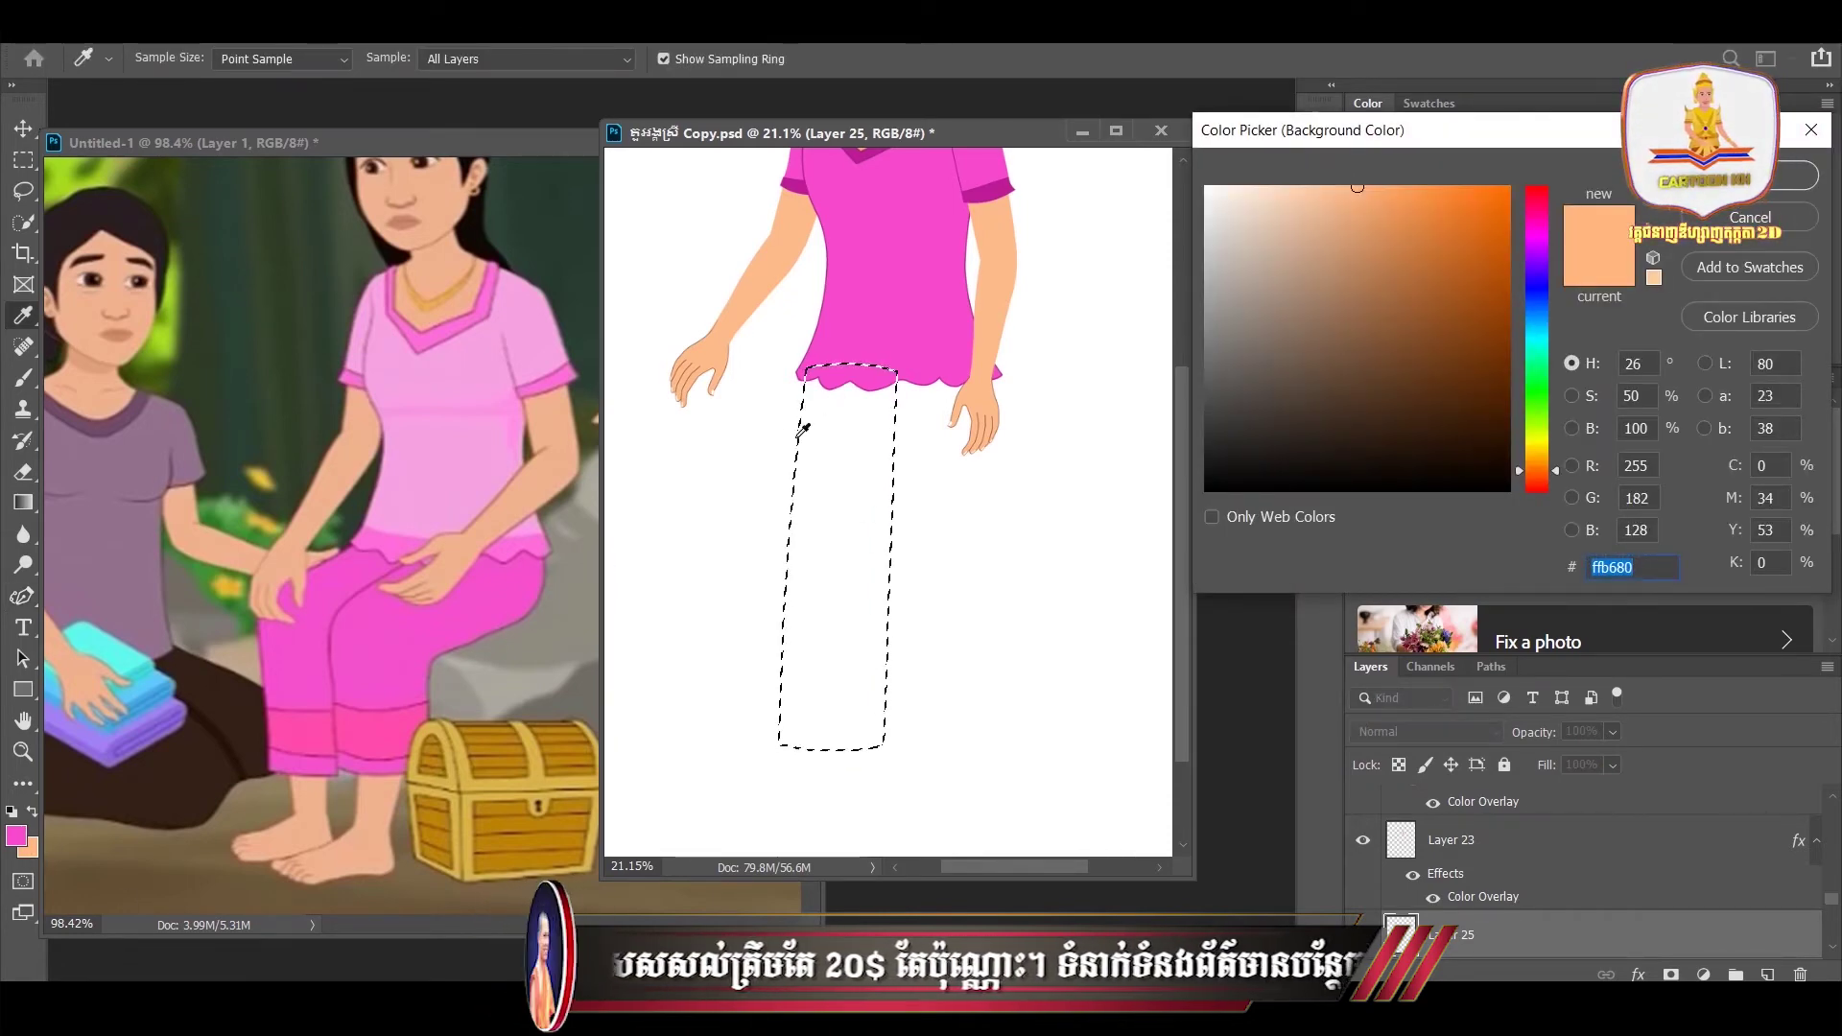
left_click(468, 700)
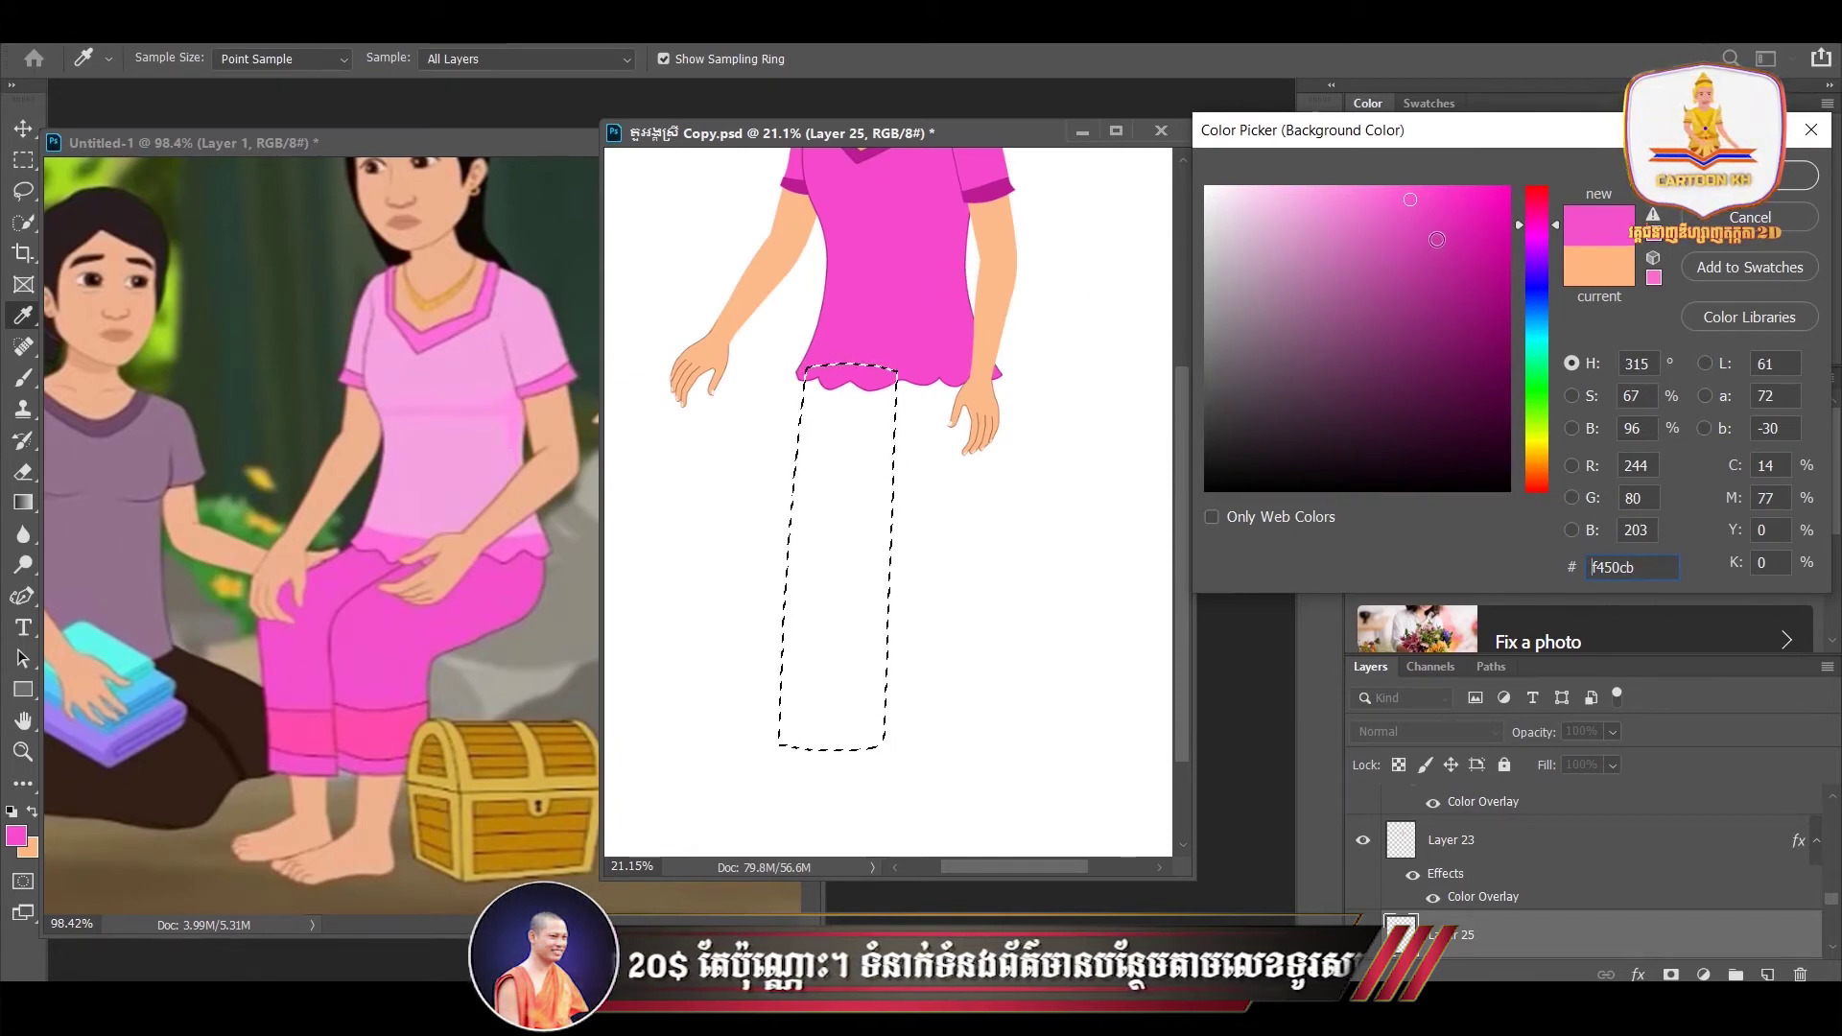
left_click(1436, 239)
key("Return")
key("p")
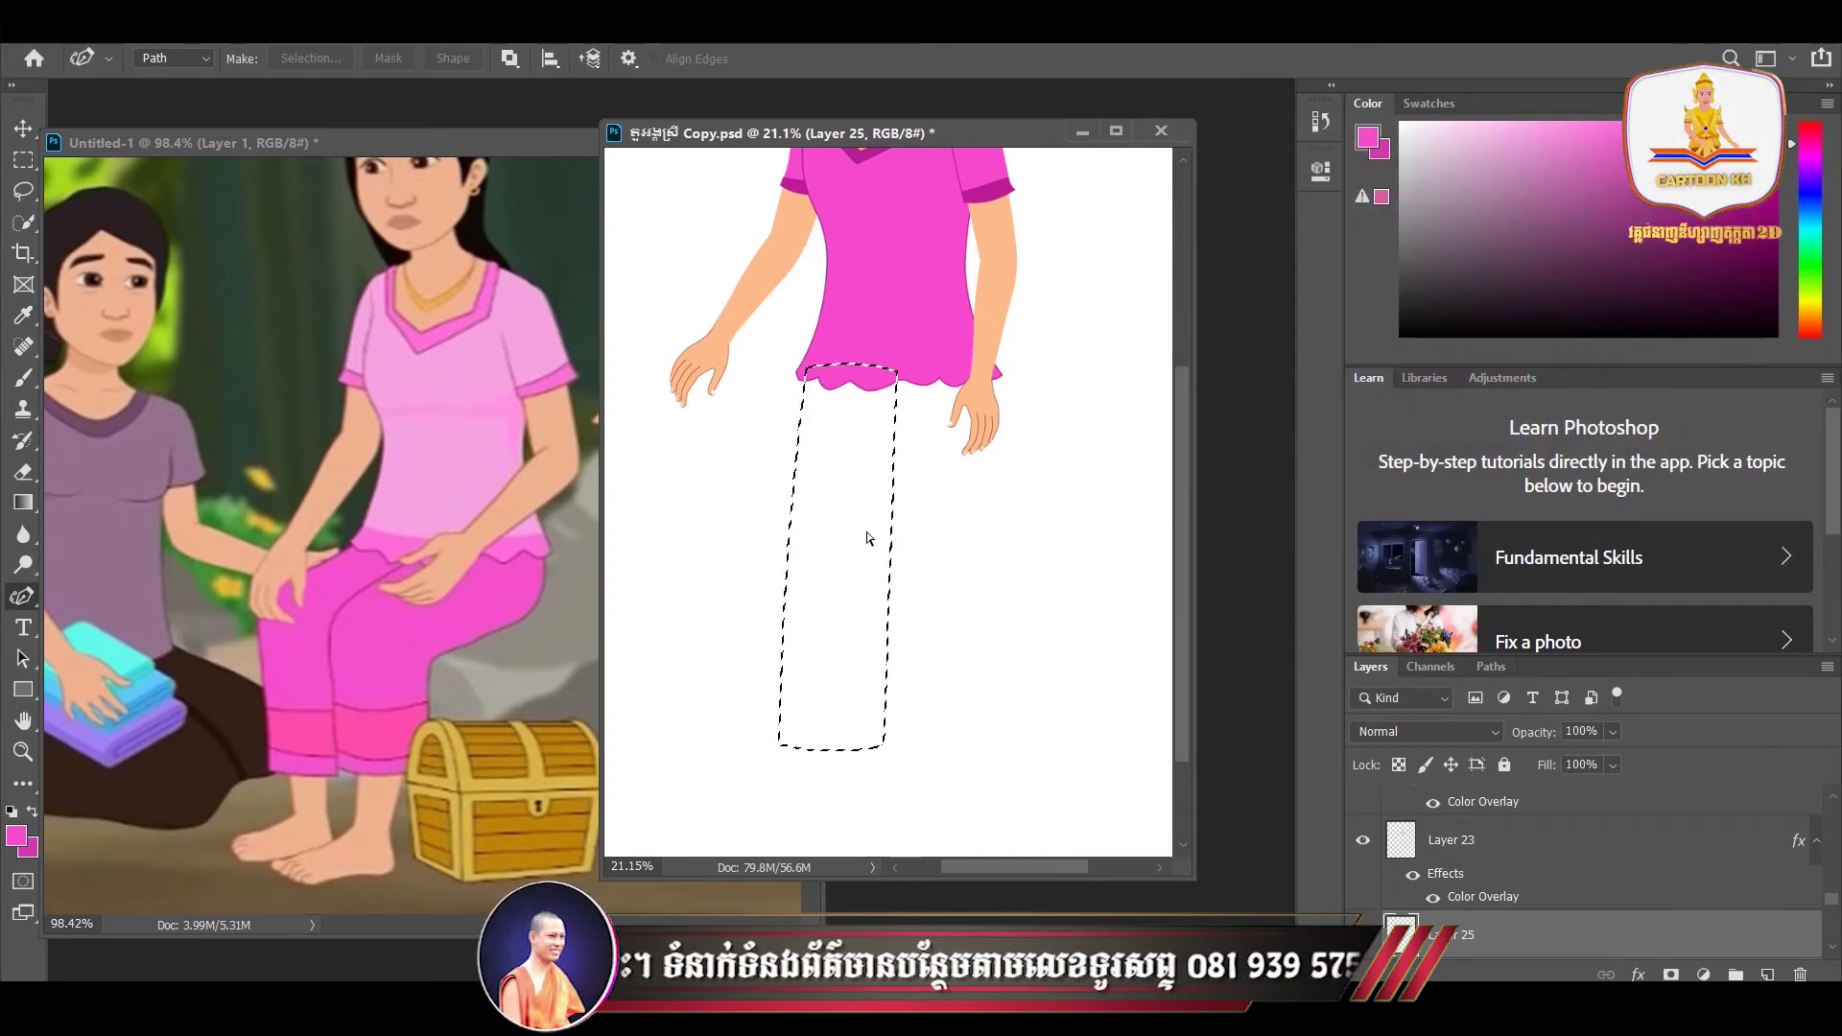
key("ctrl+BackSpace")
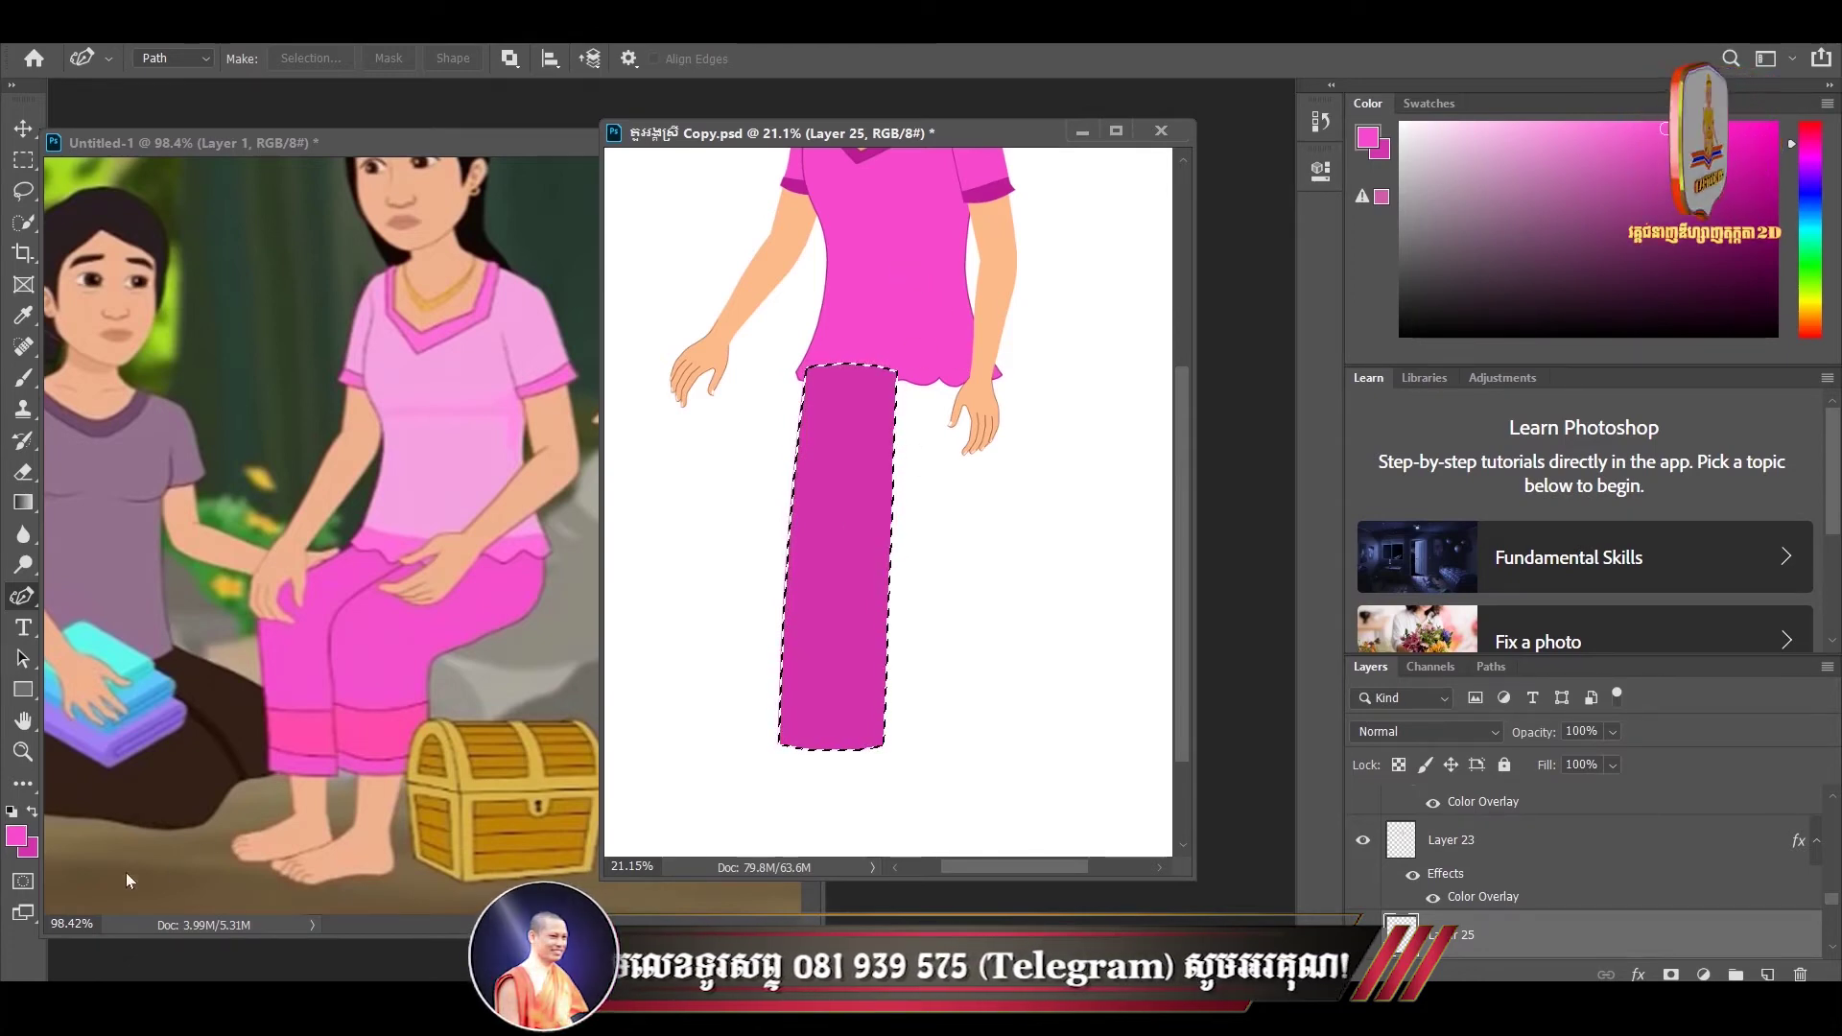
- Refill the trouser leg with dark magenta 8d0e6d and deselect it
left_click(1380, 147)
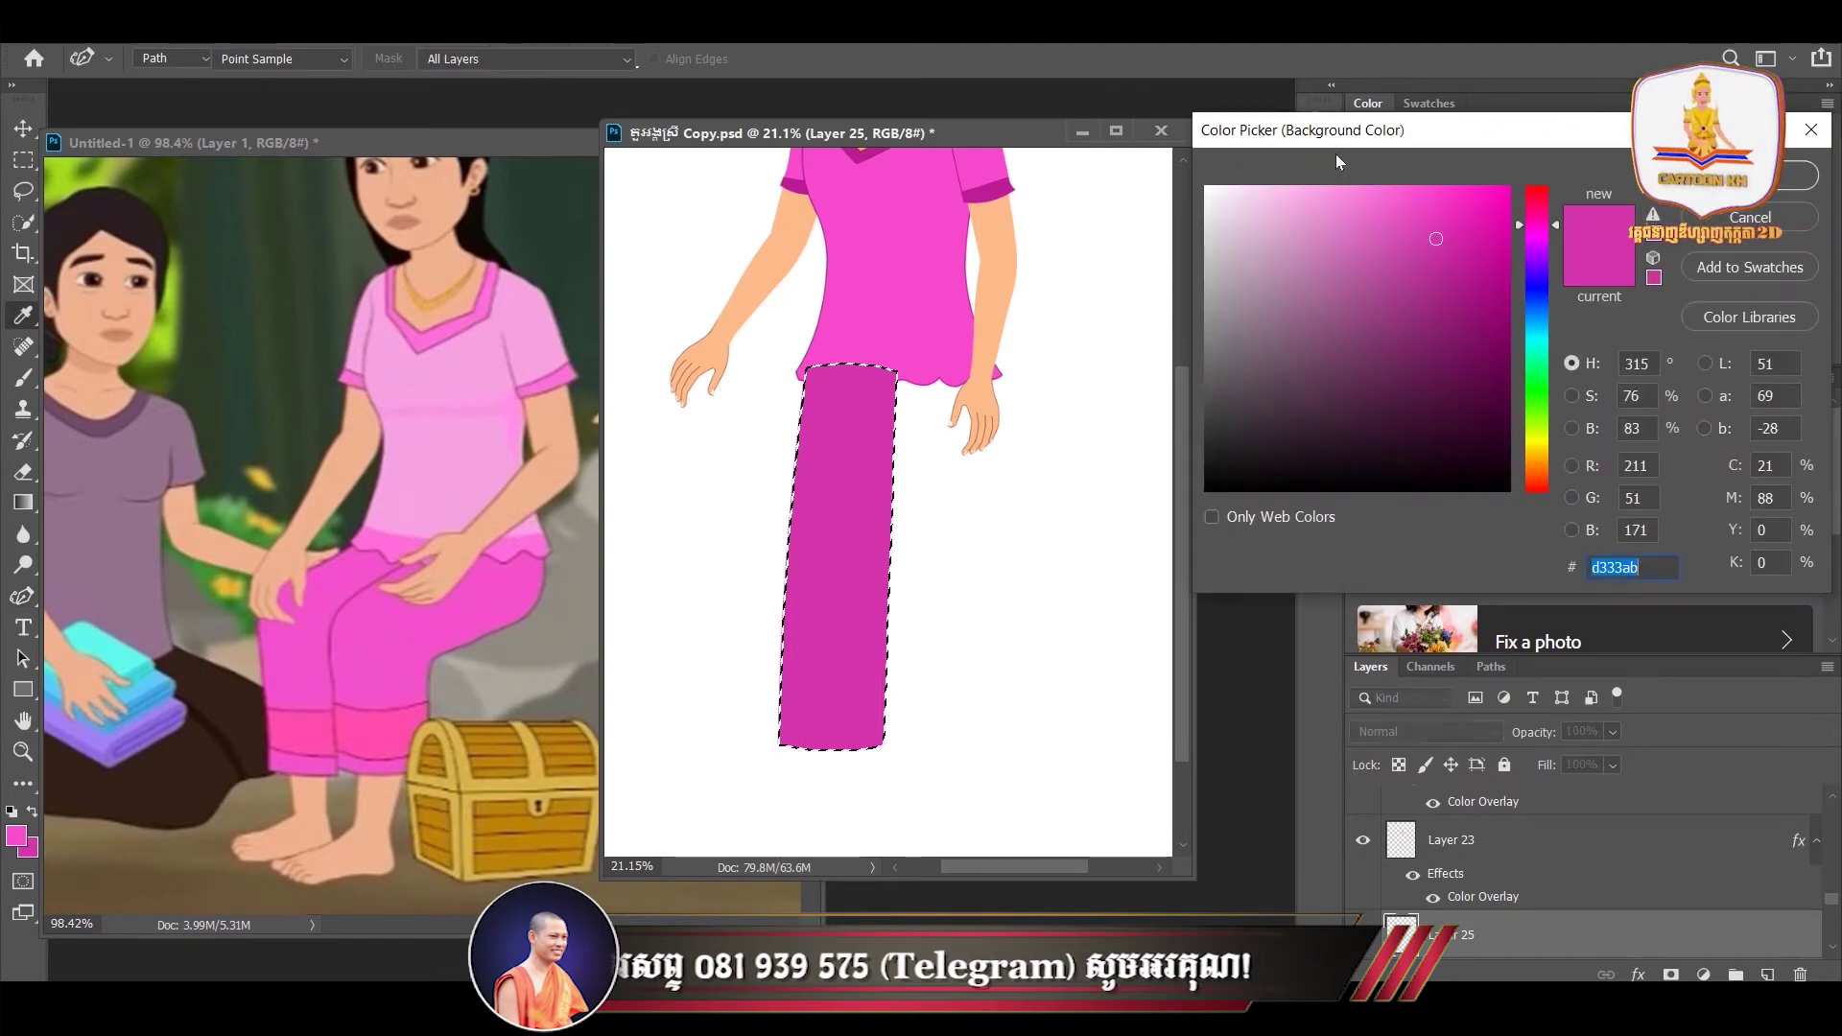
left_click_drag(1343, 144, 1245, 130)
left_click(1379, 266)
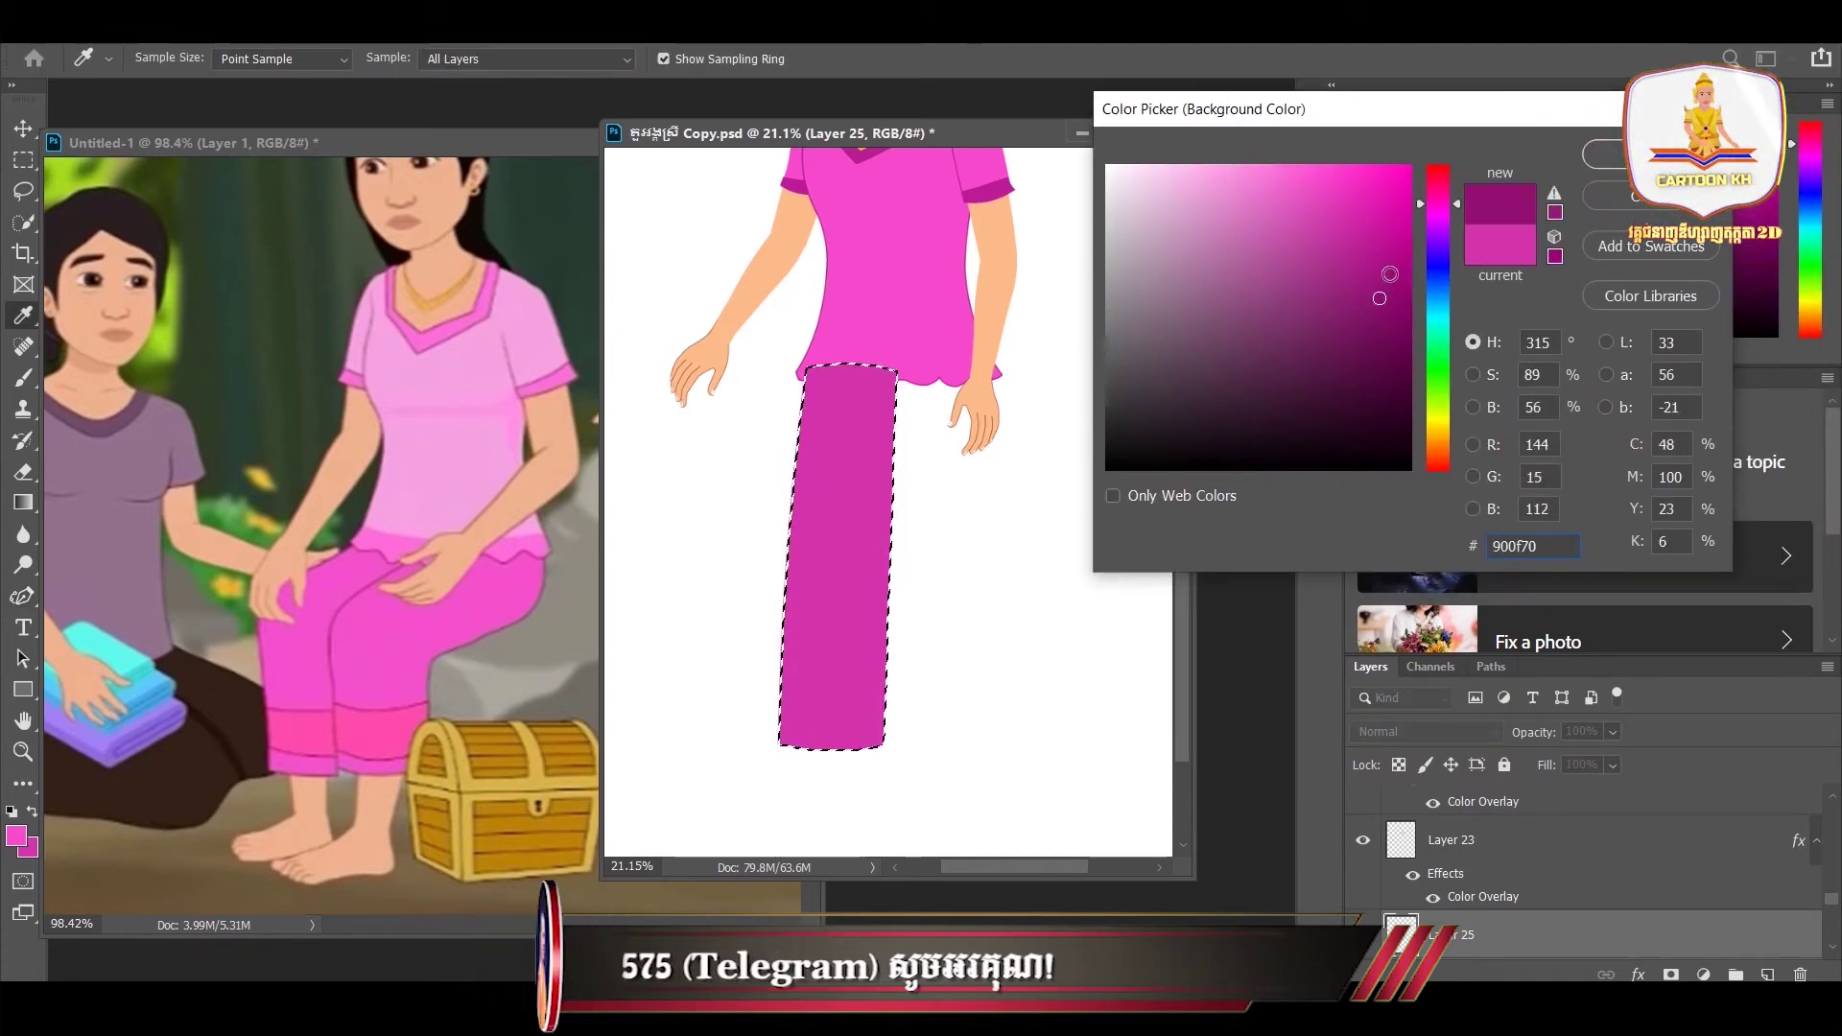
left_click(1392, 286)
left_click(1382, 302)
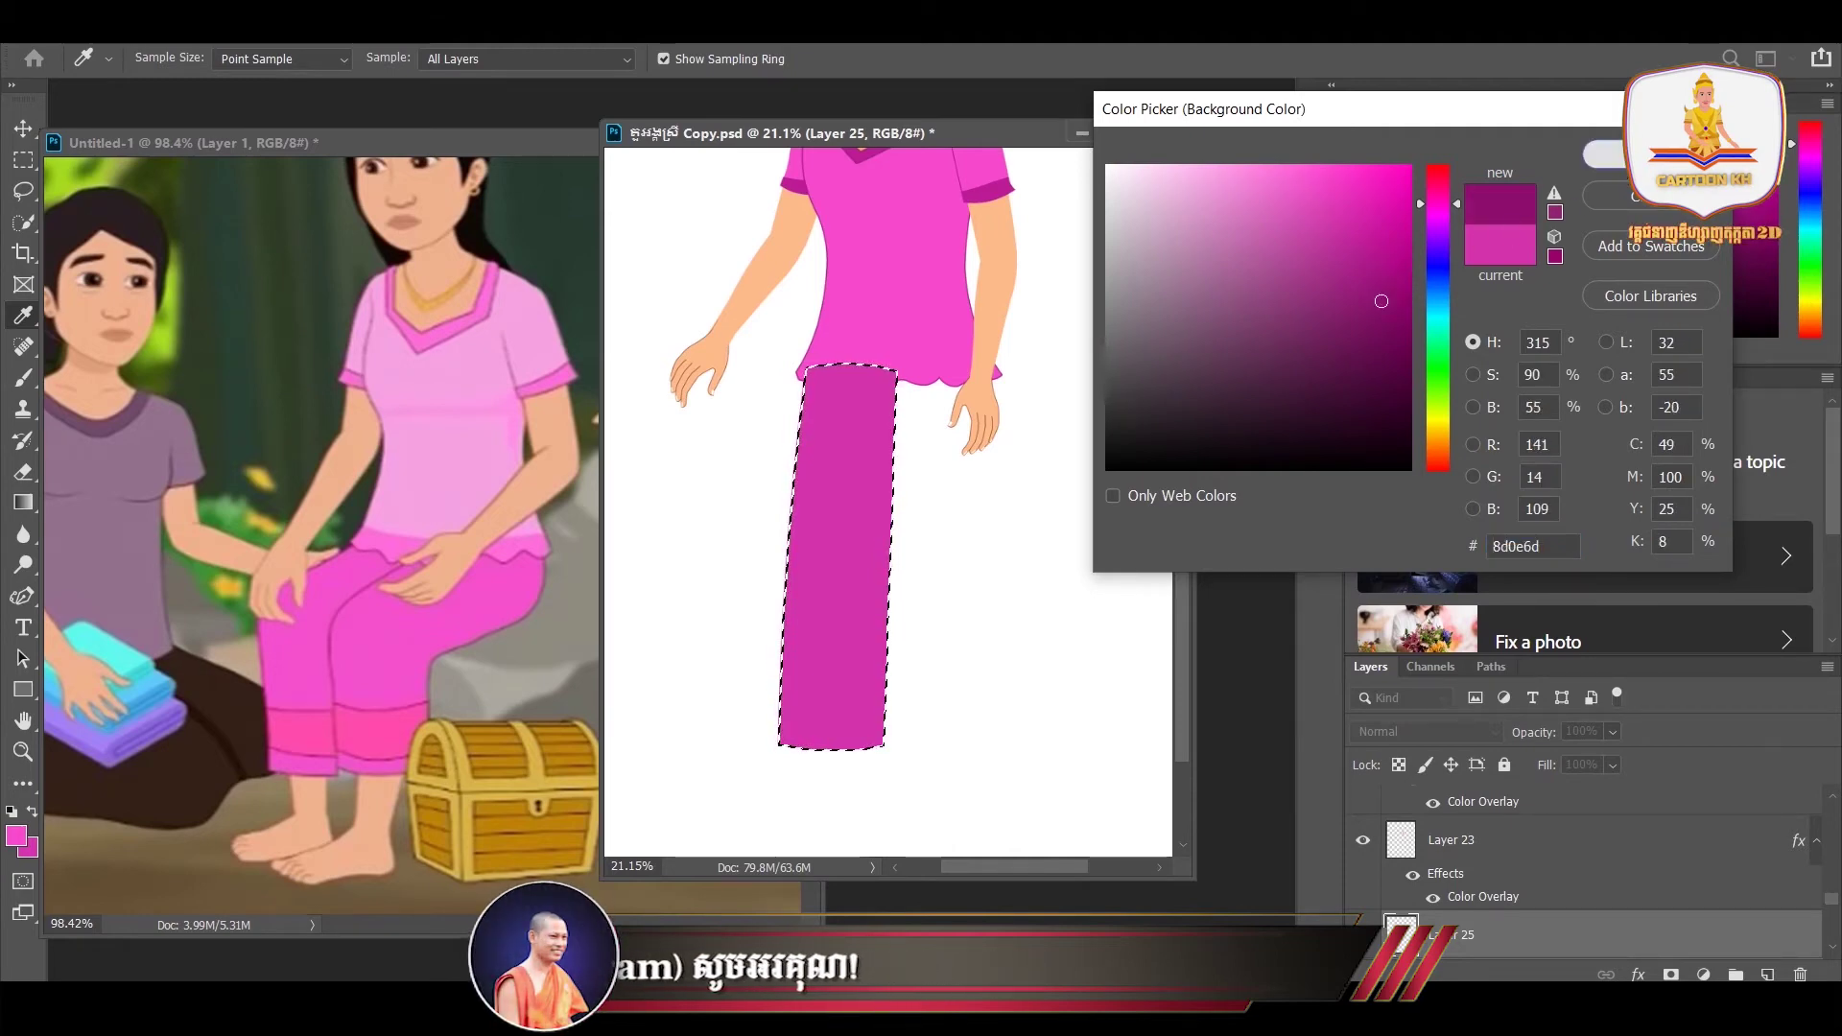
key("Return")
key("p")
key("ctrl+BackSpace")
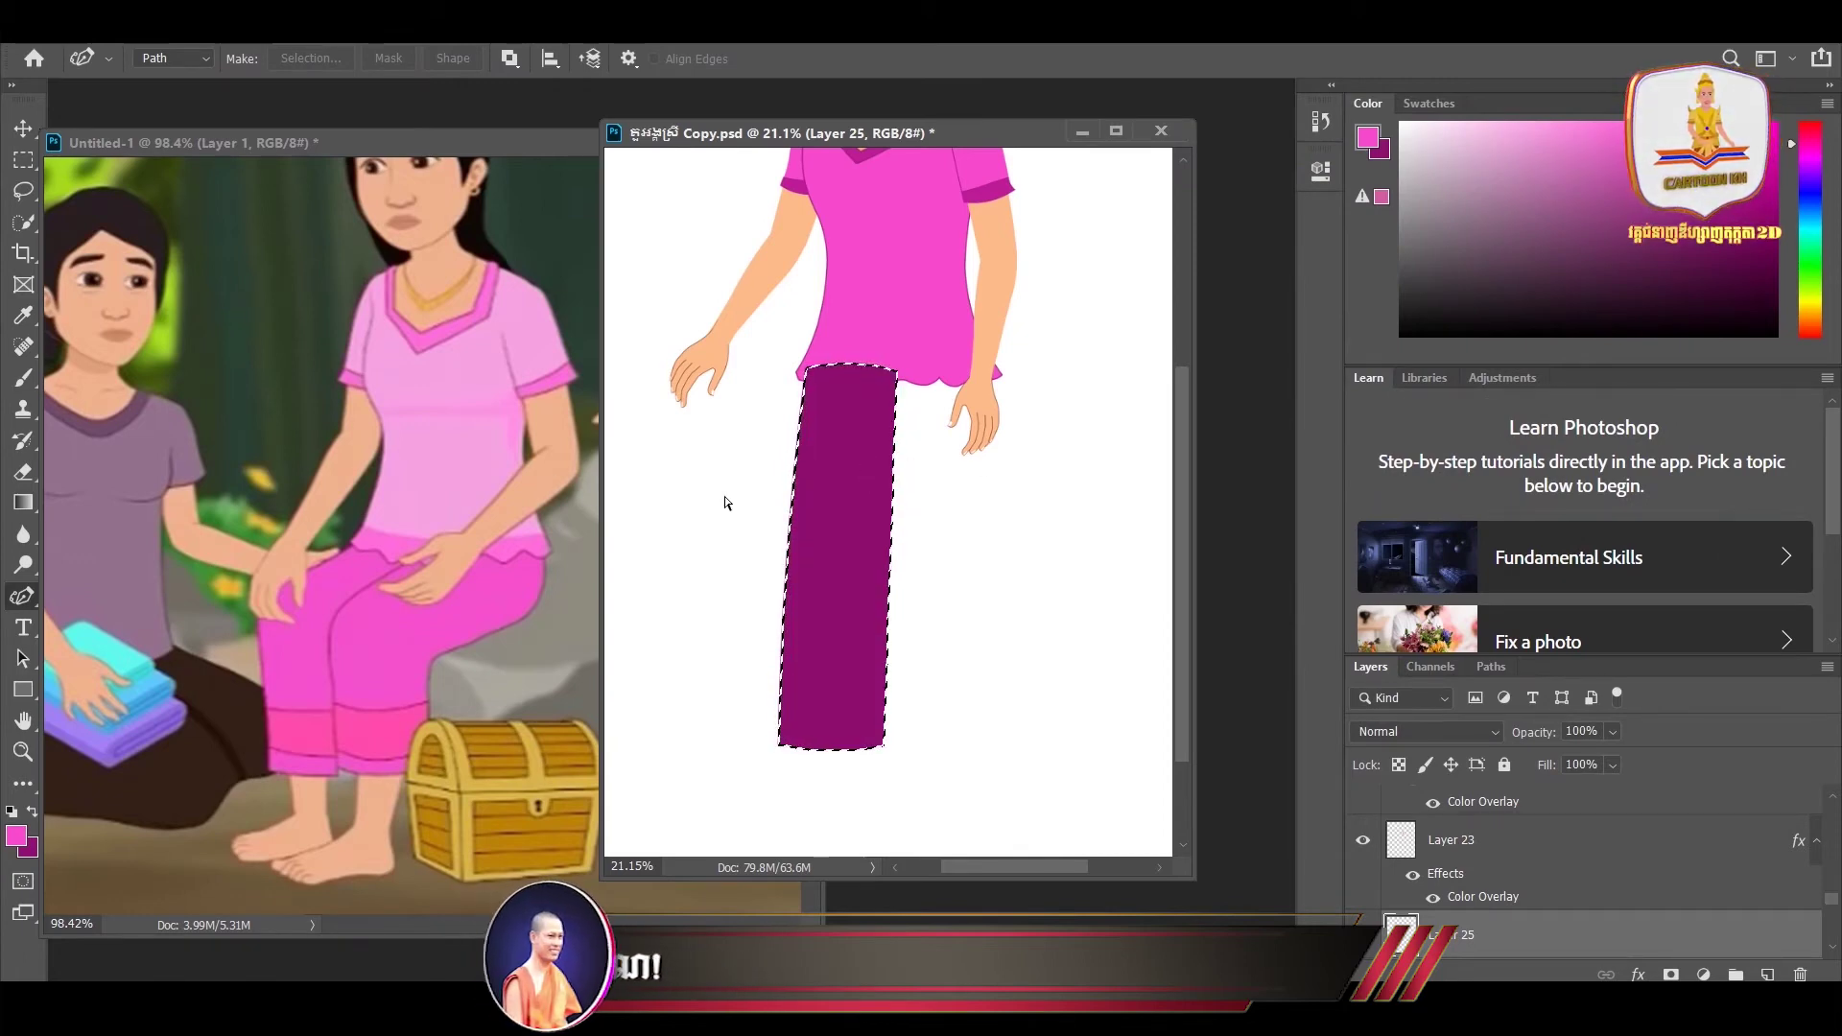
key("ctrl+d")
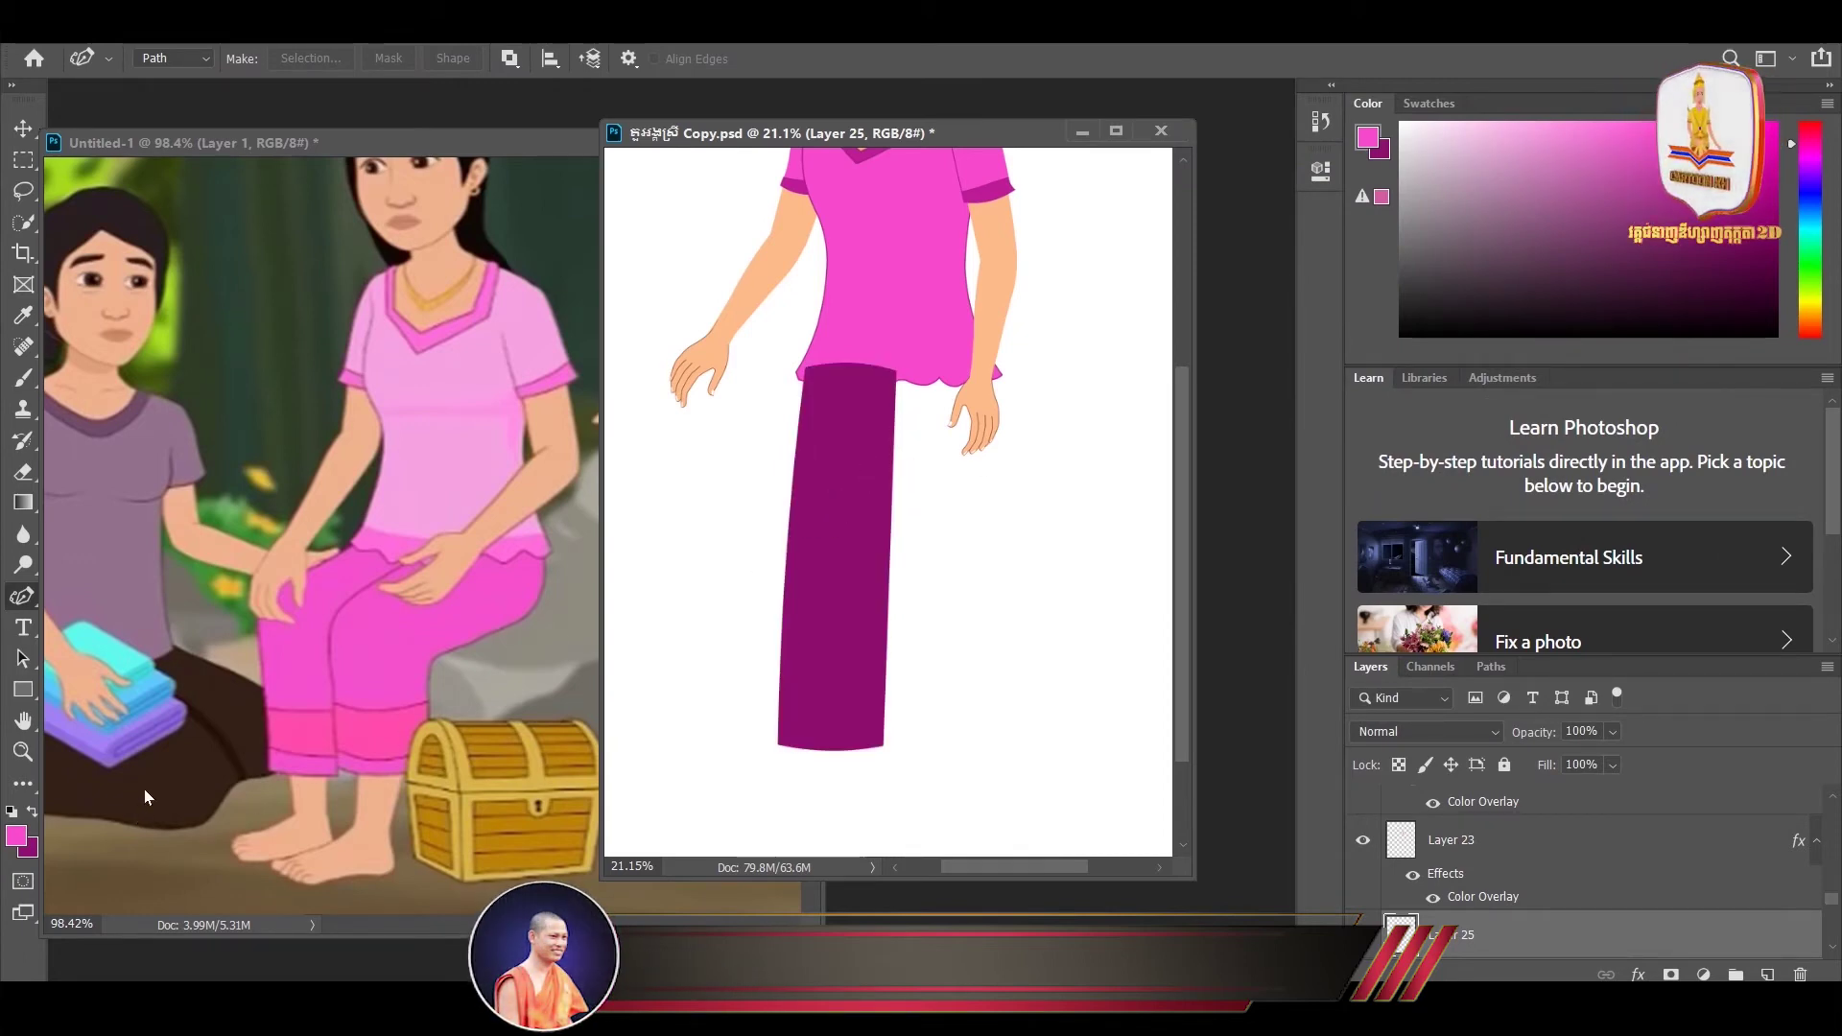
- Recolour the trouser leg on Layer 25 with light pink f794df and deselect it
left_click(15, 836)
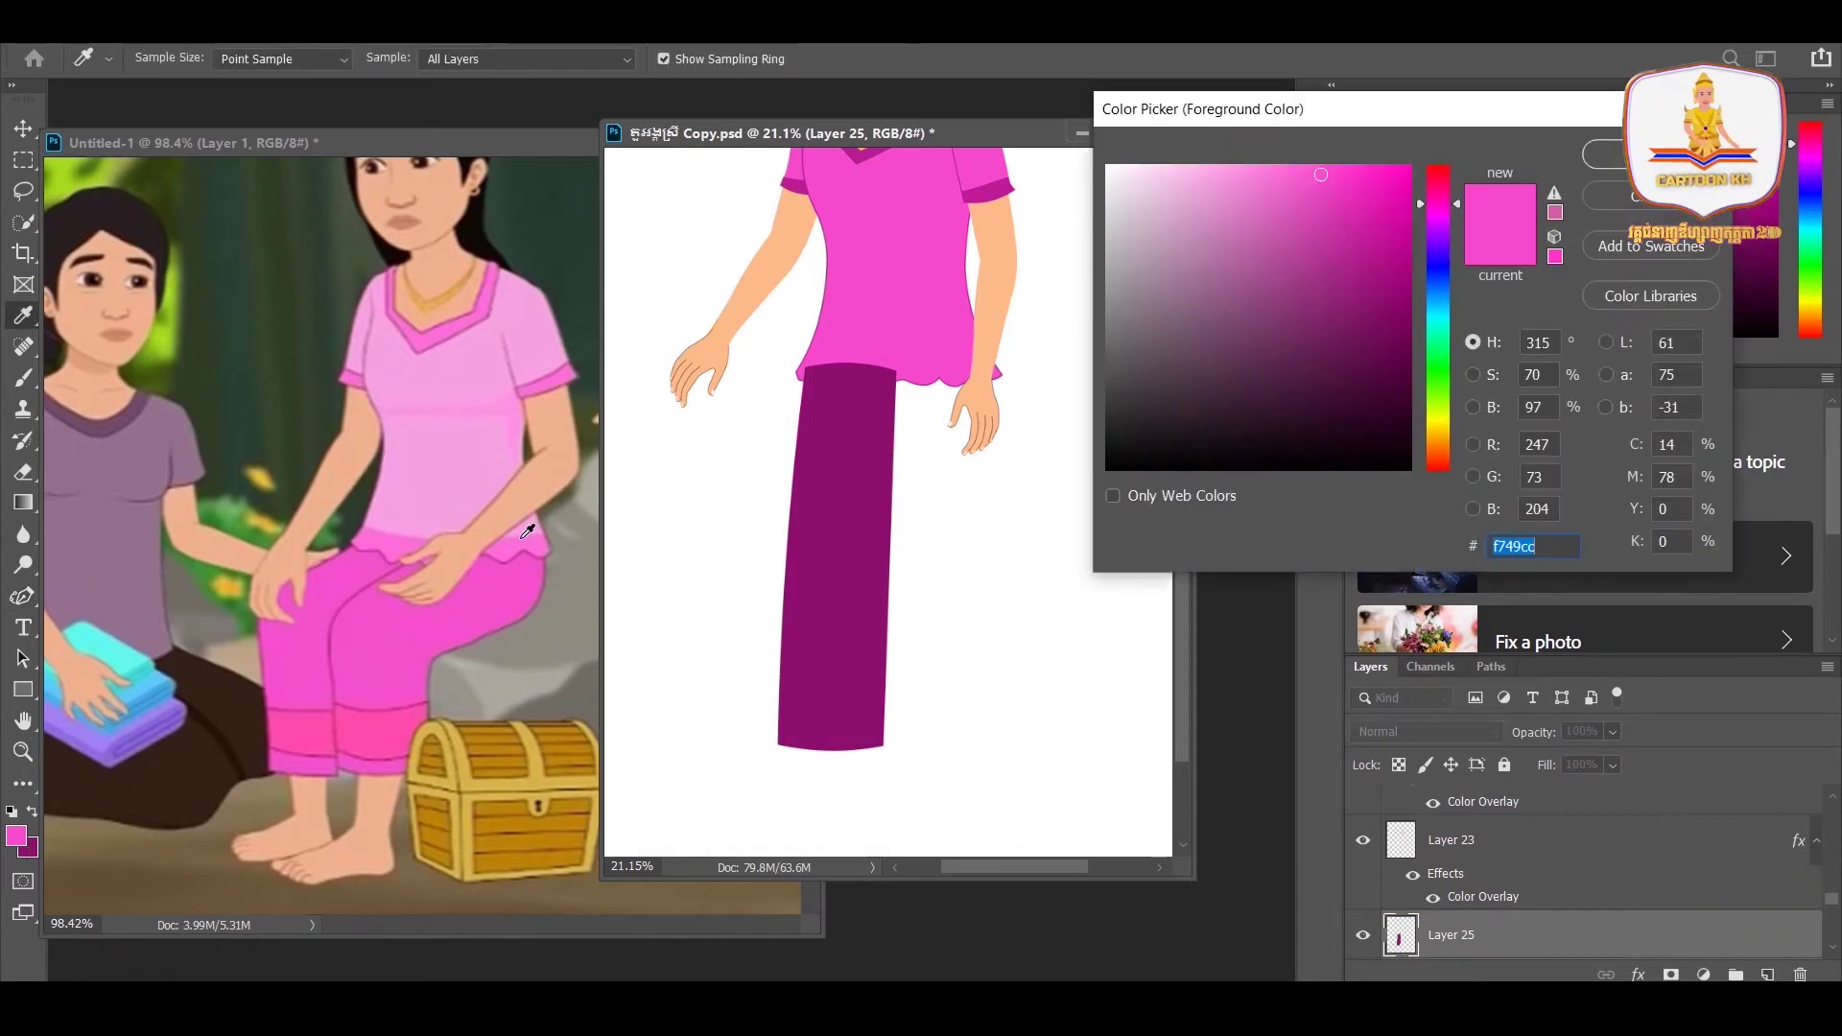
left_click(445, 470)
left_click(441, 503)
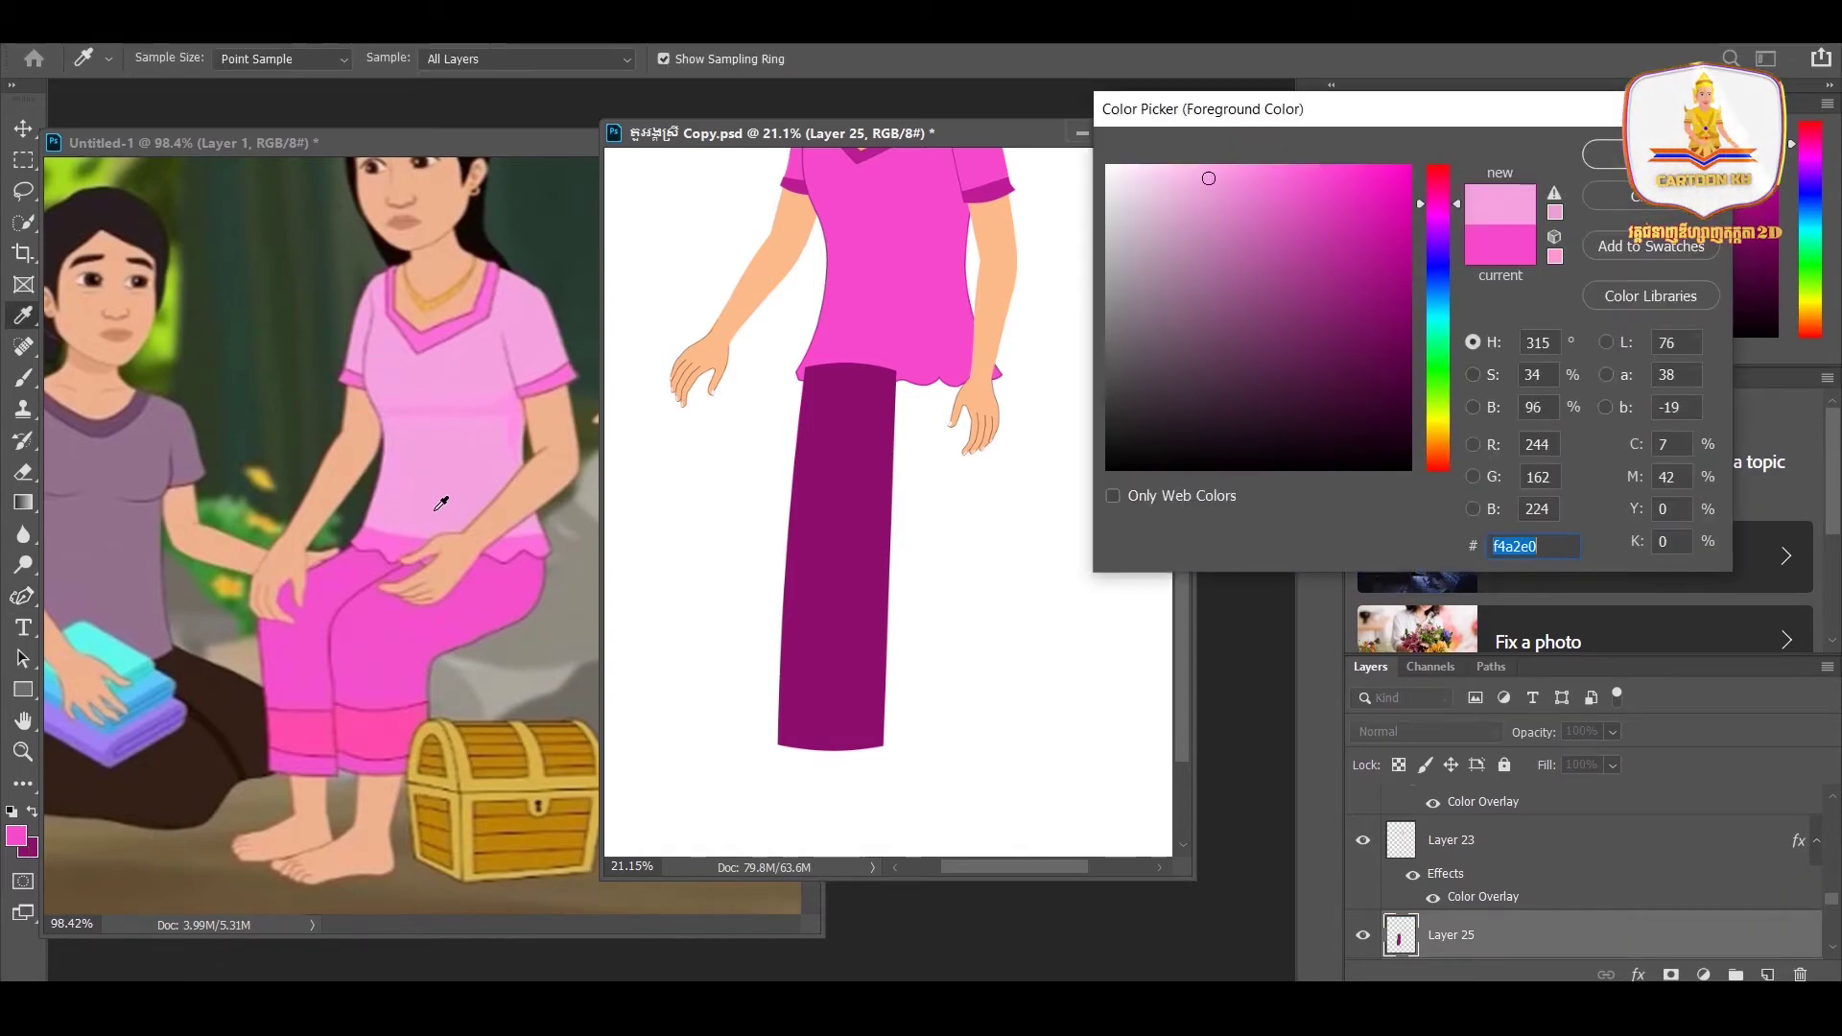
left_click(1228, 173)
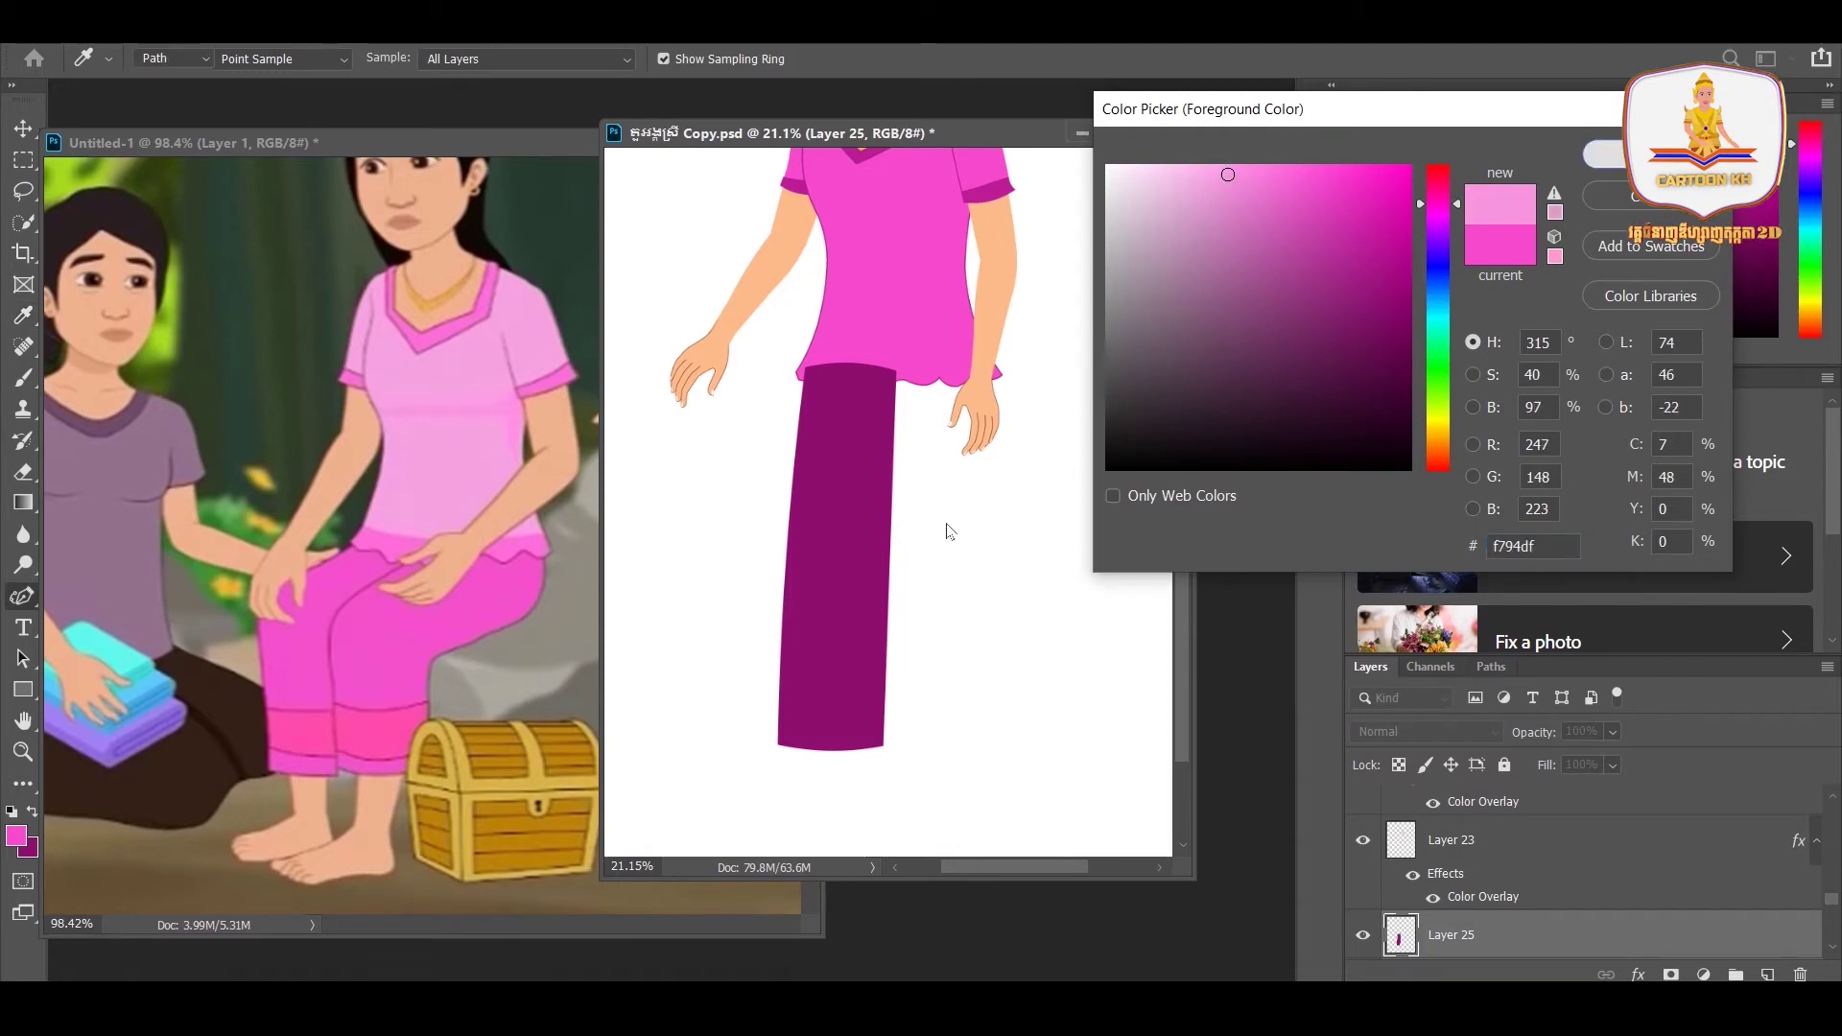
left_click(1622, 158)
key("p")
key("ctrl+Return")
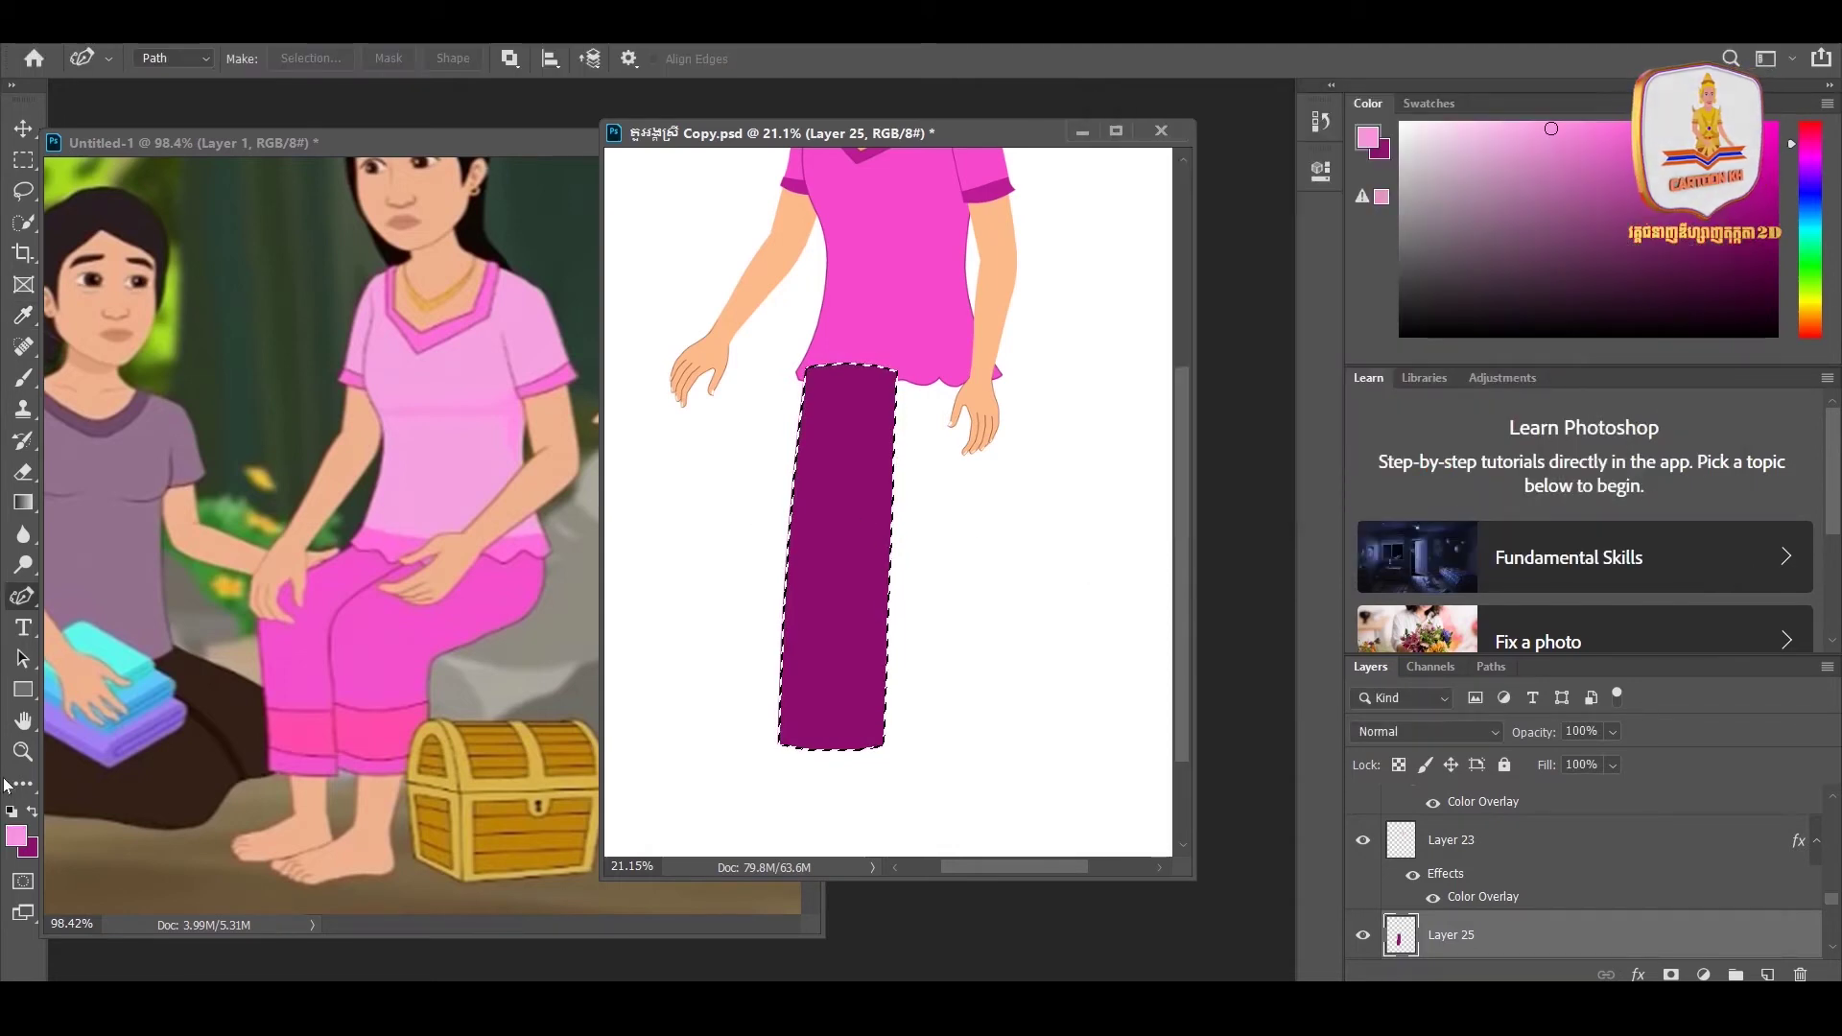
key("x")
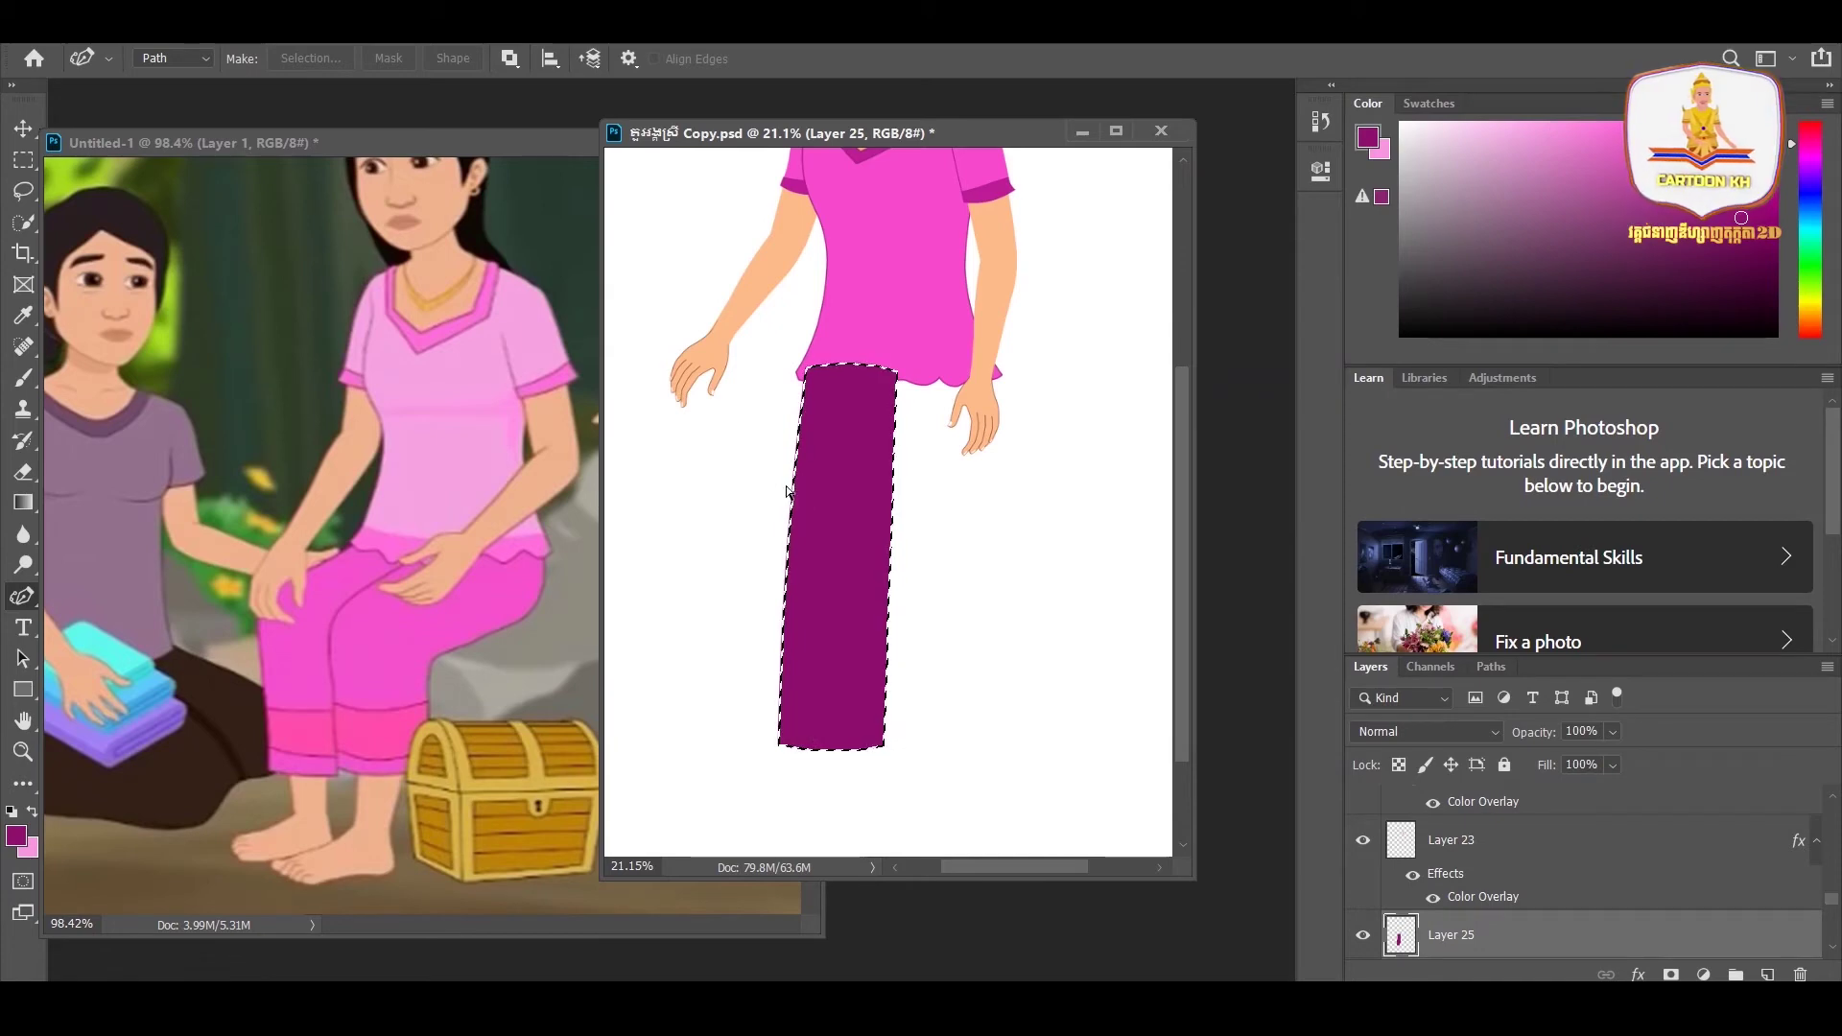
key("ctrl+BackSpace")
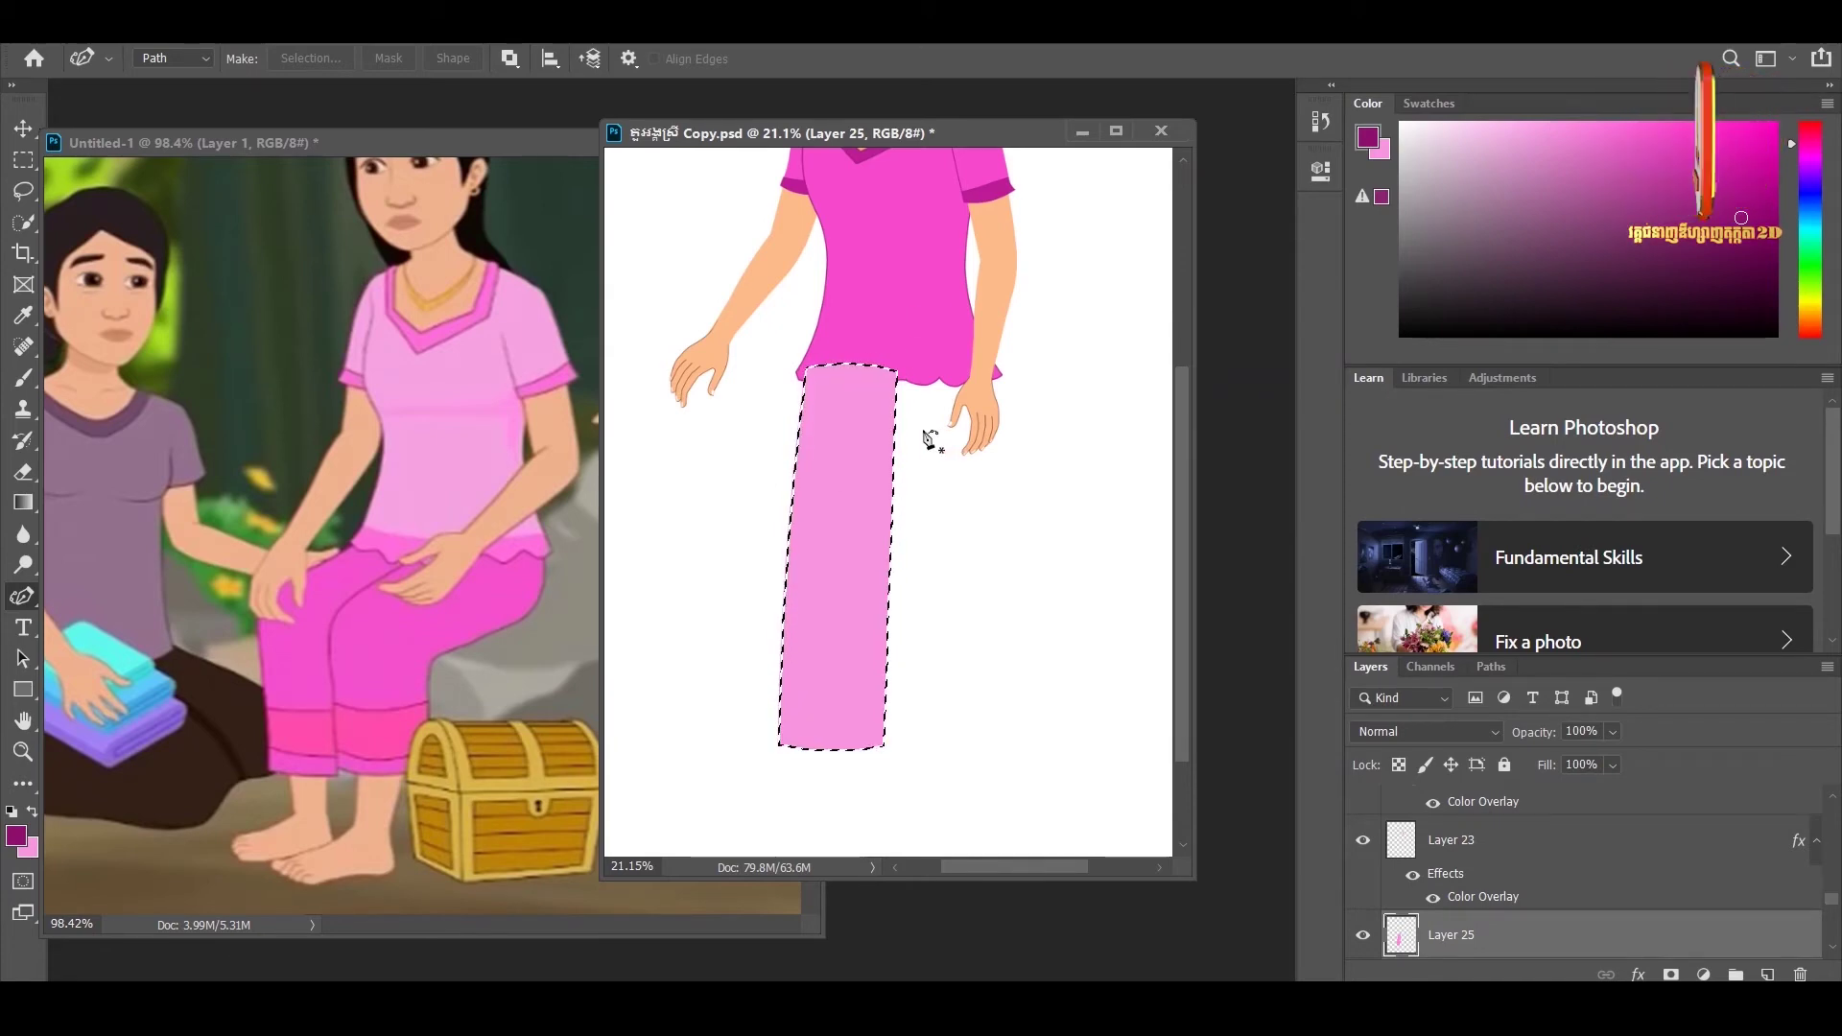
key("ctrl+d")
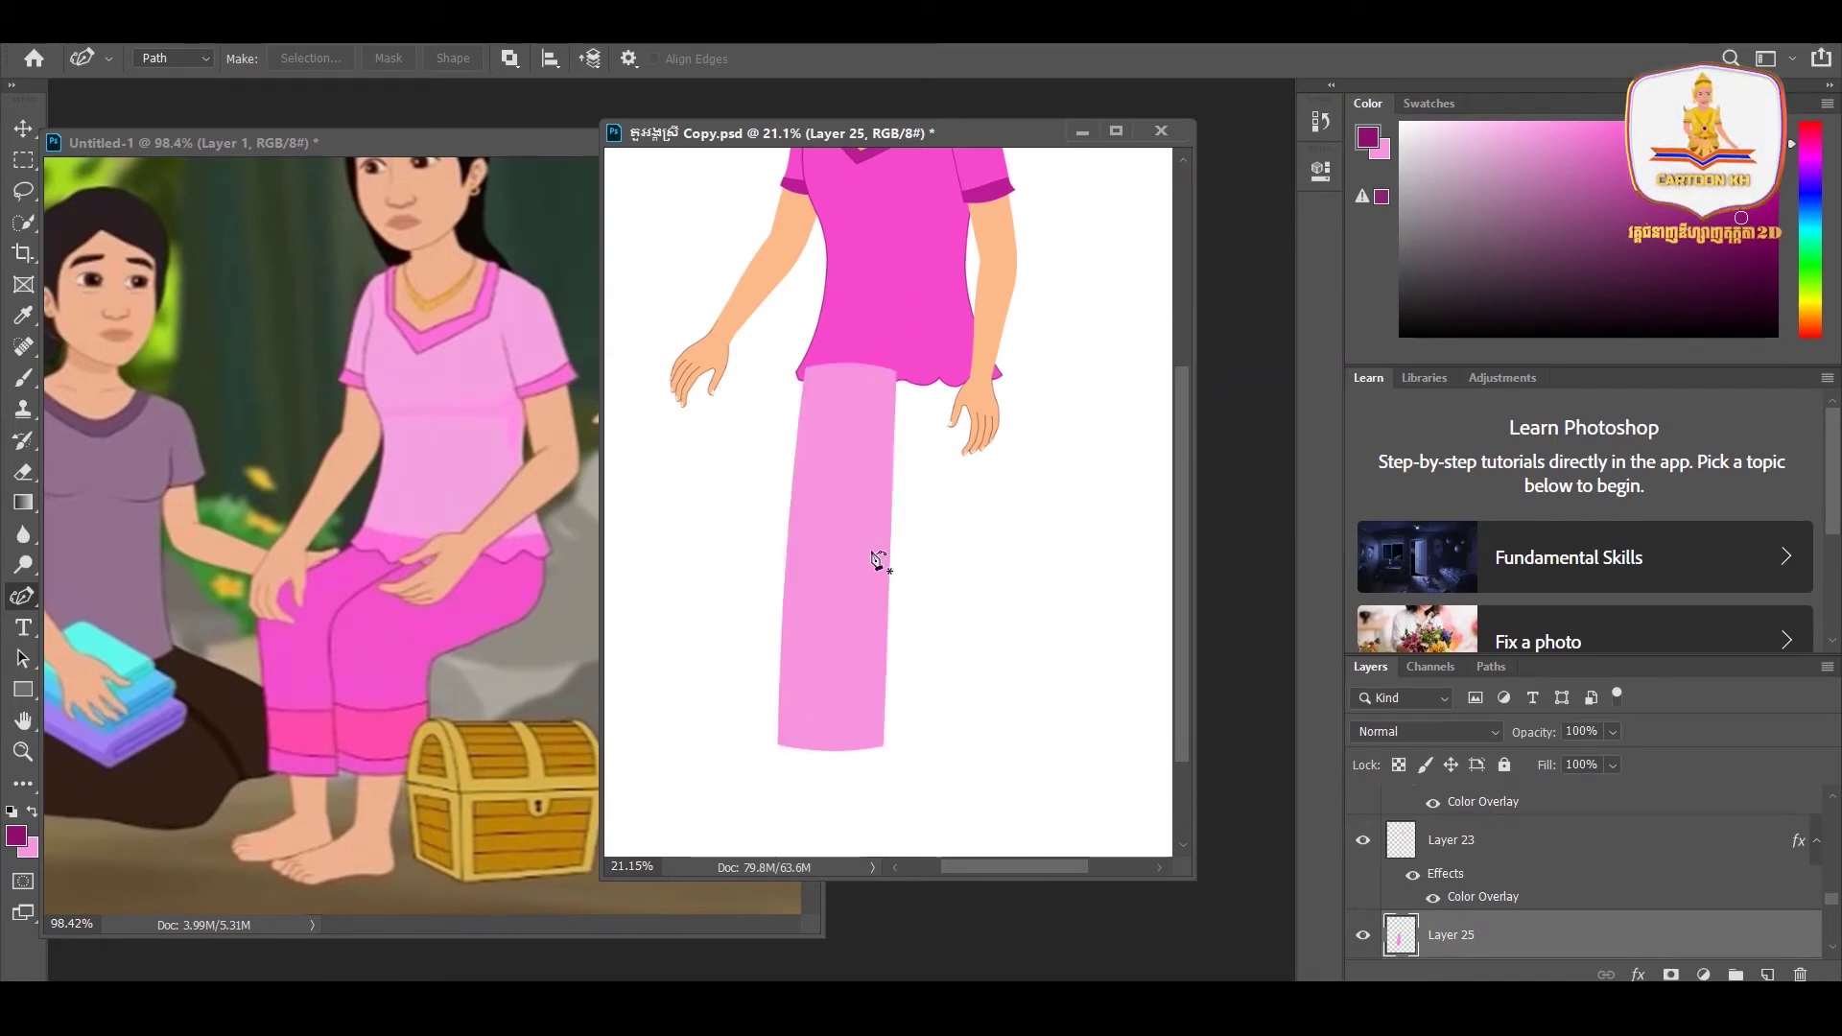
- Move the trouser-leg layer beneath Layer 14 and bring the leg back into view
key("v")
scroll(876, 582, "down", 3)
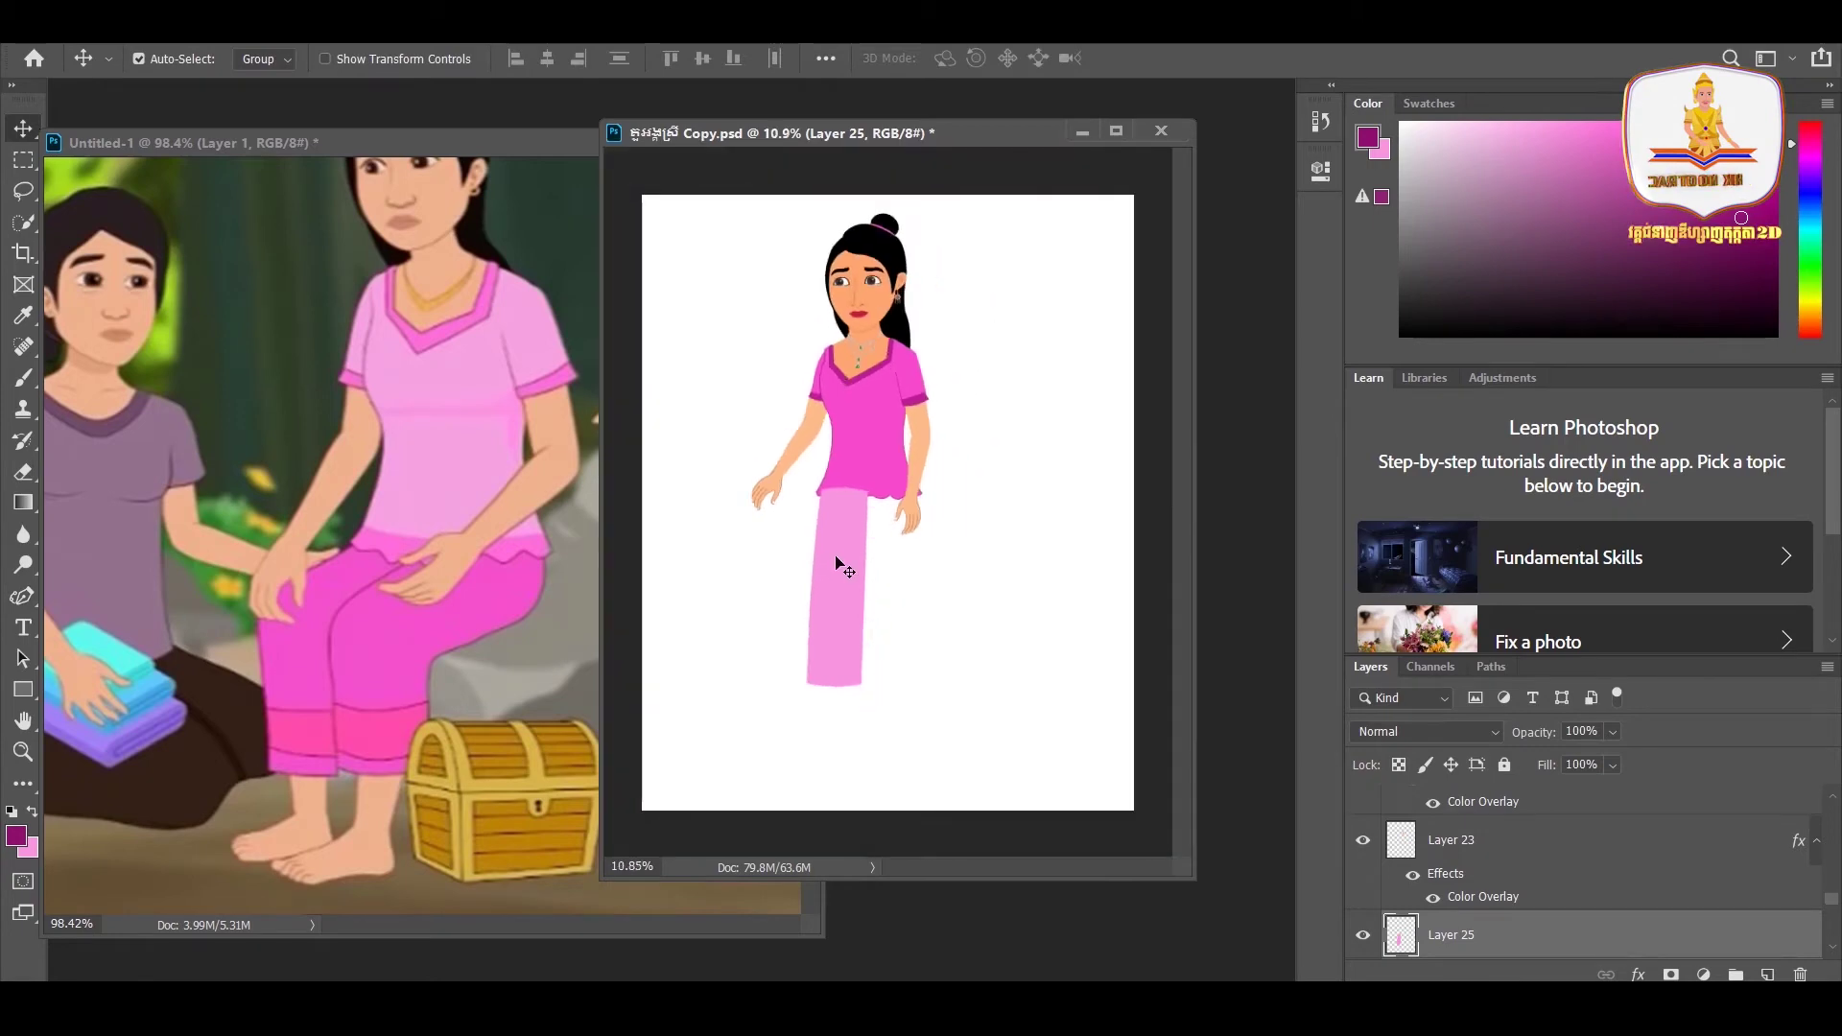
left_click_drag(1484, 953, 1456, 892)
scroll(849, 562, "up", 3)
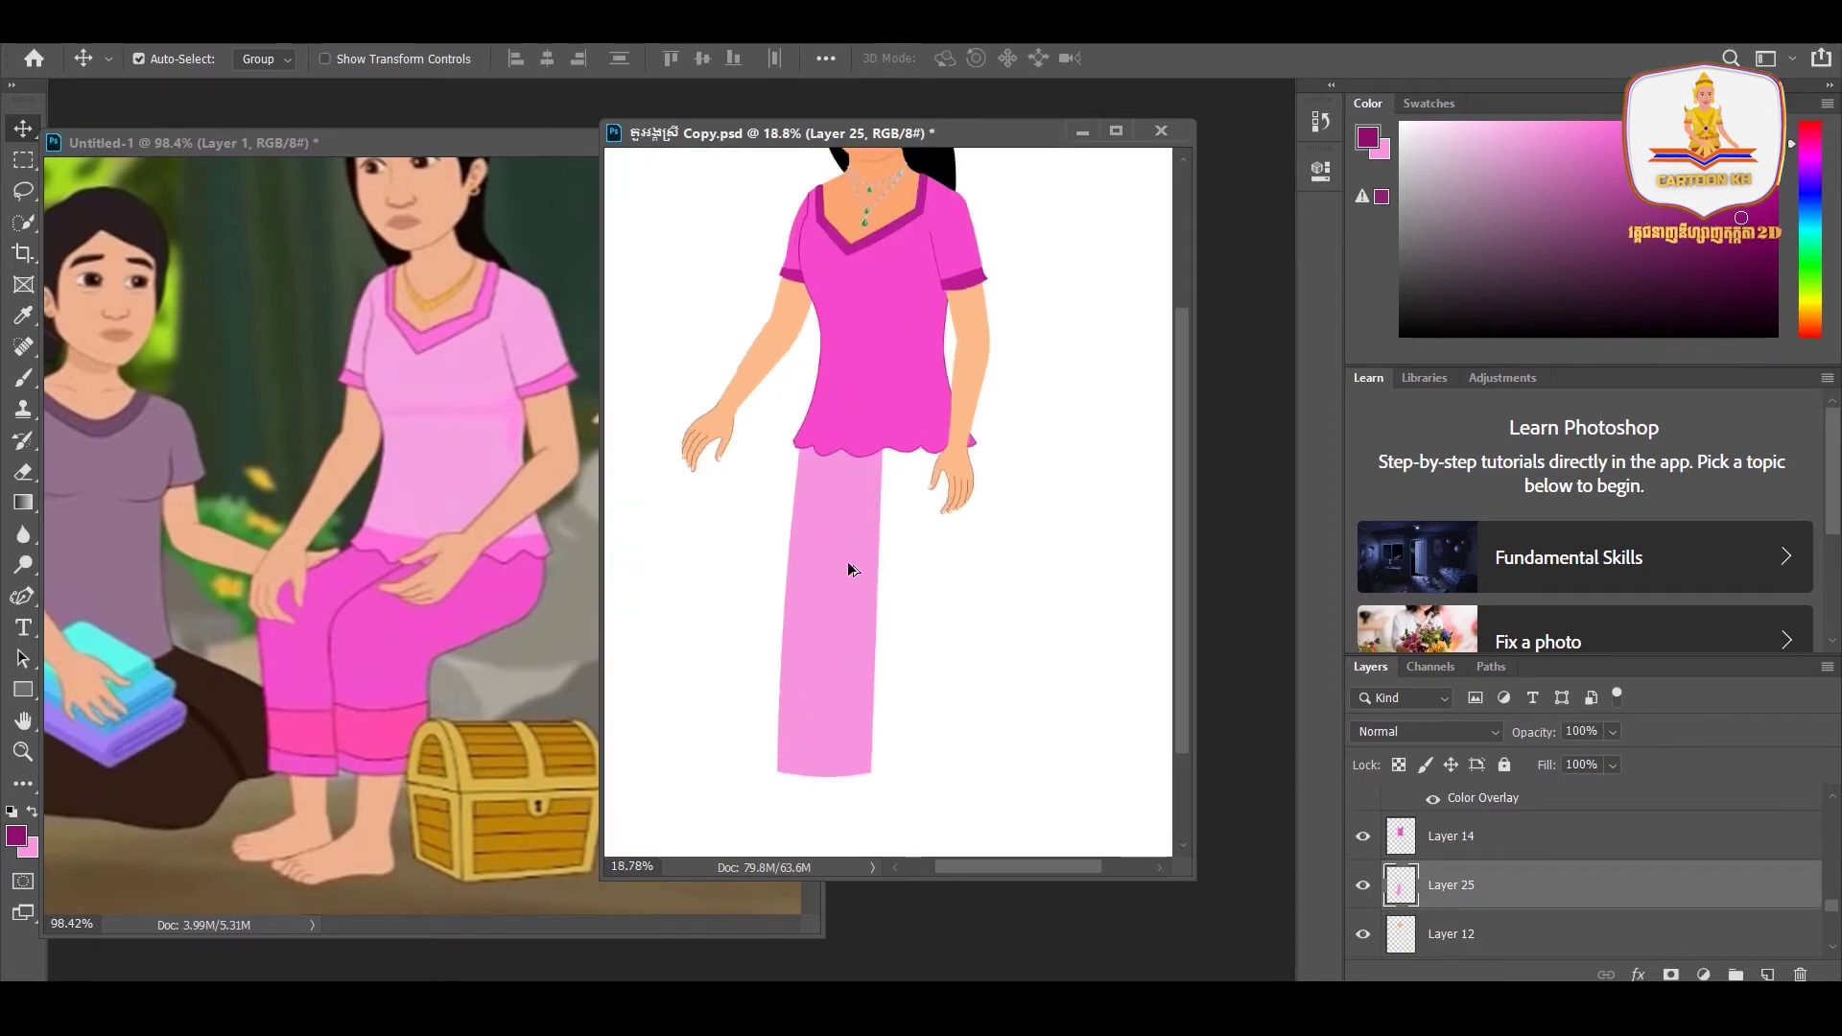
scroll(848, 569, "down", 1)
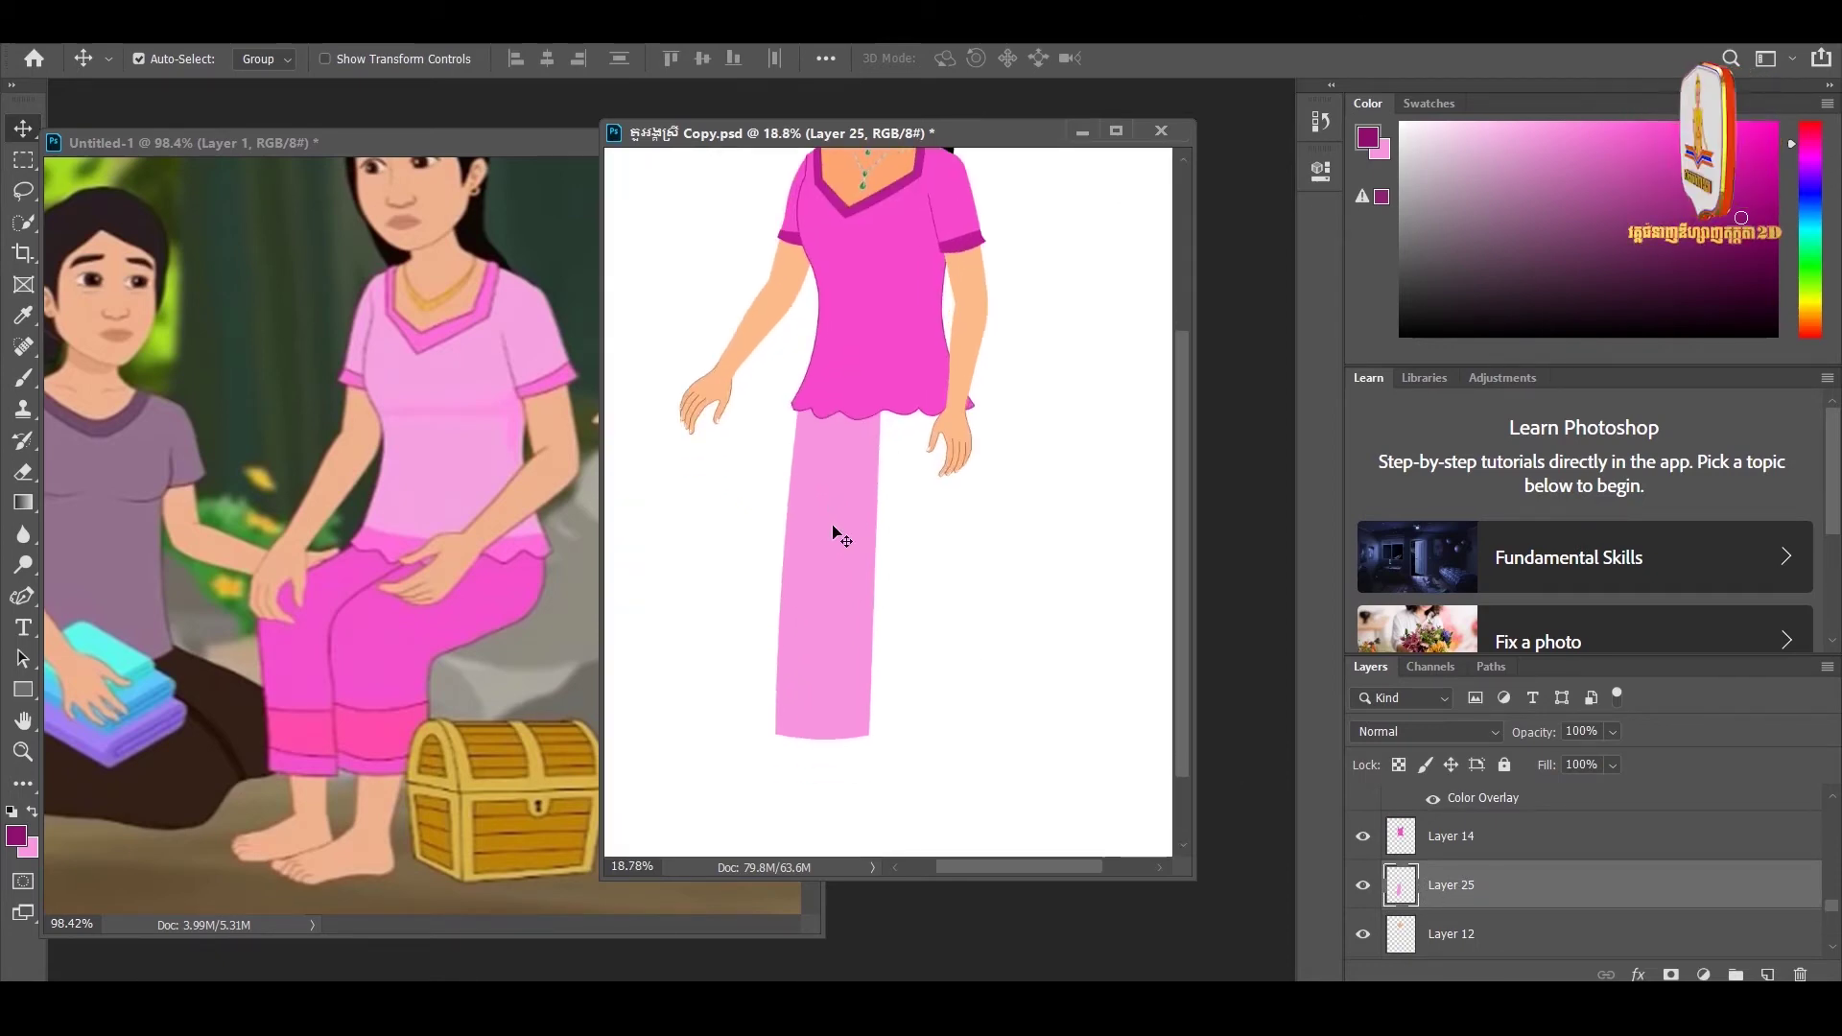
scroll(833, 563, "up", 1)
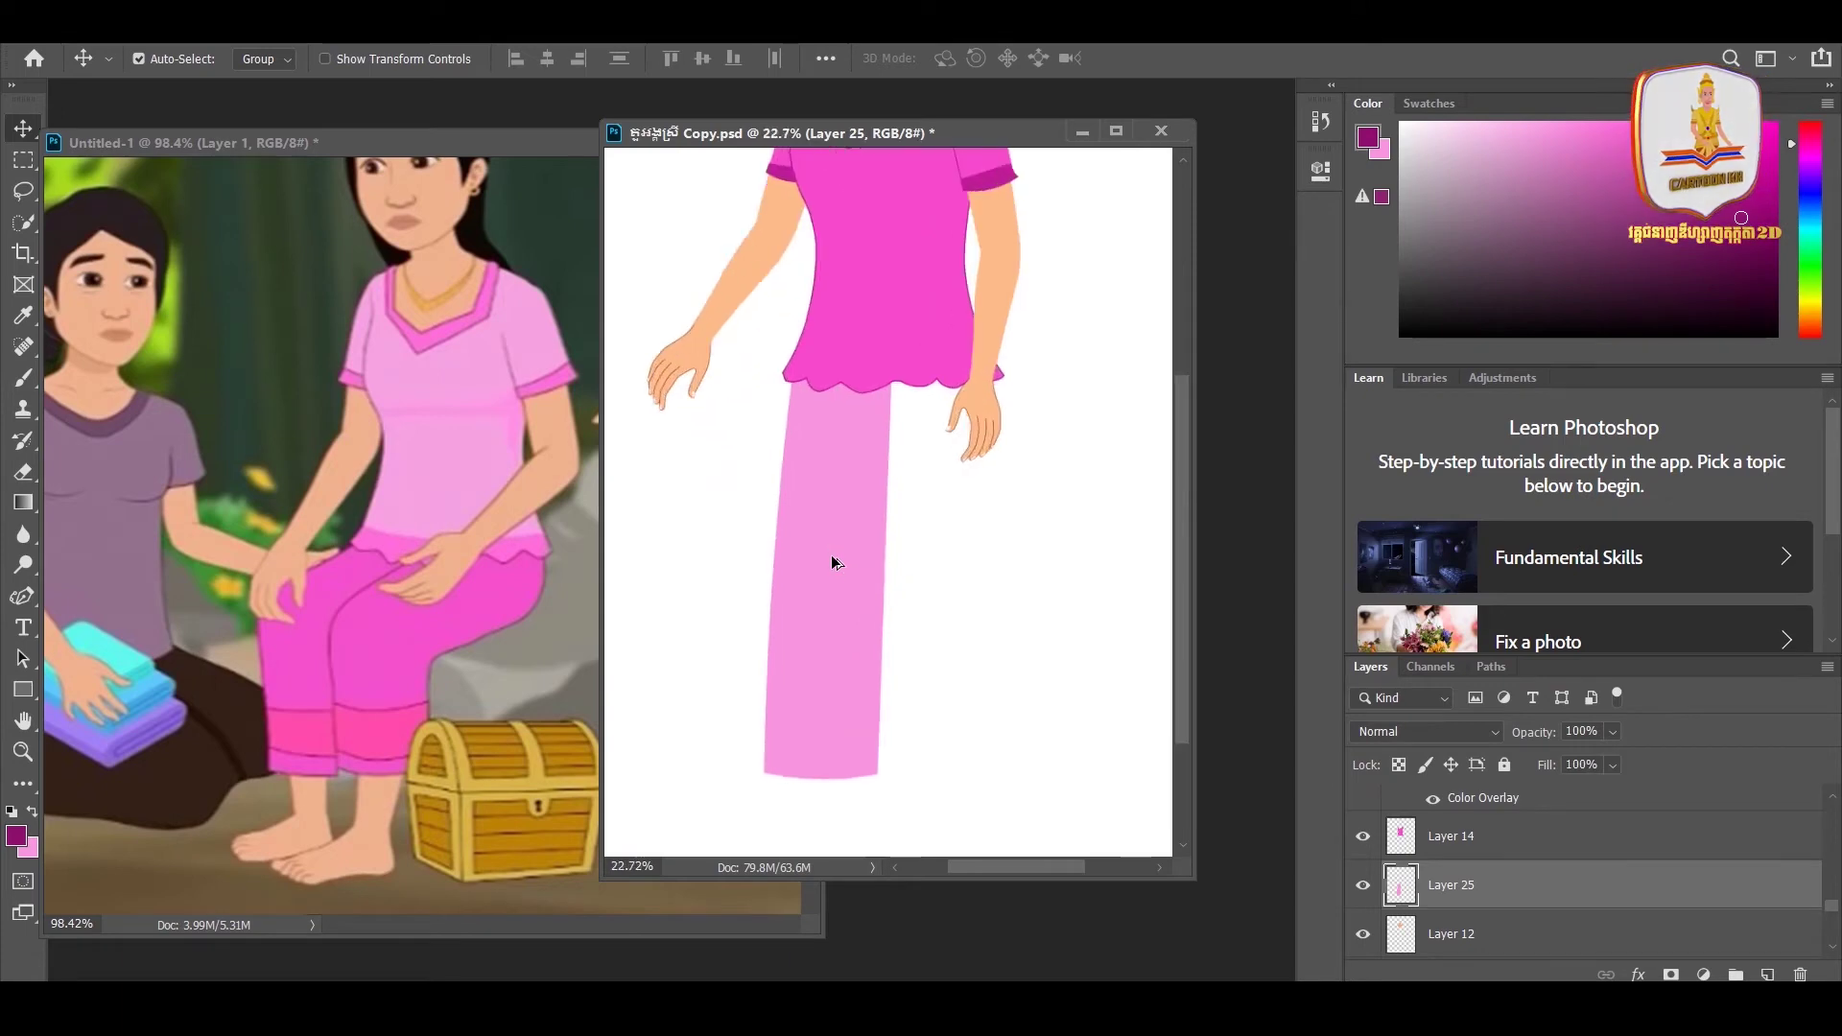
scroll(835, 560, "up", 1)
left_click_drag(844, 522, 787, 425)
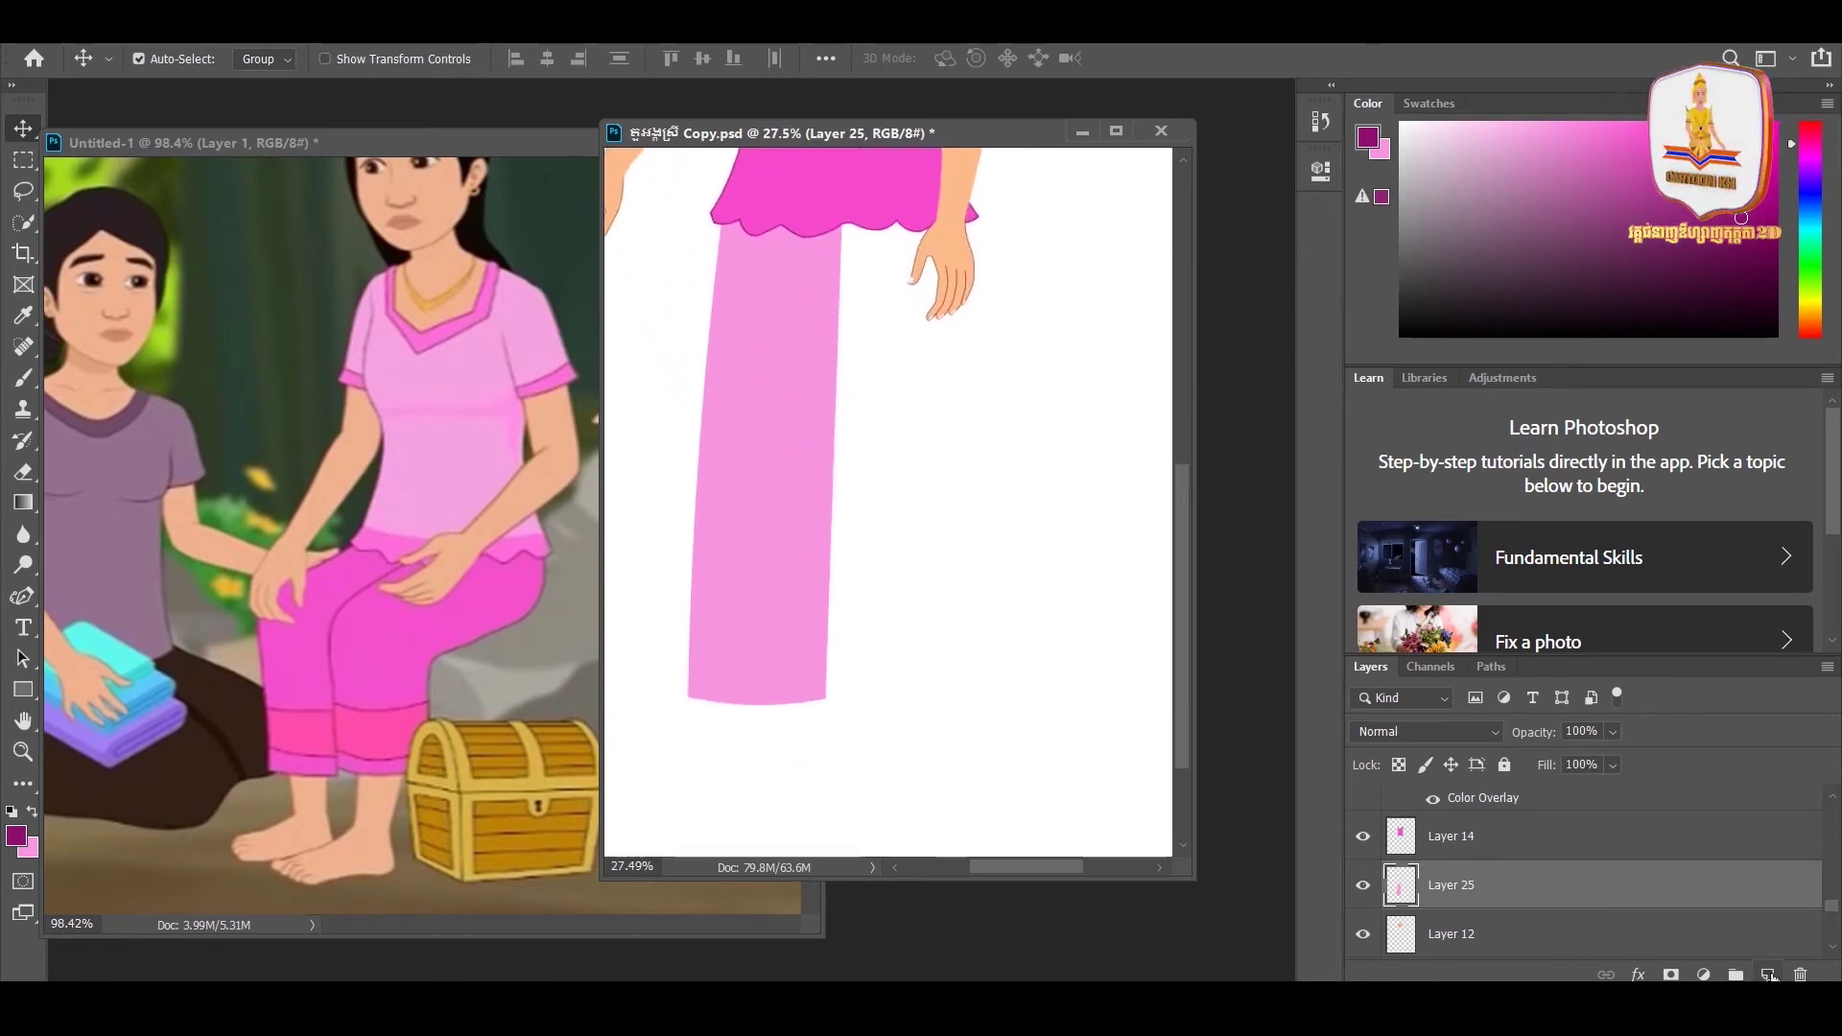
left_click(29, 600)
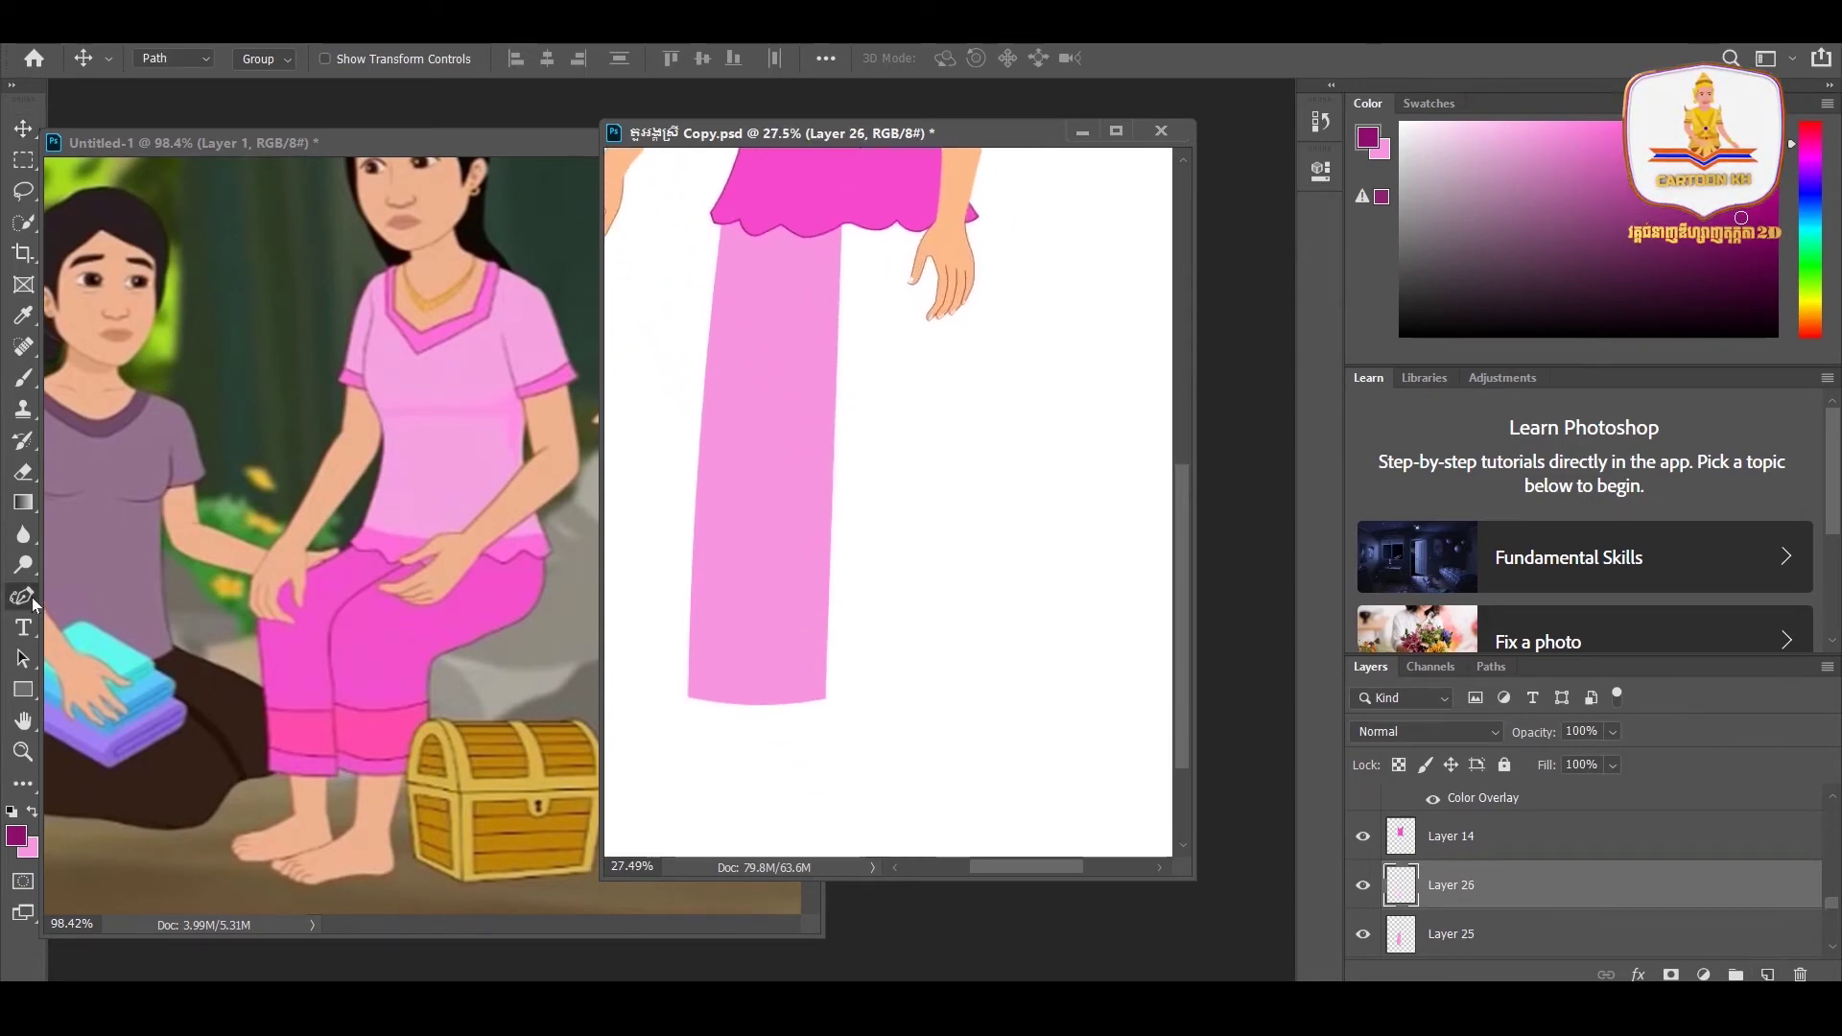
- Draw a Pen path for the right trouser leg, from blouse hem to trouser hem
right_click(29, 600)
left_click(94, 591)
left_click_drag(775, 434, 763, 488)
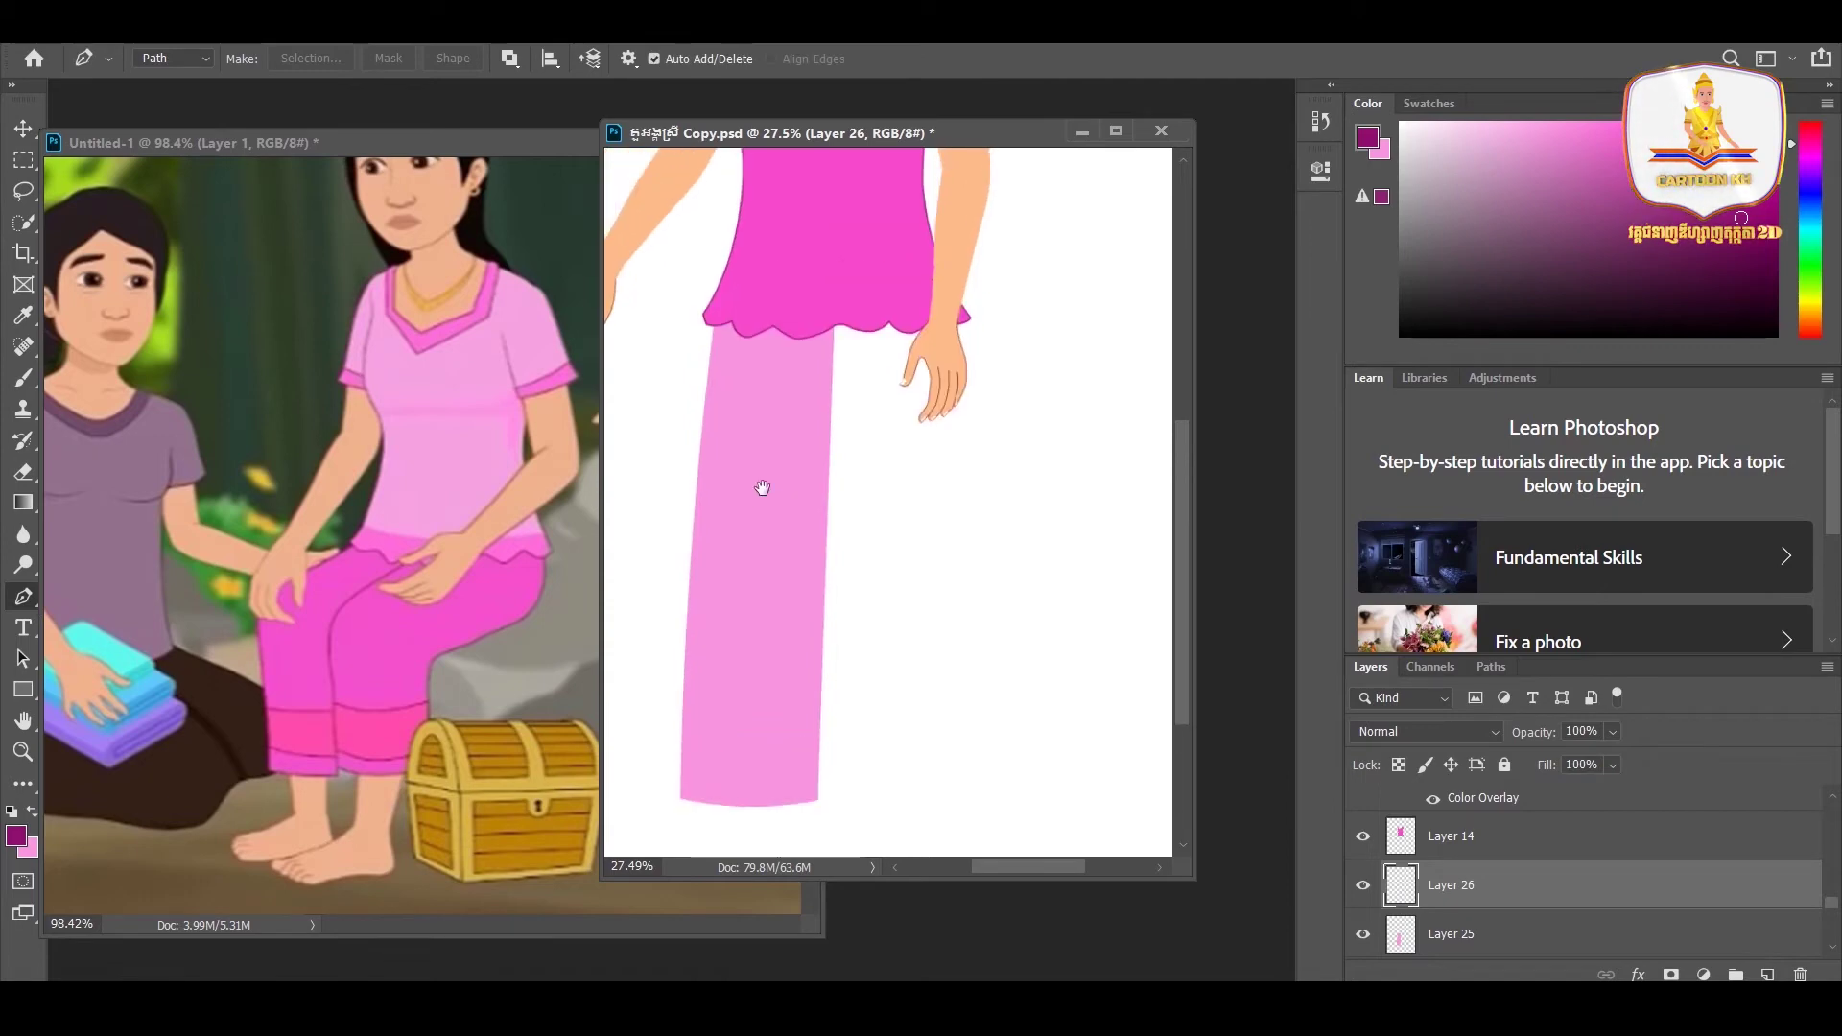
left_click(825, 311)
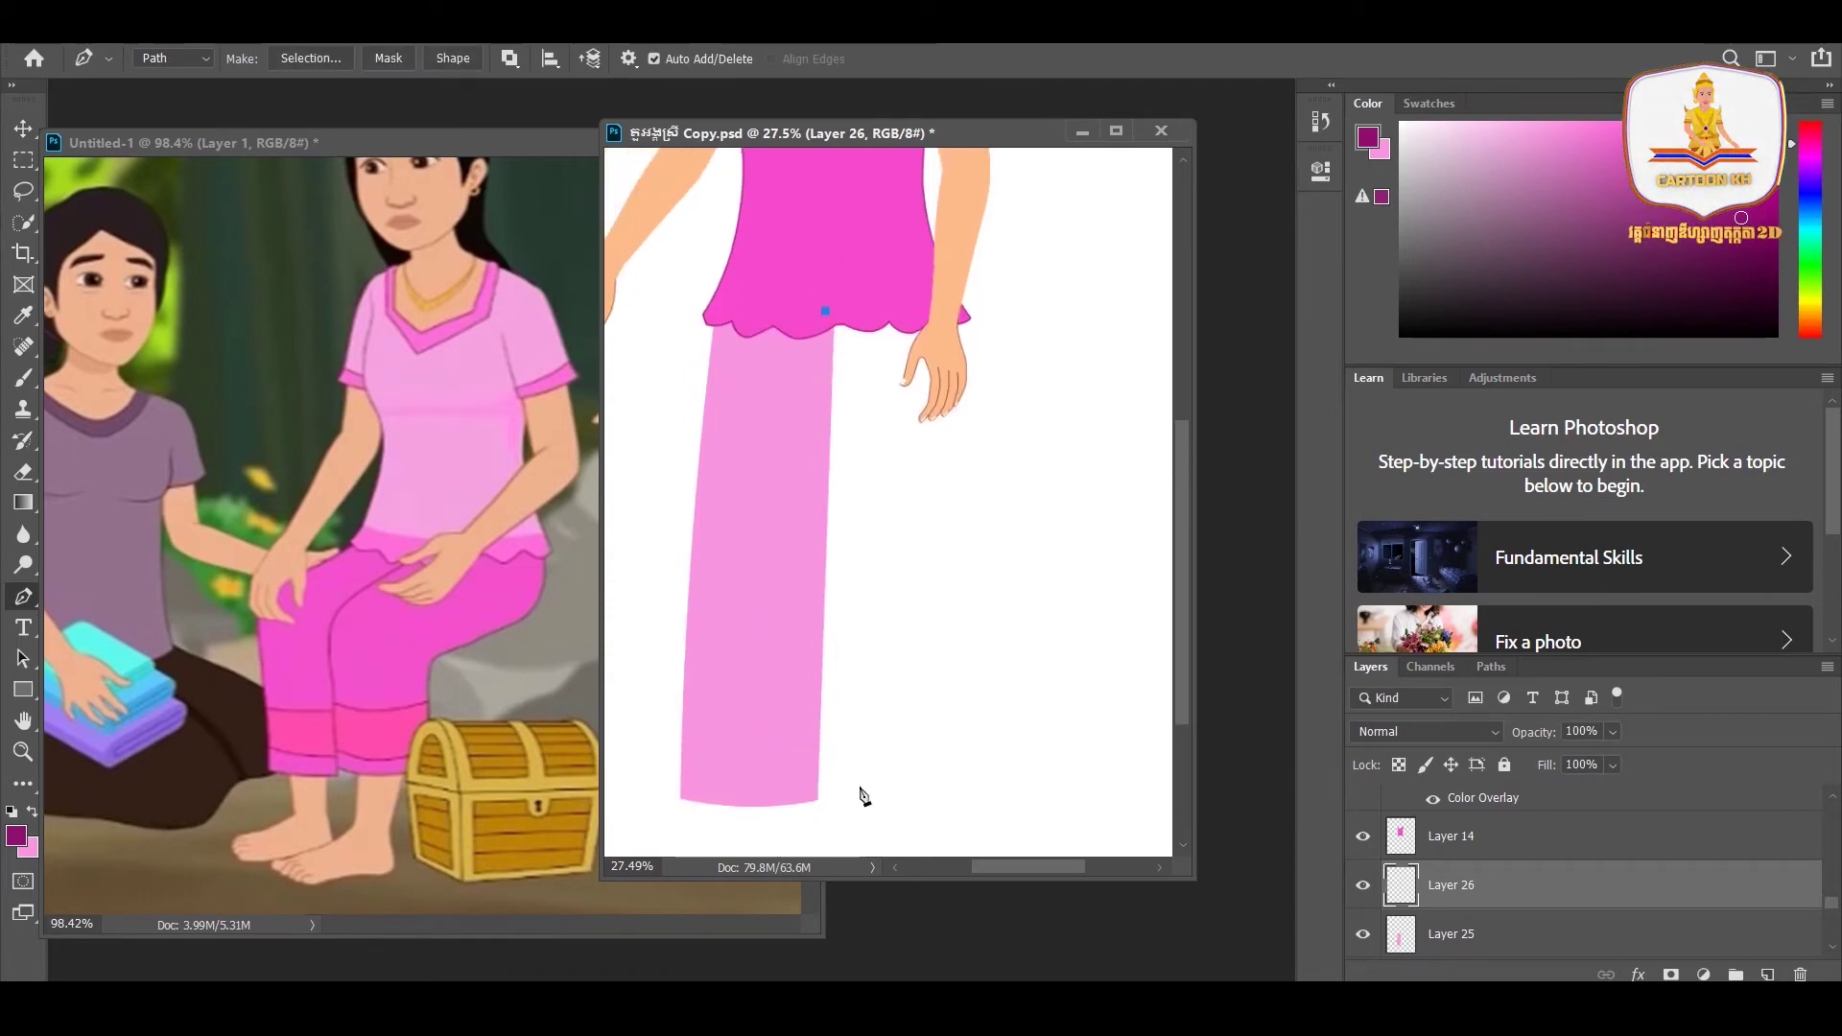
left_click(817, 777)
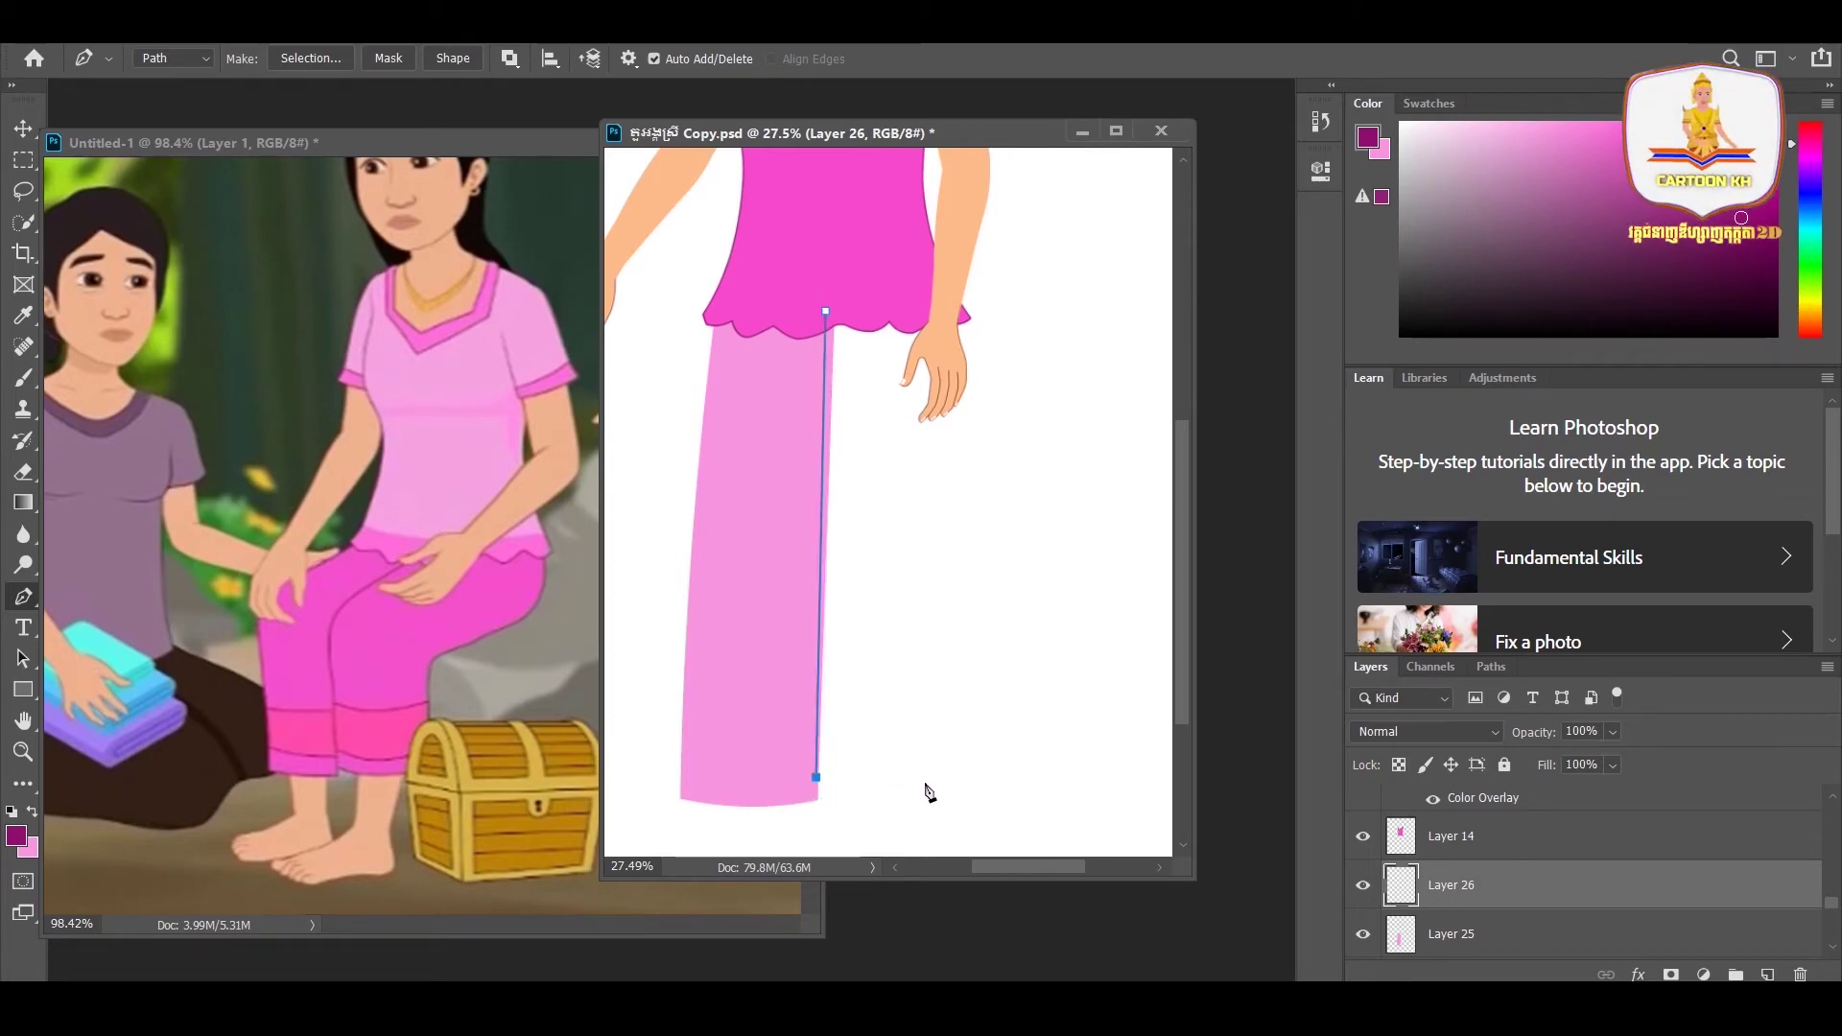
left_click_drag(928, 782, 953, 784)
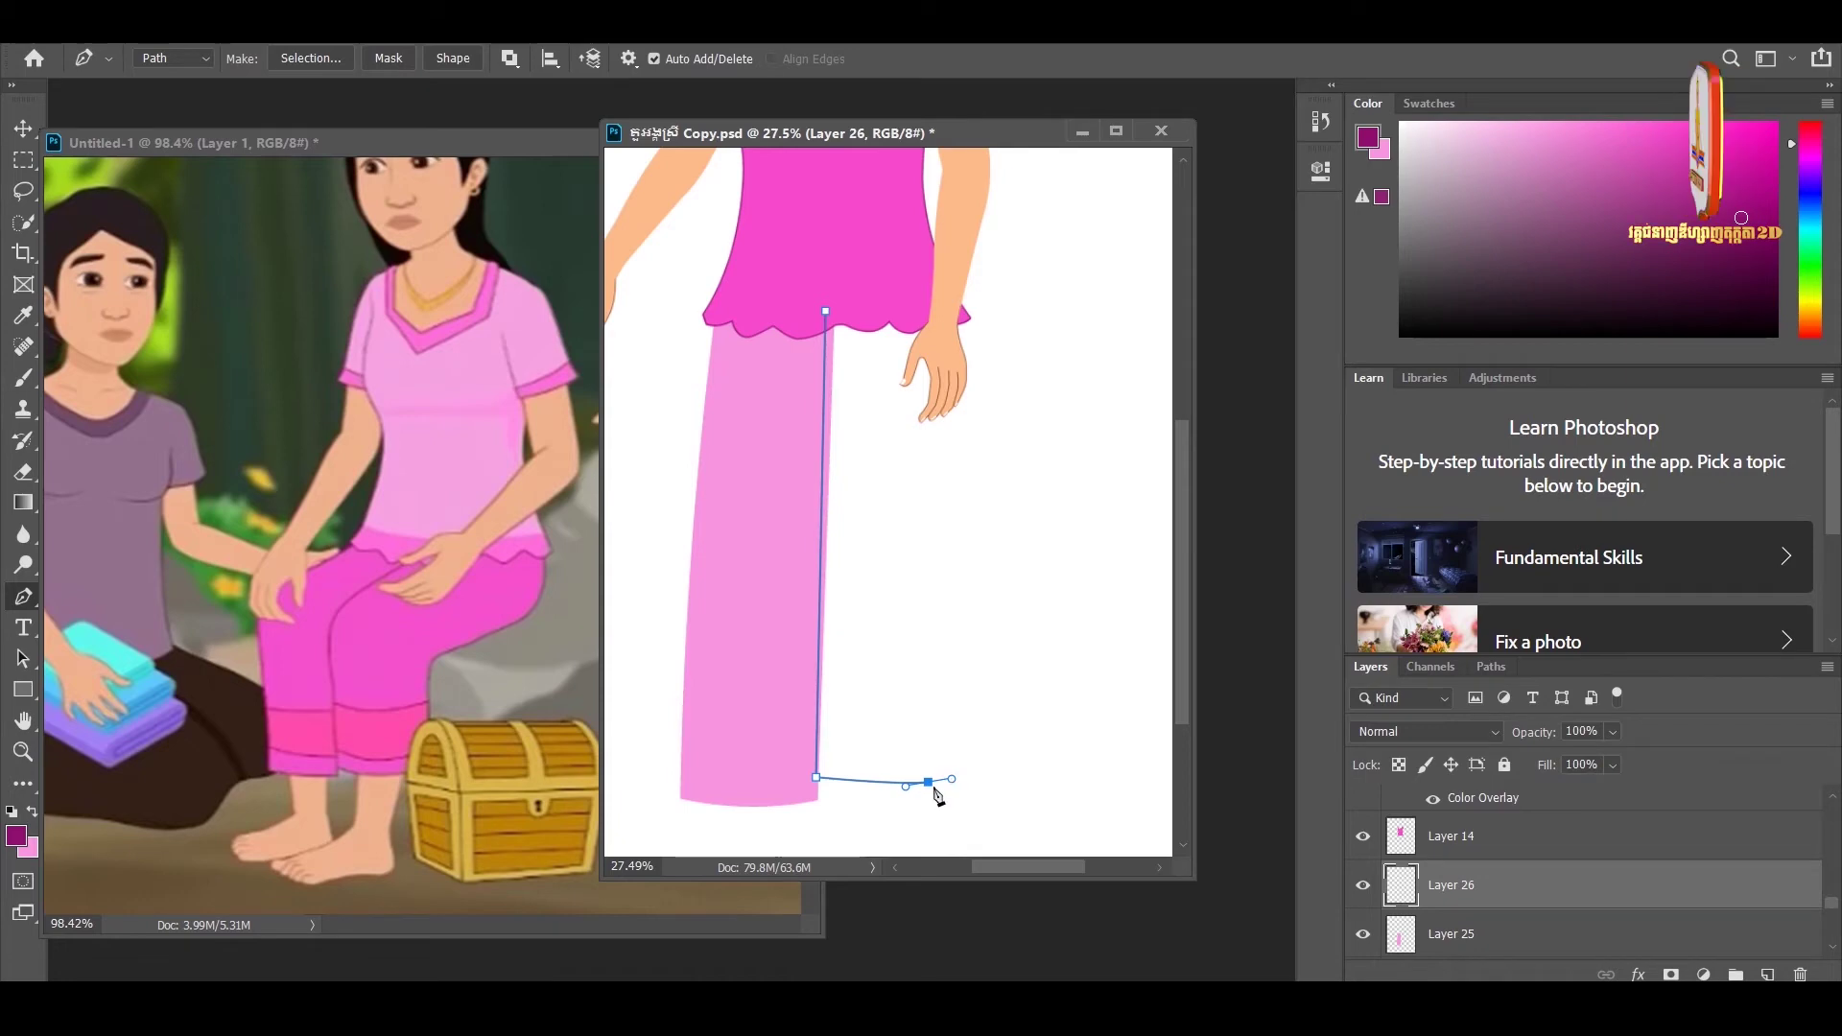
left_click(928, 782, "alt")
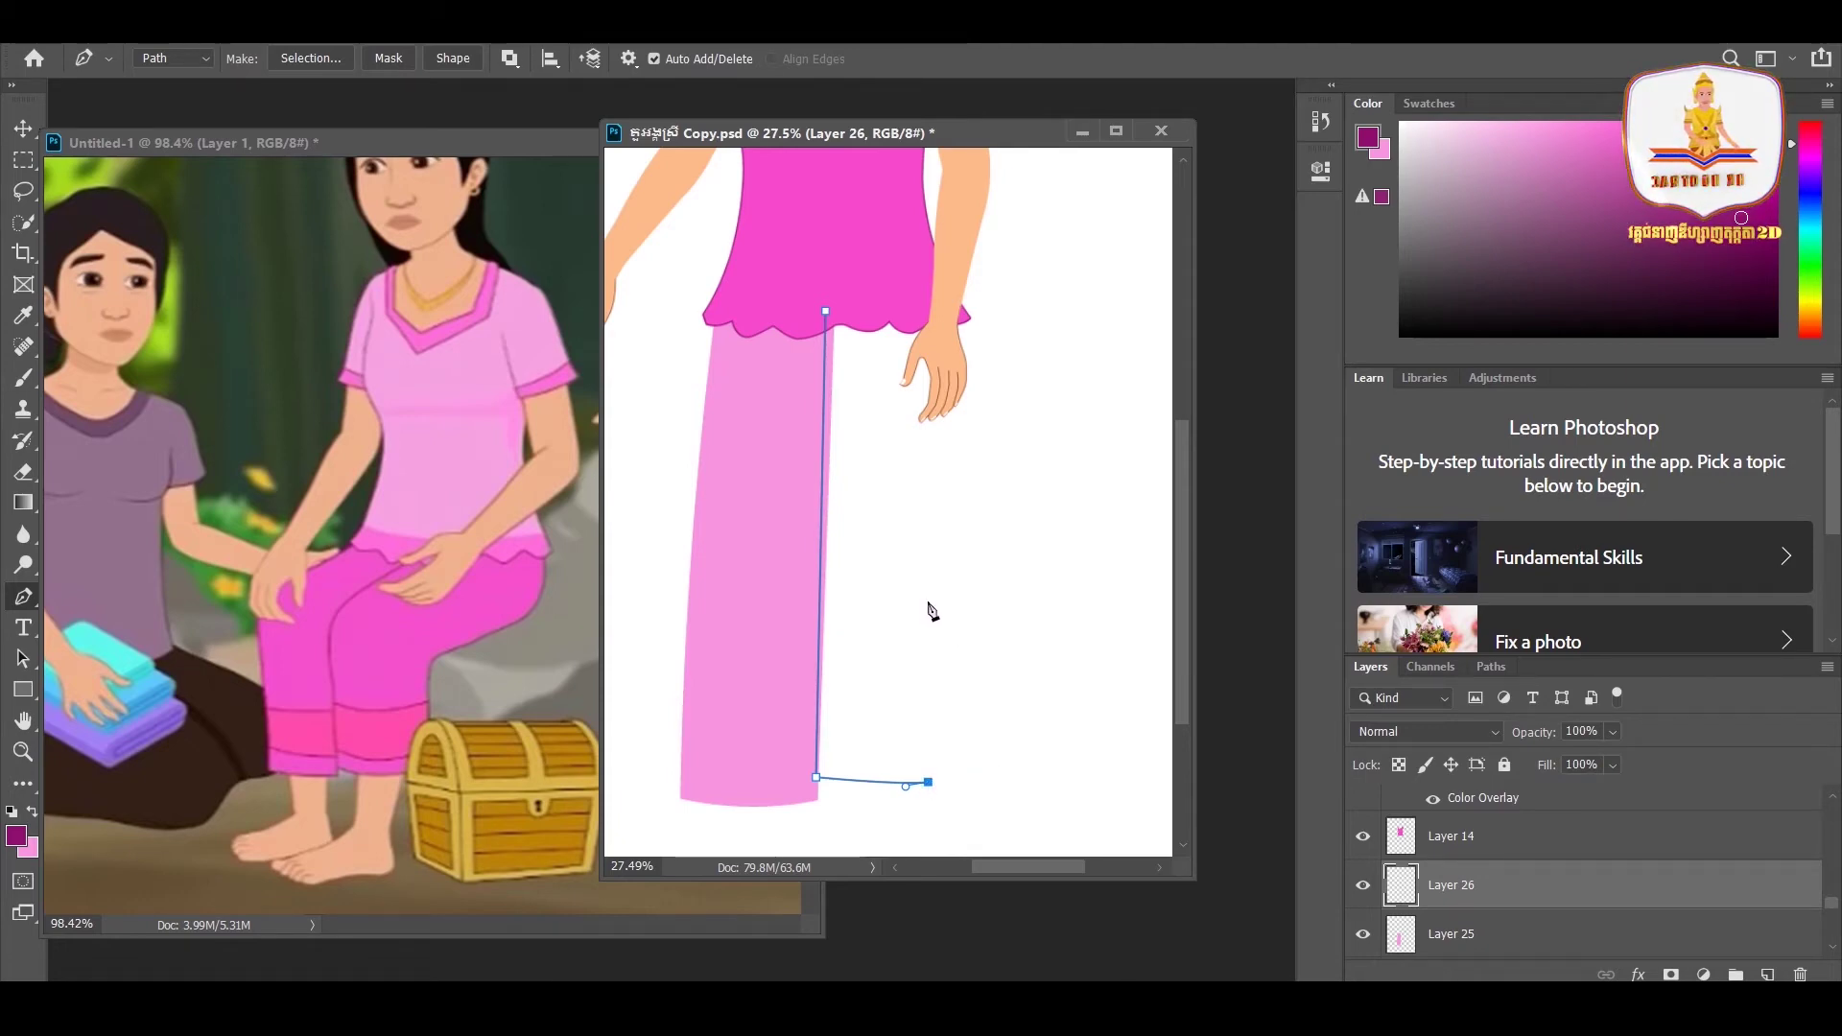
left_click_drag(934, 596, 931, 564)
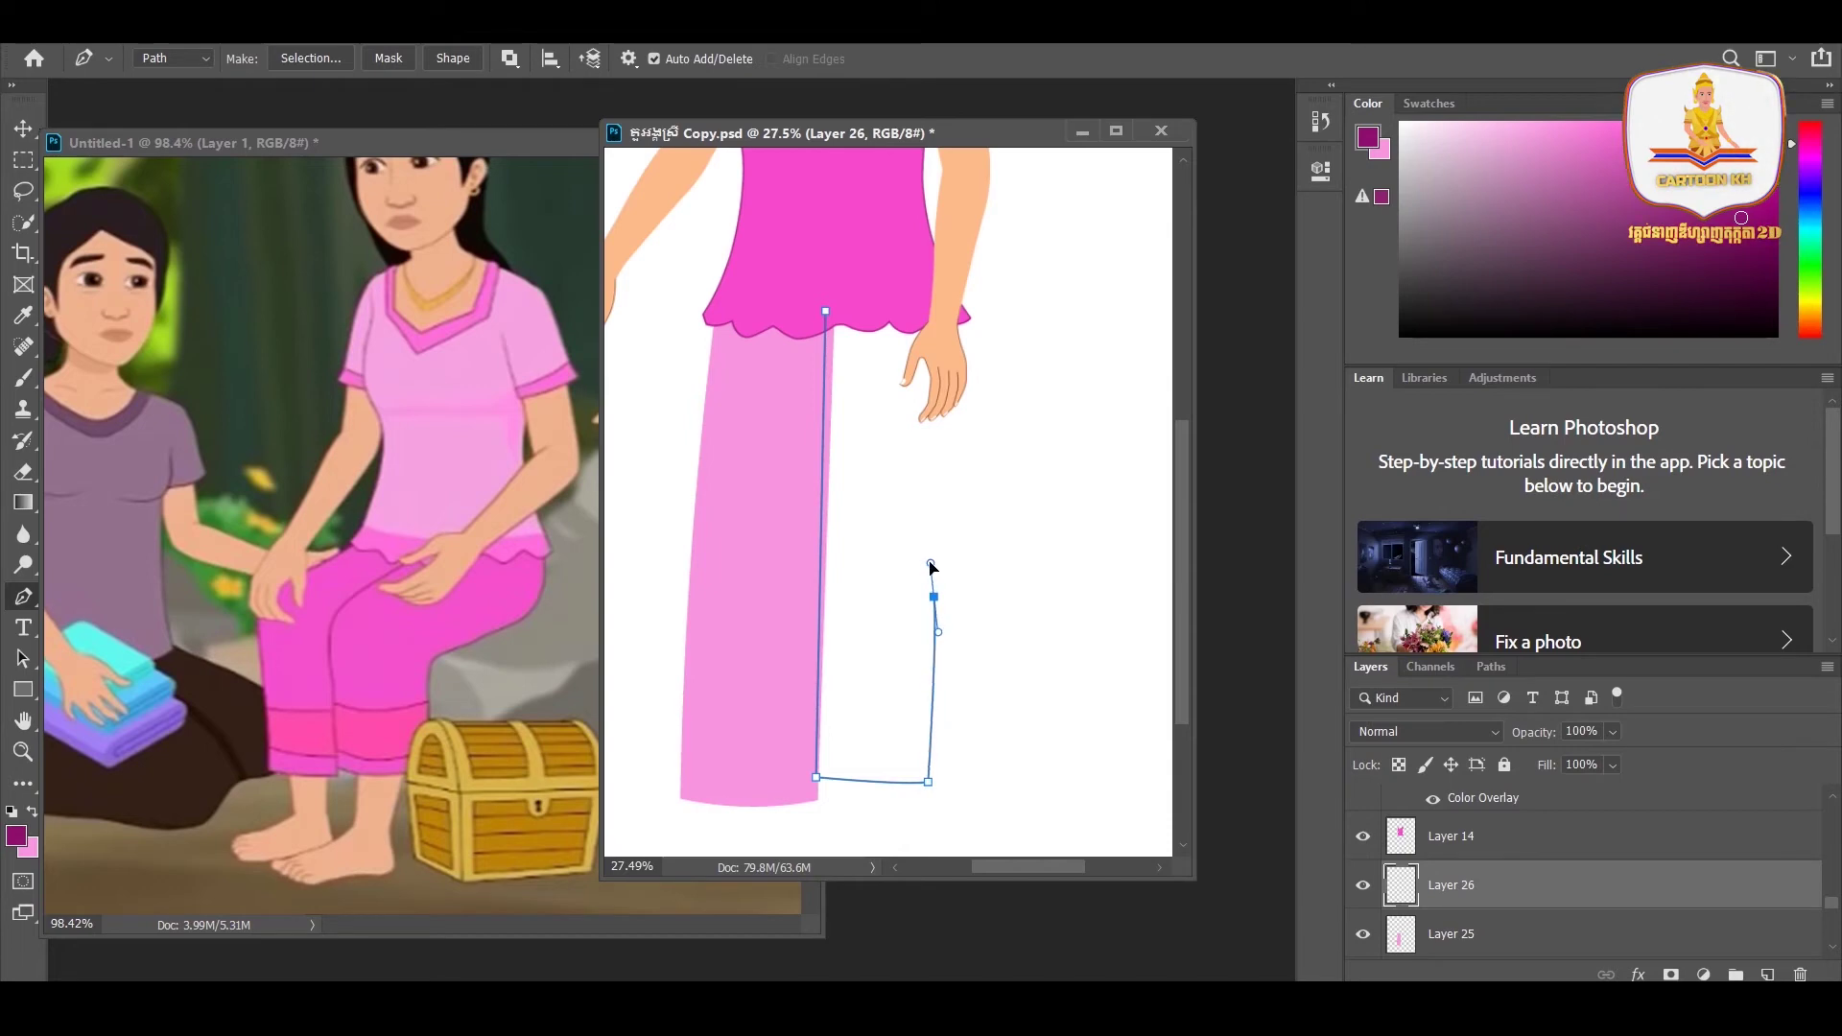
left_click(934, 597, "alt")
left_click_drag(959, 318, 945, 284)
left_click(959, 318, "alt")
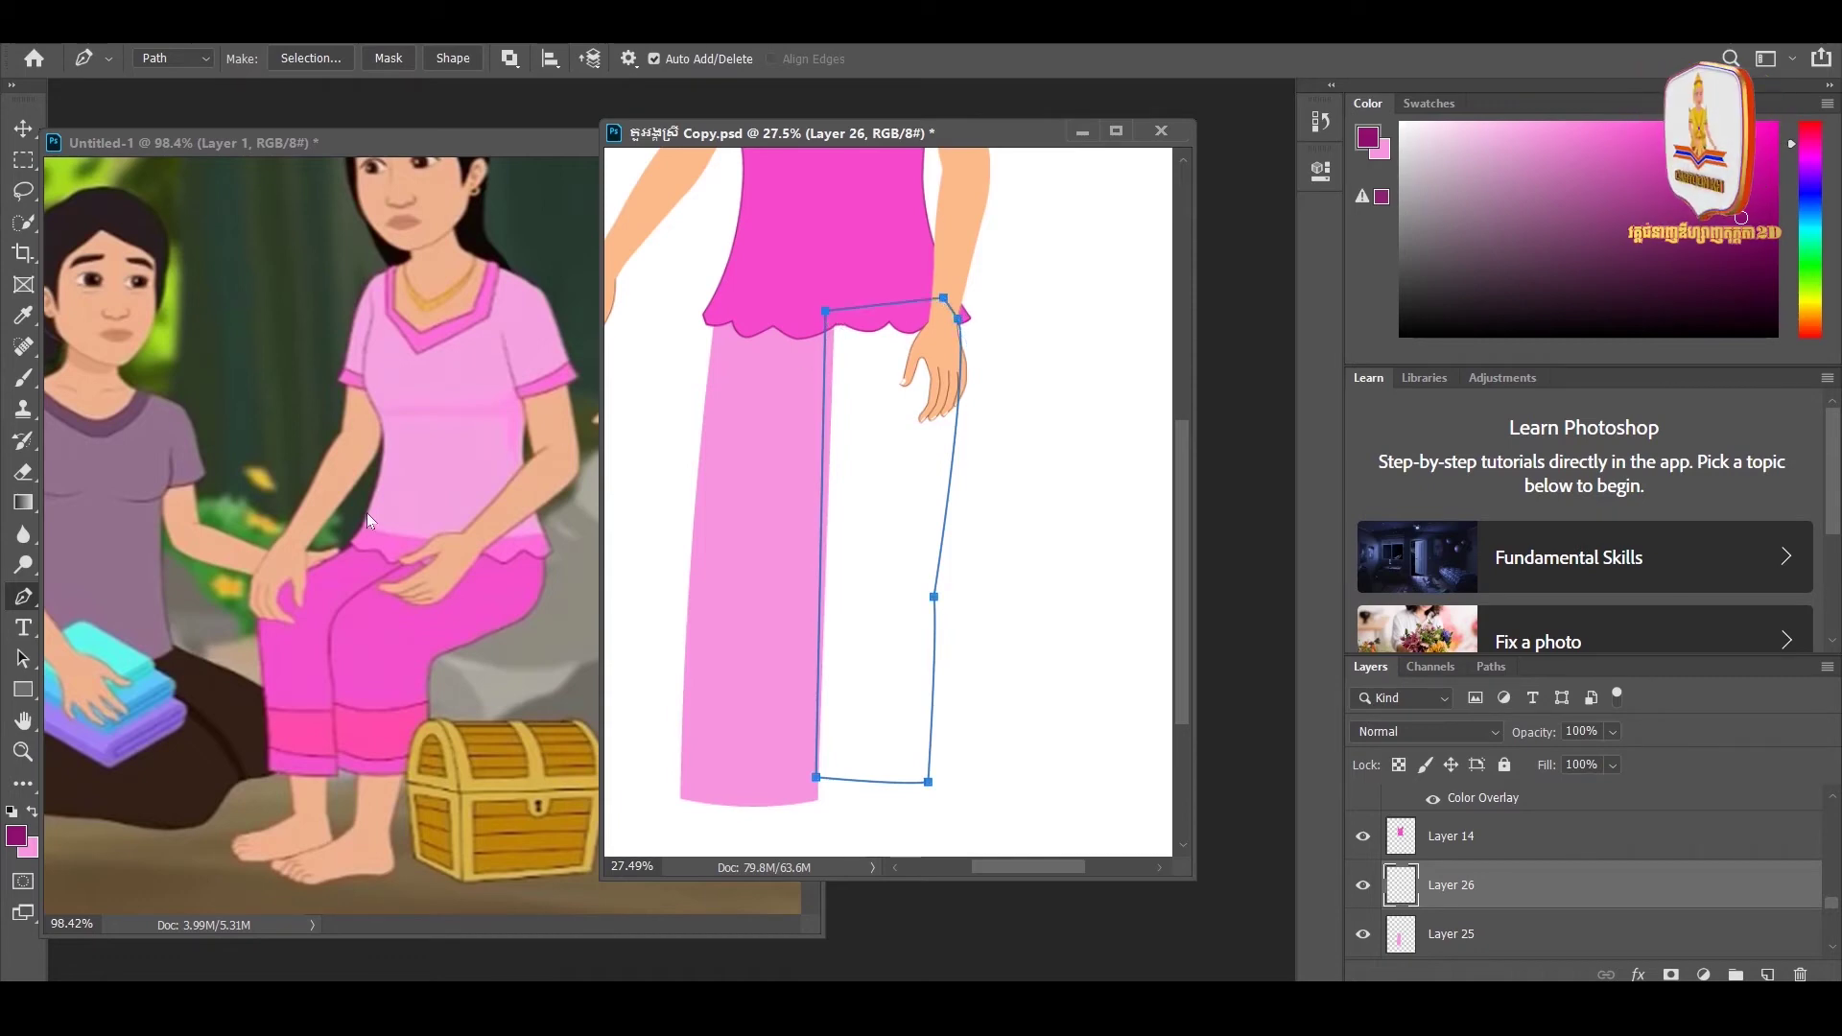
- Reshape the right-leg outline's corners and edges with the Curvature Pen
right_click(16, 612)
left_click(106, 641)
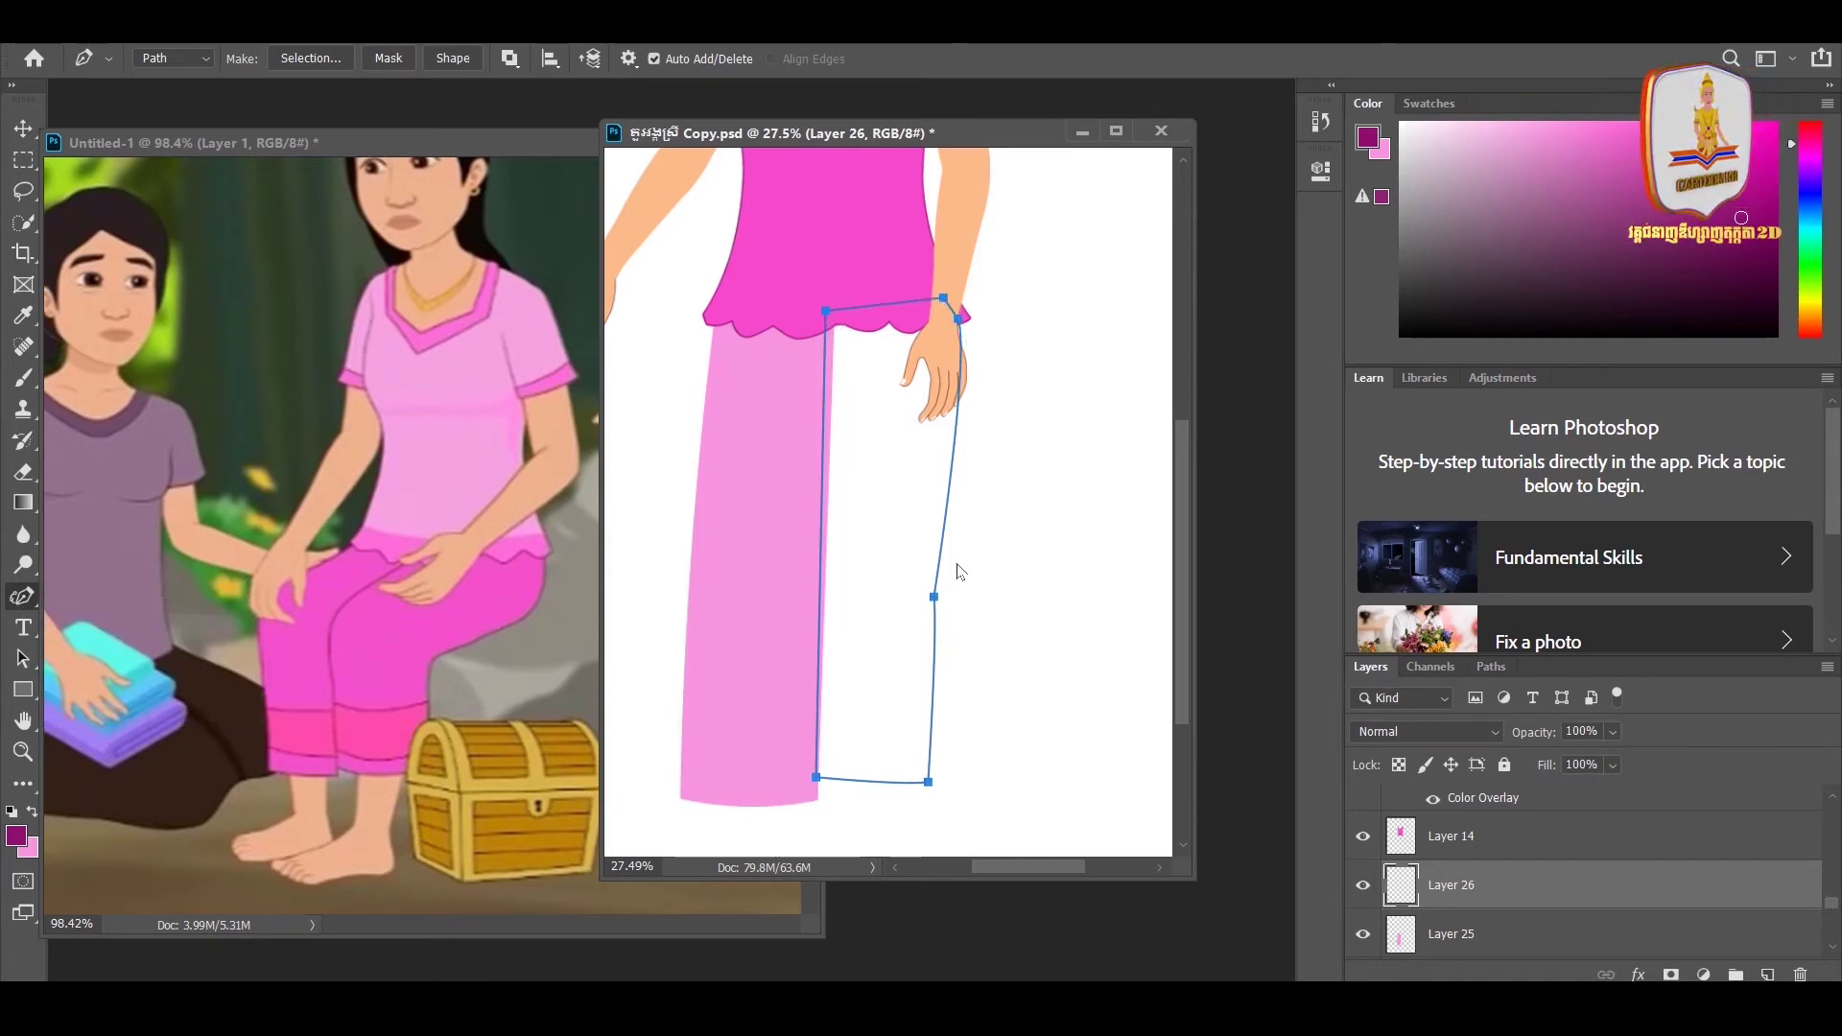
scroll(929, 606, "up", 1)
left_click_drag(929, 584, 932, 587)
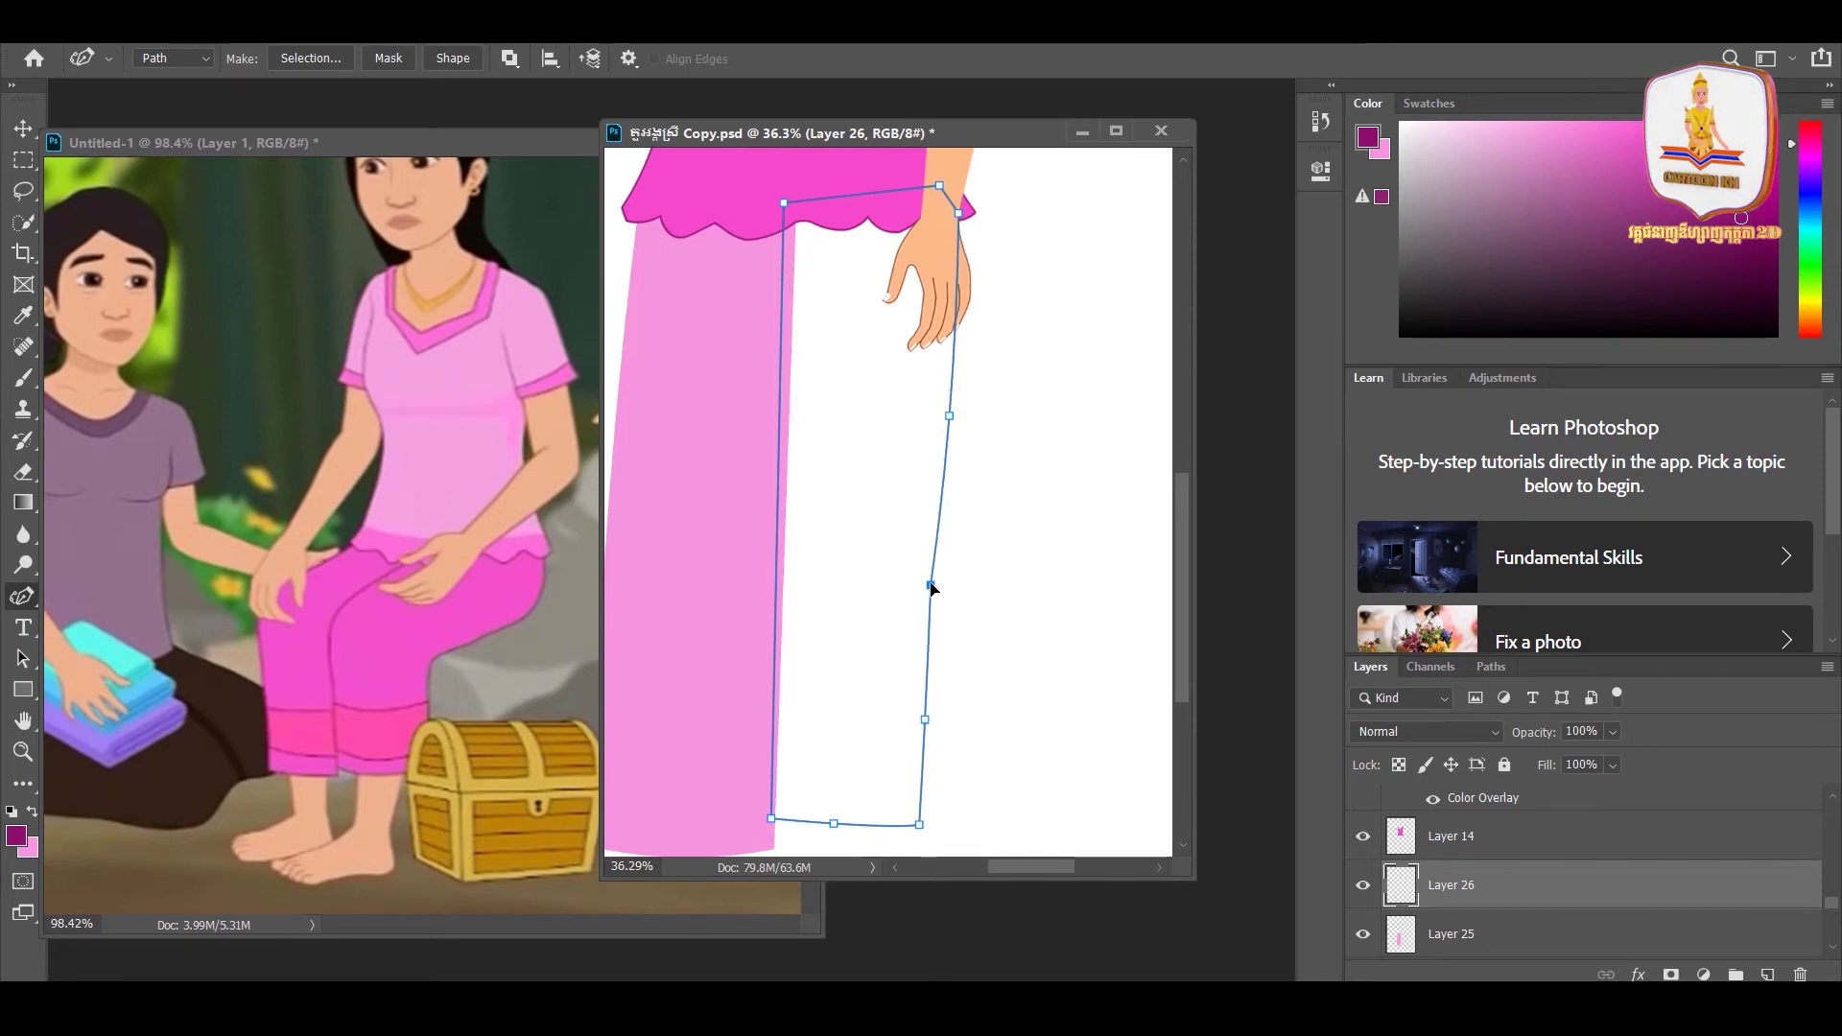
scroll(929, 587, "down", 1)
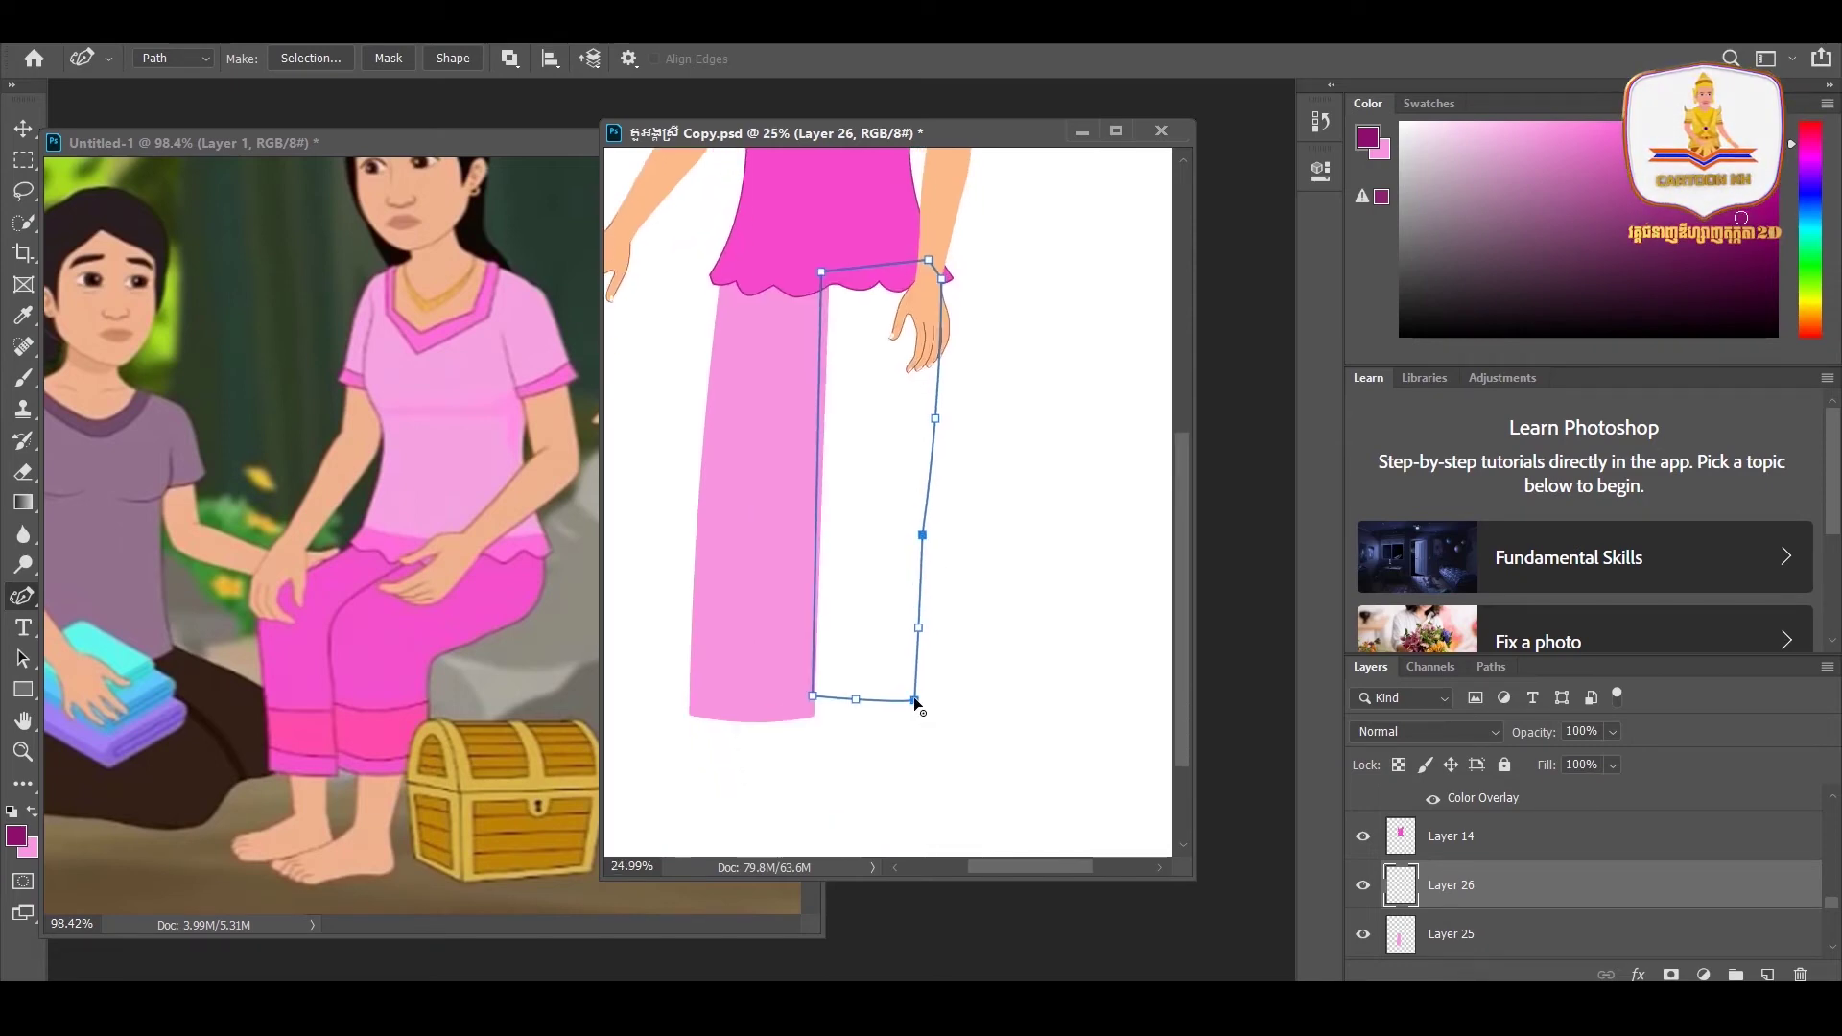
left_click_drag(914, 700, 857, 705)
left_click_drag(890, 545, 891, 595)
left_click_drag(950, 328, 936, 328)
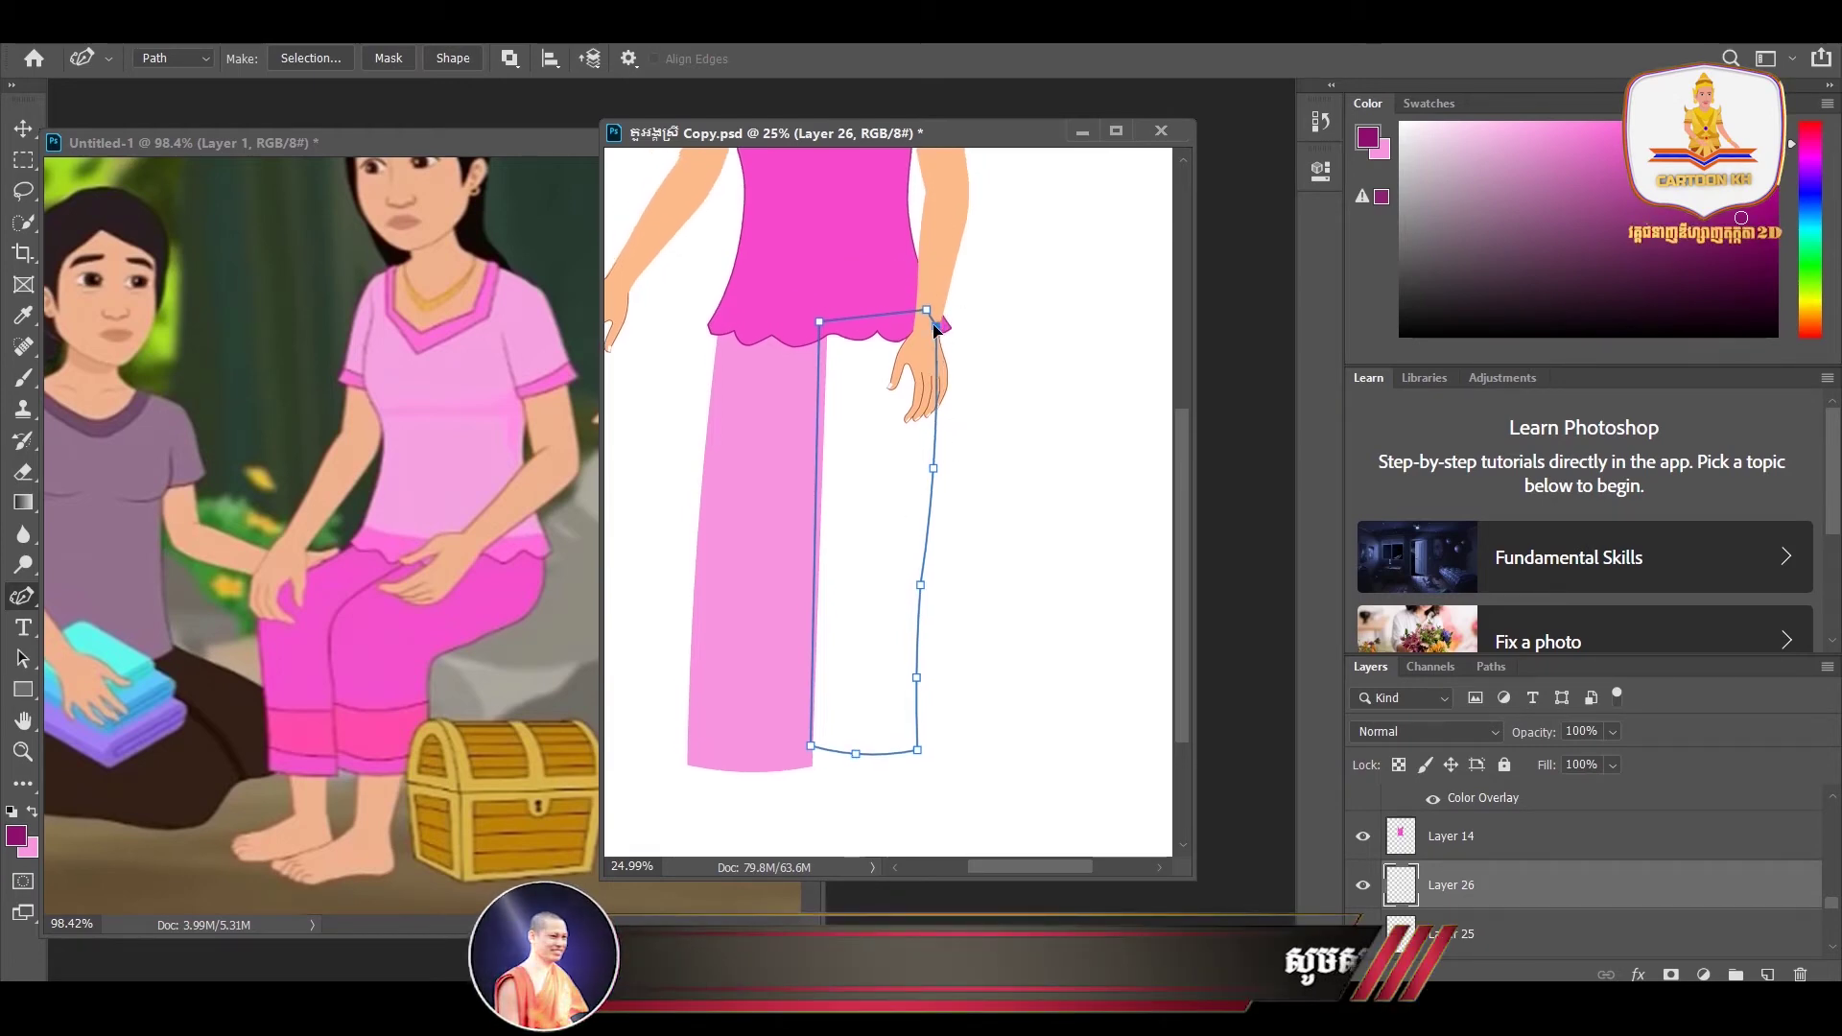
left_click_drag(926, 310, 918, 310)
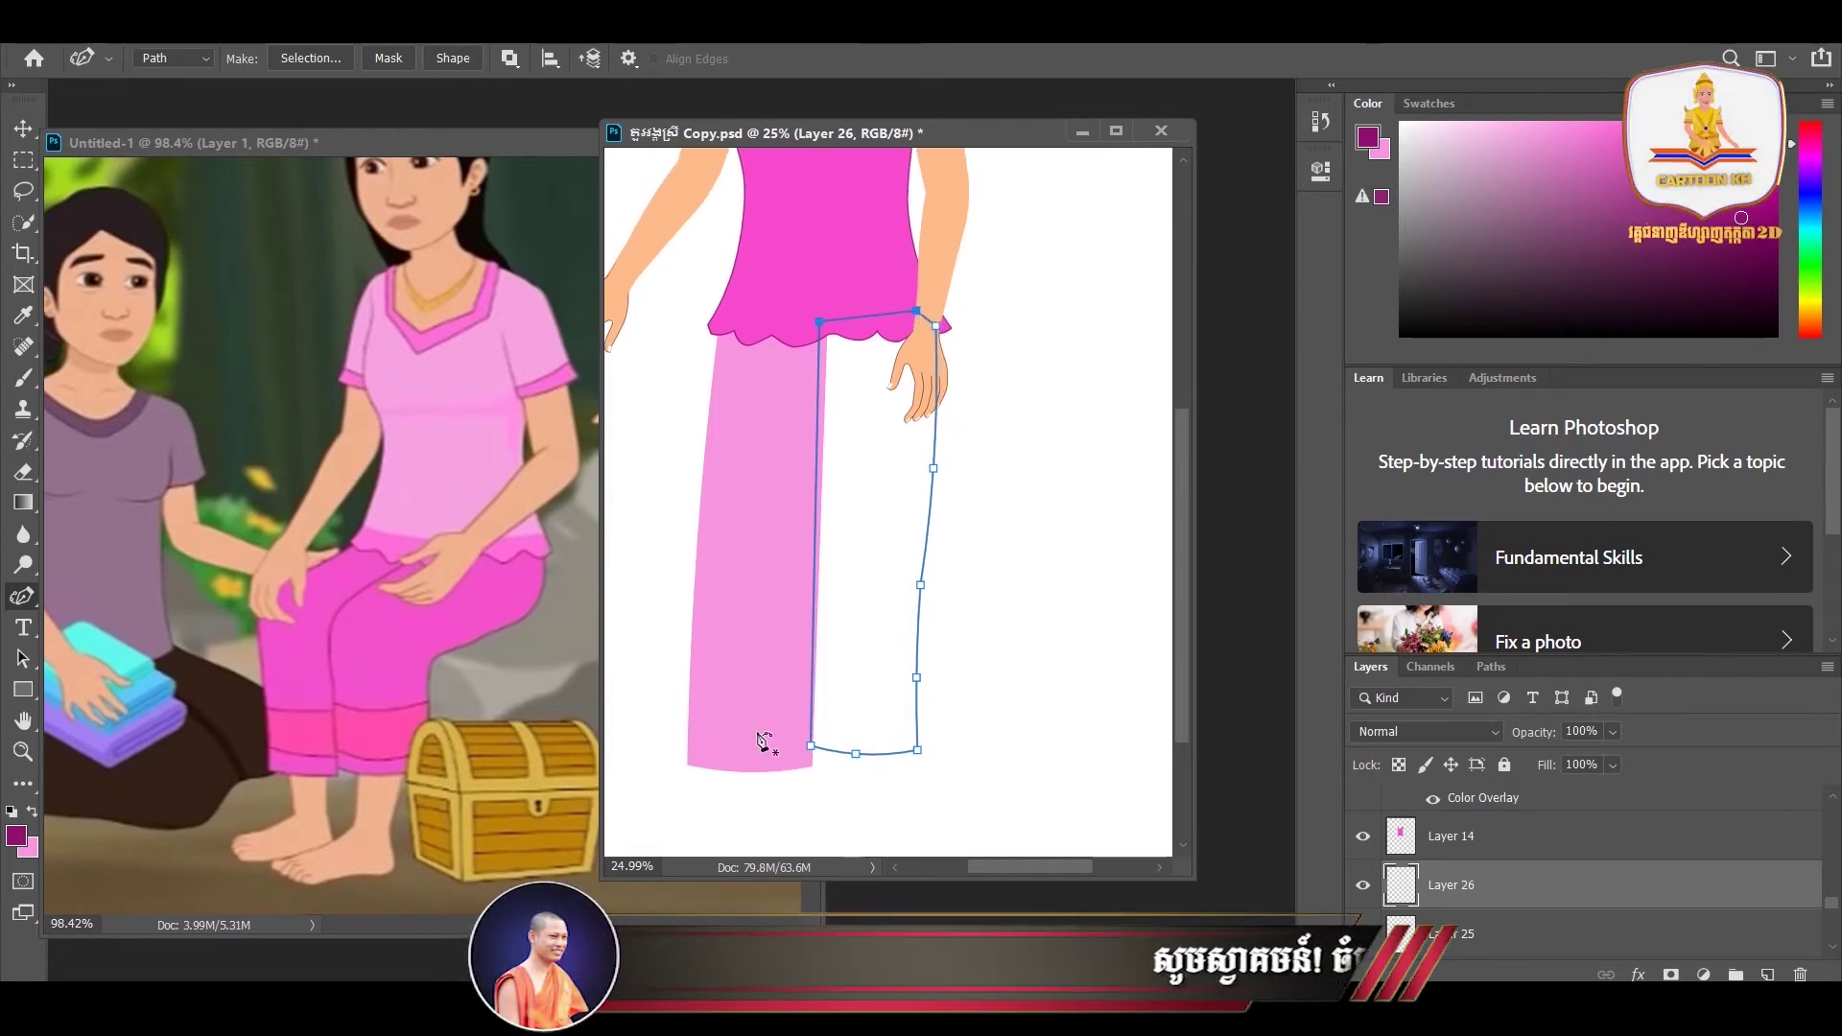
left_click_drag(811, 745, 802, 746)
- Add anchors to bend the right edge outward, then load the path as a selection
left_click(916, 677)
left_click_drag(917, 749, 925, 751)
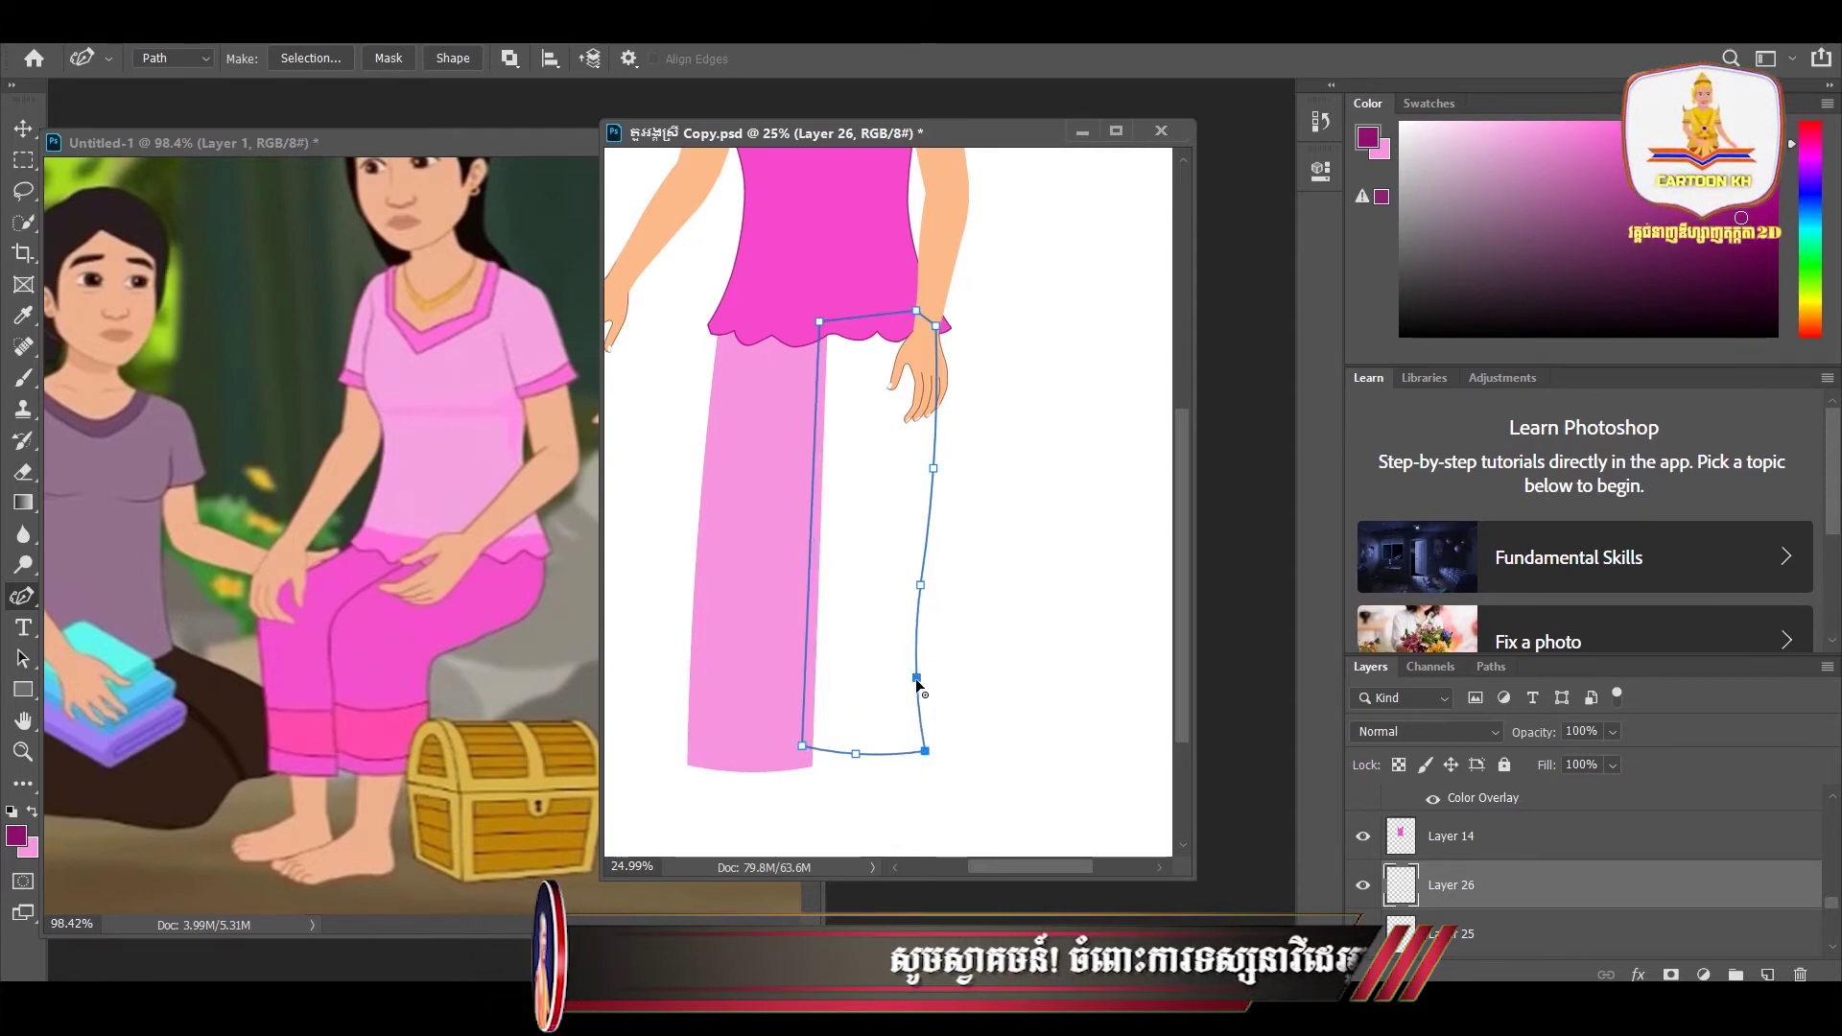
left_click_drag(916, 678, 921, 680)
left_click(921, 587)
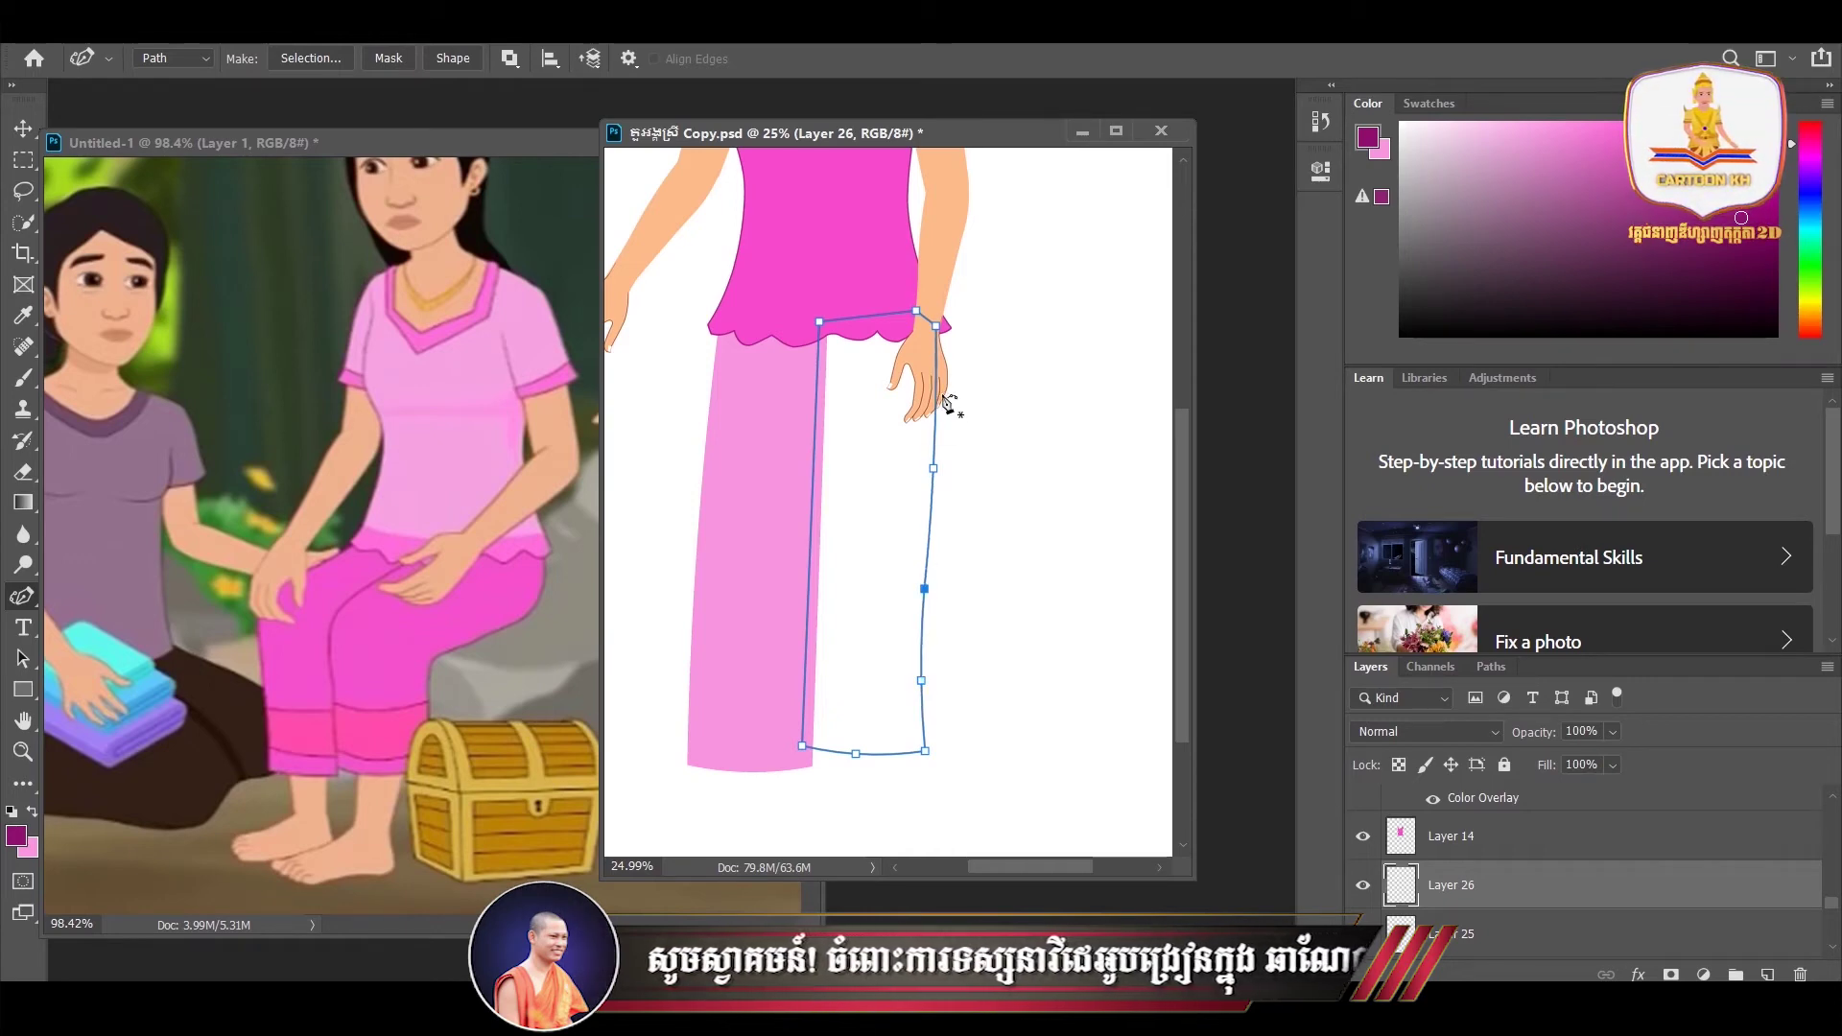
left_click(935, 326)
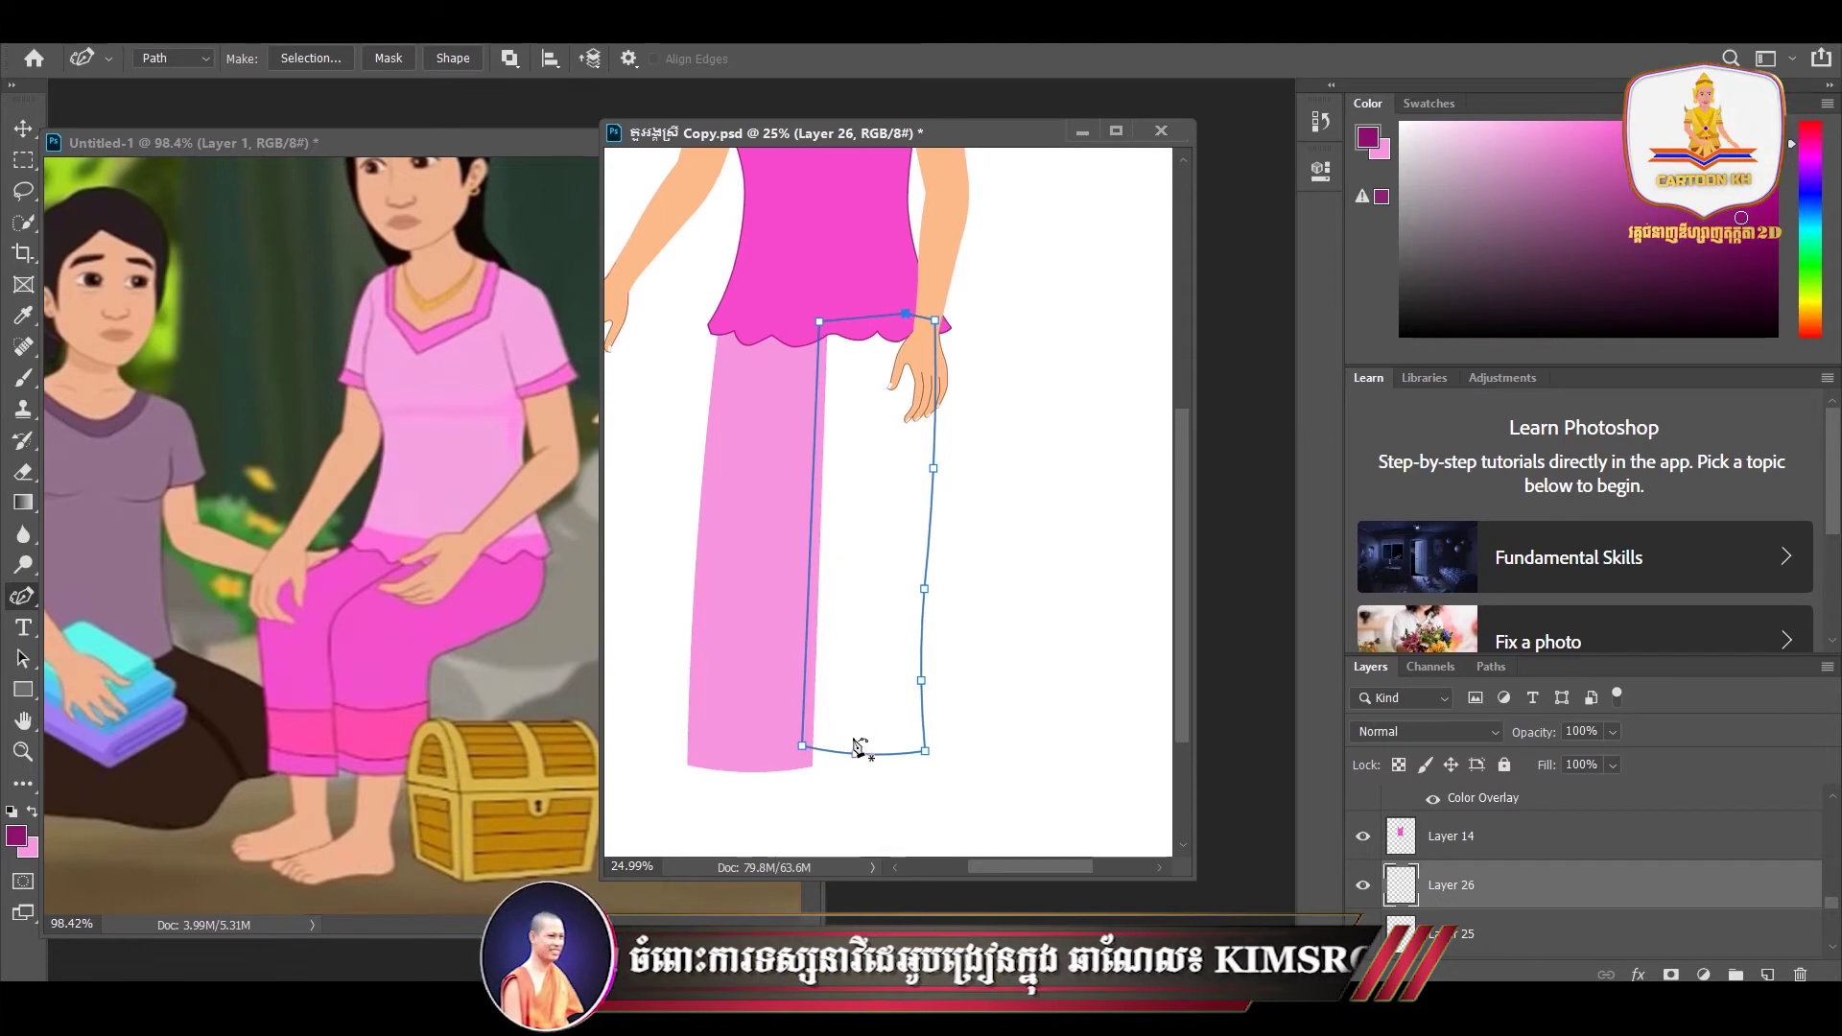
key("ctrl+Return")
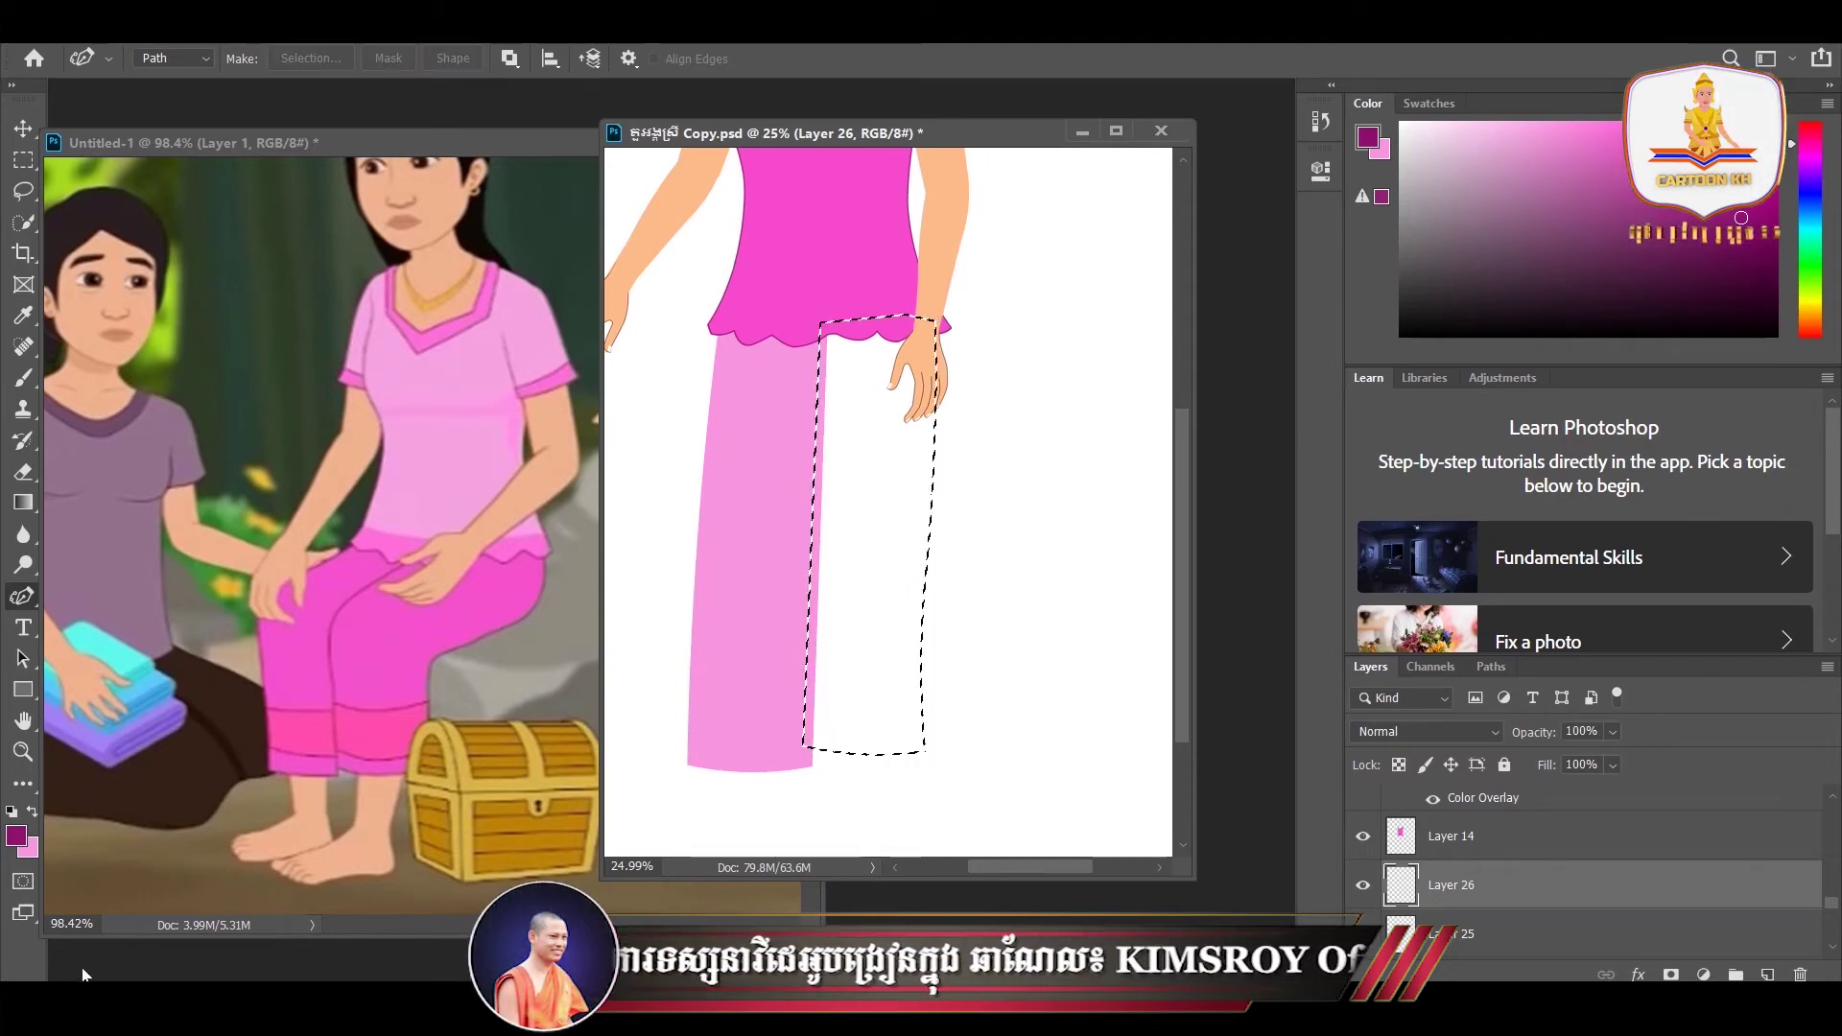
- Fill the right leg on Layer 26 light pink, deselect, and open Layer 25's layer style
key("ctrl+BackSpace")
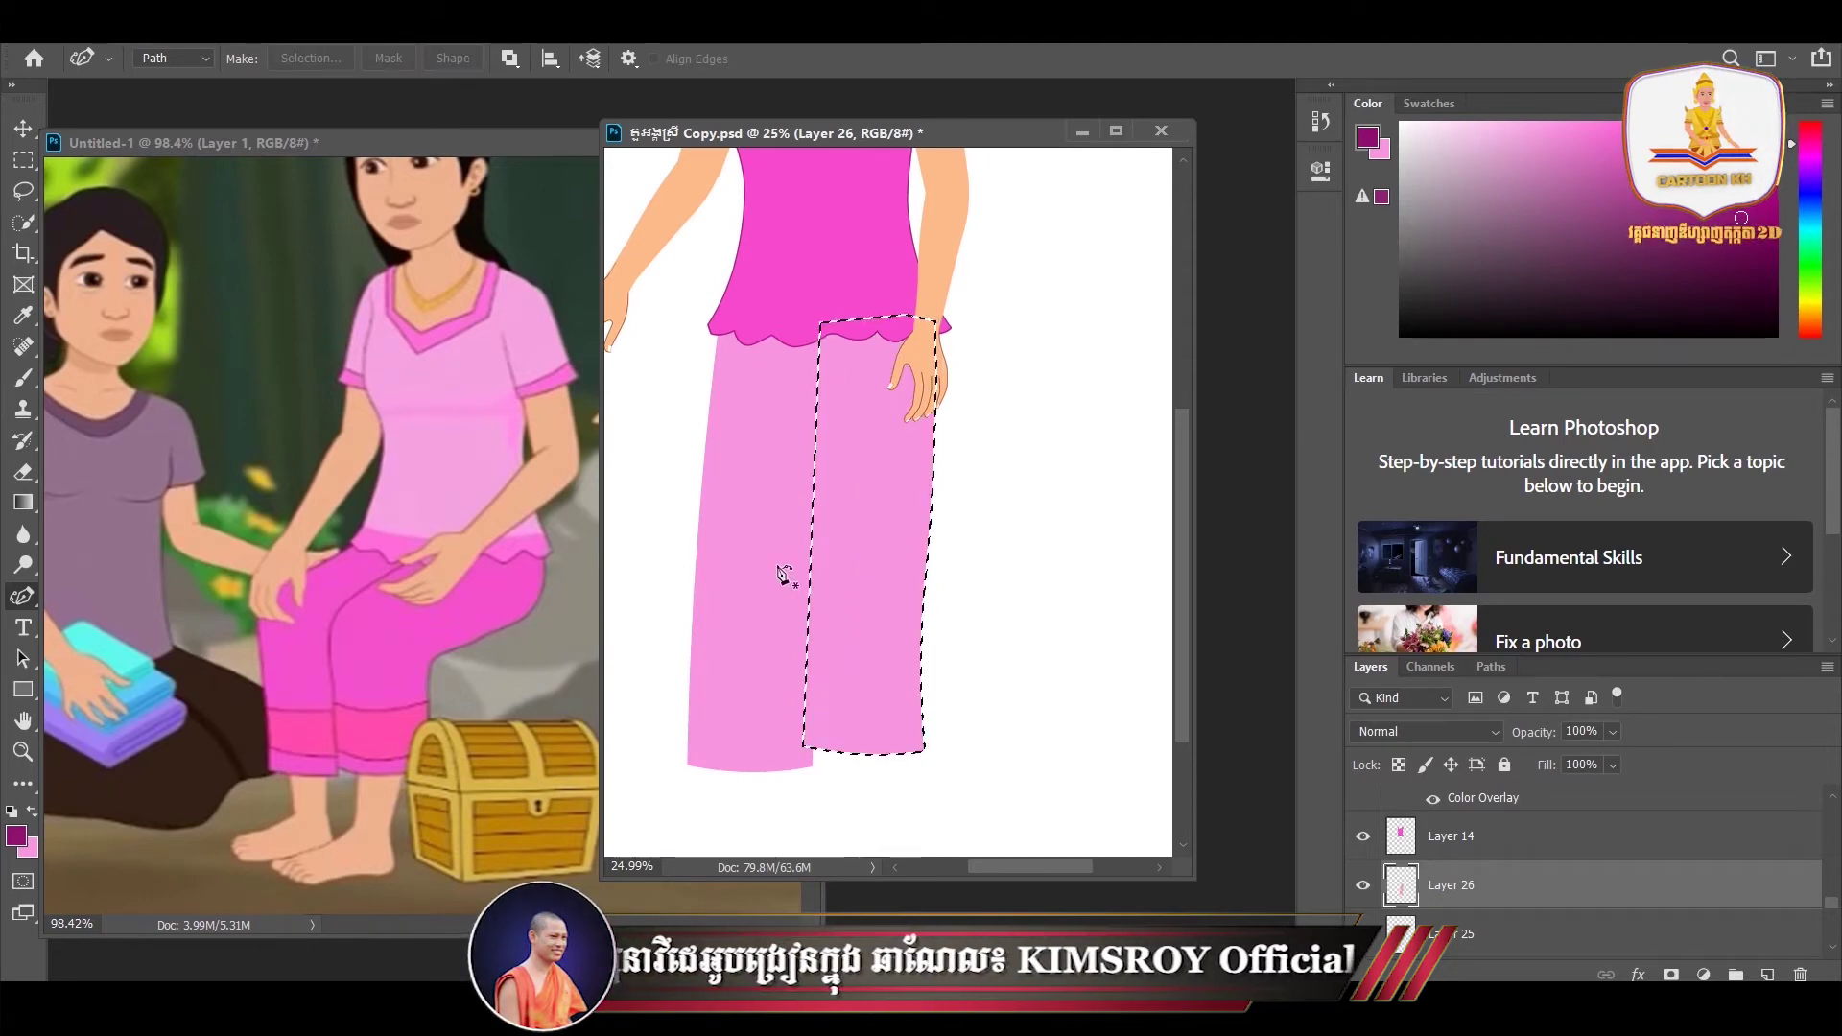
key("ctrl+d")
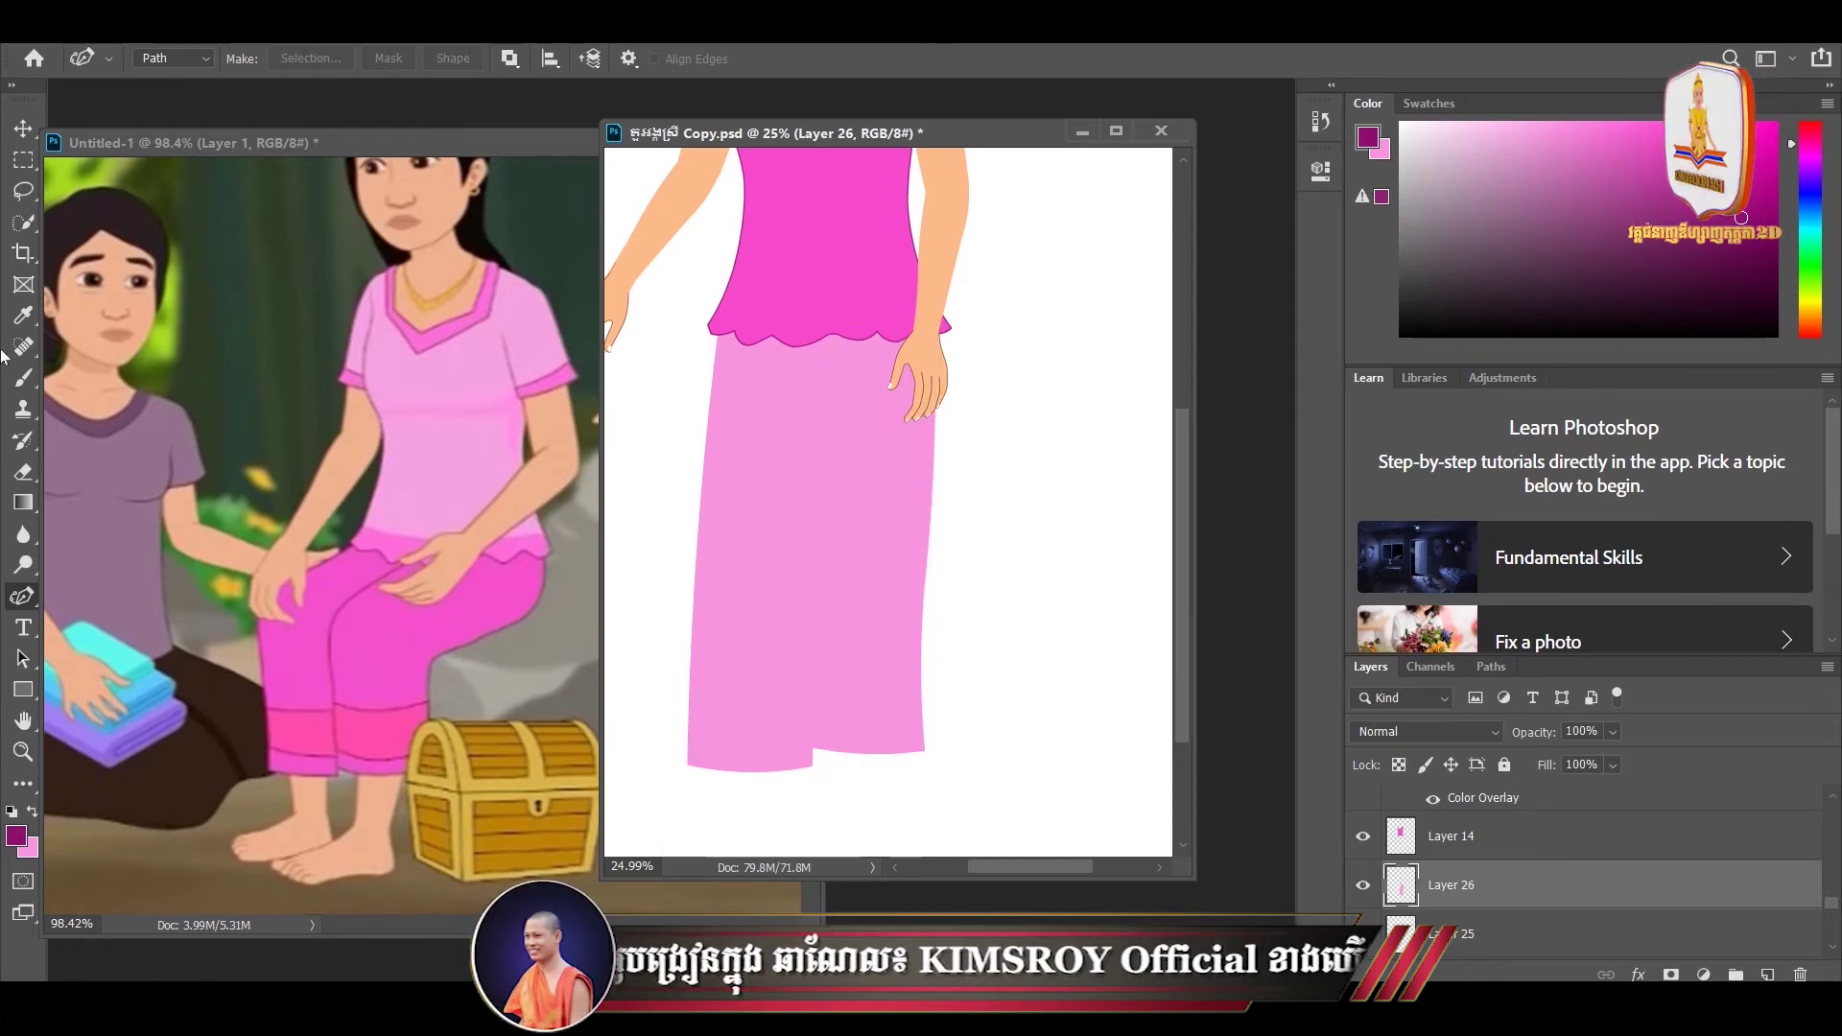
left_click(24, 132)
left_click(770, 629)
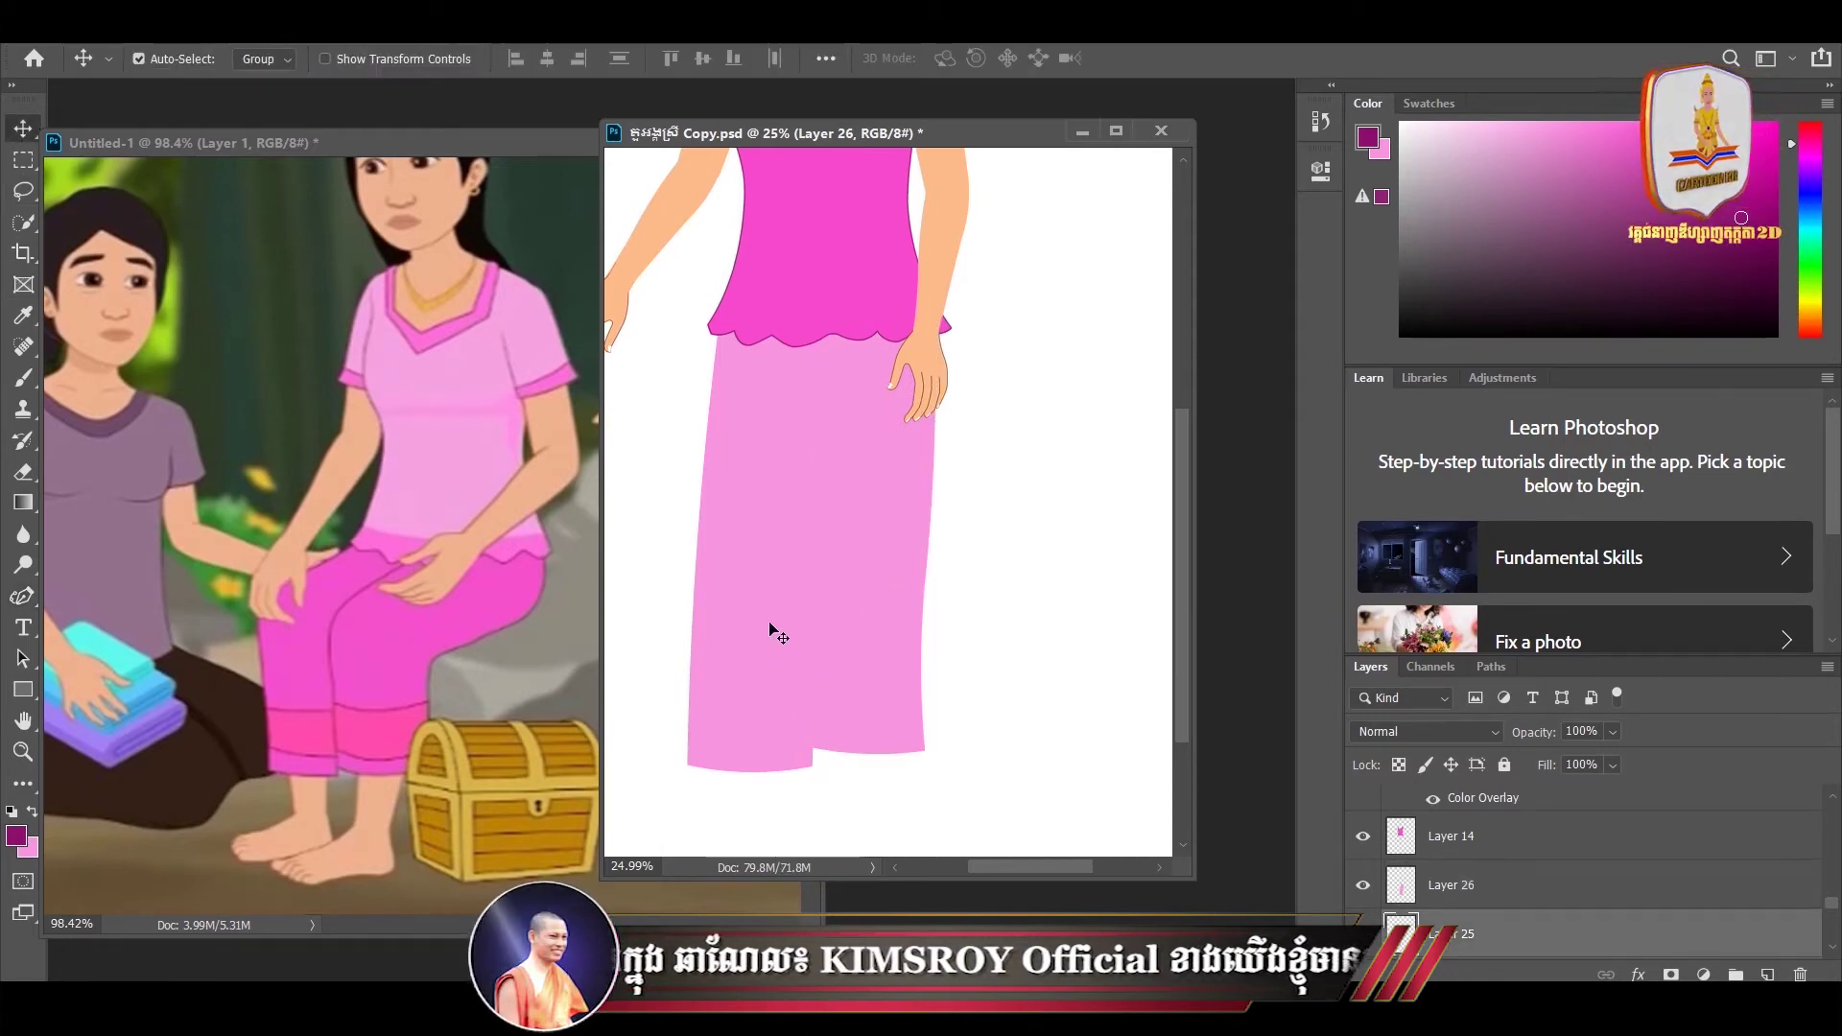
left_click(898, 662)
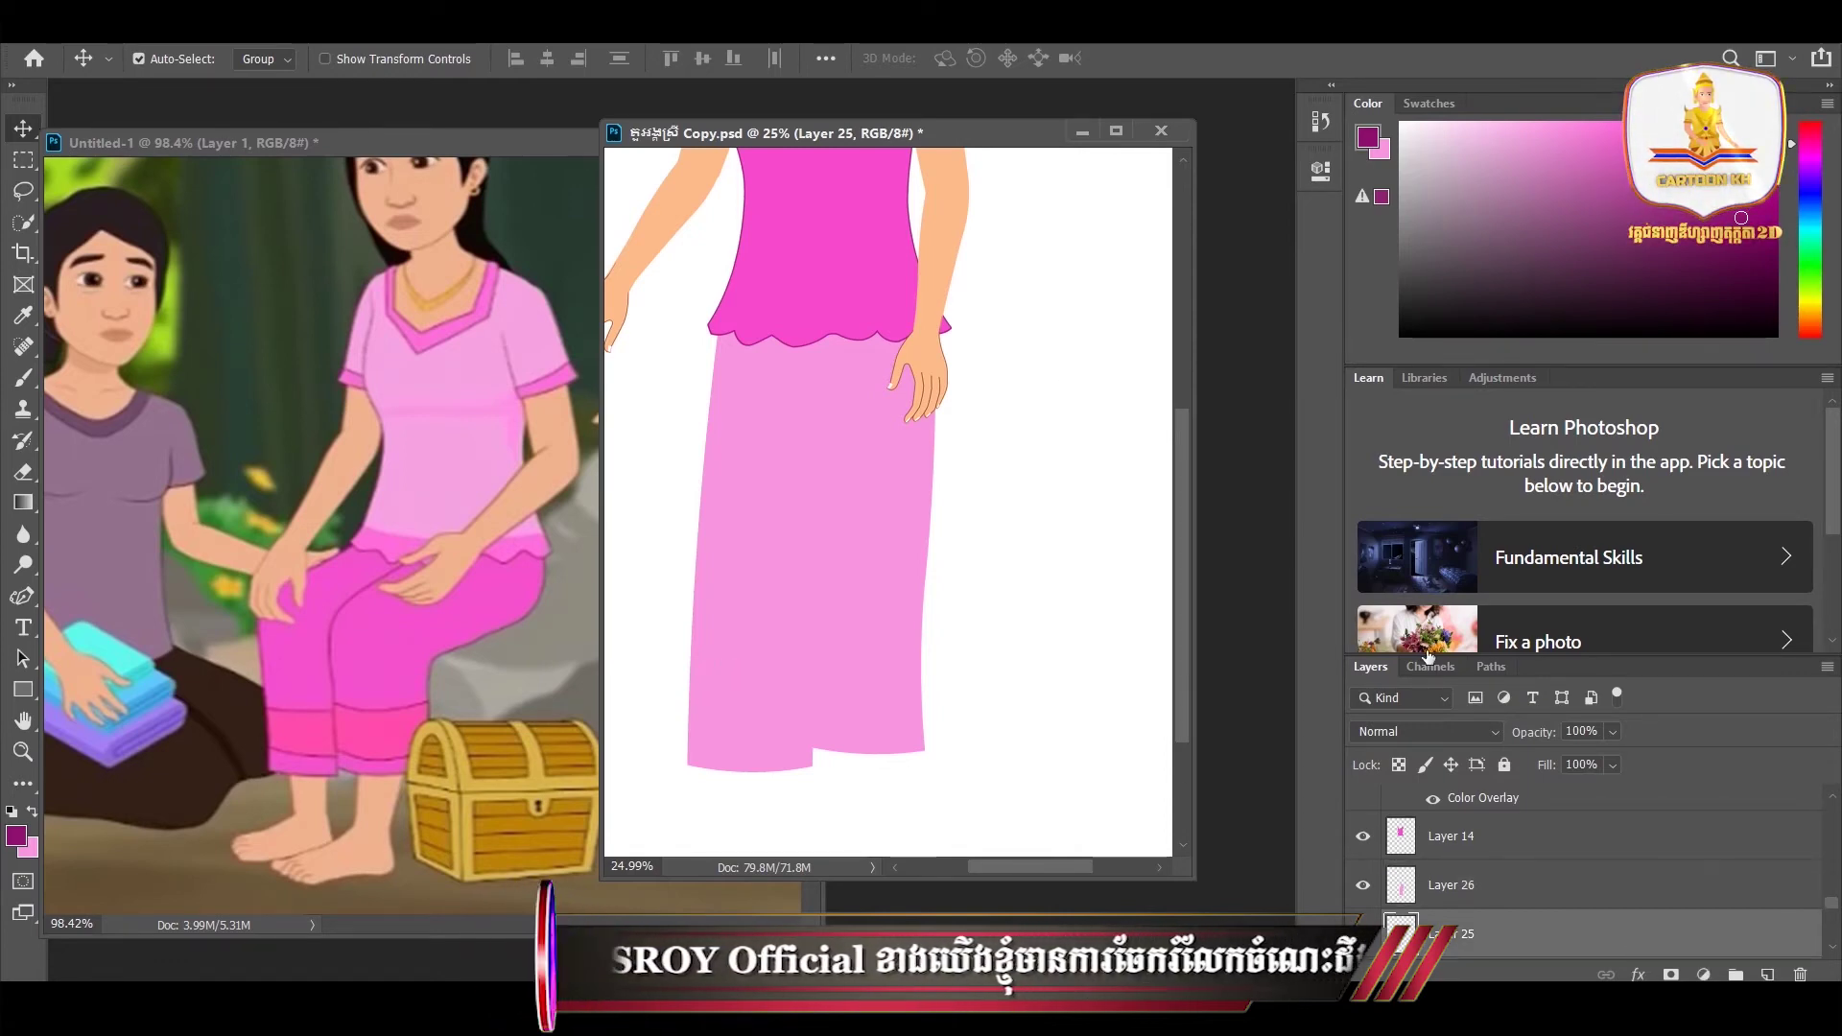
left_click_drag(1086, 370, 1407, 195)
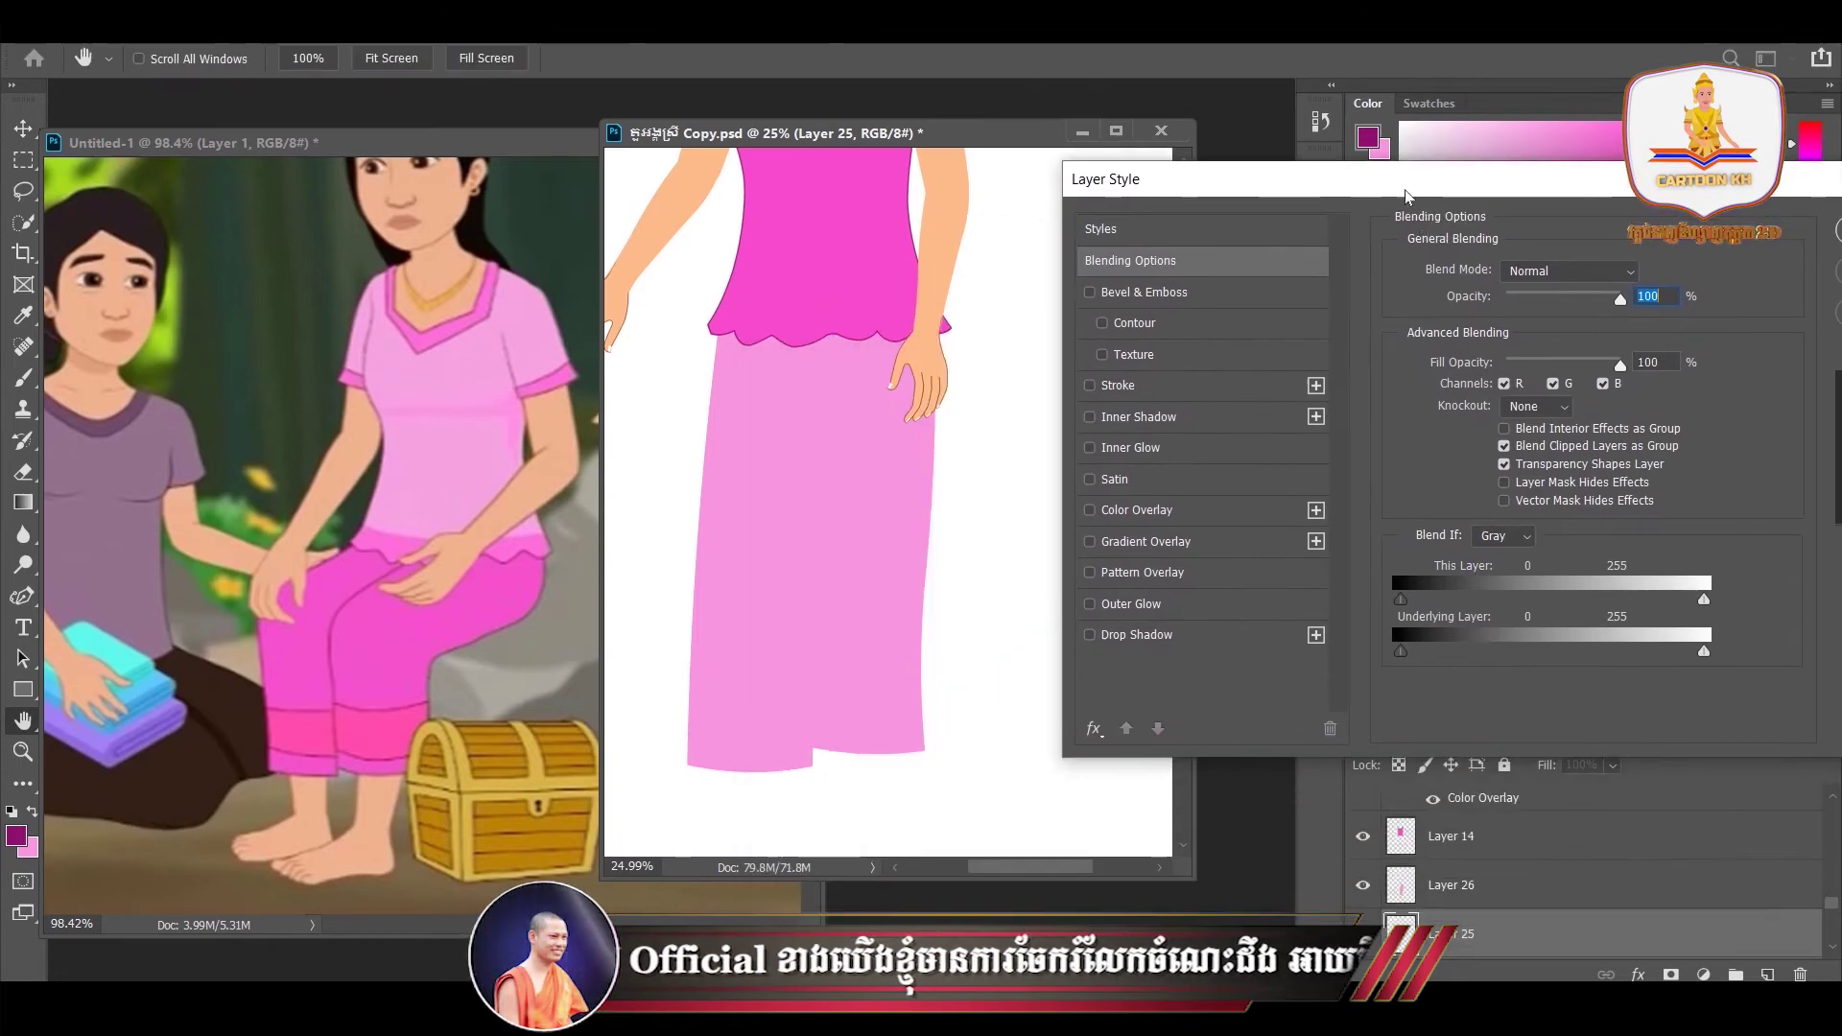
- Give Layer 25's trouser leg a 10 px outside Stroke in mauve-pink #bf67aa
left_click_drag(1253, 206, 1199, 196)
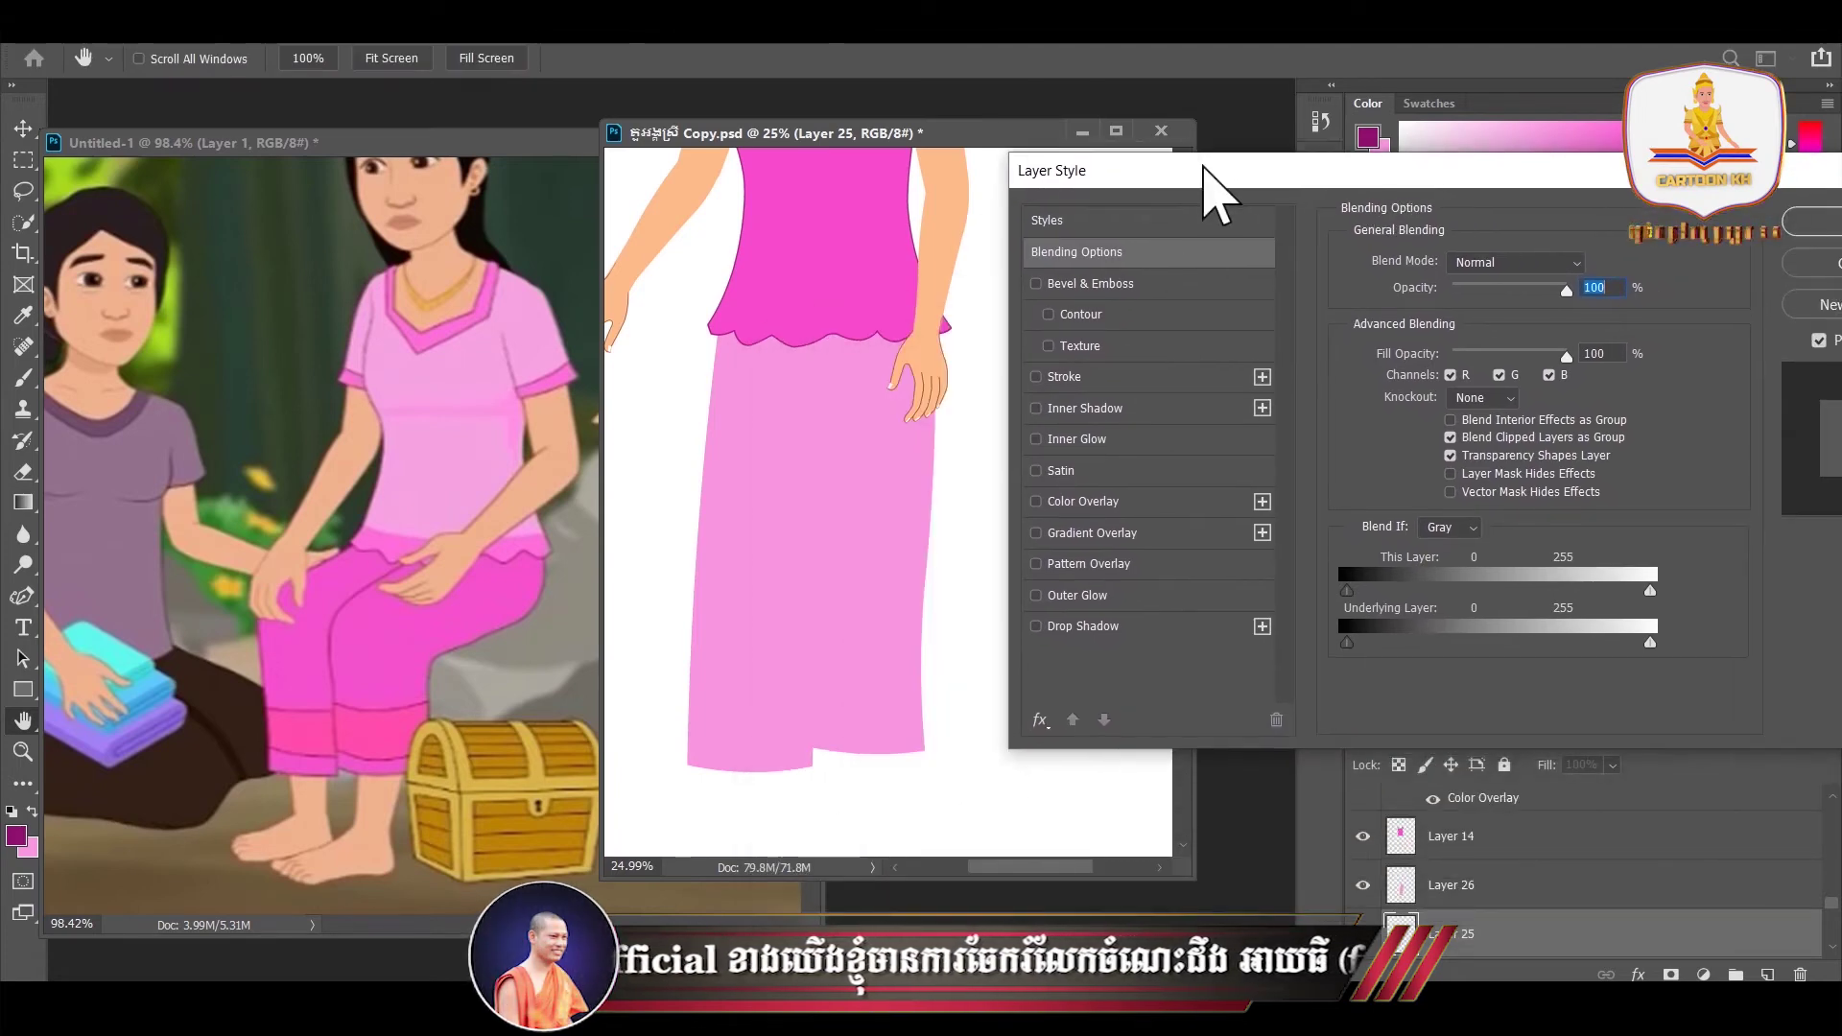
left_click(1071, 382)
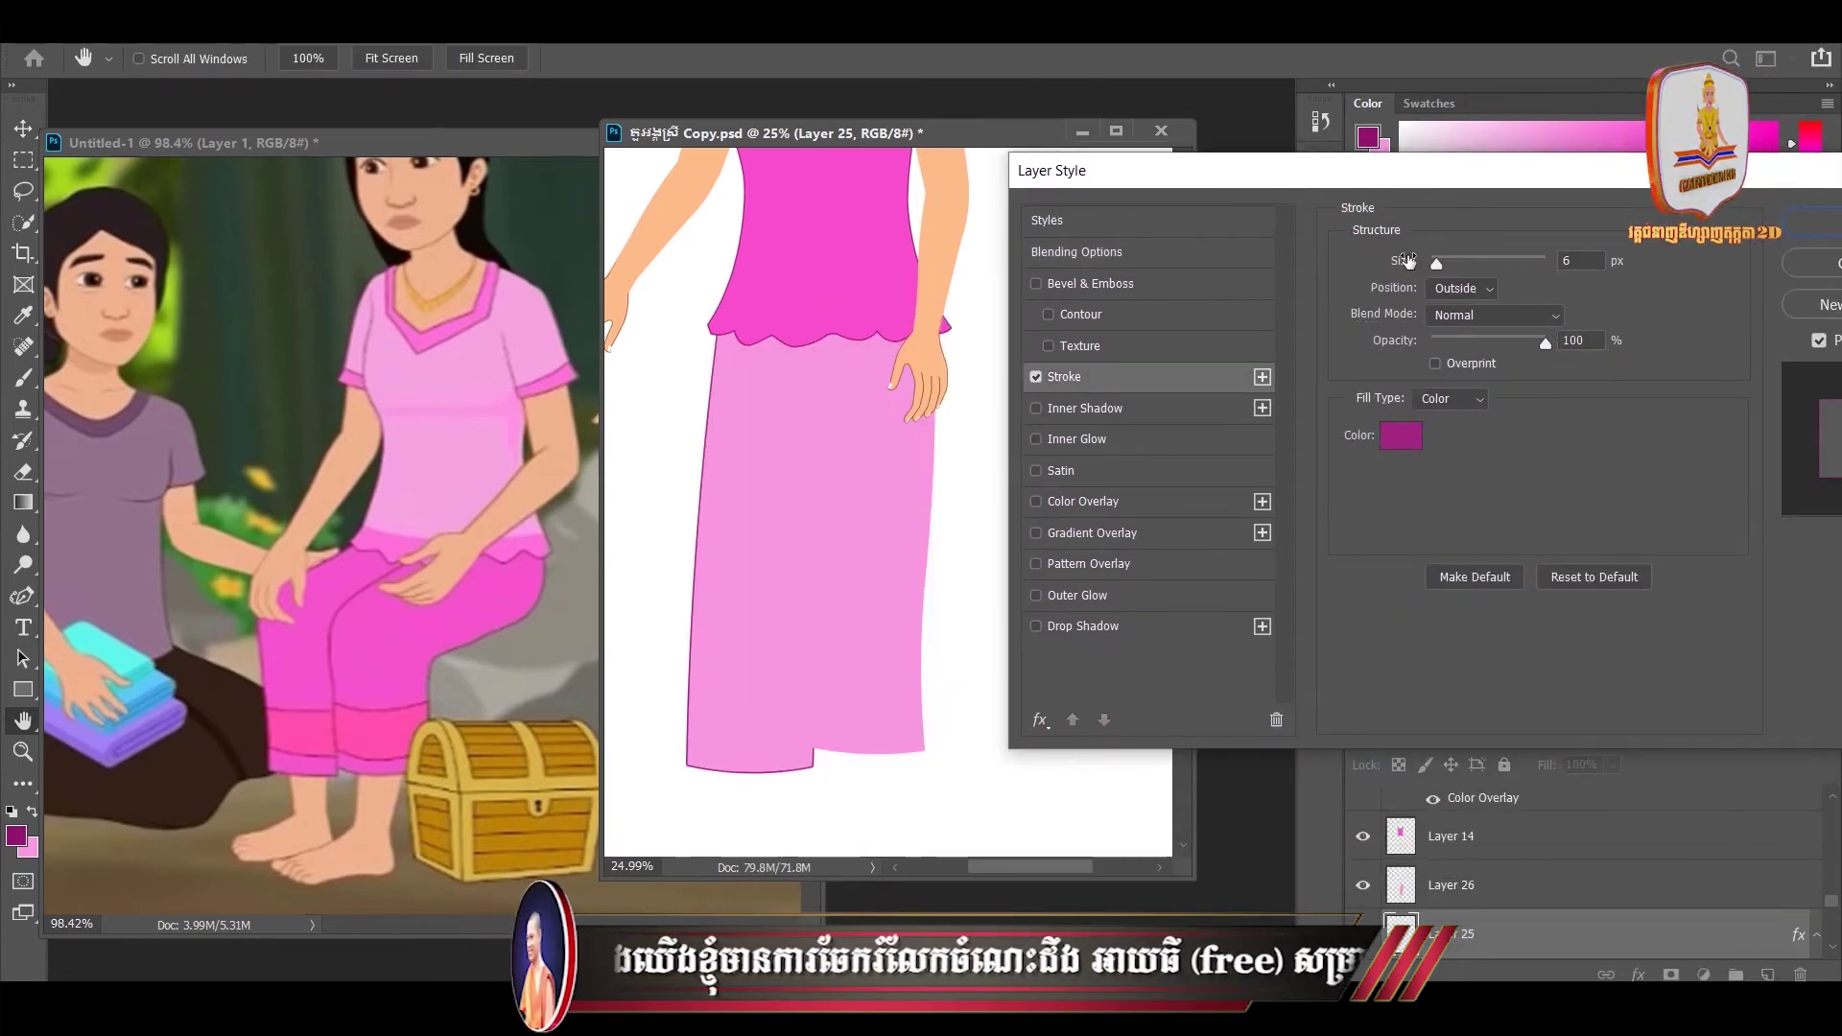
left_click_drag(1263, 180, 1157, 156)
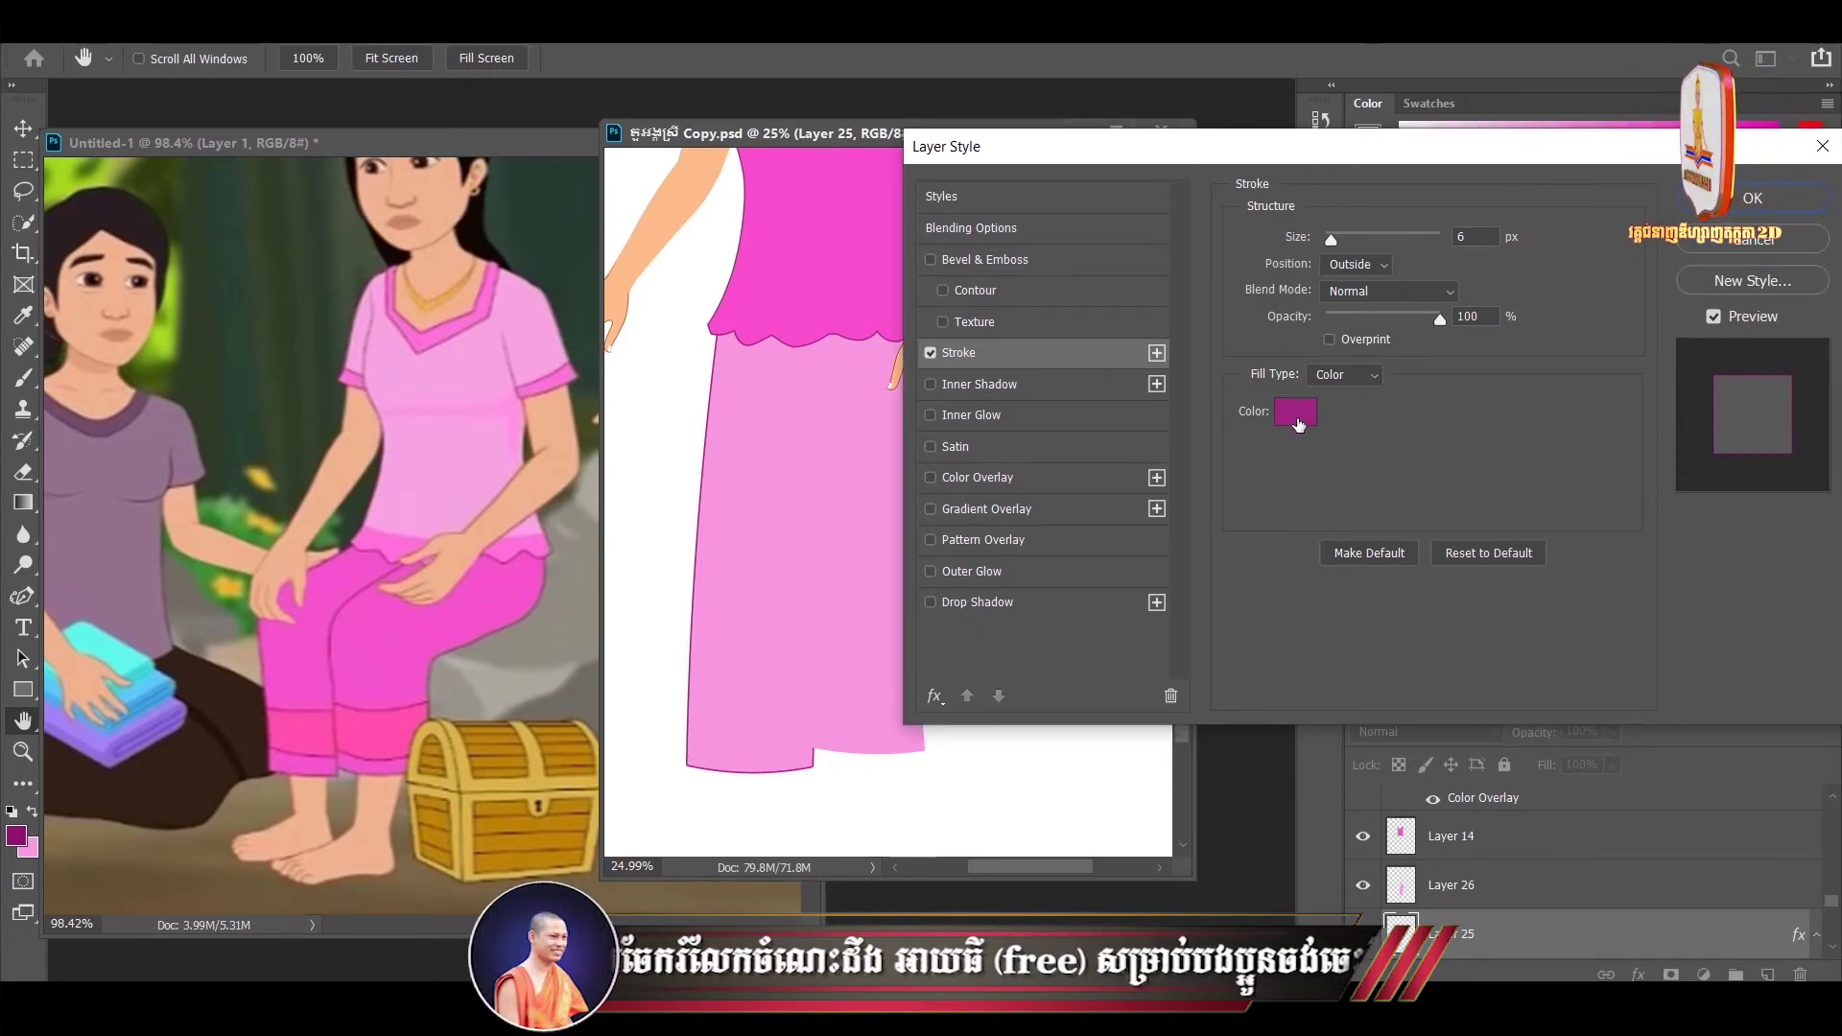
left_click(1297, 424)
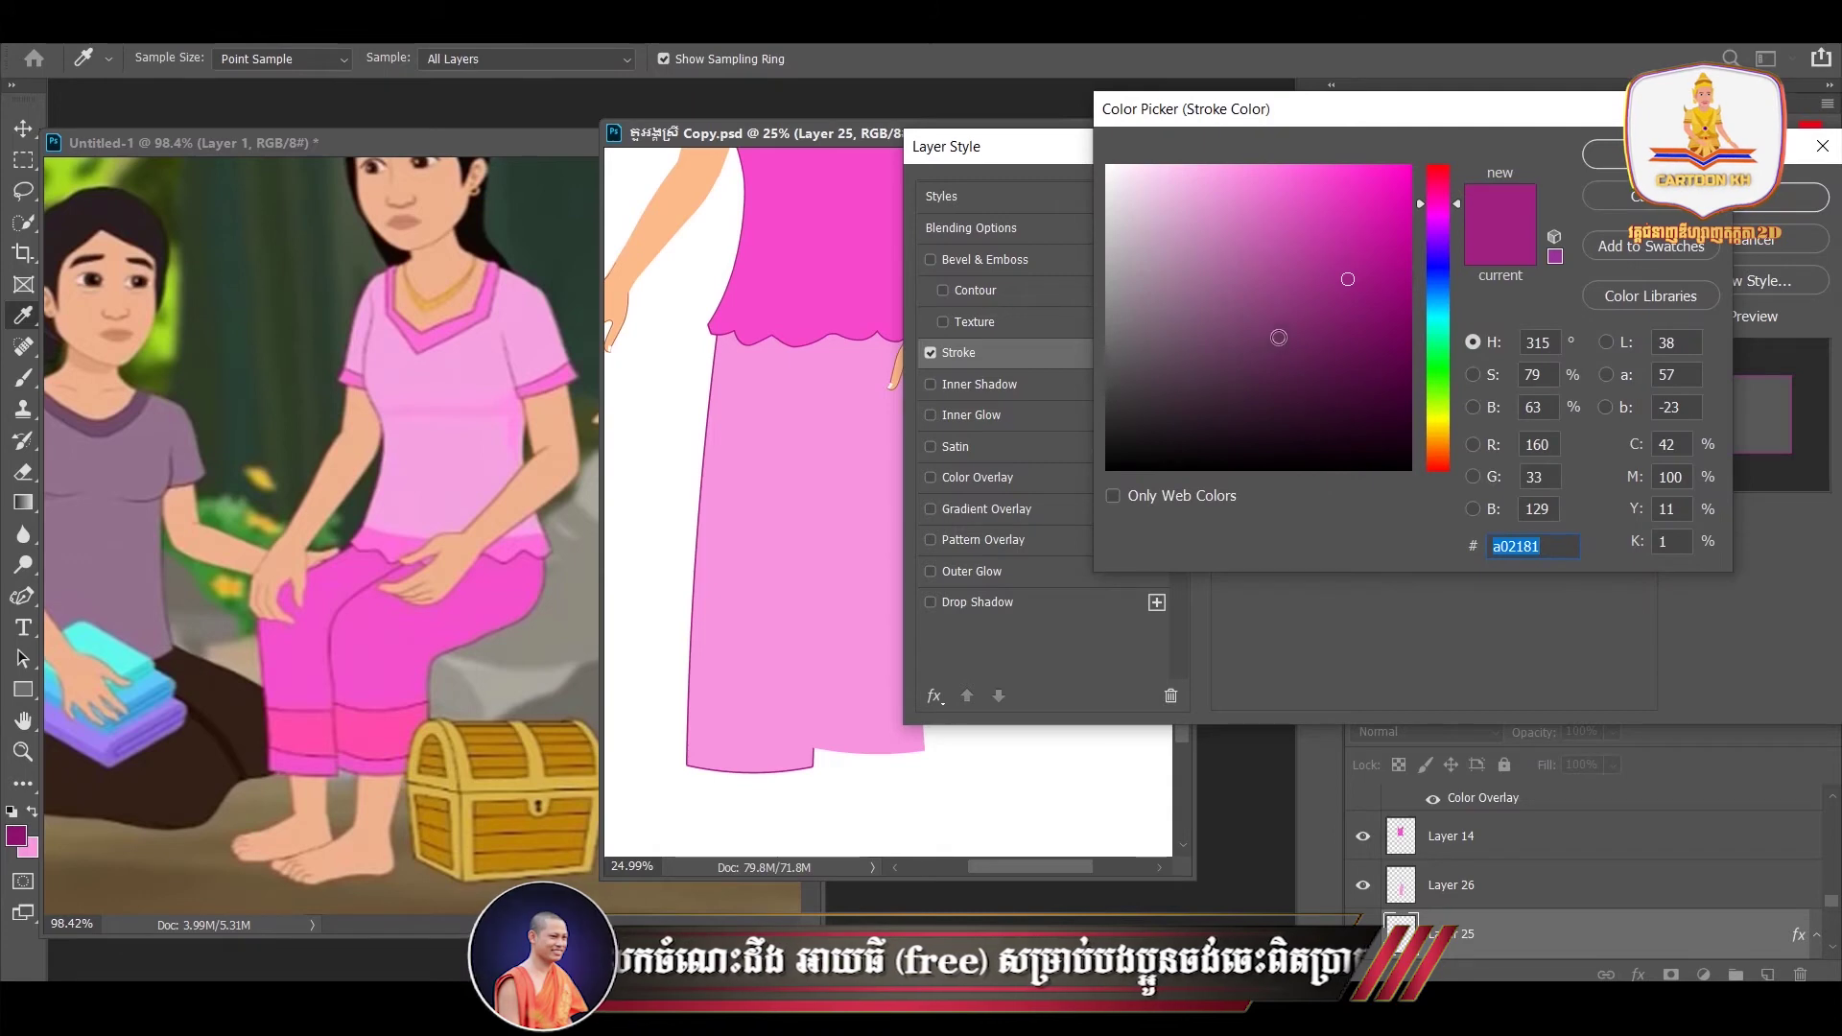
left_click(1270, 355)
left_click(1253, 321)
left_click(1228, 303)
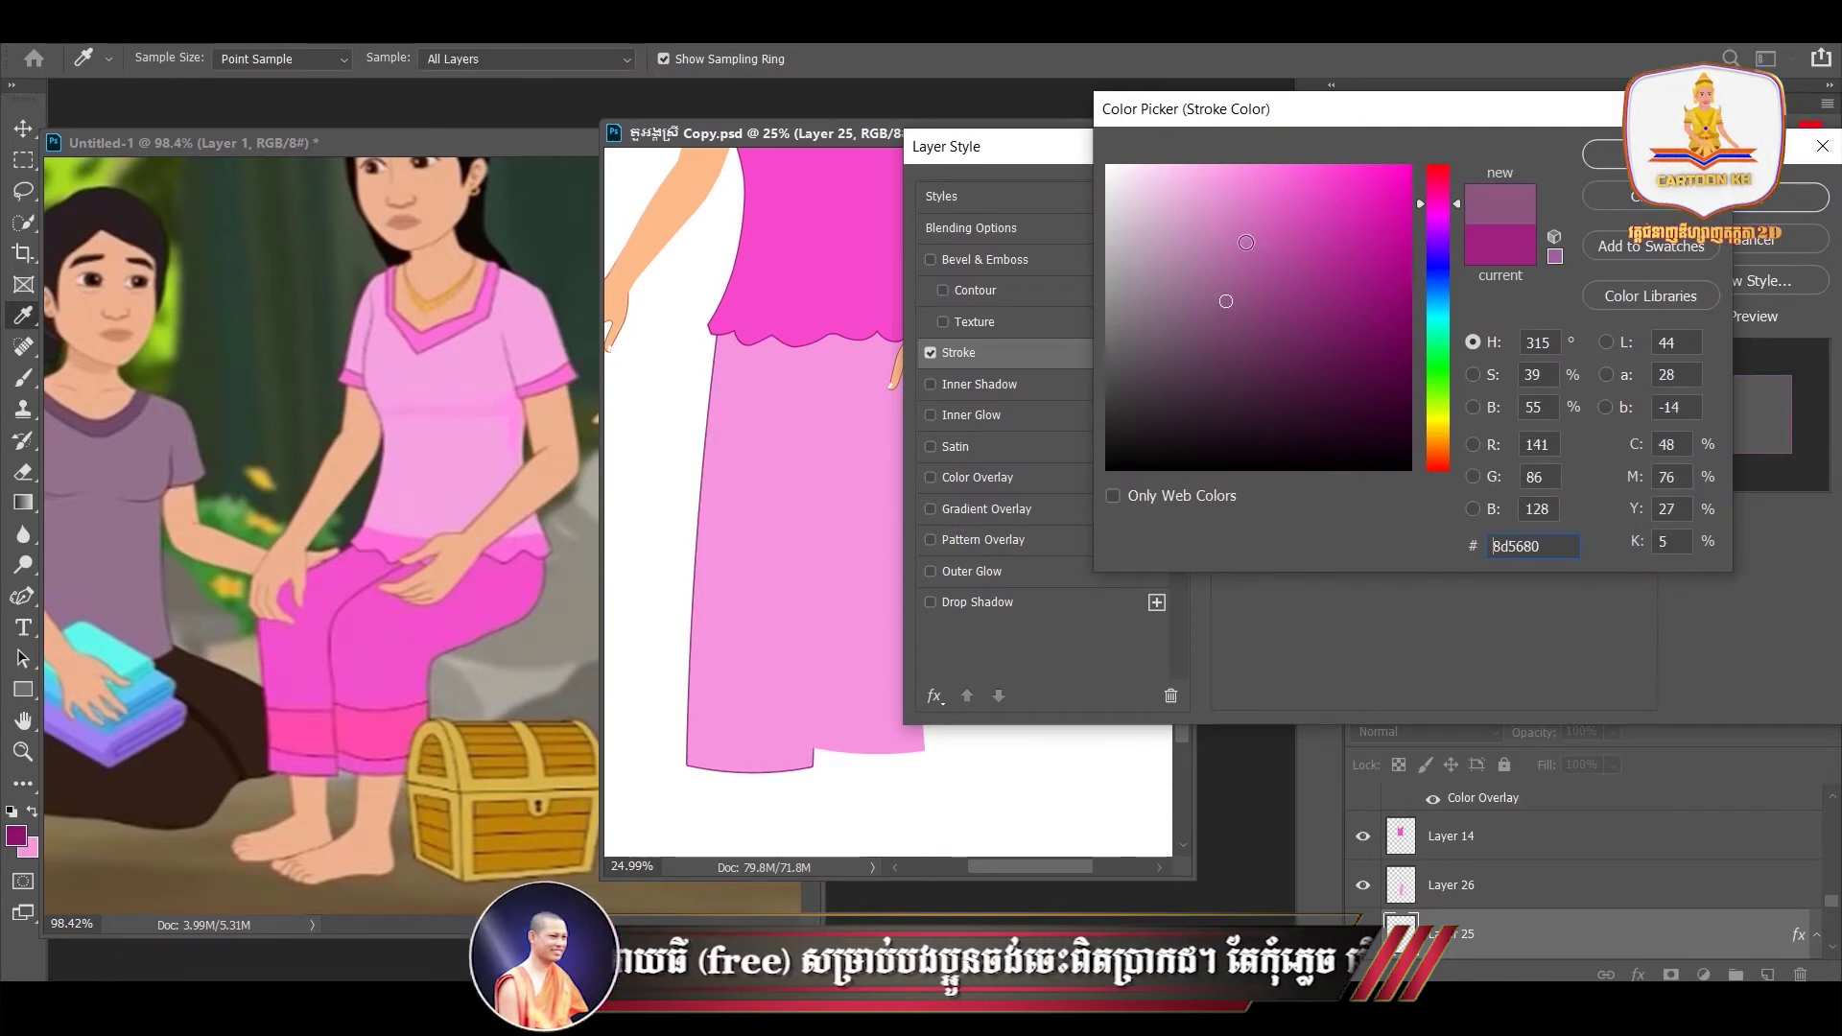
left_click(1246, 241)
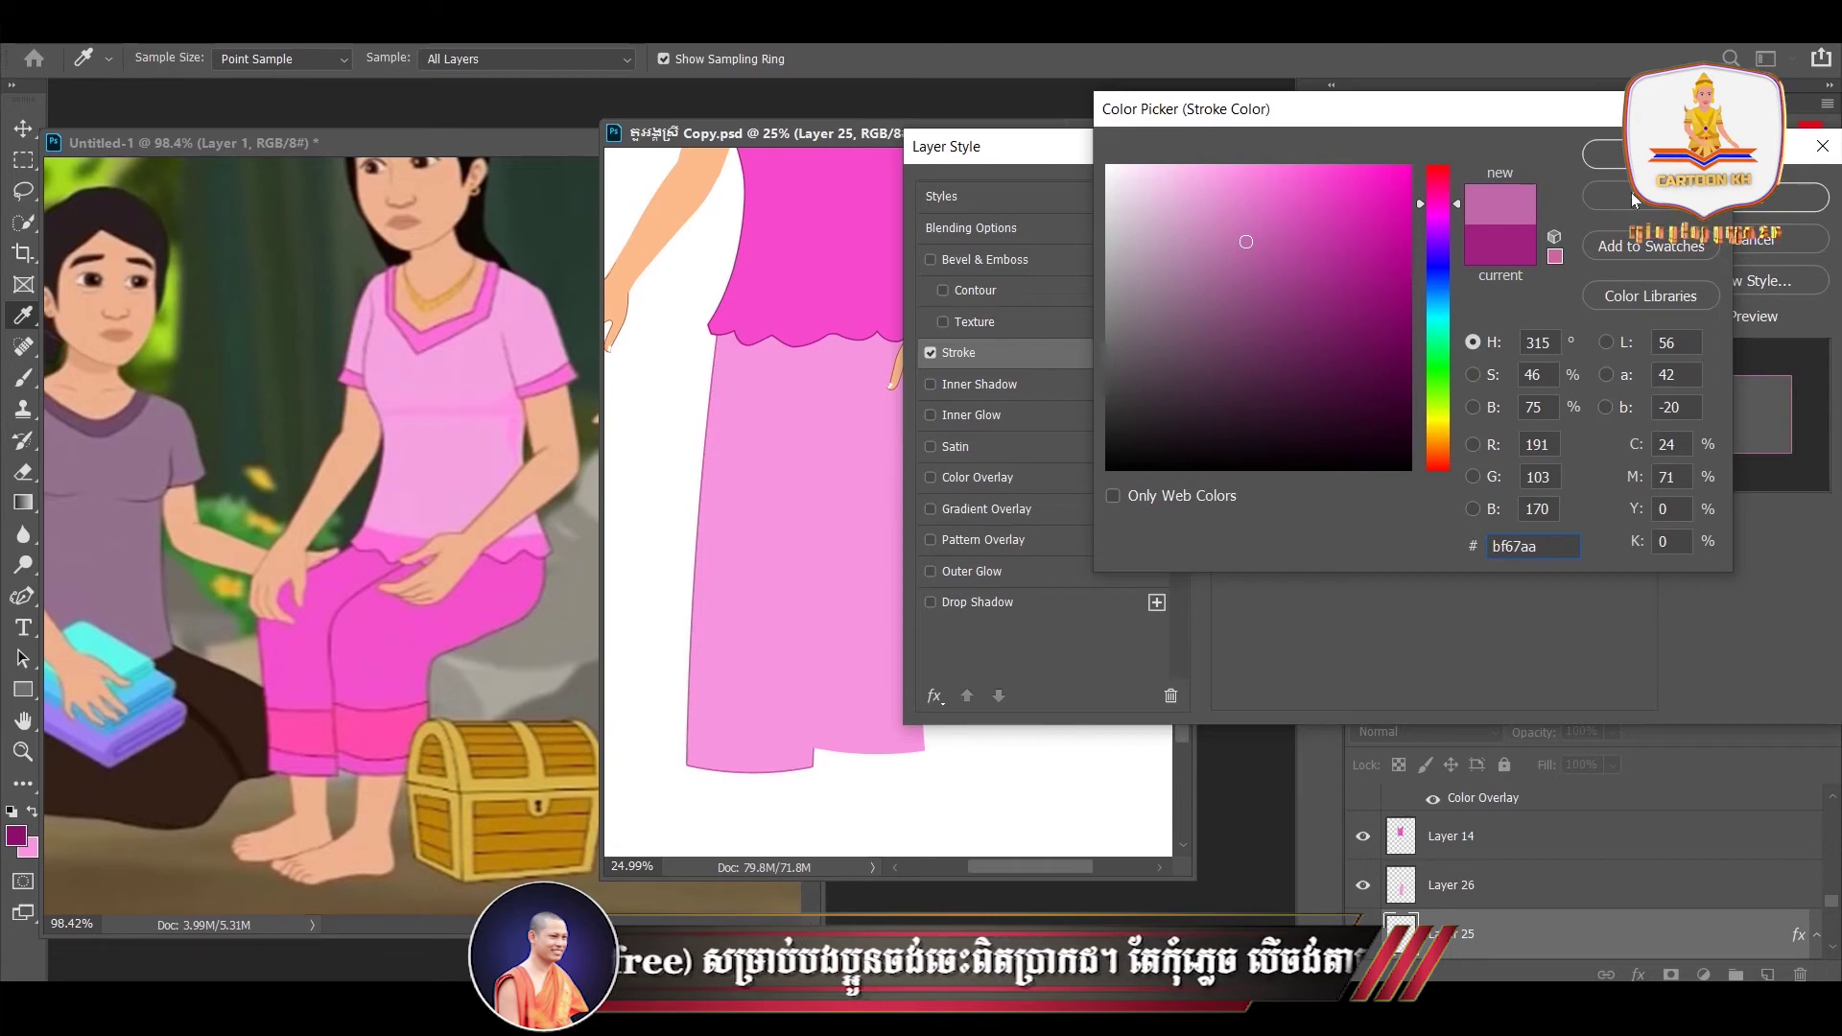
left_click(1600, 154)
left_click_drag(1334, 240, 1338, 239)
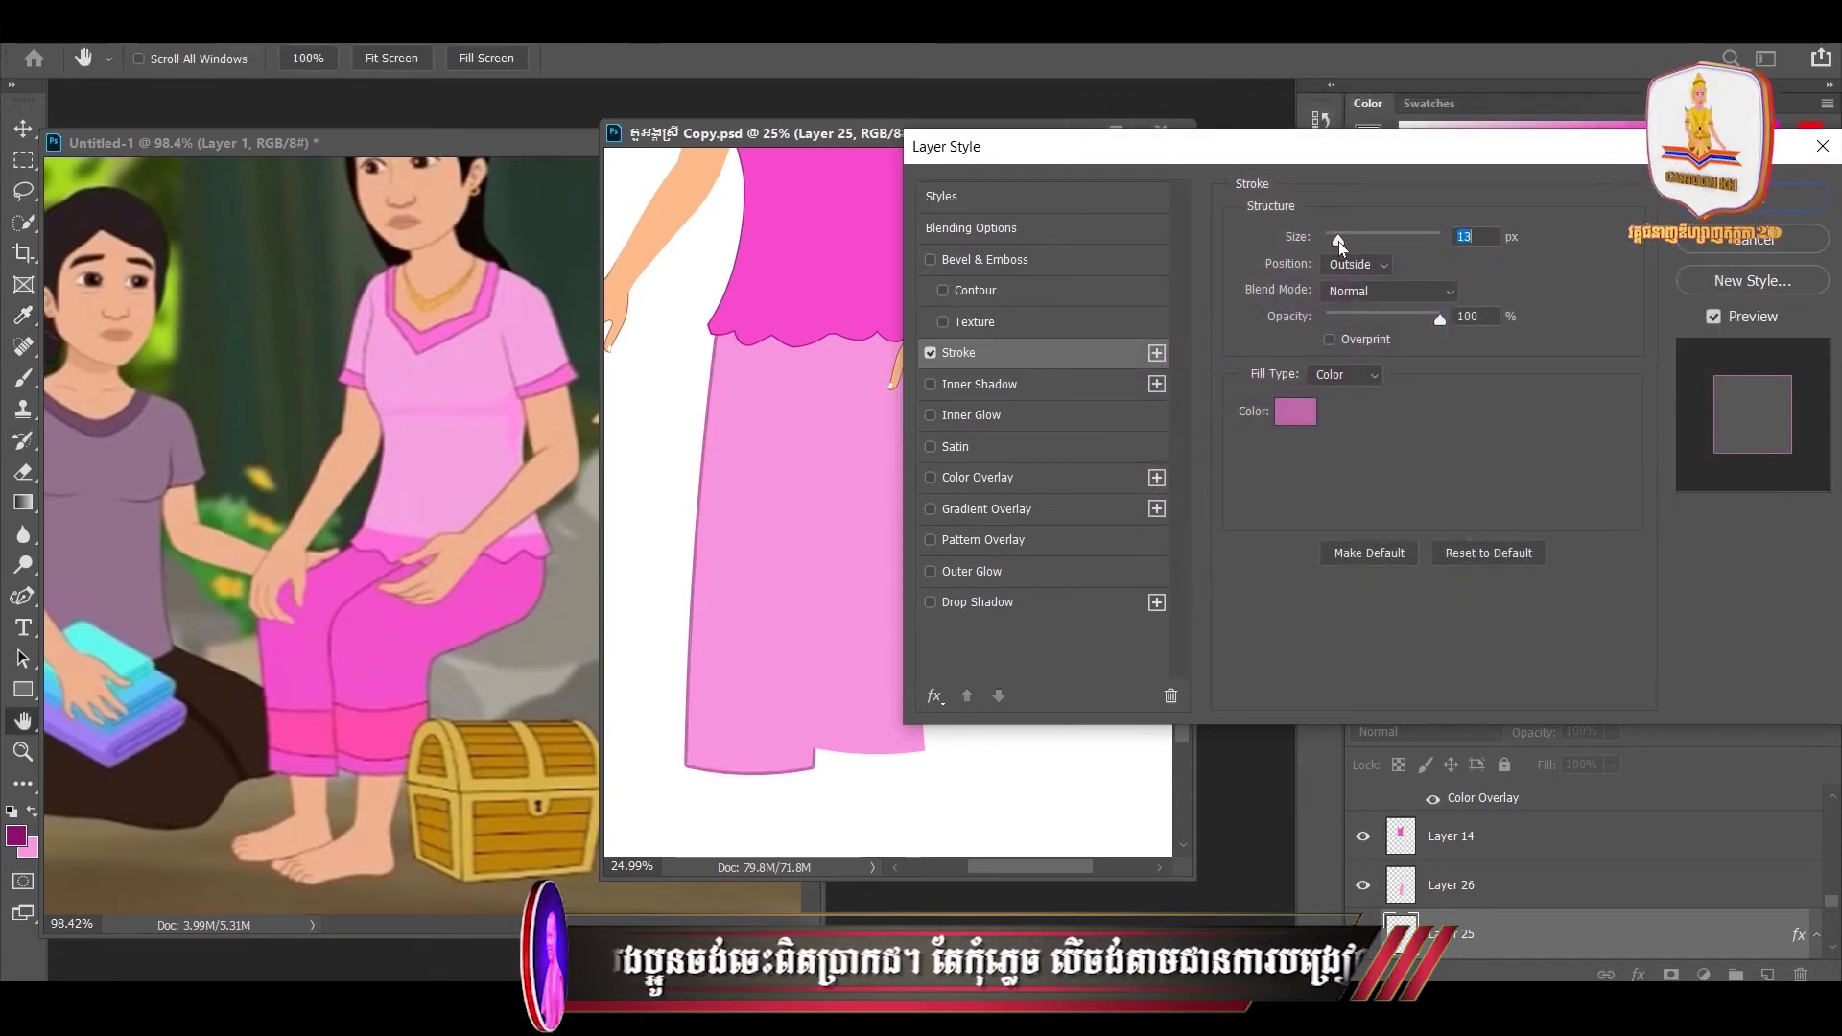
left_click_drag(1339, 240, 1338, 240)
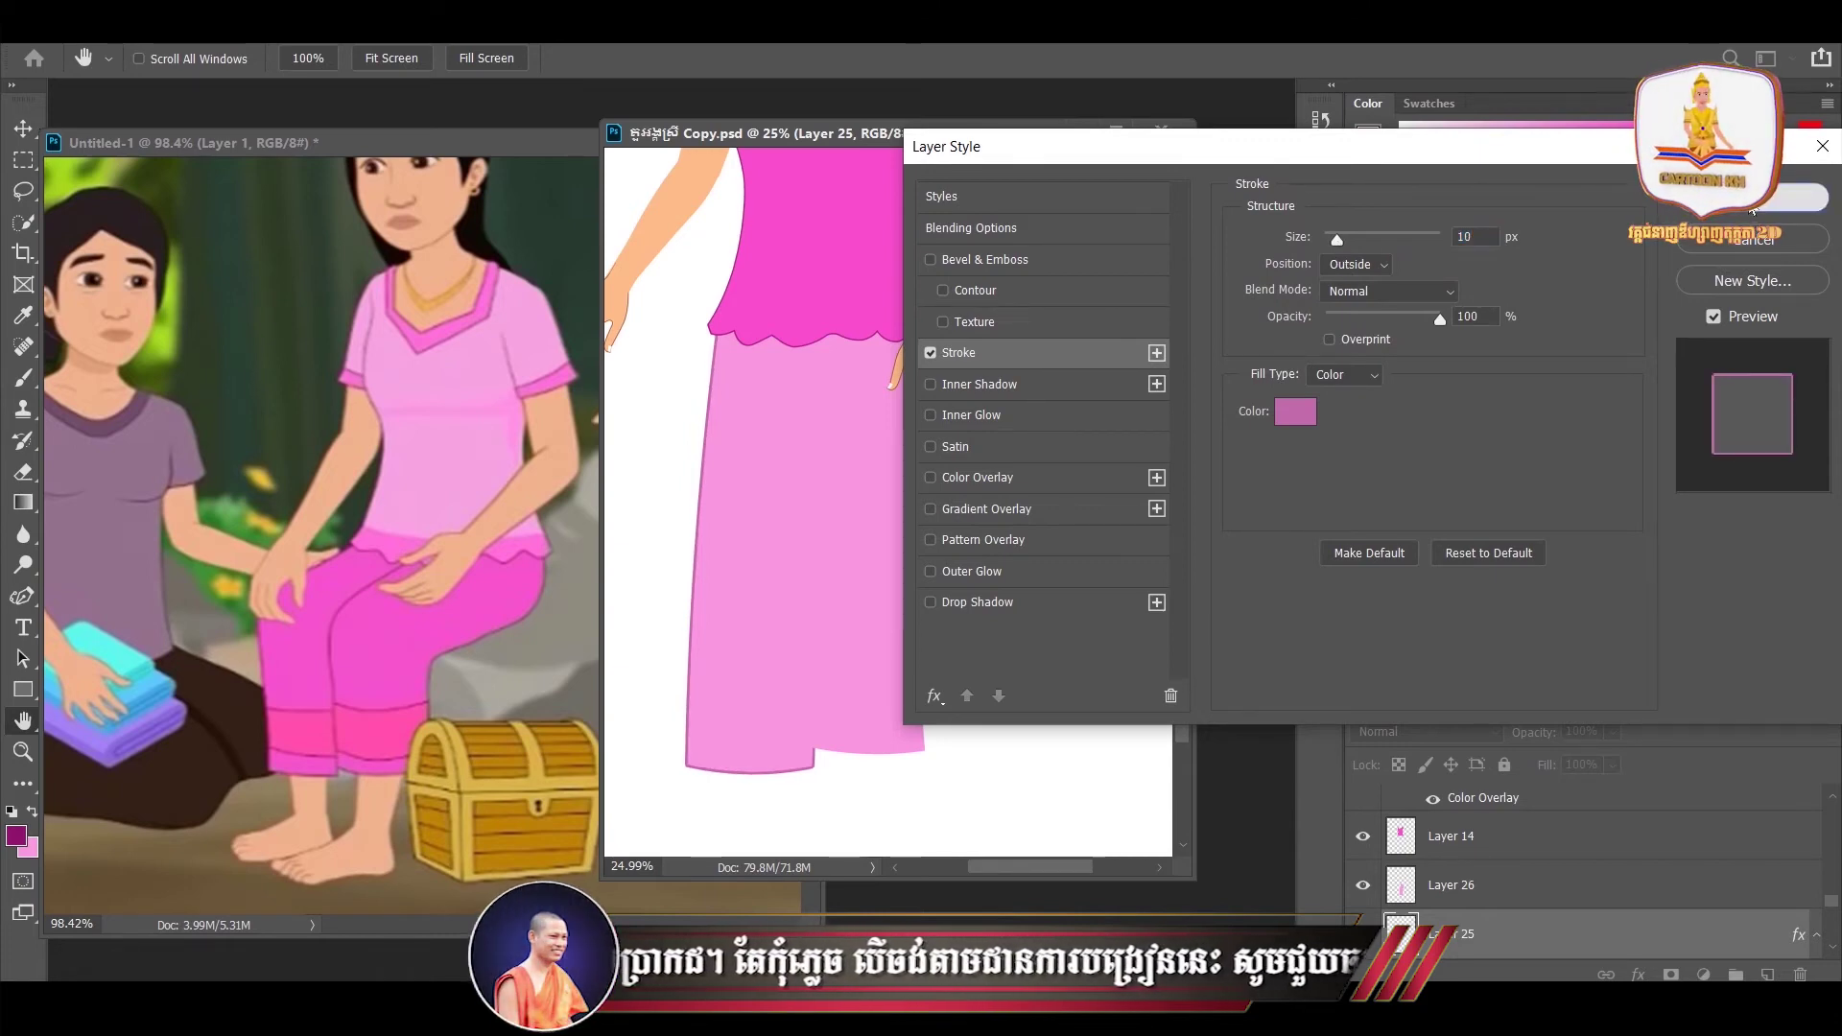
left_click(1809, 198)
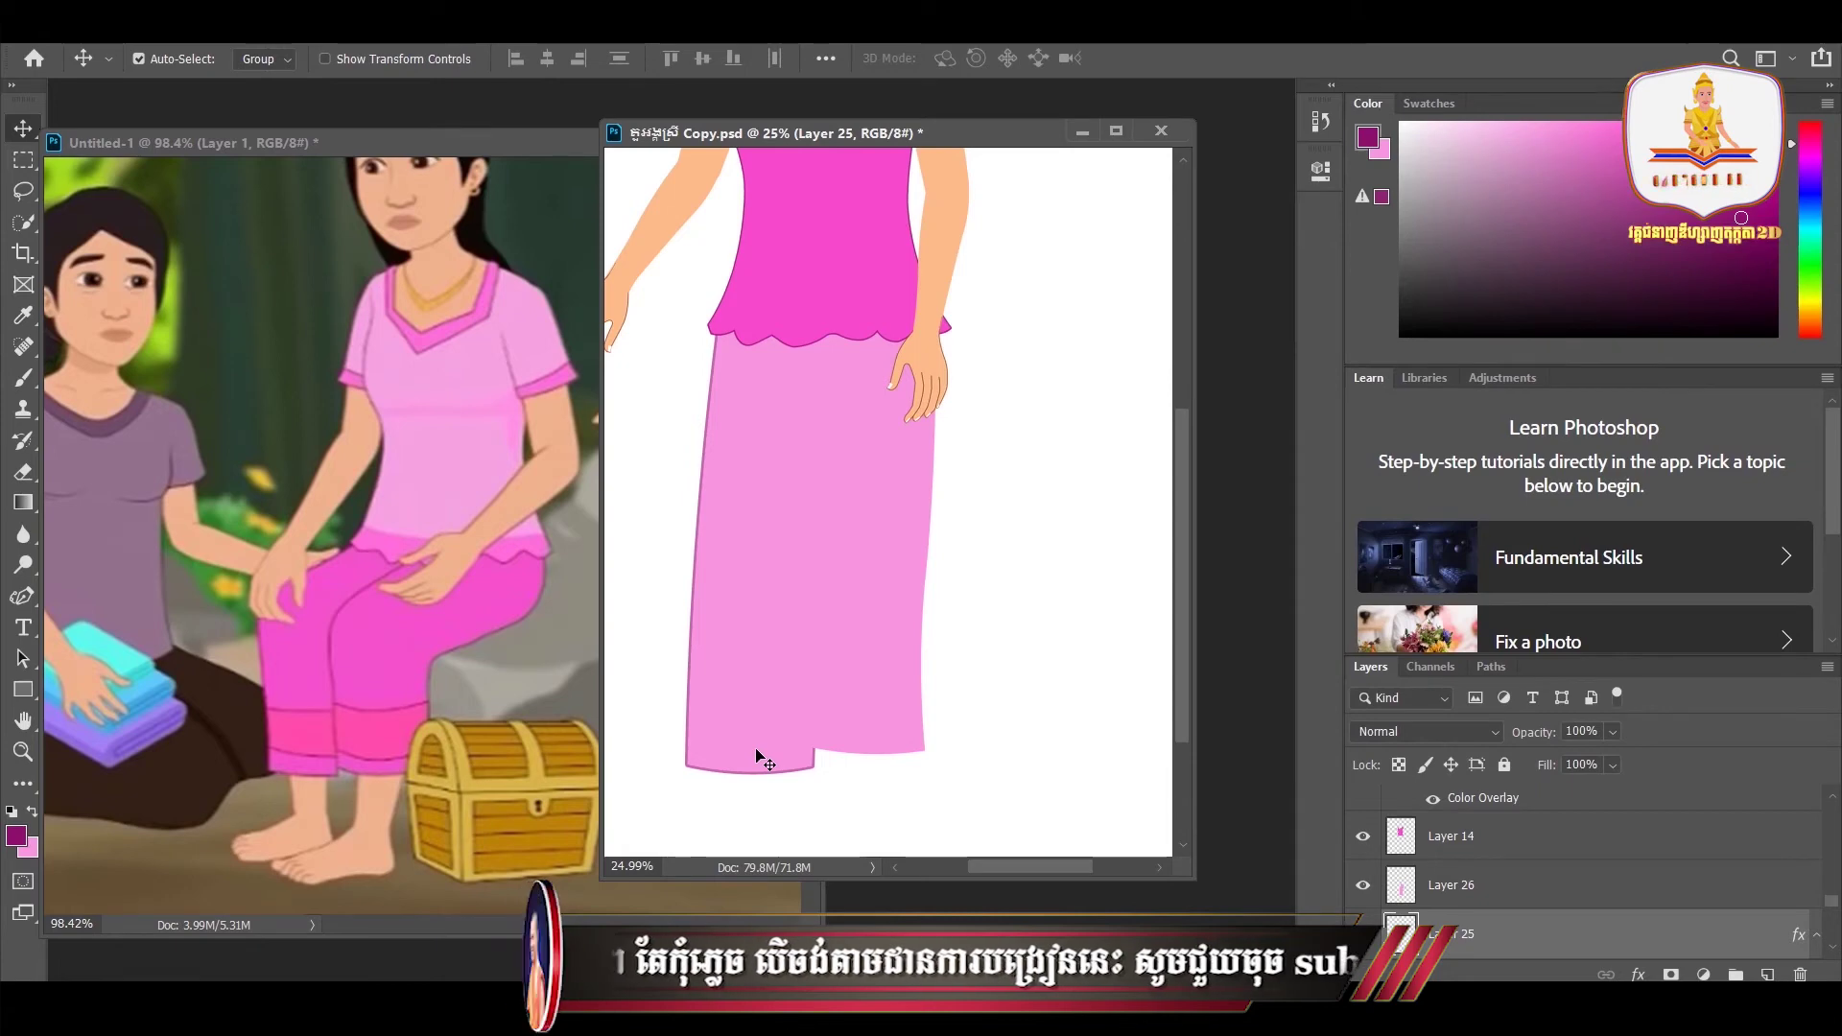
- Move Layer 26 below Layer 25 and give the right leg the same pink stroke outline
left_click(876, 711)
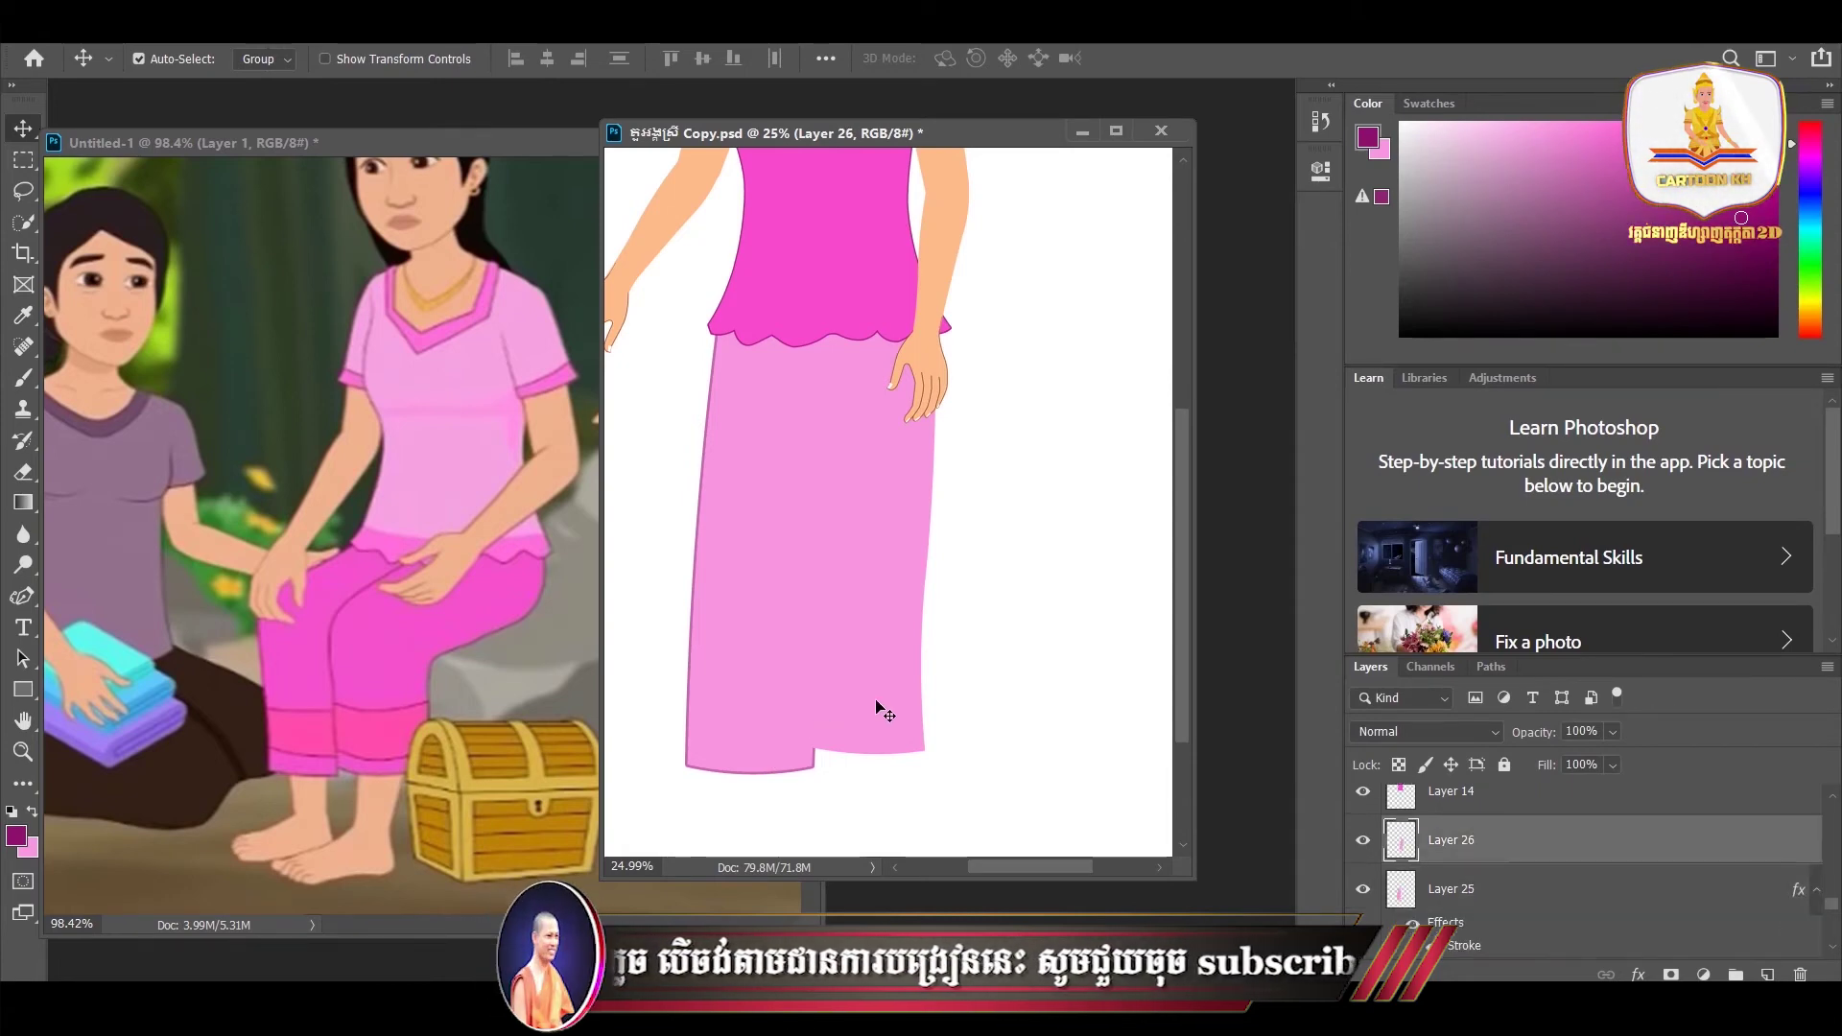
left_click(1814, 897)
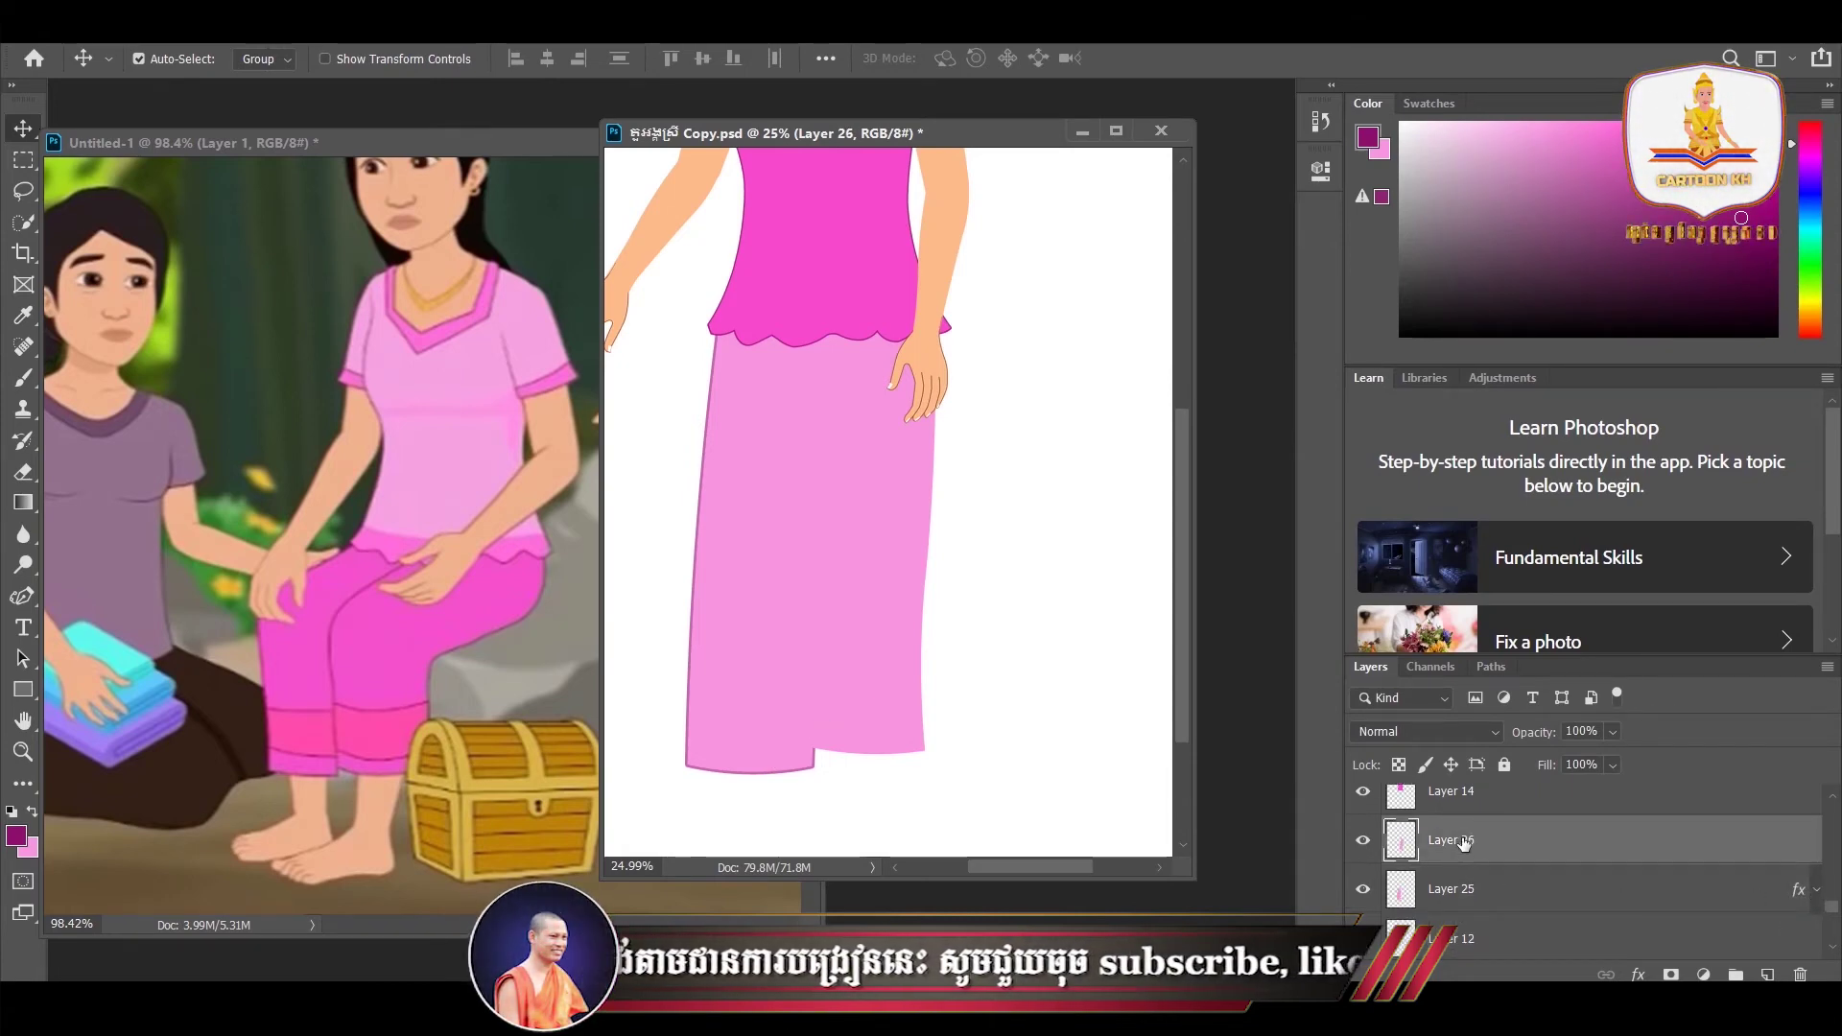
key("ctrl+bracketleft")
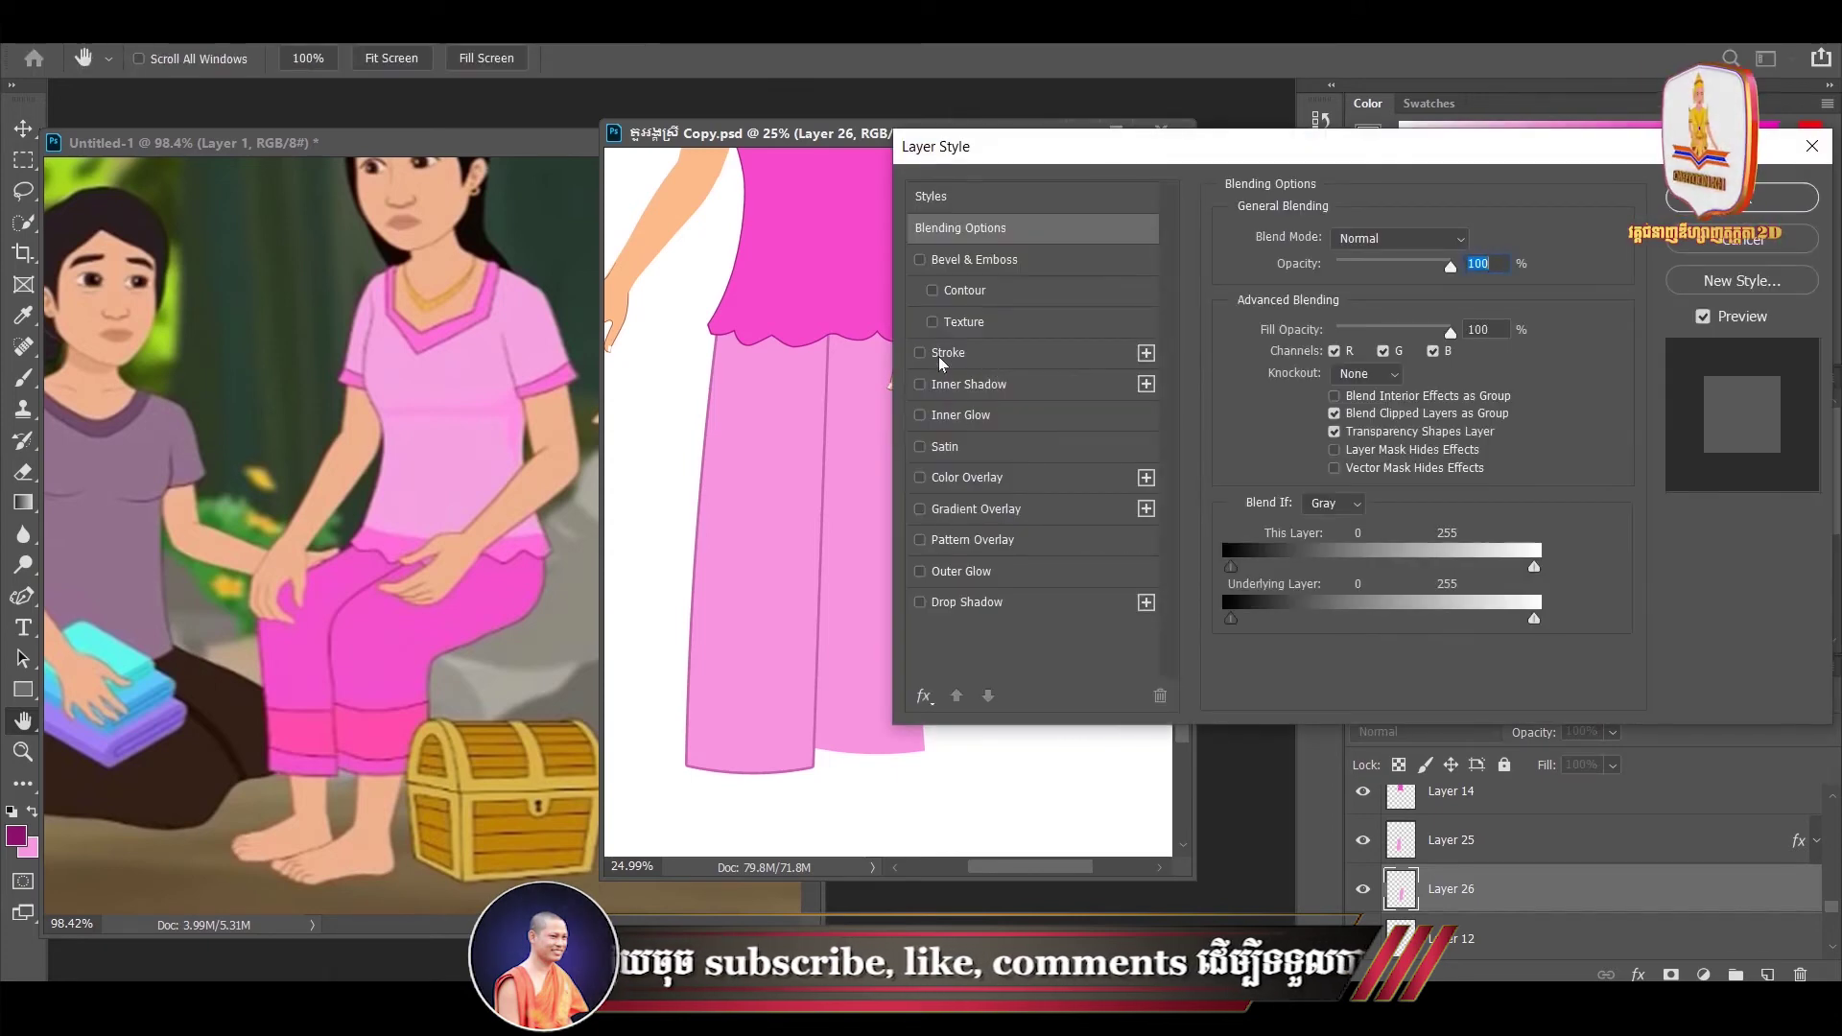
left_click(945, 353)
left_click_drag(1046, 149, 1324, 208)
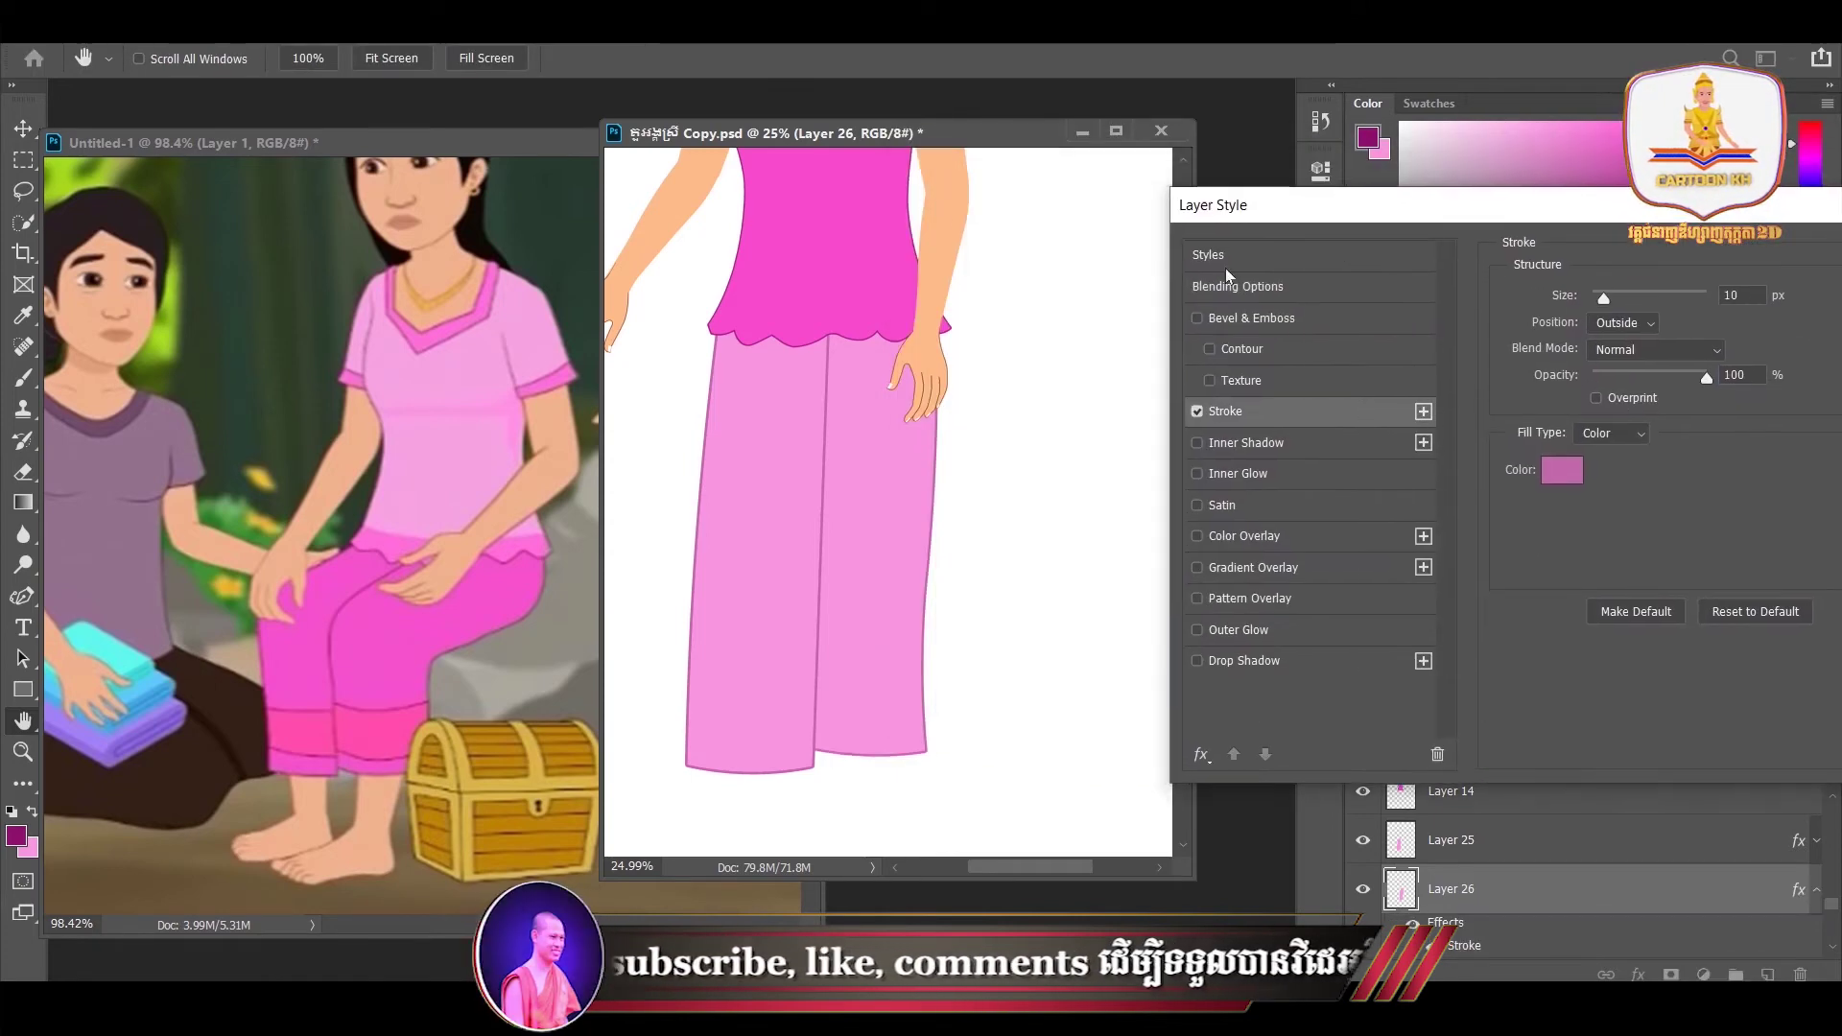
left_click_drag(1497, 205, 1223, 183)
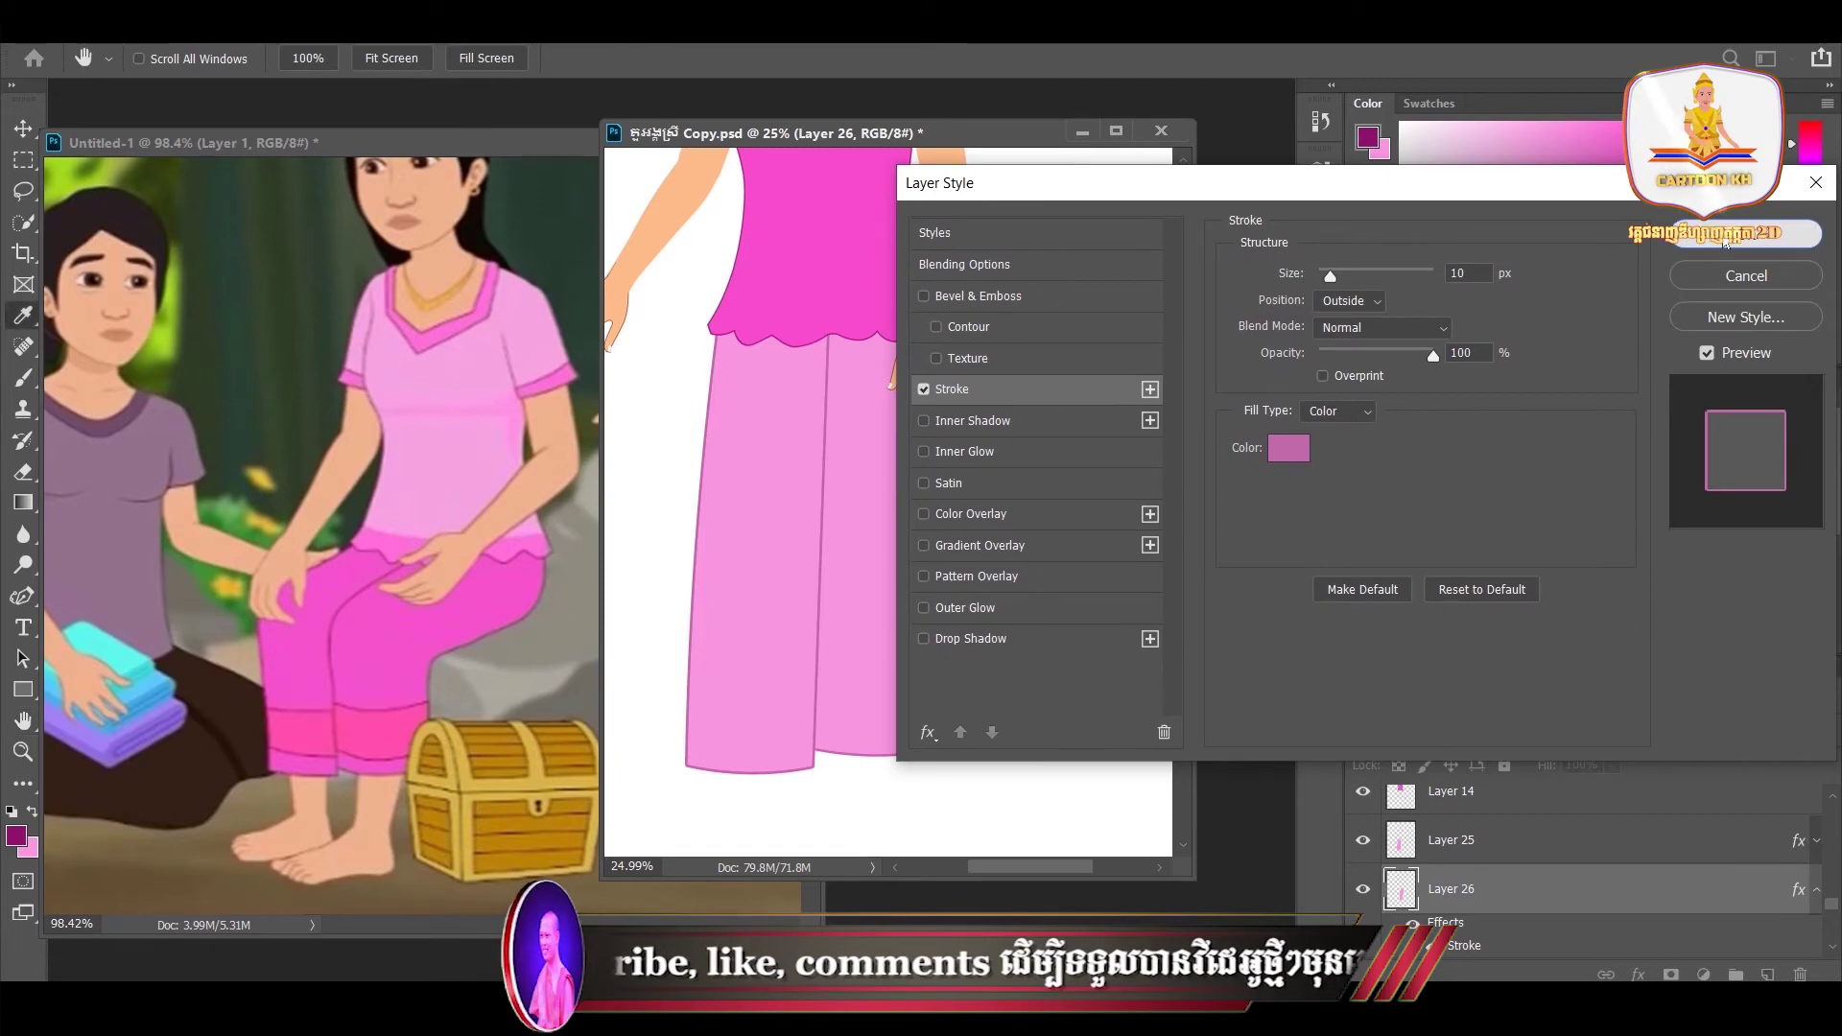
left_click(1725, 240)
- Compare the trousers with the reference, then add new Layer 27 above Layer 25
scroll(859, 509, "down", 2)
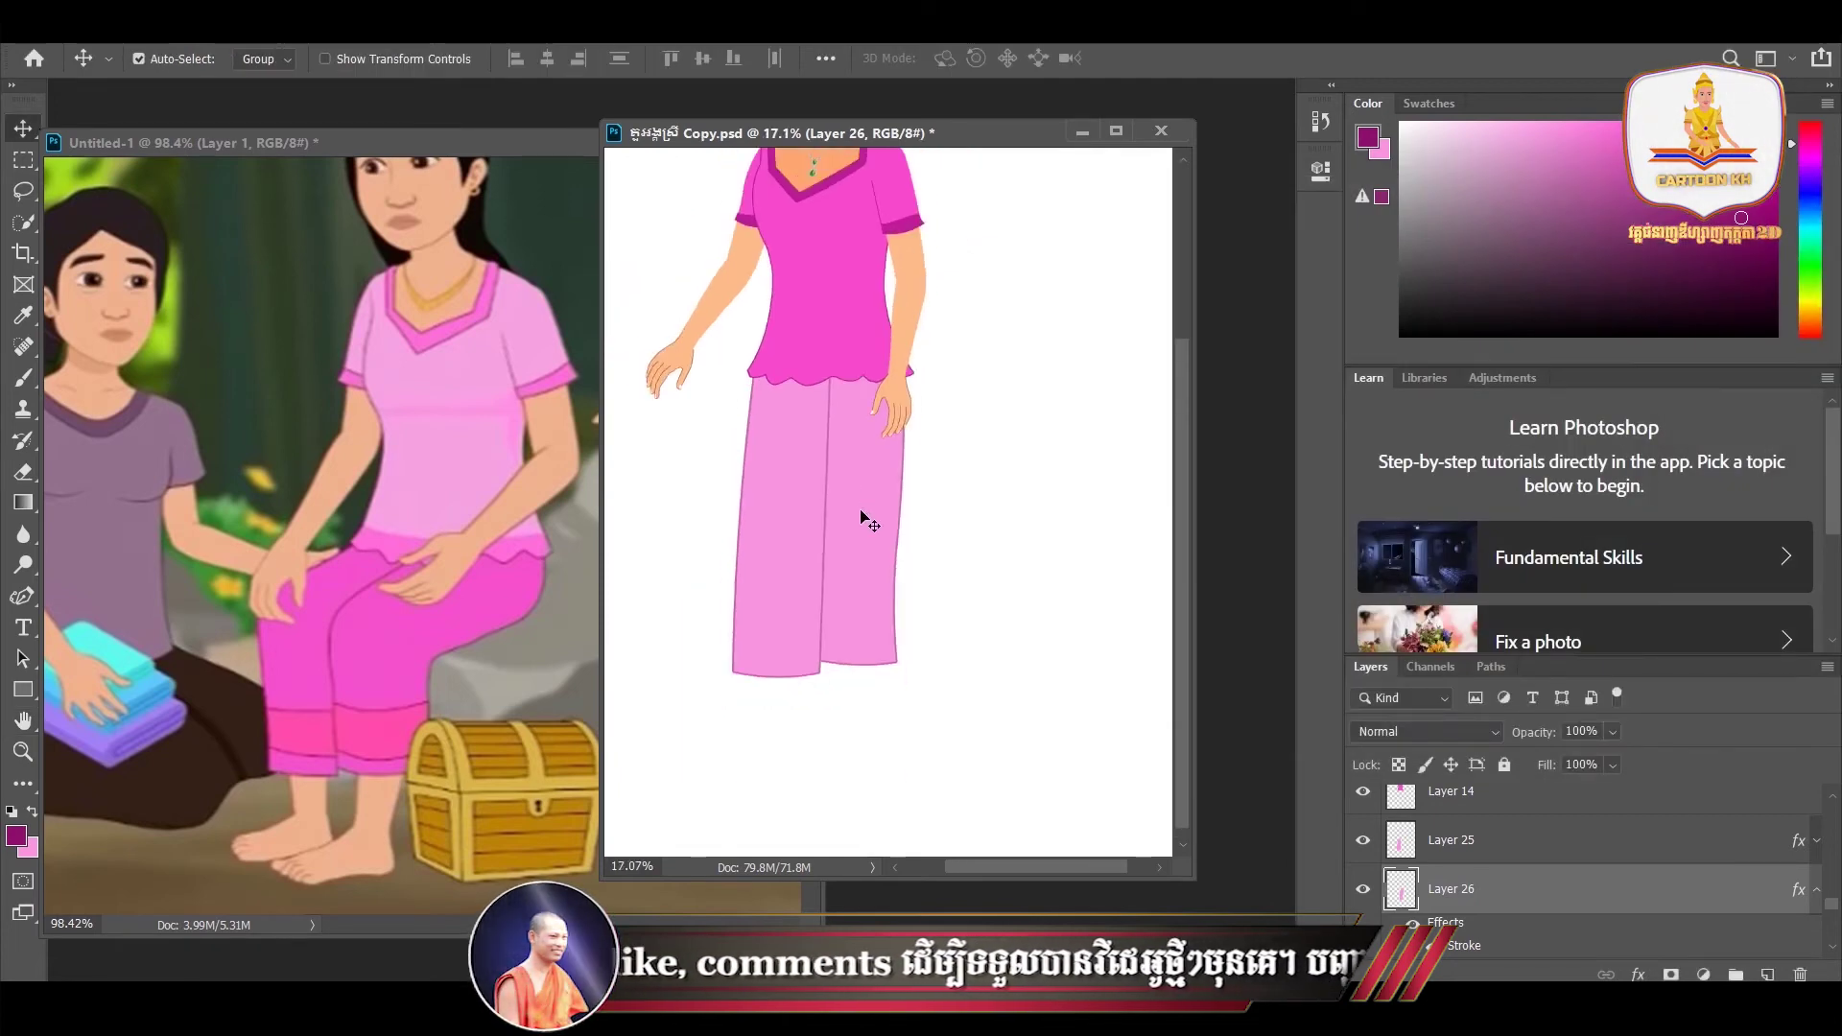
scroll(854, 523, "up", 1)
left_click_drag(843, 527, 842, 458)
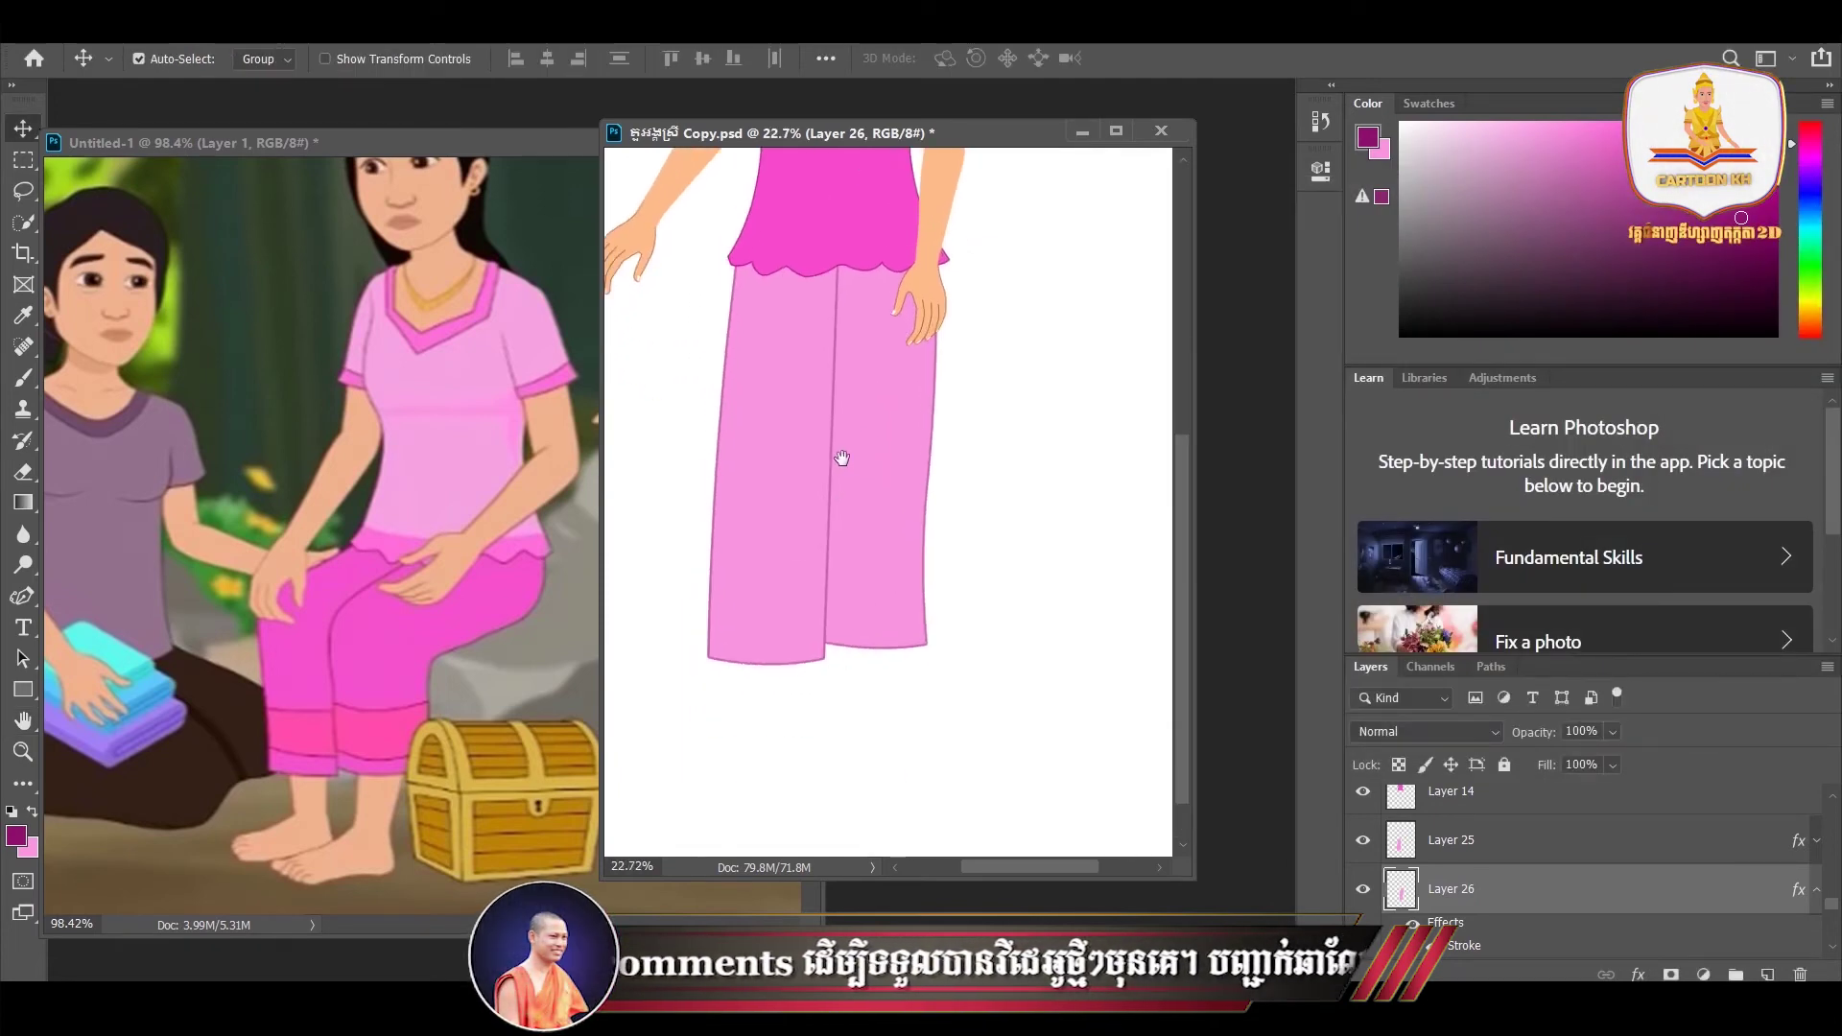
left_click(362, 723)
scroll(349, 742, "up", 3)
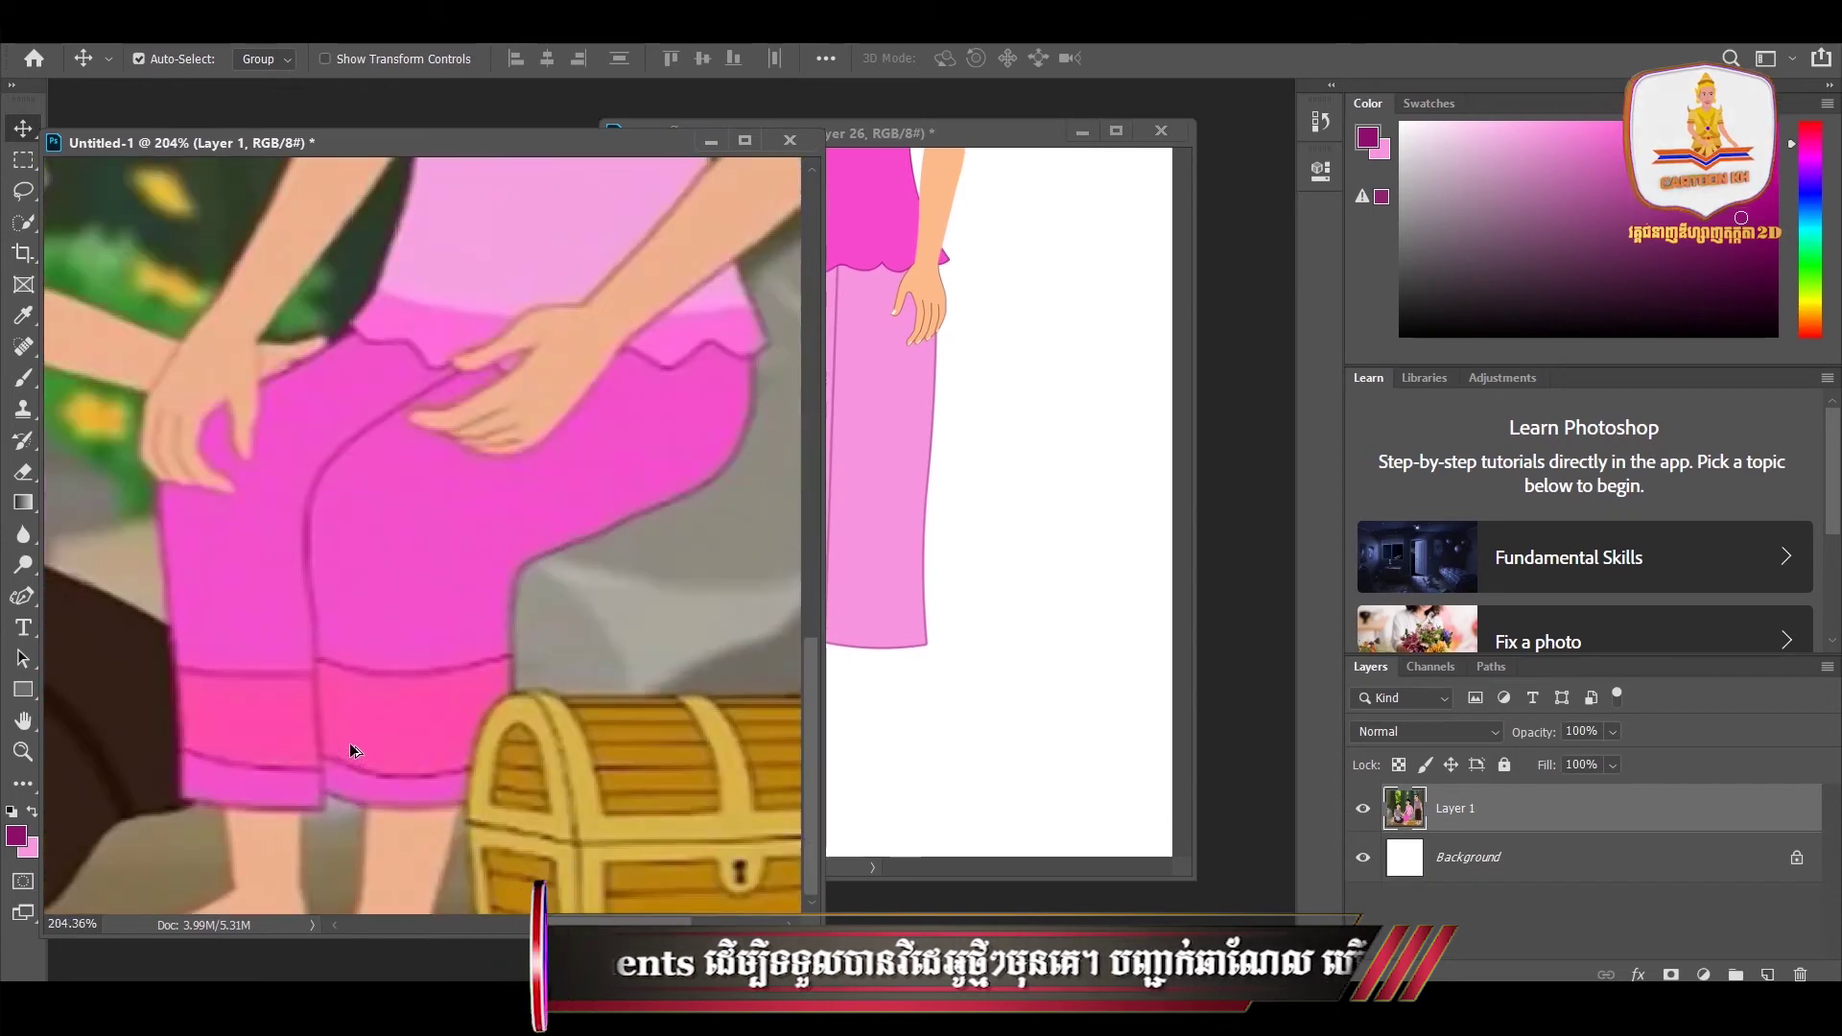
scroll(349, 742, "down", 1)
left_click(901, 561)
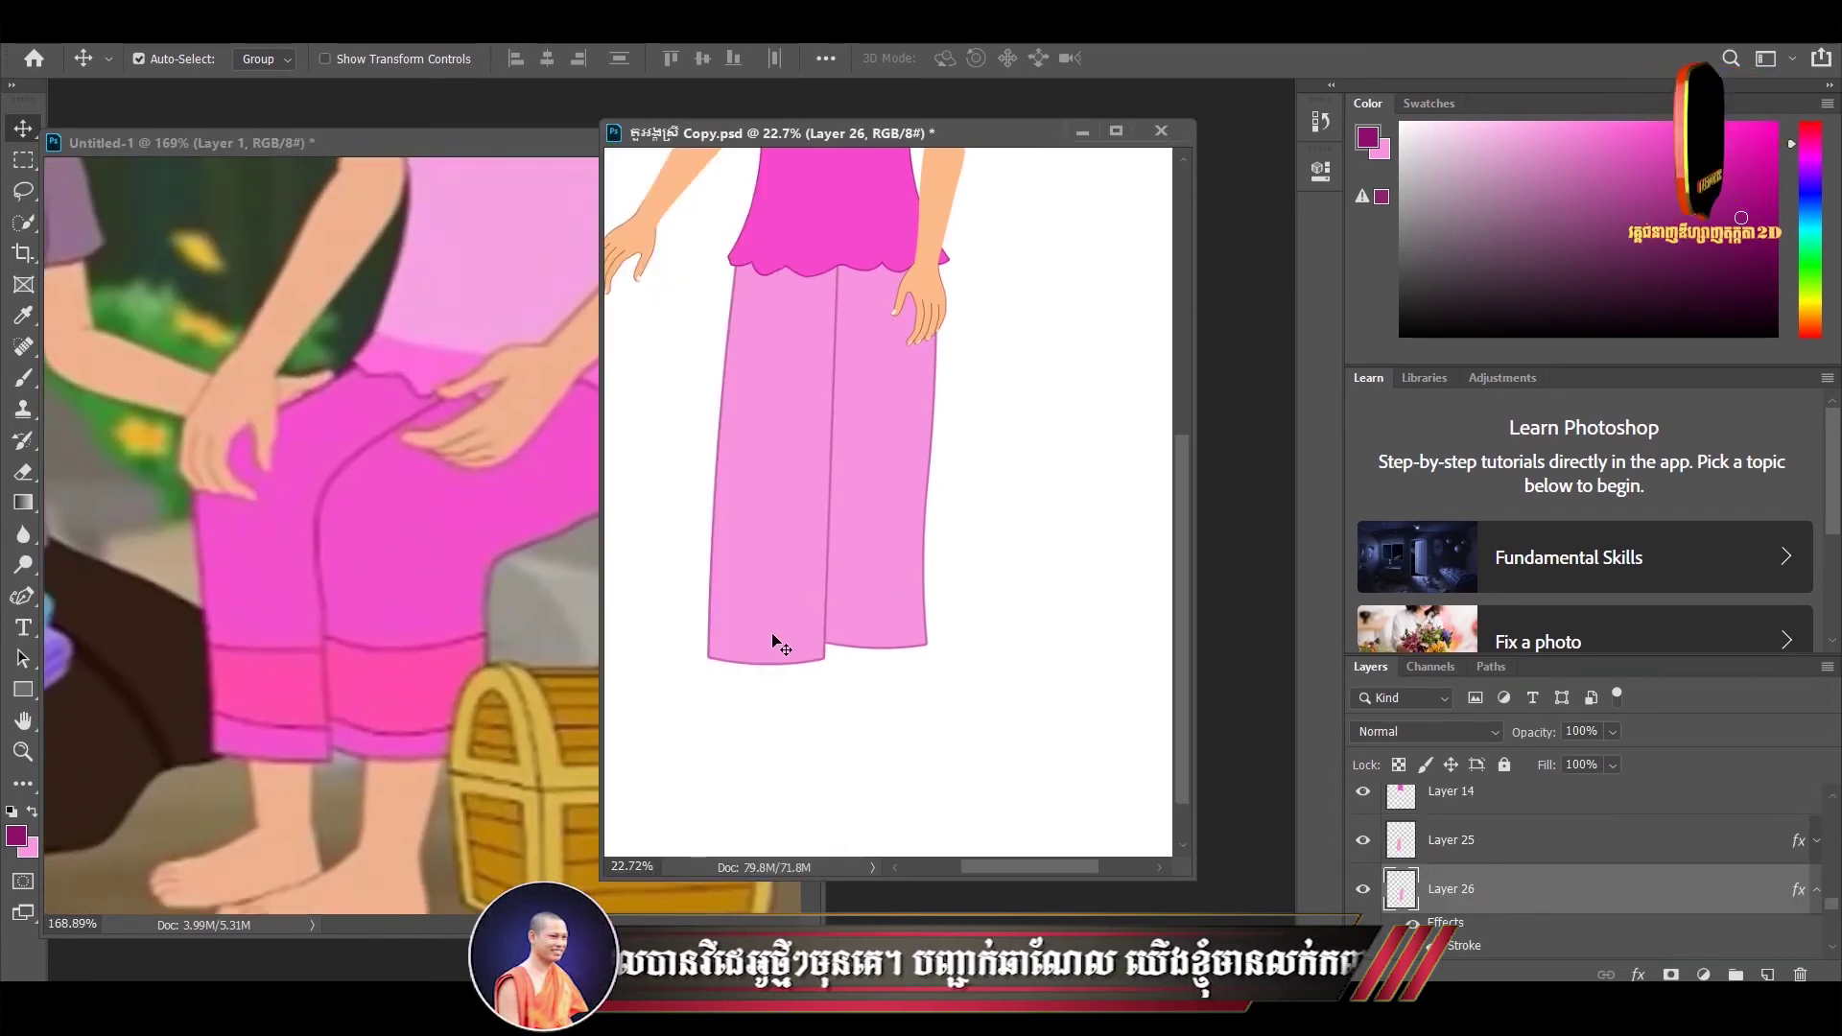
scroll(775, 643, "up", 1)
scroll(766, 625, "up", 1)
scroll(807, 626, "up", 1)
scroll(807, 626, "up", 1)
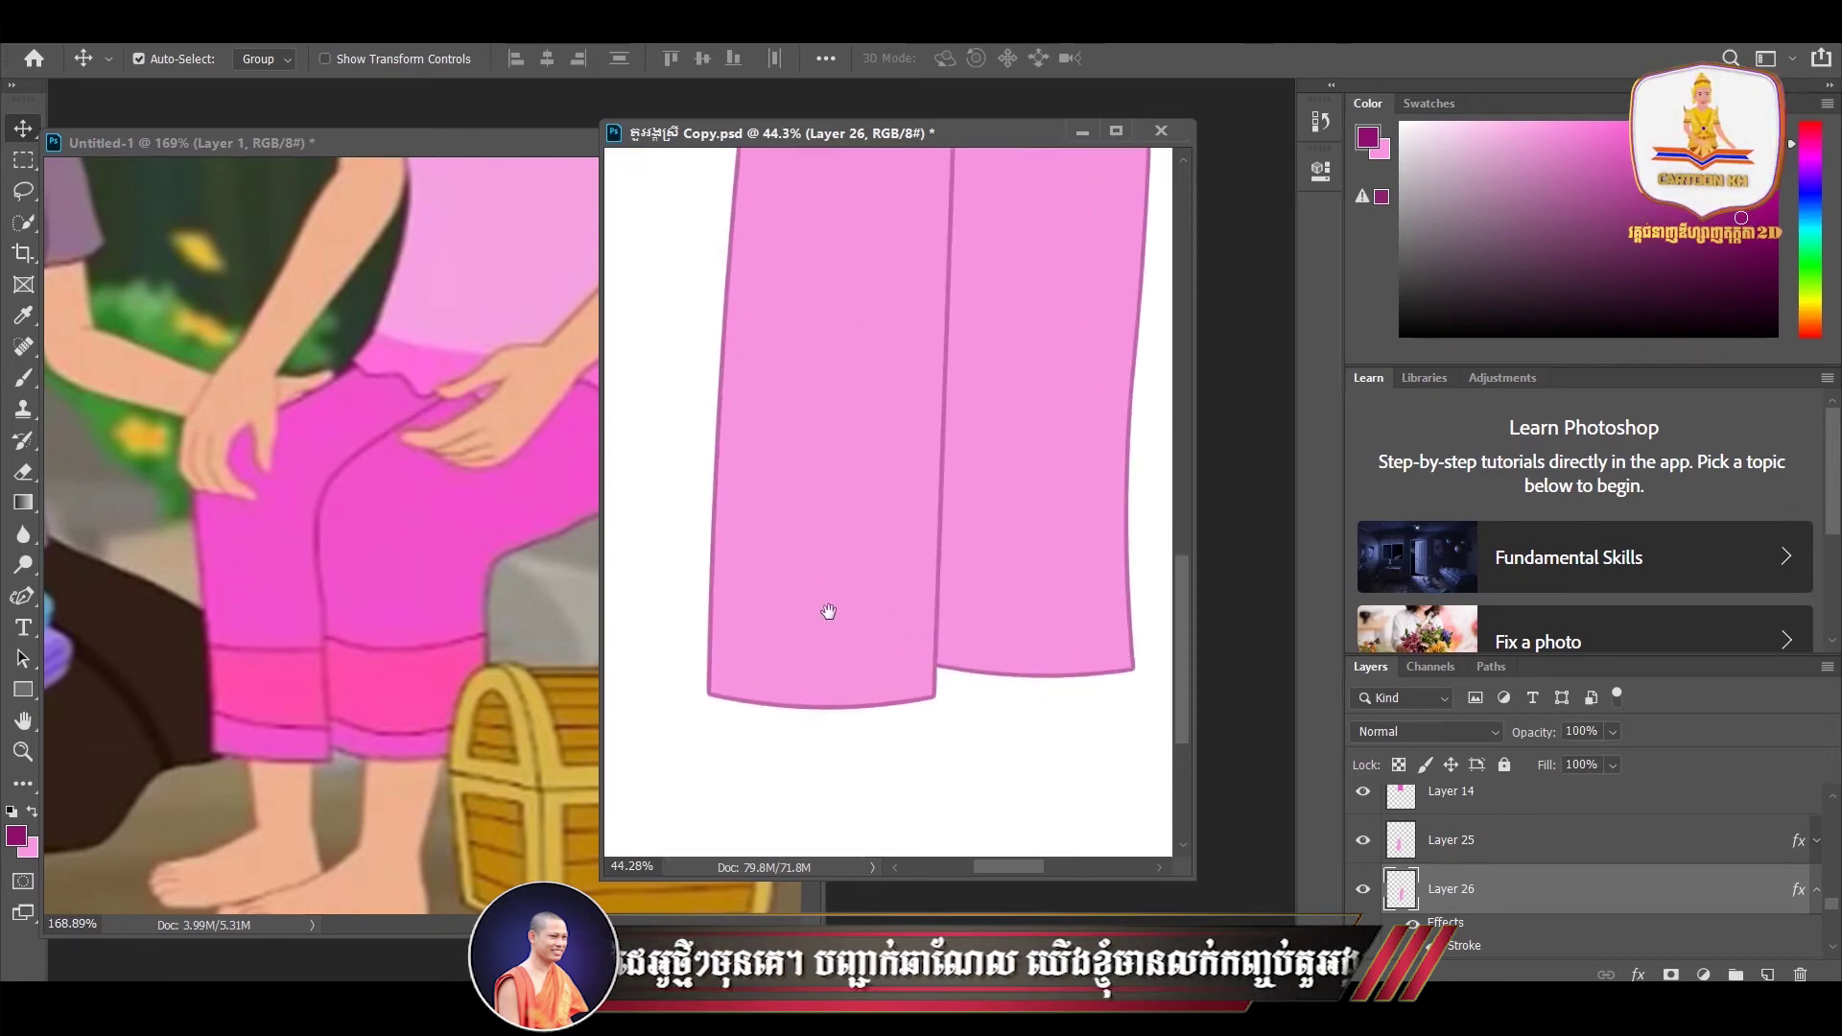
left_click(824, 638)
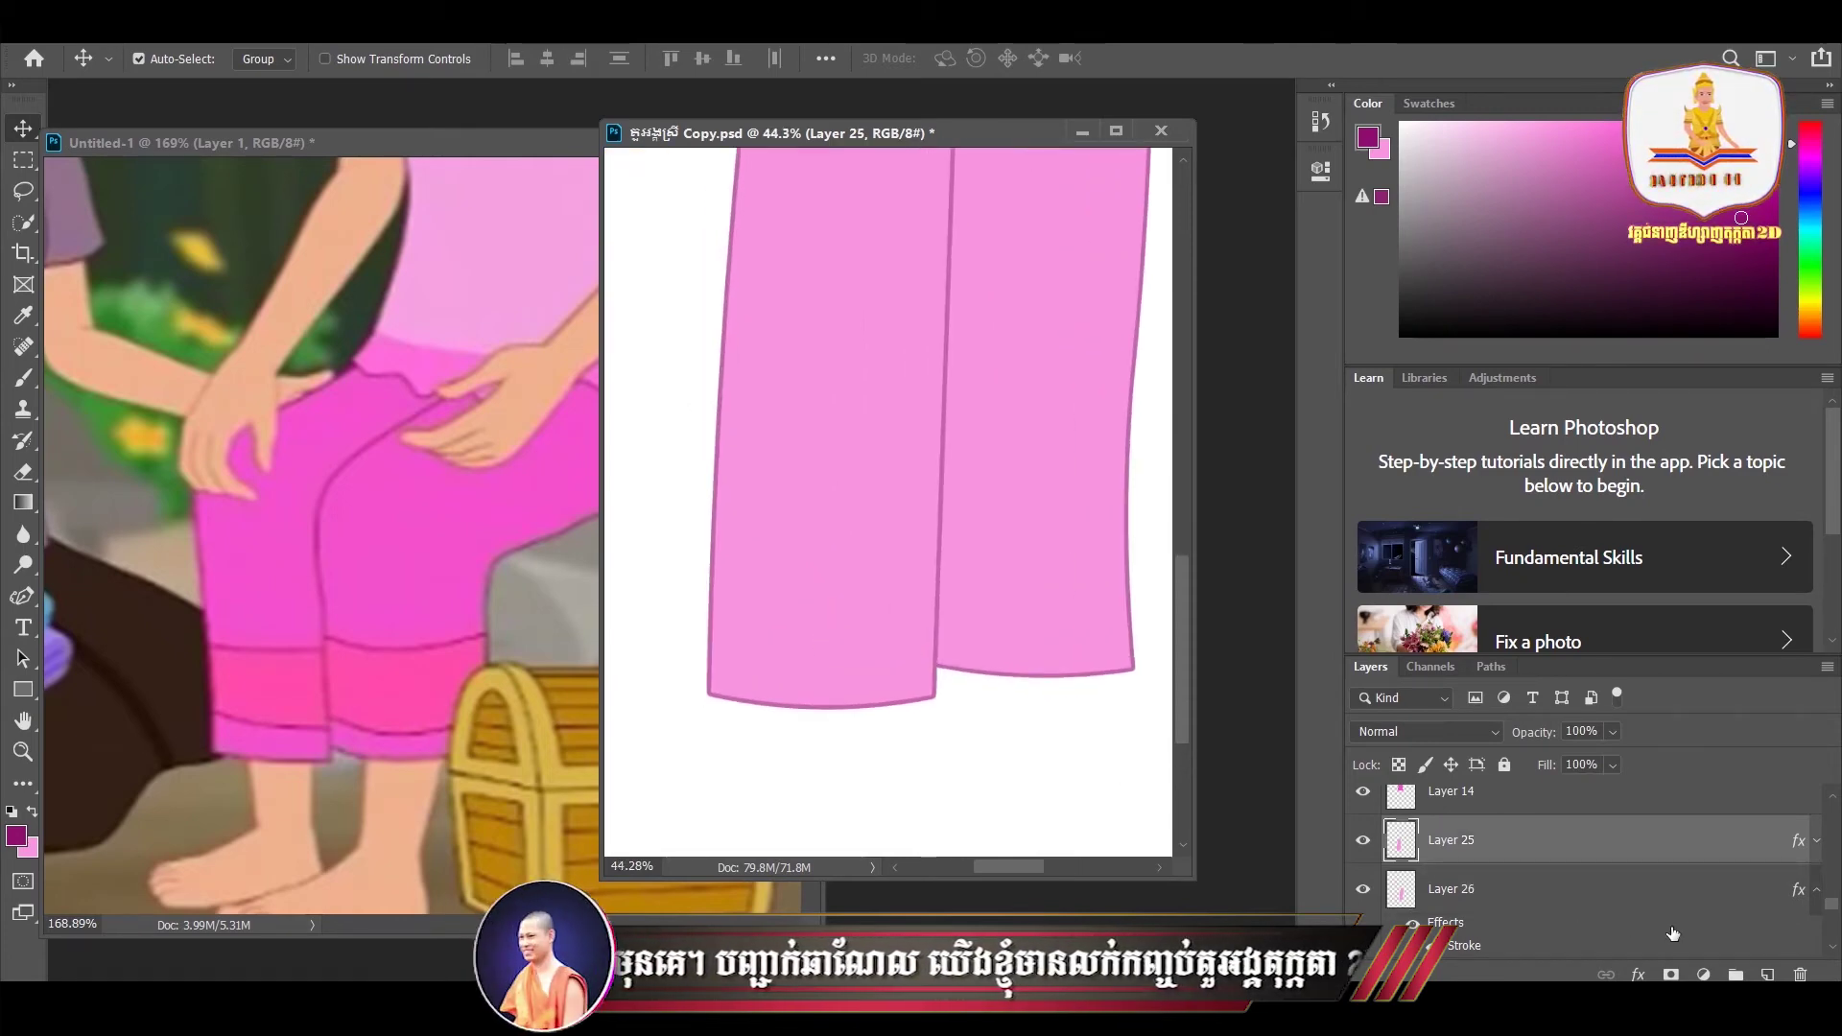
left_click(1767, 975)
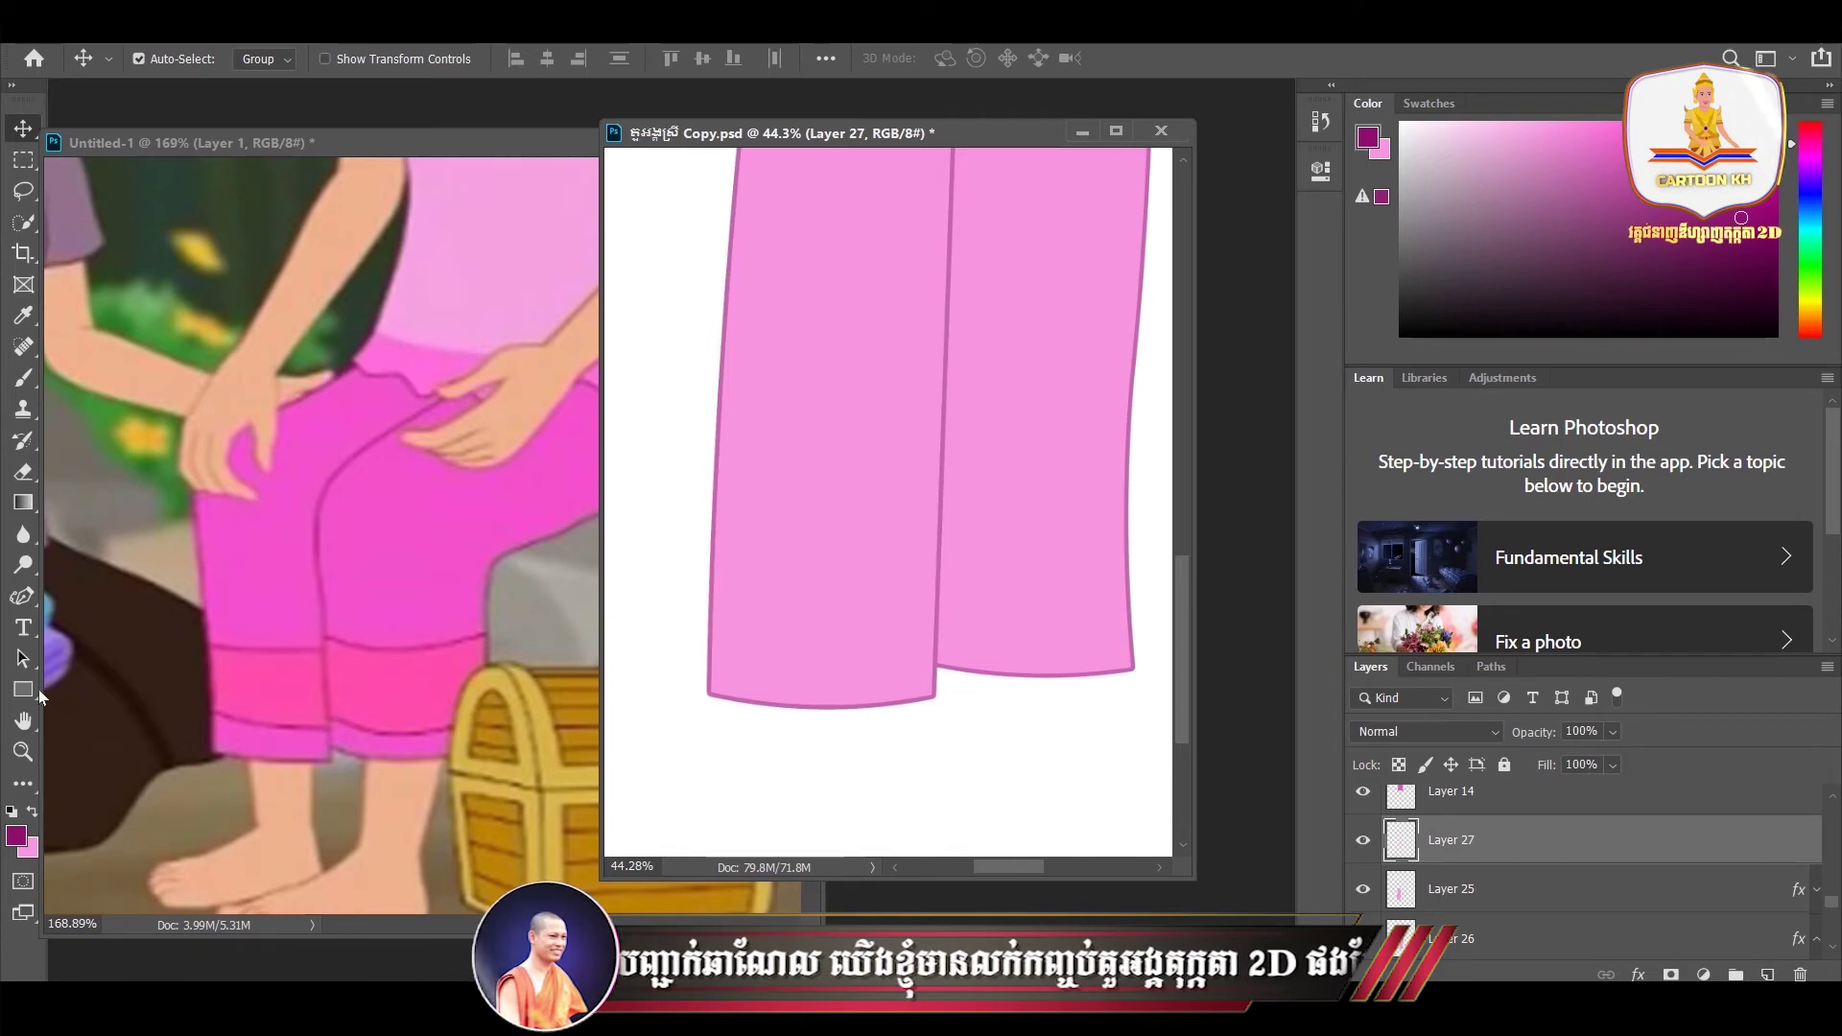
- Draw a closed Pen path for the band across the left trouser hem
left_click(23, 595)
left_click(111, 597)
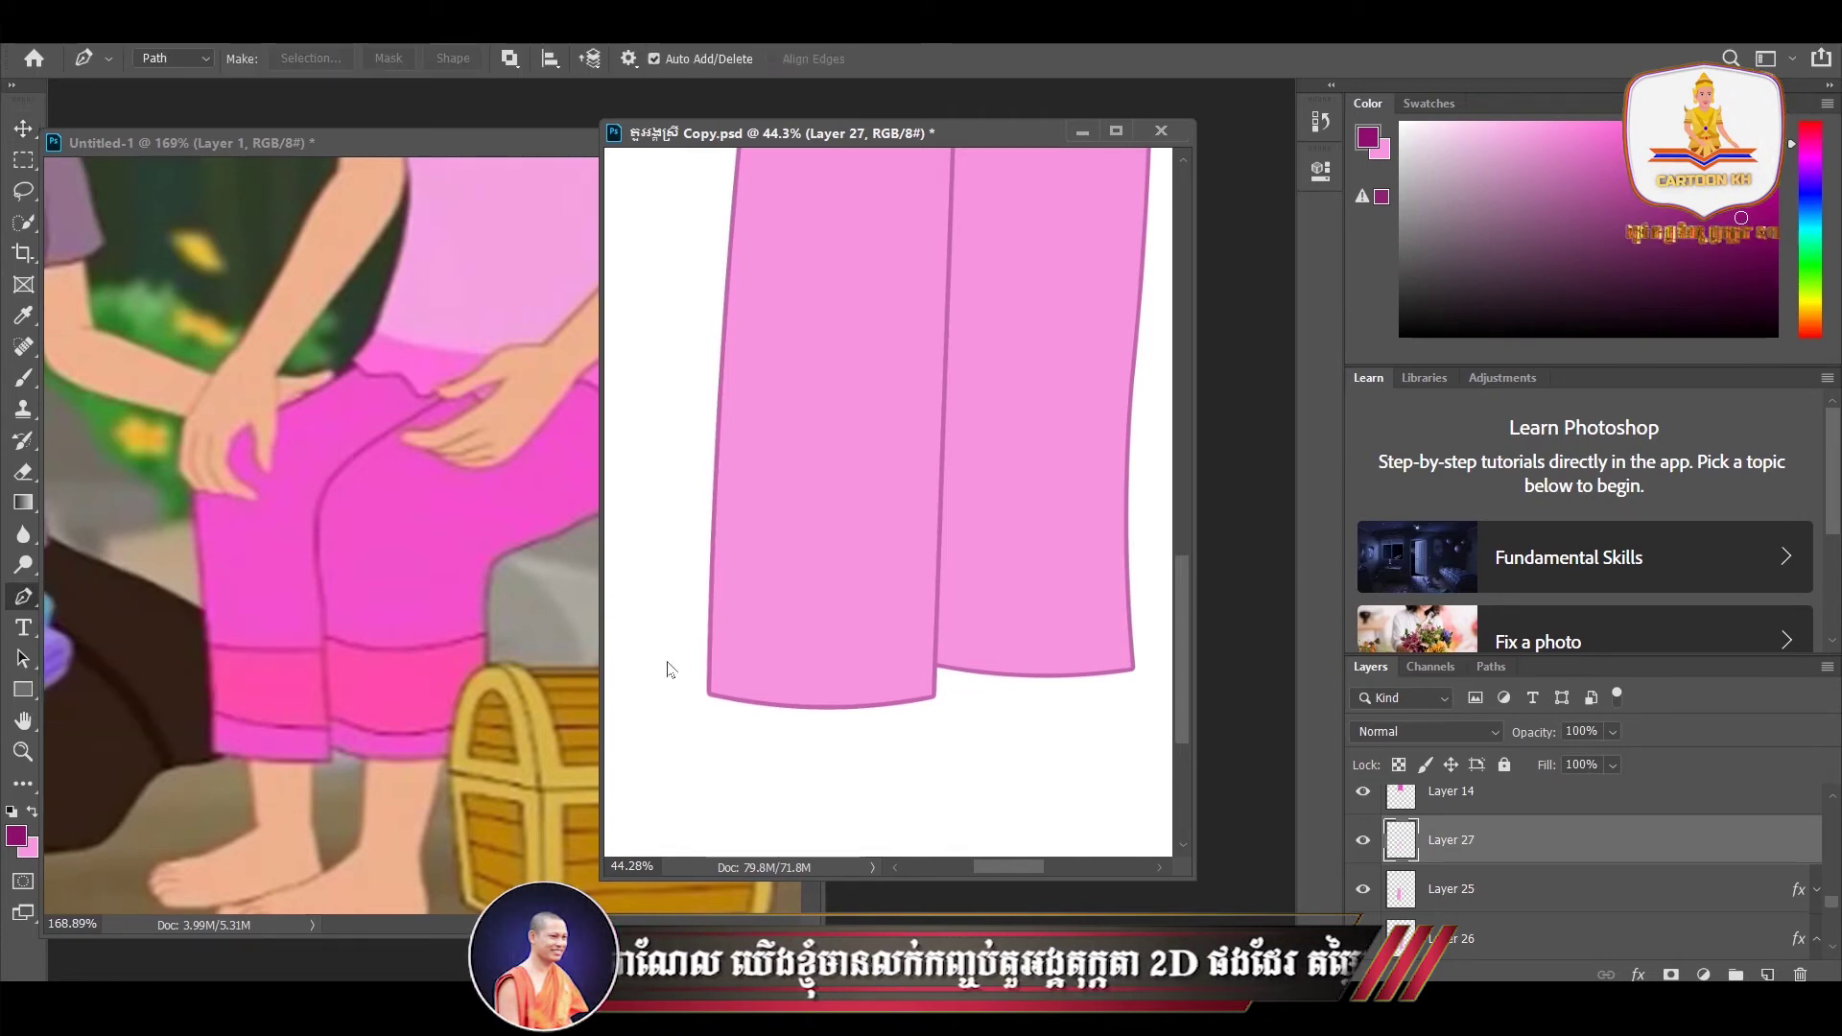
scroll(719, 662, "up", 2)
scroll(718, 660, "down", 1)
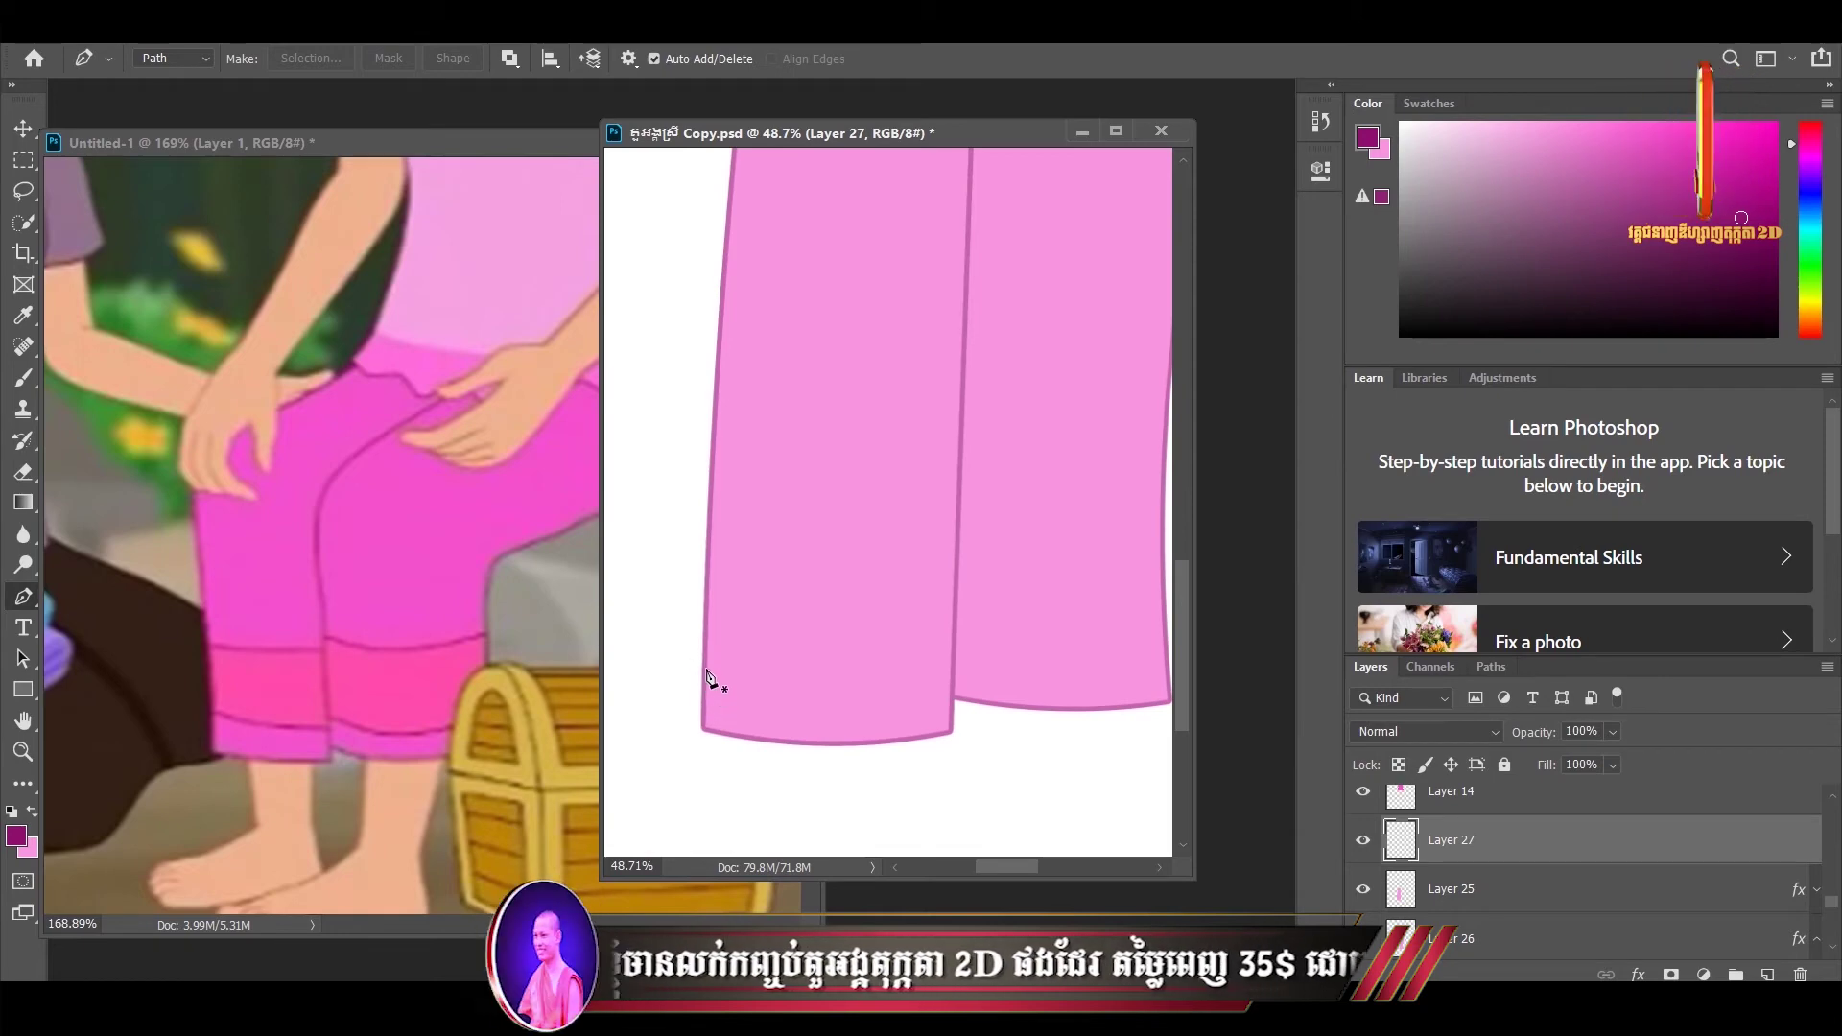
left_click(704, 678)
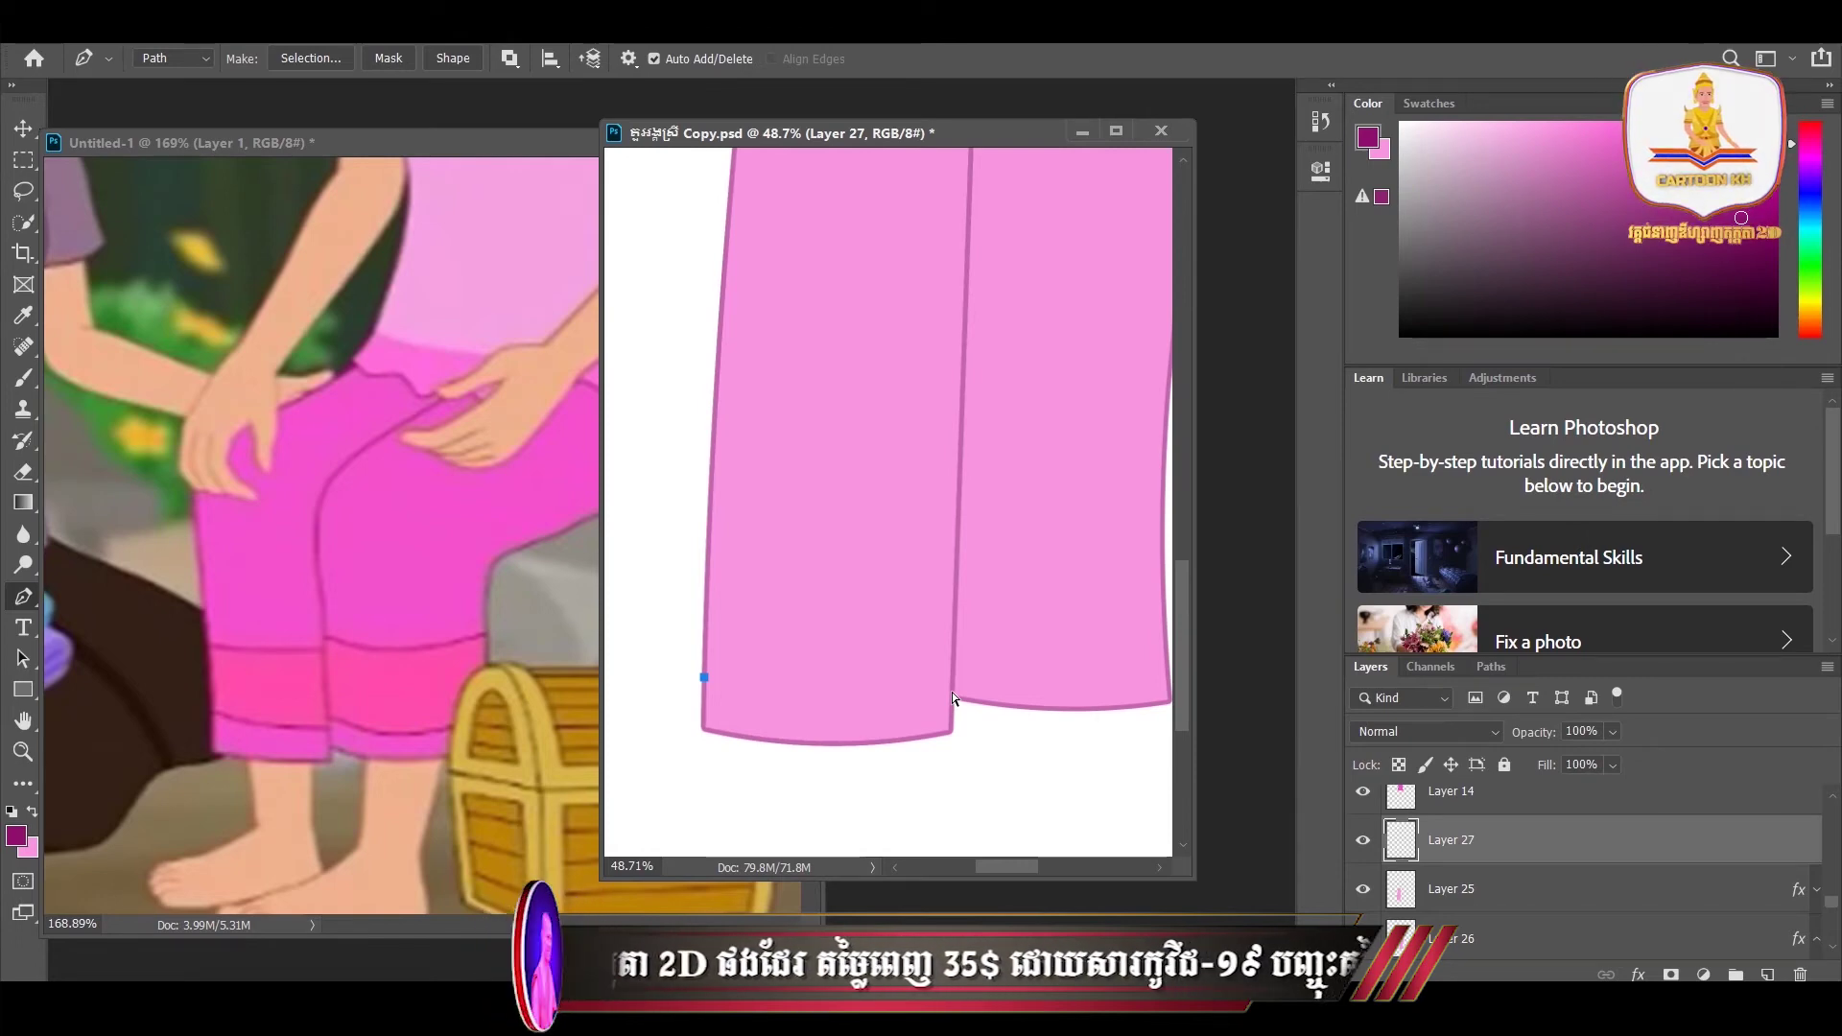
left_click_drag(951, 684, 1015, 661)
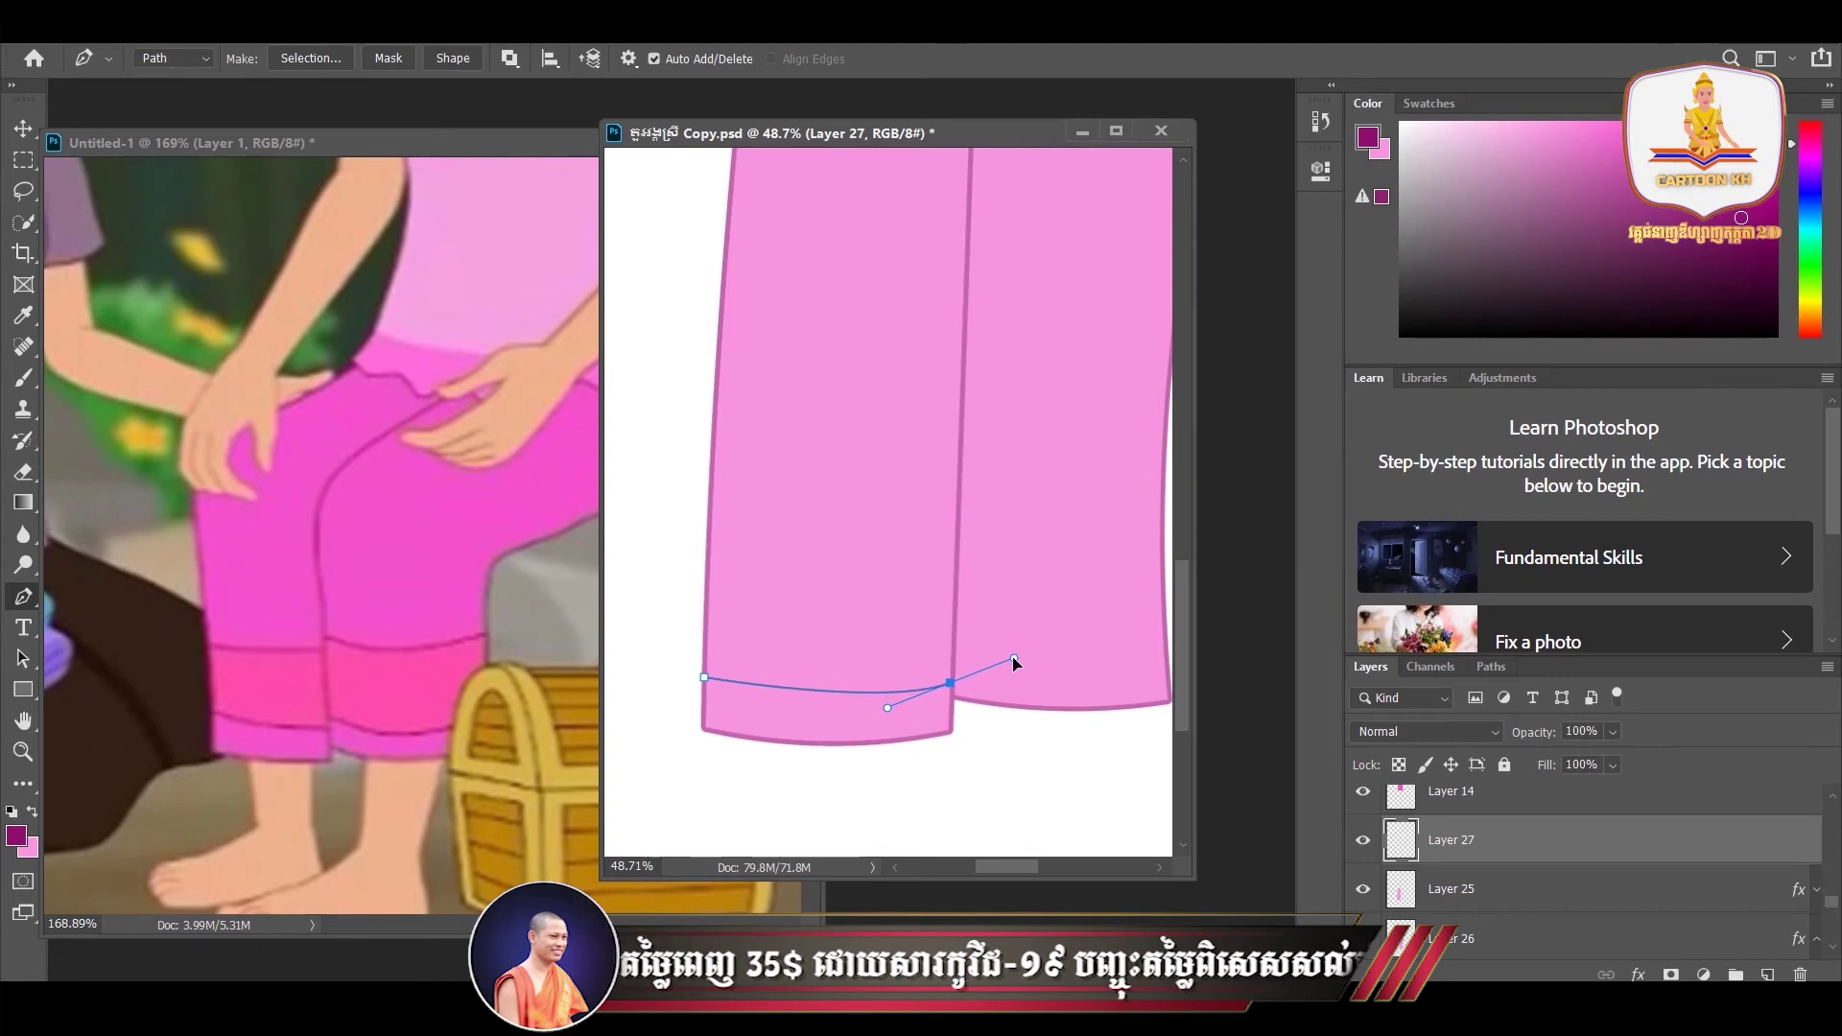
left_click(951, 685, "alt")
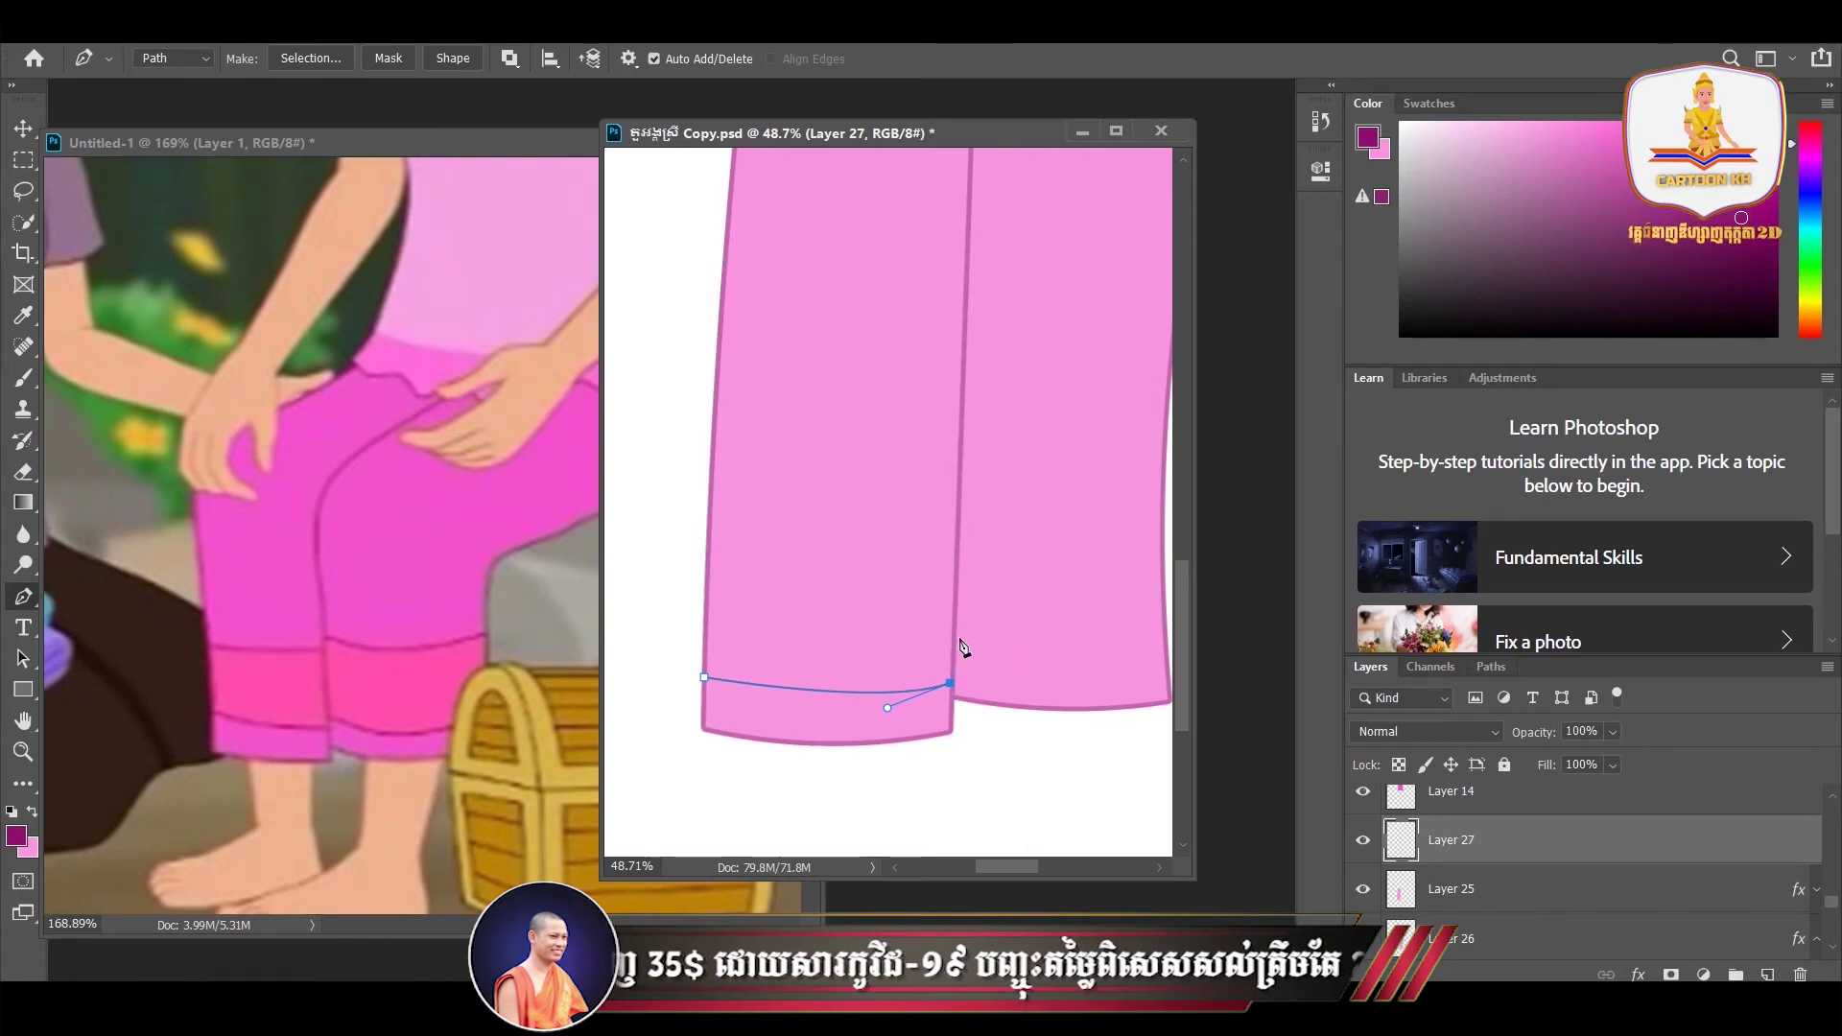
left_click(955, 630)
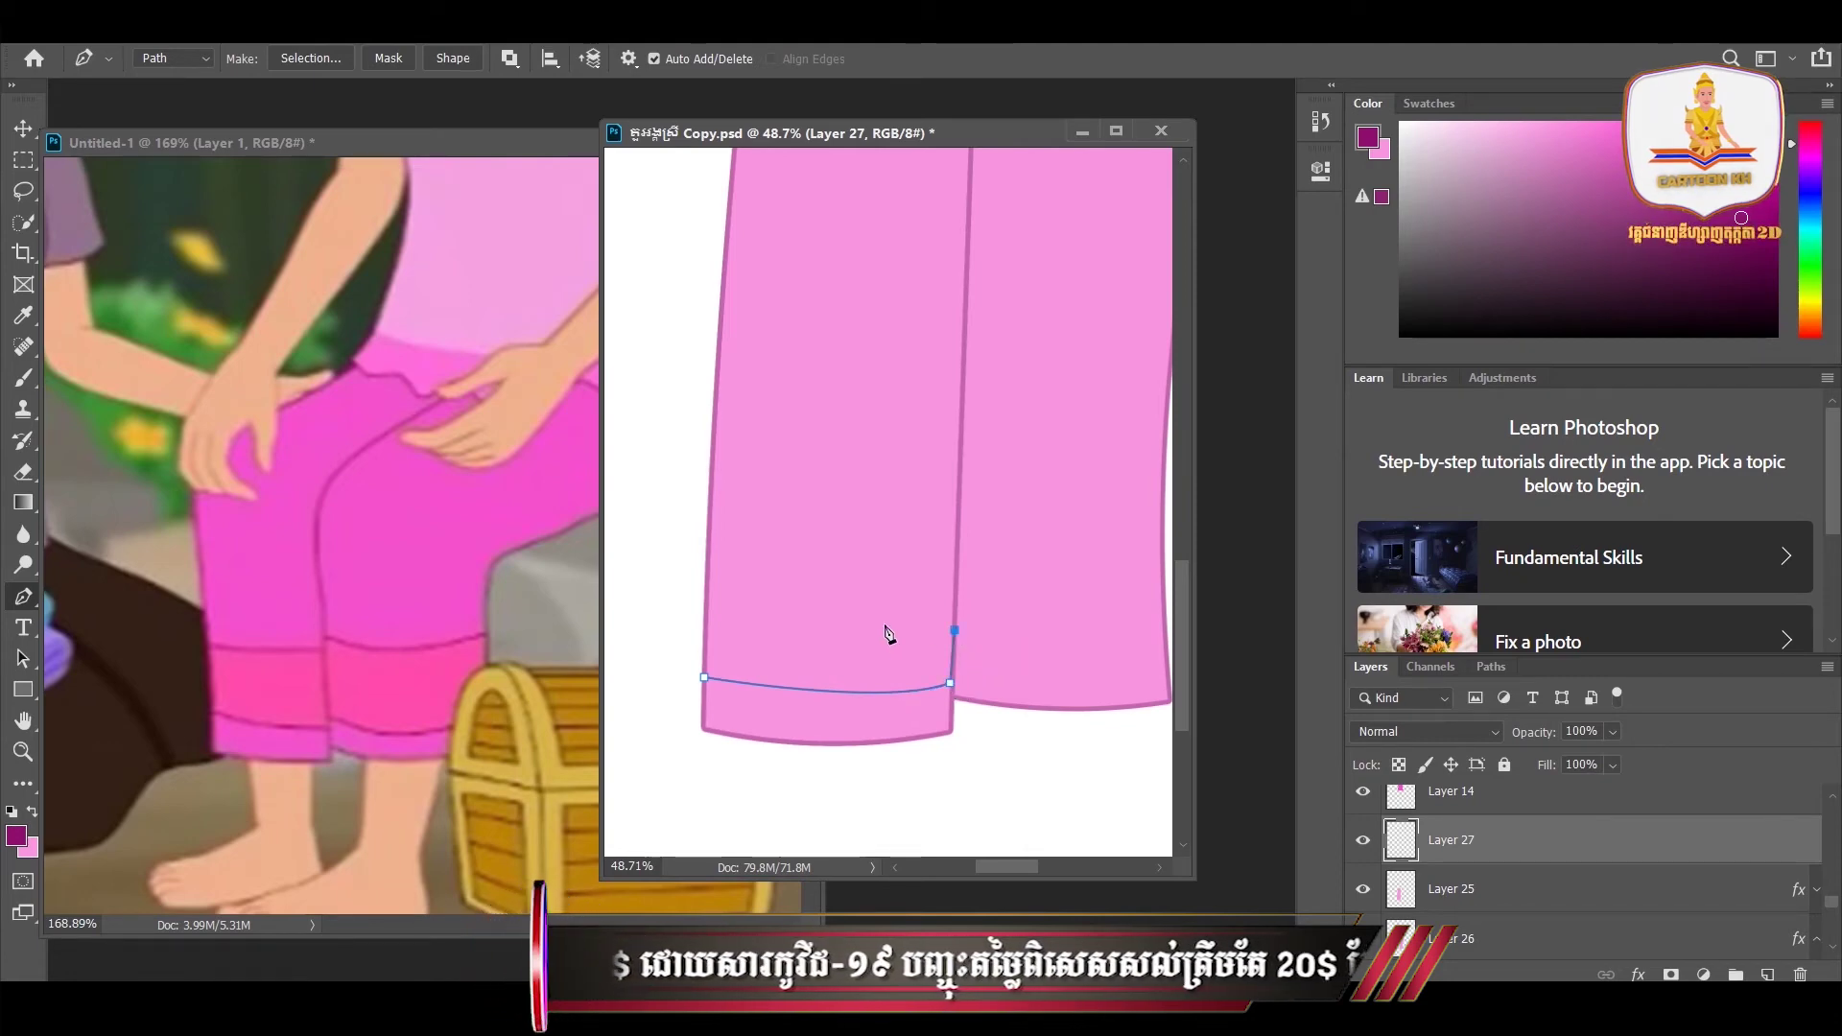
left_click_drag(705, 612, 694, 592)
left_click(706, 612, "alt")
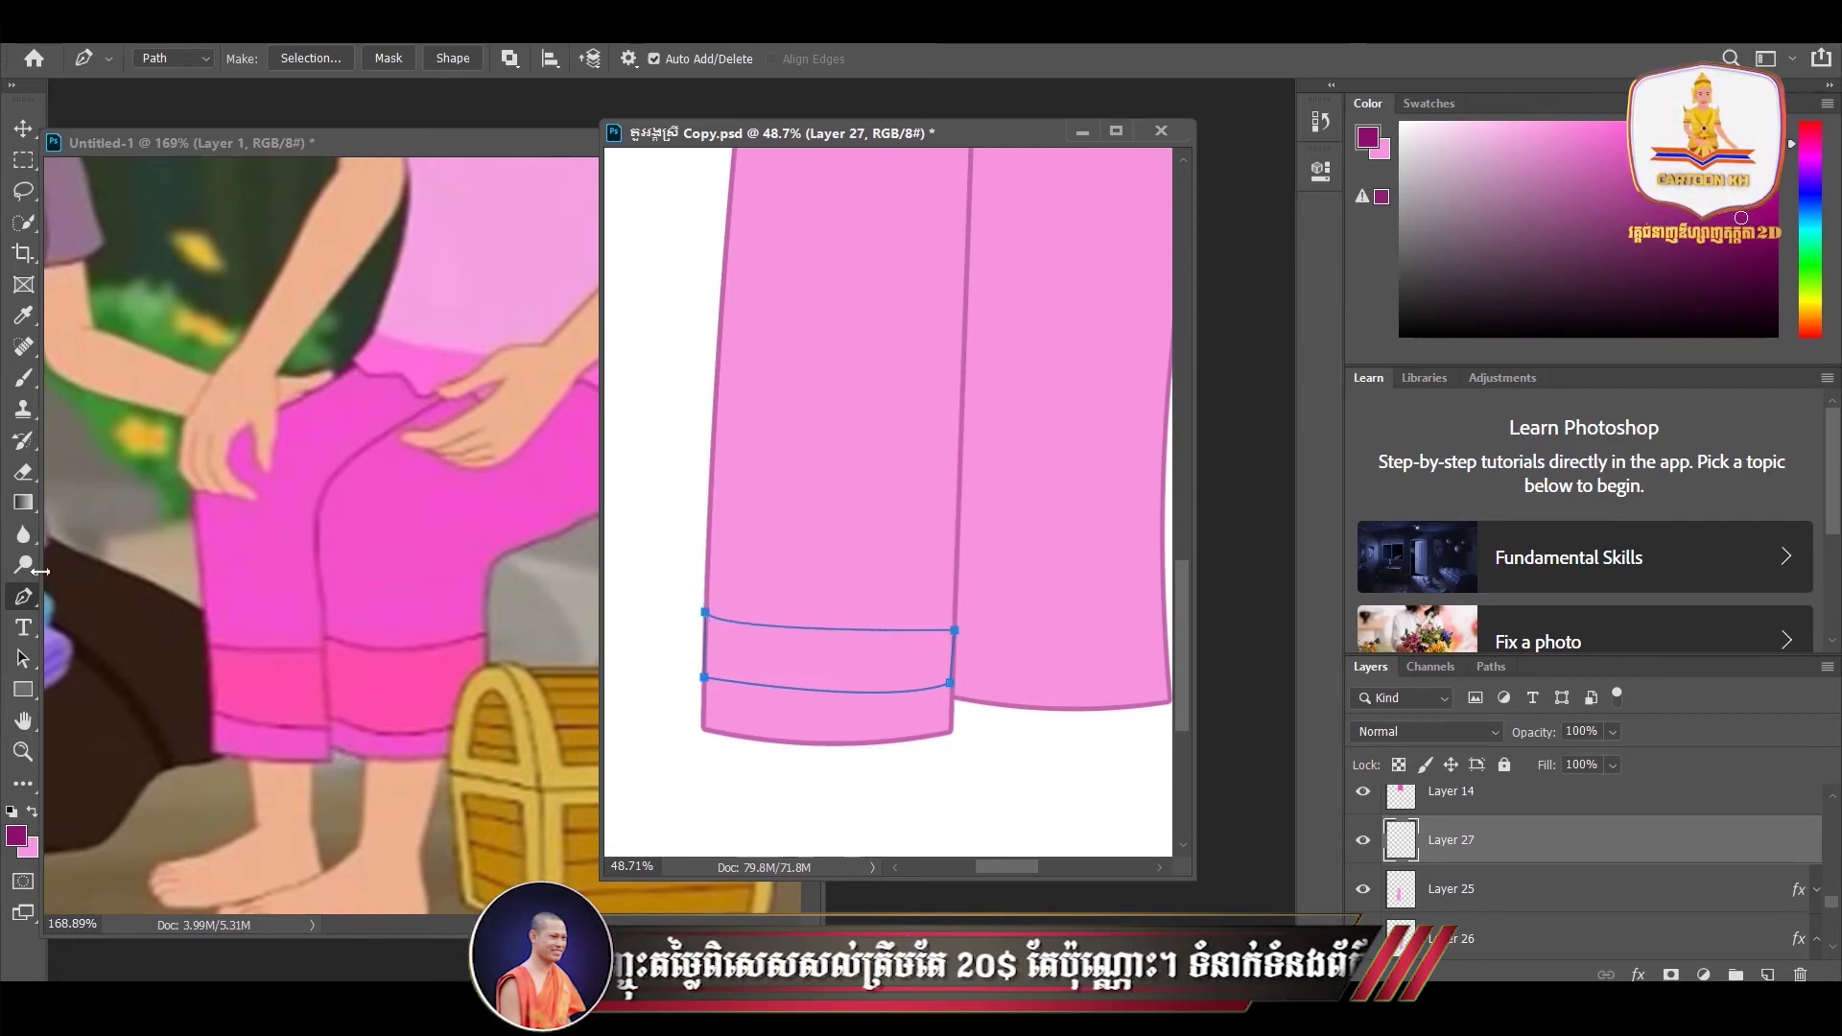
- Align the band outline's corner points with the leg edges using Direct Selection
right_click(23, 599)
left_click(87, 713)
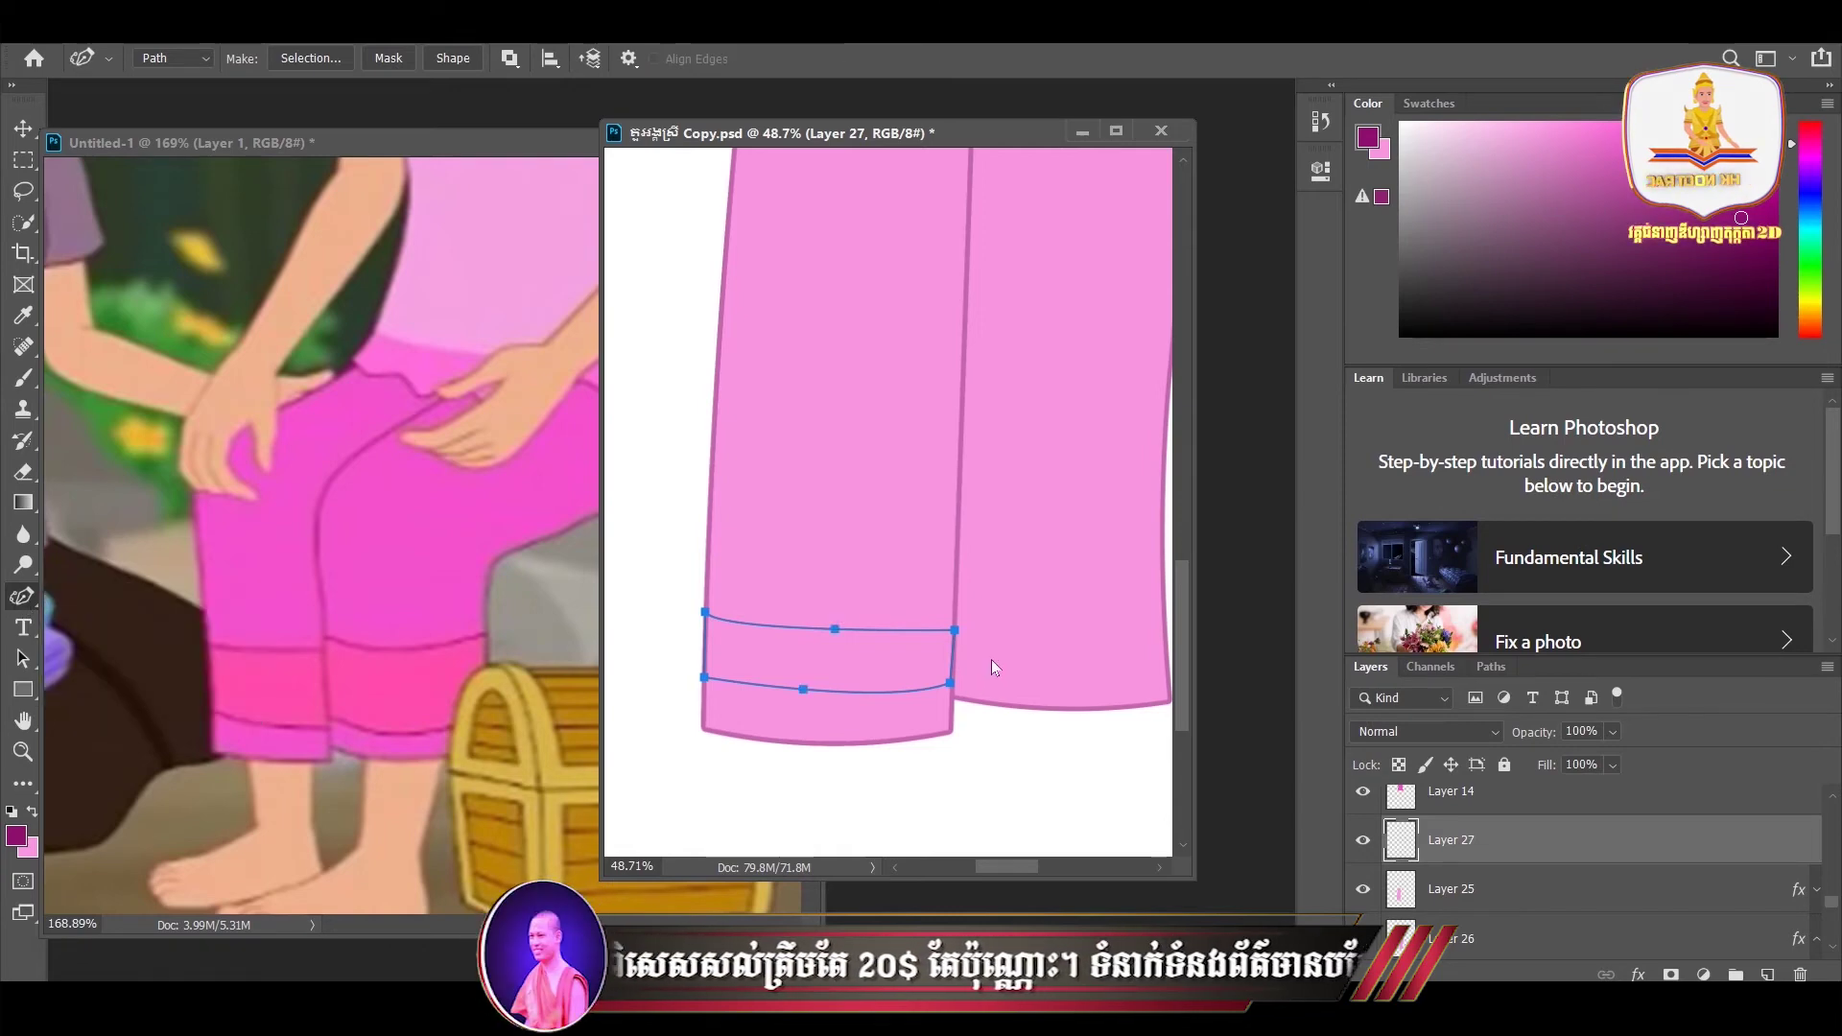
scroll(992, 660, "up", 4, "alt")
left_click_drag(899, 712, 901, 715)
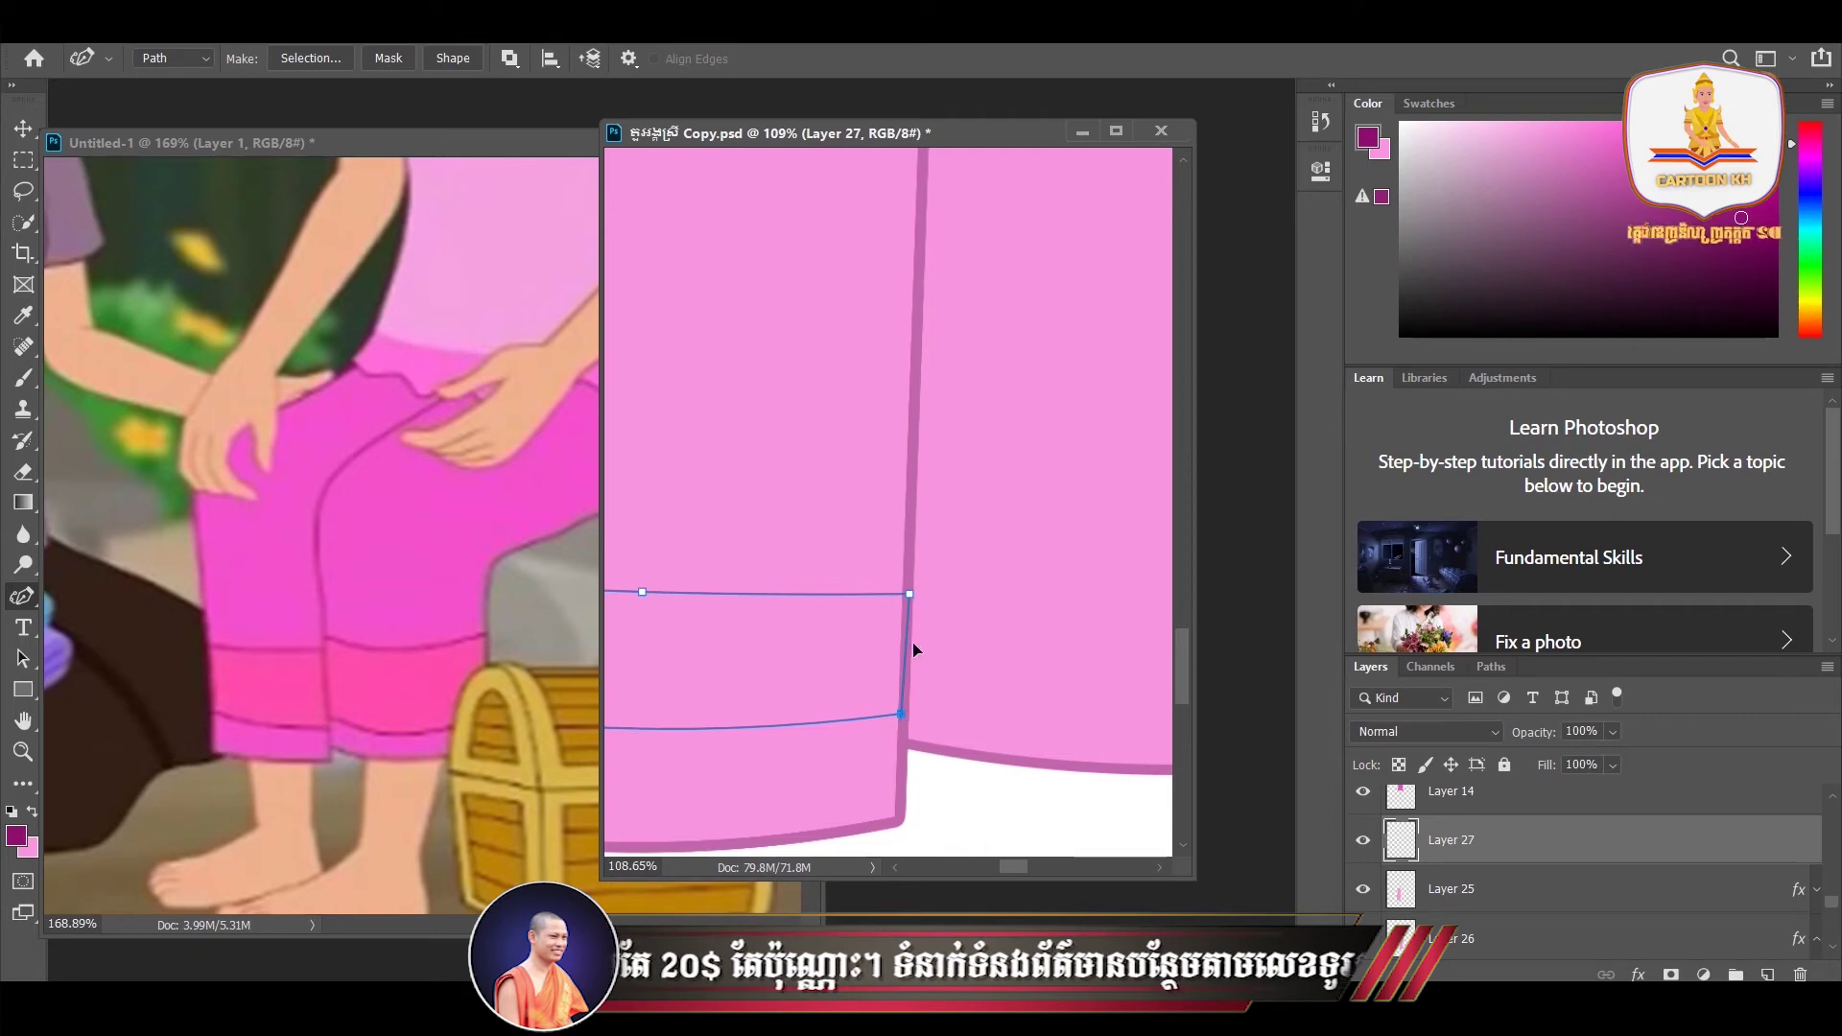
left_click_drag(908, 594, 903, 596)
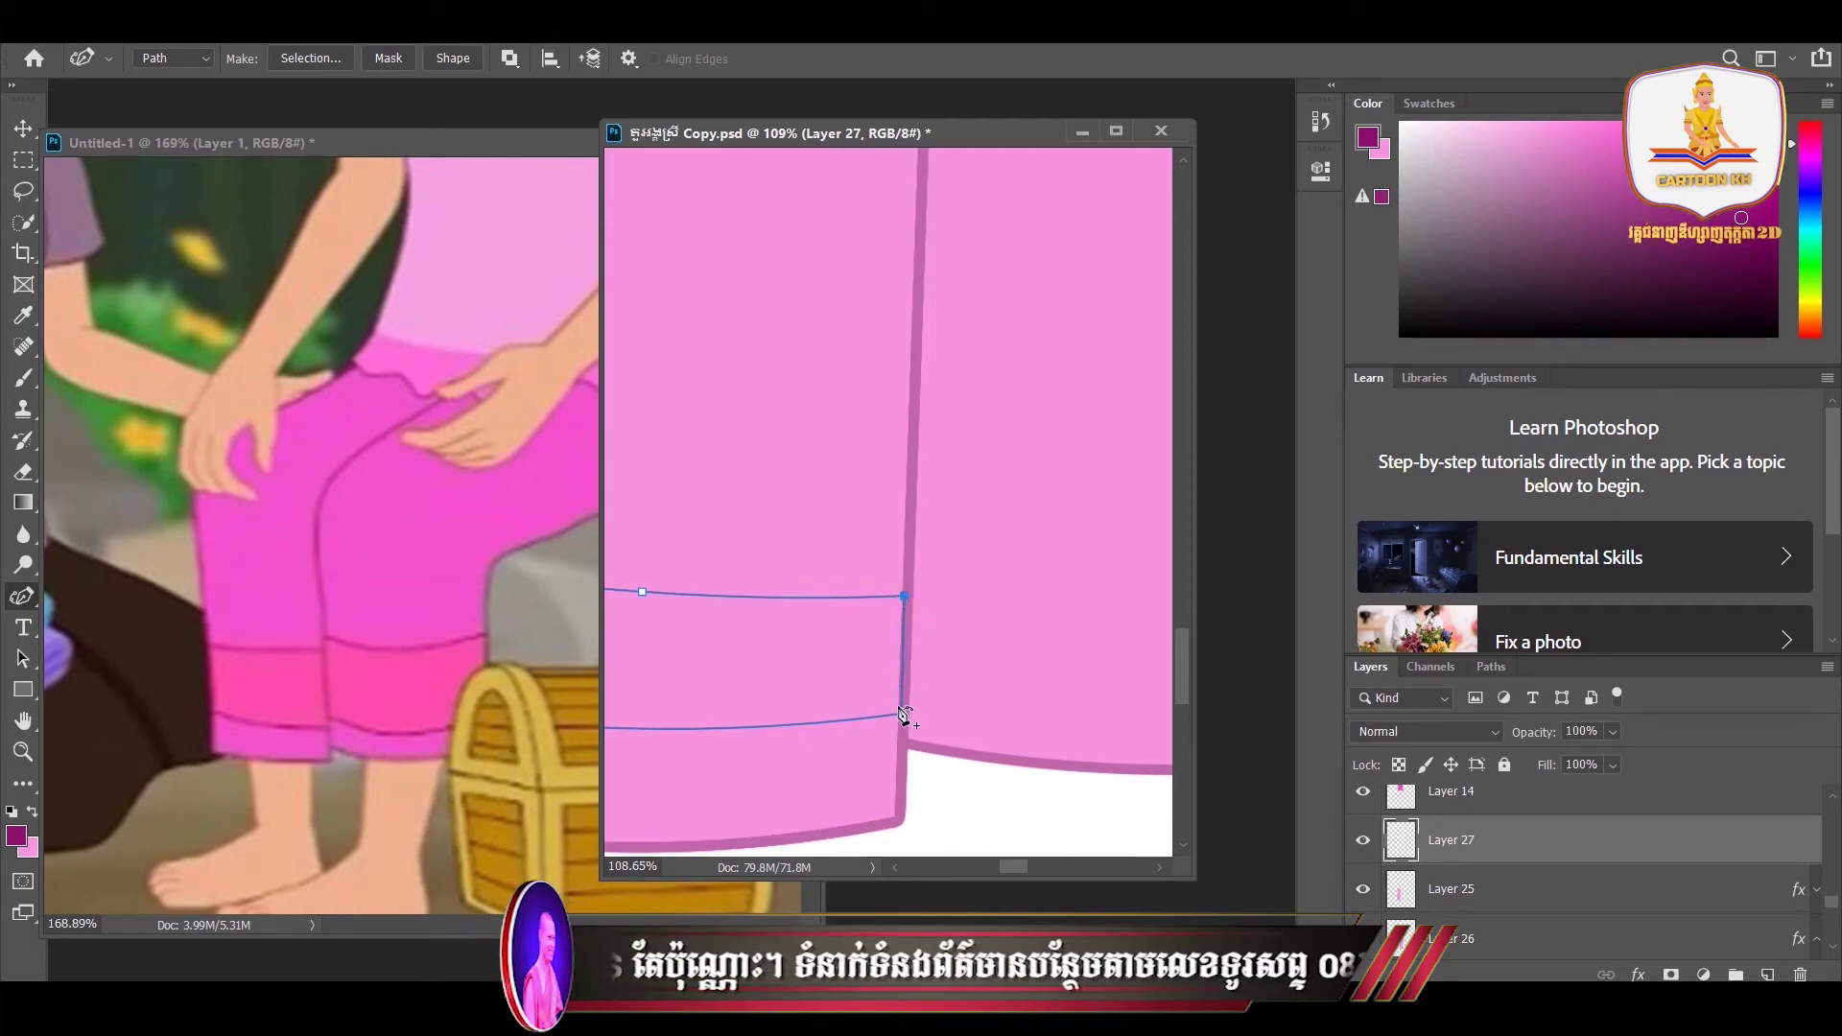
left_click_drag(901, 715, 896, 717)
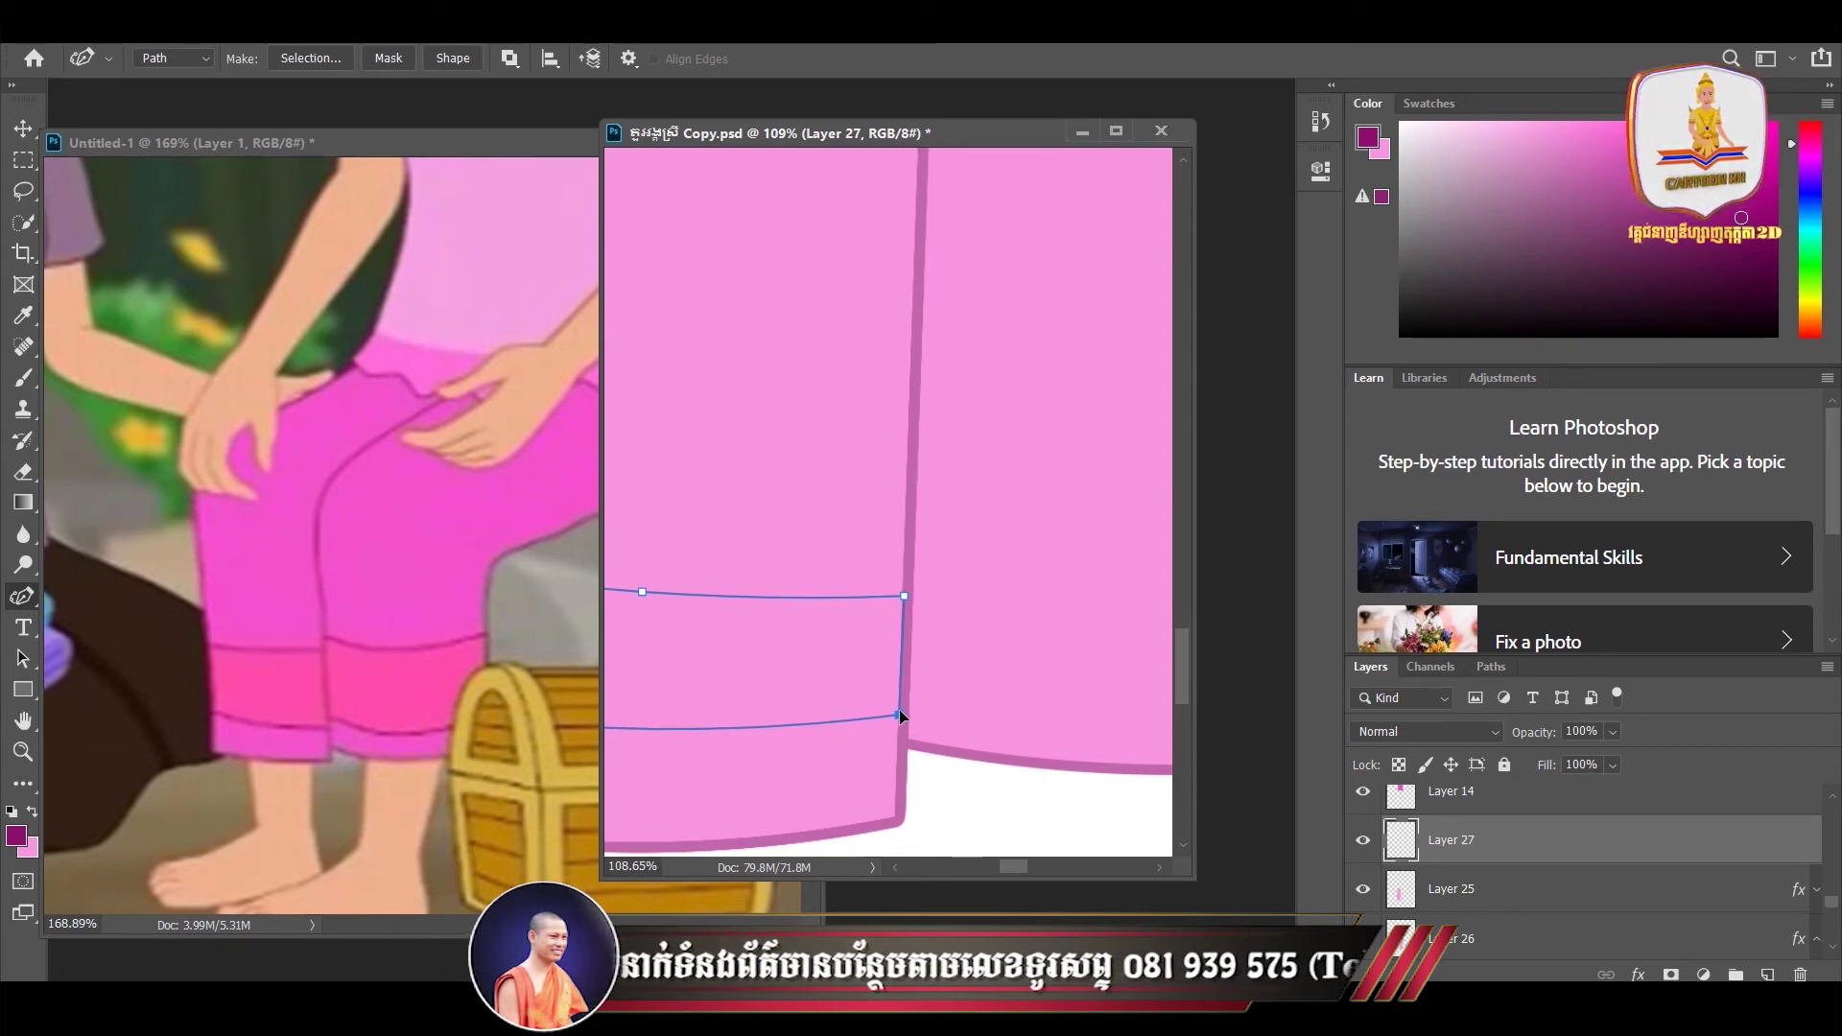
scroll(900, 715, "down", 2)
scroll(825, 657, "up", 2)
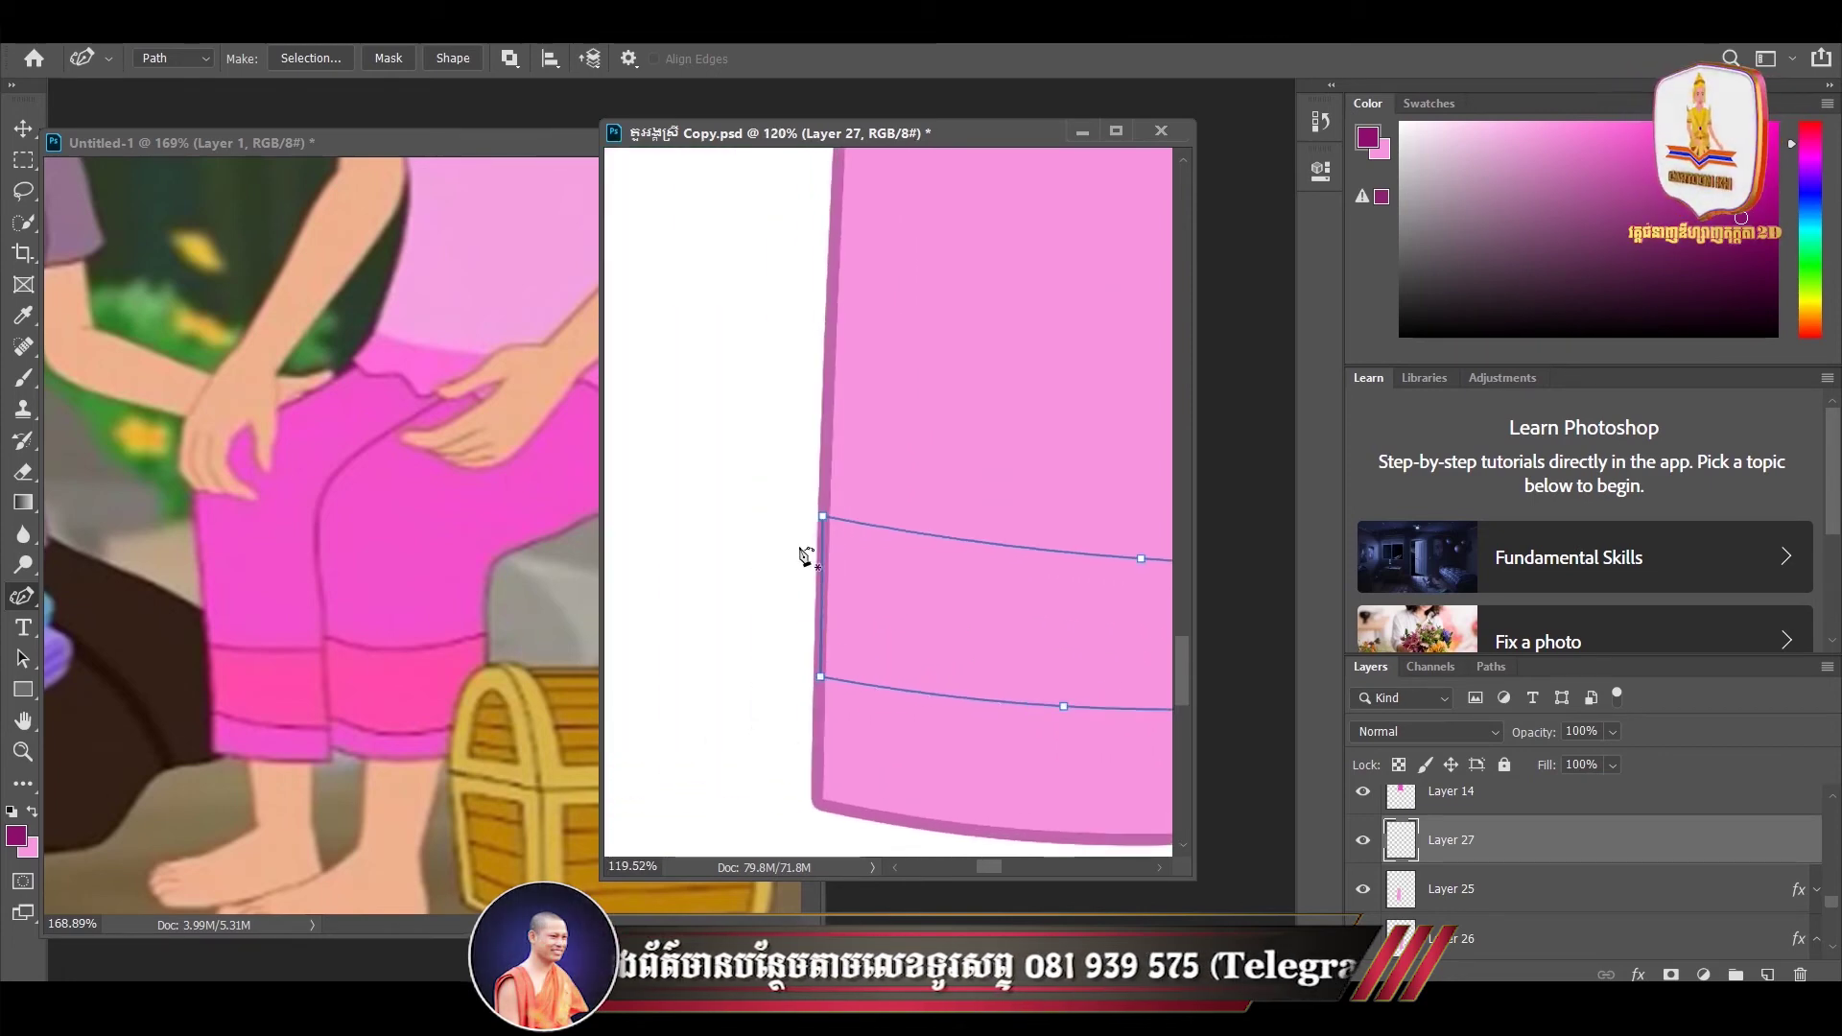
left_click_drag(827, 521, 830, 522)
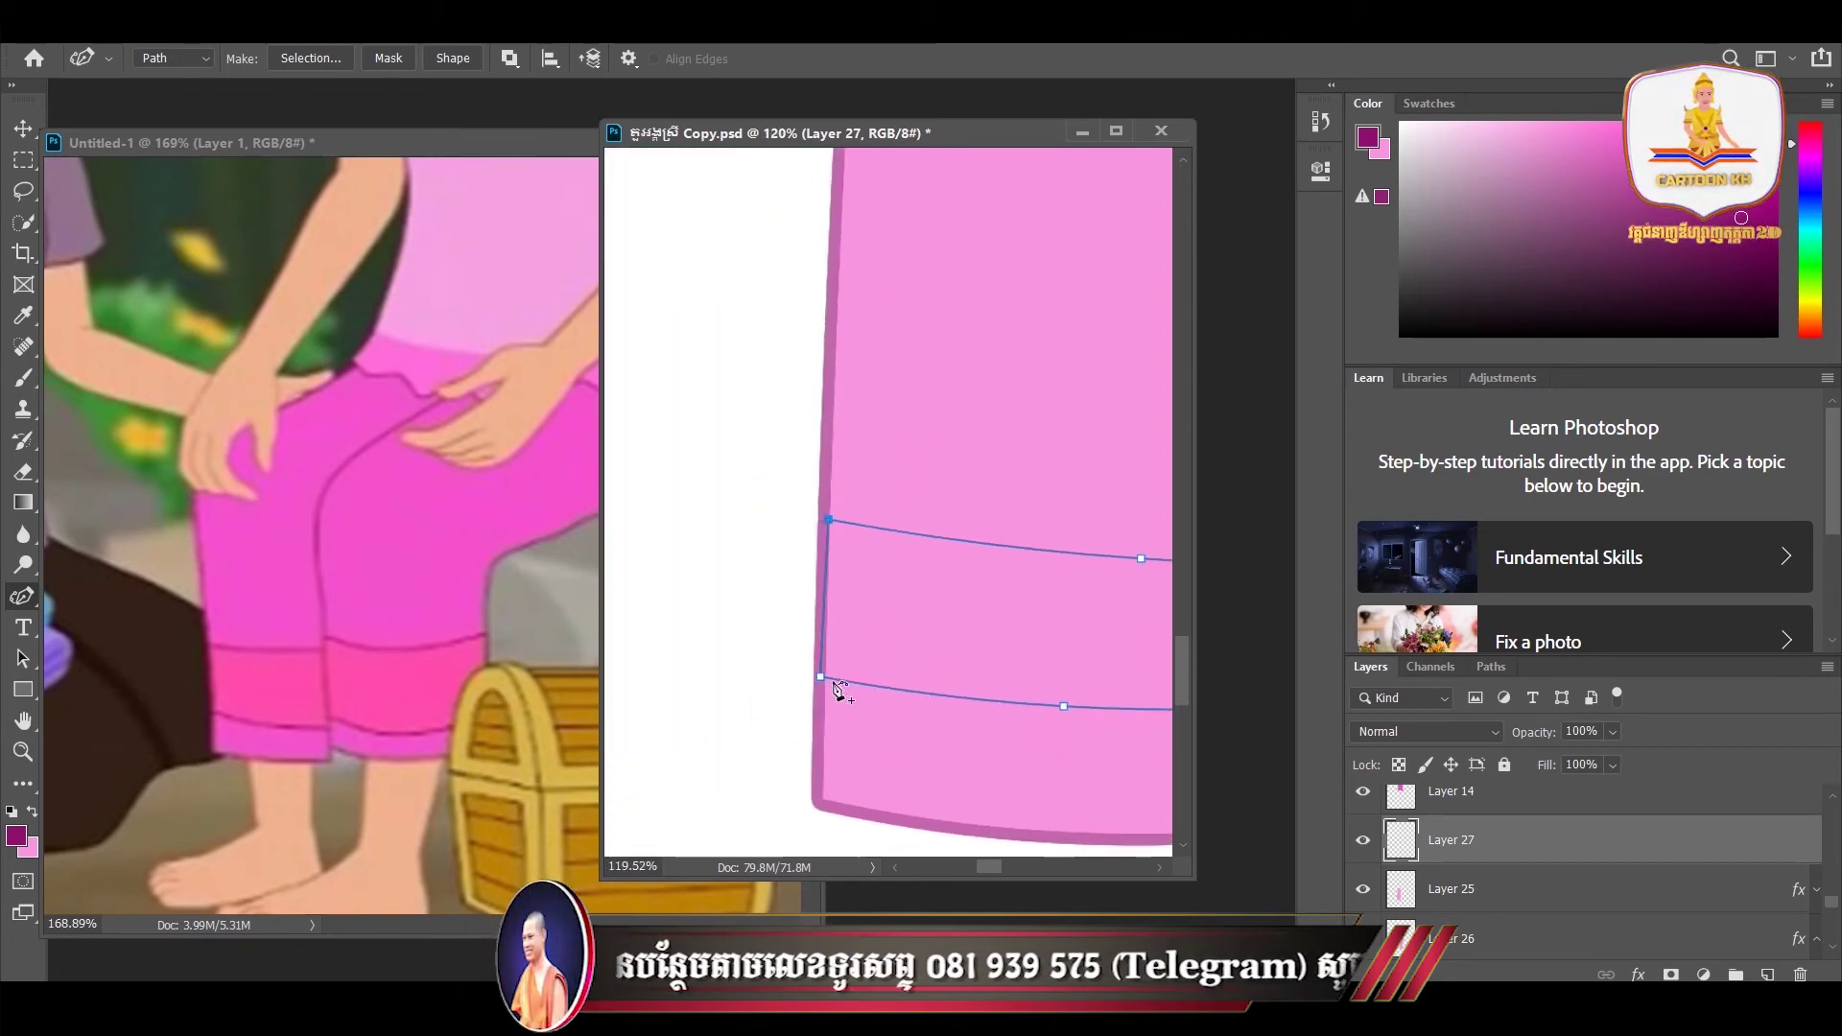
left_click_drag(820, 677, 824, 680)
- Smooth the band's top curve and load the outline as a selection
scroll(844, 691, "down", 2)
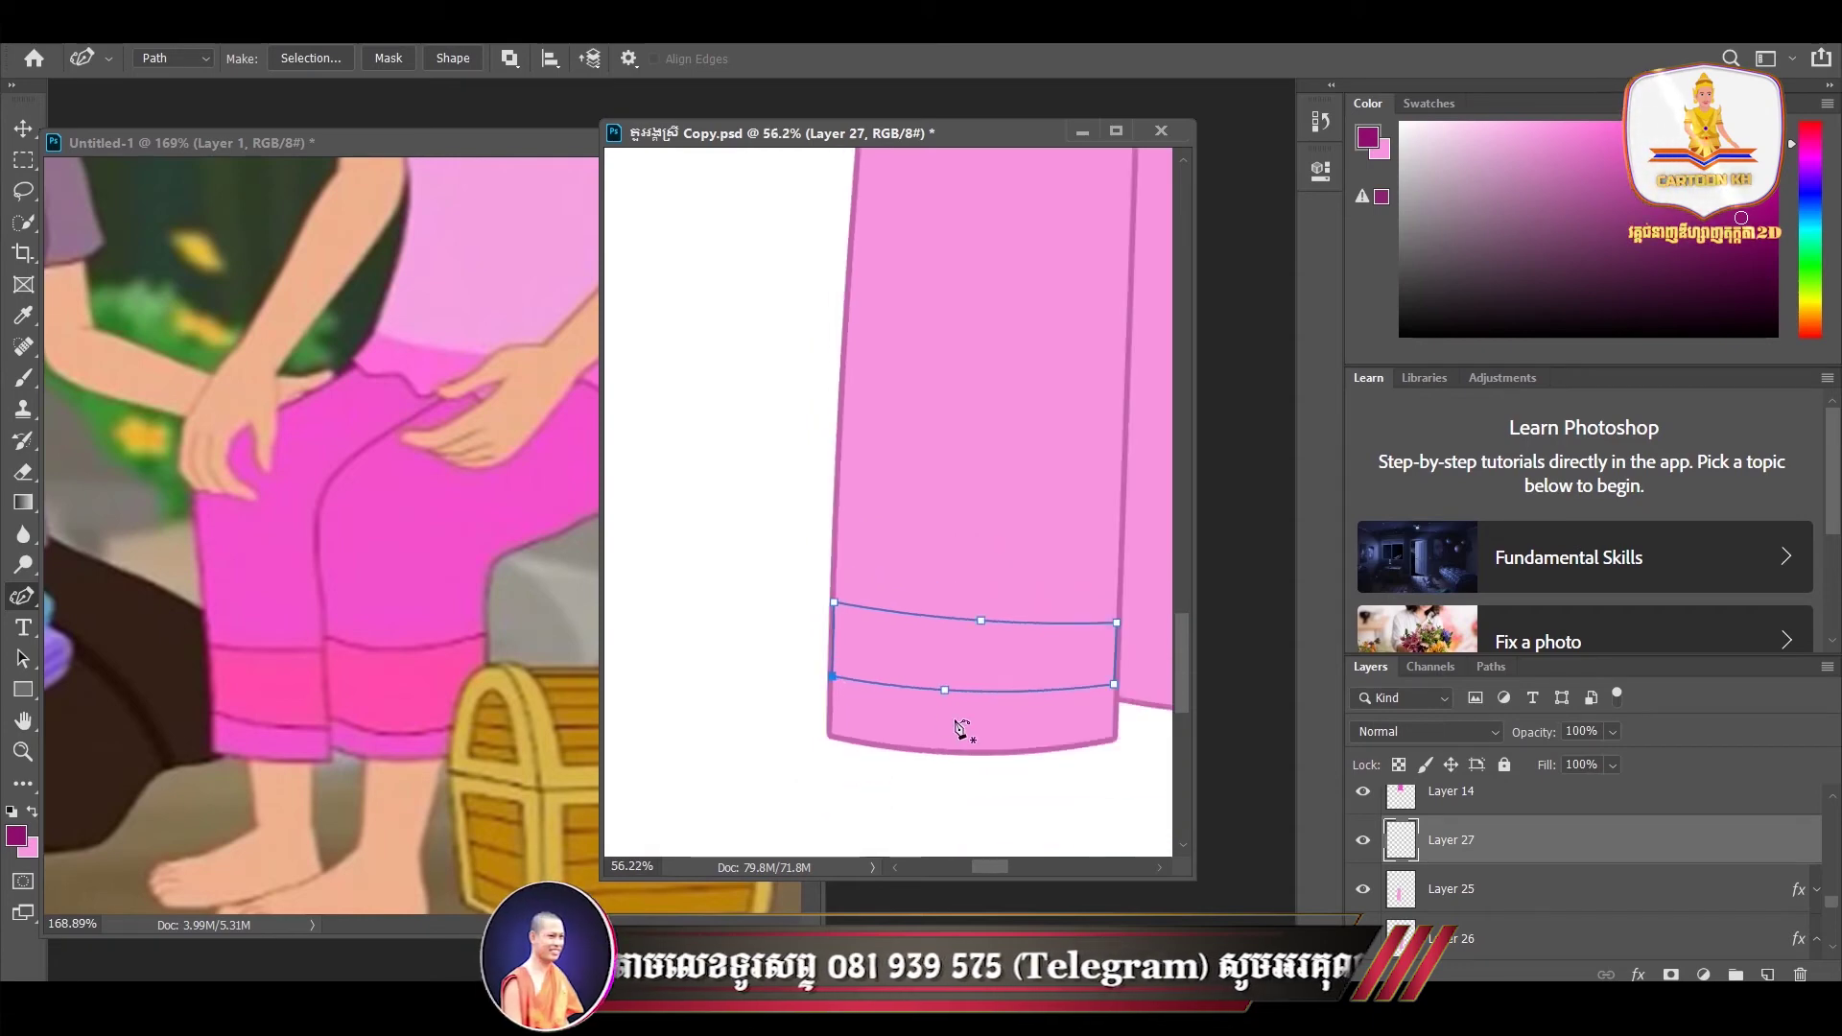
scroll(955, 701, "down", 2)
scroll(980, 666, "down", 1)
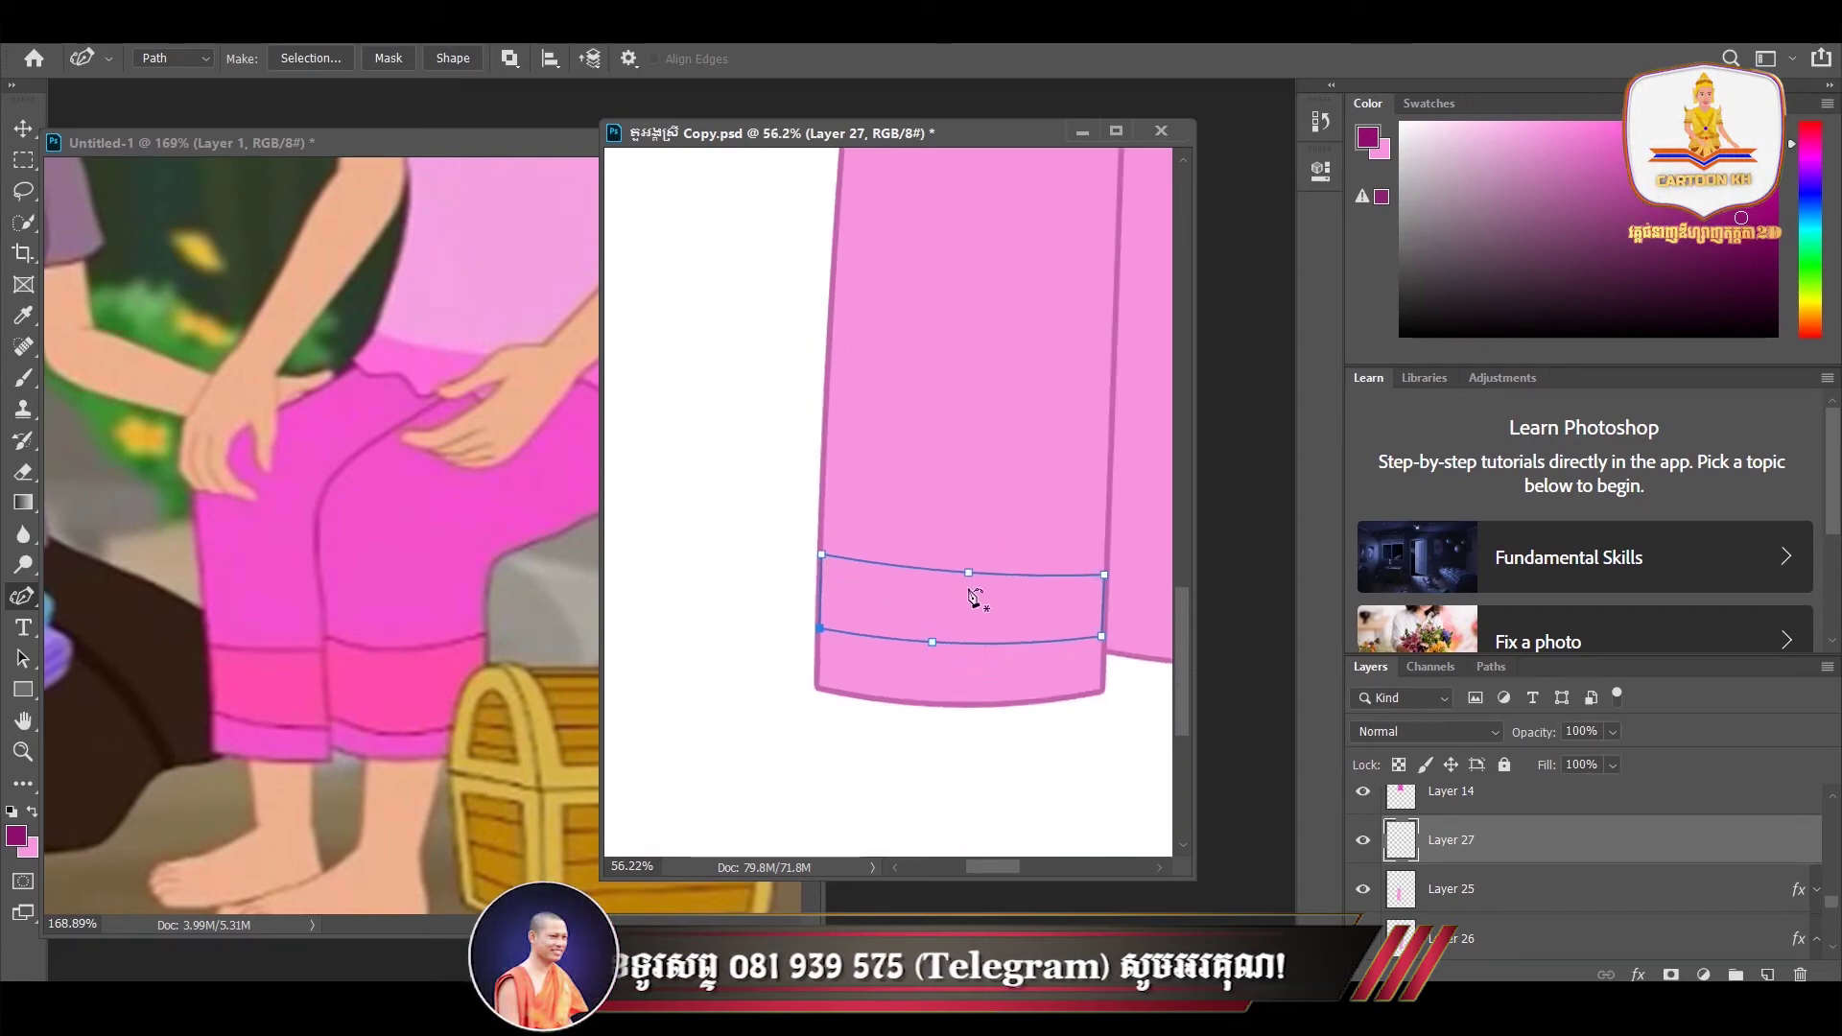
left_click_drag(970, 573, 940, 576)
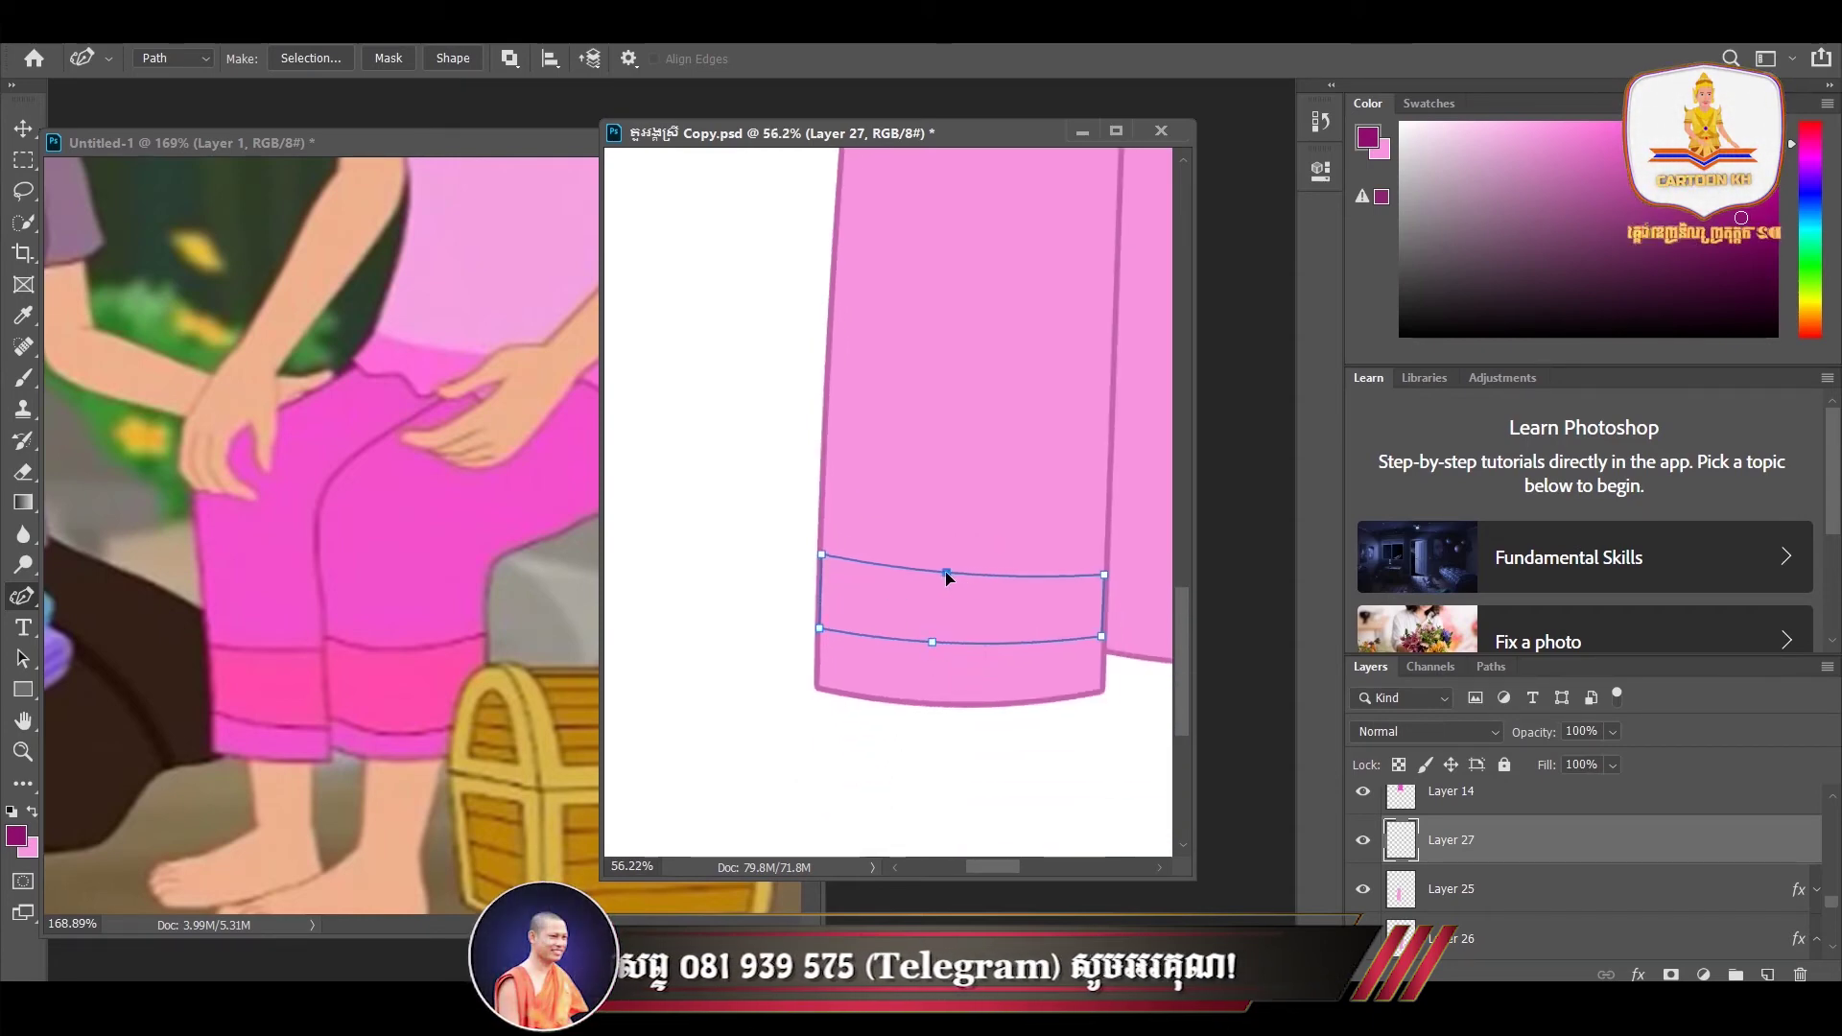
left_click(822, 555, "ctrl")
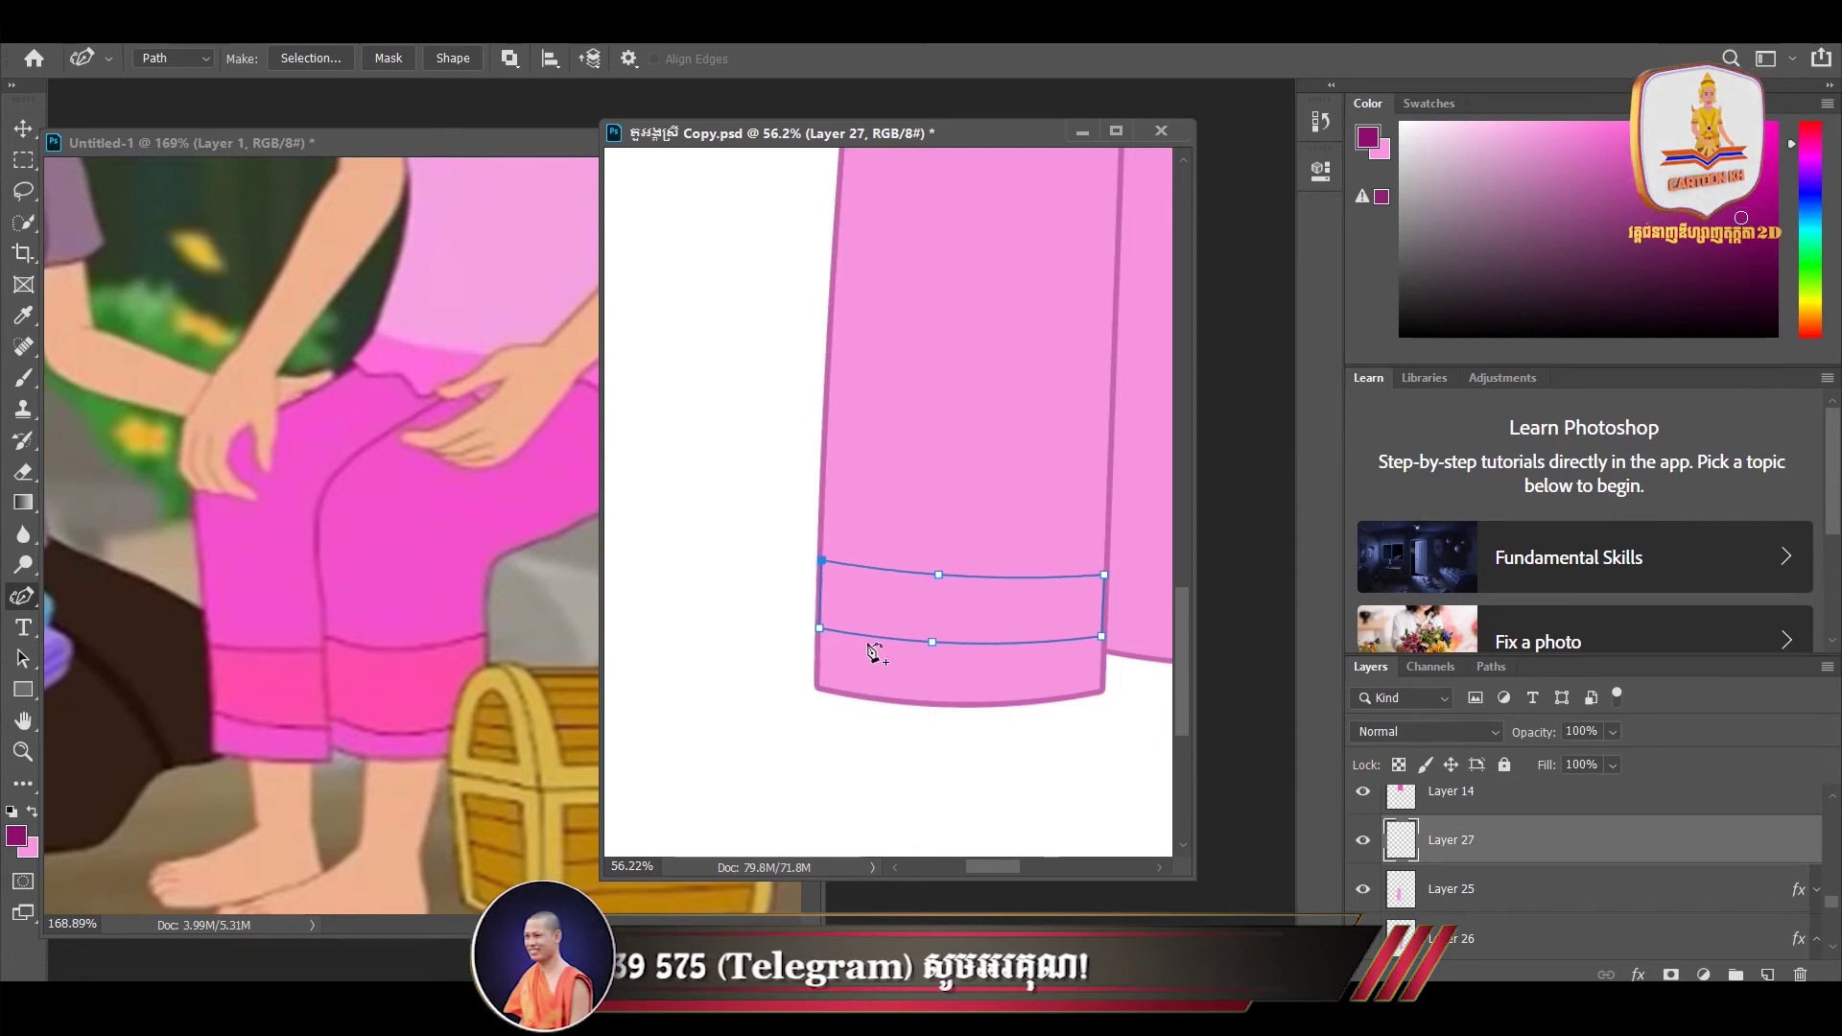
scroll(873, 652, "down", 2)
key("ctrl+Return")
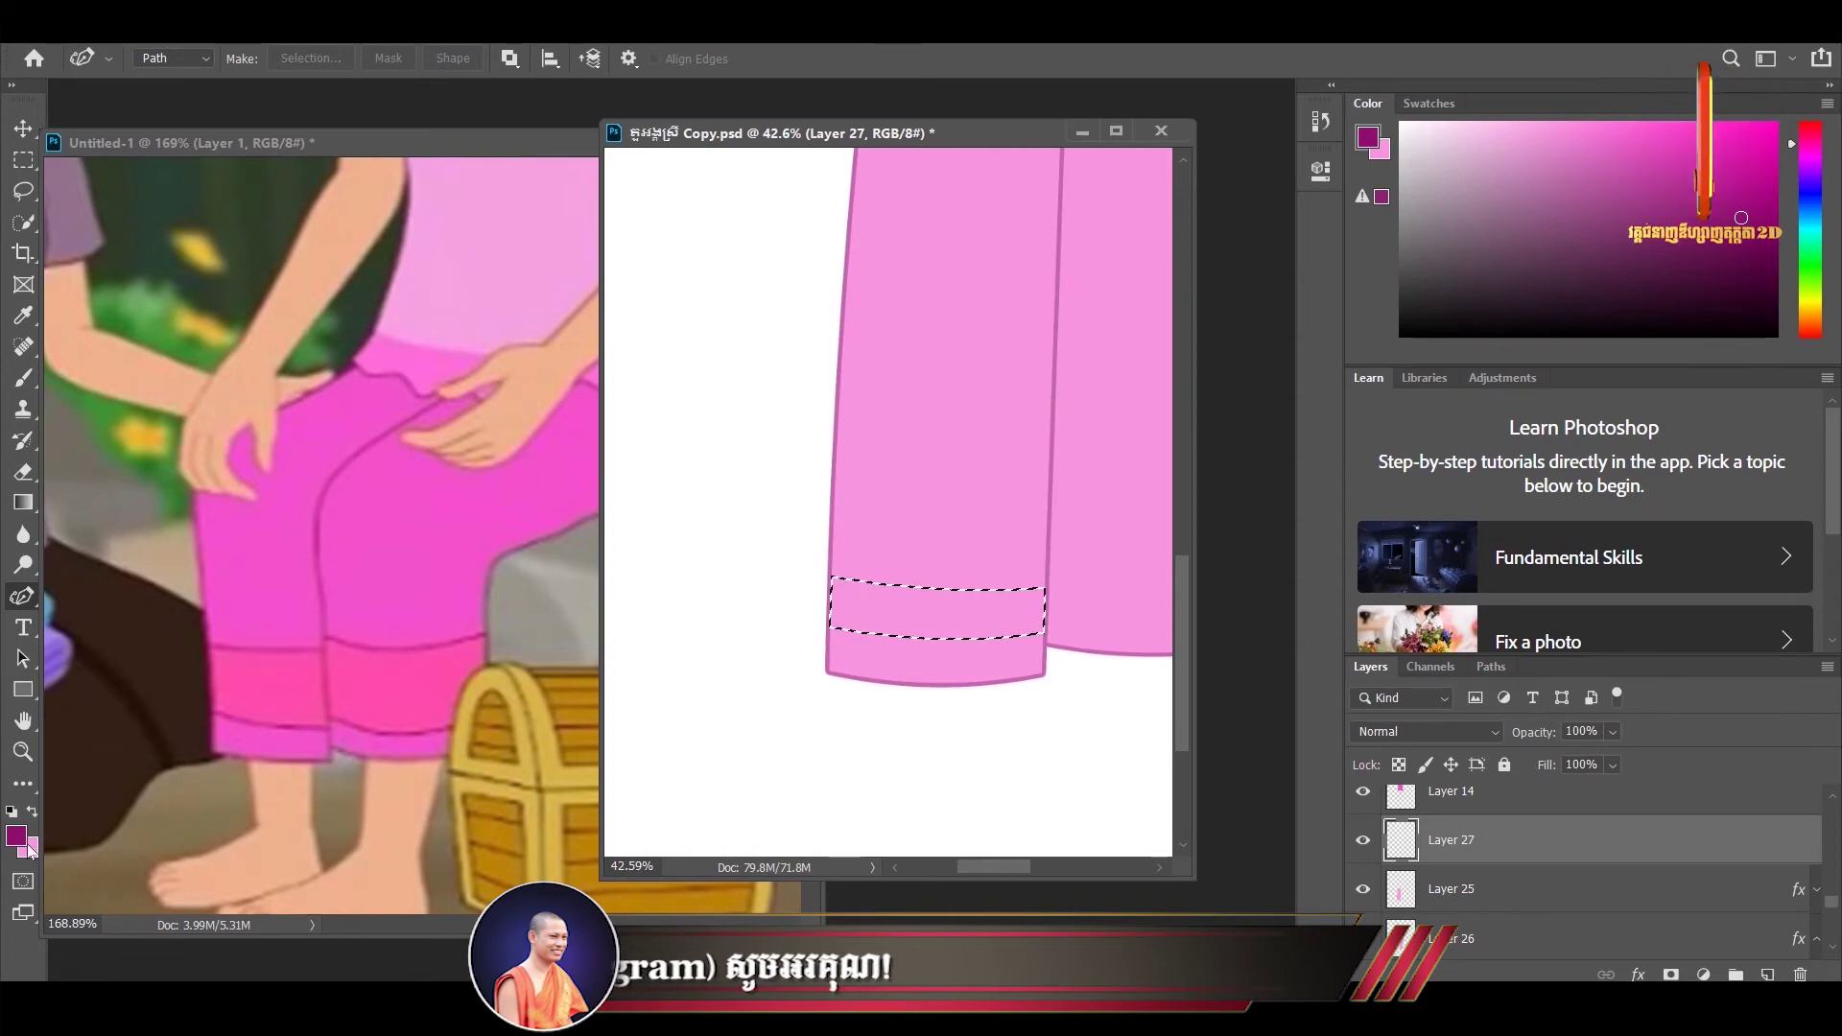
- Sample the reference cuff's hot pink fd49aa and fill the band selection on Layer 27
left_click(17, 836)
left_click(386, 683)
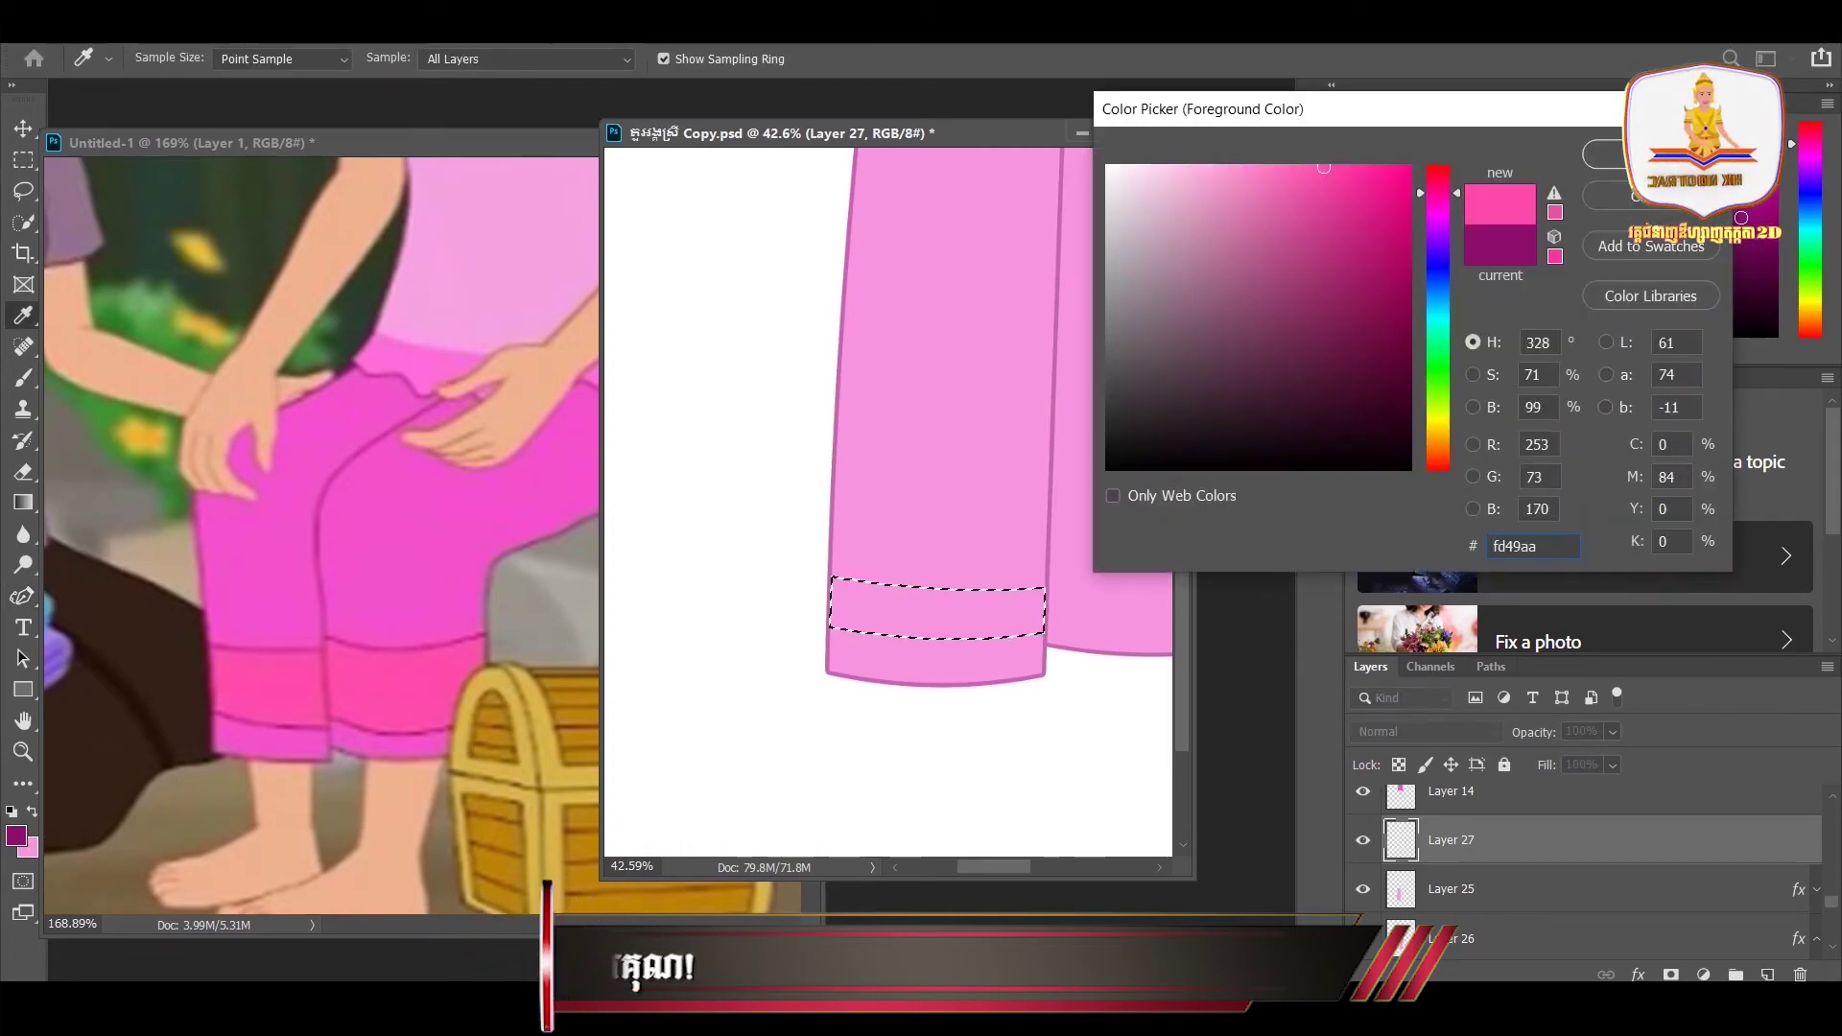
key("Return")
key("p")
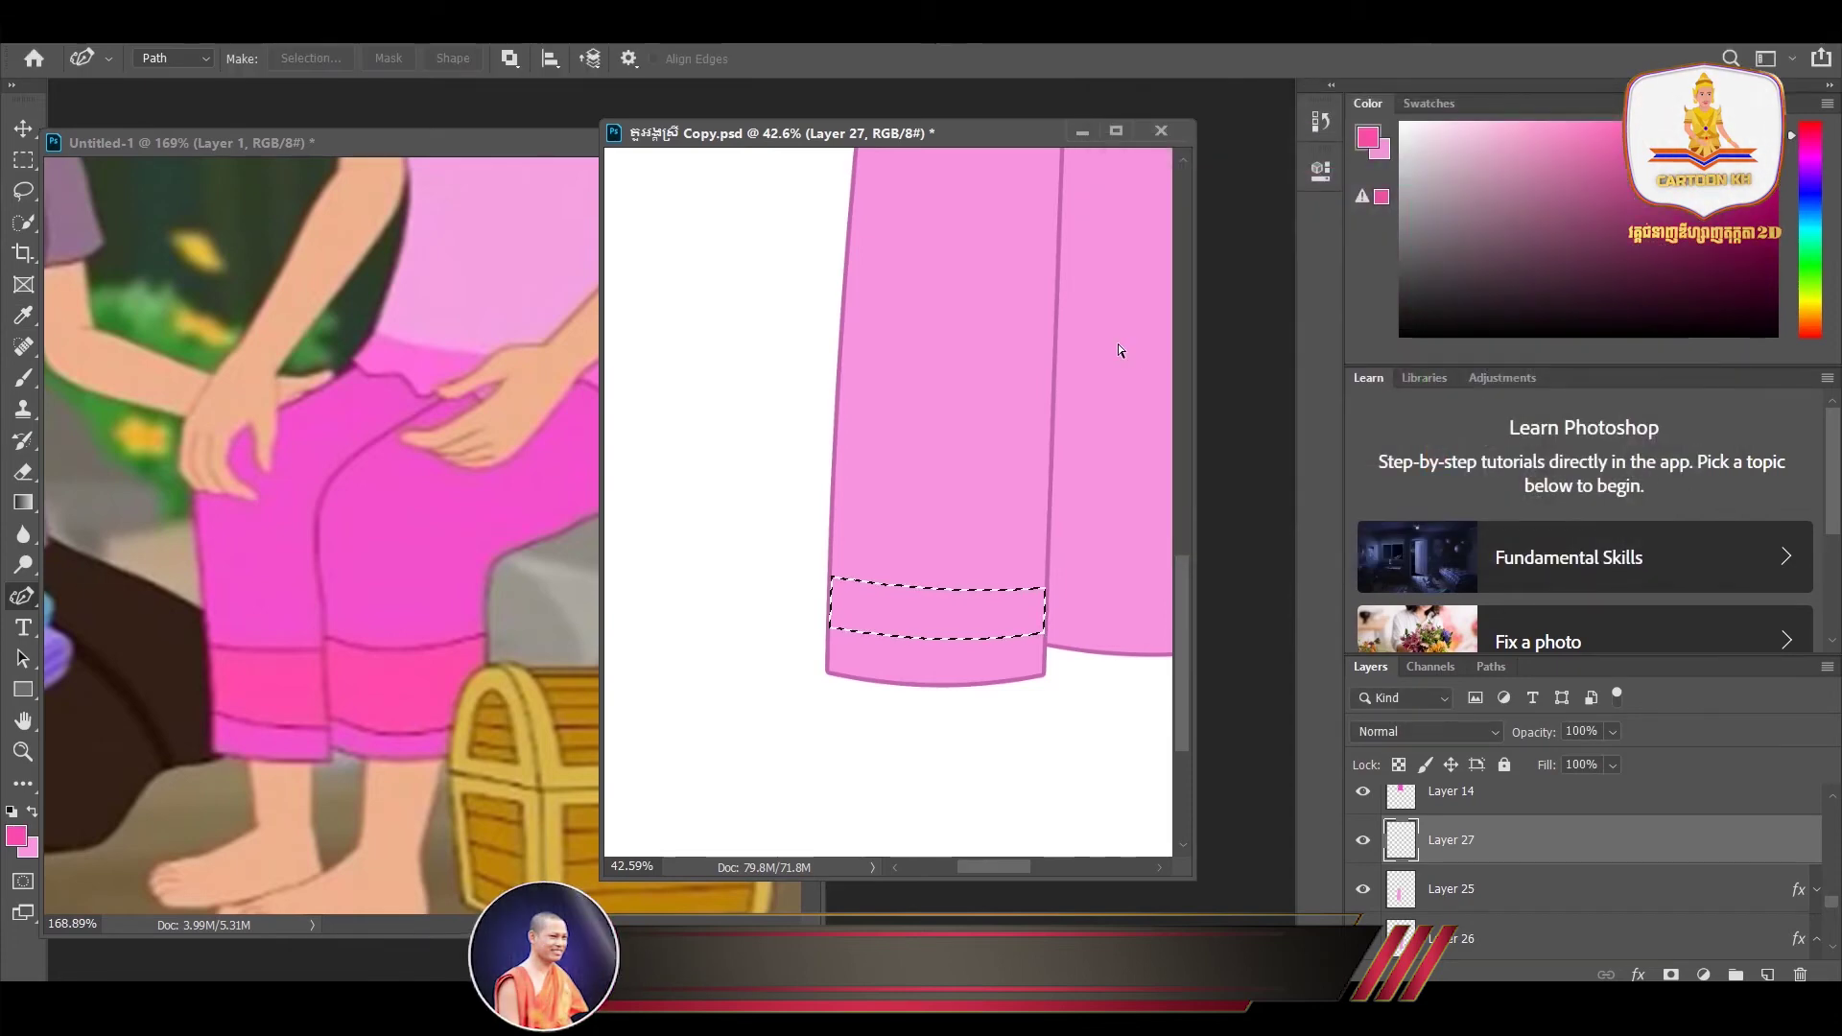
left_click(35, 811)
key("ctrl+BackSpace")
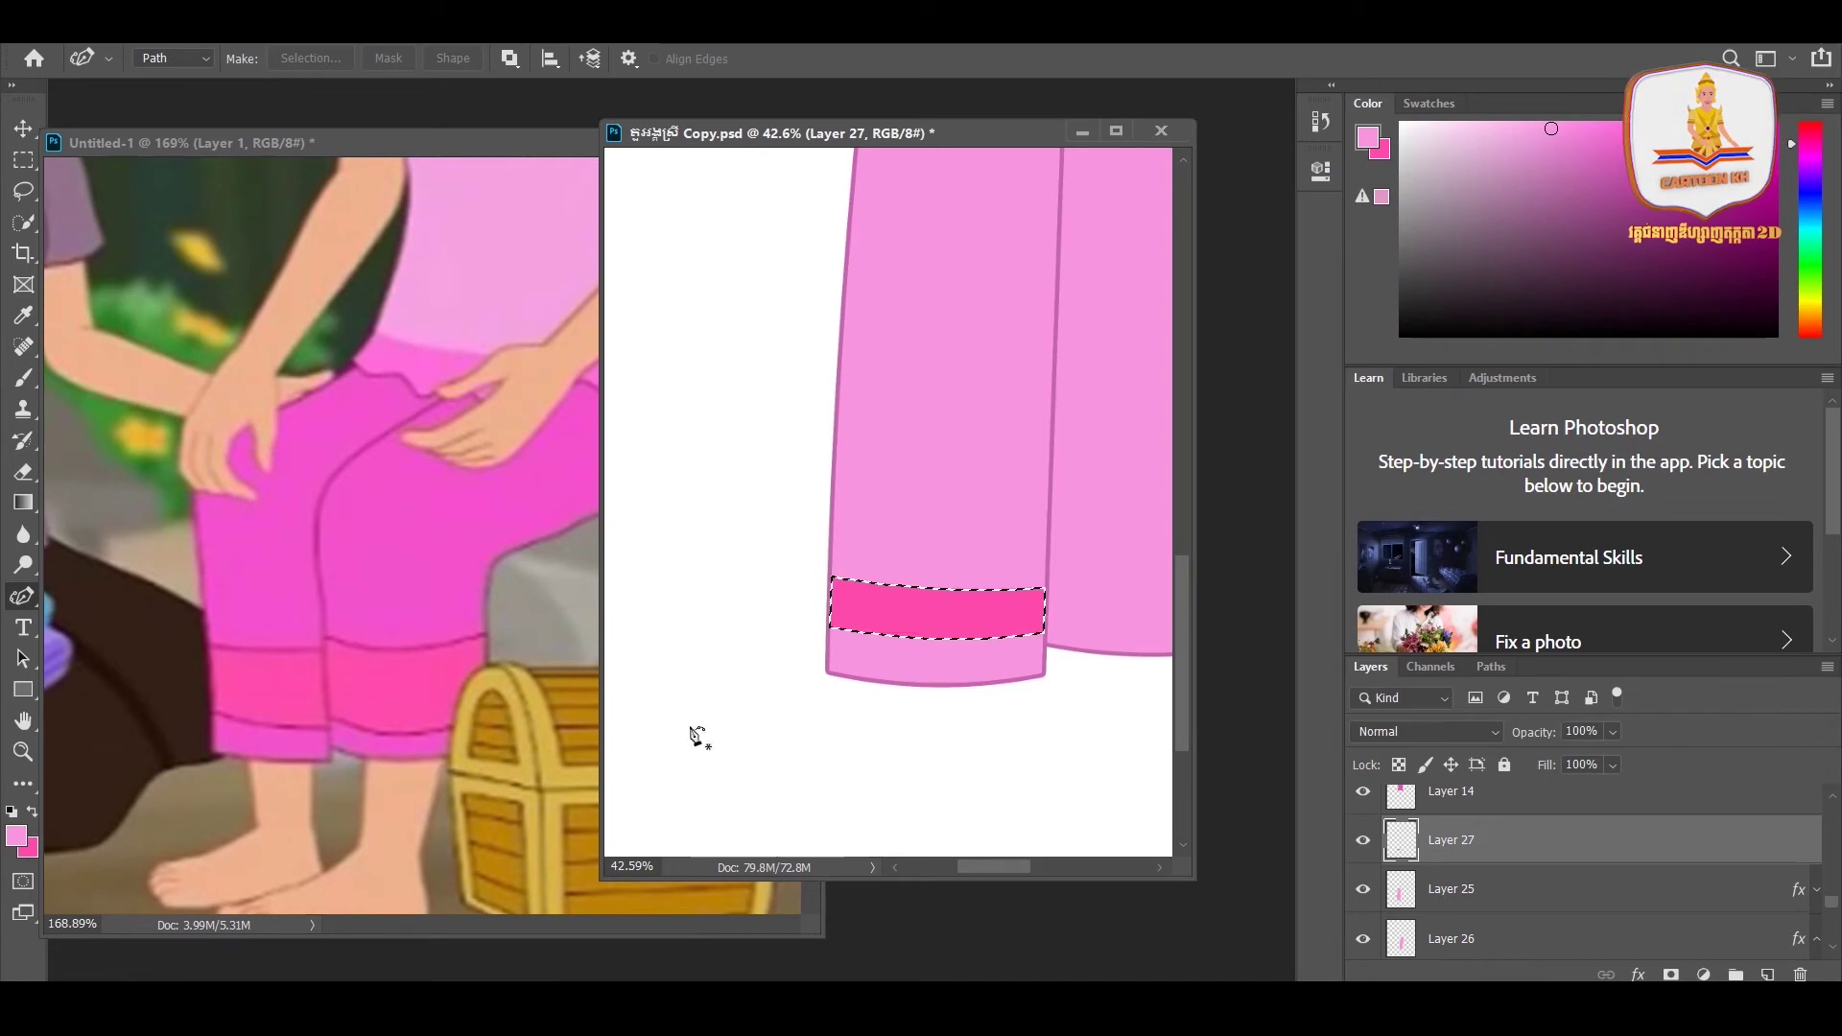
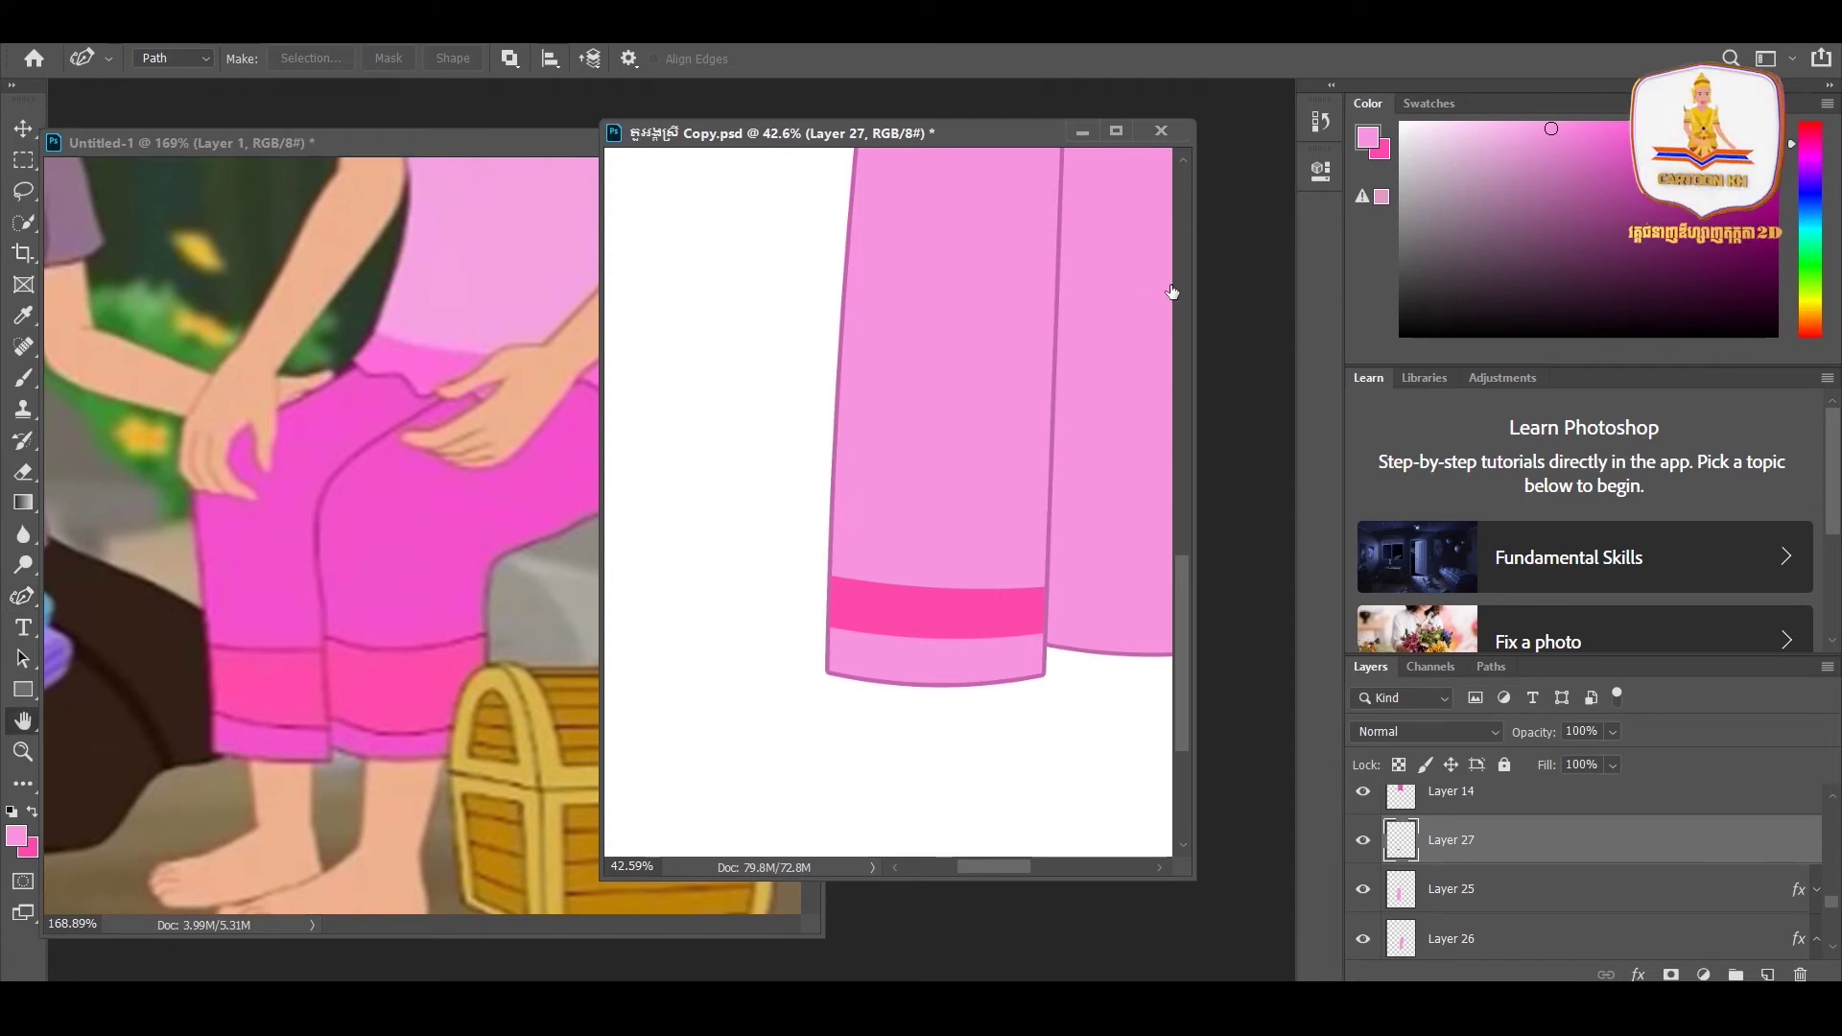
- Add a 10 px outside stroke to Layer 27's pink cuff band on the left trouser leg
double_click(1631, 841)
left_click_drag(1156, 184, 1308, 187)
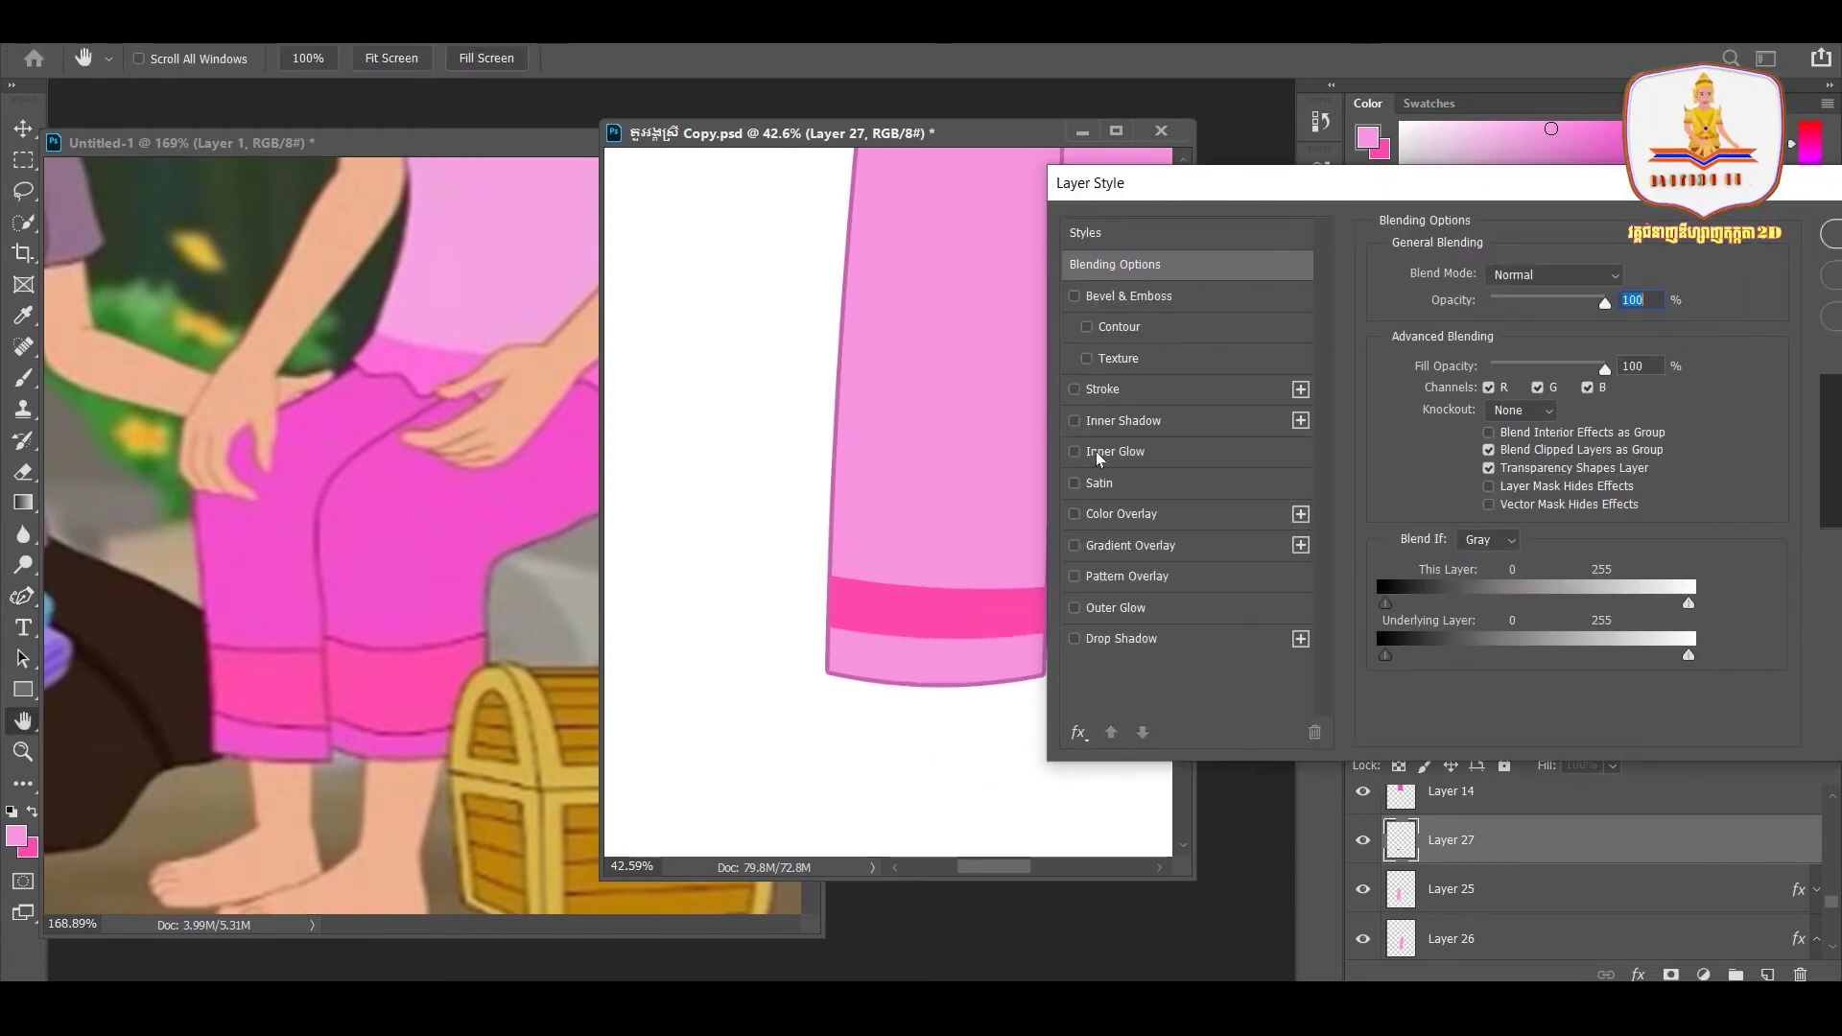
left_click(1084, 393)
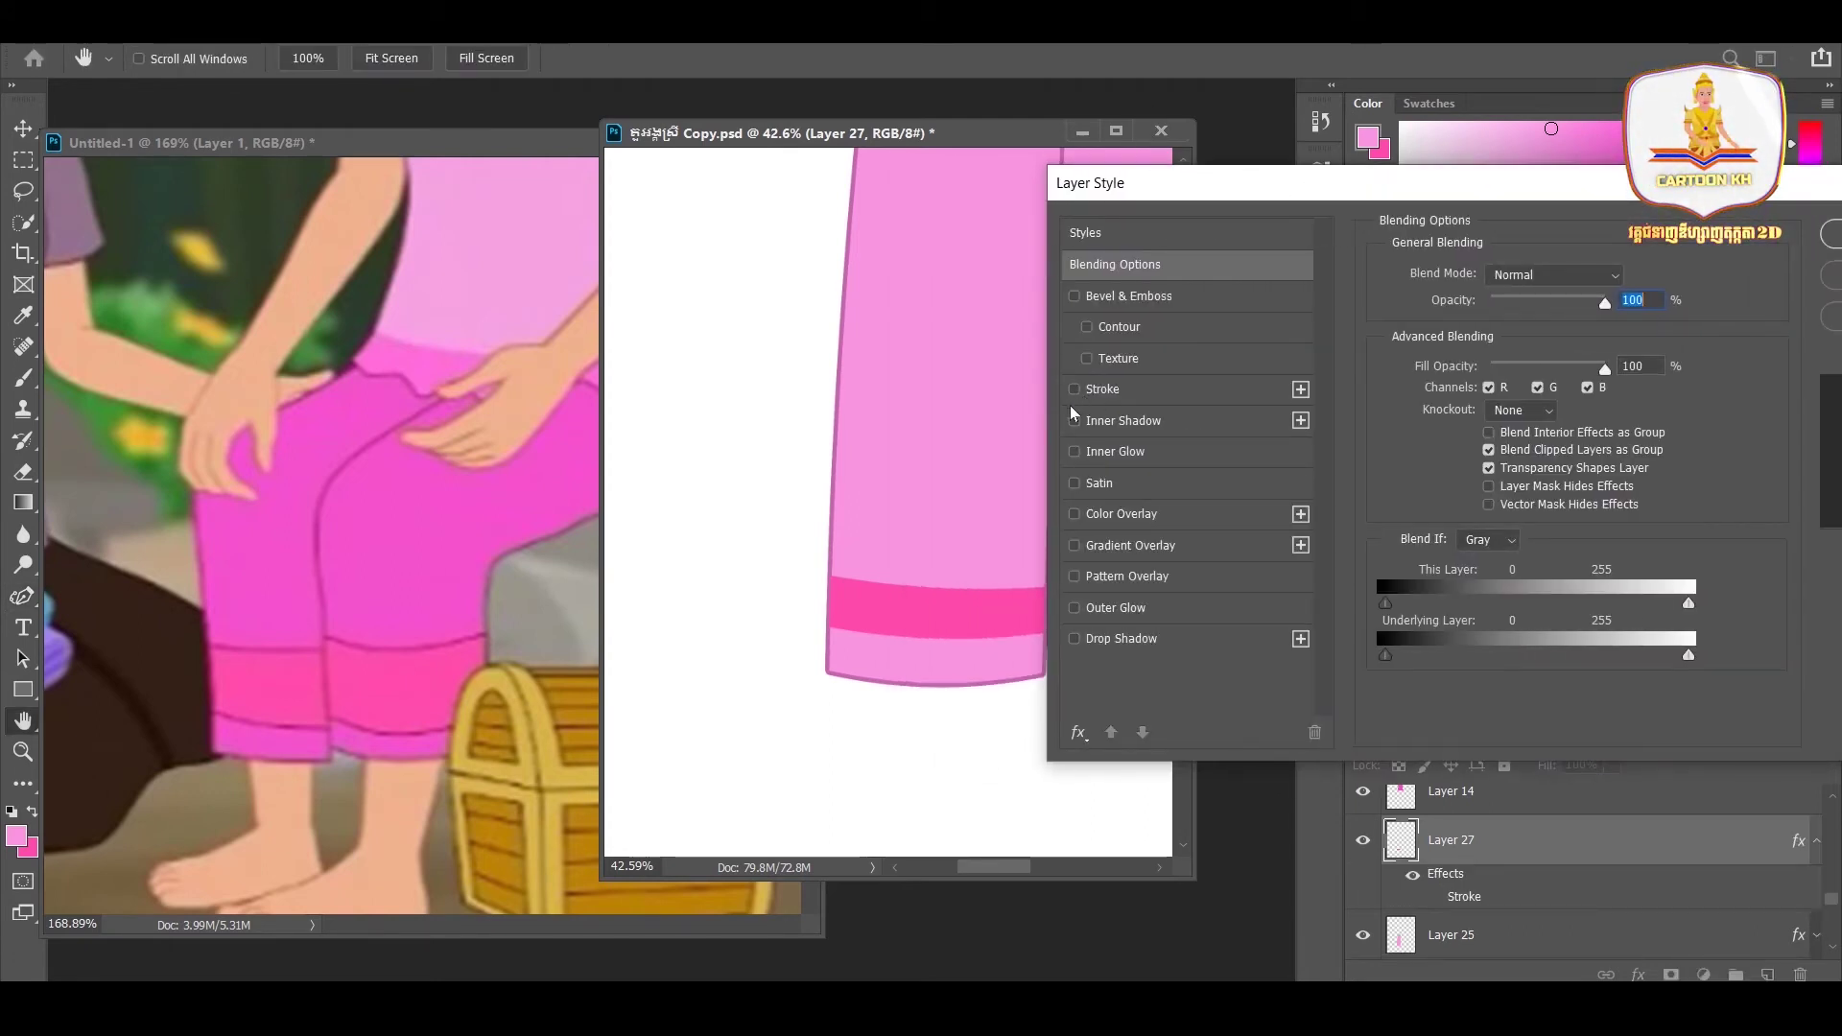
left_click(1091, 391)
mouse_move(1297, 197)
left_mouse_down()
mouse_move(1459, 219)
mouse_move(1242, 196)
left_mouse_up()
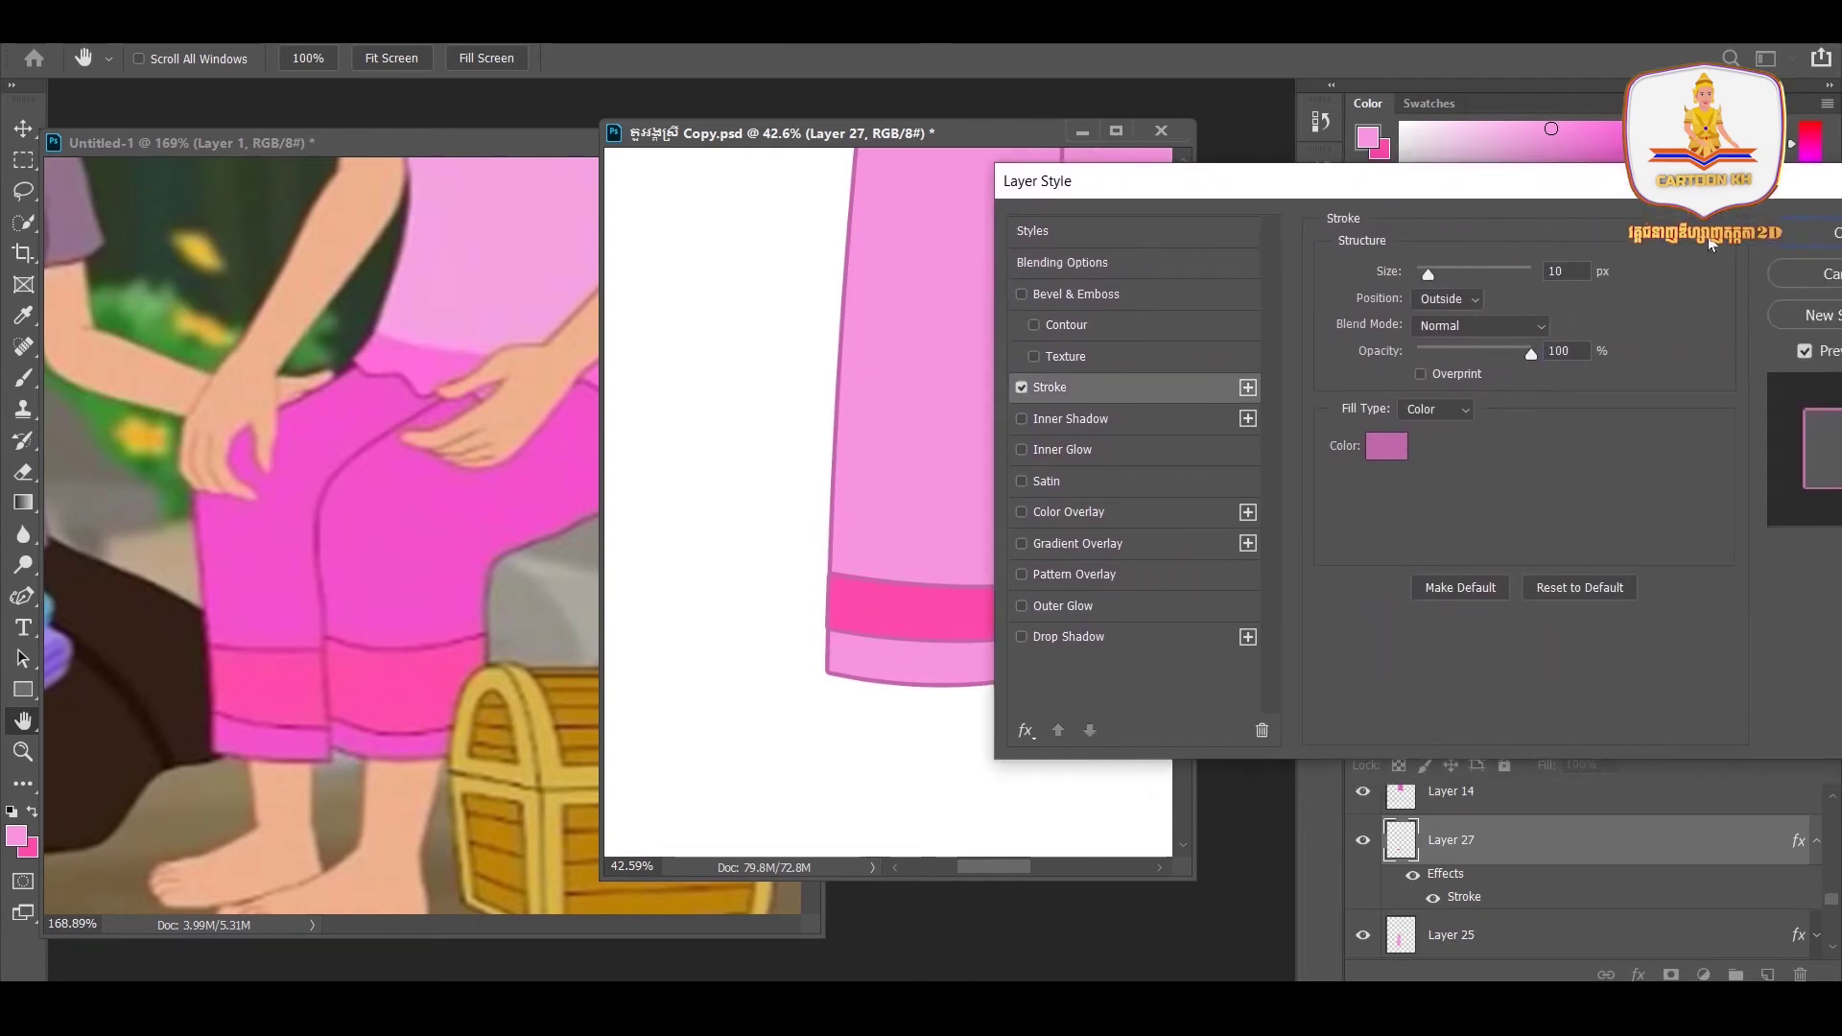
left_click(1797, 233)
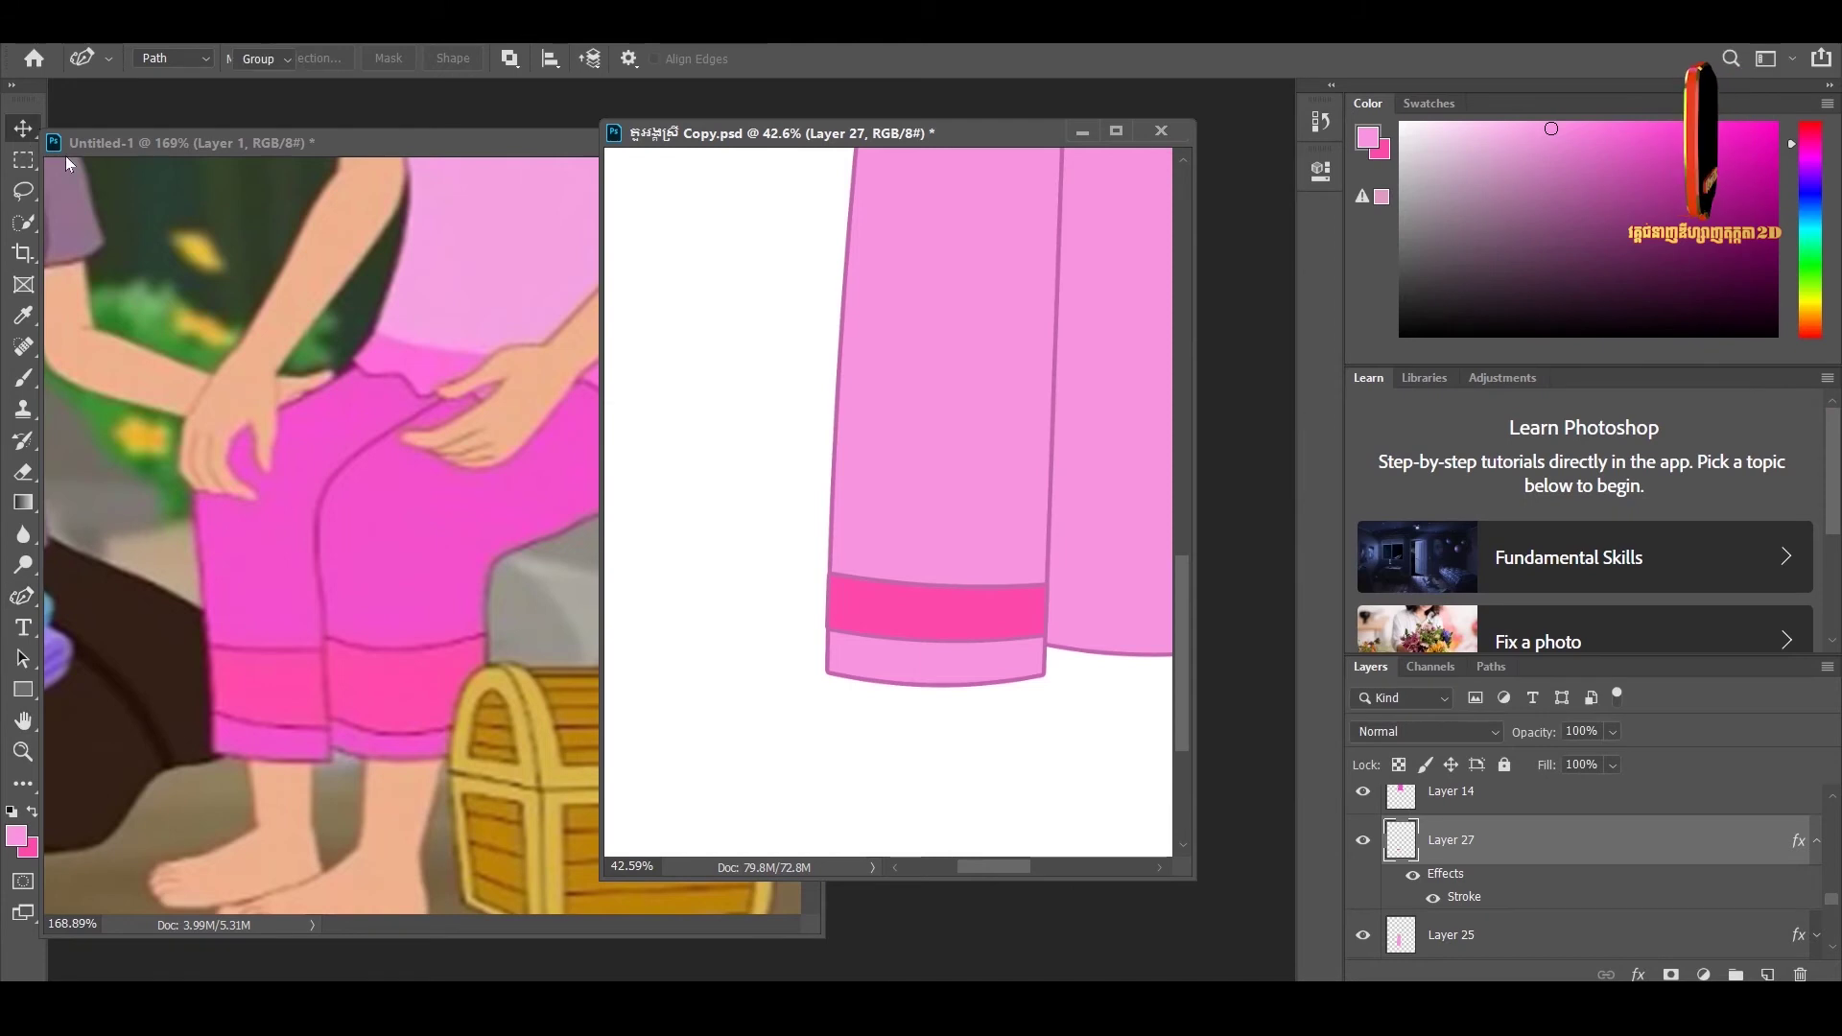
scroll(987, 618, "down", 2)
scroll(987, 618, "down", 2)
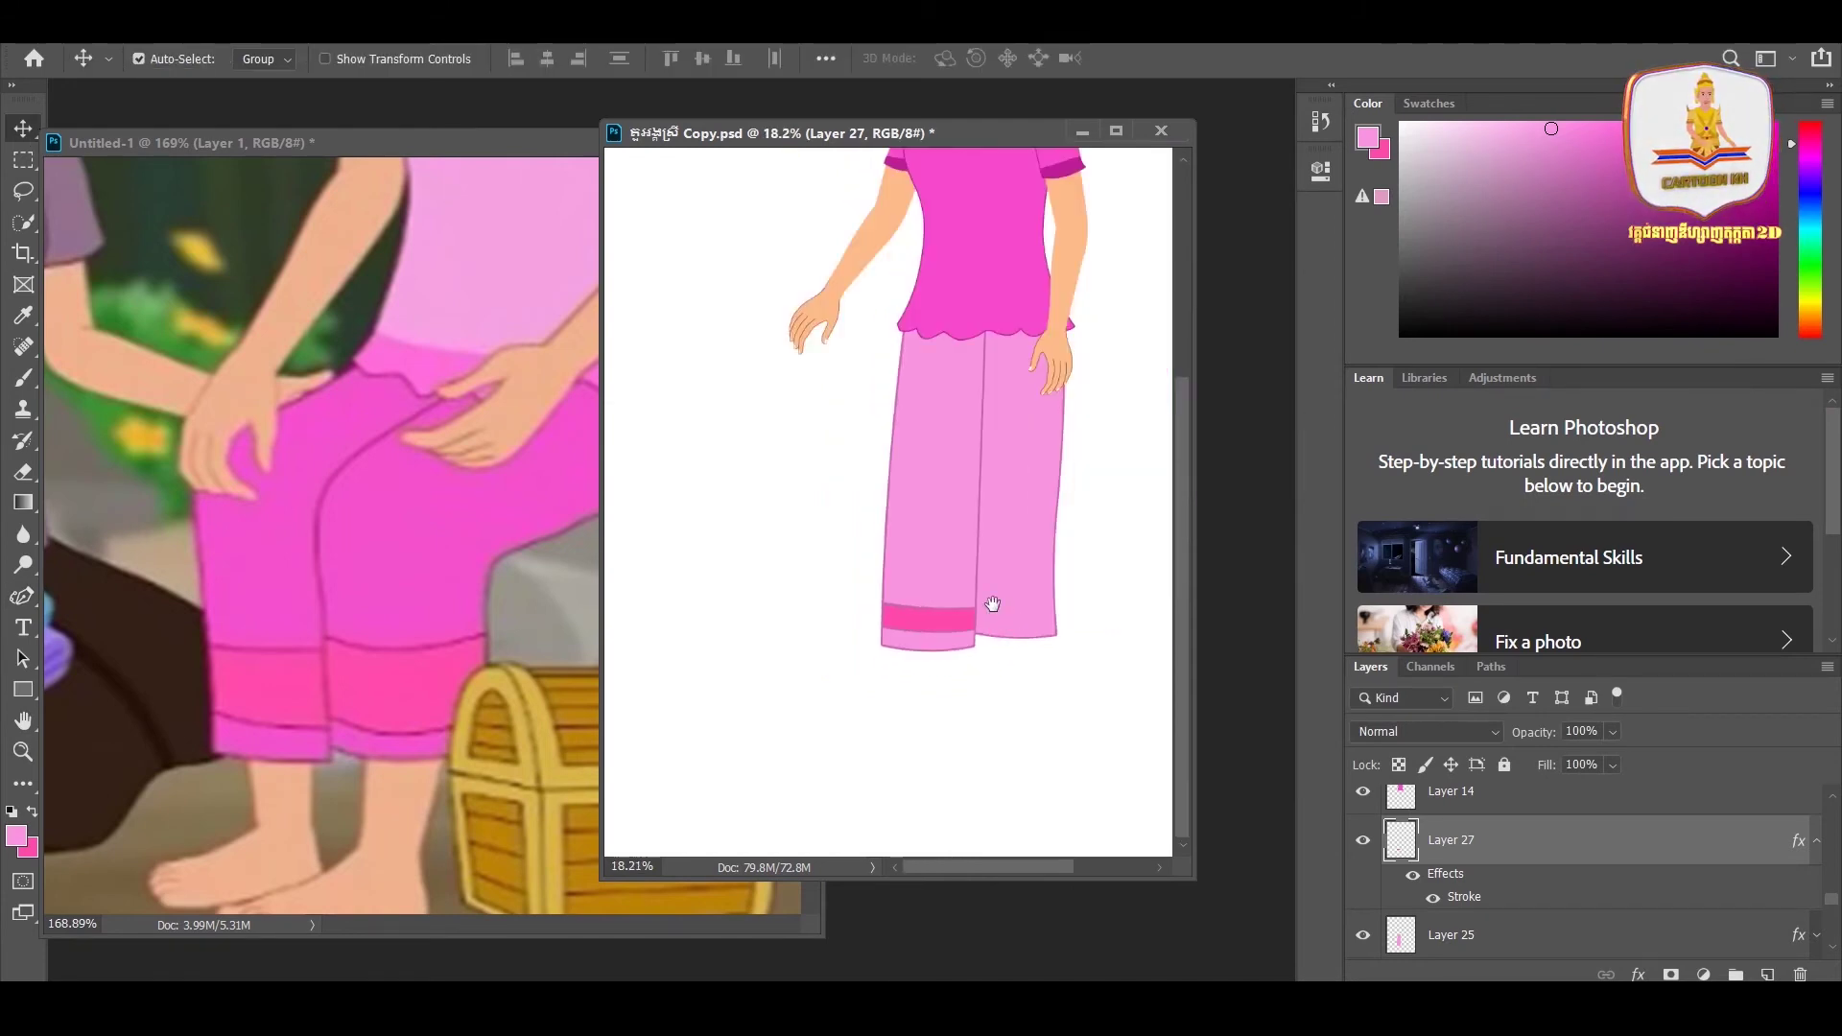
- With the Pen Tool in path mode, create new Layer 28 for the right cuff
scroll(912, 638, "down", 2)
scroll(912, 641, "up", 2)
scroll(912, 629, "up", 2)
scroll(913, 629, "up", 2)
left_click_drag(912, 630, 761, 637)
scroll(782, 642, "up", 1)
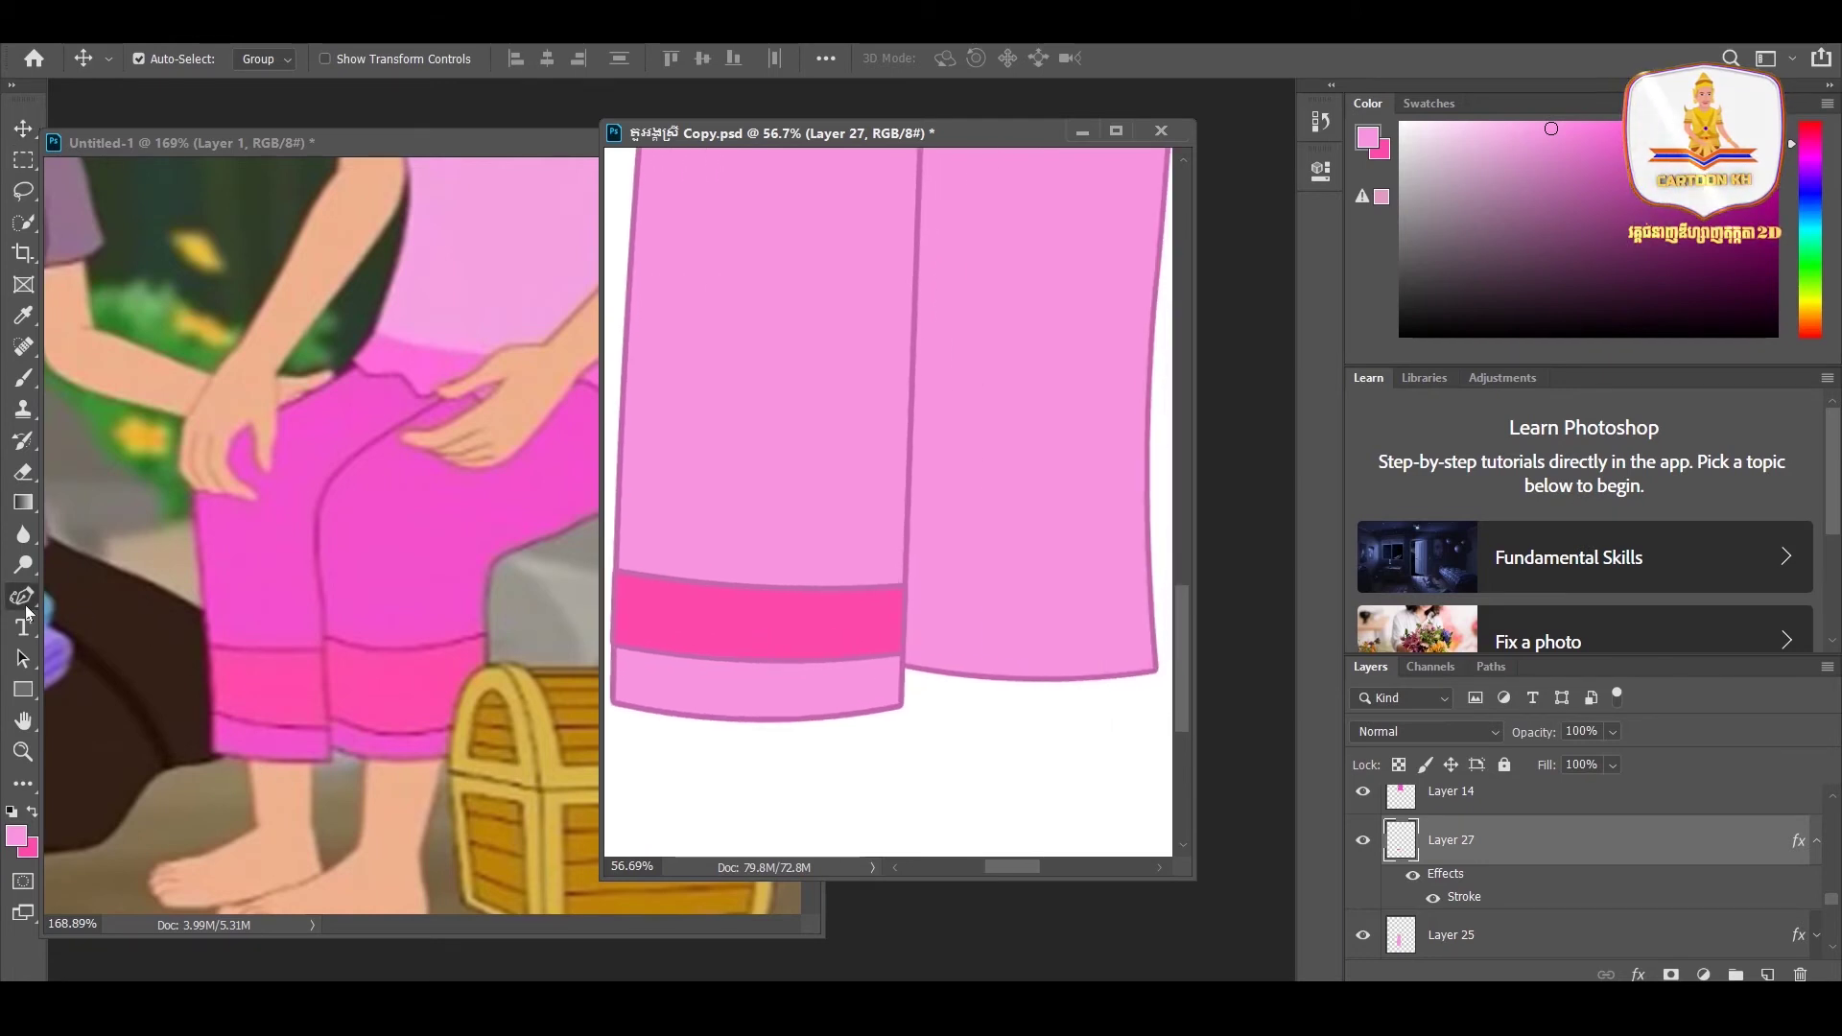
right_click(25, 605)
left_click(137, 601)
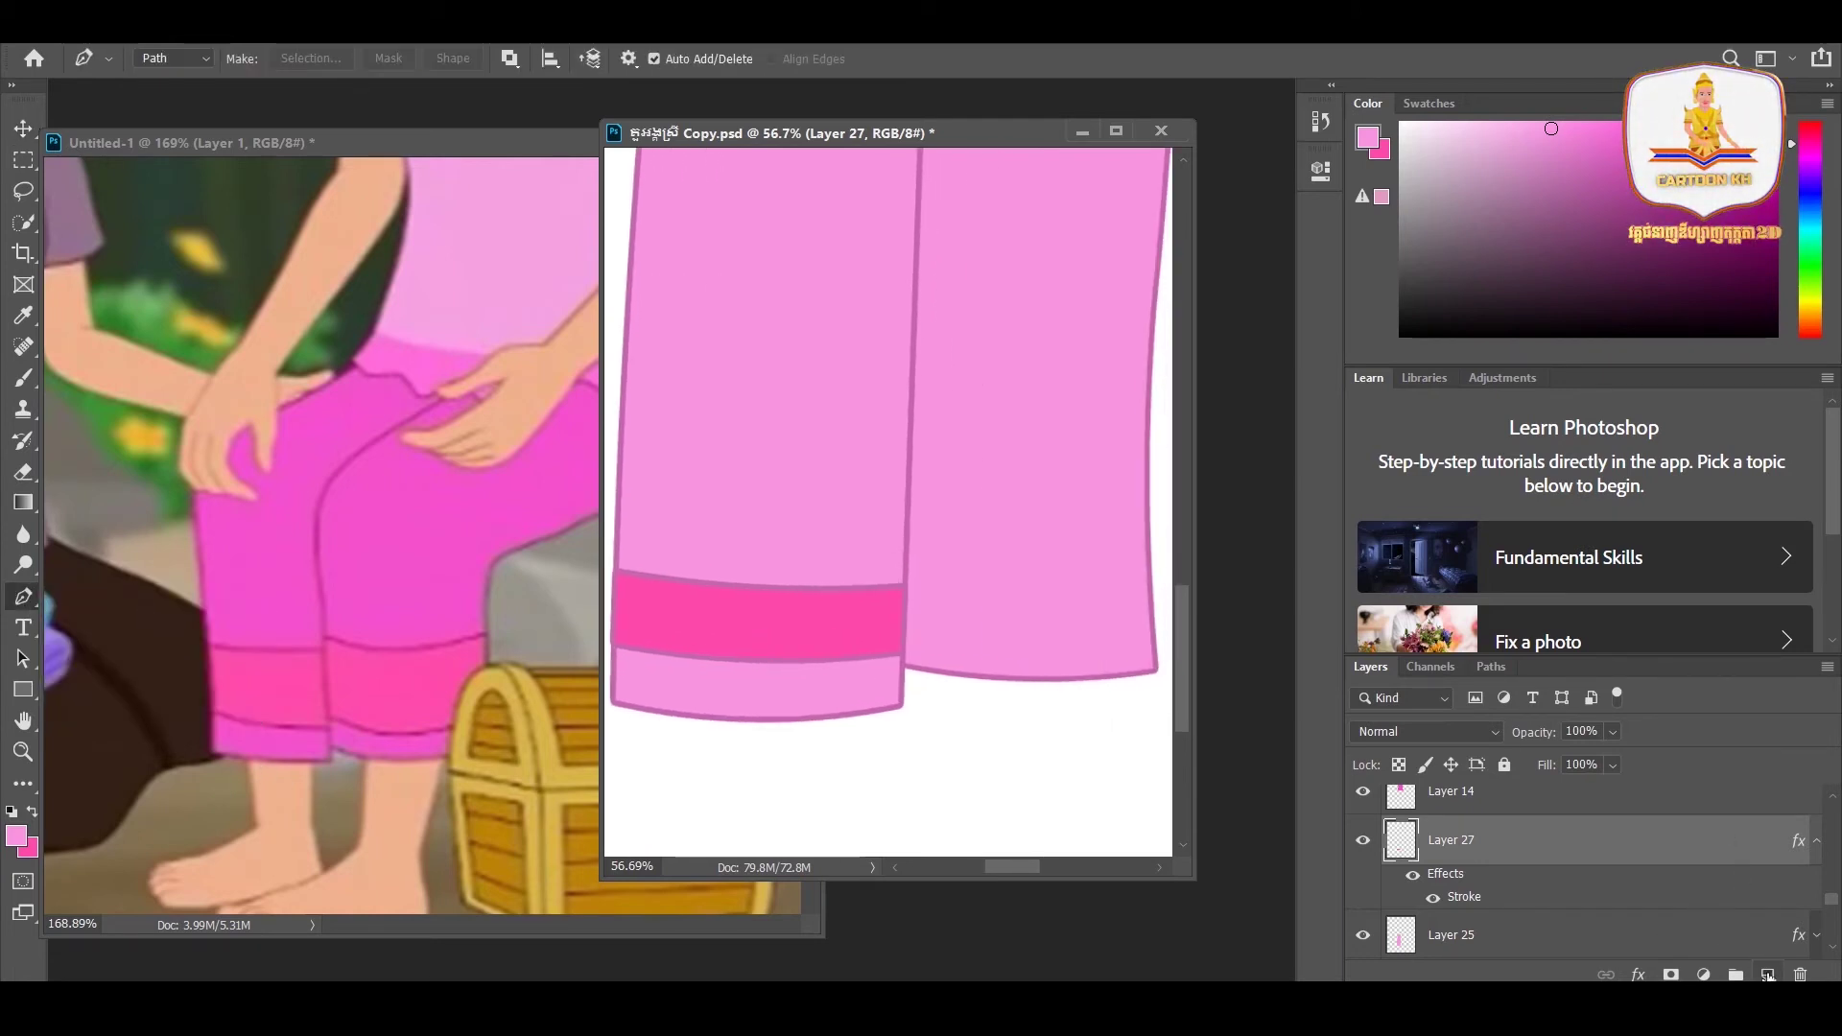
left_click(1768, 975)
- Draw a closed hem-band path across the right trouser leg, bending its side edge
mouse_move(939, 558)
left_mouse_down()
mouse_move(926, 598)
mouse_move(843, 594)
left_mouse_up()
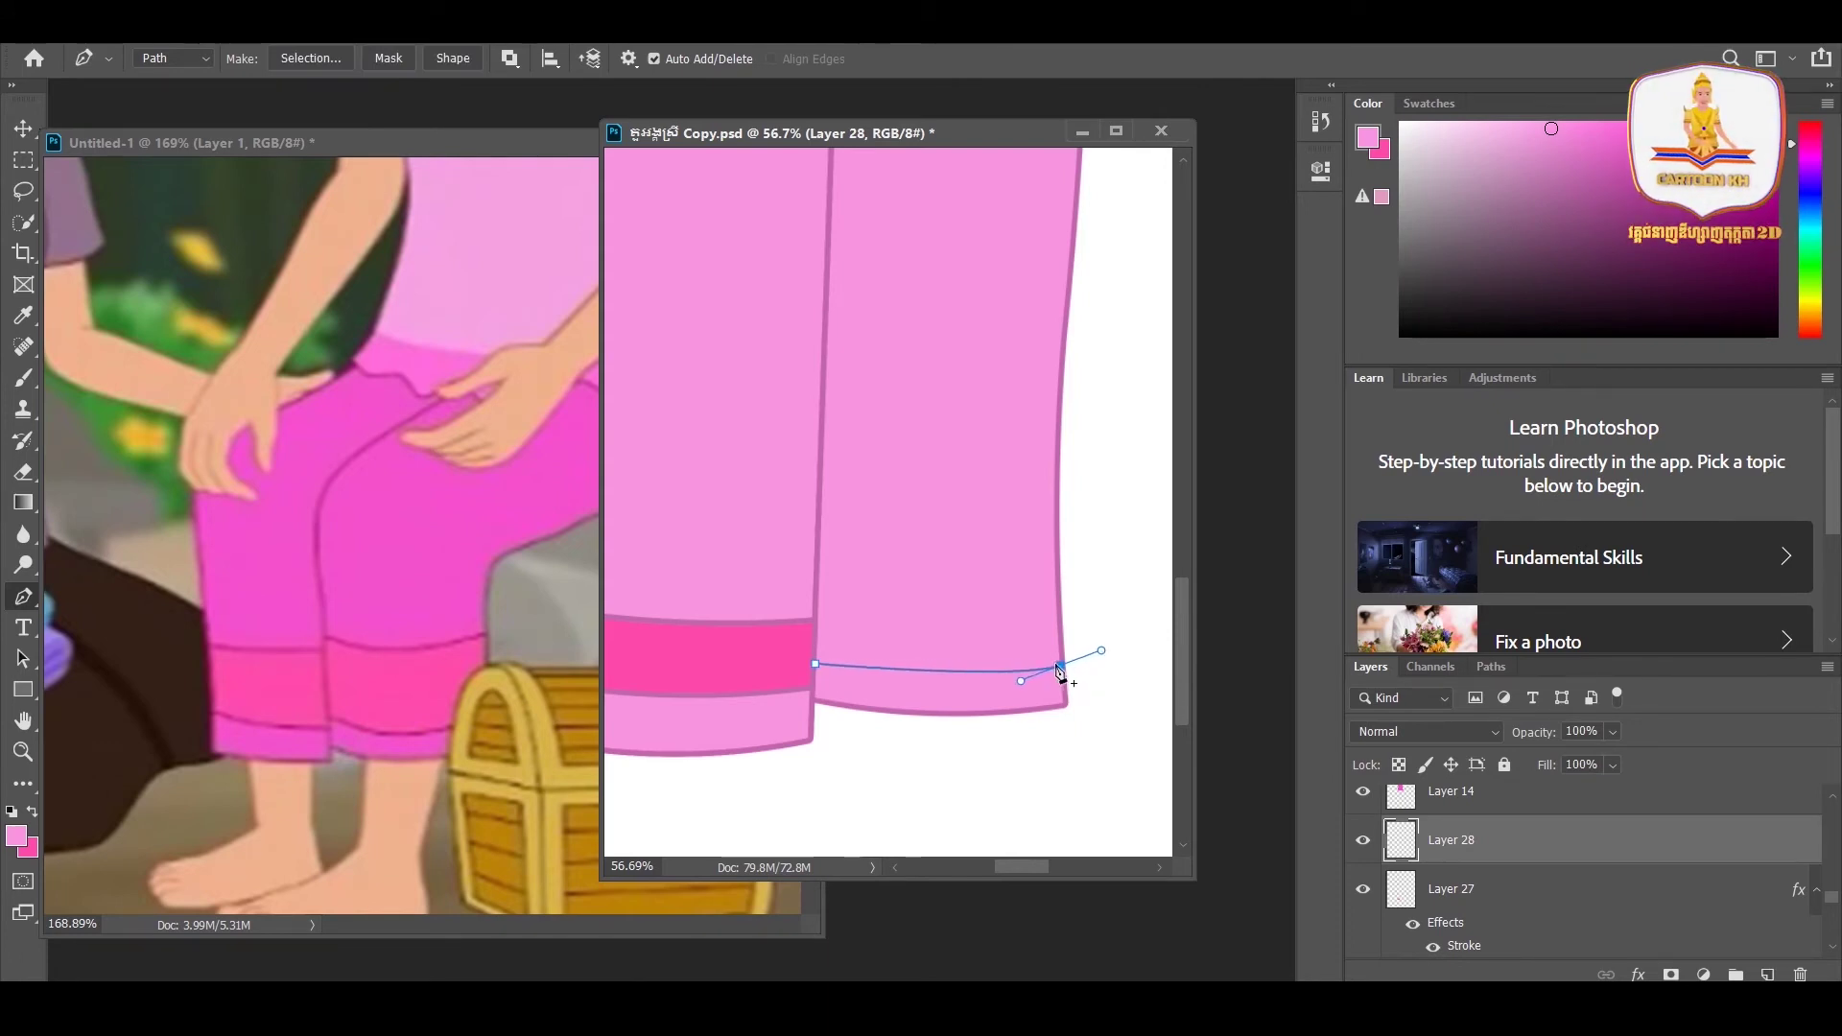
left_click(1062, 672, "alt")
scroll(1067, 667, "up", 2)
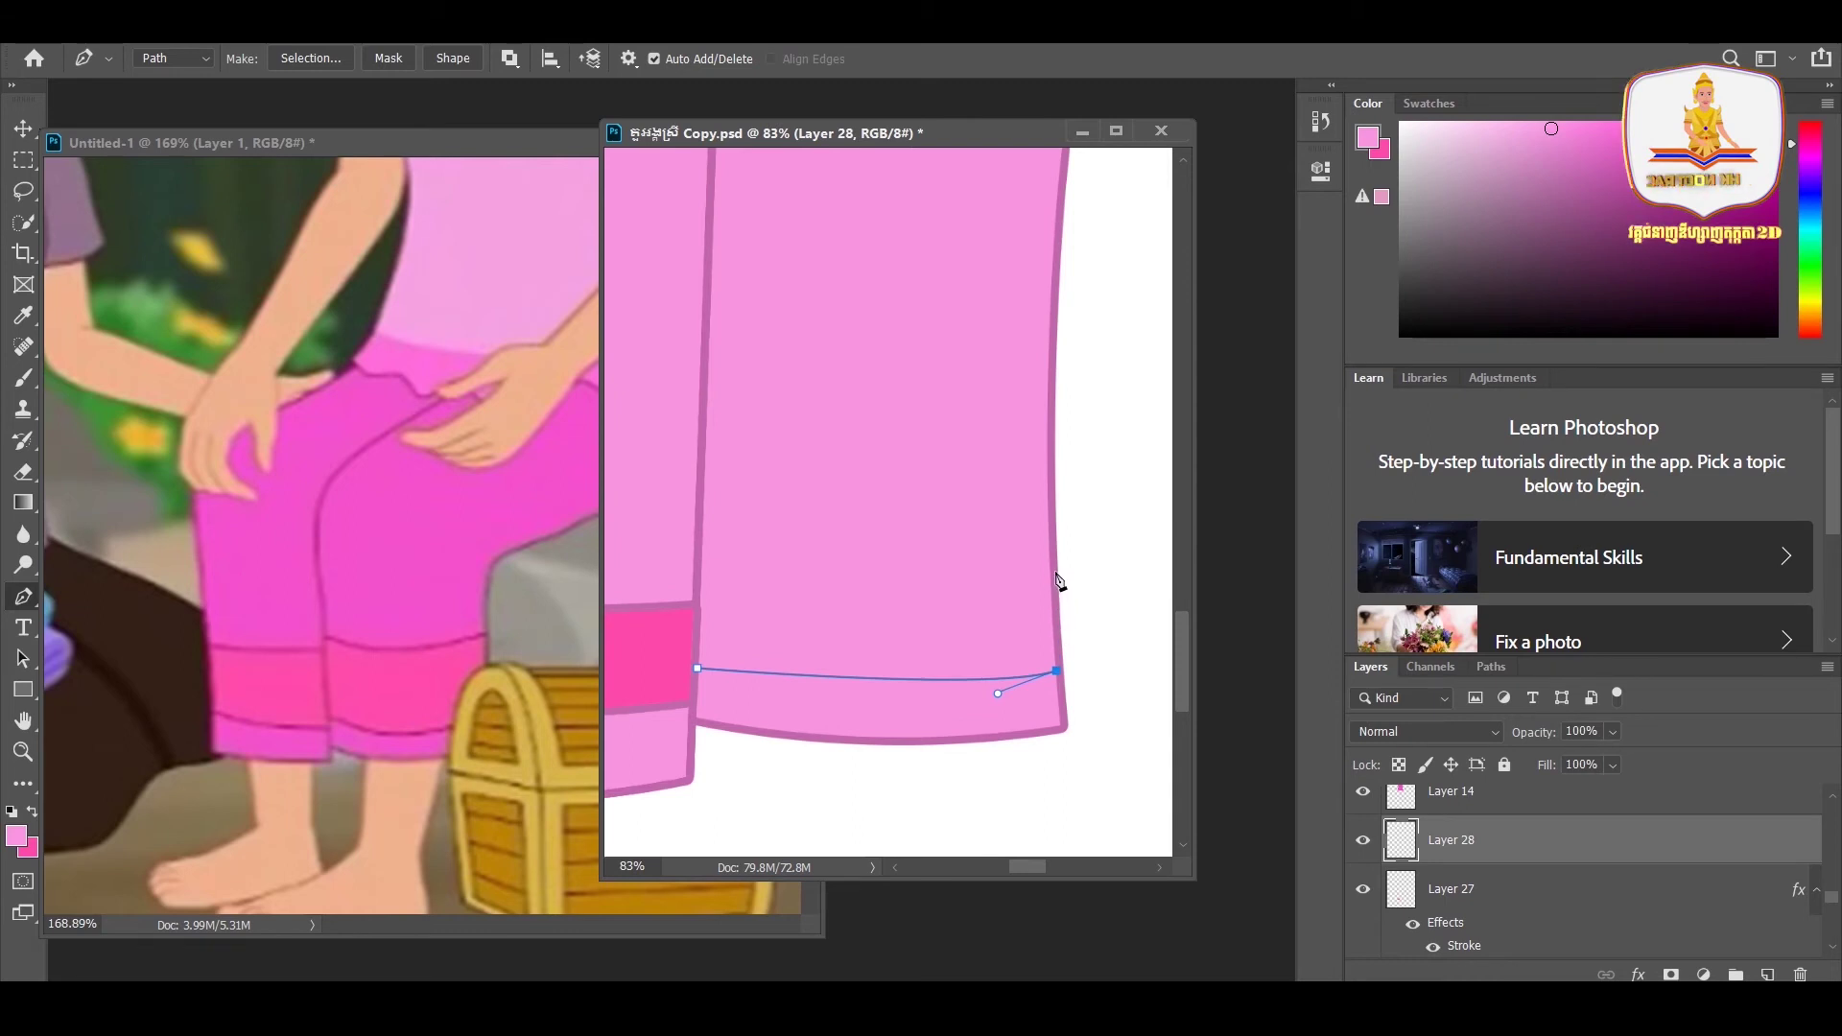
scroll(1055, 582, "down", 1)
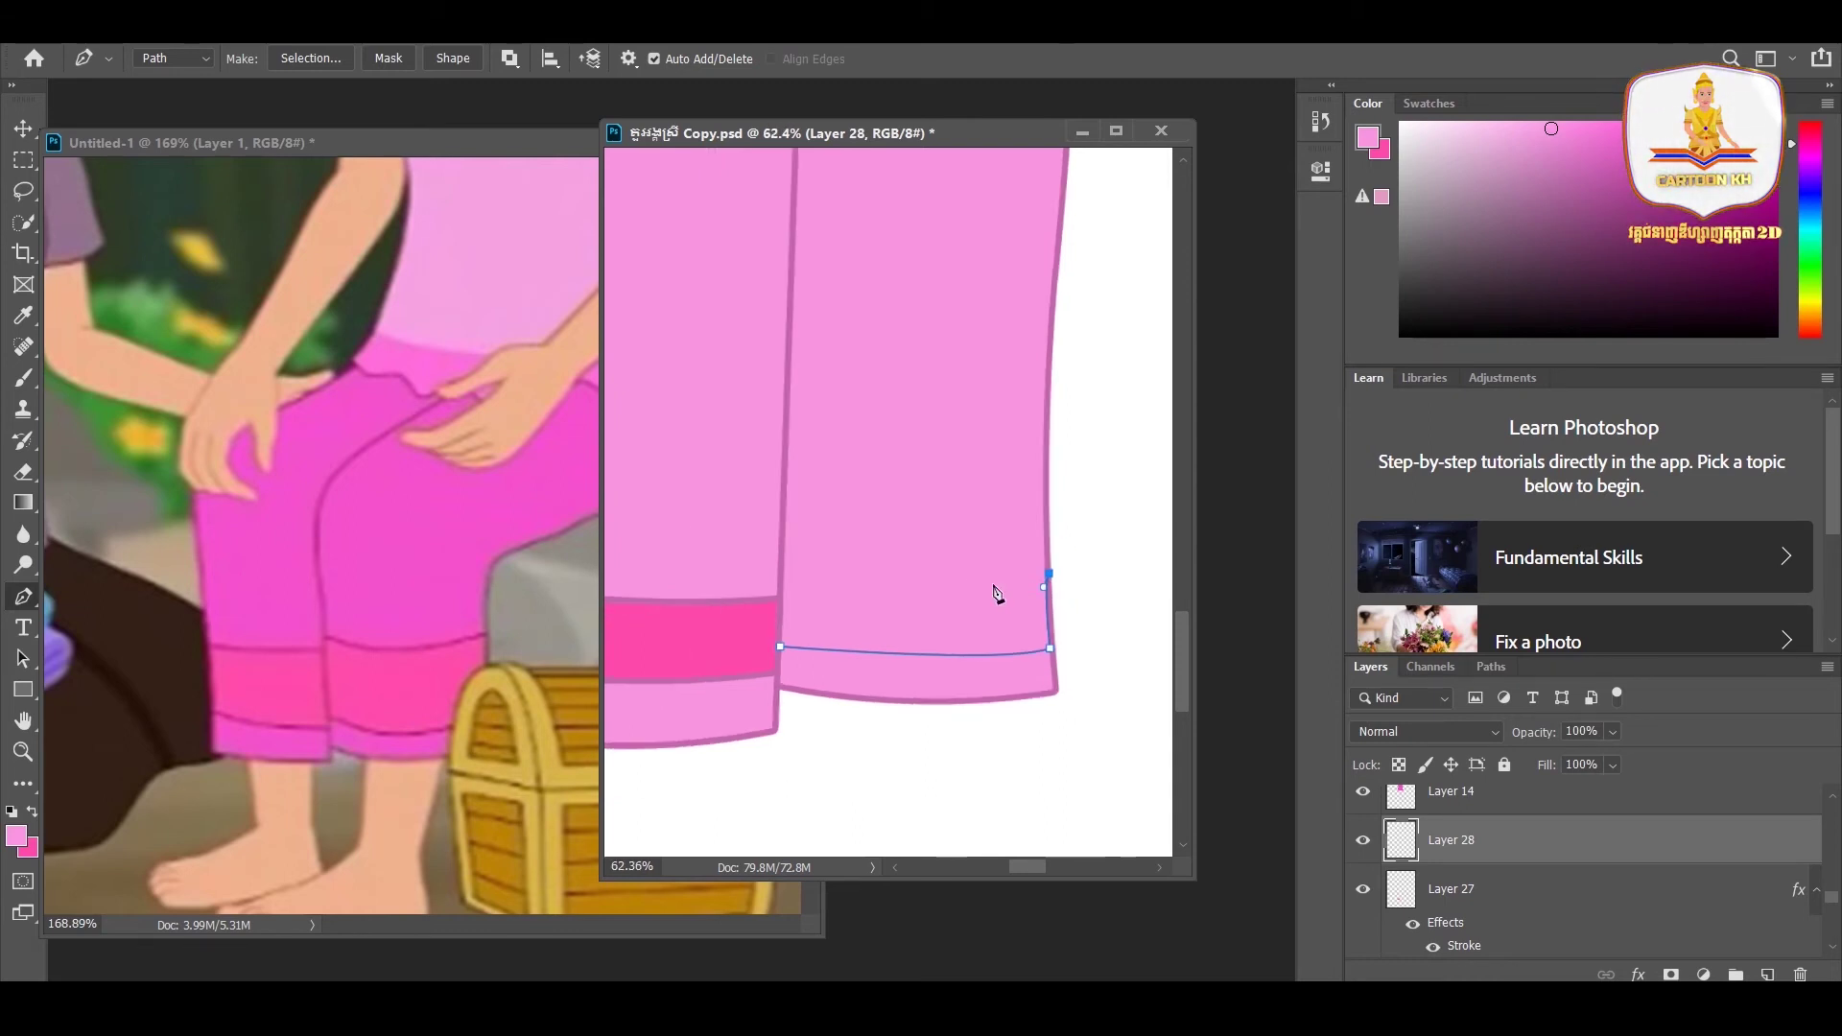
scroll(1003, 598, "down", 1)
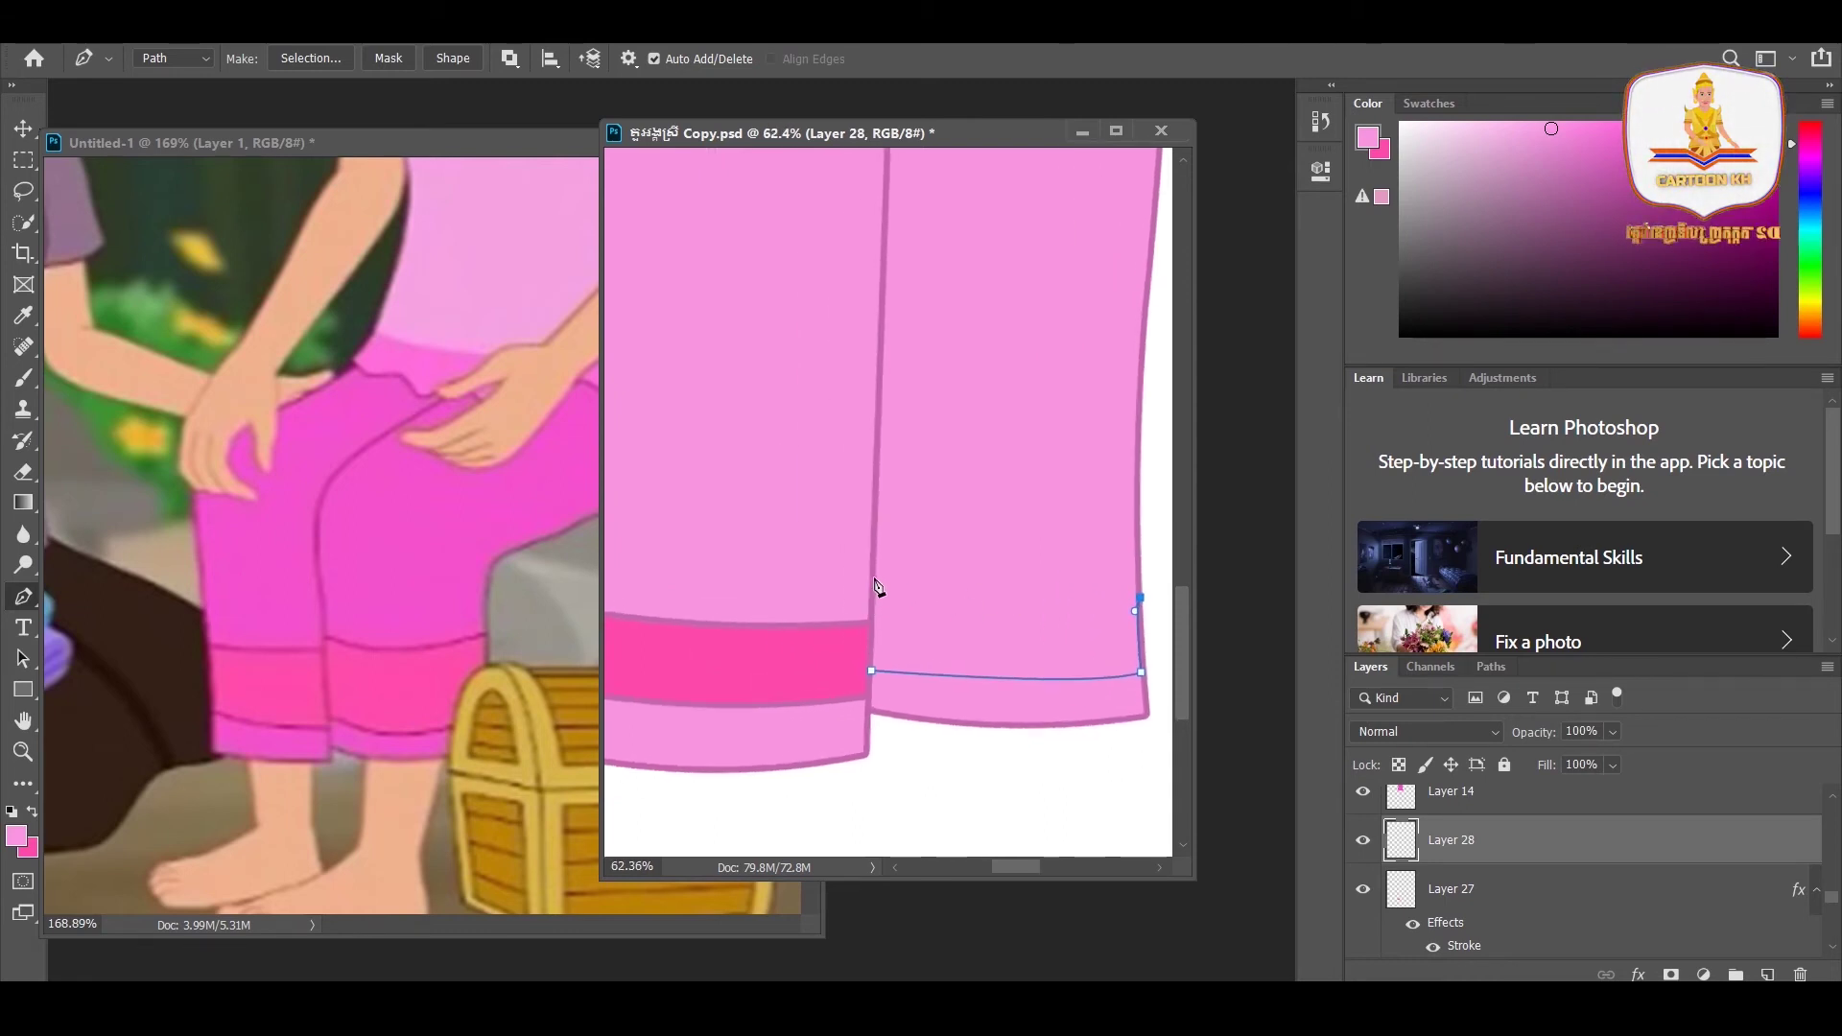
left_click_drag(840, 531, 854, 500)
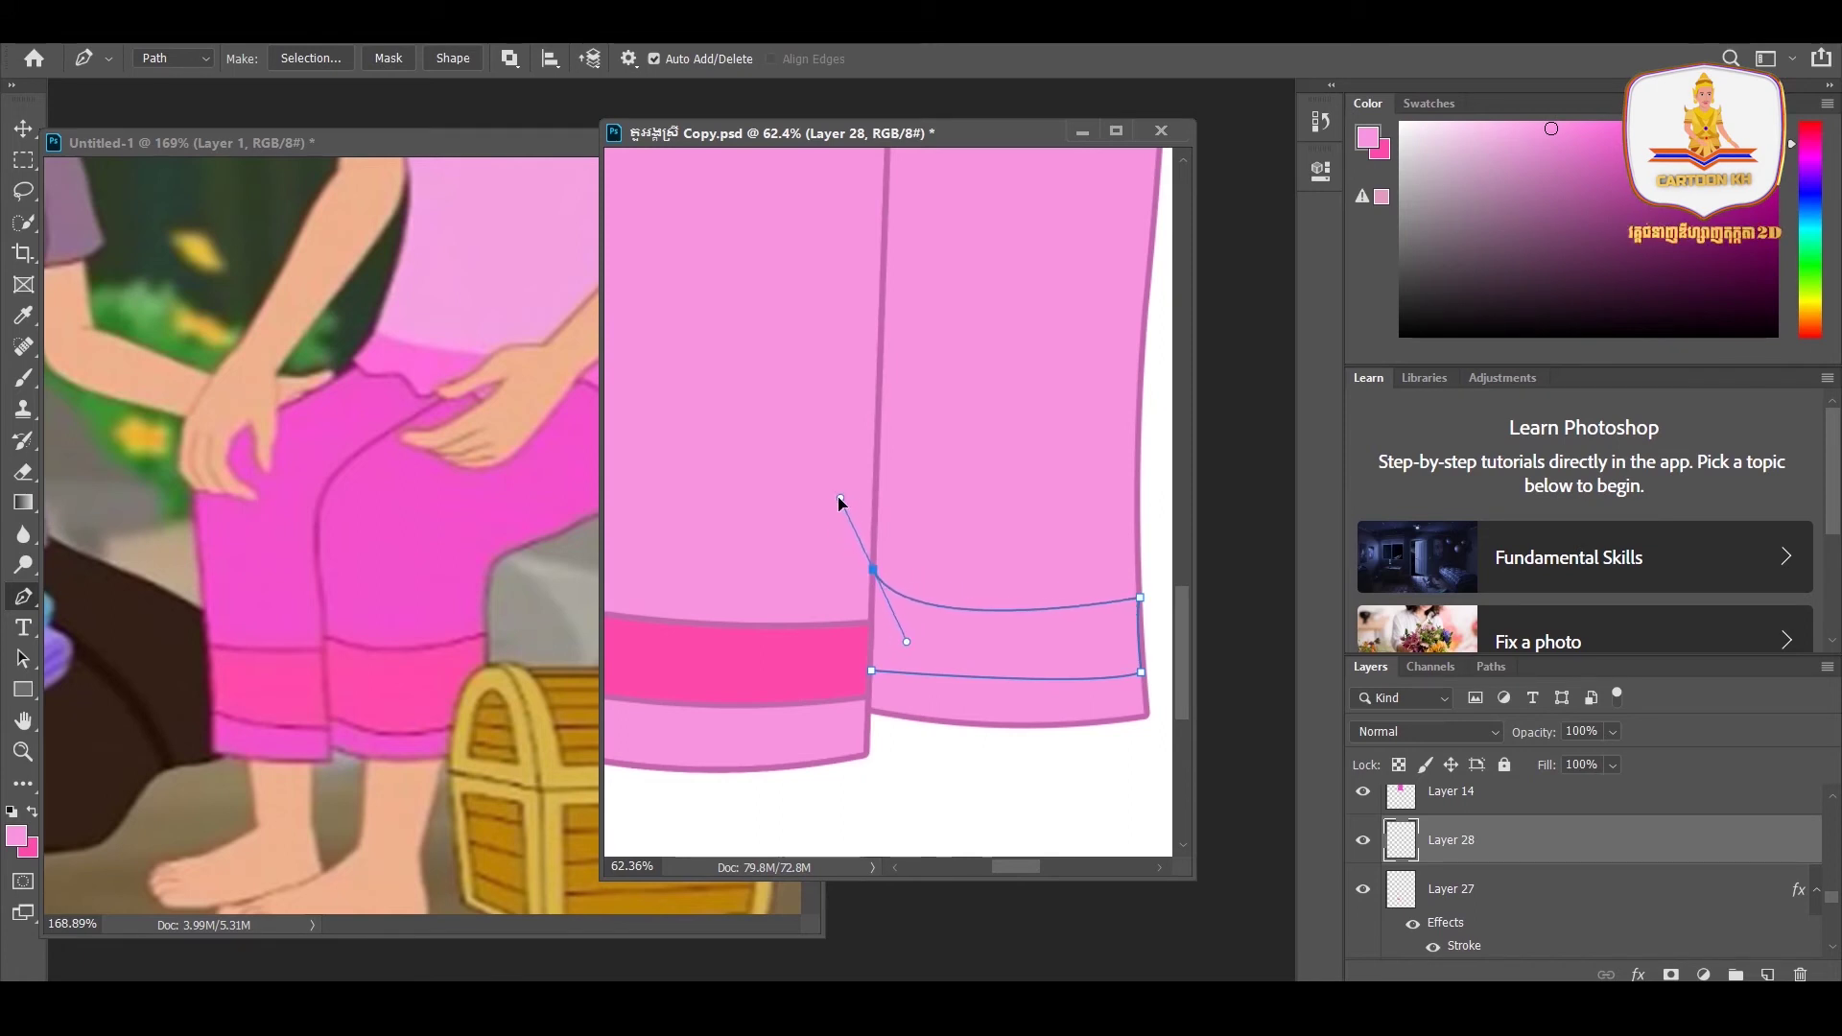
right_click(19, 606)
left_click(96, 641)
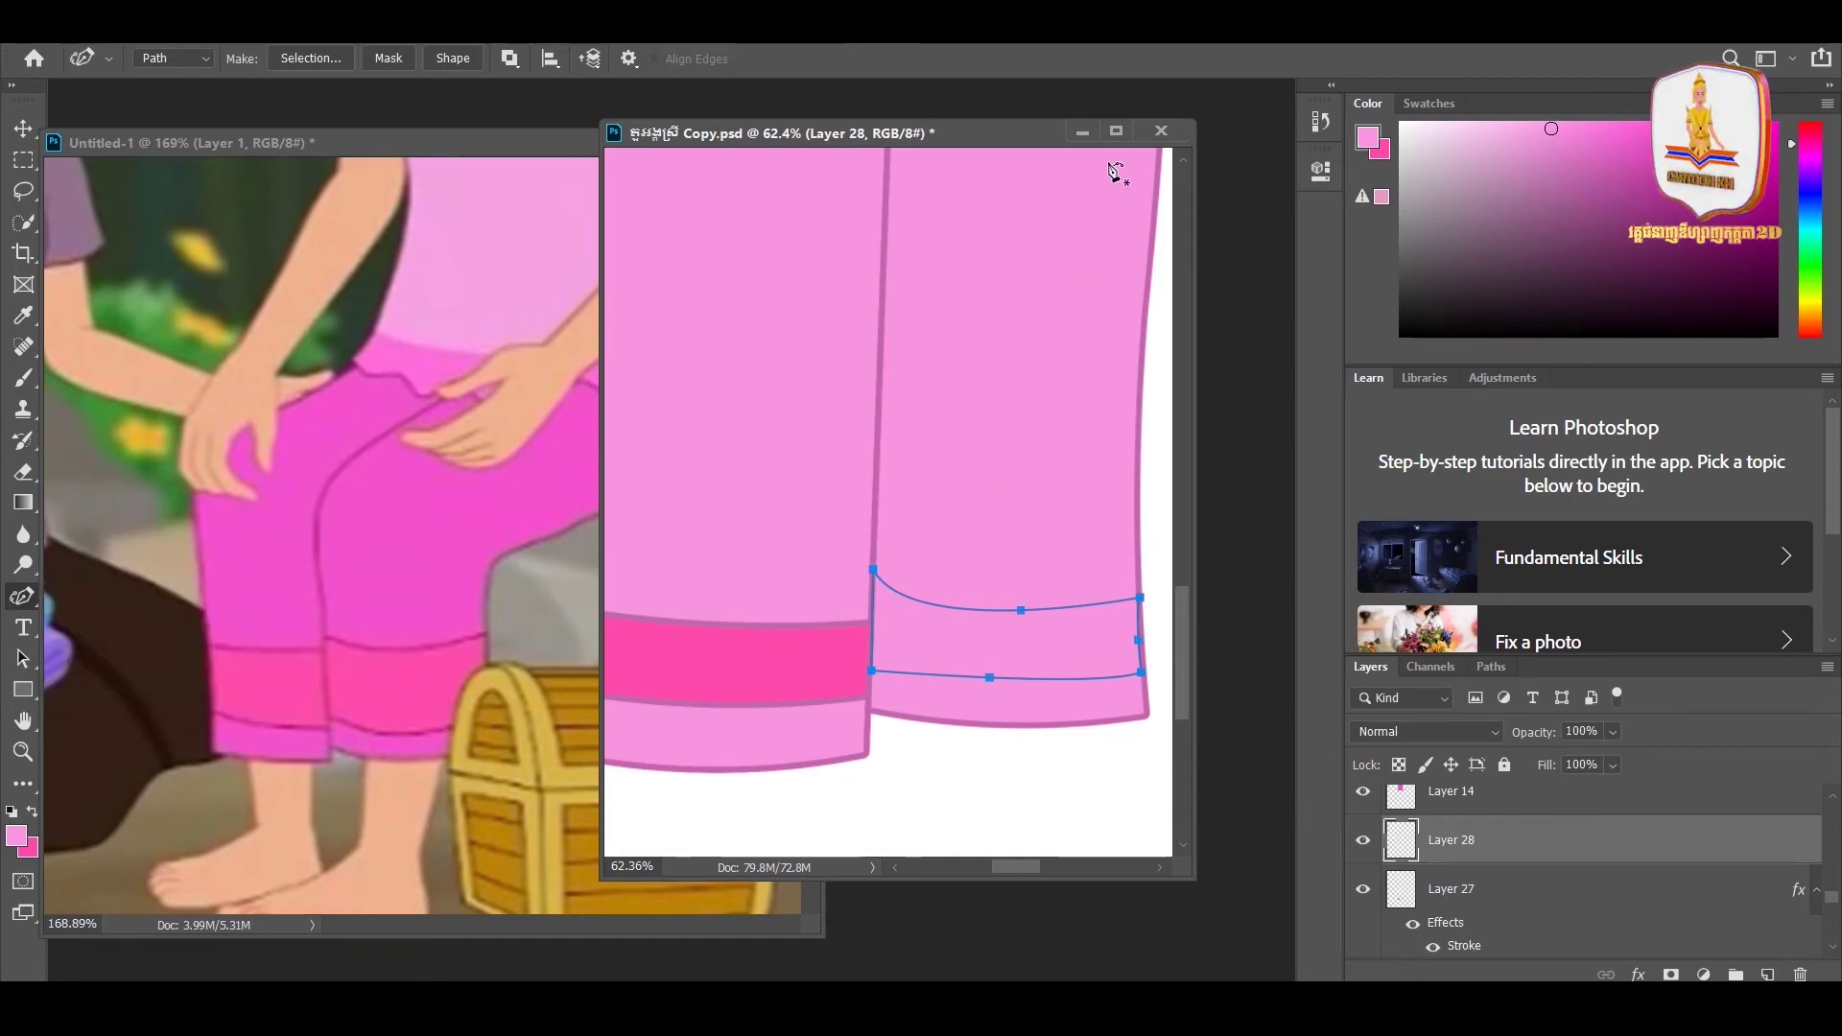
key("Tab")
- Lower the cuff path's top corners, bow its bottom edge and deepen the top curve with the Curvature Pen
mouse_move(312, 516)
left_mouse_down()
mouse_move(827, 604)
mouse_move(825, 567)
left_mouse_up()
left_click_drag(923, 418, 913, 409)
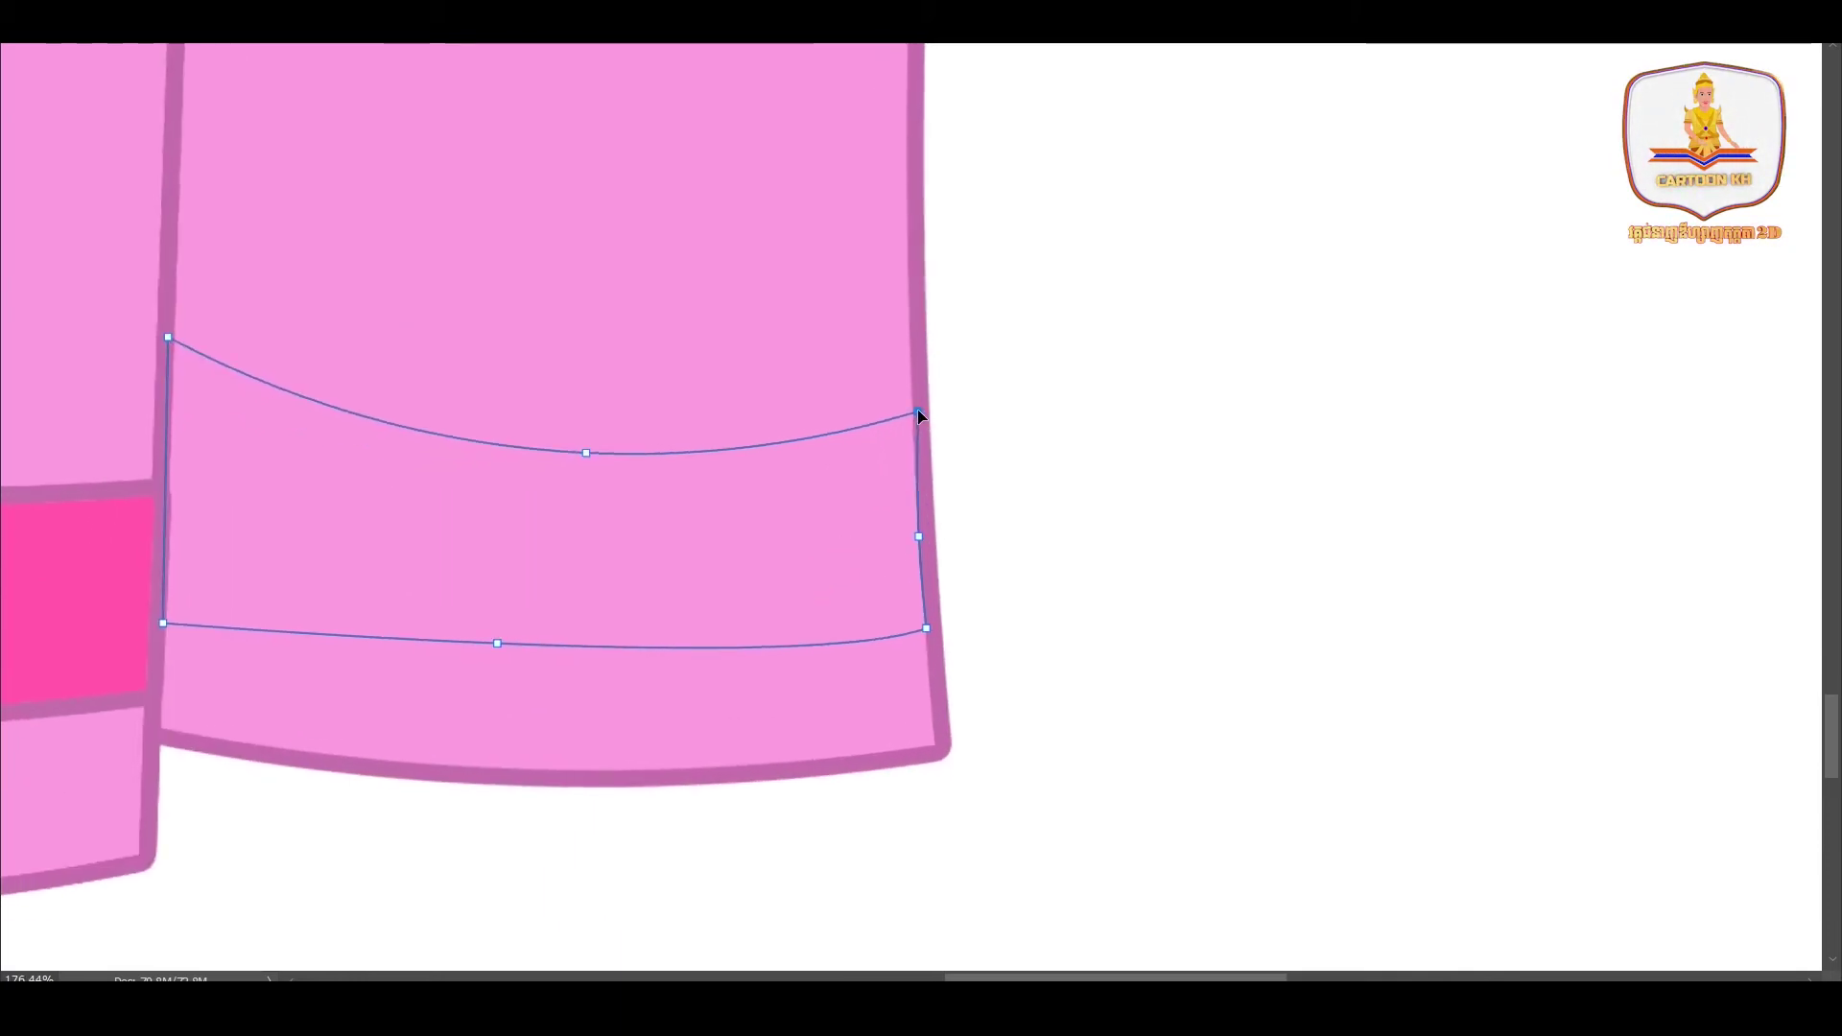
scroll(313, 479, "up", 2)
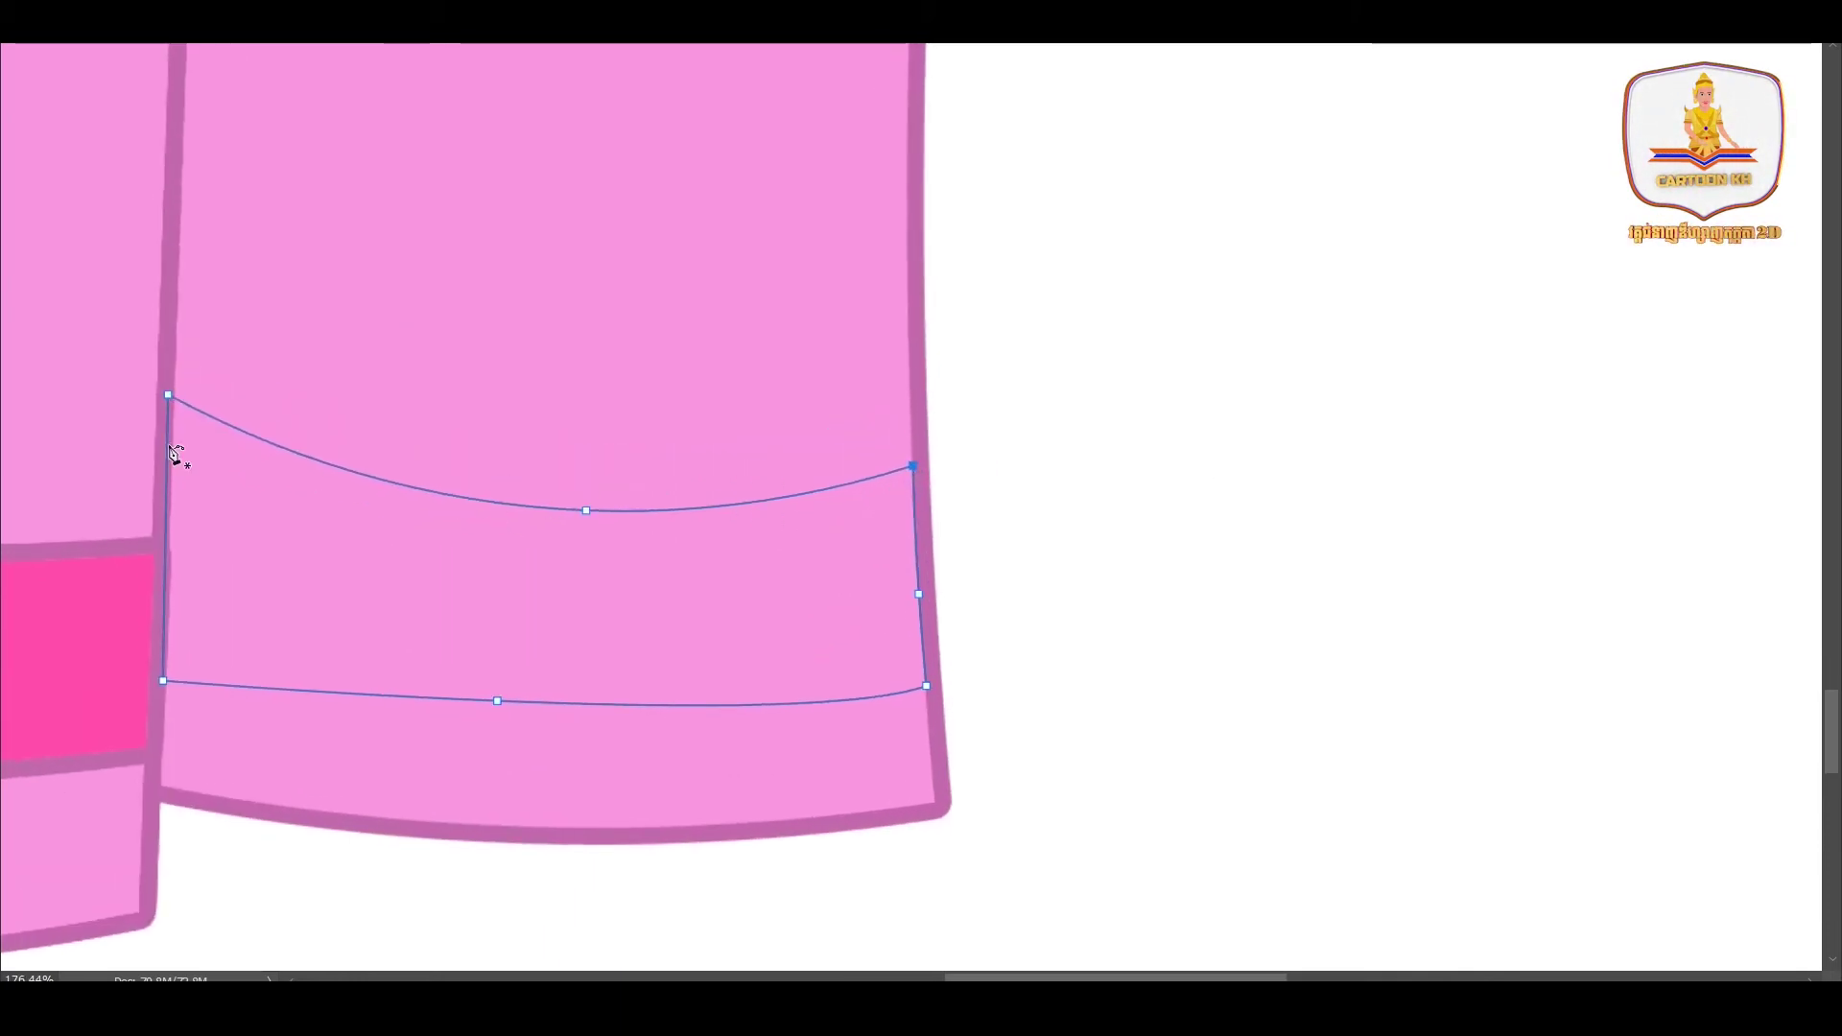
left_click_drag(172, 407, 176, 434)
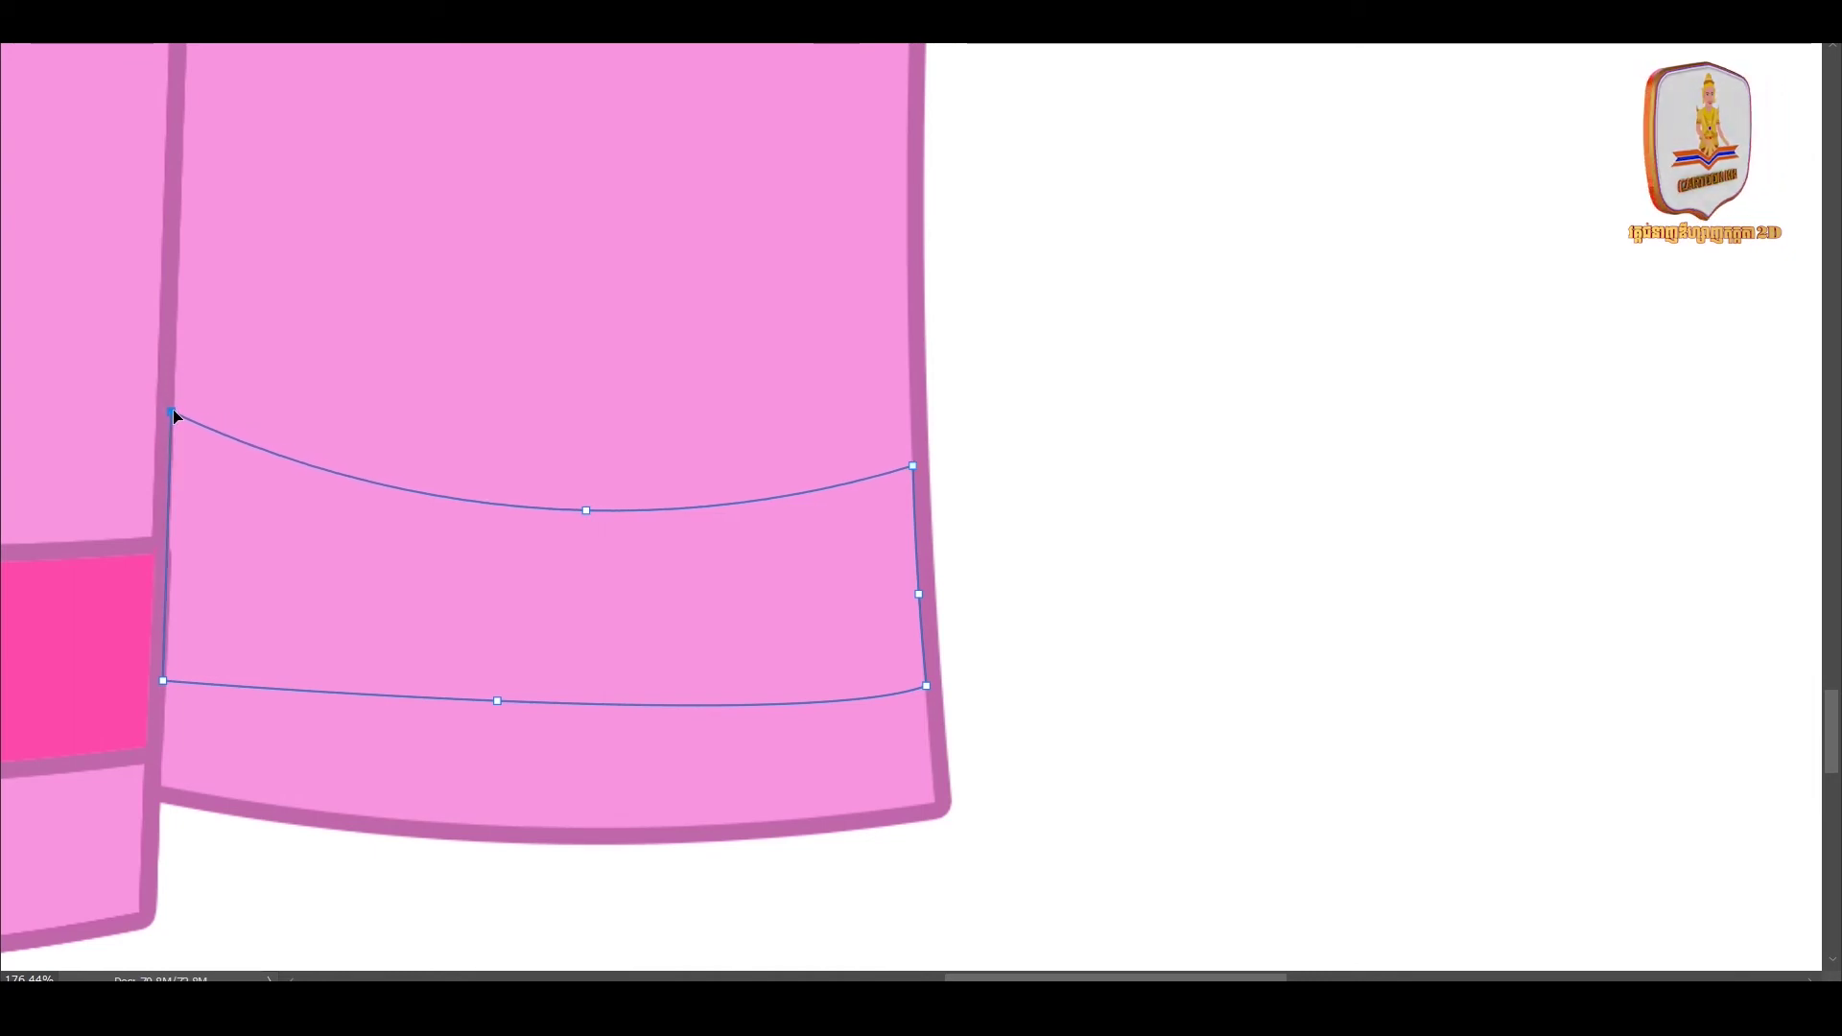
scroll(338, 536, "left", 5)
scroll(802, 589, "left", 8)
scroll(802, 588, "down", 3)
left_click_drag(902, 617, 904, 638)
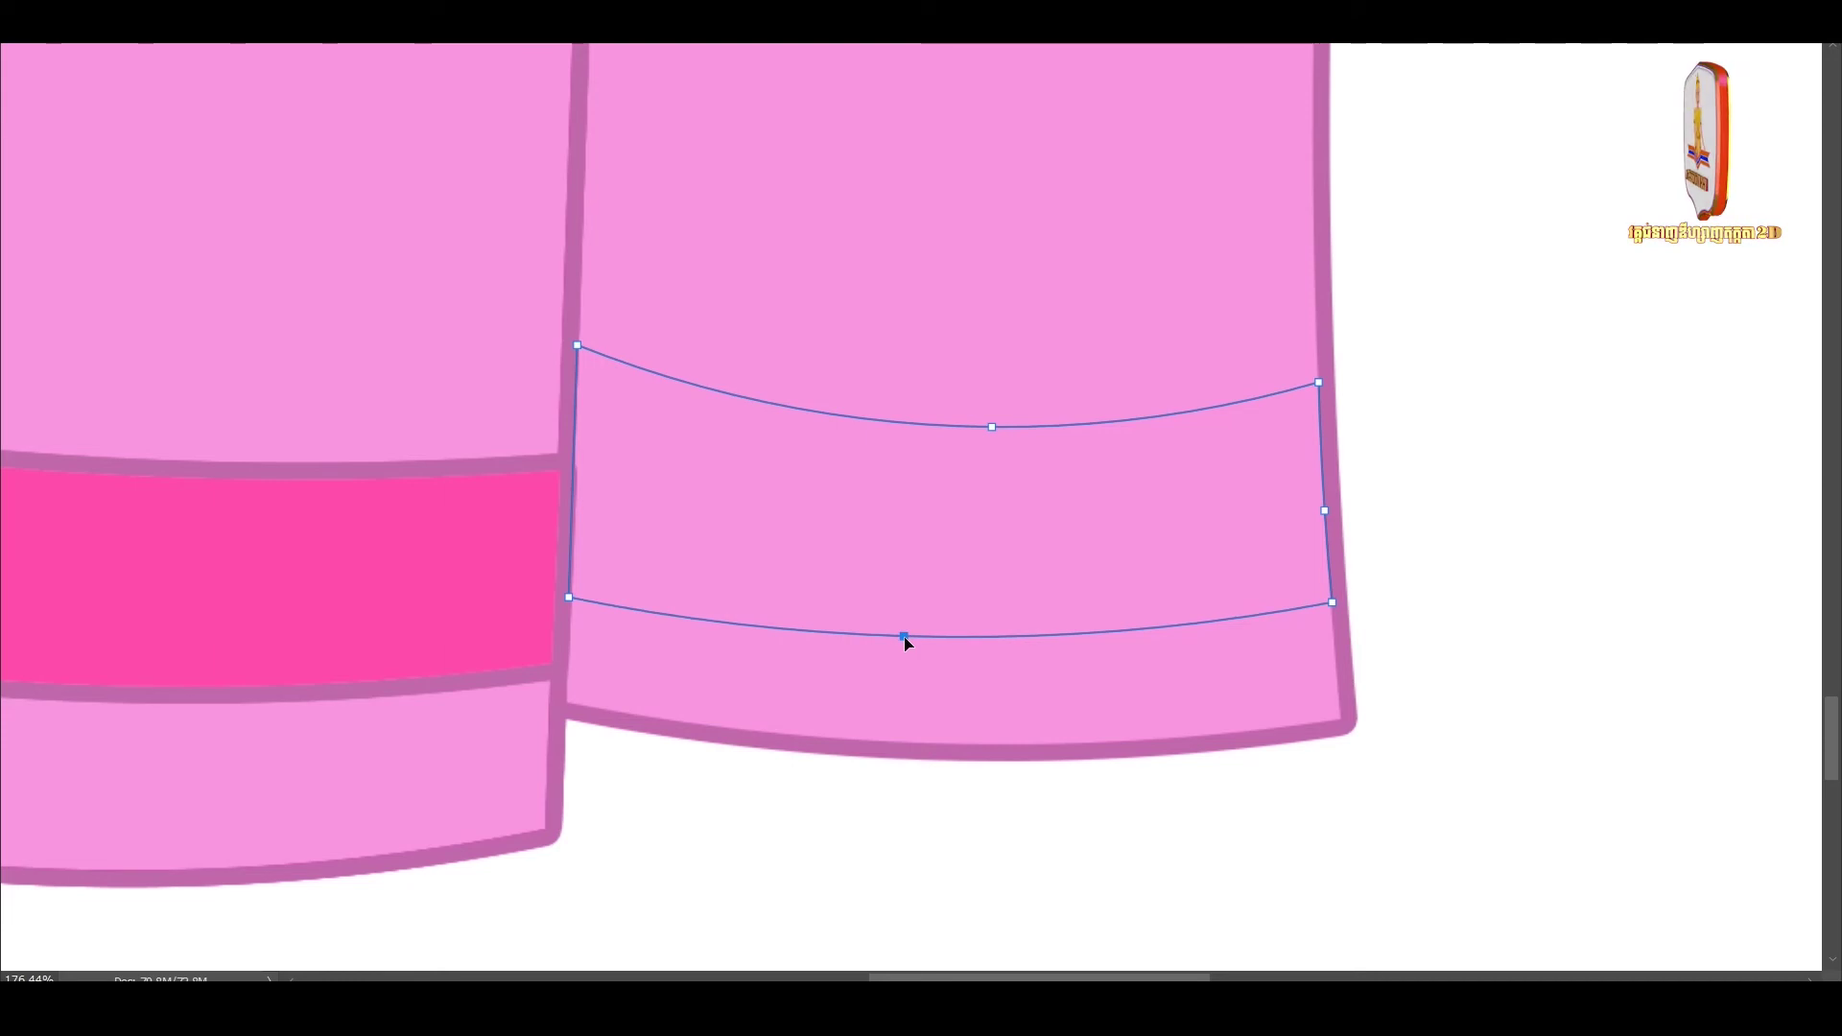
left_click_drag(579, 347, 579, 357)
left_click_drag(993, 428, 908, 439)
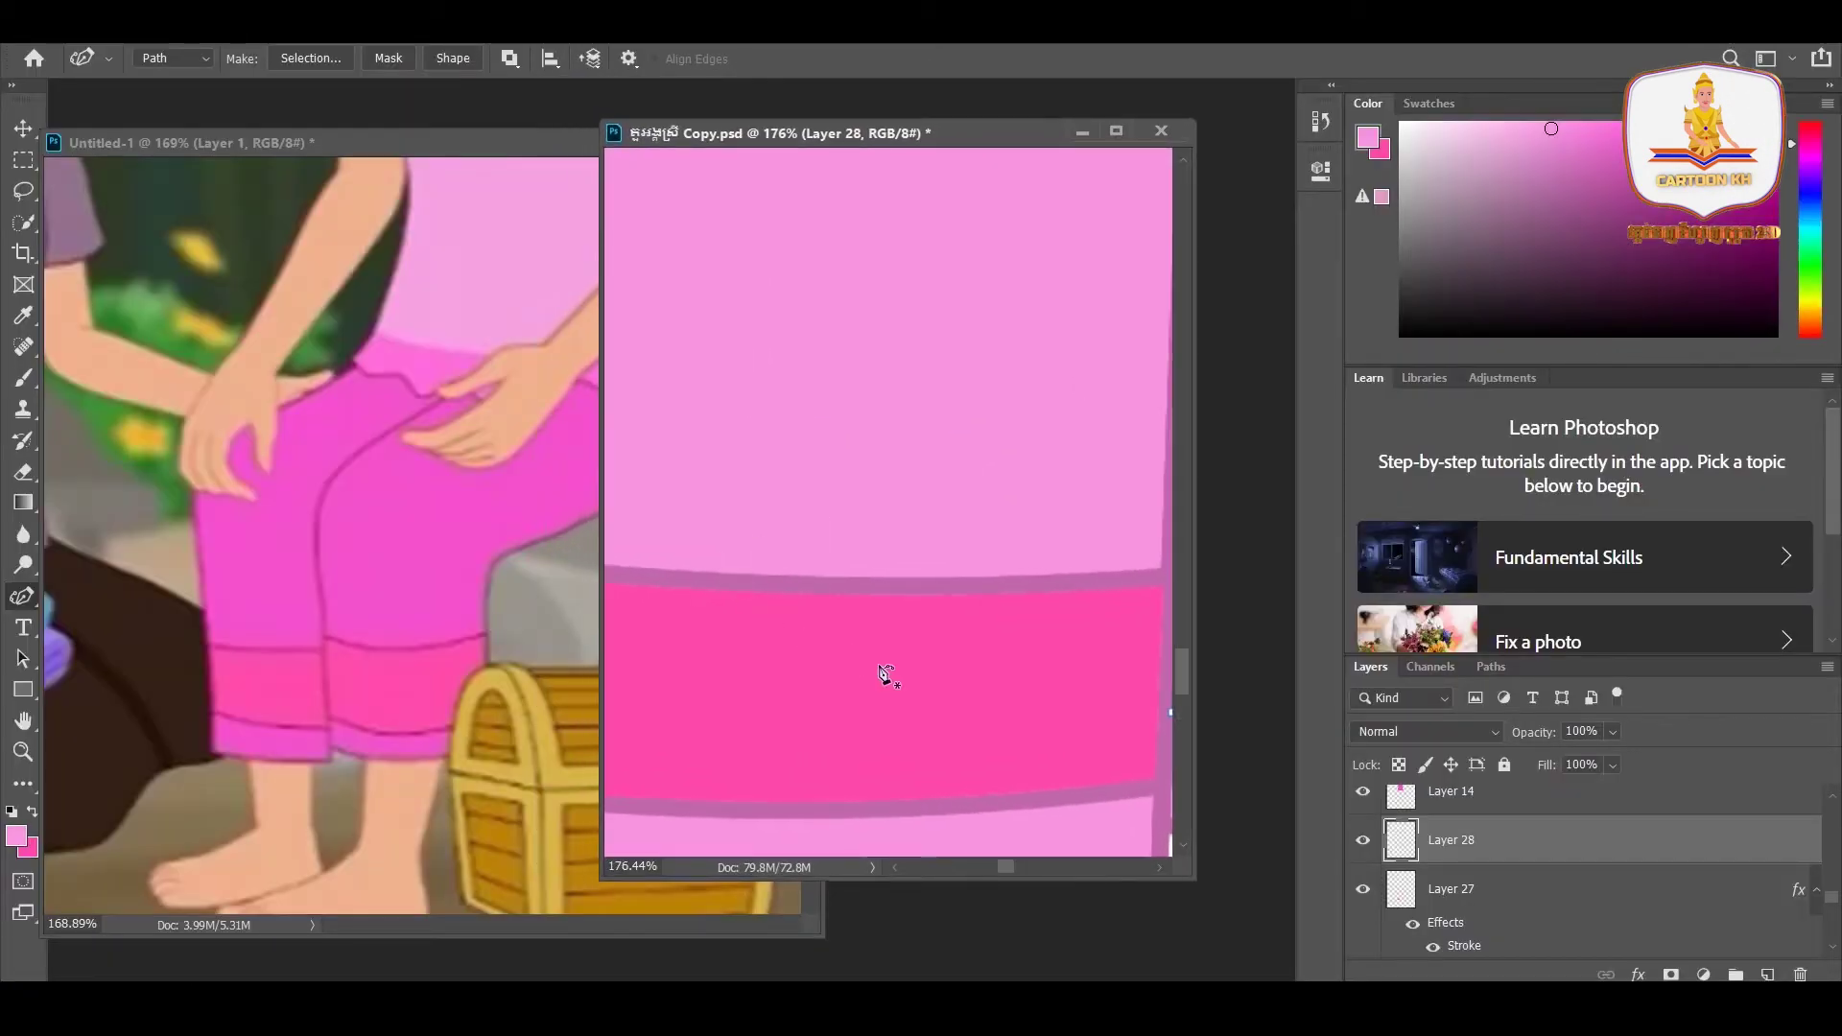
left_click_drag(888, 672, 721, 573)
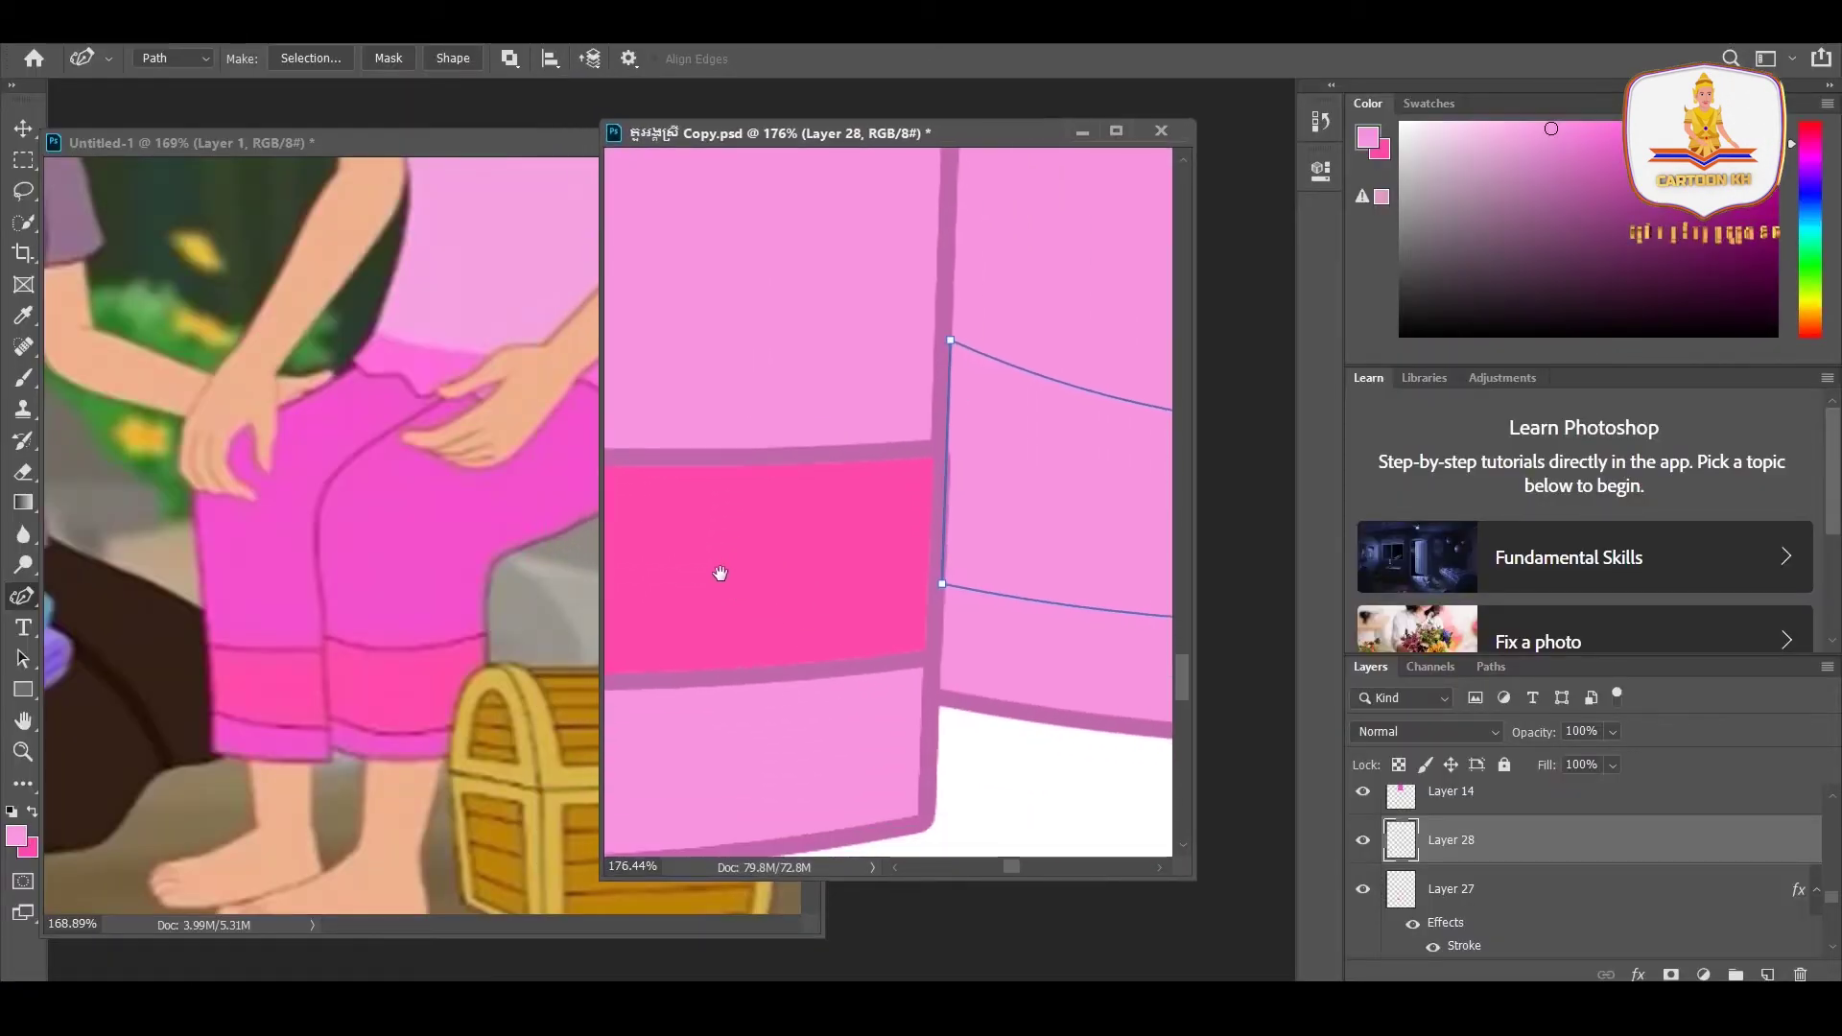
scroll(720, 573, "down", 5)
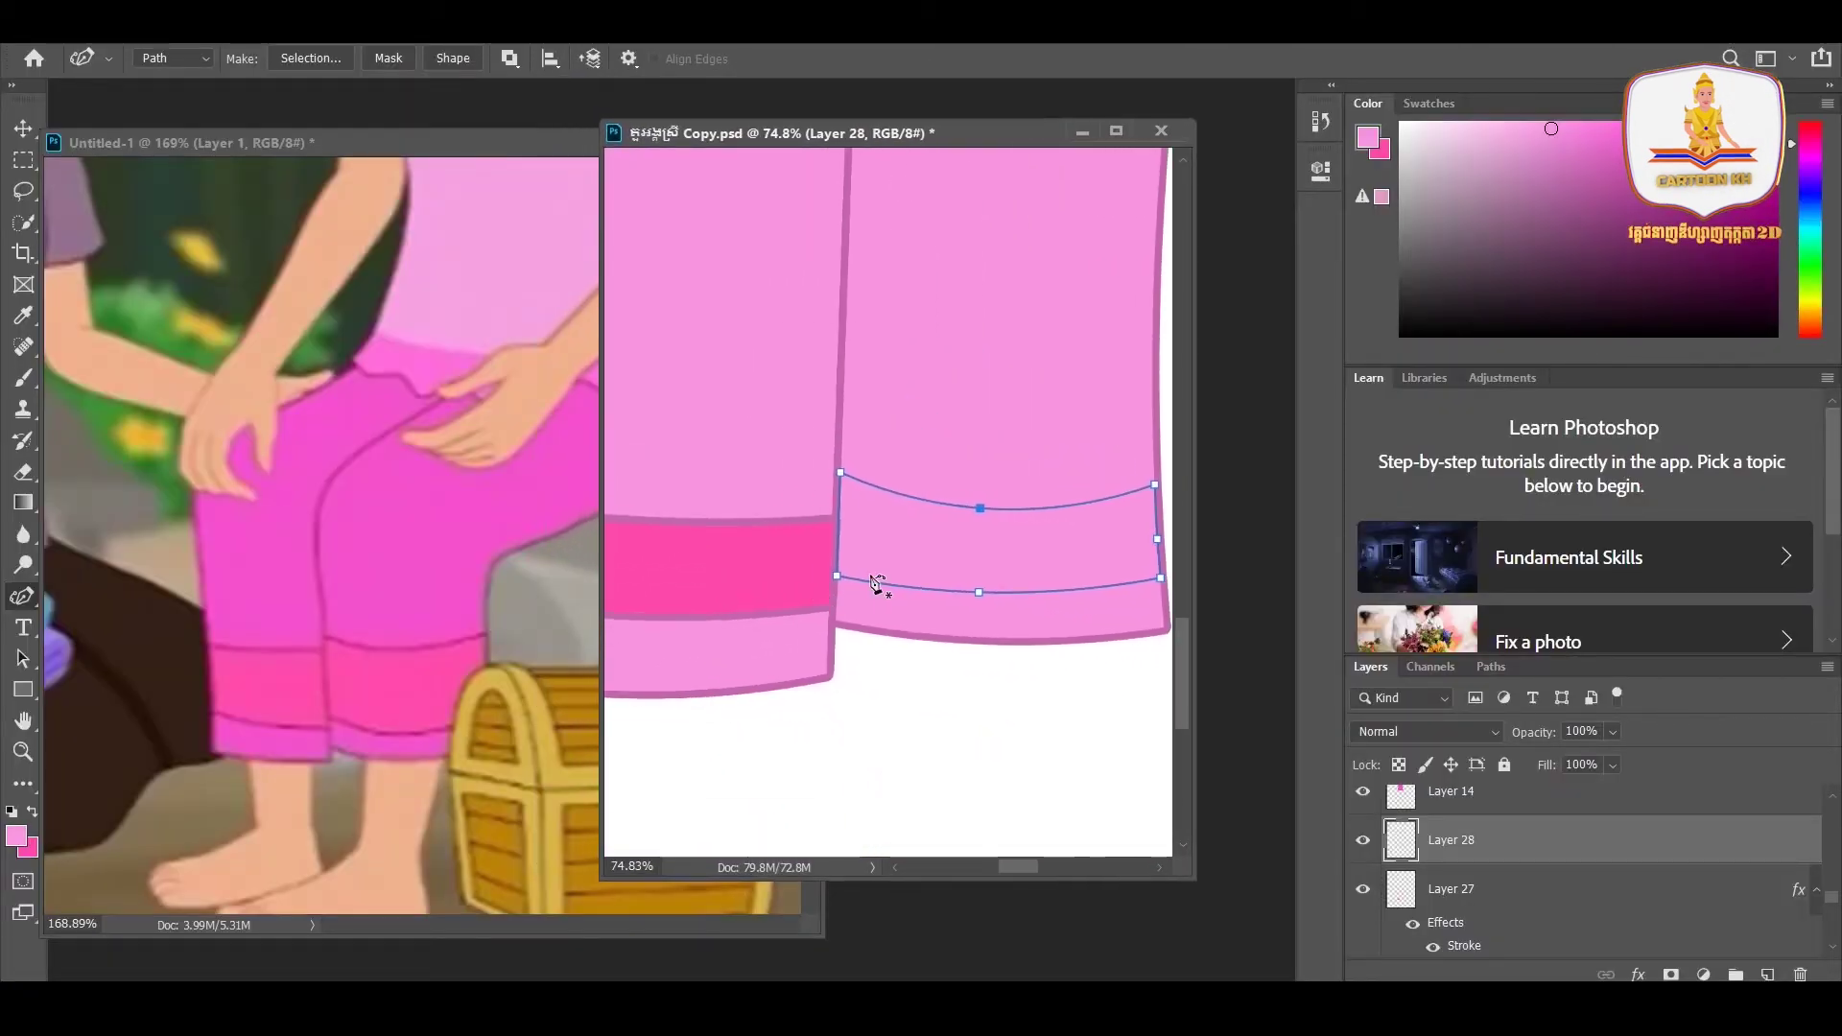
- Turn the right cuff path into a selection and fill it with hot pink
key("ctrl+Return")
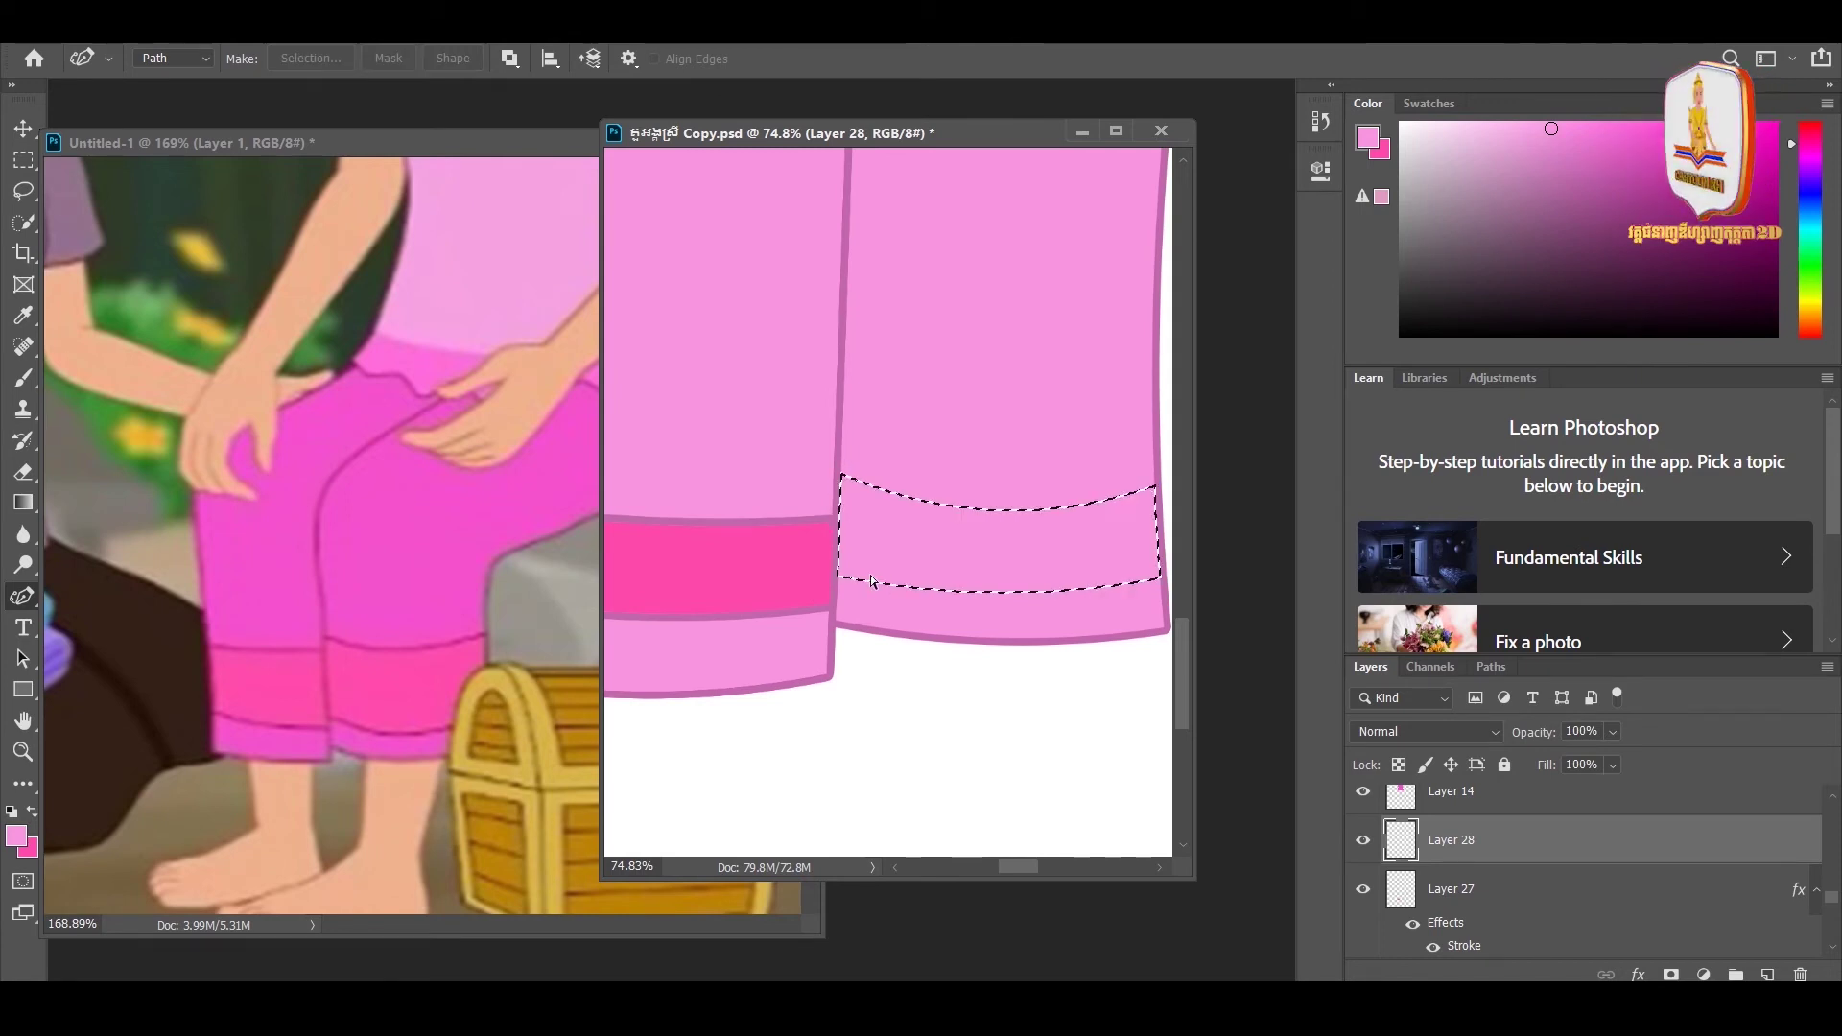
key("ctrl+BackSpace")
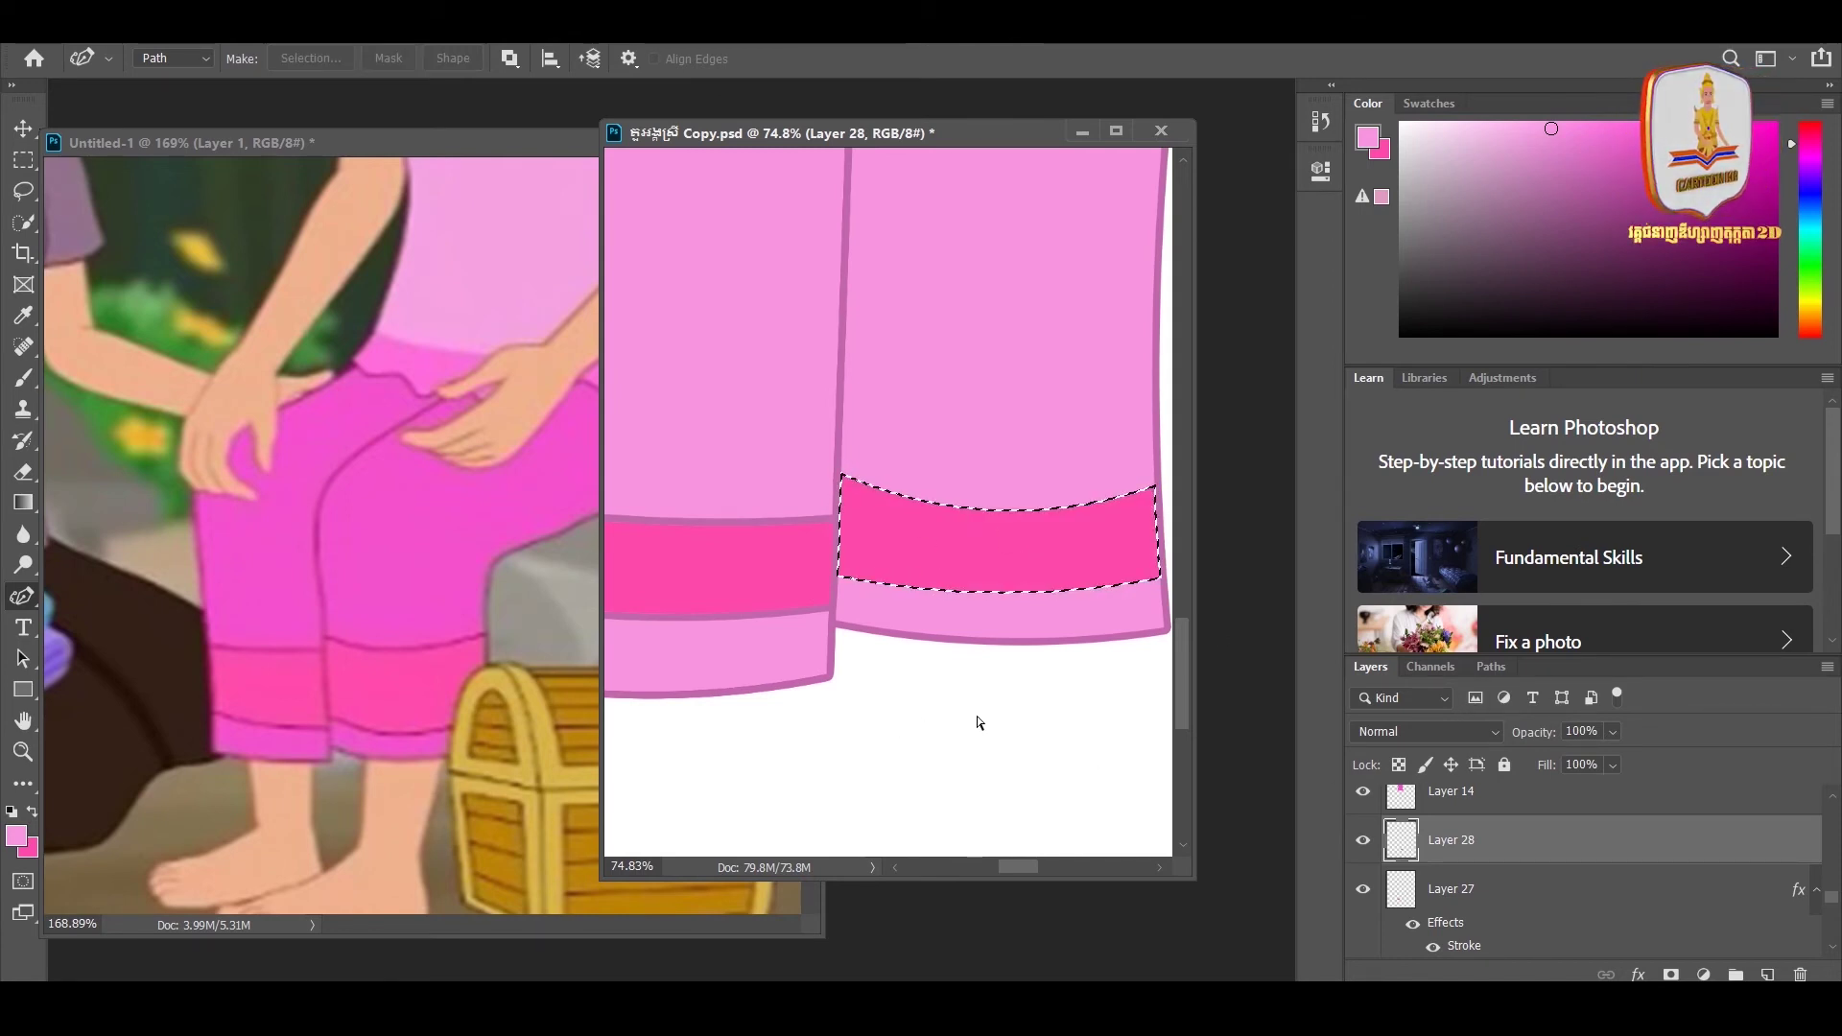
key("ctrl+d")
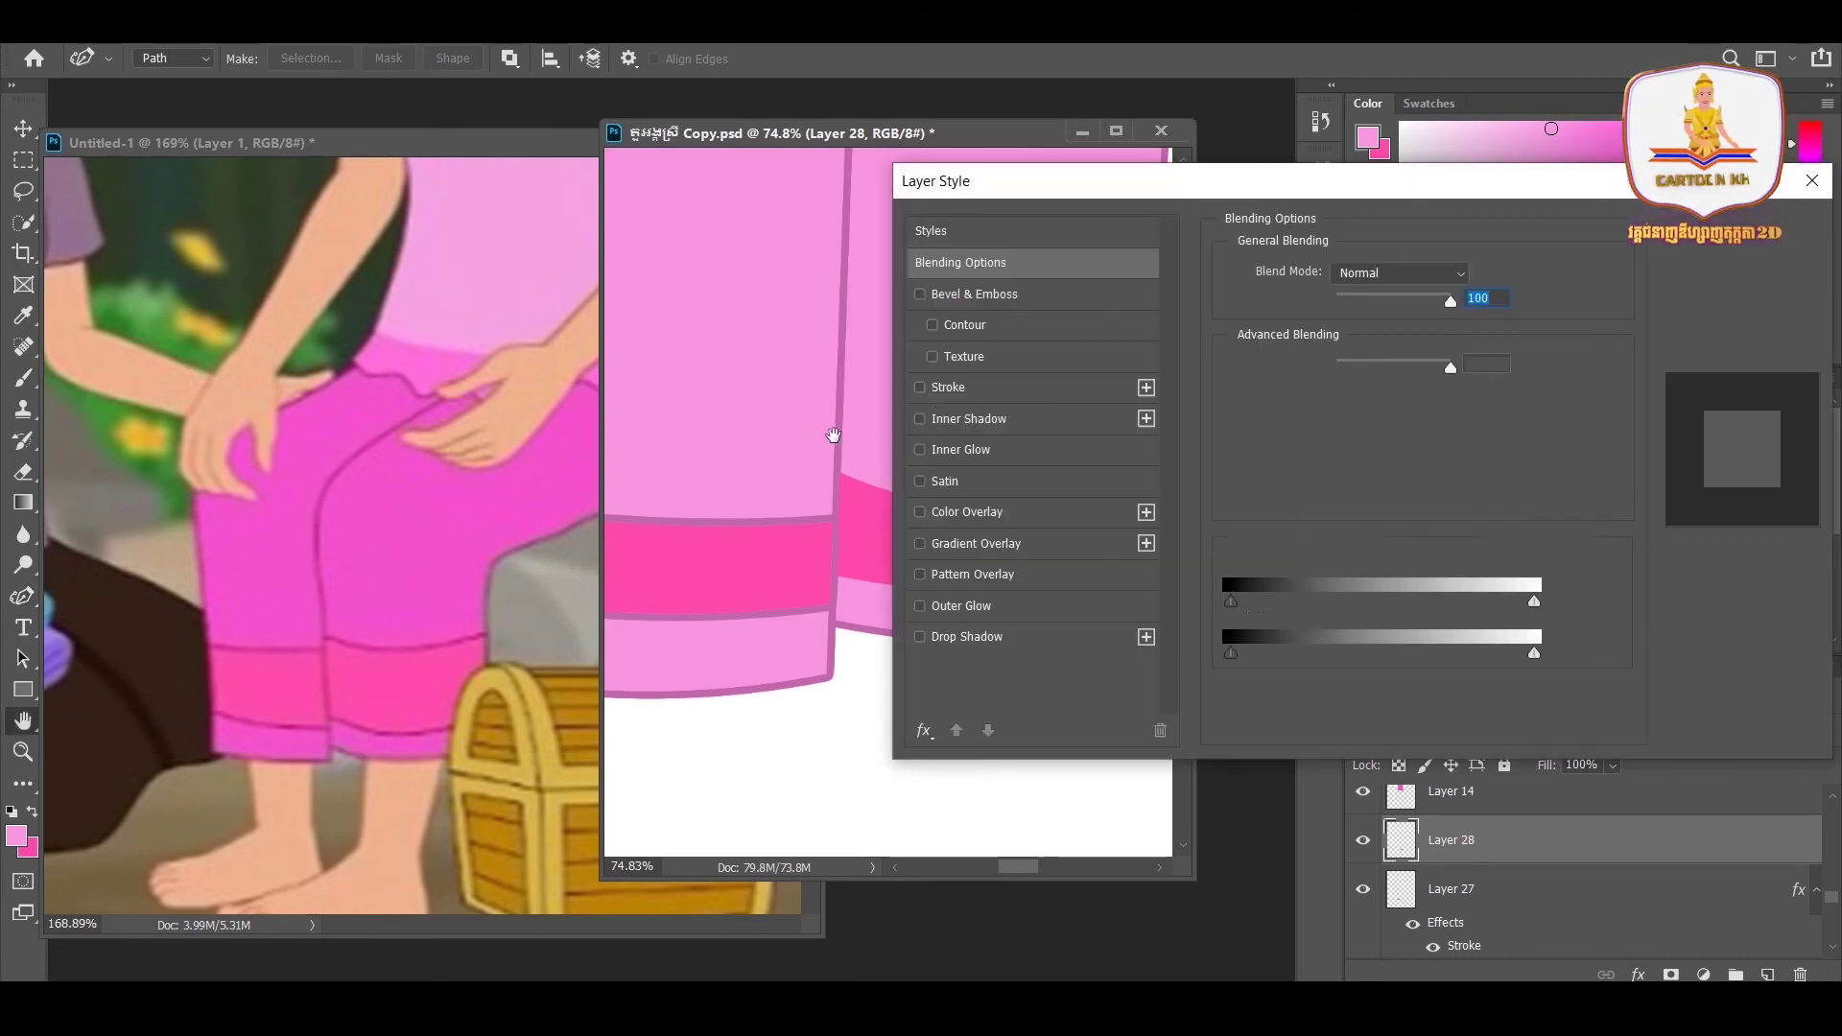
- Give the new cuff band the same 10 px outline stroke as the left cuff
left_click(948, 387)
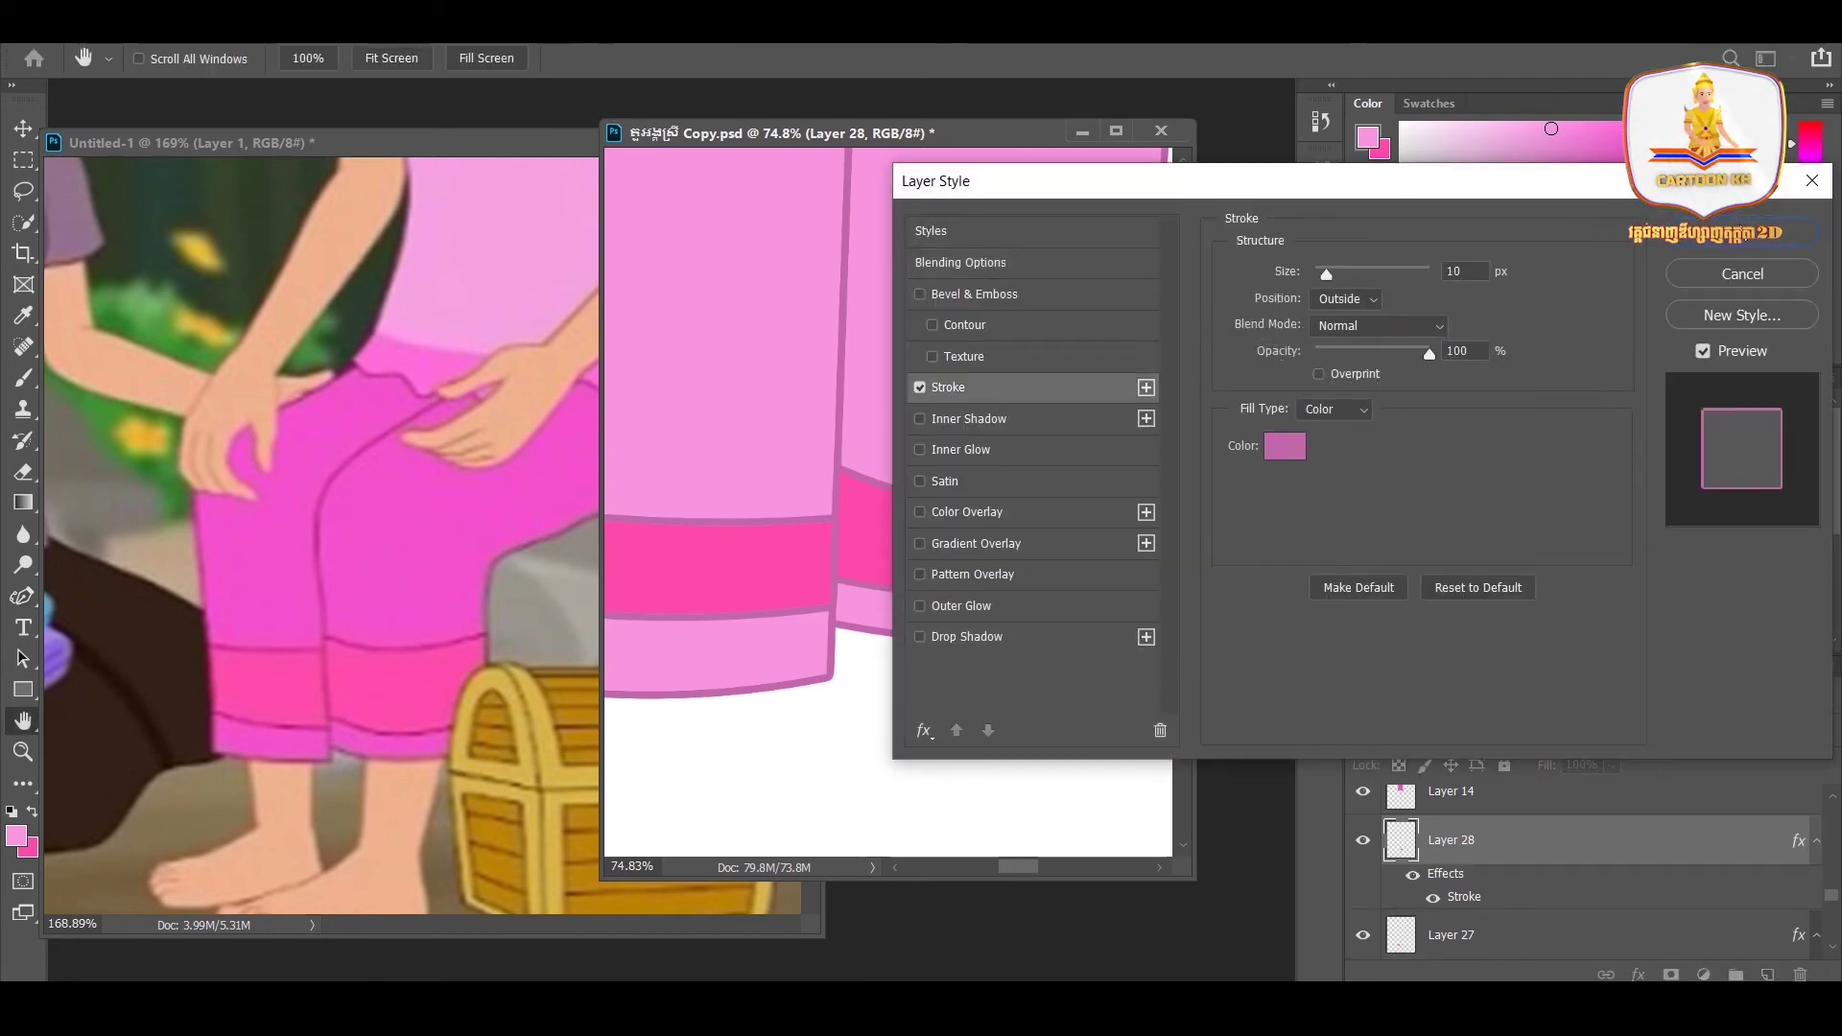
left_click(1747, 240)
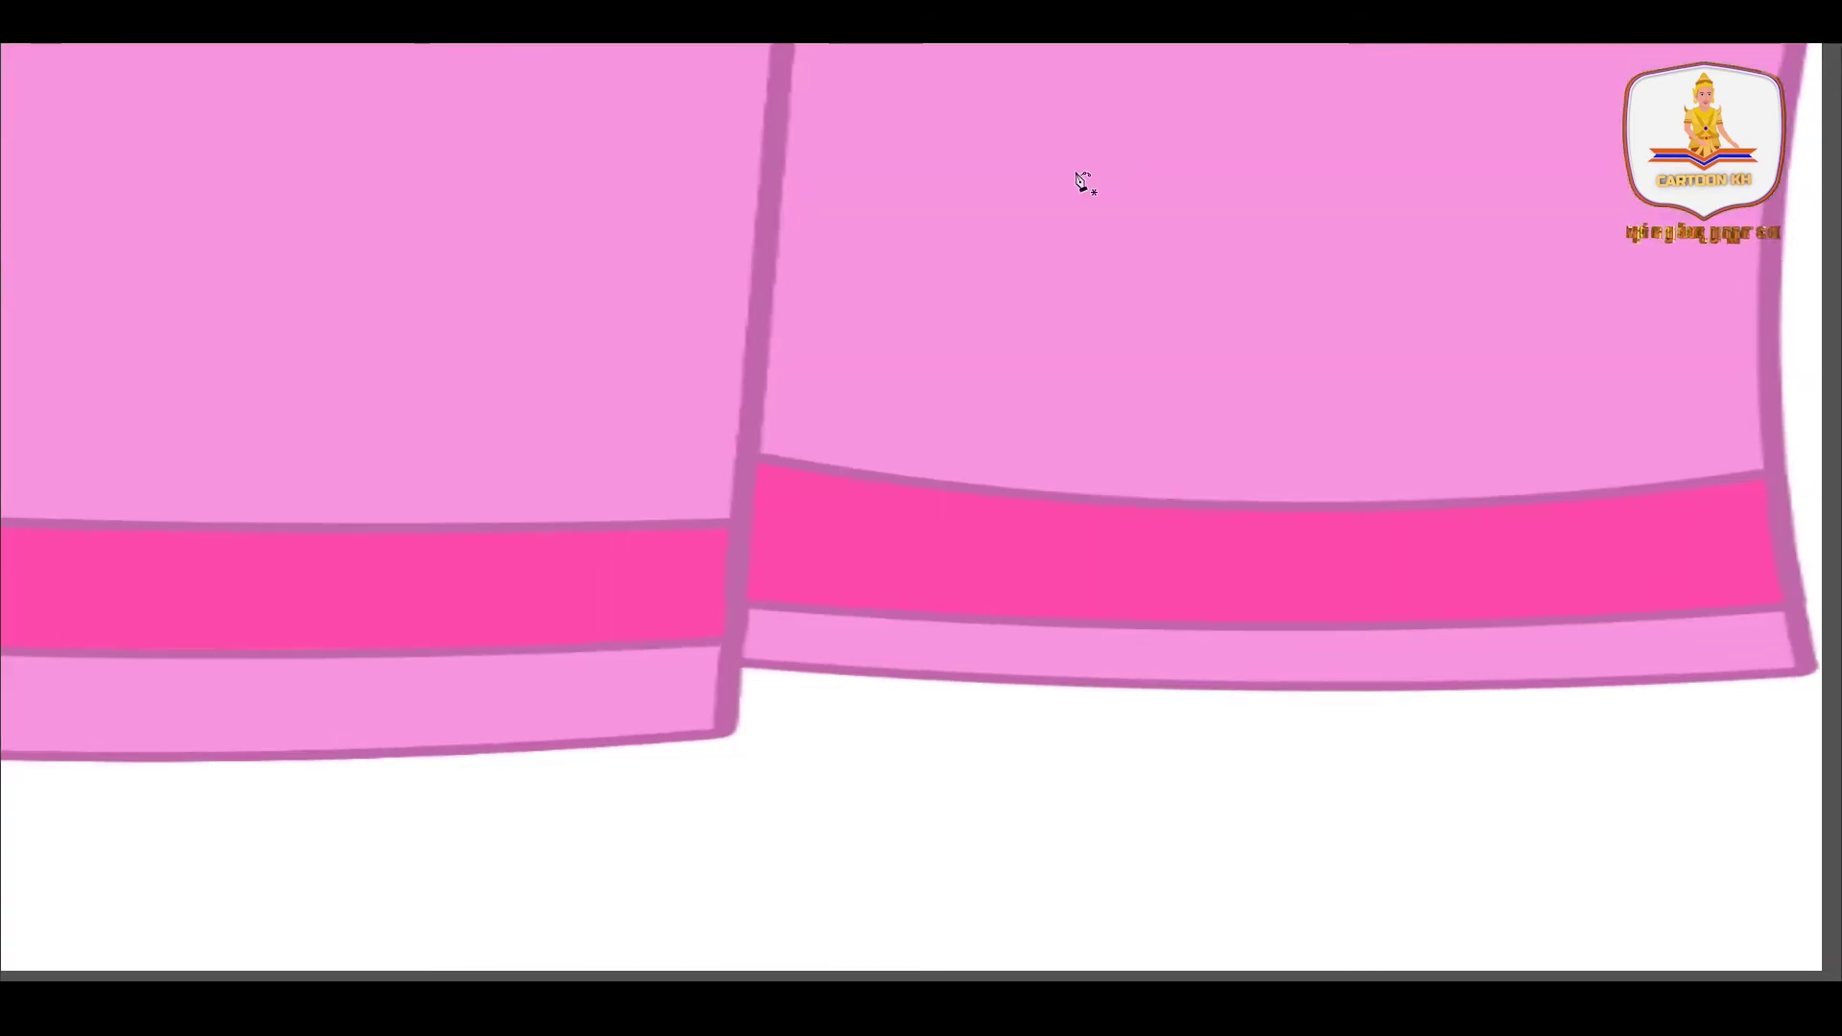
scroll(722, 494, "down", 5)
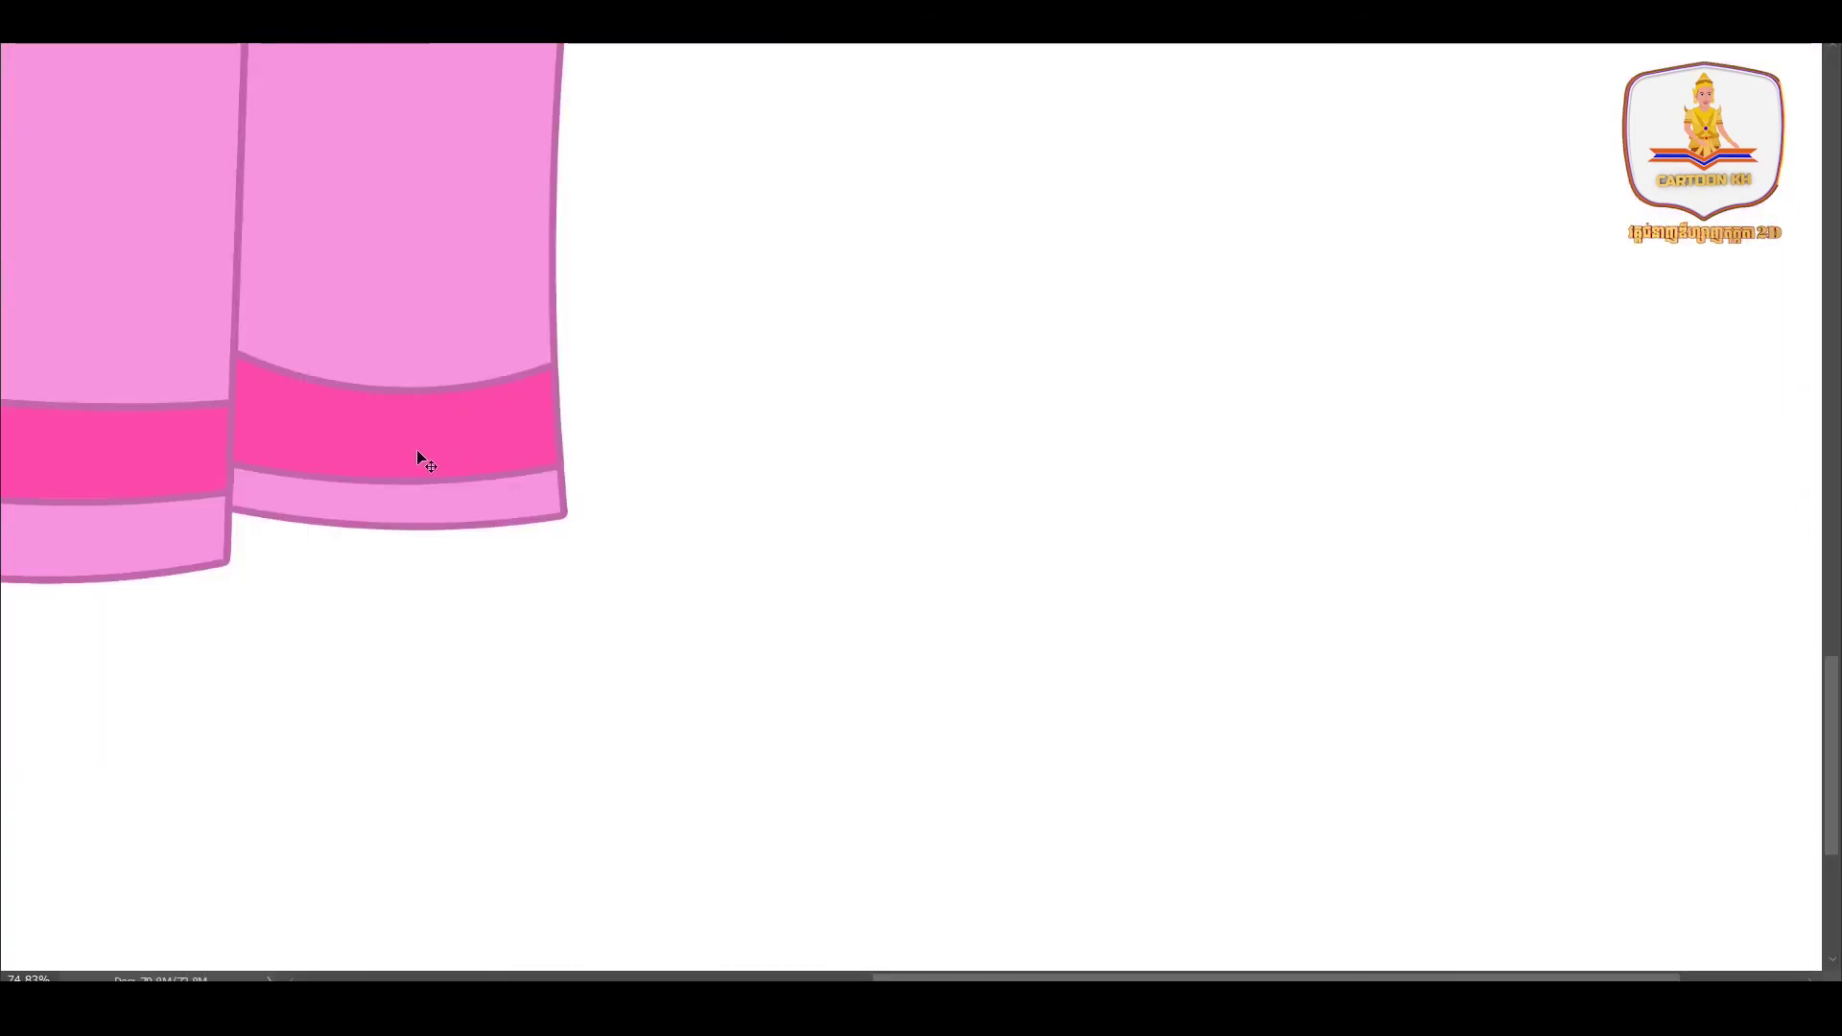
- Select all the character's layers, nudge the figure right and down, and group them with Ctrl+G
scroll(417, 446, "down", 3)
scroll(417, 447, "down", 3)
scroll(418, 446, "down", 2)
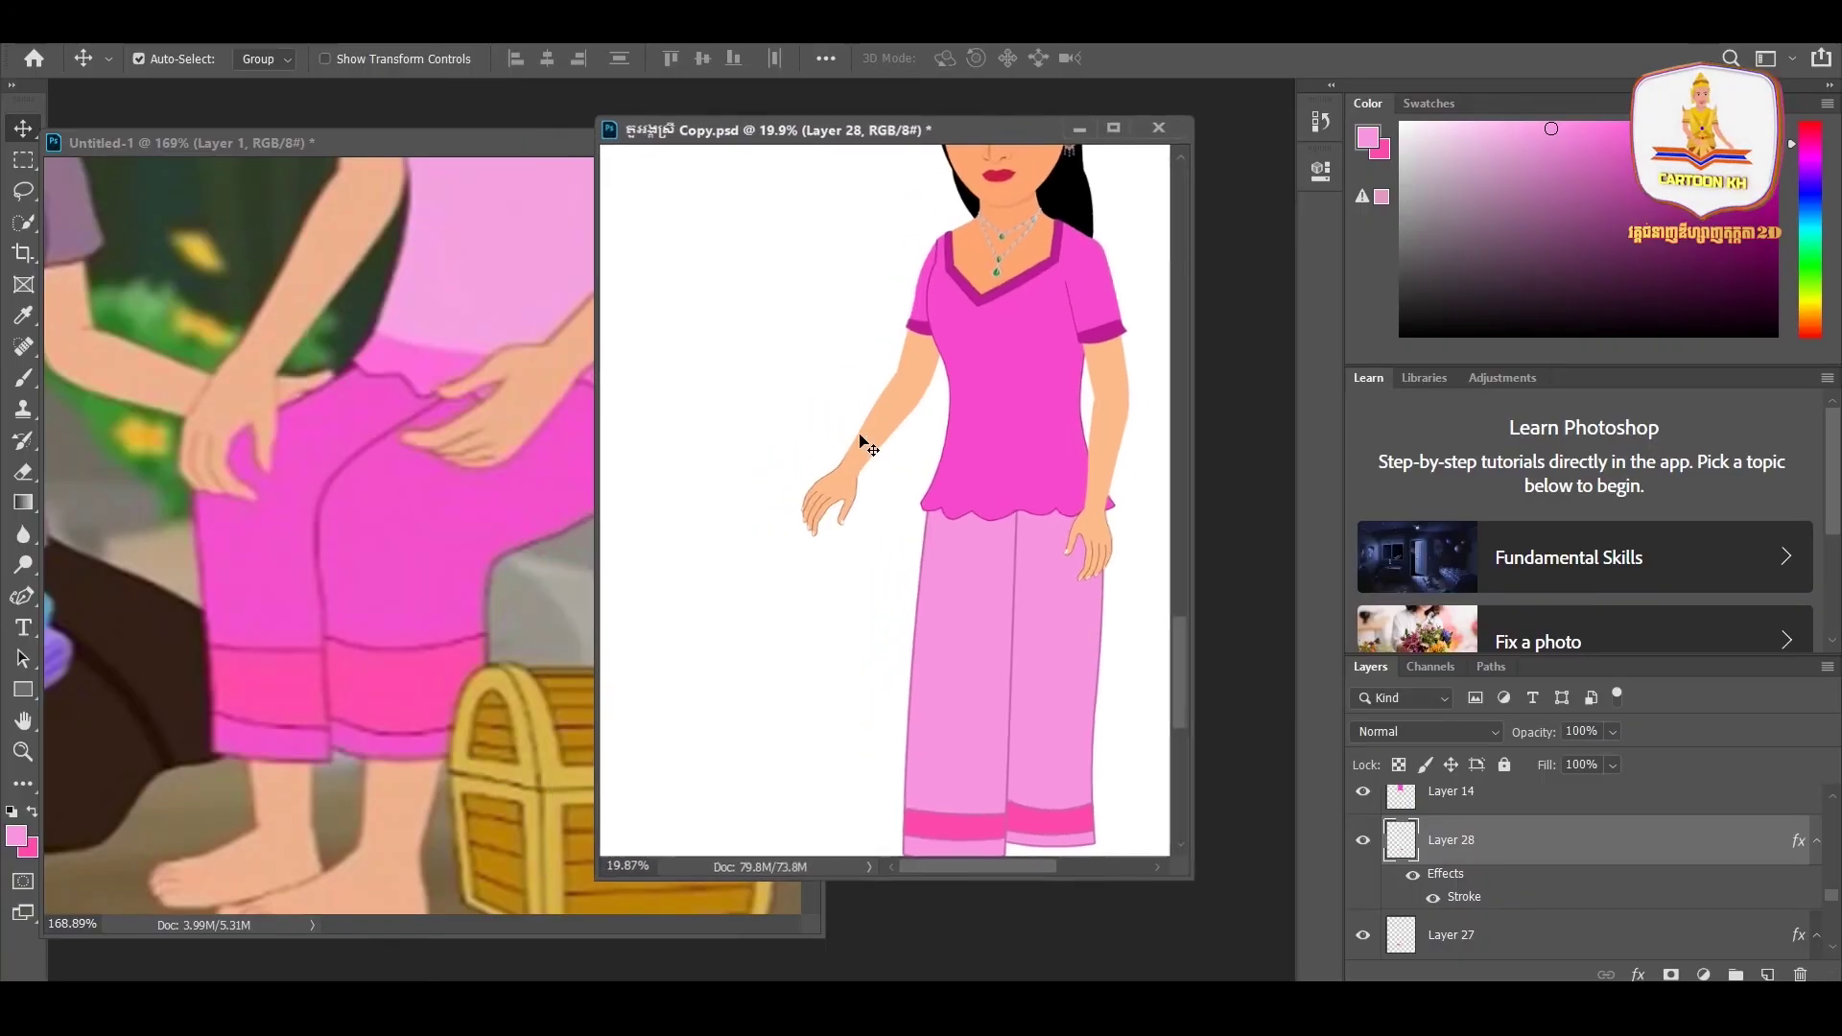
scroll(841, 482, "down", 2)
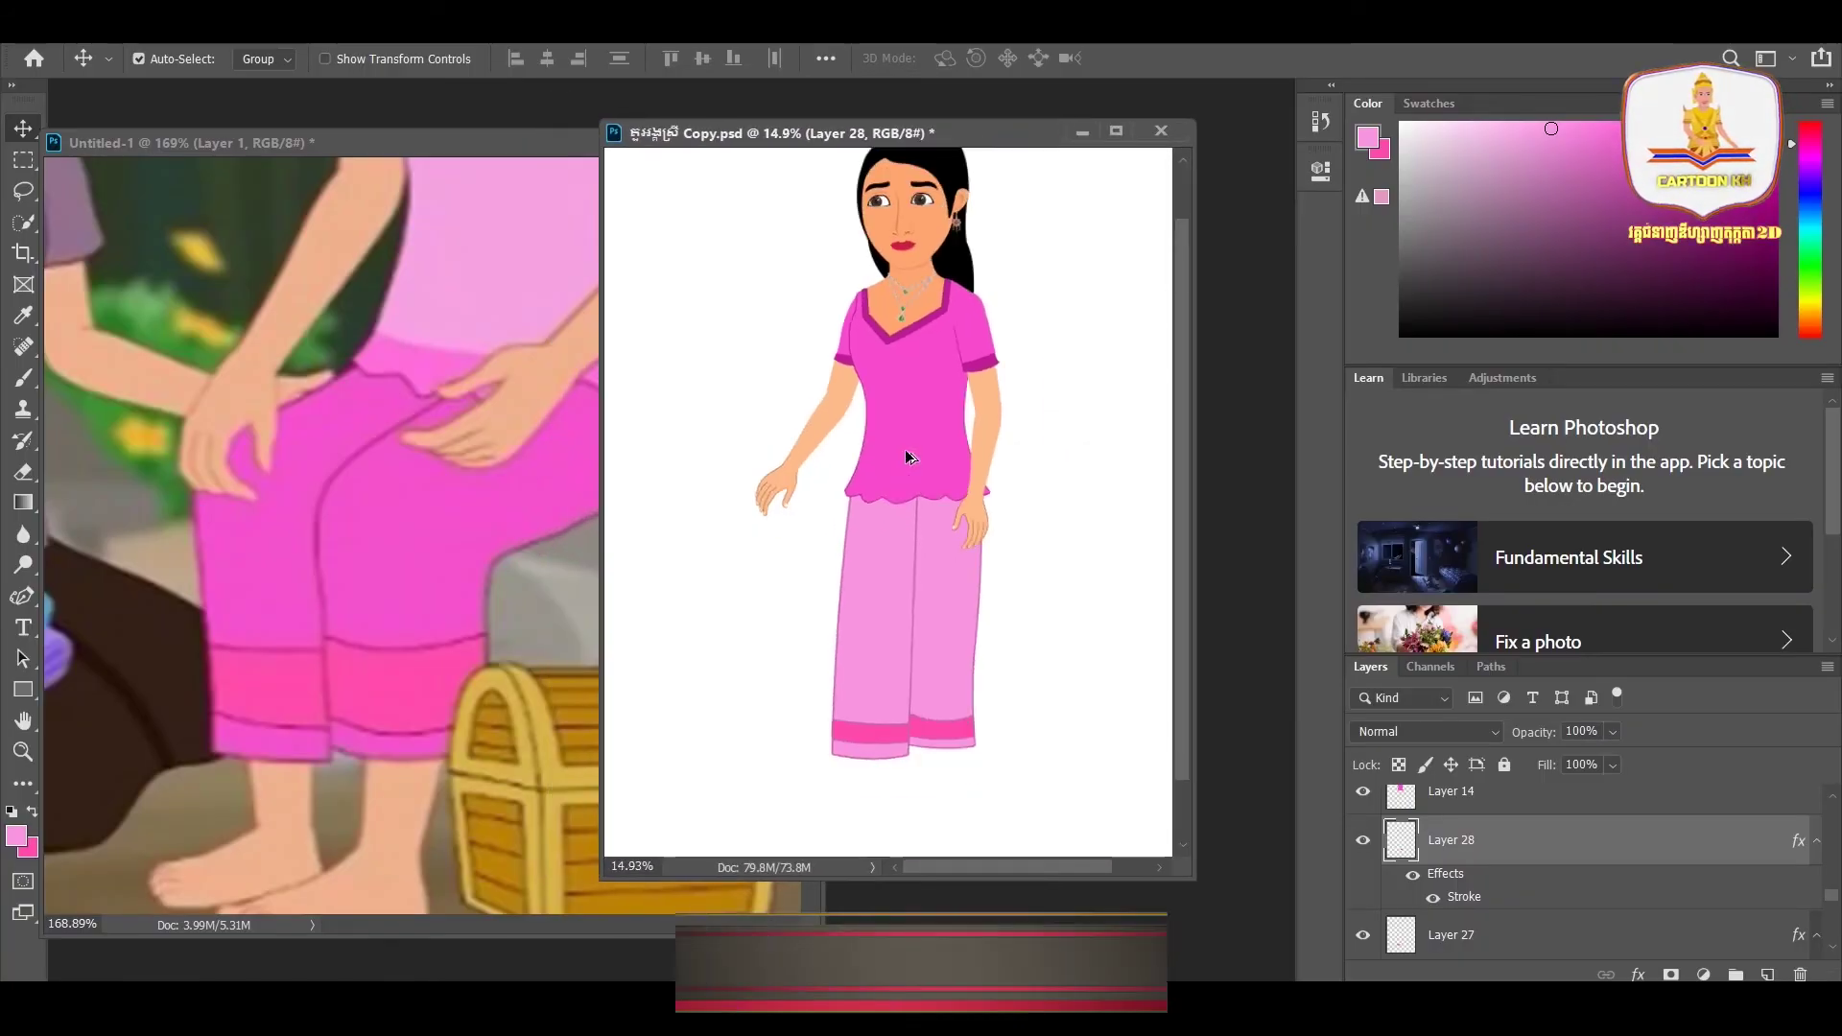
scroll(842, 483, "down", 2)
left_click_drag(1003, 746, 701, 221)
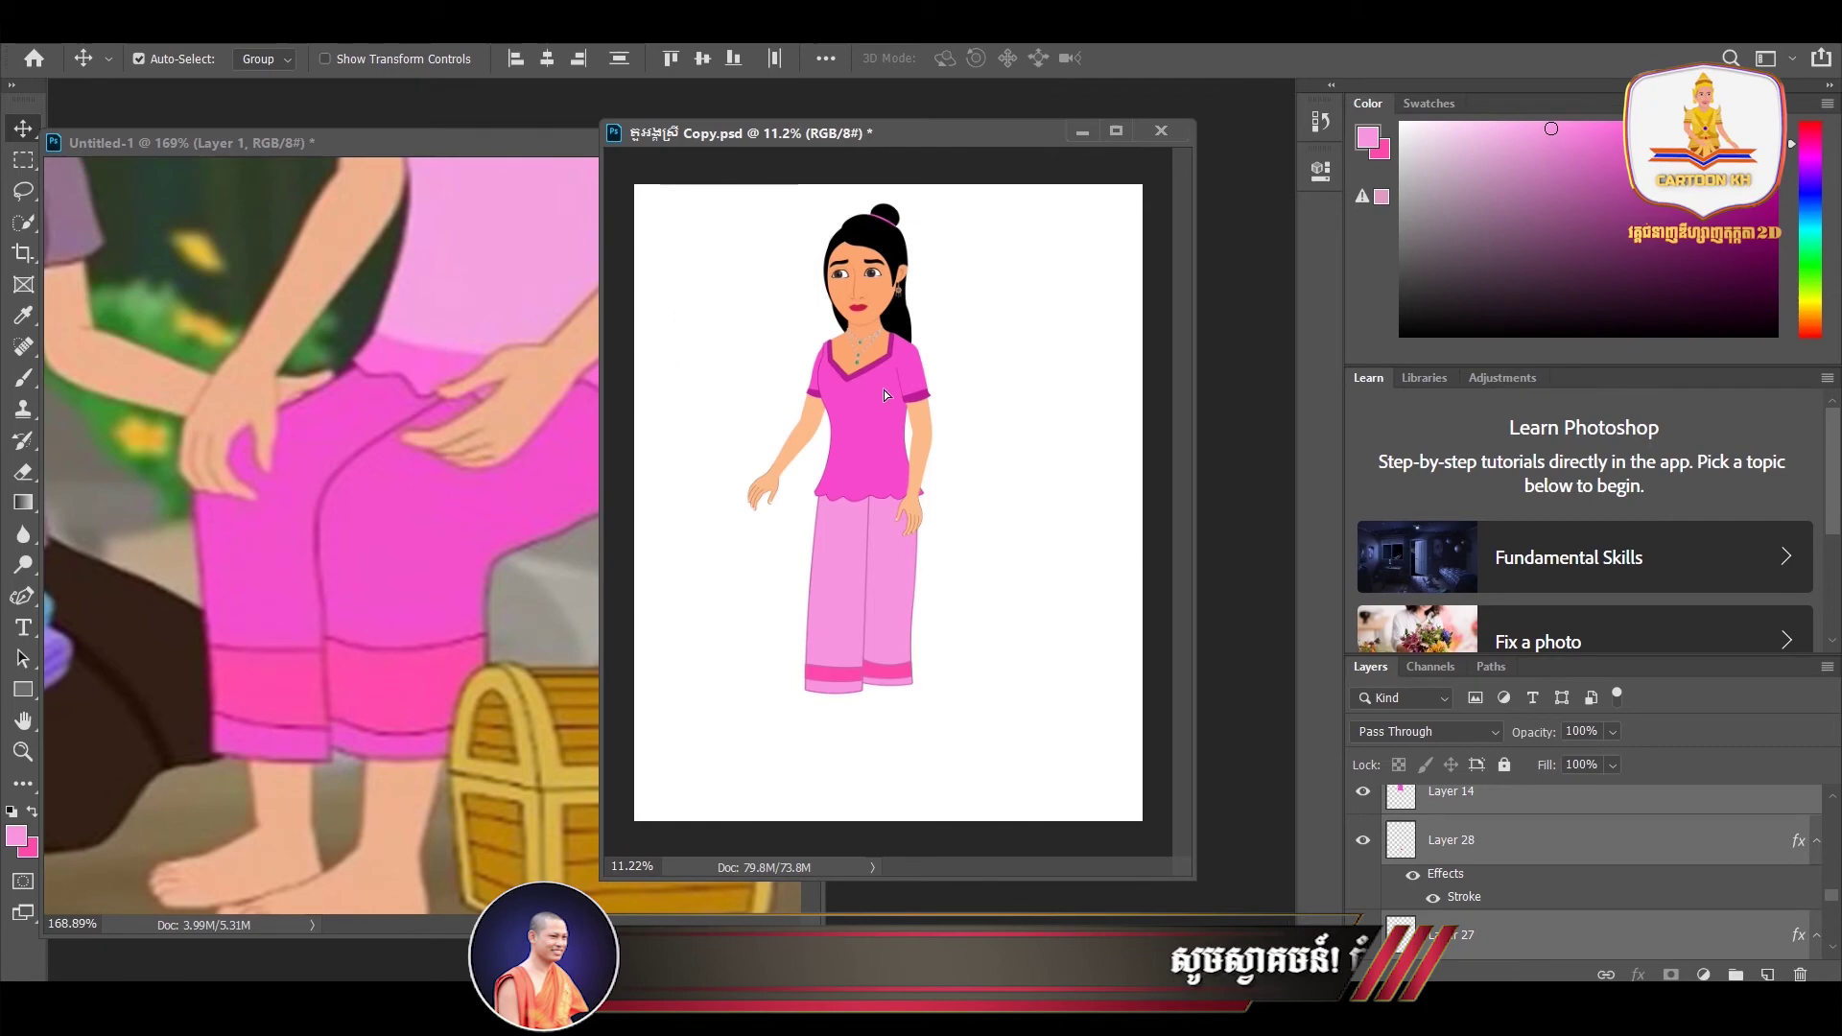
left_click_drag(875, 387, 889, 394)
key("ctrl+g")
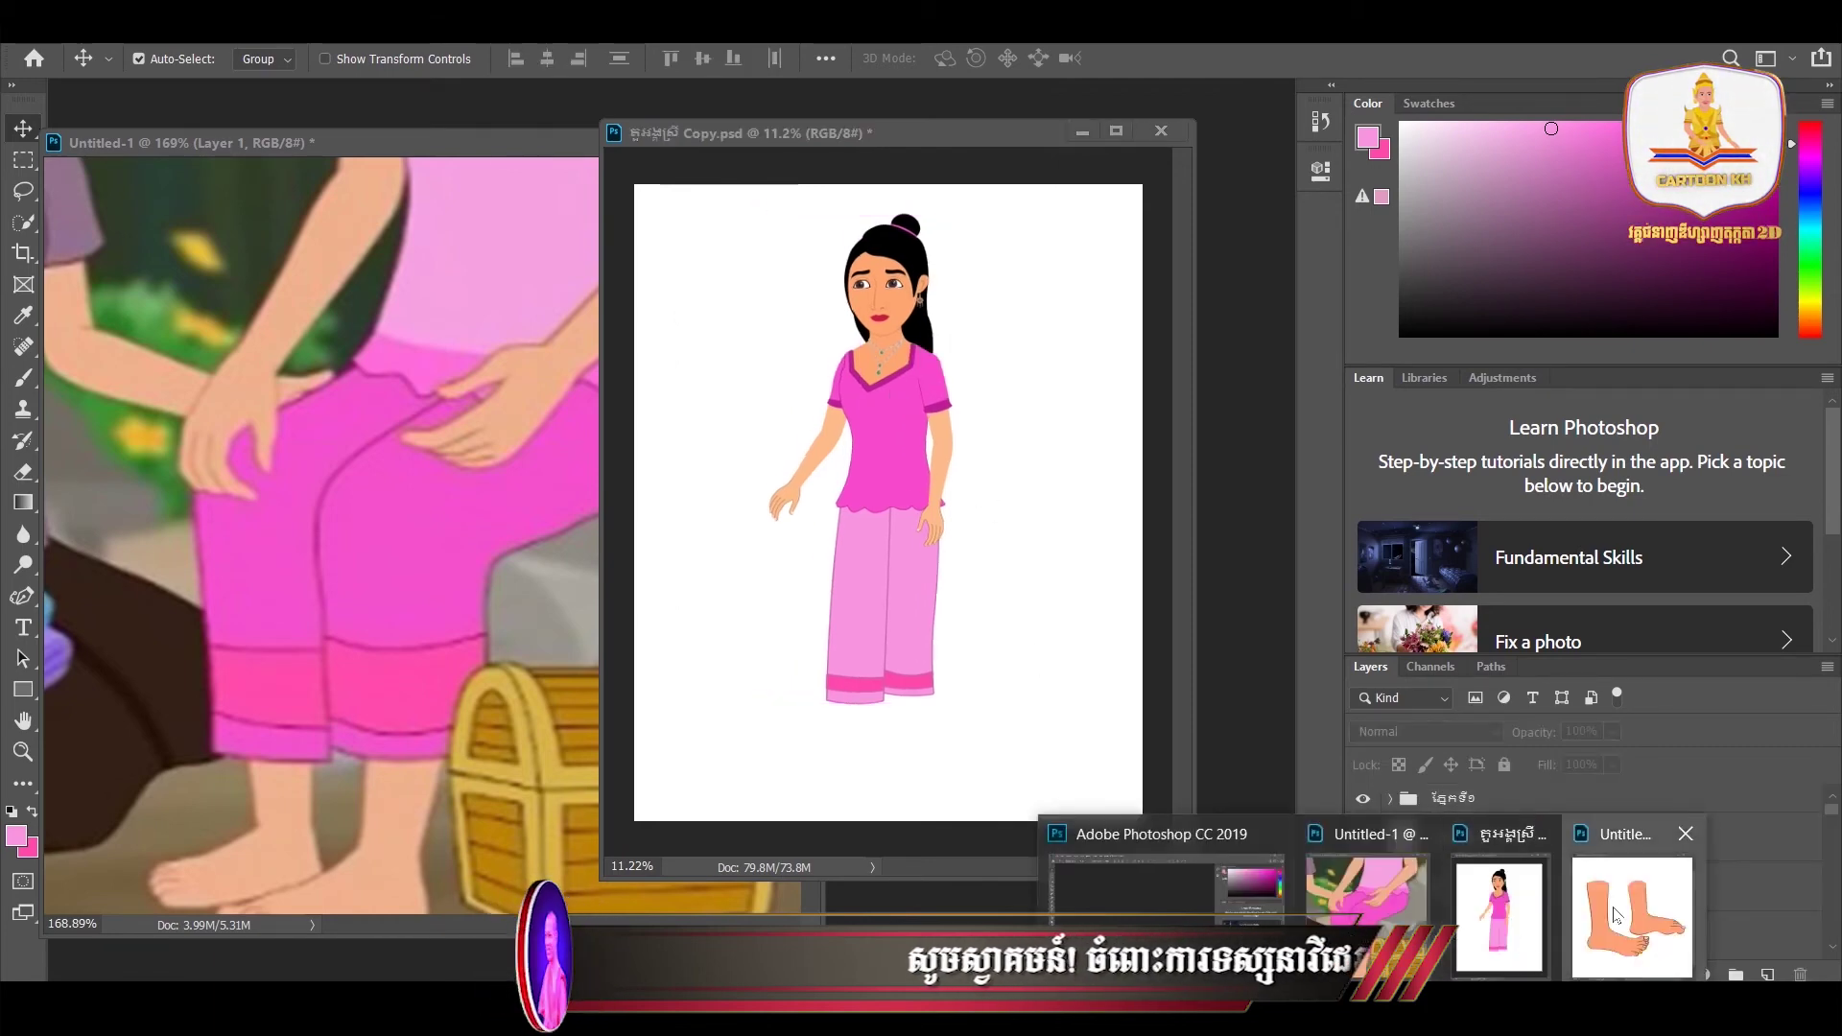
- In the Untitled-2 feet document, select both feet and shift them slightly up
left_click(1615, 914)
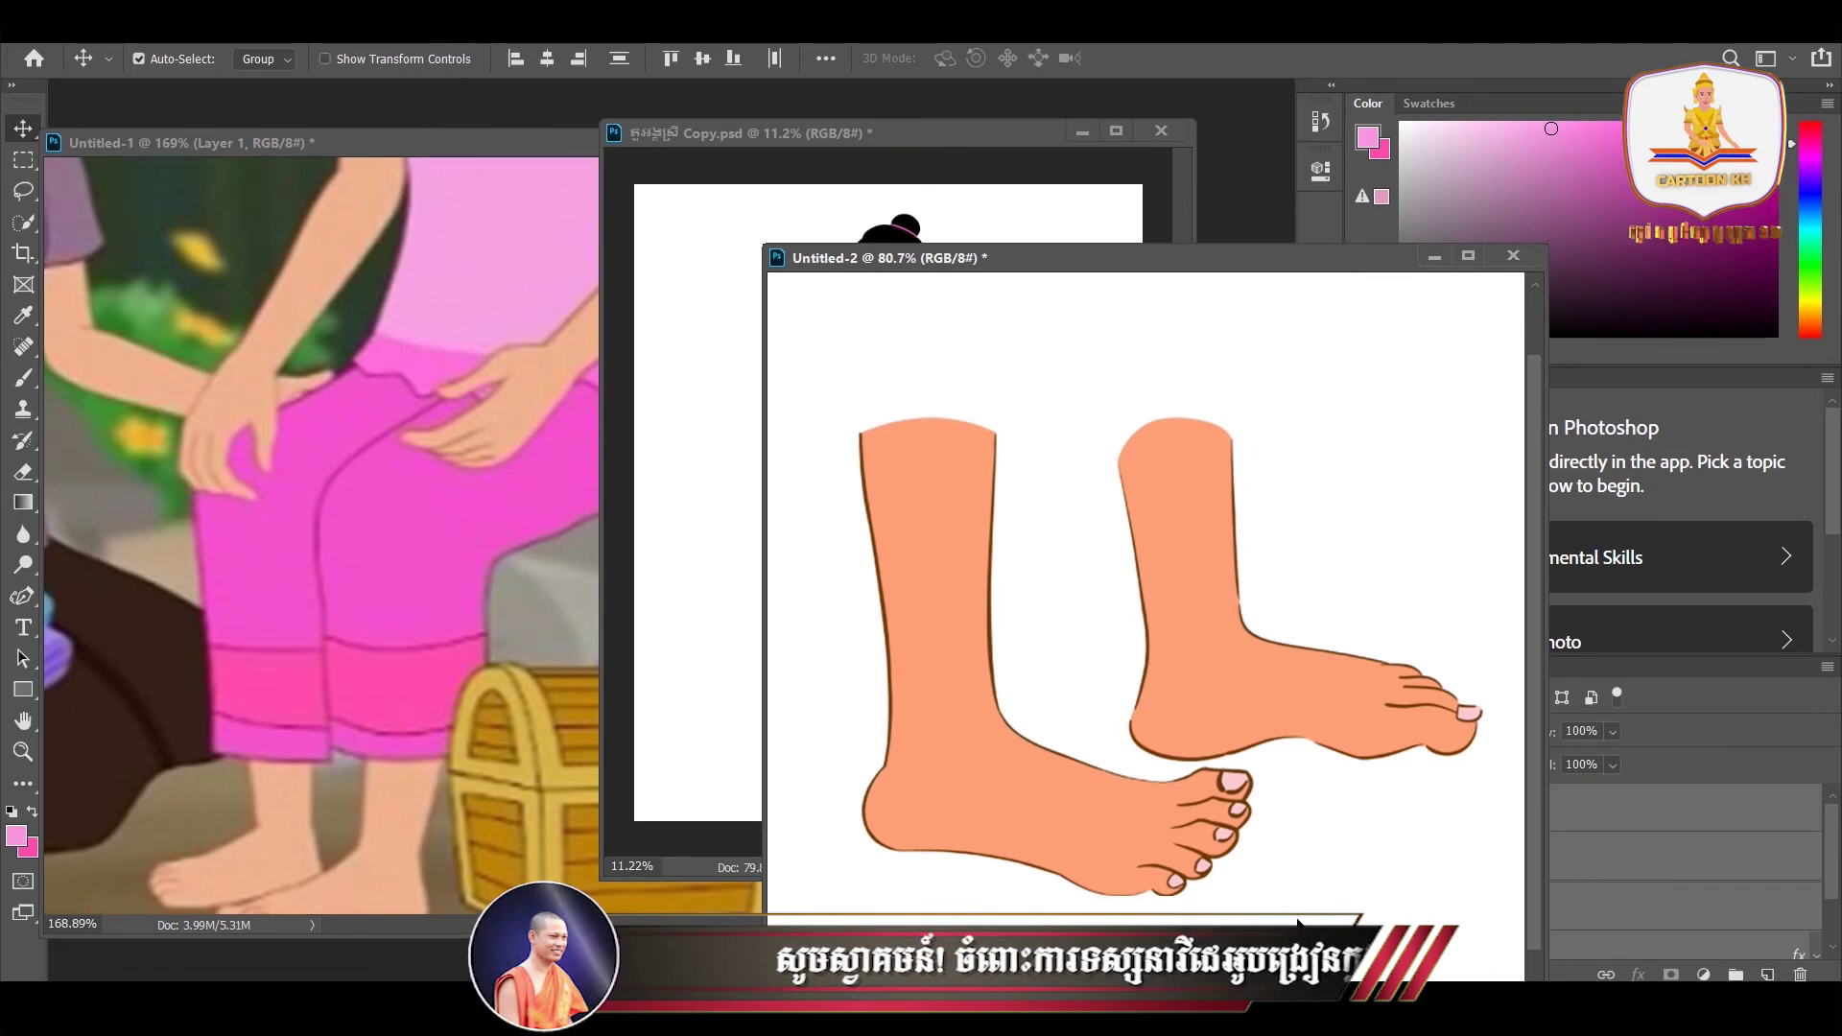
scroll(1286, 802, "down", 2)
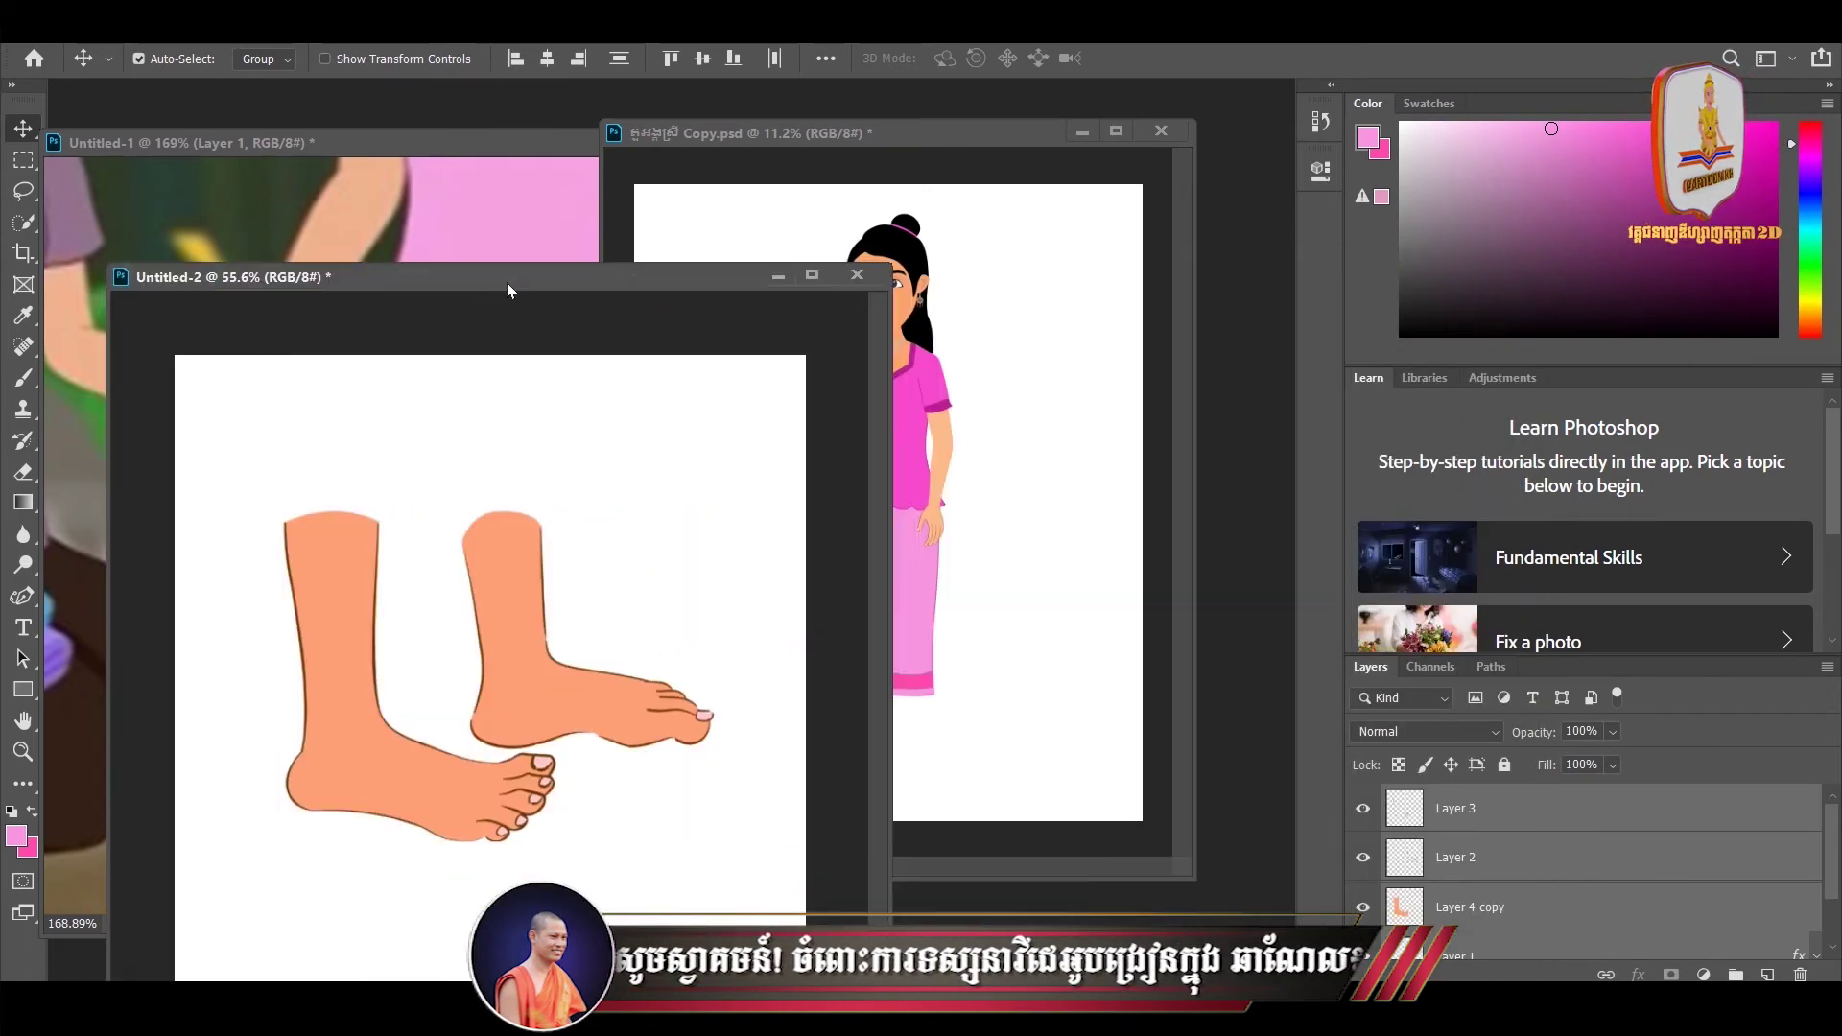
left_click_drag(1199, 257, 668, 283)
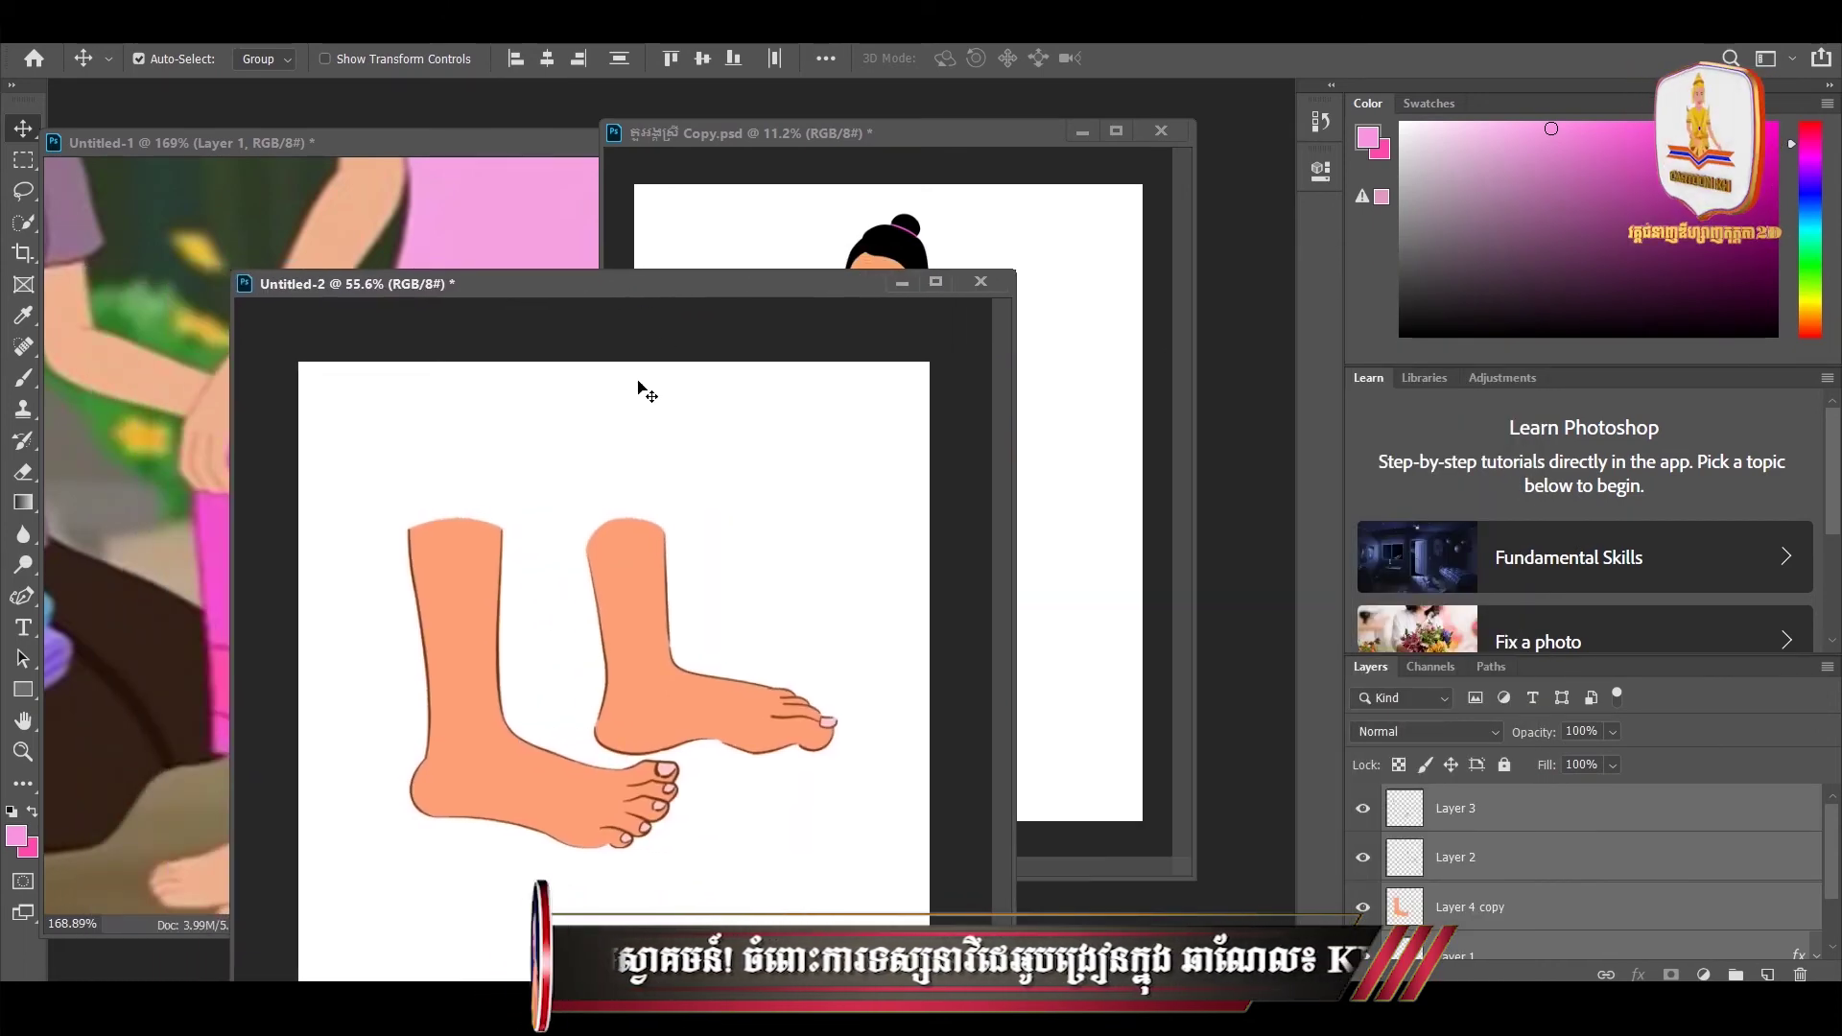
left_click(831, 781)
mouse_move(339, 494)
left_mouse_down()
mouse_move(473, 707)
mouse_move(599, 826)
left_mouse_up()
left_click_drag(575, 509, 863, 752)
left_click_drag(753, 704, 756, 699)
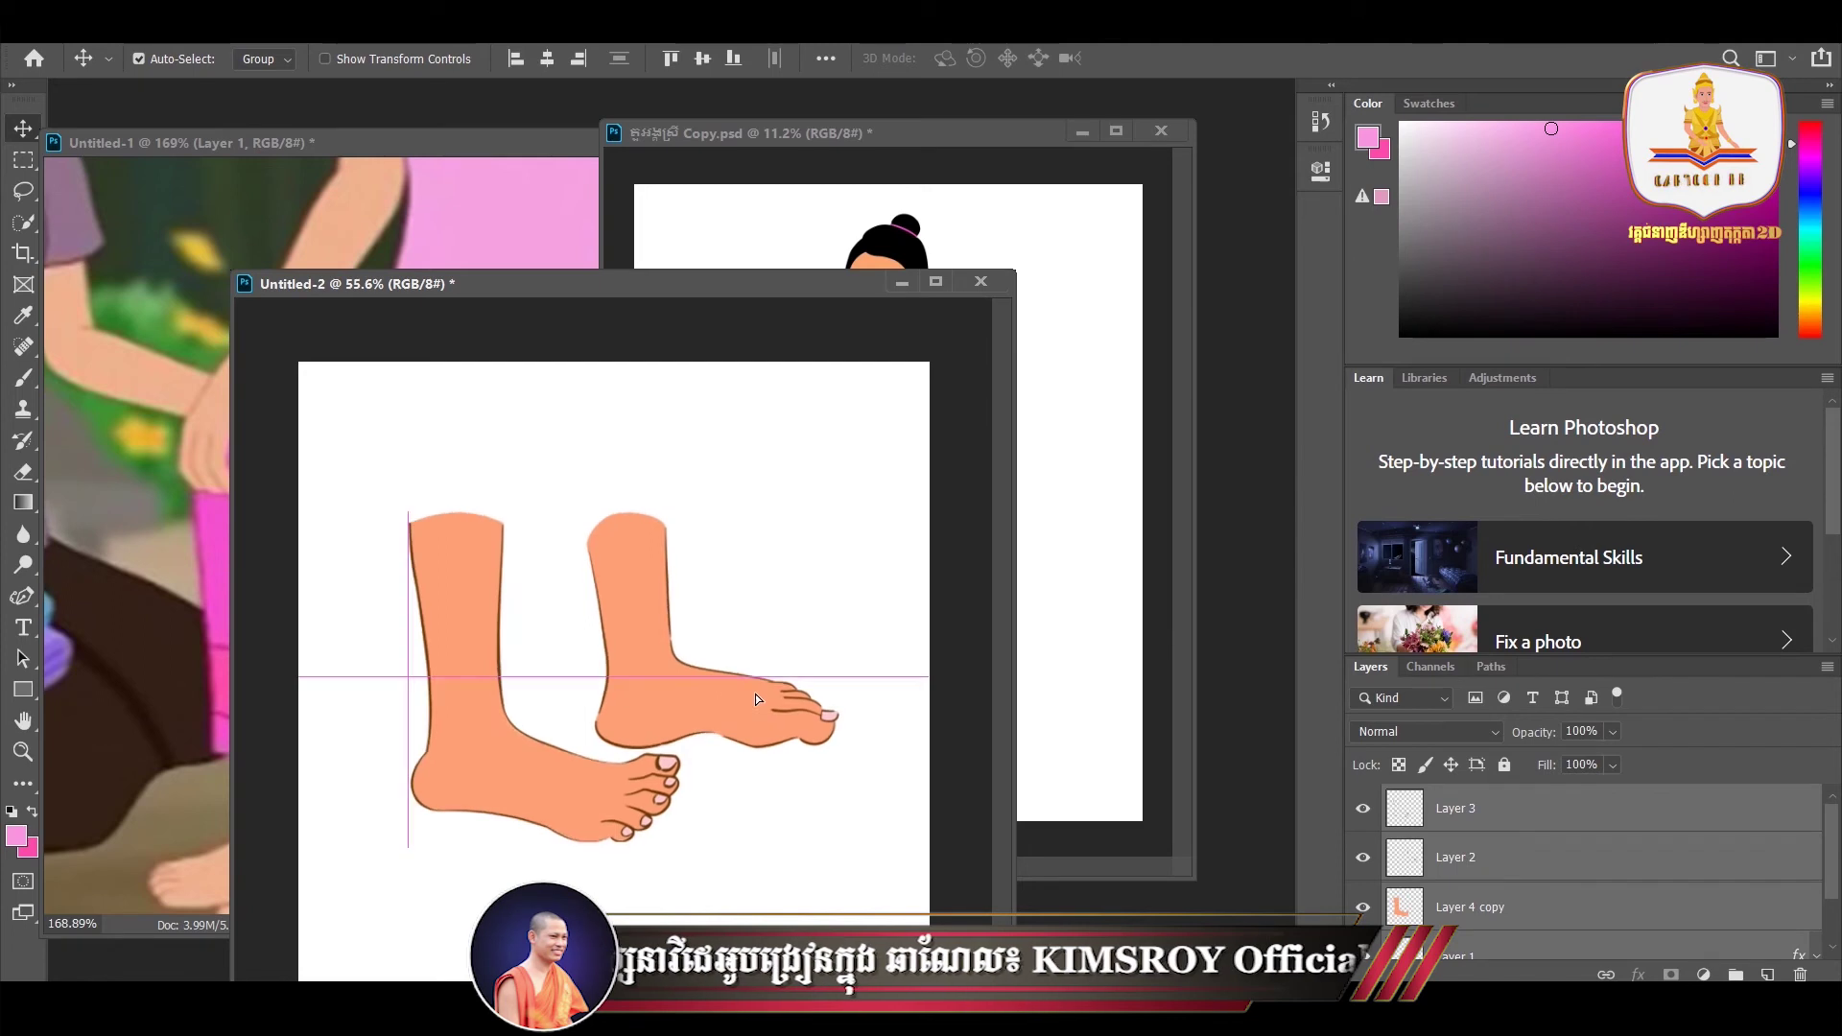
- Rearrange the feet in Untitled-2, moving the left foot left and down
left_click(518, 472)
mouse_move(555, 487)
left_mouse_down()
mouse_move(845, 722)
mouse_move(806, 671)
left_mouse_up()
left_click(743, 801)
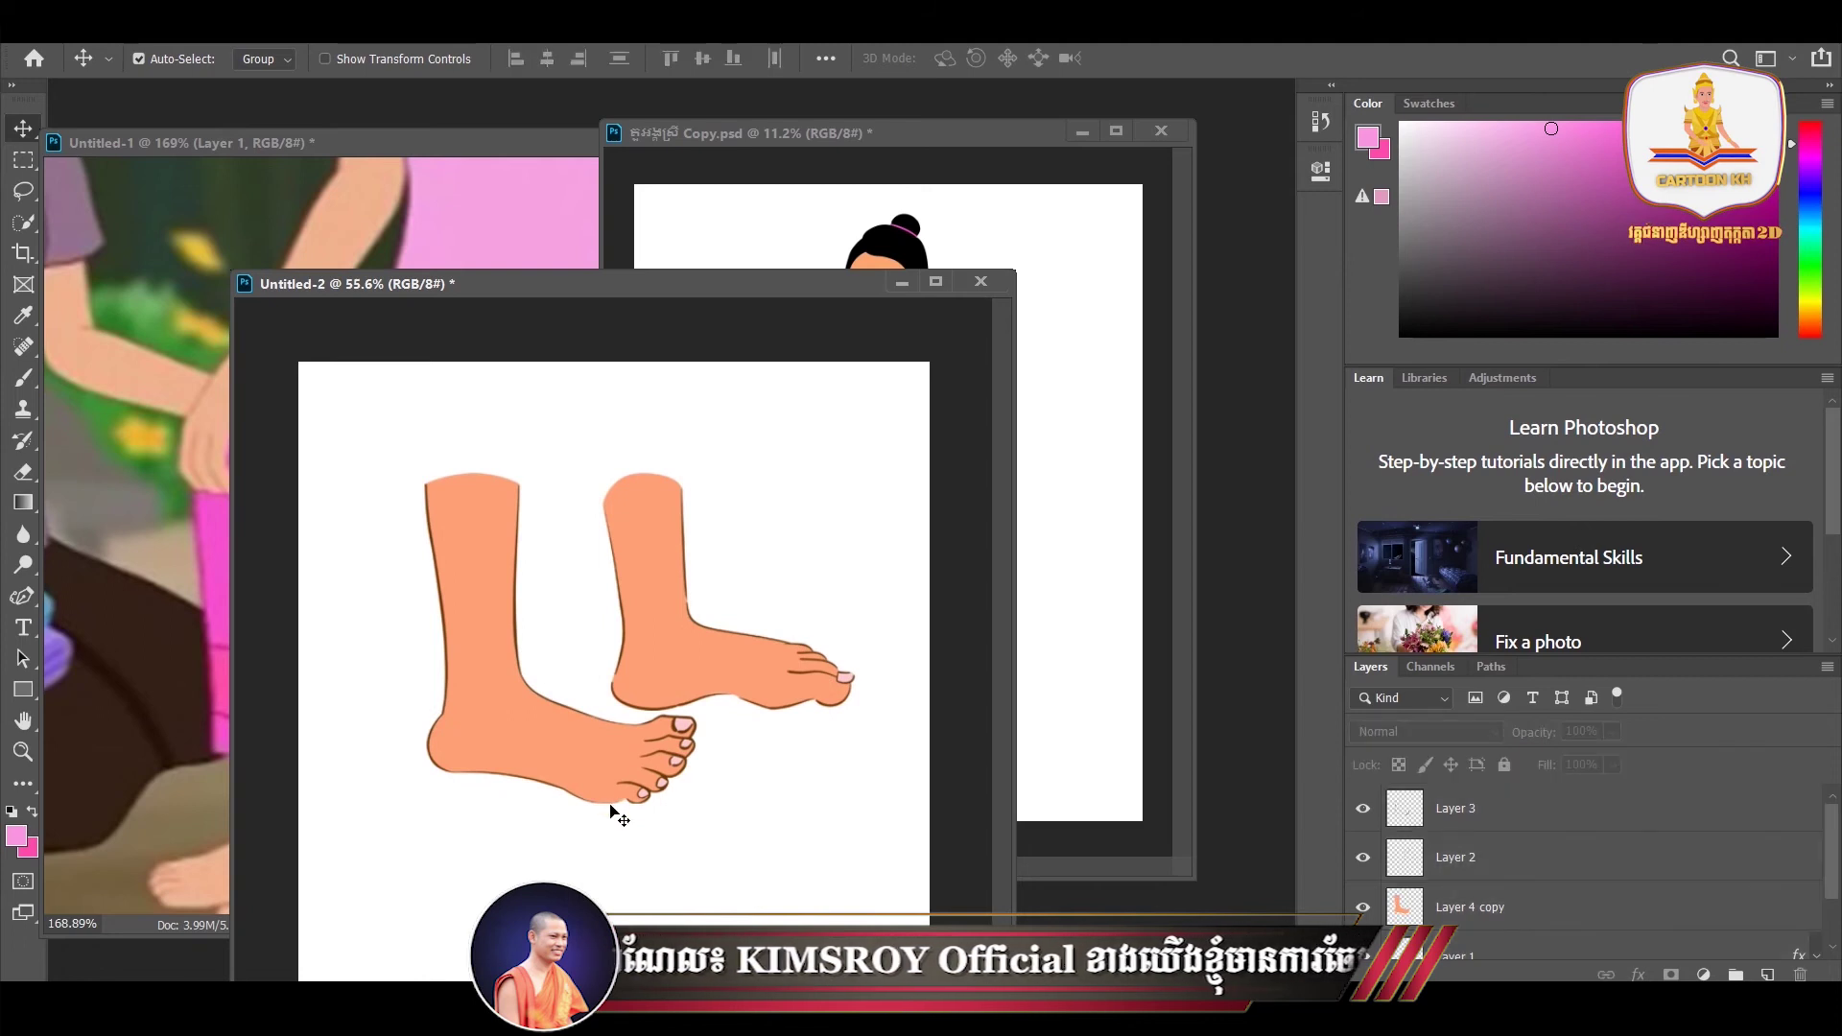
left_click_drag(578, 768, 534, 843)
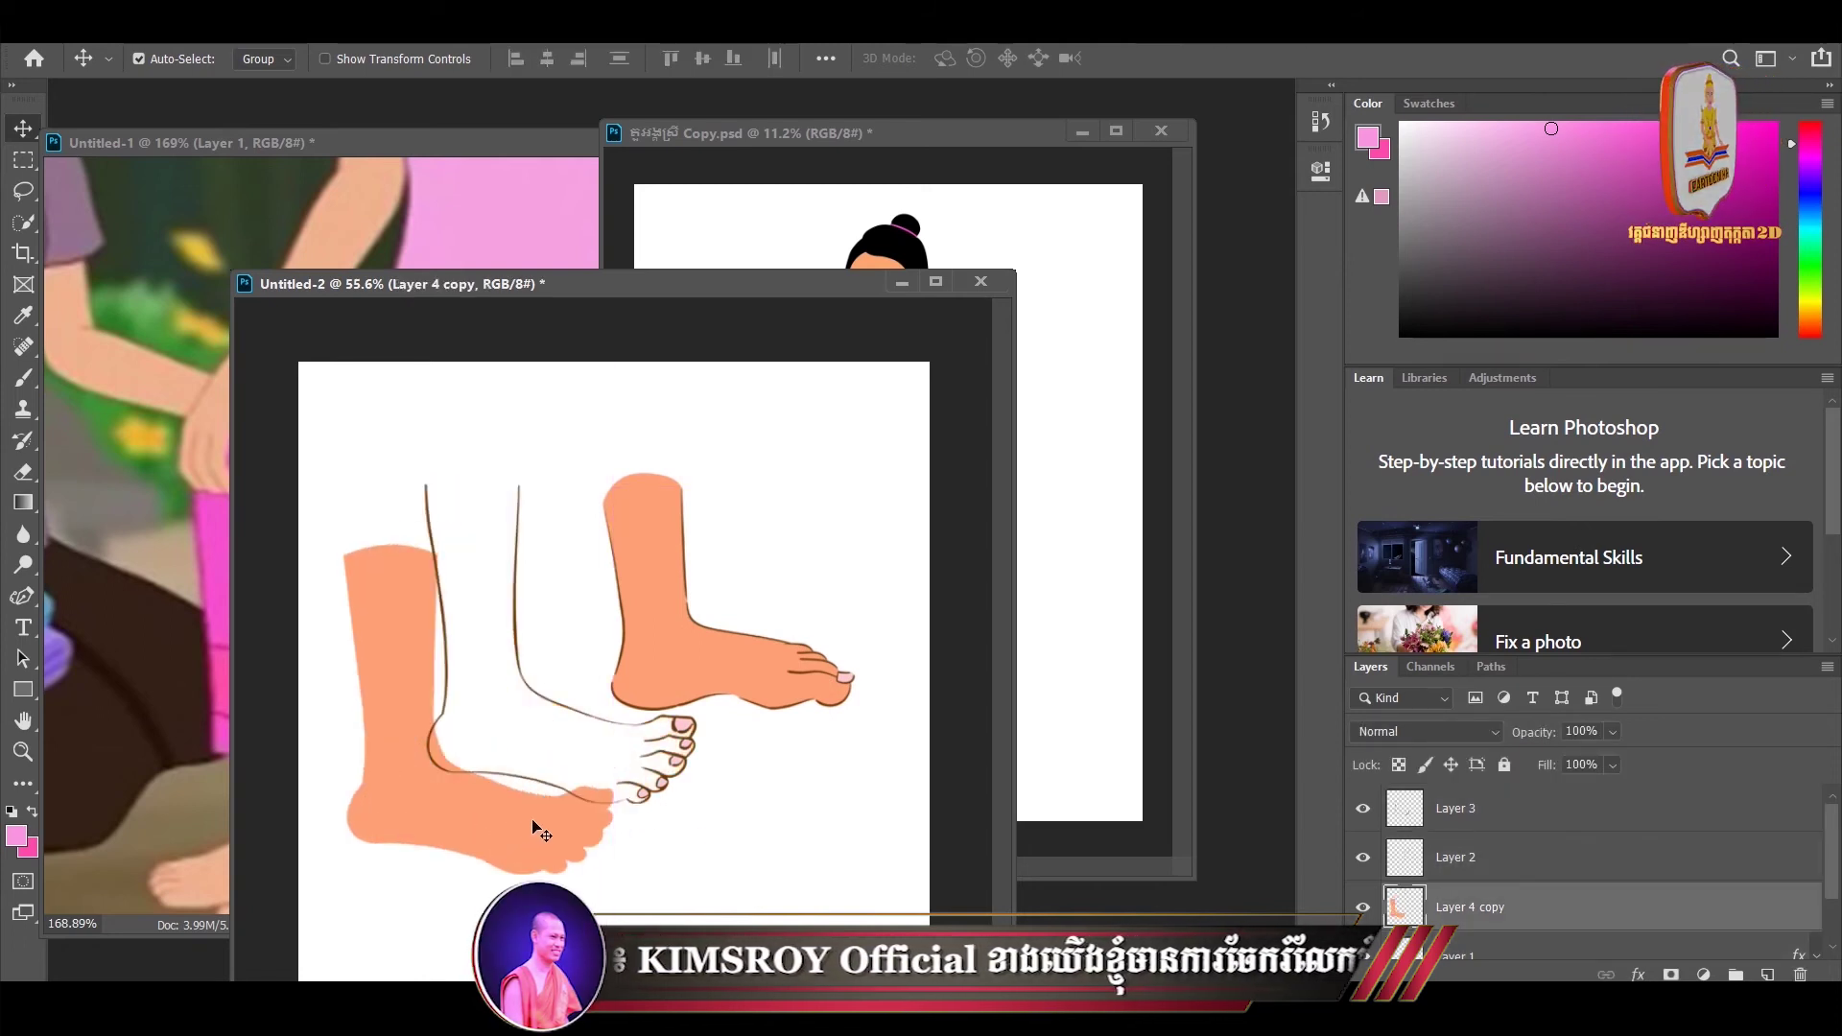
key("ctrl+z")
left_click_drag(684, 748, 622, 778)
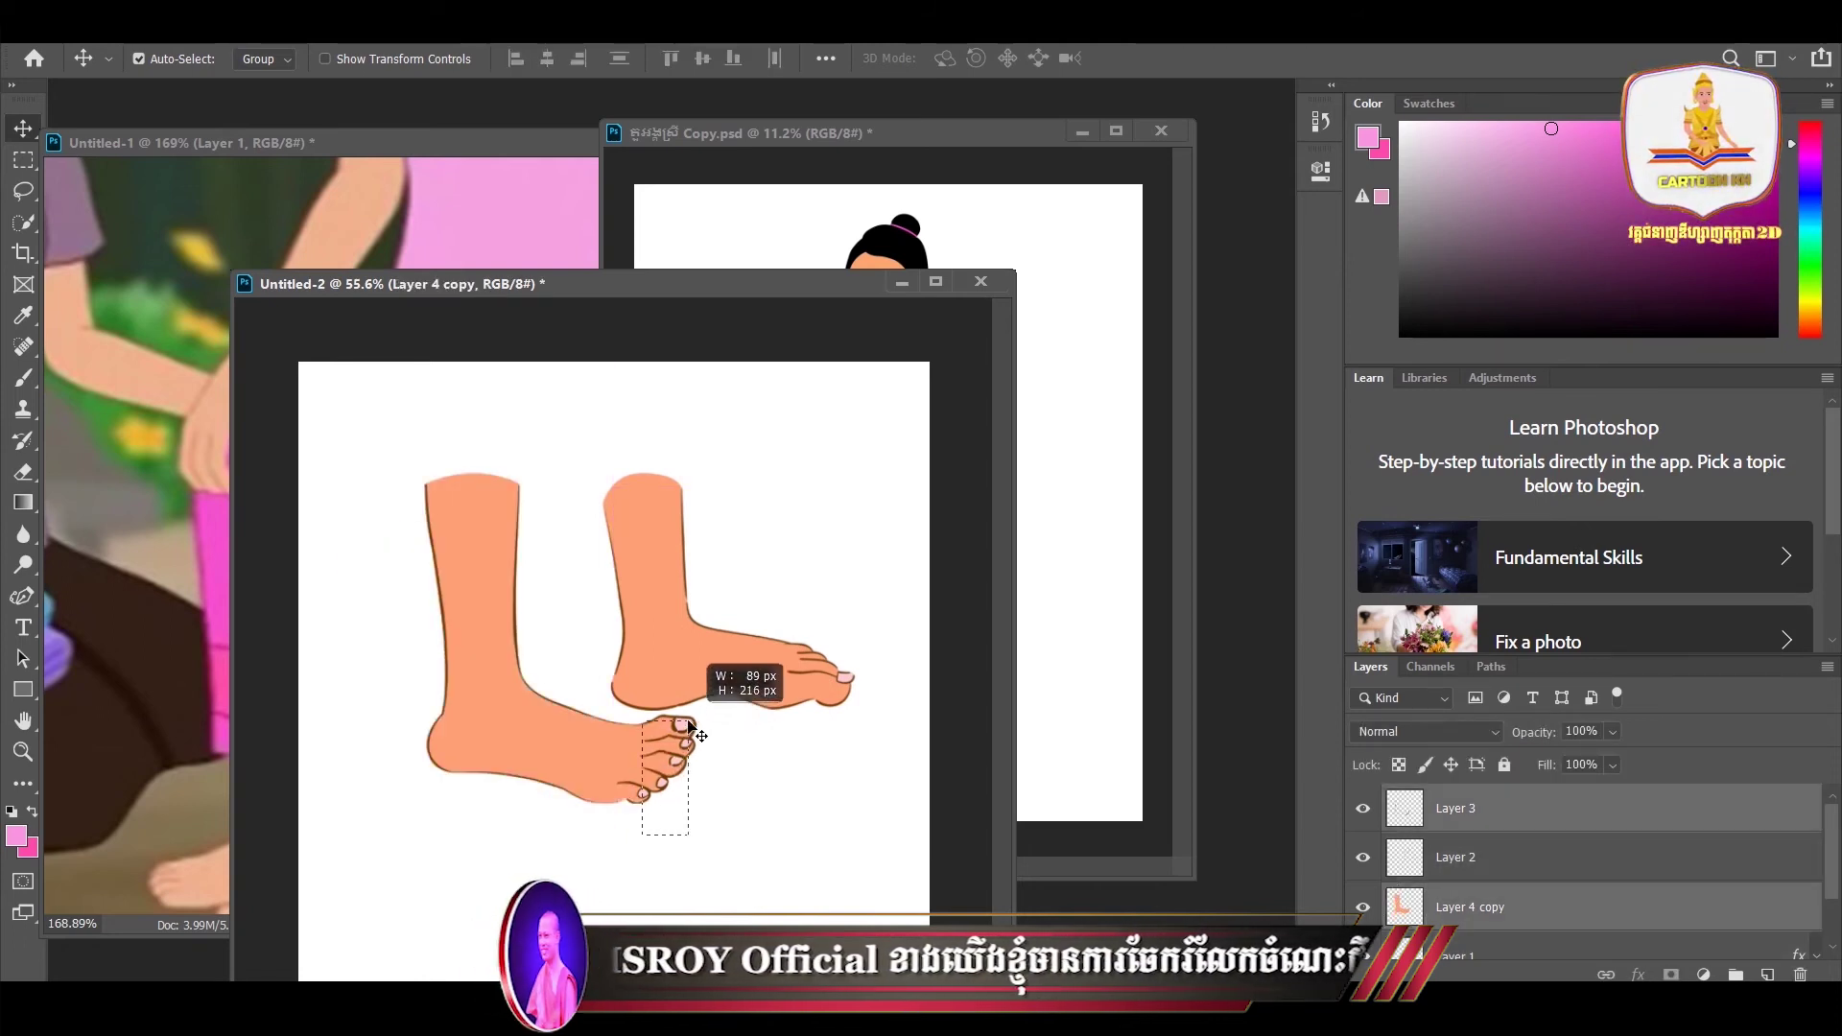
- Copy the left foot into Copy.psd, flip it horizontally, tilt about 5° and place it under the right trouser leg
mouse_move(622, 777)
left_mouse_down()
mouse_move(1022, 595)
mouse_move(809, 734)
left_mouse_up()
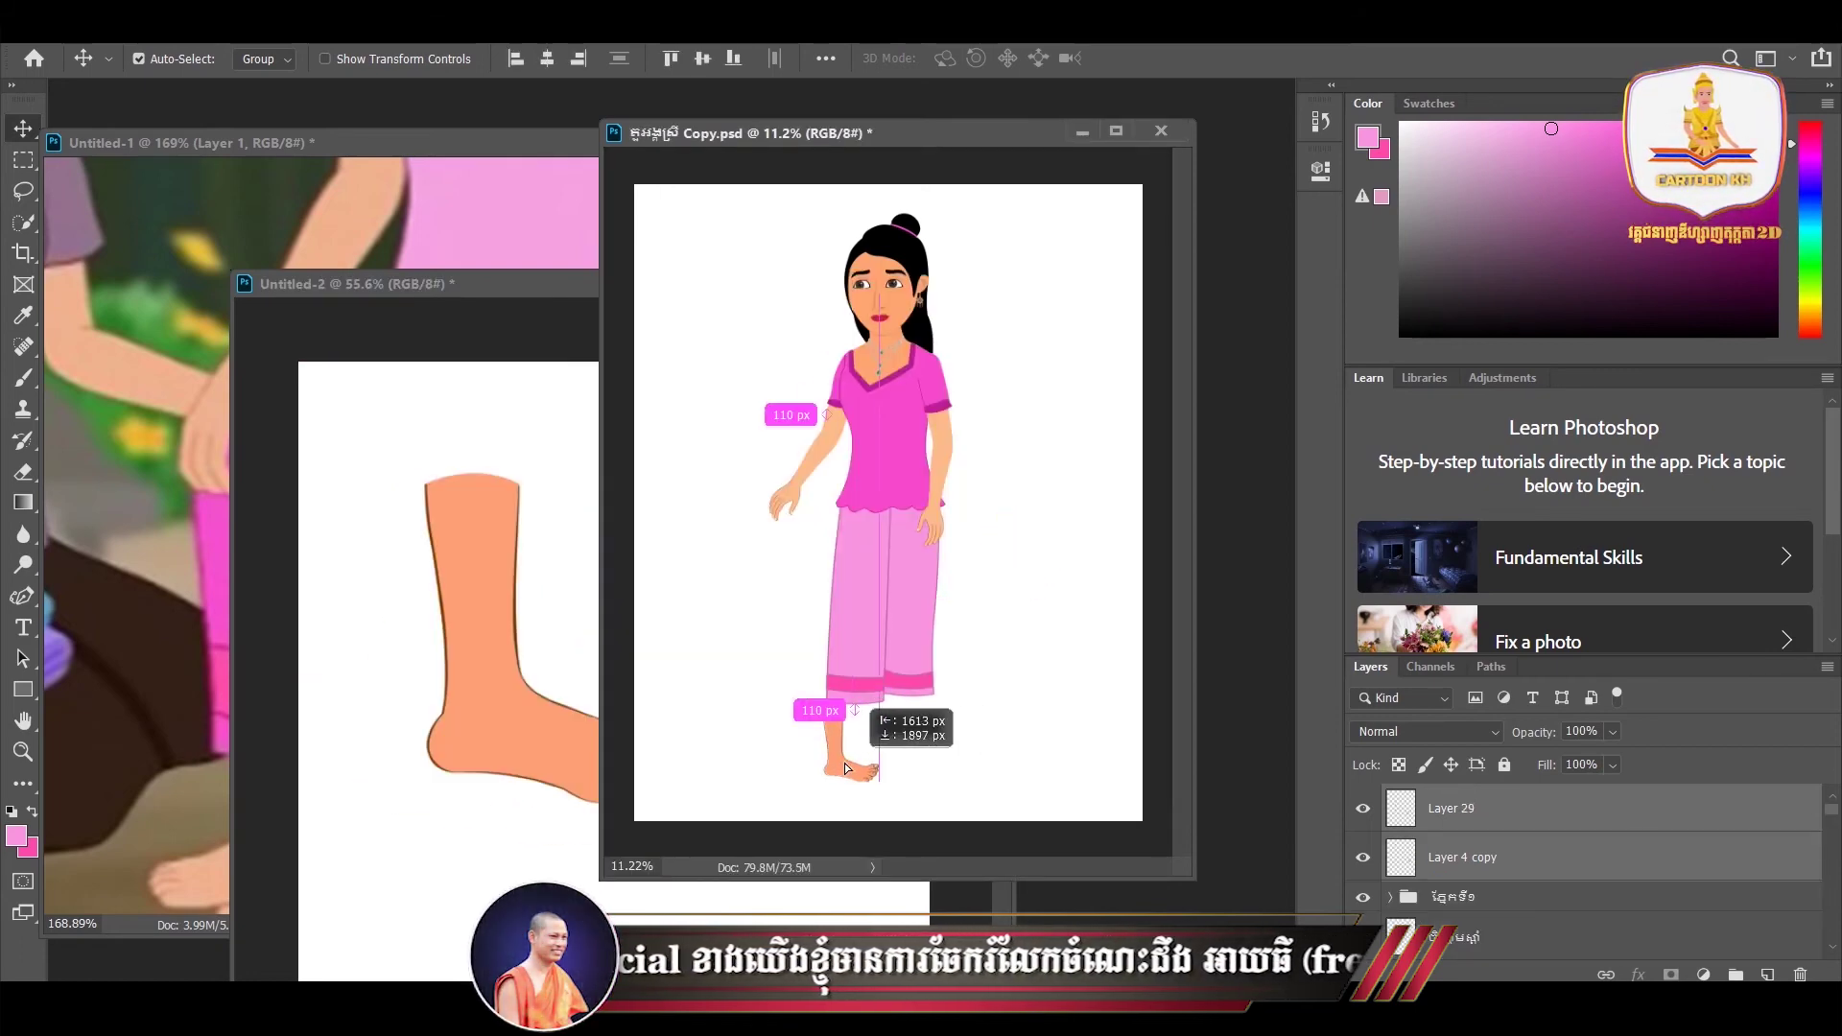
key("ctrl+t")
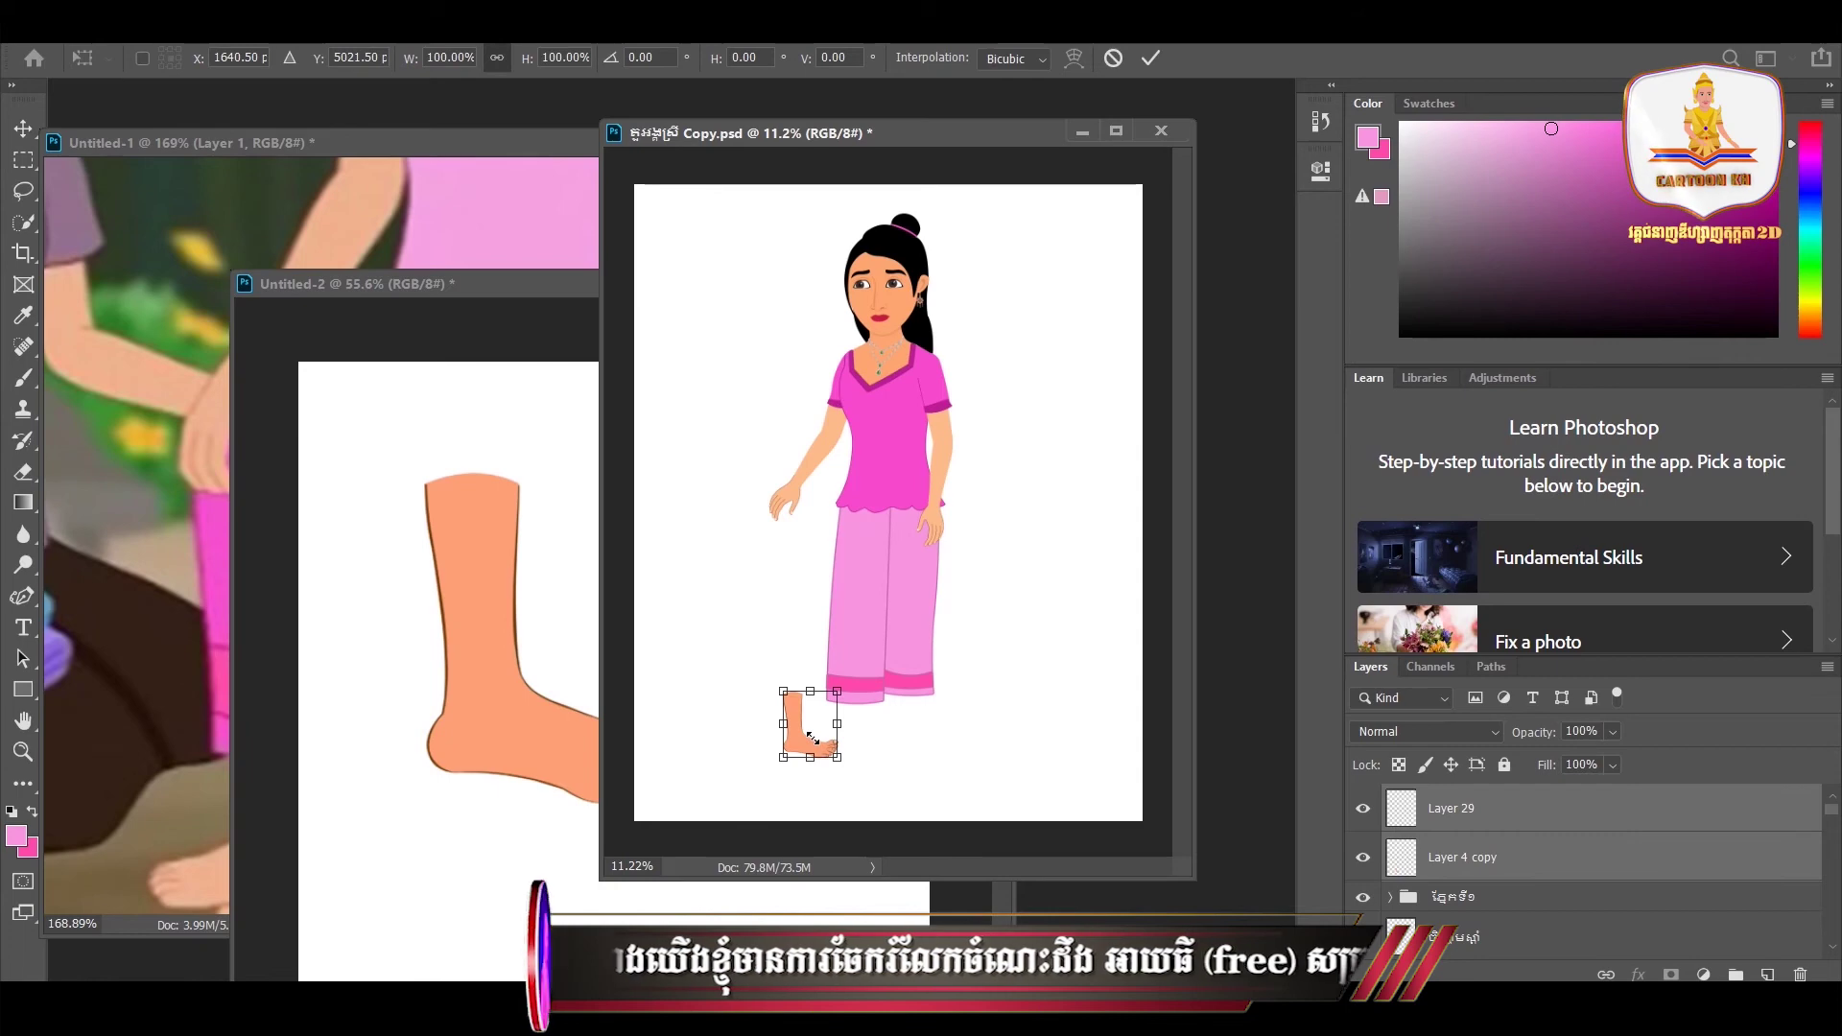
right_click(816, 734)
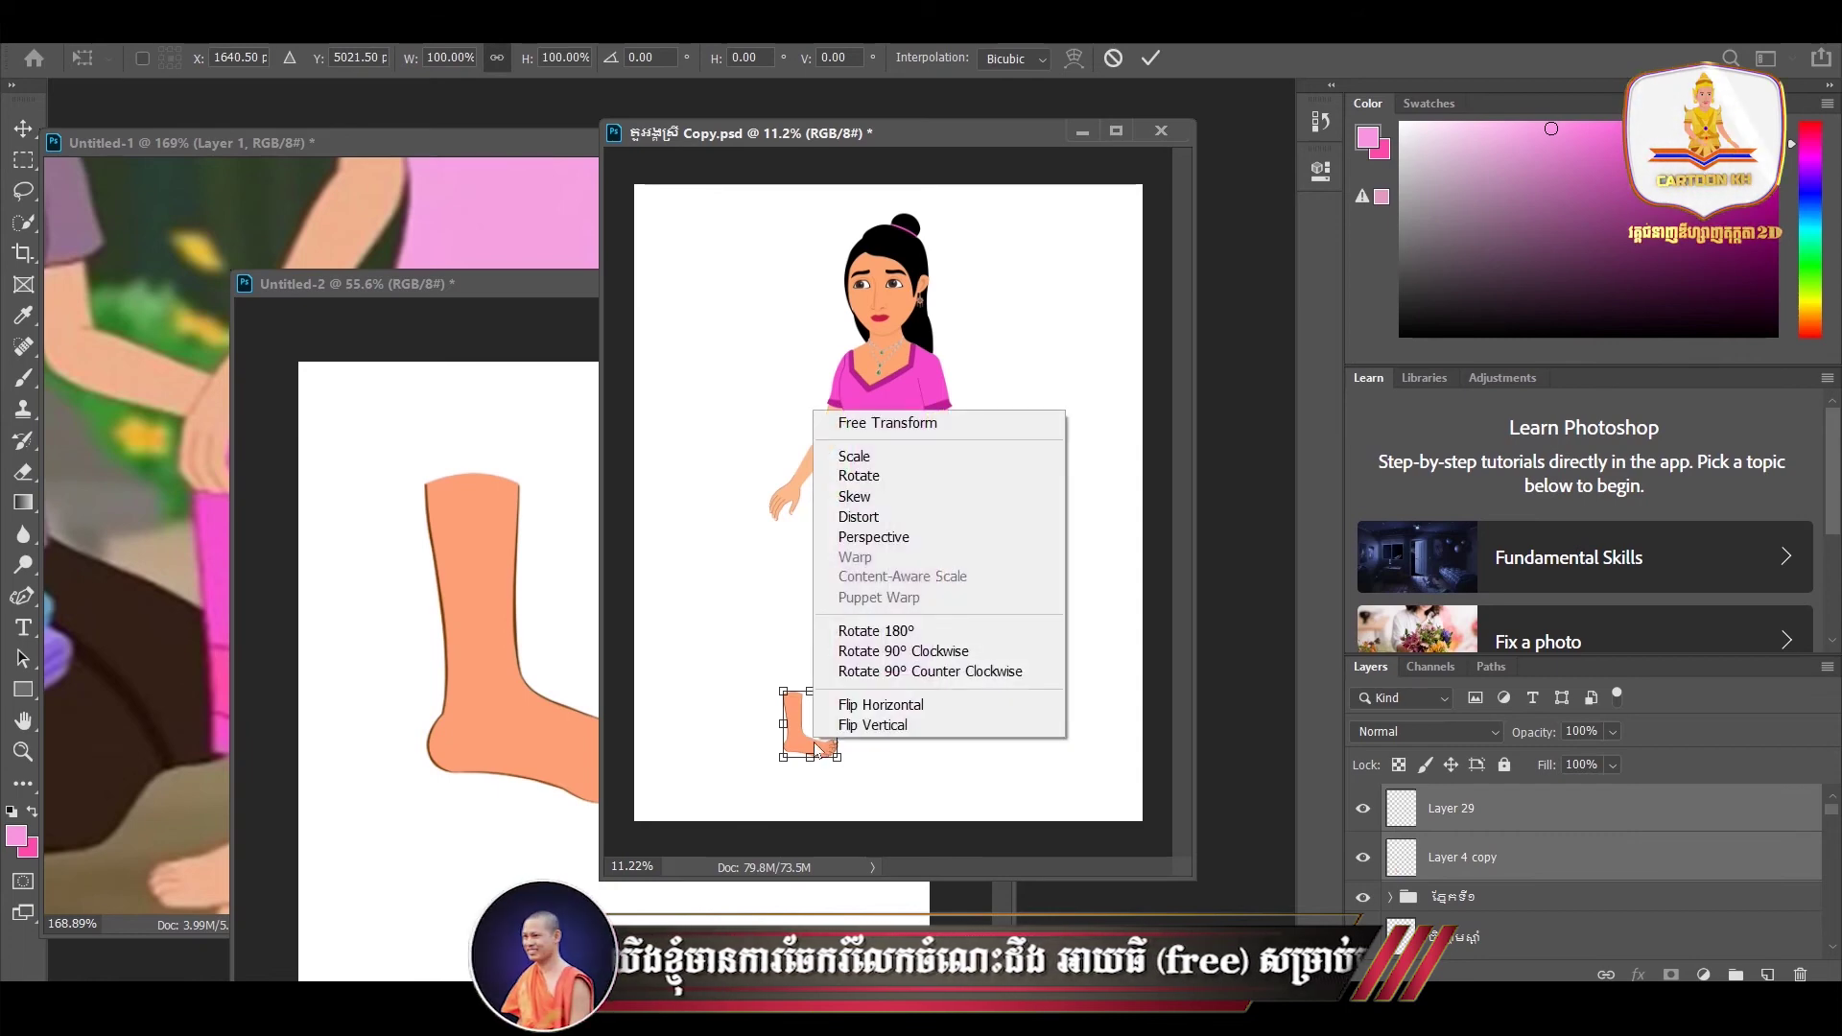
left_click(881, 707)
mouse_move(836, 753)
left_mouse_down()
mouse_move(934, 761)
mouse_move(963, 789)
left_mouse_up()
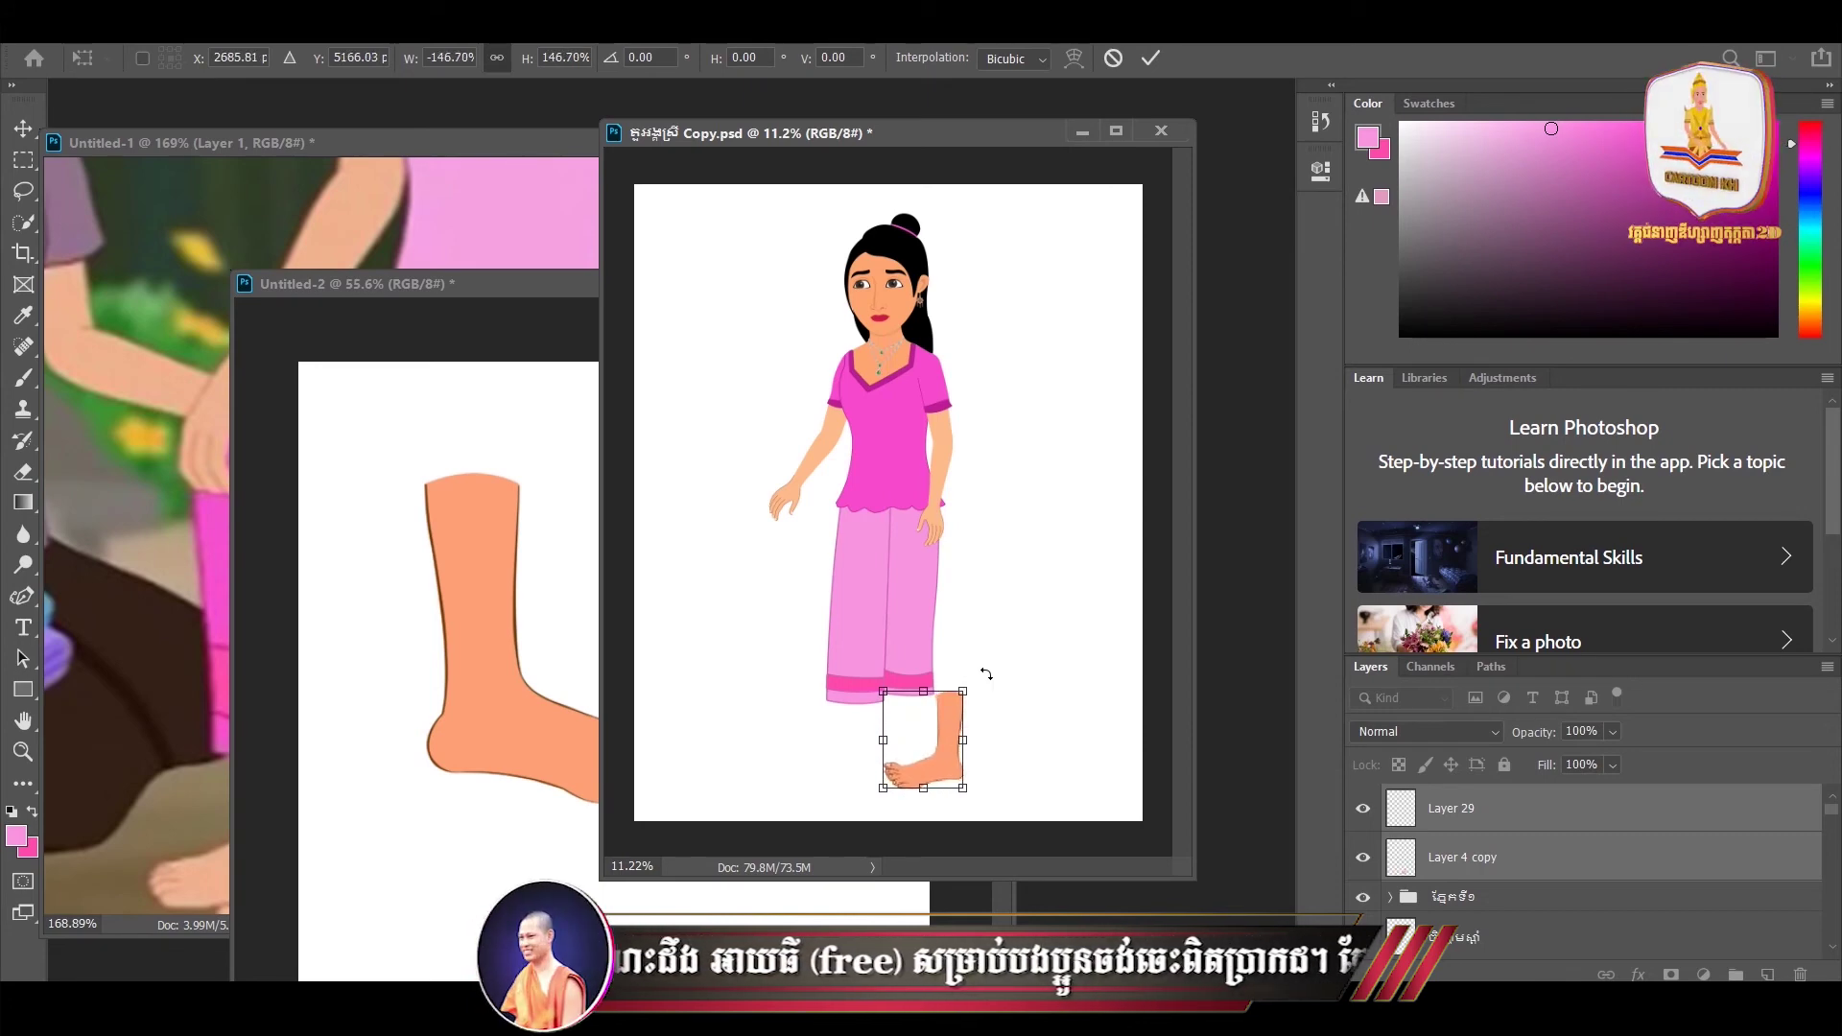
left_click_drag(986, 677, 974, 667)
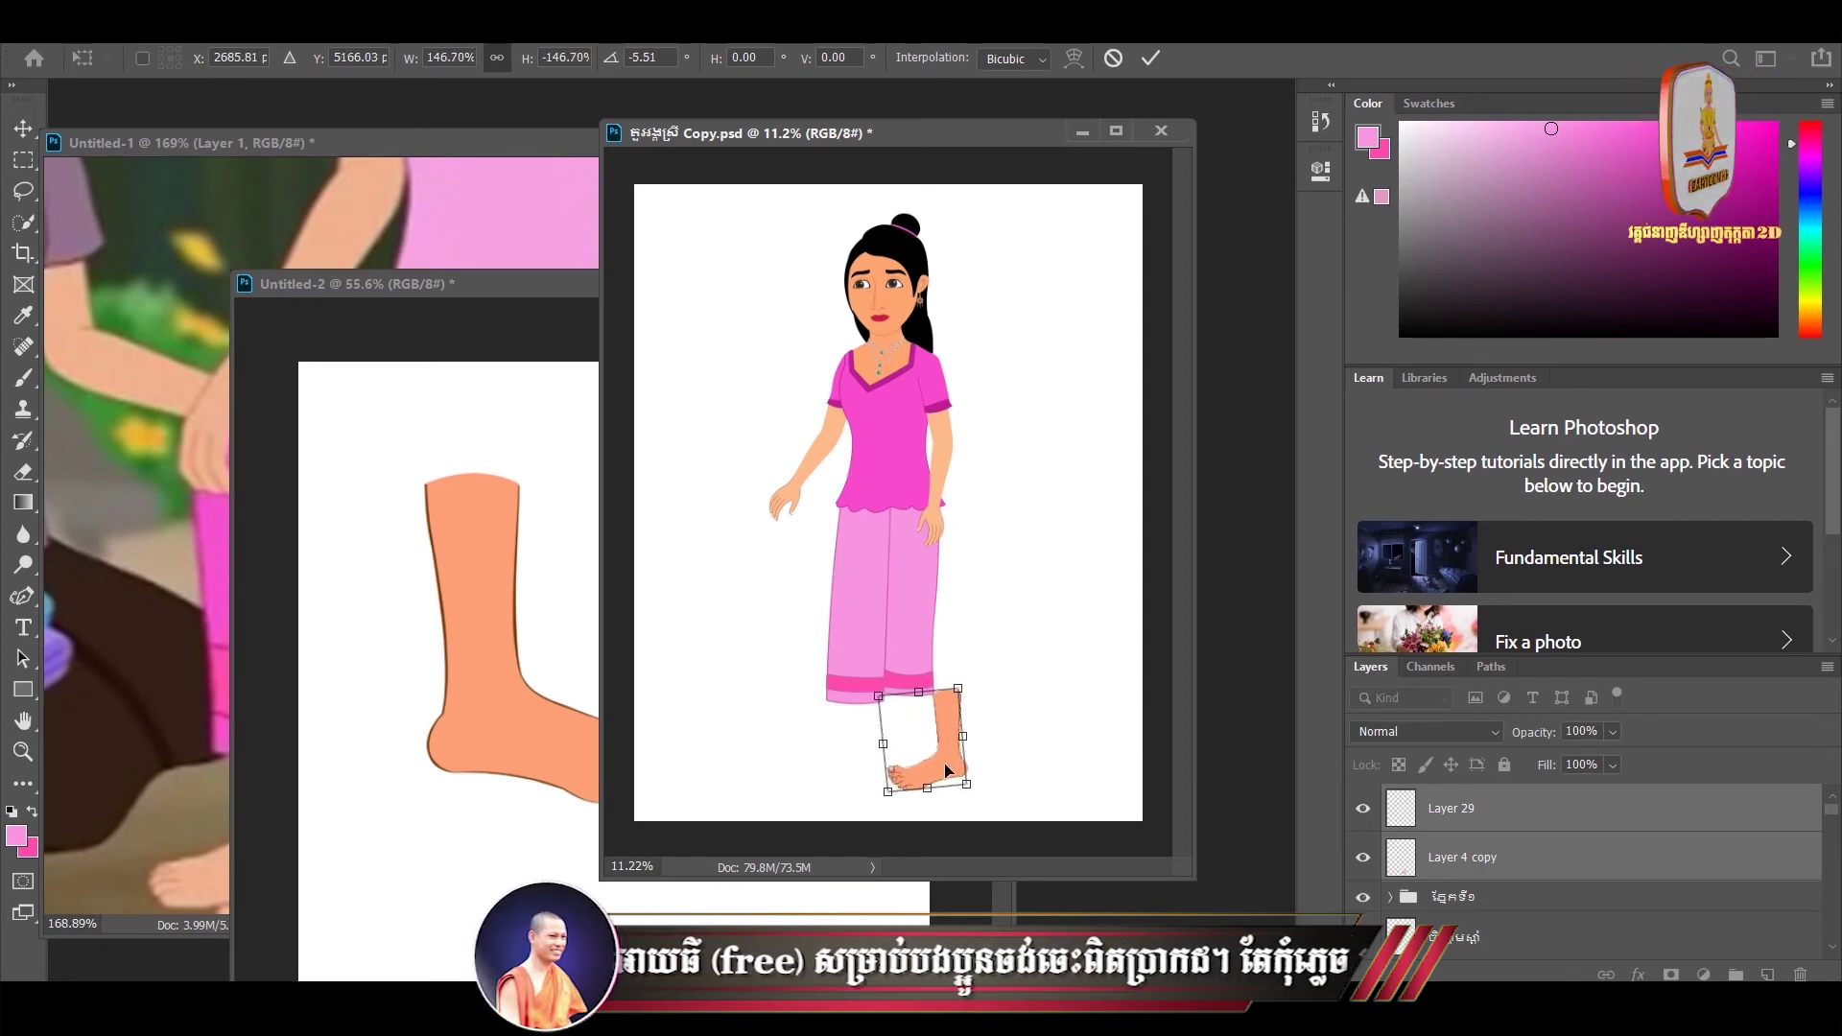
left_click_drag(937, 763, 909, 750)
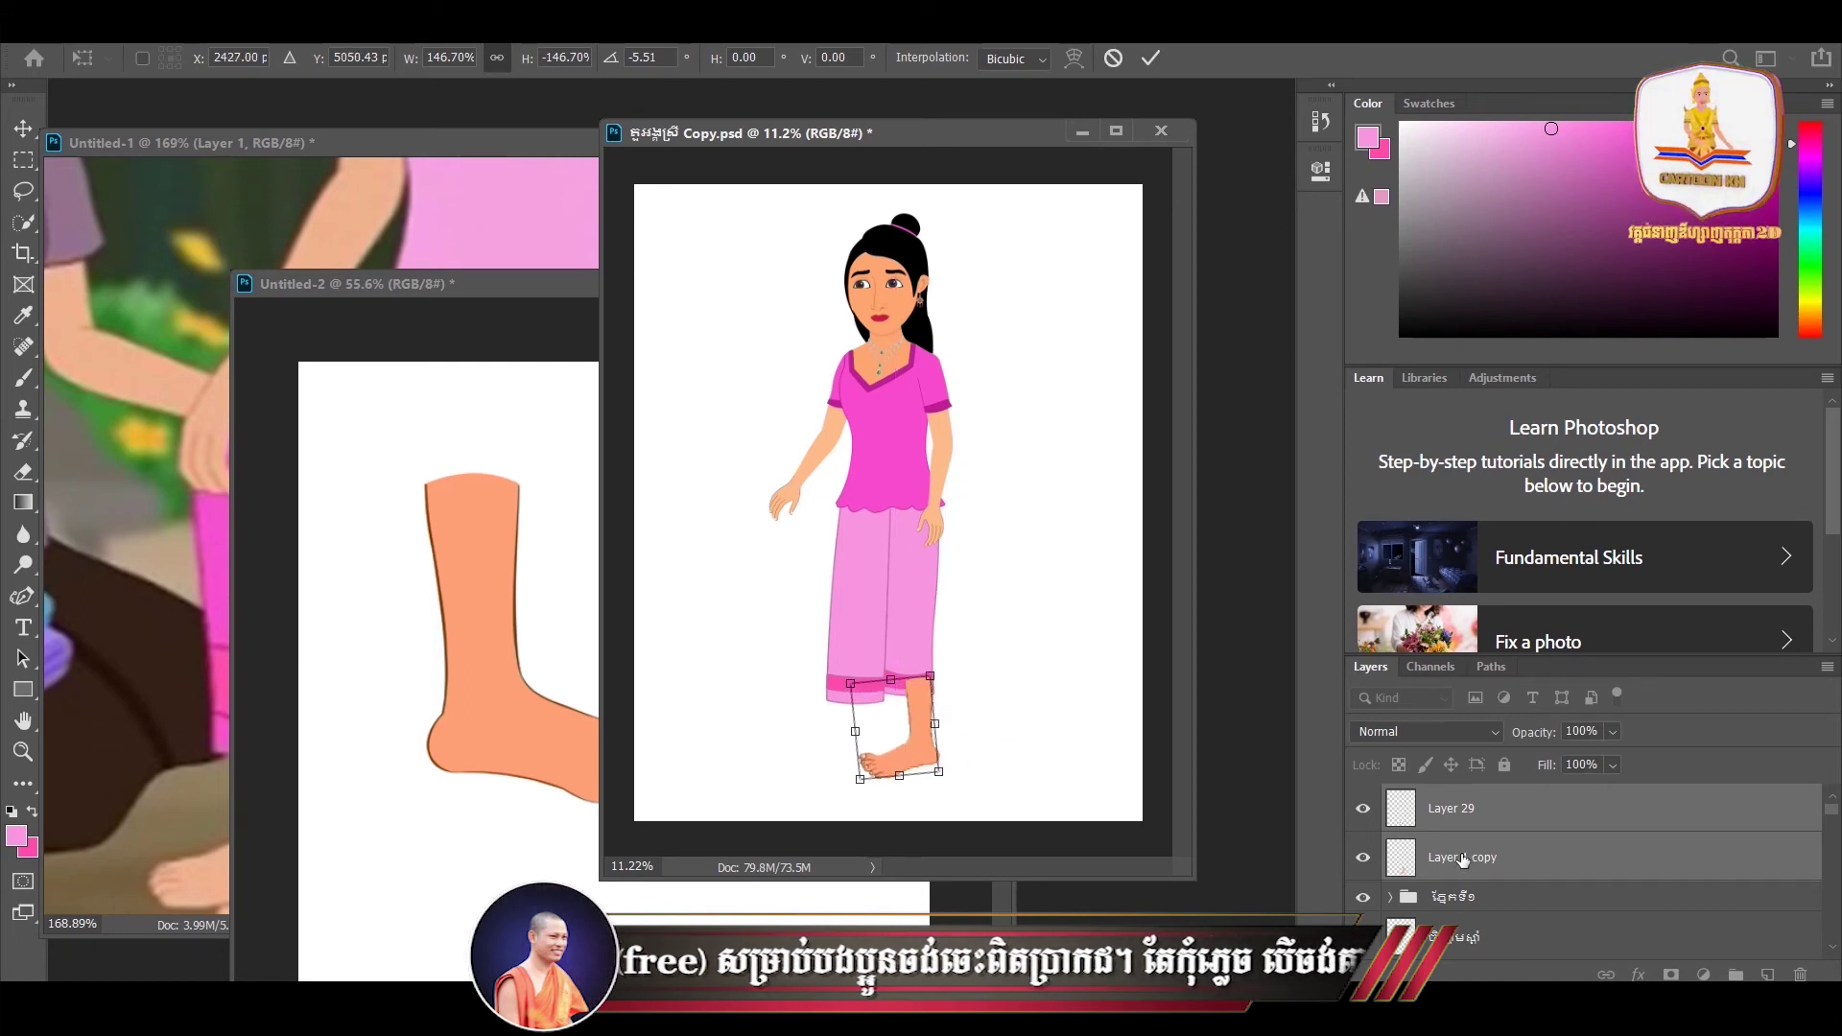
key("Return")
left_click_drag(1459, 833, 1445, 833)
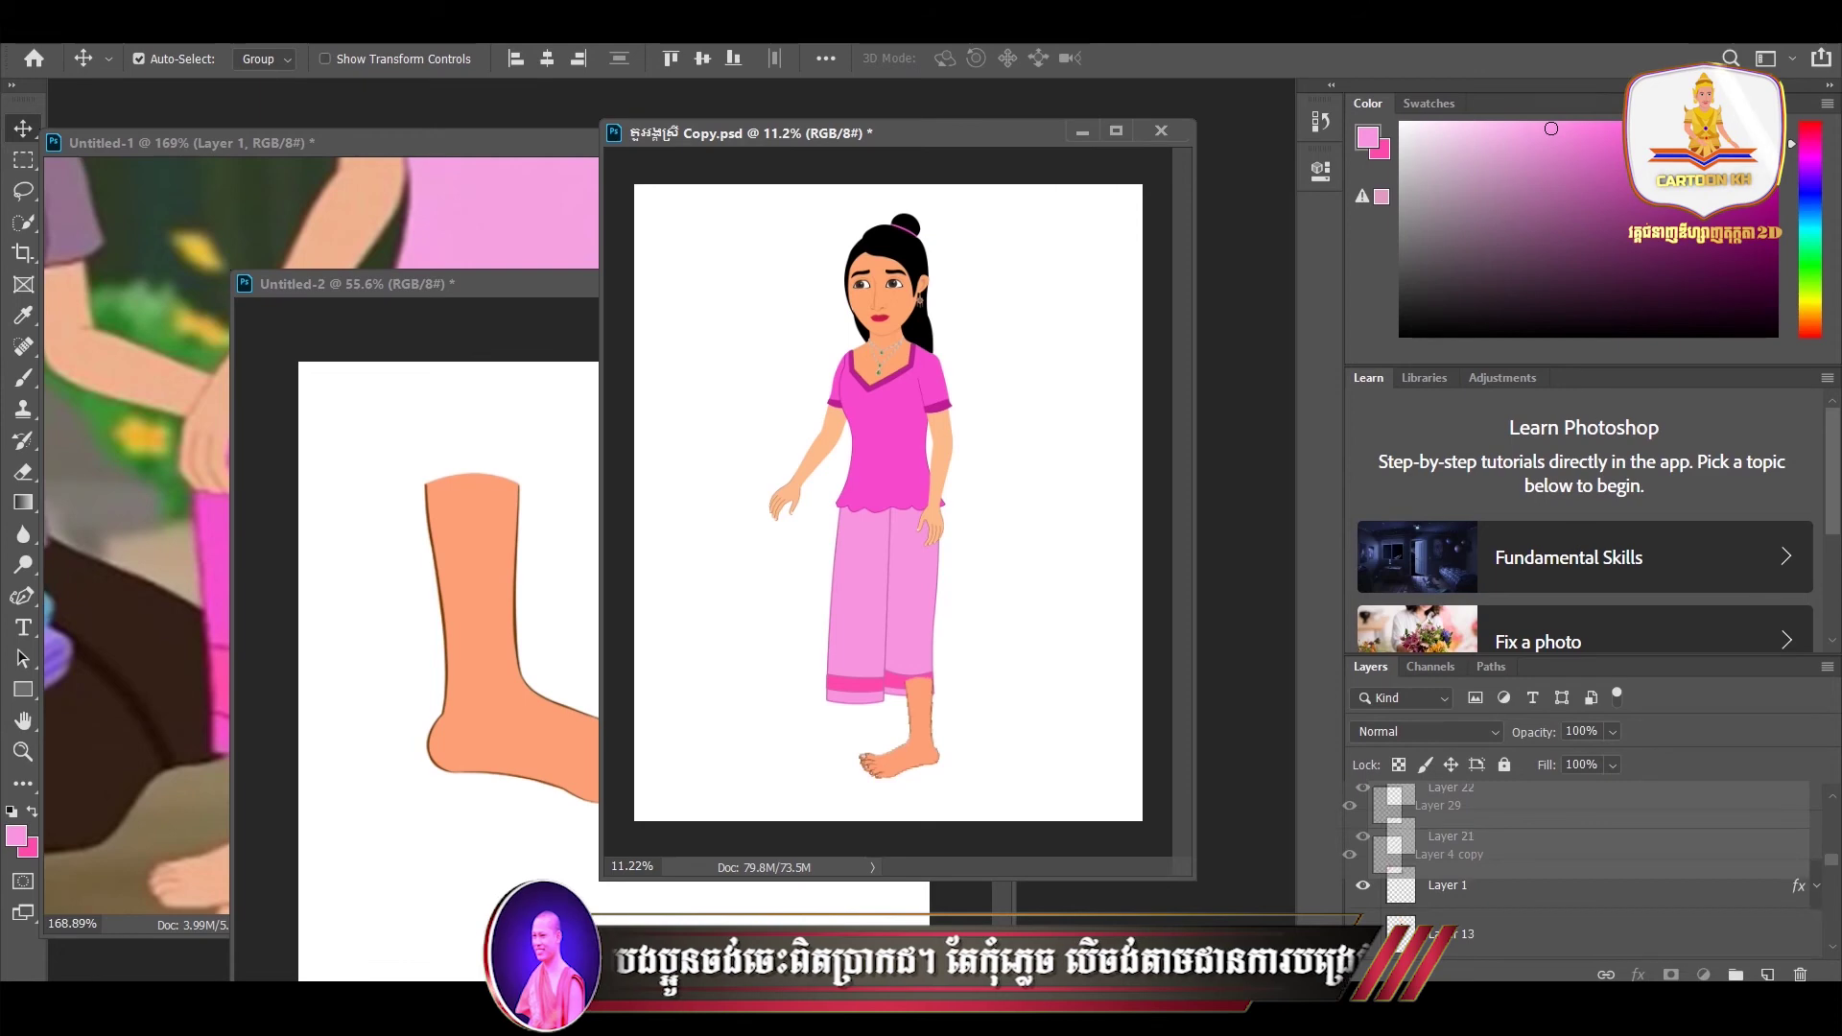
- Move the foot layers just above Background and select Layer 4 copy
left_click_drag(1445, 833, 1518, 933)
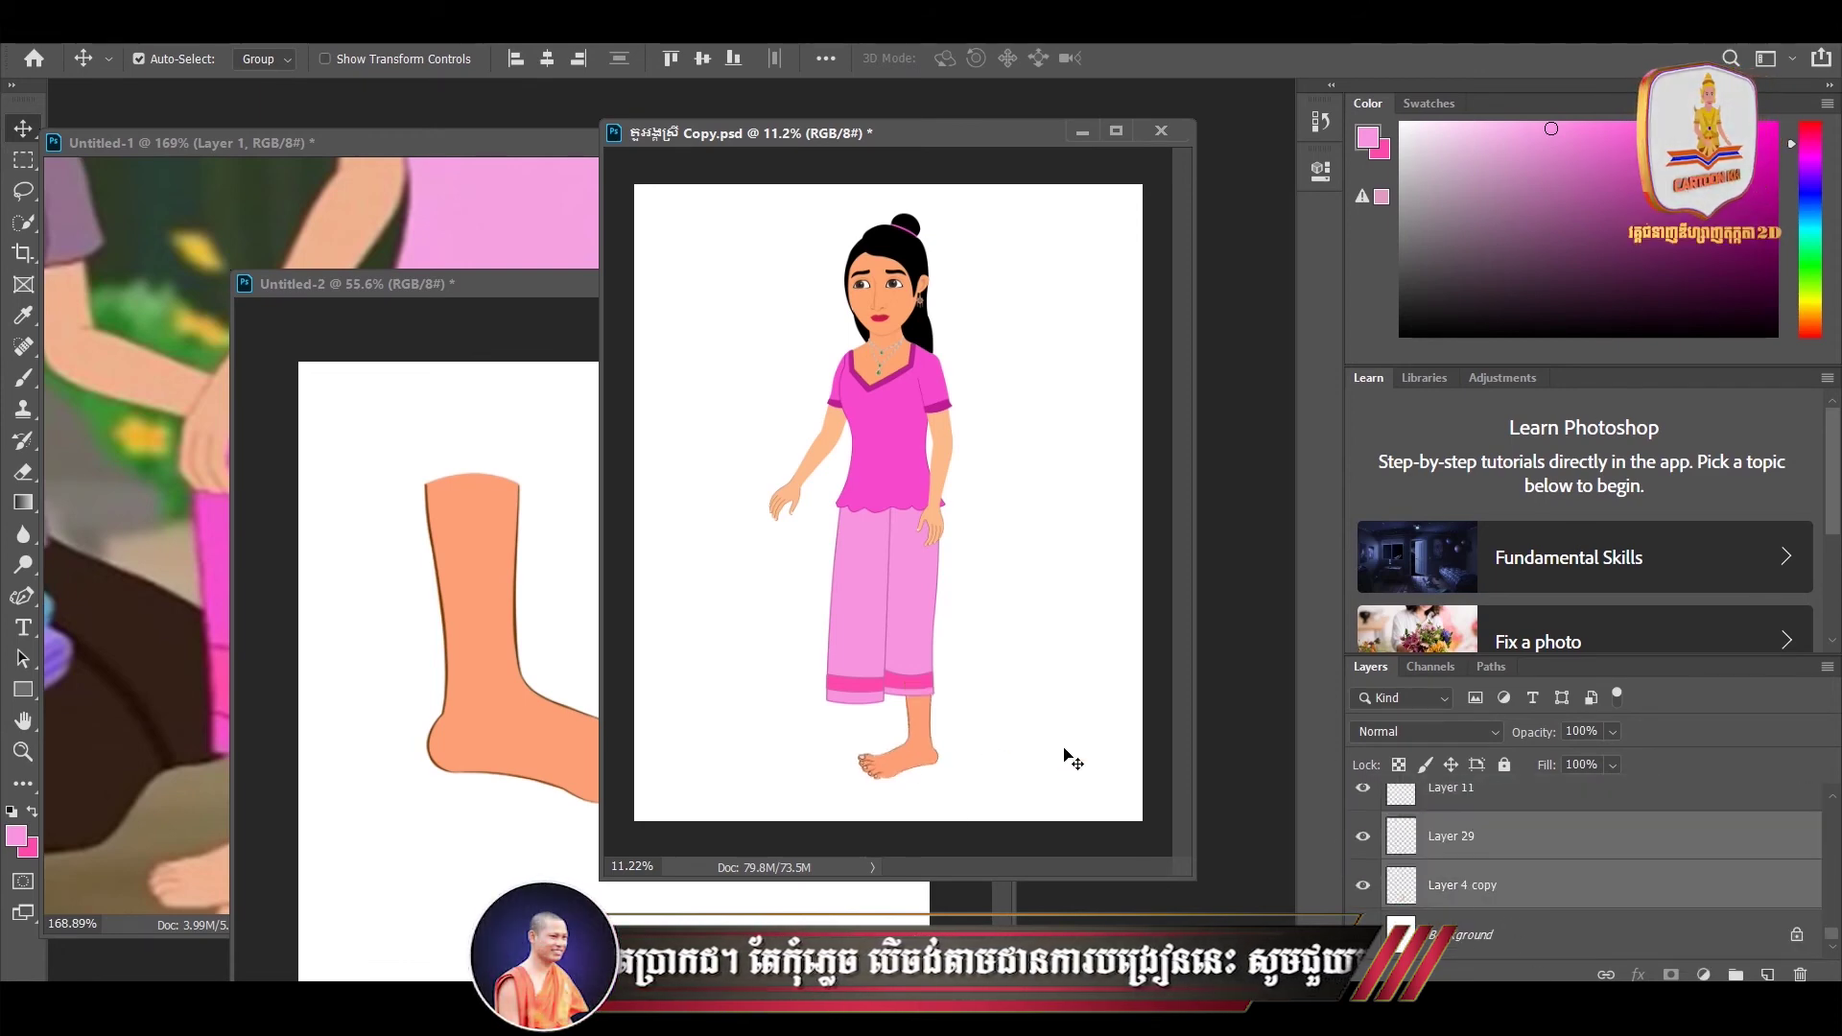
left_click(998, 768)
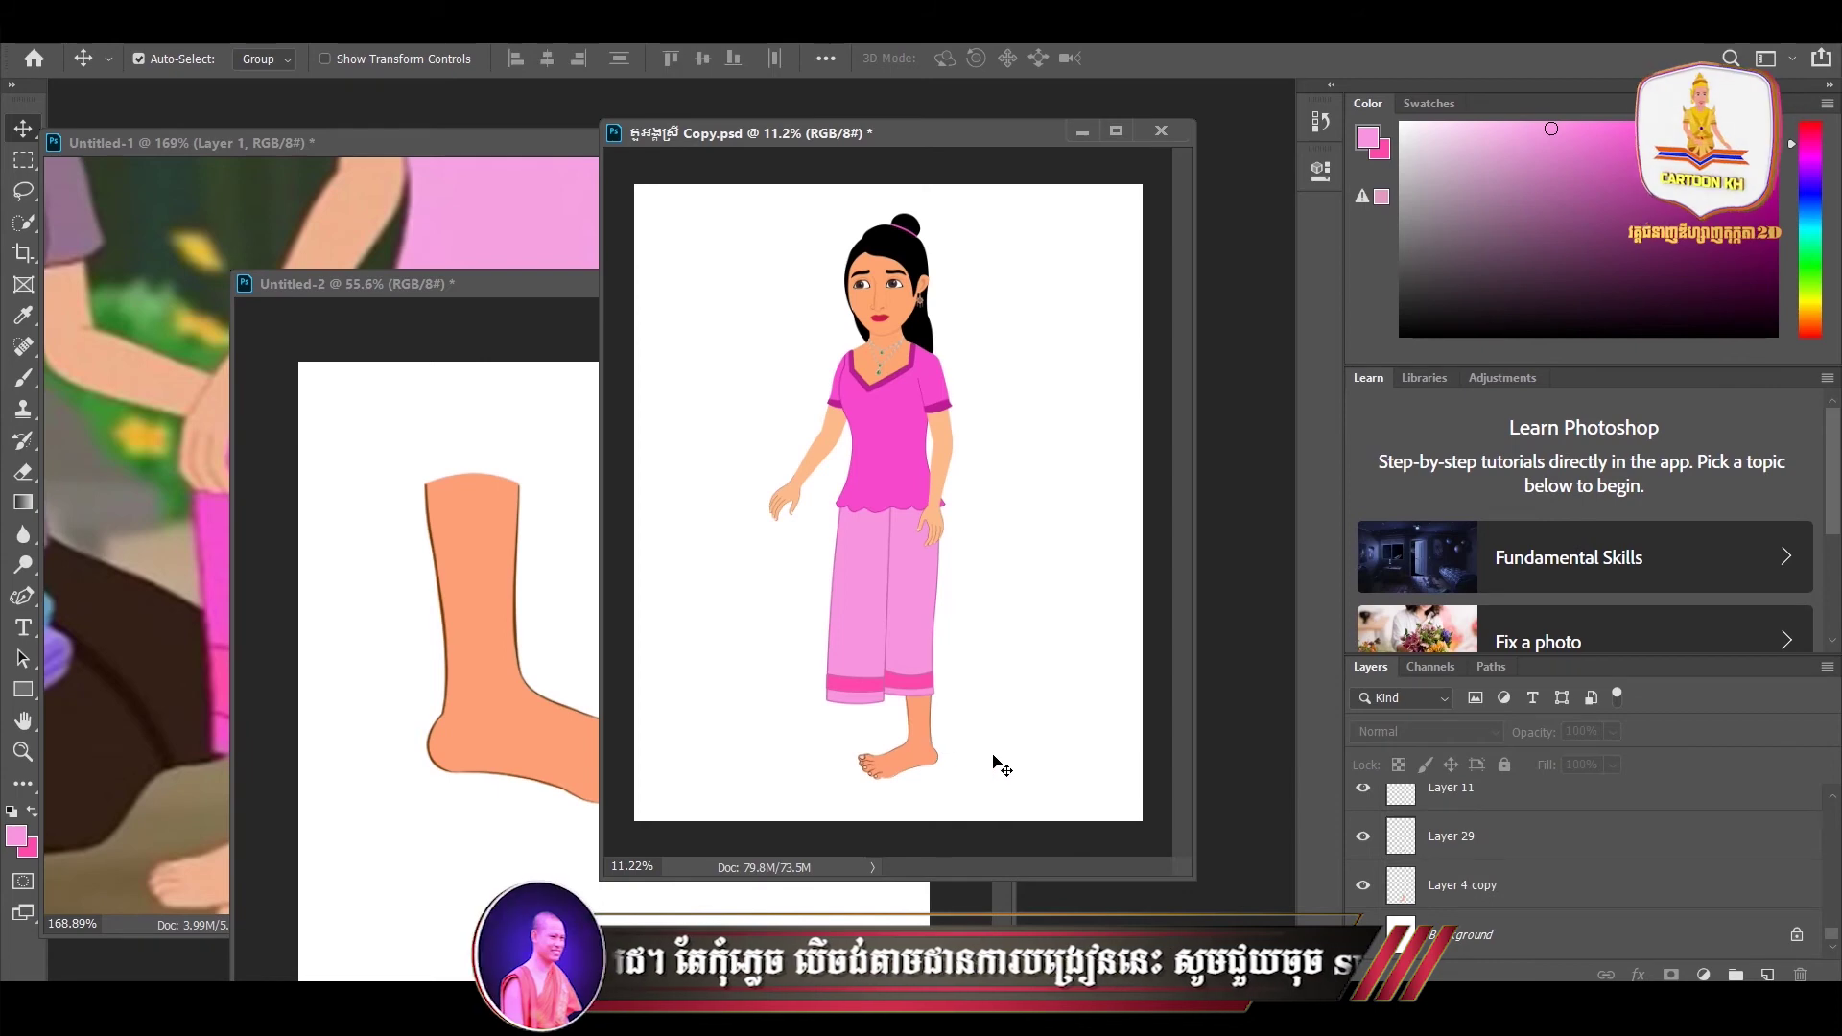
left_click(919, 762)
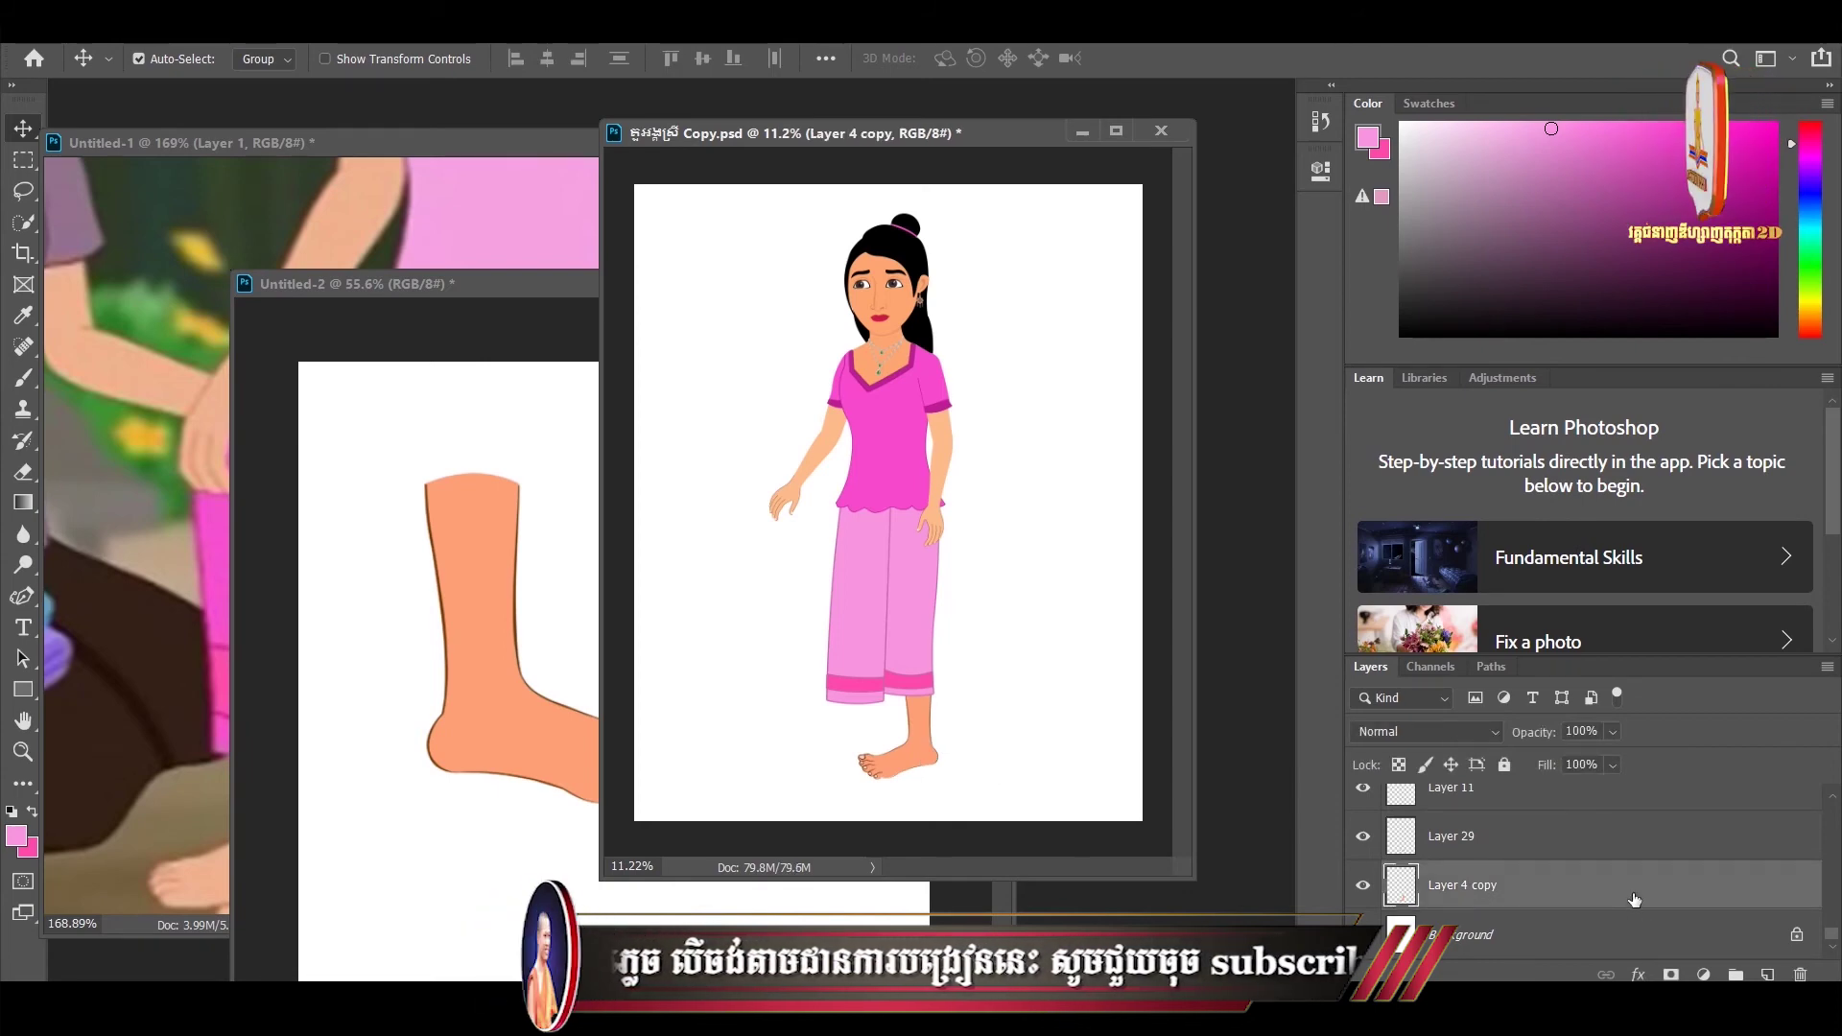
- Give Layer 4 copy a peach fcba8a Color Overlay, then bring the feet document back to front
double_click(1040, 461)
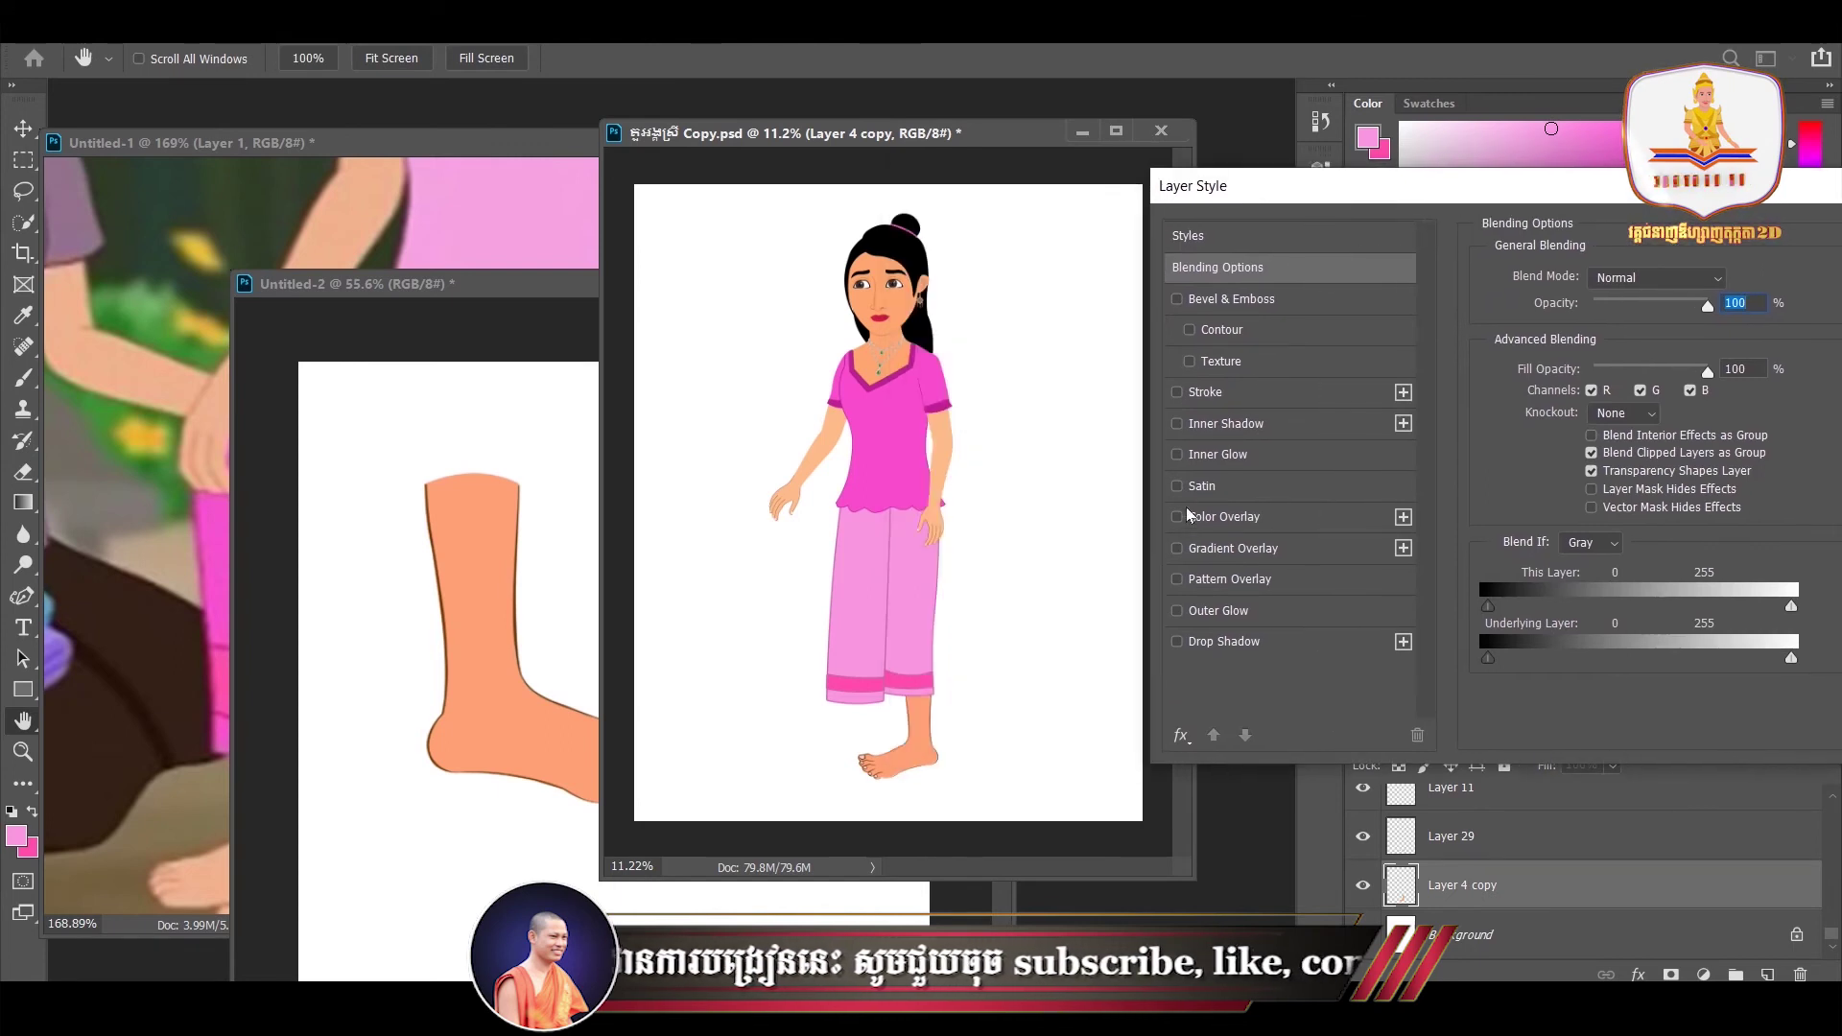
left_click(1215, 518)
left_click(1741, 279)
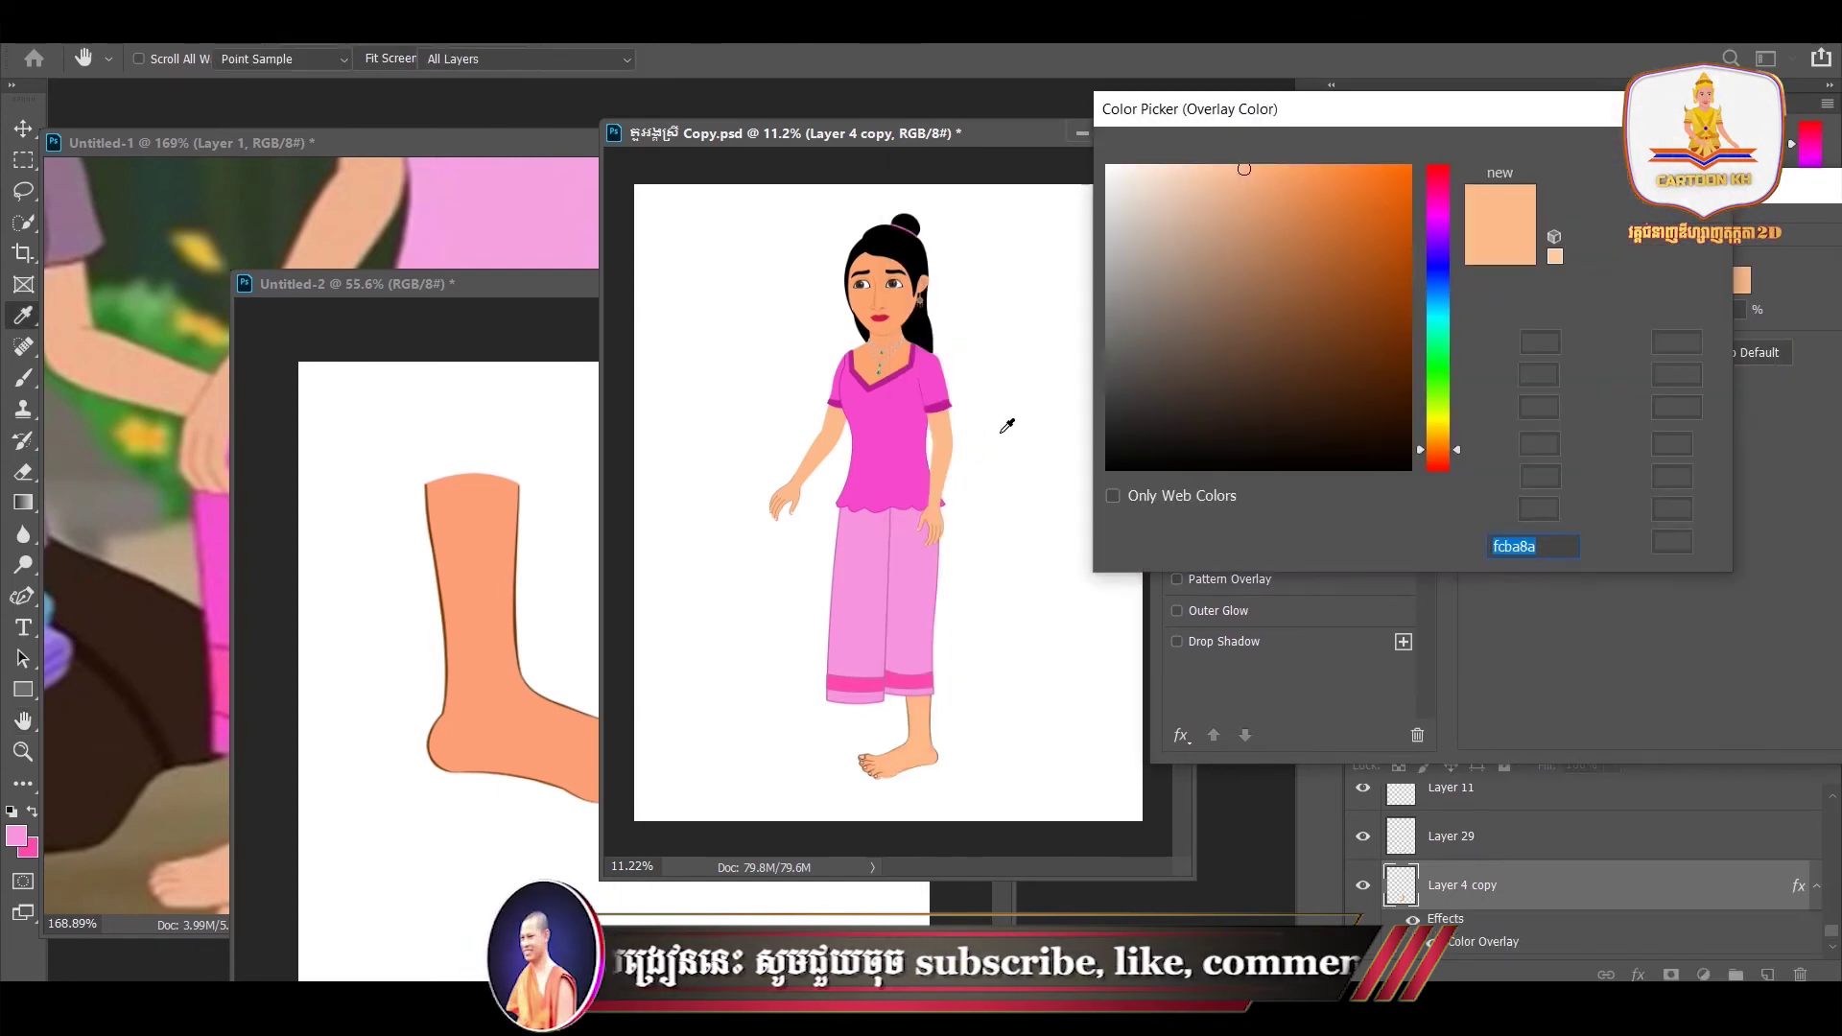
left_click(1598, 153)
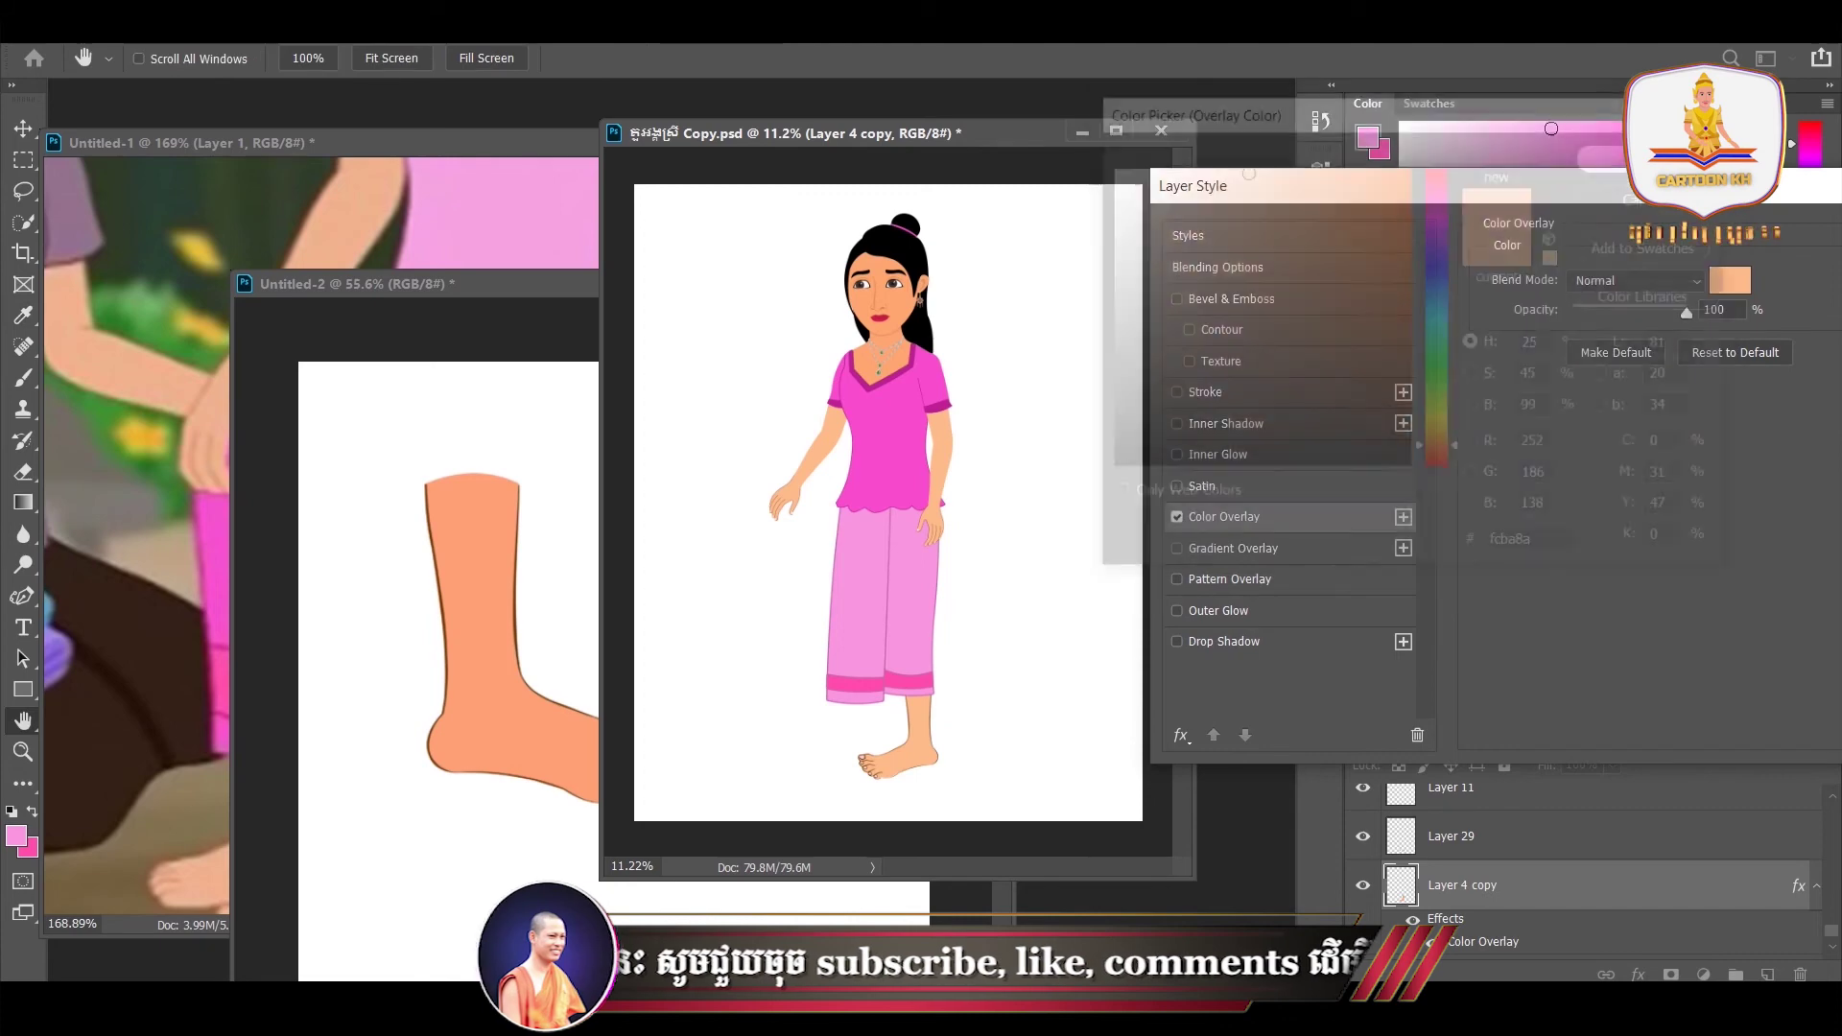
left_click_drag(1728, 190, 1511, 192)
left_click(1780, 243)
mouse_move(878, 758)
left_mouse_down()
mouse_move(562, 710)
mouse_move(572, 765)
left_mouse_up()
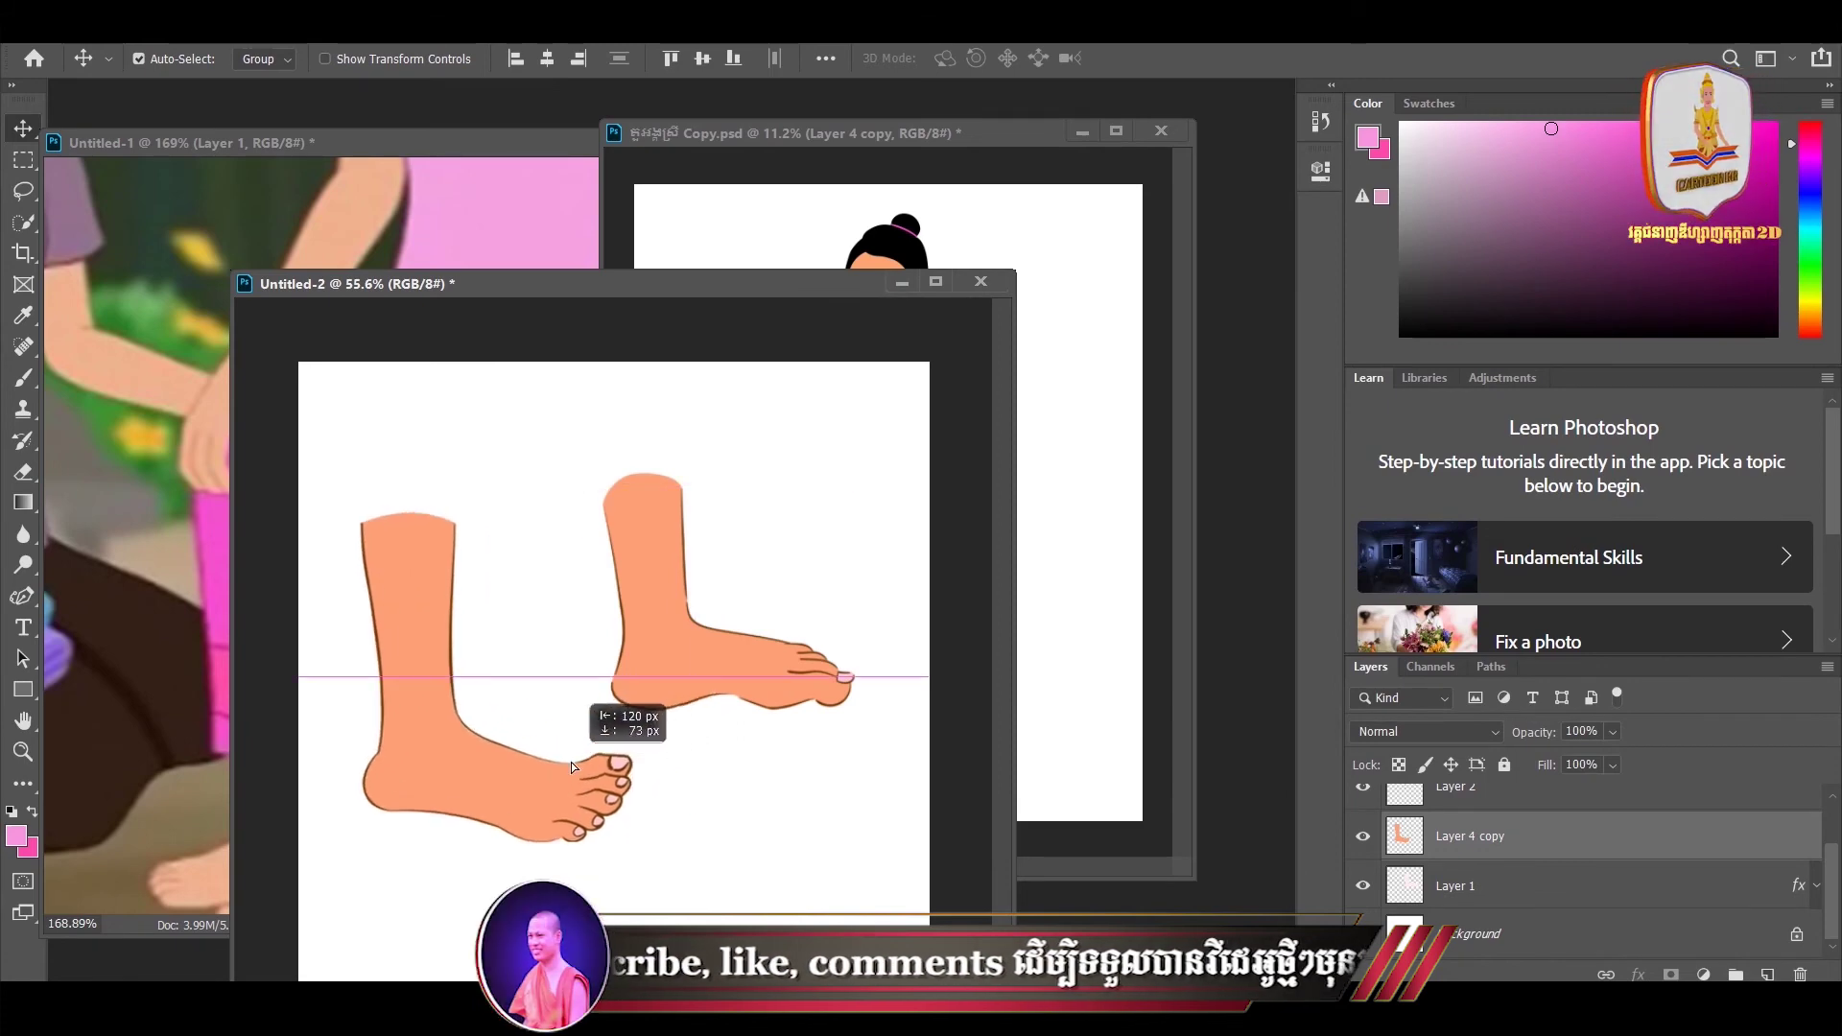
- Copy the left foot into Copy.psd again, flip it horizontally, enlarge and tilt it
key("Delete")
mouse_move(562, 466)
left_mouse_down()
mouse_move(822, 731)
mouse_move(1085, 710)
mouse_move(792, 739)
left_mouse_up()
key("ctrl+t")
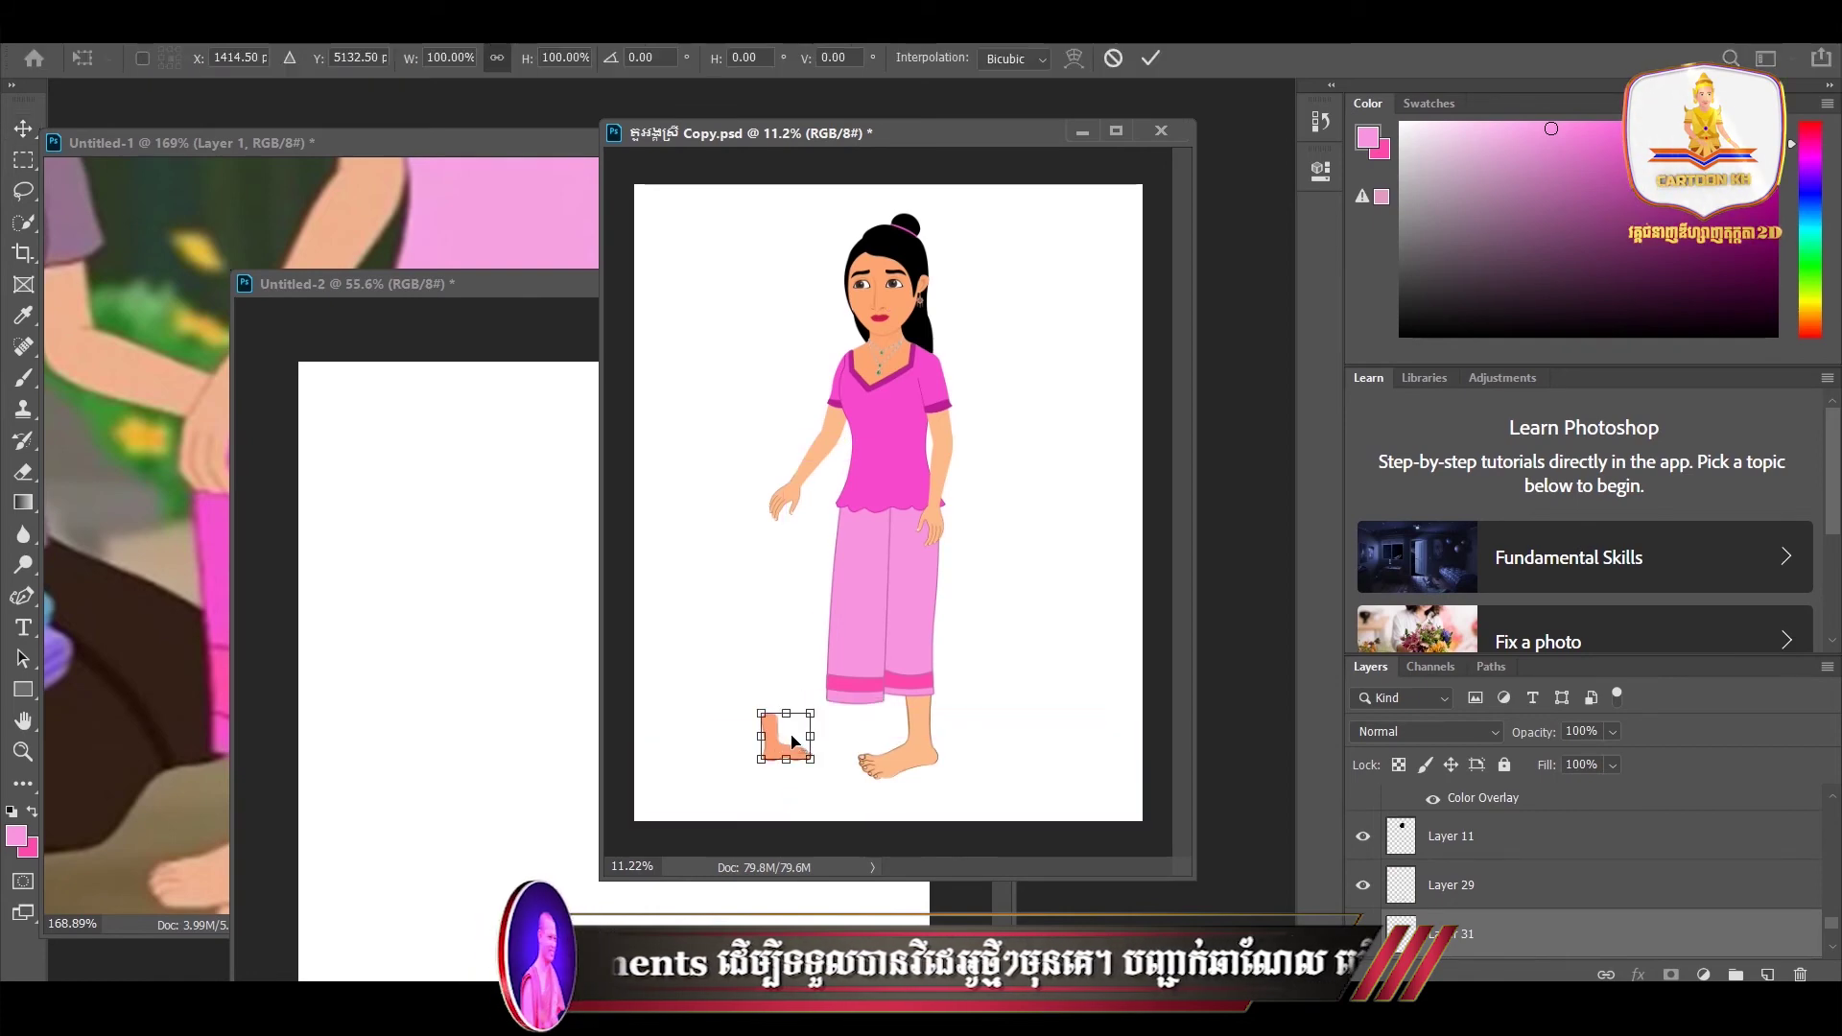
right_click(792, 740)
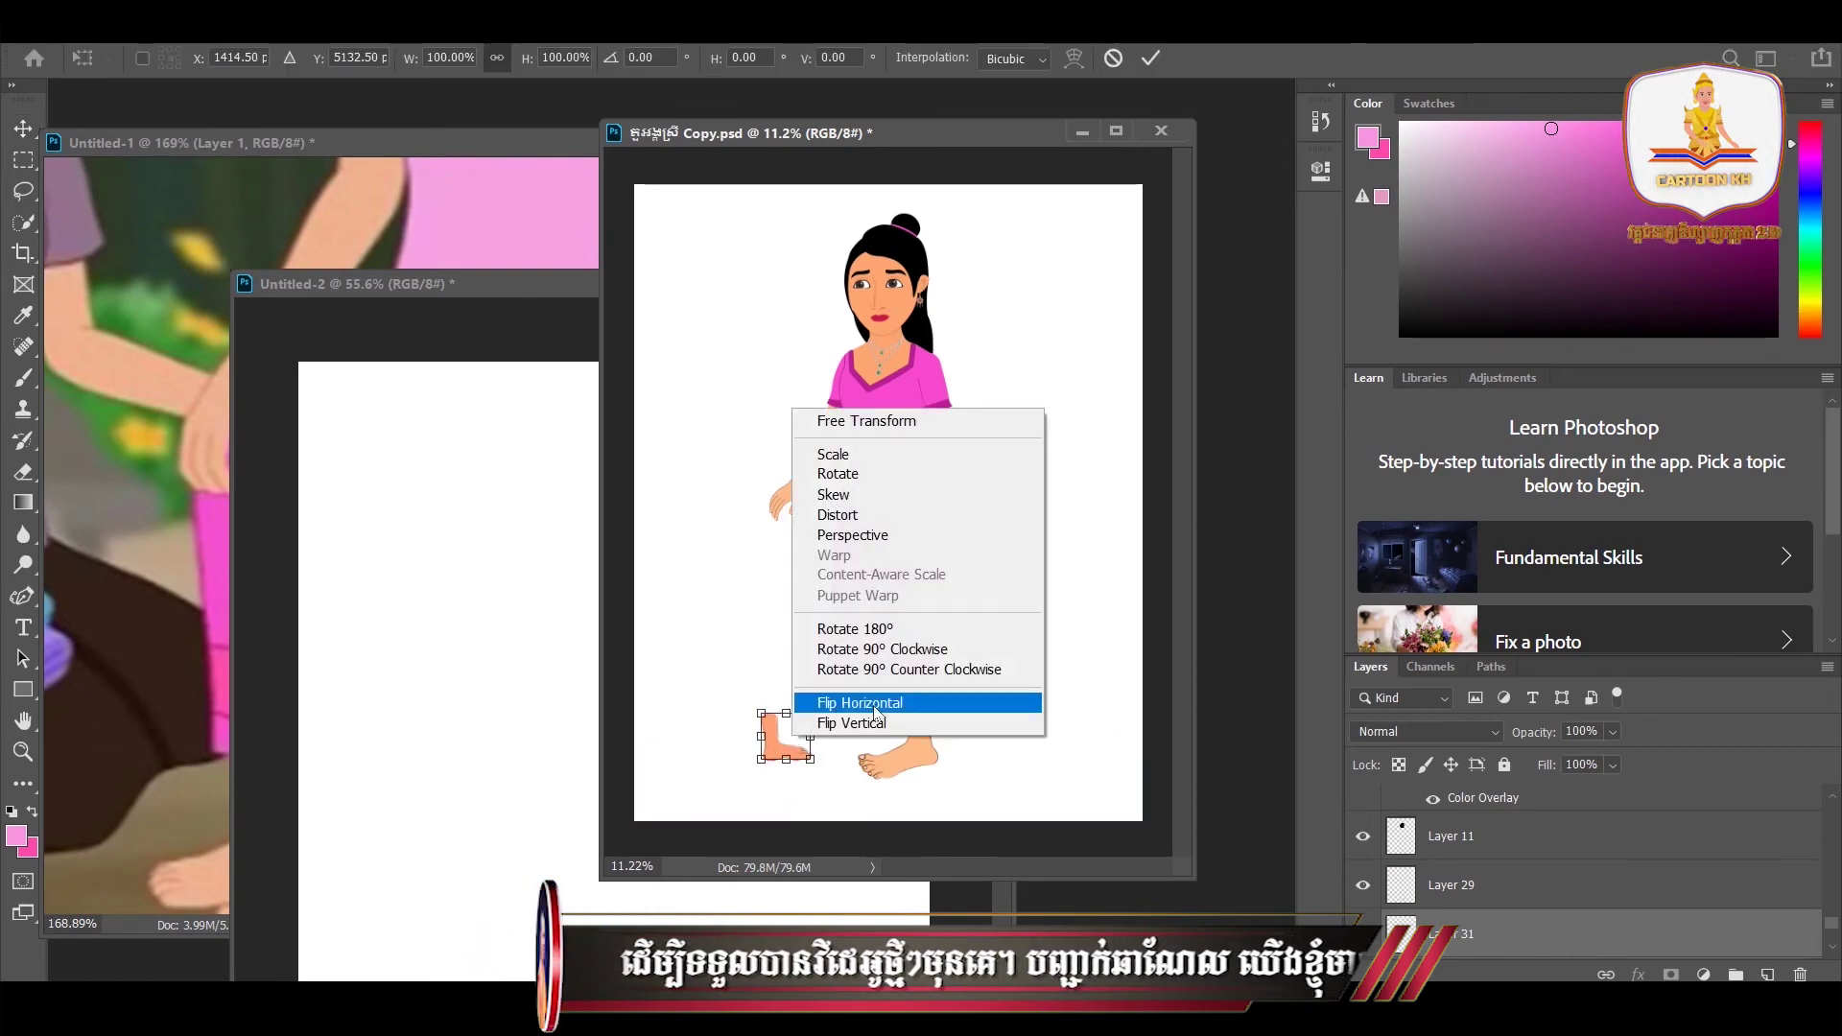
left_click(835, 702)
left_click_drag(809, 714, 821, 663)
left_click_drag(857, 785, 844, 736)
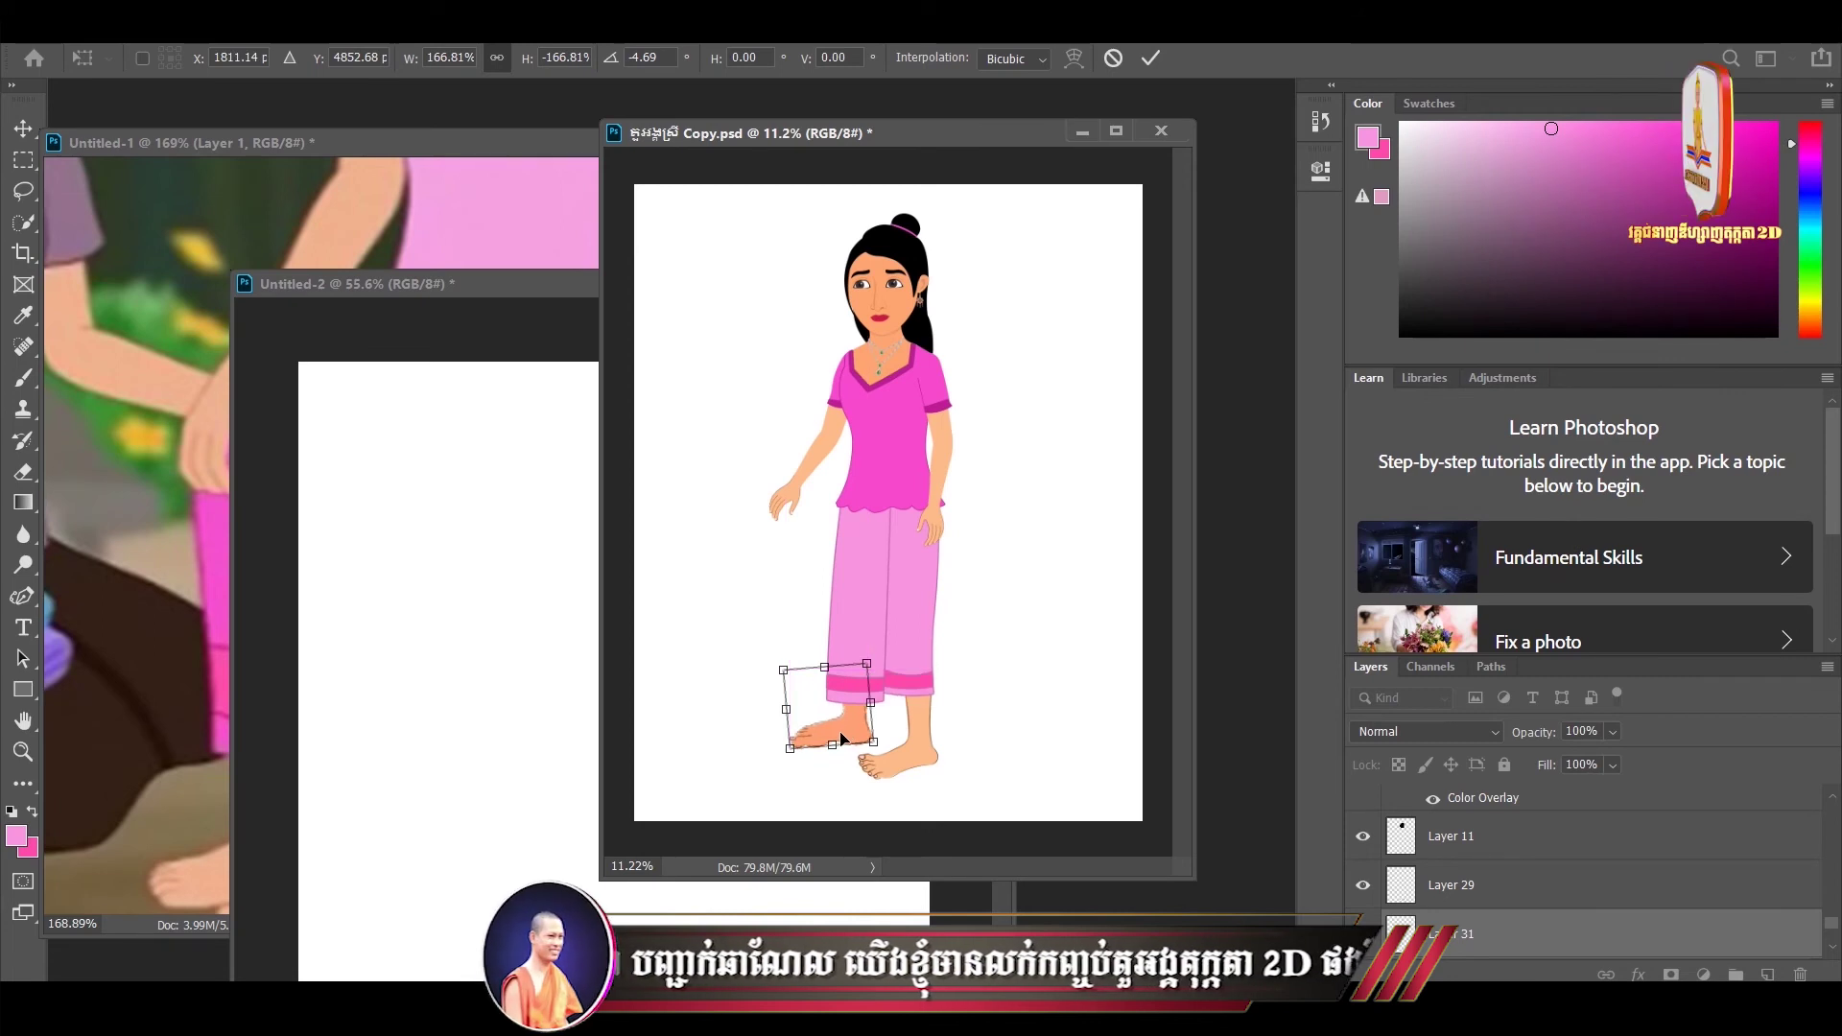
- Shrink the second foot slightly and set it under the left trouser leg, committing the transform
scroll(842, 738, "up", 3)
scroll(841, 741, "up", 3)
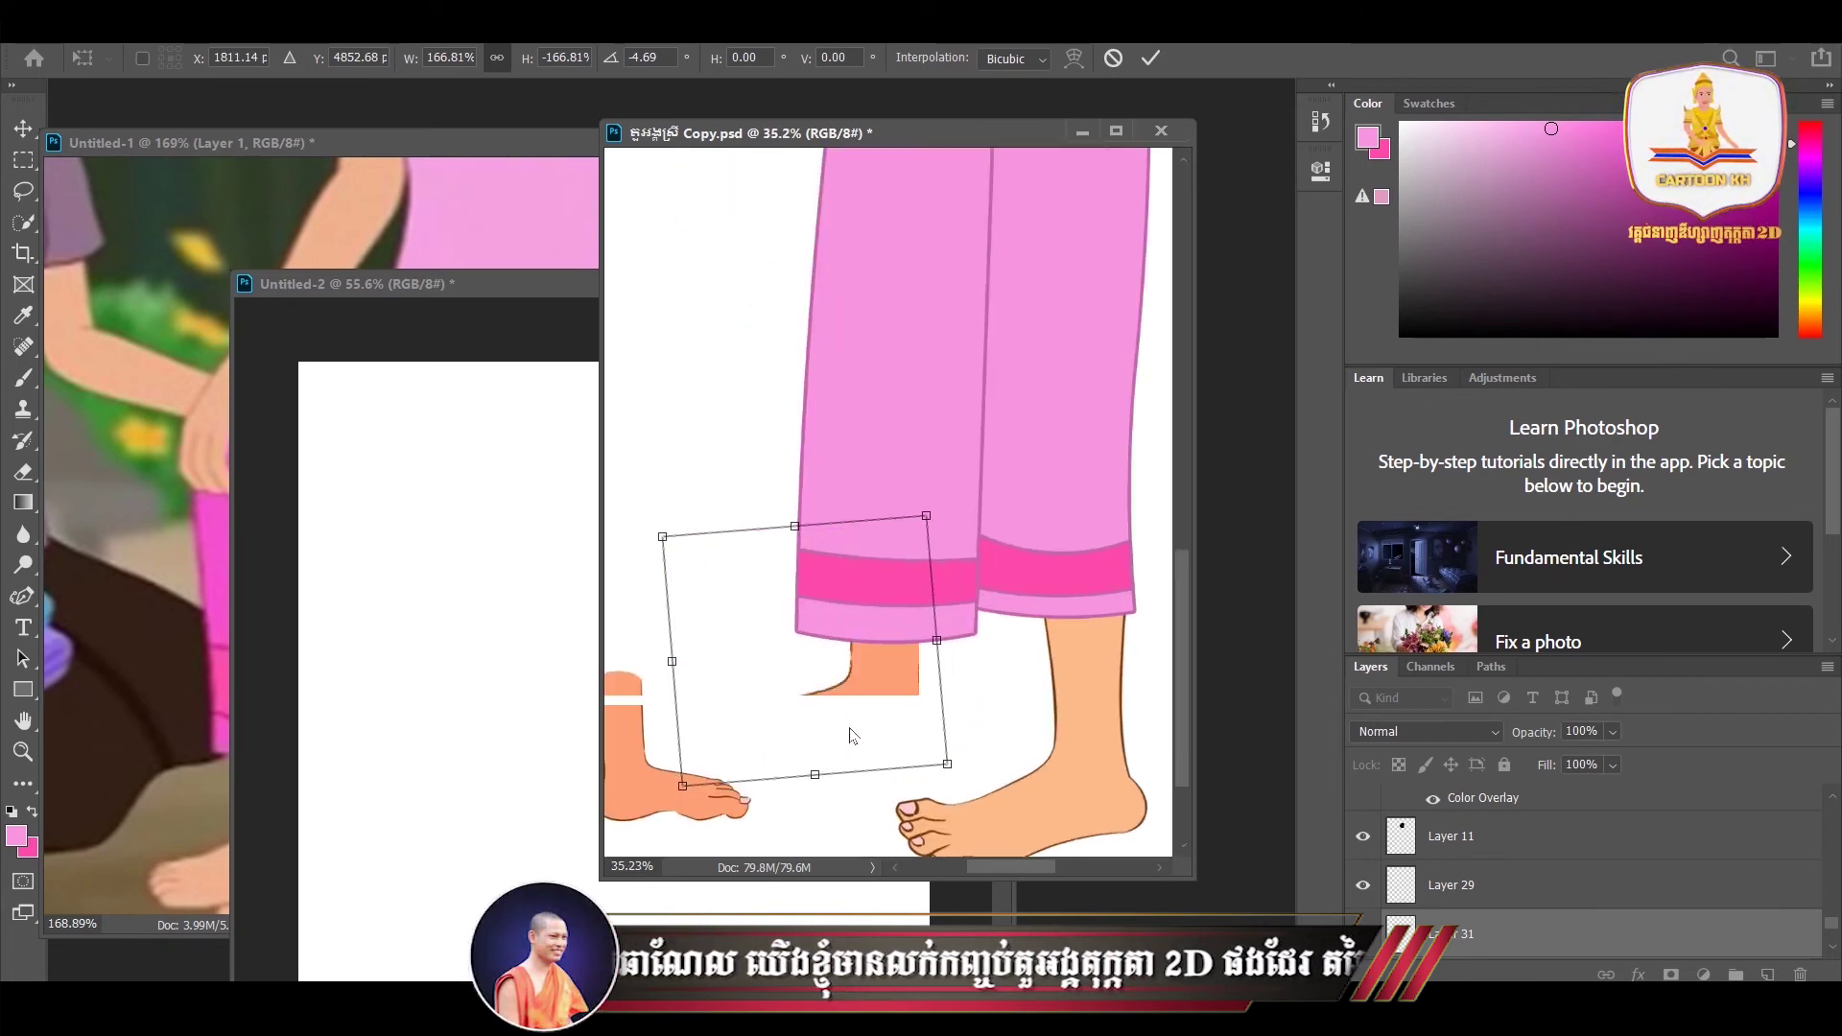
left_click_drag(842, 685, 866, 624)
left_click_drag(943, 437, 919, 467)
left_click_drag(912, 485, 897, 497)
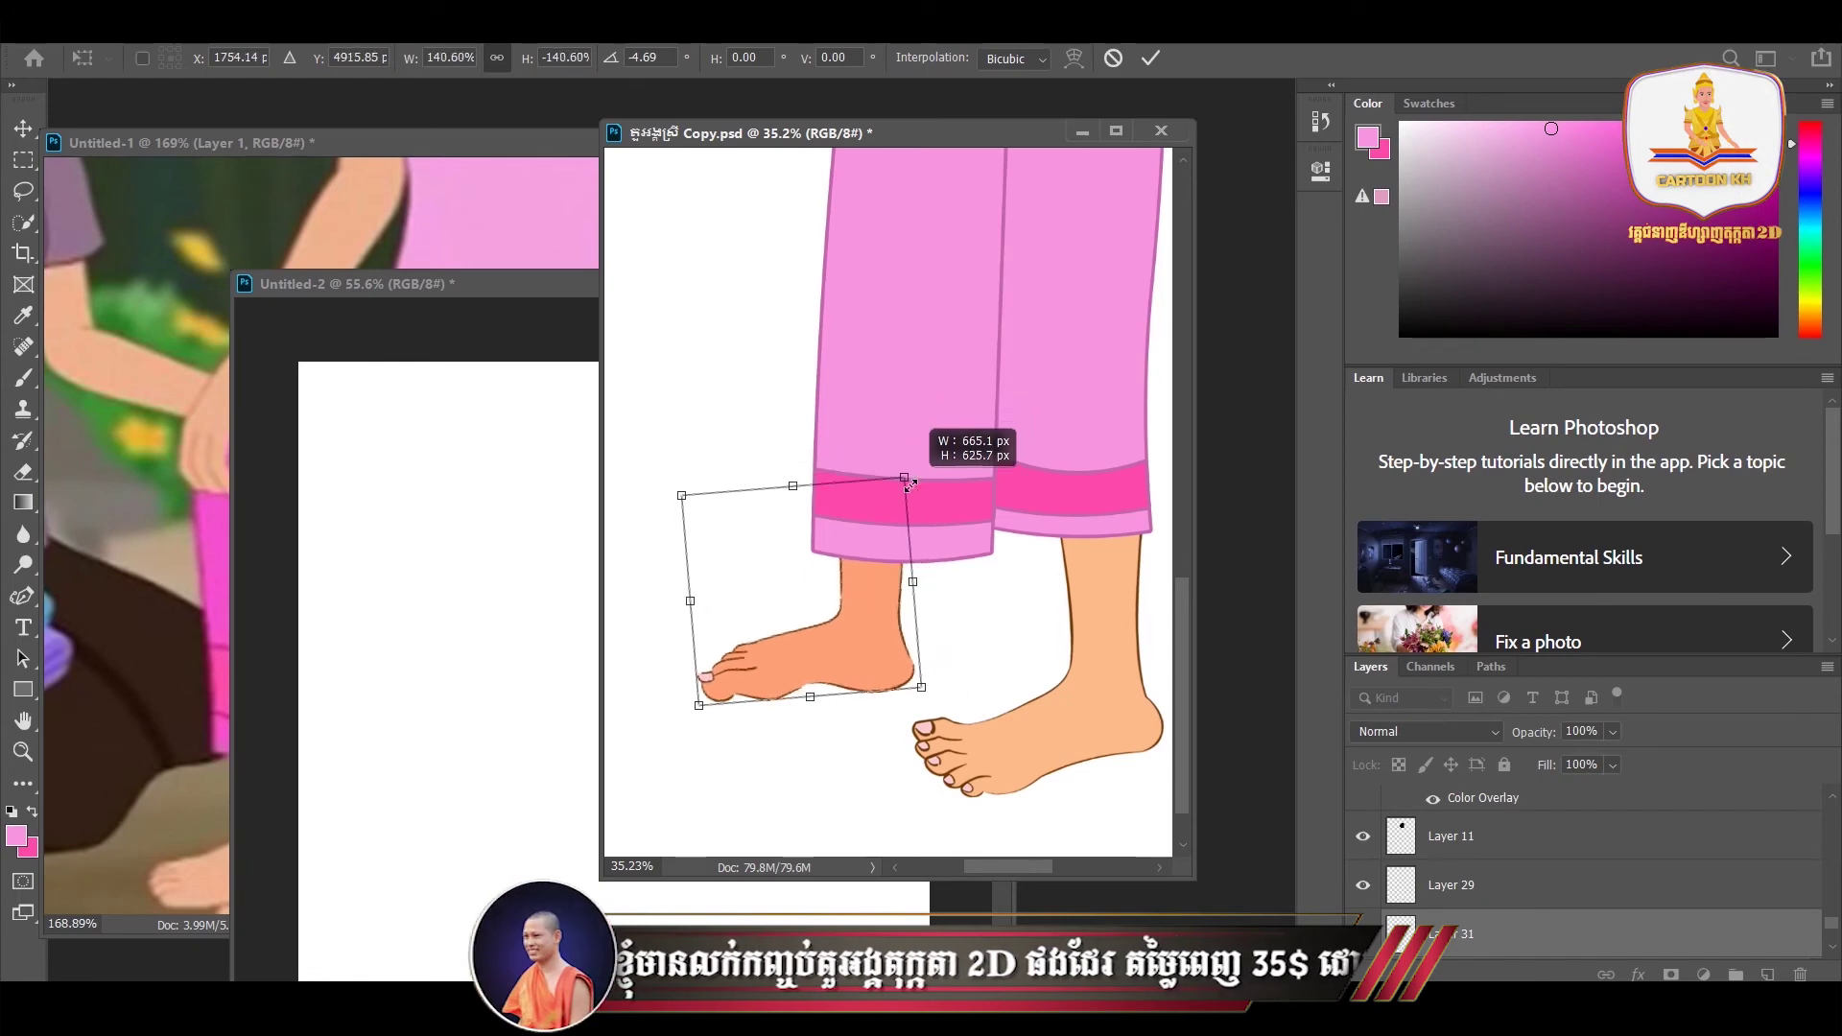
left_click_drag(865, 645, 867, 662)
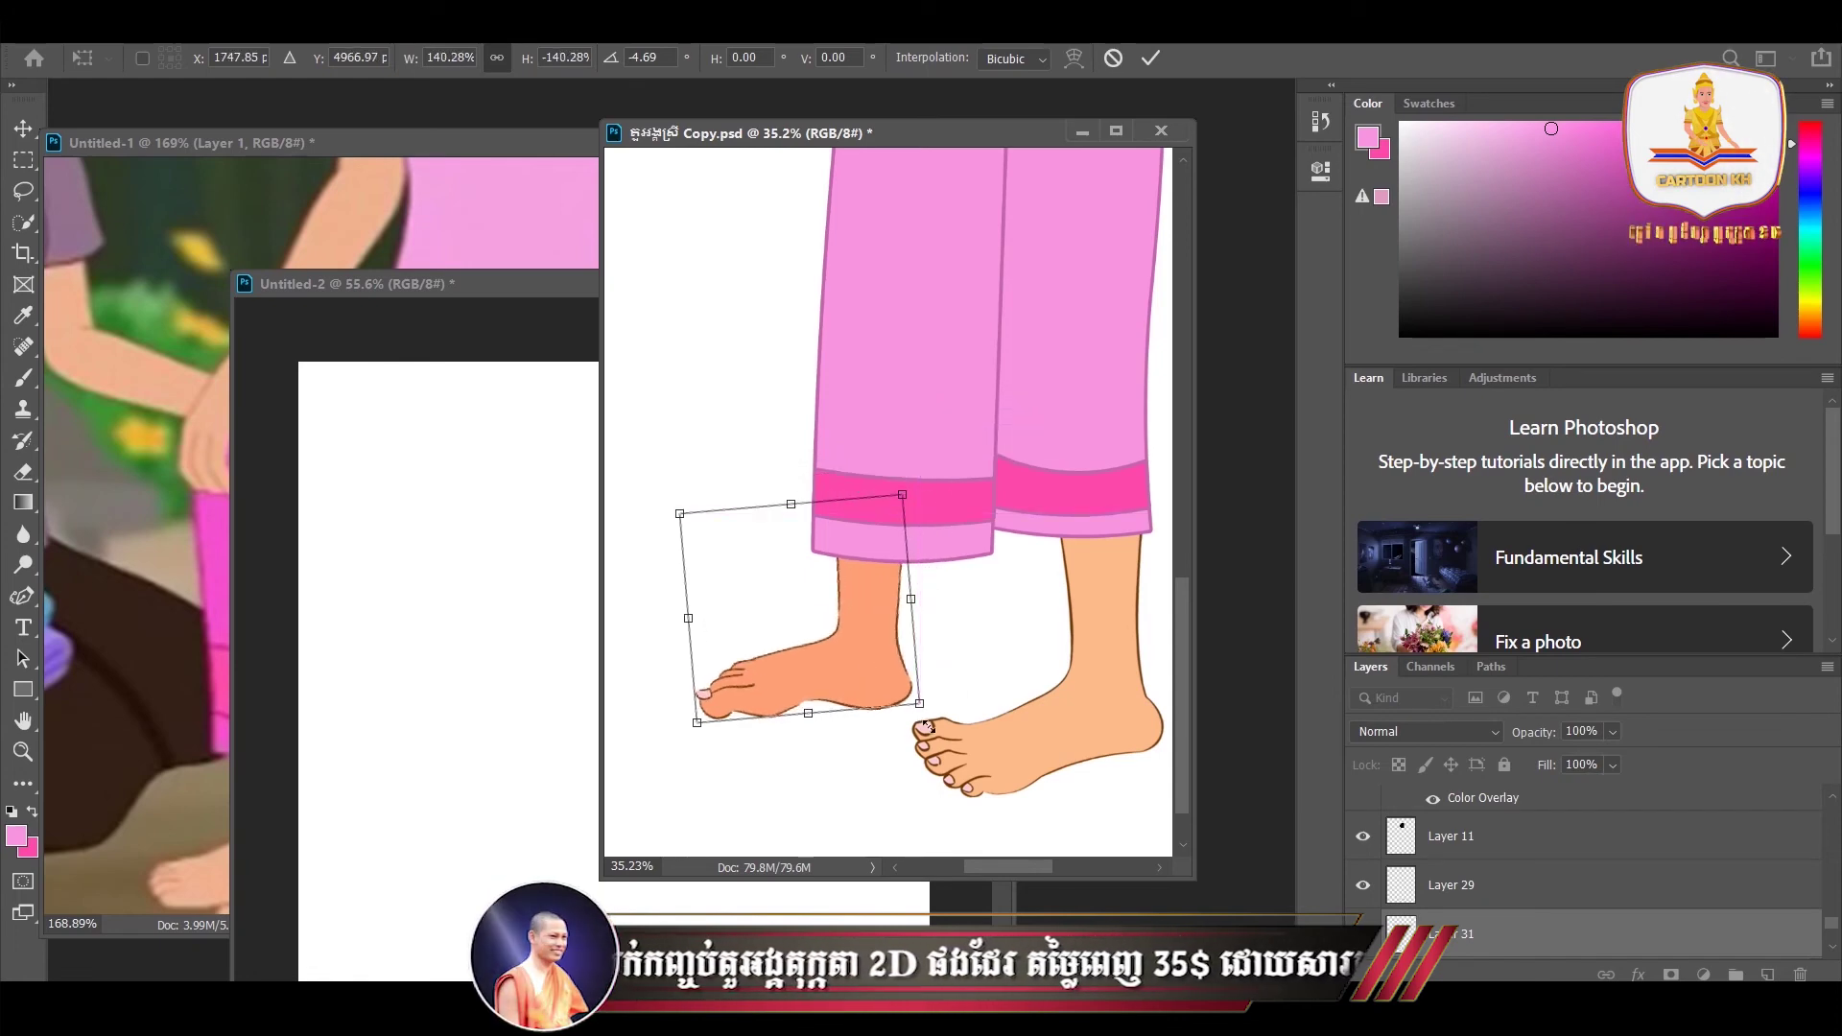
left_click_drag(926, 730, 931, 727)
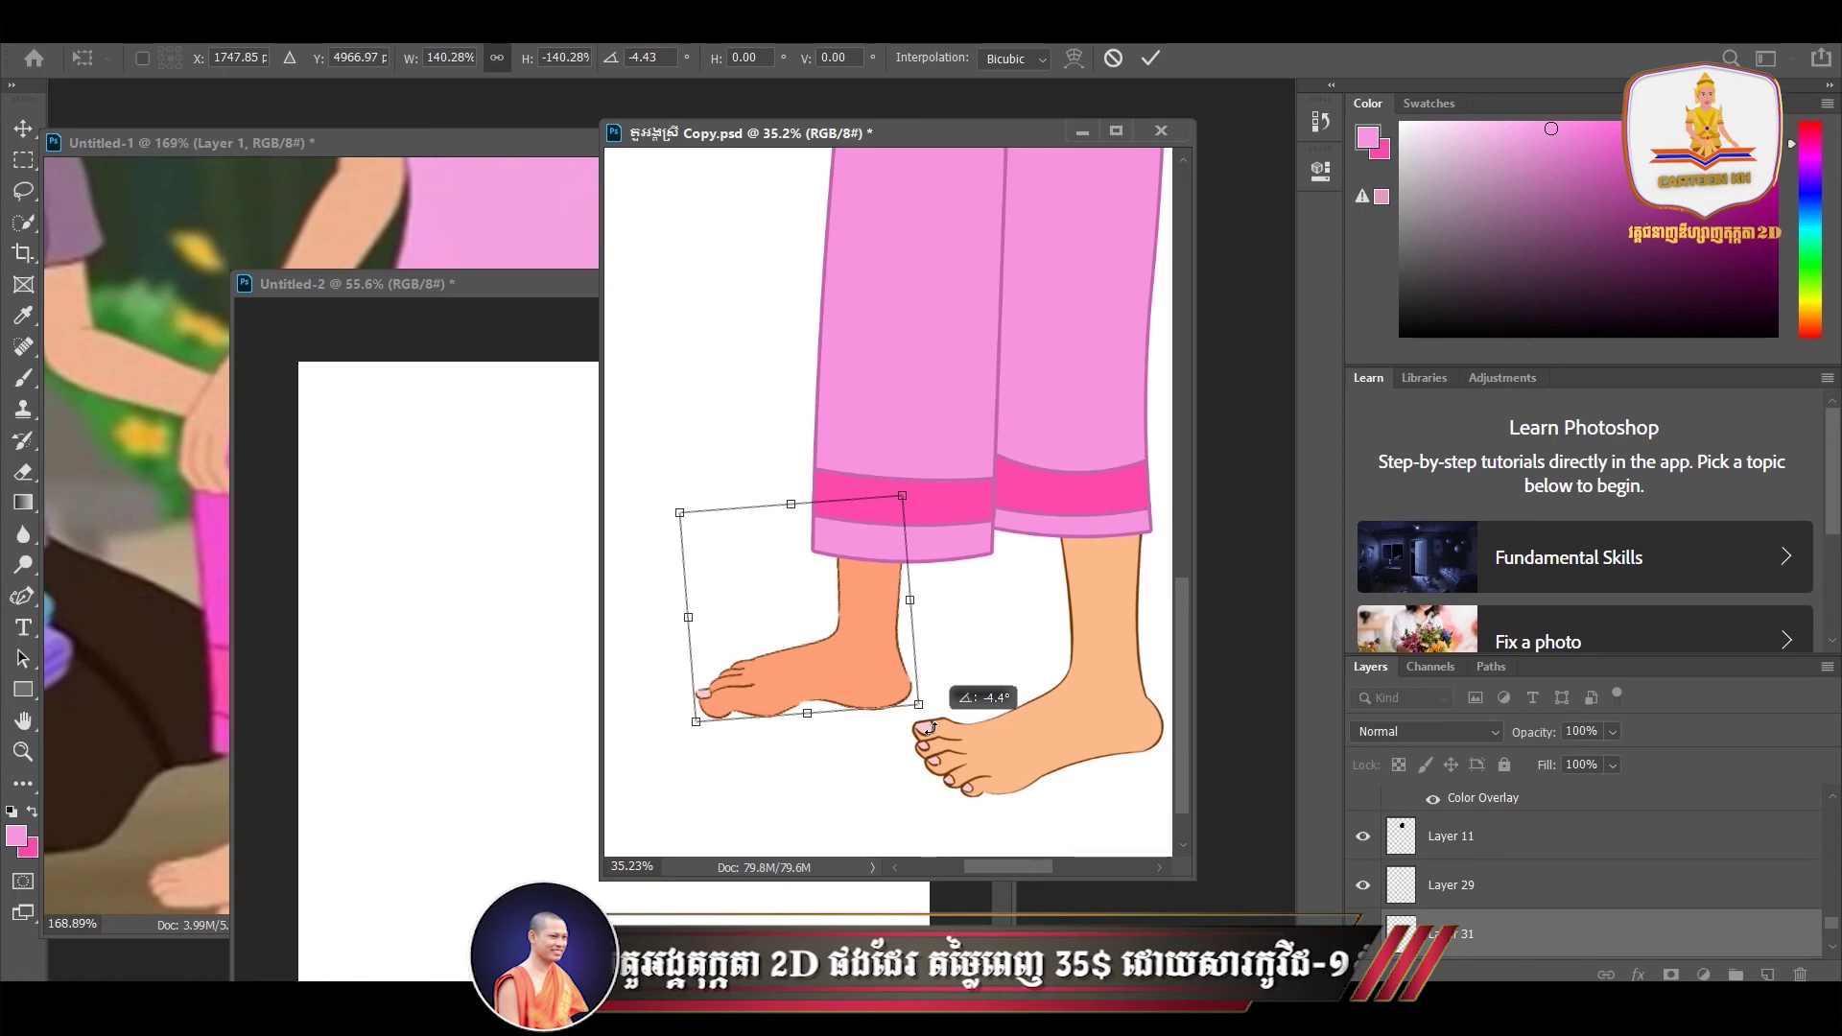
key("Return")
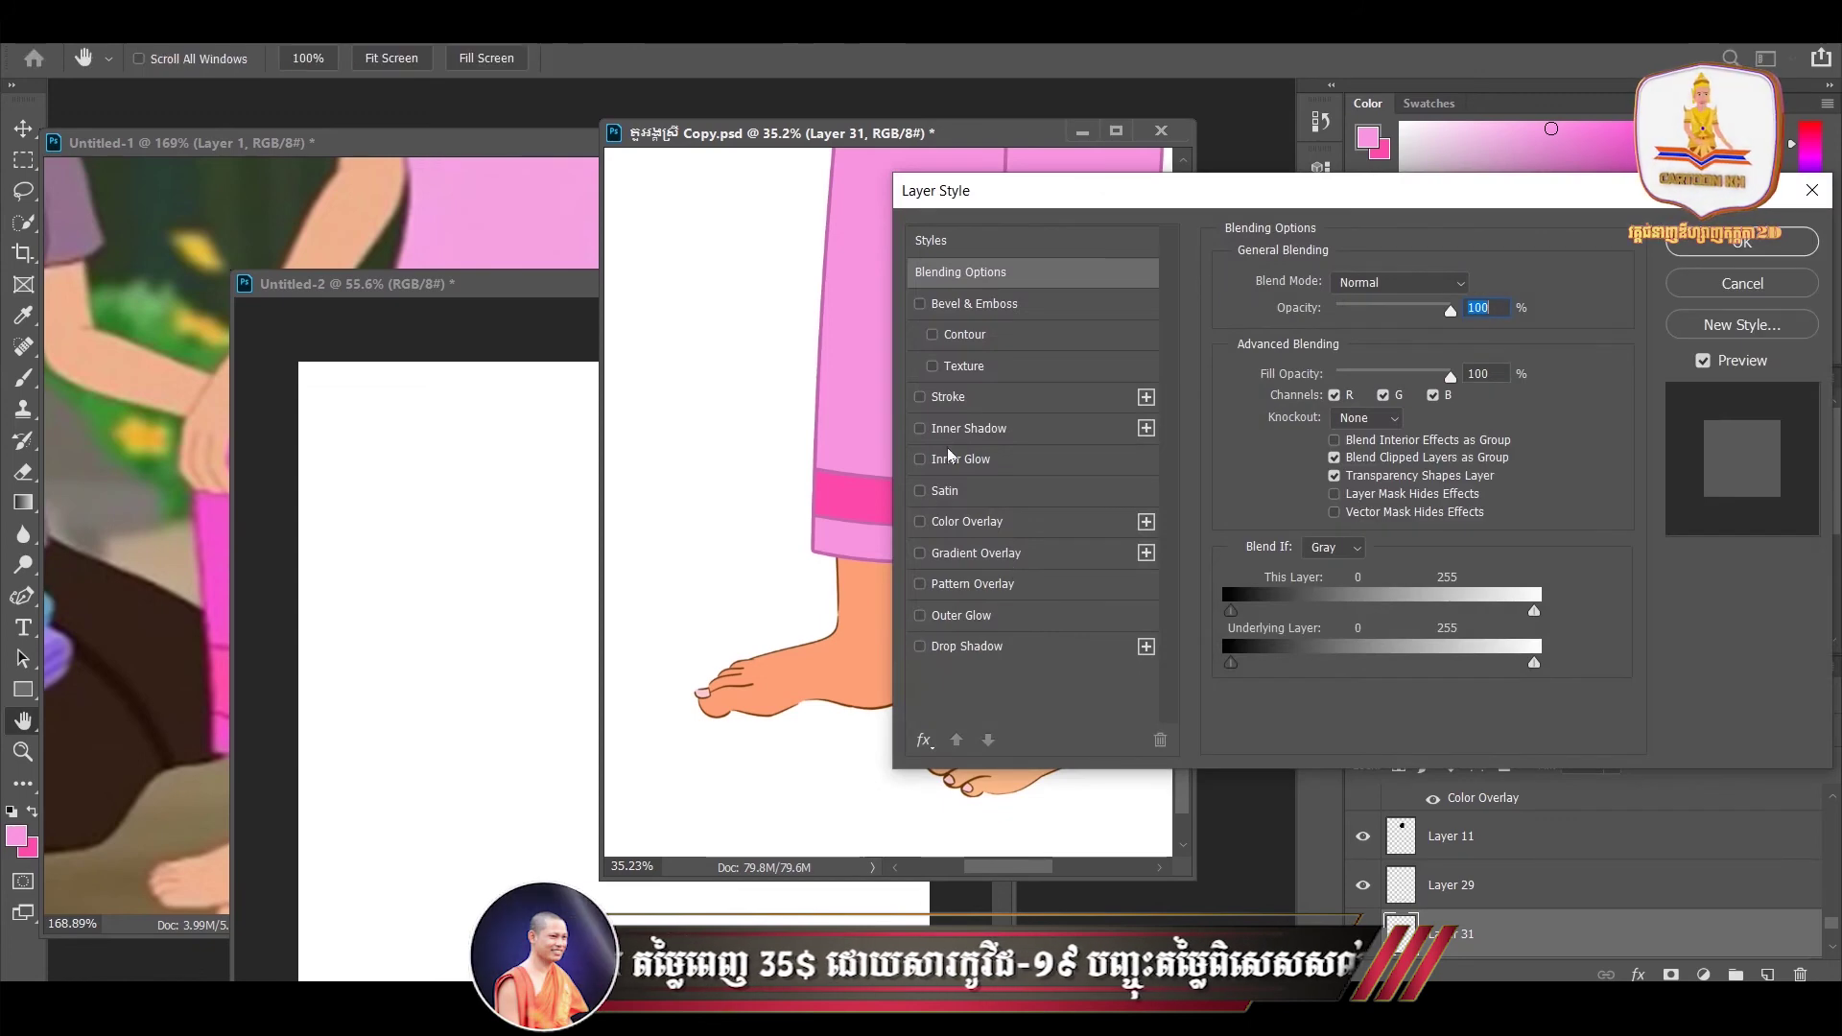
- Apply the peach Color Overlay to the second foot, then move it up and enlarge it to about 121%
left_click(968, 519)
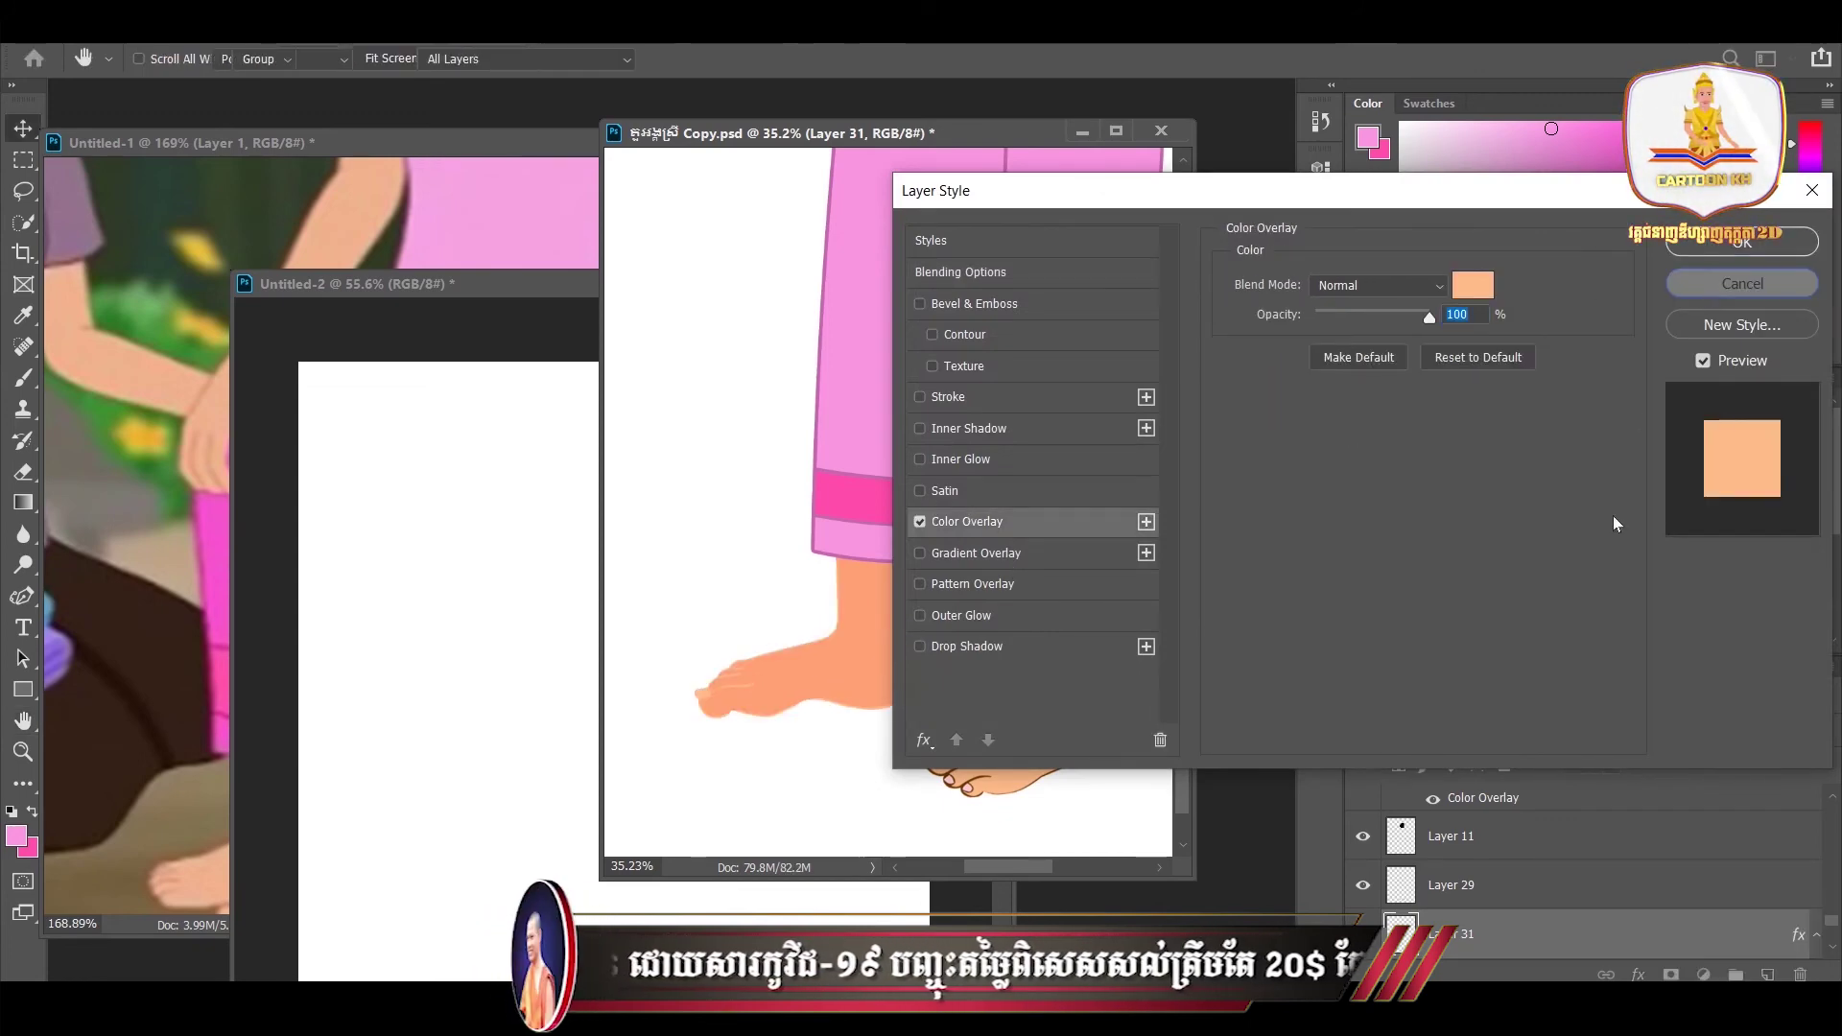
left_click(1742, 243)
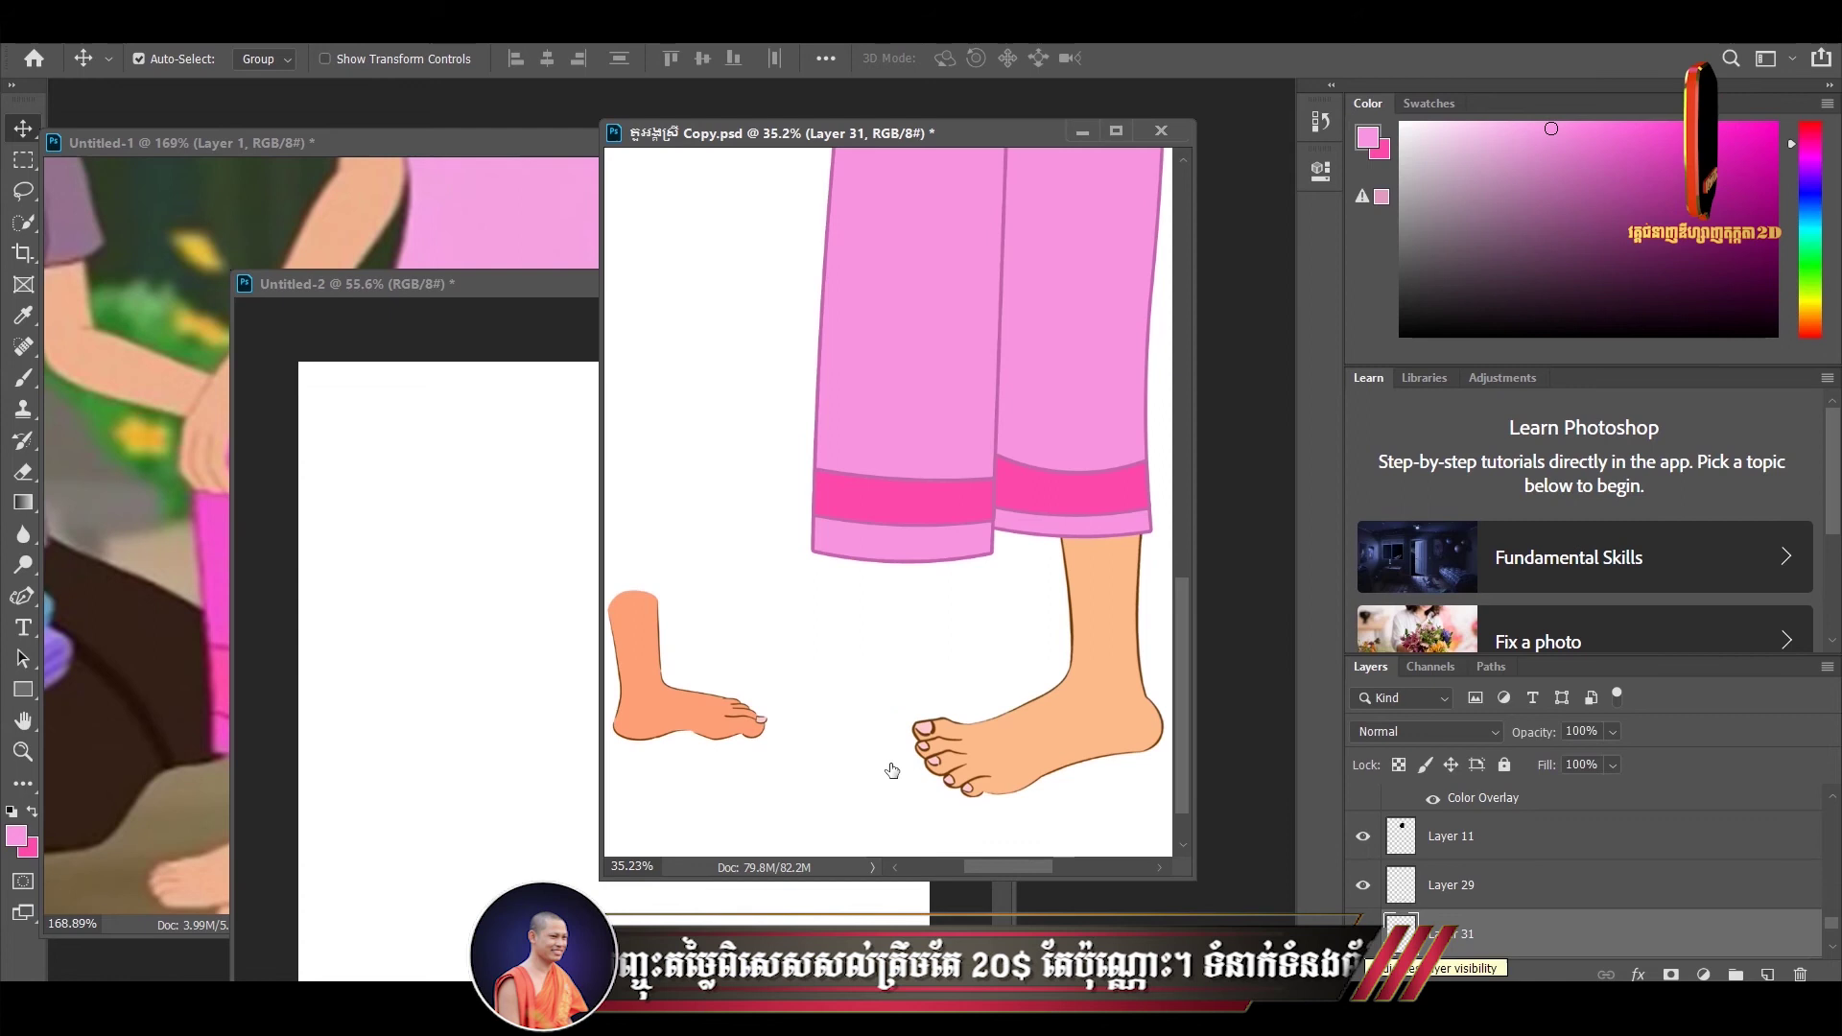
key("ctrl+t")
left_click_drag(745, 684, 860, 641)
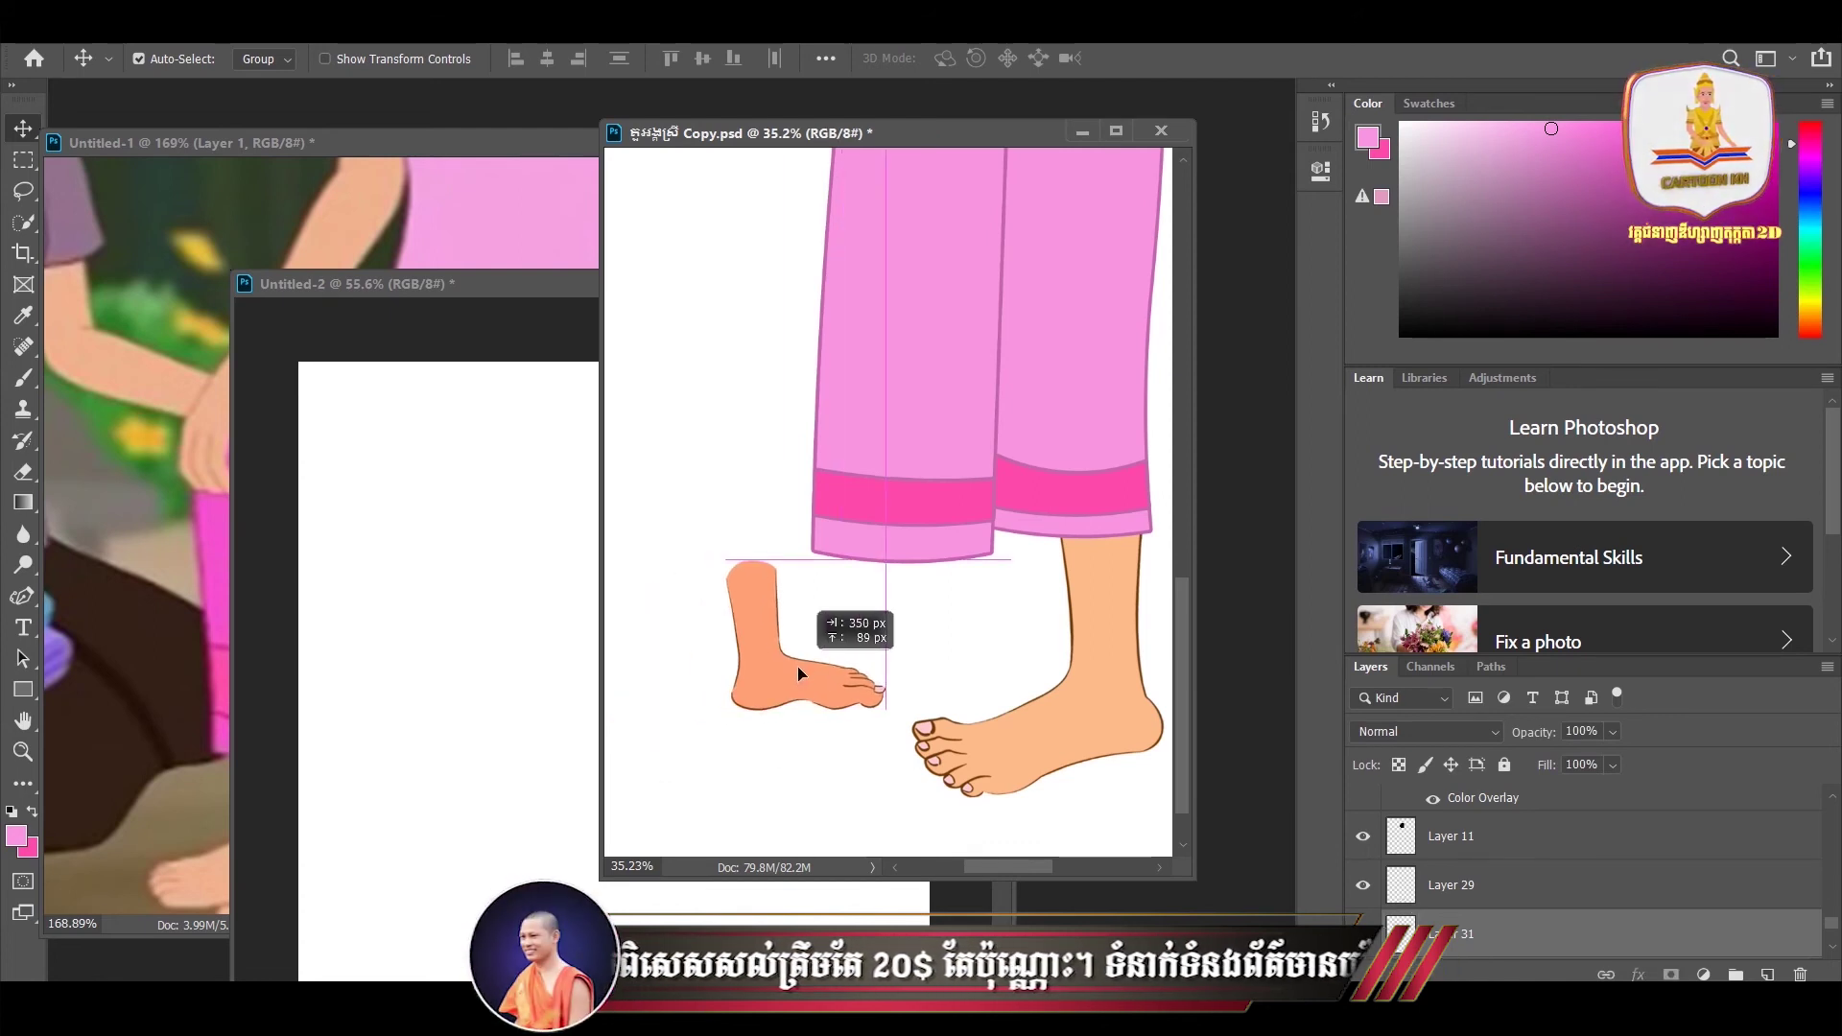
left_click_drag(885, 706, 916, 743)
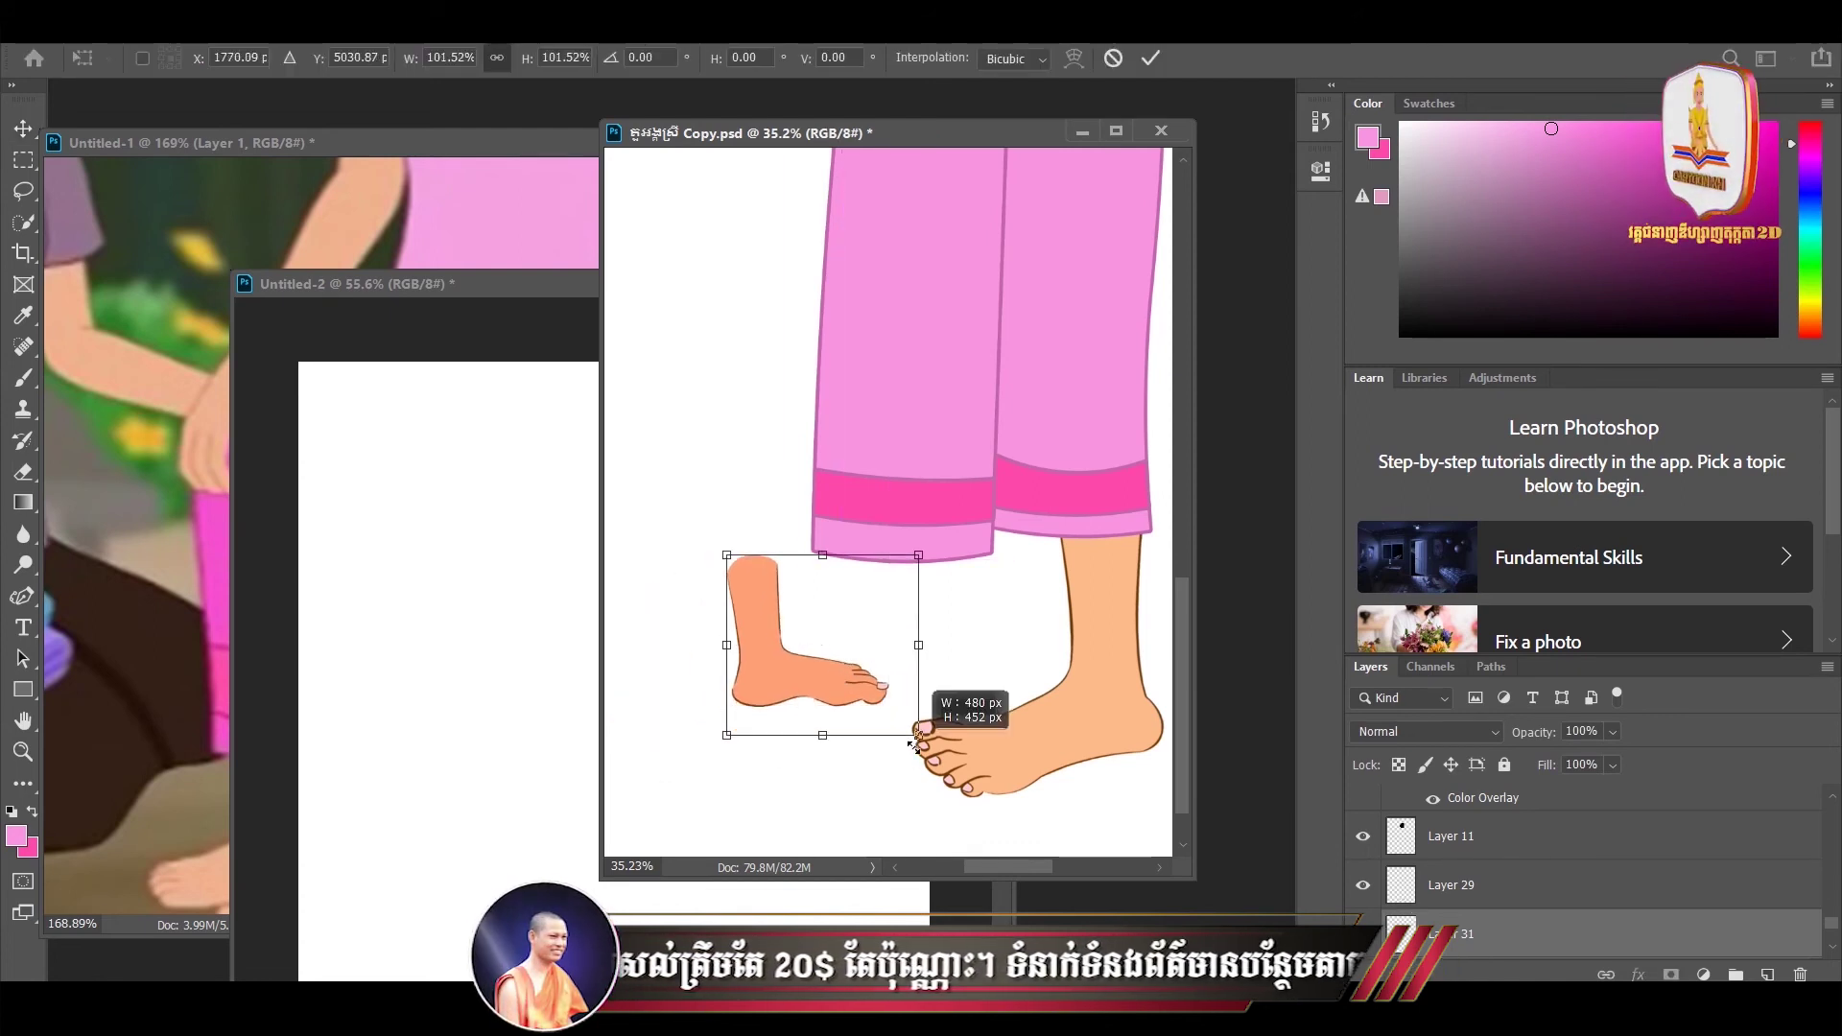
- Flip the foot to face left, tilt it about -5.6° and commit it under the left trouser hem
right_click(788, 693)
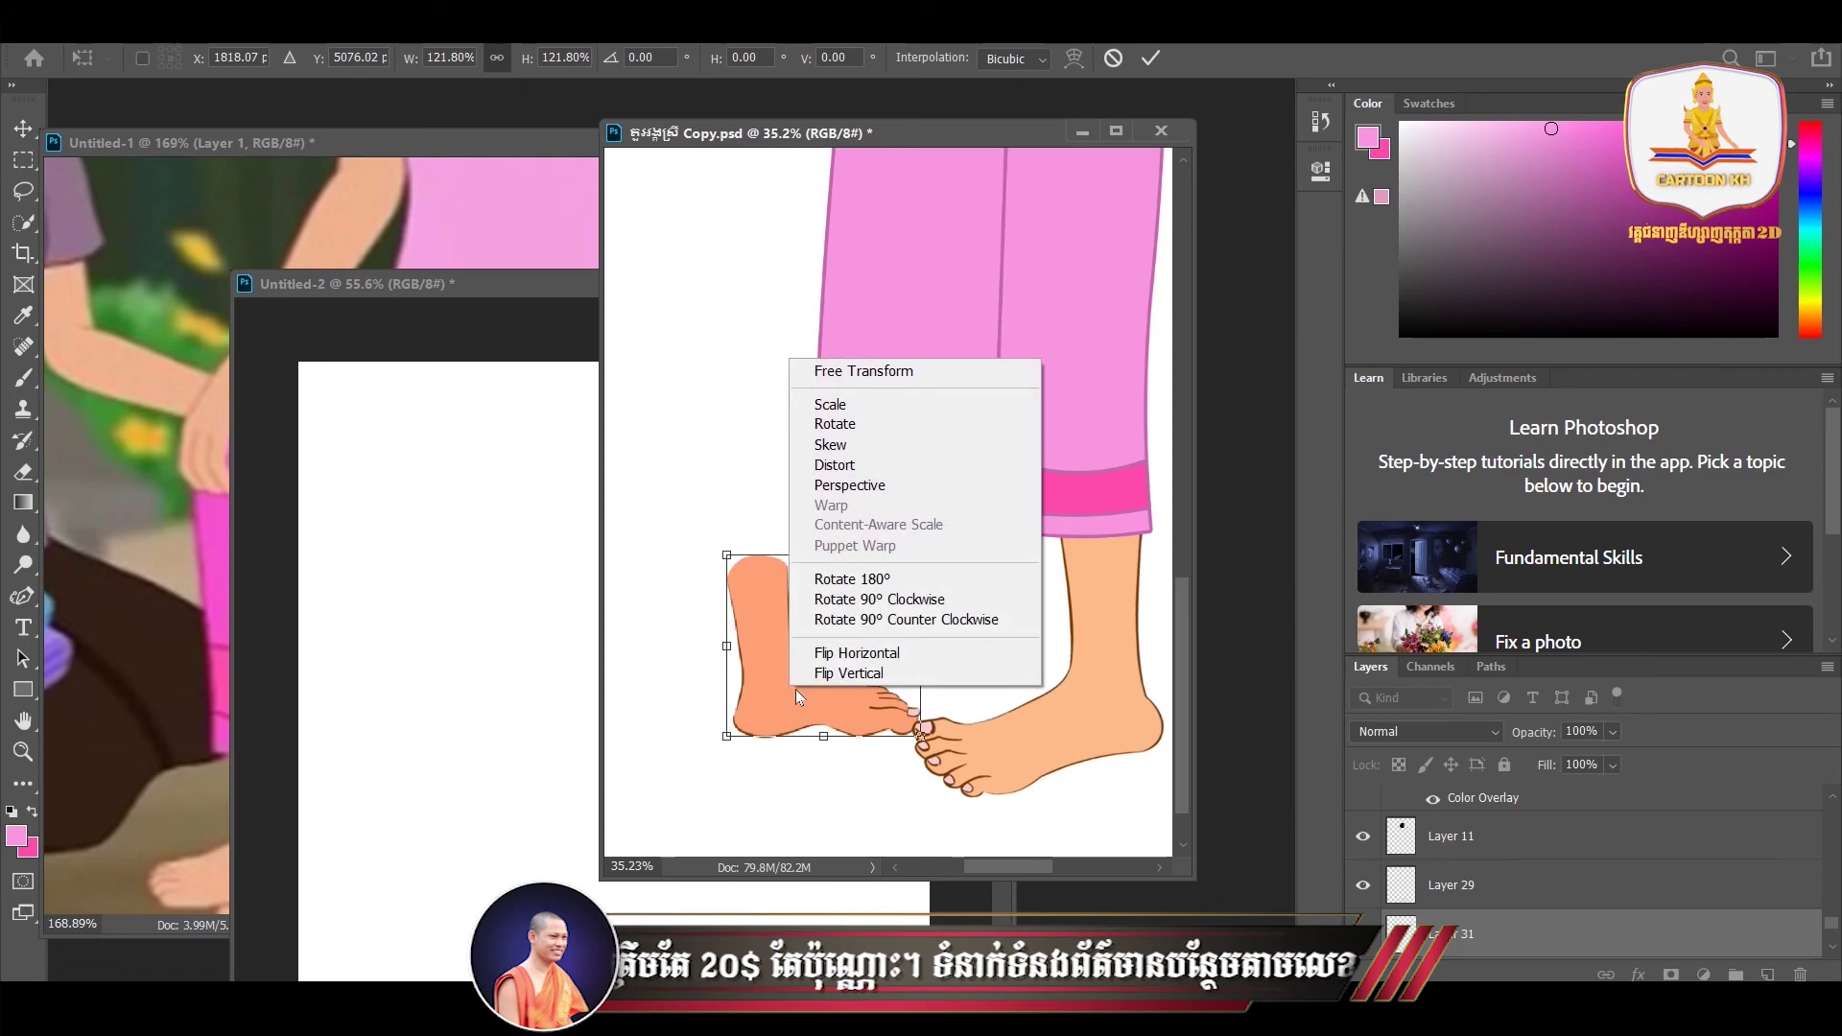
left_click(840, 651)
left_click_drag(820, 699, 809, 658)
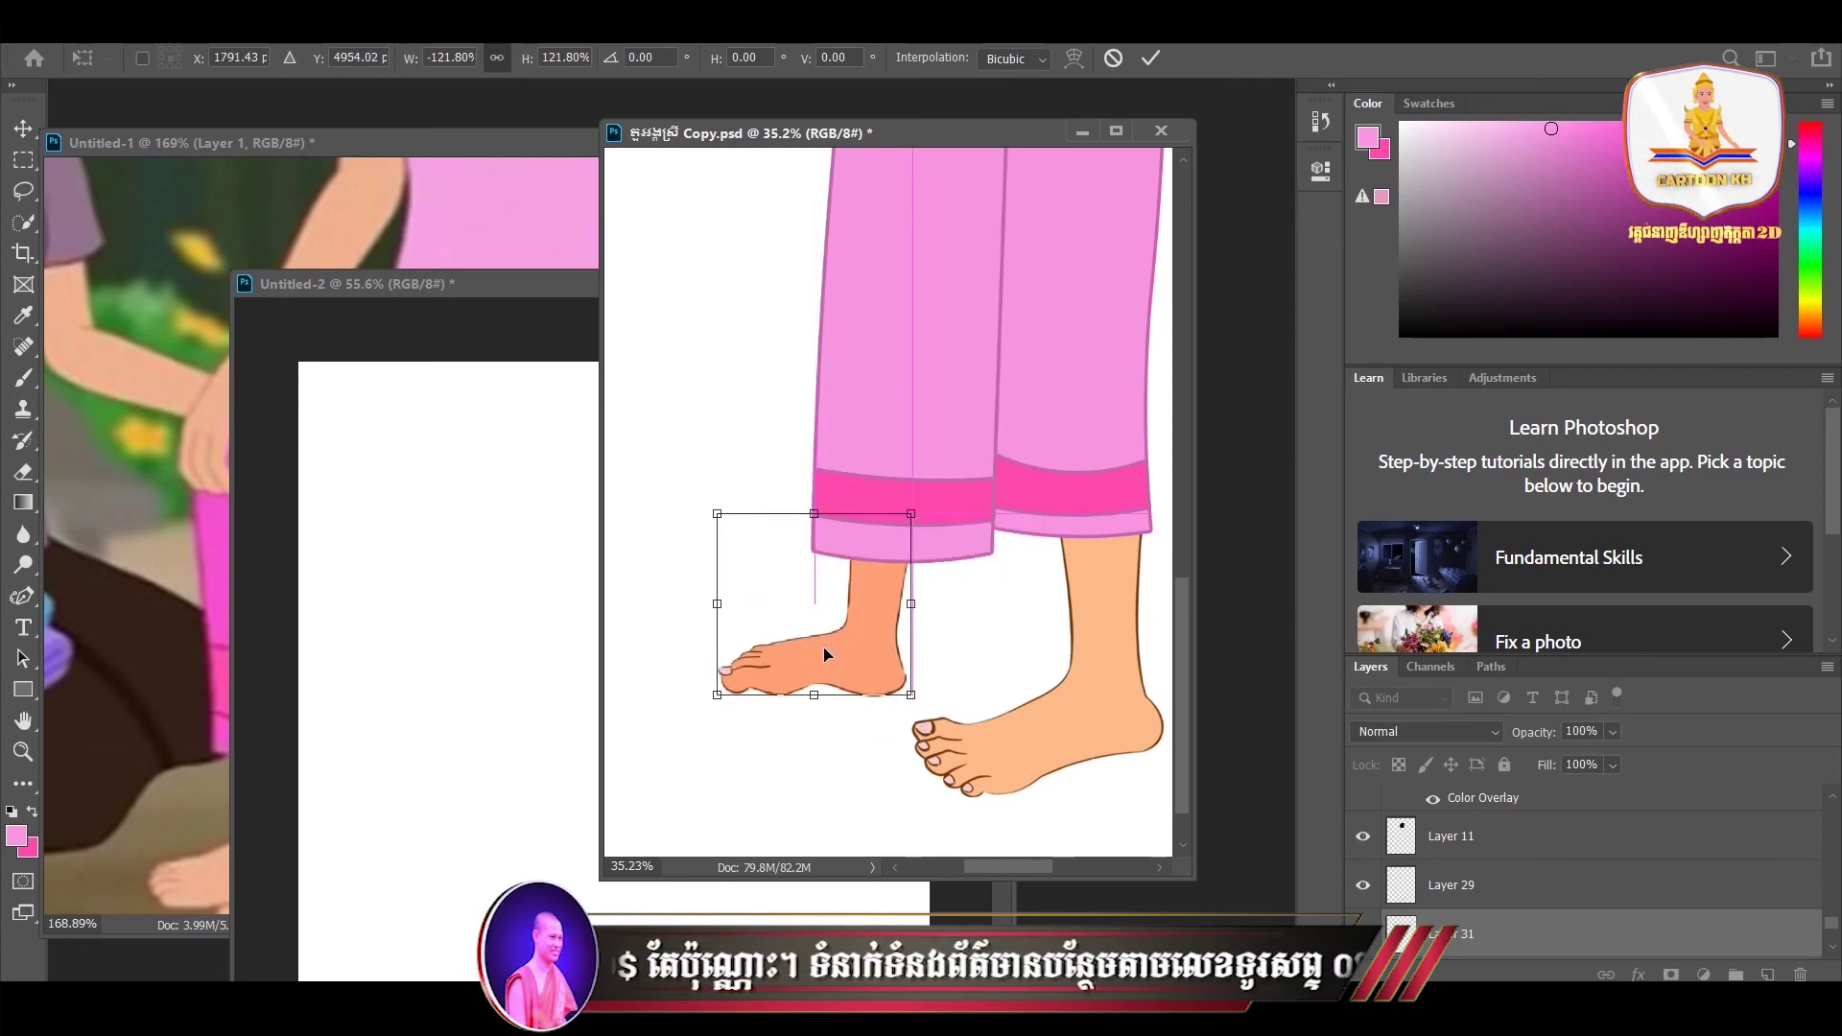
left_click_drag(930, 713, 938, 707)
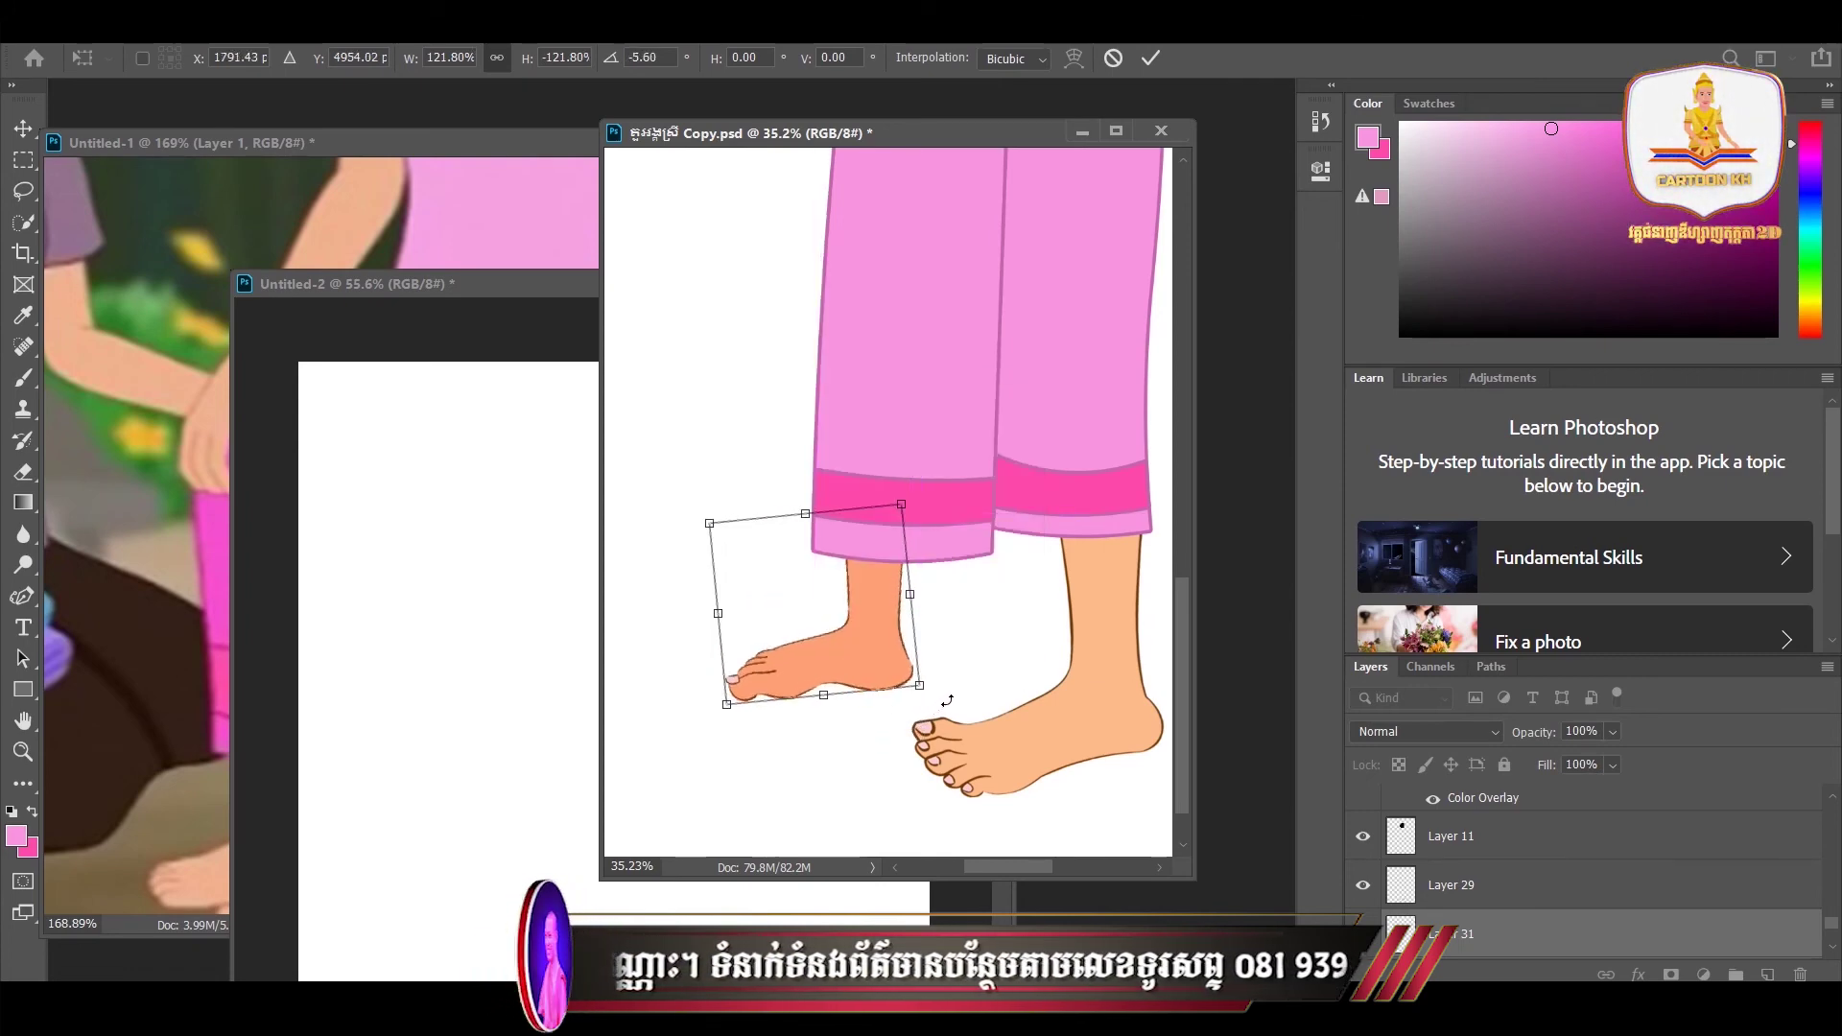
key("Return")
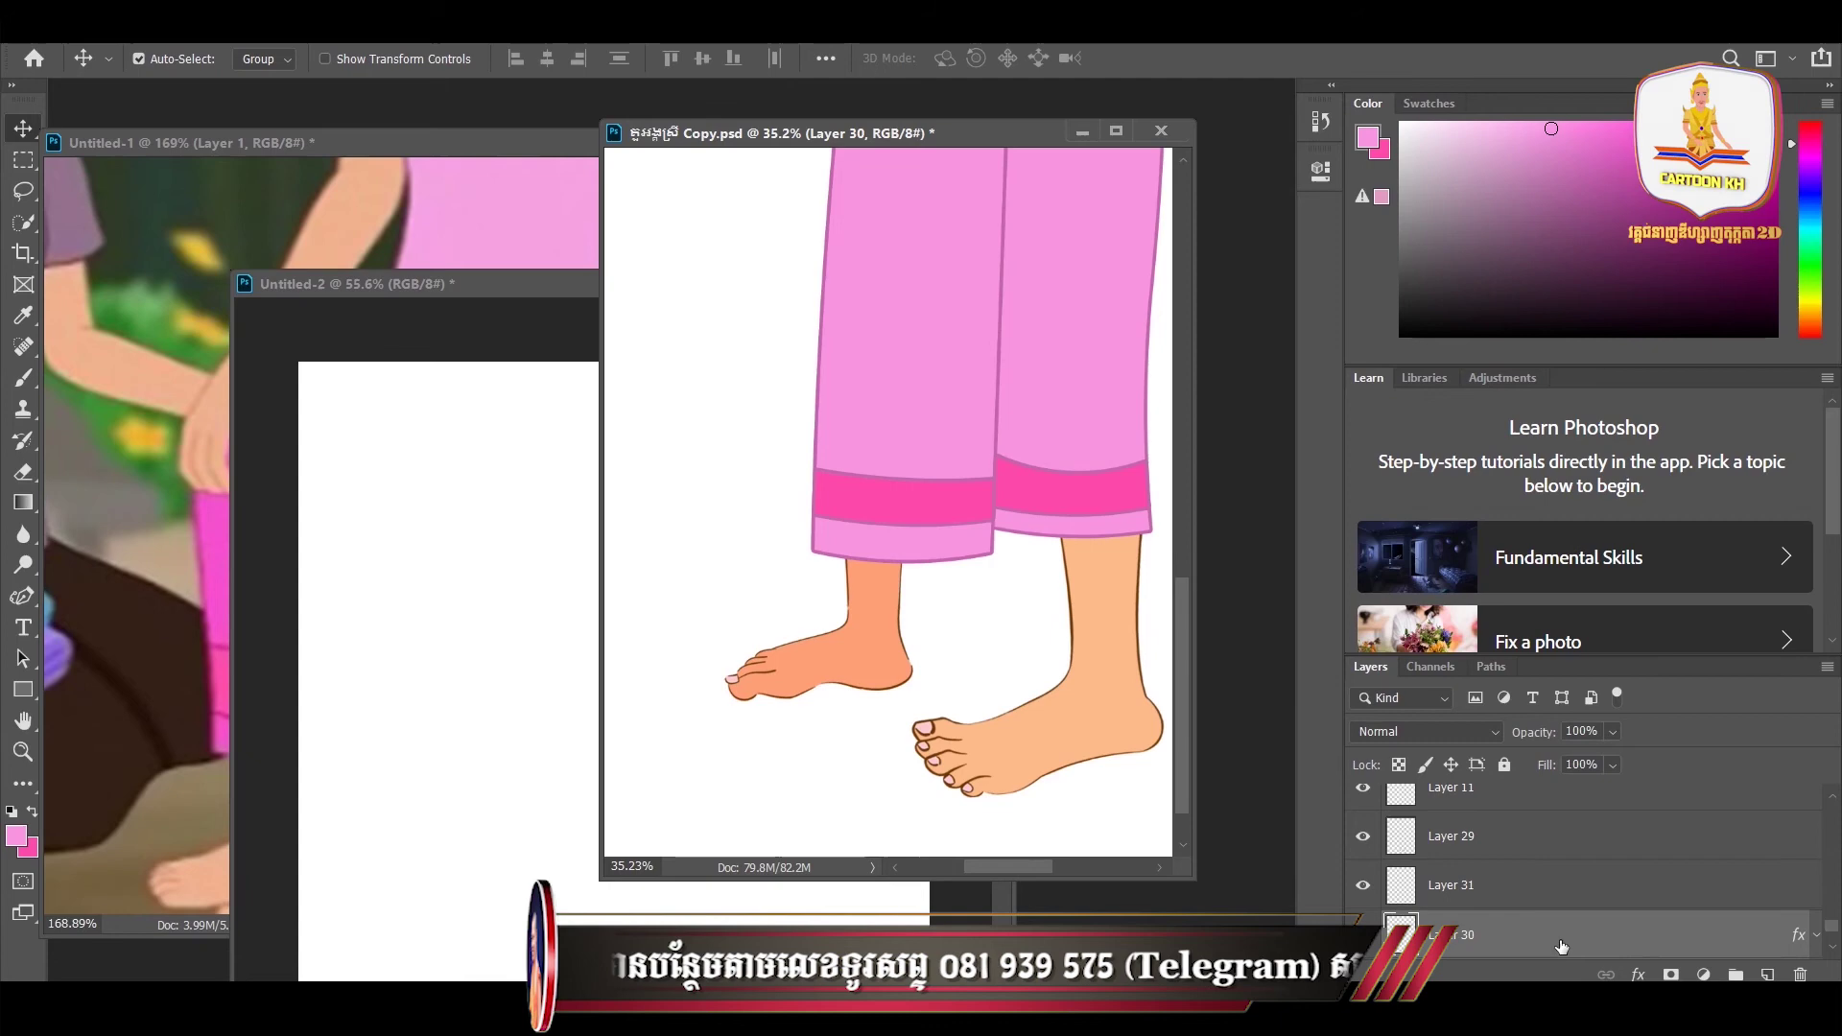
- Change the foot's overlay colour from fda077 to the leg's skin tone fcba8a by sampling the leg
key("space")
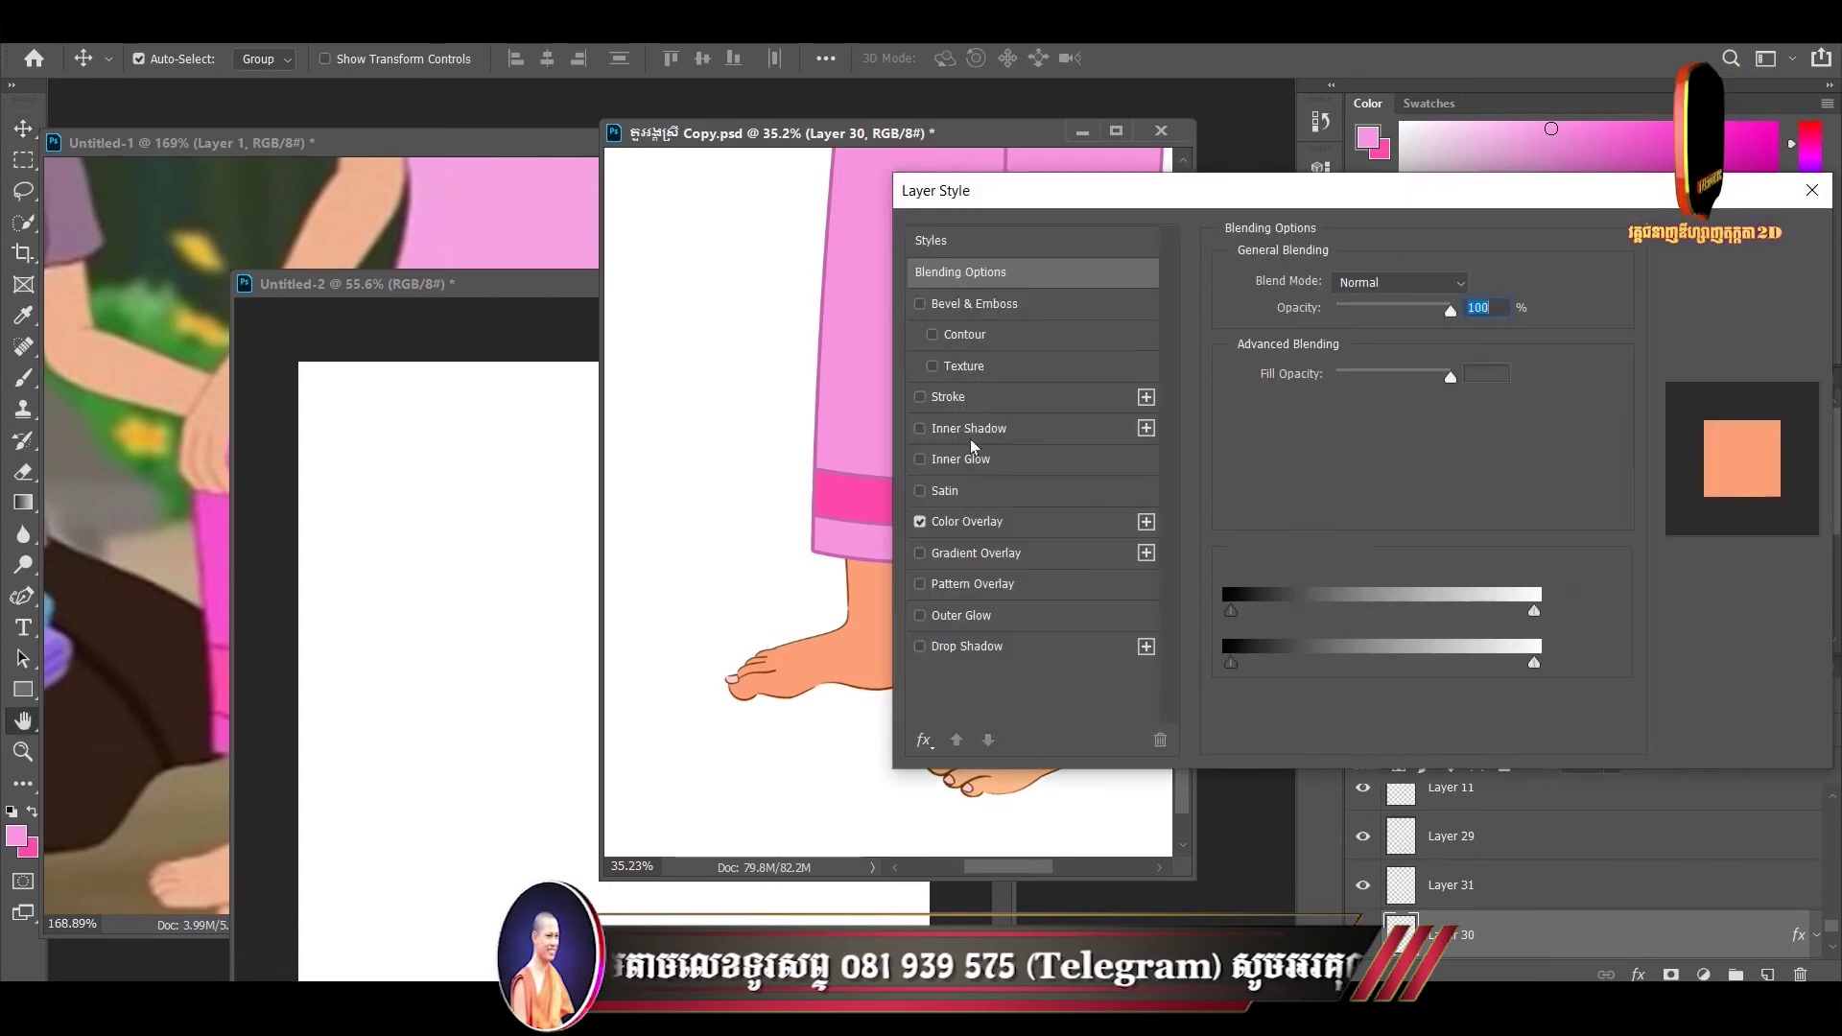
left_click(965, 520)
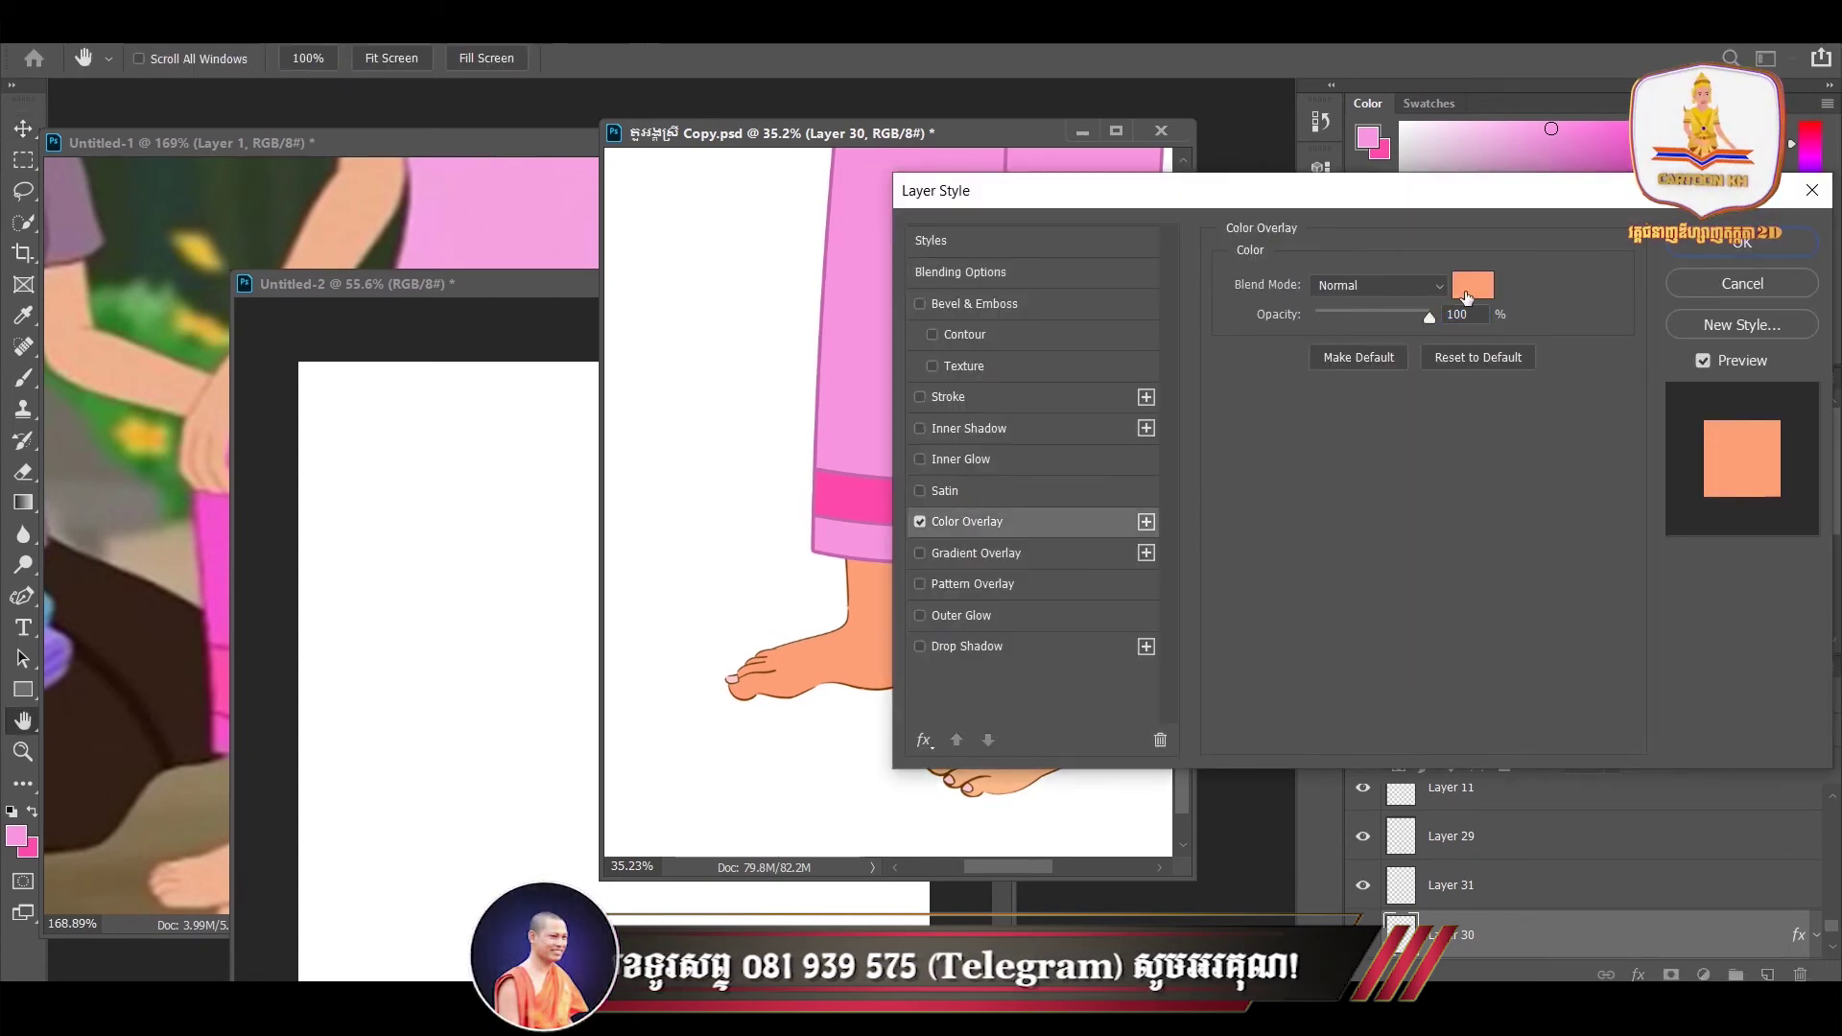
left_click(1473, 285)
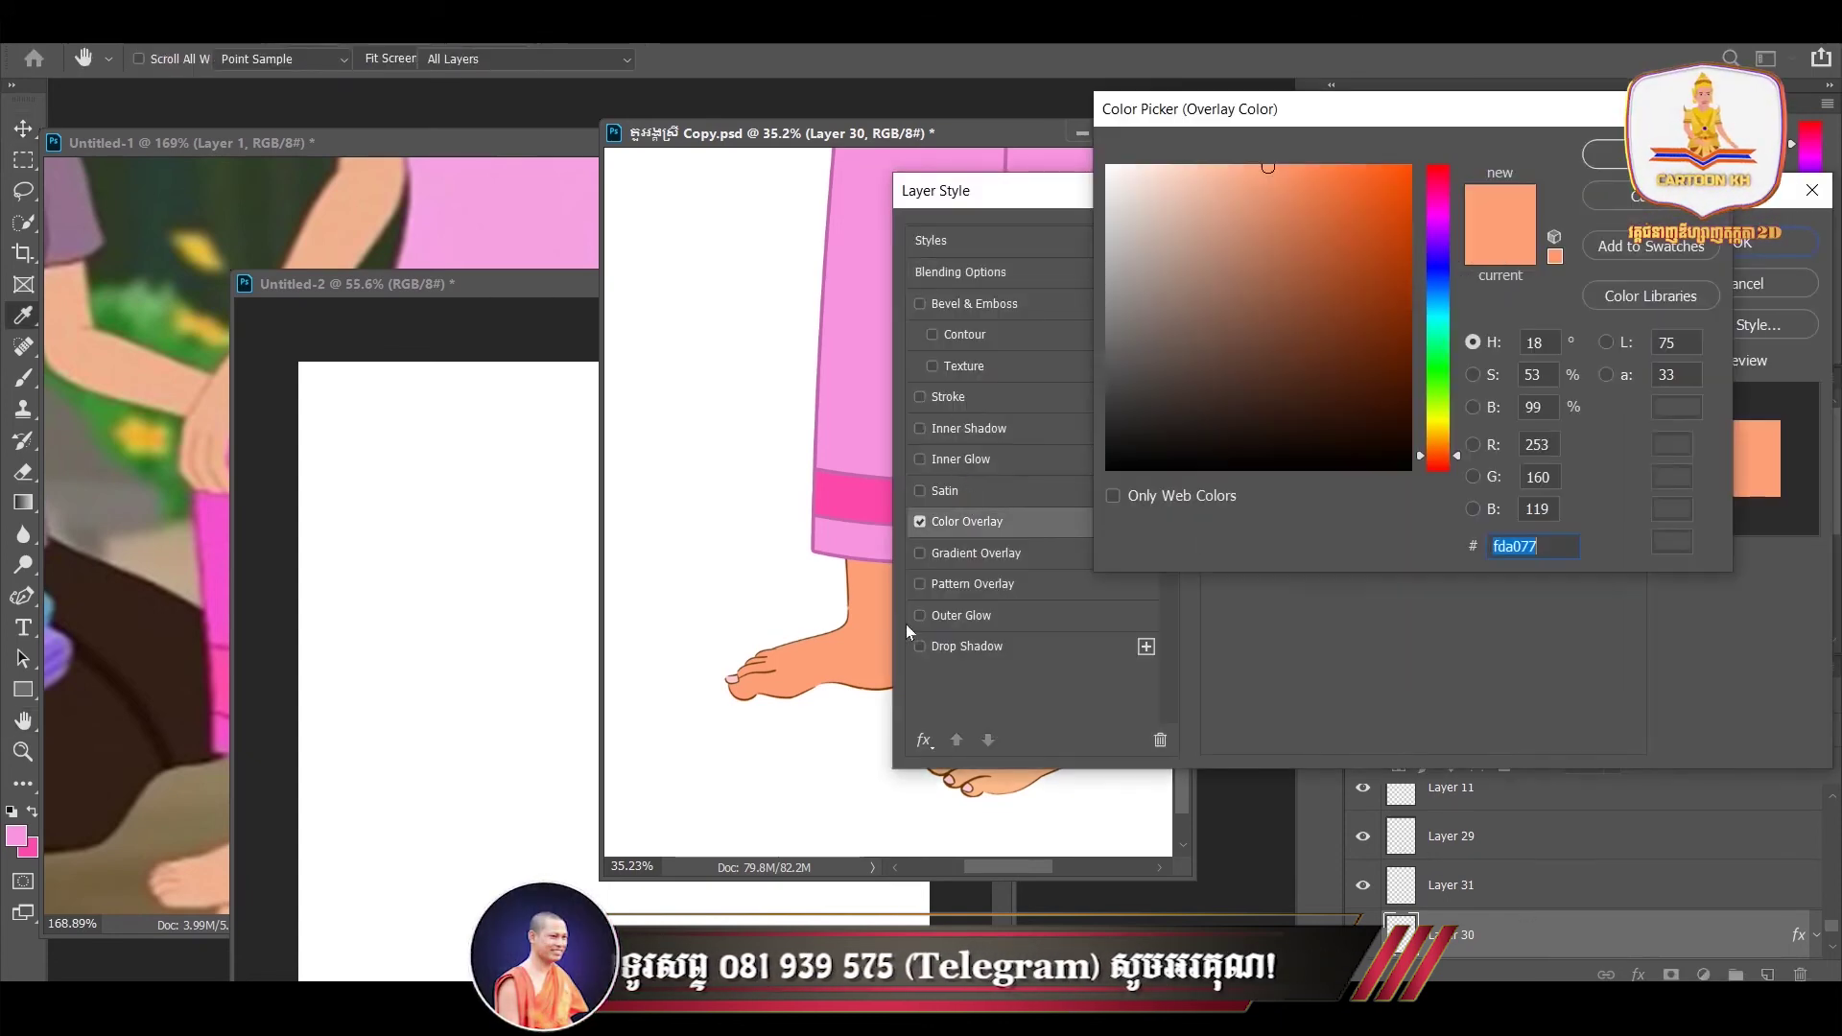
left_click(1013, 774)
left_click(1651, 154)
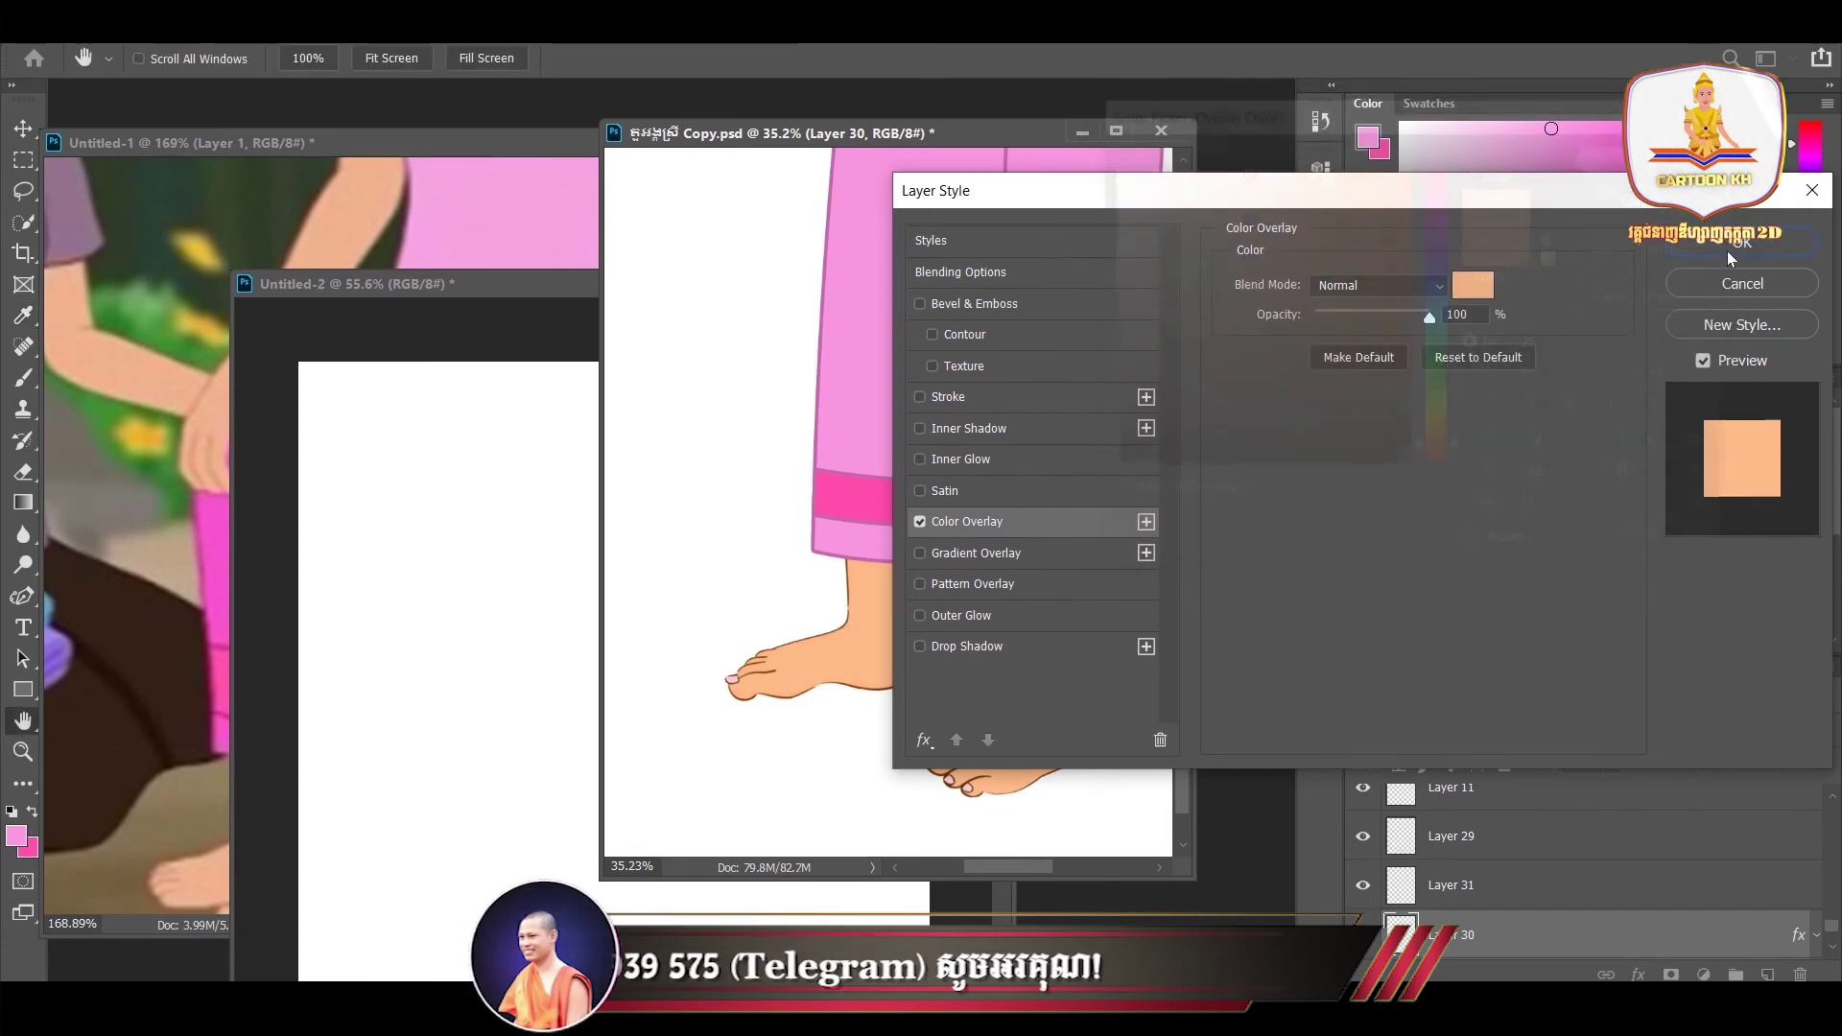
left_click(1775, 242)
- Zoom out and select the foot by dragging a box around it
scroll(1075, 777, "down", 2)
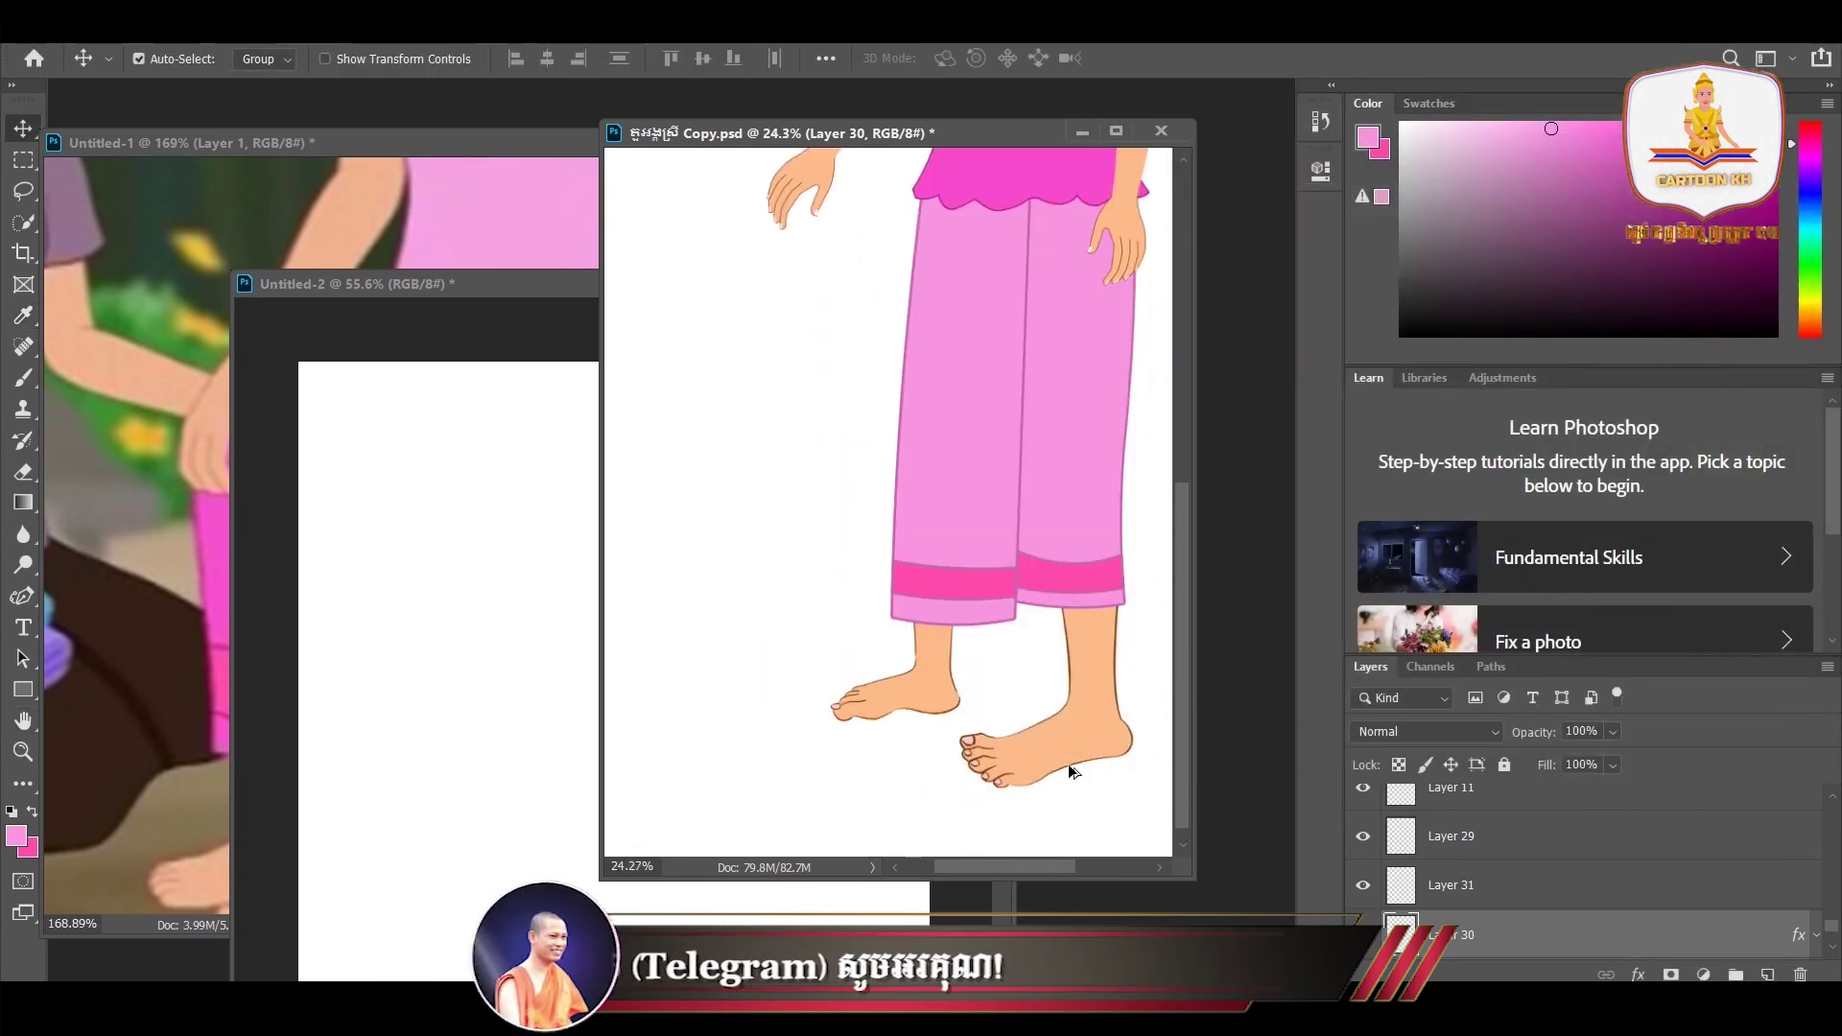
scroll(1068, 764, "down", 2)
mouse_move(1093, 796)
left_mouse_down()
mouse_move(933, 747)
mouse_move(982, 768)
mouse_move(938, 771)
mouse_move(1030, 783)
mouse_move(1004, 761)
left_mouse_up()
- Rotate the right foot about 2° so it sits under its leg
left_click(1084, 817)
key("ctrl+t")
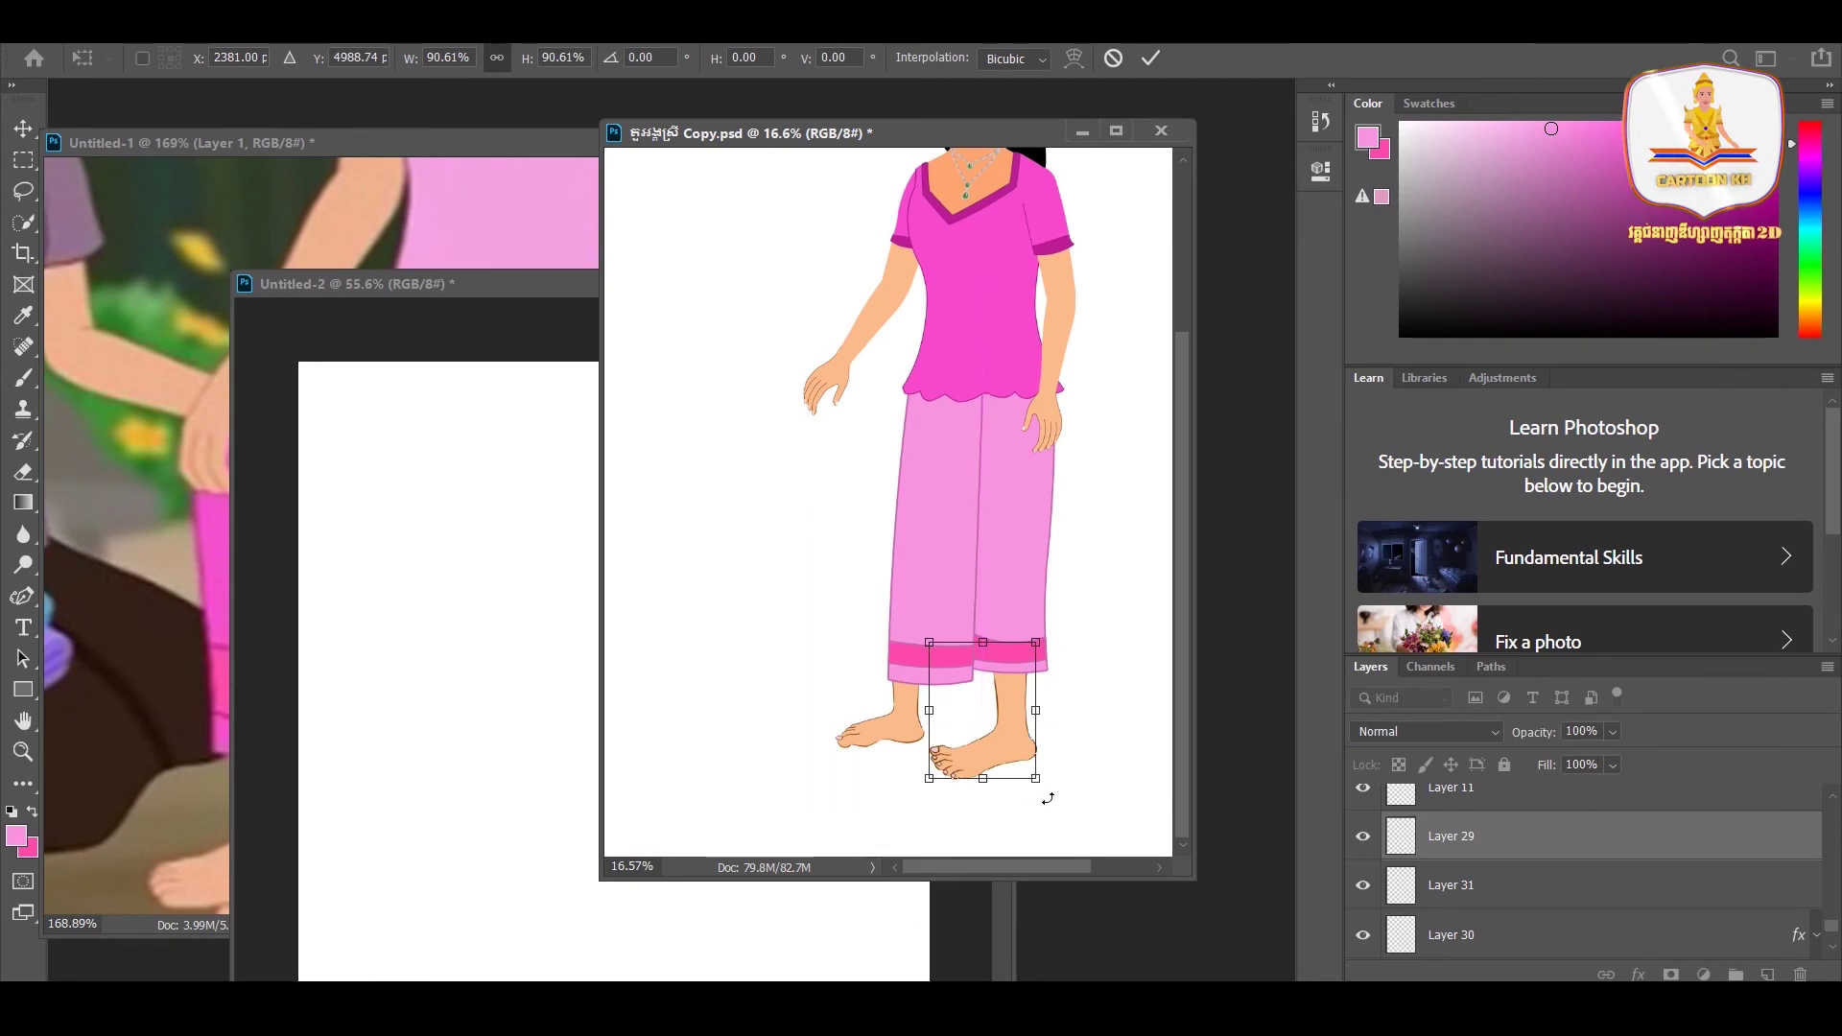
left_click_drag(1045, 800, 1044, 800)
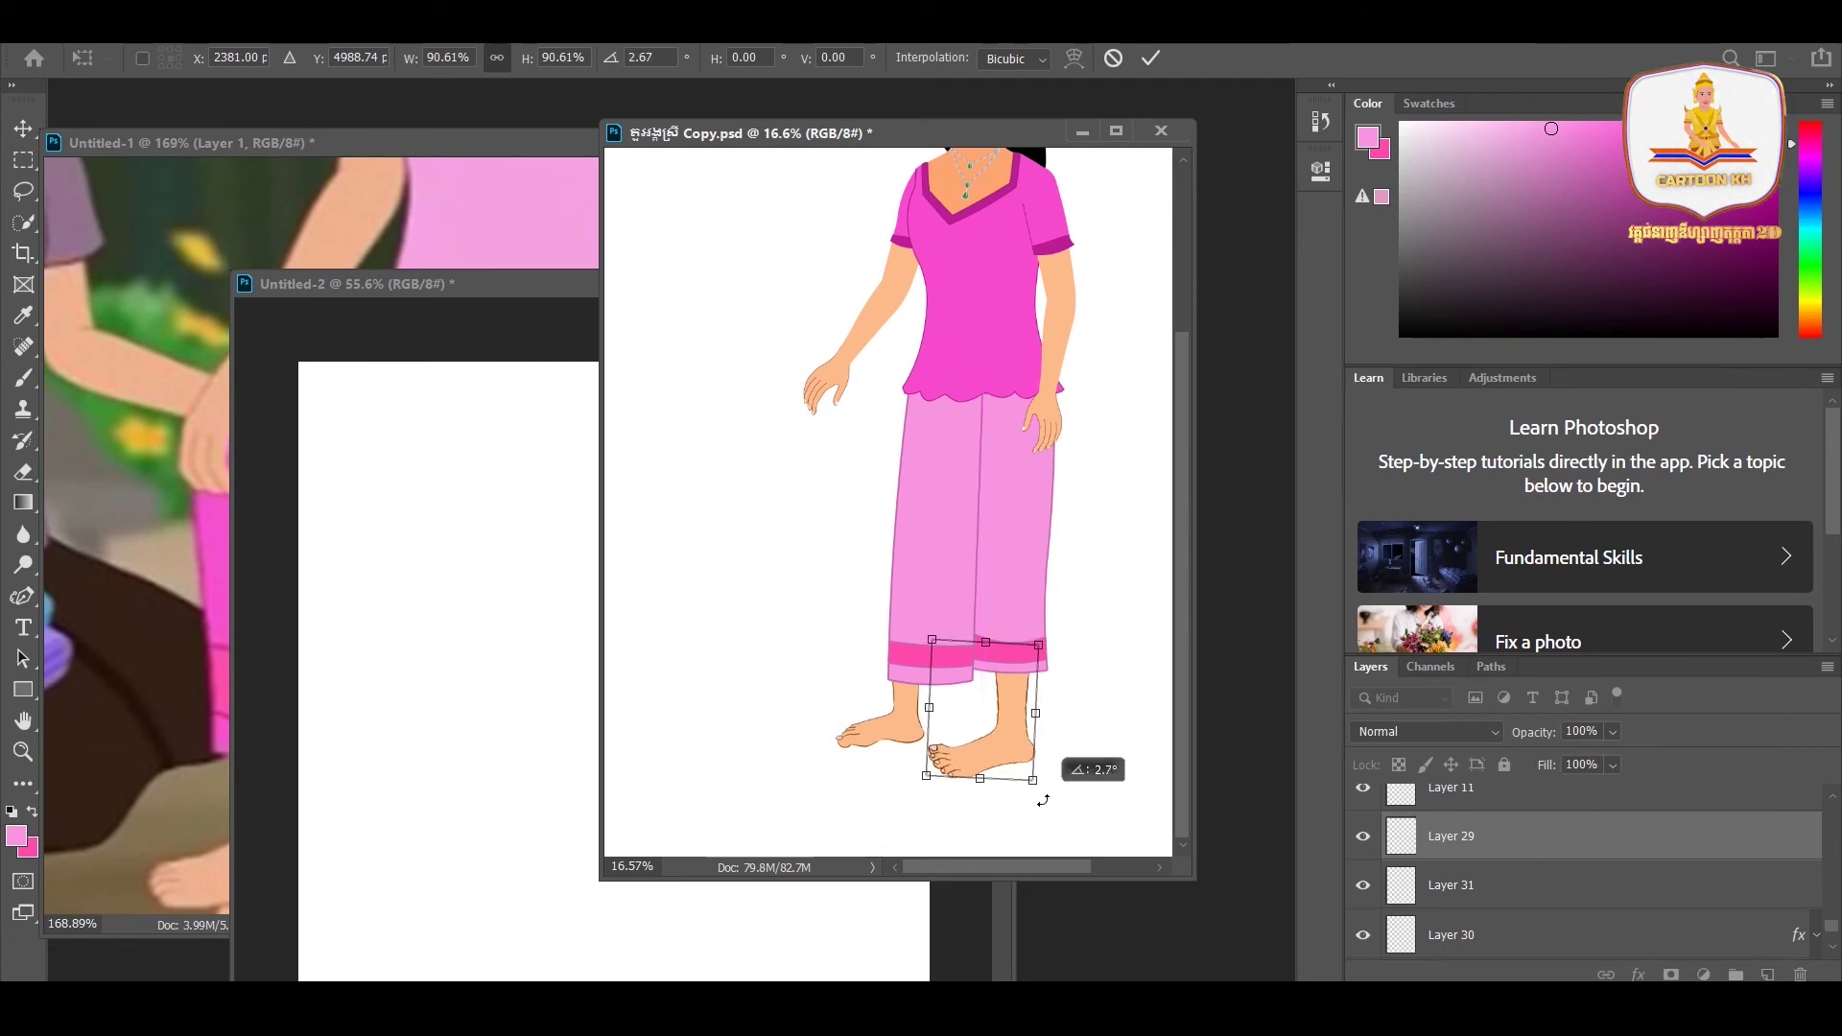
key("Return")
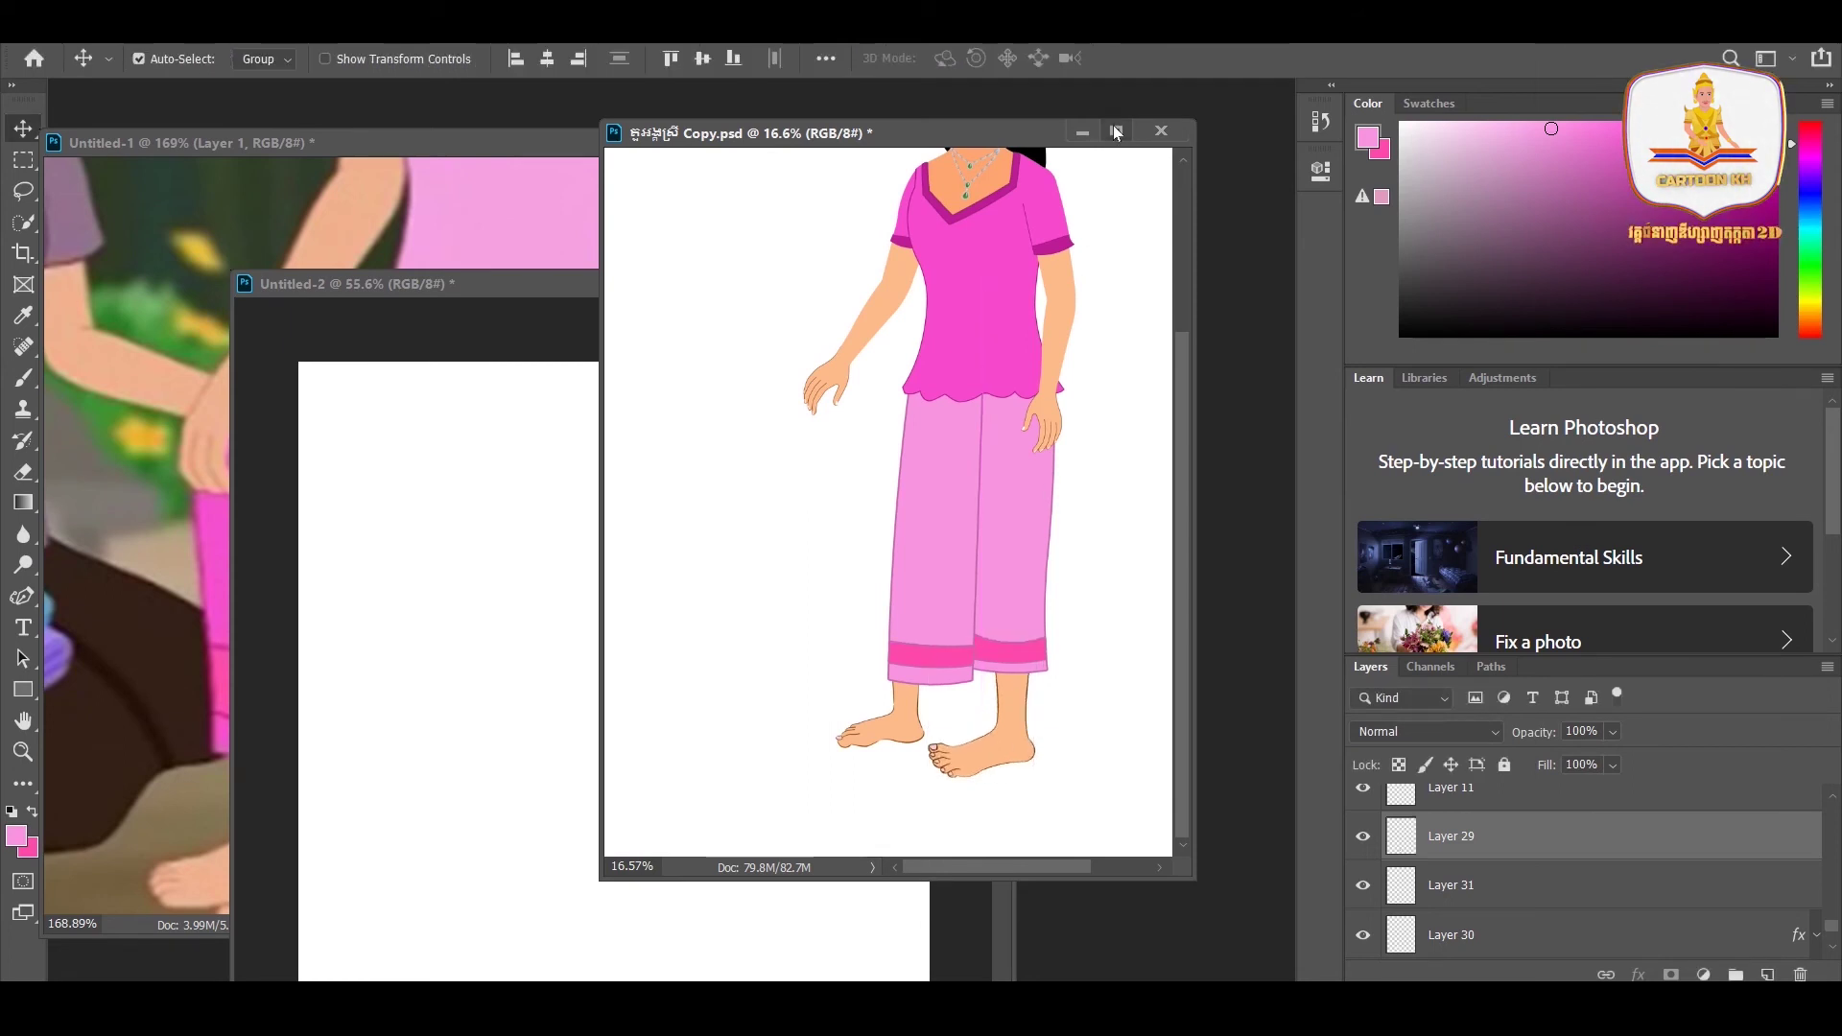
- Maximize the document window and hide the panels so only the canvas shows
left_click(1116, 132)
key("Tab")
scroll(827, 797, "up", 2)
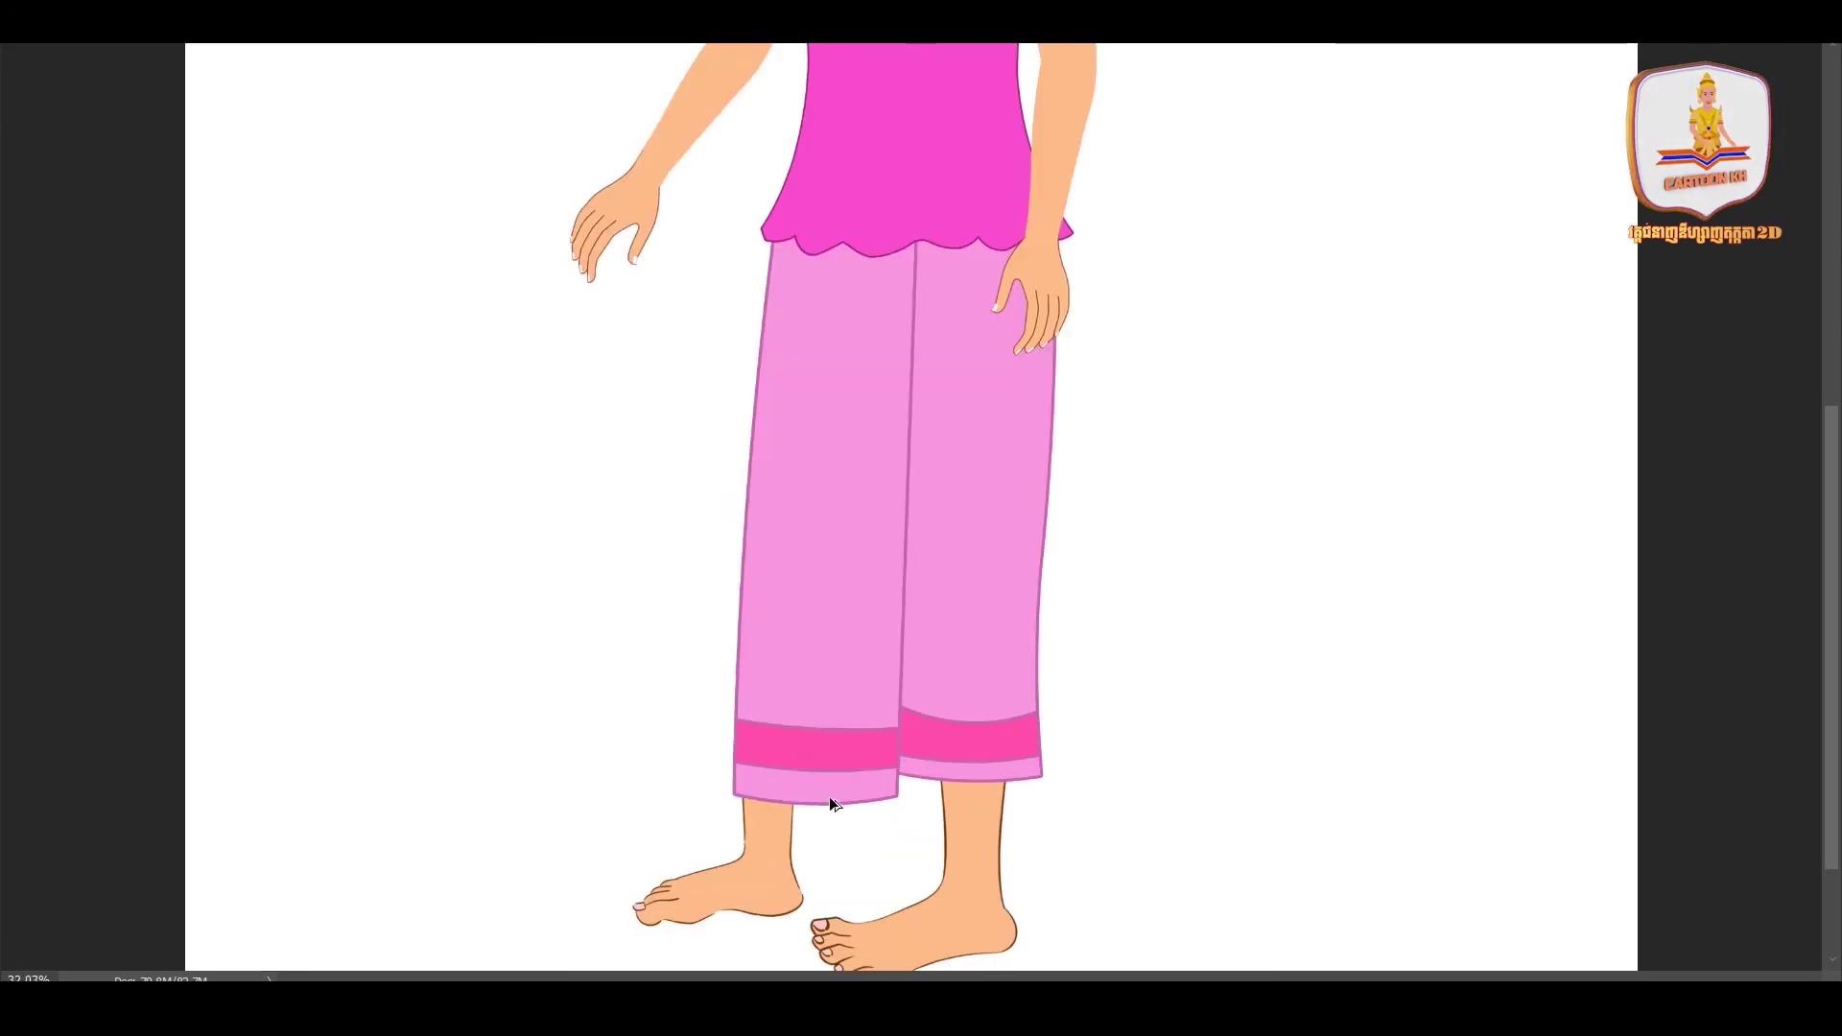
- Enlarge the left foot and shift it right under its trouser leg
scroll(779, 599, "down", 2)
left_click_drag(560, 657, 737, 762)
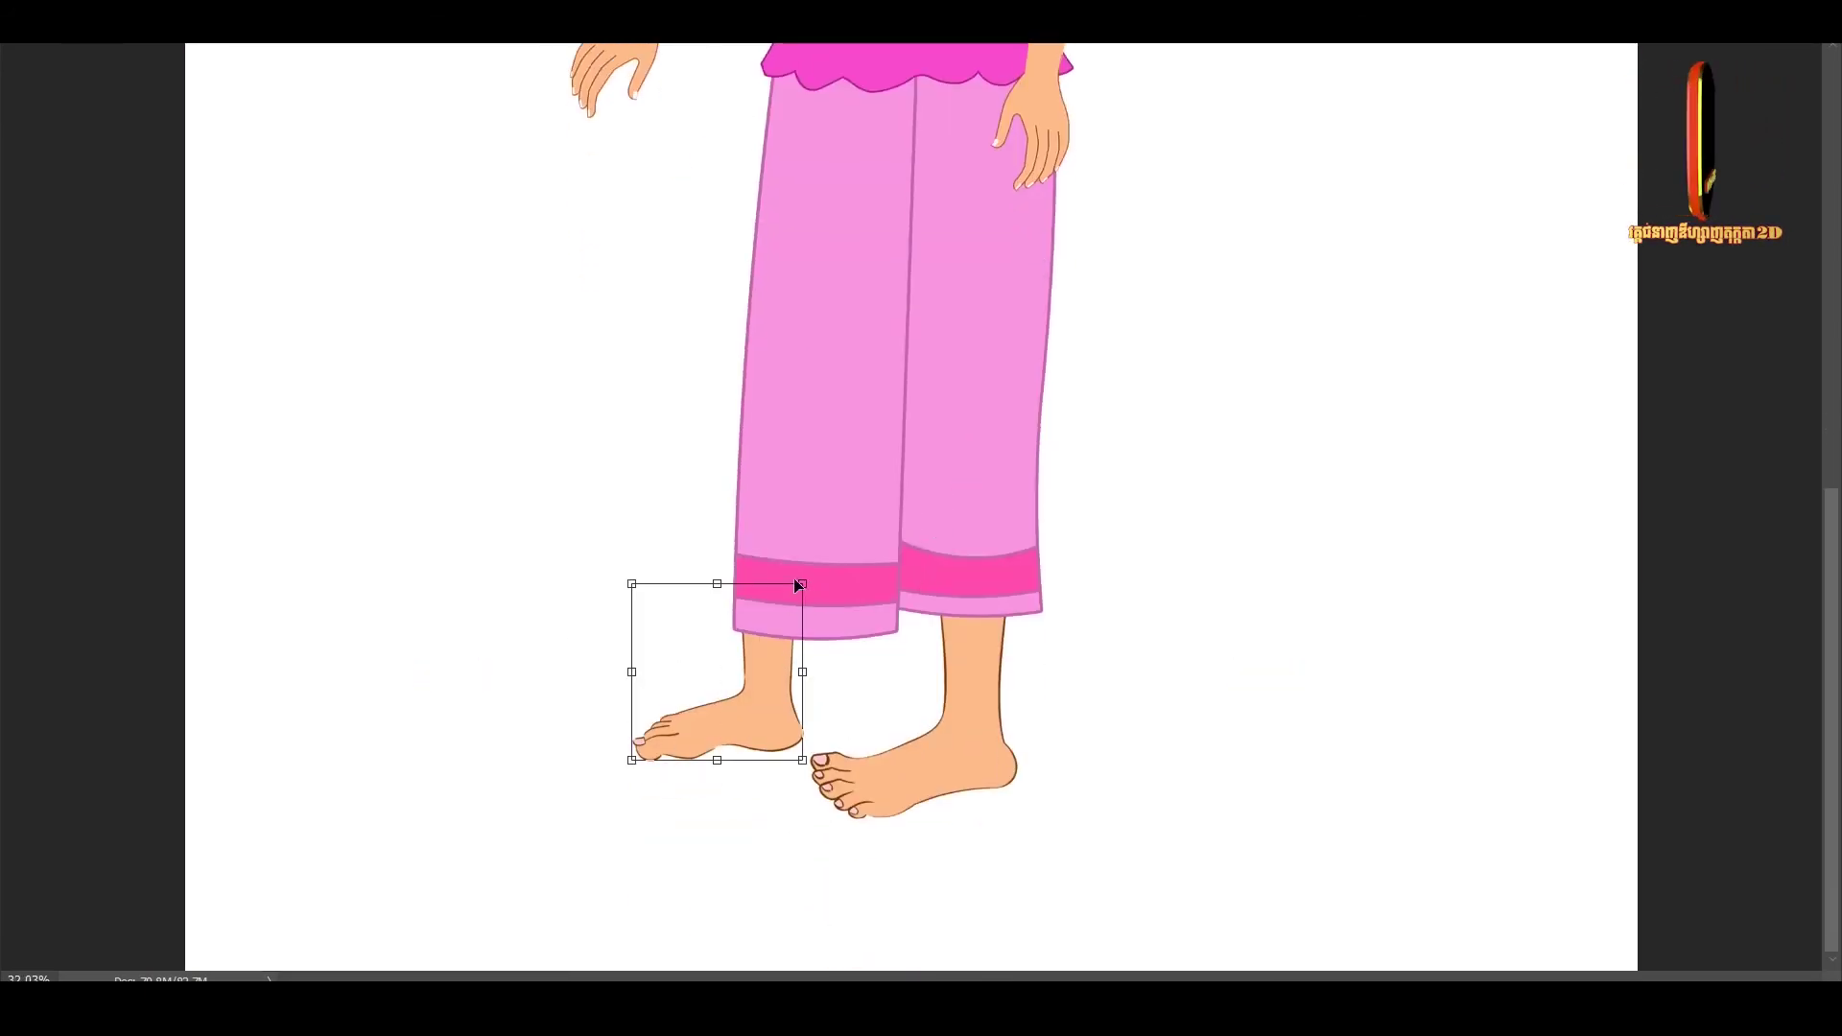
left_click_drag(813, 560, 819, 556)
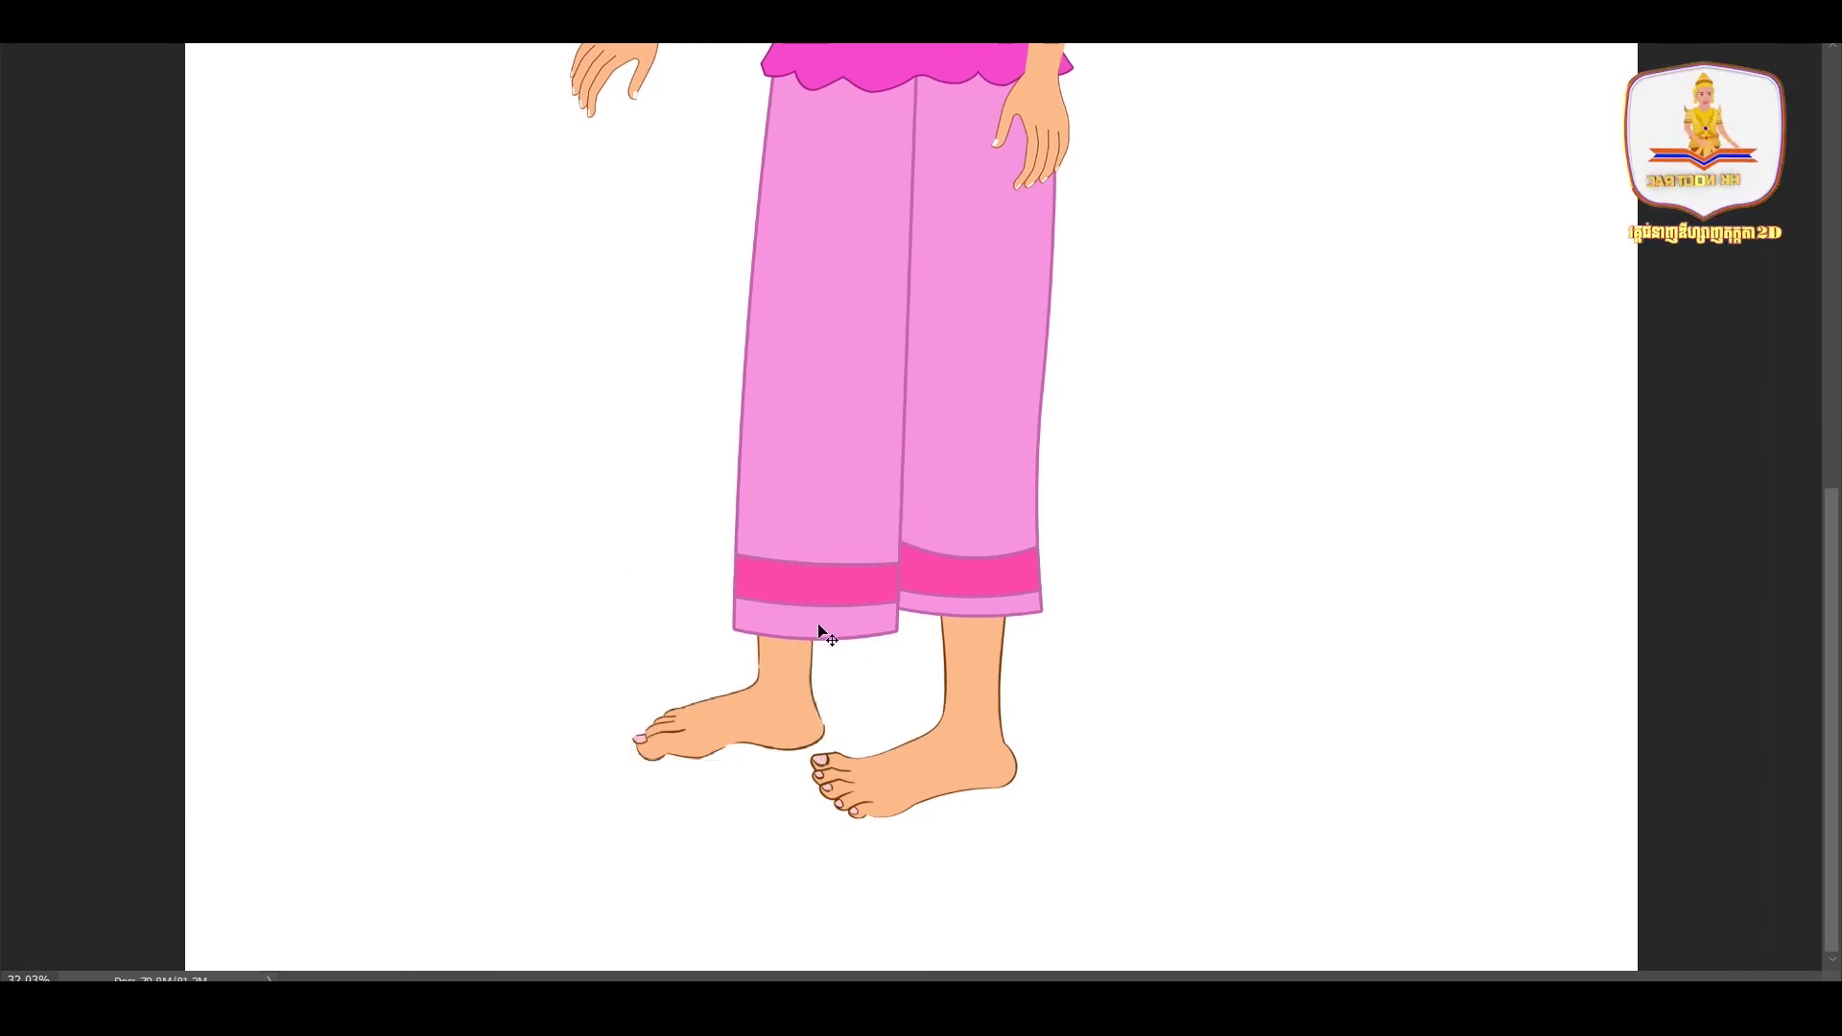
left_click_drag(660, 710, 595, 668)
left_click_drag(722, 732, 754, 718)
- Select both feet and rotate them together by about -3.7°
scroll(788, 765, "down", 2)
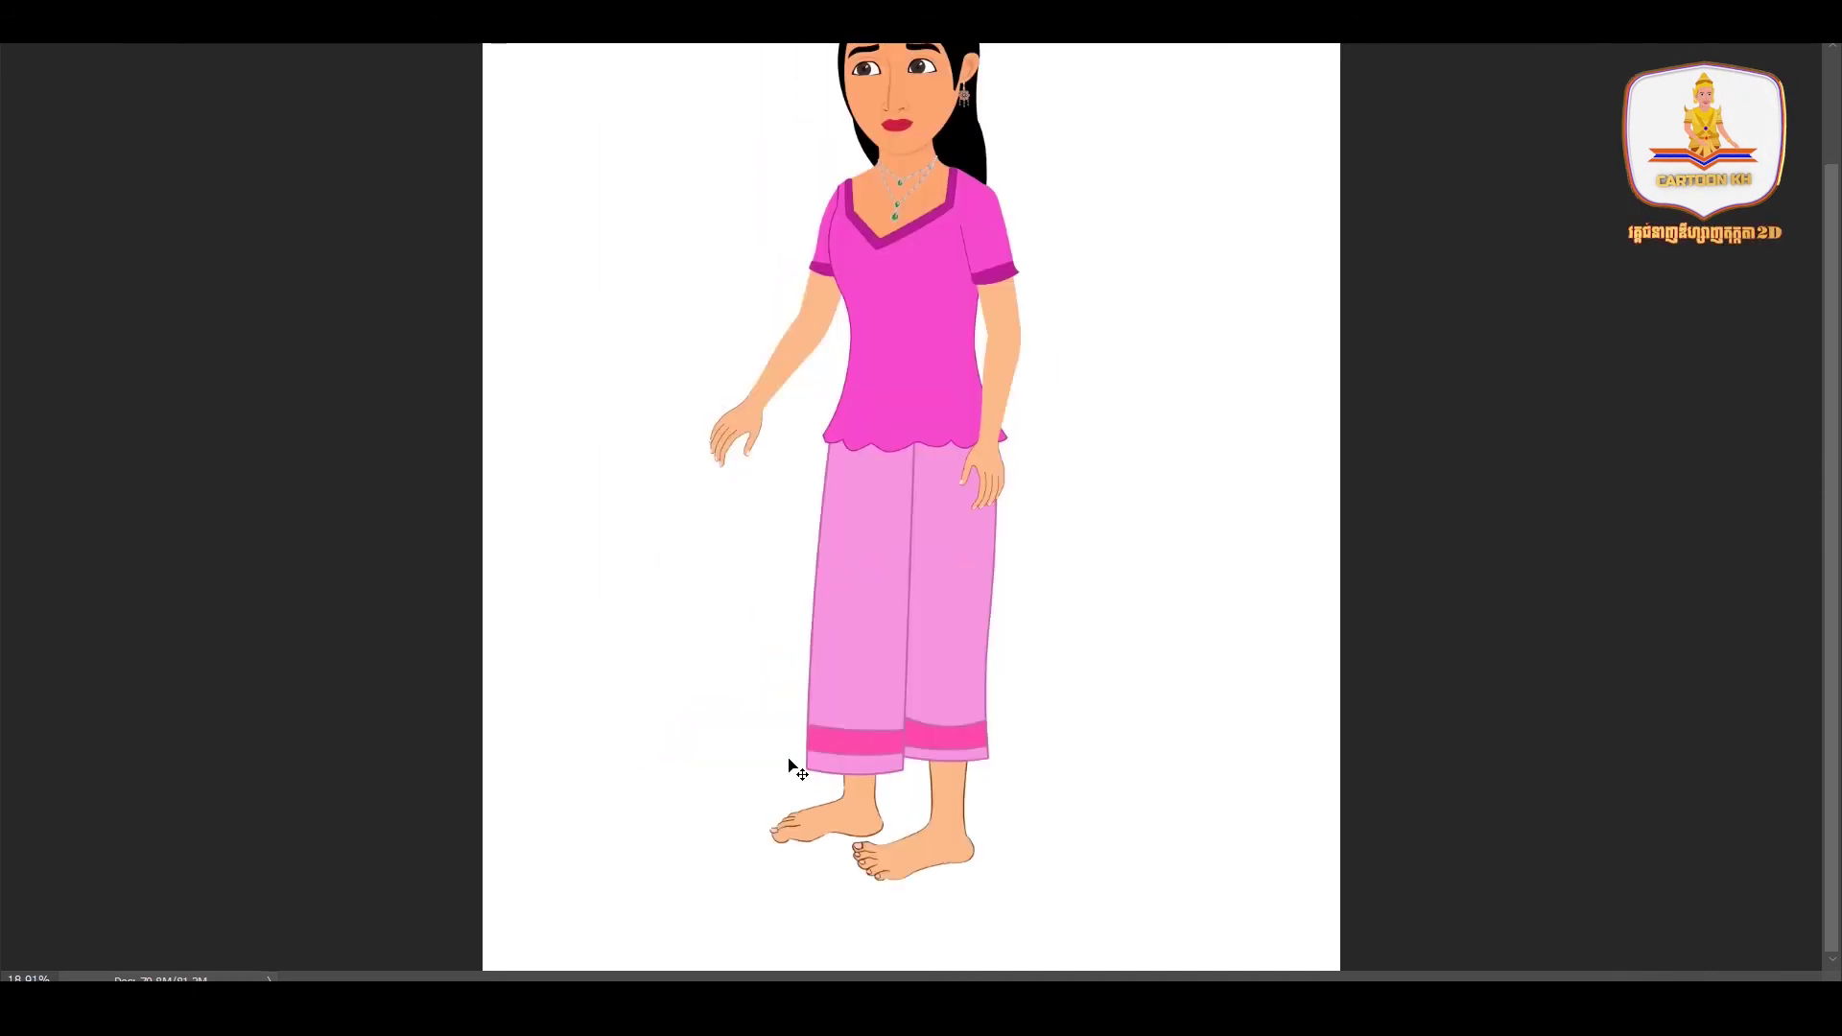
scroll(811, 780, "down", 1)
scroll(994, 876, "up", 1)
left_click_drag(1028, 906, 861, 869)
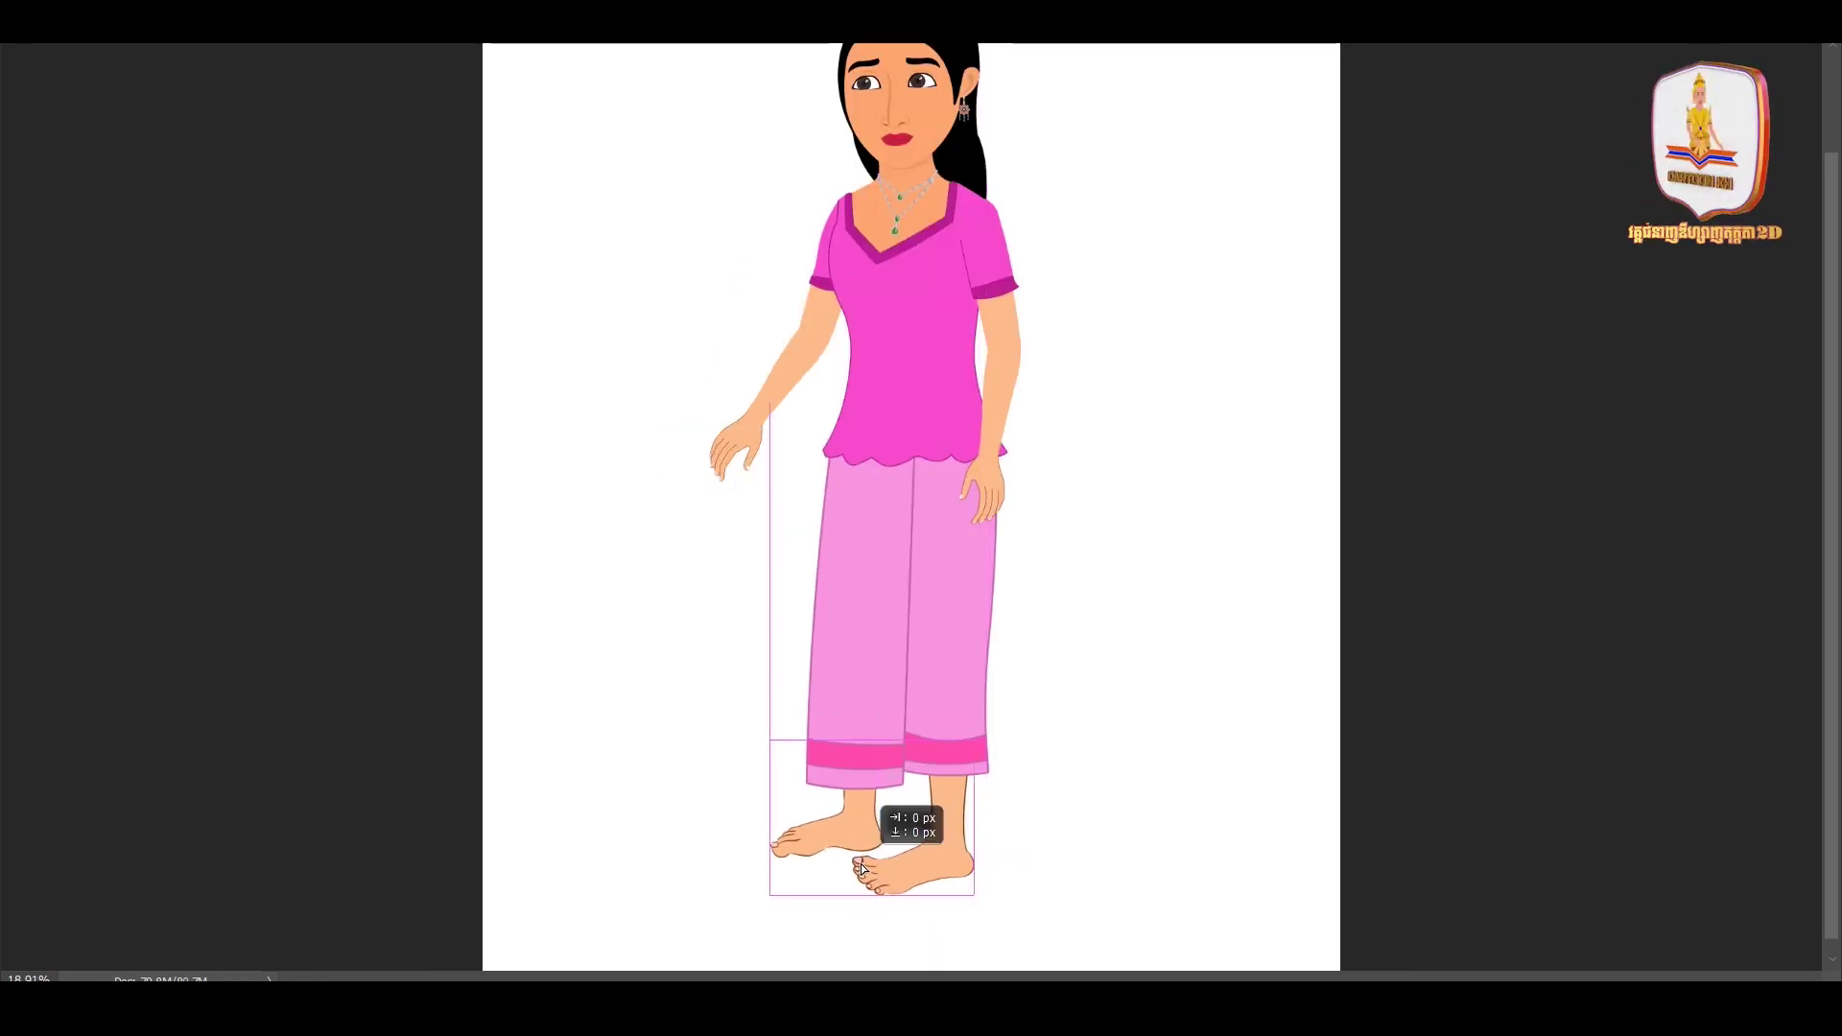
key("ctrl+t")
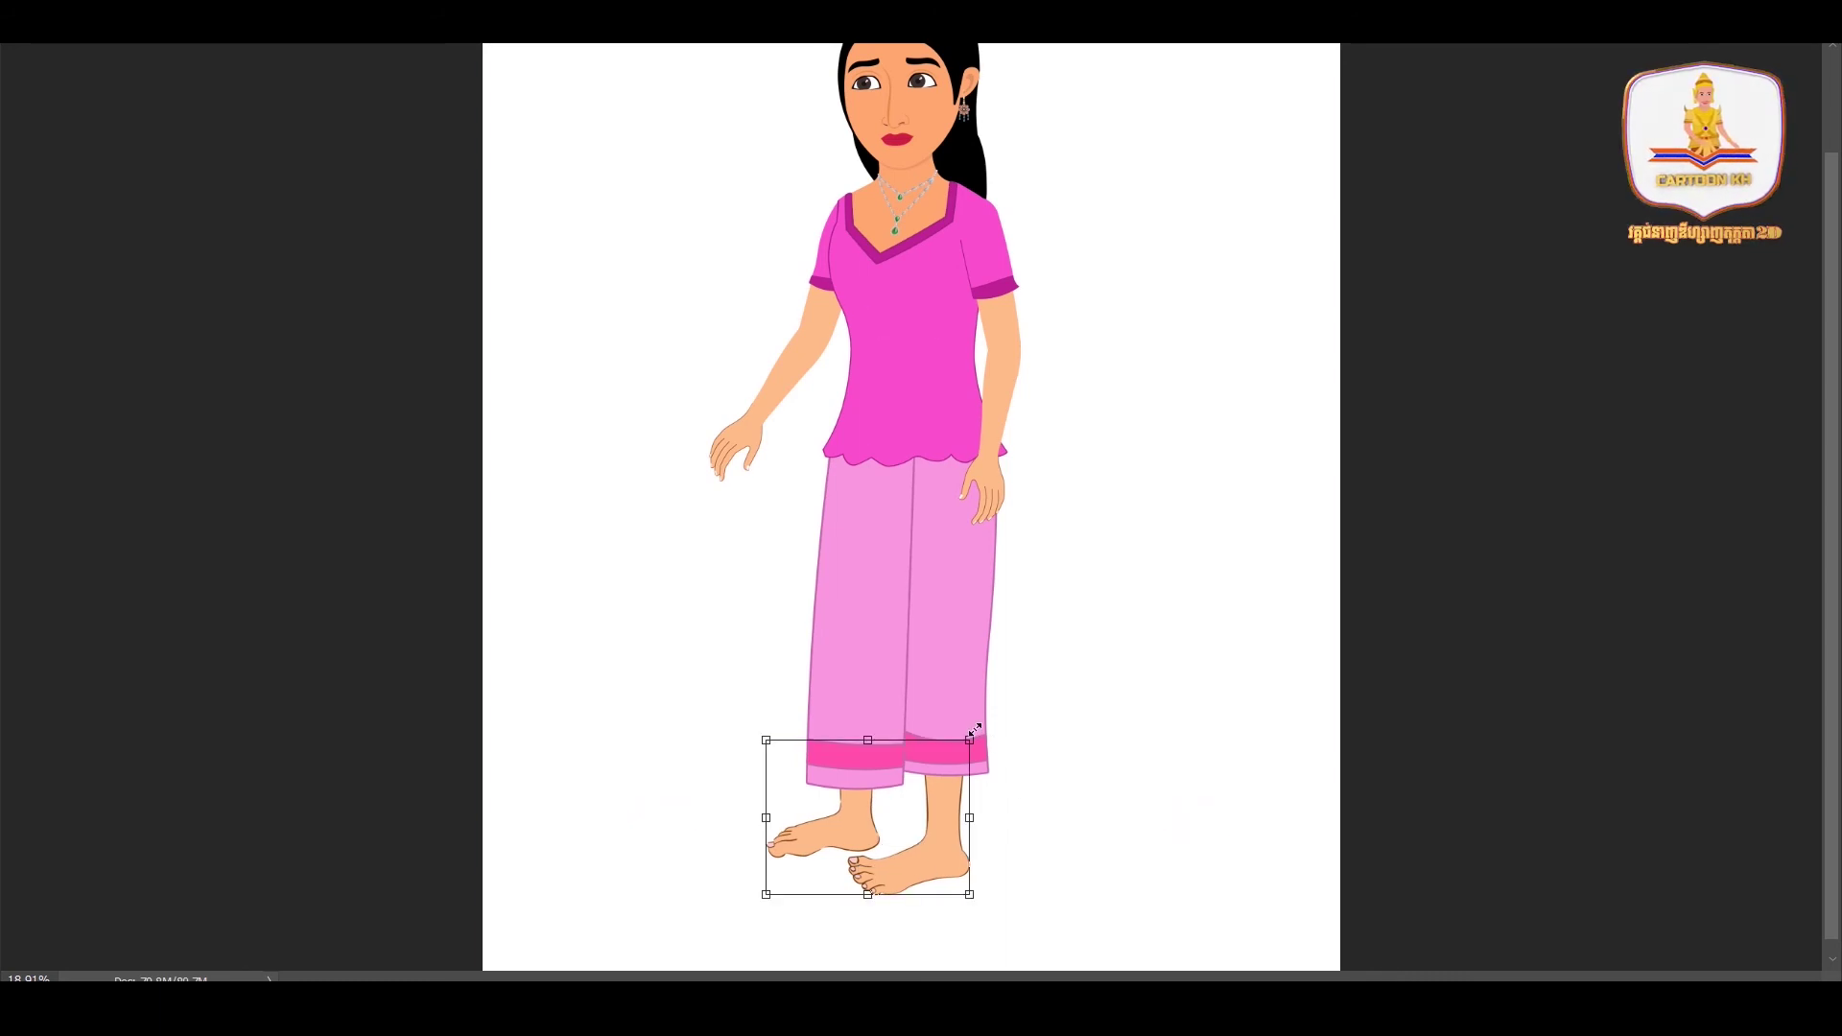
left_click_drag(968, 715, 971, 717)
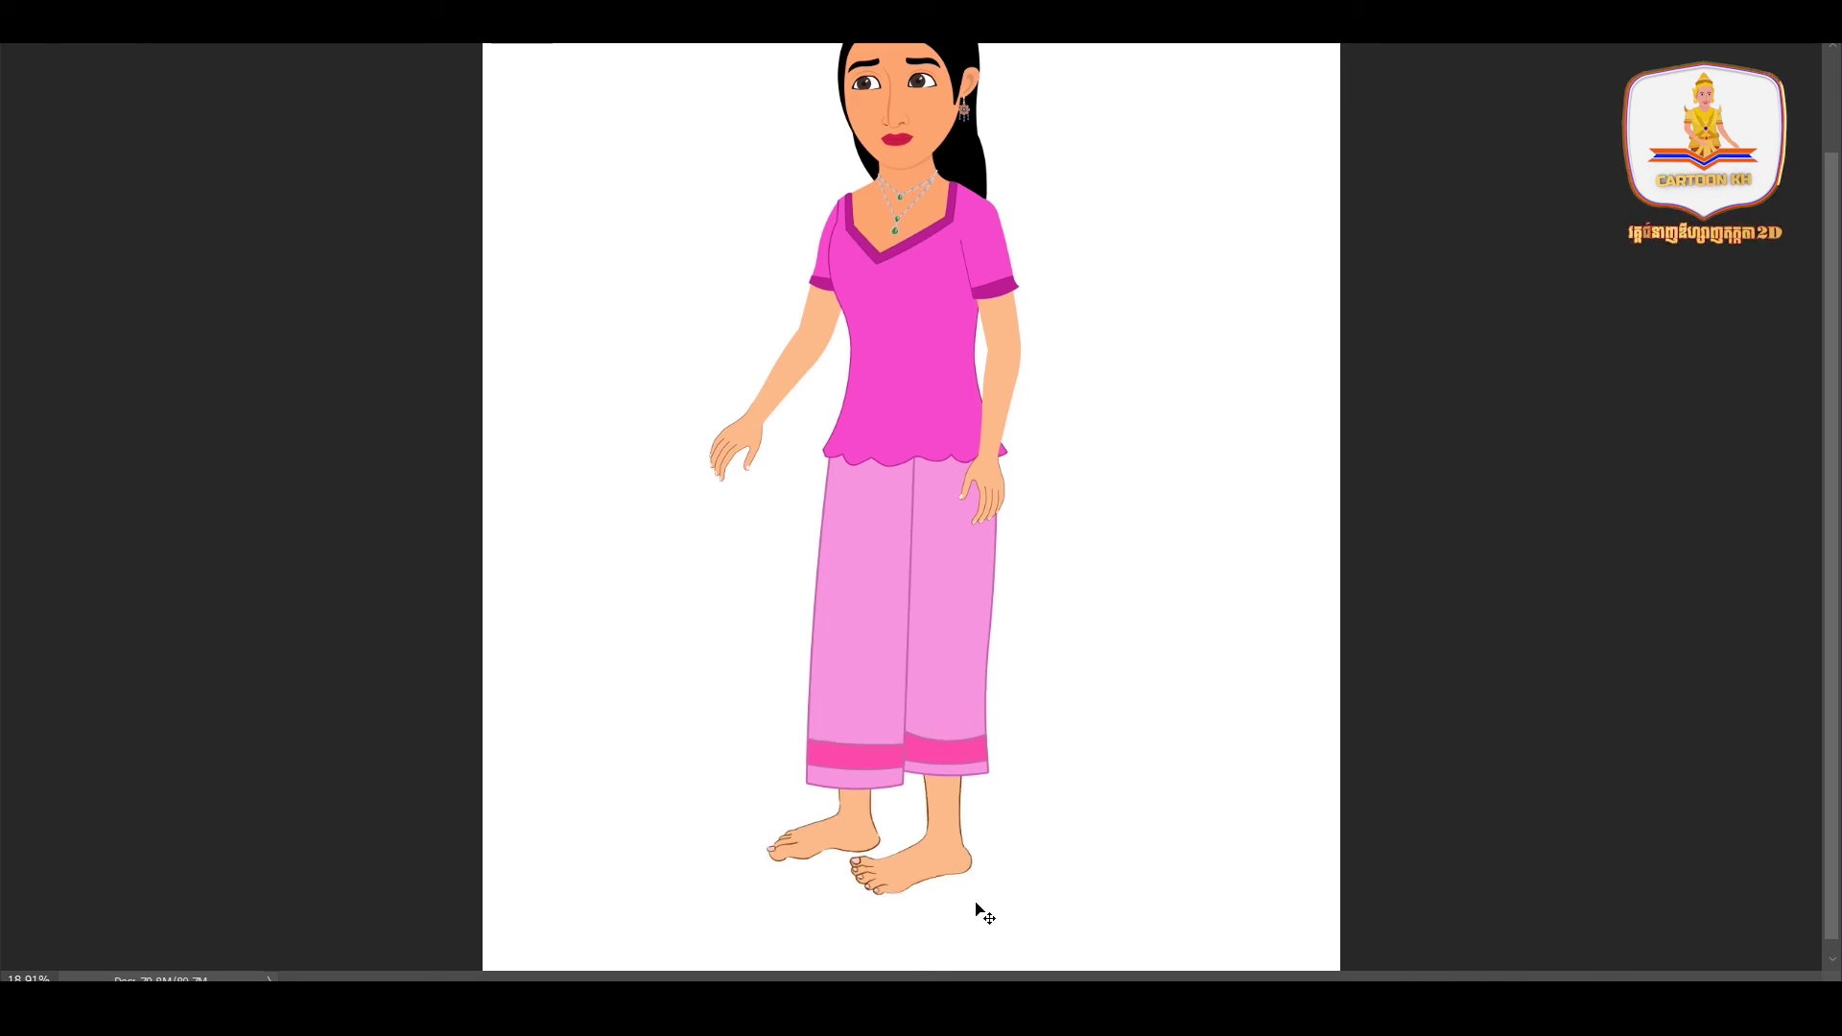
scroll(975, 897, "down", 5)
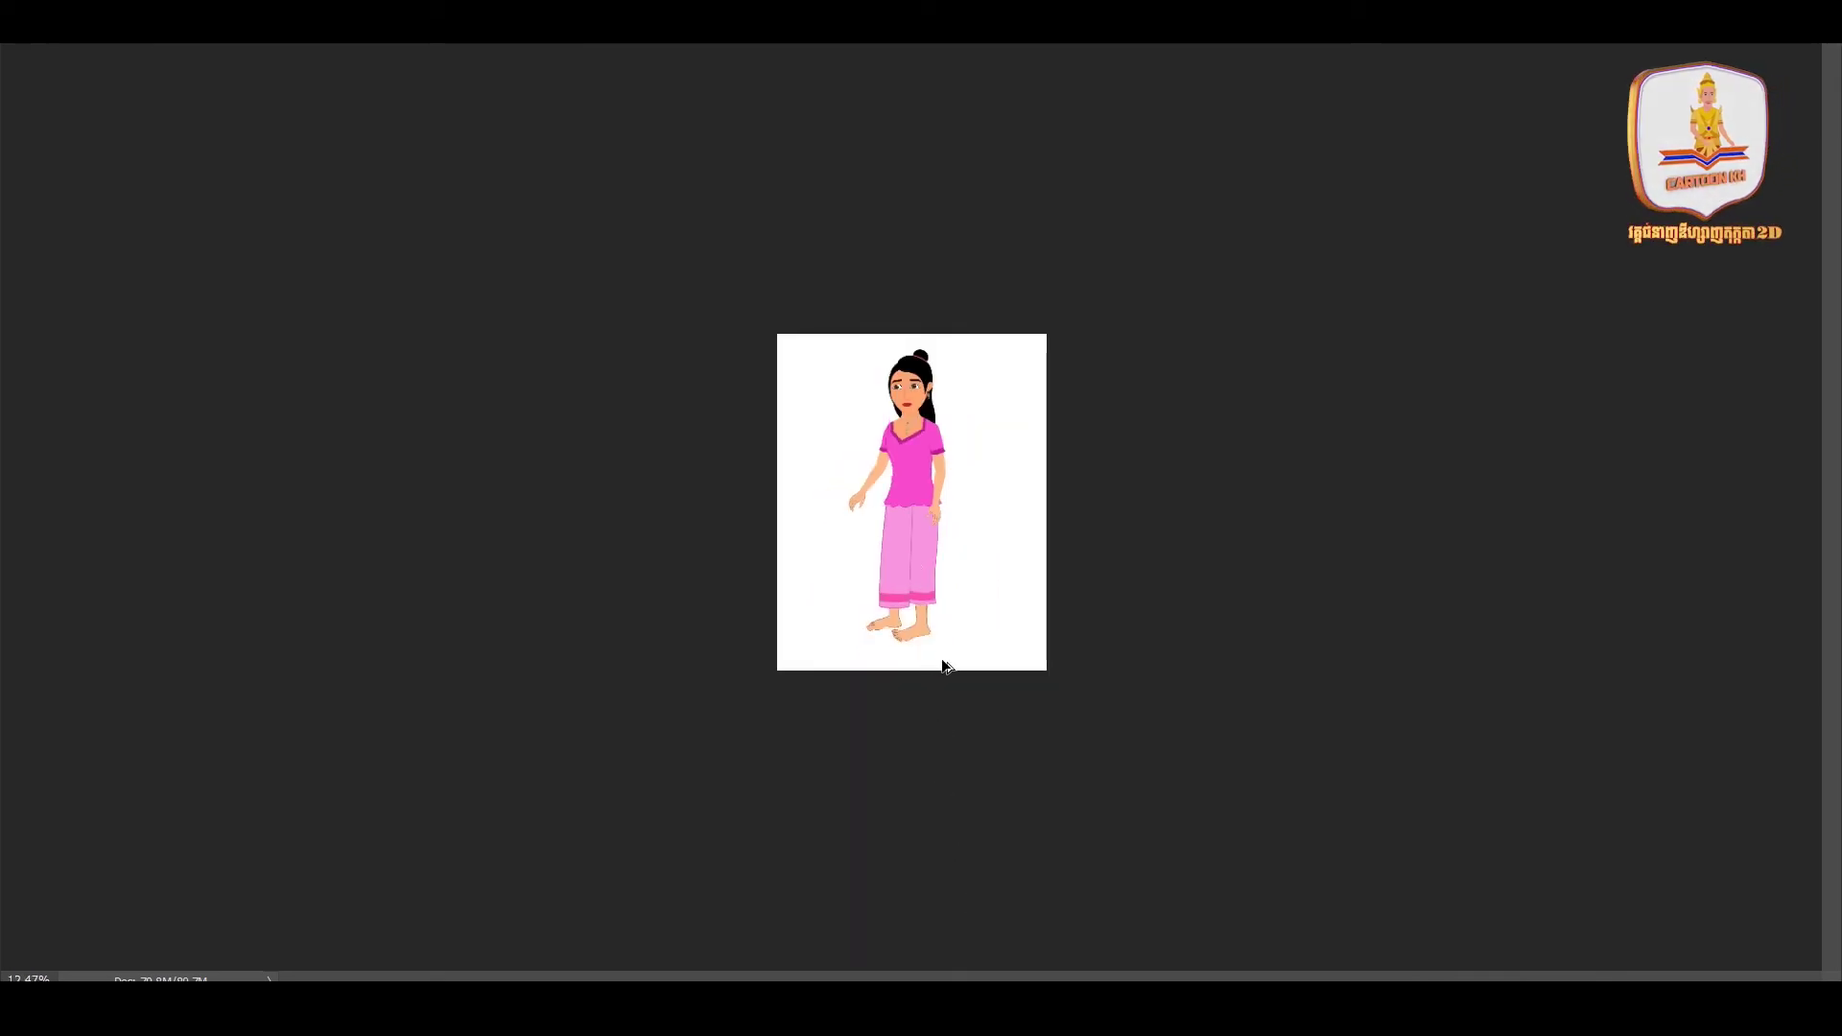
- Shift the right leg and foot slightly right and rotate the foot about -3°
scroll(943, 666, "up", 3)
scroll(921, 775, "up", 3)
scroll(926, 816, "up", 2)
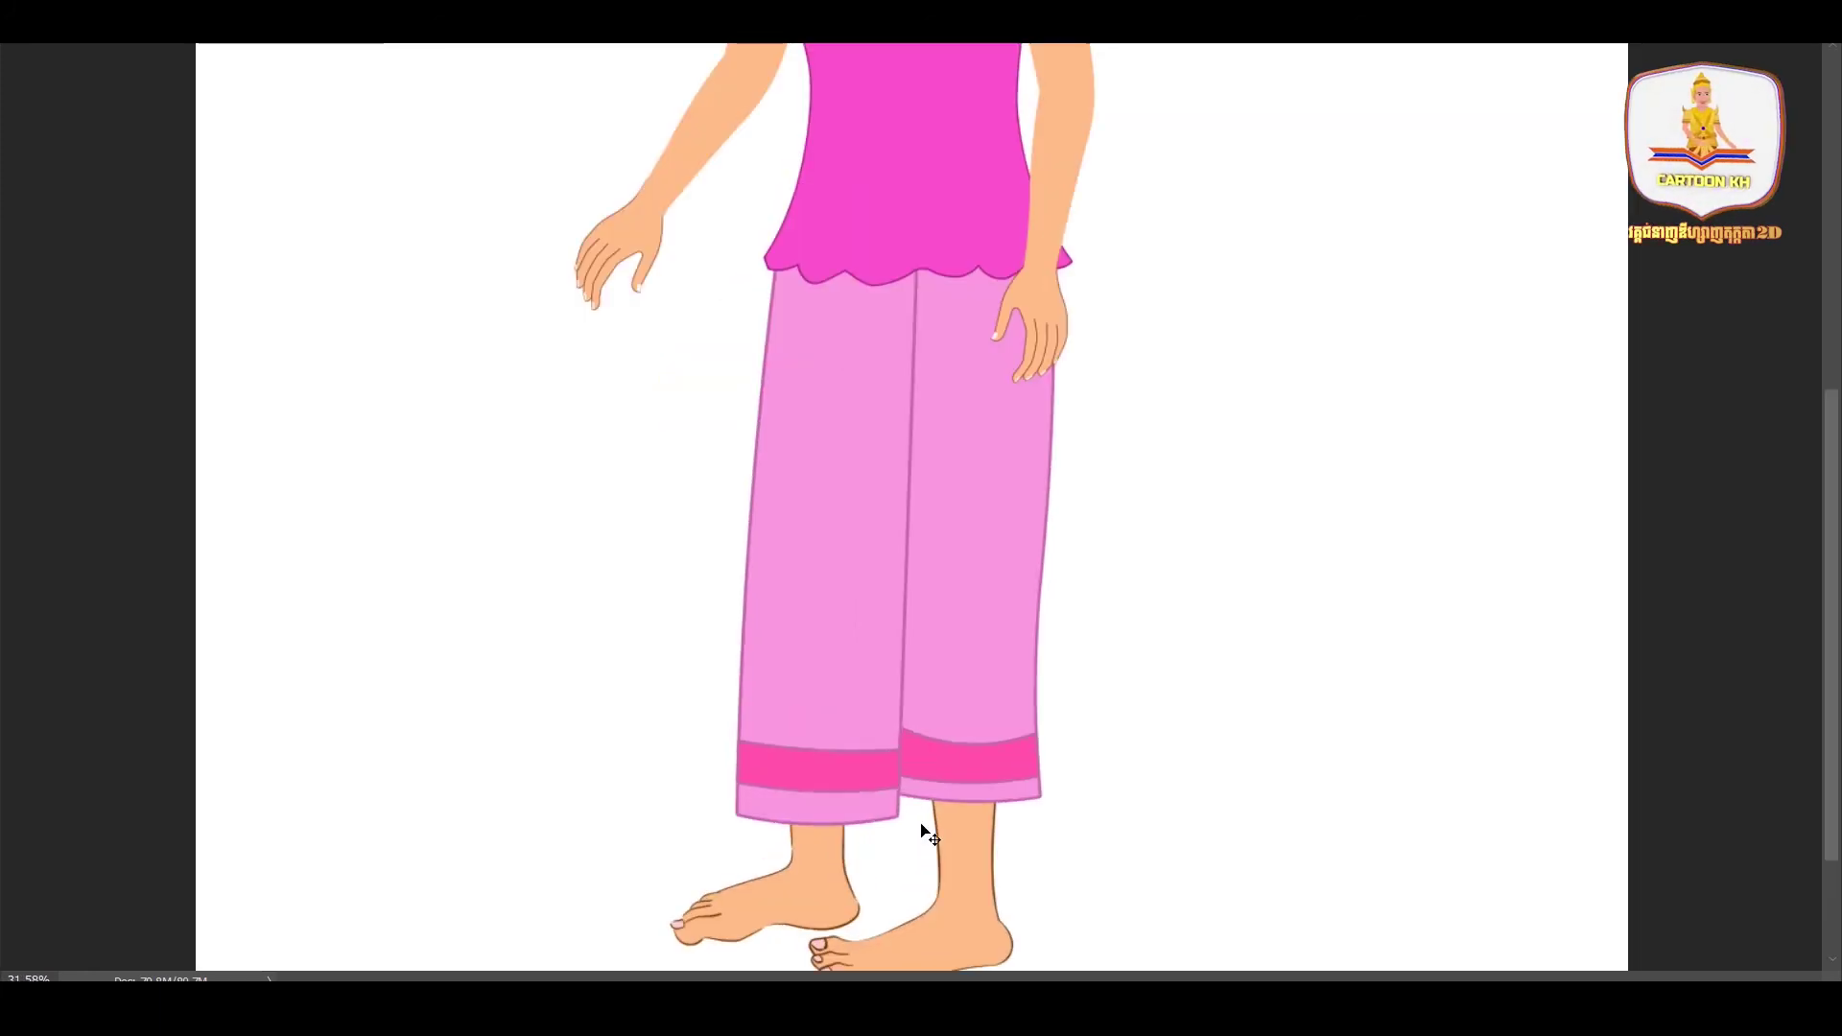
left_click_drag(930, 835, 883, 630)
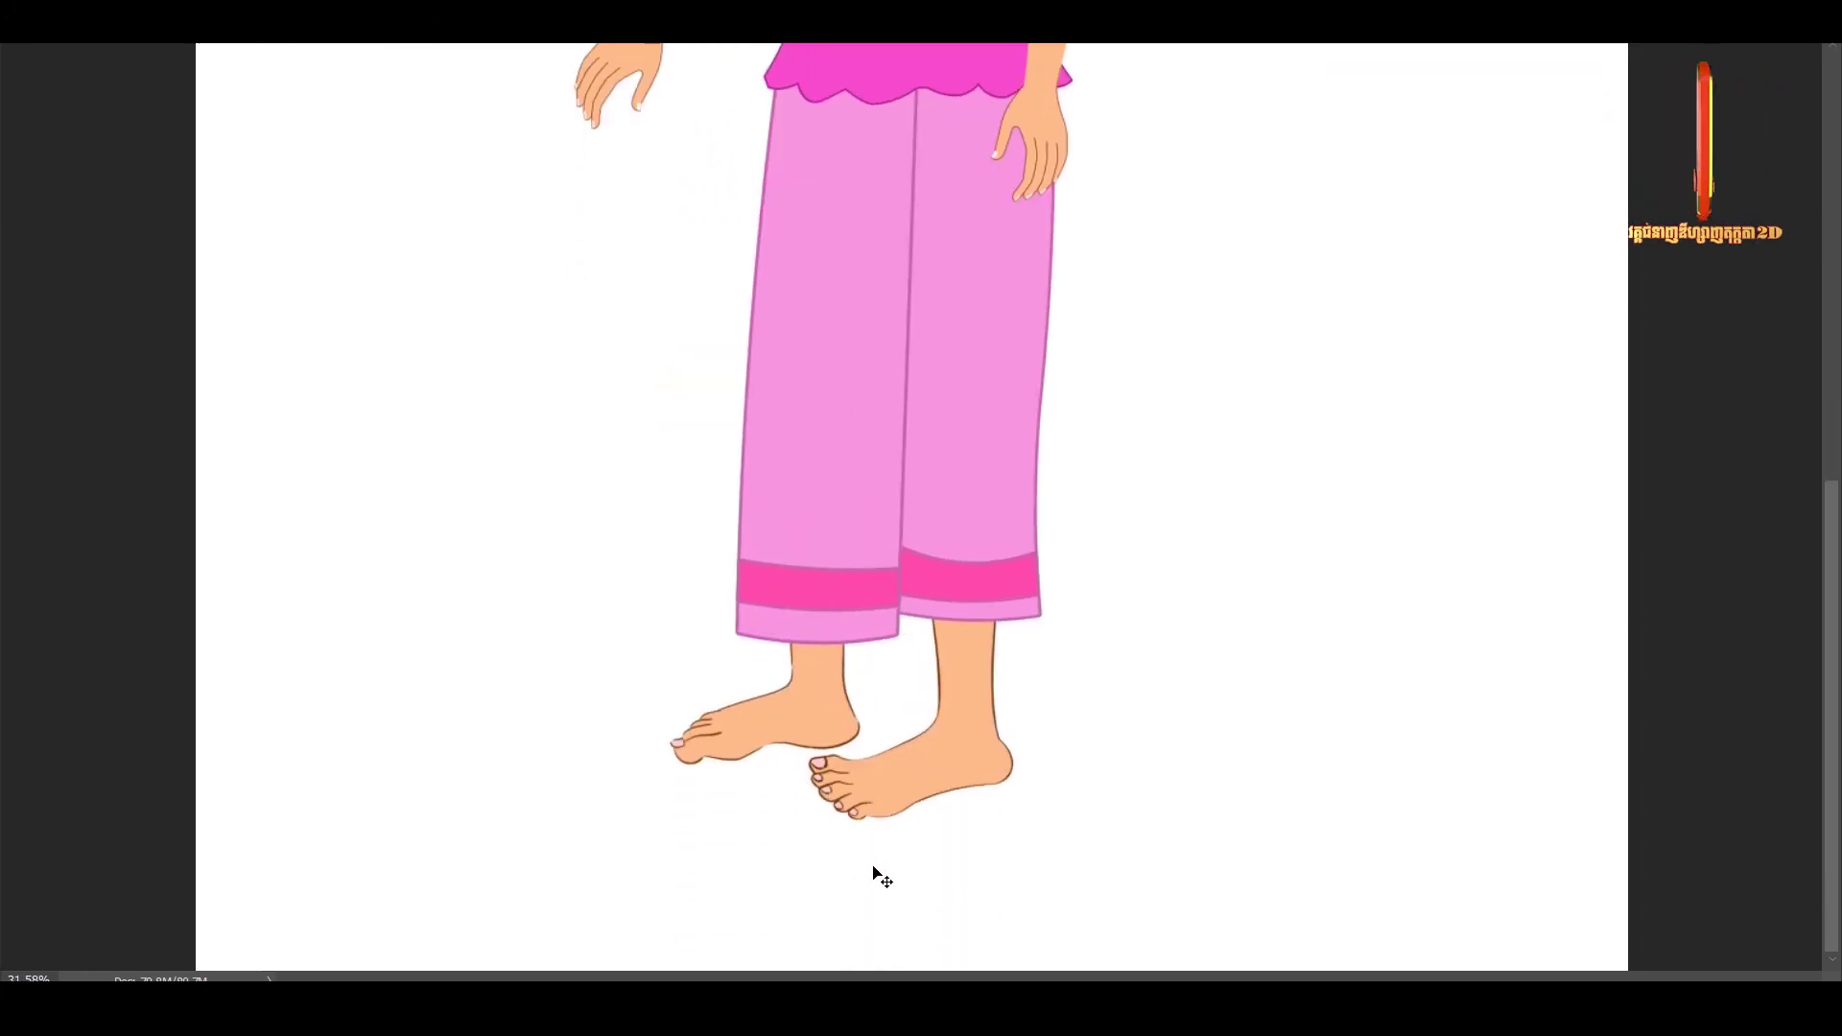
left_click_drag(803, 771, 822, 775)
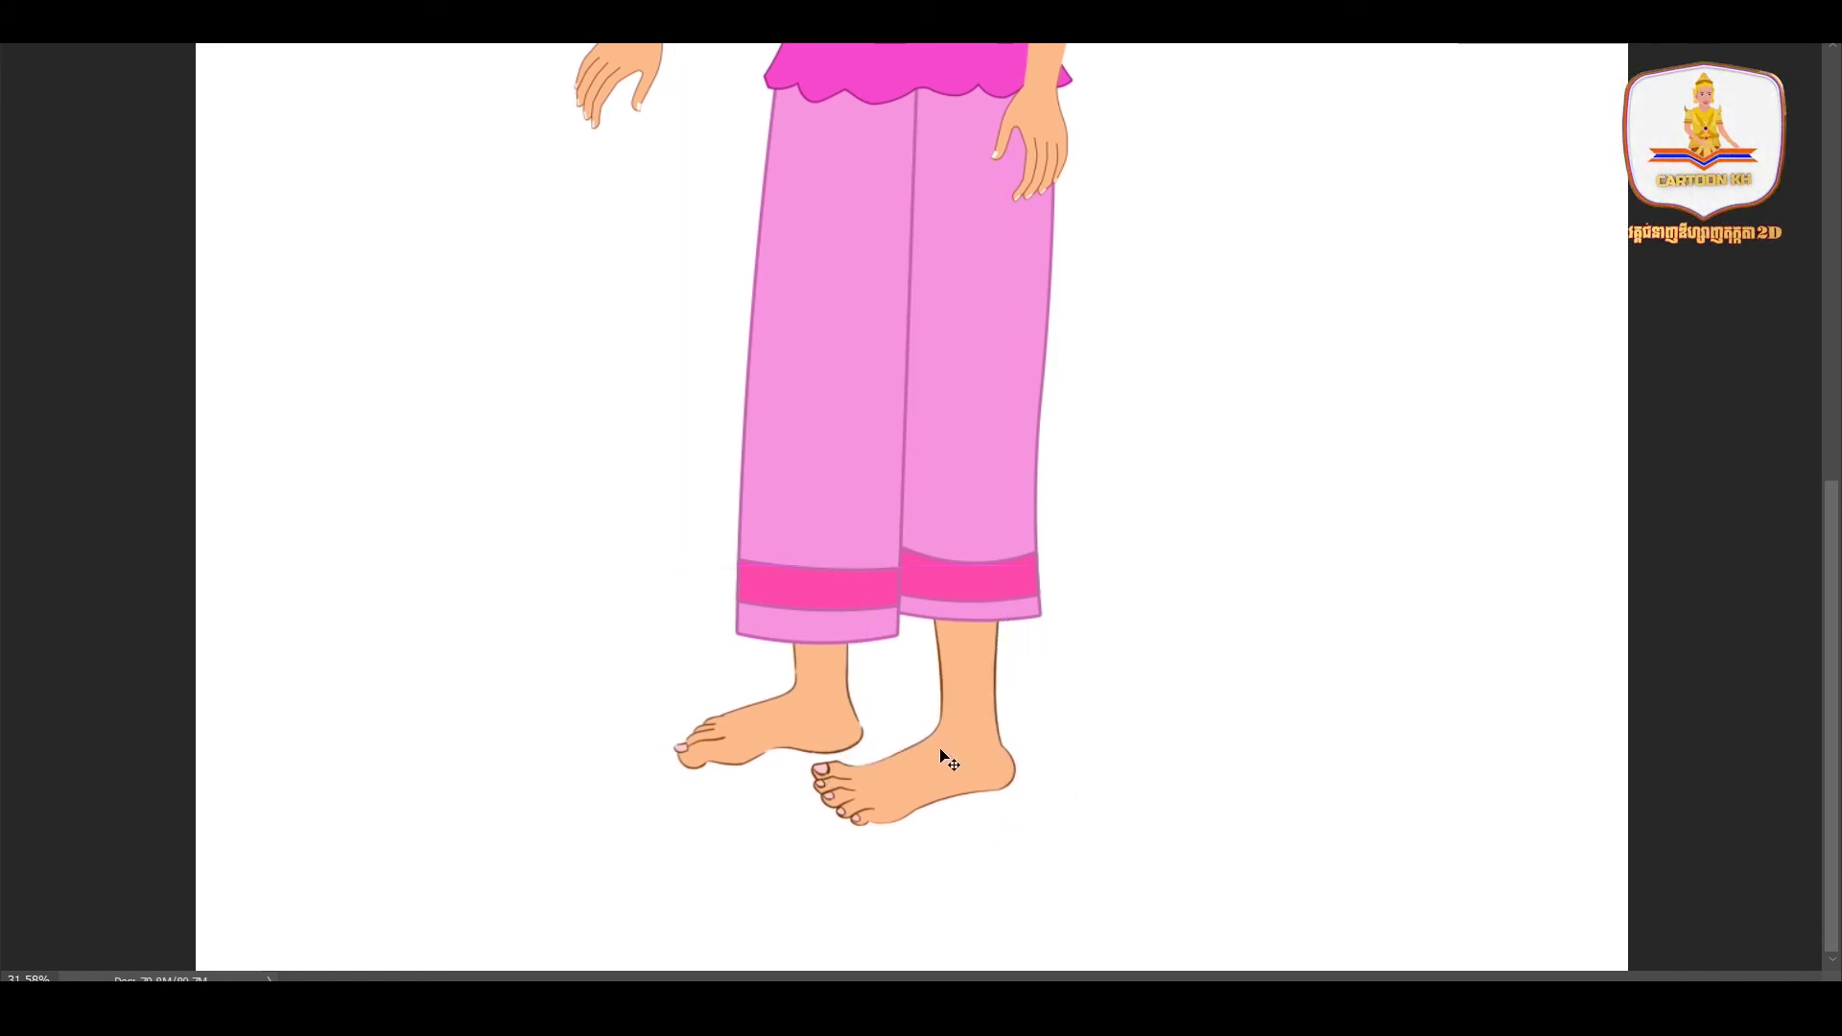
mouse_move(1013, 767)
left_mouse_down()
mouse_move(1015, 817)
mouse_move(944, 789)
left_mouse_up()
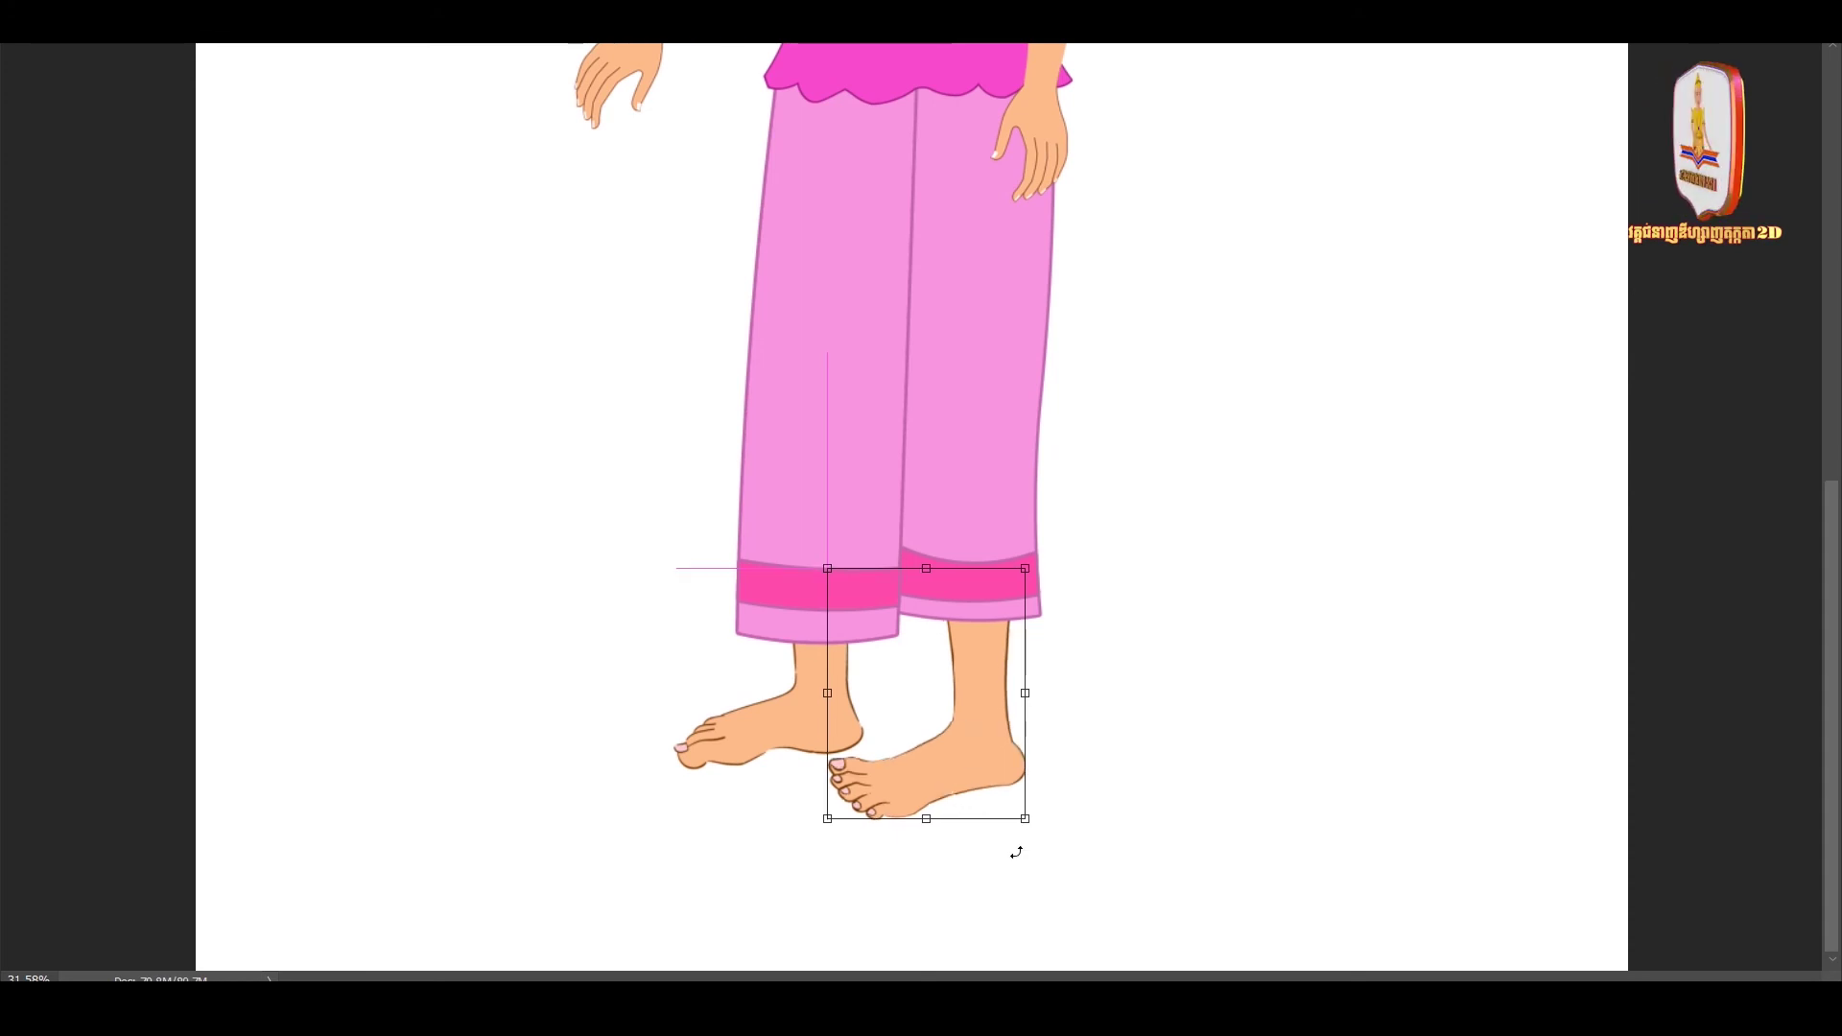
left_click_drag(1040, 856, 1045, 854)
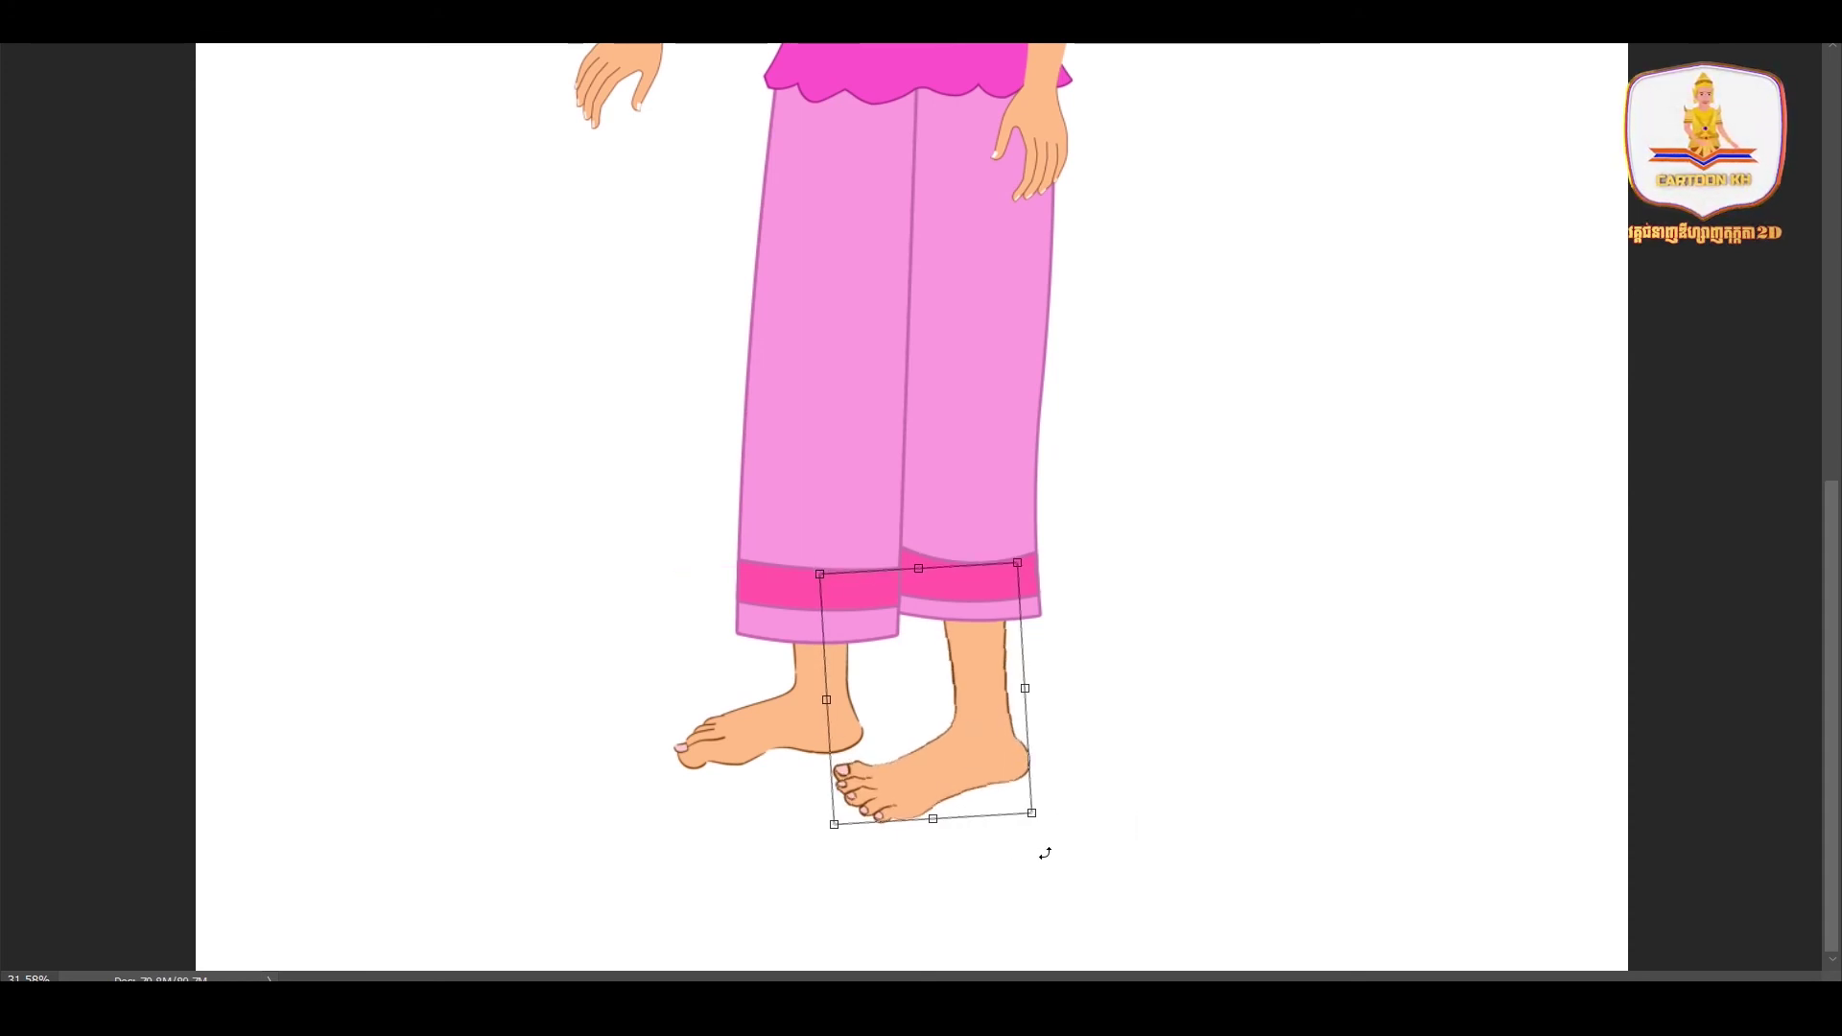
key("Return")
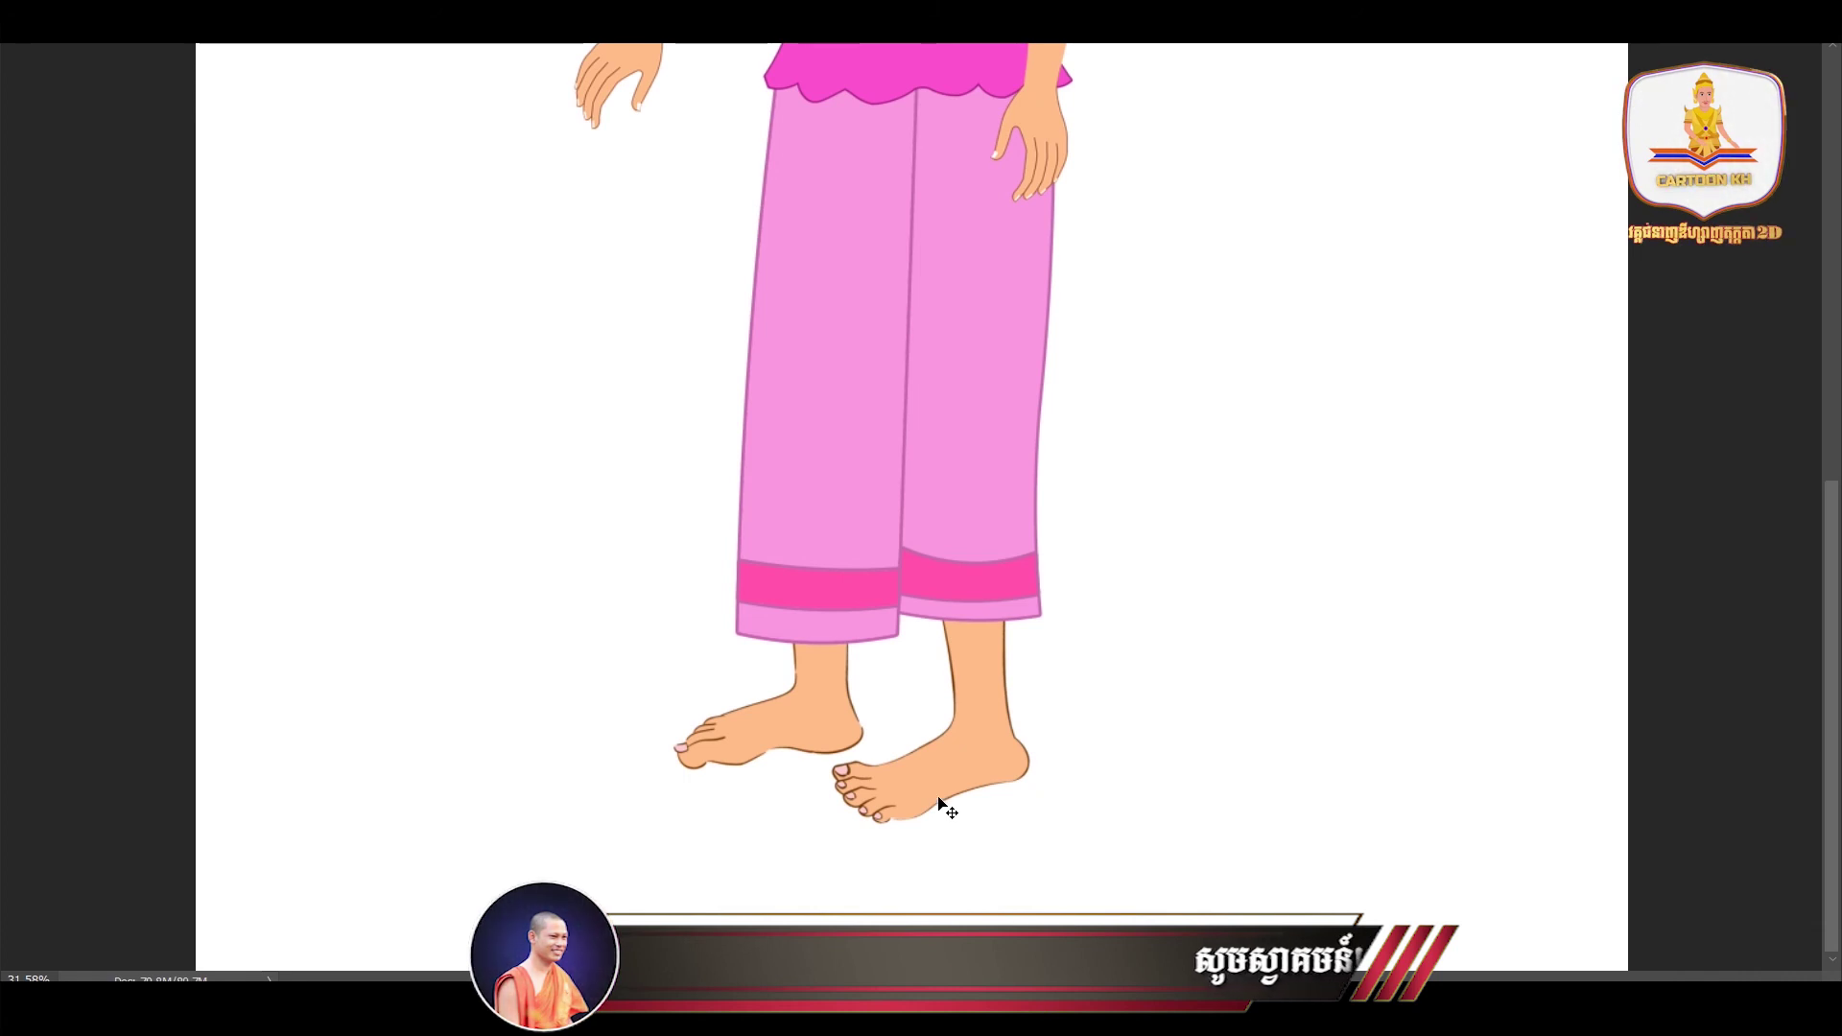
- Nudge the left foot slightly lower into place beneath its trouser hem
scroll(945, 808, "down", 2)
scroll(955, 814, "down", 2)
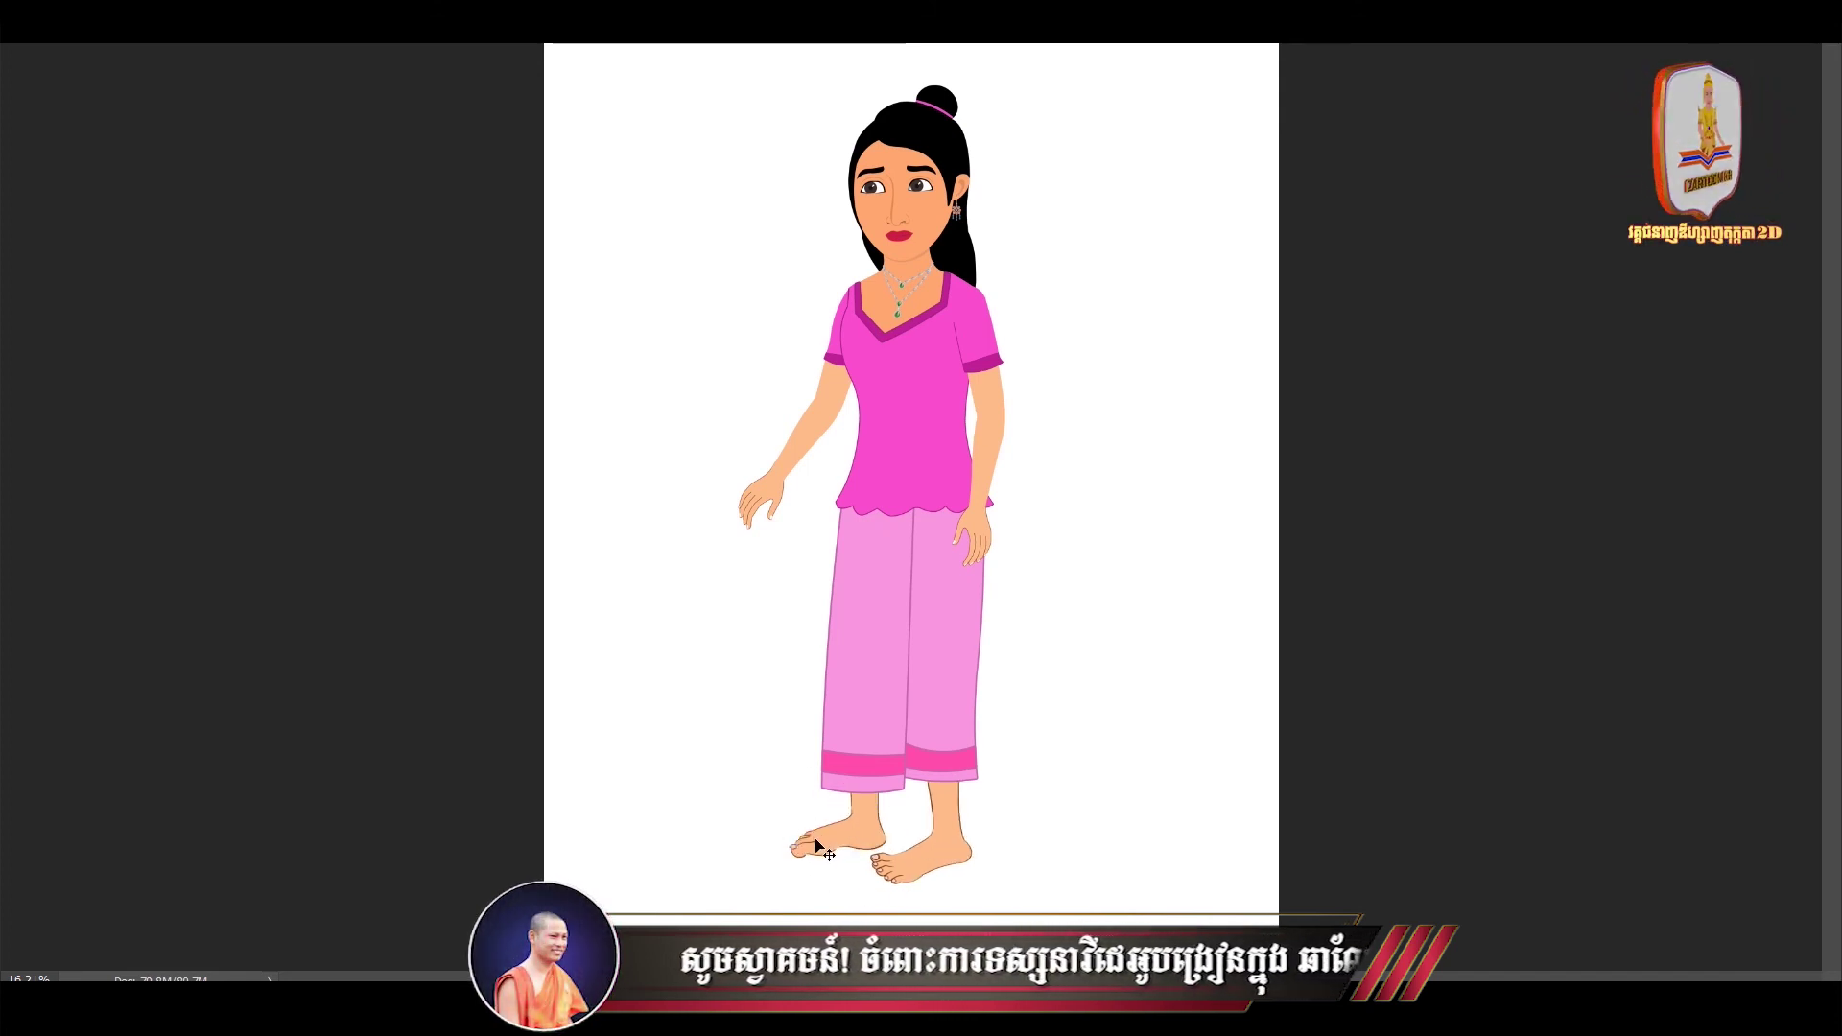
left_click_drag(820, 842, 842, 844)
scroll(841, 839, "up", 2)
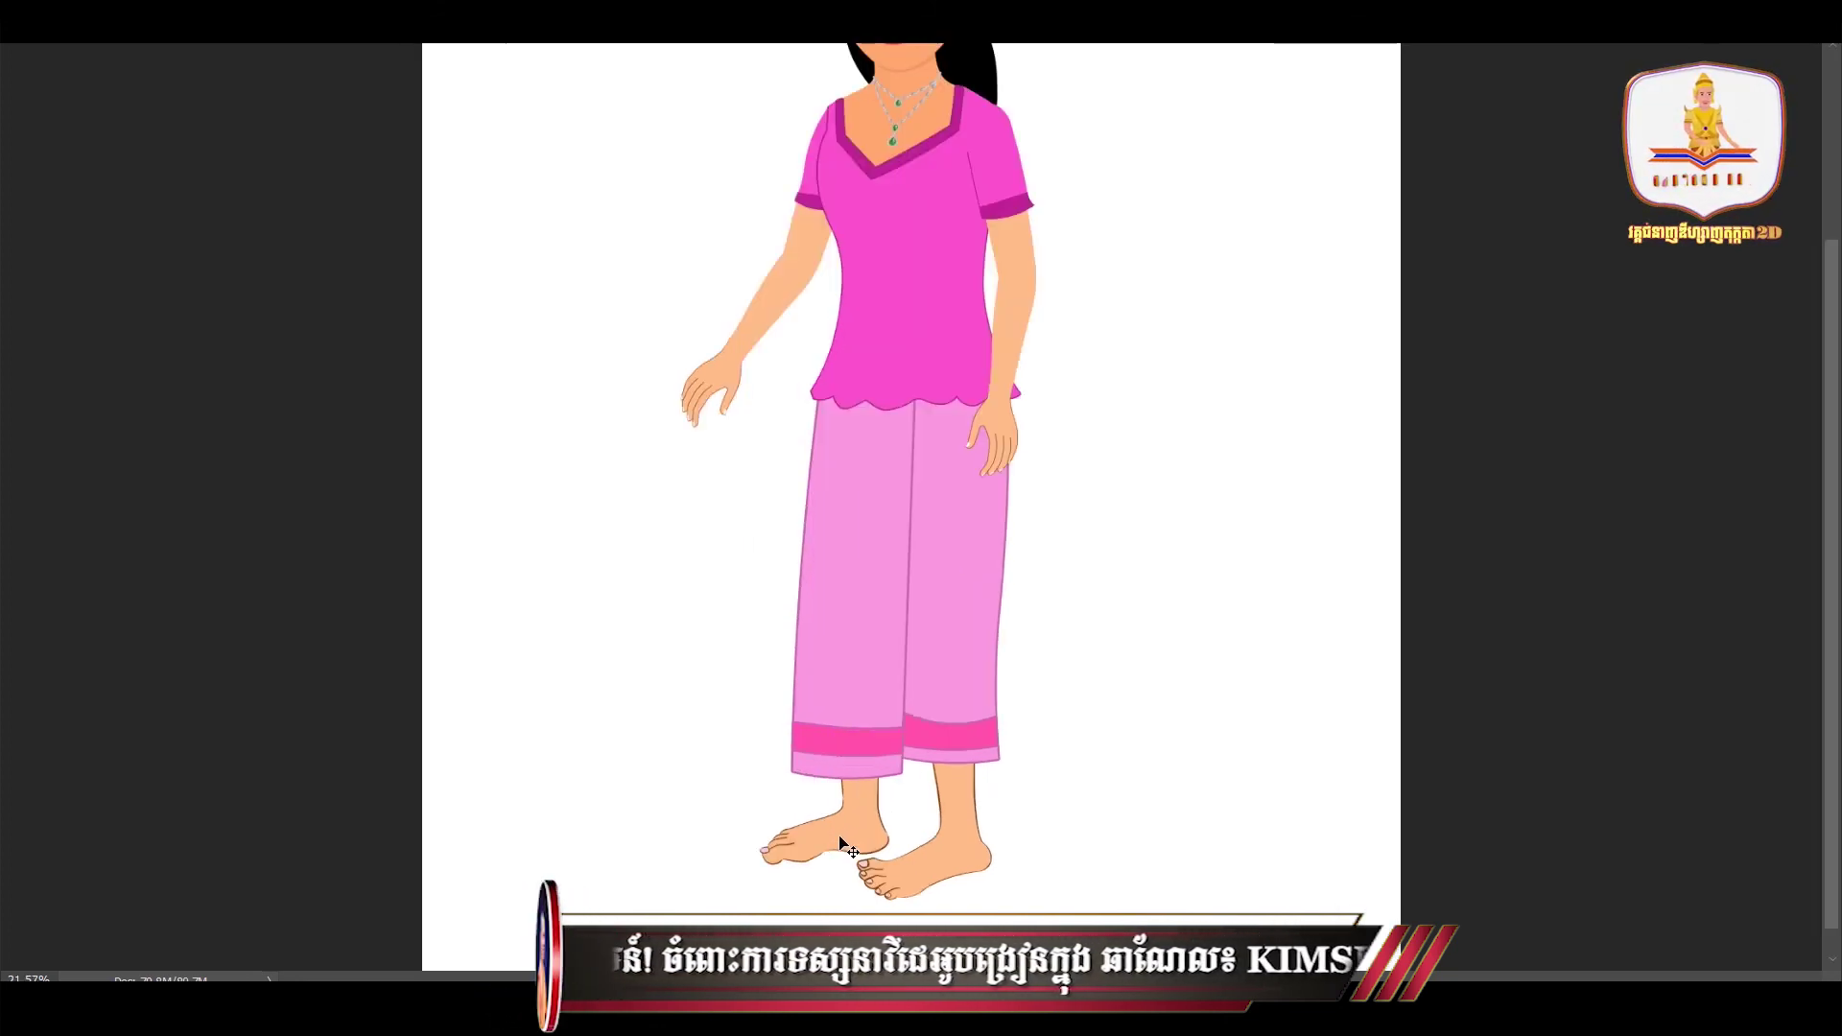
left_click_drag(842, 841, 831, 841)
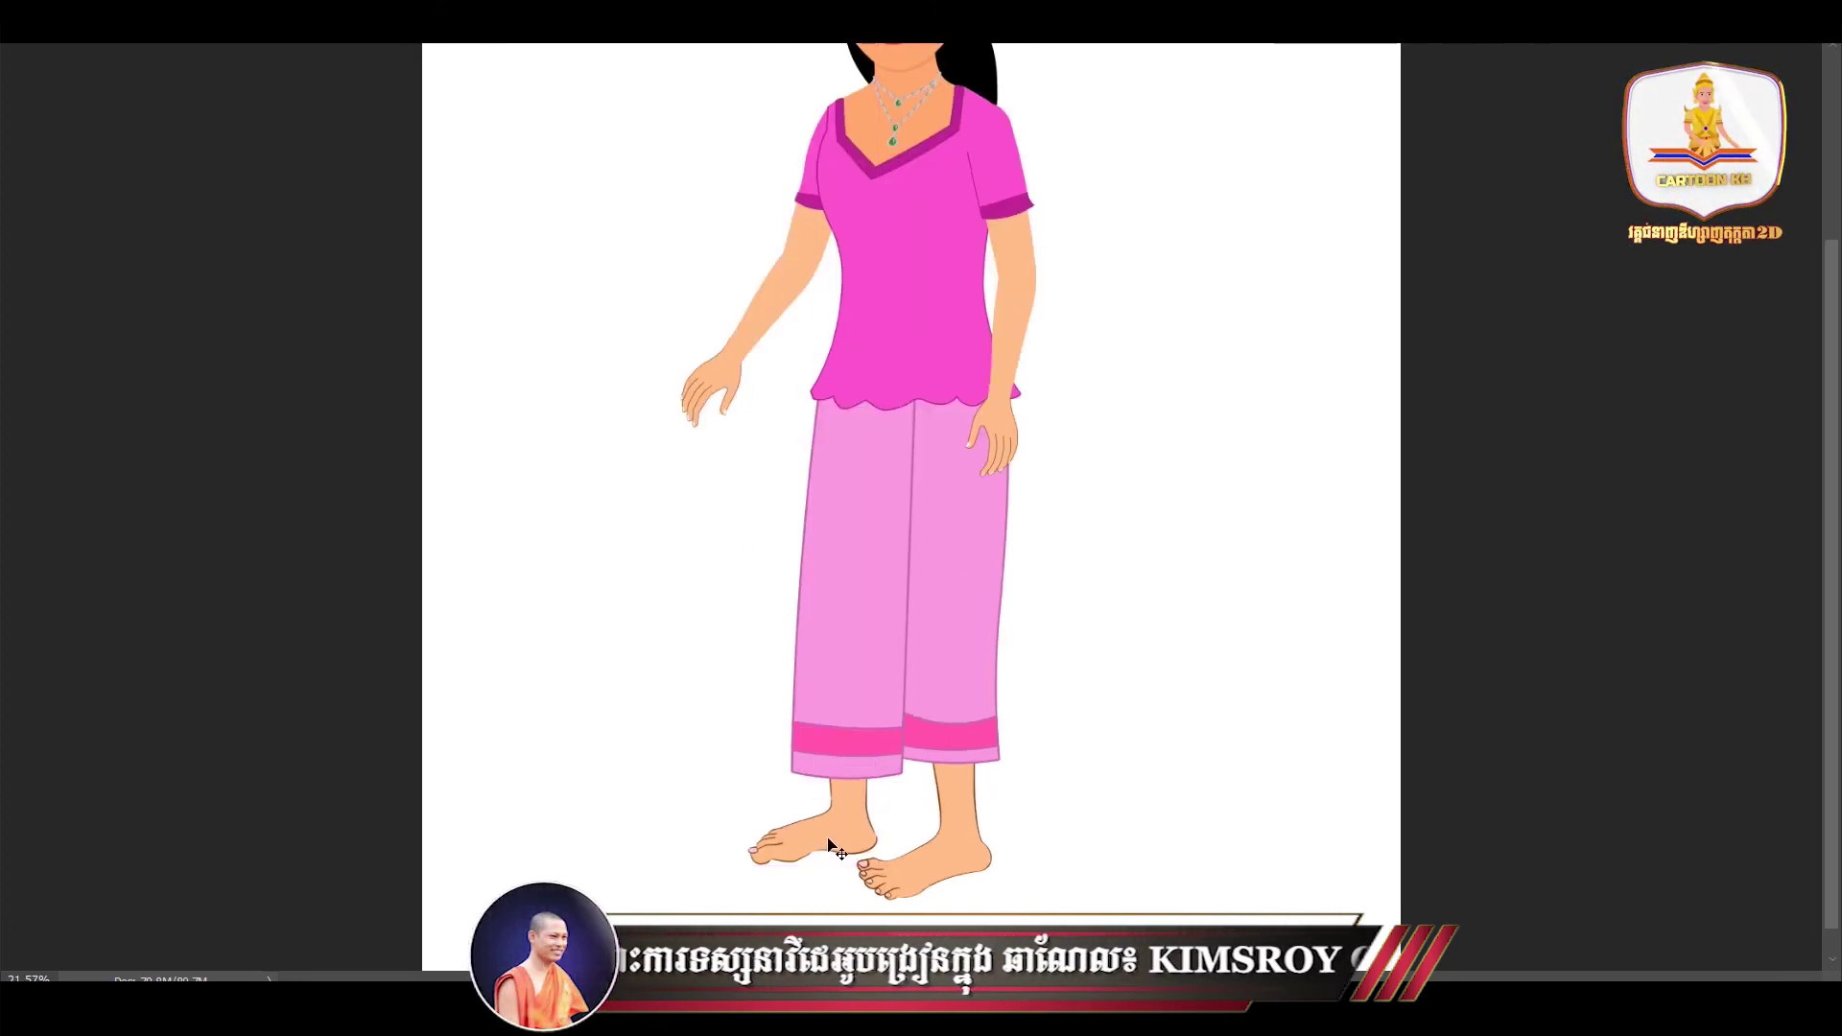
scroll(832, 844, "down", 2)
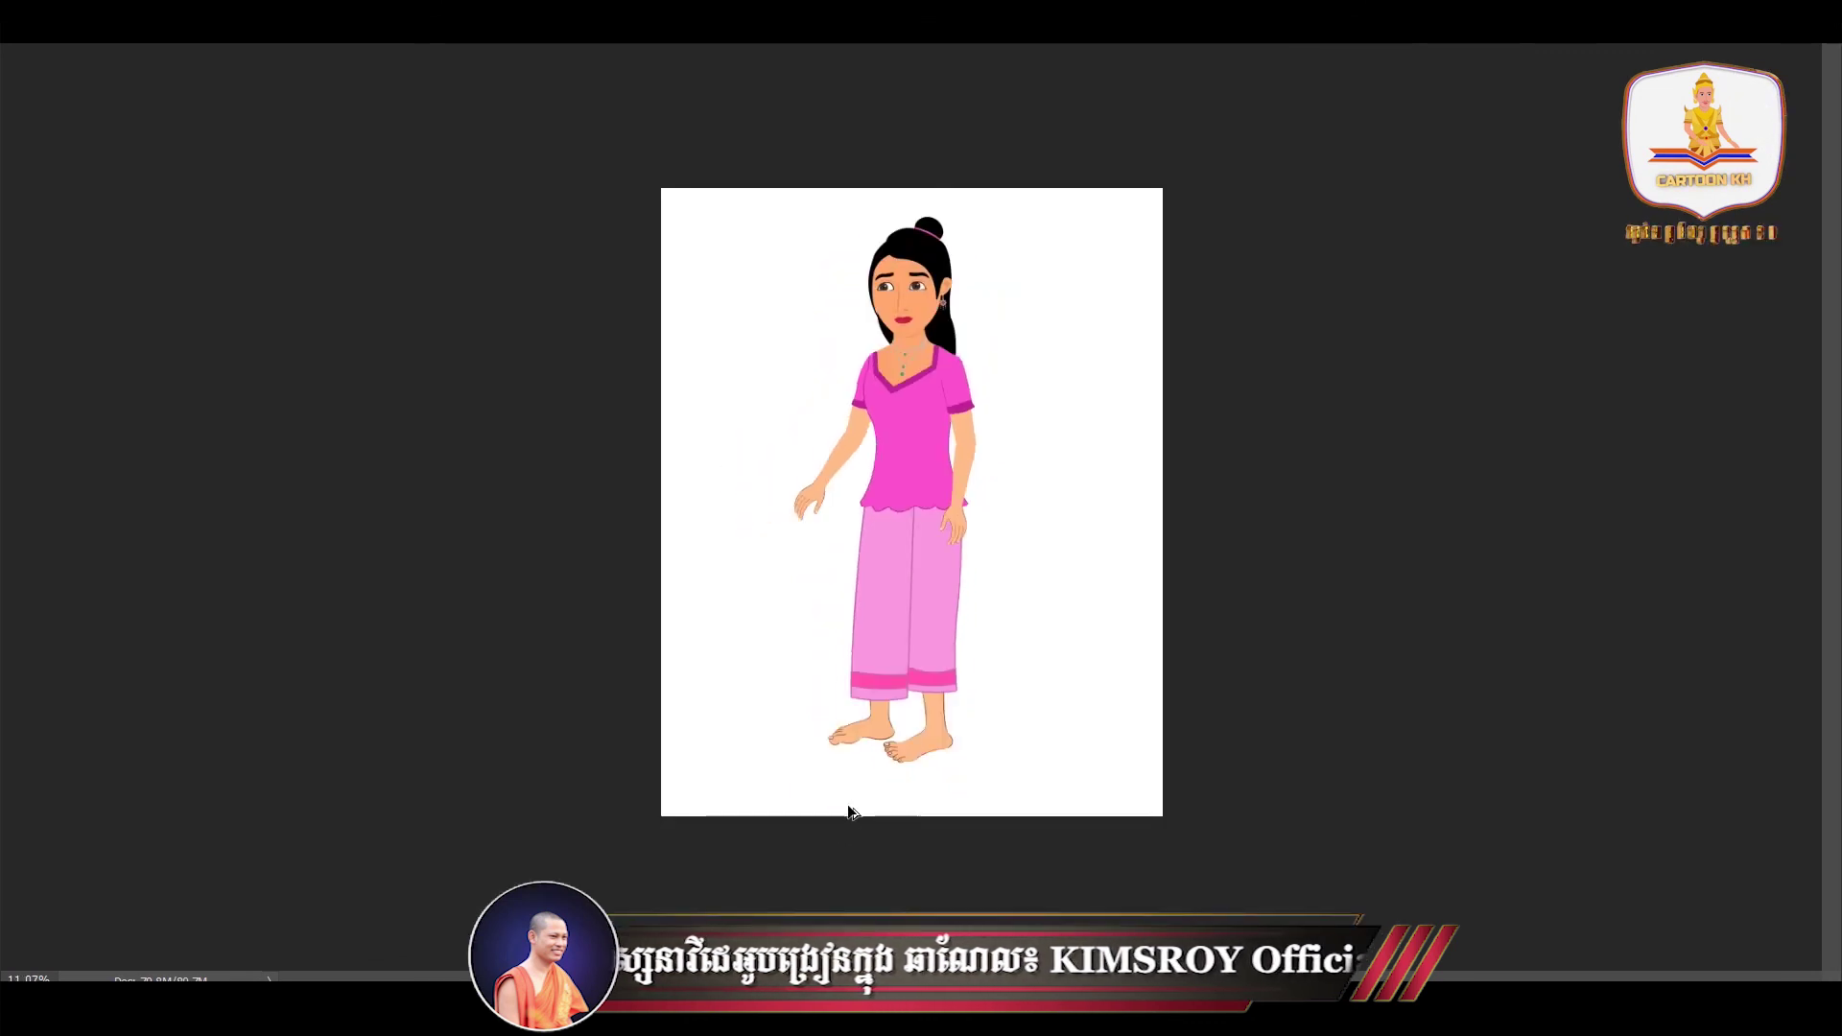
scroll(854, 859, "up", 2)
left_click_drag(860, 862, 837, 881)
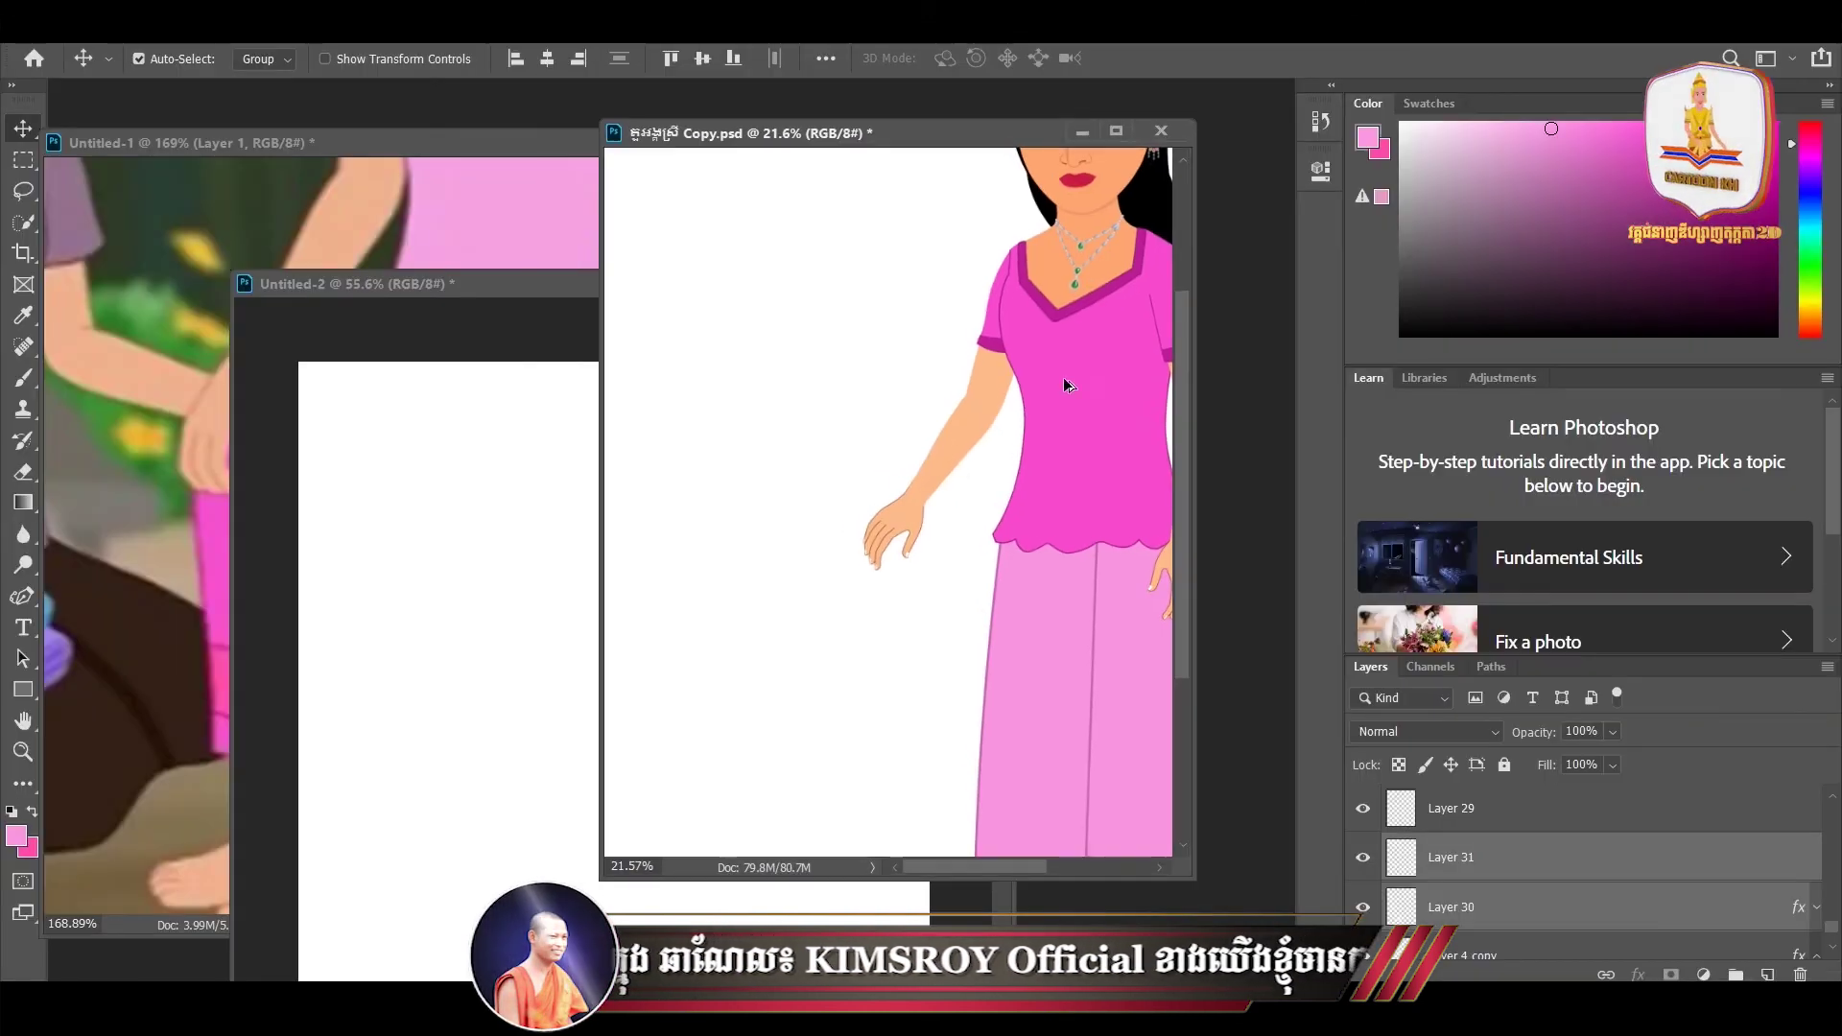
scroll(1055, 393, "down", 2)
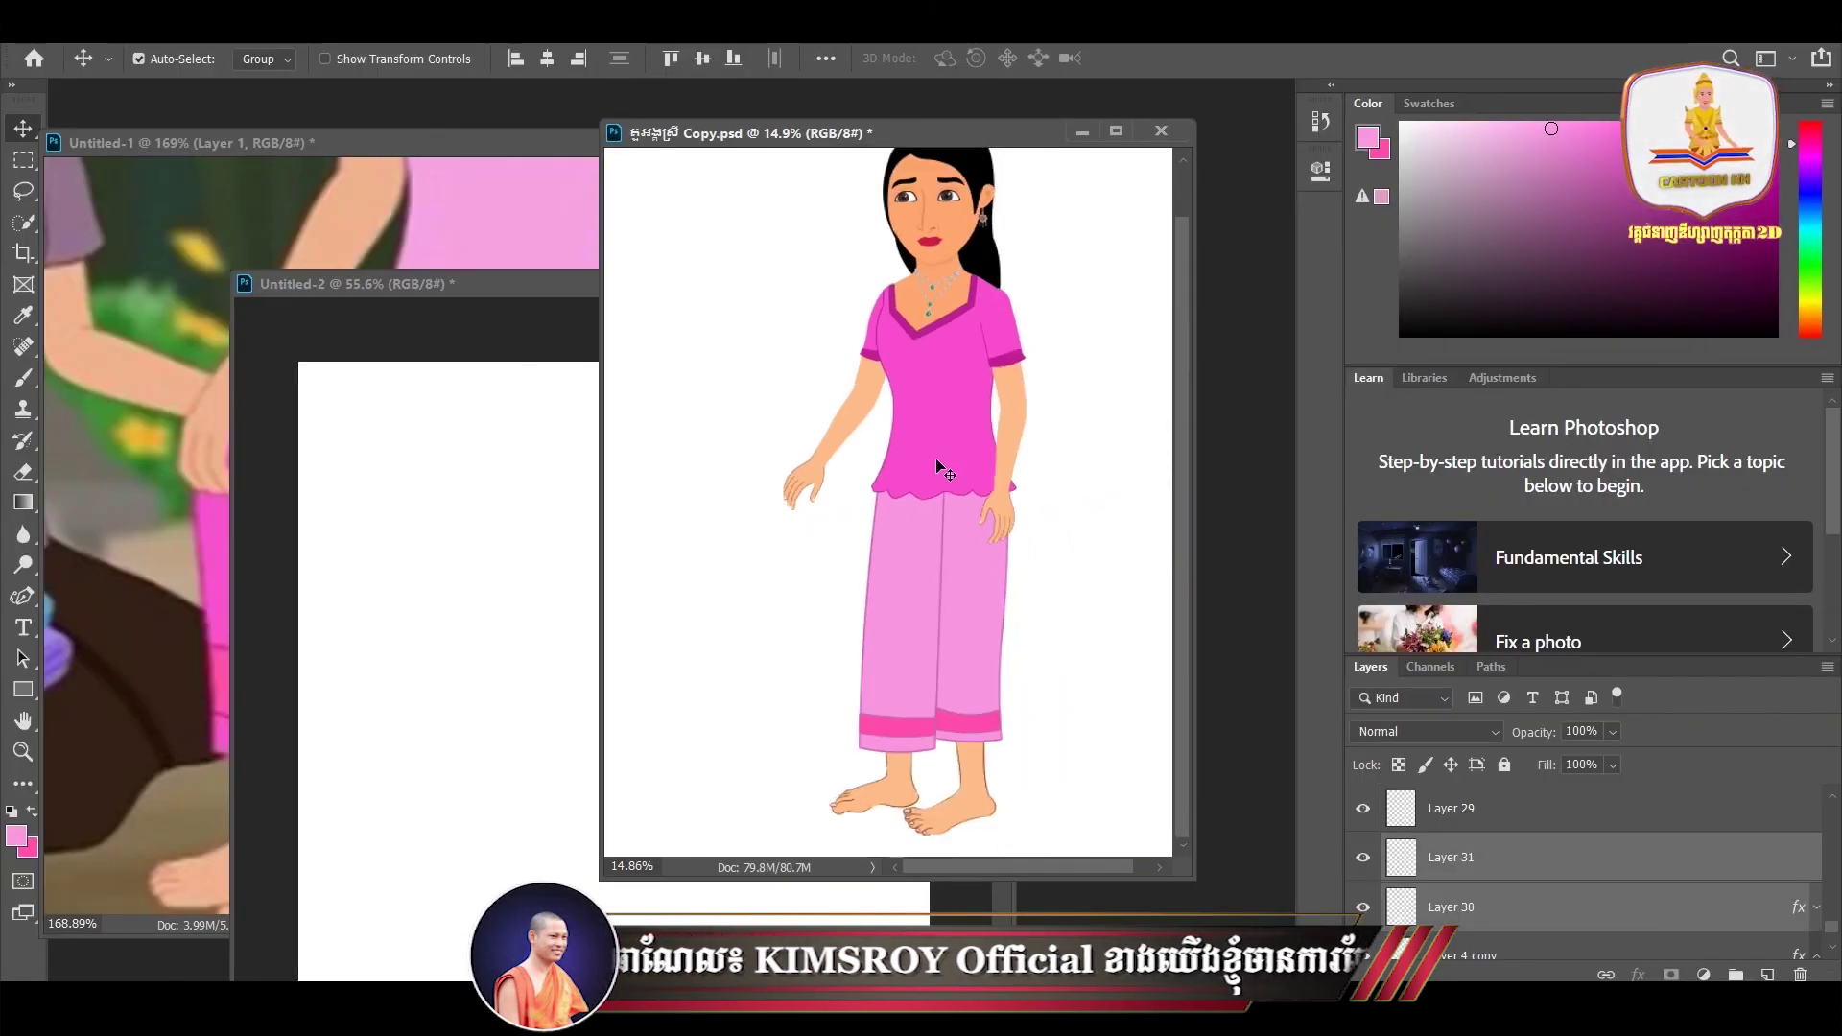
- Save the character document and close the Untitled-2 foot sketch without saving
scroll(940, 470, "down", 1)
key("ctrl+s")
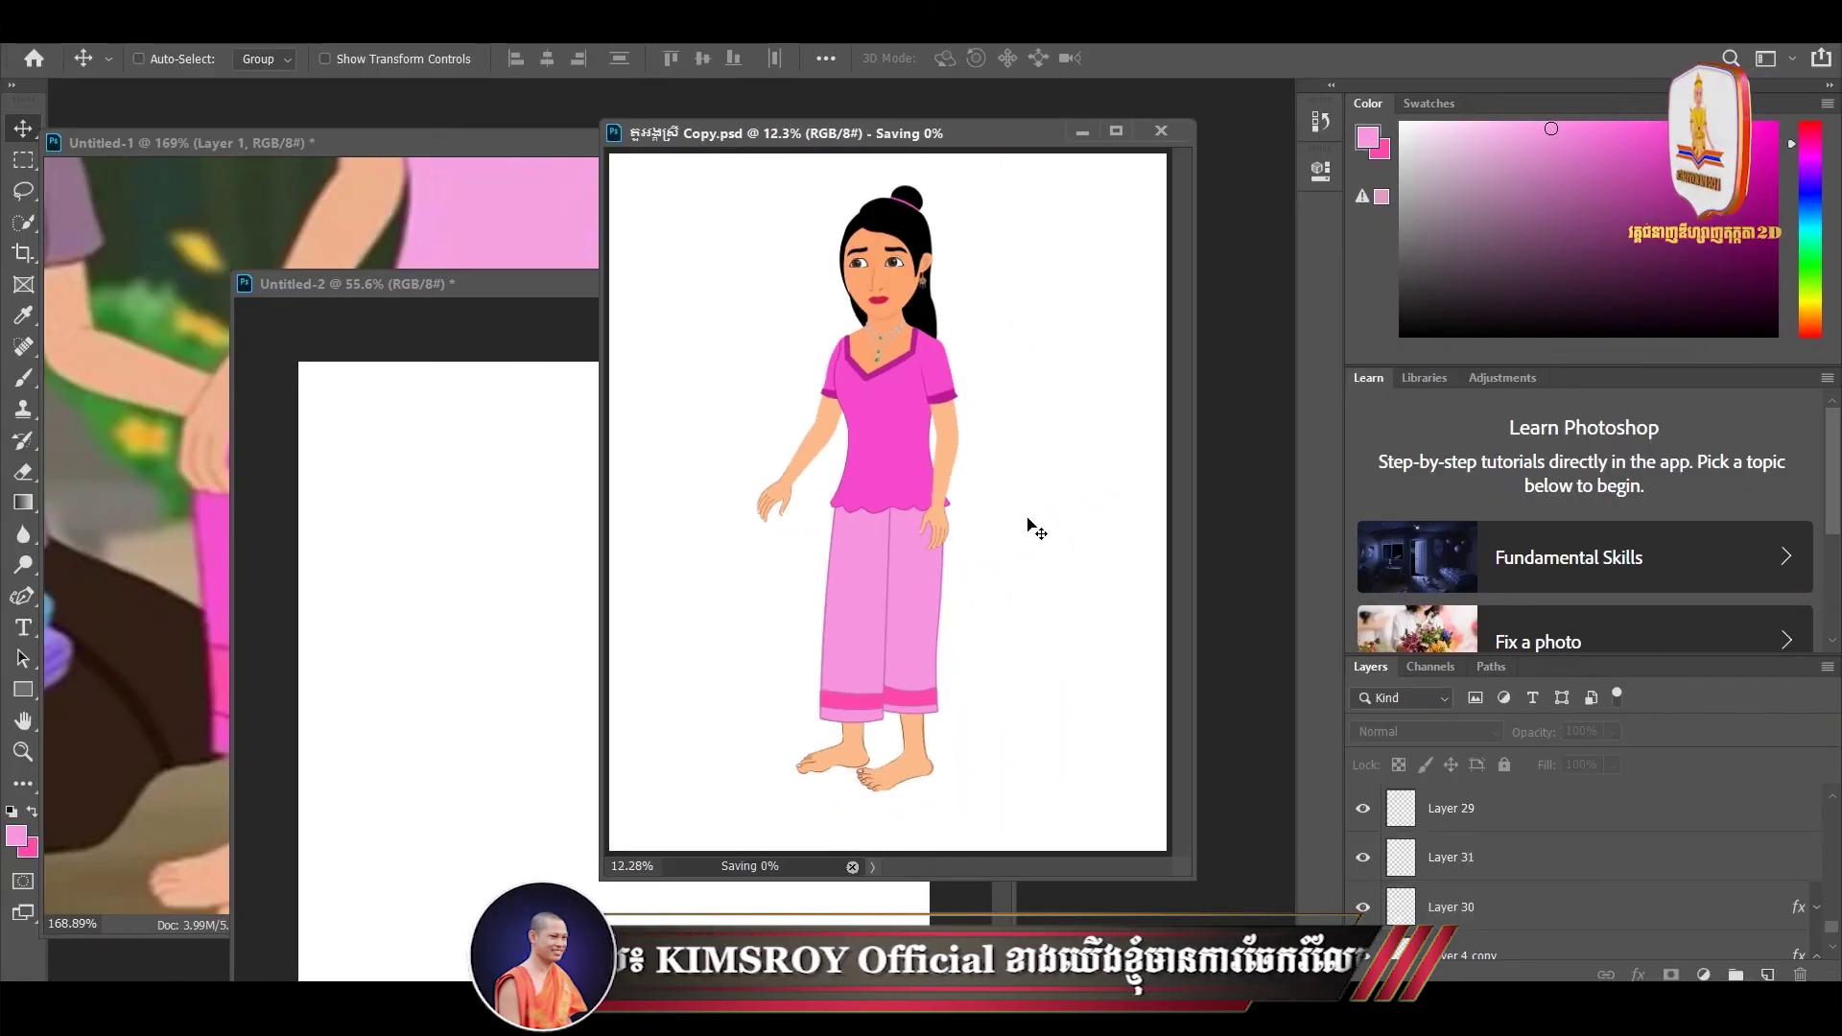
left_click(451, 461)
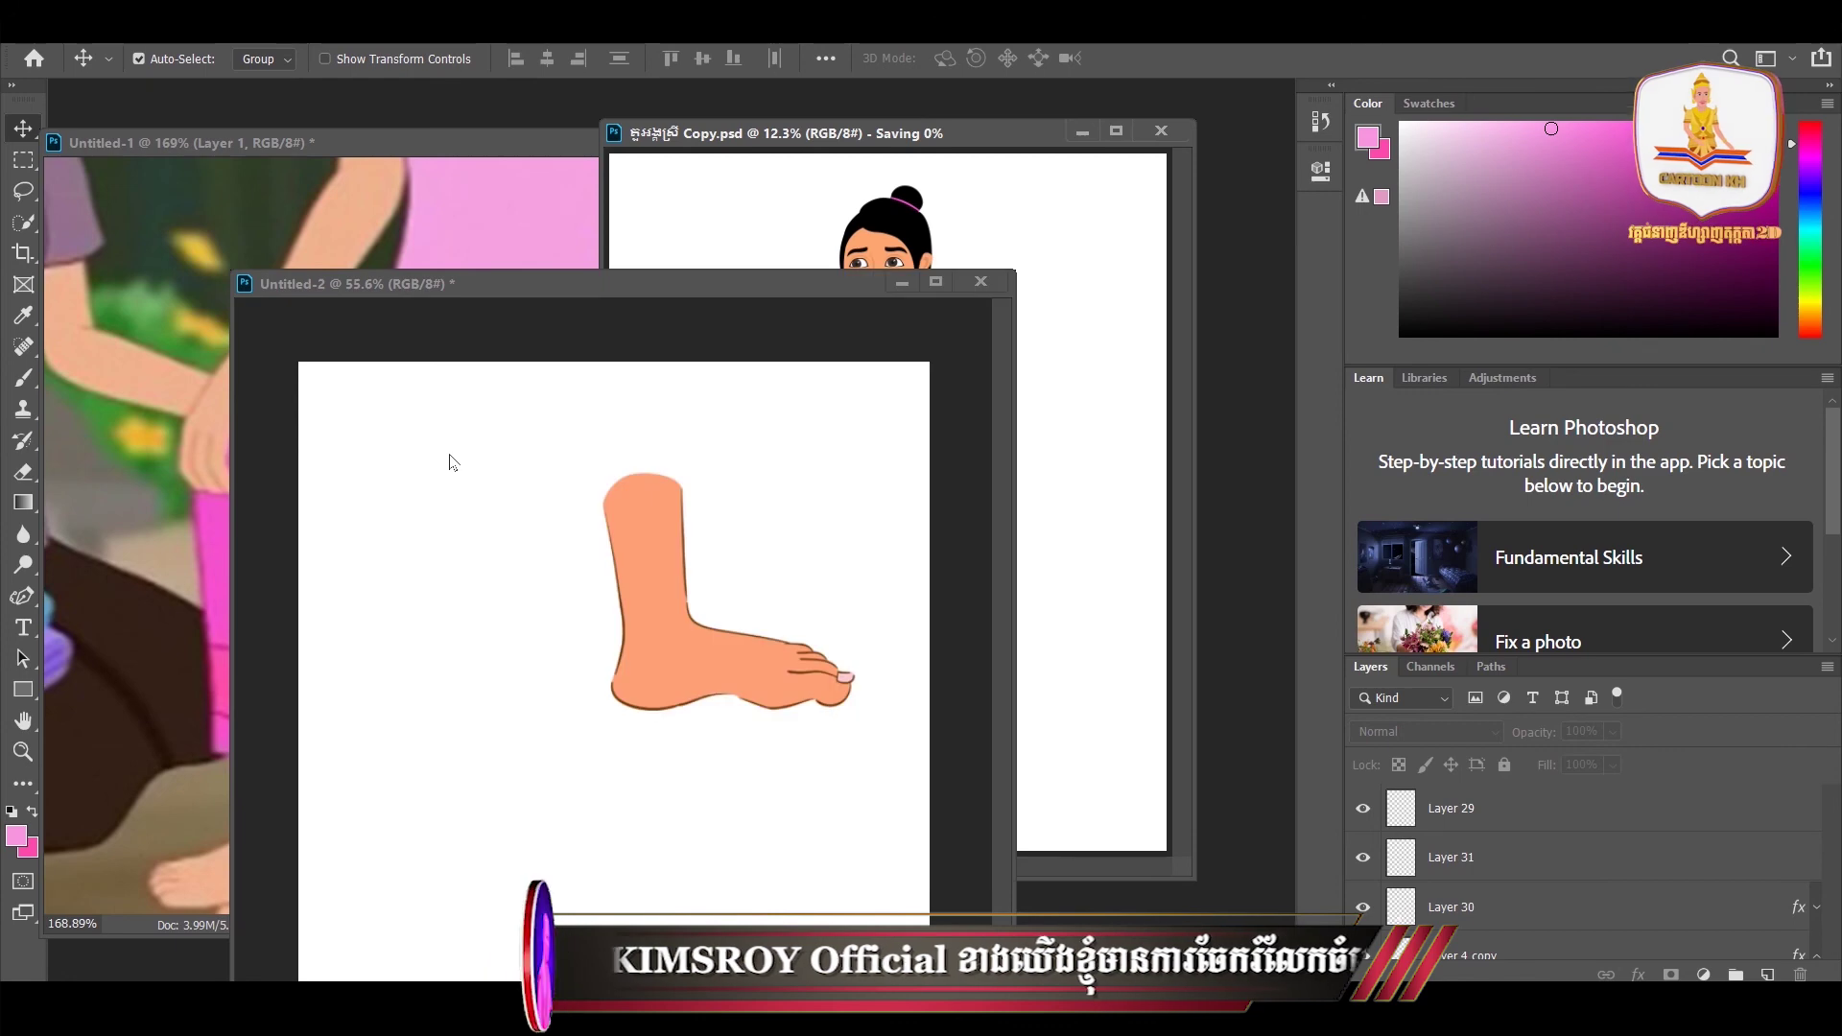
left_click(981, 281)
left_click(979, 410)
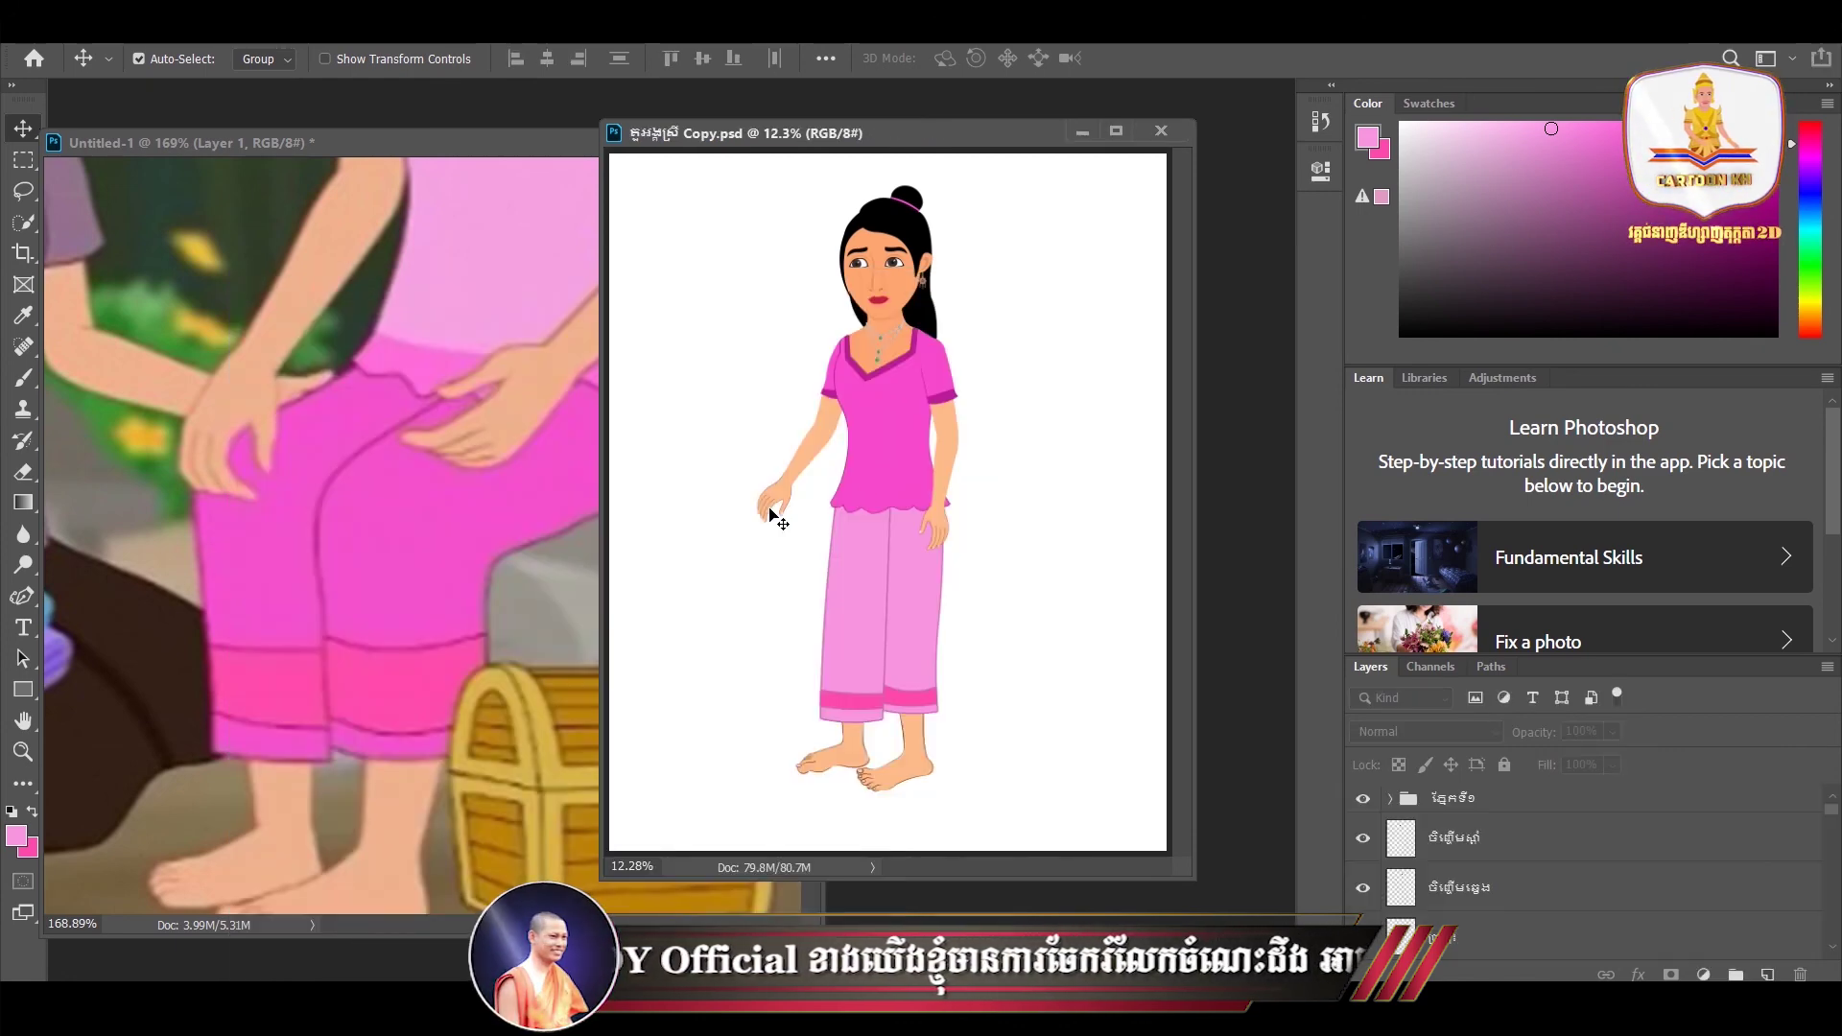
- Move the whole character about 65 px vertically
scroll(768, 508, "down", 2)
left_click_drag(893, 463, 887, 457)
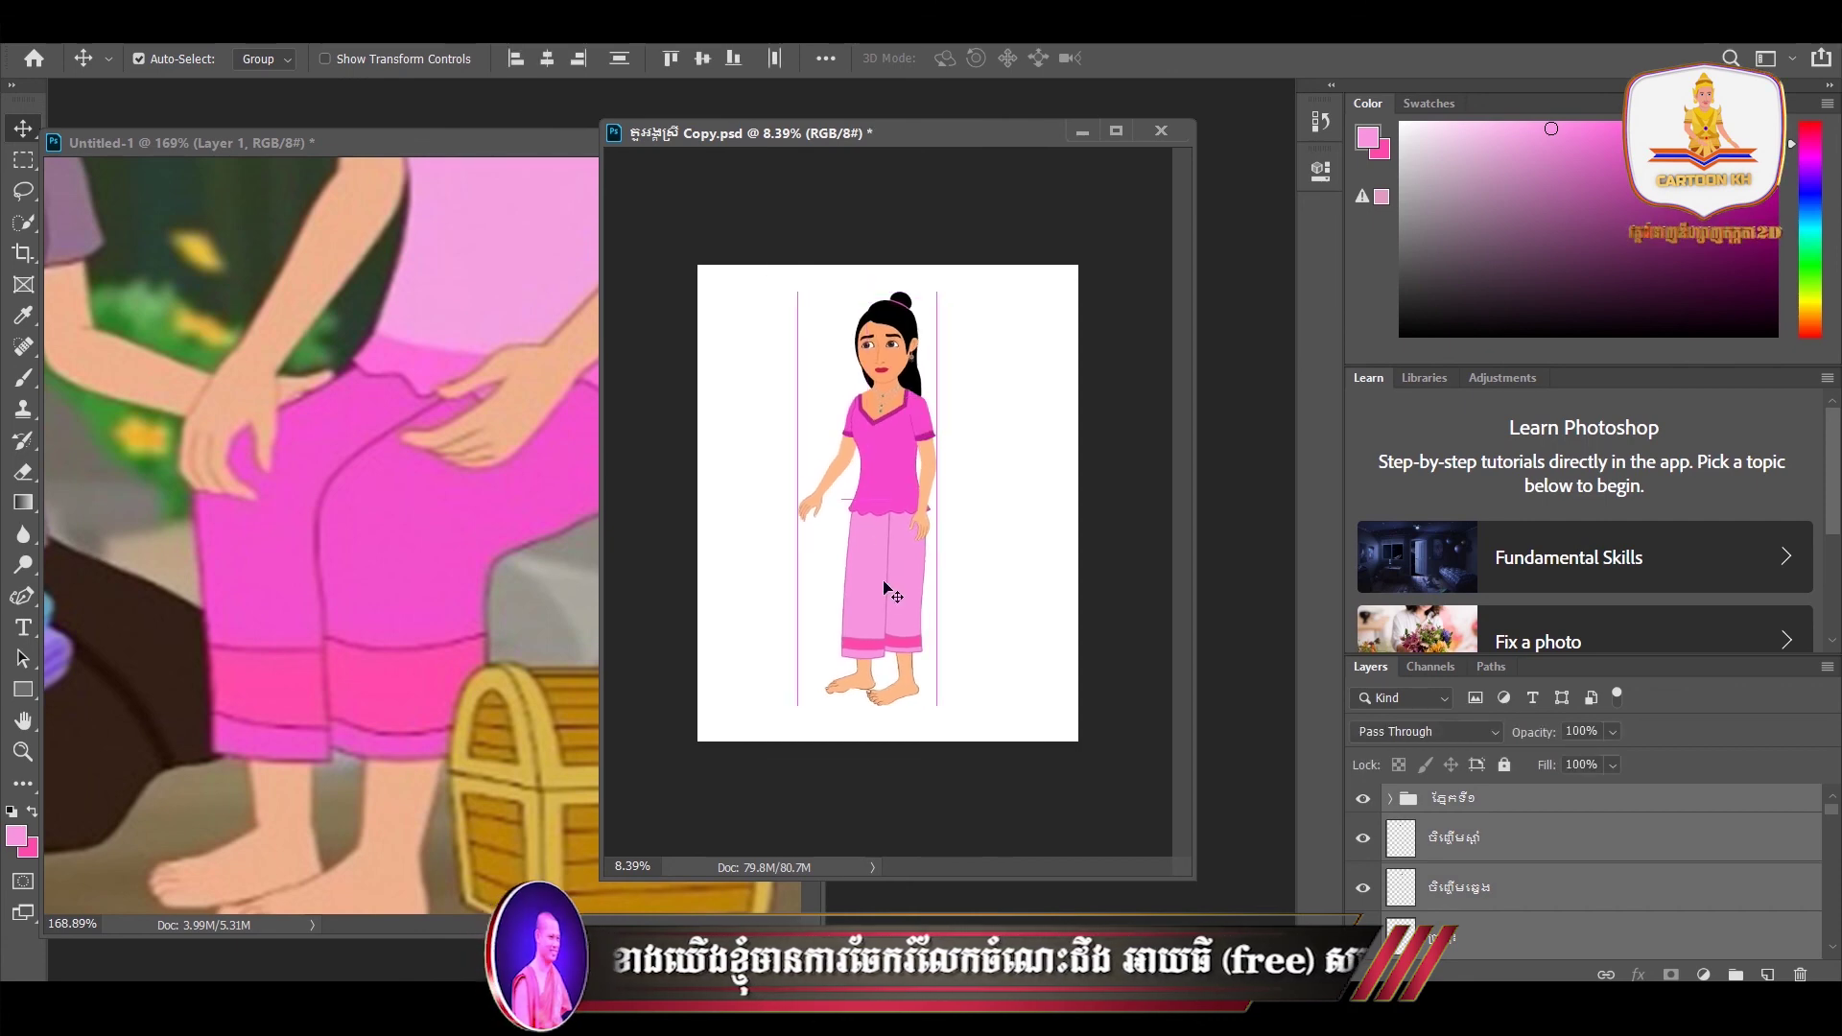
scroll(912, 576, "up", 1)
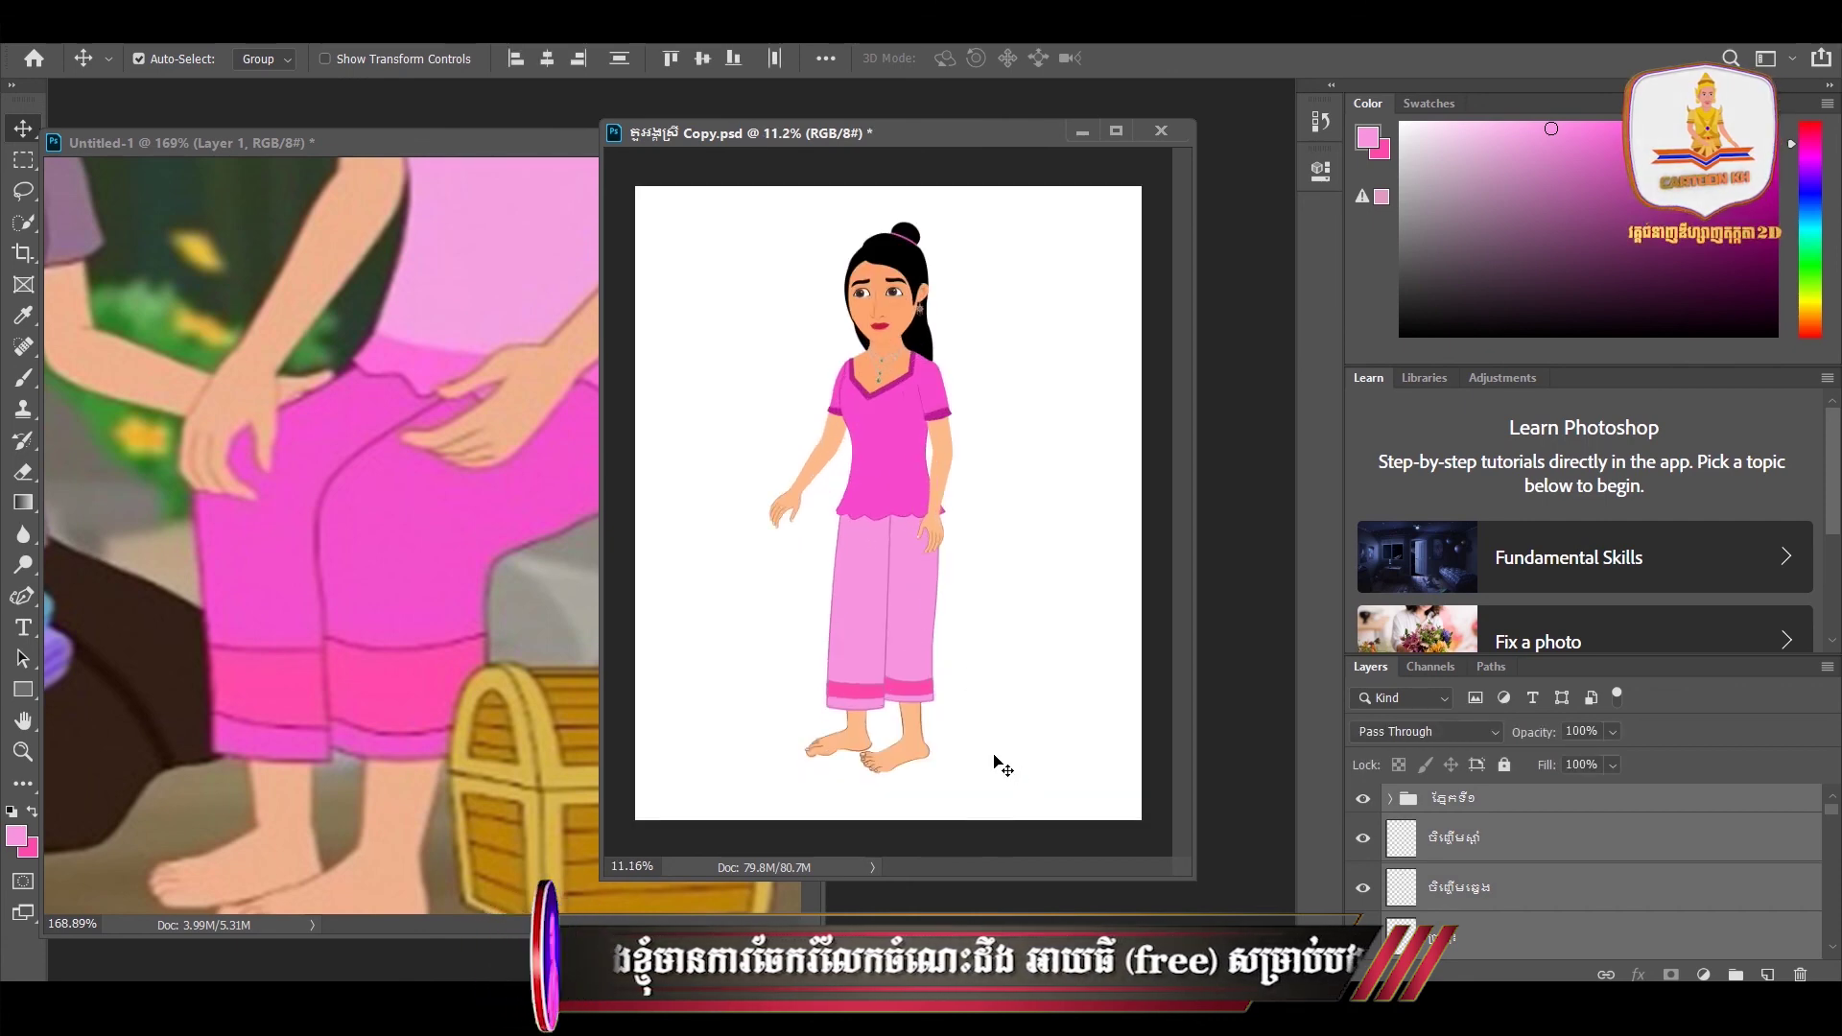
- Rotate the trousers and feet layers by -2°, deselect, and save again
mouse_move(979, 794)
left_mouse_down()
mouse_move(818, 720)
mouse_move(787, 641)
left_mouse_up()
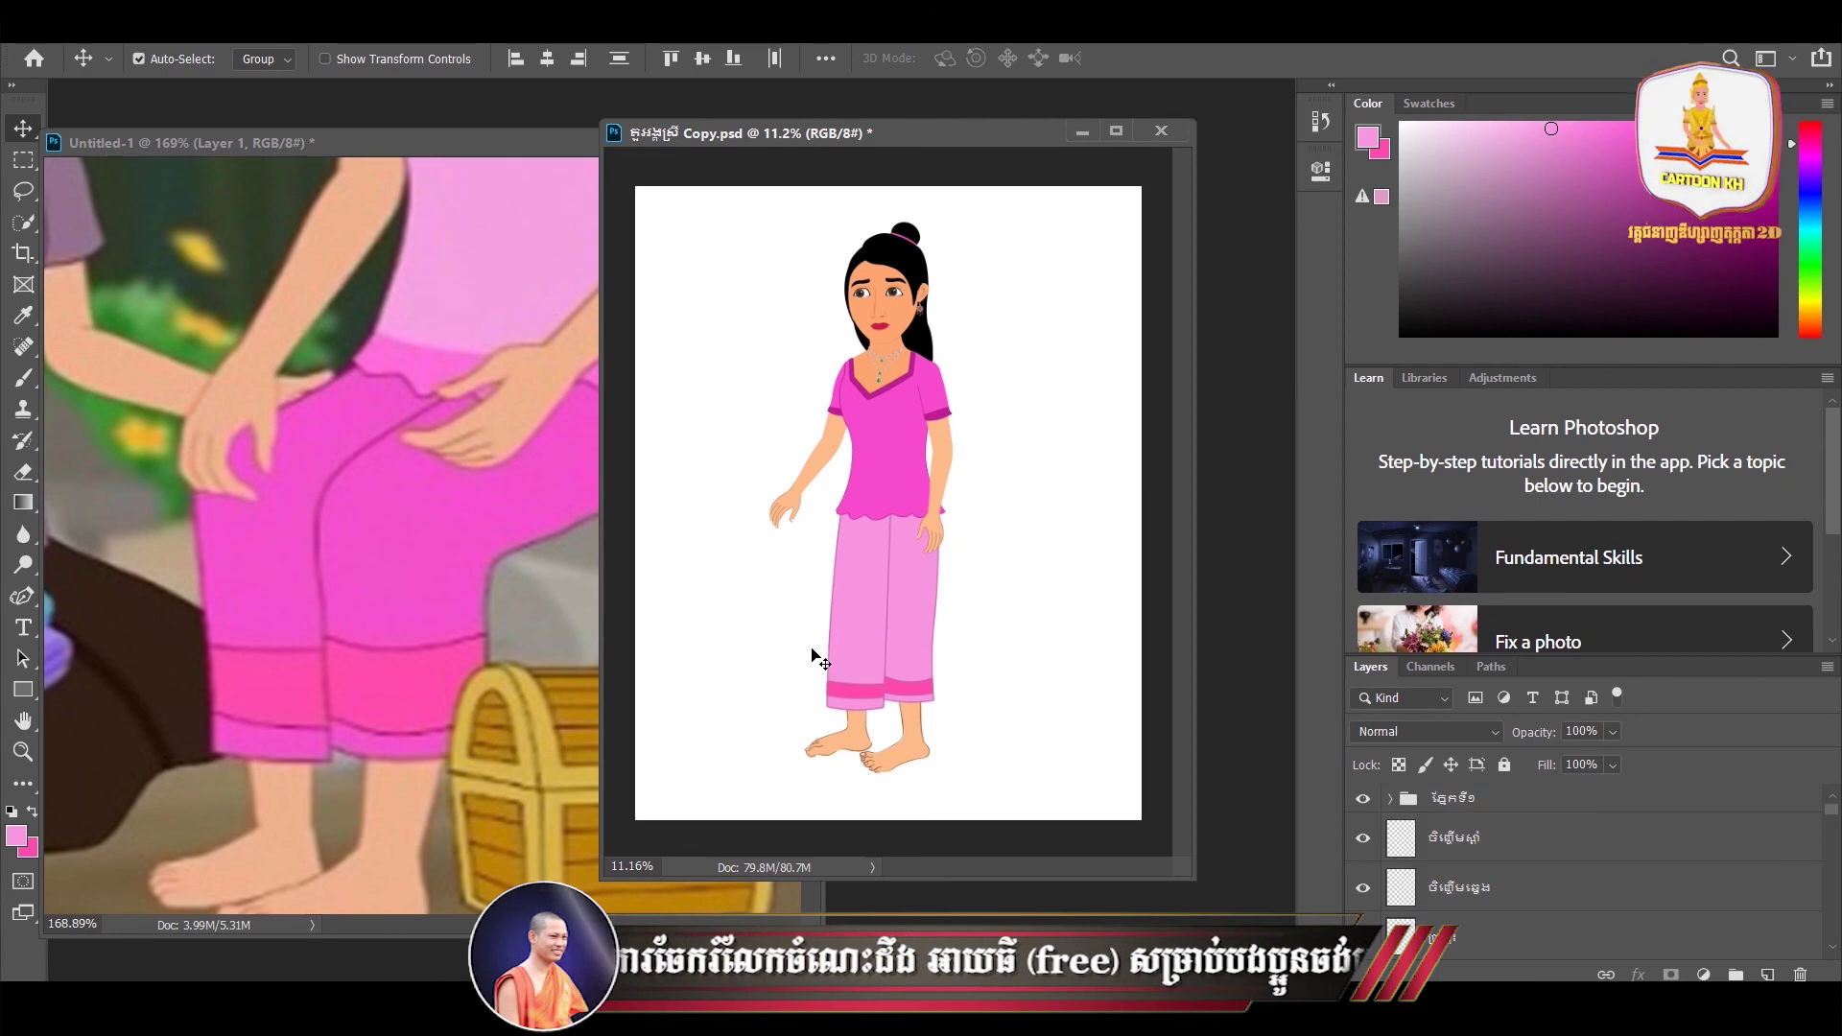
key("ctrl+t")
left_click_drag(939, 485, 937, 481)
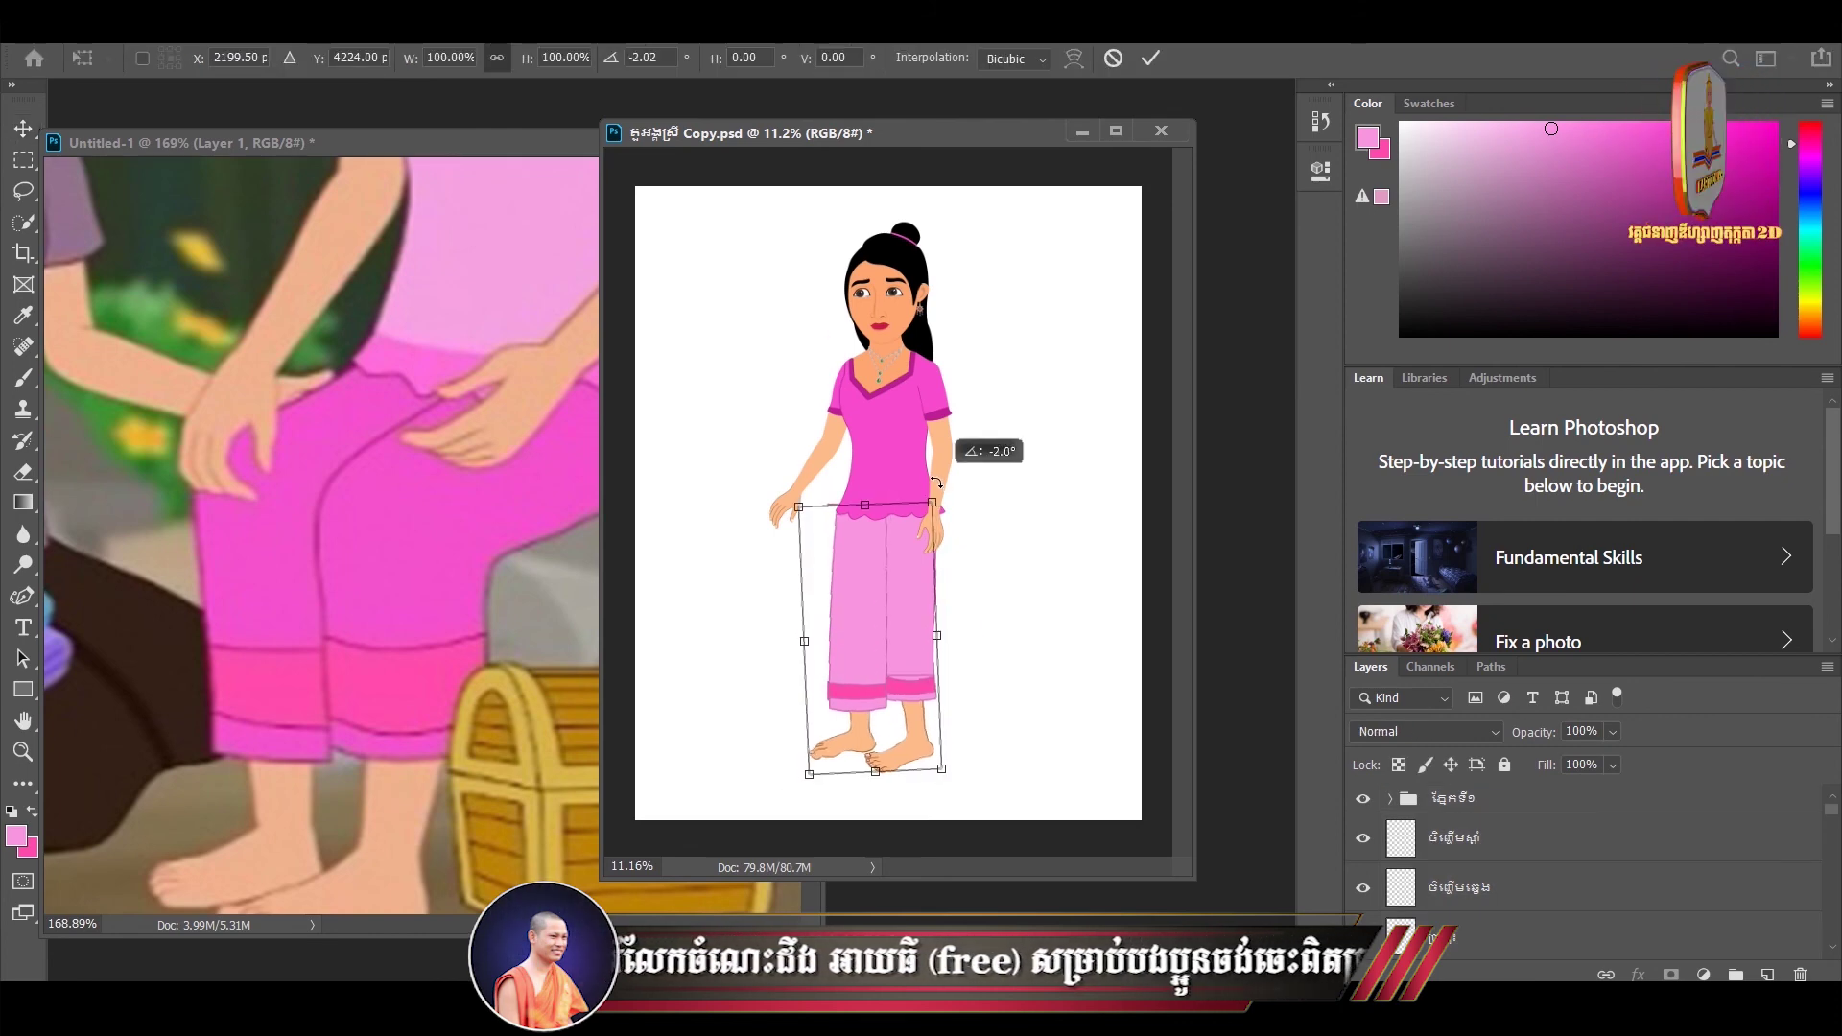
key("Return")
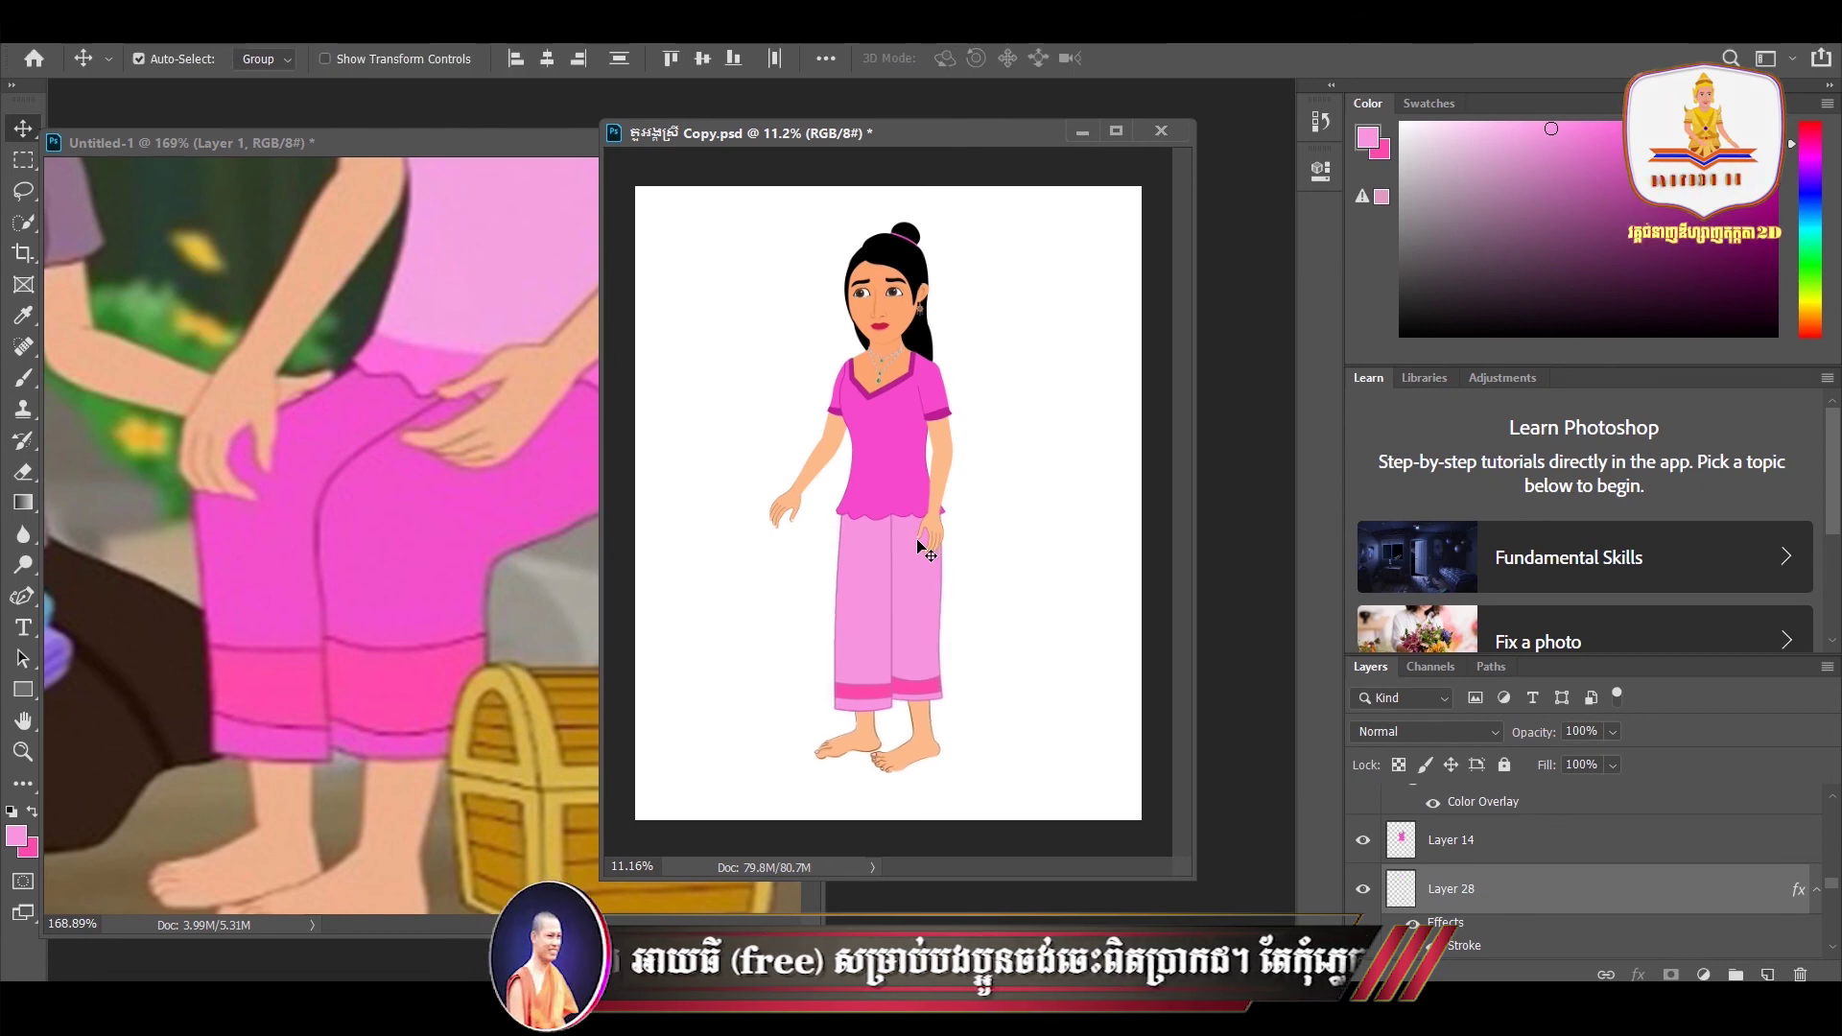
left_click(1001, 625)
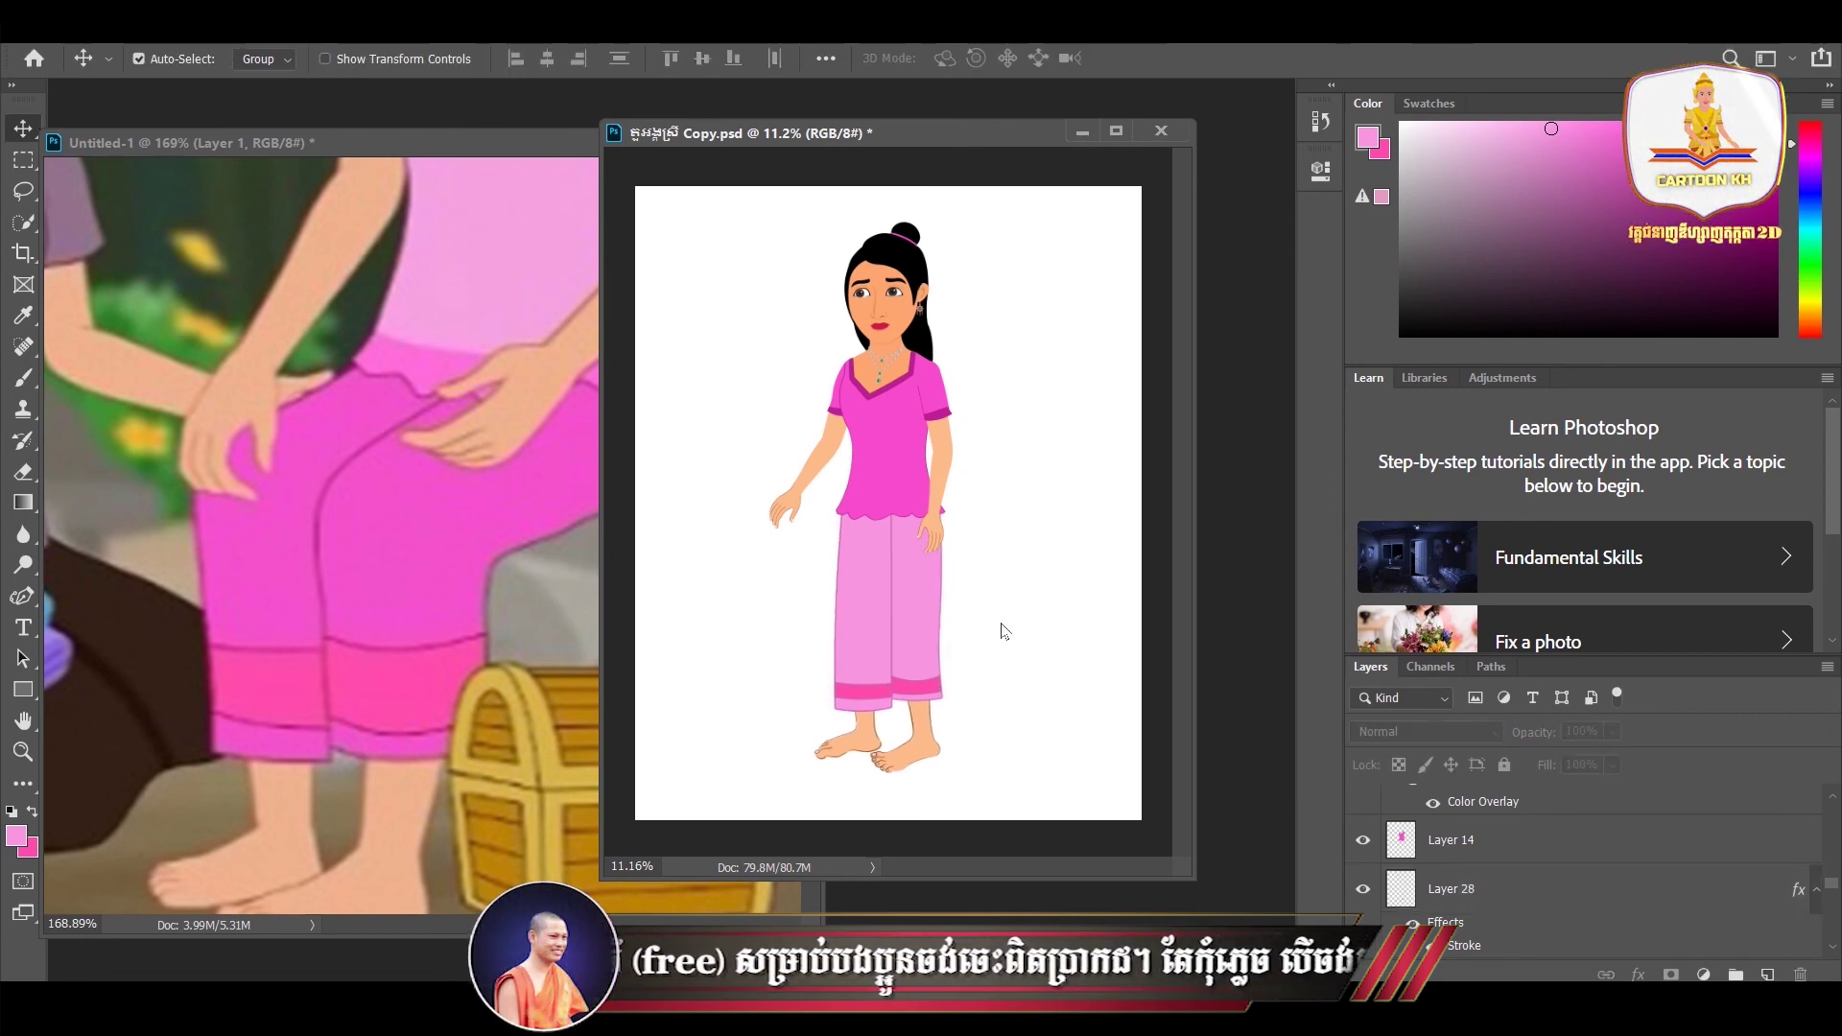
key("ctrl+s")
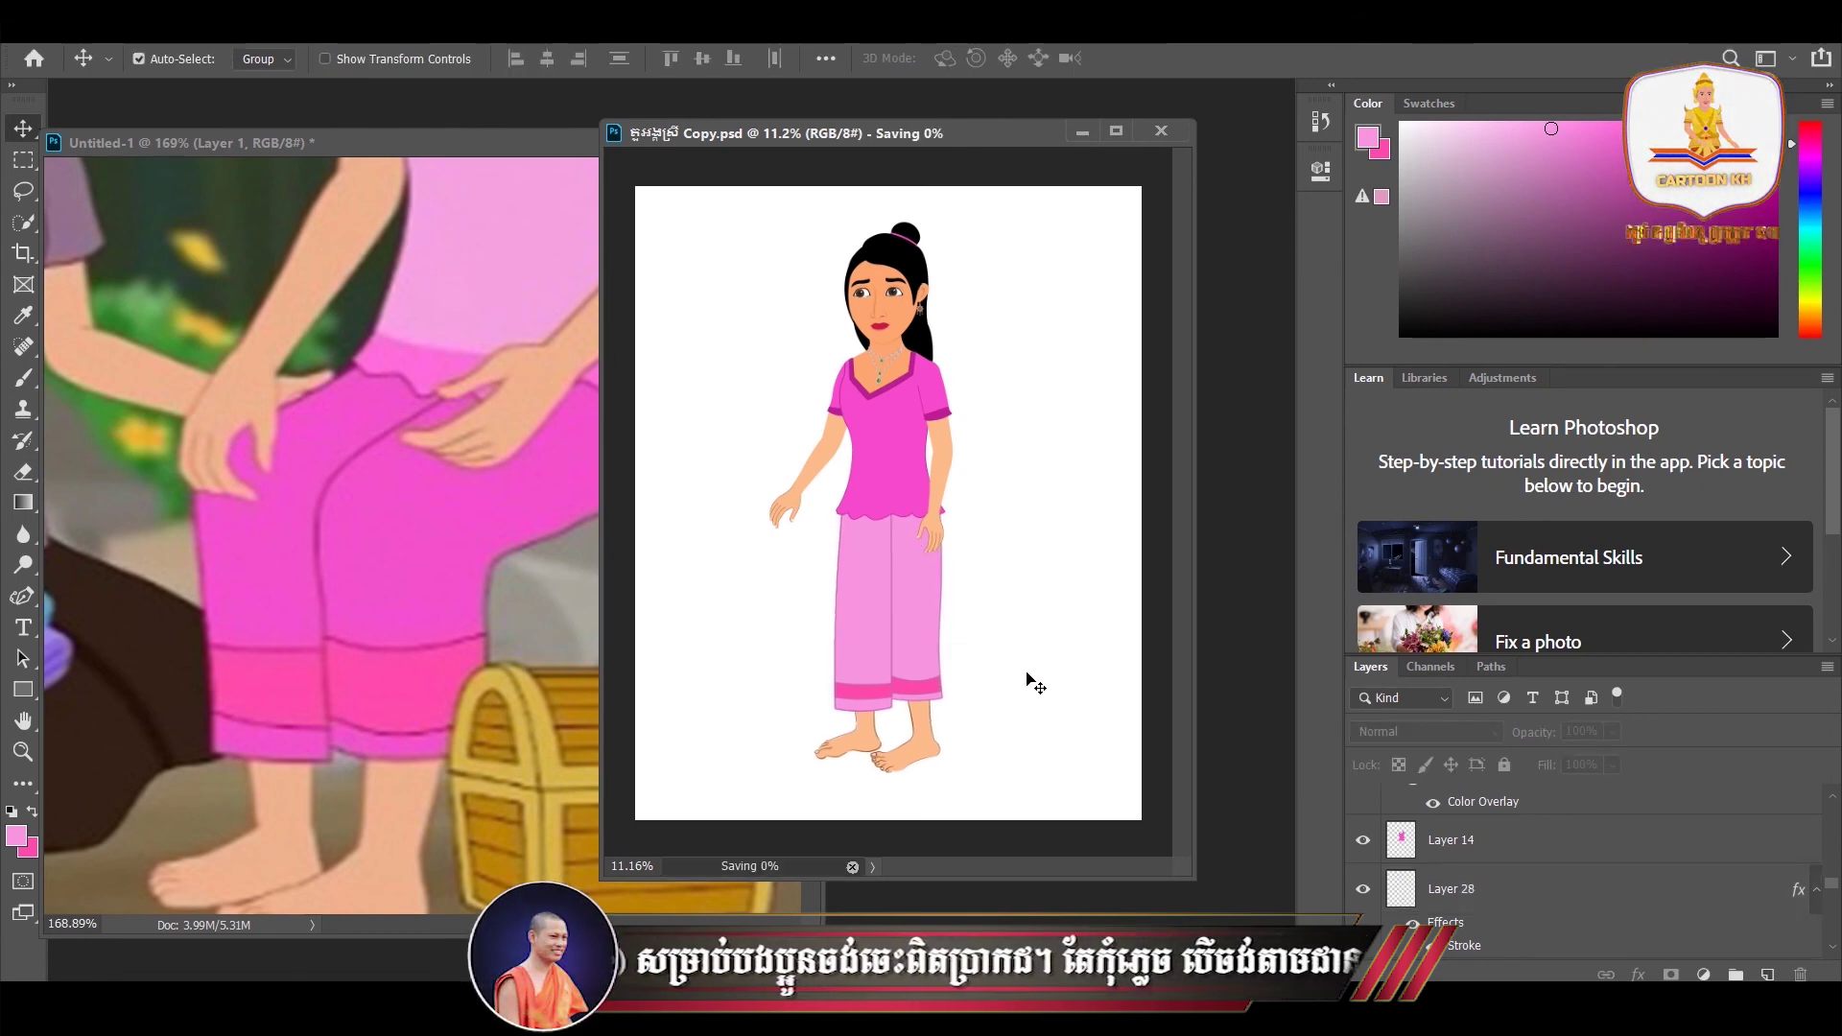
scroll(1383, 940, "up", 6)
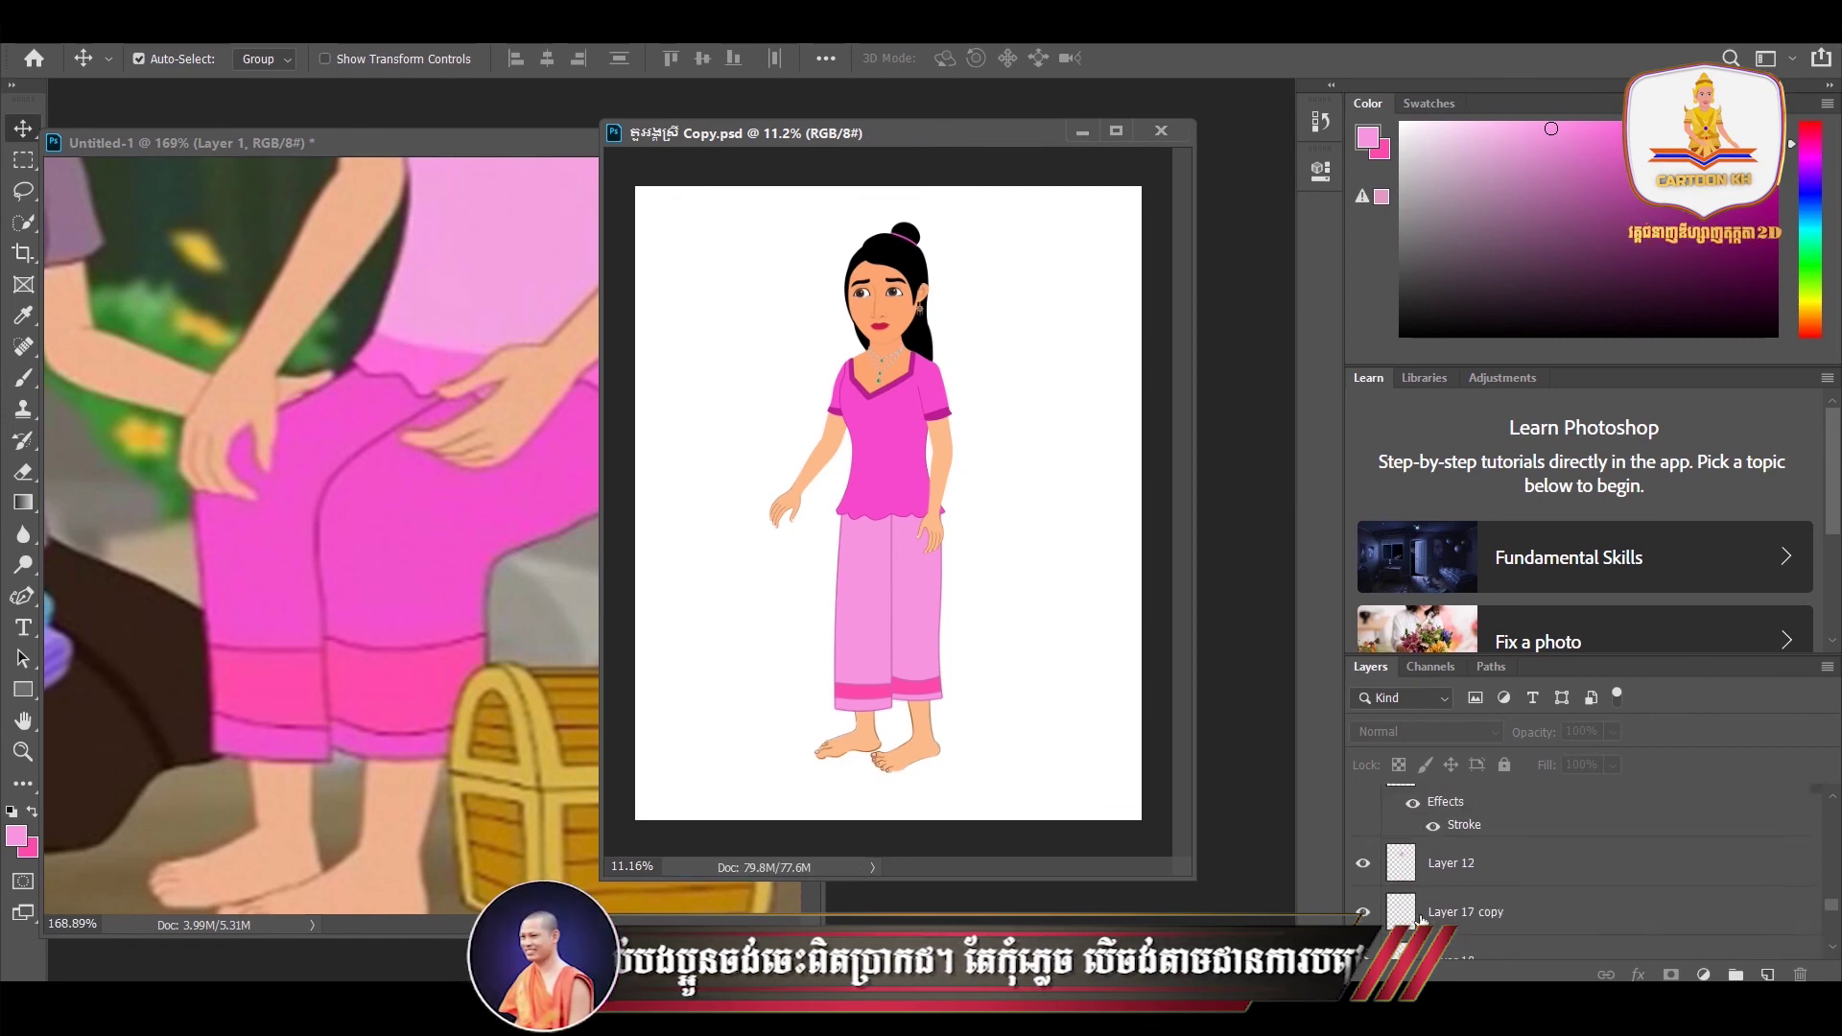
scroll(1380, 941, "down", 1)
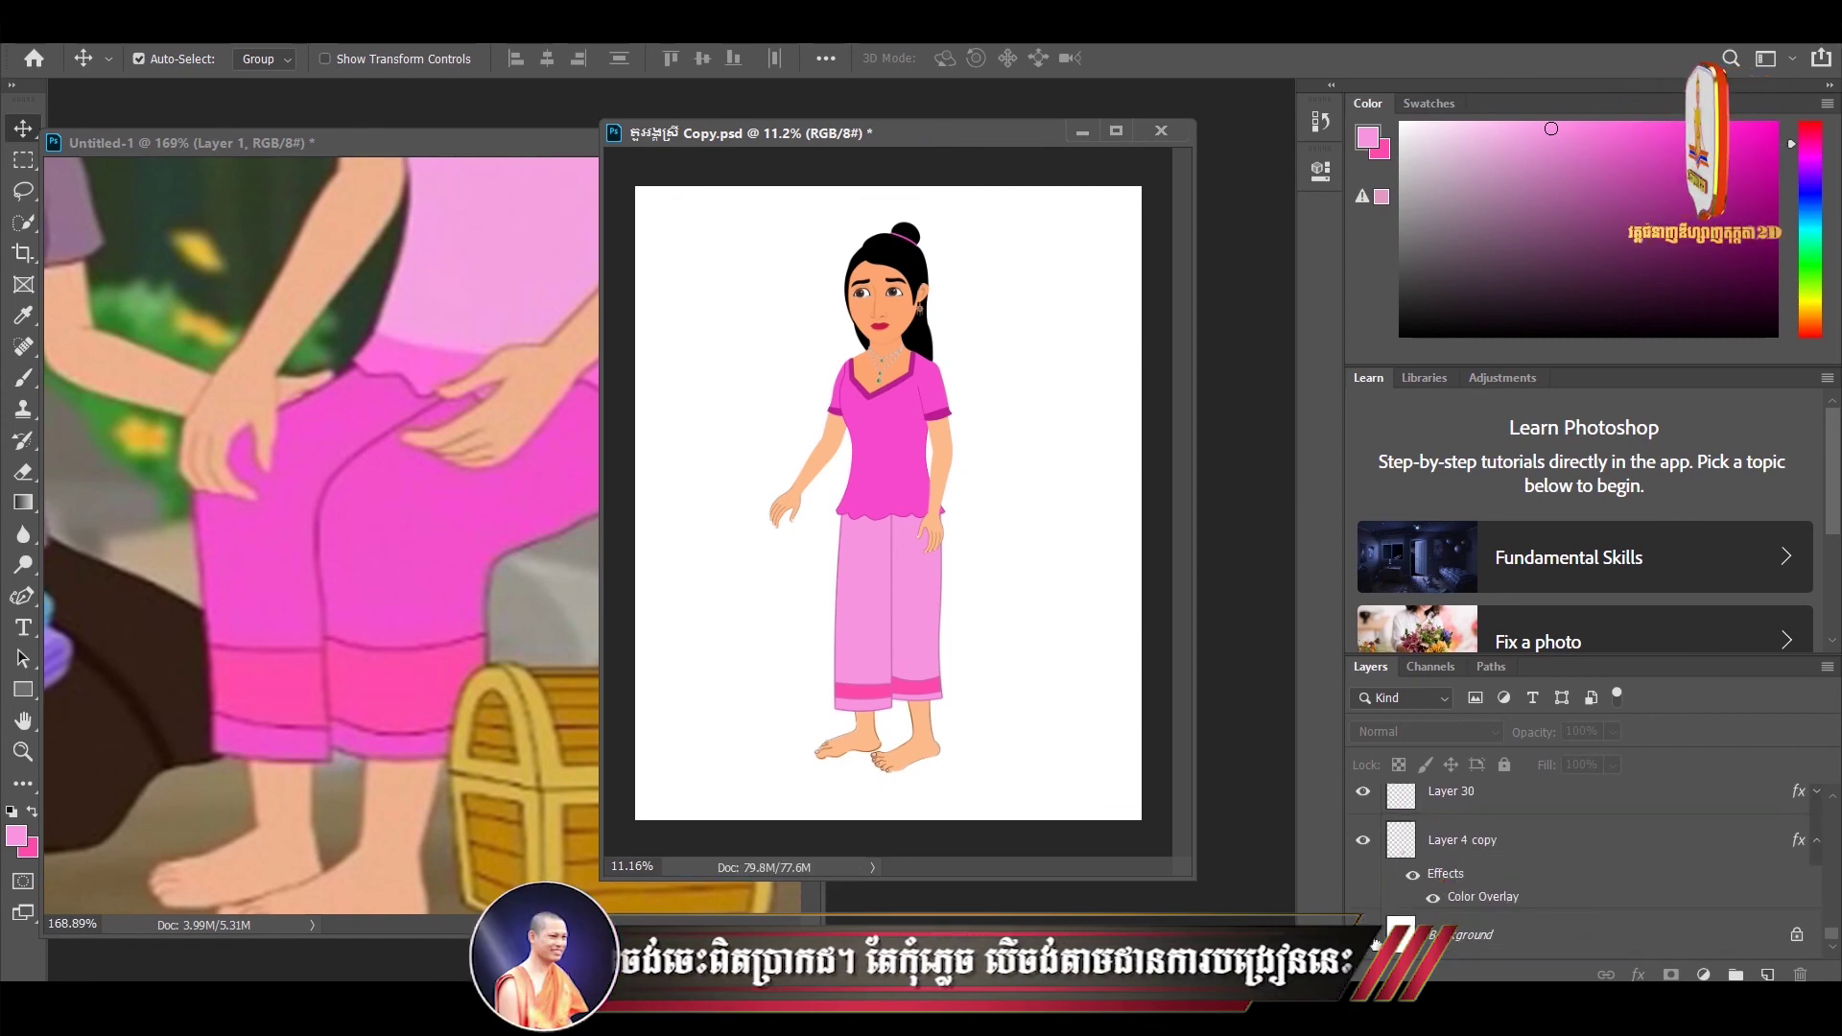
- Hide the white Background layer, then fit and zoom into the reference scene
left_click(1372, 938)
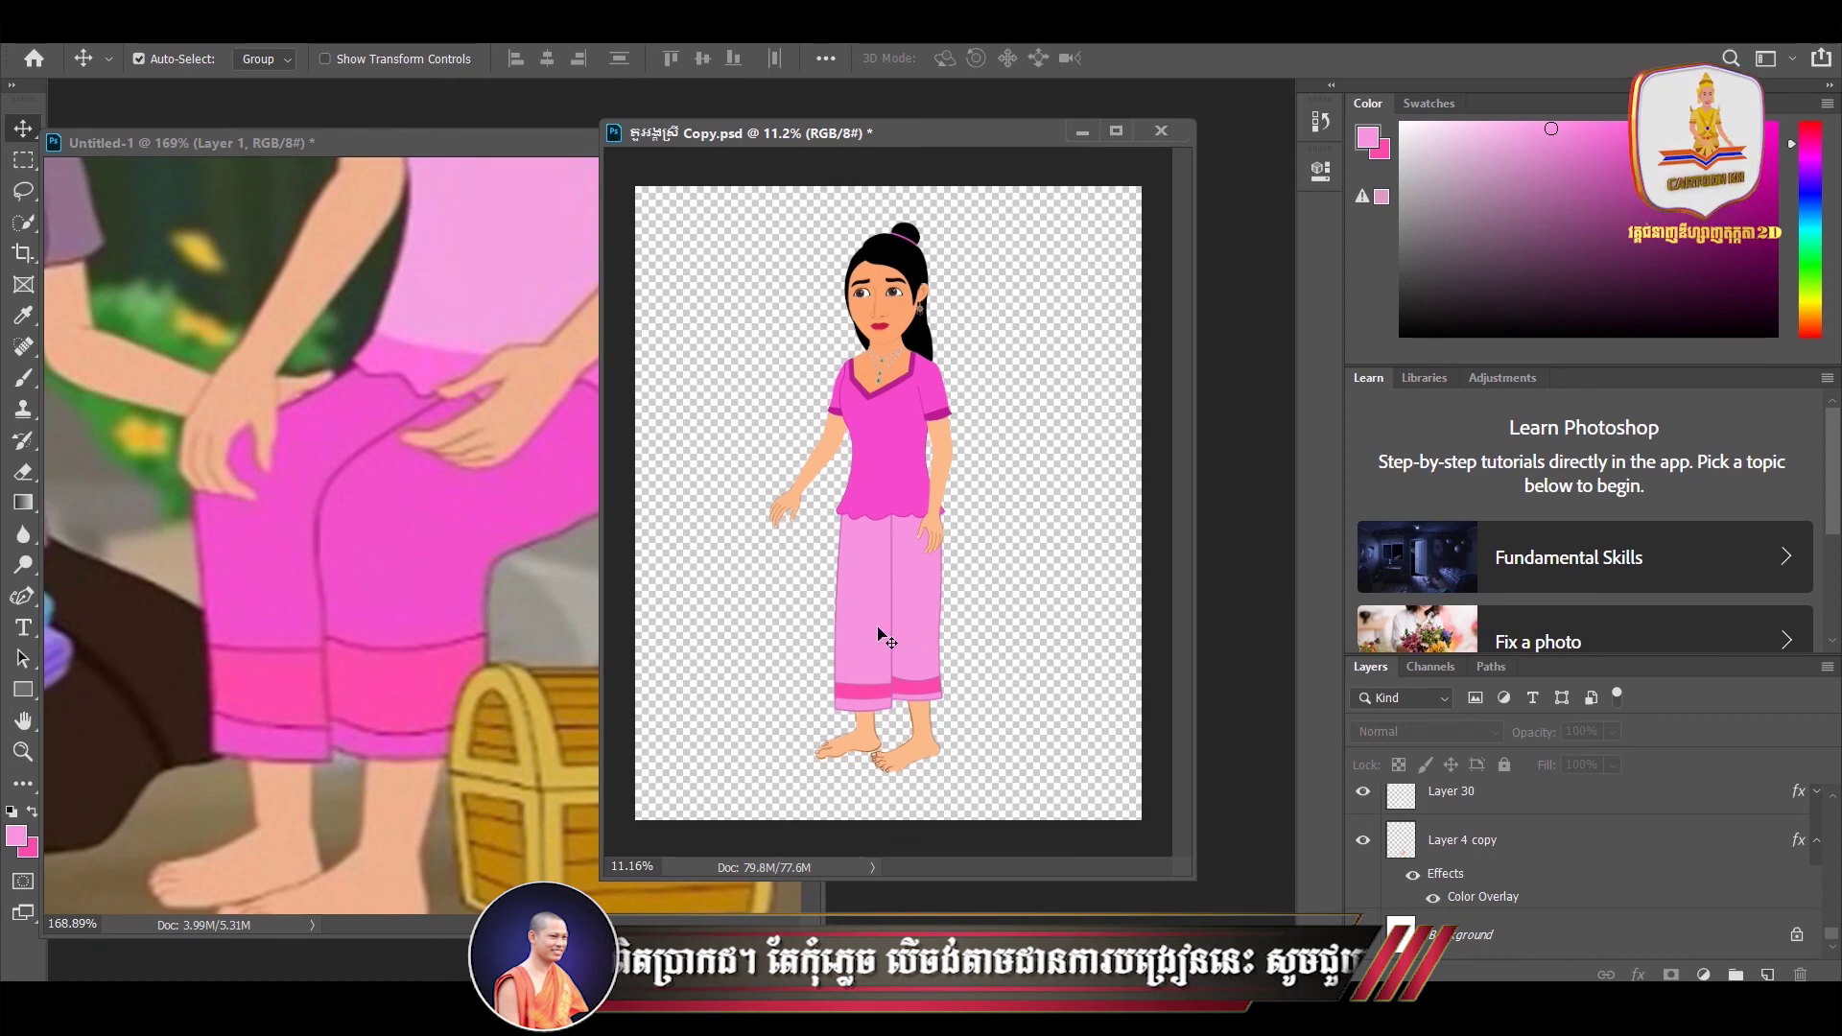
left_click(507, 532)
key("ctrl+0")
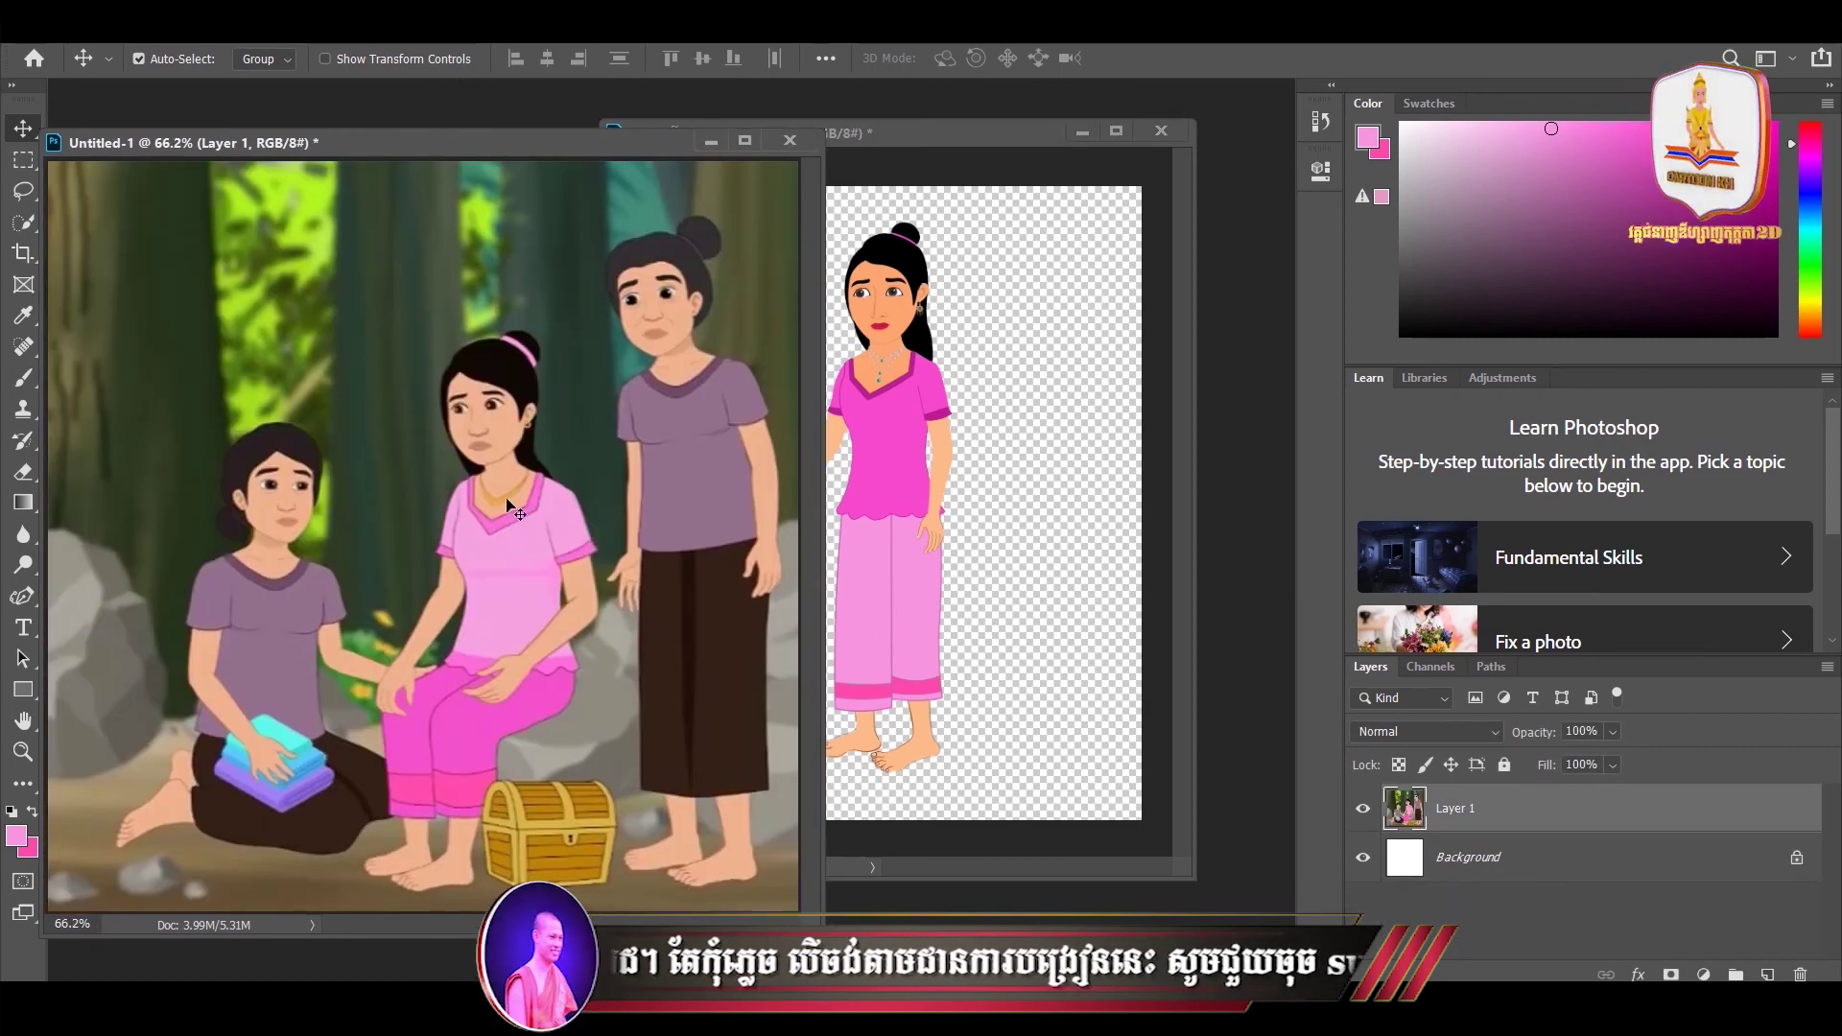
scroll(509, 649, "up", 2)
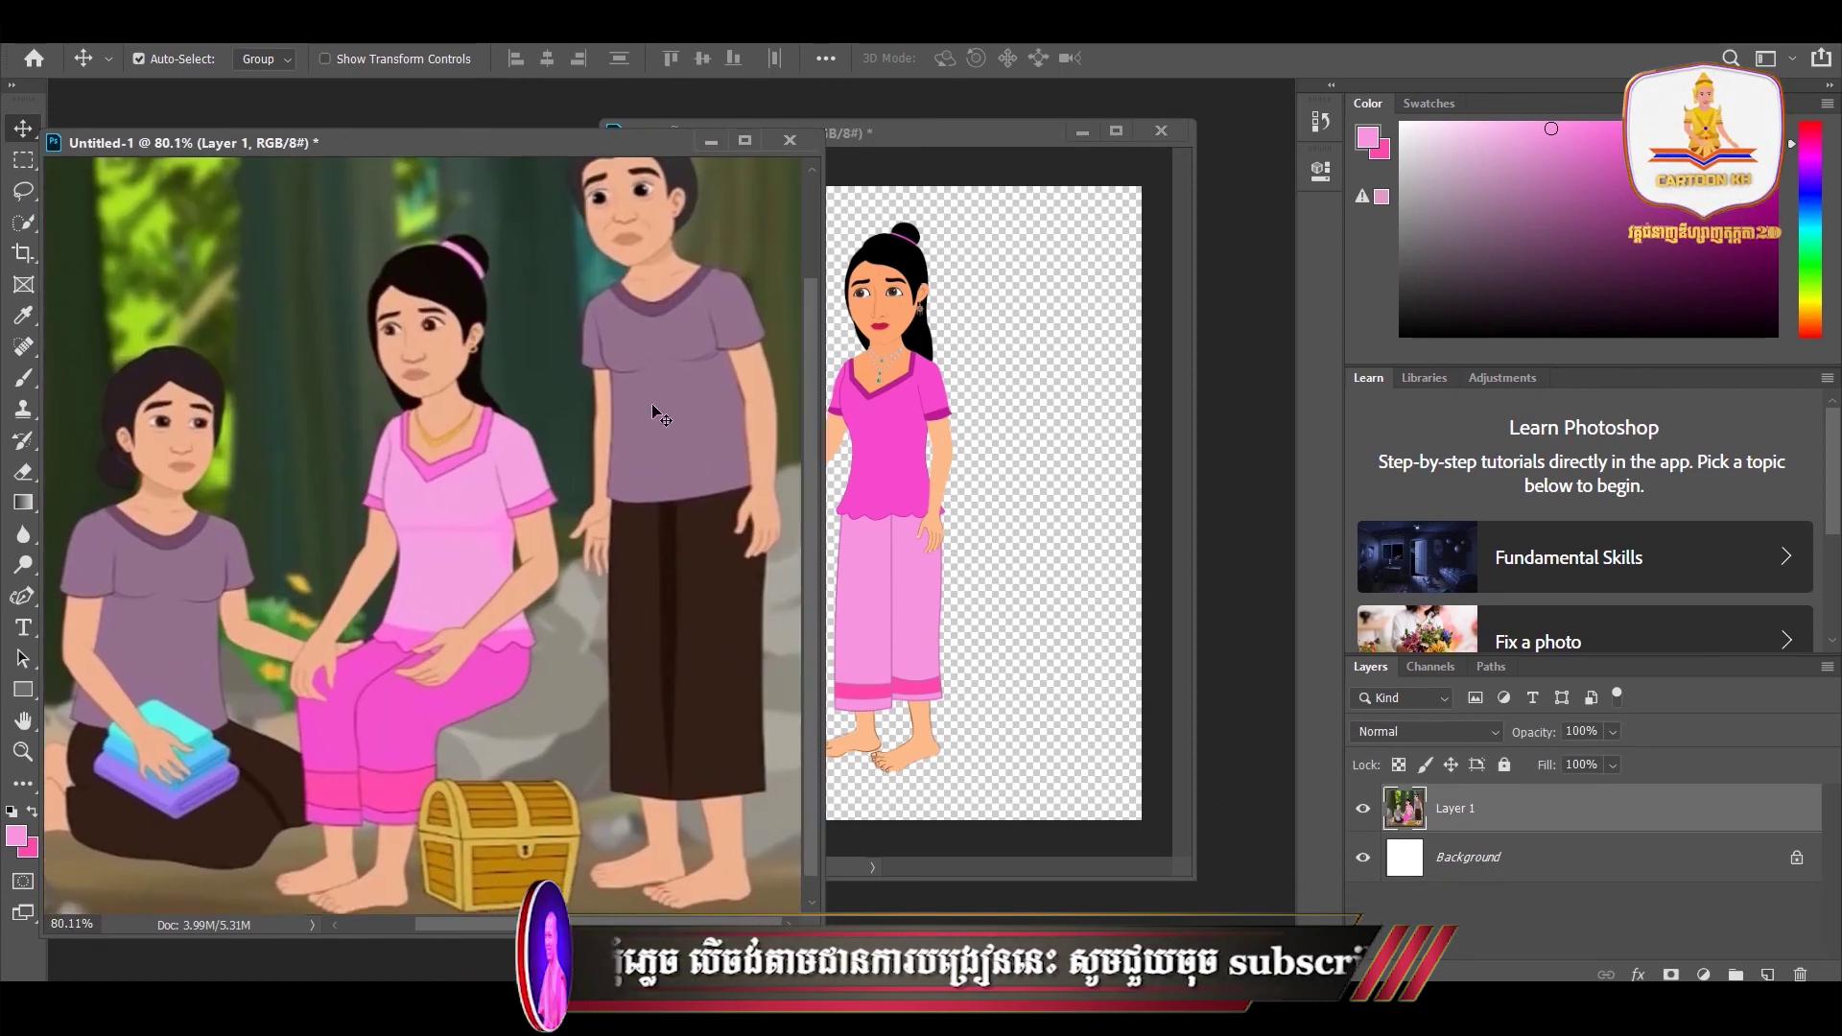
scroll(624, 278, "up", 1)
scroll(624, 278, "up", 3)
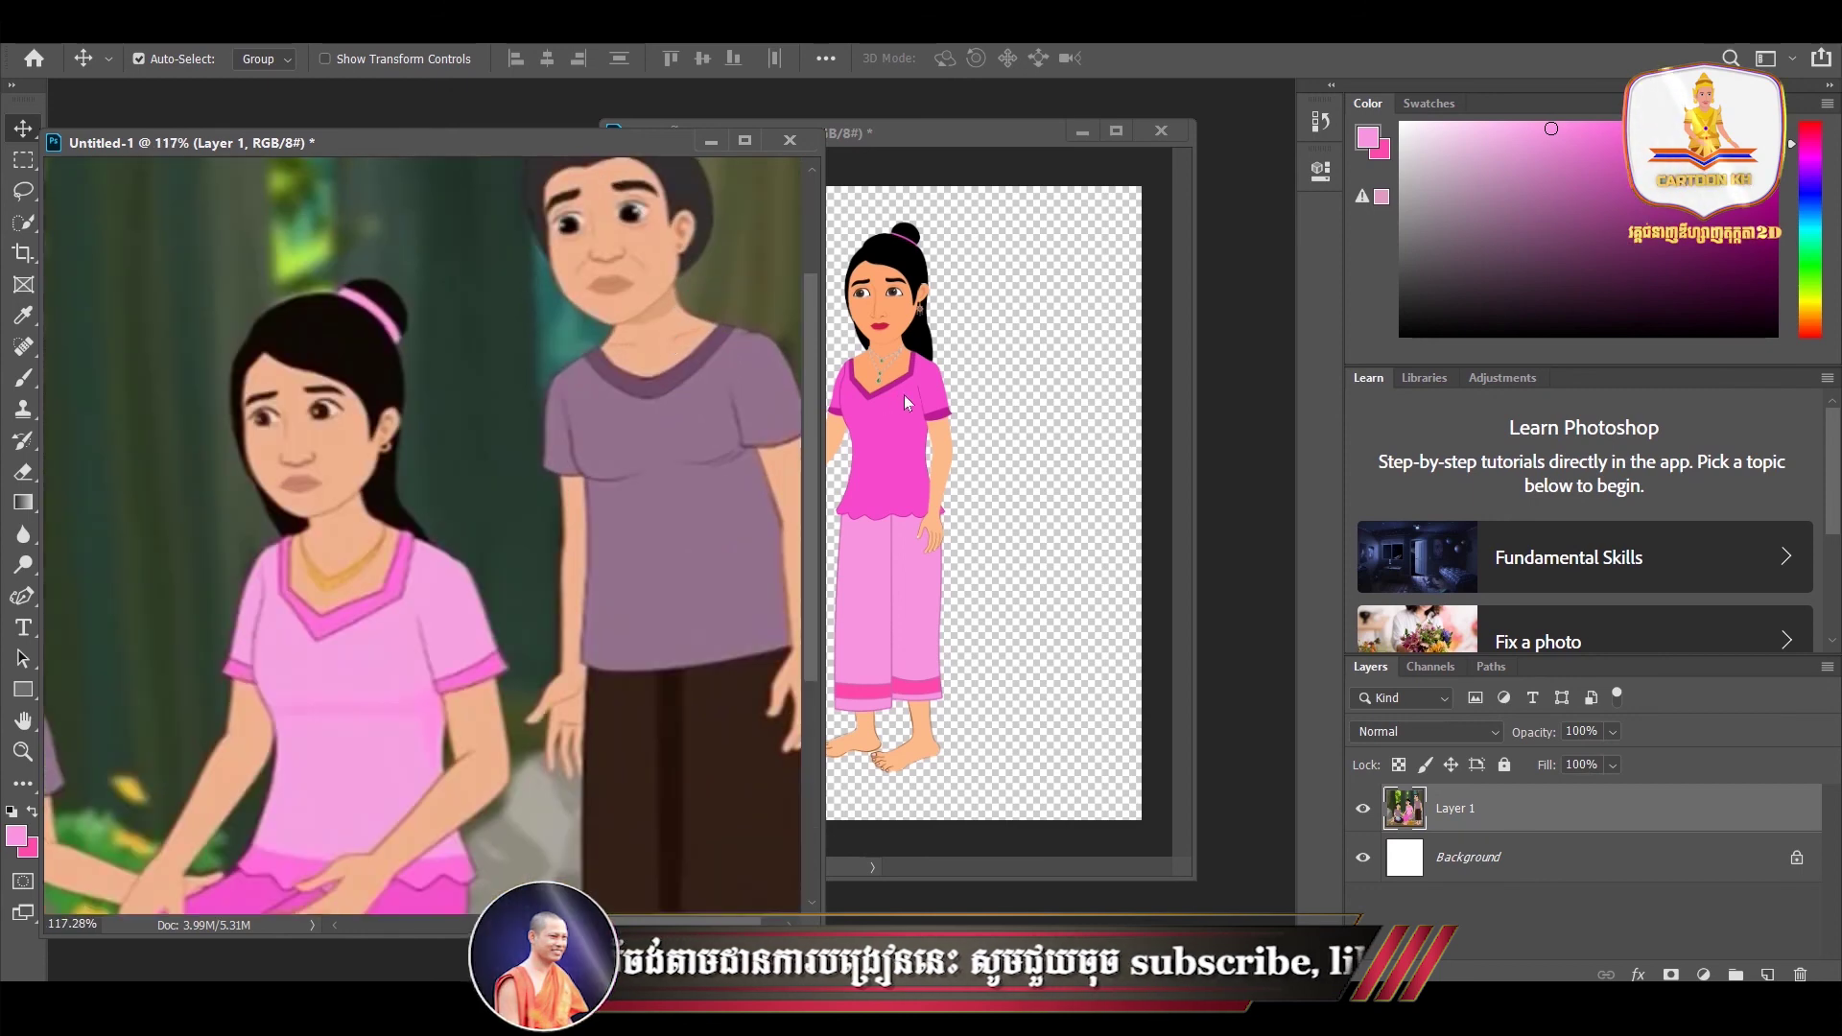
- Switch between the reference scene and Copy.psd, zooming into the character
left_click(1042, 389)
left_click(457, 445)
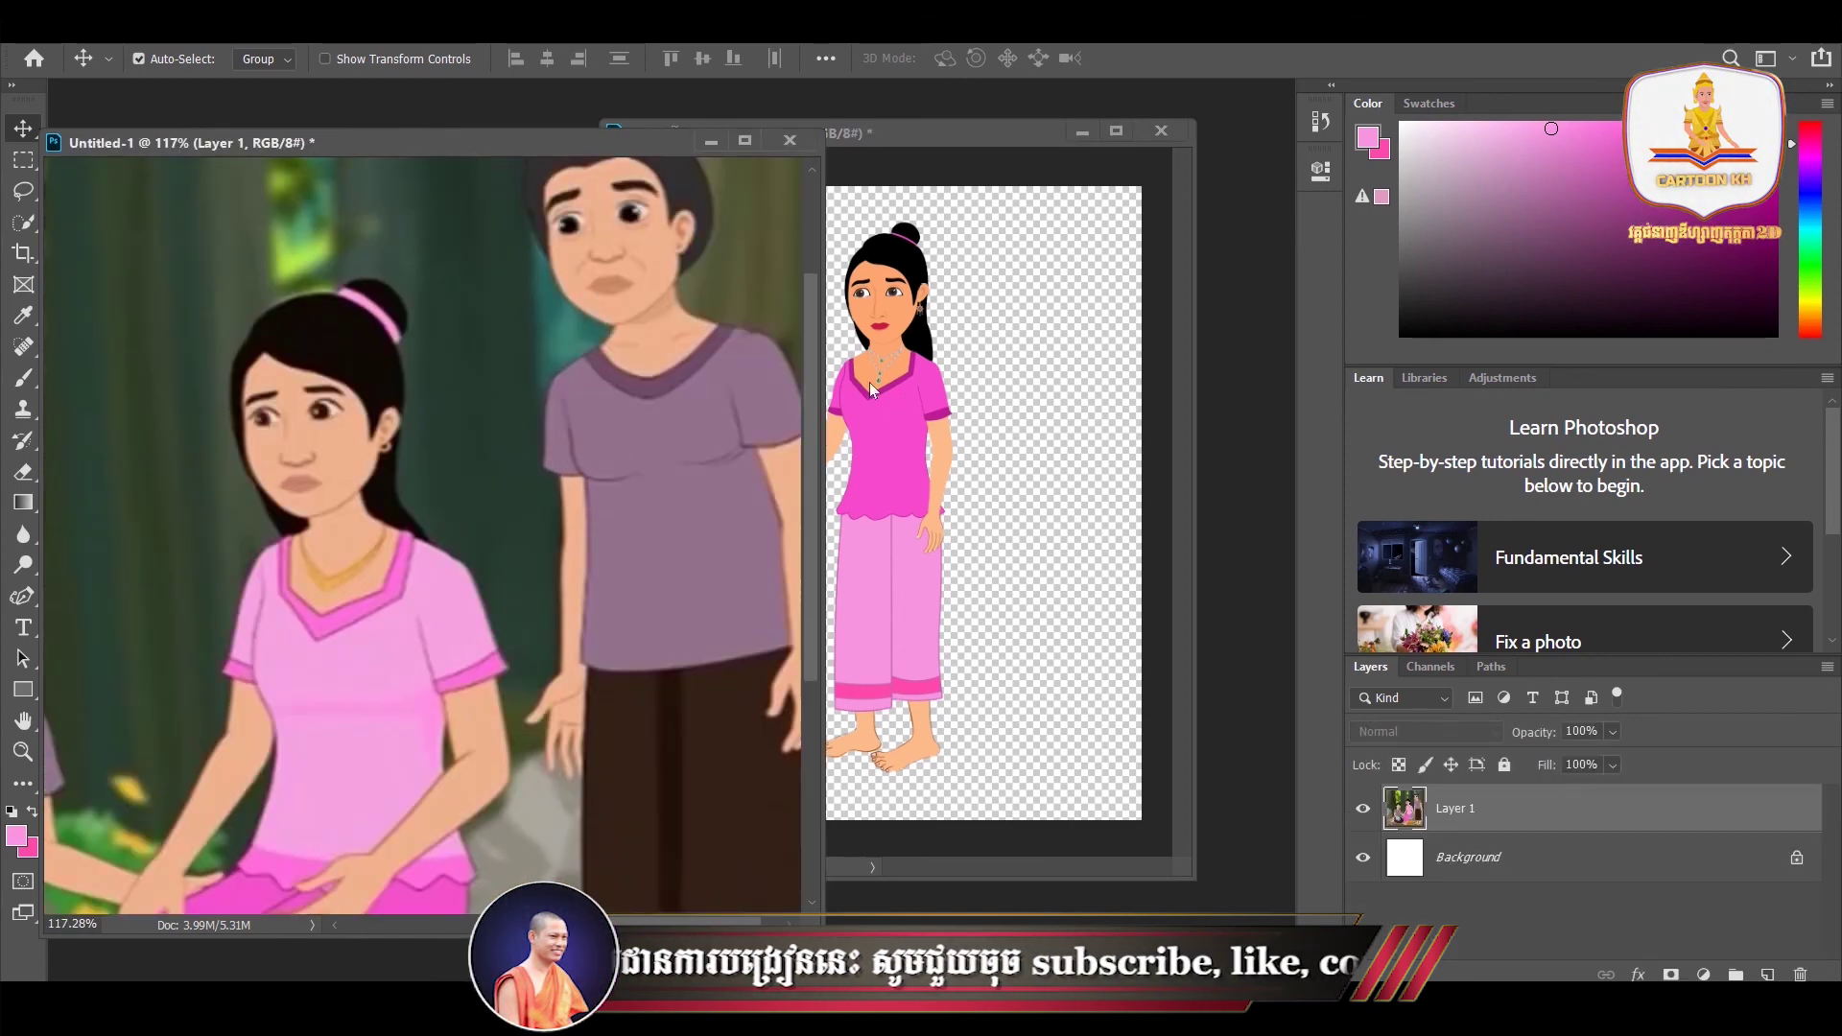
left_click(1109, 358)
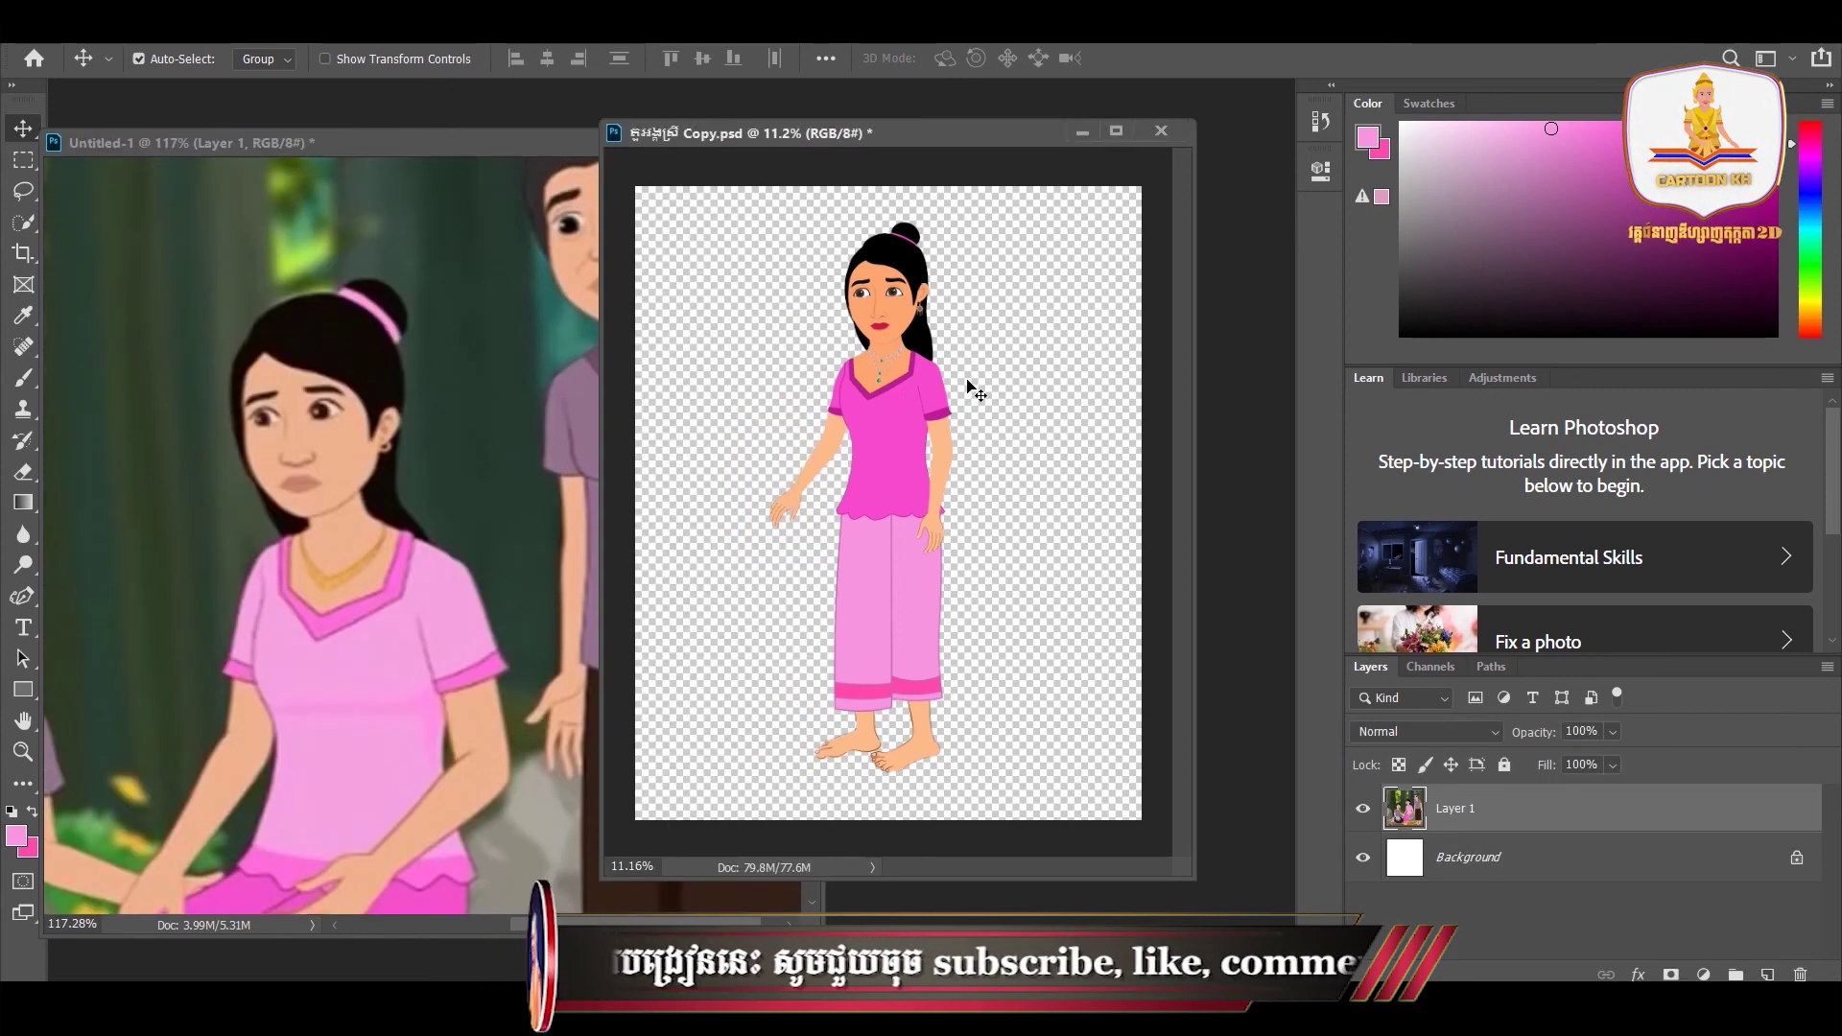
scroll(991, 383, "up", 1)
scroll(941, 379, "up", 1)
scroll(901, 372, "up", 1)
scroll(901, 379, "up", 1)
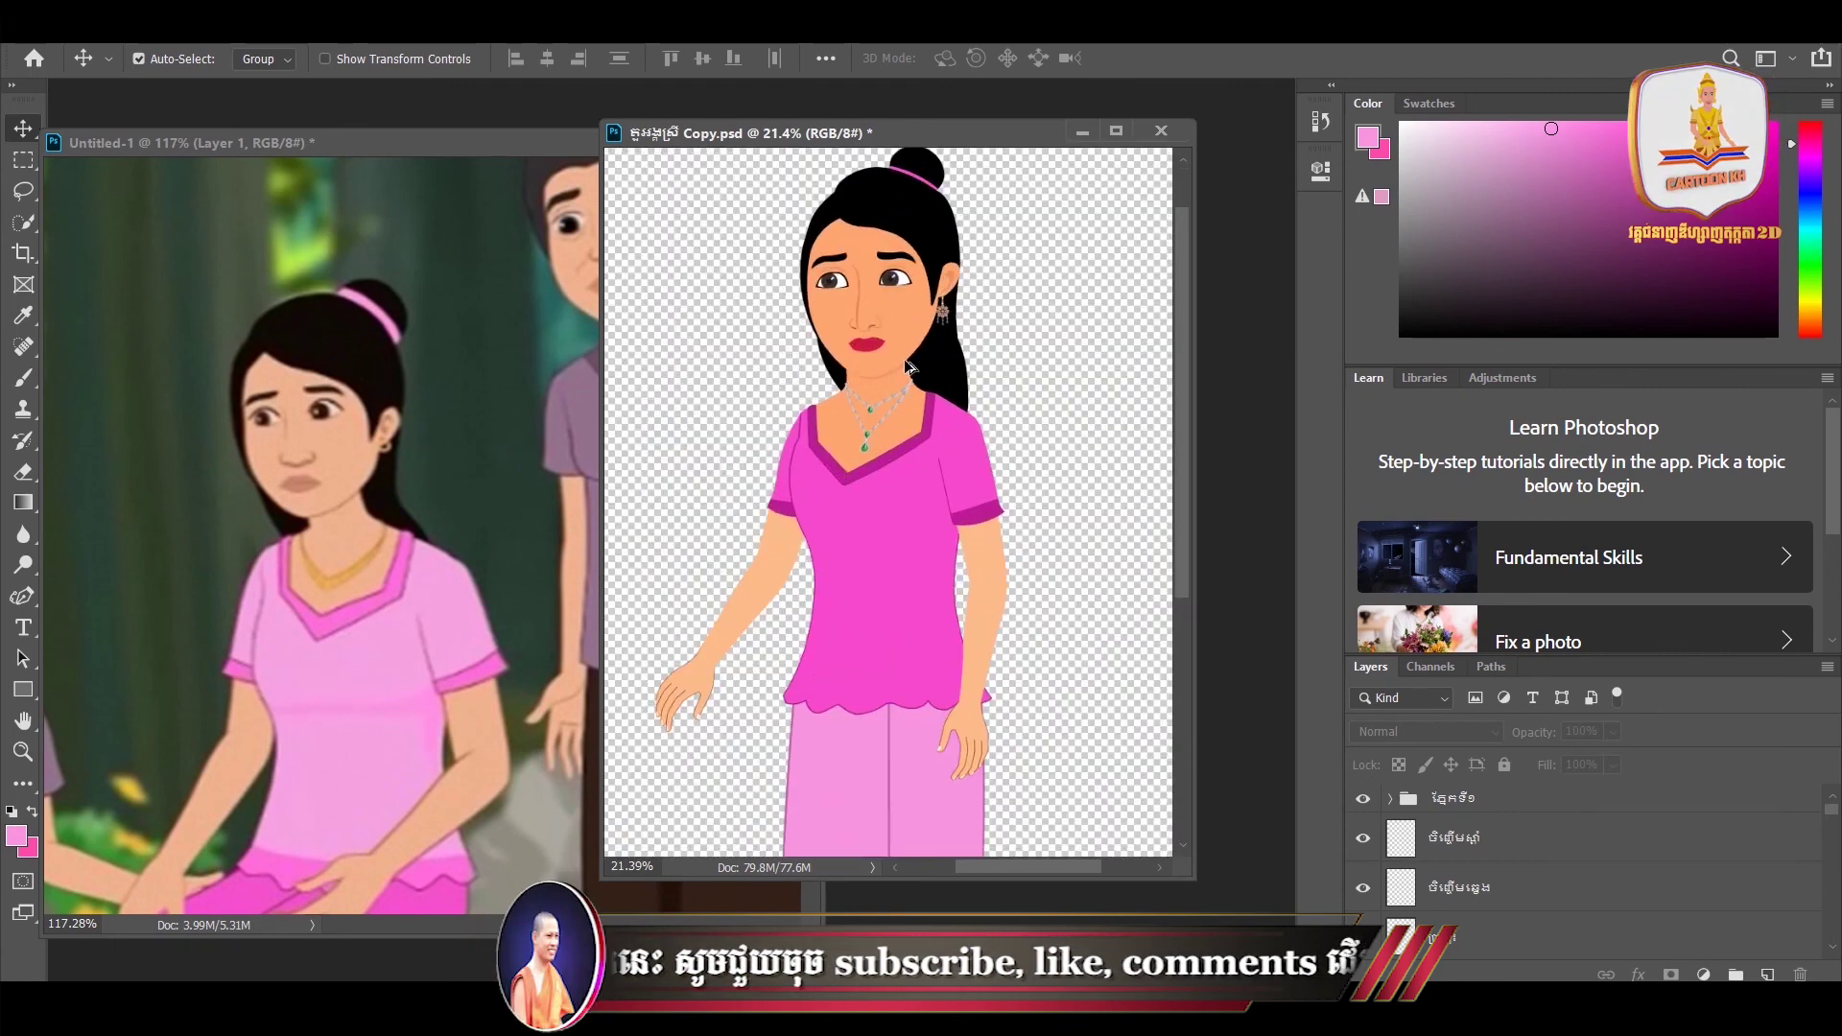
- Zoom and pan around the girl's face to inspect it
scroll(884, 392, "up", 2)
scroll(884, 394, "up", 2)
scroll(883, 394, "up", 1)
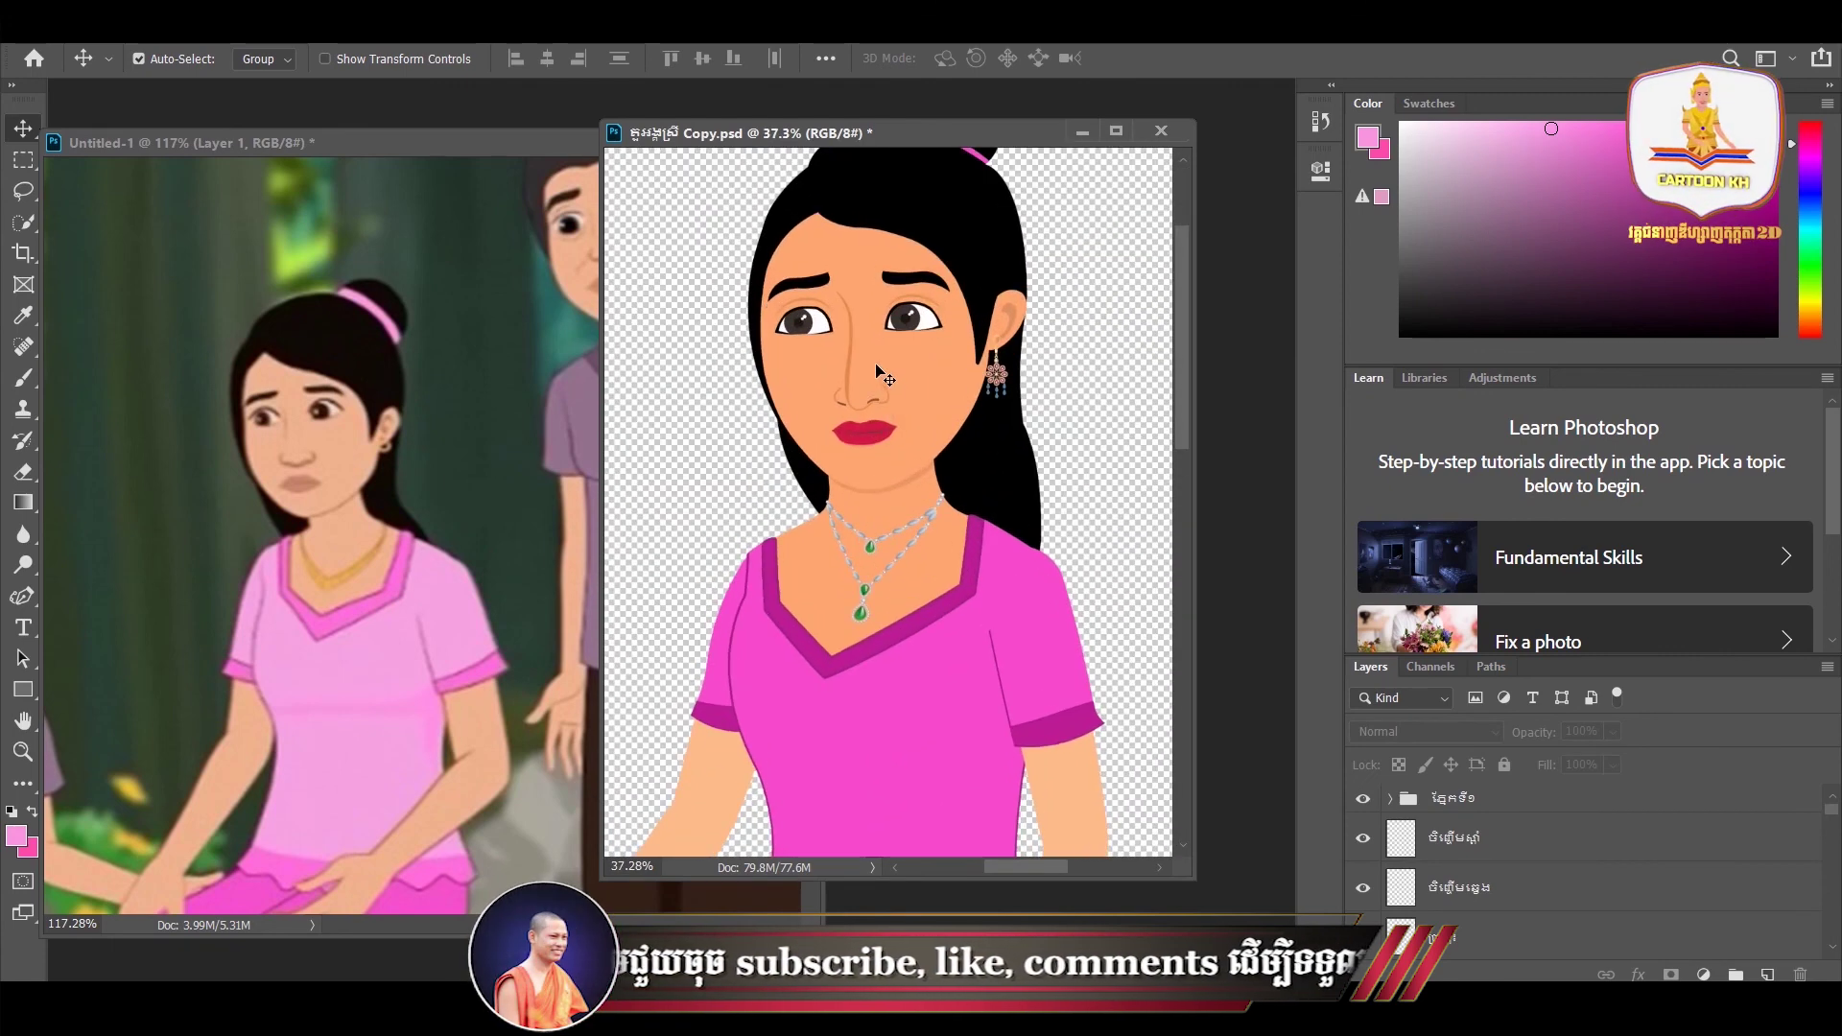
scroll(872, 396, "up", 1)
scroll(872, 408, "up", 1)
left_click_drag(872, 408, 857, 436)
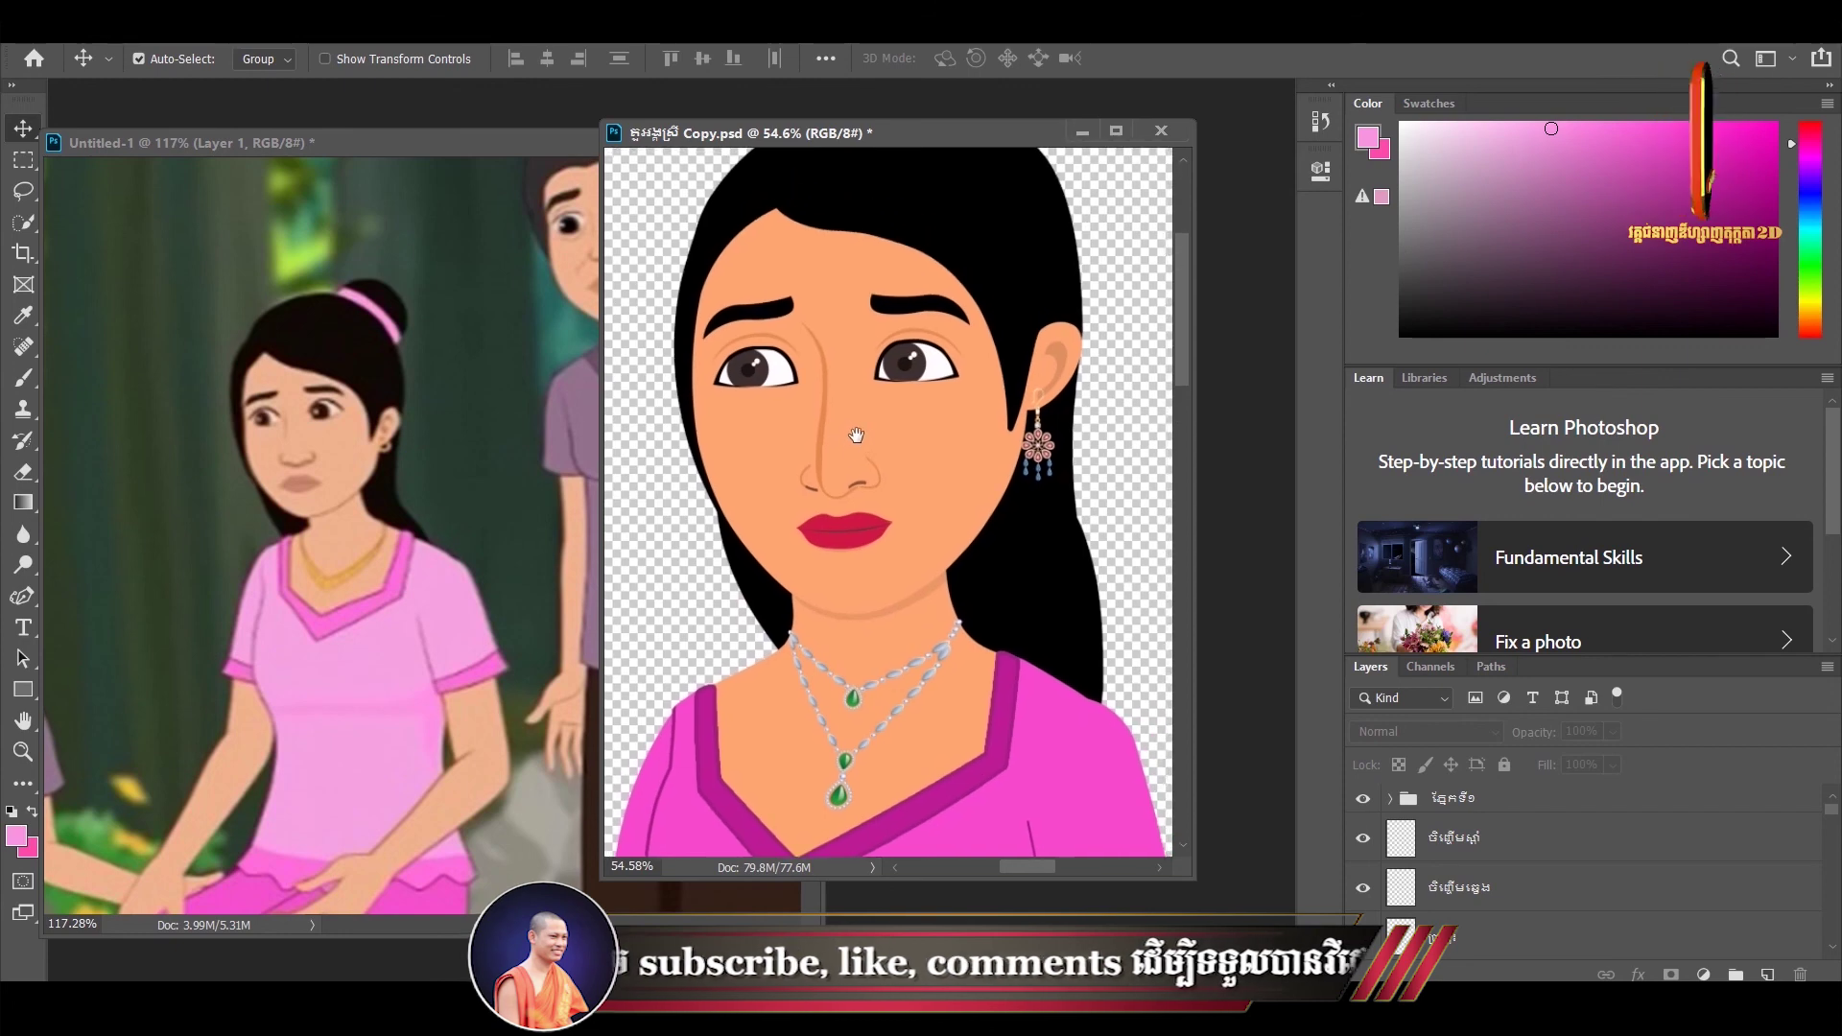
scroll(867, 410, "up", 1)
scroll(866, 411, "down", 2)
scroll(867, 411, "down", 1)
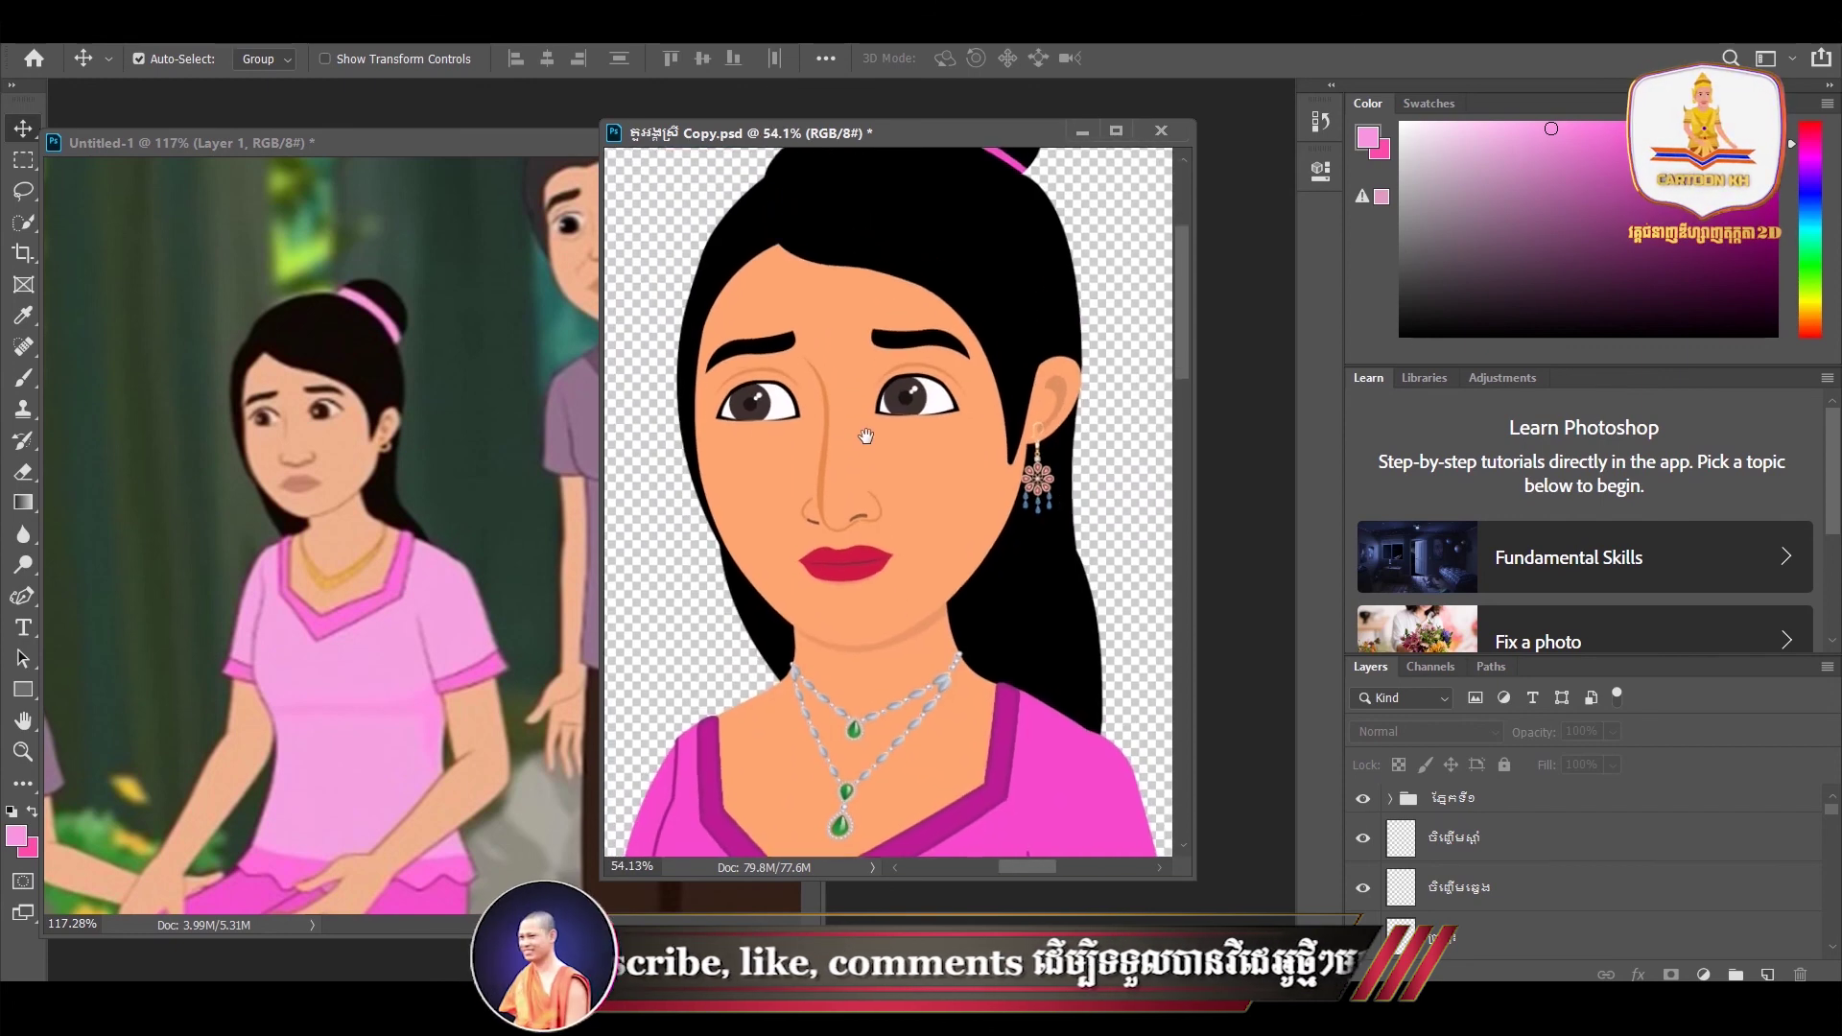
scroll(866, 411, "up", 2)
scroll(866, 413, "up", 1)
scroll(865, 416, "up", 1)
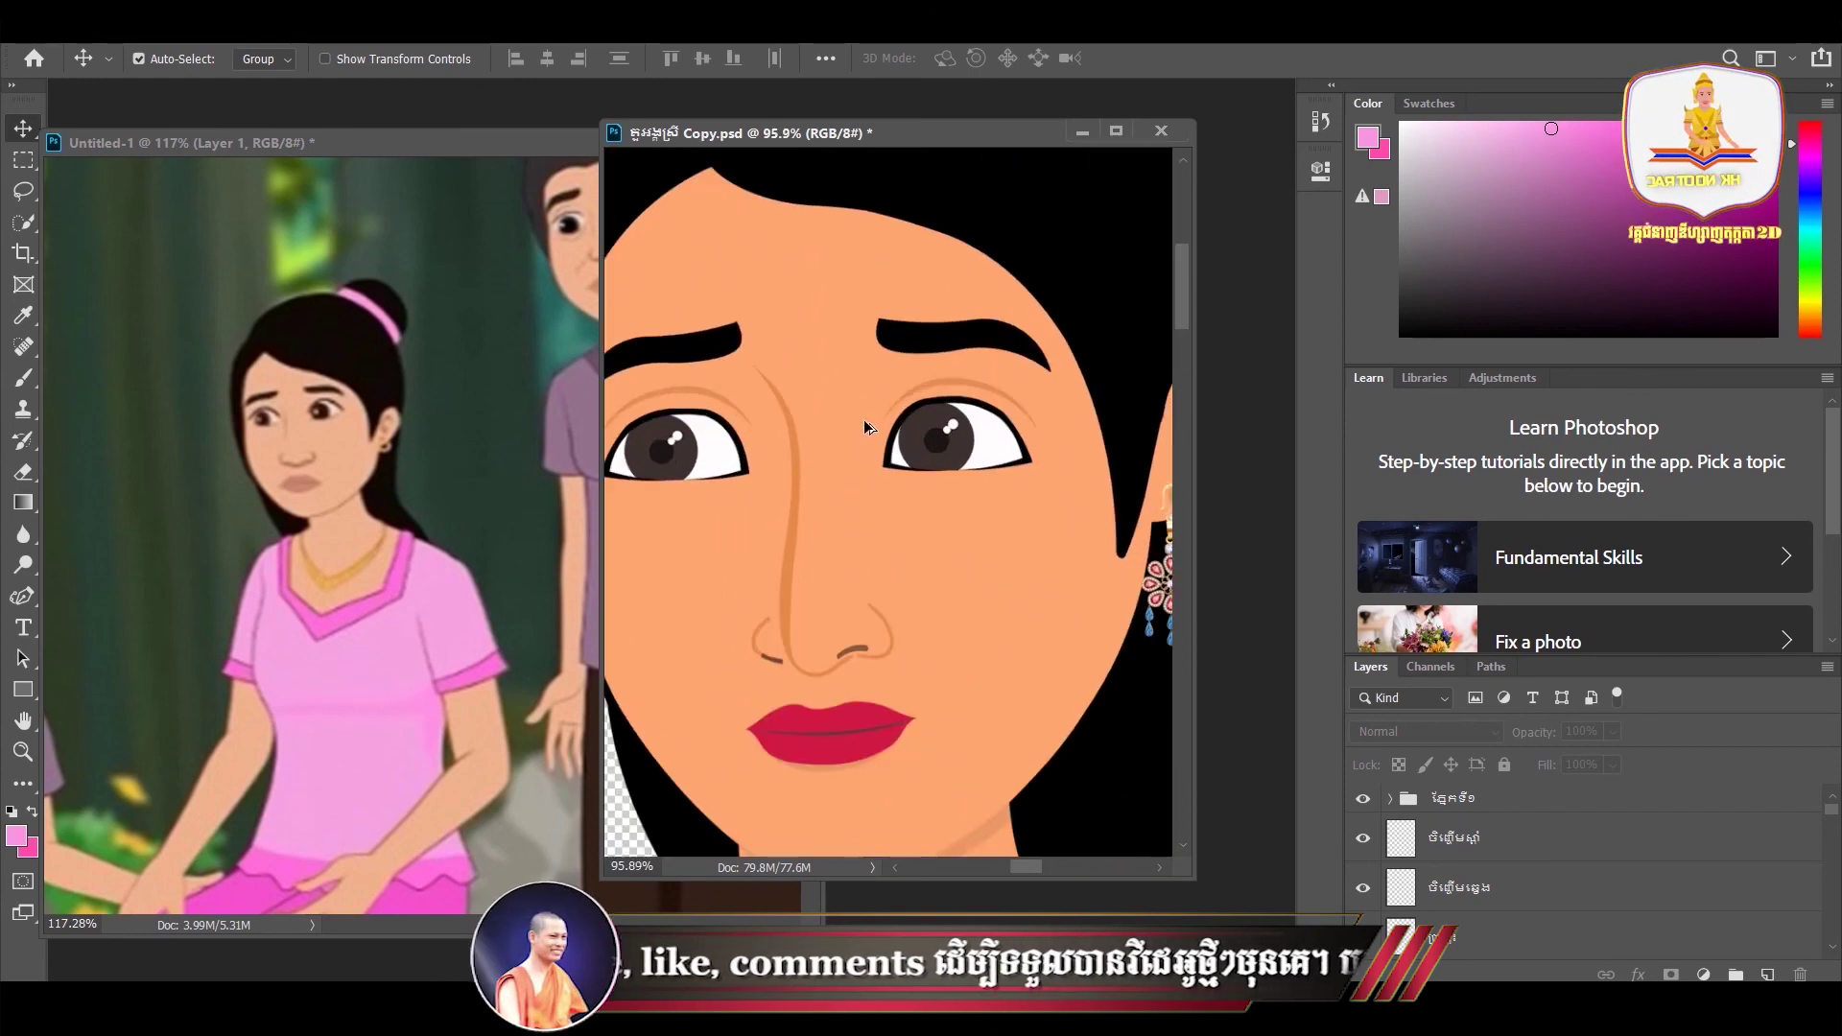
scroll(866, 420, "down", 2)
scroll(865, 417, "down", 2)
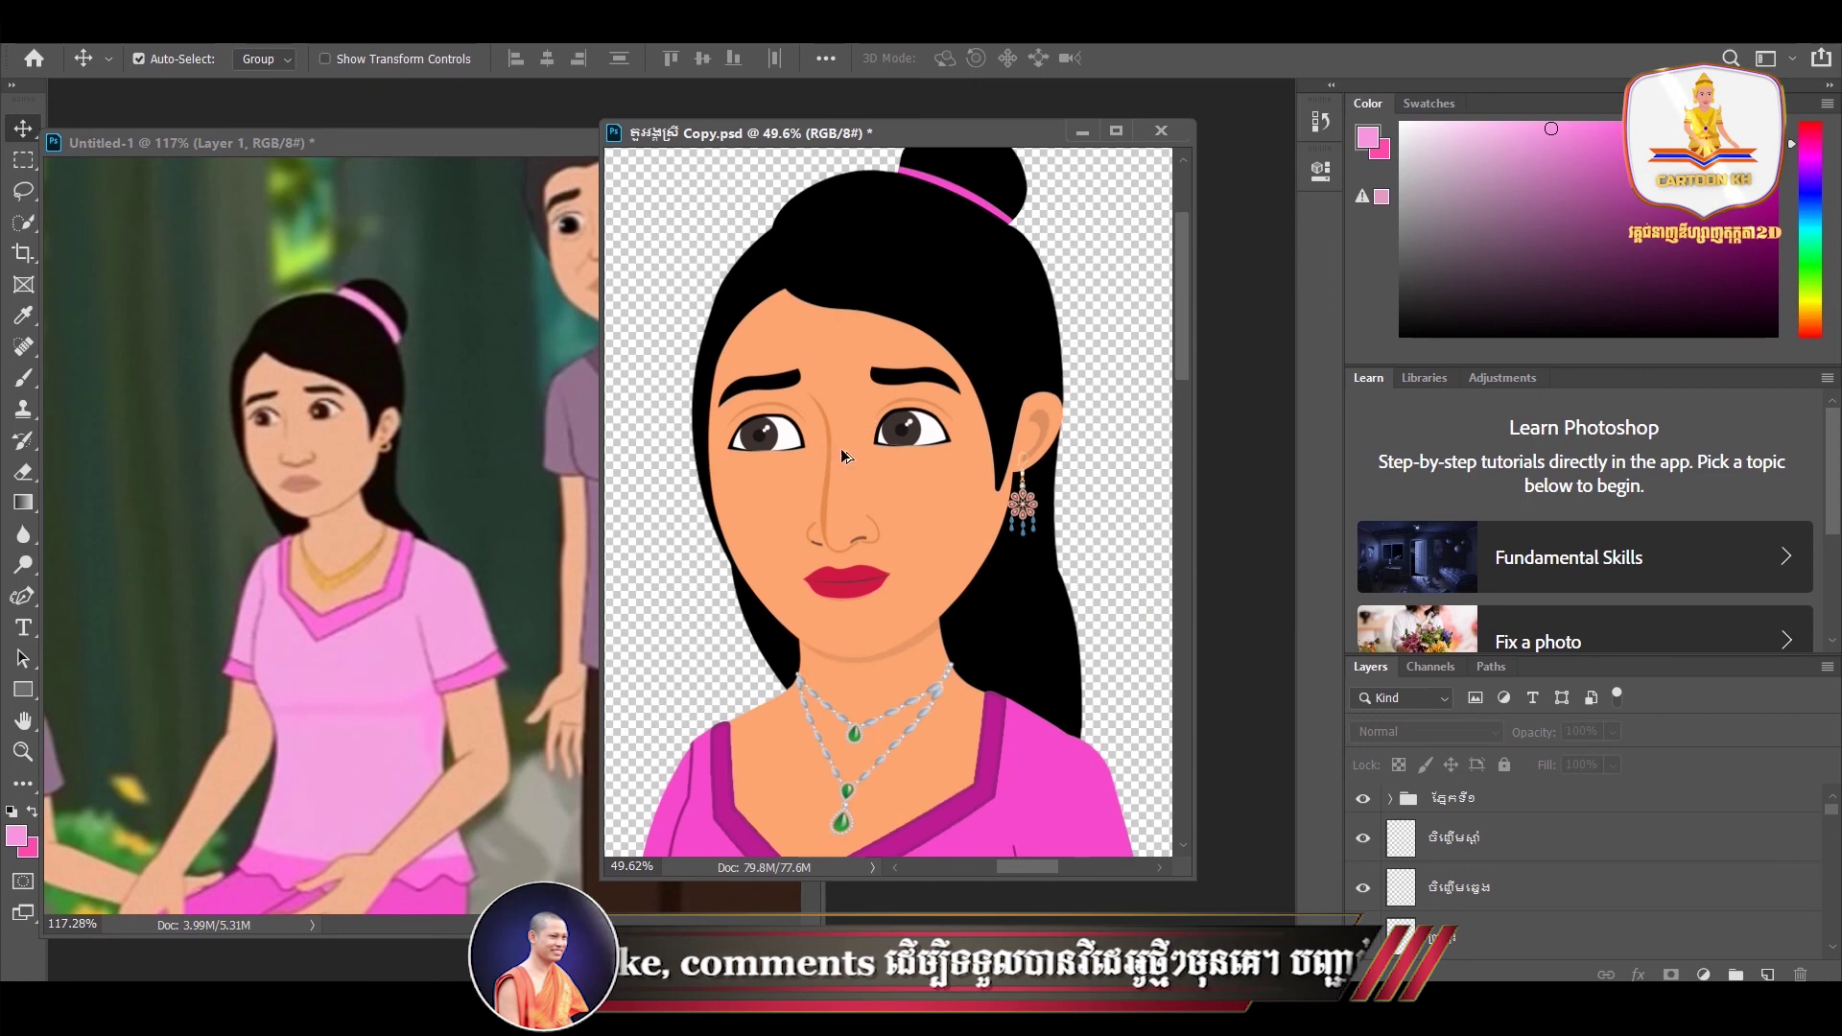
- Zoom out on the full reference scene, then return to the character and view her legs
left_click(342, 492)
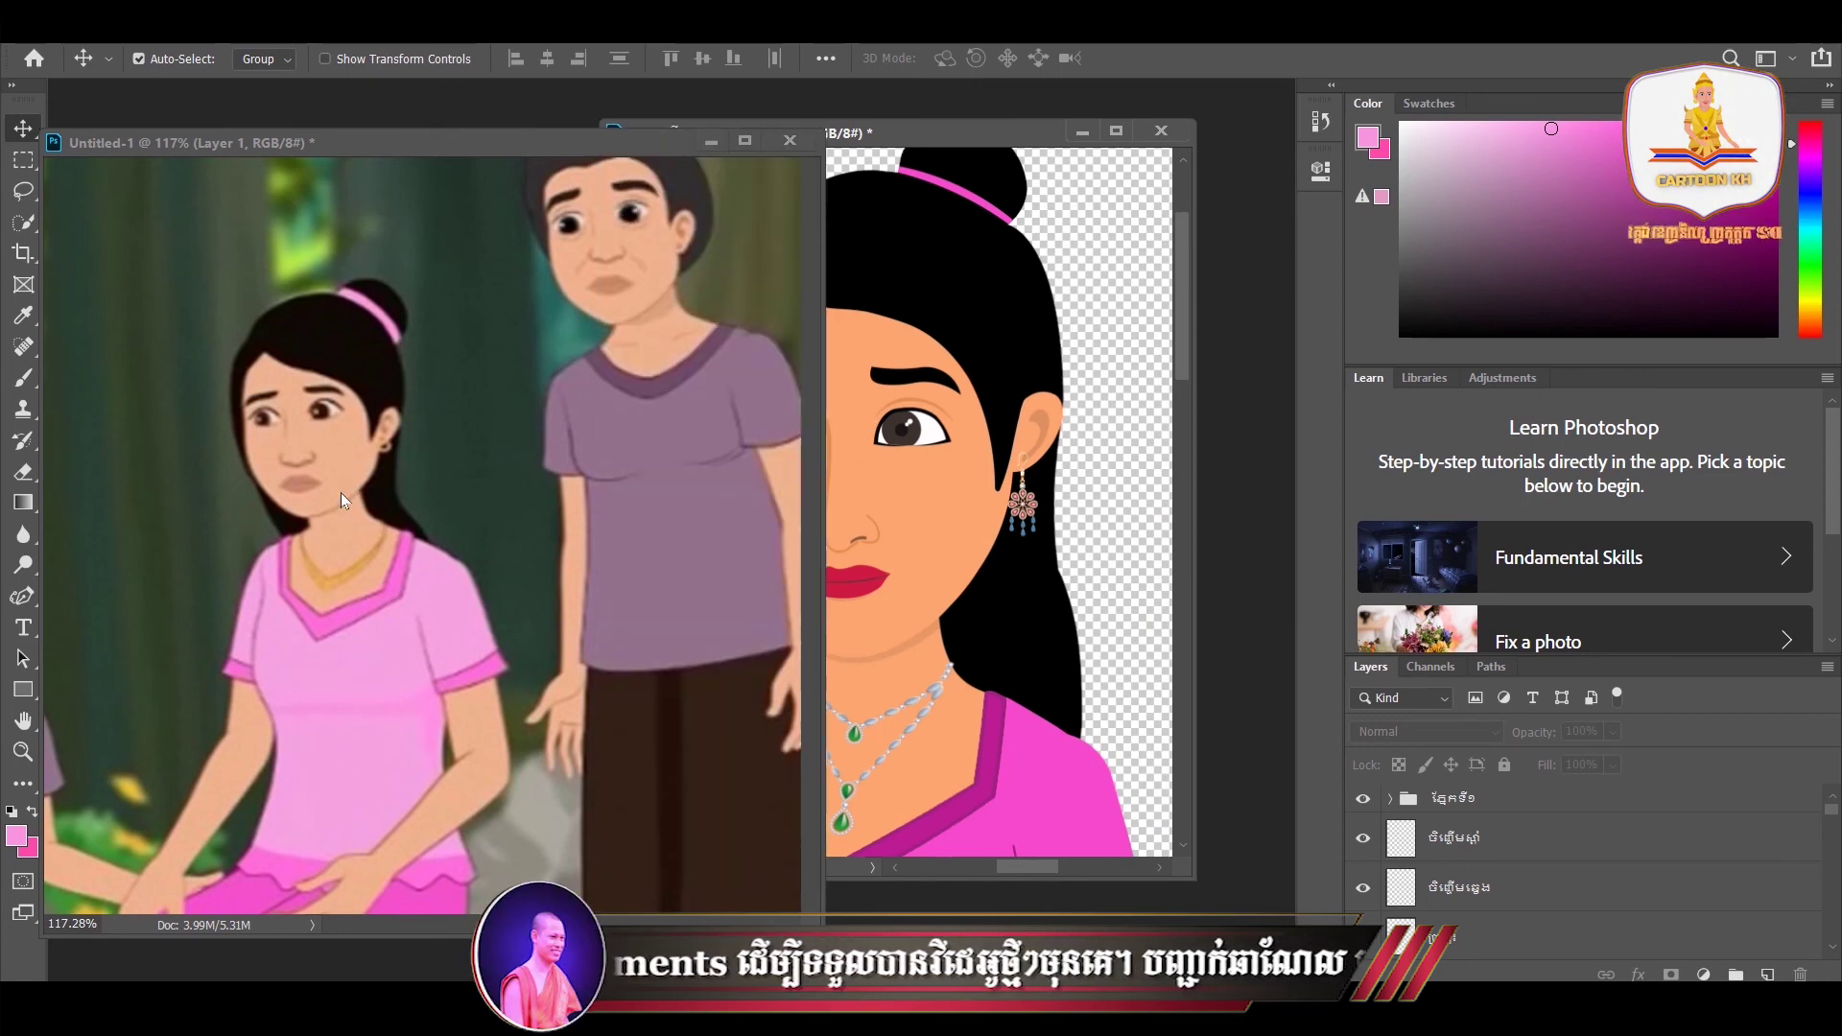
scroll(342, 492, "down", 3)
scroll(342, 492, "down", 2)
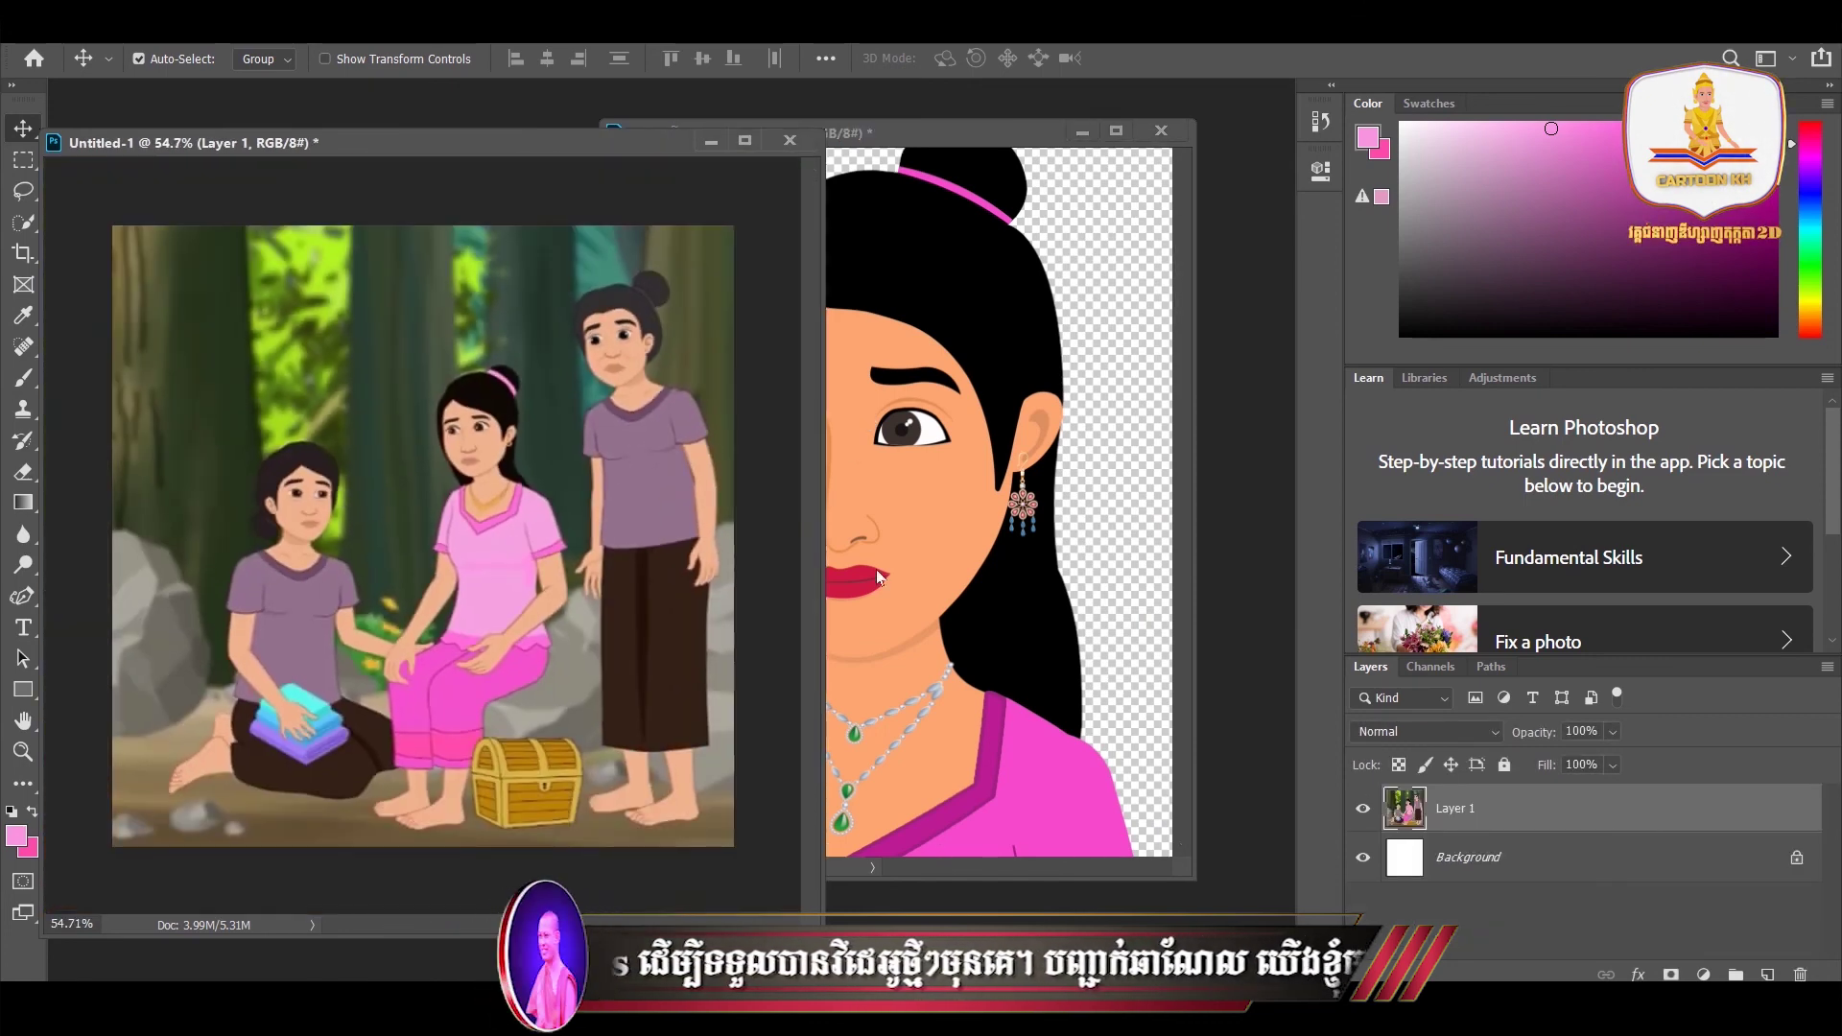
left_click(872, 563)
scroll(869, 562, "down", 3)
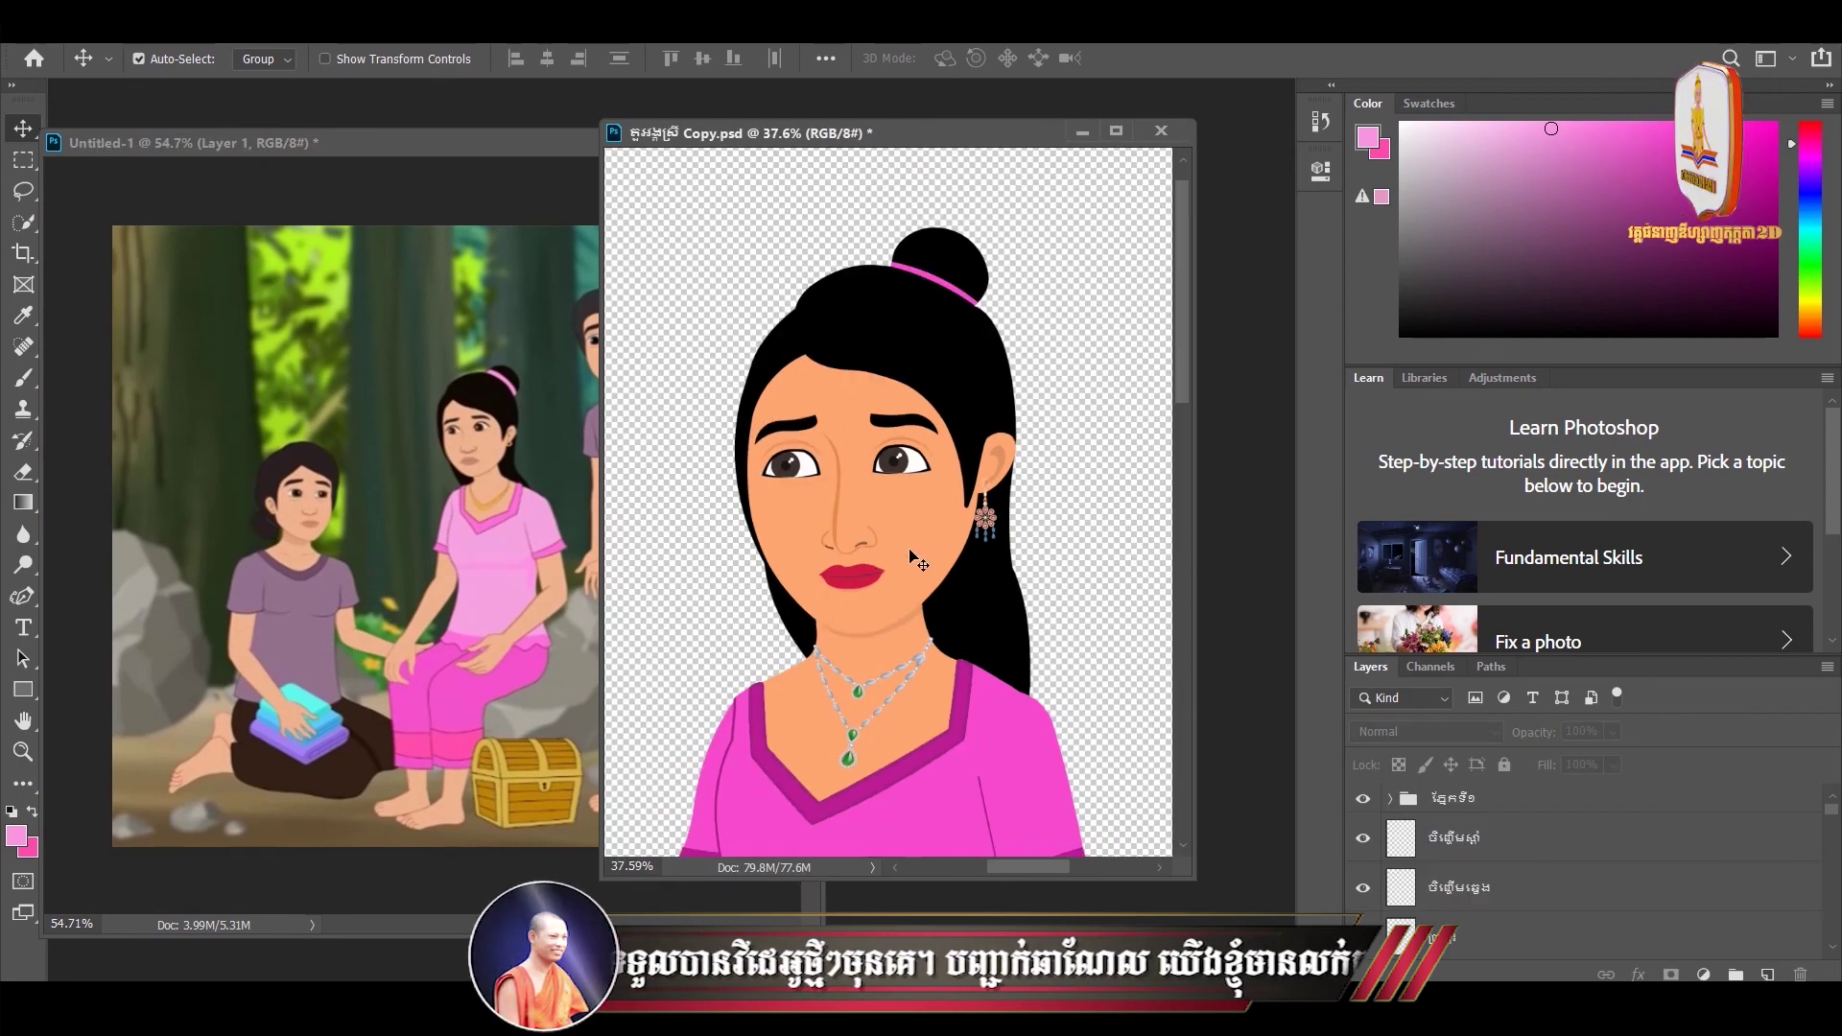
scroll(918, 563, "down", 2)
scroll(926, 576, "down", 1)
scroll(935, 595, "down", 2)
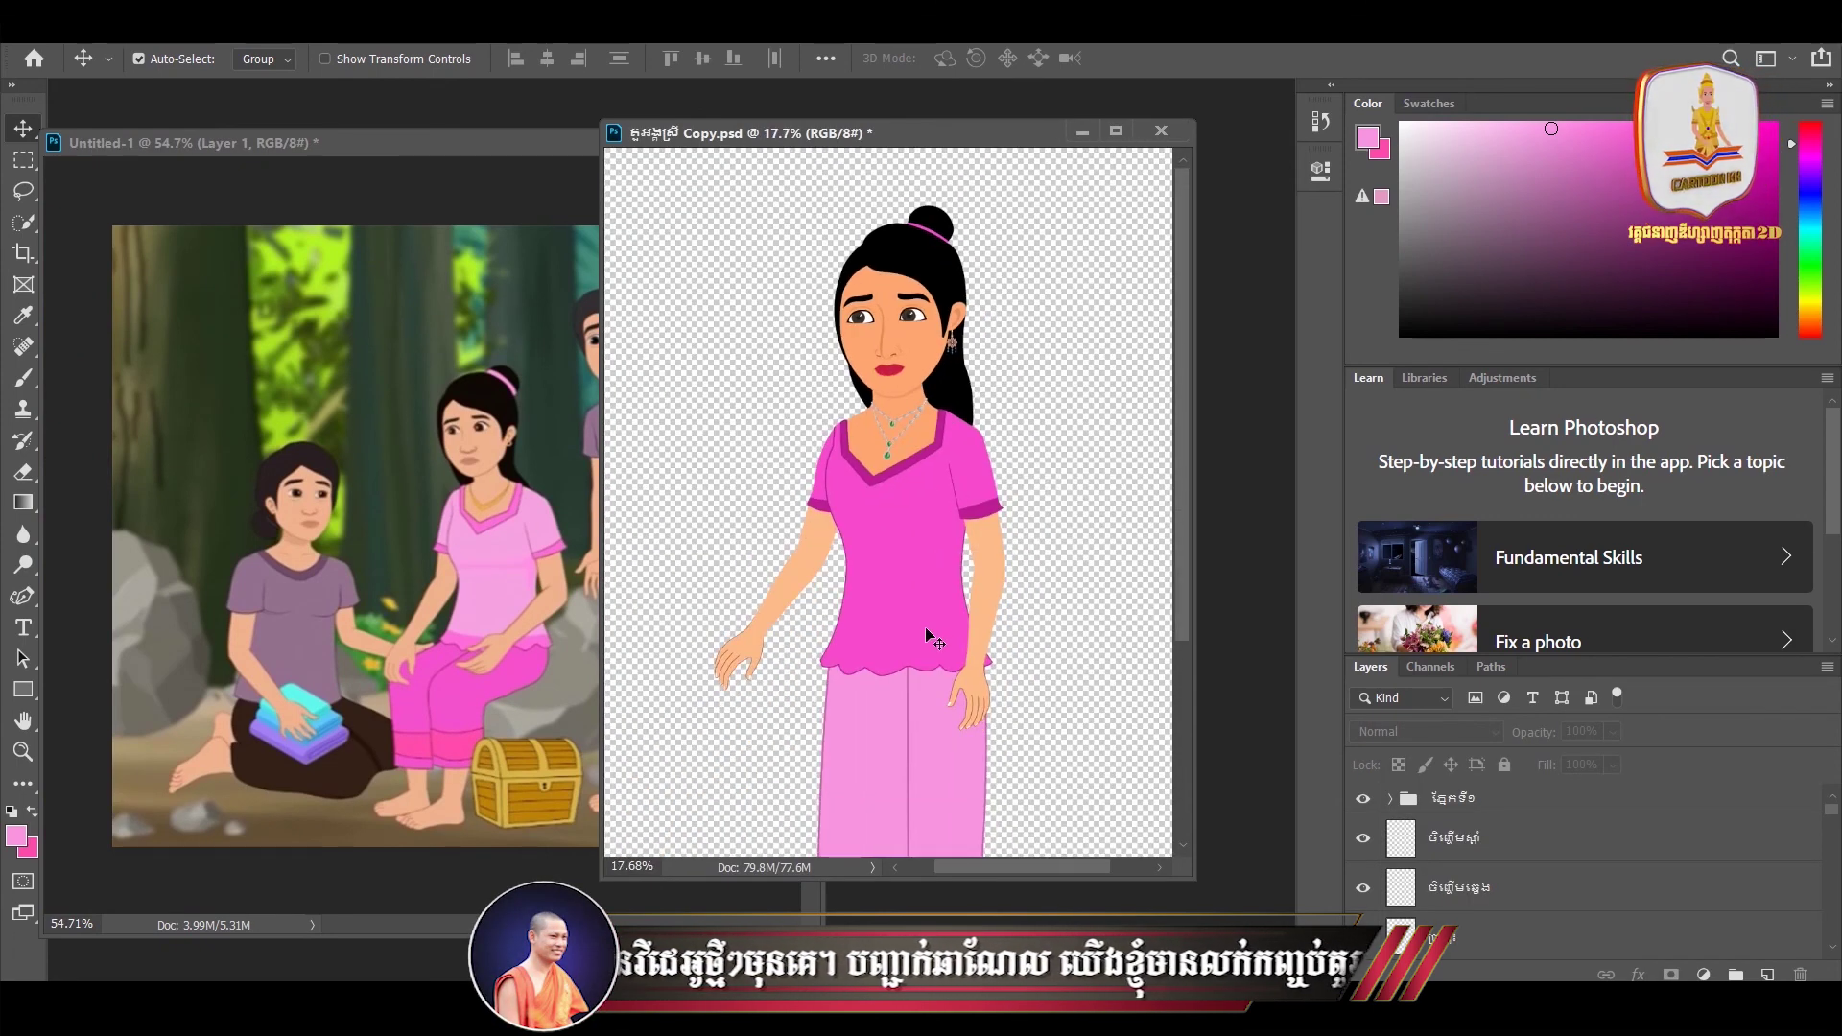
scroll(931, 633, "down", 2)
left_click_drag(925, 637, 912, 568)
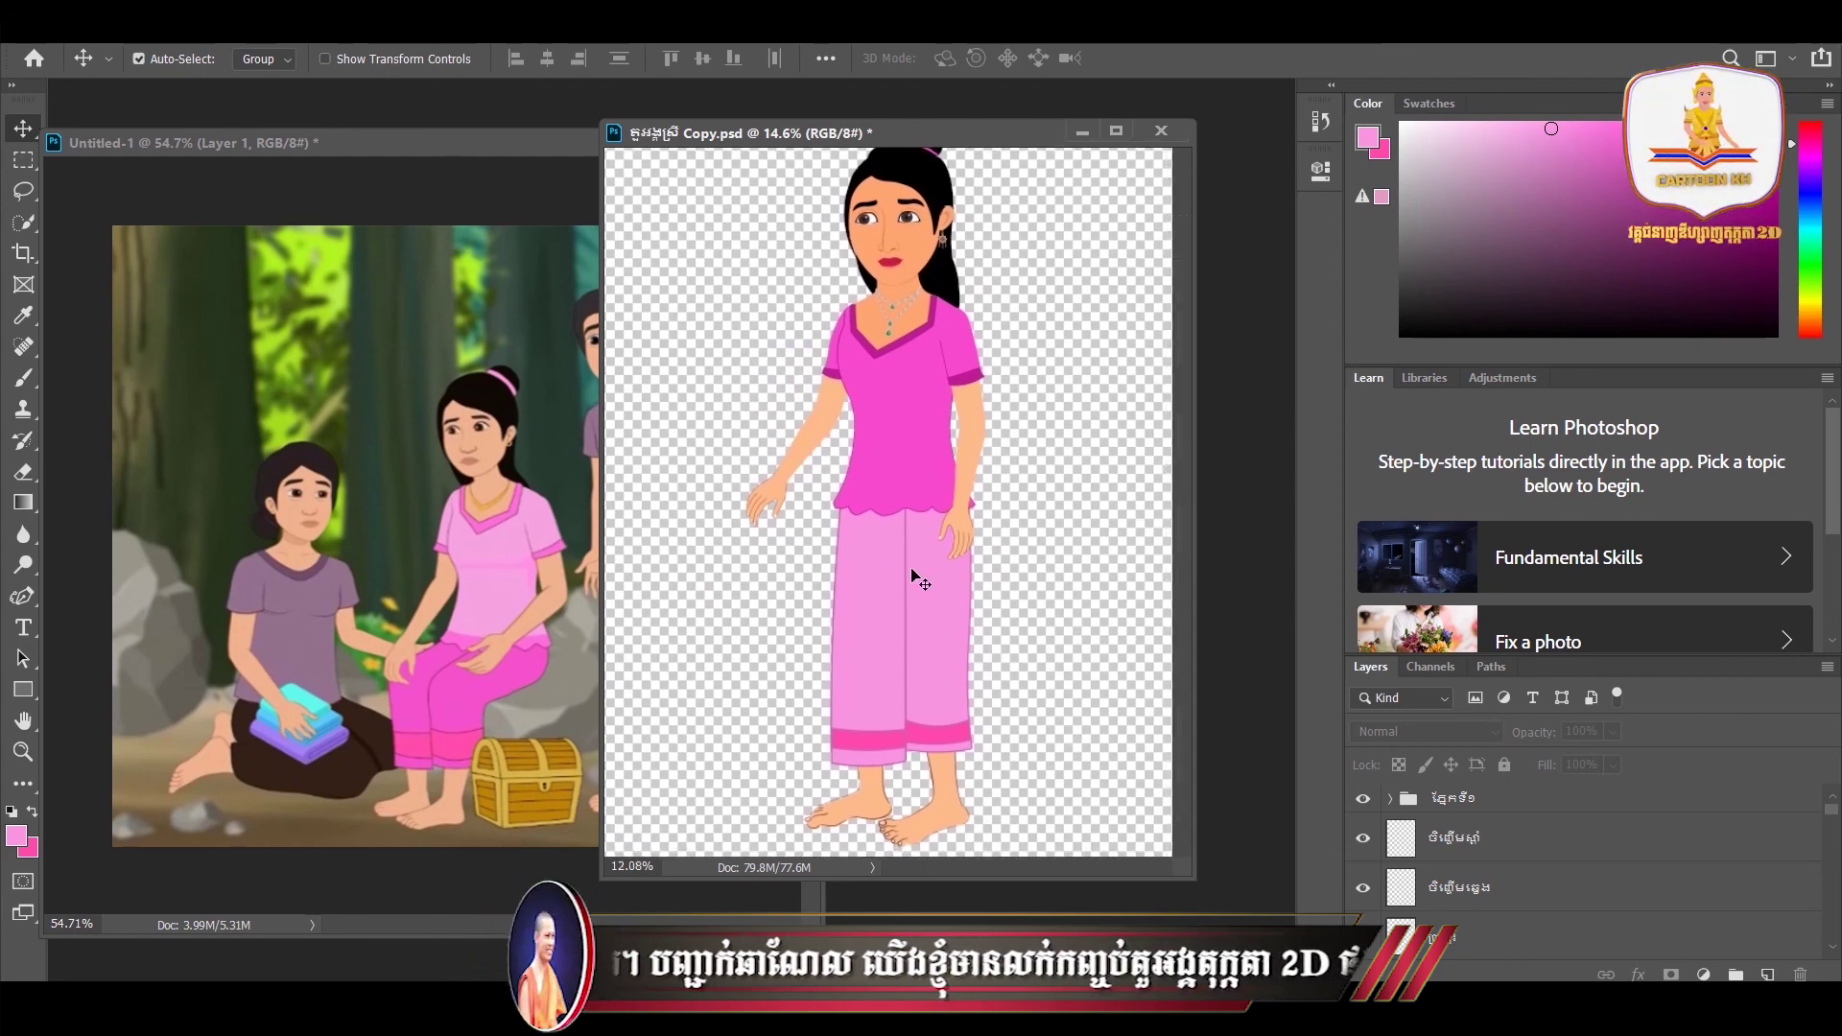
- Fit the whole girl in view and make the right-eyebrow layer visible and selected
scroll(912, 576, "down", 1)
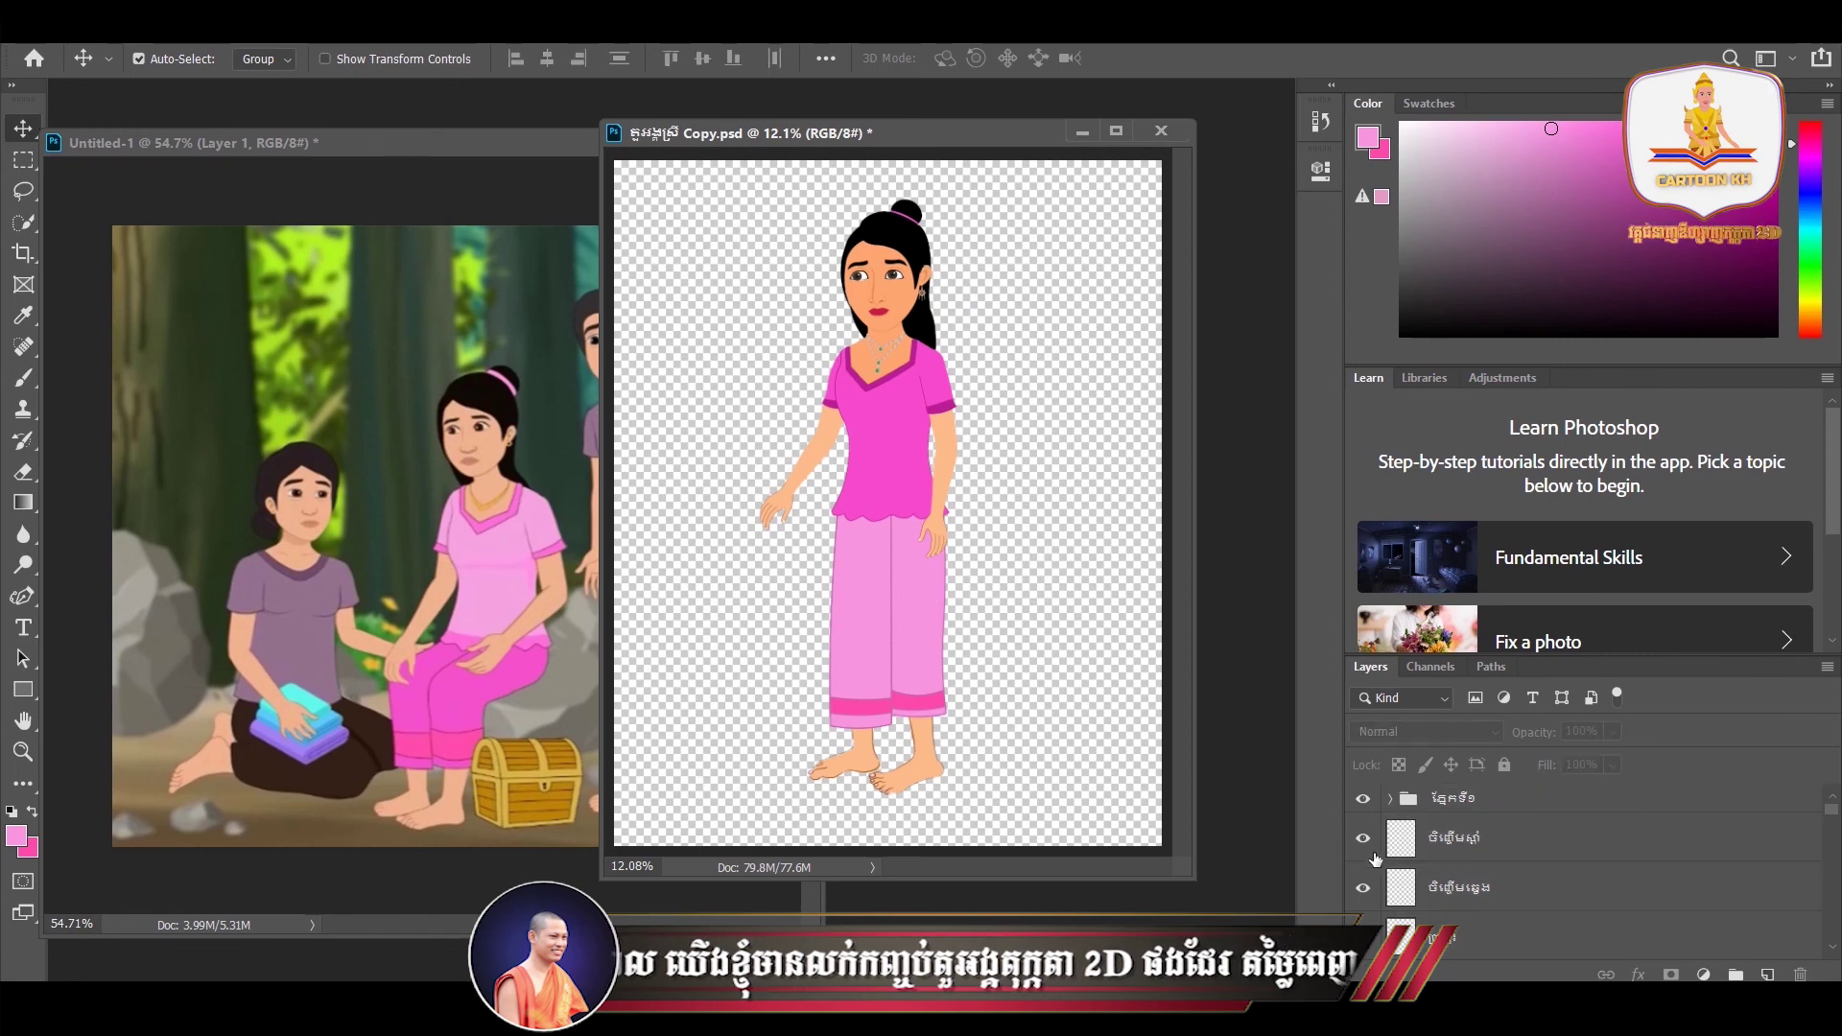
left_click(1467, 844)
left_click(1363, 837)
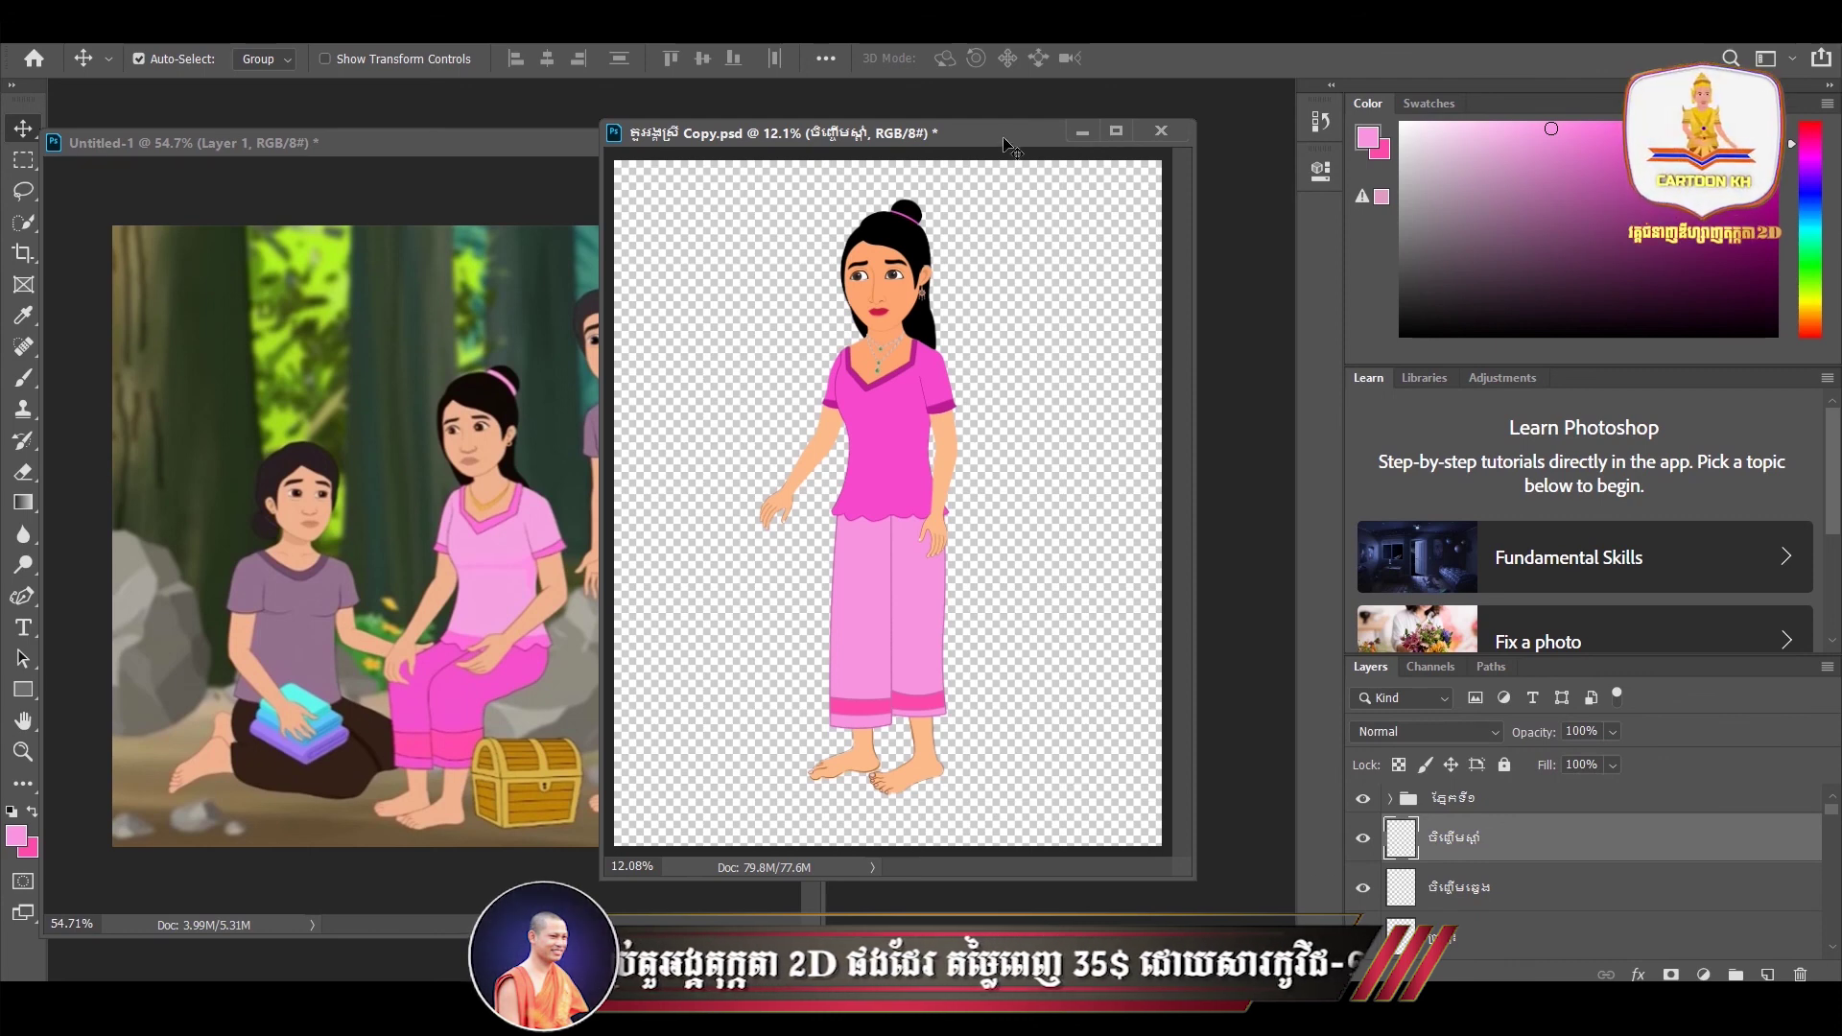
left_click_drag(1017, 135, 1018, 140)
left_click(60, 36)
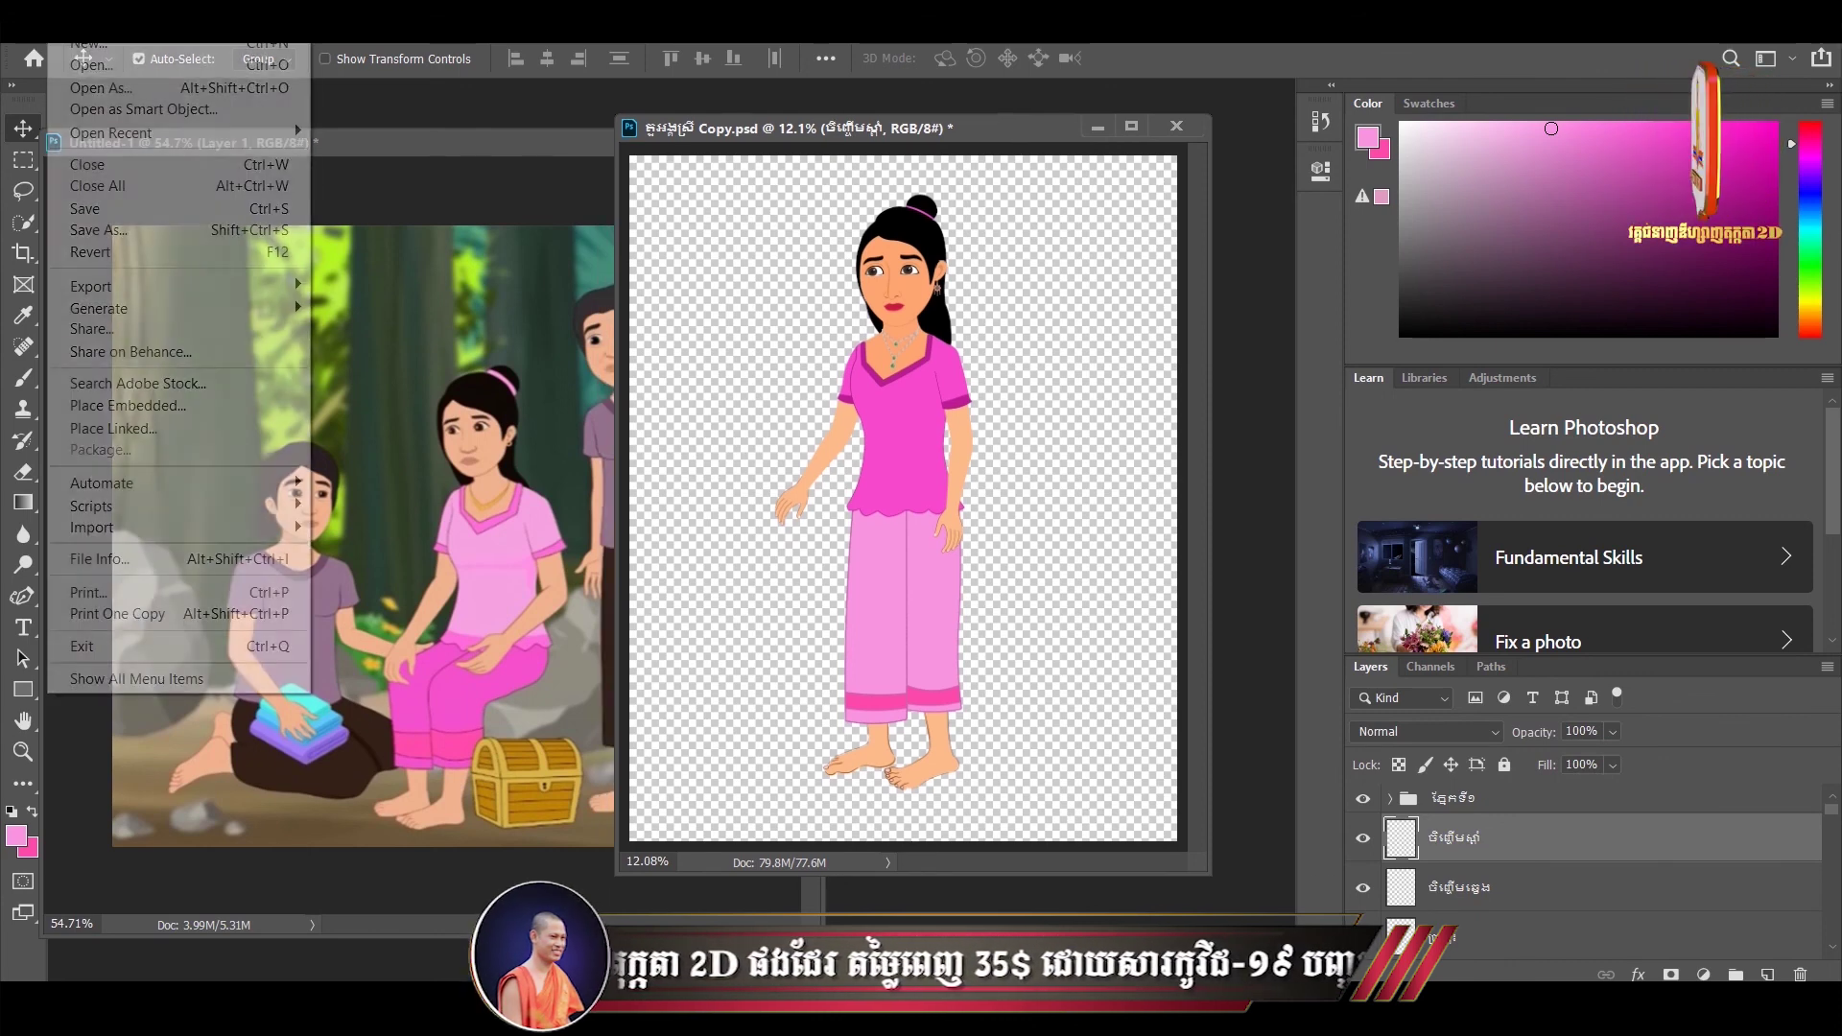
- Save As PSD, replacing the existing Copy file, with Maximize Compatibility confirmed
left_click(107, 232)
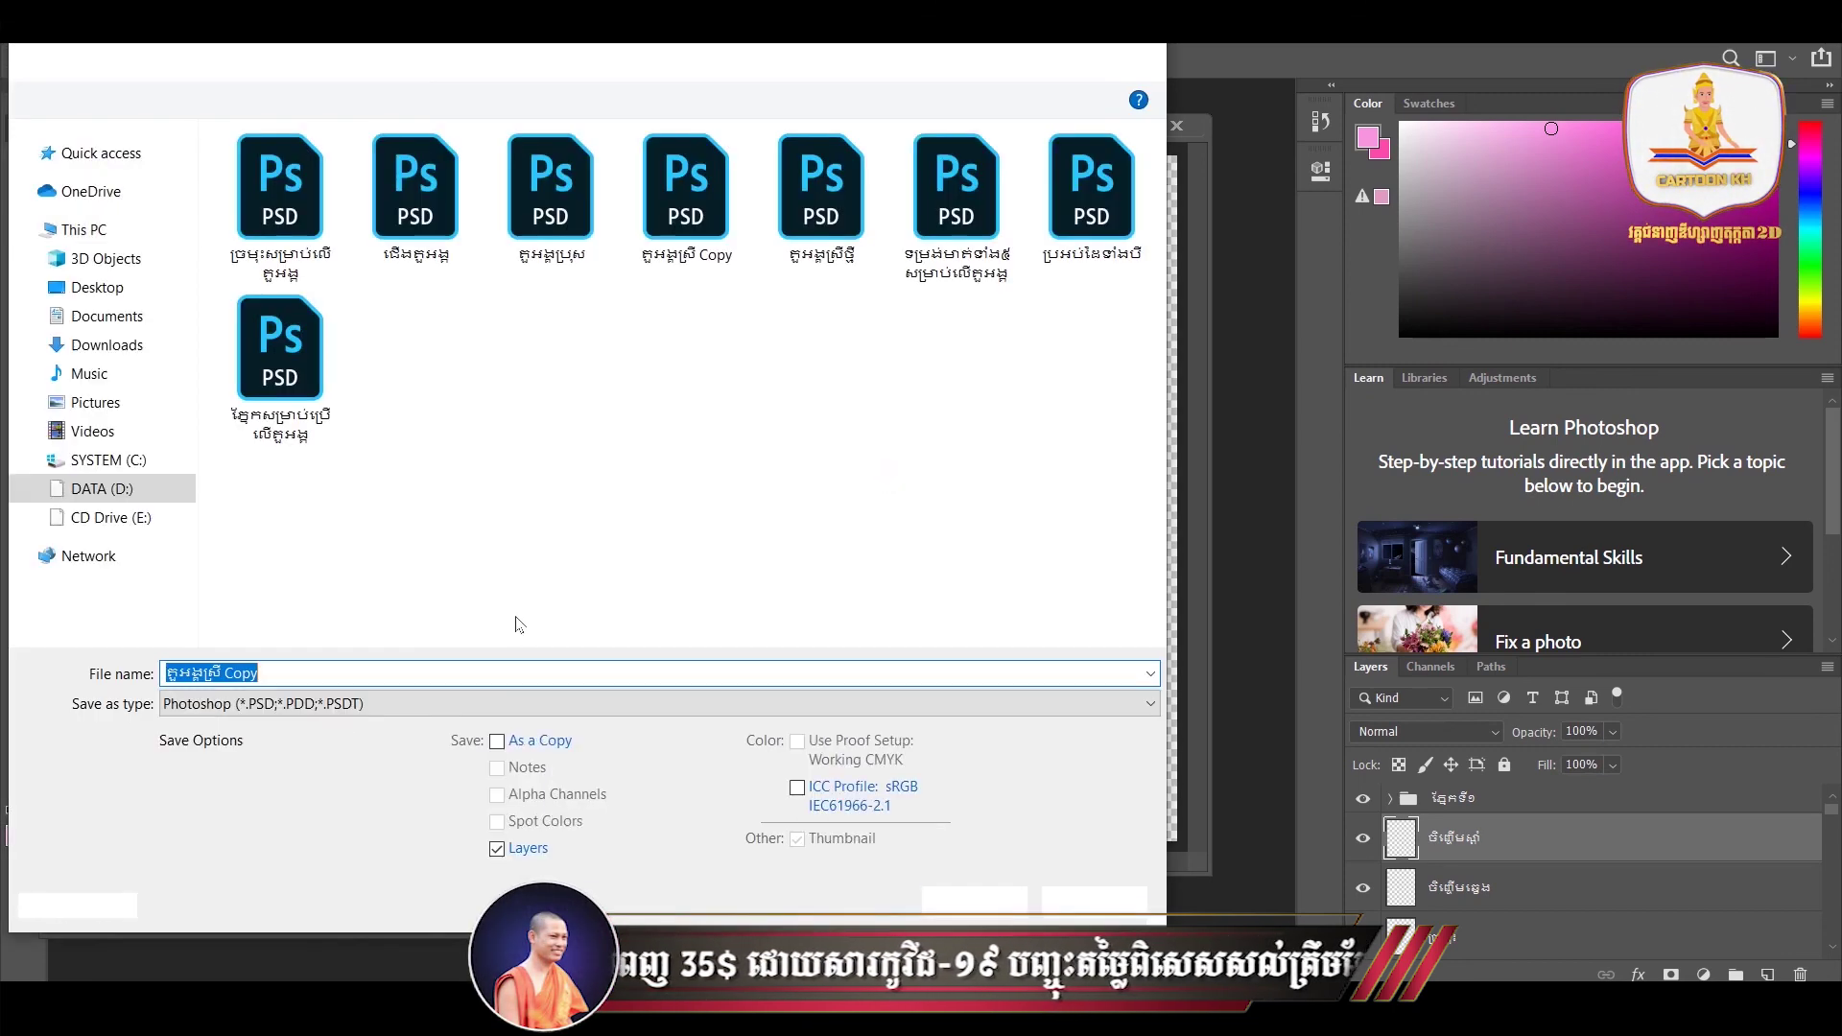
left_click(676, 220)
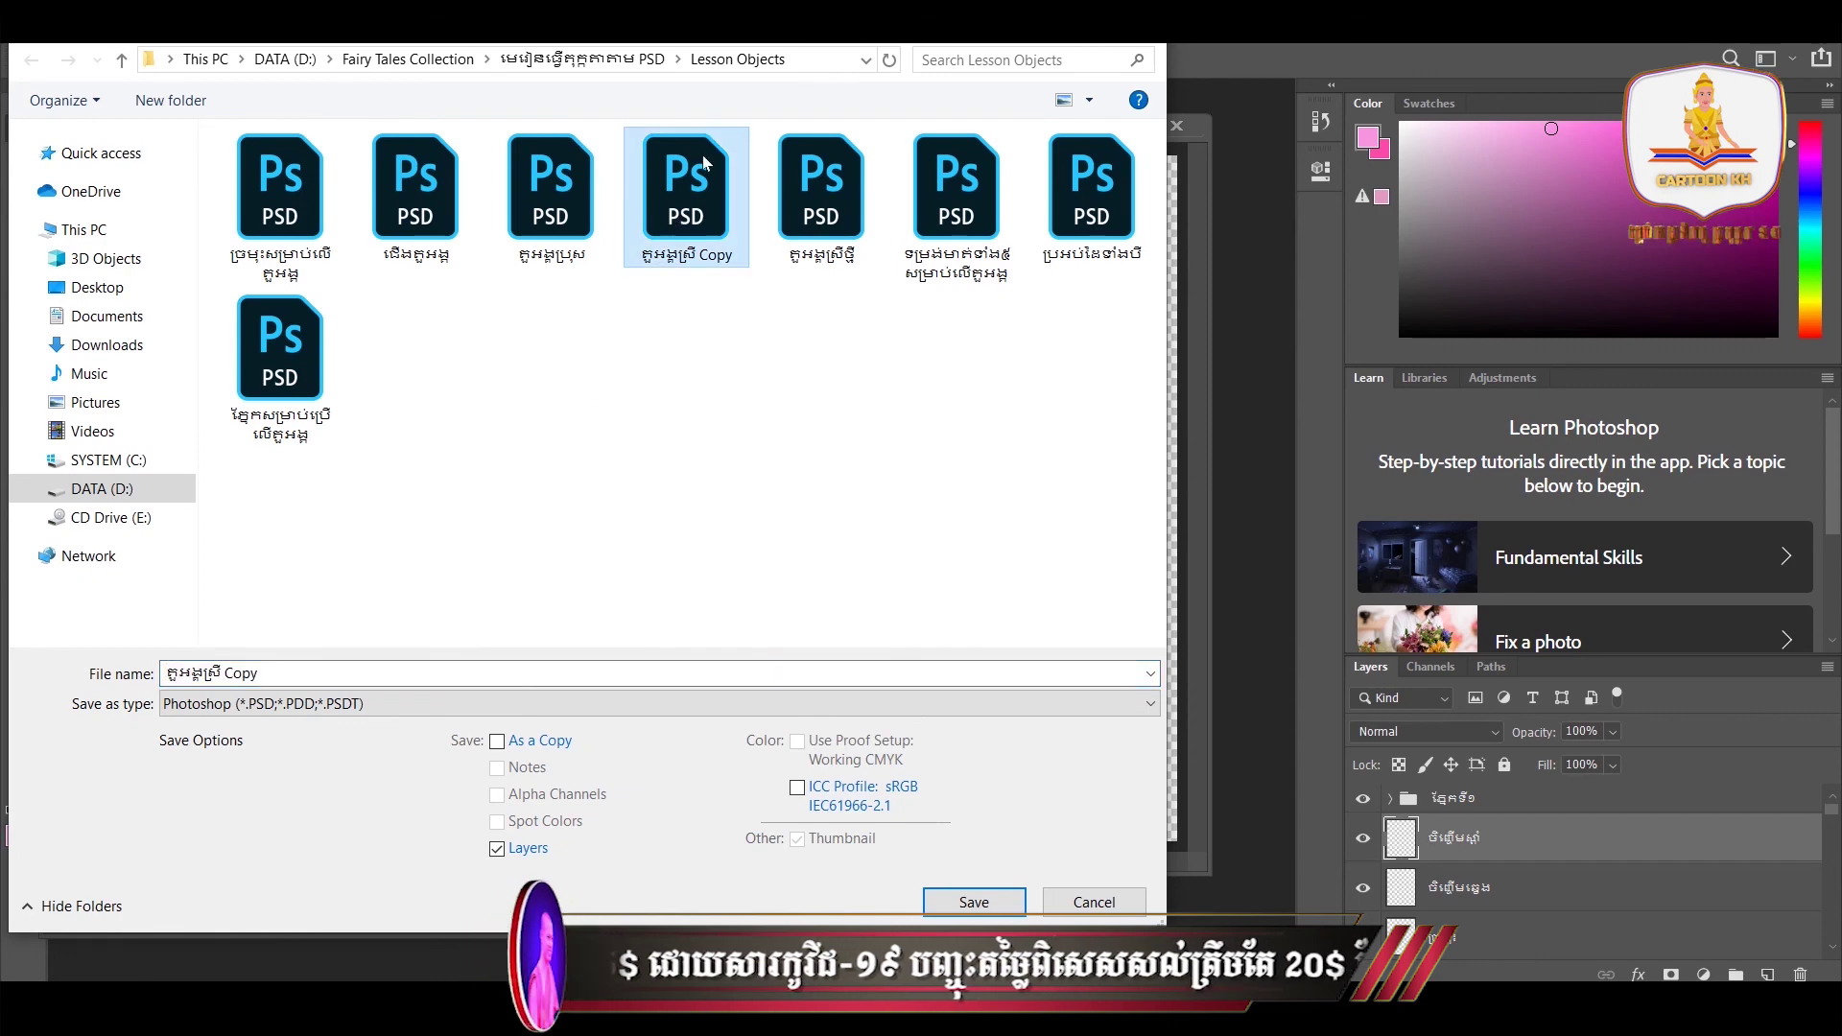
left_click(974, 902)
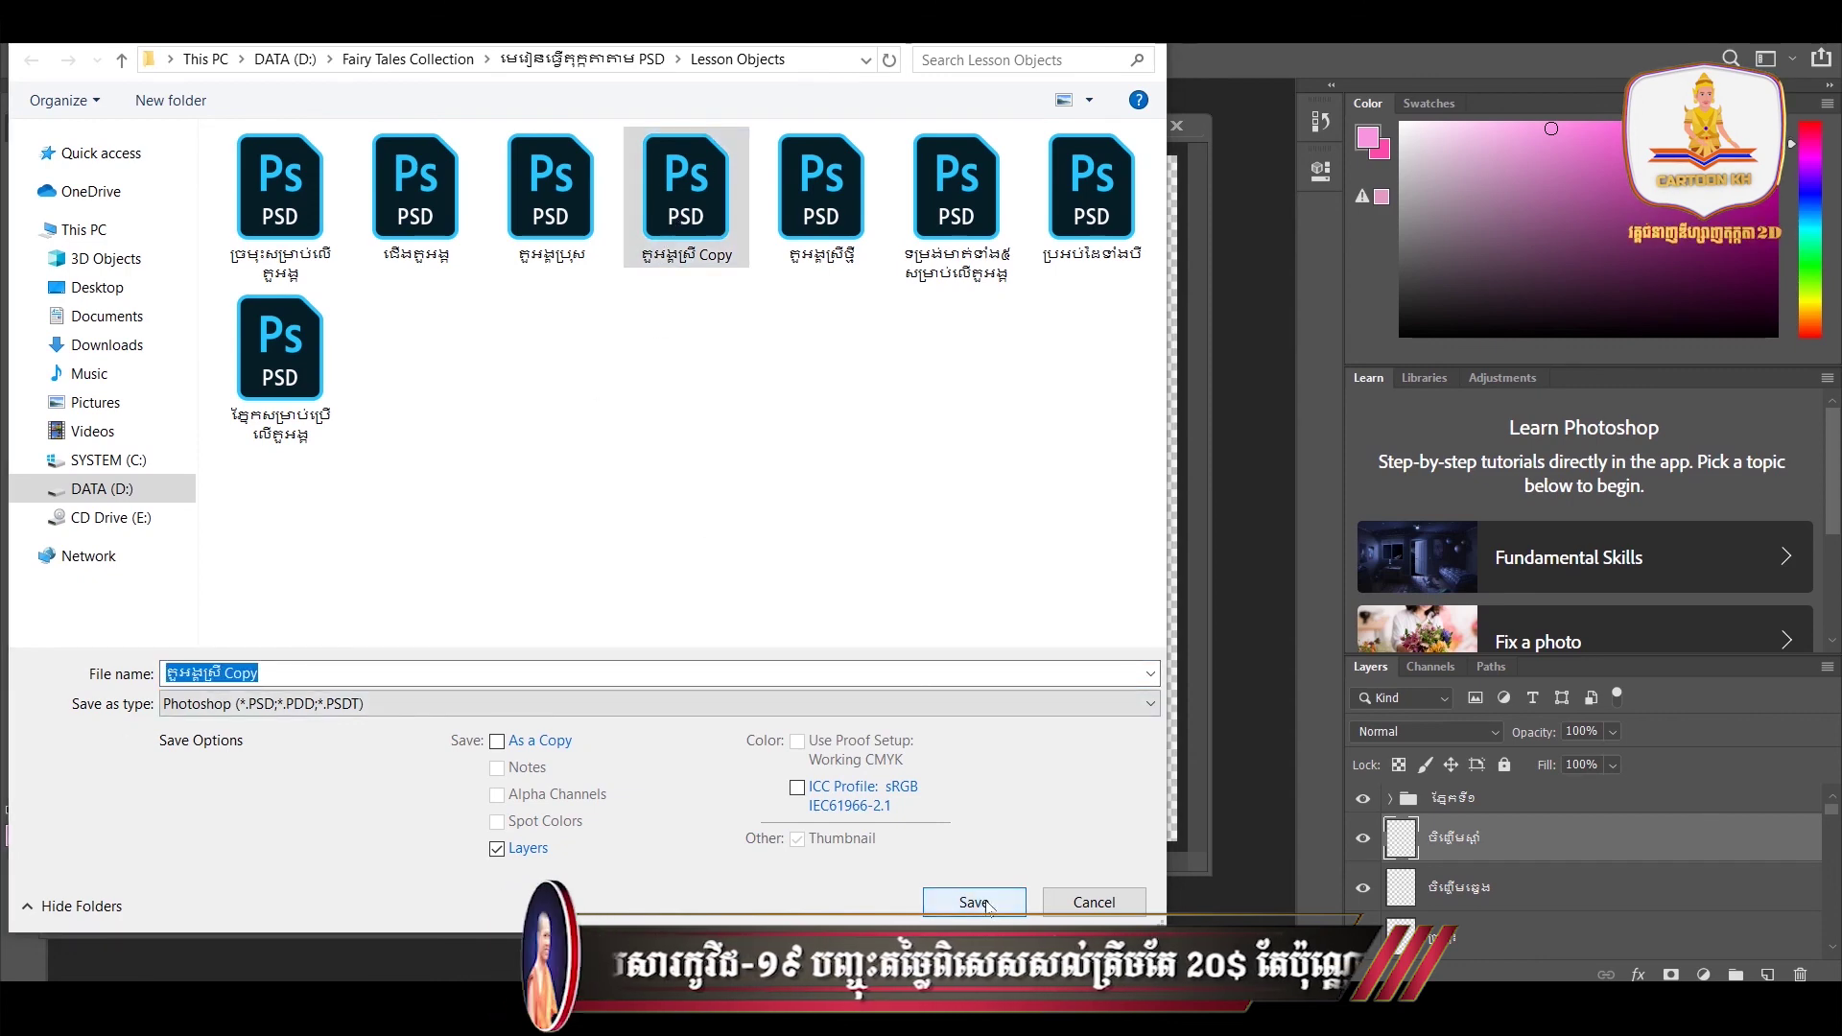
left_click(977, 511)
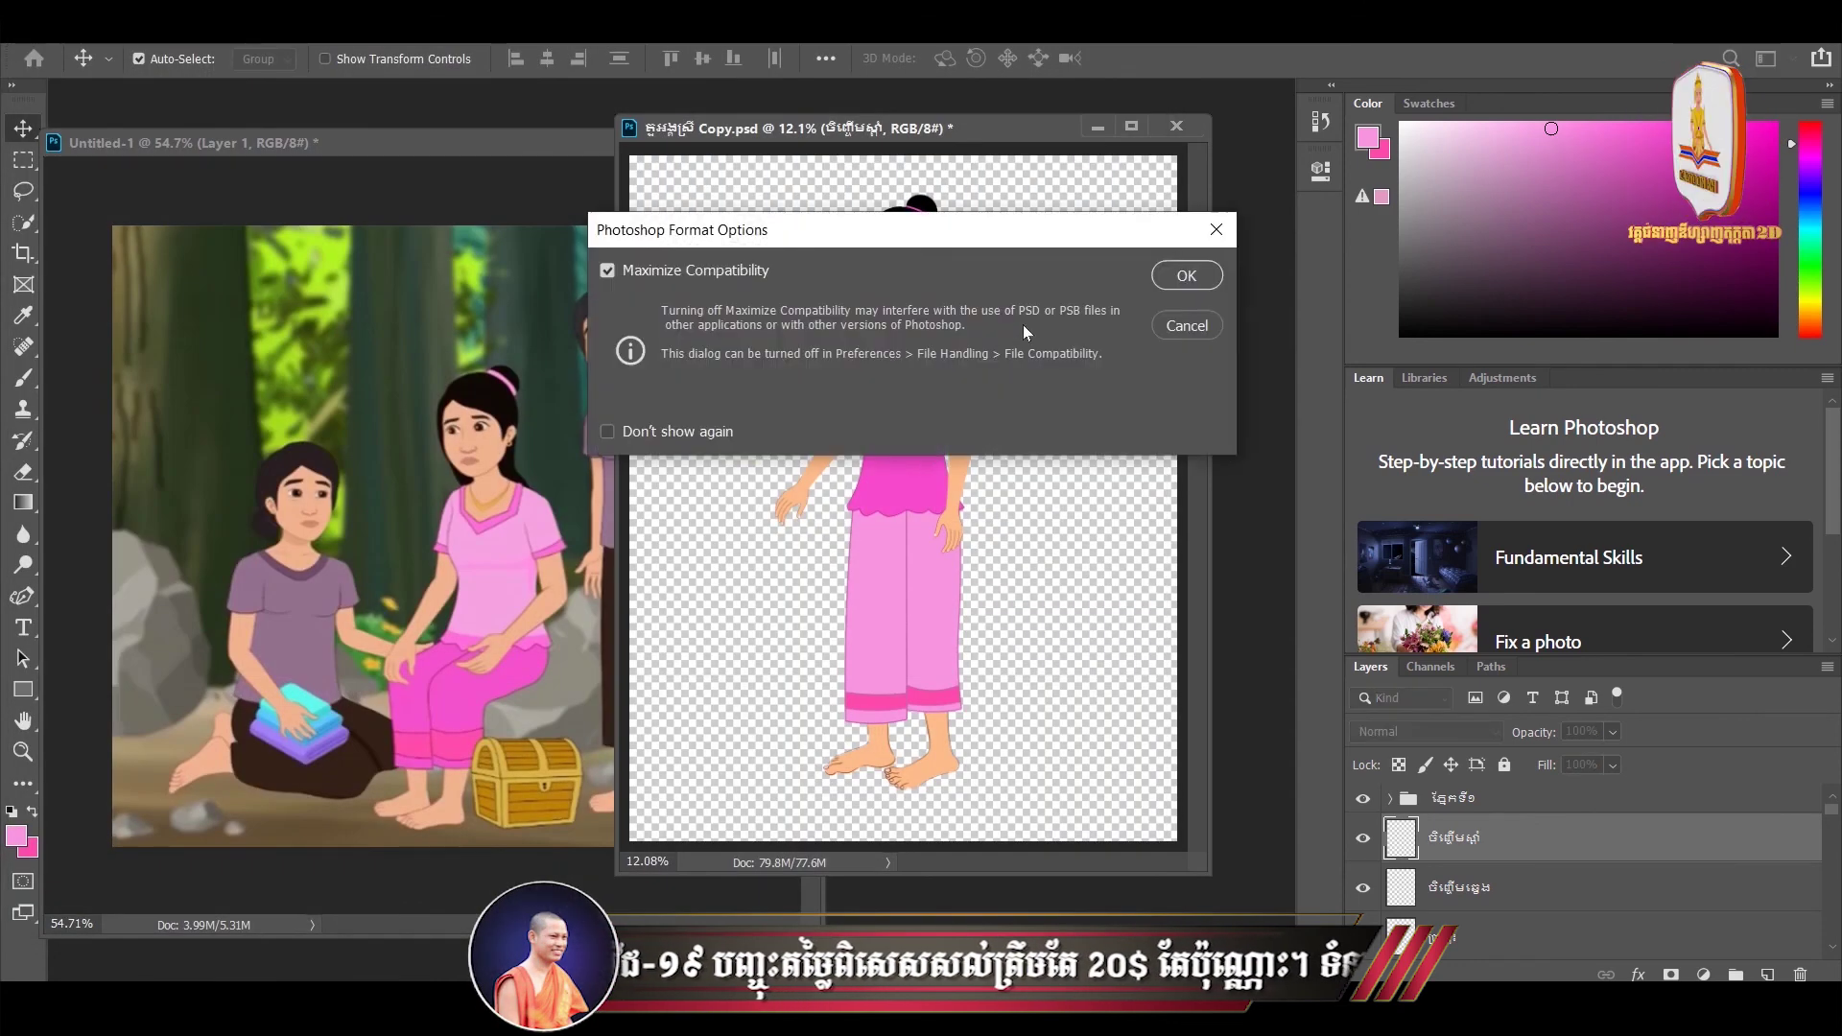
left_click(1186, 276)
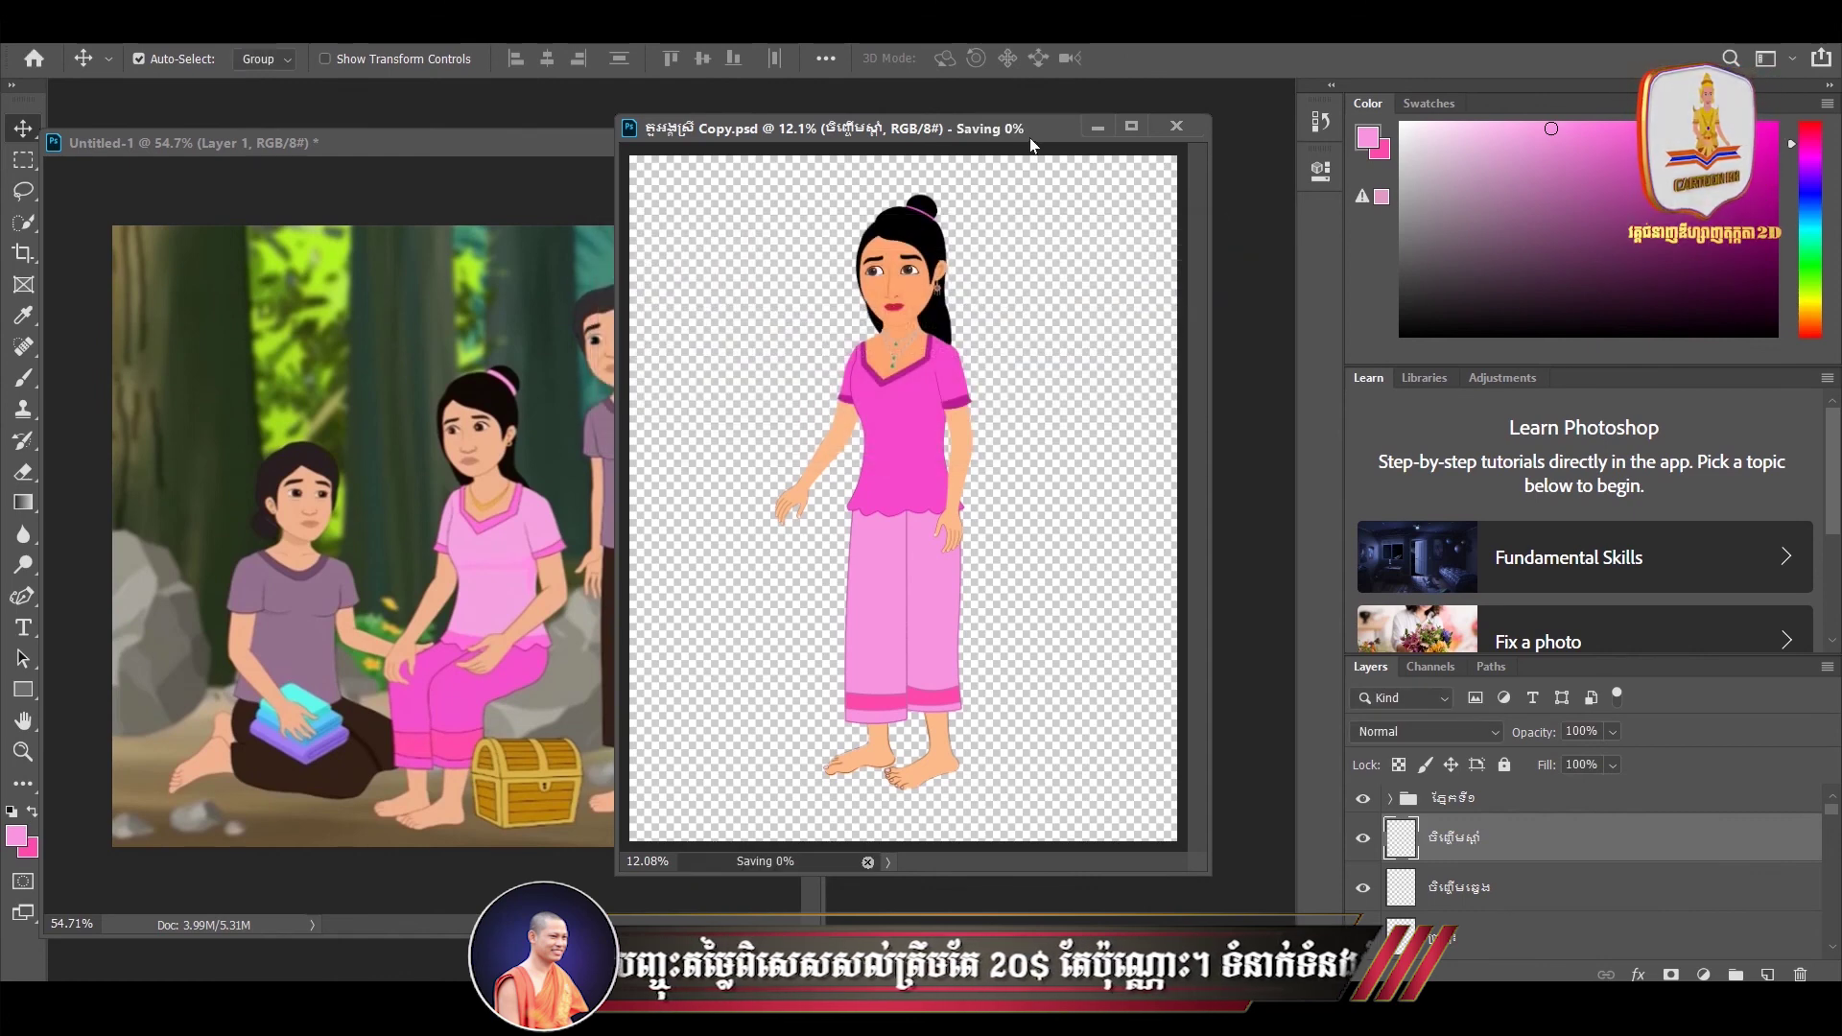
mouse_move(1033, 144)
left_mouse_down()
mouse_move(1018, 175)
mouse_move(1038, 192)
left_mouse_up()
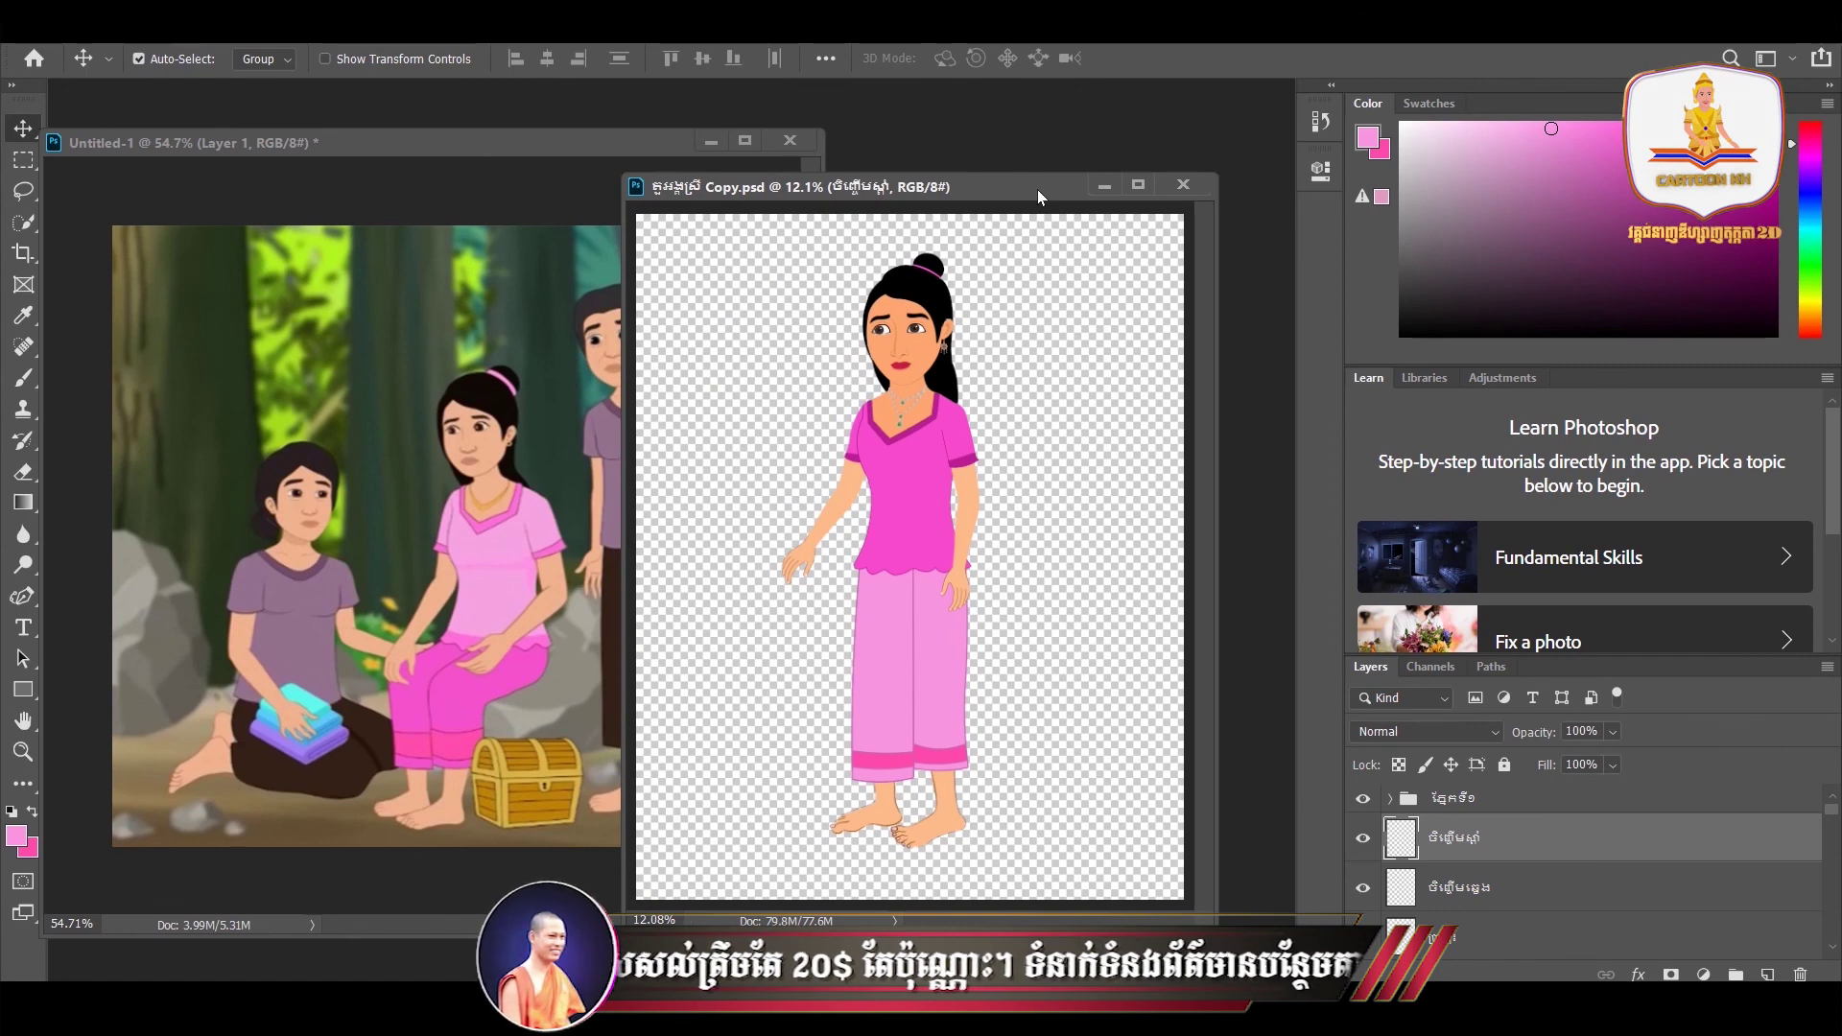
left_click_drag(1038, 188, 1040, 188)
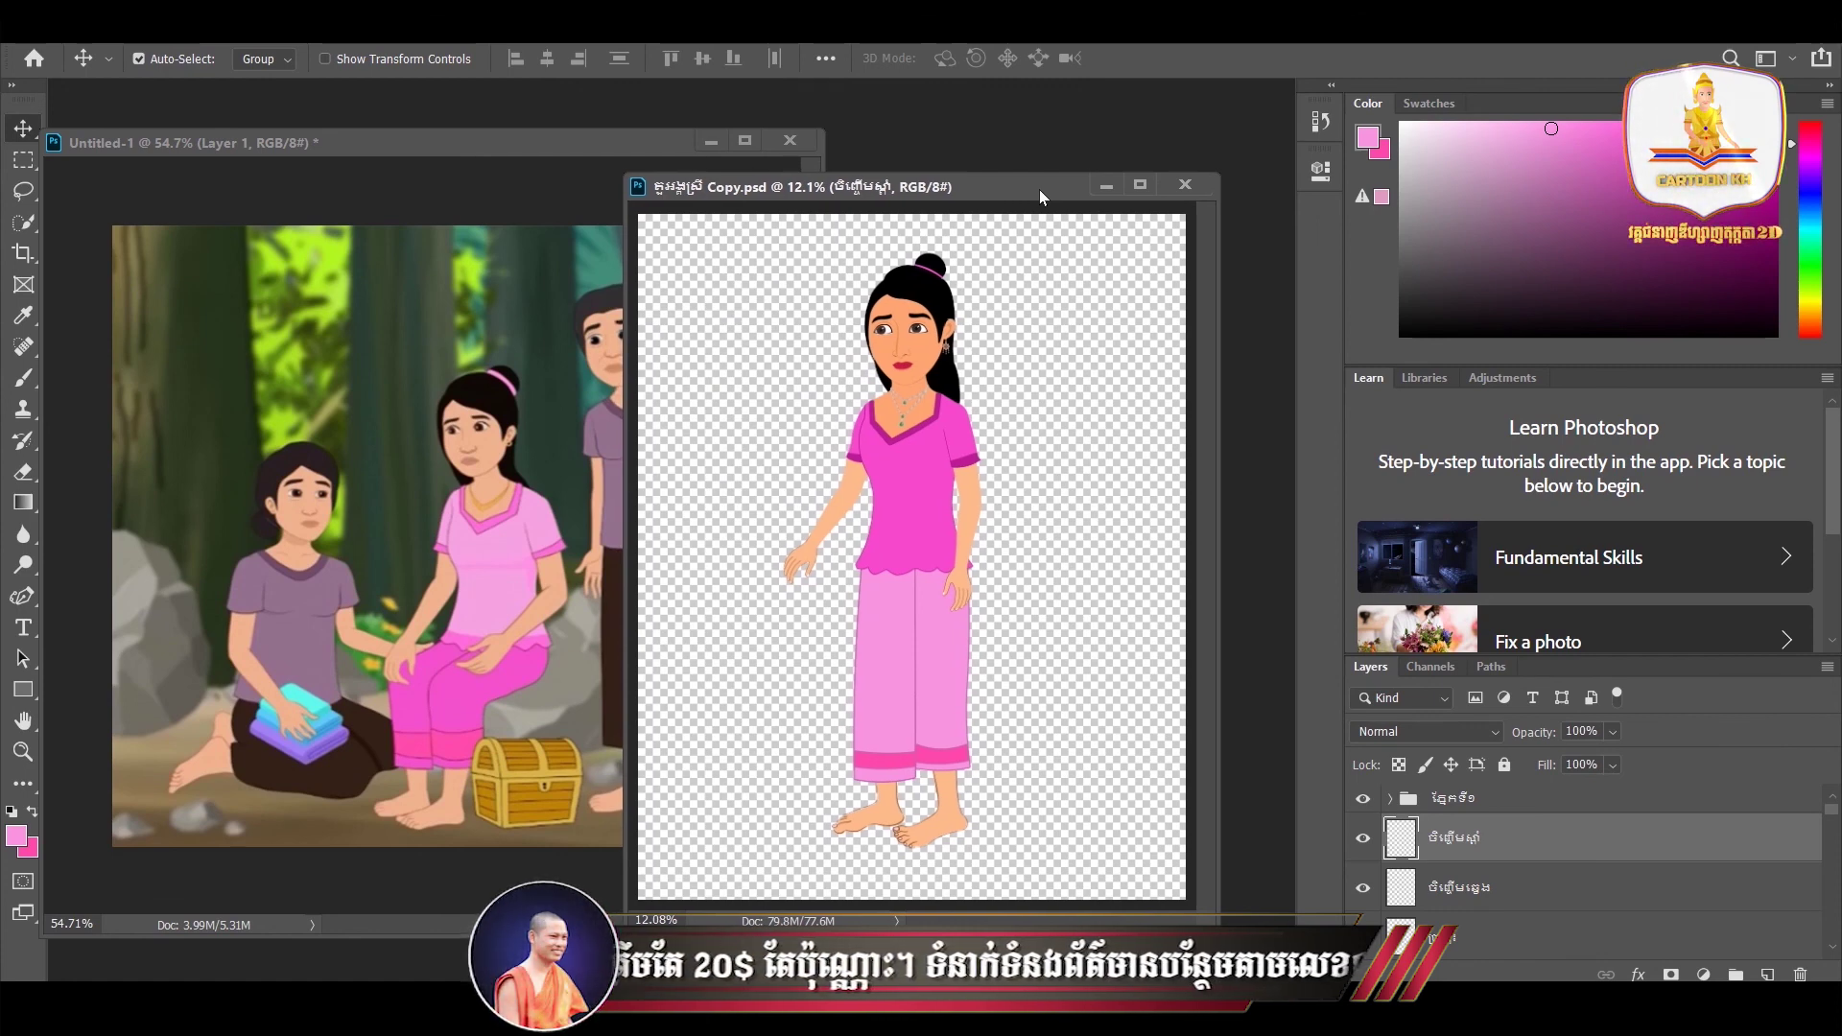
left_click_drag(1039, 189, 1061, 132)
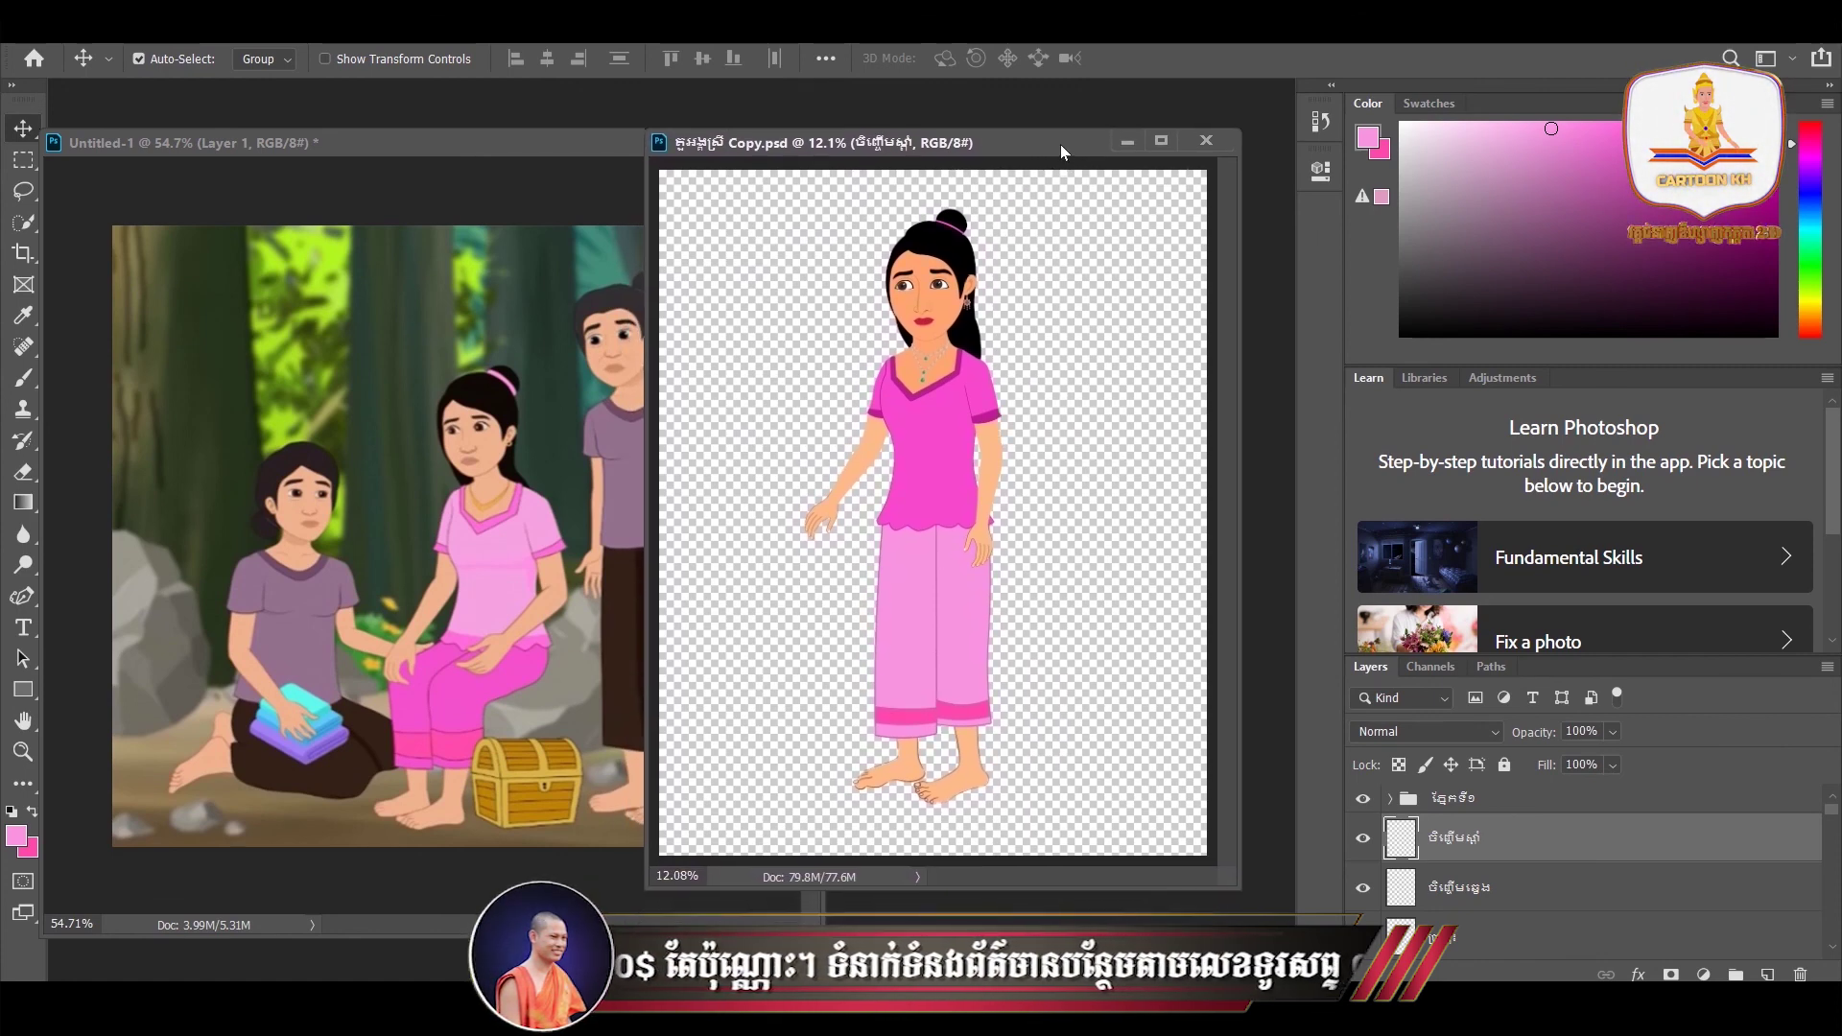
left_click_drag(1061, 134, 1057, 142)
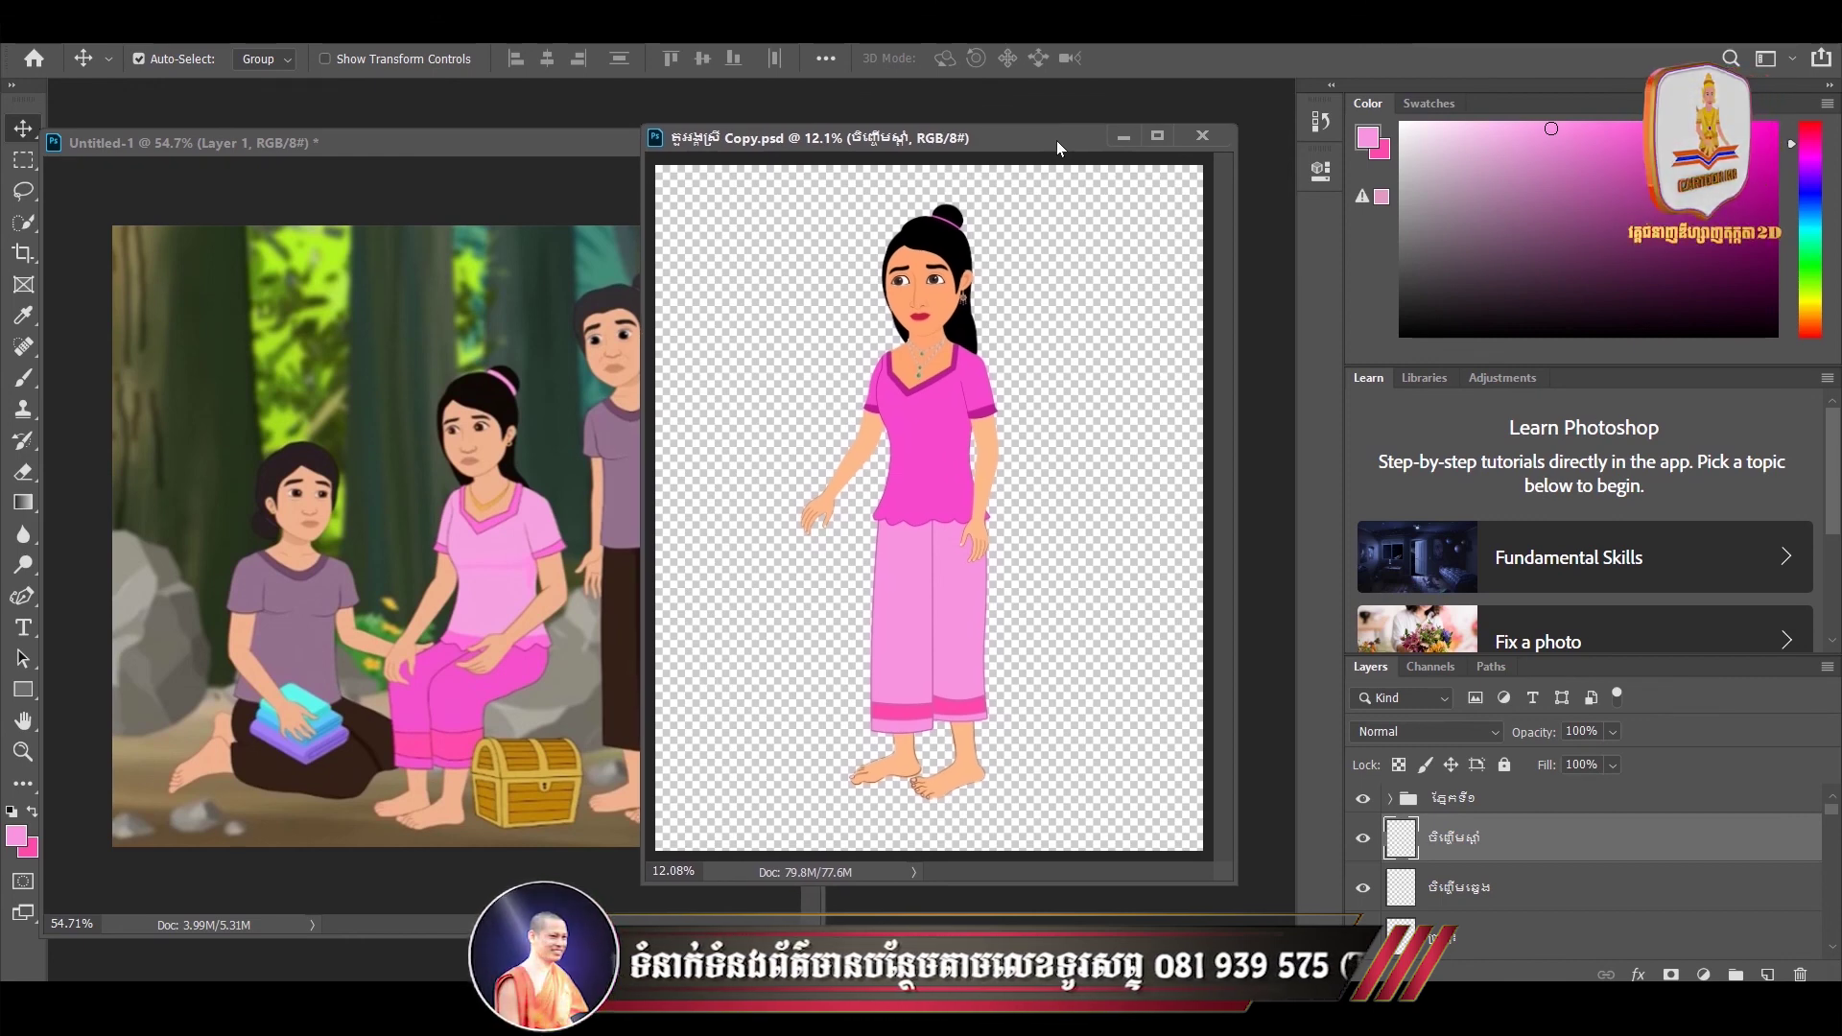
left_click_drag(1057, 141, 1059, 150)
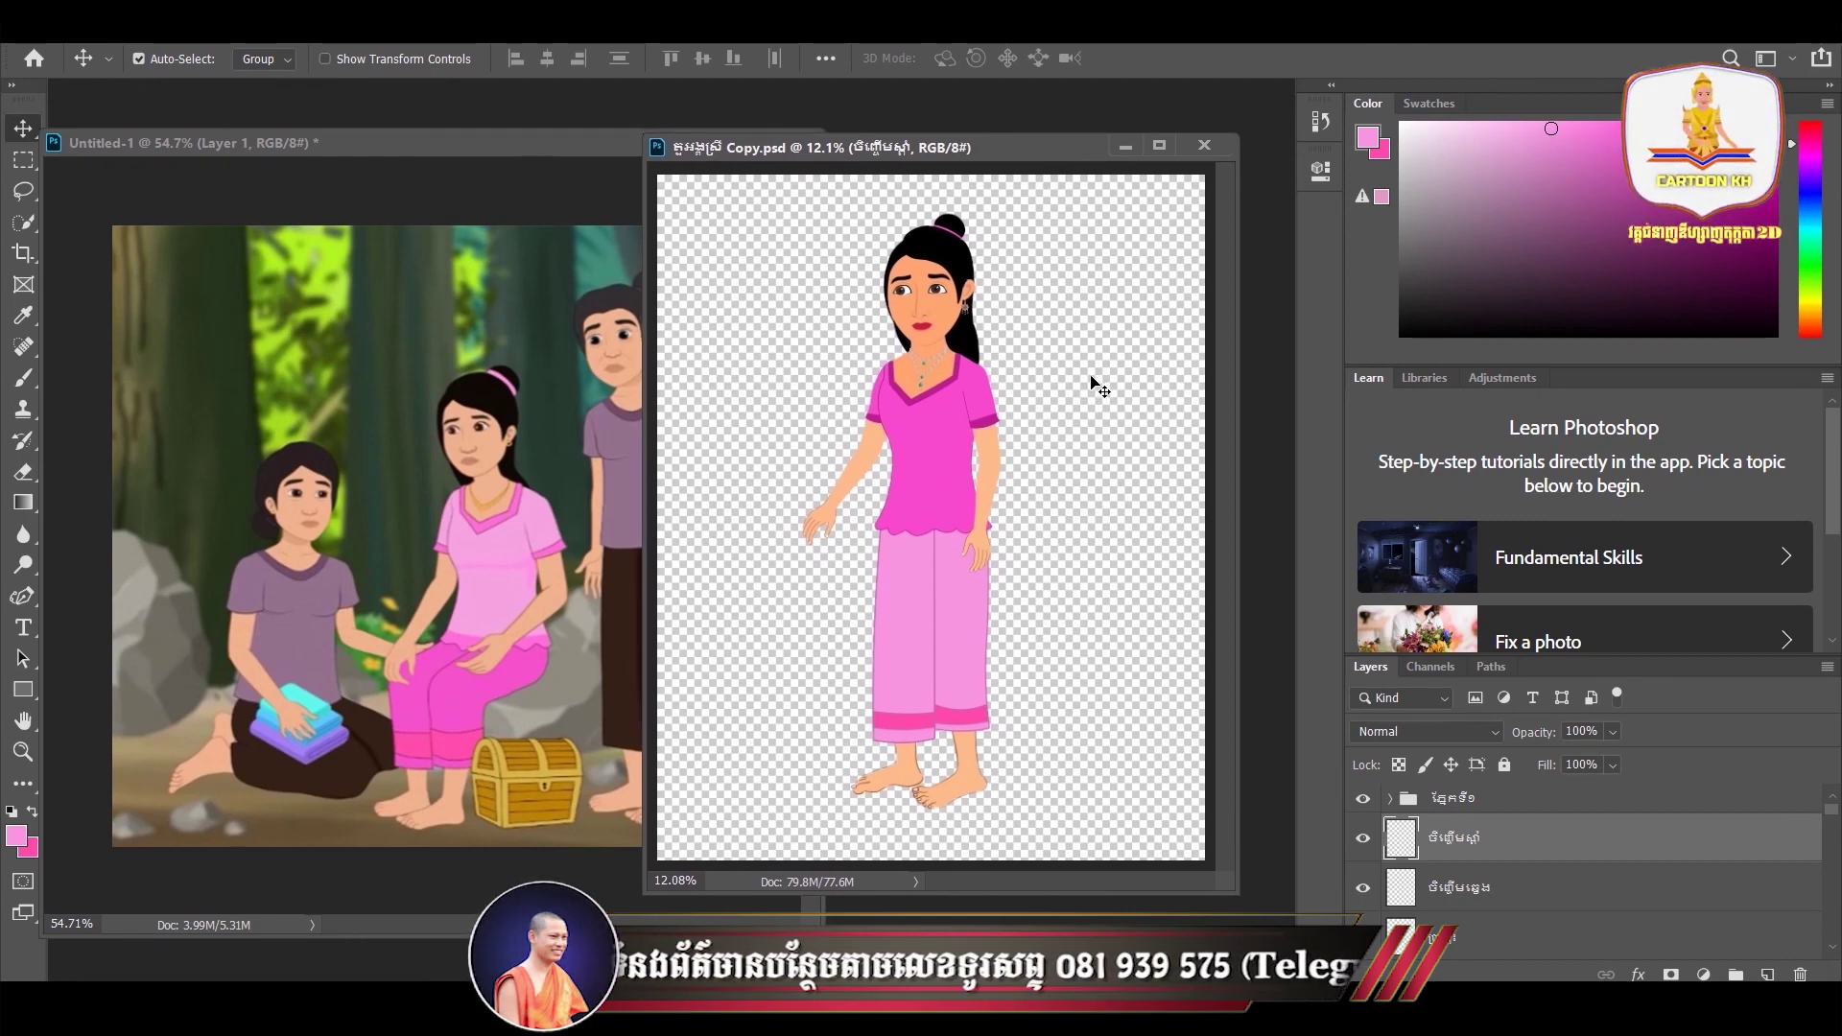
left_click(1075, 401)
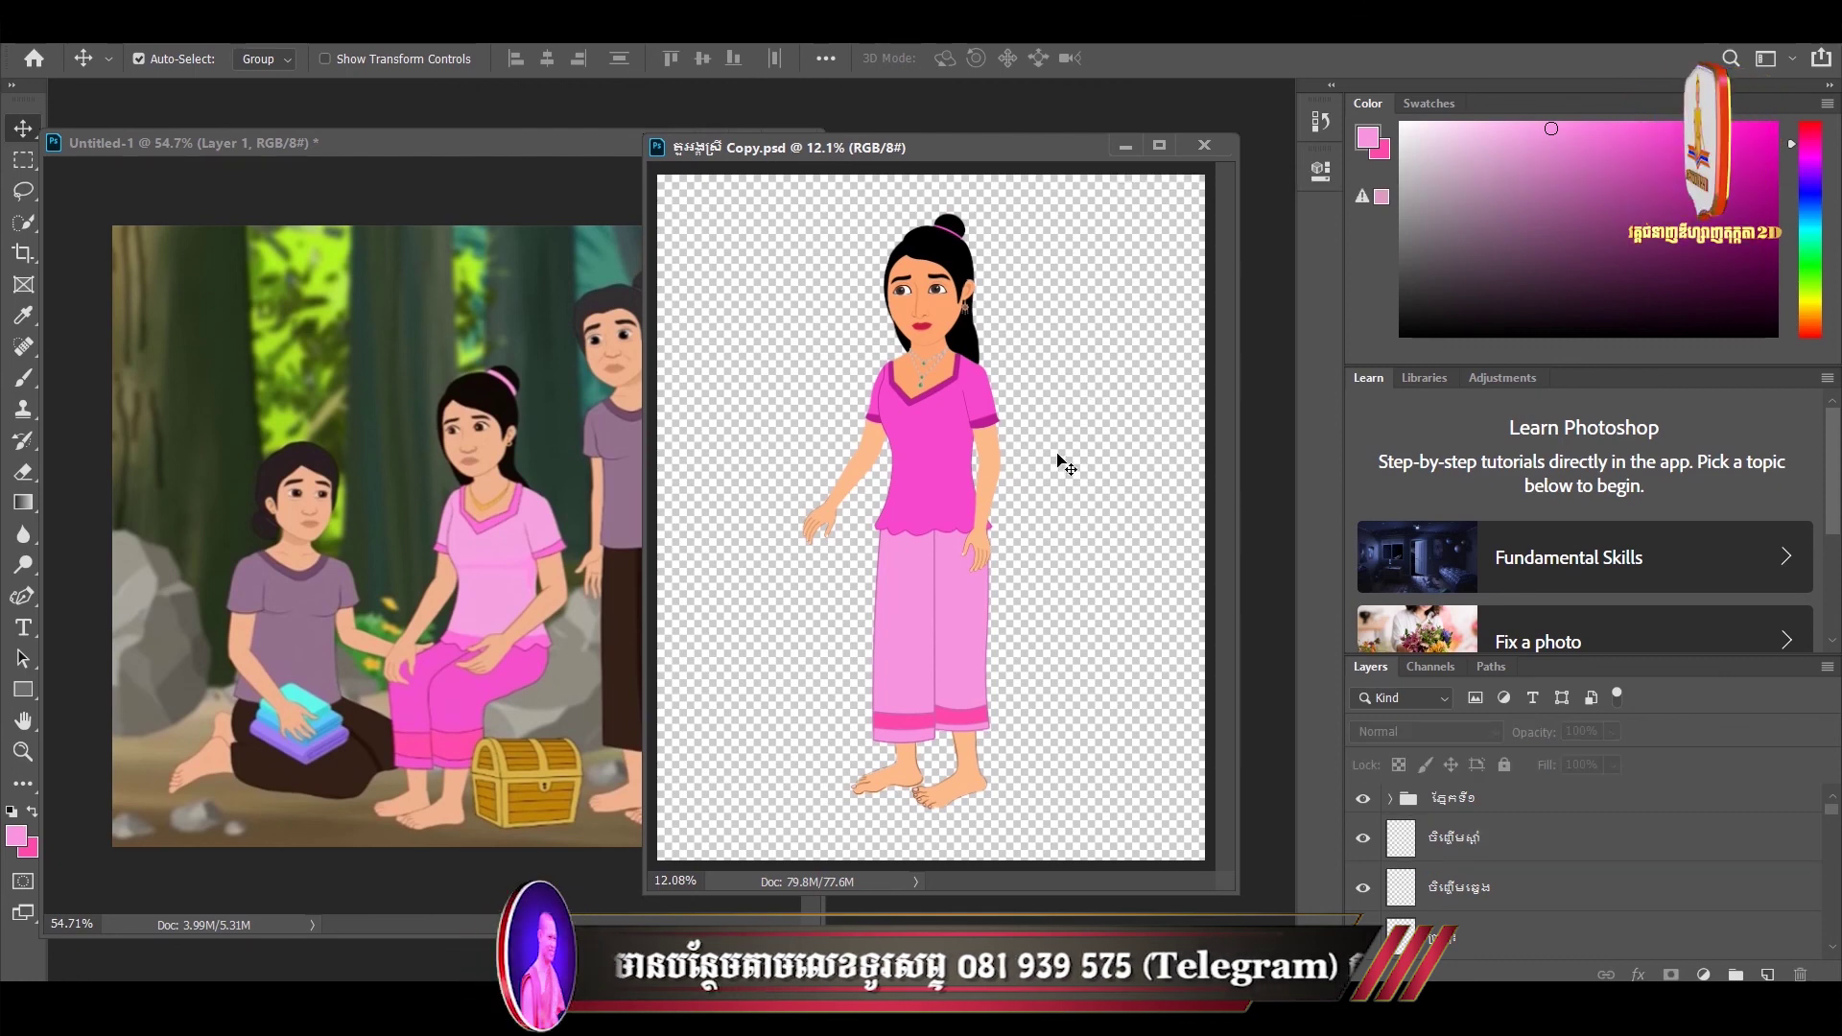
- Zoom the reference scene to 247% centred on the girl's arm and blouse
scroll(1041, 526, "up", 3)
scroll(936, 455, "down", 1)
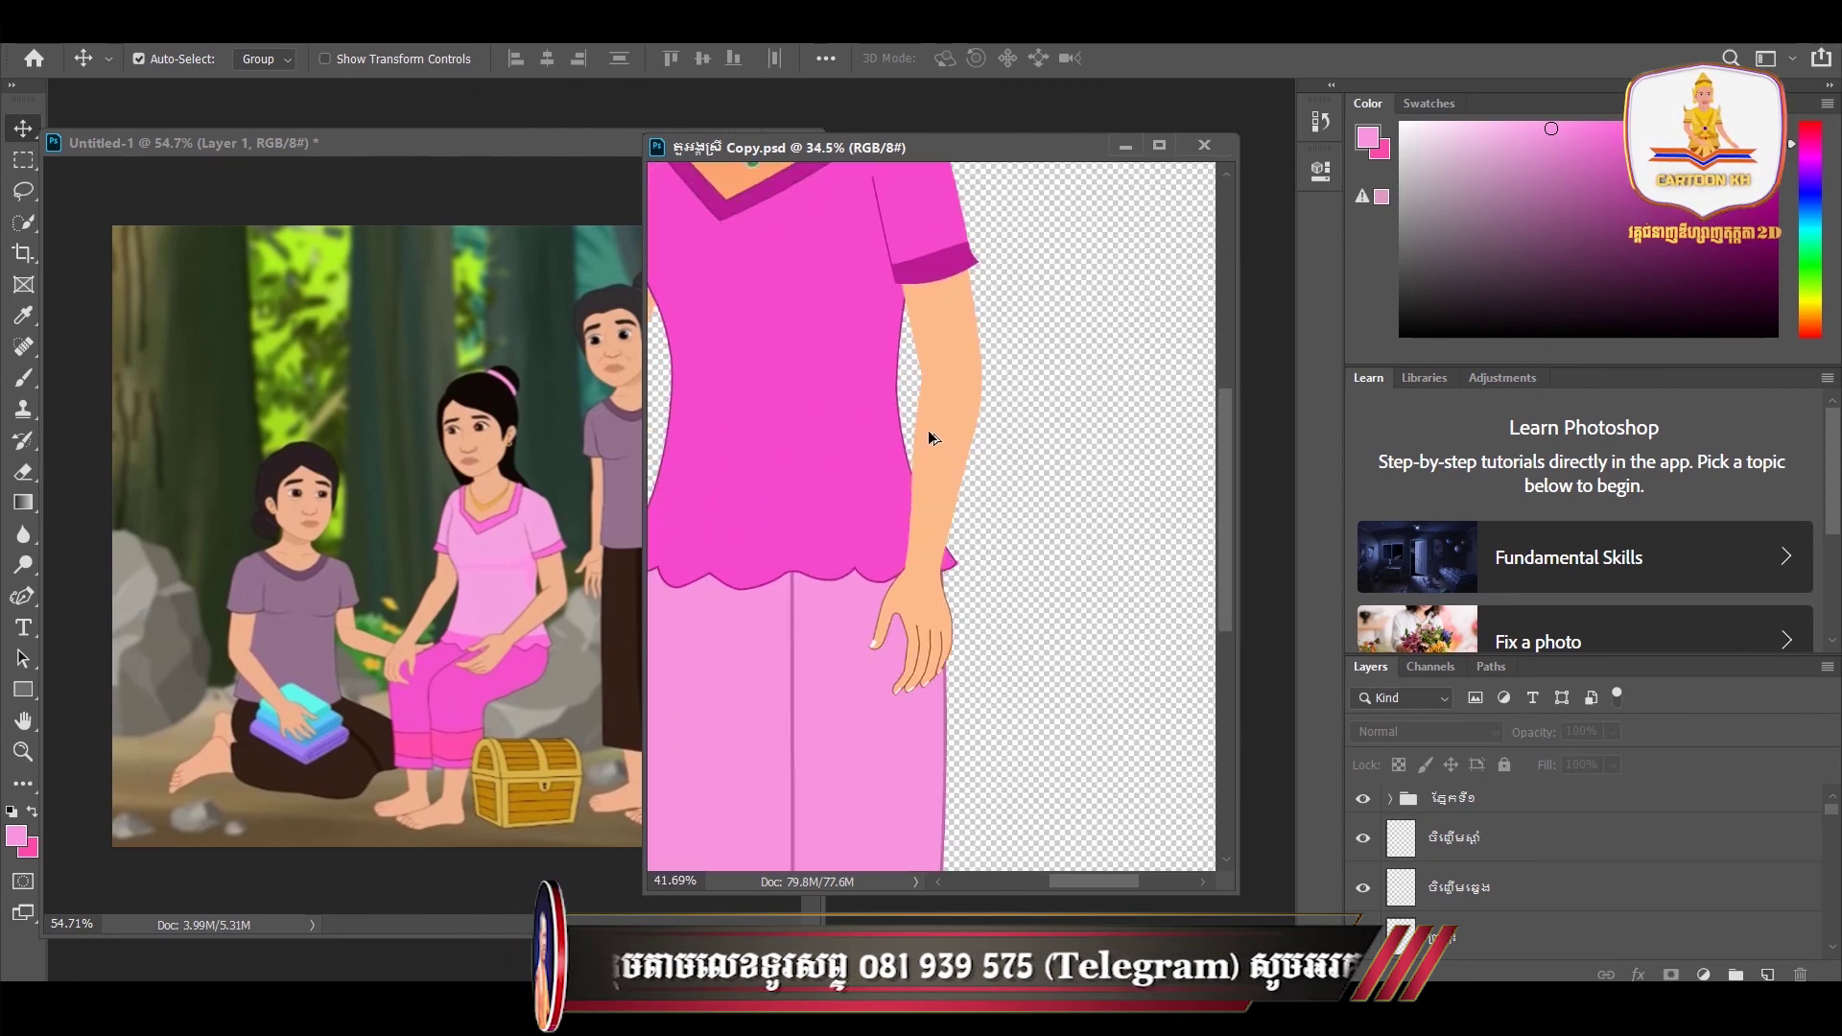
scroll(941, 461, "up", 1)
left_click(955, 416)
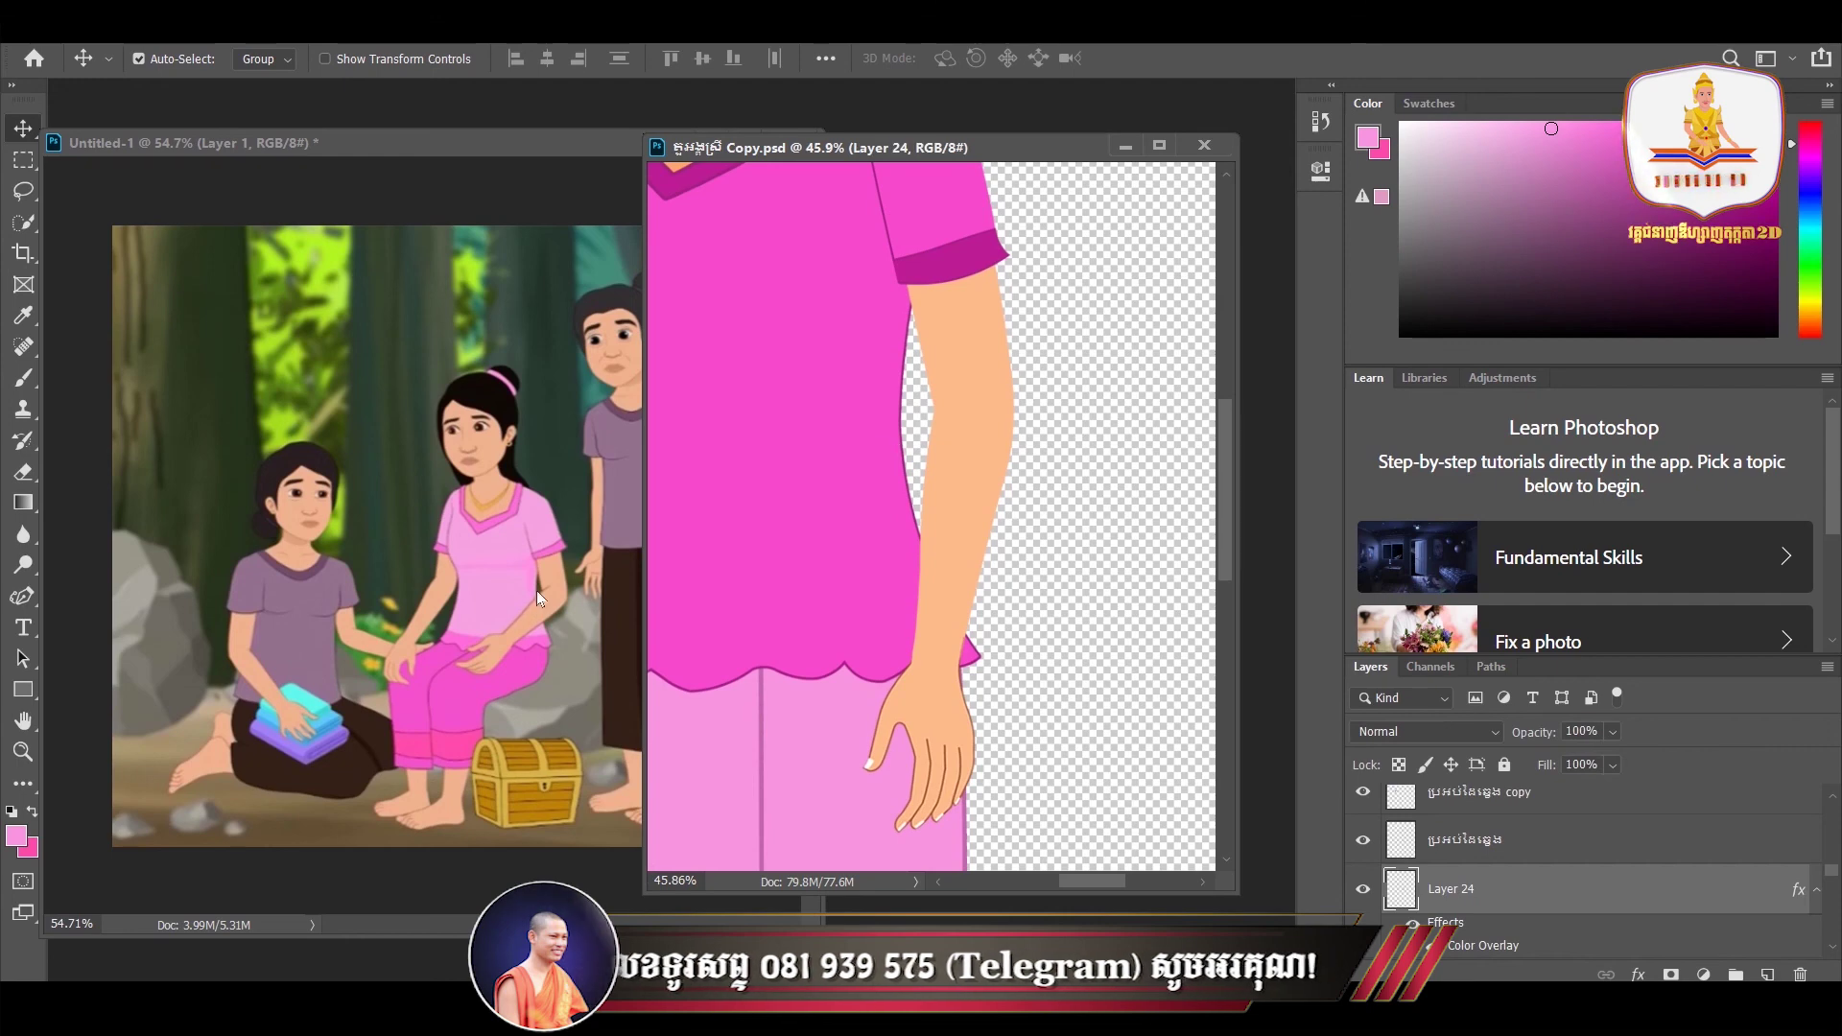
left_click(531, 596)
scroll(544, 579, "up", 1)
scroll(544, 576, "up", 3)
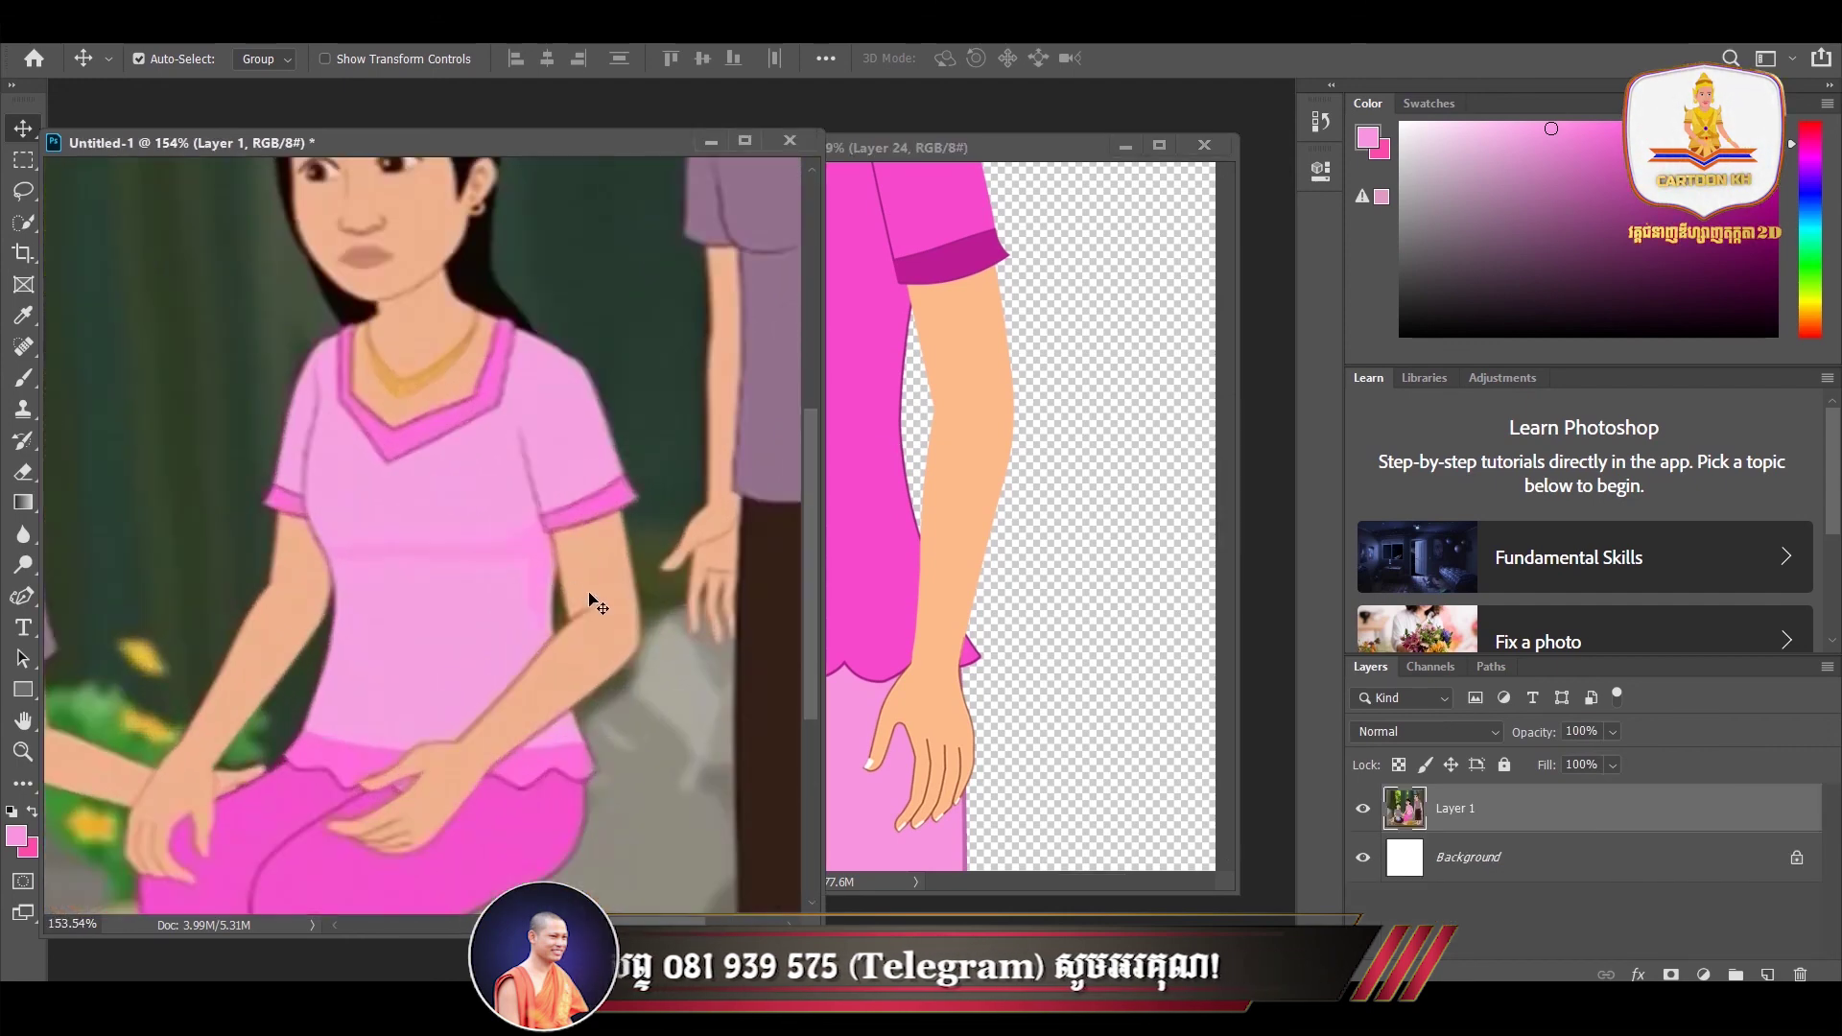
scroll(590, 597, "up", 1)
scroll(576, 593, "up", 1)
scroll(573, 589, "up", 1)
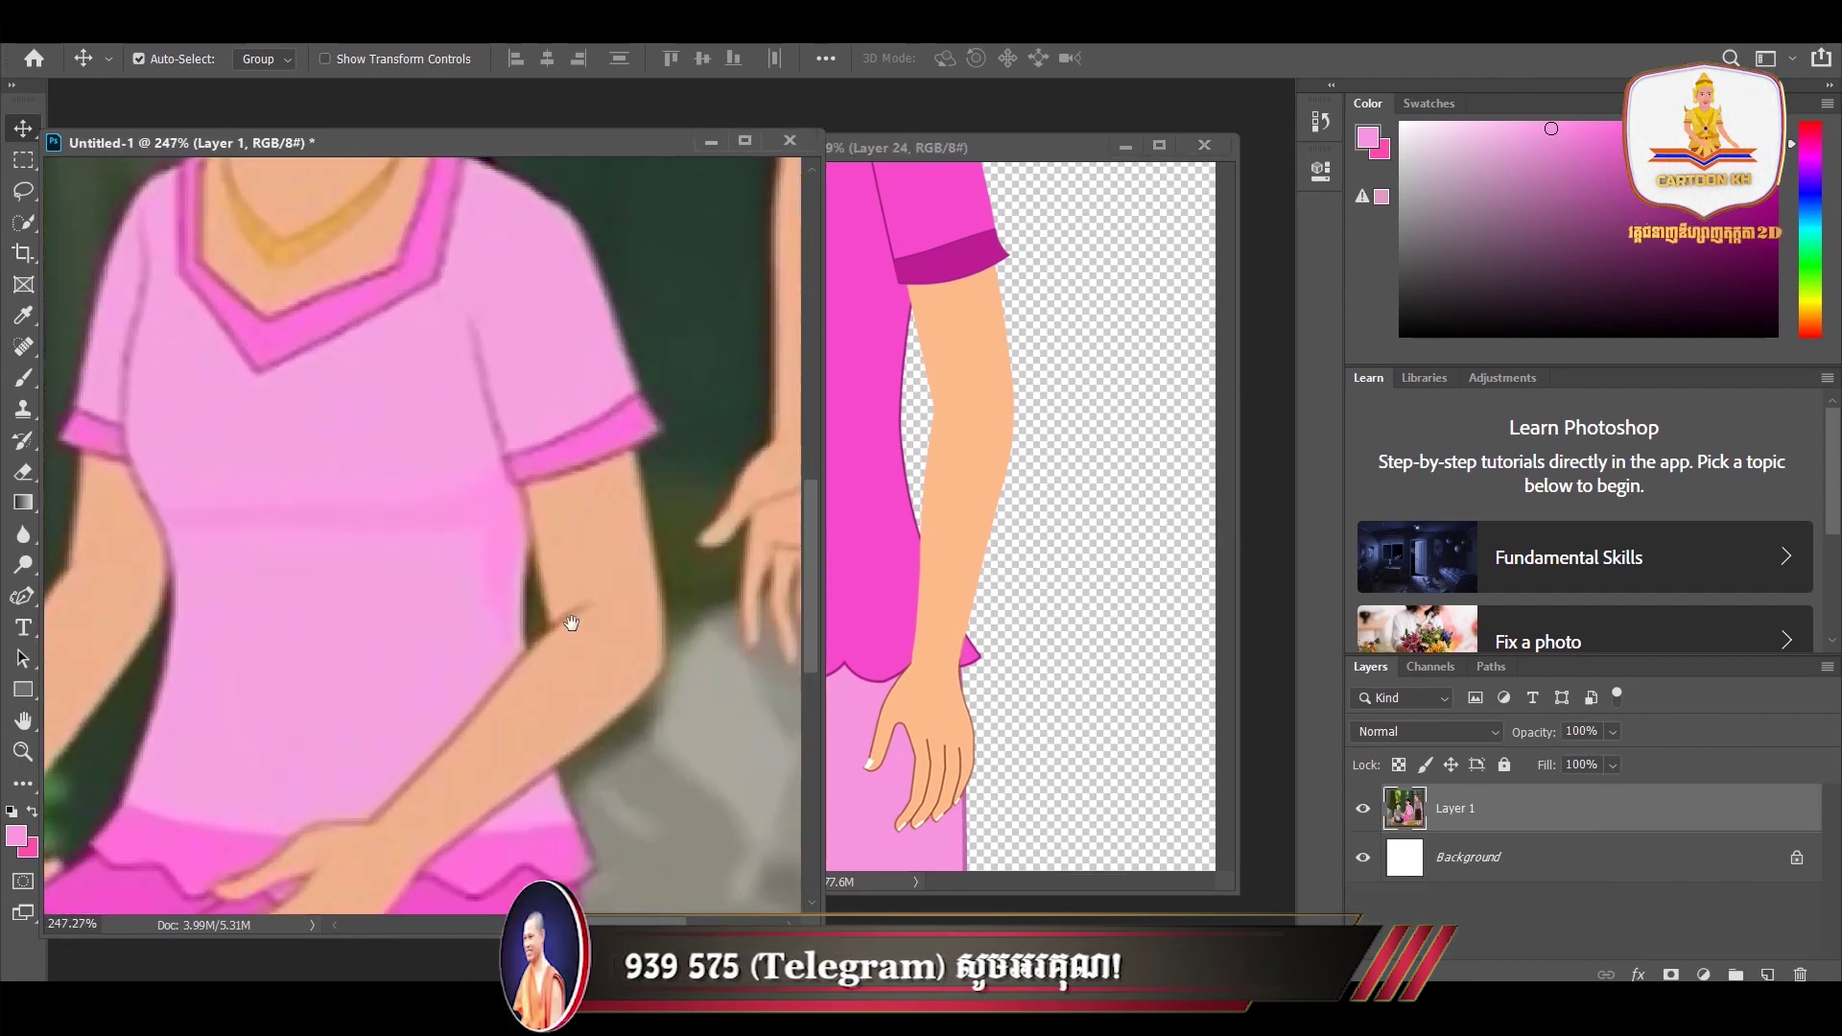
left_click_drag(571, 624, 556, 617)
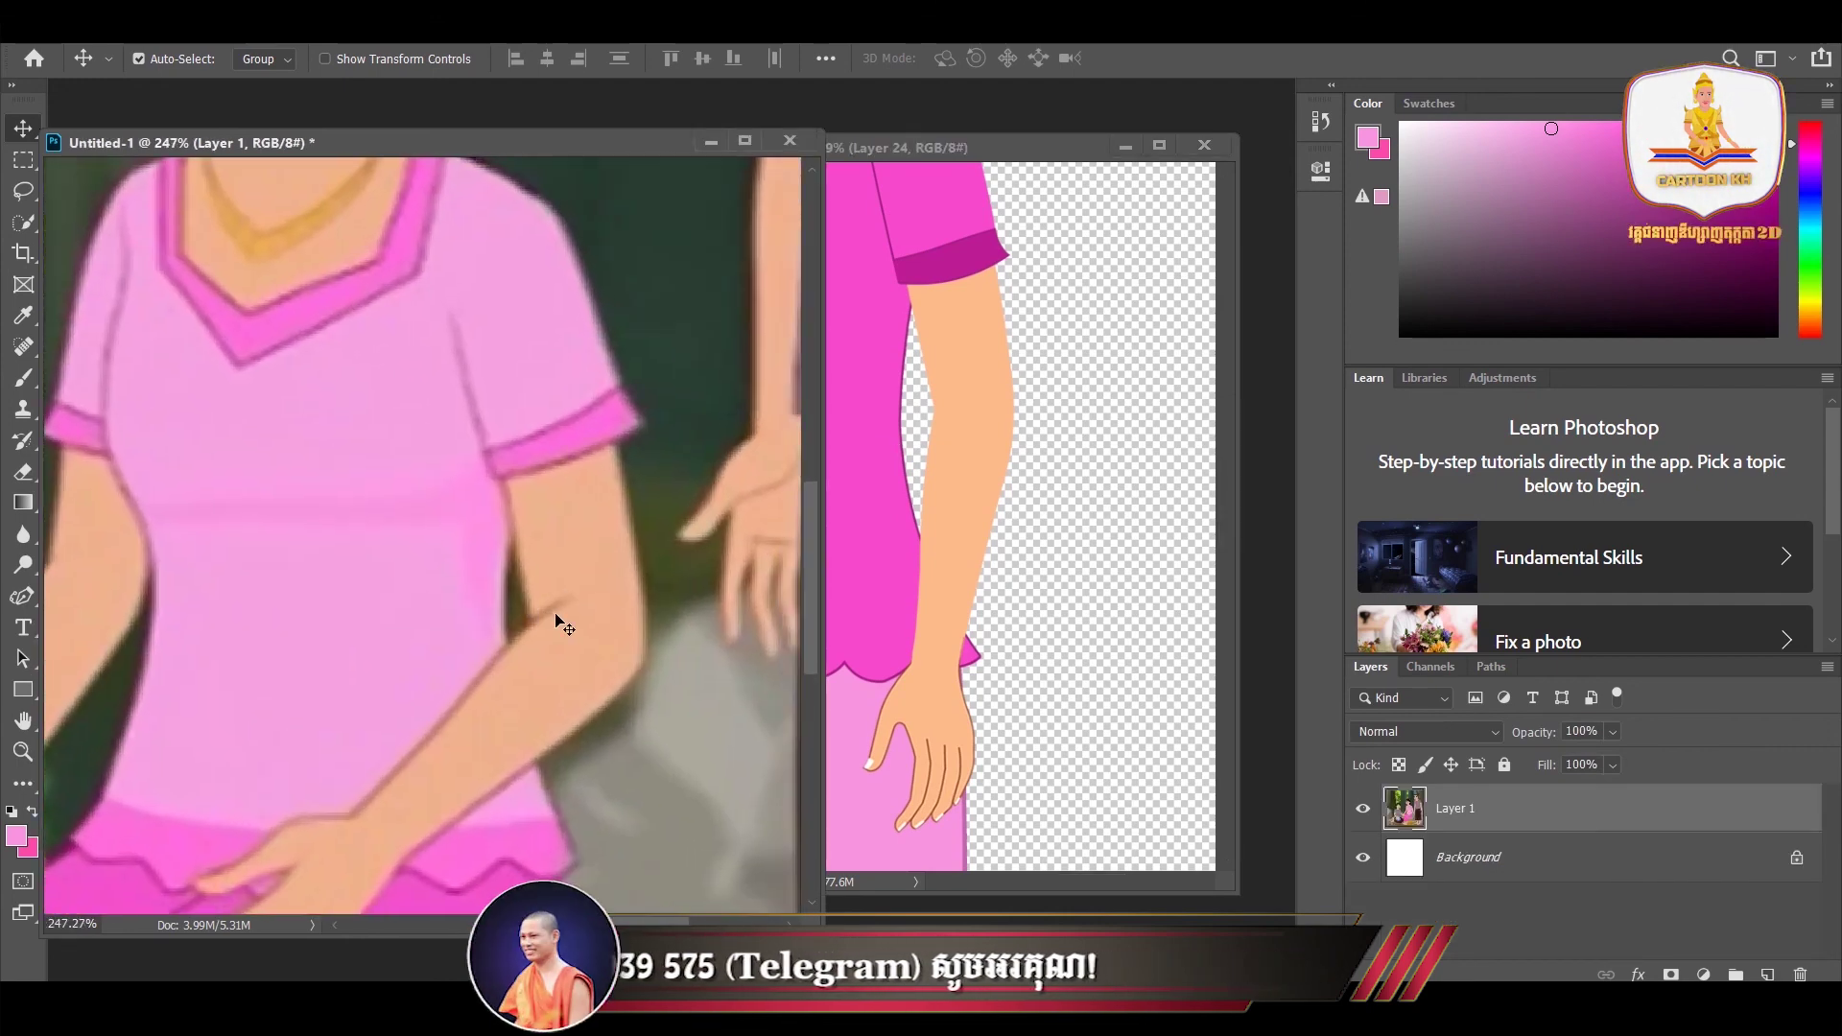
- Return to Copy.psd and zoom out to see the whole character
left_click(963, 449)
scroll(958, 463, "down", 2)
scroll(958, 464, "down", 2)
scroll(964, 509, "down", 1)
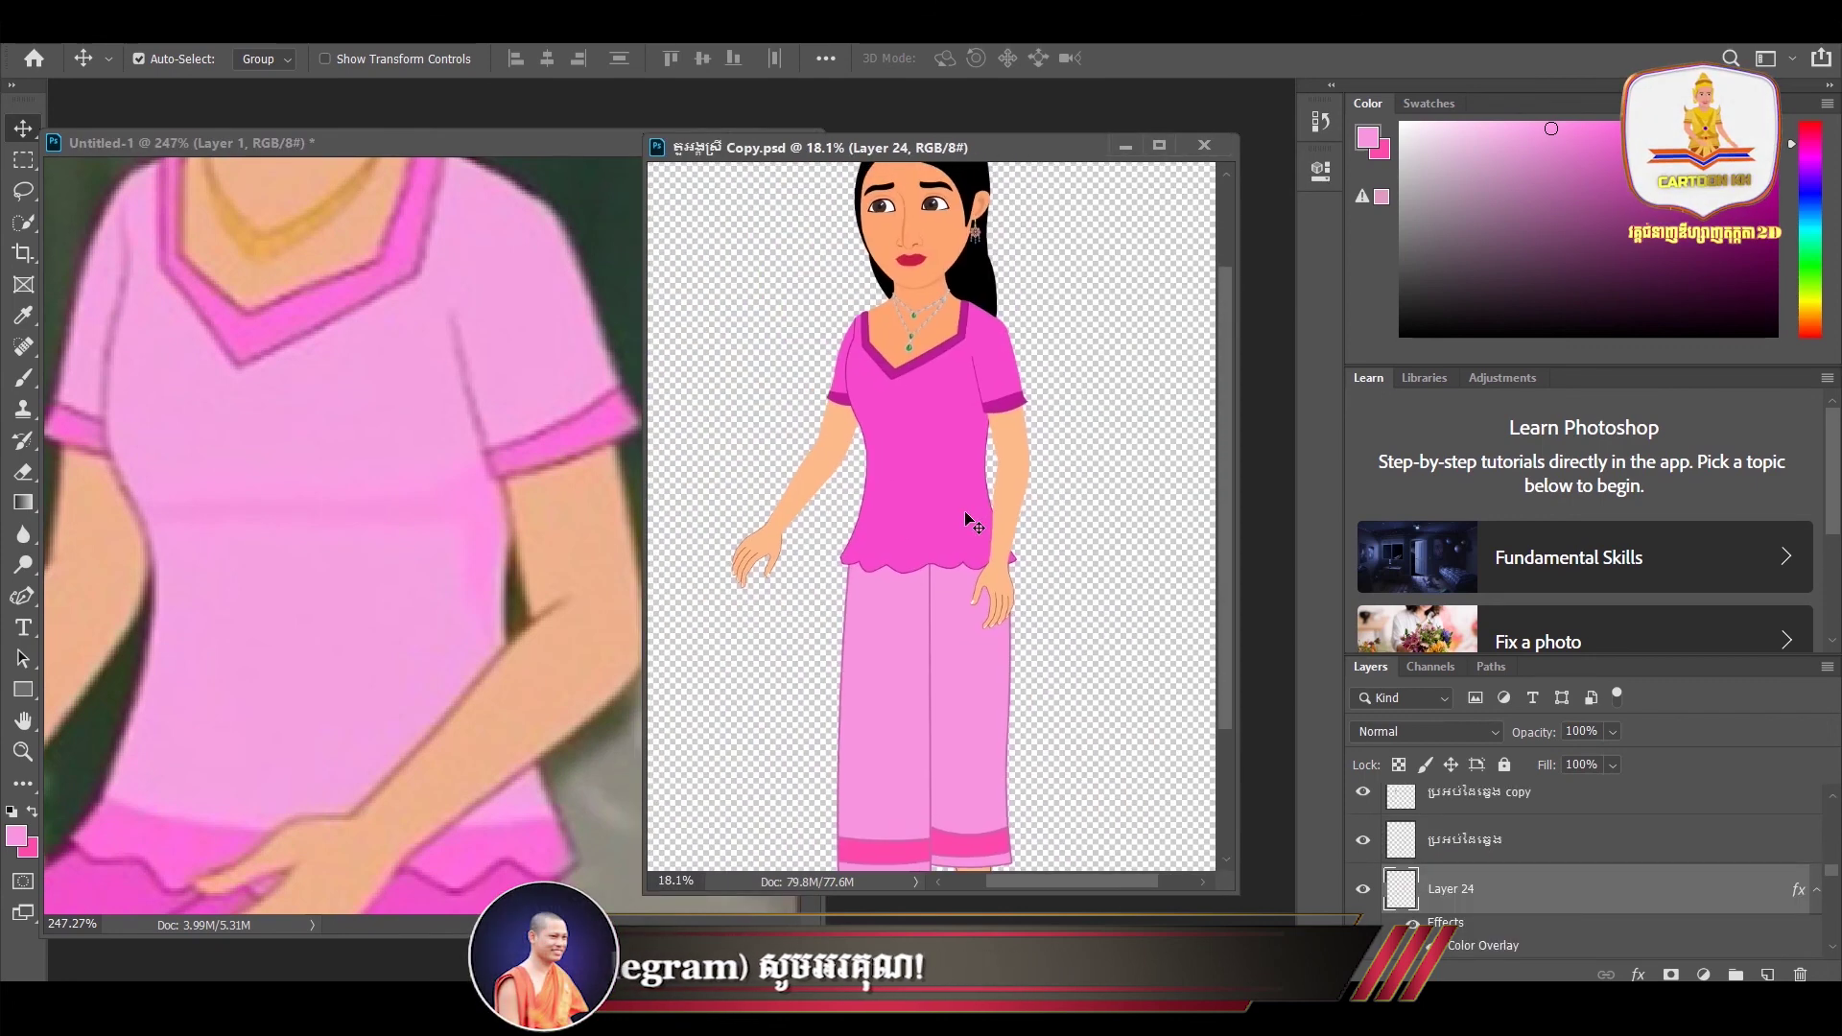
scroll(968, 519, "down", 1)
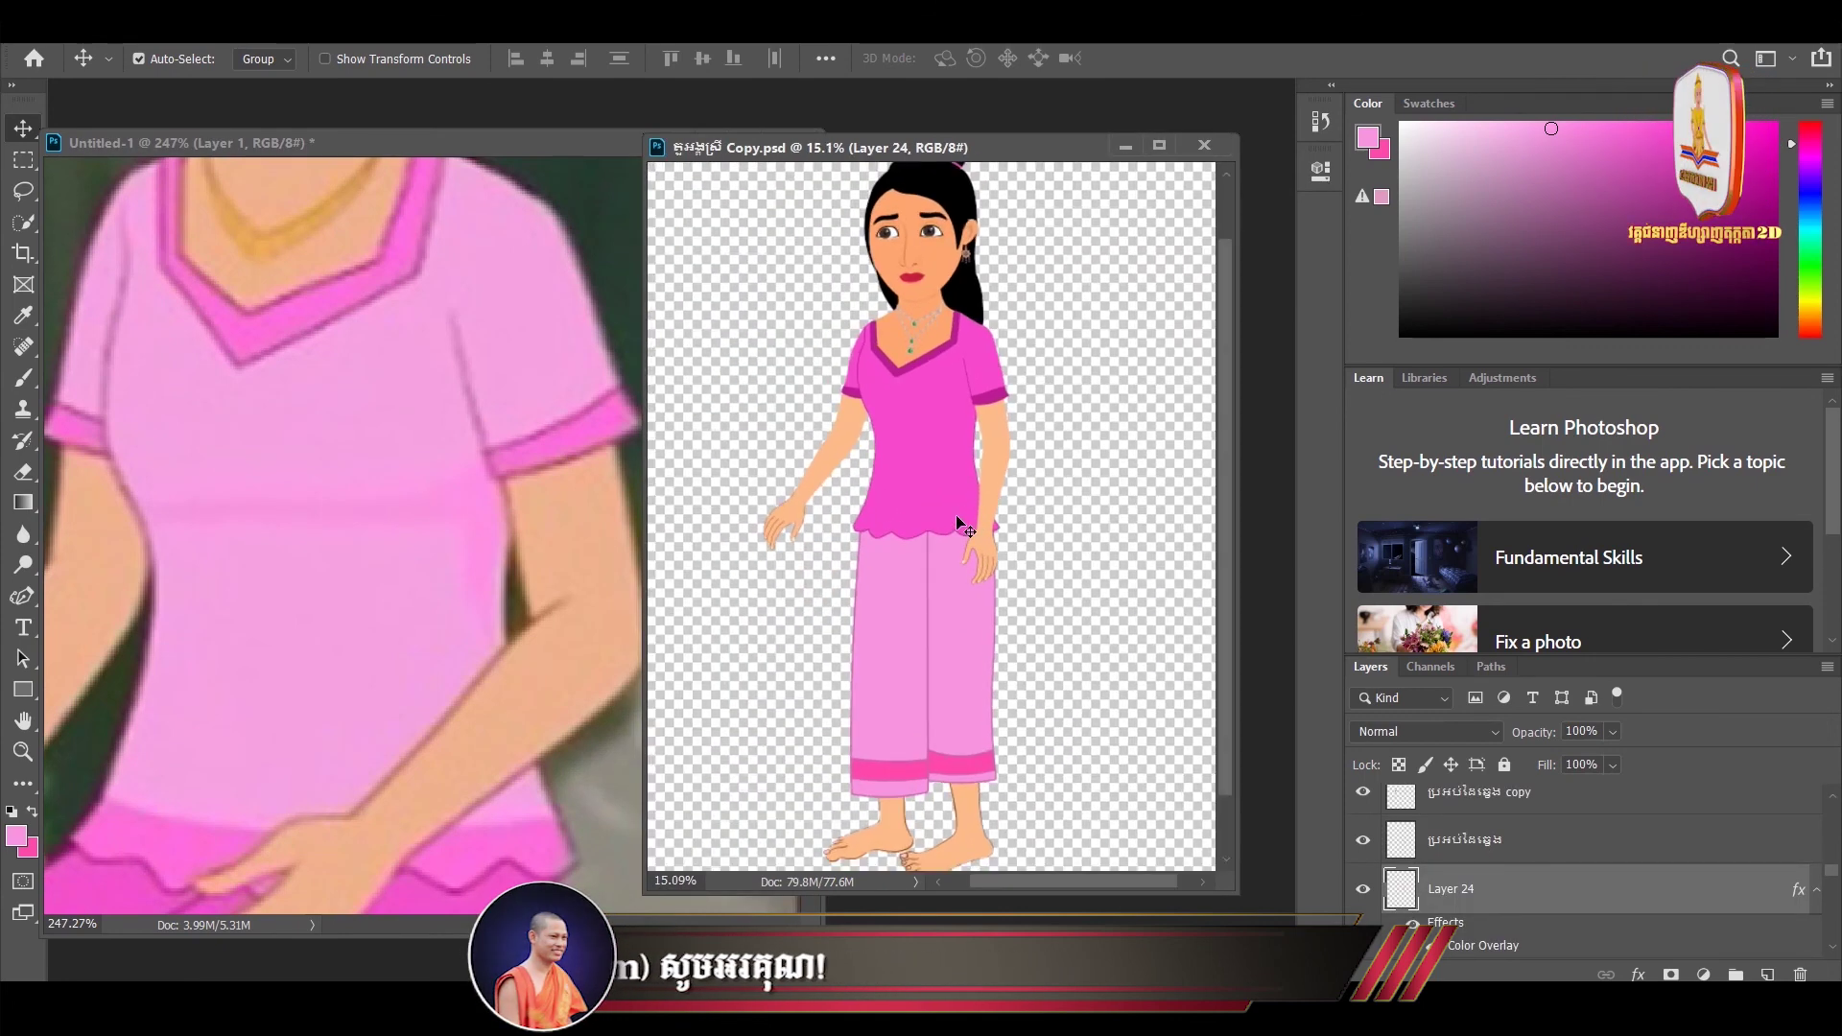
scroll(969, 543, "down", 1)
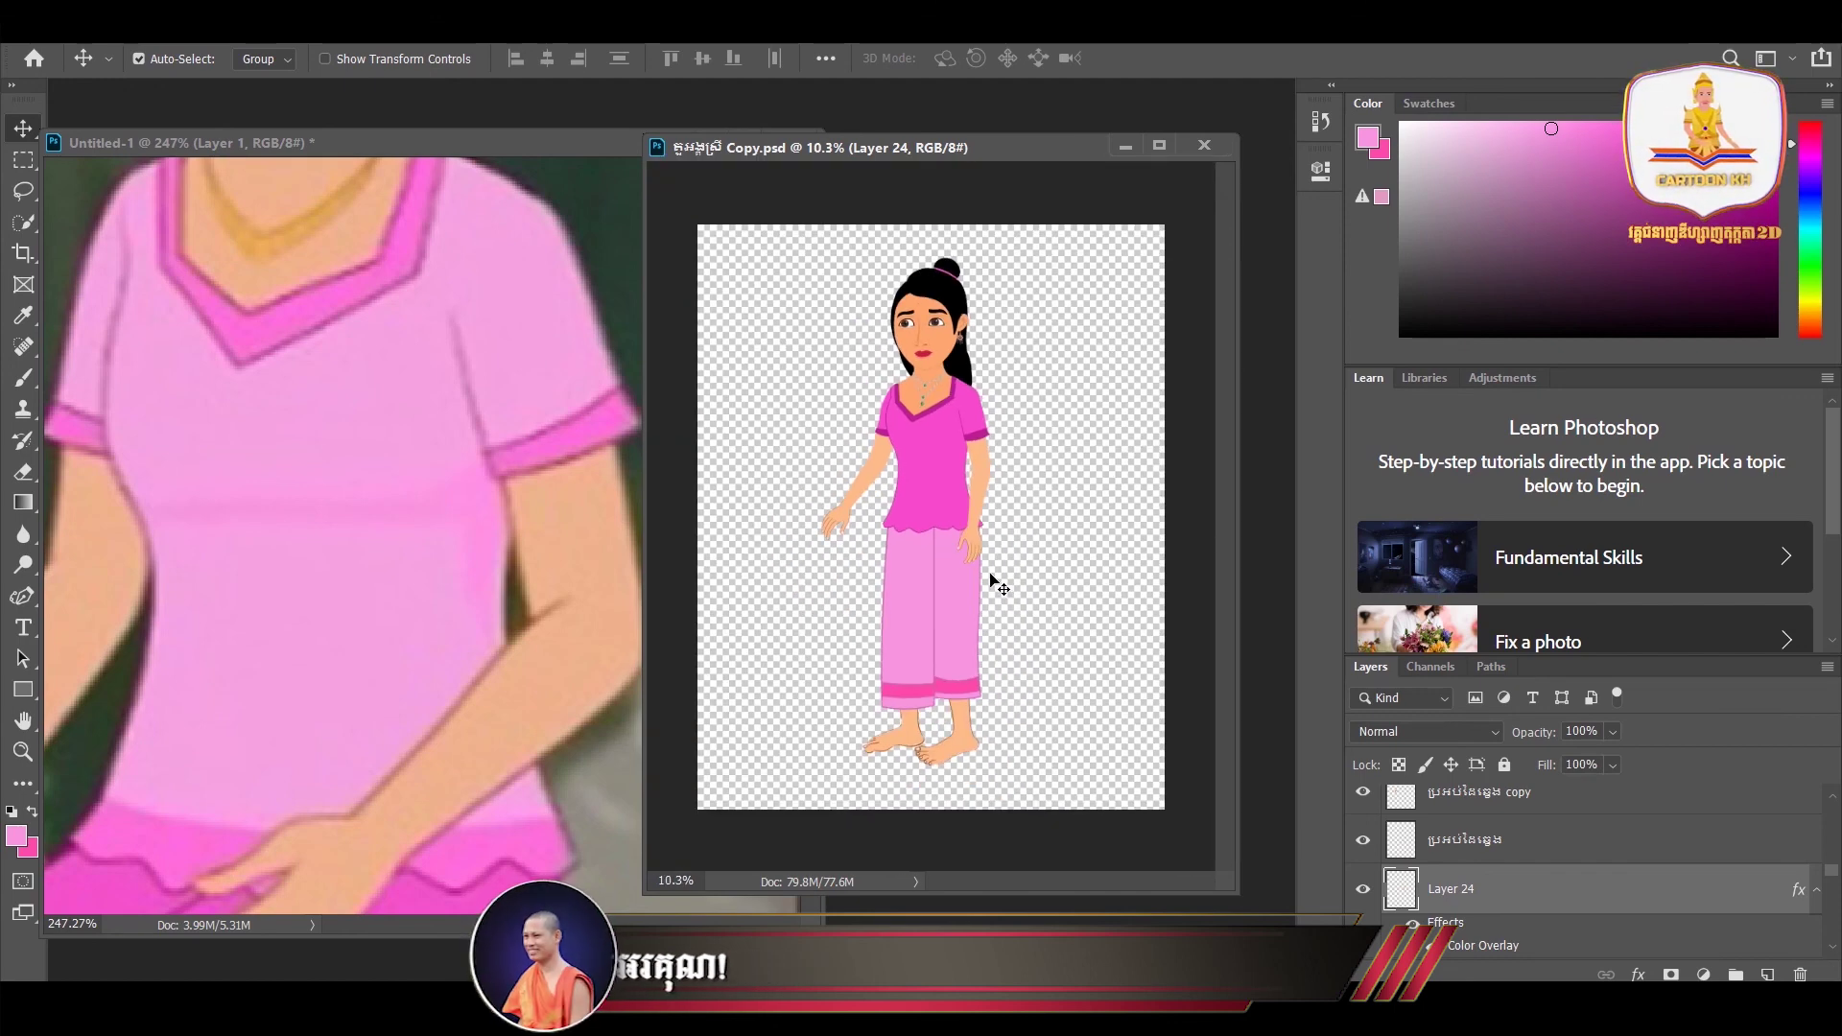
- Select all the character's layers, drag the girl down about 17 px, and deselect
mouse_move(1056, 786)
left_mouse_down()
mouse_move(851, 659)
mouse_move(781, 279)
left_mouse_up()
left_click_drag(936, 483, 981, 523)
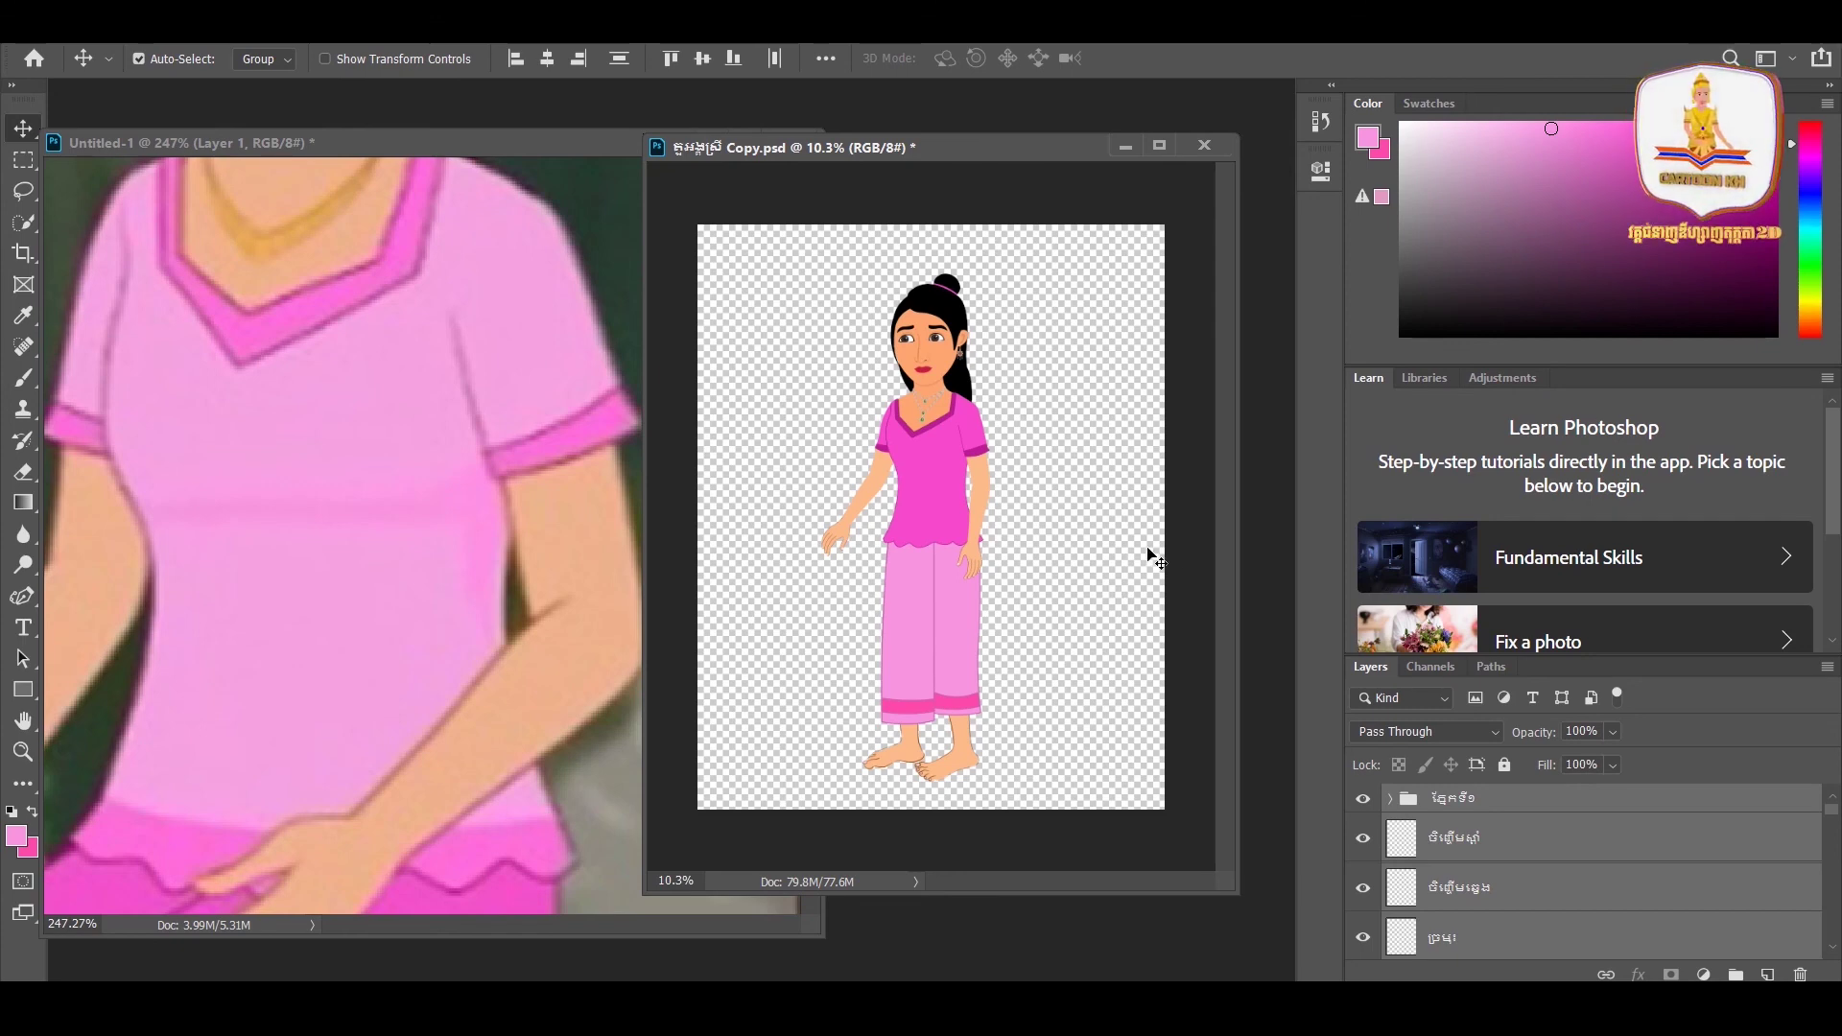
left_click(1083, 655)
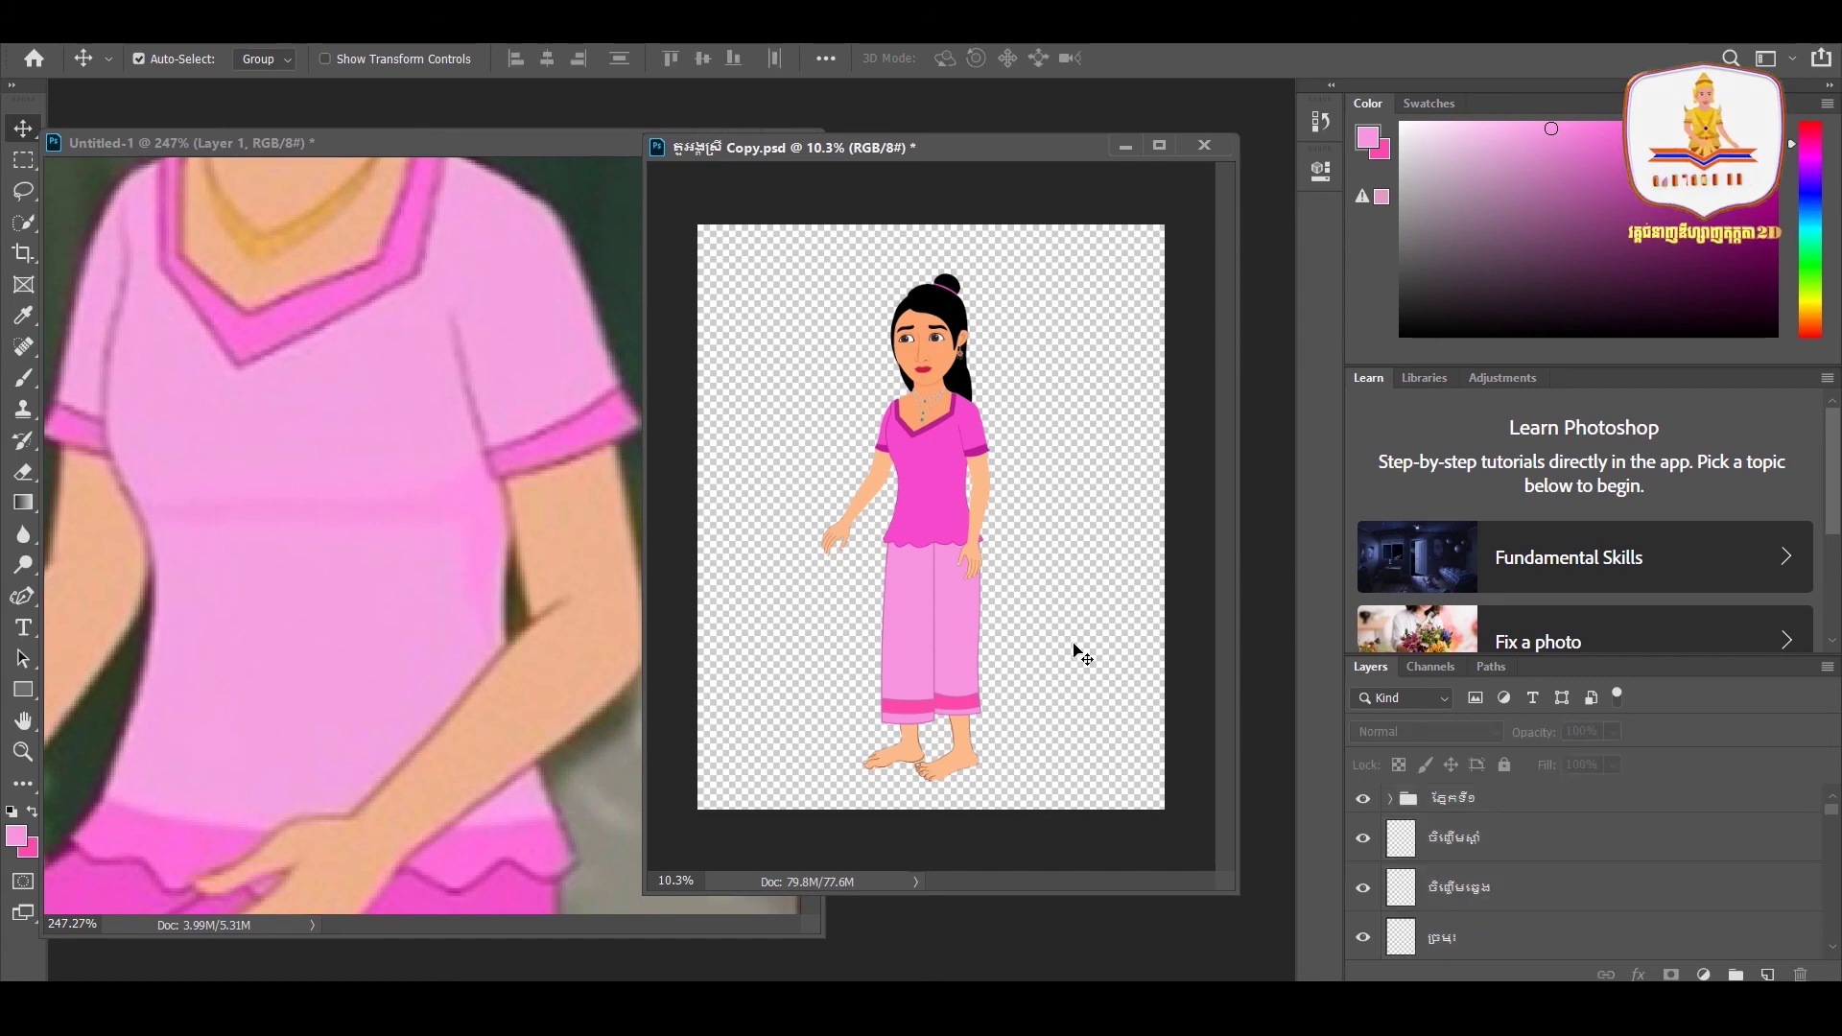